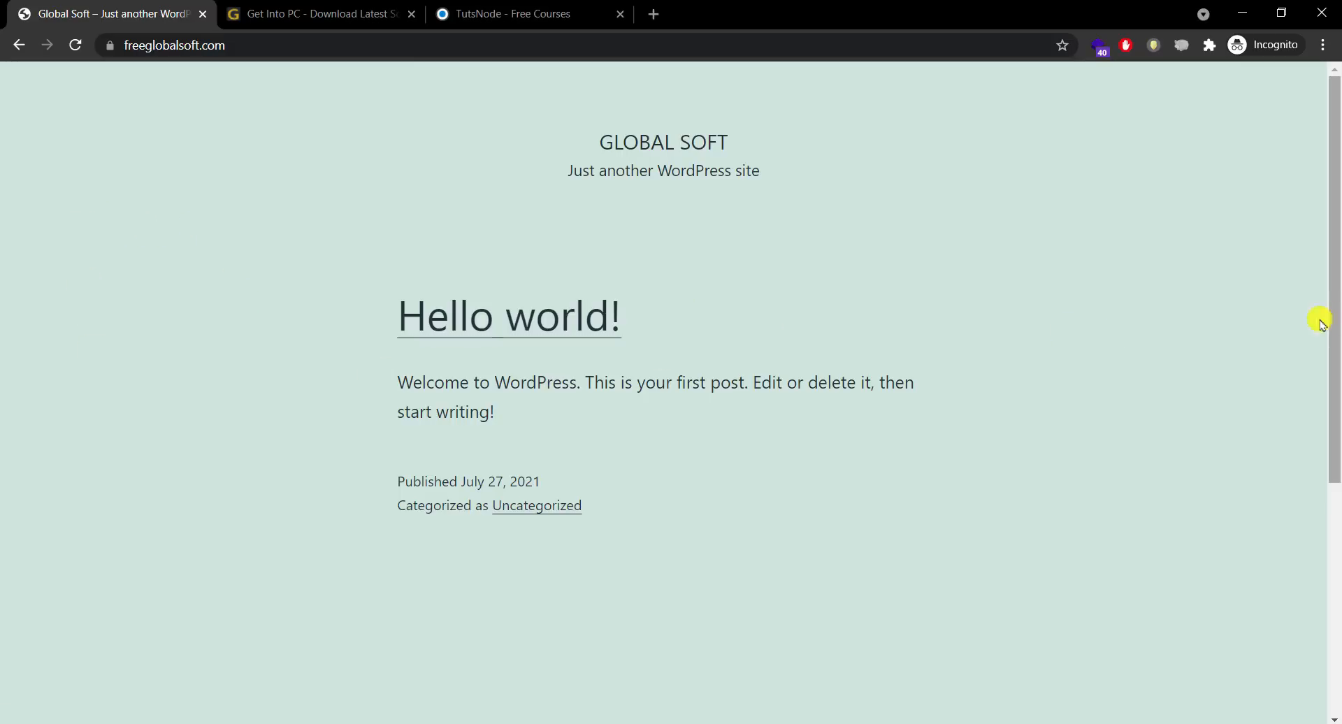
Step: Scroll through freeglobalsoft.com, then browse the Get Into PC homepage's recent download posts
drag(1336, 323, 1264, 281)
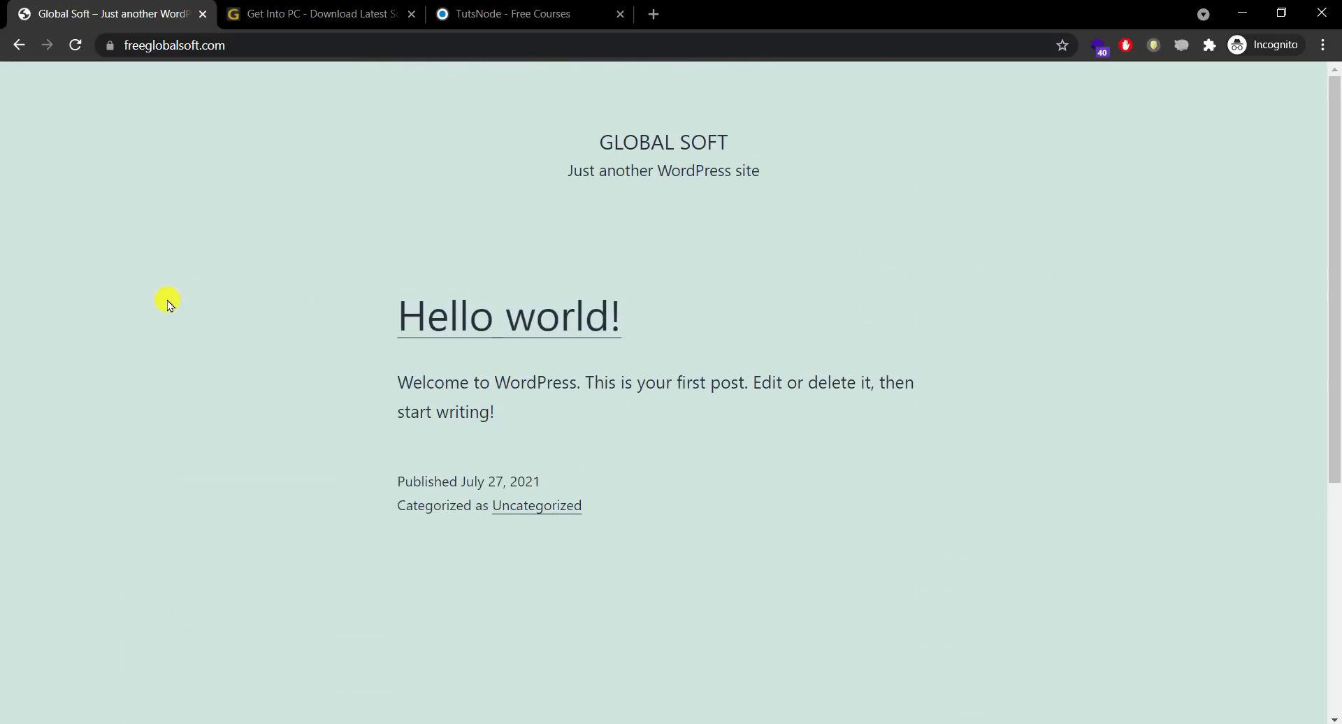
drag(1336, 203, 1335, 474)
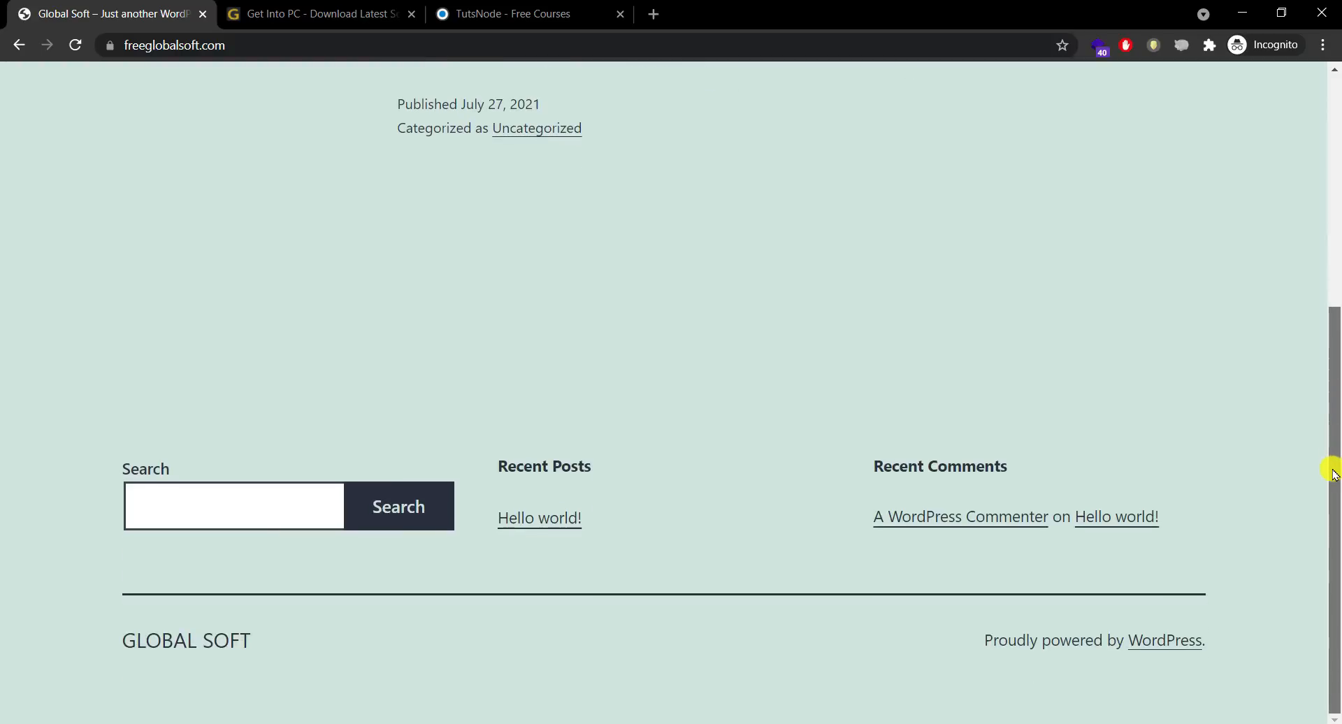
drag(1336, 418, 1336, 185)
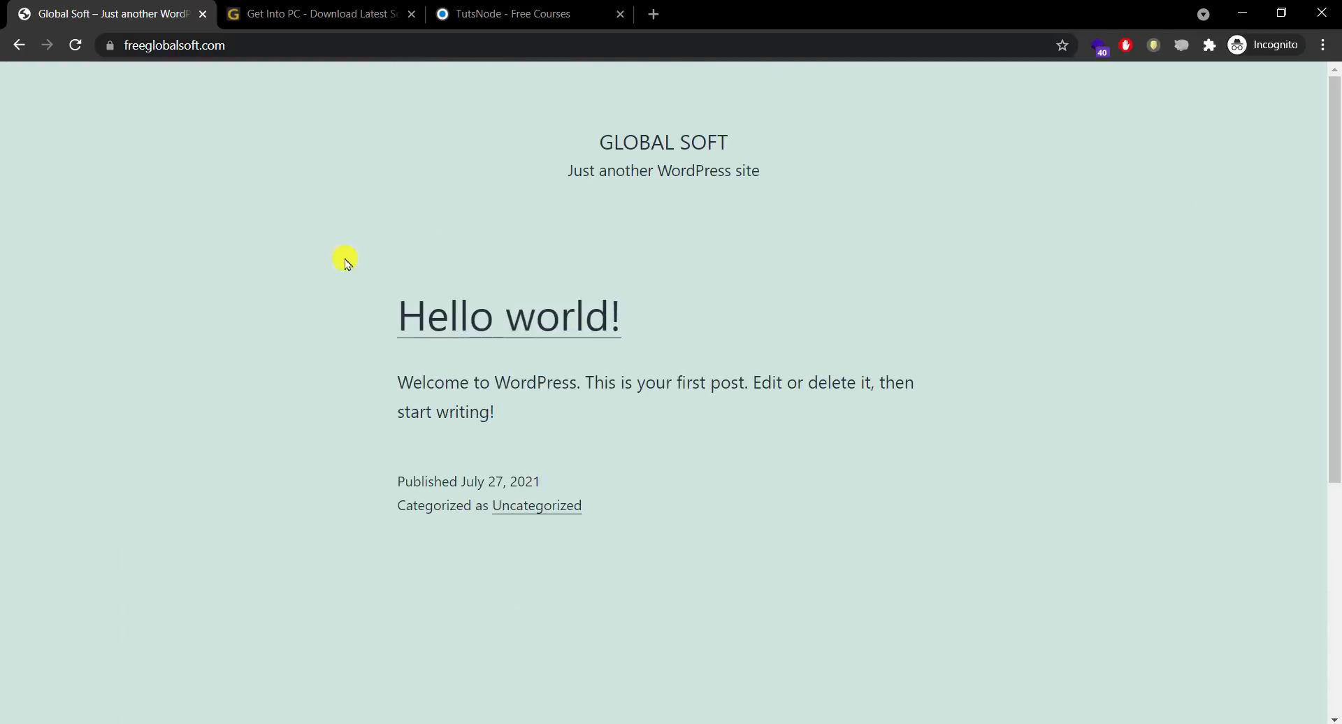
click(277, 14)
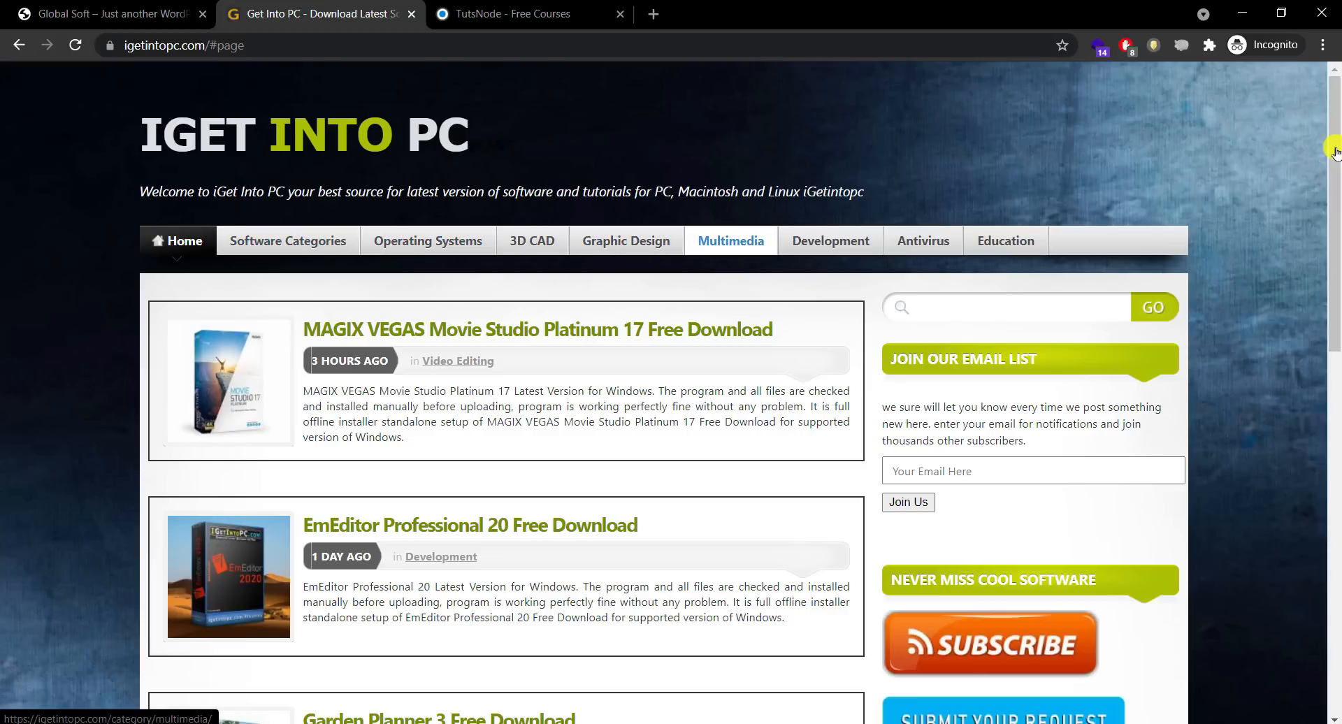
drag(1335, 183, 1306, 251)
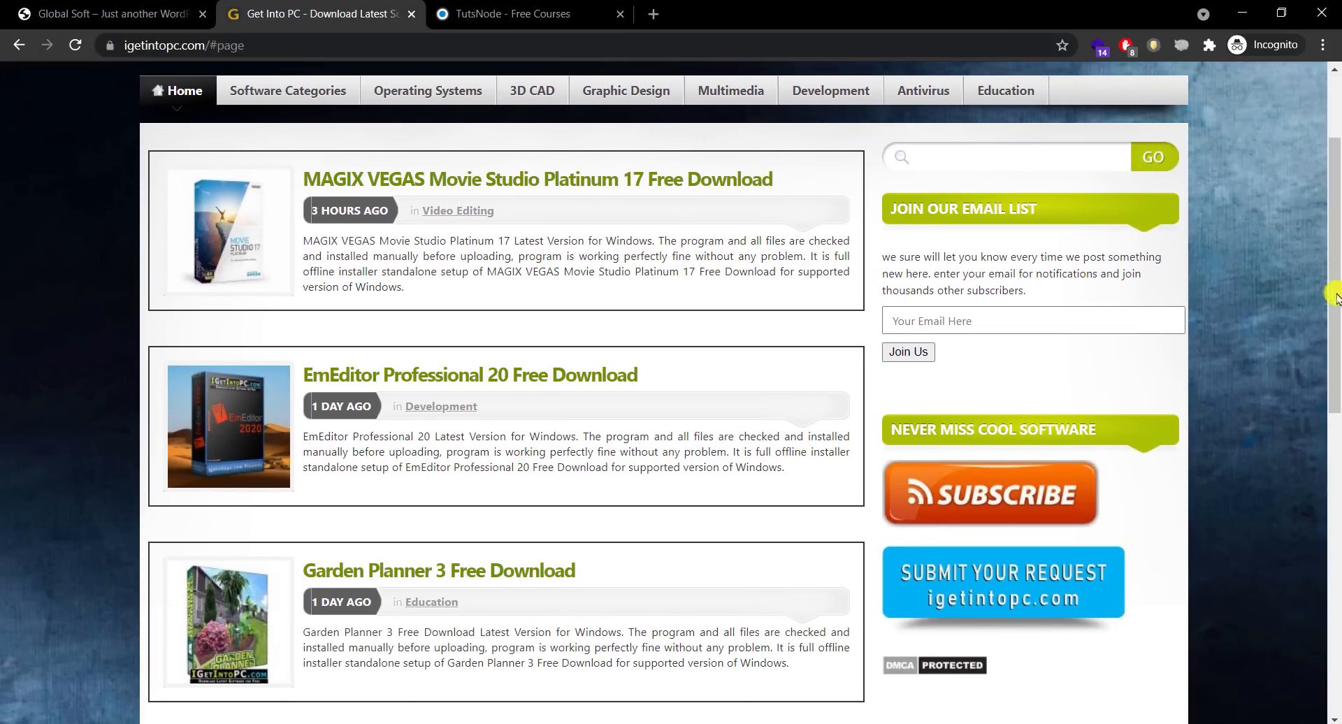
drag(1335, 297, 1313, 318)
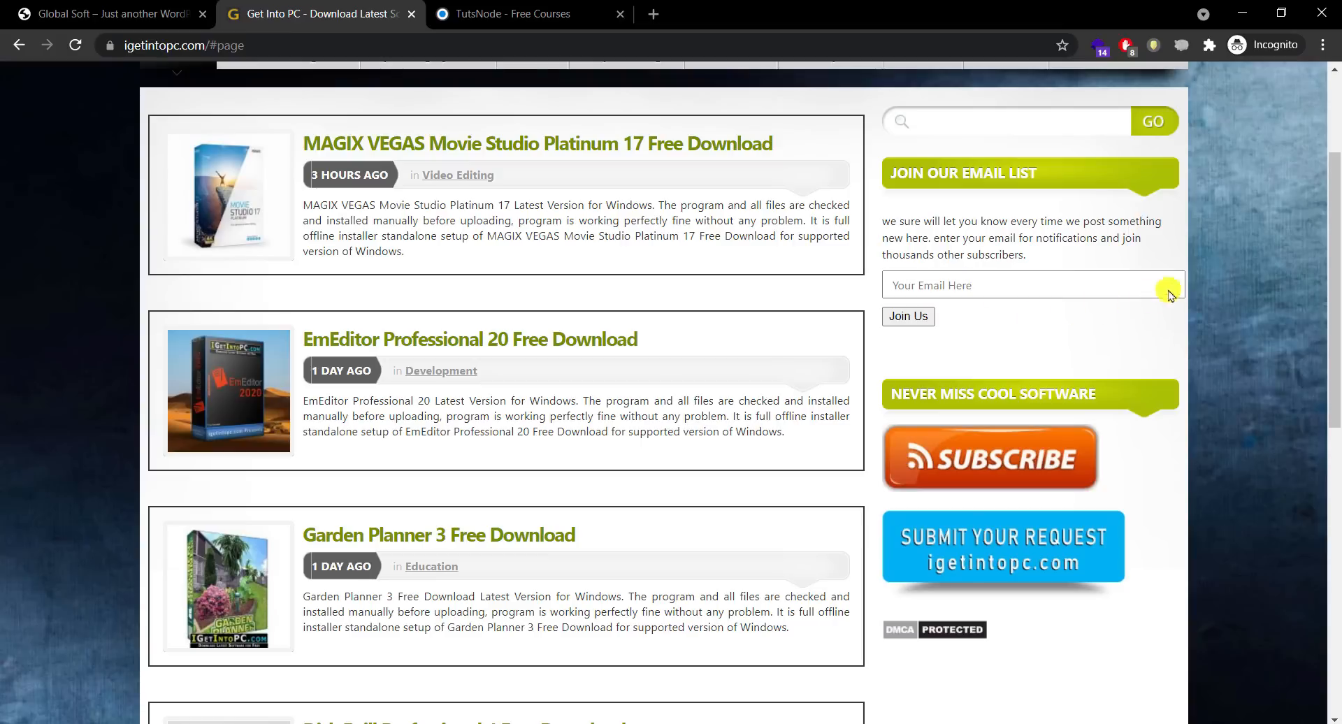
drag(1336, 254, 1332, 183)
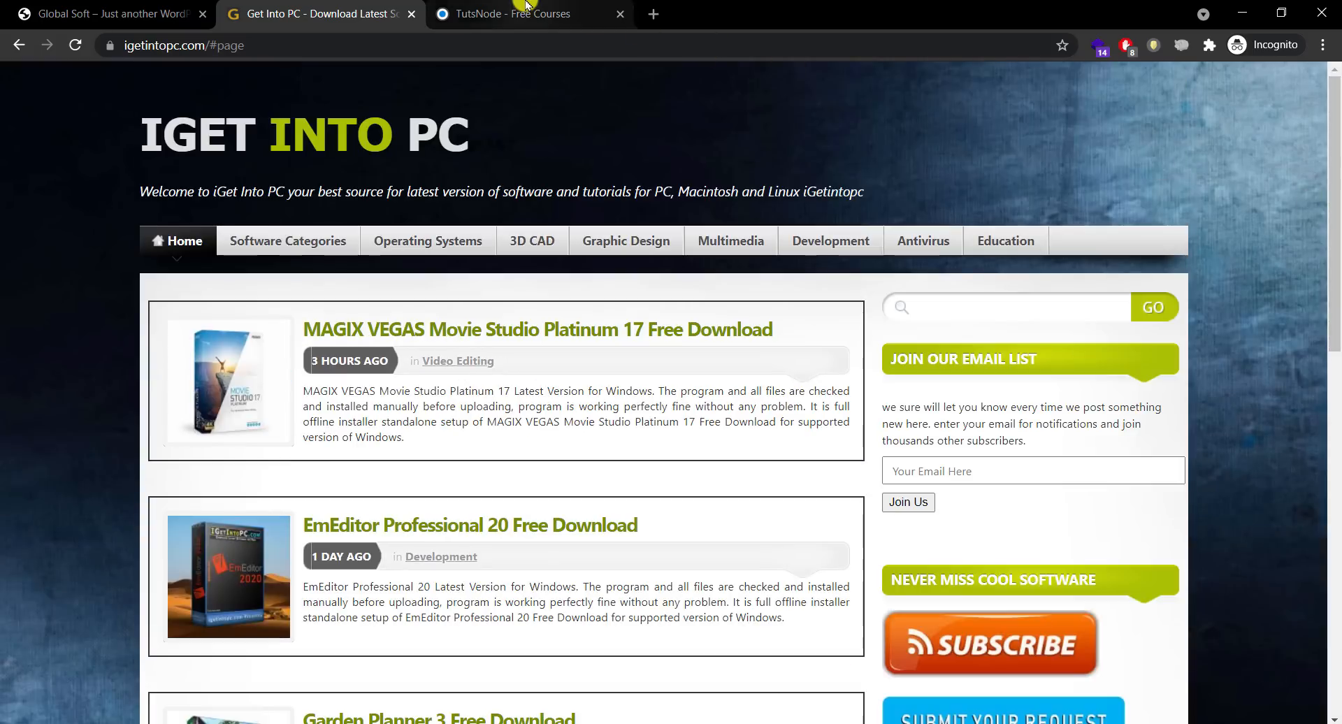
click(526, 13)
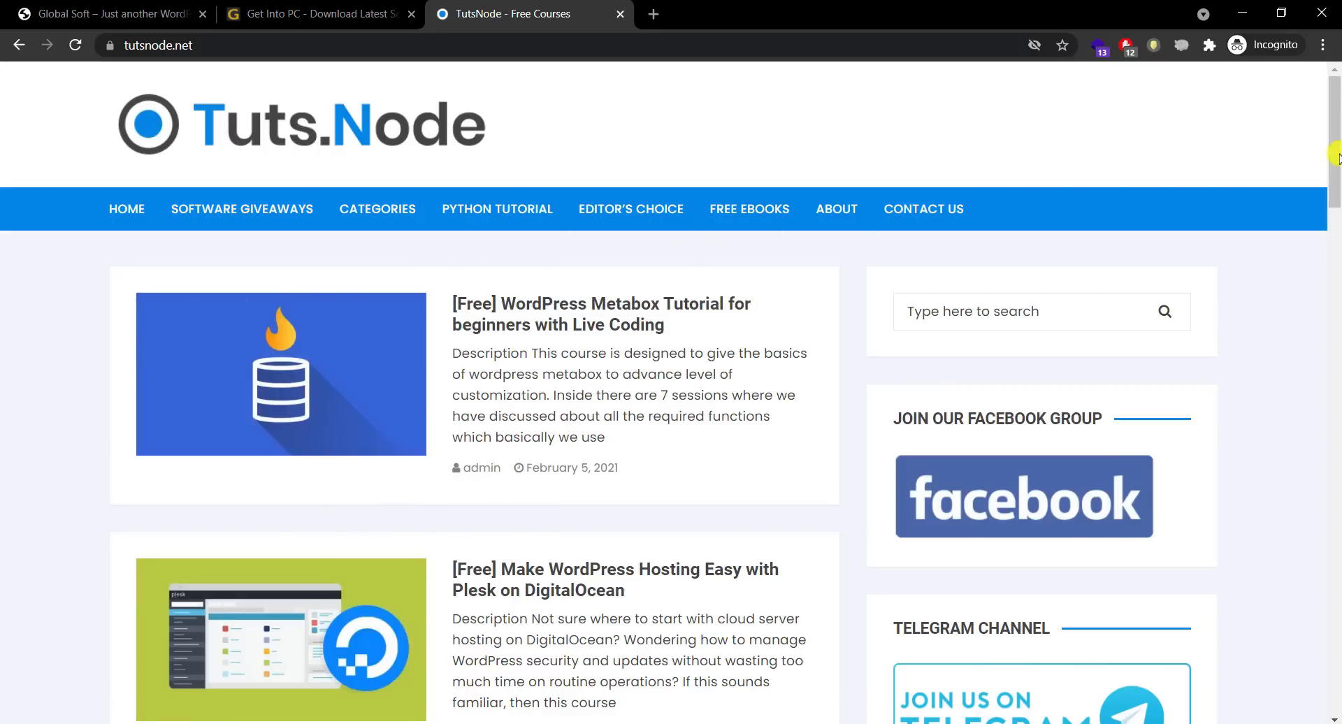
drag(1335, 154, 1337, 417)
click(1096, 168)
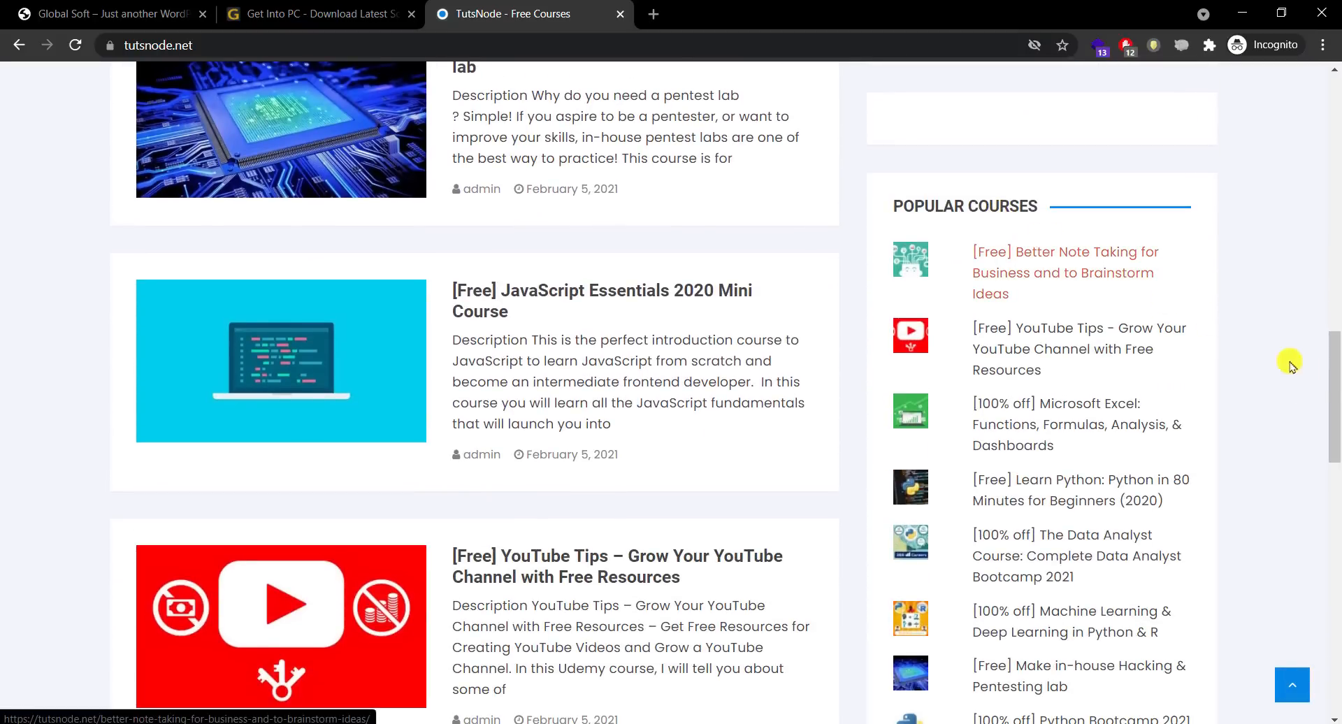
drag(1332, 370, 1328, 111)
click(316, 8)
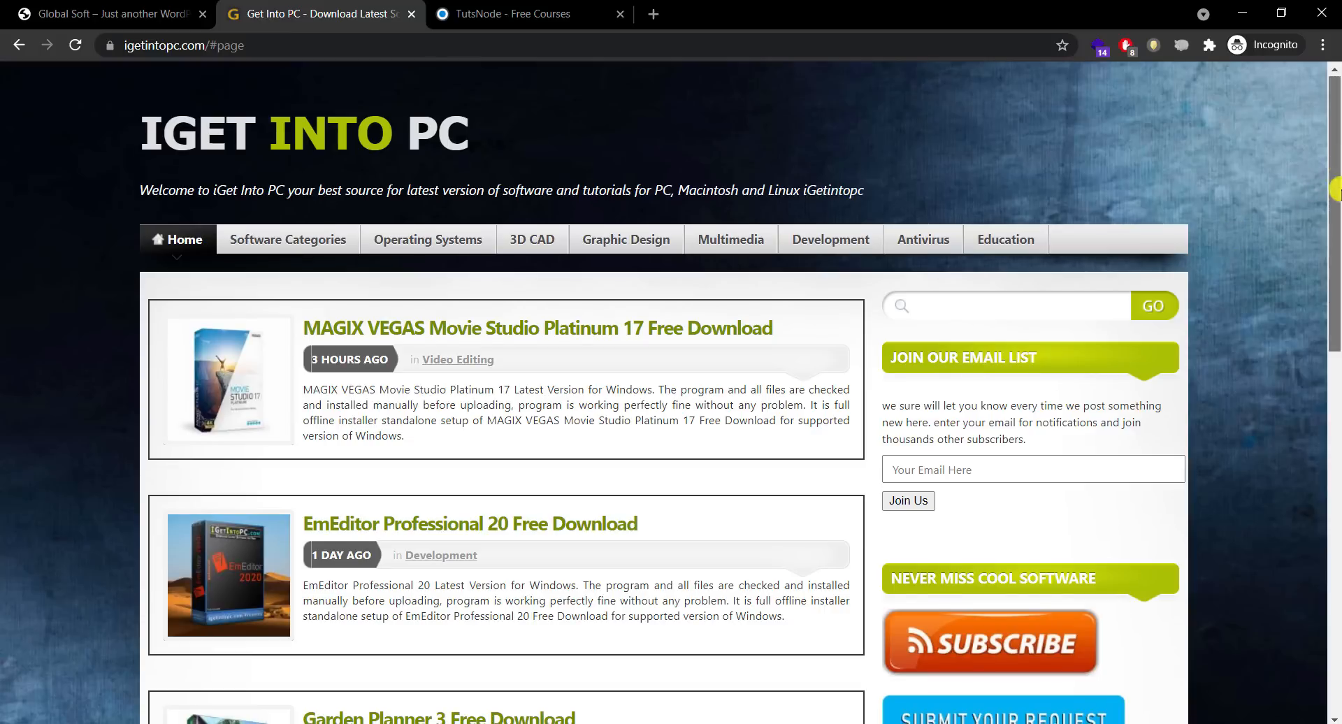
drag(1334, 168, 1330, 91)
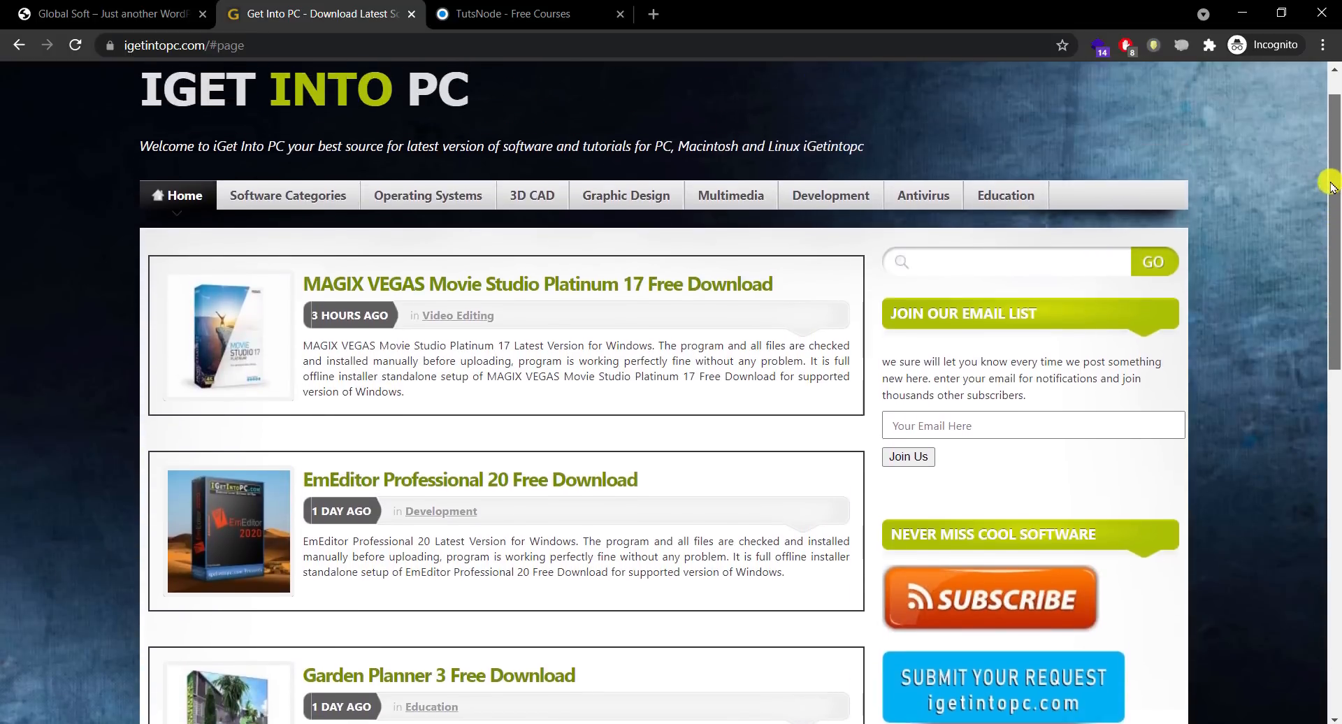
Step: In a new tab, search Google for 'applyzer' and open the APPlyzer site
click(654, 12)
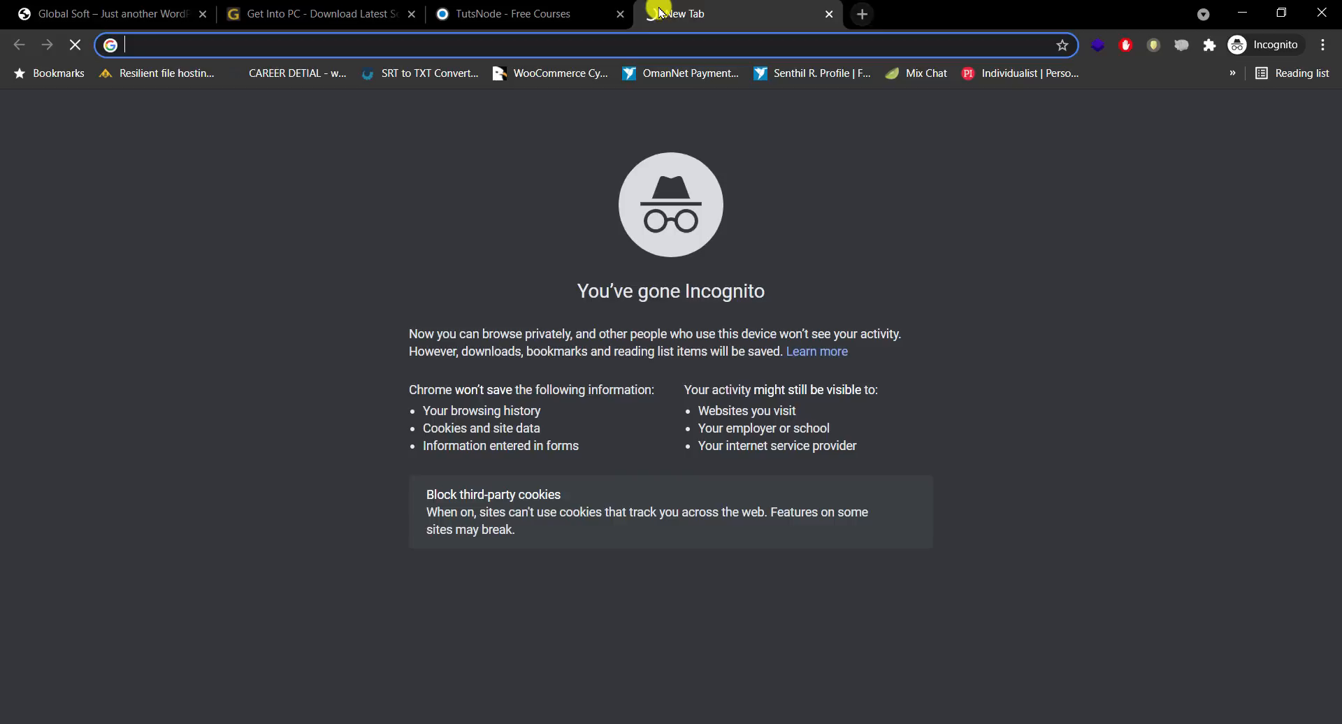
text(pap)
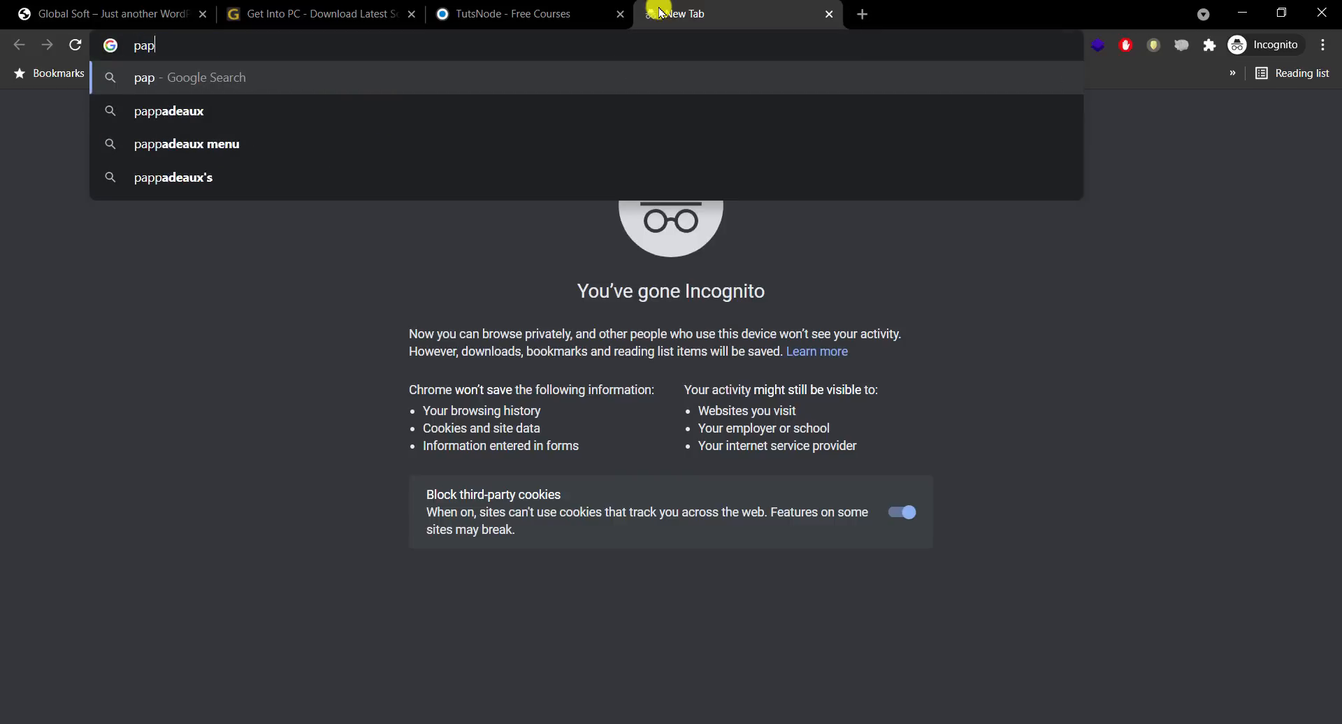
key(BackSpace)
key(BackSpace)
key(BackSpace)
text(applyzer)
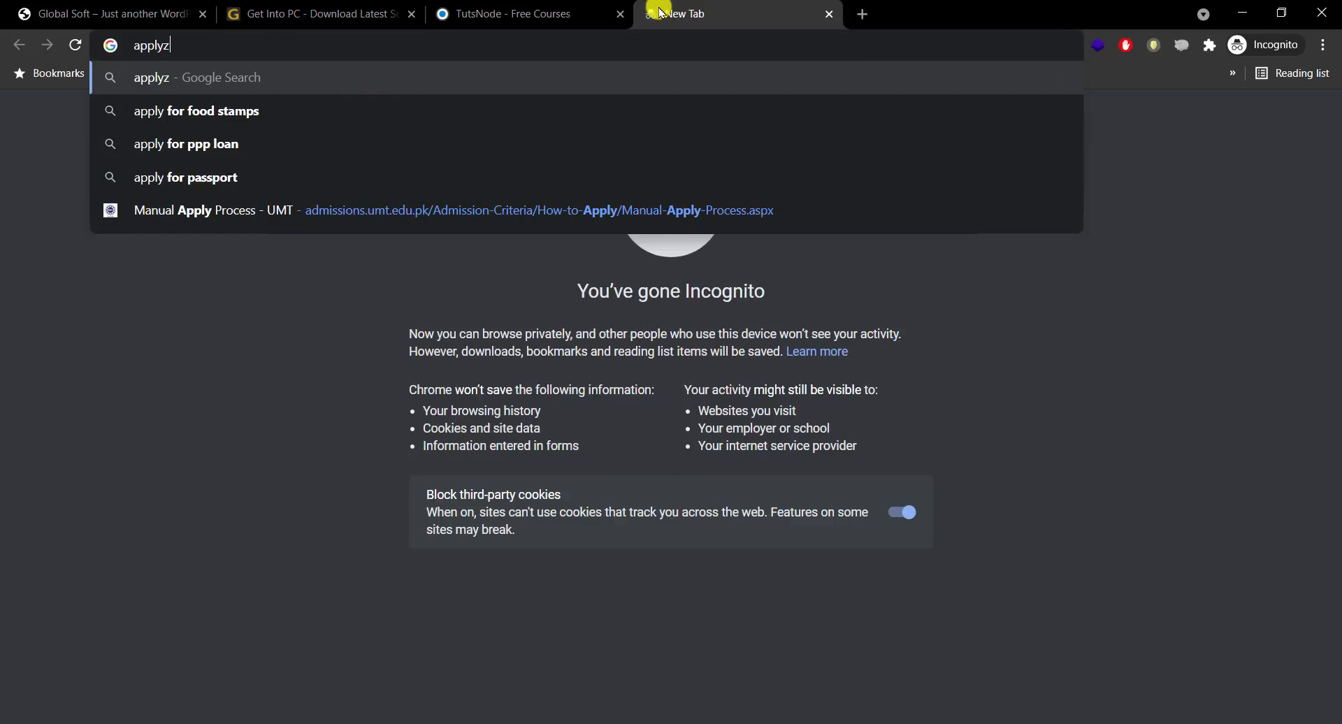
key(Return)
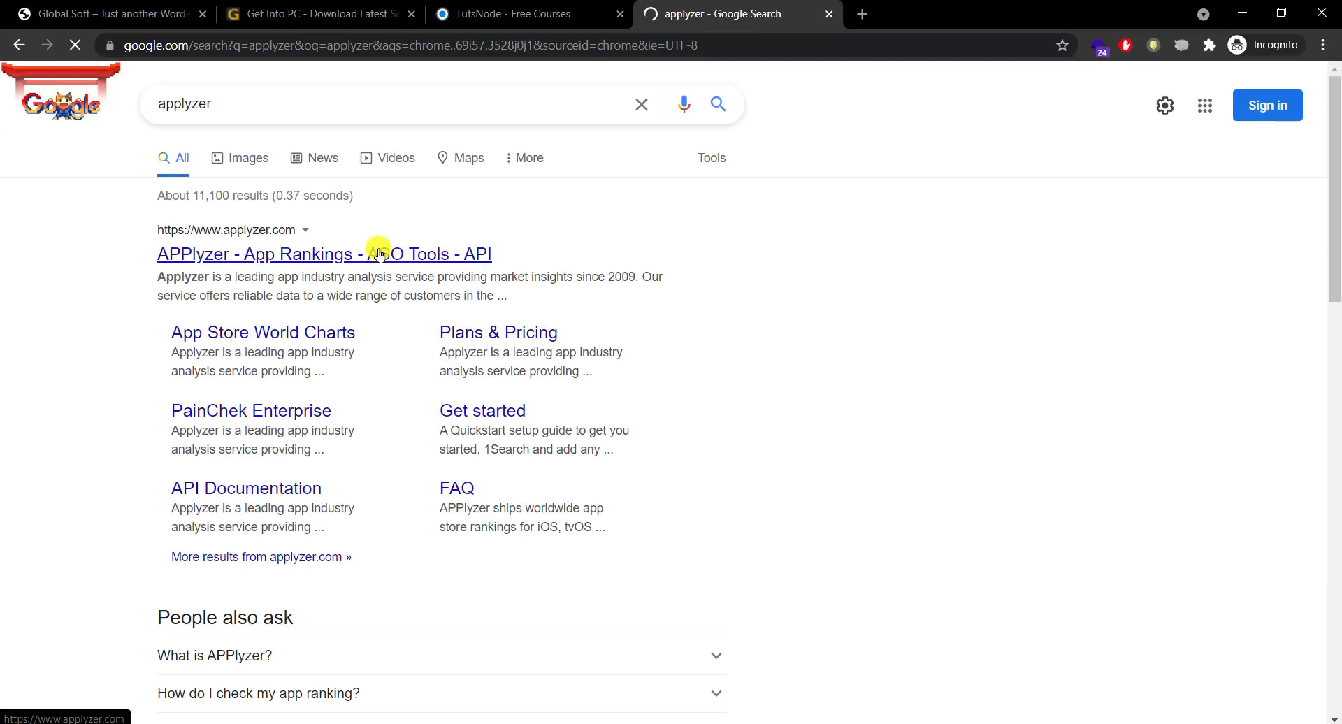
click(383, 253)
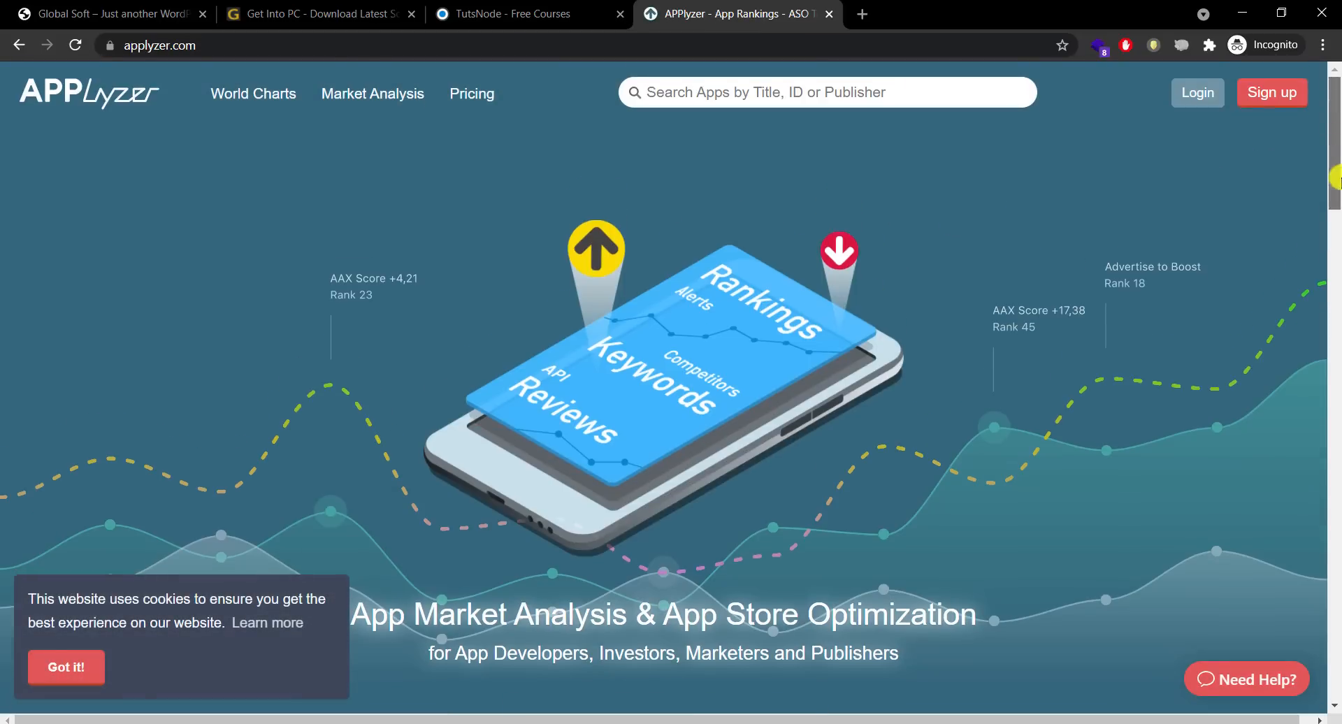
click(1334, 360)
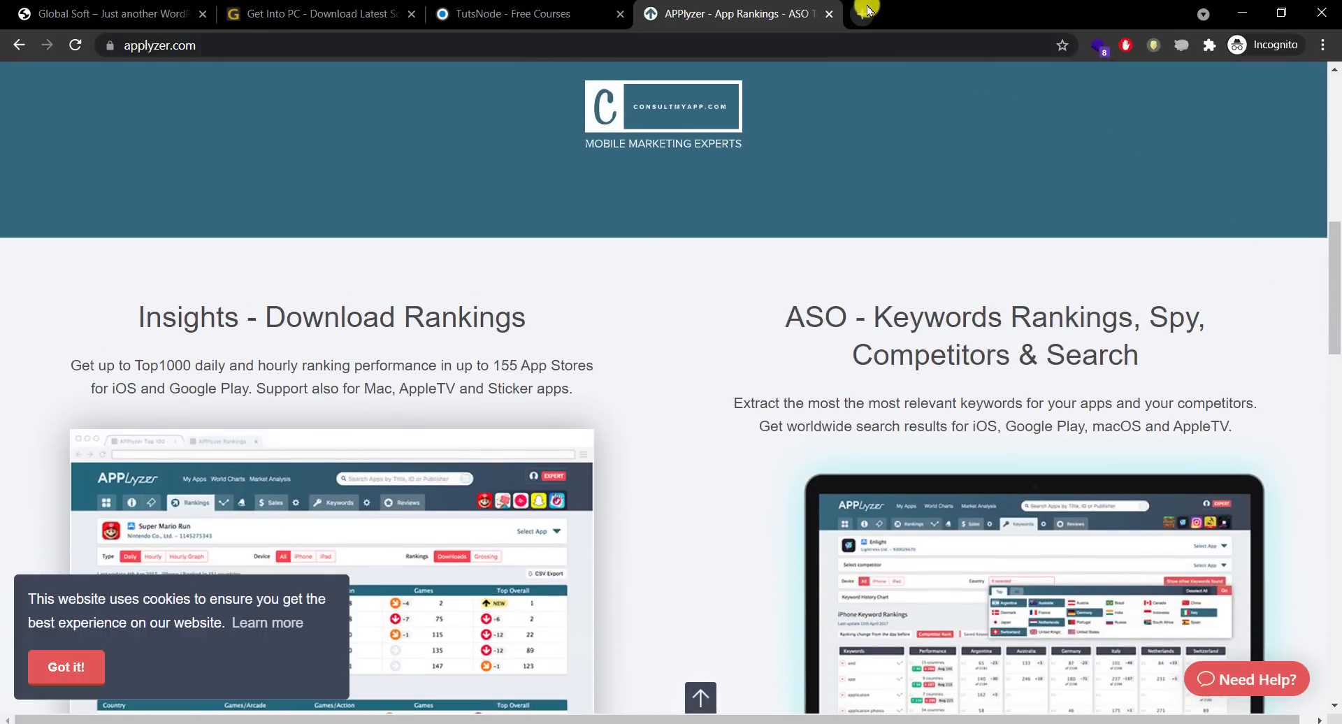
Step: Open the Wappalyzer website from its extension popup, close the extra tabs, and return to Get Into PC
click(862, 14)
click(1095, 48)
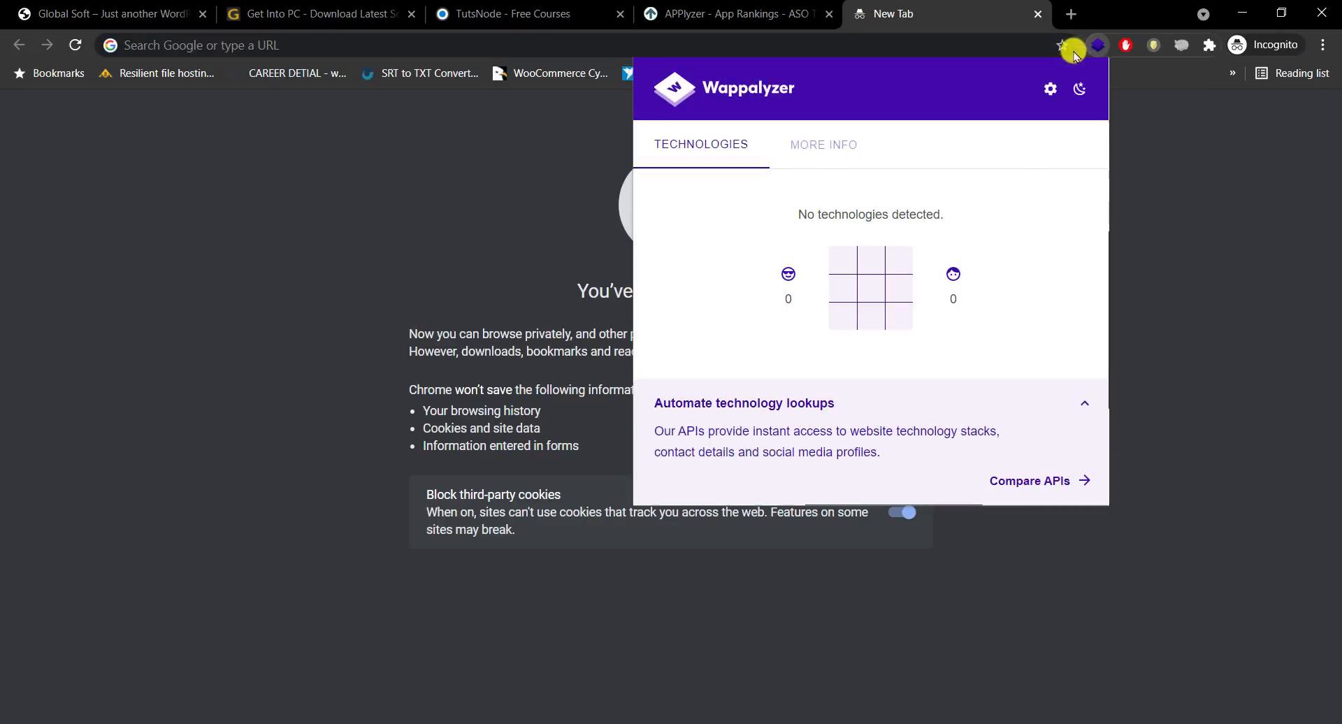
click(745, 85)
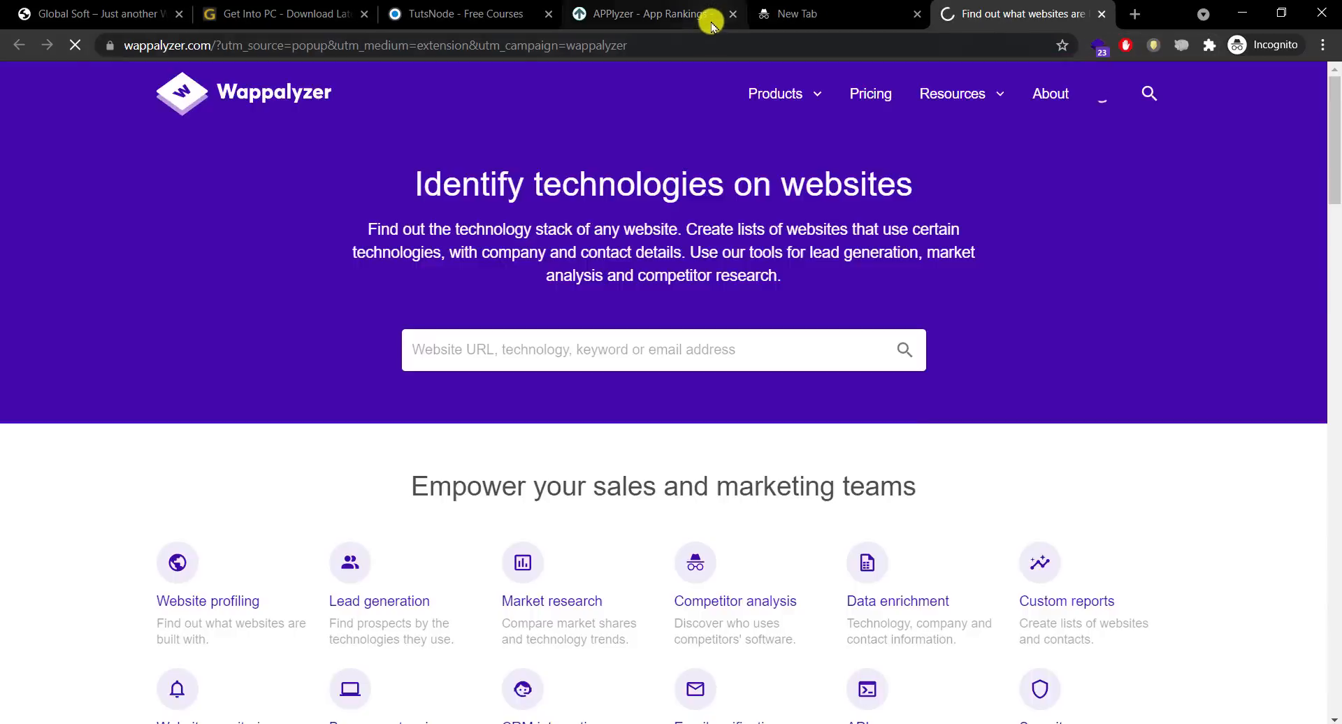
click(762, 14)
click(733, 14)
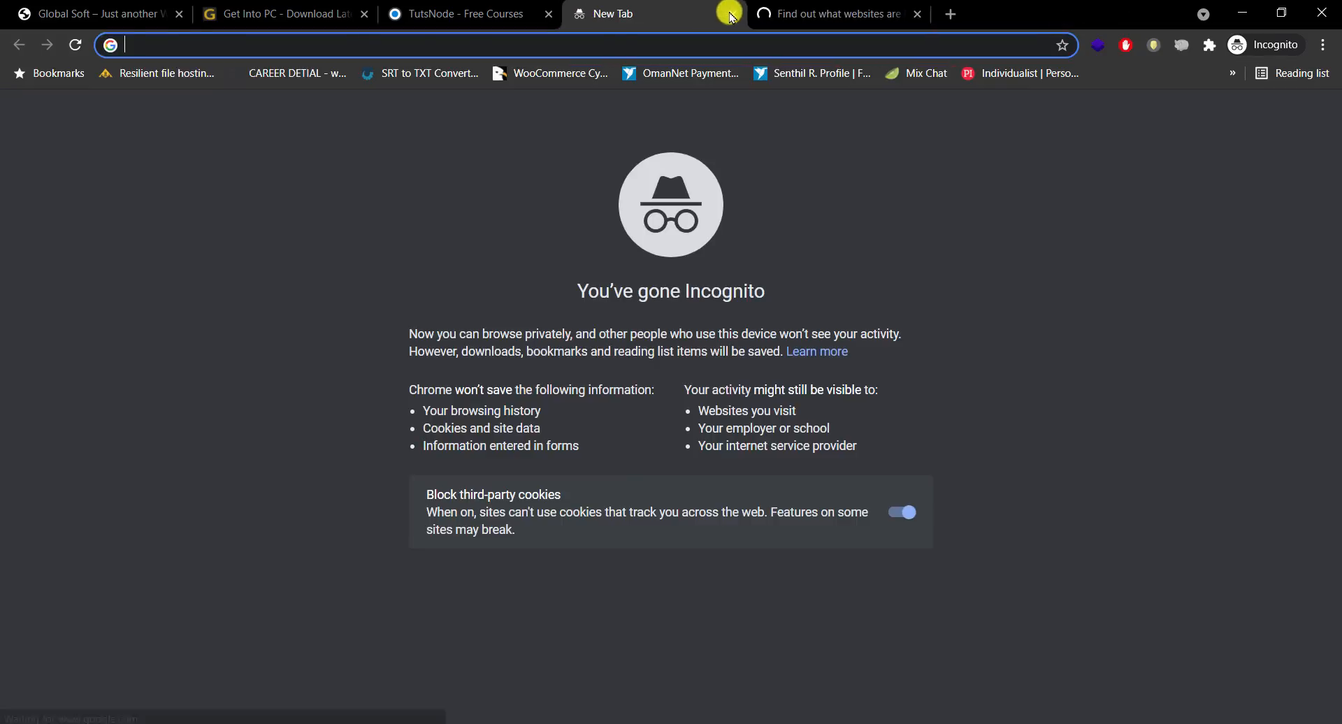
click(733, 14)
drag(1333, 134, 1337, 526)
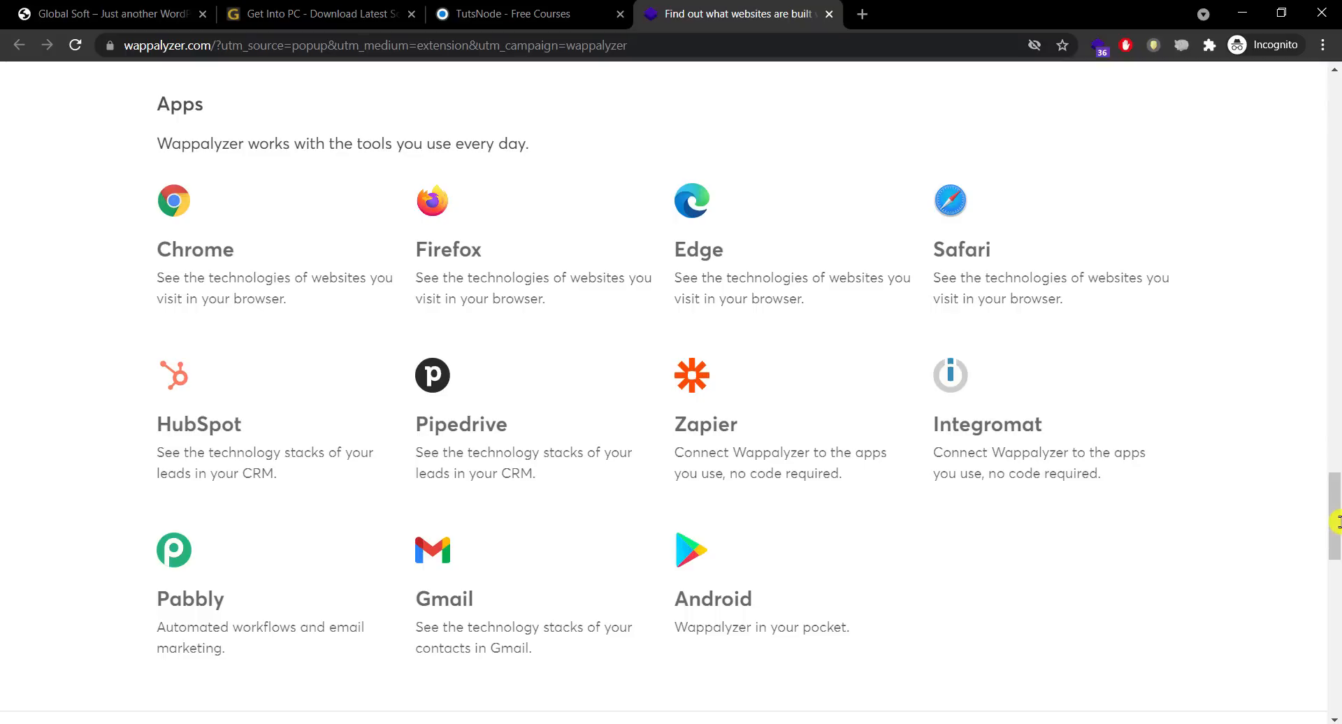
click(314, 17)
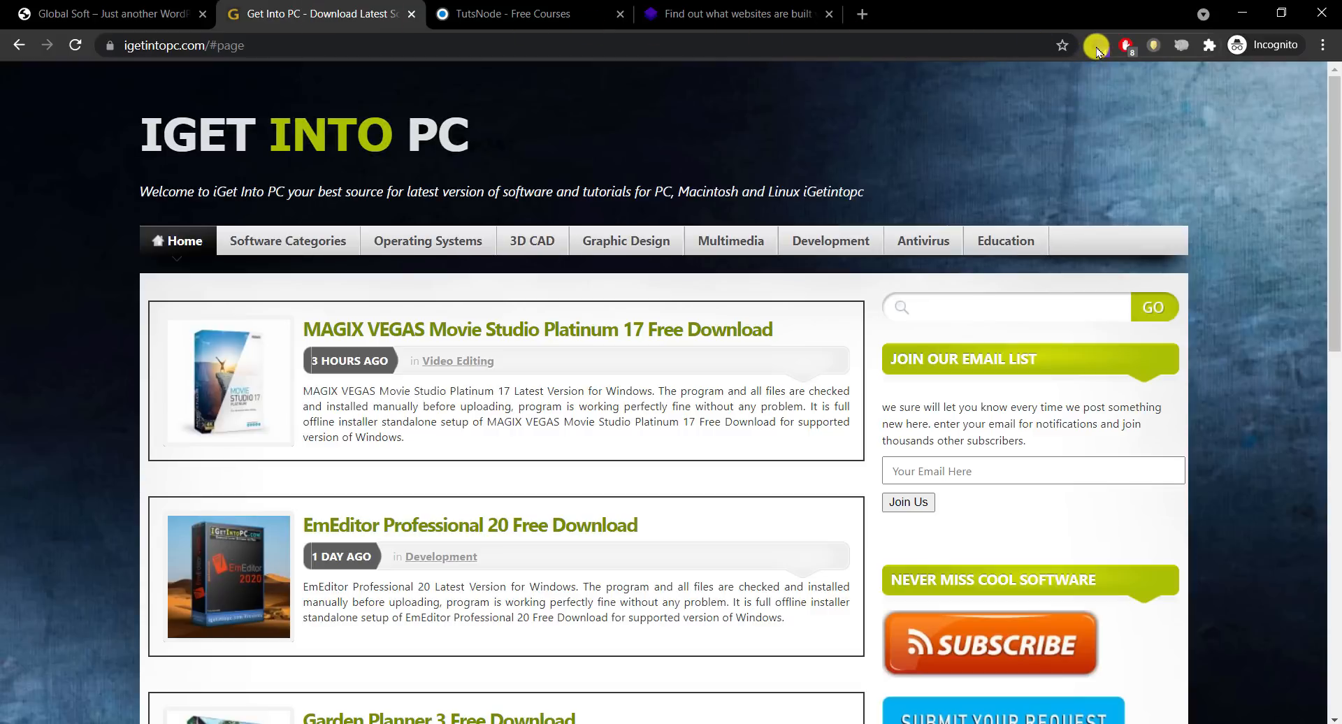
scroll(1328, 413, down, 5)
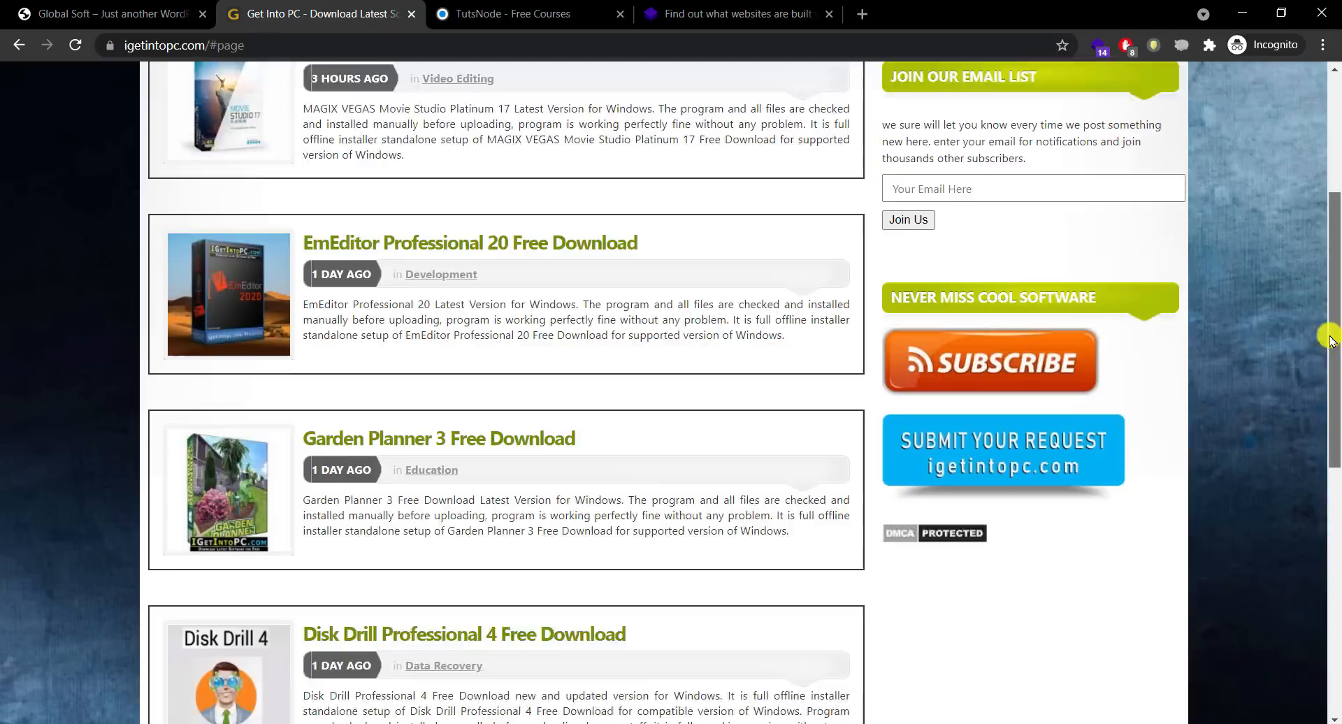
scroll(1335, 268, up, 5)
click(1099, 45)
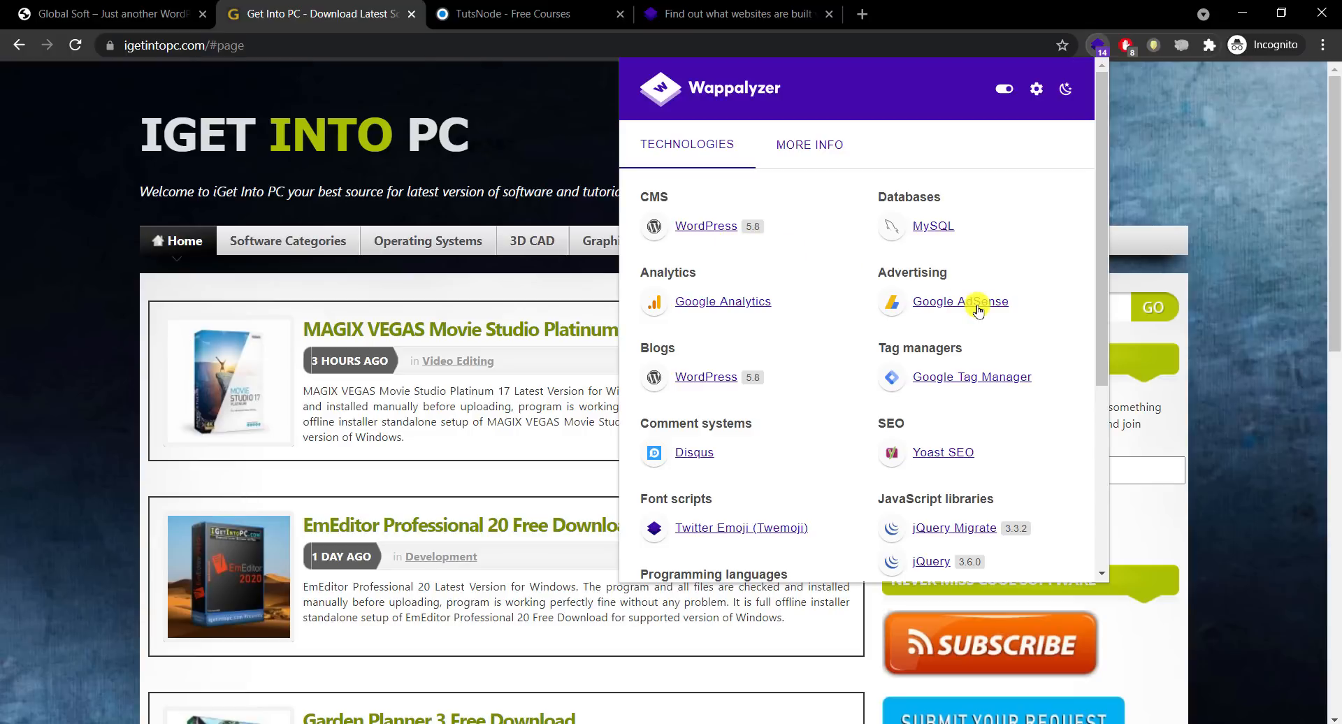
click(11, 397)
scroll(1319, 440, down, 10)
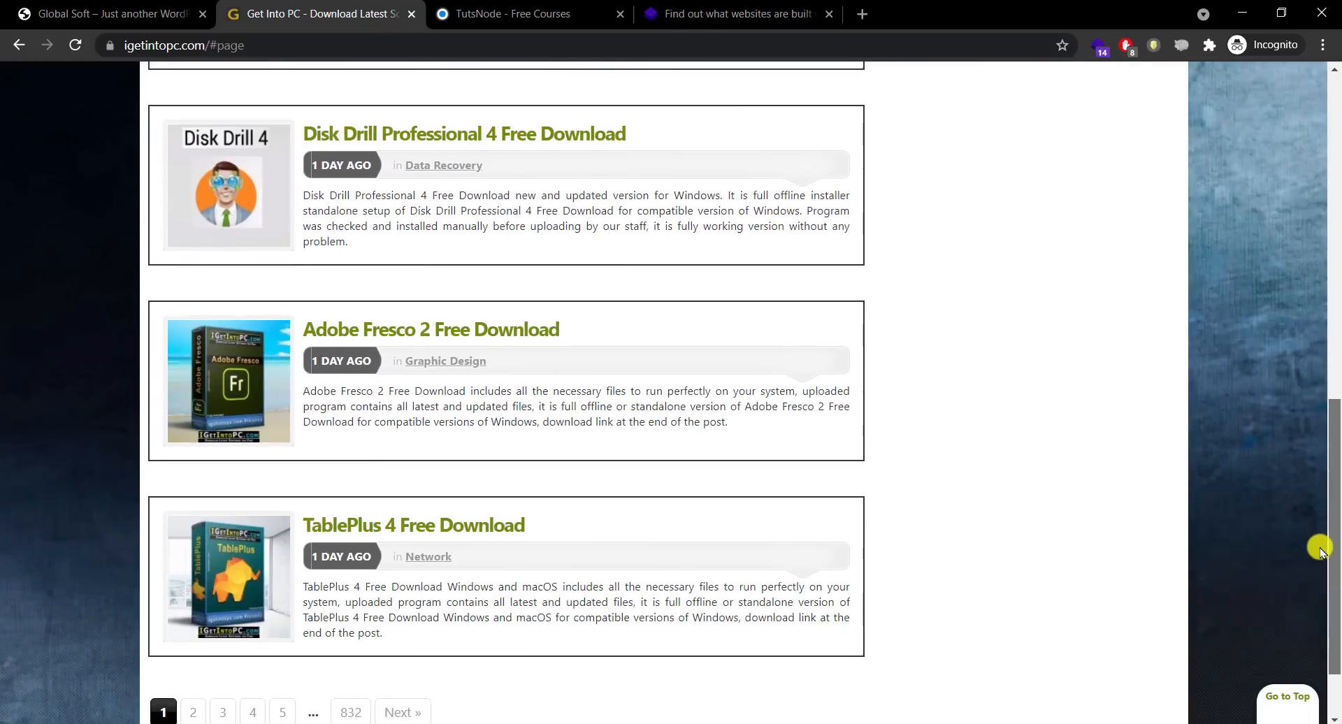
drag(1321, 548, 1335, 650)
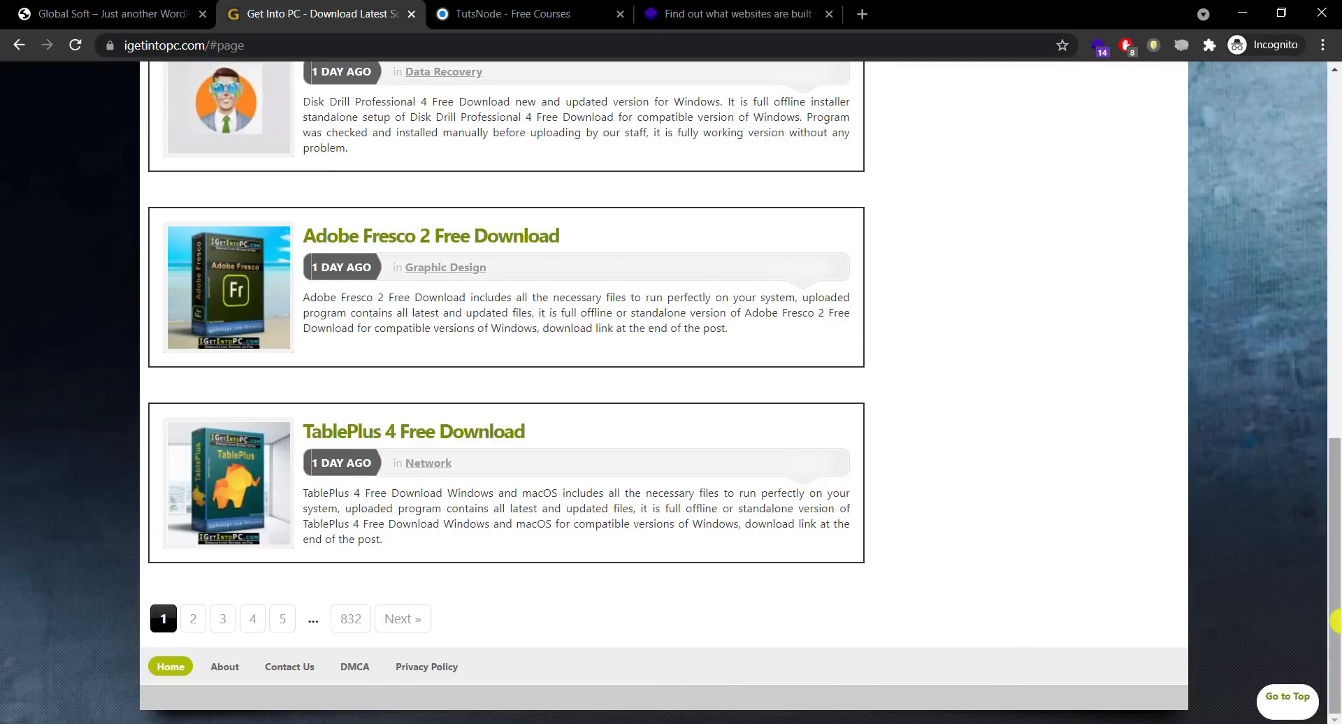
drag(1332, 616, 1296, 192)
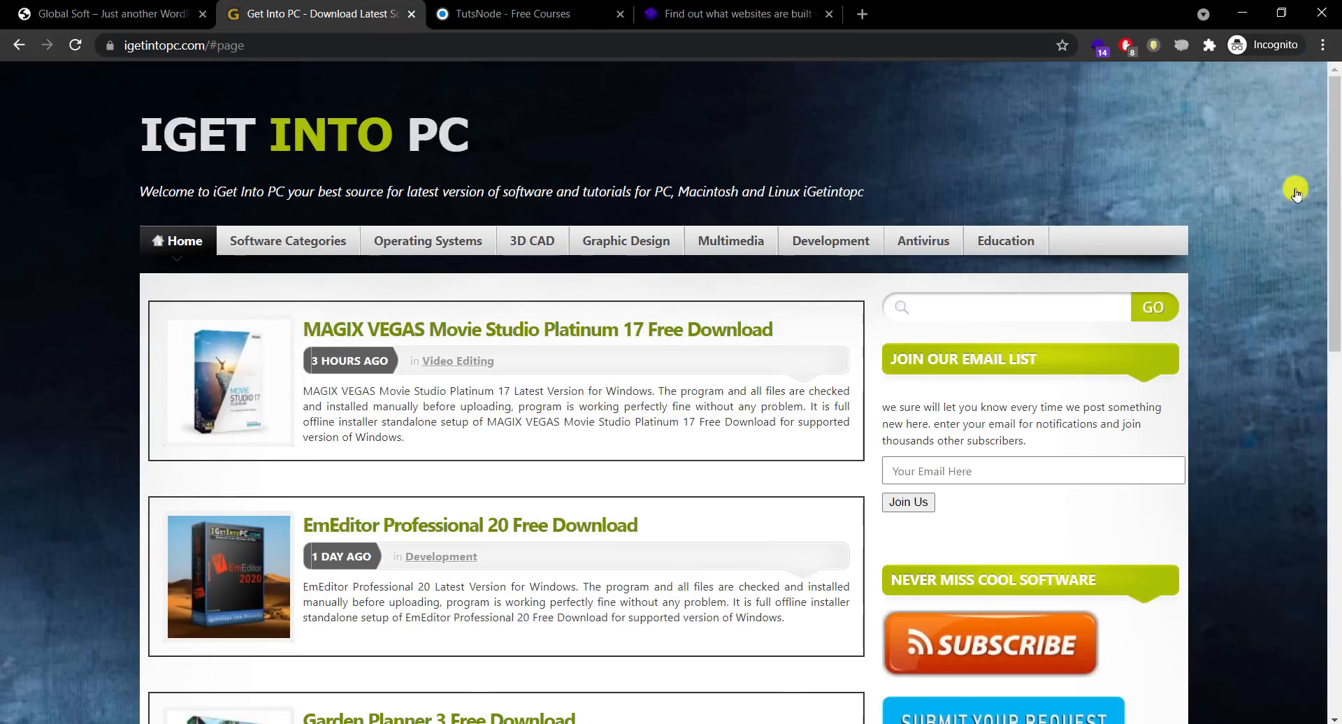
Step: View the Get Into PC page source and search it for 'theme'
right_click(53, 312)
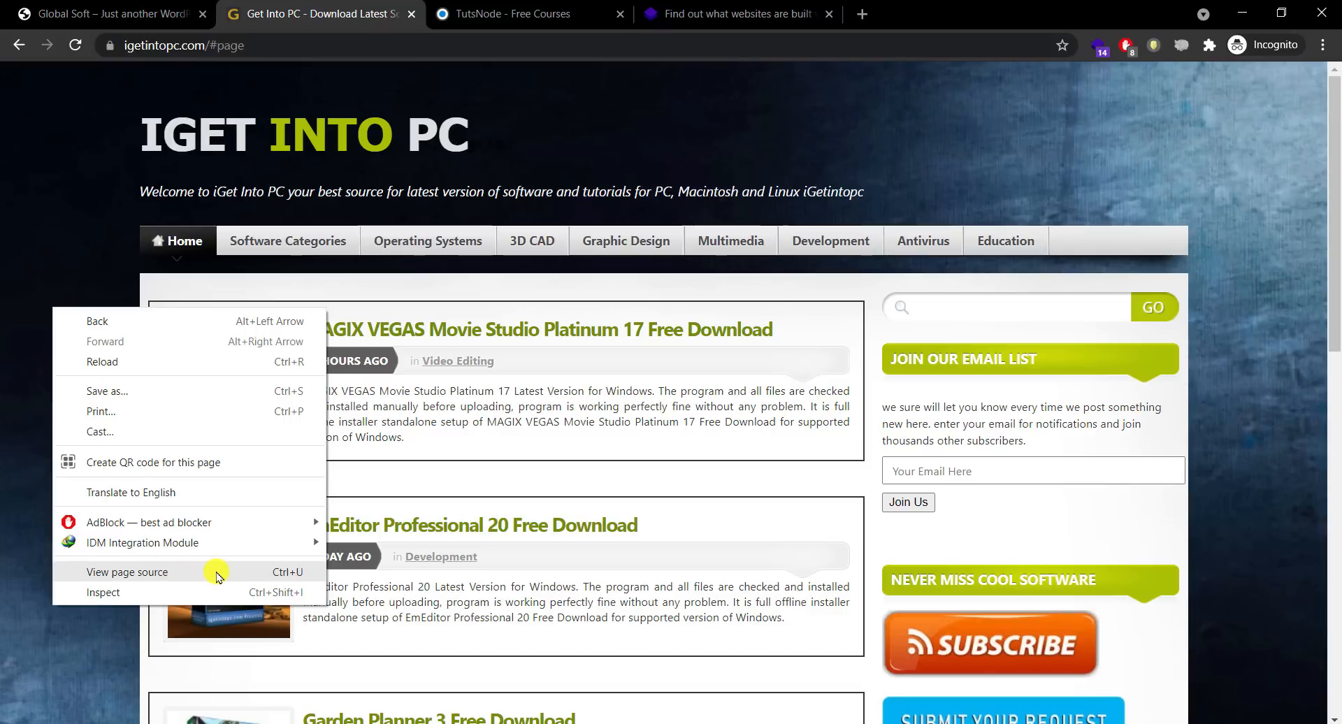
click(218, 577)
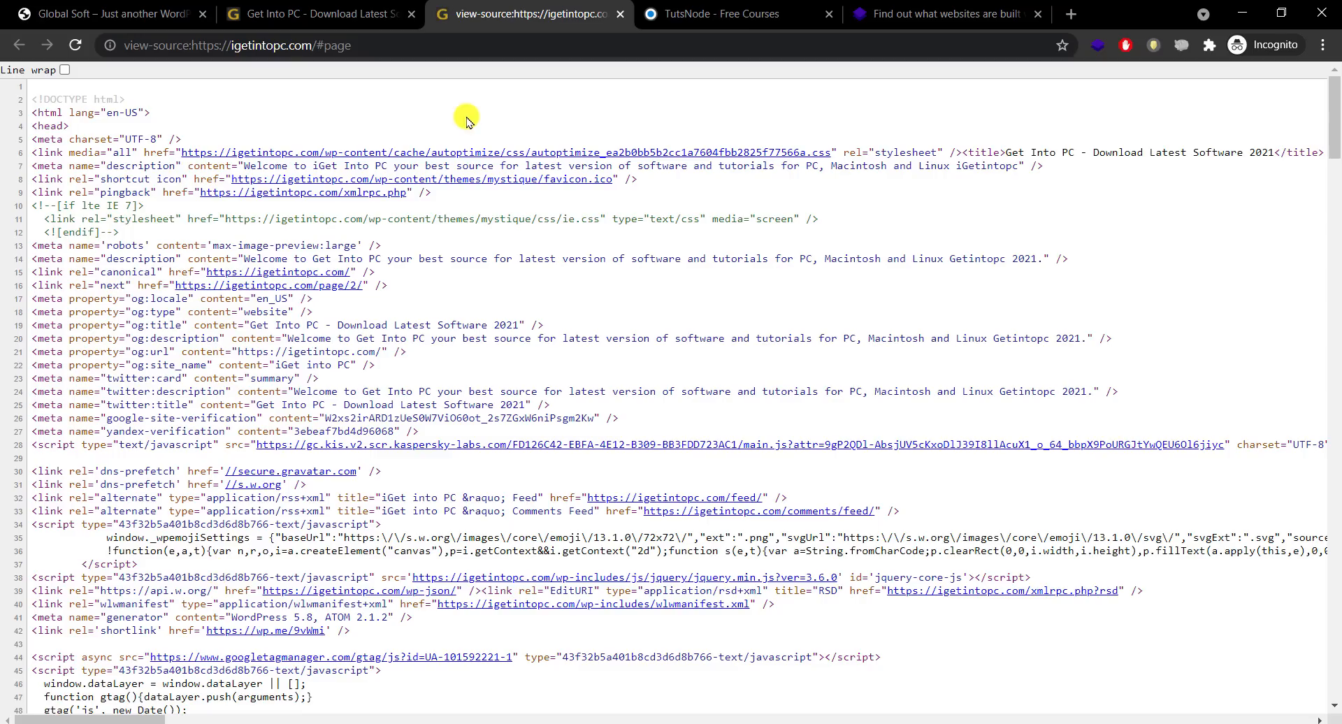
key(ctrl+f)
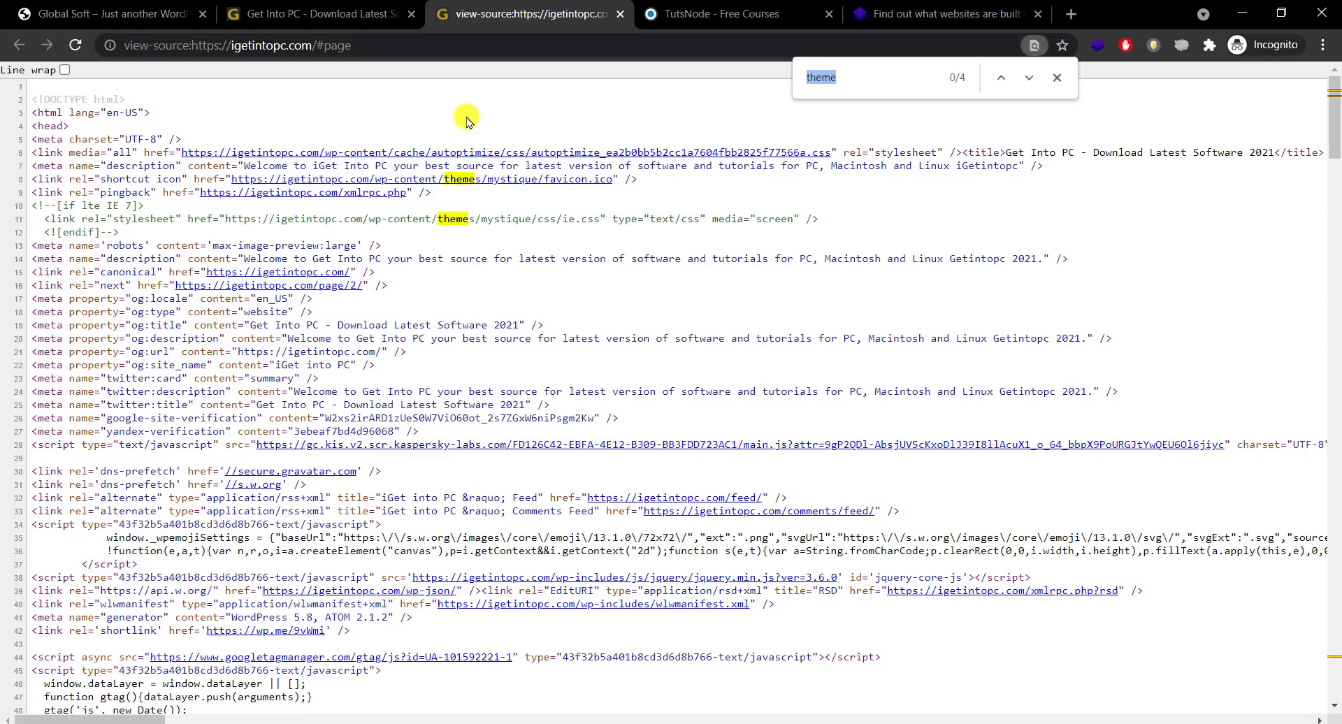
text(theme)
Step: Select the theme folder name 'mystique' in the themes path on line 11
drag(226, 219, 519, 231)
click(520, 232)
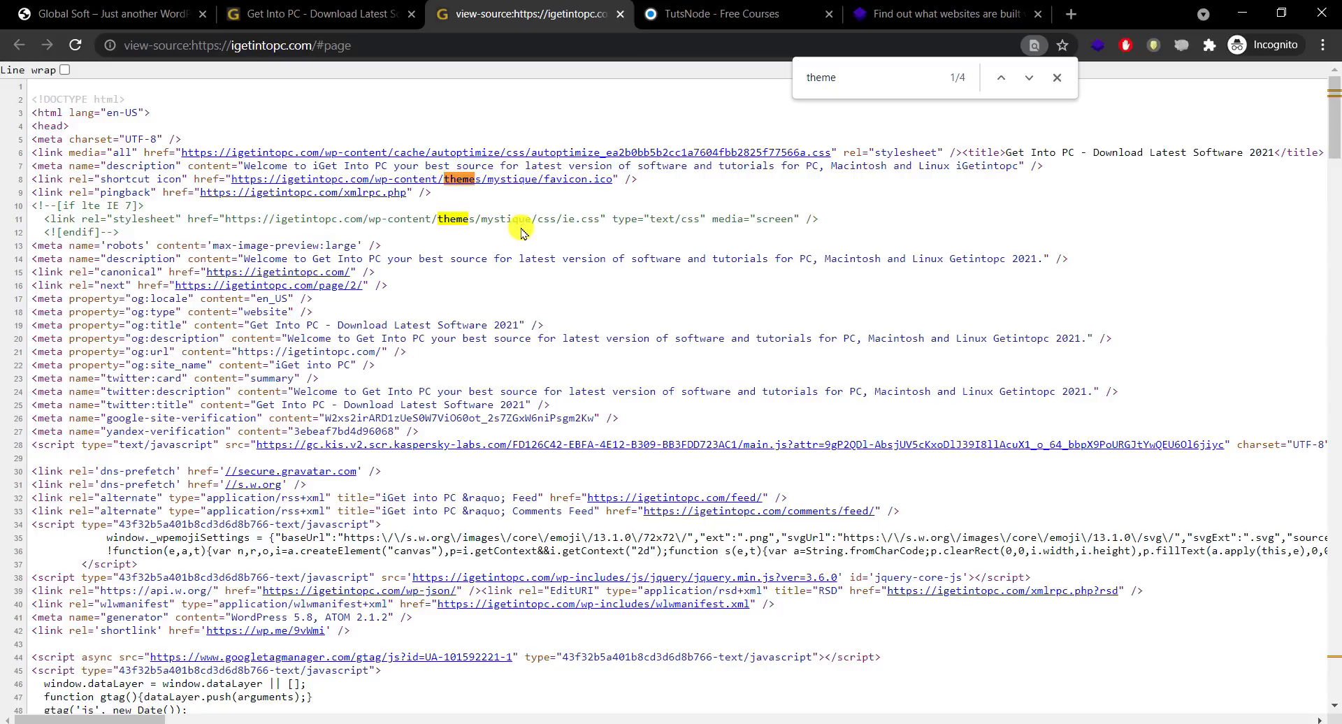
double_click(498, 221)
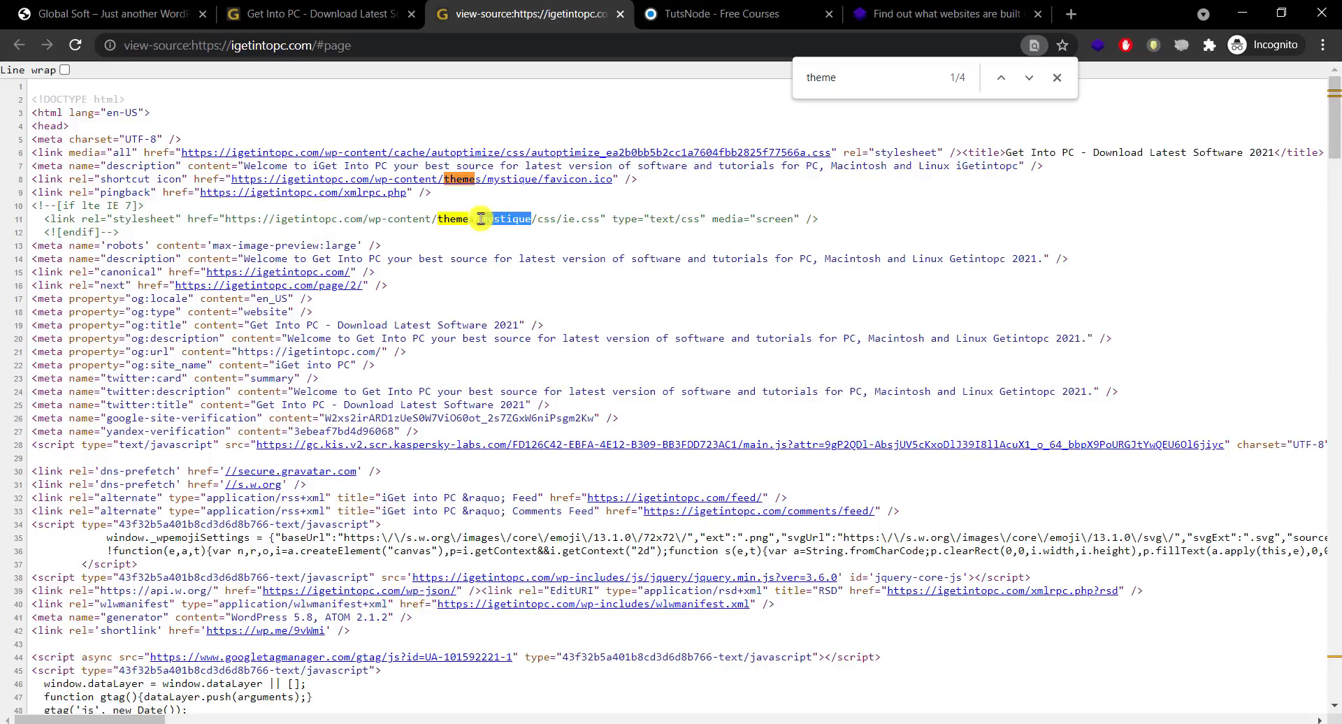
right_click(499, 229)
key(Escape)
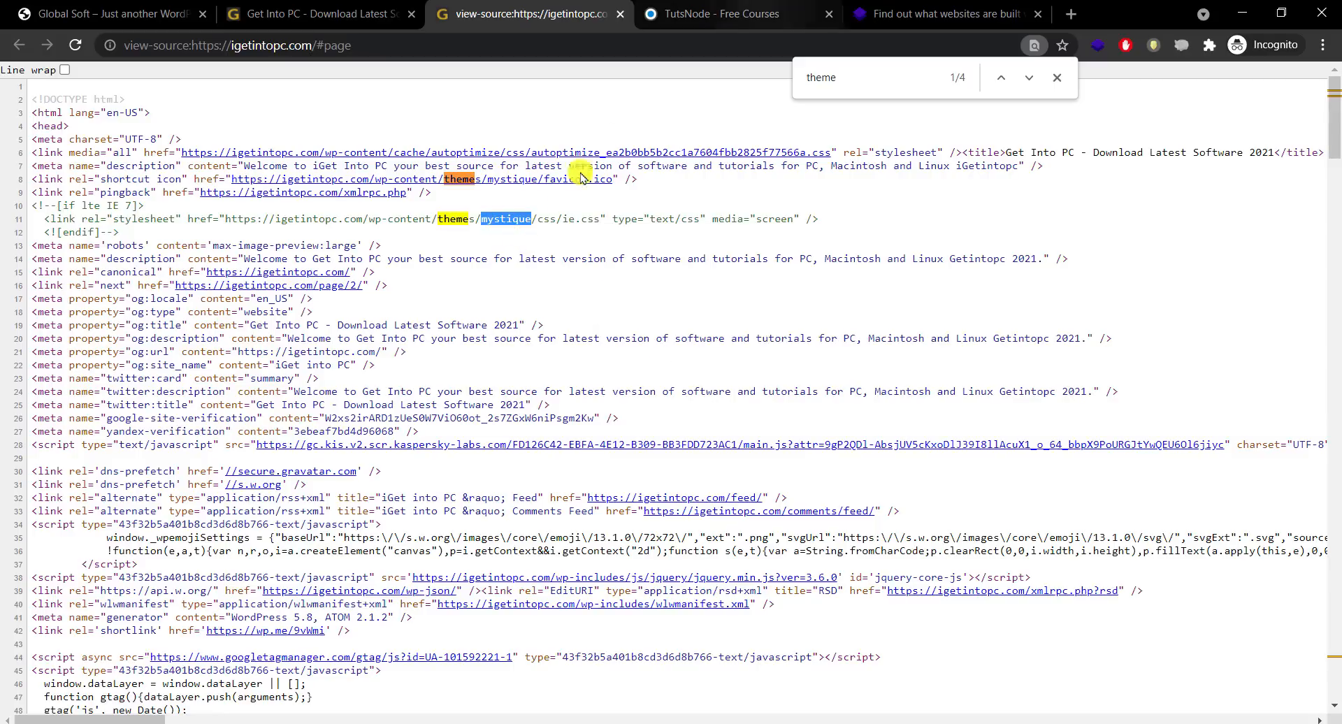
click(693, 48)
Step: Search Google for 'mystique wordpress theme' and open the Mystique 2 theme website
text(google.com)
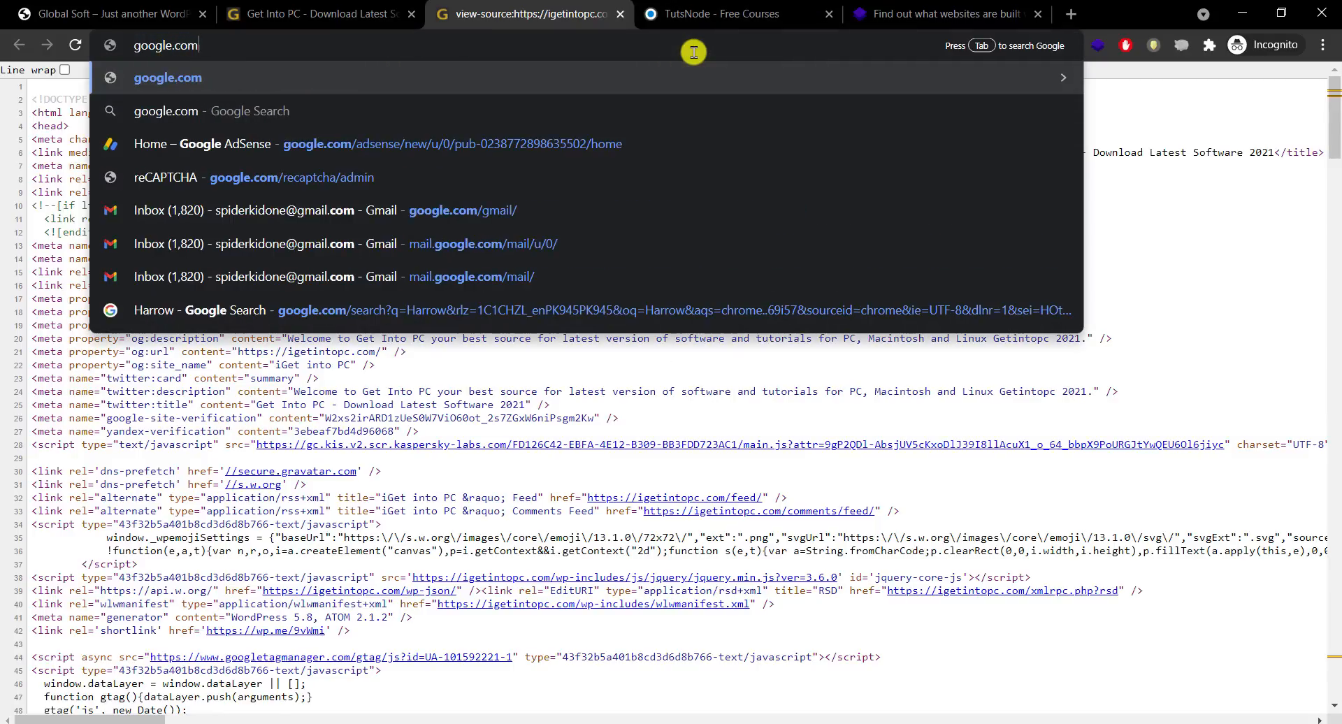
key(Return)
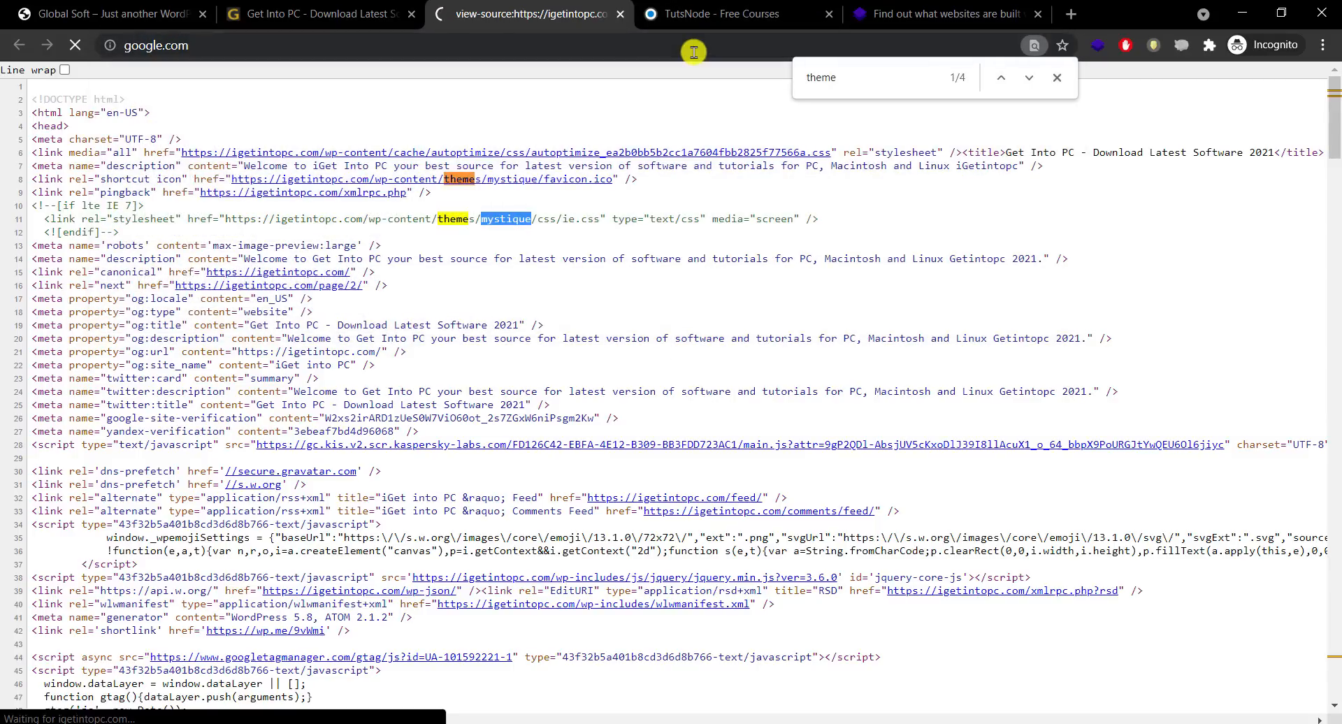
text(mystique)
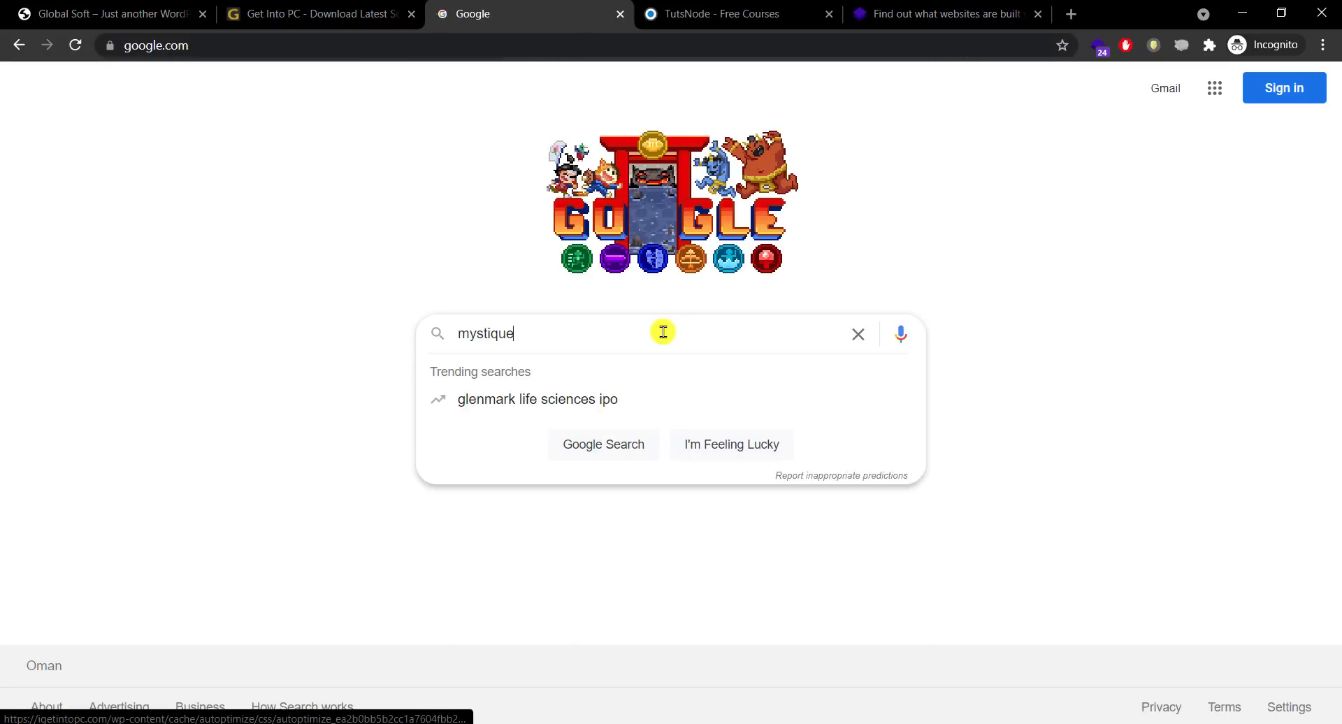
text( wordpress)
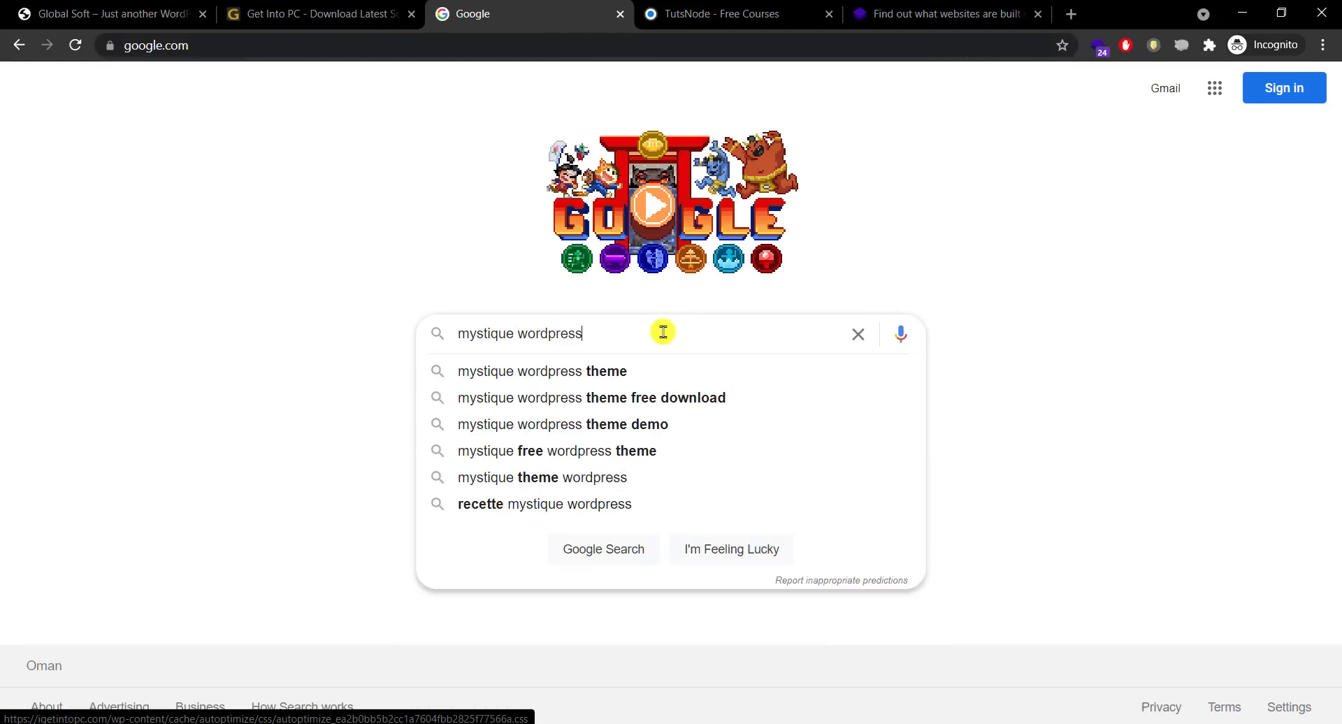
click(631, 371)
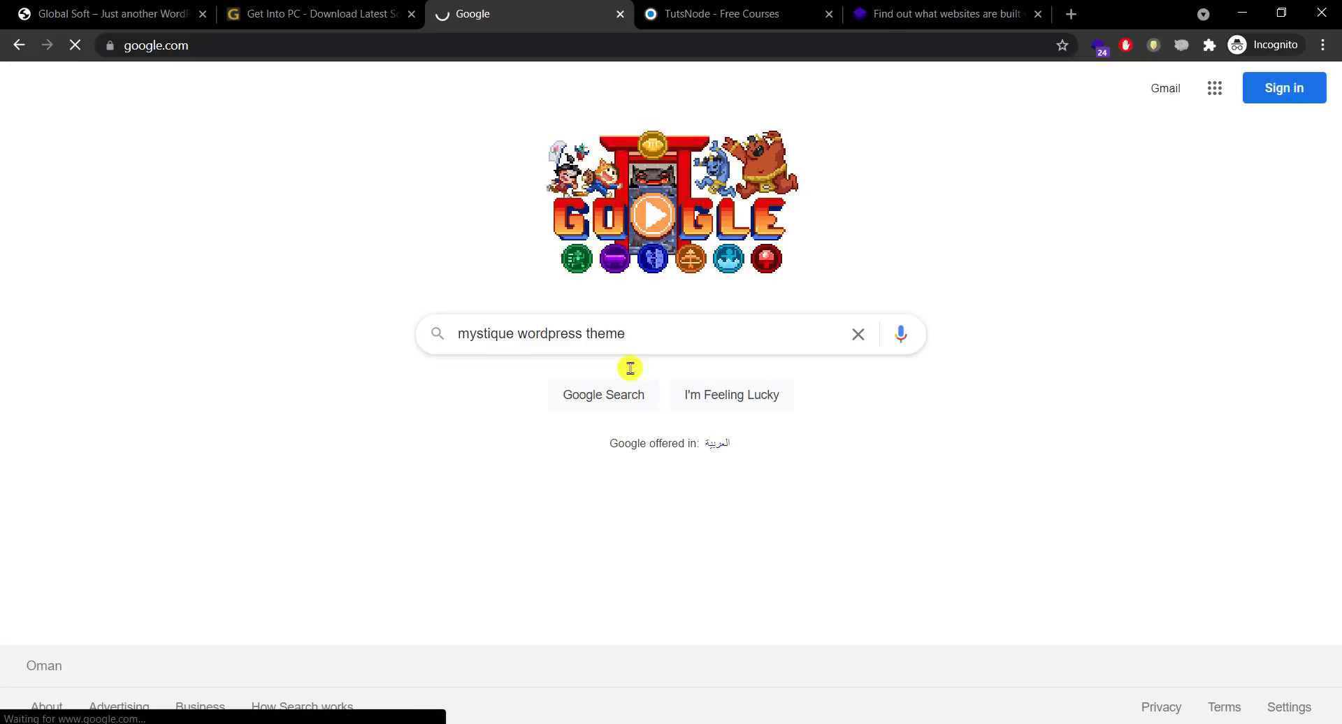
click(439, 252)
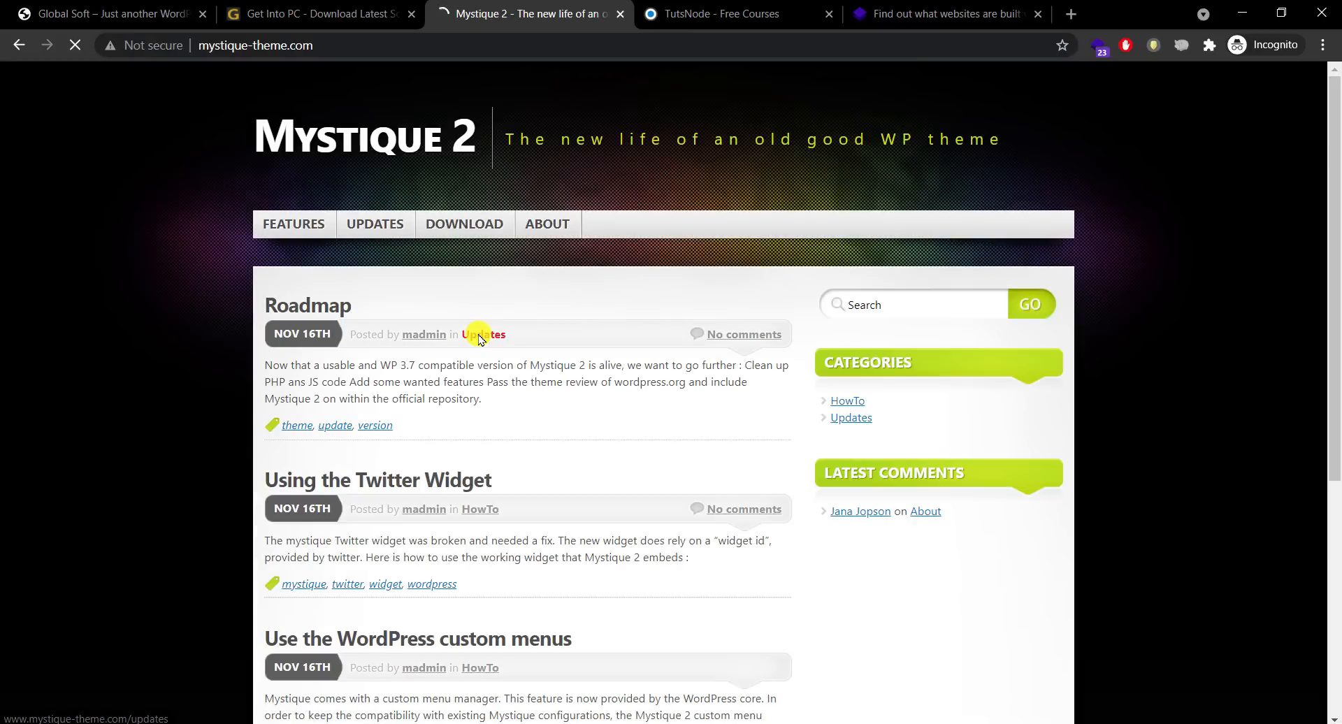
click(359, 12)
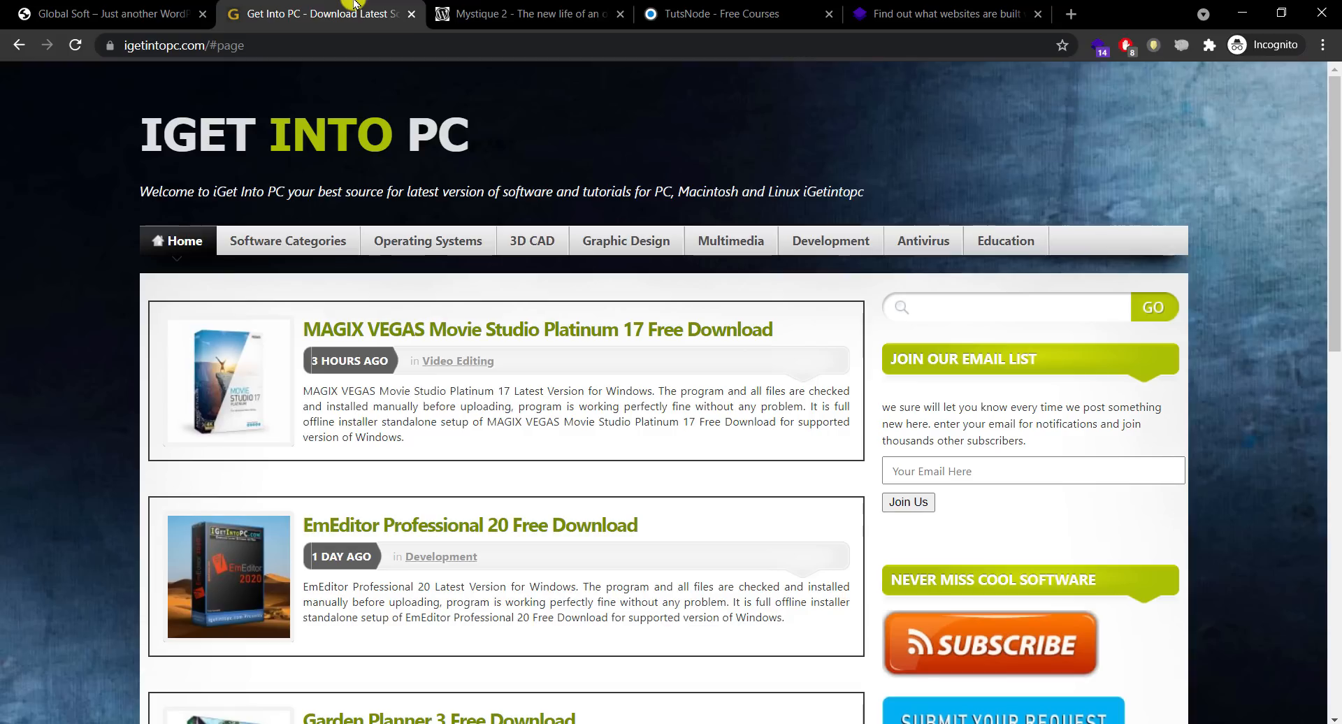
click(499, 3)
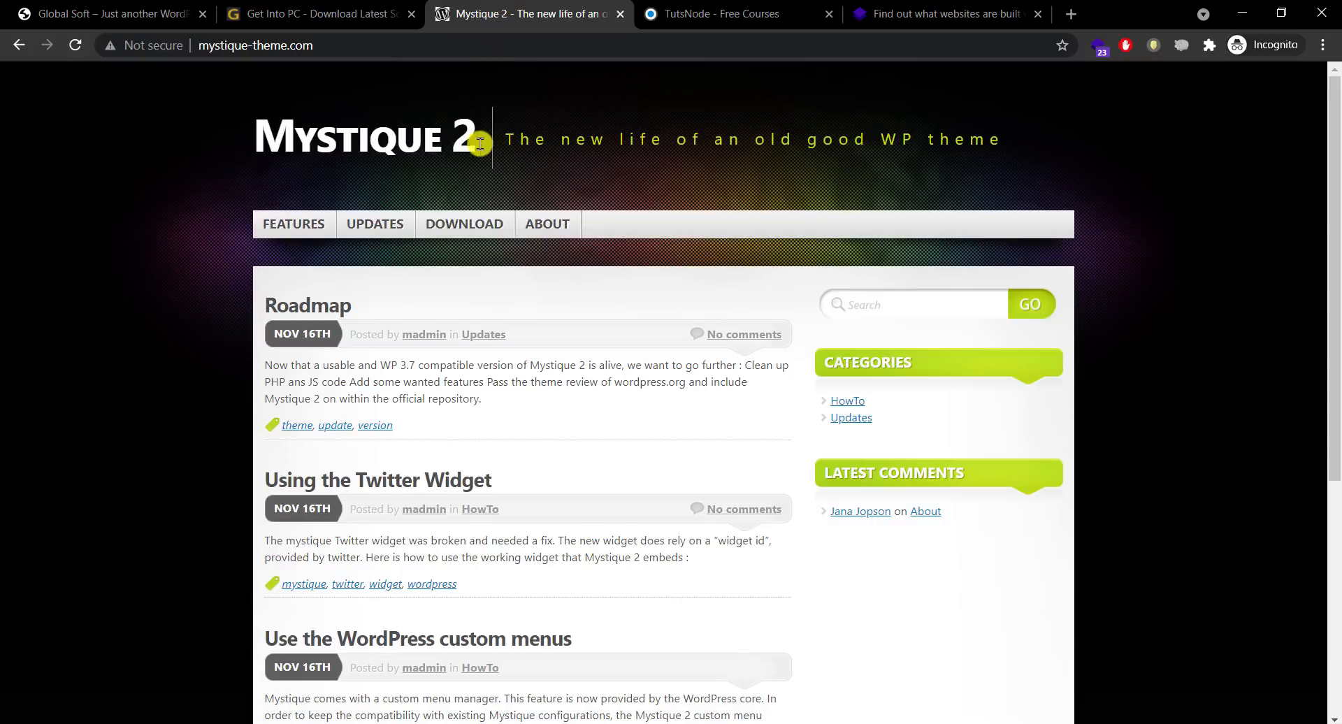
Step: Open the Mystique 2 download page listing version 1.12 and check its Not secure connection info
click(470, 235)
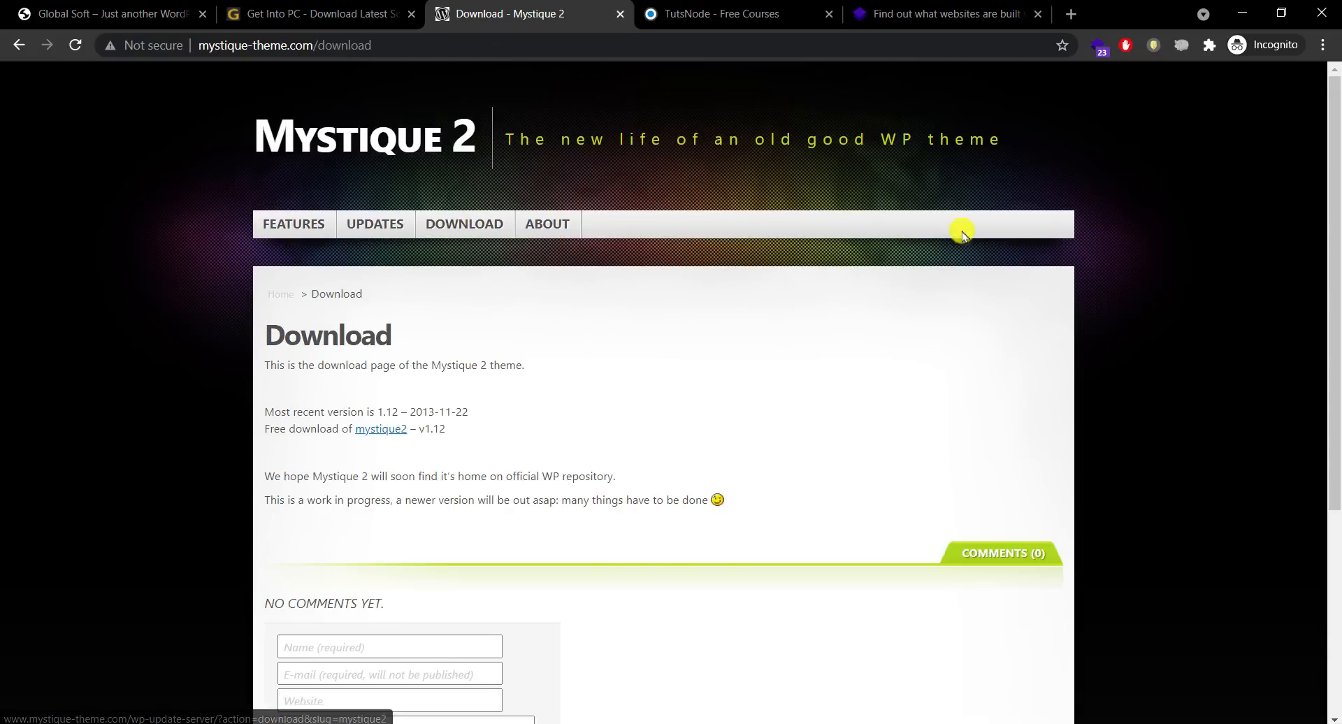
scroll(1335, 271, down, 1)
drag(1335, 273, 1333, 218)
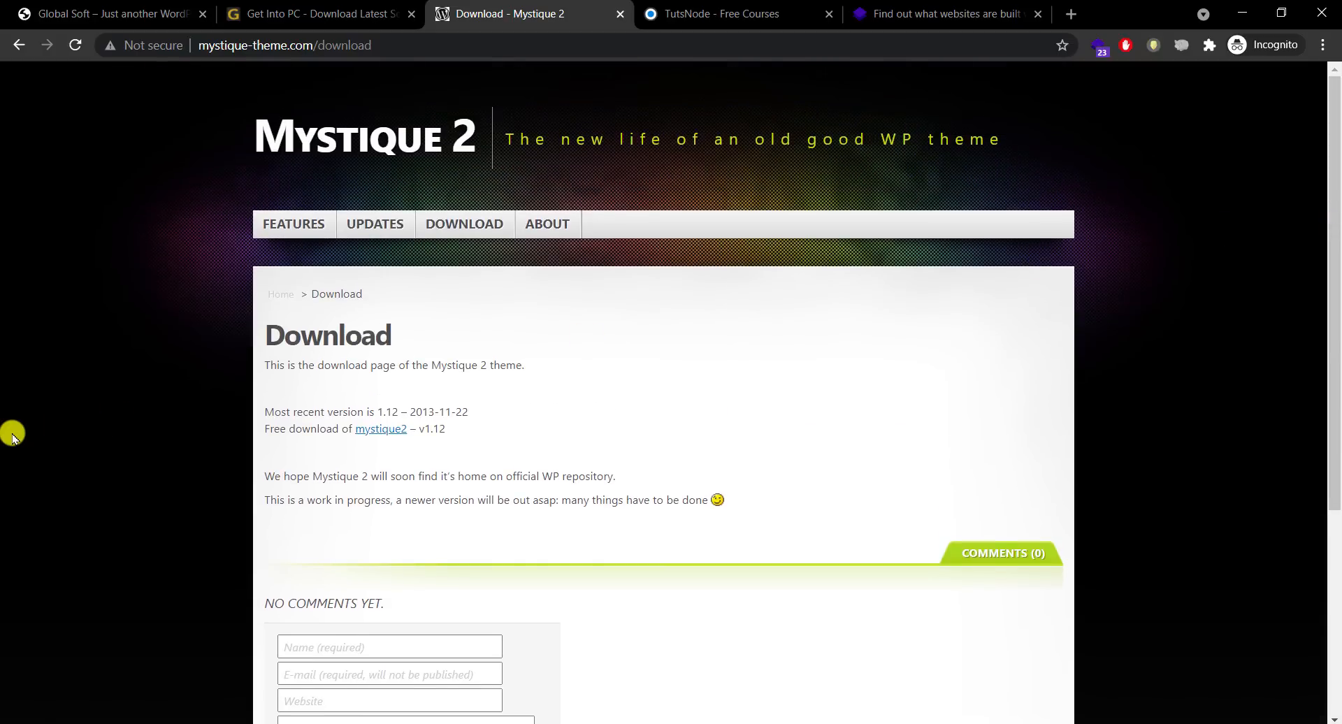
click(409, 46)
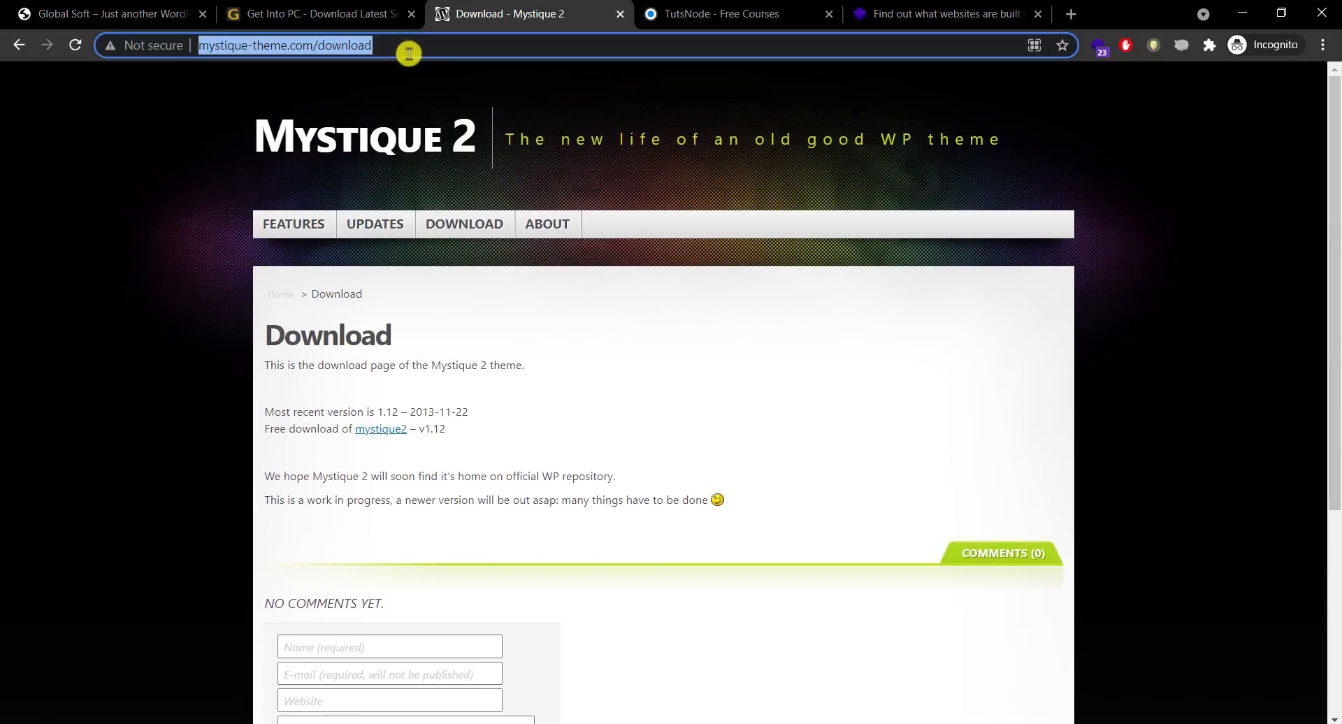
click(138, 50)
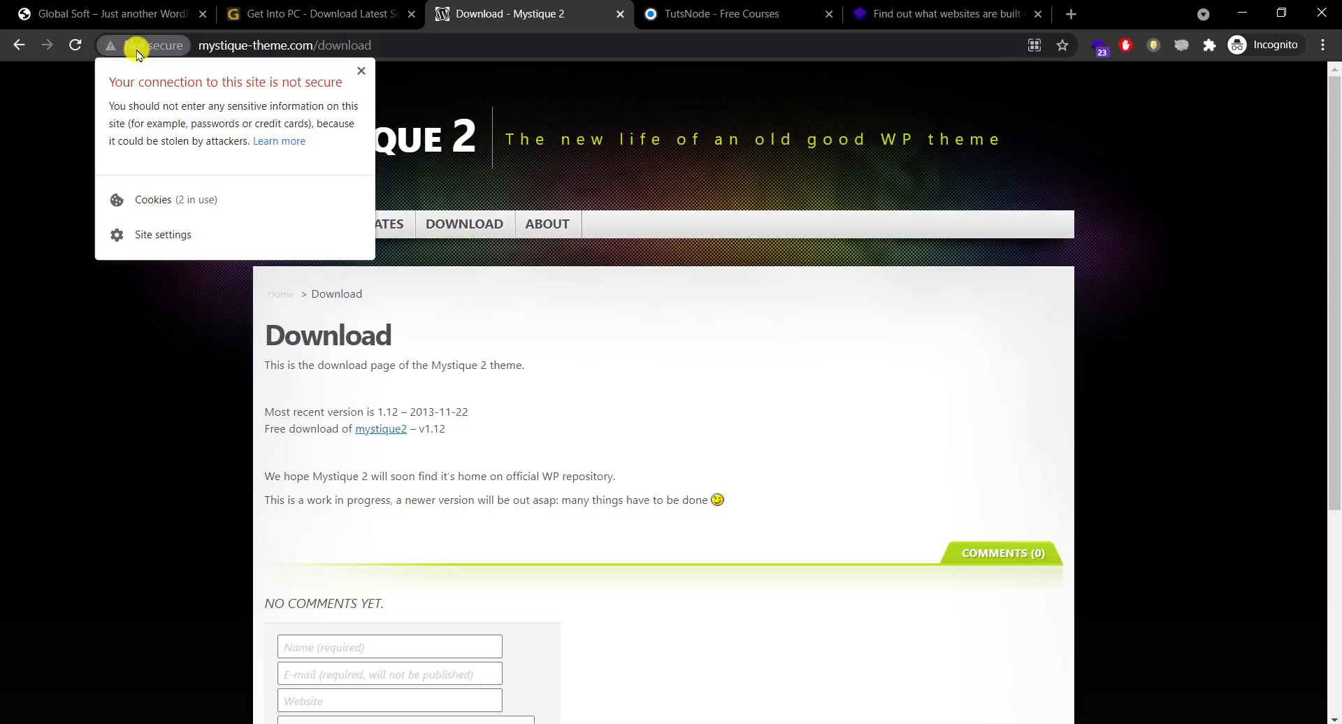
click(111, 413)
click(495, 48)
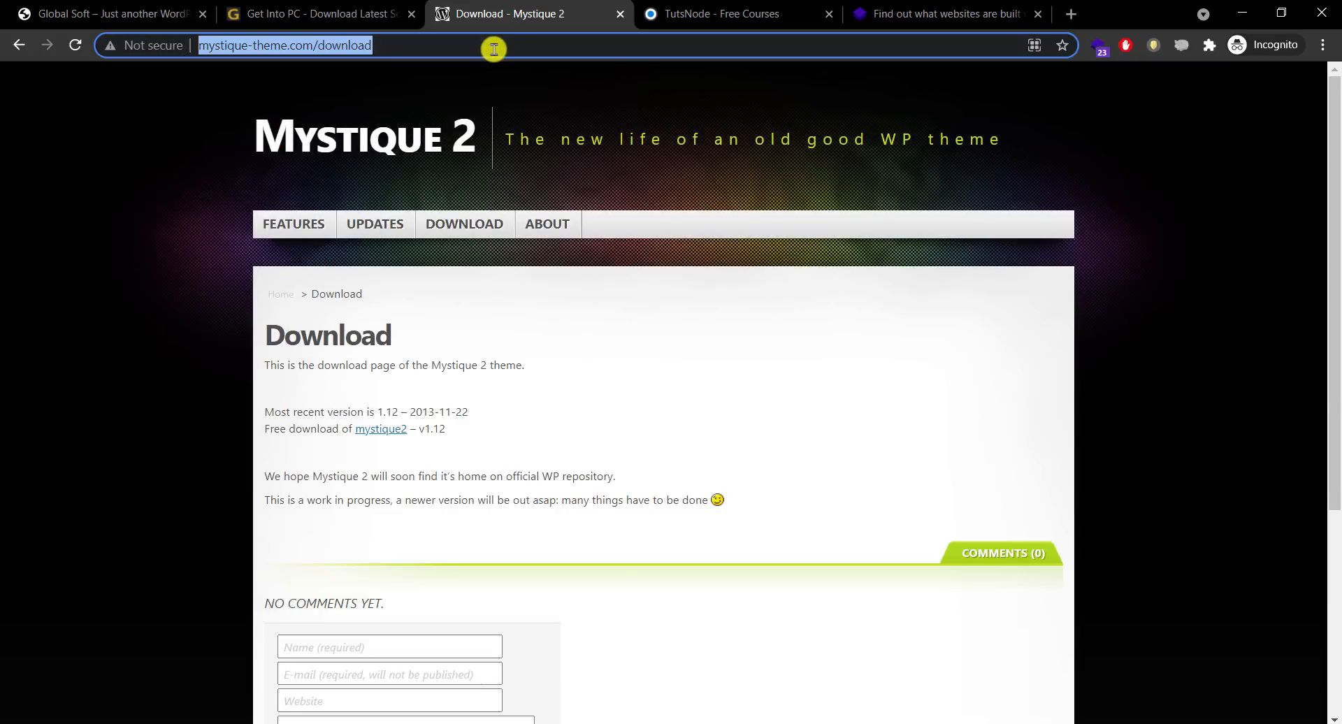
text(wordpress)
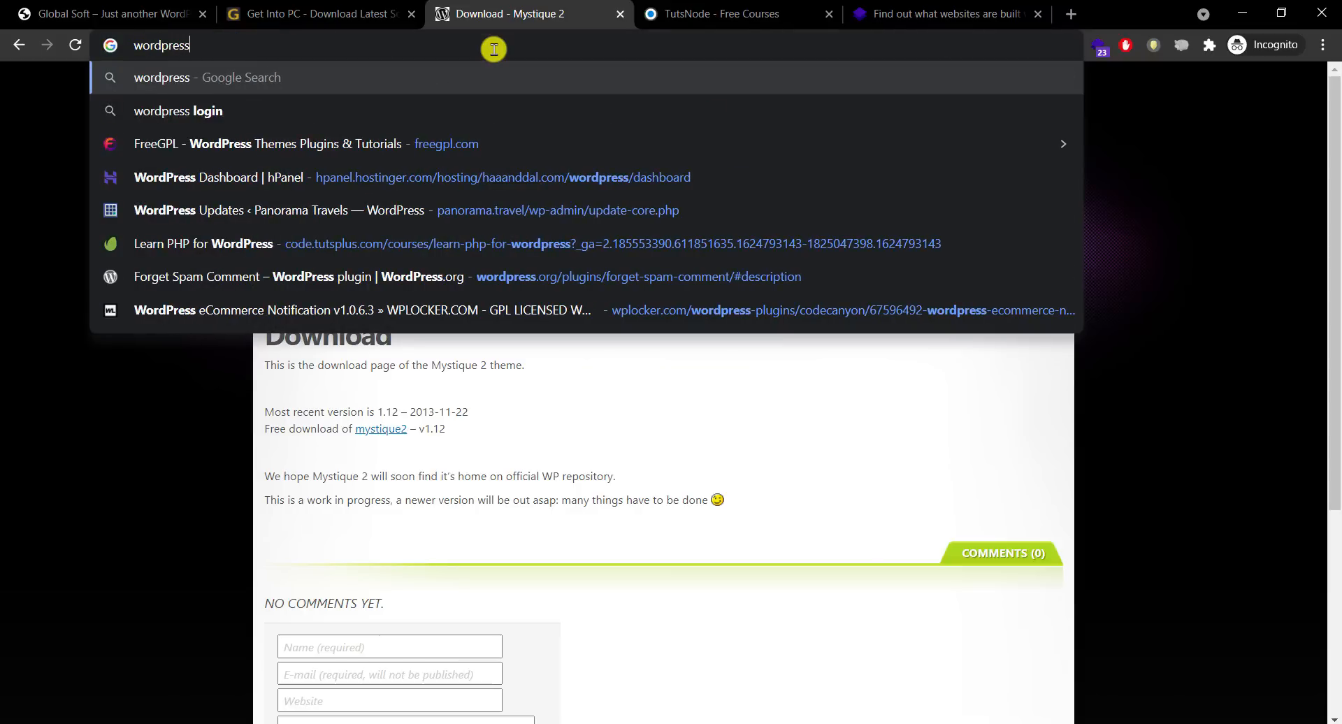
text(.org)
Step: On wordpress.org, search the Themes directory for 'mystique' and open the Mystique theme
key(Return)
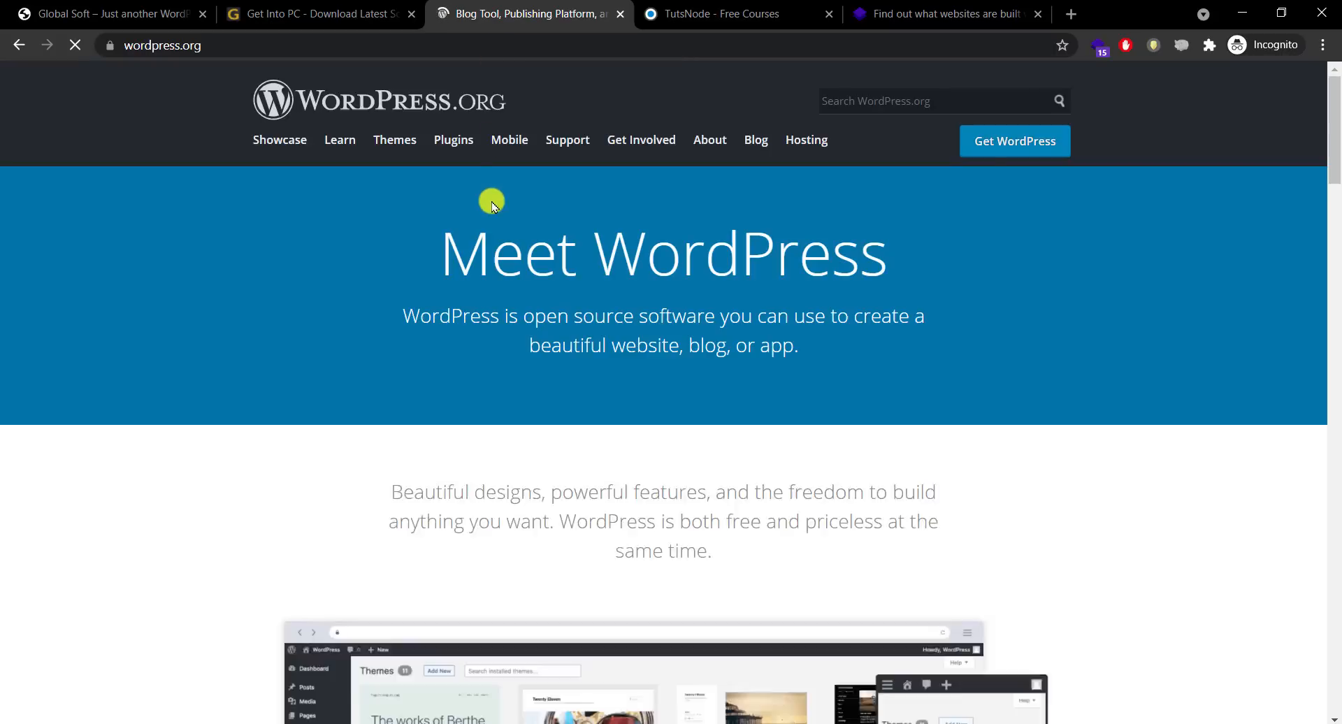
click(401, 144)
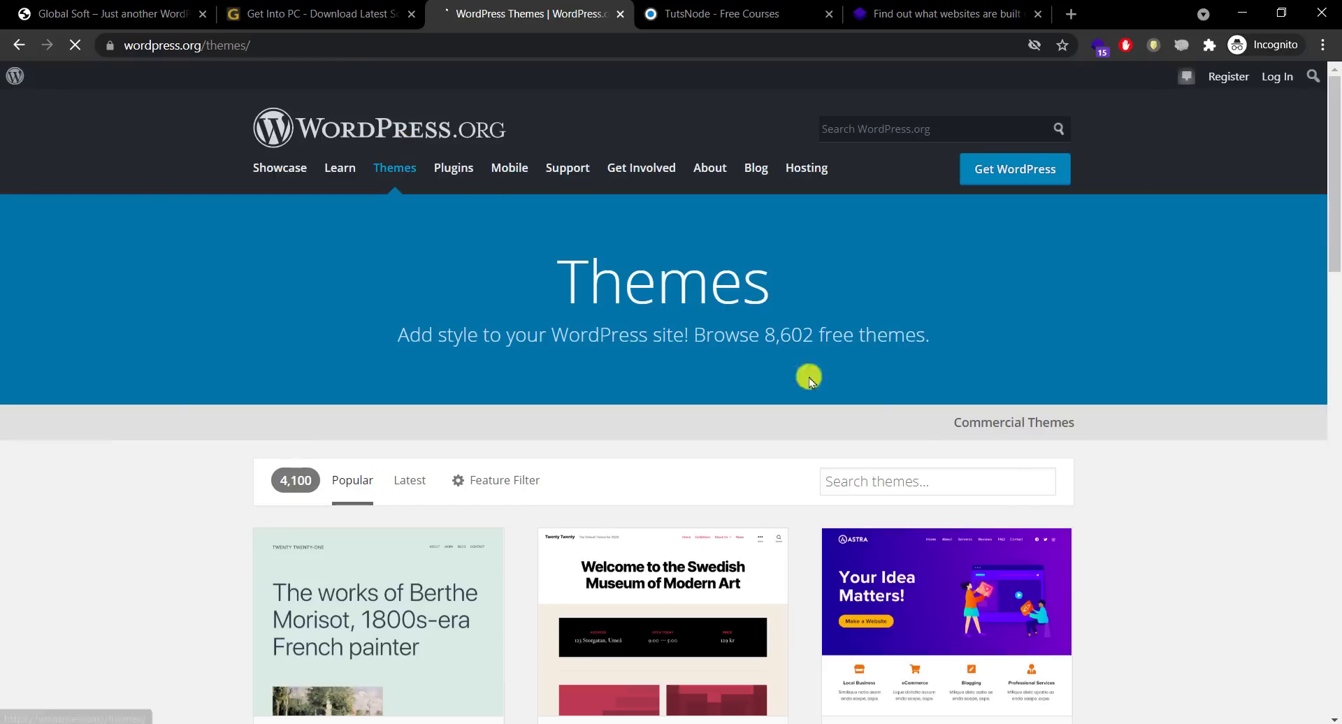
click(1001, 486)
text(mystique)
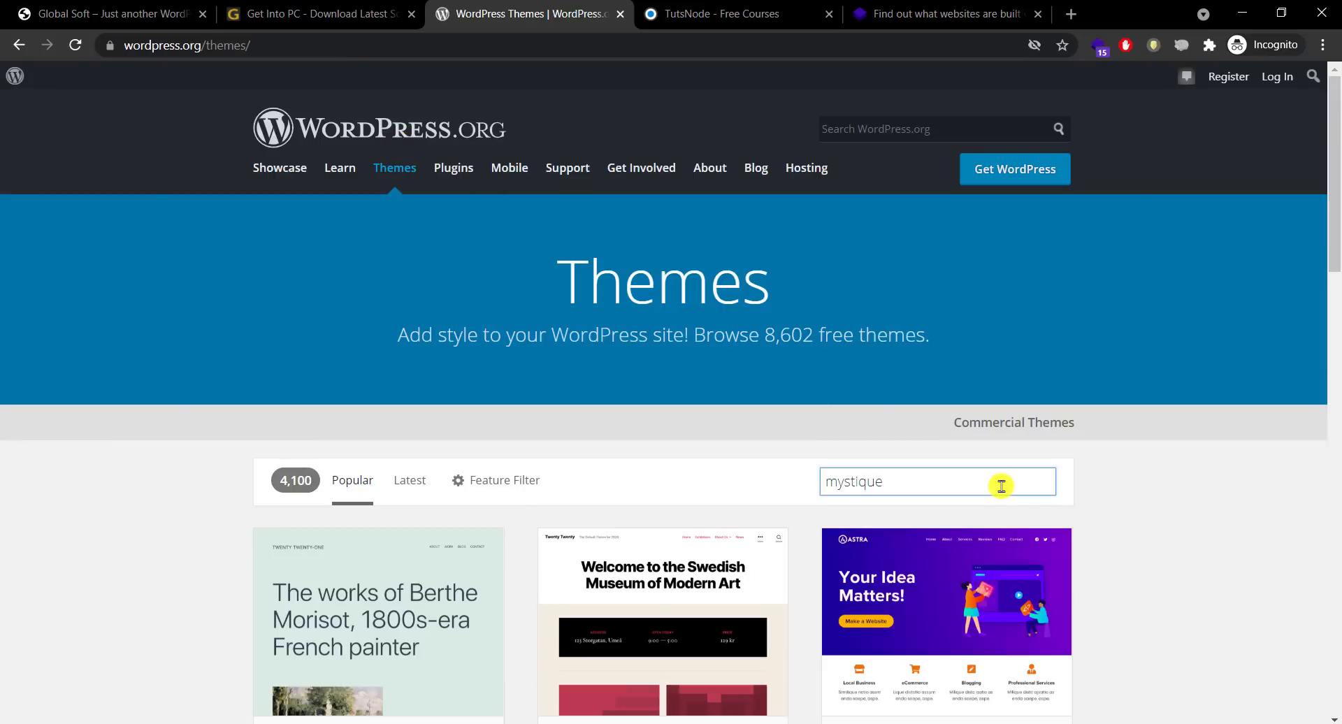
scroll(1335, 285, down, 3)
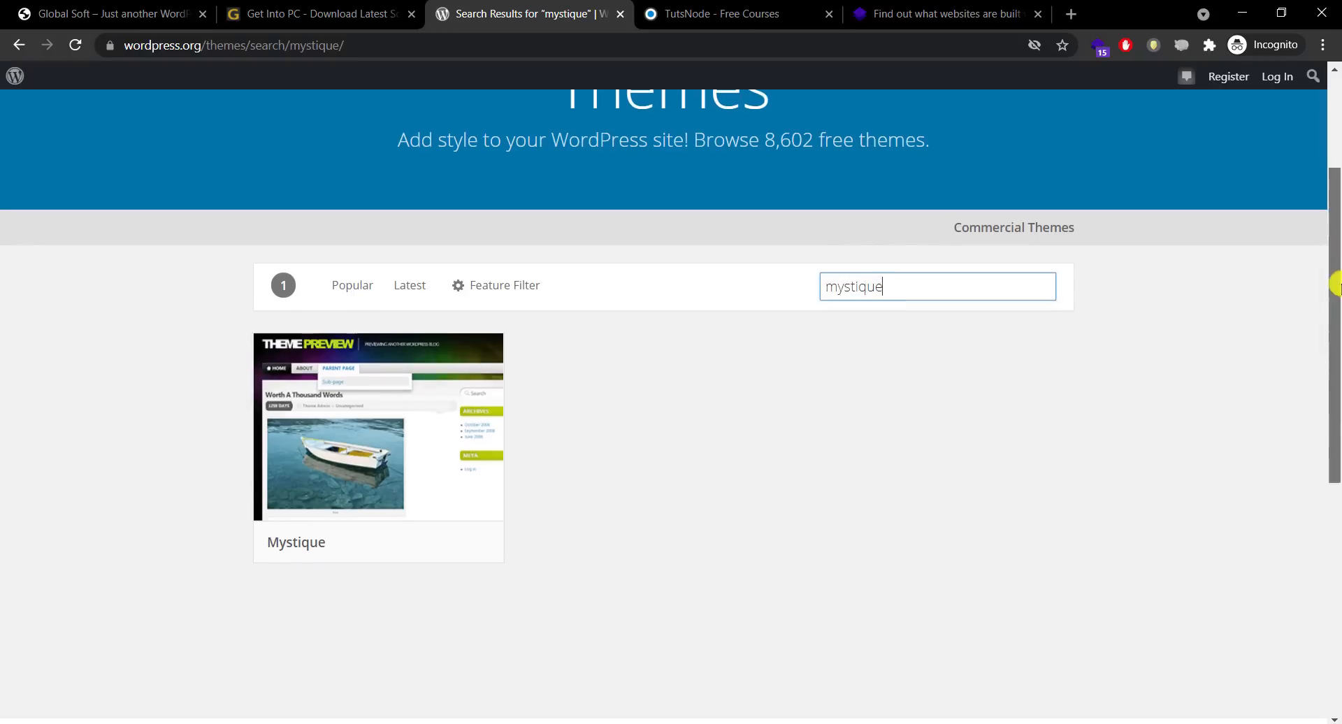
click(392, 431)
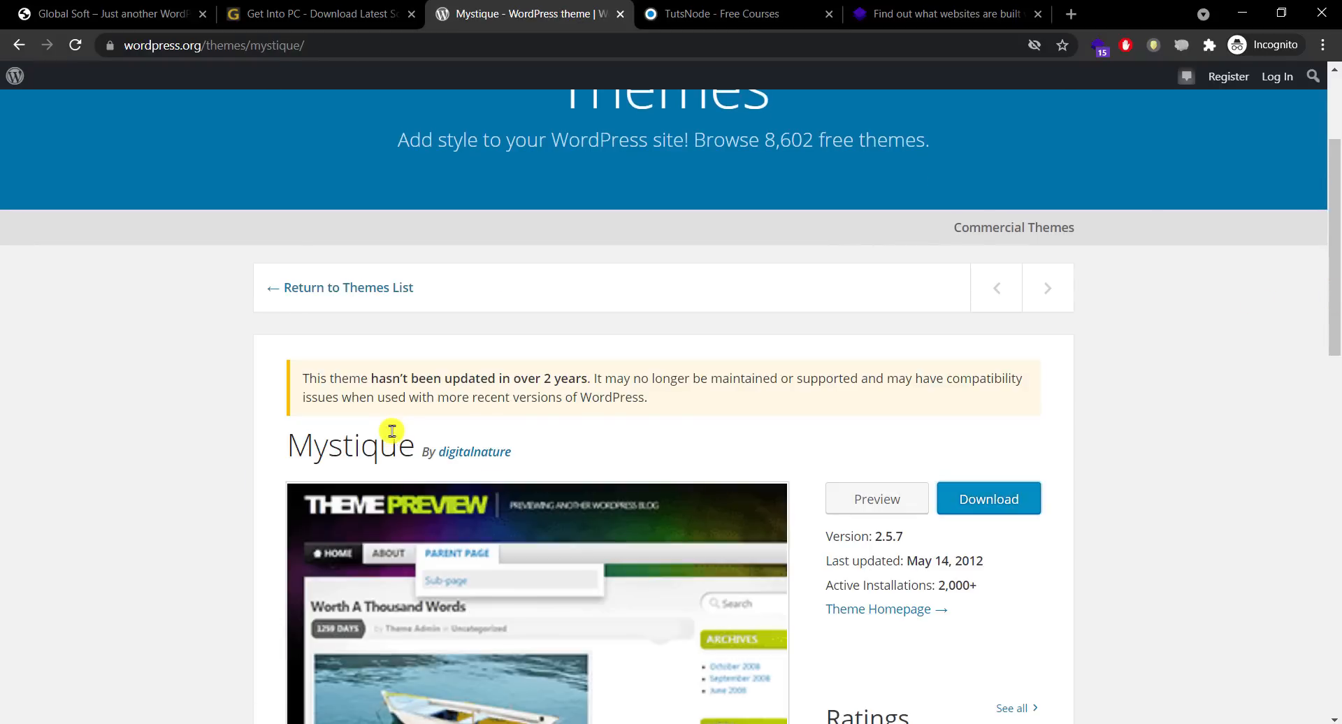
Step: Review the Mystique theme details: version 2.5.7, last updated May 14, 2012
scroll(1336, 311, down, 1)
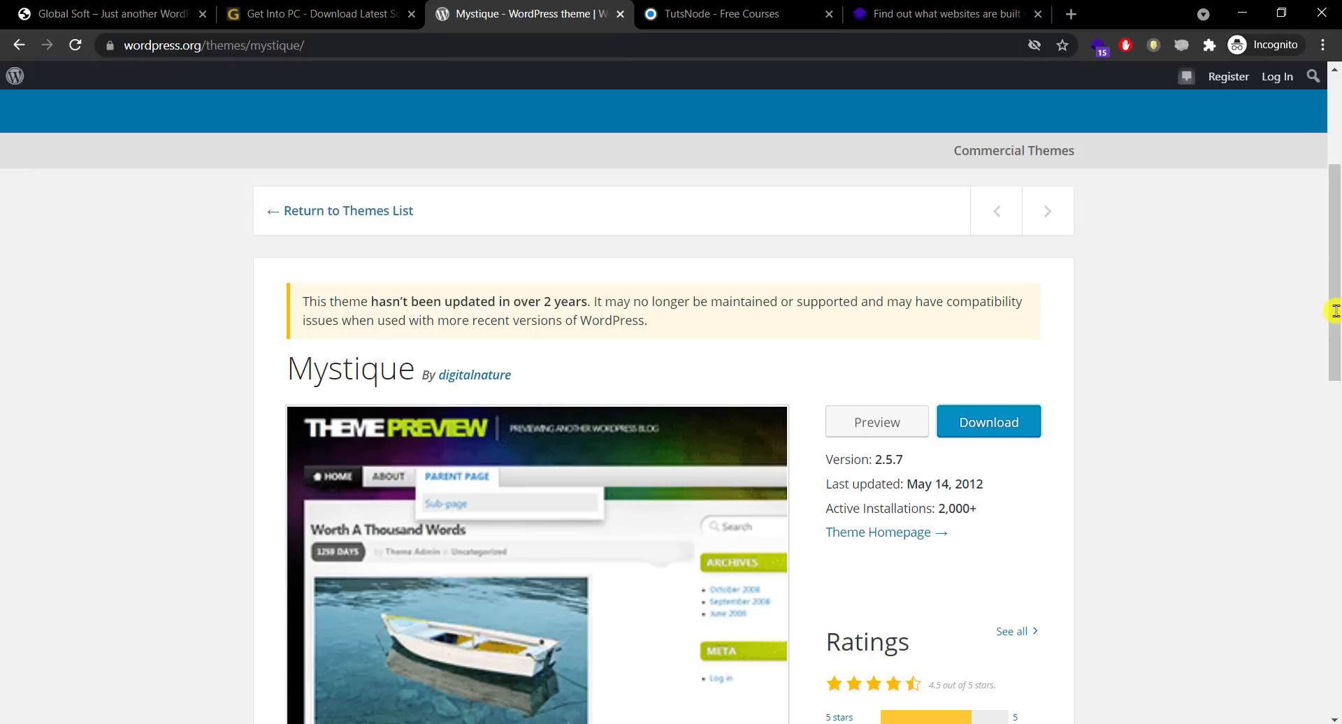
drag(1336, 281, 1335, 324)
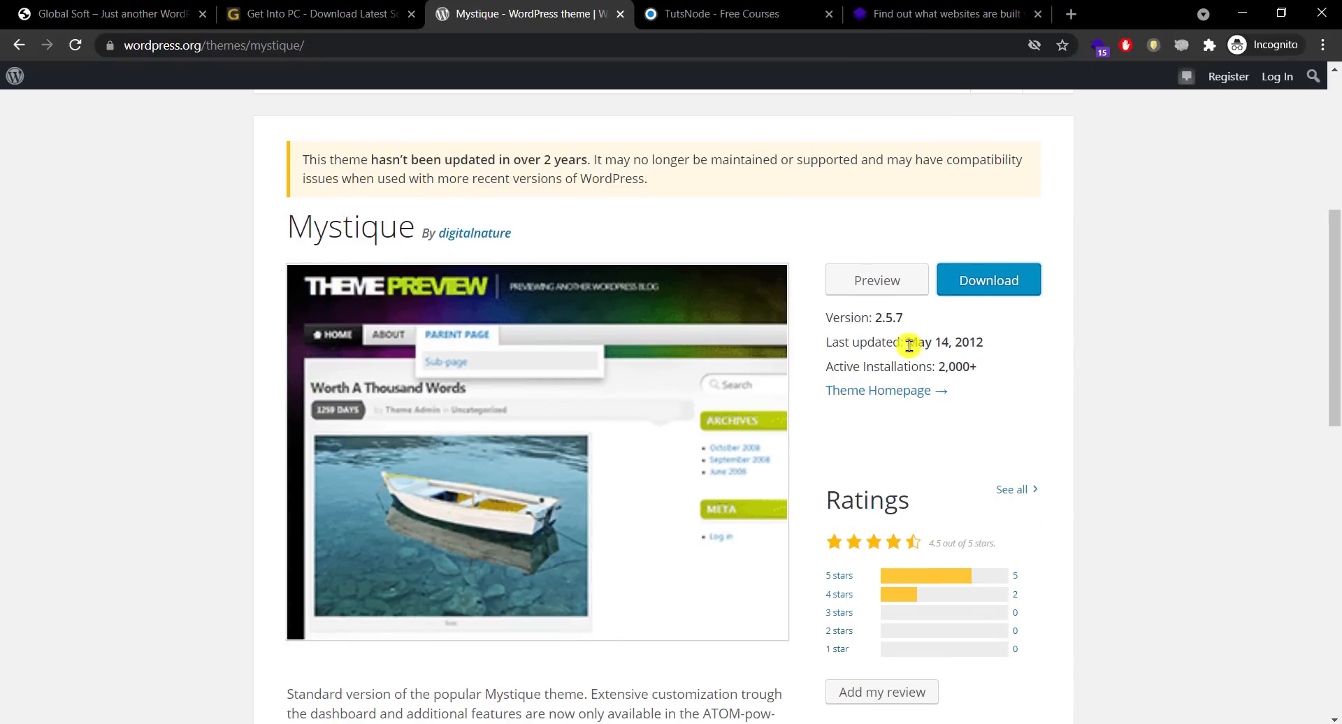
drag(909, 344, 998, 345)
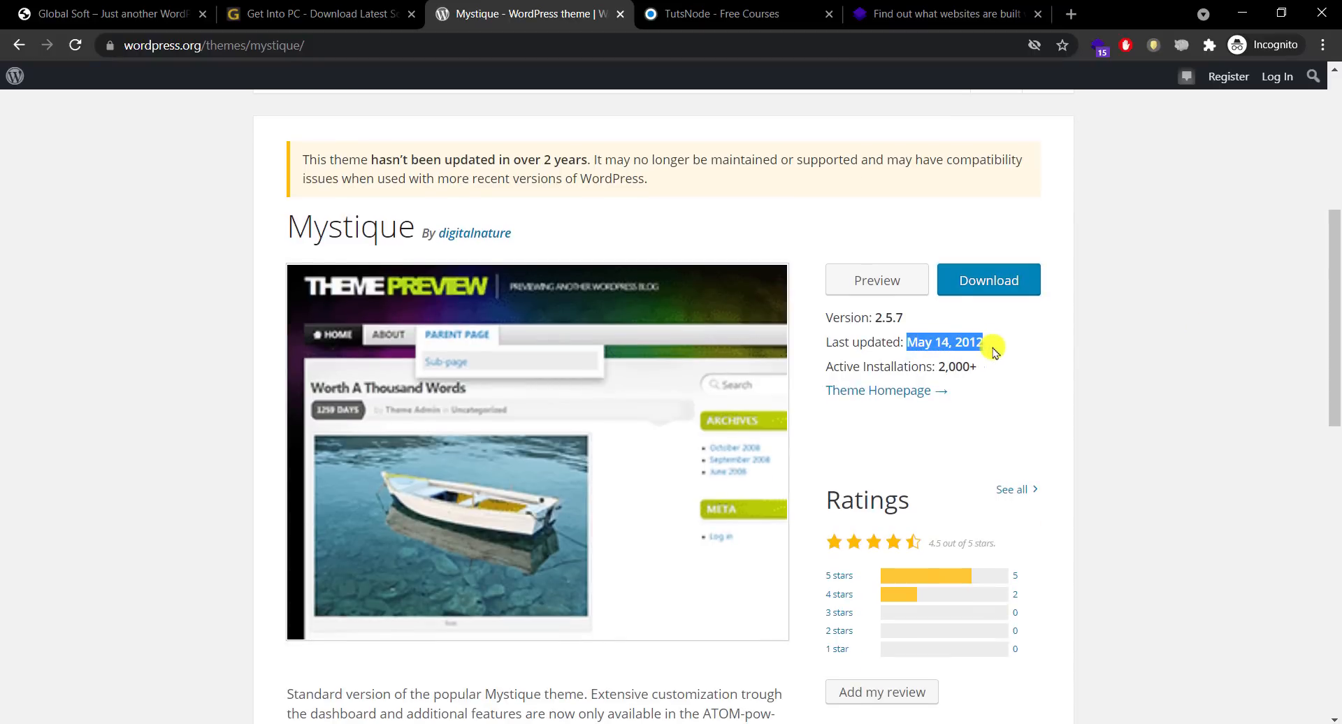
click(1001, 352)
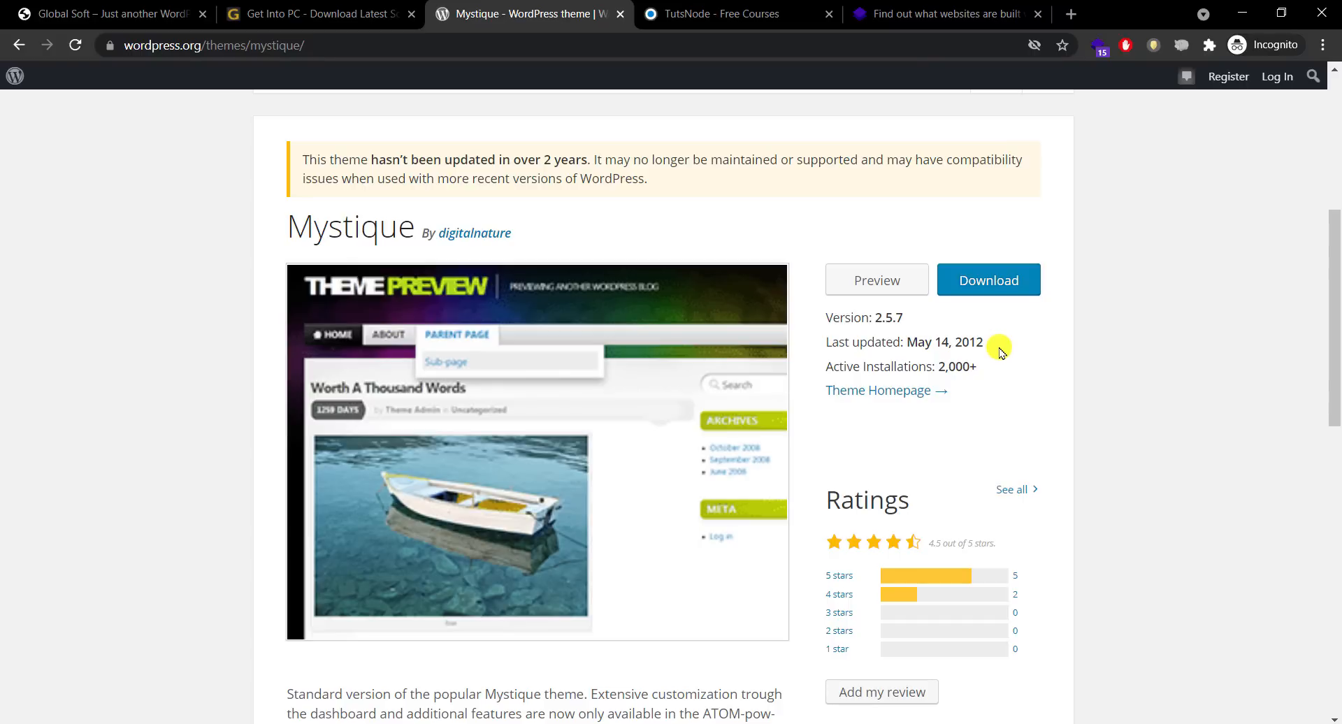
drag(1330, 389, 1337, 203)
scroll(876, 147, down, 3)
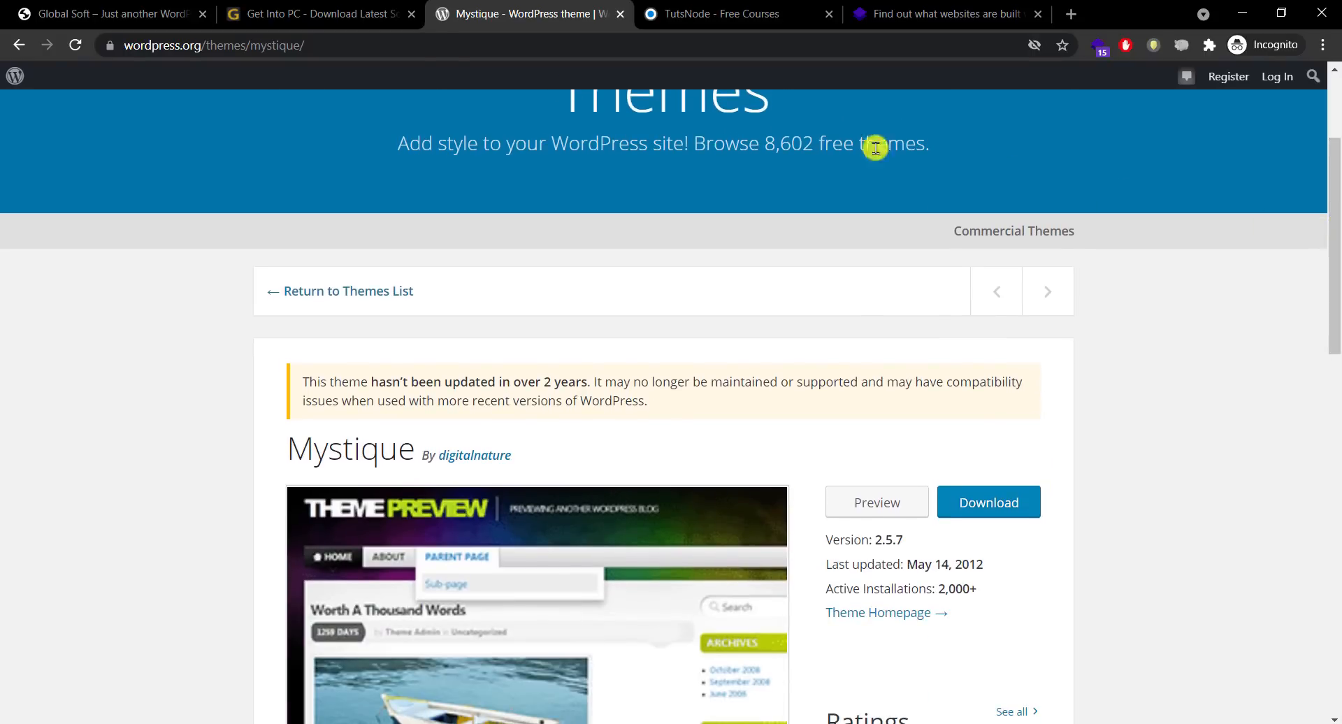
click(109, 13)
Step: Load the site's /wp-admin login page and enter the admin username, moving to the password
click(304, 46)
click(322, 47)
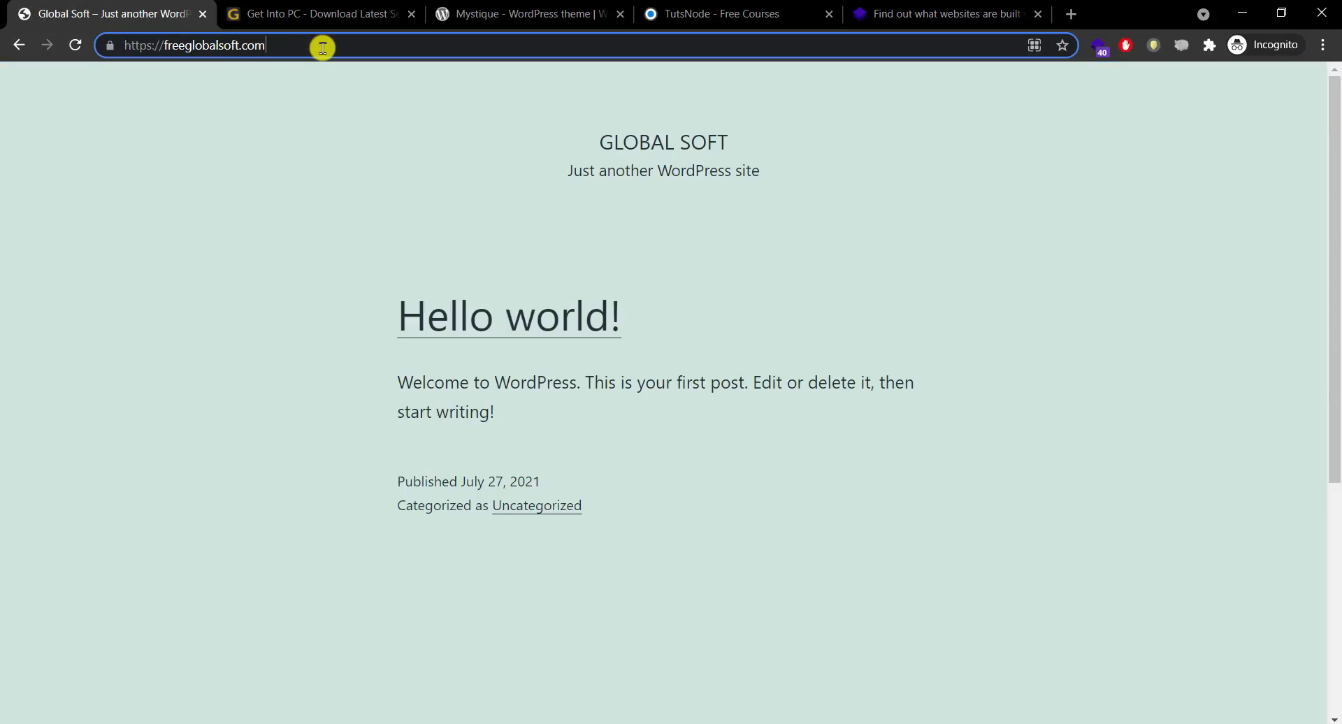
text(/wp-ad)
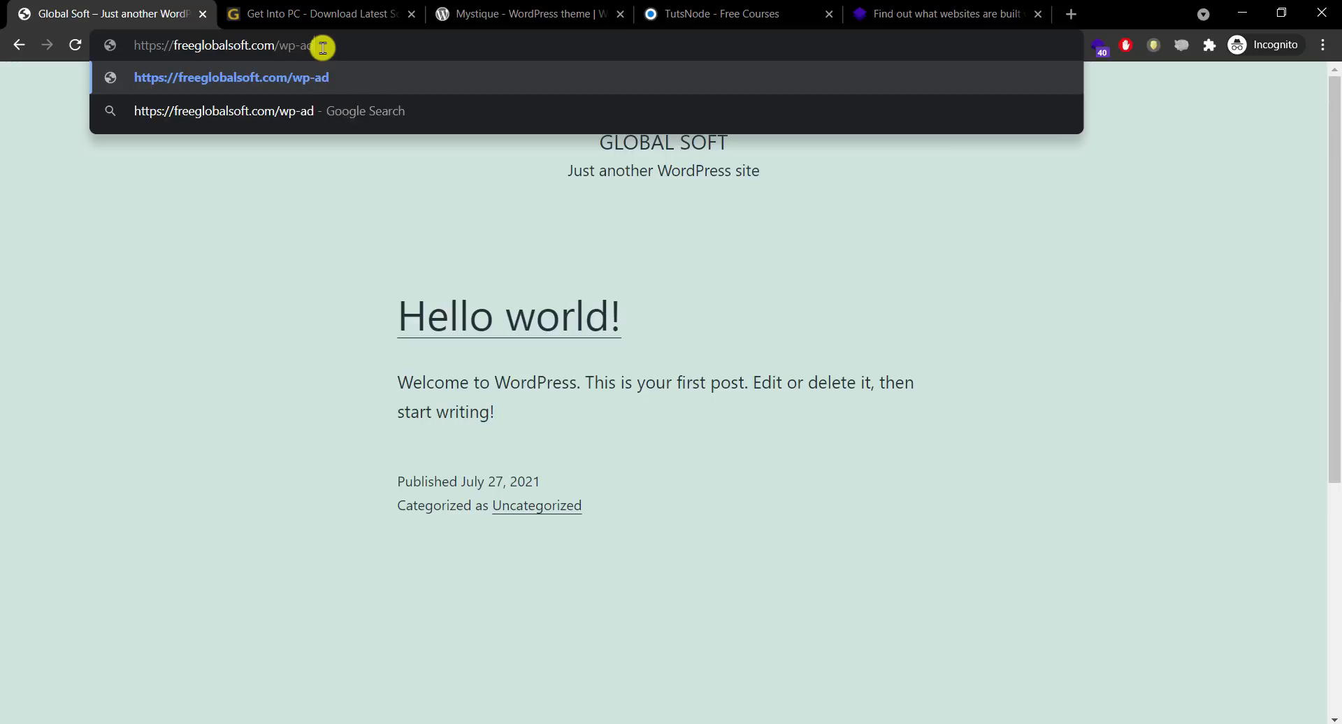
text(min)
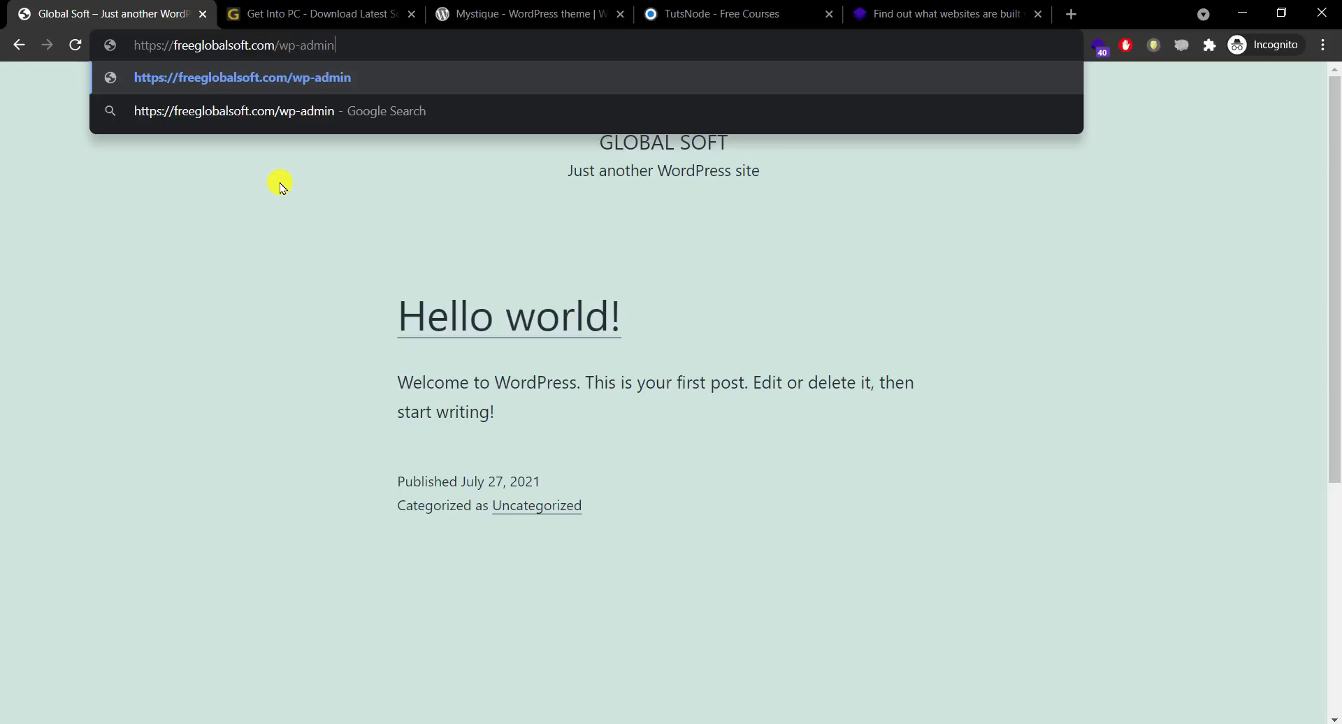
key(Return)
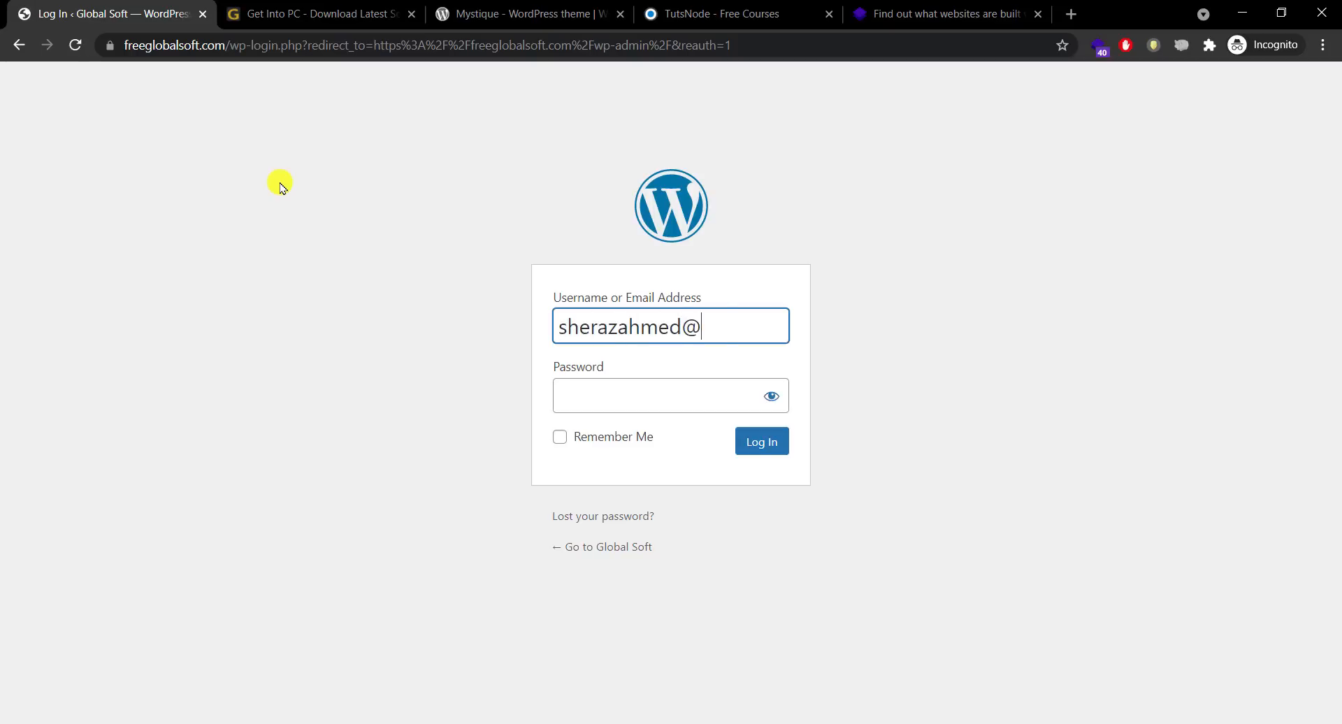
text(.com)
key(Tab)
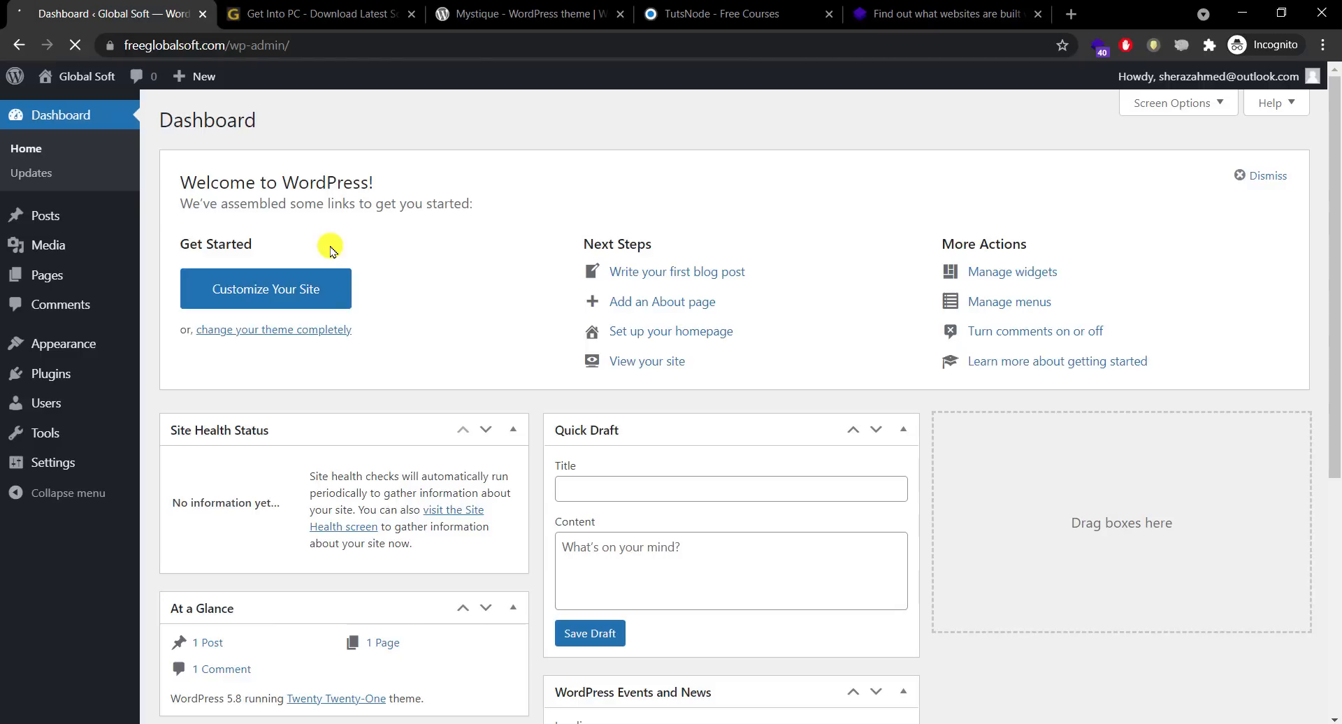
Step: Bulk-delete Akismet Anti-Spam and Hello Dolly from the Plugins list and confirm the deletion
drag(1335, 192, 1335, 133)
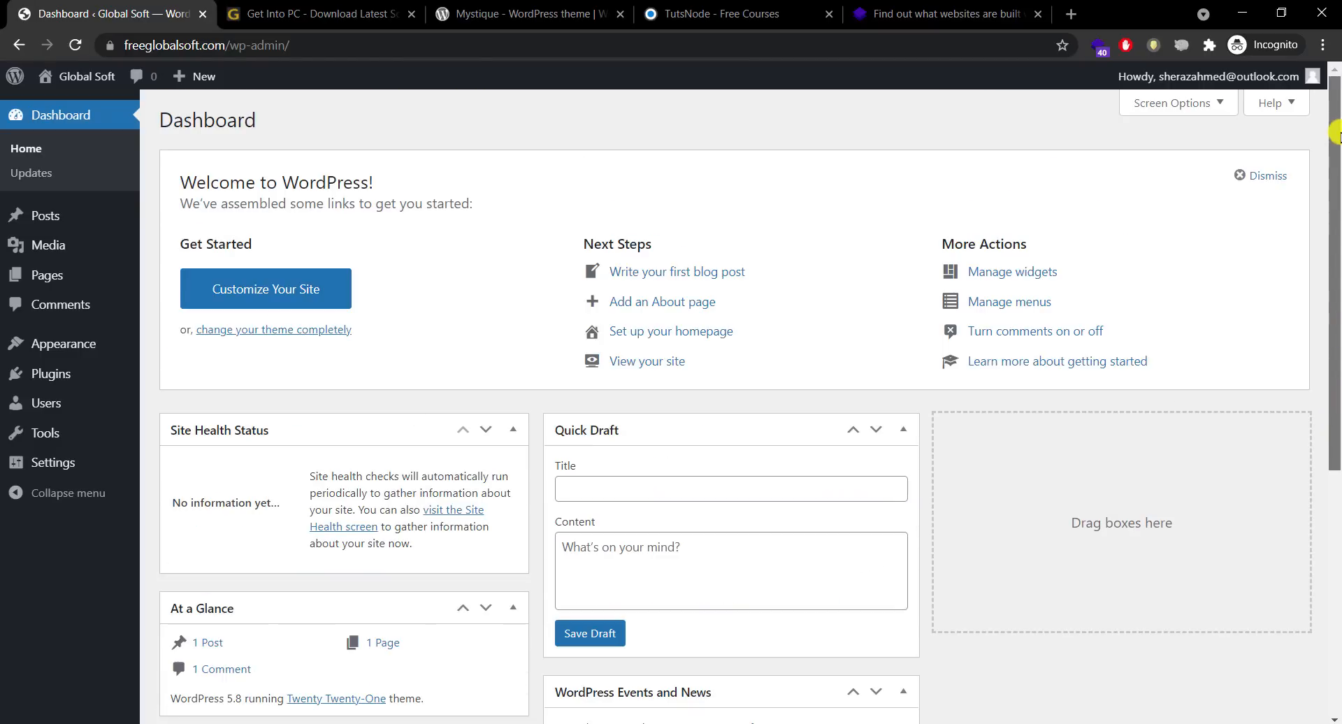
click(56, 371)
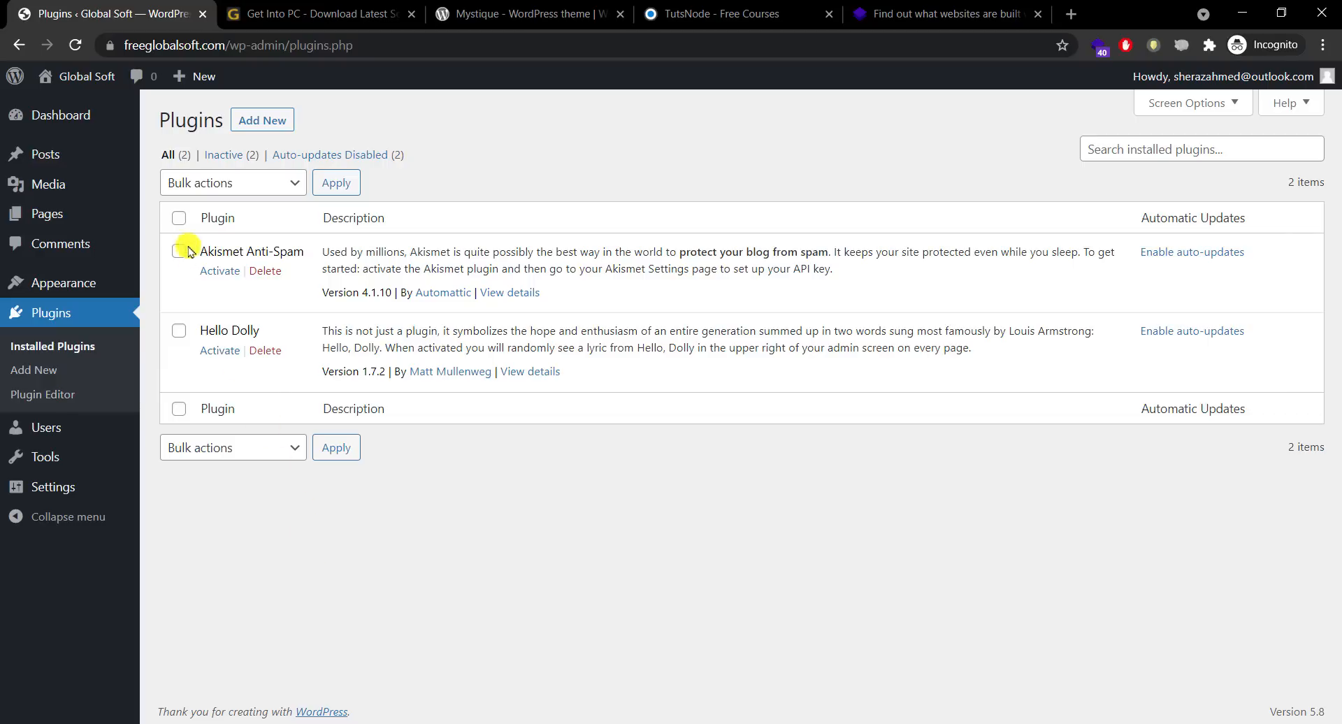
click(179, 218)
click(213, 184)
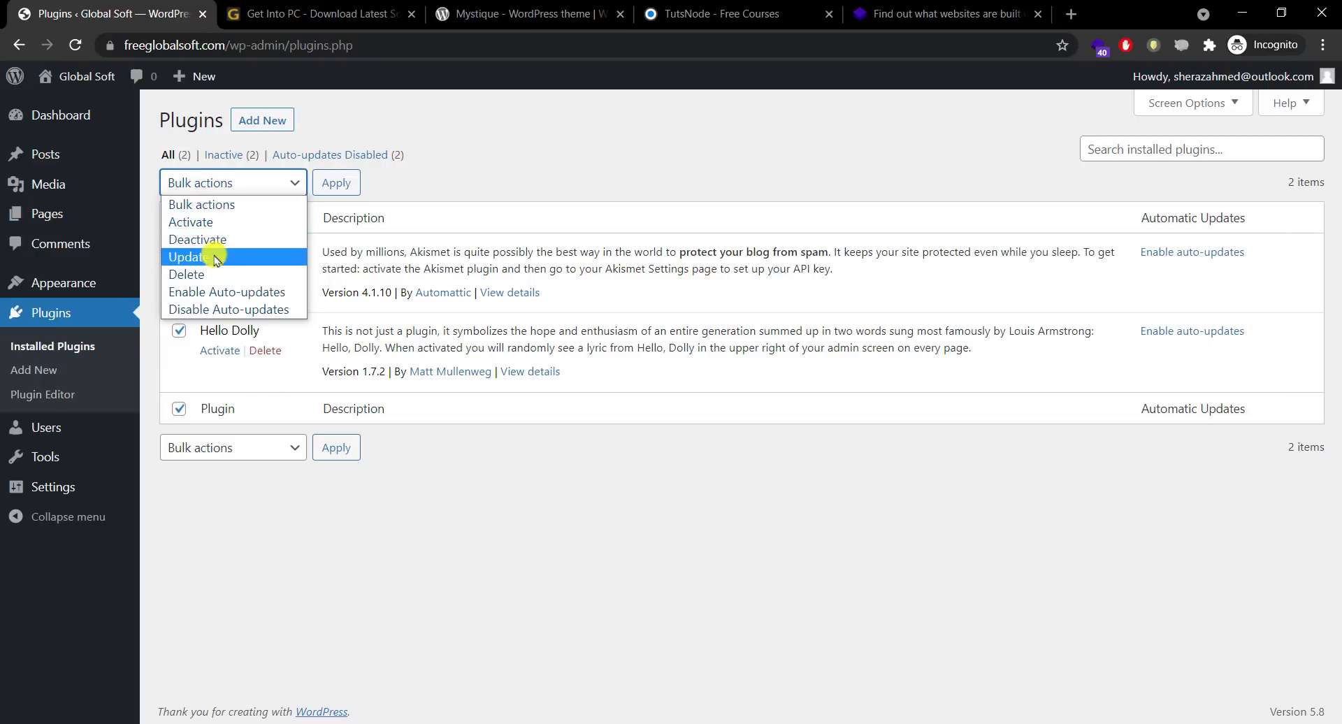
click(187, 275)
click(331, 185)
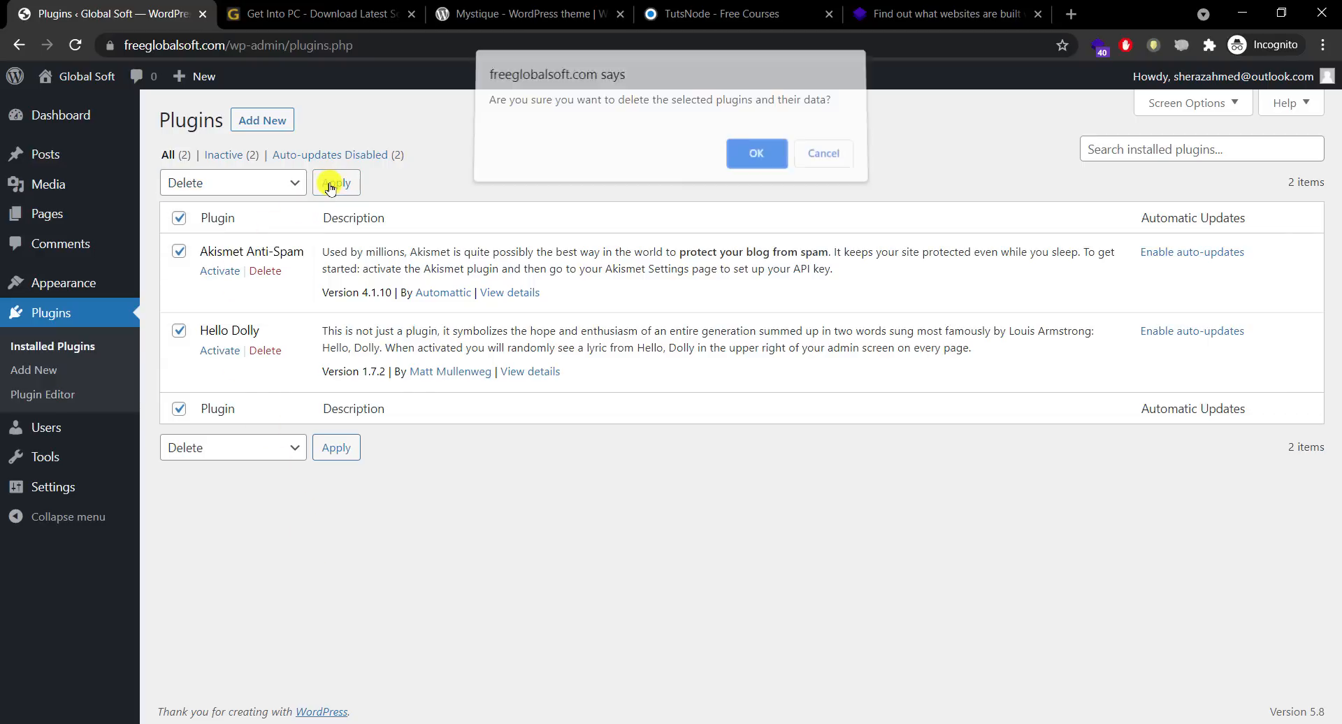
click(746, 155)
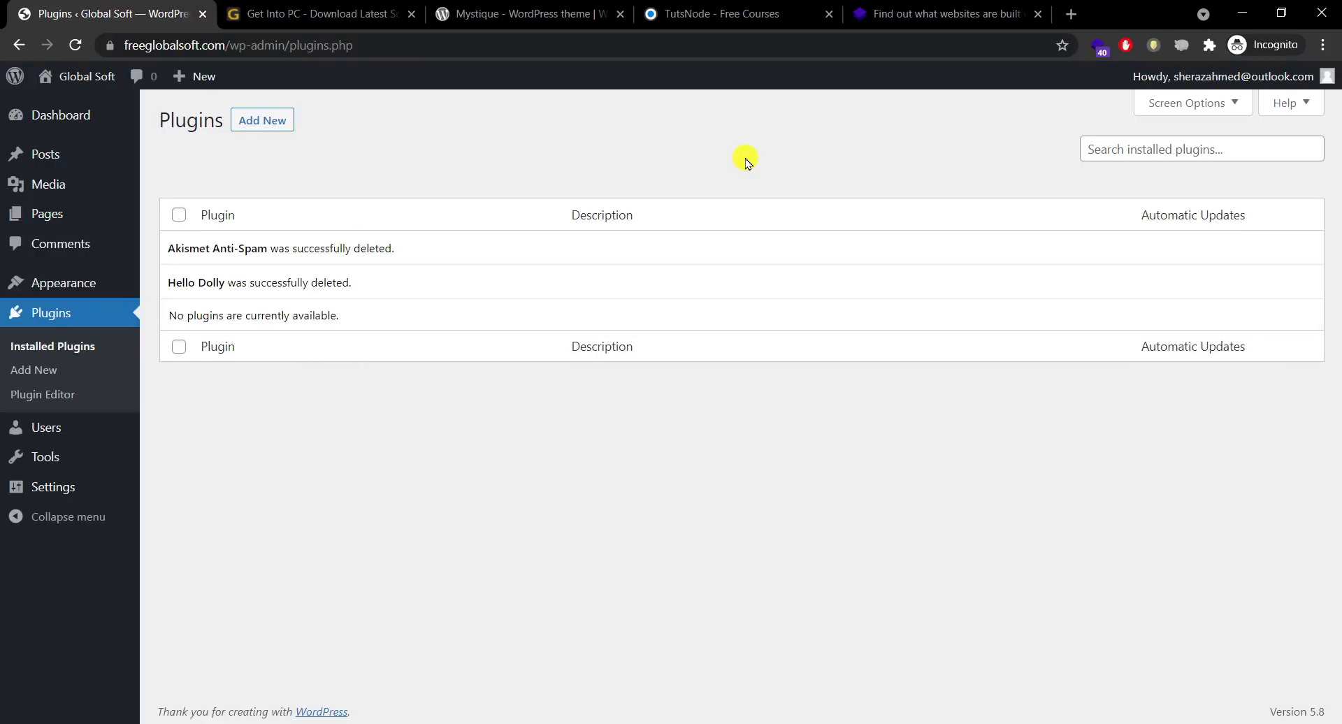
click(84, 312)
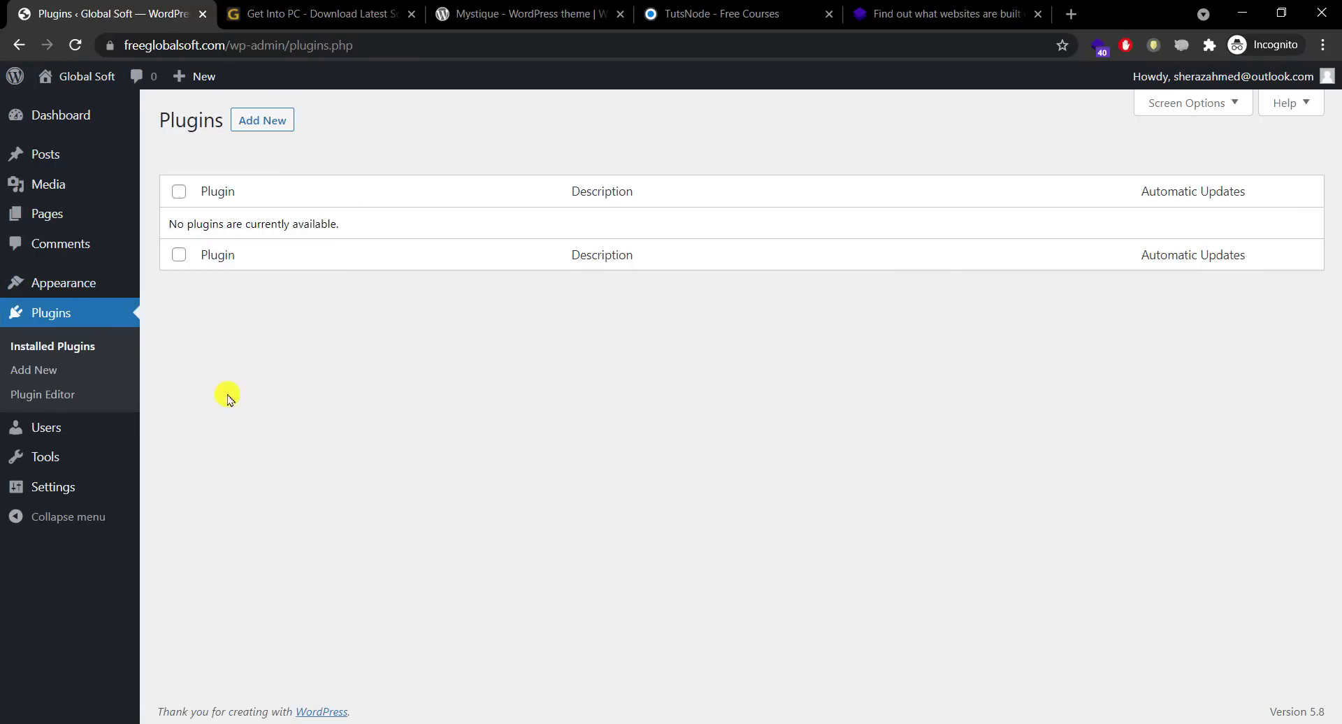
mouse_move(84, 284)
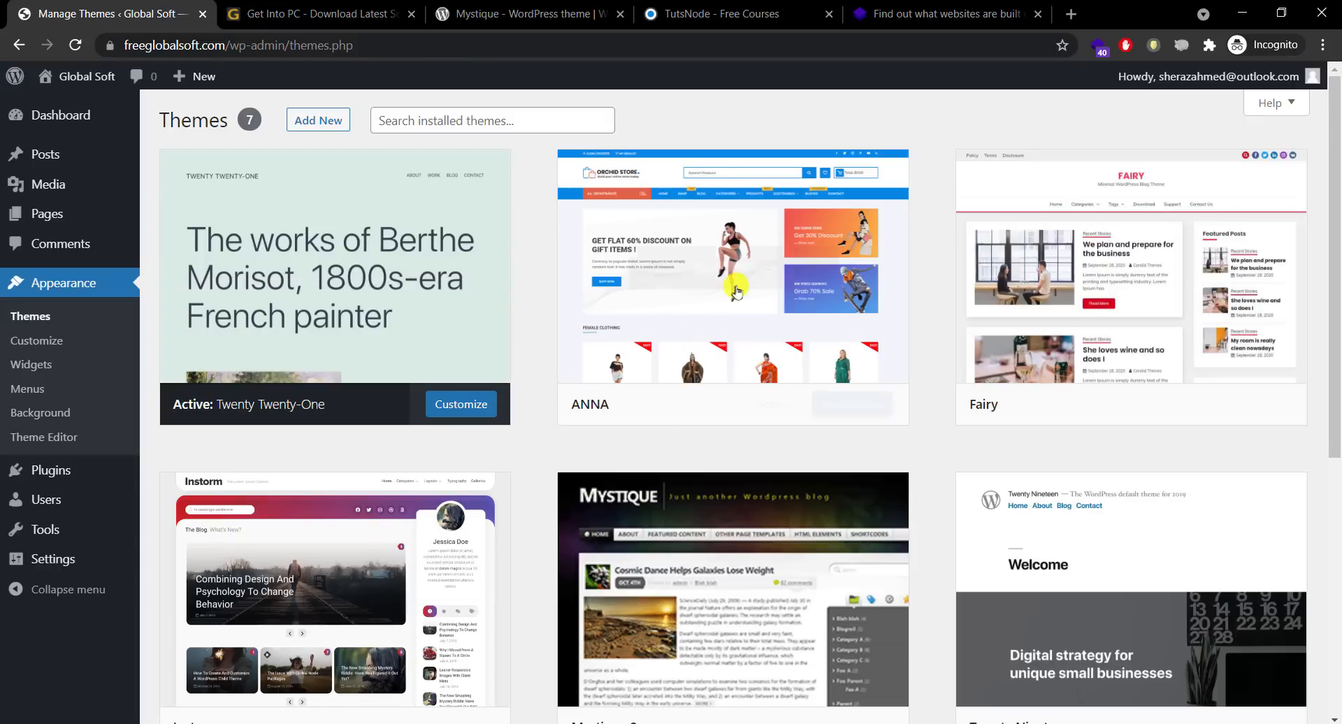
Step: Delete the ANNA, Fairy and Instorm themes from their Theme Details panels
click(753, 279)
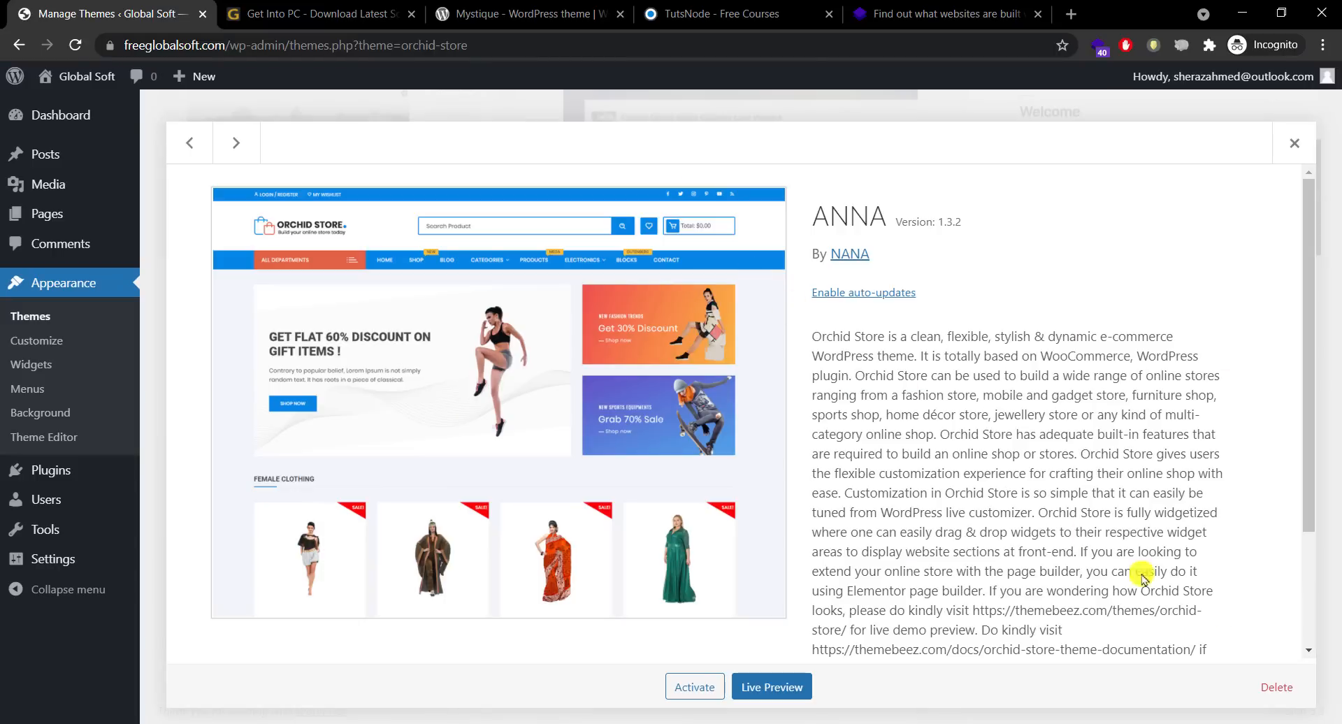
click(1280, 687)
click(745, 175)
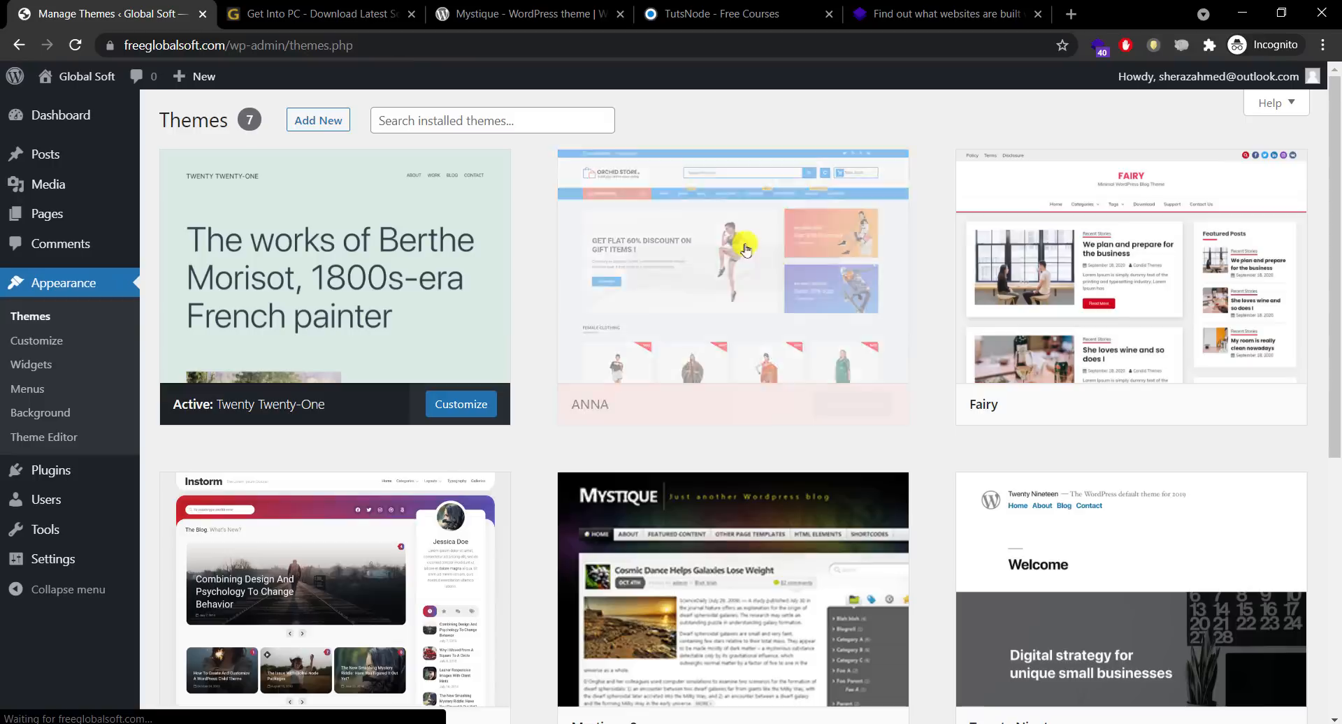
click(743, 271)
click(1269, 688)
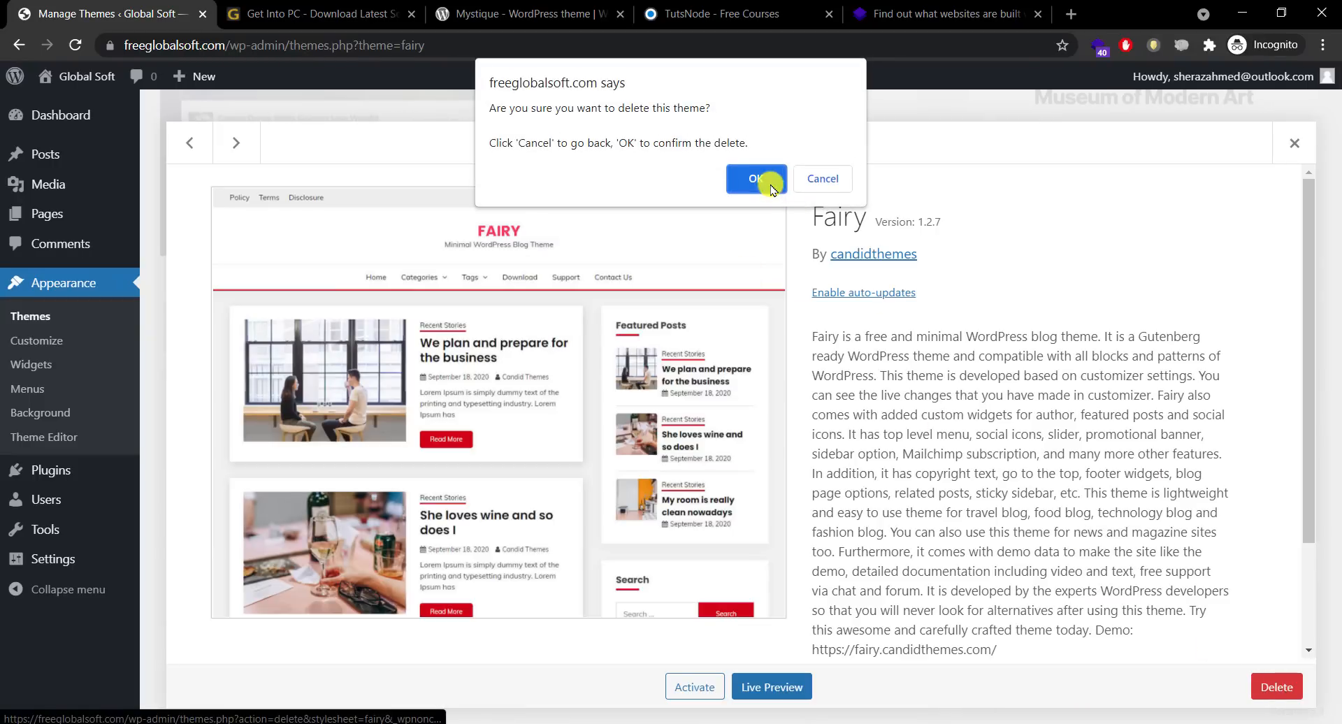
click(751, 177)
click(709, 272)
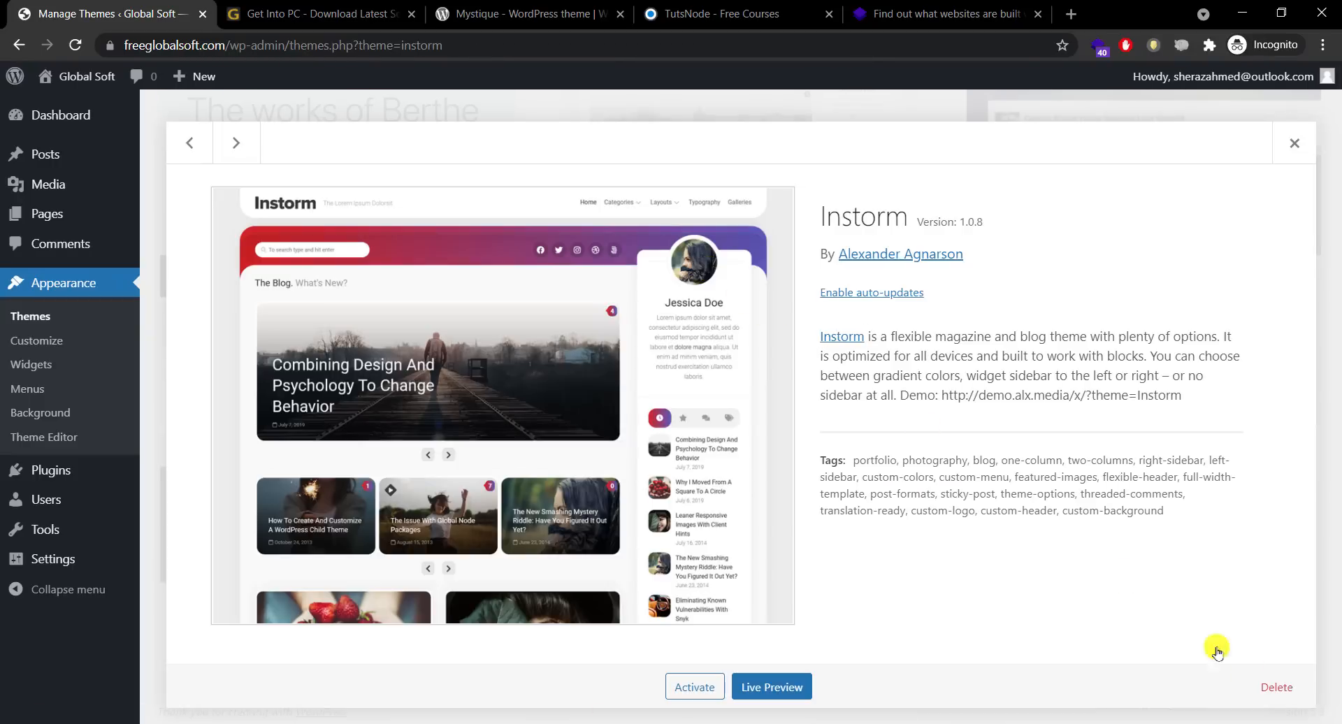
click(1270, 688)
click(749, 176)
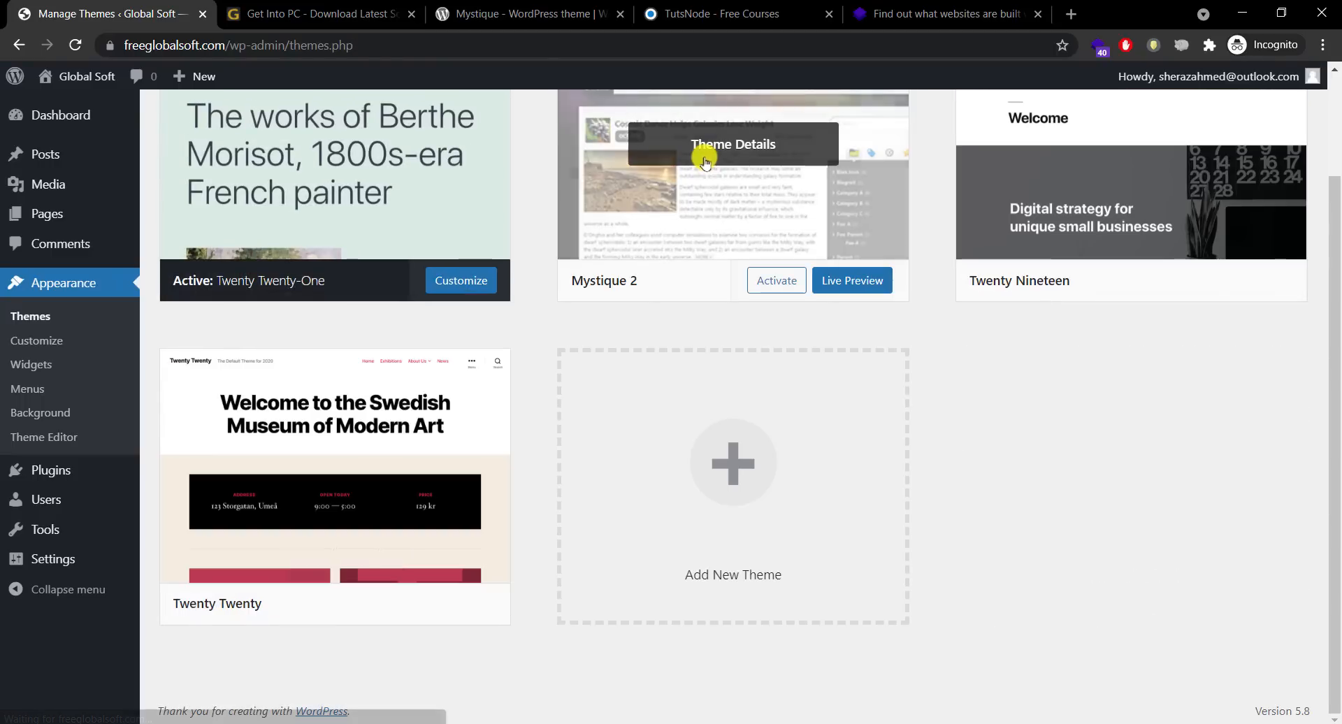
Step: Delete the Mystique 2, Twenty Nineteen and Twenty Twenty themes, leaving only Twenty Twenty-One
click(752, 183)
click(1271, 687)
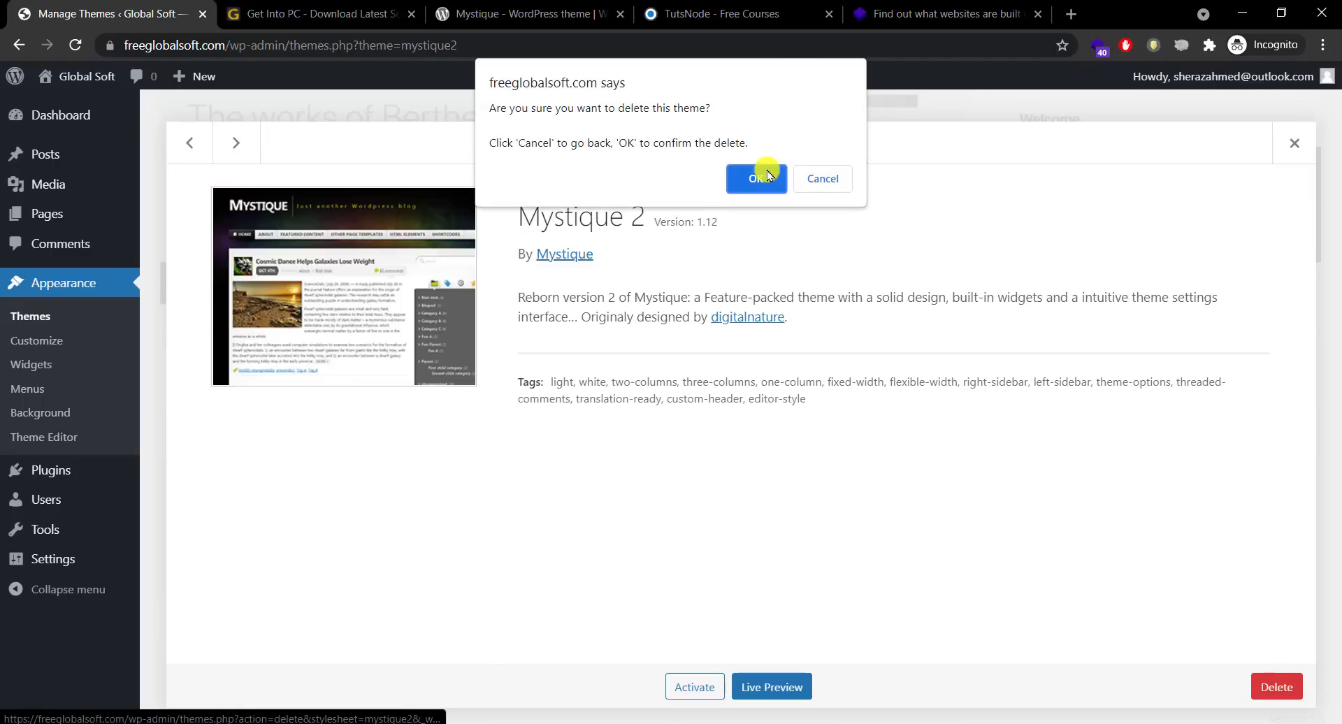
click(762, 173)
click(729, 147)
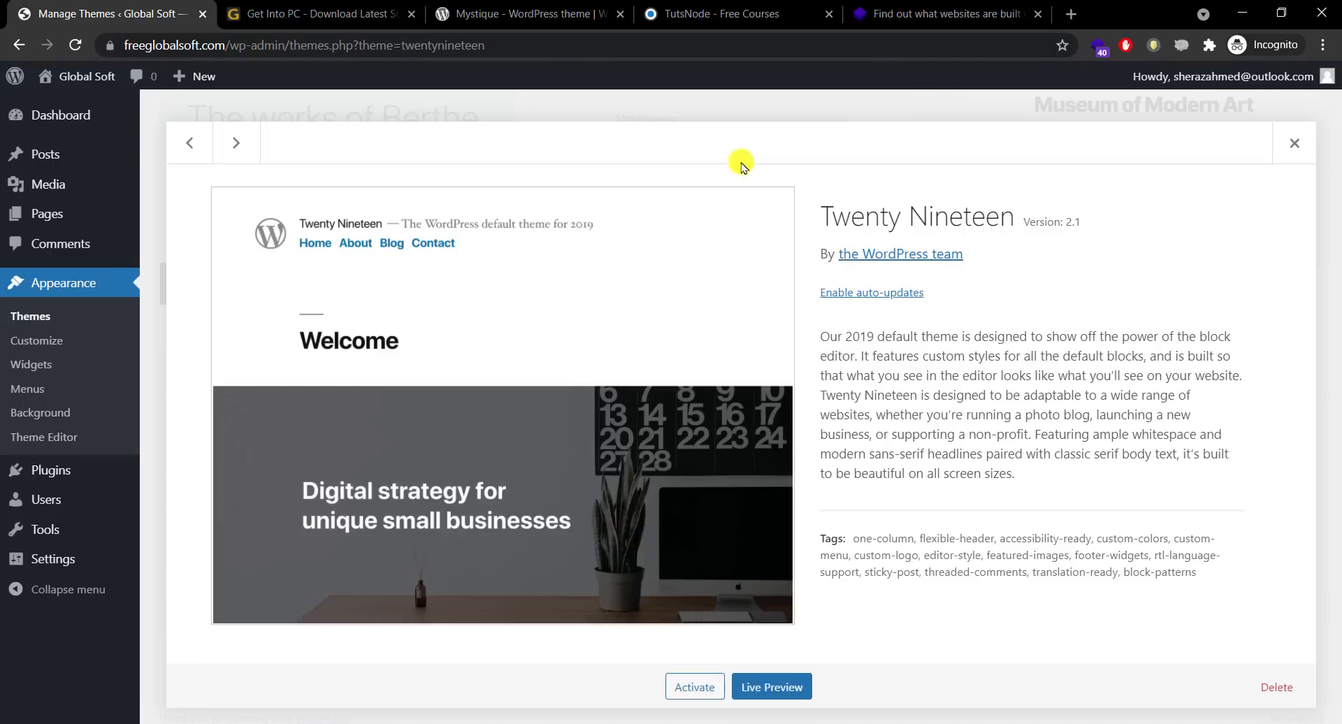
click(1276, 687)
click(740, 176)
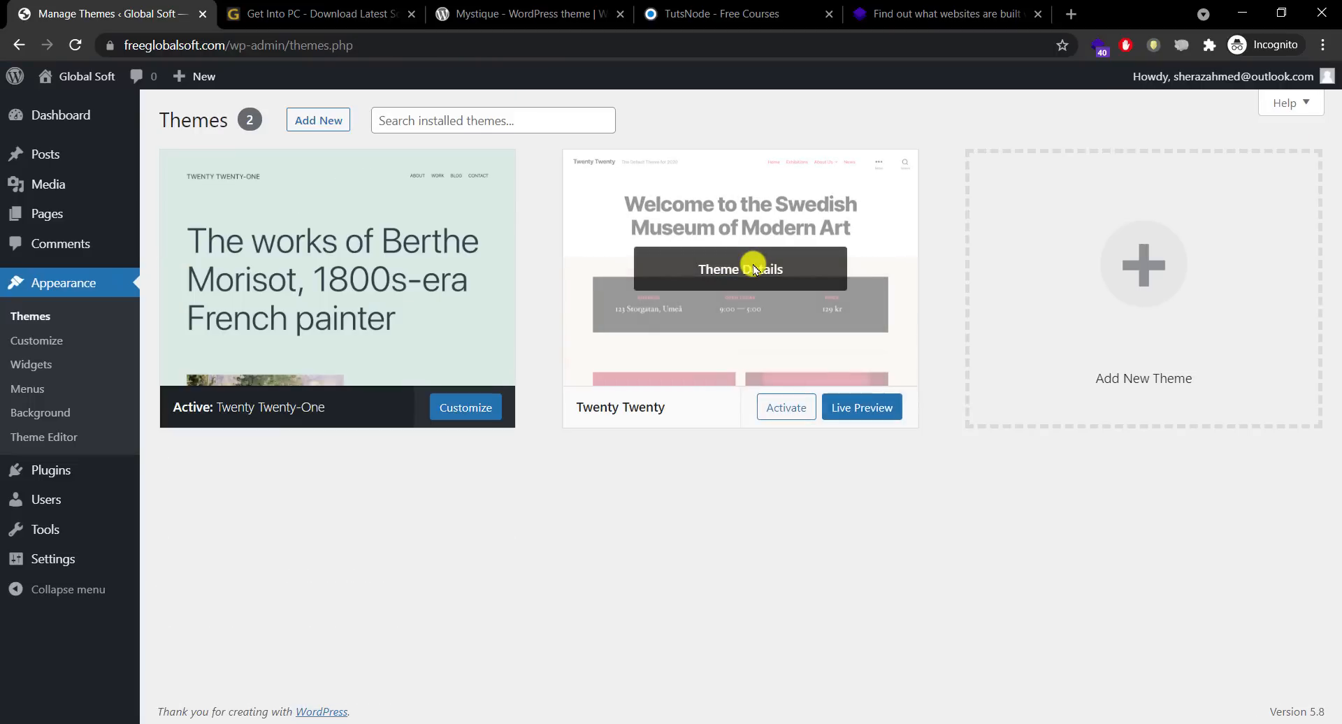
click(753, 264)
click(1276, 687)
click(746, 174)
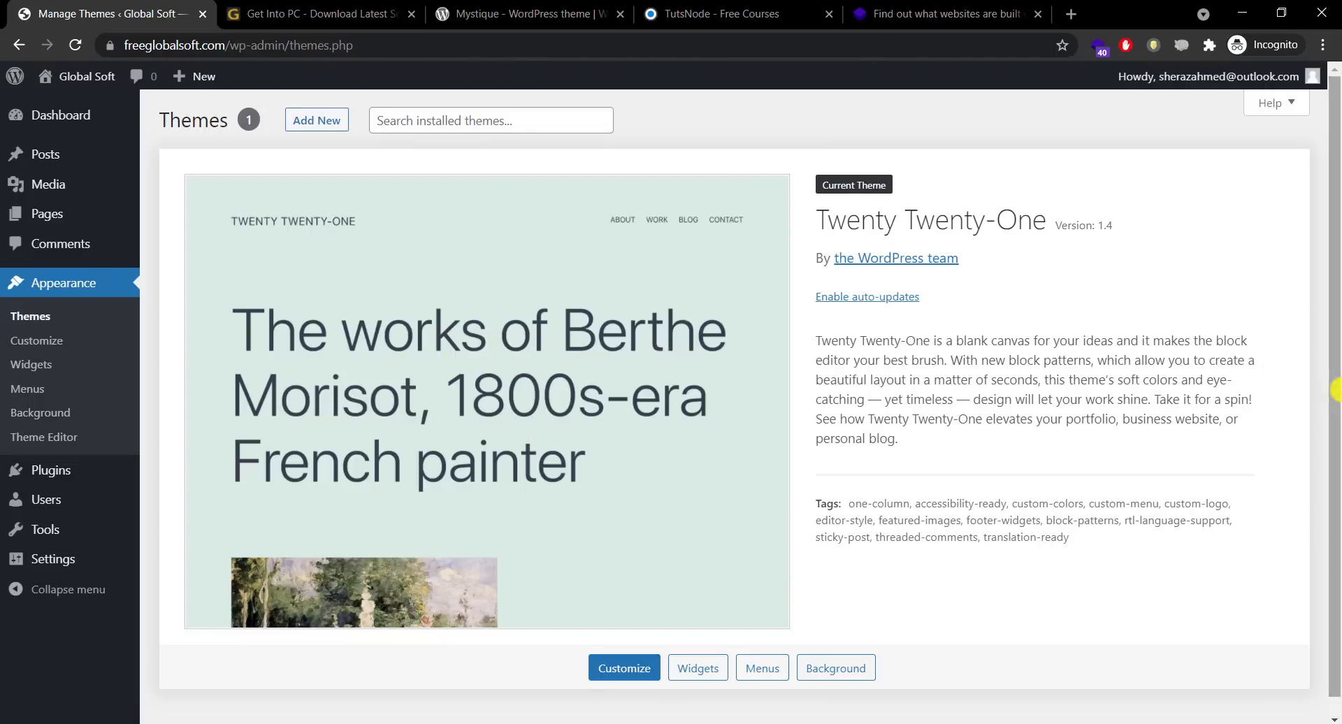
click(319, 123)
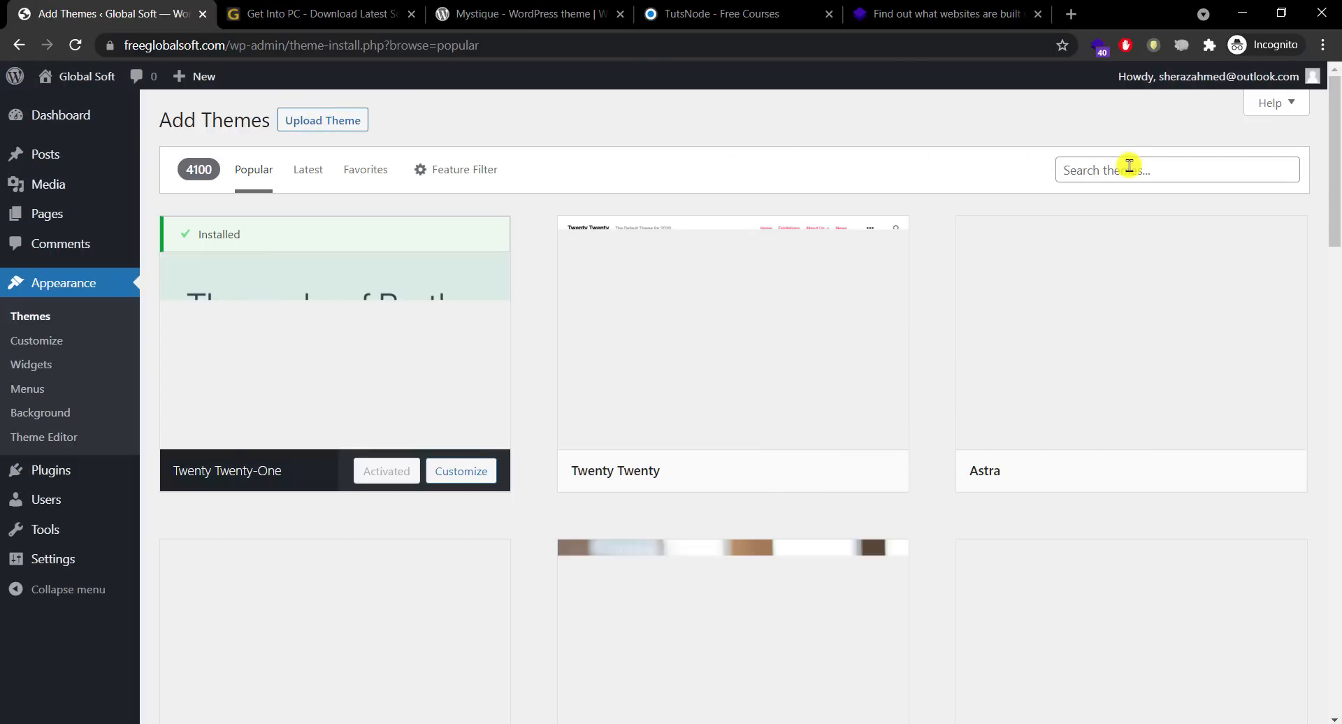
Step: Search Add Themes for 'mystique', install the Mystique theme and activate it
click(1127, 171)
text(mystique)
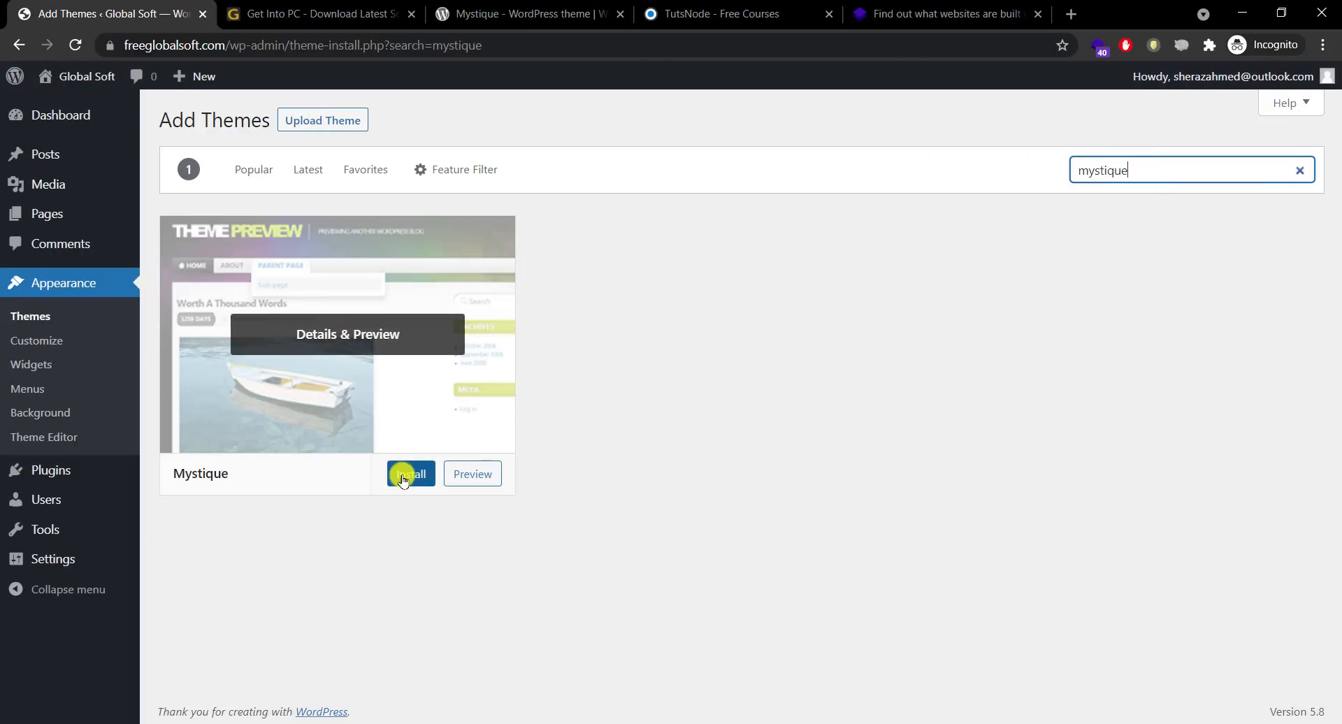
click(405, 475)
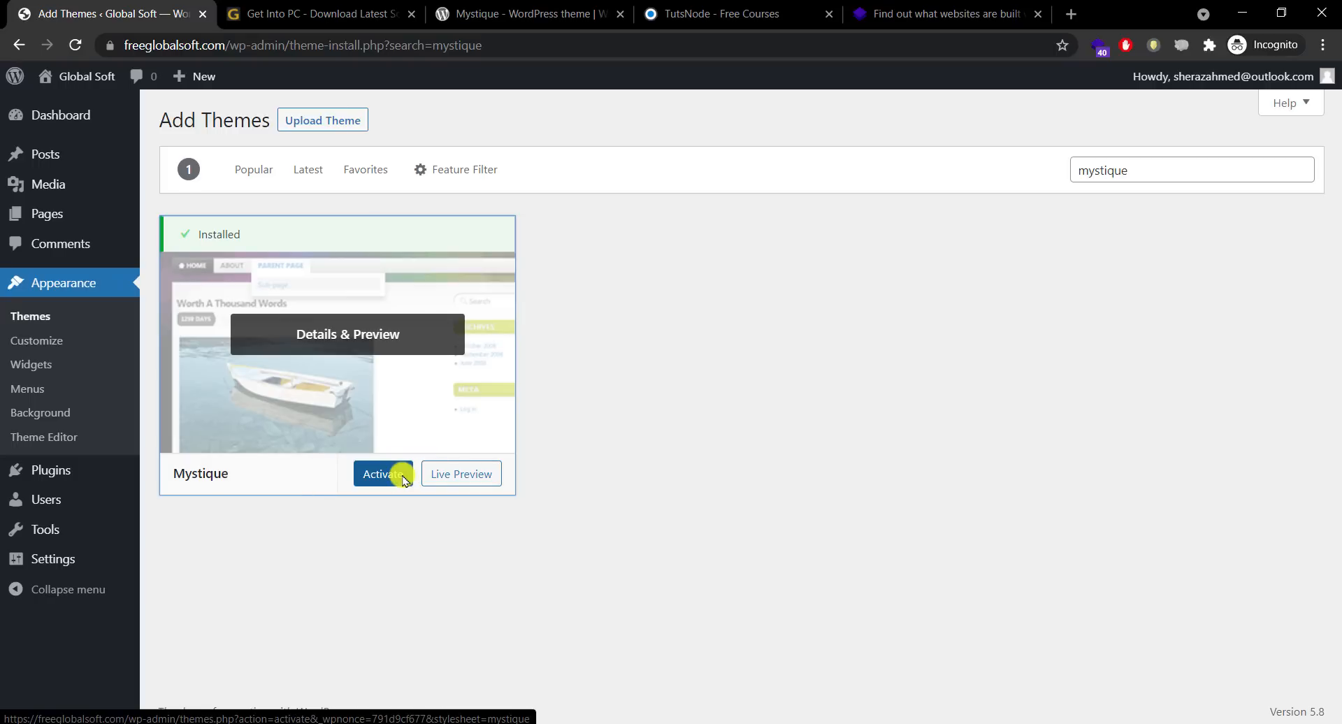
click(404, 478)
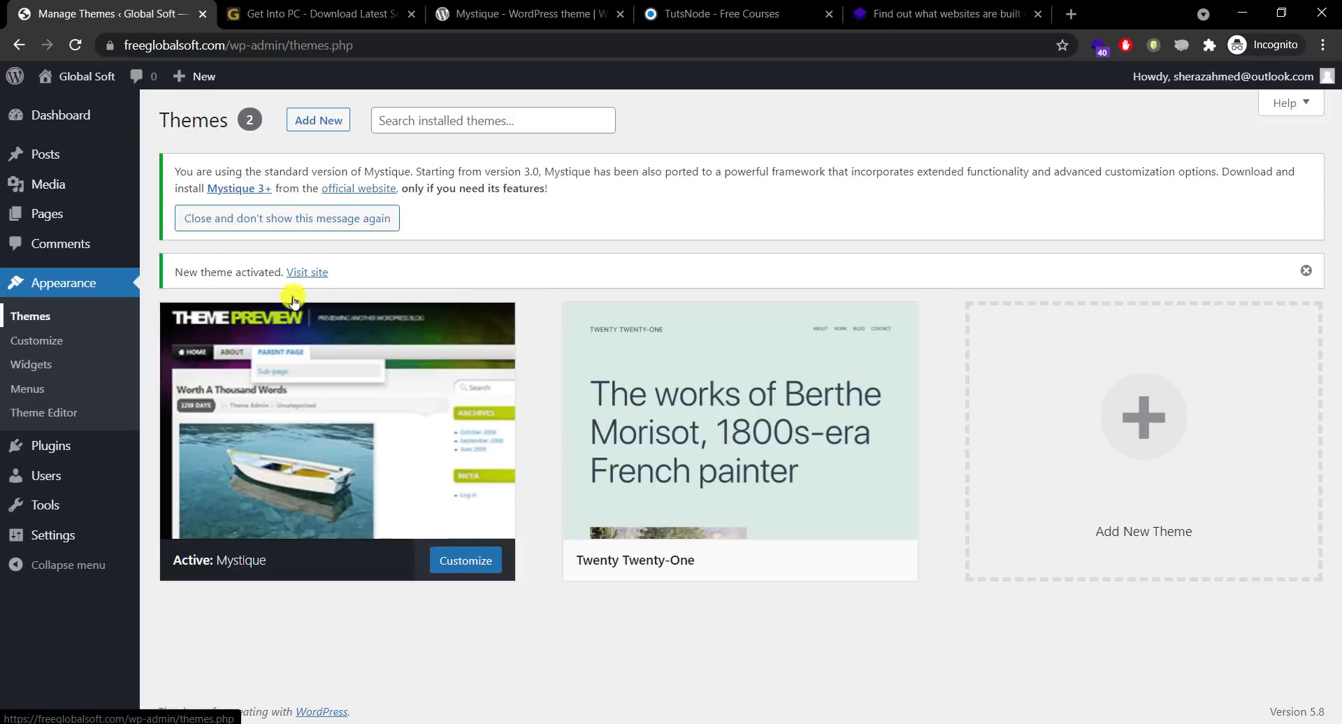
click(63, 321)
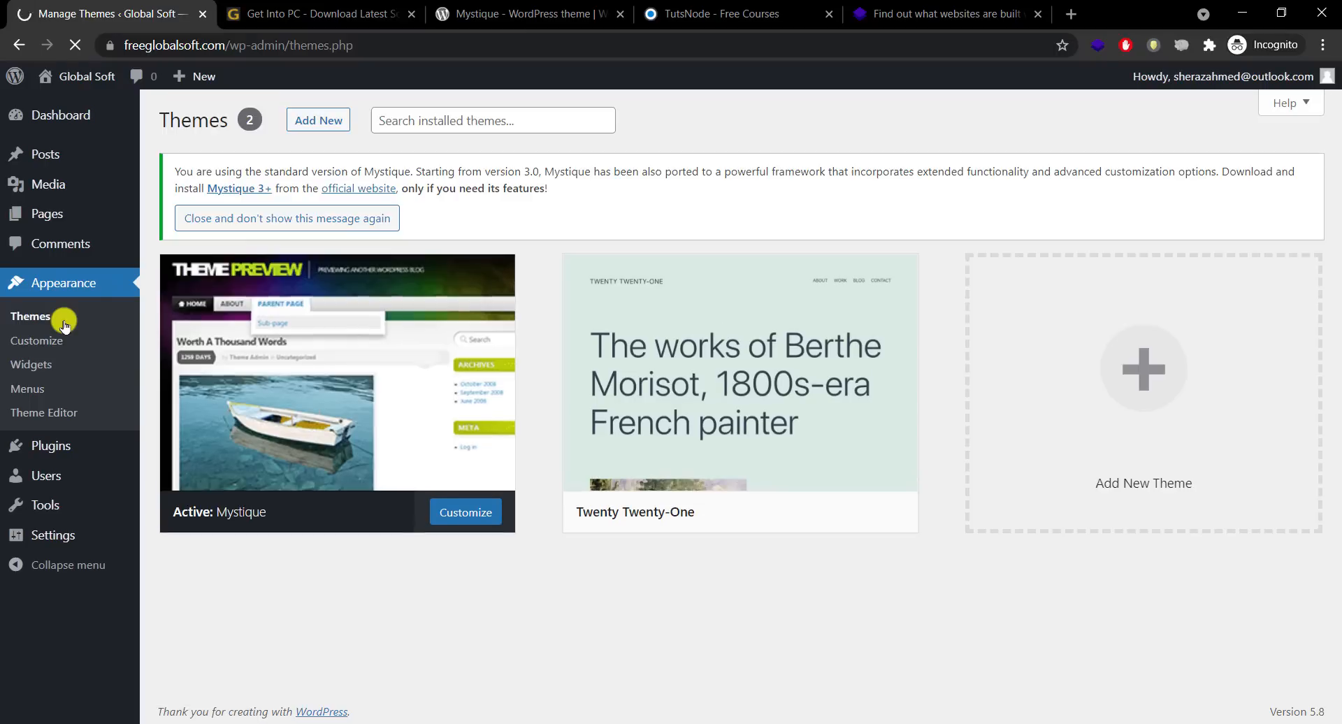
Step: Dismiss the Mystique upgrade notice and glance at the active Mystique theme's details
click(305, 224)
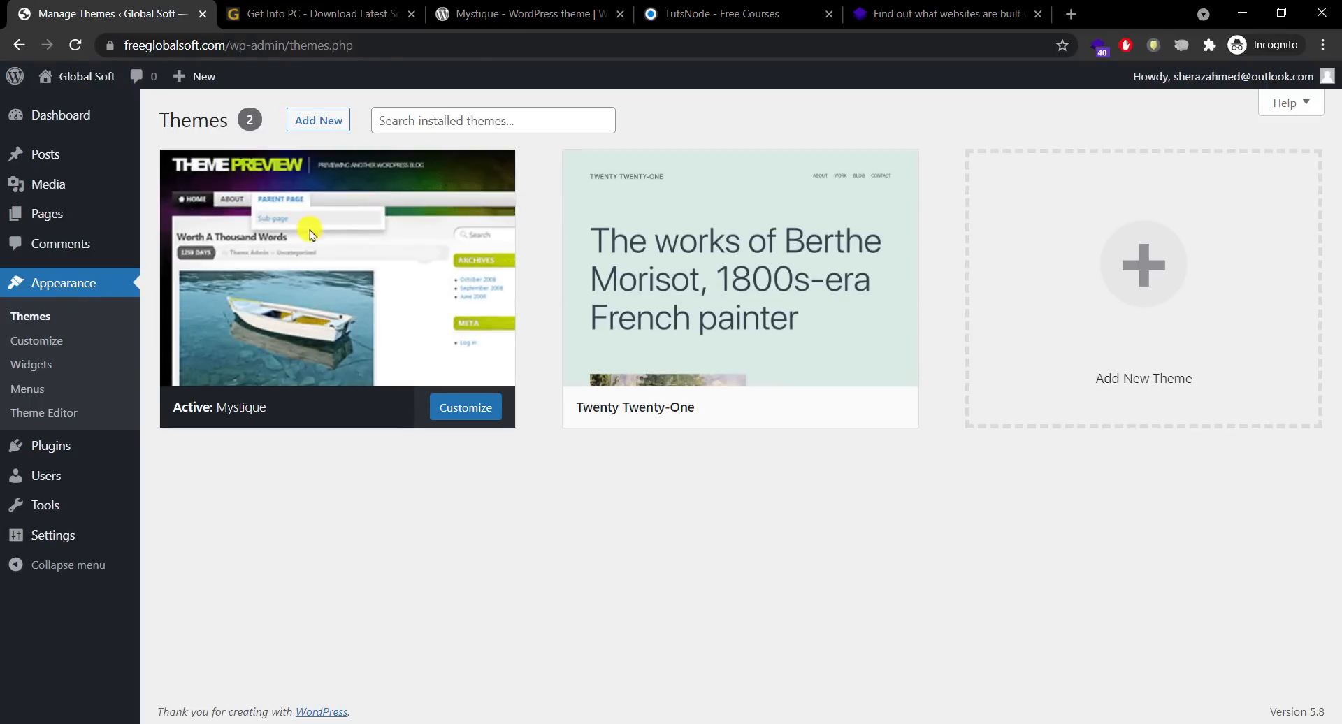
click(339, 349)
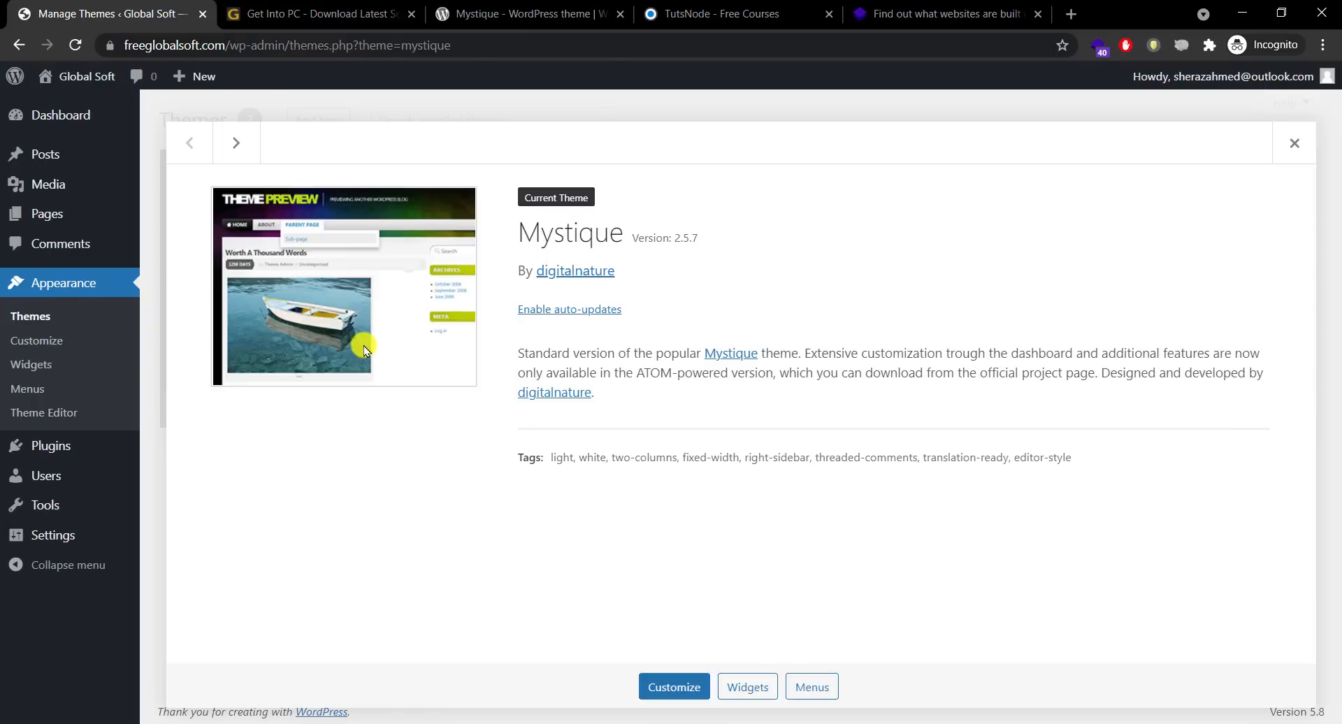
click(1294, 143)
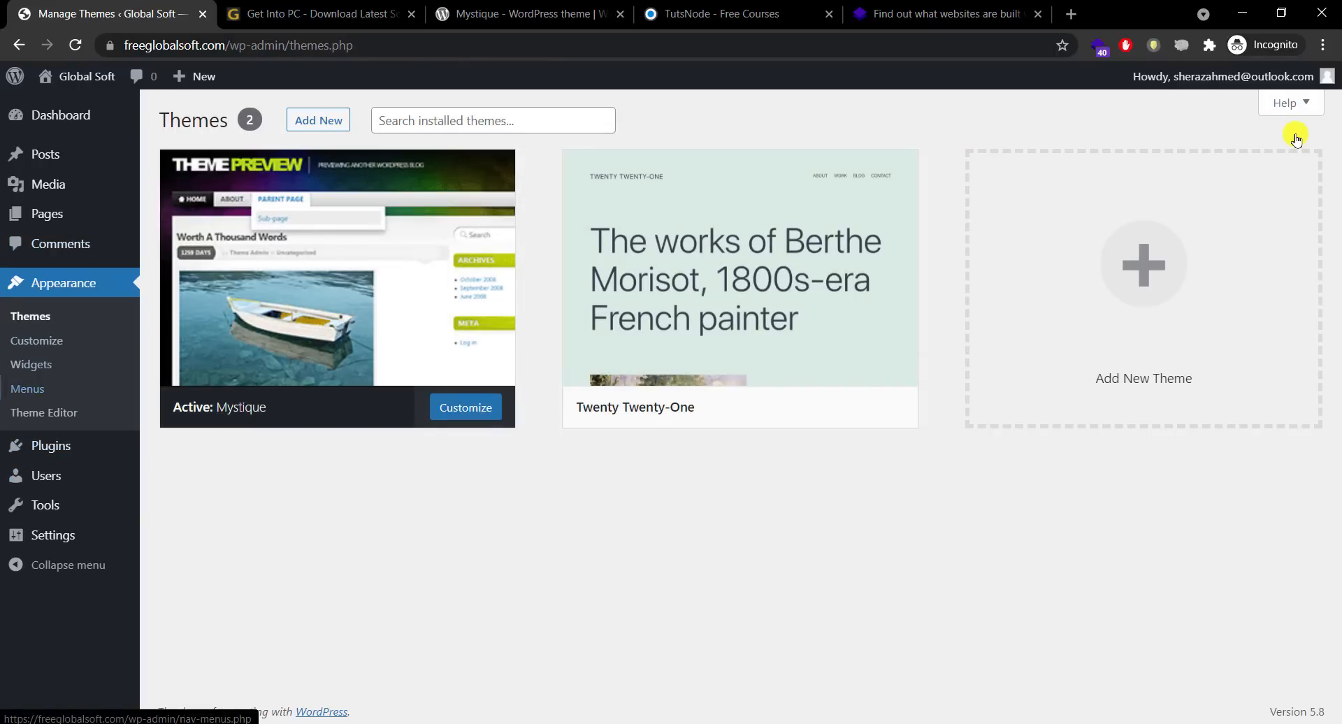
Step: Open the live Global Soft site in a new tab, scroll its Mystique design, and return to Themes
mouse_move(76, 76)
middle_click(70, 107)
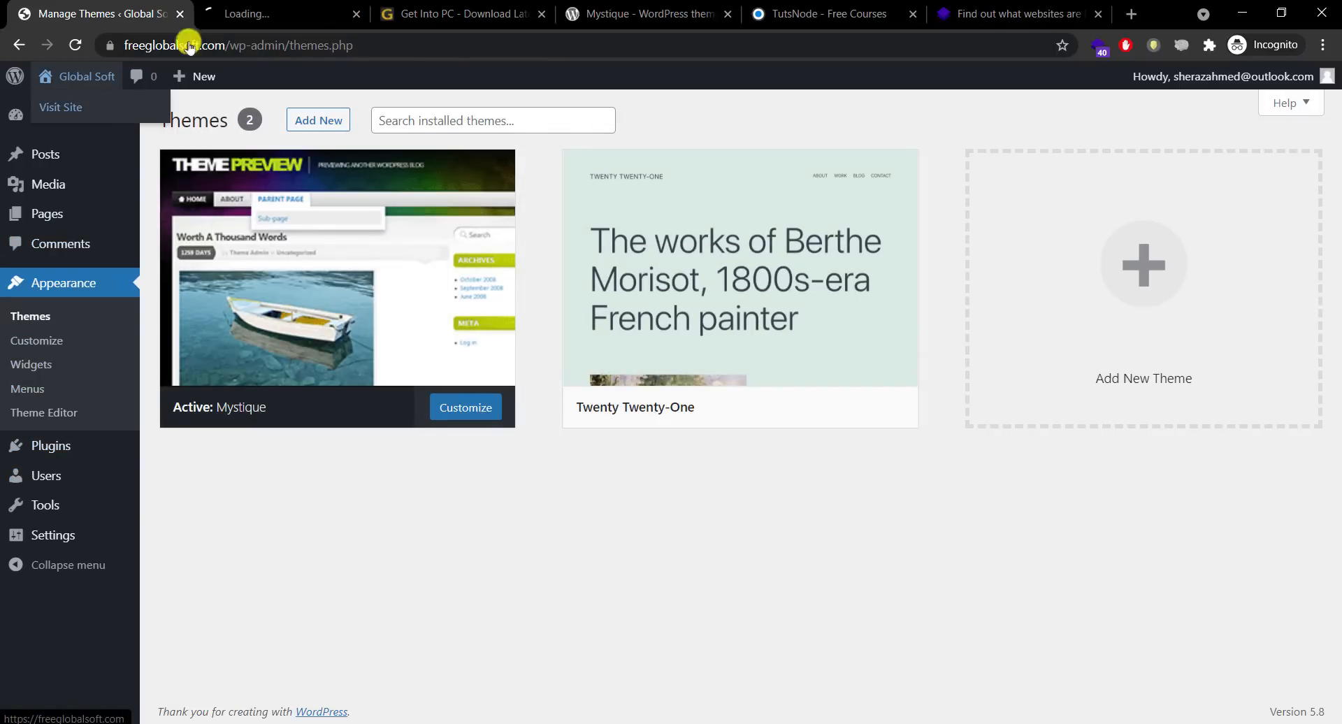
click(252, 13)
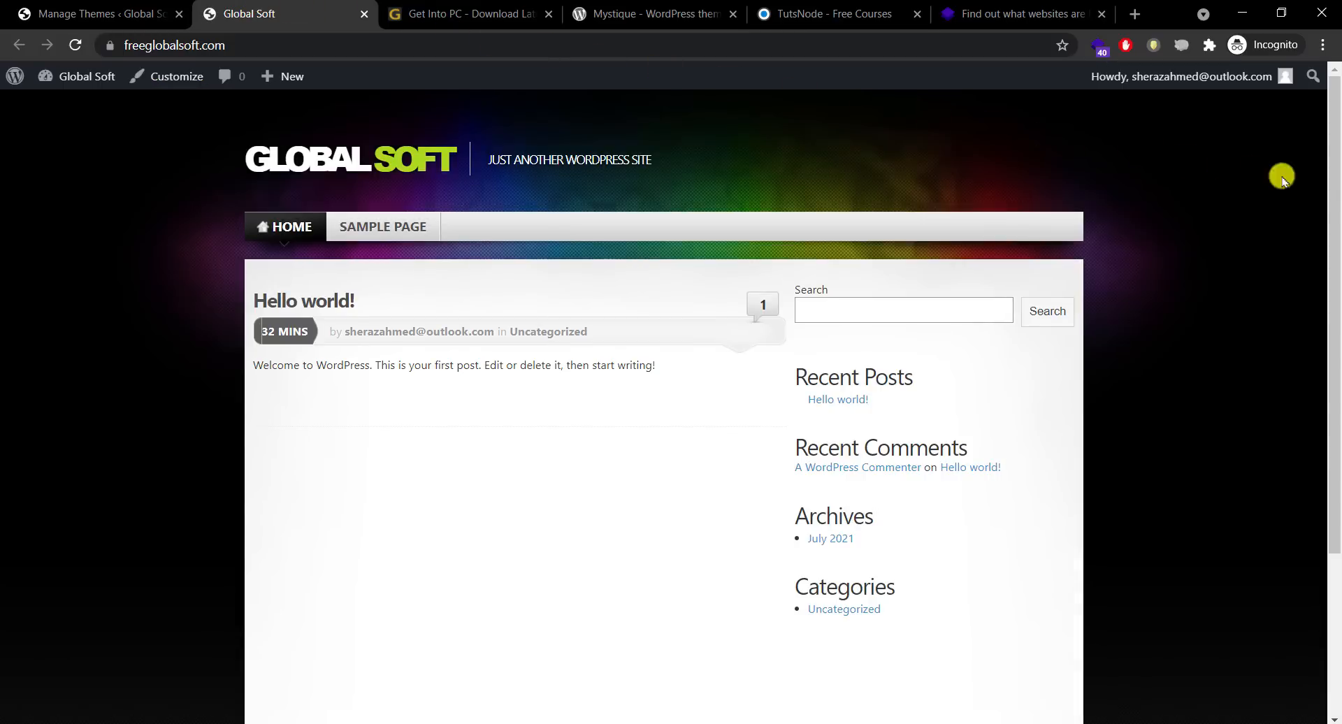
drag(1336, 187, 1337, 487)
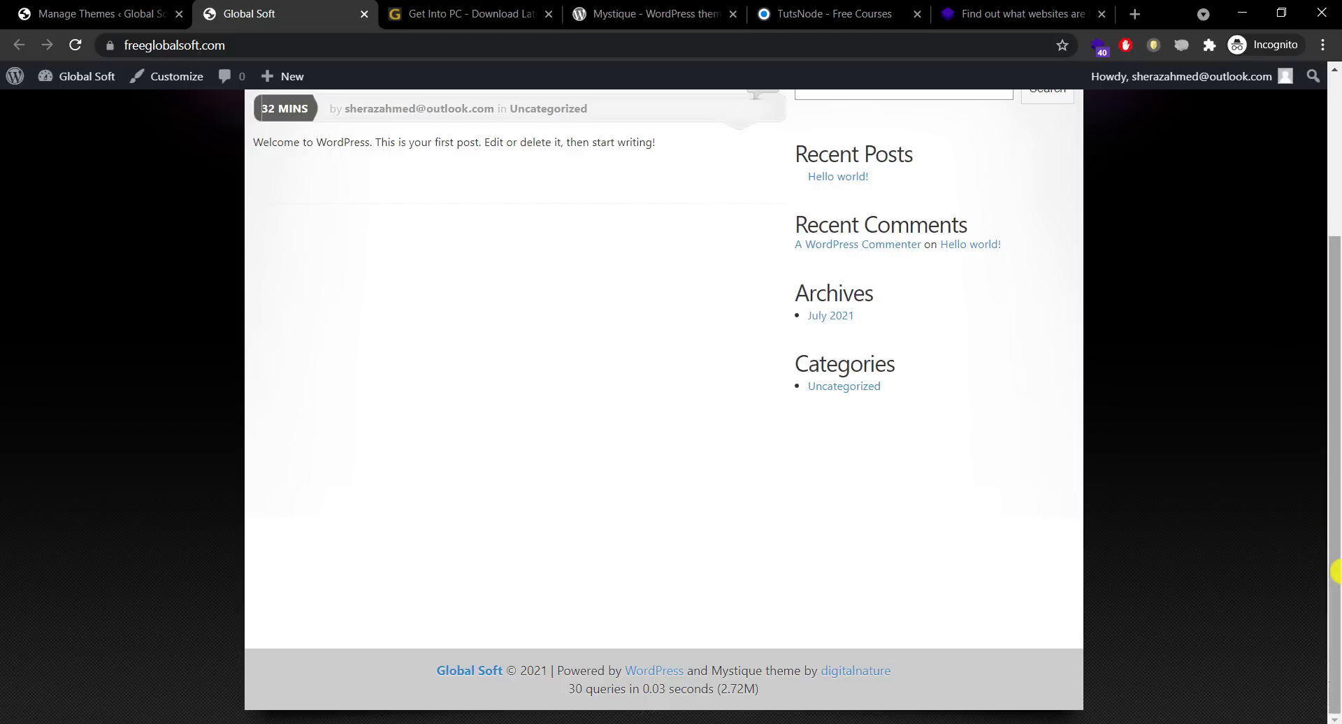
drag(1336, 569, 1333, 291)
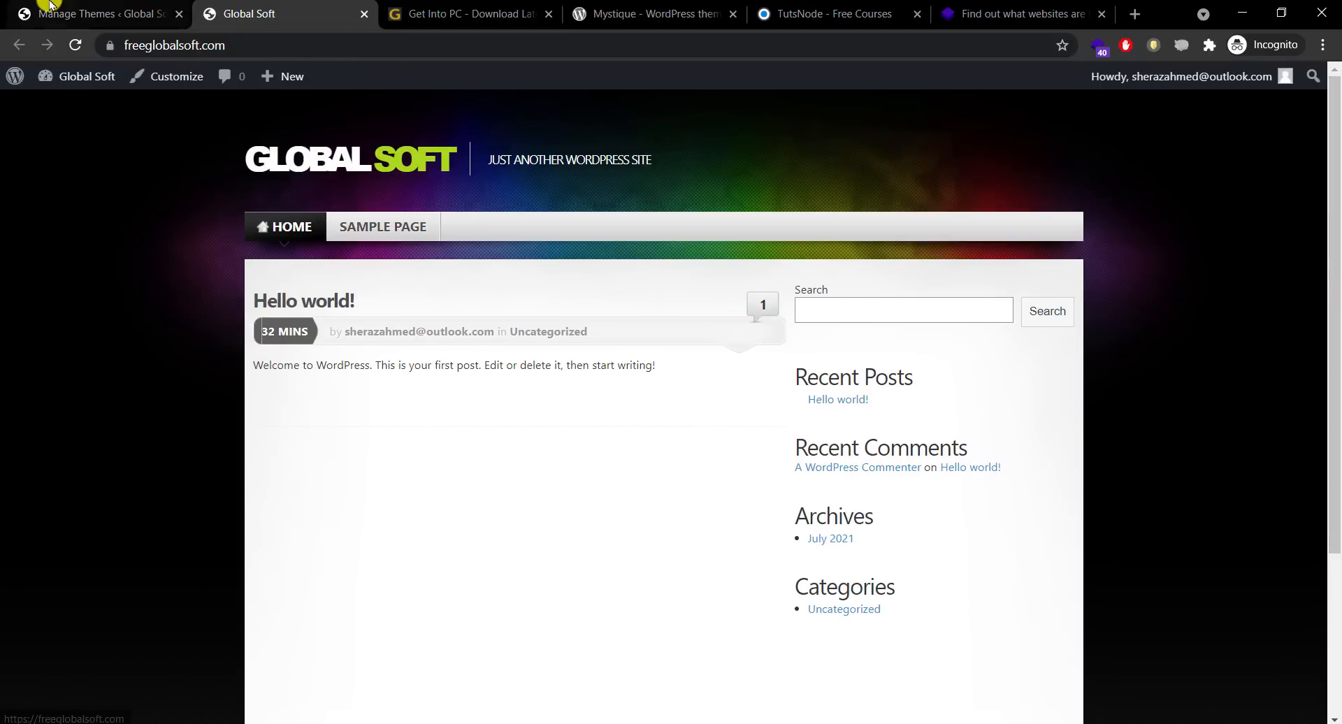
click(109, 14)
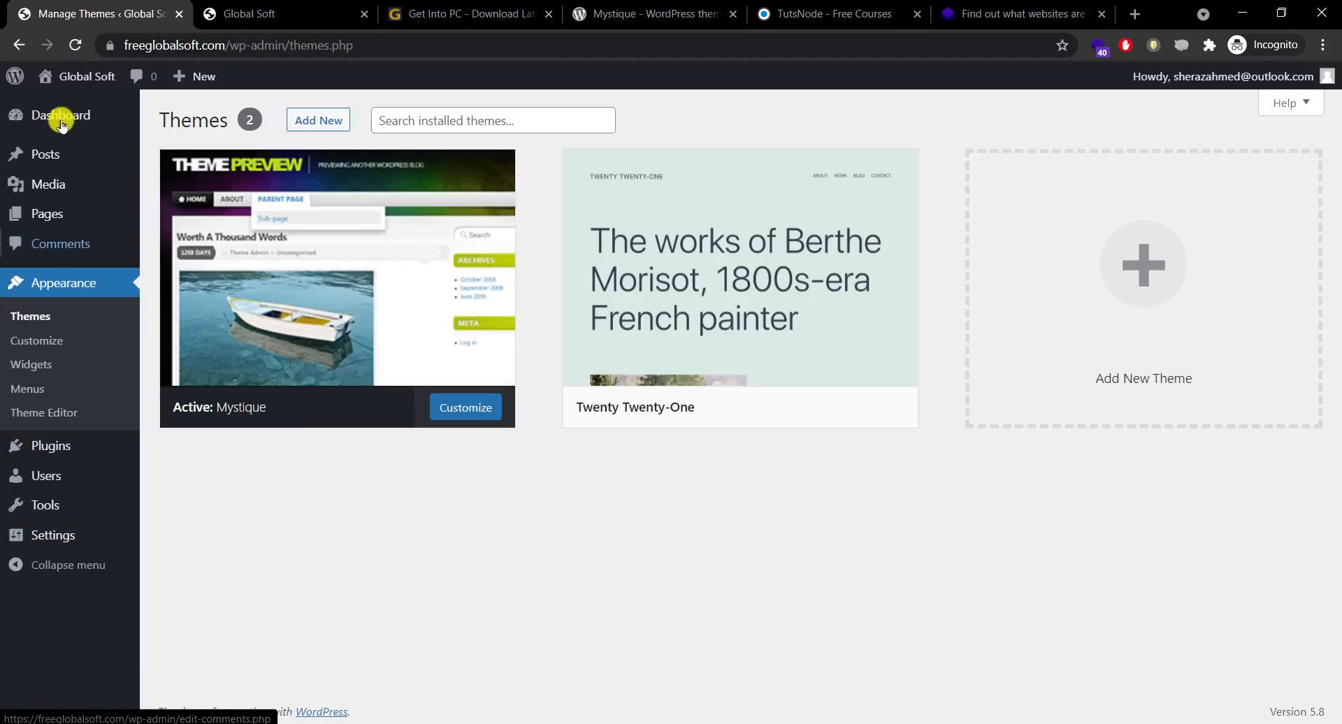
mouse_move(62, 124)
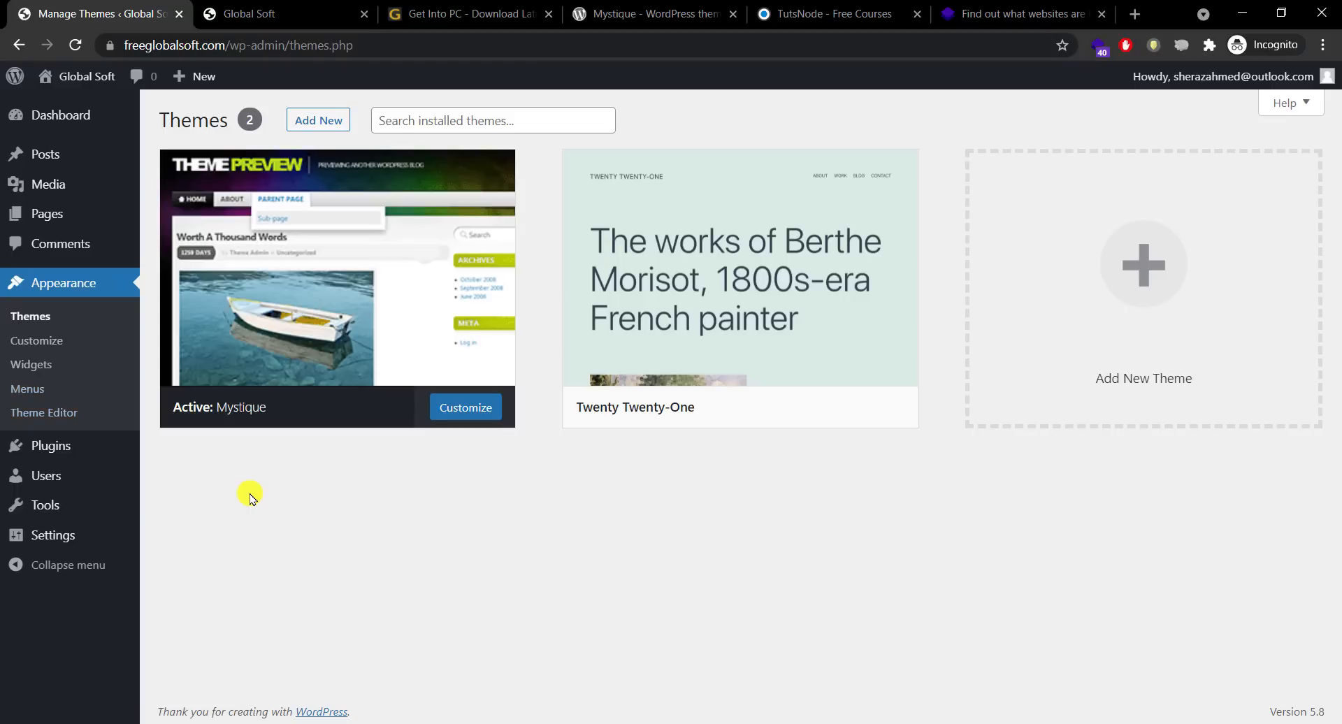
click(472, 408)
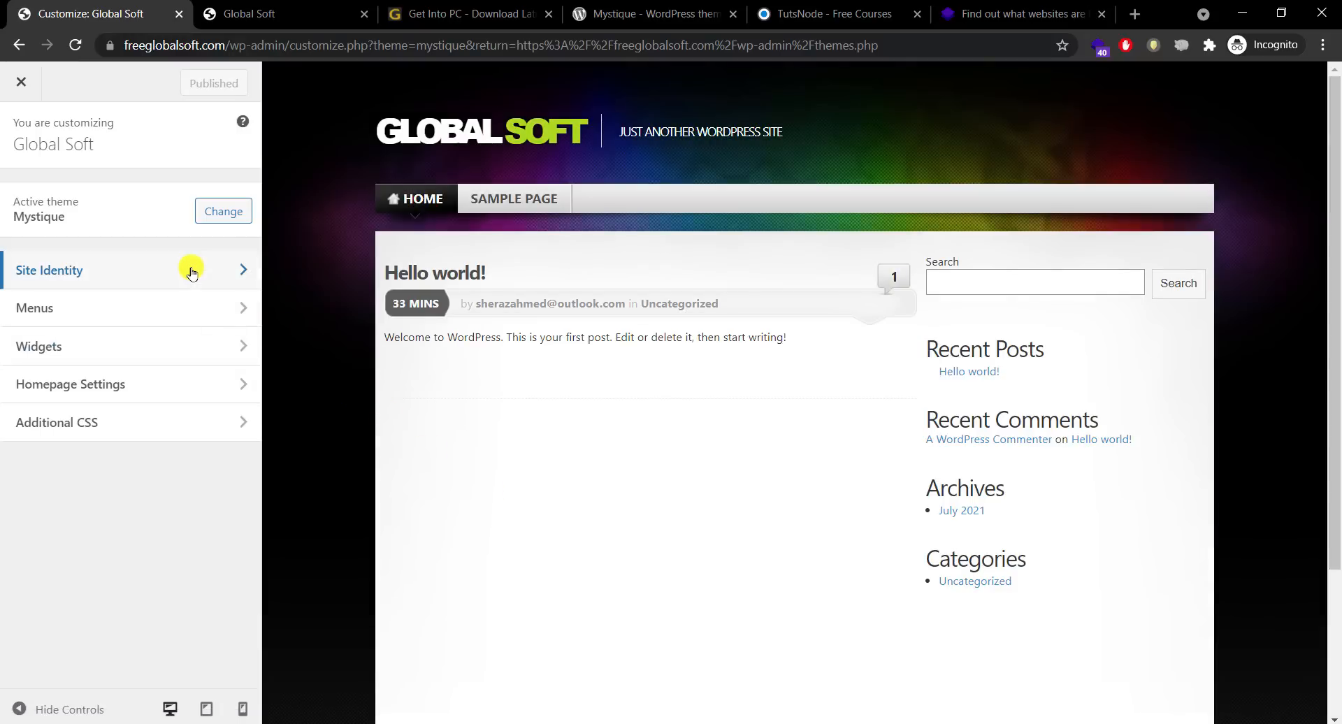
click(192, 273)
click(23, 159)
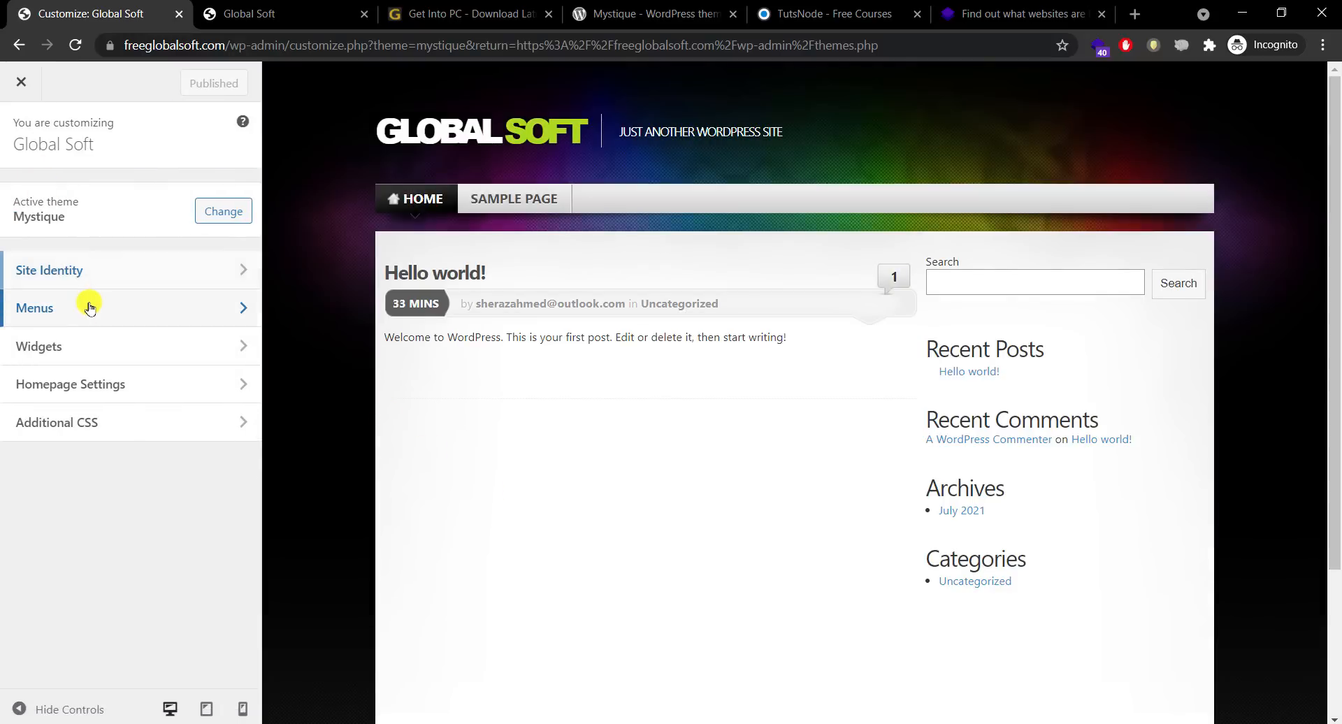
click(87, 305)
click(21, 133)
click(91, 355)
click(21, 132)
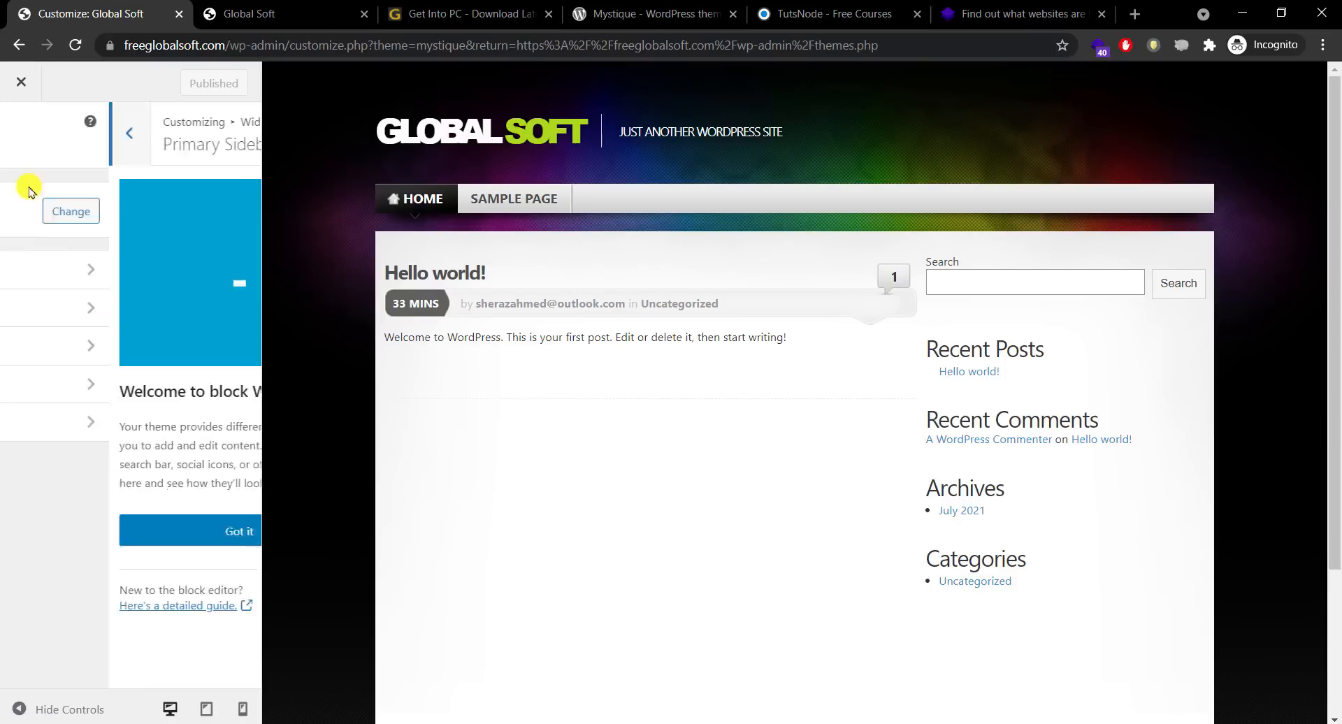
click(84, 384)
click(23, 139)
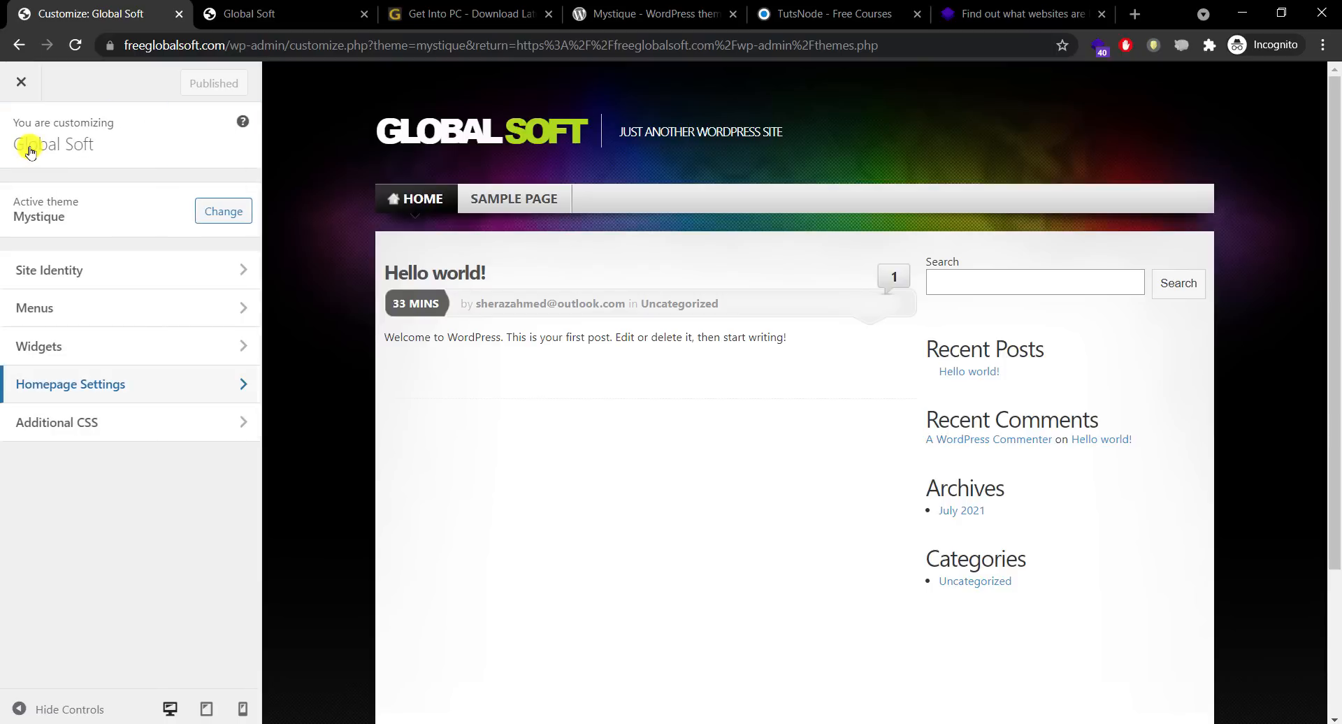
click(16, 84)
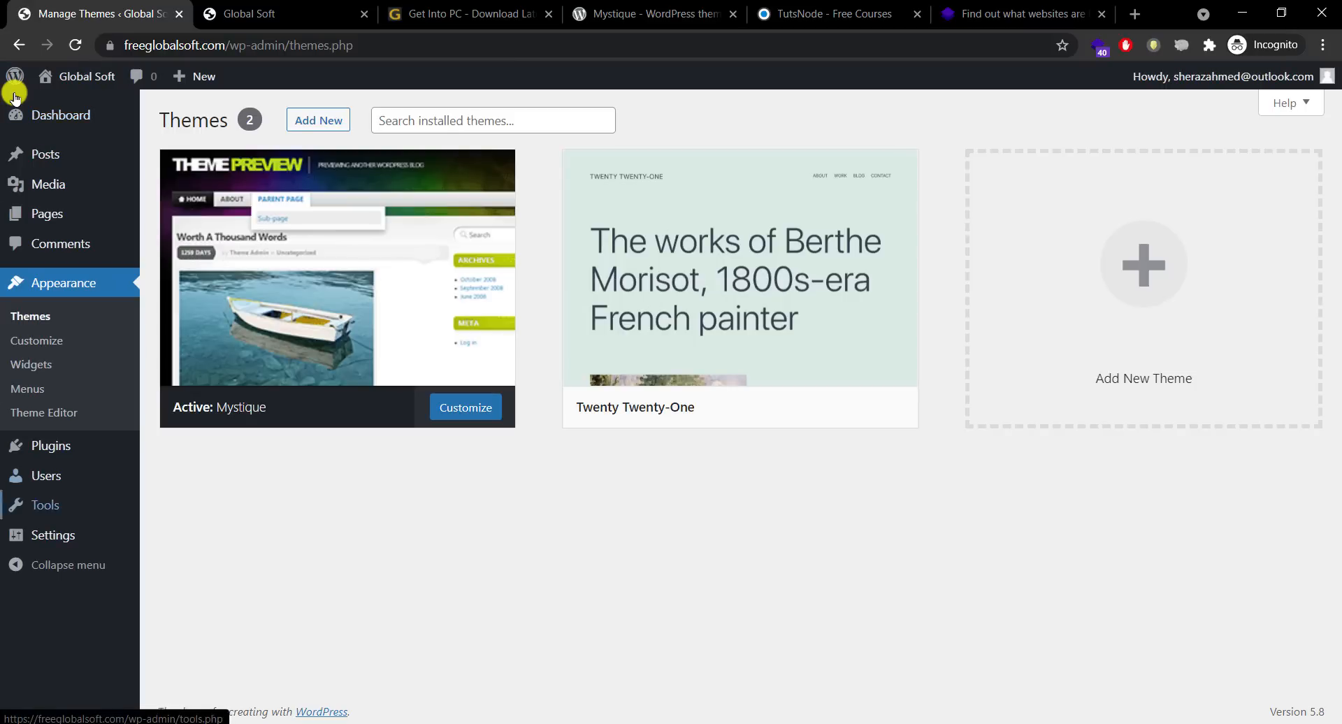
Step: Leave the WordPress admin and bring the Get Into PC browser tab back into view
mouse_move(79, 213)
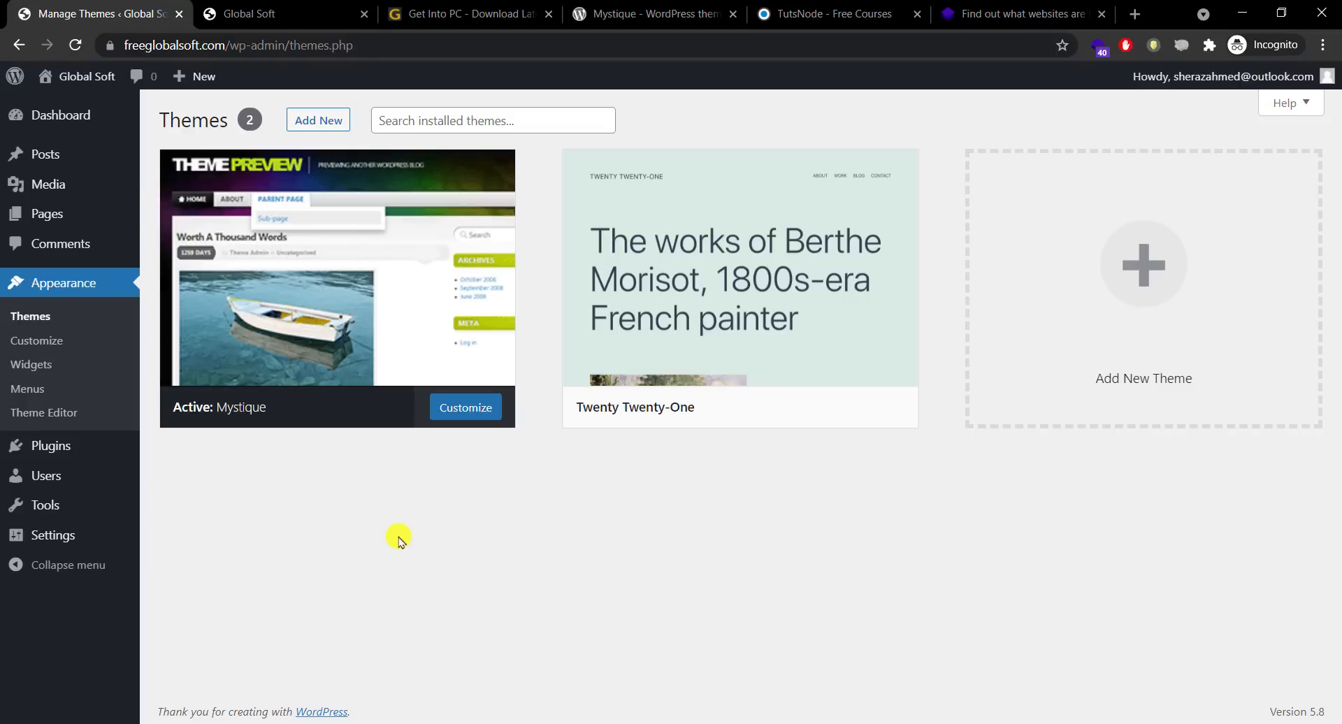
mouse_move(87, 536)
click(467, 13)
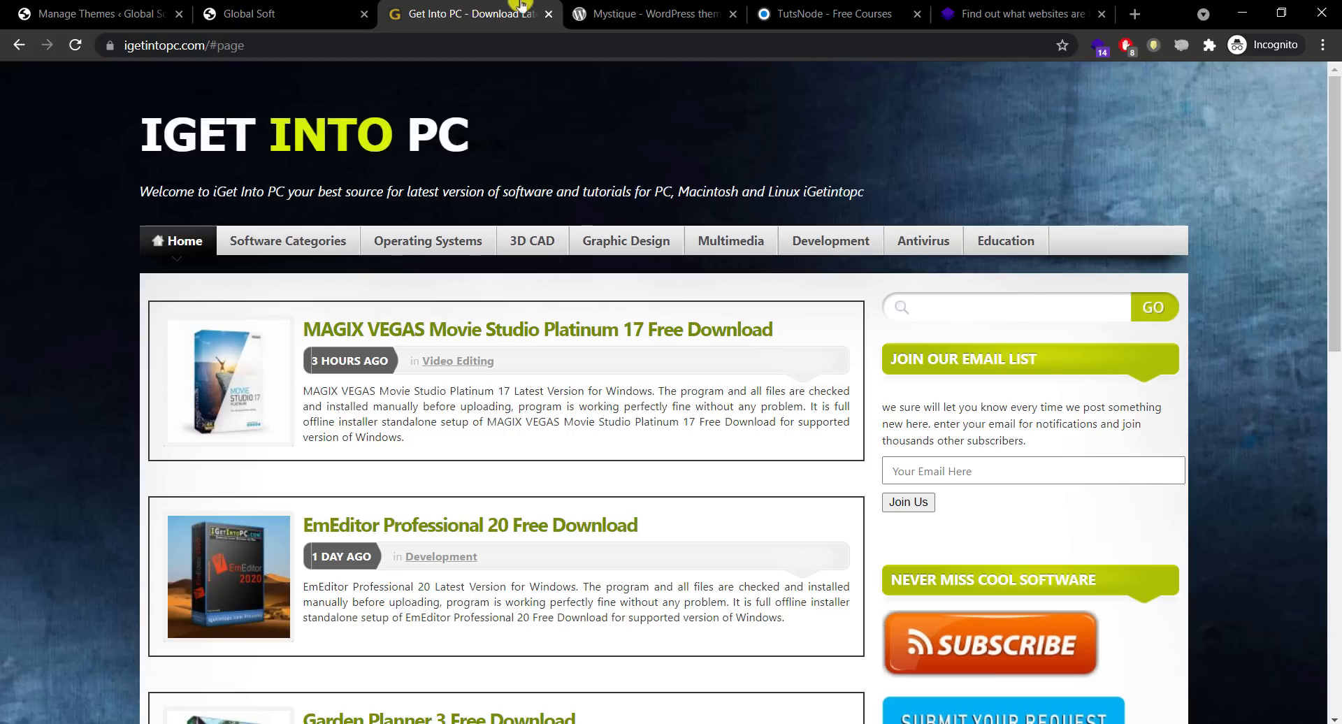
Step: Glance at the Mystique tab, scroll the Get Into PC homepage, then close its tab
click(644, 8)
click(483, 10)
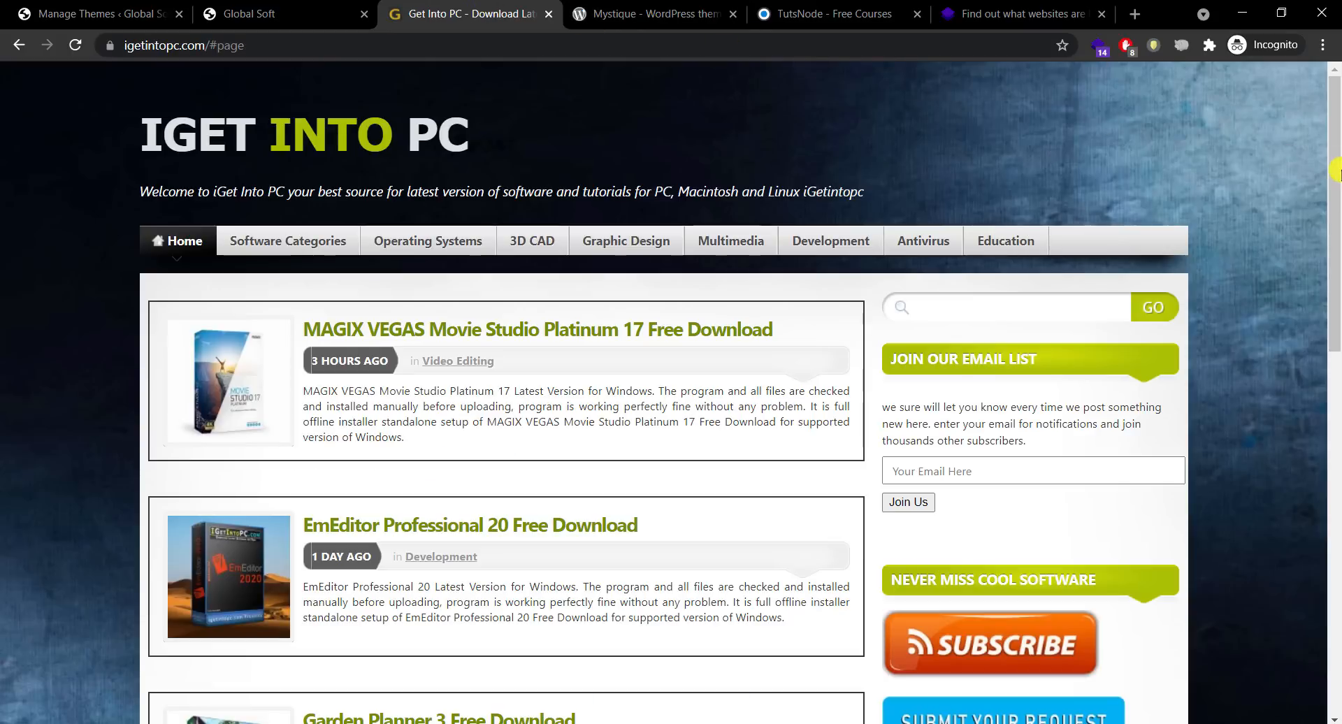
mouse_move(1335, 210)
mouse_down()
mouse_move(1335, 550)
mouse_move(1334, 202)
mouse_up()
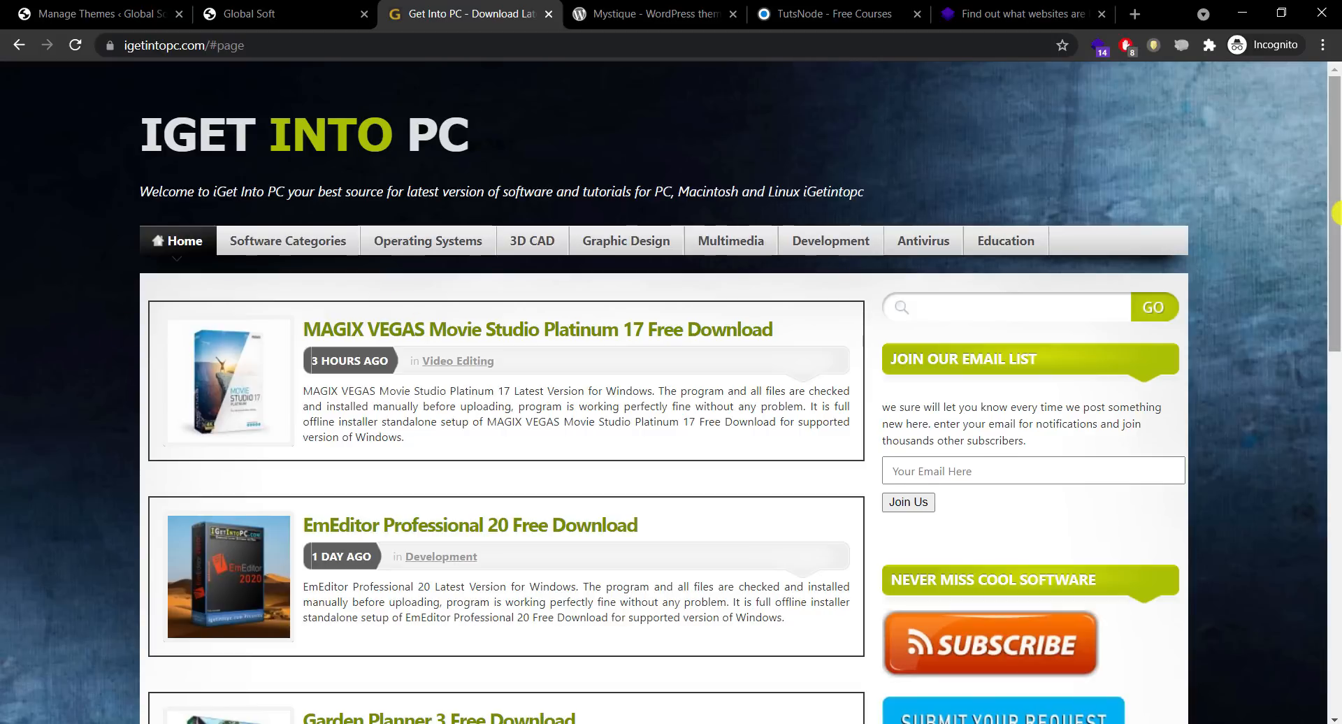
drag(1336, 215, 1335, 161)
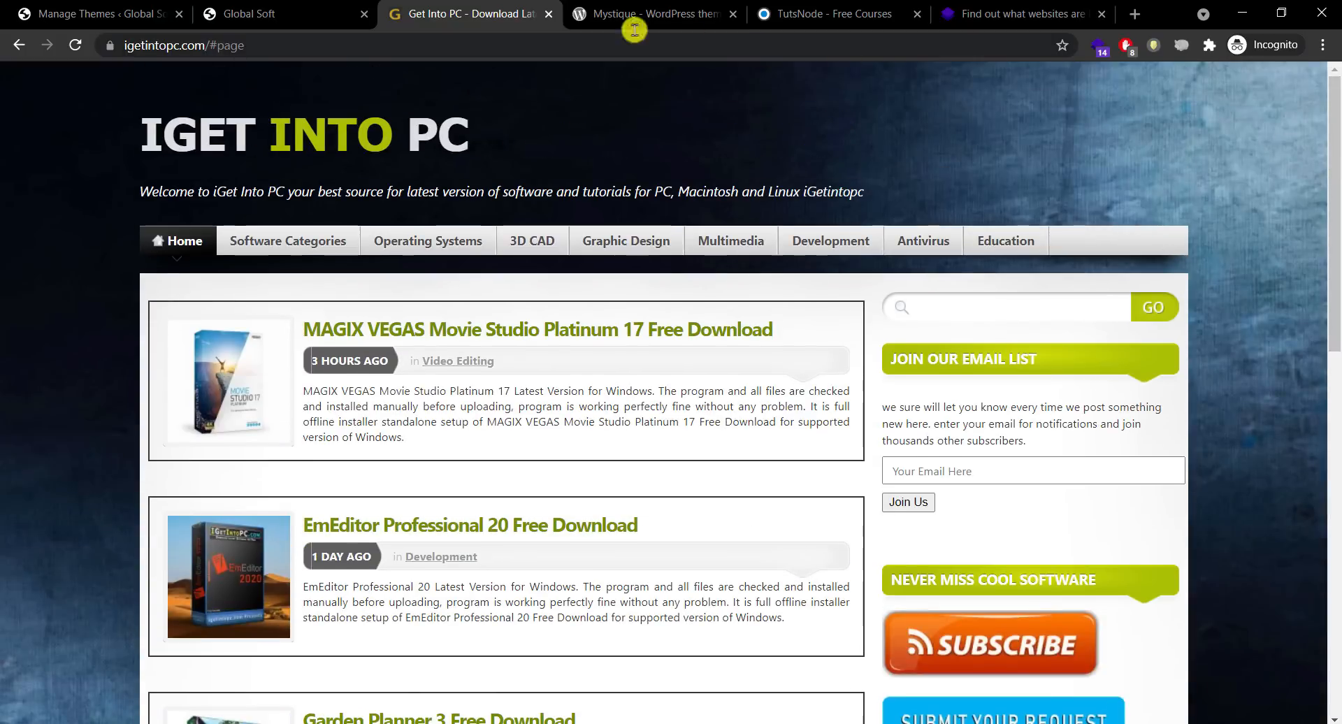
click(550, 14)
Step: Switch to the TutsNode site and scroll down to its footer
click(673, 5)
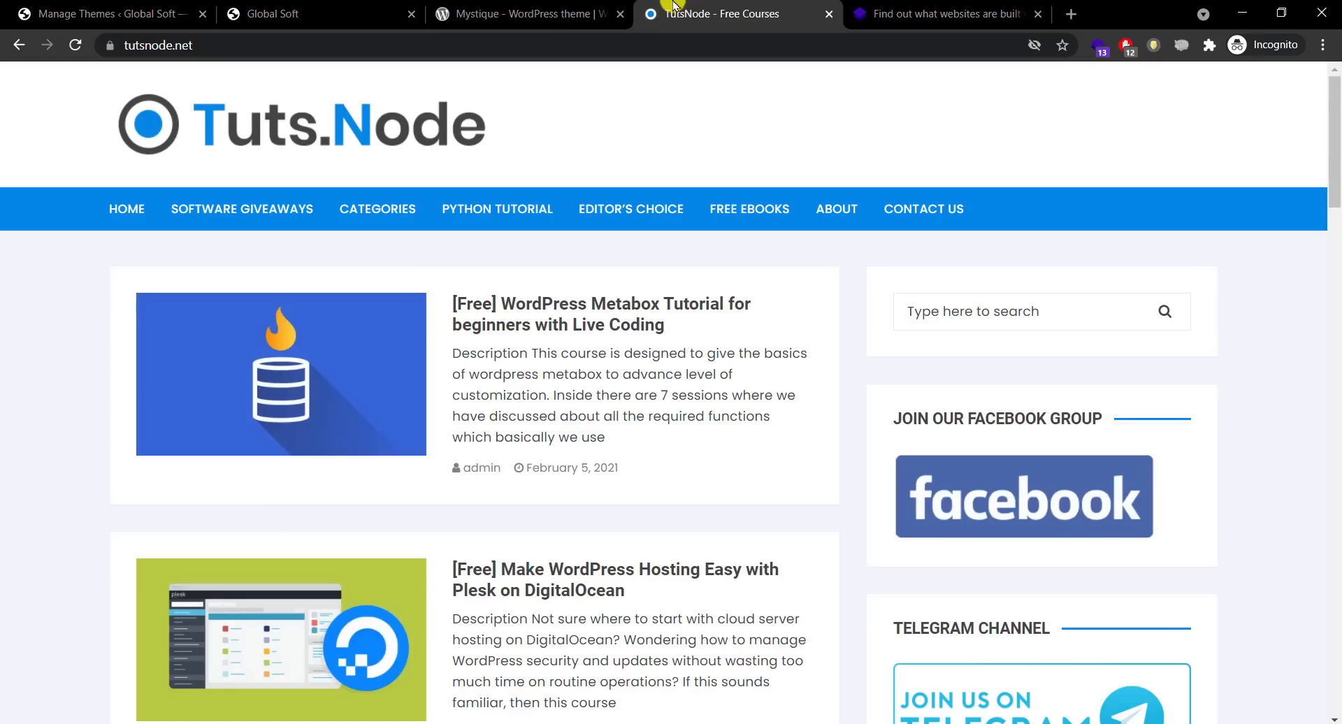
mouse_move(1335, 133)
mouse_down()
mouse_move(1335, 389)
mouse_move(1337, 133)
mouse_up()
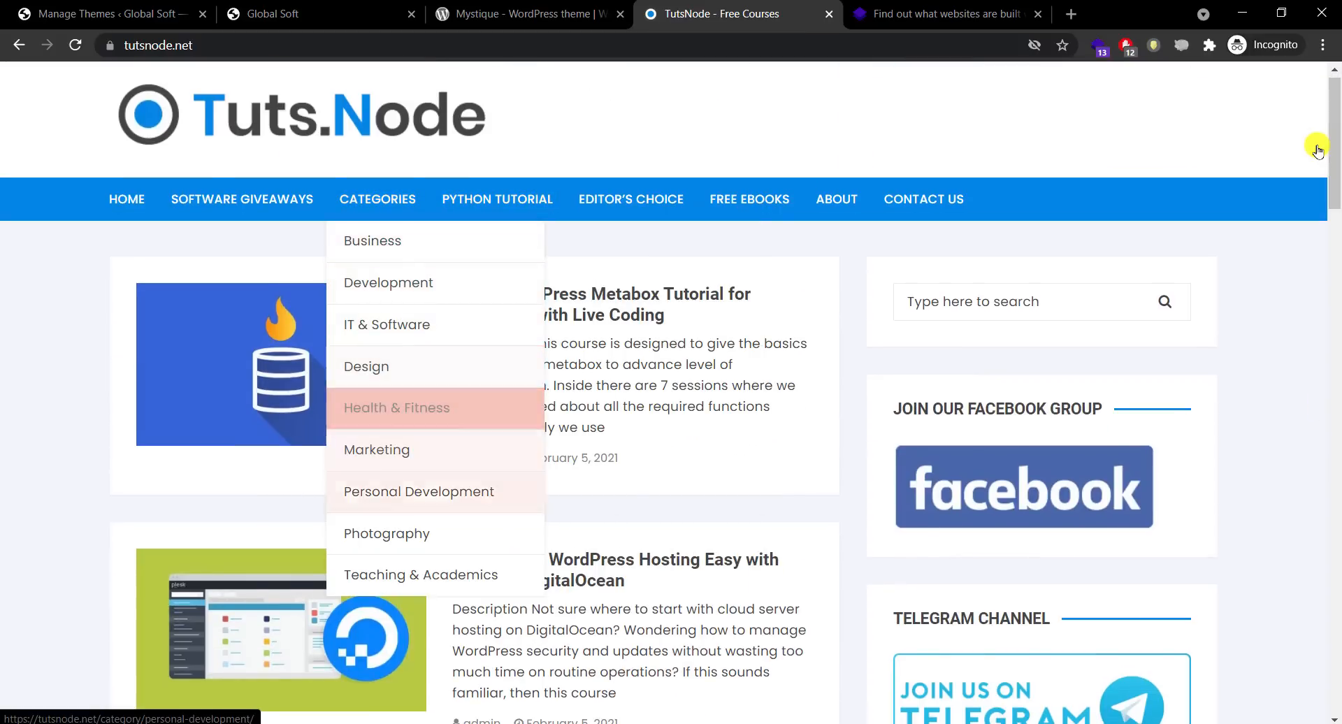
drag(1335, 149, 1335, 478)
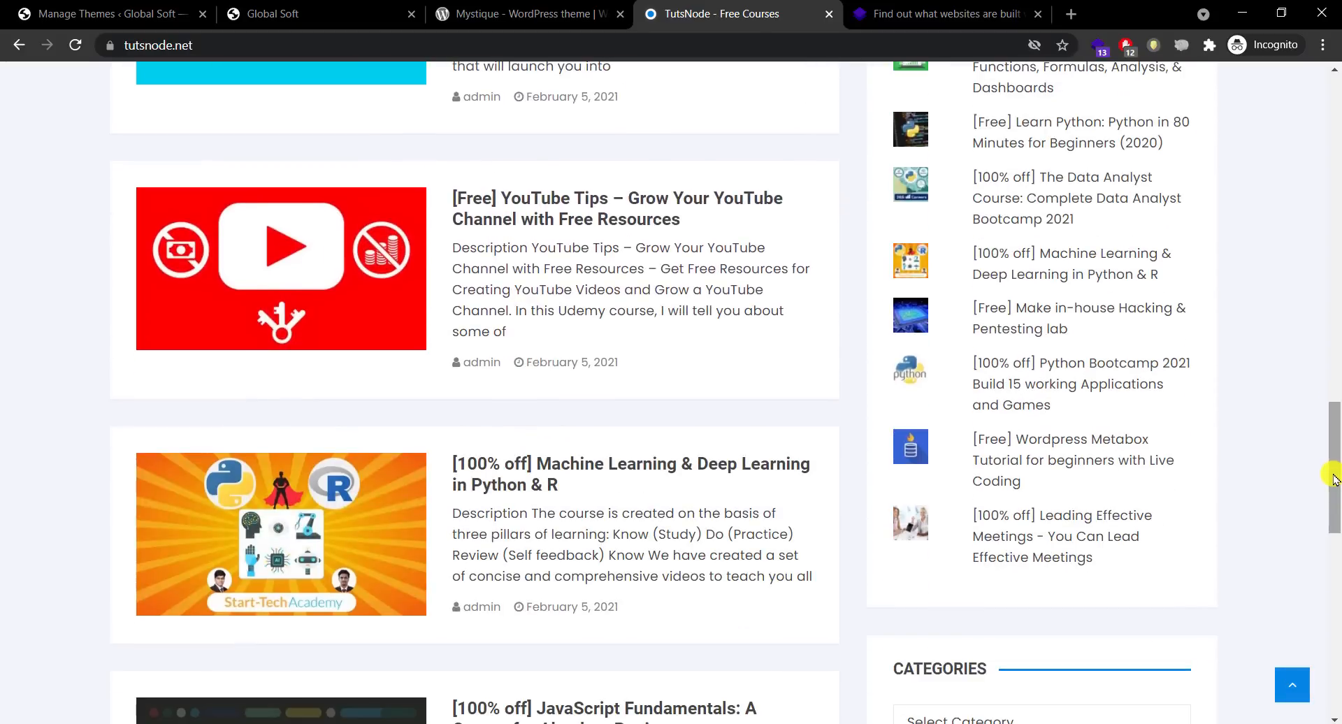
scroll(1336, 482, down, 3)
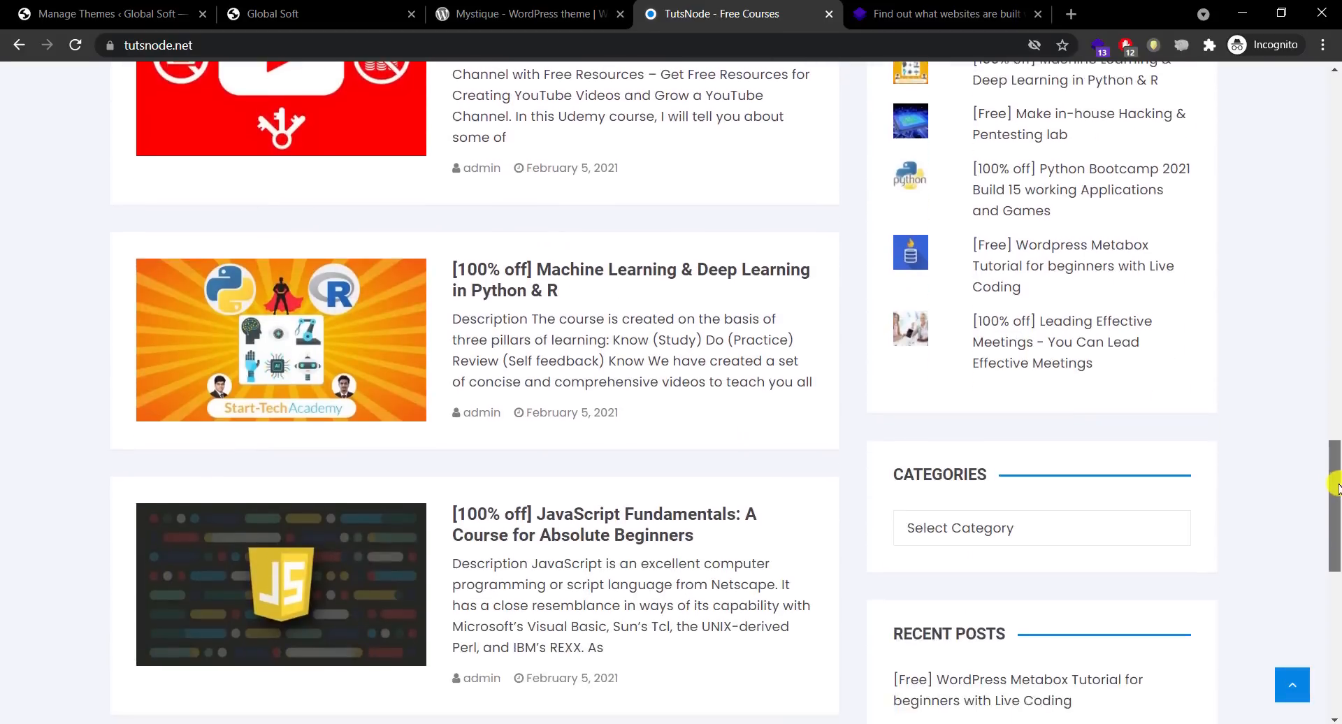
scroll(1335, 487, down, 6)
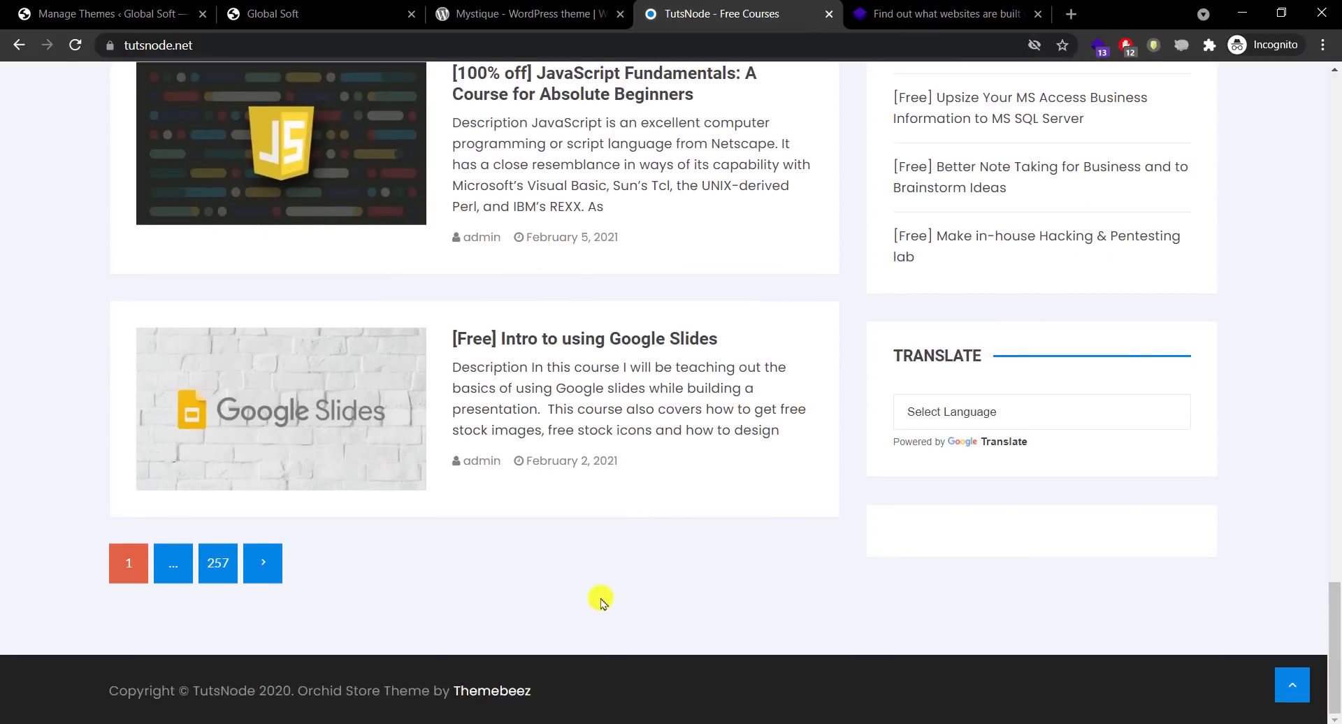
Step: Copy 'Orchid Store' from the footer theme credit and return to the WordPress Themes page
drag(543, 692, 316, 690)
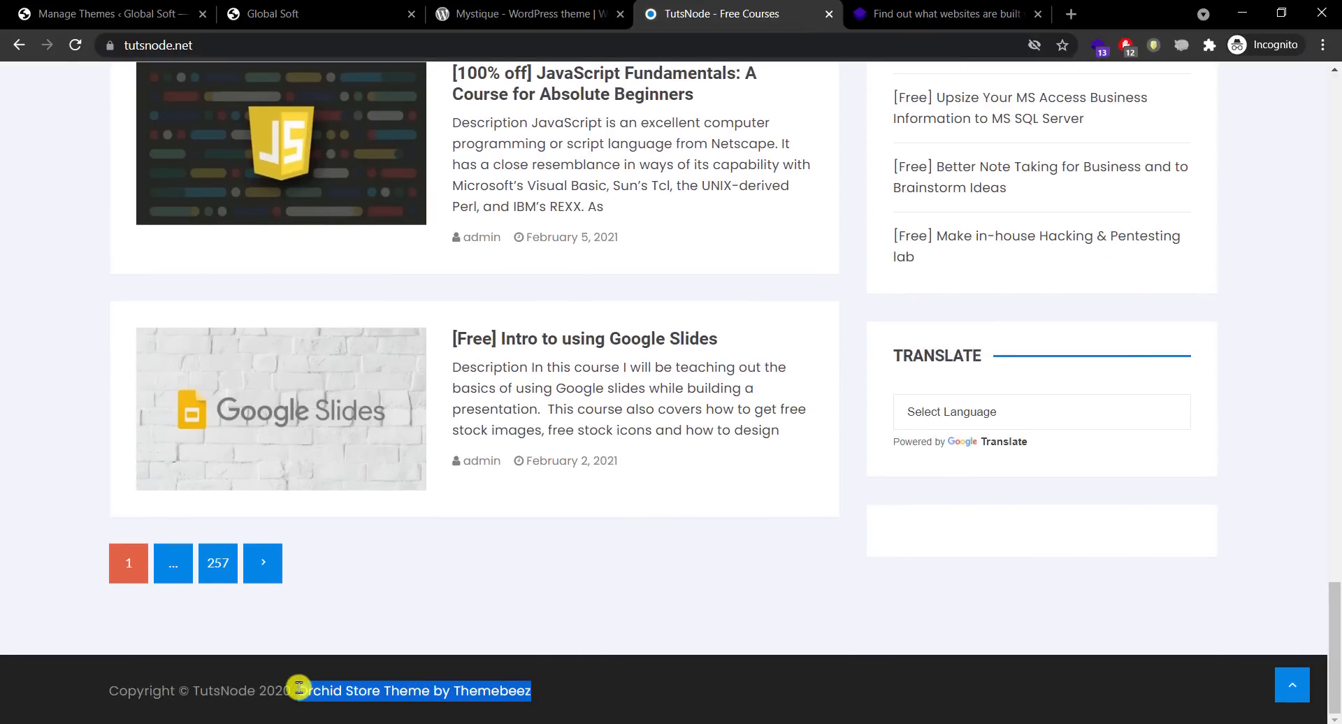
click(396, 691)
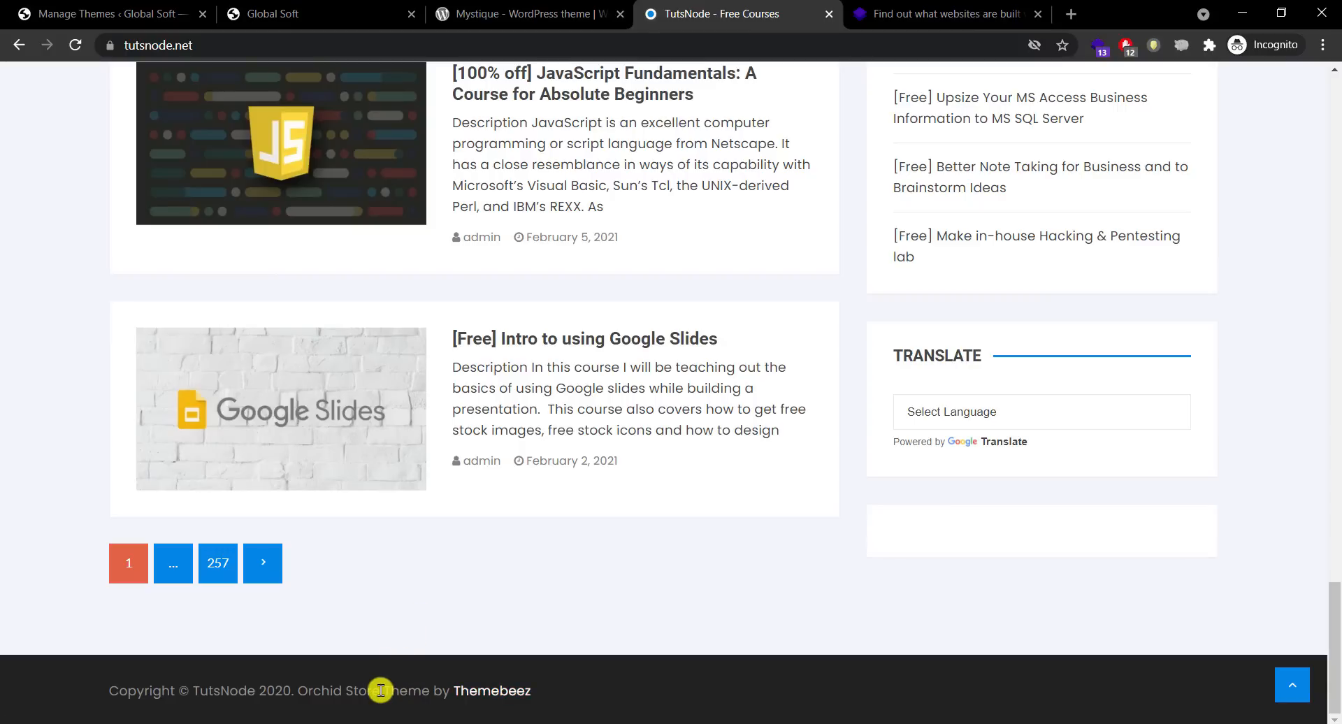
drag(380, 690, 310, 689)
right_click(314, 692)
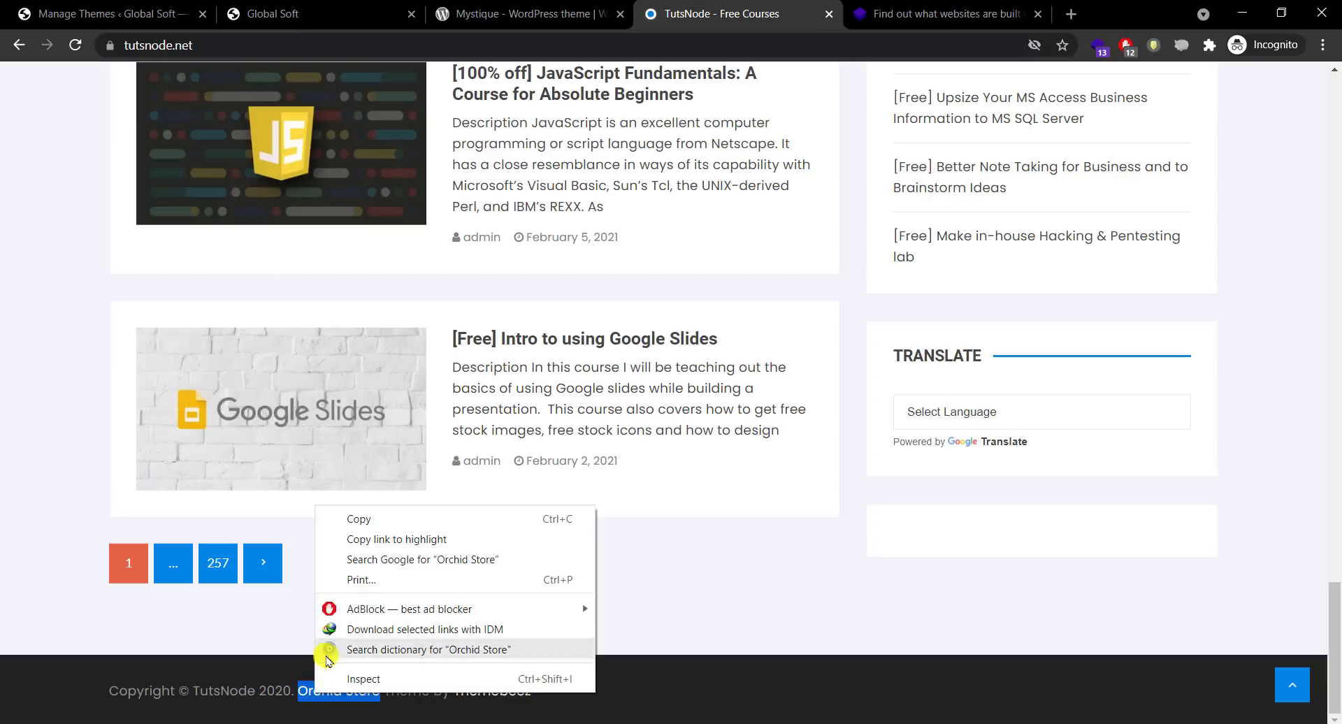
click(349, 519)
click(94, 8)
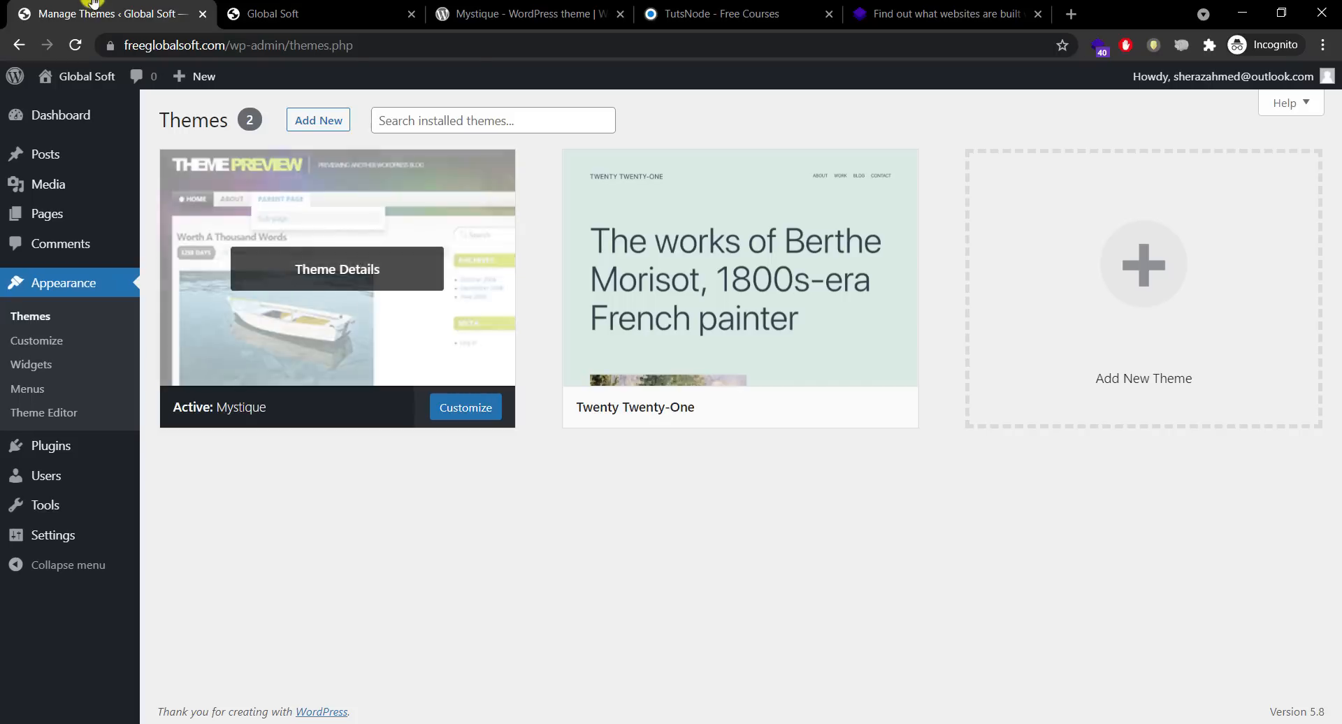
Step: Open the Orchid Store details preview in Add Themes, then switch to the Mystique wordpress.org tab
mouse_move(70, 448)
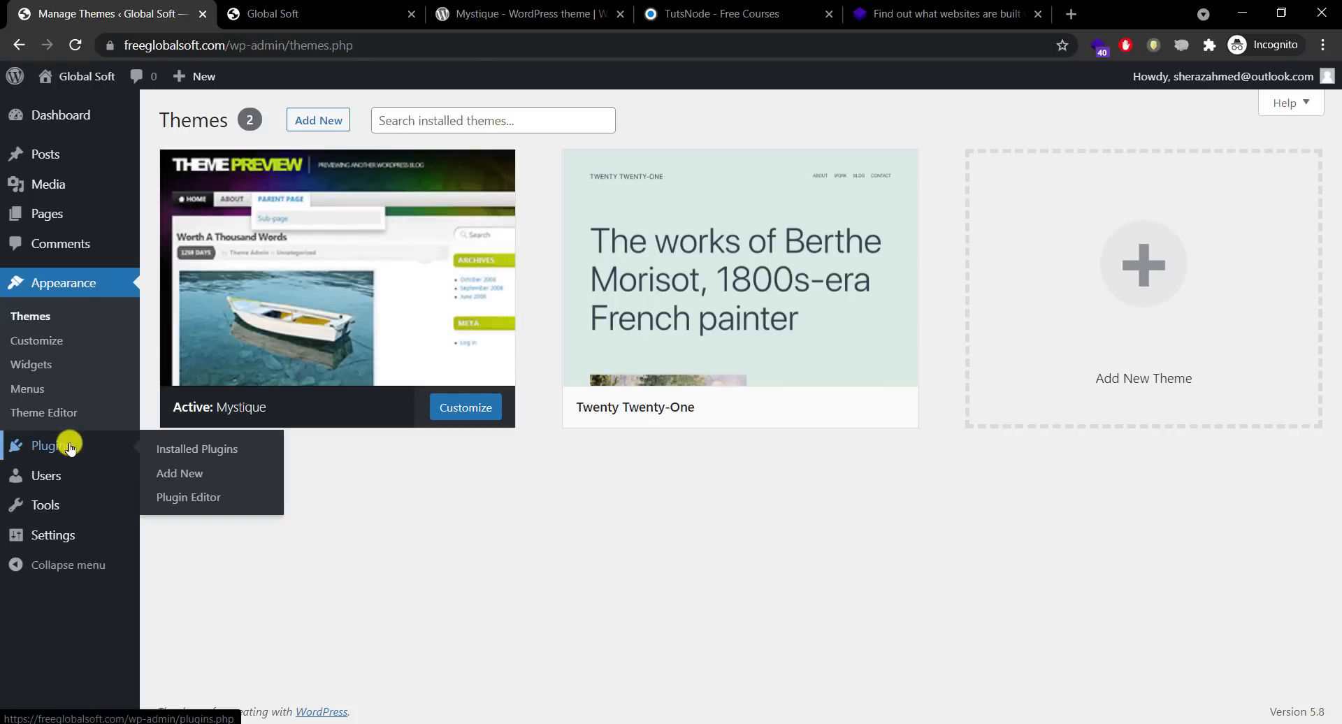
click(307, 118)
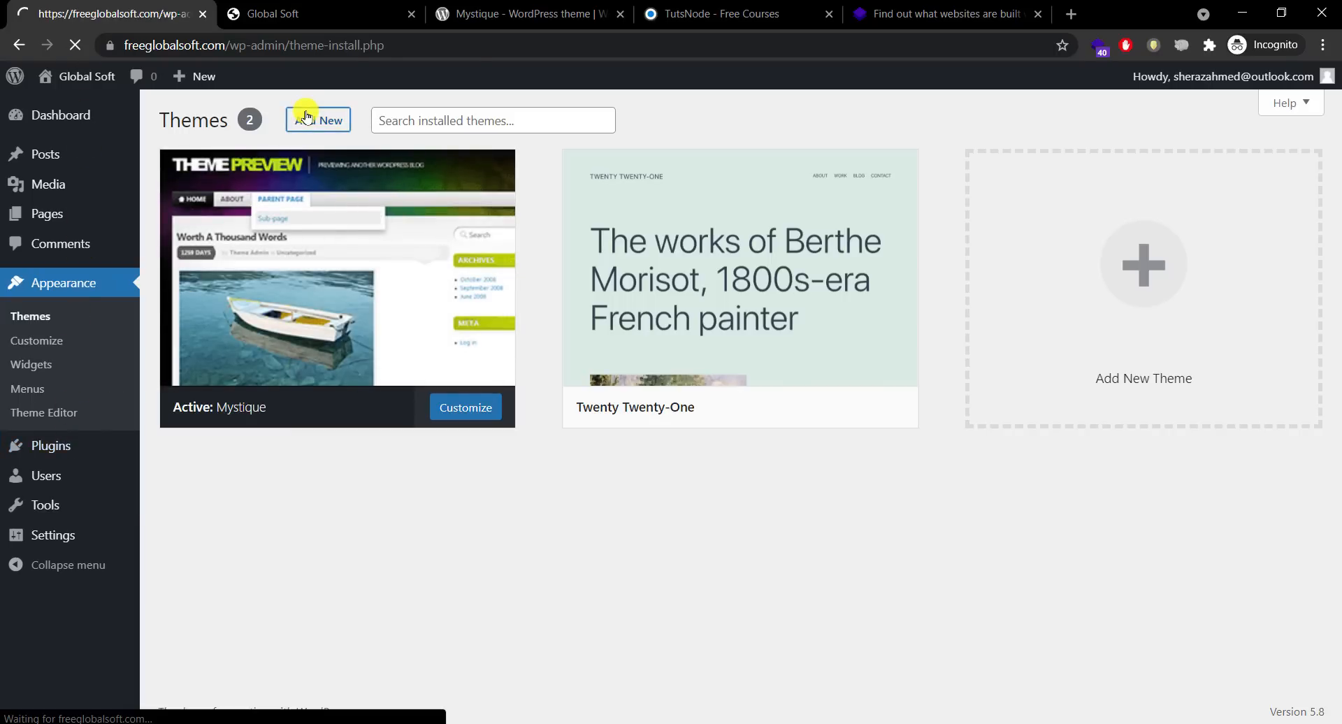
click(1217, 168)
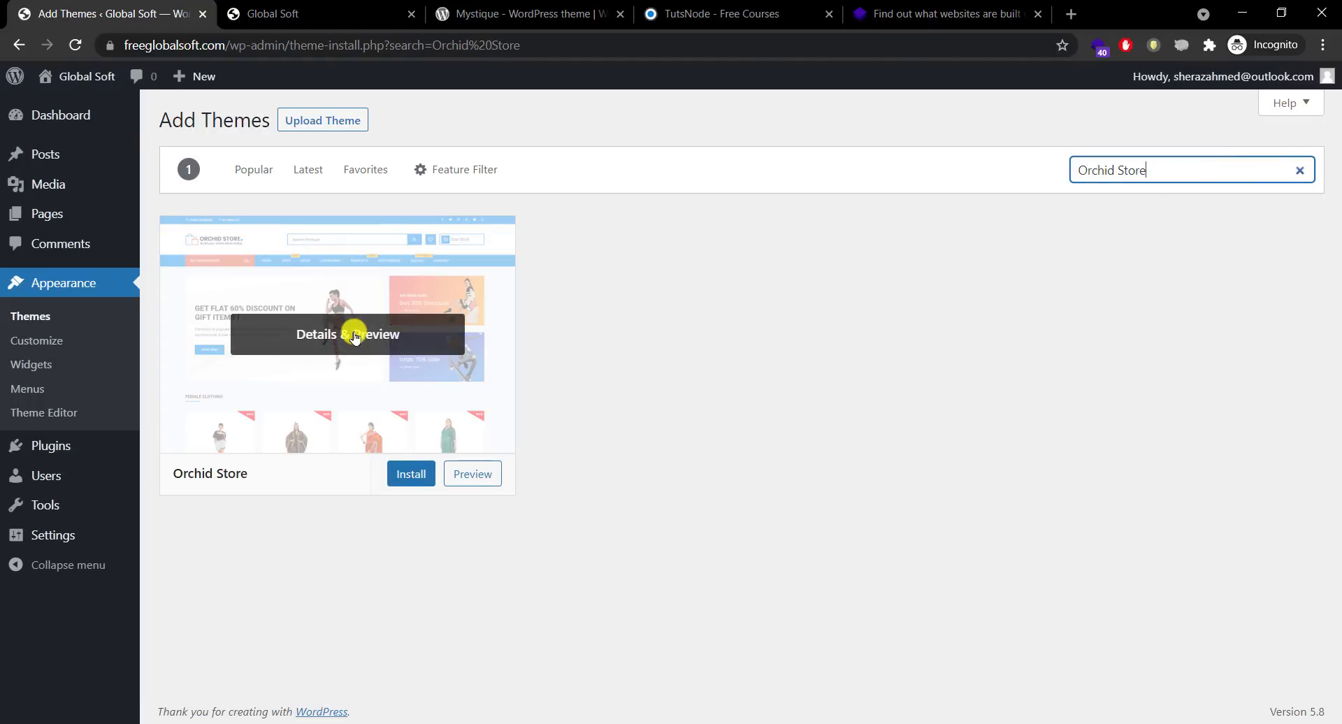
click(355, 336)
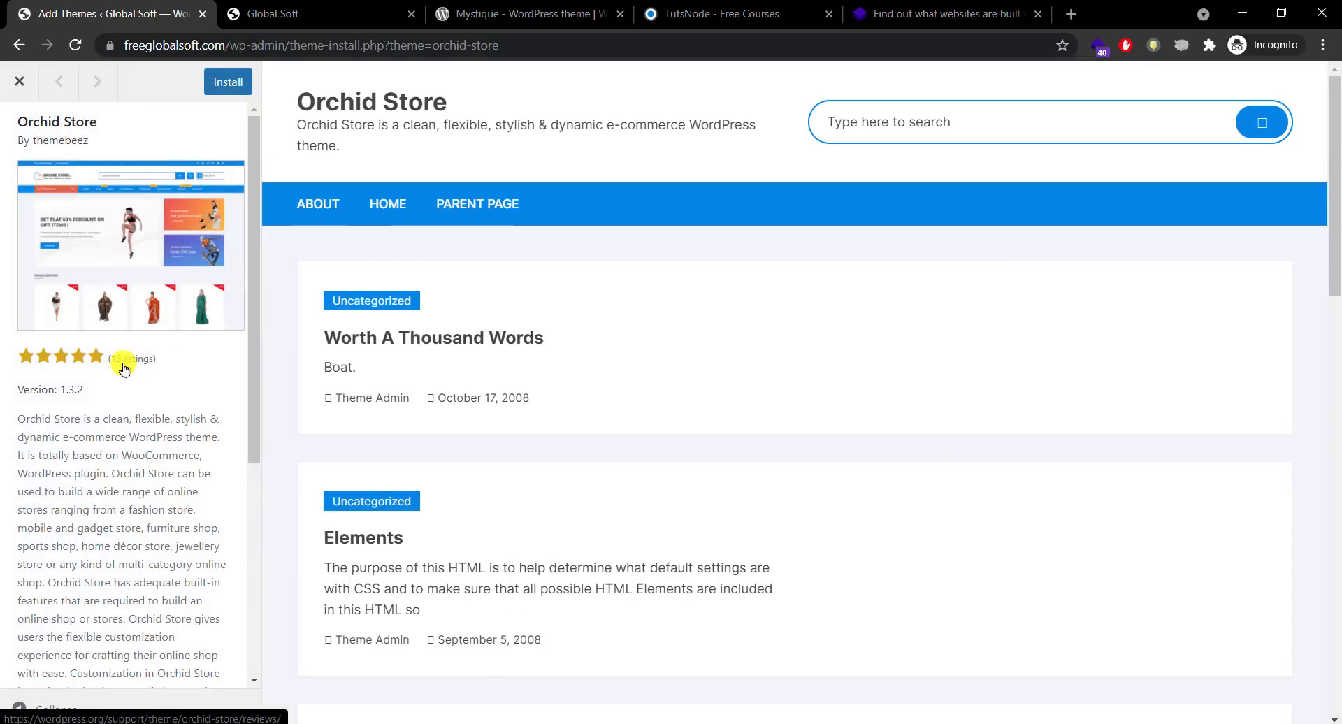
drag(252, 329, 248, 229)
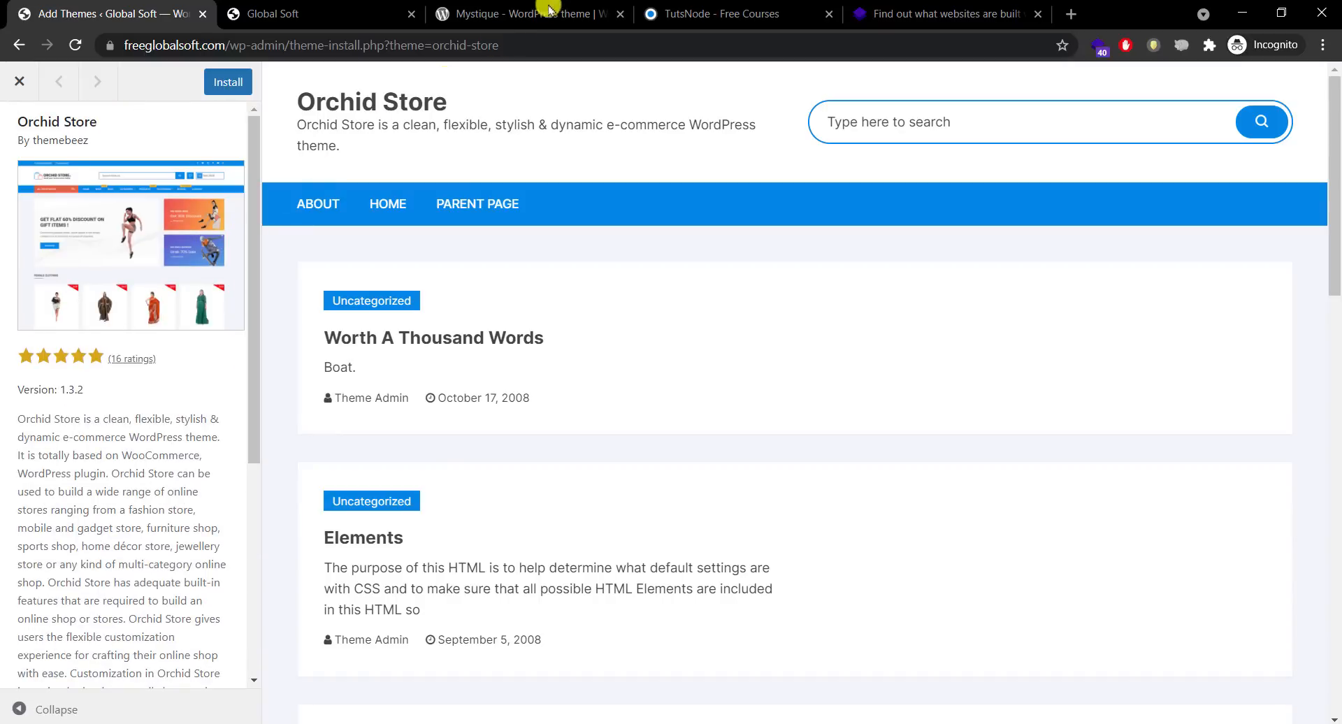
click(557, 6)
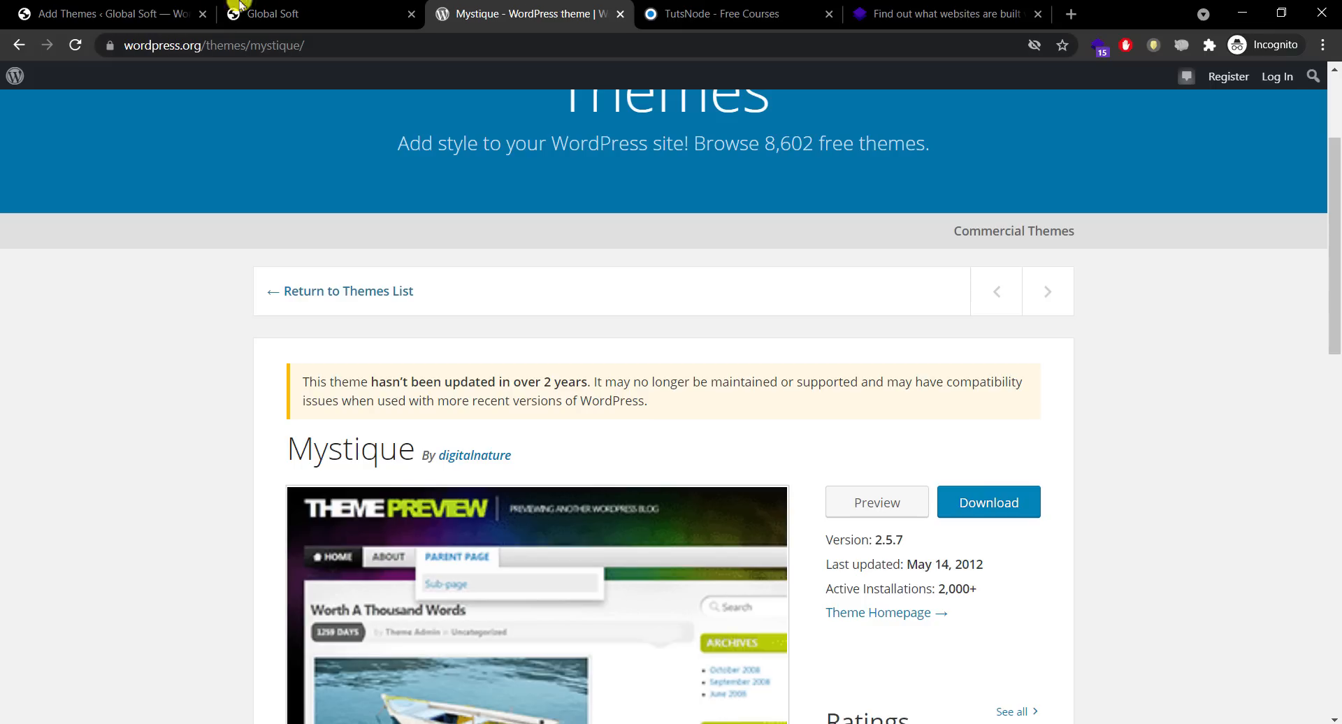
Step: Select the Orchid Store theme name in the admin preview to copy it
click(77, 11)
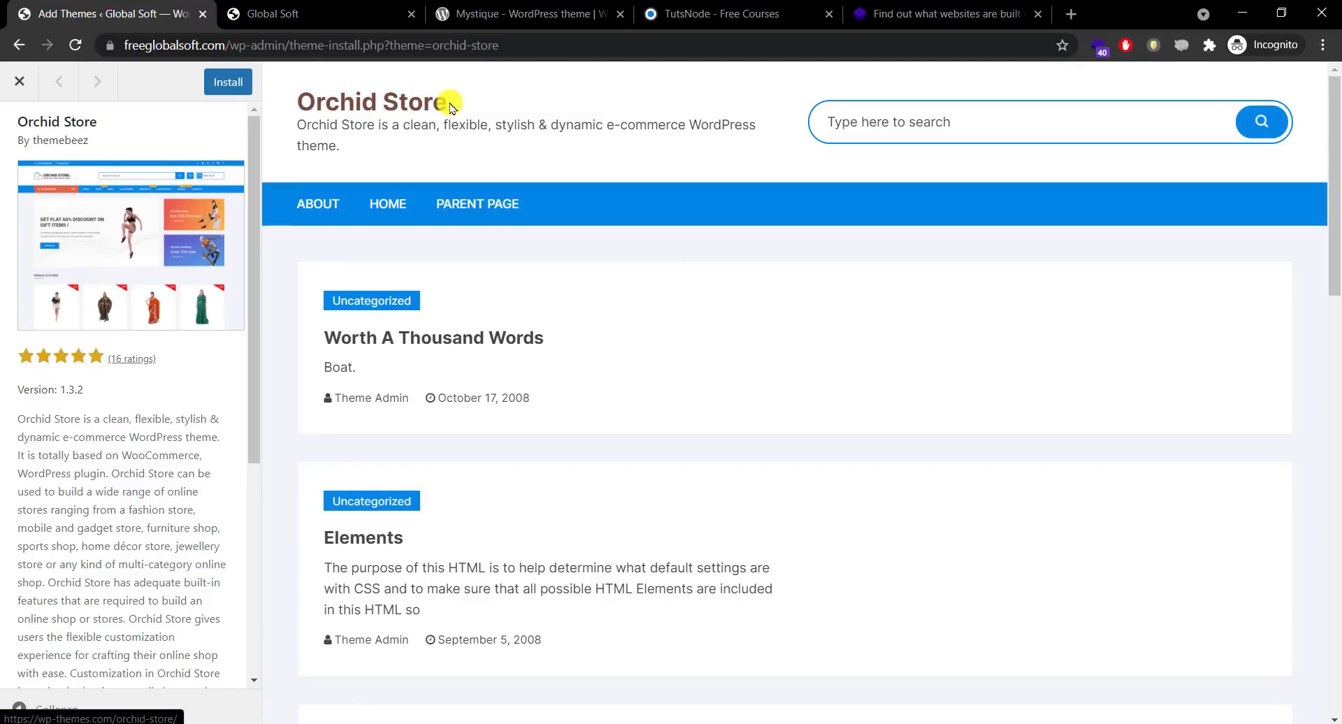
drag(451, 107, 270, 109)
key(ctrl+c)
click(488, 6)
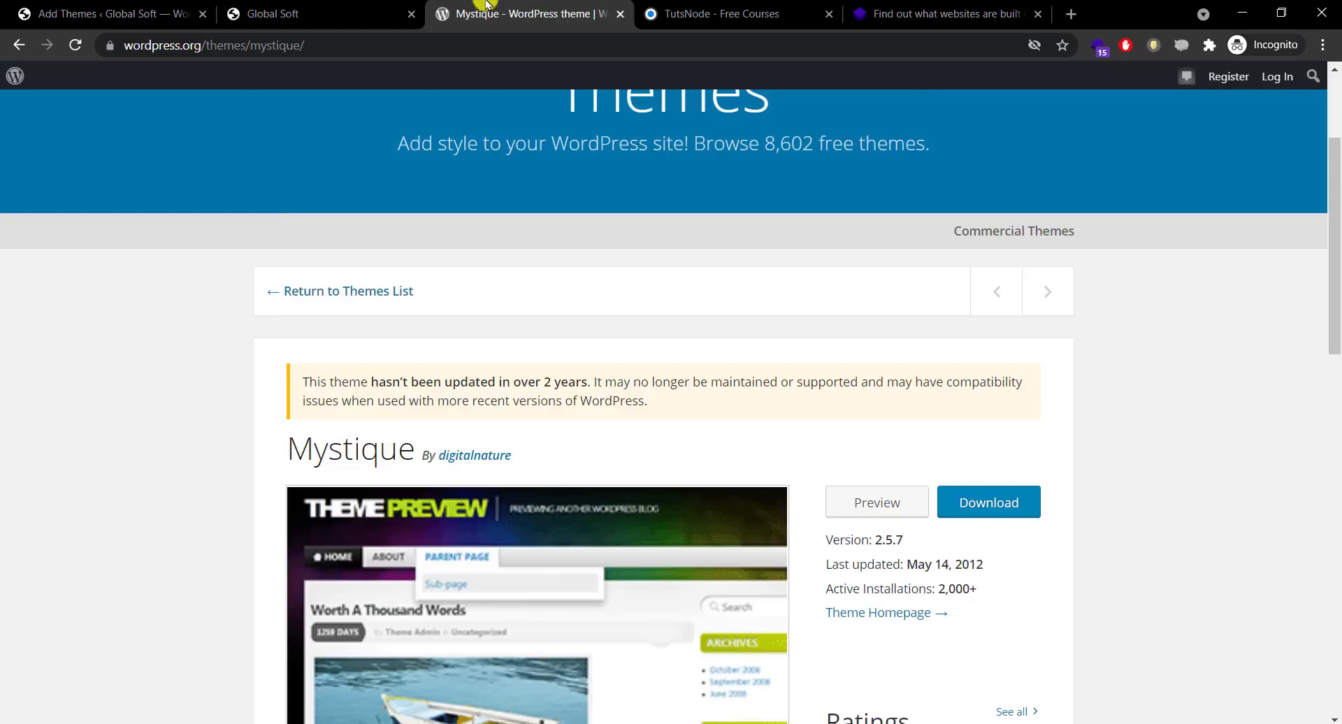
Step: Search the wordpress.org theme directory for Orchid Store, find none, and return to the admin preview
click(346, 291)
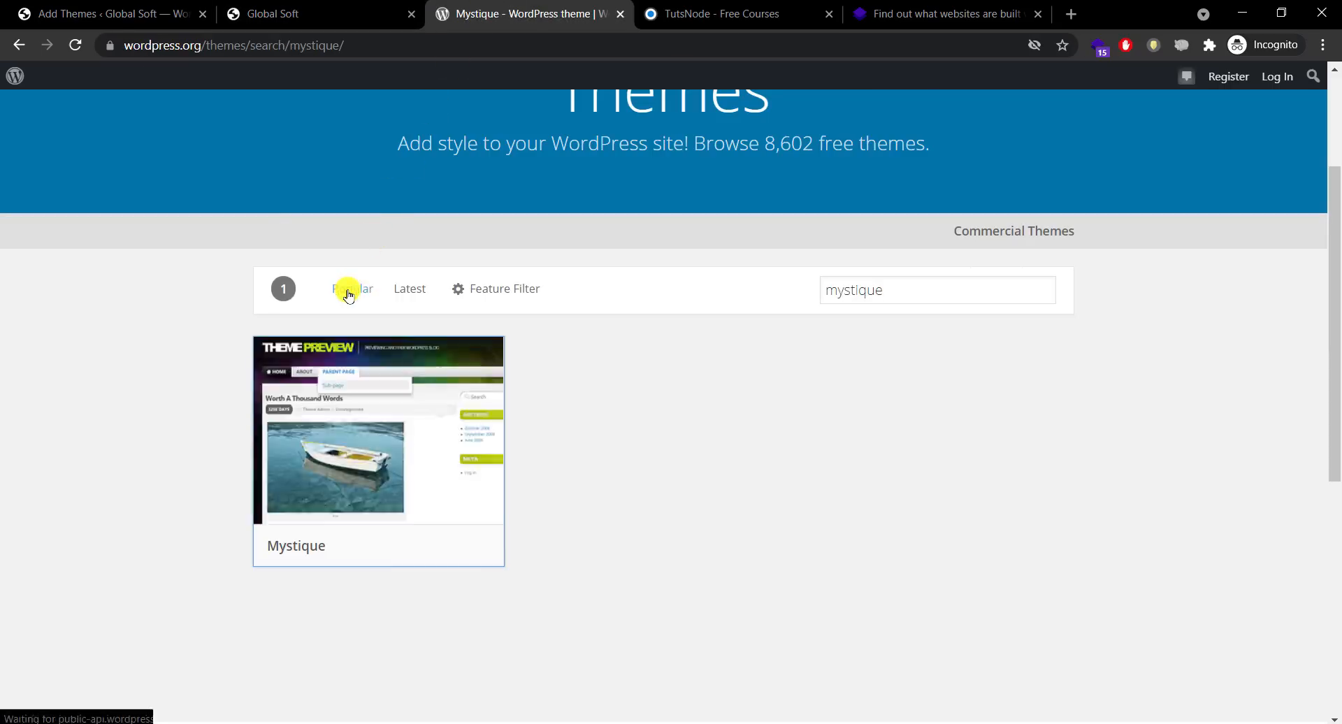
click(944, 290)
scroll(1335, 119, up, 3)
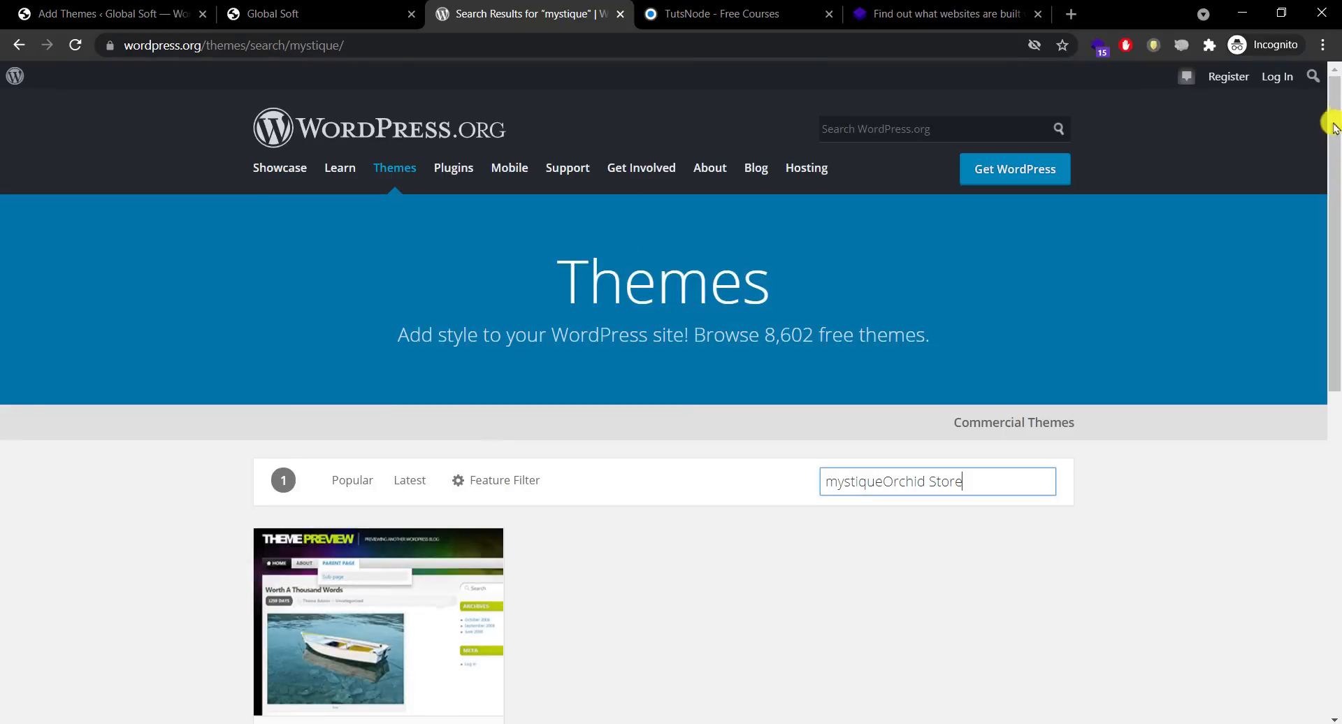
key(ctrl+a)
key(ctrl+v)
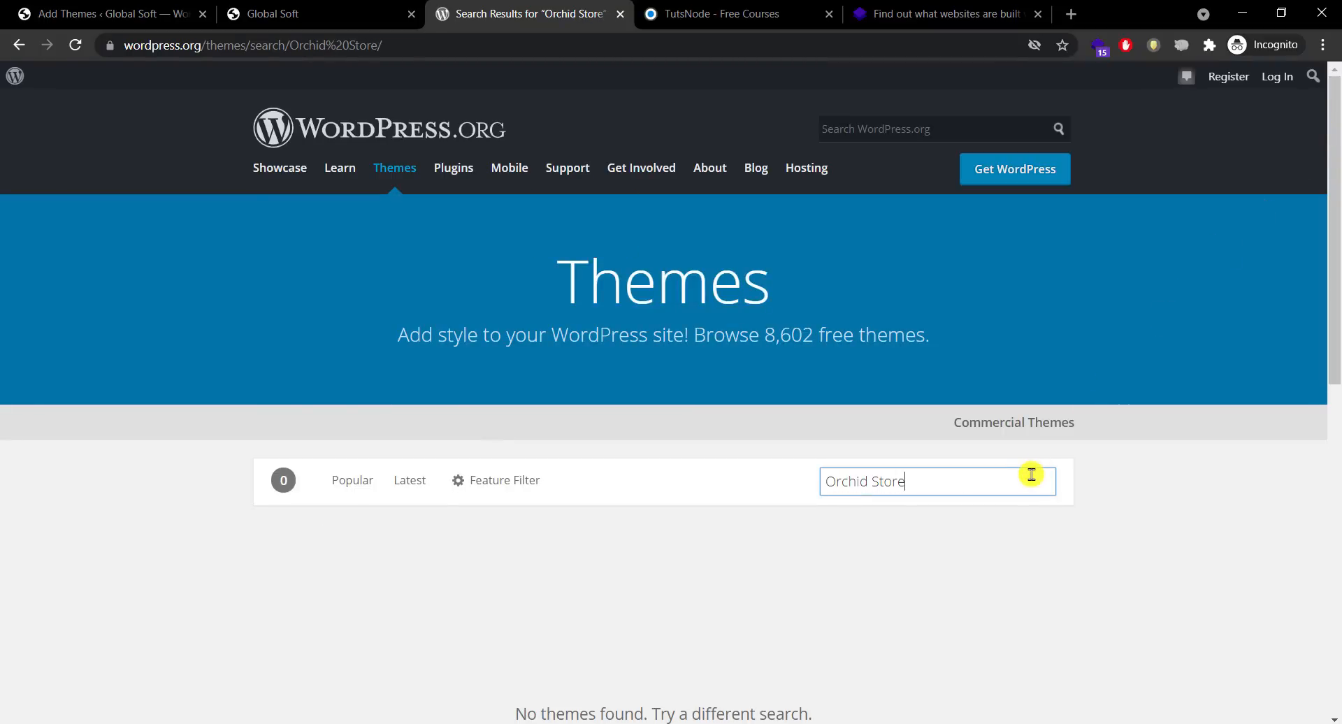
scroll(1293, 396, down, 3)
click(1293, 397)
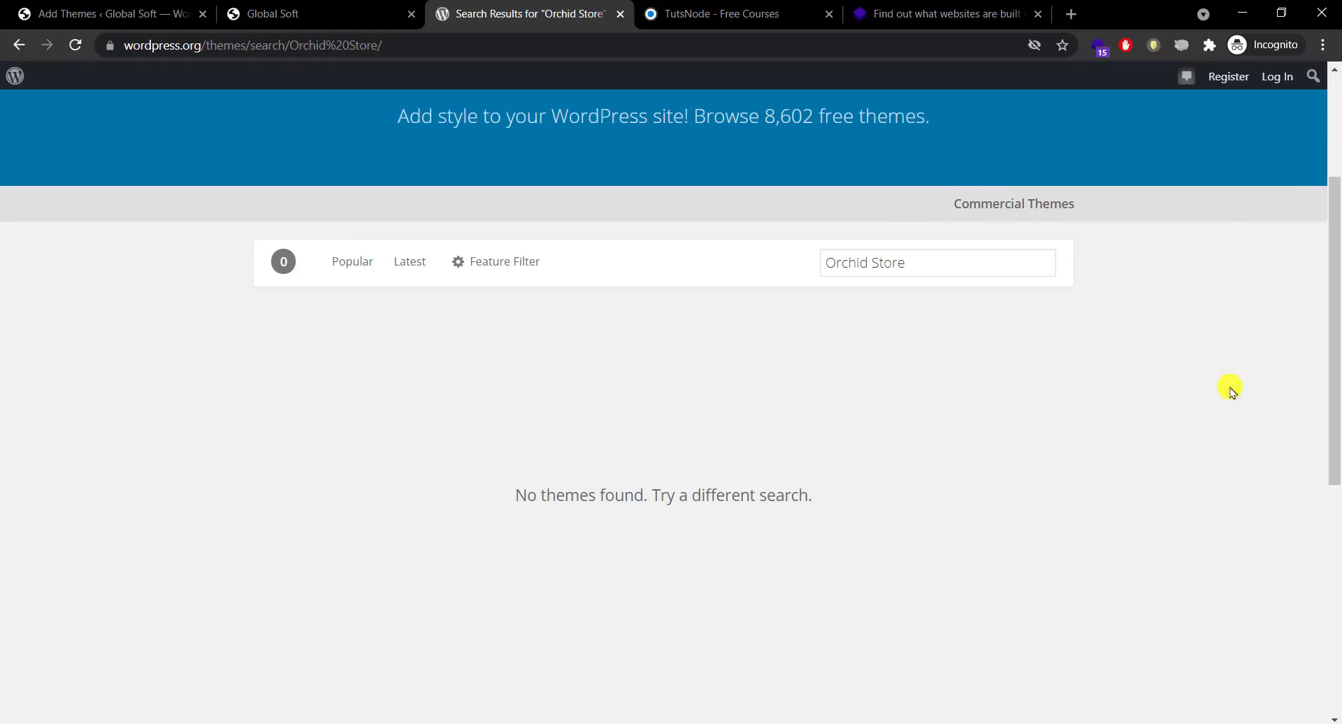
scroll(1258, 349, up, 3)
click(110, 13)
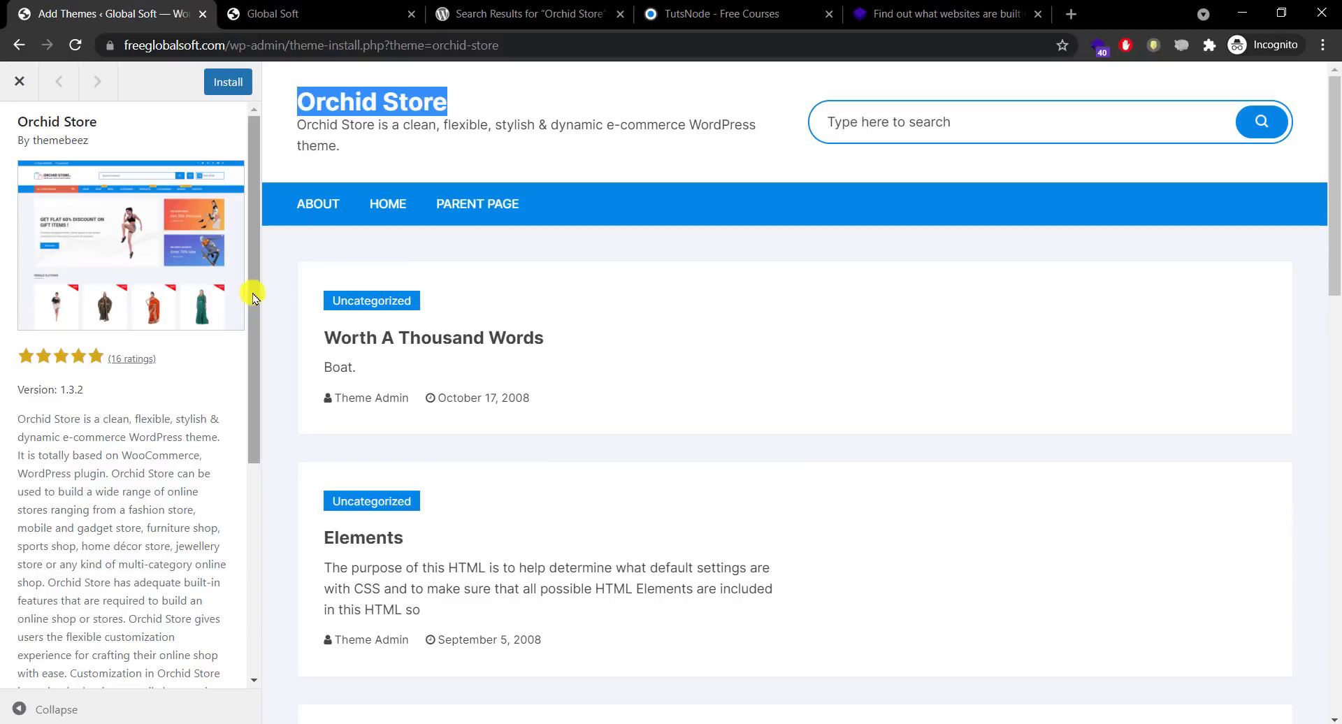
Step: Install and activate the Orchid Store theme from its preview
scroll(253, 298, down, 5)
scroll(249, 212, up, 5)
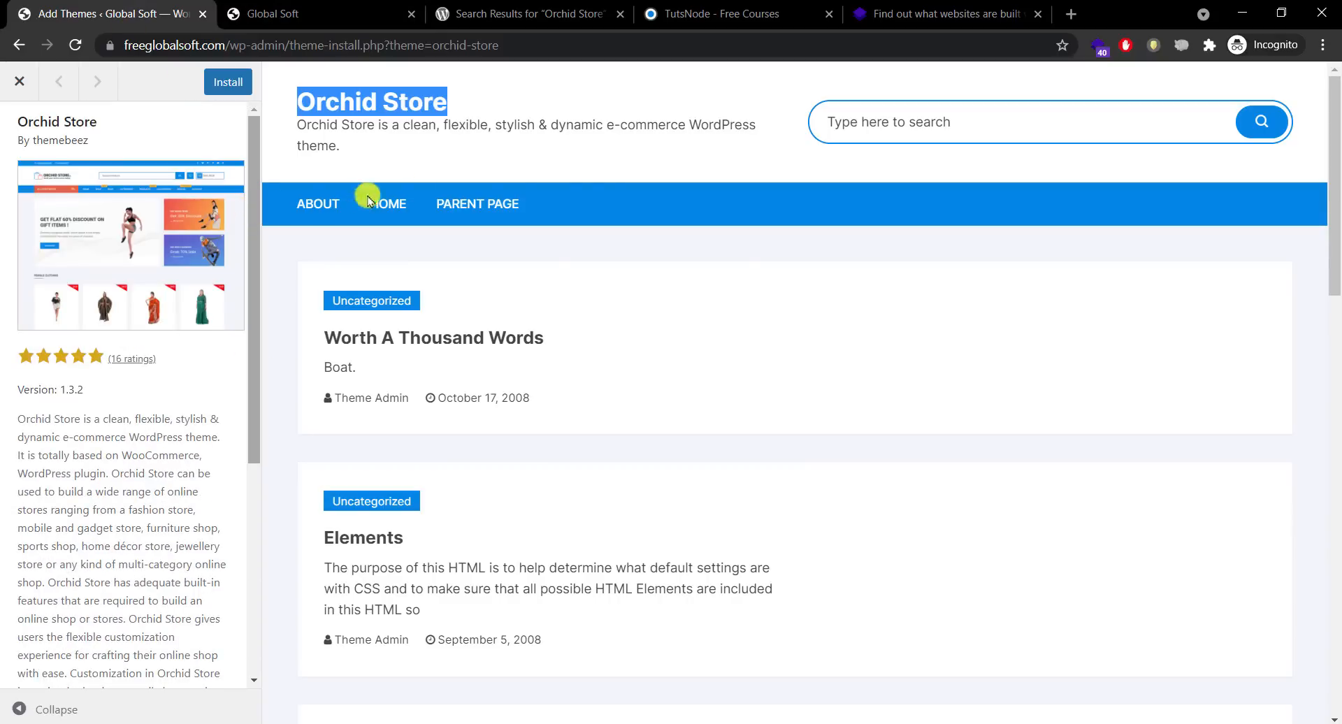
click(685, 168)
click(227, 80)
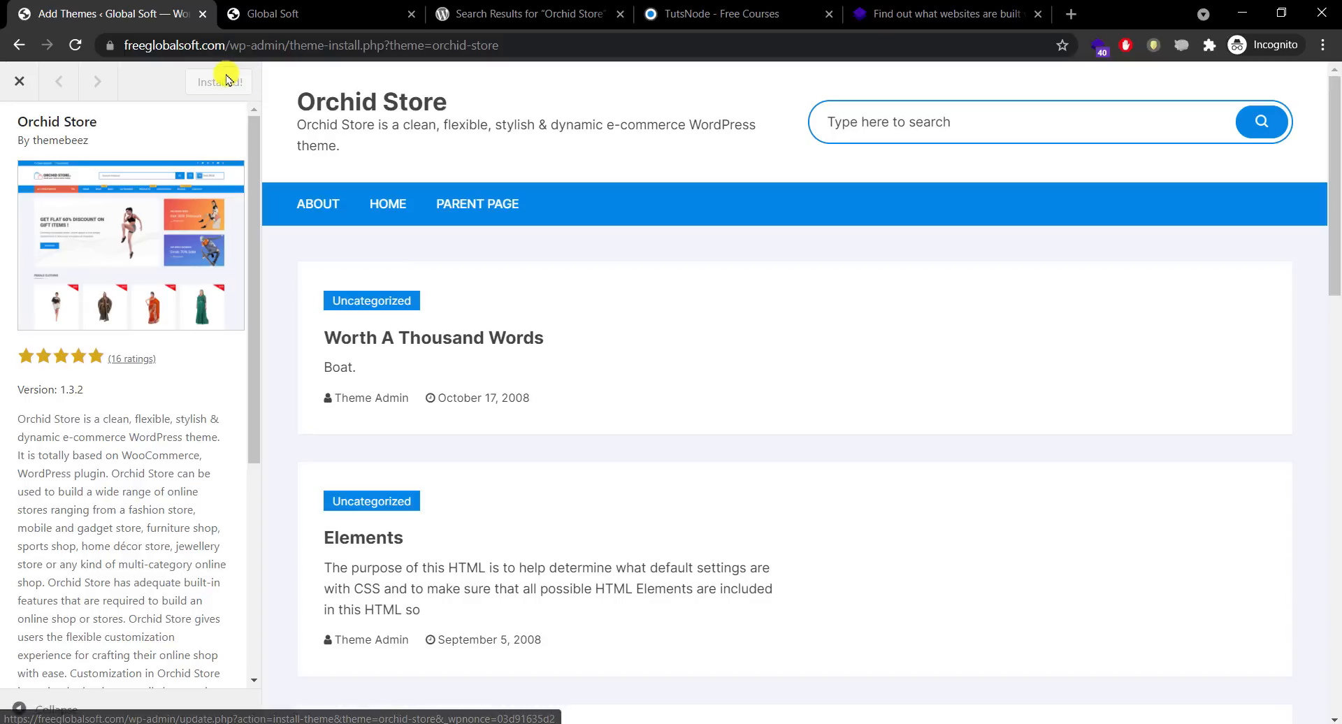
click(221, 82)
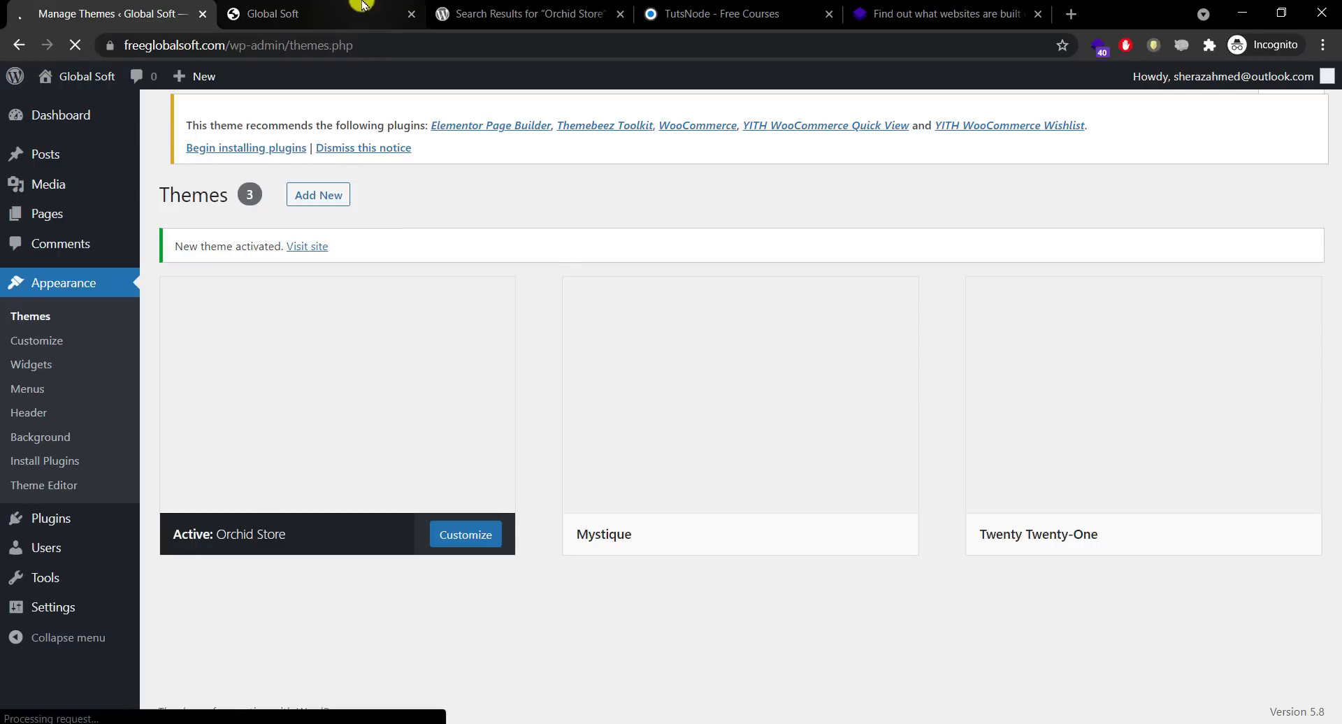
Step: Reload the Global Soft home page in Orchid Store and compare it with TutsNode
click(362, 5)
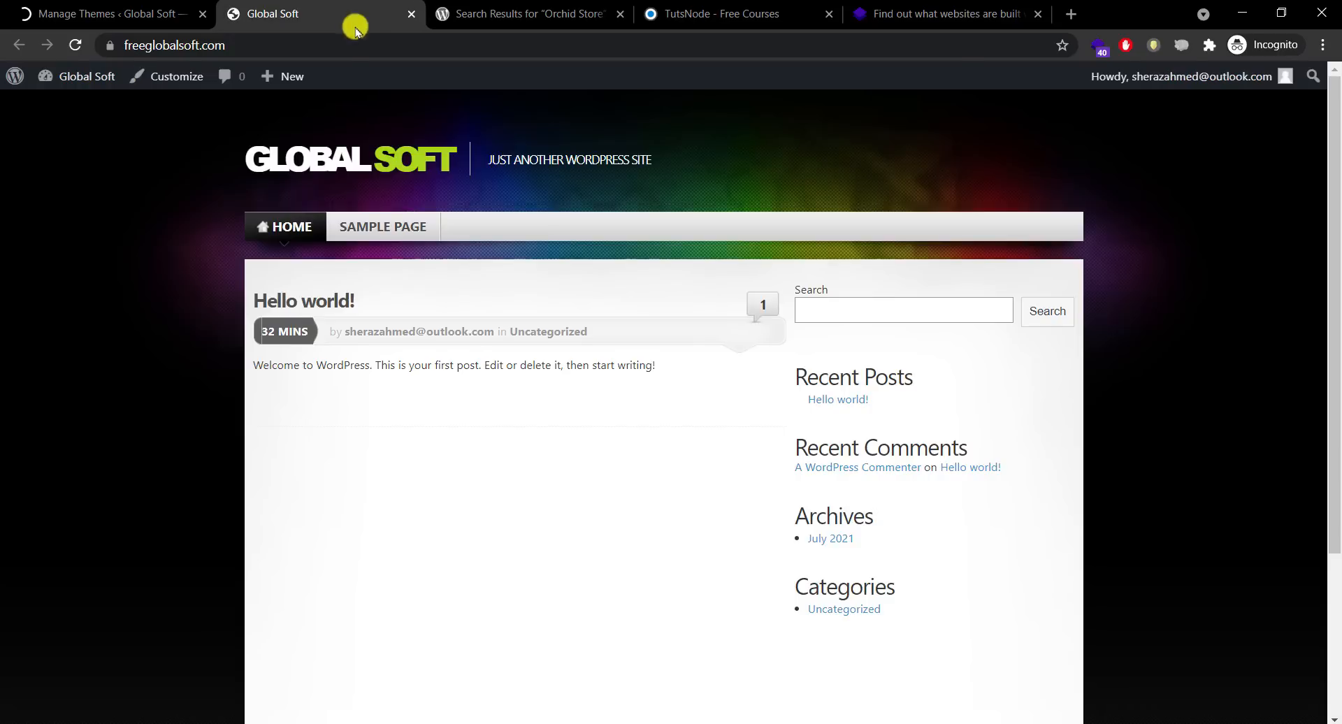
click(326, 163)
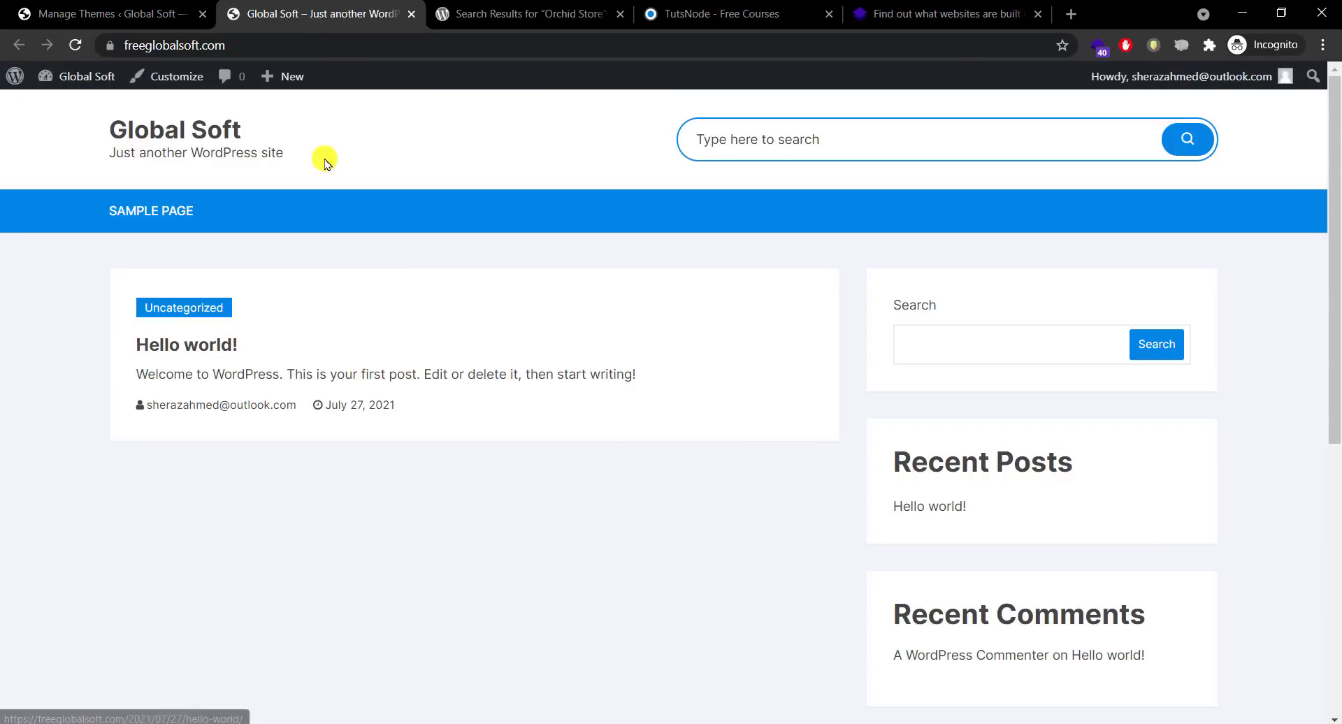
drag(658, 15, 531, 14)
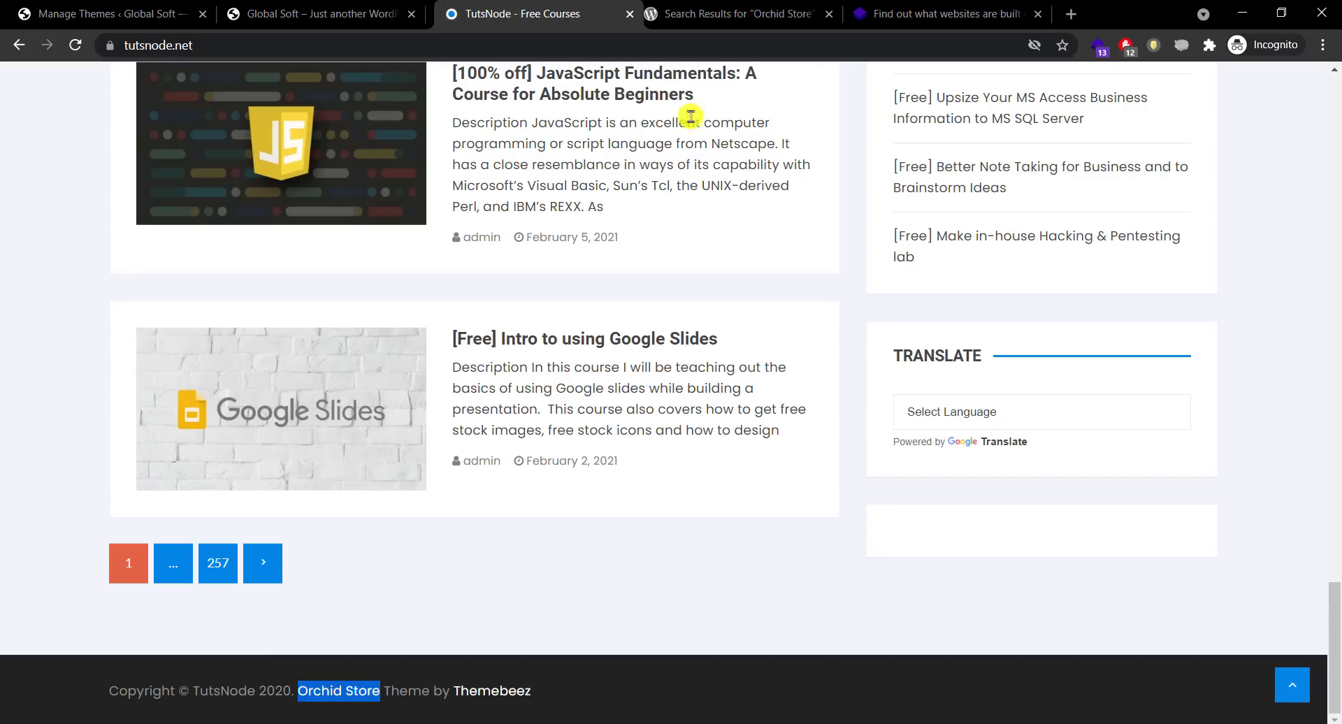
drag(1333, 664, 1332, 85)
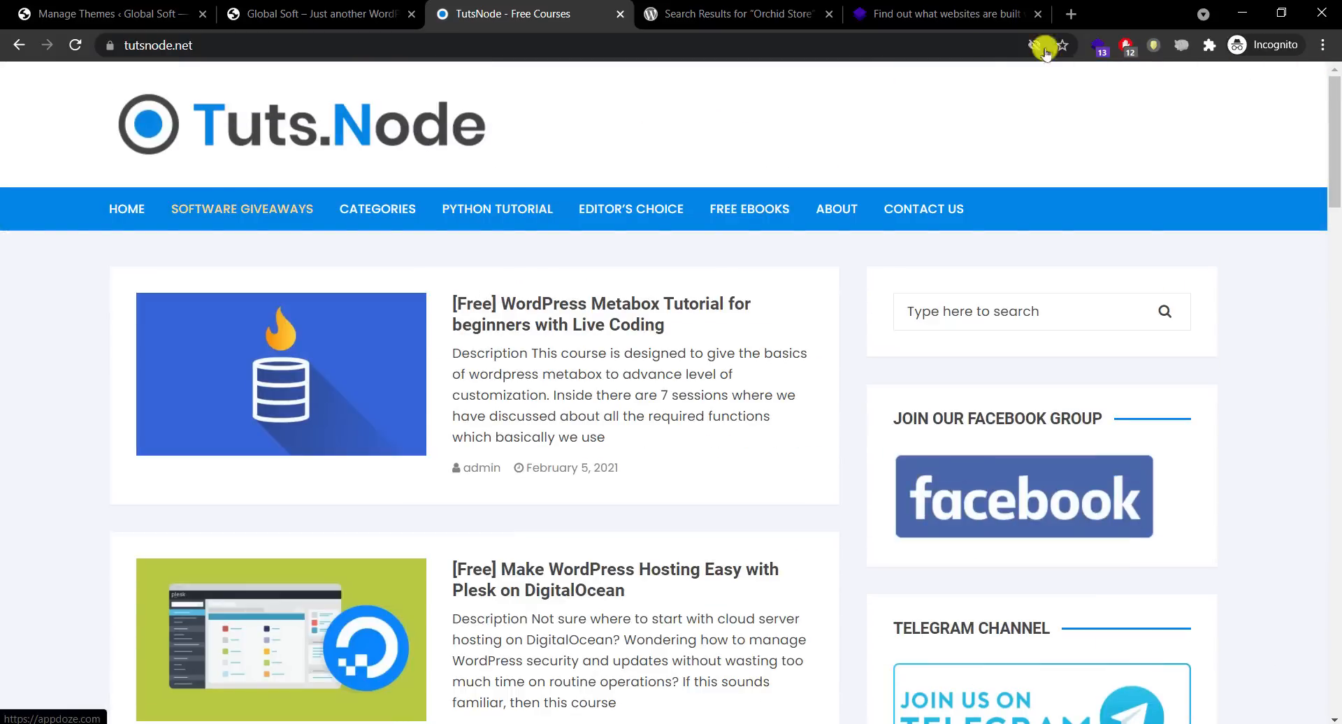
Step: Browse through the restyled Global Soft site and return to its home page
click(268, 5)
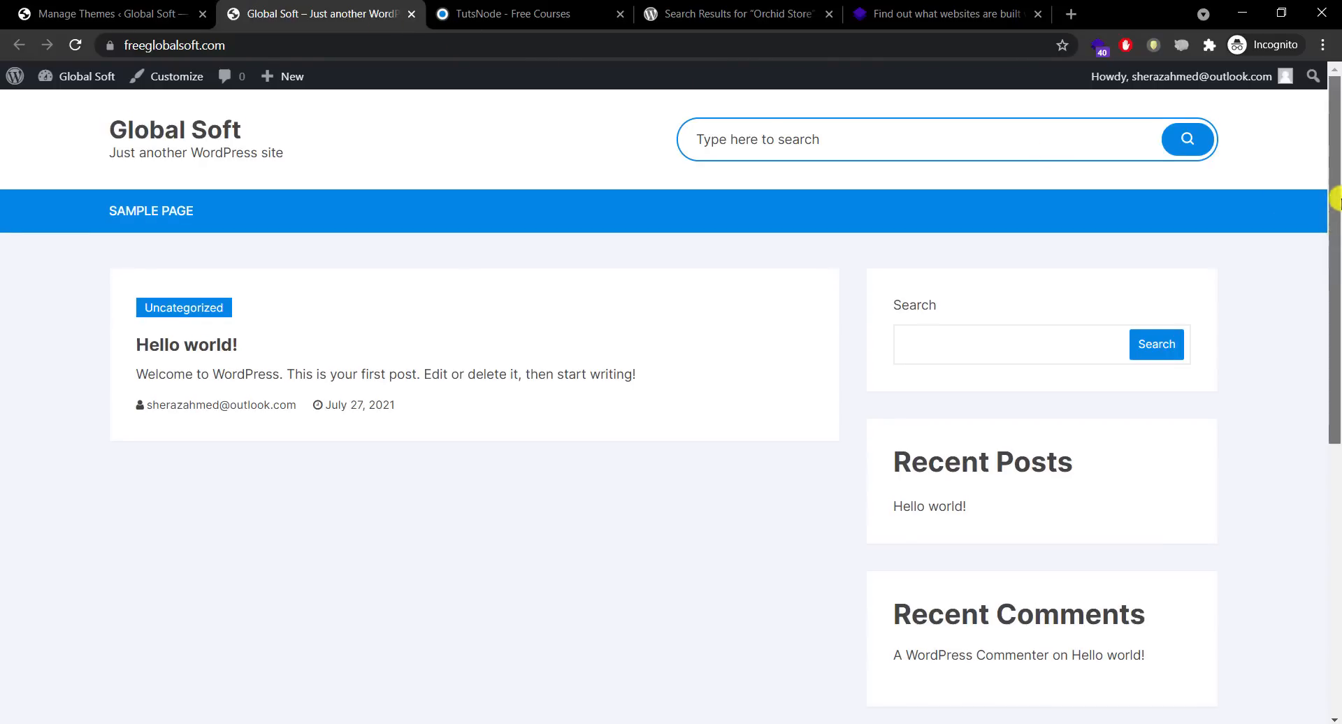
drag(1332, 238, 1321, 503)
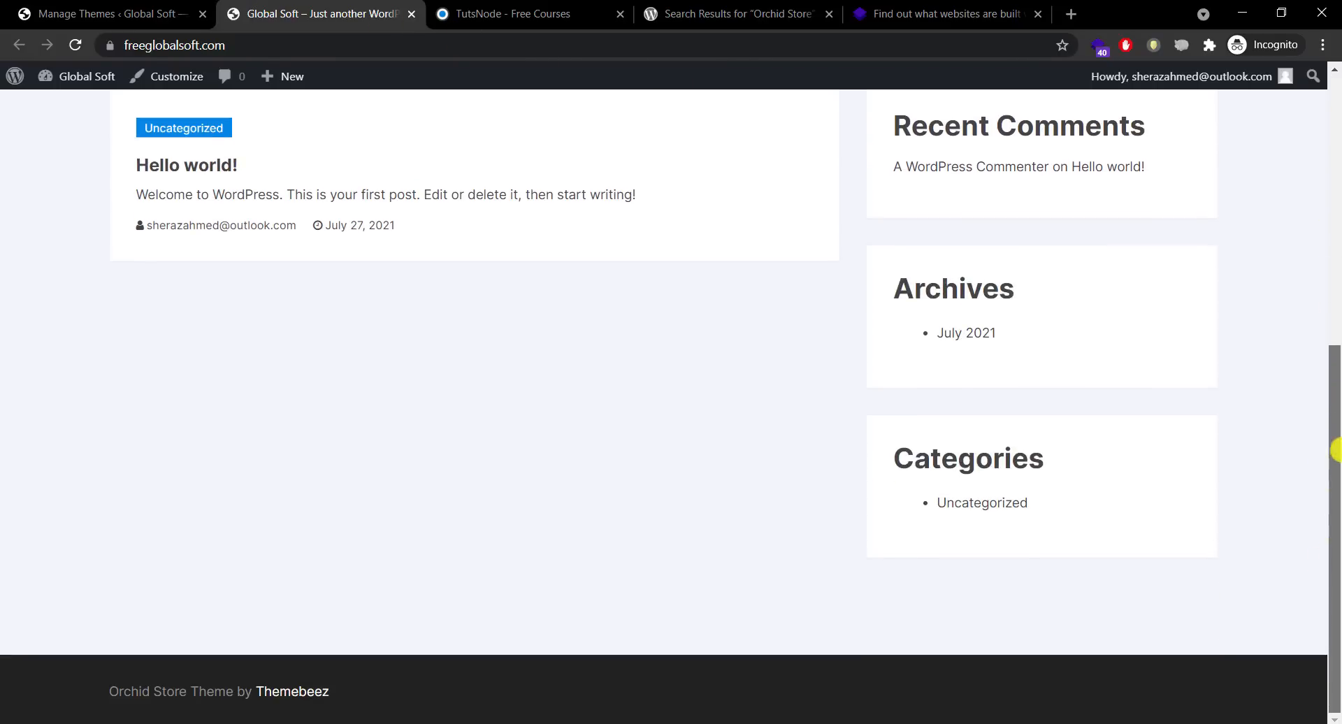
drag(1341, 450, 1334, 170)
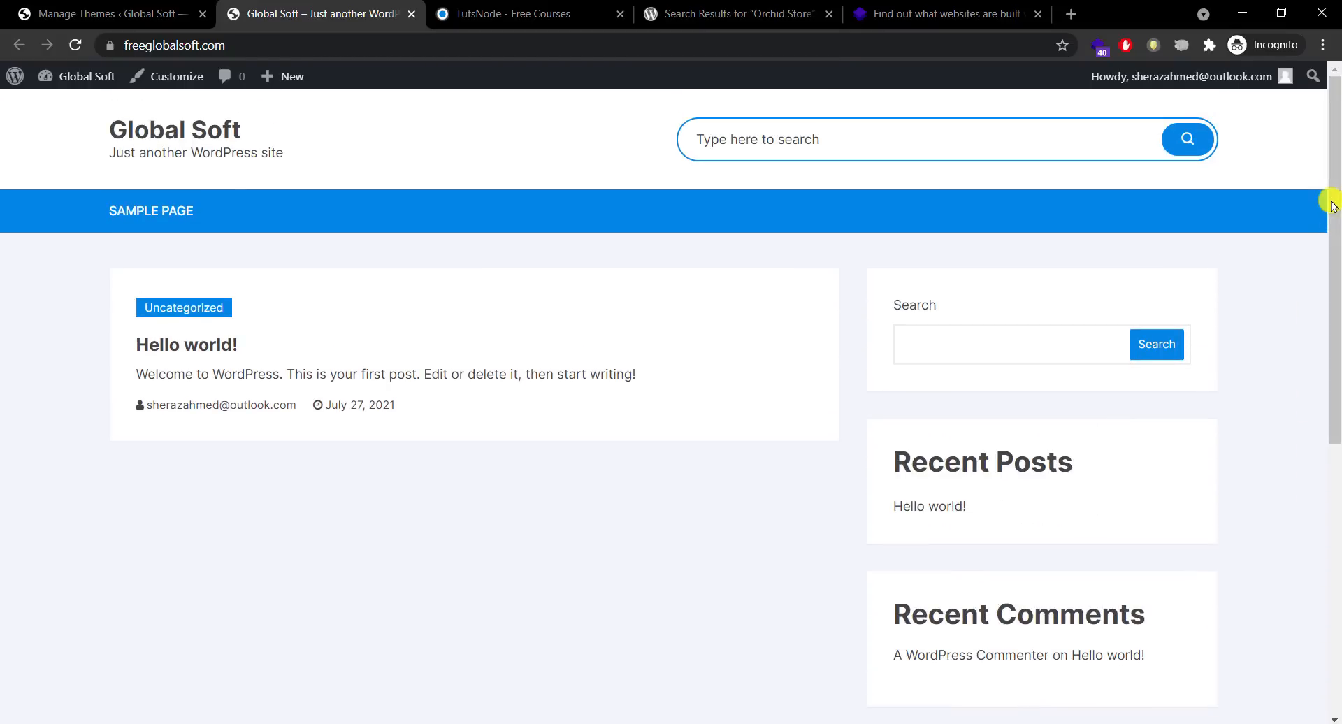
click(962, 335)
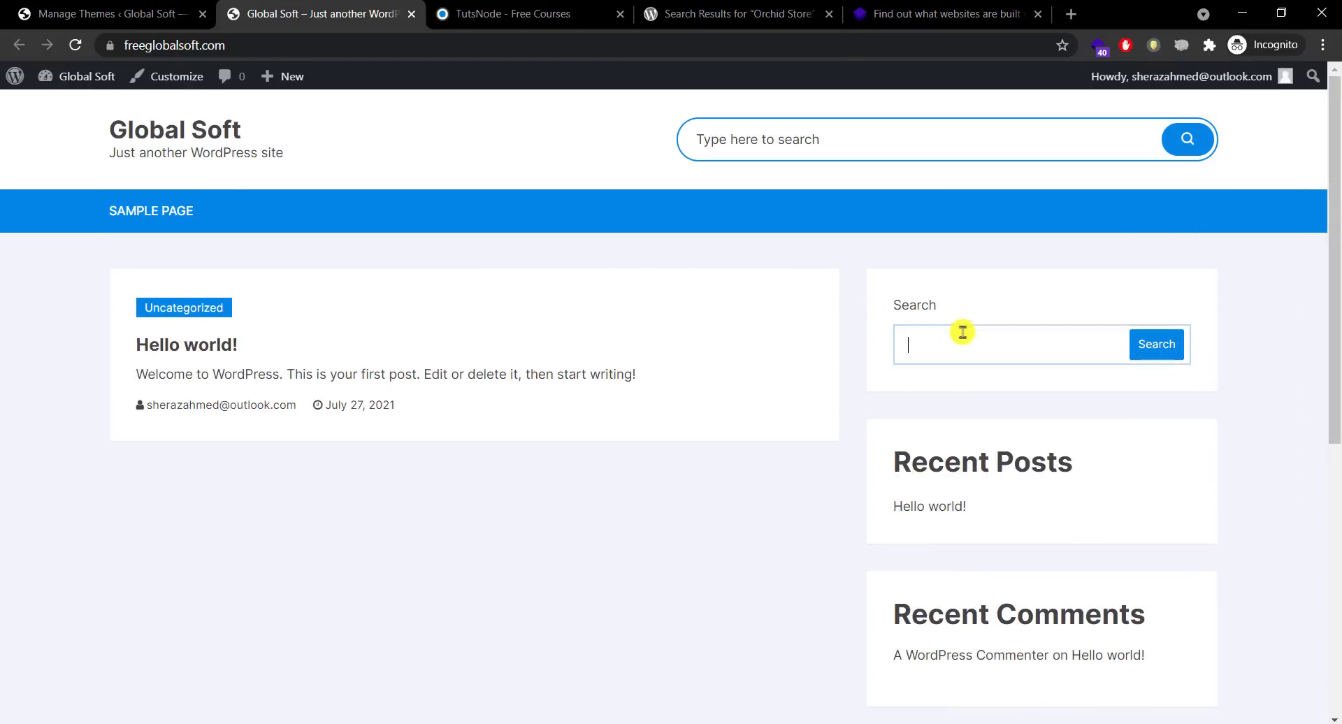
click(1242, 221)
drag(1334, 207, 1294, 159)
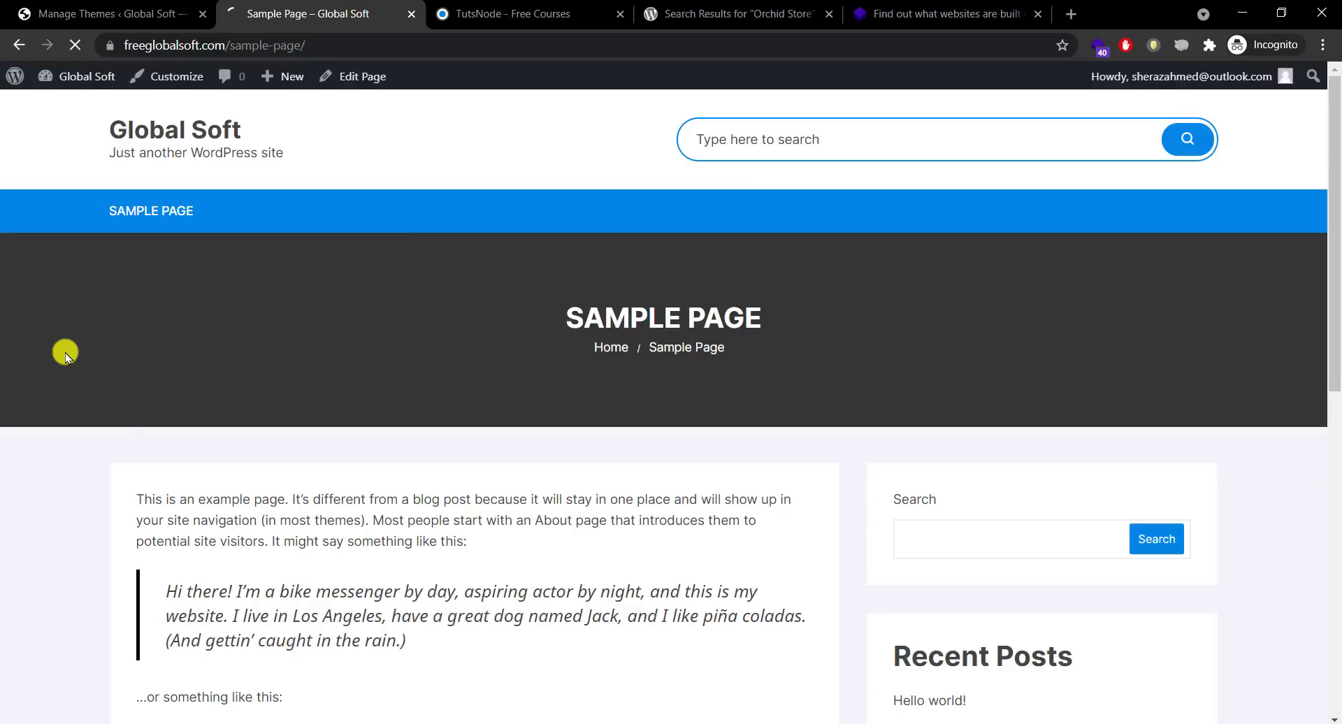
drag(1336, 348, 1331, 170)
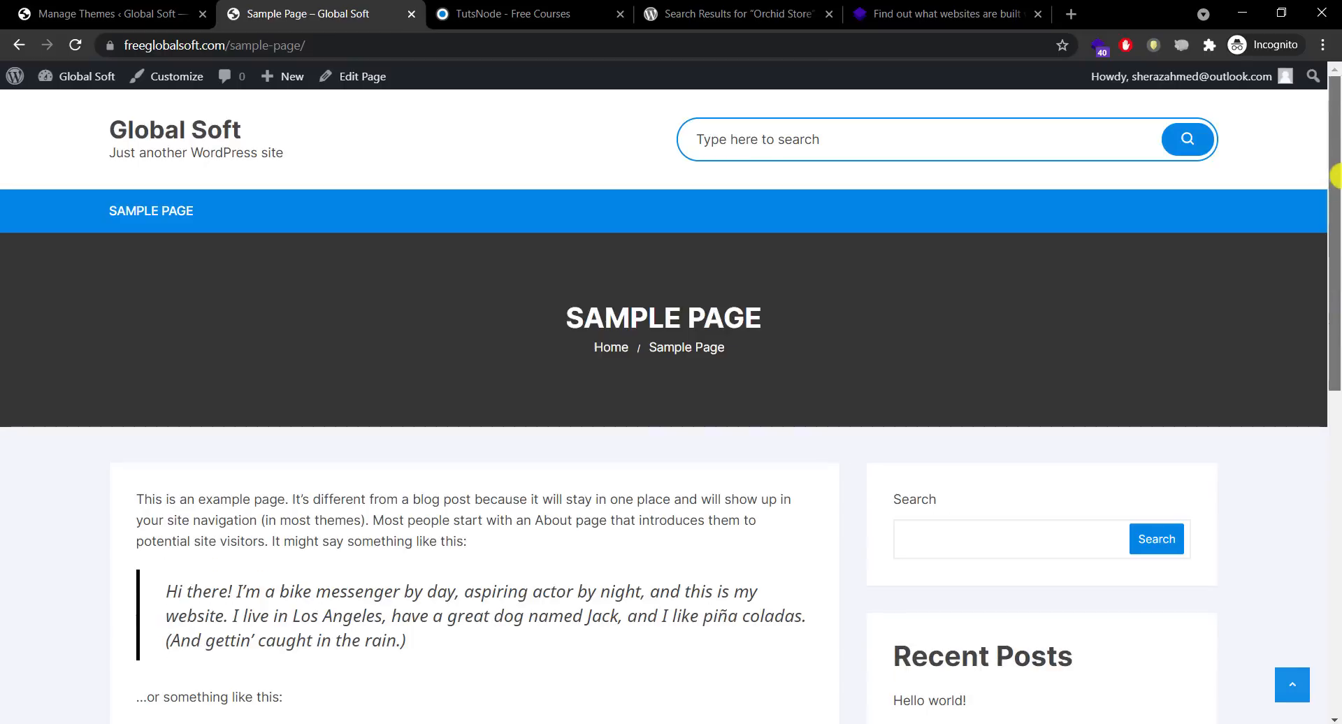
click(163, 132)
click(126, 6)
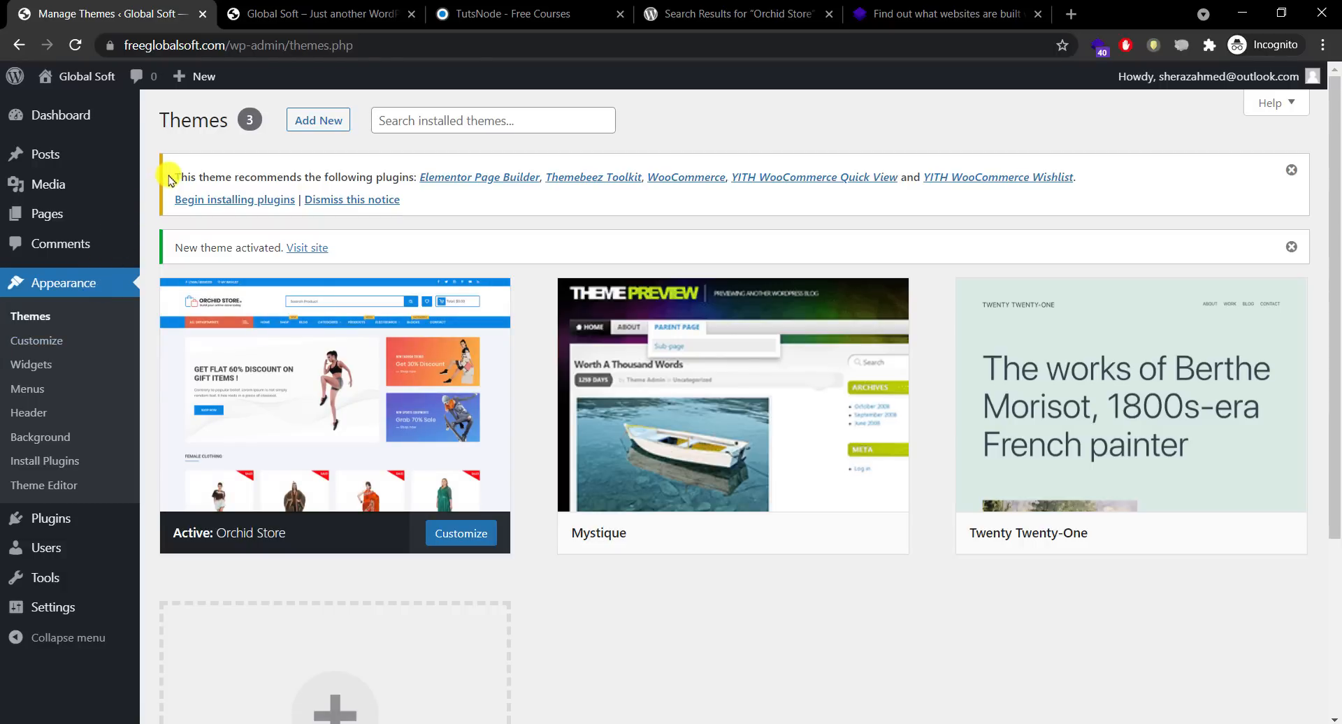
Step: Start installing Orchid Store's recommended plugins via 'Begin installing plugins' in the Themes page notice
drag(175, 177, 1151, 189)
click(1157, 195)
click(263, 202)
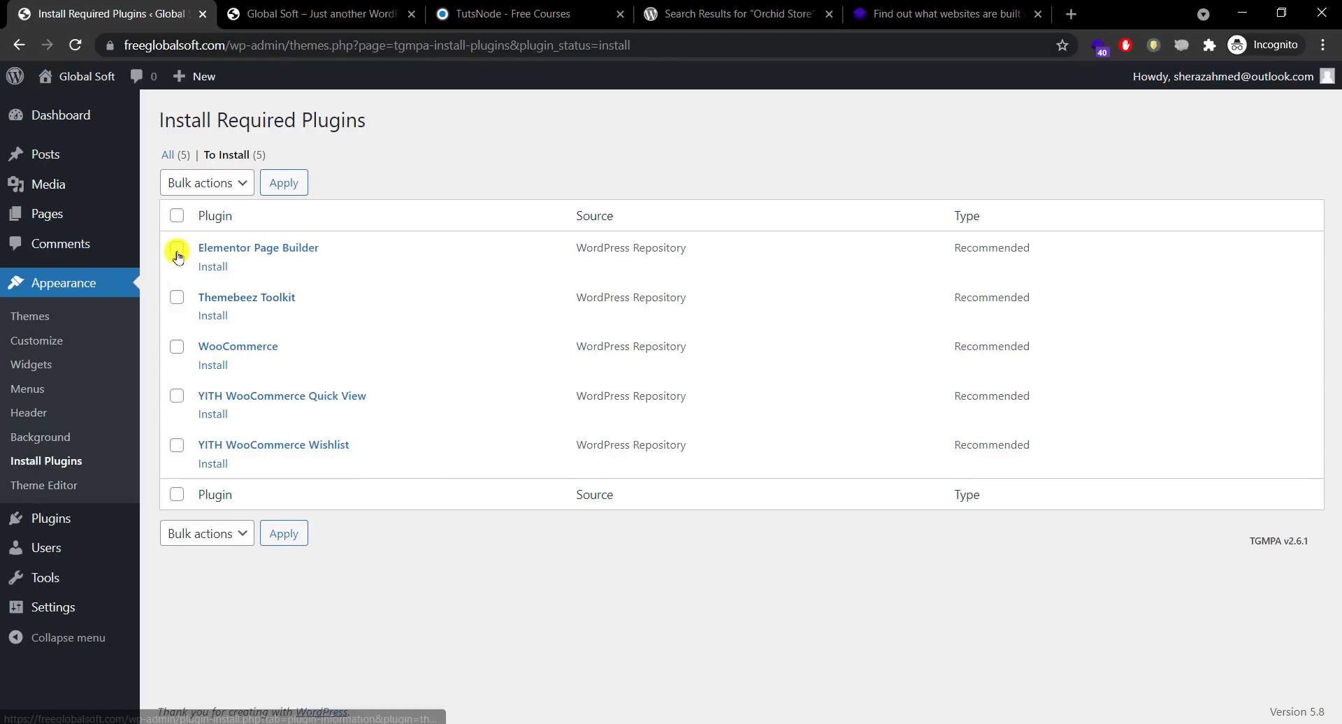
Step: Install and activate Themebeez Toolkit 1.2.4 from the required plugins list
click(178, 300)
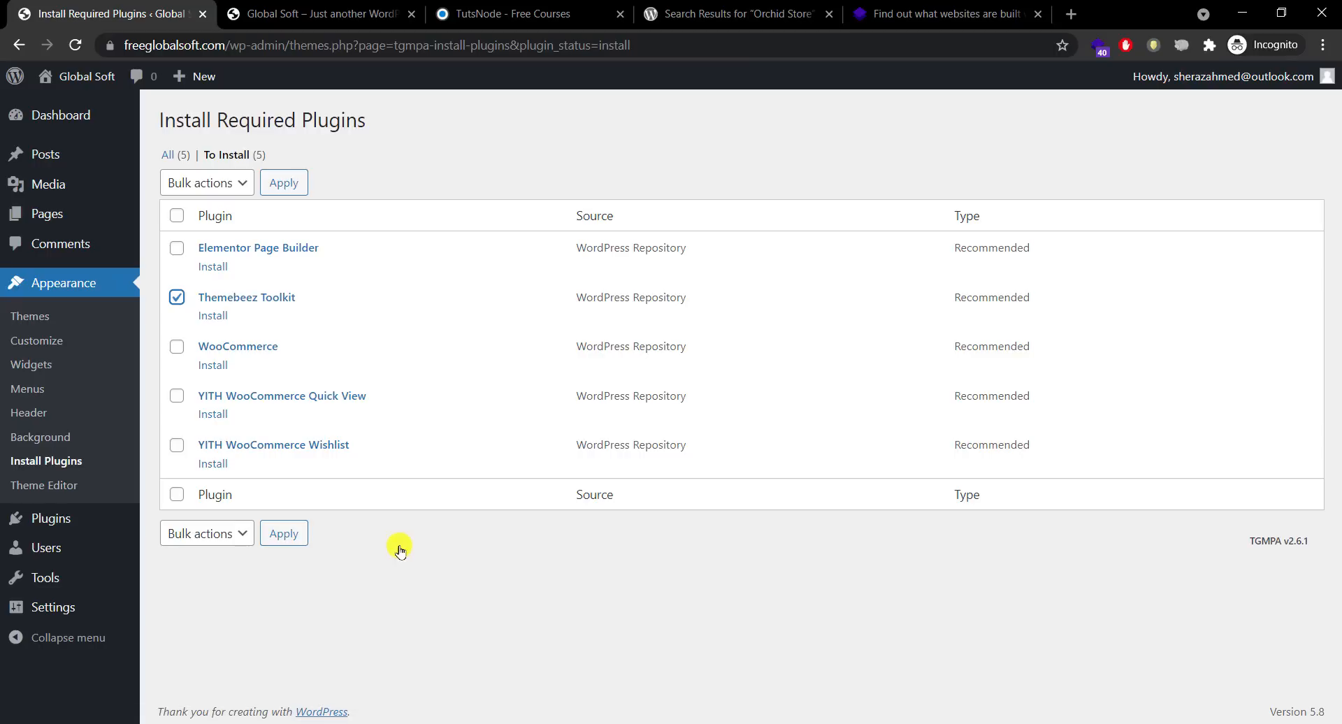
click(213, 317)
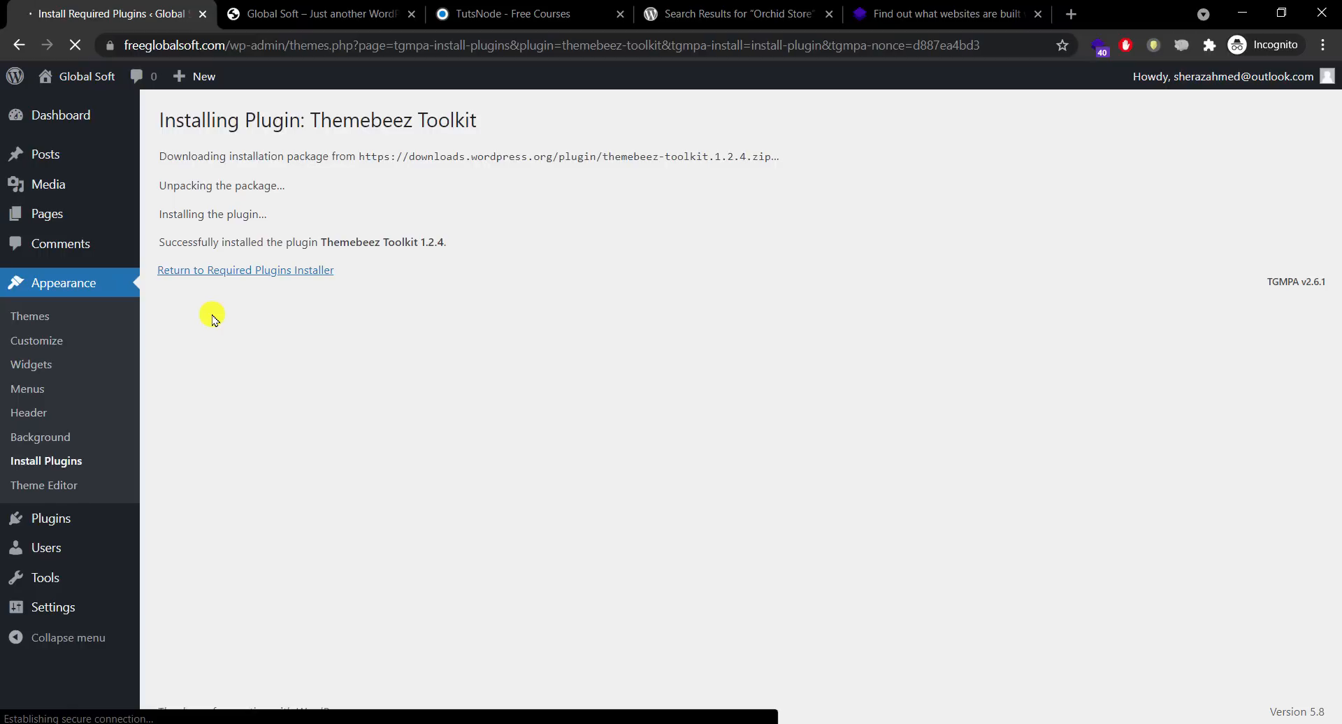
click(264, 273)
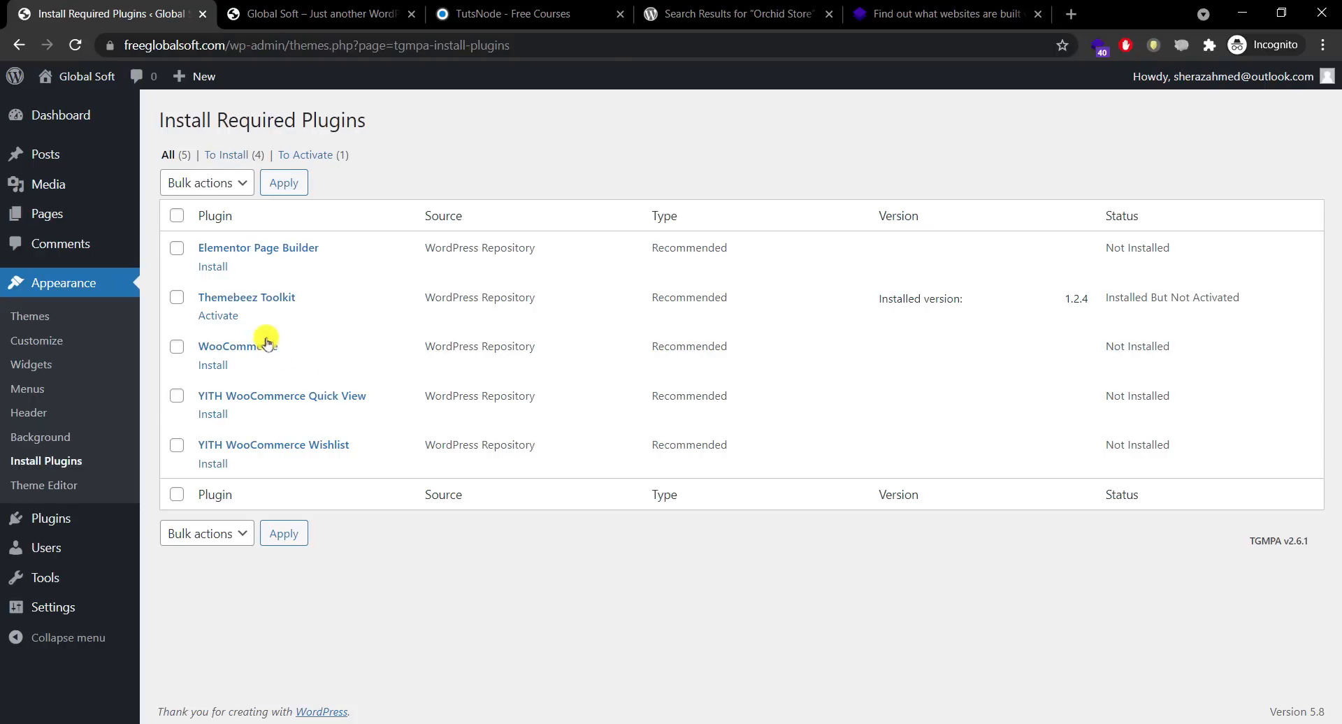
click(222, 317)
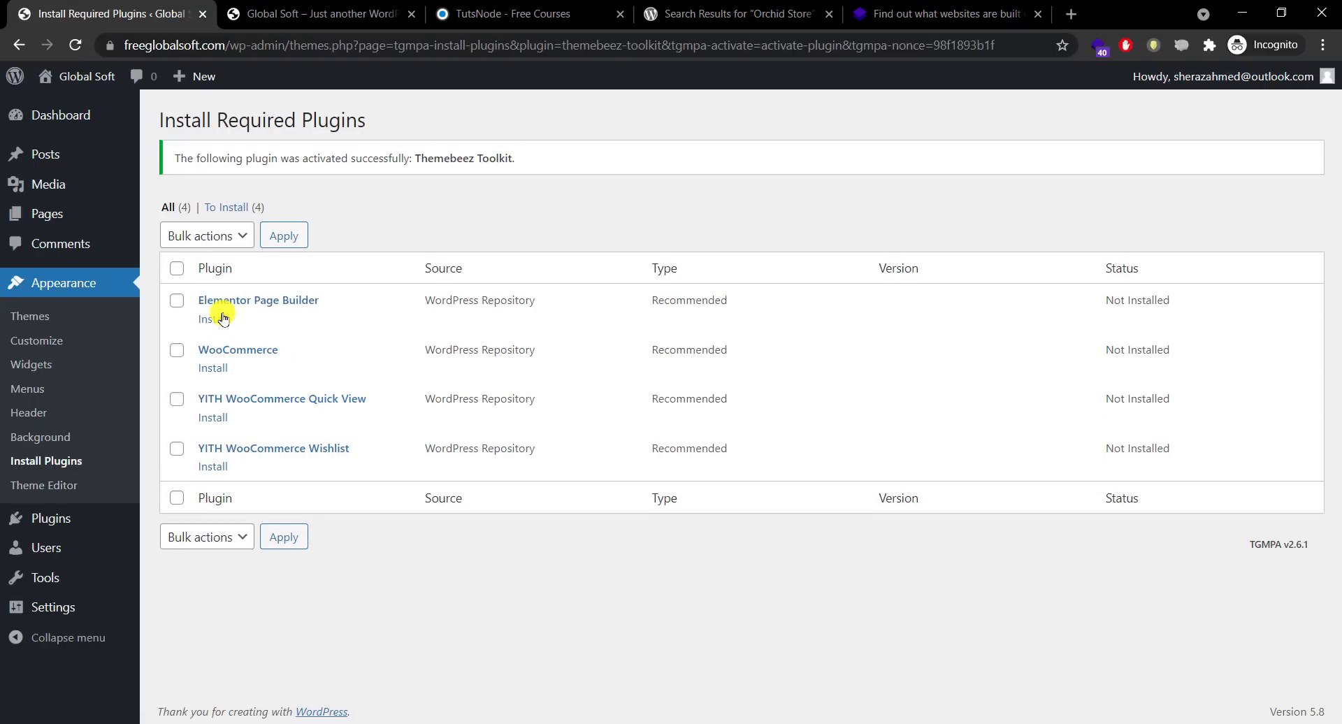
Step: Open Appearance > Import Demo Content, scroll the three demos, then switch to the Global Soft site tab
click(70, 114)
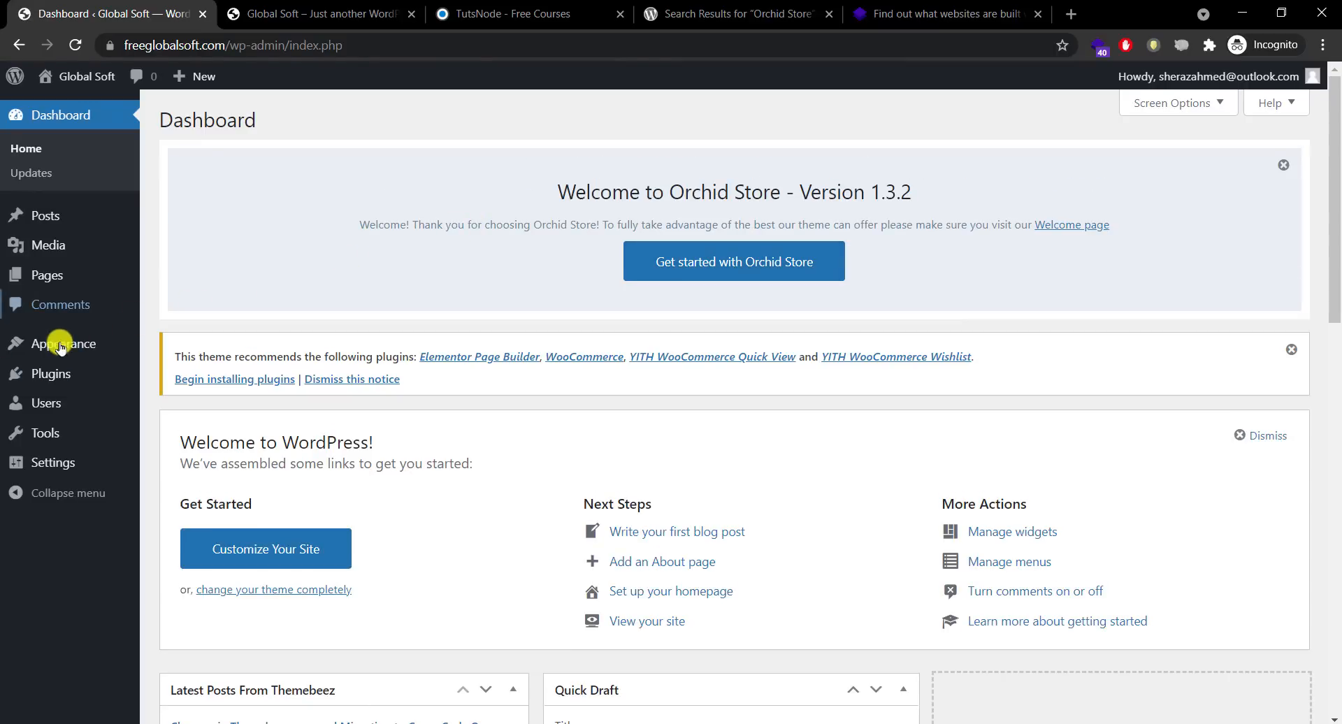
mouse_move(61, 347)
key(Tab)
key(Tab)
key(Tab)
key(Tab)
key(Tab)
key(Tab)
key(Tab)
key(Tab)
key(Tab)
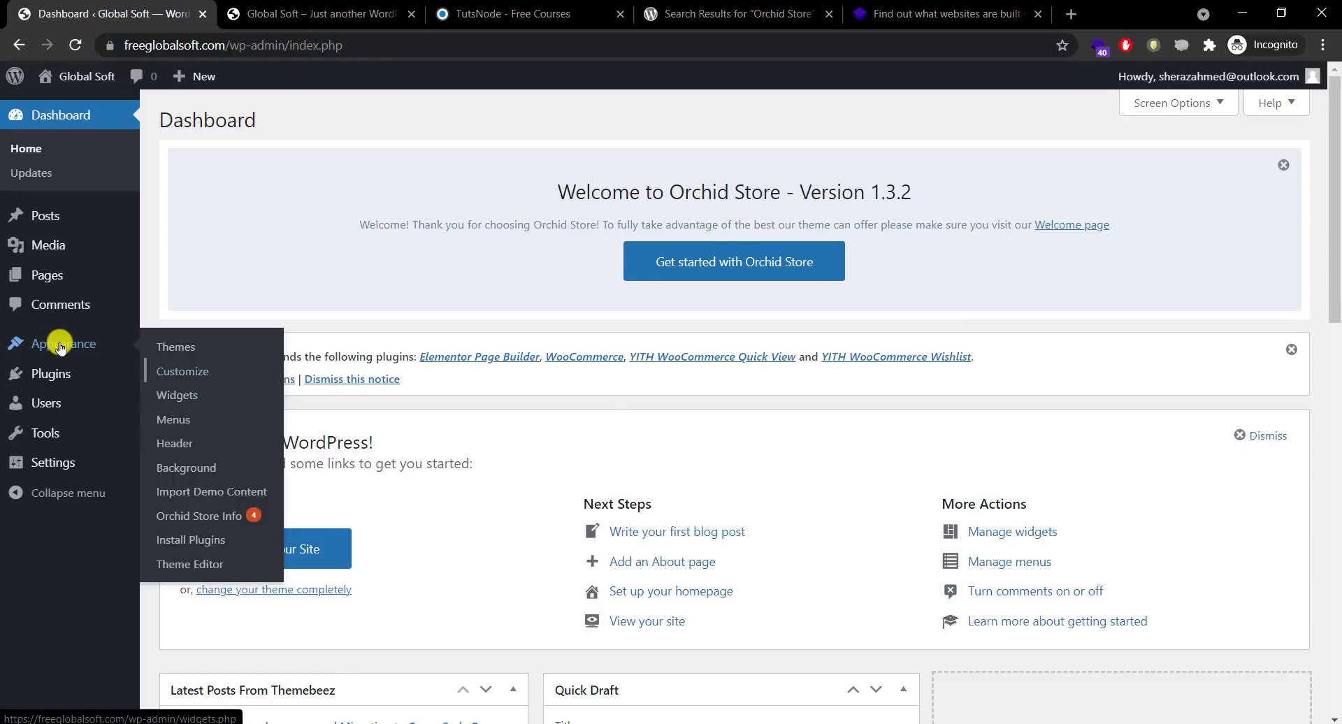
key(Tab)
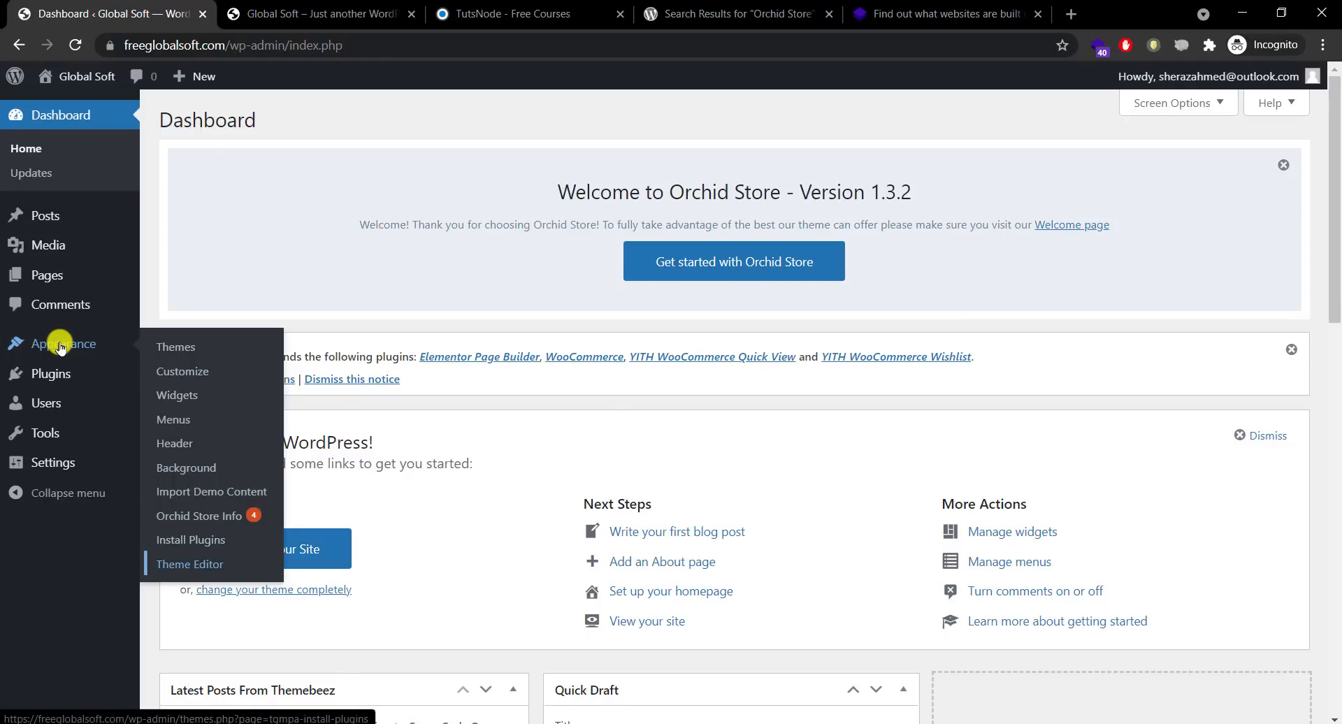
key(shift+Tab)
key(shift+Tab)
key(shift+Tab)
click(223, 489)
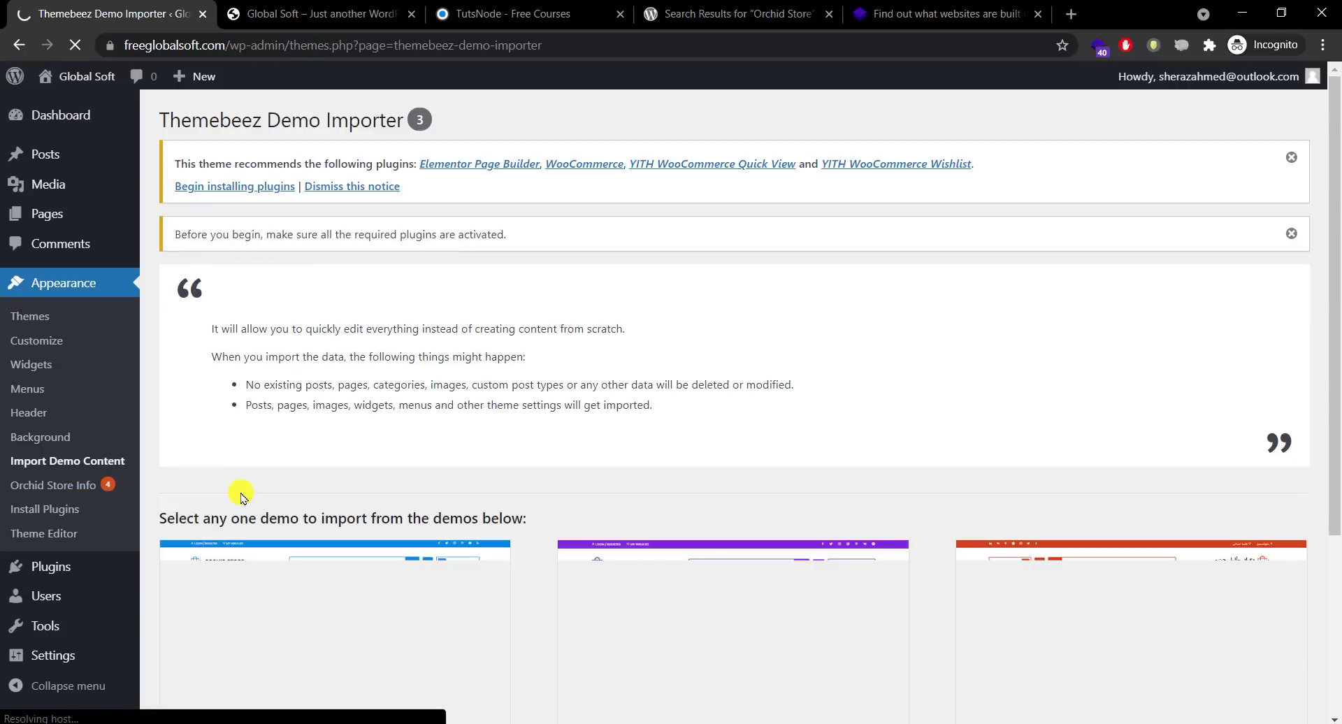
drag(1336, 210, 1335, 419)
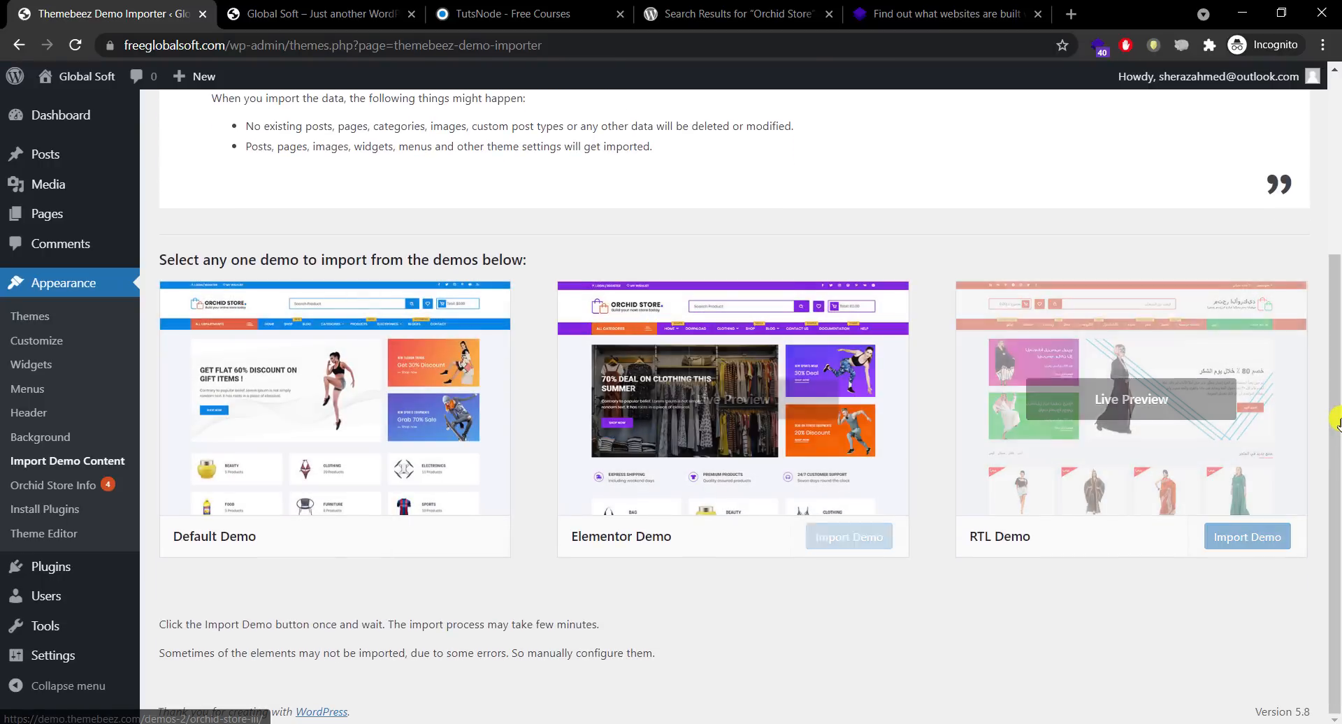
click(353, 14)
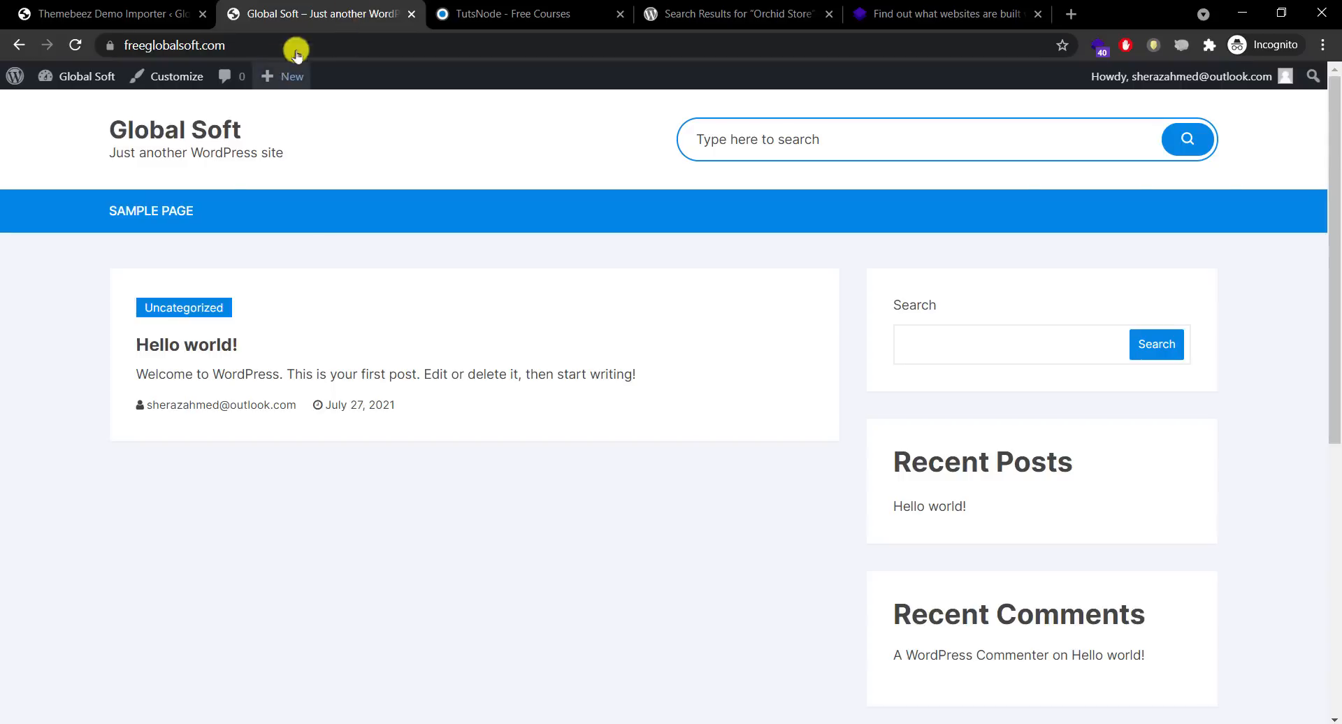
Step: Reload the Global Soft front page, then dismiss the recommended-plugins notice on the Demo Importer page
click(170, 131)
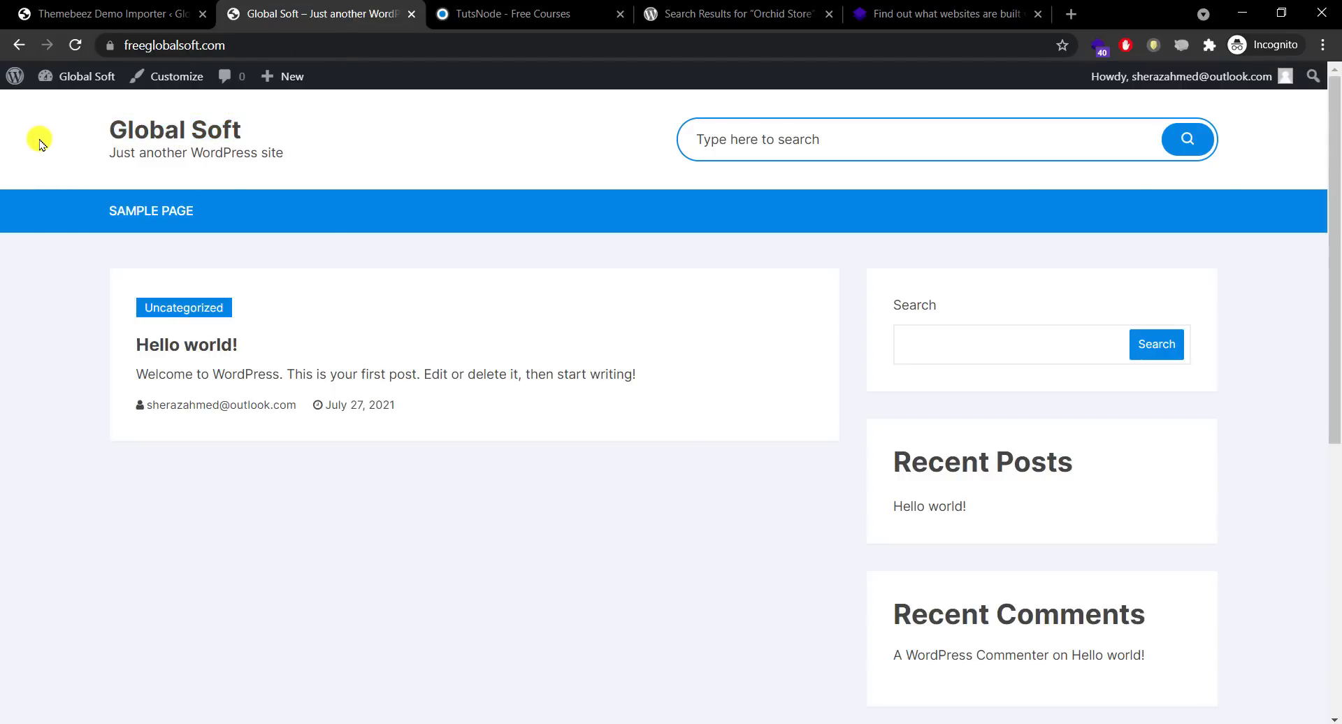
click(576, 6)
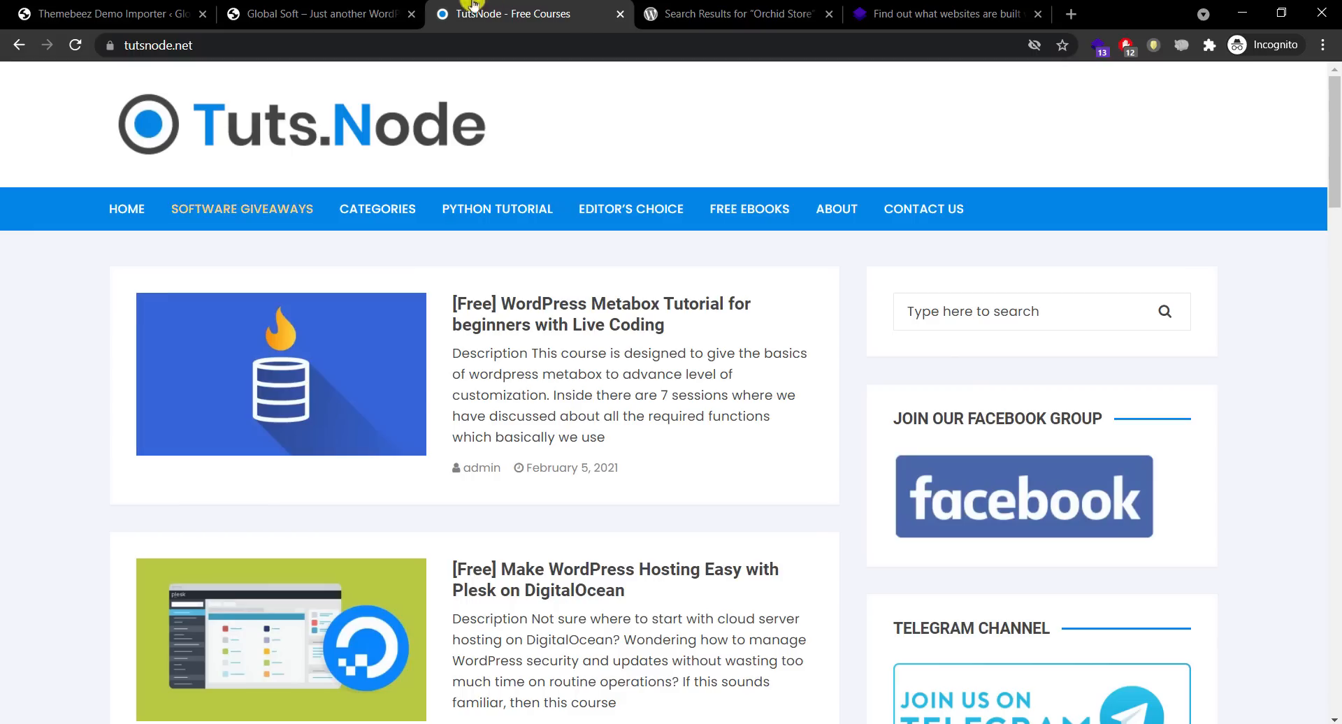
click(301, 10)
click(139, 3)
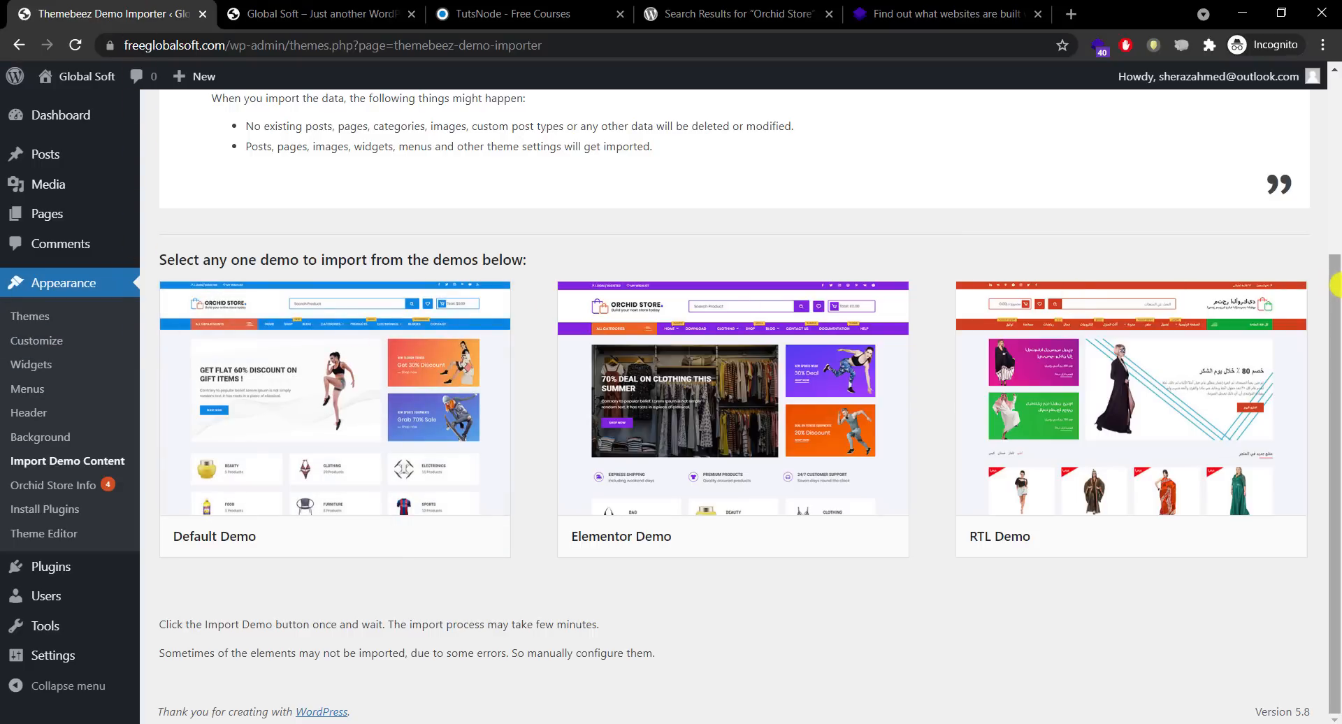
scroll(1321, 135, up, 2)
scroll(1321, 135, up, 2)
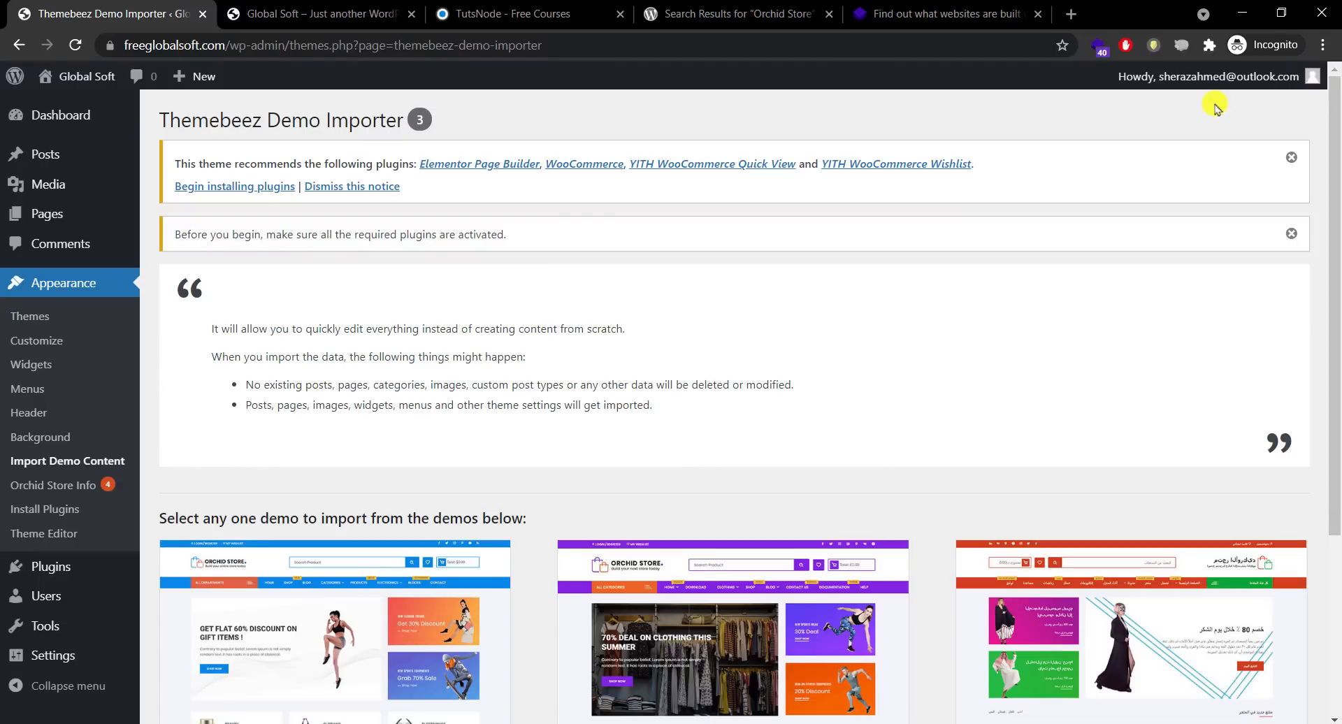
click(349, 188)
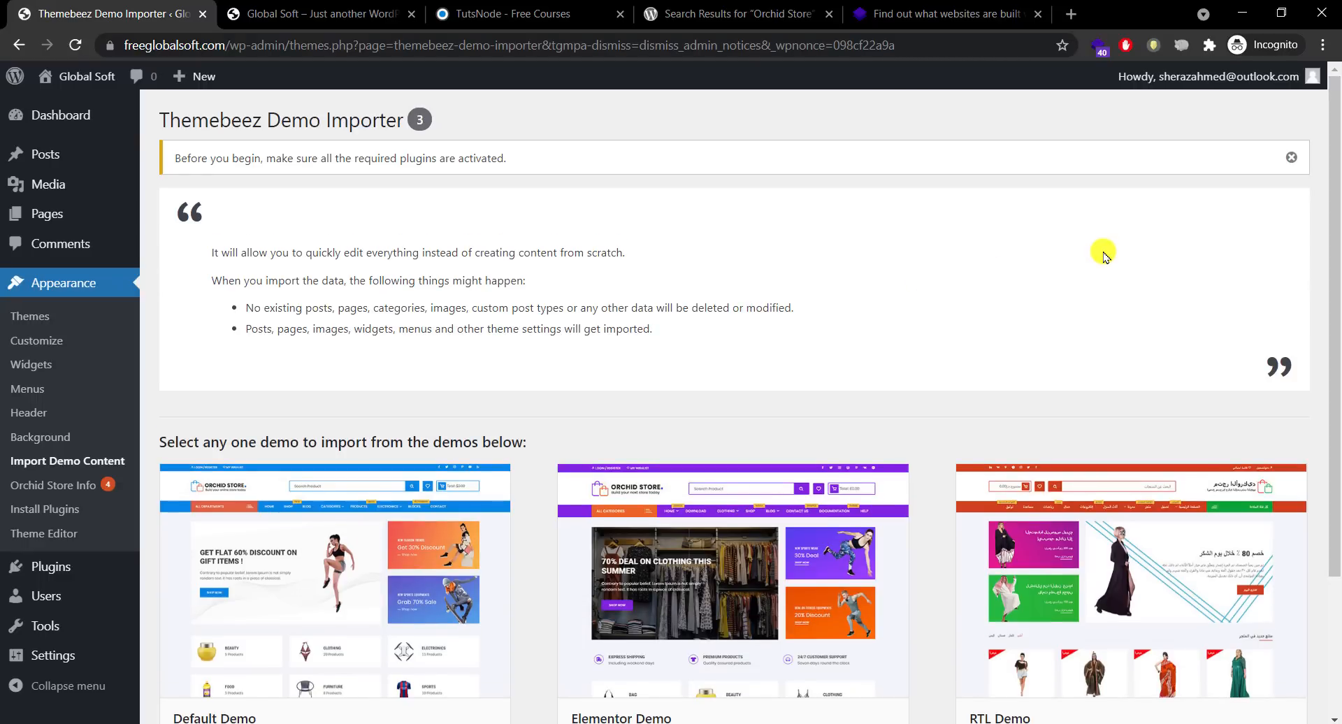
Step: Scroll the Global Soft front page, then return to the Default, Elementor and RTL demos
click(321, 14)
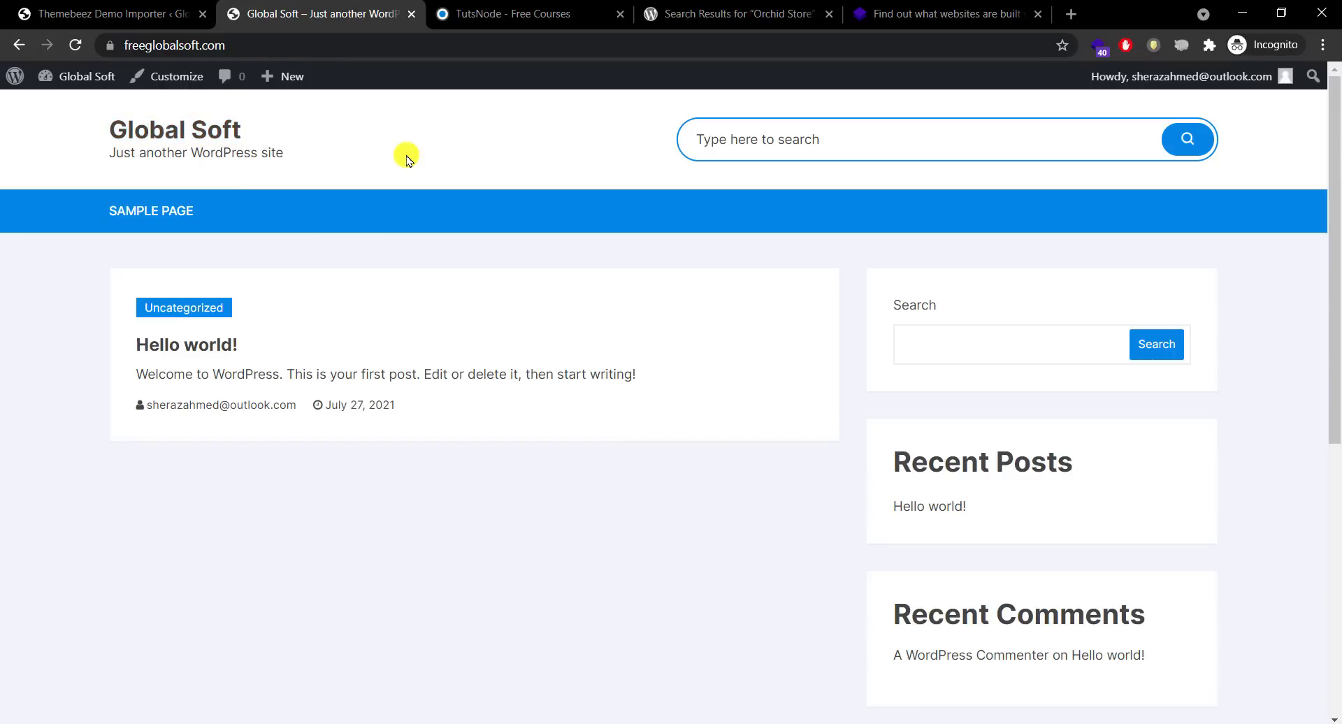
drag(1335, 308, 1238, 134)
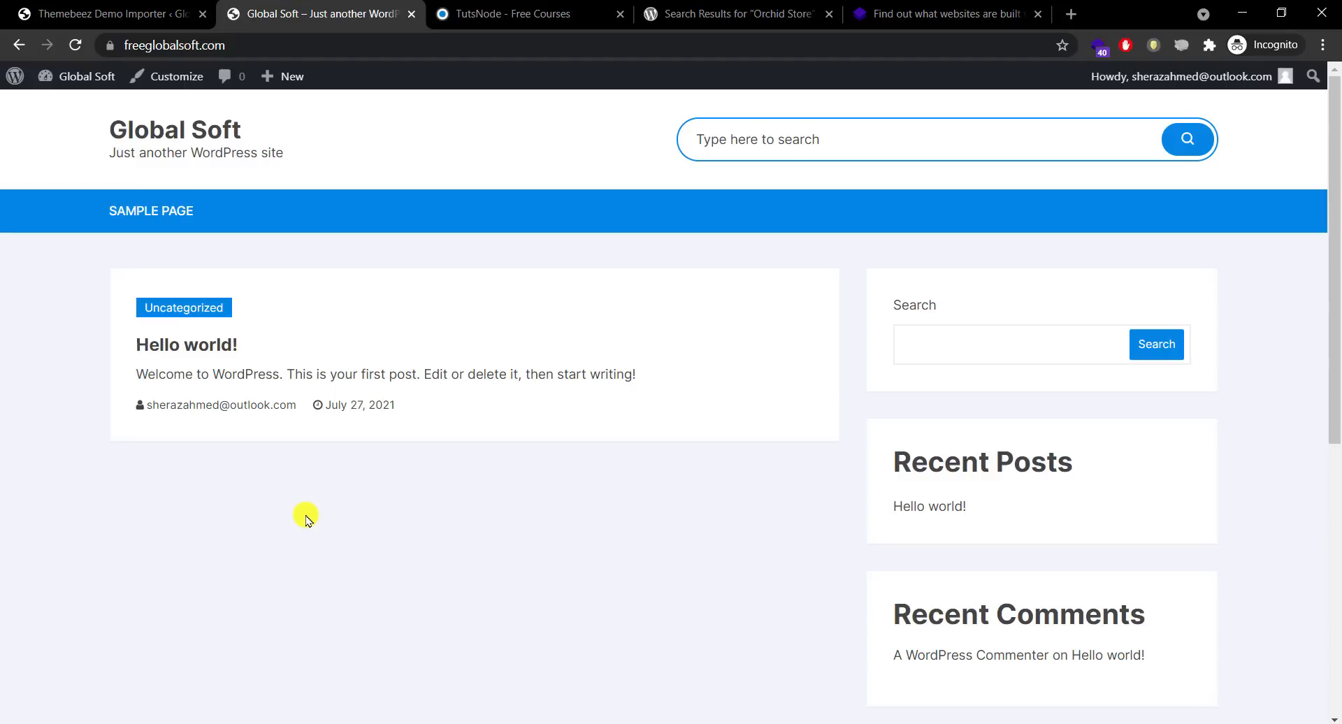
click(120, 17)
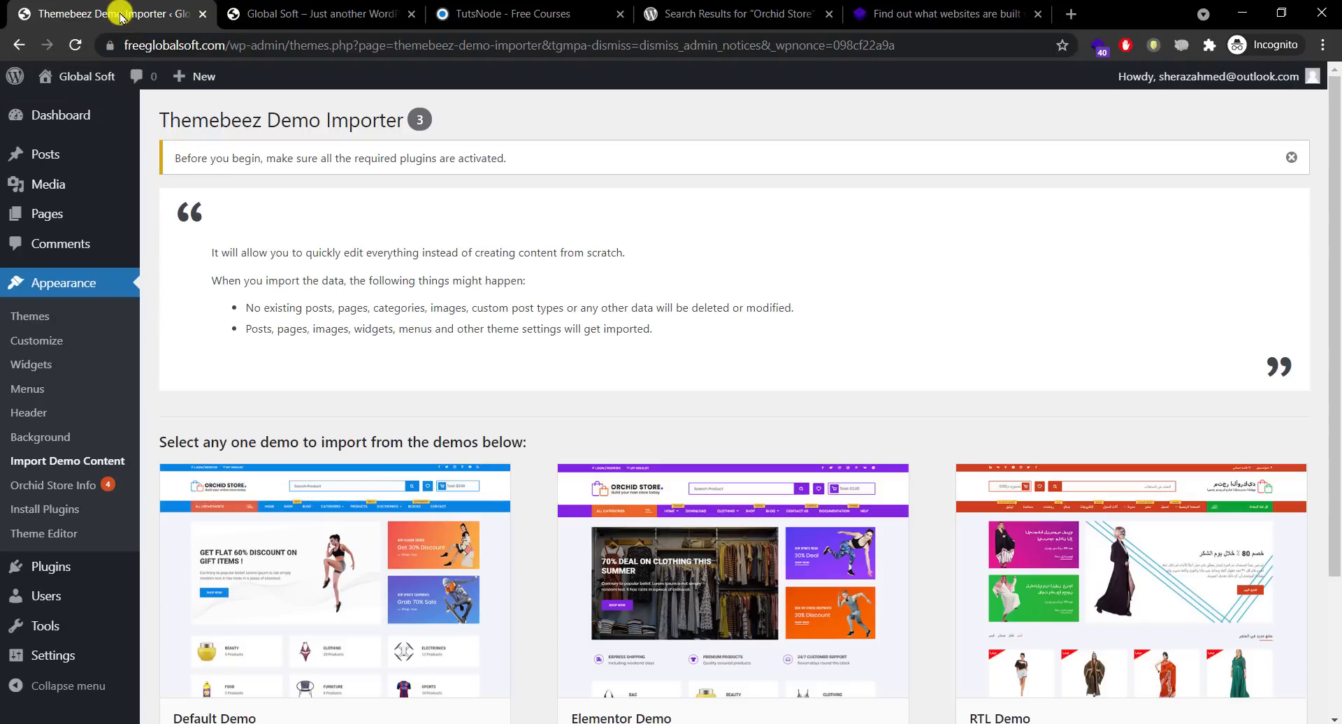
drag(1335, 293, 1329, 371)
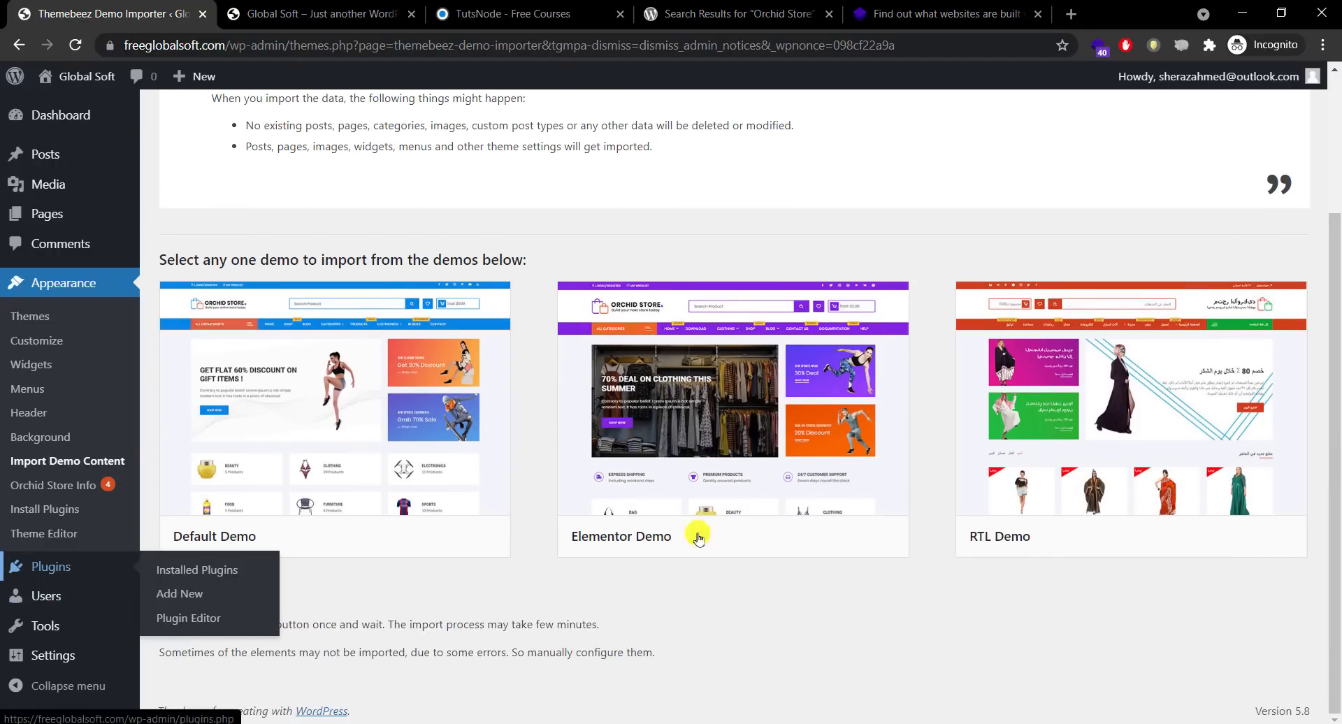
Step: Search the plugin directory for 'ithemes', then install and activate iThemes Security
click(196, 594)
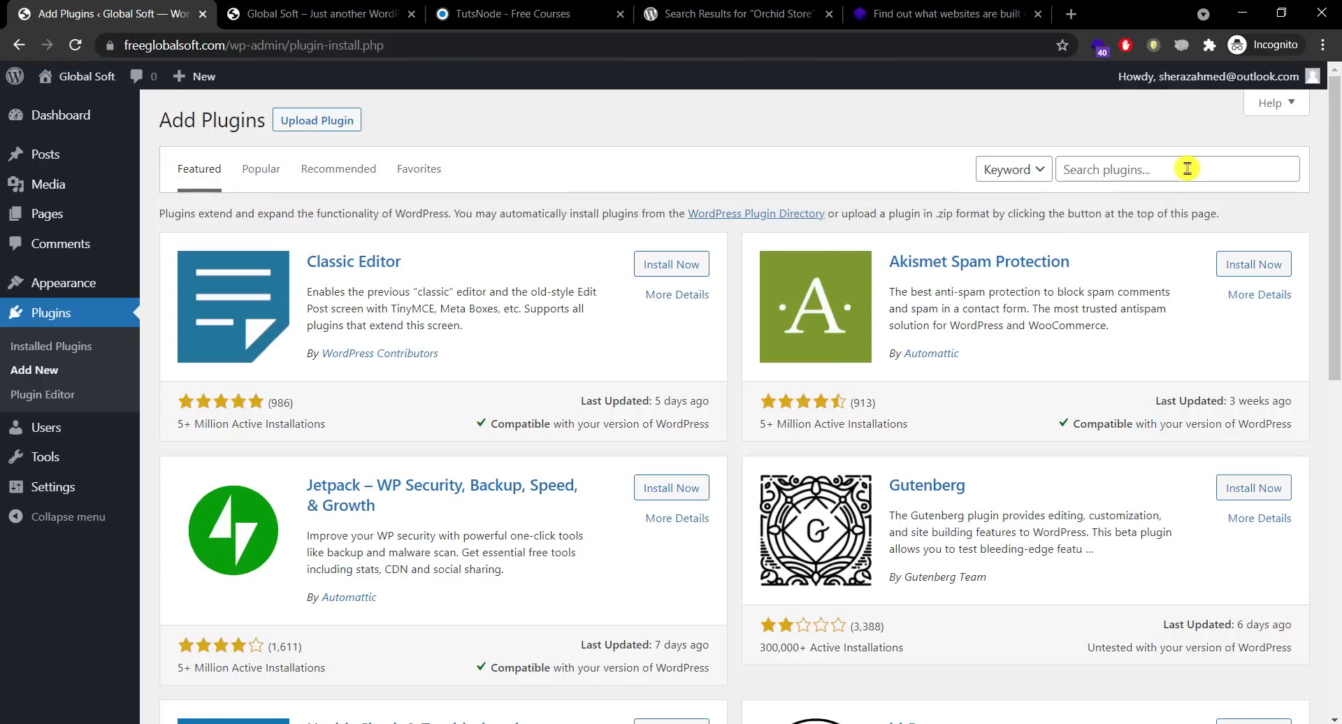
click(1187, 168)
text(ithemes)
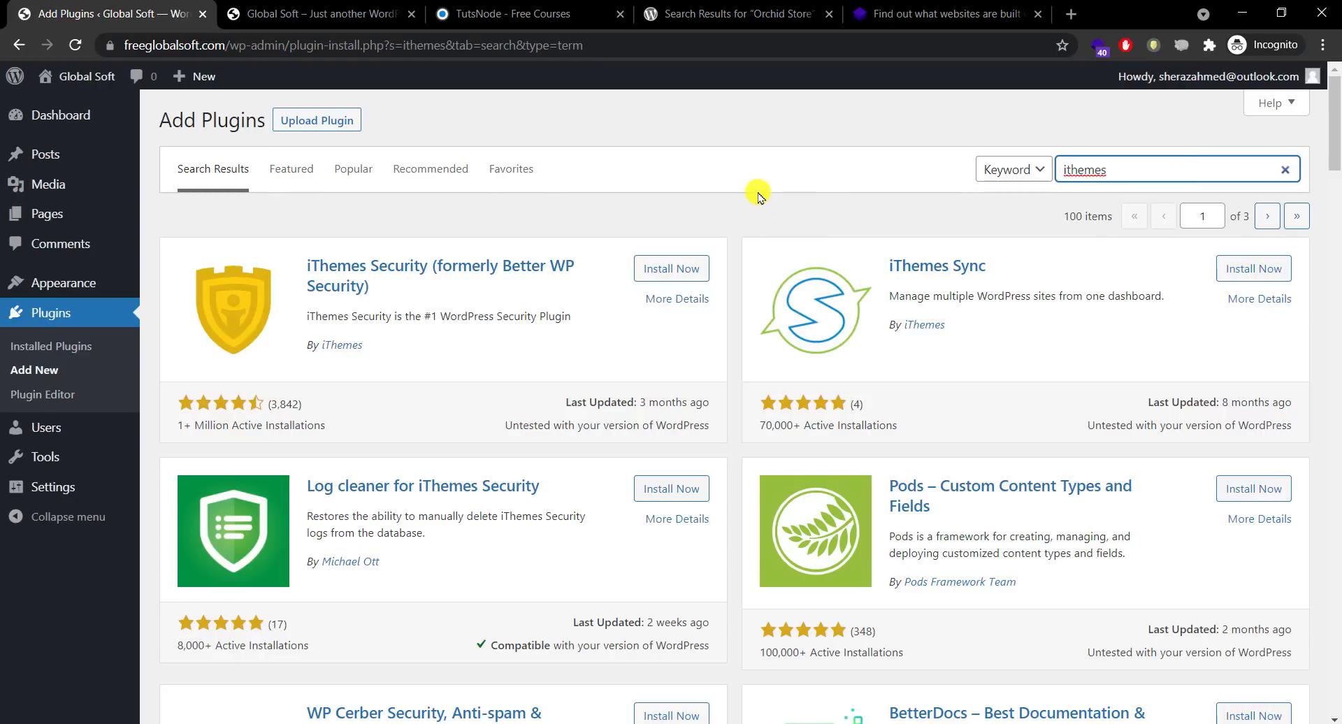
click(759, 196)
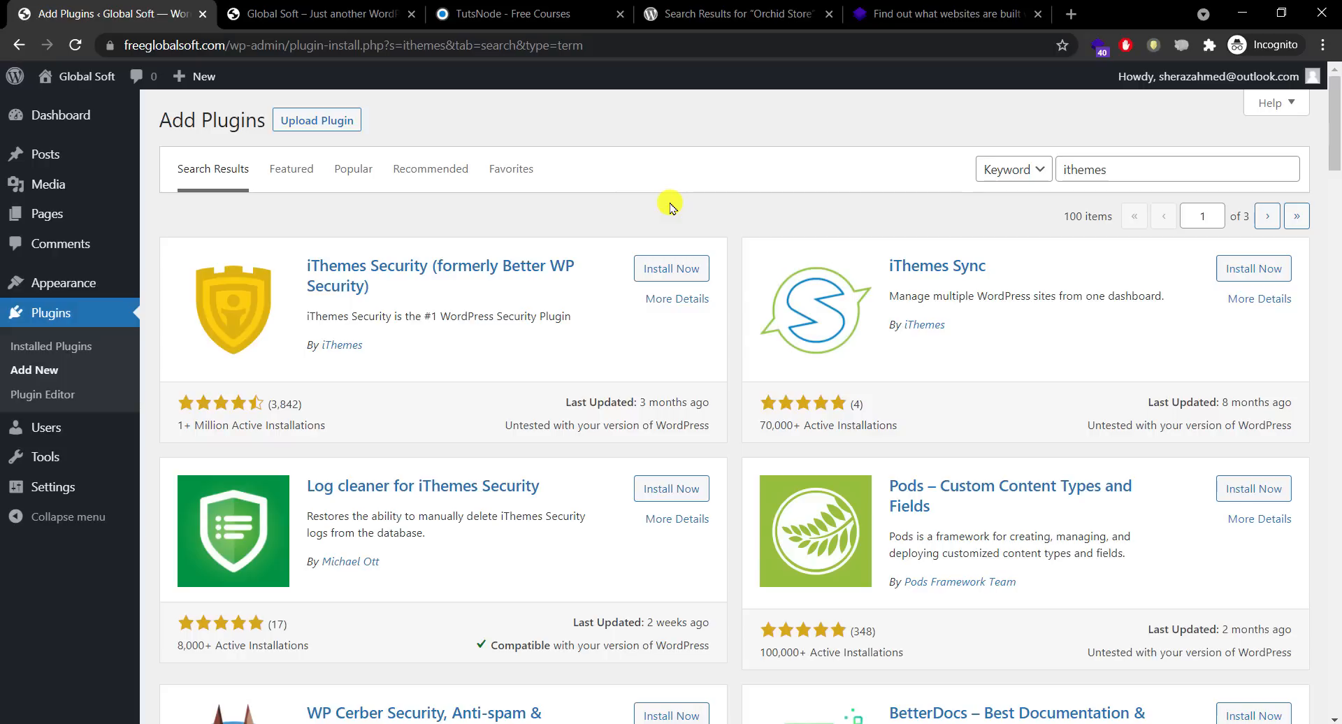
click(676, 268)
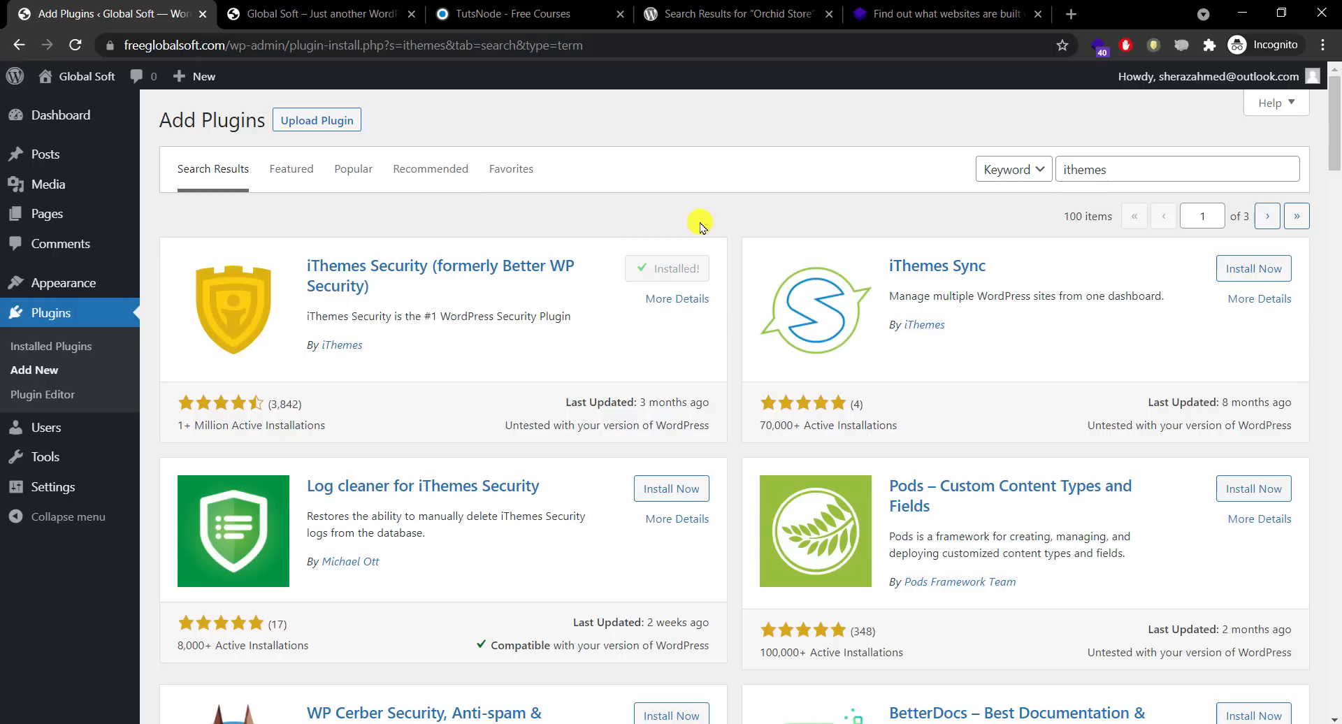
click(678, 267)
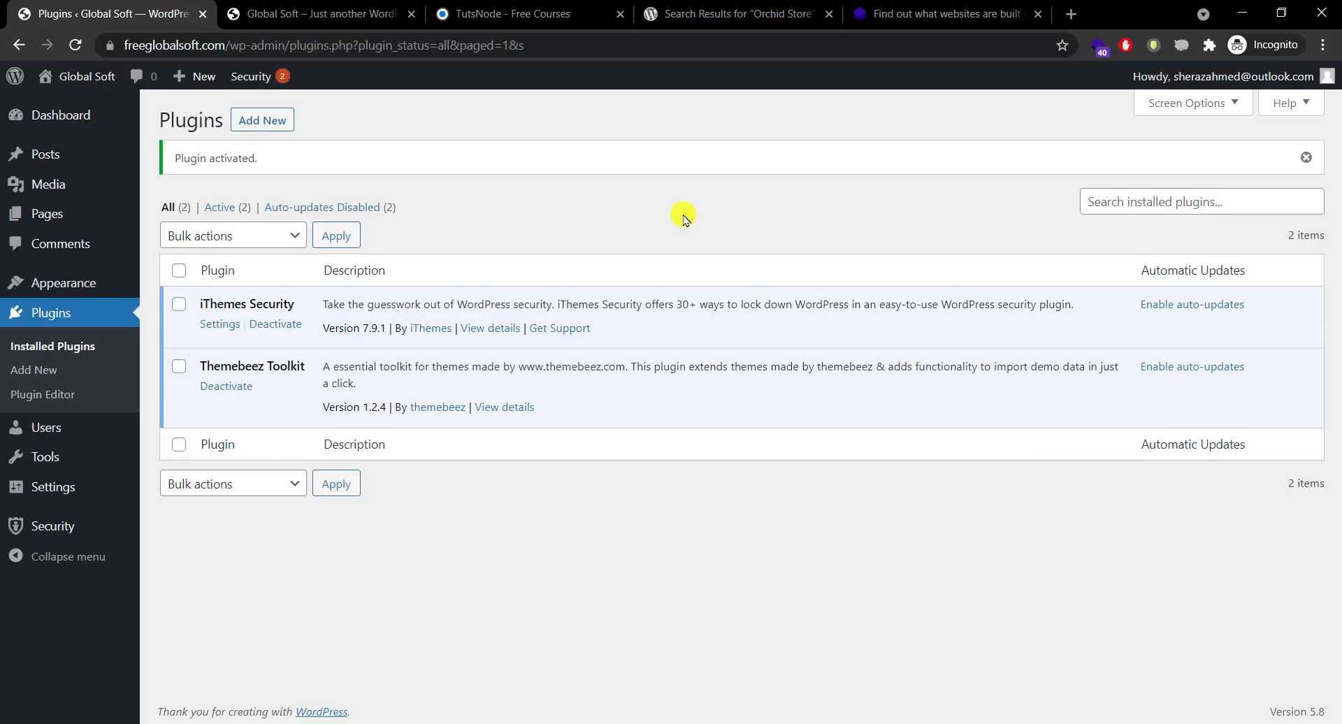
Step: Open iThemes Security and run Security Check to apply the recommended modules
click(218, 325)
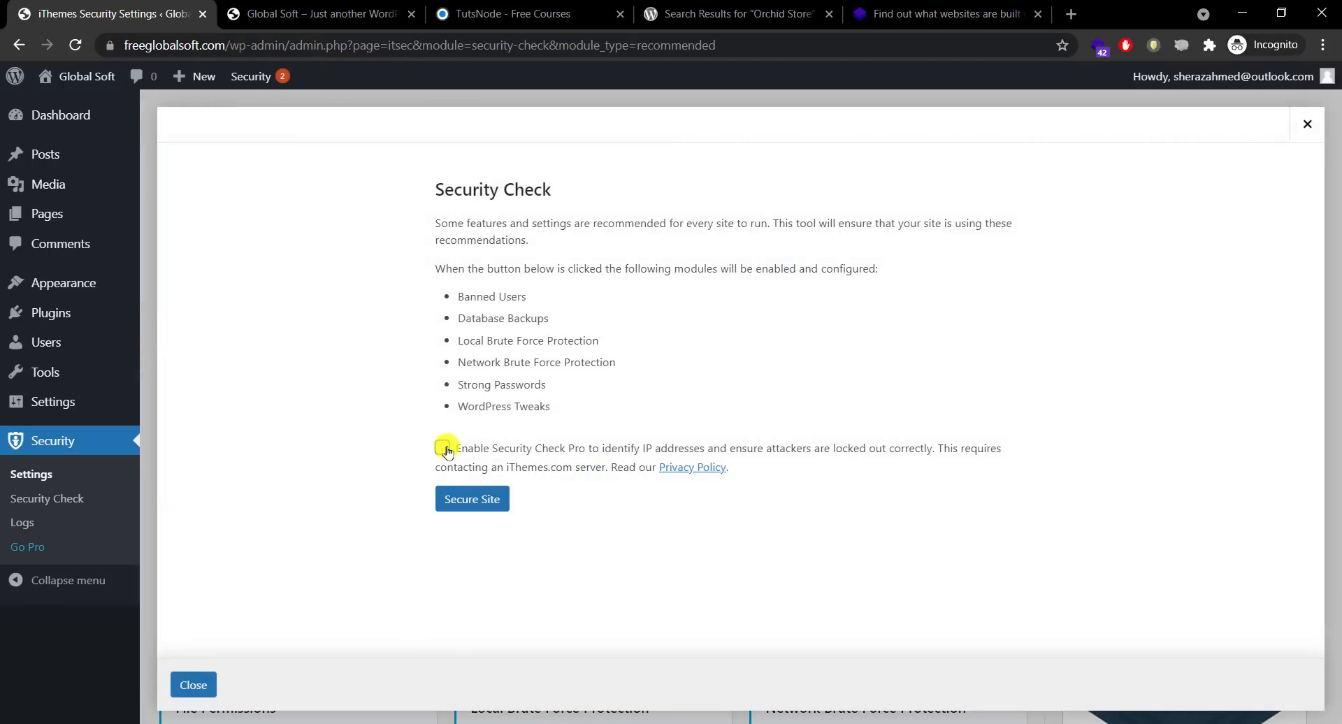
click(445, 450)
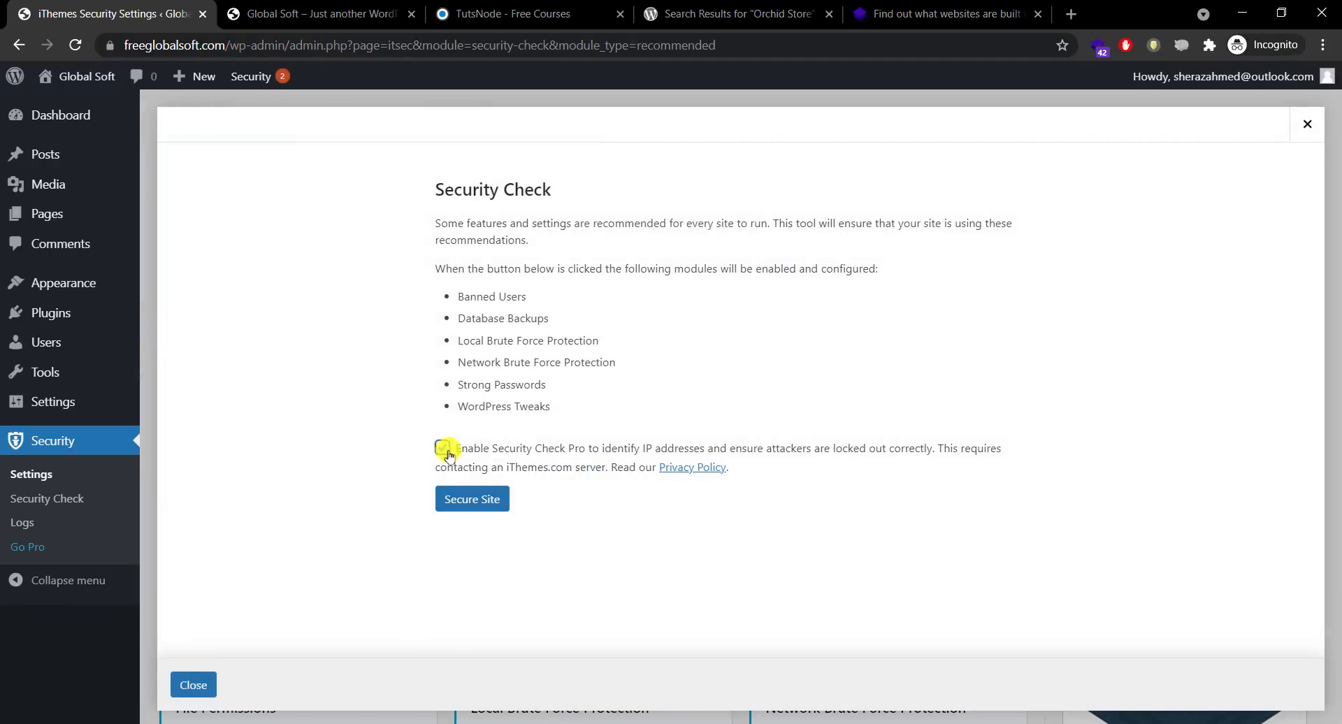
click(471, 503)
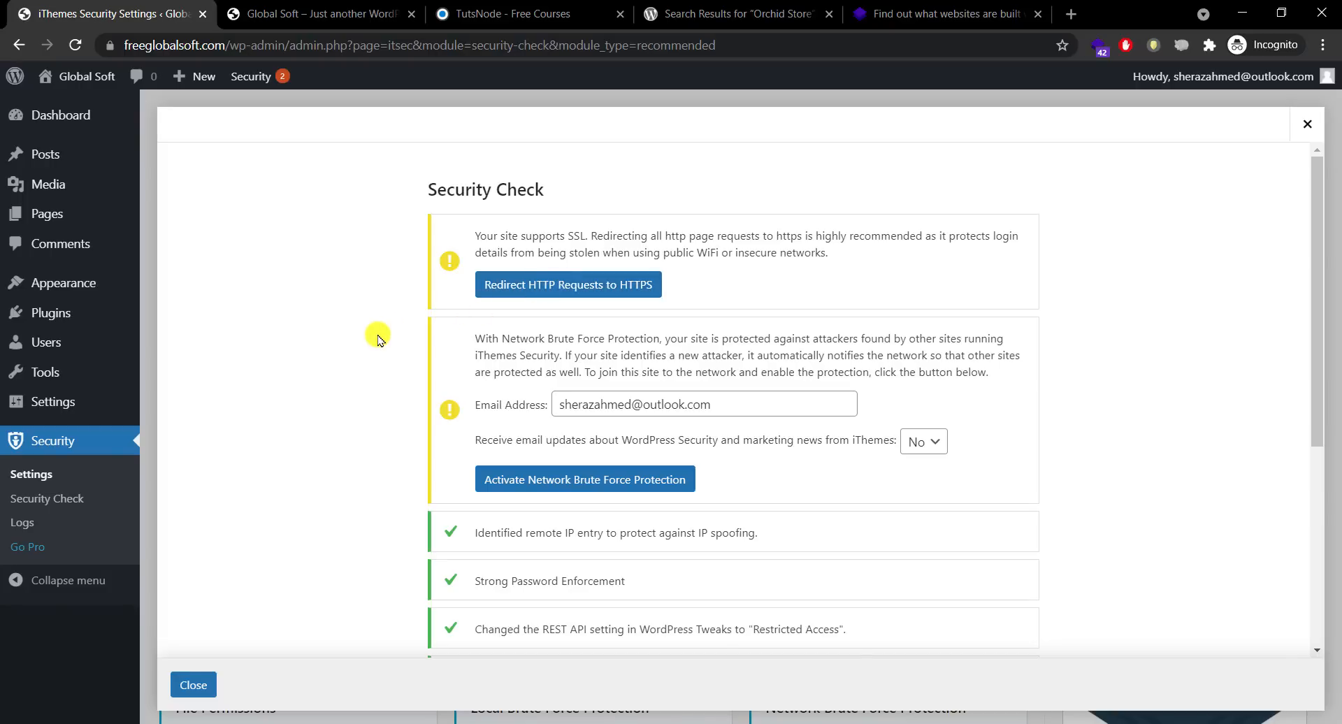
Step: Enable http-to-https redirects and join the Network Brute Force Protection network
click(570, 288)
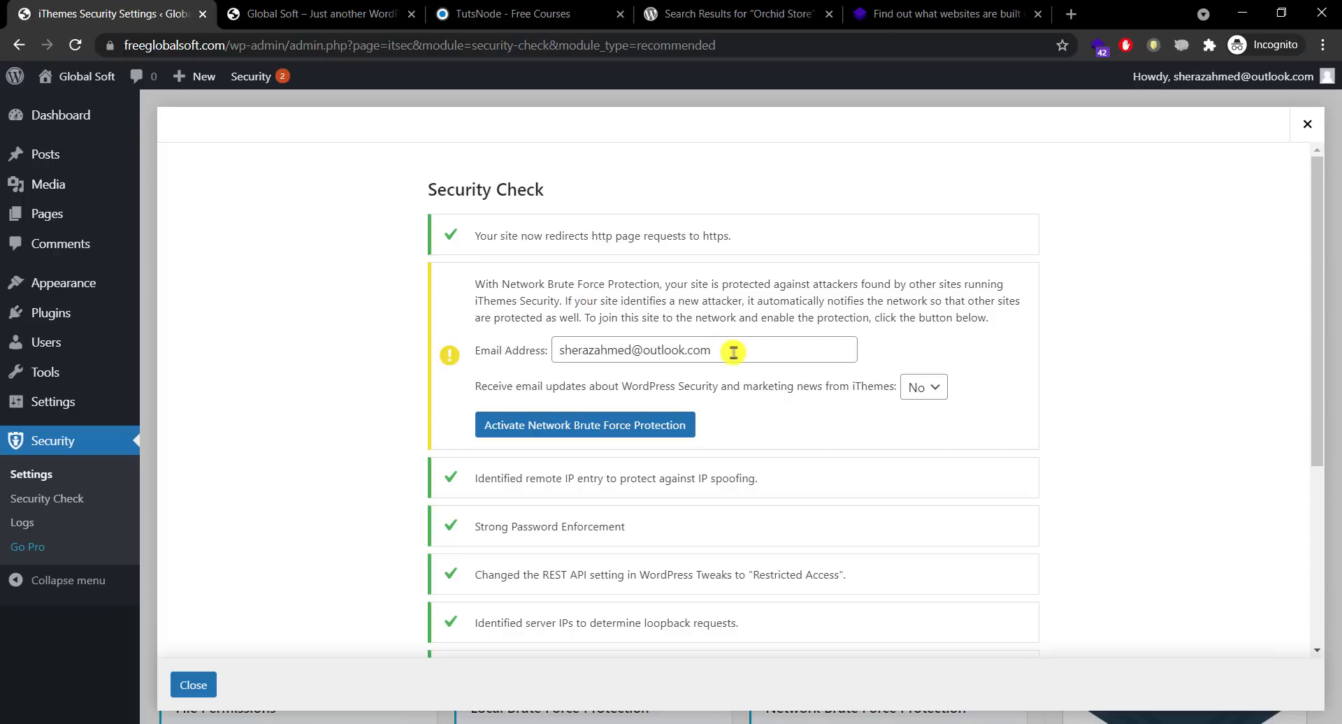
drag(734, 353, 552, 349)
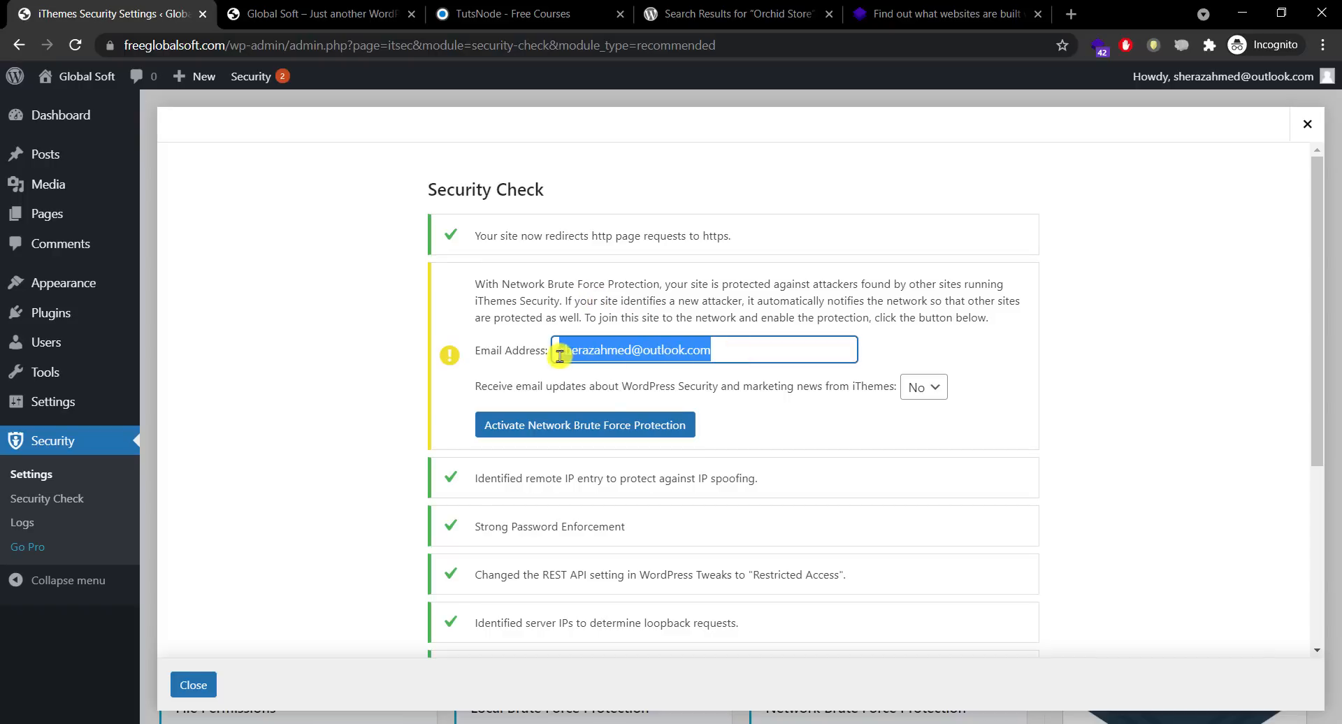
click(358, 339)
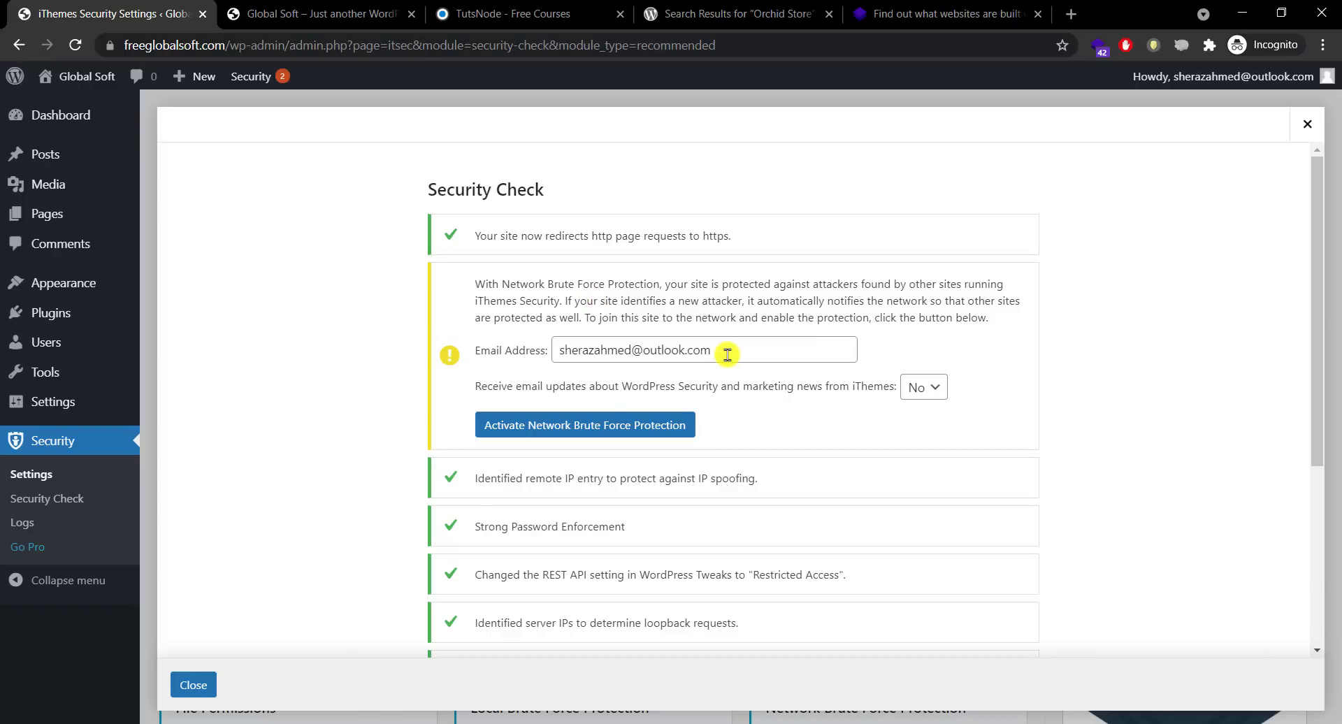
drag(728, 353, 522, 353)
click(460, 400)
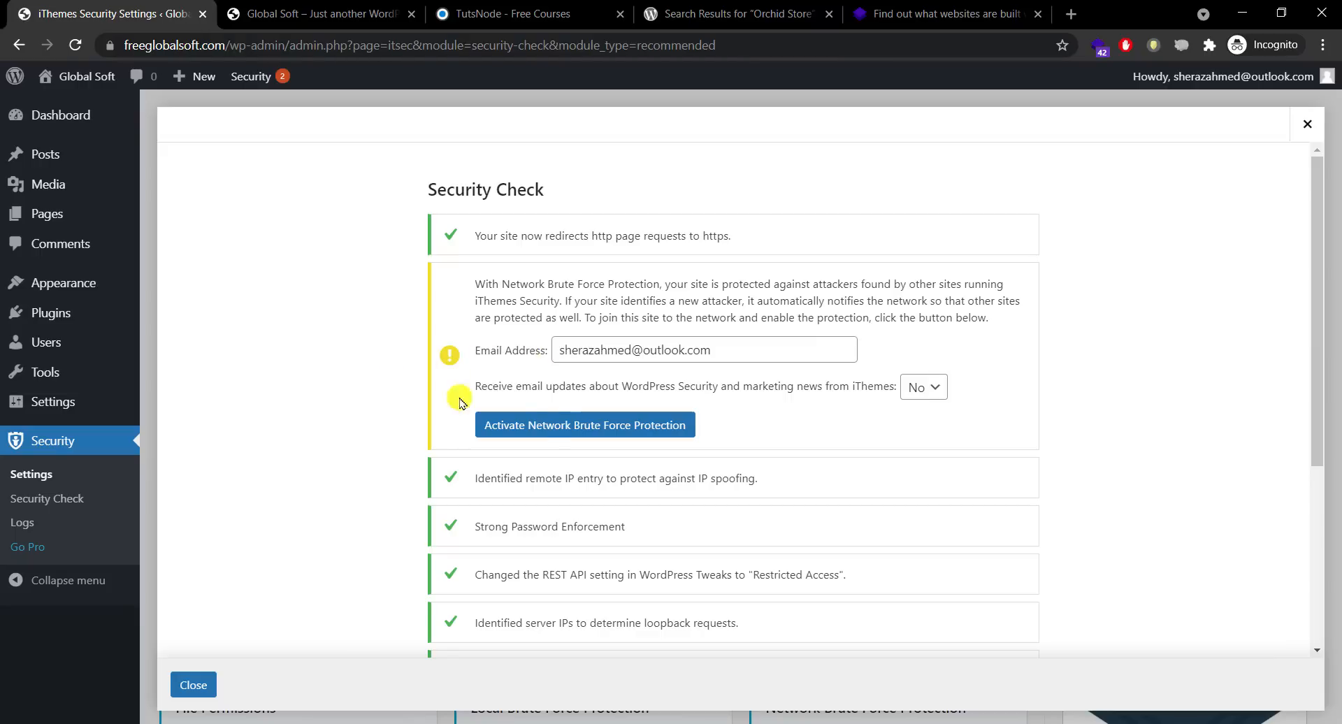
click(553, 428)
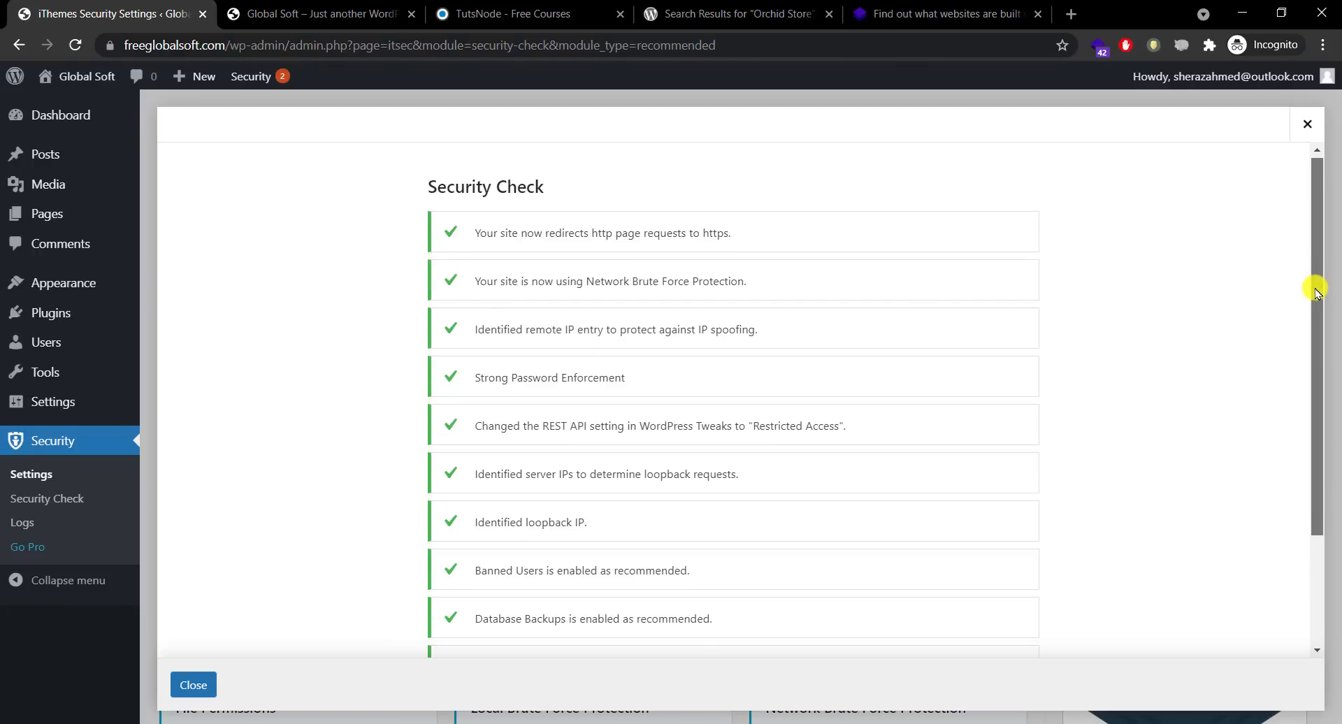
Step: Review the green Security Check results and close them to return to the module grid
drag(1309, 285, 1293, 330)
scroll(1294, 330, down, 2)
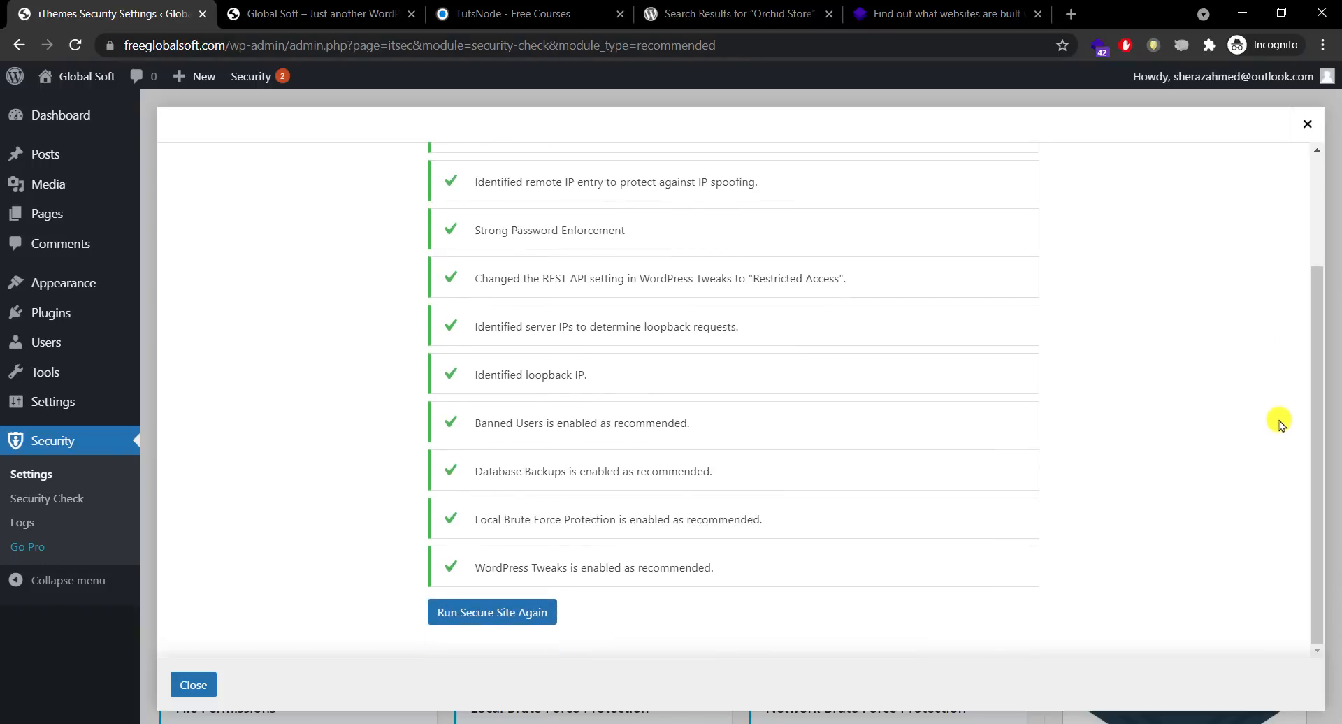
click(189, 684)
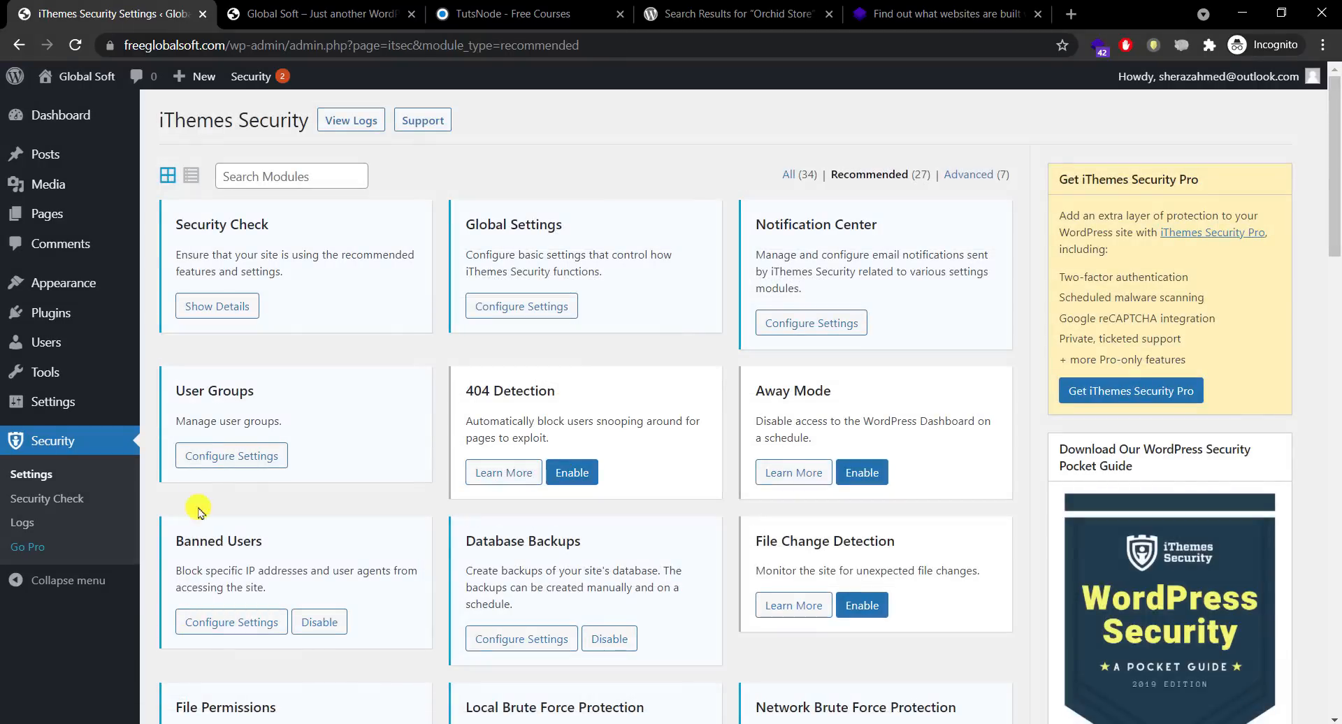
click(213, 311)
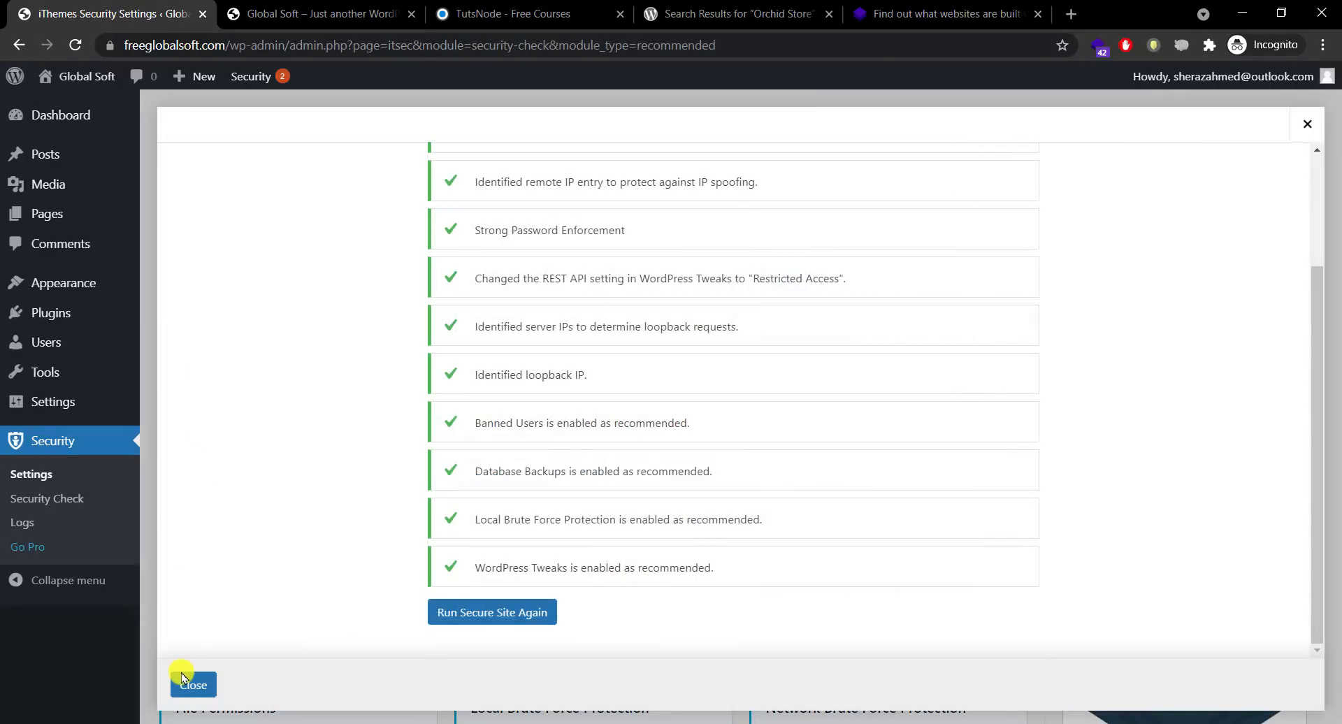
click(184, 684)
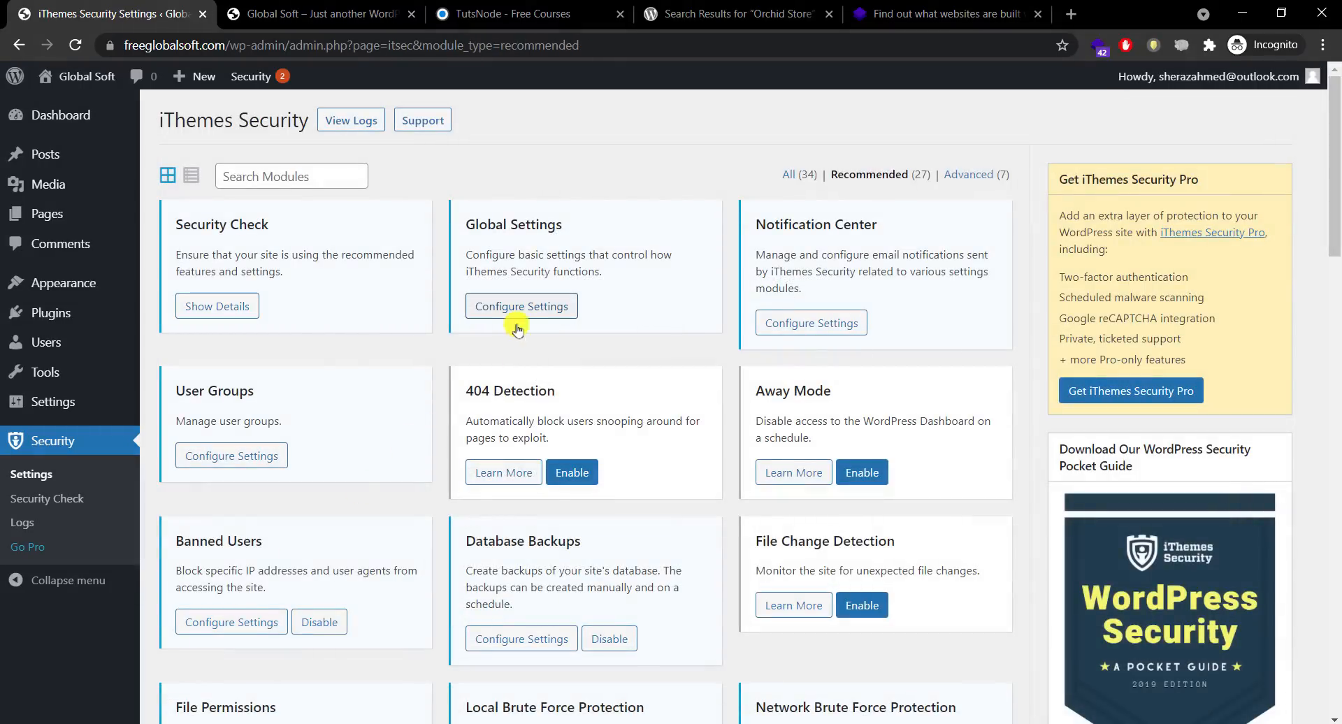
Step: Look through Global Settings and close it without changes
click(537, 308)
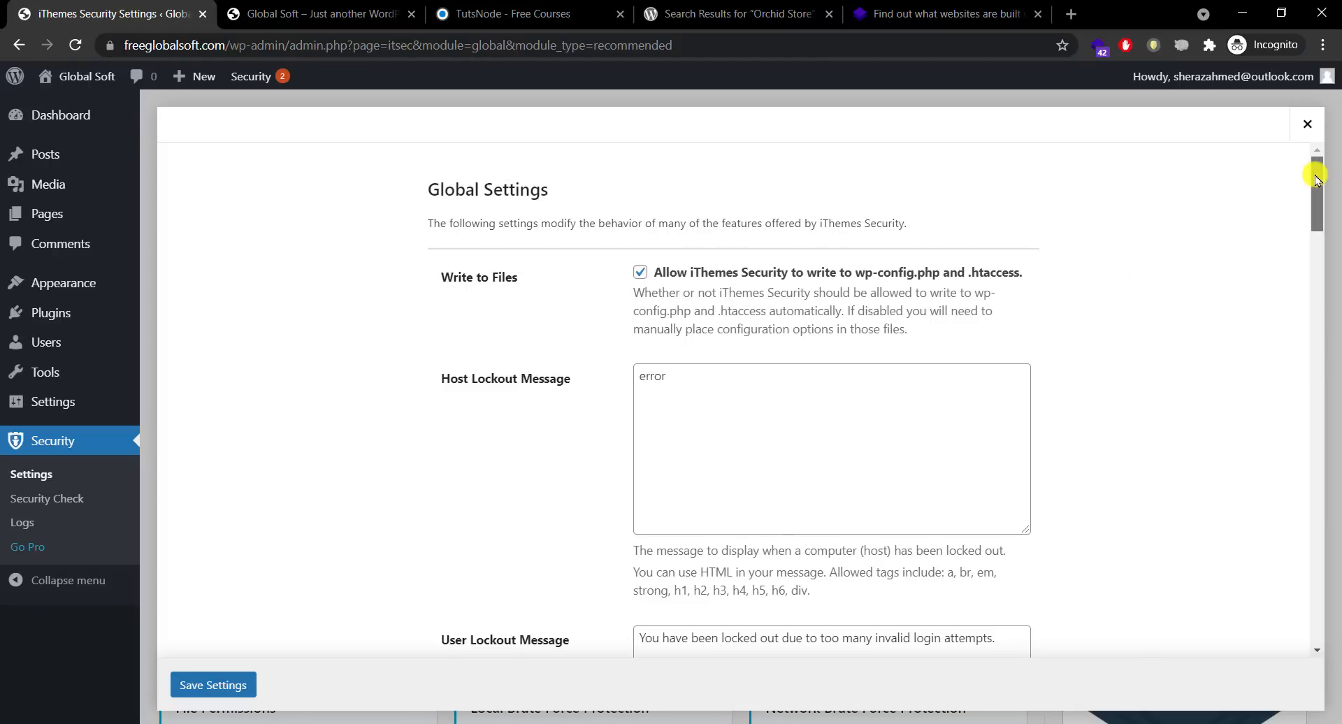
scroll(1317, 189, down, 1)
drag(1317, 193, 1288, 184)
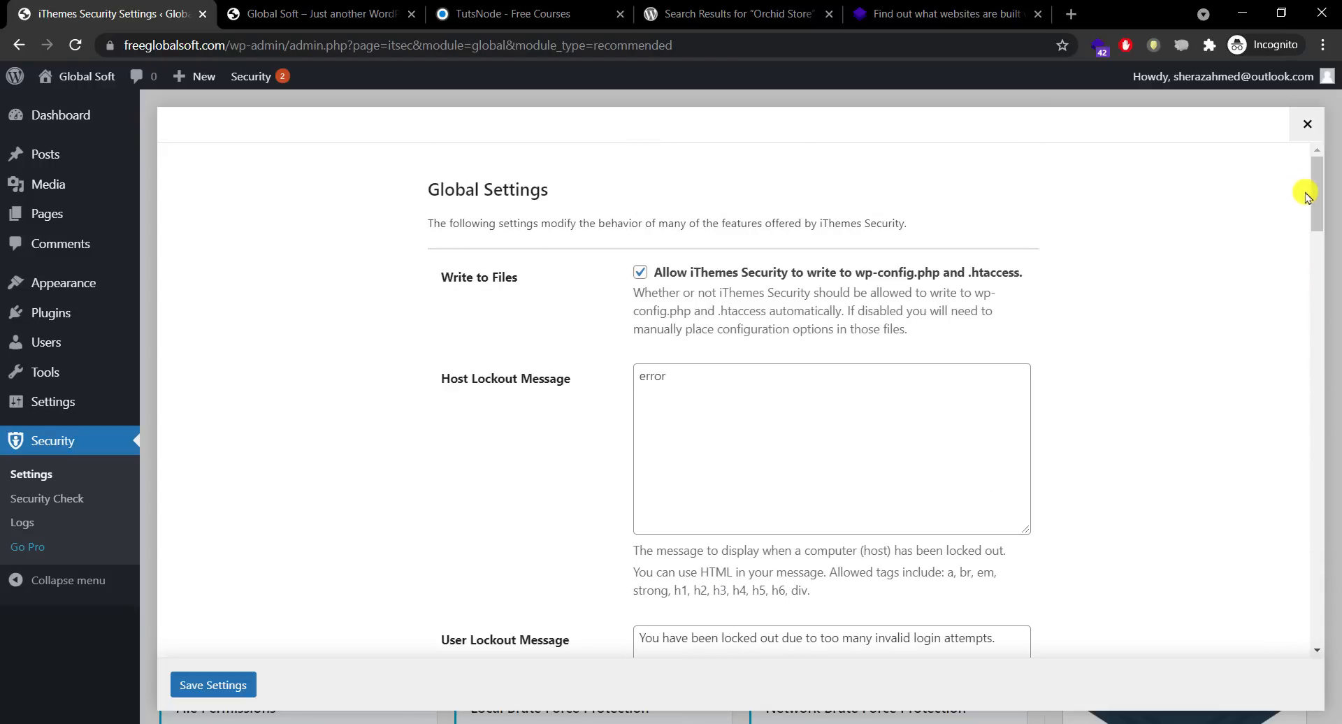
drag(1315, 197, 1321, 84)
click(1307, 124)
Step: In Notification Center, uncheck Security Digest and Site Lockouts emails, then save
click(804, 322)
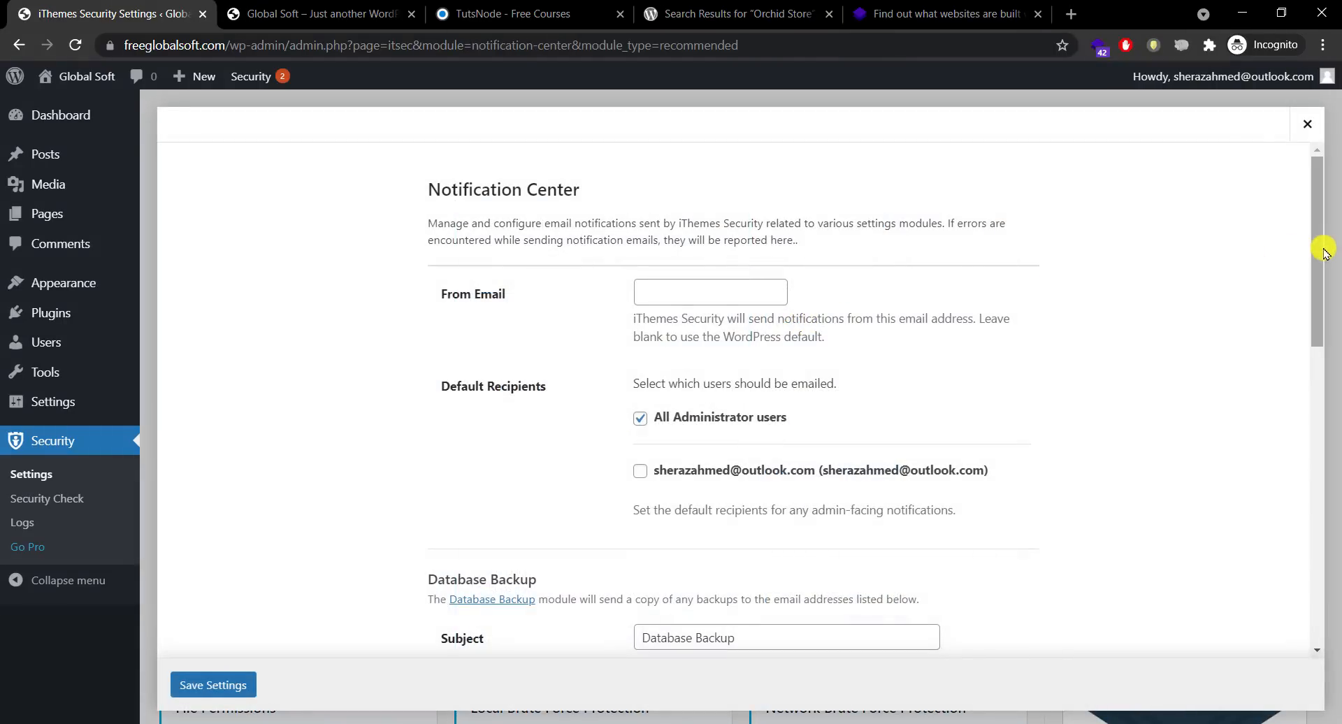
drag(1312, 246, 1266, 528)
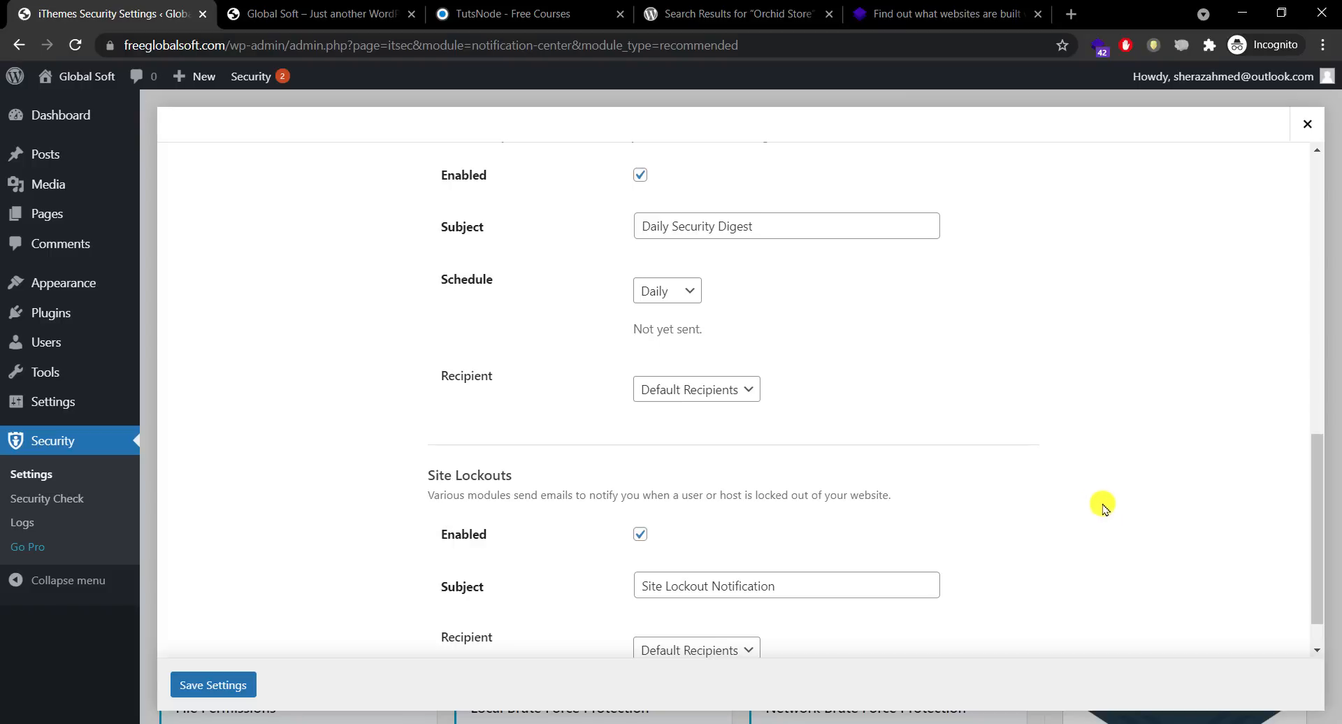
click(641, 179)
click(640, 486)
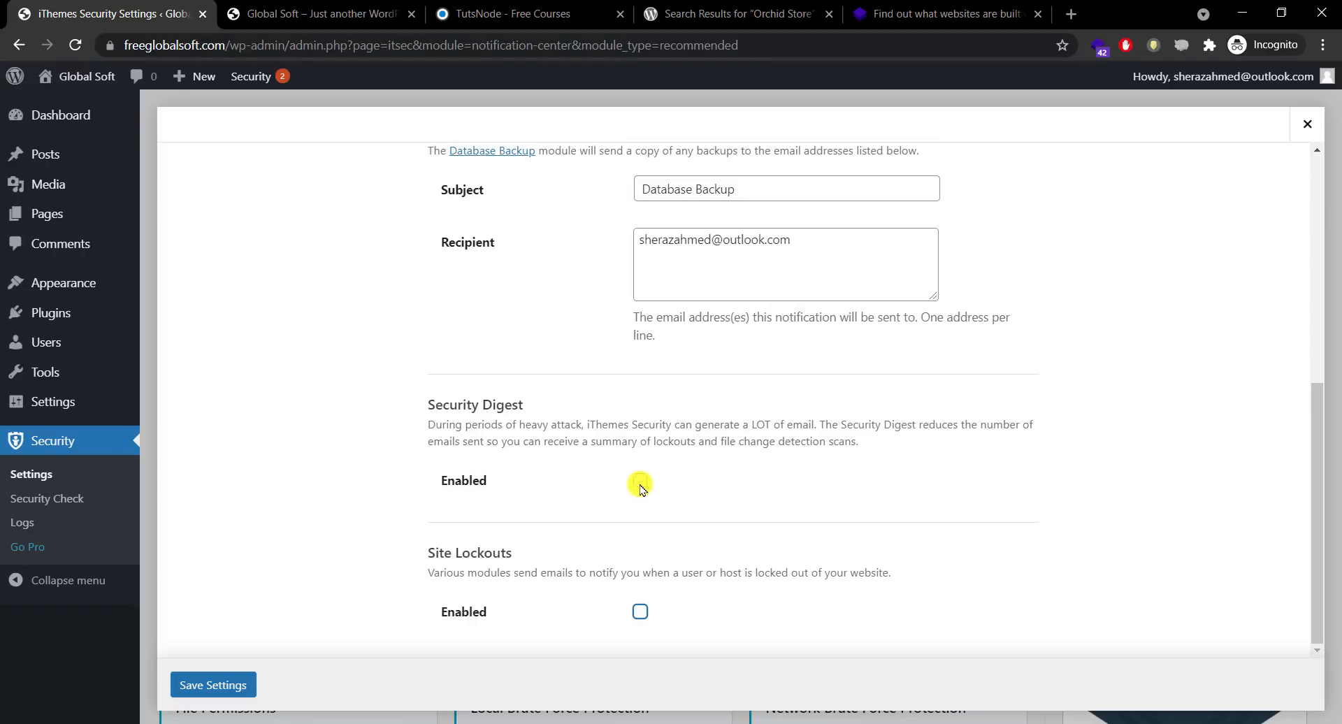
drag(1314, 549, 1279, 287)
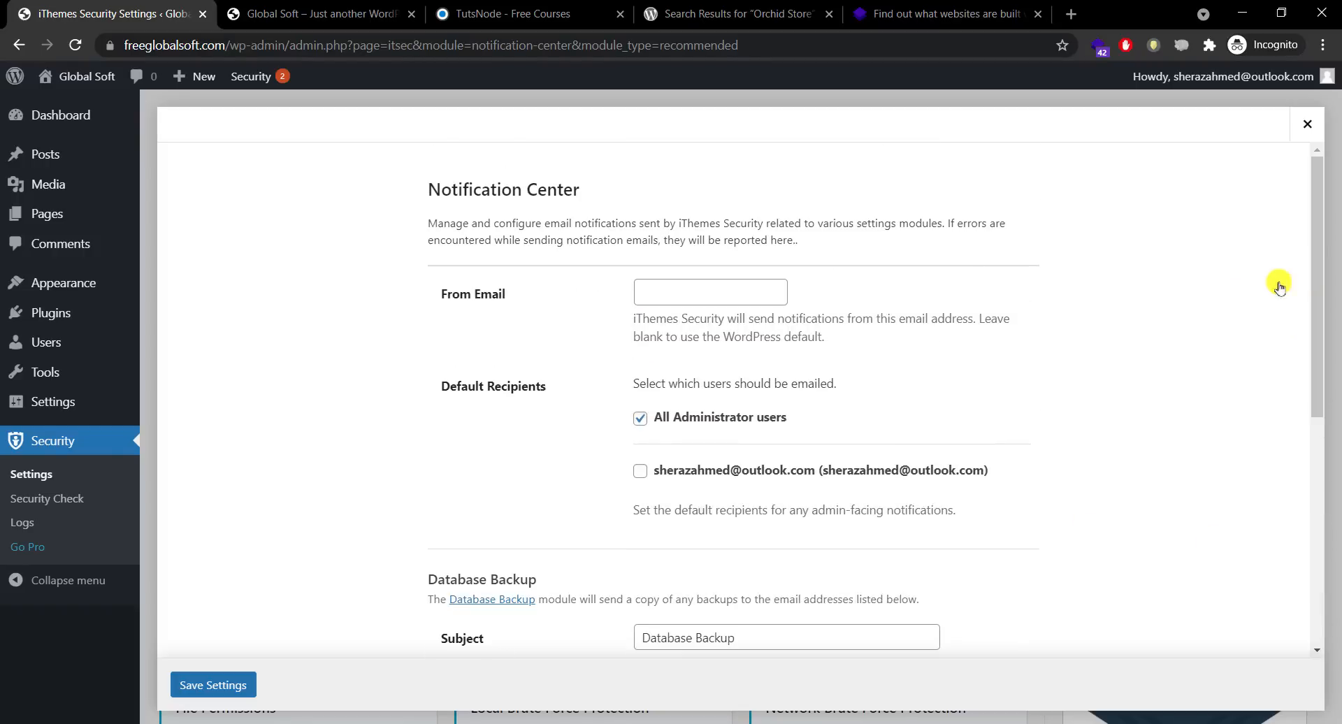
click(224, 685)
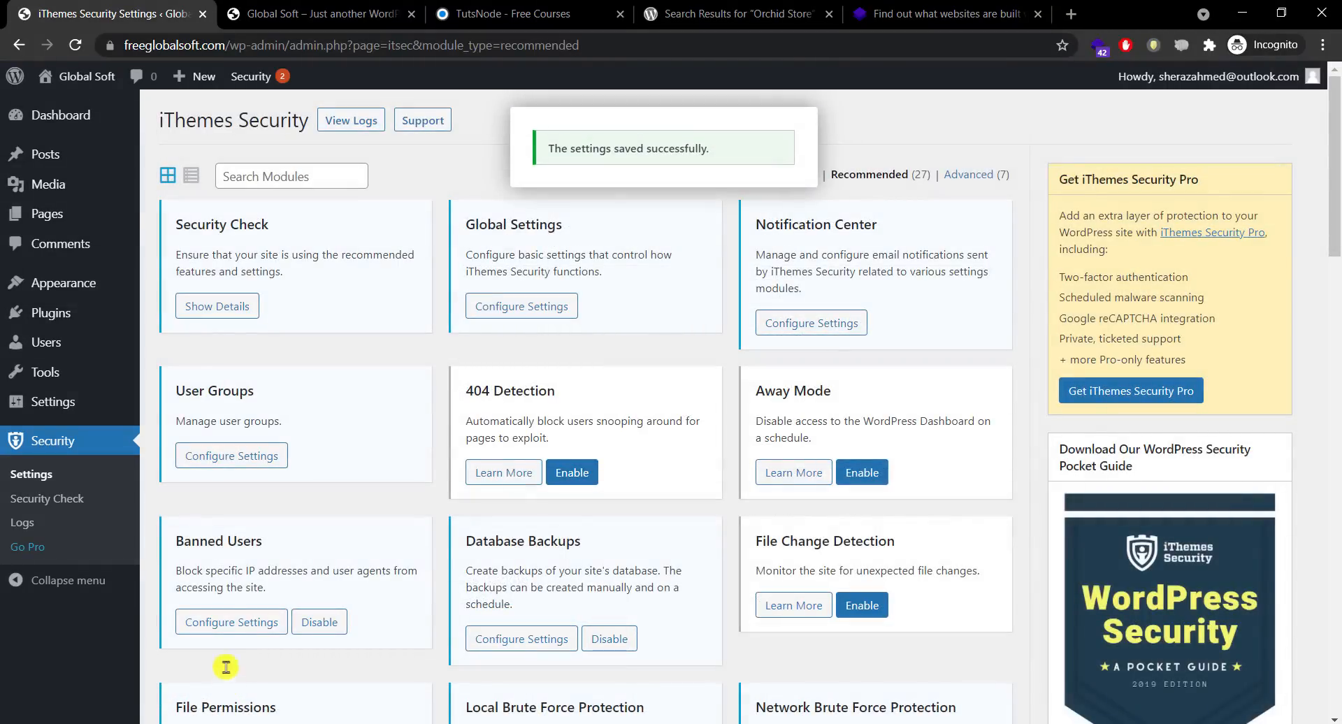
Step: Enable 404 Detection and save its default 5-minute period and 20-error threshold
click(230, 458)
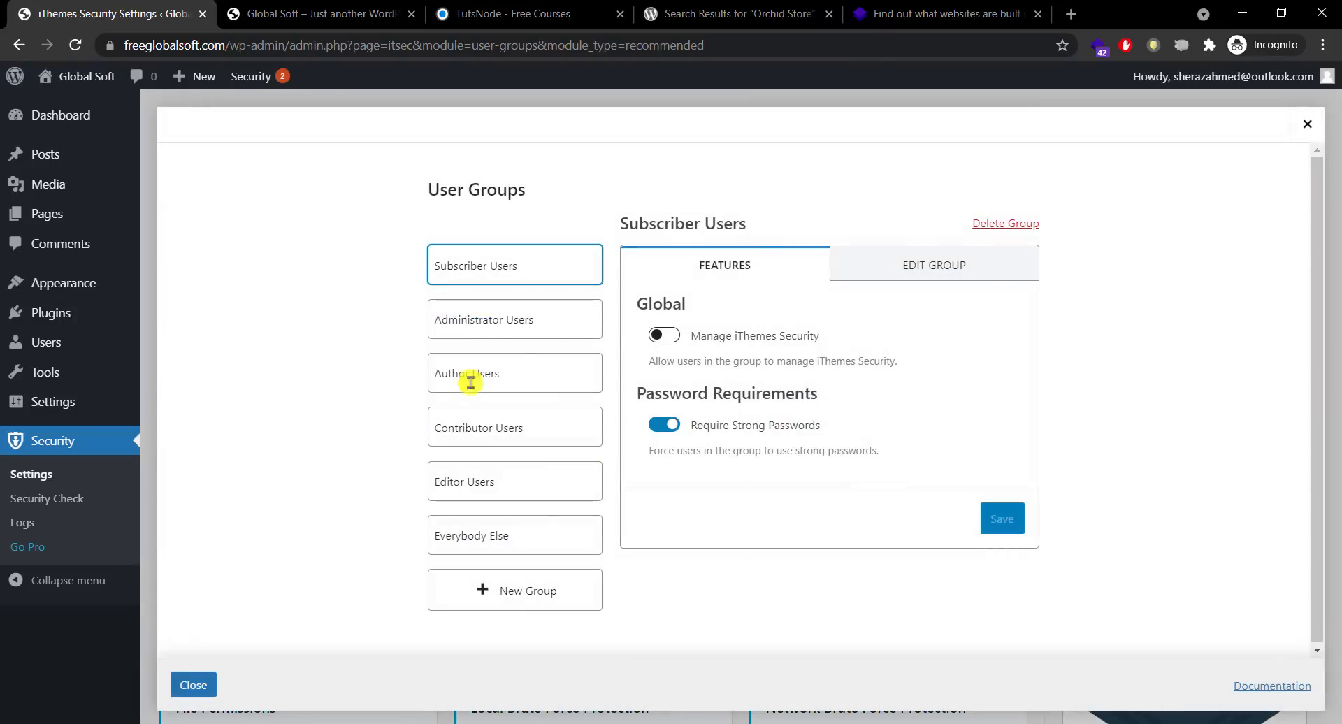
click(1307, 124)
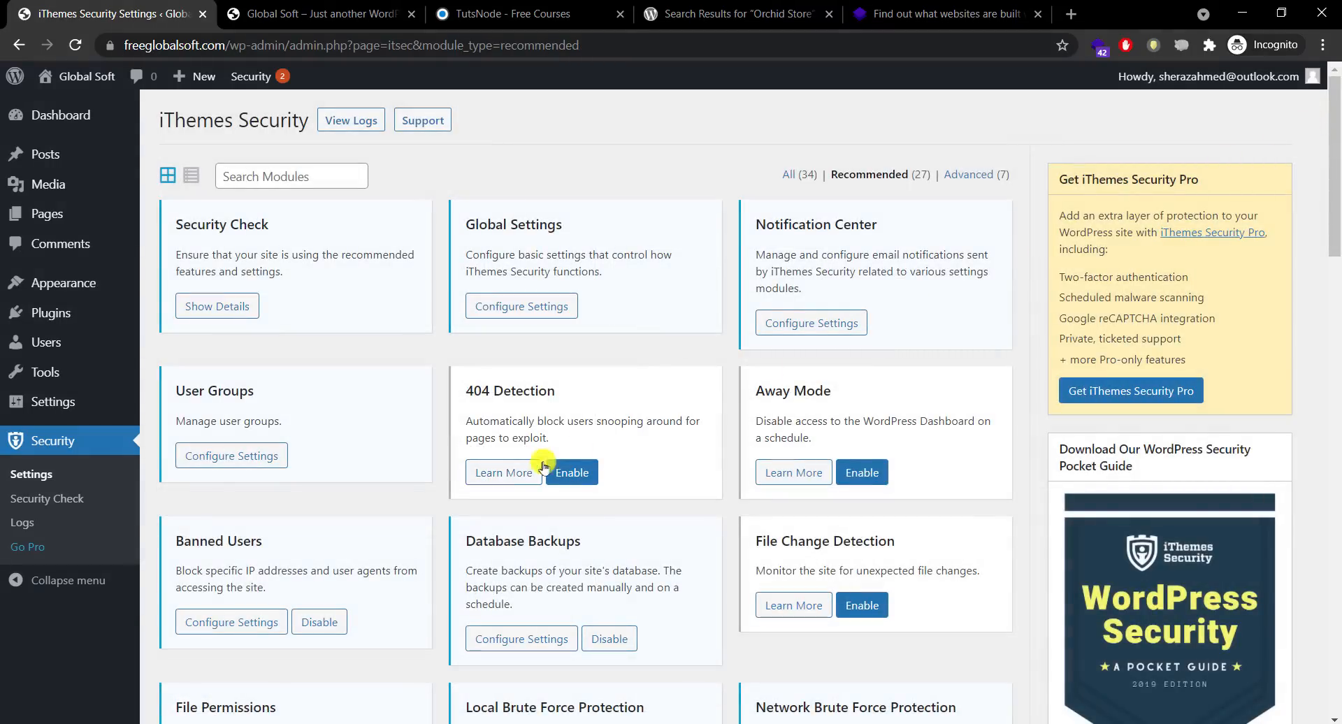
click(505, 472)
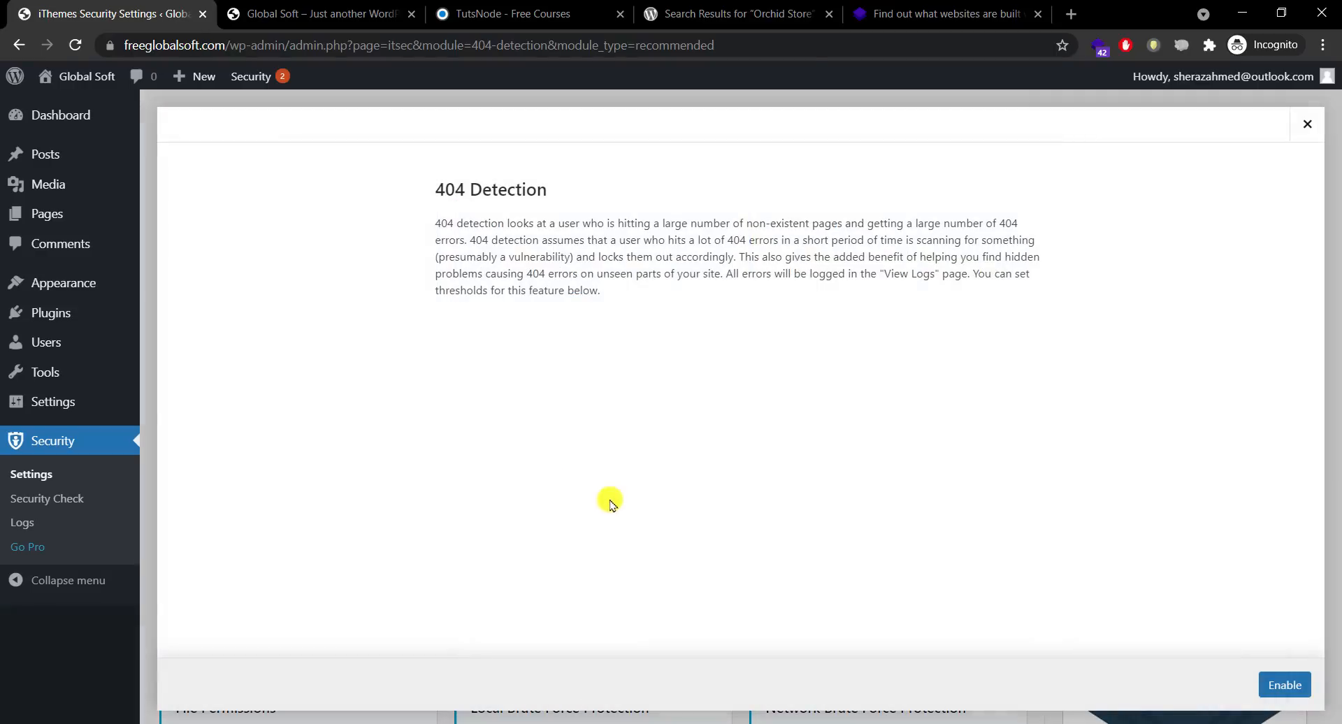
click(1280, 683)
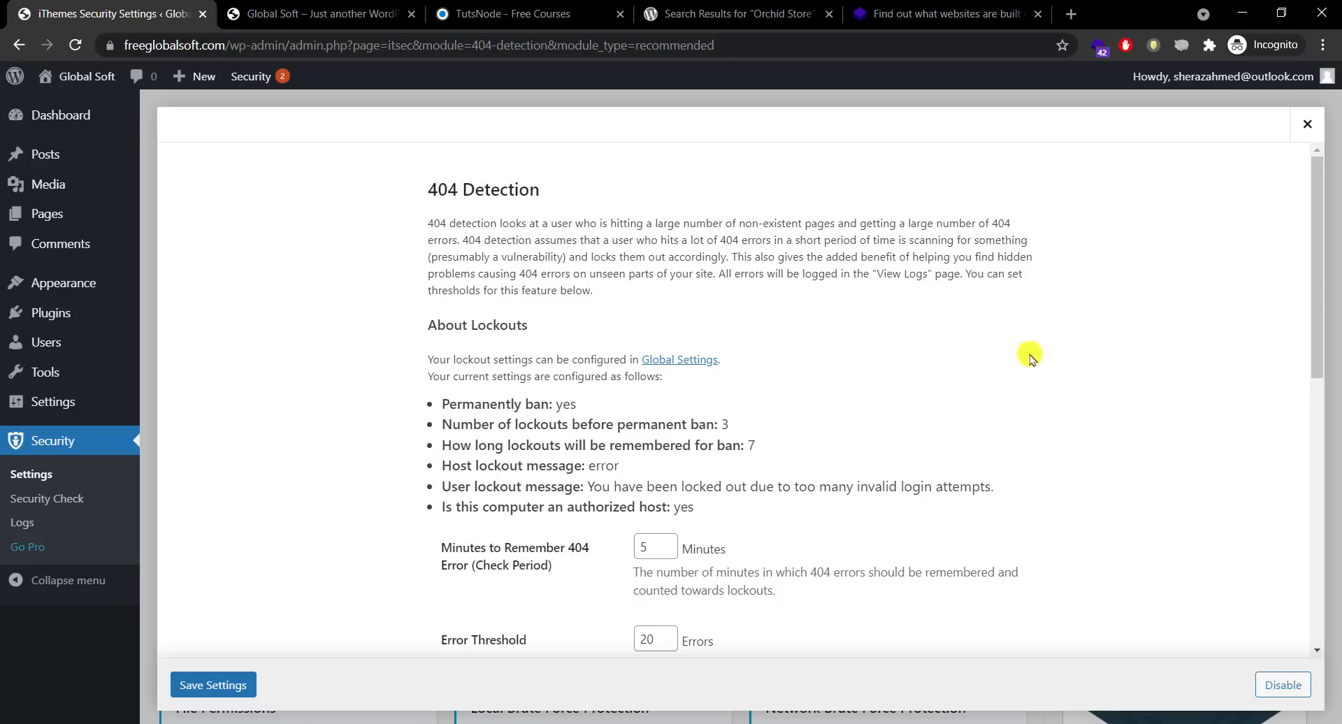
drag(1312, 353, 1309, 650)
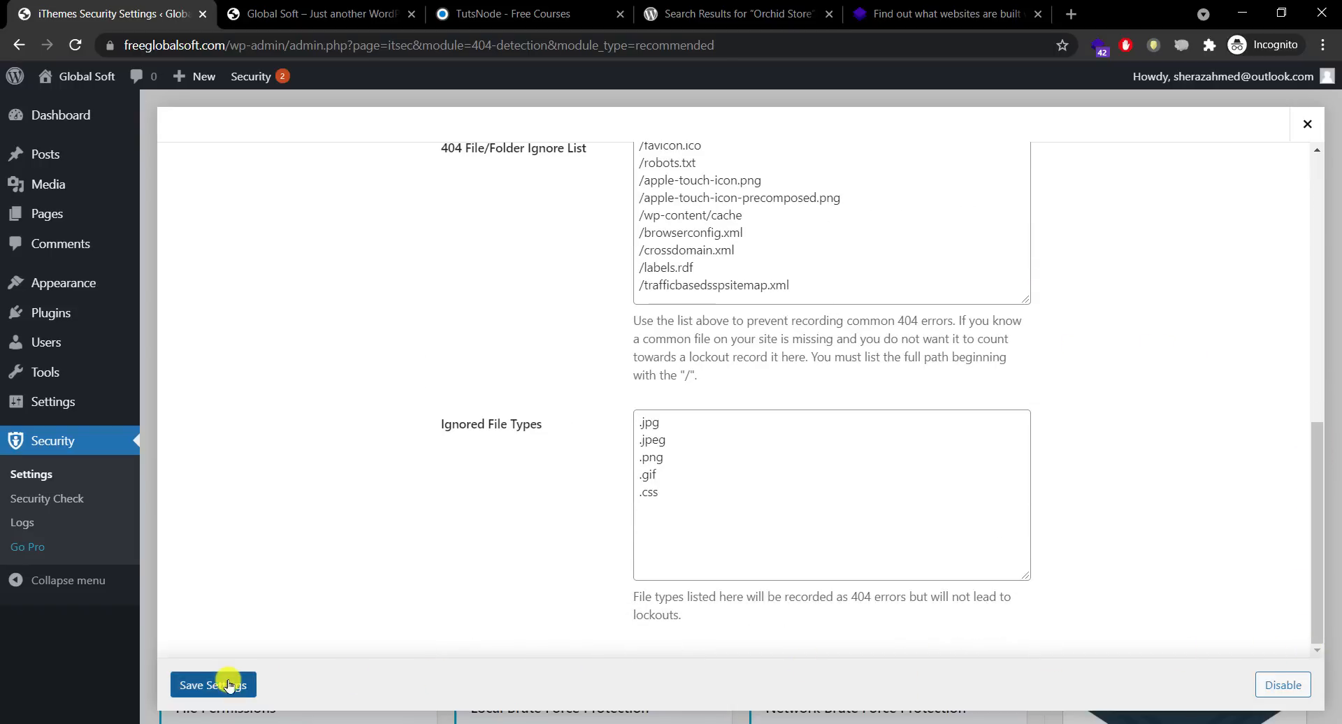
click(218, 683)
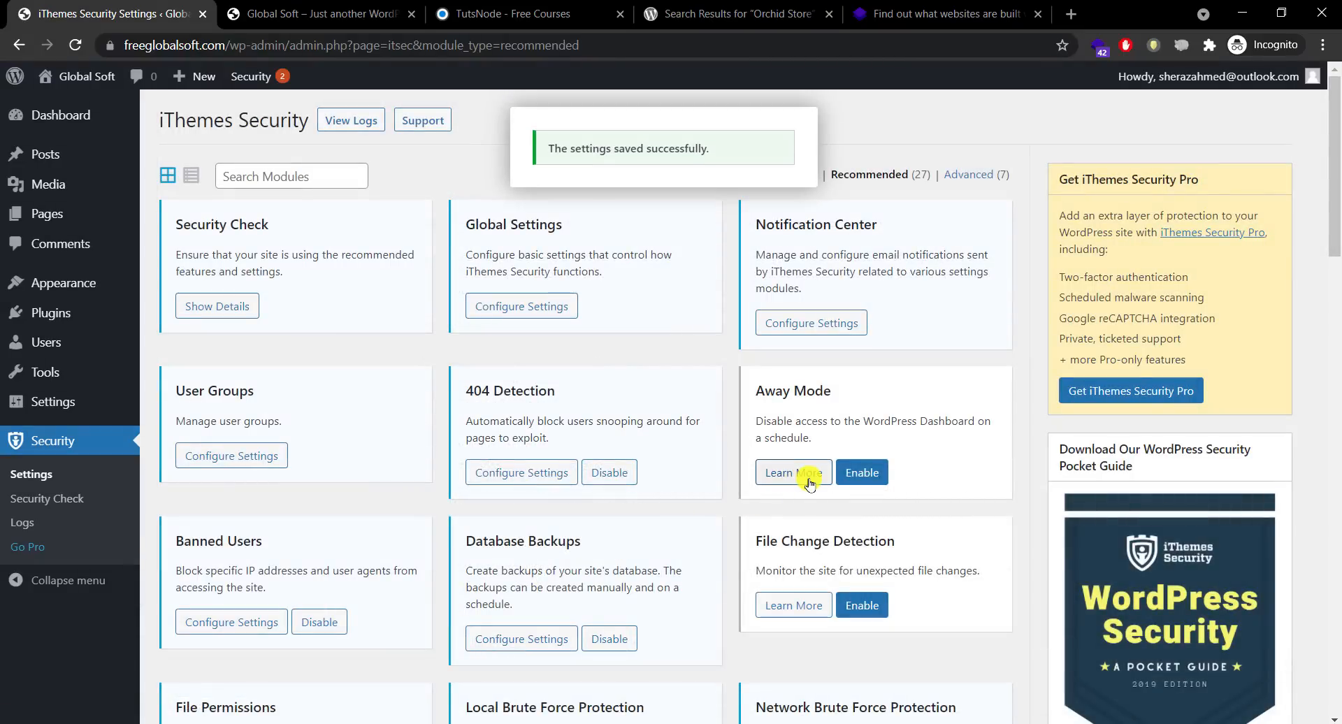
Step: Enable HackRepair.com's default ban list in Banned Users and save the settings
click(809, 475)
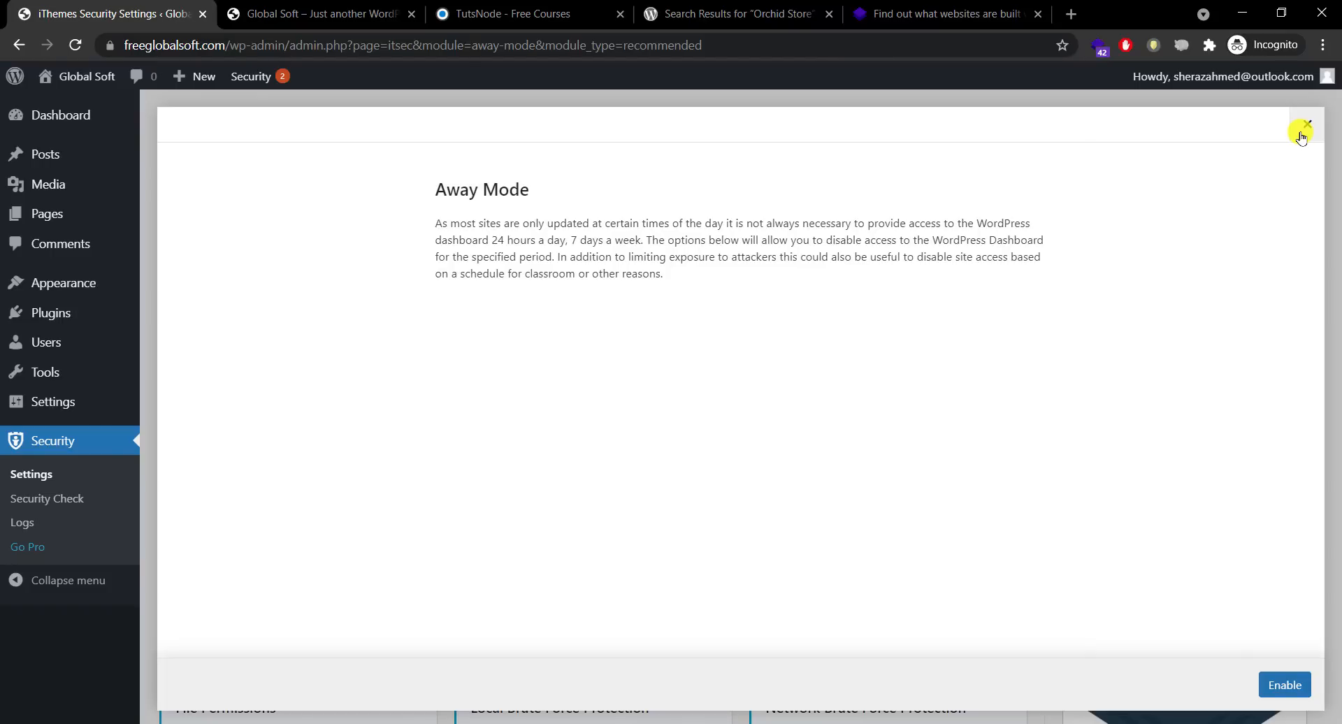
click(1302, 137)
click(234, 620)
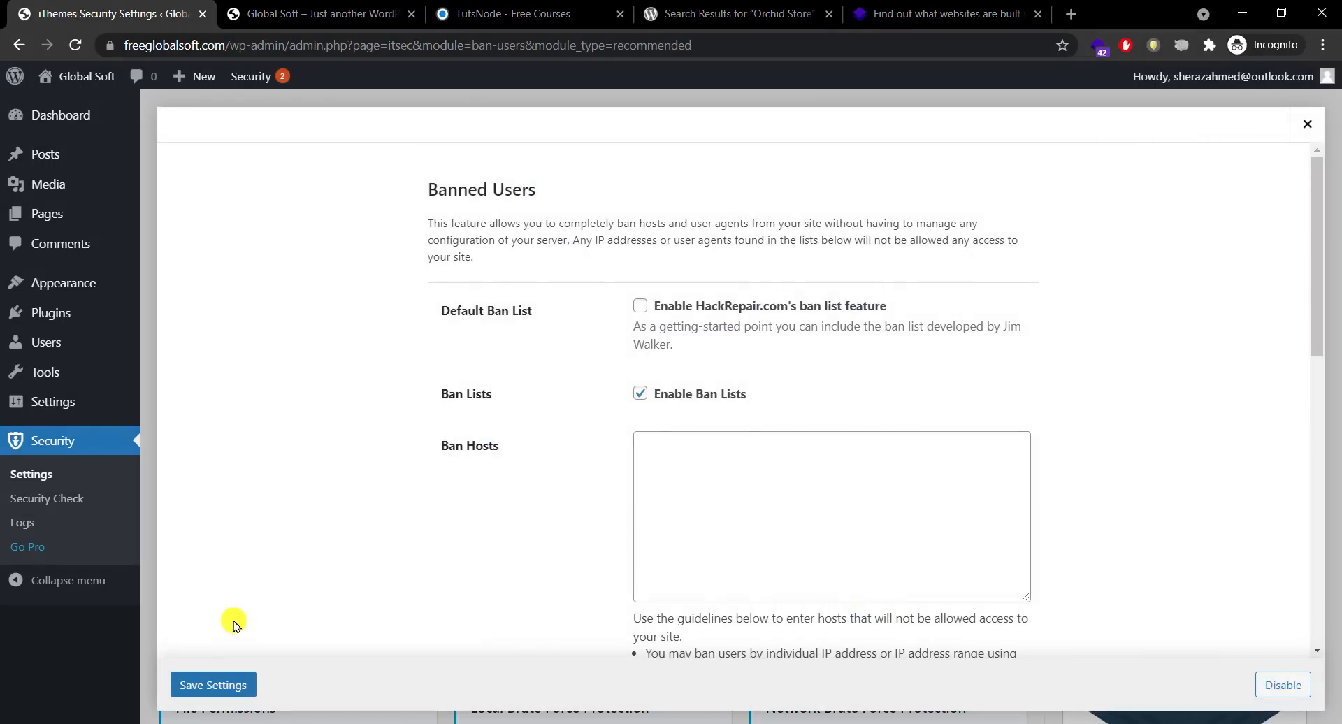
click(640, 306)
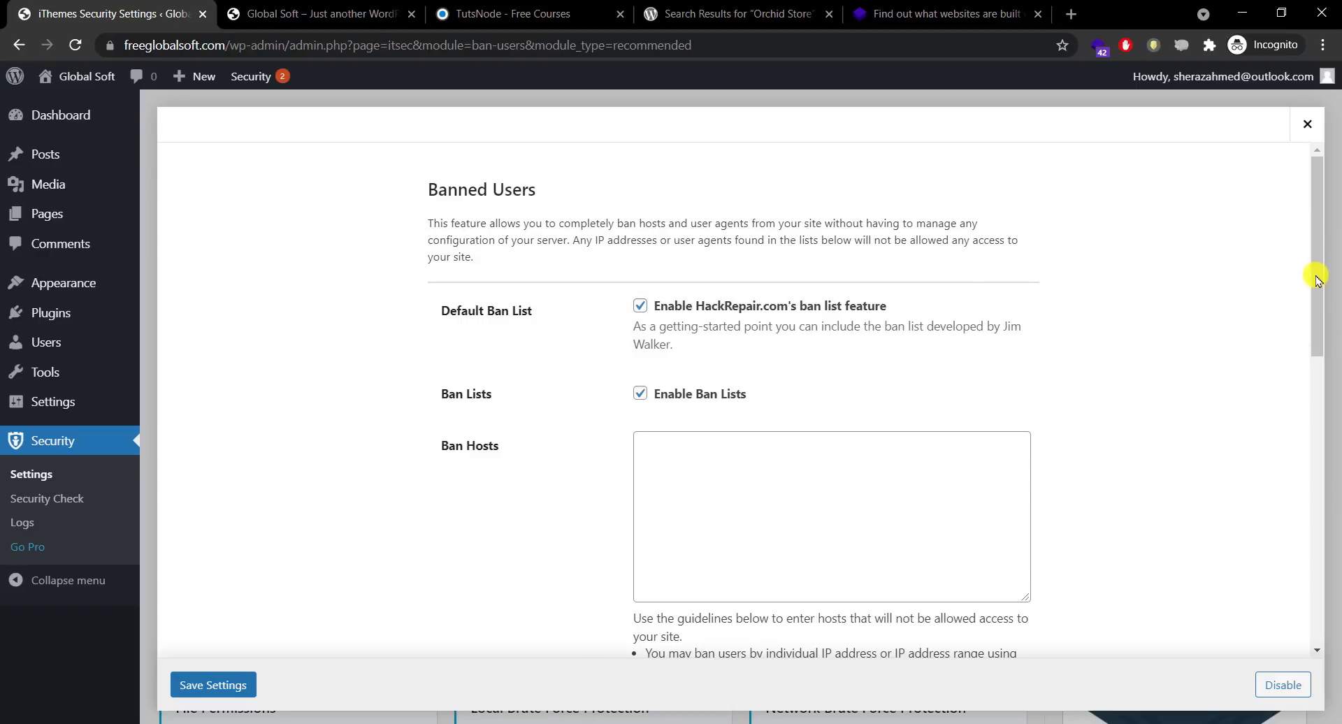
drag(1319, 293, 1271, 617)
click(234, 691)
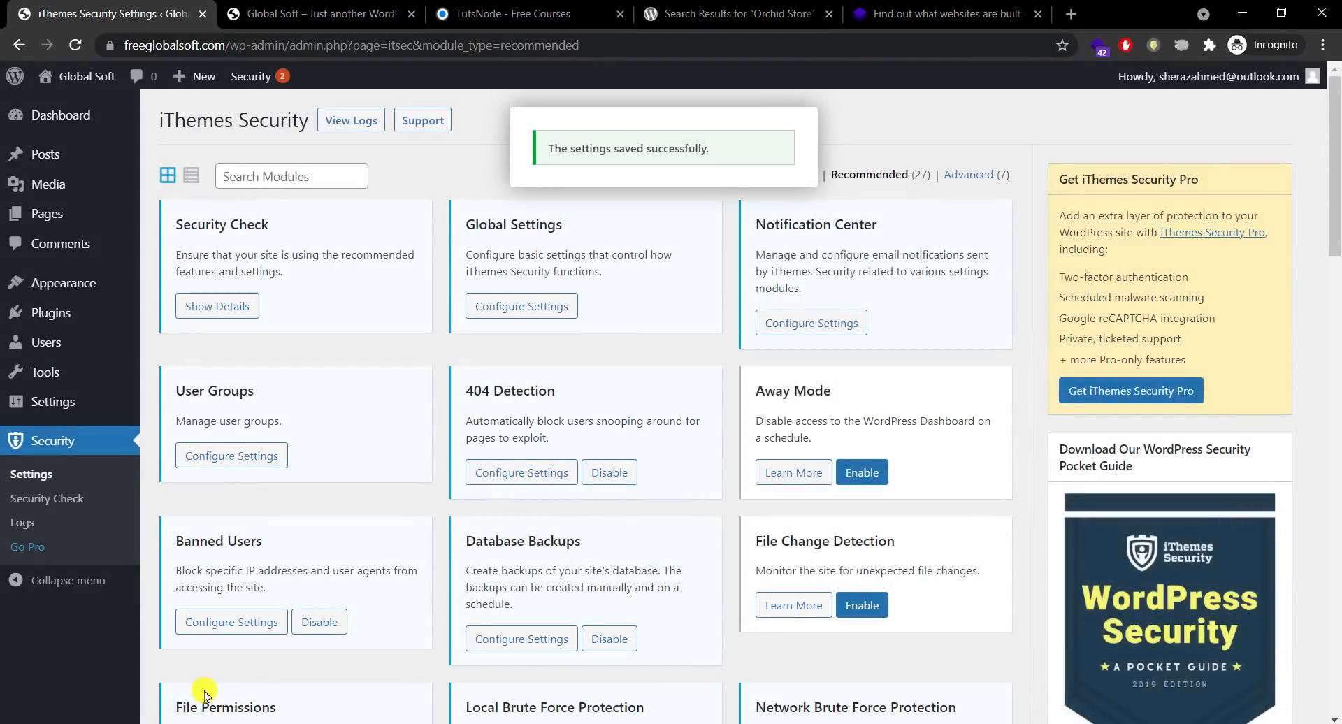
Step: Turn on scheduled database backups with a 3-day interval and save
click(491, 640)
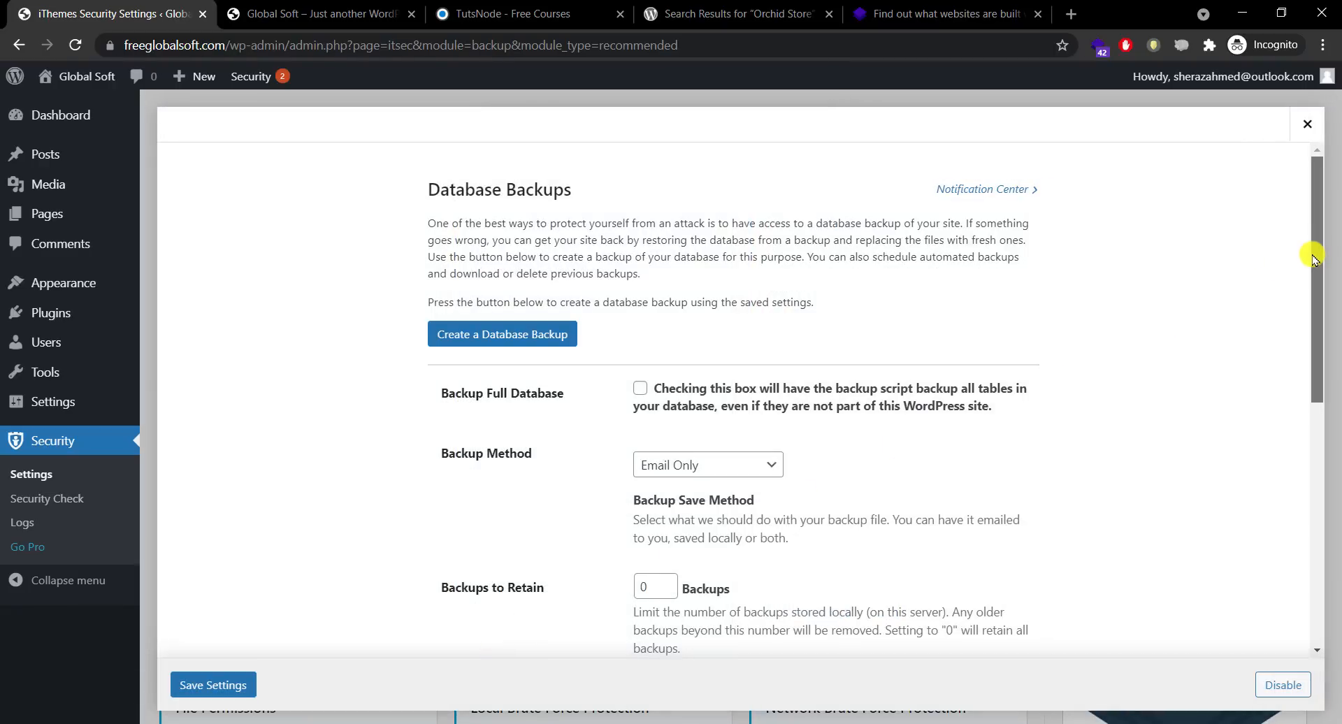
drag(1312, 258, 1283, 550)
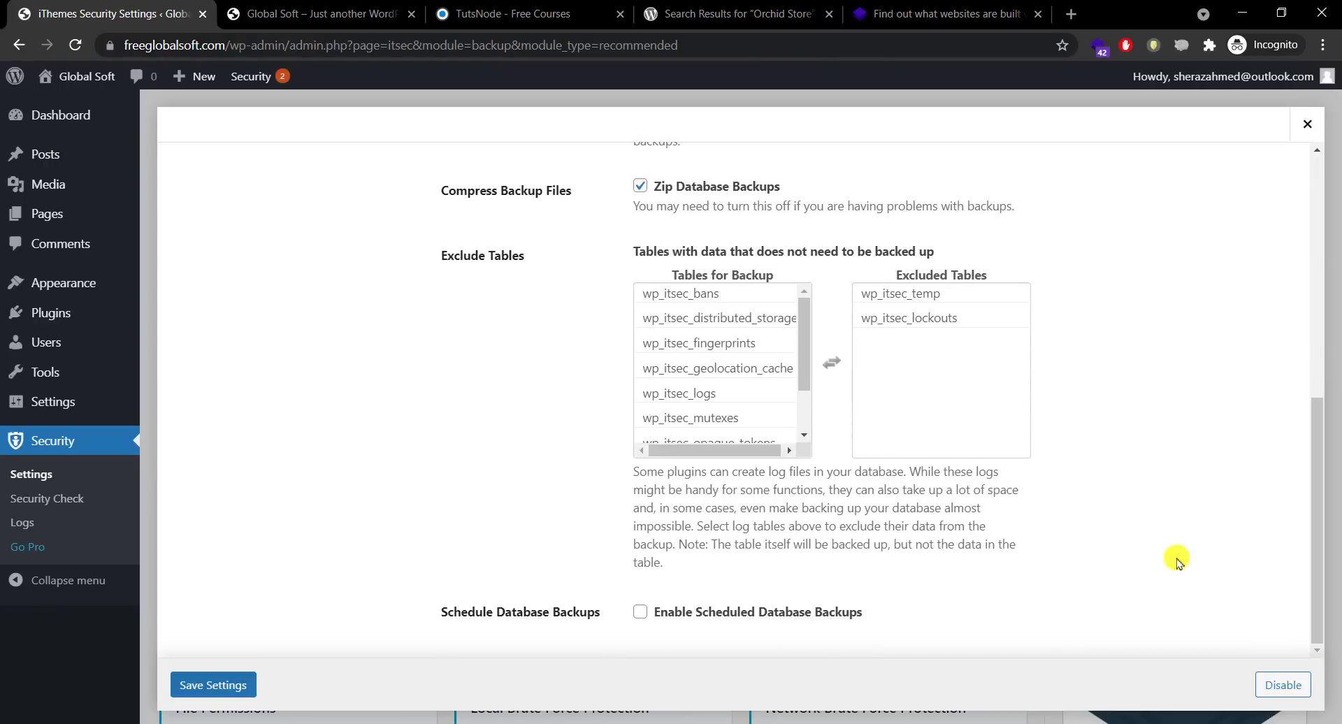
click(681, 613)
scroll(860, 577, down, 1)
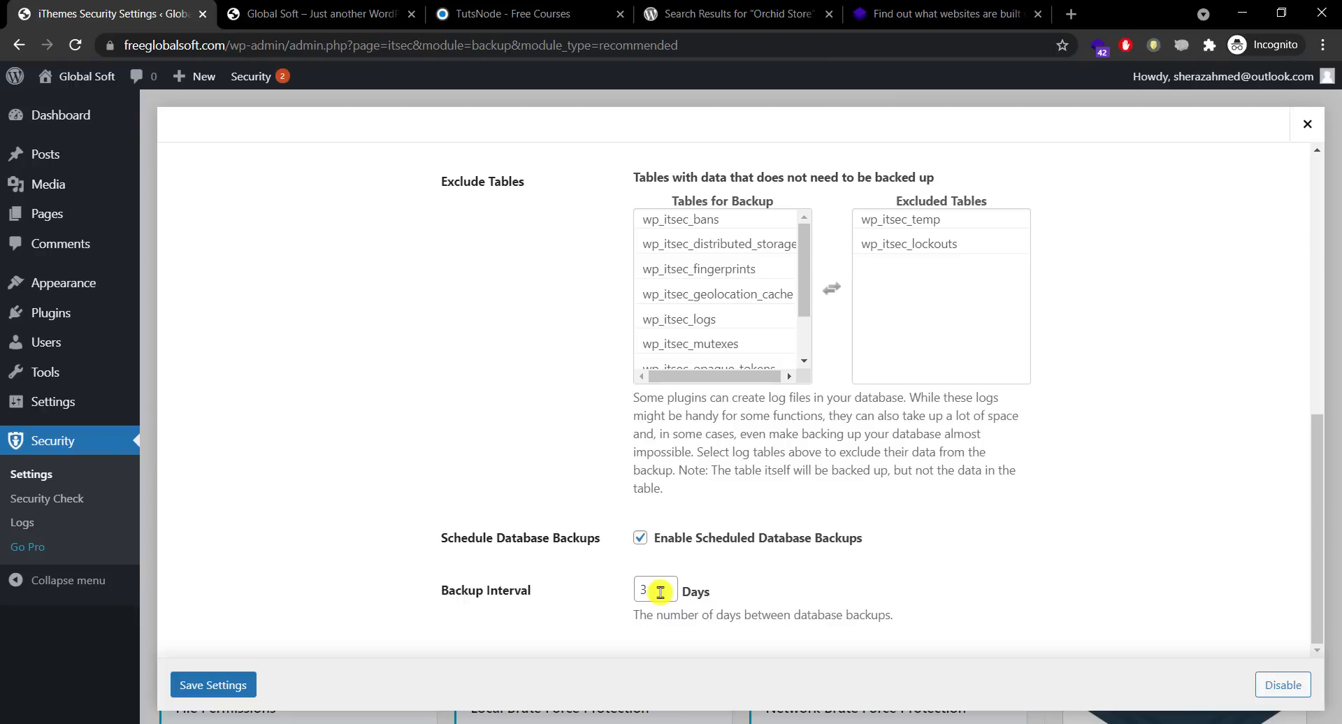
click(668, 585)
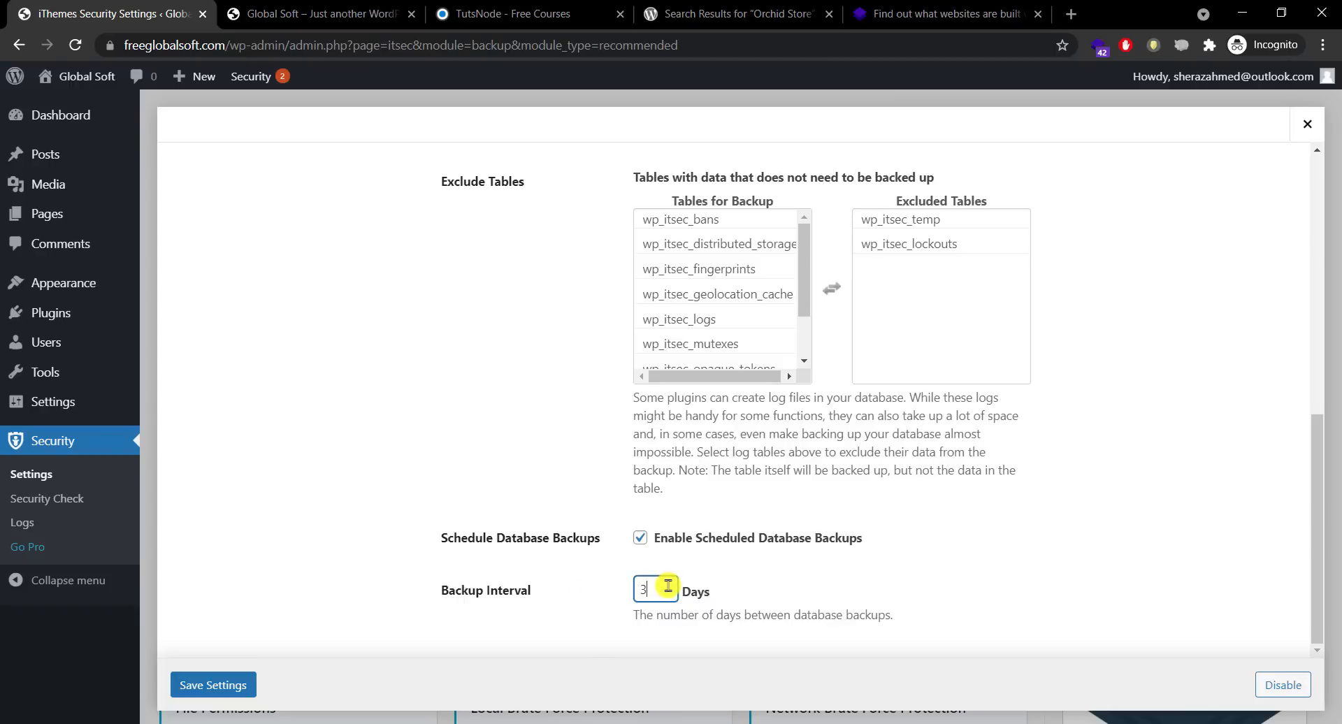
click(222, 683)
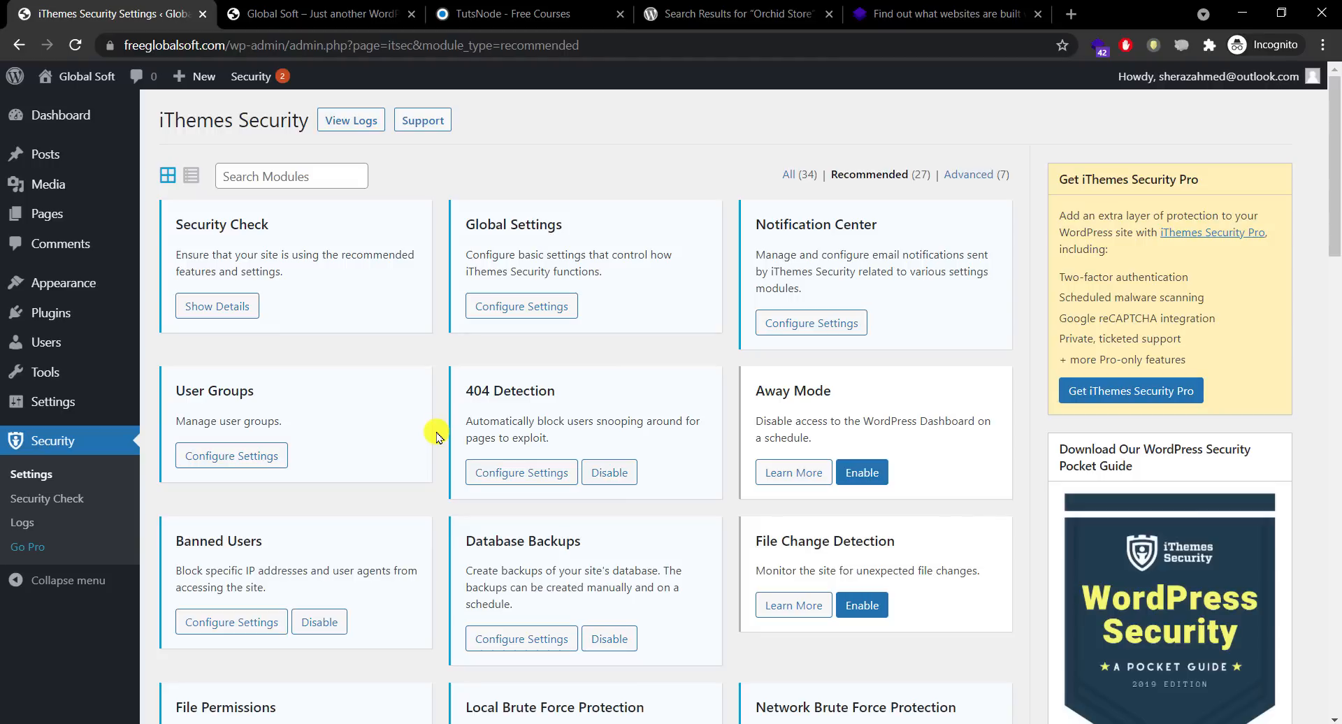
scroll(804, 447, down, 2)
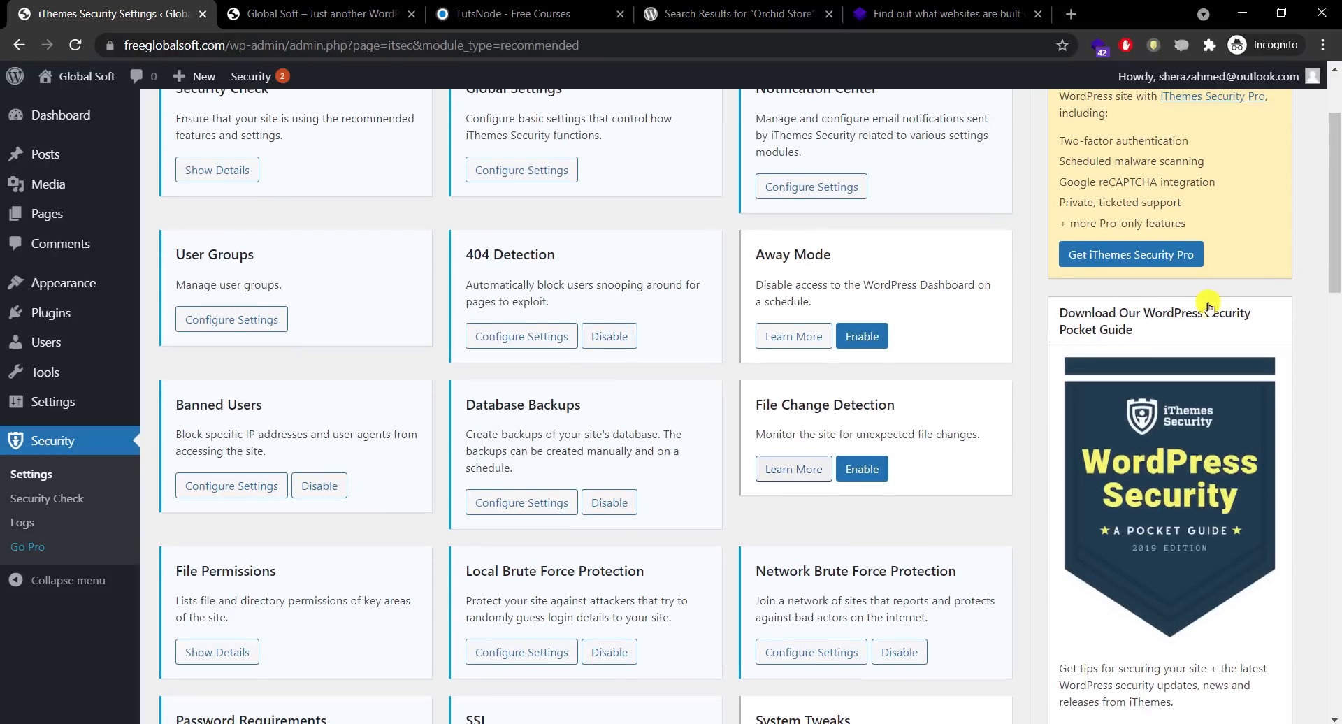
click(793, 472)
click(1281, 683)
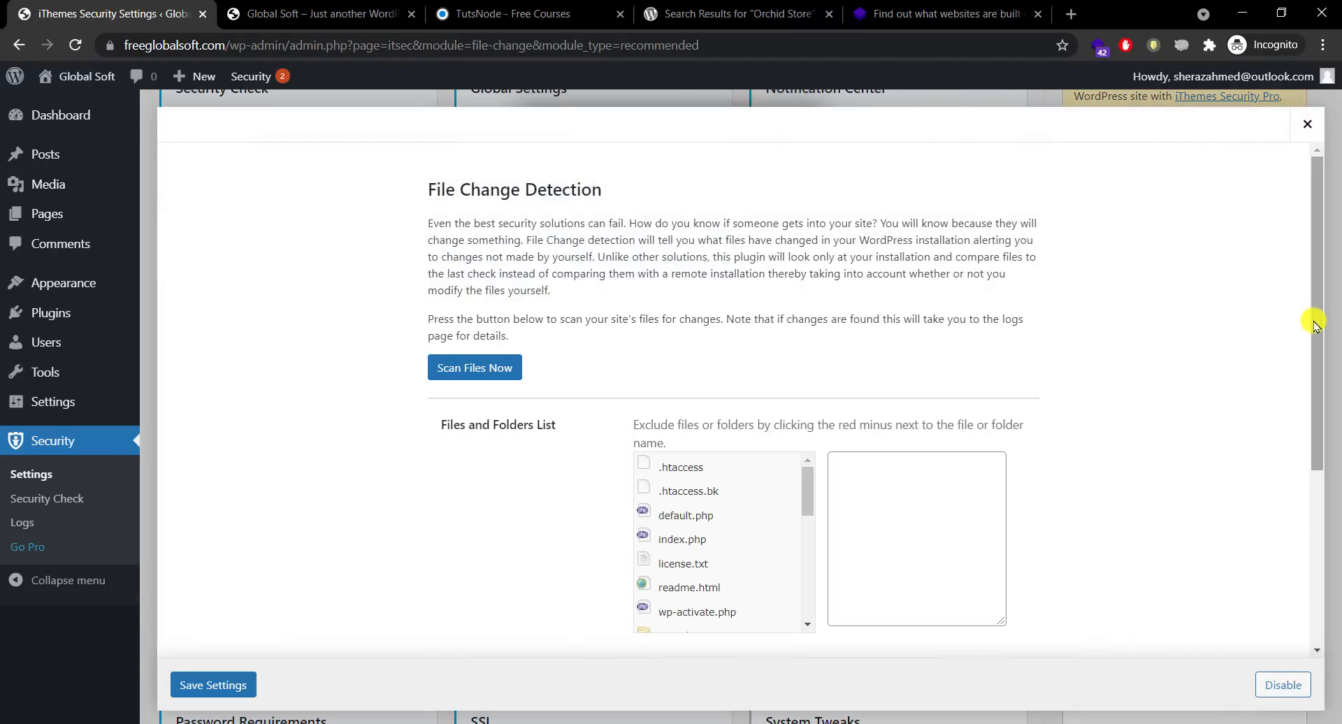
drag(1311, 320, 1273, 317)
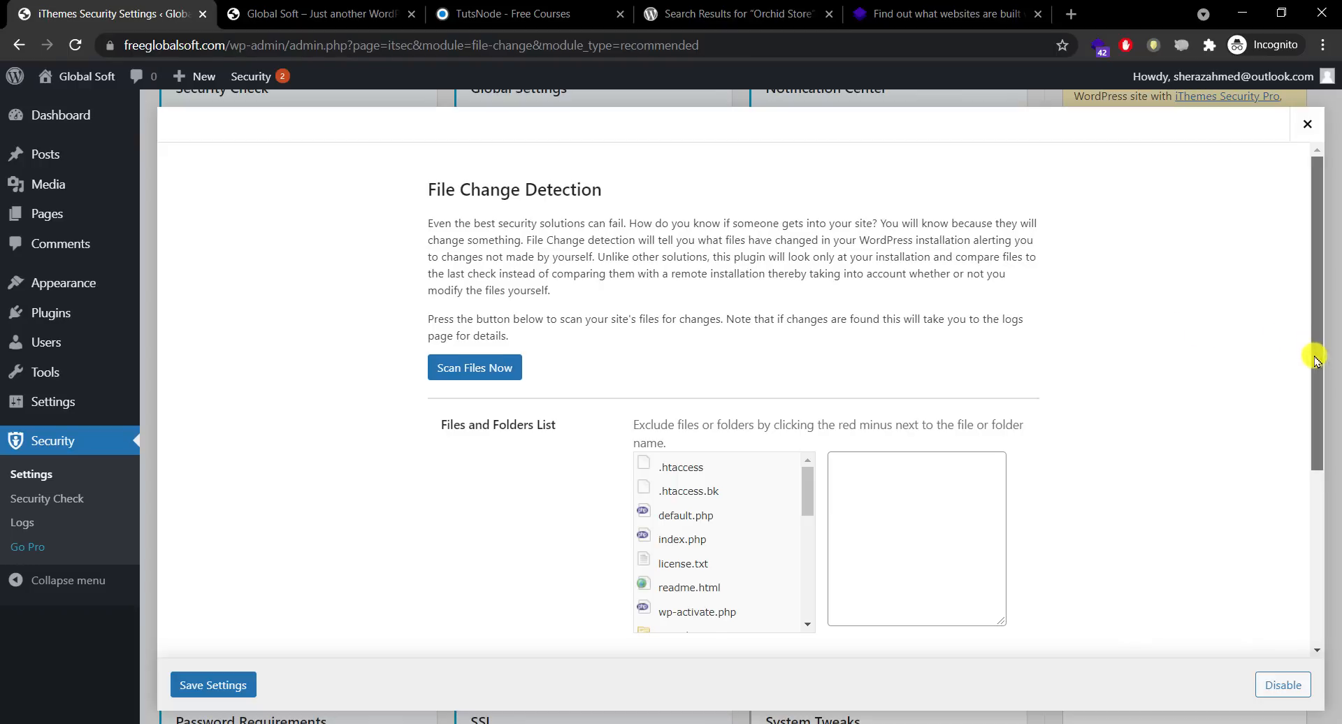
drag(1314, 339, 1309, 572)
click(1283, 684)
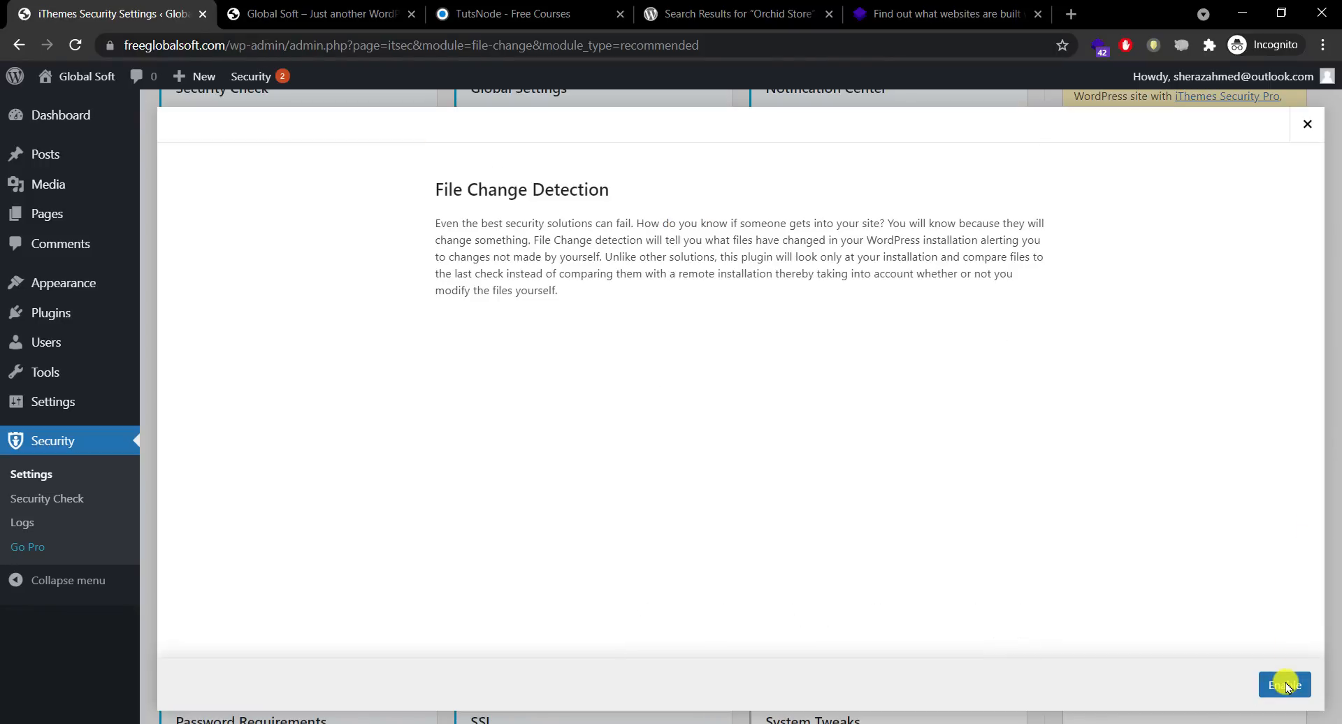
click(1306, 124)
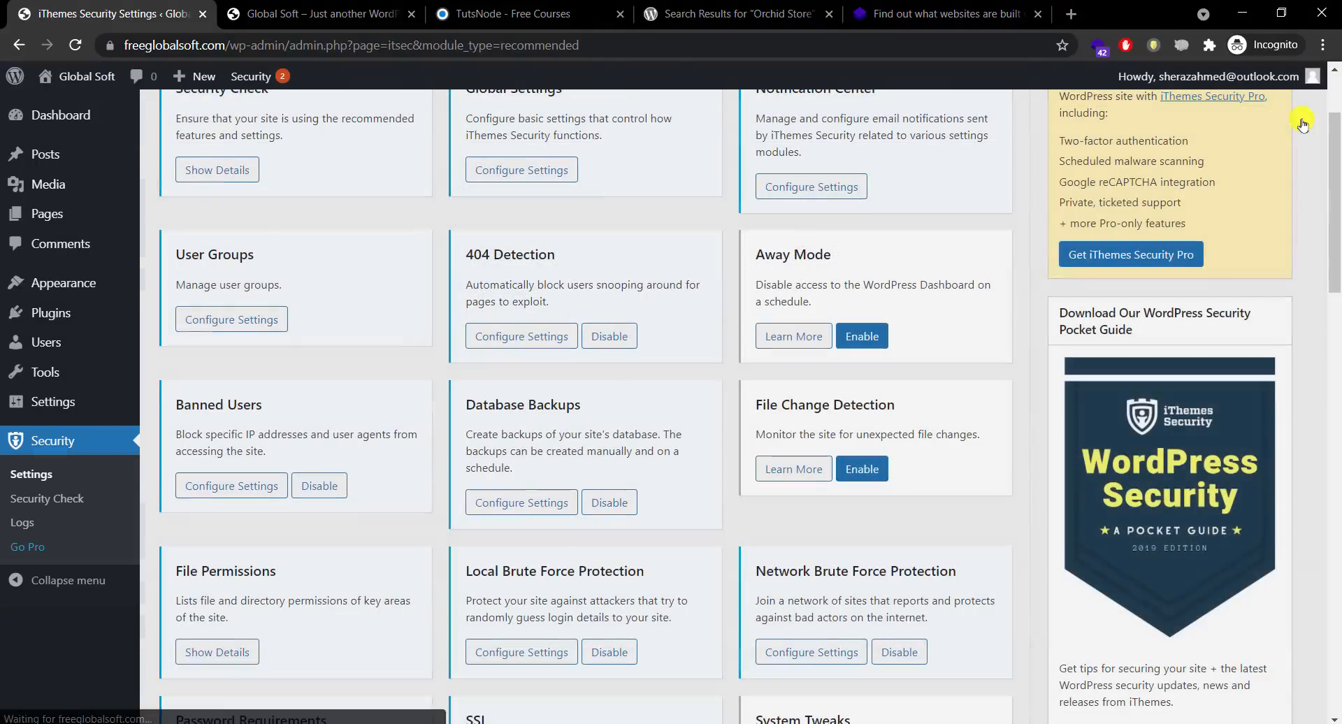
drag(1326, 178, 1326, 209)
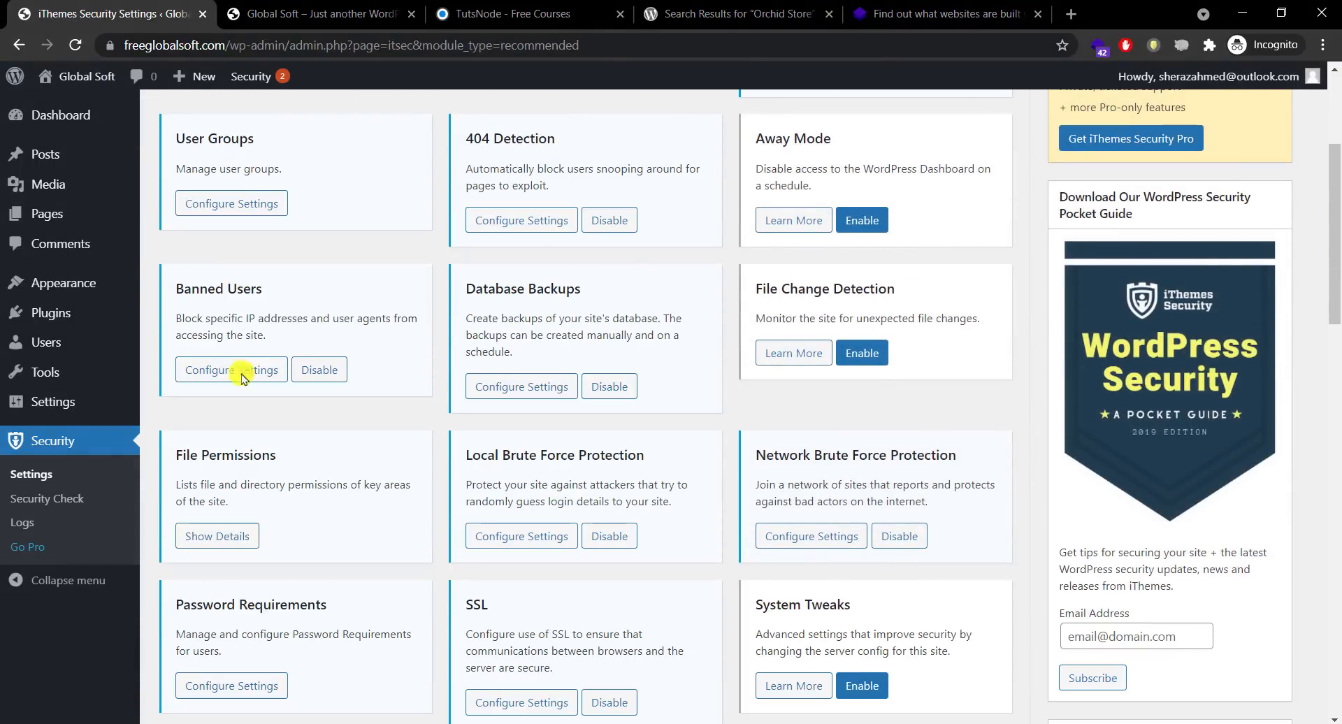
Step: Set Local Brute Force Protection's per-host and per-user login attempt limits to 3
click(219, 535)
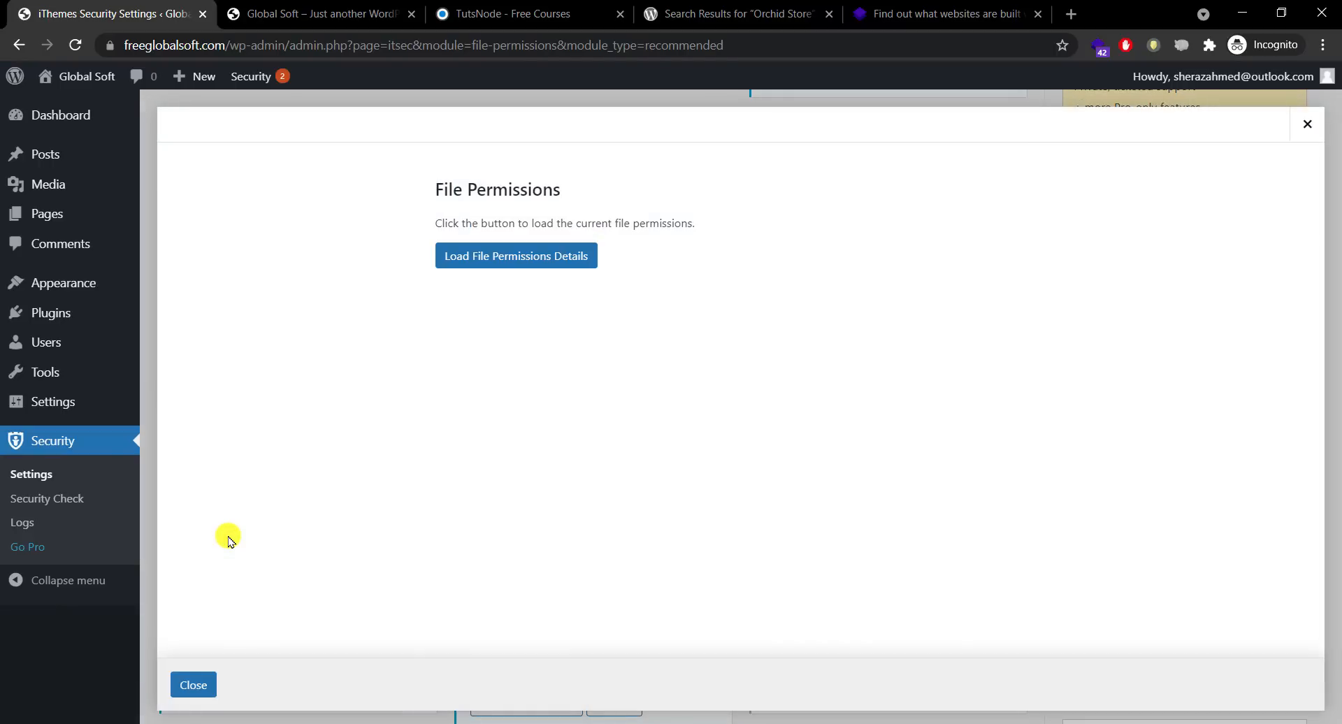
click(193, 685)
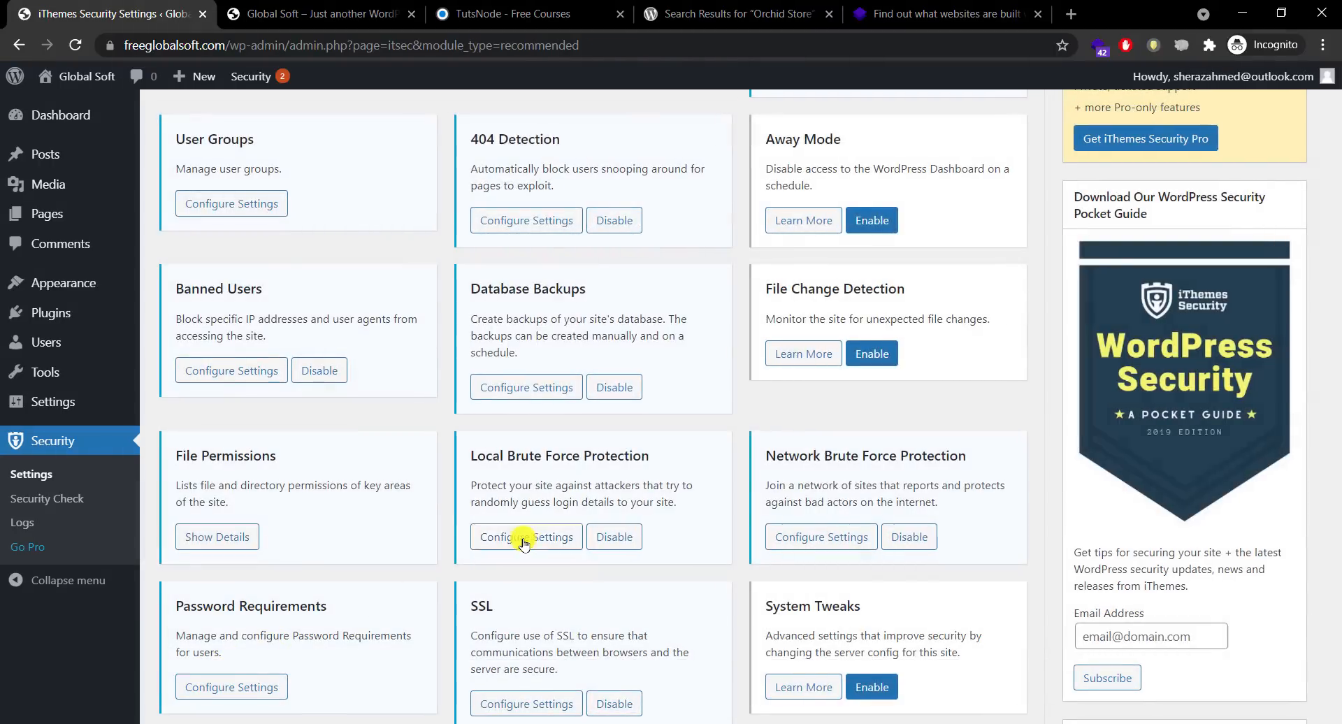
click(523, 536)
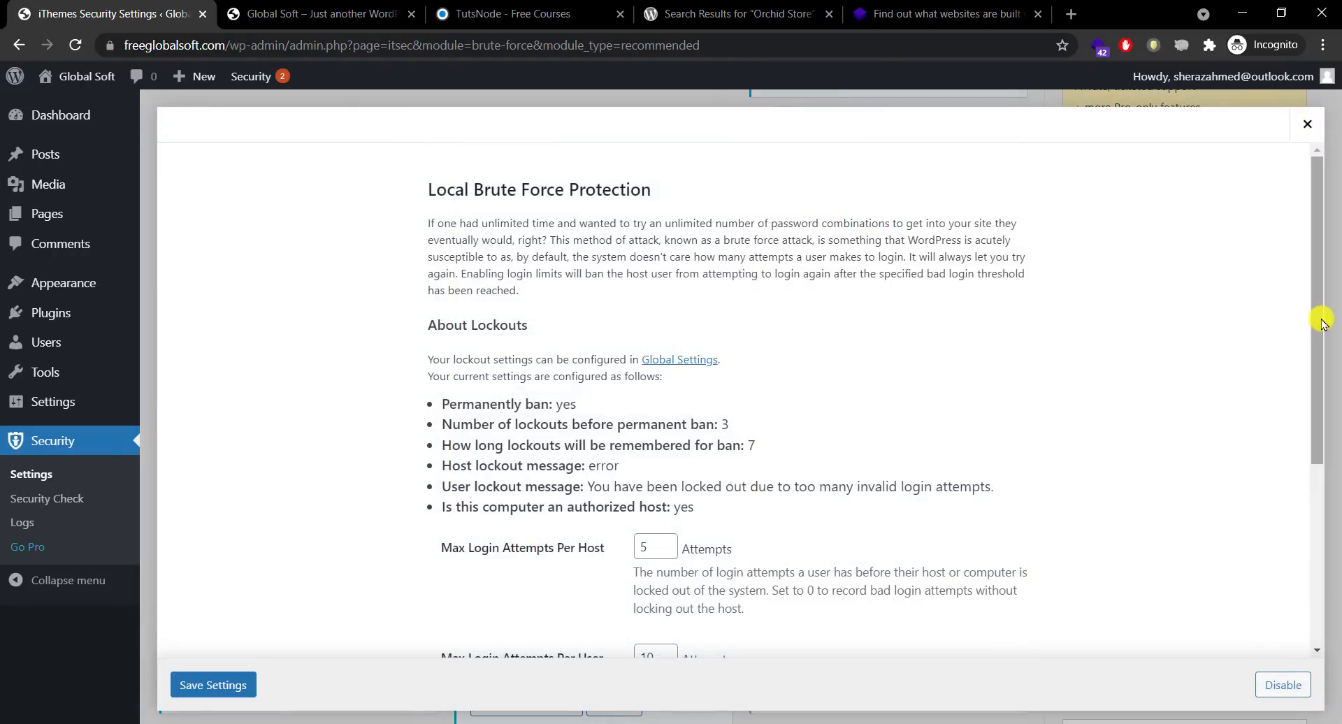
drag(1318, 323, 1217, 455)
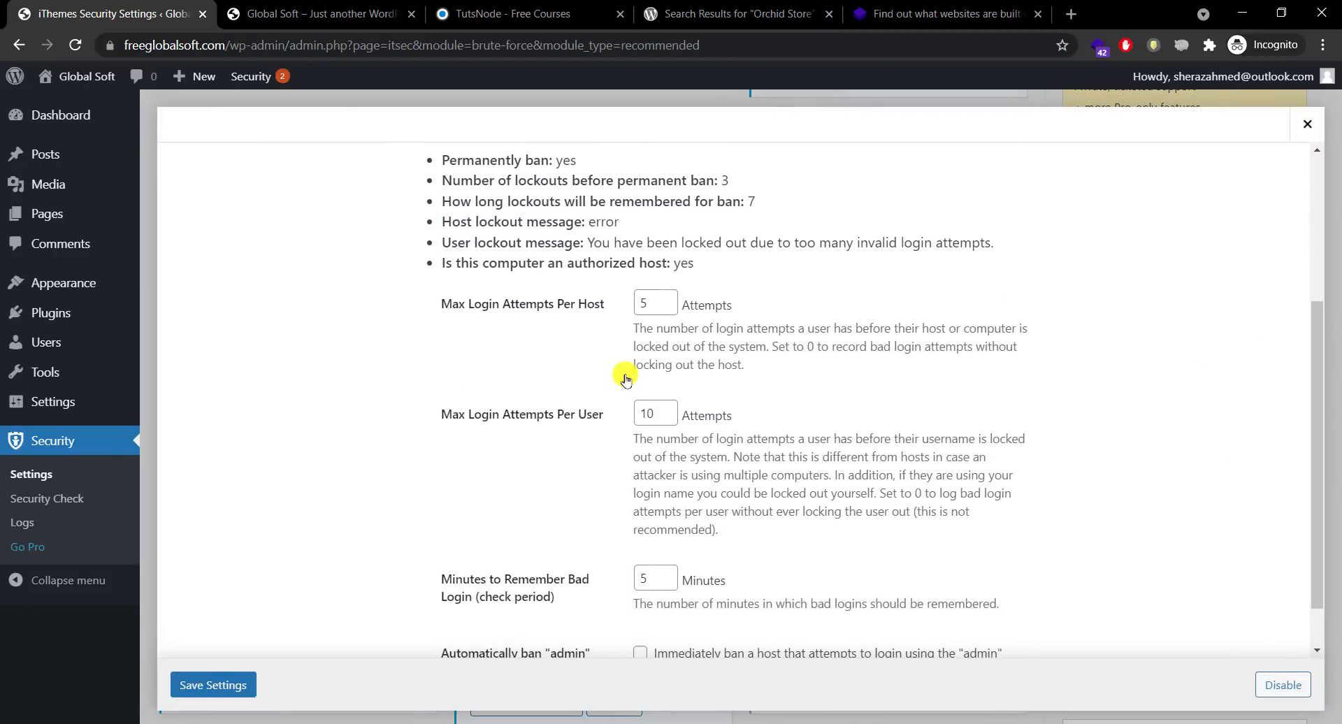
double_click(655, 308)
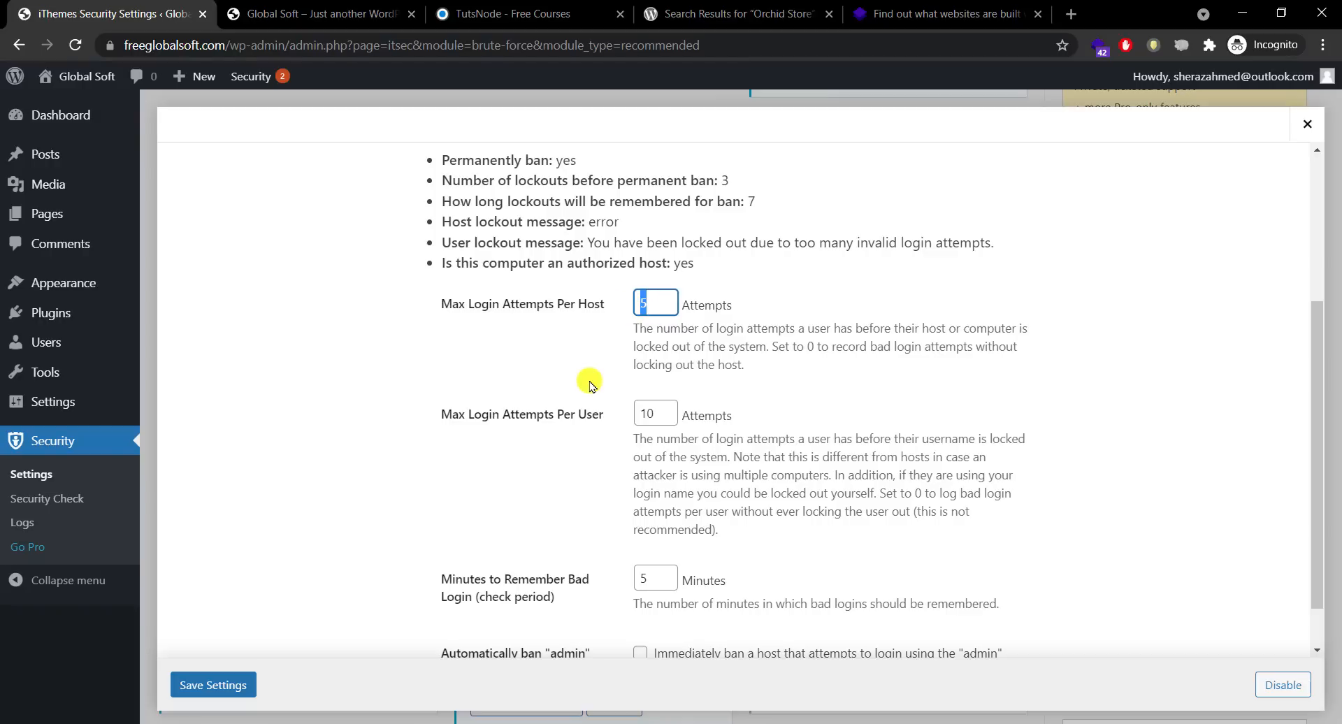
text(3)
double_click(661, 414)
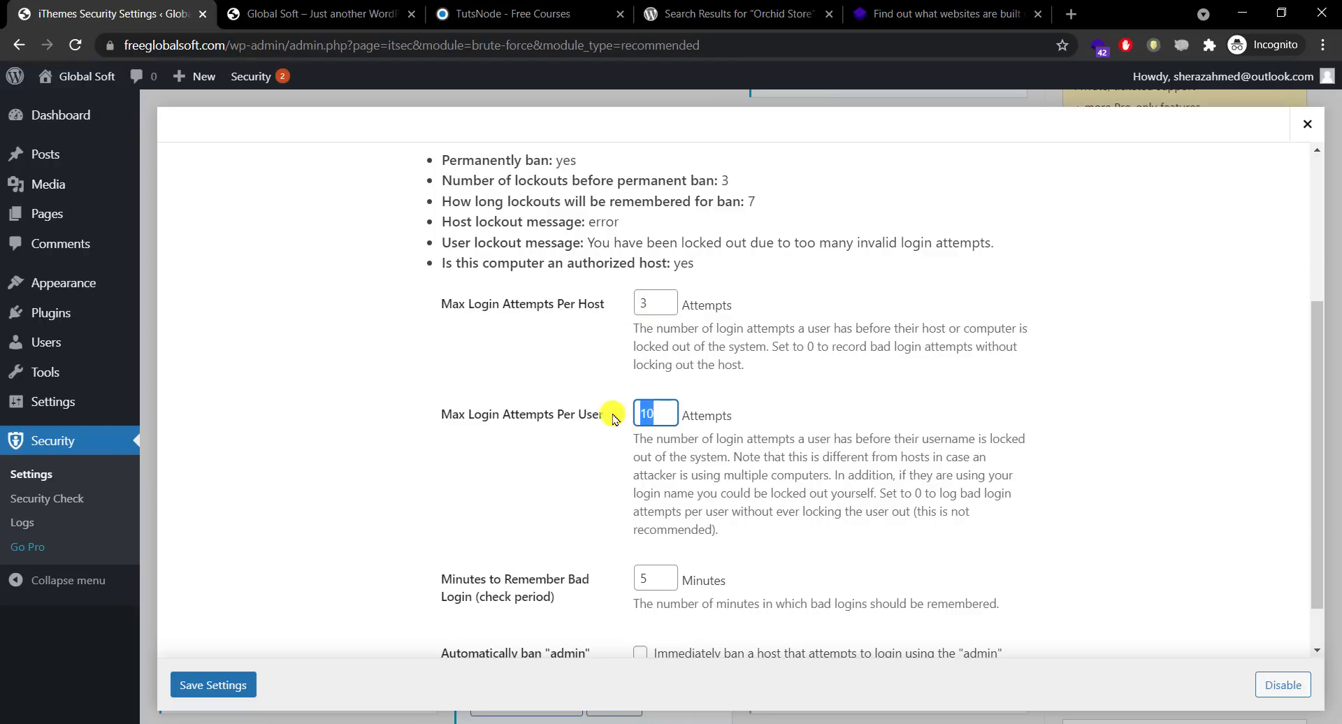
text(3)
Step: Turn on automatic banning of the admin username and save the brute force settings
click(1341, 483)
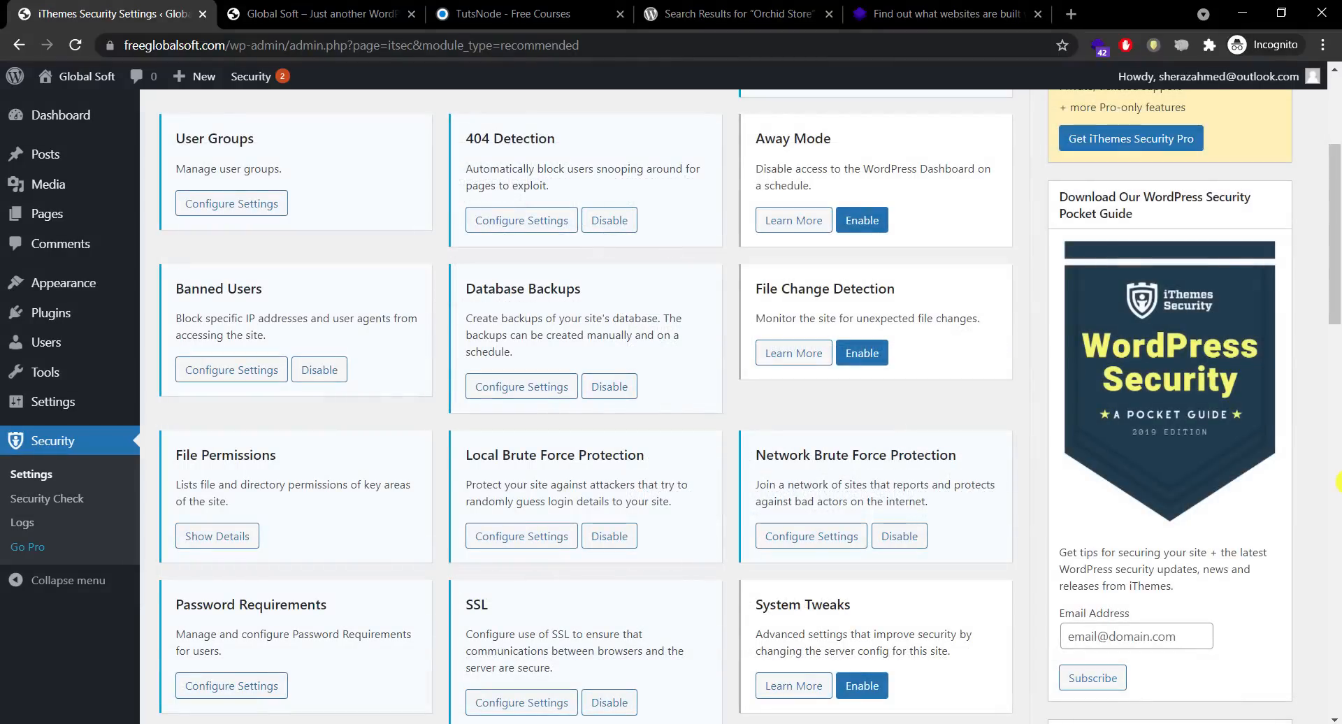
click(526, 539)
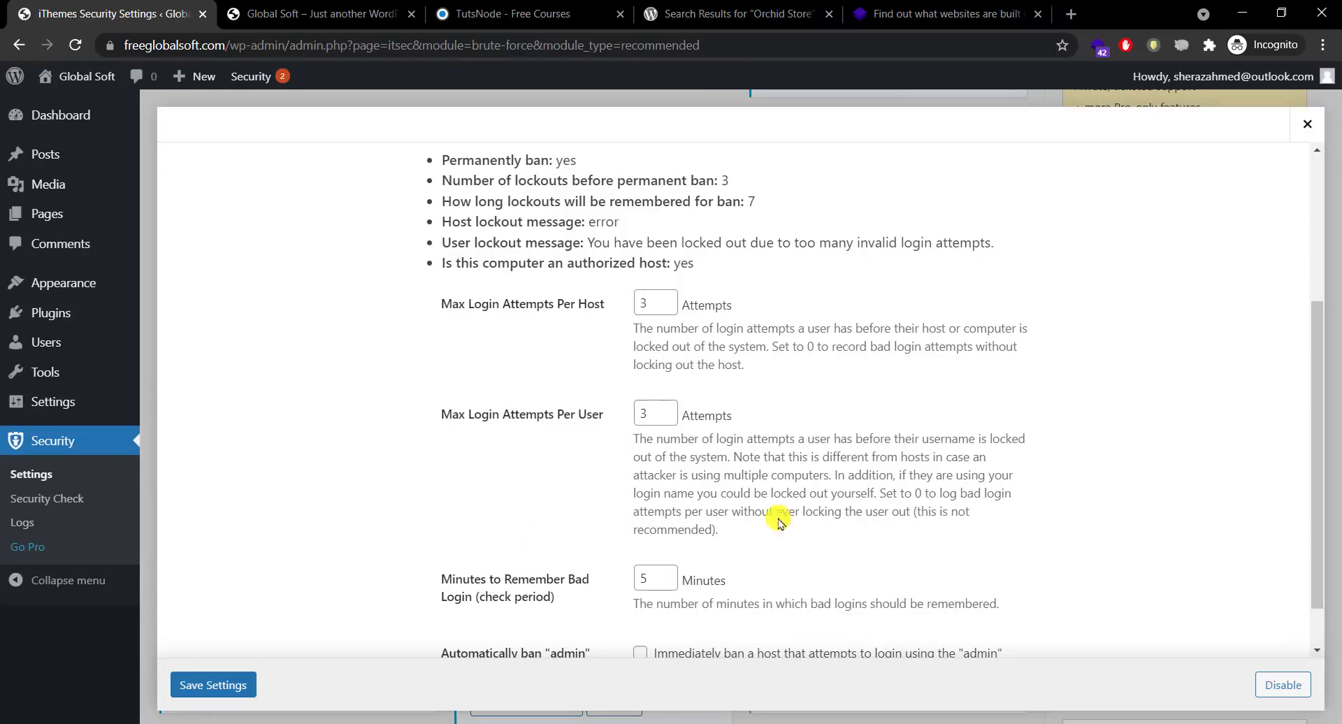
scroll(1309, 471, down, 2)
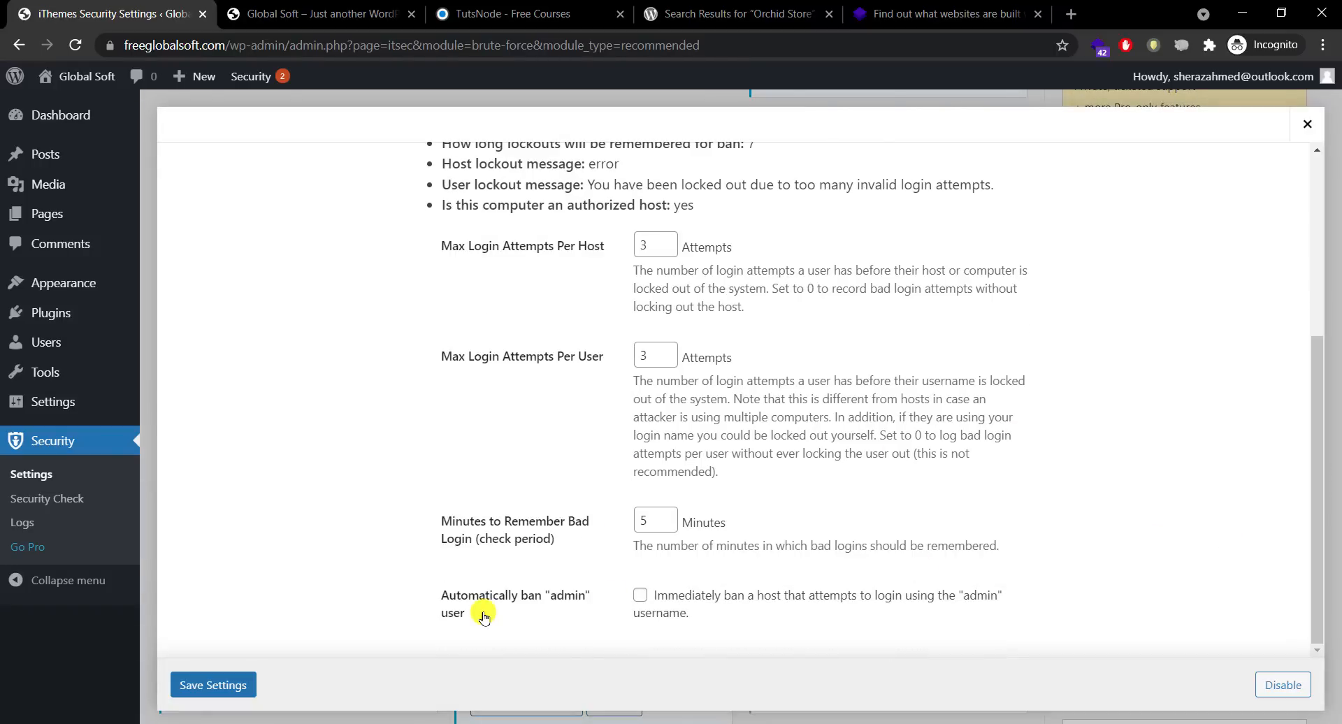
click(639, 595)
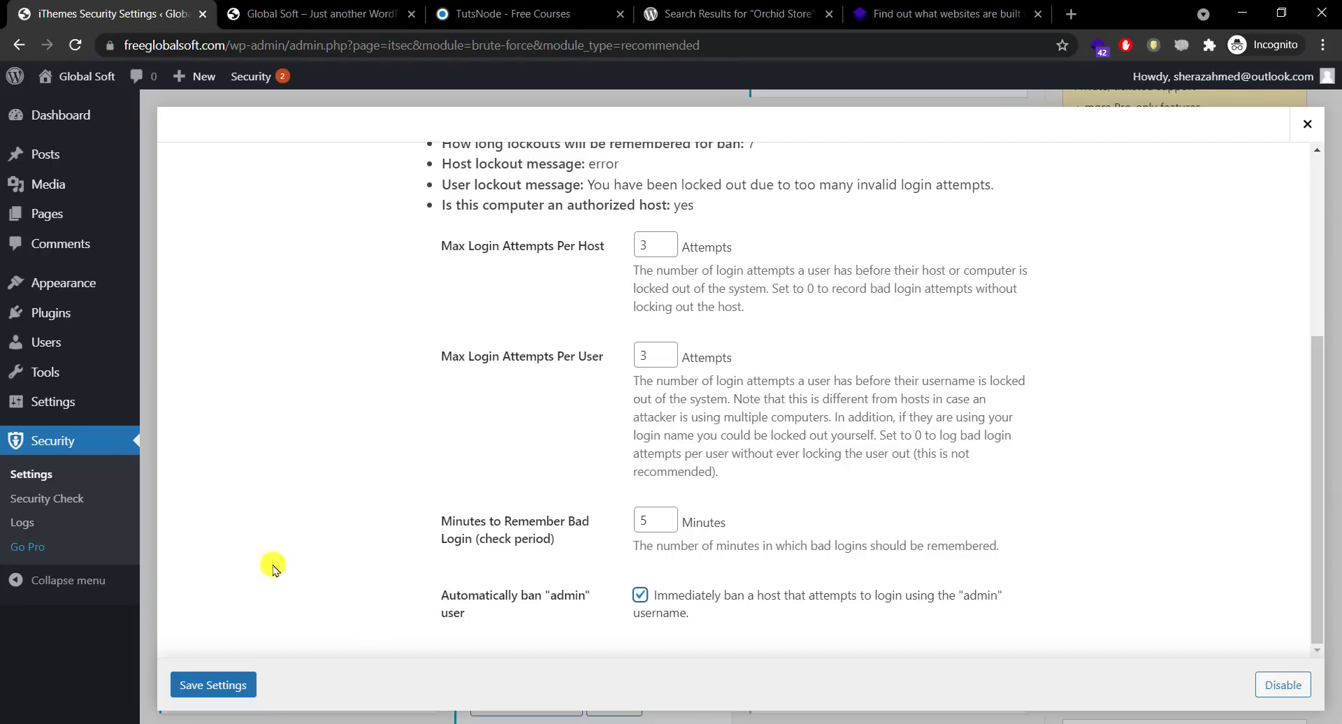
click(203, 687)
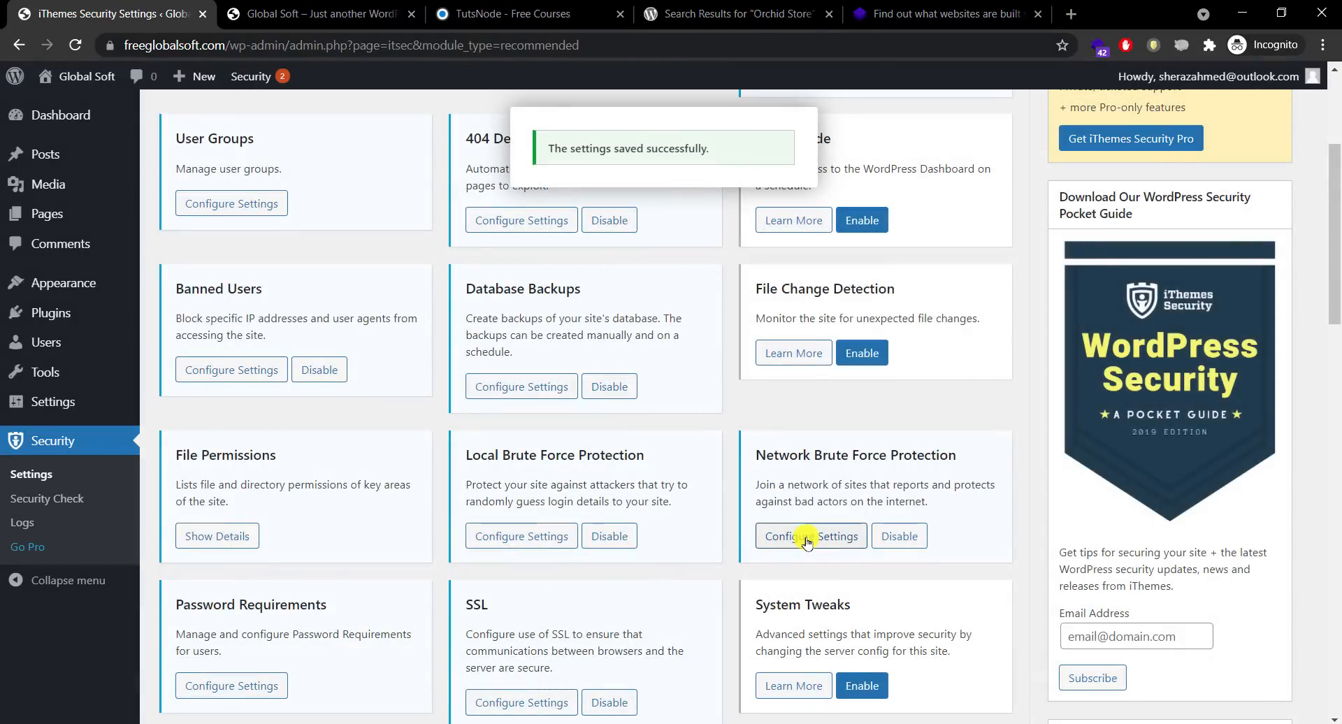
click(807, 538)
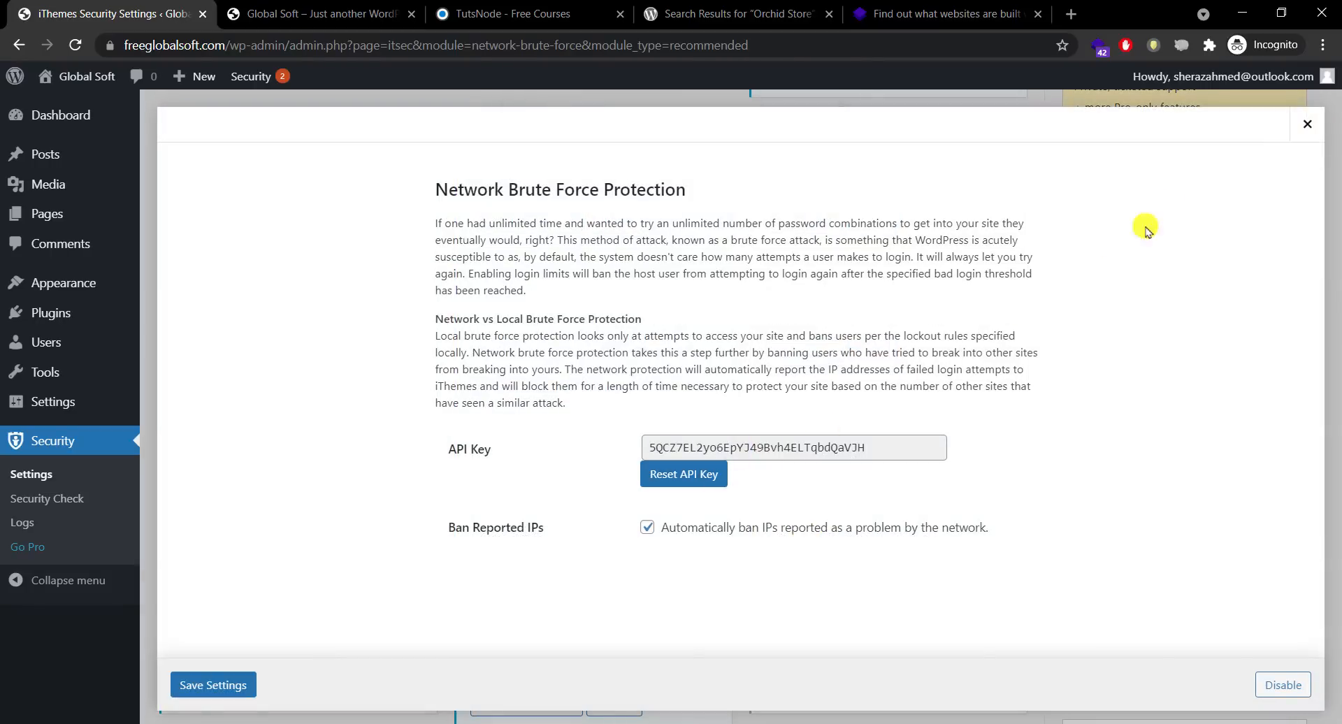
click(1304, 131)
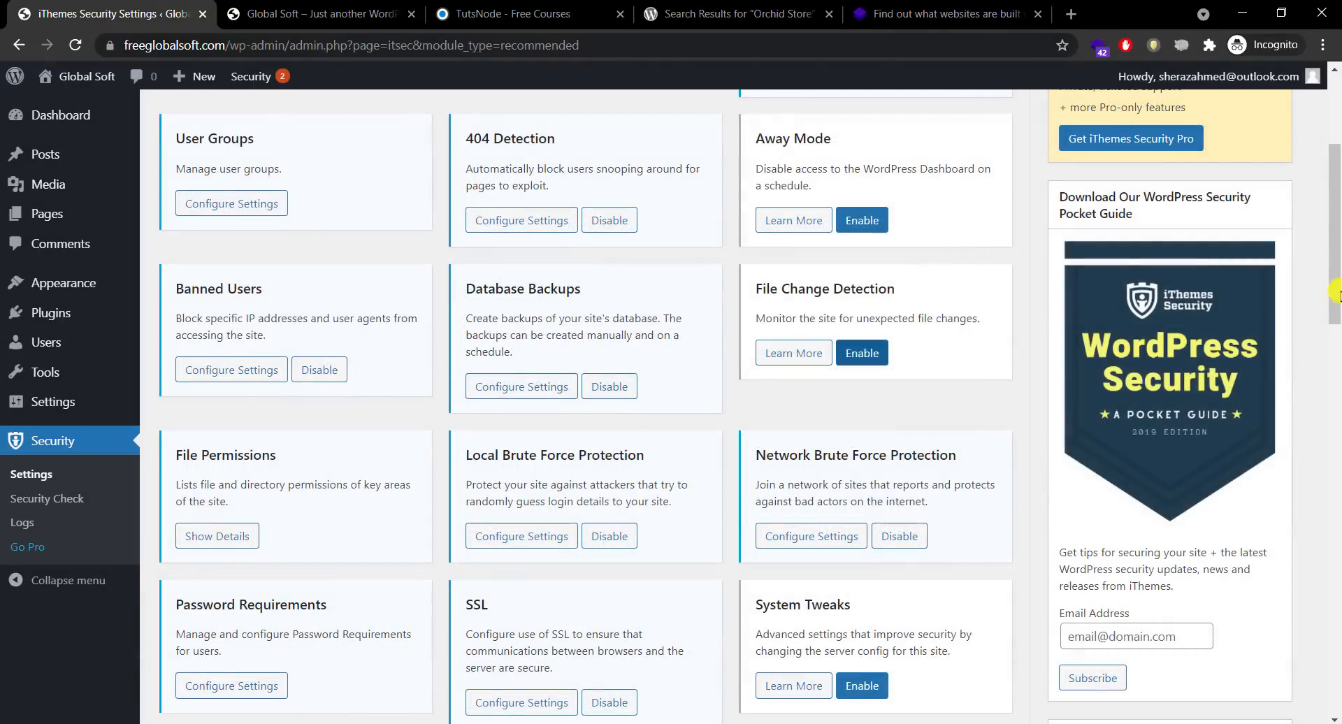
drag(1336, 264, 1336, 355)
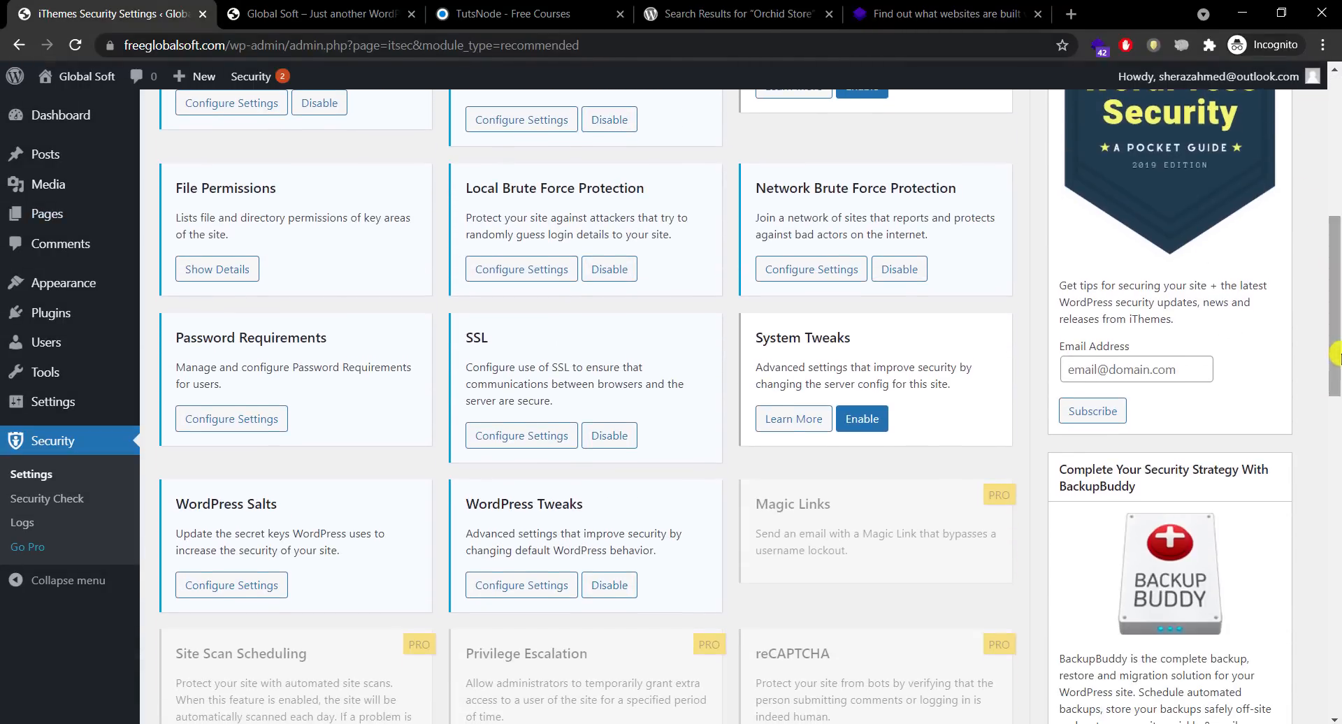
click(263, 419)
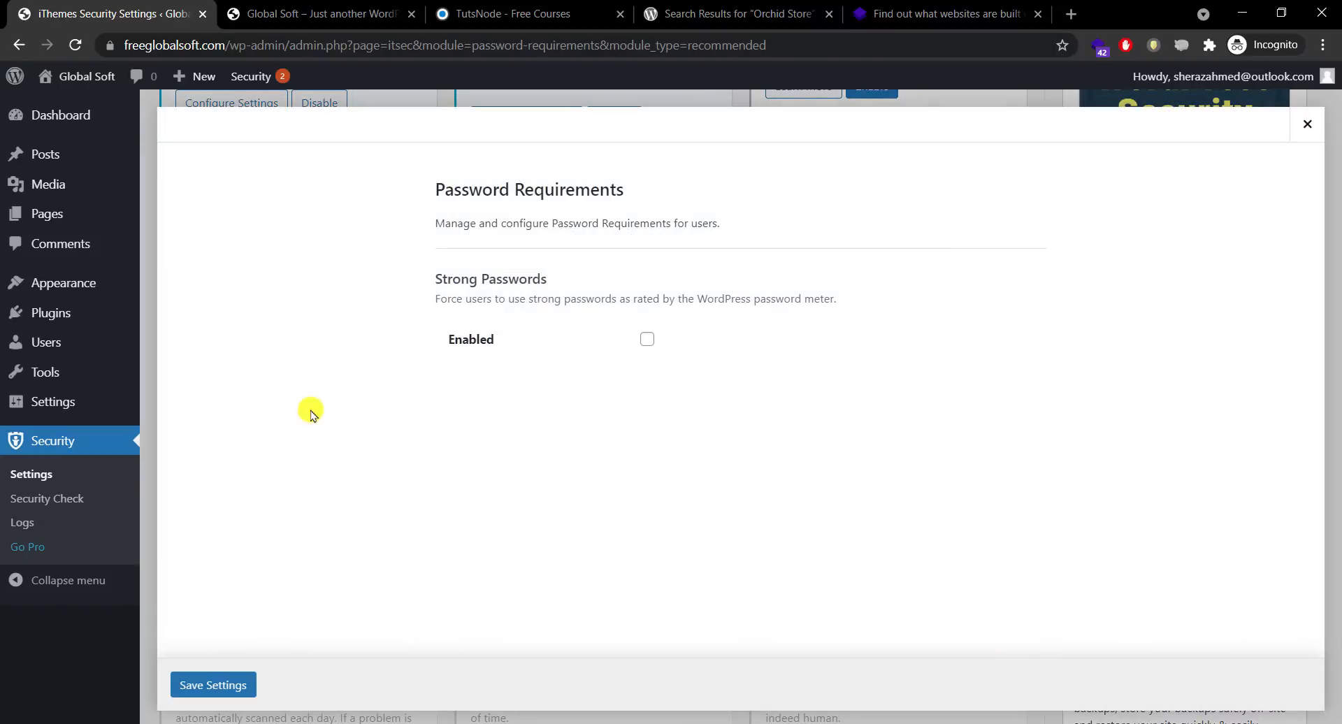
click(646, 339)
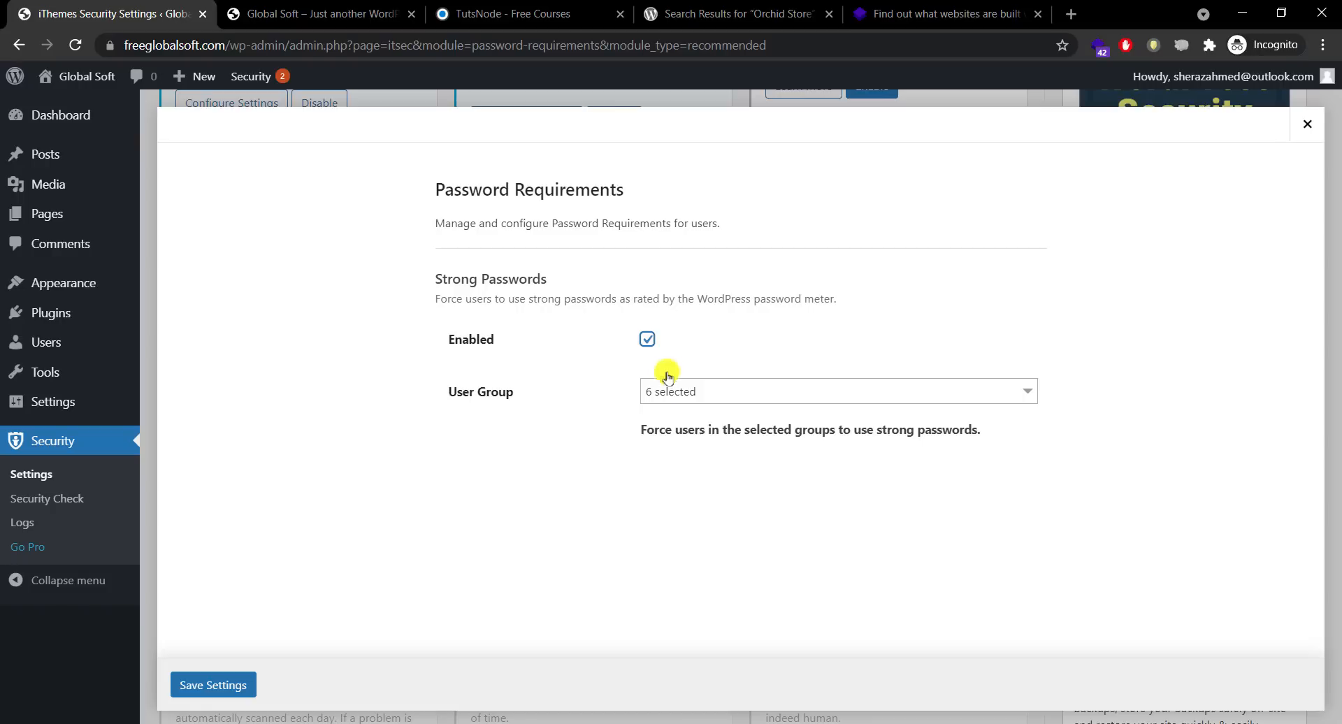
click(648, 340)
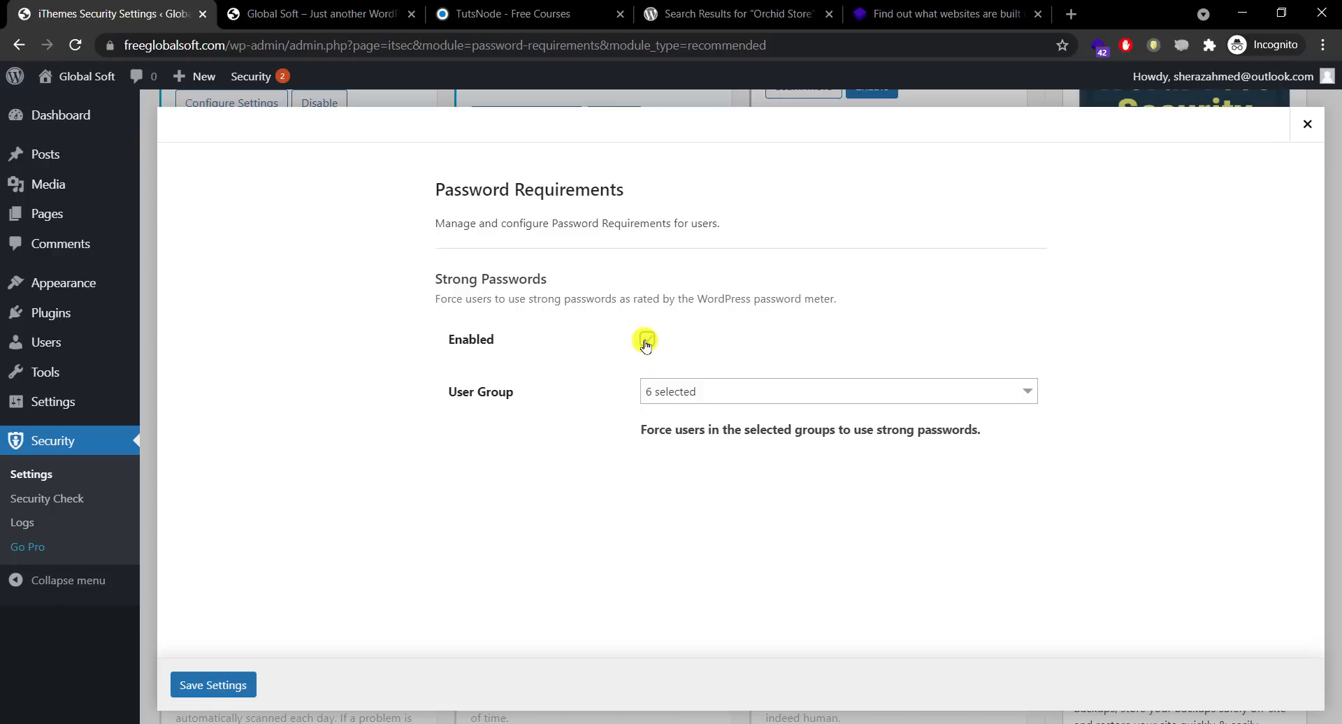
click(1307, 123)
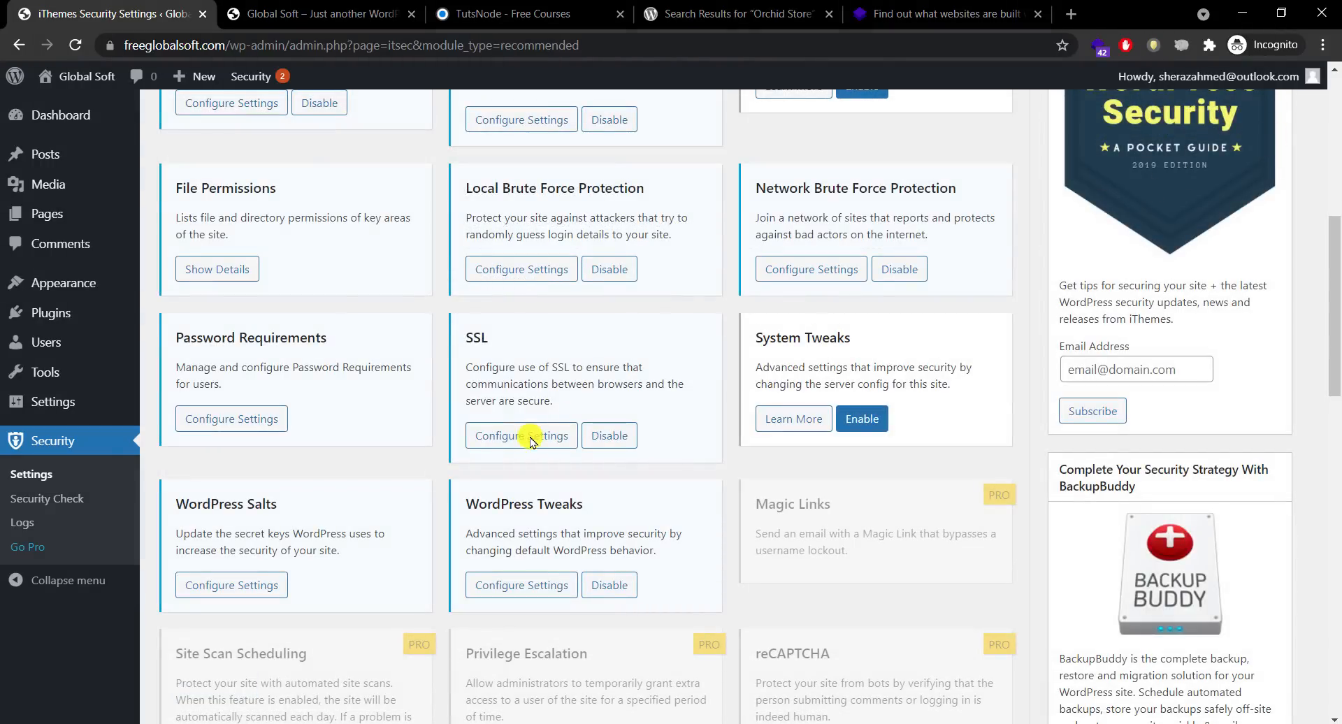
click(525, 435)
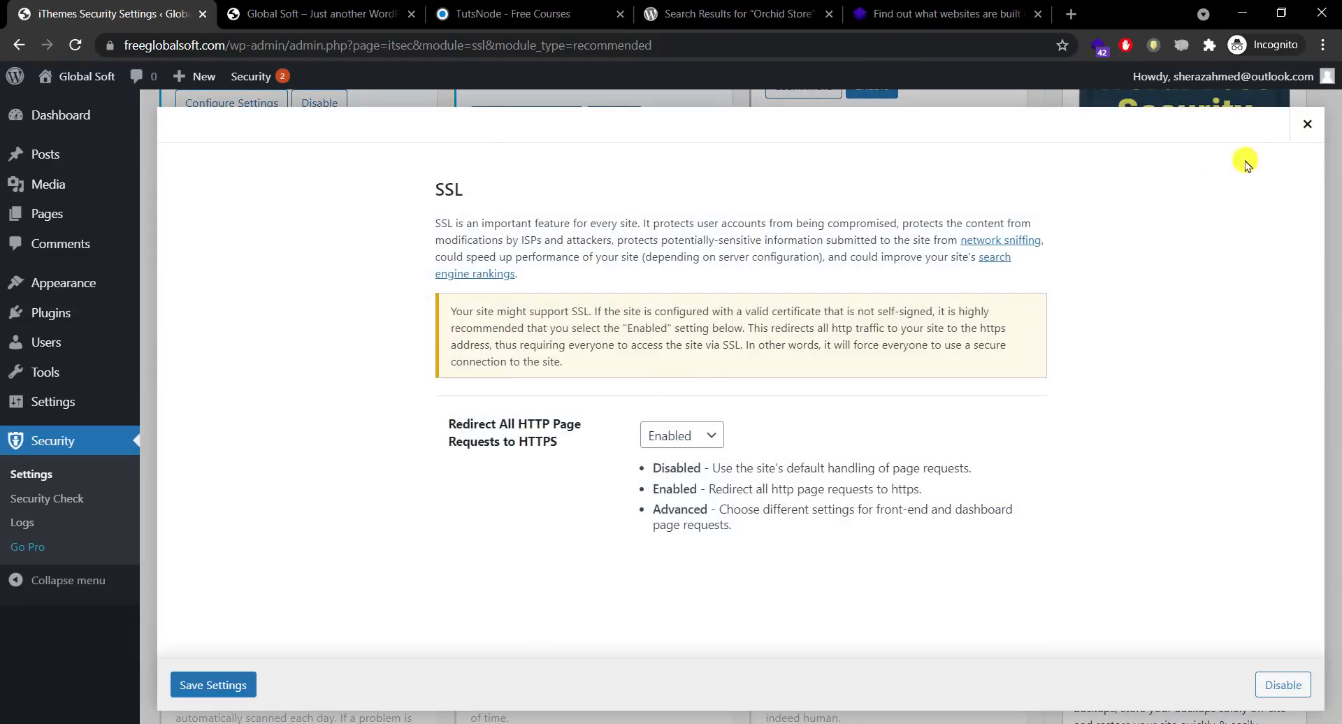
click(1308, 140)
scroll(1336, 280, up, 10)
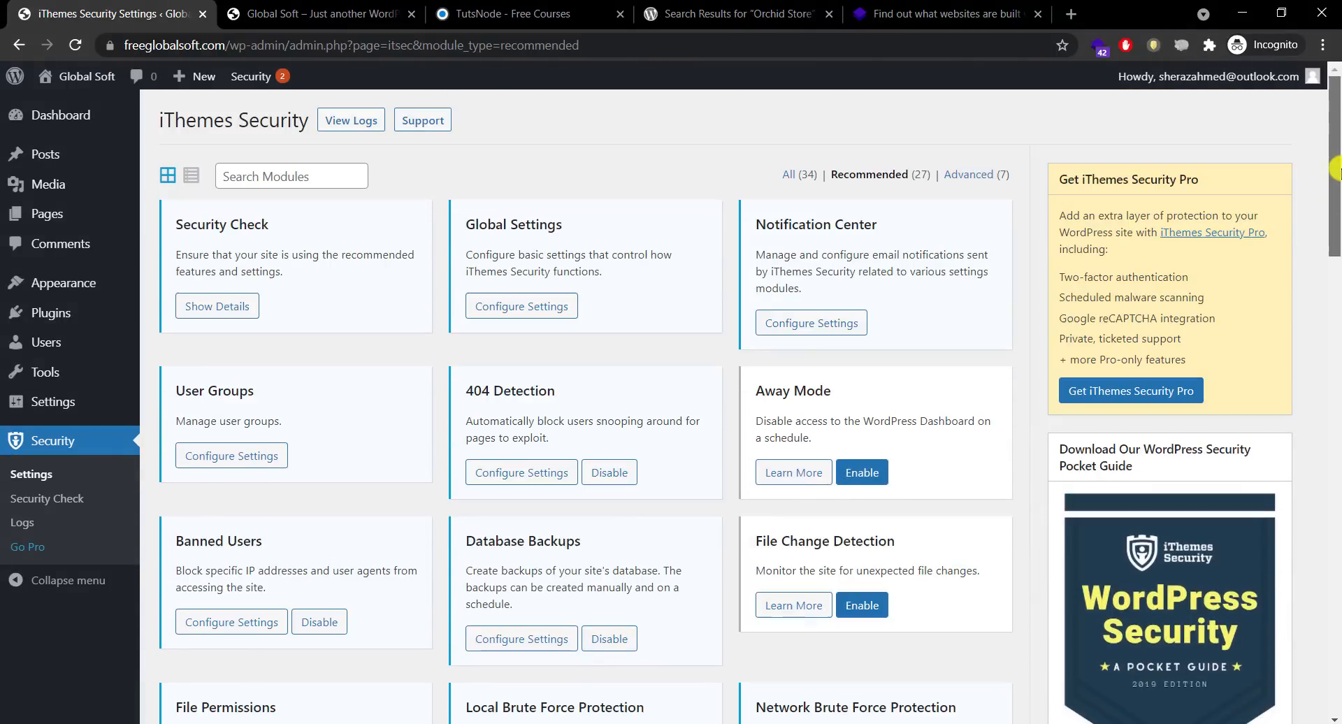
drag(268, 225, 171, 224)
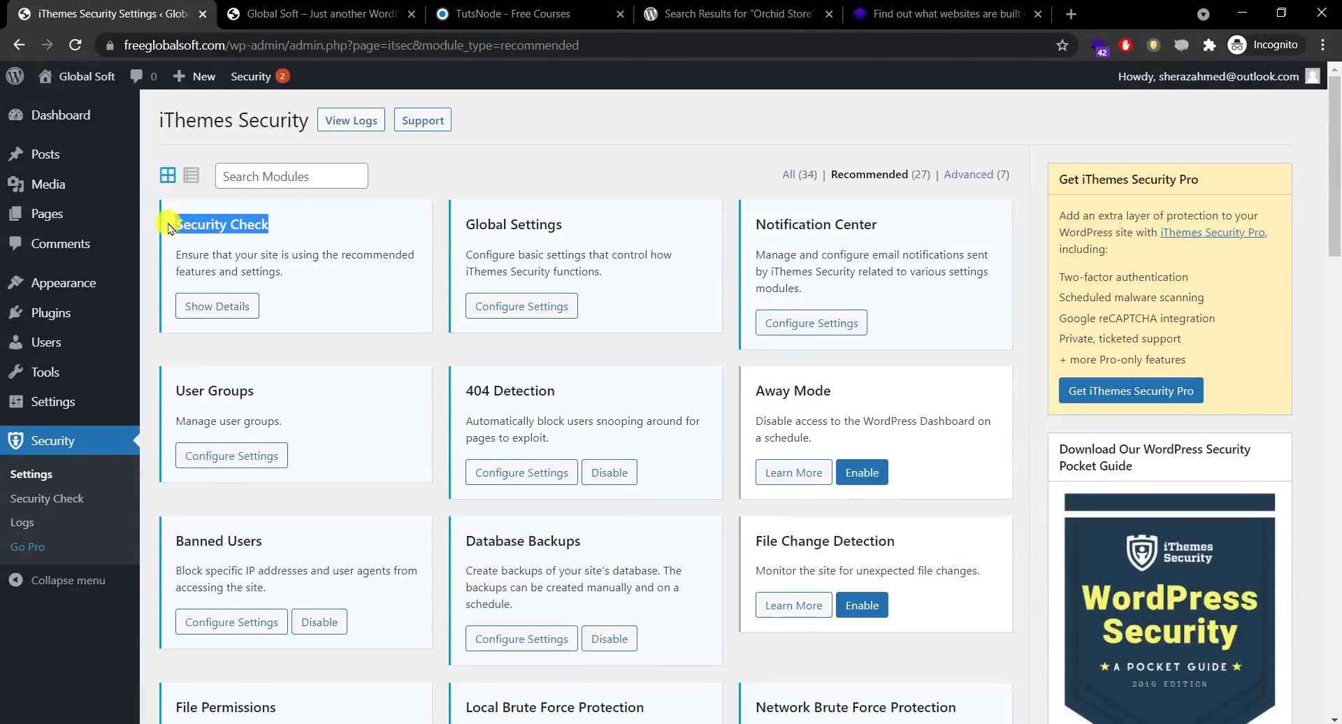
Step: Enable the System Tweaks module from its details panel
drag(1336, 153, 1335, 316)
click(787, 327)
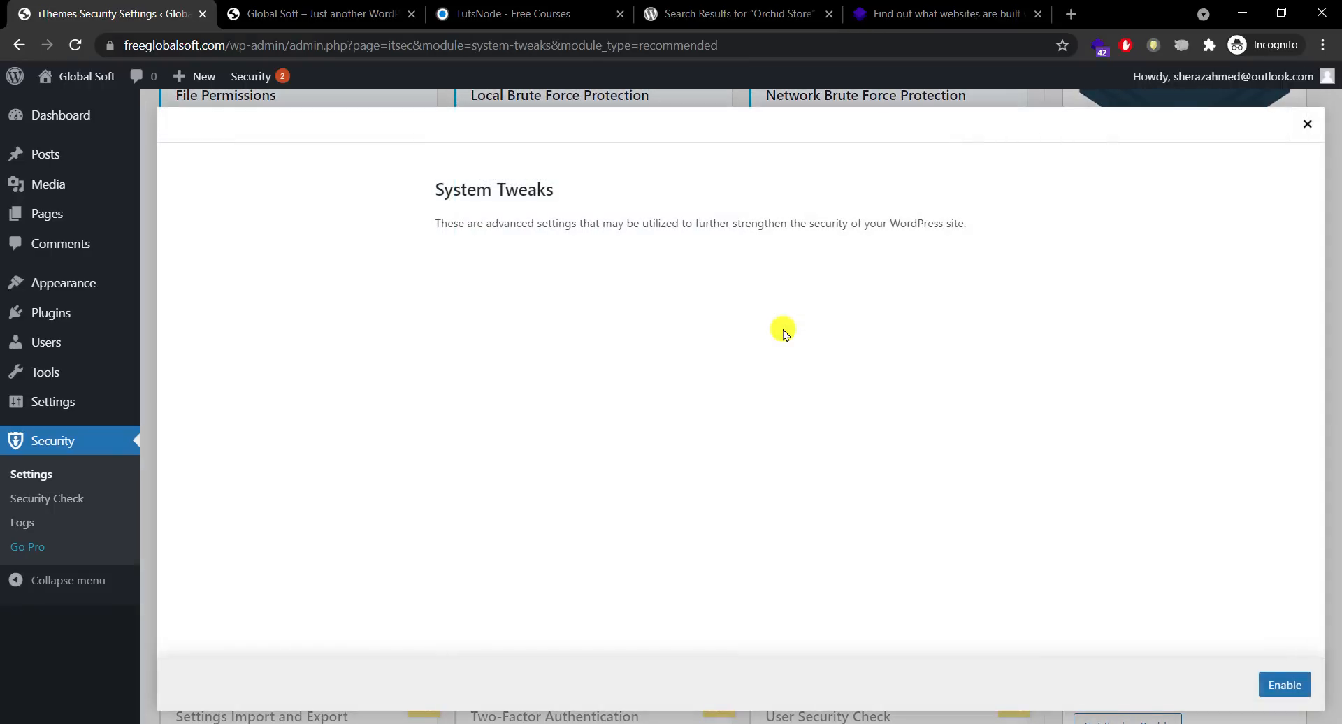
click(1283, 683)
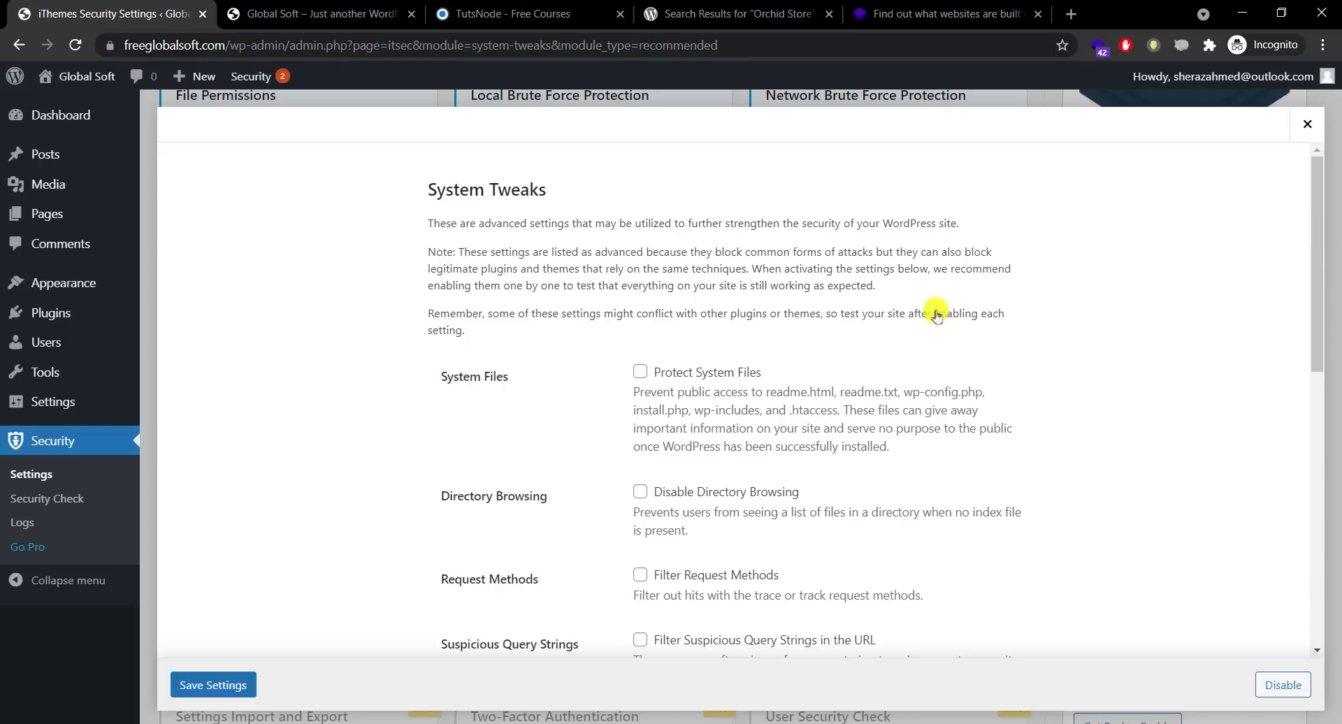
Step: Tick Protect System Files, Disable Directory Browsing, Filter Request Methods and Filter Suspicious Query Strings
click(642, 374)
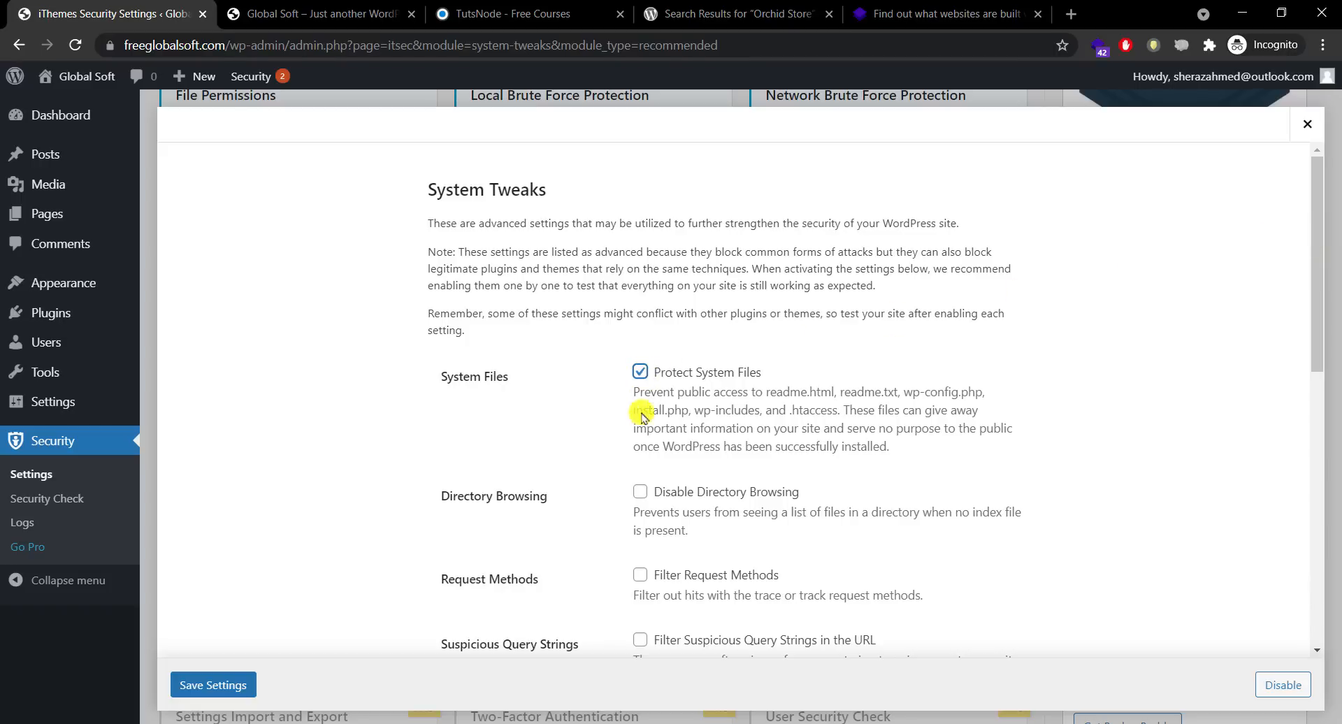
click(639, 494)
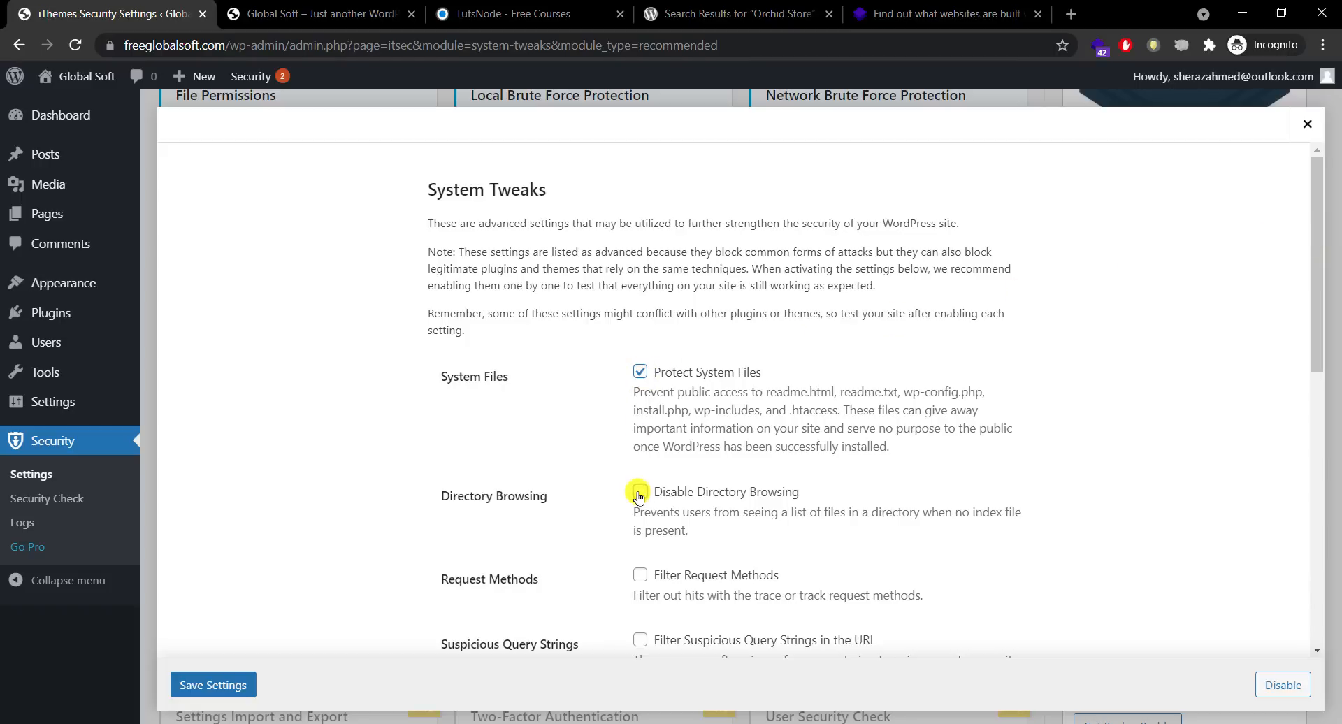
click(640, 575)
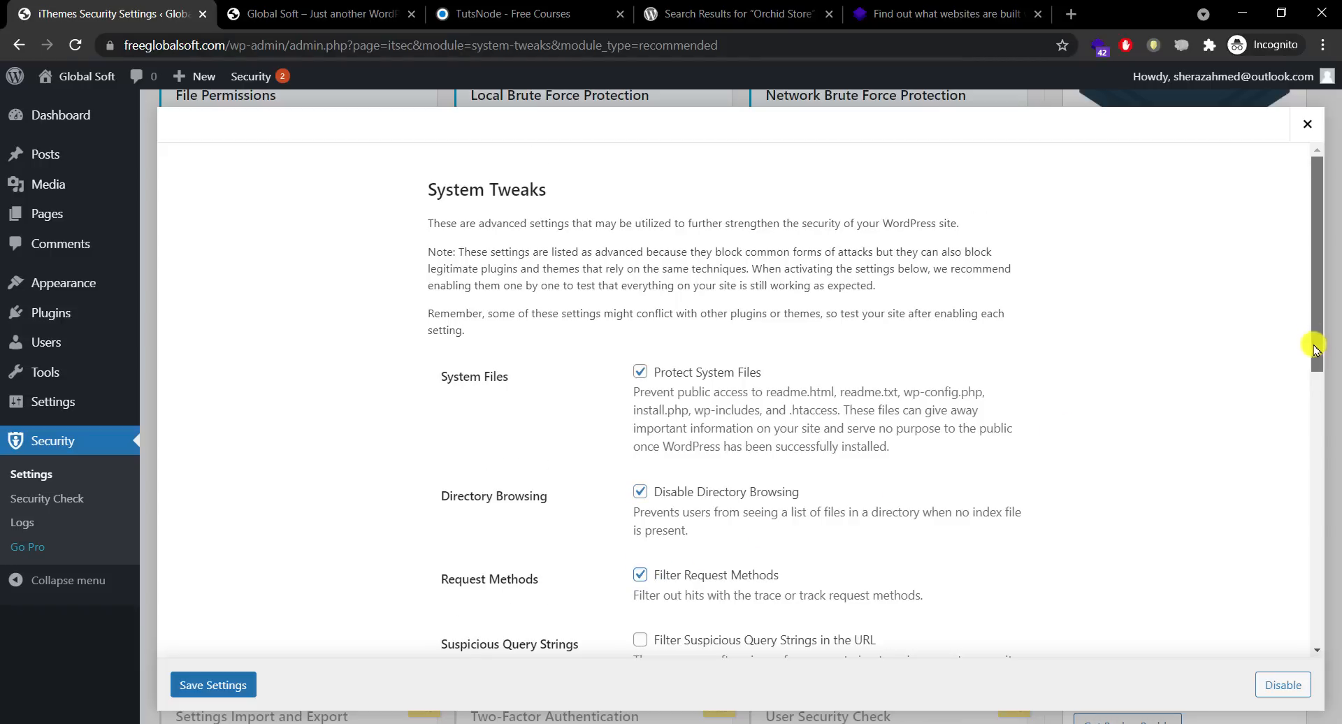
scroll(1306, 378, down, 3)
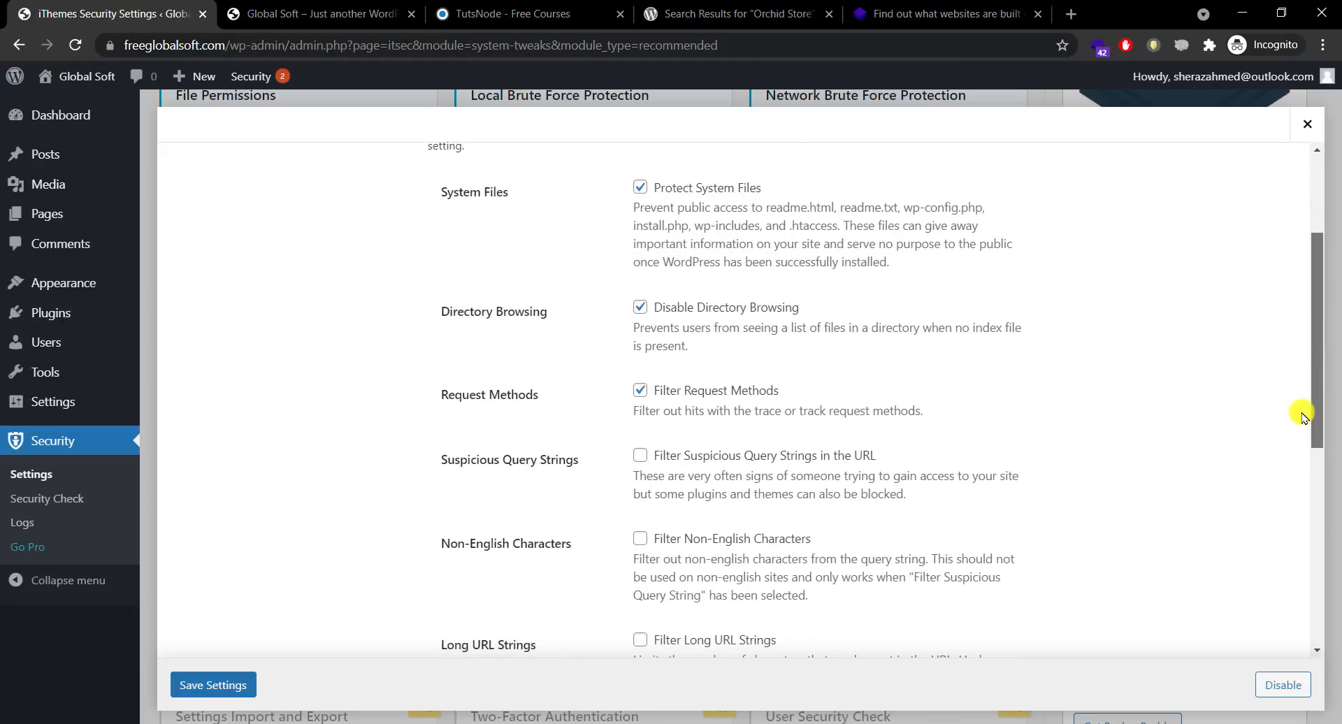
click(640, 456)
drag(1315, 365, 1317, 262)
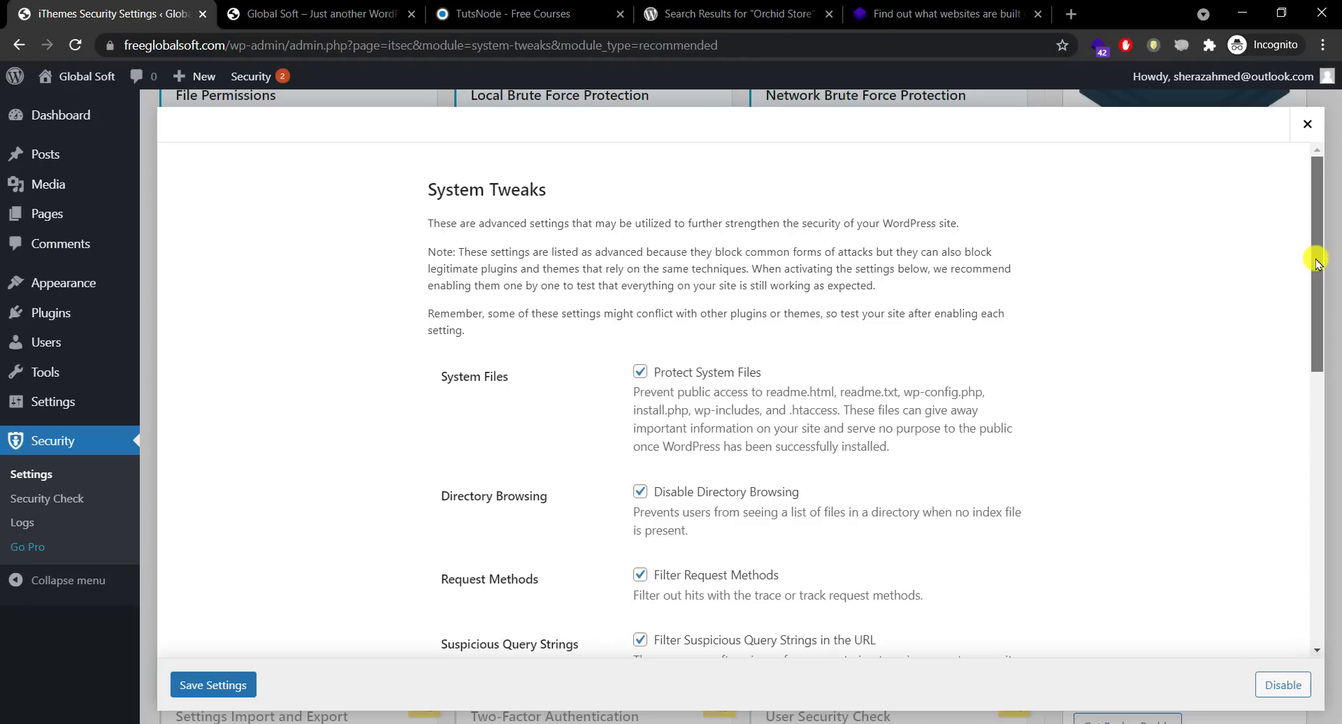
drag(1313, 294, 1279, 590)
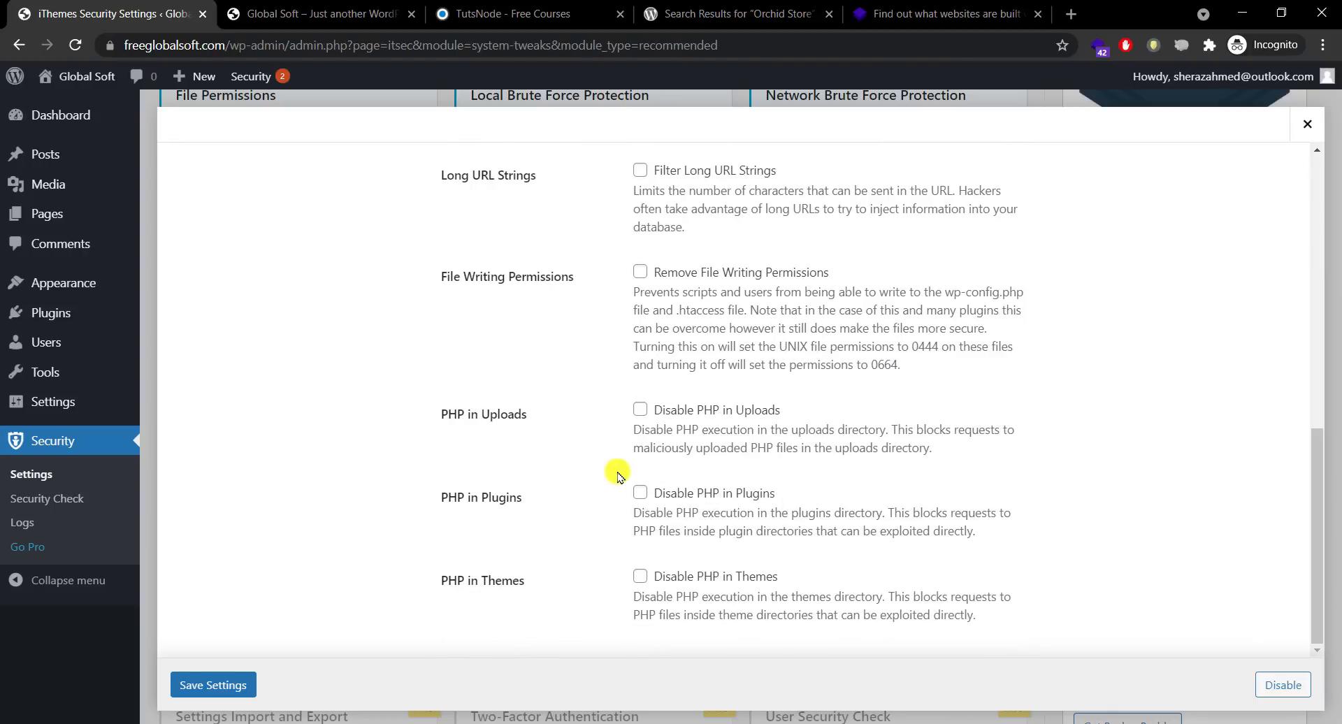
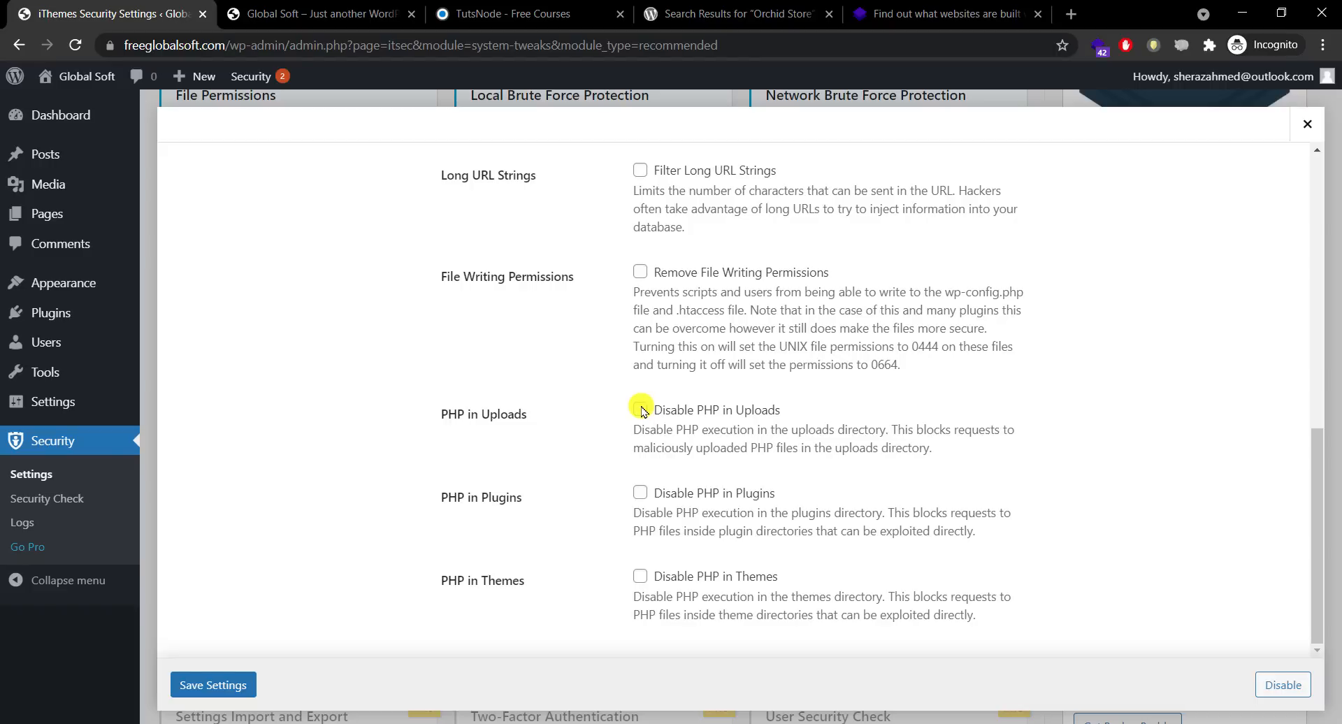
Step: Tick Disable PHP in Uploads, Plugins and Themes, then save the System Tweaks settings
click(639, 412)
click(639, 493)
click(636, 574)
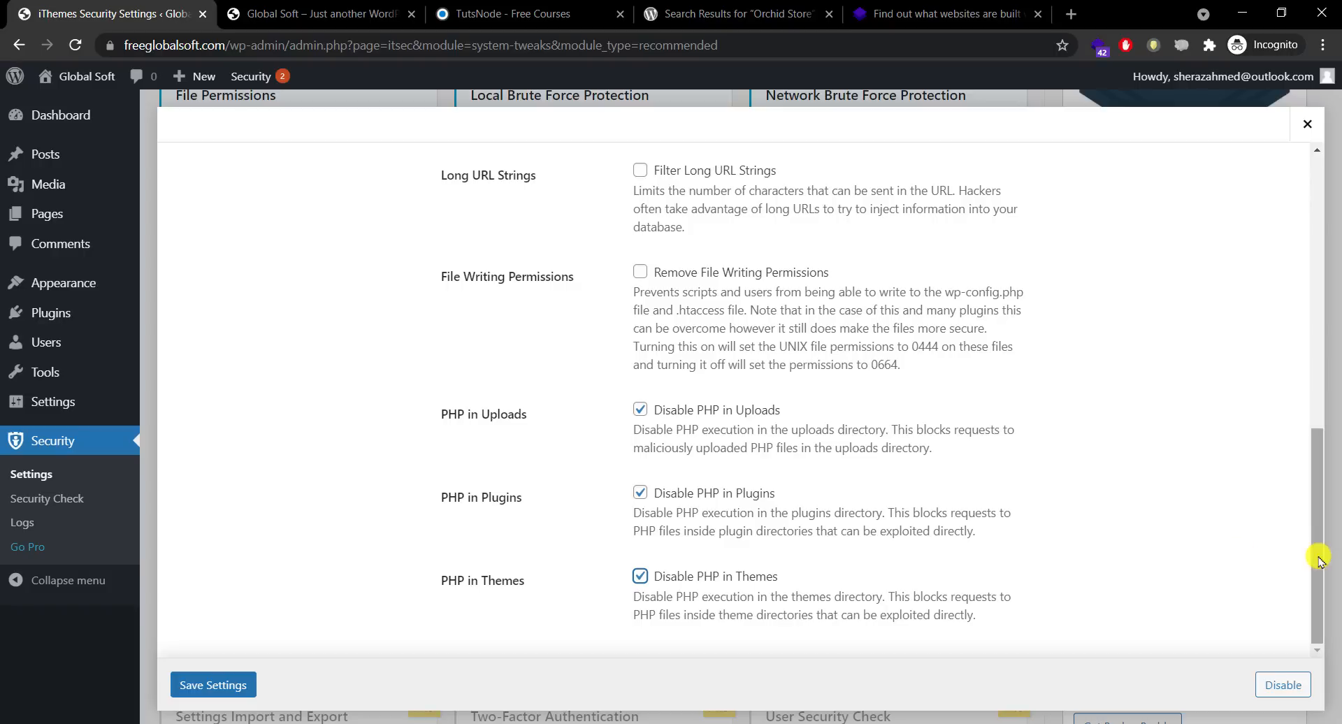
scroll(1314, 552, up, 10)
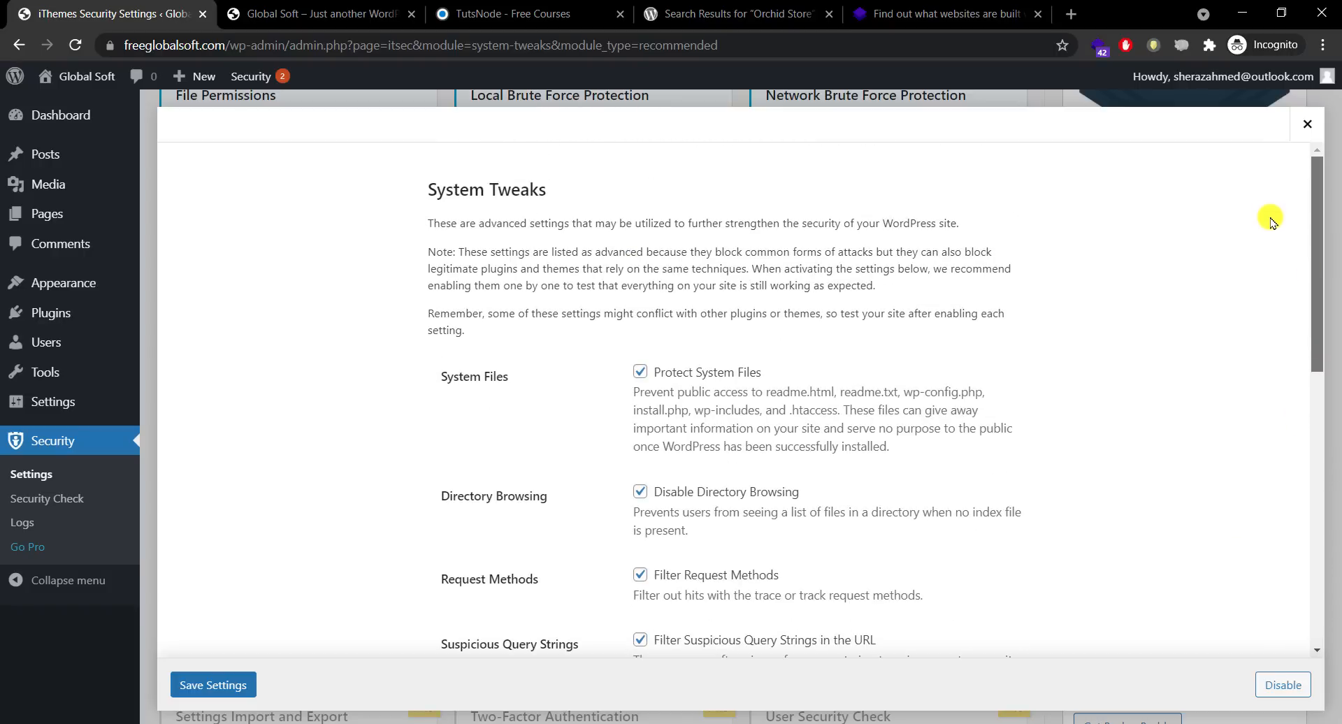
scroll(1267, 288, down, 3)
scroll(1264, 339, down, 6)
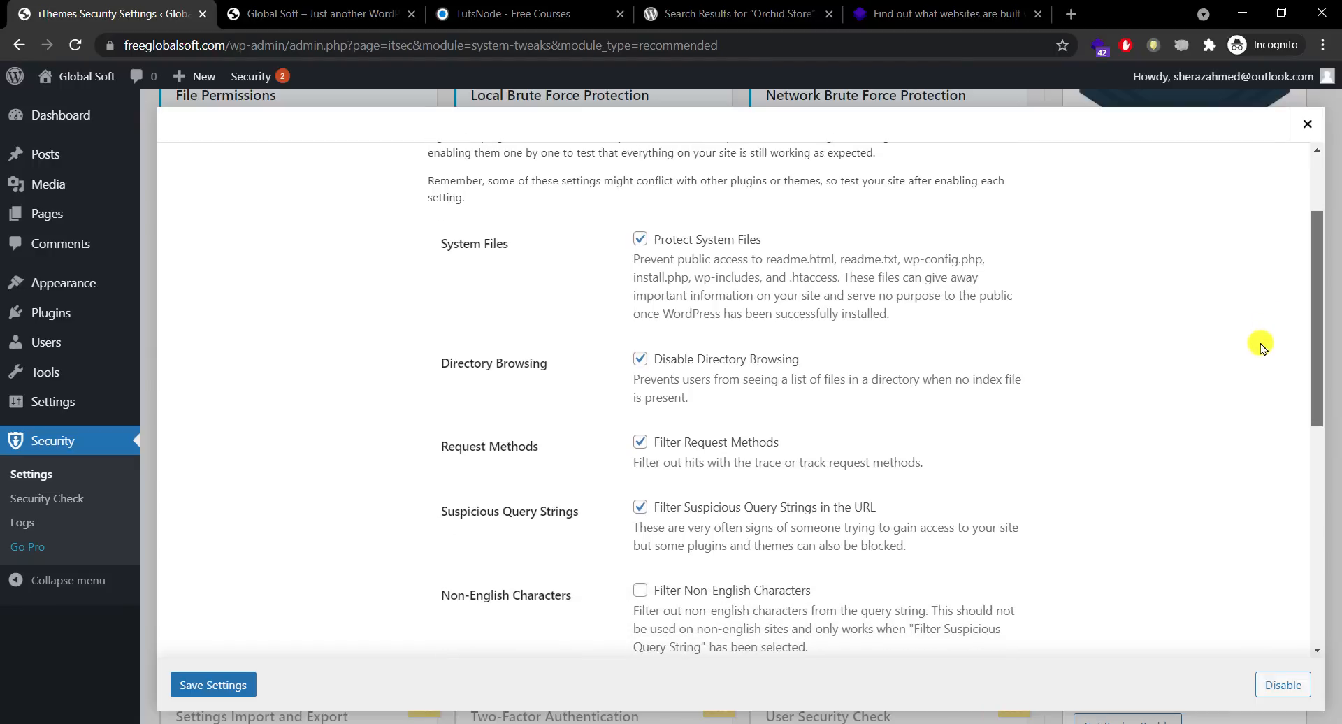
scroll(1259, 525, down, 2)
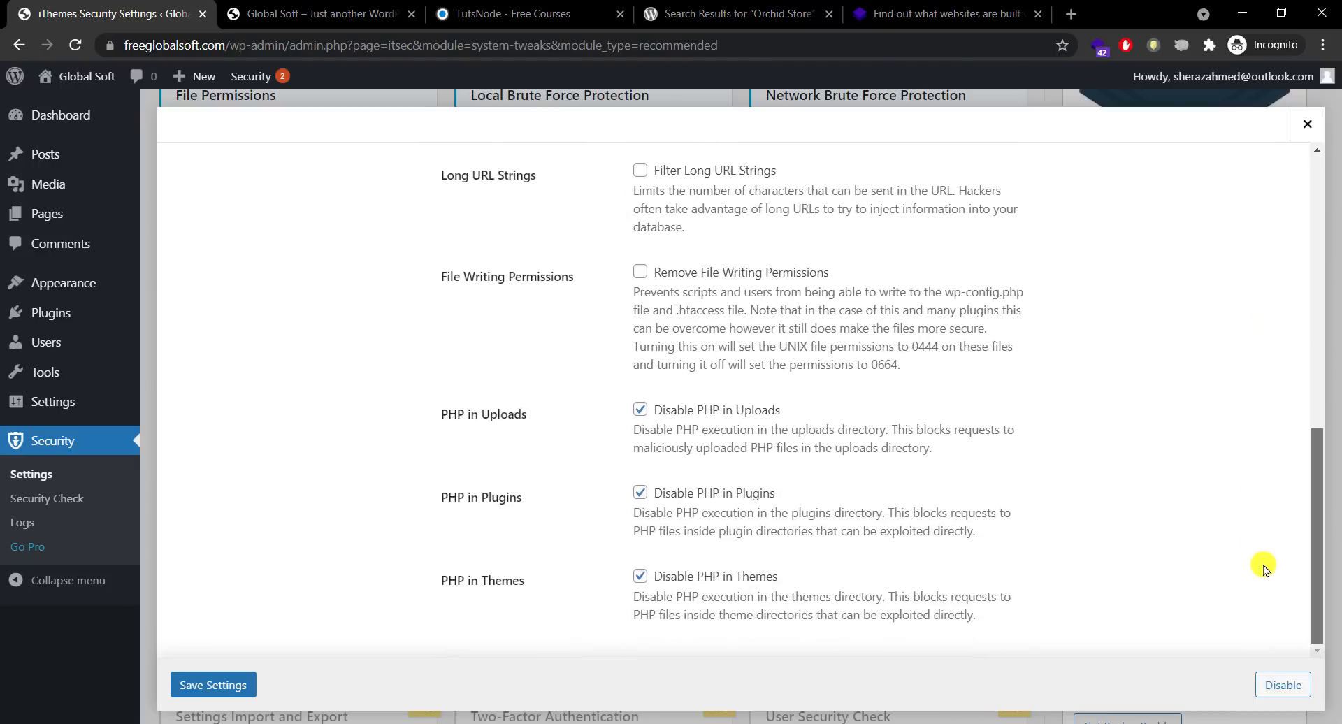
scroll(1268, 563, up, 4)
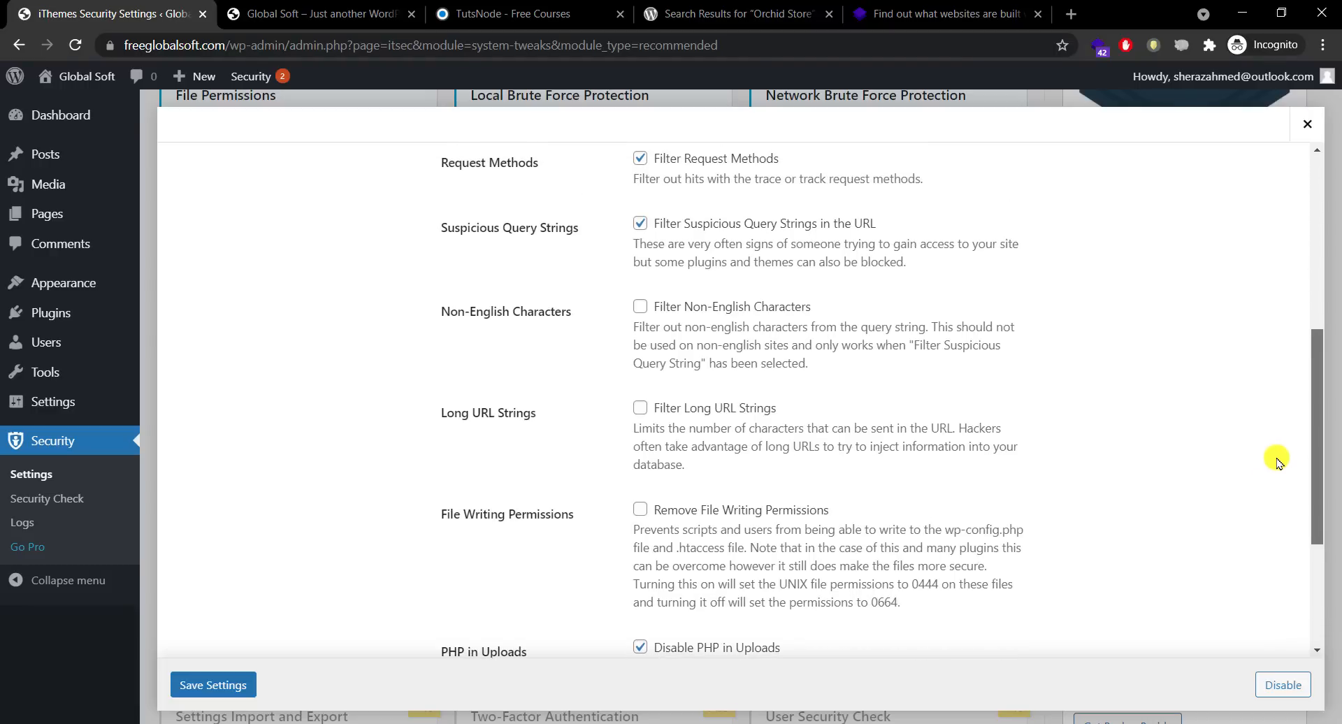
scroll(1276, 462, down, 3)
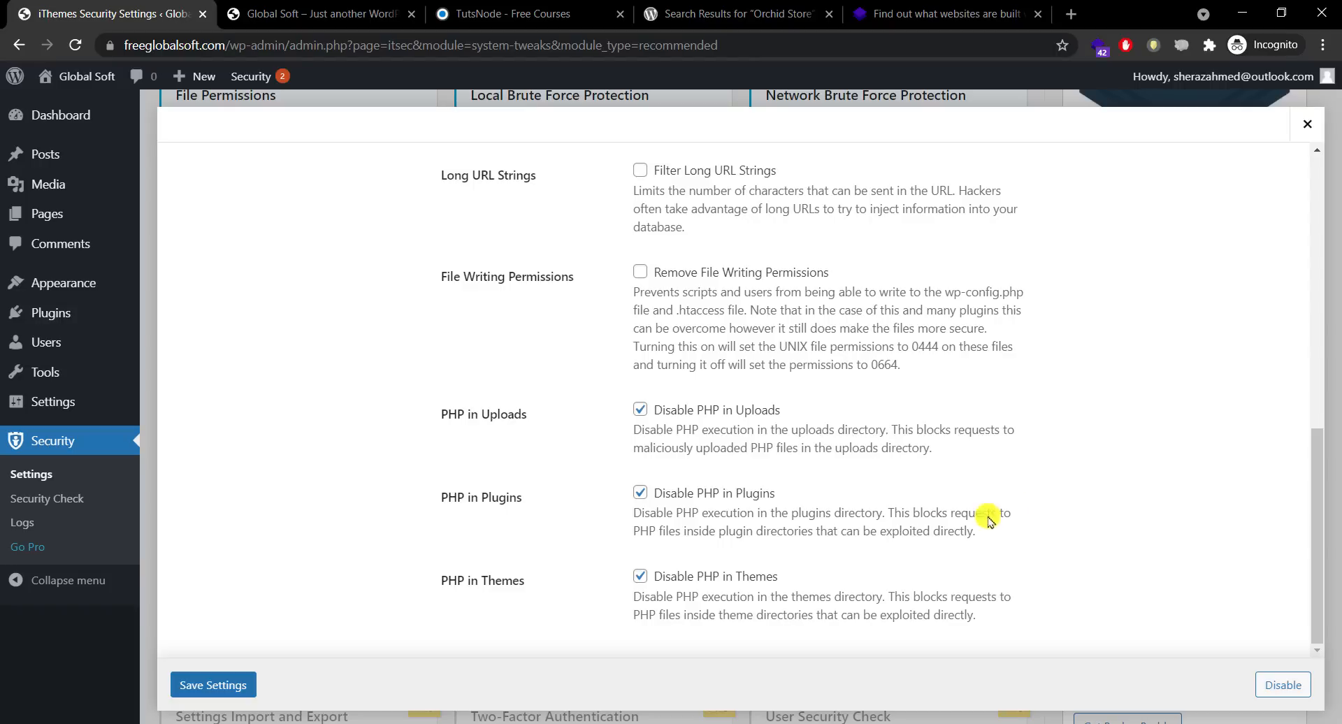
click(216, 686)
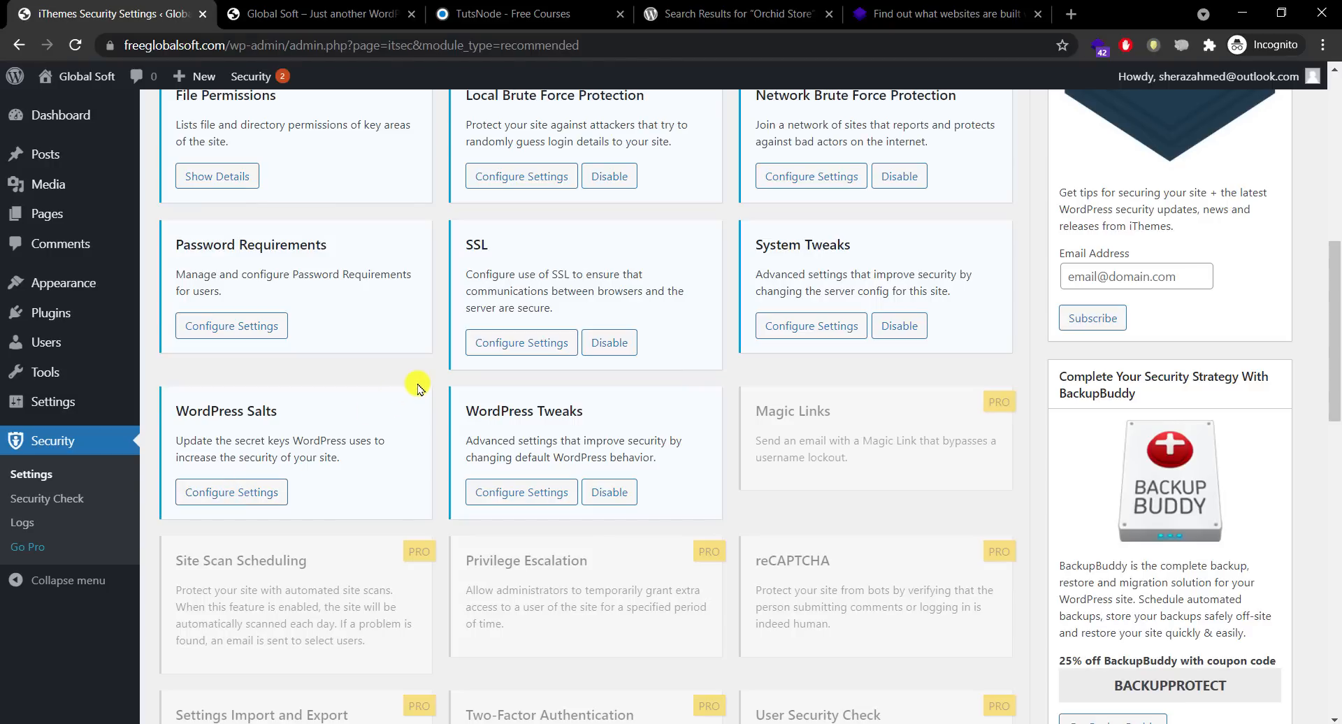
Step: In WordPress Tweaks, remove the Windows Live Writer and RSD headers and turn on comment spam reduction
click(514, 495)
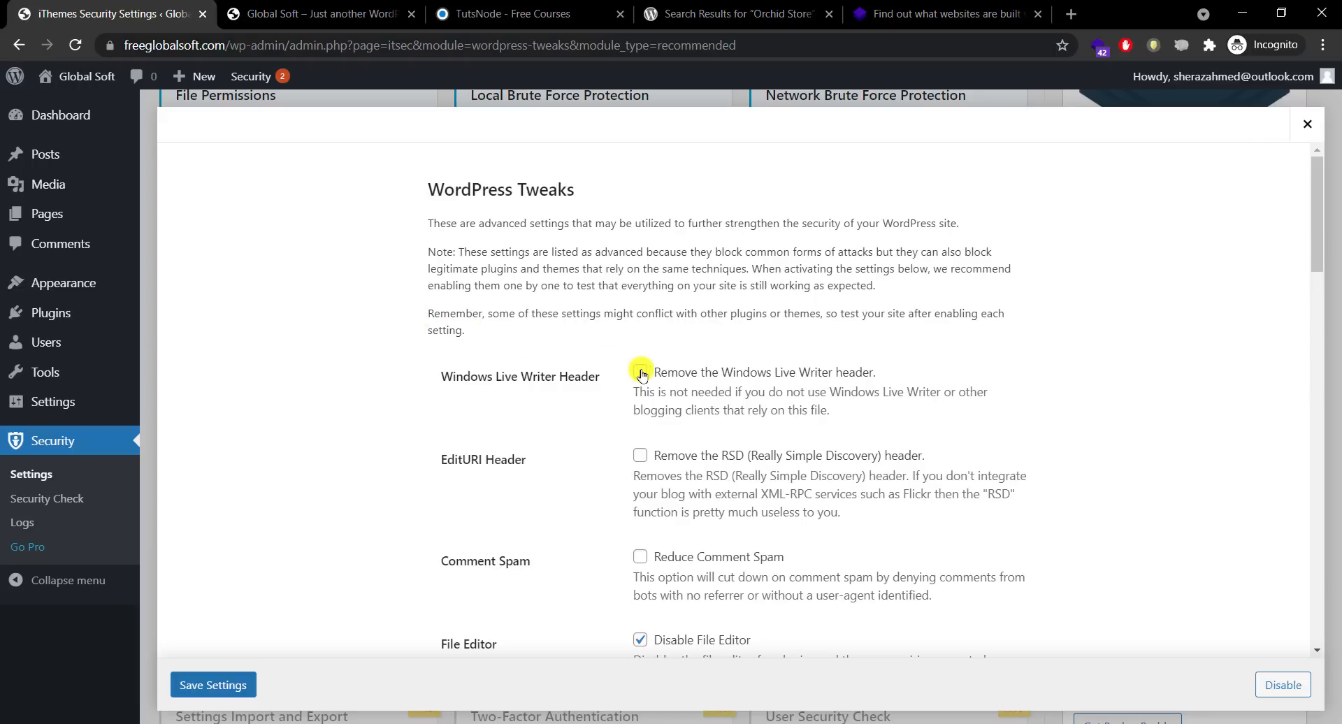
click(641, 374)
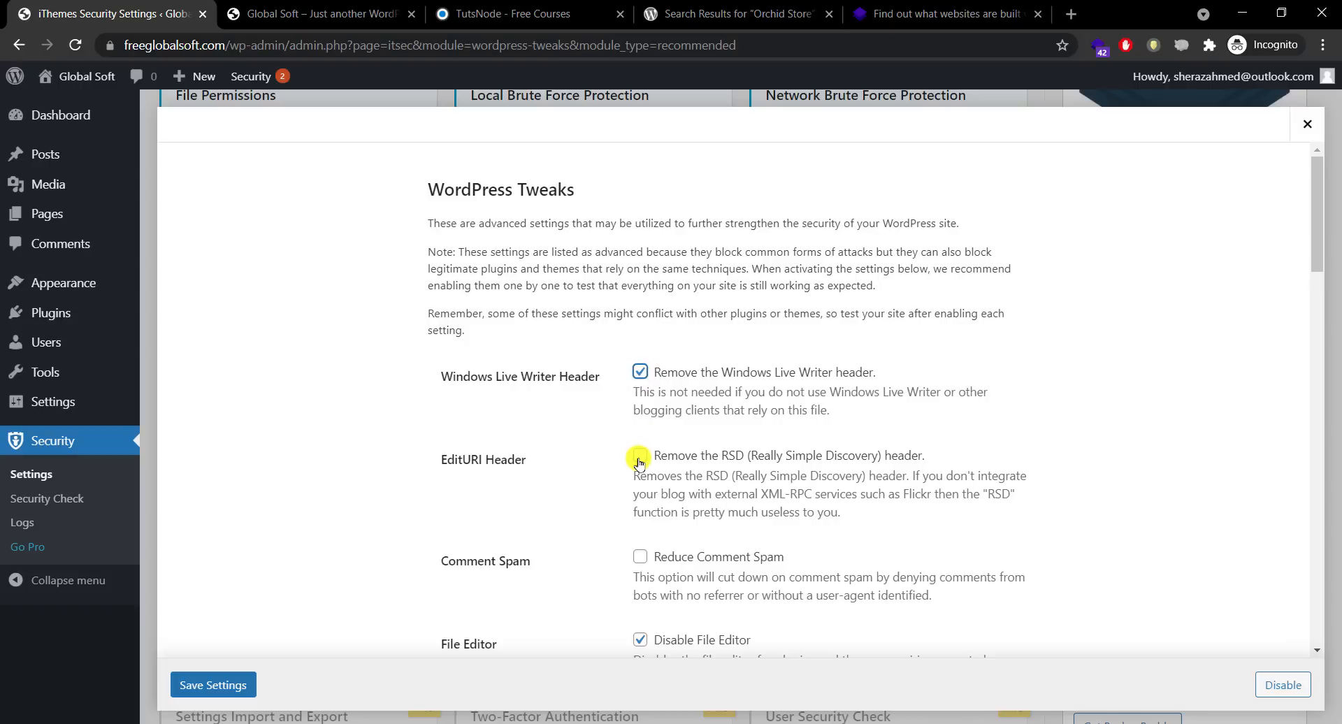
click(639, 459)
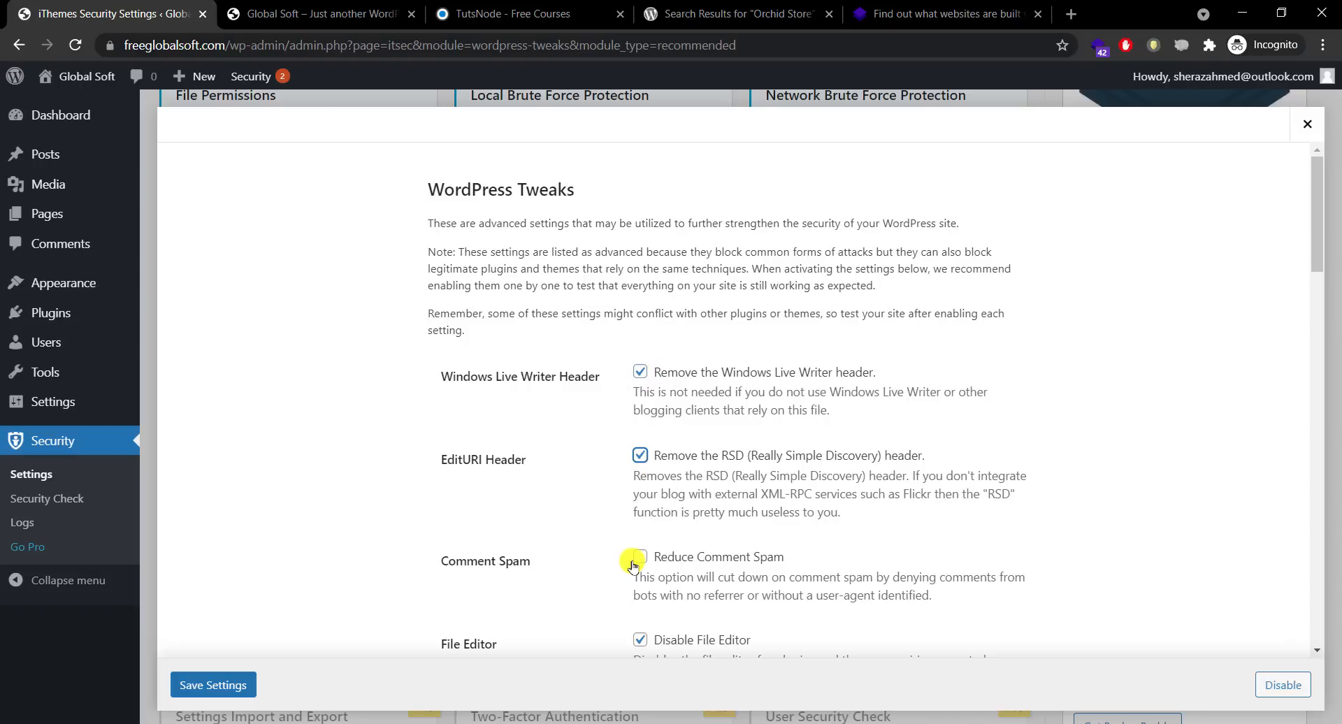
click(638, 560)
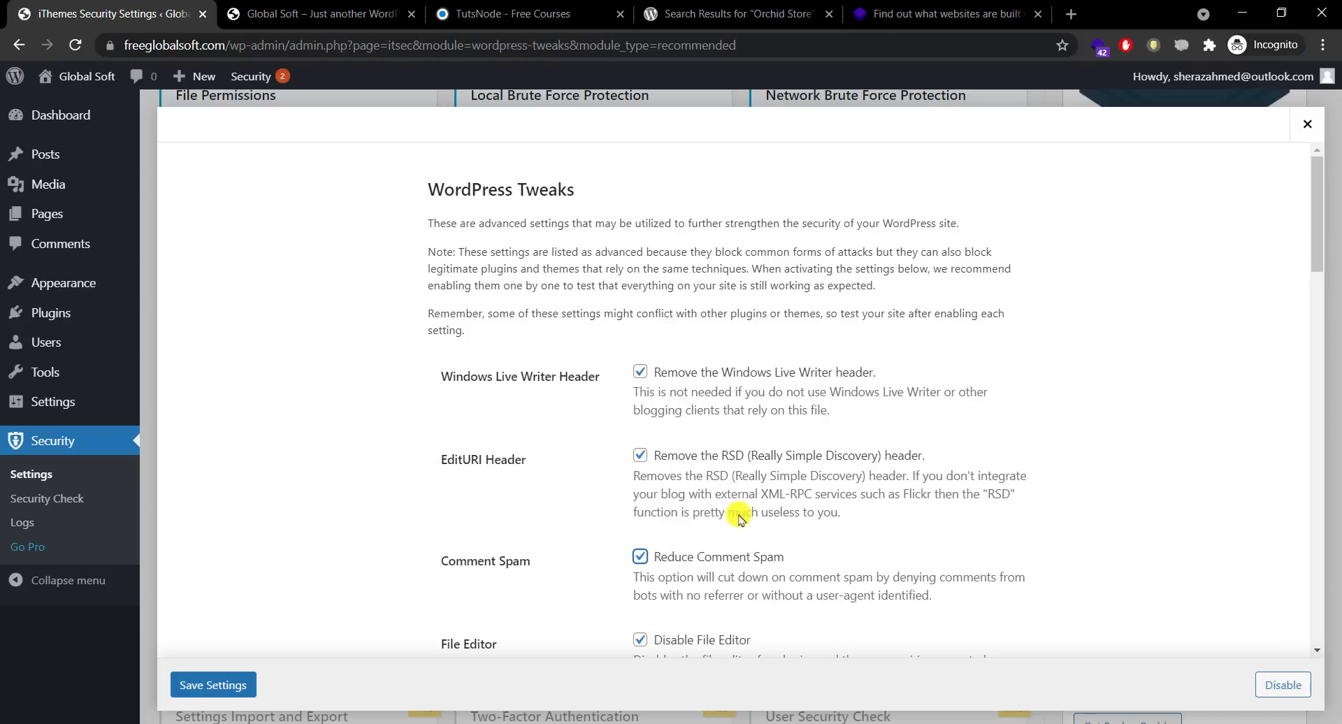
Step: Set XML-RPC to Disable XML-RPC (recommended) and save the WordPress Tweaks
drag(1316, 263, 1311, 383)
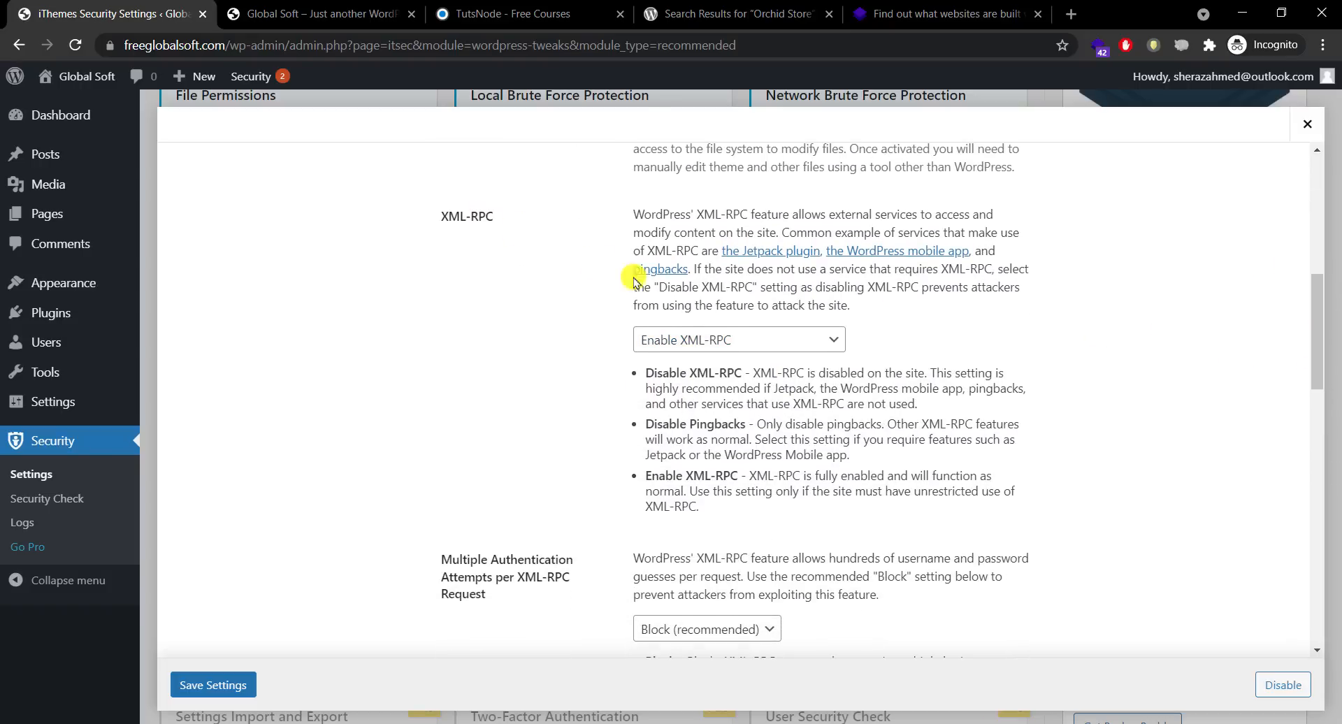
click(782, 342)
click(742, 361)
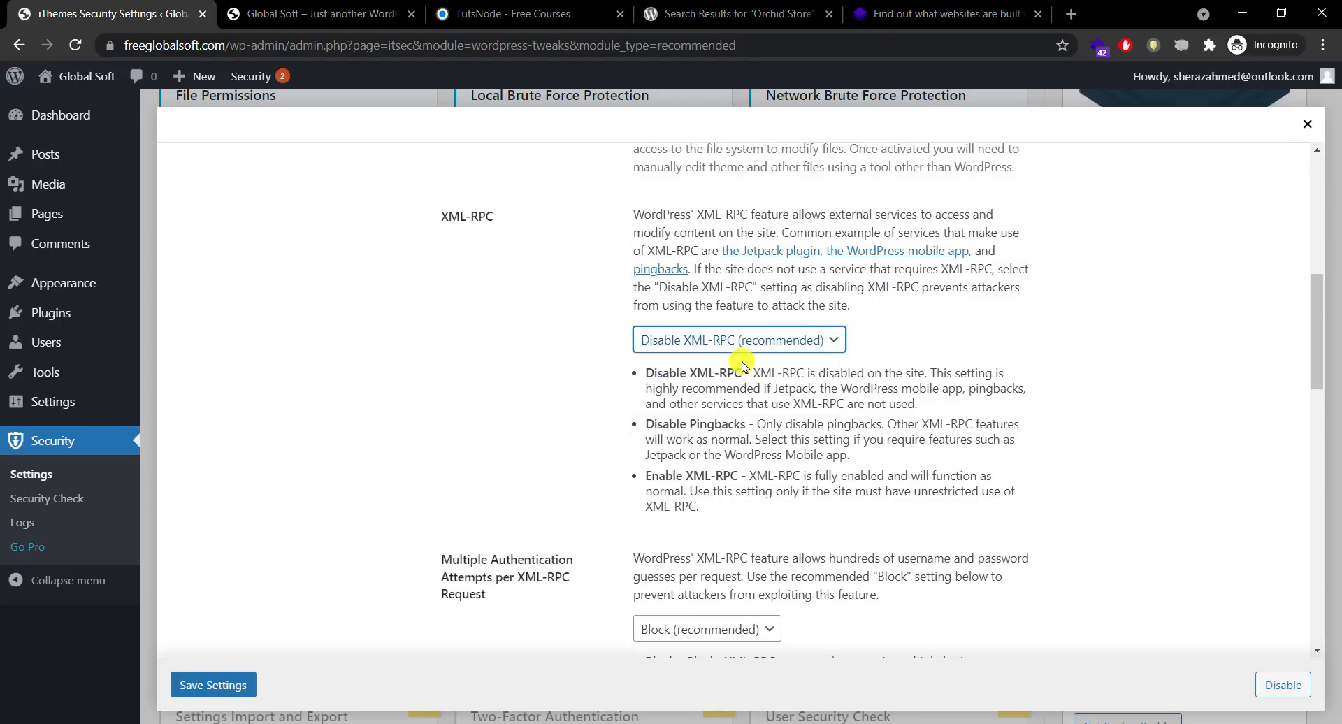
drag(1315, 321, 1298, 613)
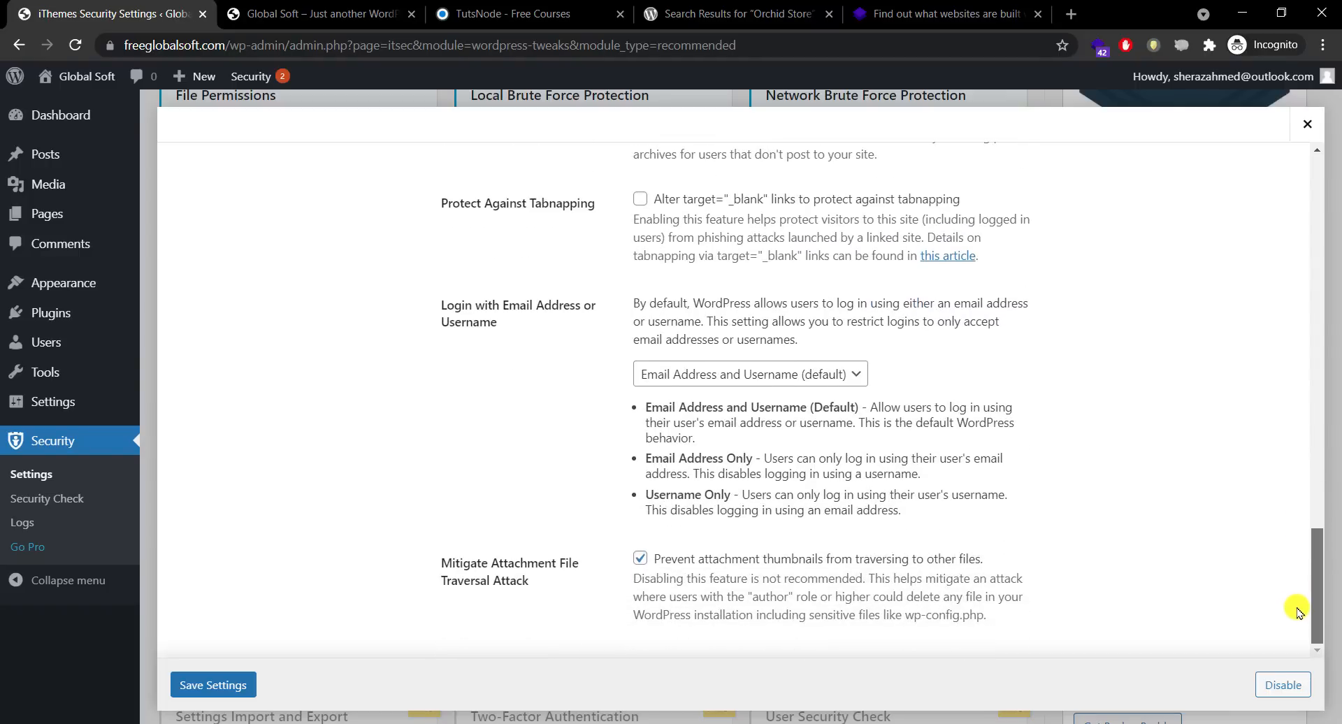
click(212, 689)
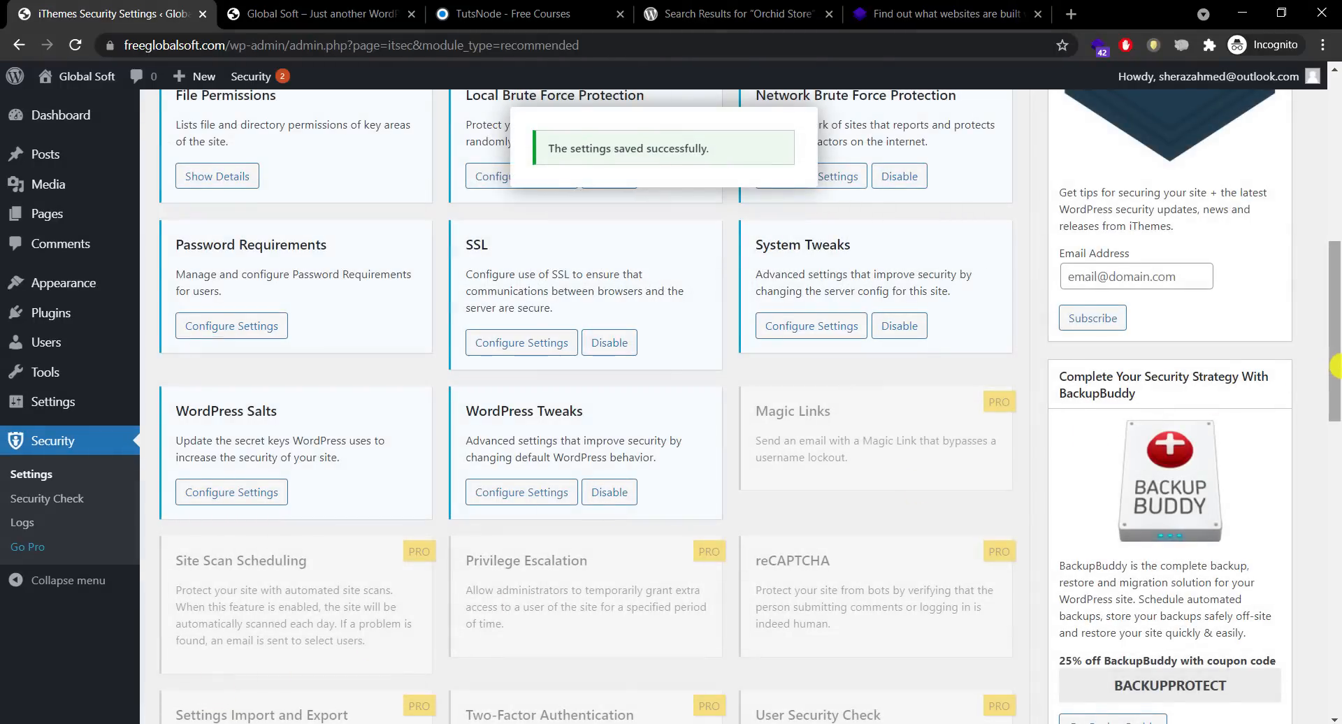
drag(1335, 366, 1333, 183)
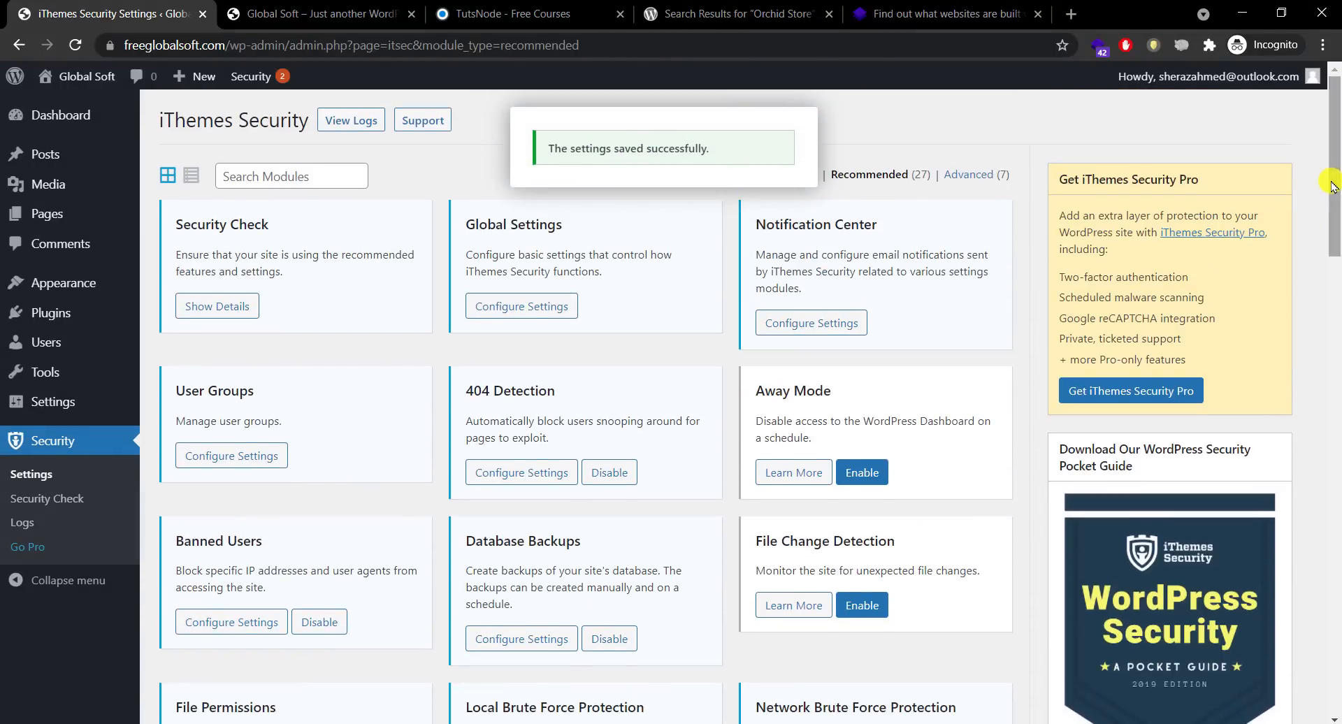
Step: Filter to Advanced modules and enable Hide Backend in its settings
click(968, 175)
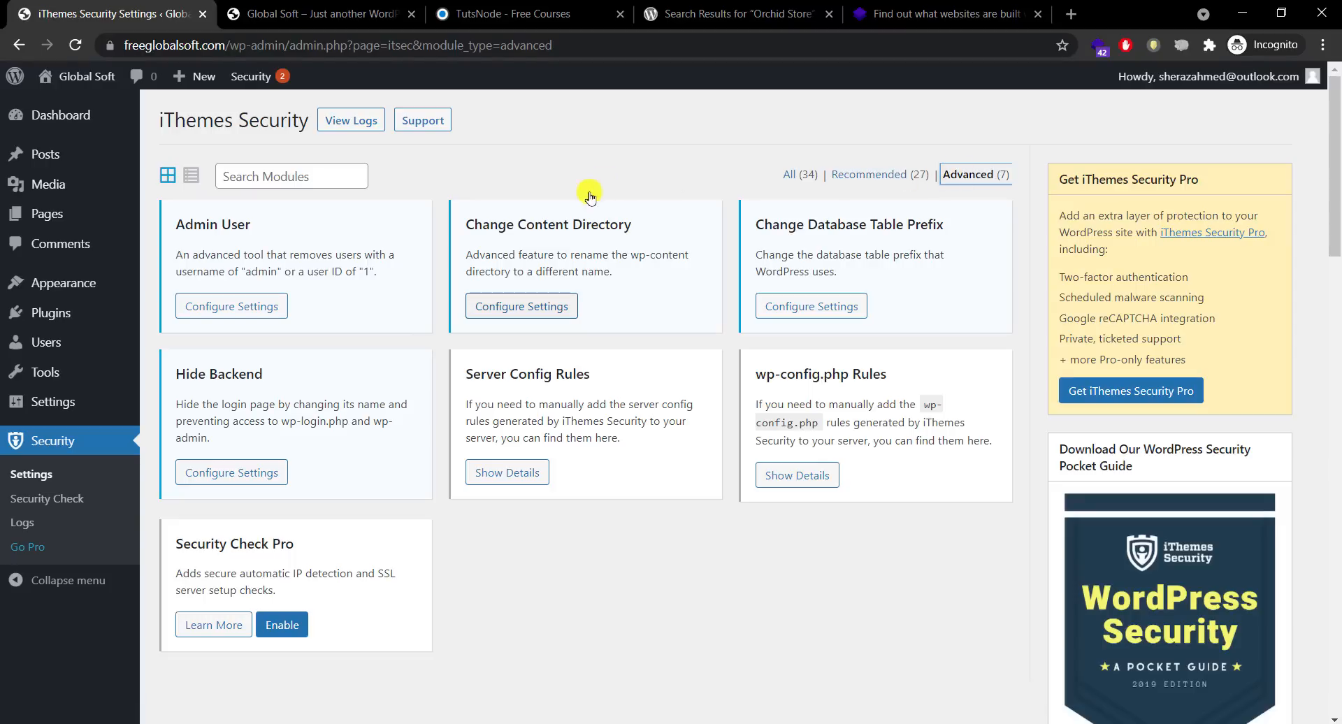
click(231, 474)
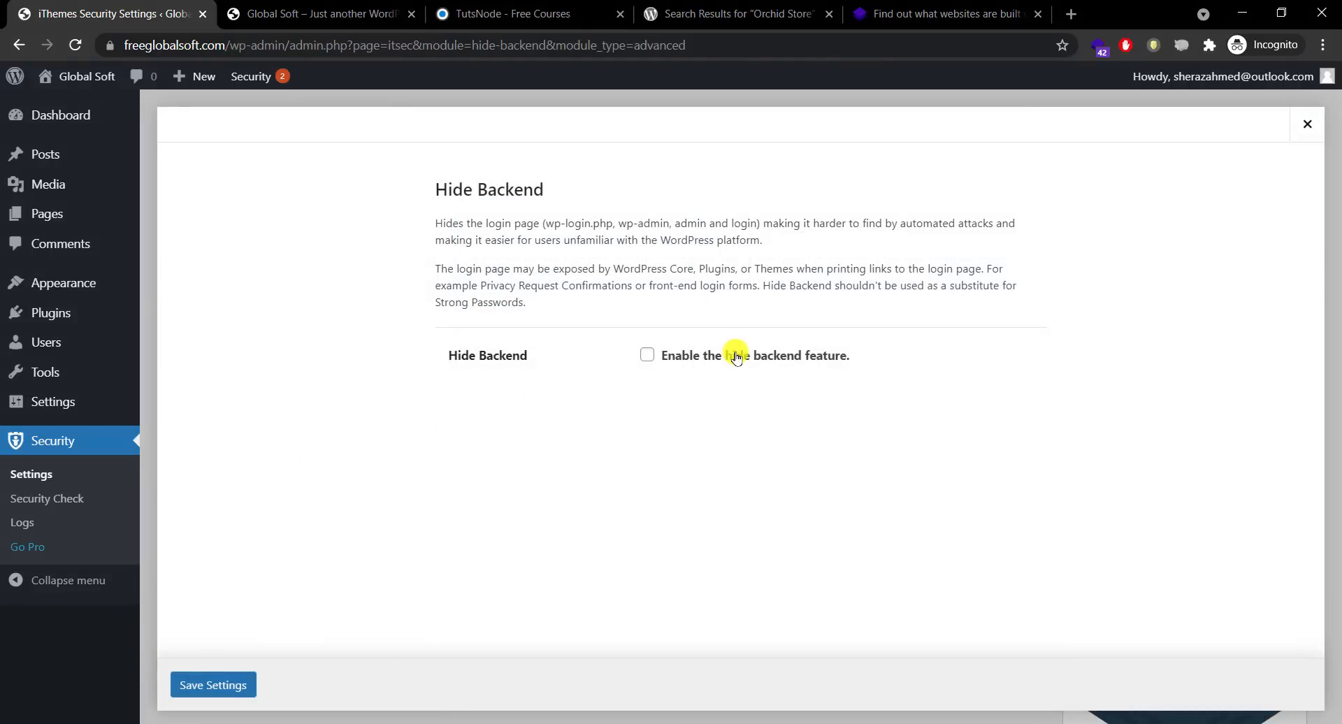
click(737, 357)
scroll(731, 350, down, 3)
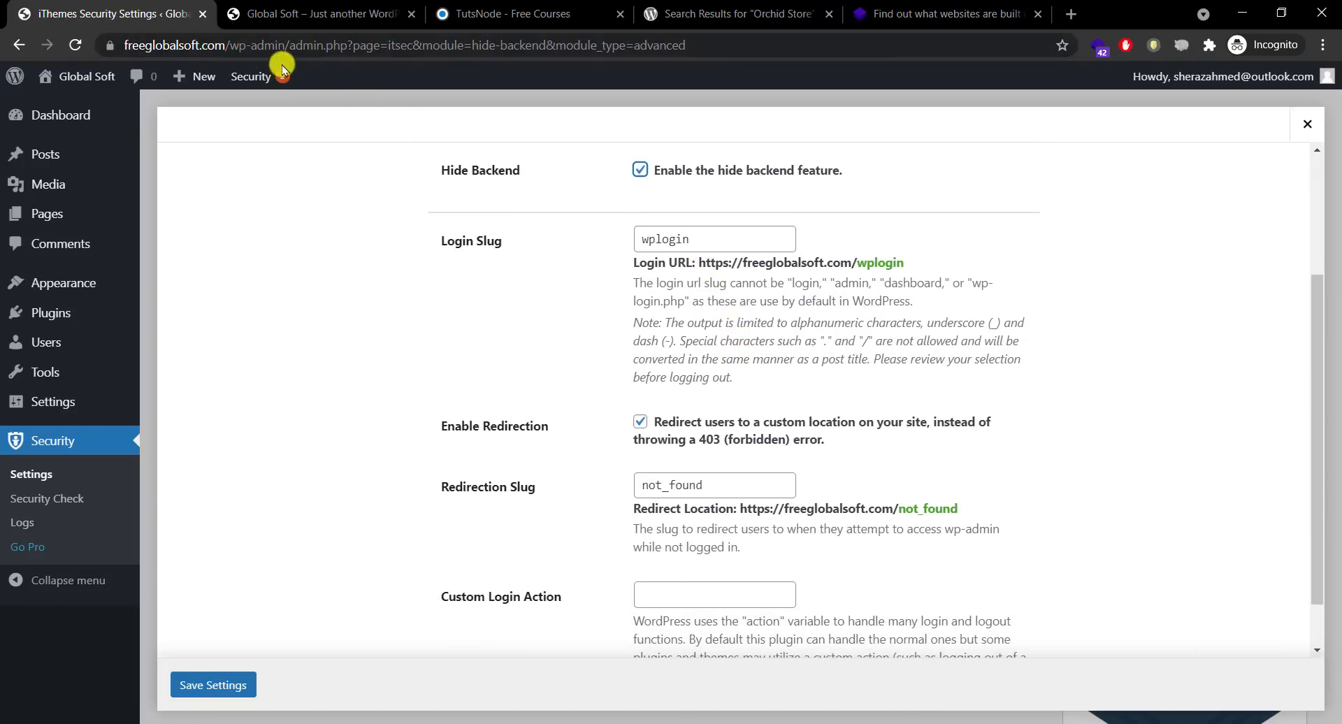
Step: Replace the login slug wplogin with backoffice and save the Hide Backend settings
double_click(716, 237)
key(BackSpace)
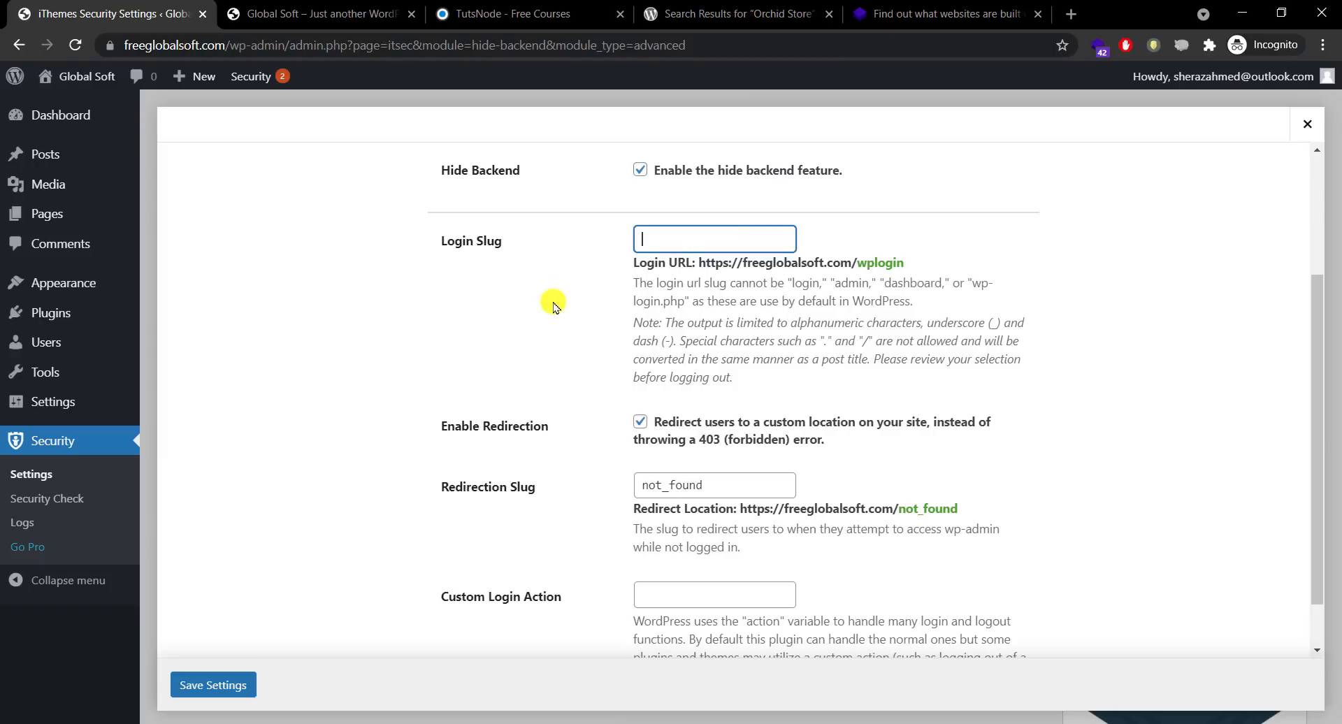
text(backoffice)
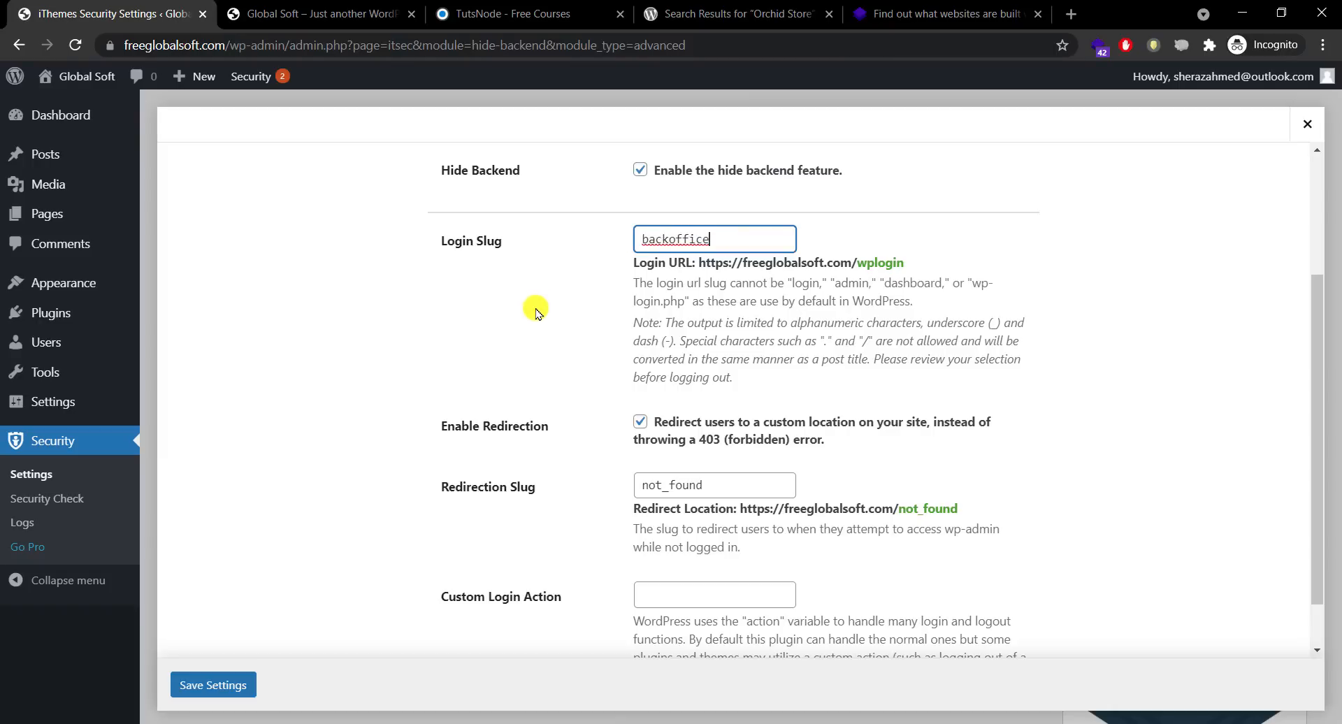
click(538, 309)
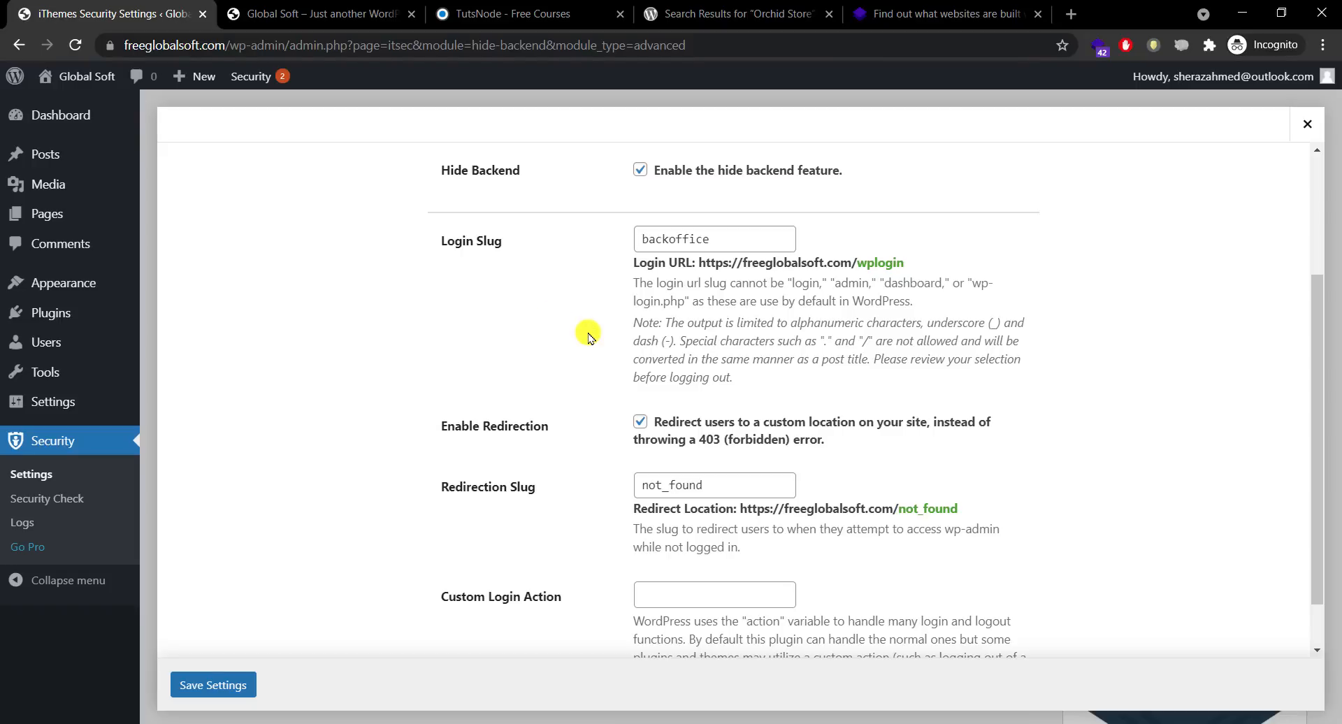
drag(1311, 323, 1312, 364)
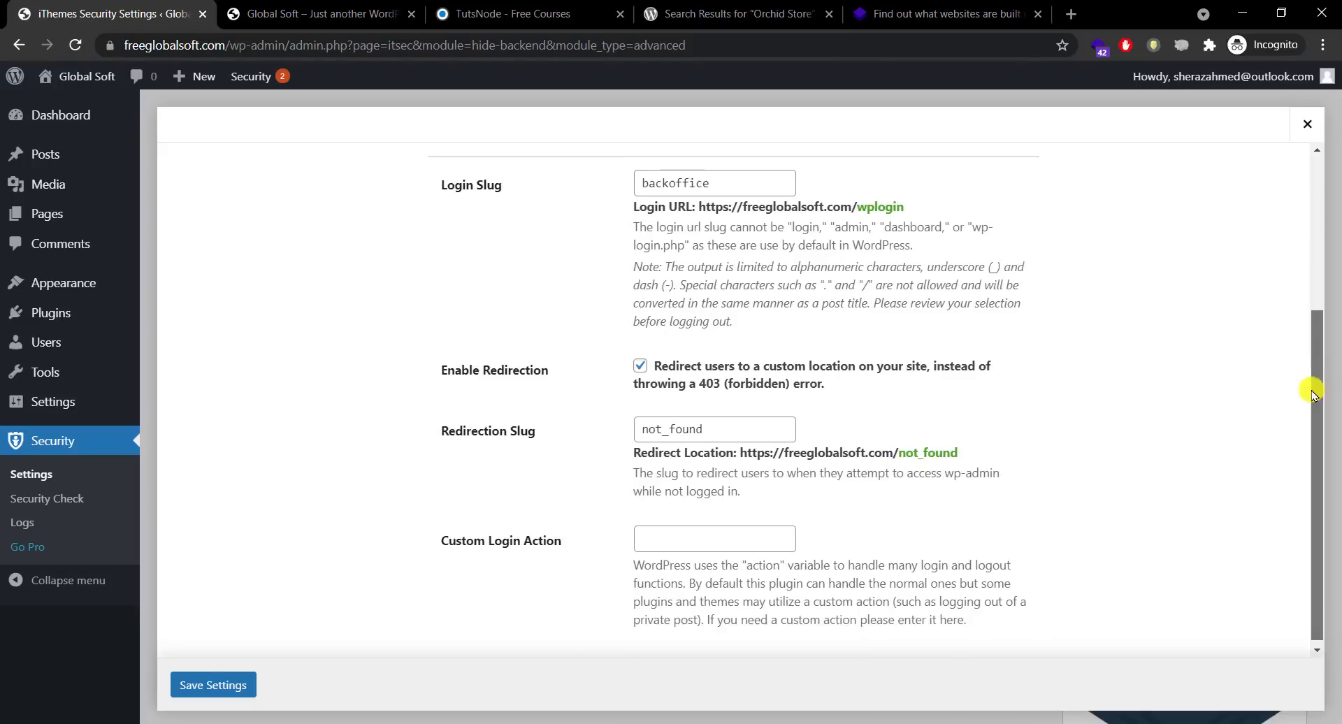
click(210, 687)
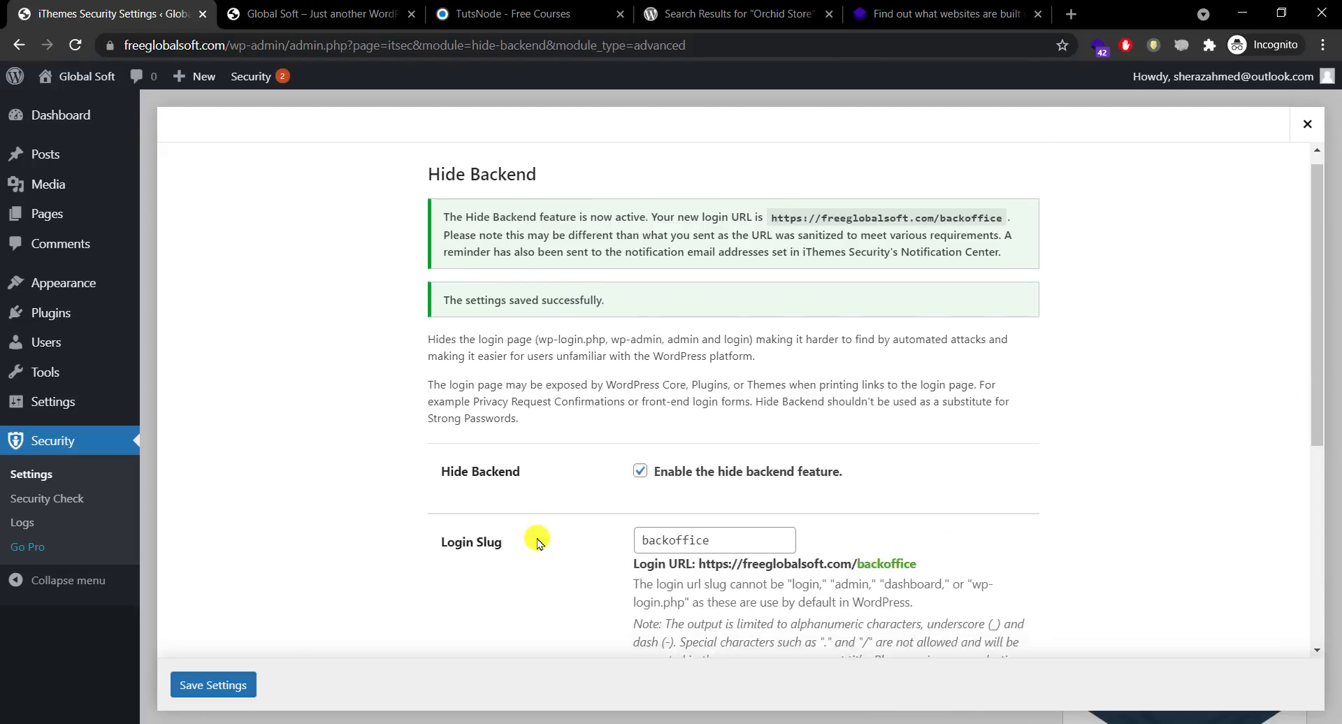
scroll(538, 542, down, 4)
scroll(538, 541, down, 1)
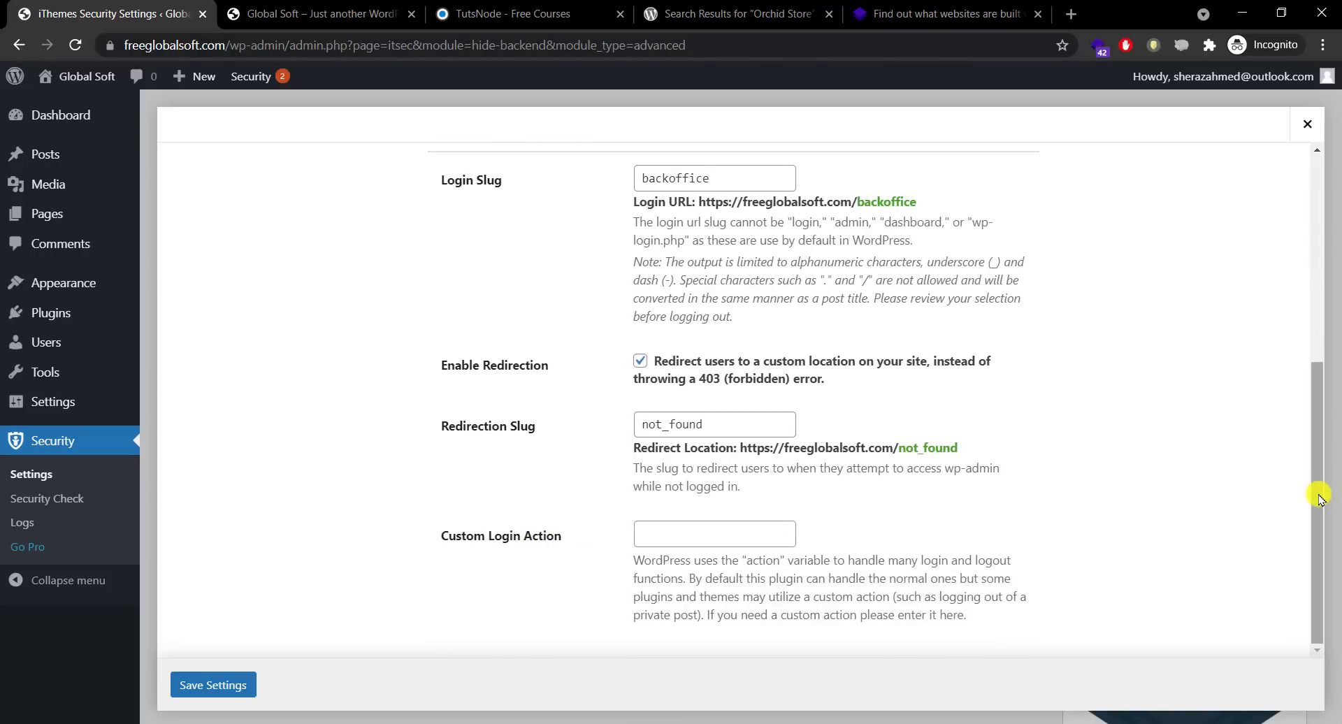
drag(1320, 572, 1285, 198)
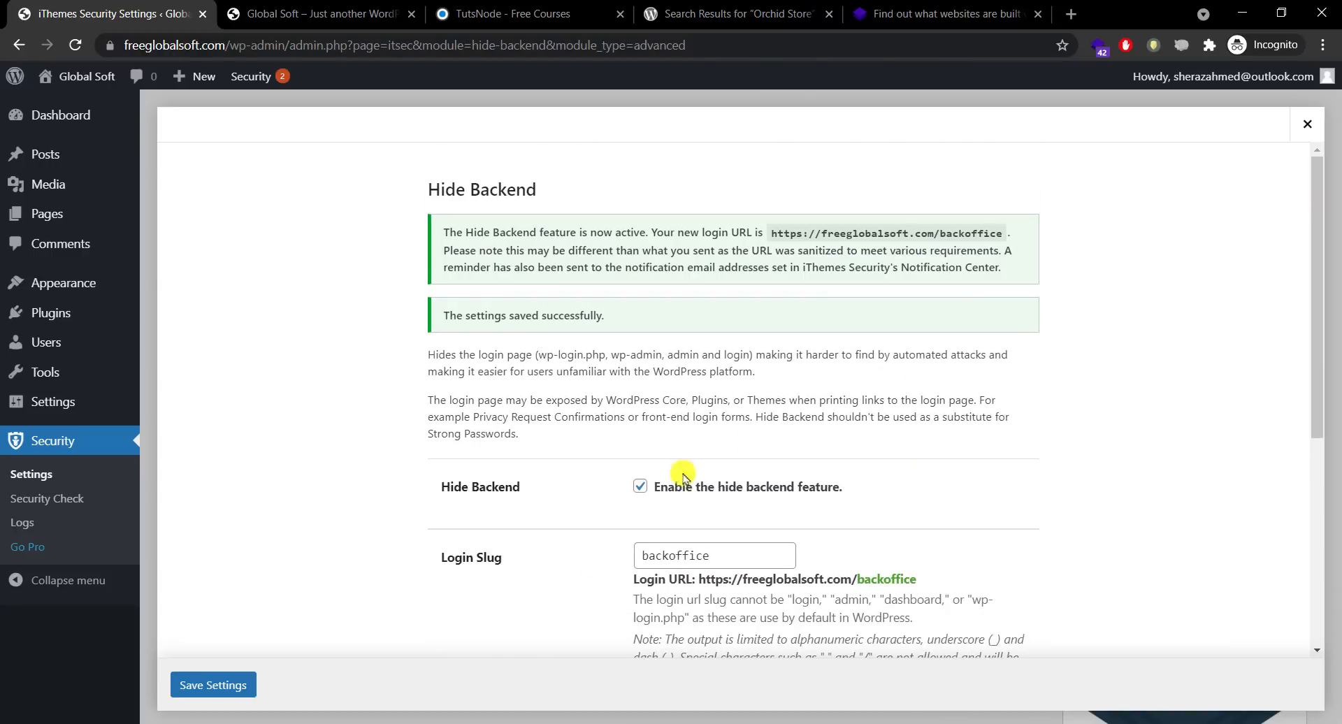
click(215, 686)
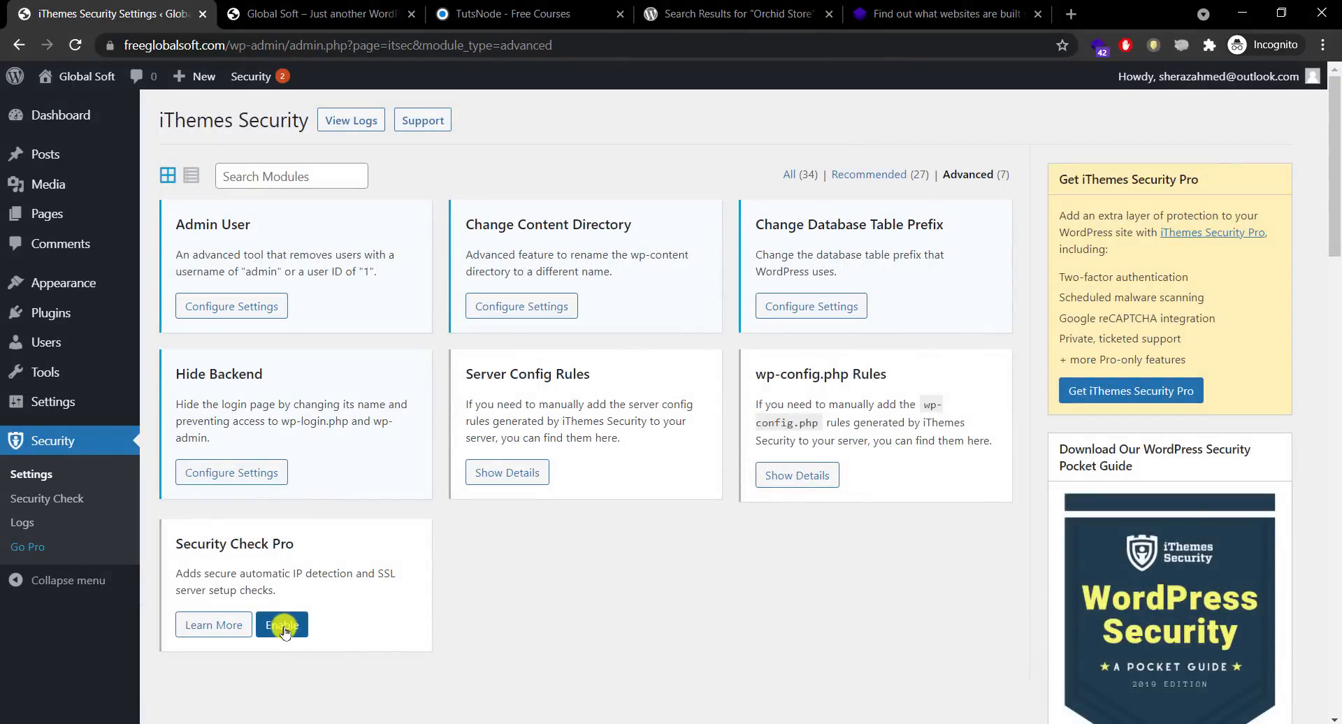
Step: Enable Security Check Pro, then tick Change WordPress Salts under Recommended and save
click(283, 627)
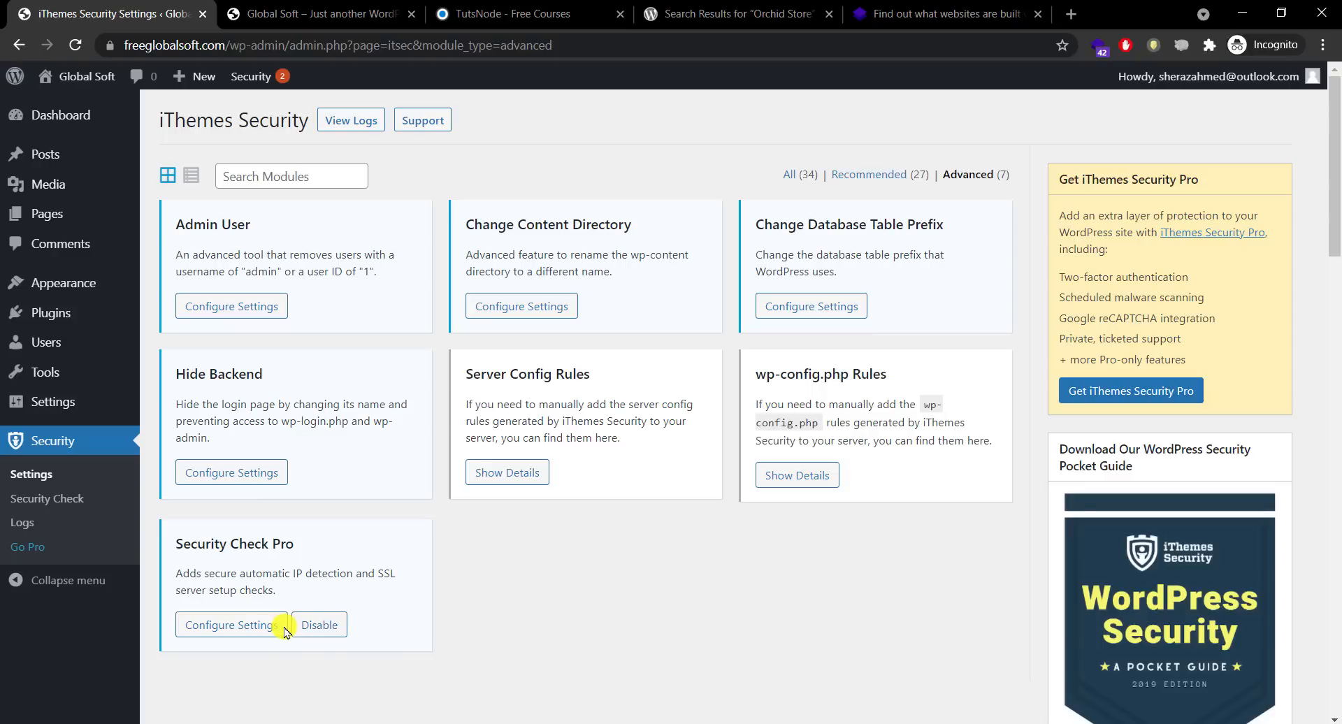
click(886, 180)
drag(1336, 198, 1333, 315)
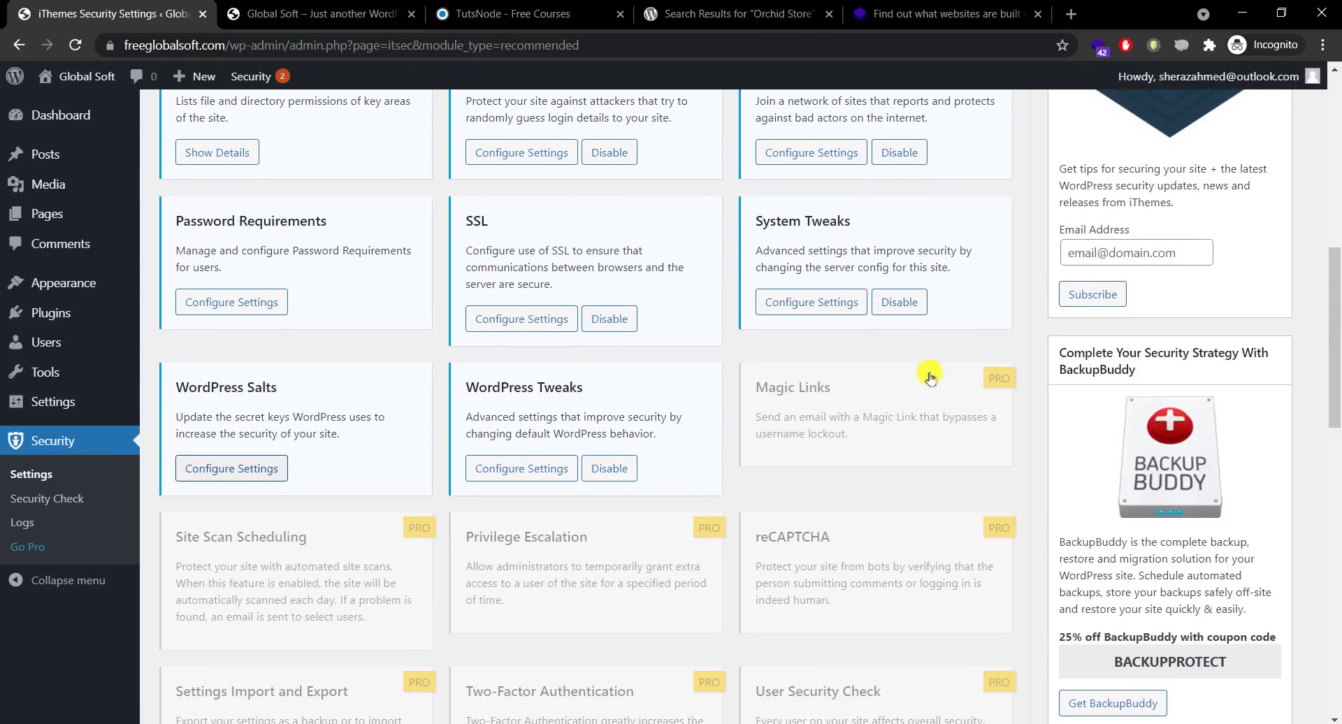
click(225, 469)
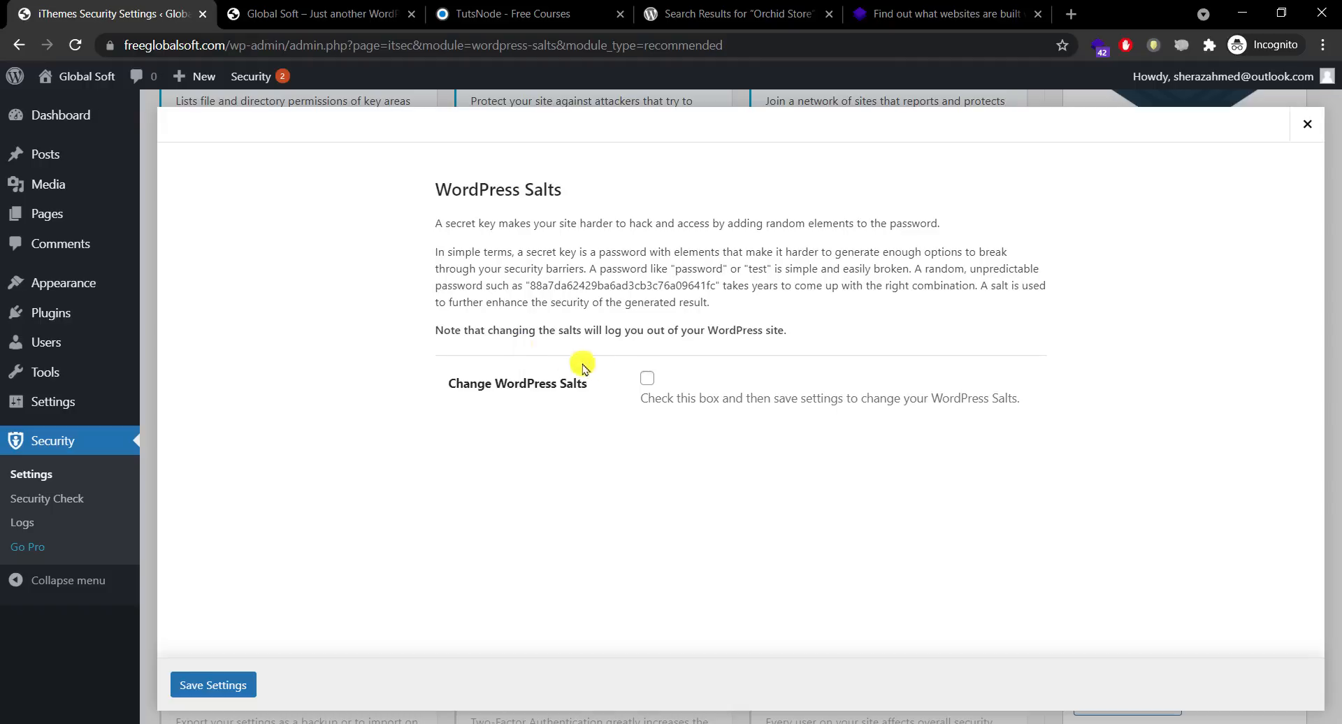
click(647, 379)
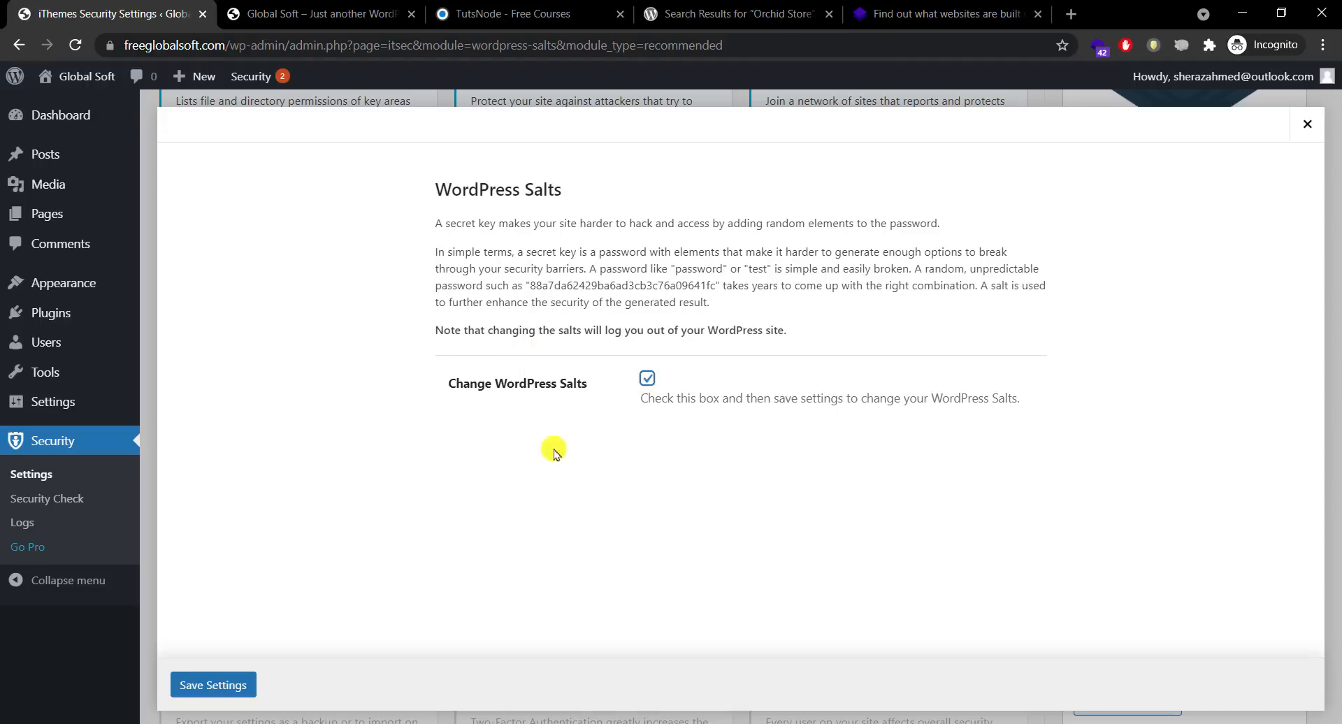
click(228, 674)
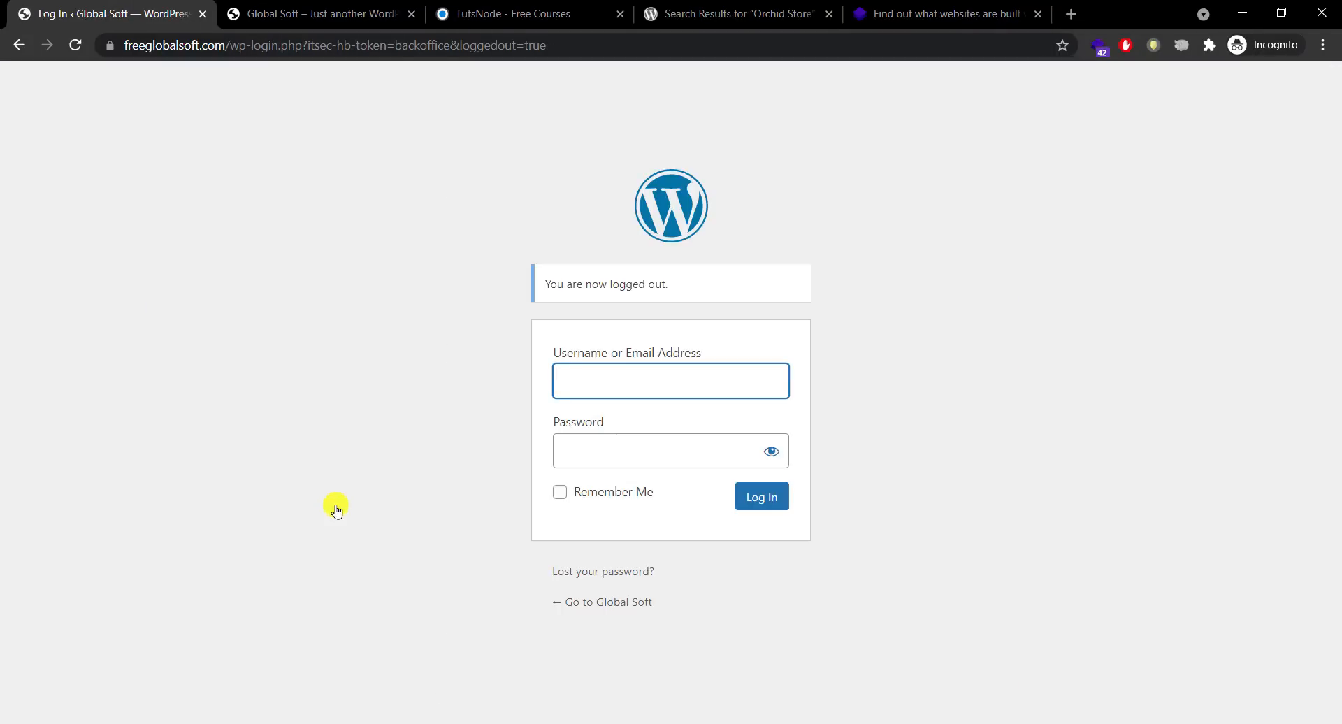
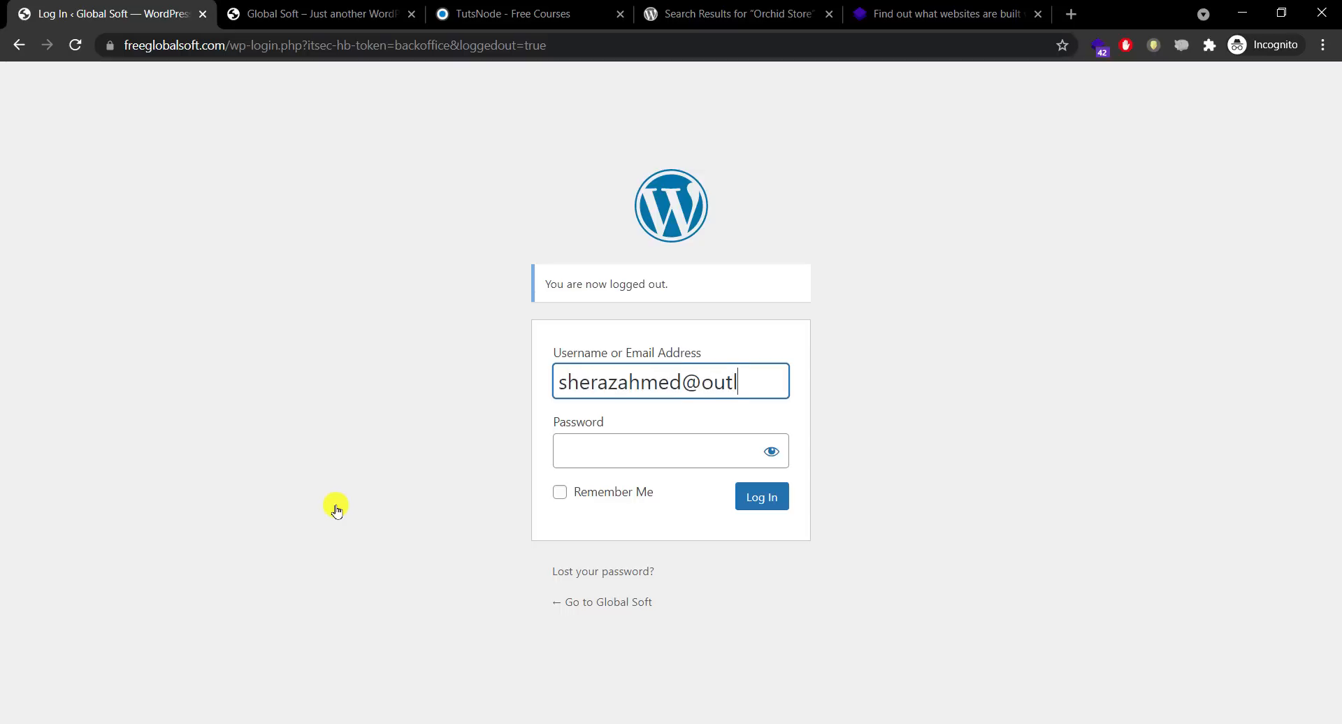
Step: Log in with the account e-mail and password, then dismiss the Orchid Store notice and Welcome panel
key(Tab)
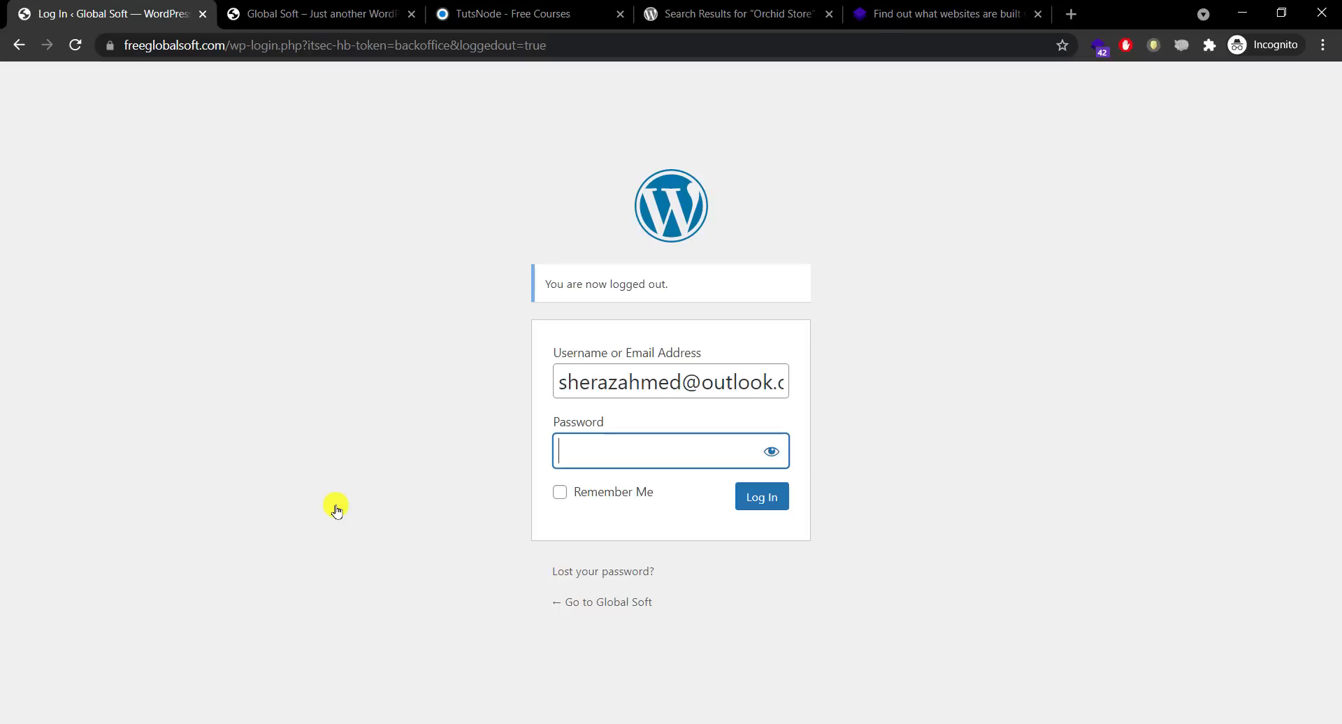
text(••••••••••••••)
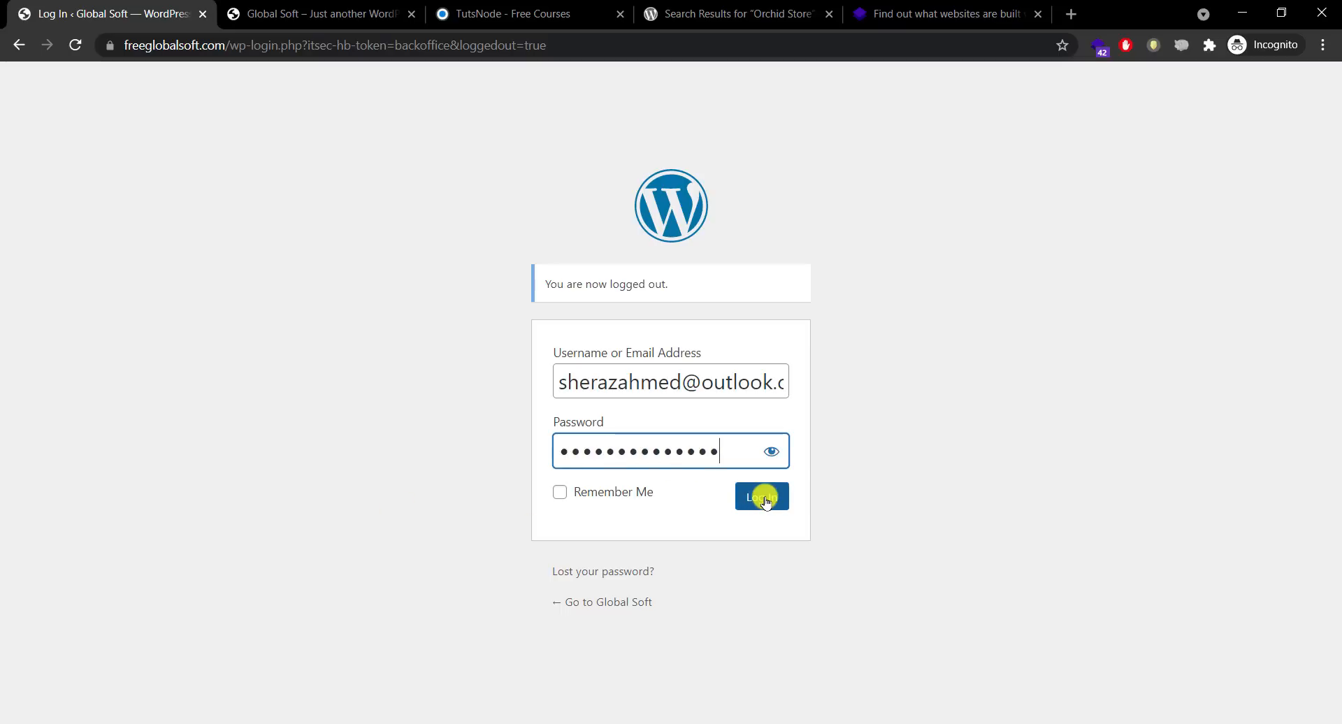
click(734, 496)
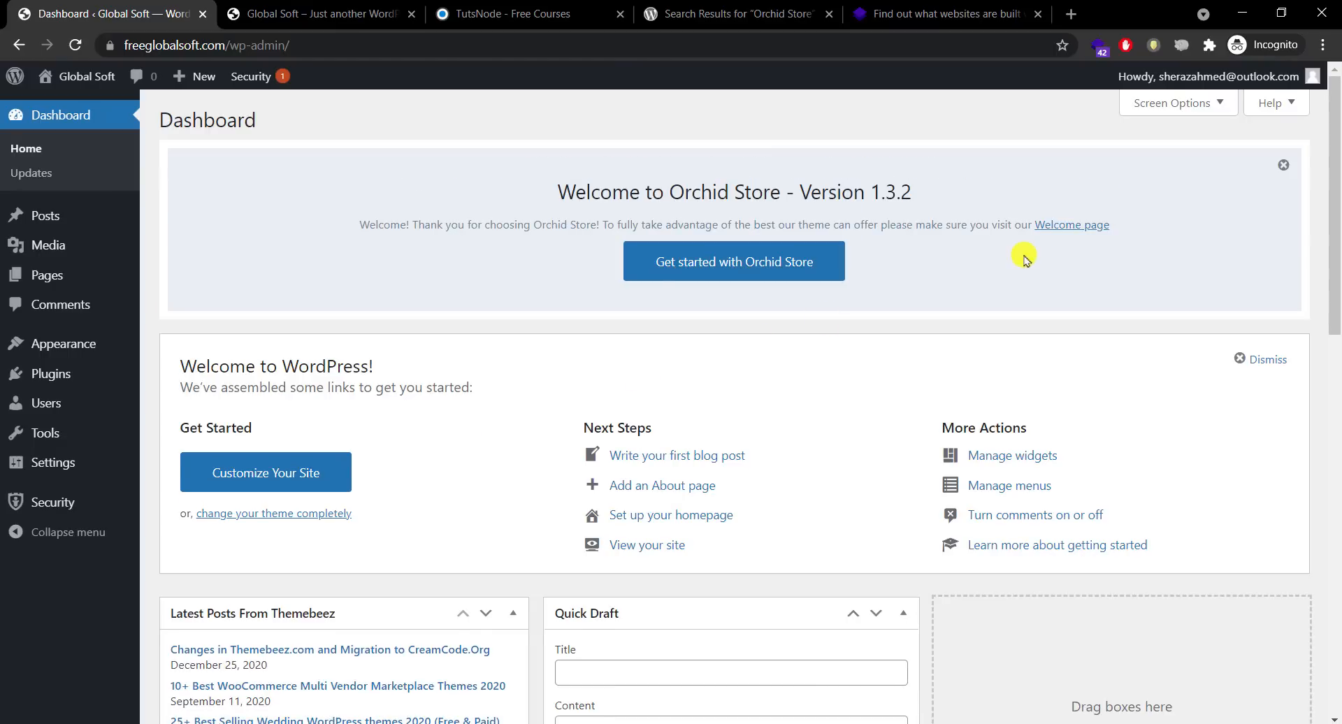
click(1284, 175)
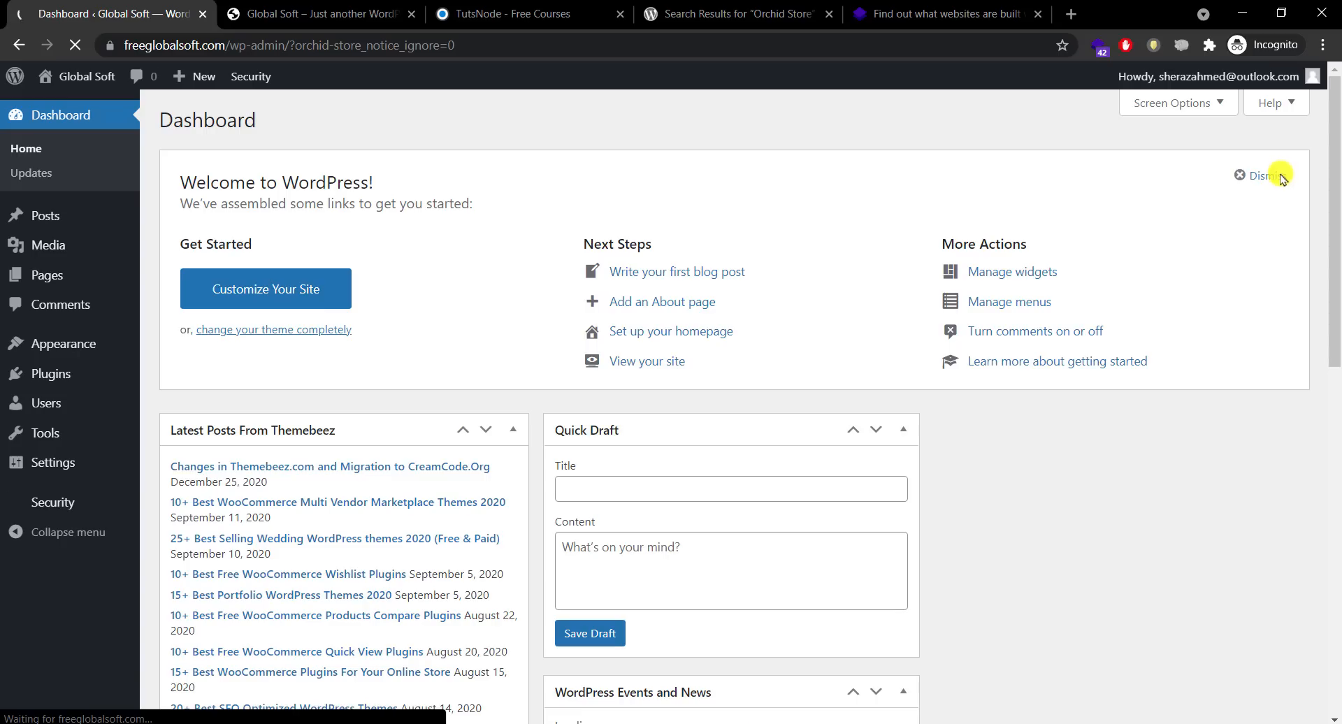
click(1278, 177)
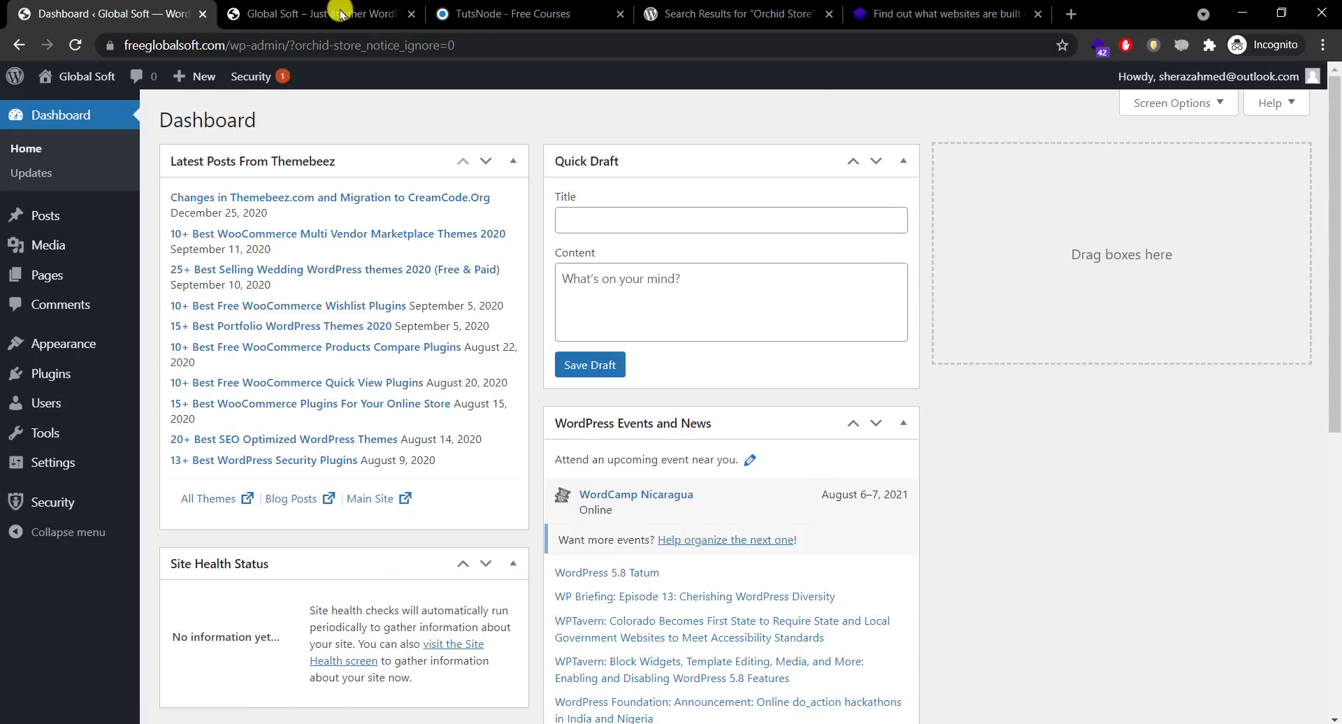
Step: Reload the site's front page, glance at the TutsNode tab, and return to the admin dashboard
click(341, 14)
click(244, 132)
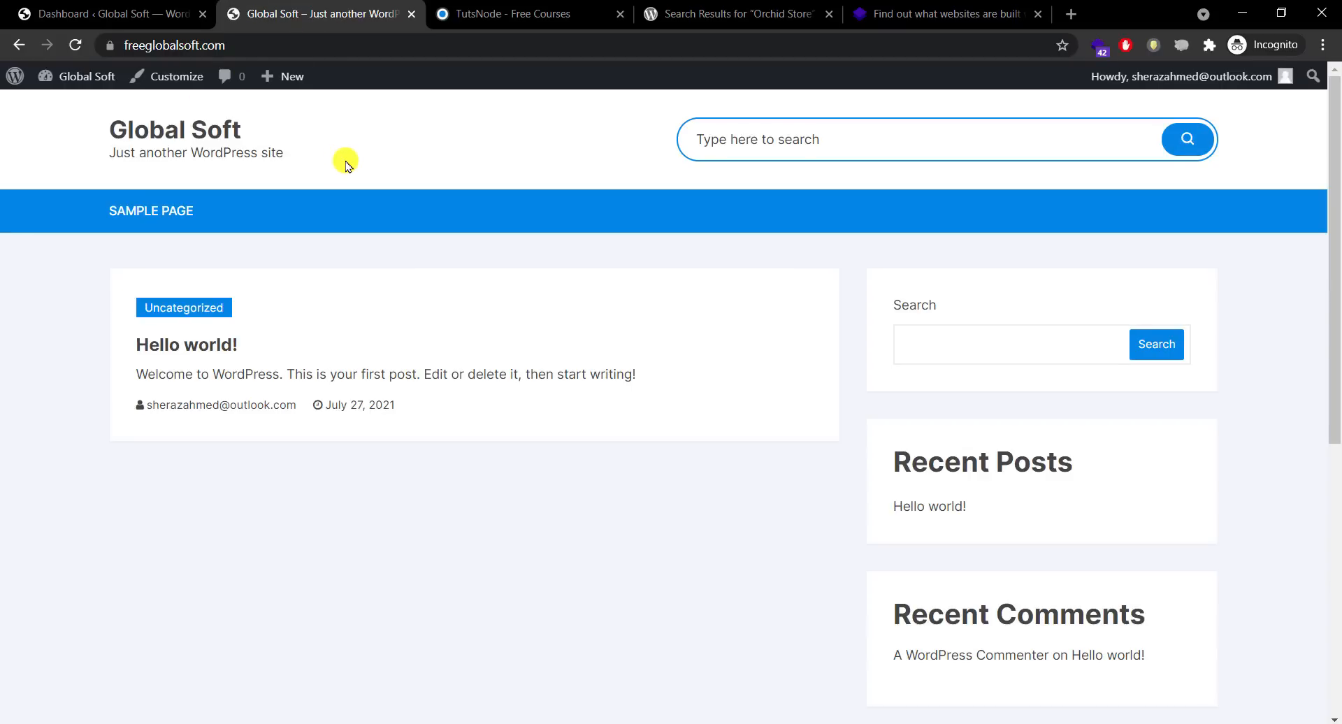
click(107, 14)
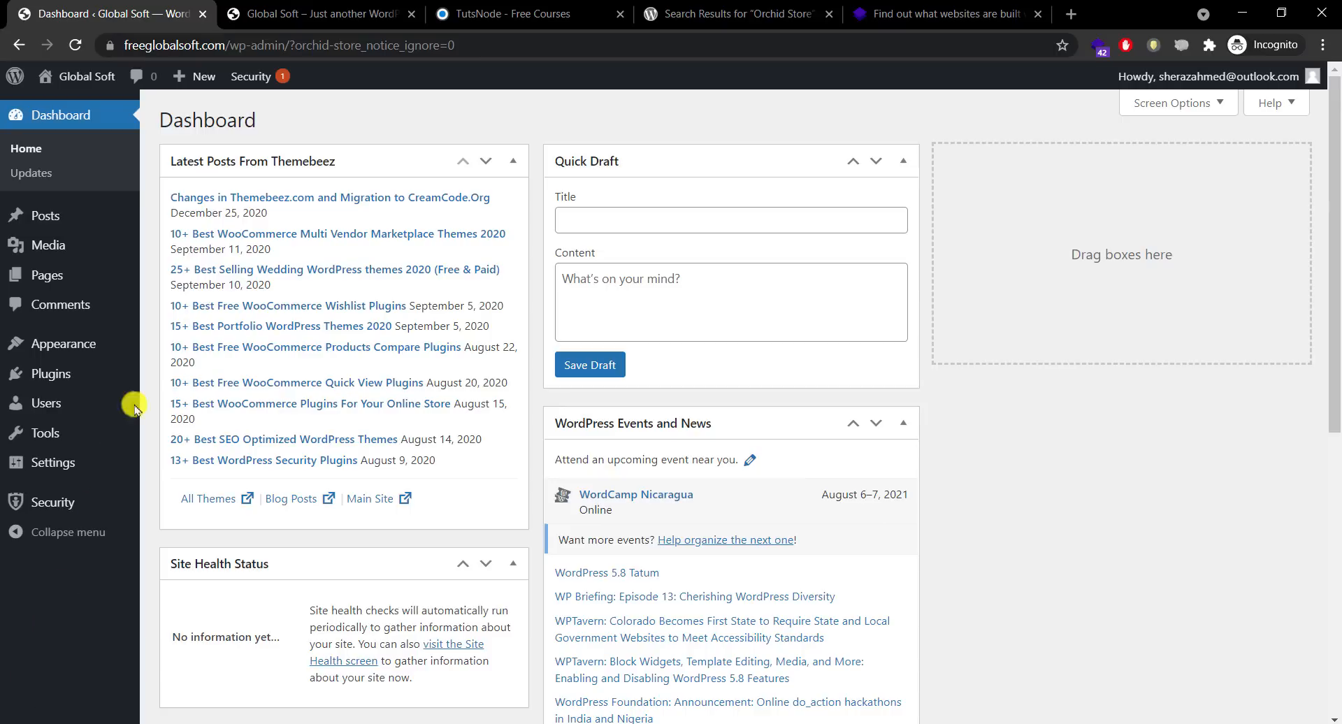
click(294, 10)
click(587, 12)
click(377, 10)
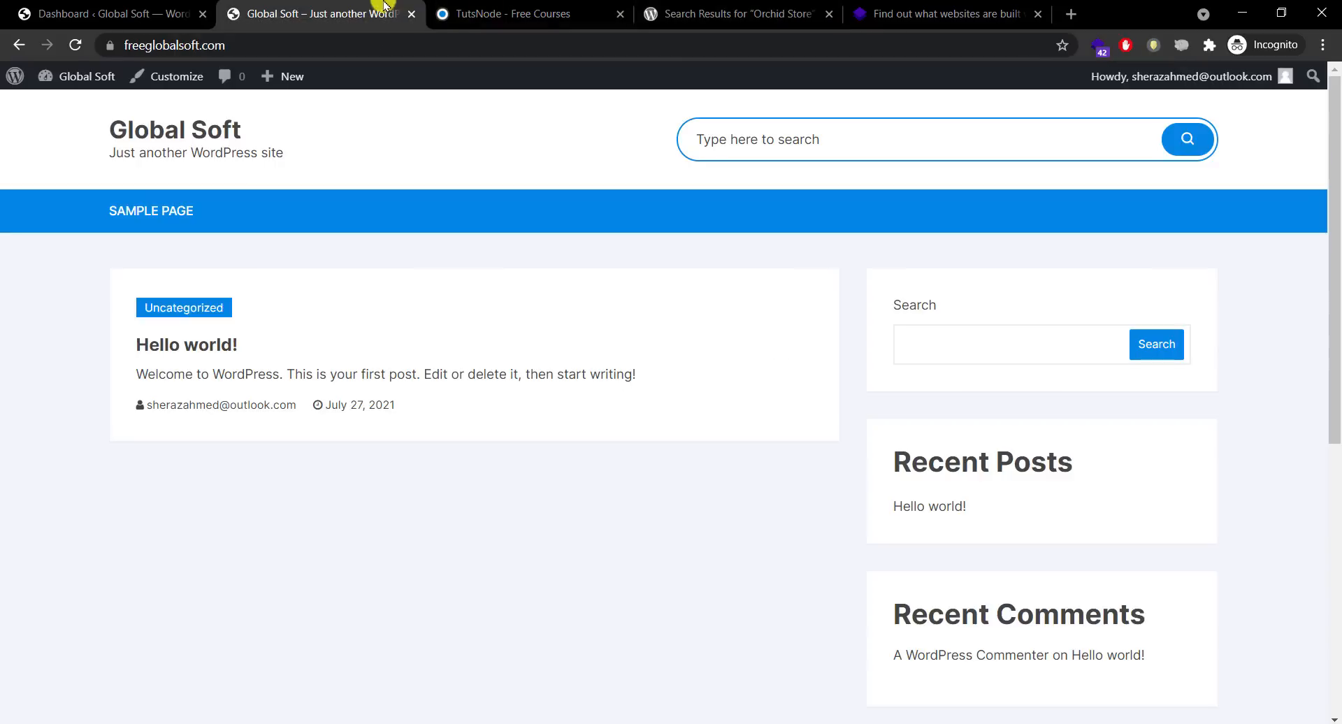
click(520, 7)
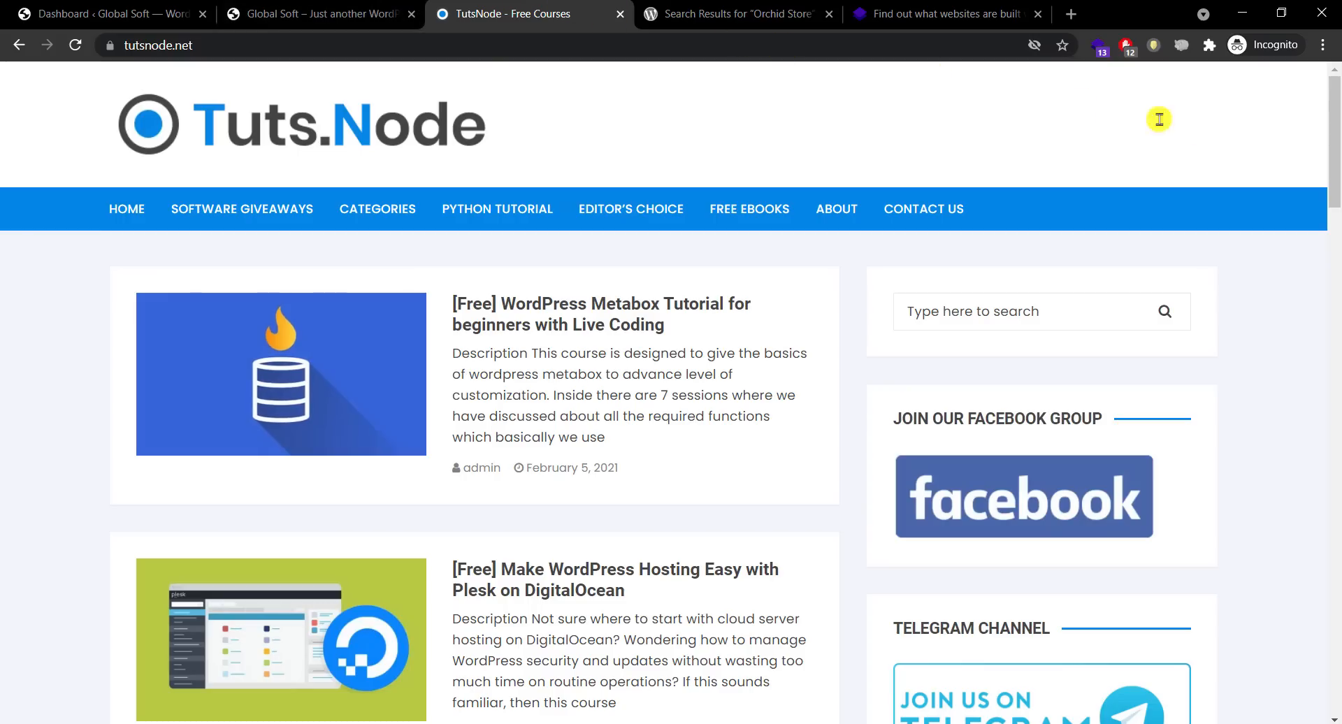
drag(1333, 160, 147, 6)
click(105, 13)
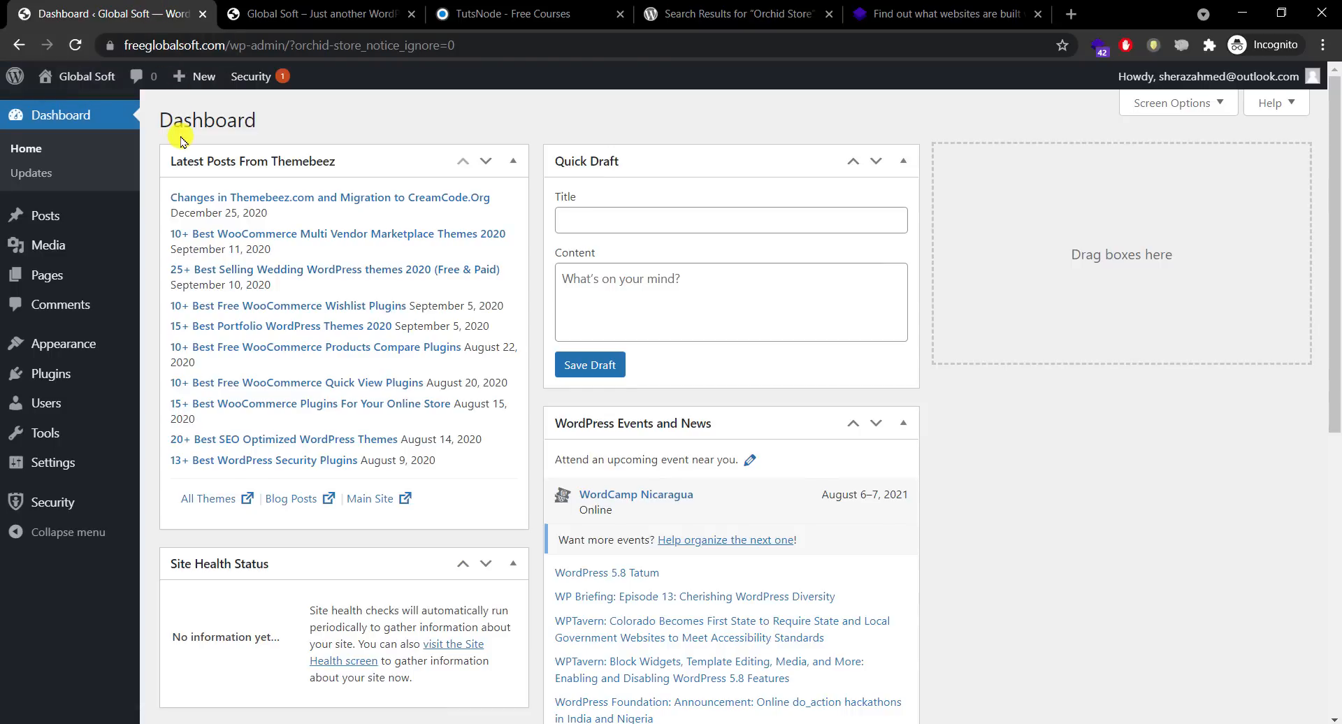
Step: Trash the Hello world! post and delete it permanently
click(82, 218)
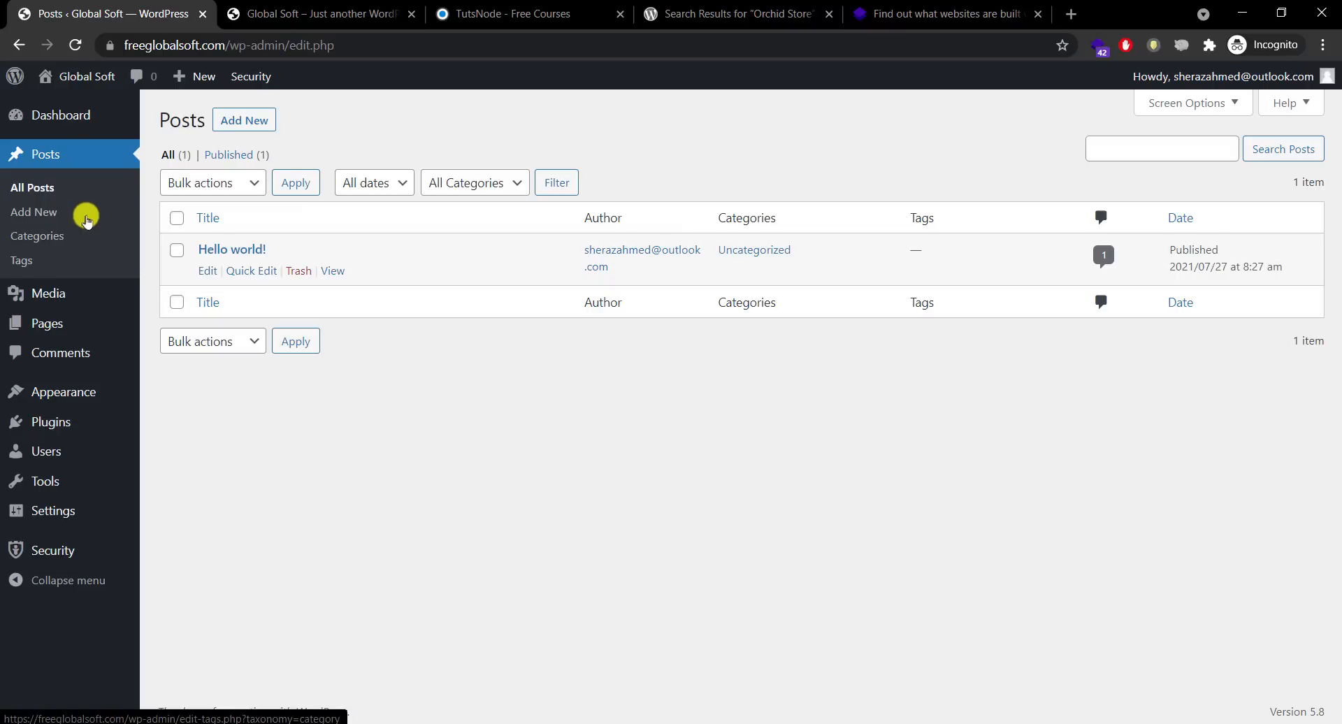
click(299, 272)
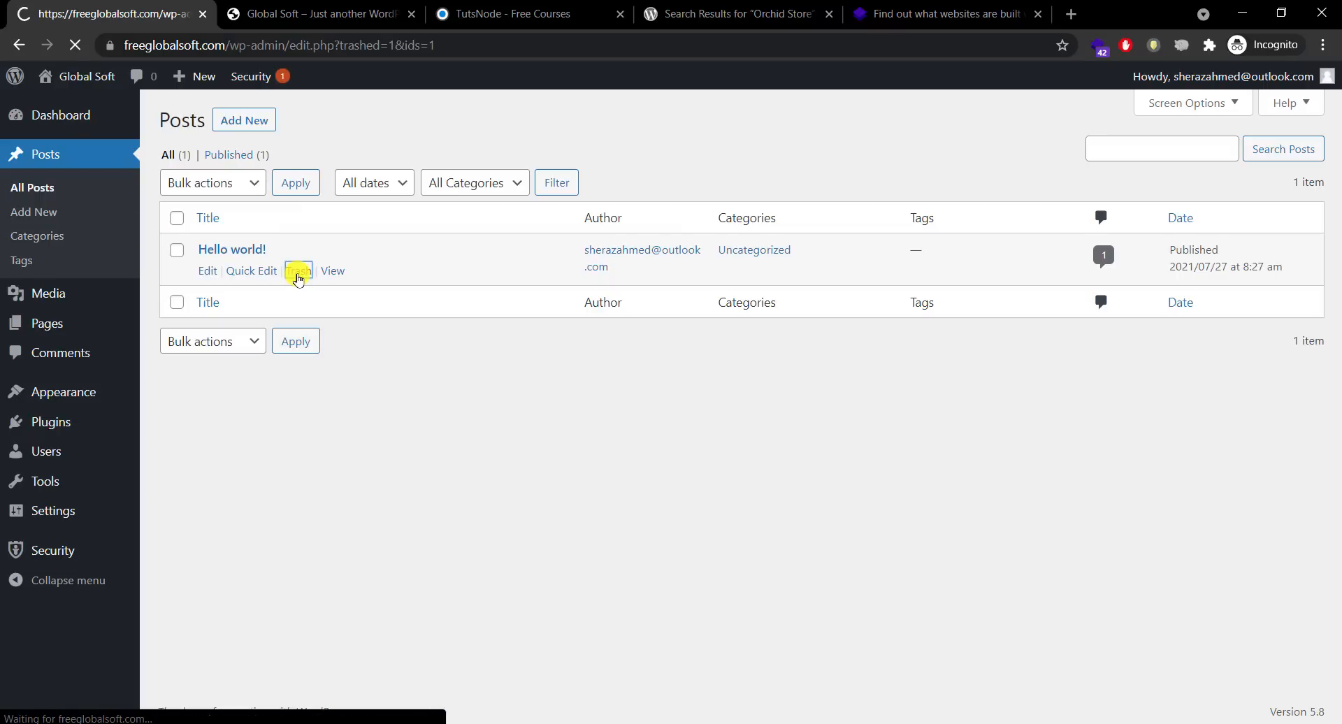
click(225, 210)
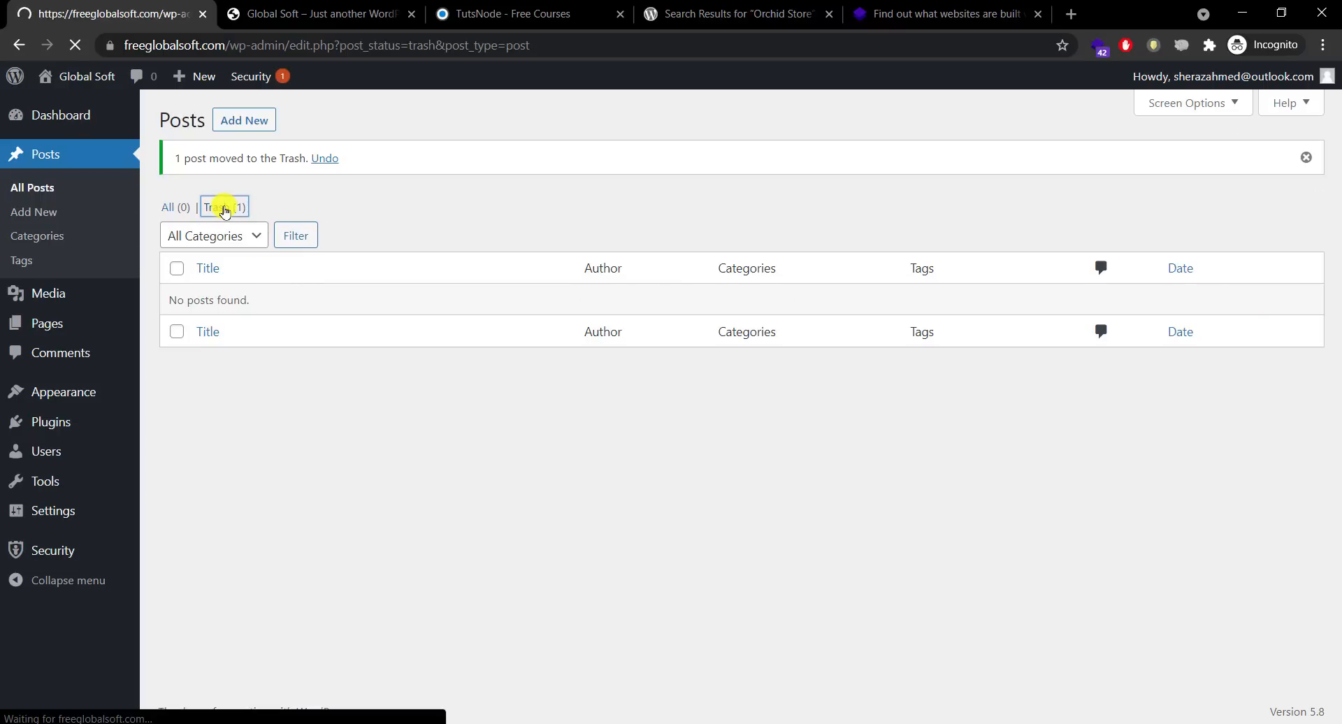
click(326, 272)
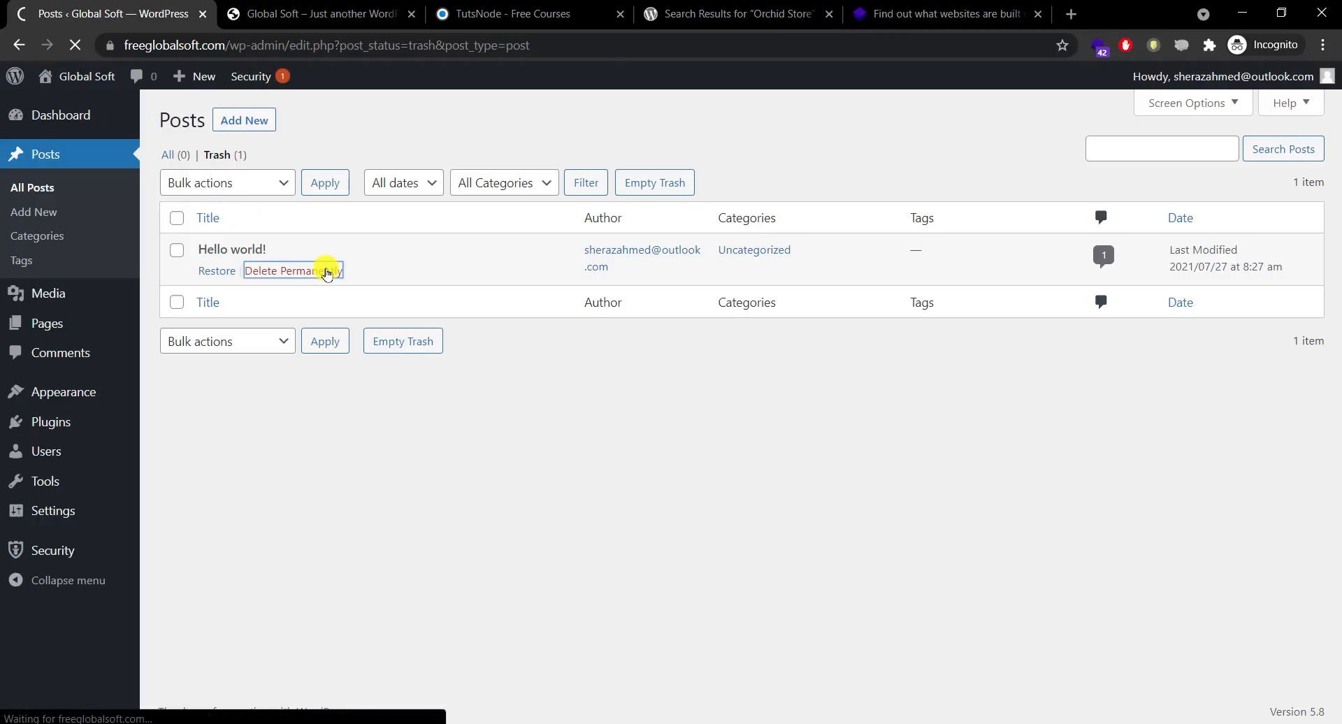
Step: Look over the Categories, Tags and Media Library pages
click(56, 241)
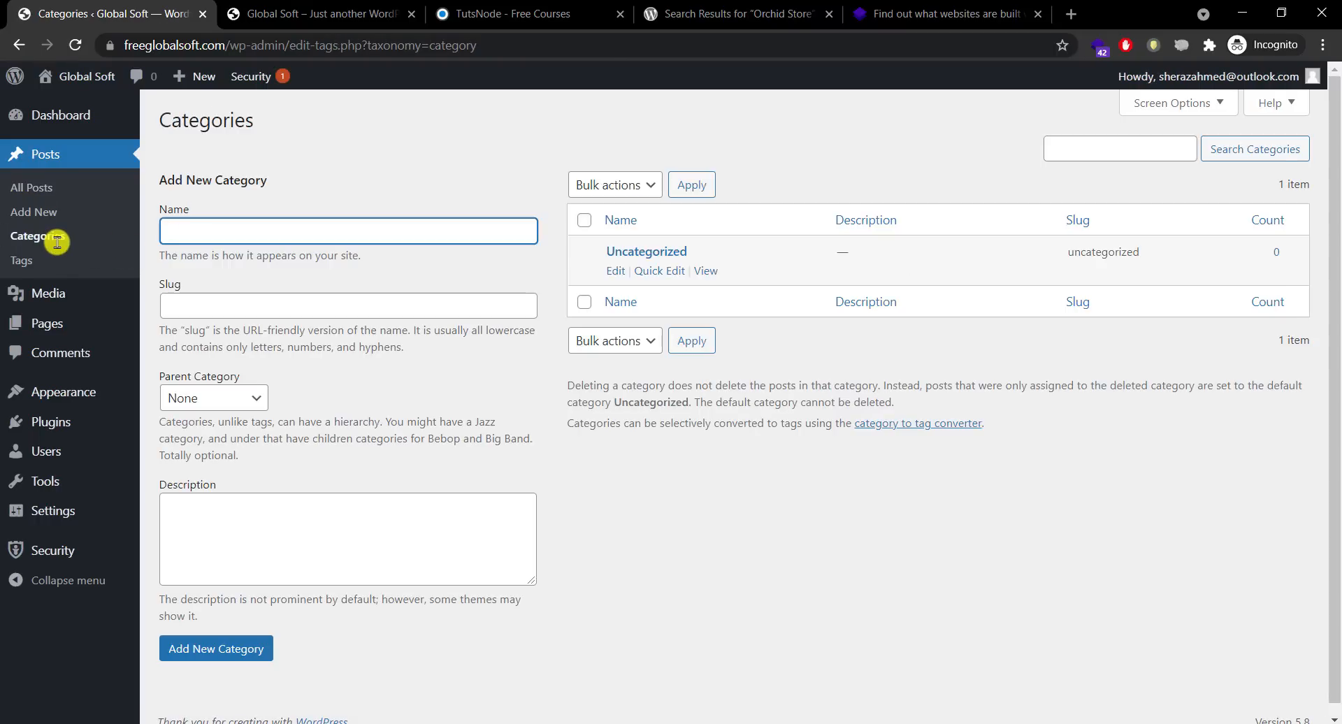
click(52, 270)
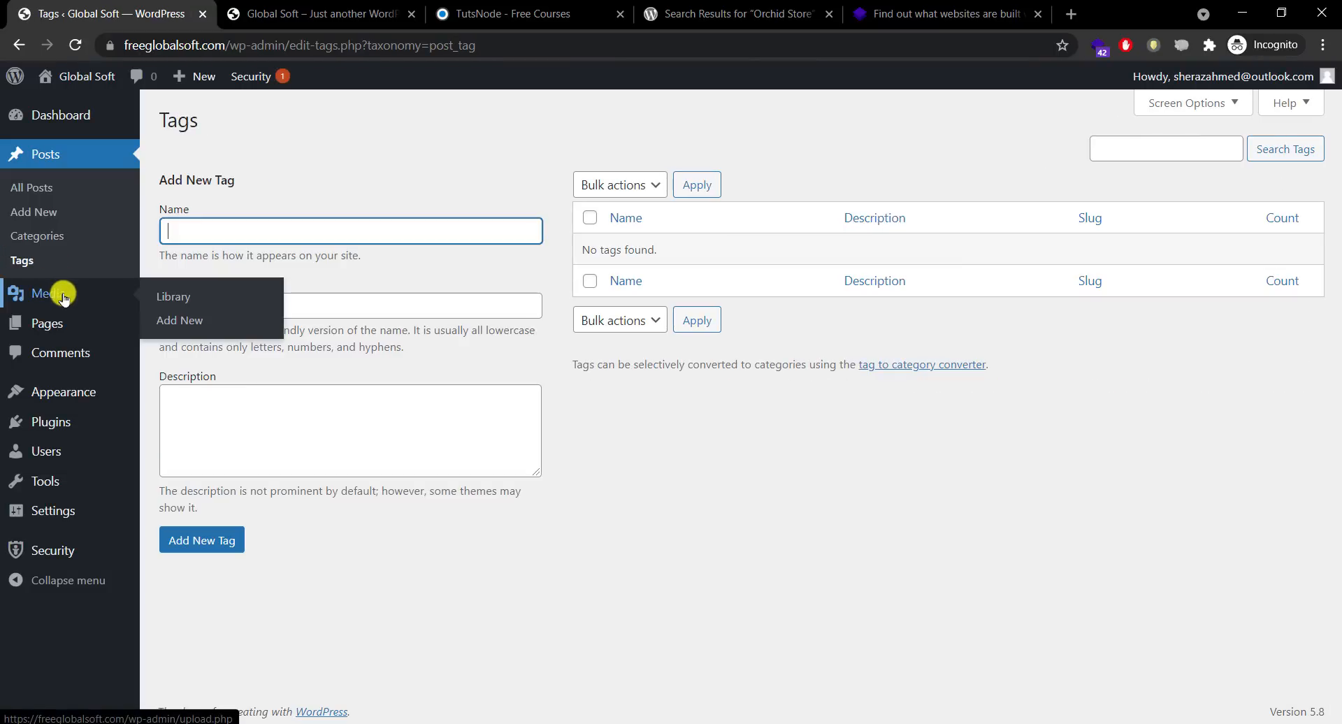
click(63, 297)
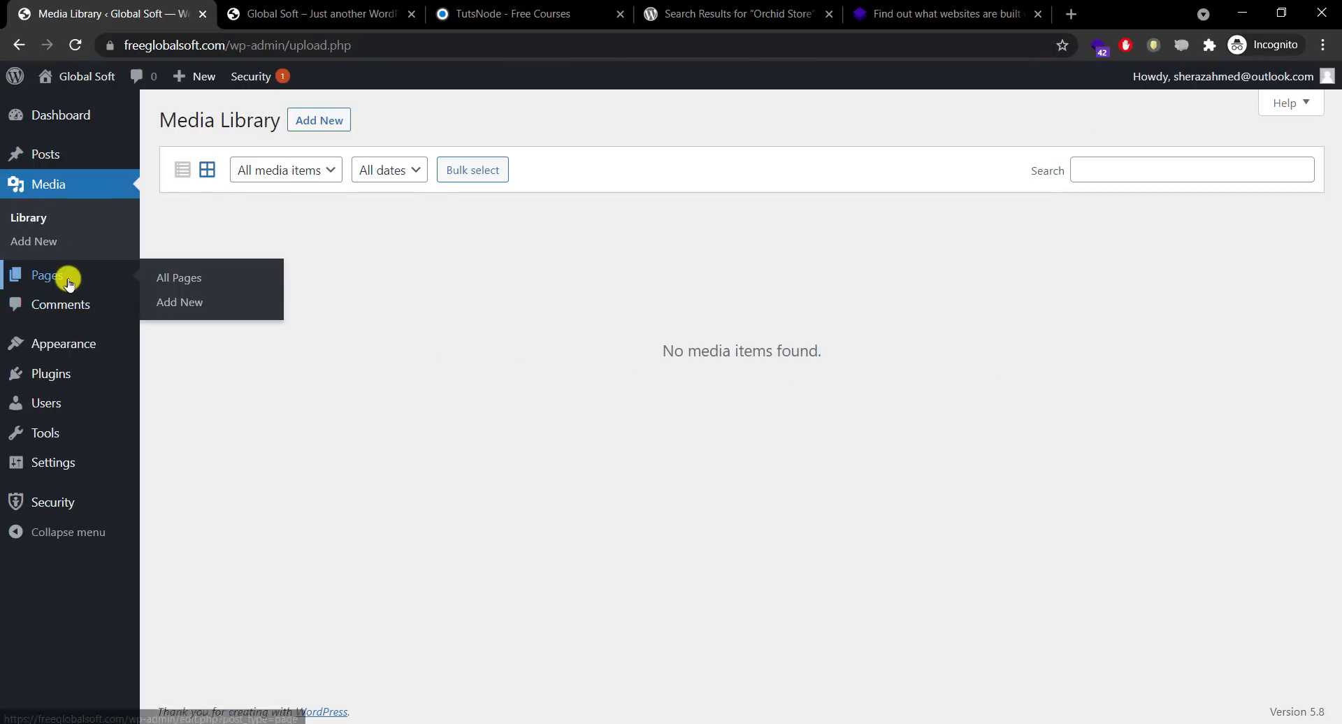
Step: Bulk-trash the Privacy Policy and Sample Page pages and empty the trash
click(64, 278)
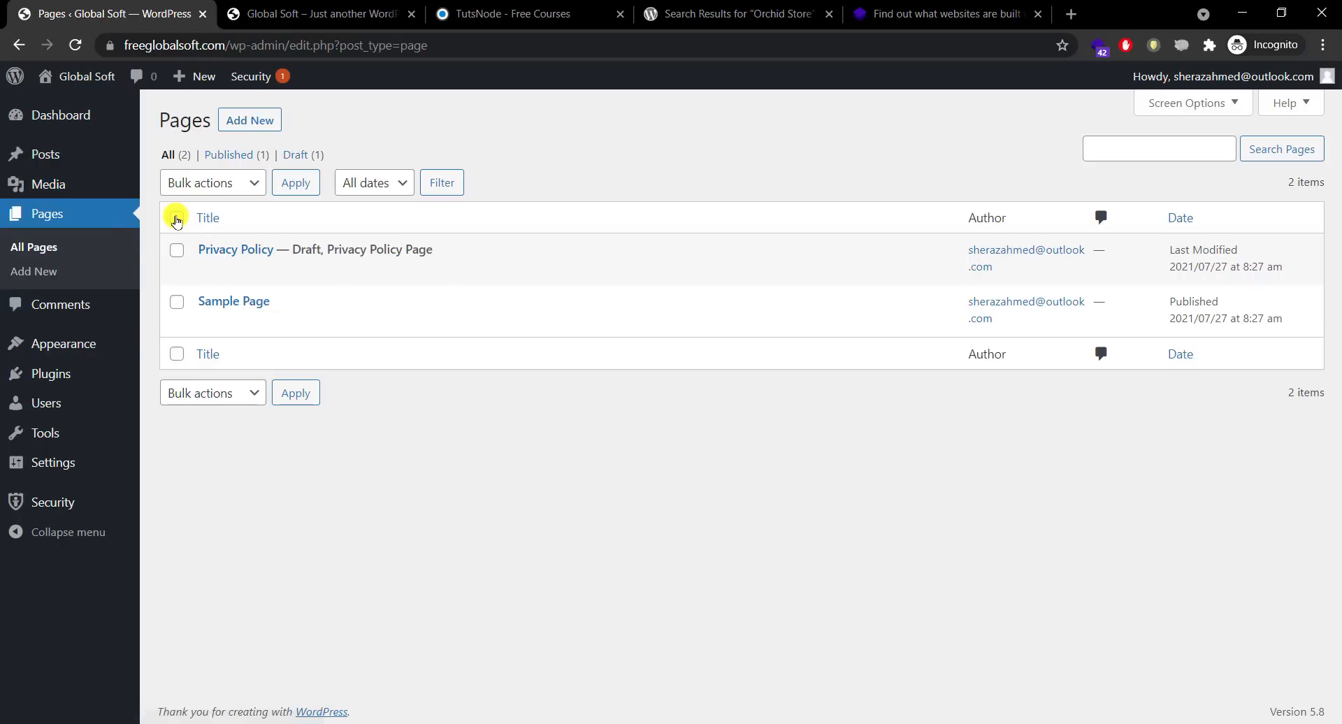
click(177, 251)
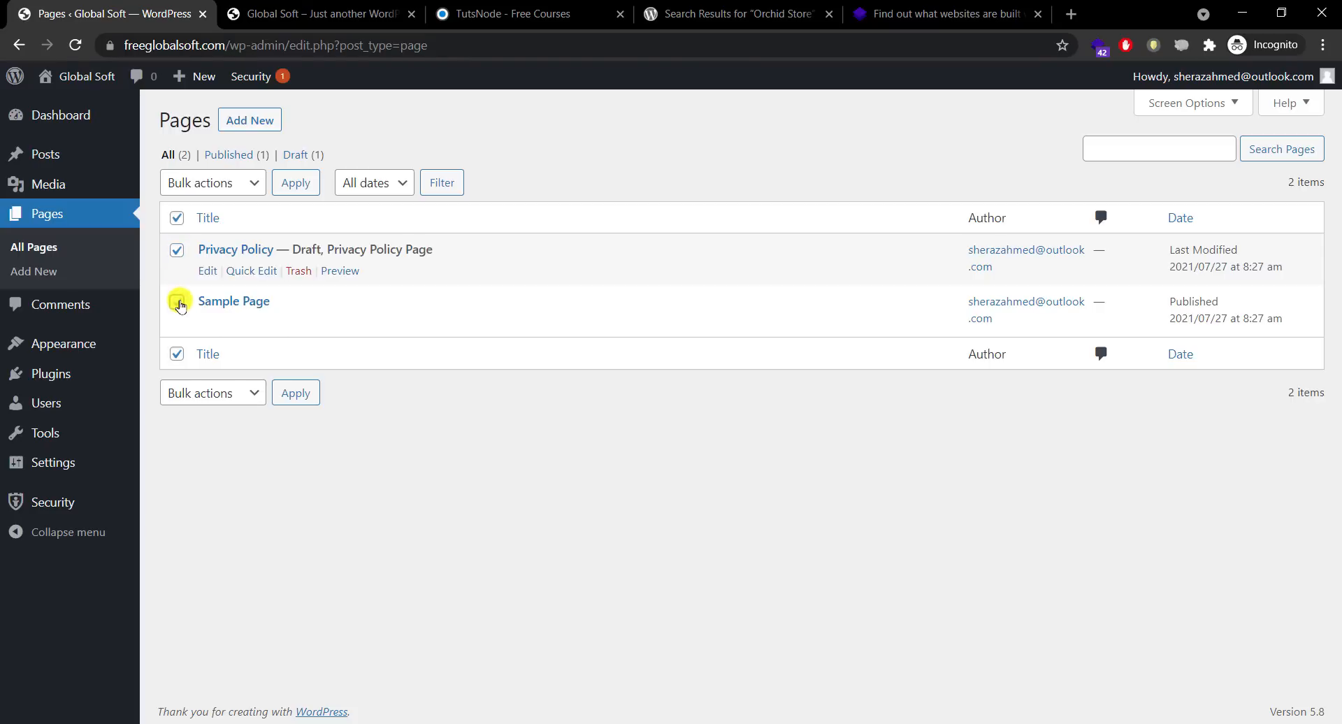
click(177, 302)
click(213, 183)
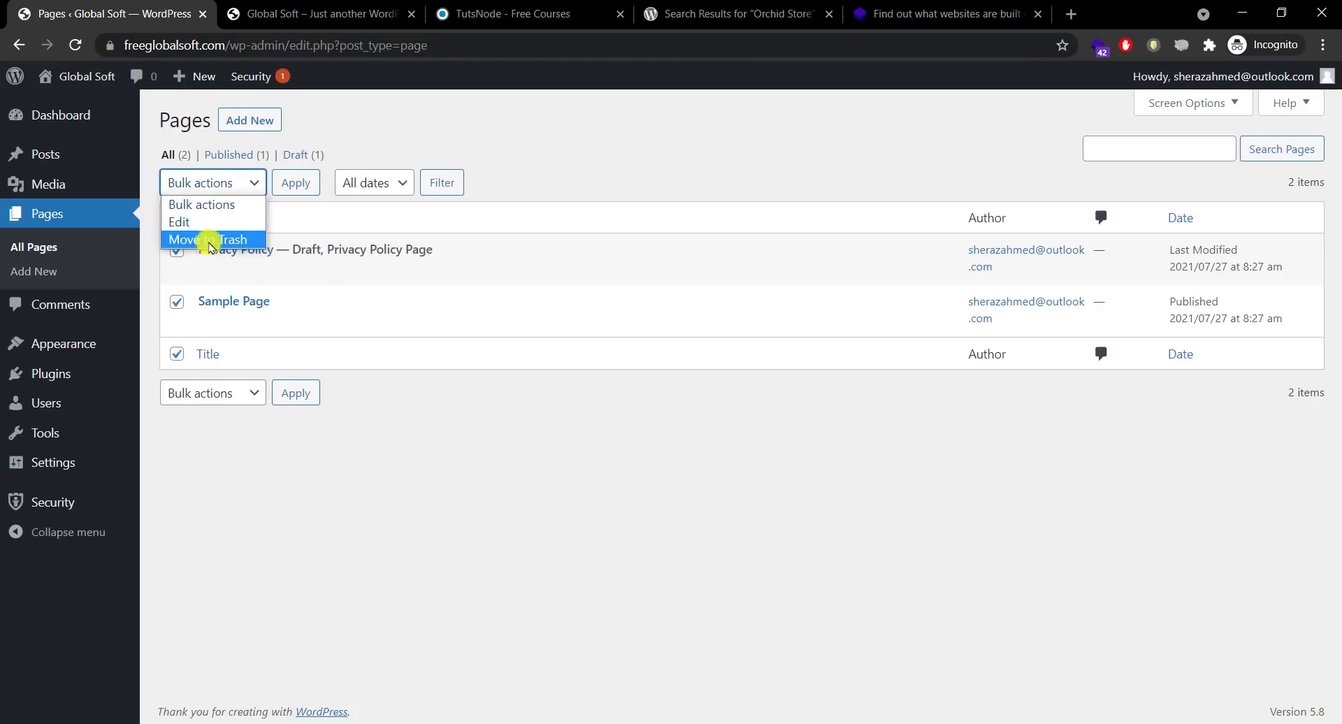
click(210, 237)
click(294, 183)
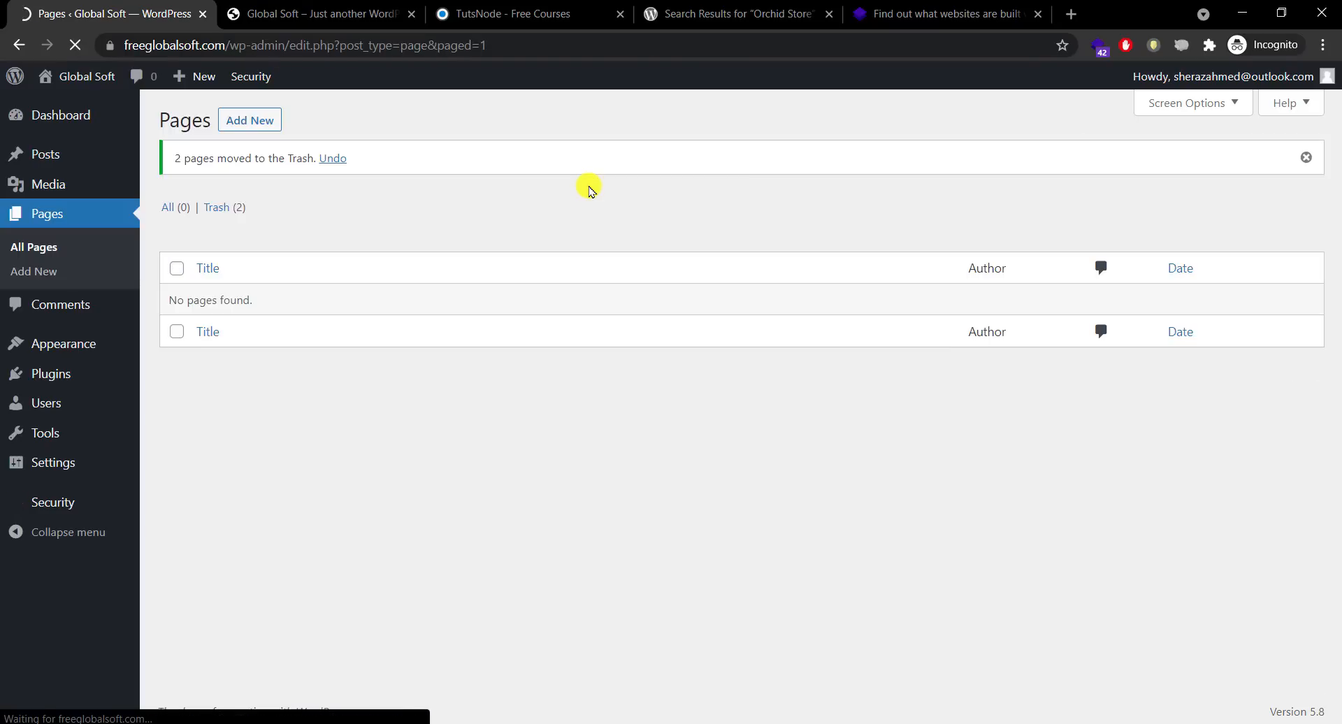
click(214, 209)
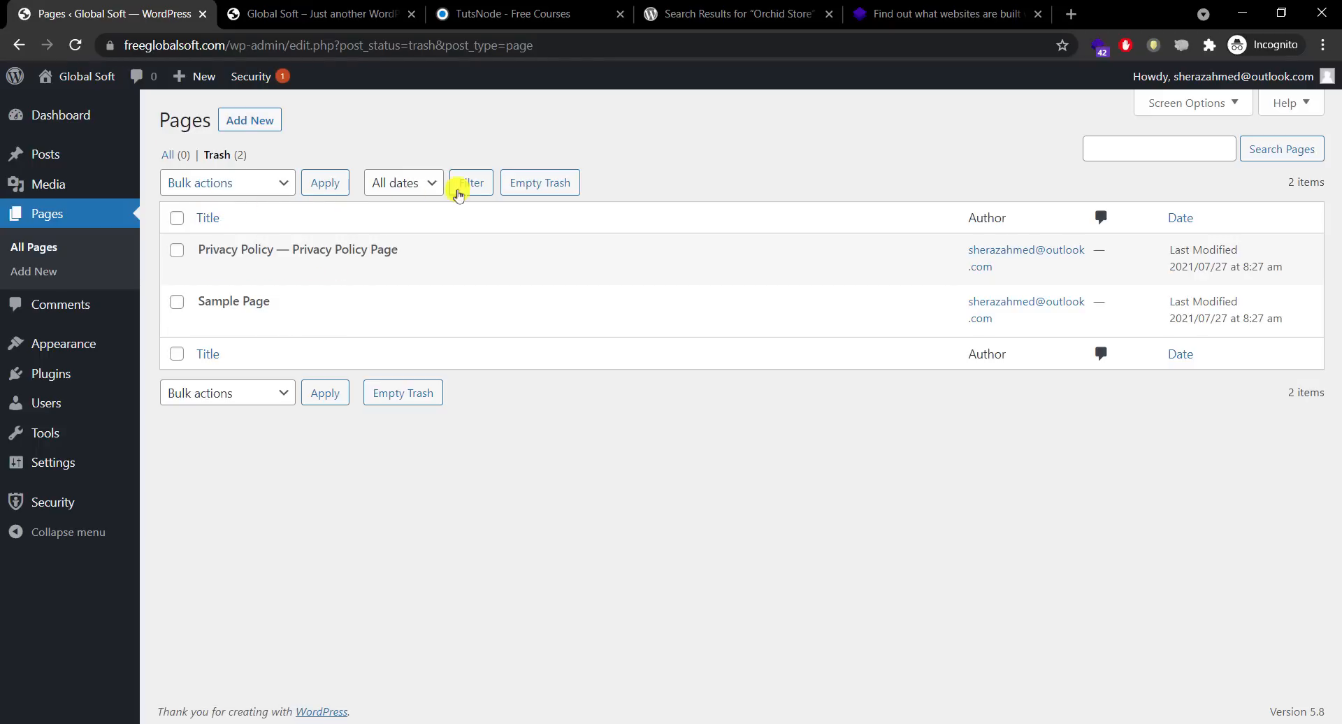
click(528, 189)
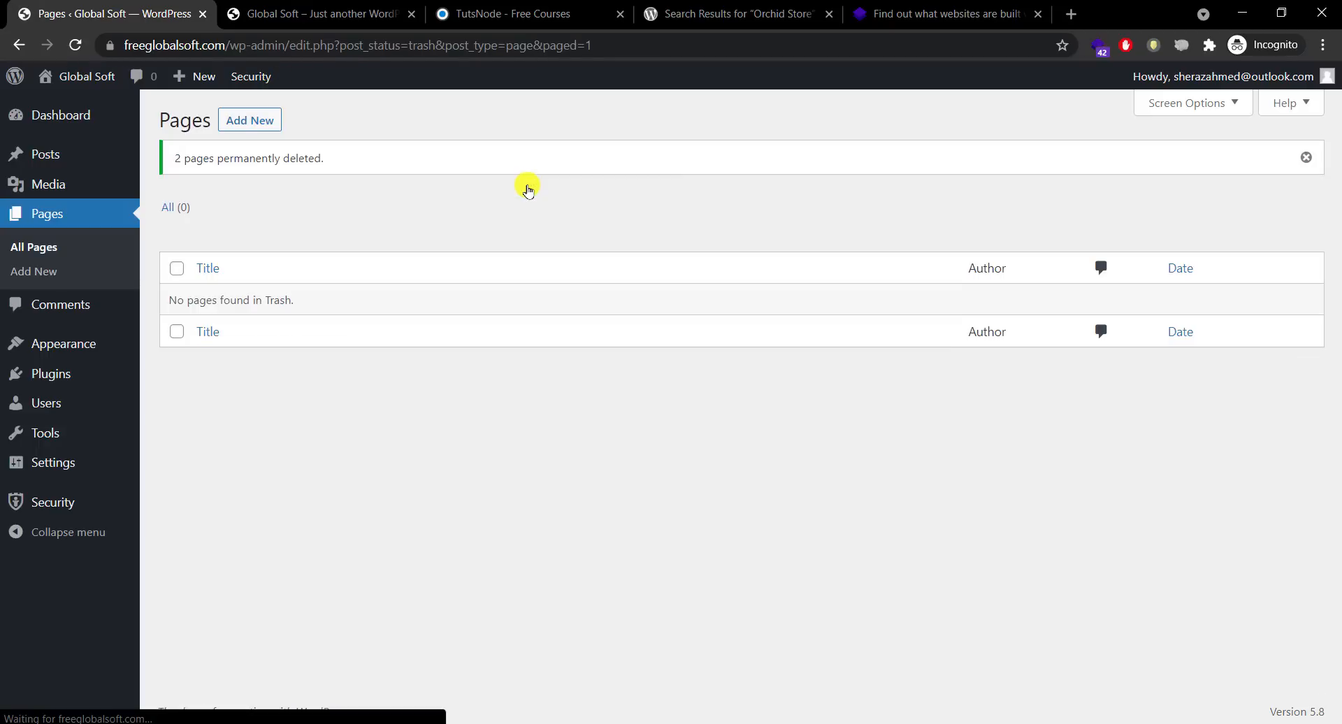
click(74, 297)
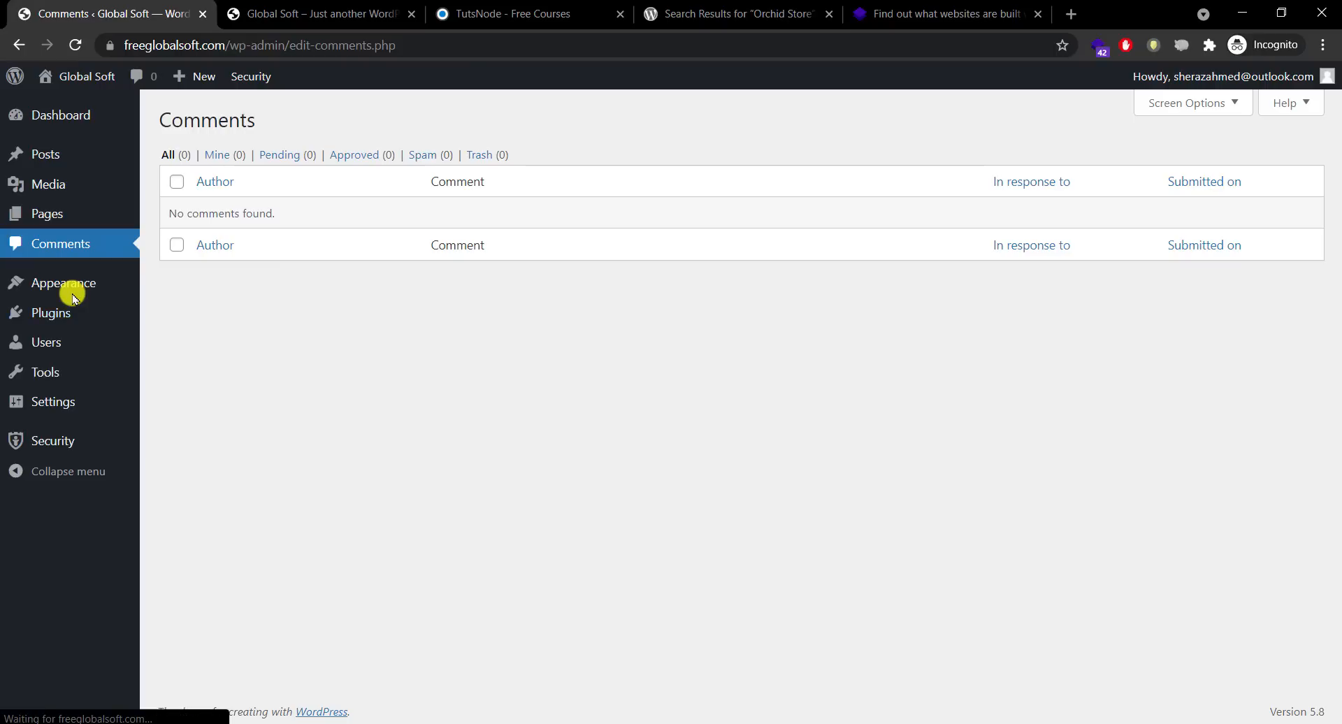
mouse_move(77, 284)
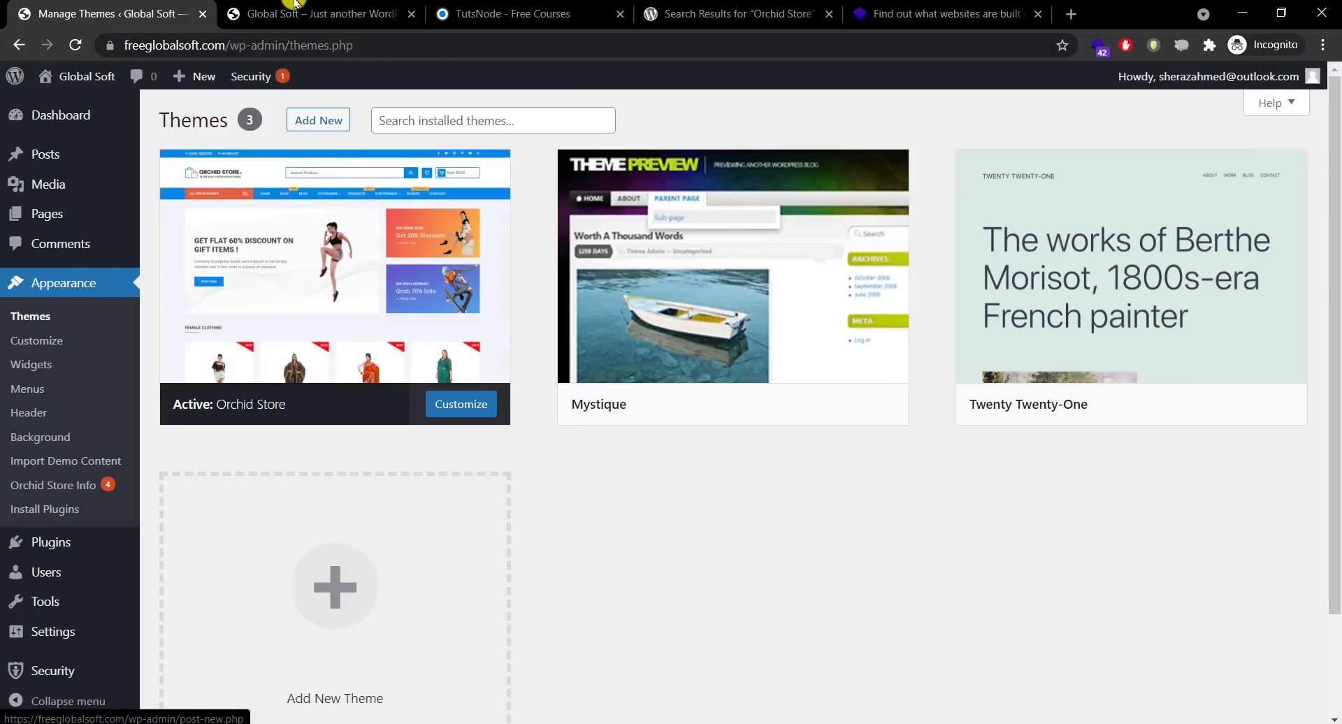
Step: Reload the front page to preview the Orchid Store theme, then return to installed themes
click(266, 14)
click(156, 136)
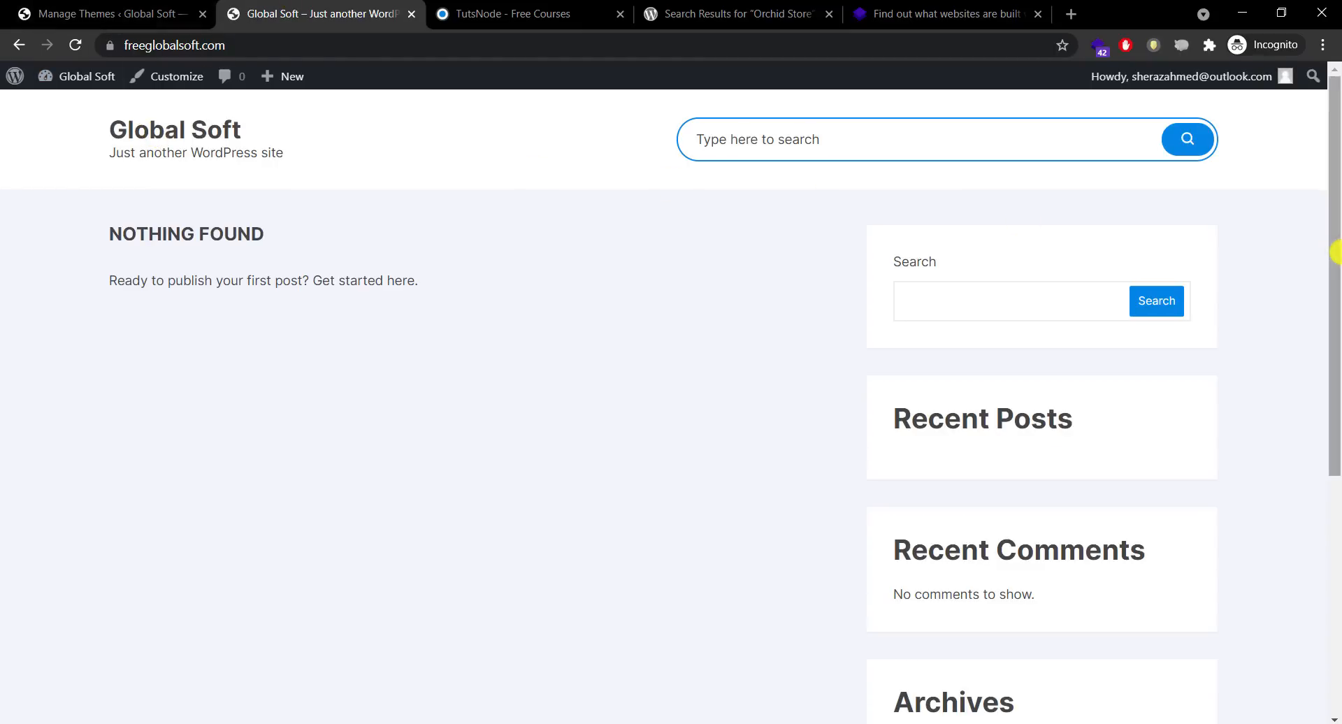
drag(1337, 336, 1336, 192)
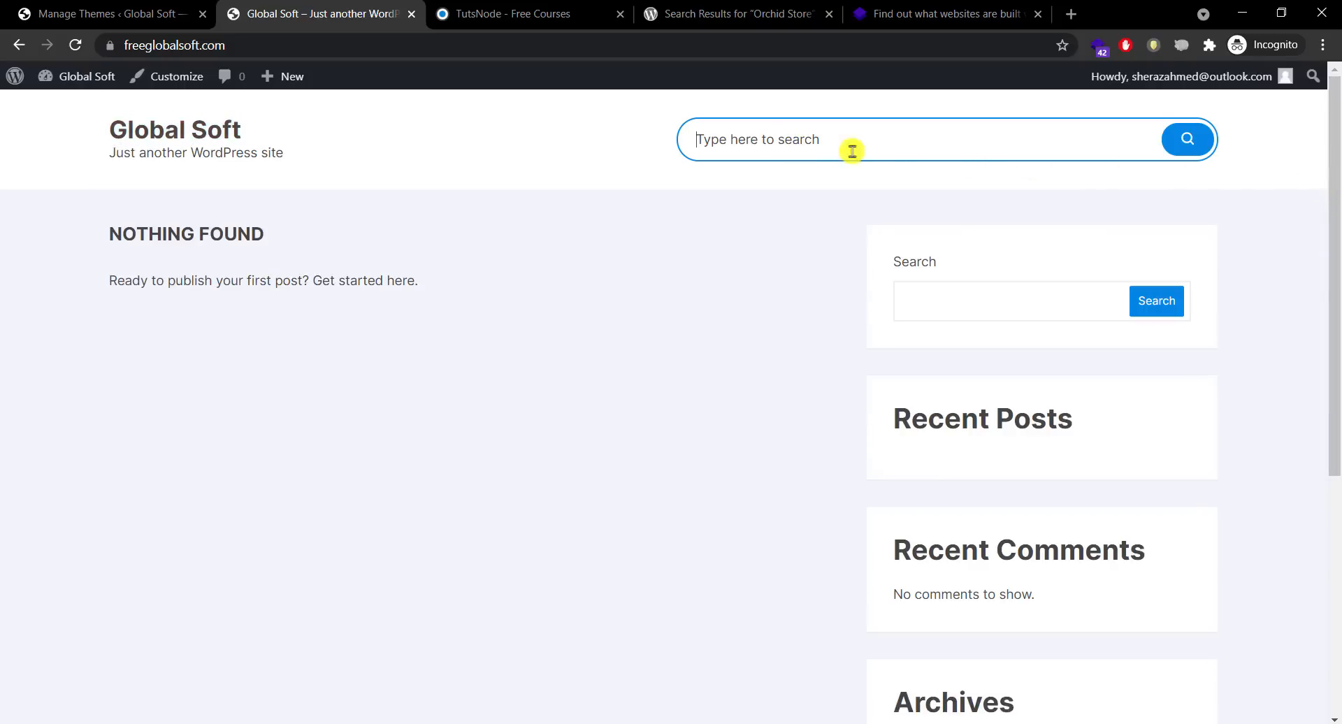
mouse_move(1336, 140)
mouse_down()
mouse_move(1337, 290)
mouse_move(1335, 127)
mouse_up()
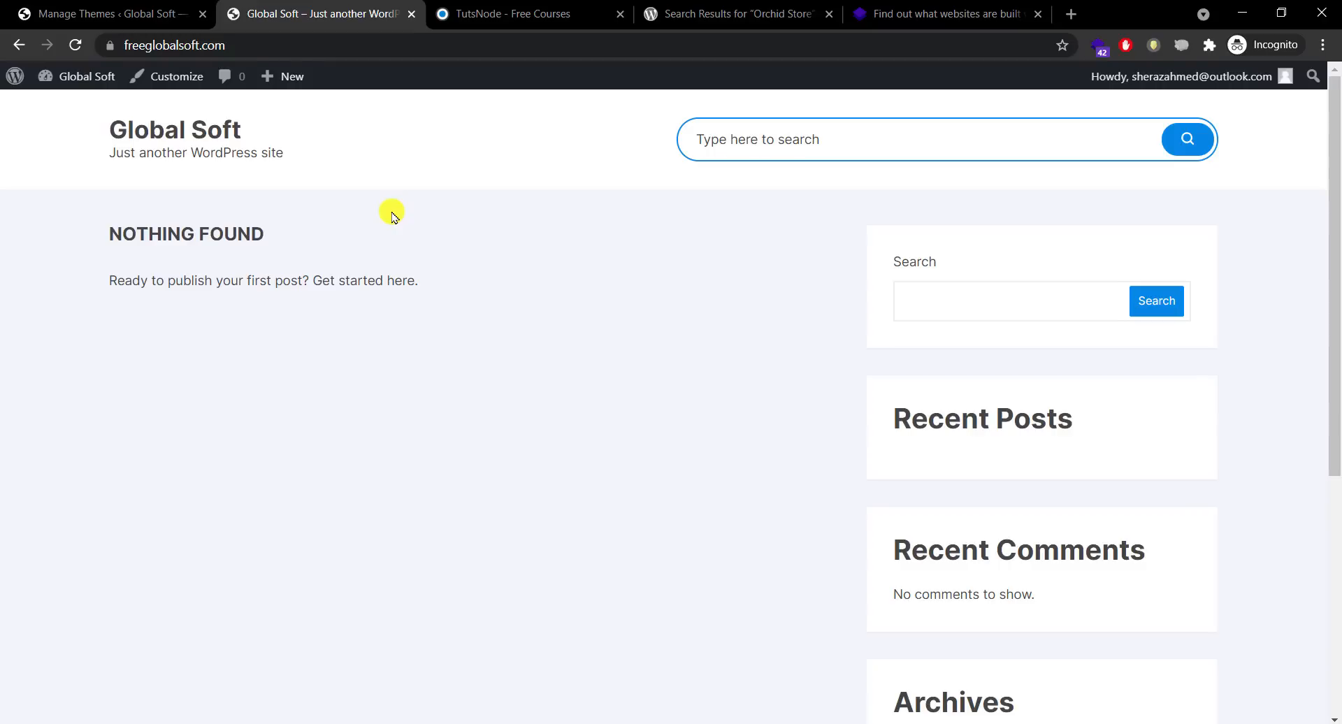
click(477, 10)
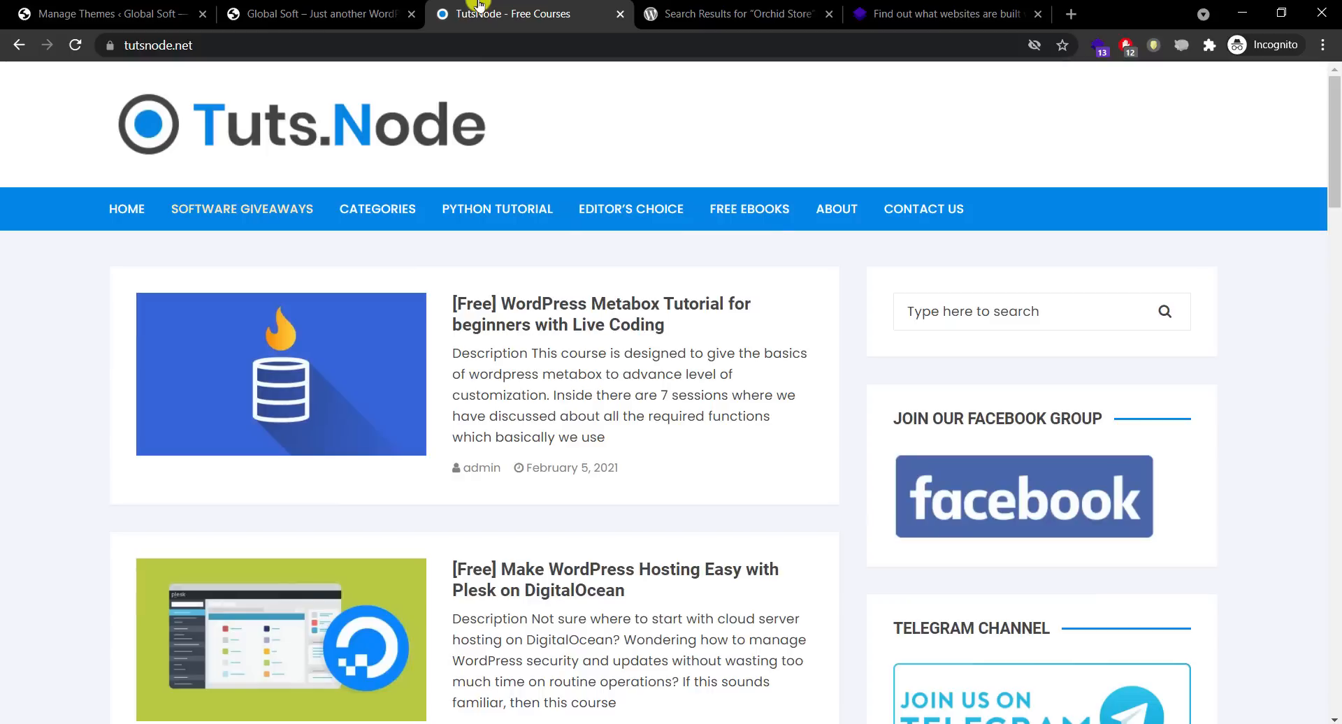
click(134, 5)
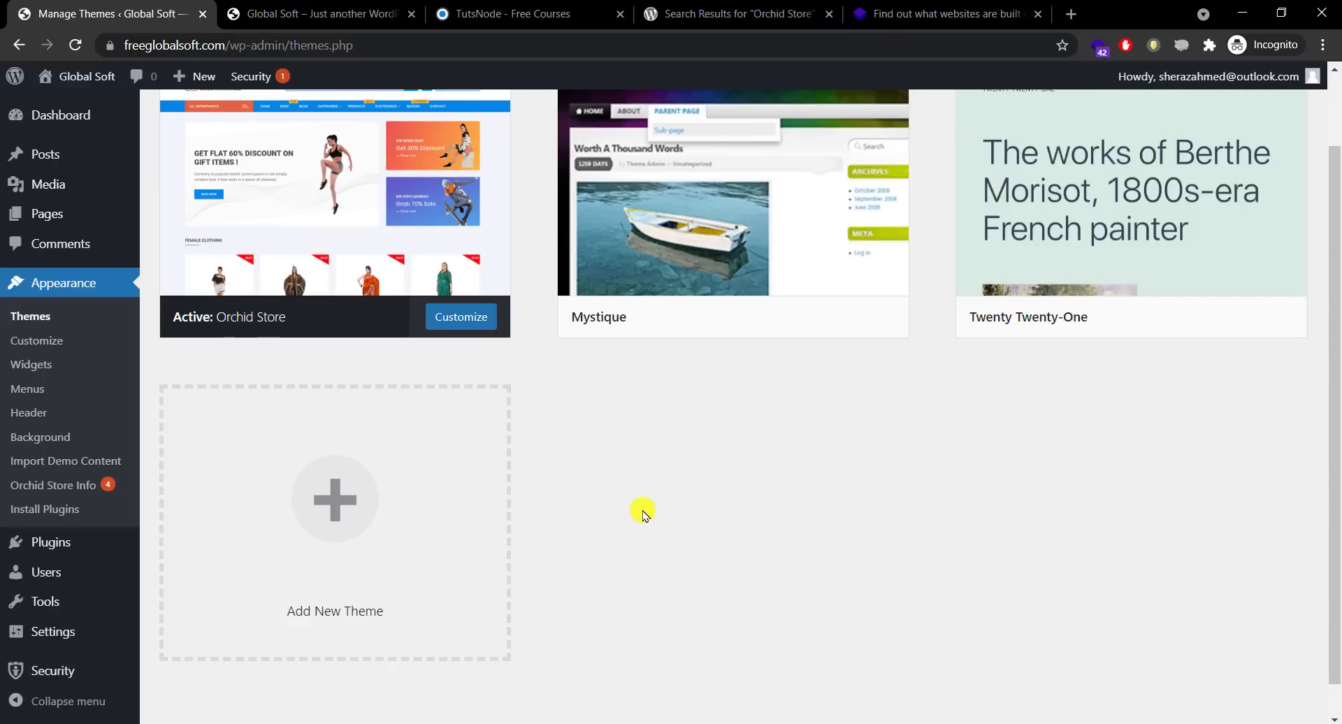
Step: In General Settings, change the tagline to 'Free and Fully Activated Softwares'
mouse_move(52, 631)
click(229, 535)
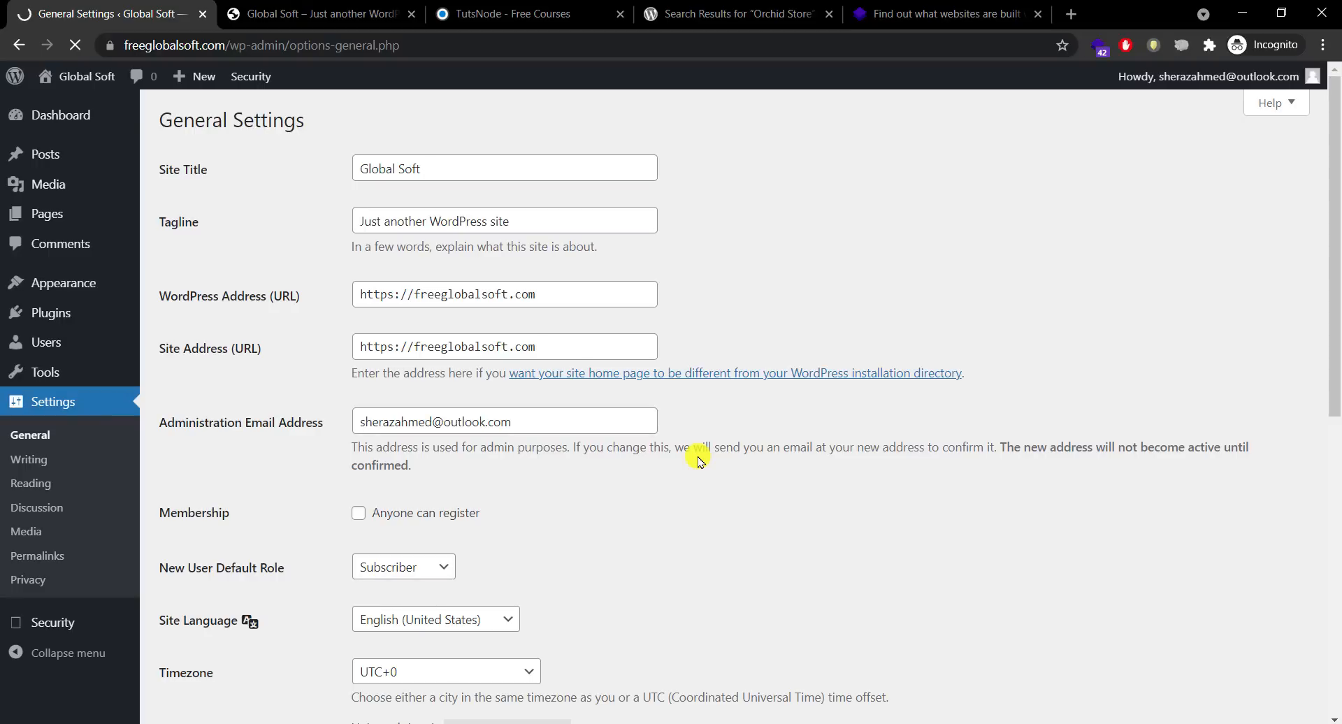
click(472, 169)
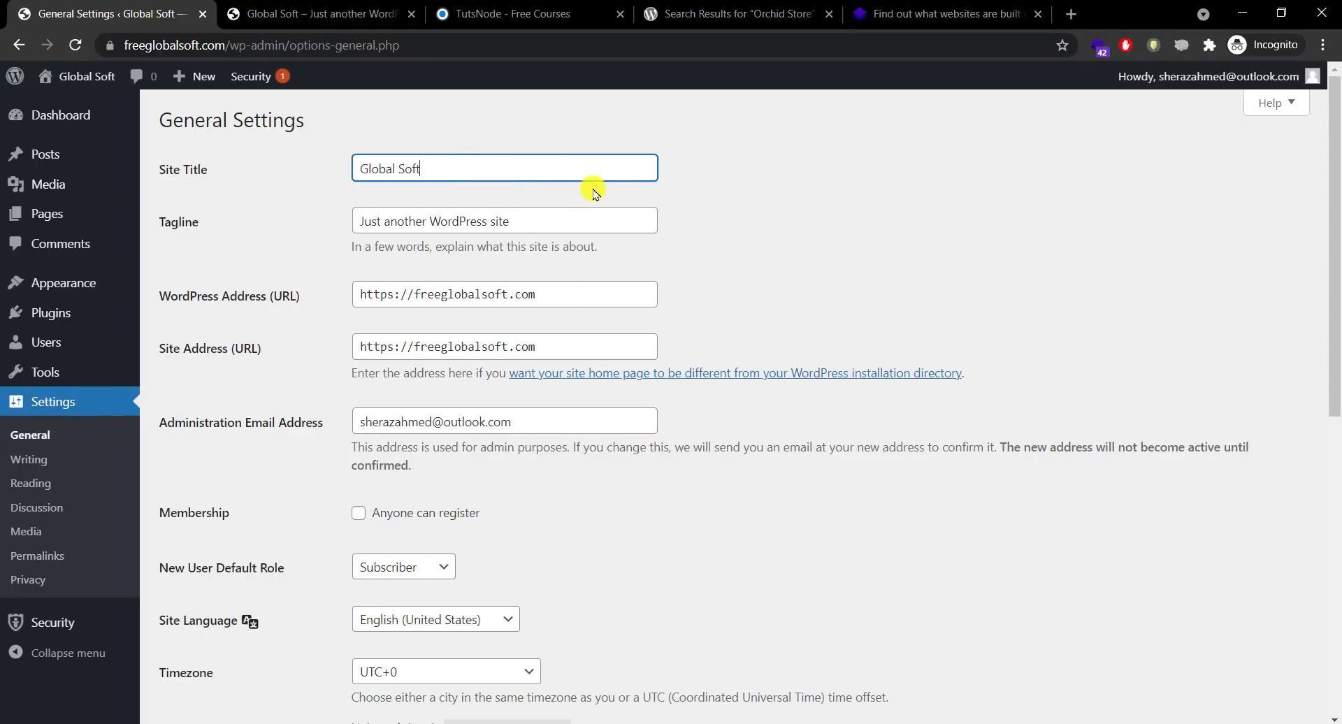
key(Tab)
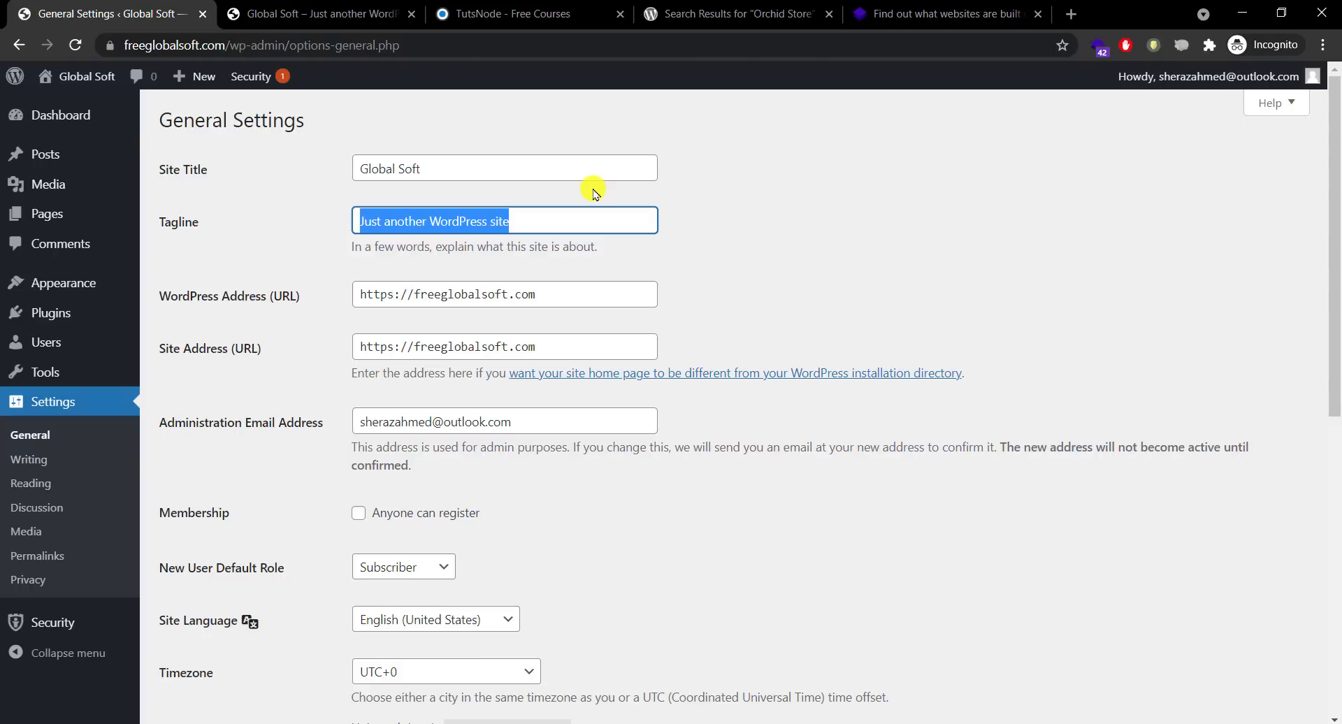
text(Fre)
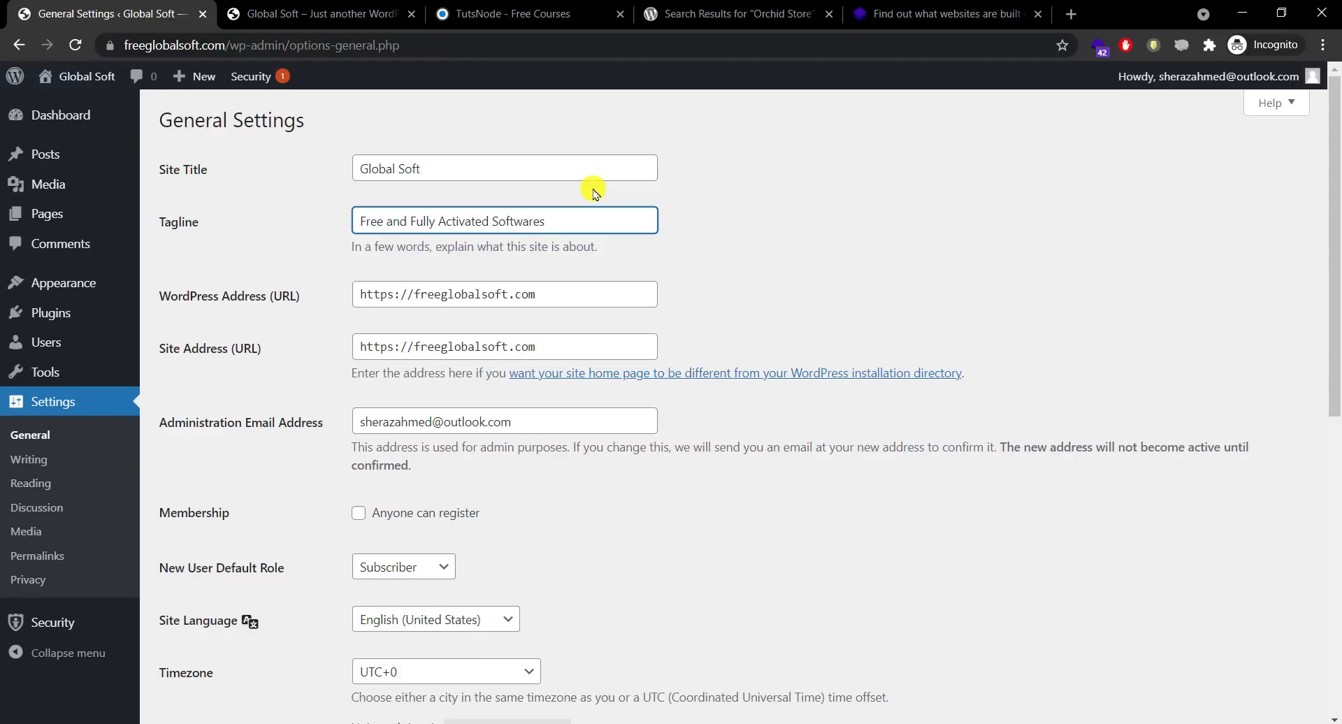
drag(1333, 290, 1332, 371)
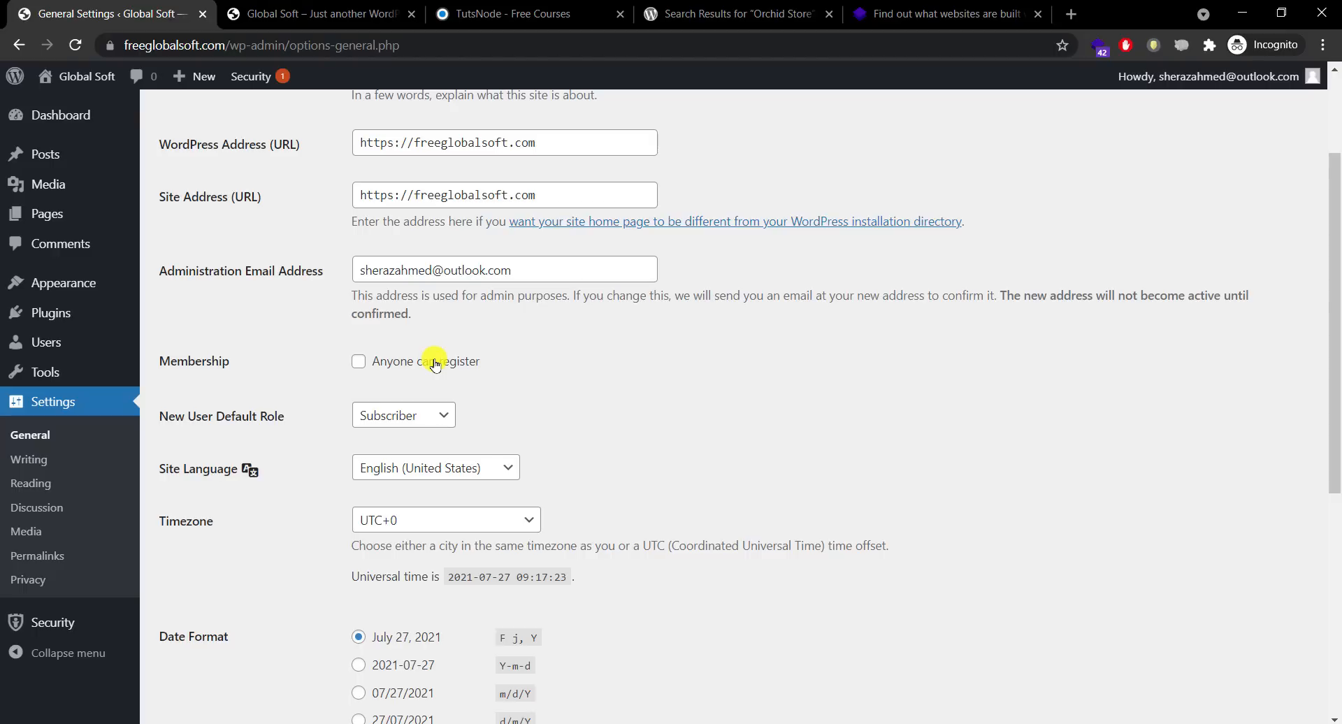
Step: Allow anyone to register, keeping Subscriber as default role and English (United States) language
click(434, 364)
click(419, 418)
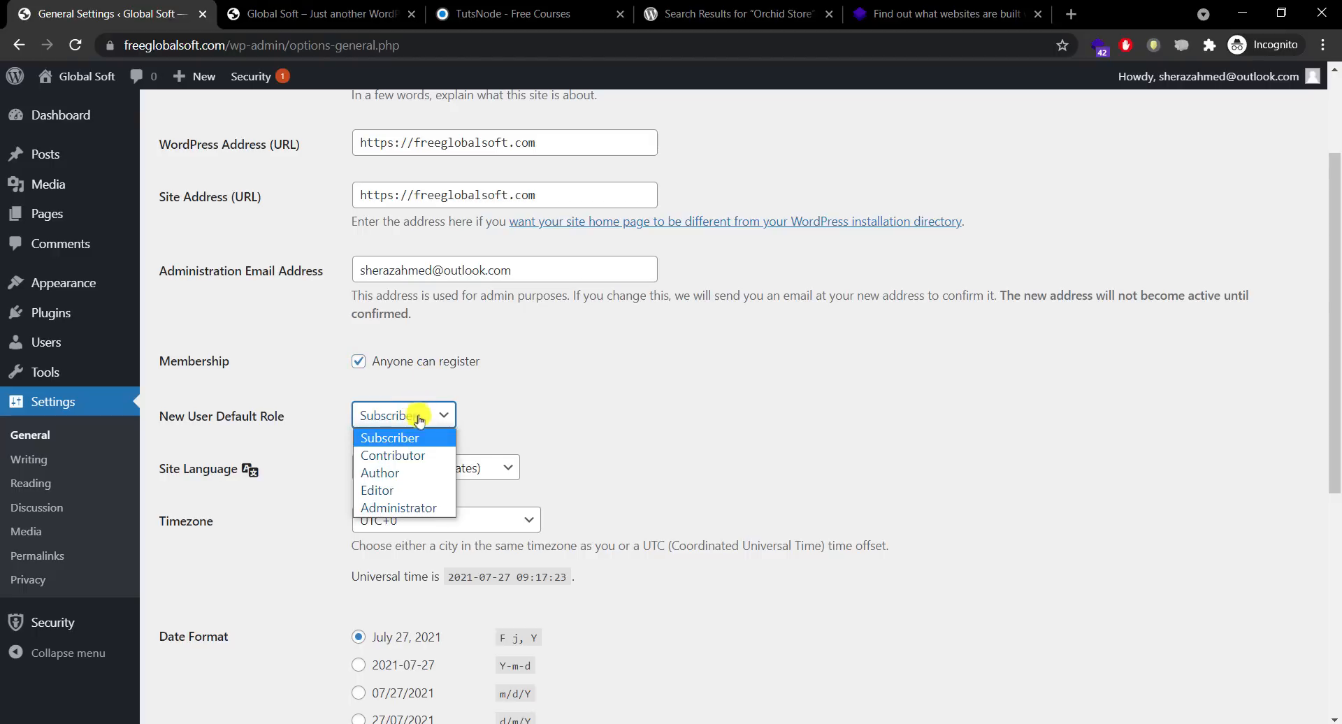
click(422, 437)
drag(1335, 271, 1335, 335)
click(422, 345)
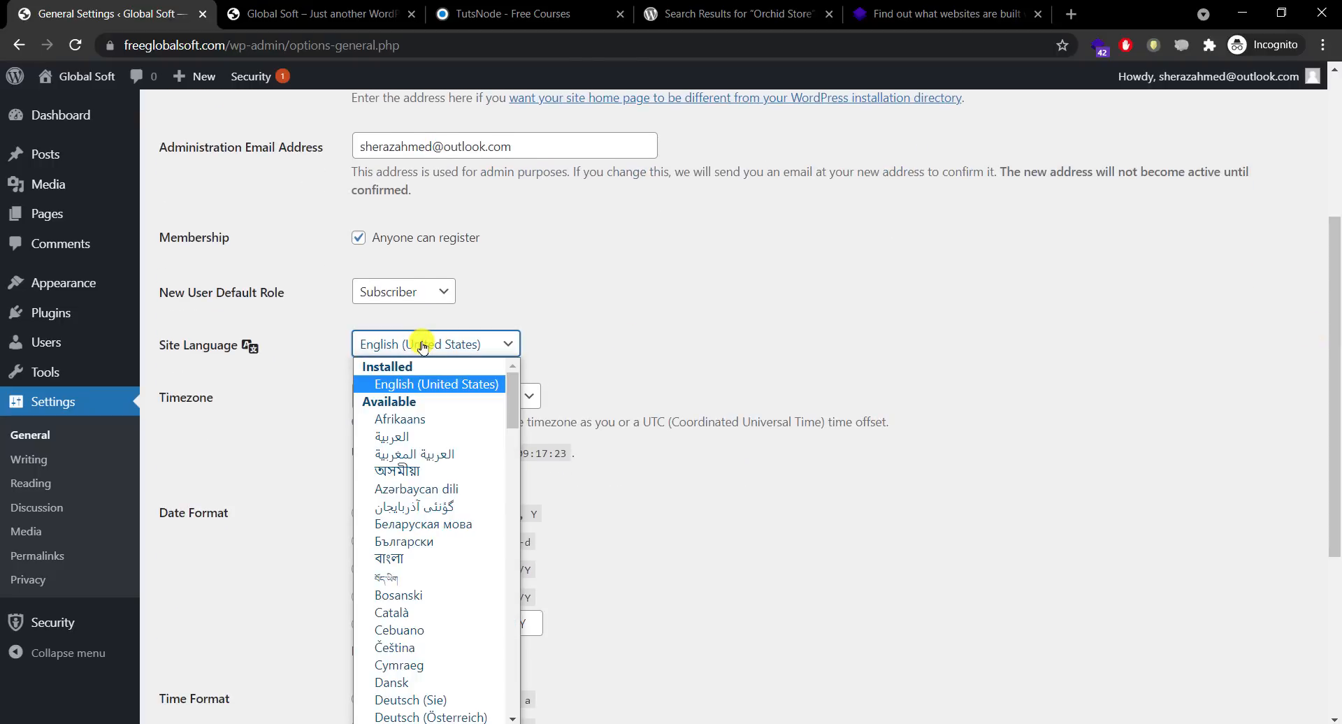
click(423, 344)
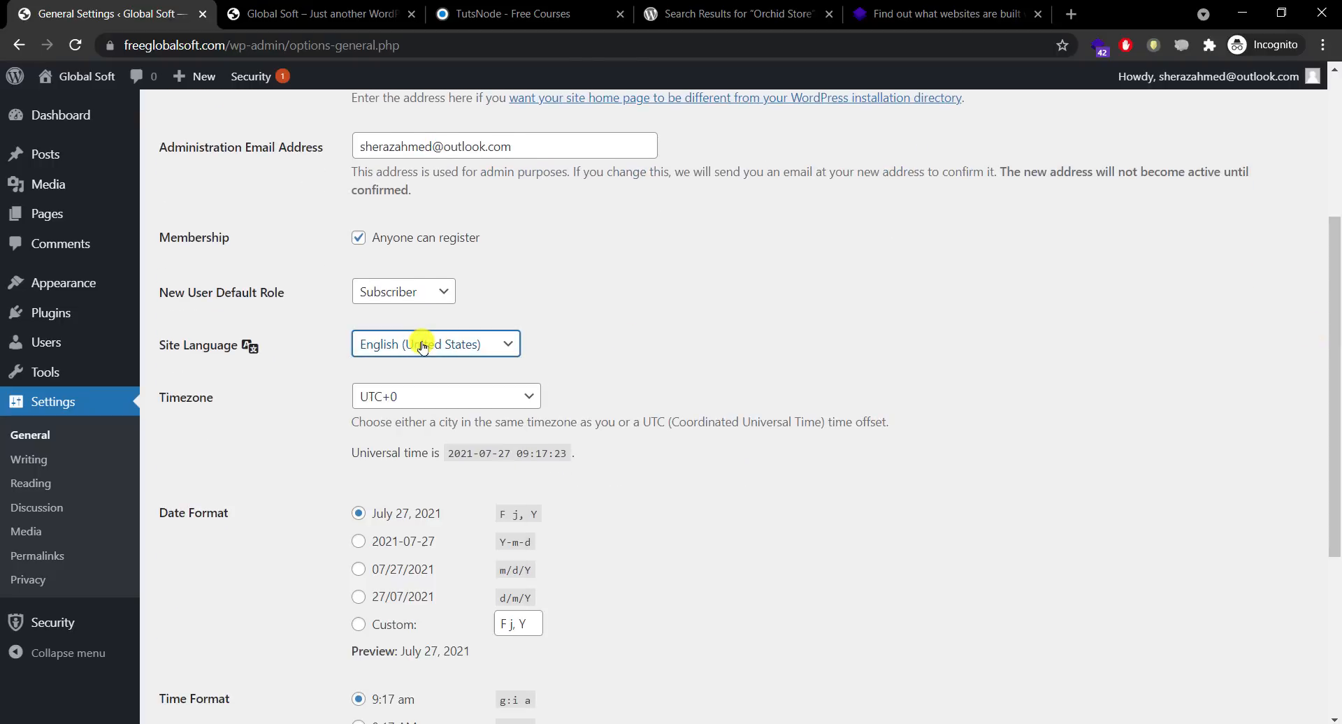
Step: Keep UTC+0 timezone and Monday week start, save the general settings, and go to Writing
click(448, 395)
drag(531, 340, 529, 181)
scroll(528, 179, up, 1)
scroll(528, 175, down, 1)
click(734, 359)
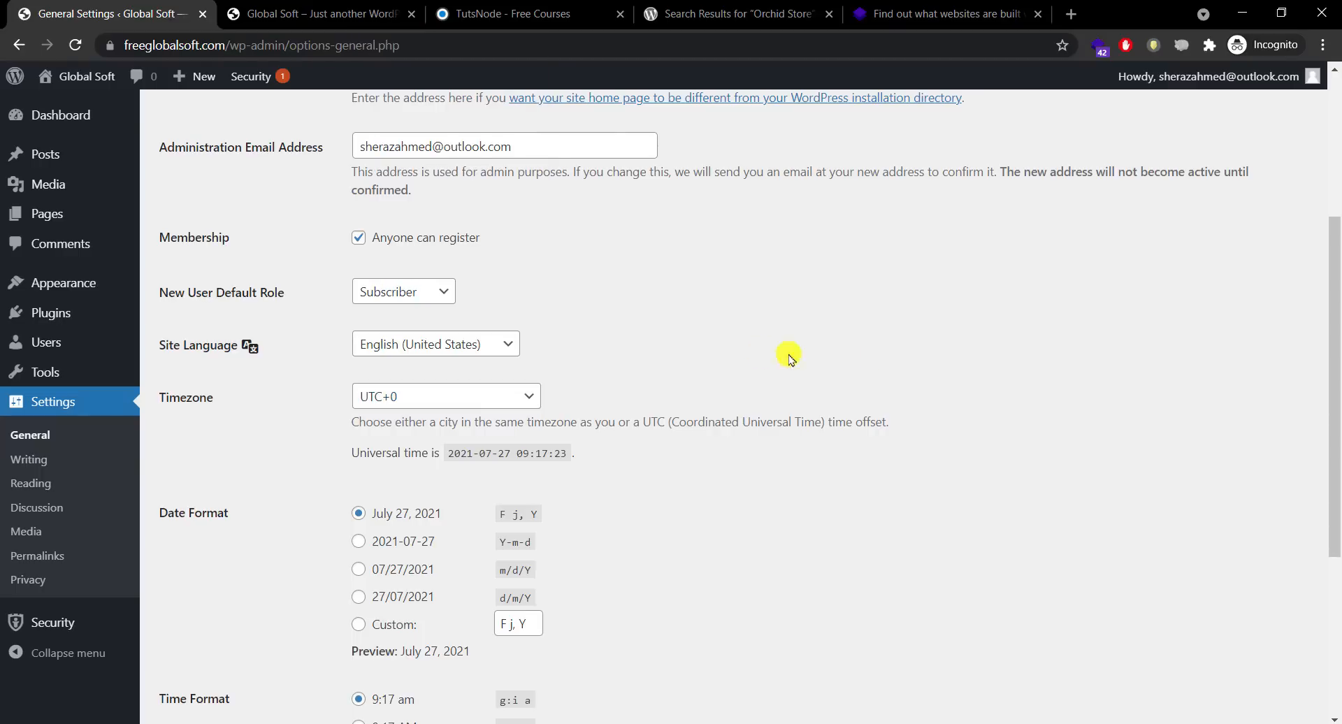
drag(1336, 362, 1336, 541)
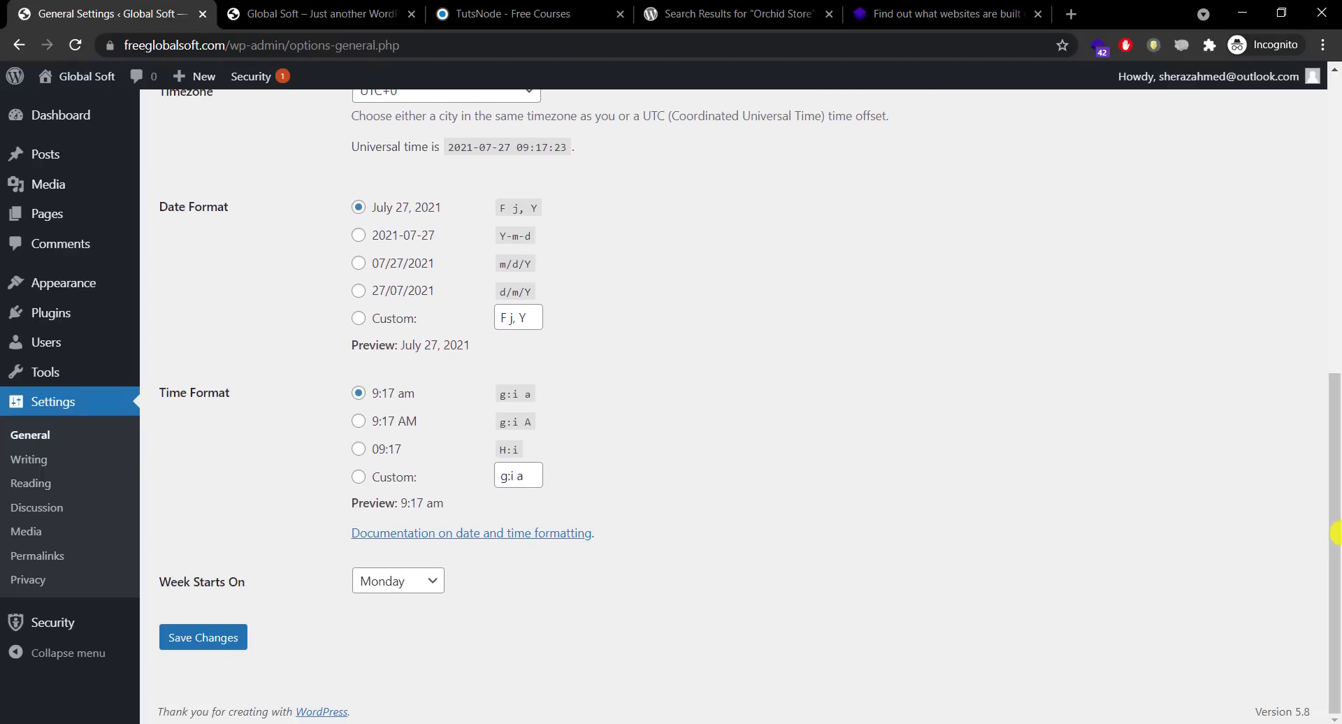
click(365, 581)
click(366, 581)
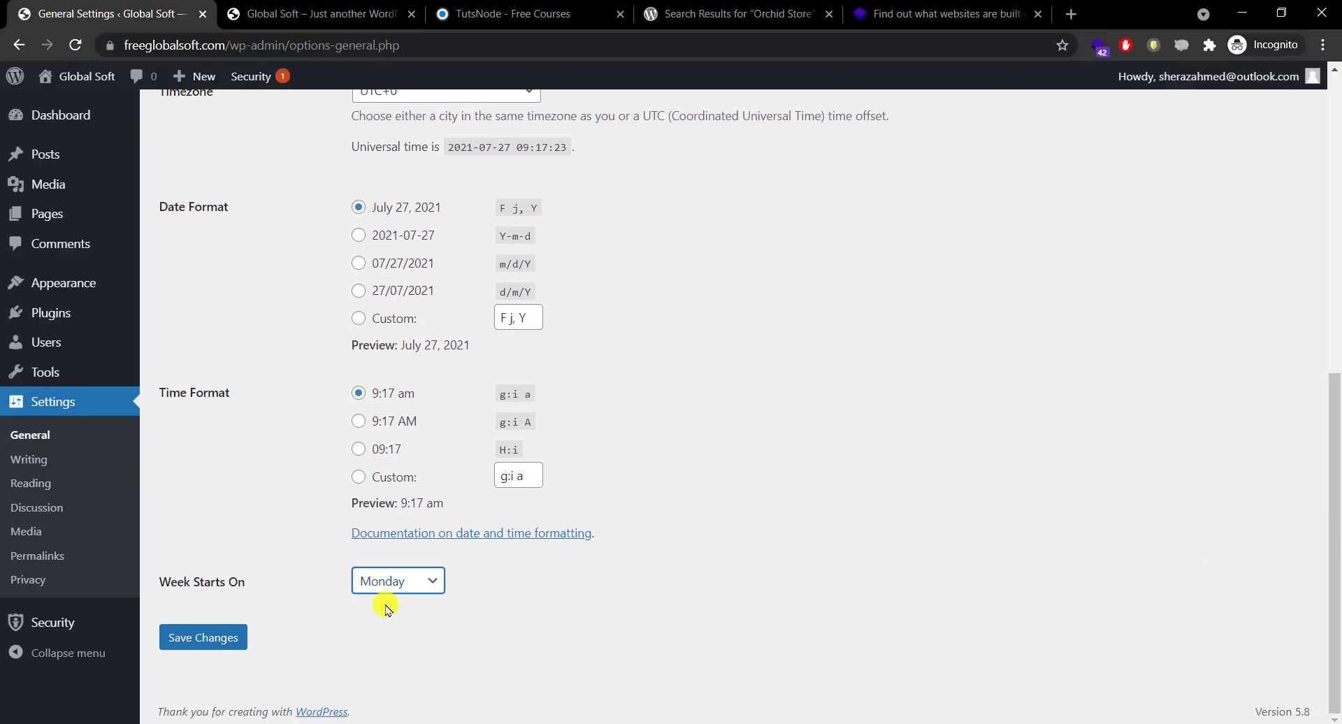
click(201, 639)
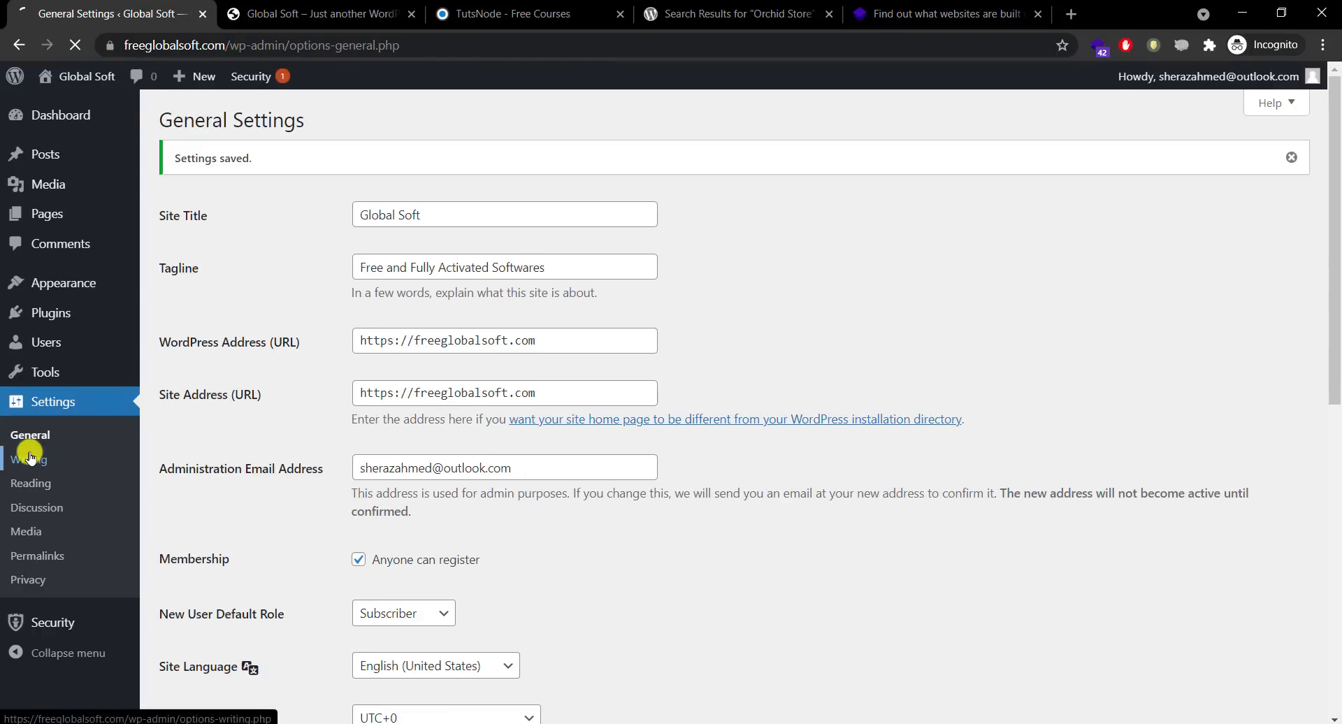
click(30, 458)
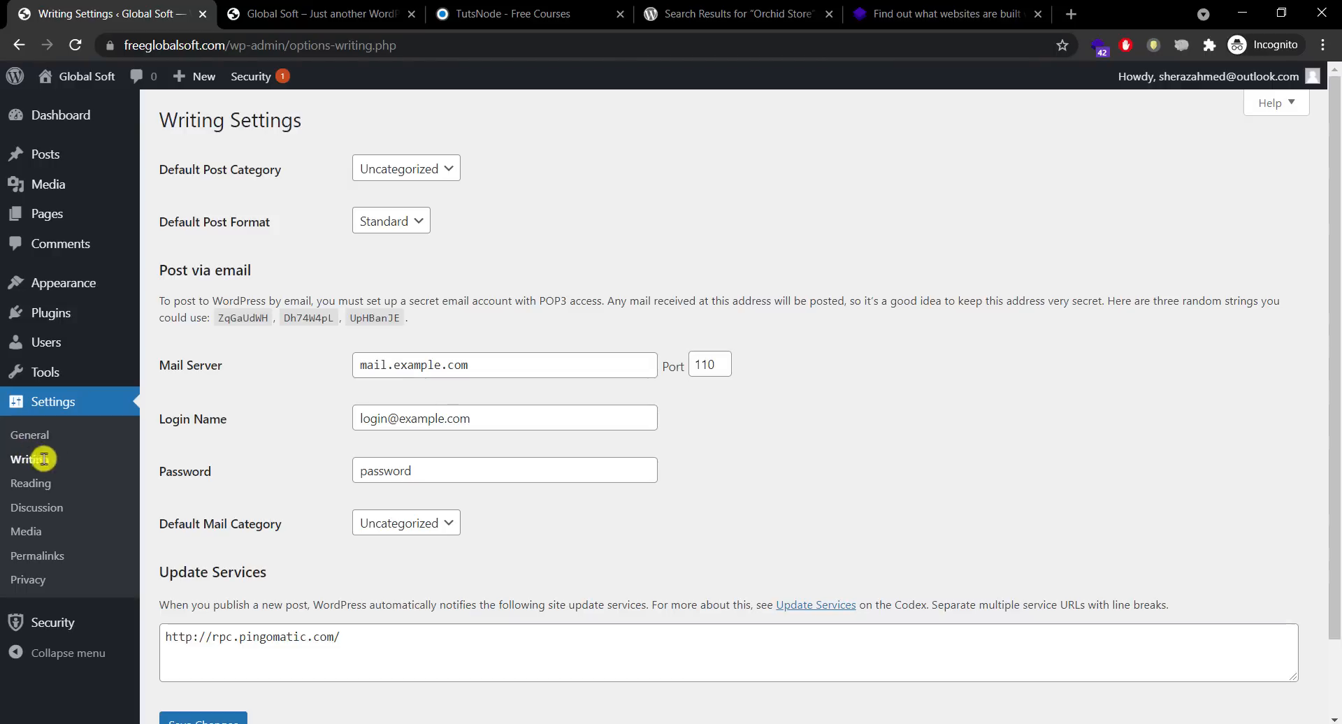
Step: Clear a stray text highlight and minimize Chrome to reveal the desktop
drag(283, 574, 196, 571)
click(324, 581)
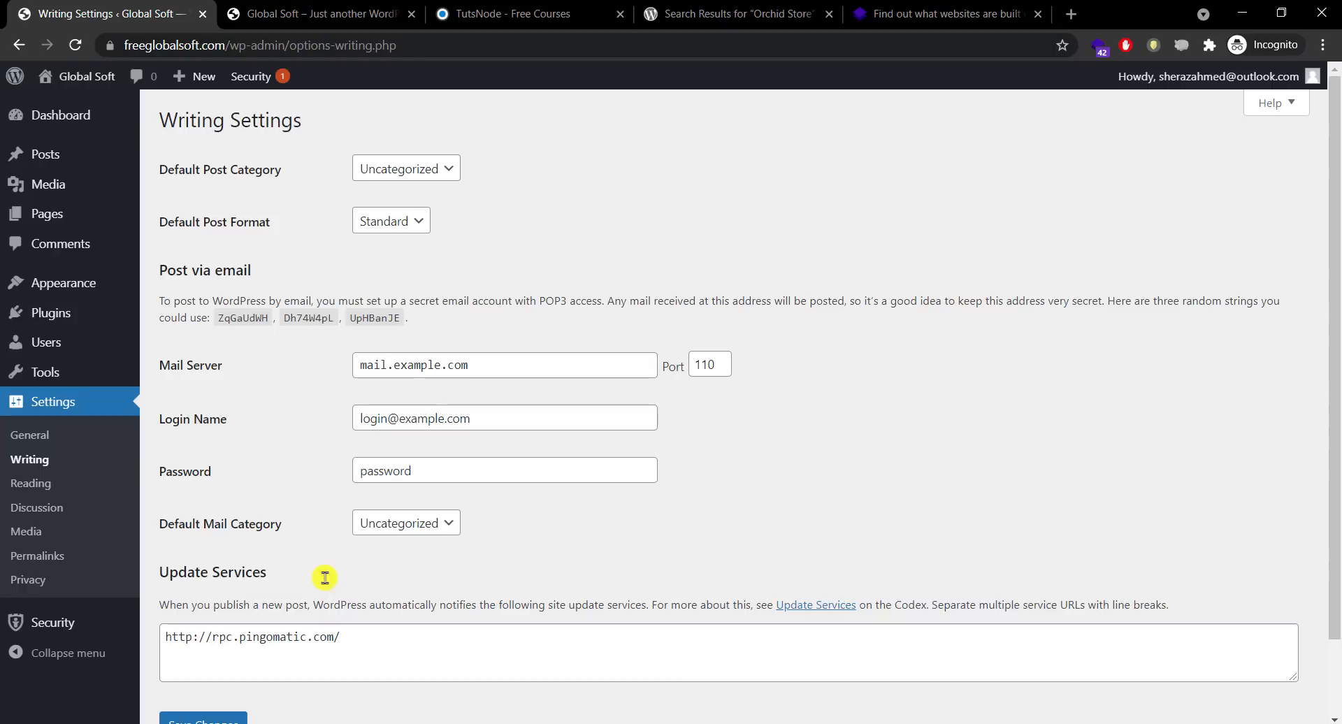
click(285, 710)
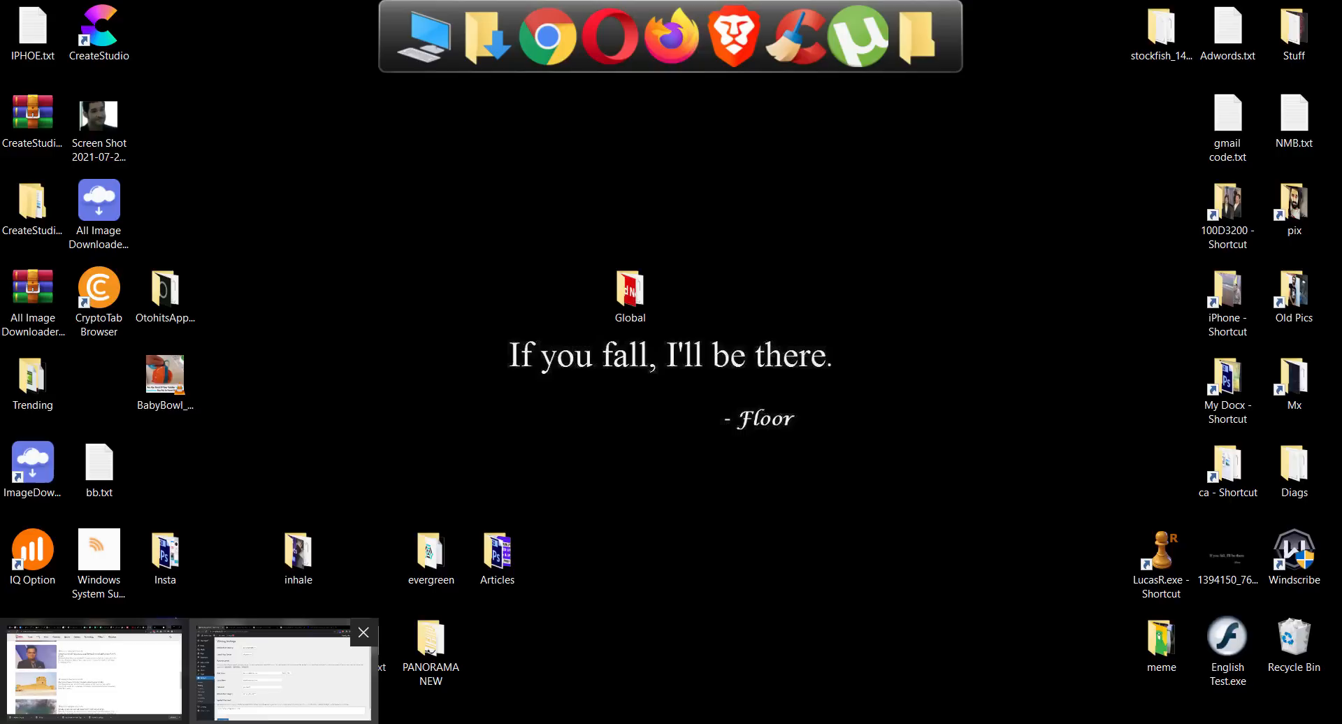
Step: Open ping.txt from the FreeLancer Stuff folder and select its whole ping URL list
click(262, 441)
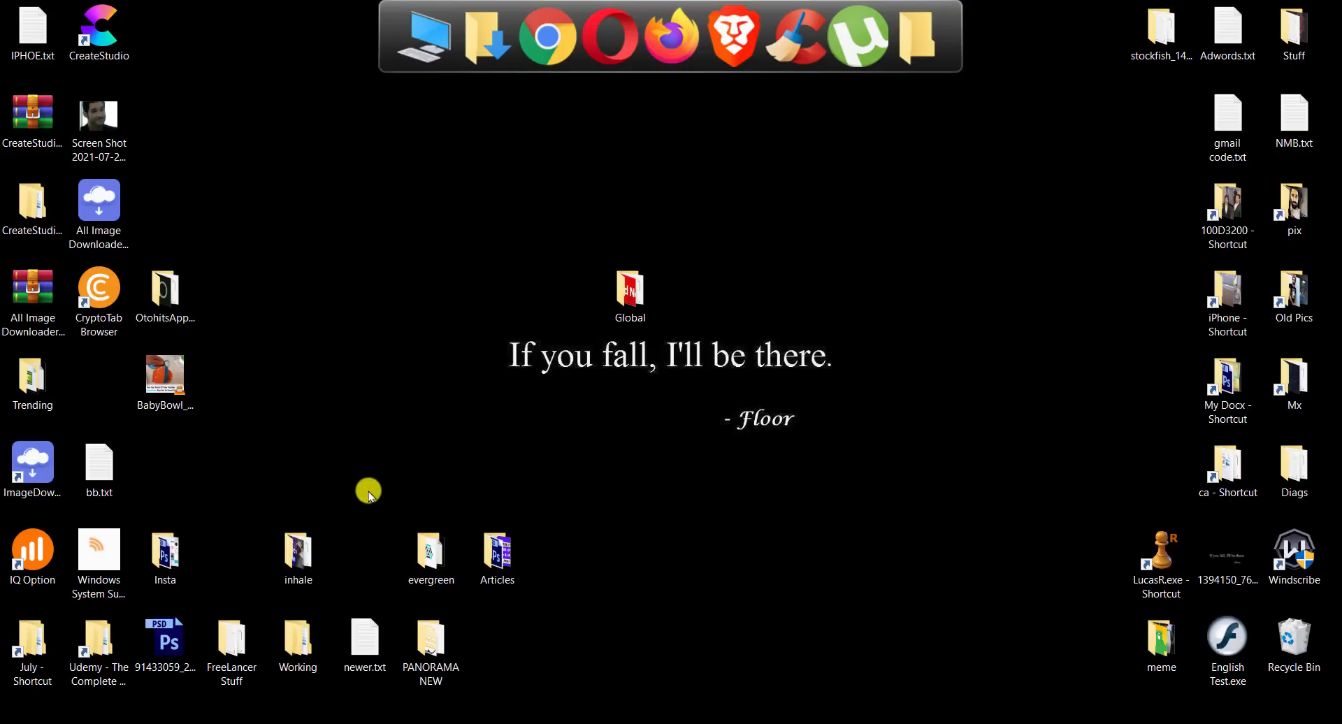
double_click(233, 638)
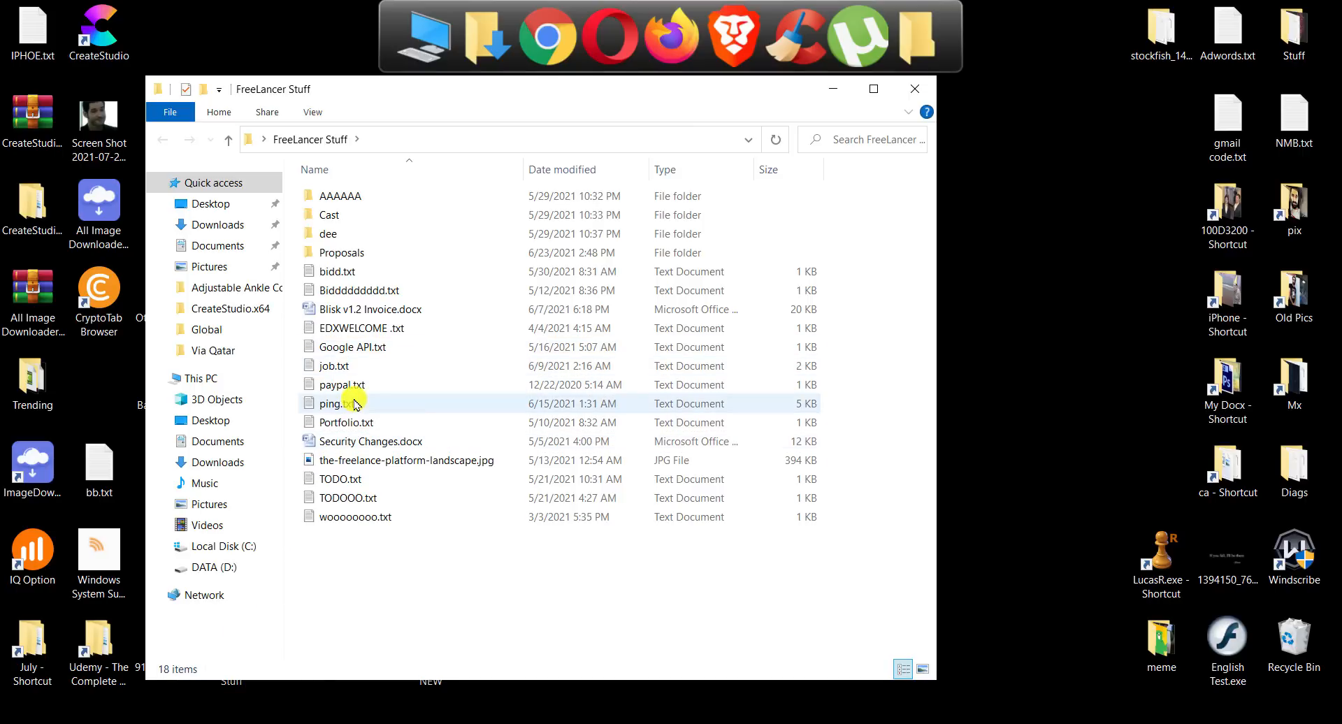
double_click(403, 401)
key(ctrl+a)
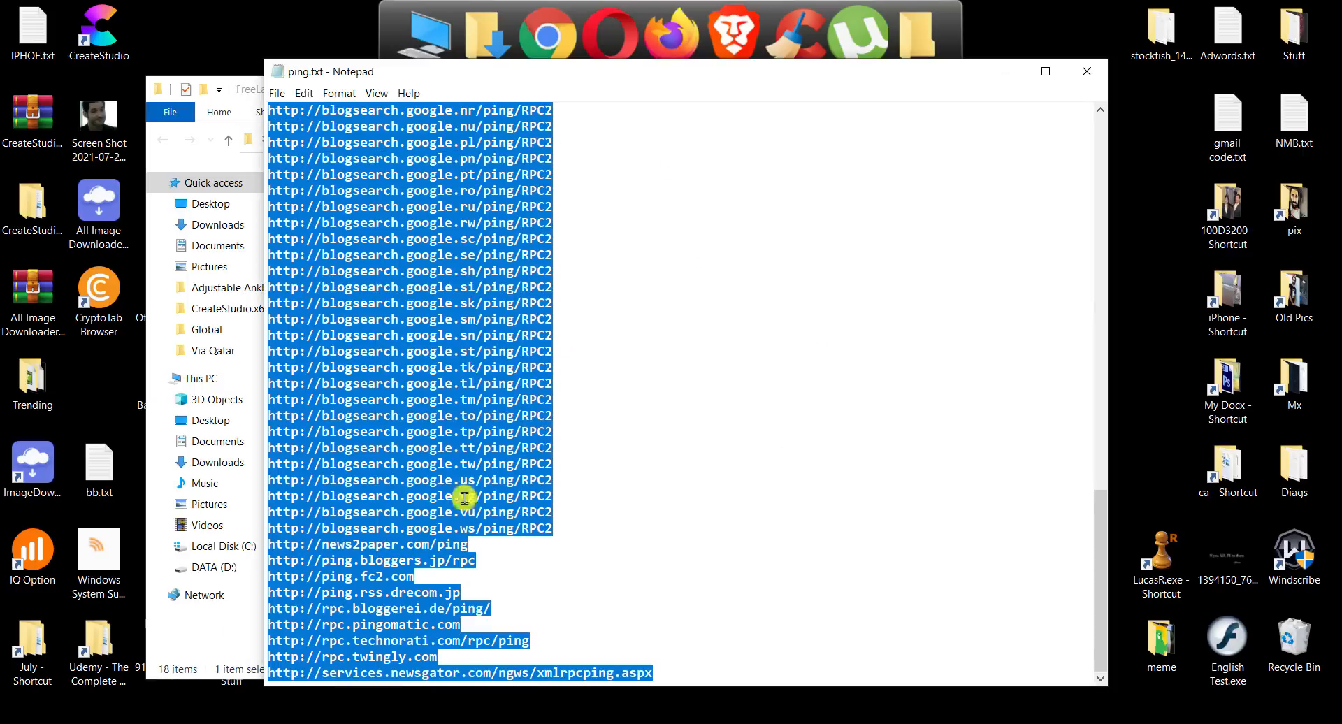
Step: Replace the pingomatic URL in WordPress's Update Services box with the copied ping list
click(205, 720)
click(413, 660)
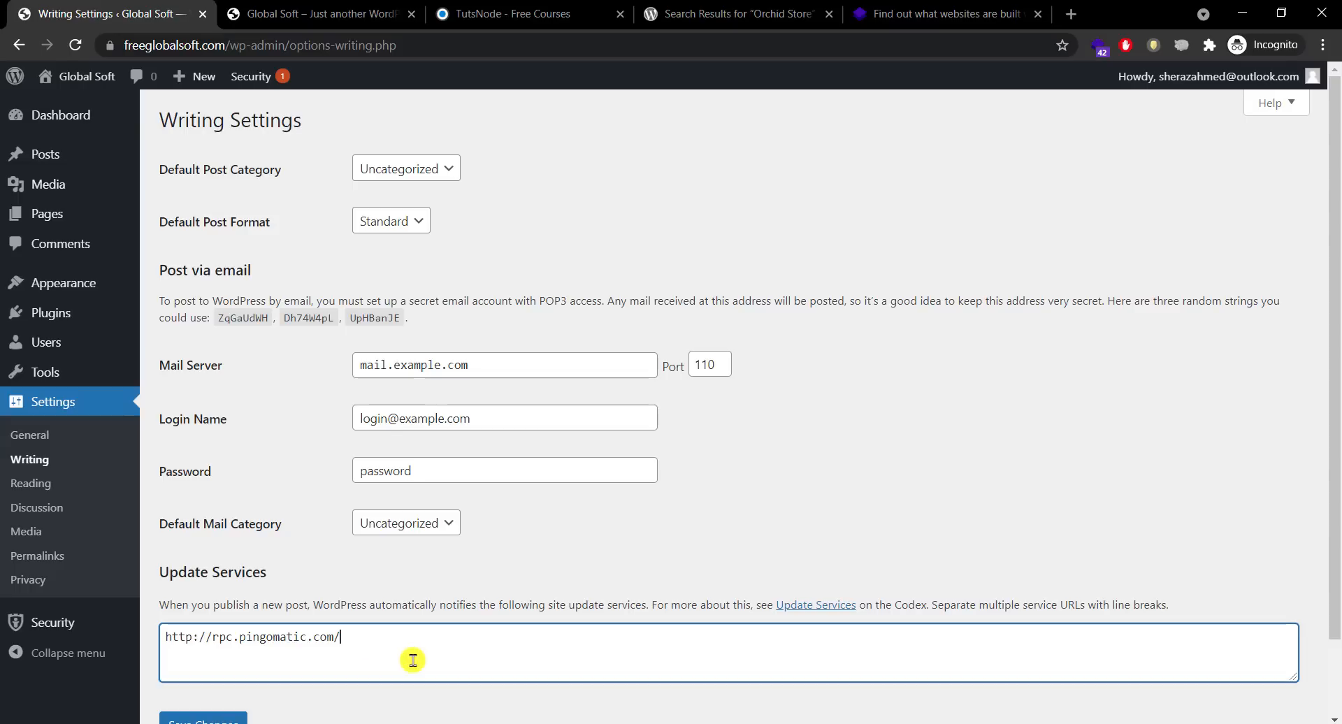
key(ctrl+a)
key(ctrl+v)
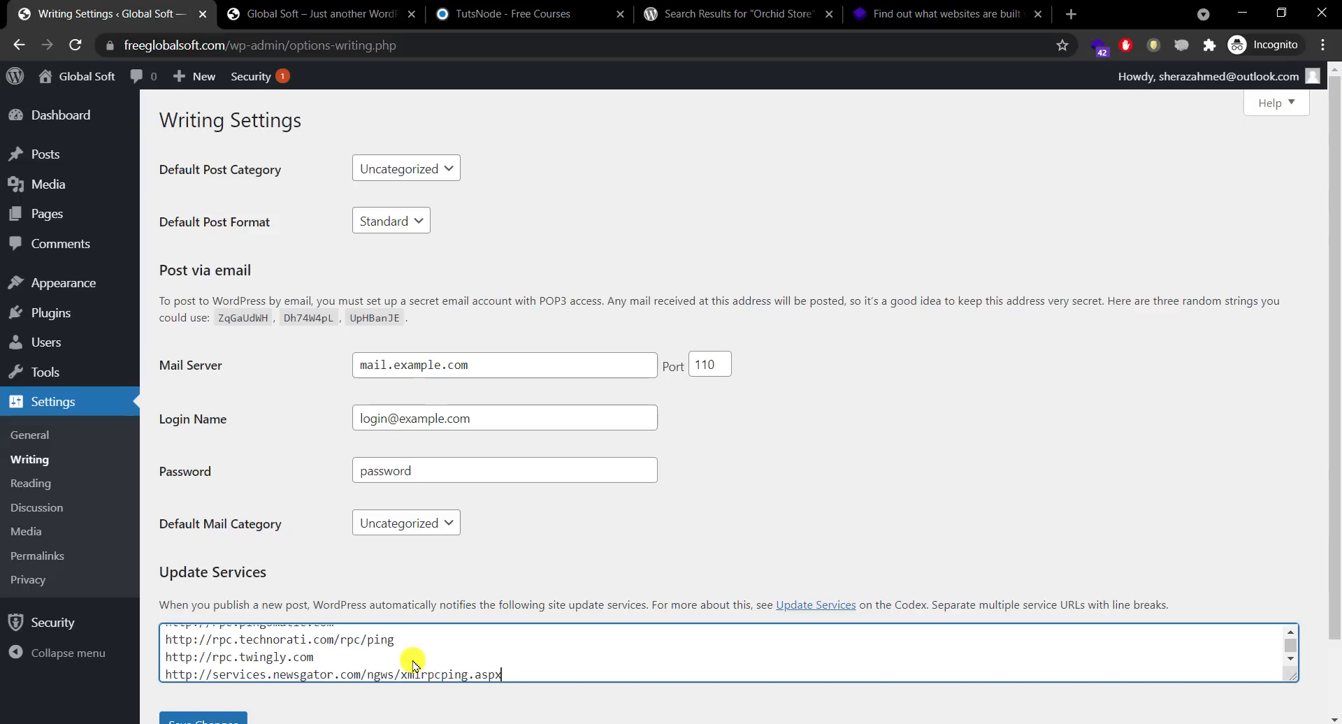
Step: Save the Writing Settings with the expanded ping list and go to Reading settings
scroll(1307, 371, down, 2)
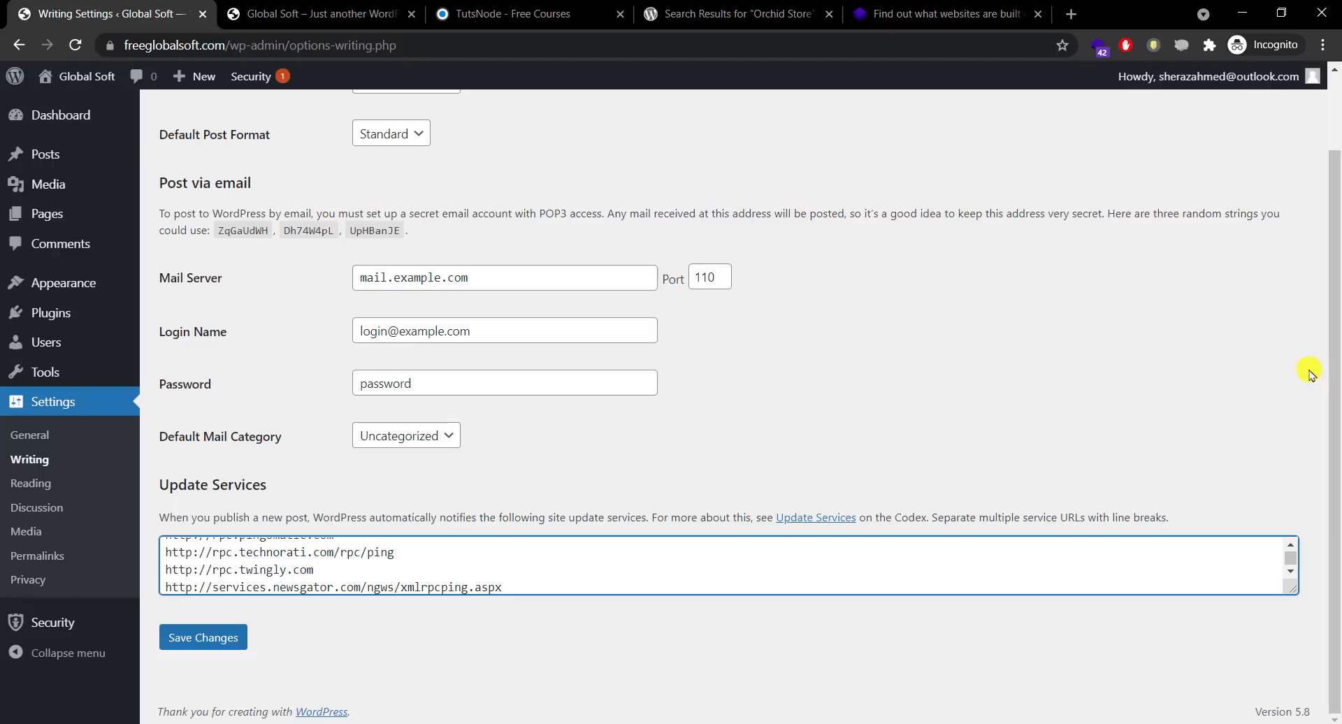
click(213, 637)
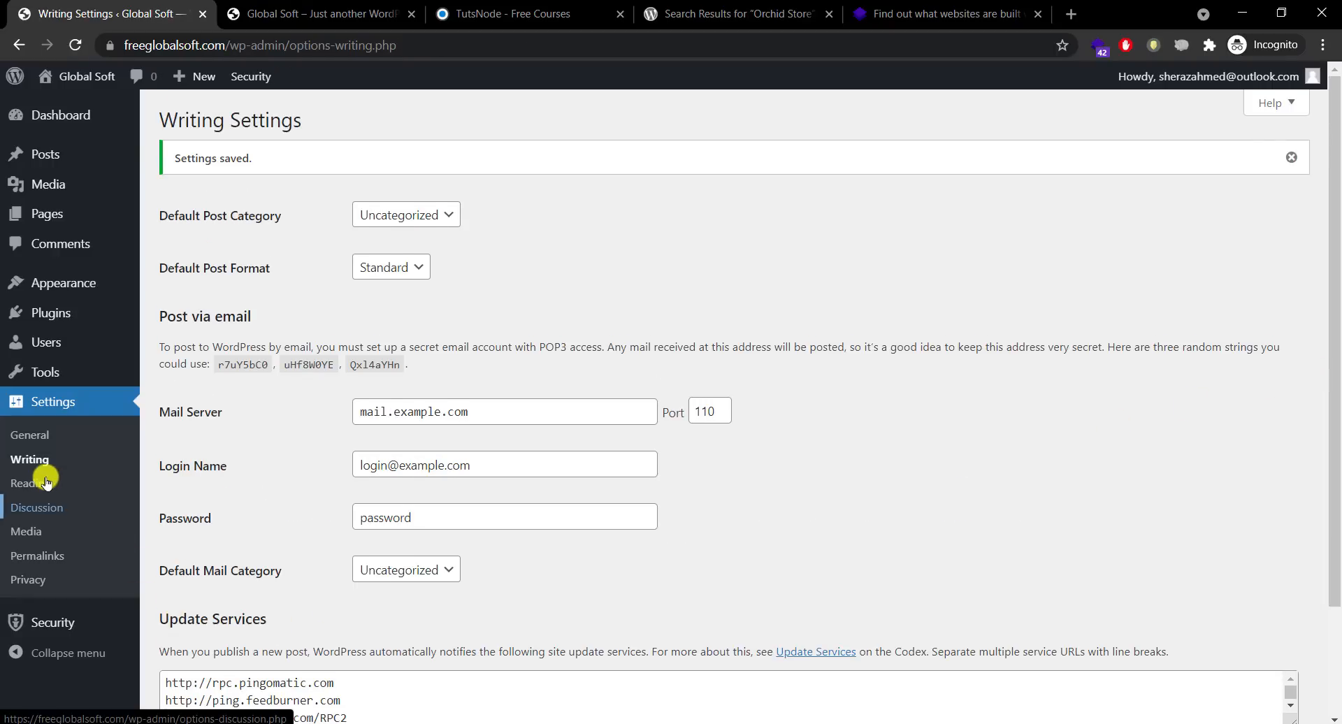
click(103, 478)
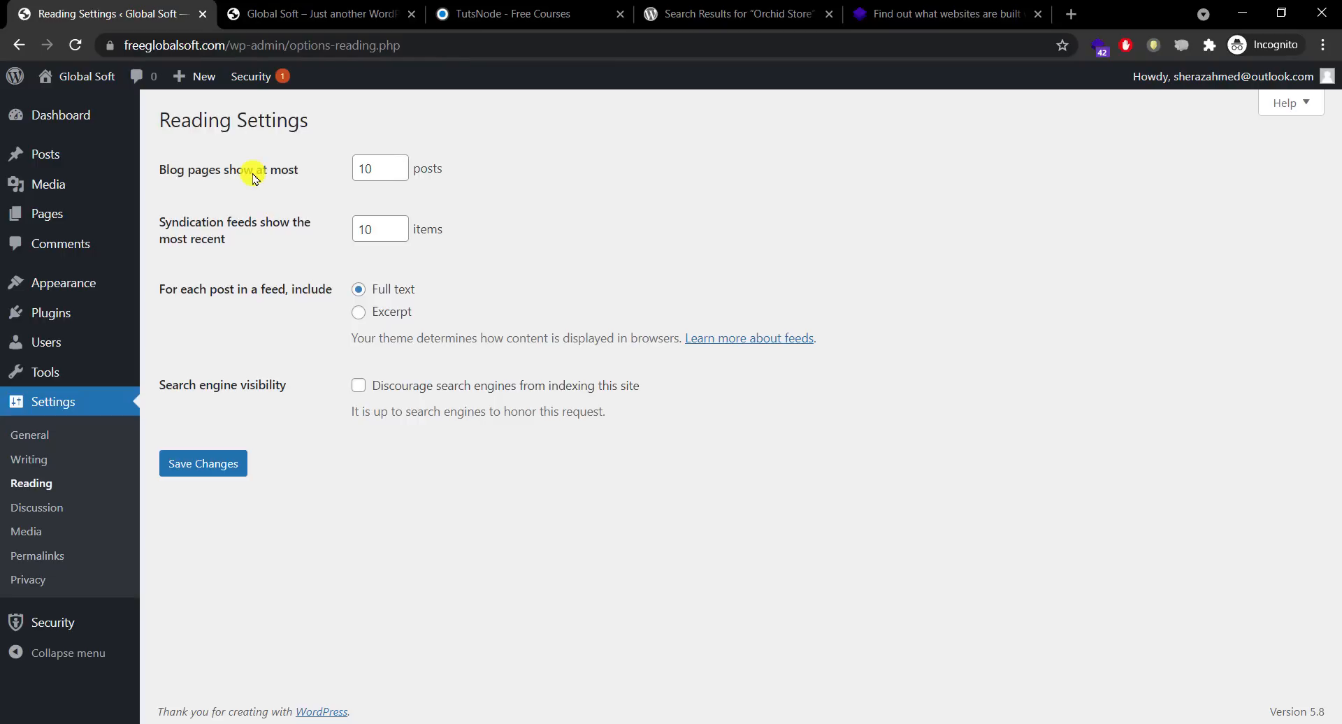
click(315, 5)
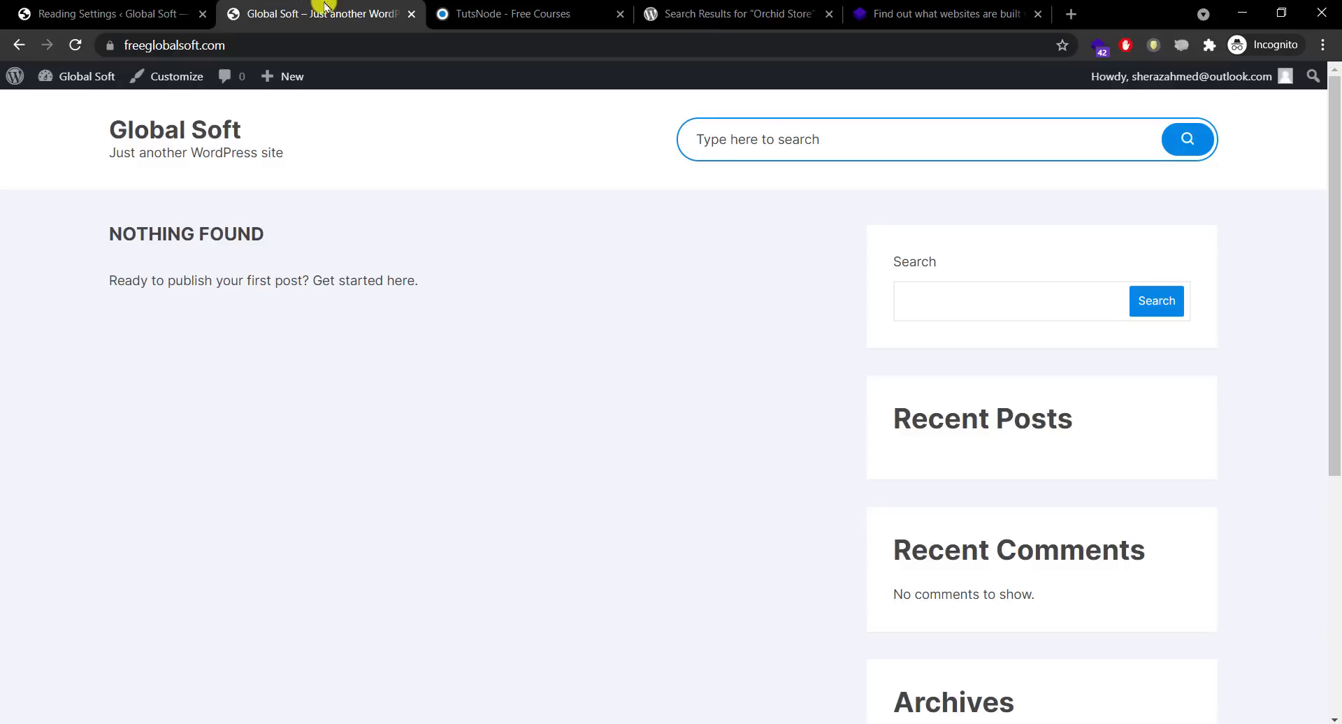
scroll(1312, 413, down, 4)
scroll(1314, 363, up, 3)
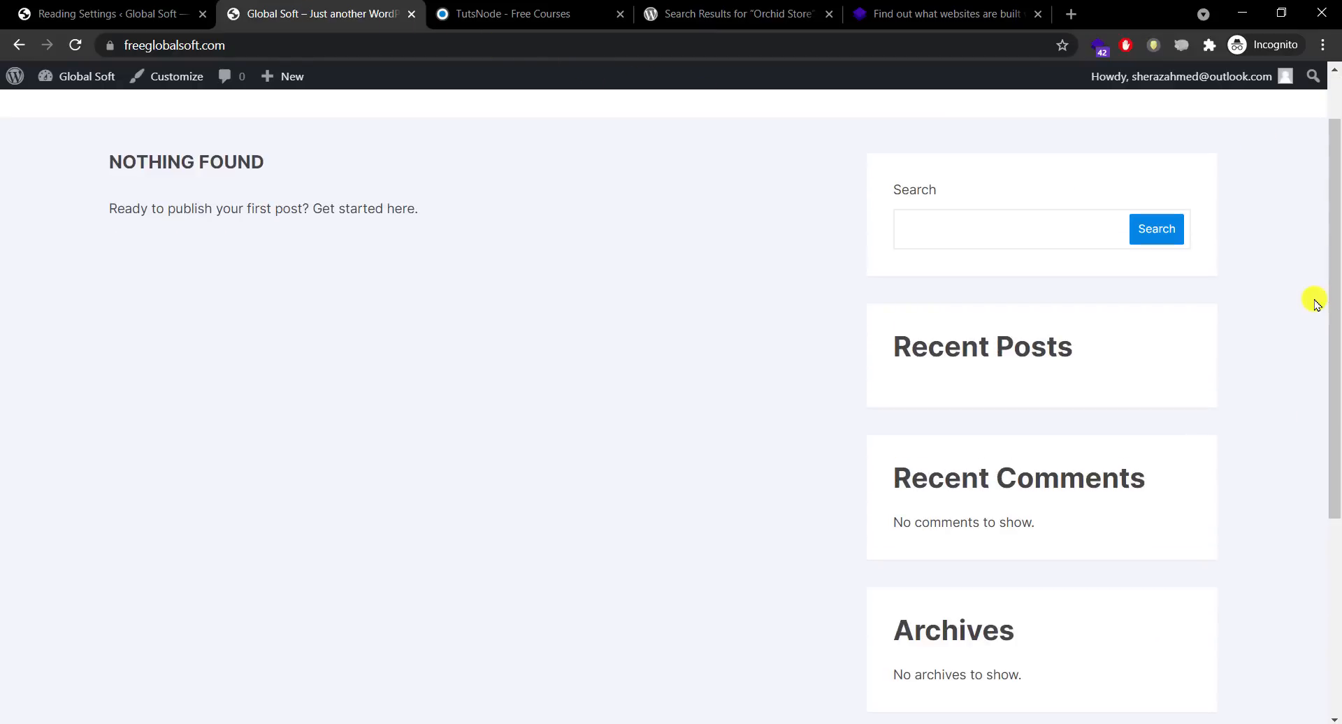
drag(1336, 389, 1336, 231)
scroll(1313, 380, down, 5)
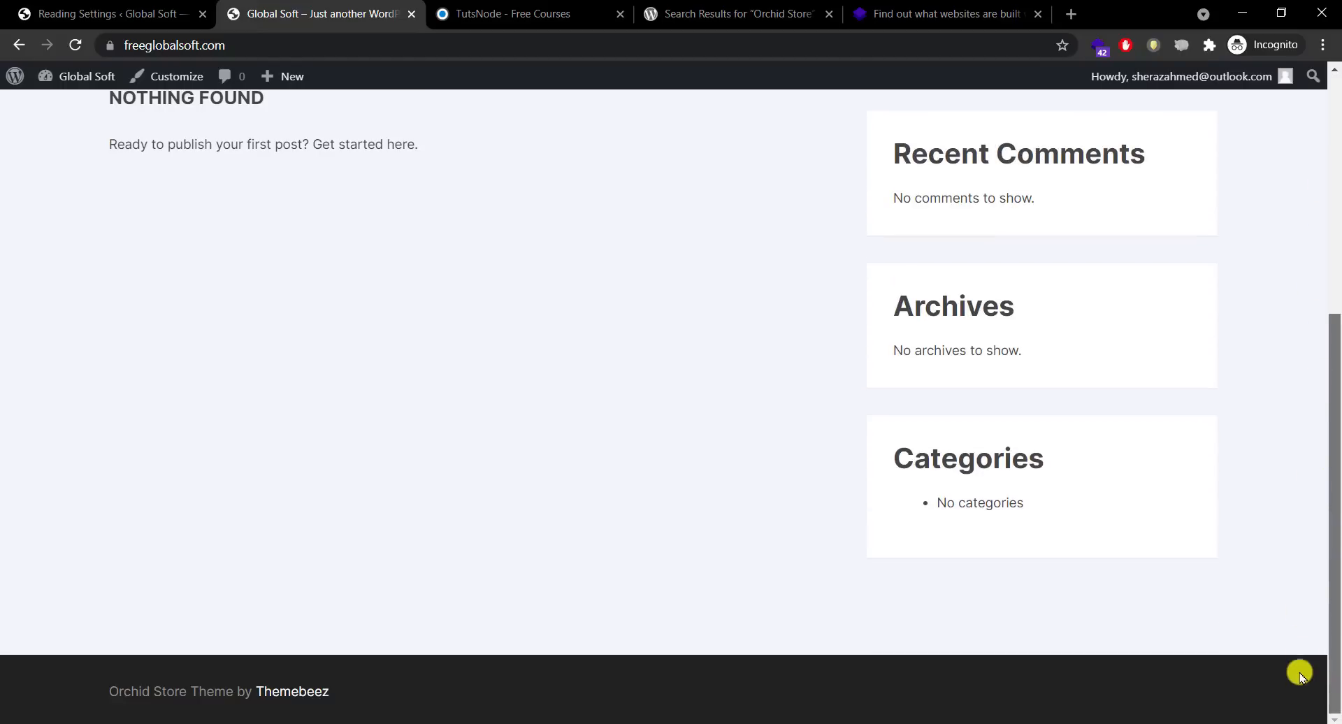
scroll(1301, 673, up, 5)
scroll(1318, 368, down, 5)
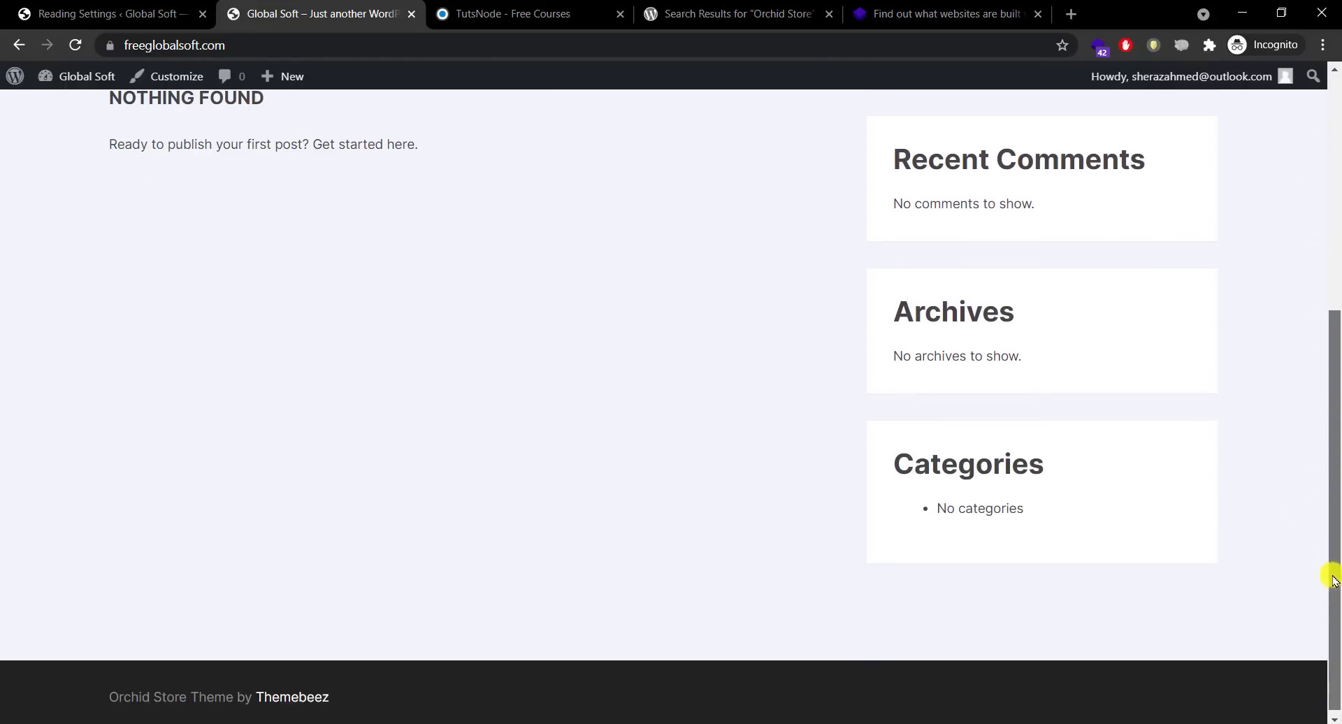
scroll(1327, 577, up, 5)
click(154, 6)
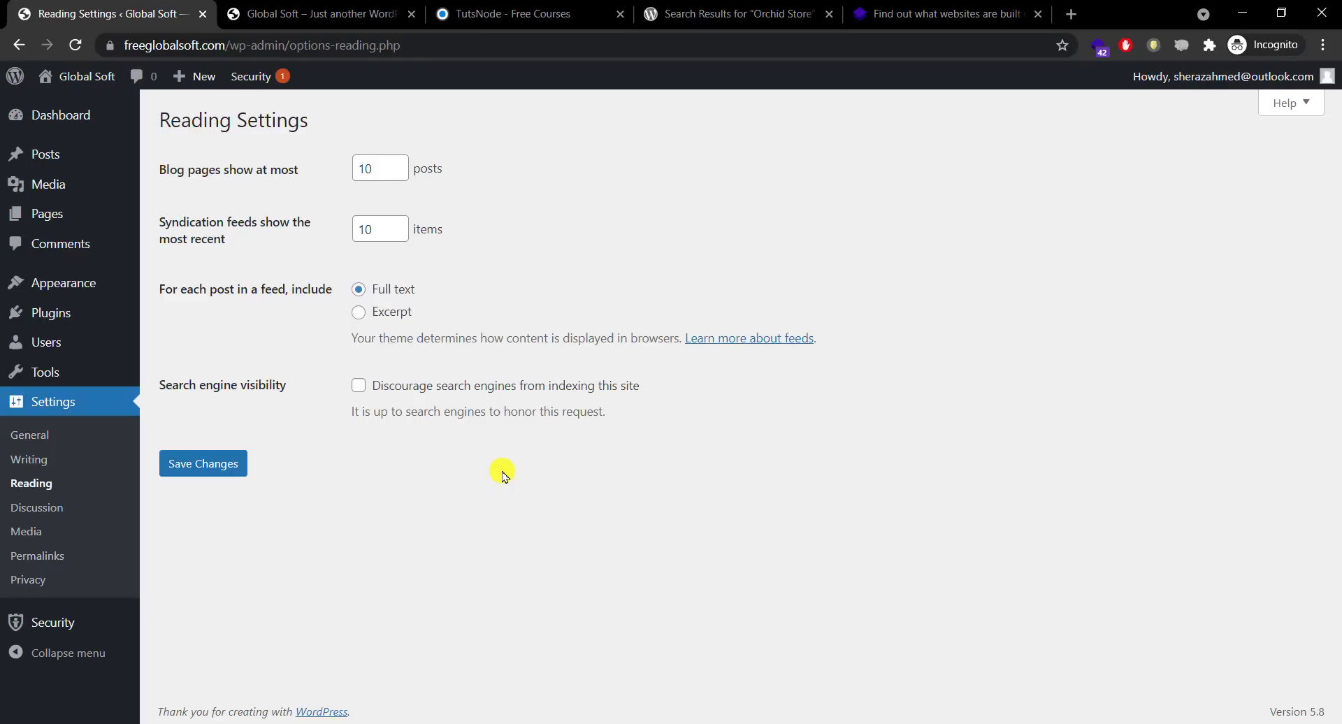
Step: Tick and untick 'Discourage search engines', leaving indexing on, and go to Discussion settings
click(360, 389)
click(358, 385)
click(49, 507)
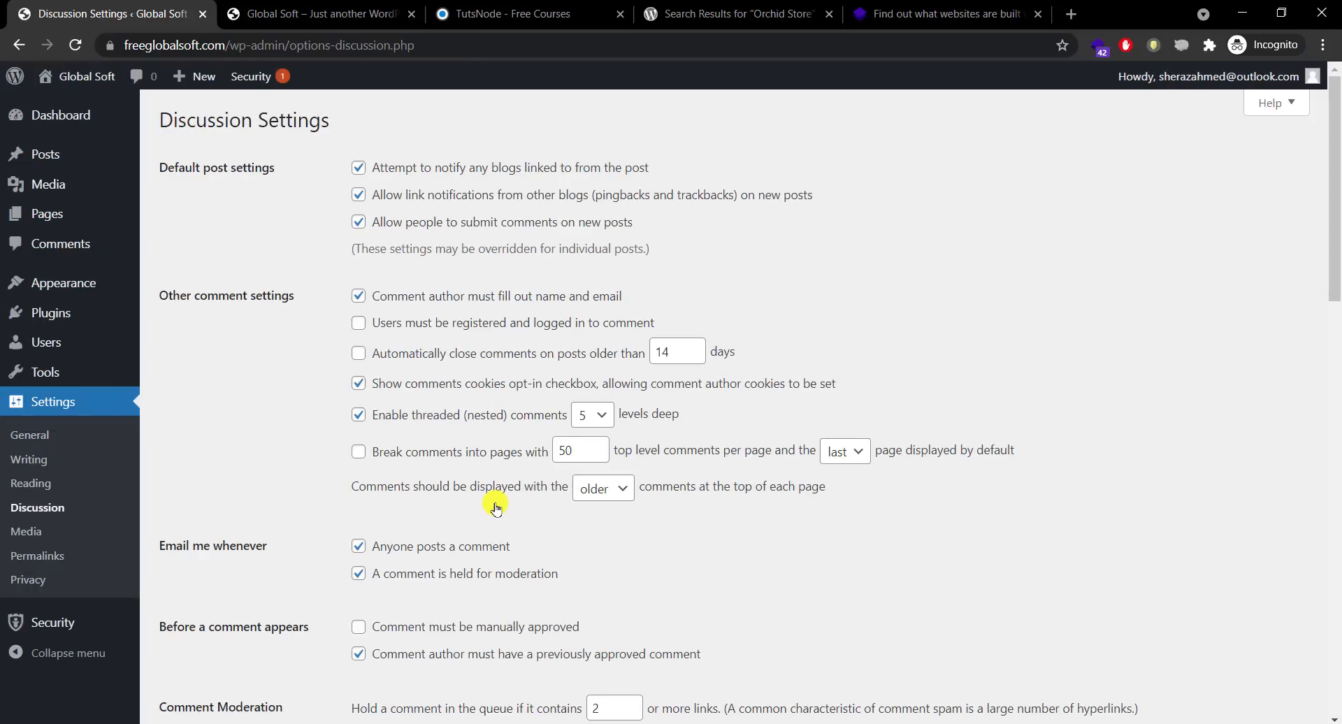
Step: Glance at the live front page and the TutsNode courses site, then return to Discussion settings
click(311, 14)
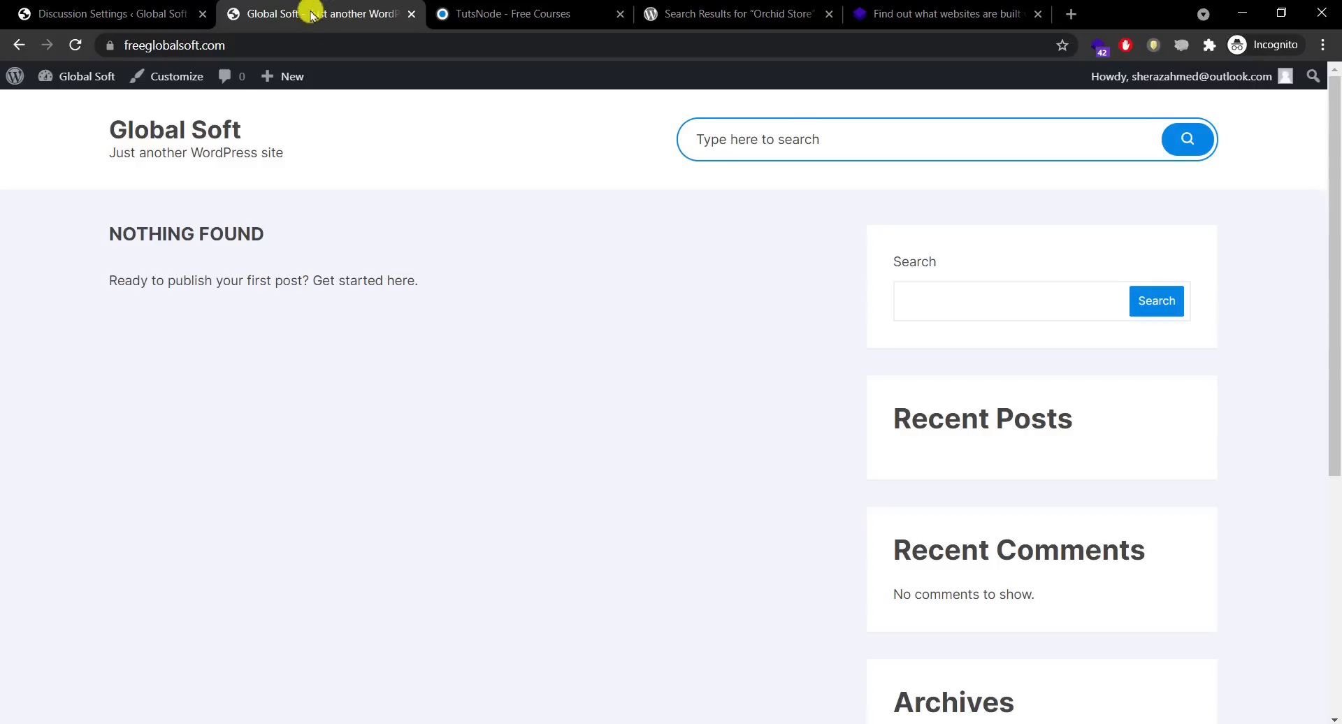
click(498, 12)
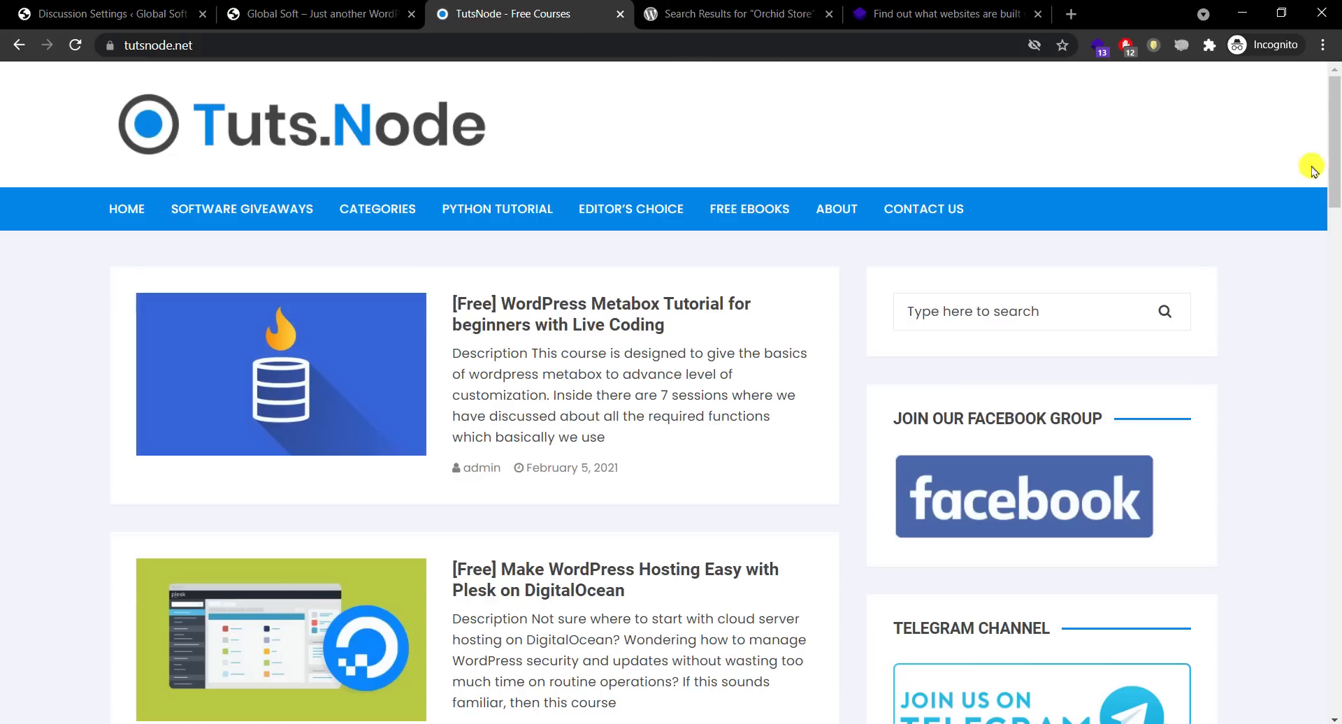
scroll(1336, 682, down, 20)
scroll(1336, 682, up, 1)
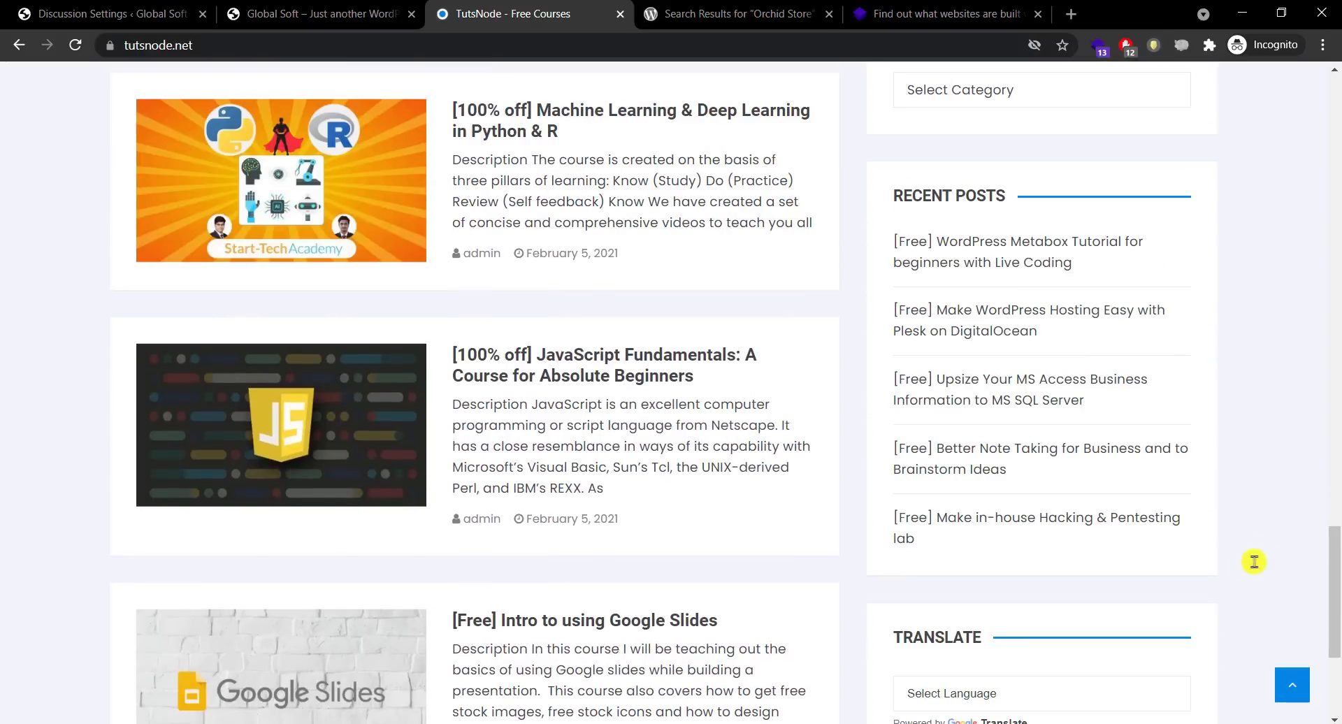
click(1336, 488)
drag(1336, 465, 1202, 127)
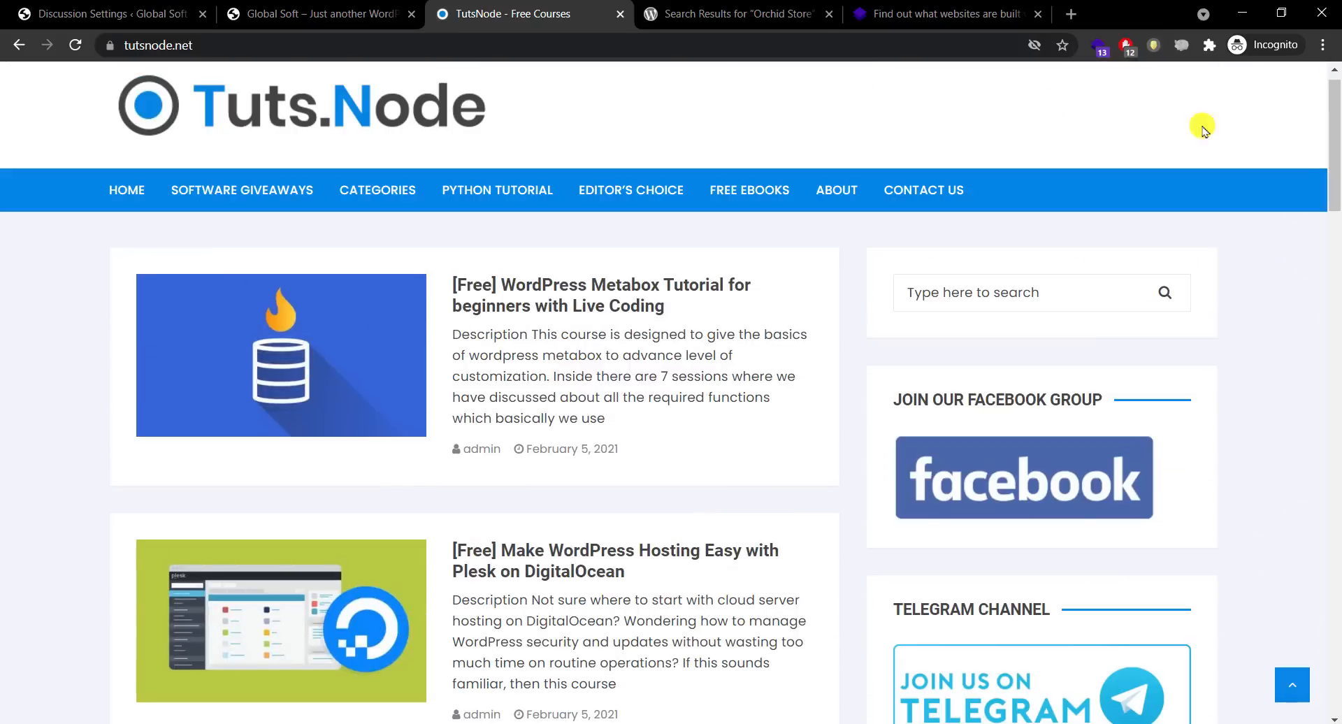
click(364, 12)
click(108, 13)
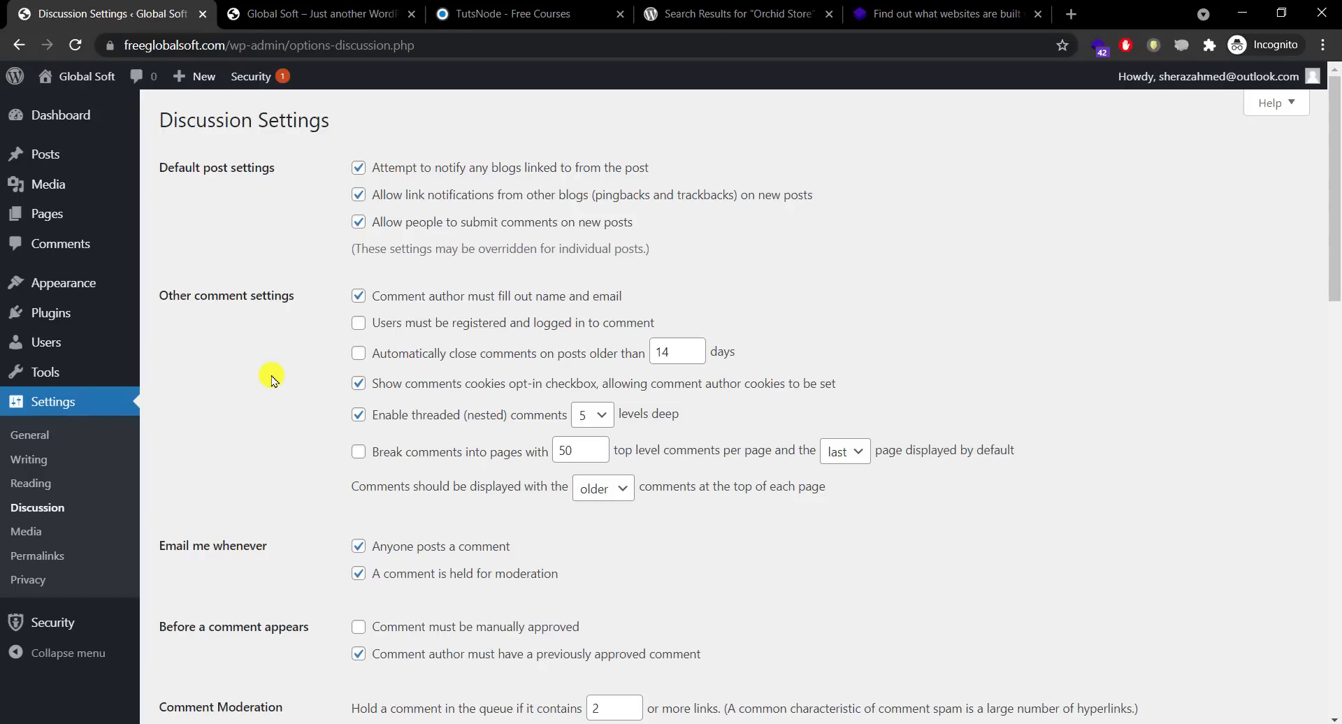
Step: Toggle 'Users must be registered' on and back off, then scroll down to Avatars
click(358, 324)
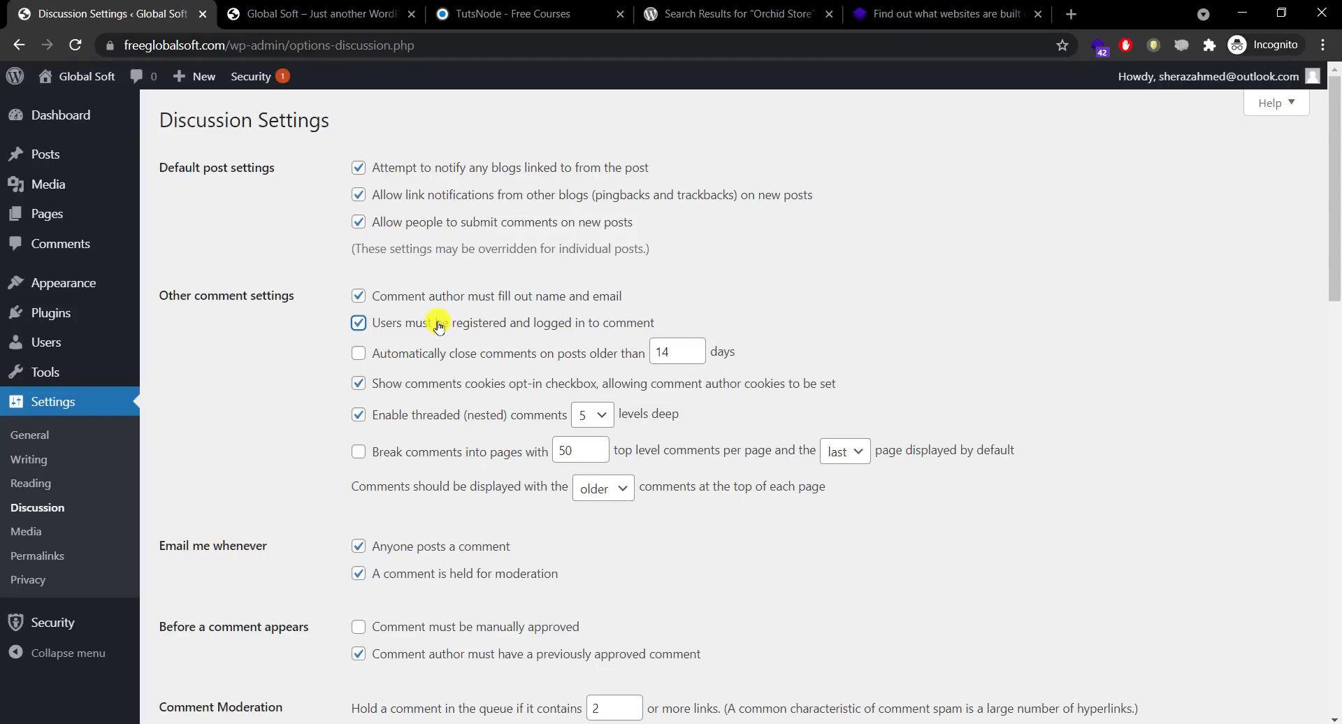
click(438, 326)
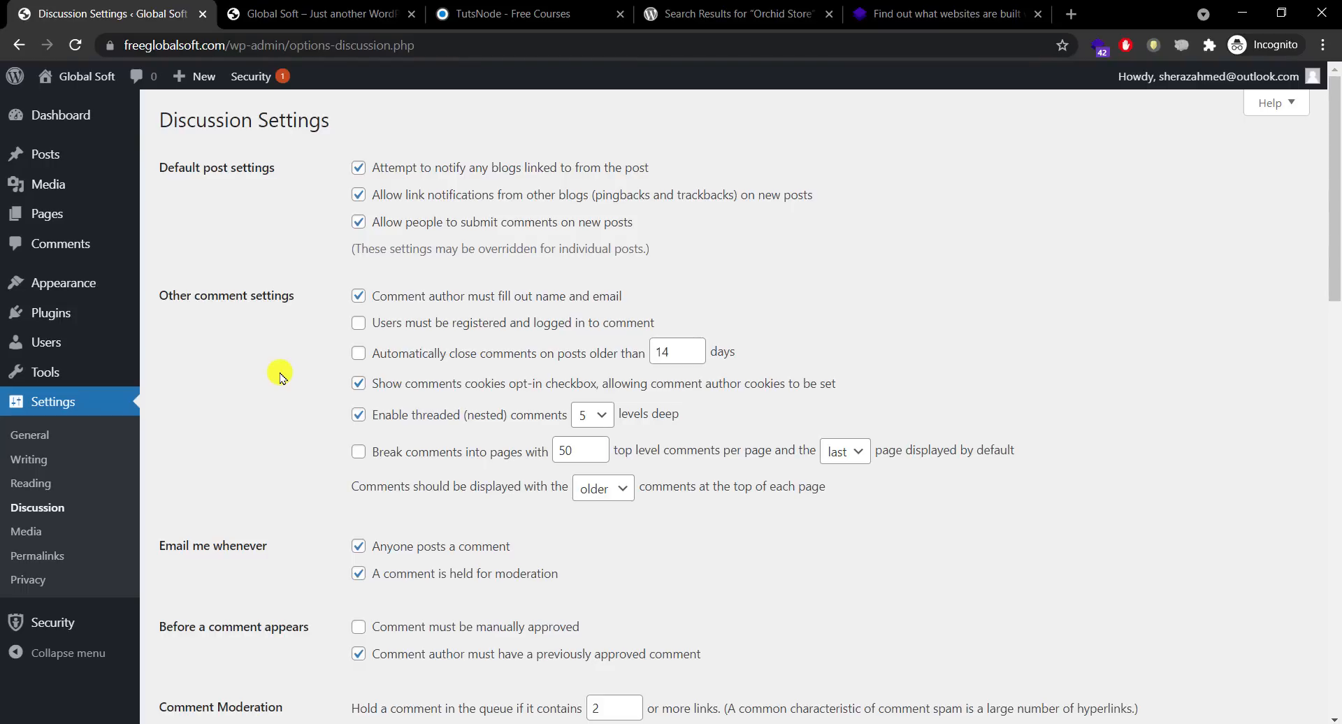
drag(1334, 231, 1328, 608)
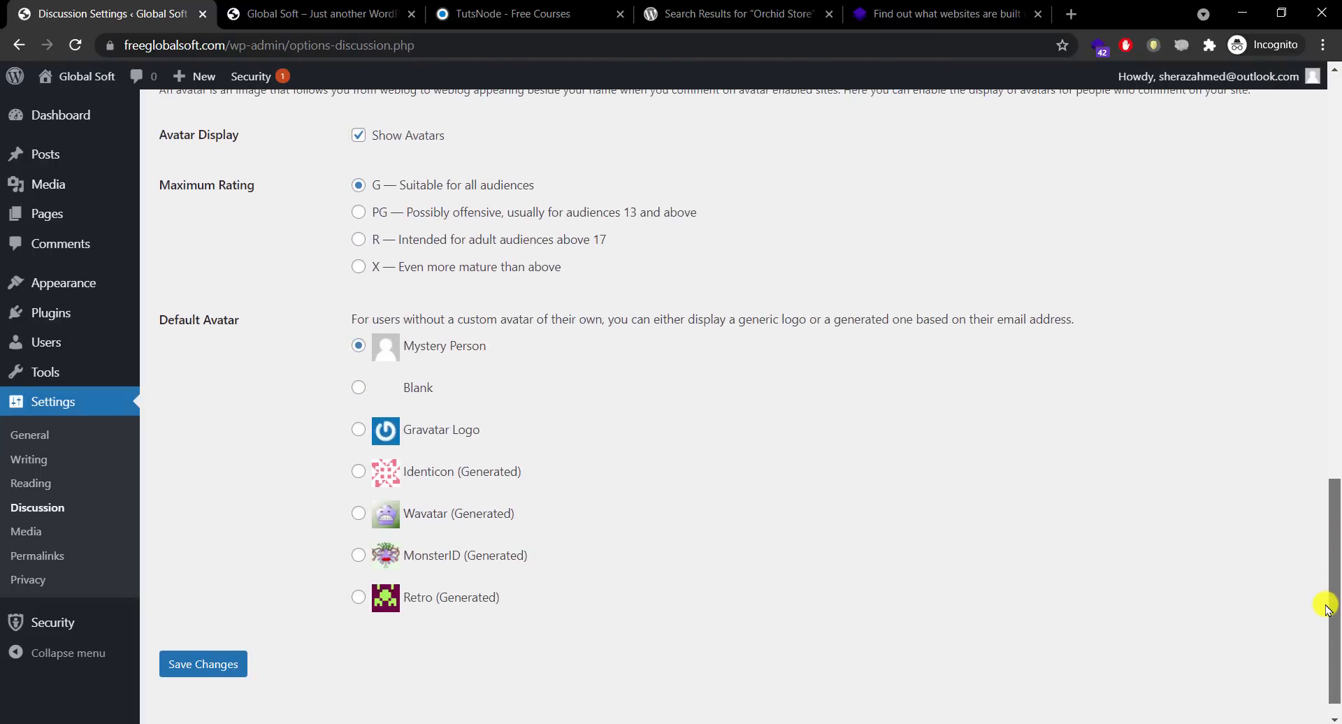
Step: Pass through the Media settings to reach the Permalink settings
click(64, 525)
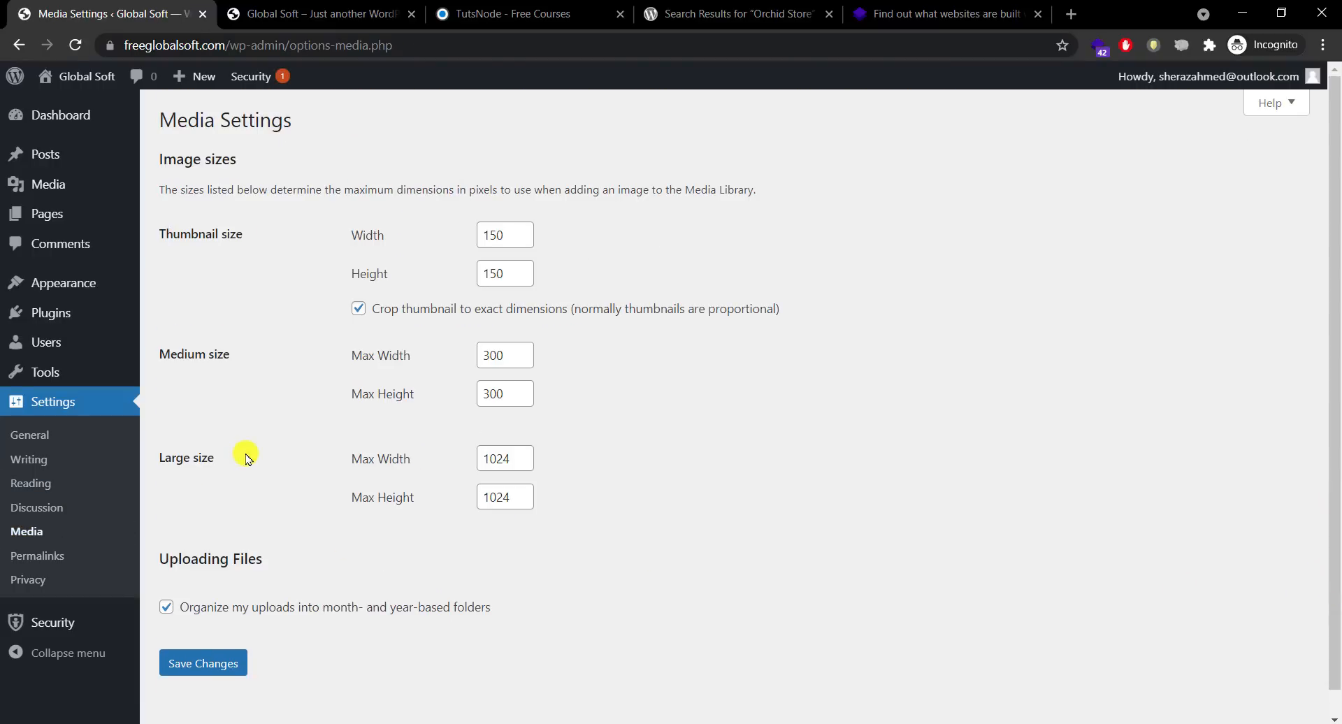
scroll(1336, 404, down, 1)
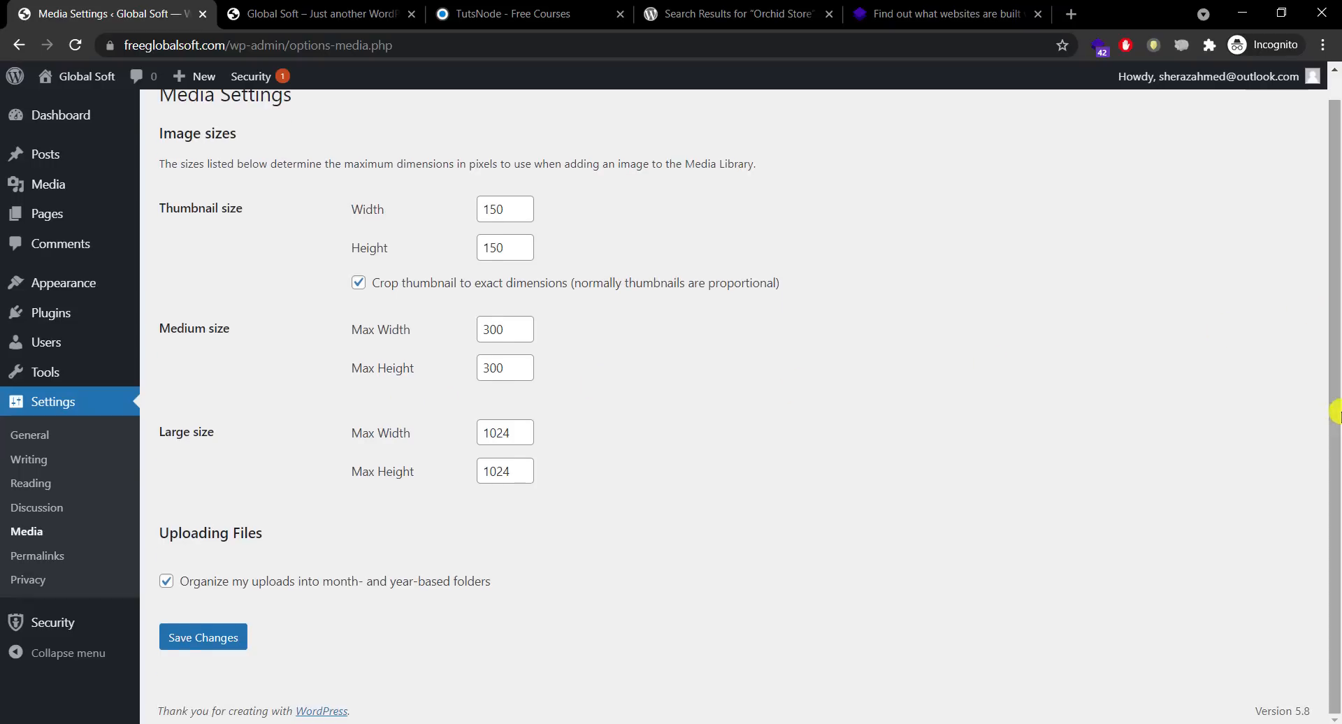
click(42, 555)
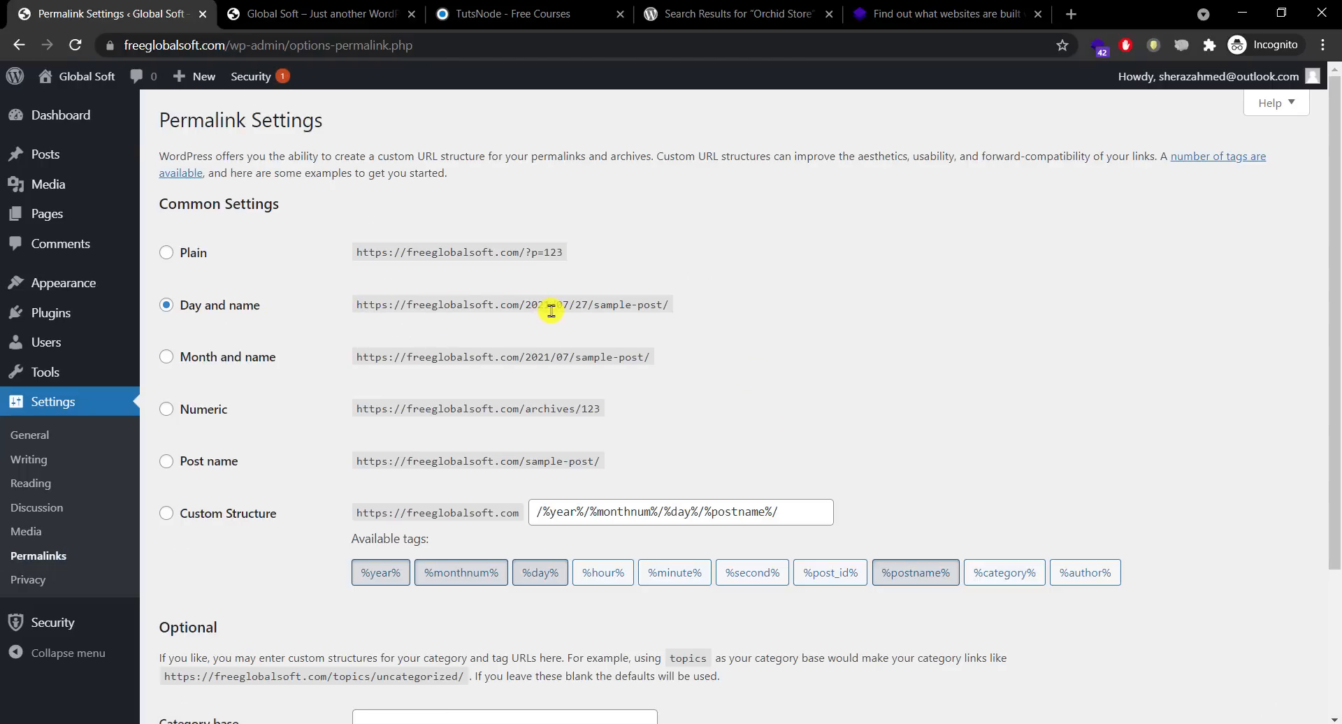
Step: Check a TutsNode post's URL format for reference, then come back to Permalinks
click(290, 11)
click(437, 10)
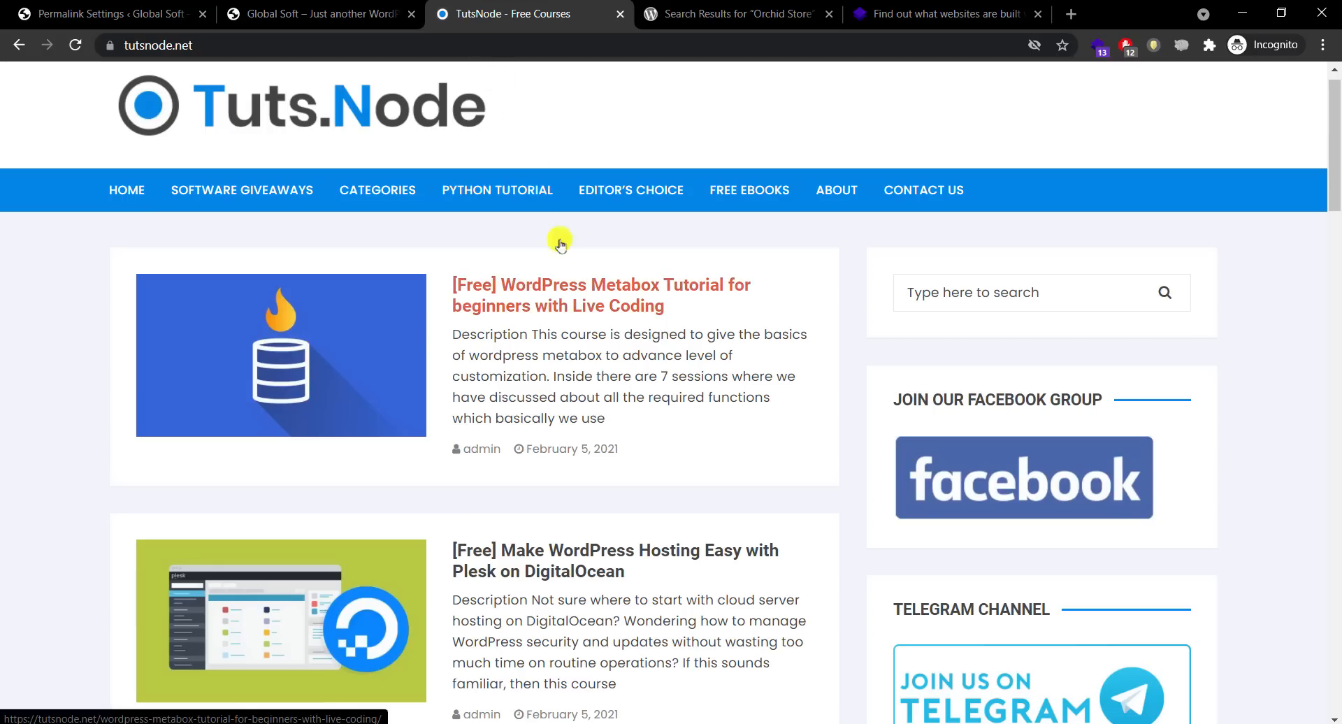
click(581, 296)
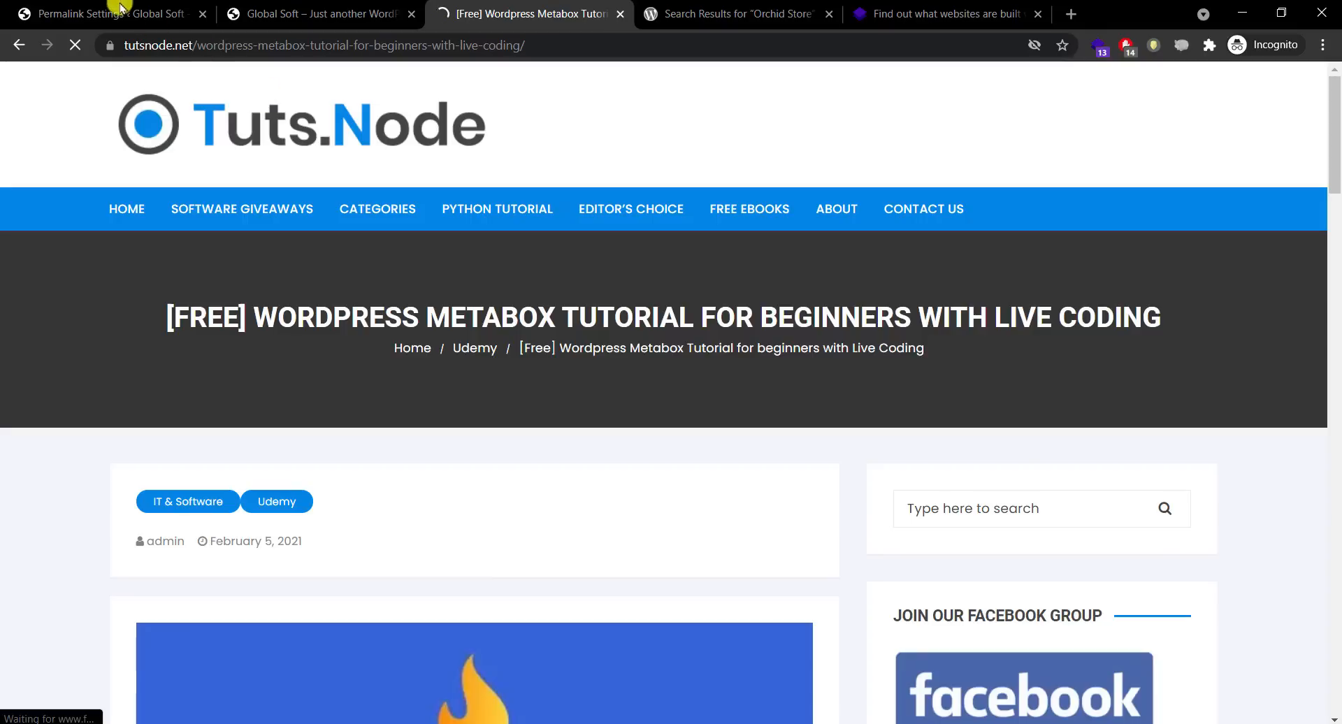
click(119, 8)
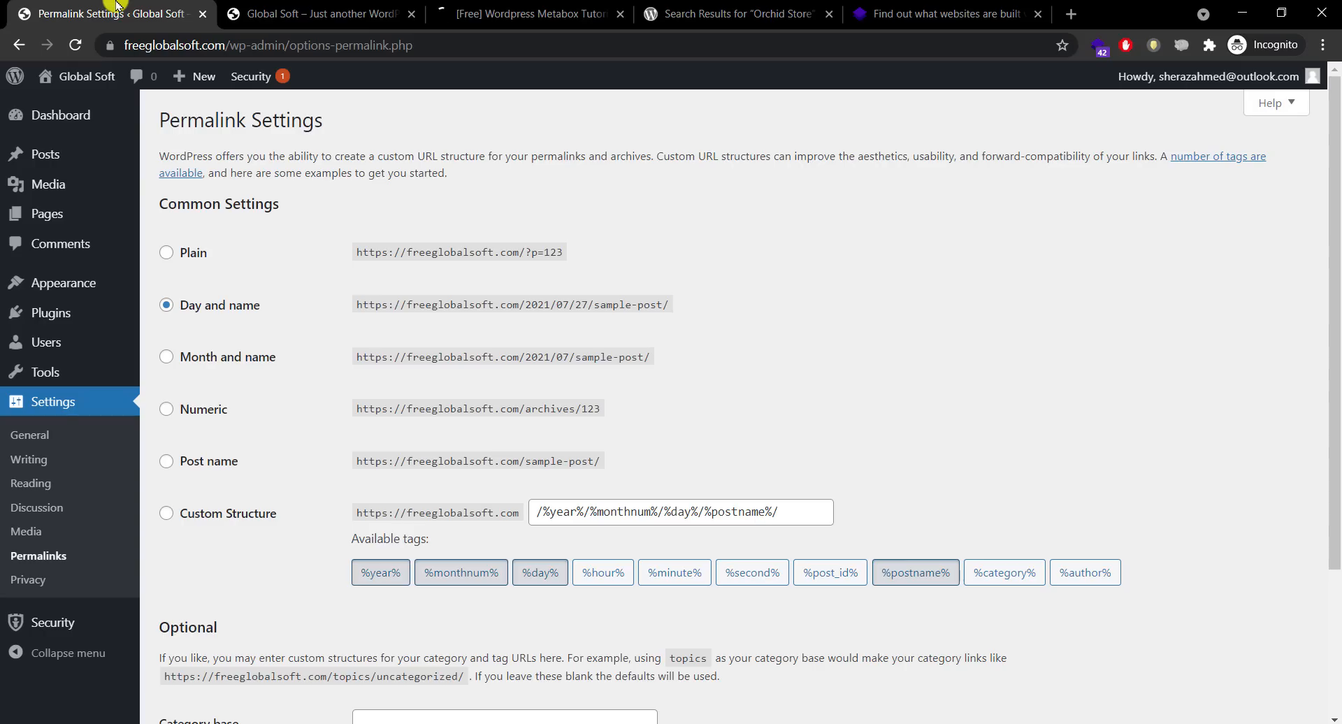
Step: Compare the Day and name example, select the Post name structure, and save it
drag(355, 305, 682, 306)
click(776, 309)
click(223, 462)
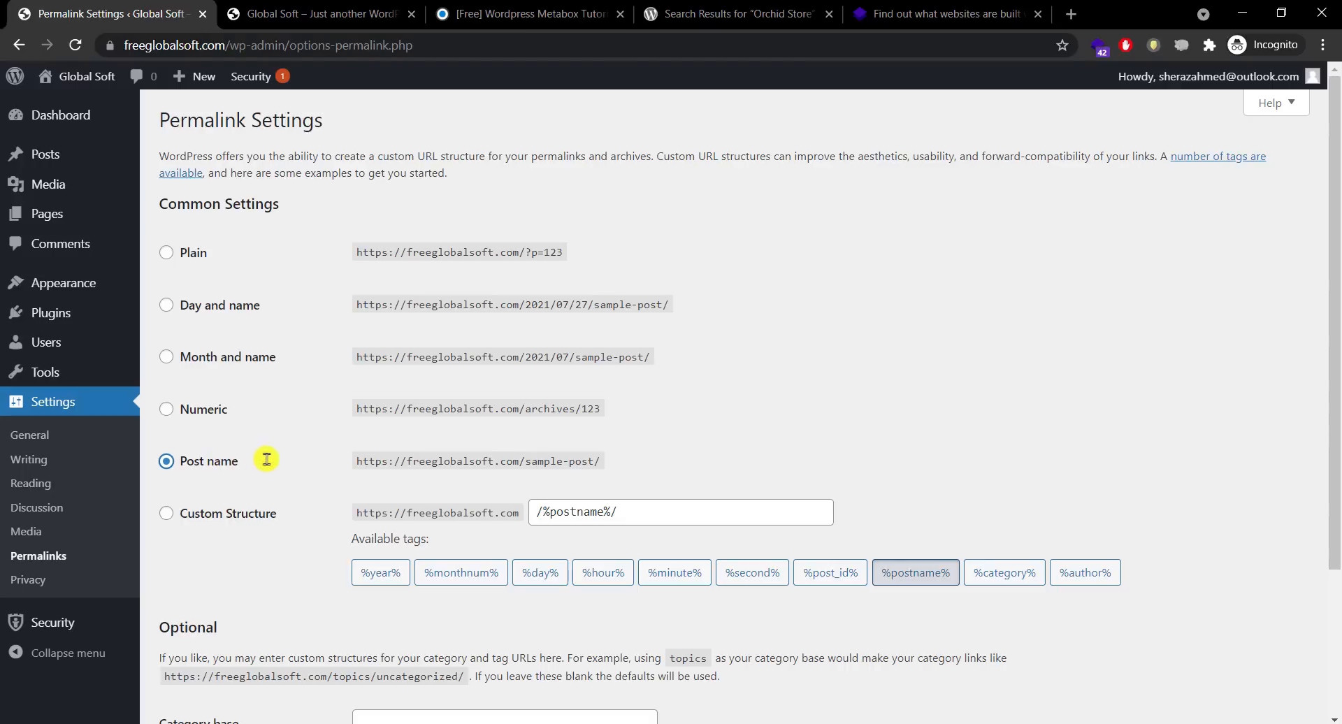
drag(357, 465, 514, 462)
click(640, 453)
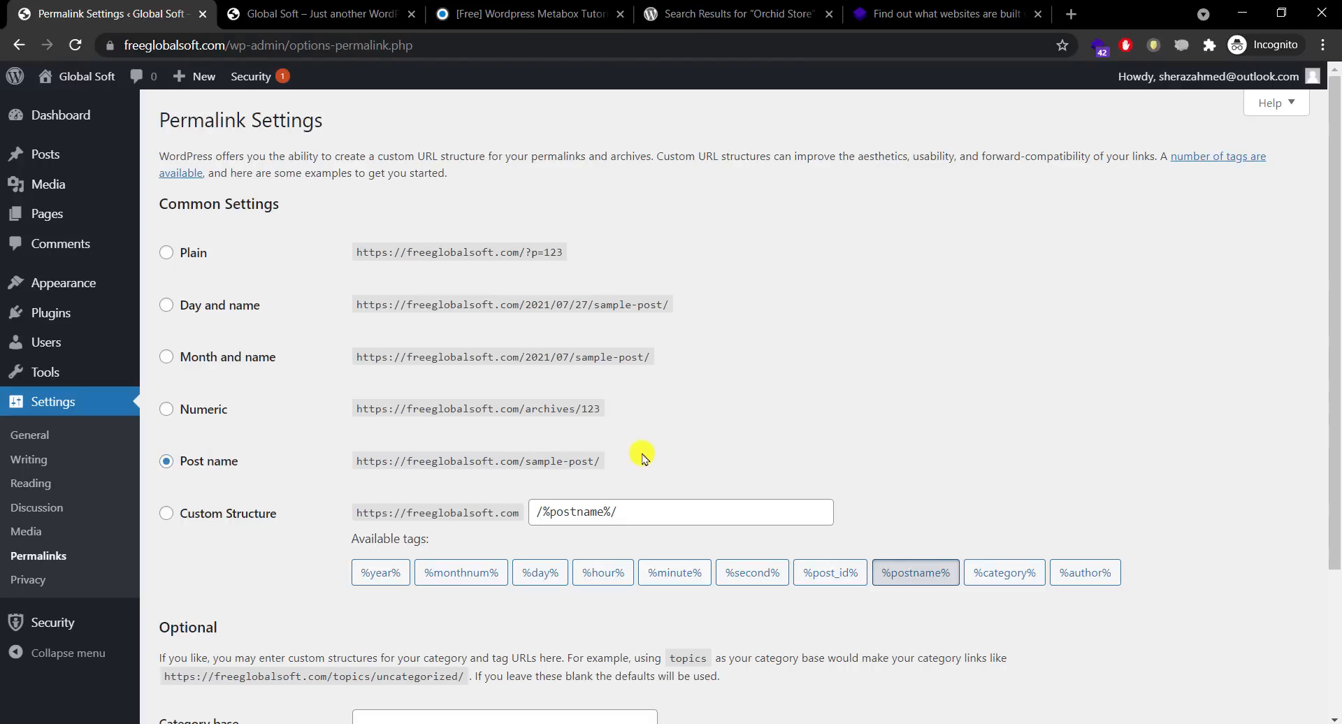
drag(1335, 349, 1085, 535)
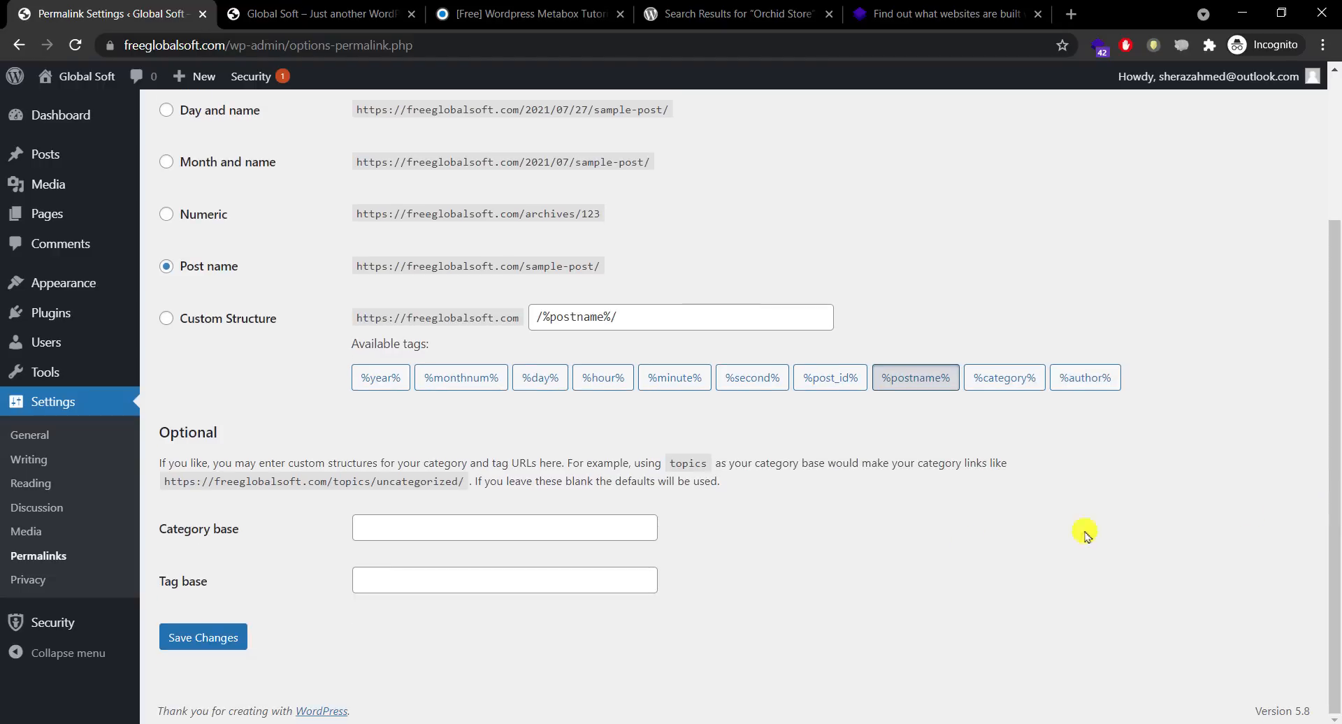
click(186, 636)
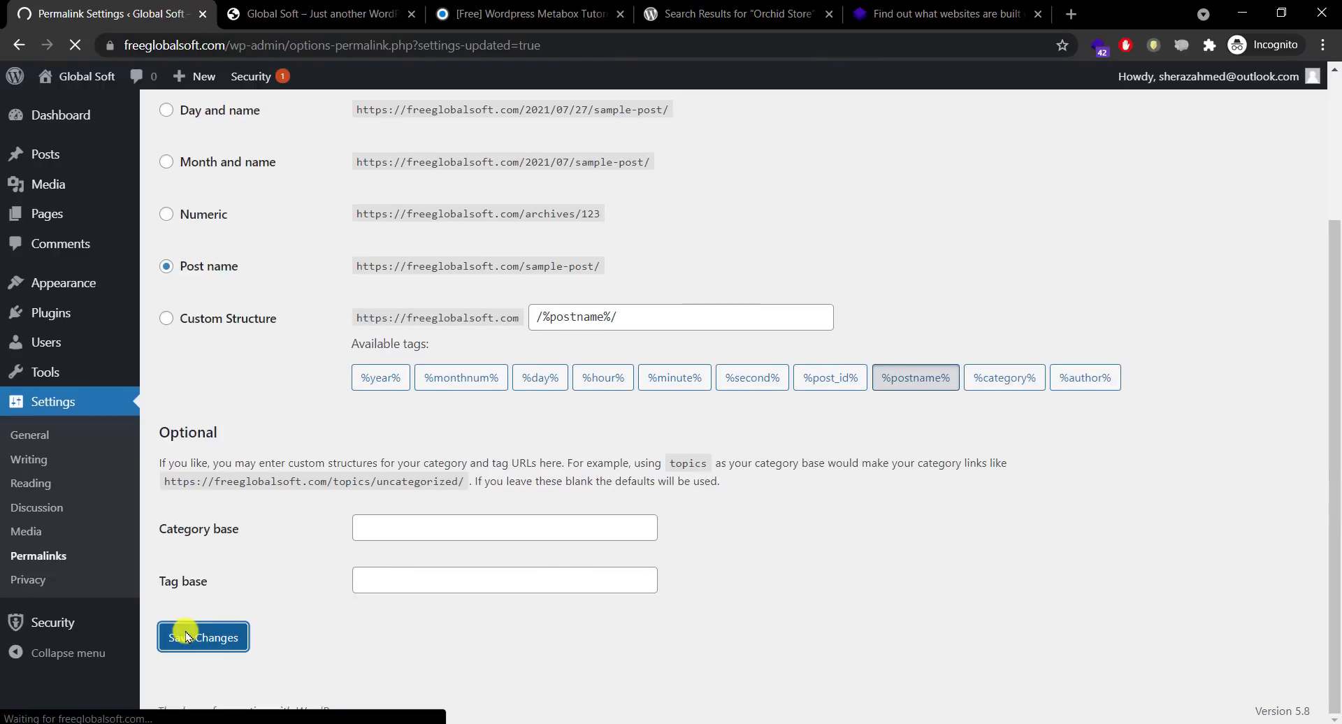
click(62, 583)
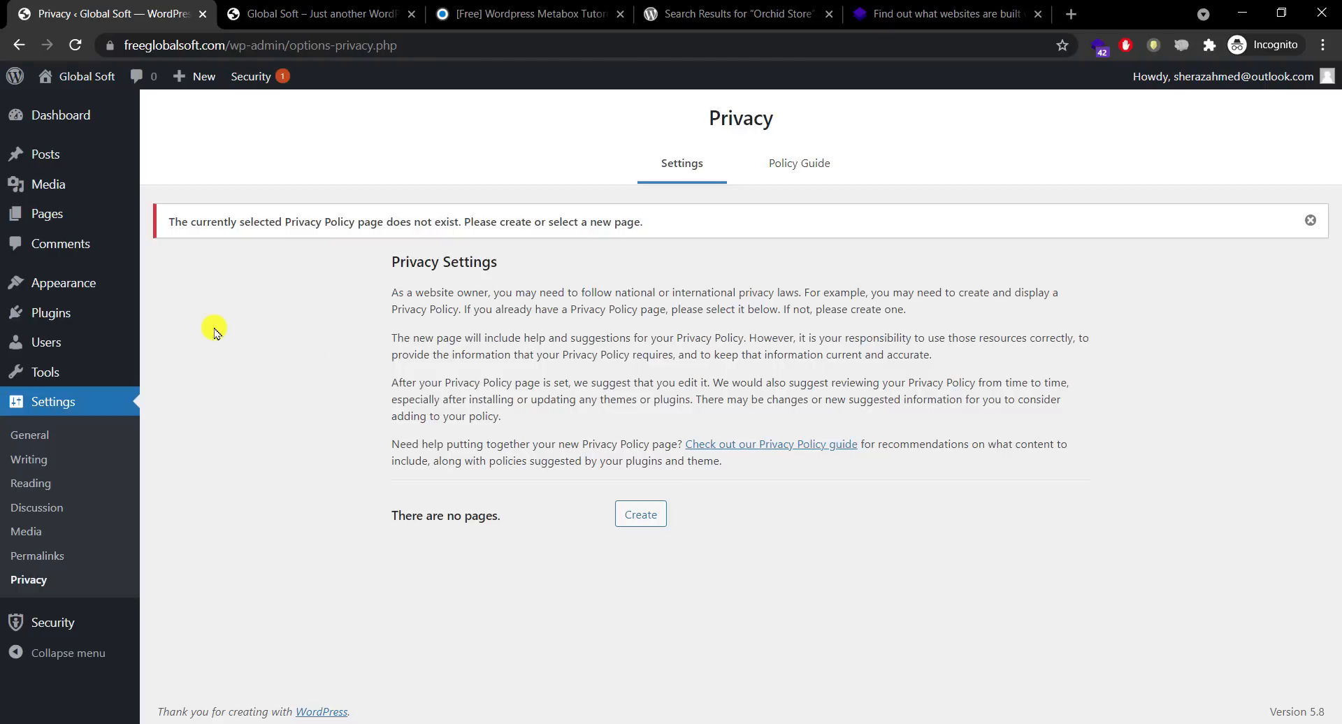
Step: Reload the live Global Soft front page to see the new tagline, then return to the admin
click(272, 8)
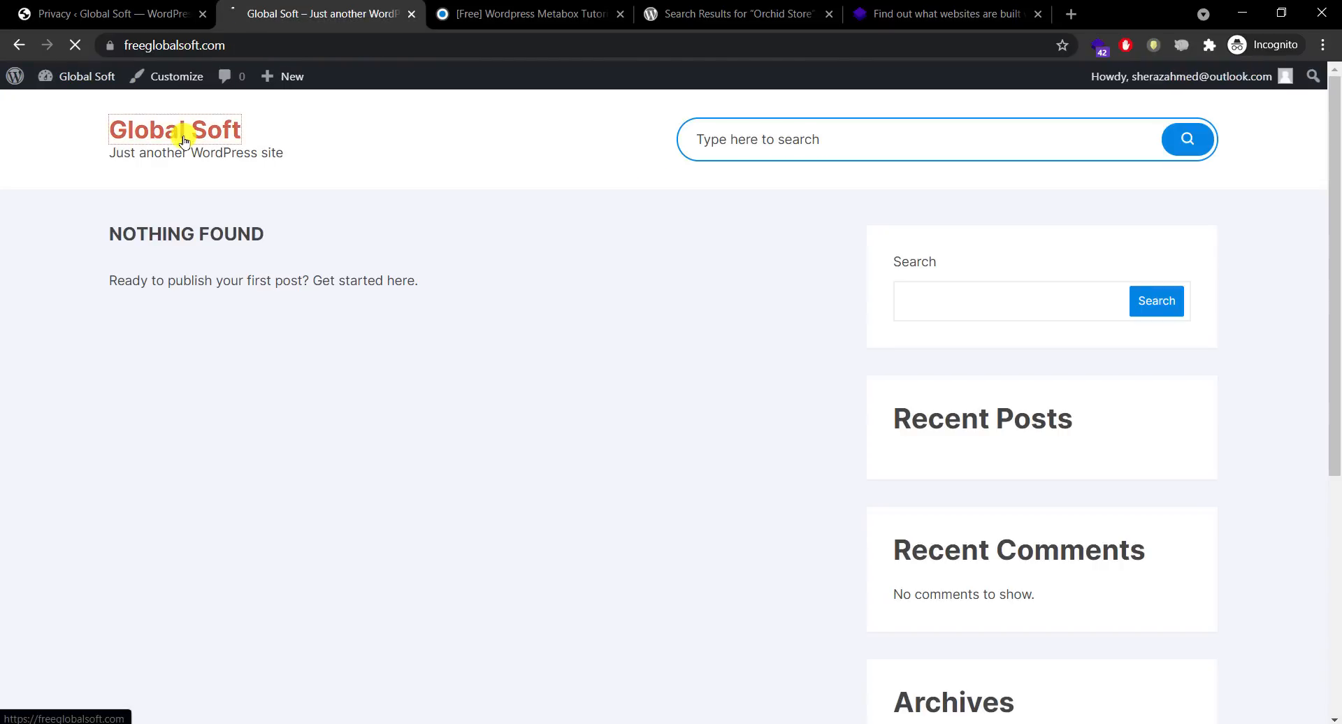
click(186, 136)
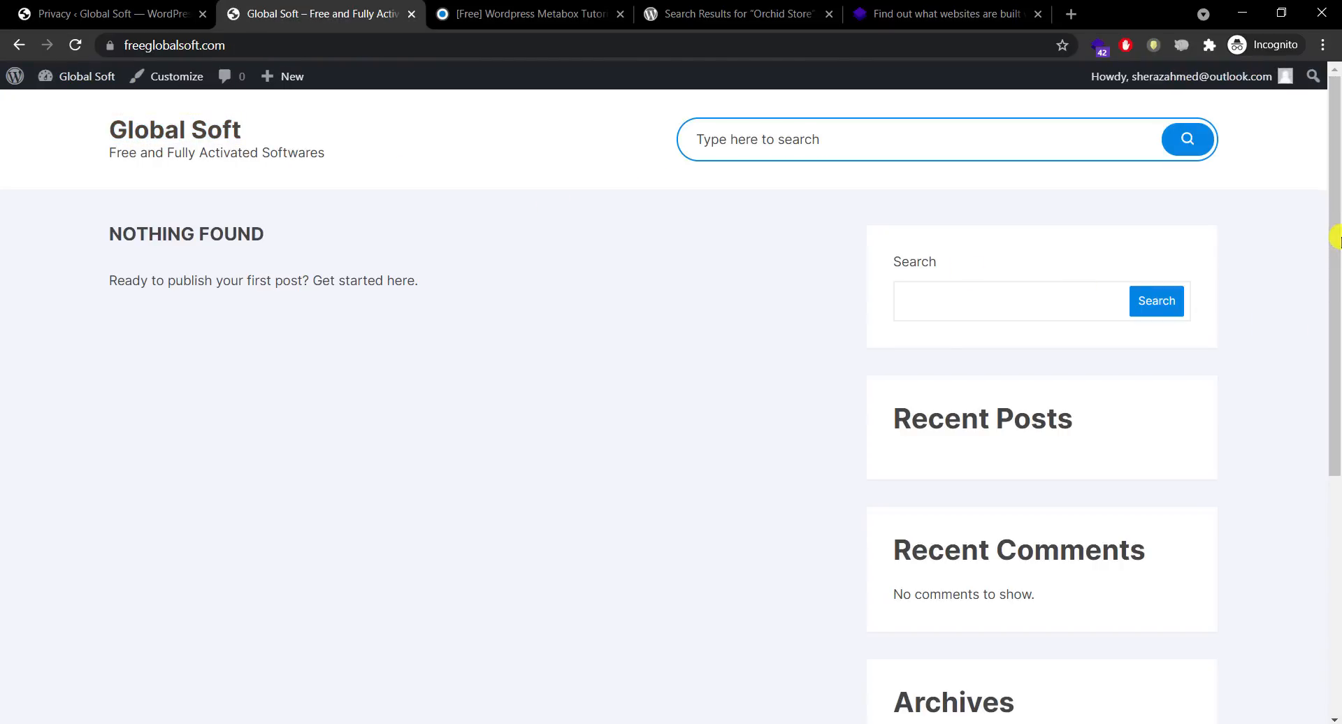
click(1337, 486)
scroll(1336, 486, down, 5)
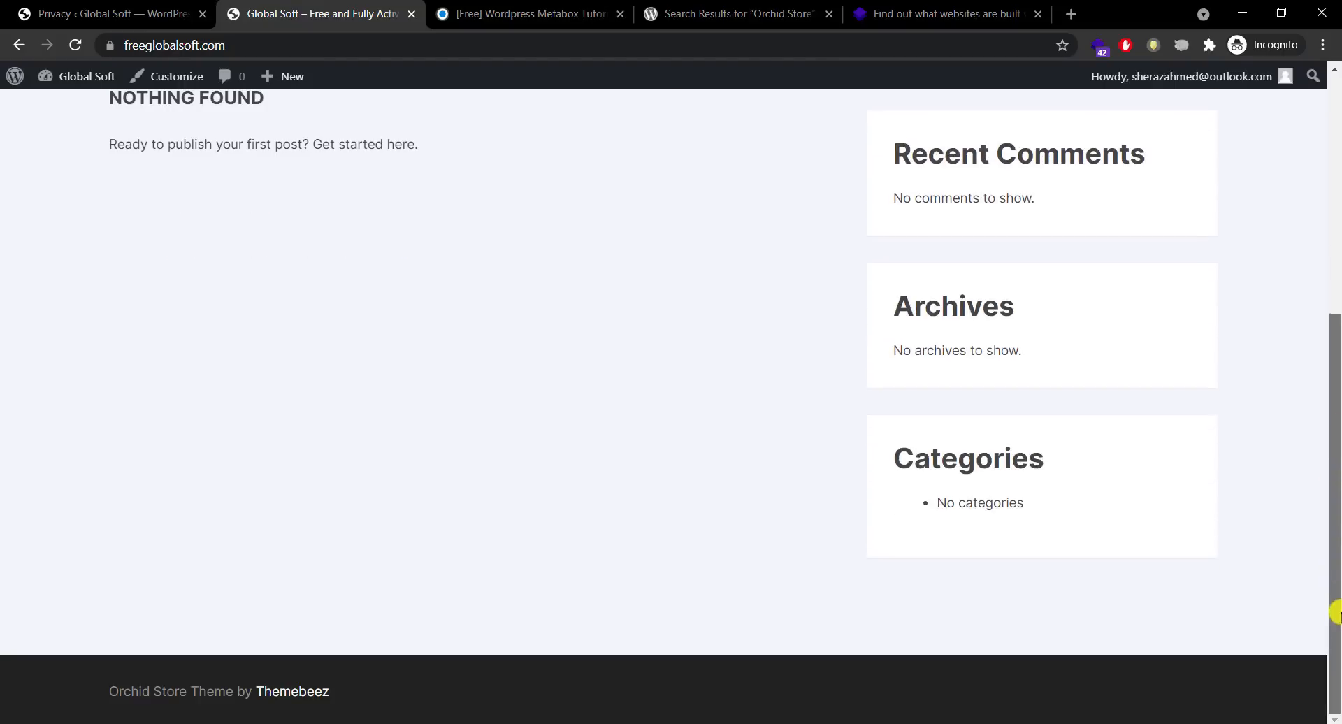
scroll(1333, 613, up, 3)
click(168, 24)
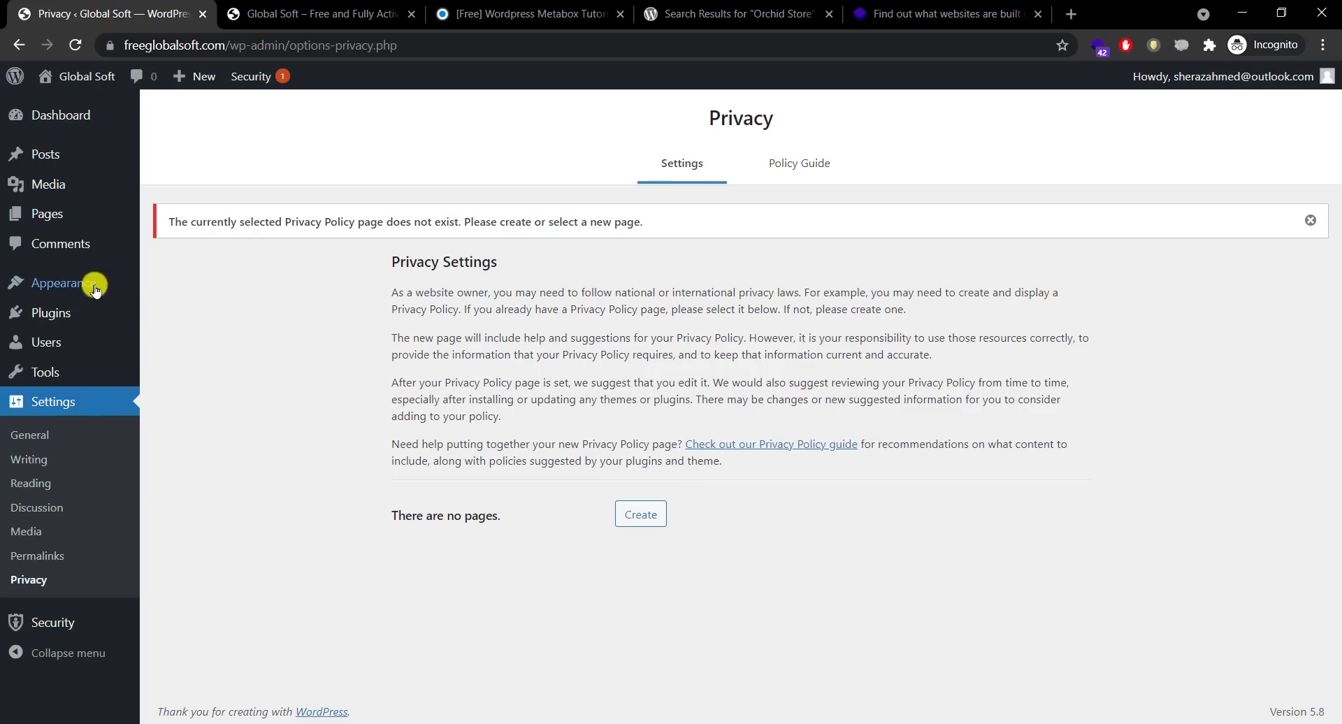
mouse_move(95, 290)
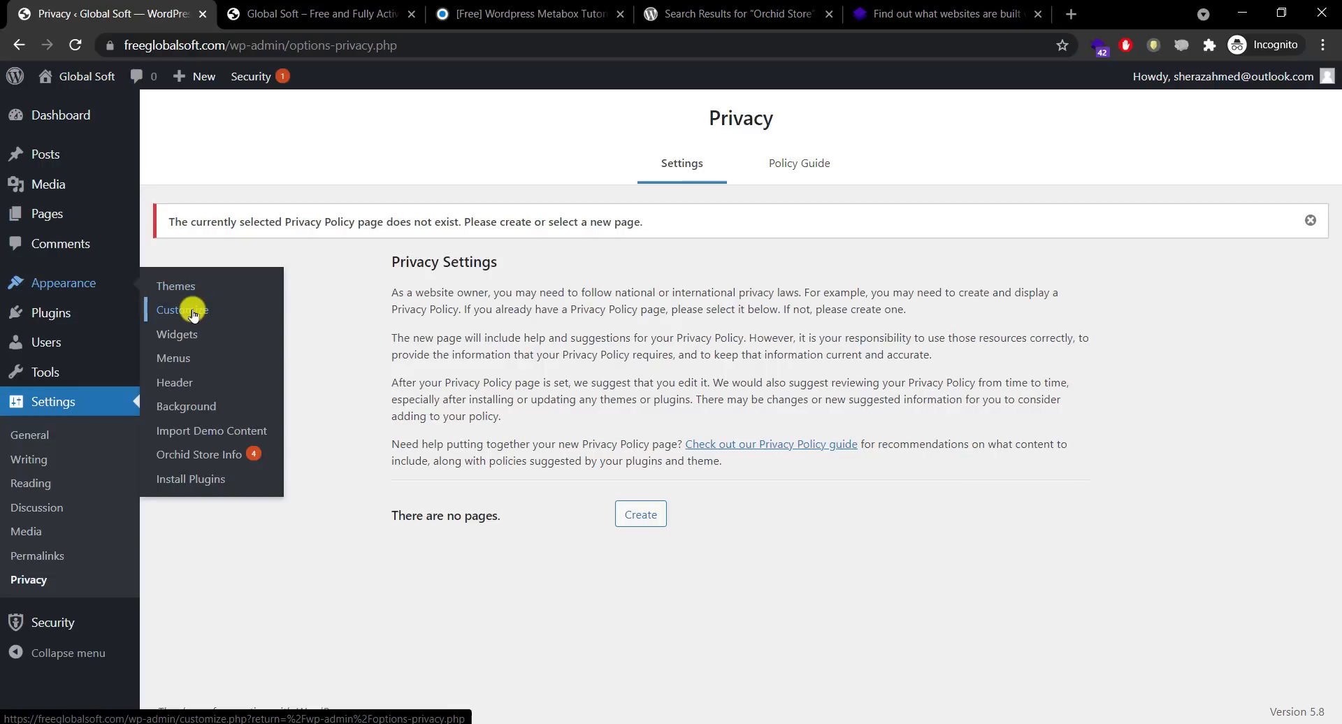
Step: Open the Customizer and keep the General section's Save Dropdown Value As set to Slug
click(193, 316)
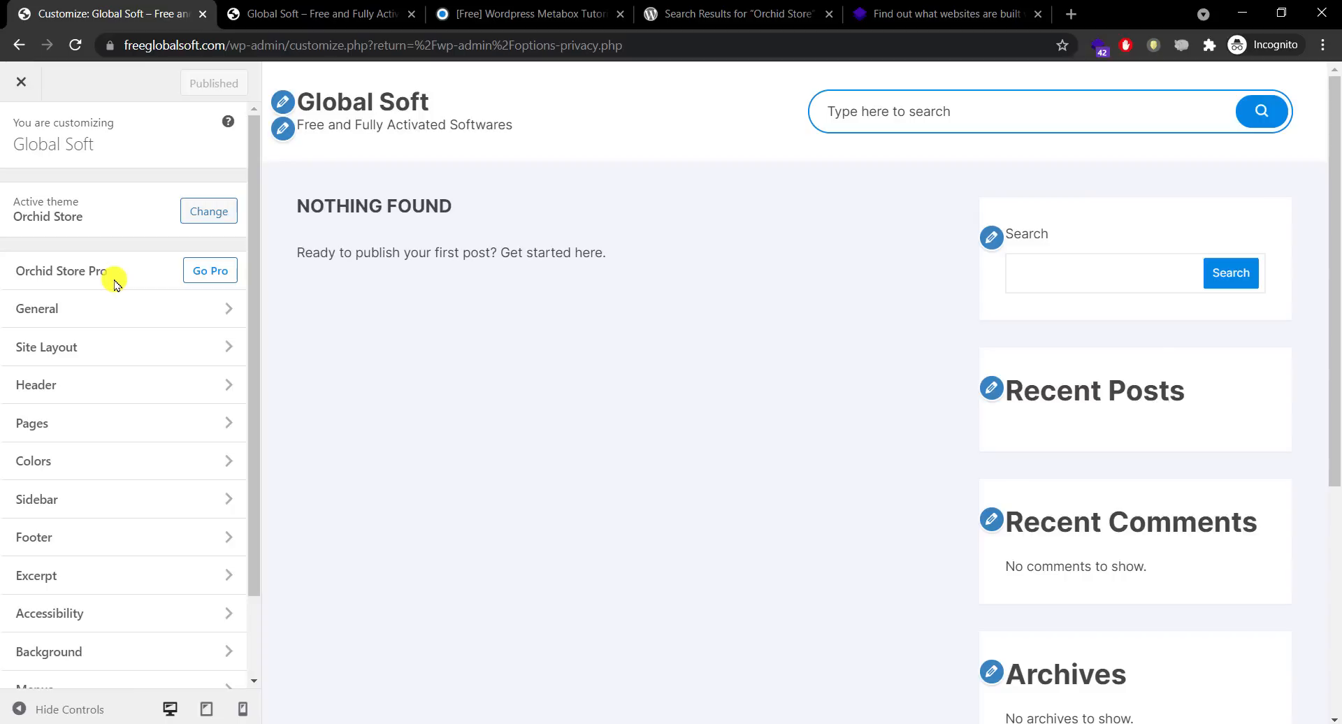
click(131, 312)
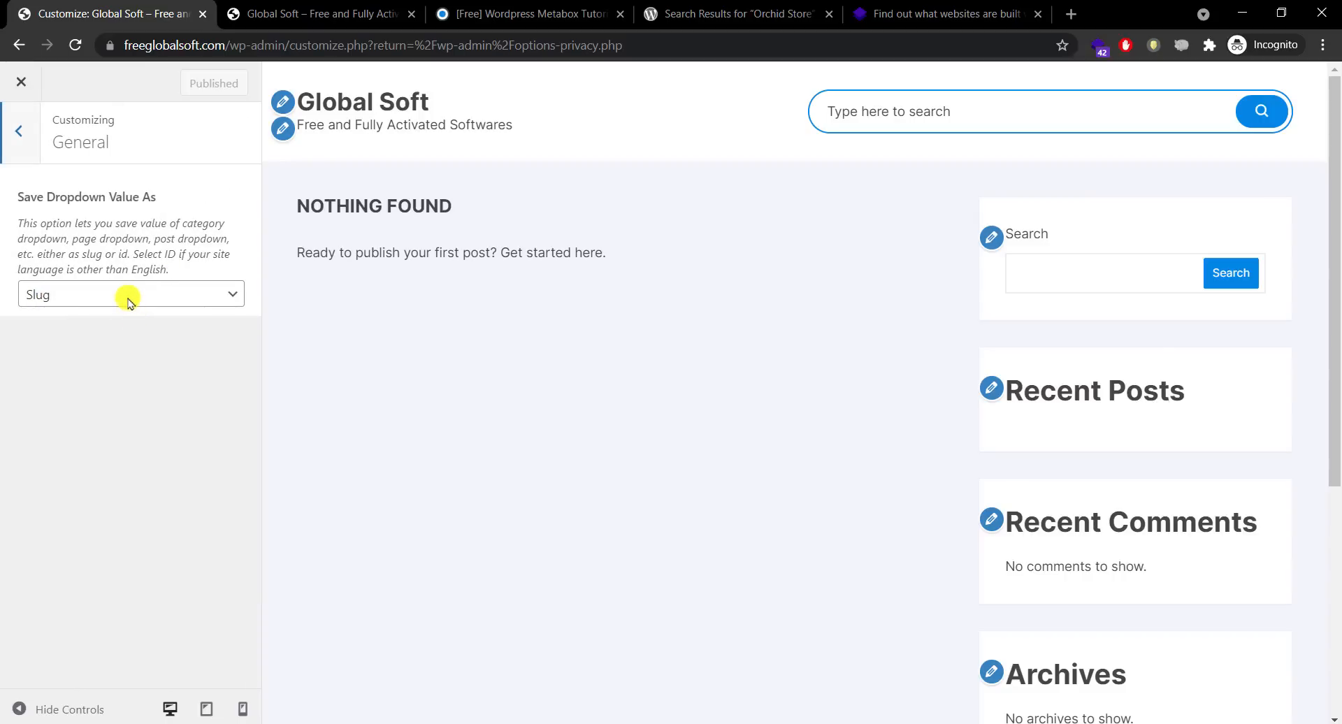
click(128, 298)
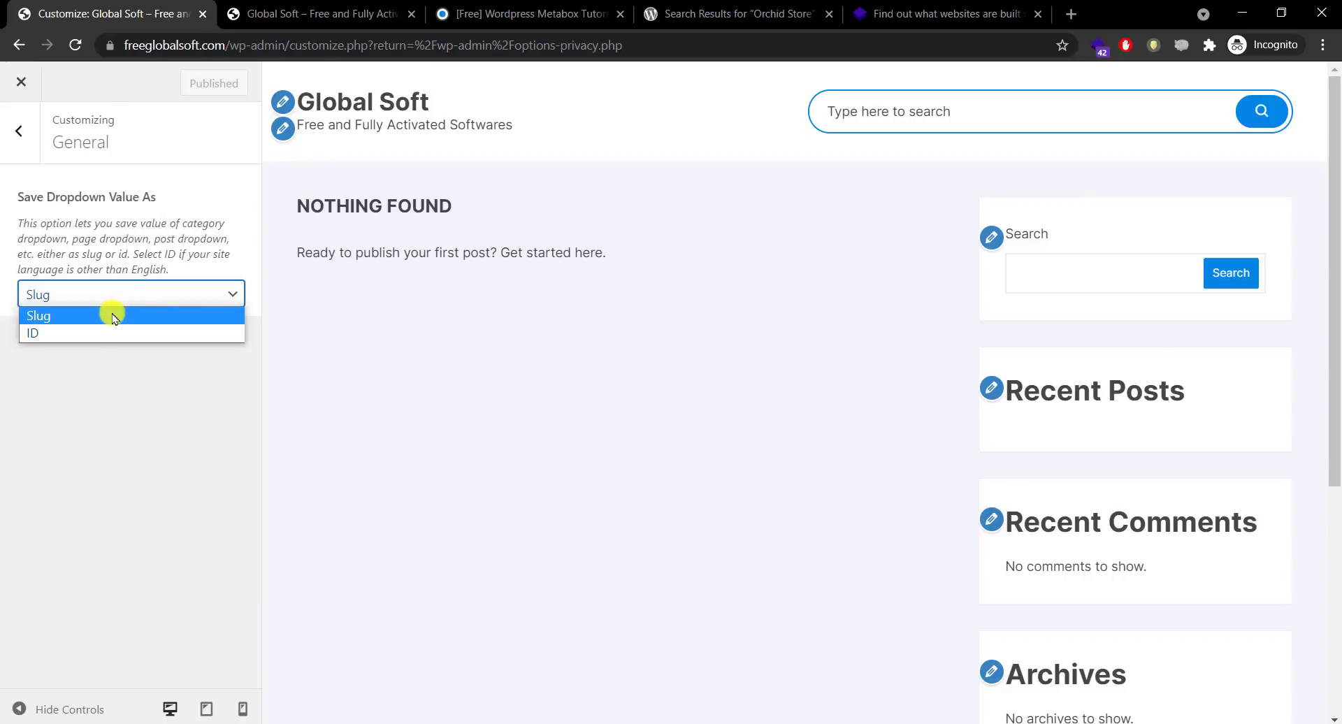
click(114, 317)
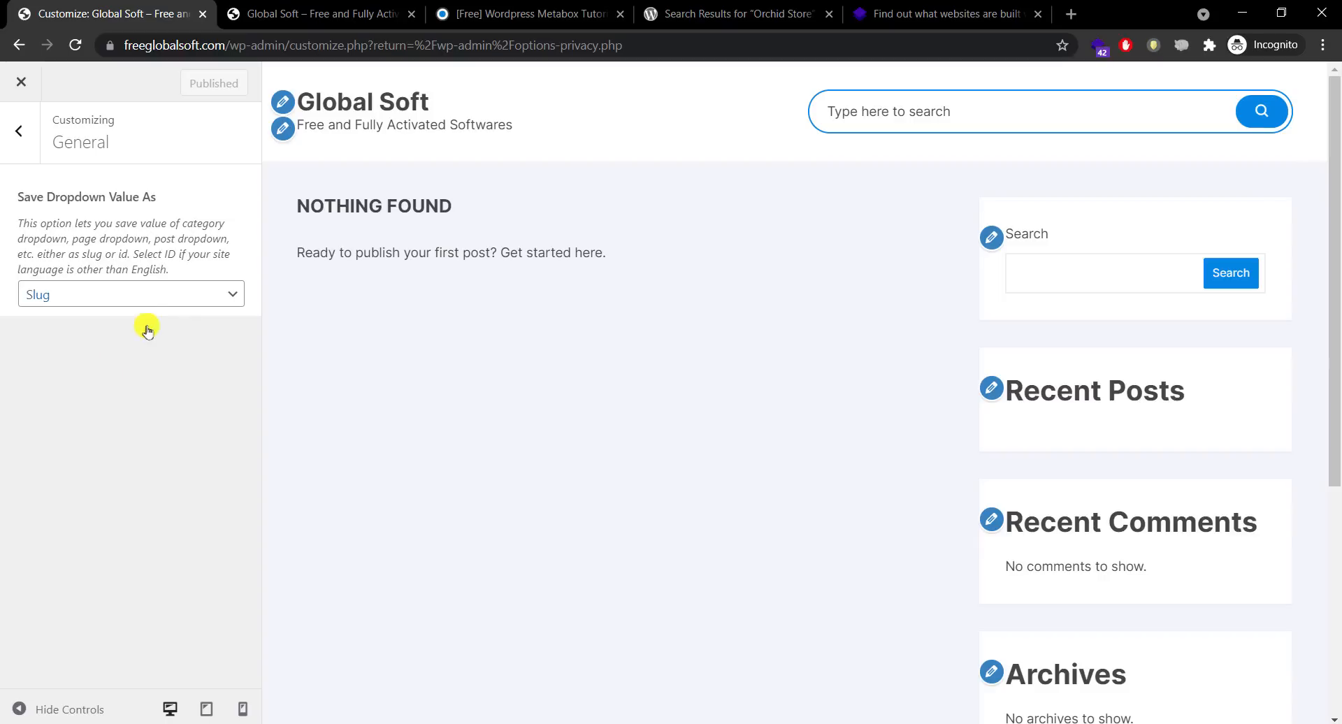
click(144, 300)
click(144, 298)
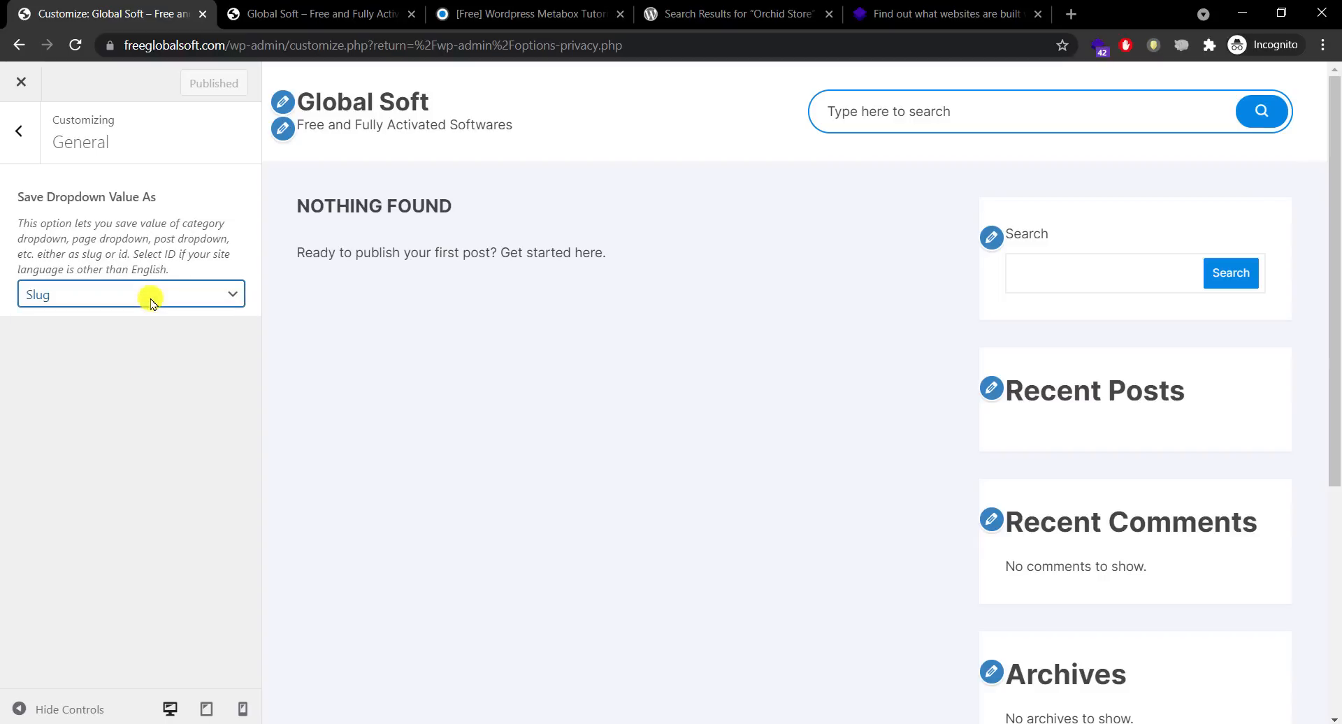
click(28, 136)
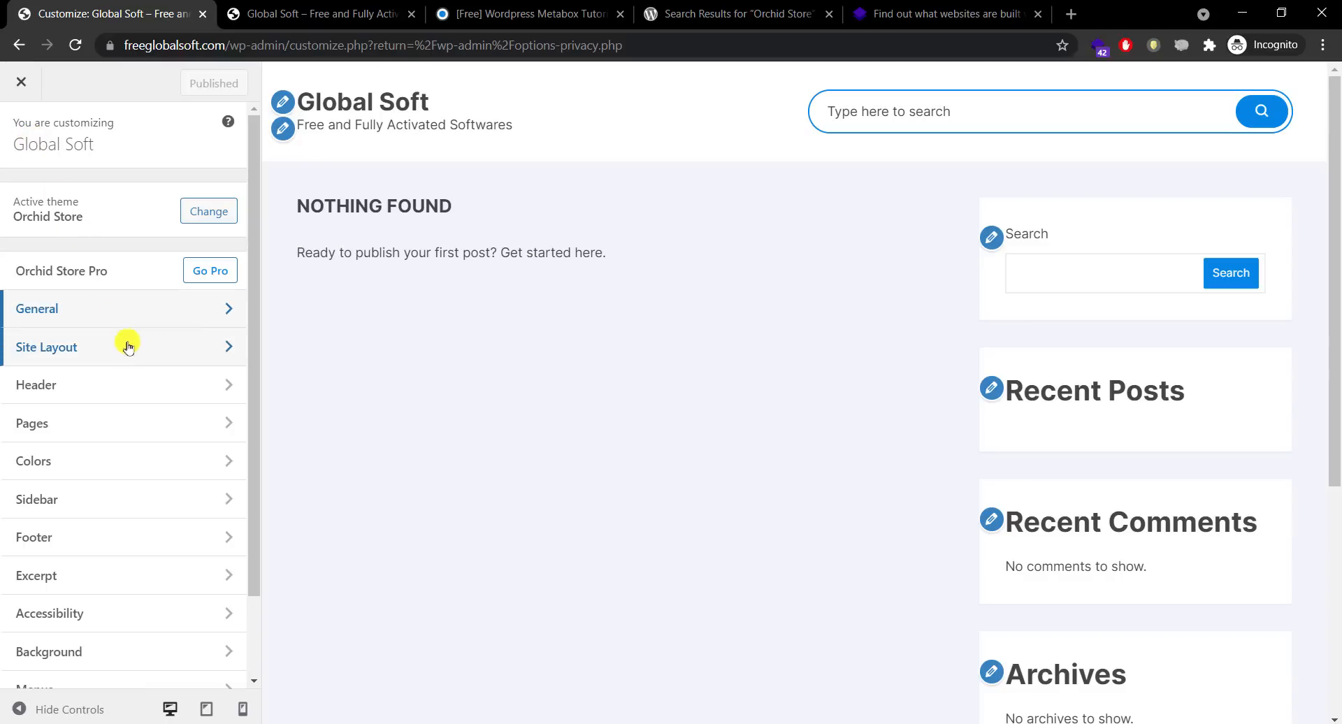
Step: Publish a Boxed site layout and reload the live homepage to preview it
click(125, 345)
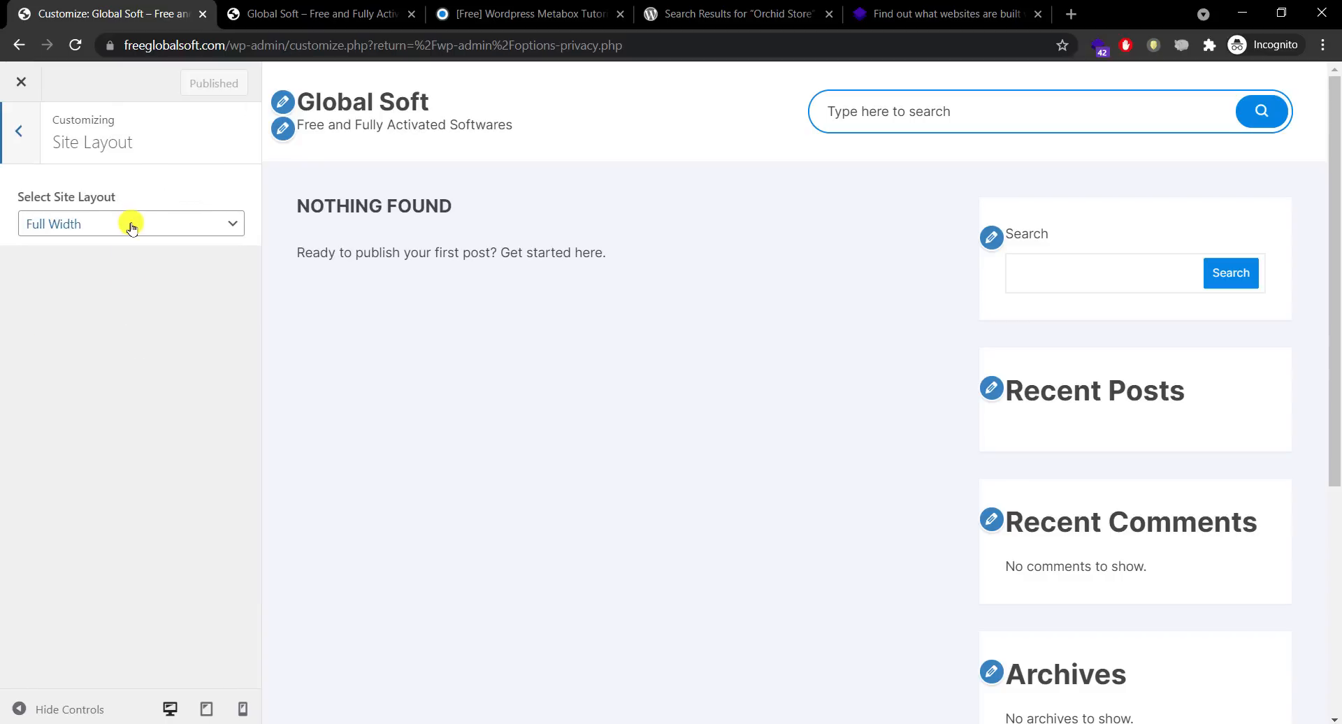
click(132, 226)
click(120, 246)
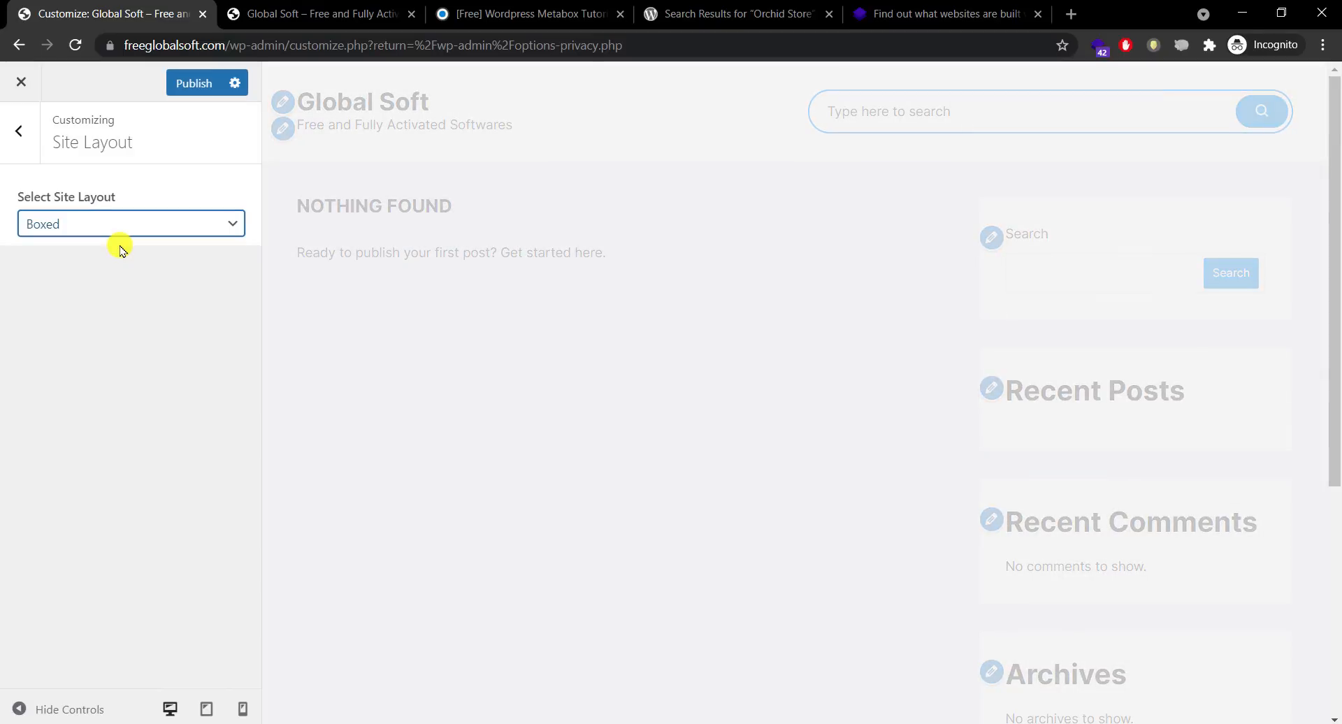
click(196, 89)
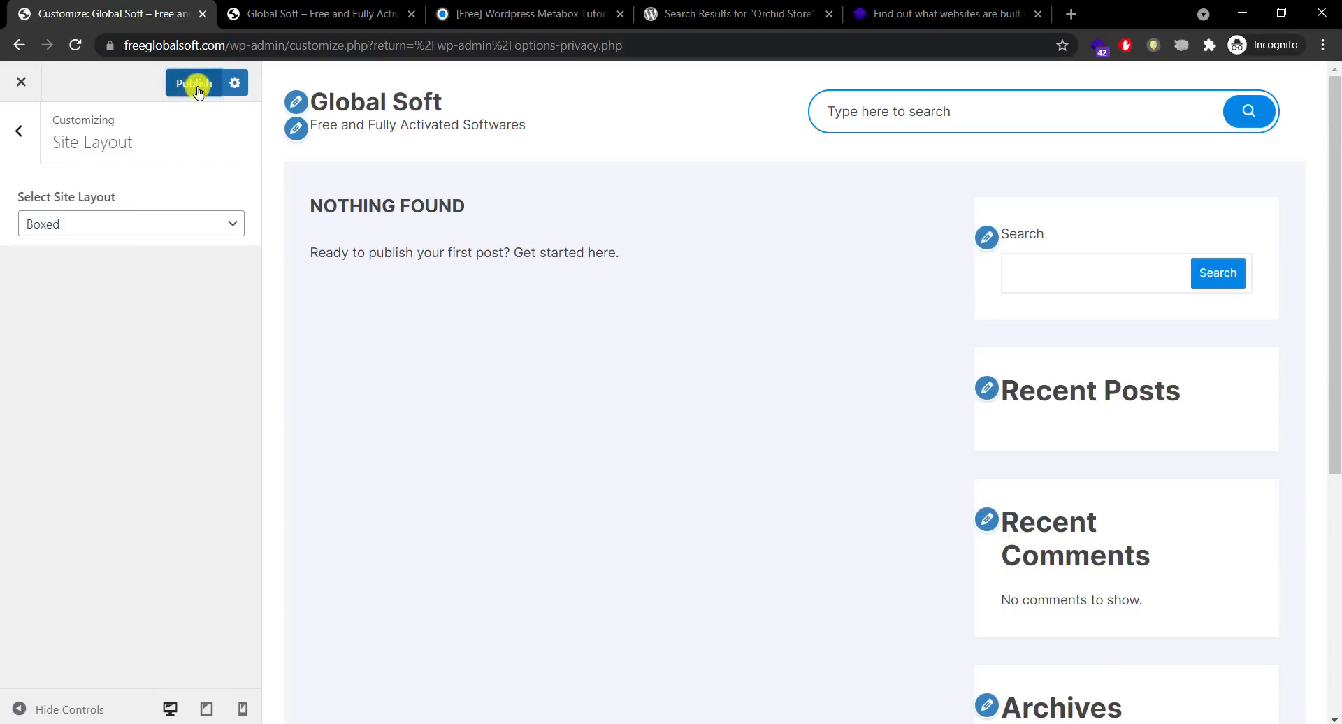
click(280, 11)
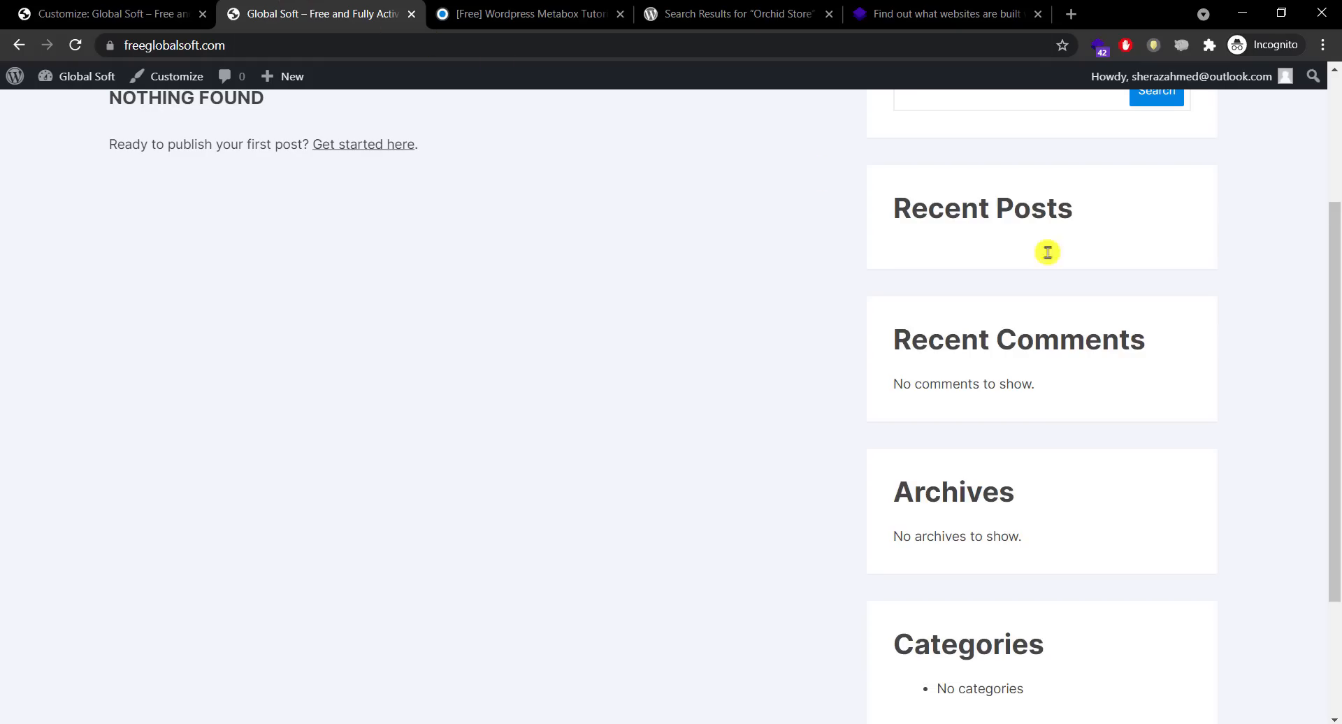
drag(1333, 300, 612, 139)
click(144, 130)
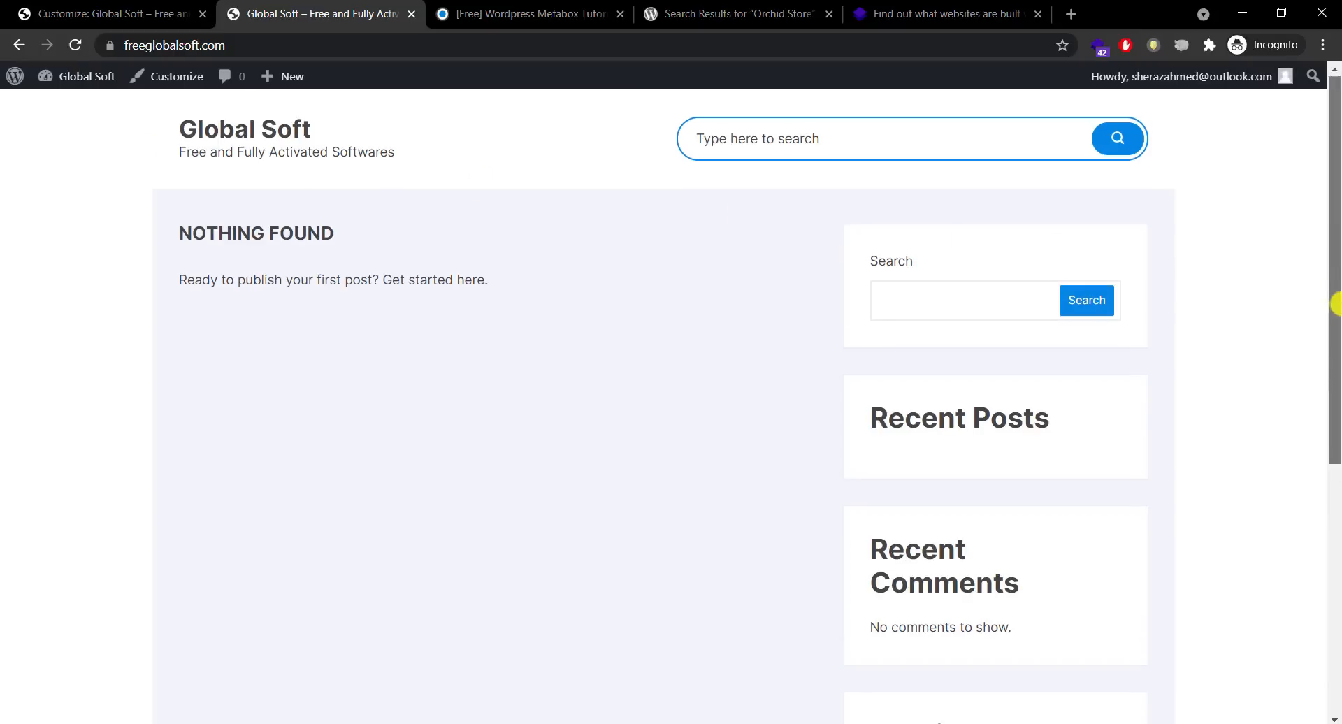
drag(1335, 300, 1312, 185)
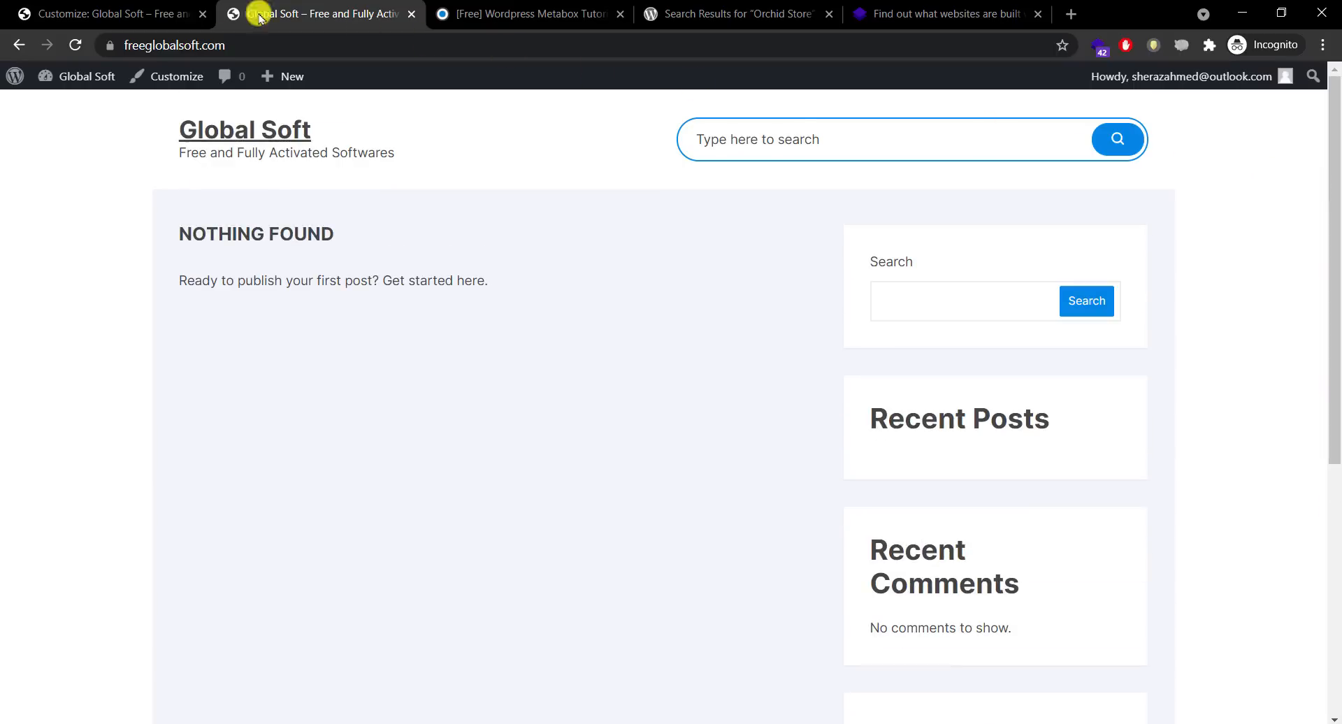
Step: Switch the site layout to Full Width, publish it, and reload the live site
click(112, 14)
click(135, 223)
click(105, 257)
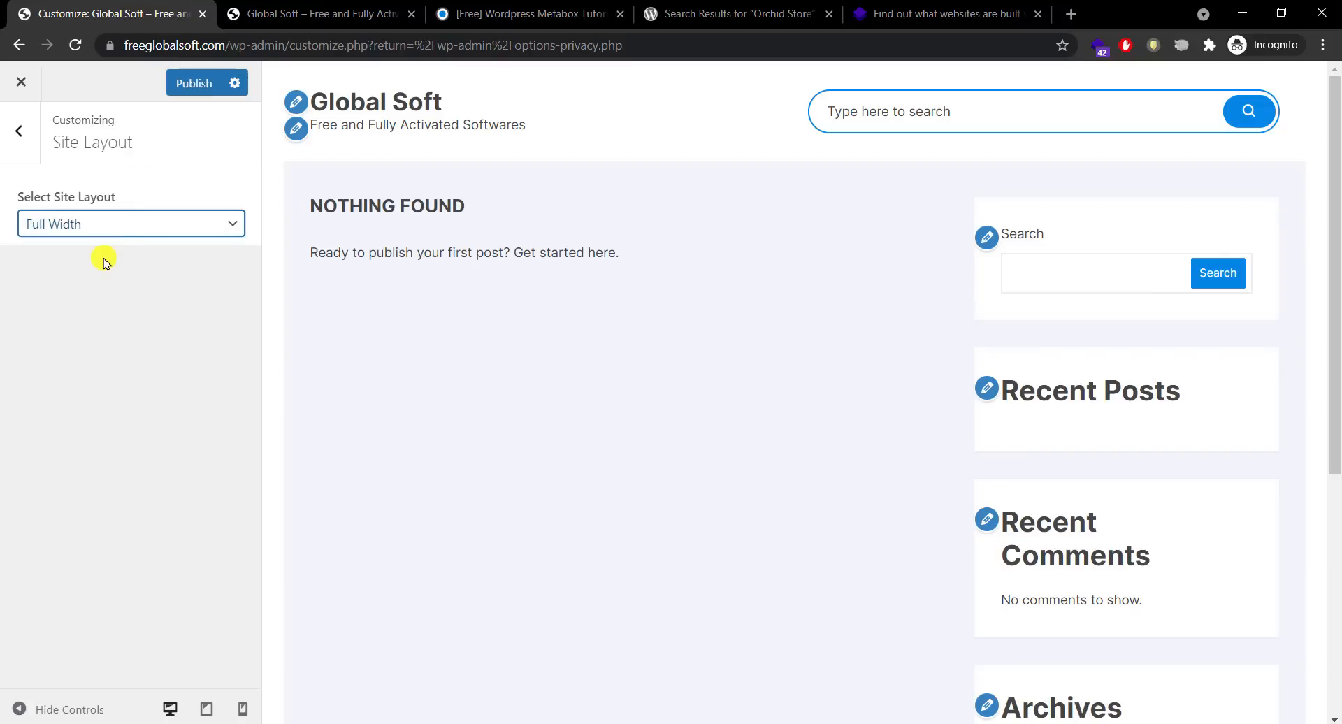
click(186, 84)
click(336, 4)
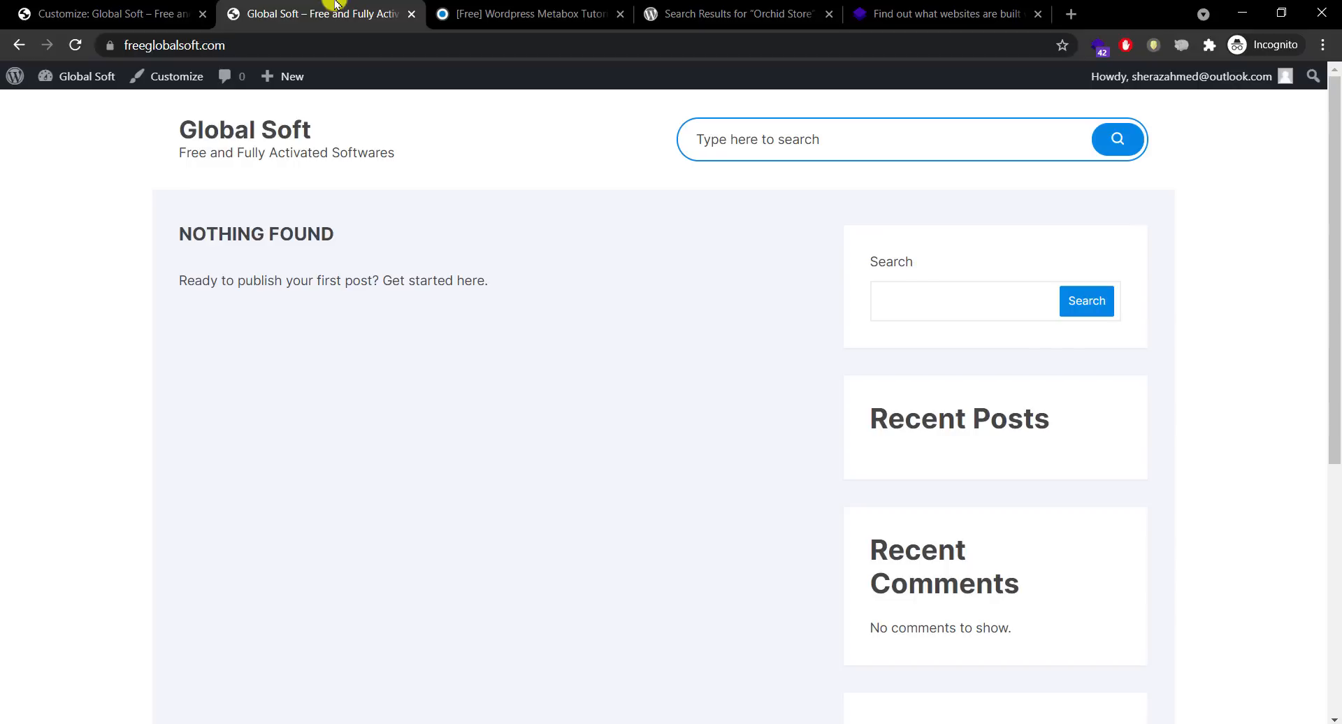
click(75, 45)
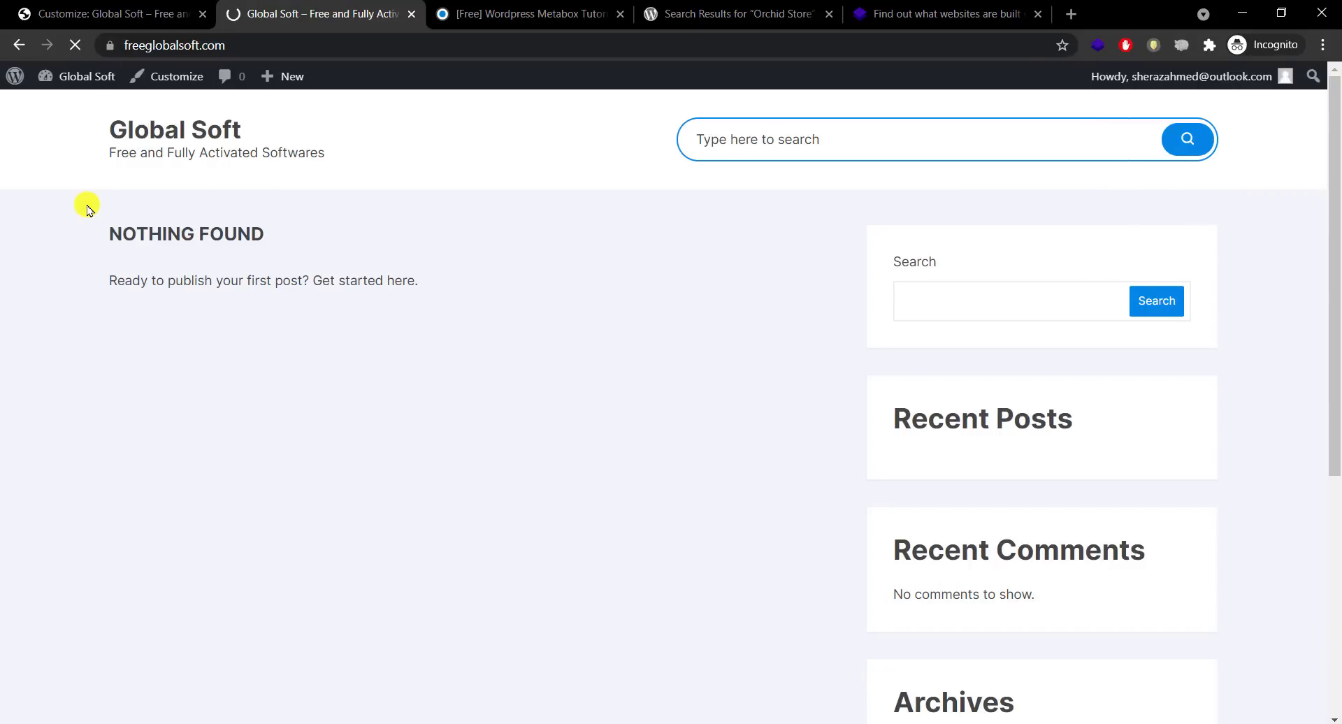
click(140, 4)
click(26, 128)
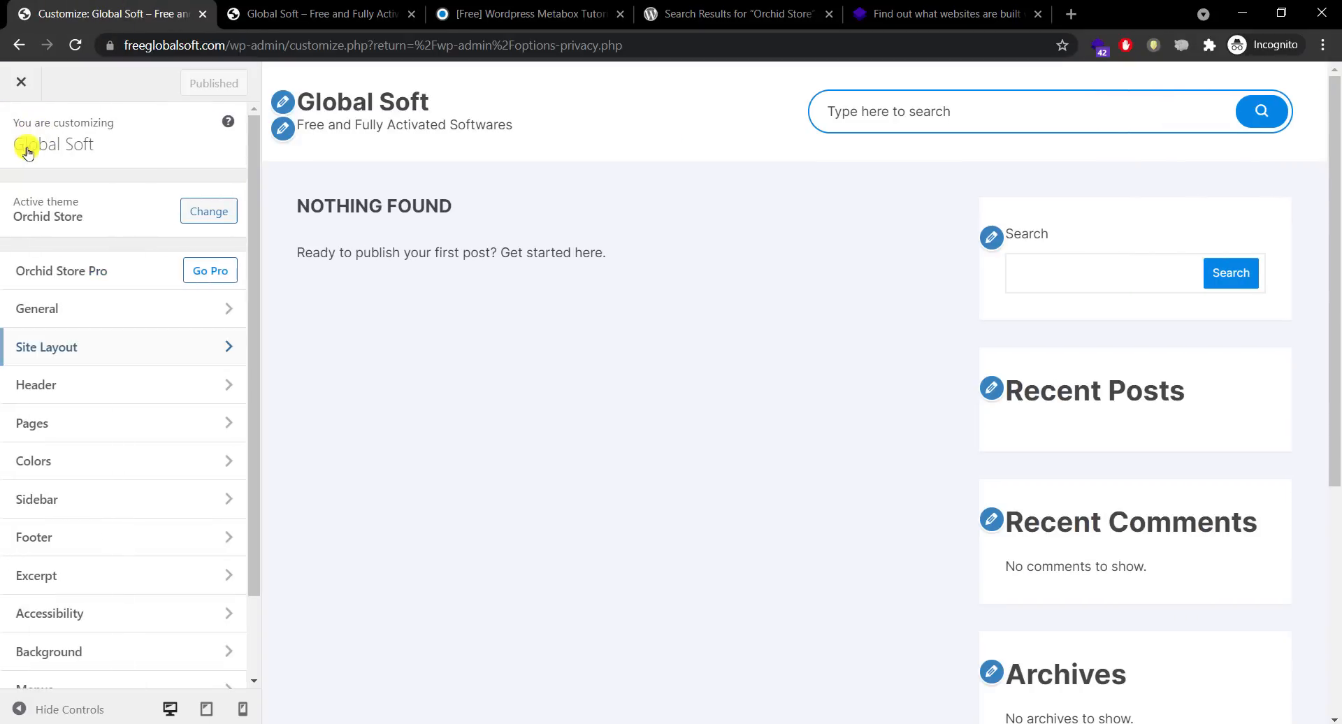
Step: Open Header > Site Identity and start choosing a site logo with Select logo
click(99, 390)
click(136, 197)
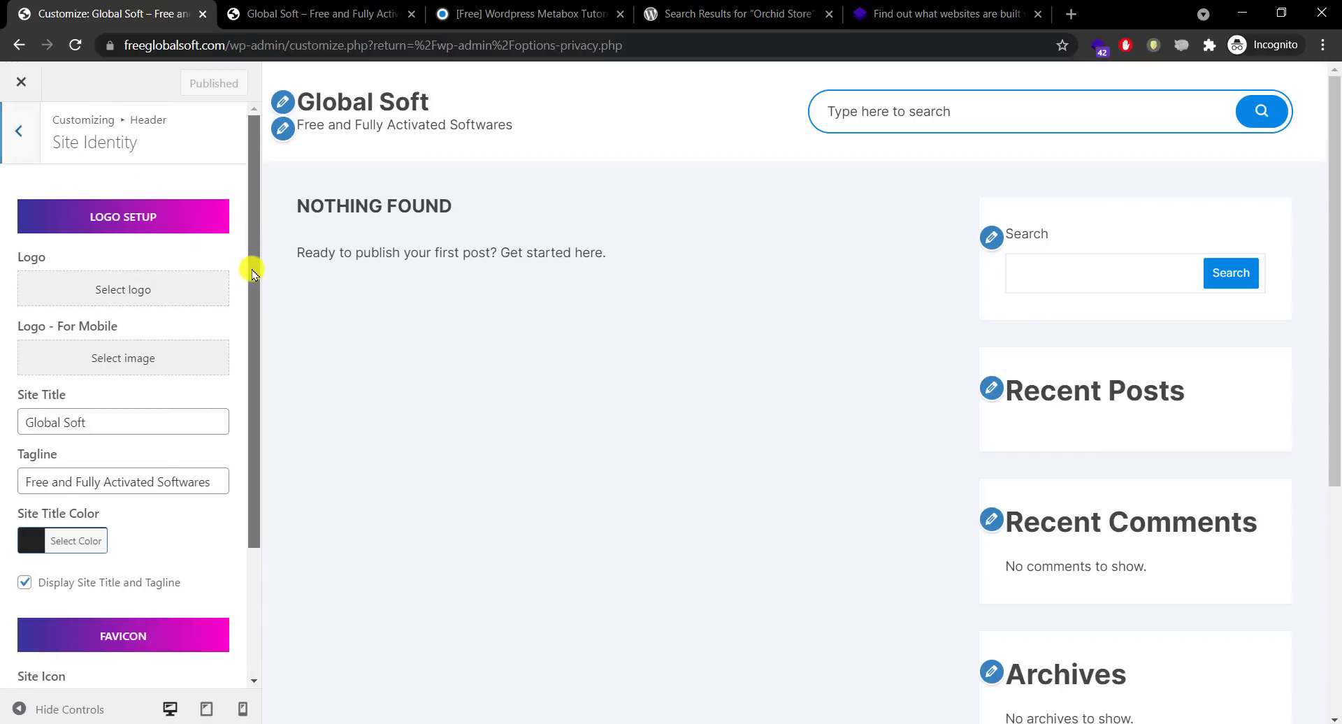
drag(253, 273, 259, 405)
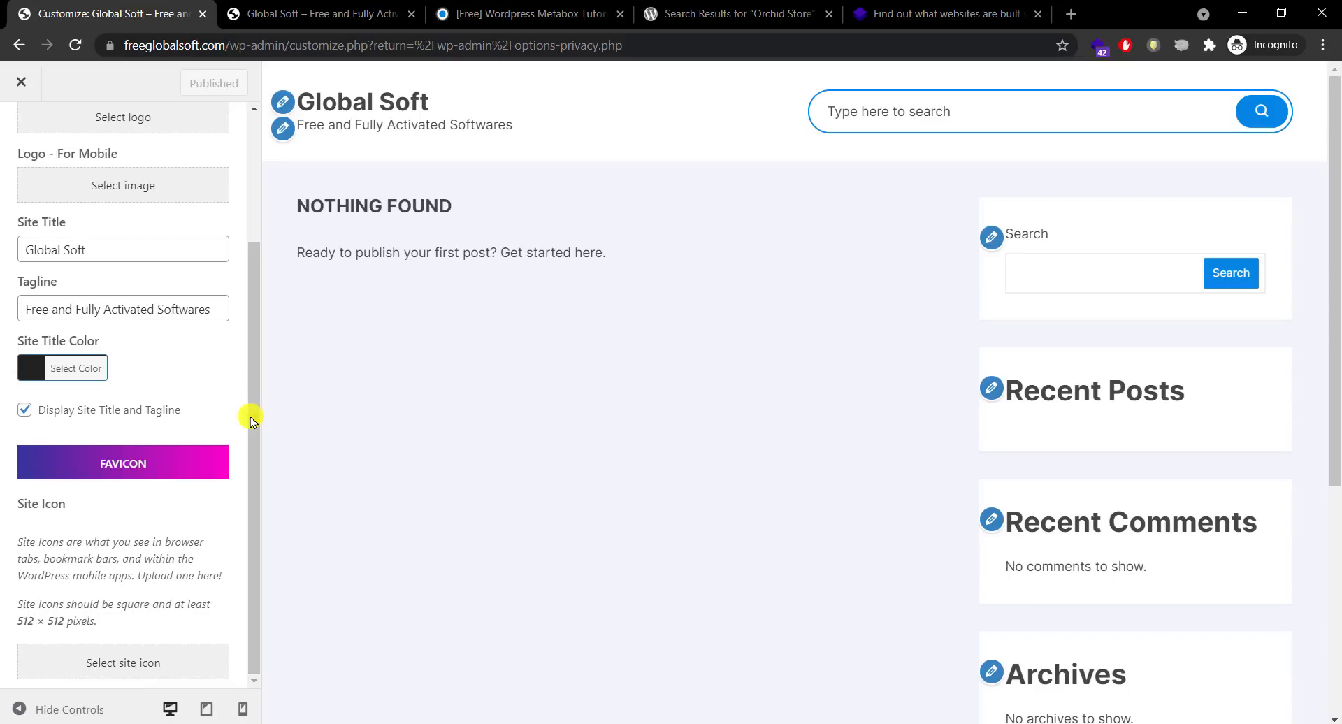
scroll(252, 489, up, 3)
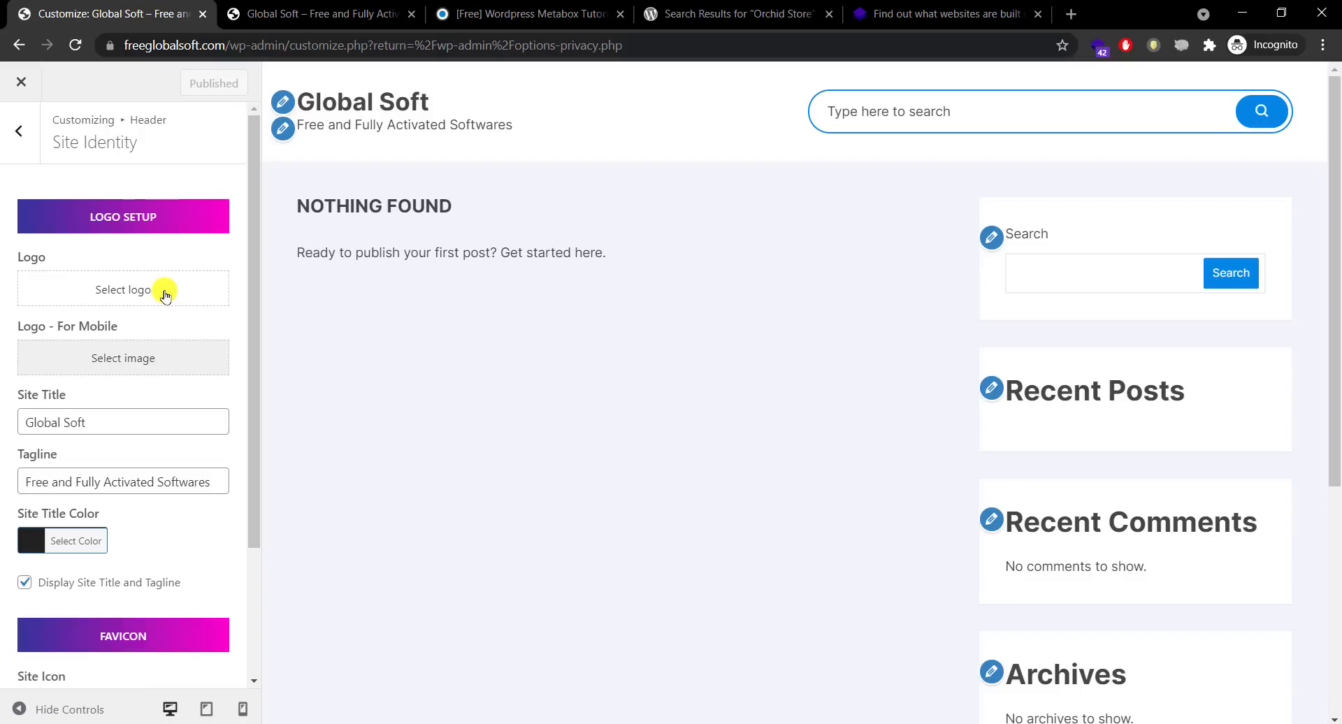
click(165, 294)
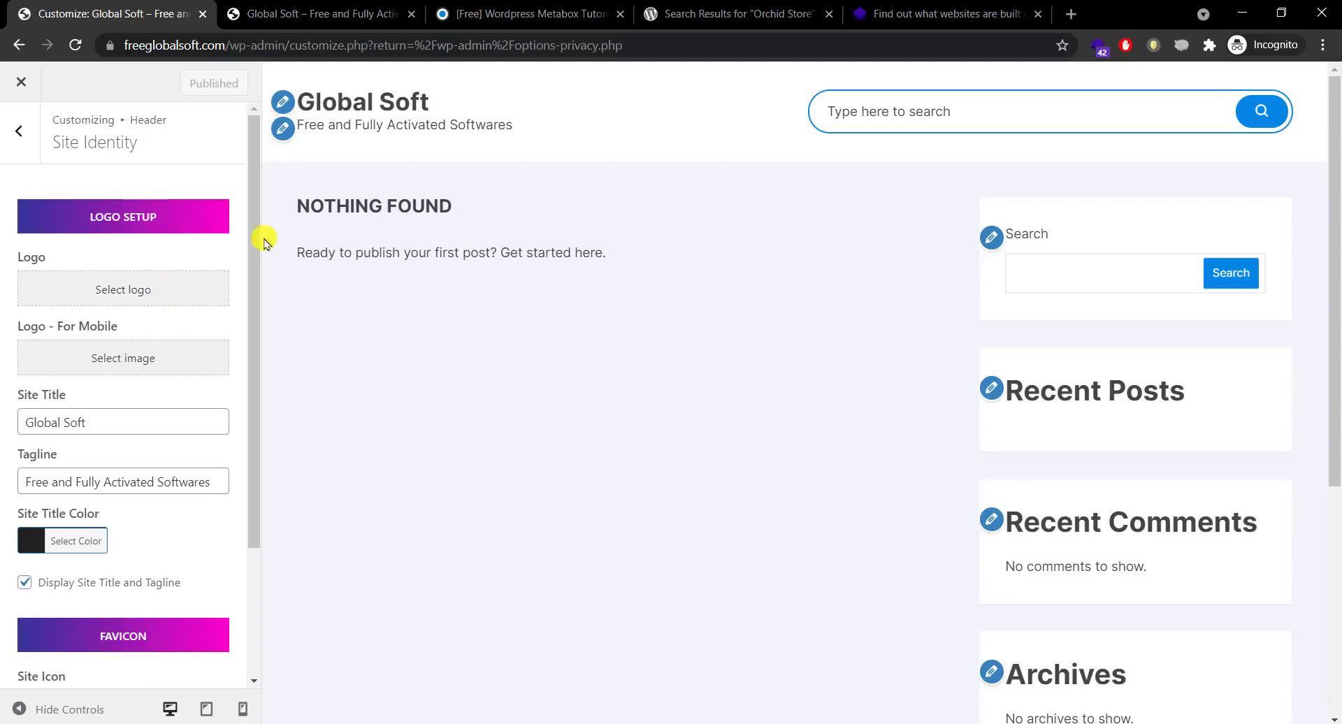
Step: Search Google for 'hatchful' and close the website-lookup tab
click(713, 13)
click(720, 46)
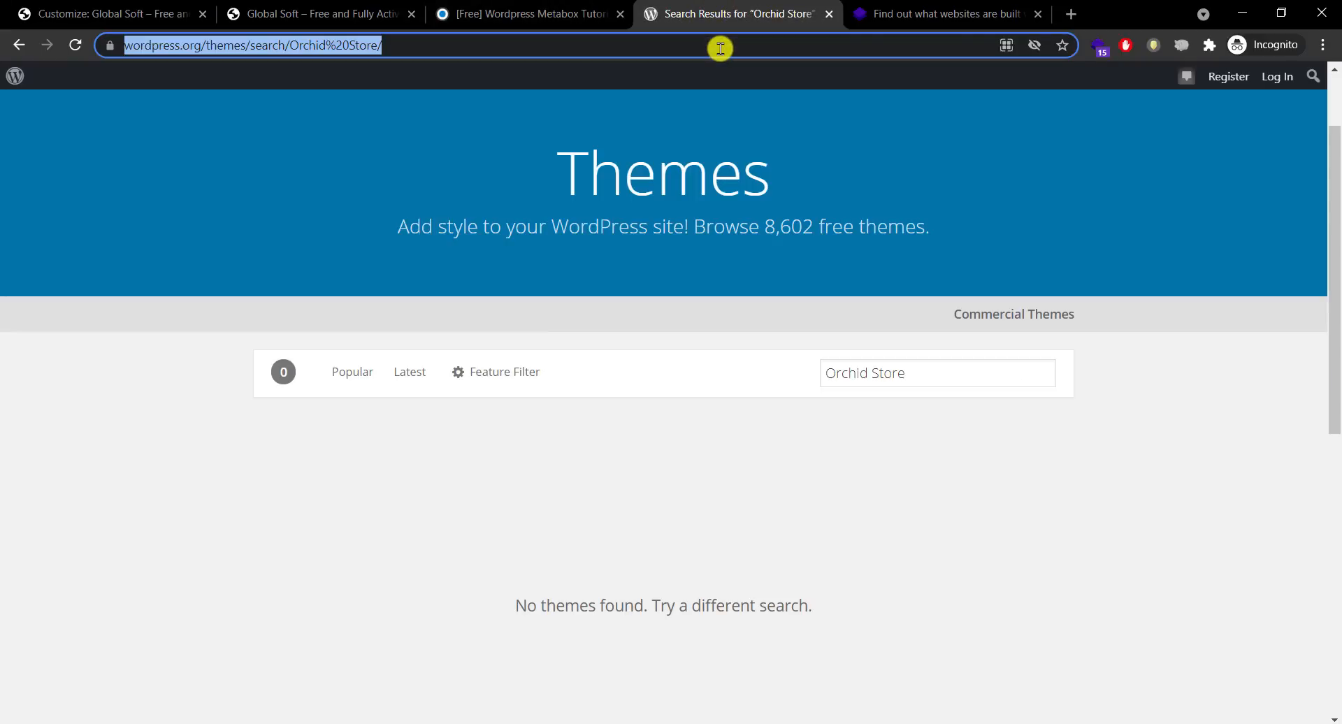
text(hatch)
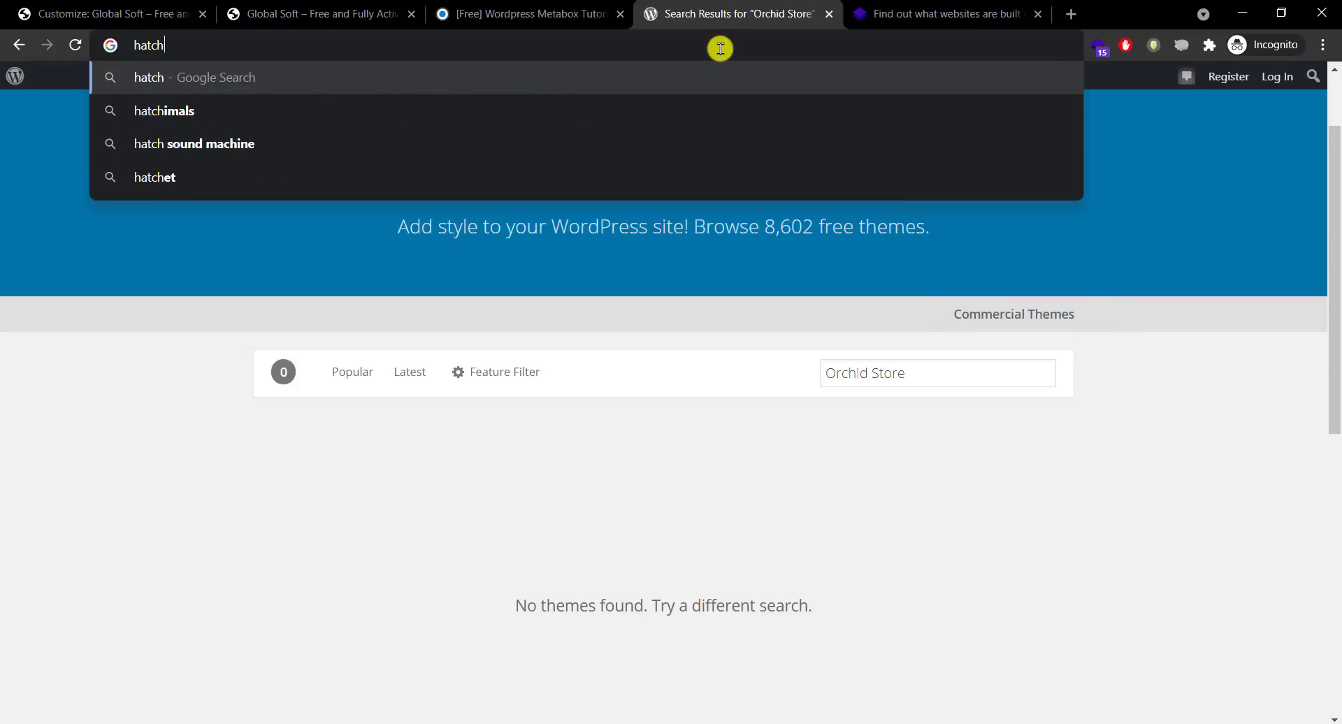
text(ful)
key(Return)
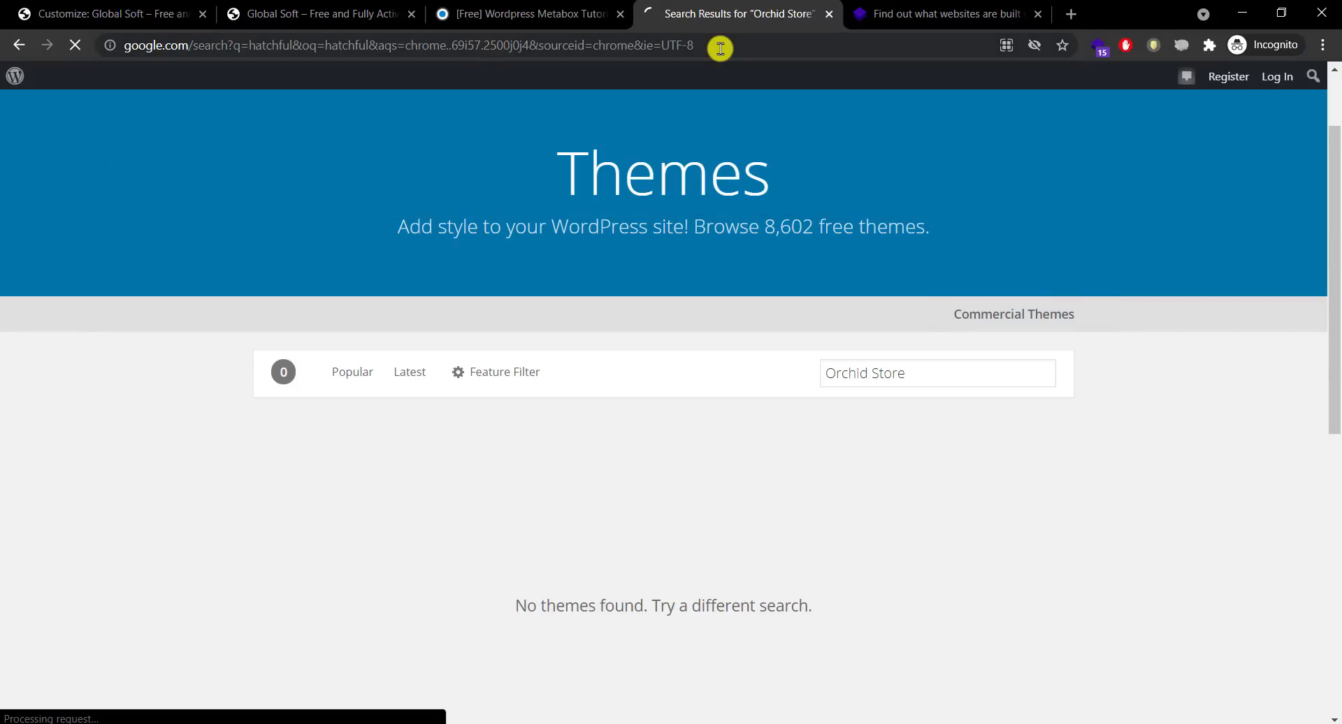
click(1028, 13)
click(1037, 14)
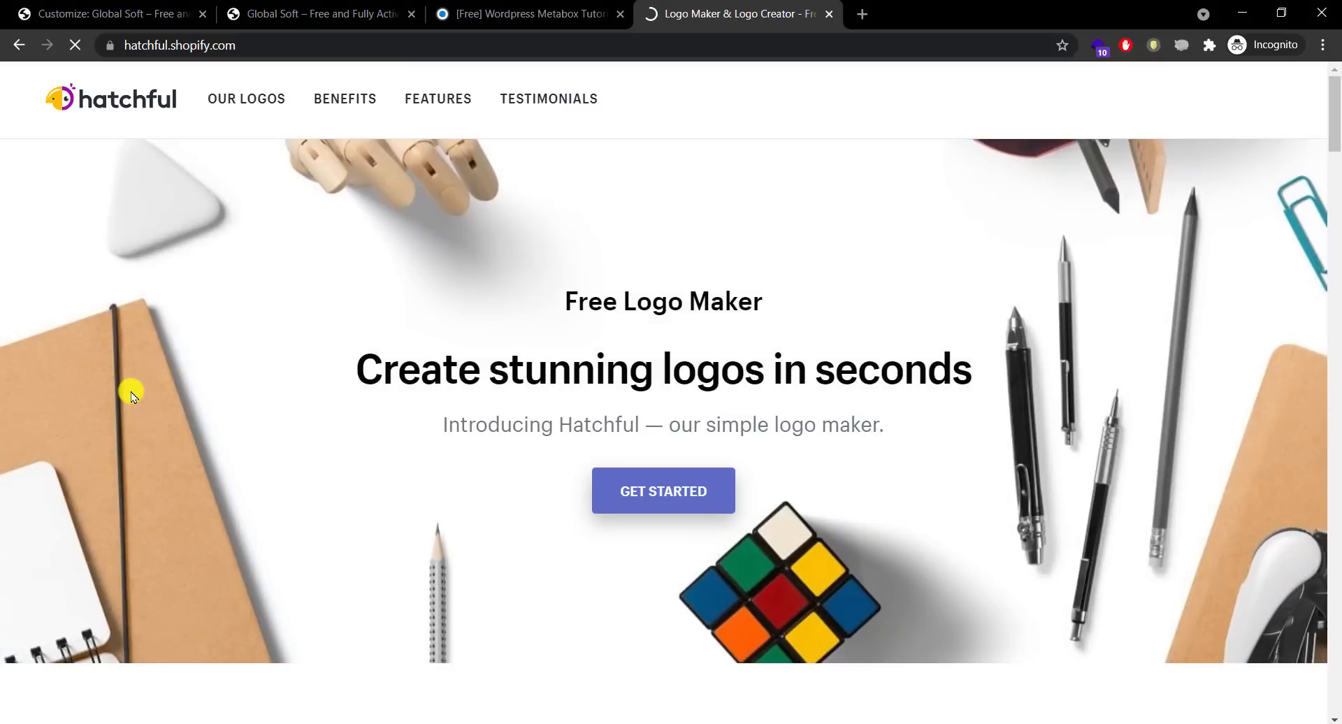
Step: Start a new Hatchful logo with Tech as the business space
click(661, 495)
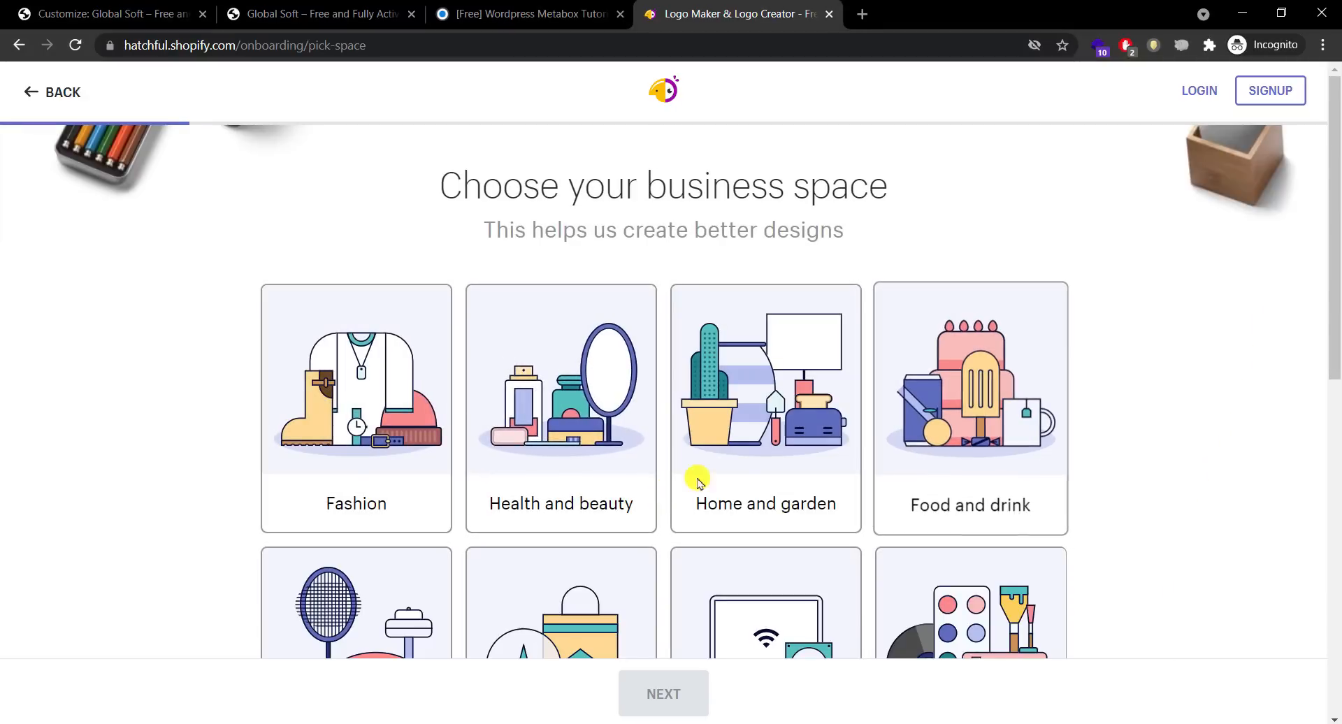
drag(1336, 217, 1310, 398)
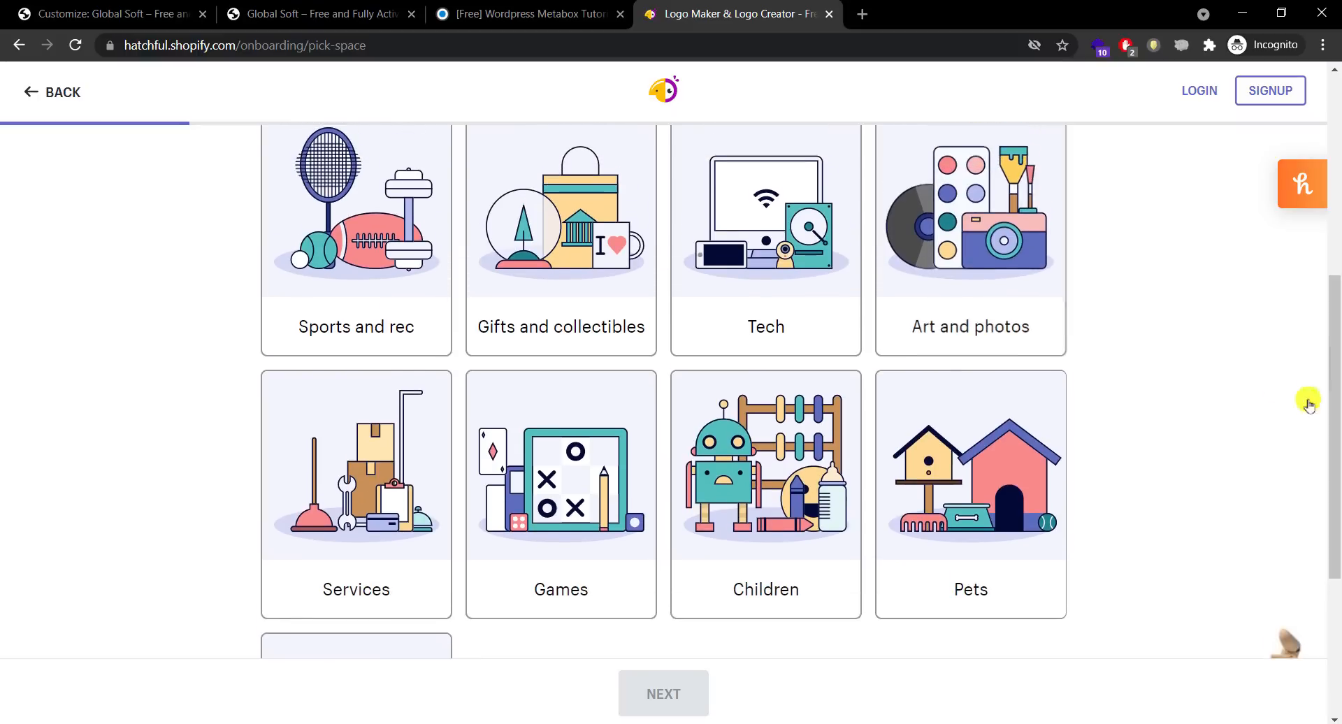
click(766, 211)
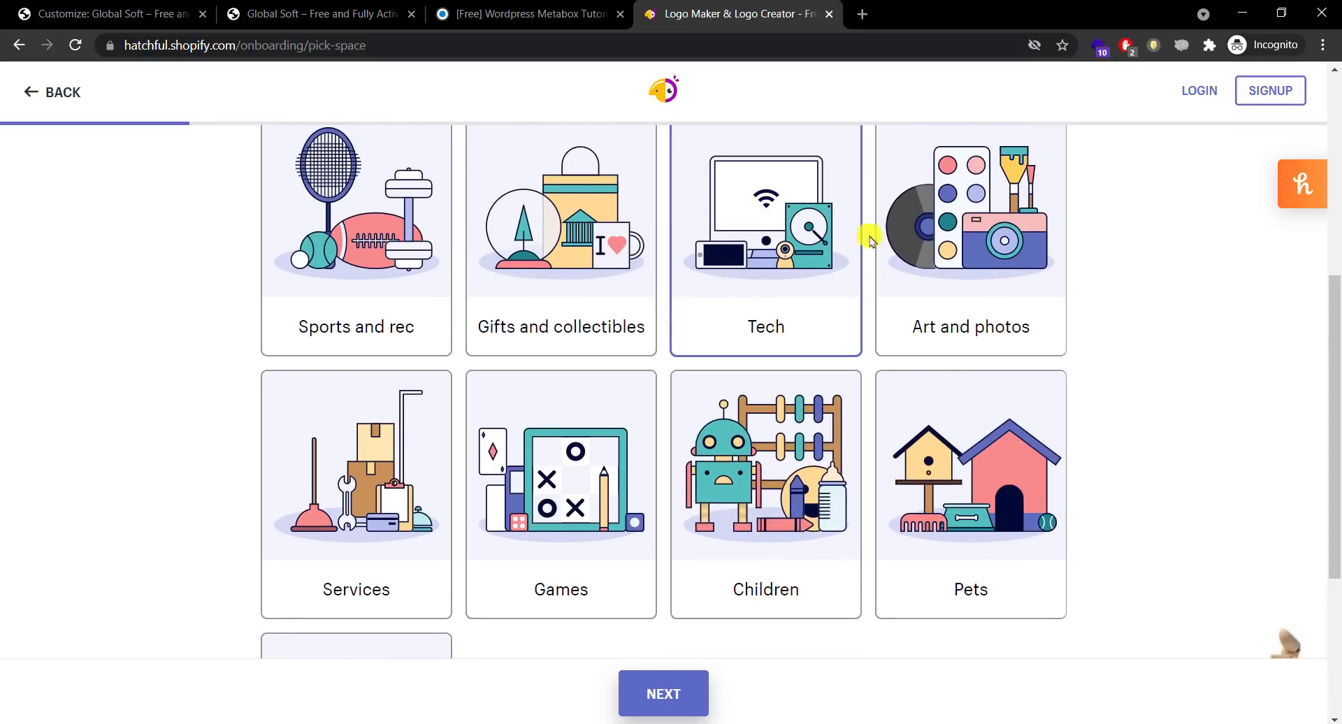
drag(1335, 367, 1307, 290)
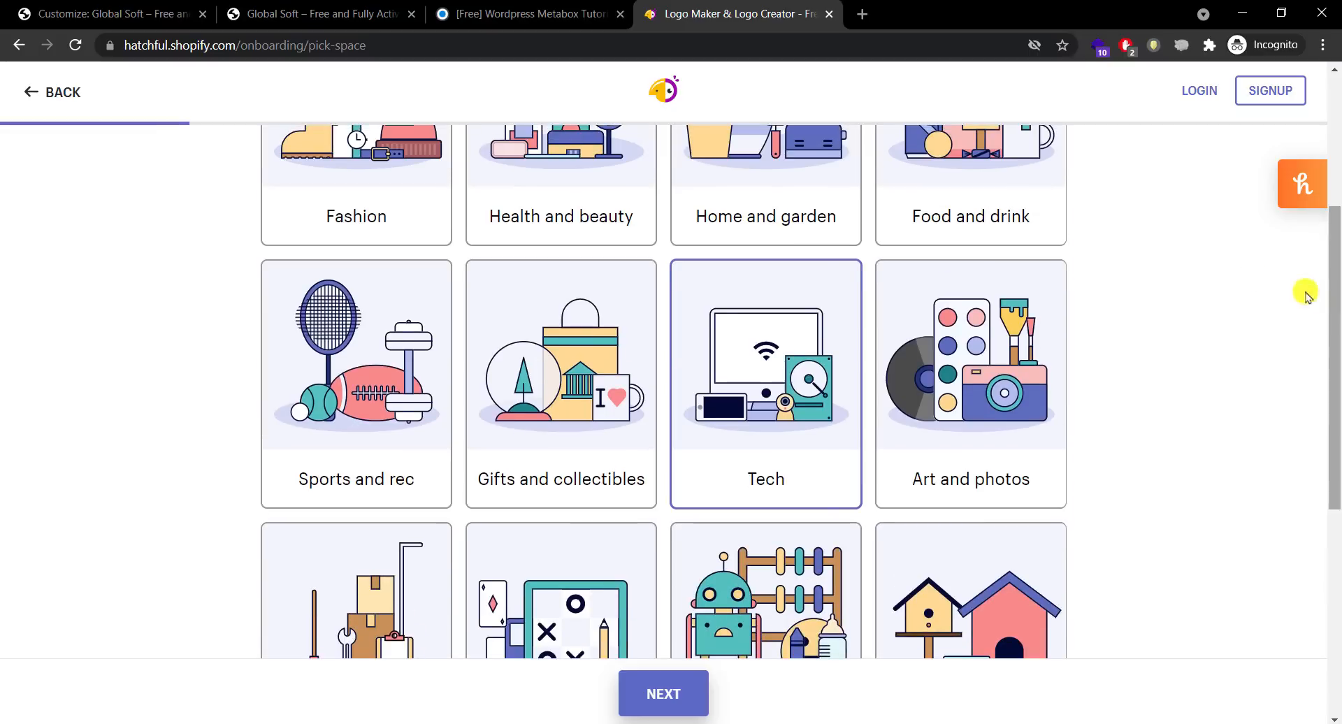
click(1004, 216)
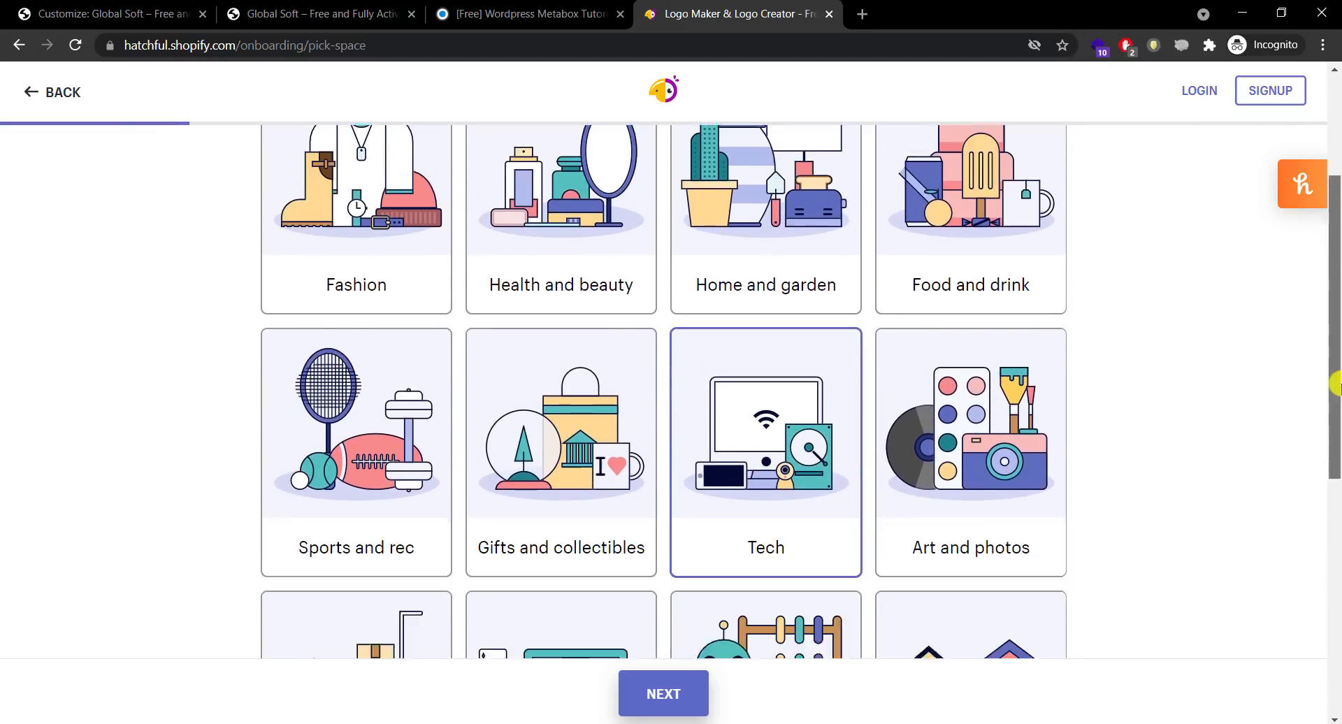
drag(1333, 384, 1301, 445)
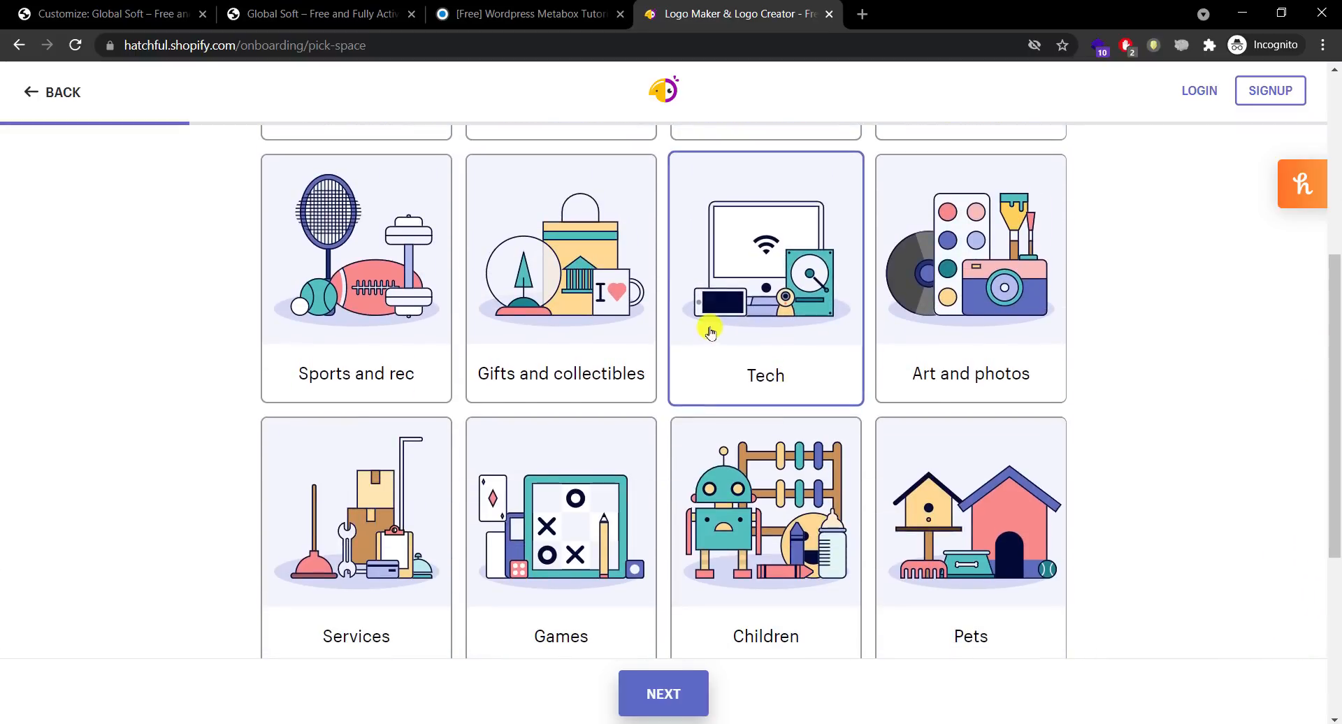
scroll(1055, 527, down, 1)
click(686, 689)
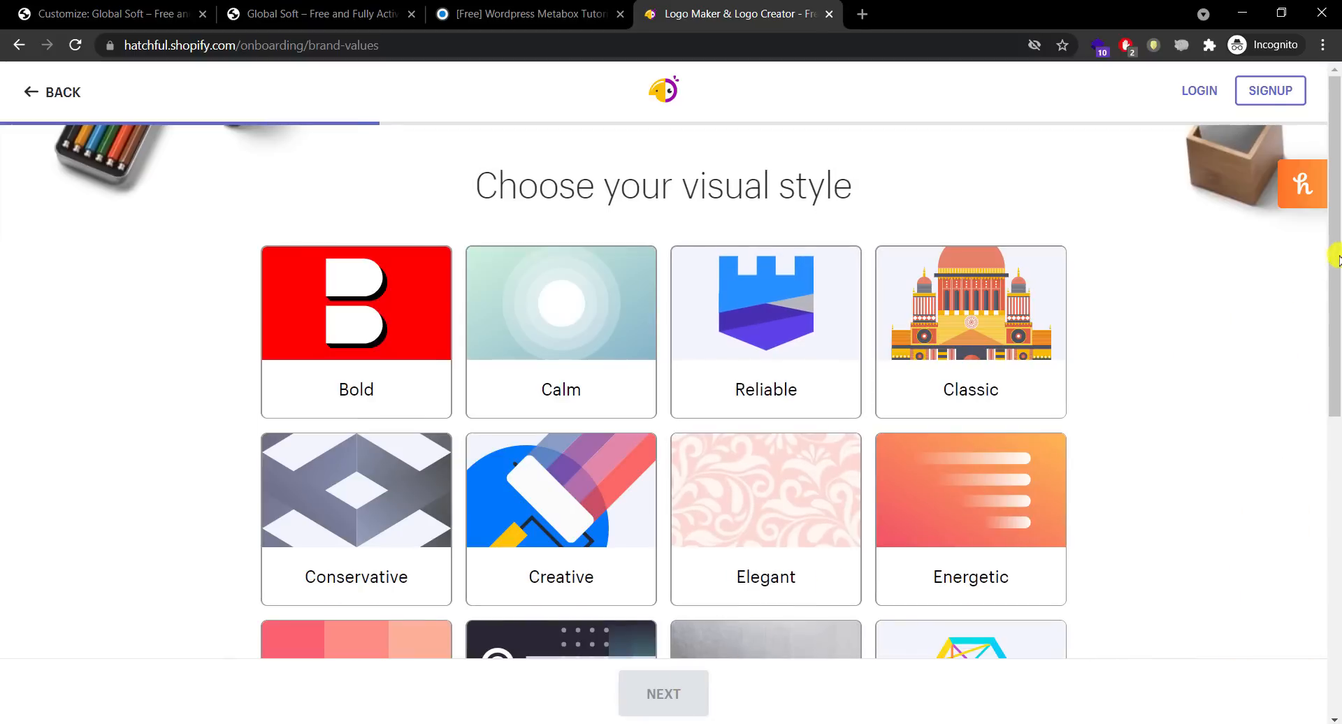
Step: Choose the Creative, Reliable and Innovative visual styles and continue to the business name
mouse_move(1335, 259)
mouse_down()
mouse_move(1335, 526)
mouse_move(1334, 273)
mouse_up()
click(580, 474)
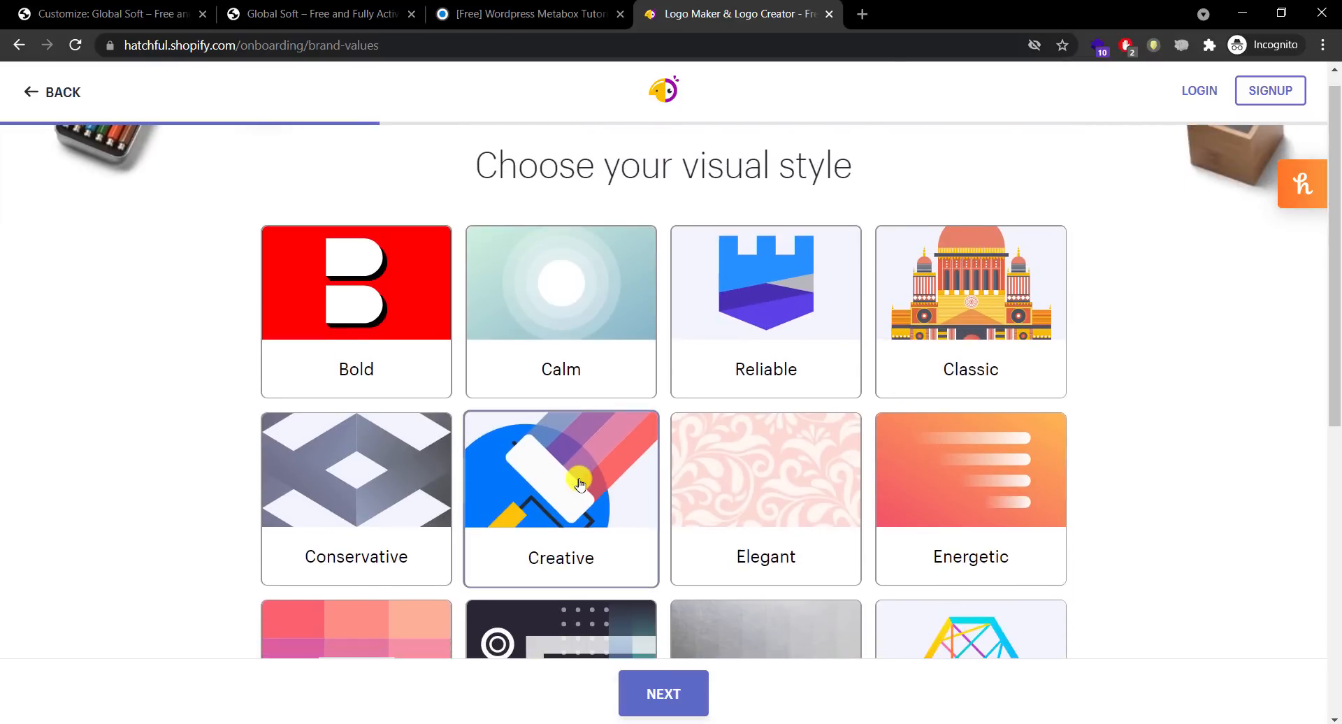
click(744, 323)
drag(1333, 330, 1328, 441)
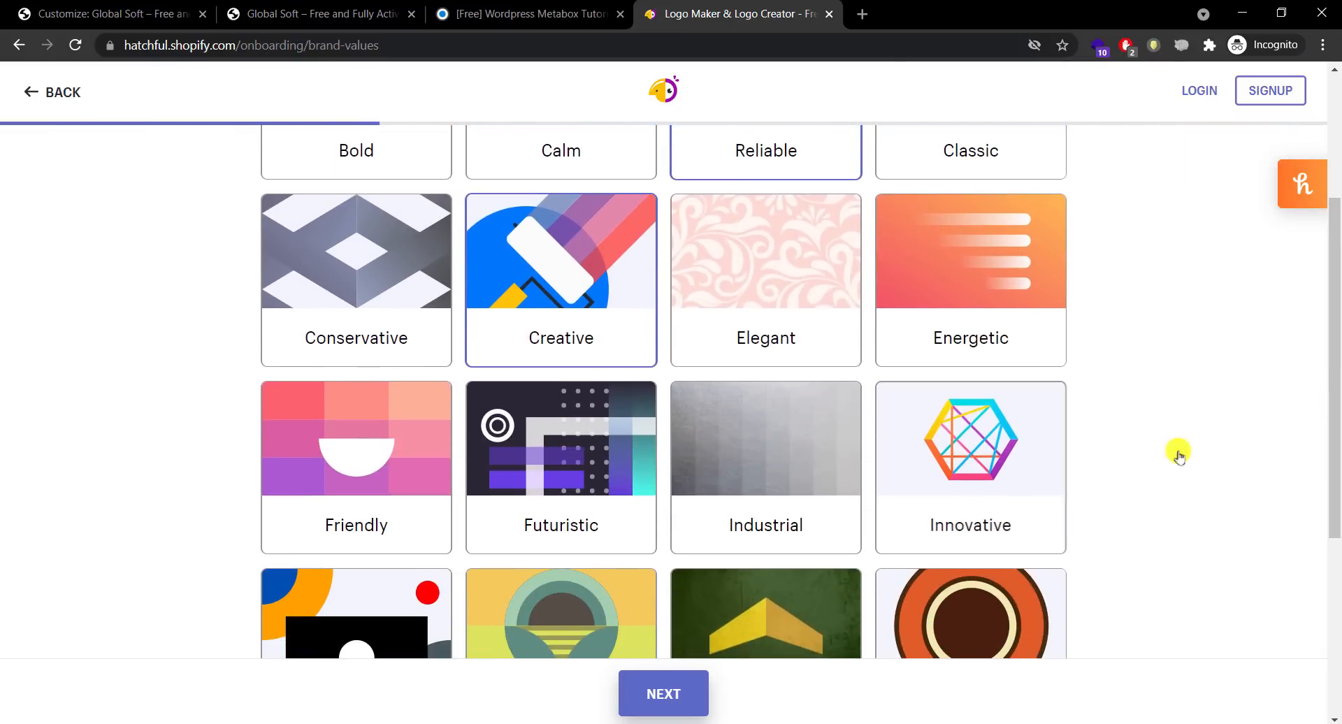
click(1028, 464)
click(663, 695)
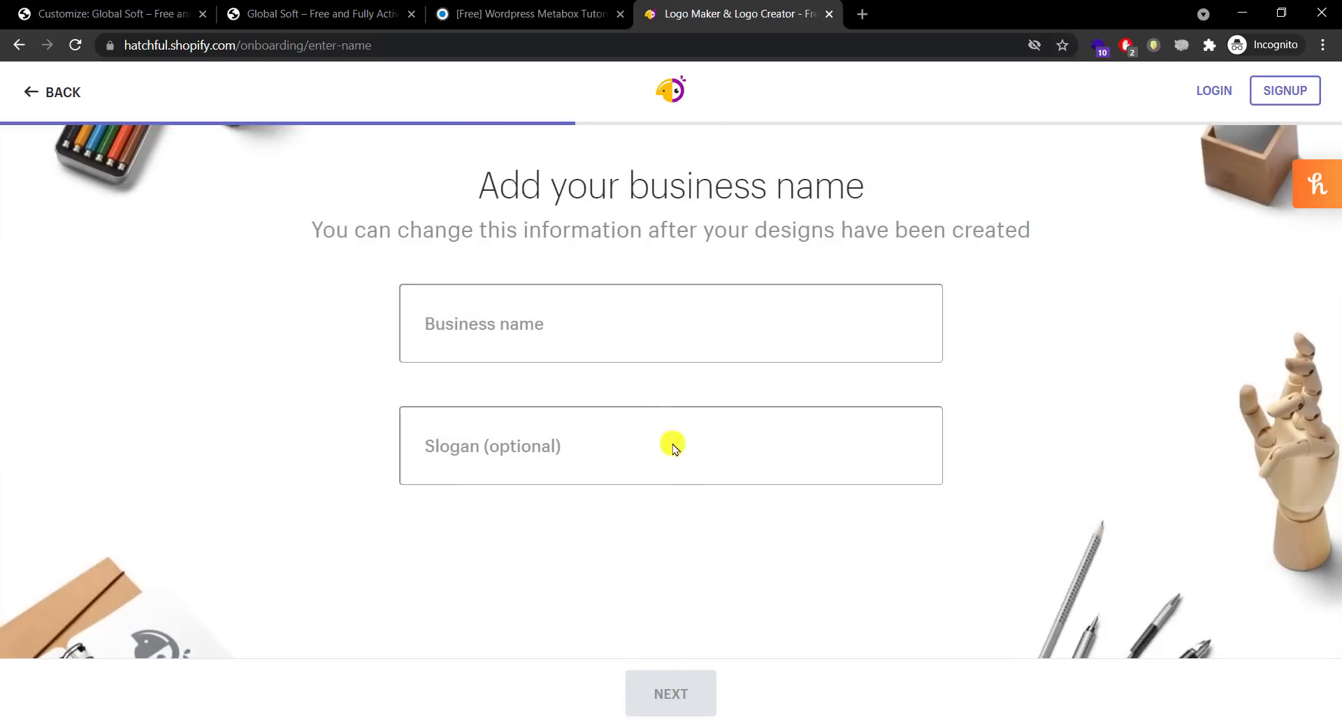
Step: Enter 'Free Global' as the business name, briefly checking the other browser tabs
click(677, 313)
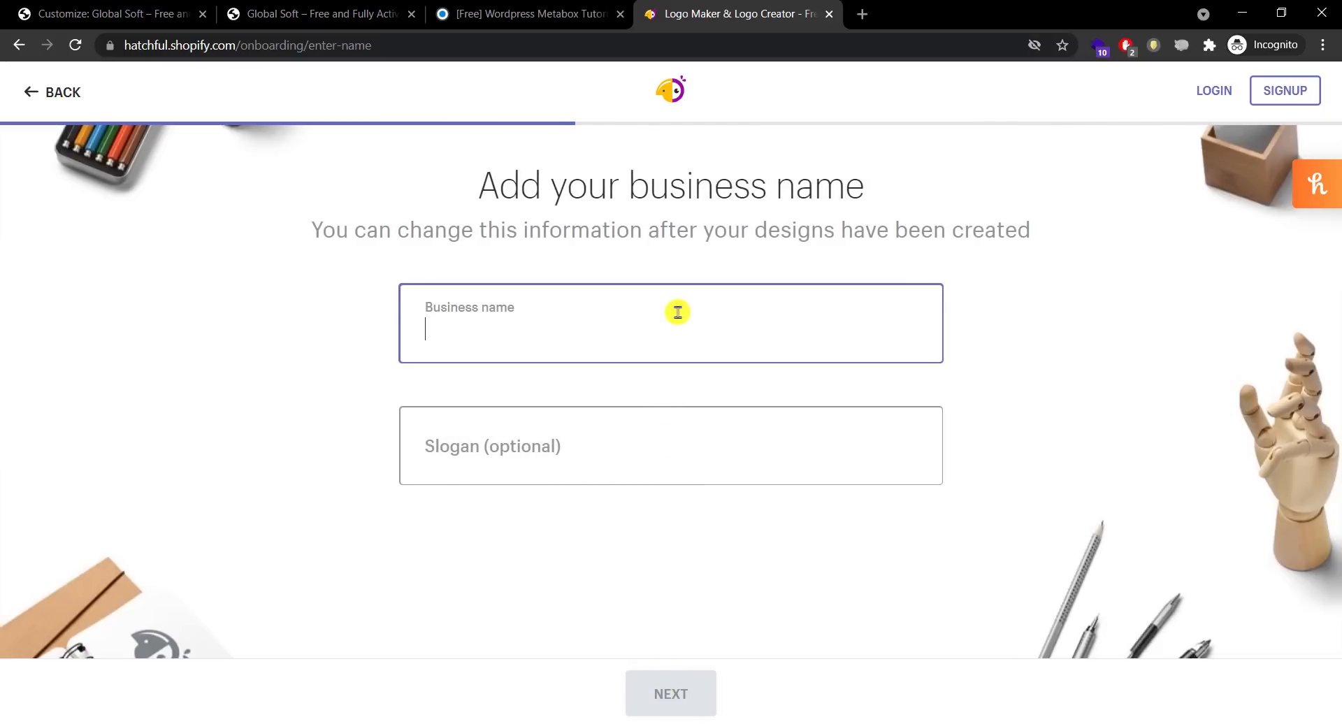
text(Free Global)
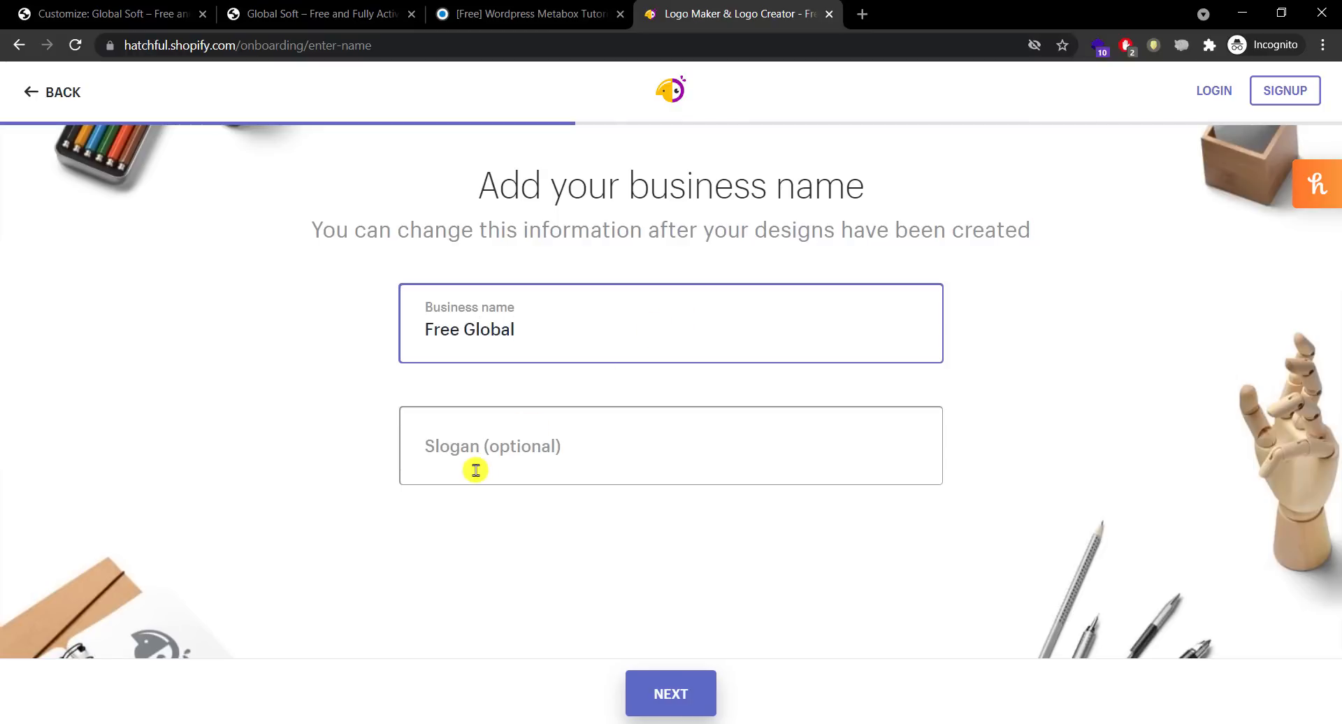
click(136, 9)
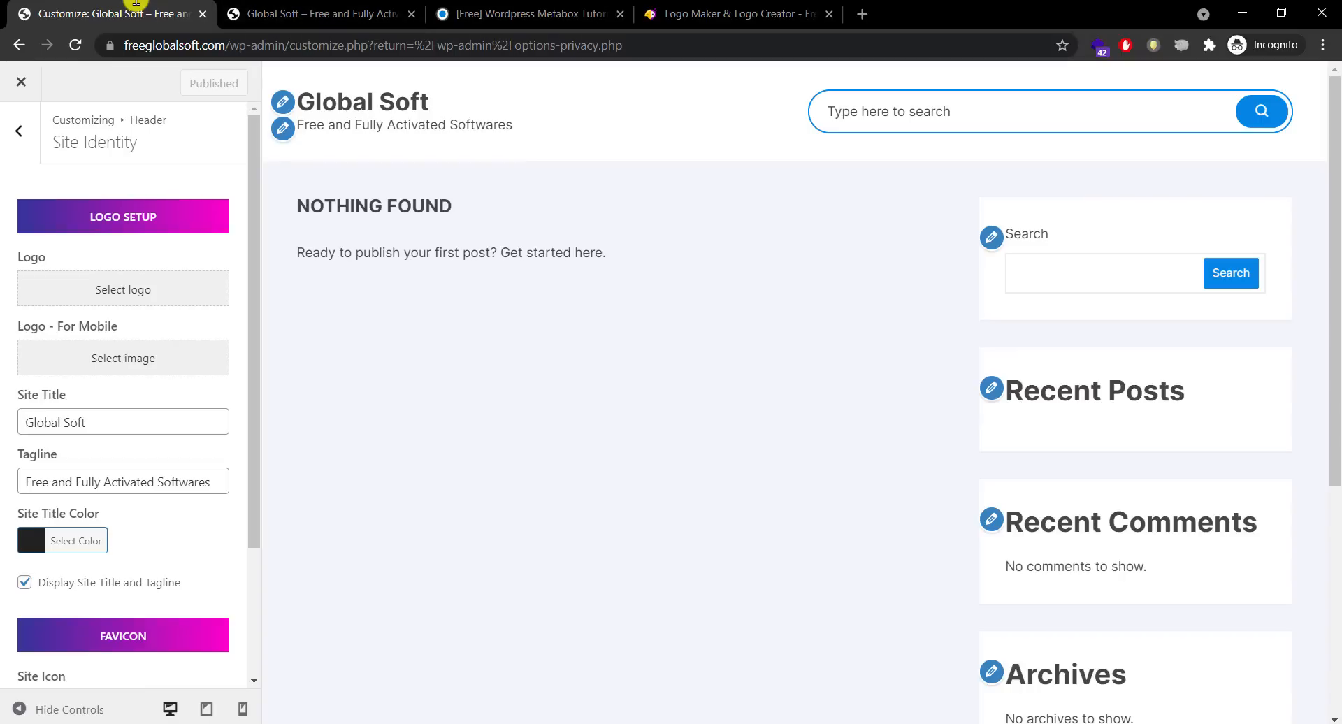
click(498, 19)
click(335, 9)
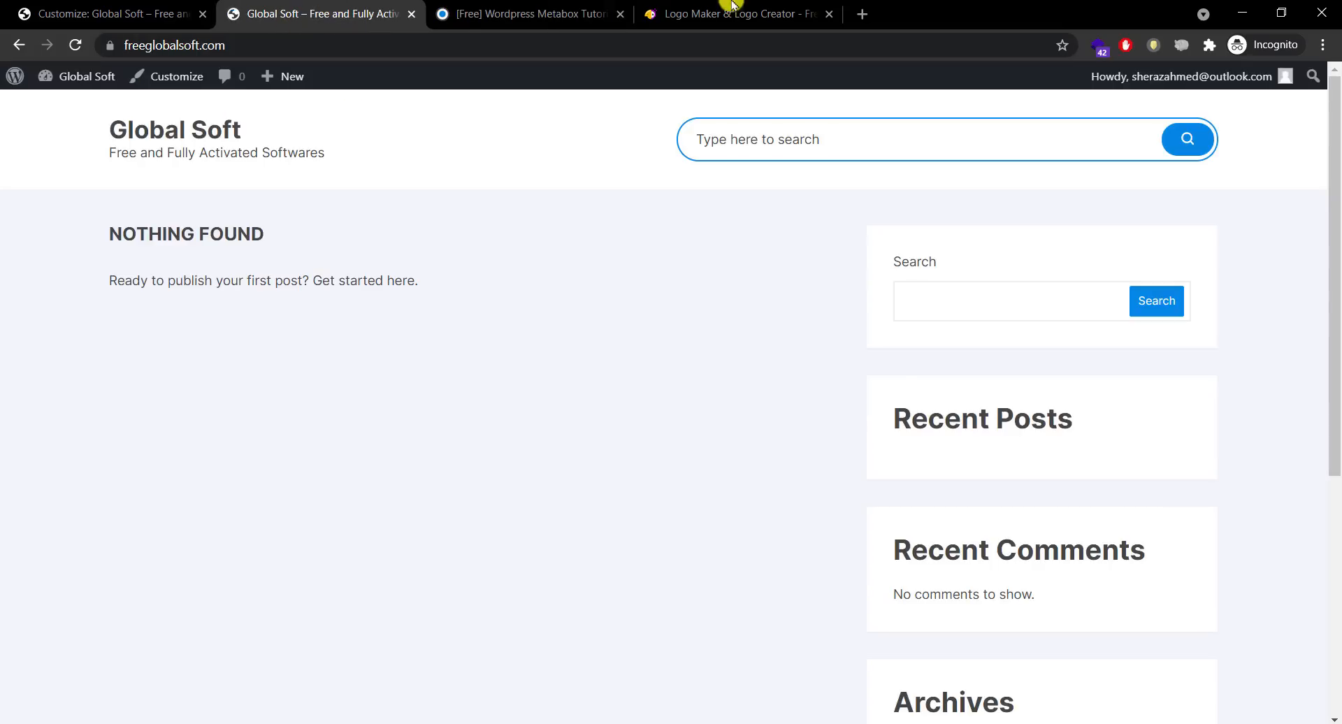
click(734, 7)
Step: Skip the slogan and mark the logo for online store or website use
click(552, 445)
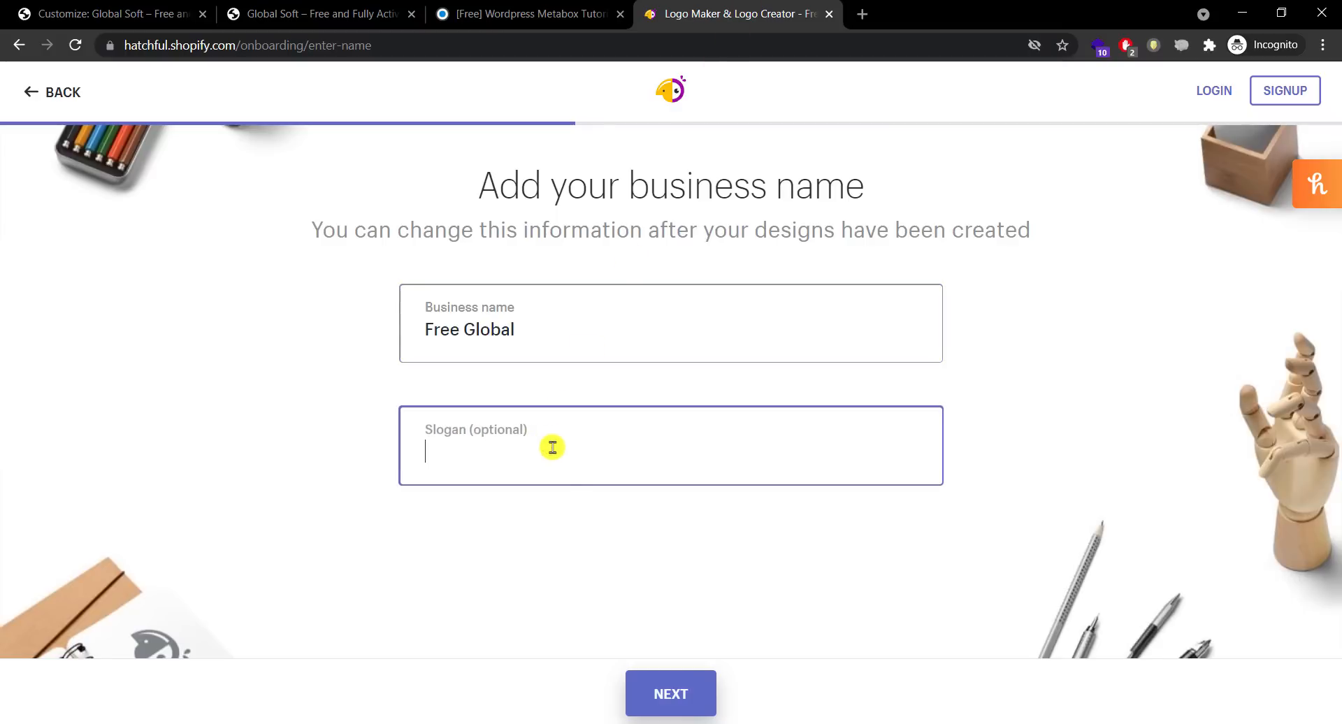
click(657, 672)
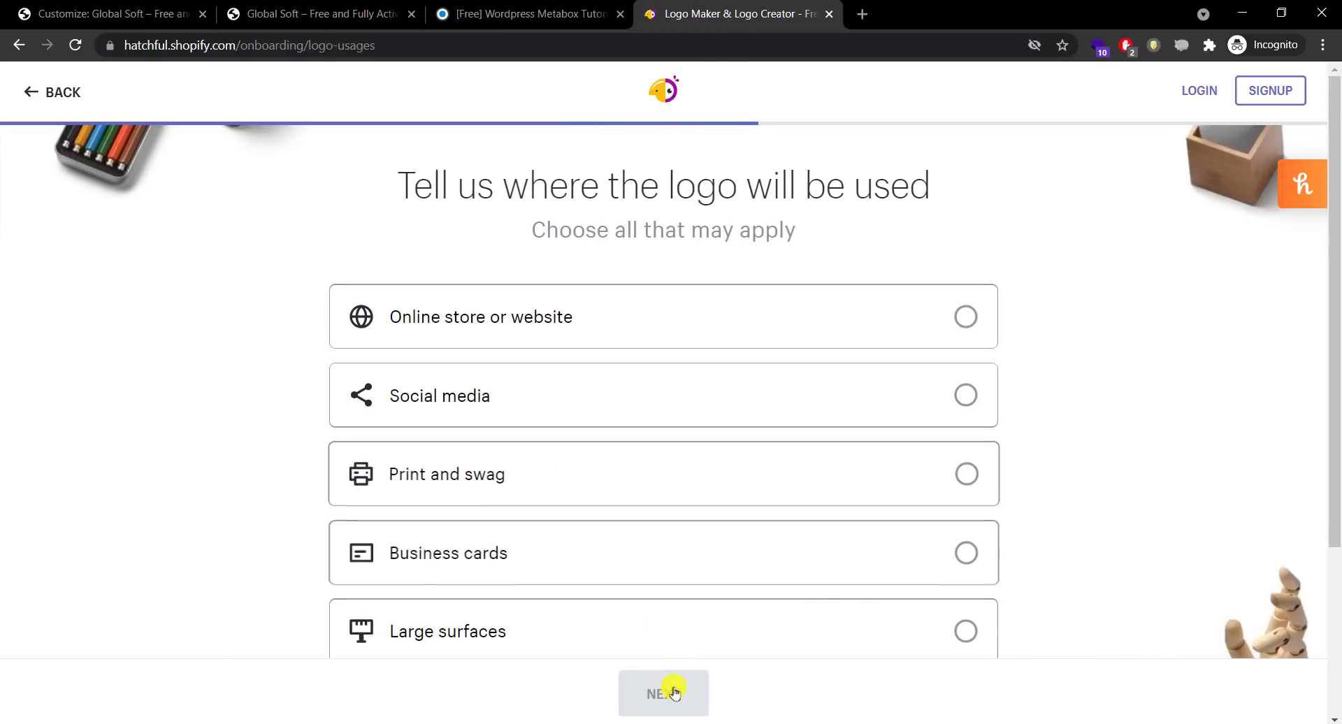
drag(1333, 323, 1336, 370)
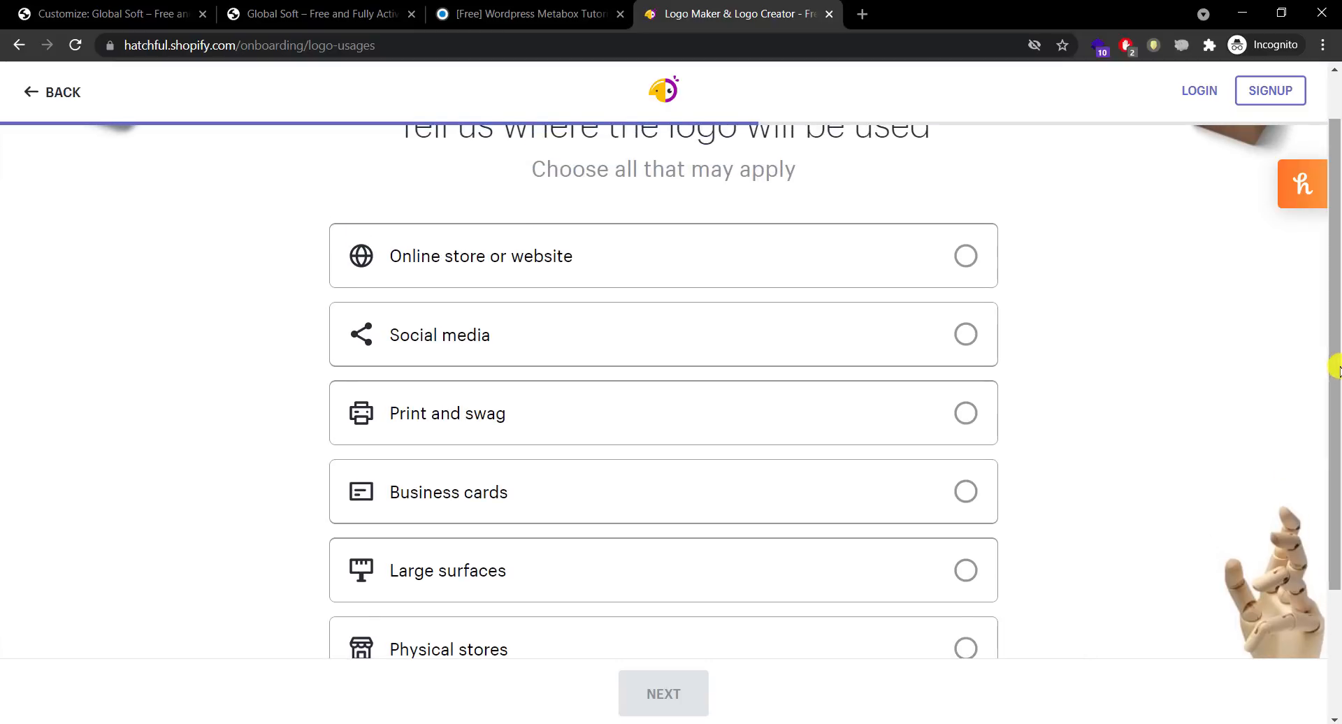
click(669, 262)
click(657, 695)
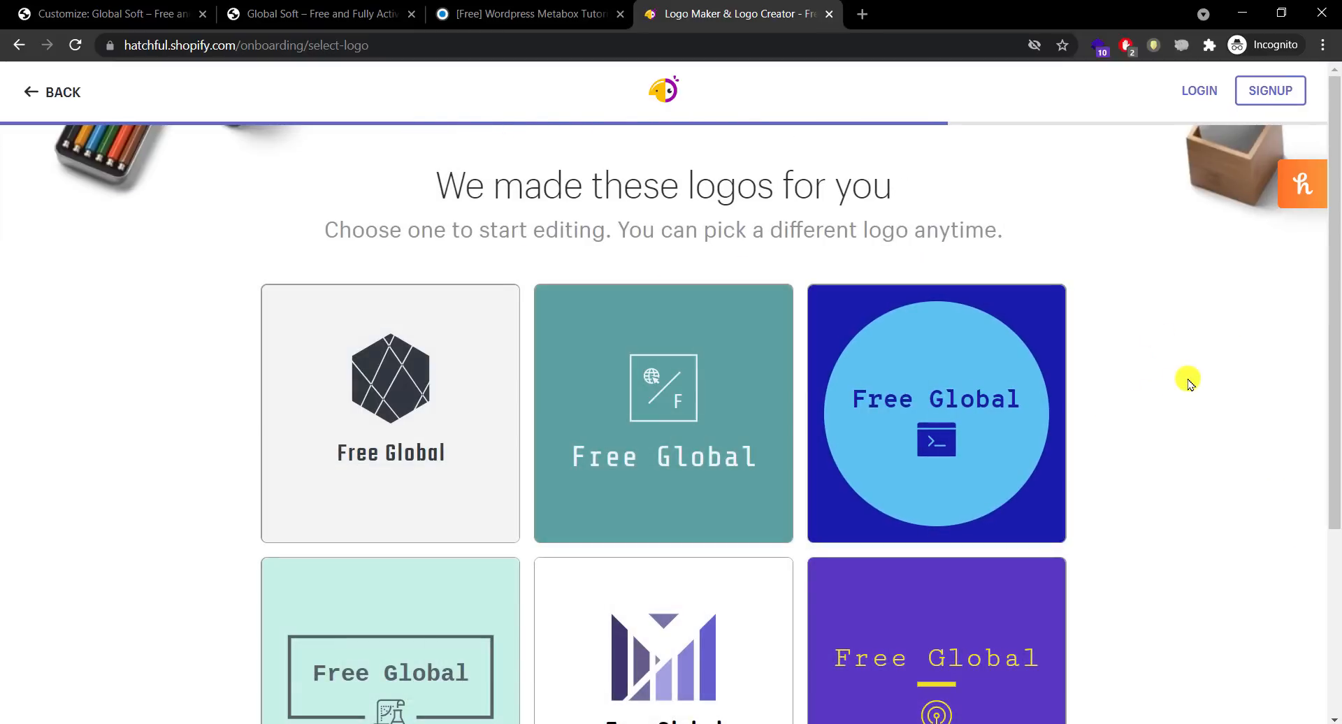
Step: Browse the generated logos and pick the dark-blue Free Global design with the cube icon
scroll(1331, 353, down, 3)
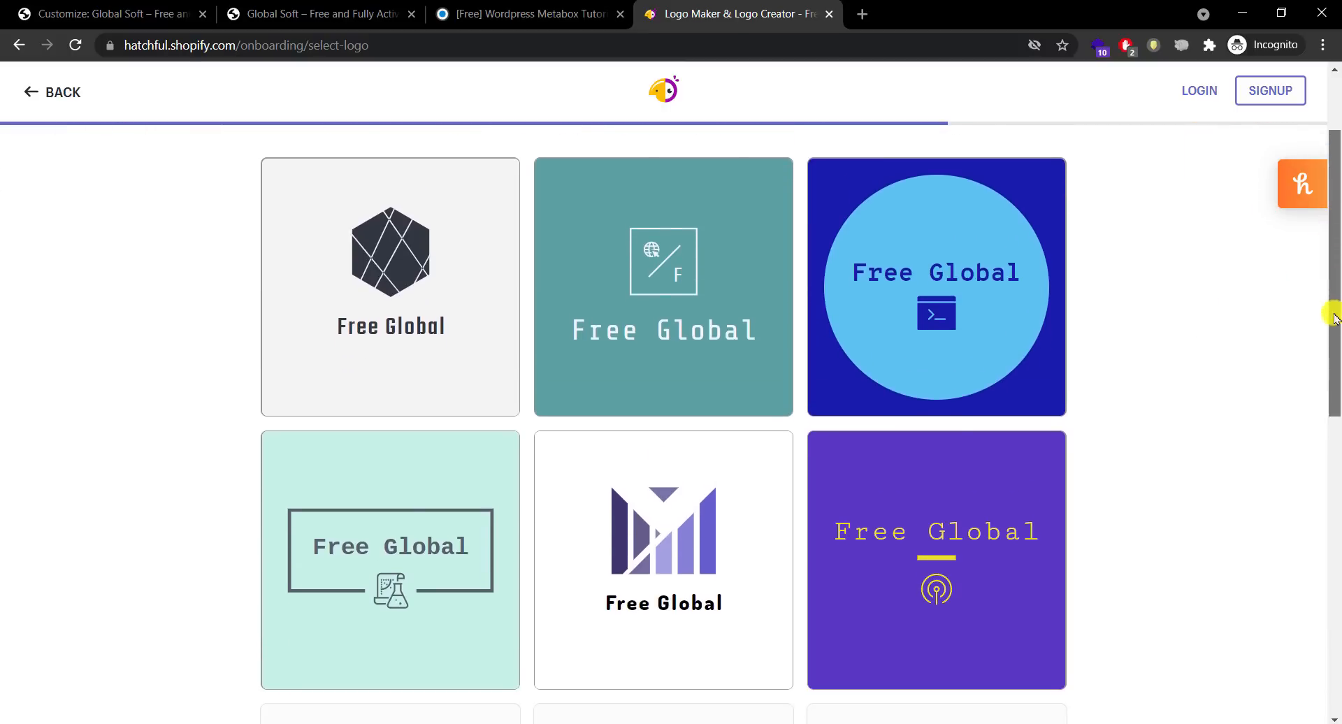
drag(1331, 318, 1330, 435)
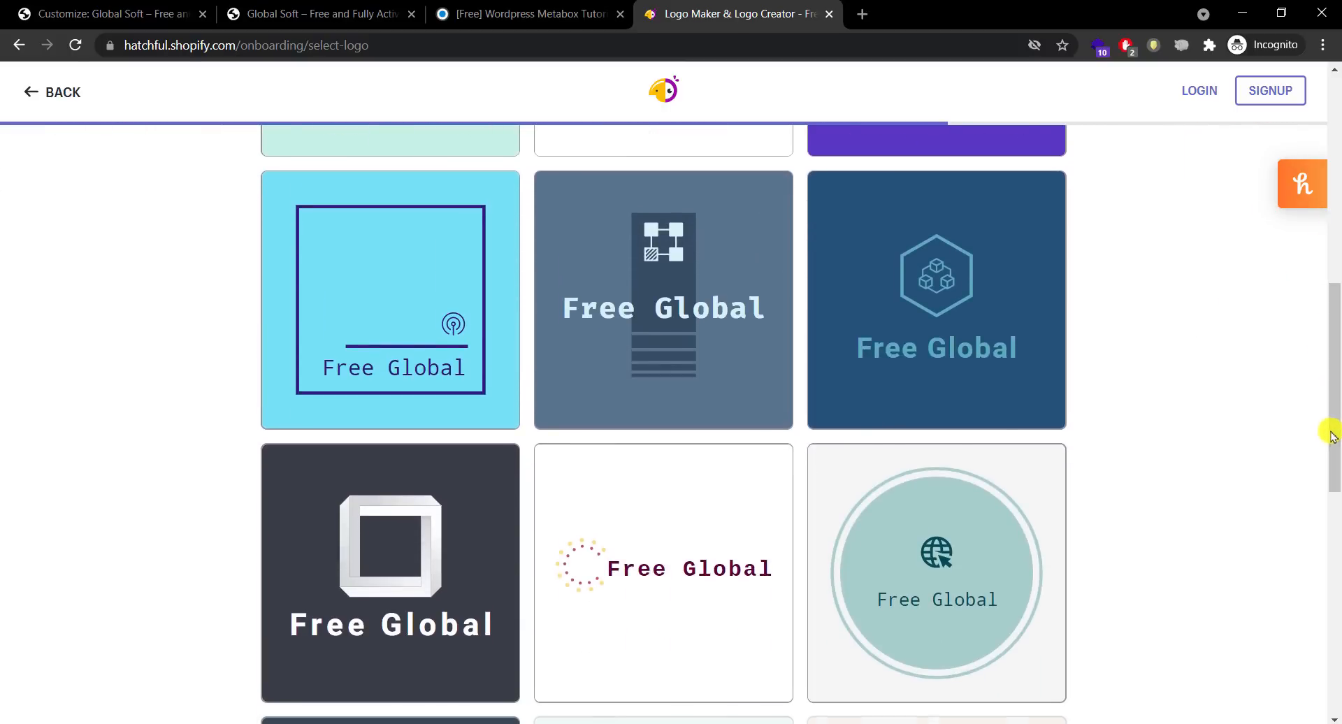
drag(1335, 331, 1336, 580)
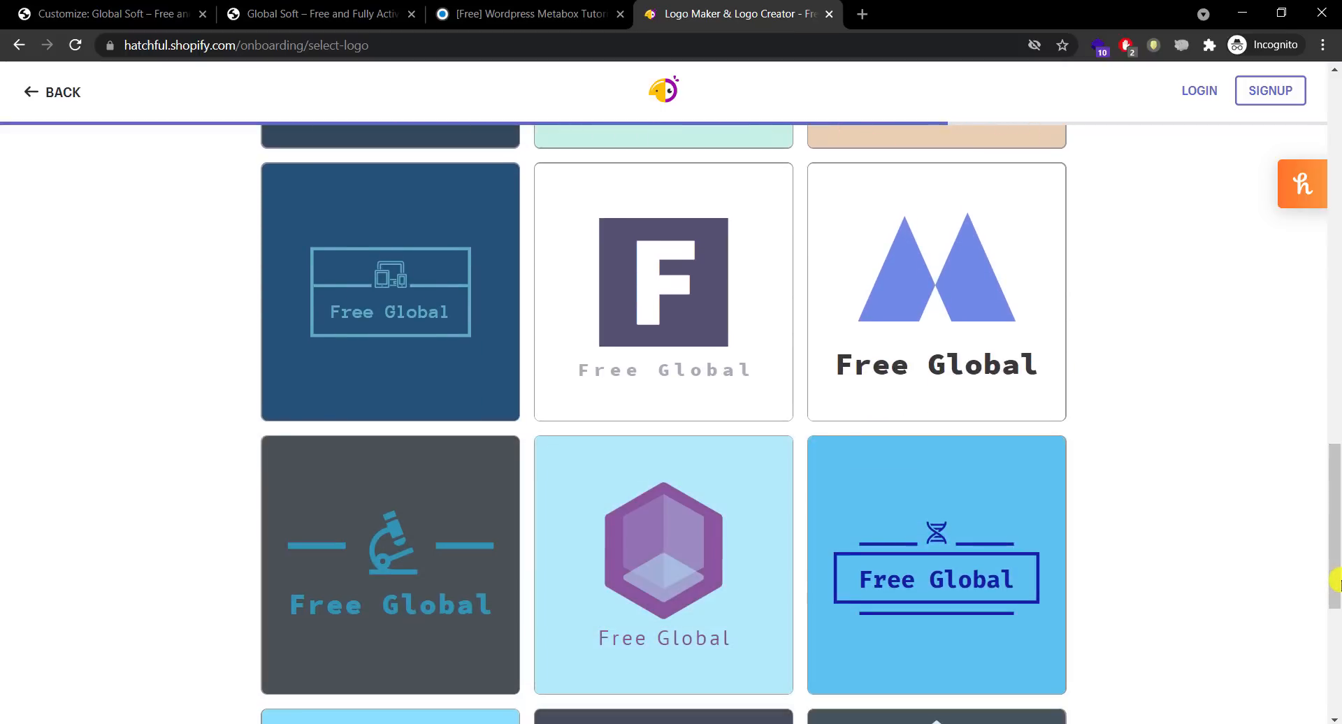
drag(1335, 479, 1330, 611)
drag(1335, 517, 1334, 636)
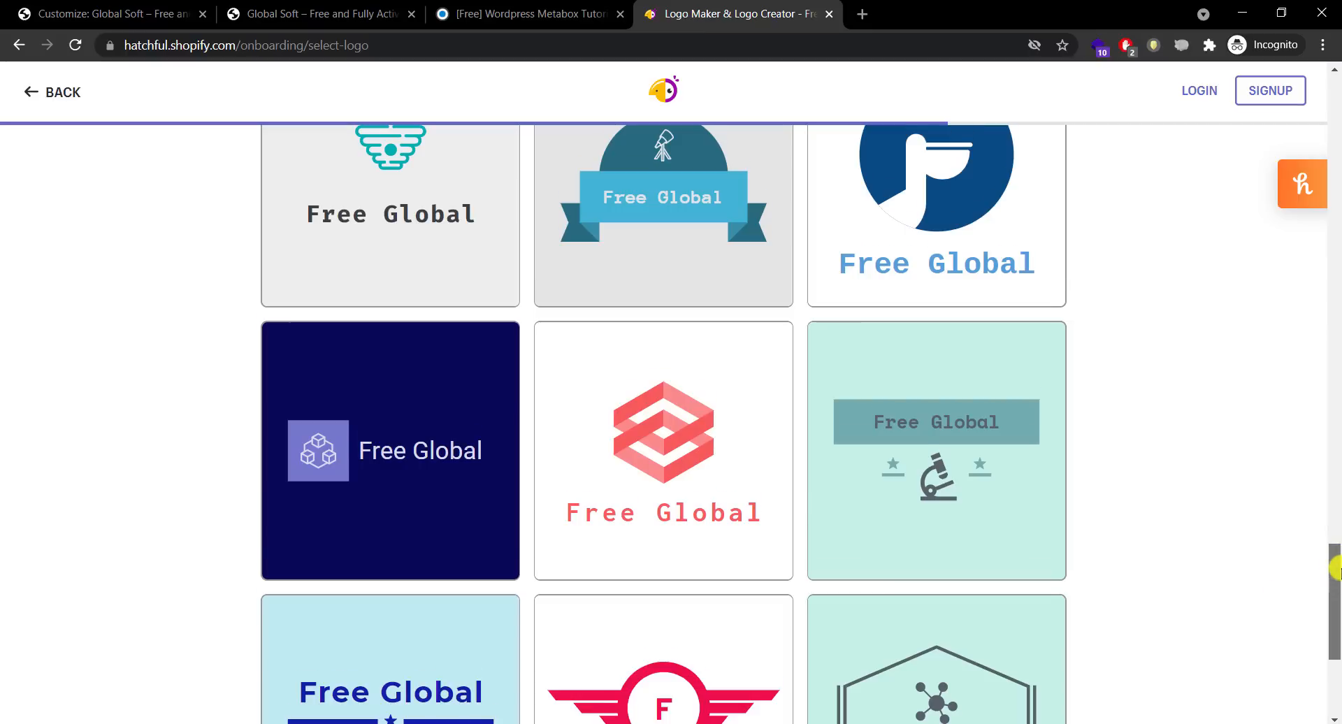
drag(1336, 570, 1336, 658)
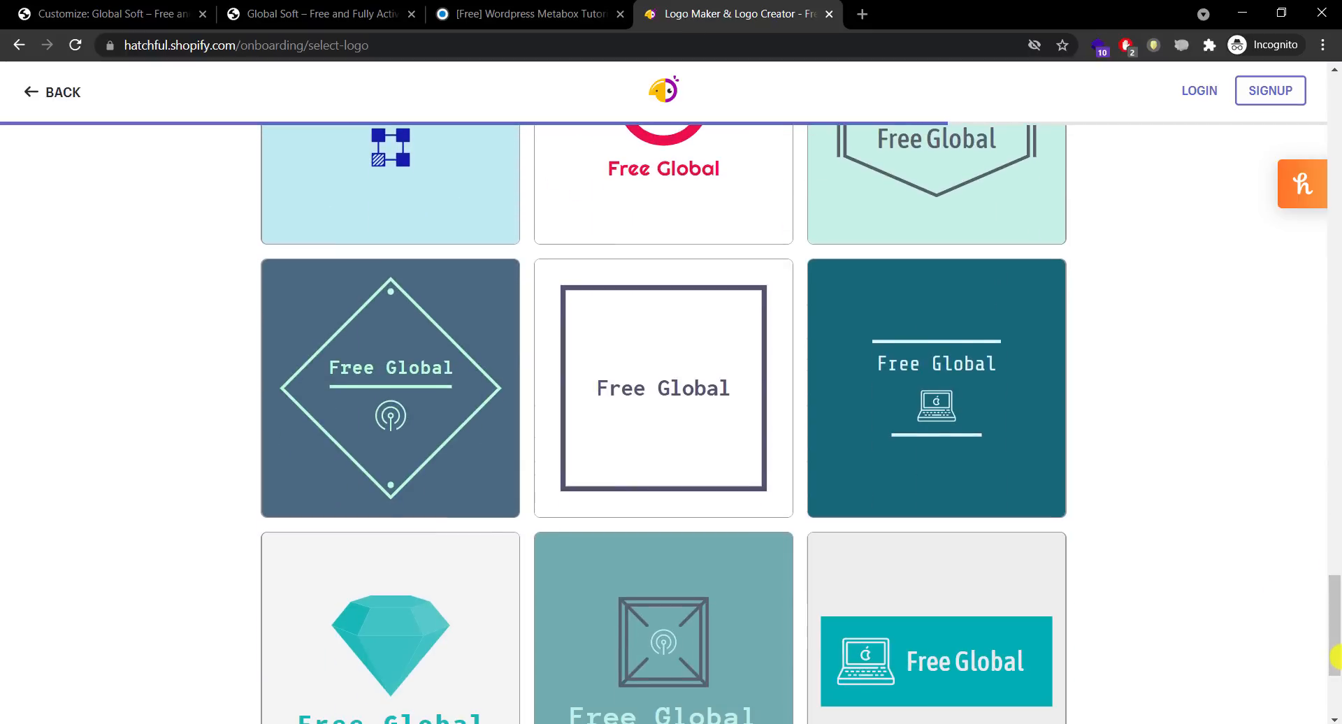
drag(1336, 594, 1335, 646)
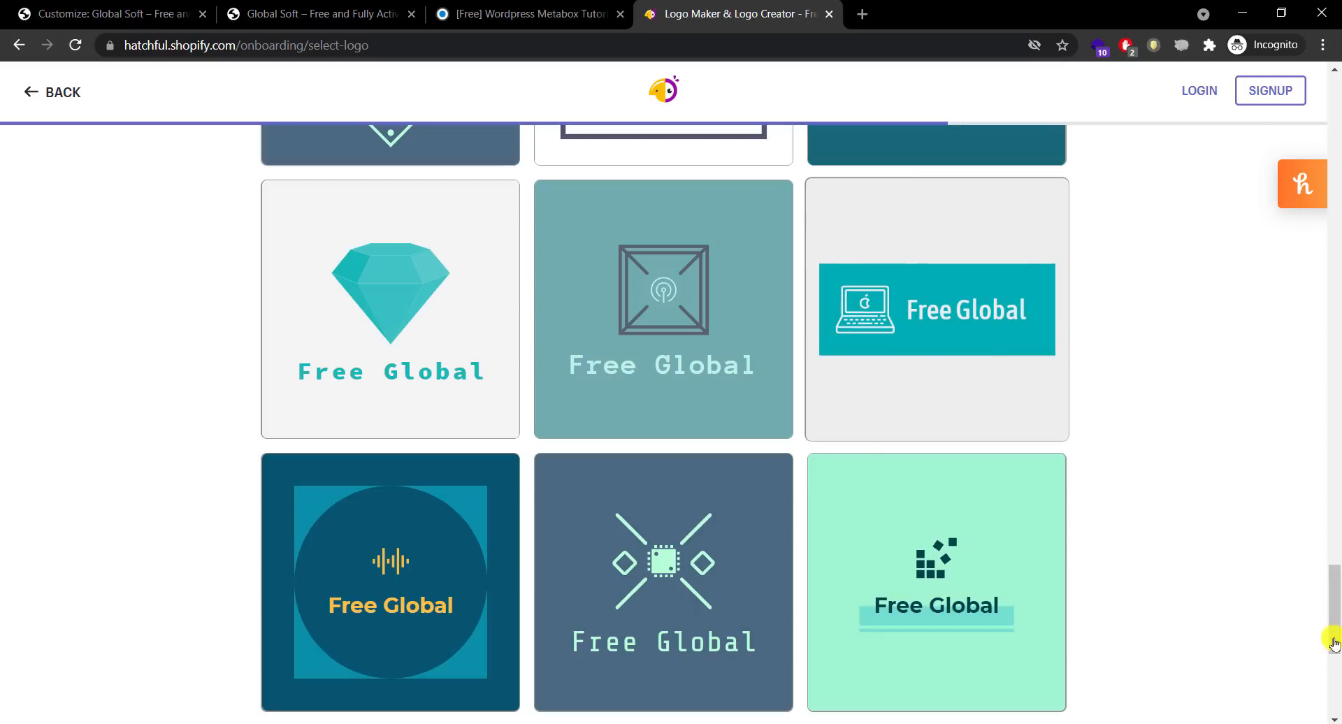
drag(1332, 596, 1335, 670)
drag(1333, 611, 1322, 425)
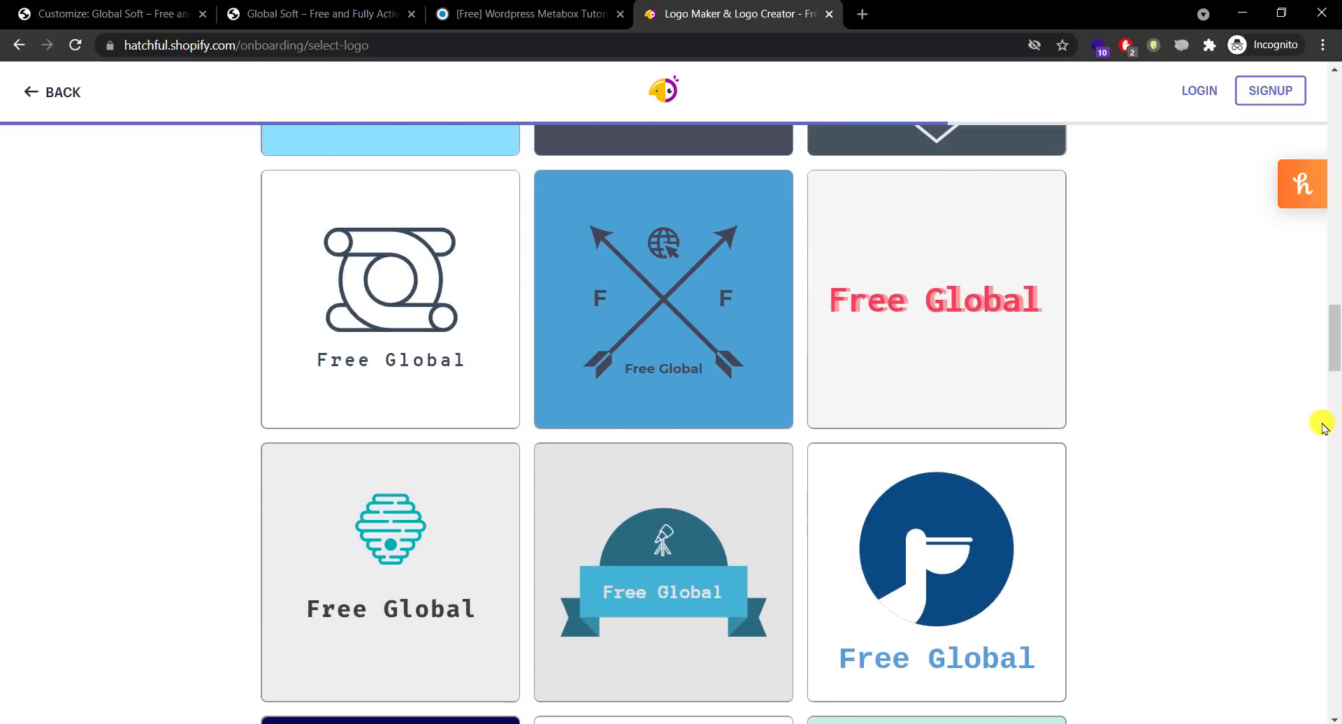
drag(1336, 328, 1335, 392)
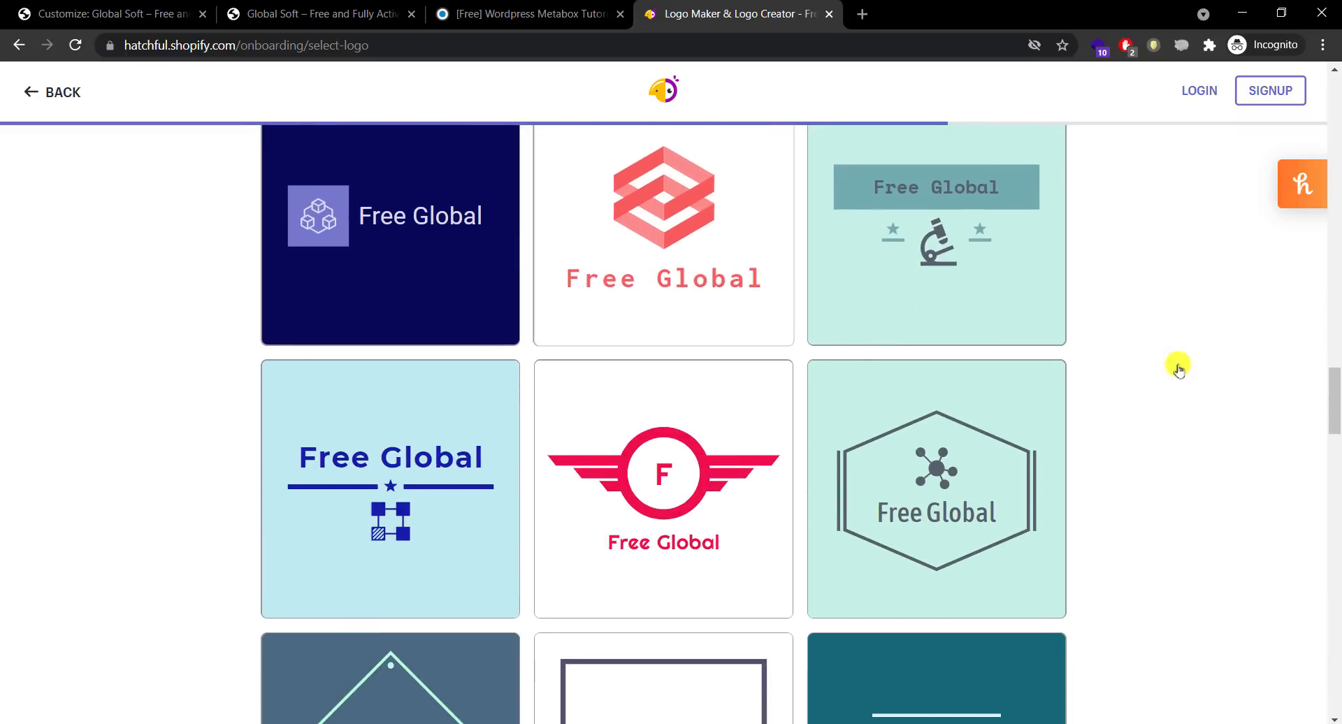
click(388, 232)
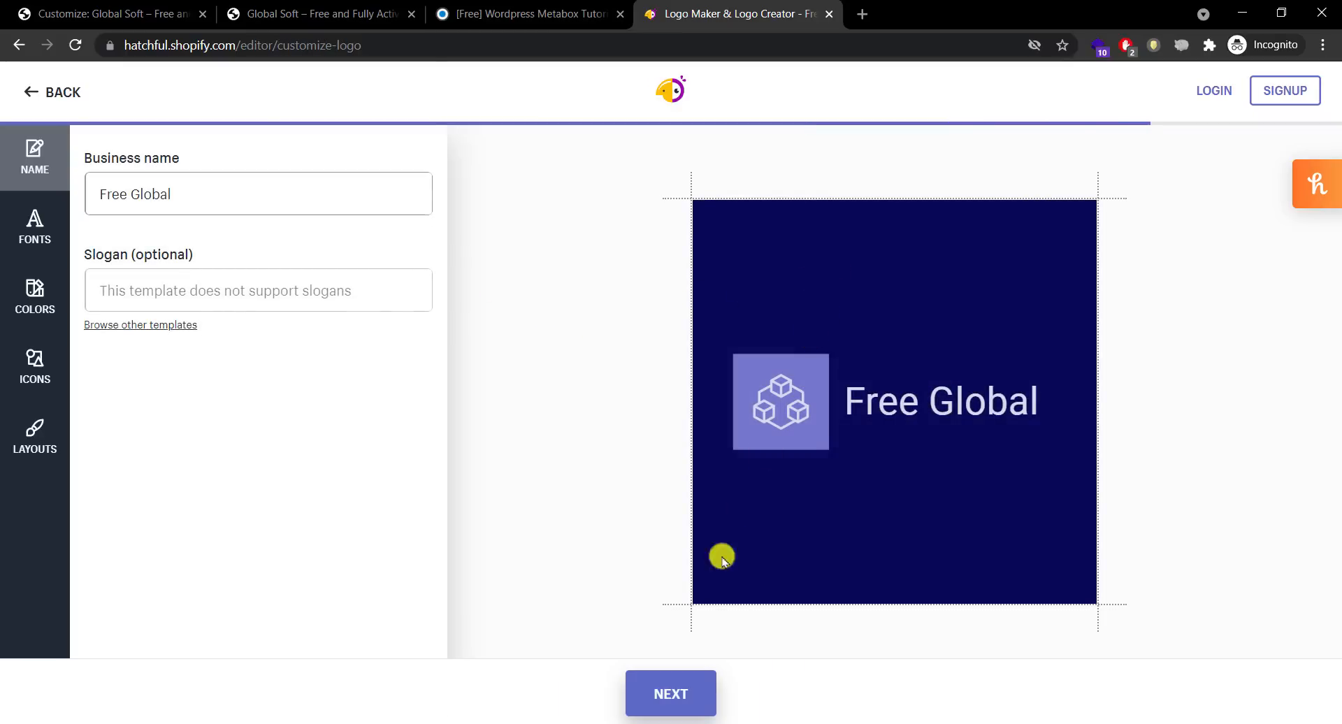
Step: Switch the Free Global logo to the light grey colour scheme after trying cyan
click(50, 283)
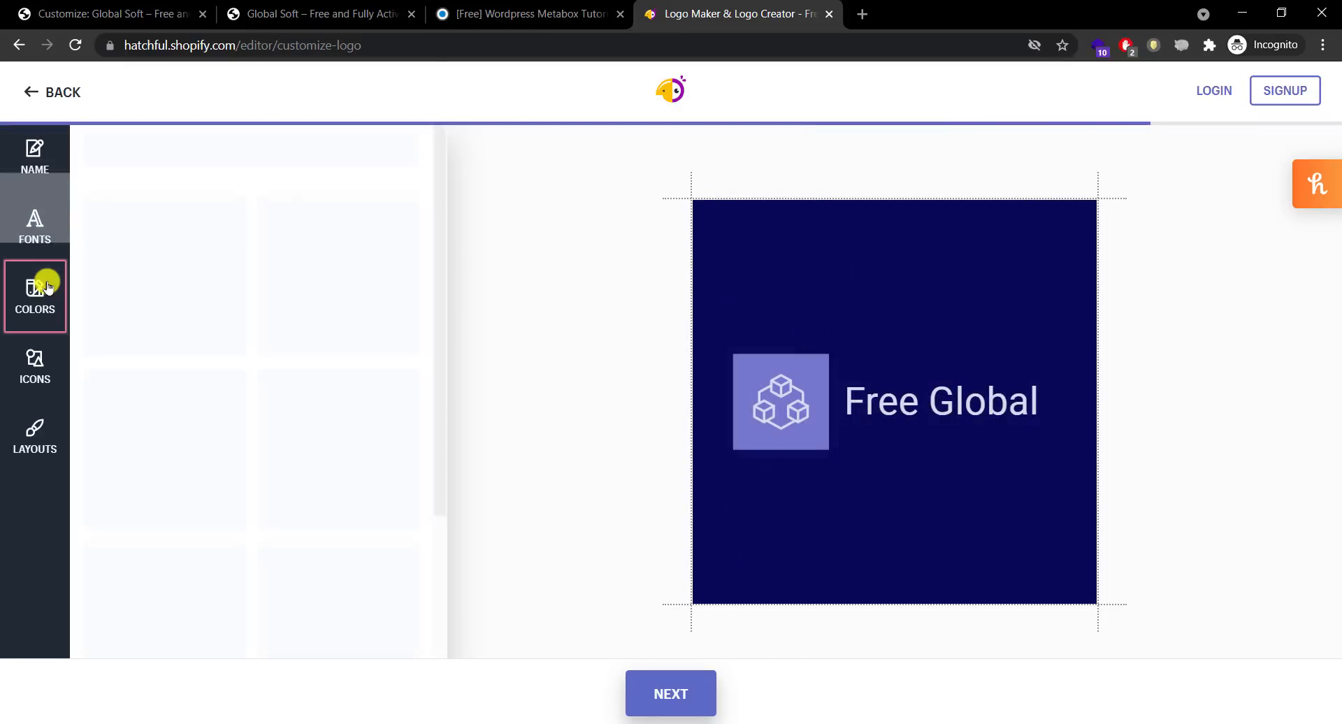
drag(441, 301, 430, 439)
click(160, 451)
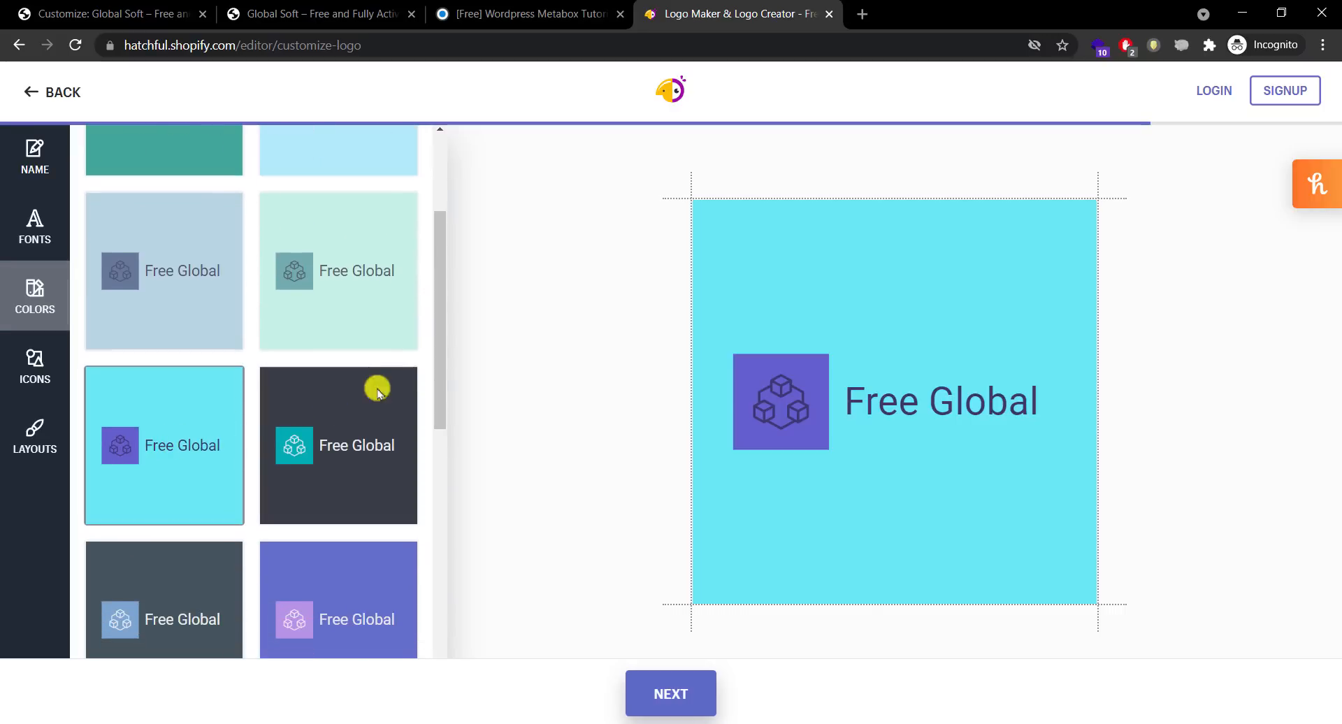
drag(440, 378, 384, 488)
click(387, 479)
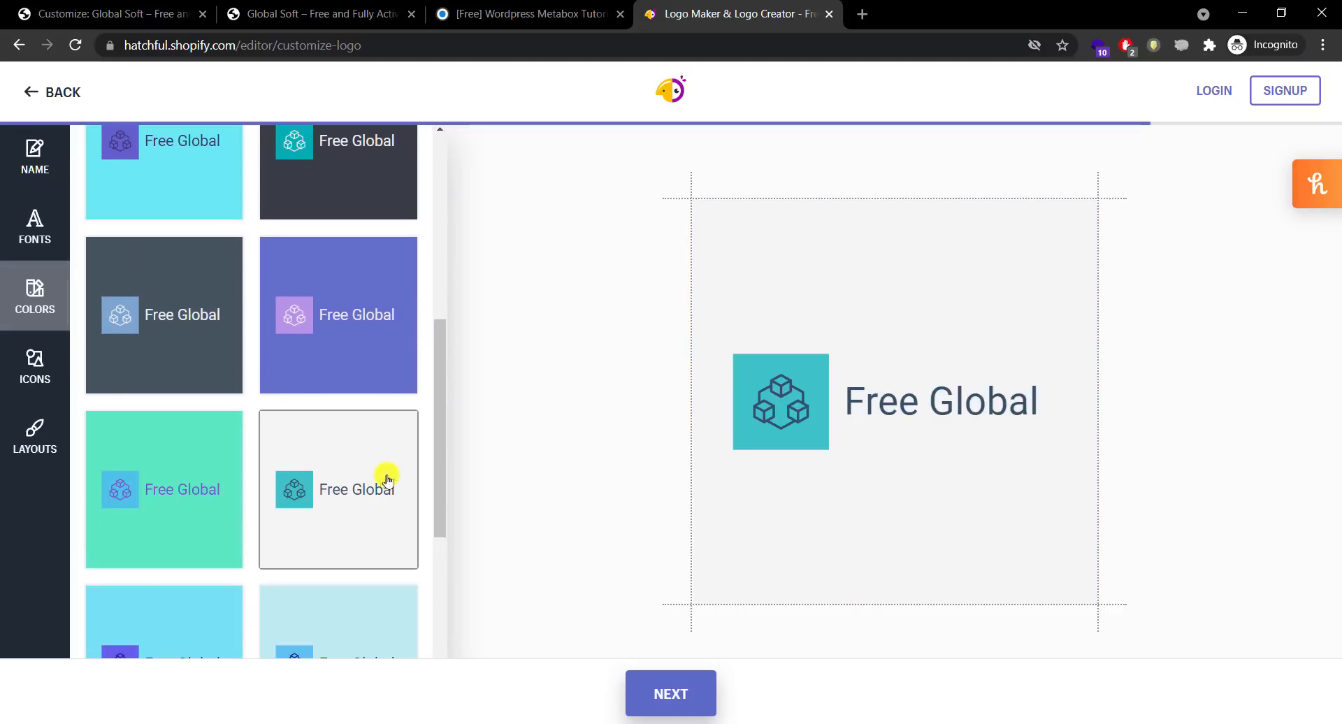
drag(441, 428, 465, 255)
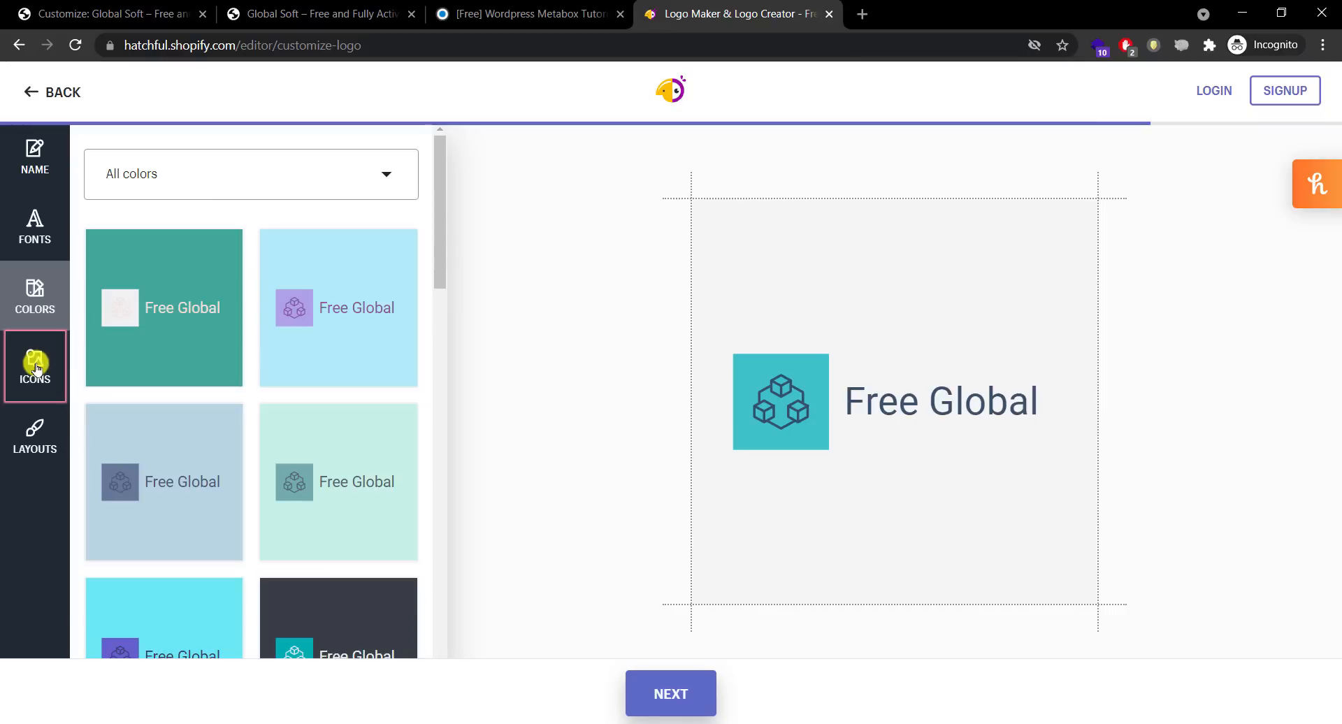
Step: Filter icons to Tech and put the globe-with-cursor icon in the logo
click(36, 367)
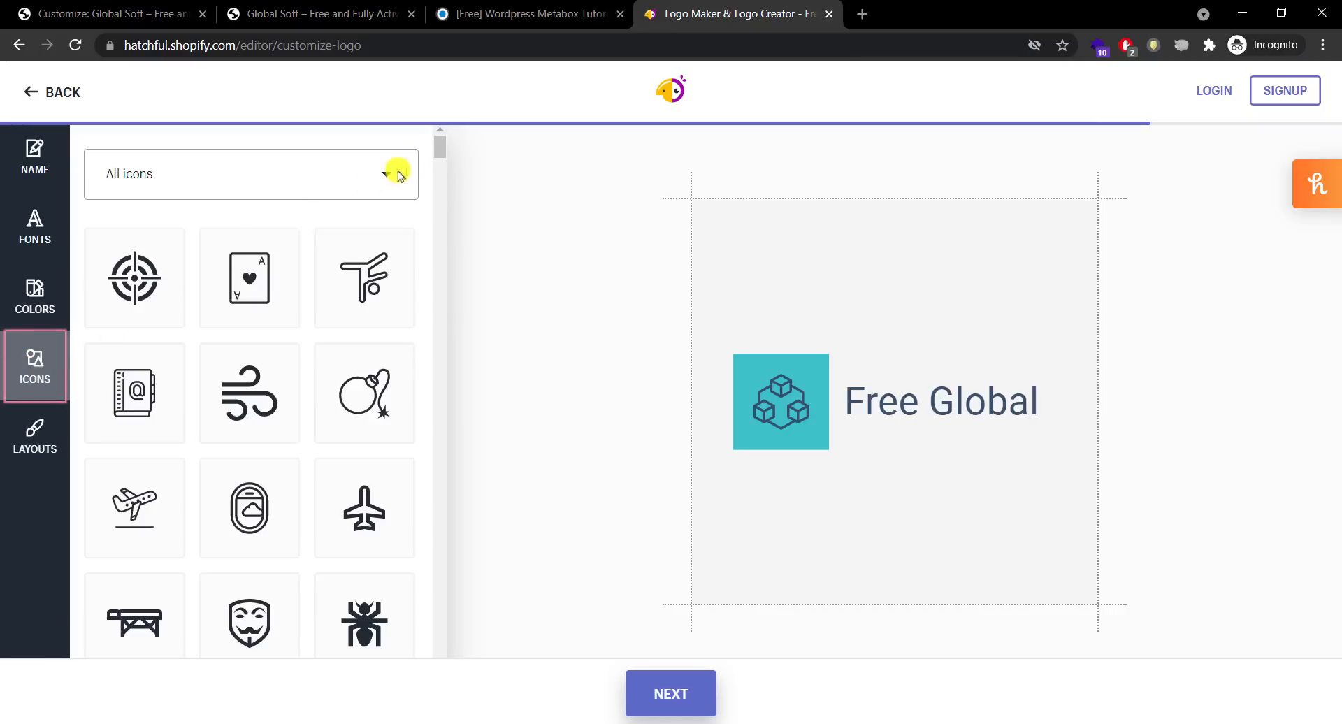
drag(442, 151, 441, 158)
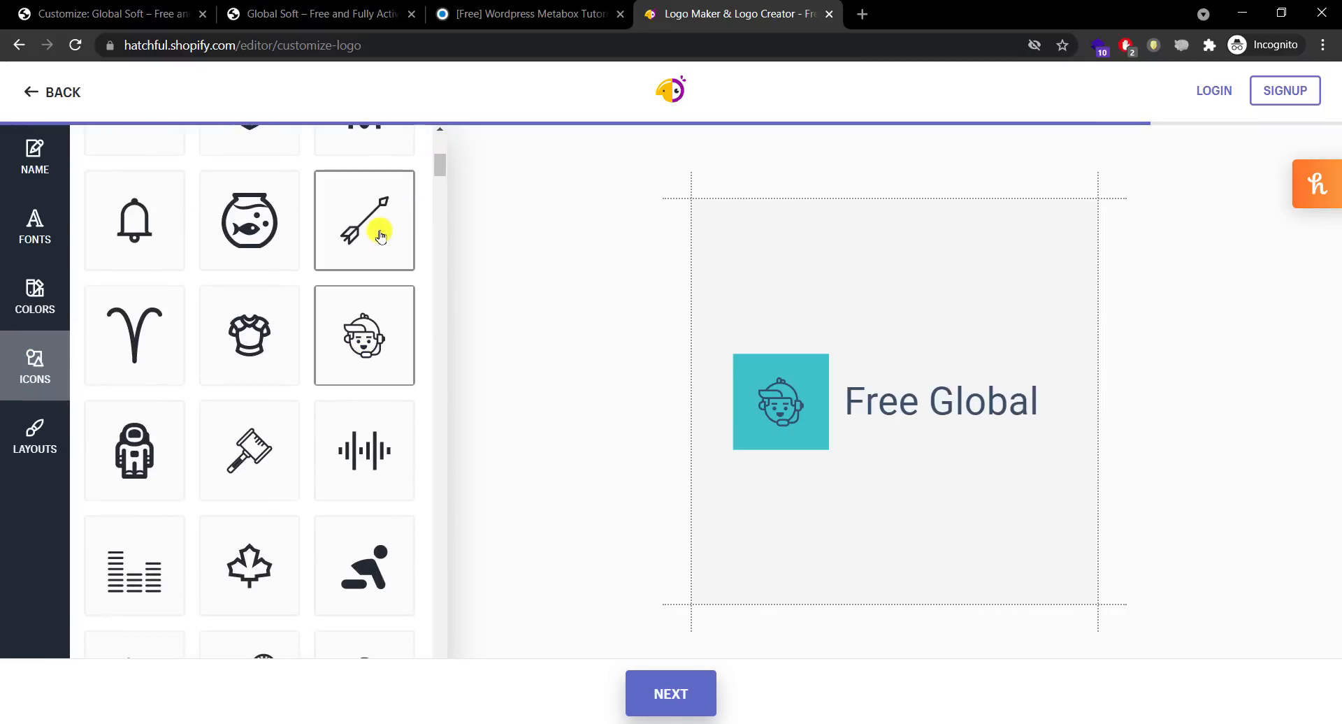
drag(438, 168, 434, 126)
click(356, 166)
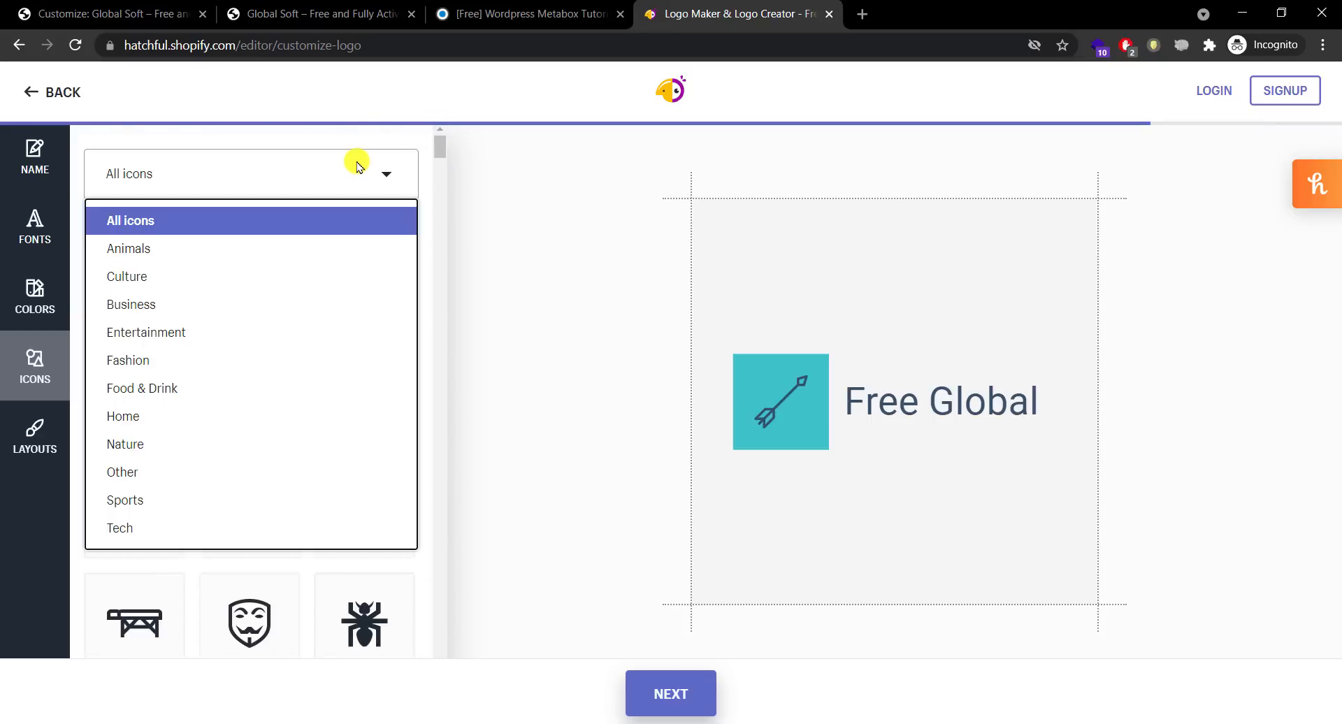
key(Down)
key(Down)
key(Down)
key(Down)
key(Down)
key(Down)
key(Down)
key(Down)
key(Down)
key(Down)
key(Down)
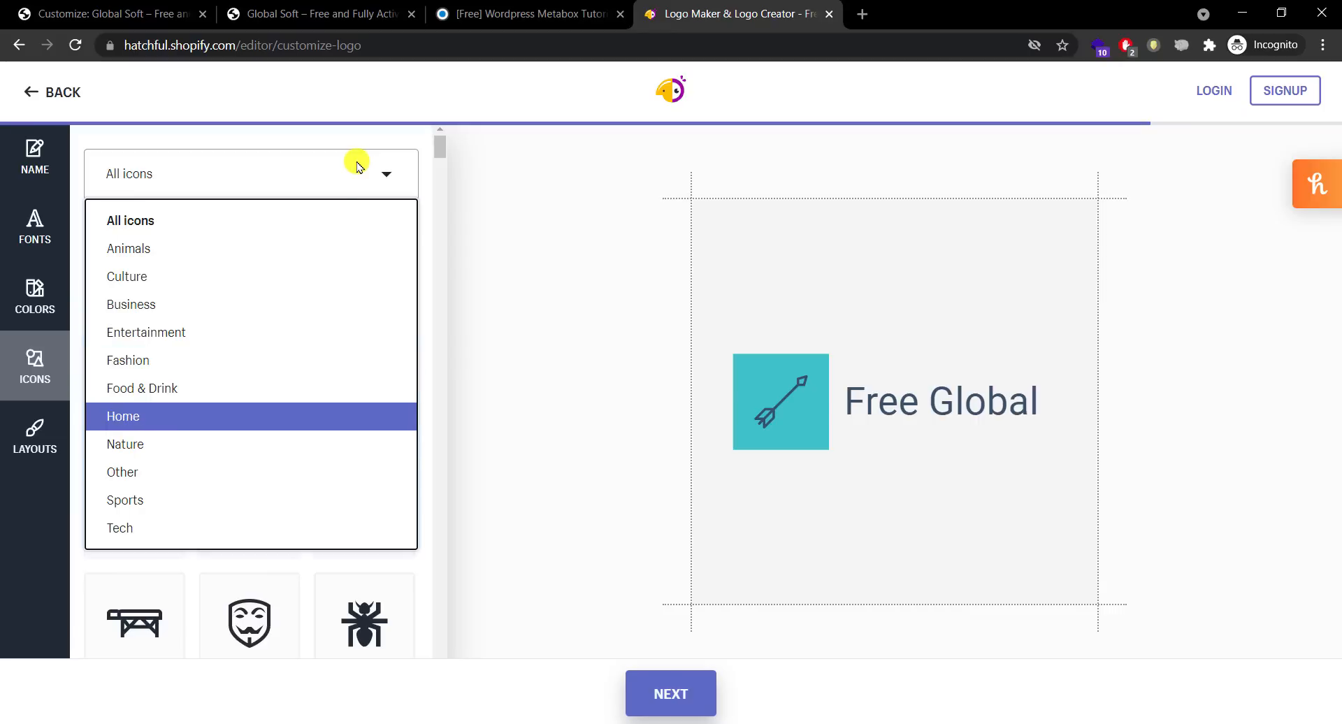
click(141, 526)
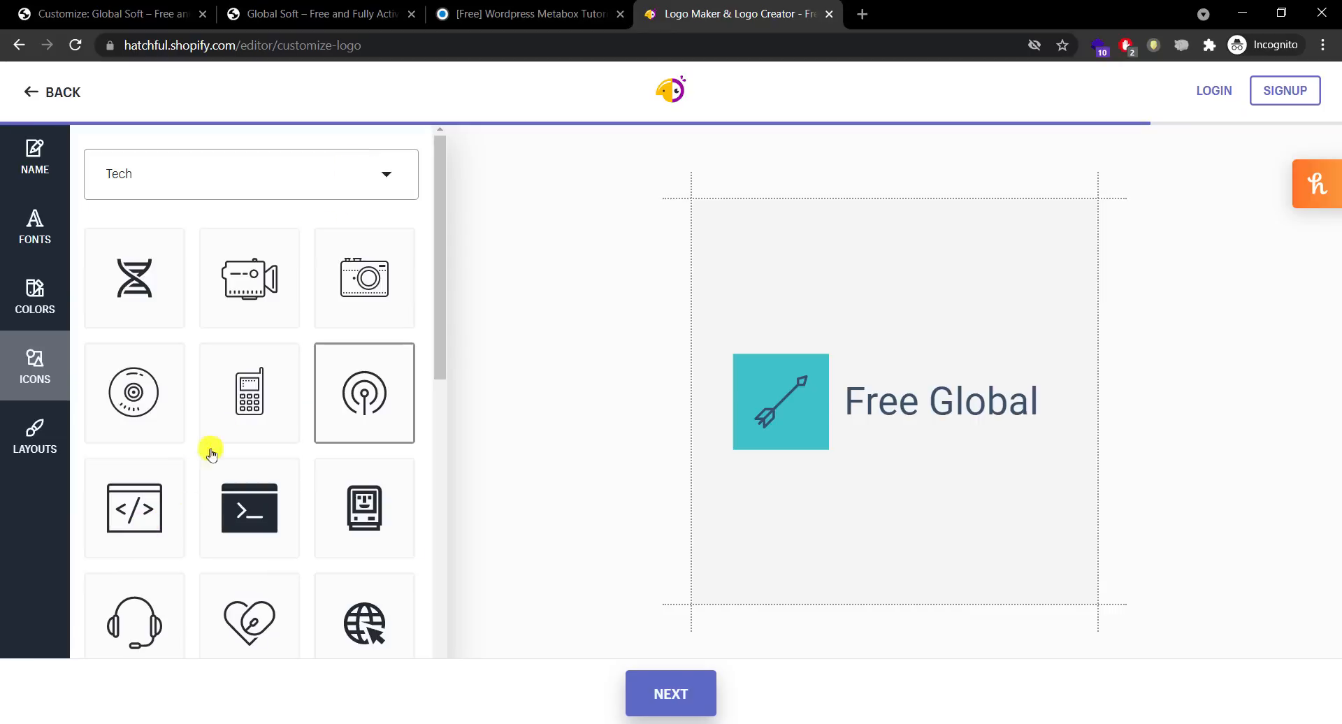
scroll(439, 227, down, 1)
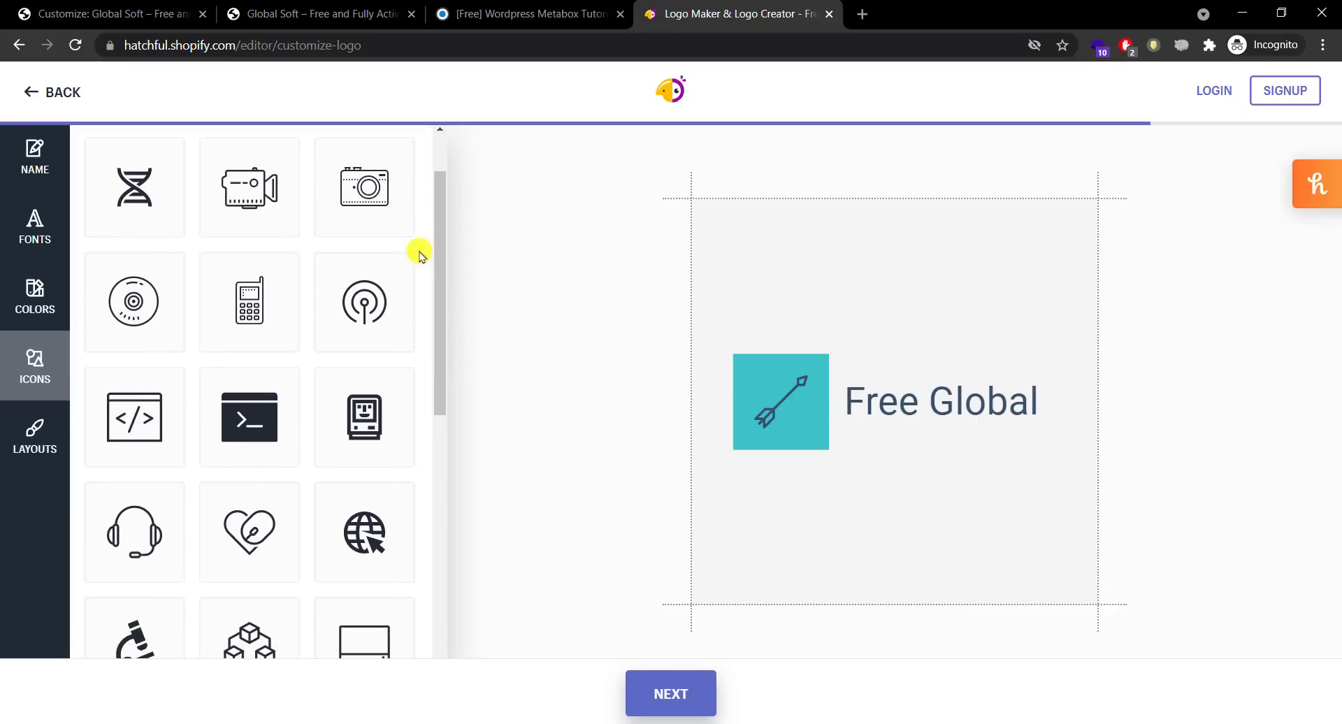
click(363, 302)
drag(439, 238, 275, 413)
click(139, 337)
click(392, 335)
click(36, 430)
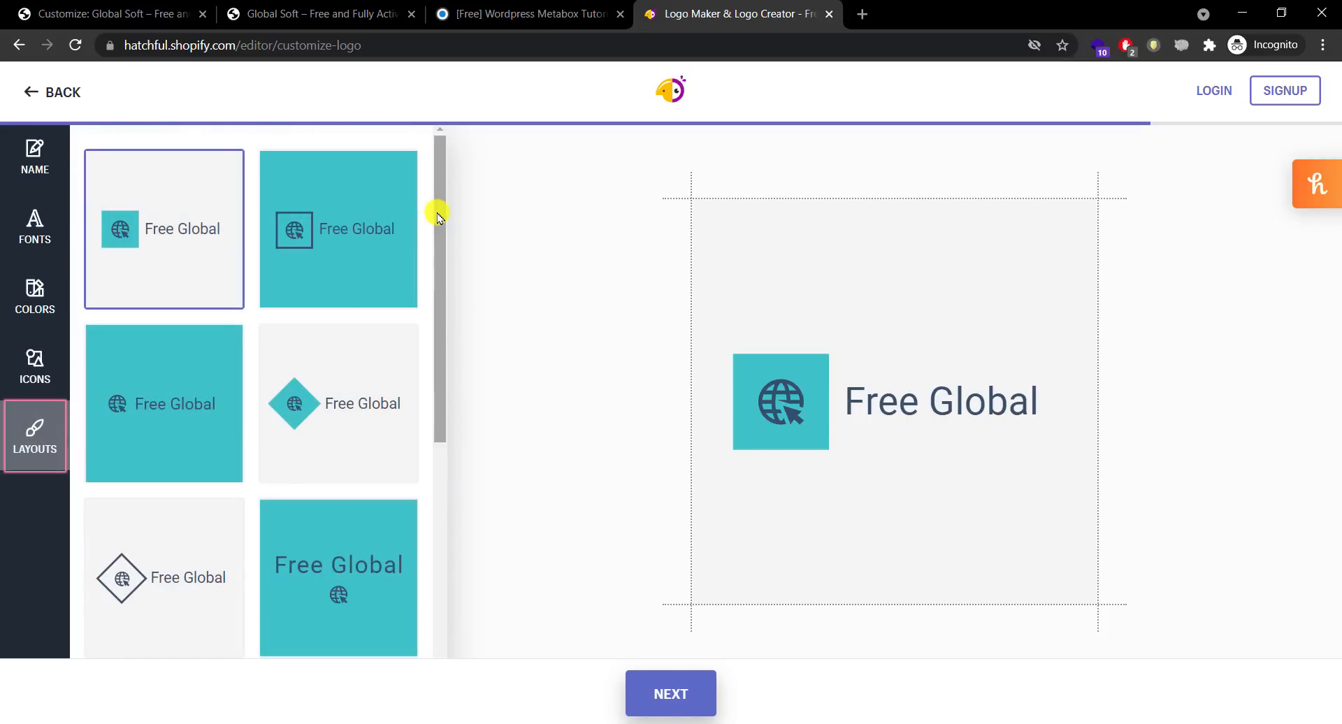
Step: Compare diamond, circle and hexagon layouts, keep the outlined circle, and continue to download
drag(438, 215, 426, 270)
click(342, 294)
click(137, 455)
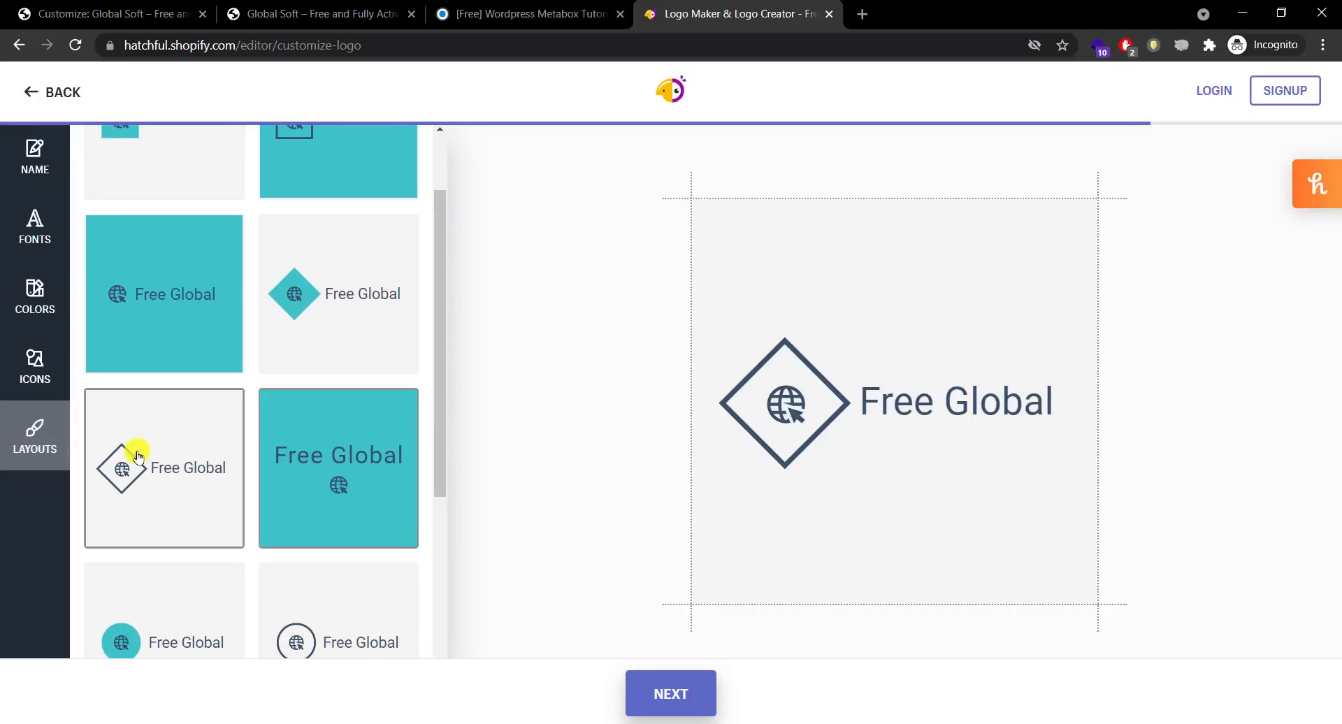
drag(434, 368, 435, 447)
click(305, 493)
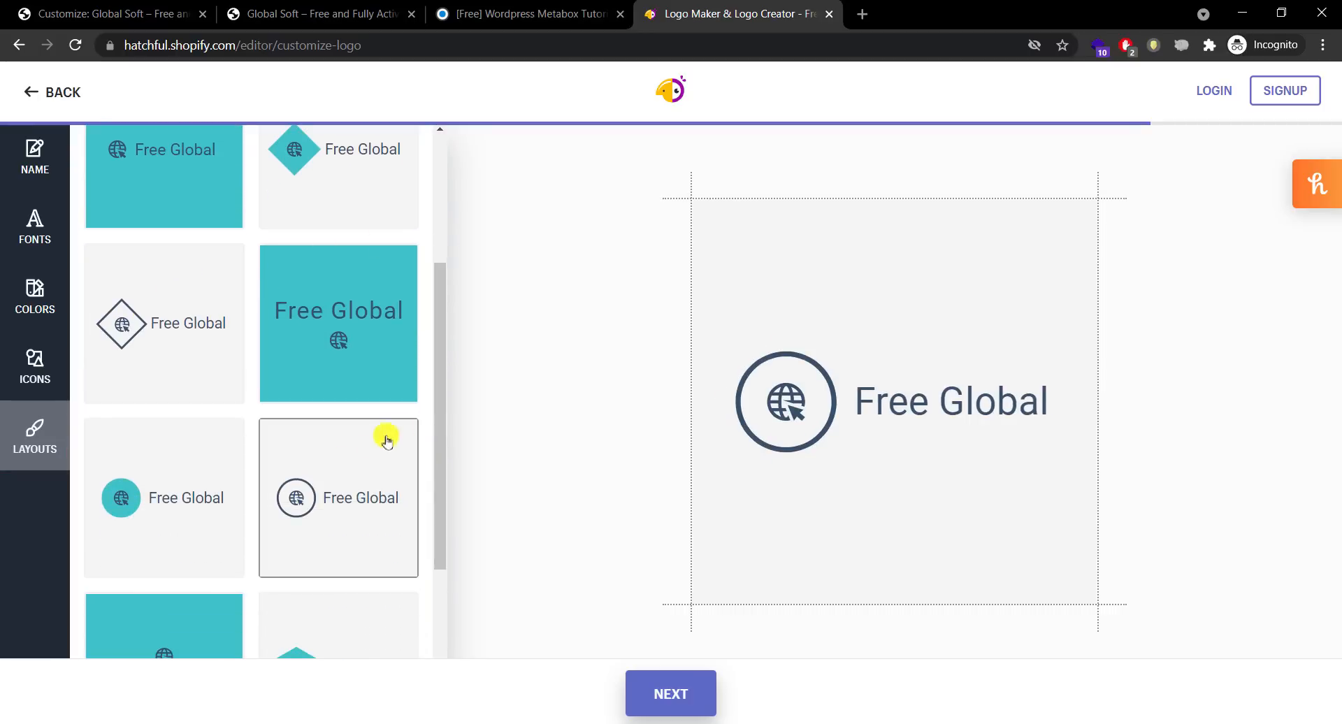
drag(438, 401, 441, 500)
click(149, 312)
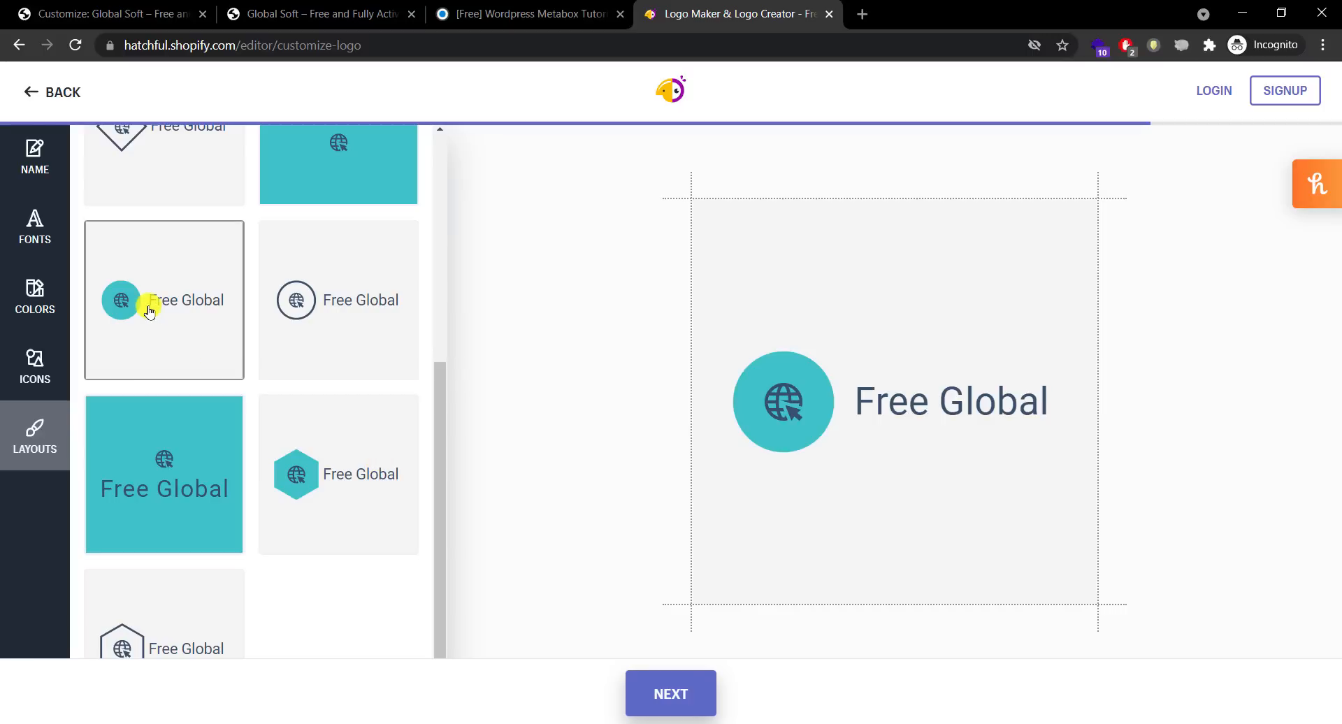
drag(434, 387, 431, 428)
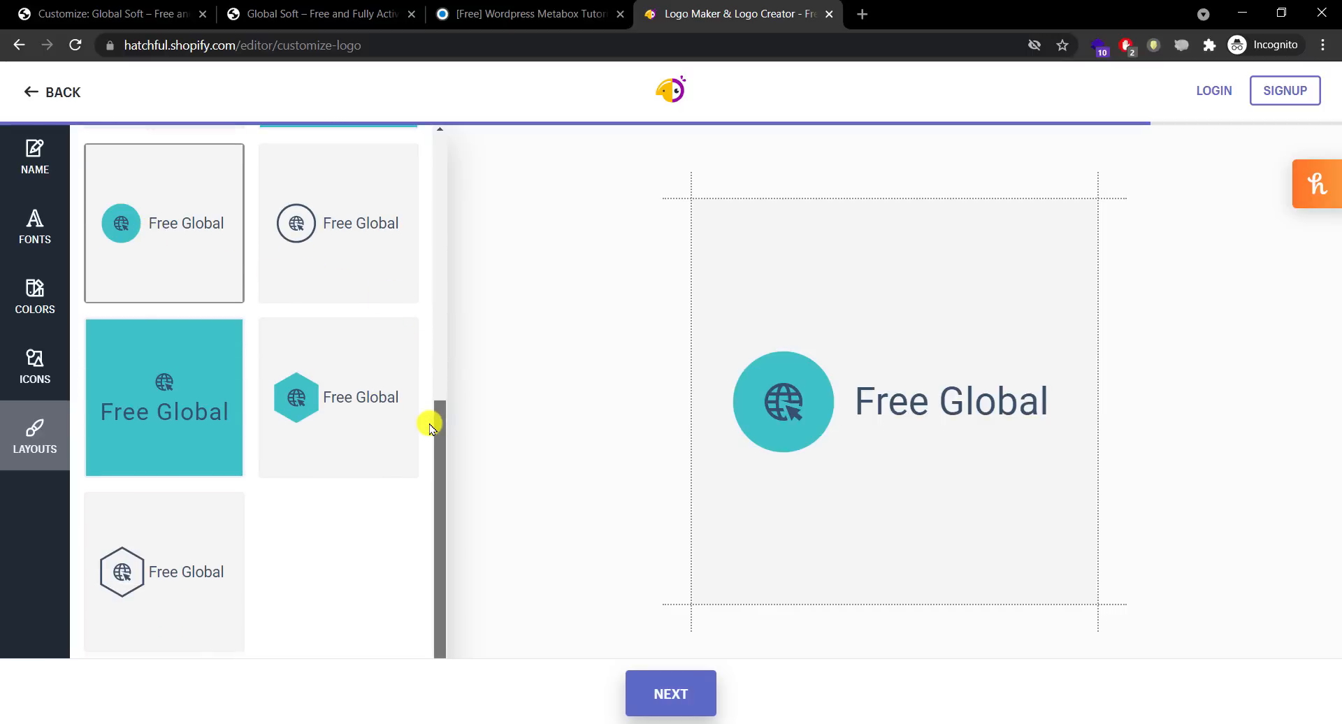
click(133, 526)
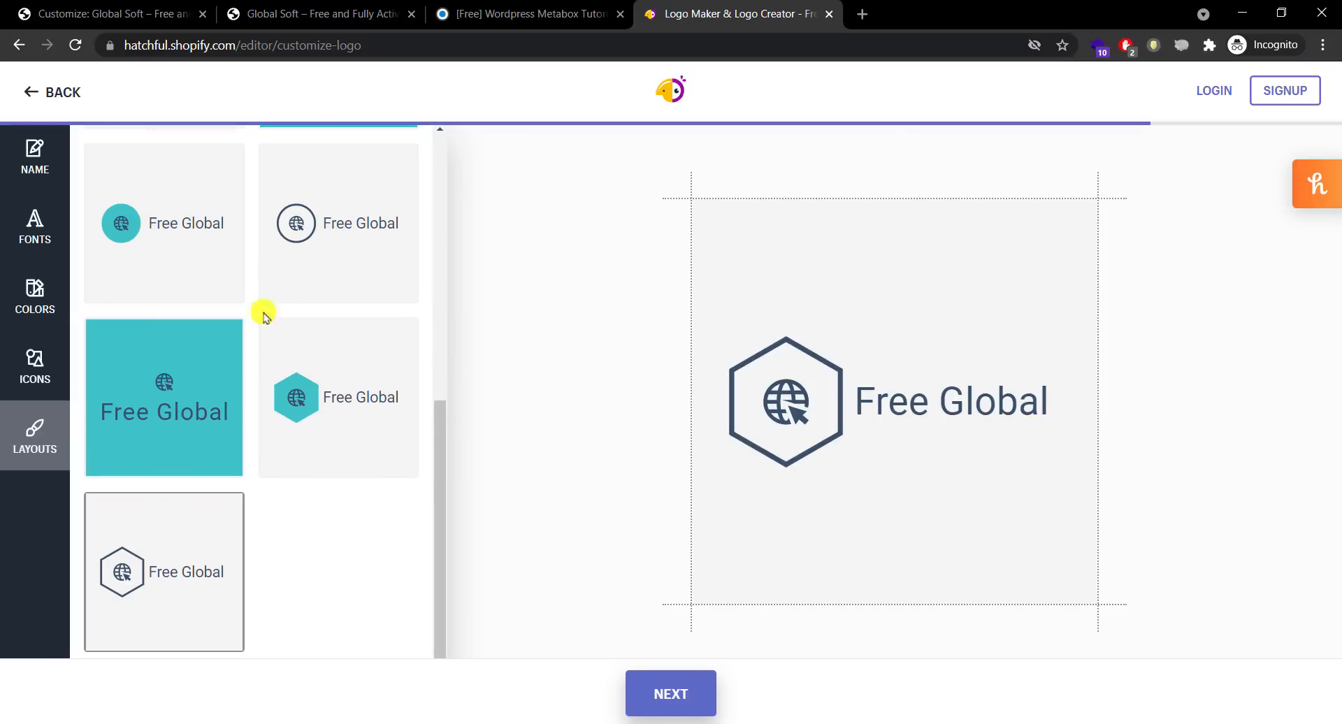
click(385, 239)
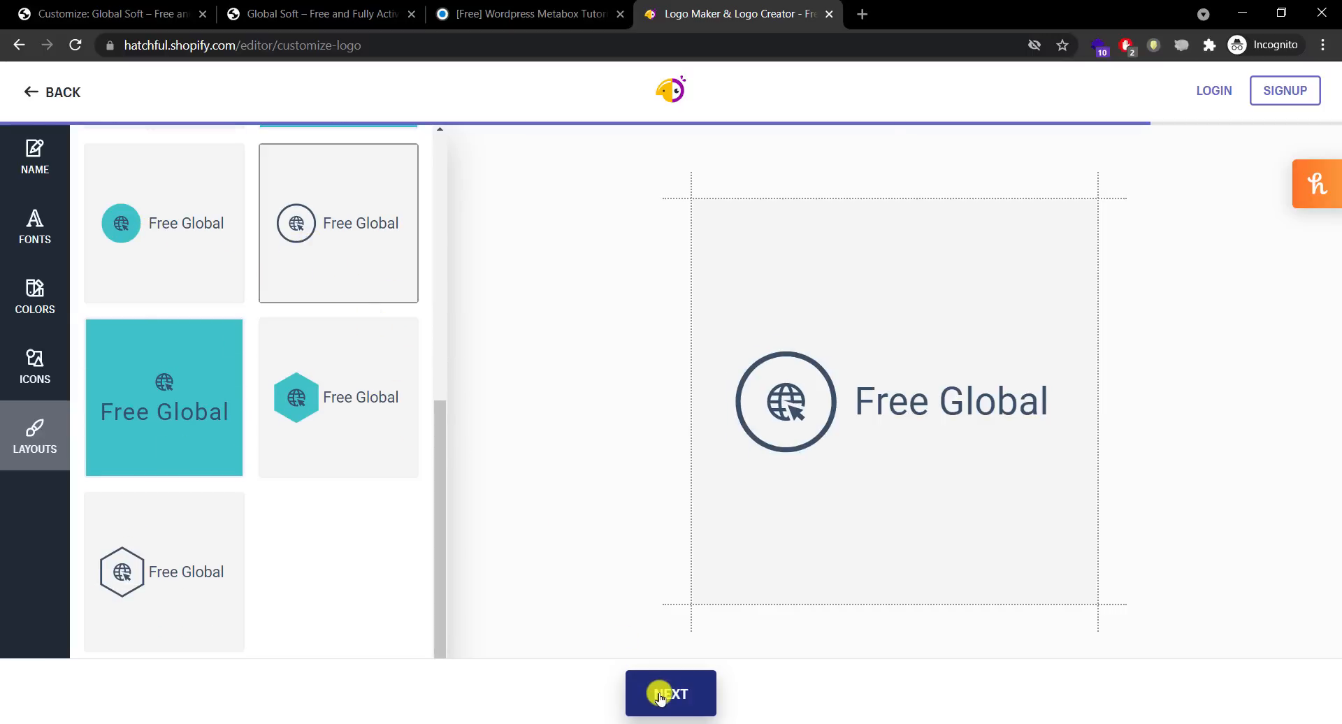
click(659, 697)
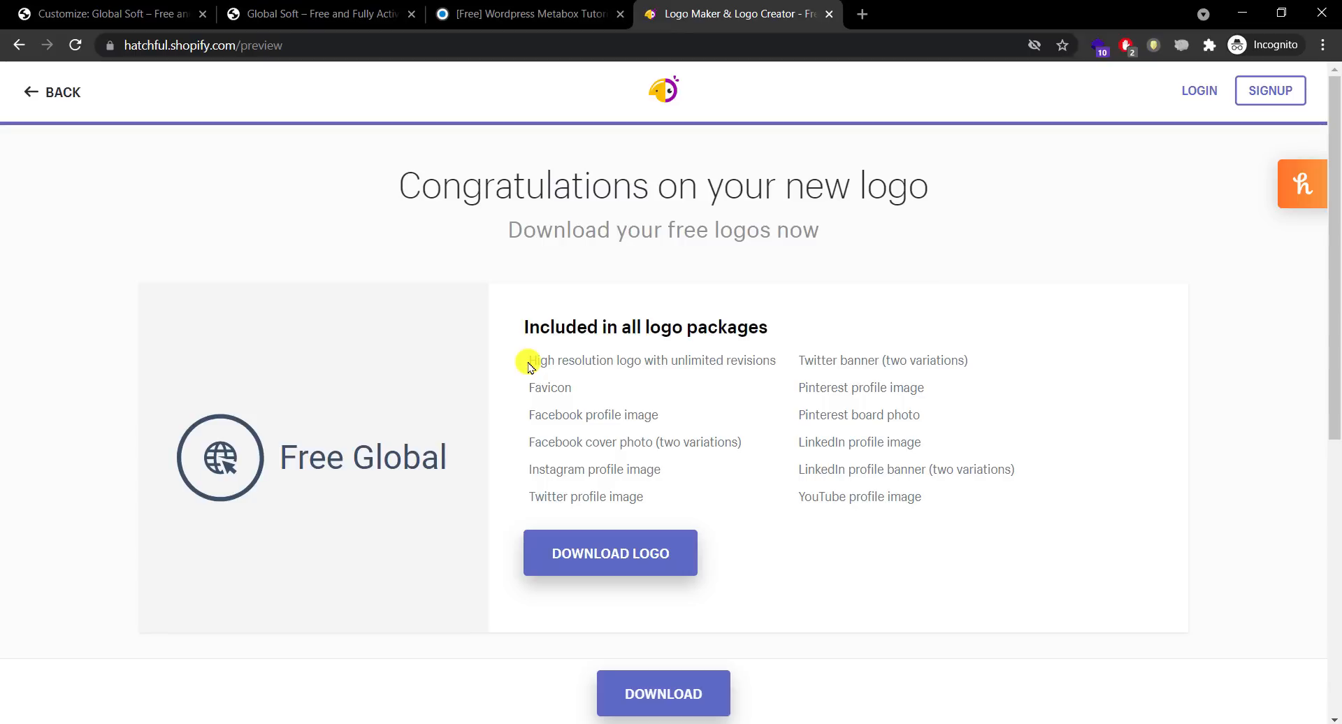
Step: Sign in to the existing Hatchful account using the saved login
click(622, 559)
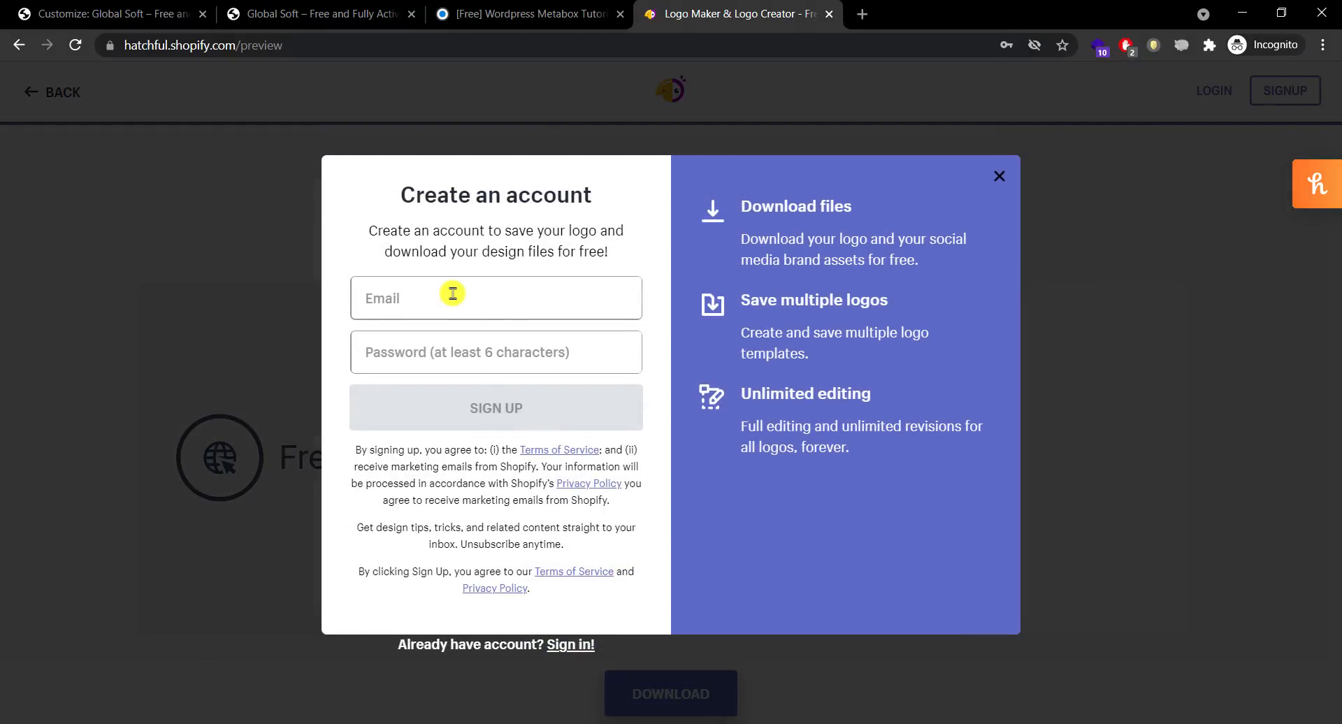
click(453, 294)
click(481, 345)
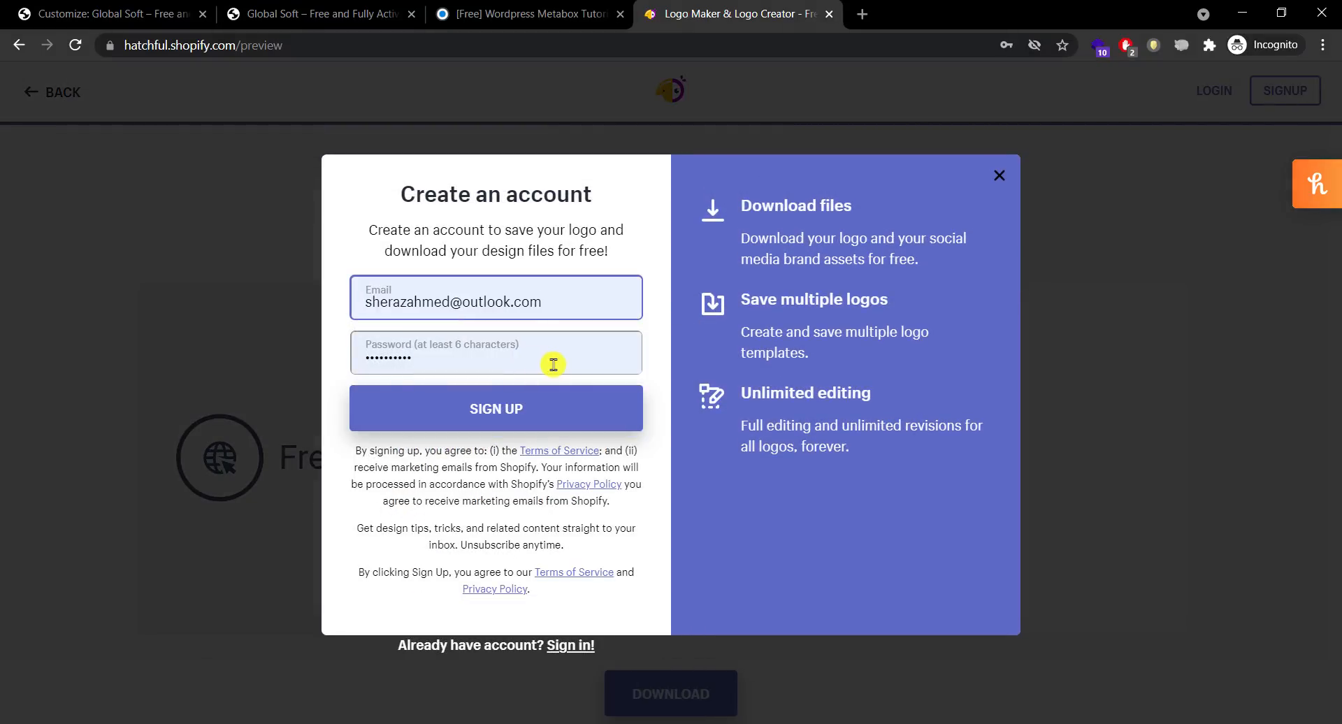
click(564, 361)
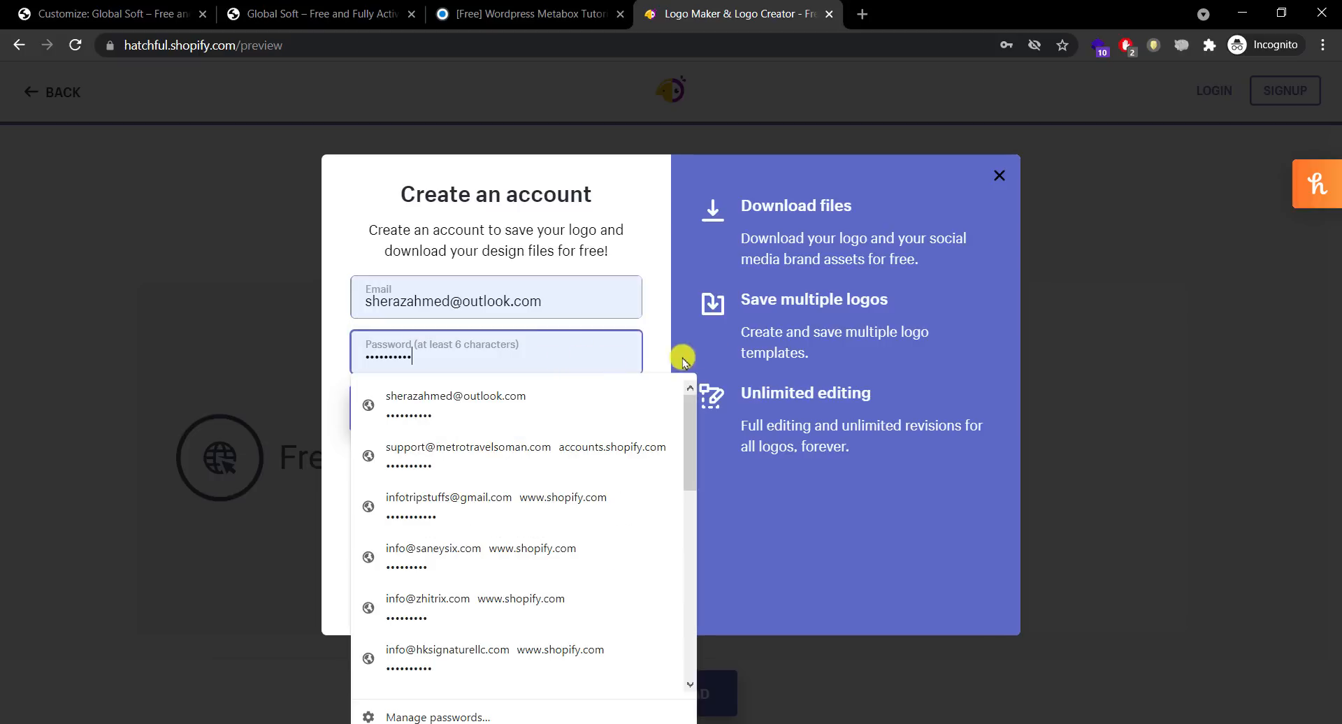
click(739, 360)
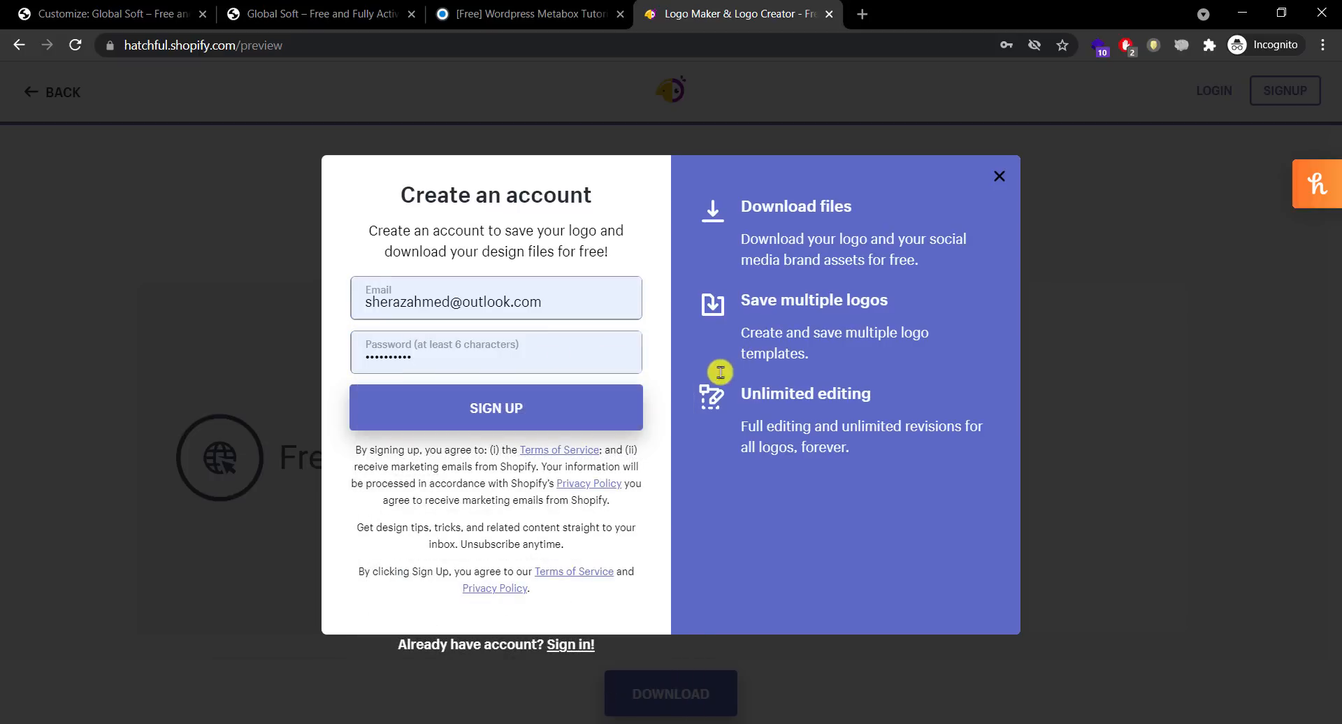
drag(413, 645, 496, 645)
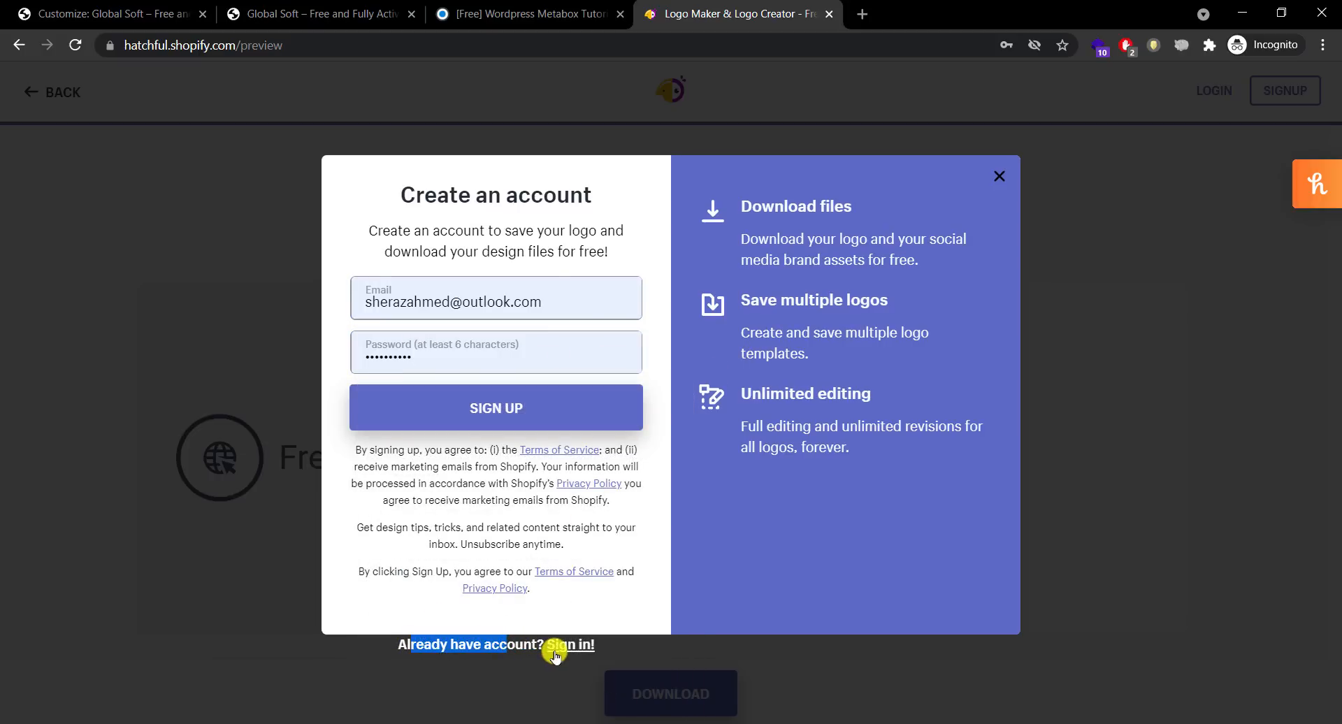
click(567, 645)
click(642, 368)
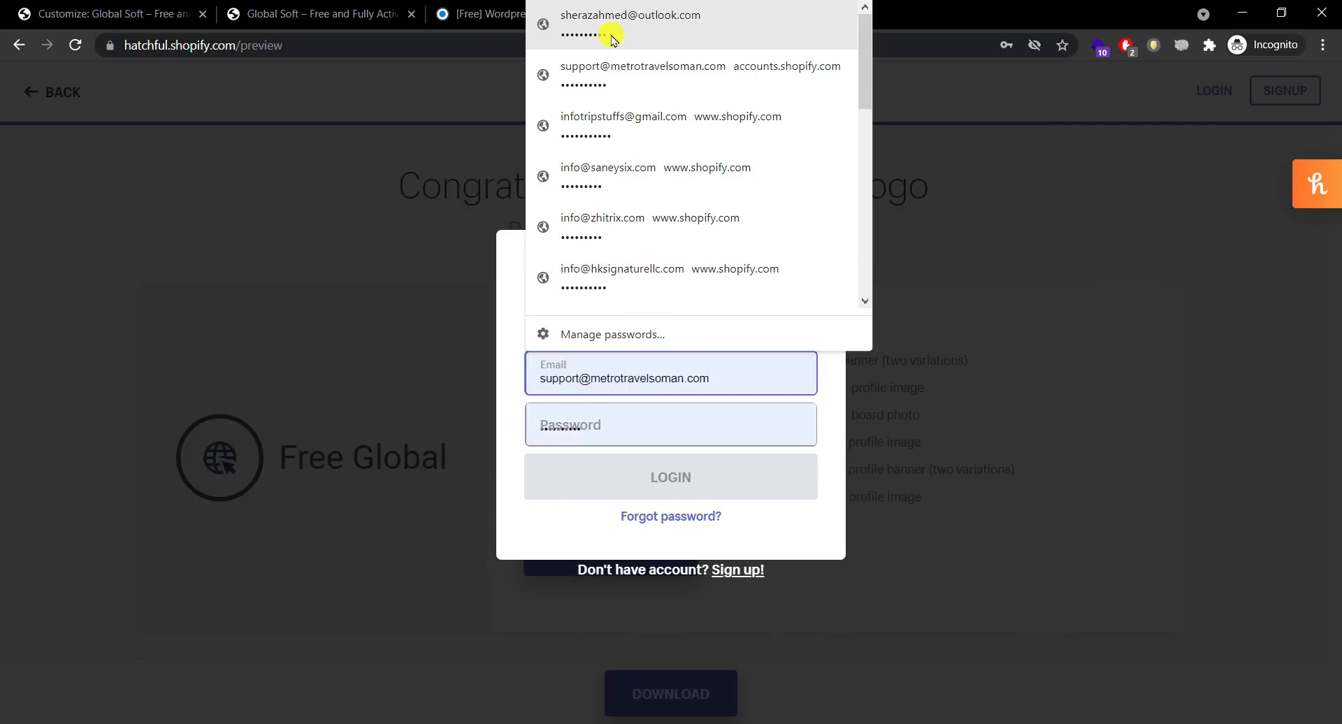
click(612, 38)
click(668, 489)
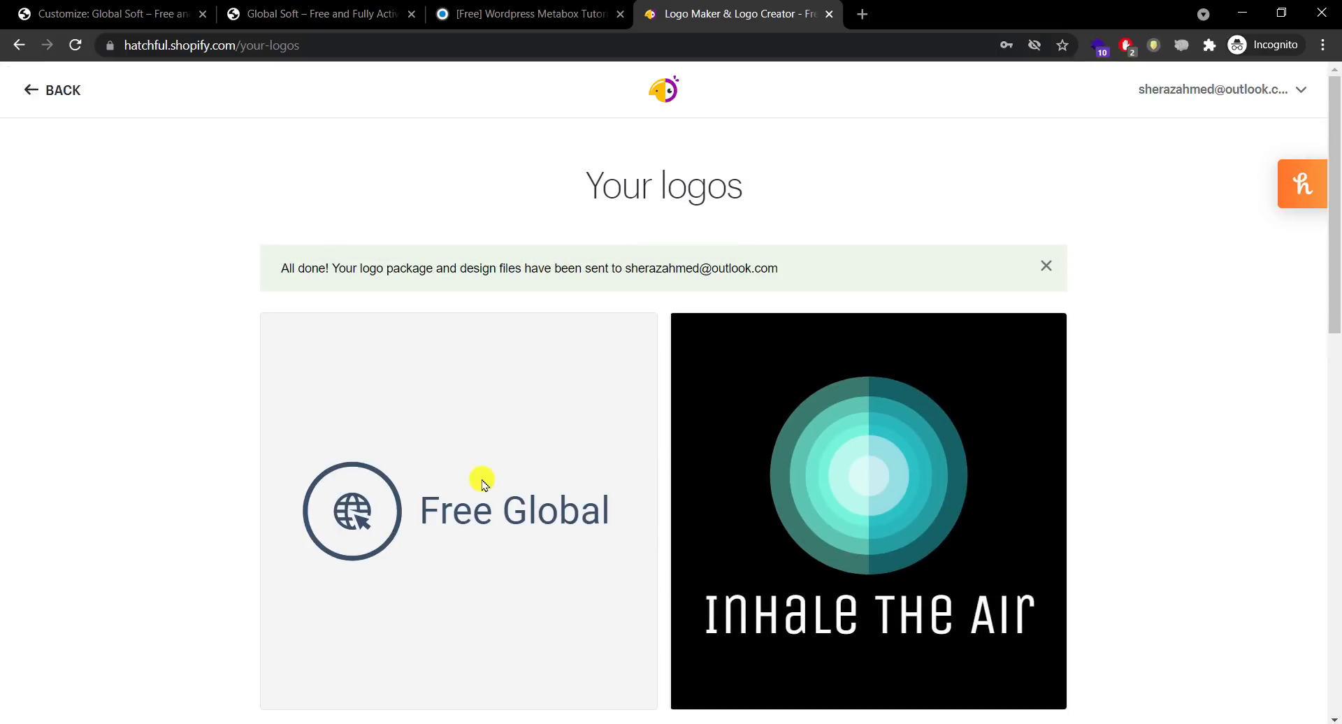
Step: Download the Free Global logo package and confirm the files were e-mailed
mouse_move(482, 484)
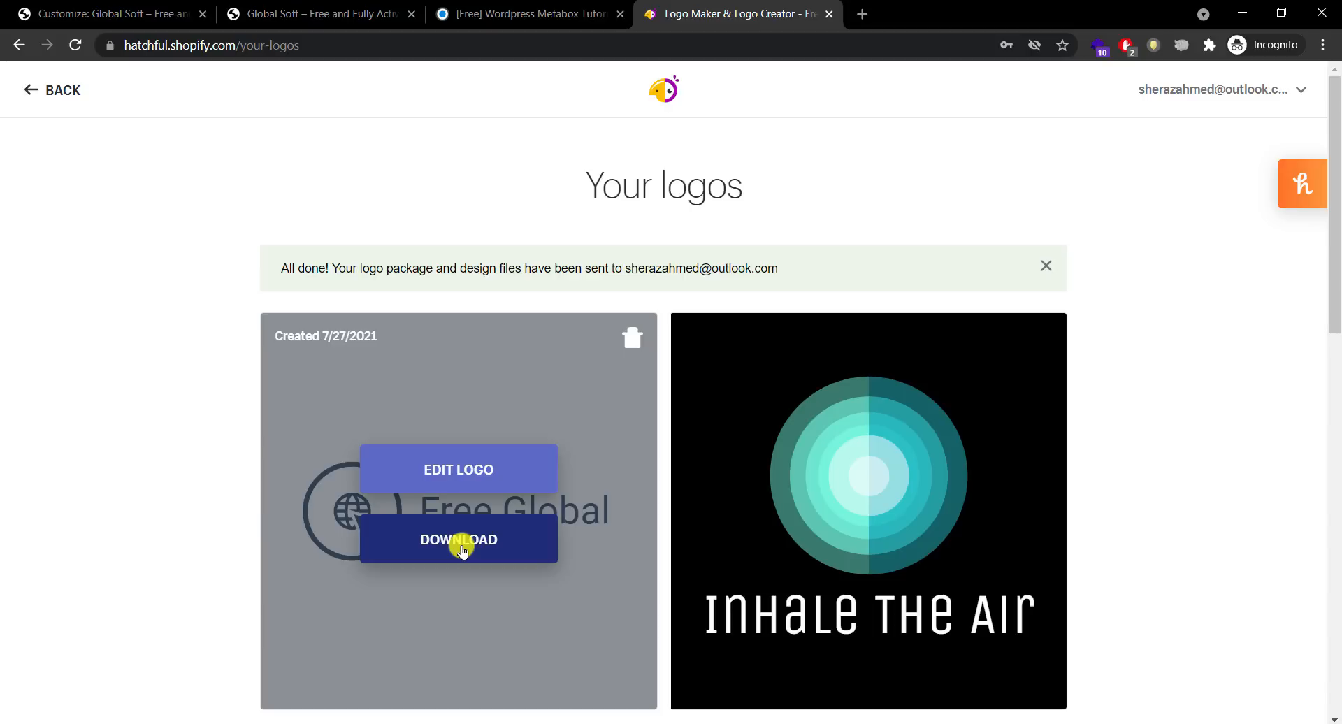
click(461, 550)
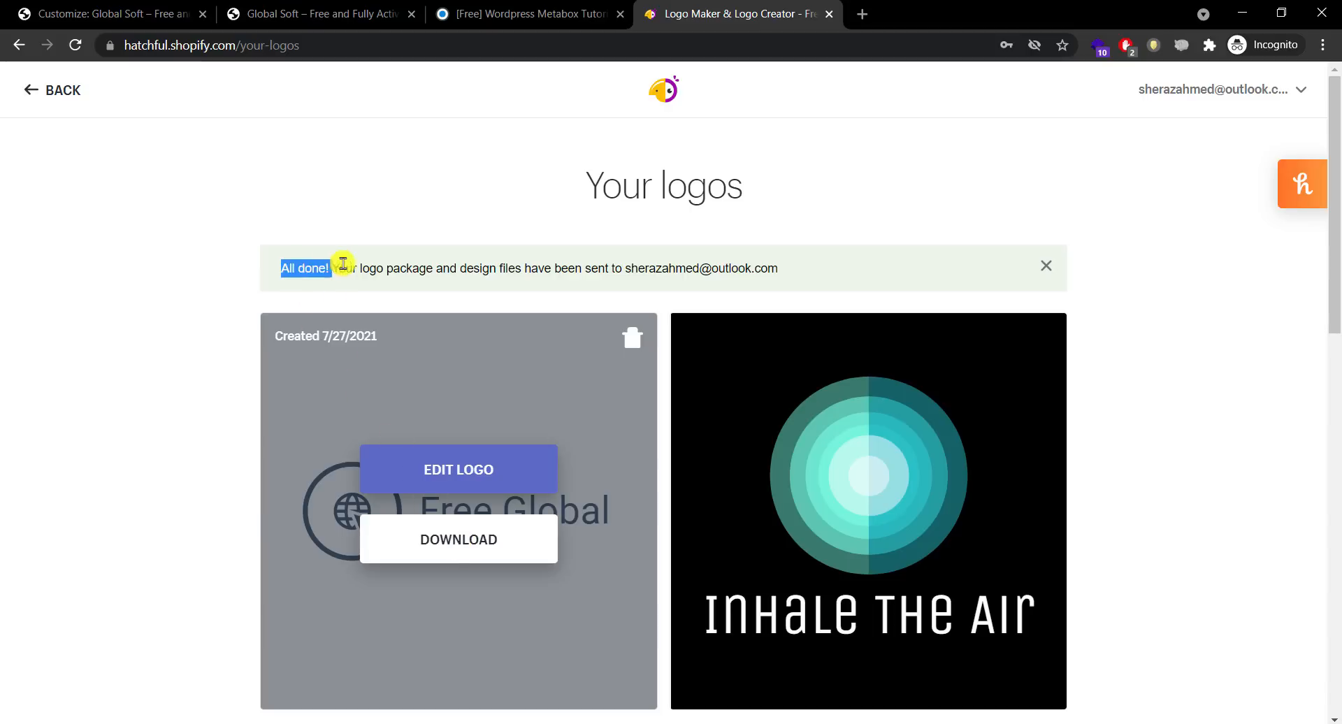
drag(343, 263, 612, 264)
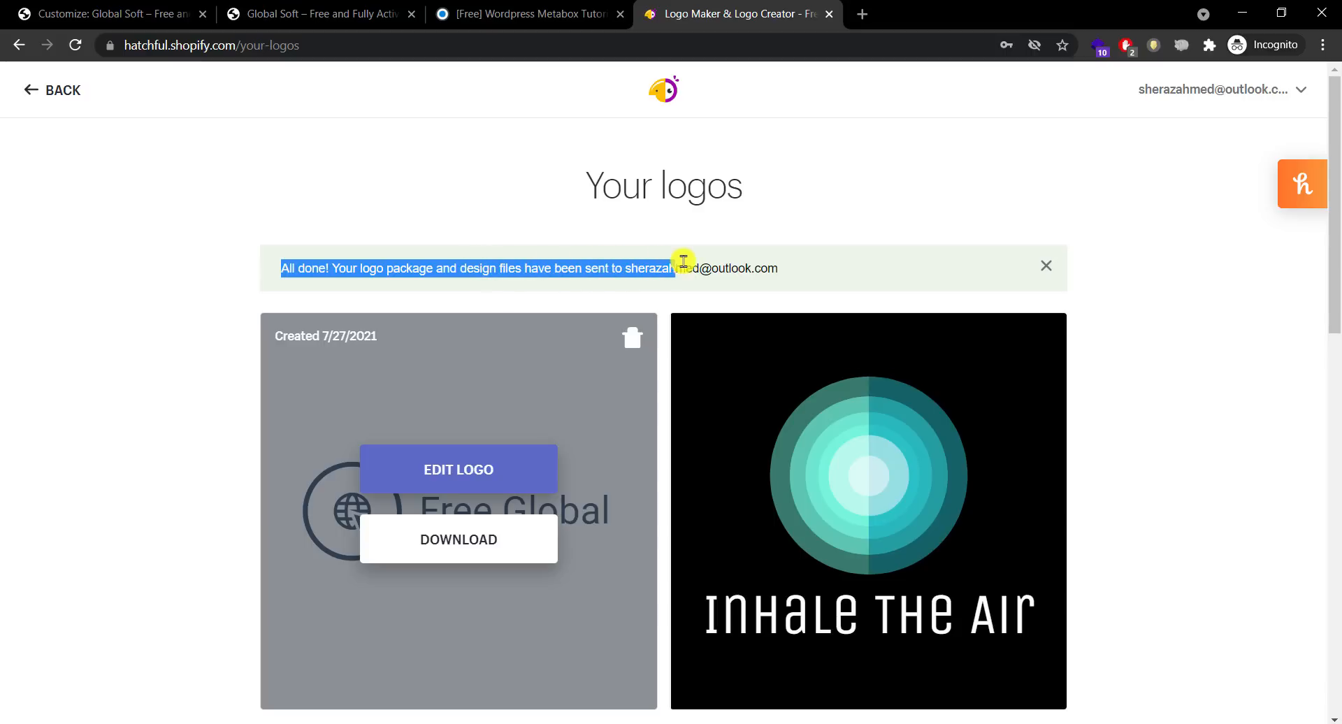
click(210, 353)
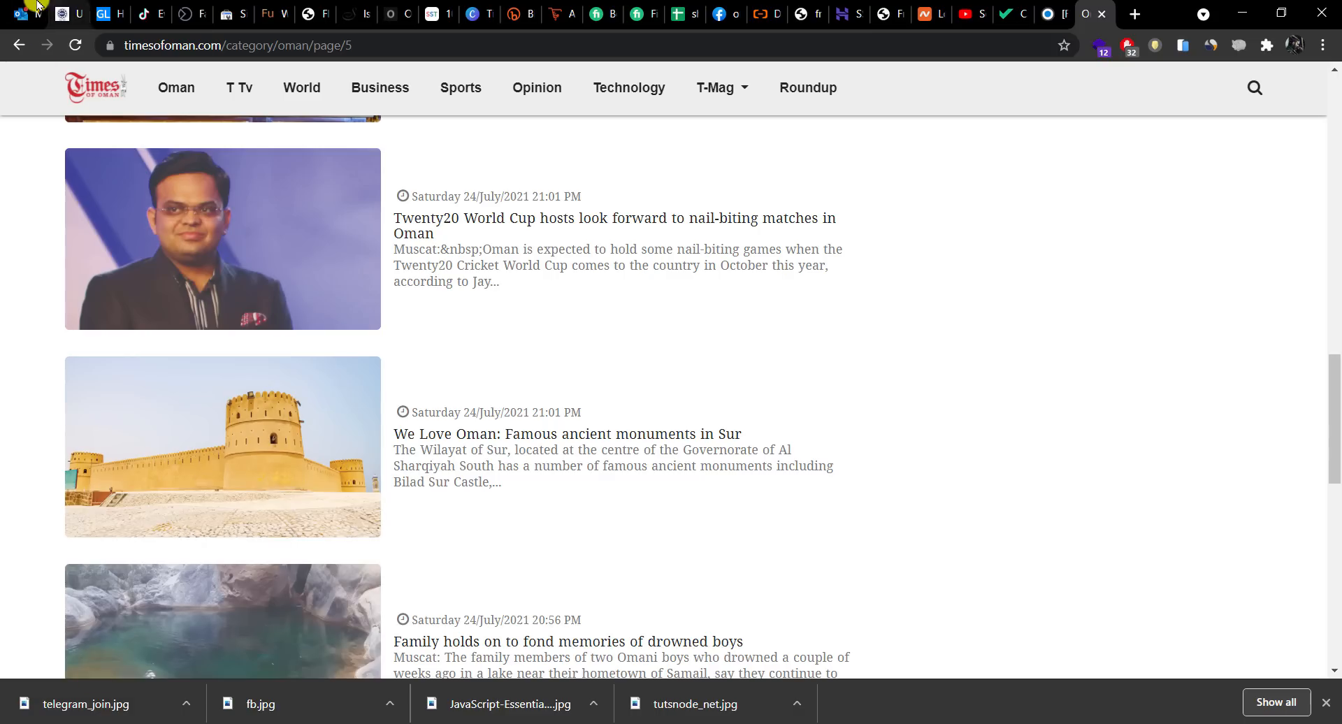
Step: Search the Outlook Inbox and Junk Email folders for the Hatchful message
click(25, 14)
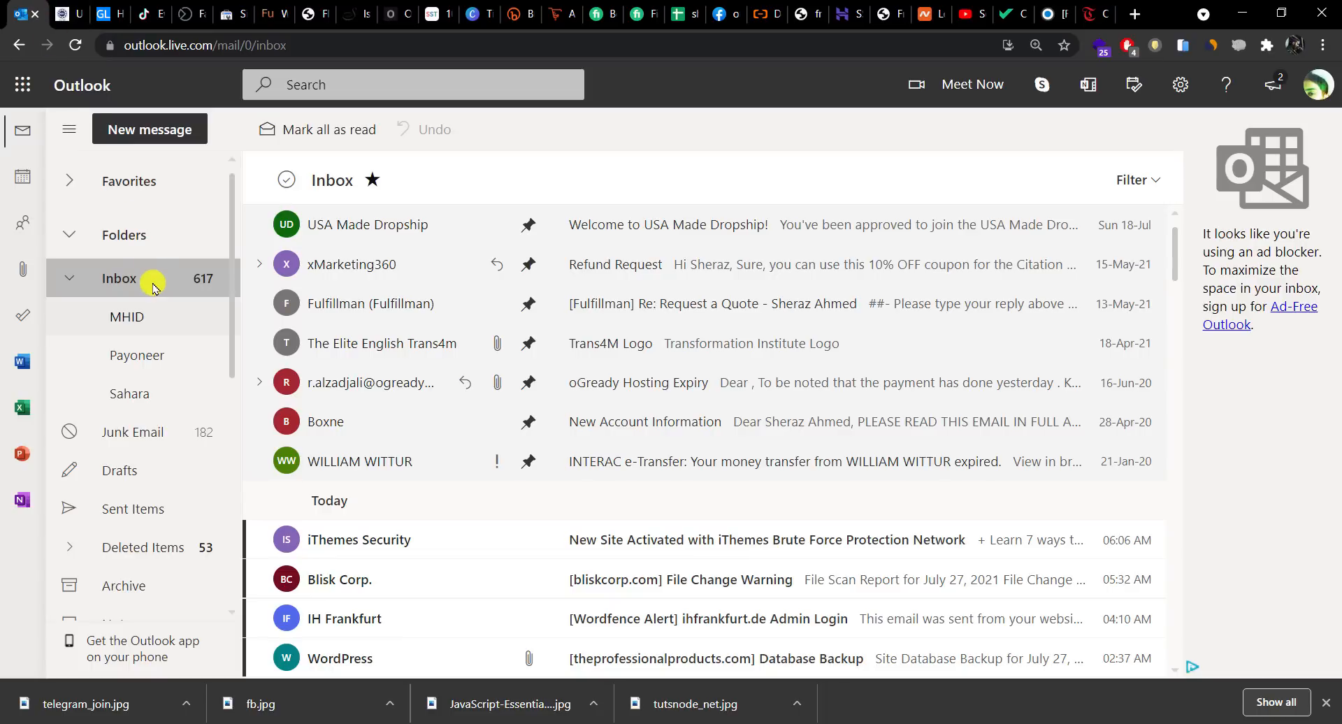
click(146, 433)
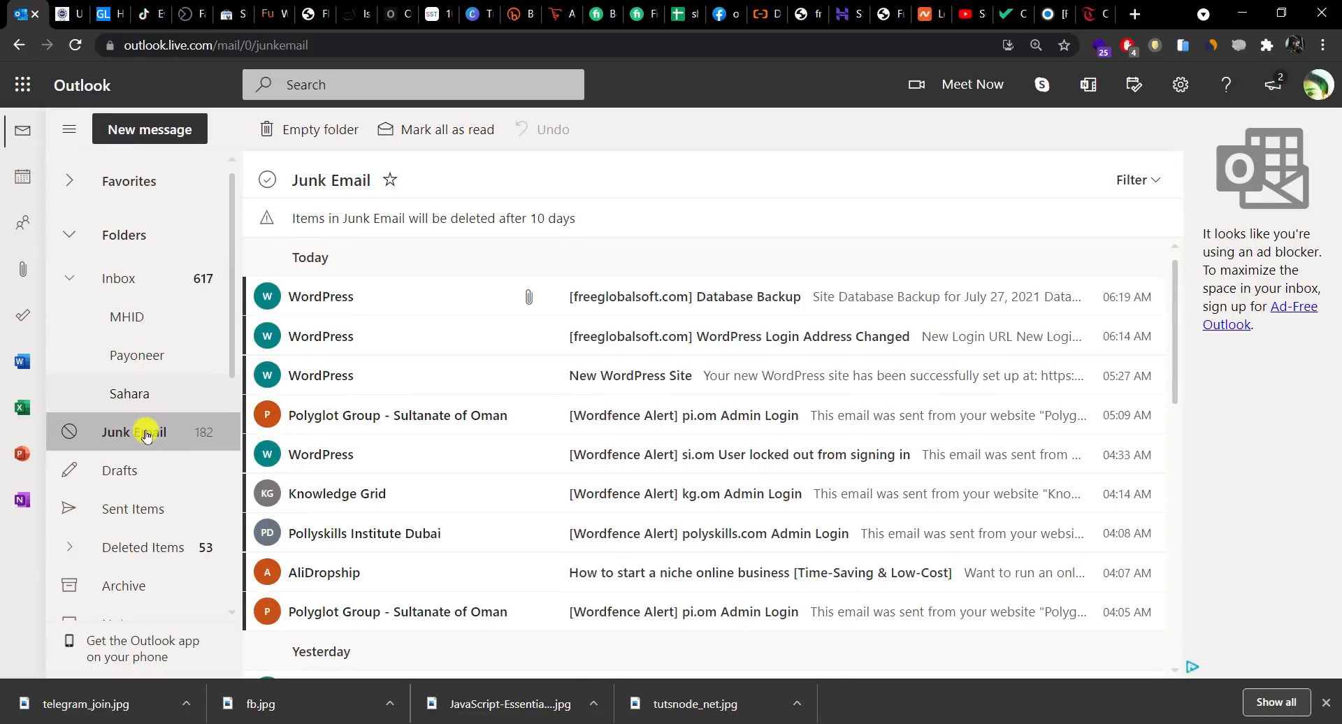
click(137, 283)
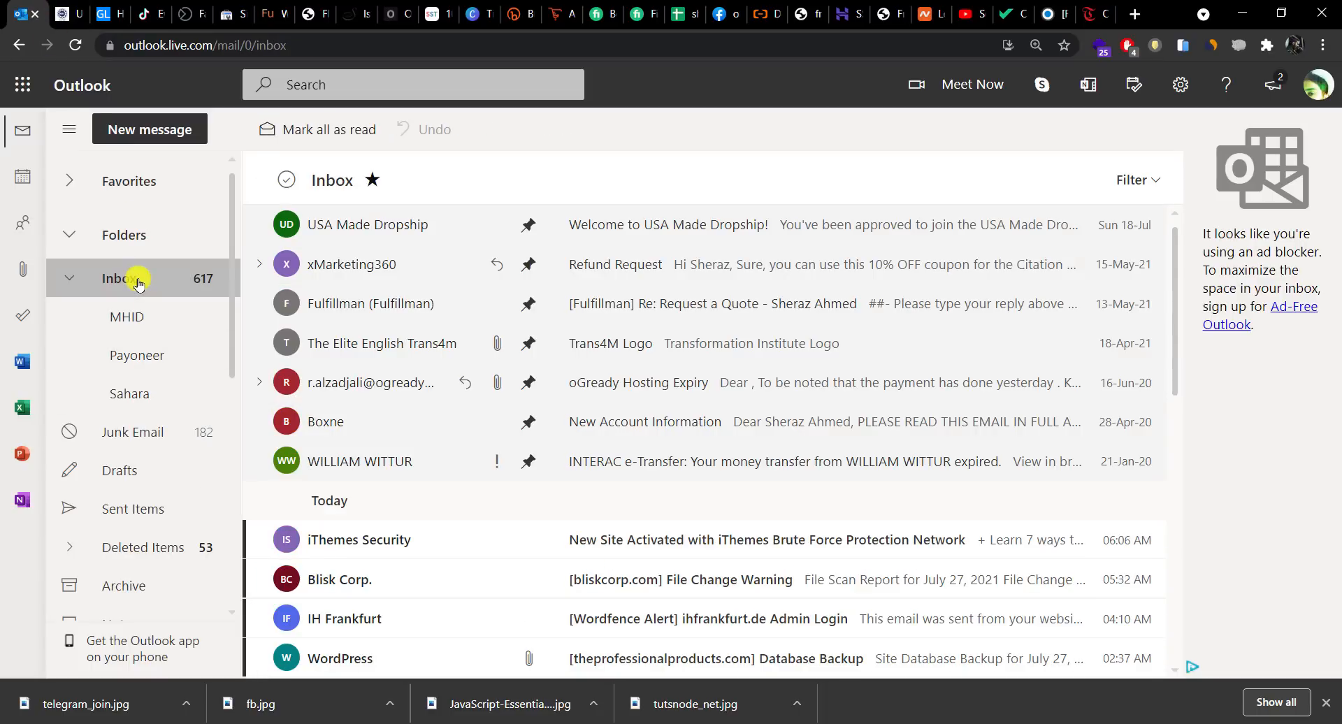
click(136, 432)
click(678, 300)
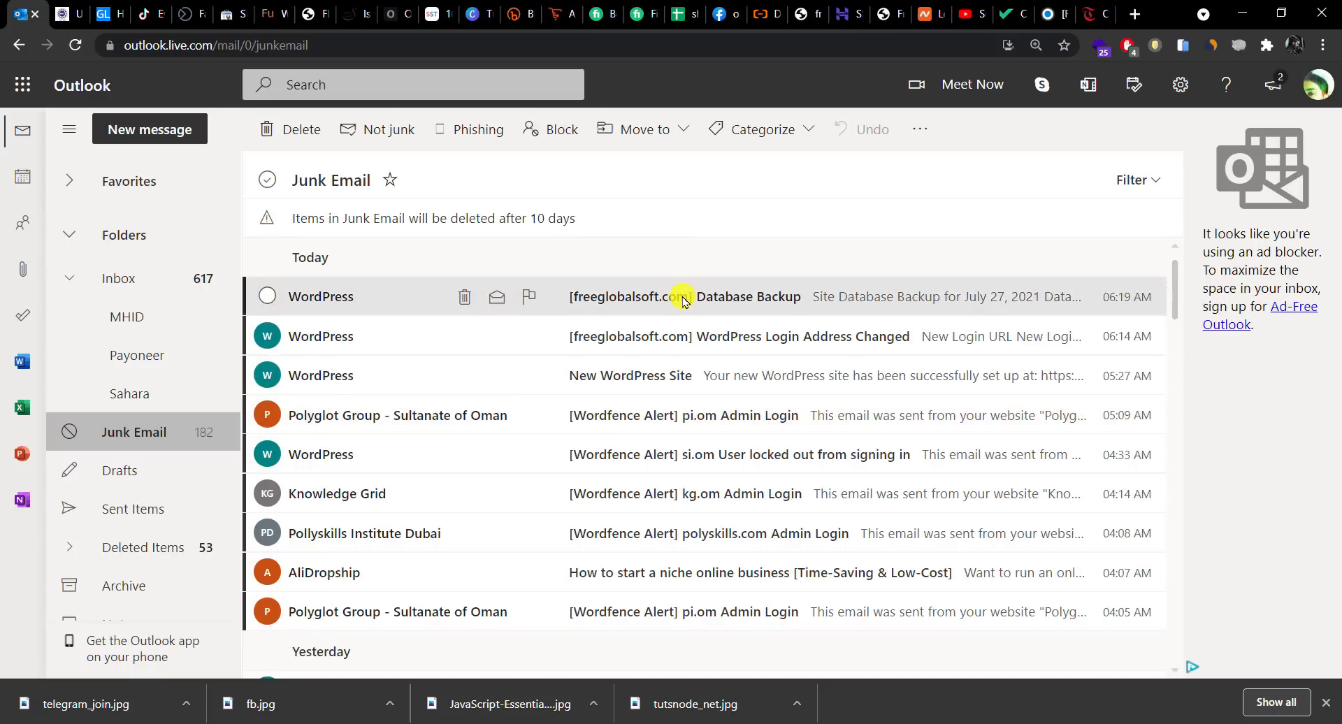
drag(1177, 283, 1174, 332)
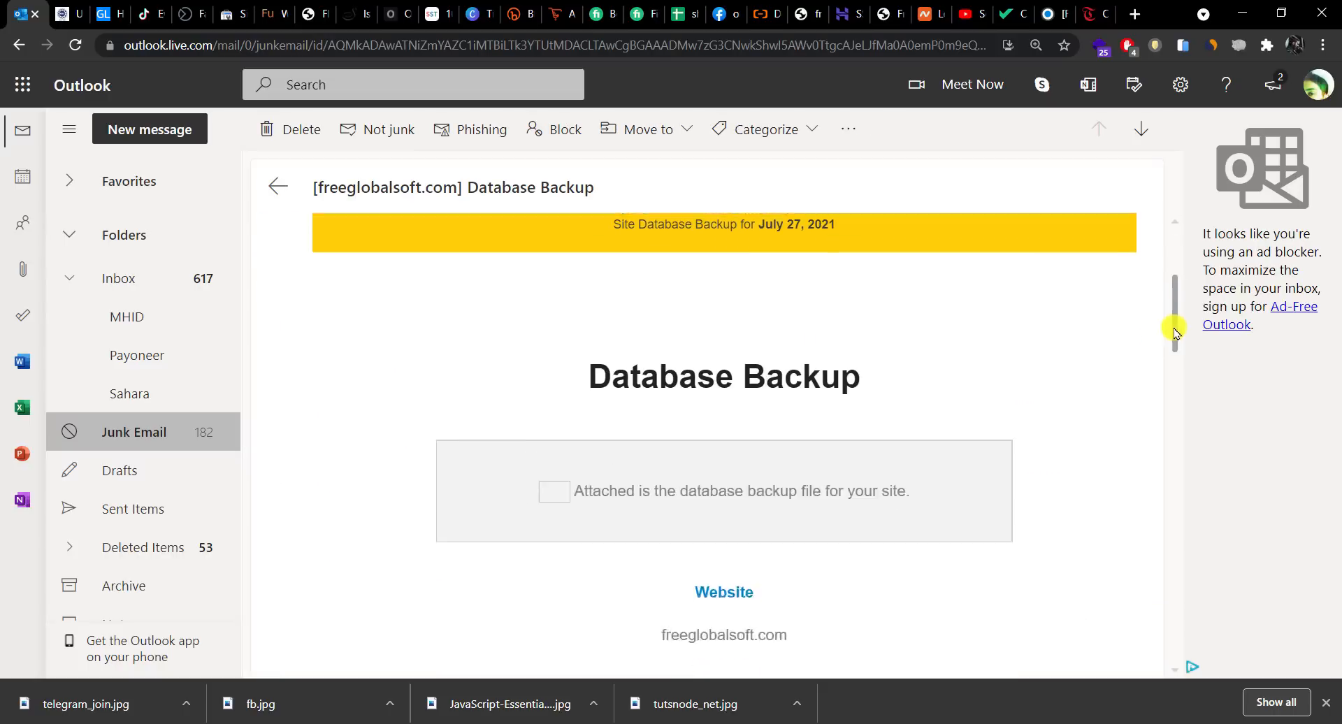
click(1324, 700)
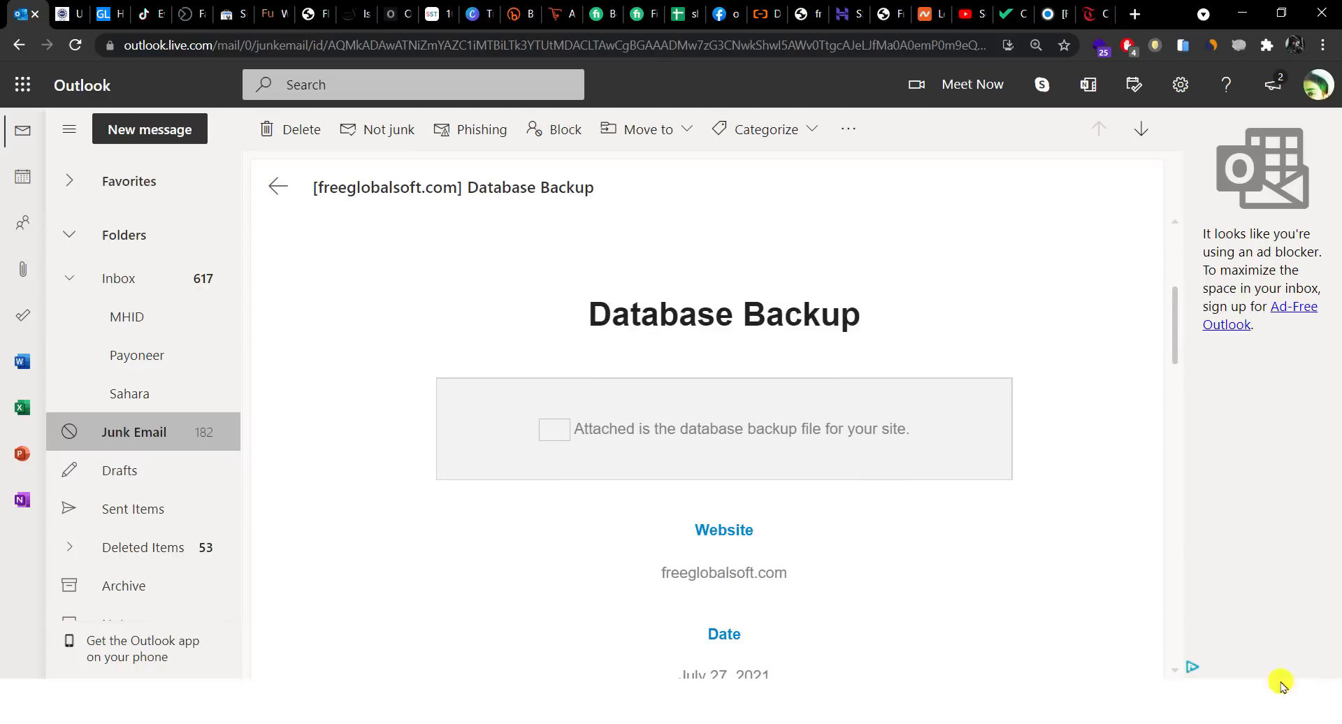
click(140, 286)
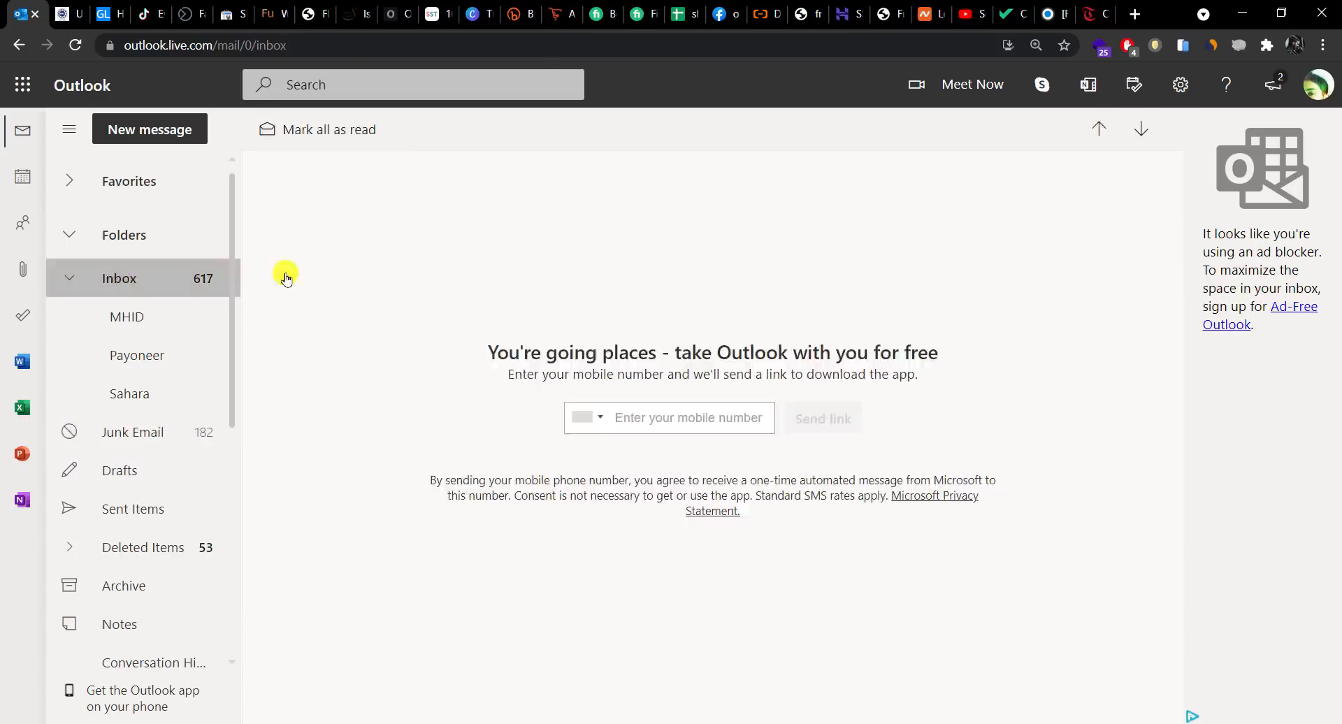
click(672, 545)
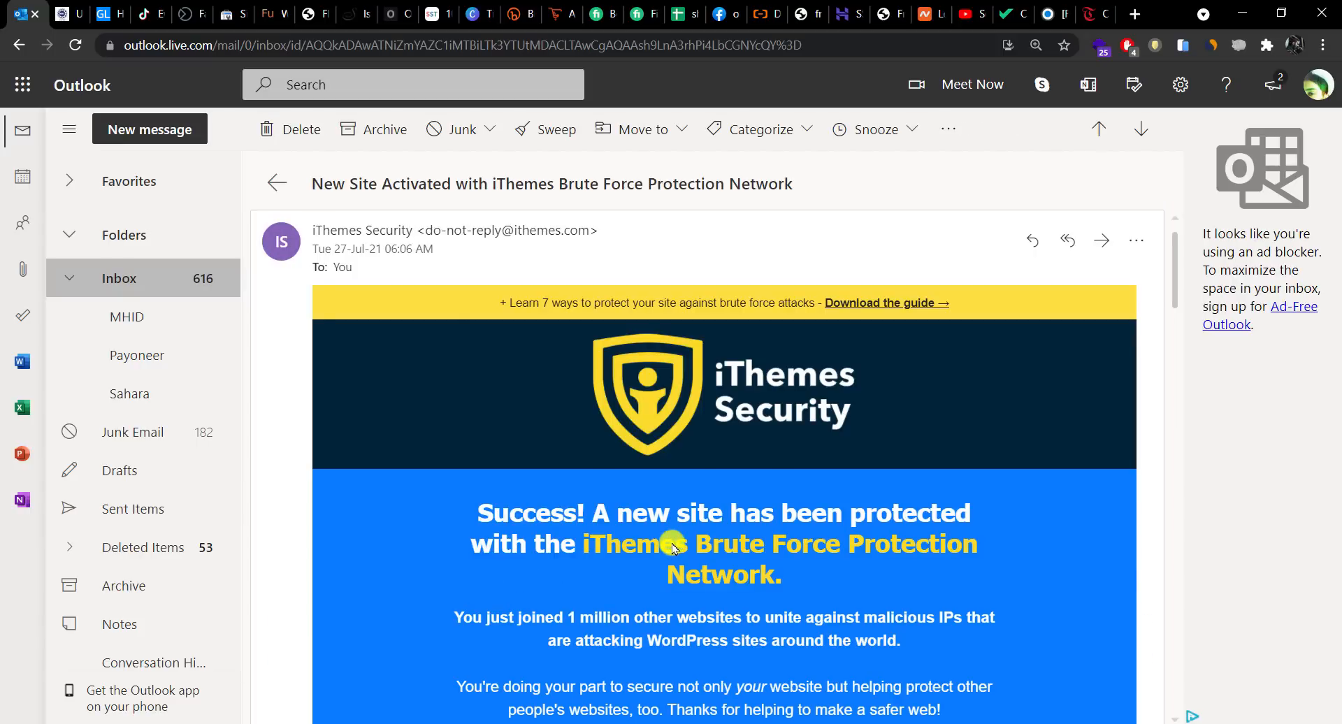
click(159, 289)
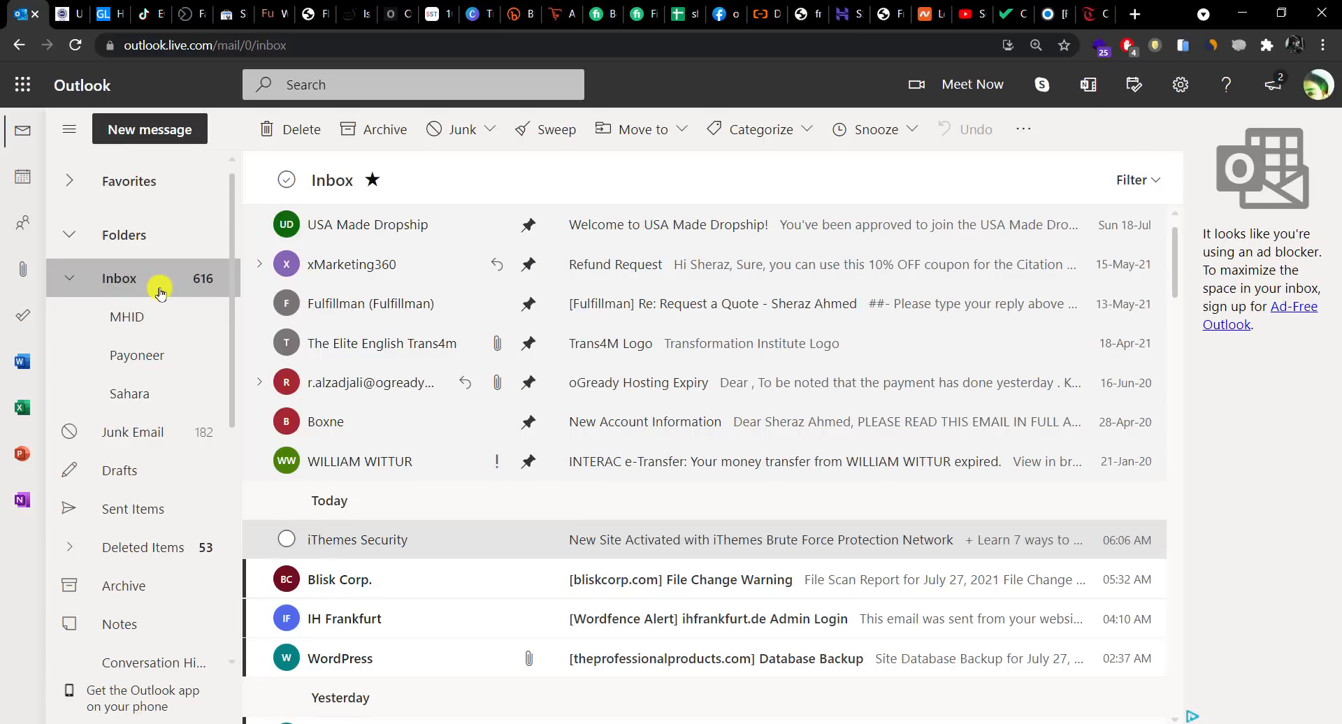
click(152, 432)
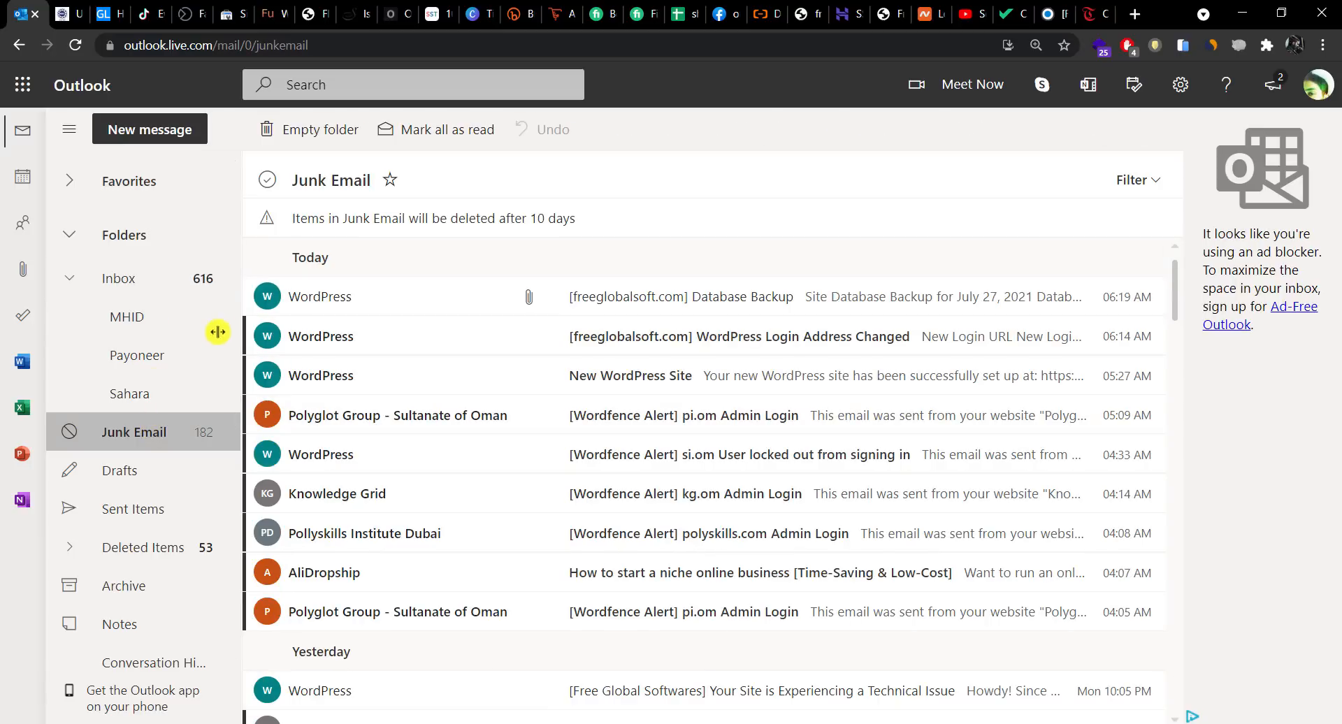
mouse_move(233, 315)
mouse_down()
mouse_move(225, 555)
mouse_move(224, 294)
mouse_up()
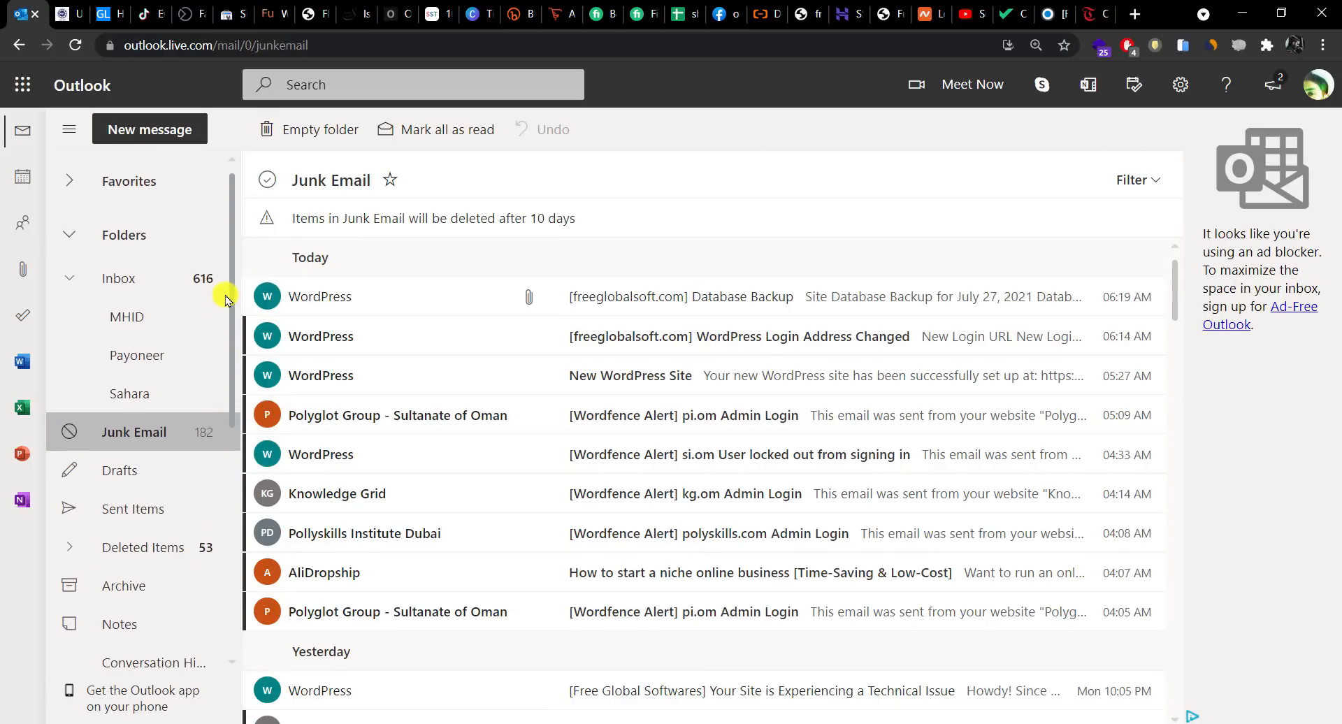
click(161, 279)
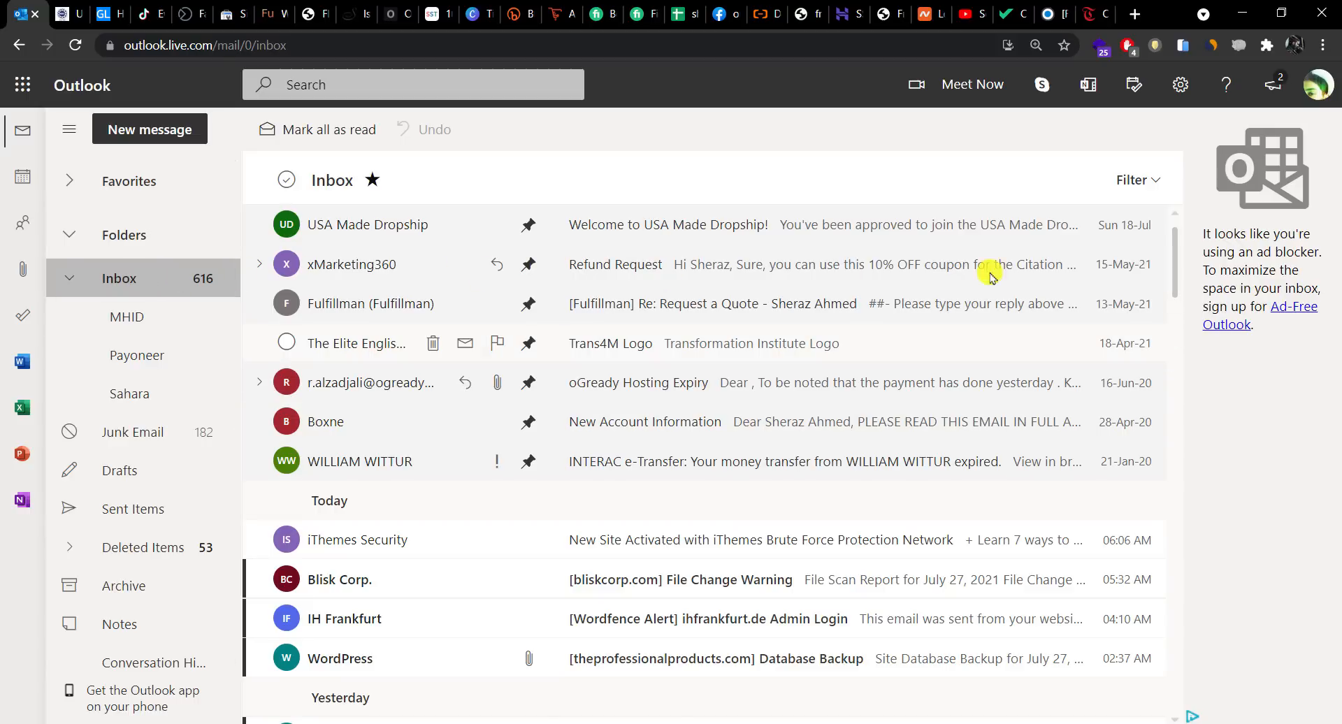
mouse_move(1173, 276)
mouse_down()
mouse_move(1174, 332)
mouse_move(1172, 261)
mouse_up()
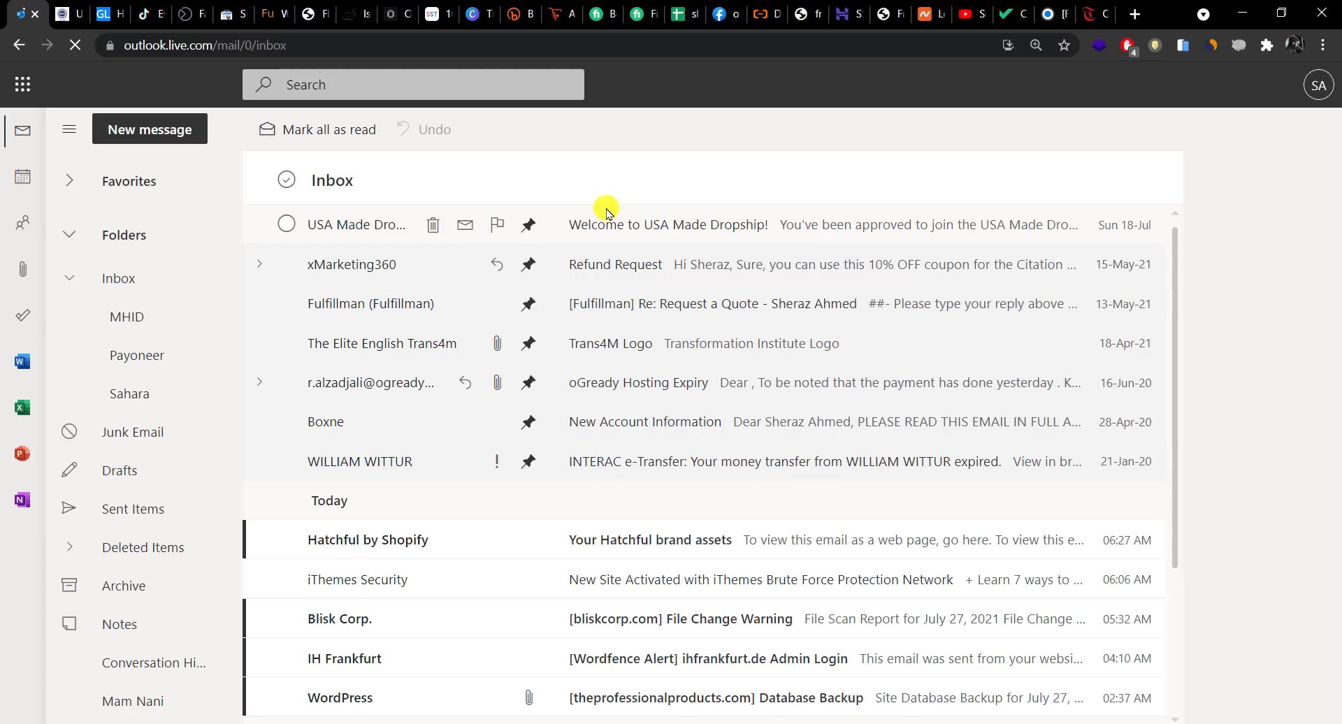
Step: Download HatchfulExport-All.zip from the 'Your Hatchful brand assets' email and show it in its folder
click(650, 549)
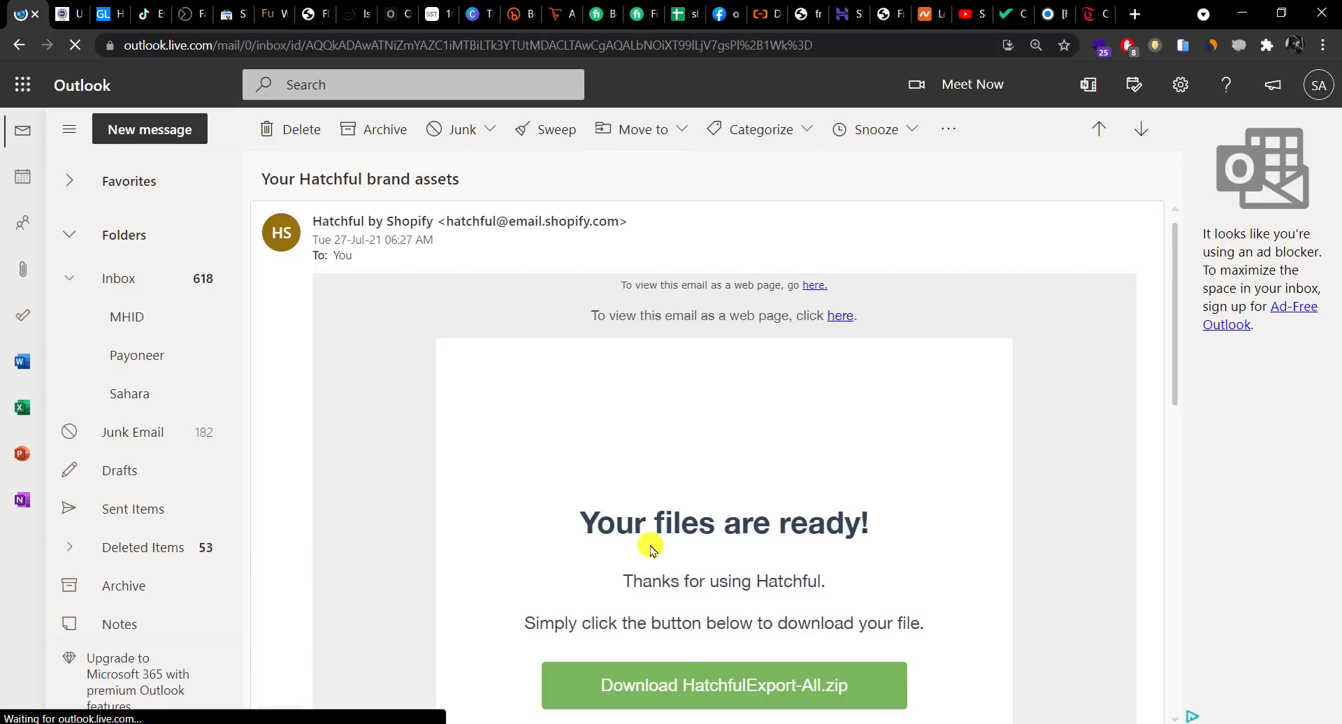
click(715, 709)
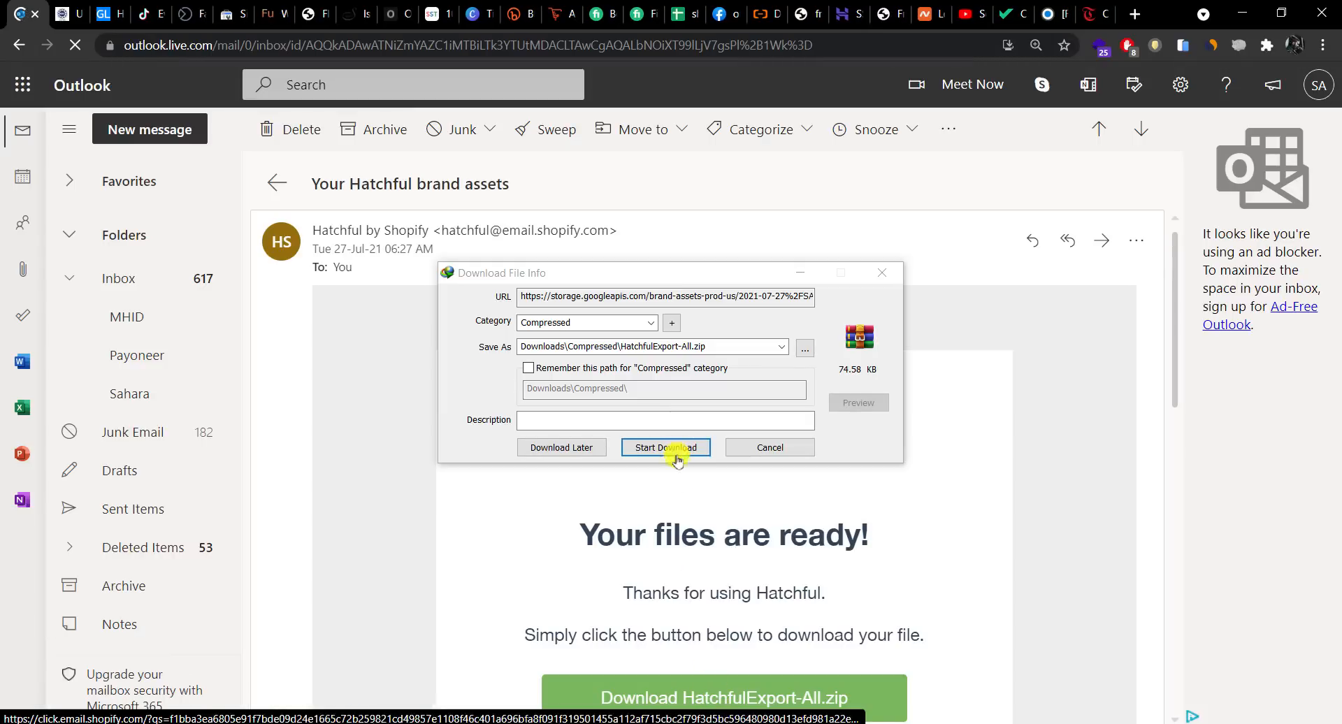
click(662, 443)
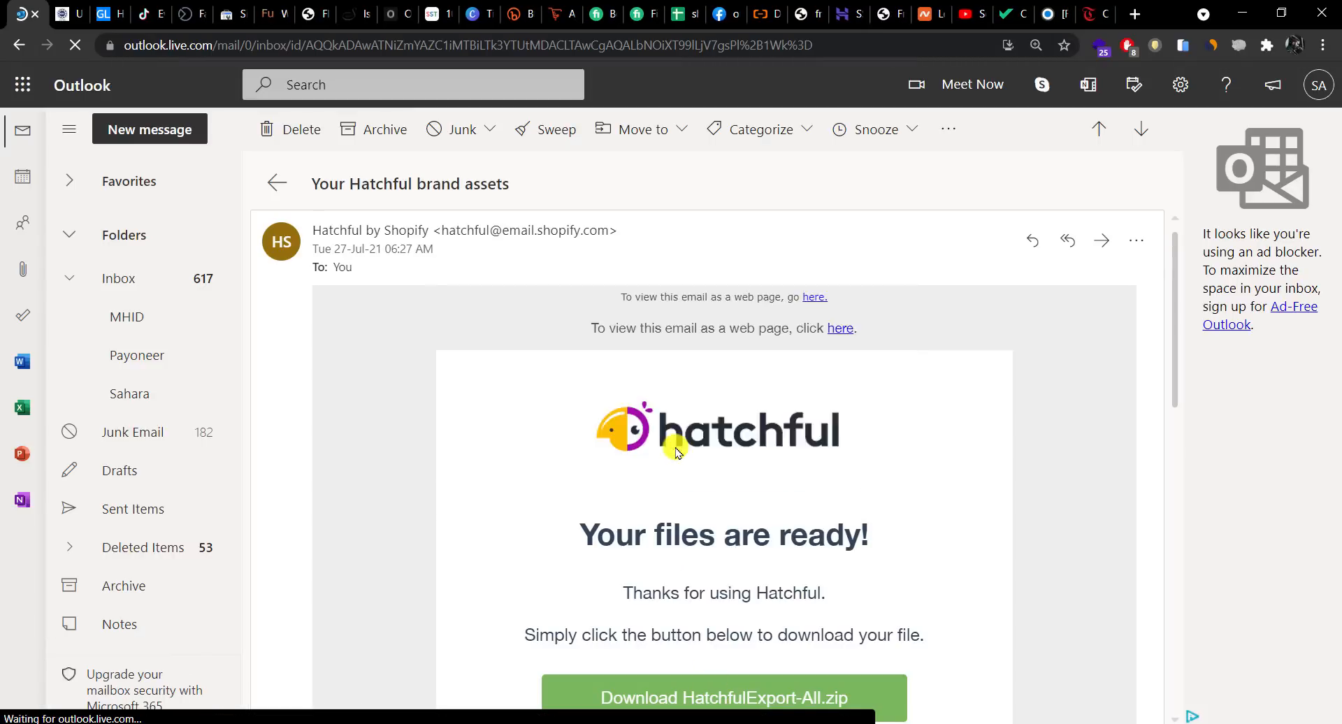
click(687, 422)
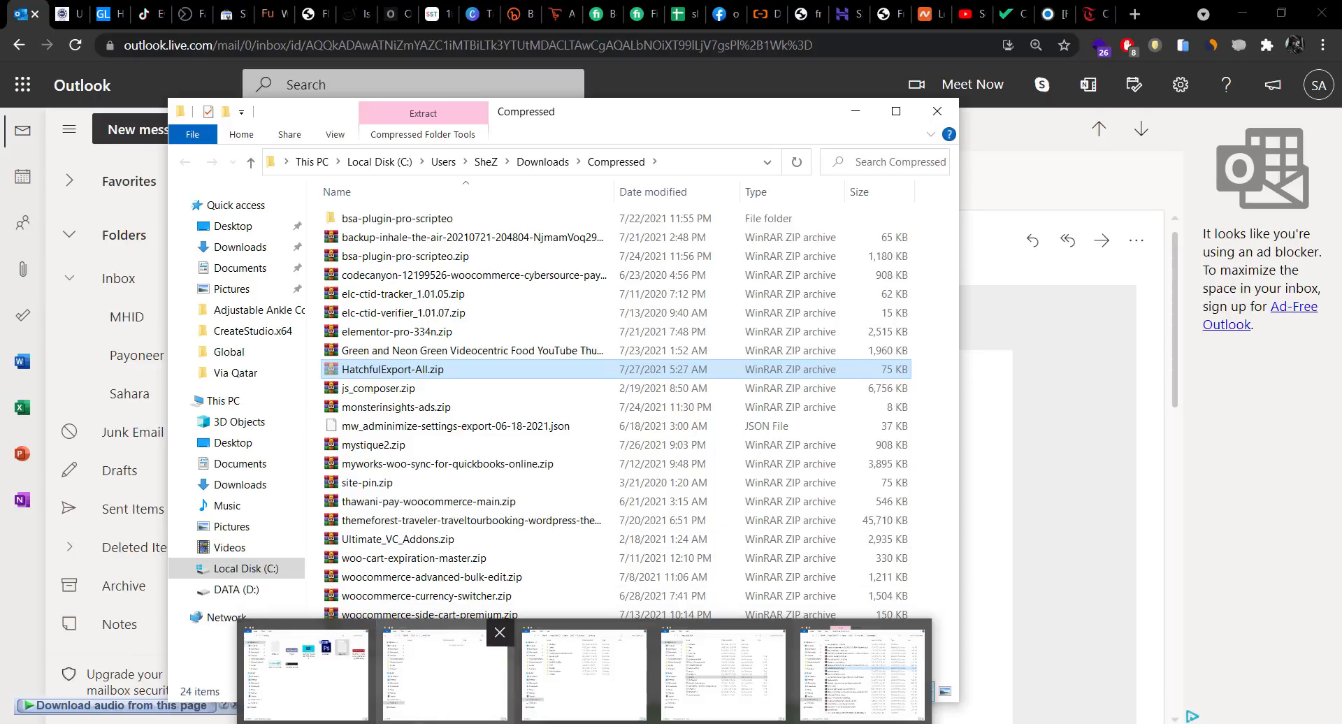
Step: Paste the zip into the Global folder and preview the archive's contents
click(469, 629)
key(ctrl+v)
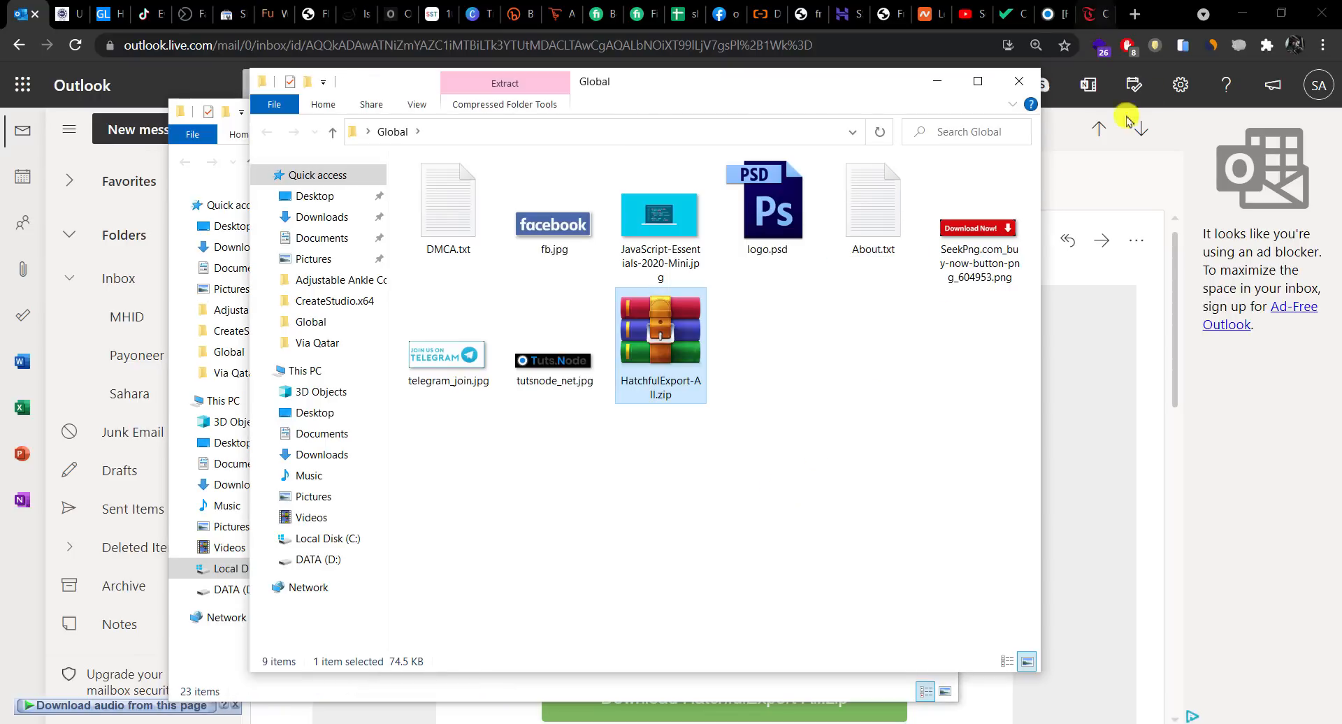
click(1242, 13)
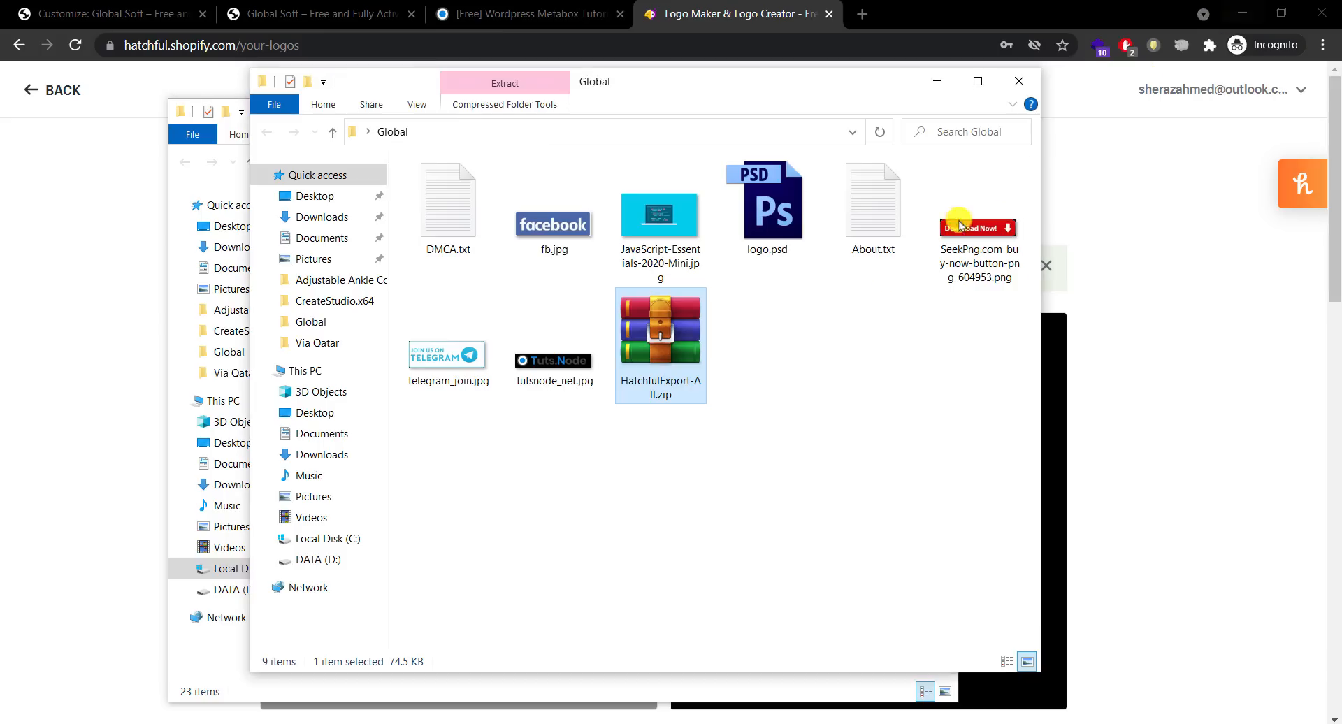
double_click(670, 344)
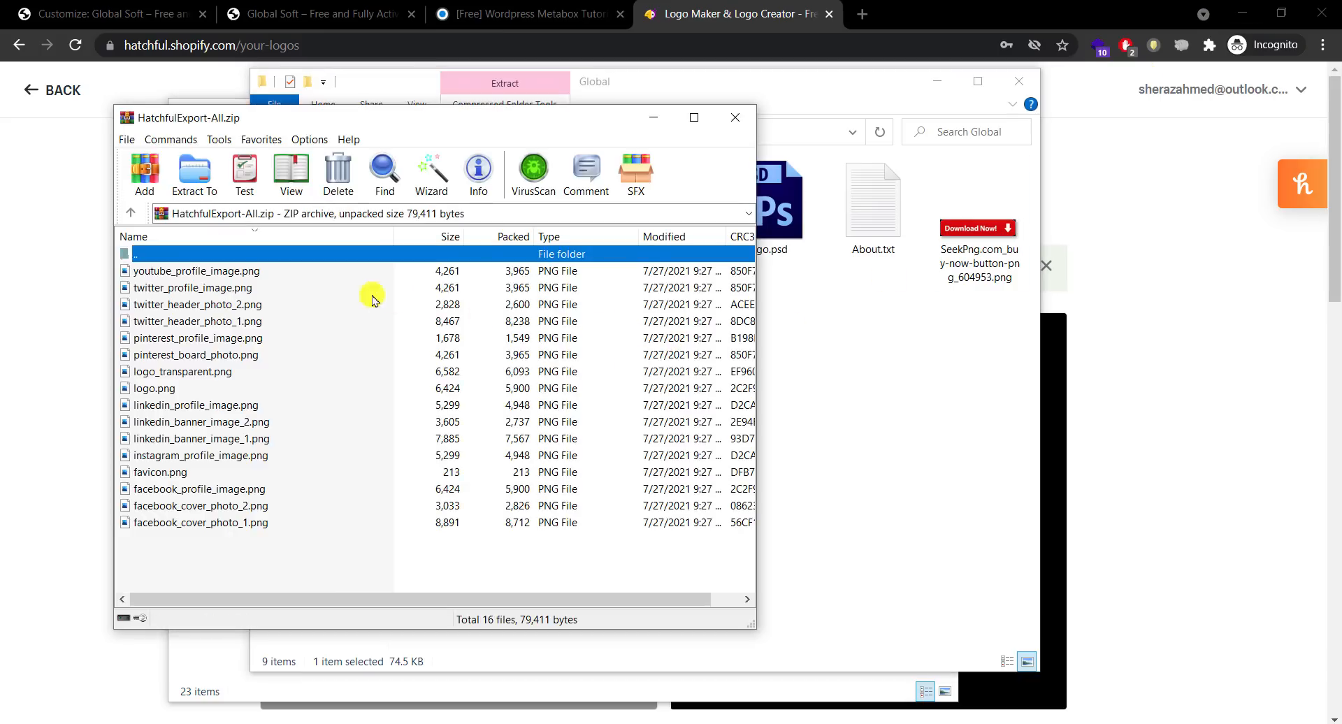
click(231, 274)
click(240, 288)
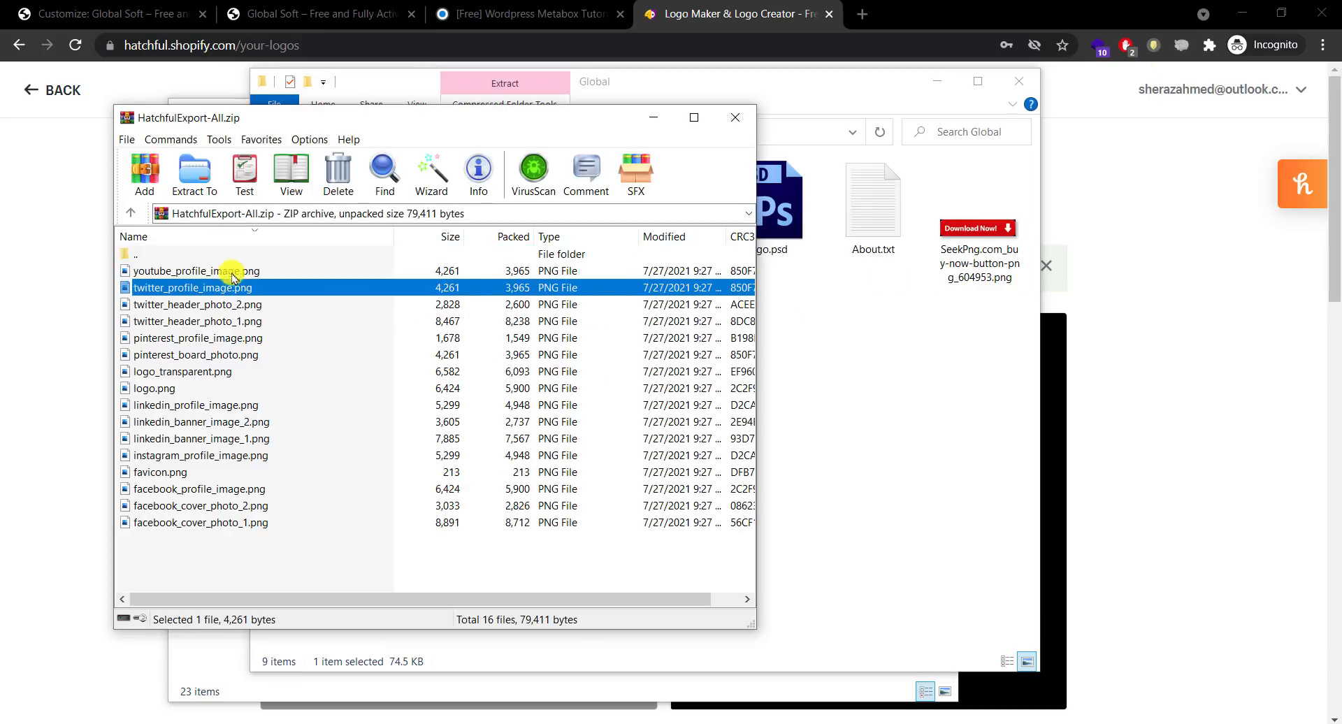
click(227, 255)
click(735, 117)
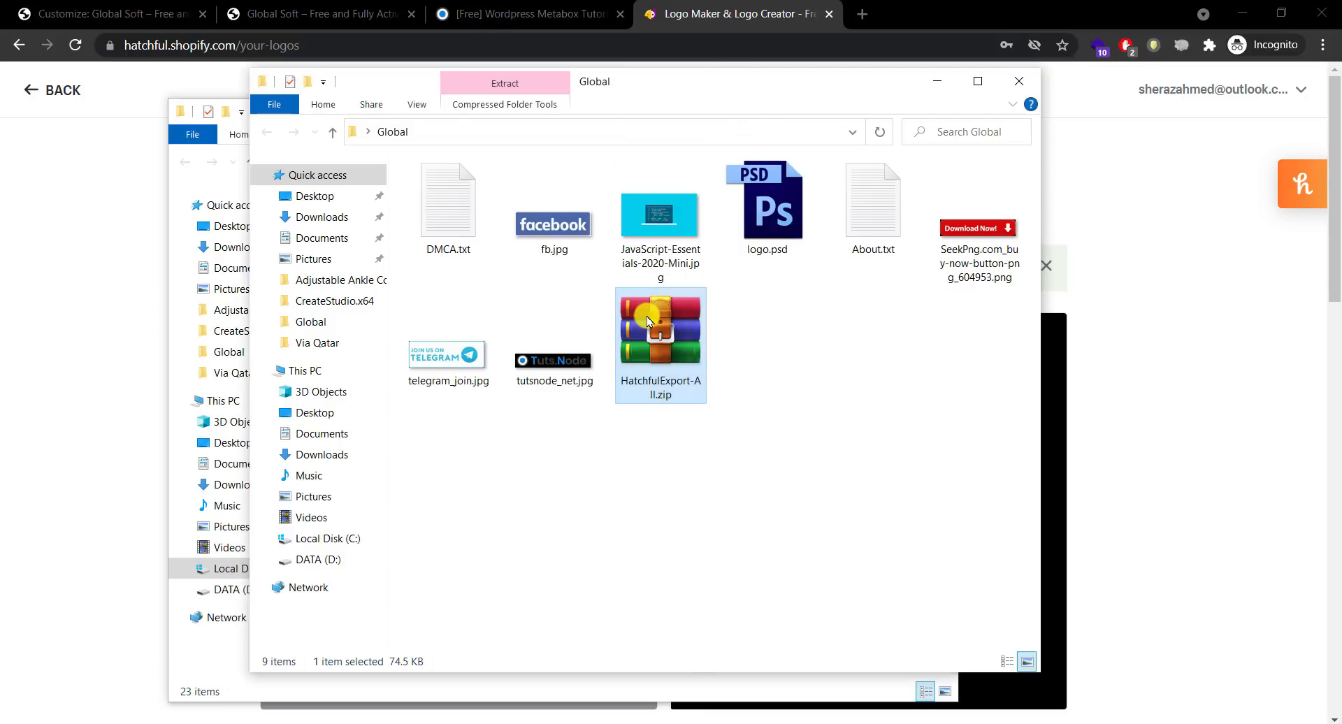
Step: Extract HatchfulExport-All.zip into a HatchfulExport-All folder inside Global
right_click(647, 323)
click(699, 374)
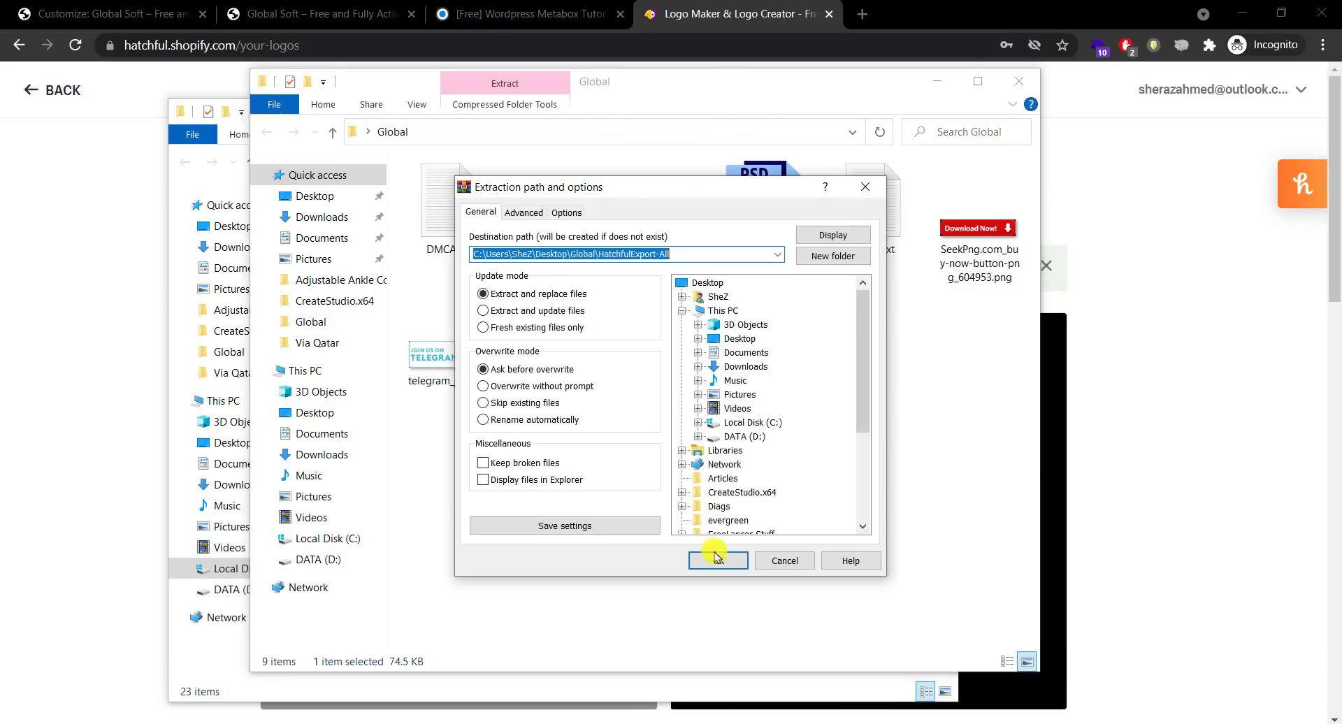
click(717, 558)
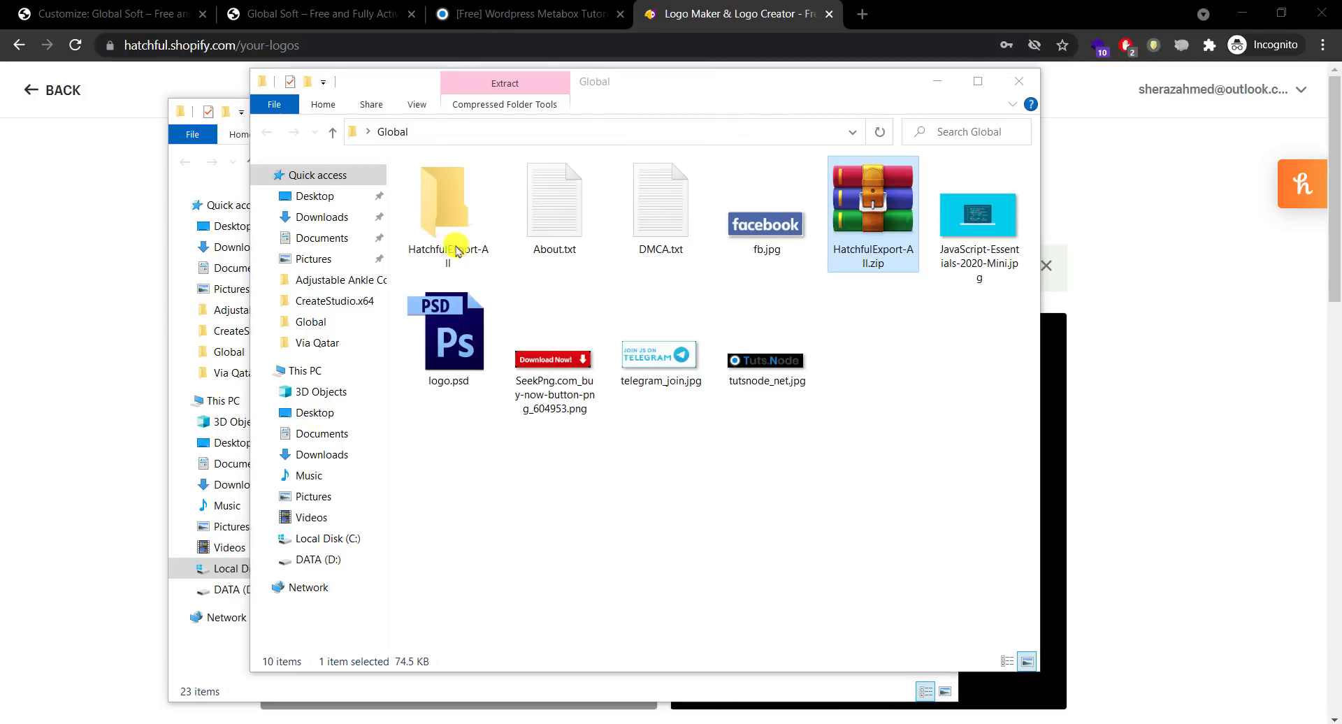
double_click(417, 200)
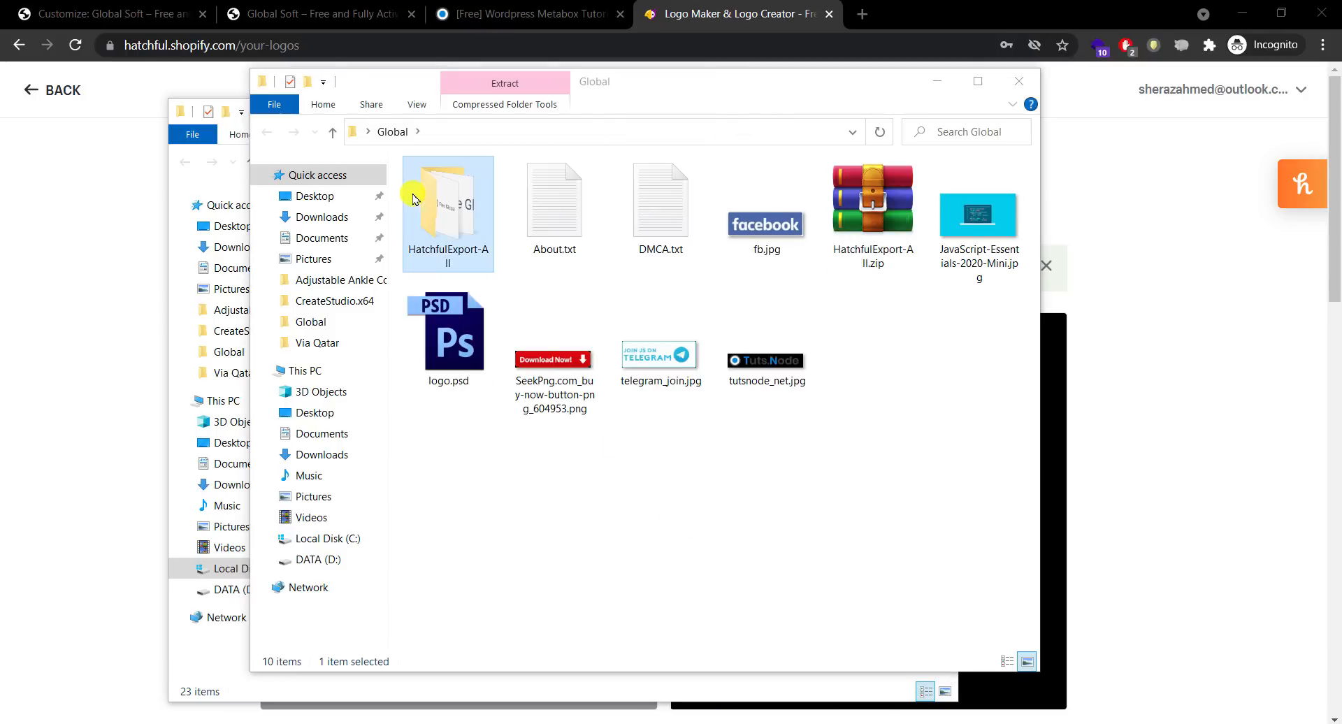
Step: Show the files as extra large thumbnails and open logo_transparent.png in Photoshop
right_click(937, 433)
mouse_move(1061, 437)
click(1154, 439)
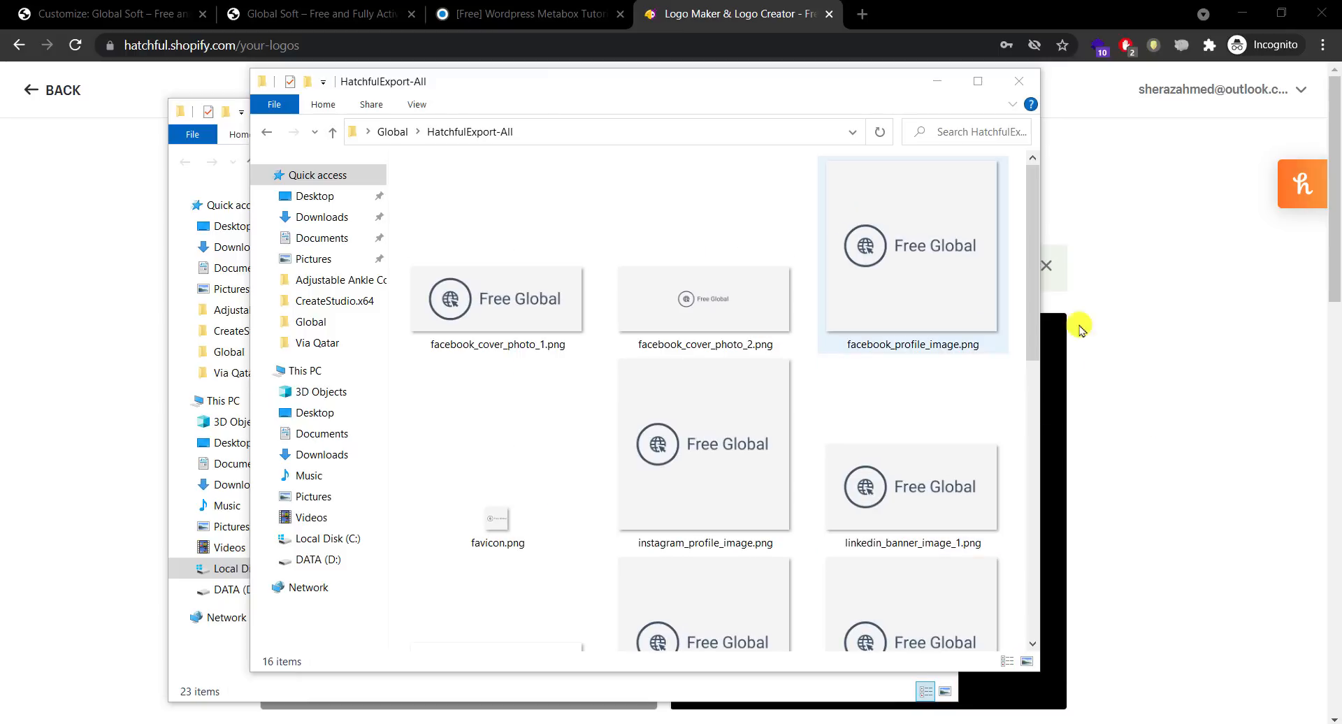
drag(1033, 250, 538, 312)
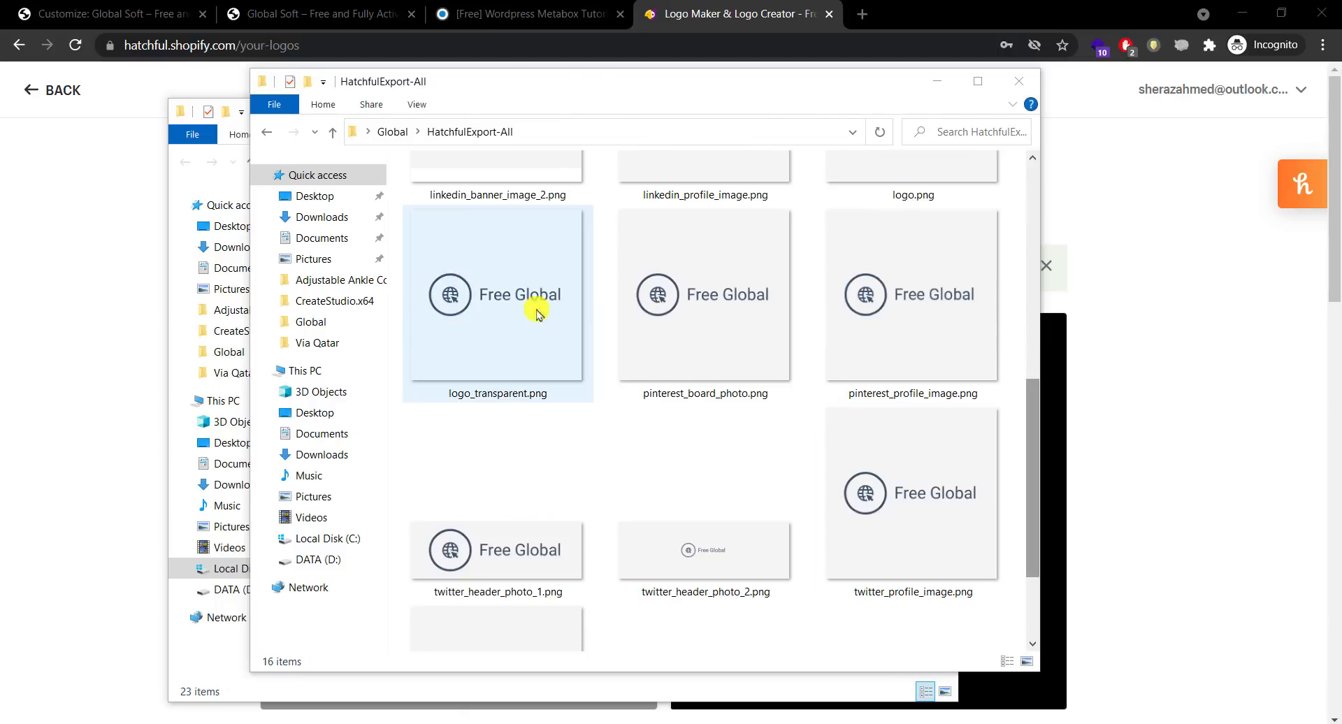
click(535, 312)
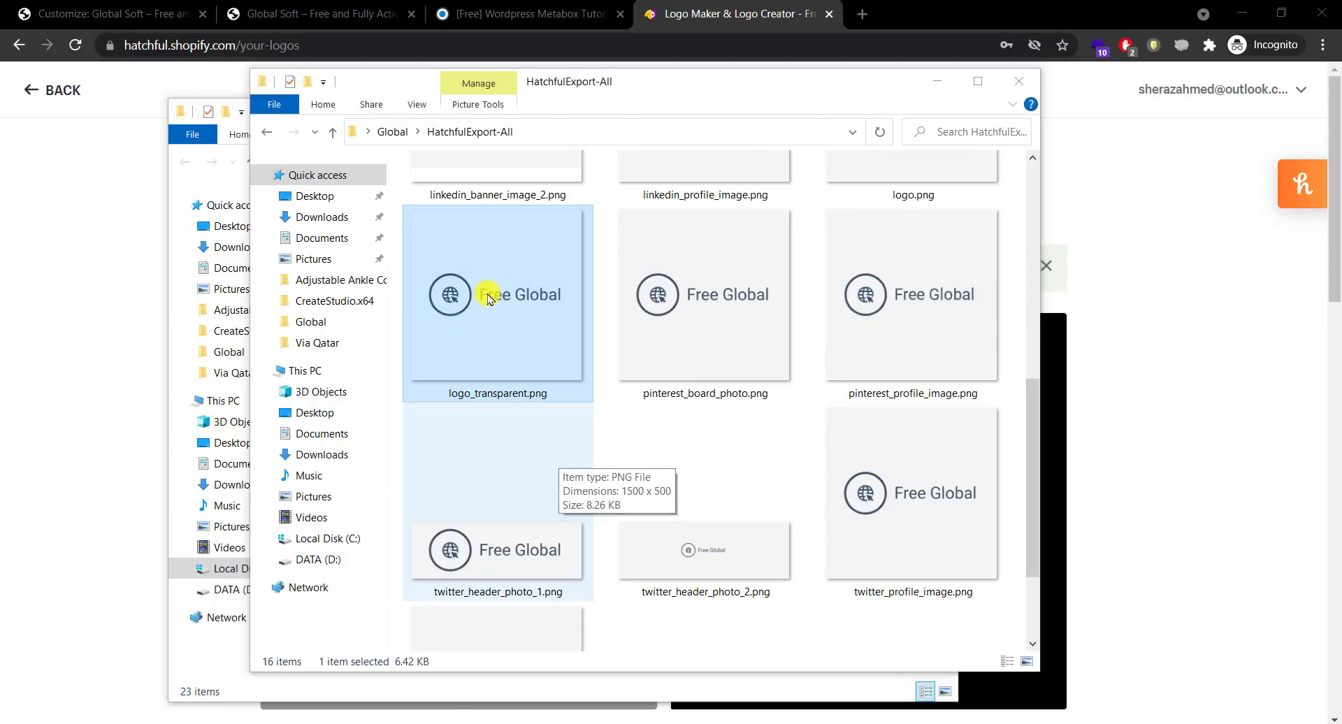
drag(474, 299, 456, 6)
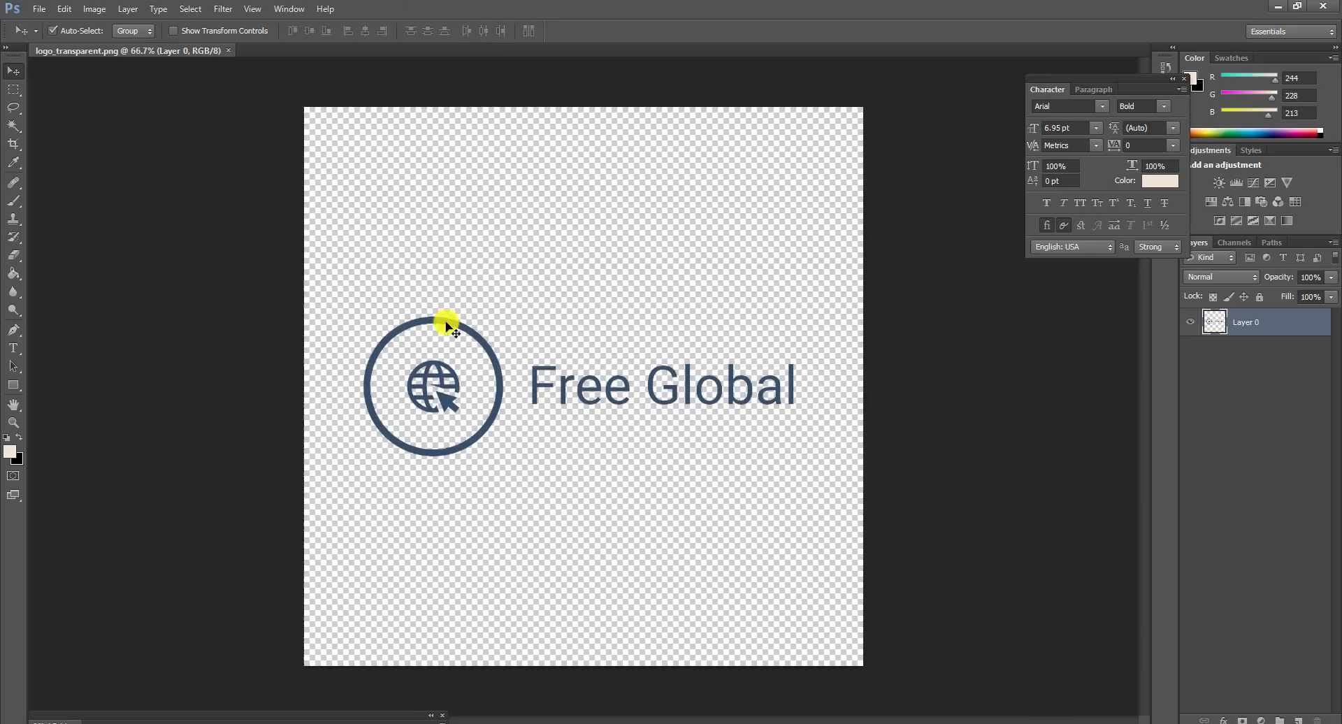
Step: Reposition the logo, then open logo.psd from the Global folder in Photoshop
drag(447, 326, 417, 129)
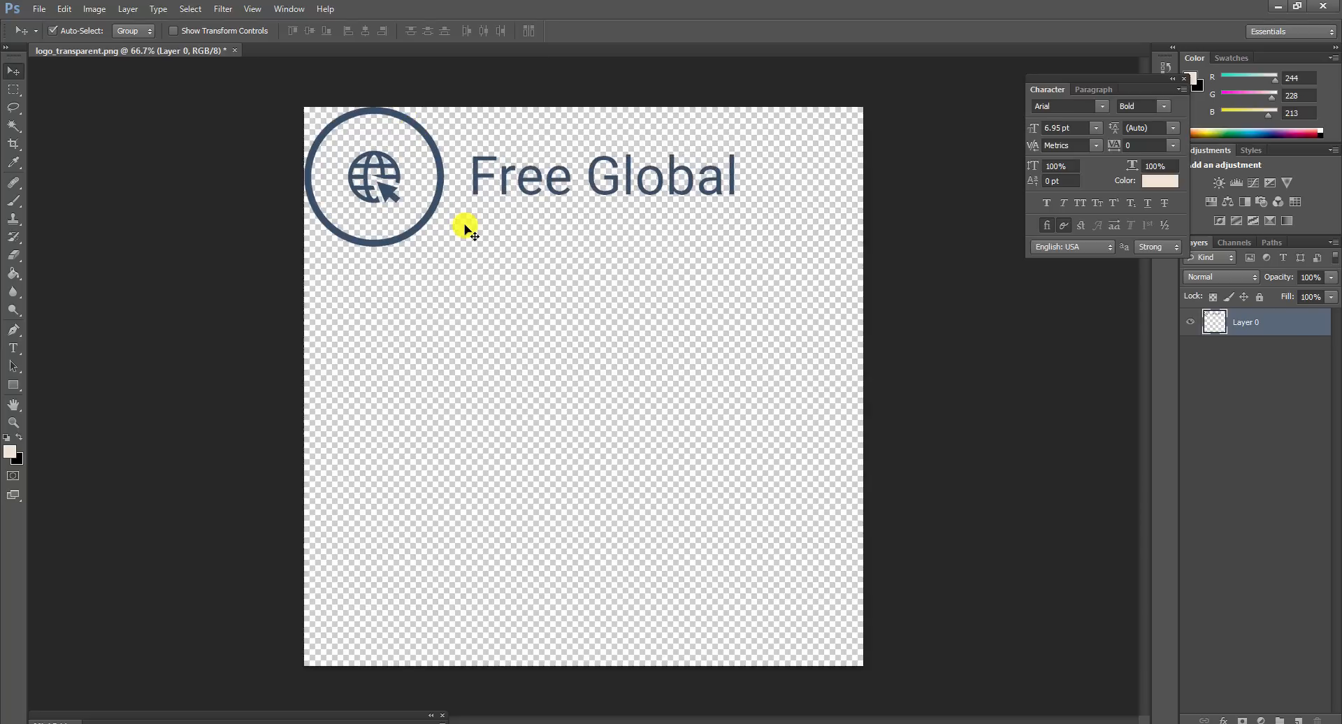
drag(464, 224, 466, 228)
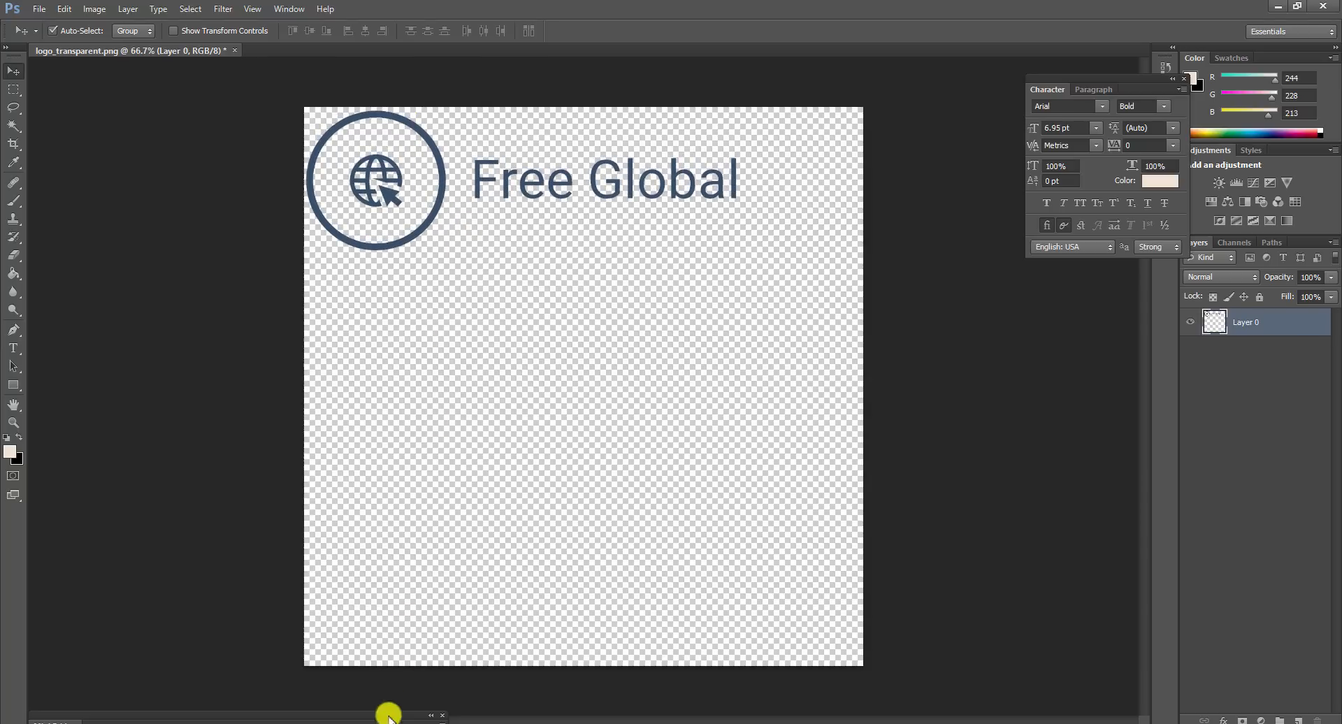
click(389, 714)
click(389, 713)
click(389, 719)
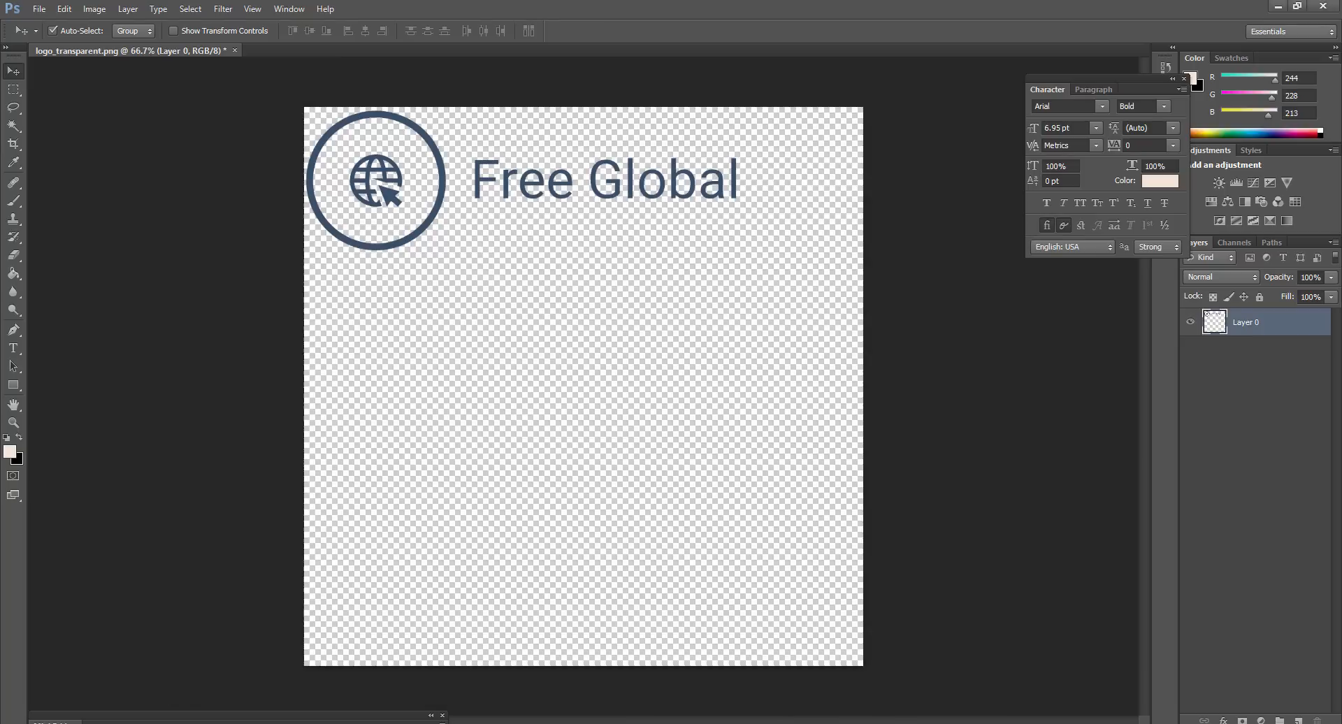
click(722, 674)
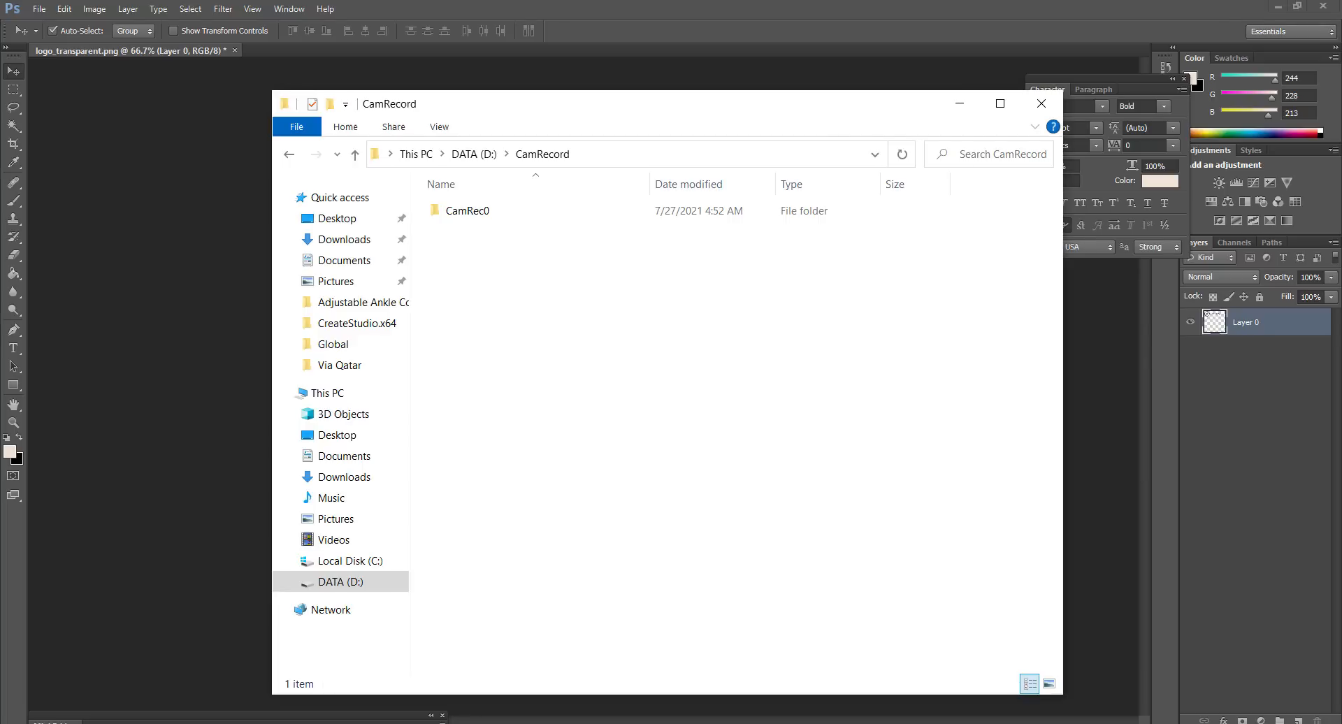
click(397, 721)
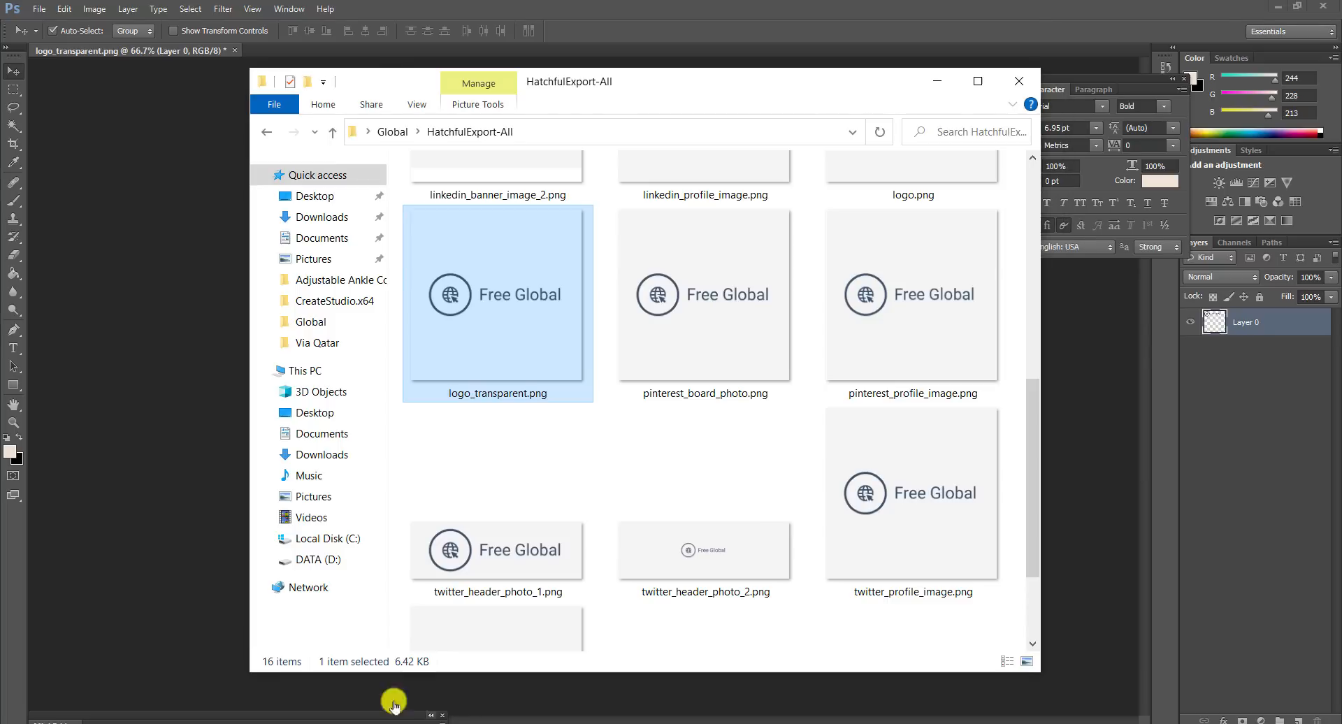
click(333, 132)
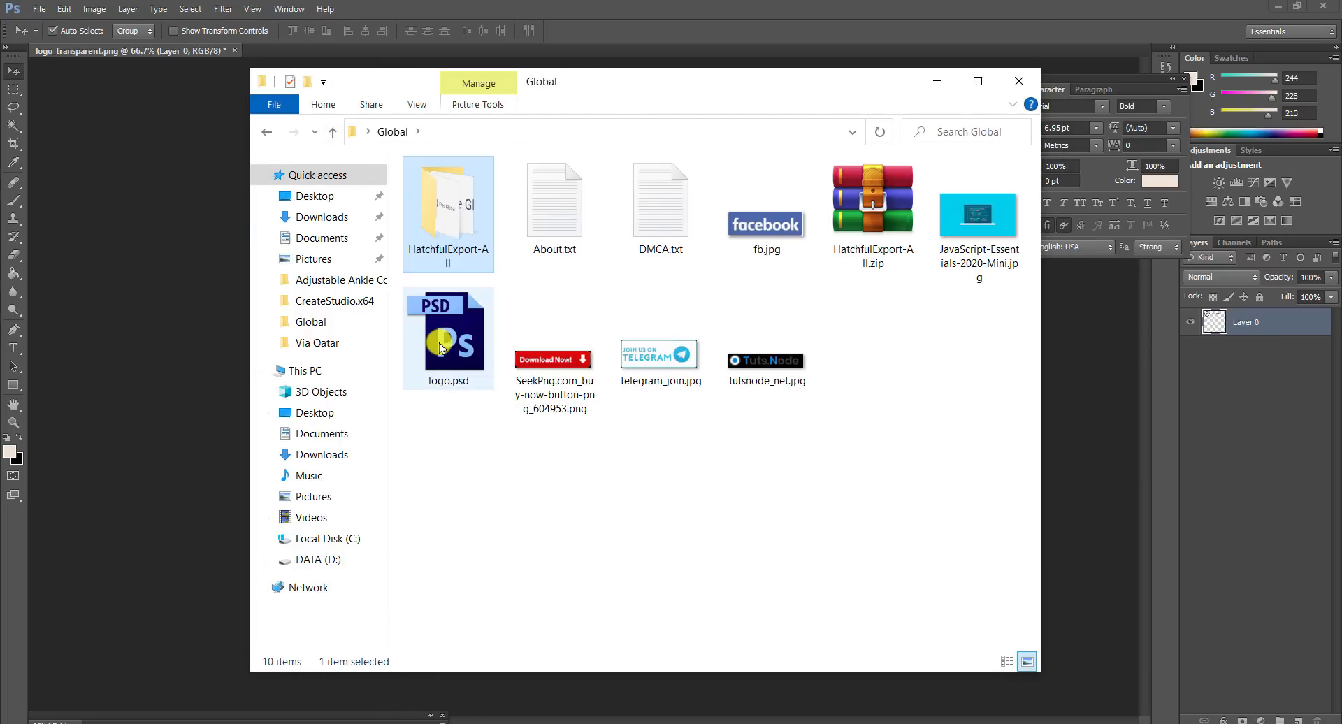
double_click(442, 339)
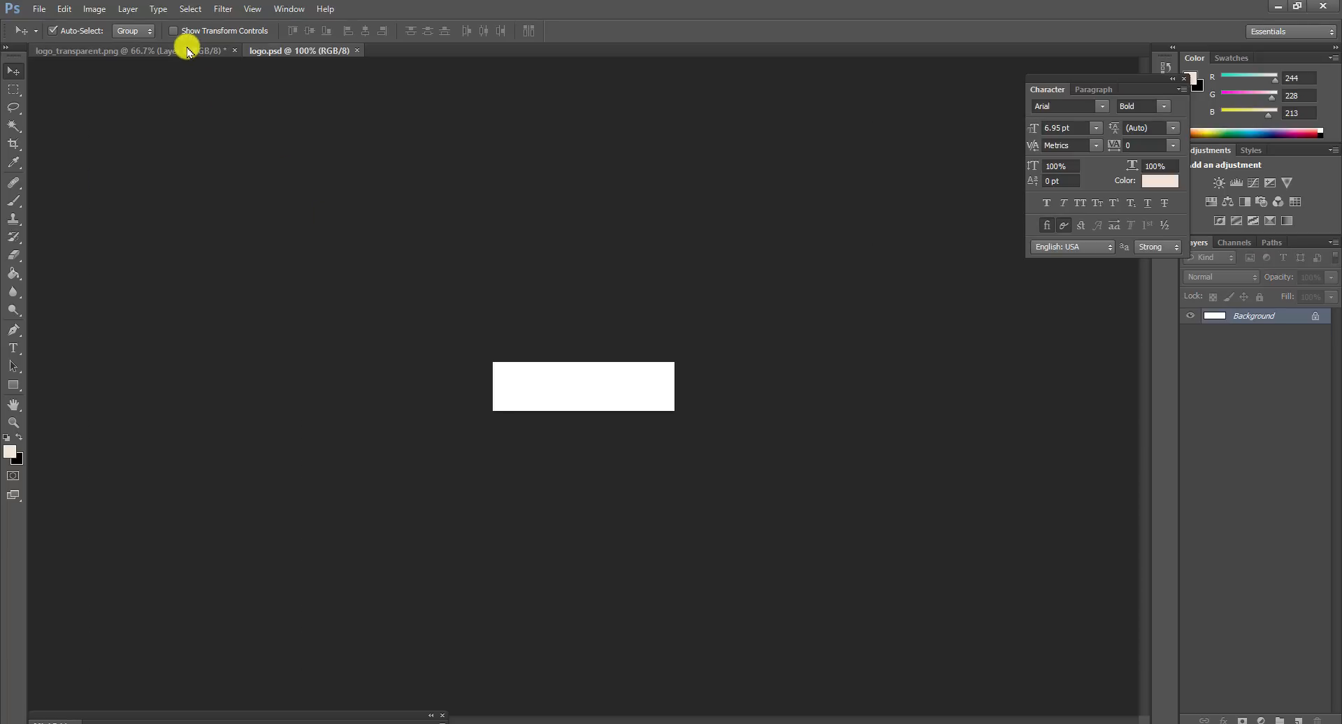
Step: Copy the logo into logo.psd as Layer 1 and check its 260 × 70 image size
click(187, 51)
drag(442, 168, 549, 355)
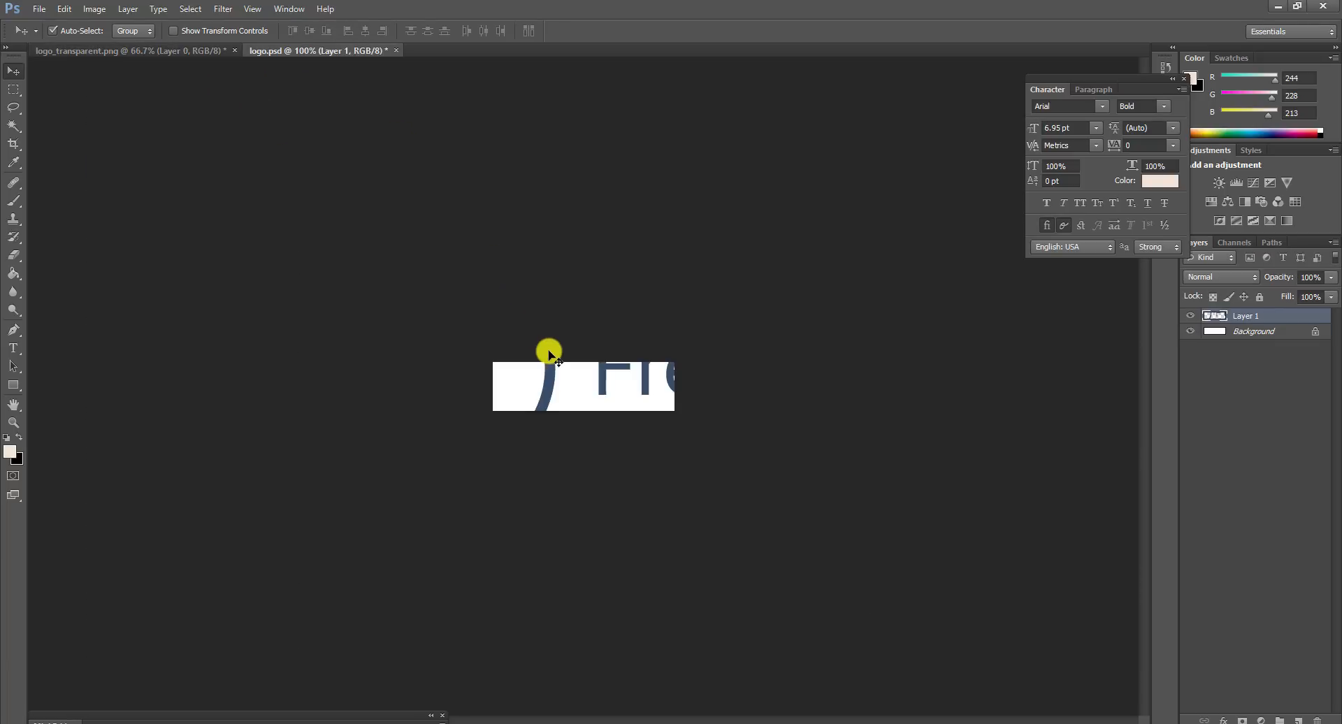
click(92, 8)
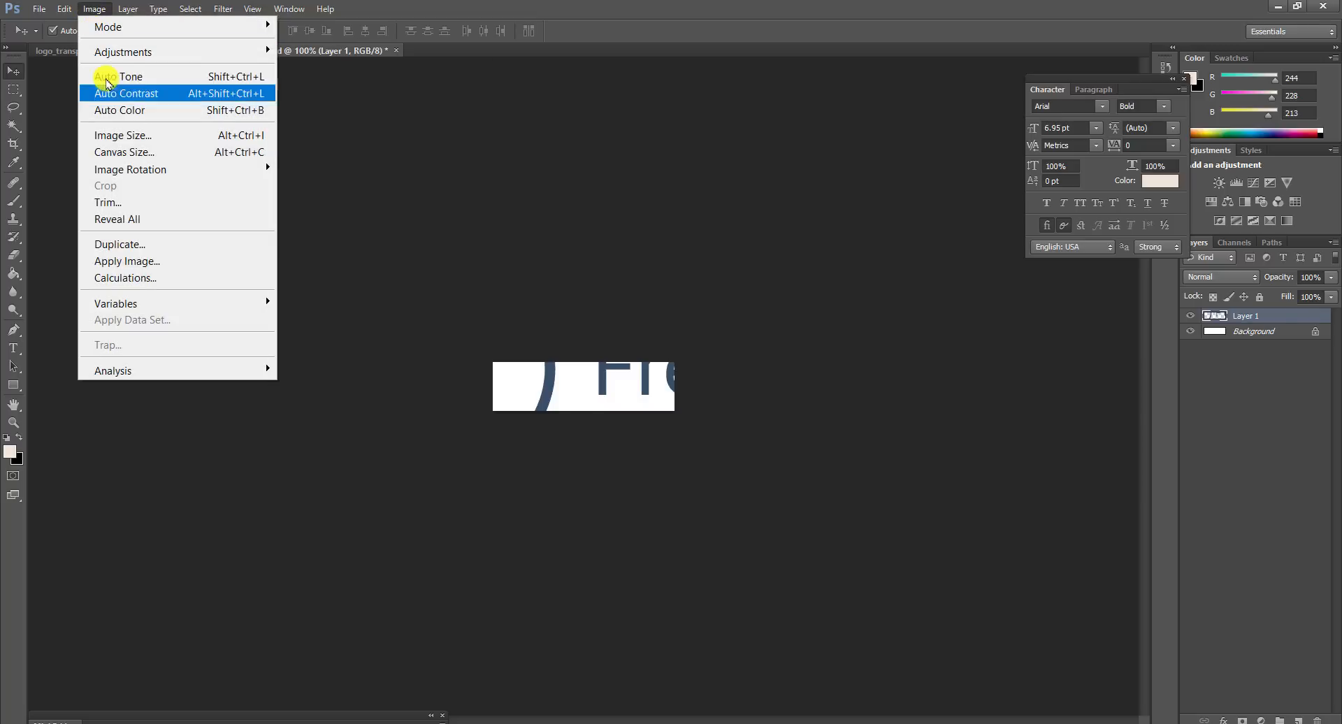
click(119, 134)
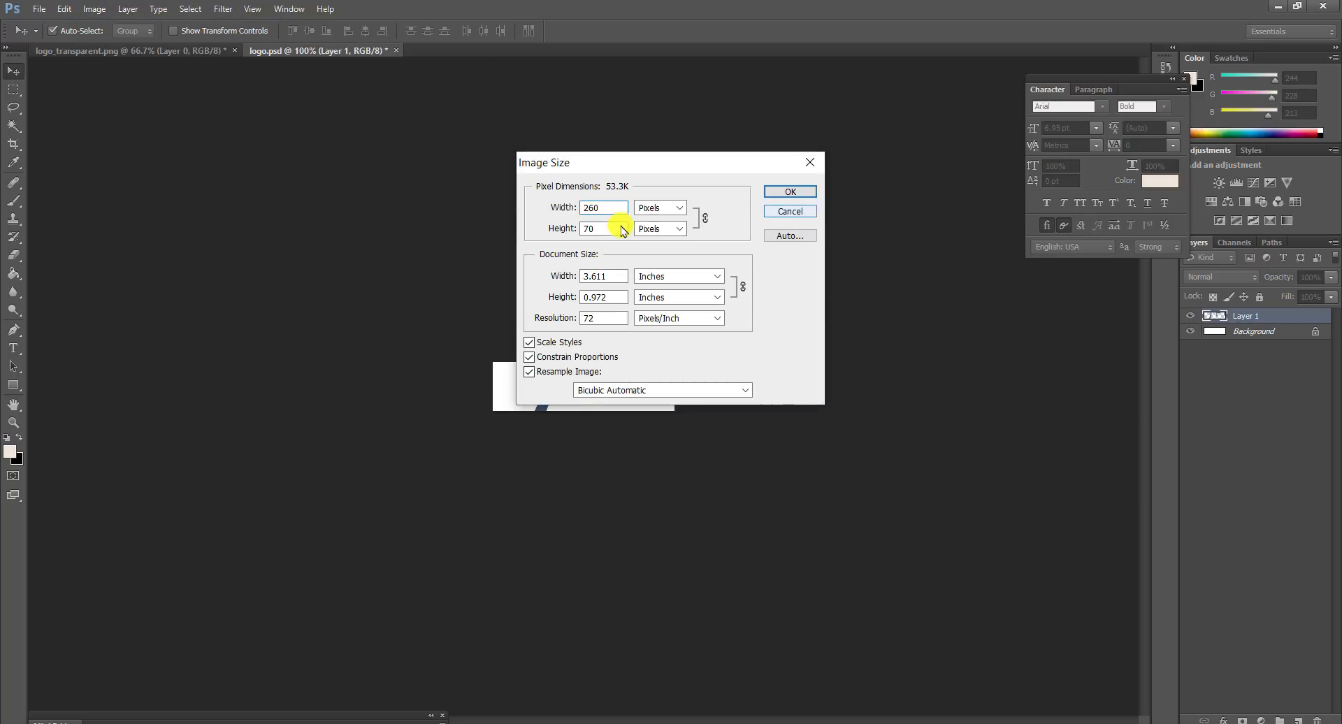
click(791, 211)
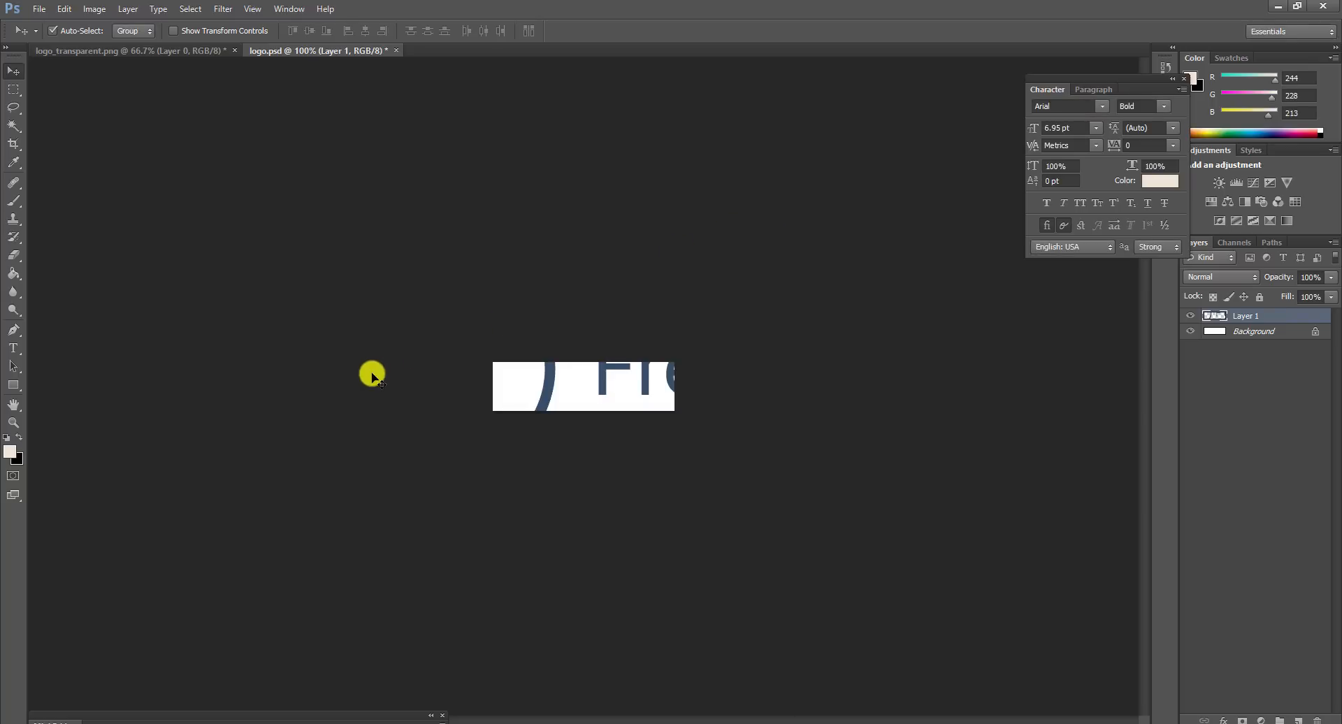
Step: Scale the logo layer down to about 23% so it fits the canvas
key(ctrl+t)
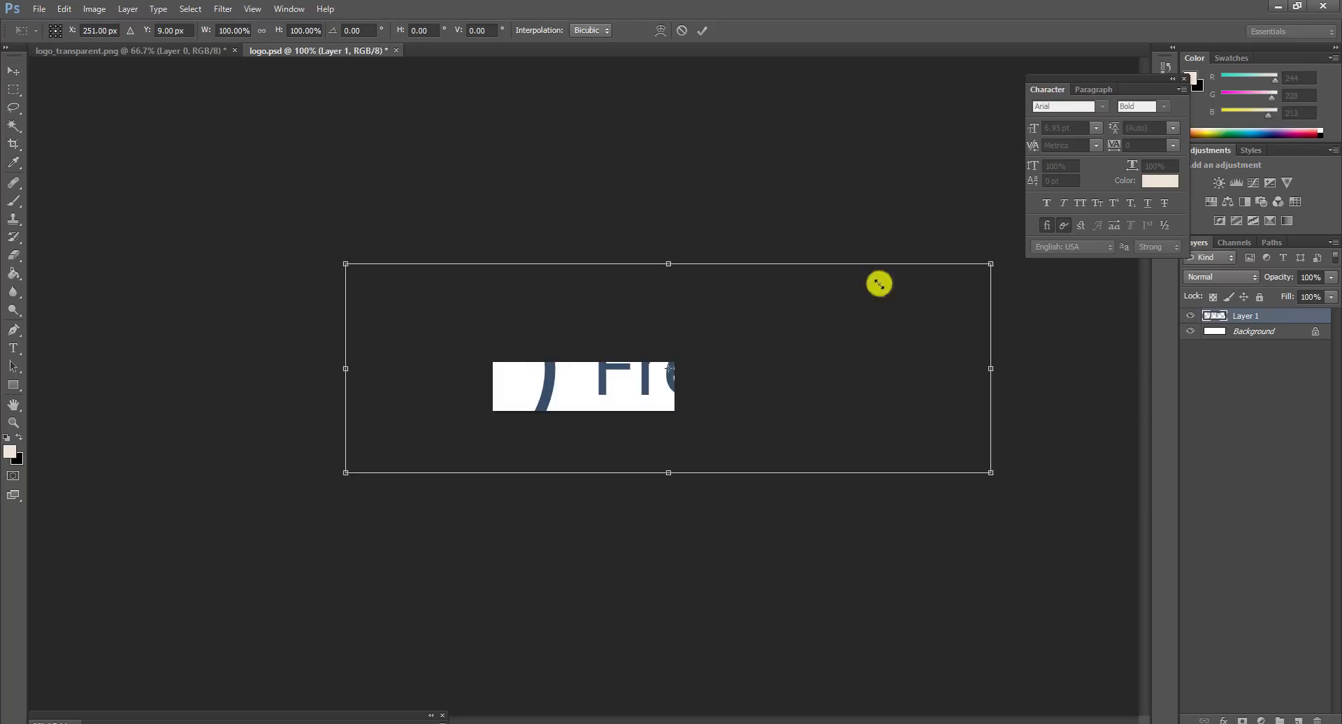
drag(991, 264, 725, 386)
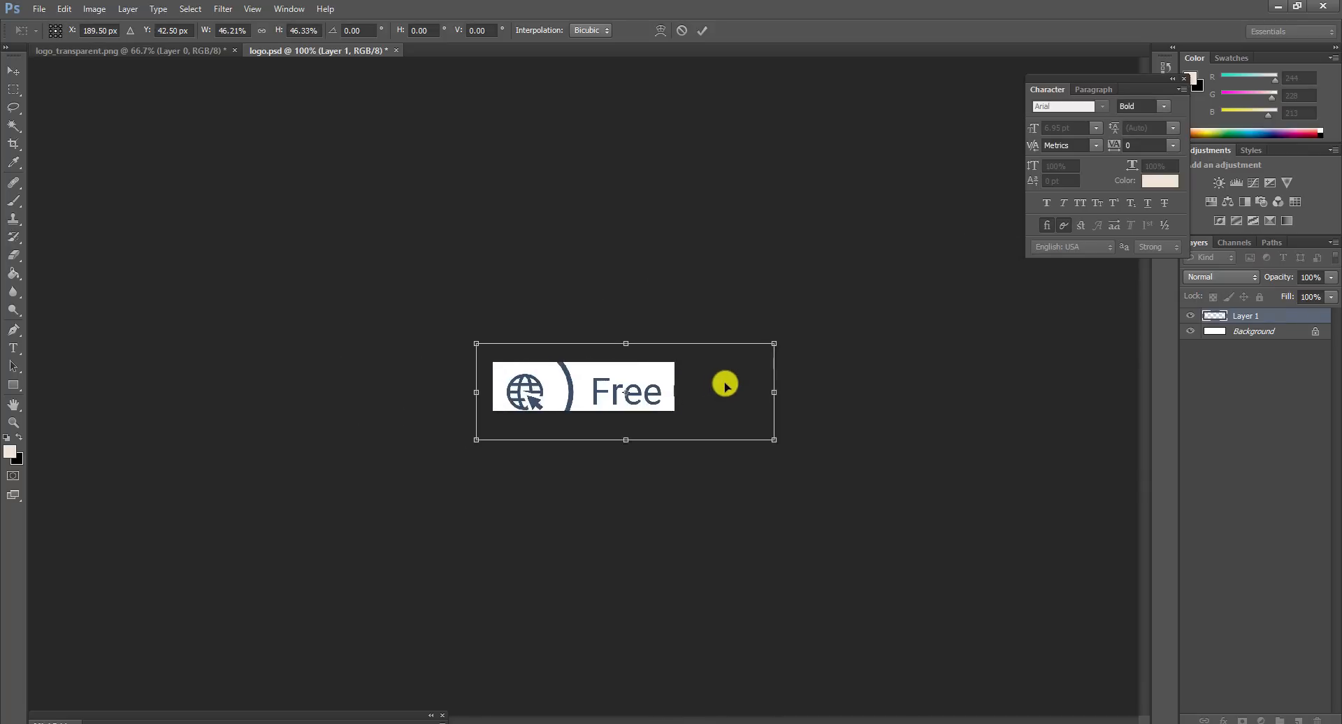
drag(776, 440, 661, 414)
drag(630, 393, 644, 404)
key(ctrl+plus)
key(ctrl+plus)
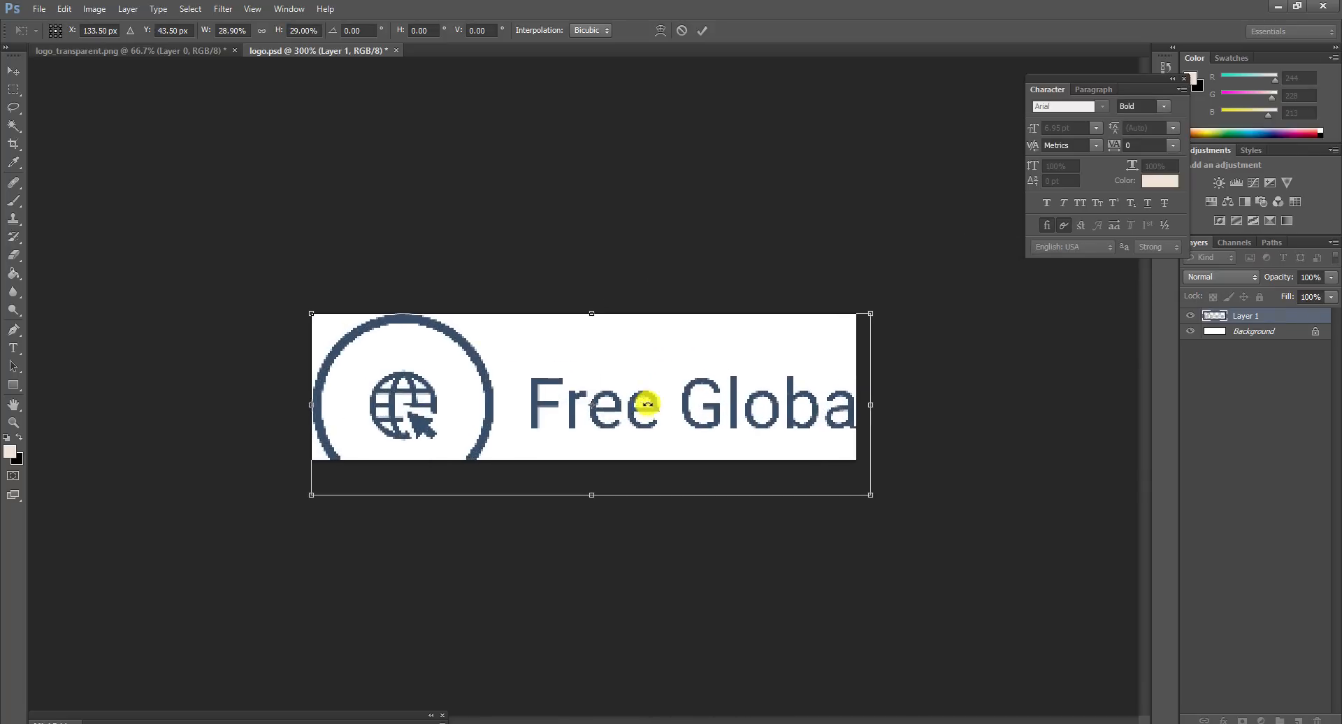
drag(870, 496, 752, 455)
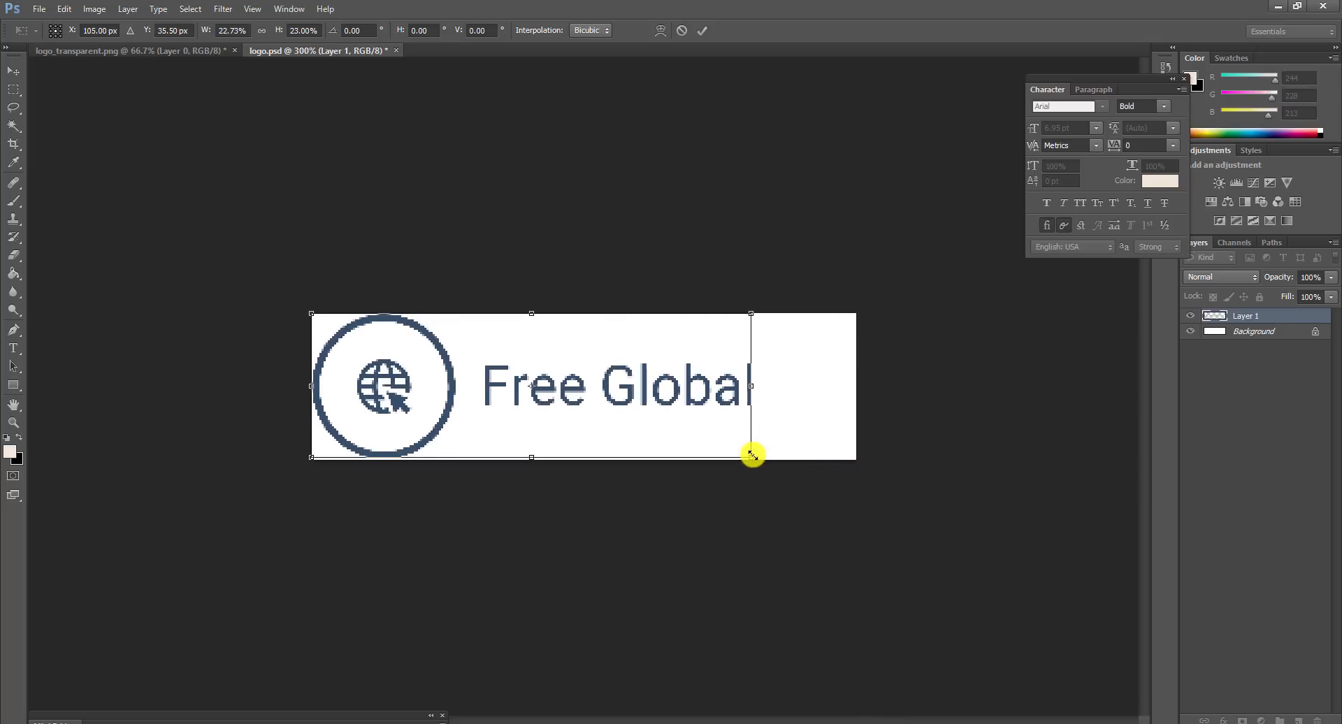
key(Down)
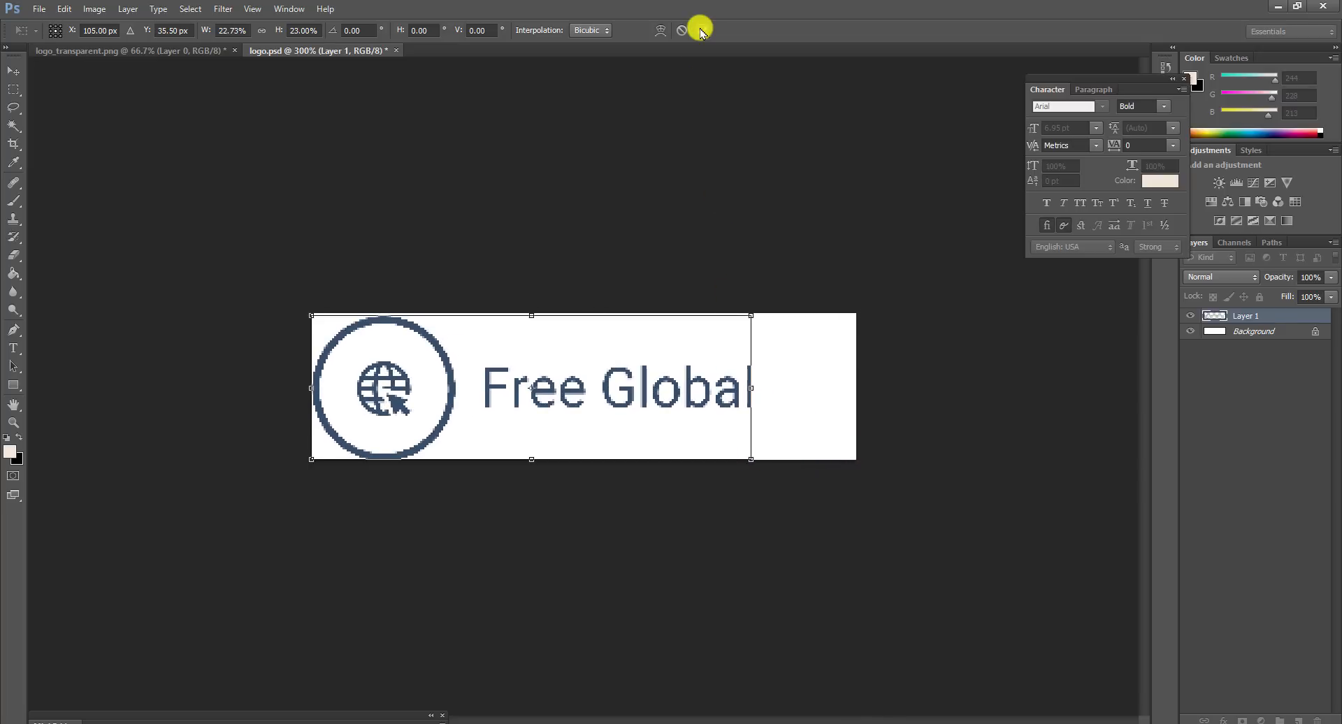
click(700, 30)
Step: Delete the white Background layer and crop the canvas's right edge to the text
click(1289, 341)
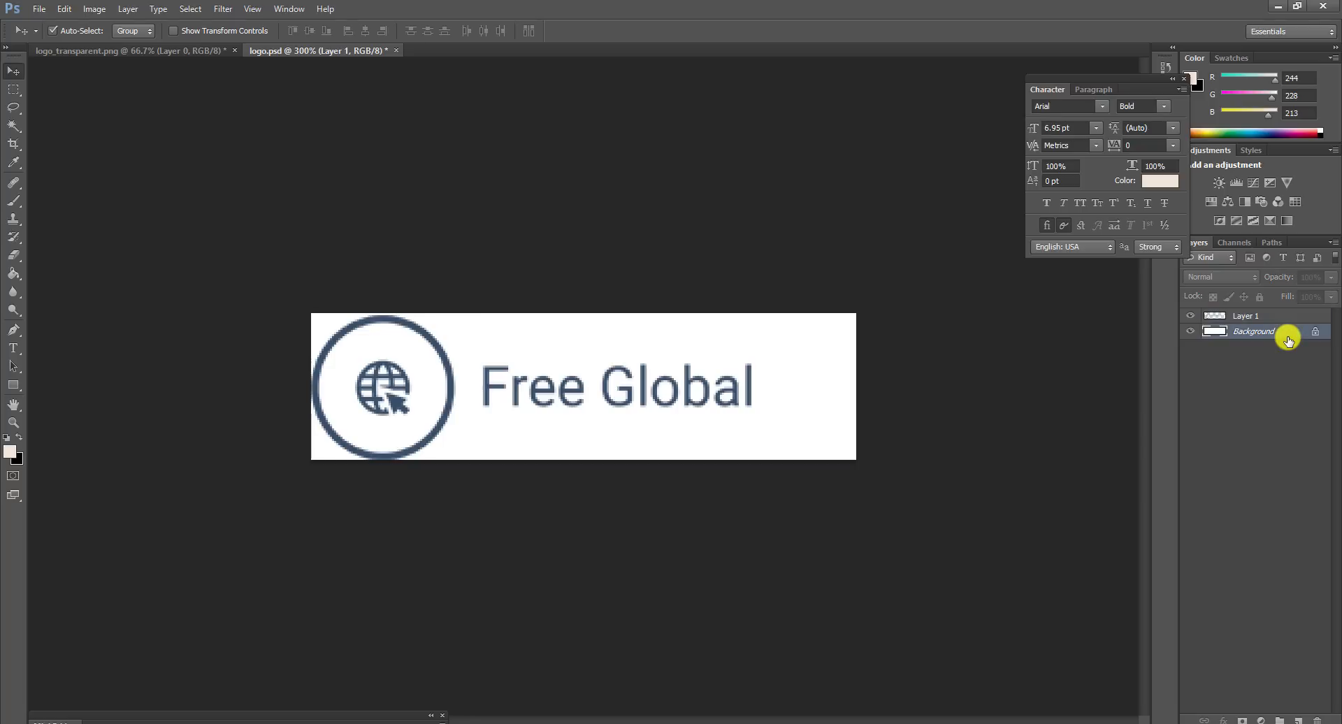
key(Delete)
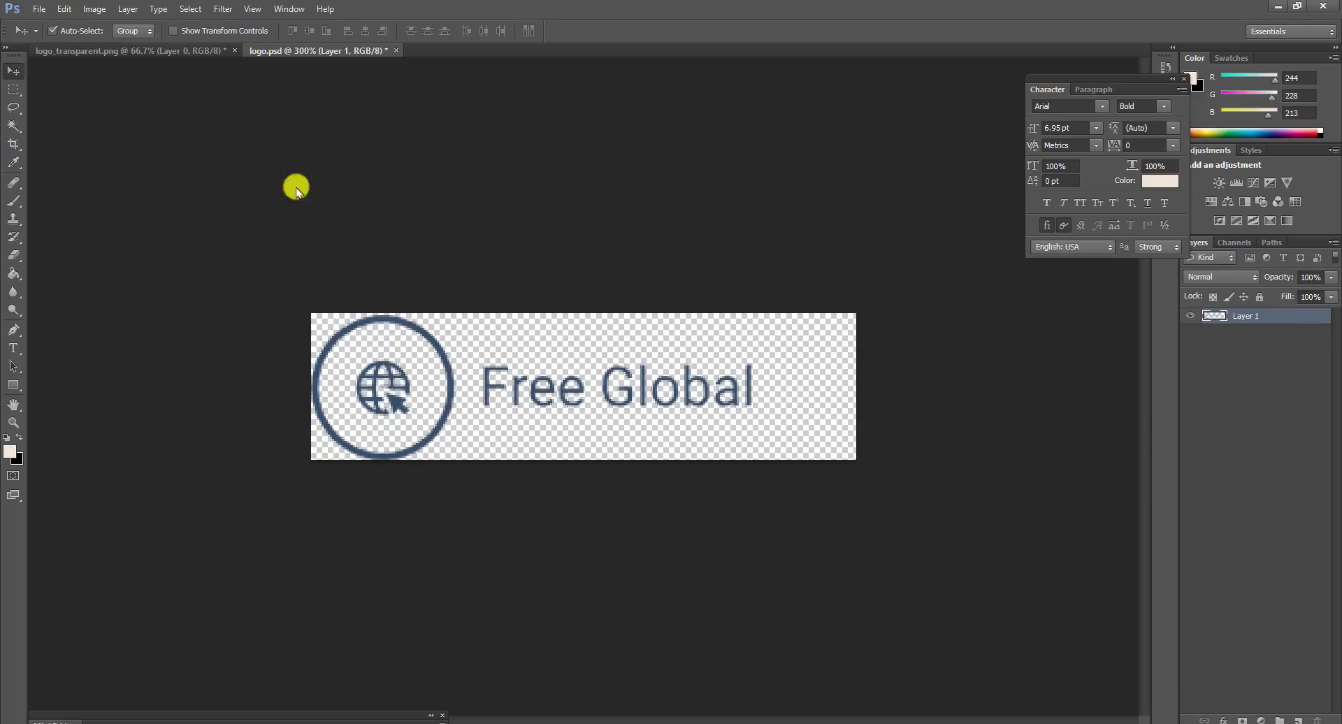
click(13, 144)
drag(855, 387, 804, 383)
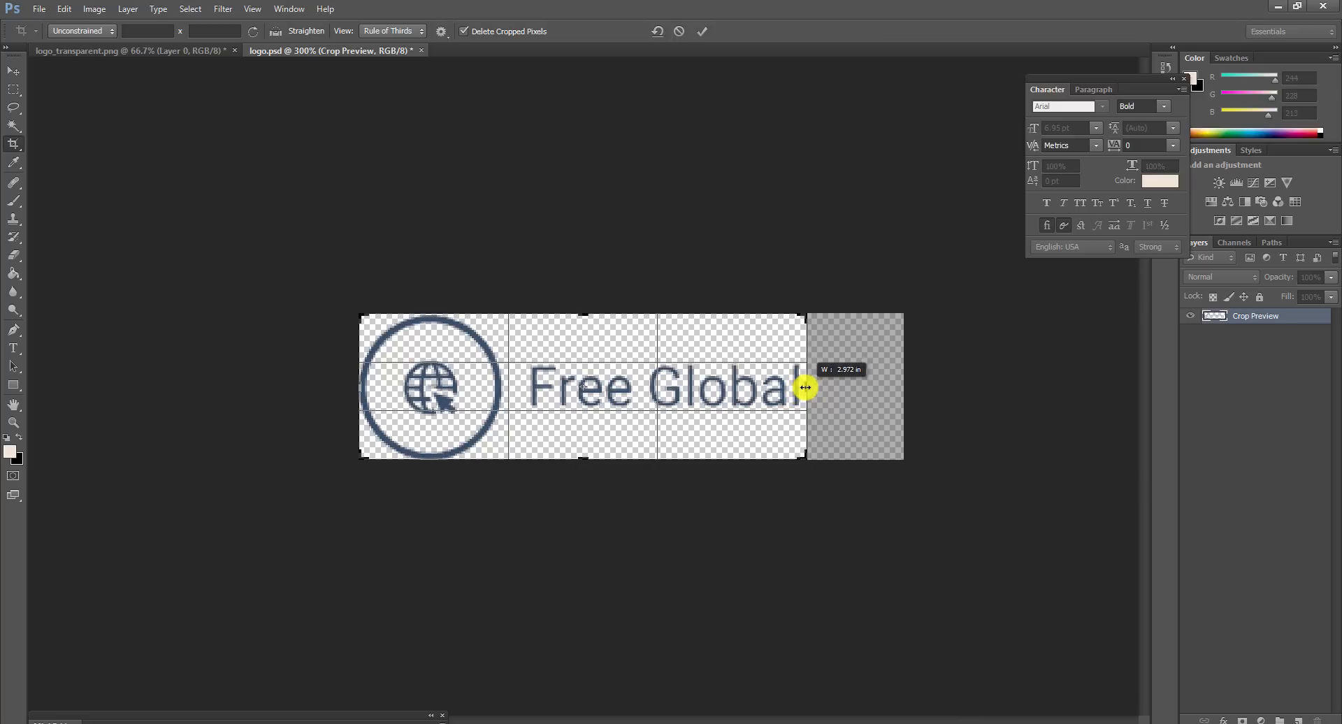
click(701, 31)
click(13, 71)
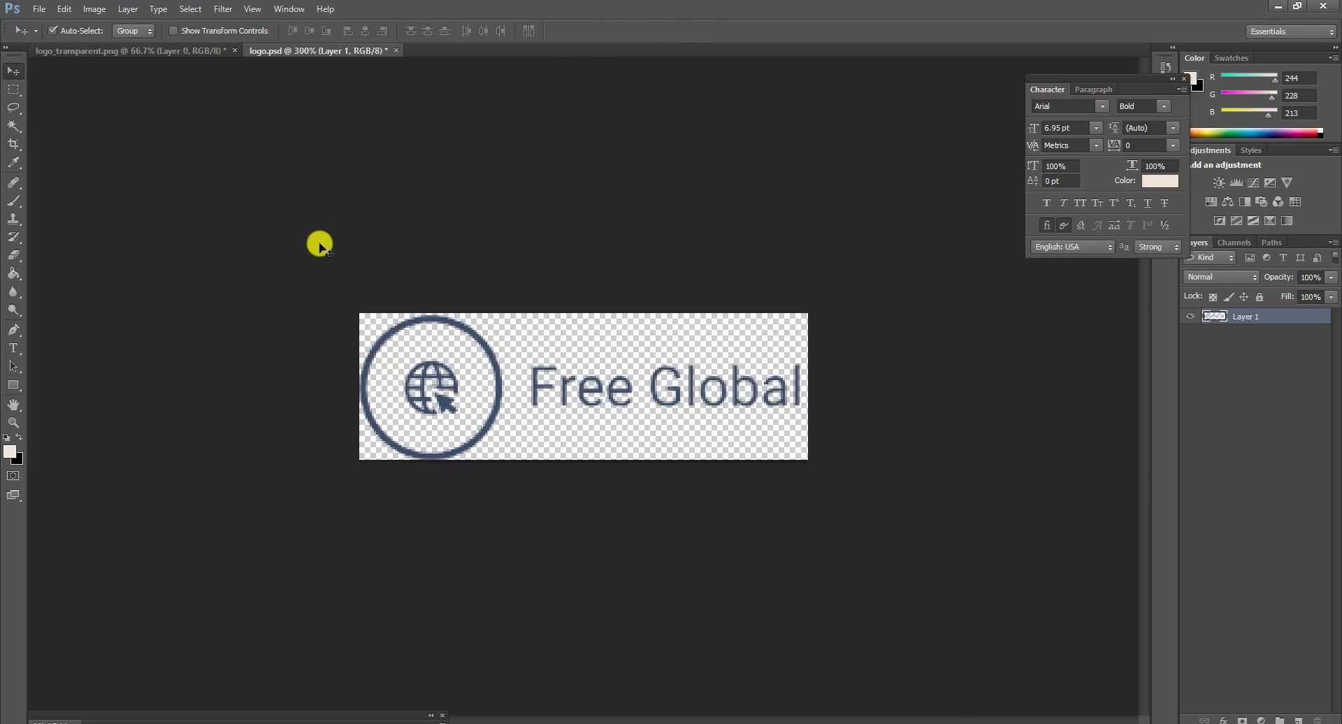
key(ctrl+minus)
key(ctrl+minus)
key(ctrl+minus)
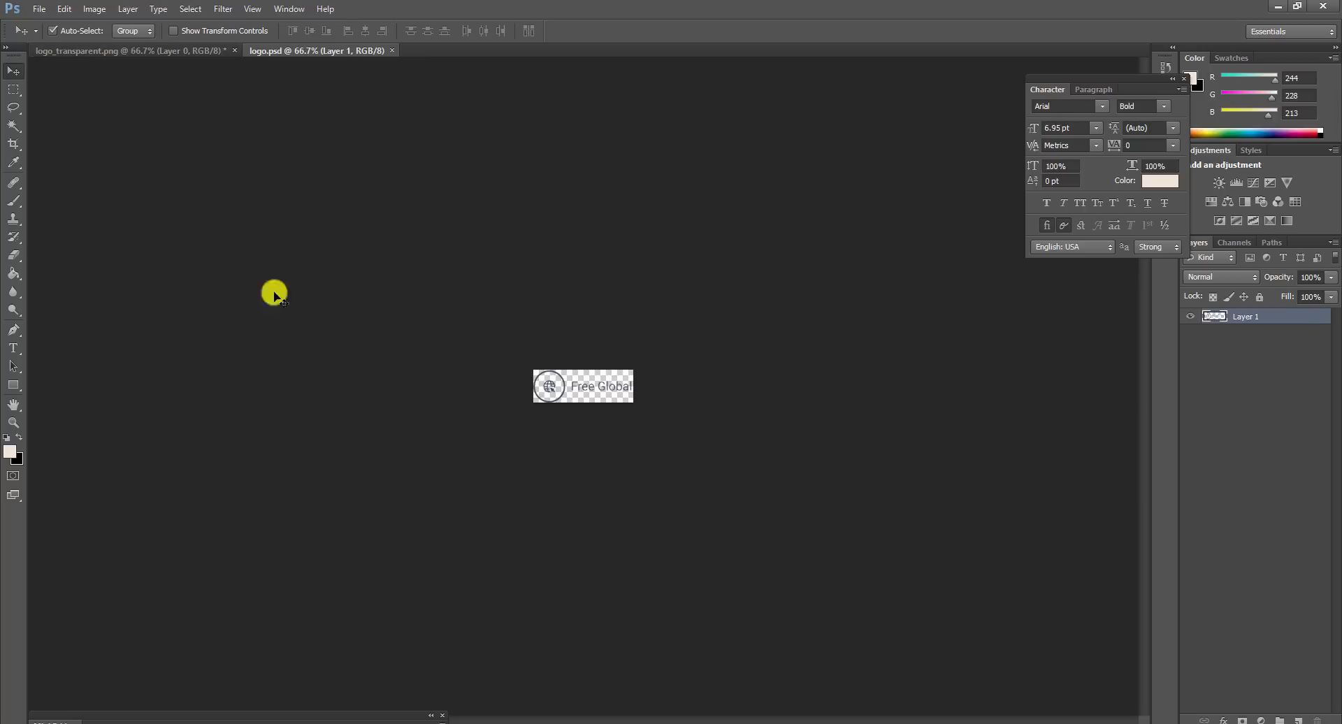
Step: Start saving the logo as a new file in PNG format
click(40, 9)
click(95, 214)
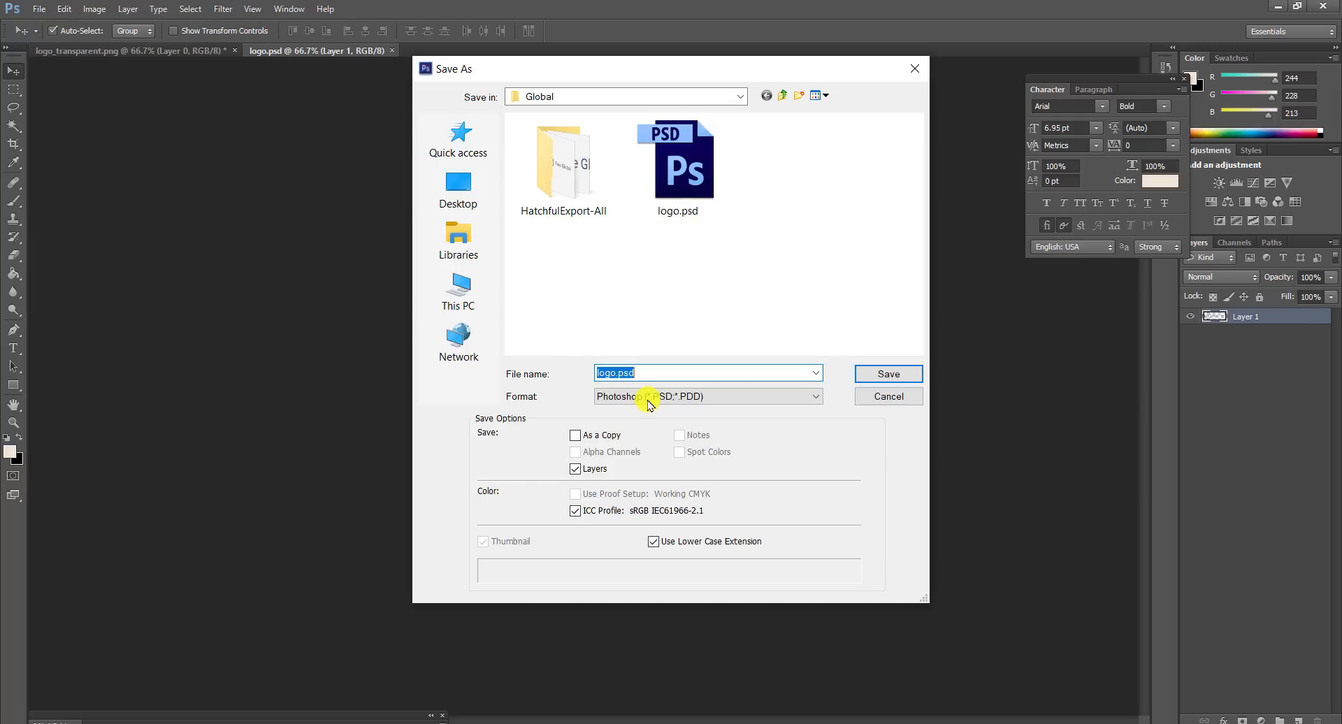
click(638, 396)
click(630, 590)
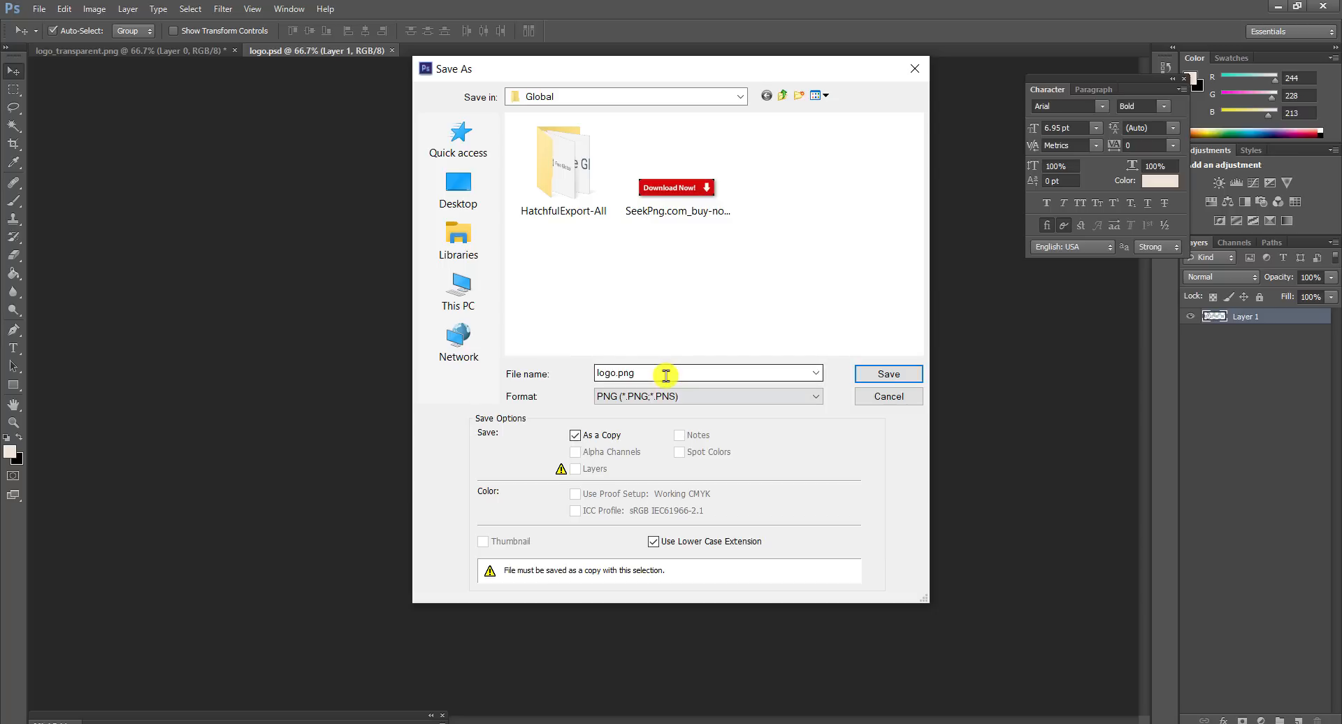
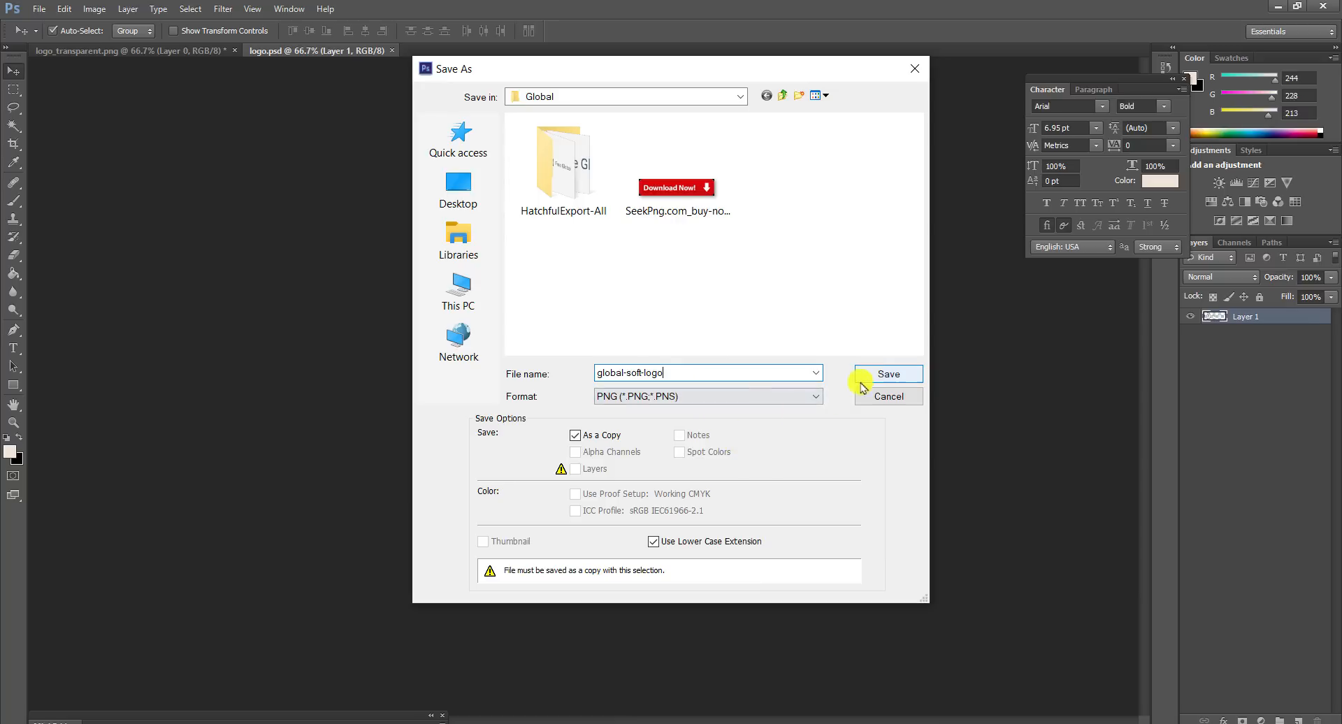
Step: Save the logo as global-soft-logo.png and accept the default PNG options
click(884, 377)
click(702, 238)
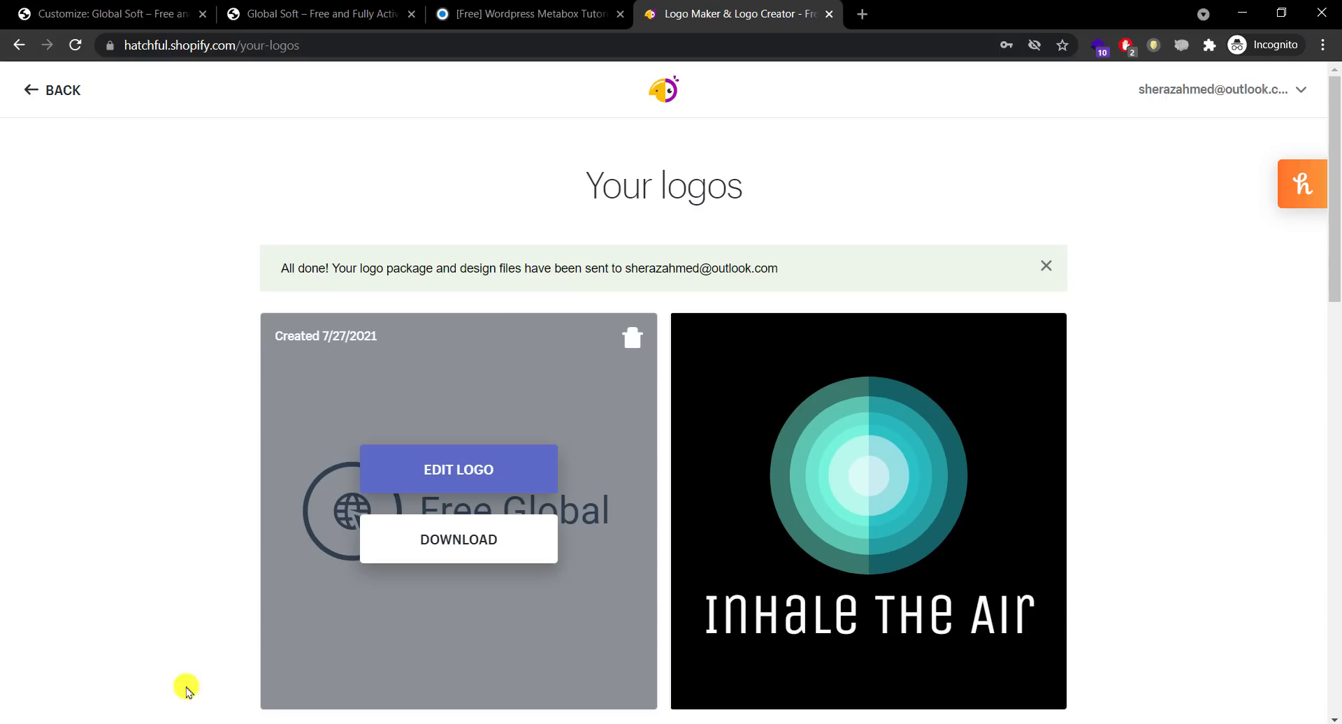
Step: In the Customizer, go to Header > Site Identity and start selecting a site logo
click(91, 7)
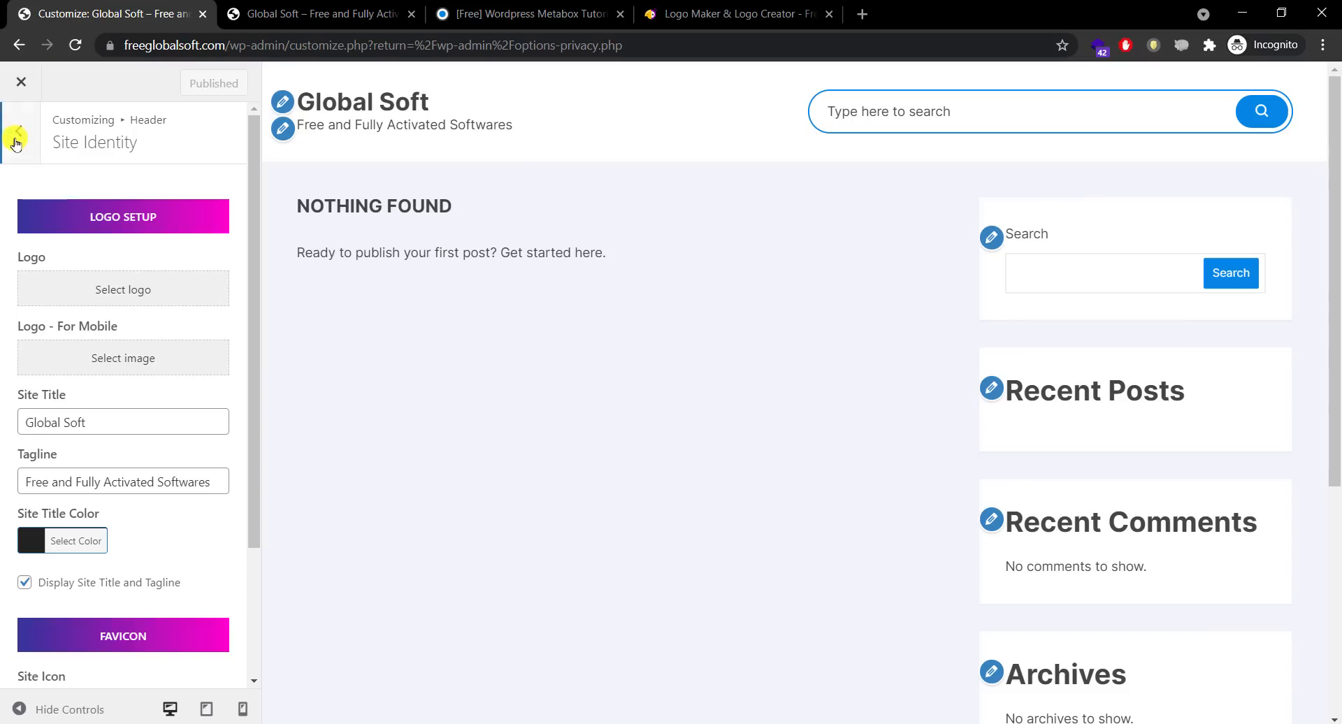
click(19, 131)
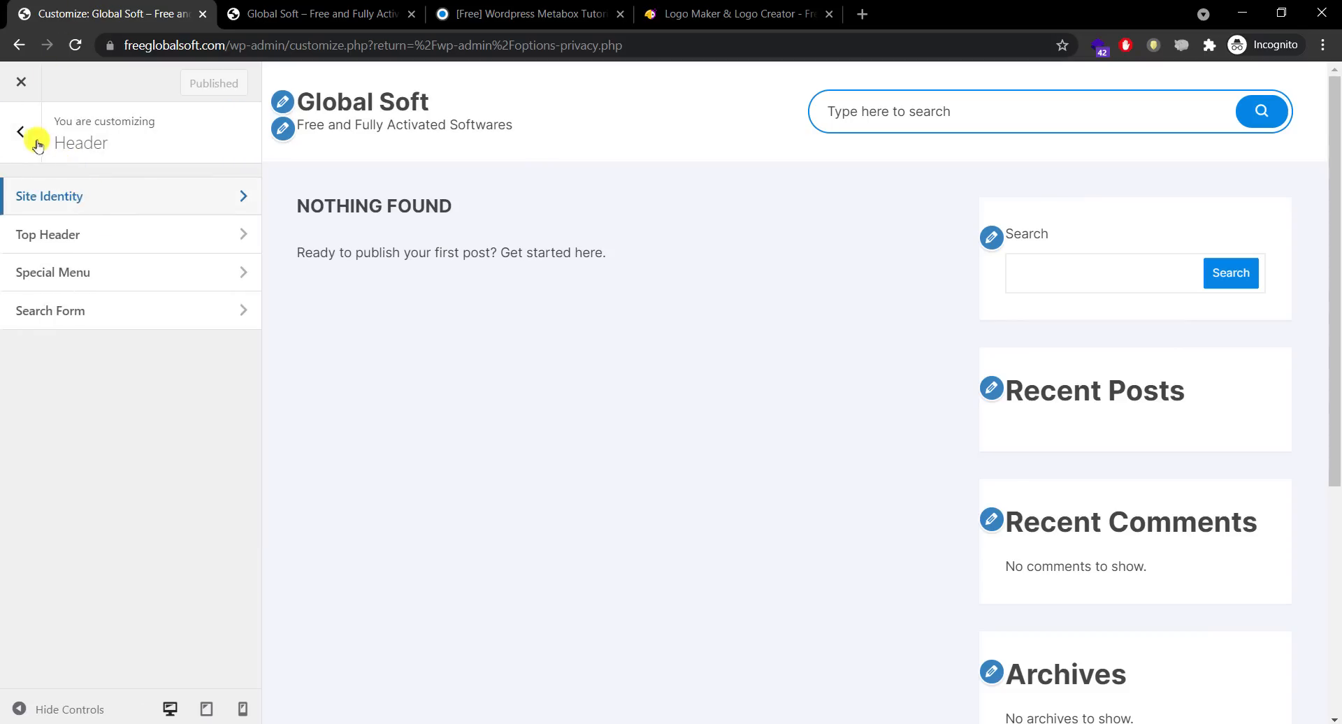
click(35, 142)
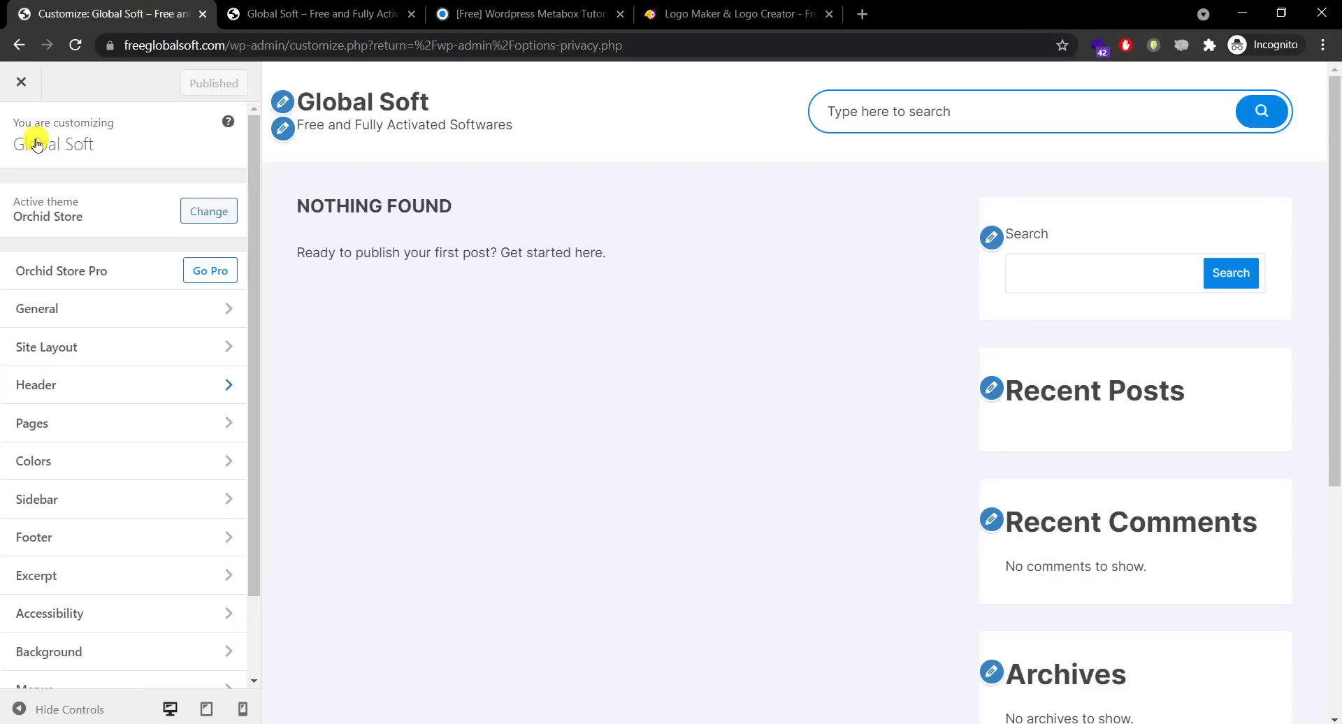
click(97, 386)
click(137, 196)
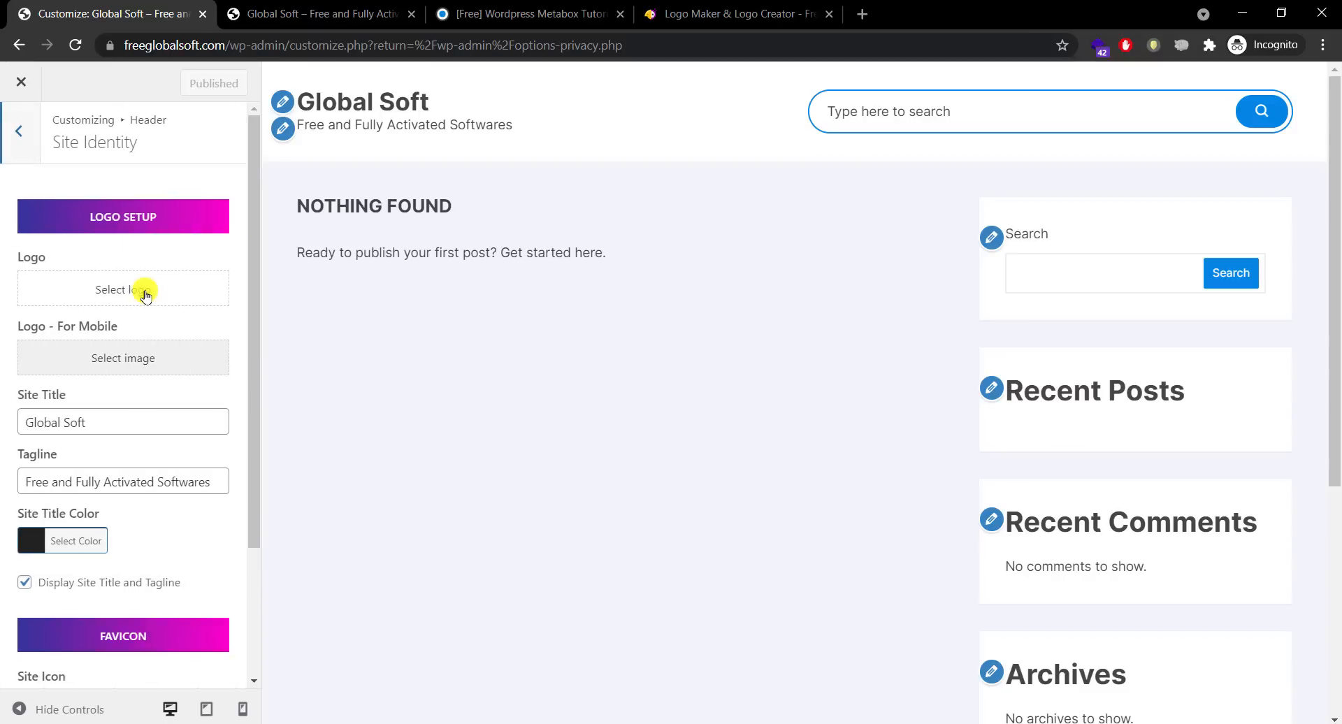
click(145, 293)
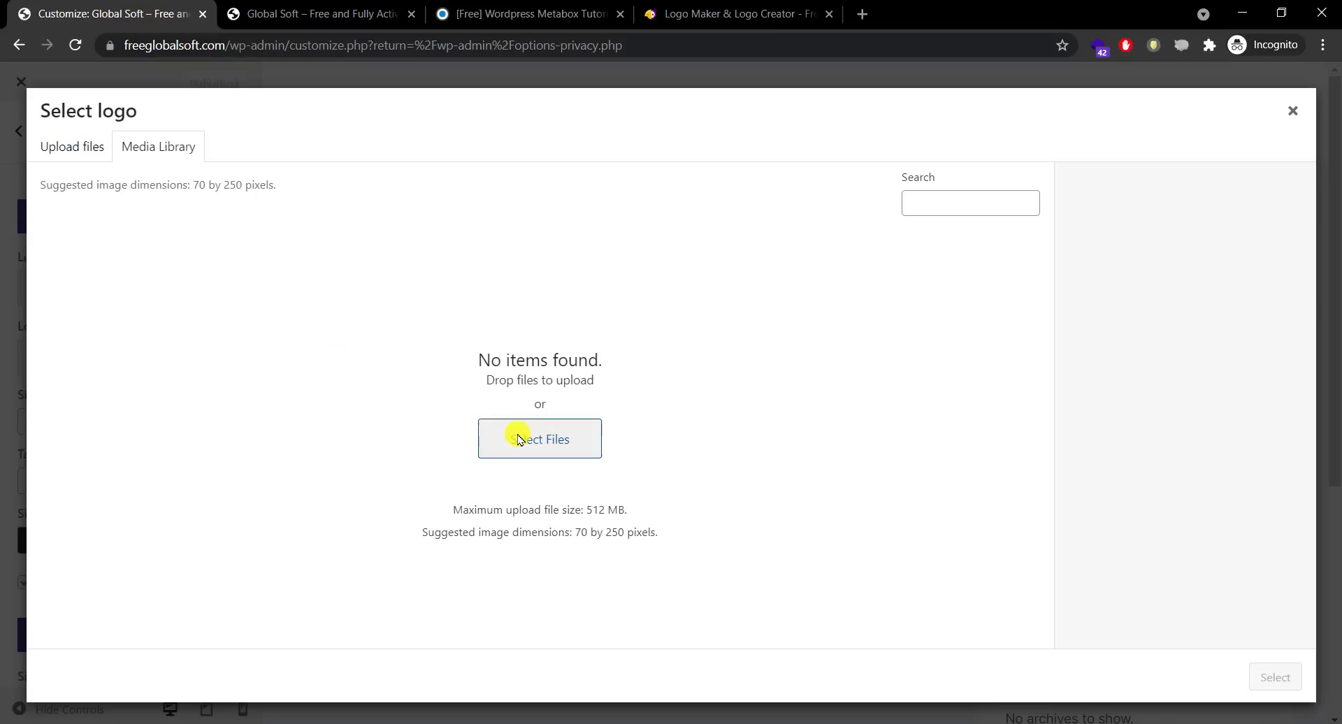
Step: Upload global-soft-logo.png from the Global folder to the media library
click(520, 439)
click(193, 153)
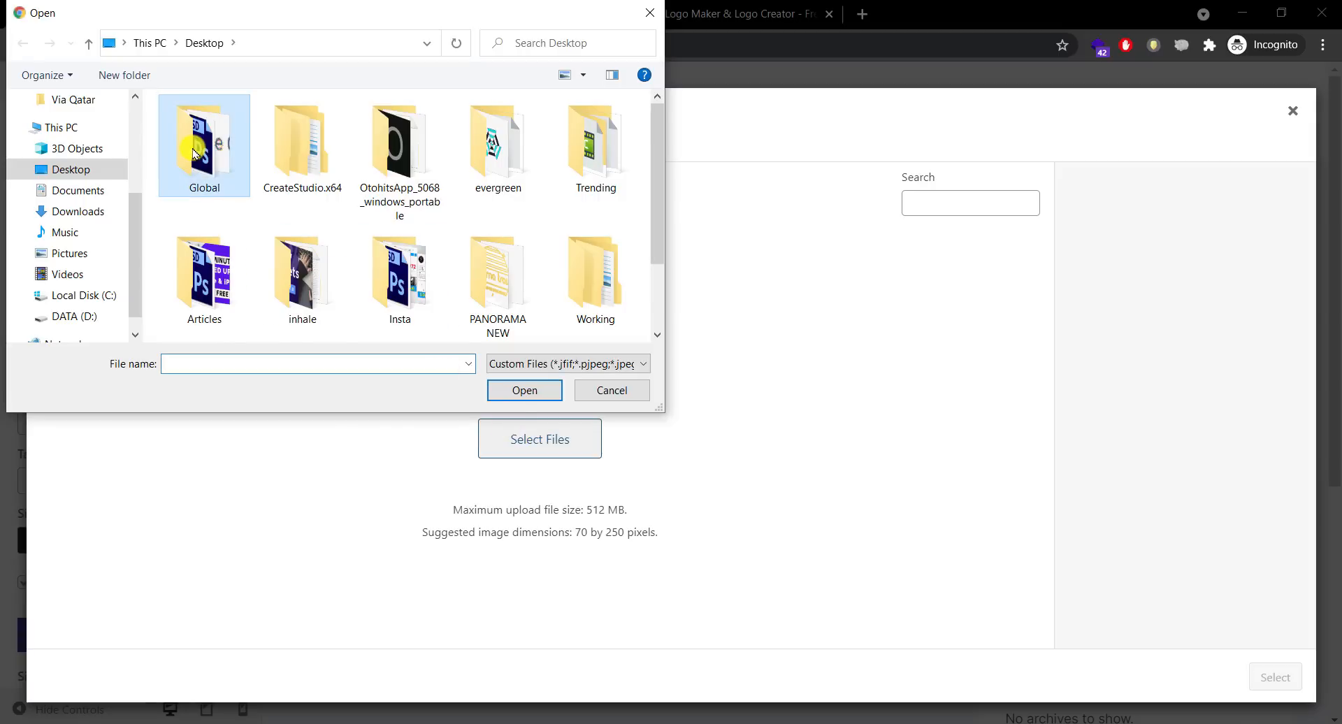
double_click(194, 152)
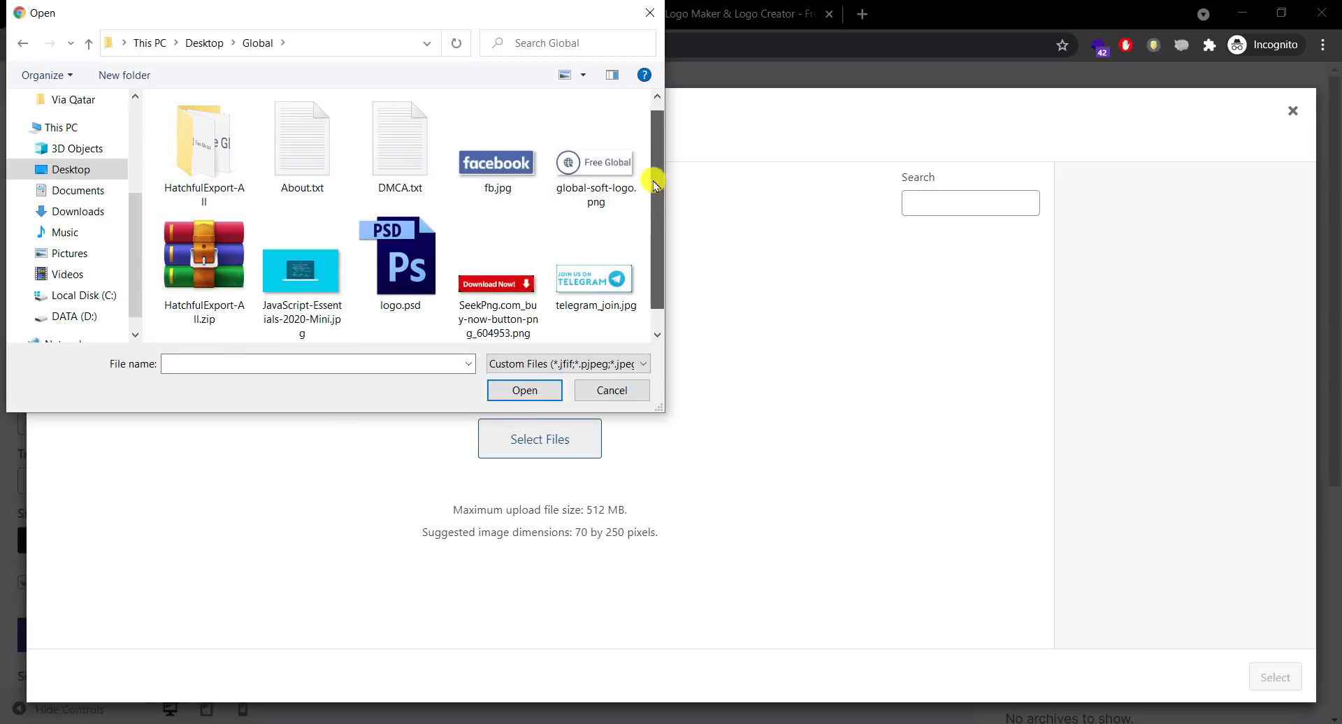
scroll(636, 178, down, 1)
scroll(616, 195, up, 1)
click(594, 171)
click(524, 390)
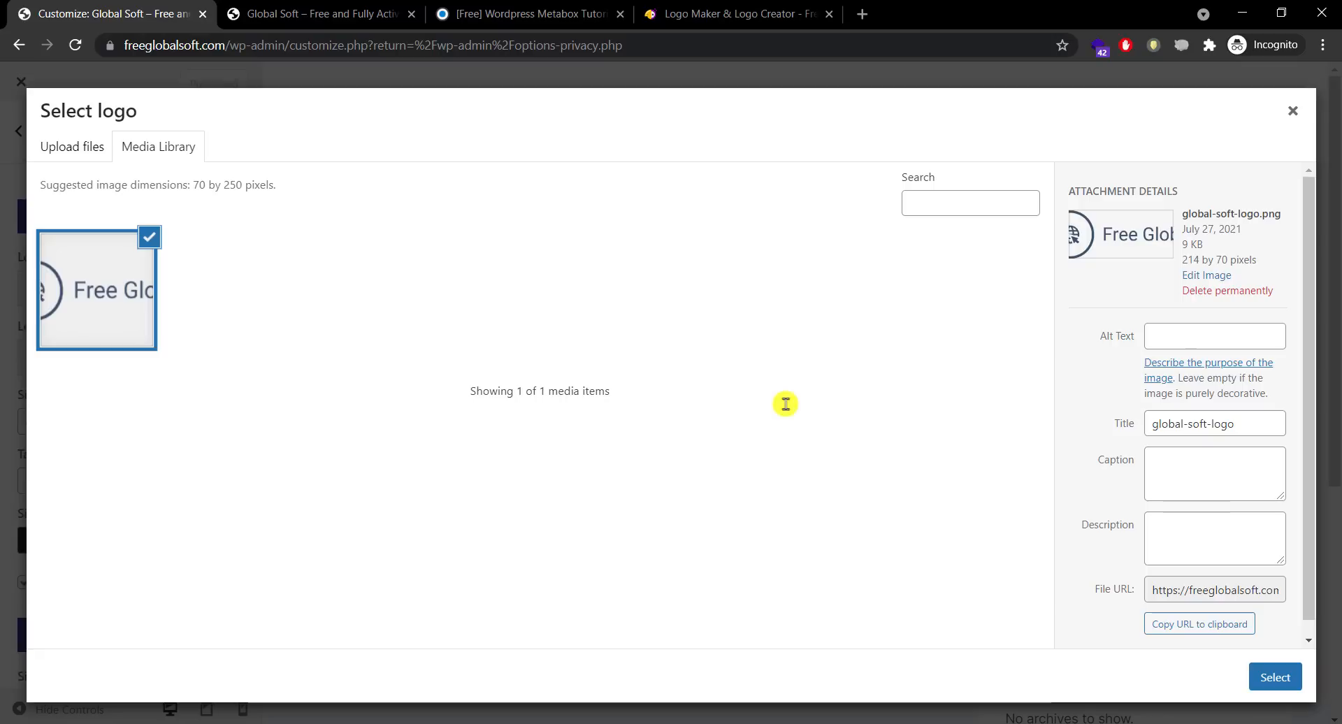
Step: Copy the image's title into its Alt Text field
drag(1258, 424, 1144, 428)
key(ctrl+c)
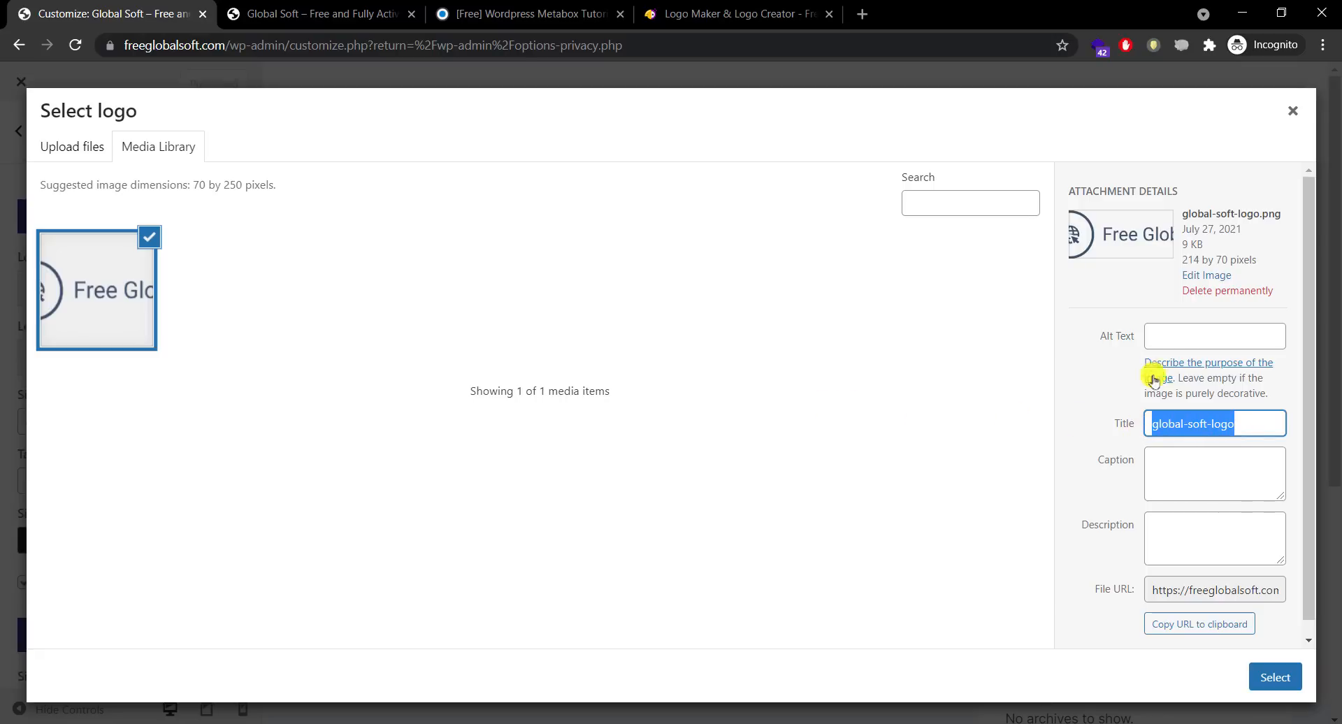
click(1164, 342)
key(ctrl+v)
click(968, 419)
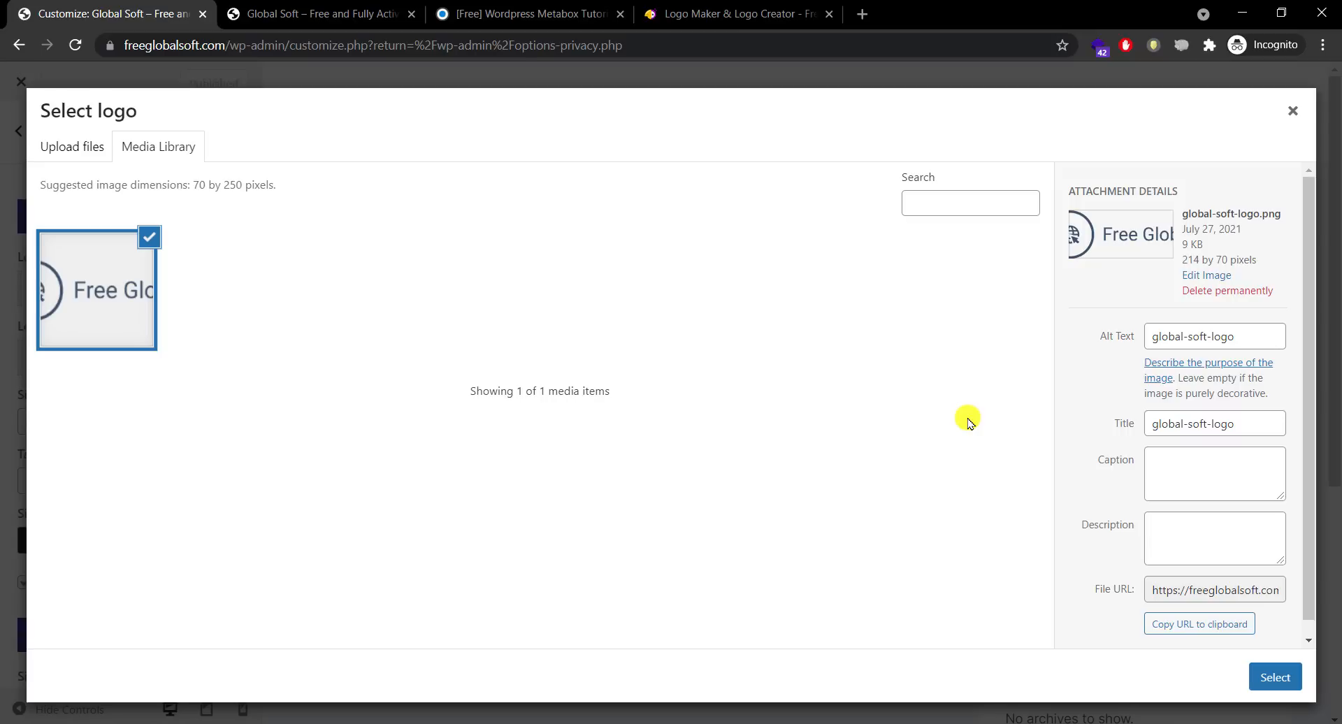
Step: Use the image as the logo, widening the crop box to keep the full logo
click(1255, 675)
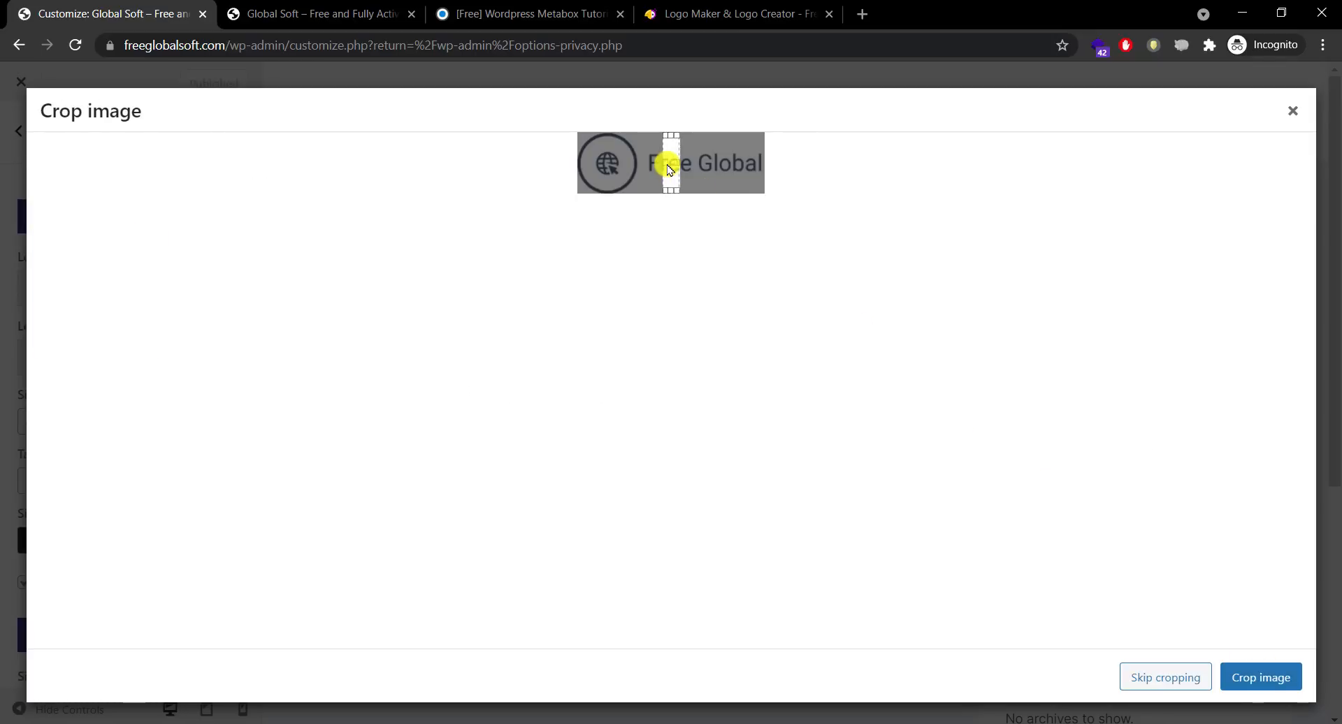
drag(668, 164, 552, 158)
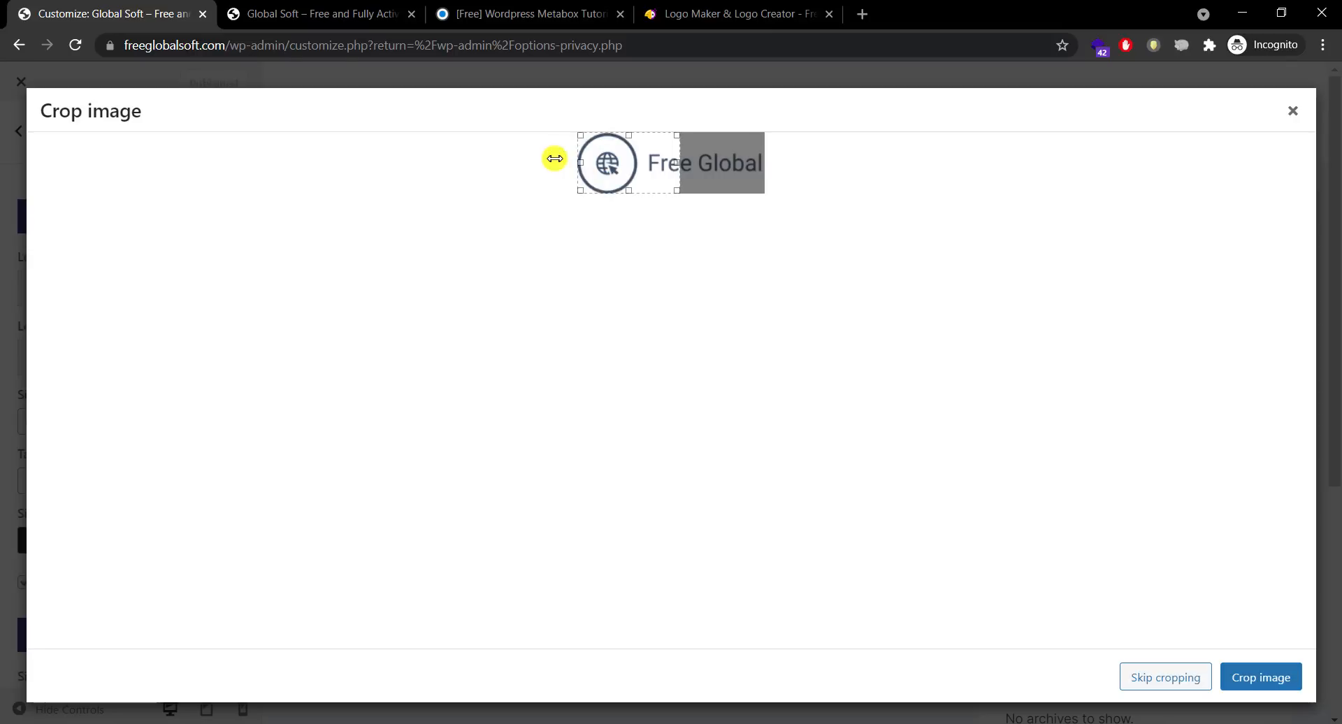
drag(677, 166, 783, 164)
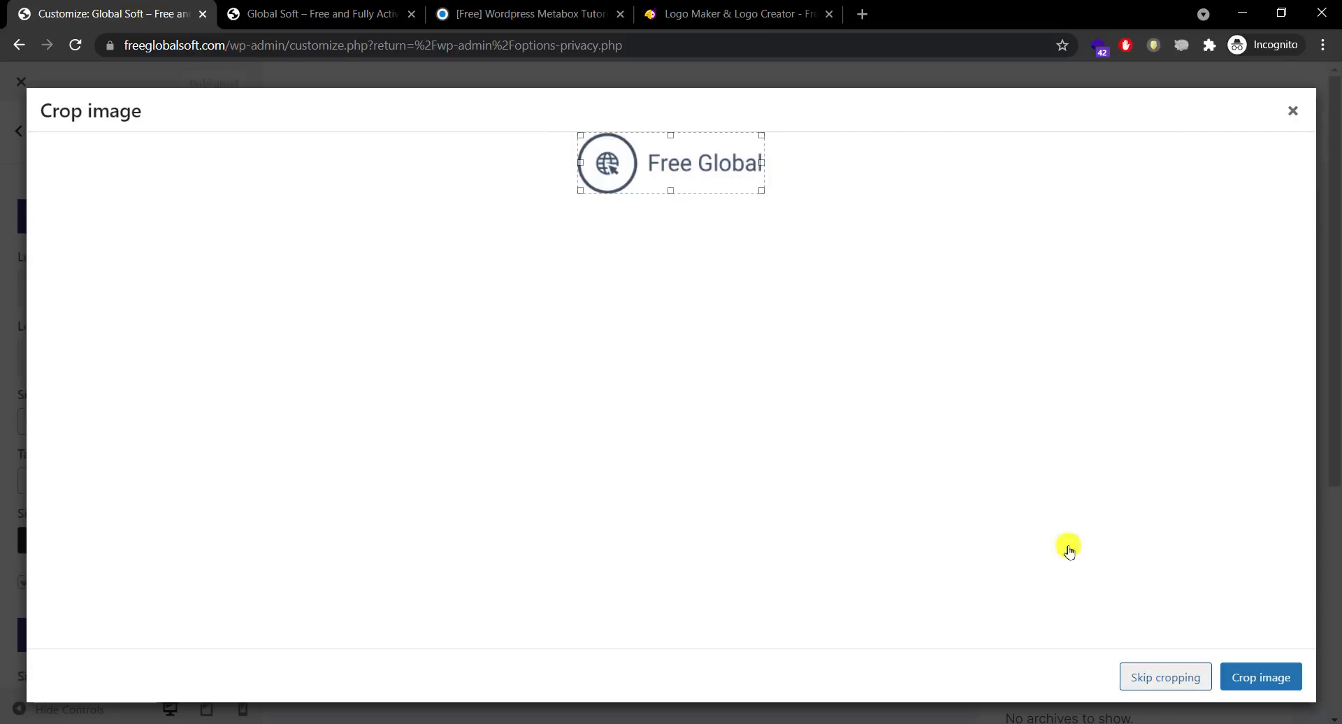
click(1168, 681)
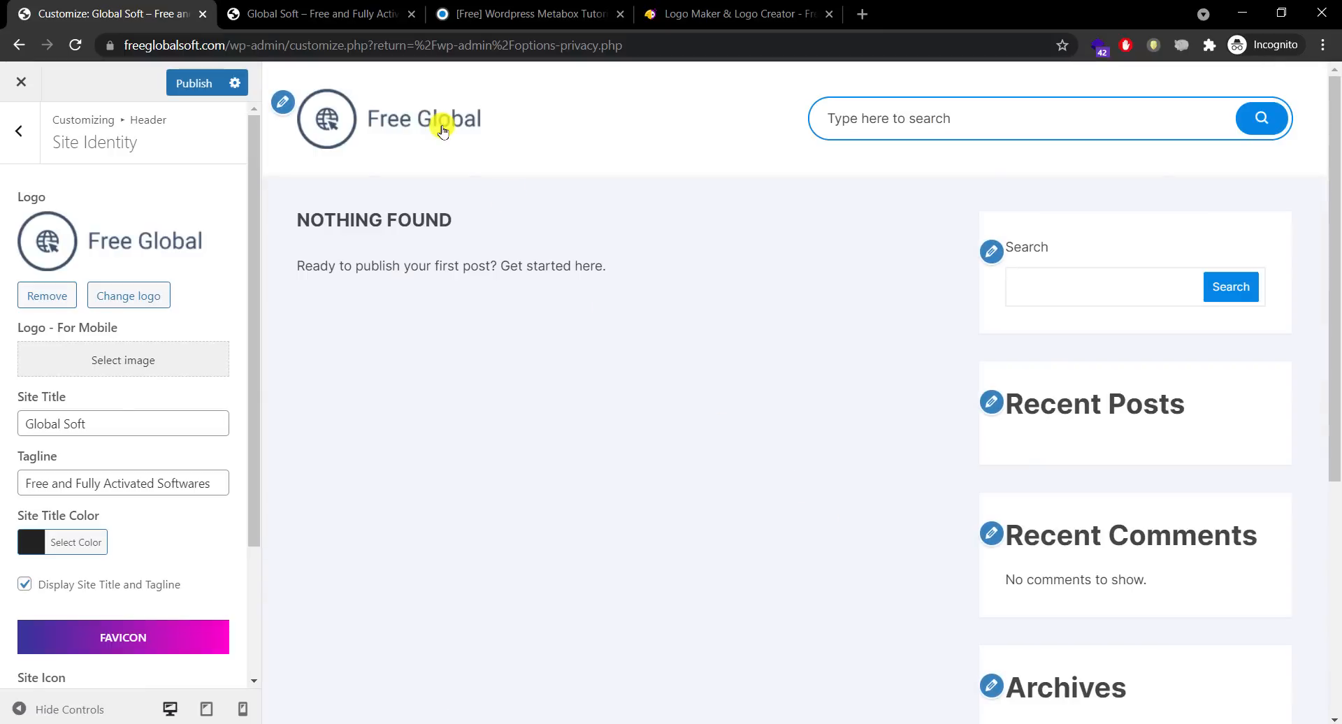
Step: Publish the logo and reload the live site to confirm the Free Global logo shows
click(194, 84)
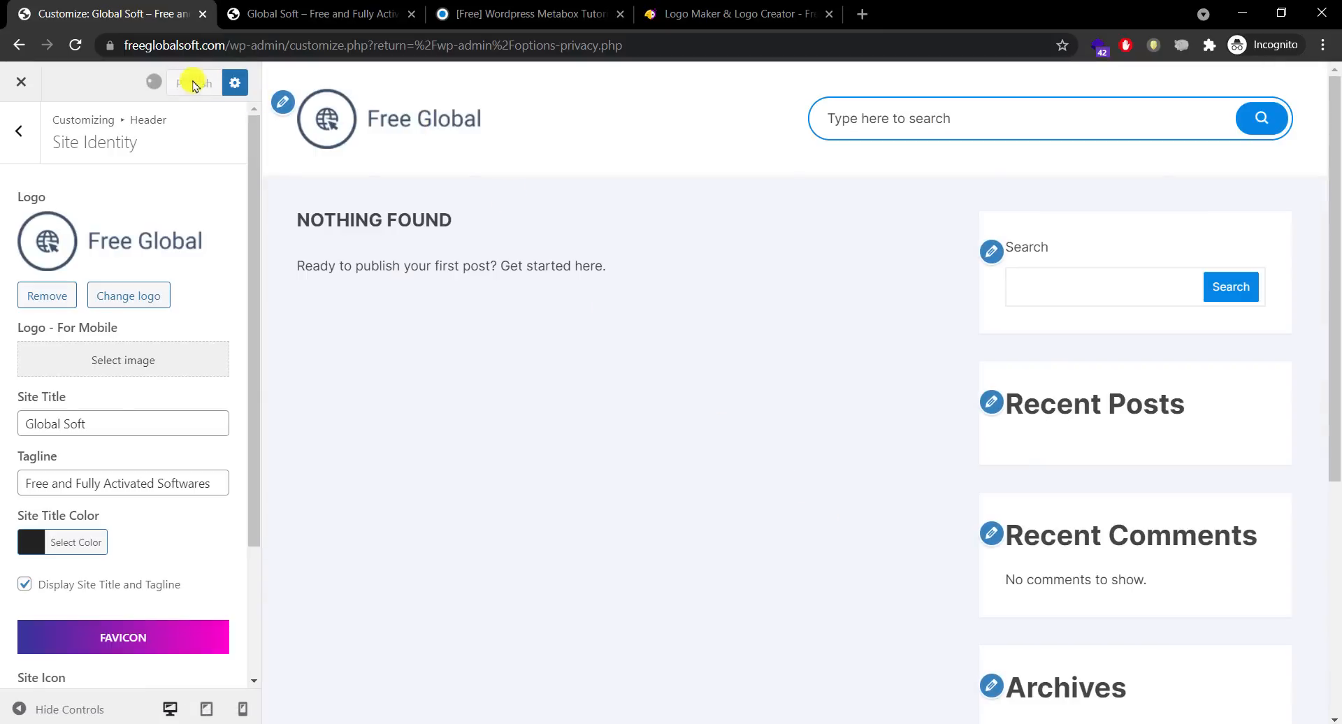
click(269, 16)
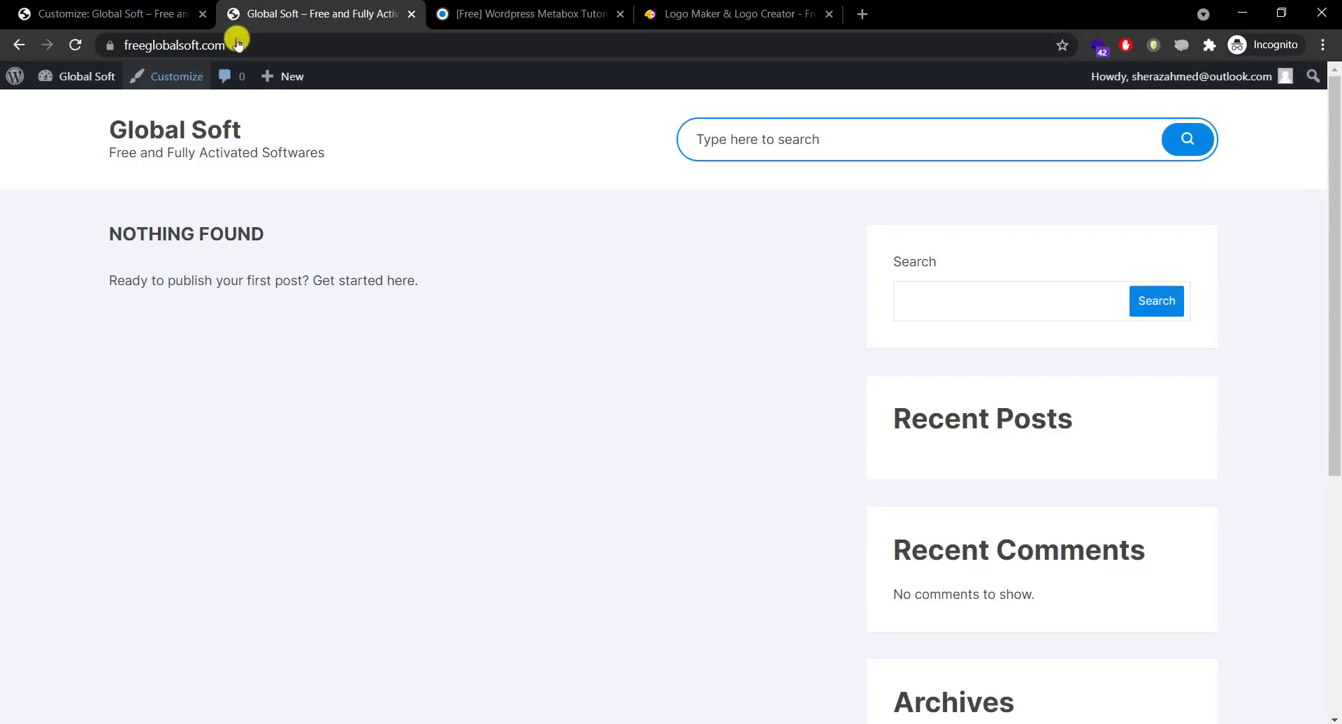
click(140, 135)
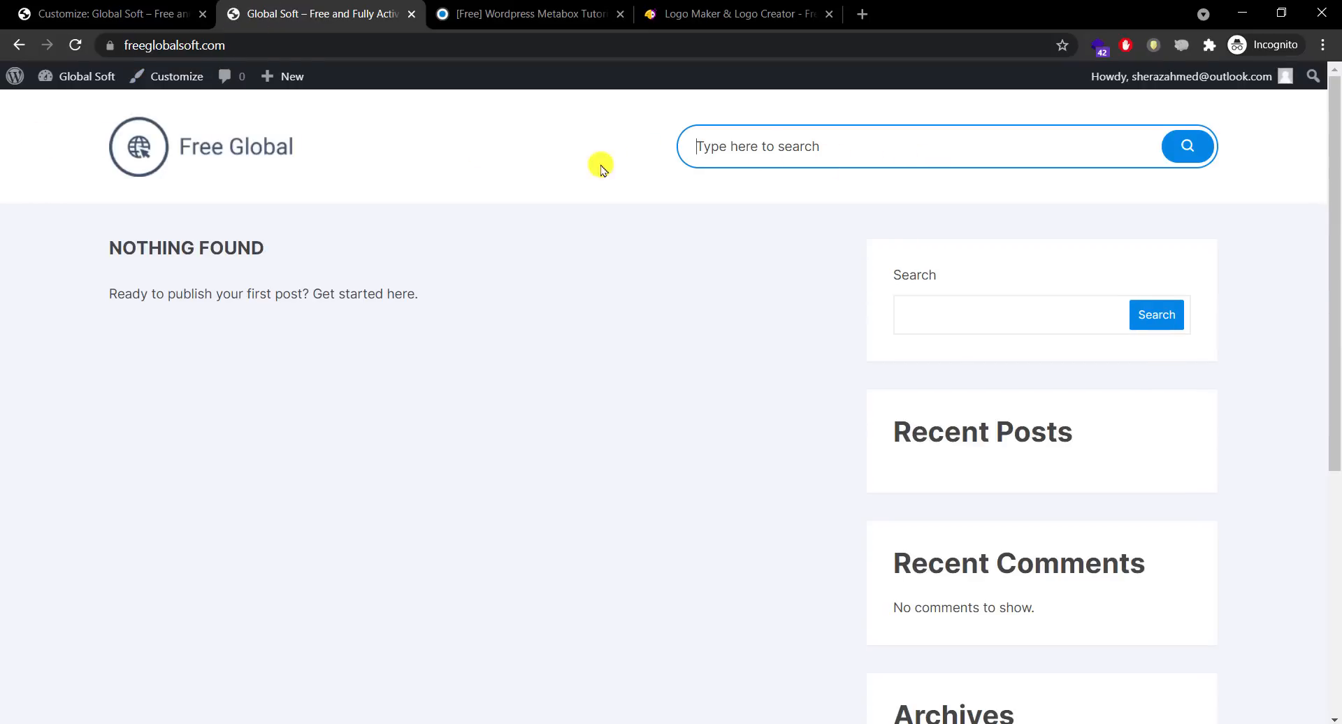
drag(1335, 190, 1333, 120)
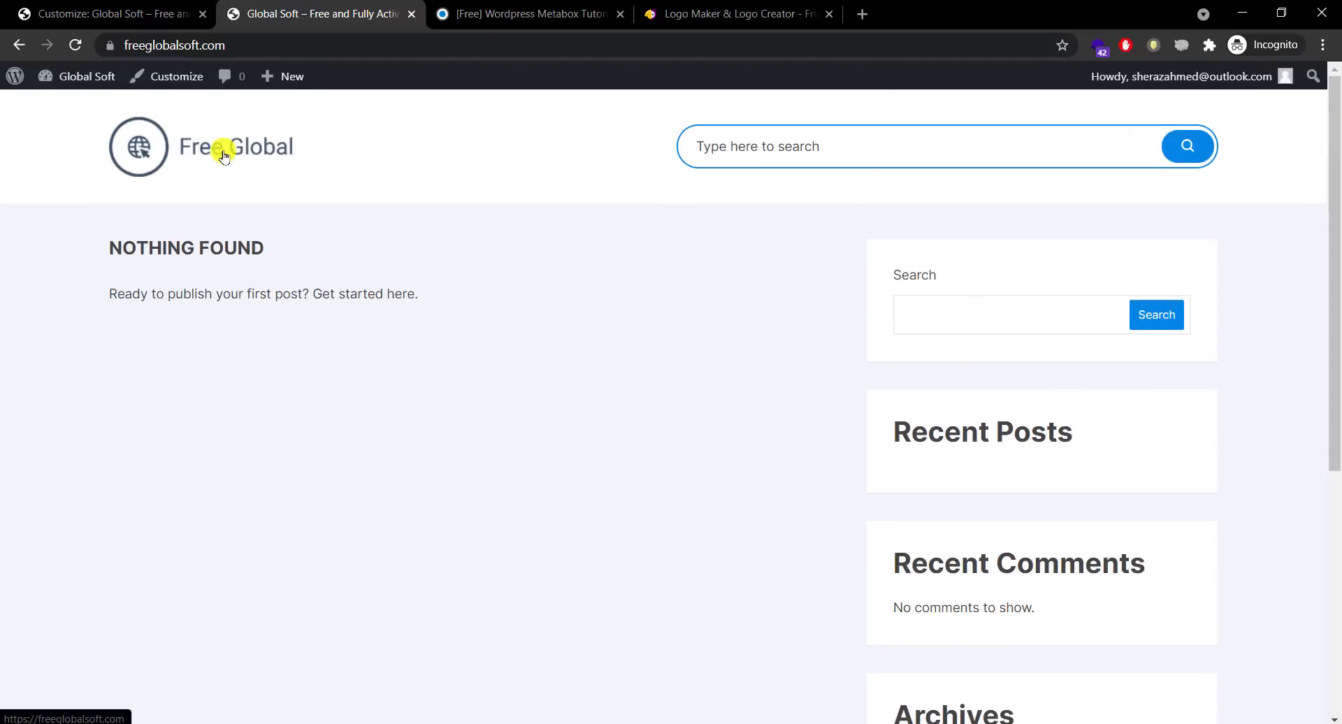
click(782, 148)
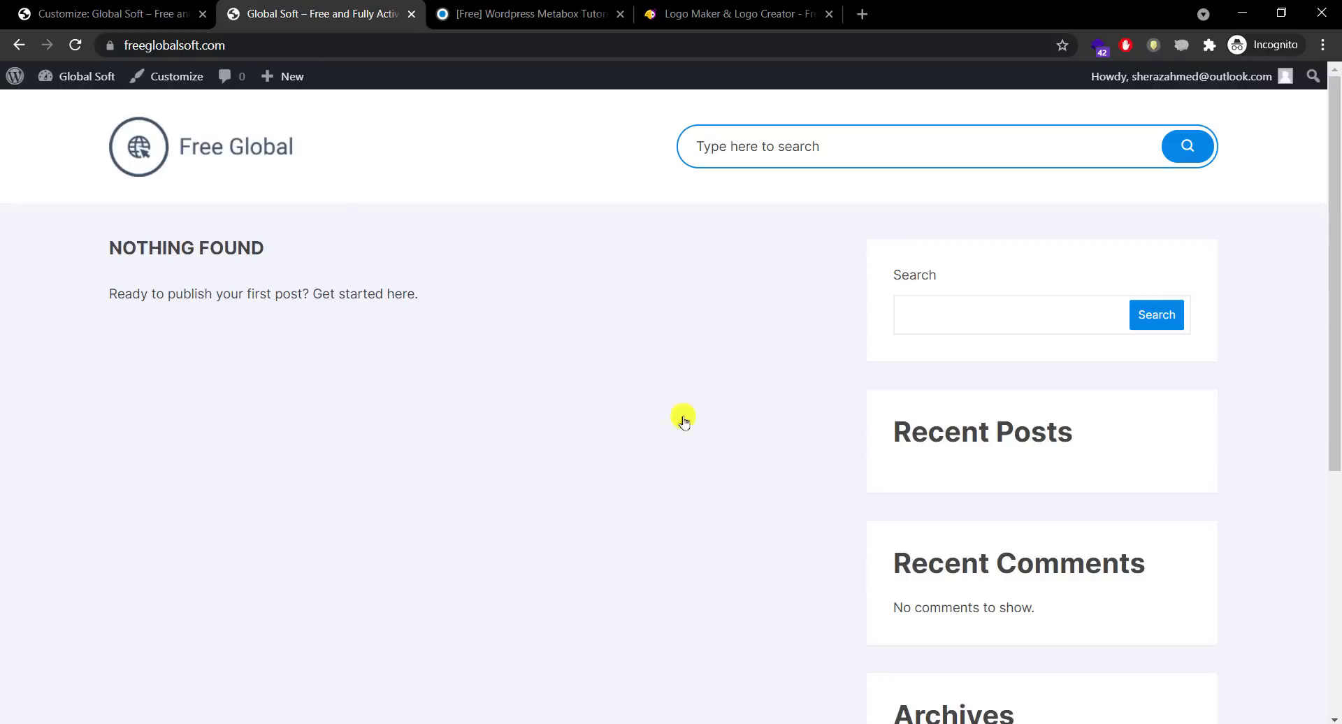
Step: Look over the live site, tutorial and Hatchful tabs, then return to the customizer
click(139, 15)
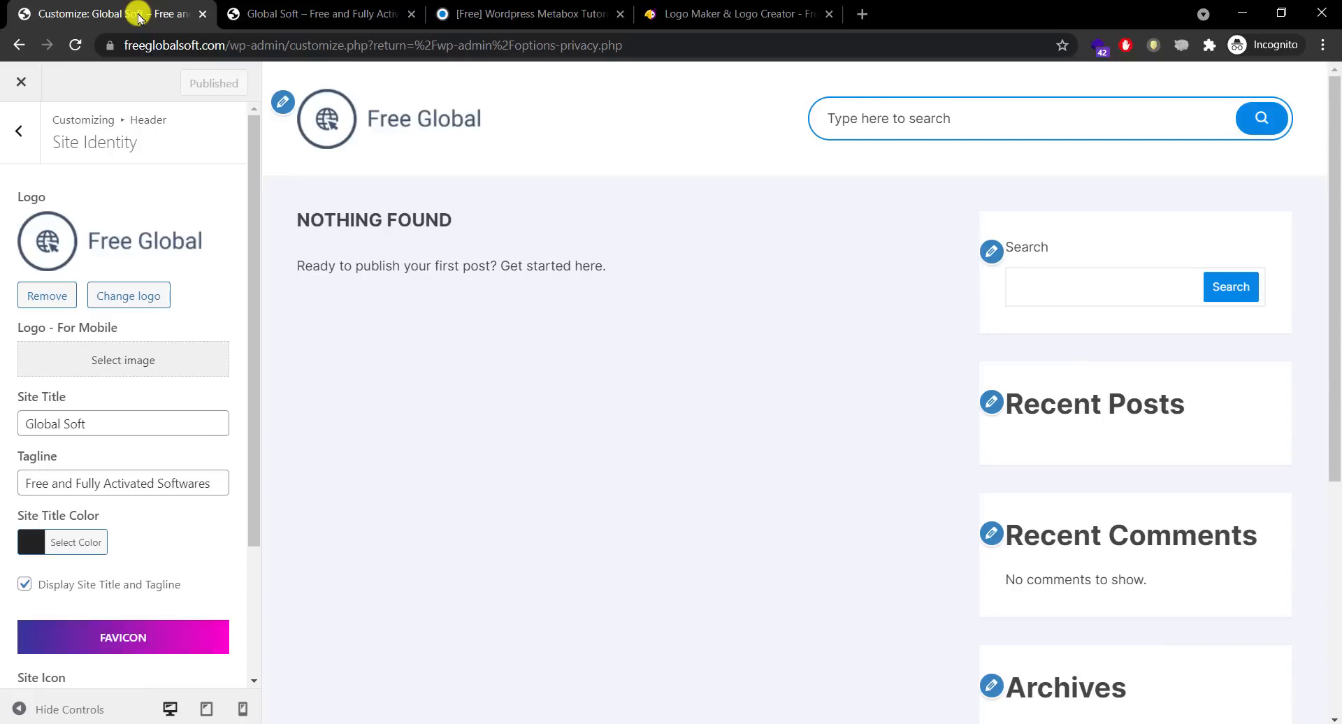
drag(255, 255, 264, 428)
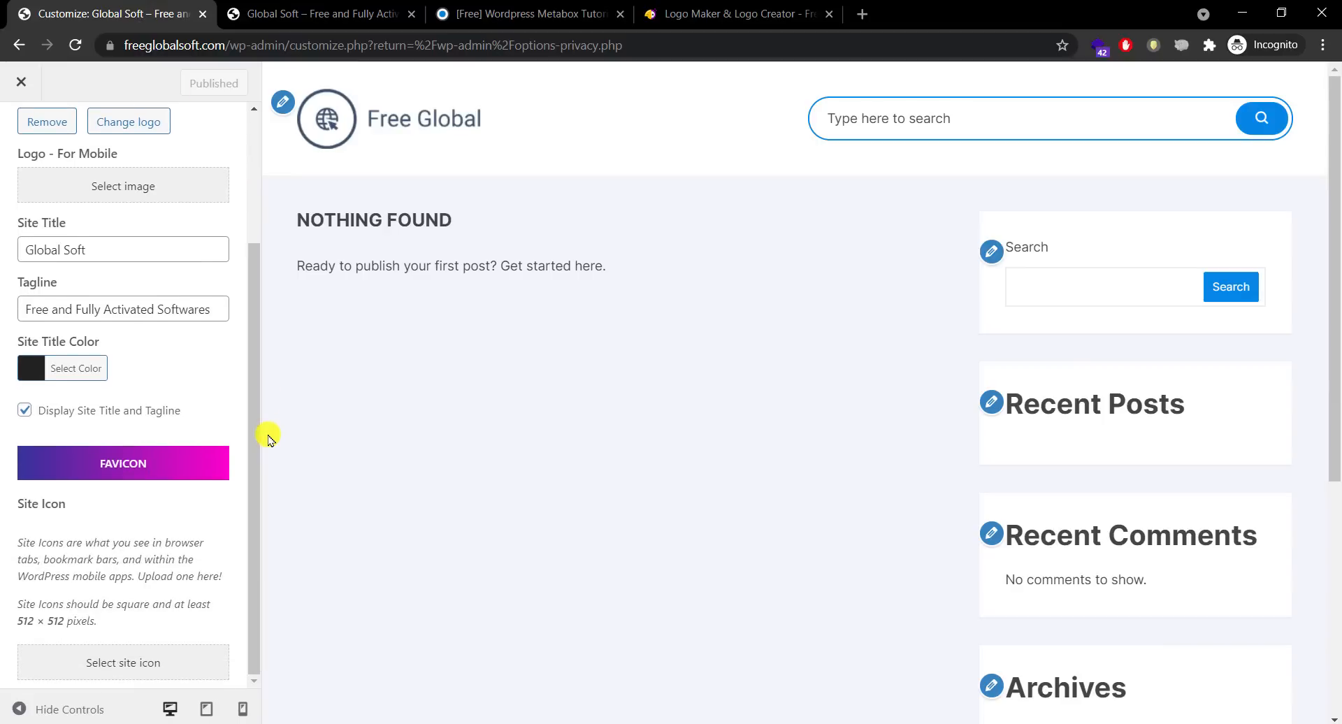
click(268, 17)
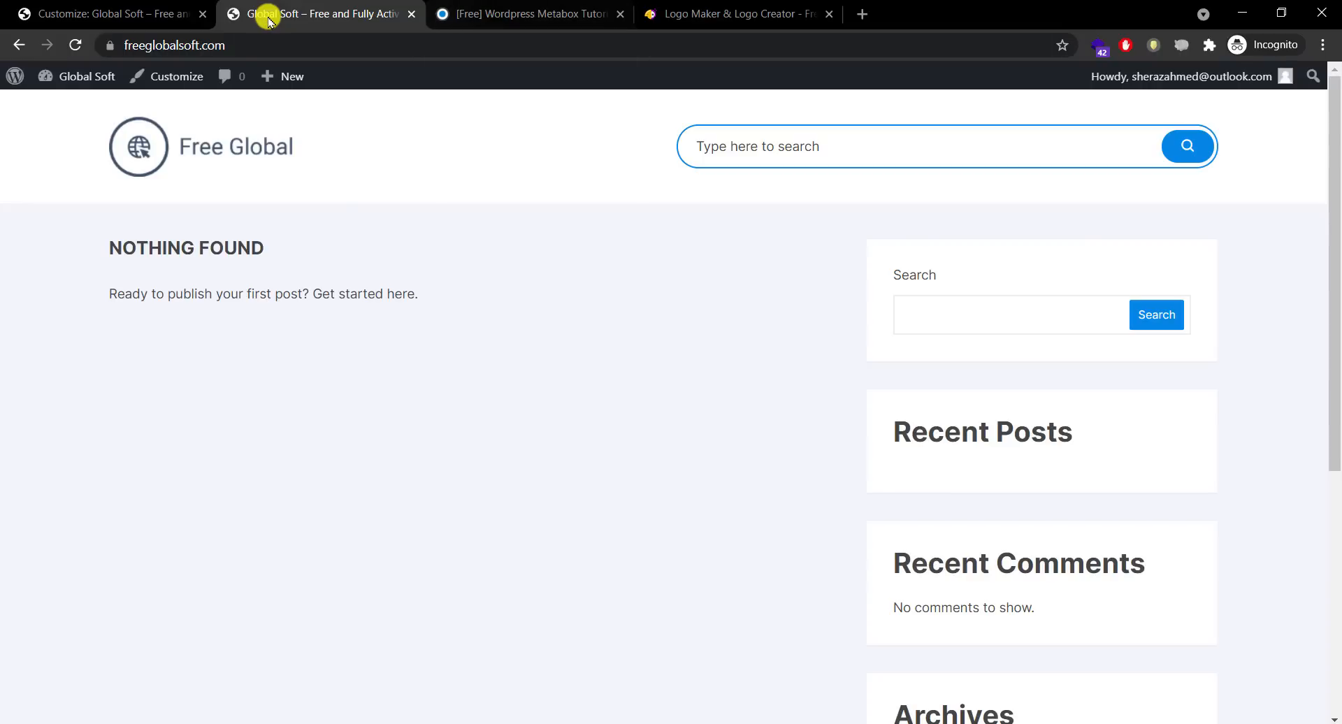
click(441, 17)
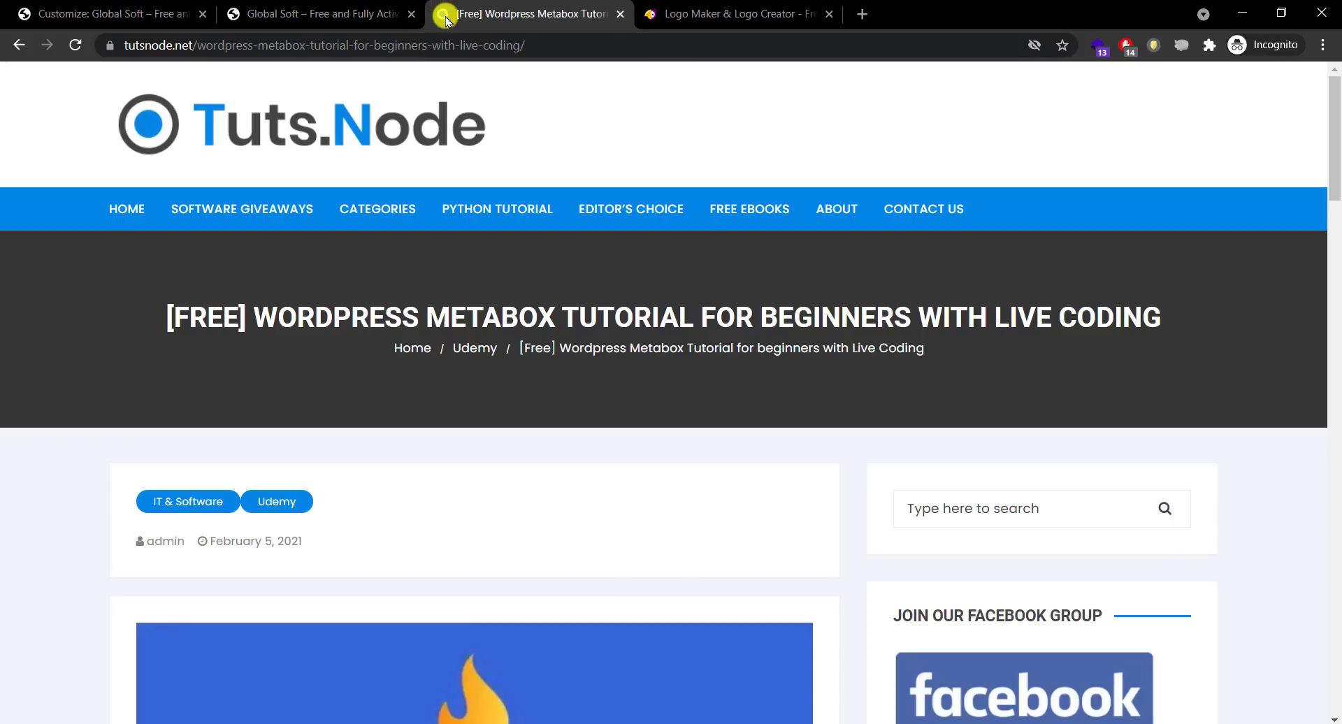
click(657, 16)
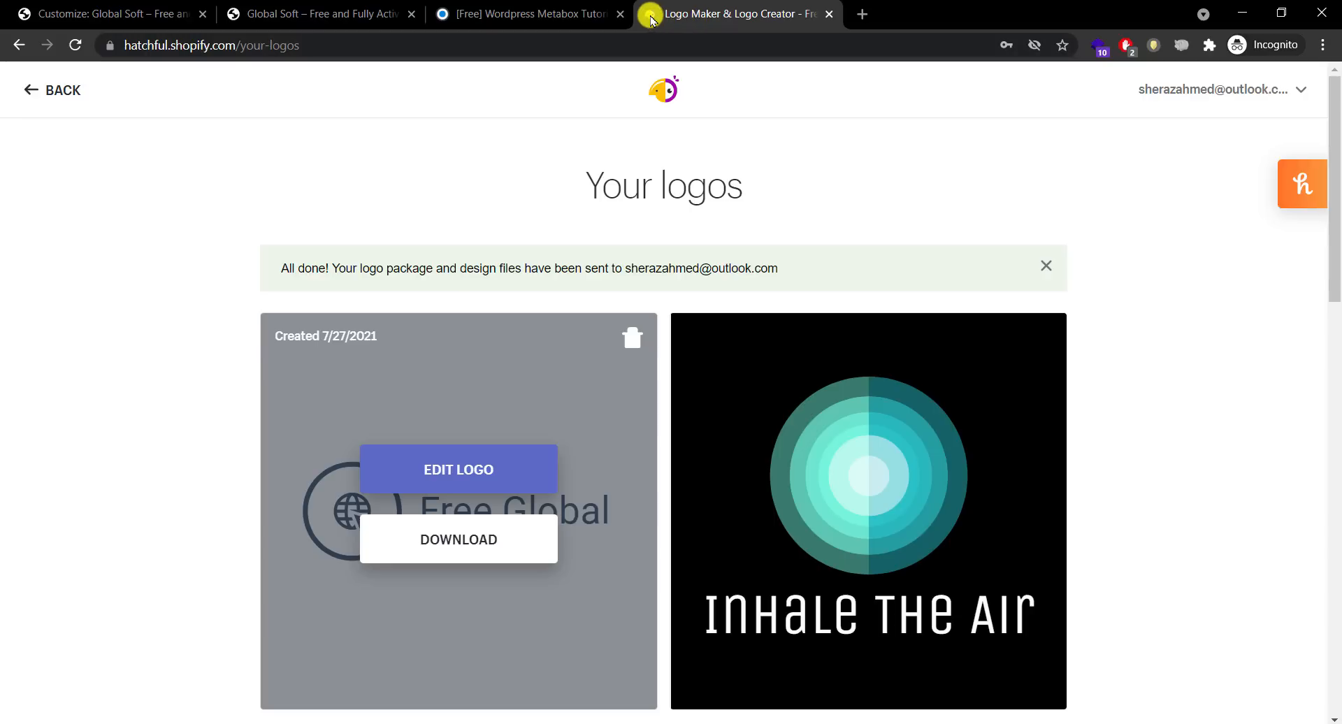
click(272, 20)
click(135, 14)
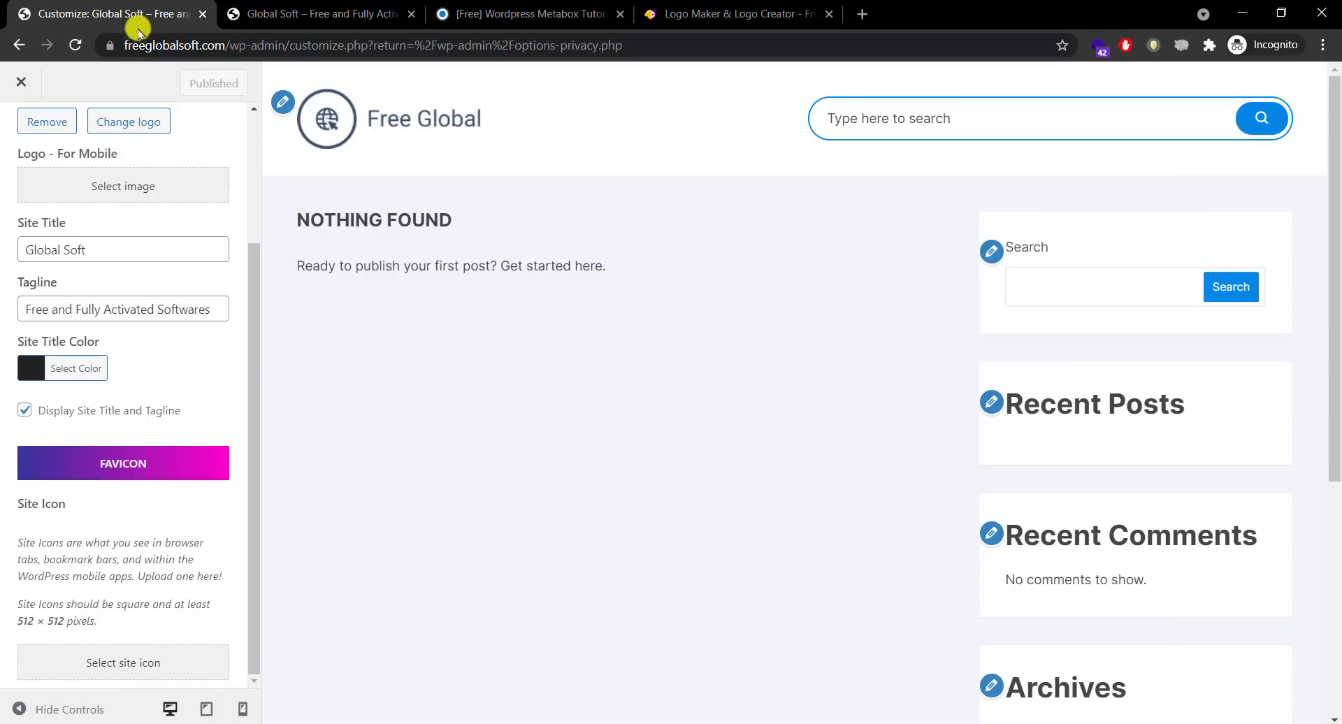
Step: Start choosing a site icon, browse HatchfulExport-All for logo_transparent.png, then cancel the file picker
click(137, 670)
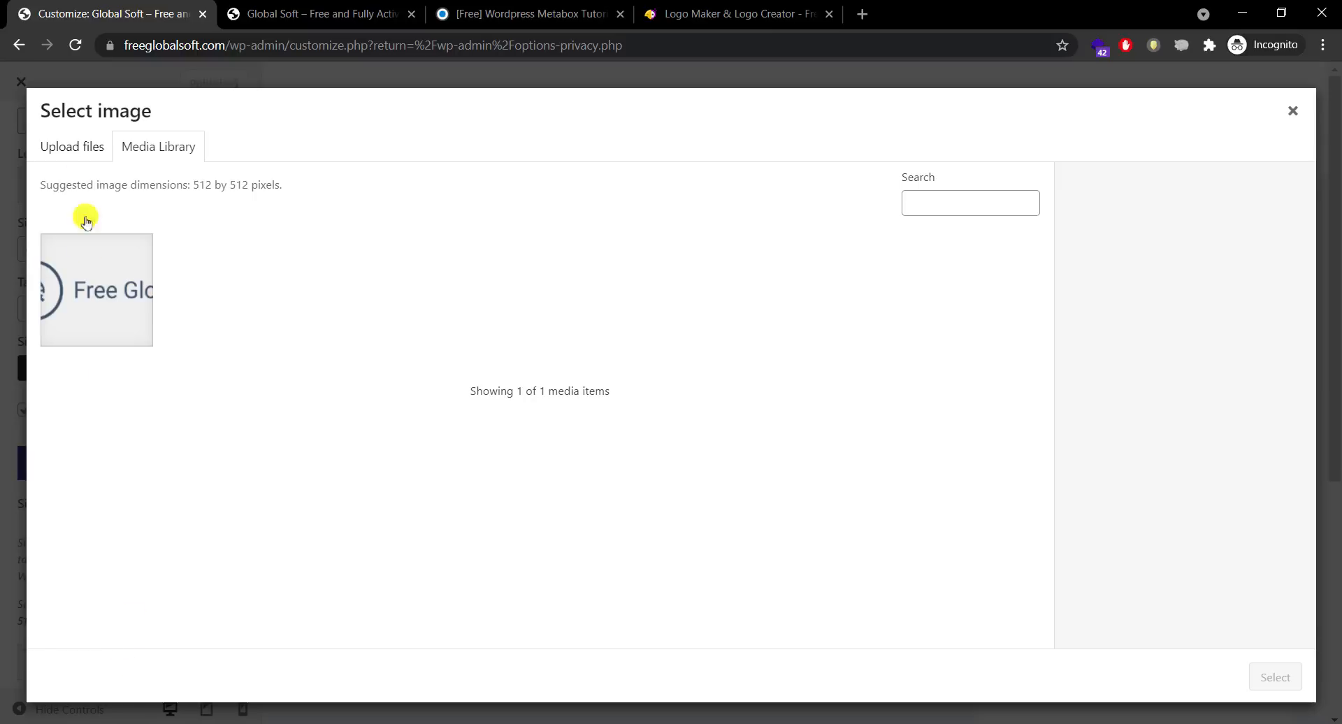
click(77, 148)
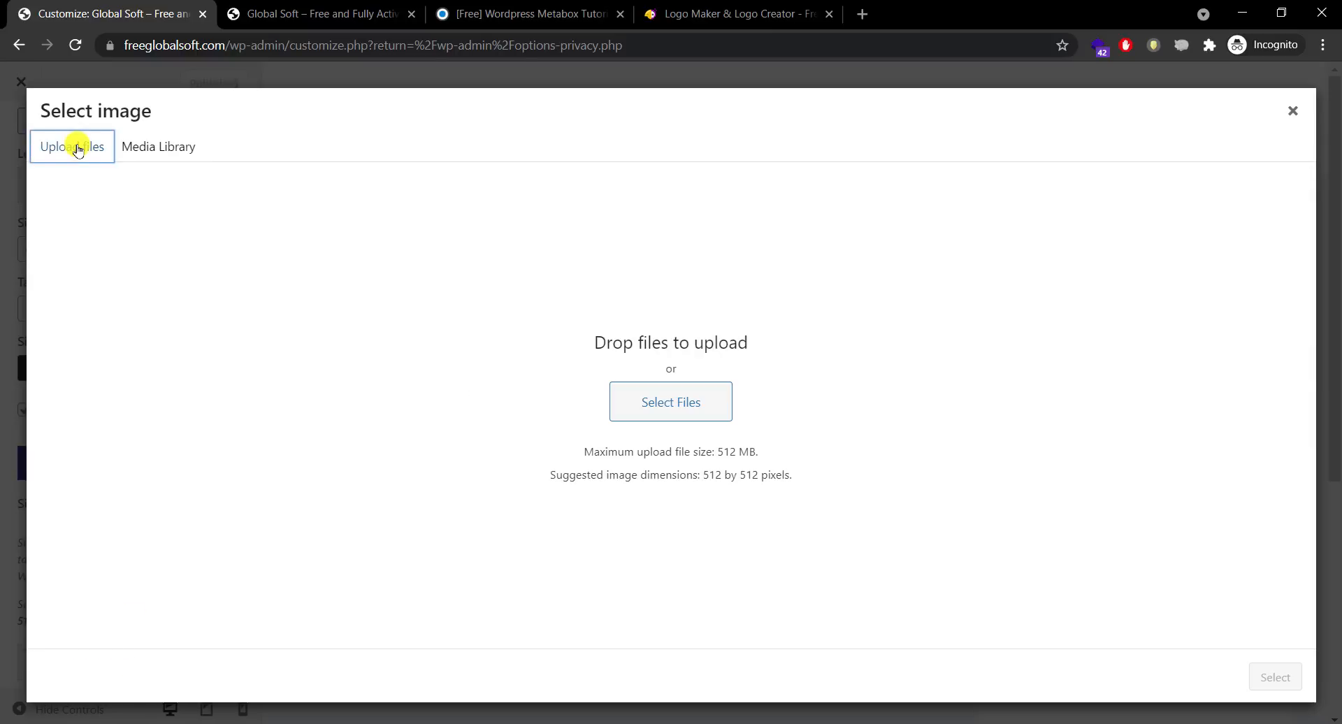
click(642, 400)
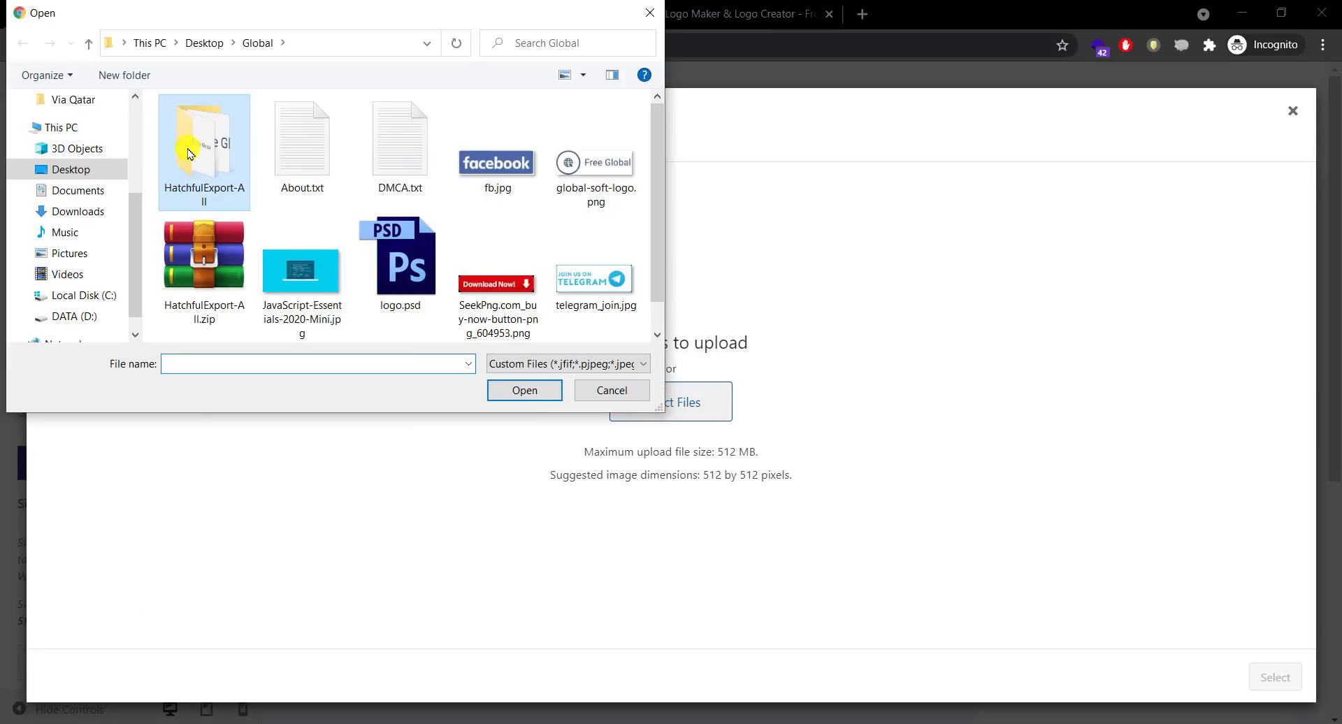
double_click(191, 137)
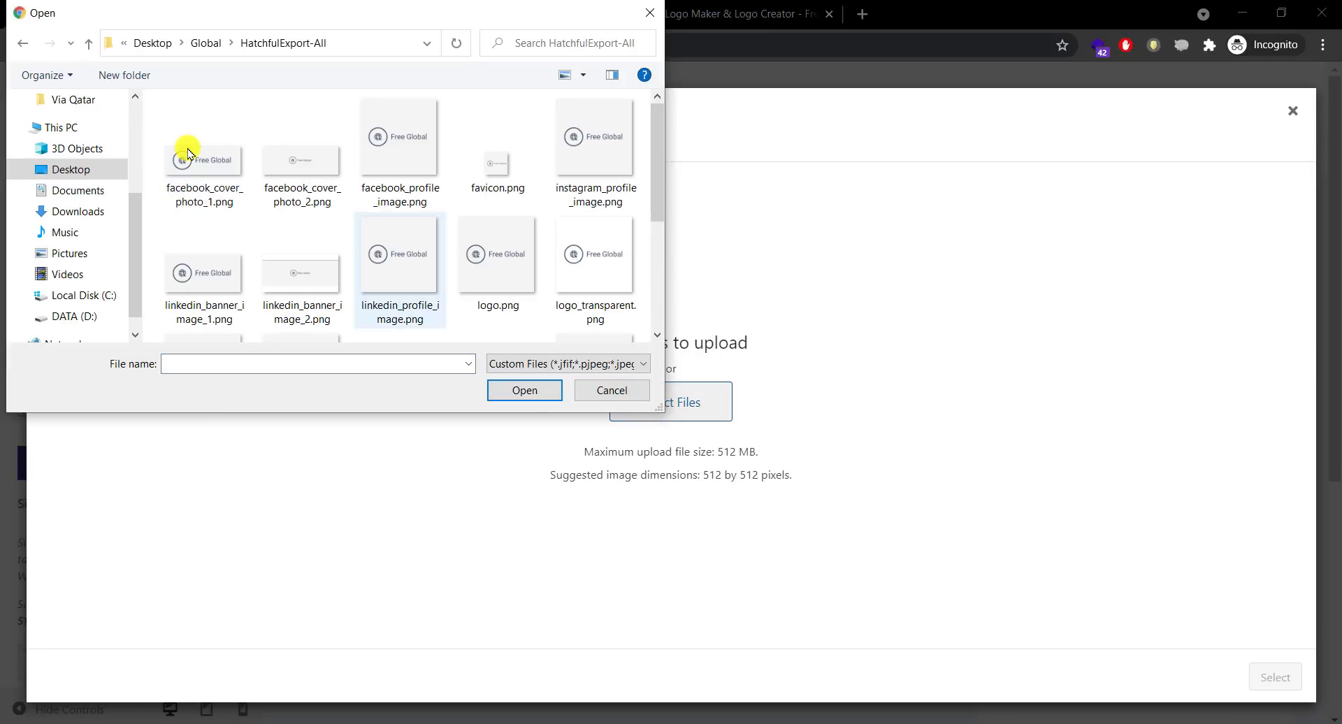
click(499, 173)
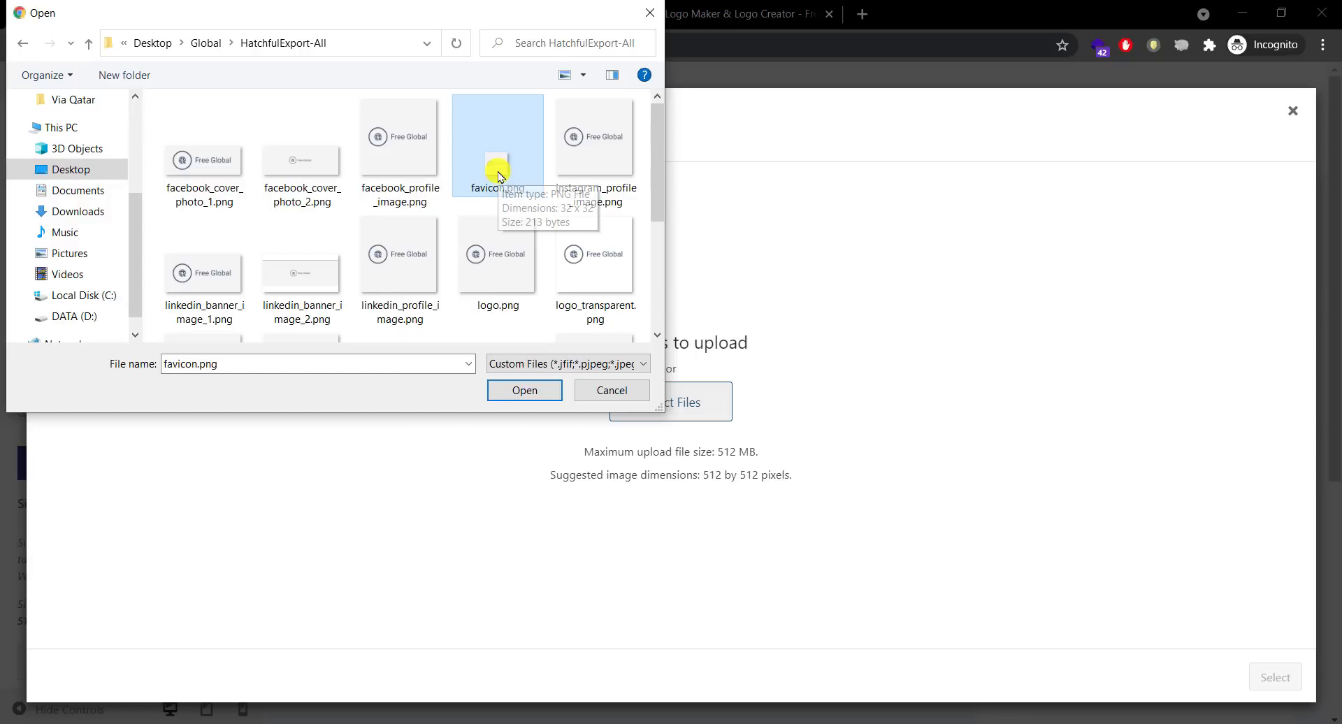
click(497, 269)
drag(650, 218, 644, 168)
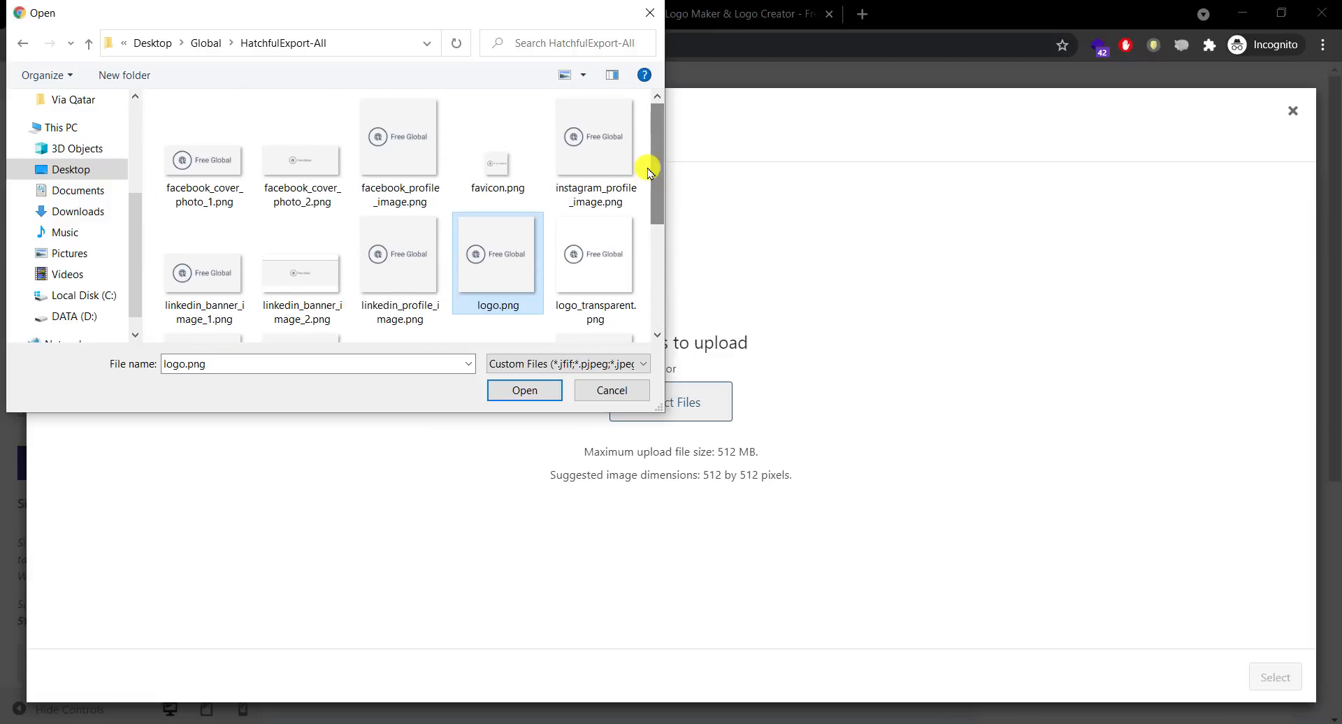
click(597, 264)
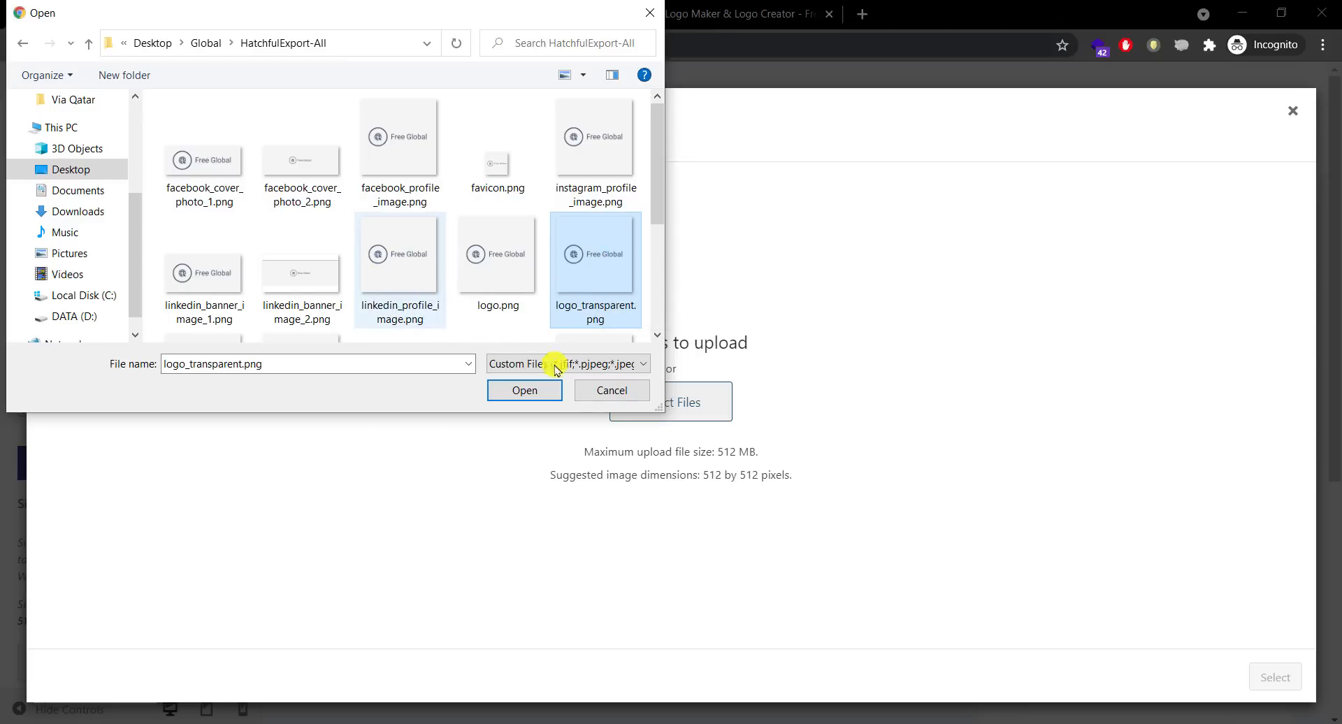
click(600, 388)
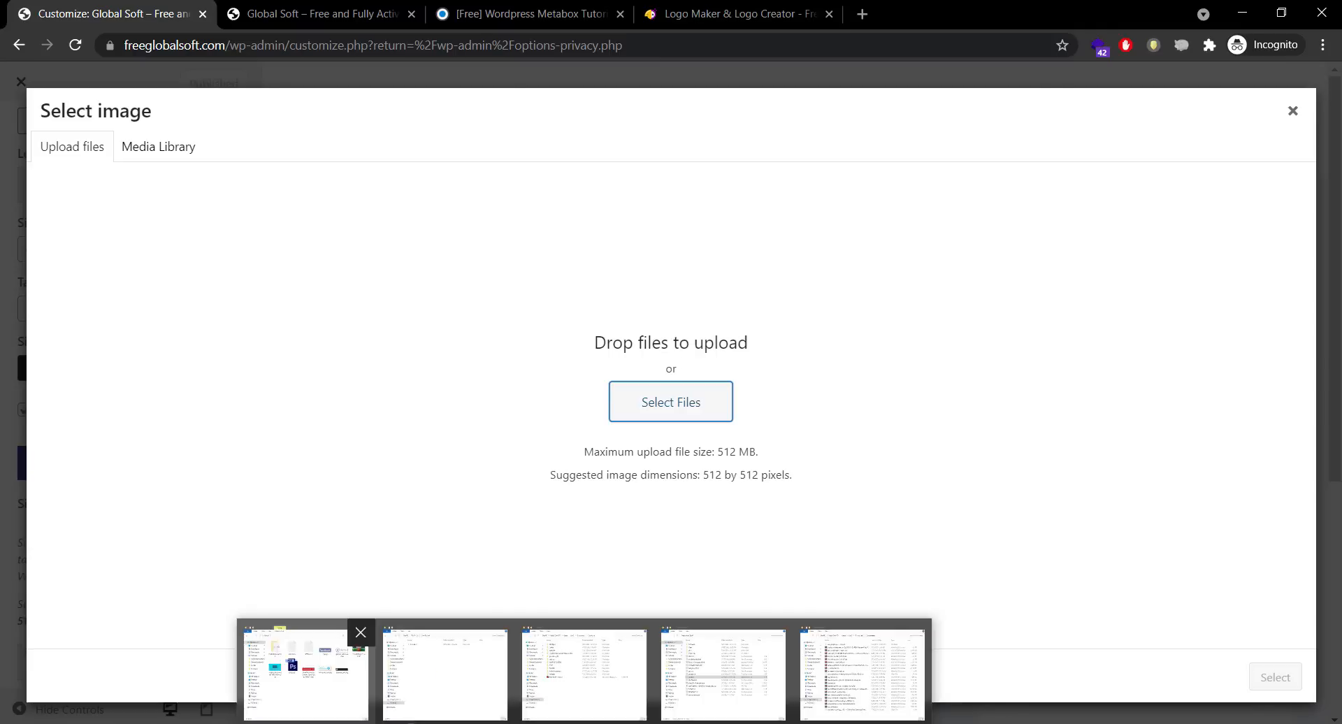
Step: Open HatchfulExport-All in File Explorer in Details view and drag logo_transparent.png into Photoshop
click(301, 671)
double_click(453, 207)
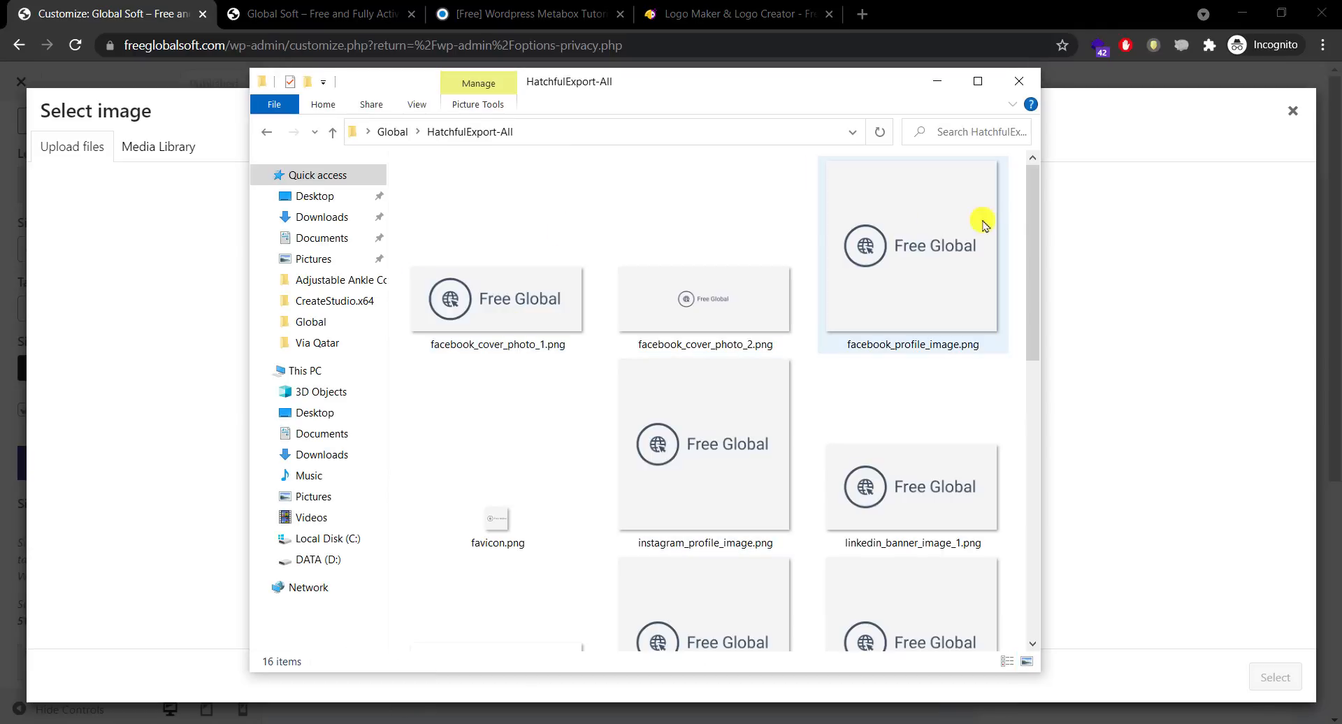
right_click(1014, 219)
mouse_move(1015, 222)
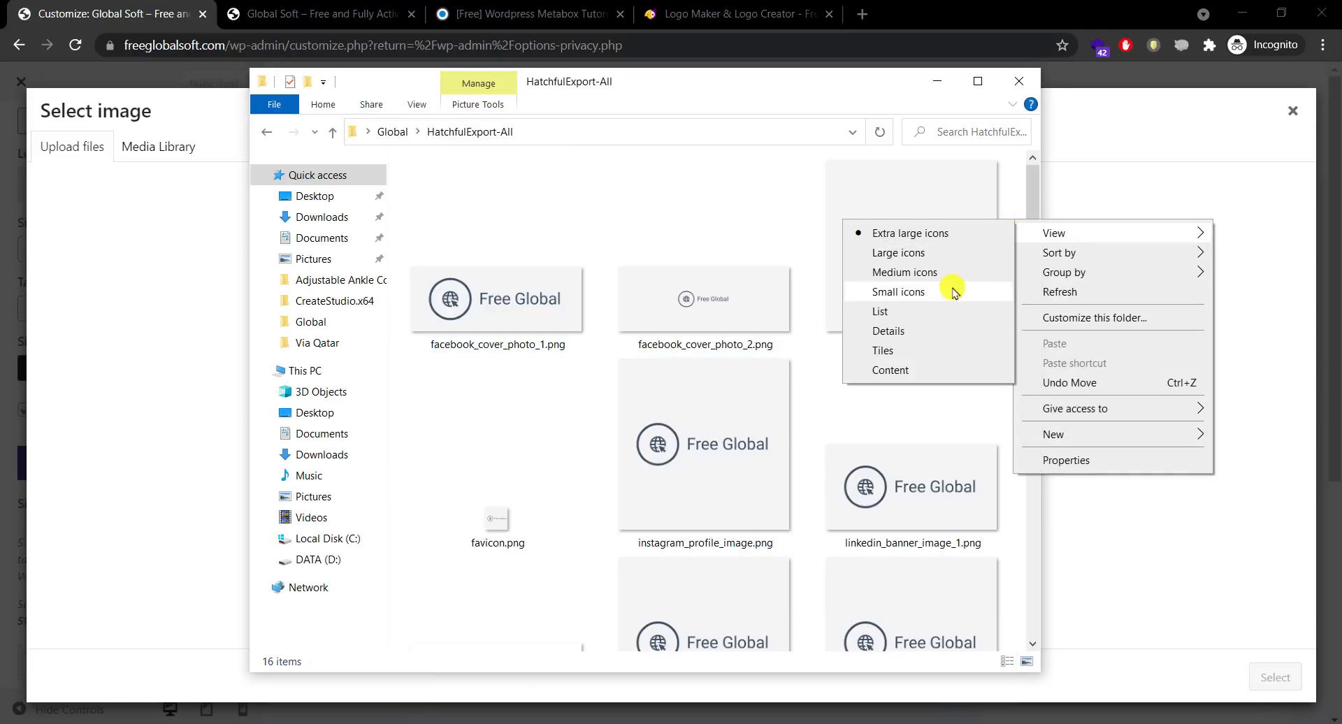
click(916, 330)
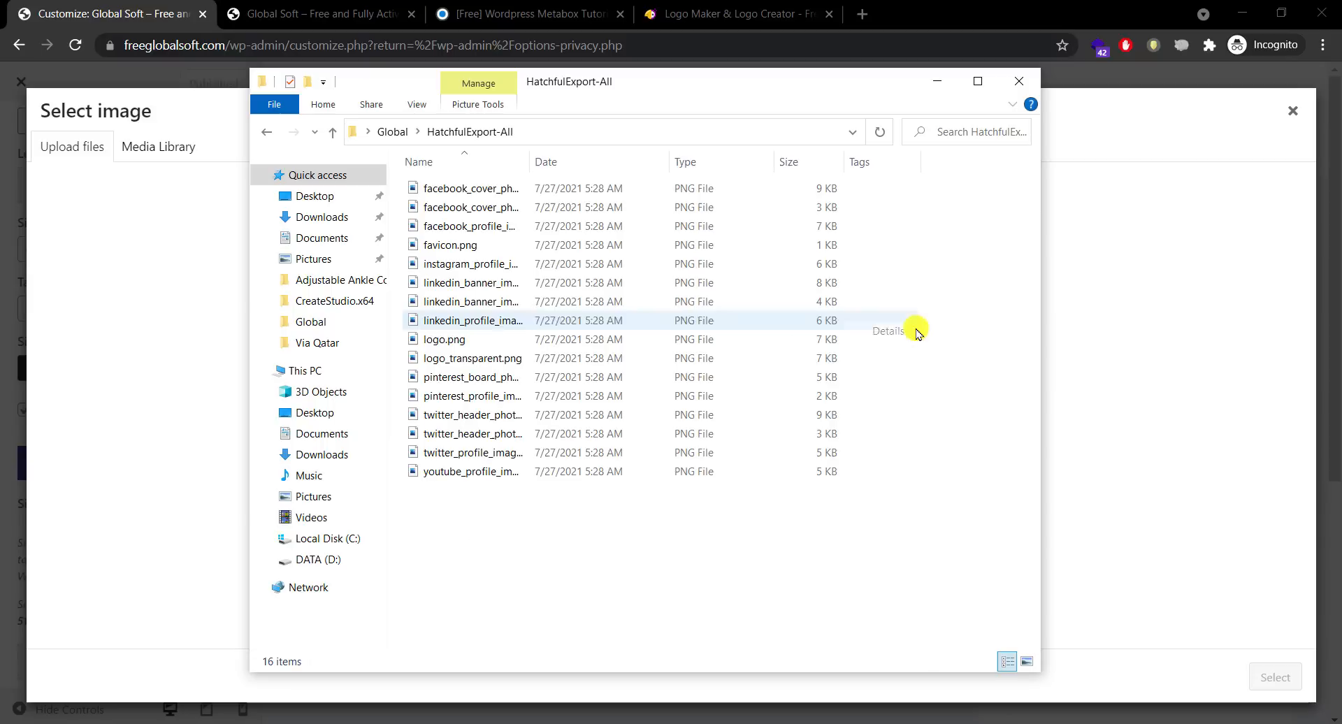
click(465, 189)
click(467, 246)
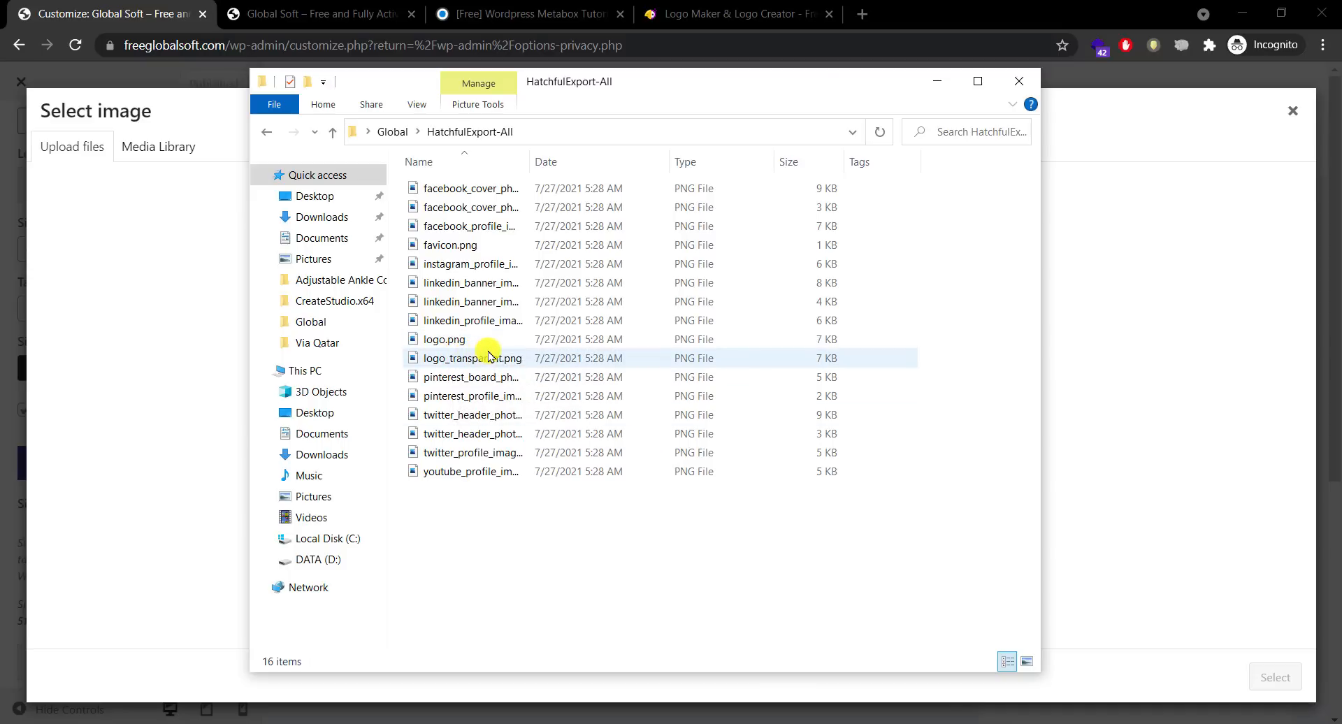
drag(488, 355, 533, 6)
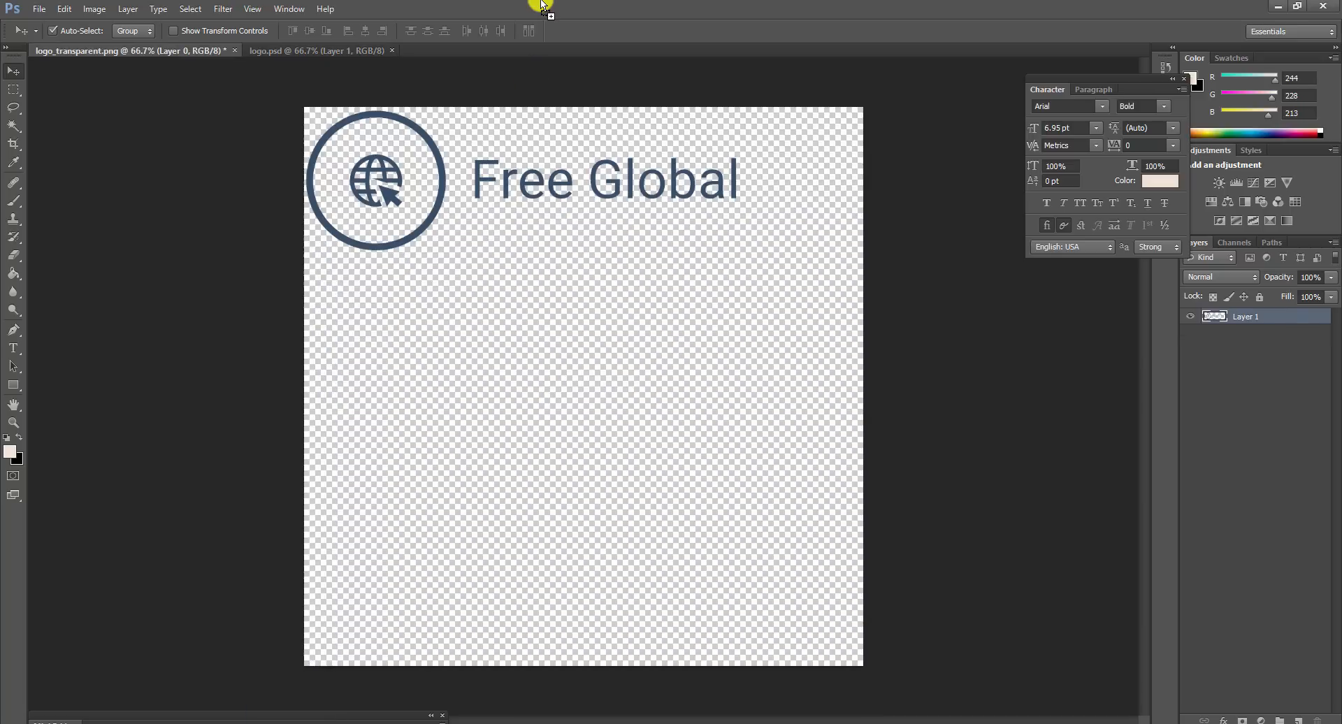
Step: Resize logo_transparent.png from 1200 × 1200 down to 512 × 512 pixels with Image Size
drag(440, 186, 499, 377)
click(98, 9)
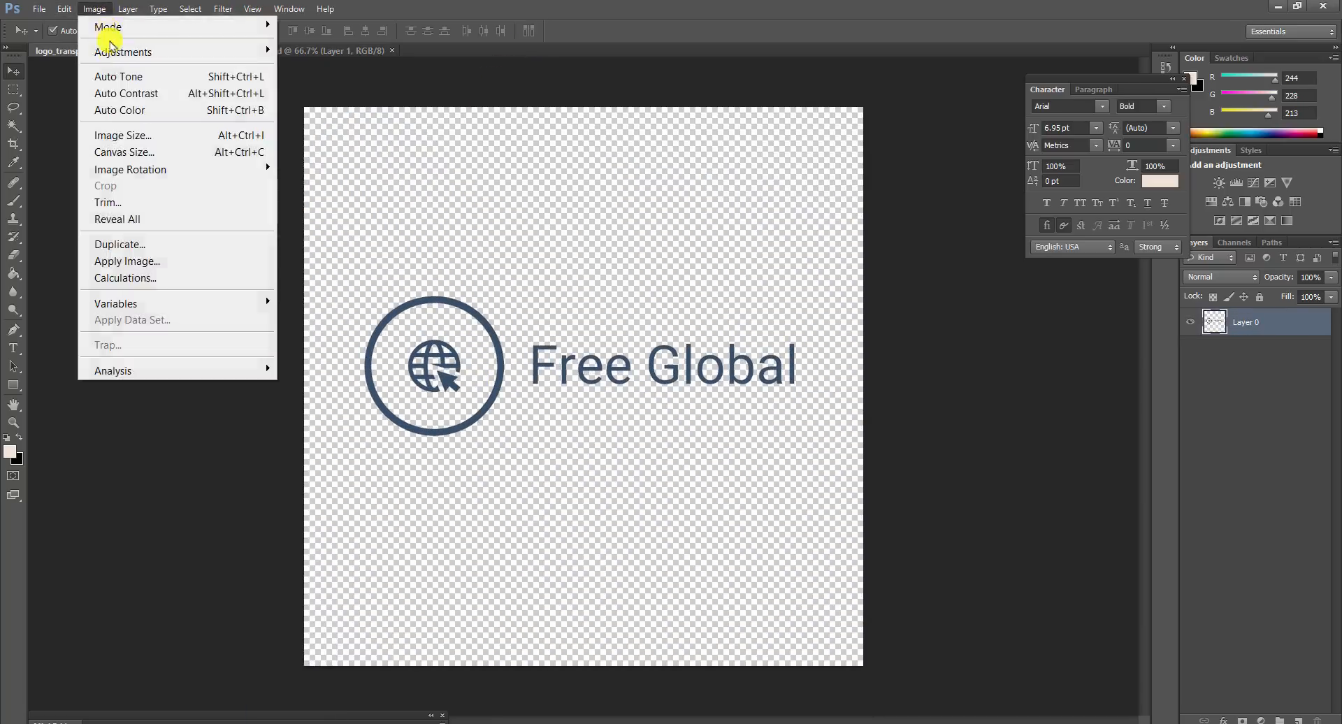
click(126, 135)
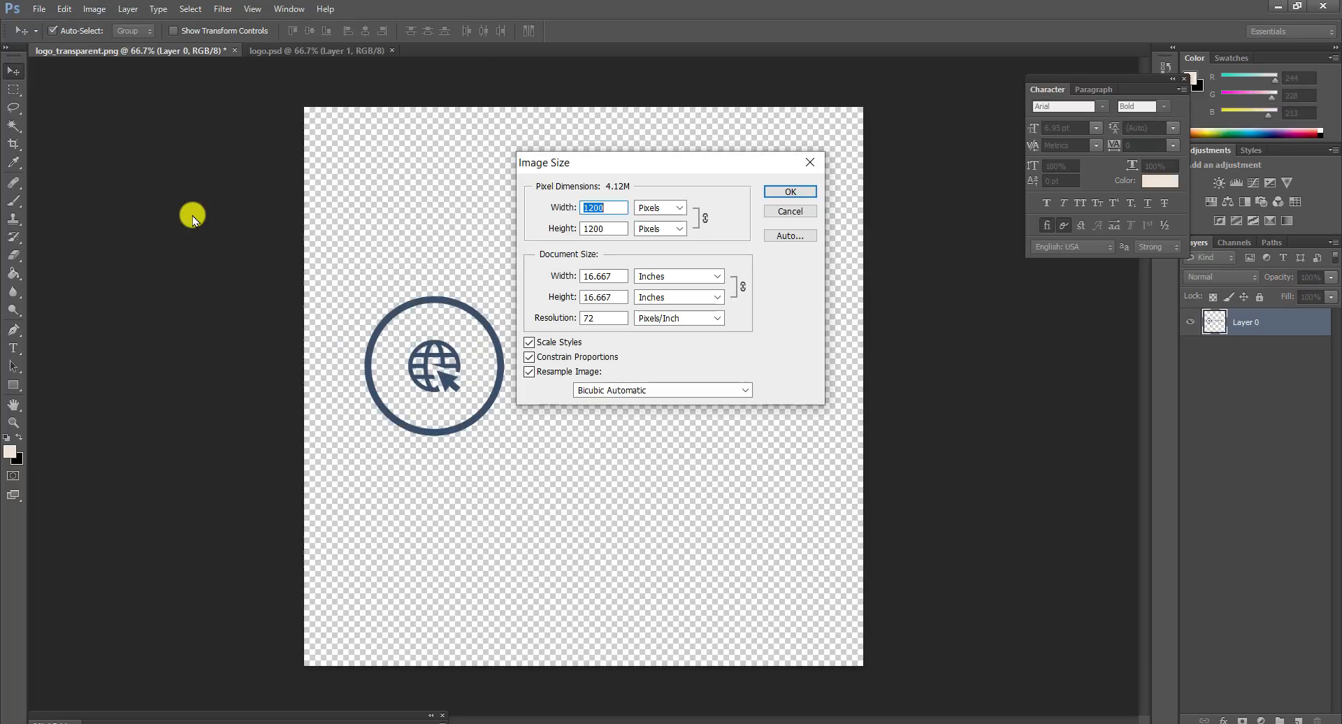
text(5)
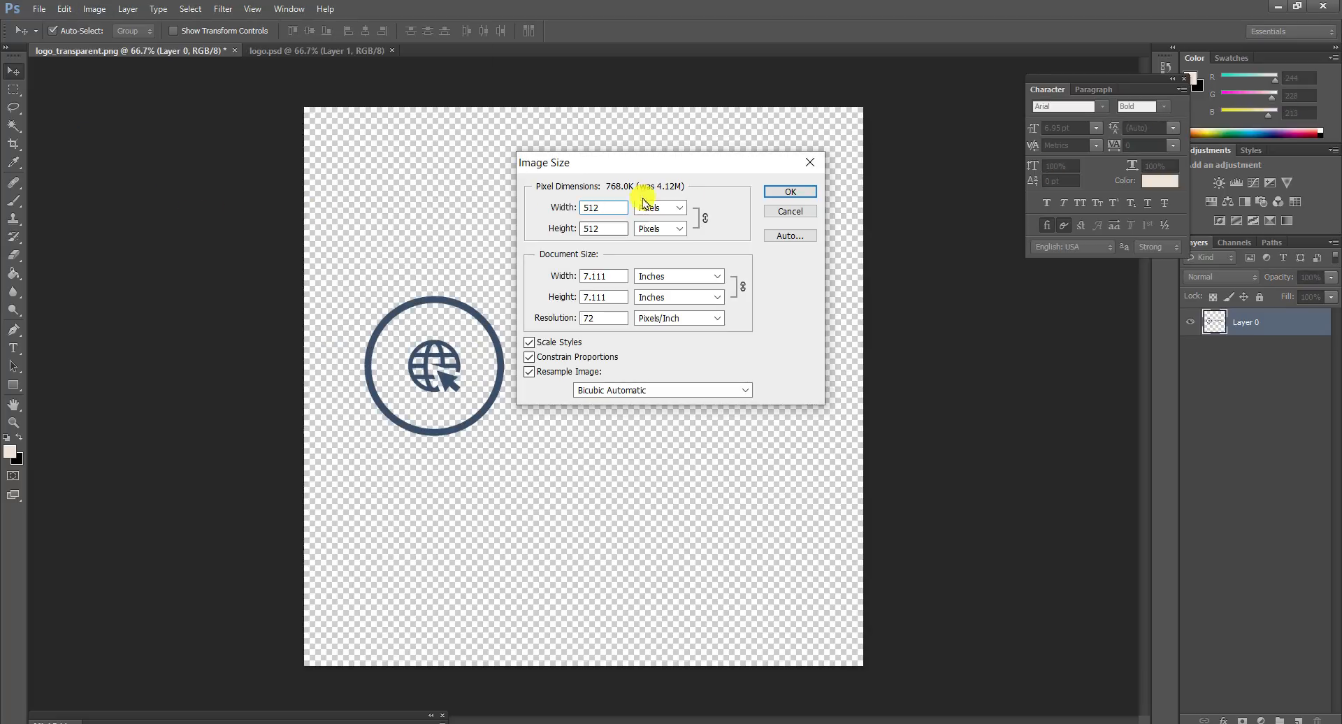
click(770, 193)
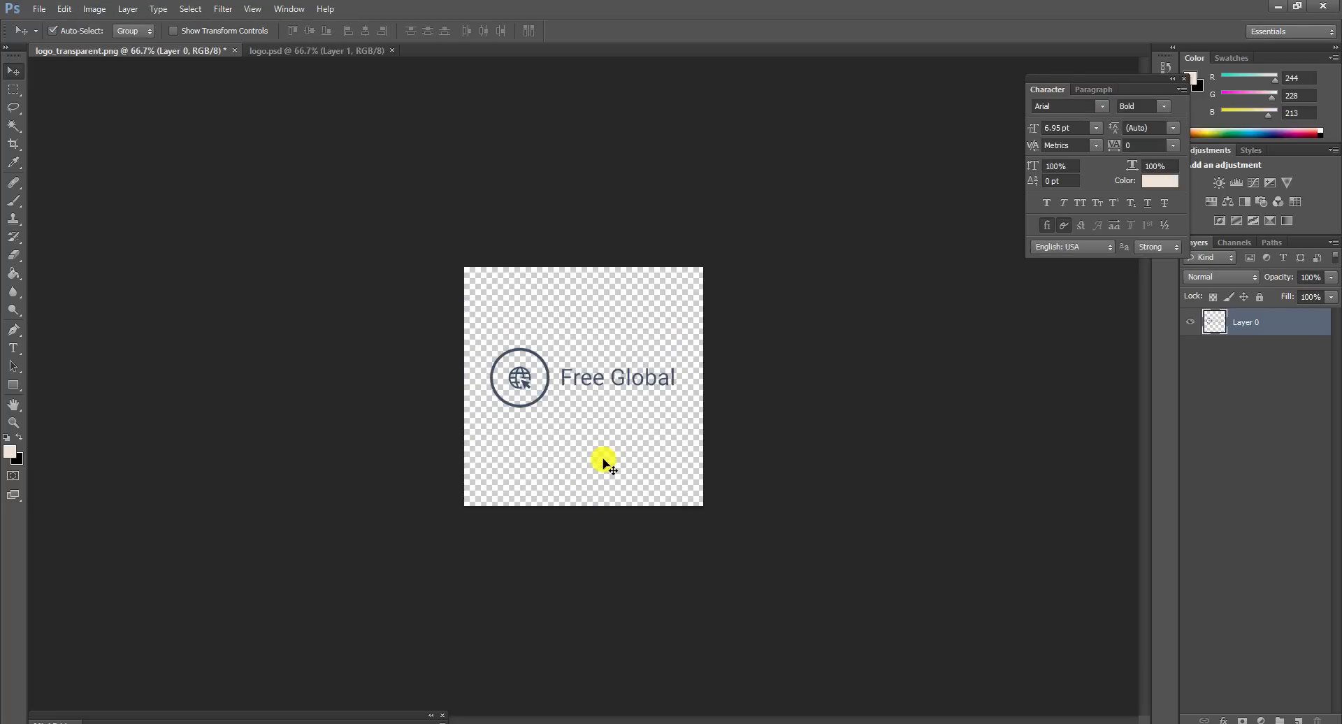
key(ctrl+t)
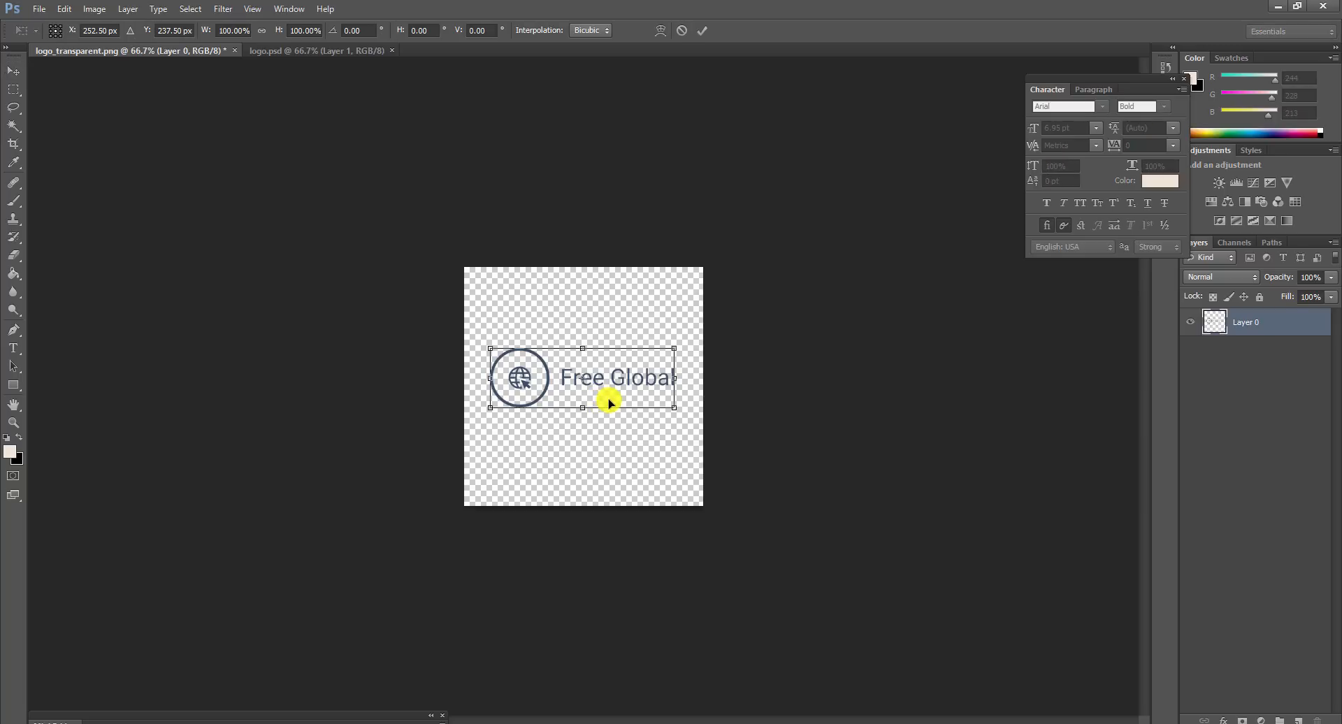
Step: Undo the resize, then marquee-select and delete the Free Global text
key(Return)
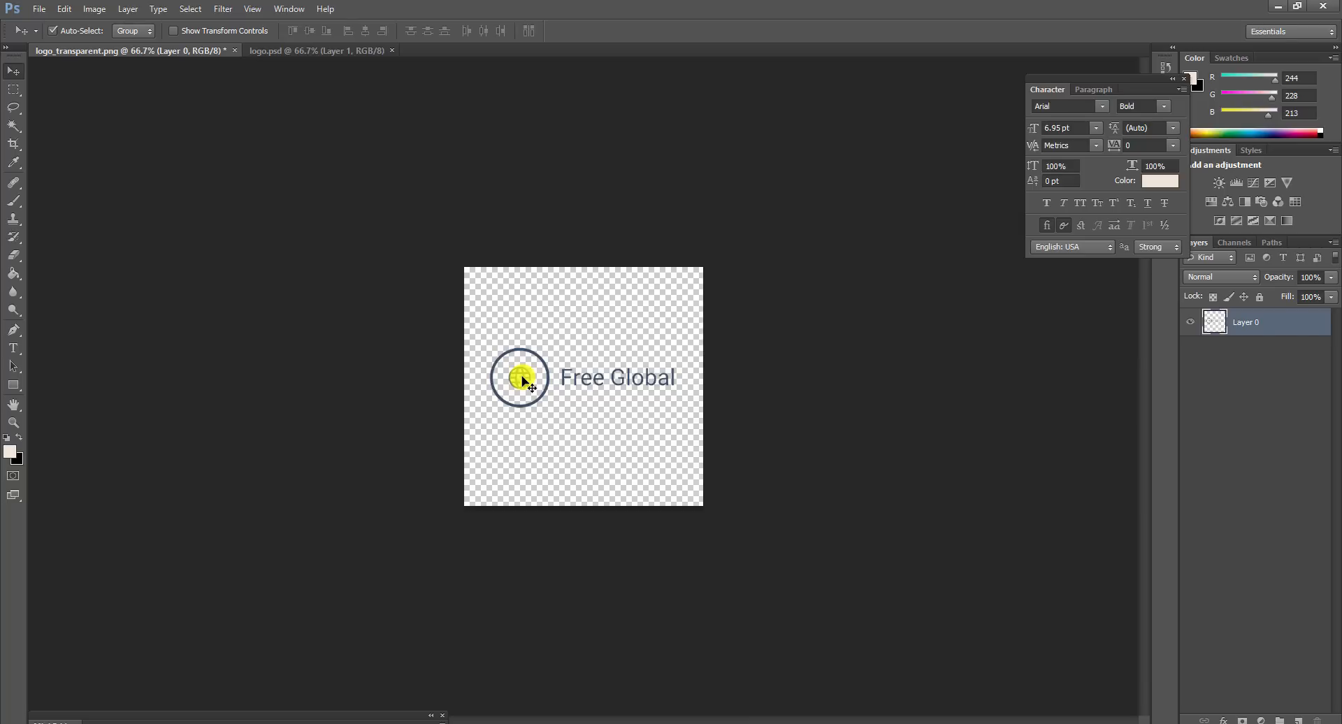
key(ctrl+z)
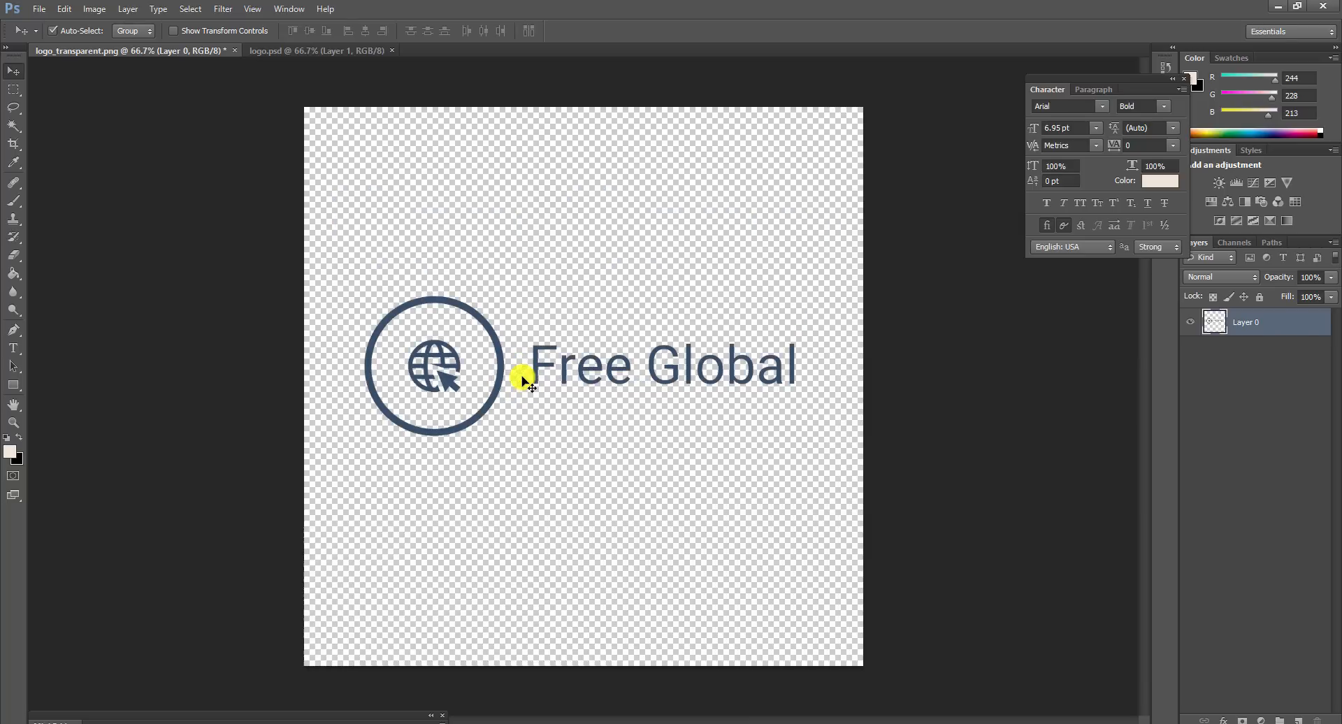
click(13, 90)
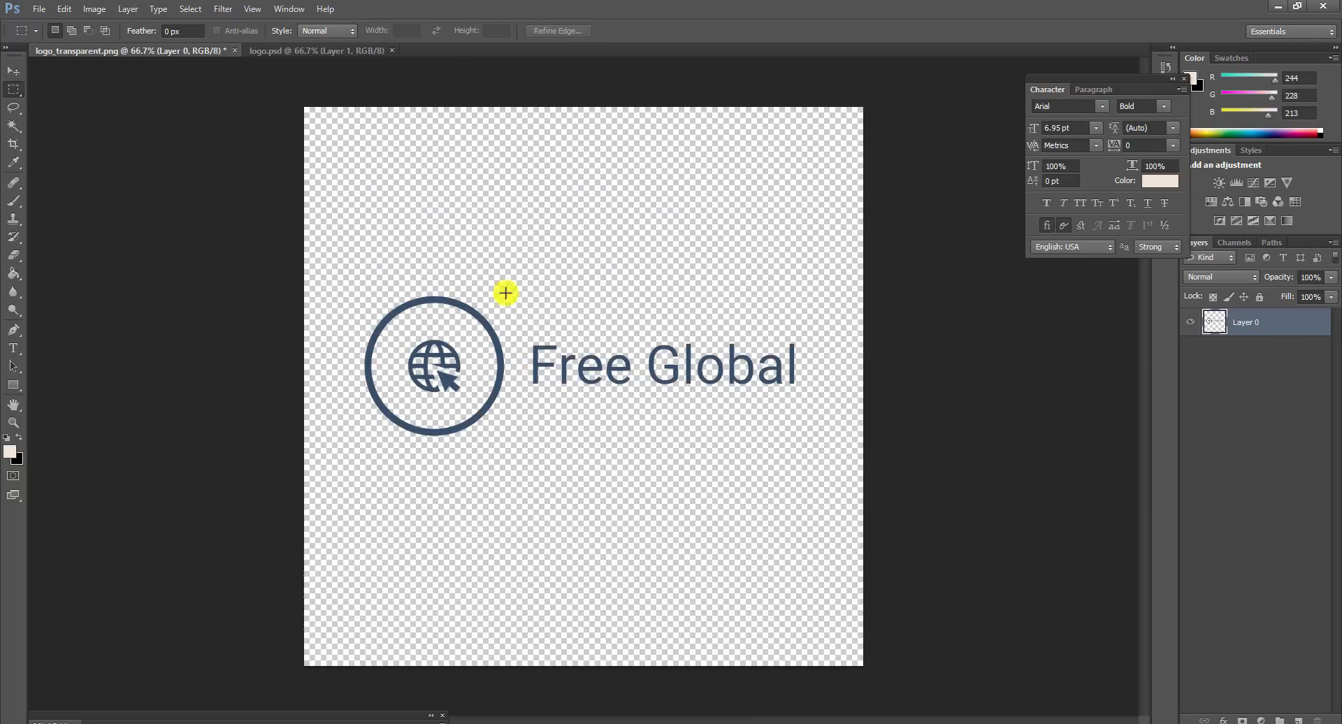
drag(535, 304, 794, 429)
click(568, 374)
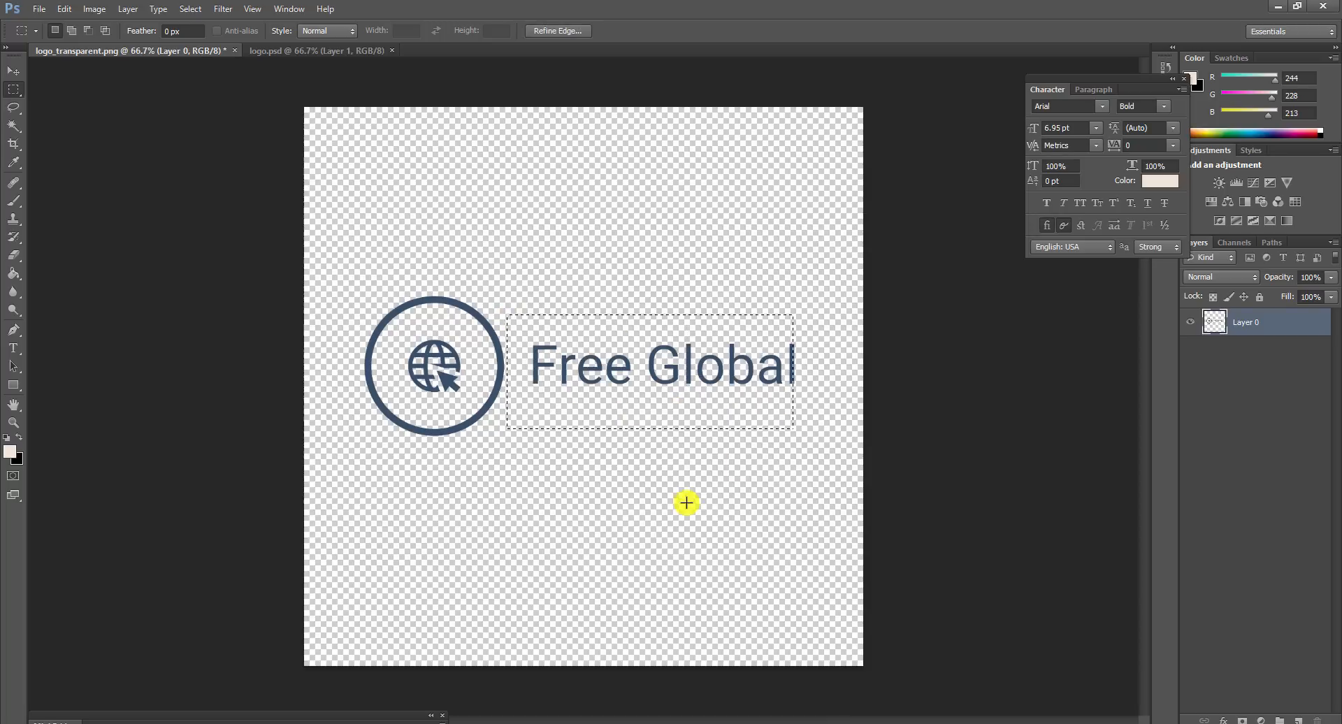
click(584, 378)
drag(509, 291, 820, 439)
key(Delete)
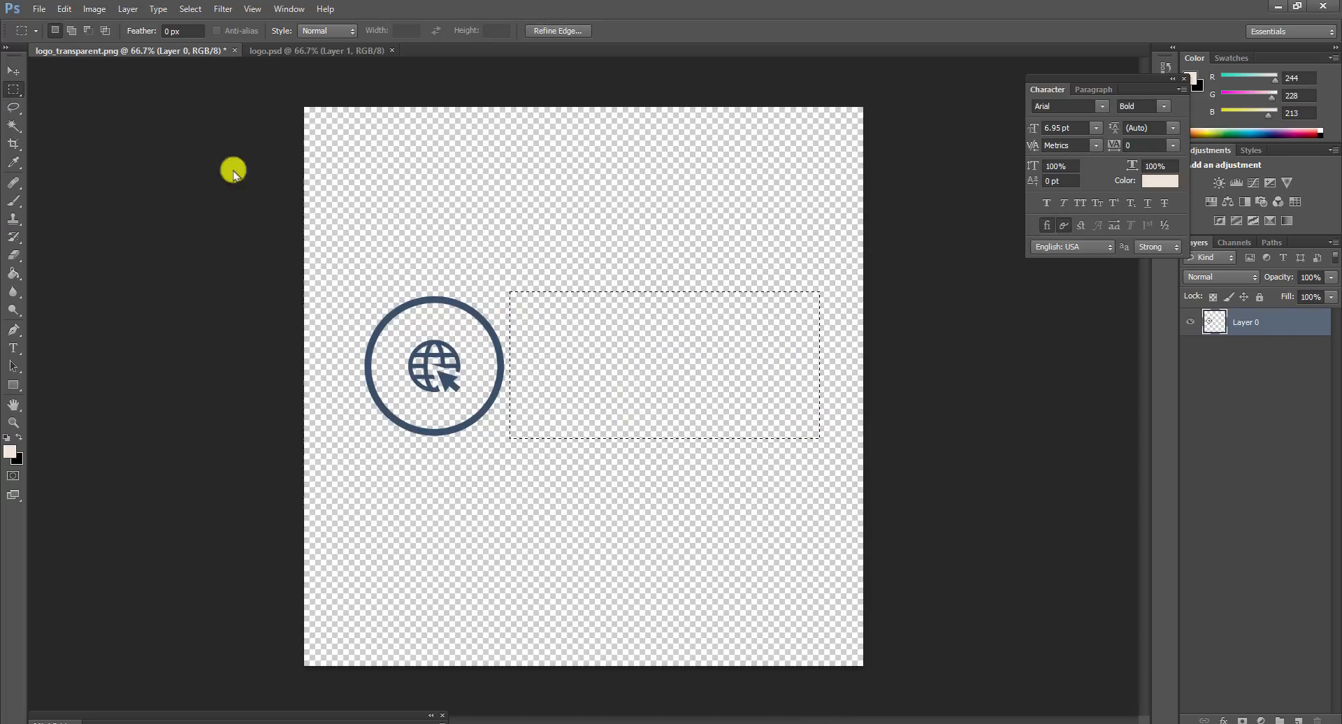
click(15, 72)
key(ctrl+d)
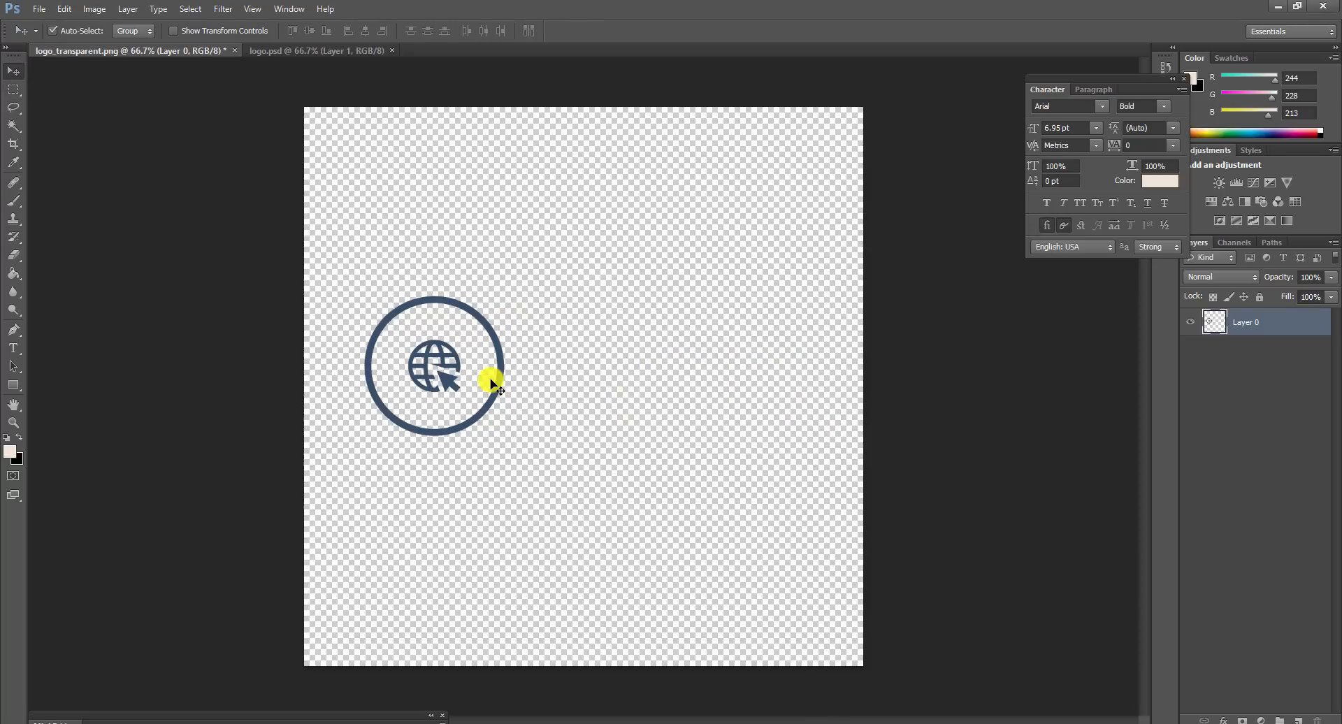
Step: Scale the globe icon up to about 351% and nudge it to the canvas centre
key(ctrl+t)
drag(503, 294, 800, 203)
drag(694, 329, 683, 455)
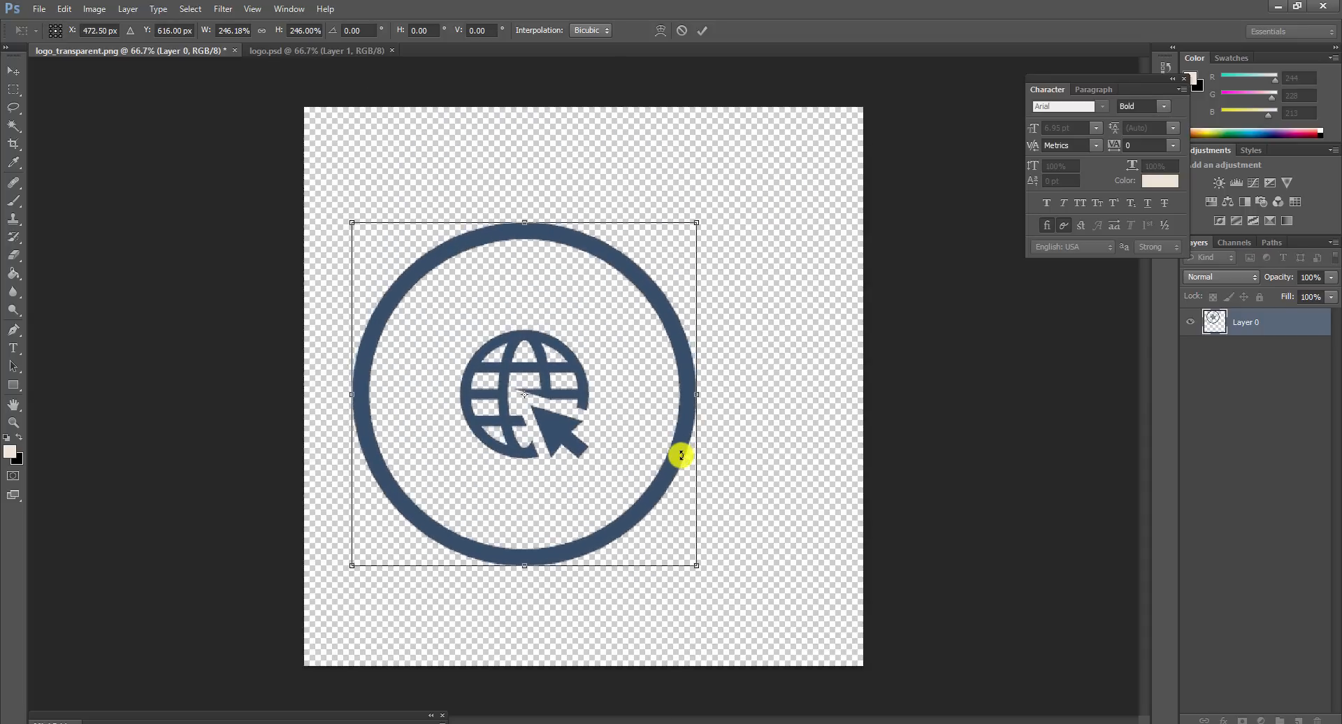
drag(697, 251, 812, 150)
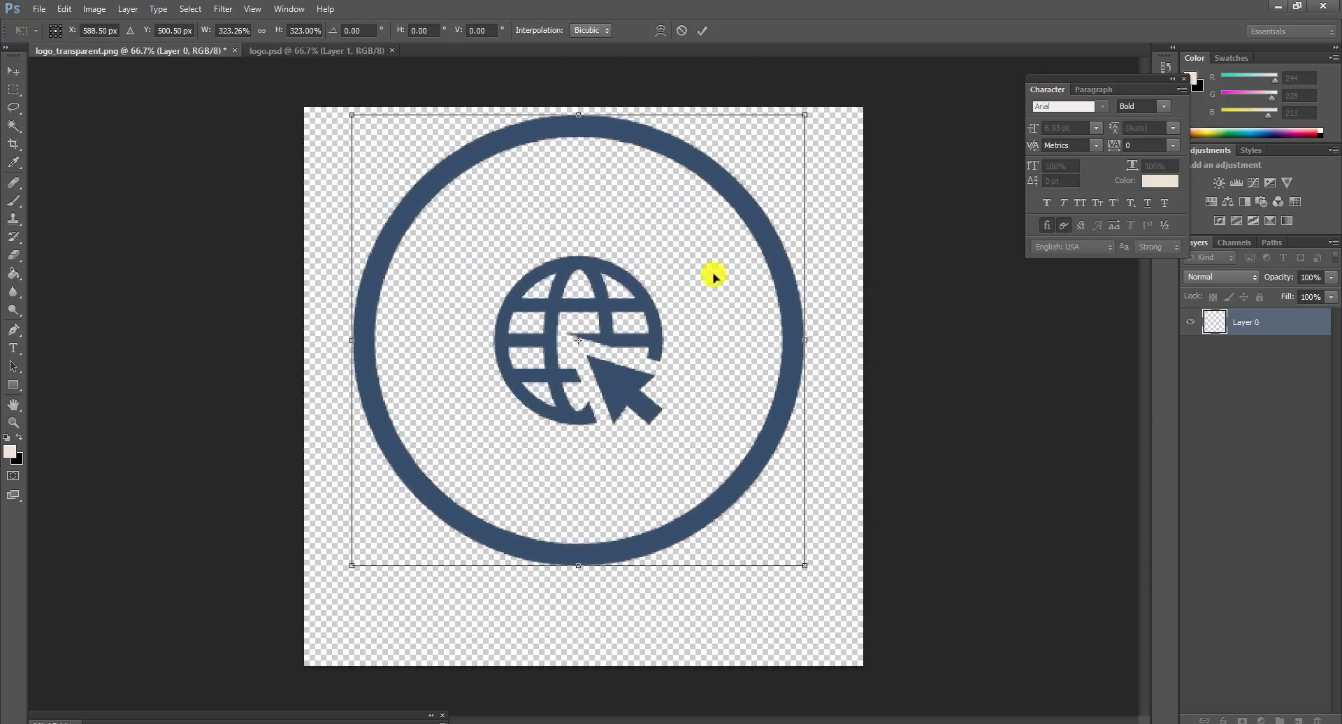
drag(617, 370, 601, 400)
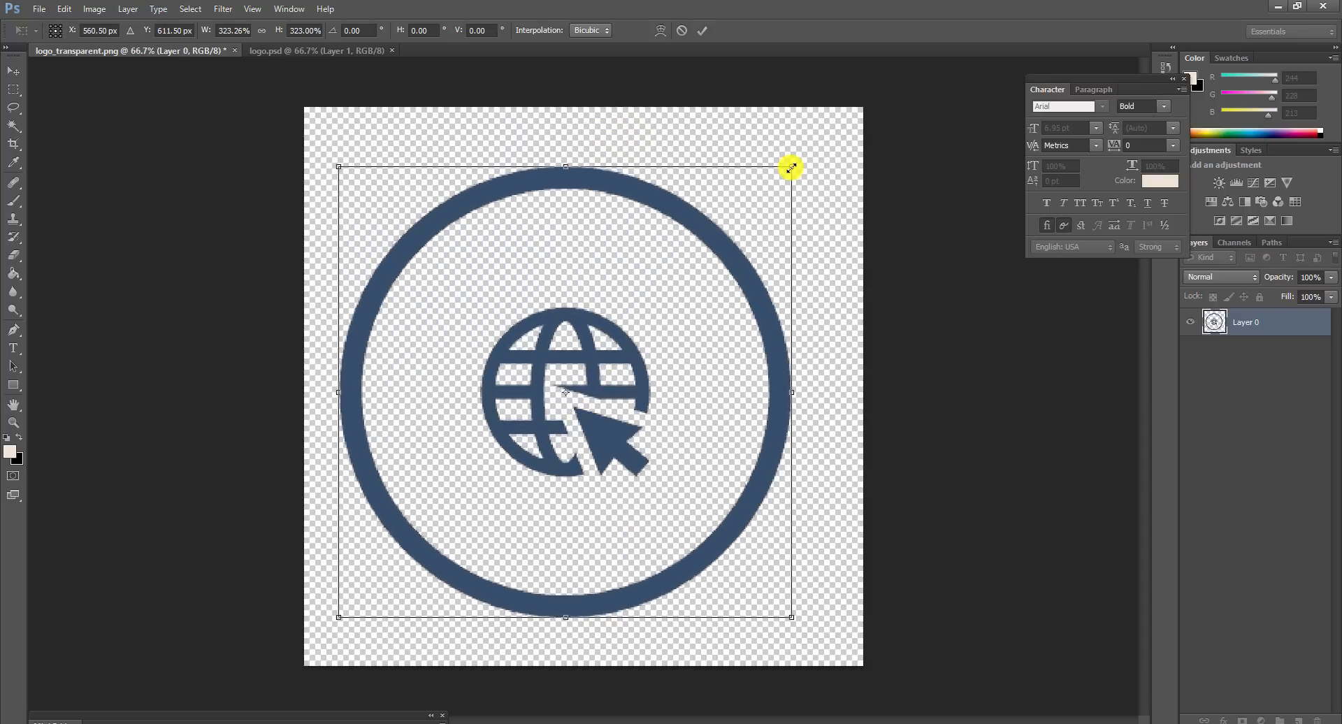
drag(791, 168, 836, 130)
drag(660, 371, 638, 407)
click(702, 30)
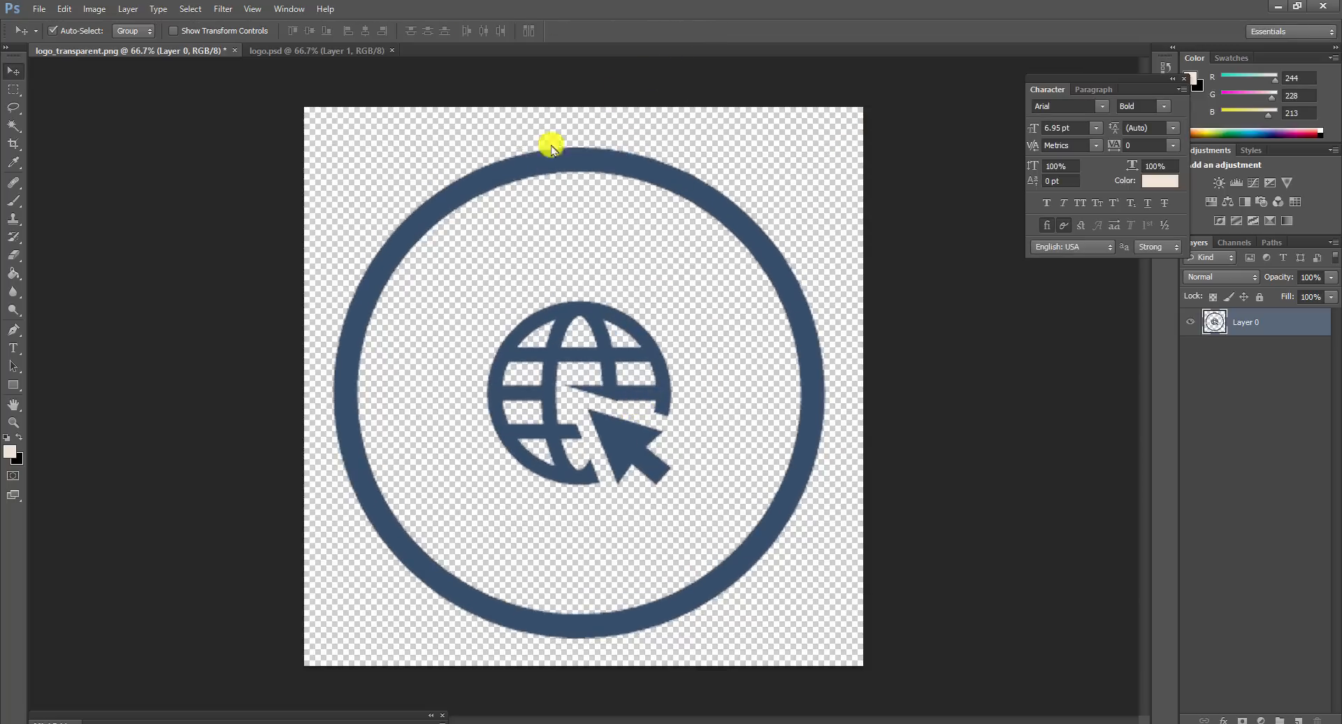
key(Up)
key(Up)
key(Up)
key(Up)
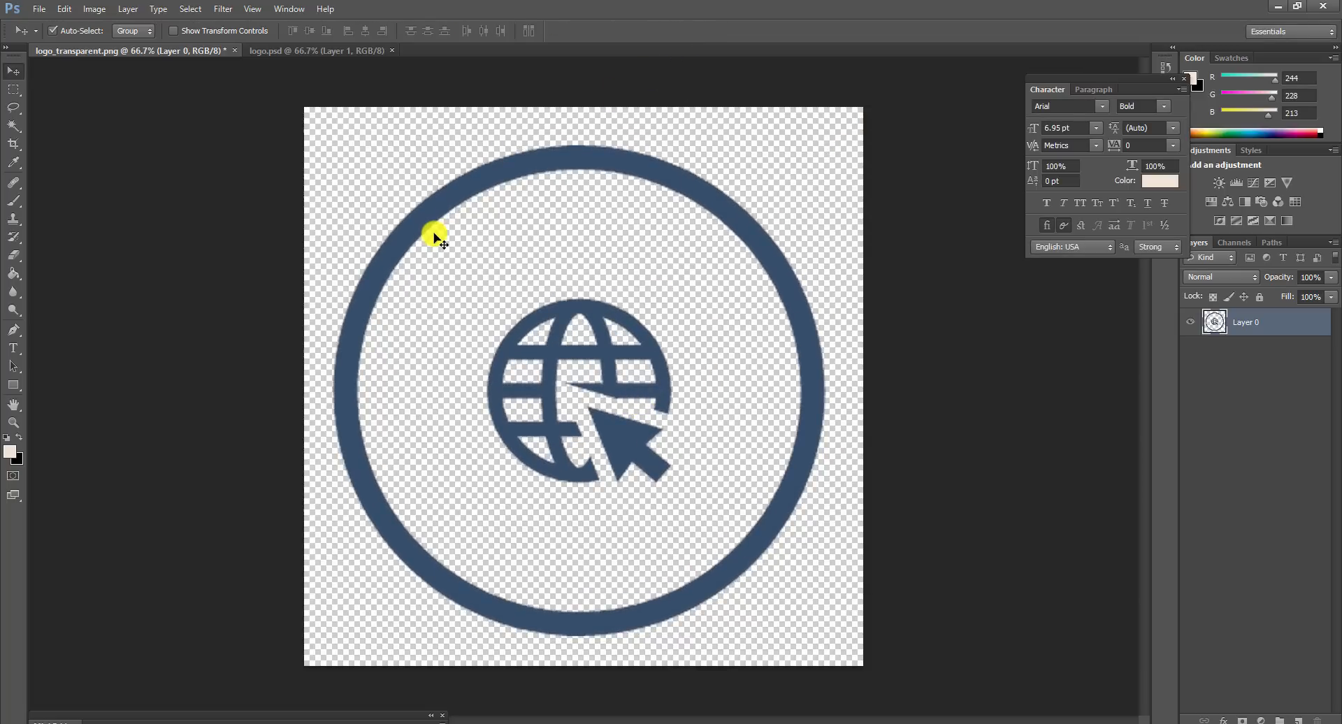
key(Right)
key(Up)
key(Up)
key(Right)
key(Right)
key(Up)
key(Up)
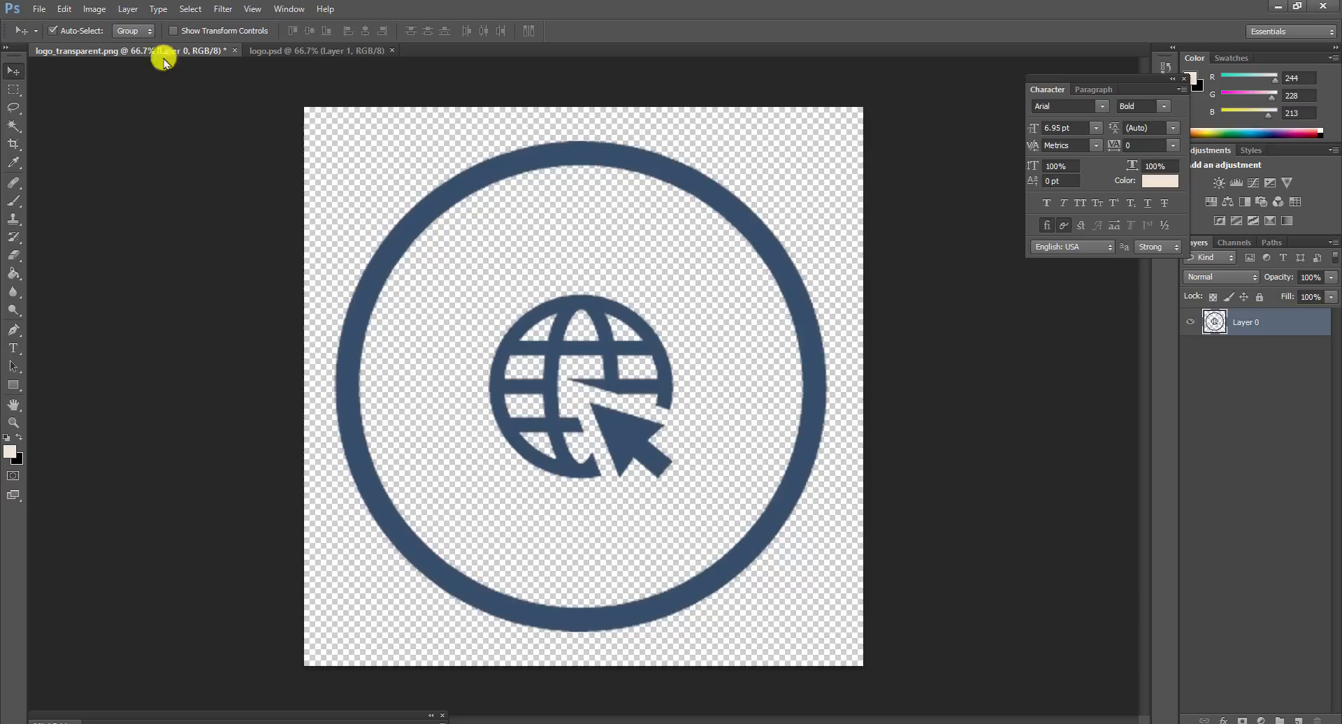
click(93, 8)
Step: Resize the icon-only image to 512 × 512 pixels
click(115, 136)
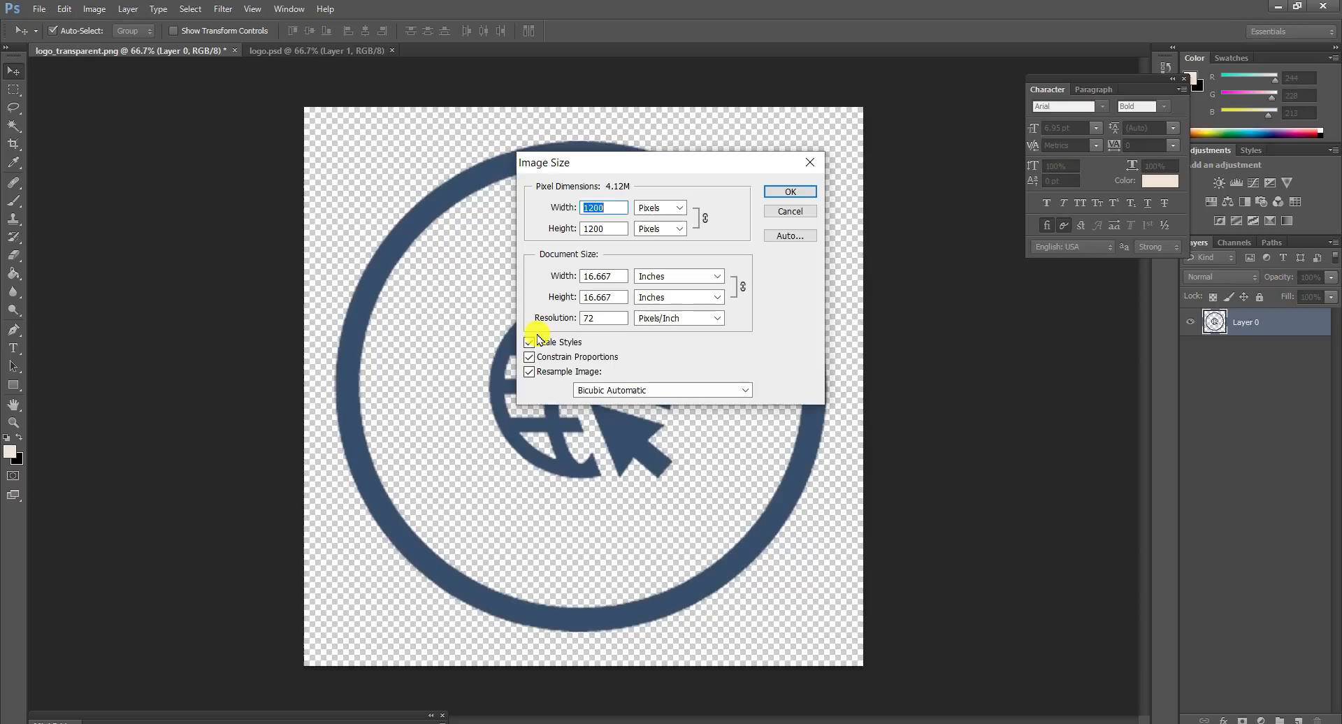
text(512)
key(Return)
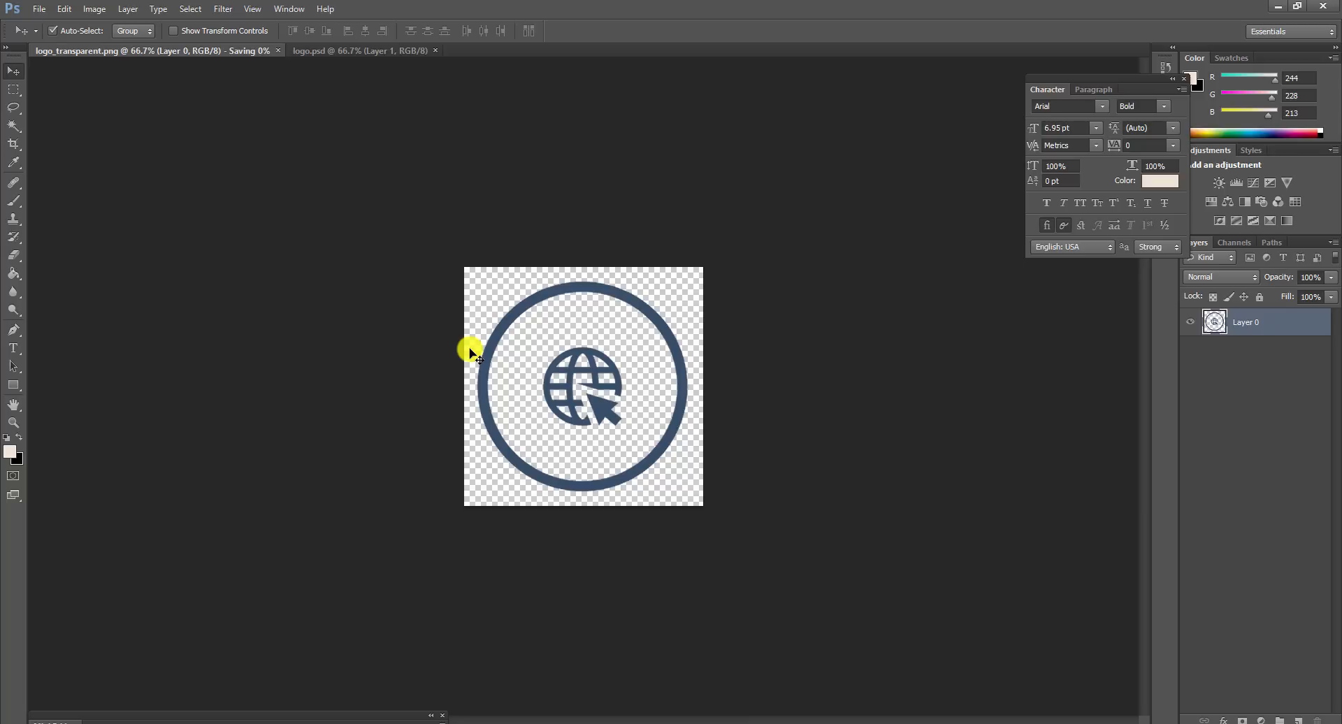
Step: Save it as a new PNG copy under a logo- name and return to the browser
click(39, 8)
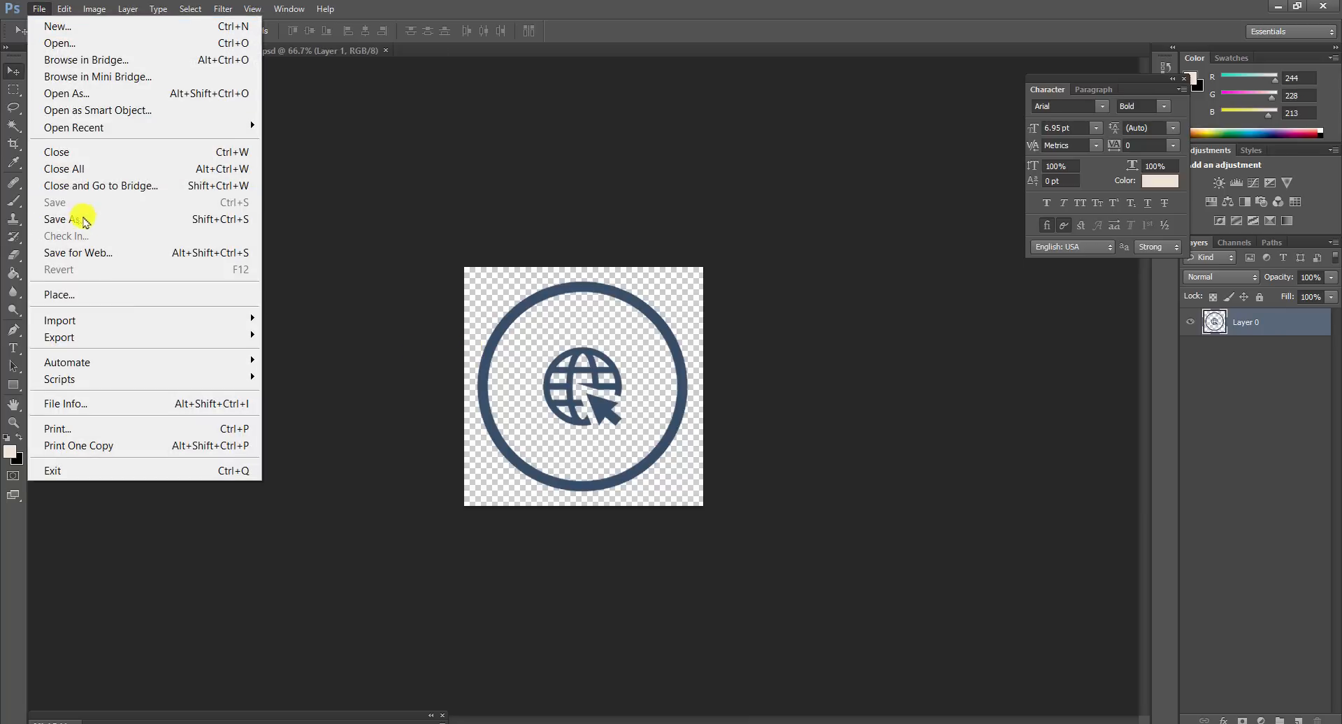
click(81, 218)
click(650, 397)
click(650, 402)
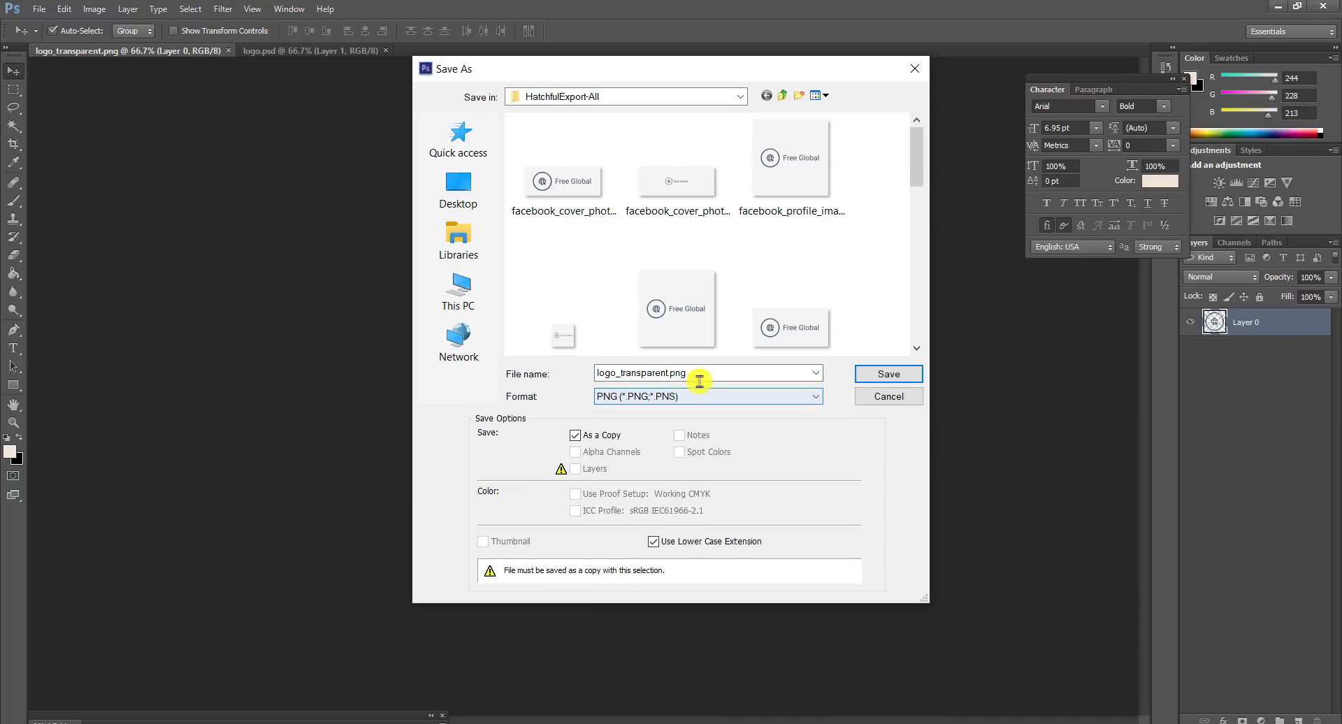
double_click(717, 372)
text(logo-site-icon)
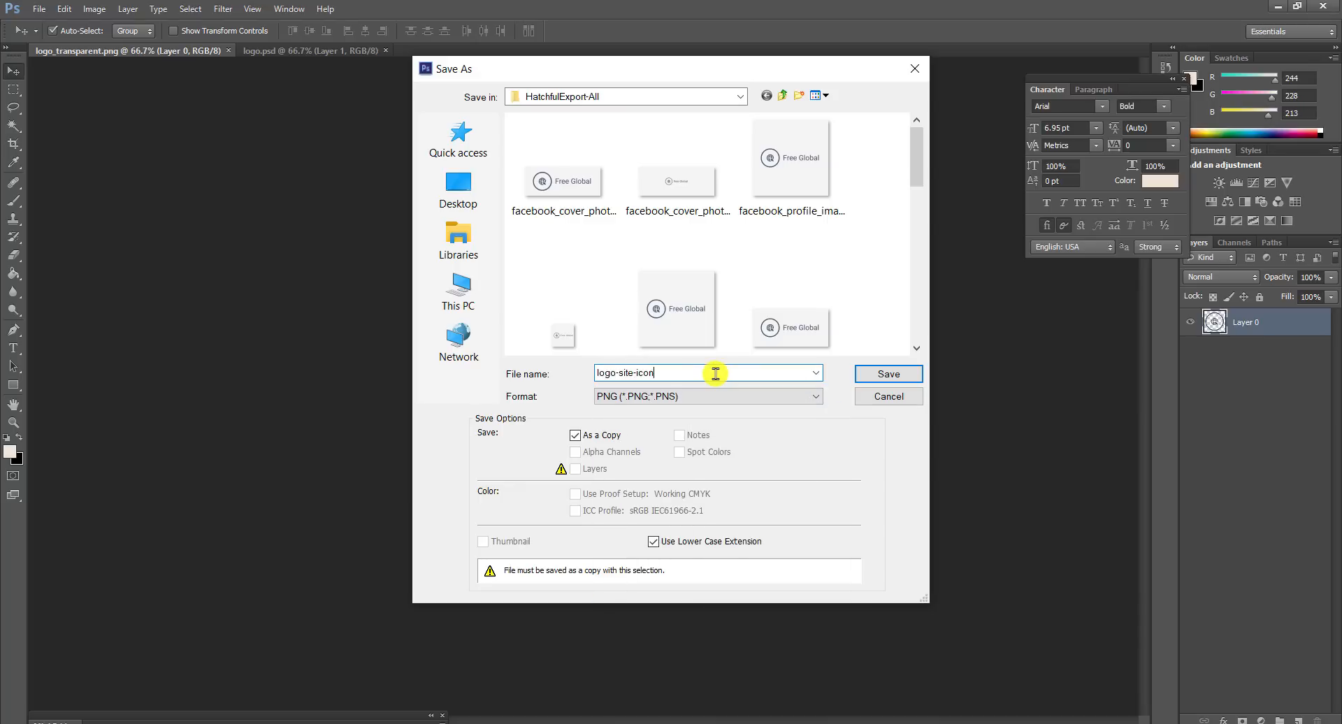
key(Return)
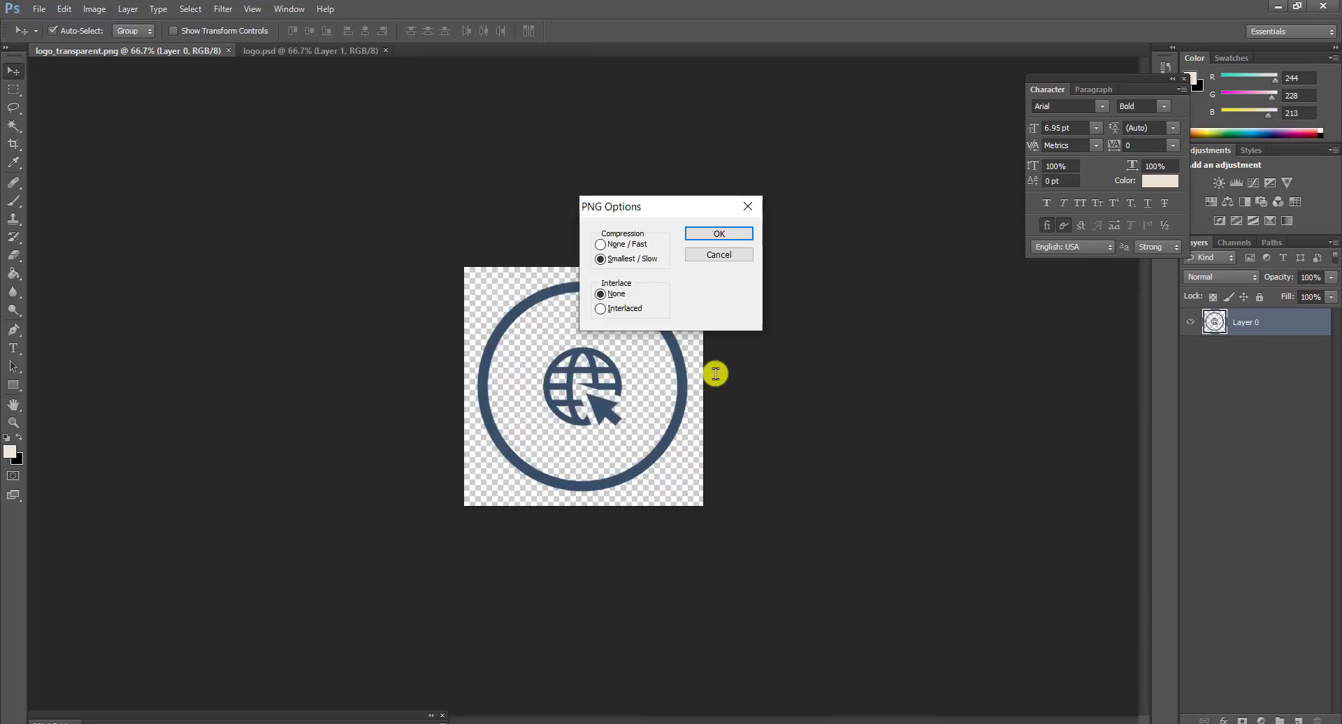
key(Return)
click(213, 723)
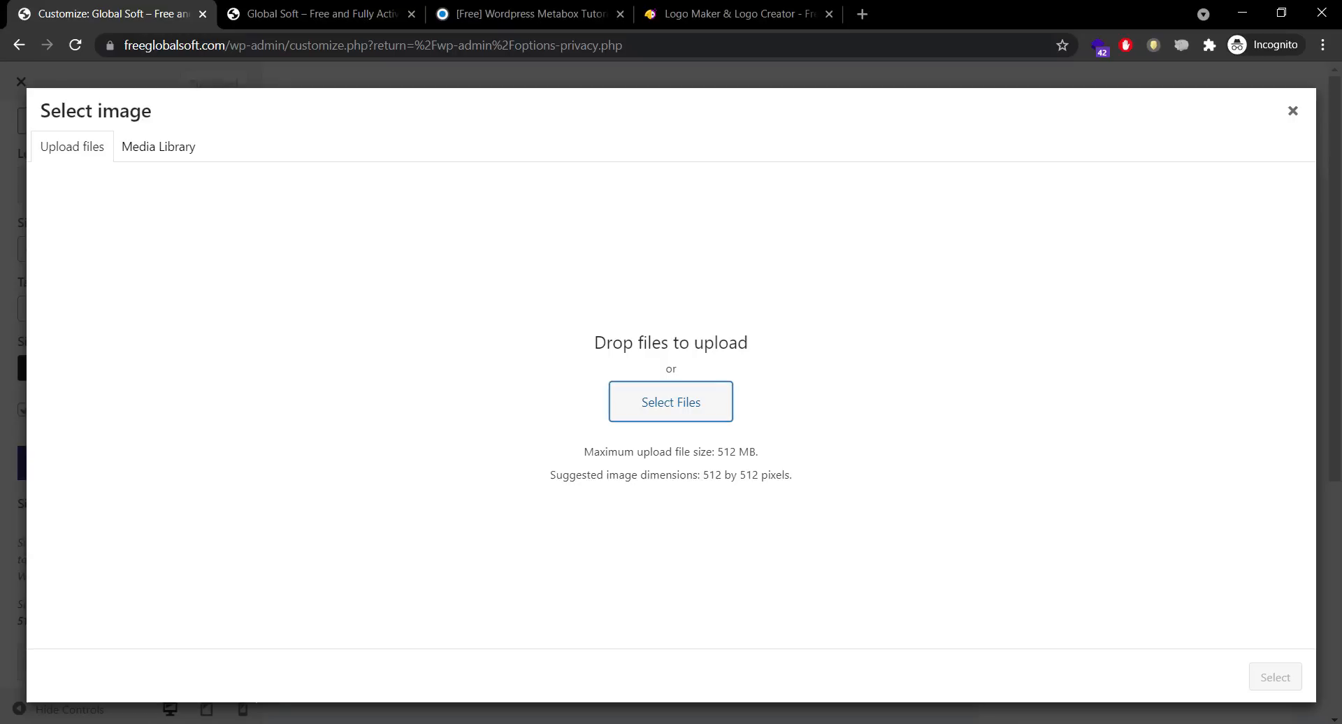
Step: Upload logo_transparent.png from HatchfulExport-All to the media library
click(669, 411)
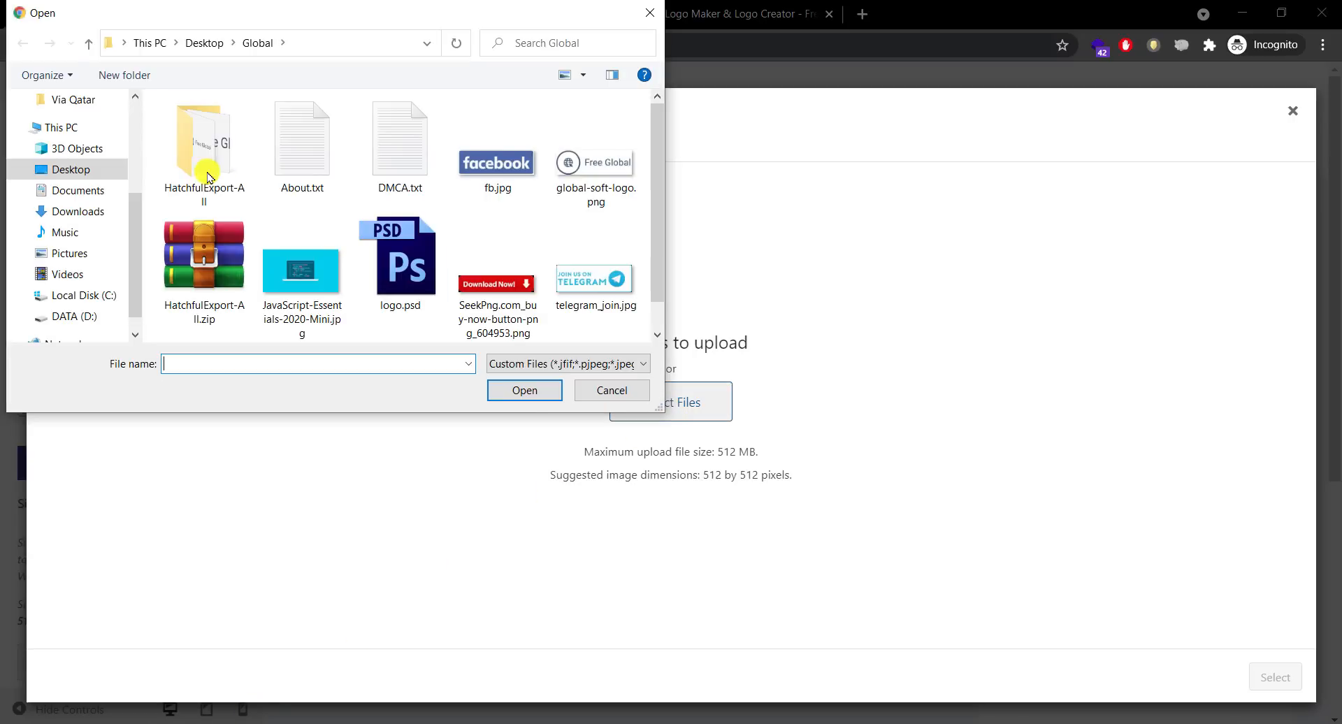
double_click(203, 171)
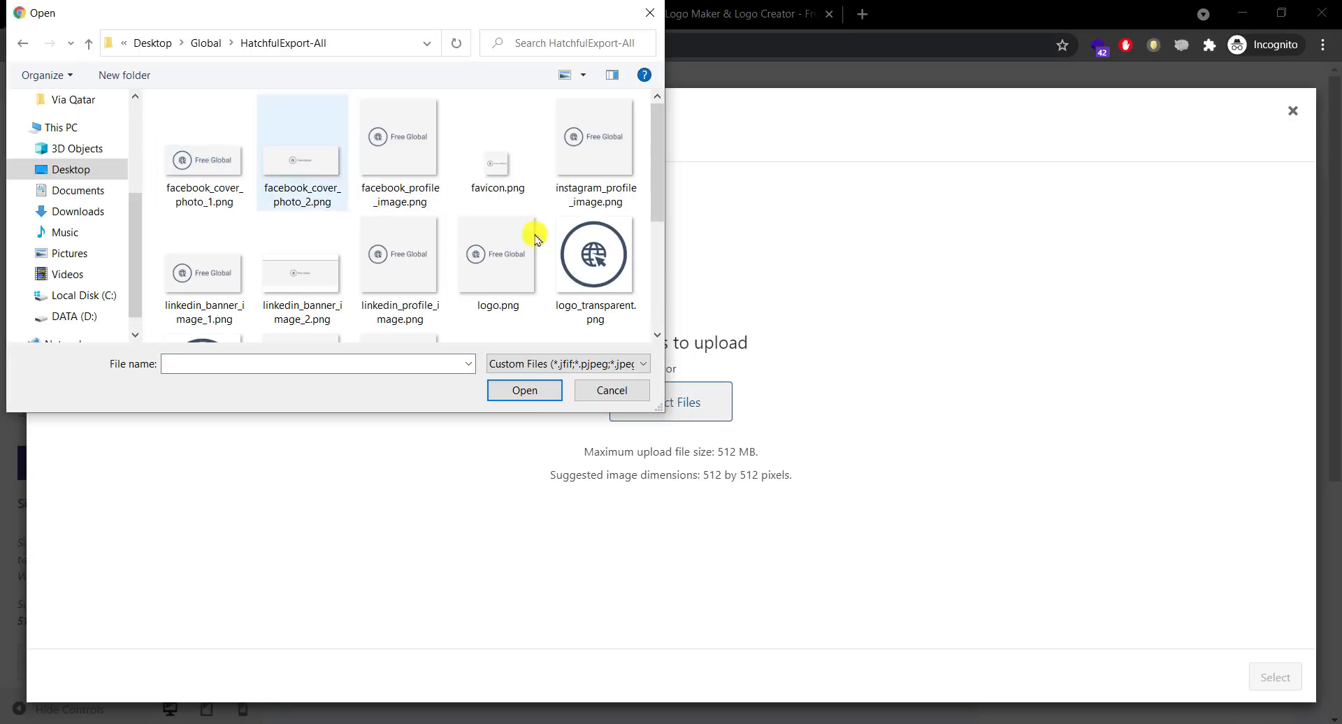
click(565, 279)
click(524, 390)
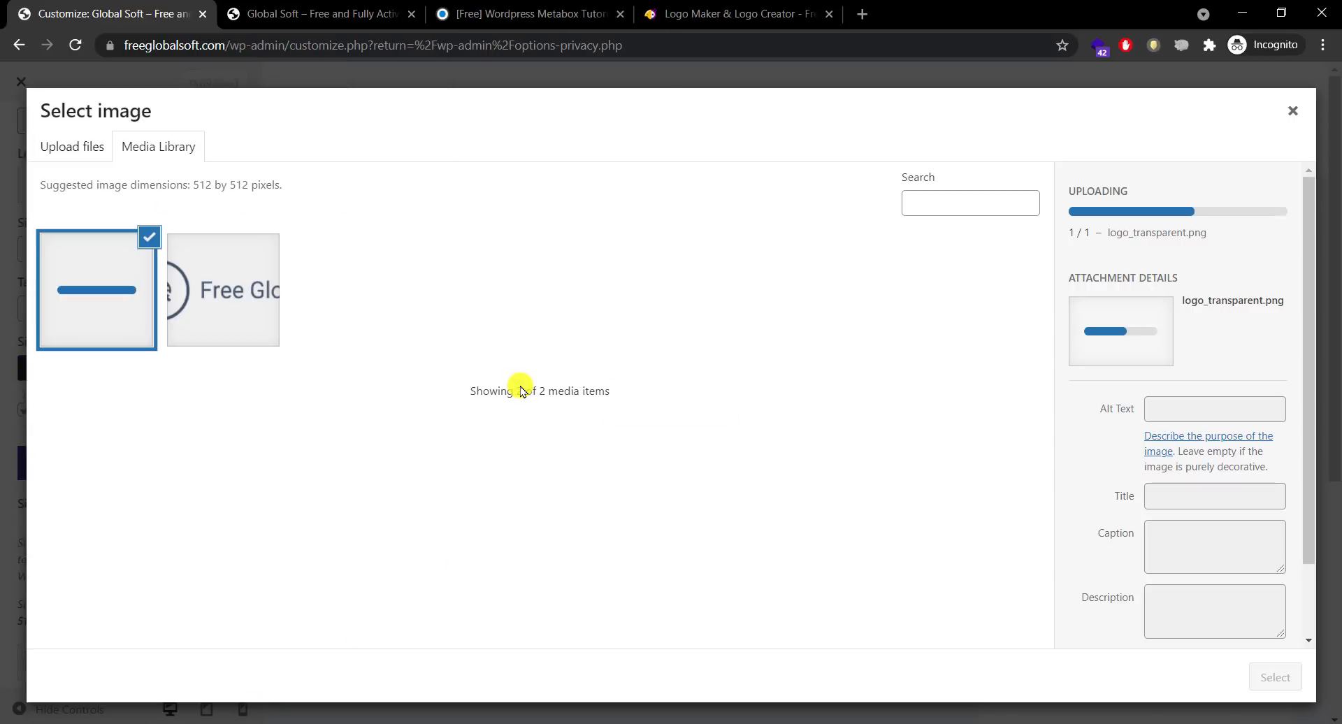
Step: Copy the image title logo_transparent into Alt Text and set the image as the site icon
double_click(1263, 450)
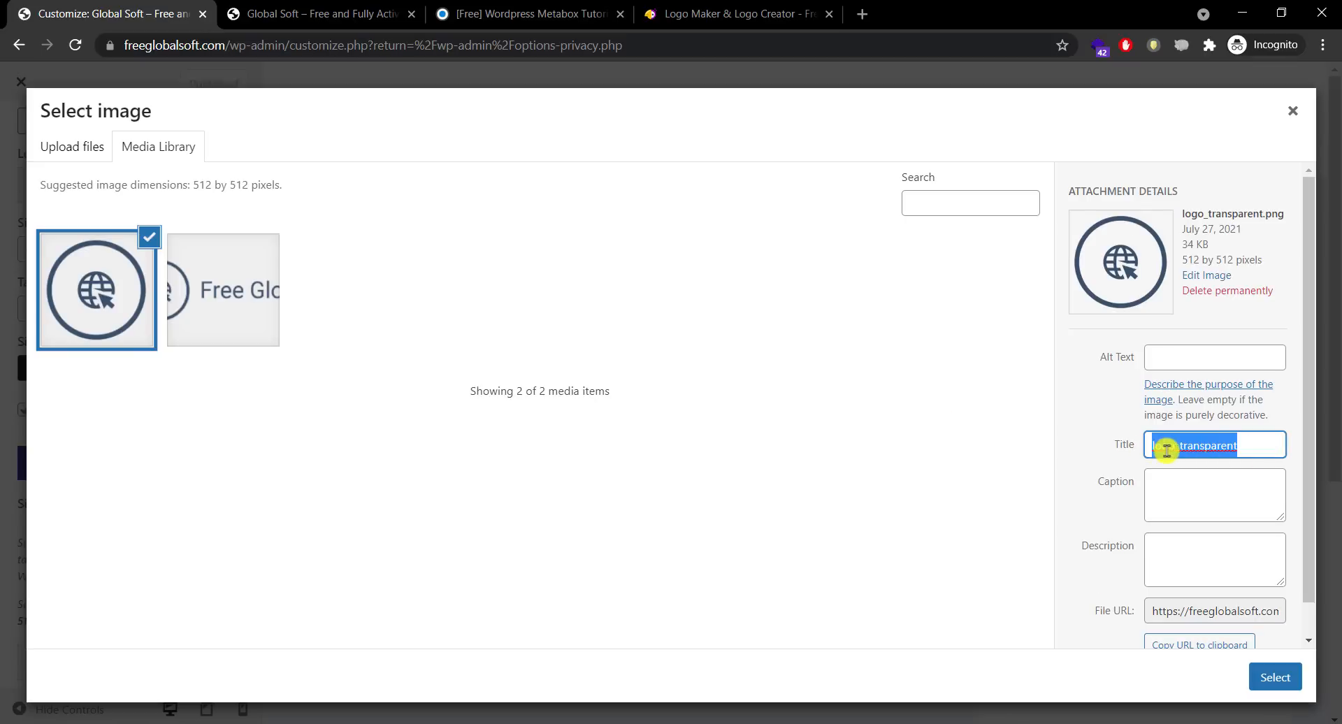
right_click(1168, 449)
click(1115, 320)
click(1184, 355)
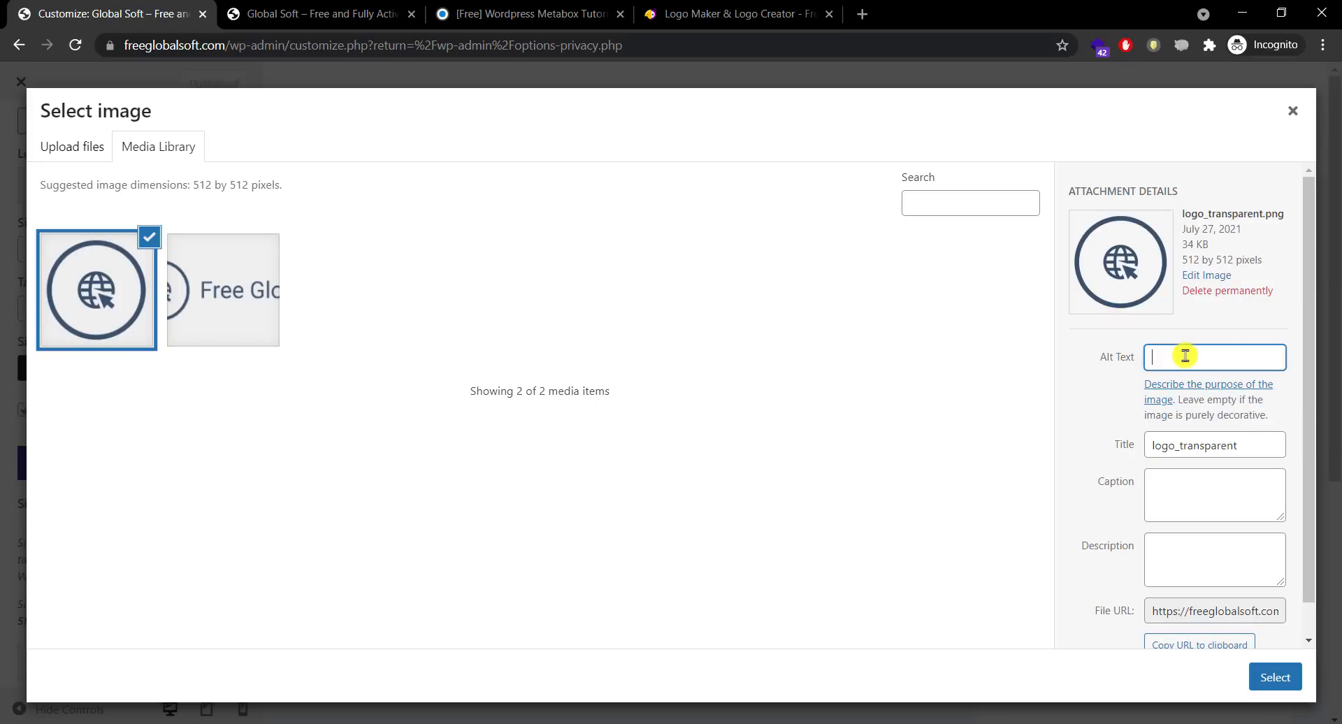
right_click(1184, 357)
click(1156, 480)
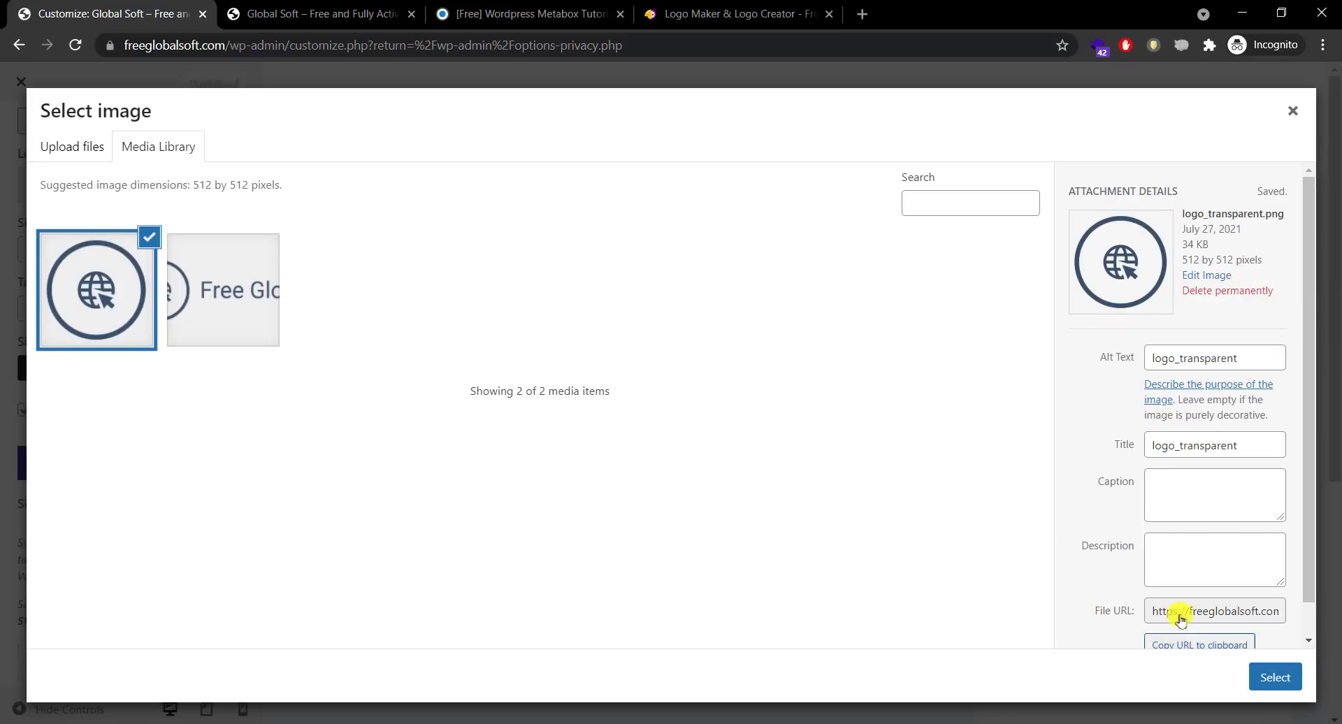
click(1258, 676)
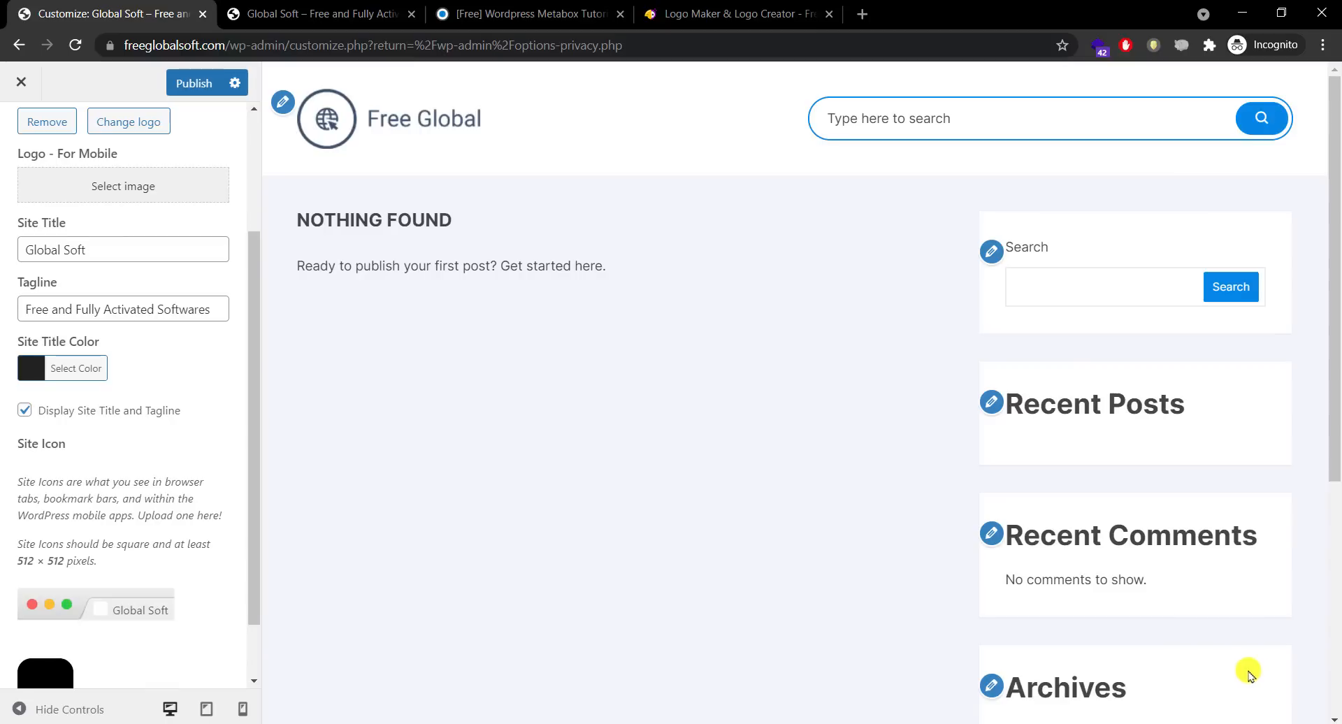
Step: Publish the site icon and check it on the live site before returning to the customizer
click(195, 85)
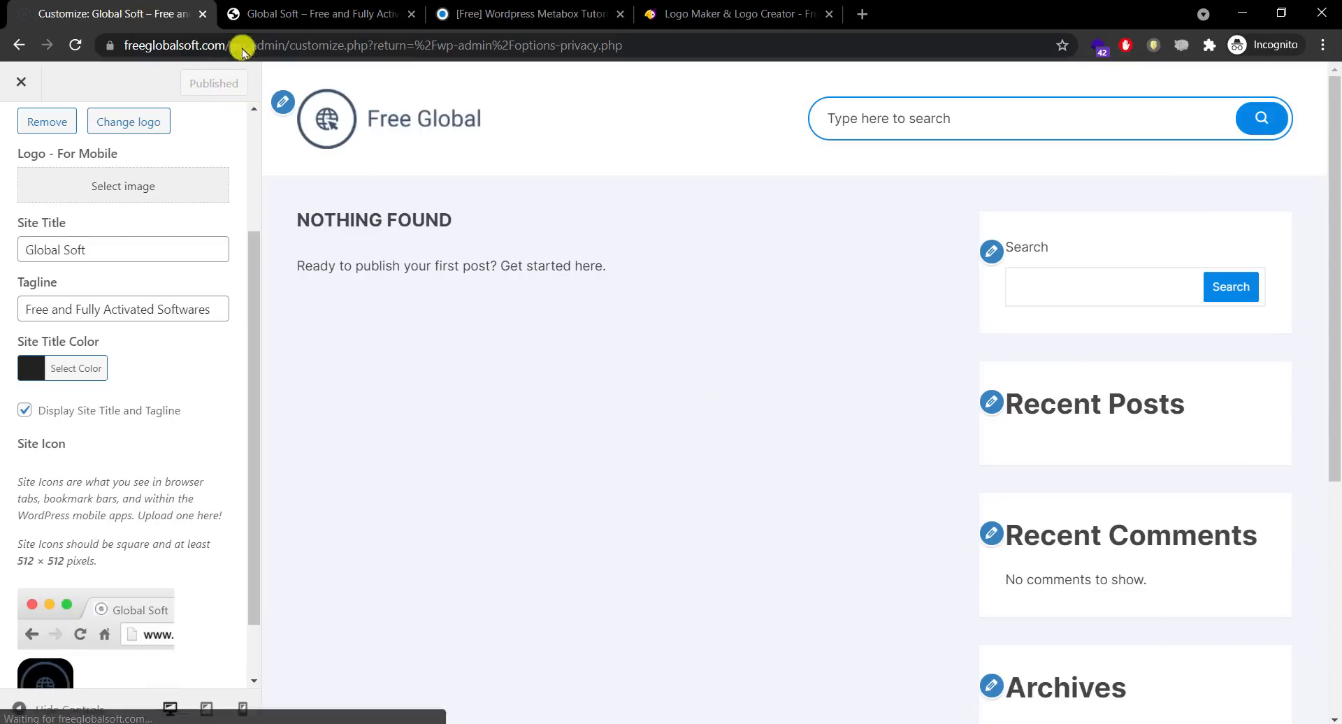
click(272, 14)
click(82, 46)
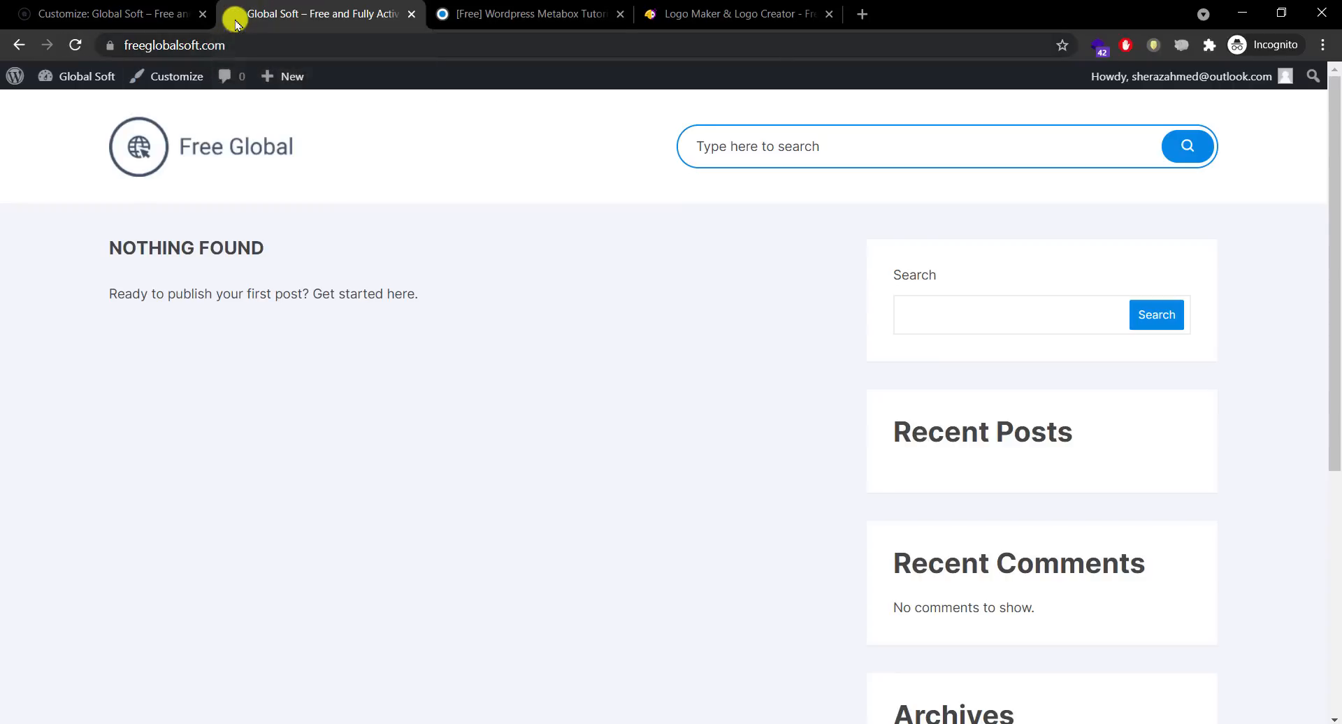
click(193, 21)
click(292, 14)
click(475, 14)
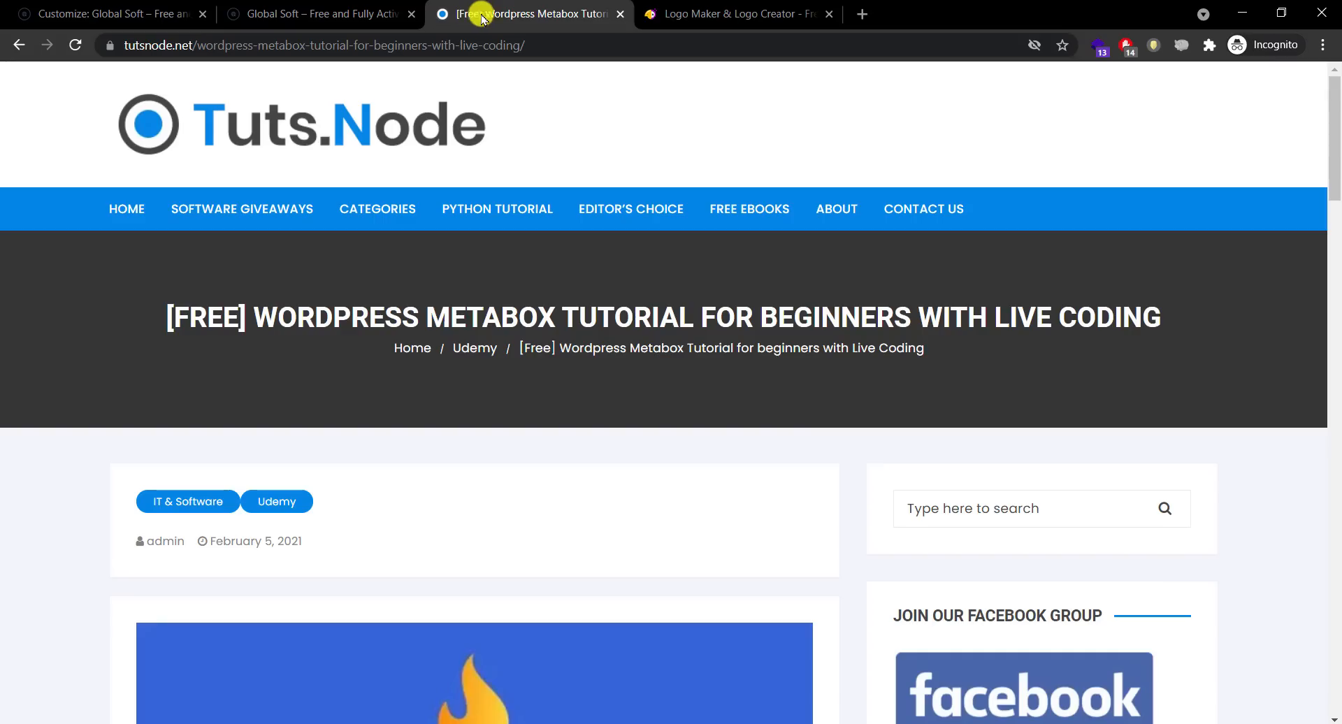
click(680, 21)
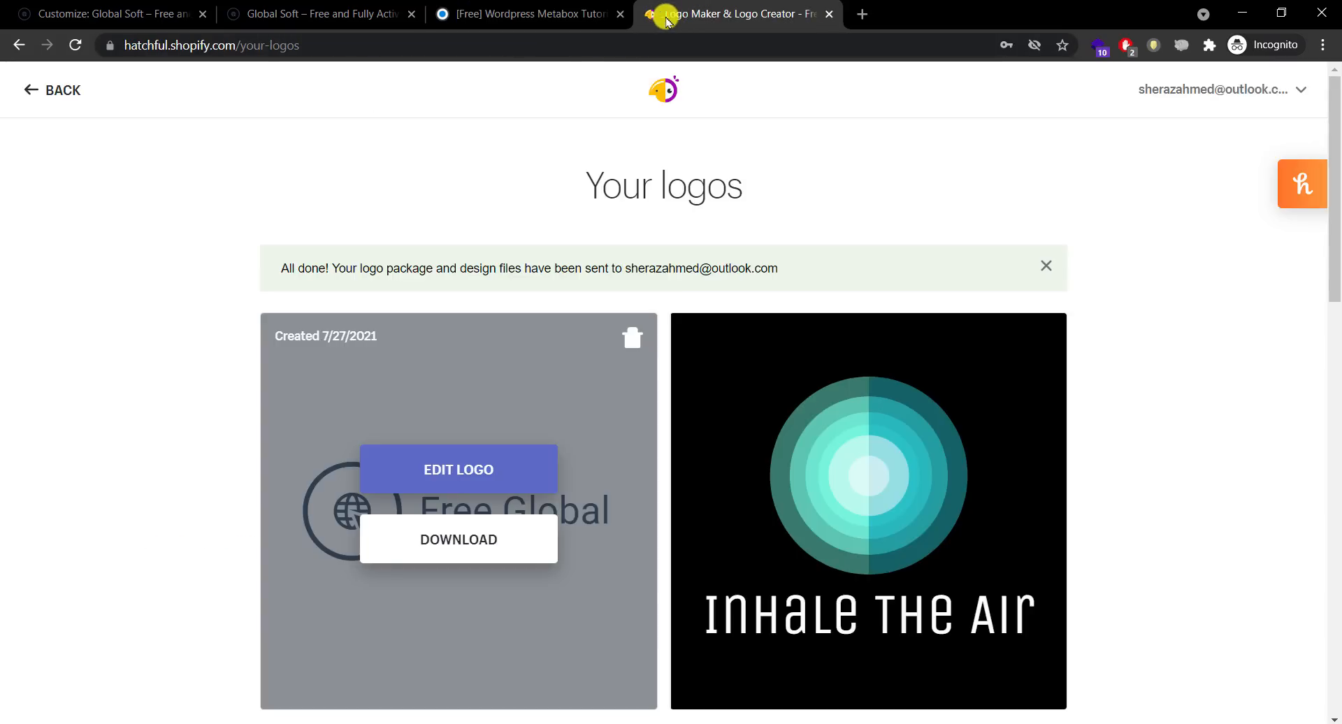
click(311, 15)
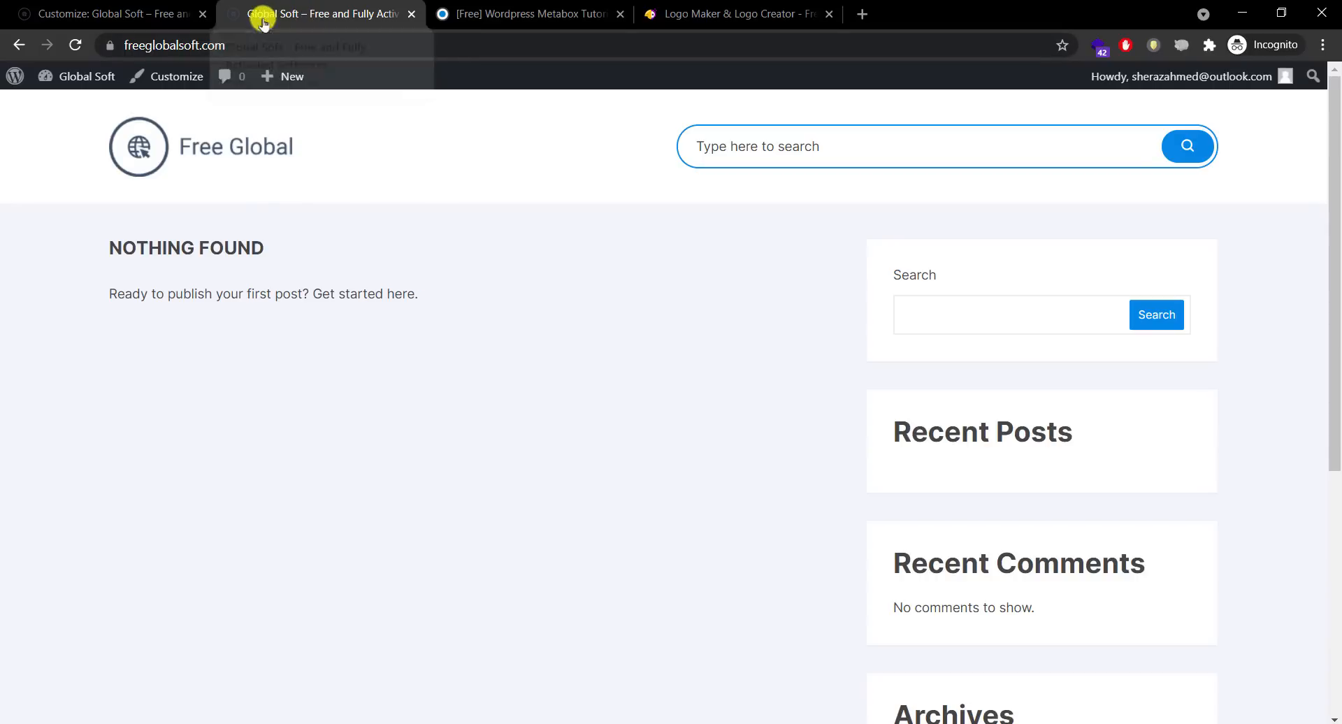
click(143, 13)
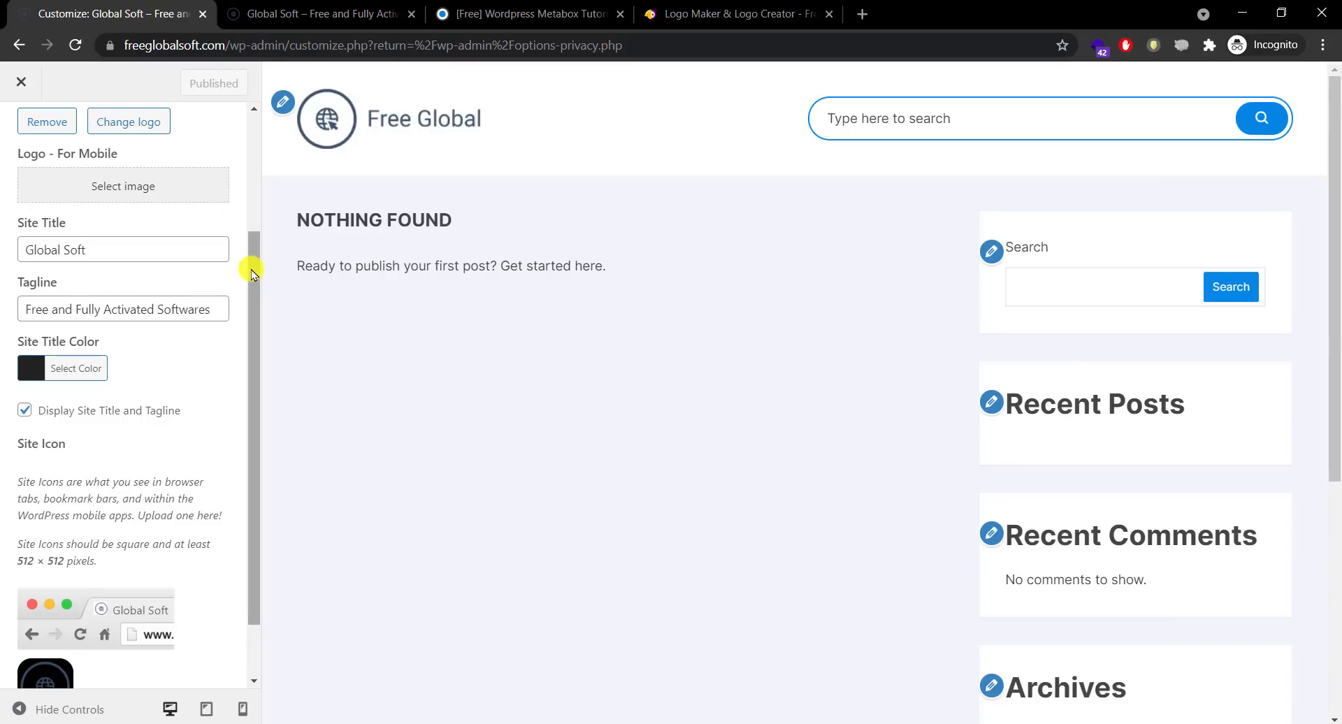
drag(252, 273, 252, 144)
Step: Turn on Display Top Header with Login/Register Link on the left, and publish
click(23, 137)
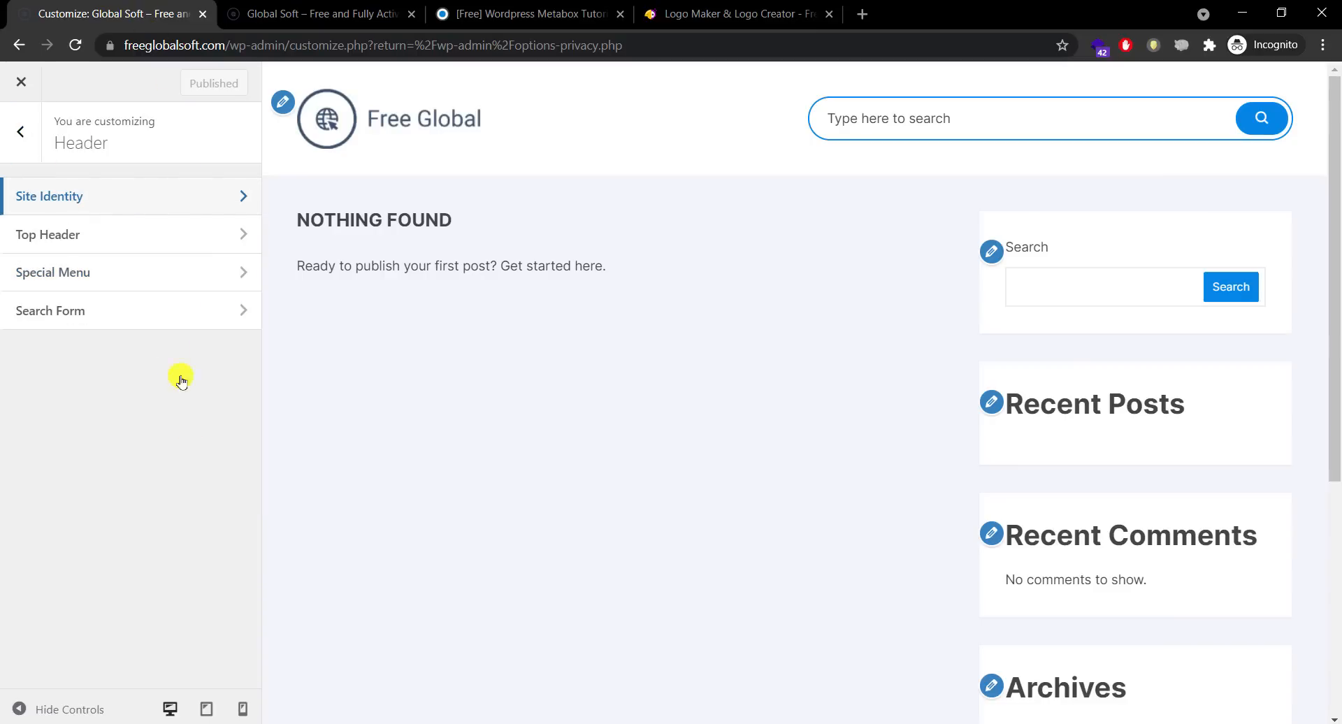
click(150, 233)
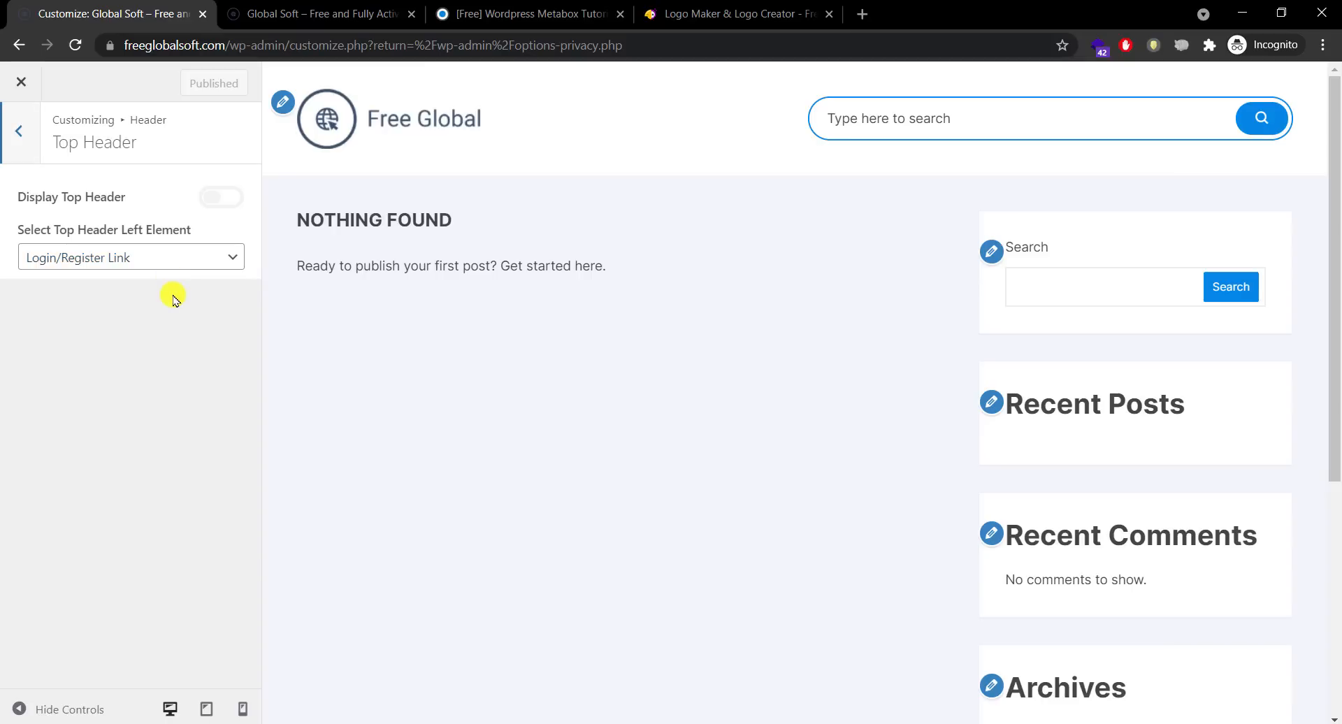
click(213, 199)
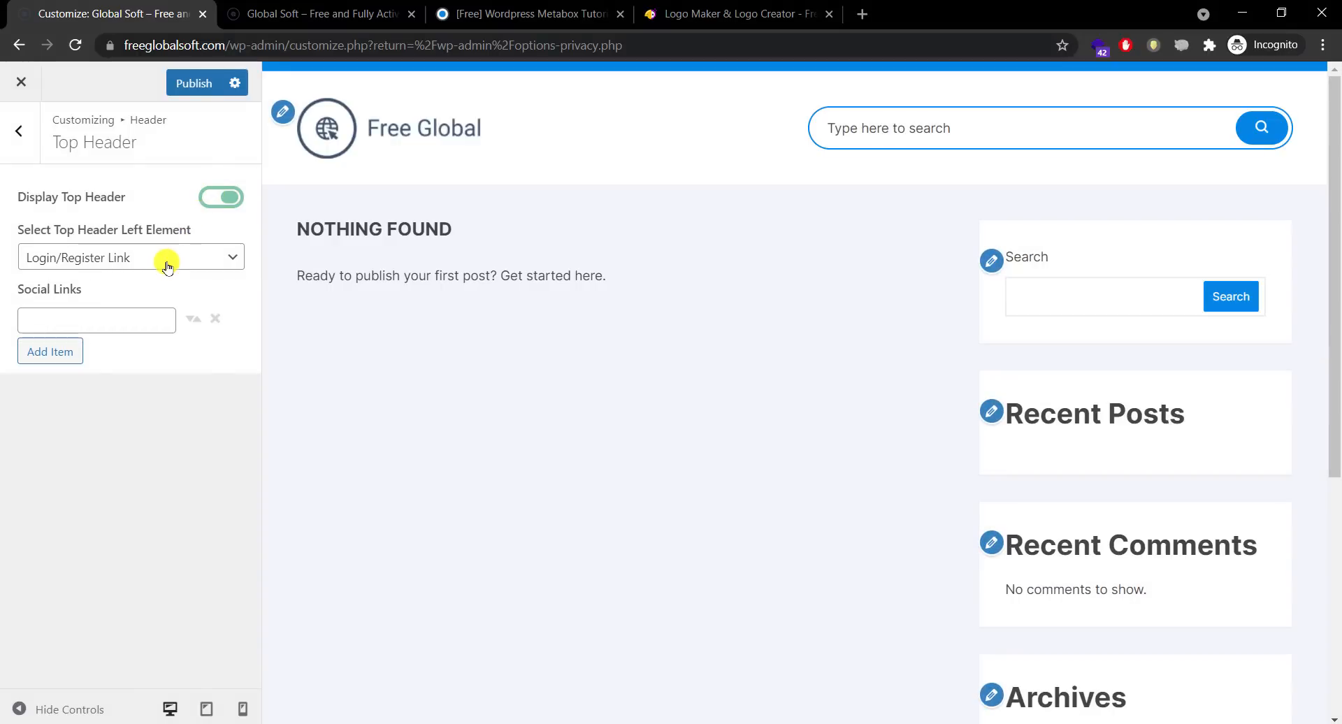
click(167, 265)
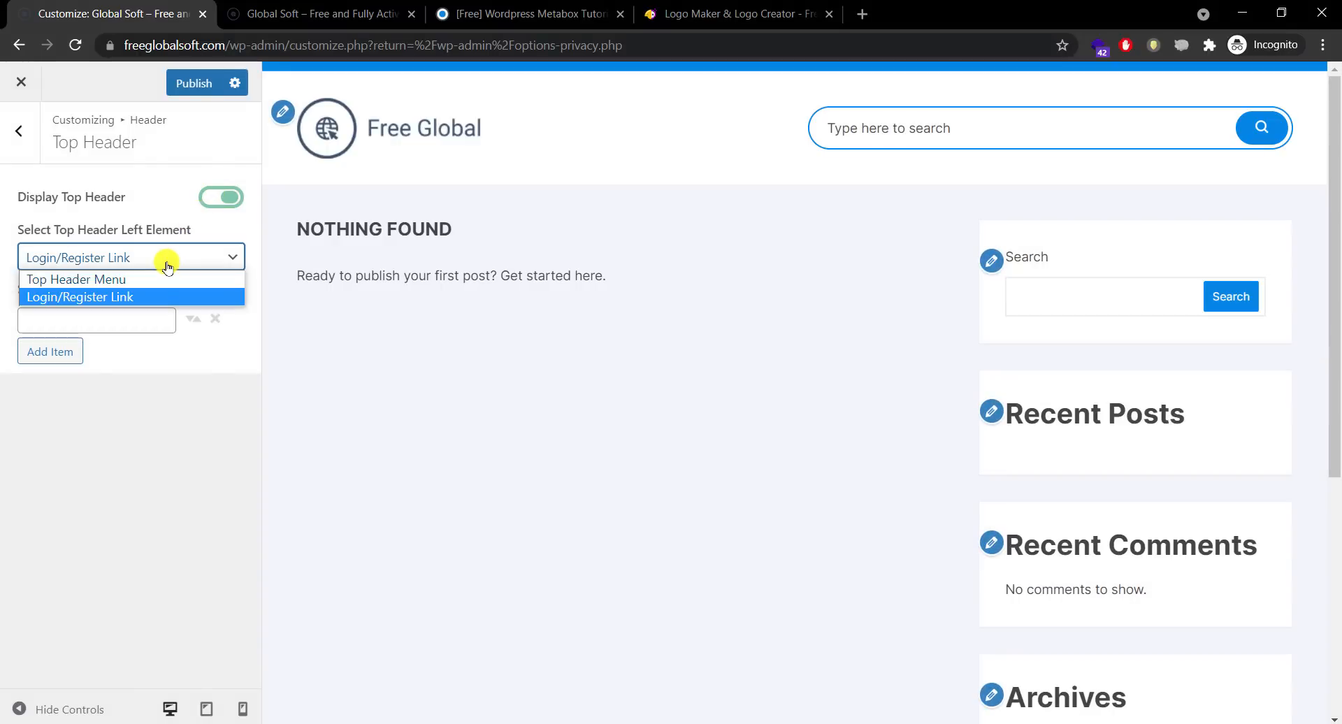
click(168, 263)
click(194, 89)
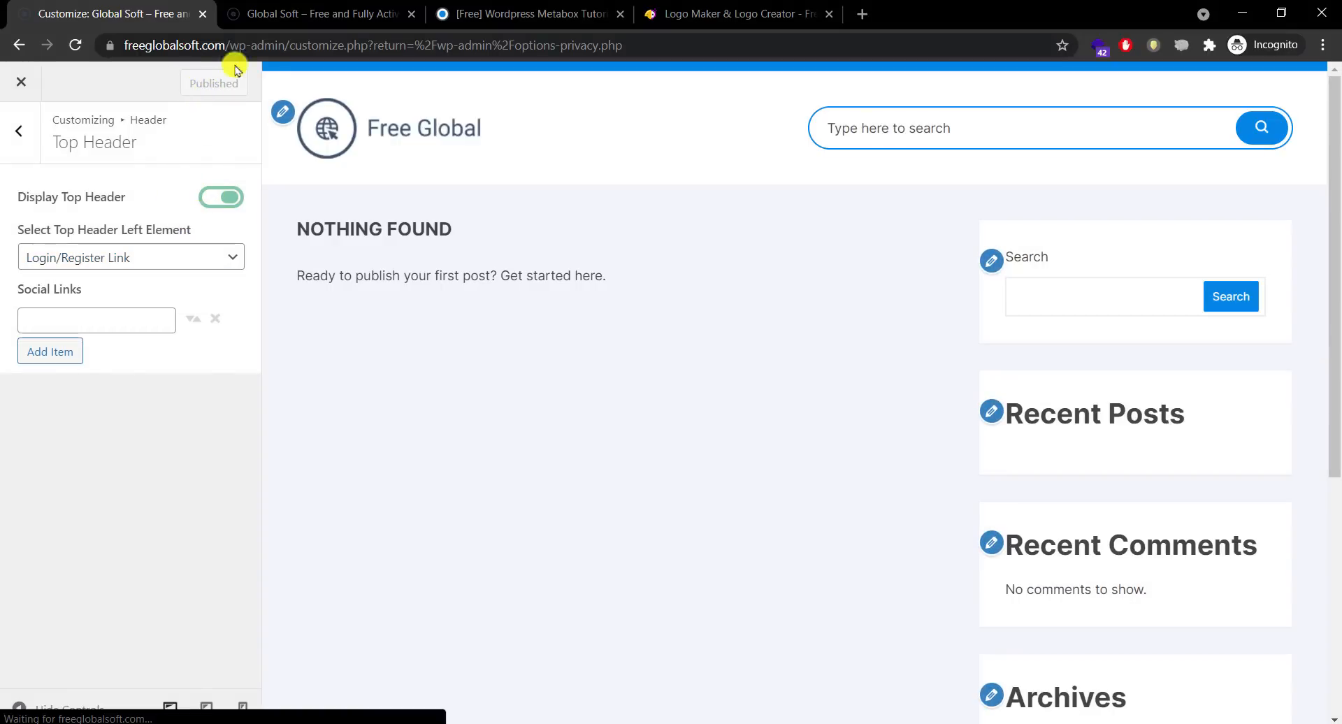
Step: Reload the live site to see the new blue top header strip
click(323, 17)
click(210, 144)
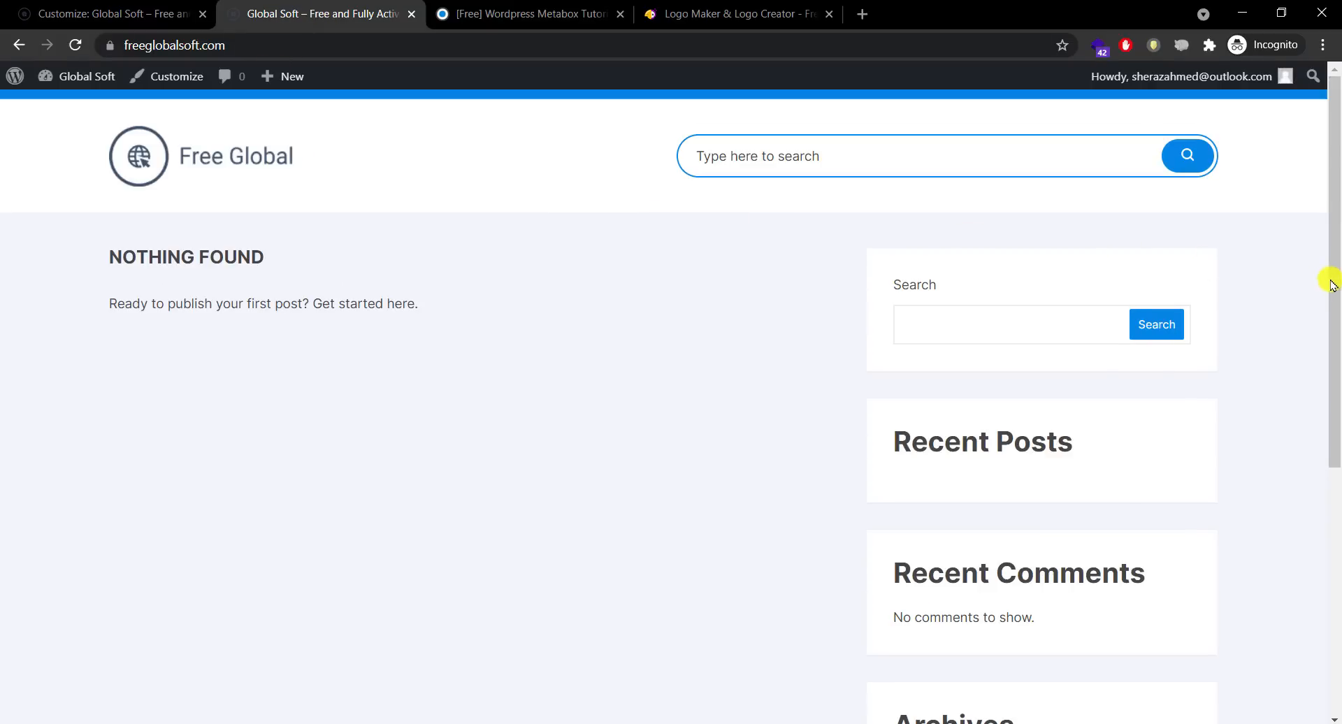
scroll(1309, 362, down, 3)
scroll(1306, 222, up, 2)
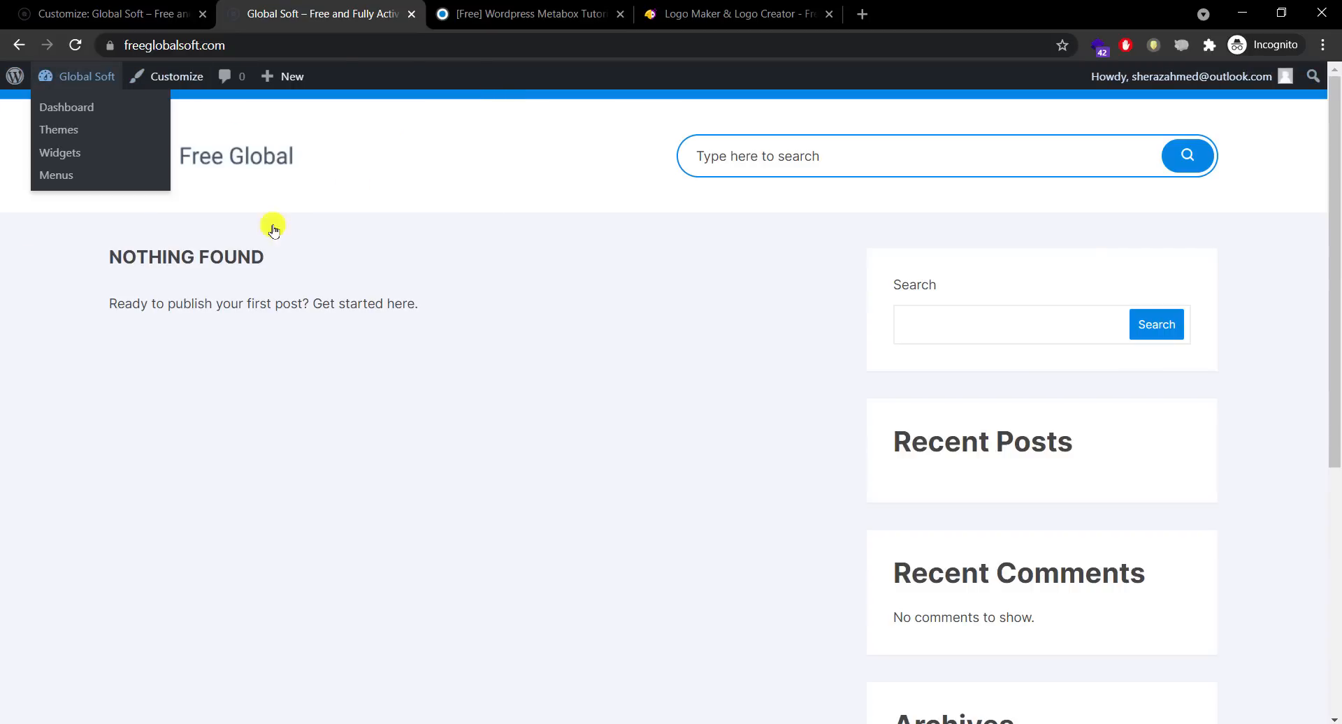
Step: Enter Facebook, Instagram and YouTube URLs as three Social Links items, then publish
click(138, 9)
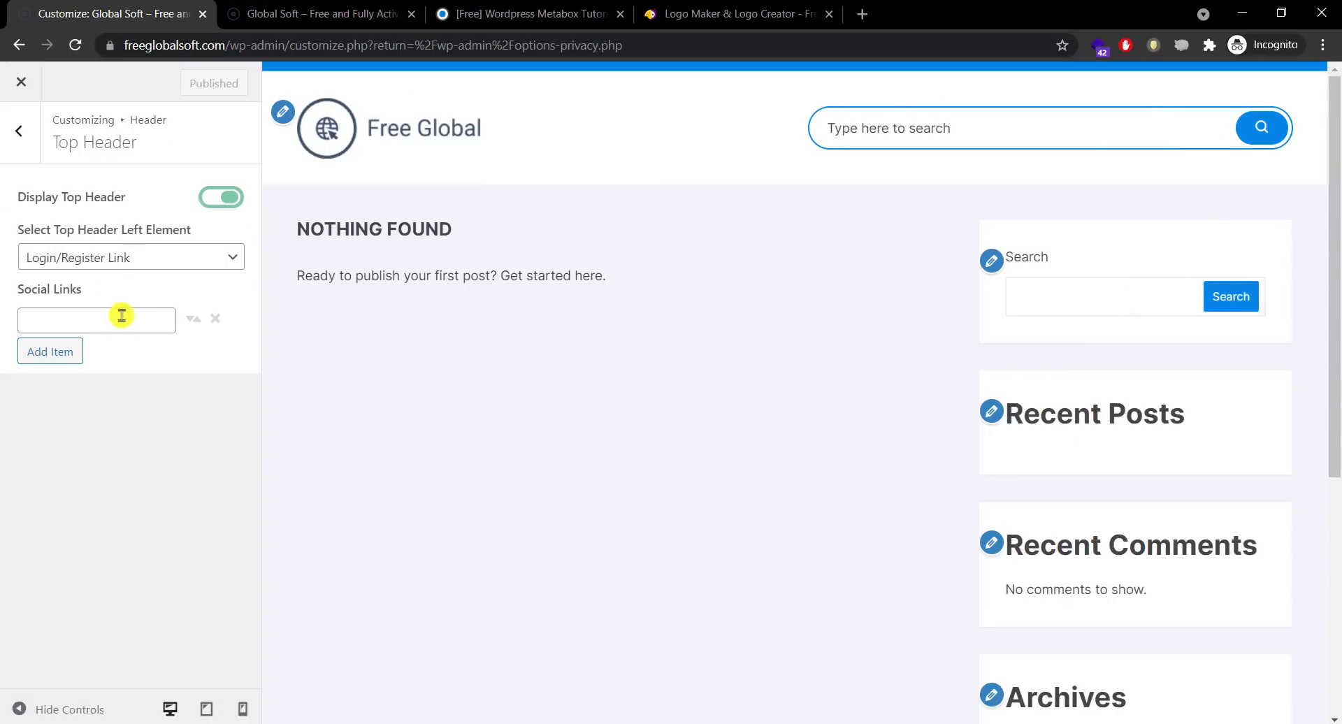
click(122, 315)
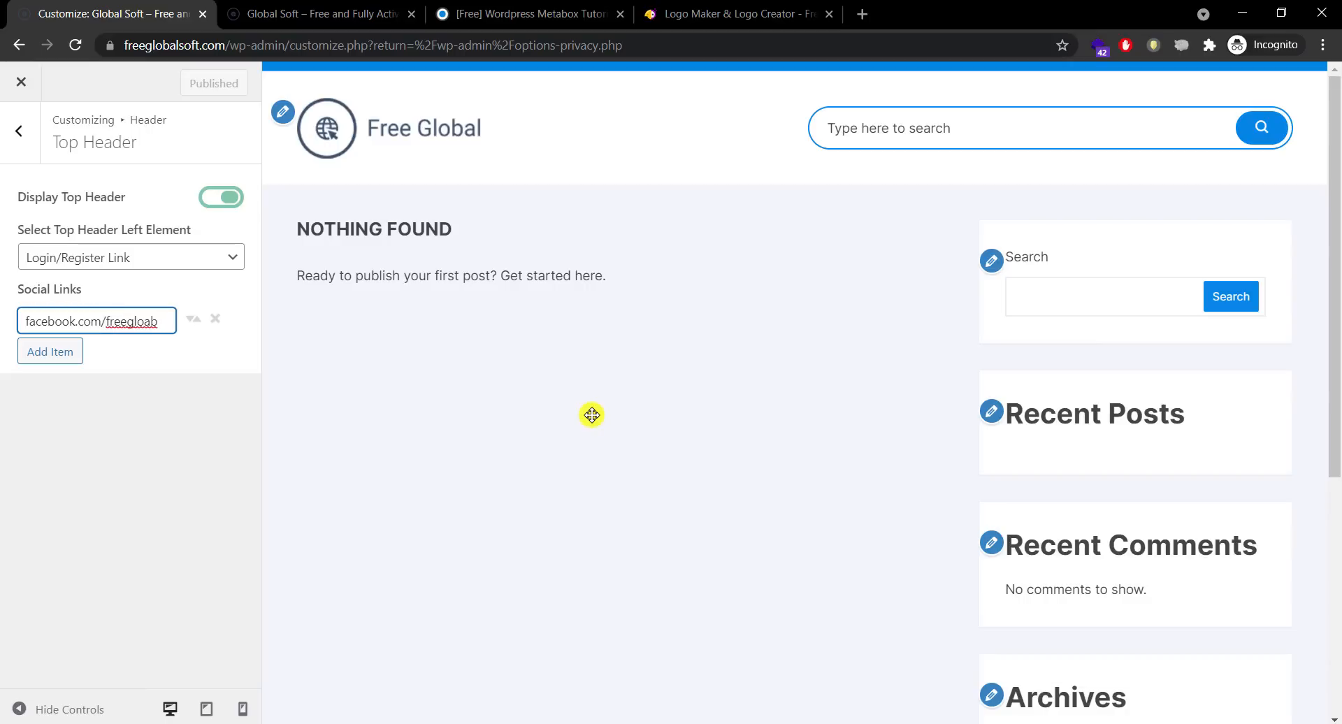
click(61, 351)
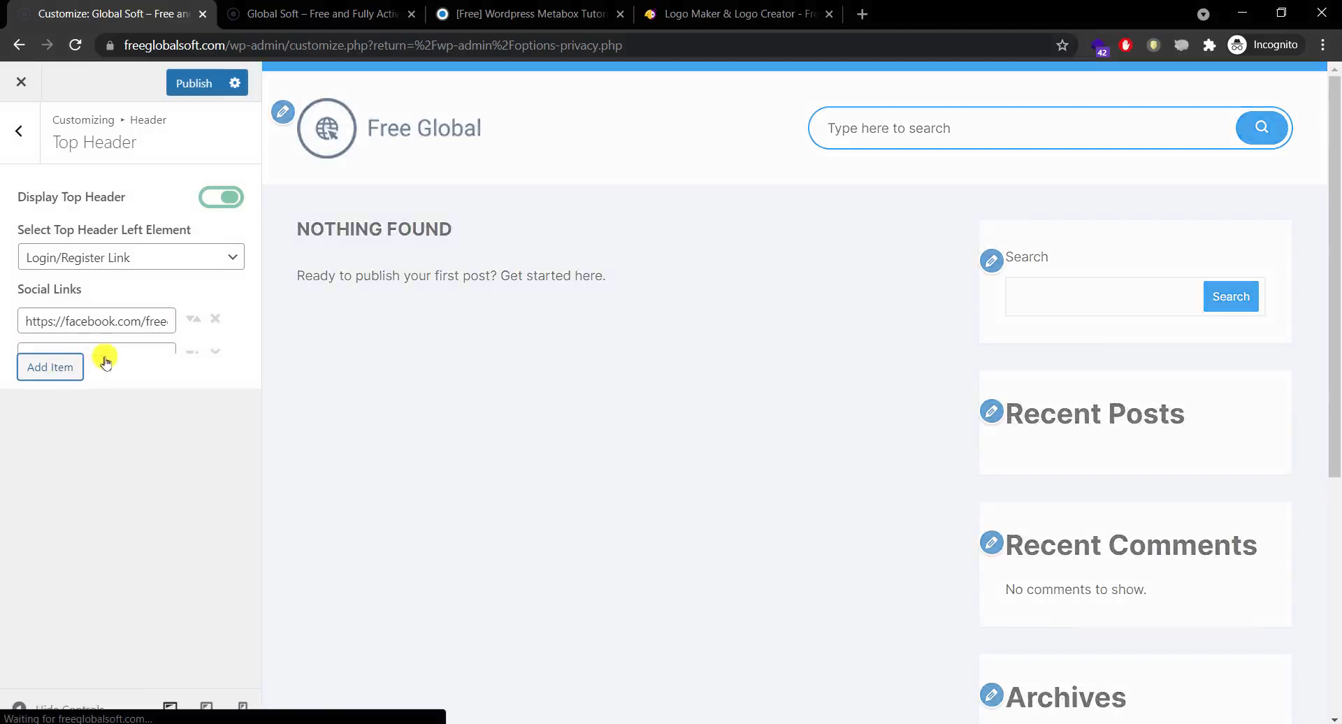
click(114, 356)
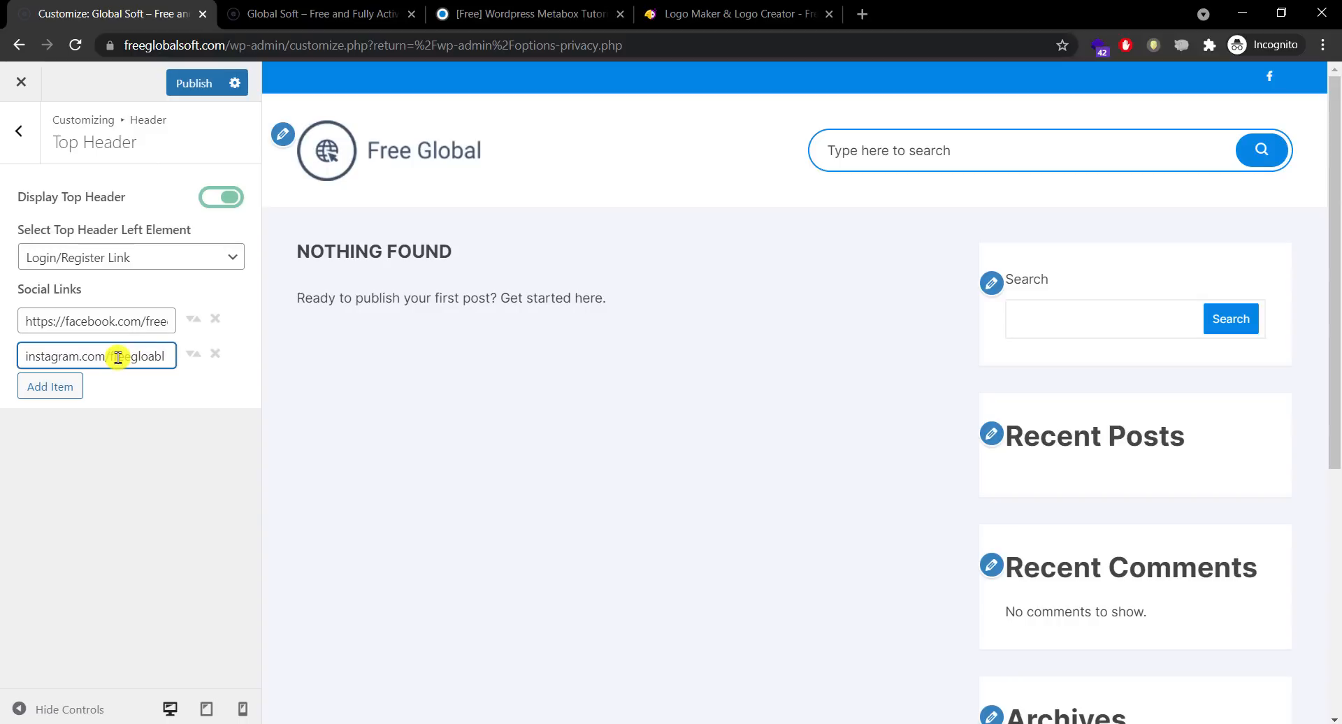
click(49, 387)
click(117, 393)
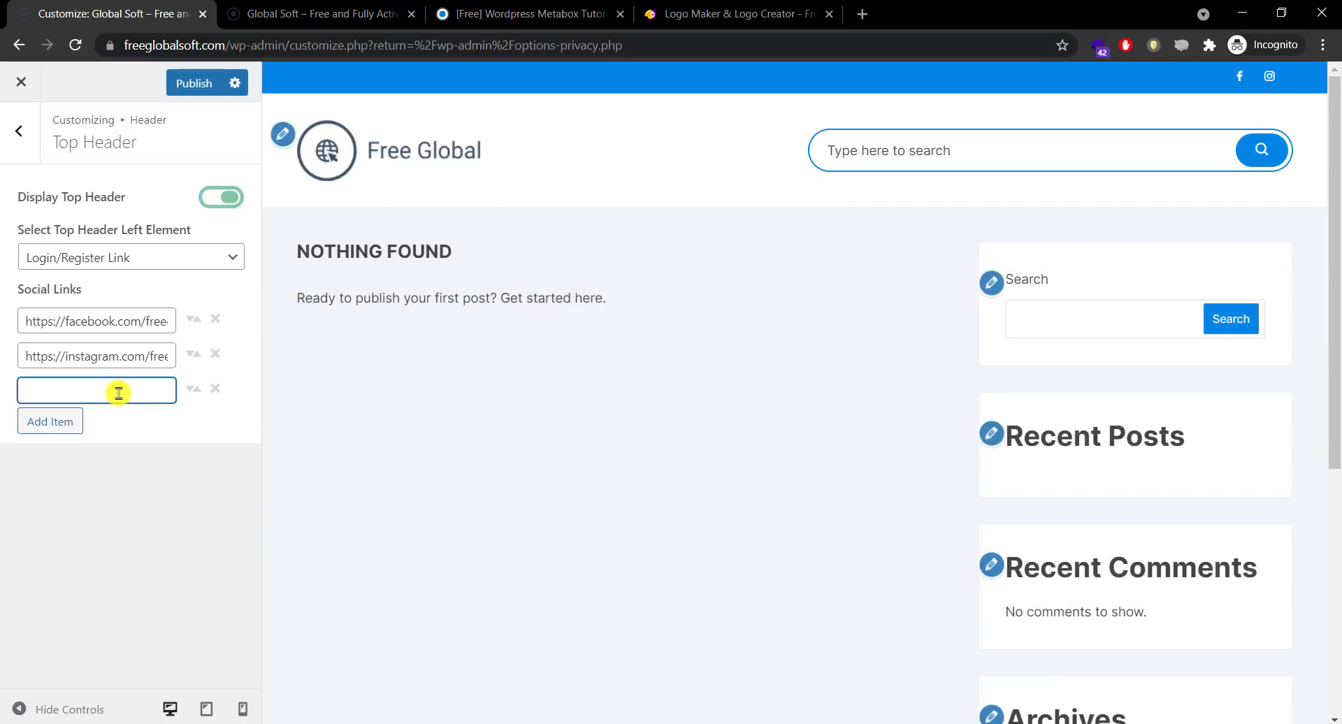
text(ht)
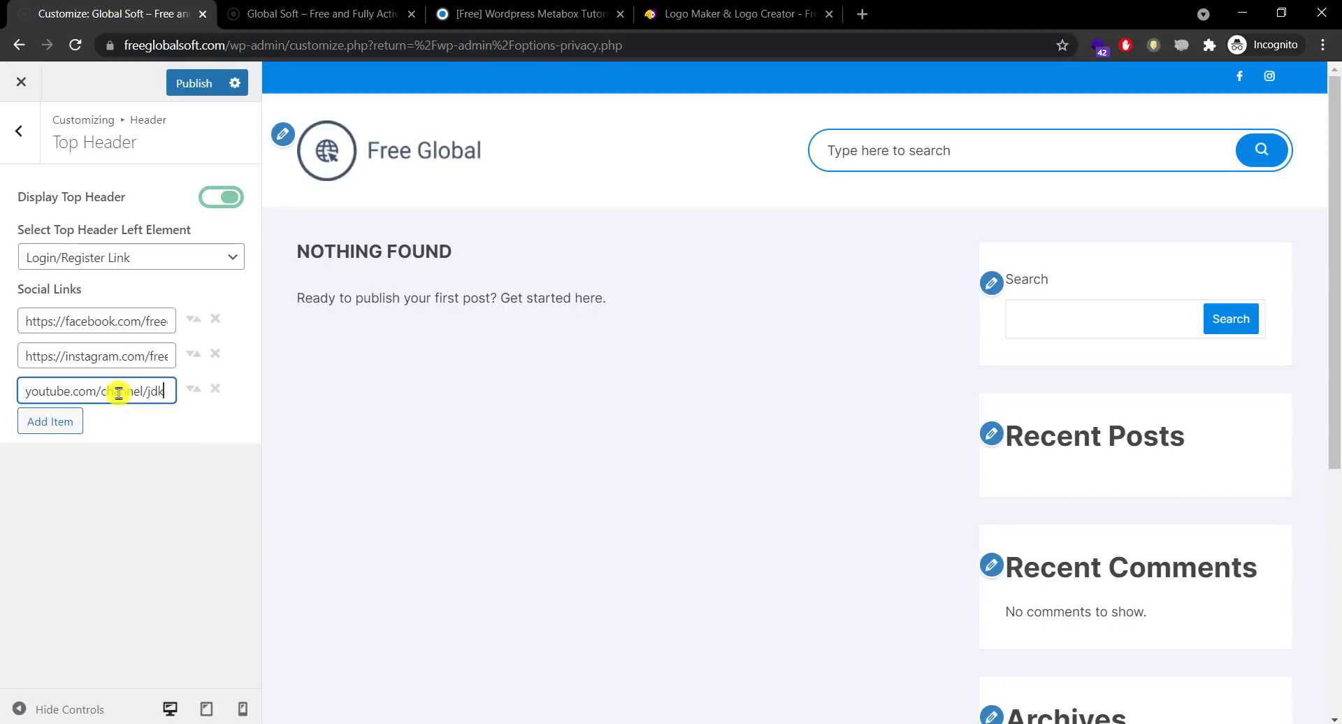
text(ajskd)
click(31, 424)
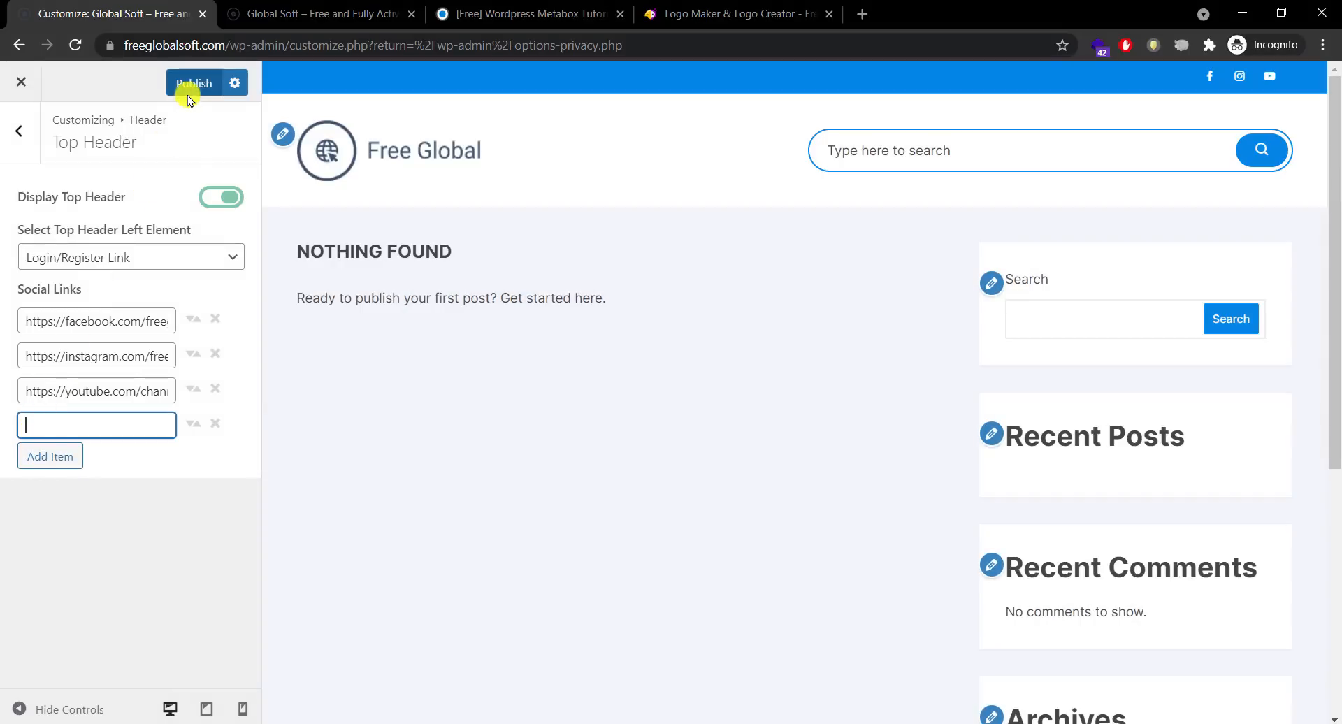
click(188, 87)
click(266, 15)
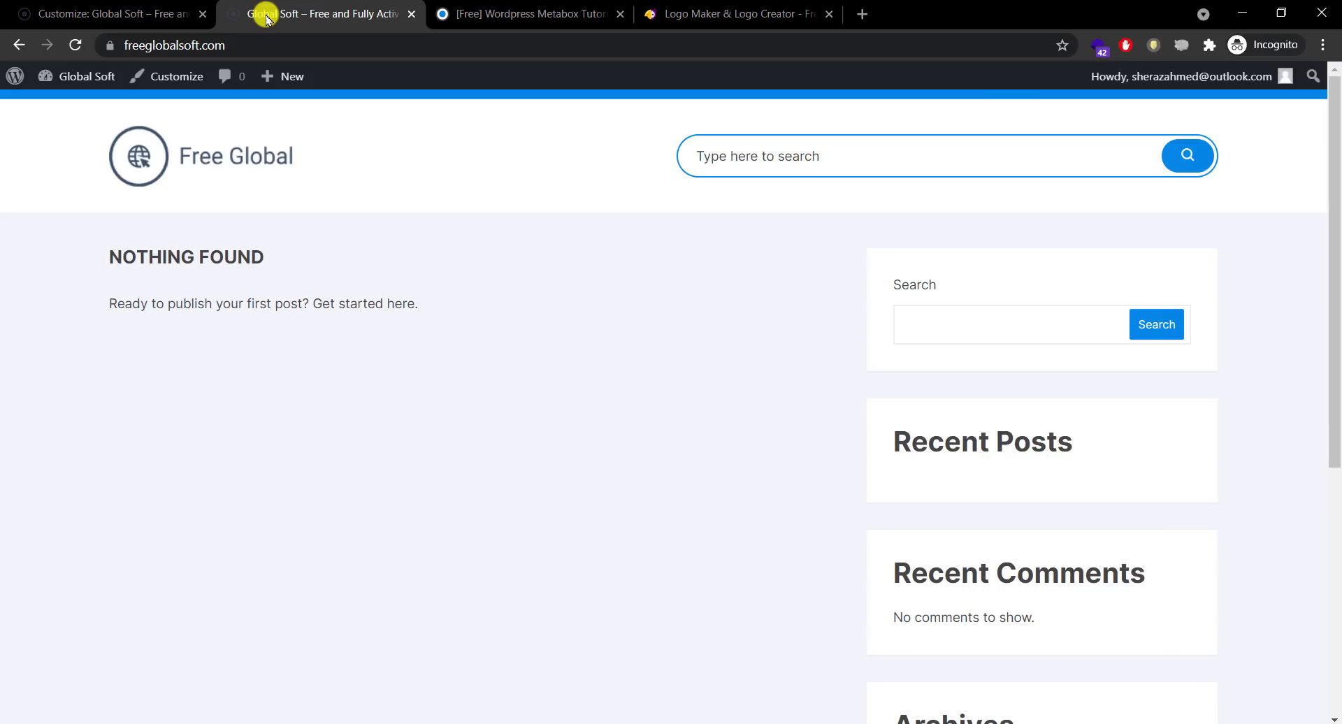
click(209, 160)
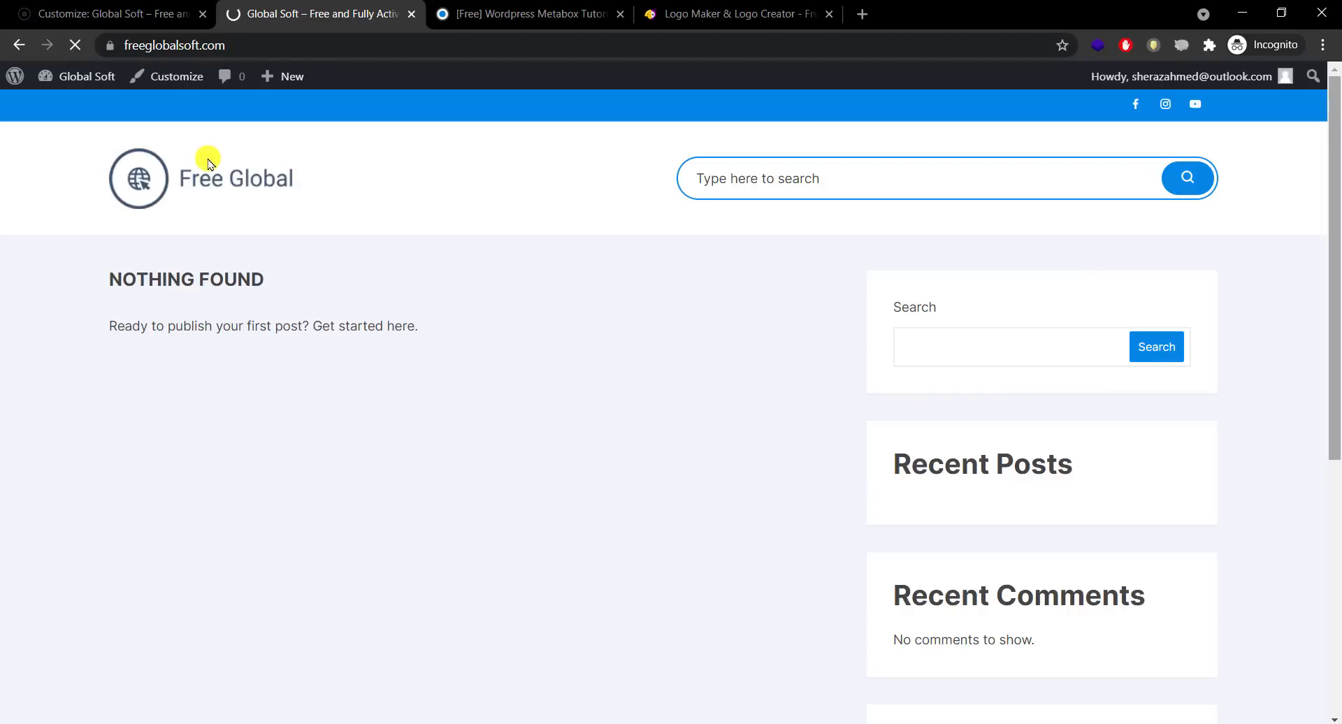
key(Tab)
key(Tab)
key(Tab)
key(Tab)
key(Tab)
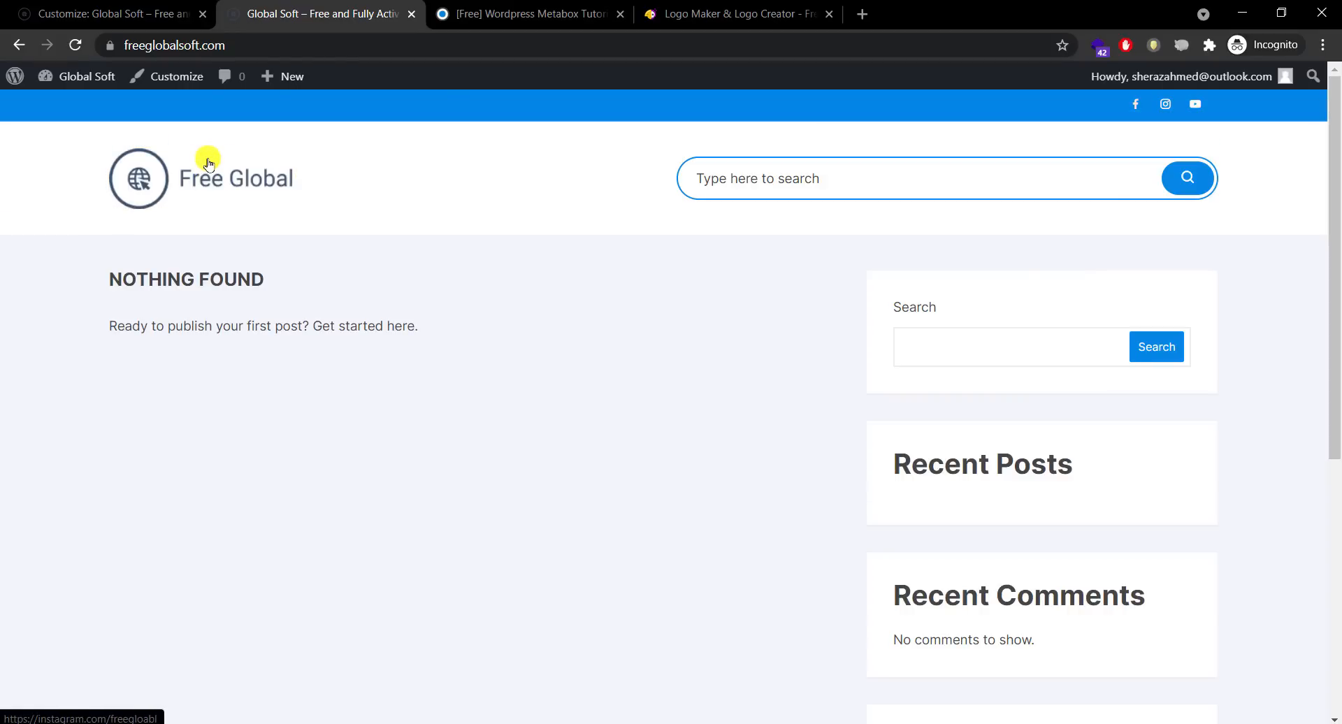
mouse_move(1333, 150)
mouse_down()
mouse_move(1335, 333)
mouse_move(1335, 141)
mouse_up()
key(Tab)
key(Tab)
key(Tab)
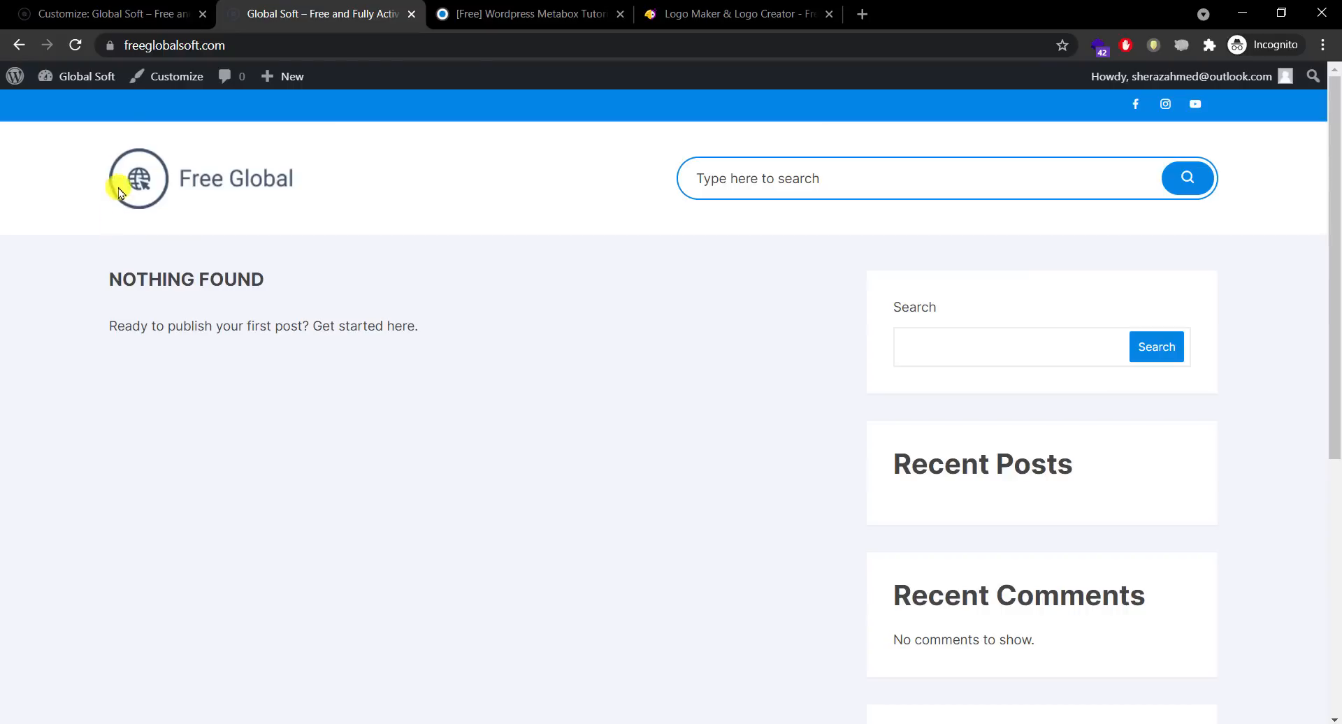
click(122, 13)
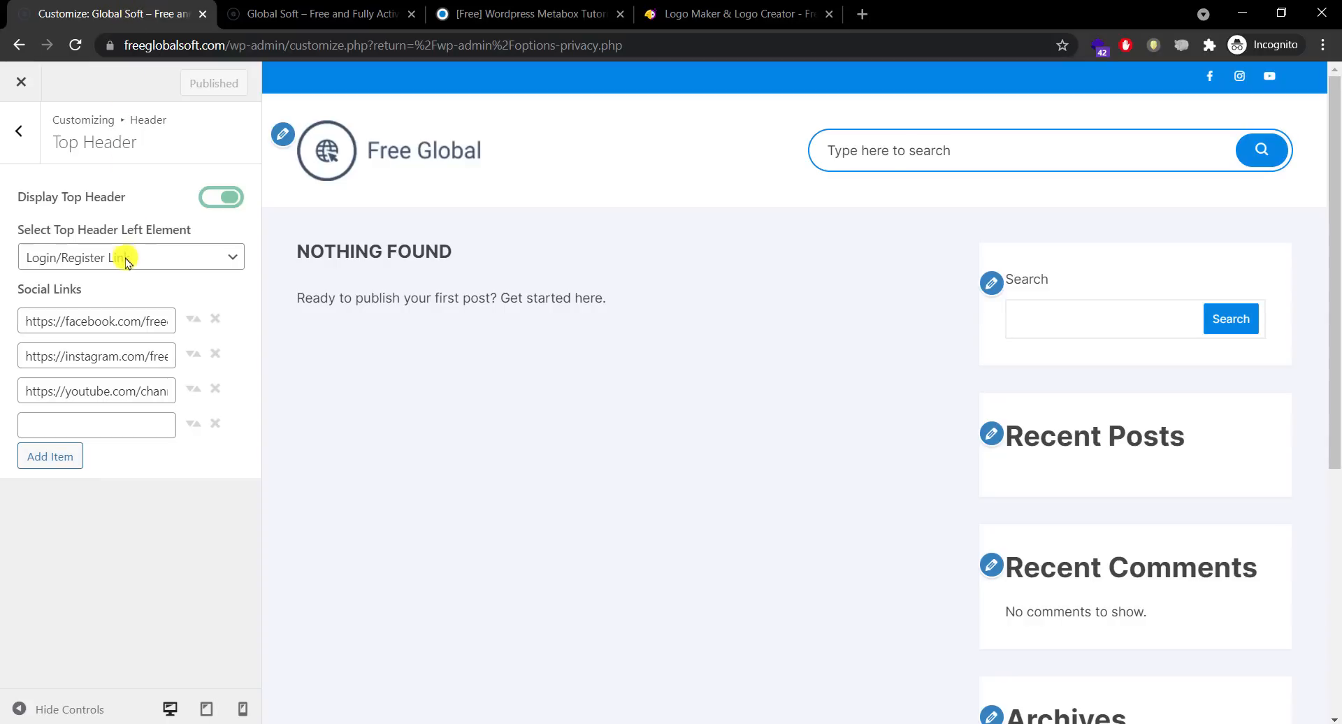
Step: Set the top header's left element to Top Header Menu and return to the main Customizer sections
click(125, 263)
click(118, 280)
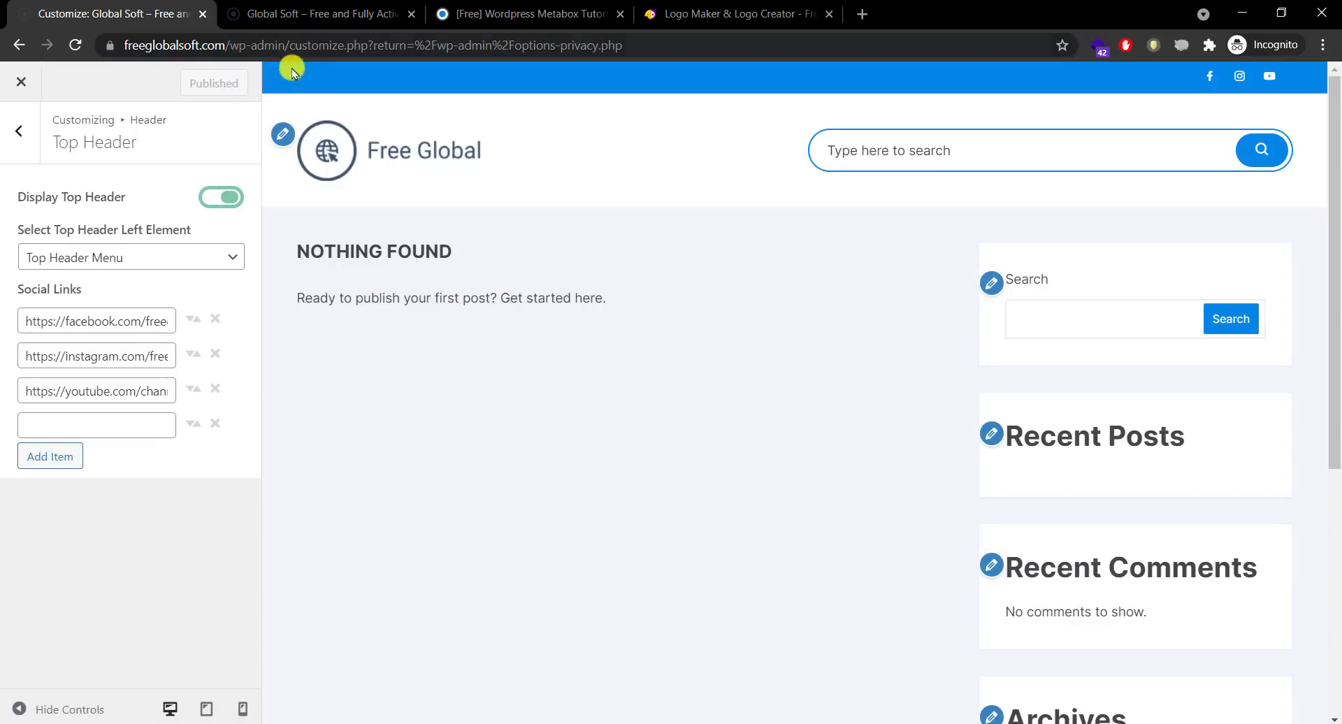
click(19, 133)
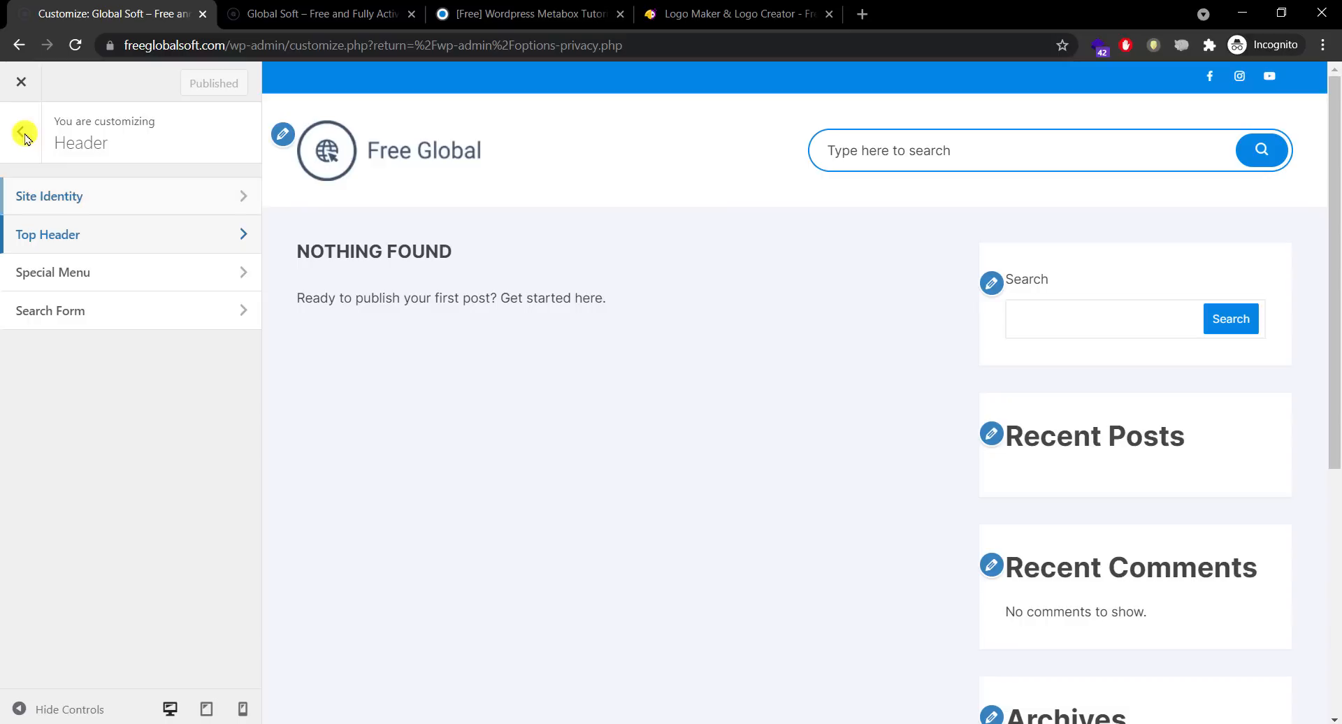
click(23, 134)
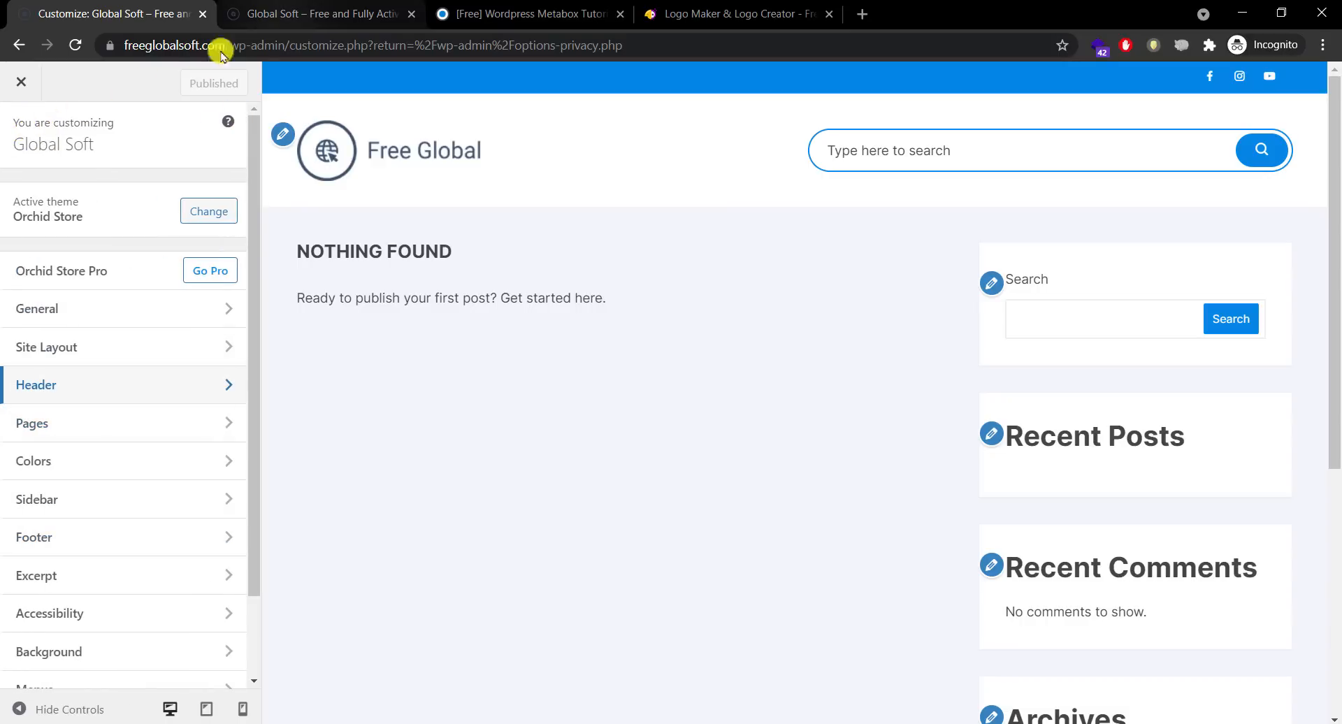
Step: Open the admin Dashboard in a new browser tab placed beside the Customizer
click(280, 25)
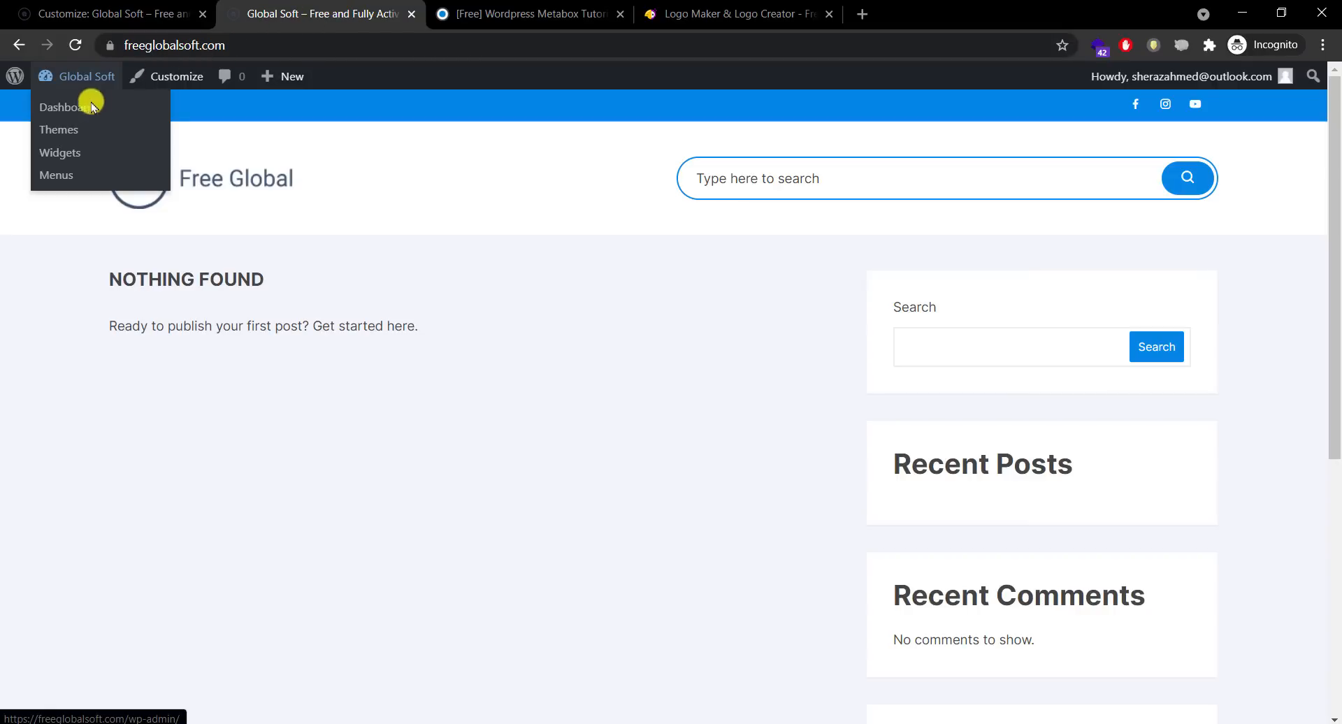
right_click(77, 106)
click(94, 119)
click(108, 6)
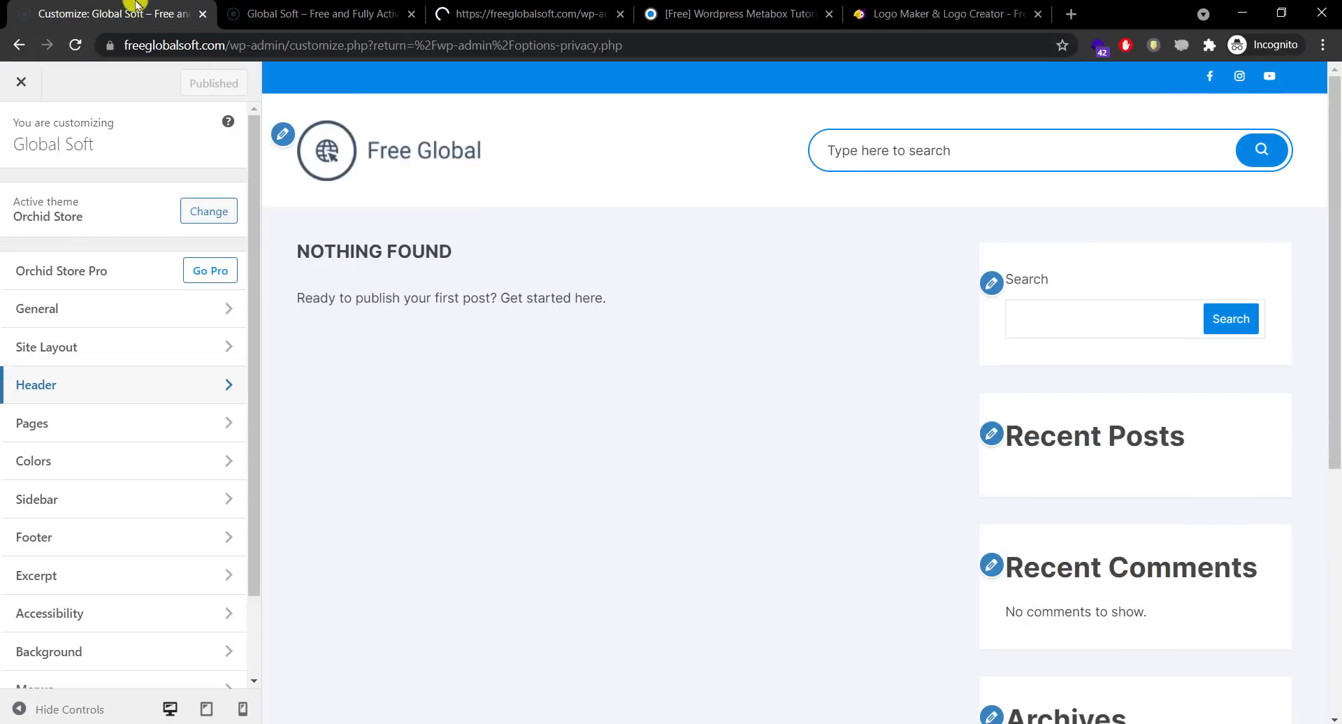
drag(430, 12, 179, 6)
click(178, 5)
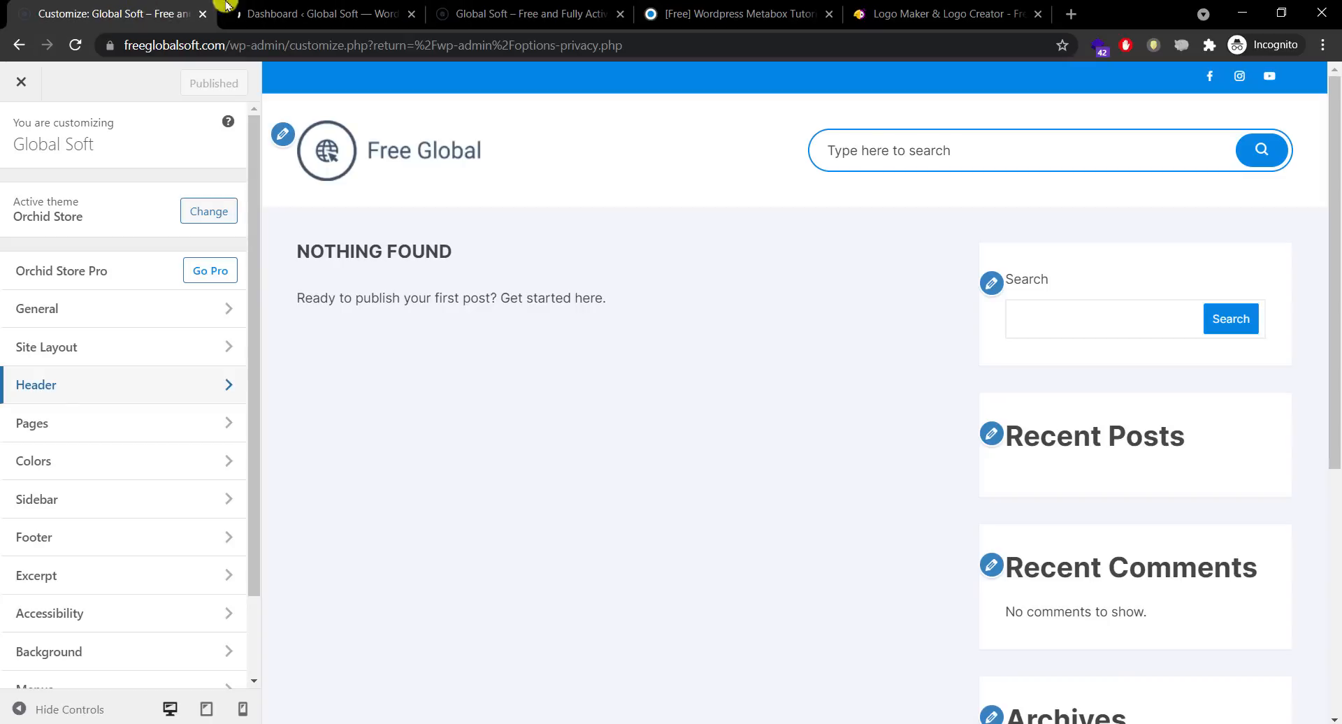
click(291, 10)
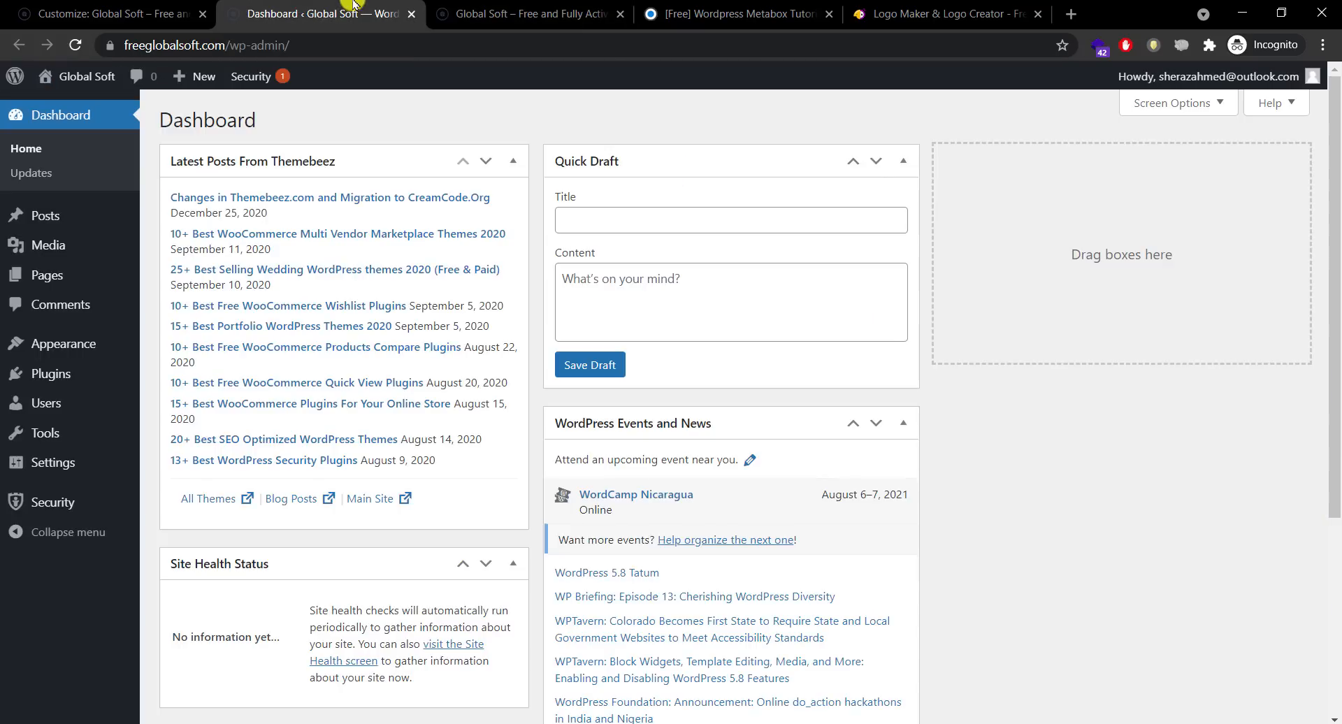
Step: Create a menu named 'Header Menu' under Appearance > Menus and expand Custom Links
mouse_move(63, 344)
click(168, 428)
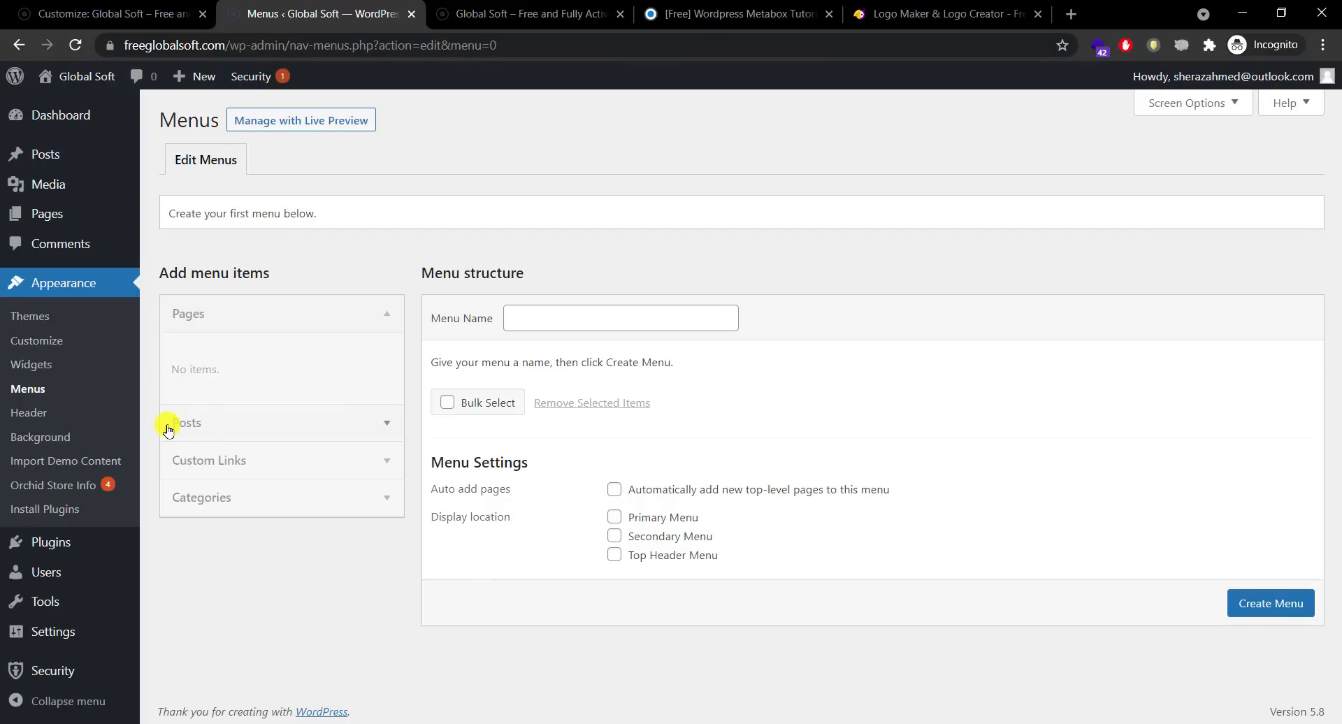
mouse_move(55, 212)
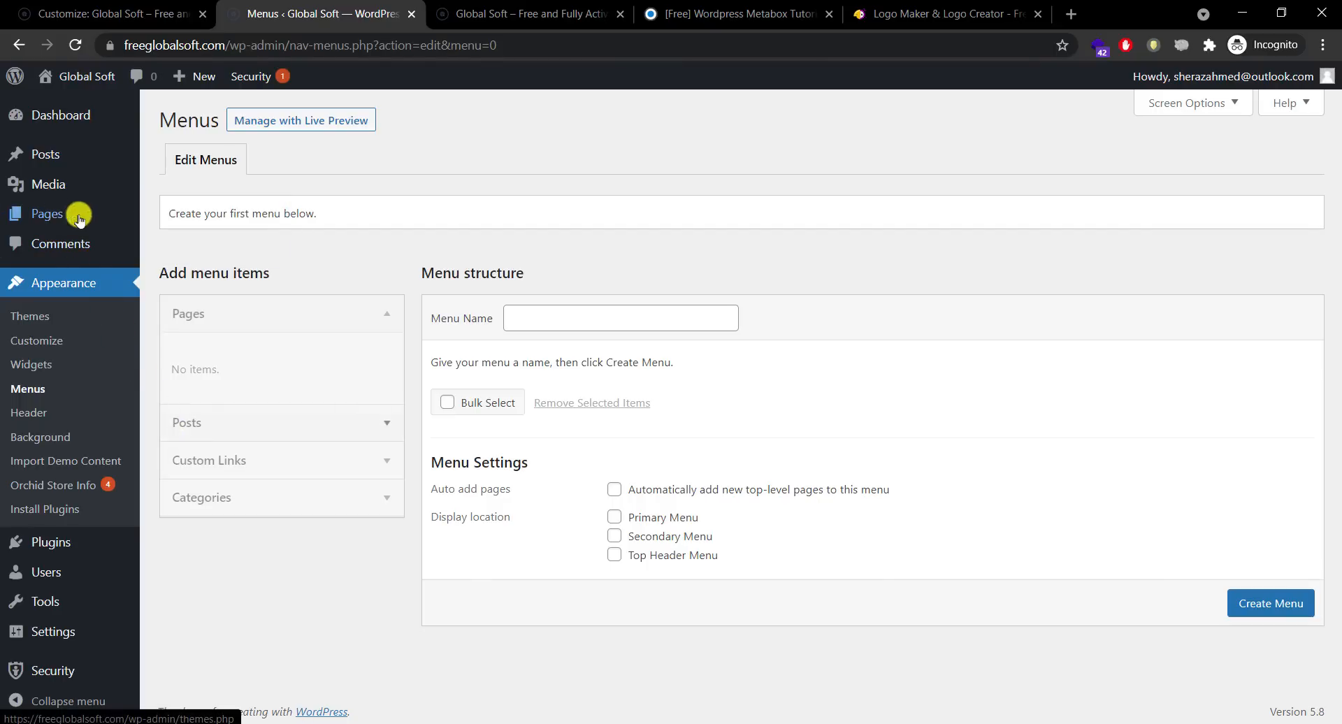
click(615, 320)
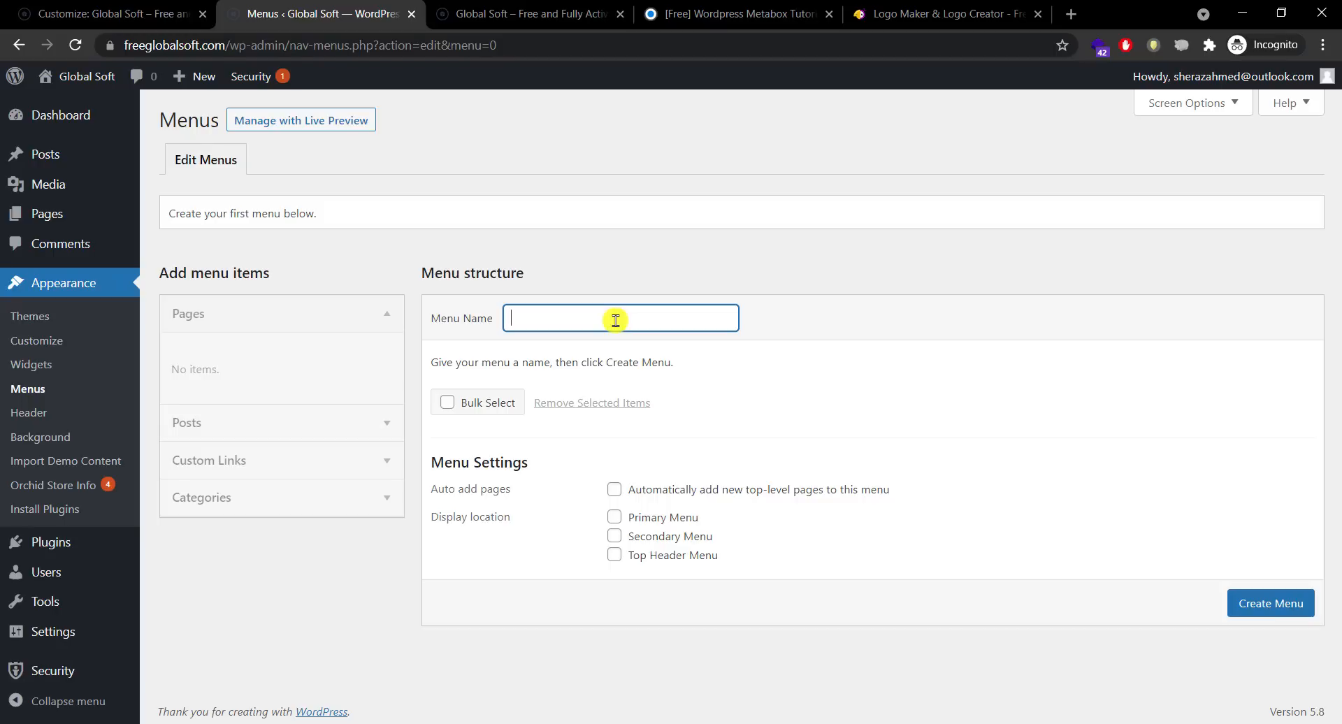
text(Header Menu)
key(Return)
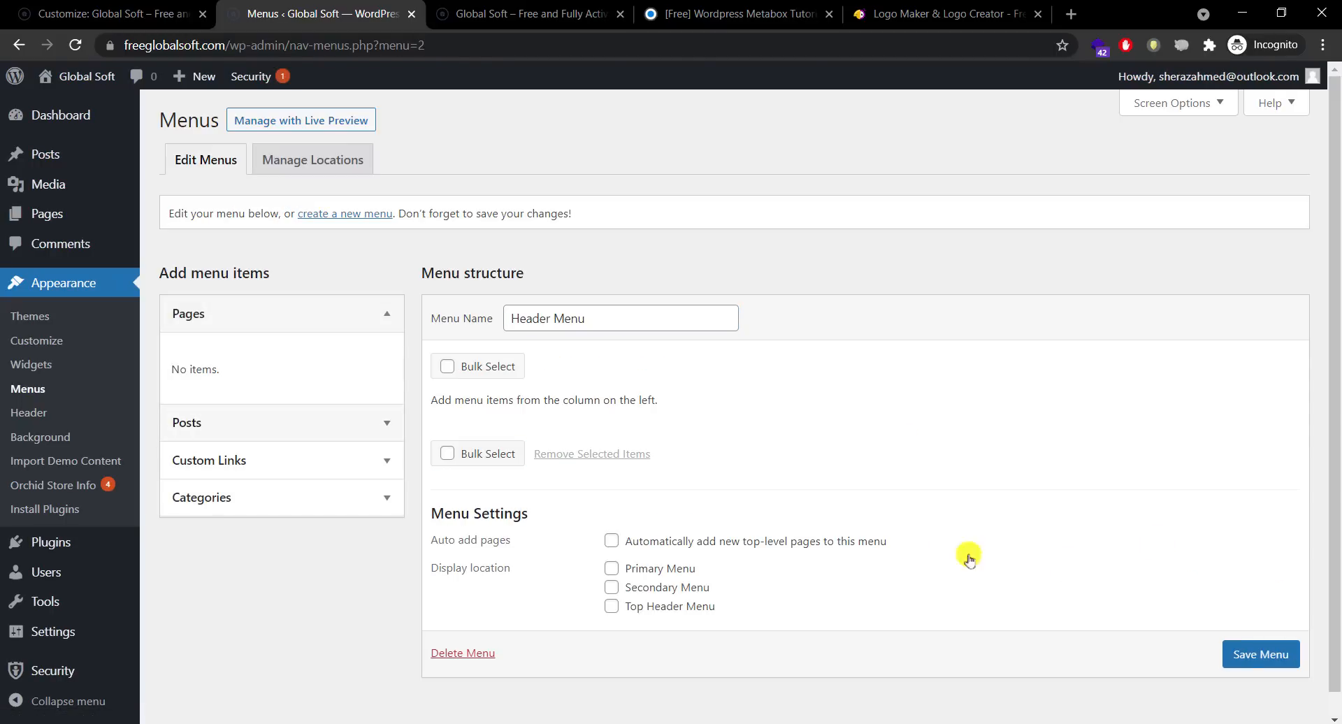
click(299, 464)
click(321, 448)
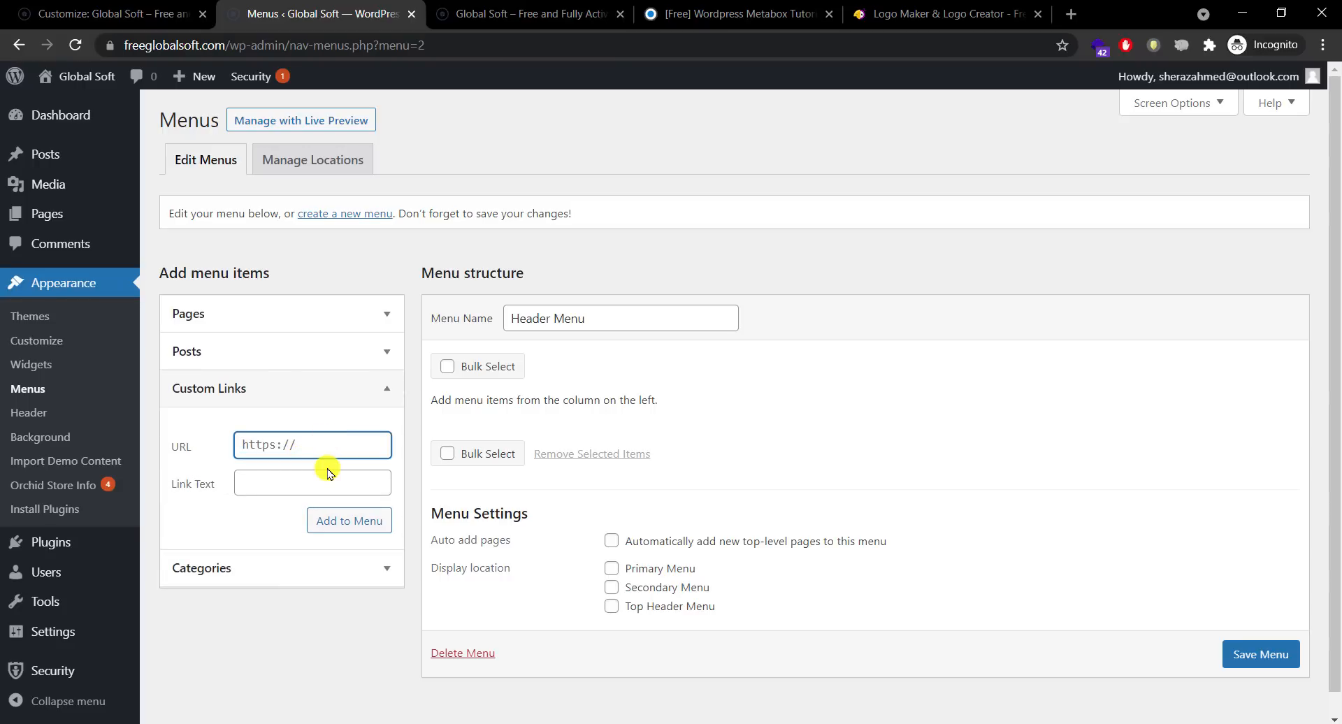
Step: Add Home and About custom links, both with URL #, to the Header Menu
text(#)
click(328, 472)
text(Home)
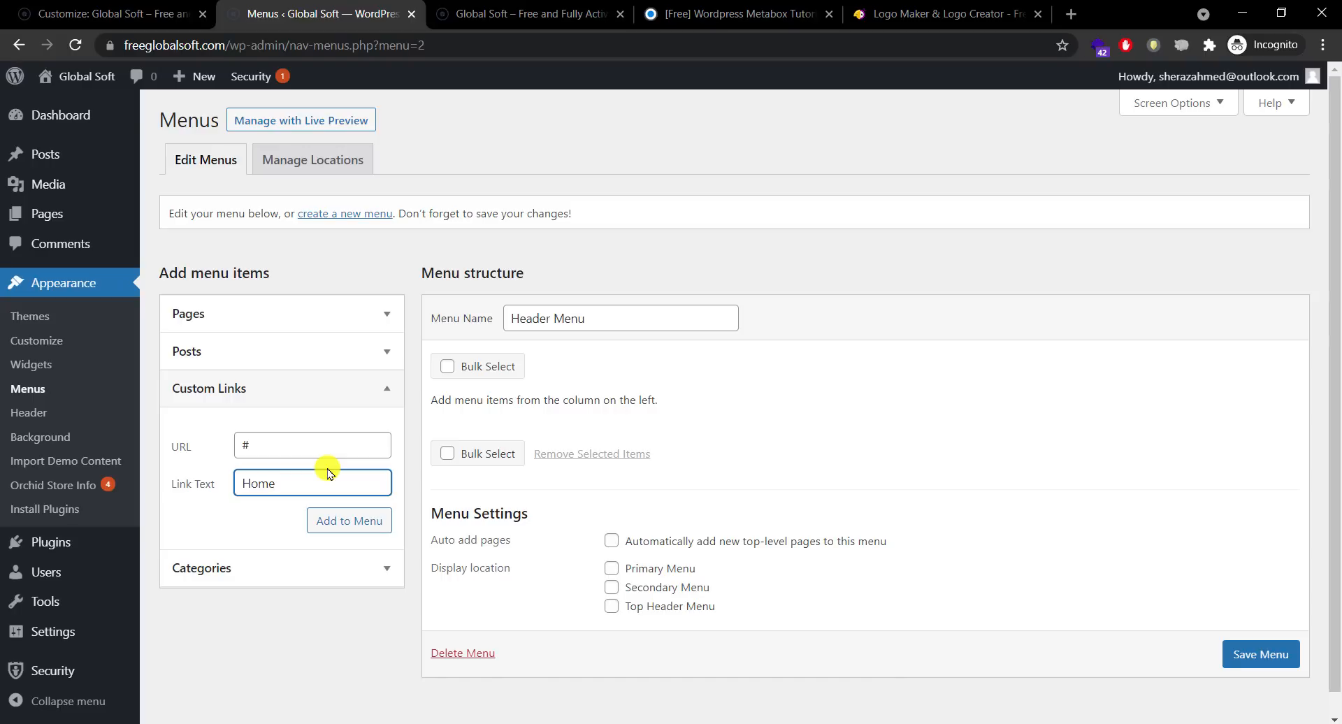
double_click(289, 450)
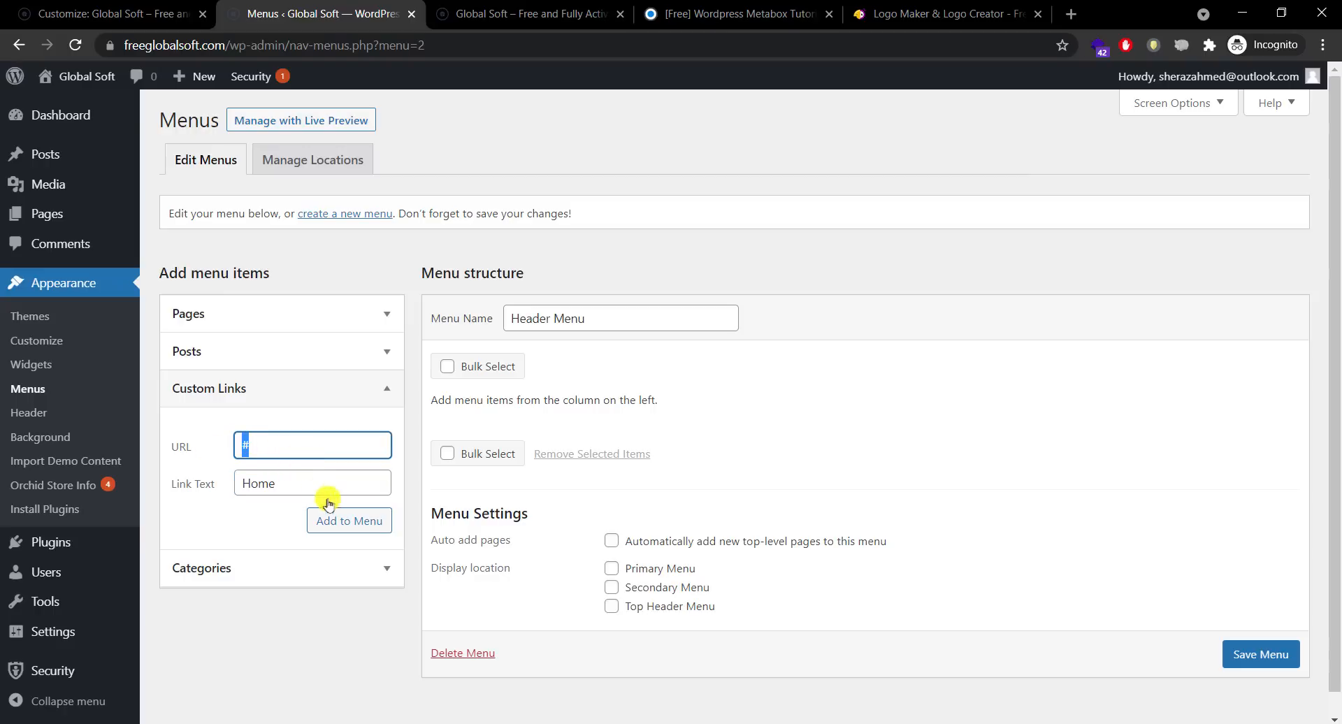
click(347, 524)
click(344, 452)
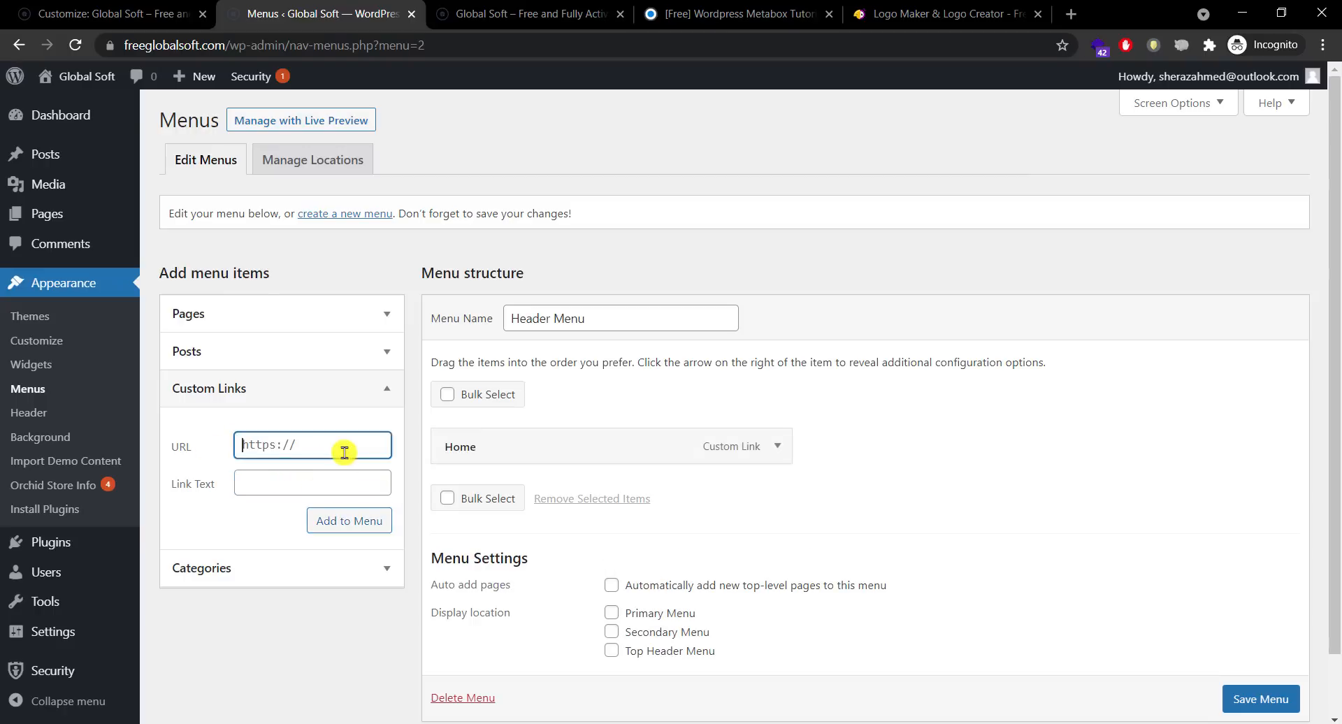
text(#P)
key(BackSpace)
key(Tab)
text(About)
key(Return)
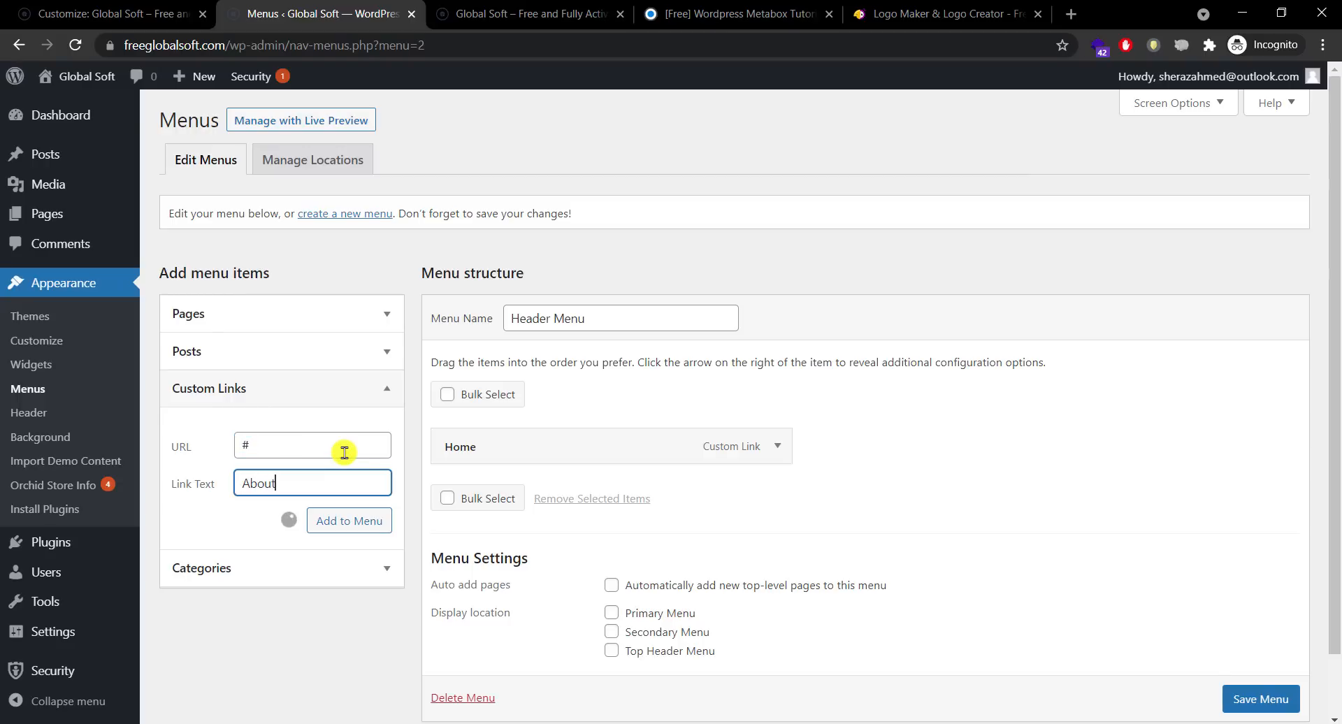
Step: Add Privacy Policy and DMCA custom links with URL #, then nudge the Privacy Policy item
click(345, 452)
text(#)
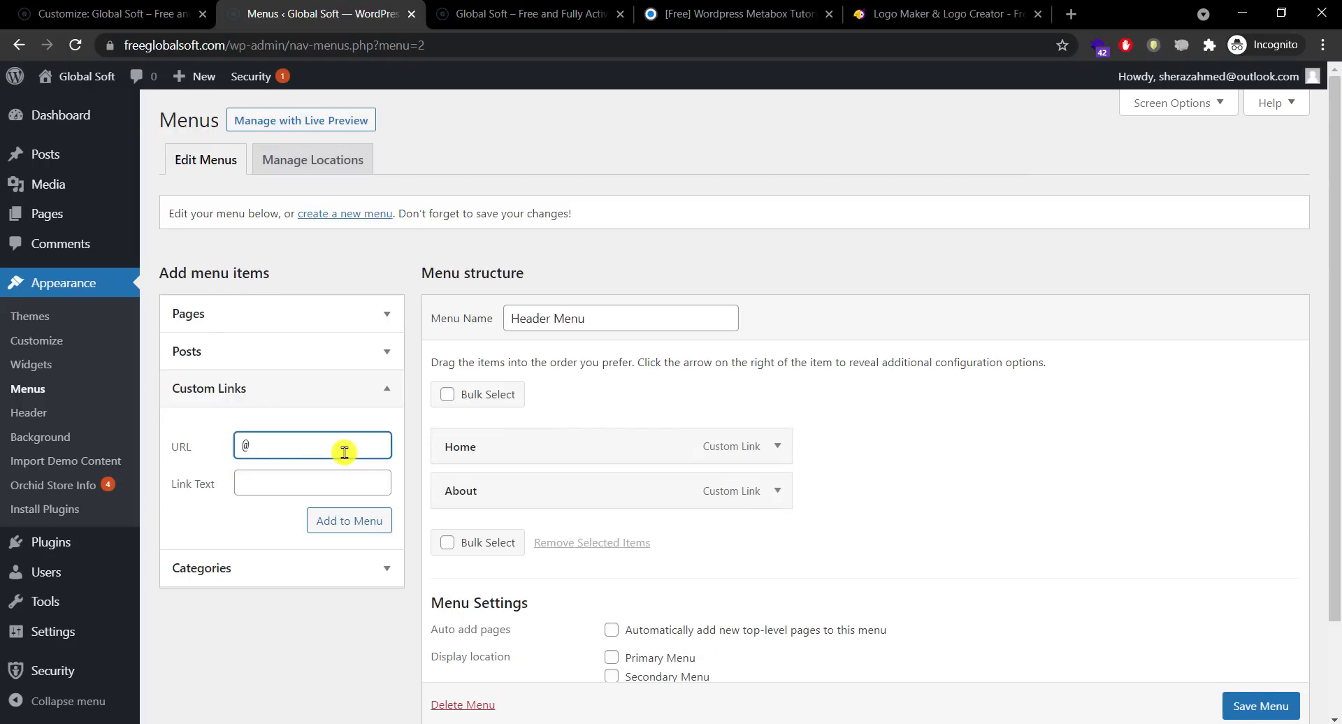
key(BackSpace)
text(#)
key(Tab)
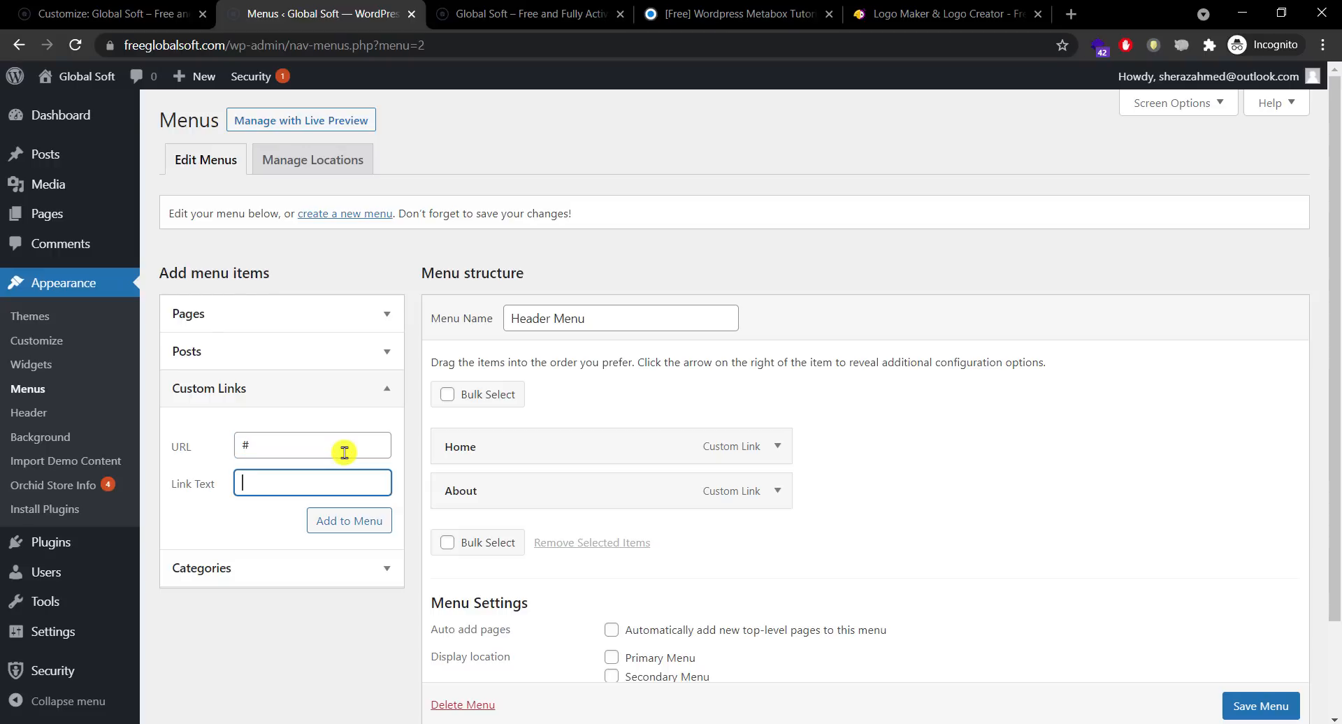
text(Privacy Policy)
key(Return)
text(#)
key(Tab)
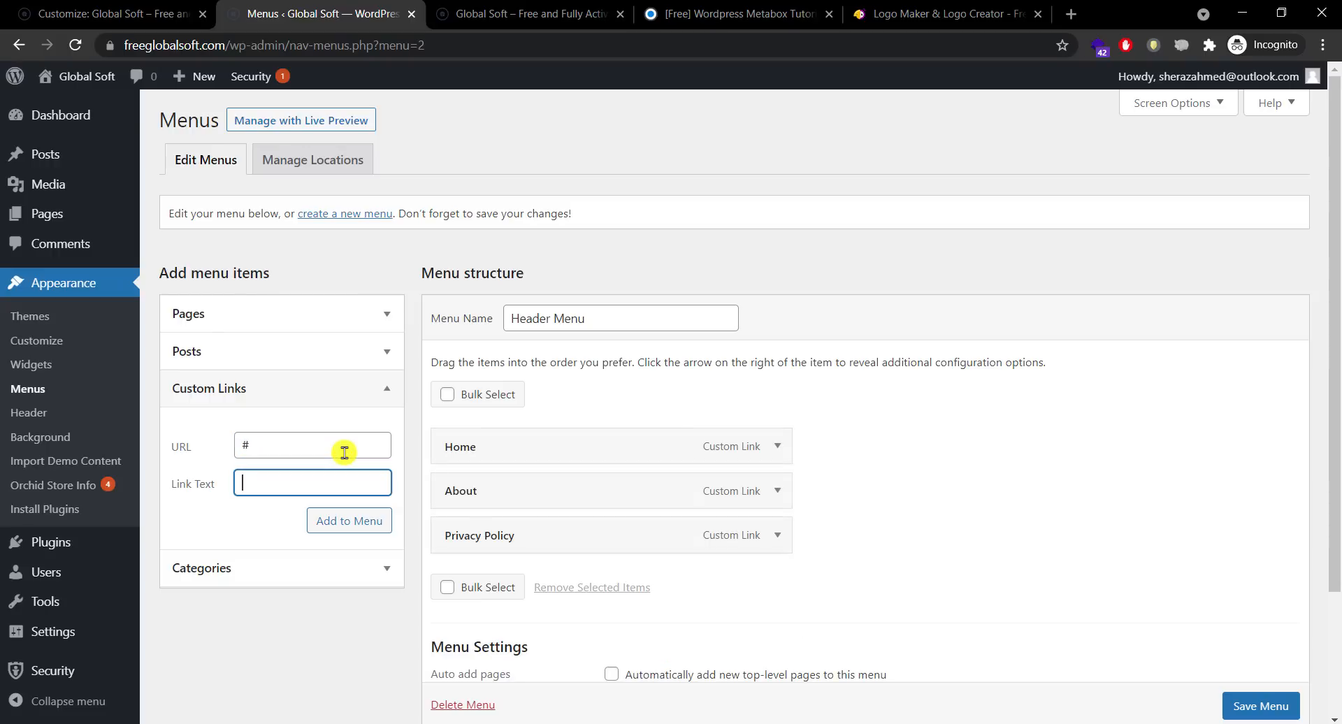
text(DMCA)
key(Return)
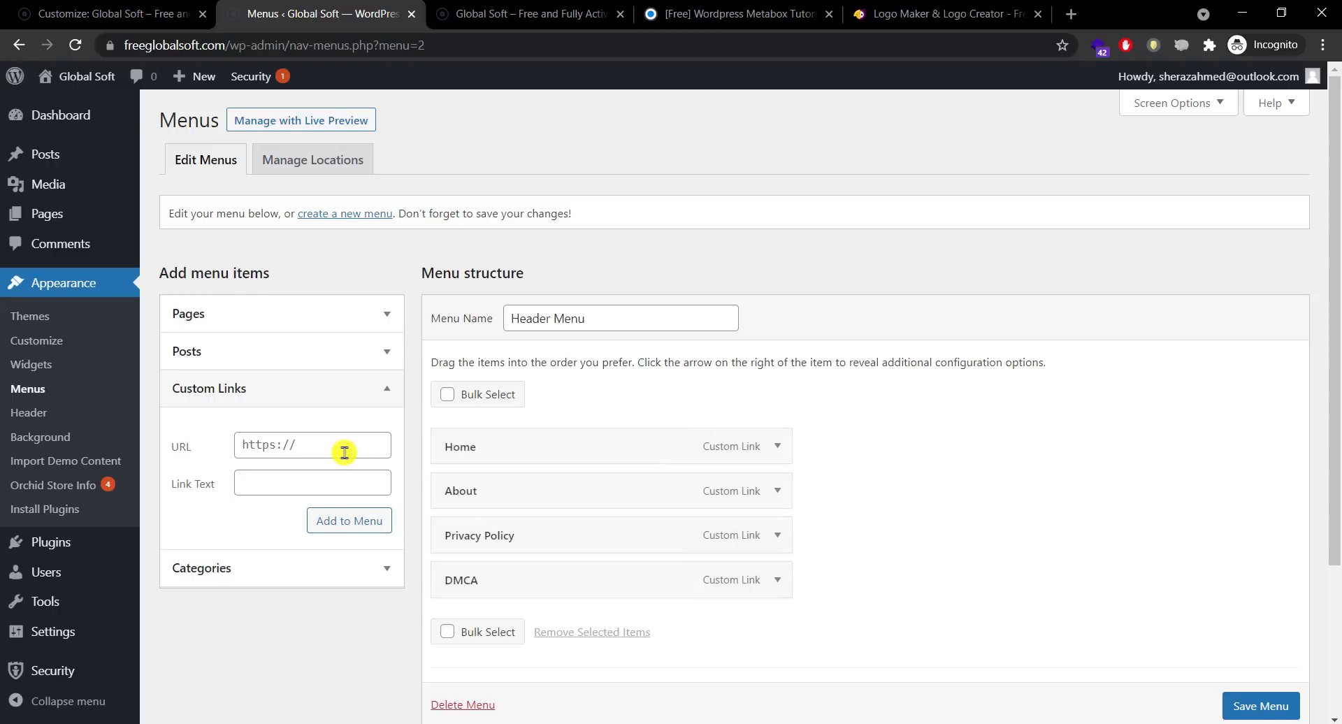
drag(1334, 374, 1335, 453)
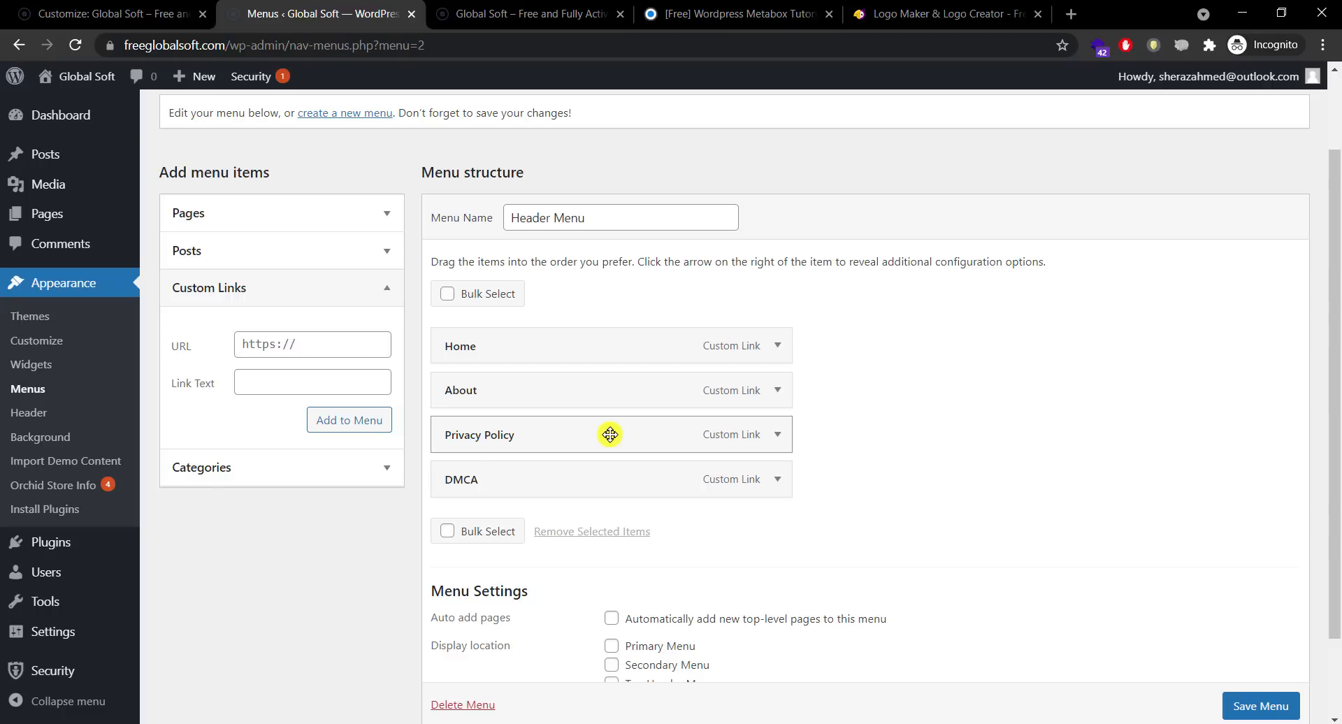
mouse_move(611, 435)
mouse_down()
mouse_move(614, 380)
mouse_move(609, 432)
mouse_up()
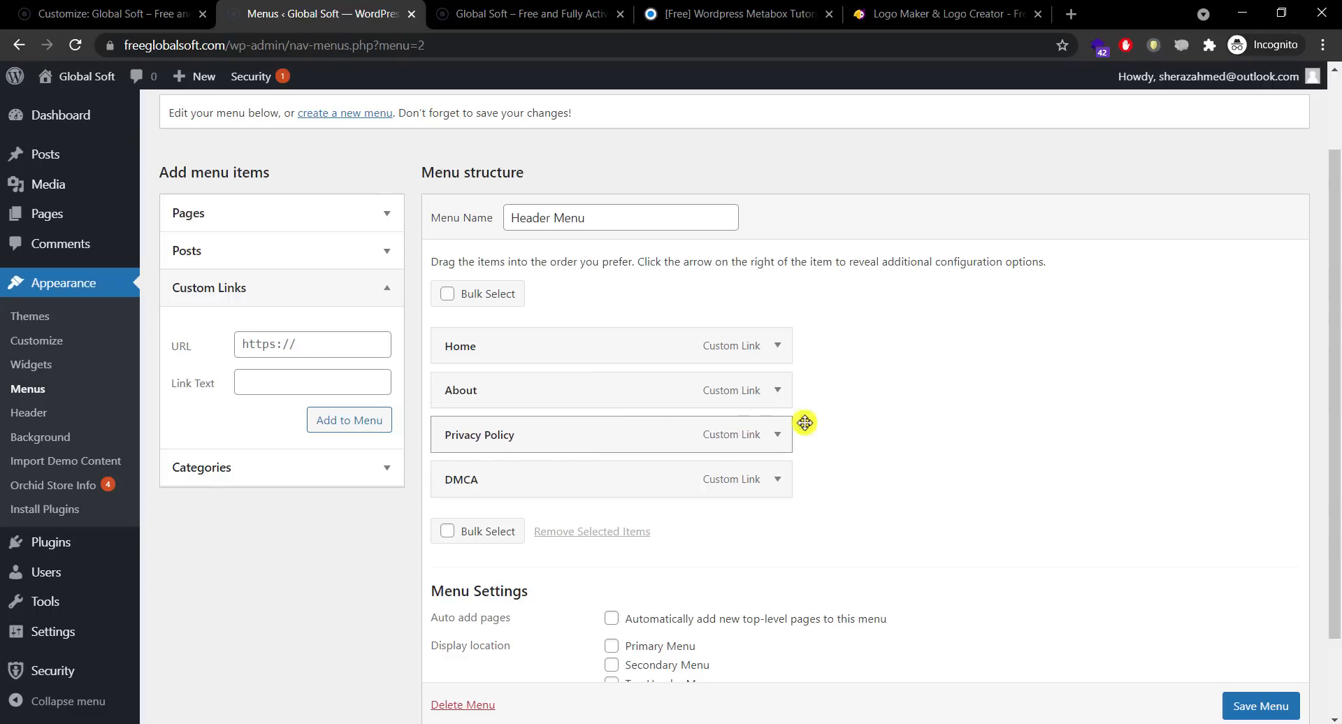
Step: Assign Header Menu to the Top Header Menu display location and save it
scroll(1219, 479, down, 1)
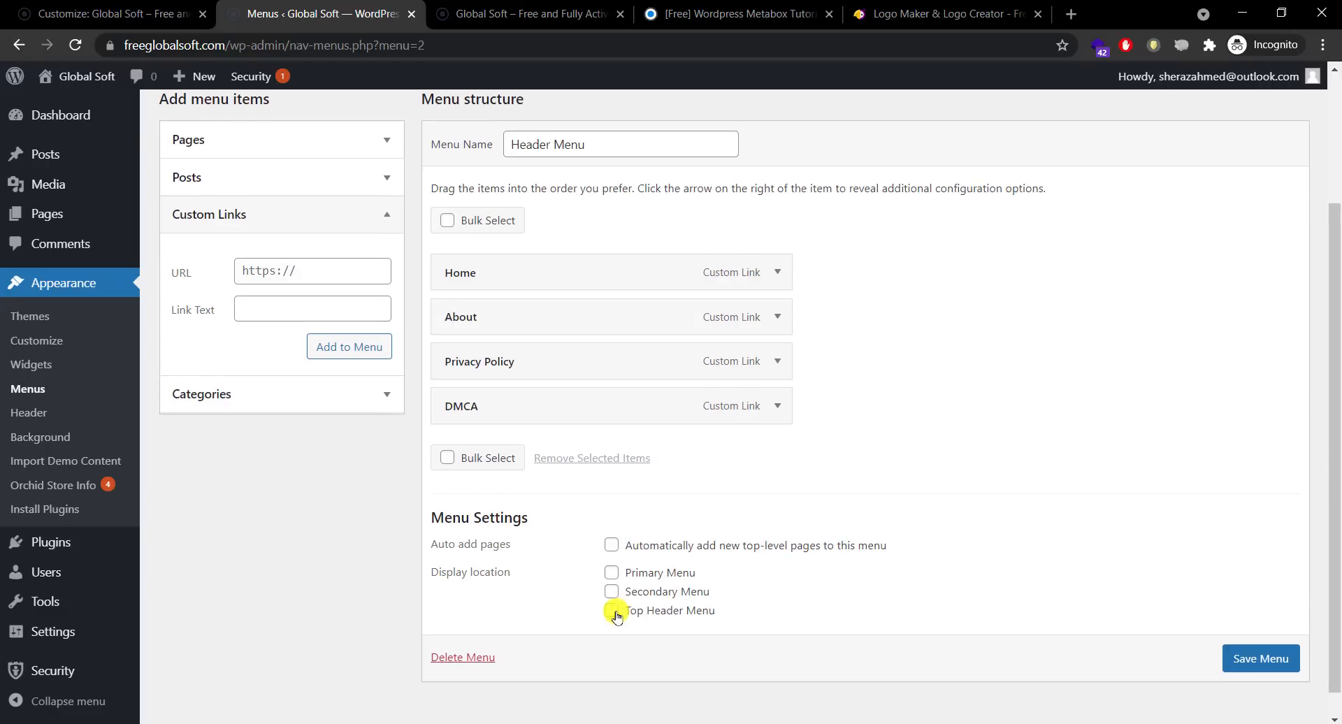
click(612, 612)
click(1248, 661)
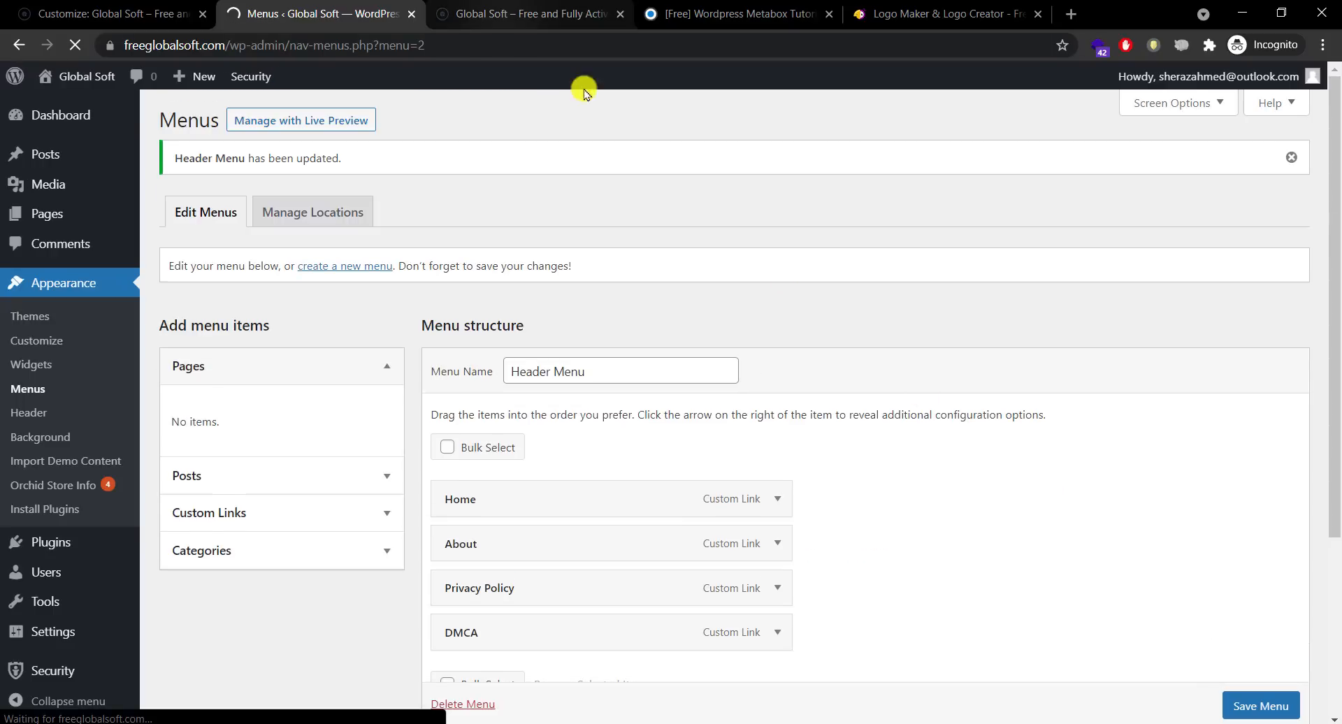
click(503, 22)
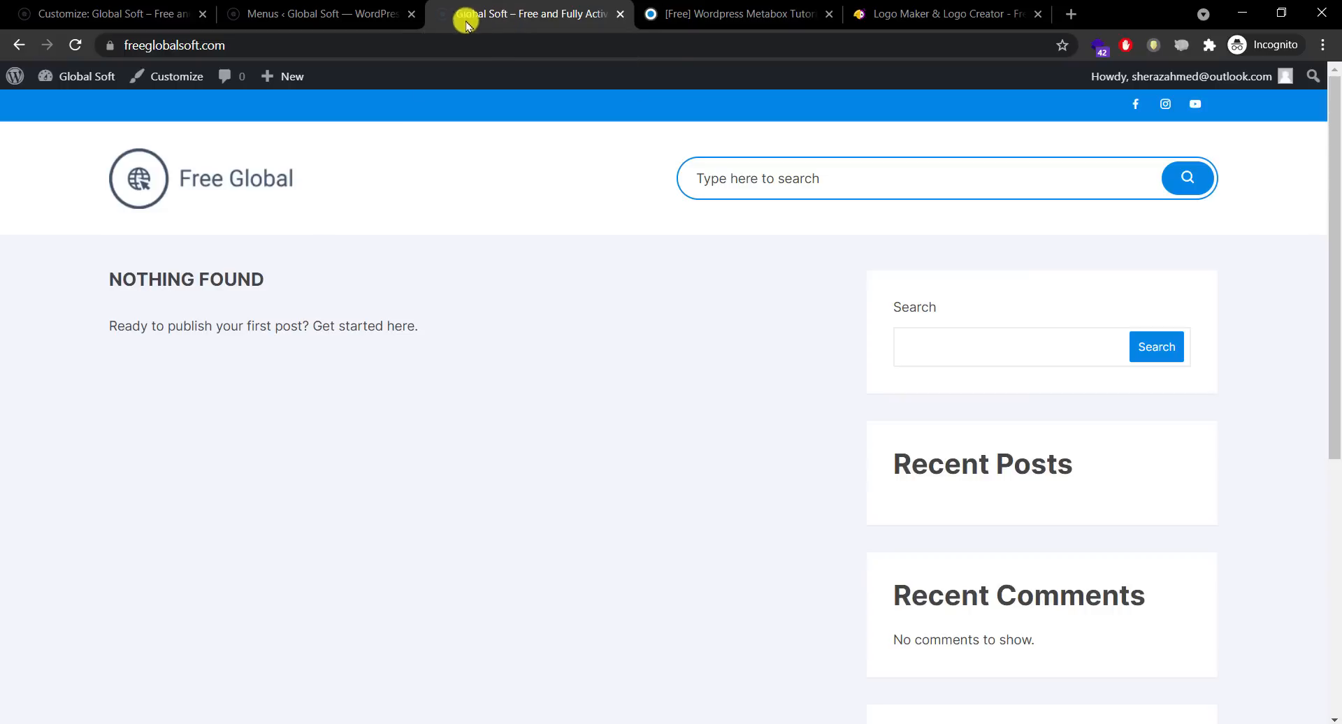
Step: Reload the live site and tab through the new Home, About, Privacy Policy and DMCA header links
click(75, 44)
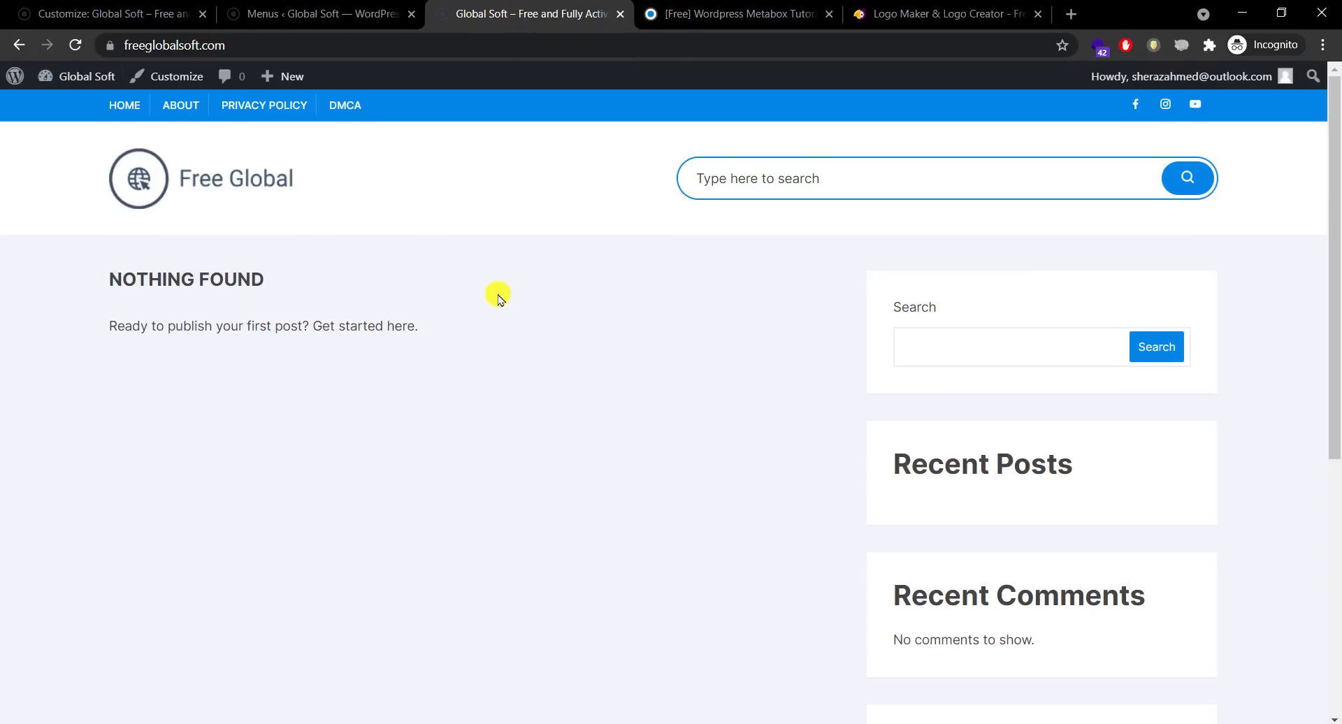
key(Tab)
key(Tab)
key(Tab)
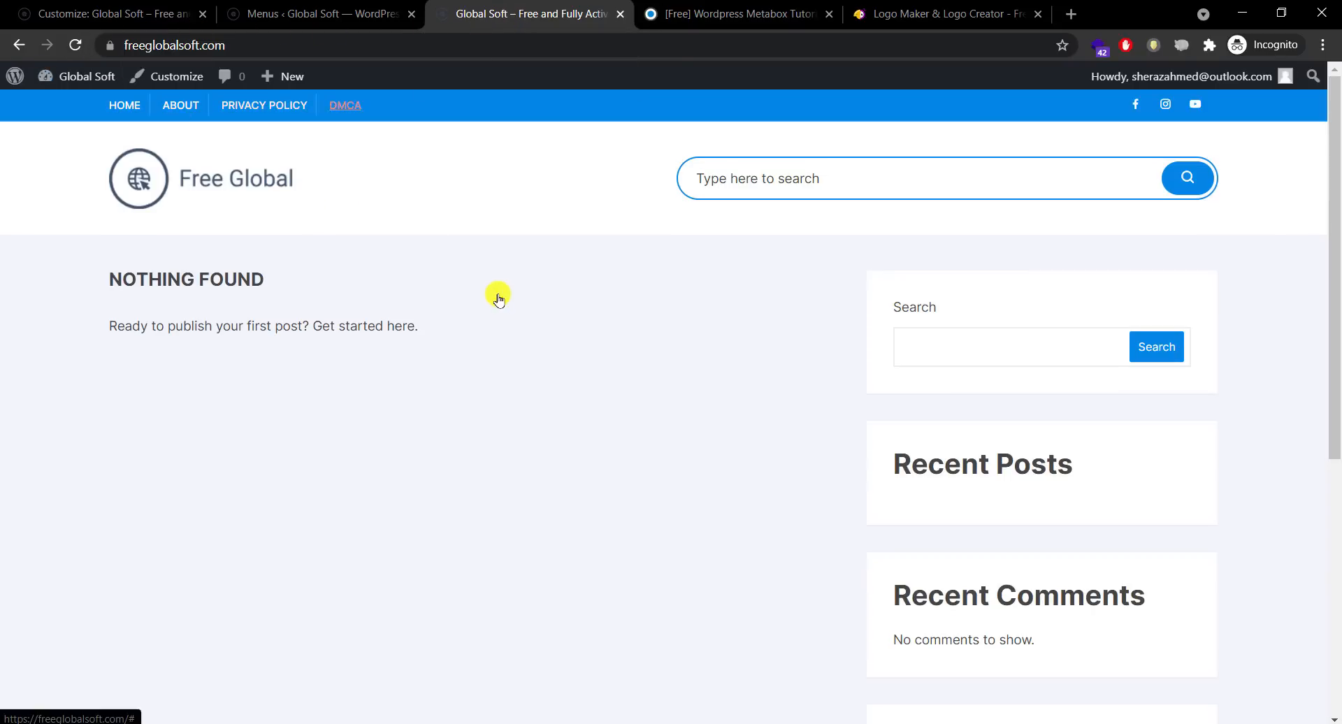
key(shift+Tab)
click(499, 299)
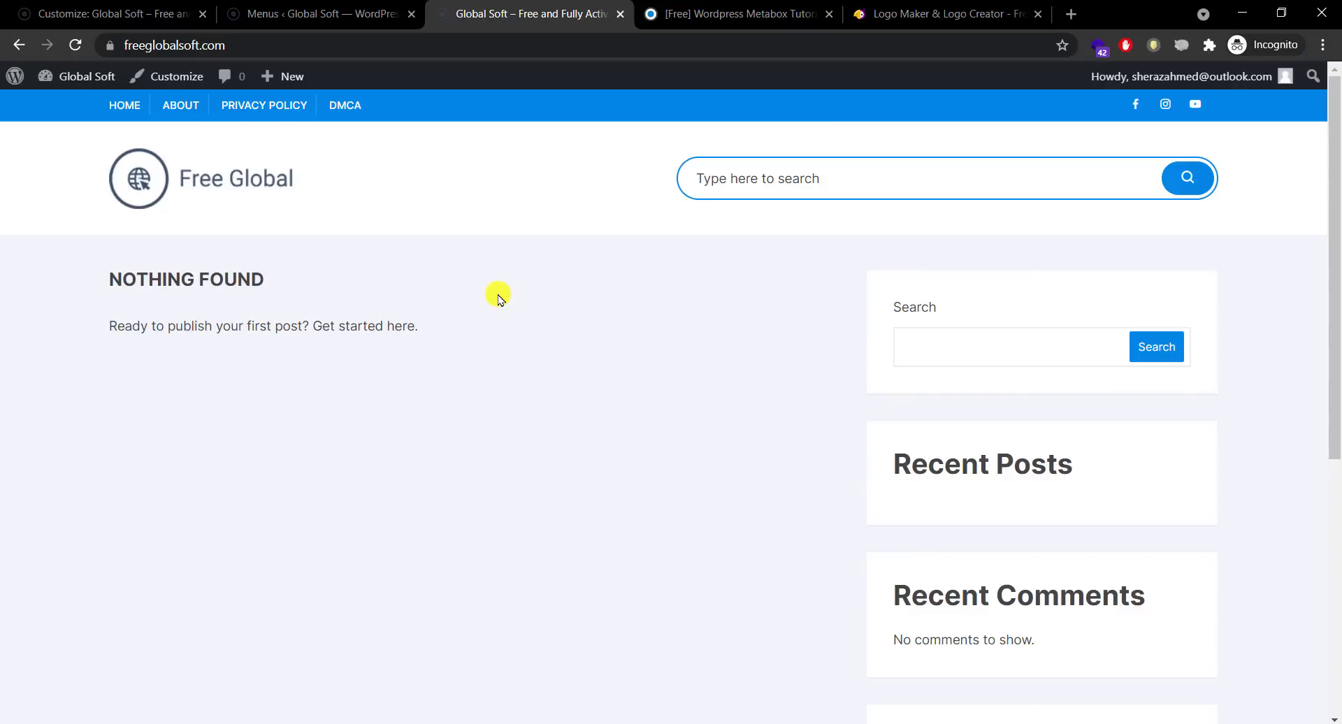
key(Tab)
key(Tab)
key(Tab)
key(Tab)
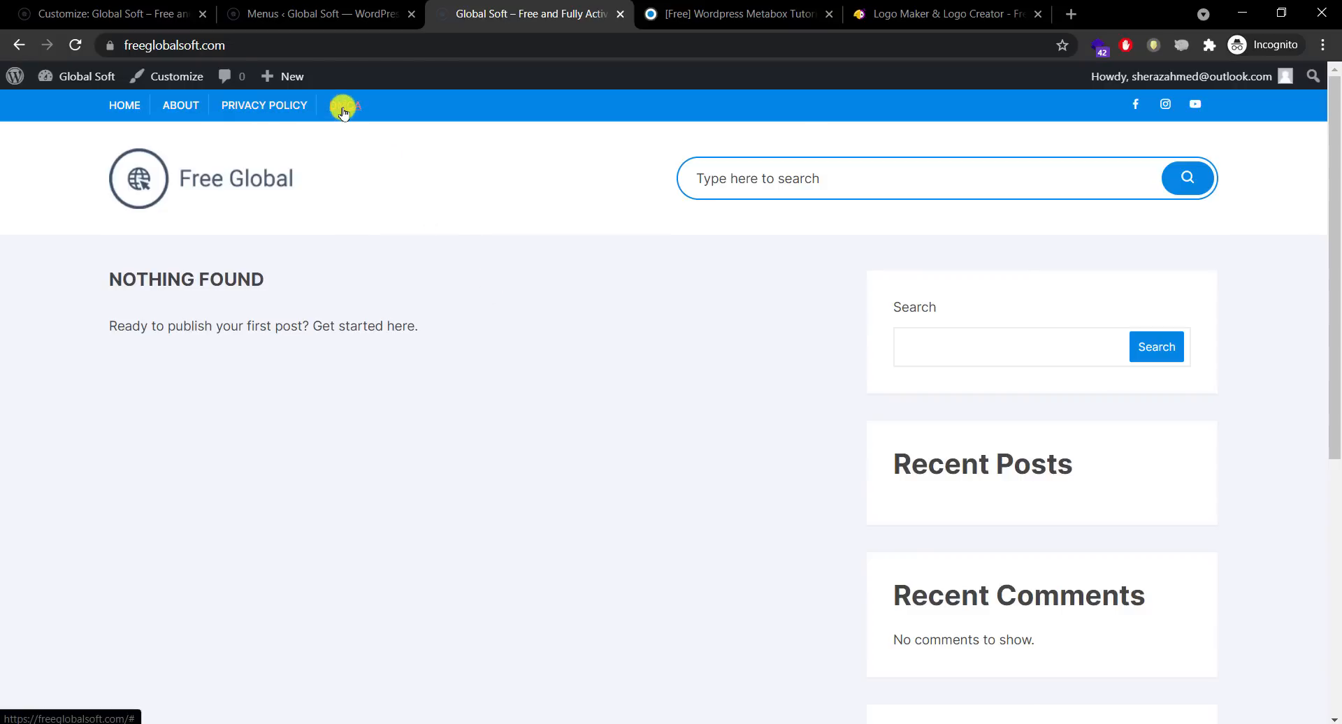
key(shift+Tab)
click(343, 113)
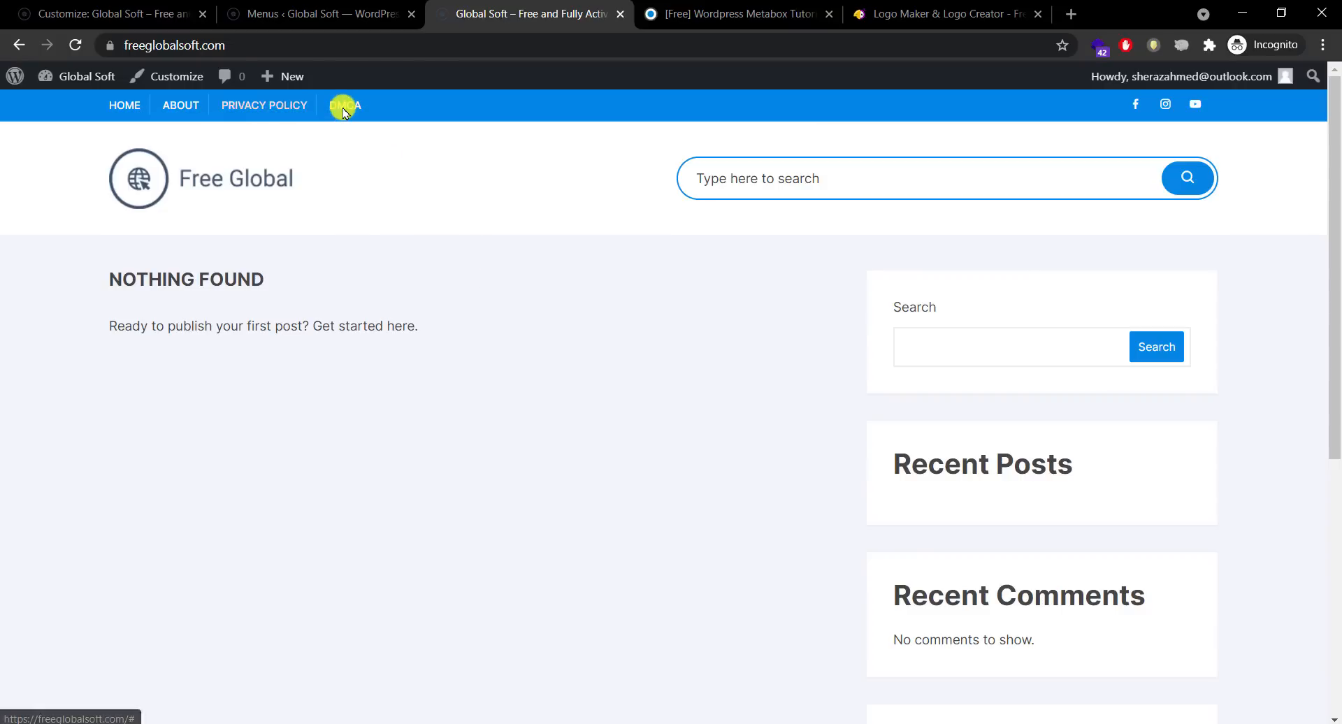
key(Tab)
key(Tab)
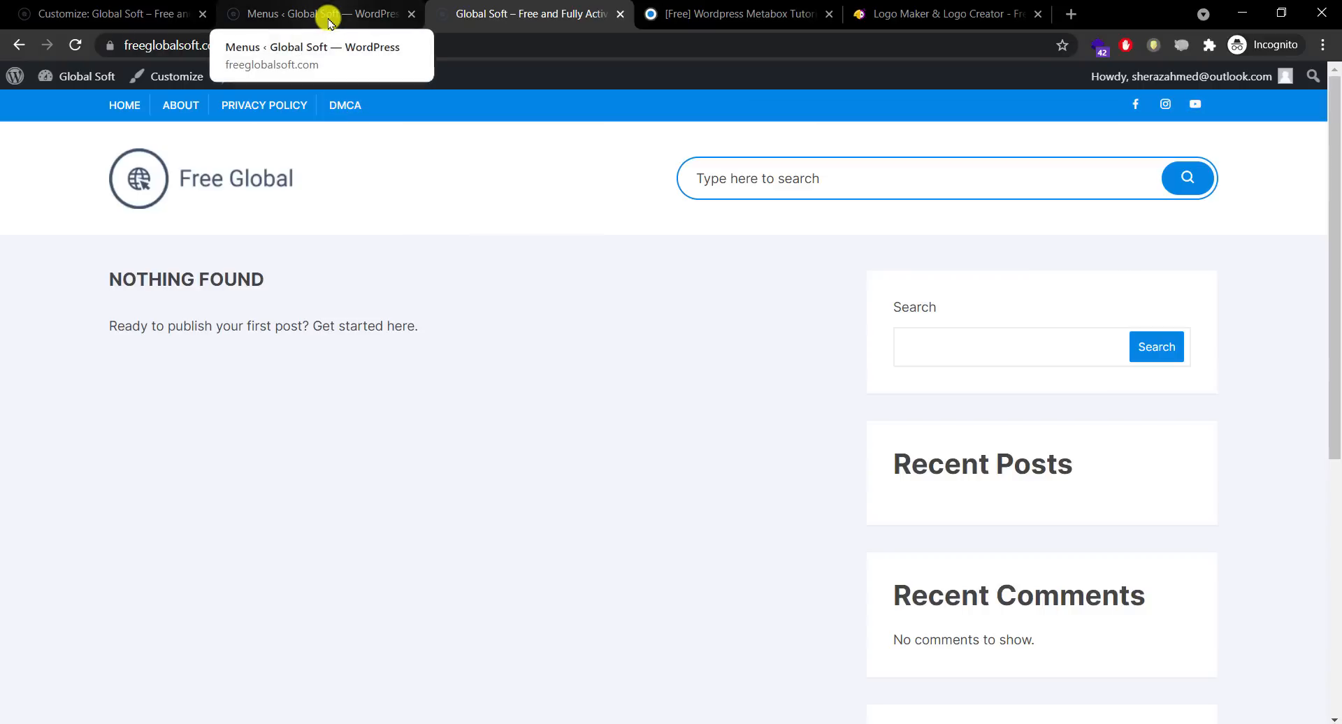
Step: Add a Contact custom link with URL # to the Header Menu
click(328, 23)
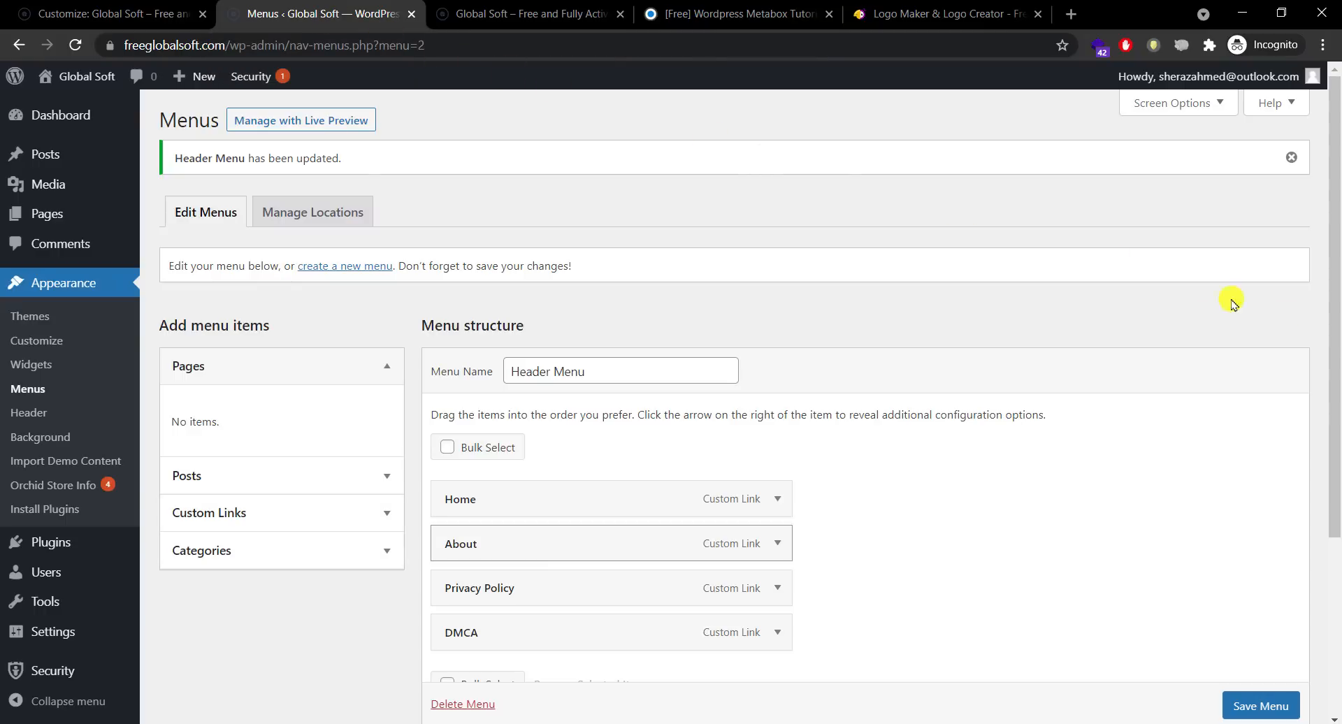
drag(1333, 332, 1334, 446)
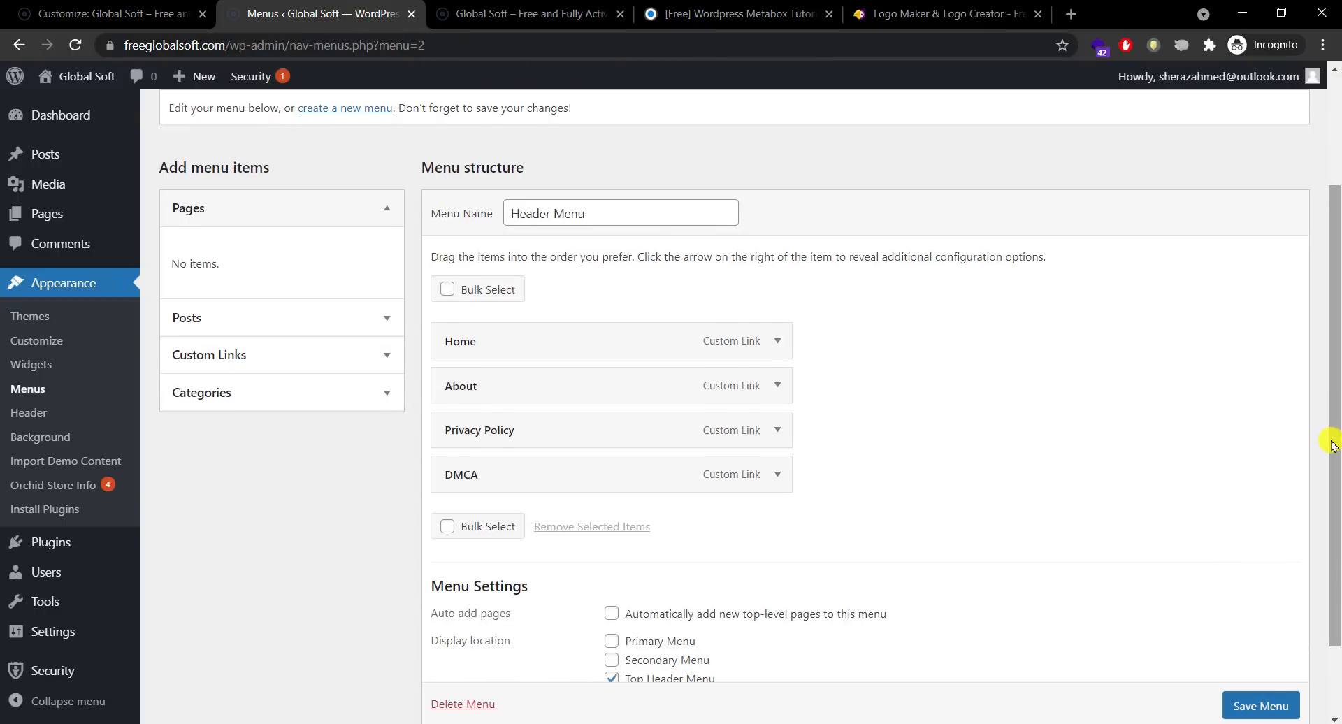
click(341, 355)
click(326, 347)
text(#)
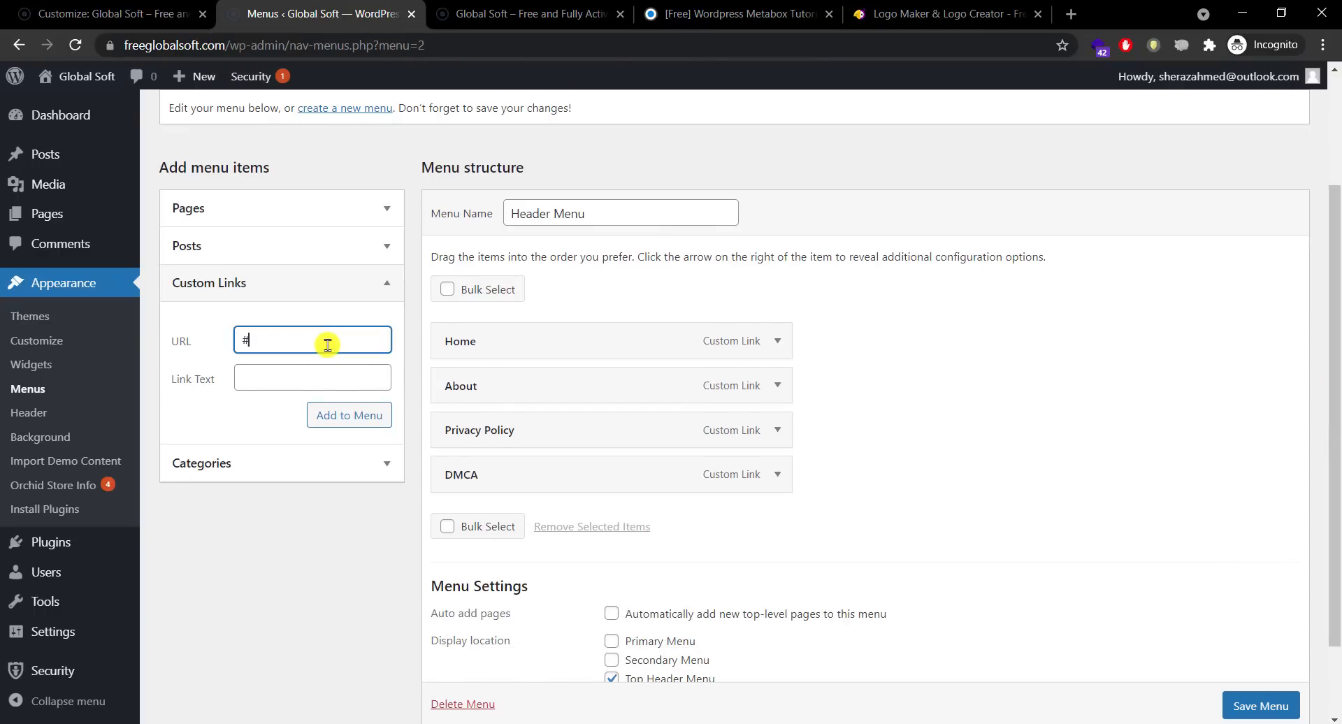
key(Tab)
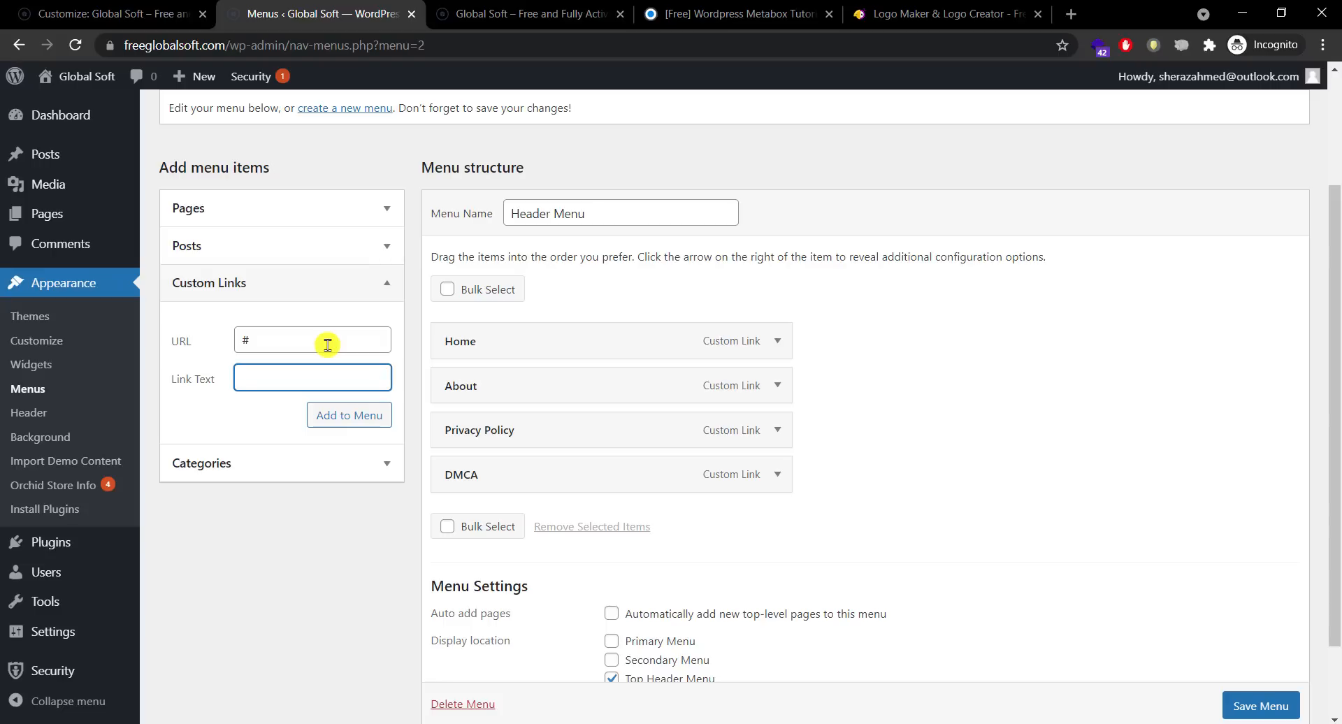
text(Contact)
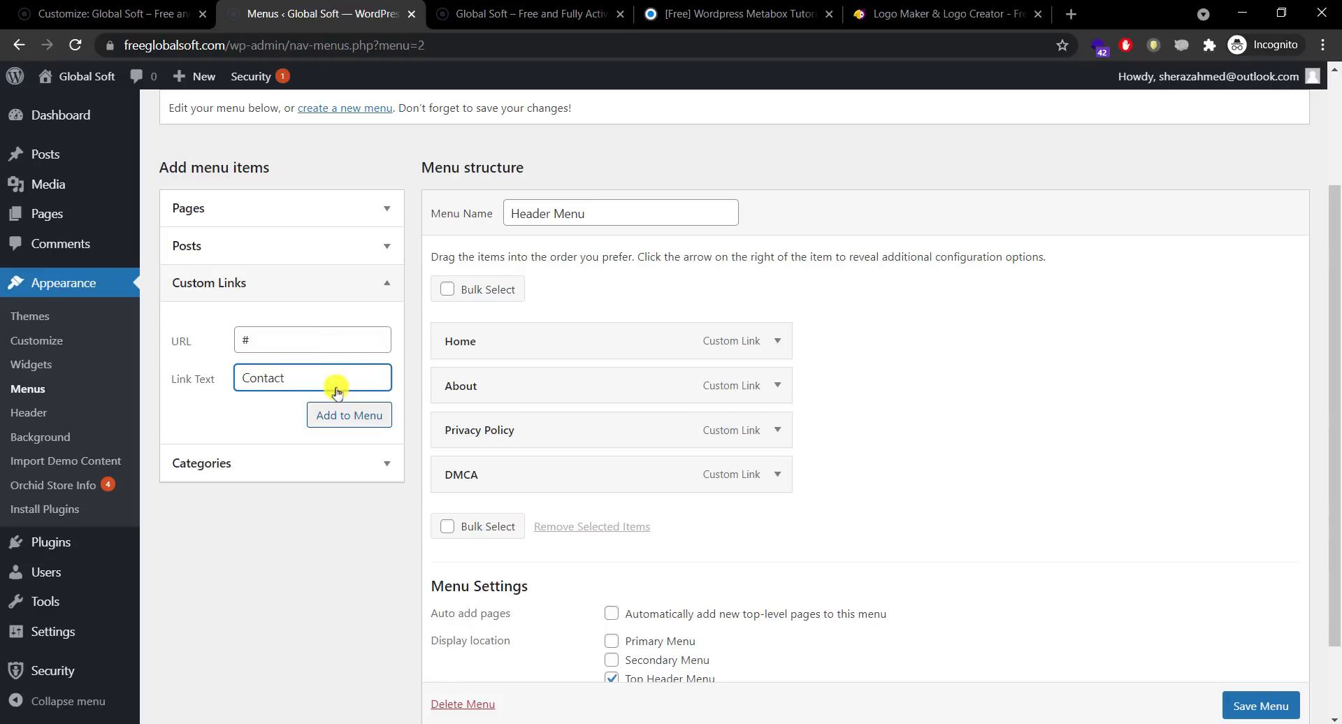
click(343, 415)
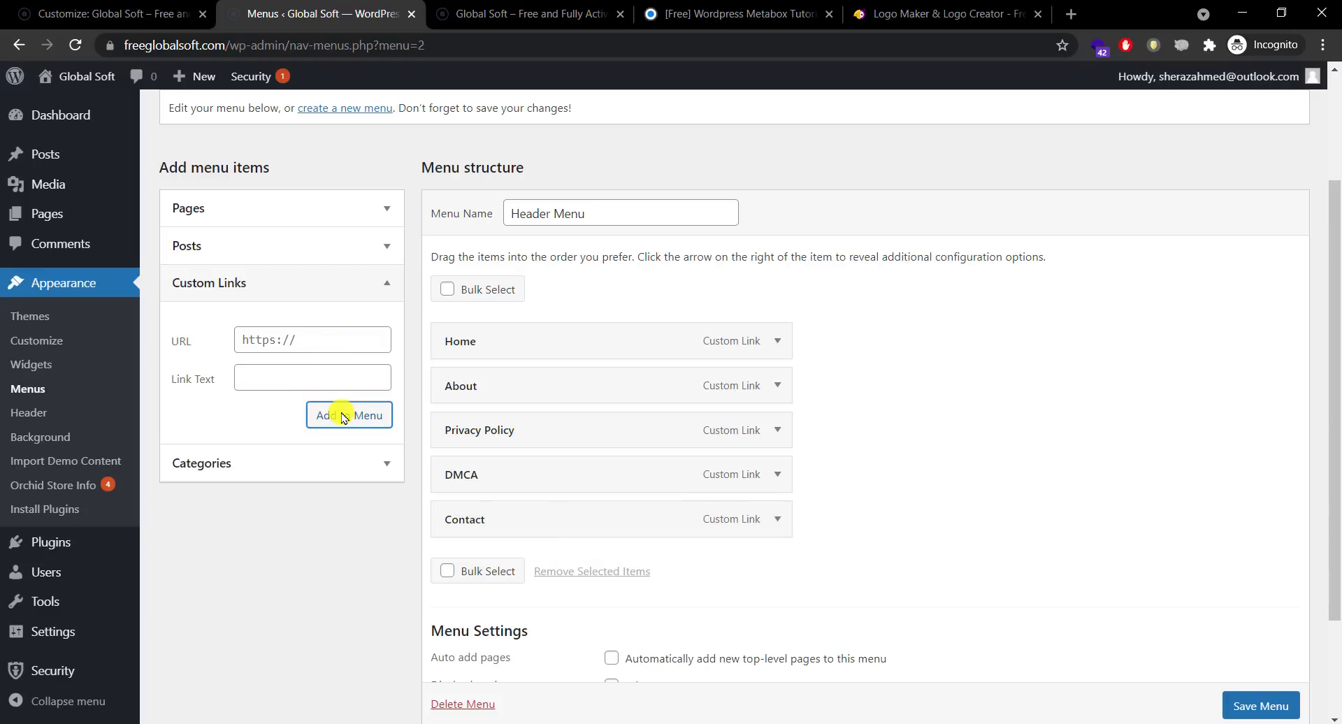
Step: Check the live site's front page header, then return to the menu editor
click(561, 14)
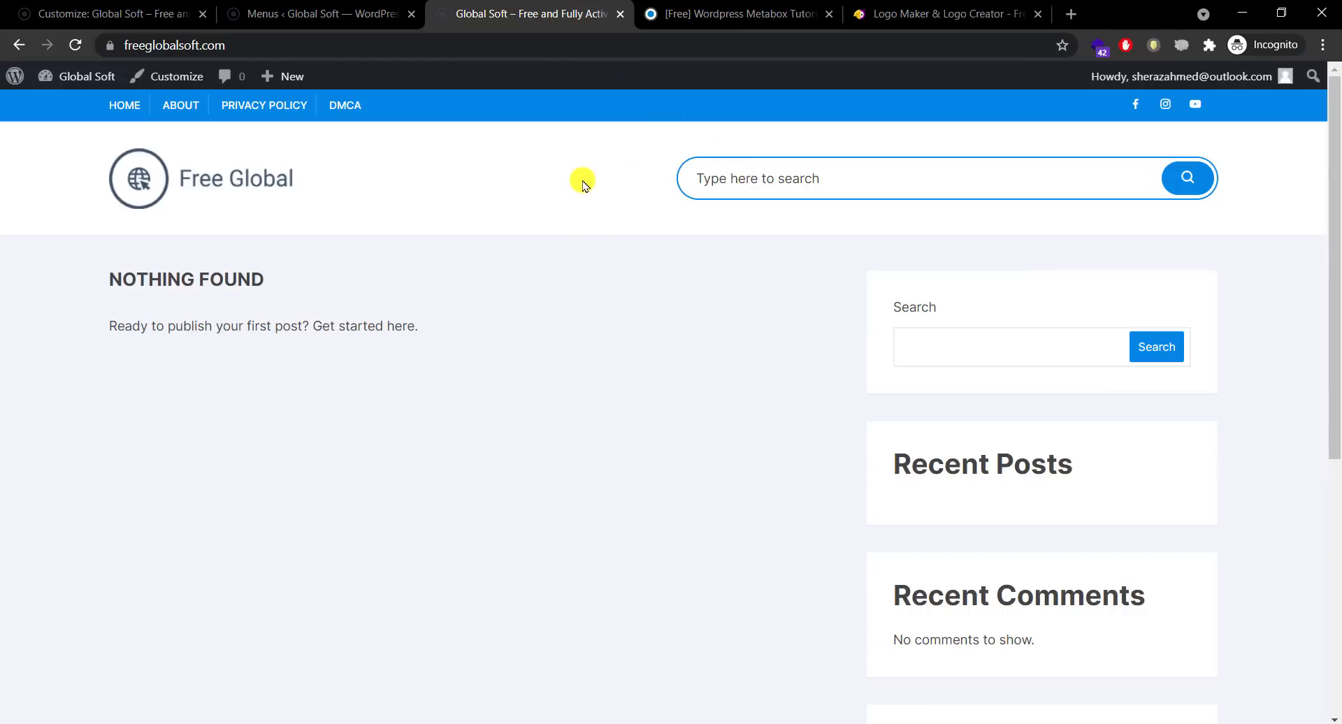
scroll(1336, 380, down, 3)
scroll(1337, 209, up, 3)
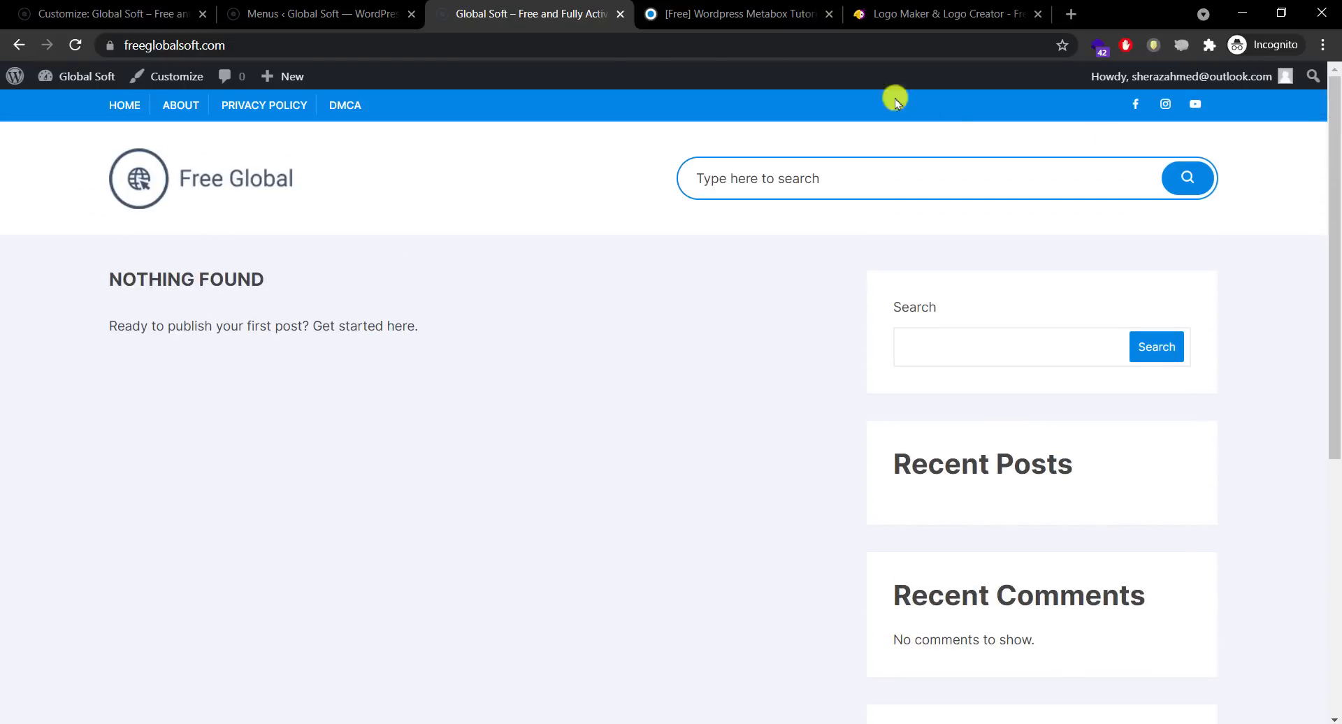
click(321, 14)
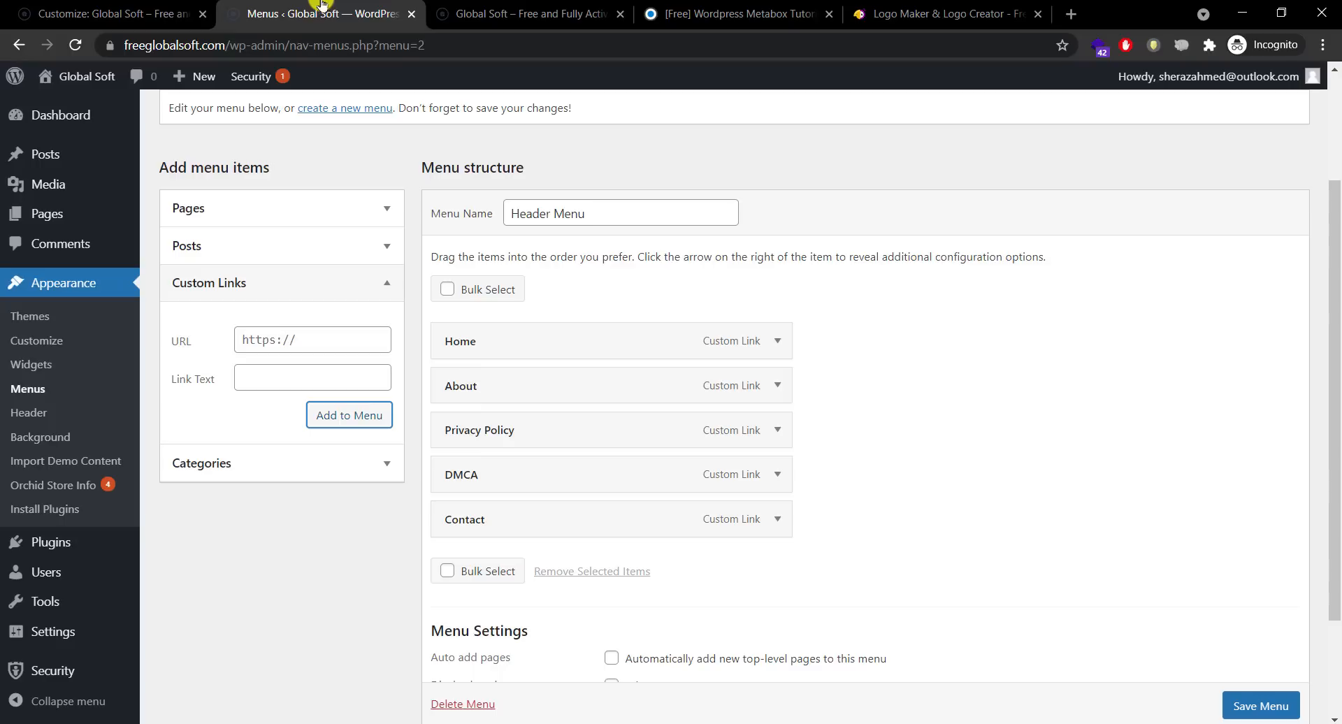
Step: Remove the Home item from the Header Menu, save the menu, and open the live site
click(778, 341)
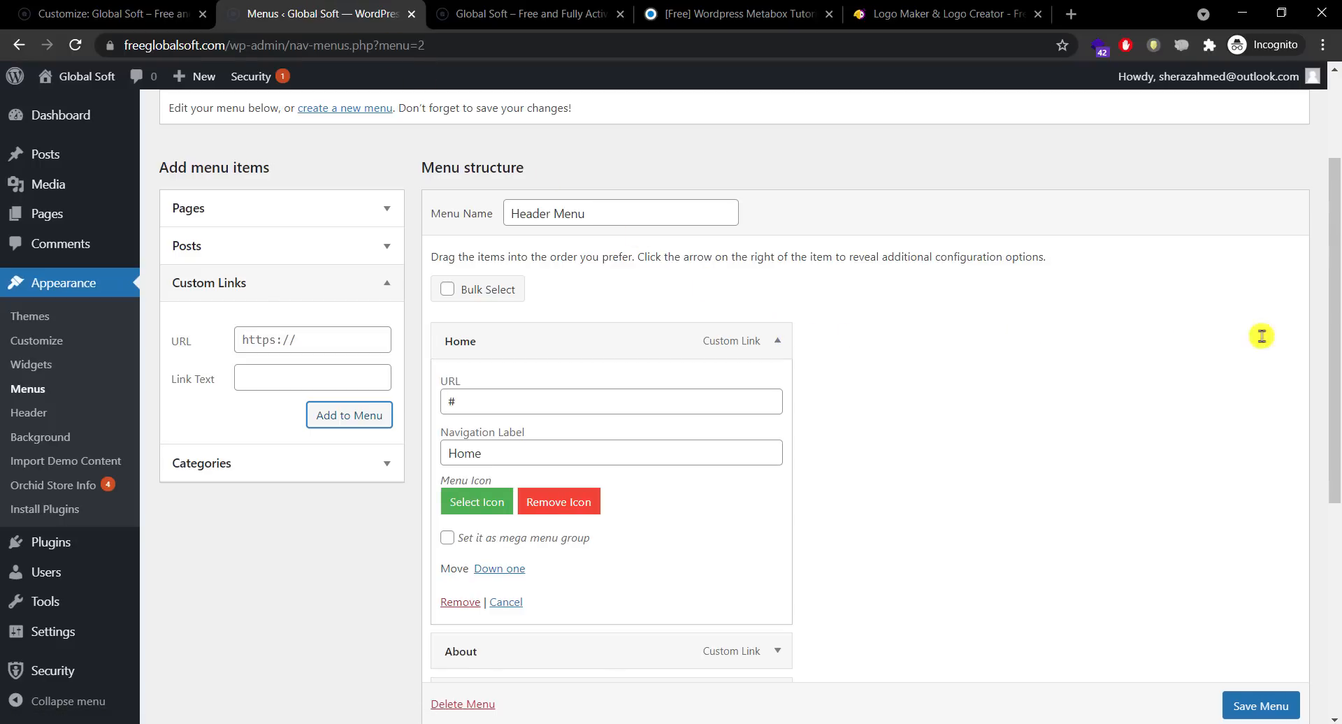
scroll(1262, 336, down, 1)
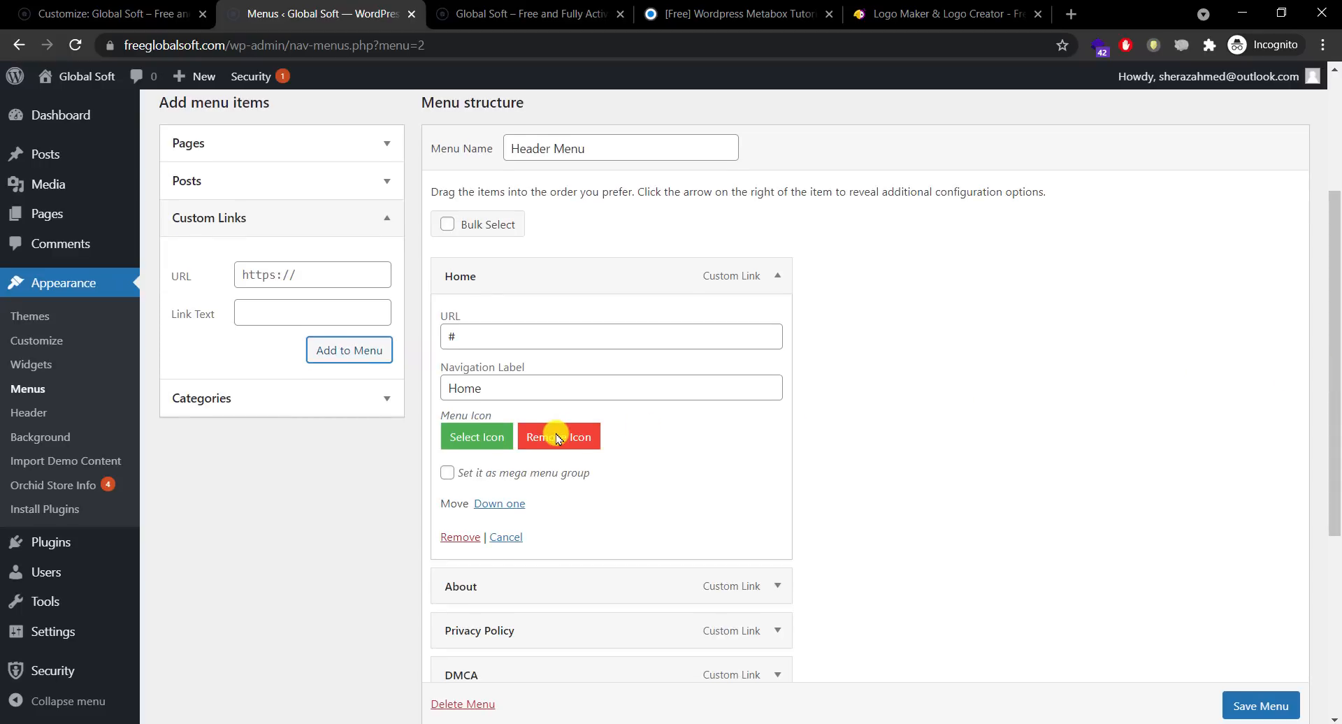
click(460, 537)
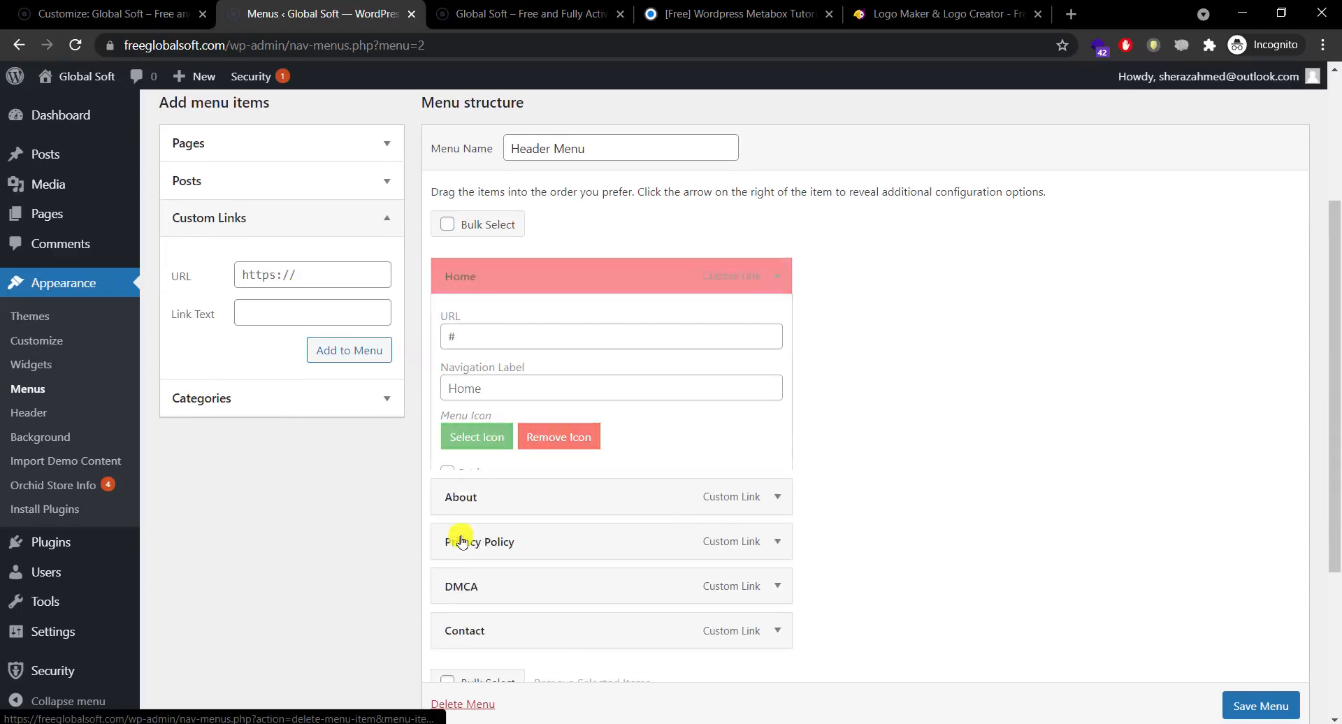
click(777, 277)
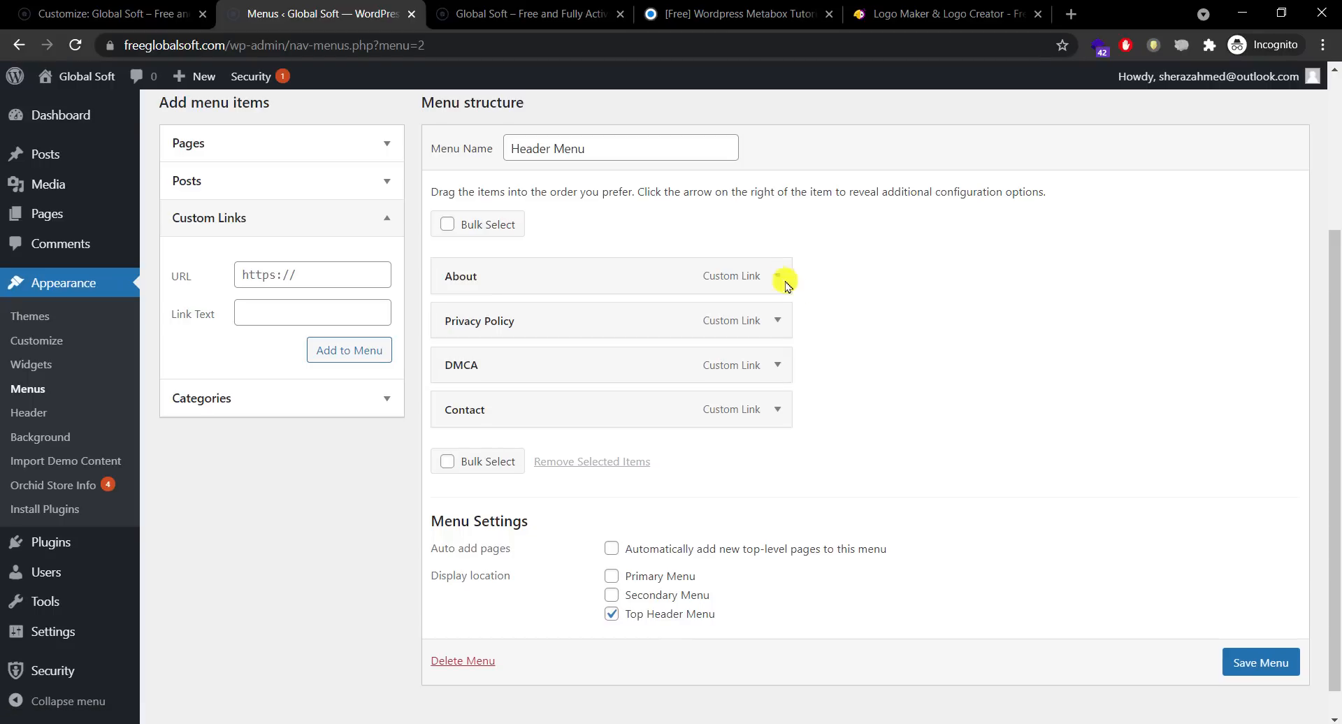
click(1256, 670)
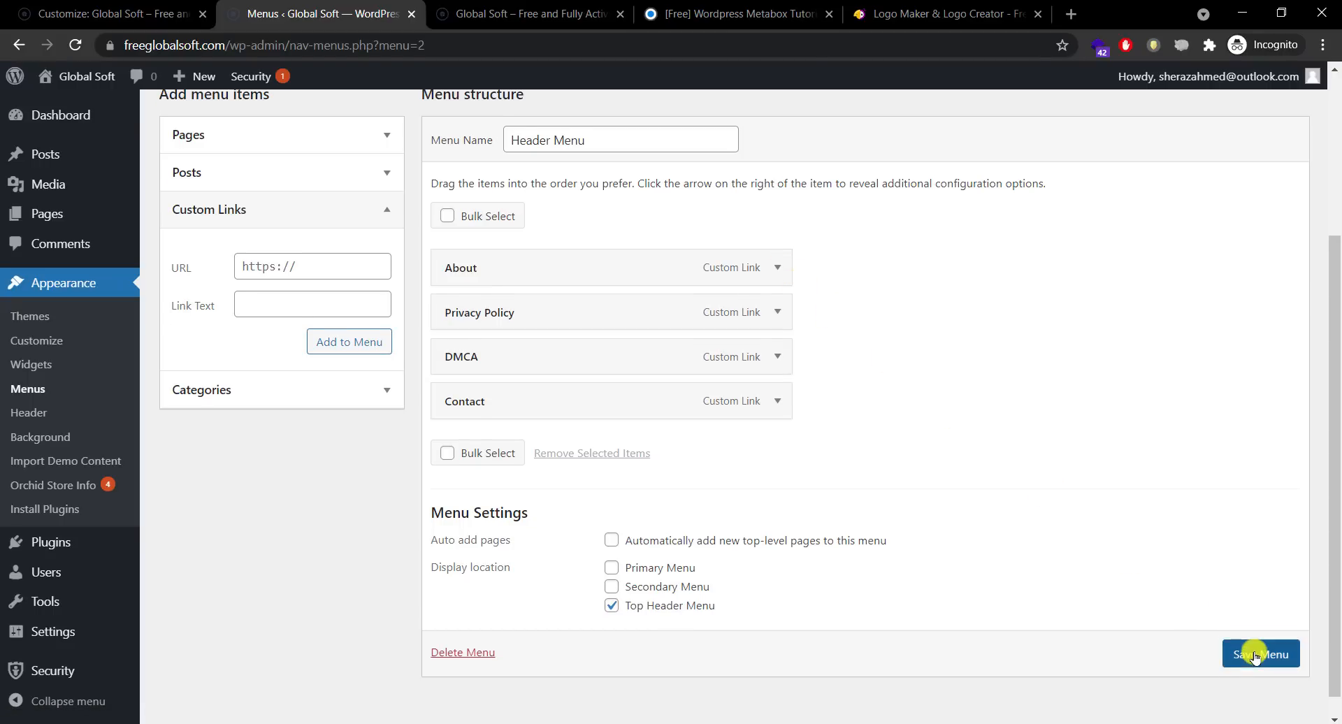
click(541, 14)
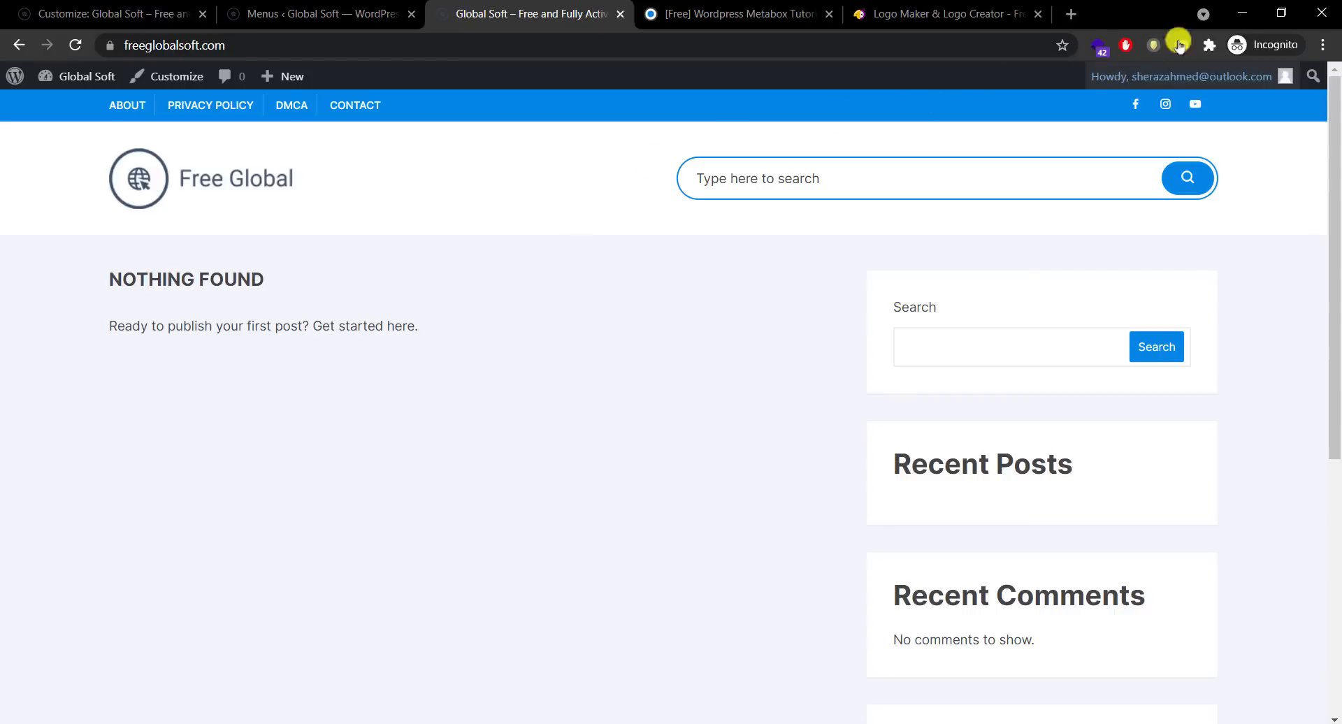
Step: Test the site's hamburger menu in a small mobile-size window, then restore the full-screen browser
click(1280, 14)
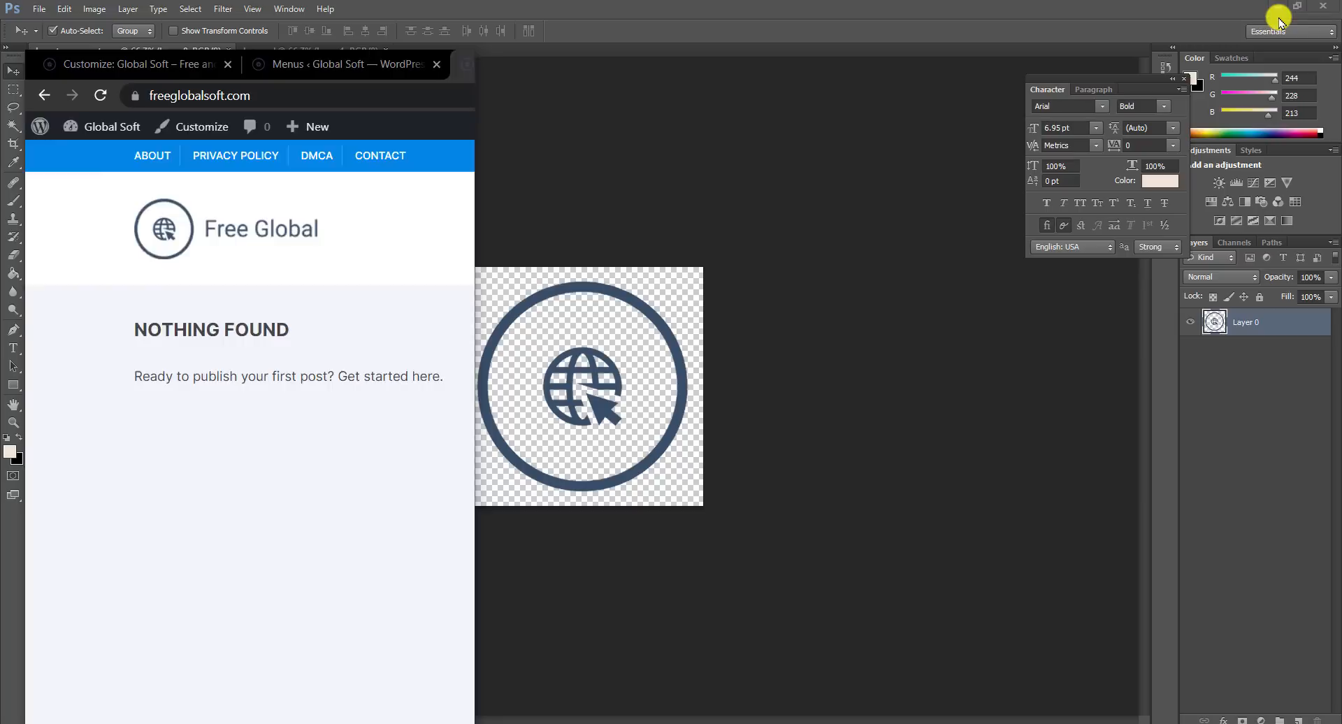
drag(303, 66, 533, 59)
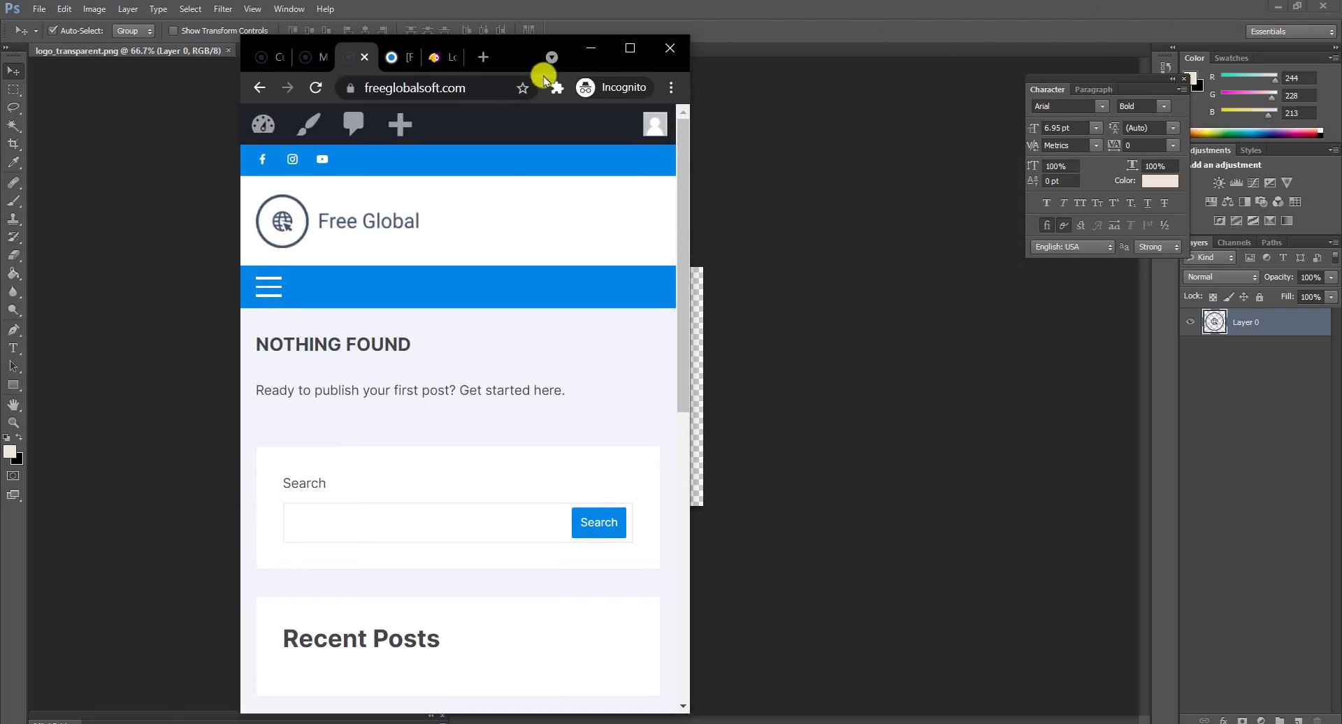
mouse_move(683, 195)
mouse_down()
mouse_move(682, 509)
mouse_move(686, 194)
mouse_up()
scroll(655, 432, down, 5)
scroll(655, 432, down, 3)
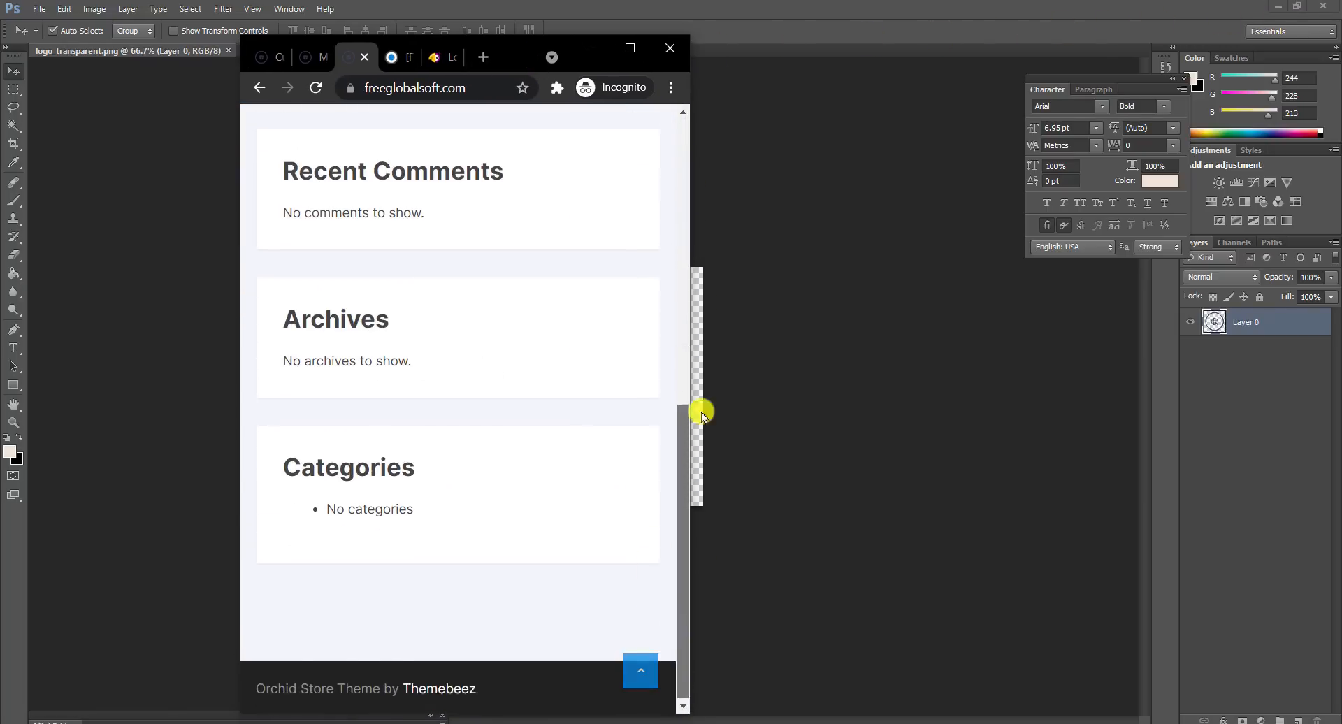
scroll(704, 410, up, 8)
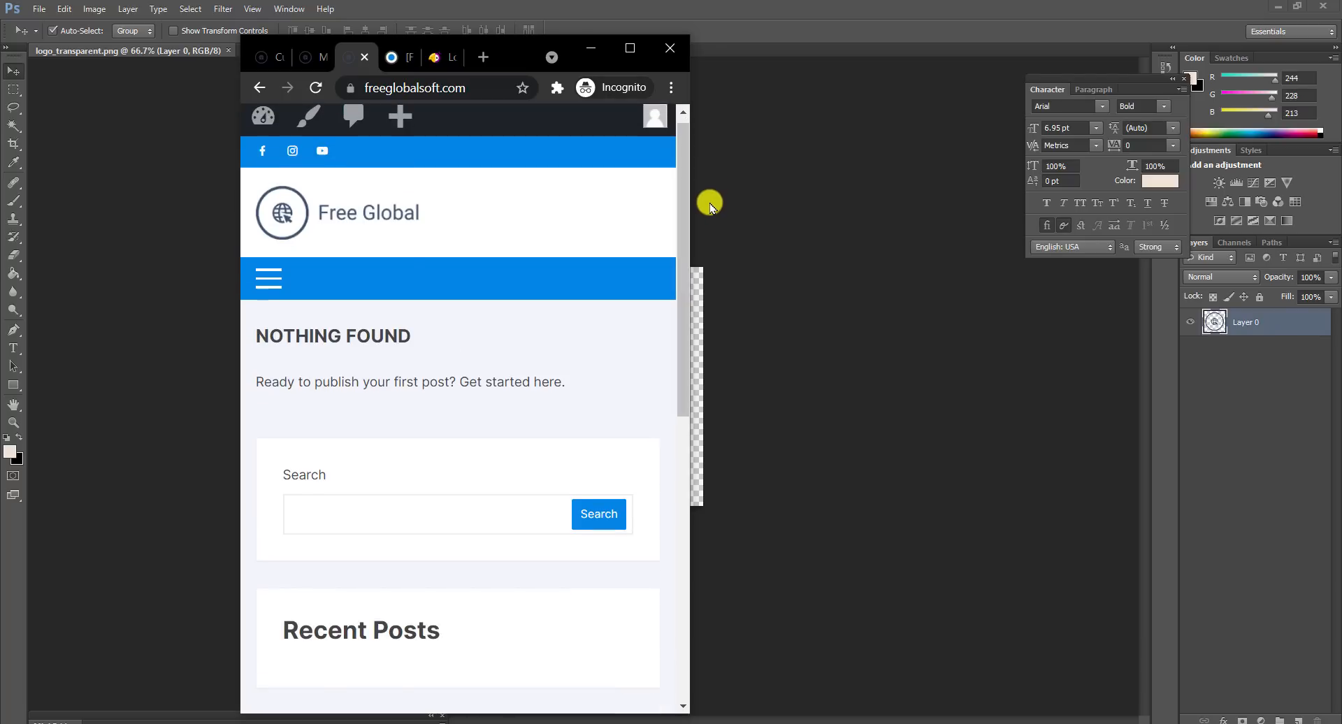
click(267, 280)
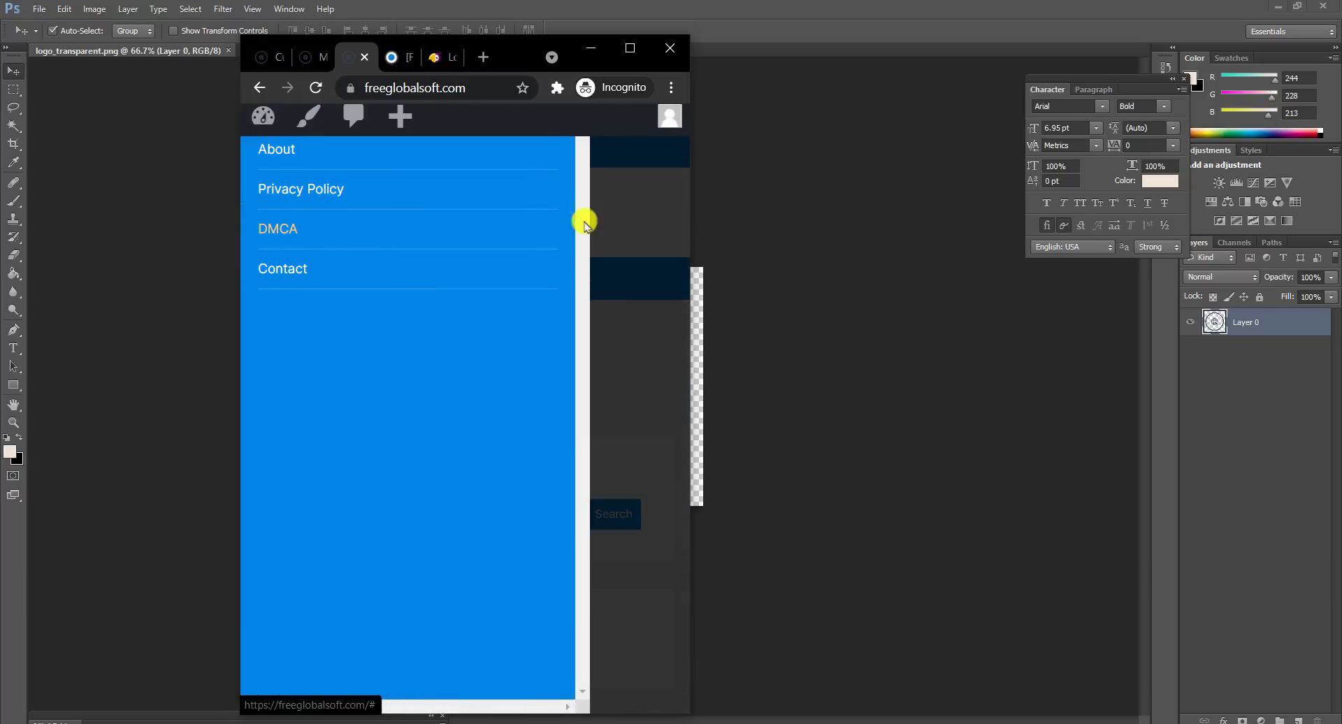
click(630, 222)
click(629, 49)
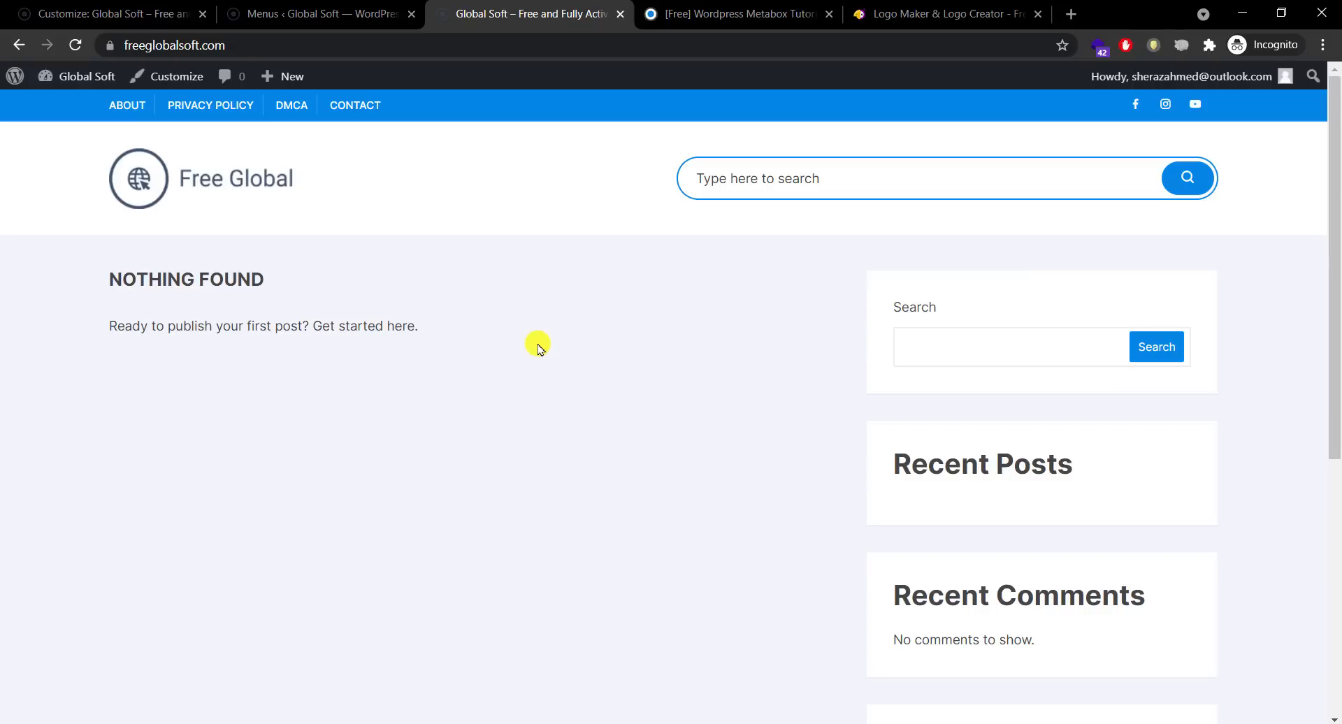
click(322, 14)
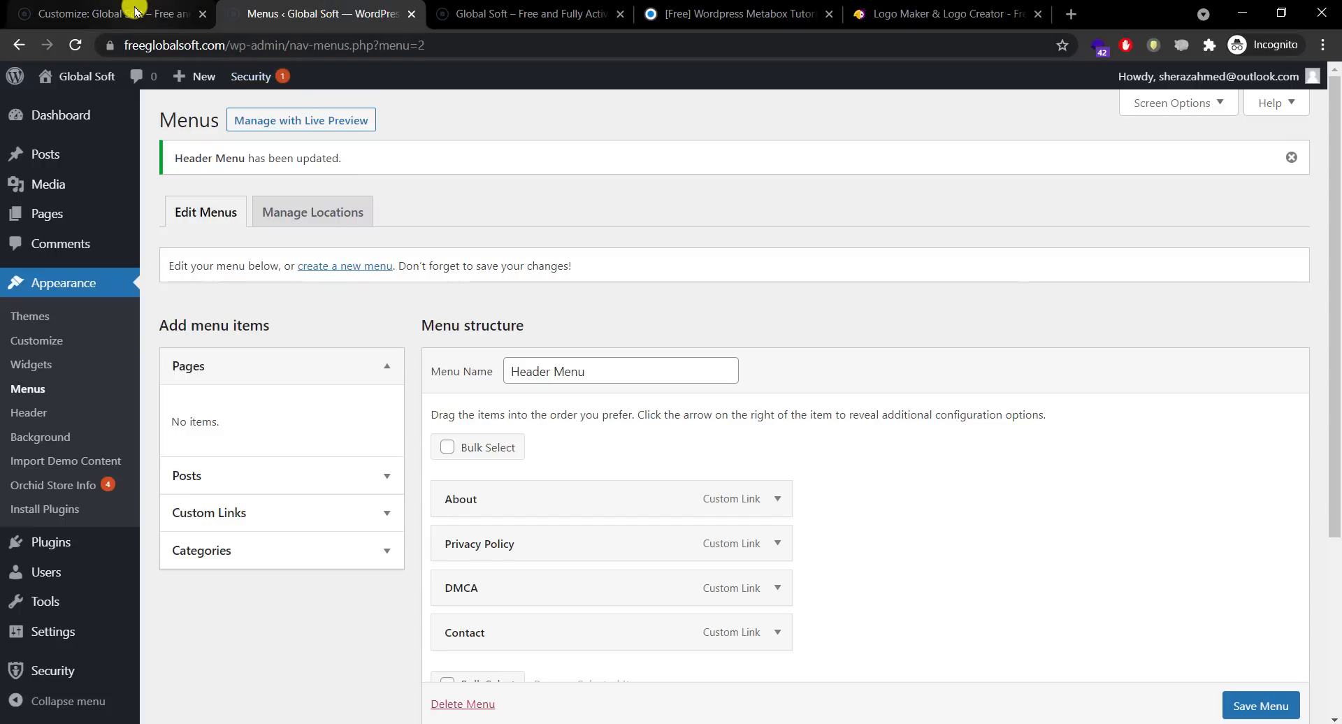
Step: In the Customizer's Header settings, view Top Header, then toggle Display Special Menu on and back off
drag(409, 15, 189, 13)
click(273, 14)
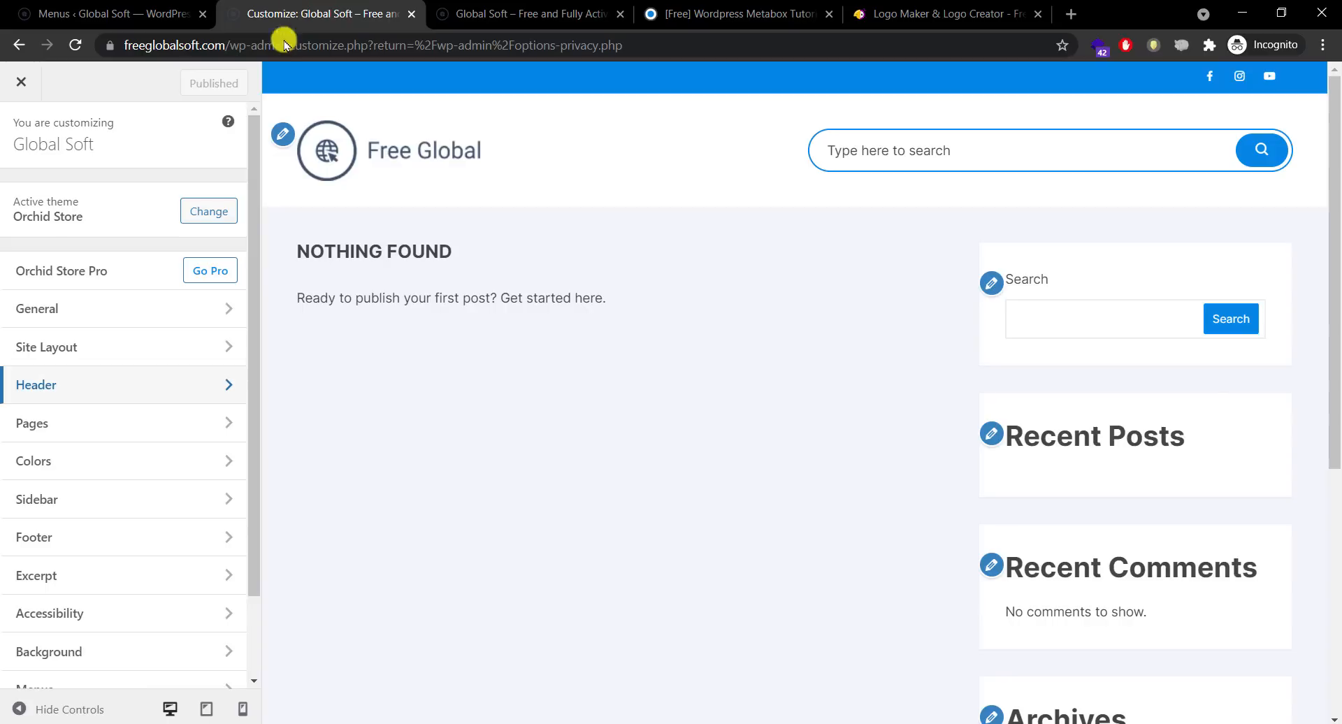
click(175, 384)
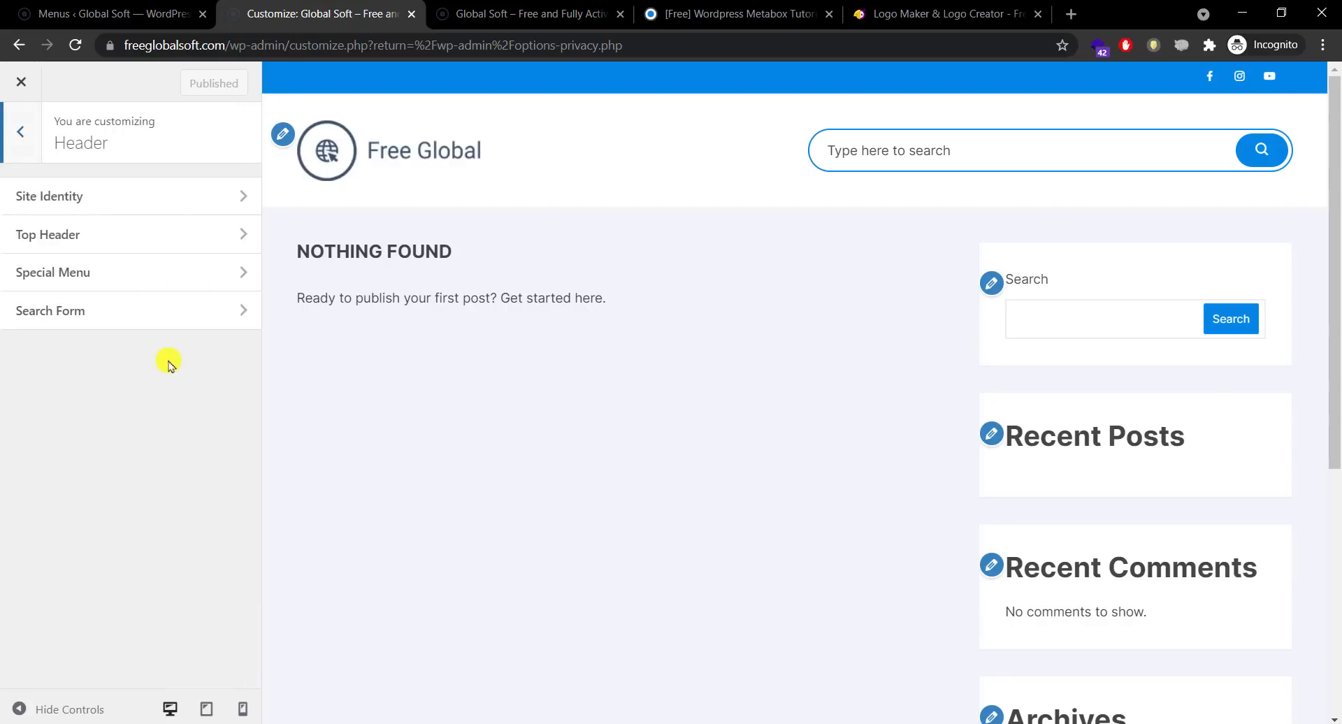
click(137, 236)
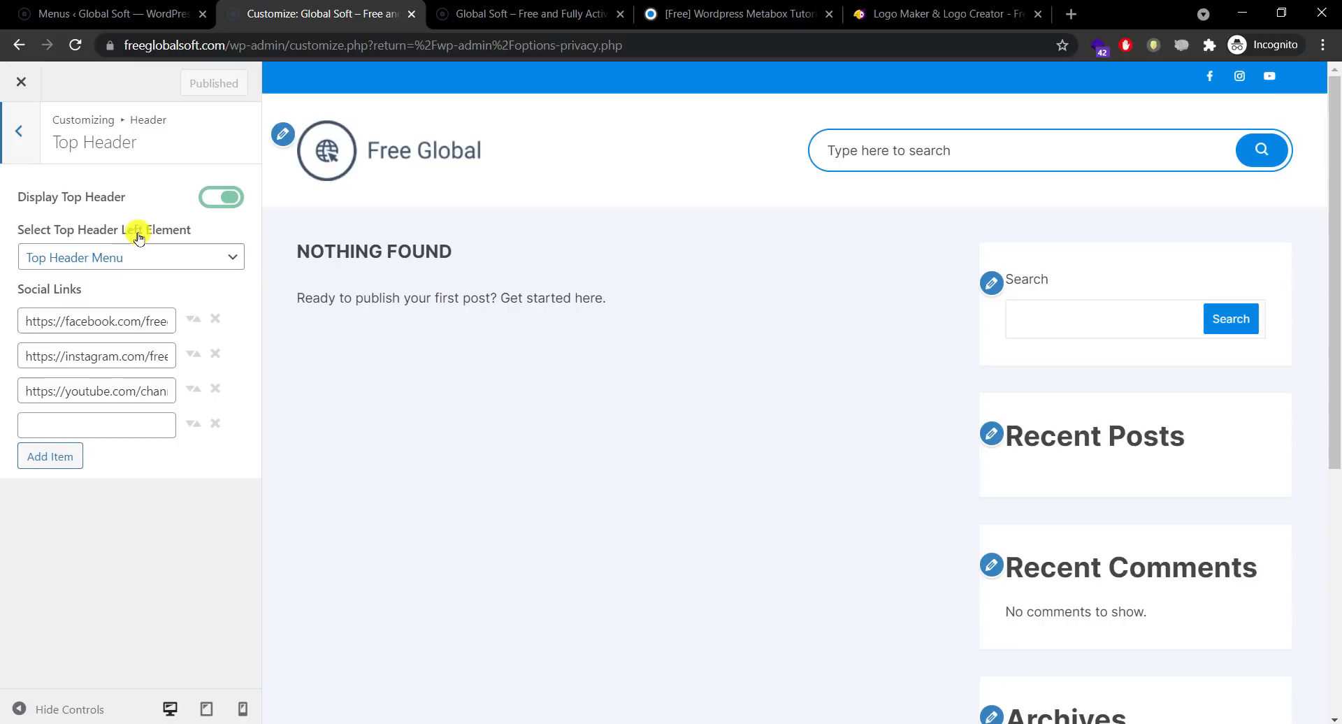
click(23, 143)
click(178, 276)
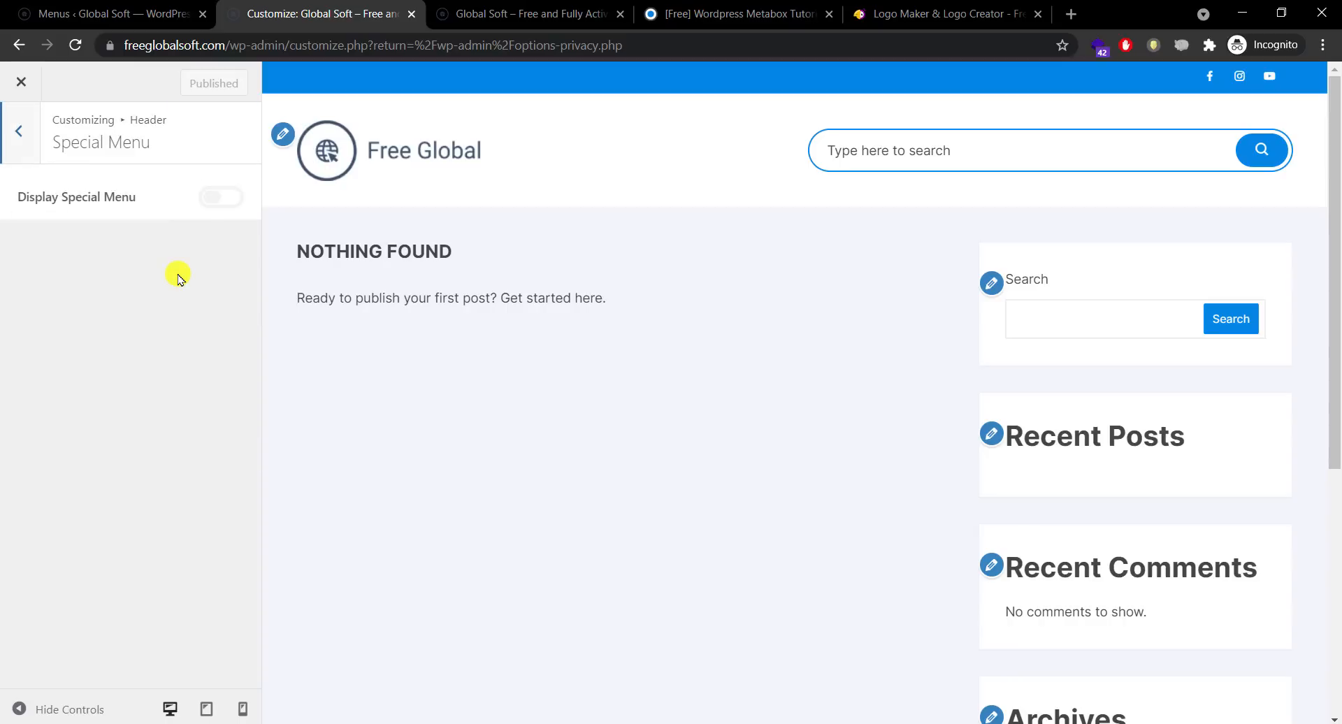
click(212, 198)
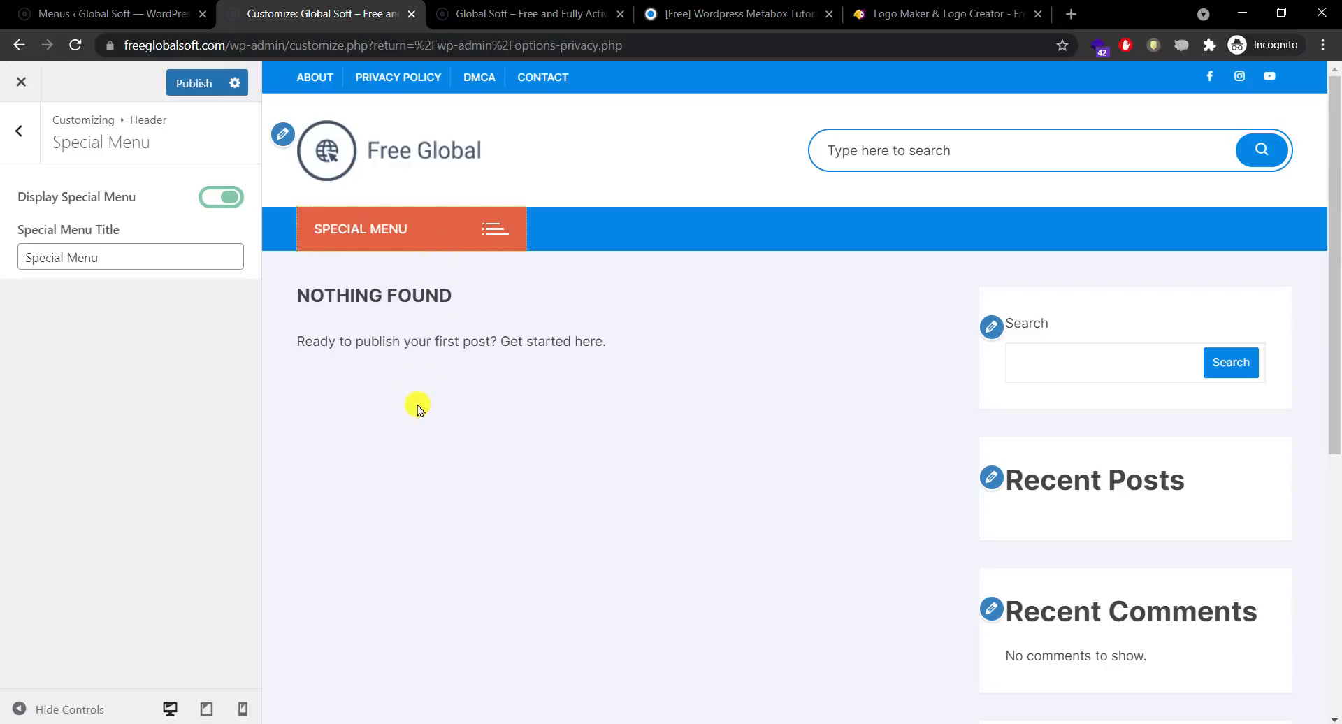
click(235, 205)
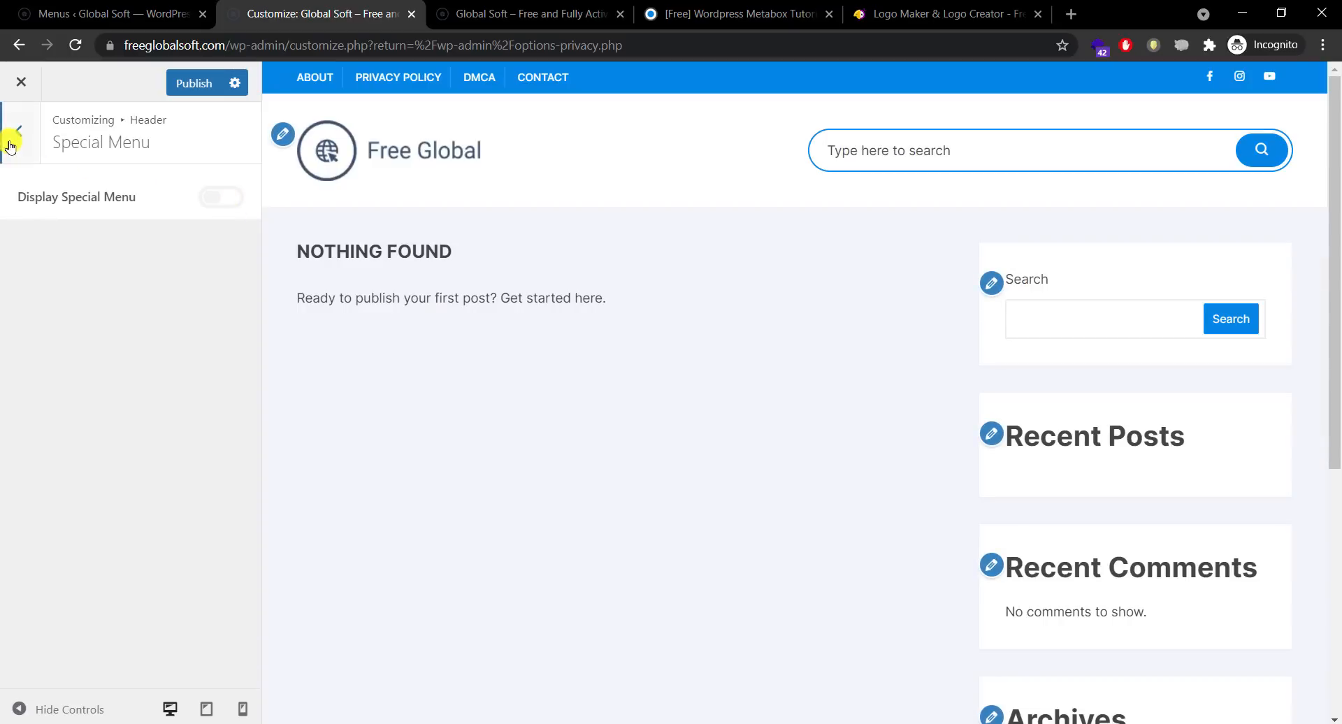
click(13, 133)
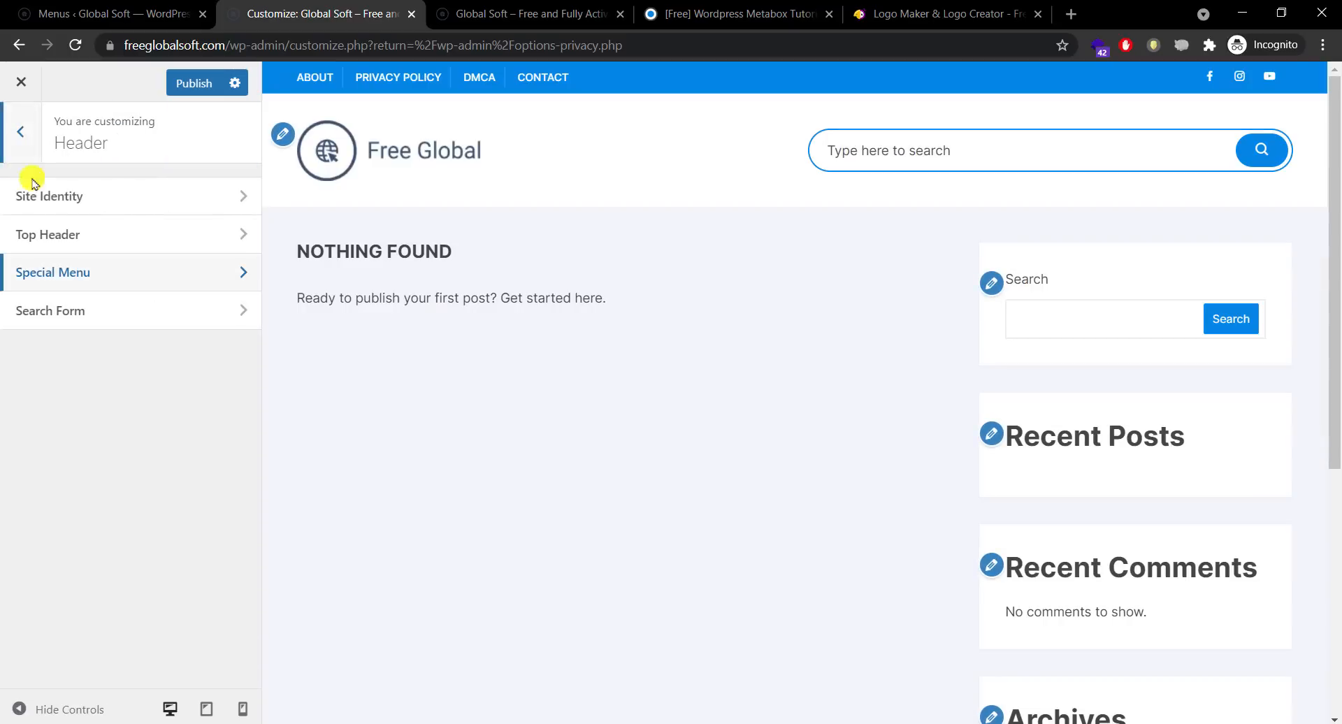
Step: Keep the header search form enabled, show it on mobile too, and publish the changes
click(111, 308)
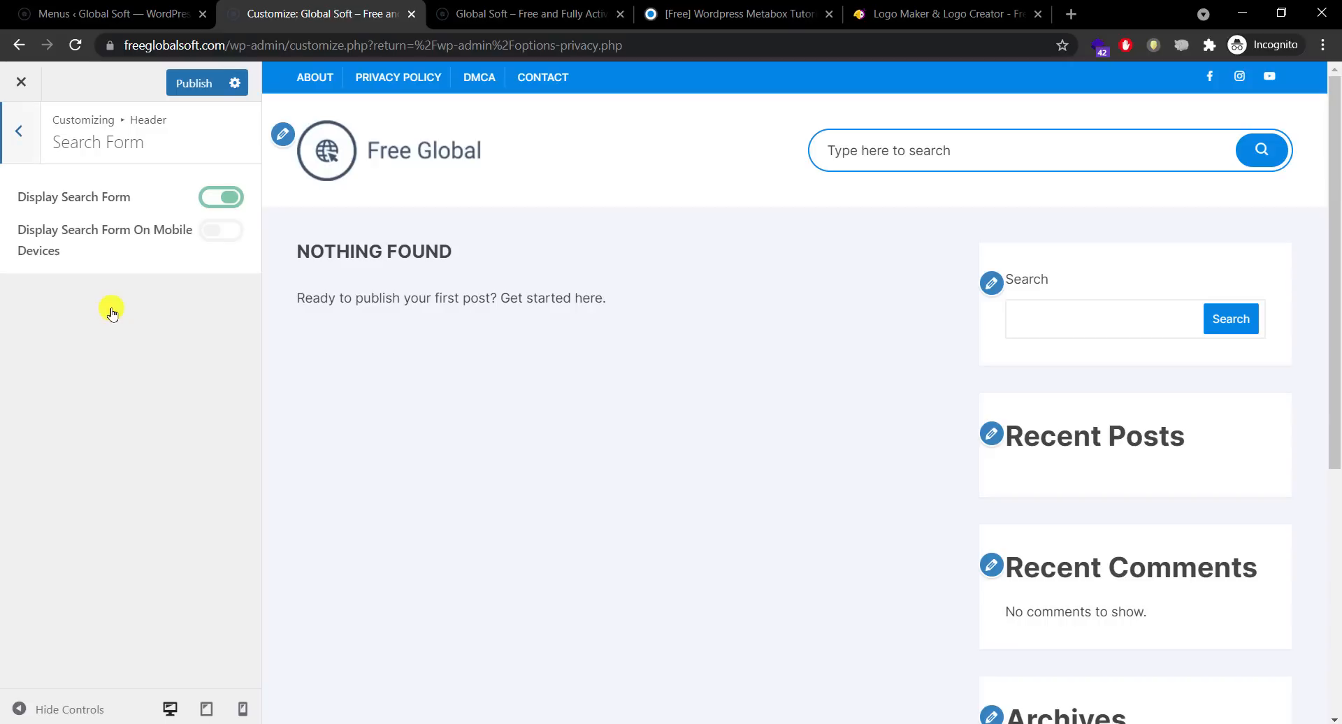
click(905, 146)
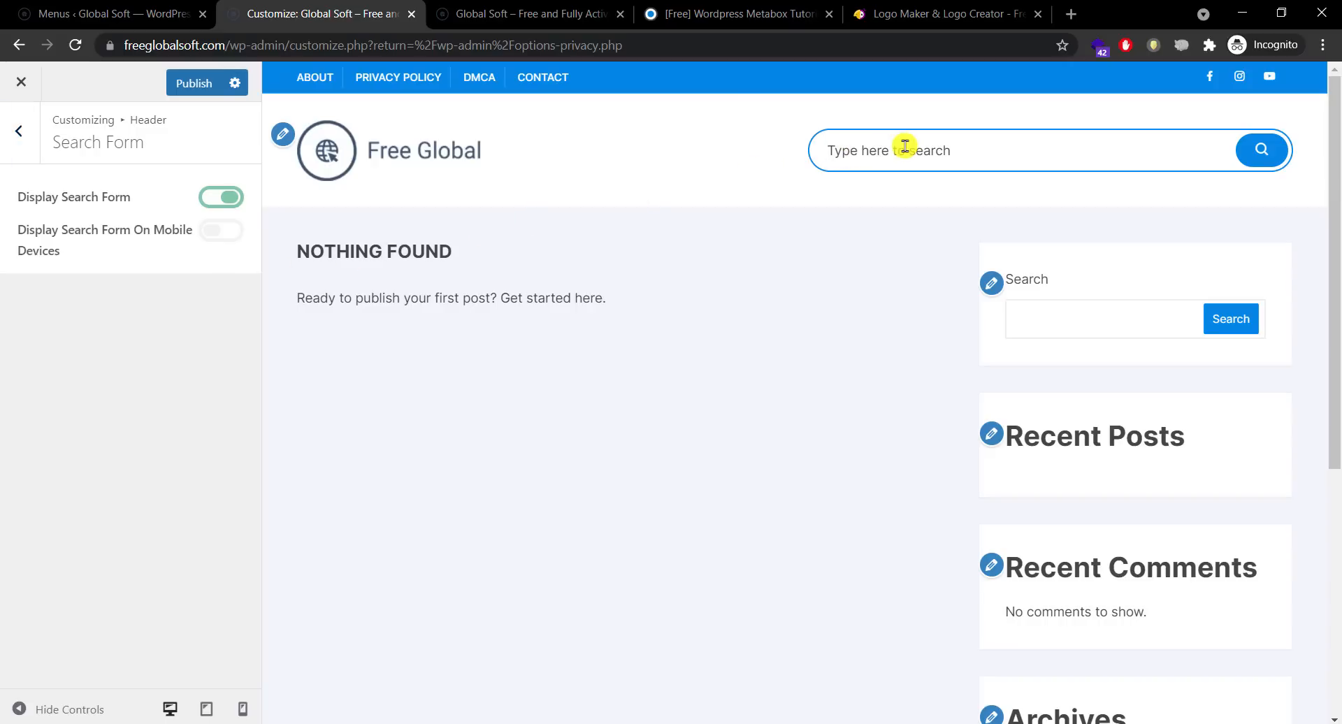
click(215, 200)
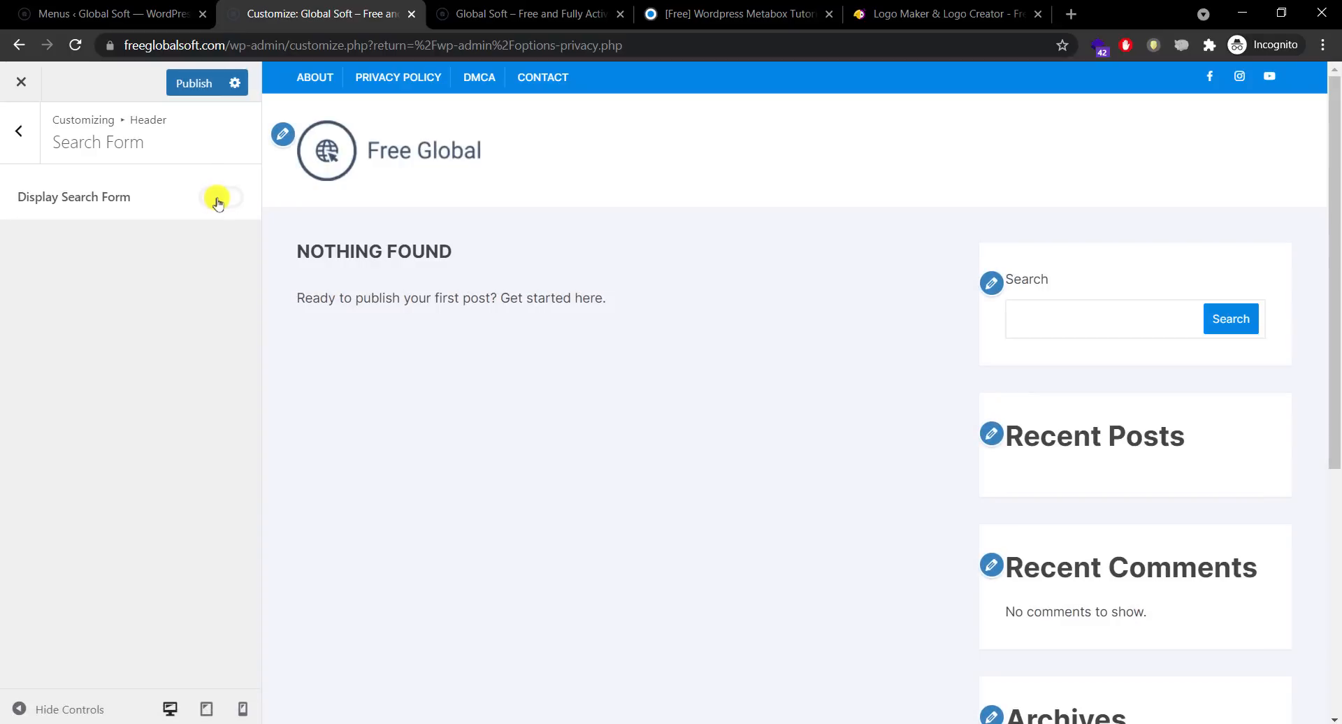
click(217, 200)
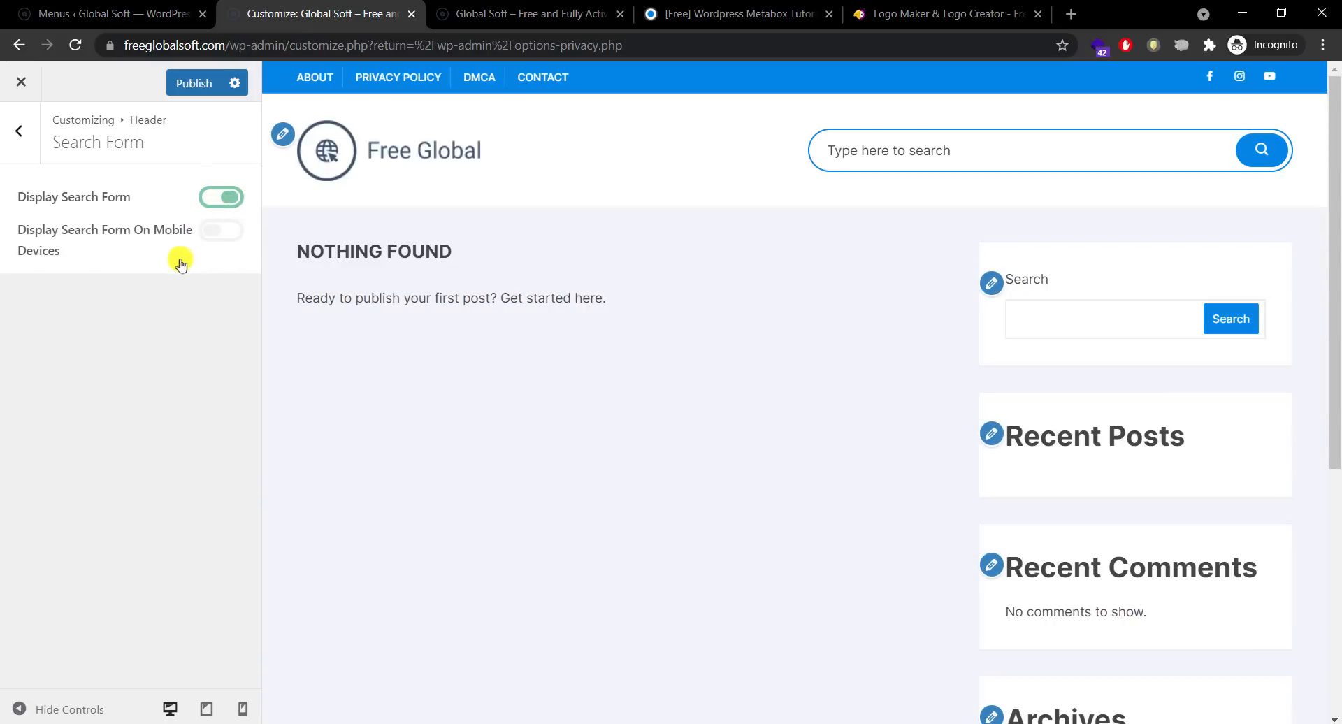
click(206, 231)
click(198, 84)
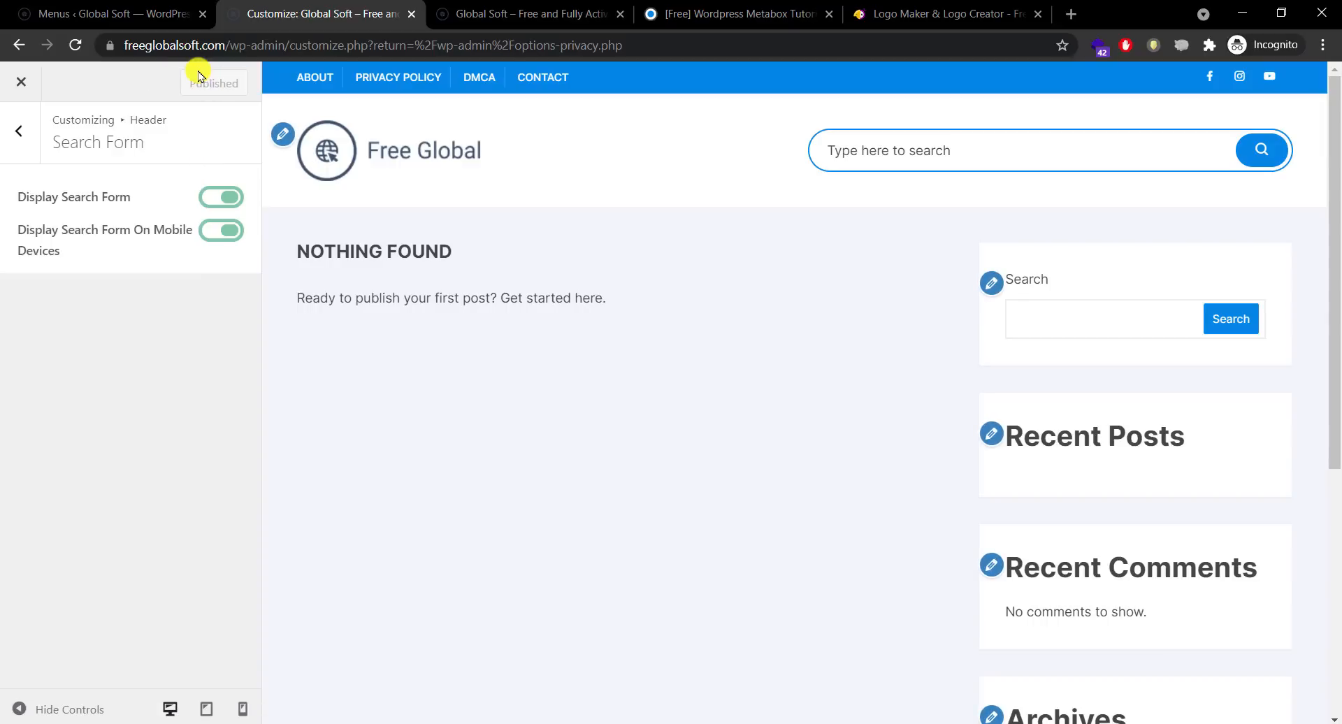
Step: Preview the header at desktop, tablet and phone widths, opening and closing the mobile search box
click(170, 710)
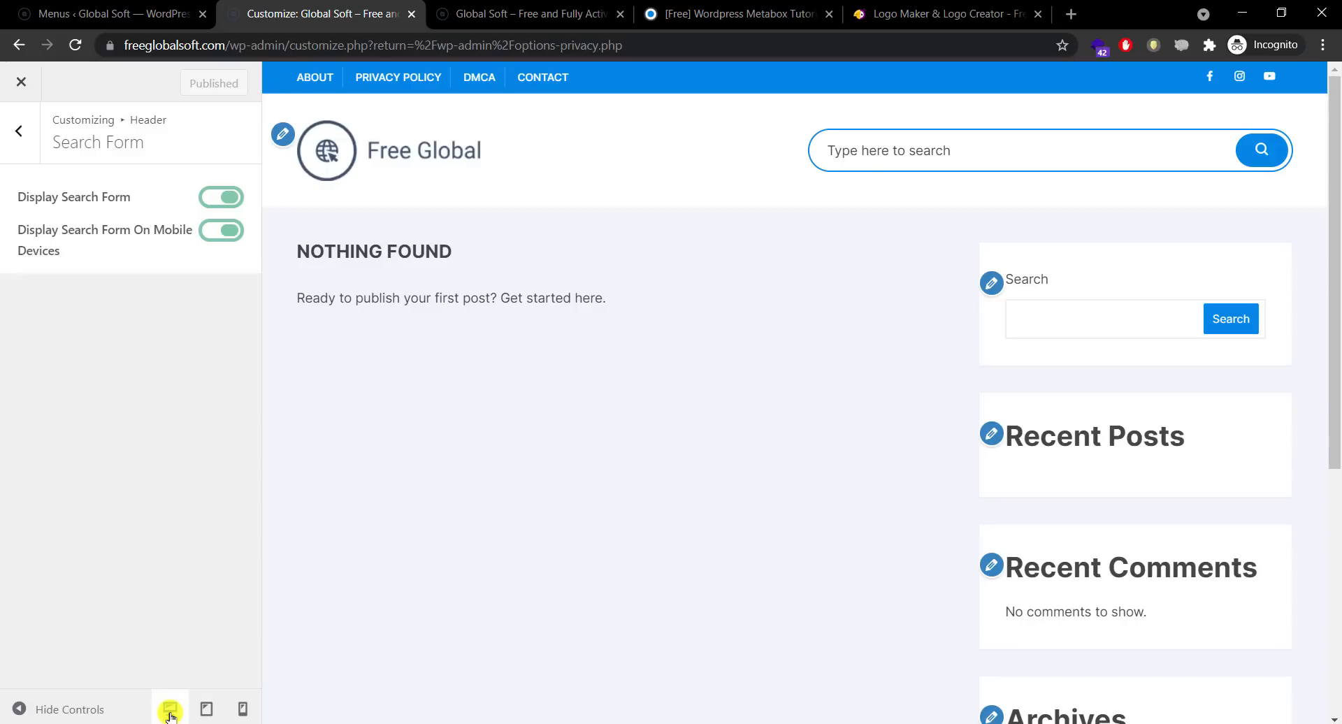
click(204, 710)
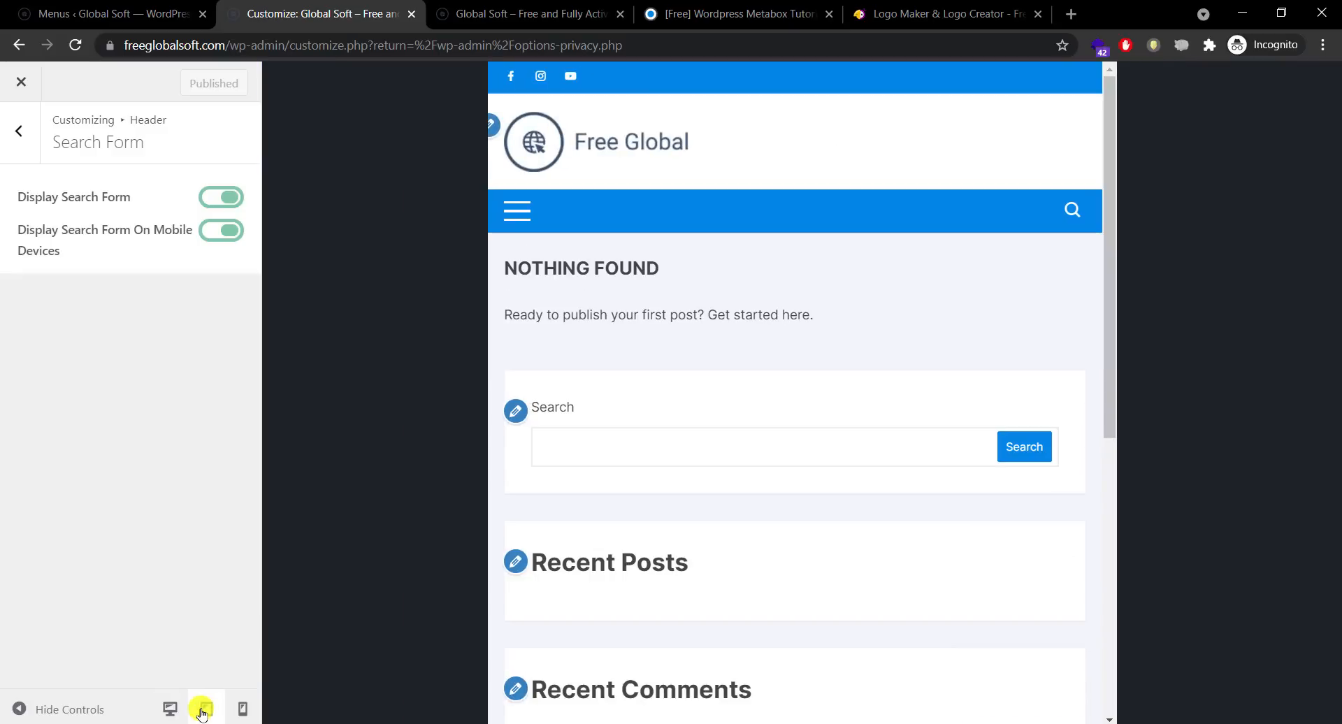
click(242, 709)
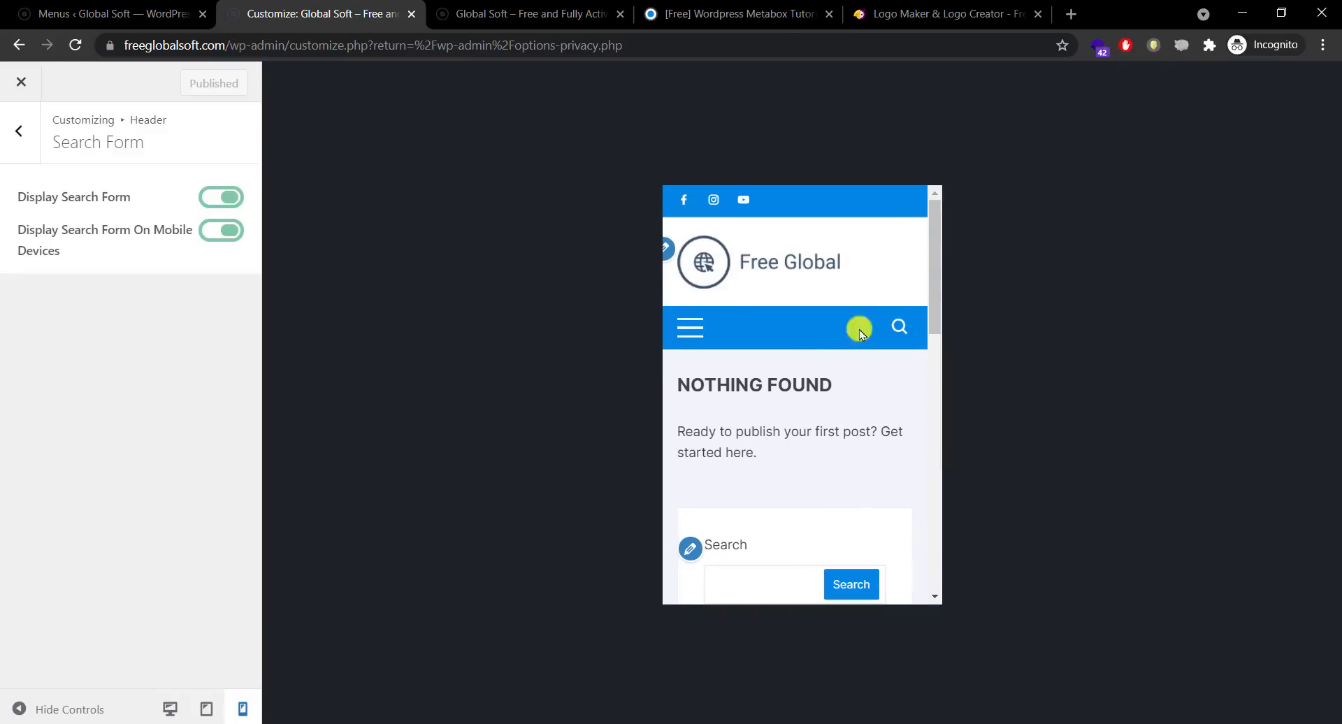
drag(937, 284, 943, 246)
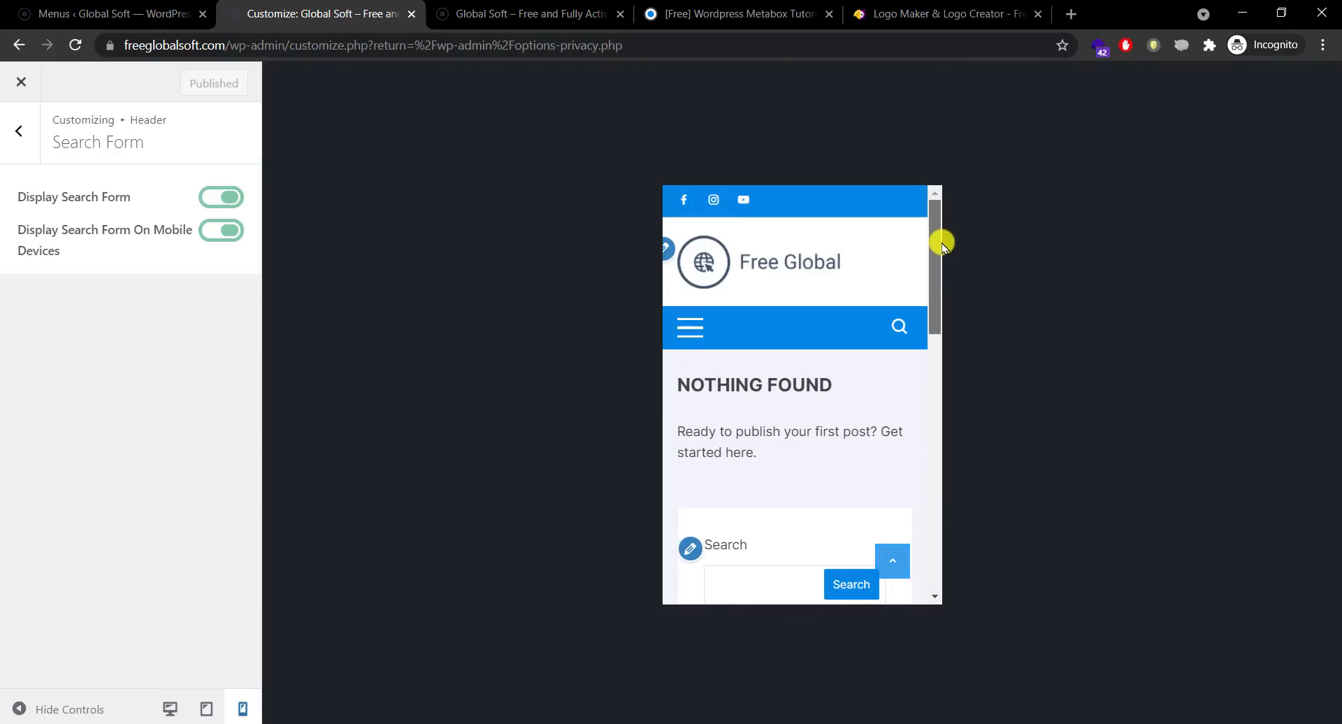
click(899, 326)
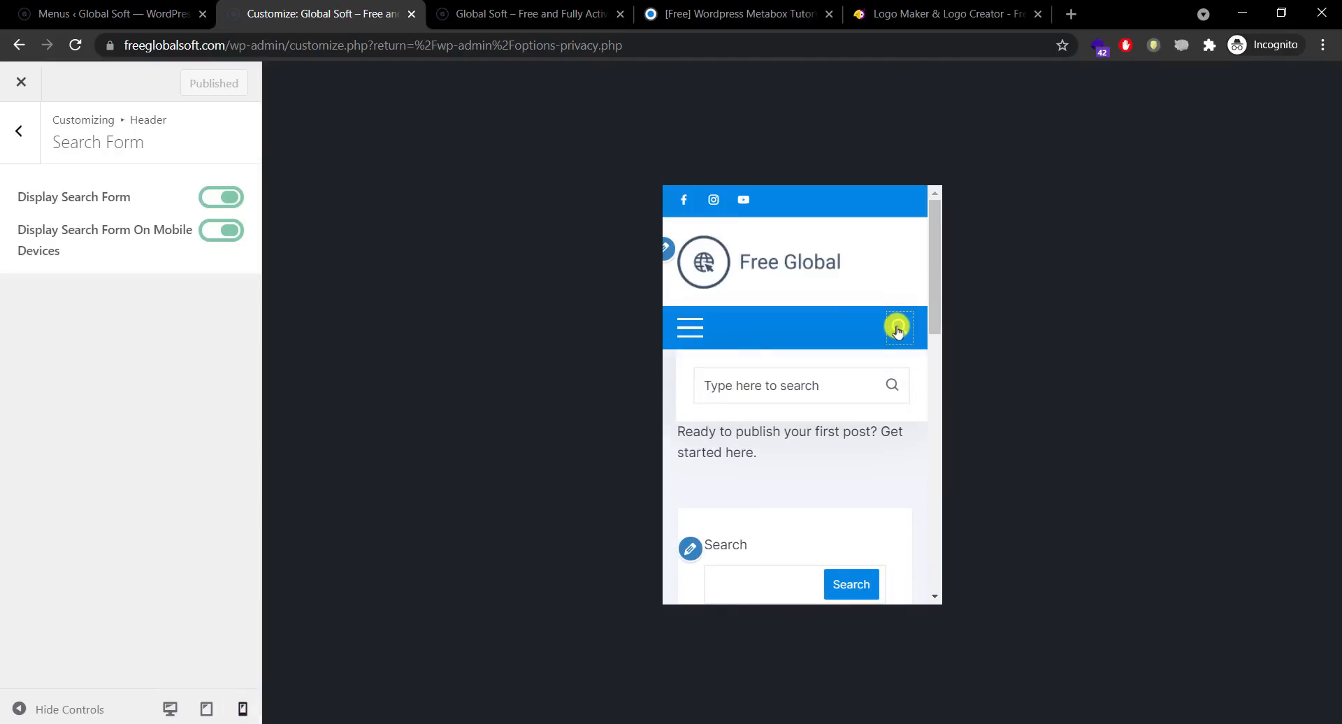
click(898, 329)
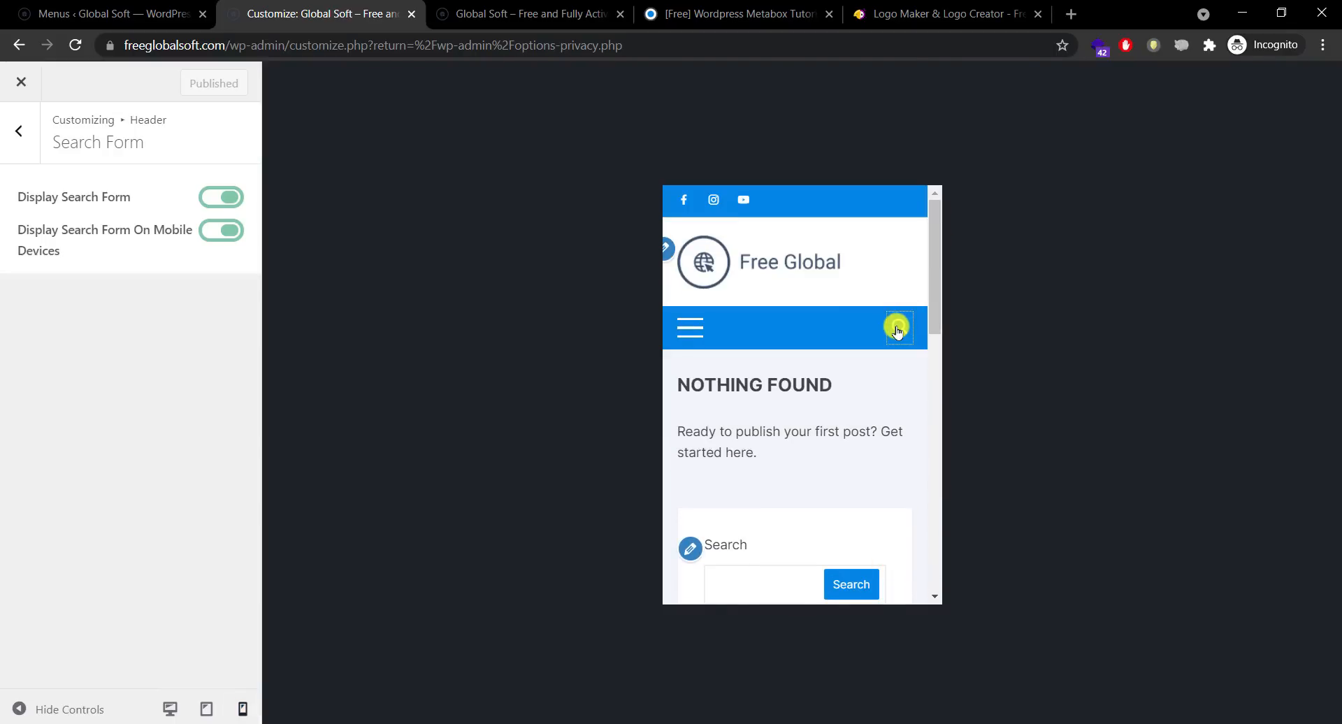
click(172, 709)
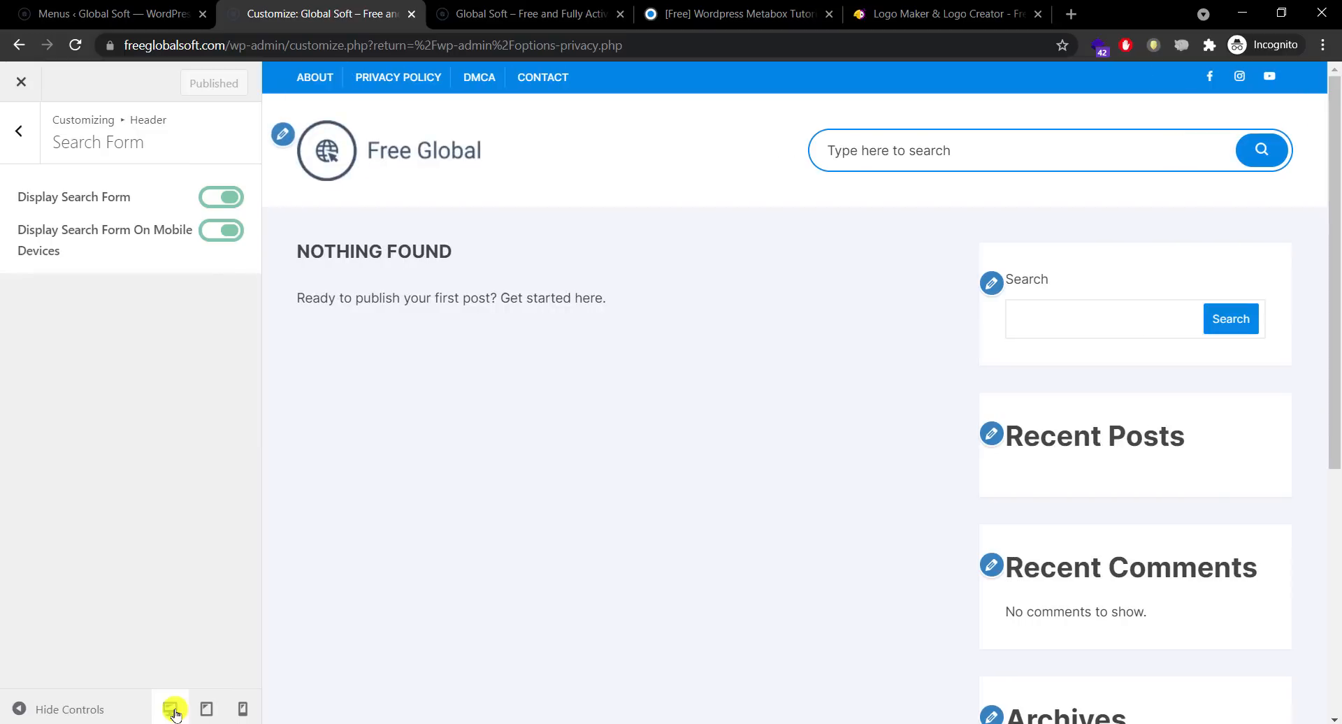
click(21, 139)
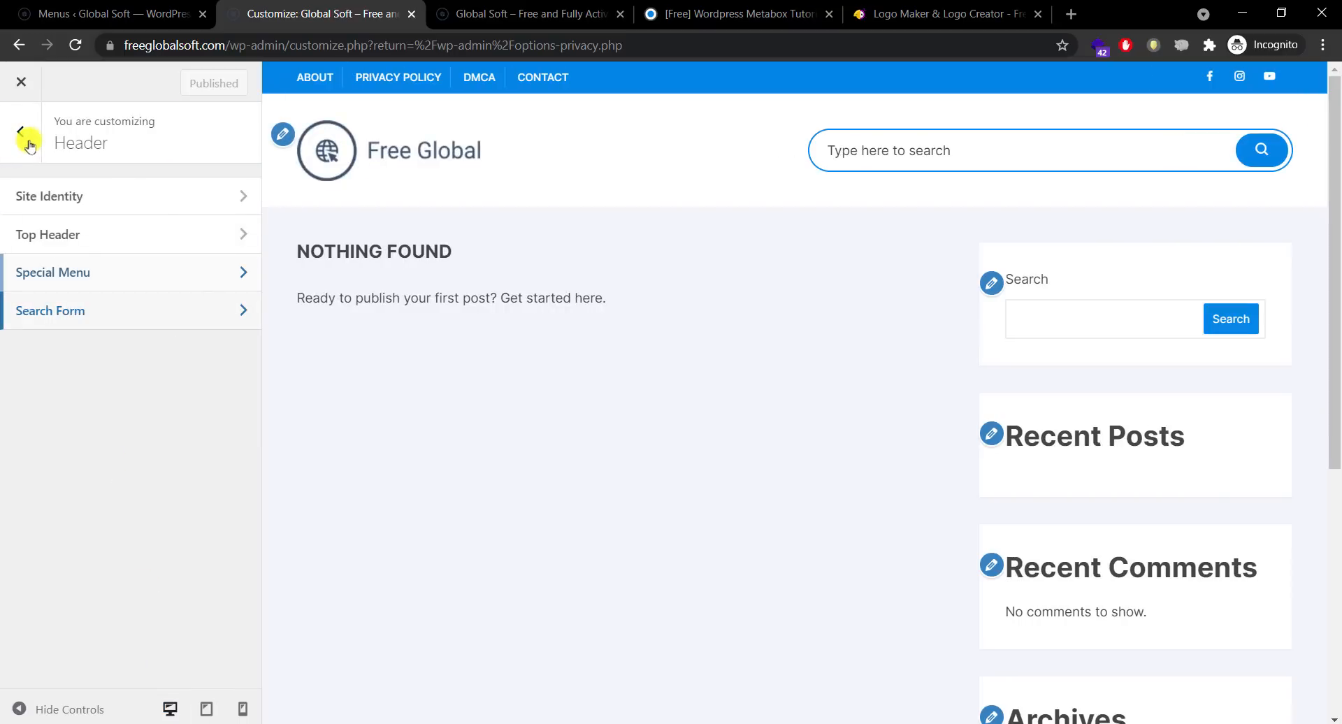
Step: Open the Page Header settings under Pages in the Customizer
click(24, 136)
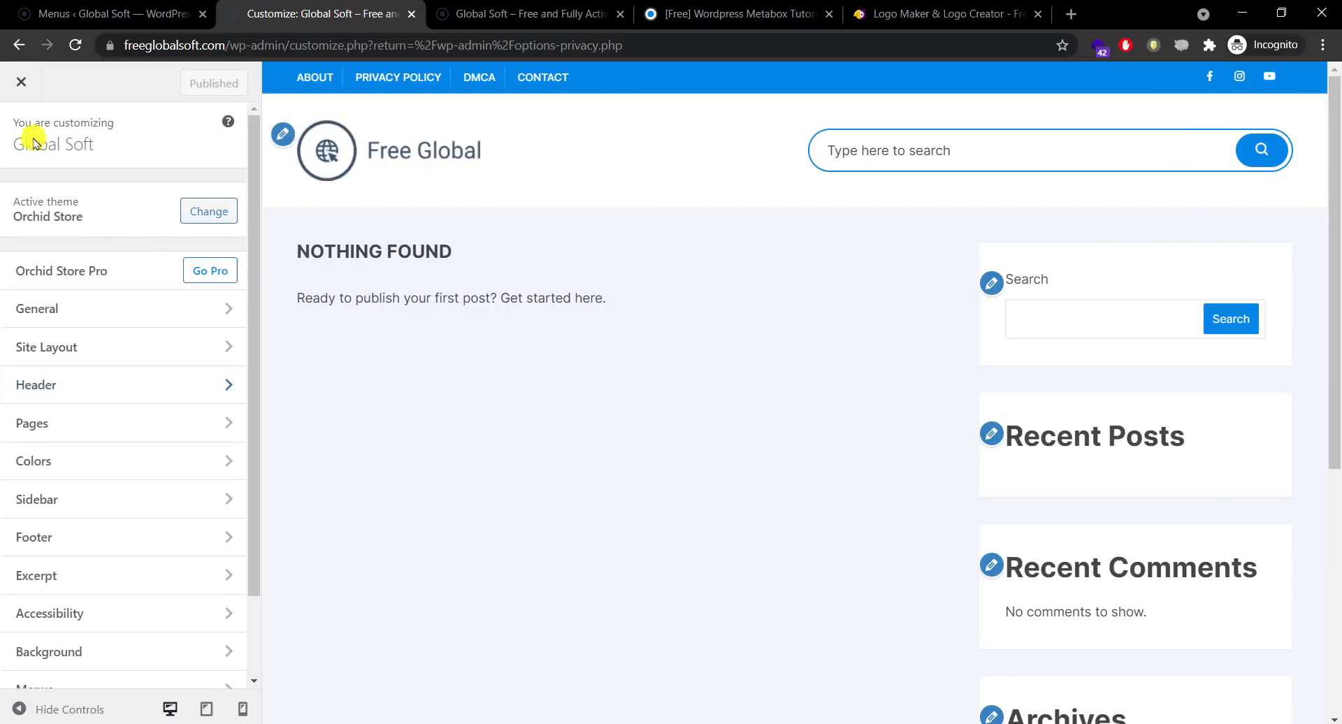
click(84, 433)
click(166, 201)
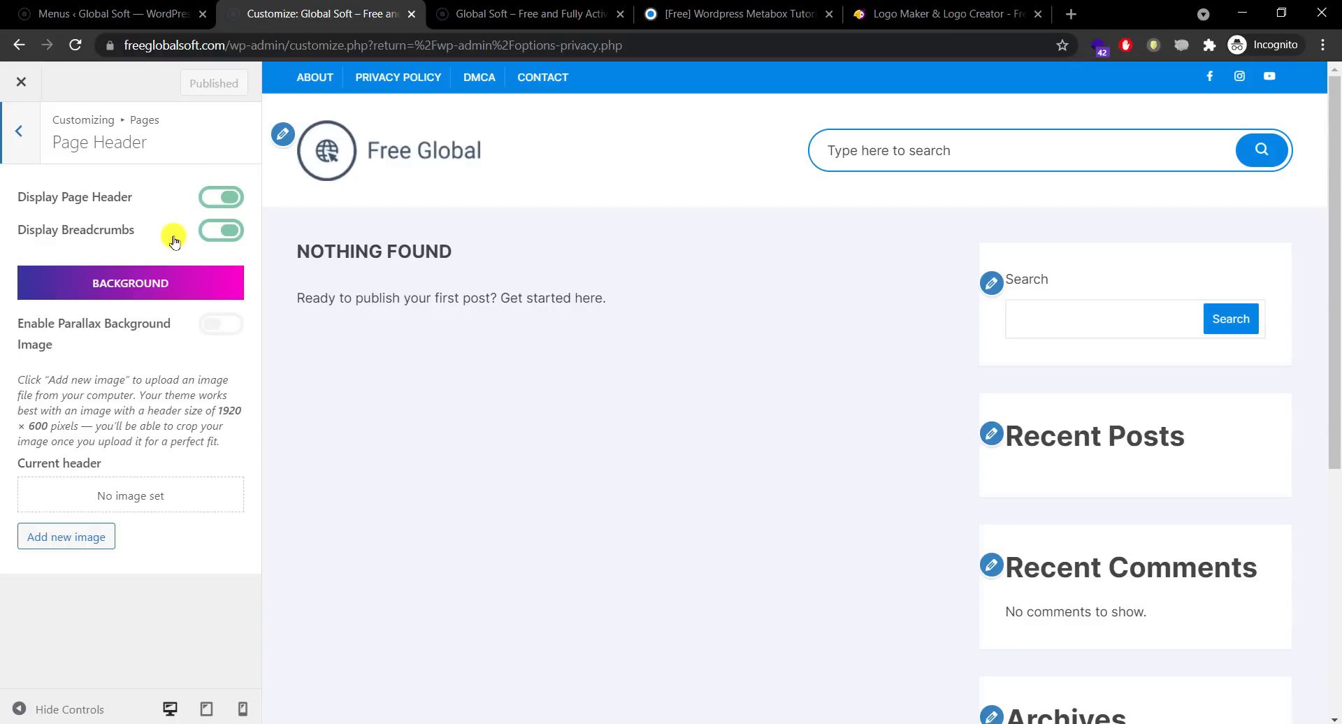
Step: Start a new page from the live site's admin bar New menu
click(504, 7)
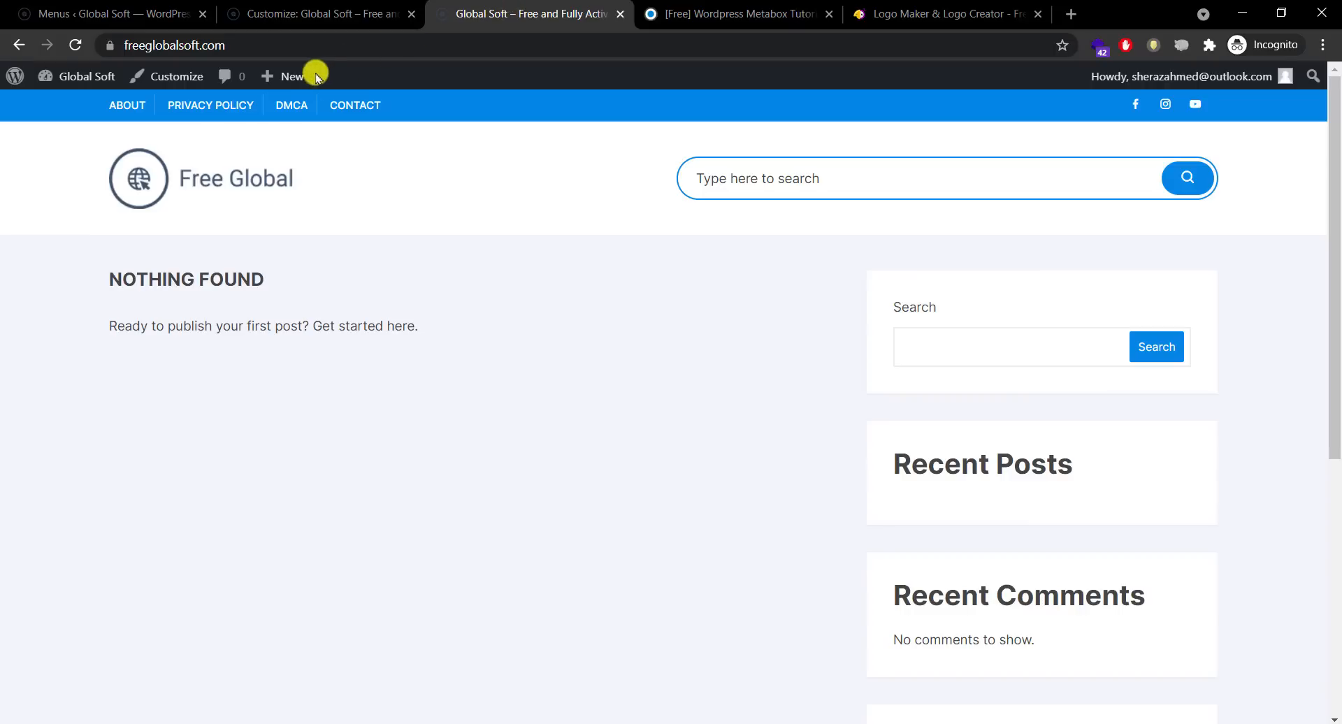
mouse_move(294, 77)
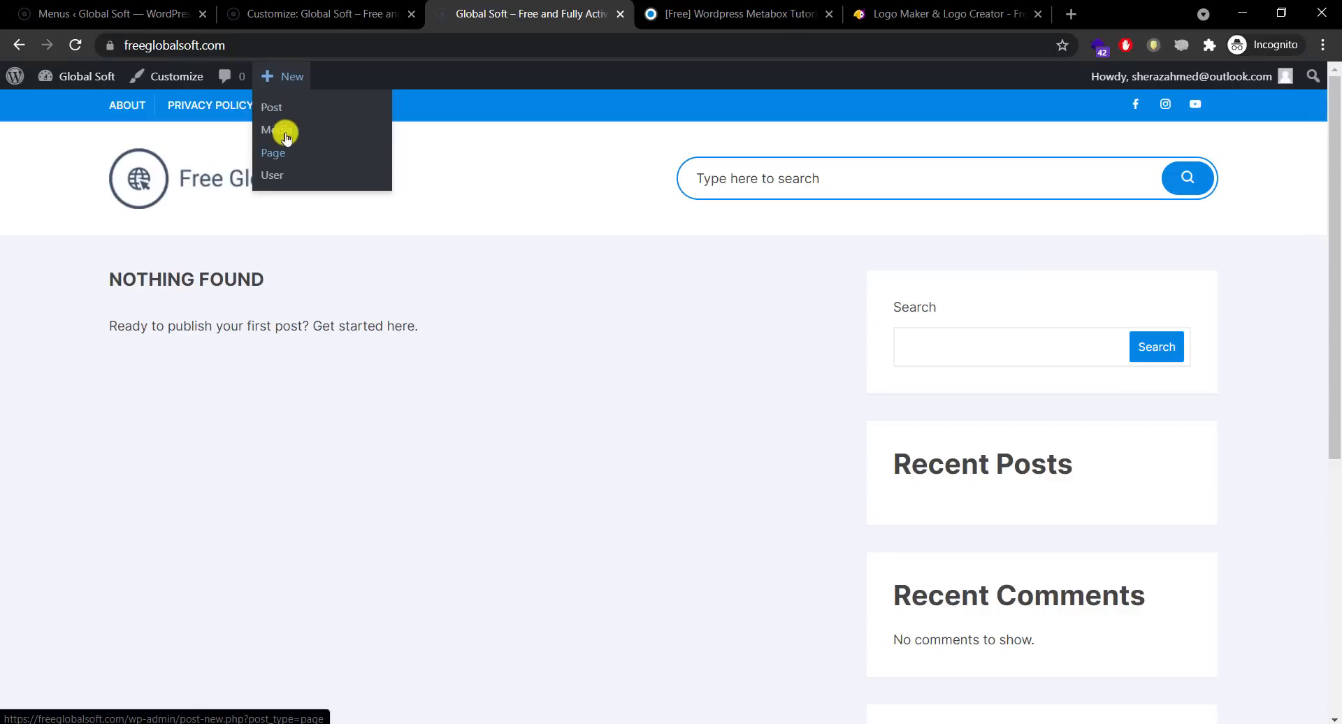
click(281, 154)
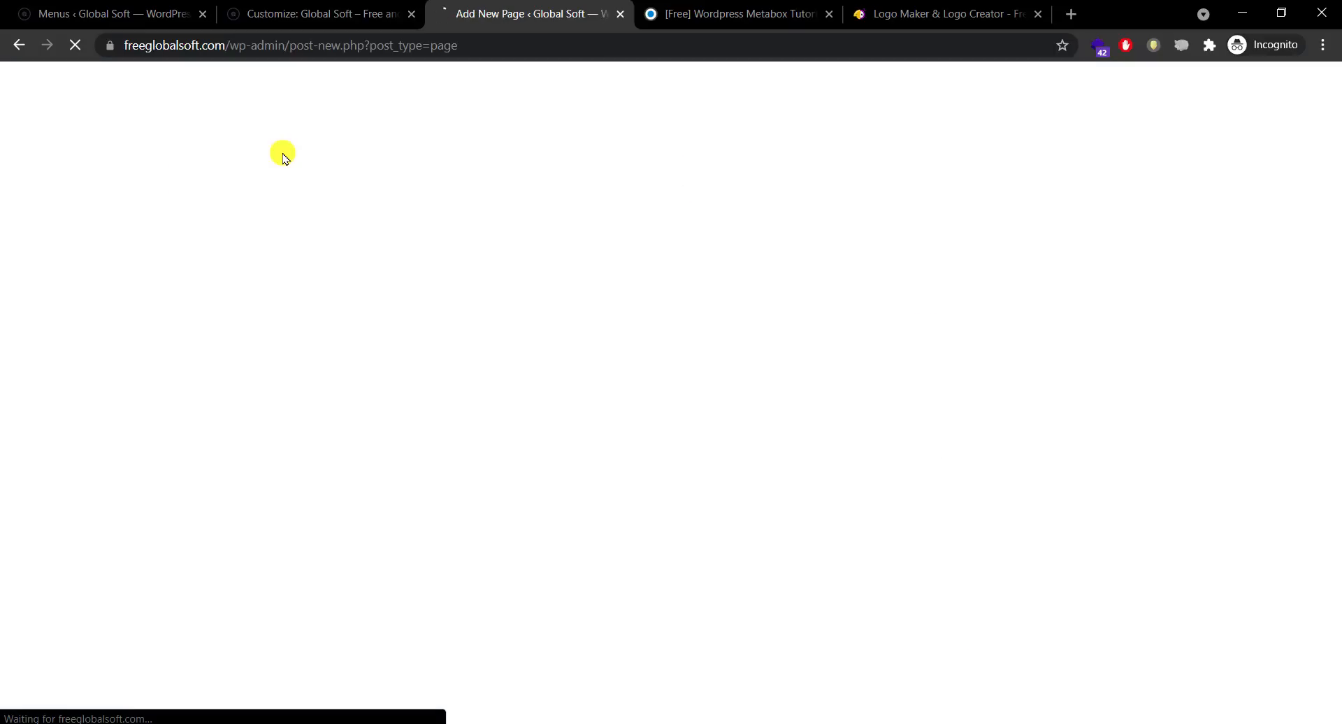
Step: Go to the admin Dashboard and head for the Posts list
click(297, 5)
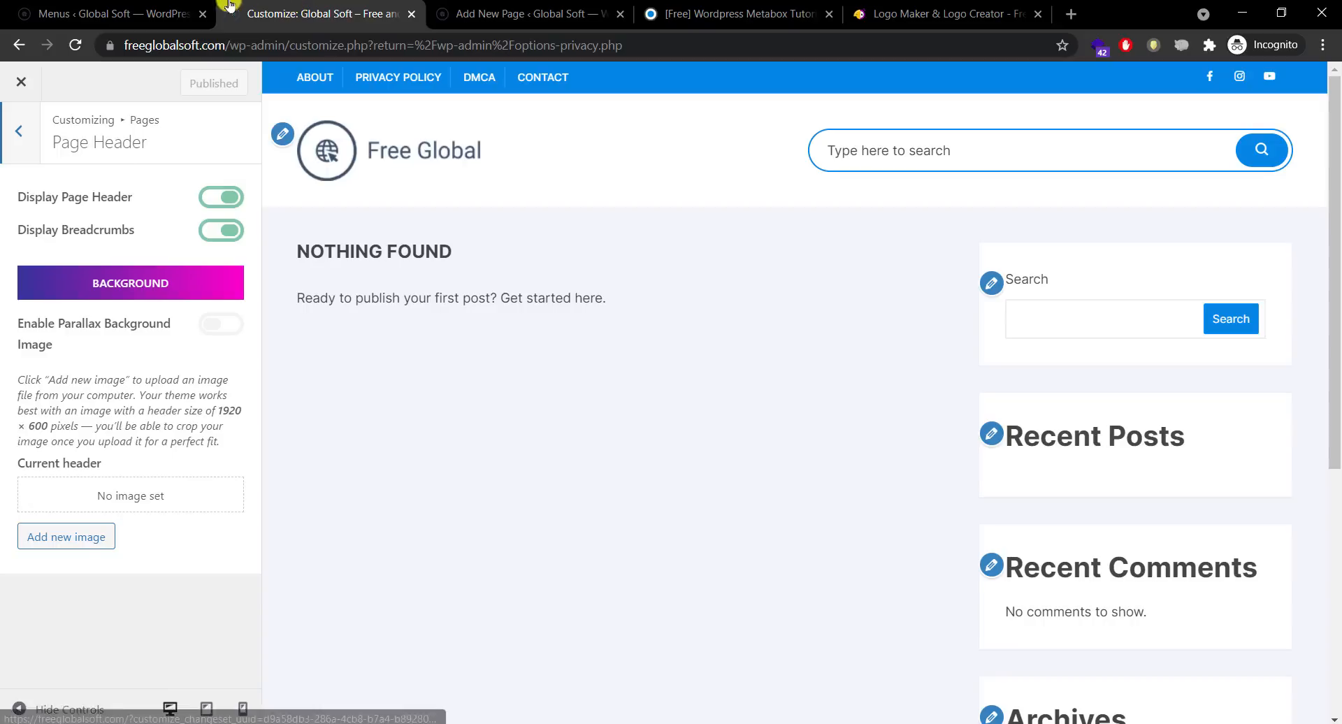
click(145, 7)
click(78, 113)
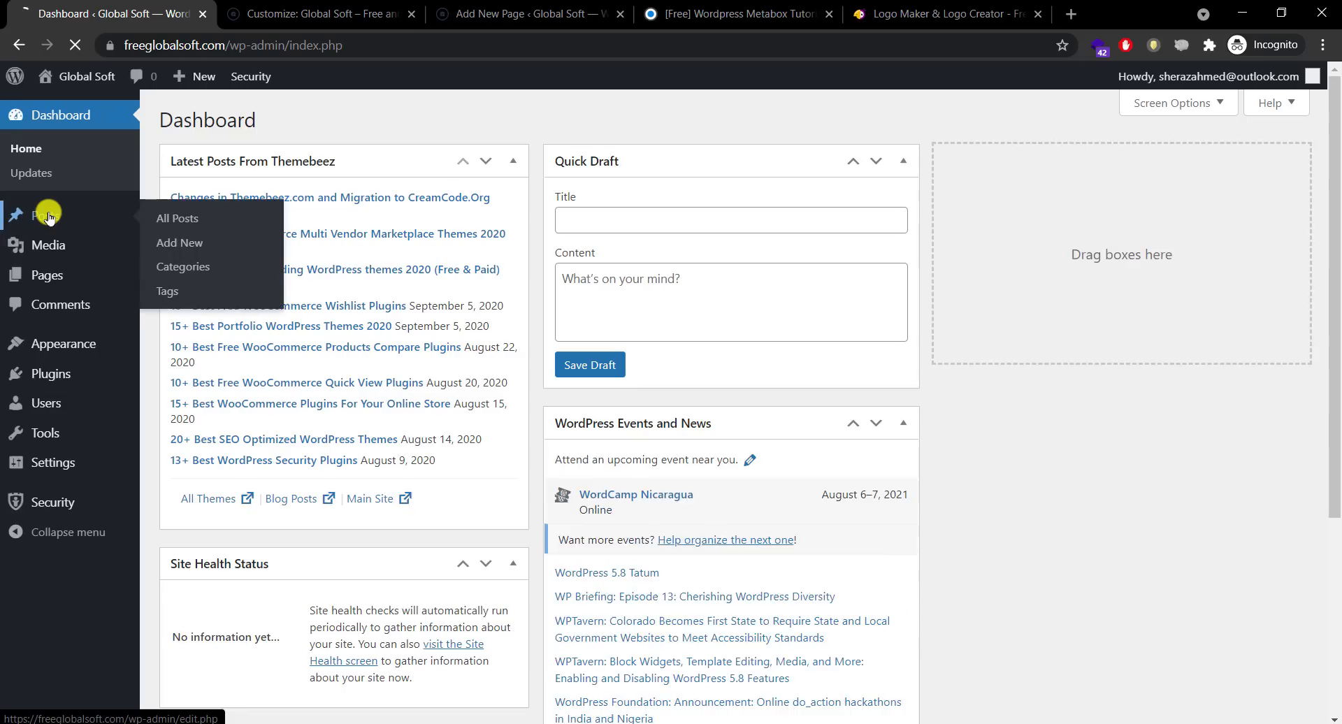
click(47, 215)
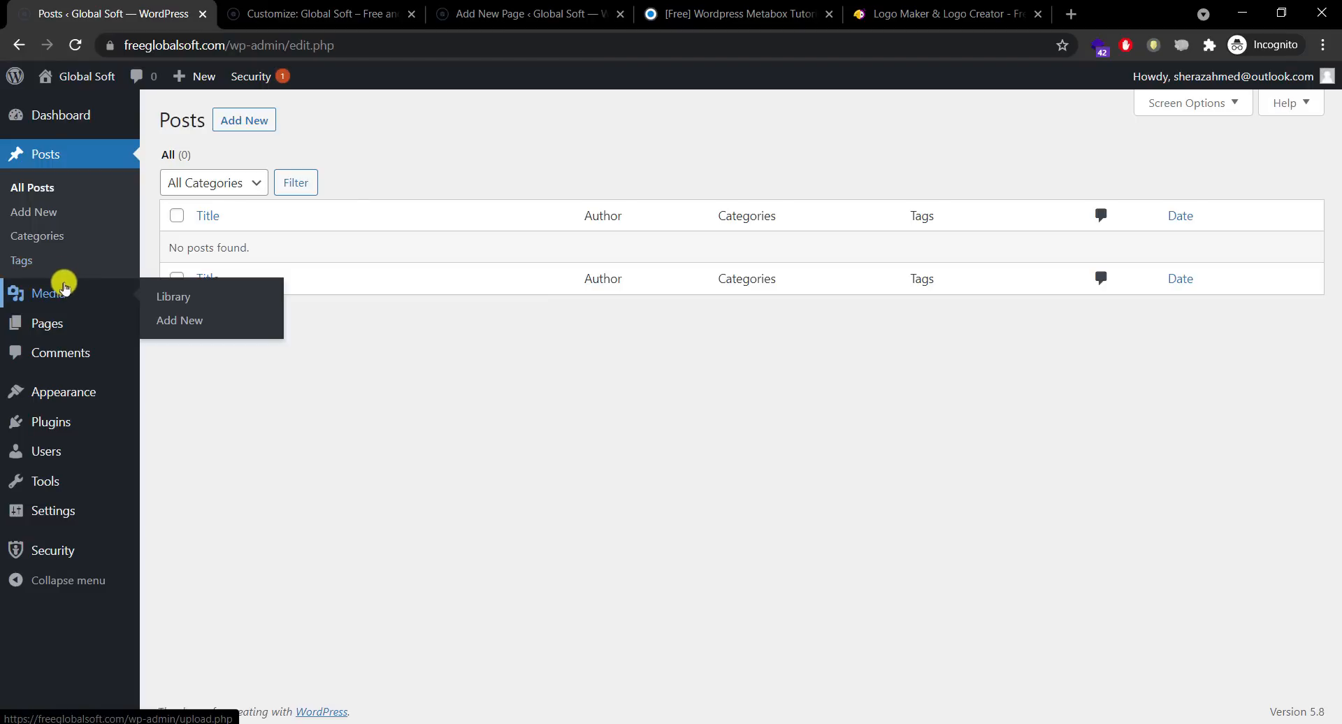
Step: Create 'Sample Page' with the paragraph 'Hello this is my first page.' and publish it
mouse_move(56, 322)
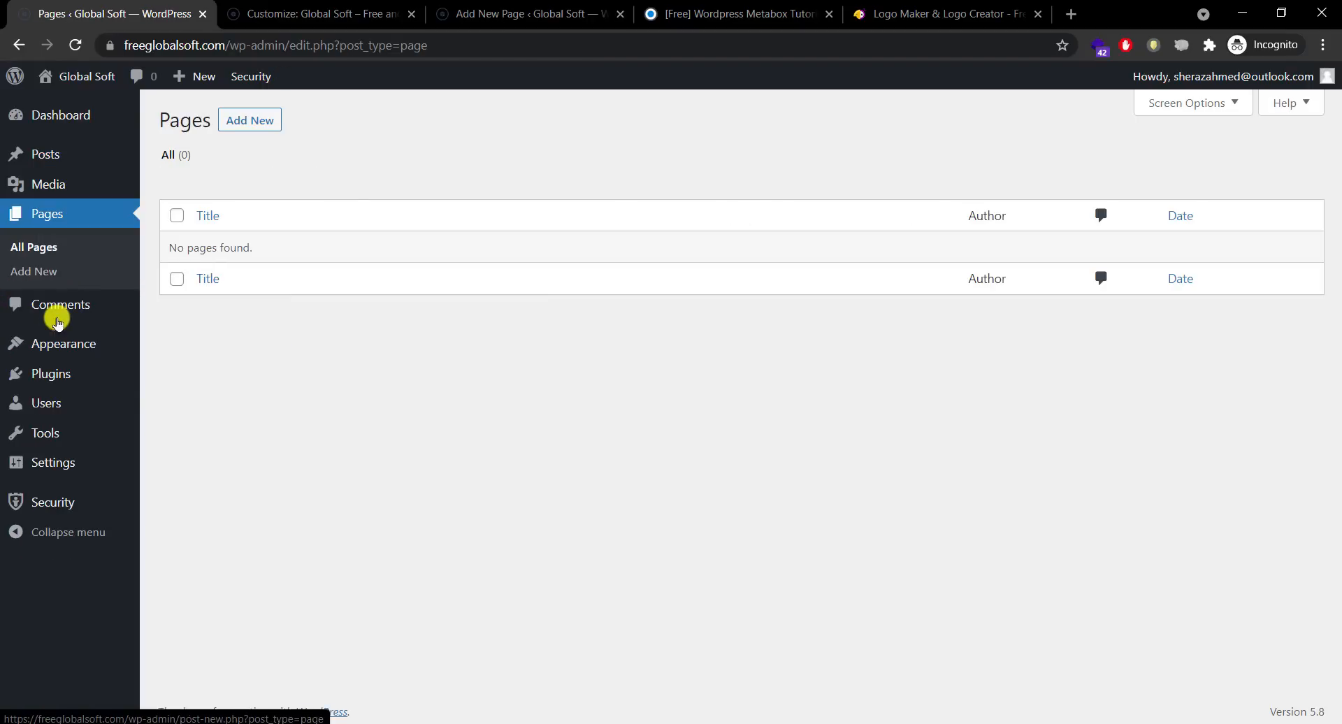
click(256, 130)
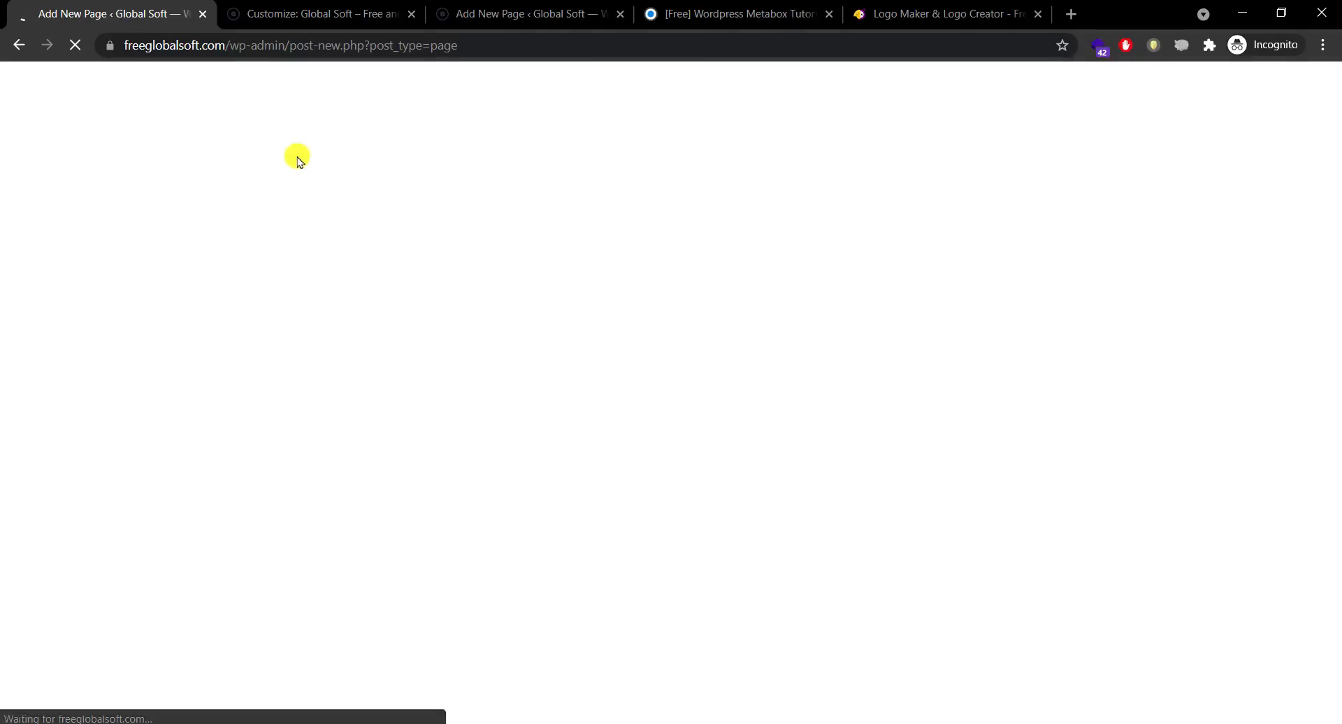
text(Sam)
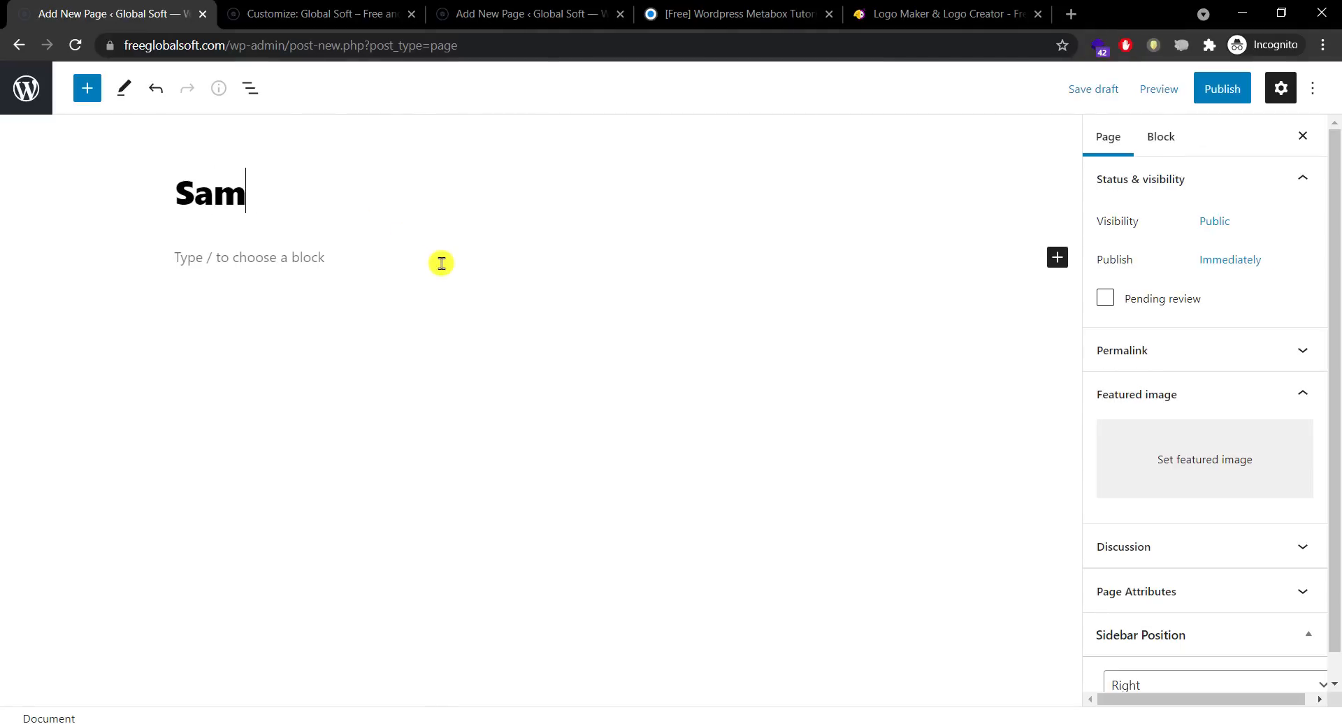
text(ple Page)
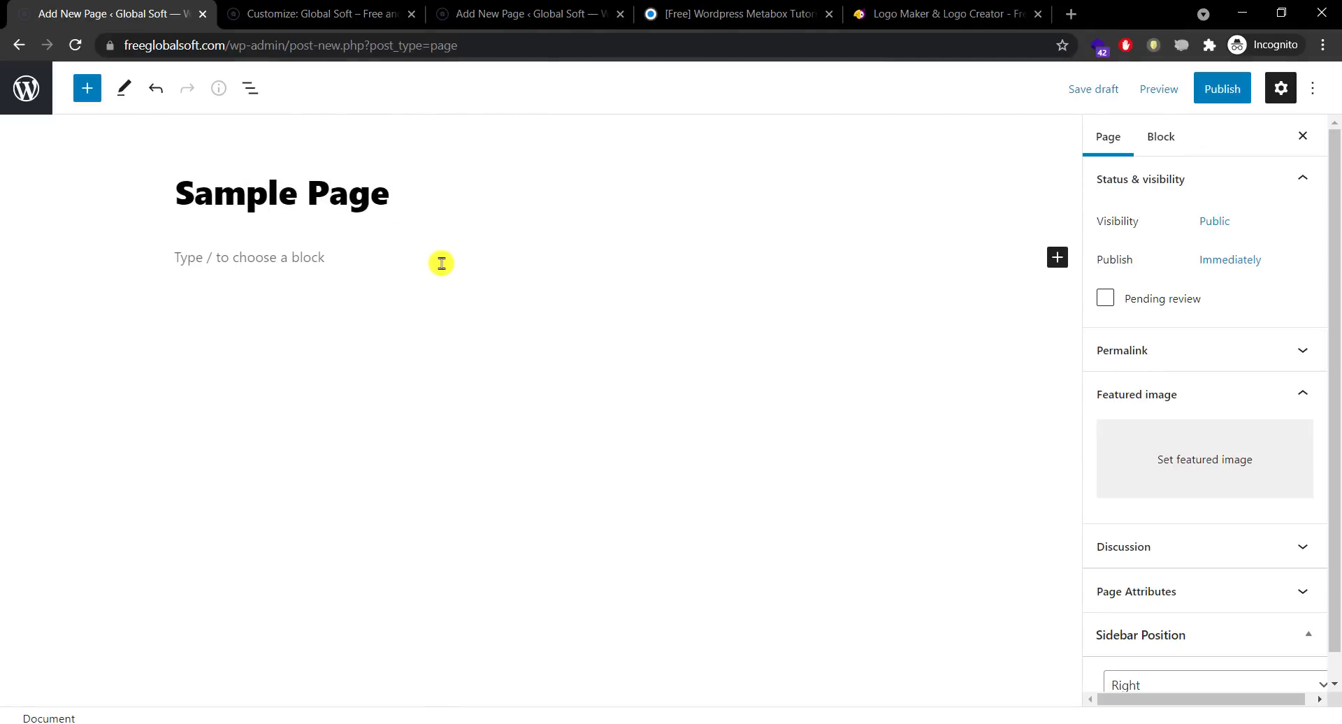
click(442, 263)
text(He)
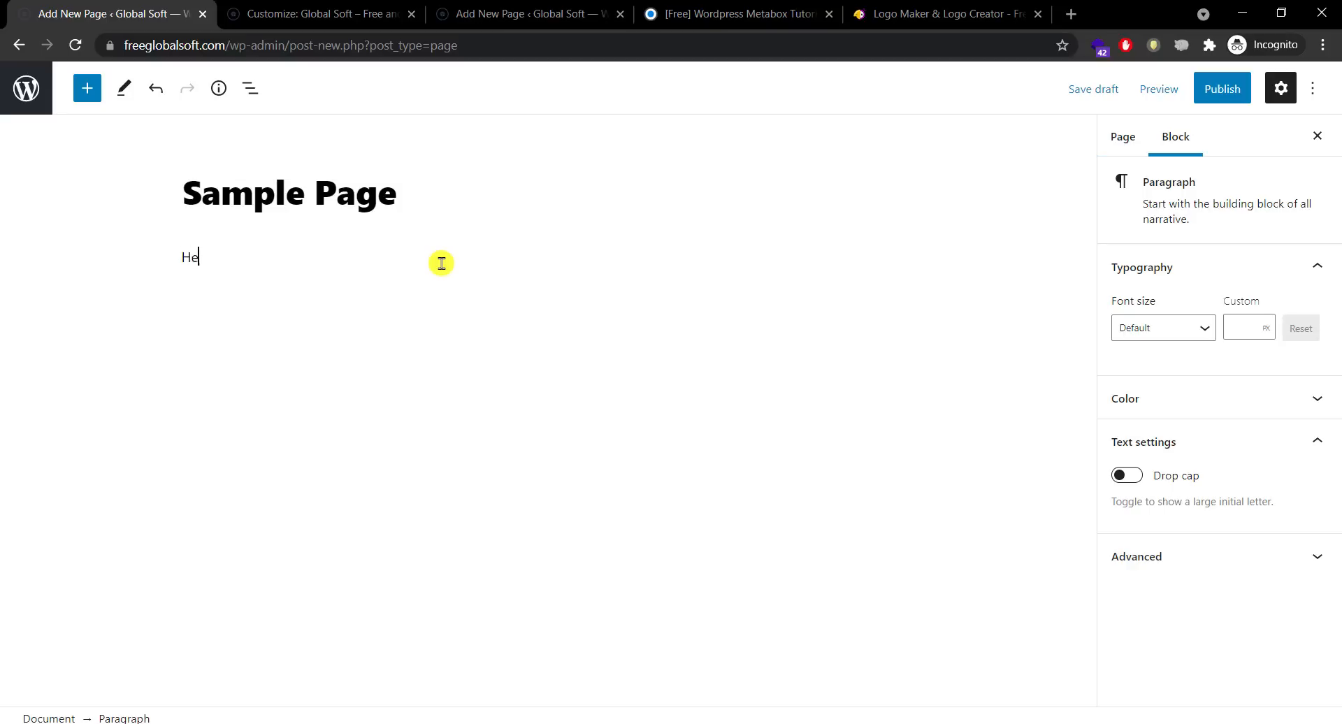
text(llo this is my first page.)
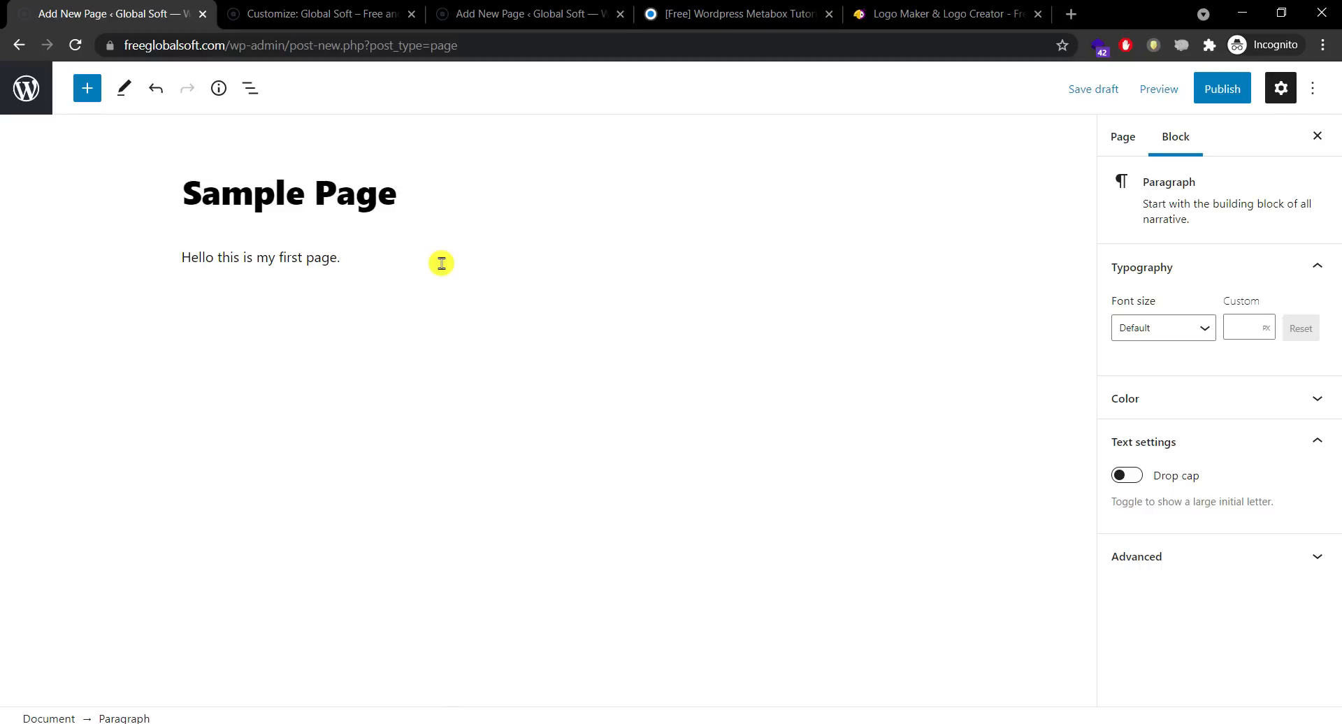
click(1221, 89)
click(1178, 95)
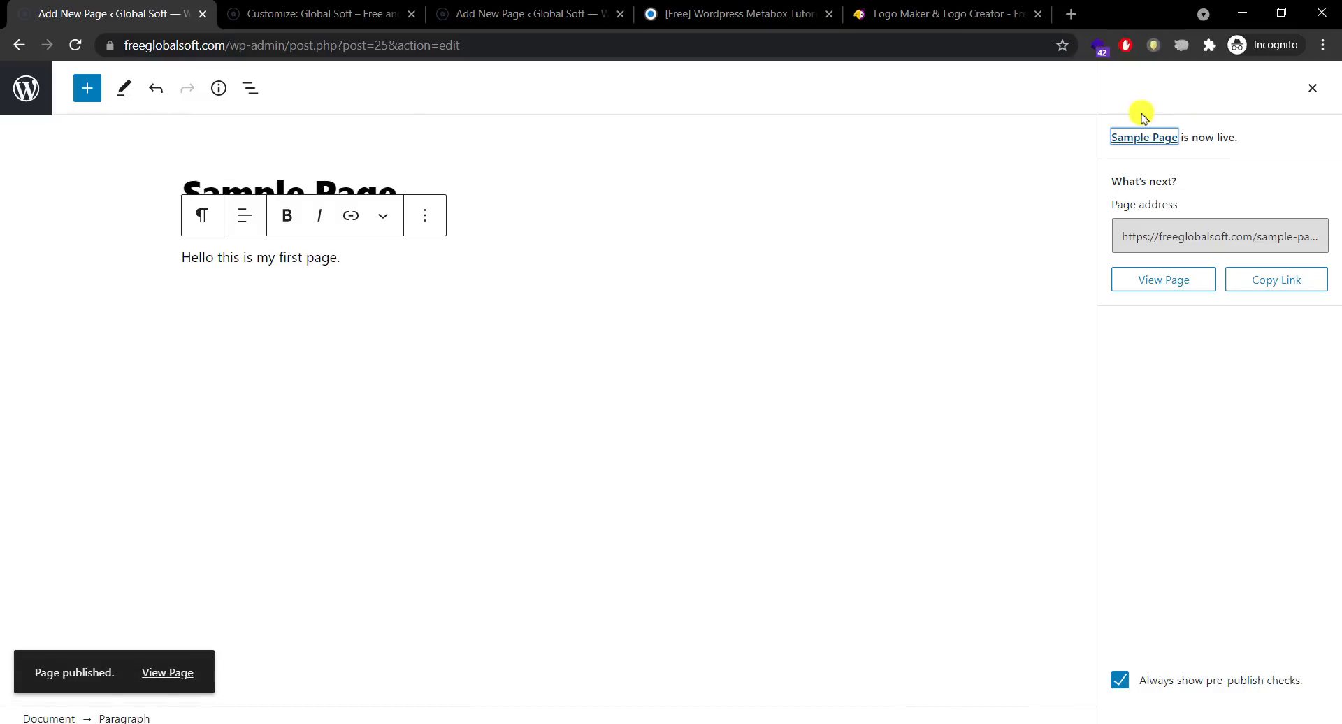
Step: Open the published Sample Page on the live site and scroll through it
click(168, 673)
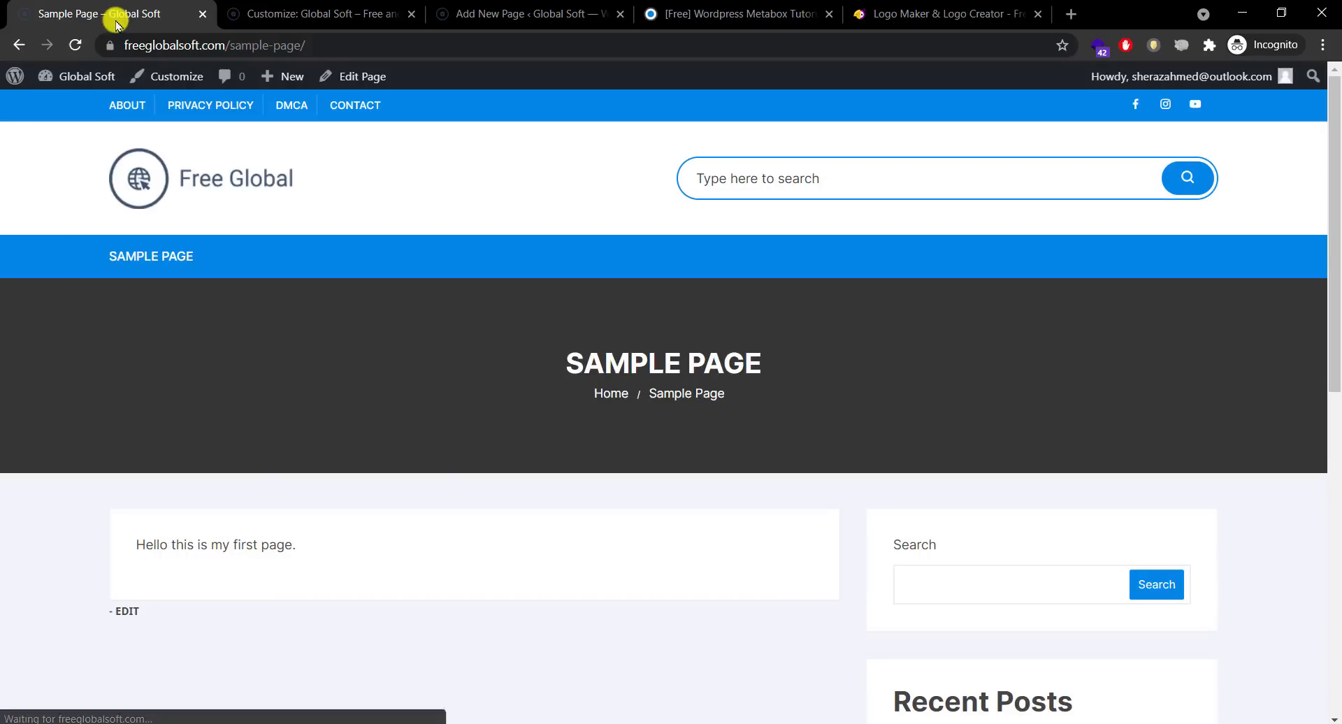
drag(113, 15, 455, 19)
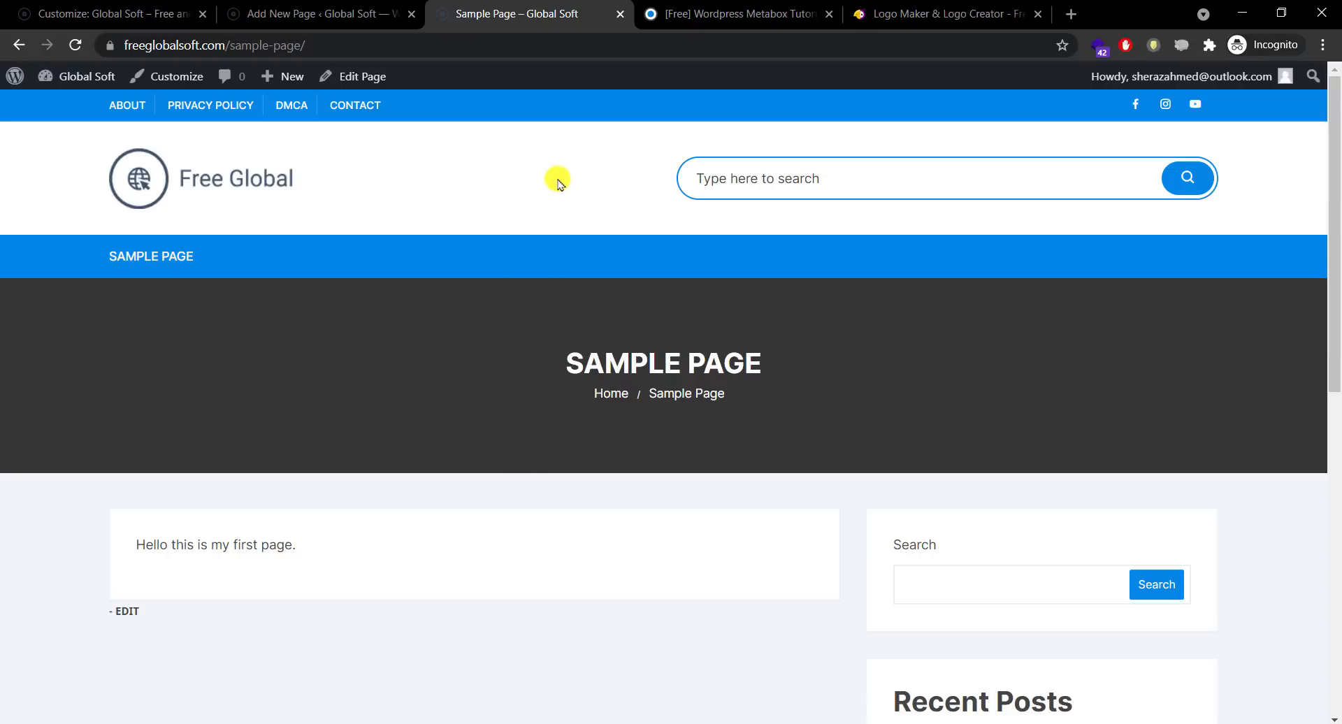
scroll(1336, 206, down, 6)
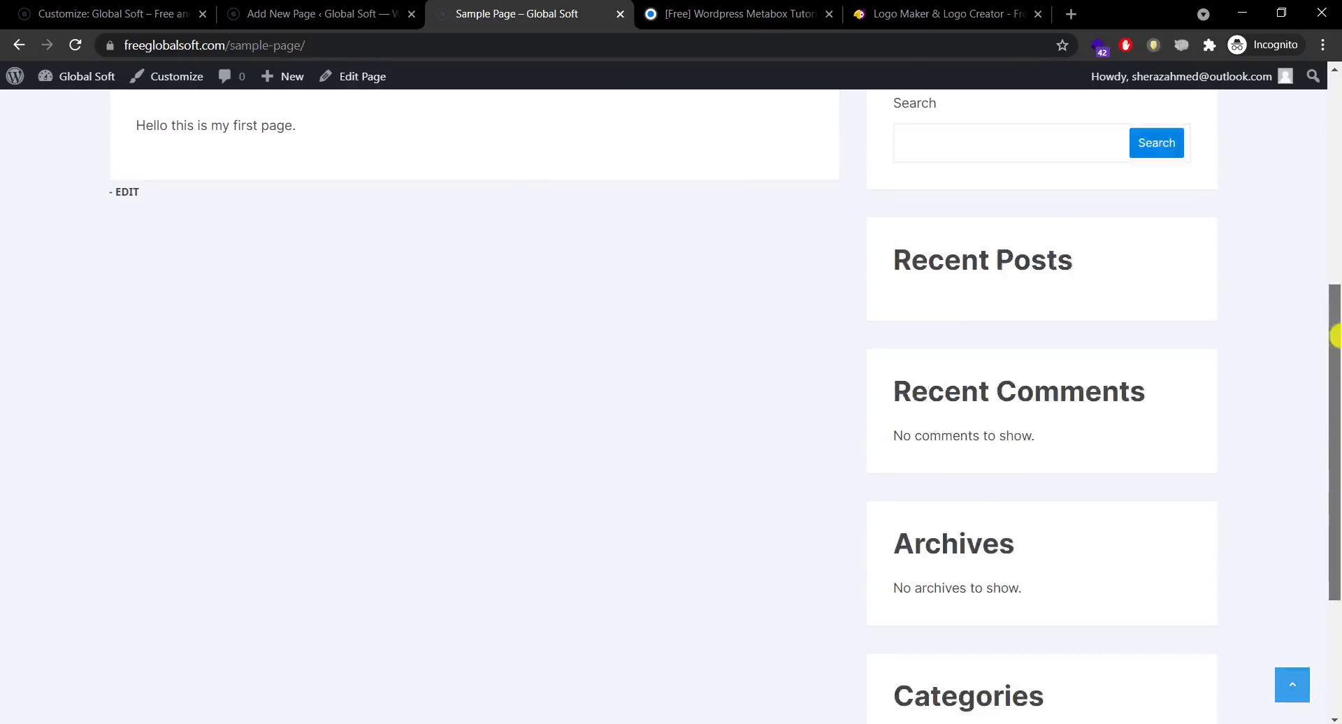
scroll(1335, 336, up, 6)
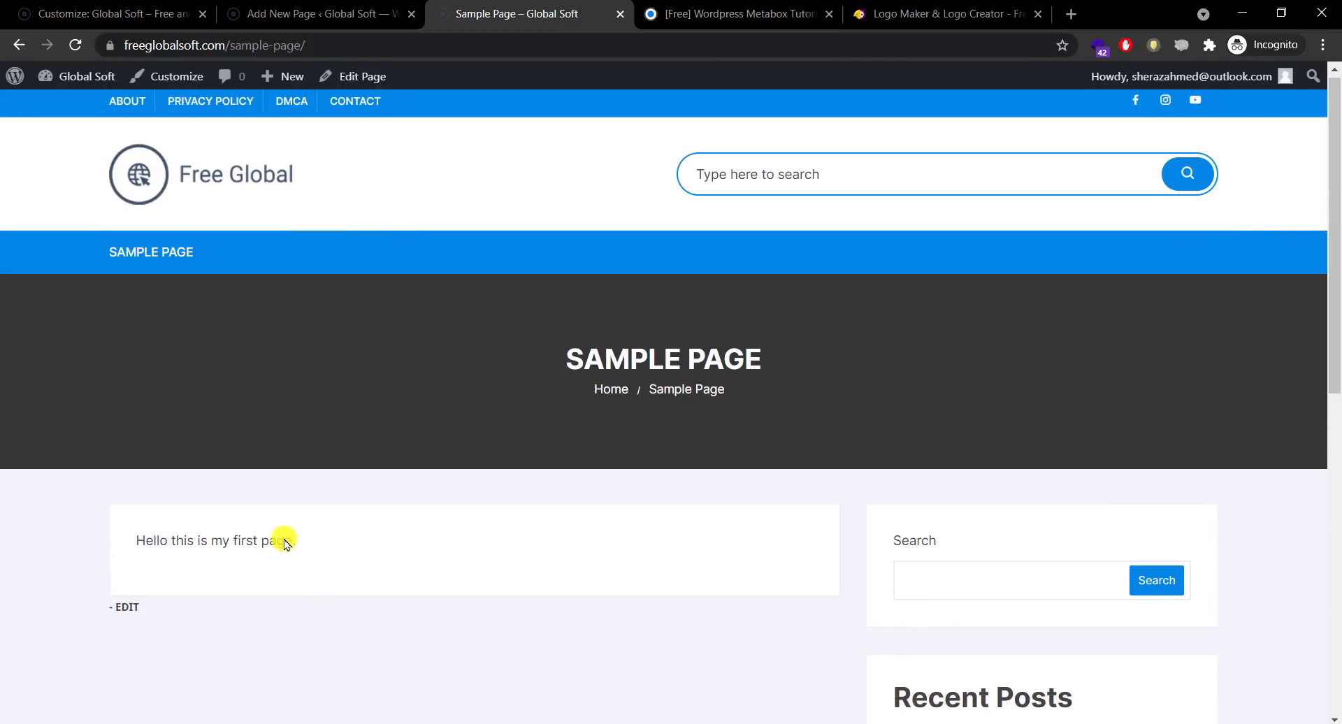
Step: Review the page's paragraph, SAMPLE PAGE heading and Home / Sample Page breadcrumb, then return to the editor
triple_click(285, 544)
click(354, 524)
drag(563, 357, 763, 355)
click(531, 356)
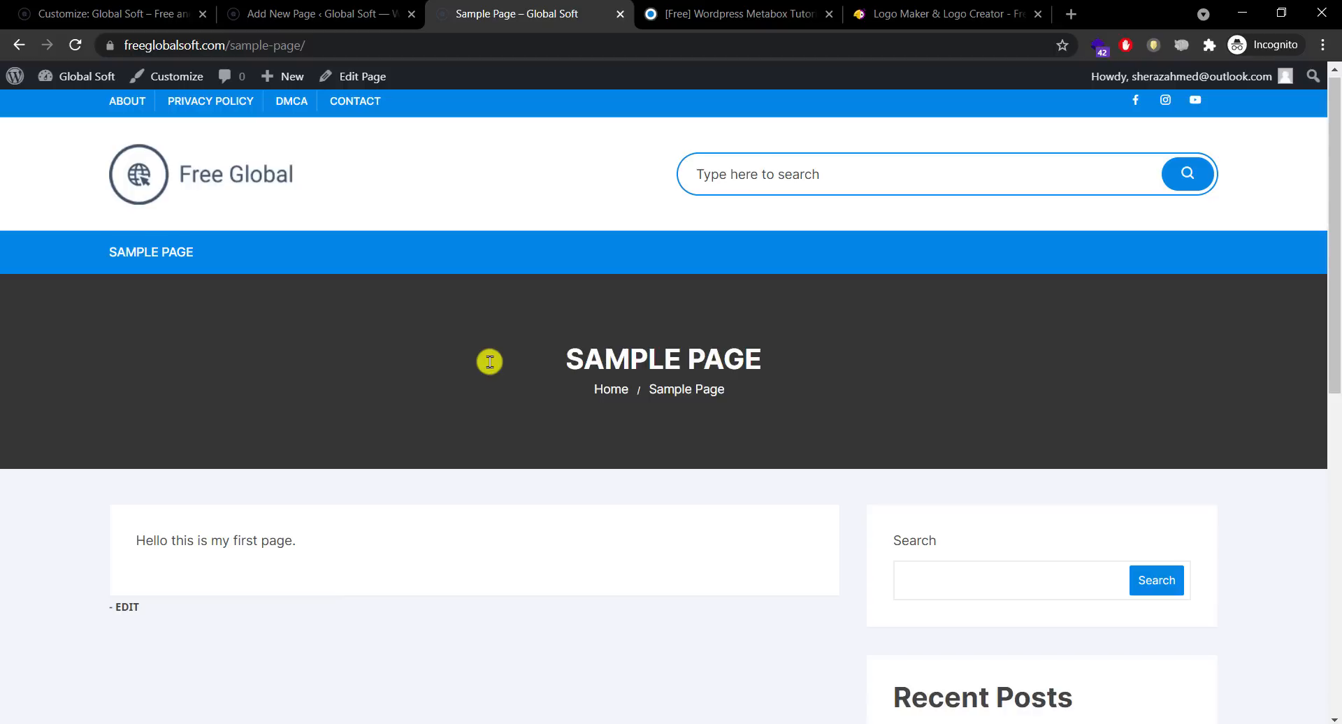
drag(589, 392, 754, 392)
click(769, 399)
drag(633, 390, 574, 393)
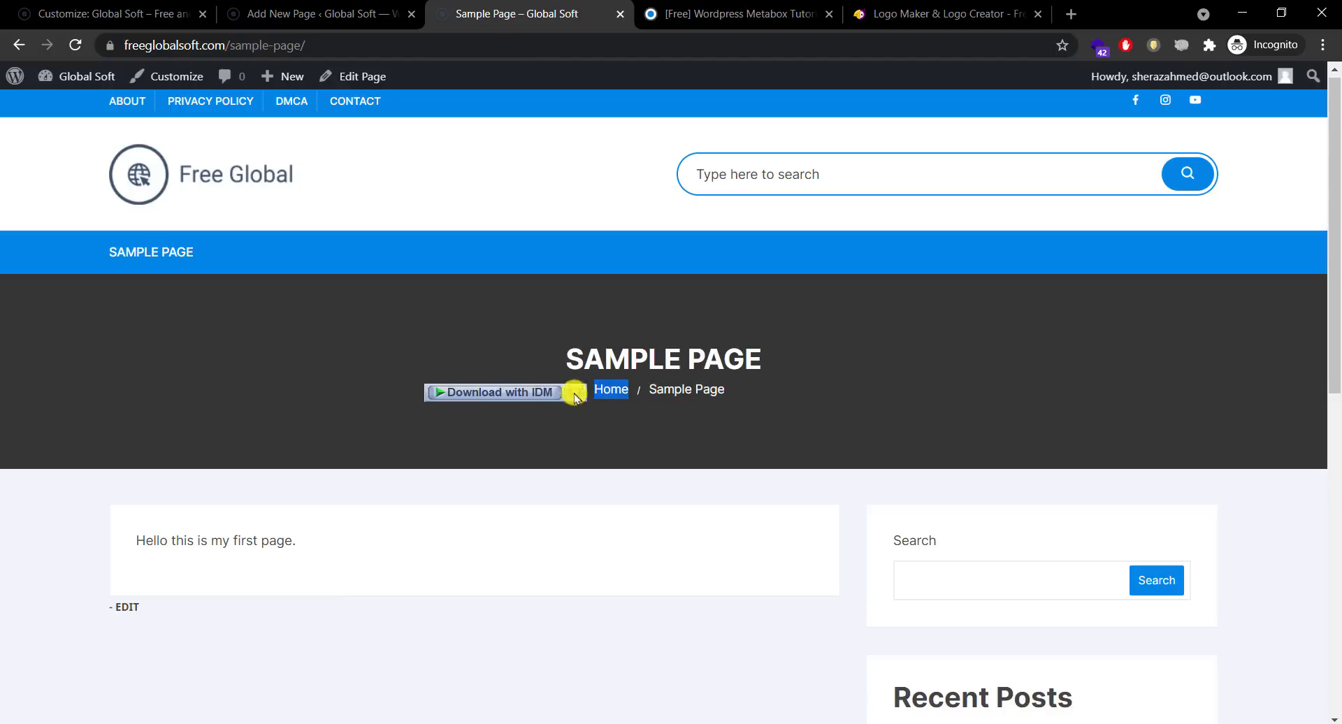
click(438, 420)
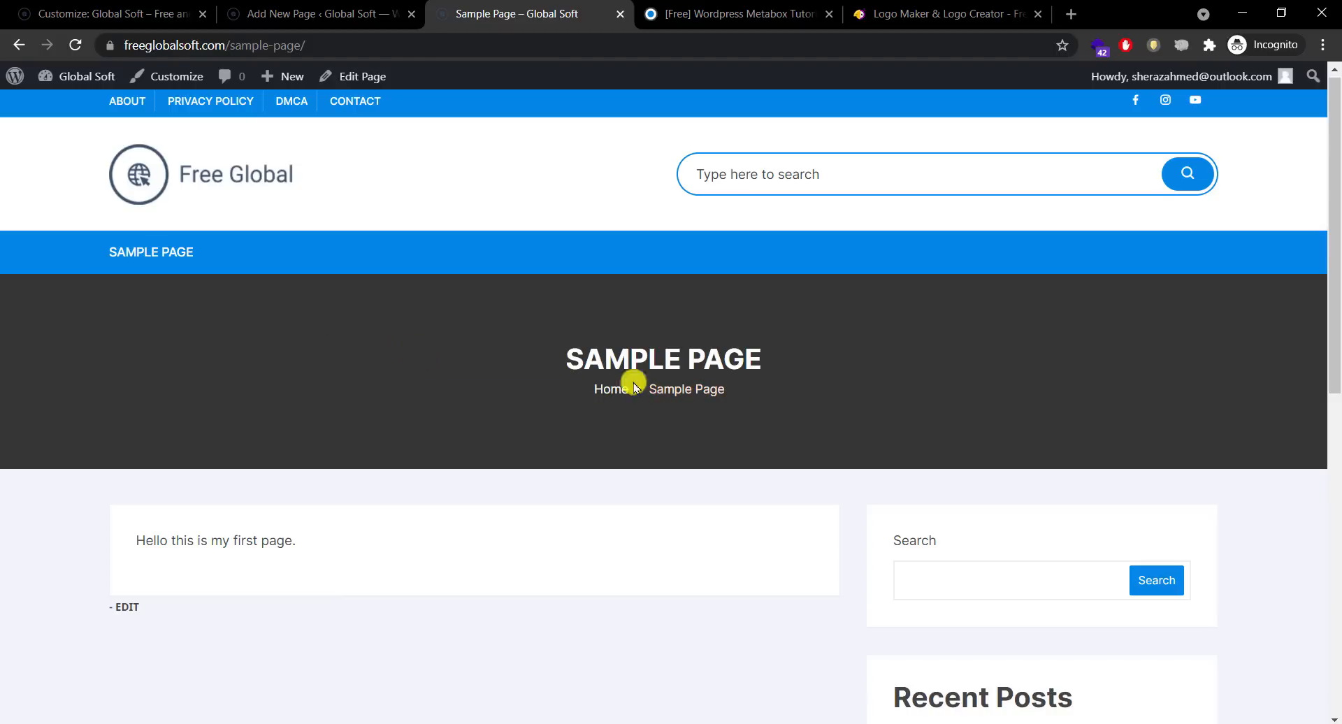
drag(1333, 209, 1337, 178)
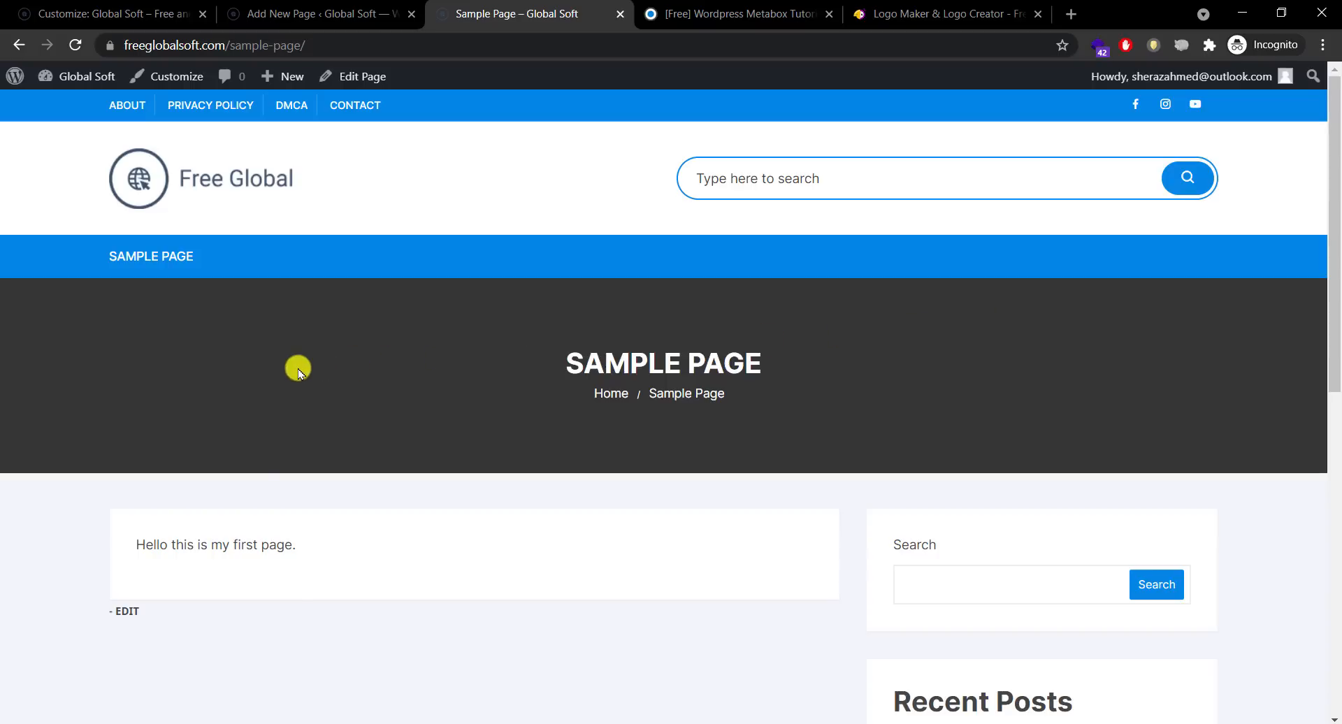
click(294, 14)
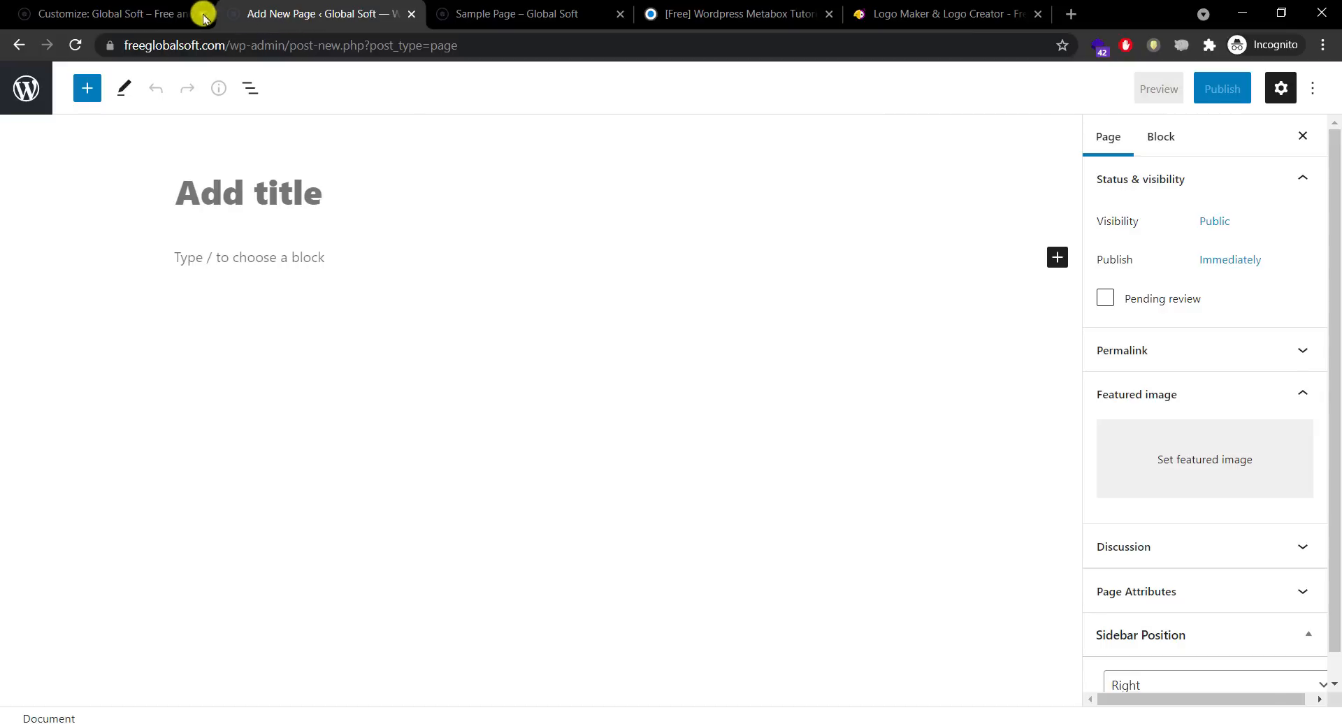
Step: Turn off Display Page Header, publish, and reload Sample Page to confirm the banner is gone
click(140, 13)
click(411, 14)
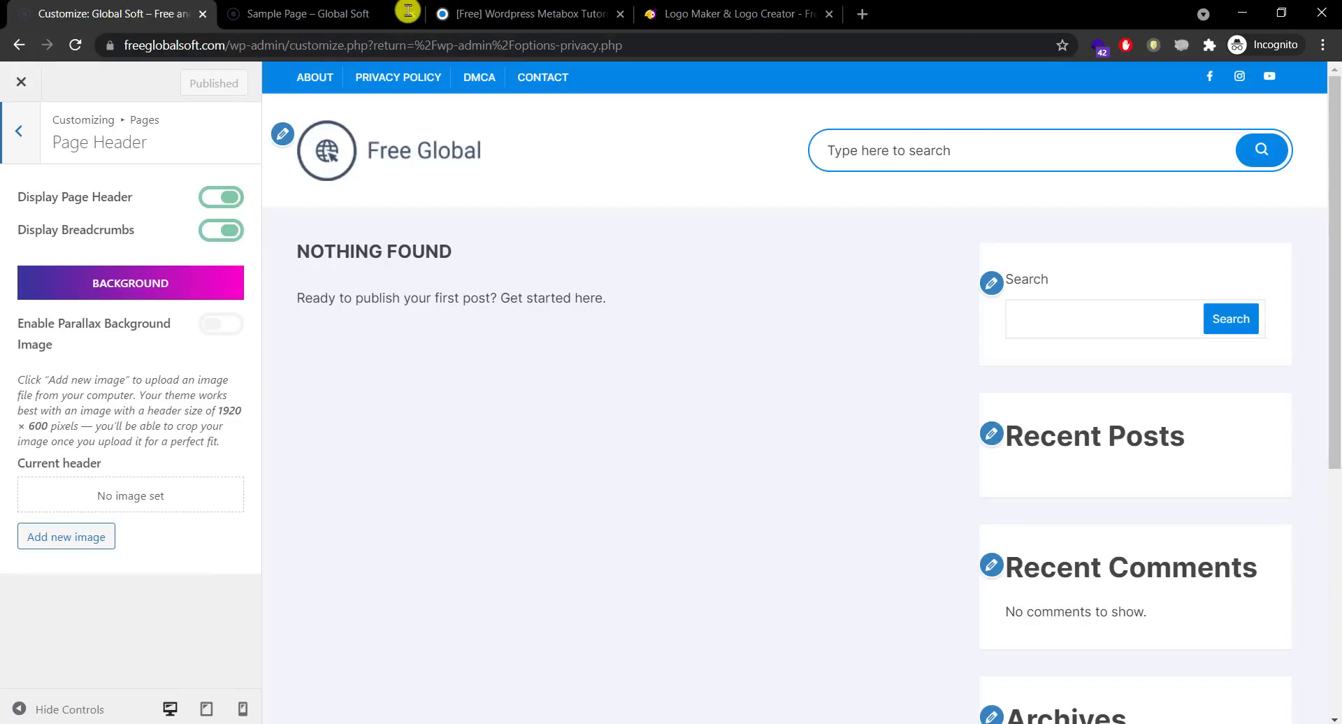
click(221, 197)
click(191, 85)
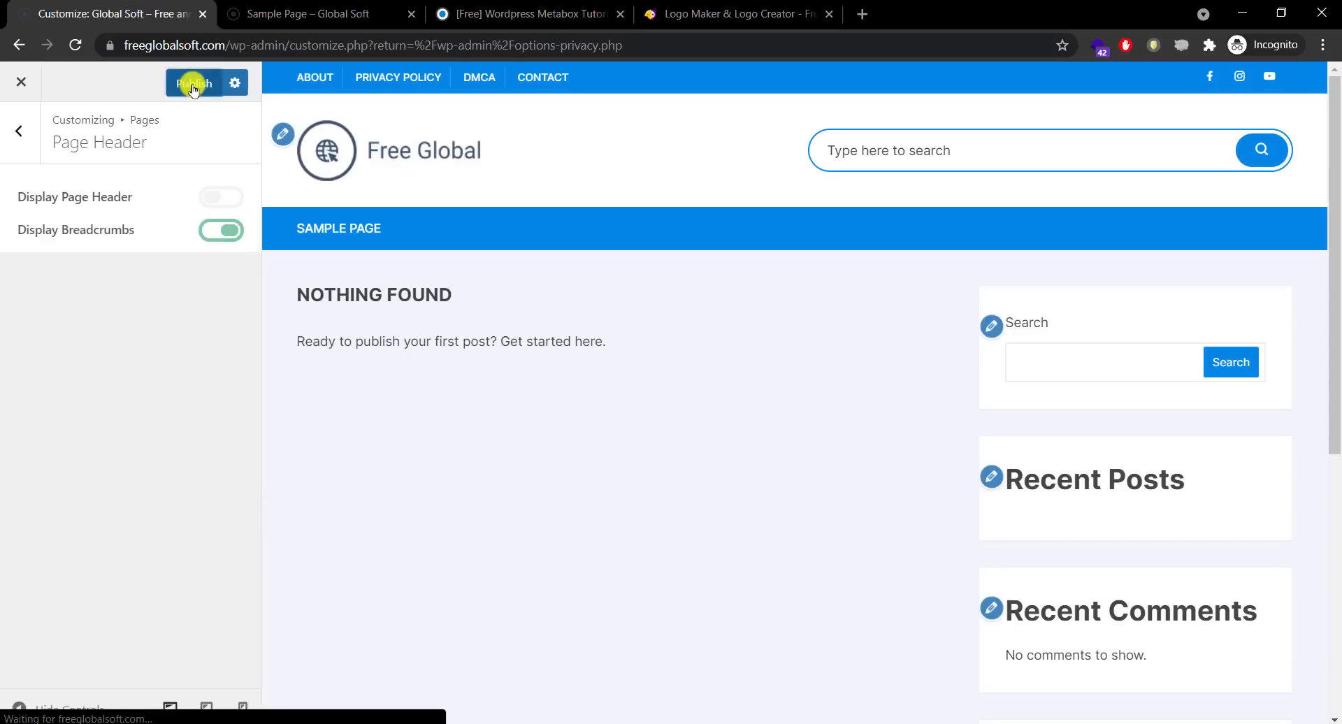
click(363, 6)
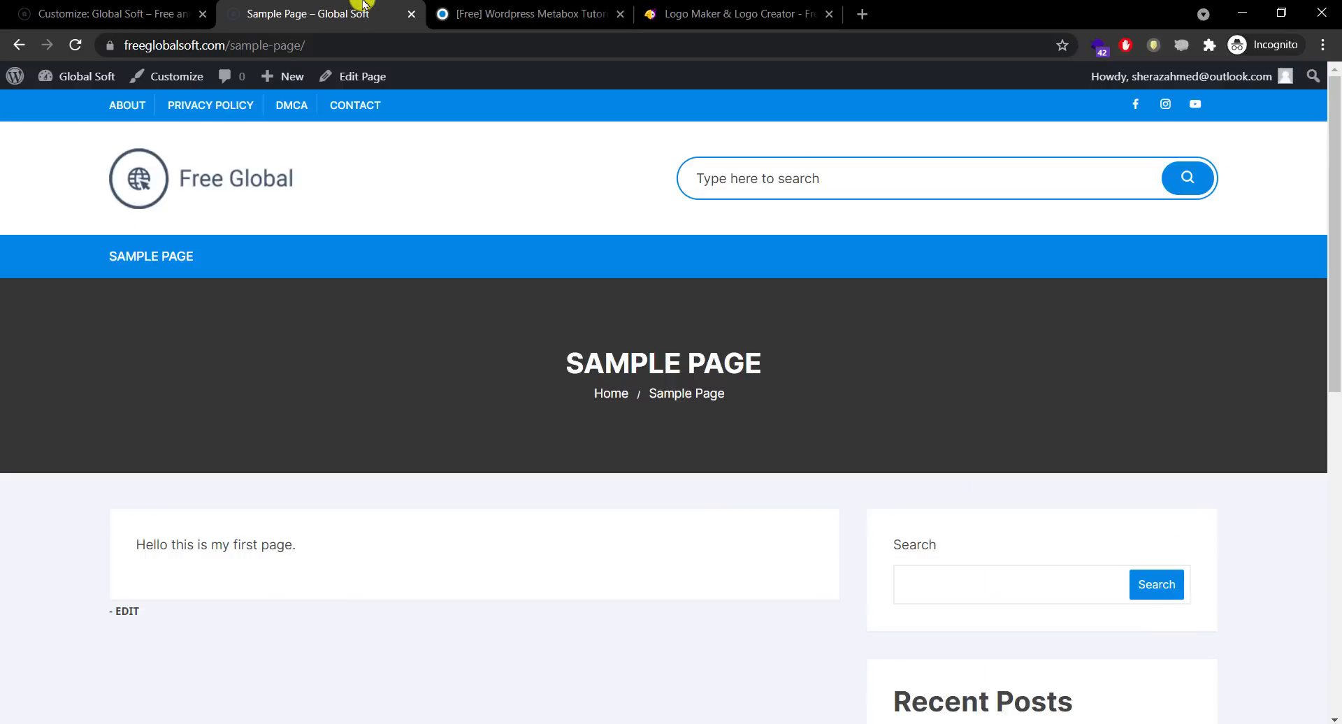
click(77, 44)
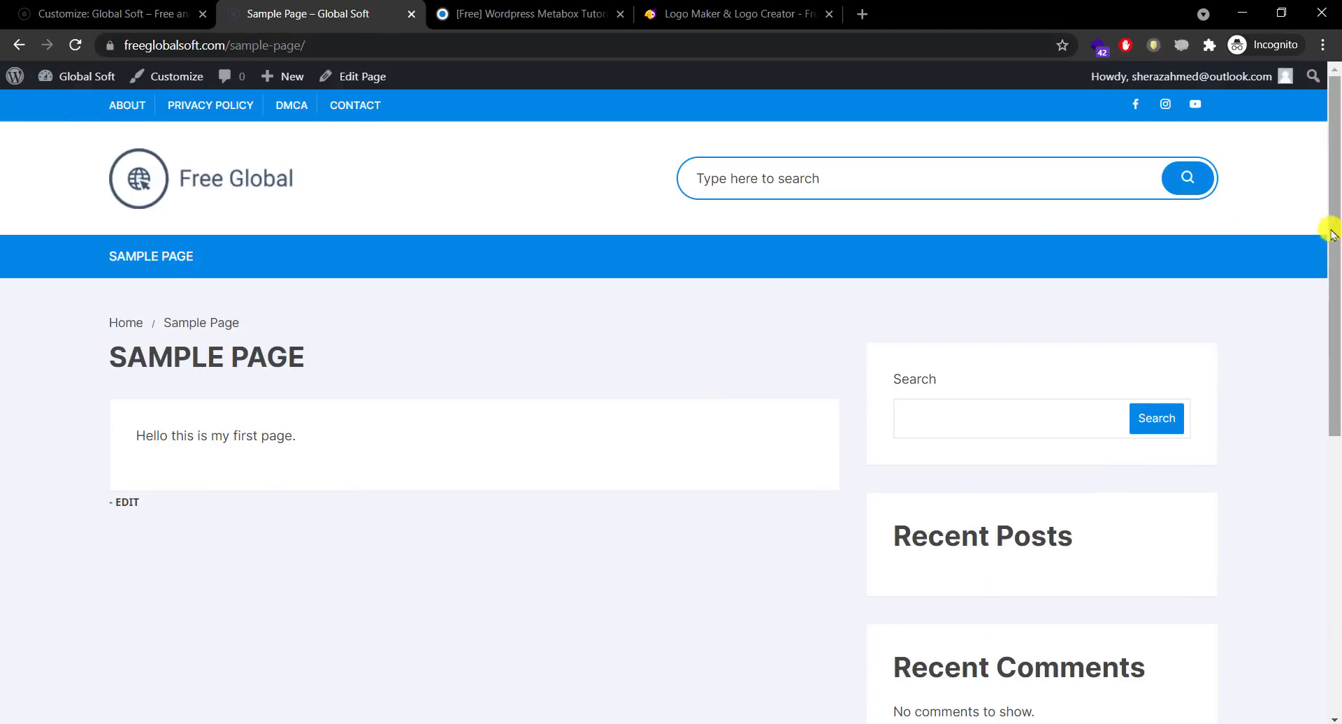
drag(1327, 245, 1335, 200)
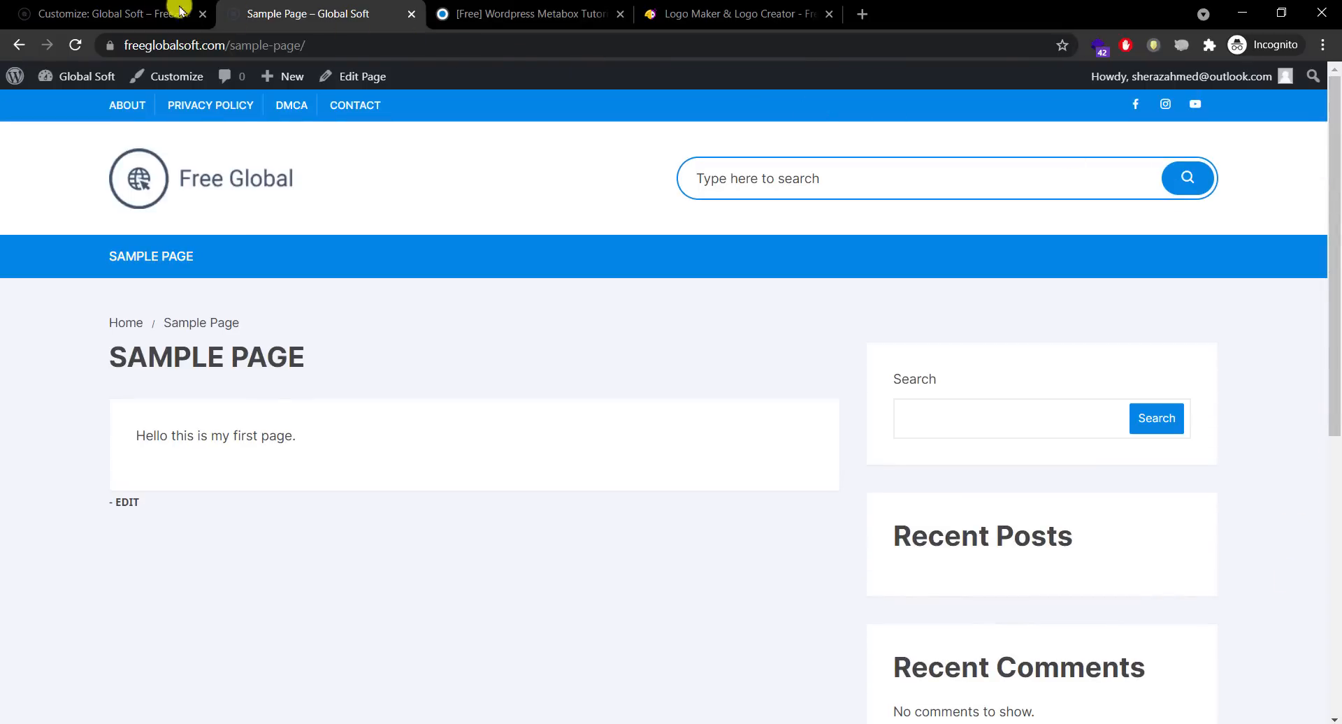
Step: Open the Blog Page customizer settings, then go to the admin Dashboard
click(154, 12)
click(19, 130)
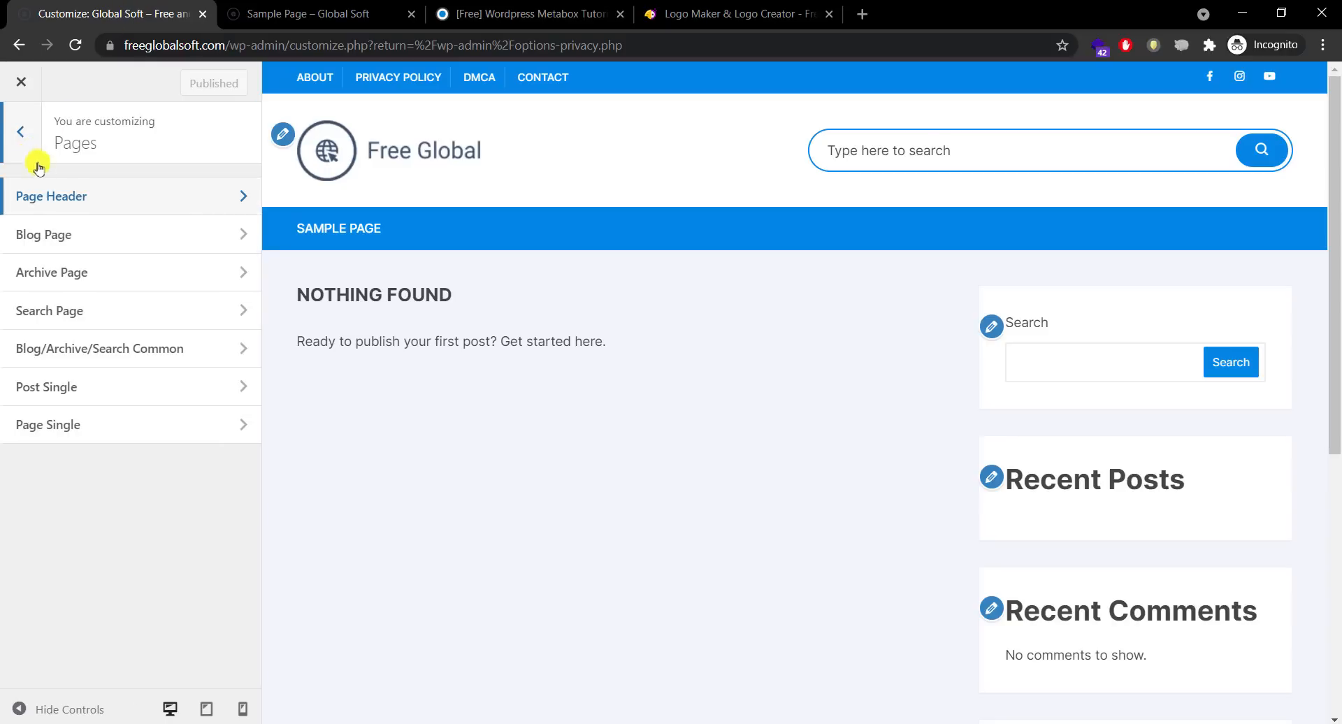
click(145, 251)
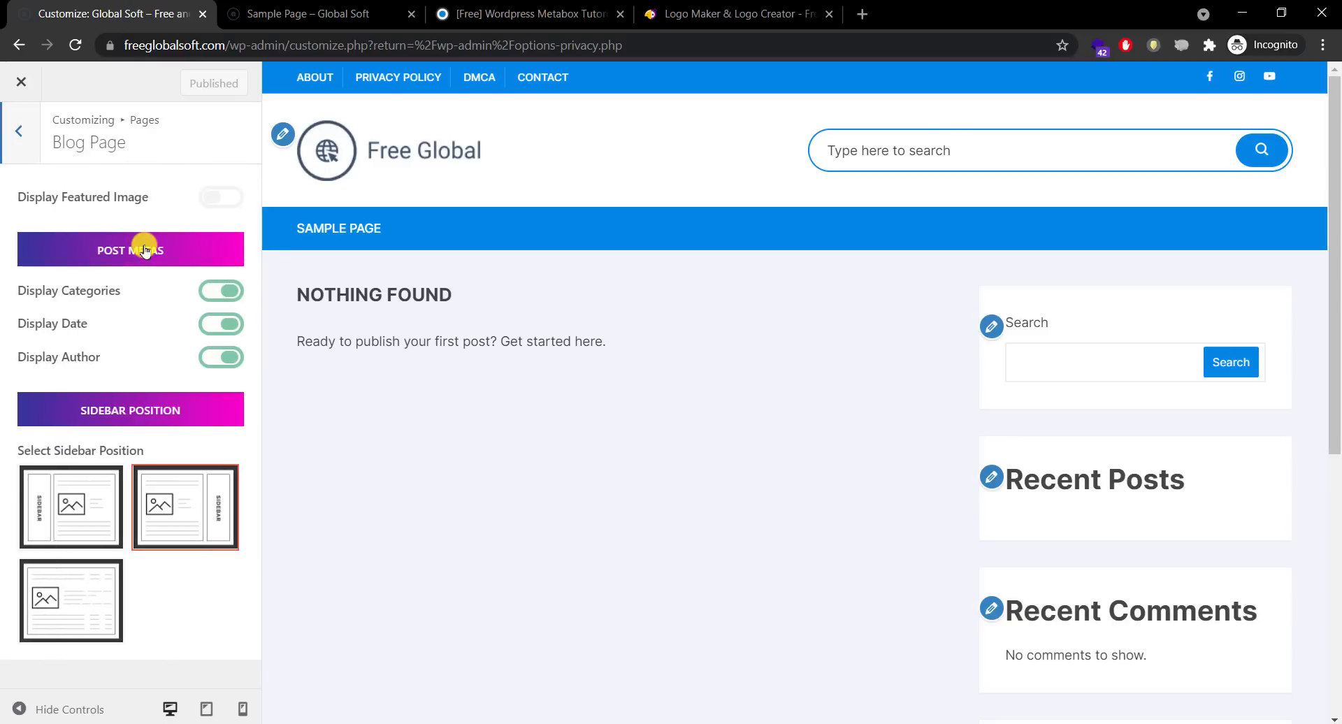
click(340, 13)
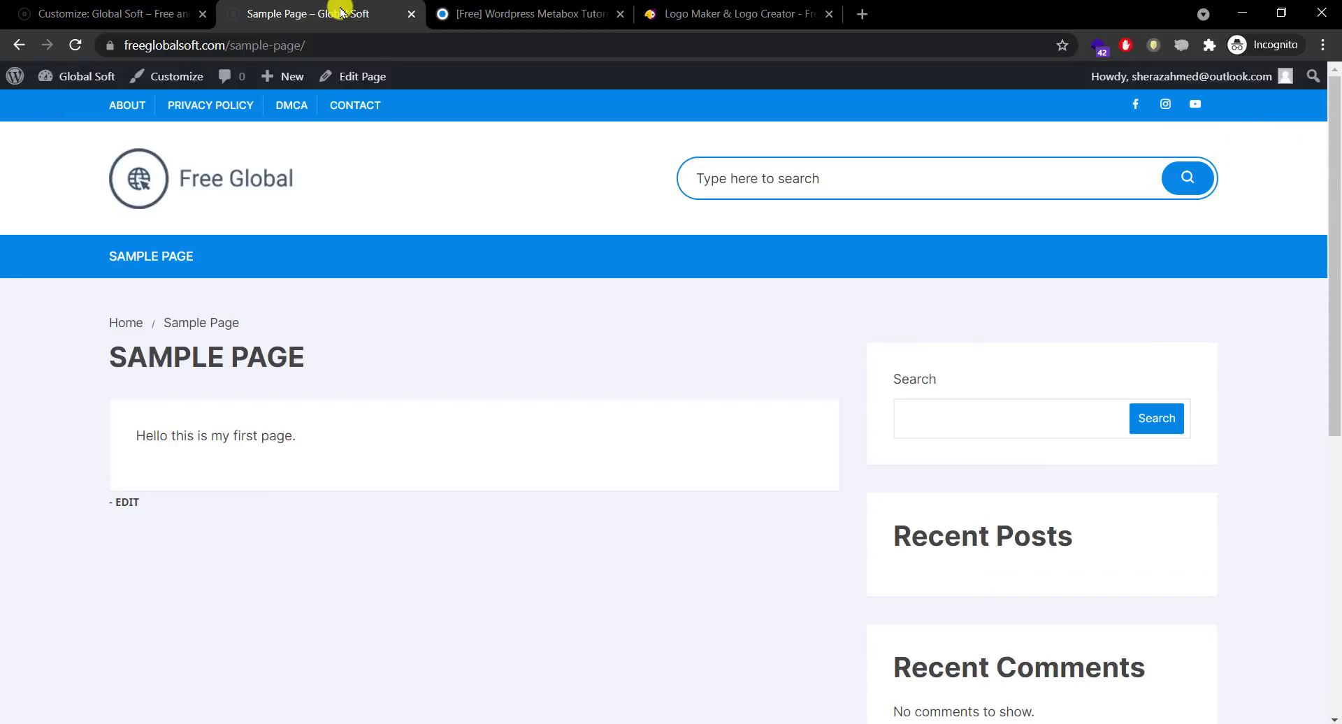
mouse_move(77, 75)
click(80, 111)
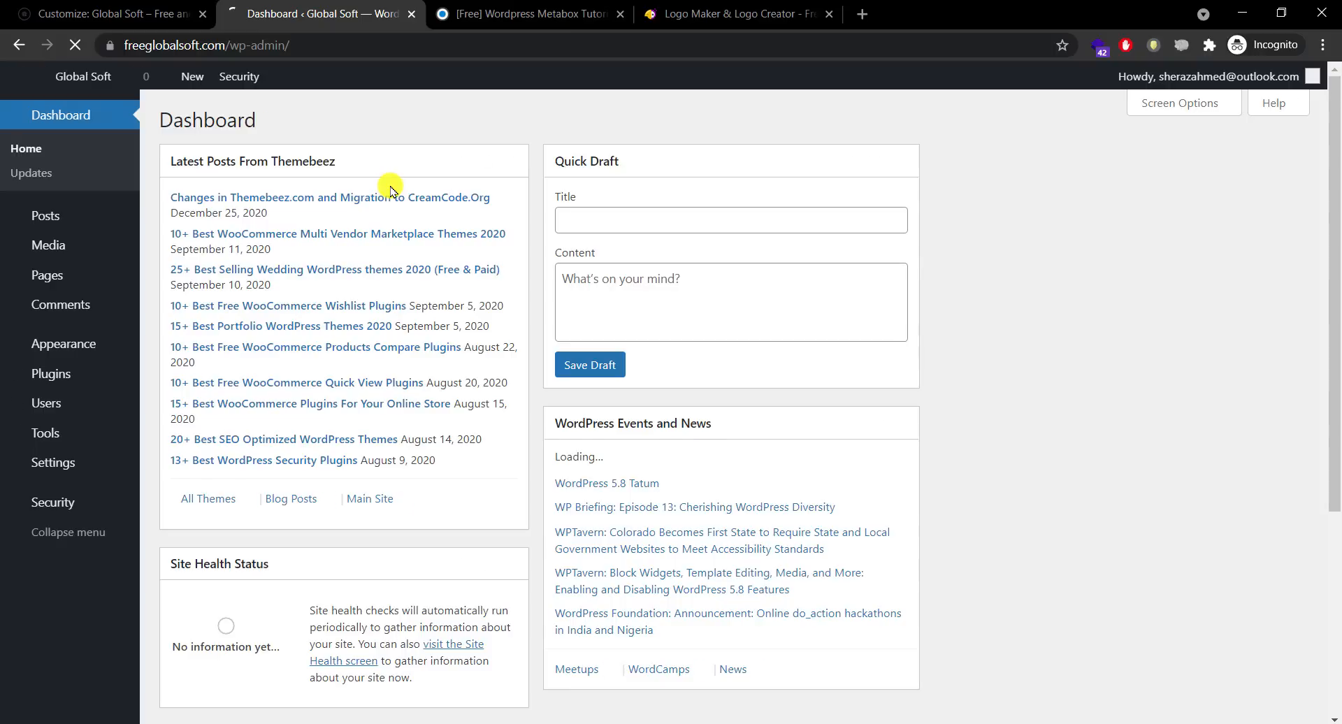
Step: Publish a post titled 'Hello World' reading 'Hello There. THis is my first post.'
mouse_move(46, 215)
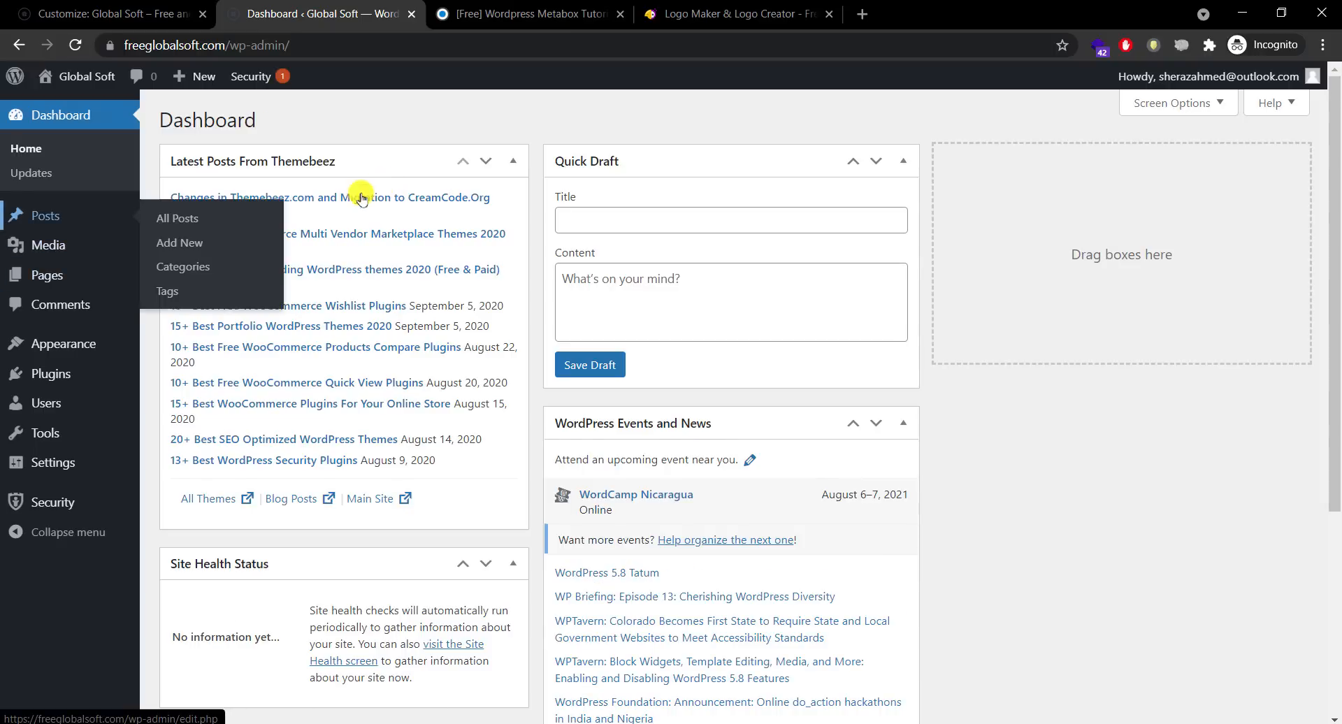
click(185, 243)
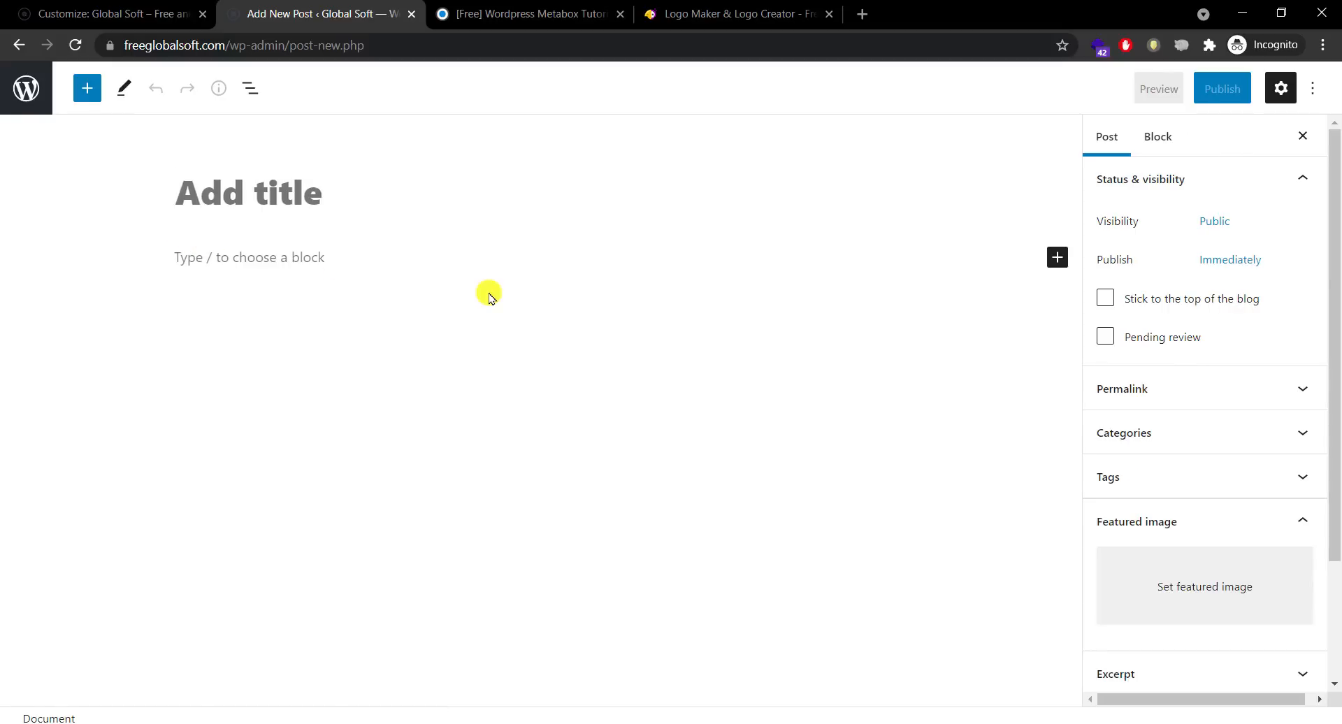
text(Hello World)
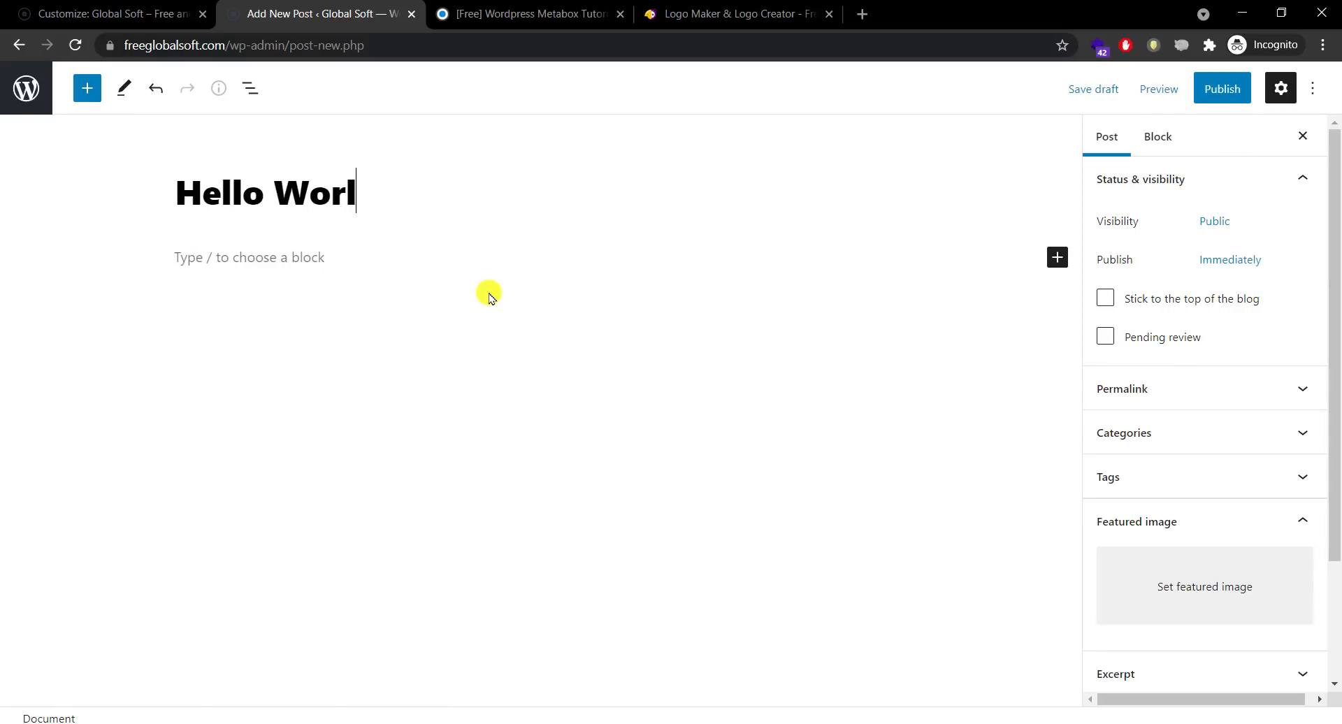
key(Return)
text(Hel)
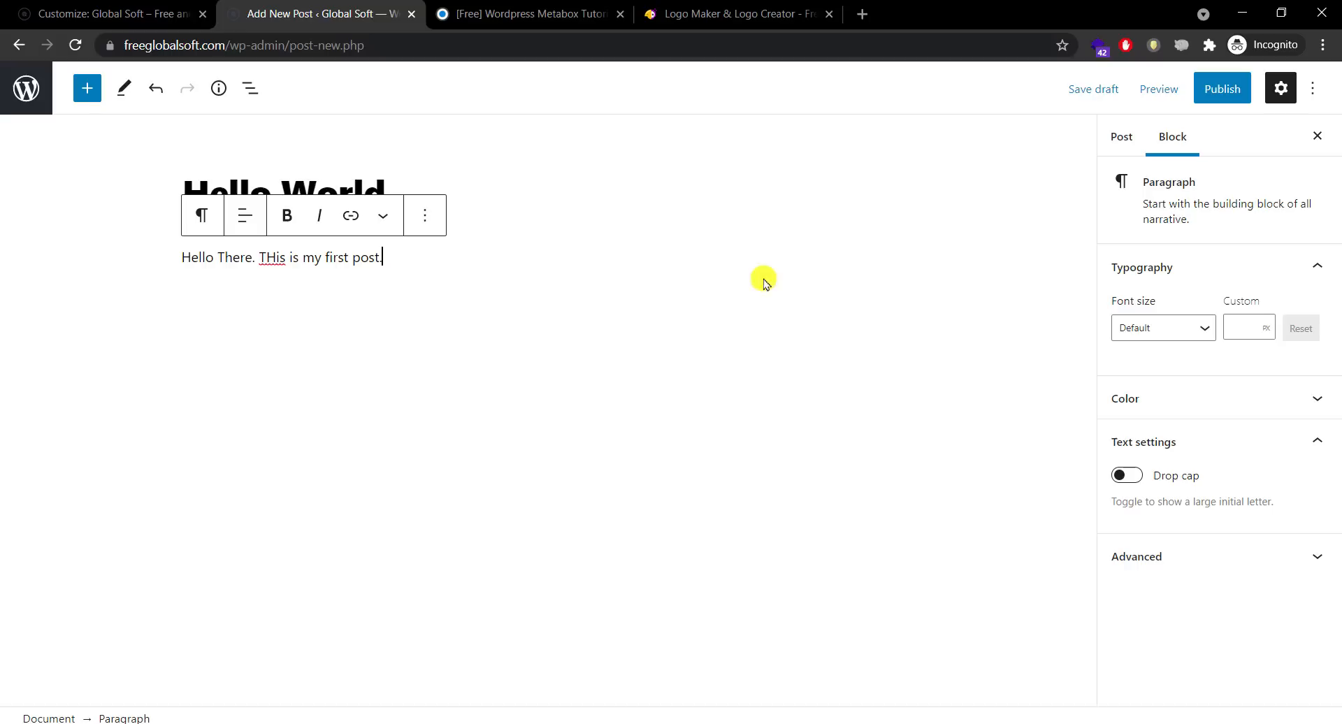
click(1224, 89)
click(1152, 98)
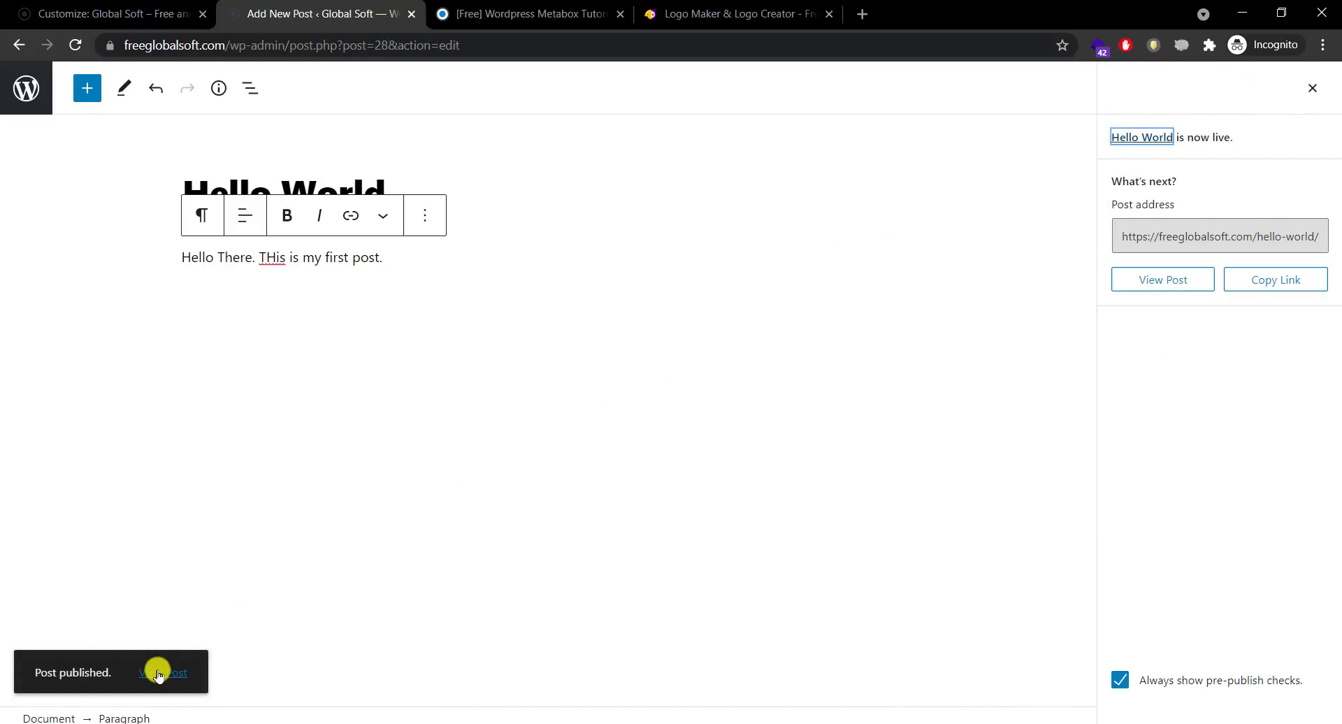
Step: Open the published Hello World post in a new tab and view it
right_click(158, 675)
click(176, 486)
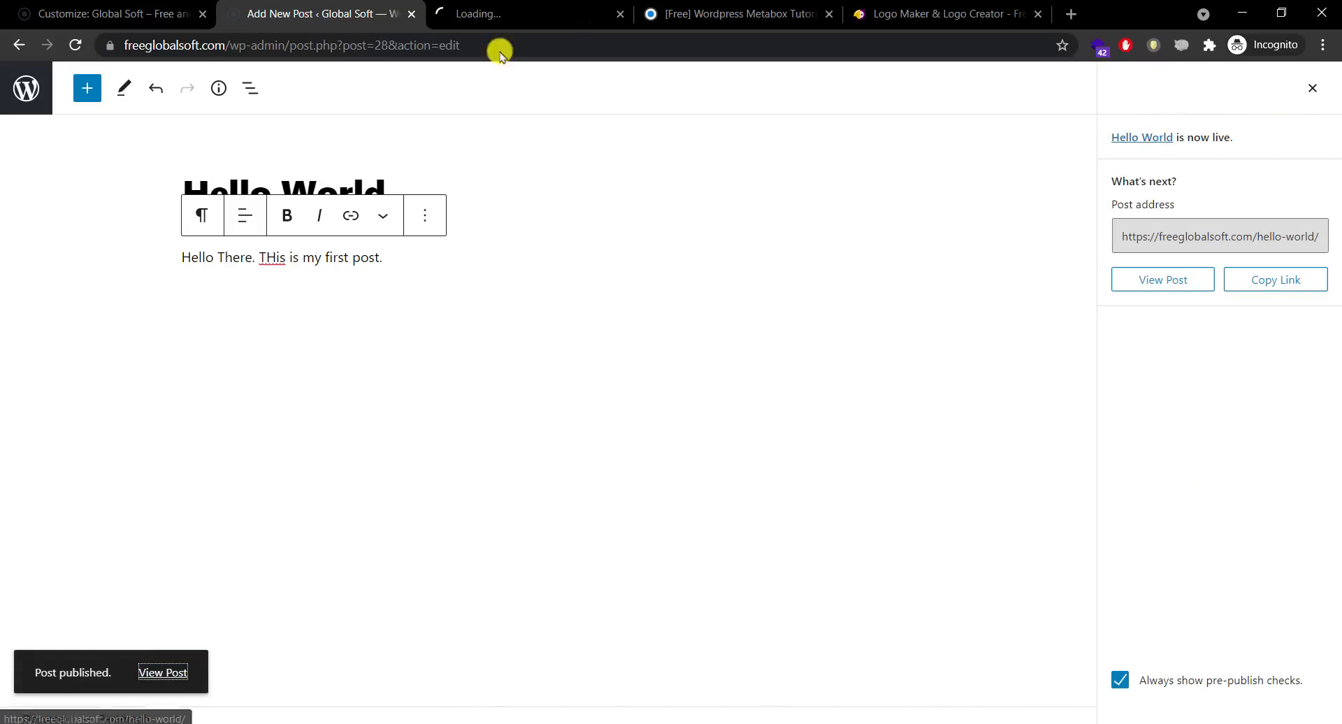
click(500, 14)
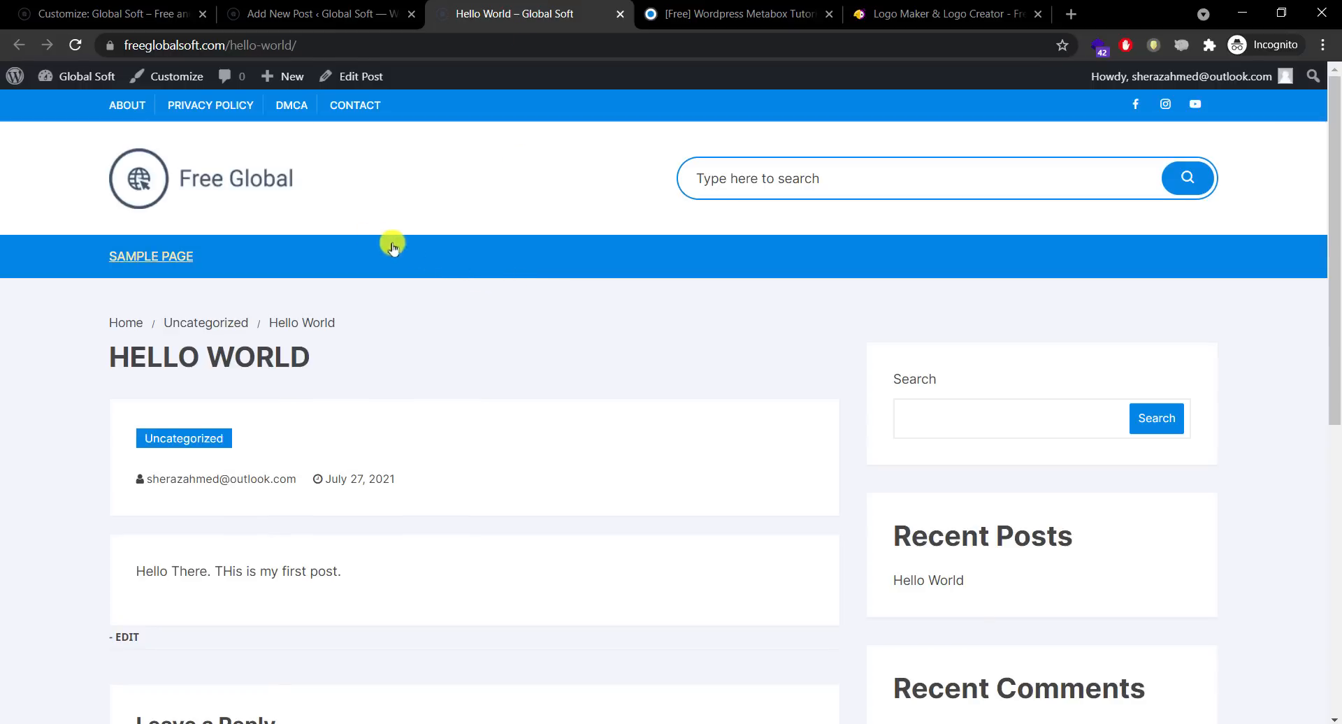
Step: Review the Hello World excerpt on the home page, then go back to the post editor
click(194, 179)
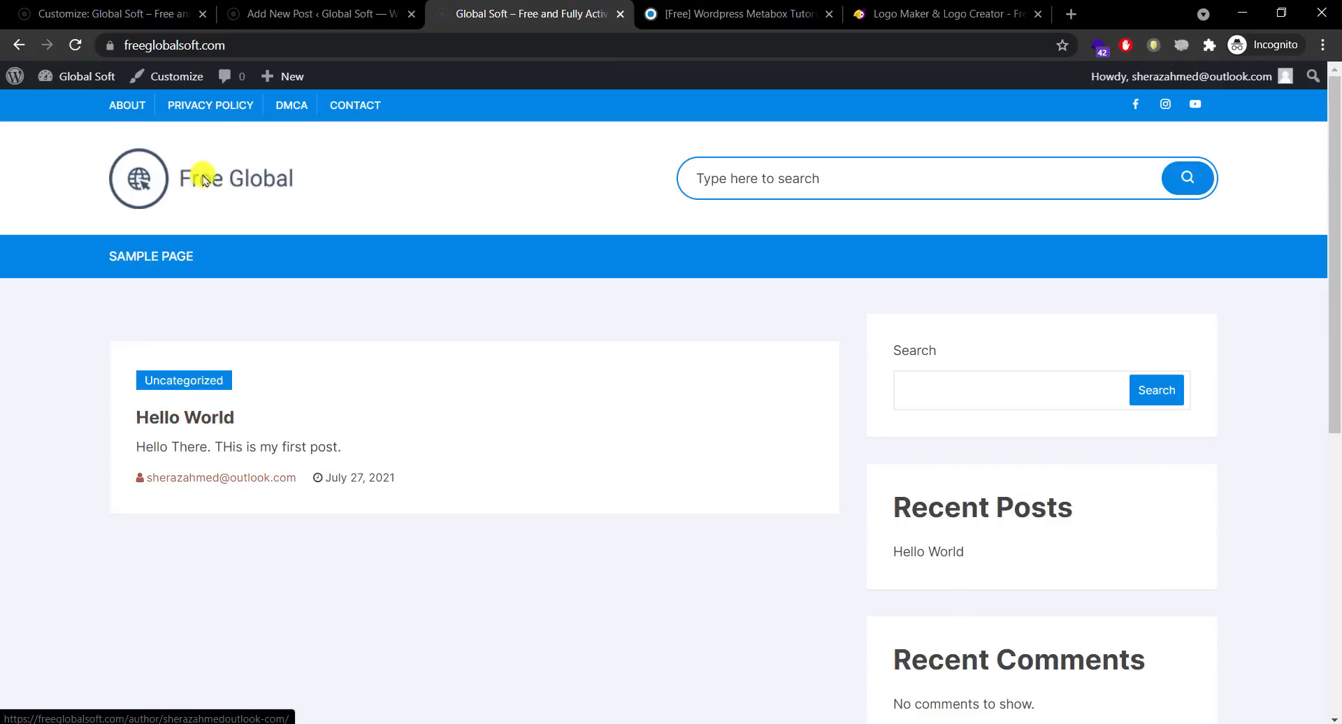
drag(1336, 280, 1335, 253)
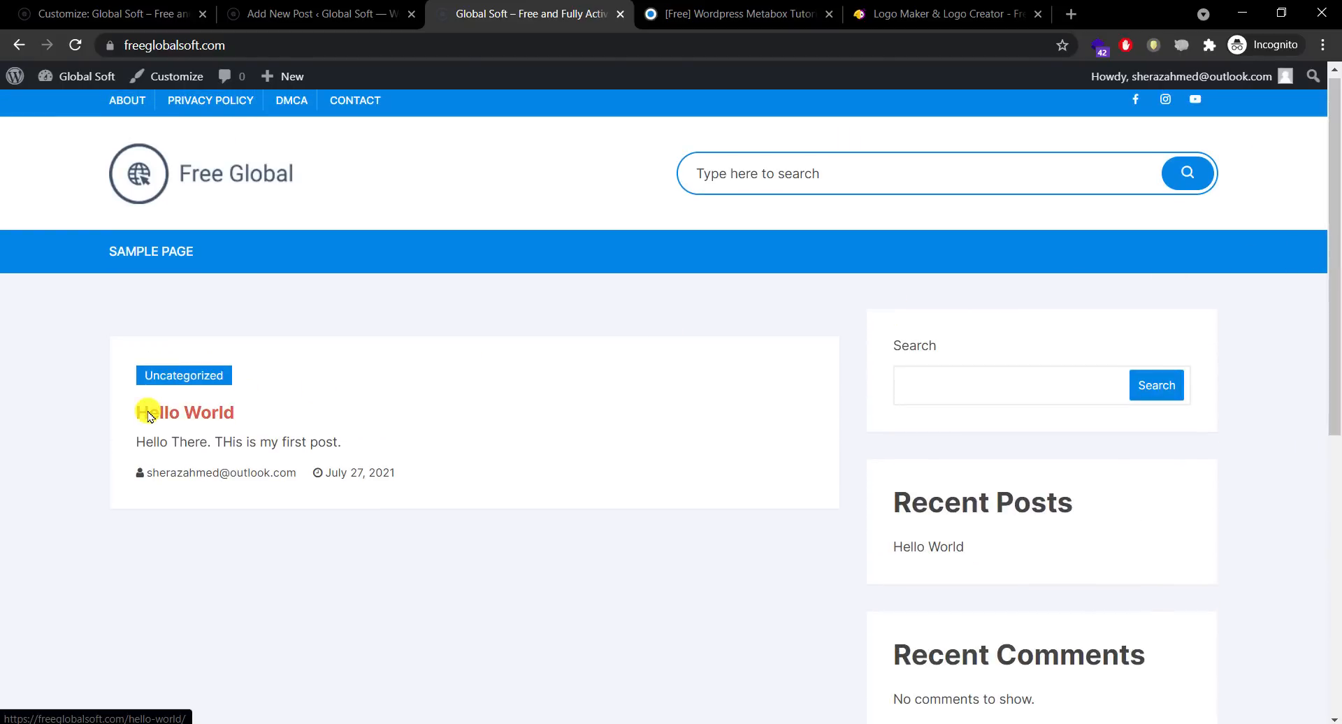
drag(343, 442, 135, 447)
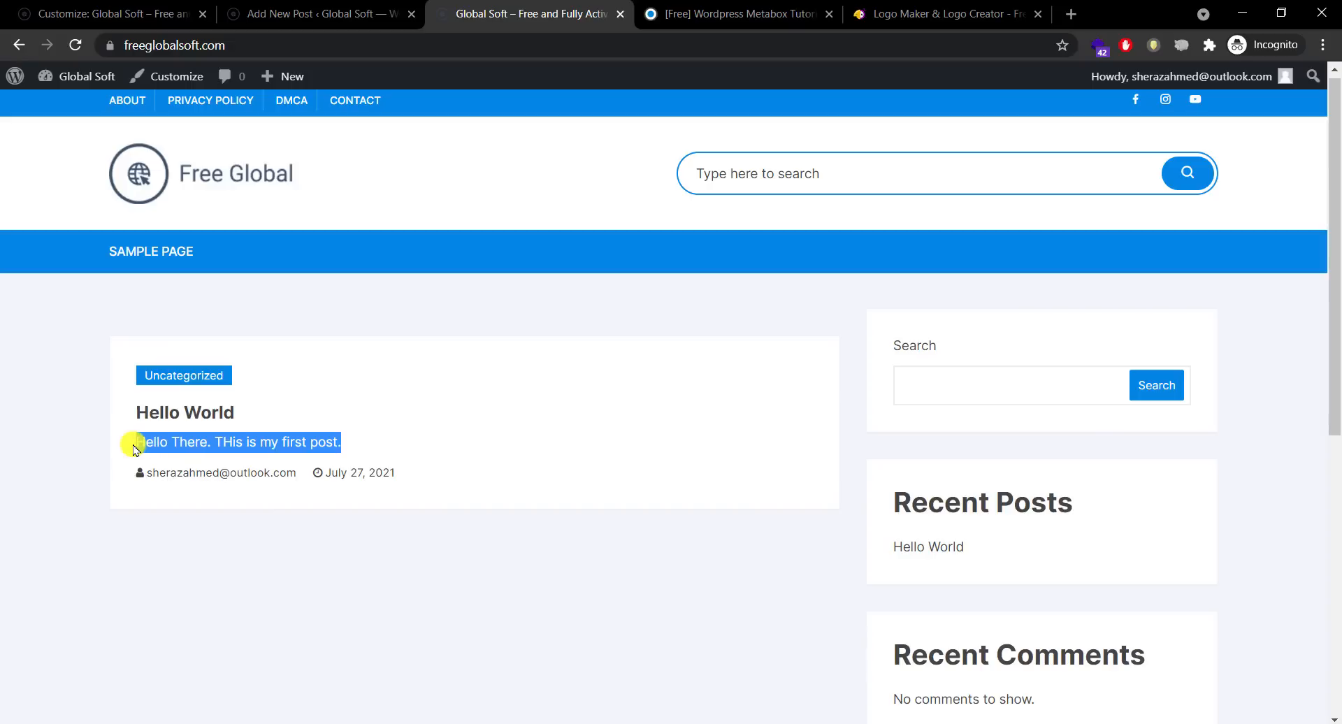
click(30, 441)
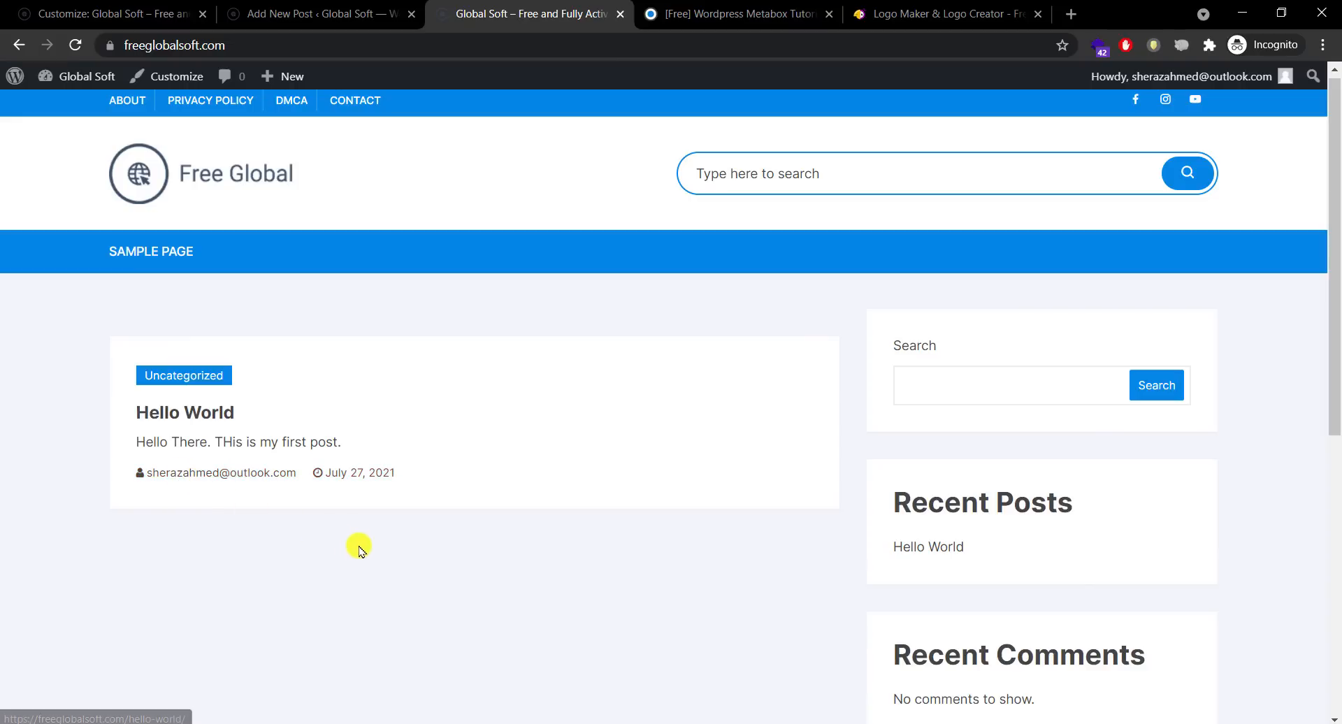
click(321, 14)
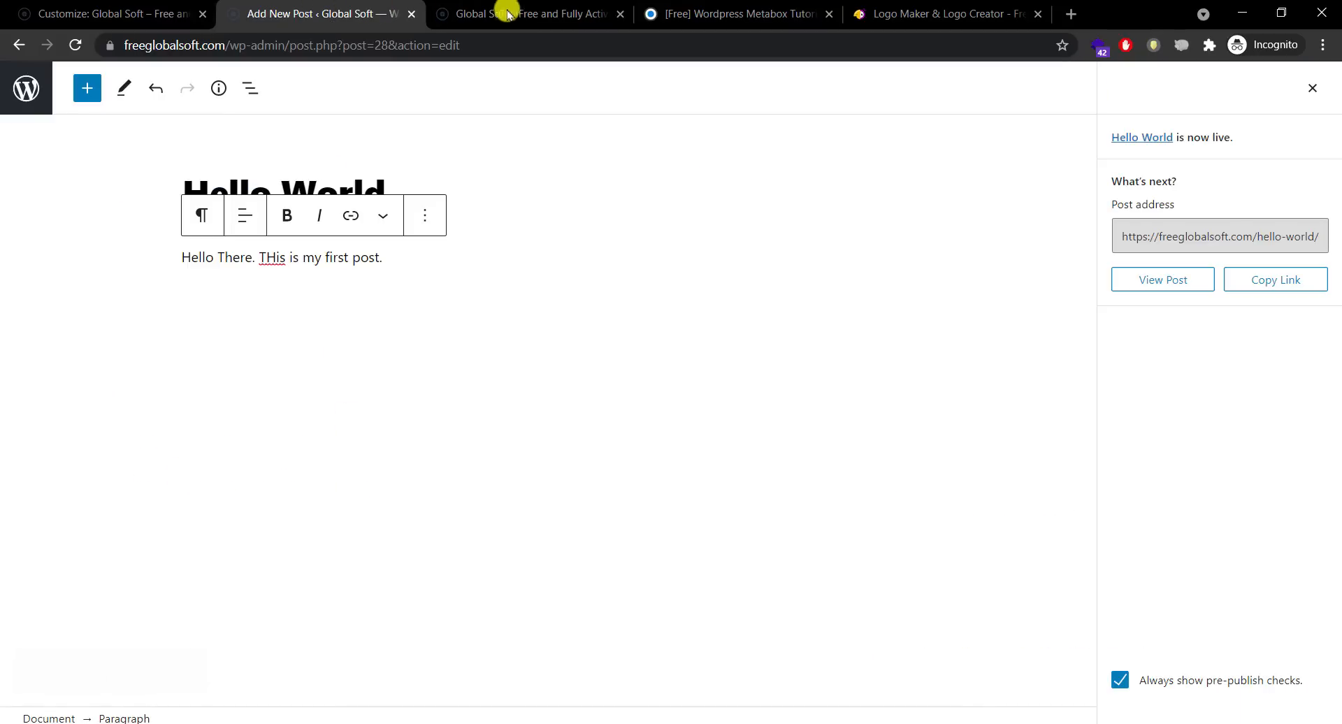
Step: Turn off Blog Page Display Categories, publish, and reload the home page to confirm
drag(501, 9, 294, 8)
click(140, 14)
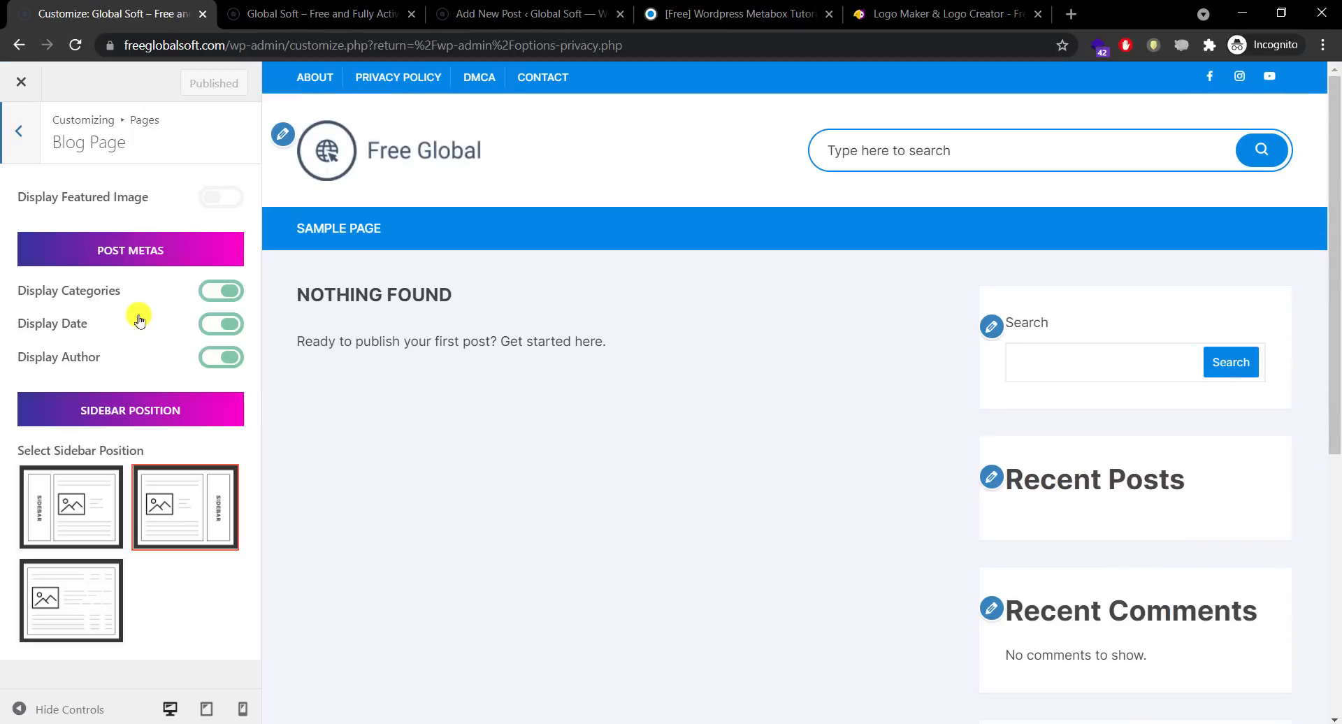
click(228, 297)
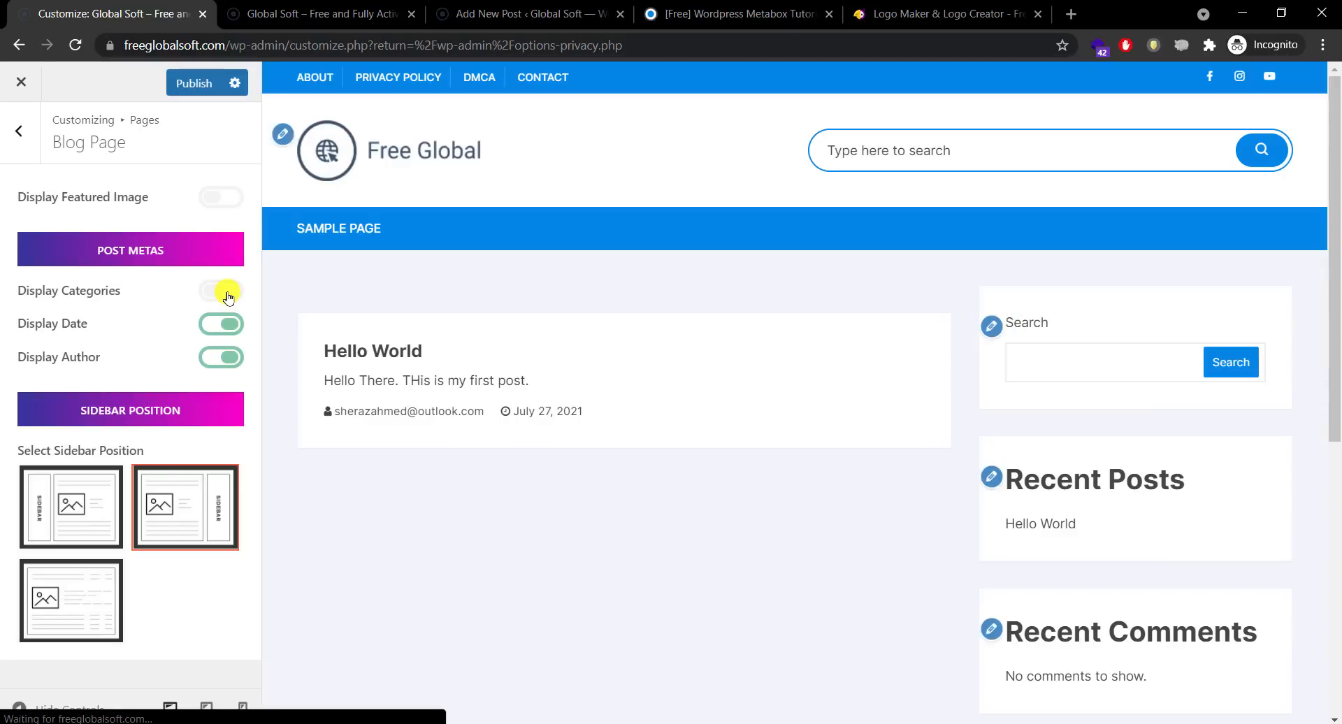
click(196, 84)
click(279, 13)
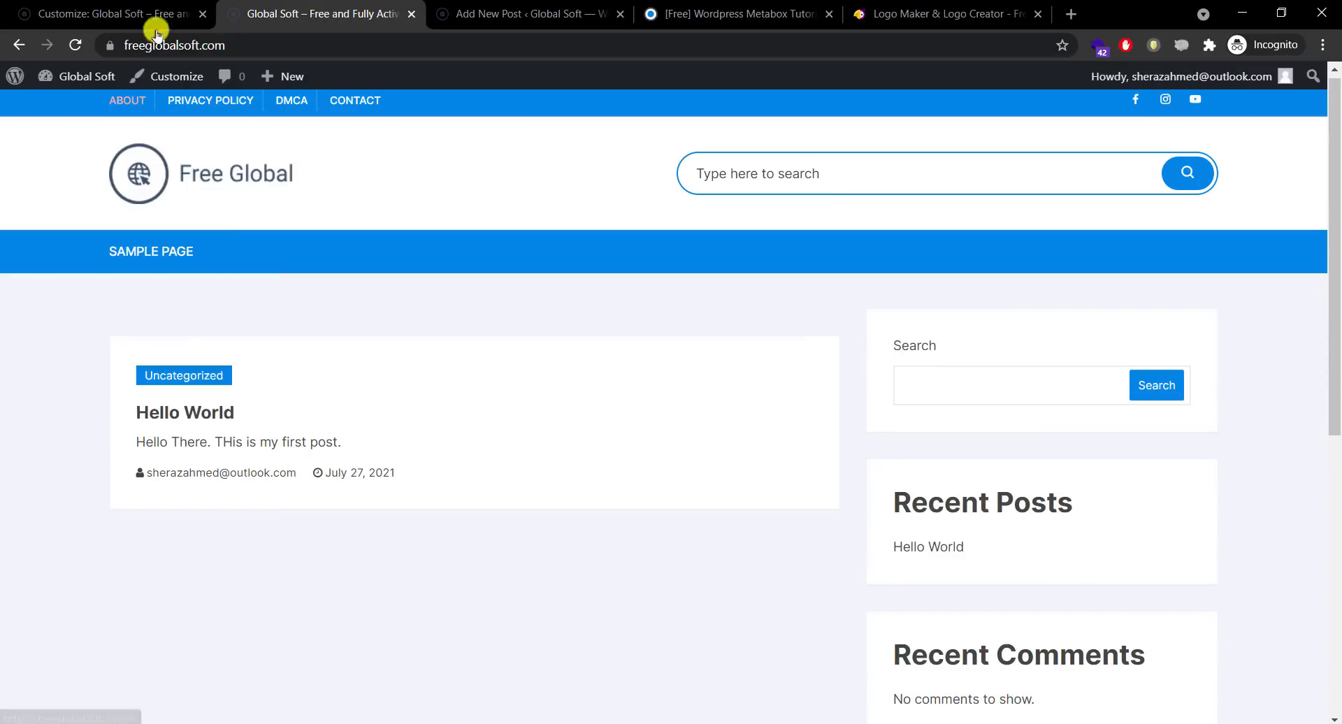
click(77, 46)
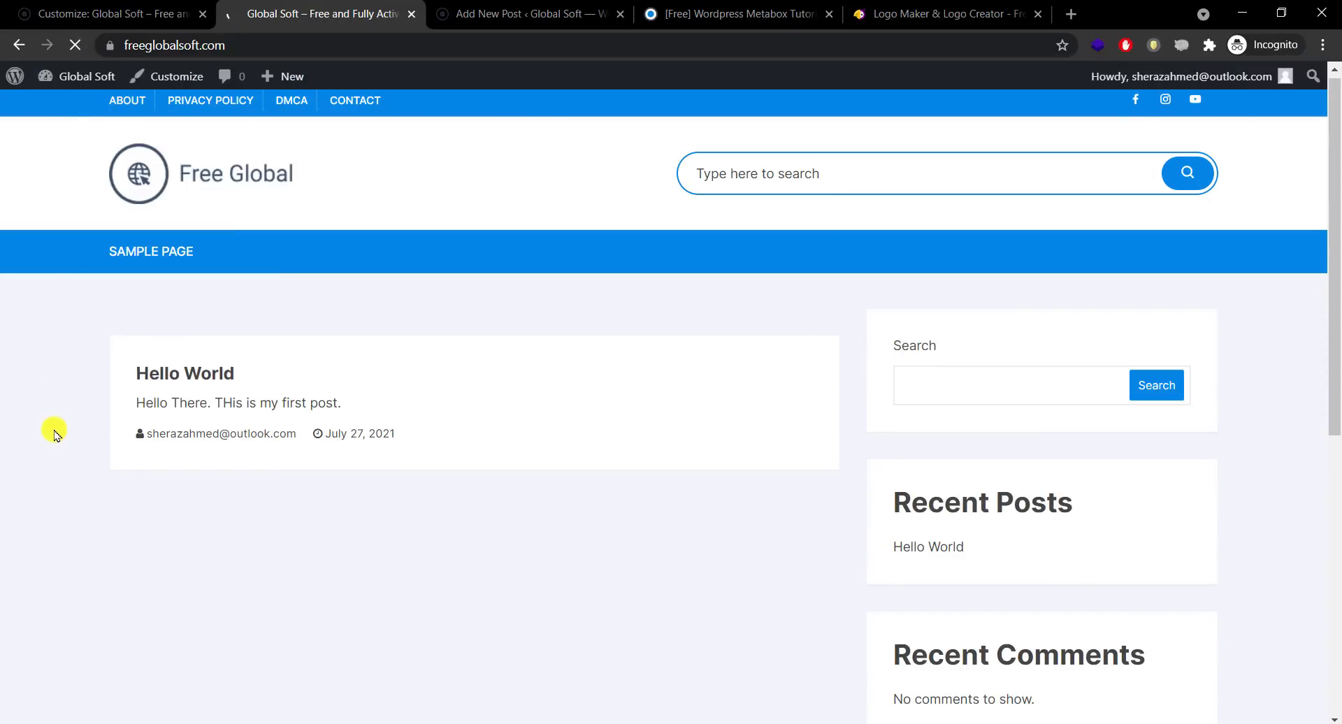
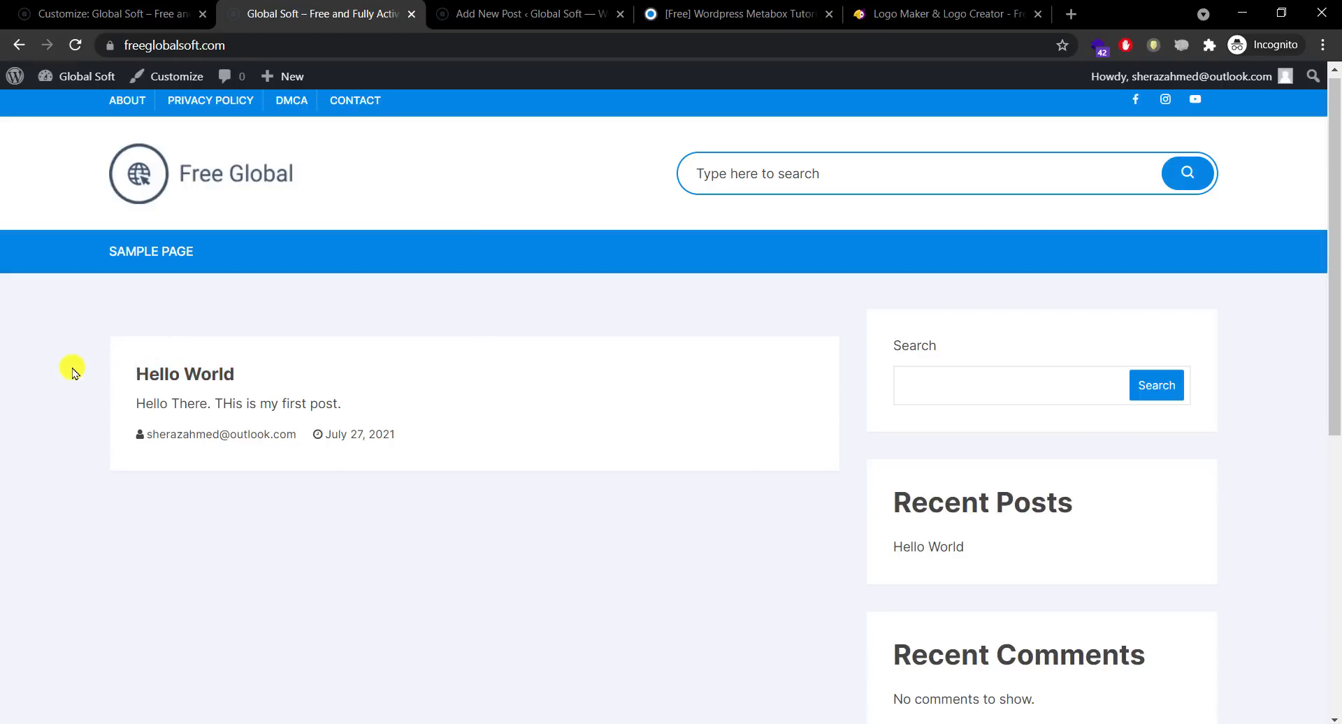
Step: Glance at the TutsNode course page, then check the live site's blog listing
click(687, 19)
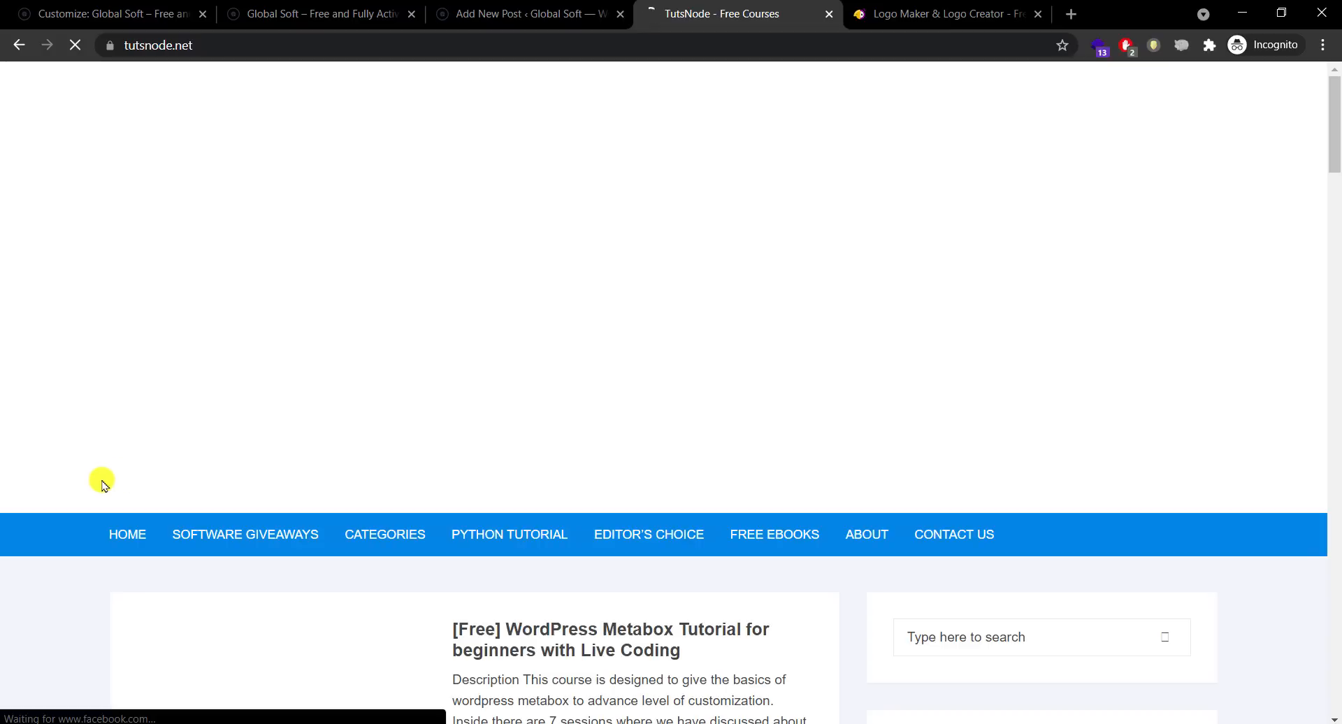
drag(1335, 140, 1336, 234)
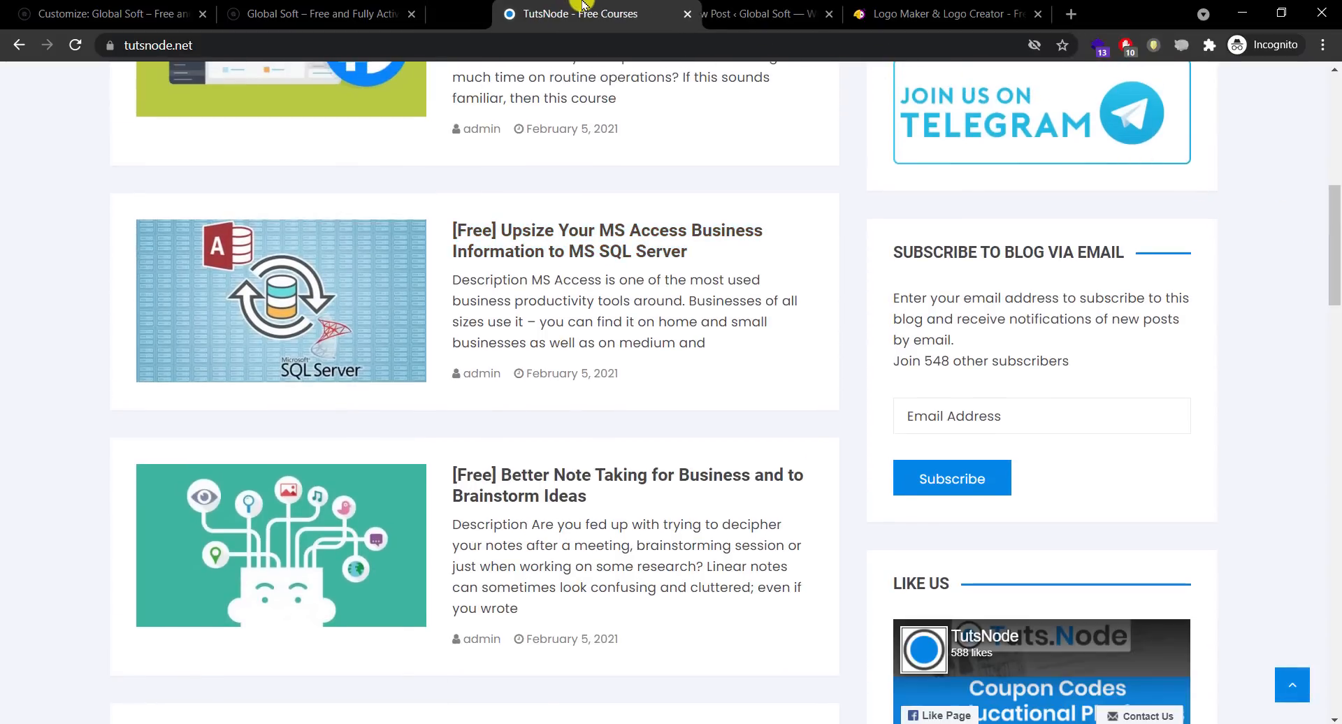
click(162, 7)
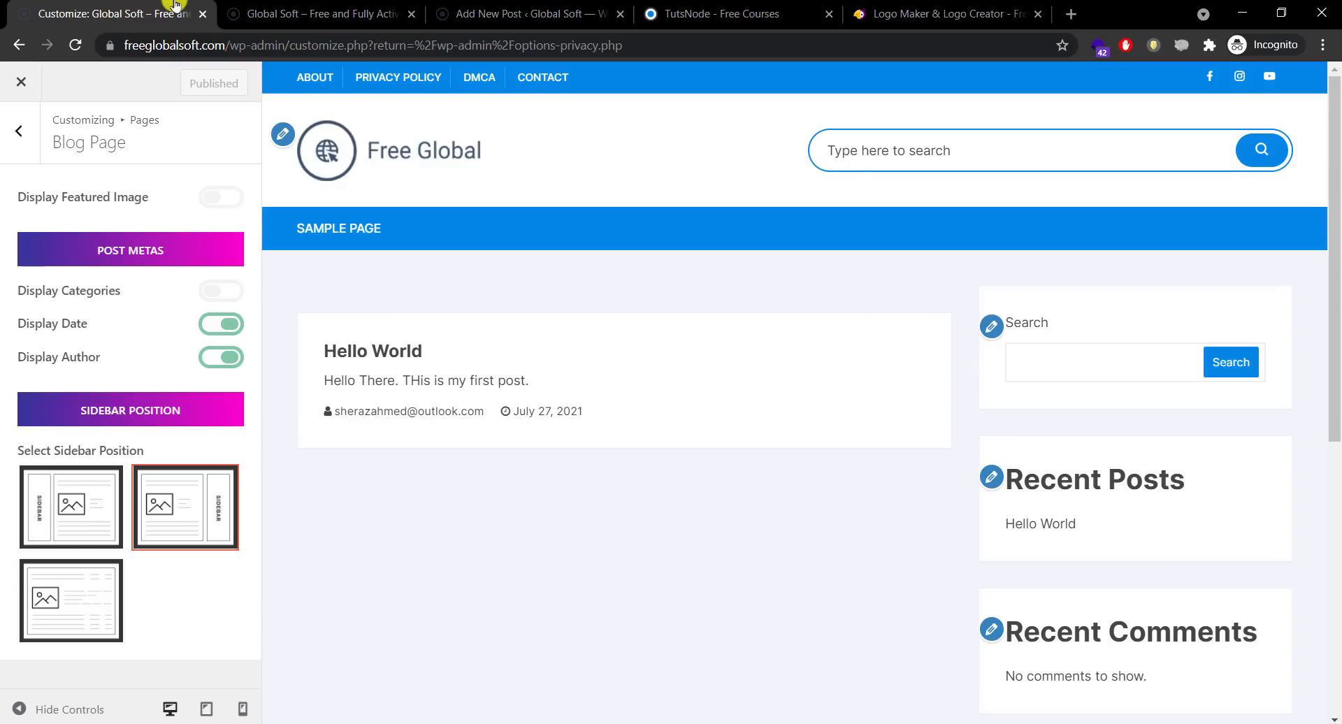
click(397, 5)
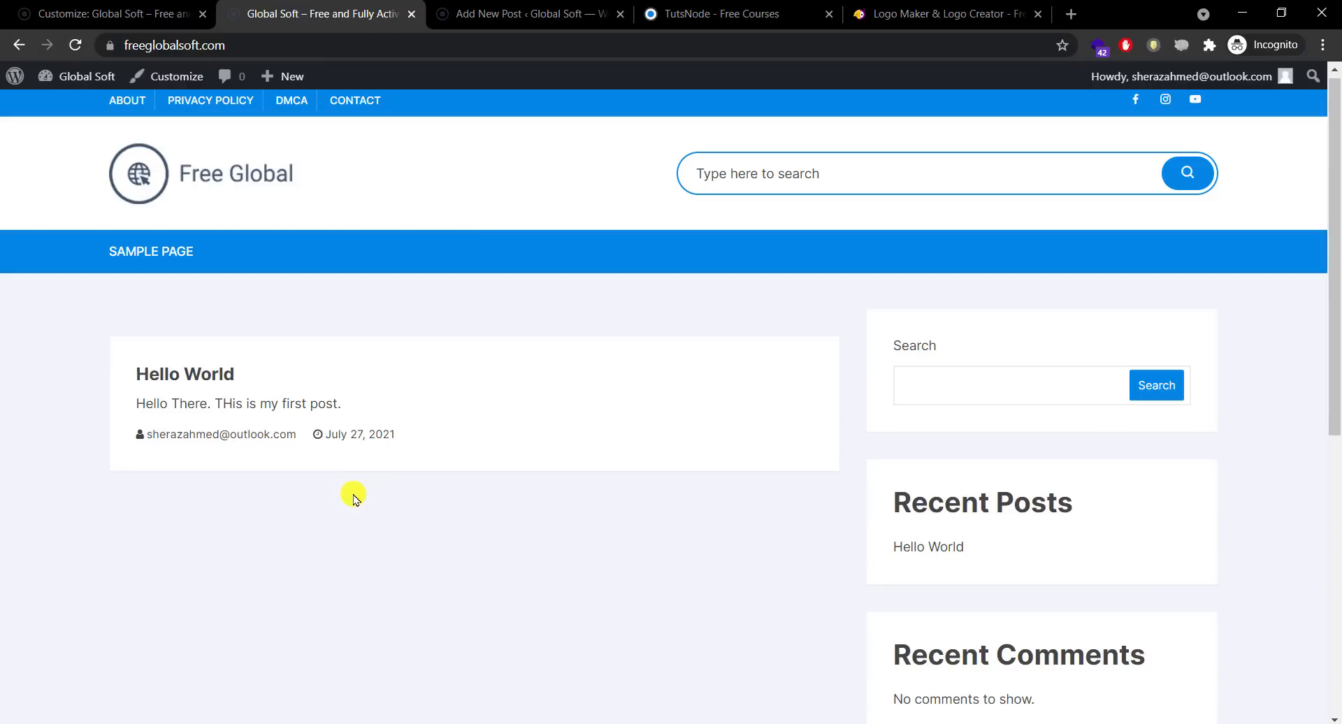
Step: Turn off Display Author for blog posts, publish, and check the live blog listing
click(120, 5)
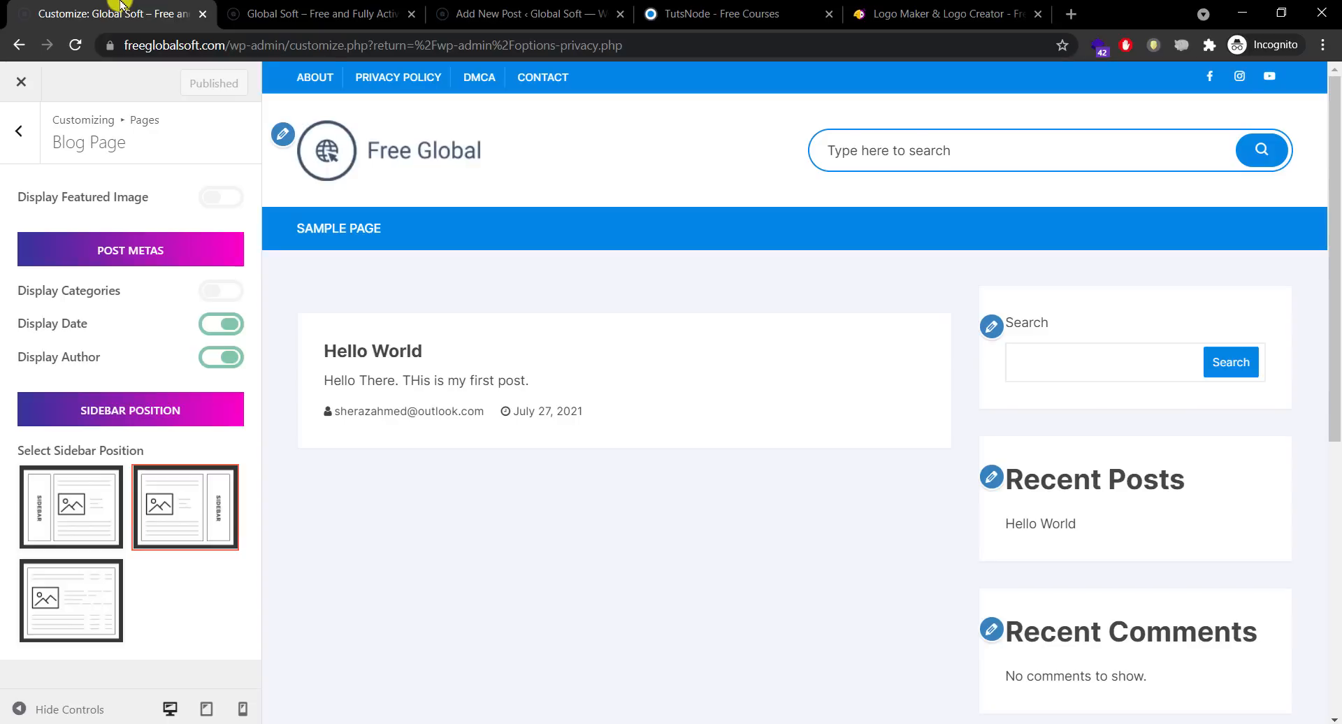
click(222, 358)
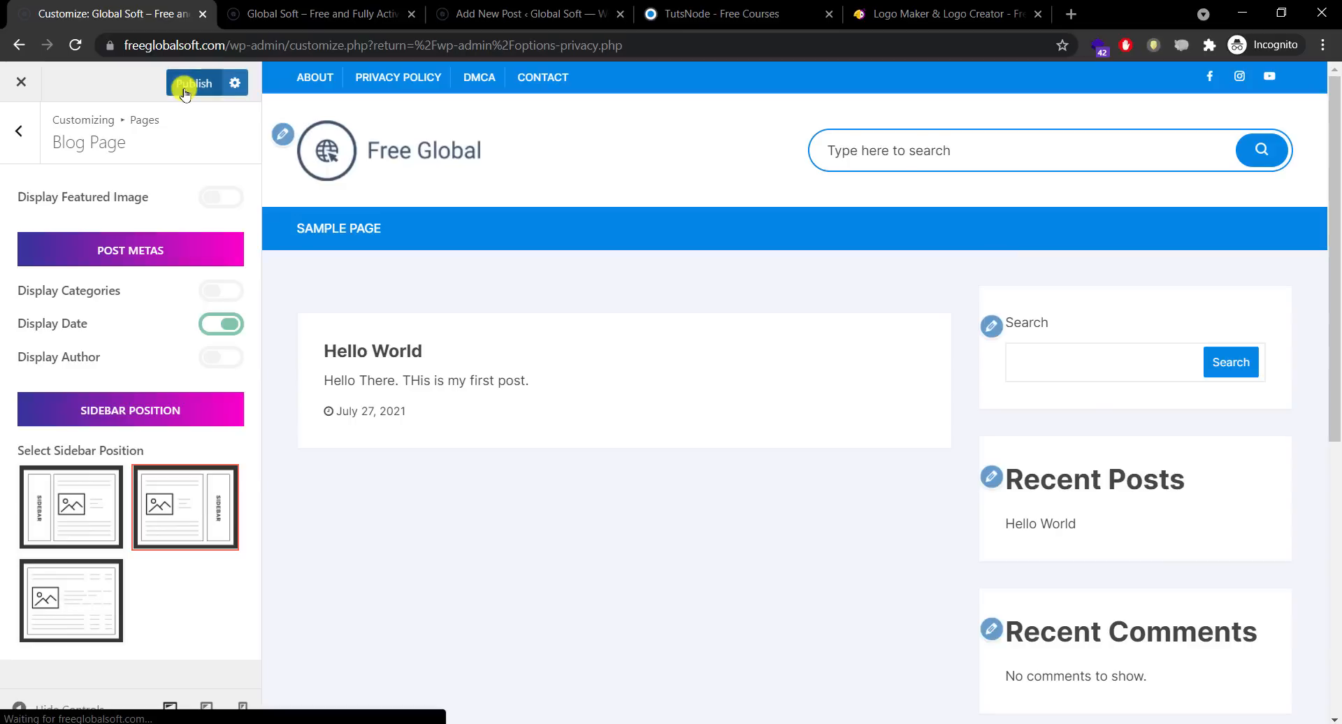
click(186, 89)
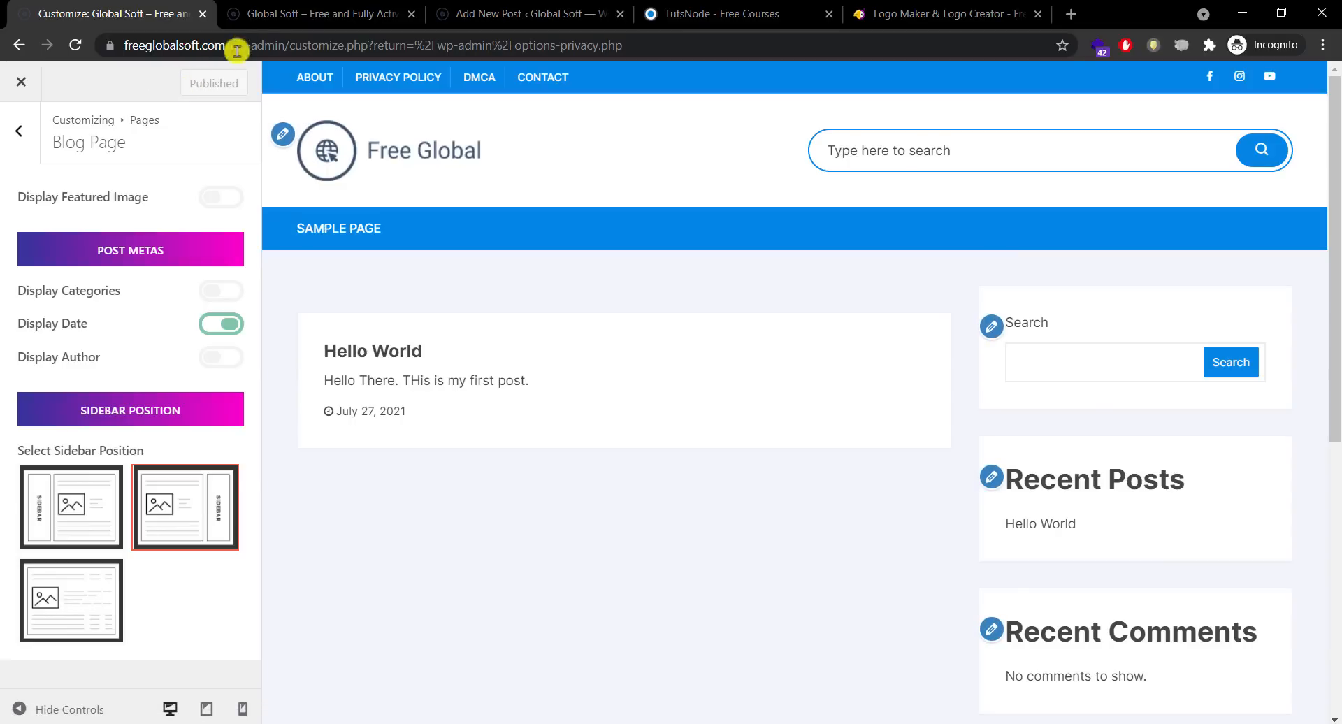
click(288, 14)
drag(1336, 228, 1335, 284)
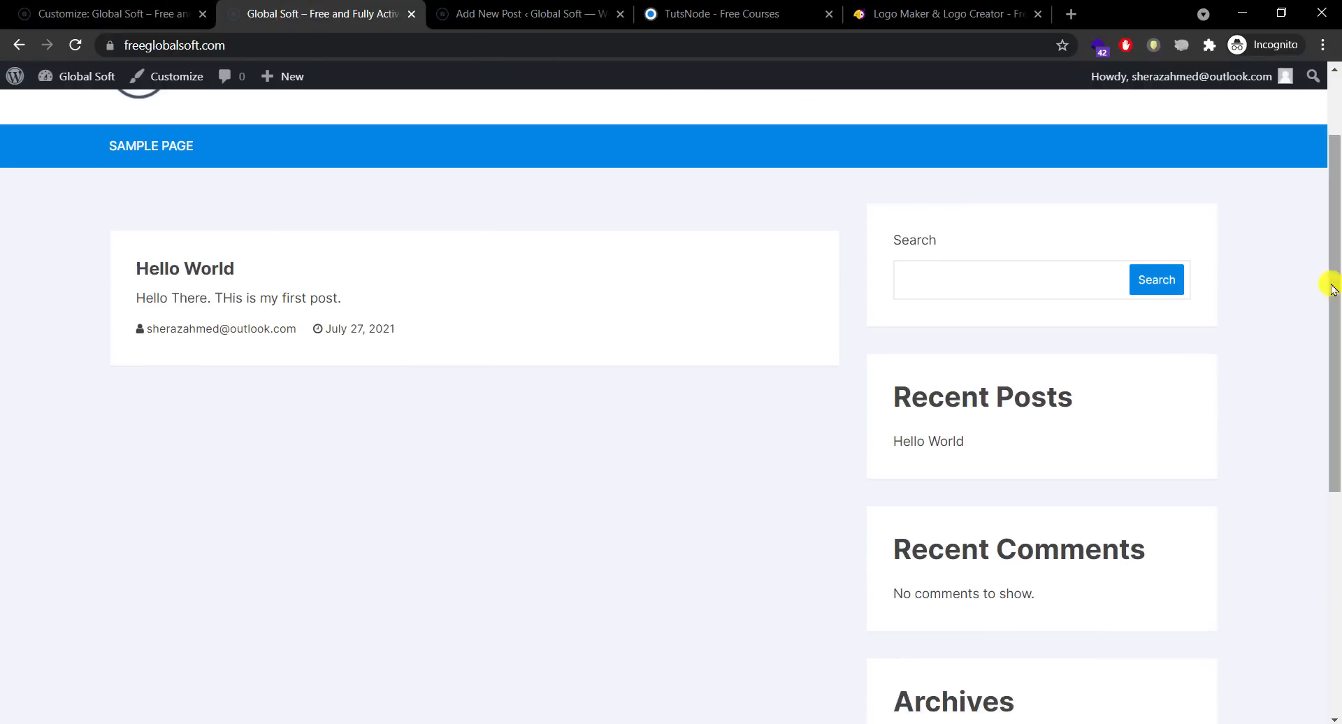
drag(878, 237, 854, 234)
click(847, 296)
mouse_move(1335, 266)
mouse_down()
mouse_move(1336, 526)
mouse_move(1336, 269)
mouse_up()
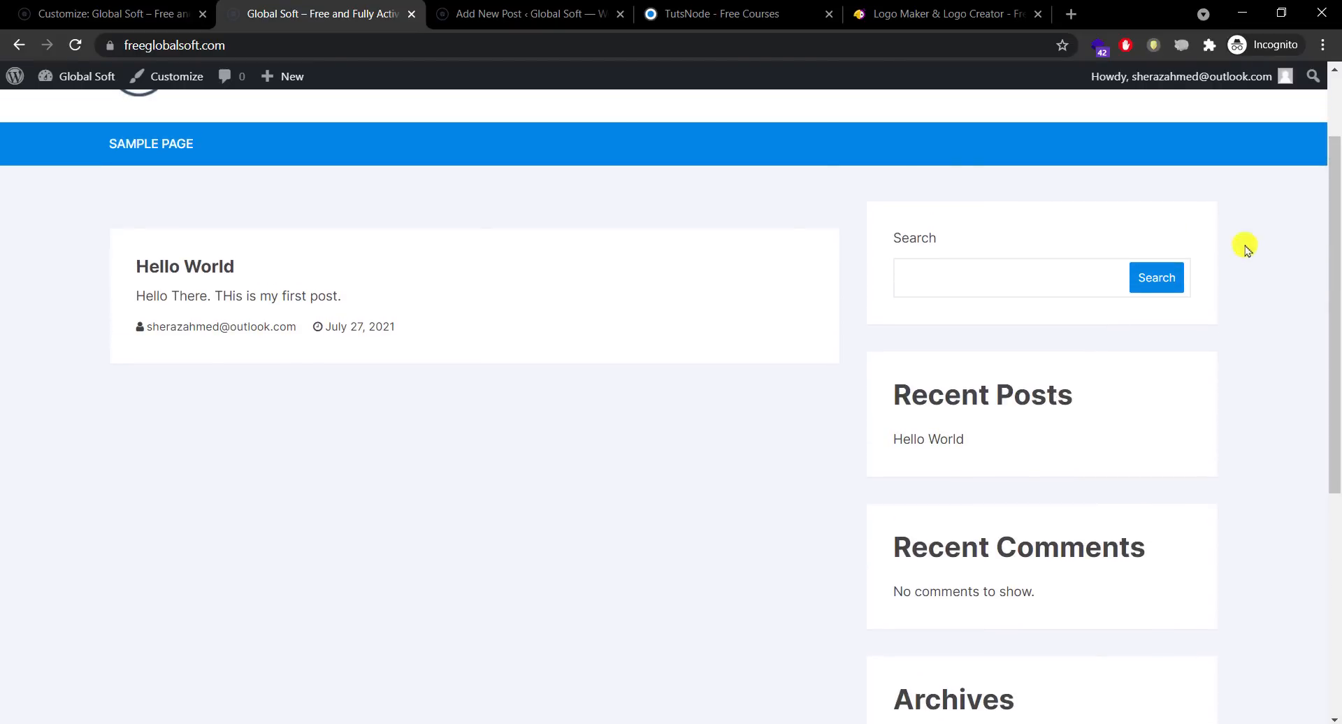
Step: Try Left and No Sidebar layouts, keep the sidebar on Right, publish, and reload the live site
click(132, 11)
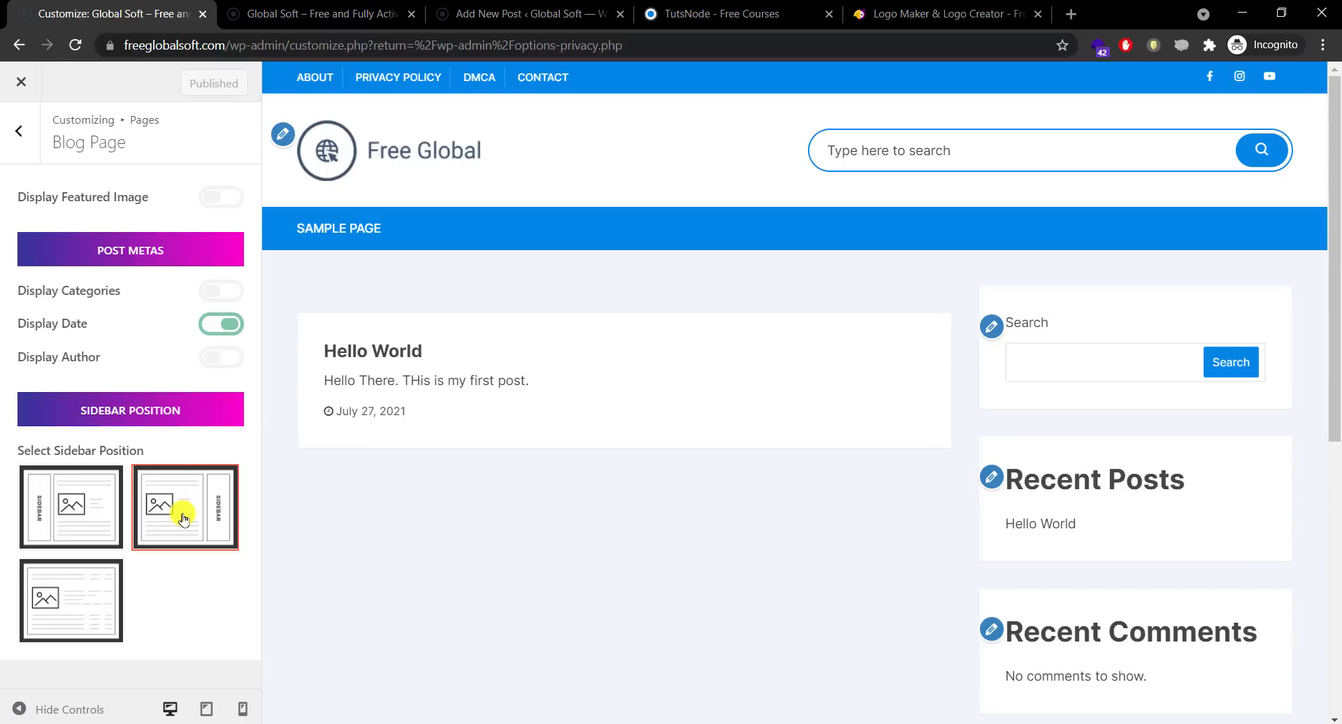
click(71, 513)
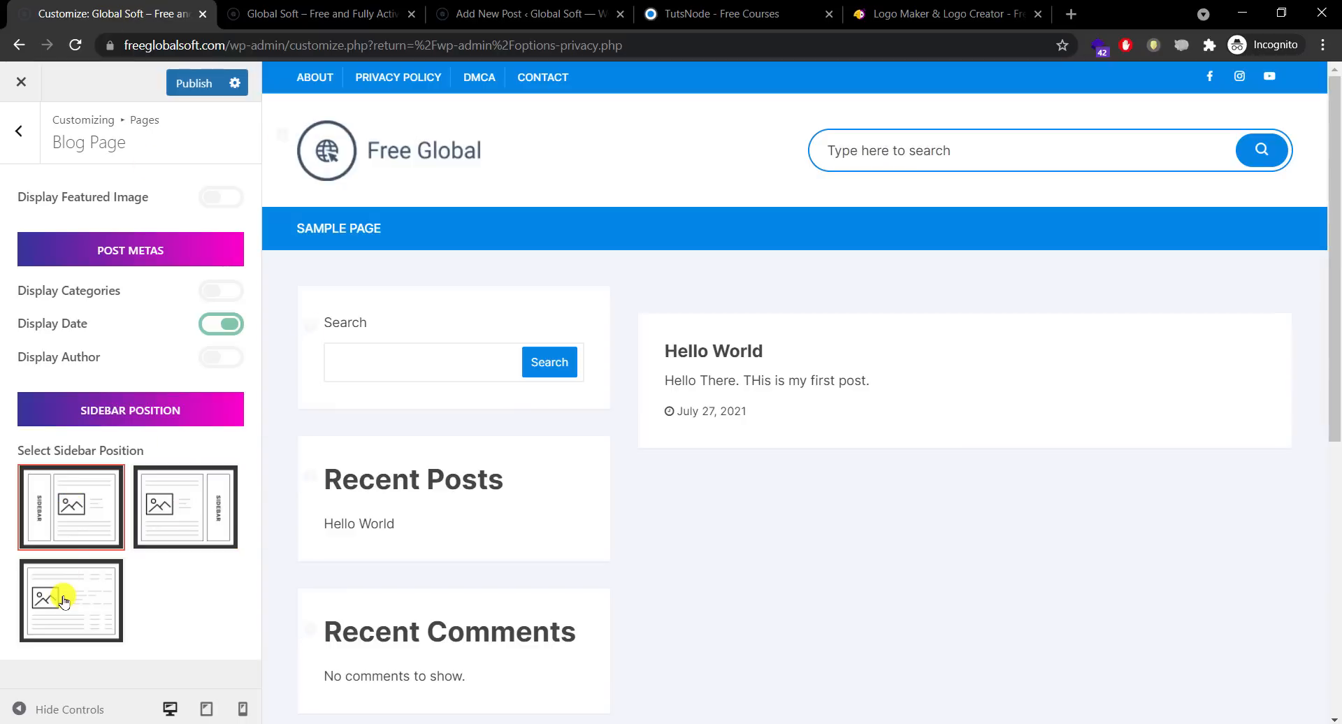
click(63, 601)
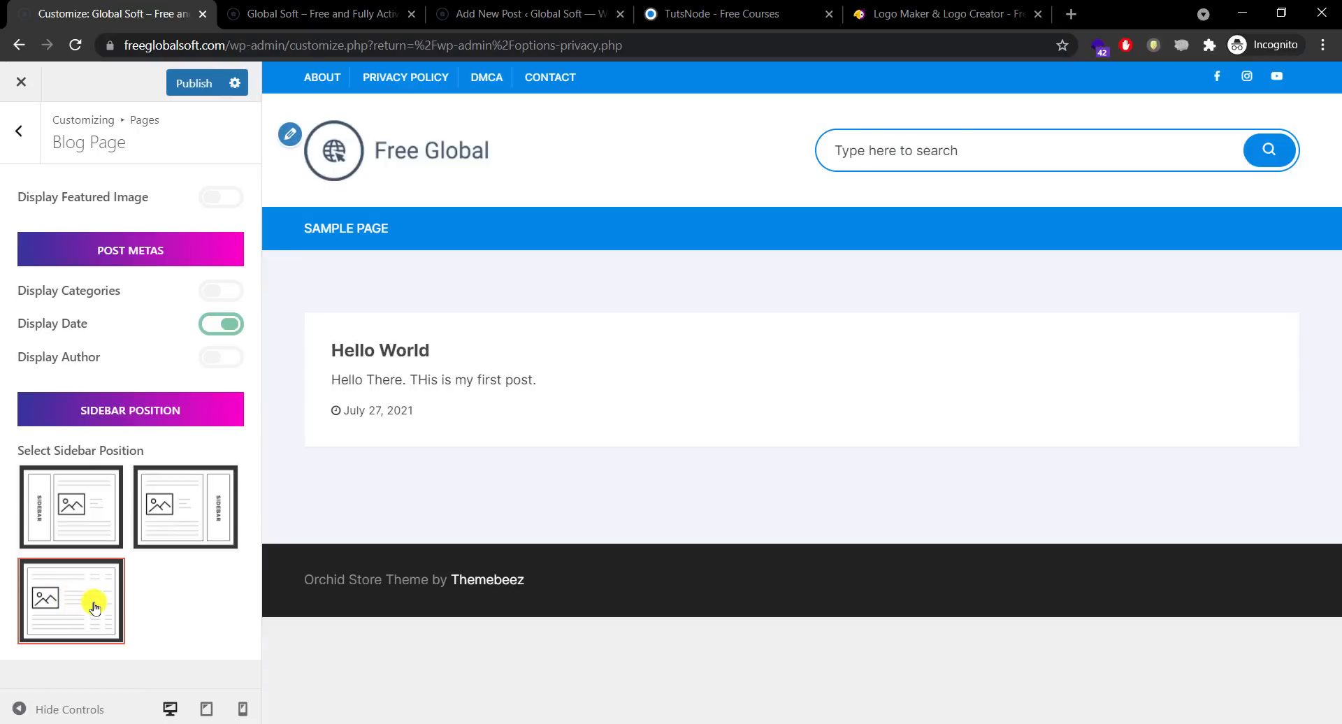
click(187, 511)
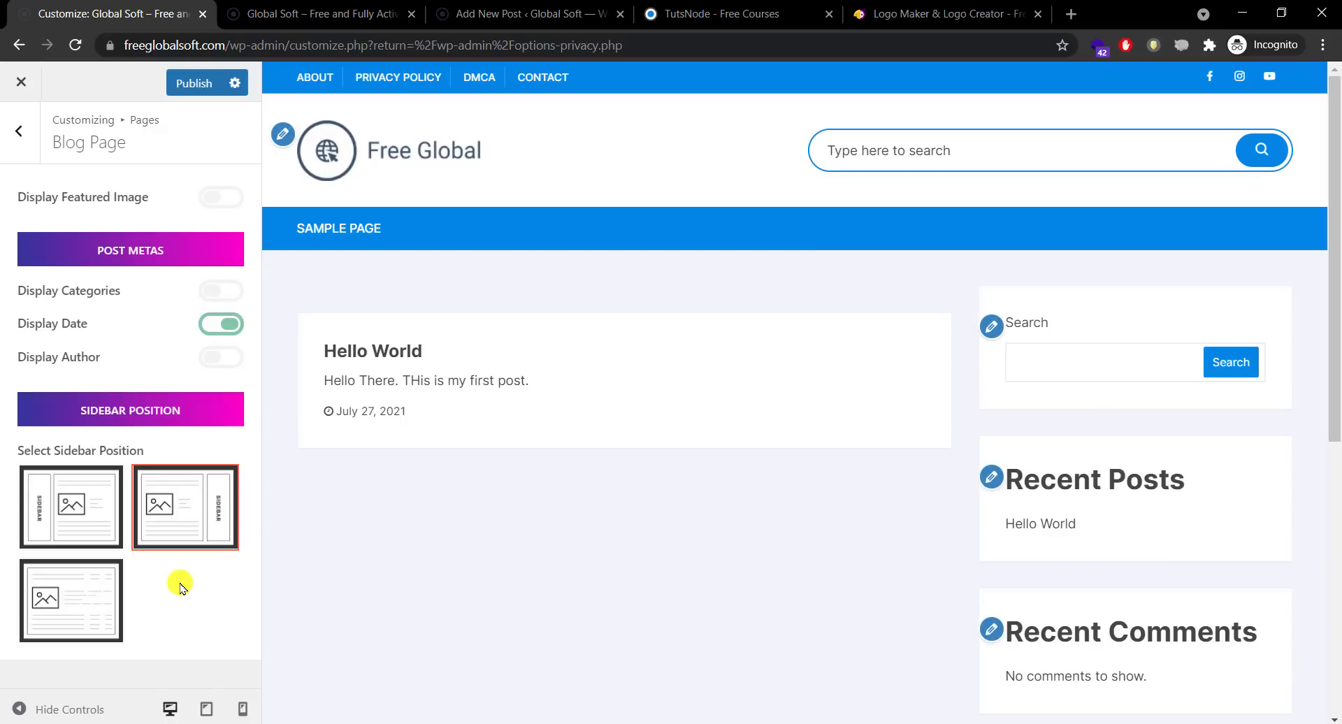
click(187, 83)
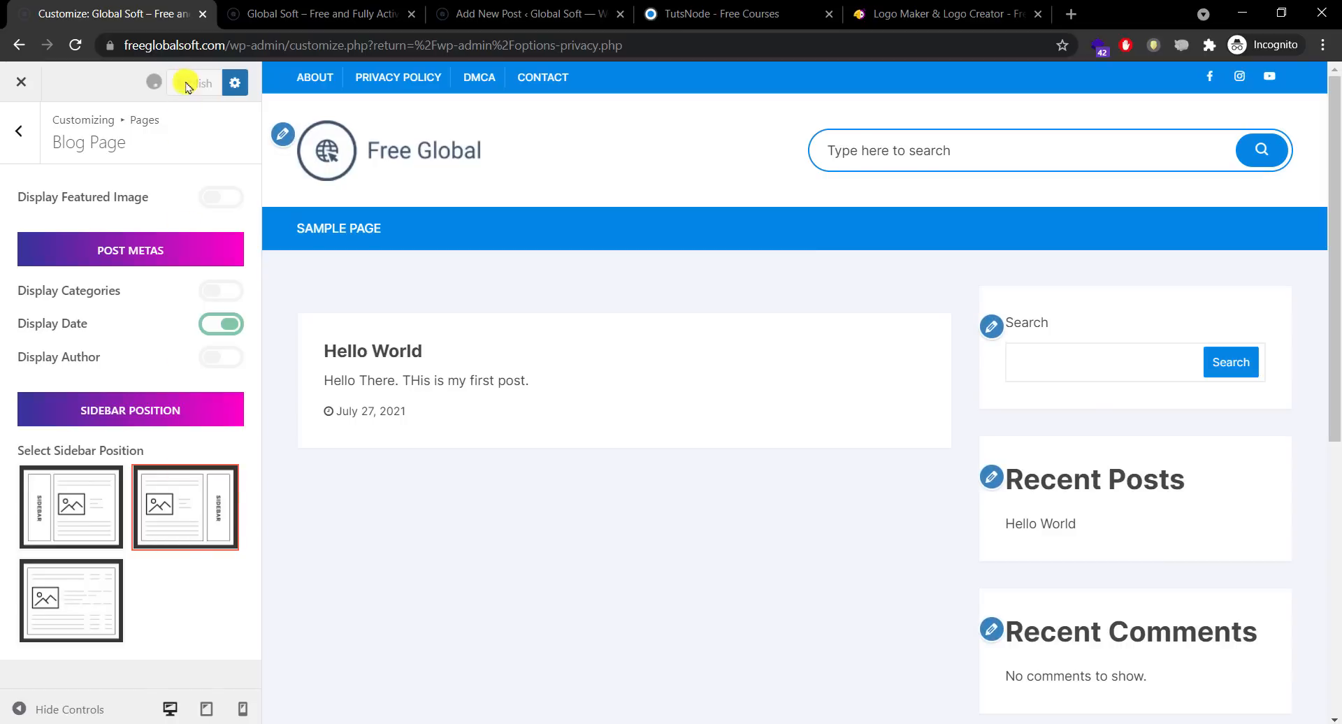
click(281, 8)
key(F5)
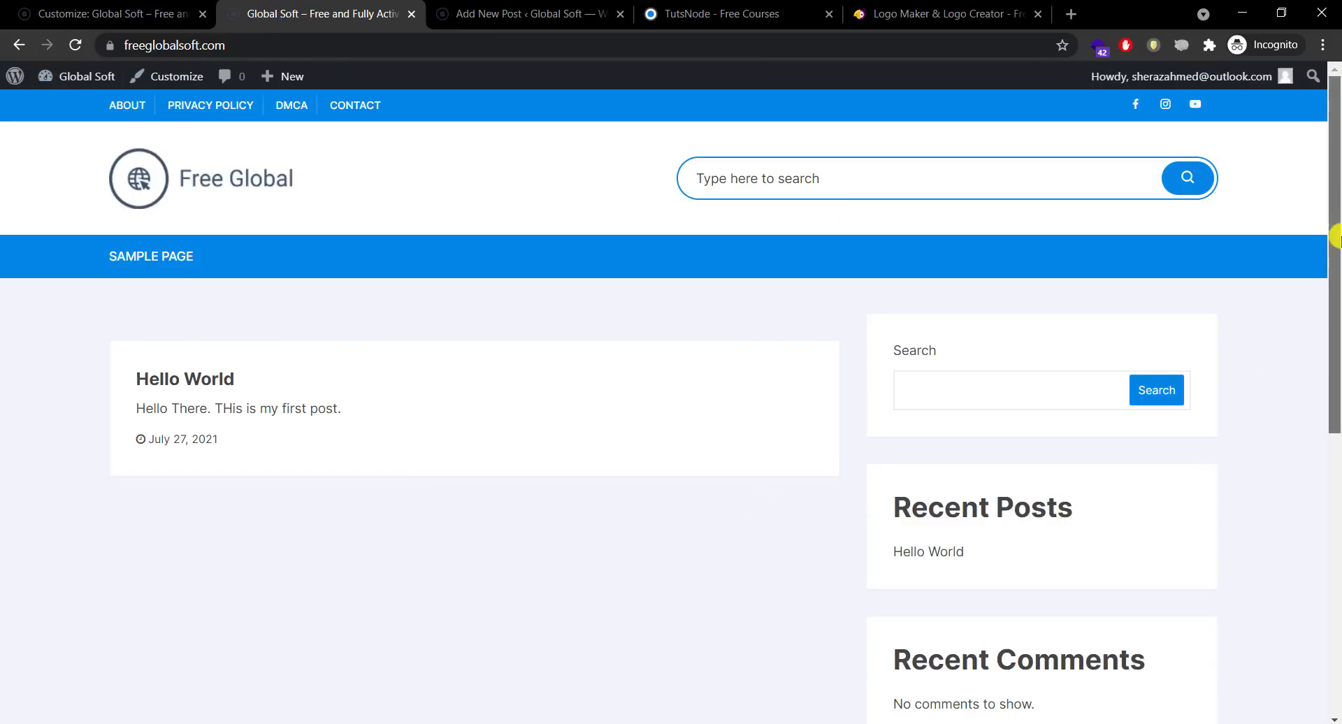
drag(1330, 330, 1335, 230)
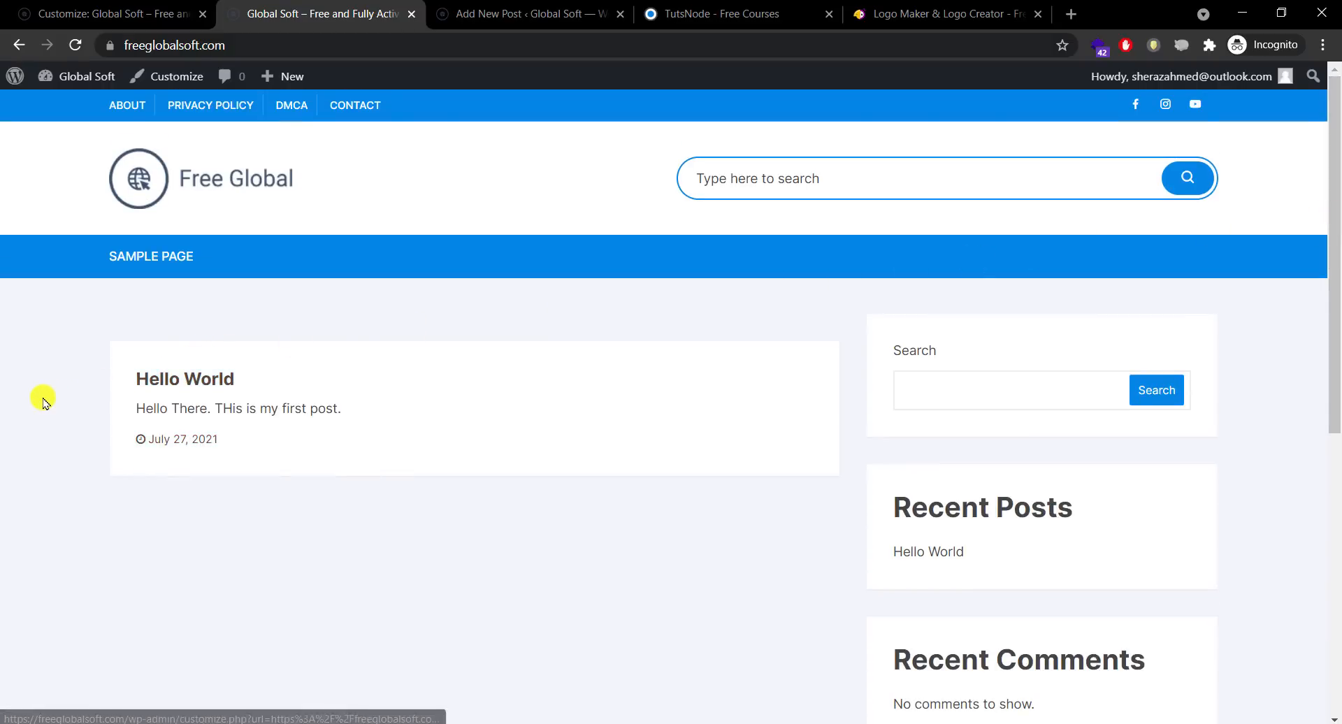
Step: Look over the TutsNode course page, then return to the Hello World post editor
click(534, 15)
click(696, 13)
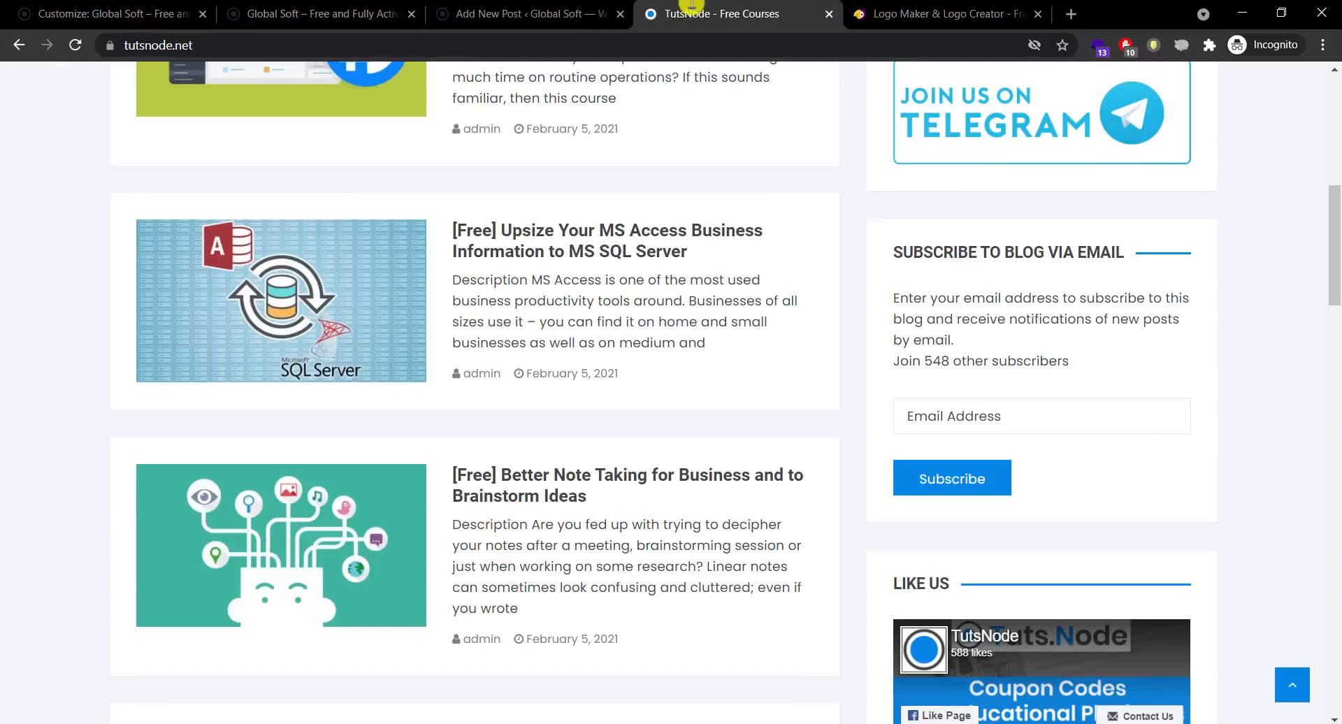
drag(1336, 232, 1337, 130)
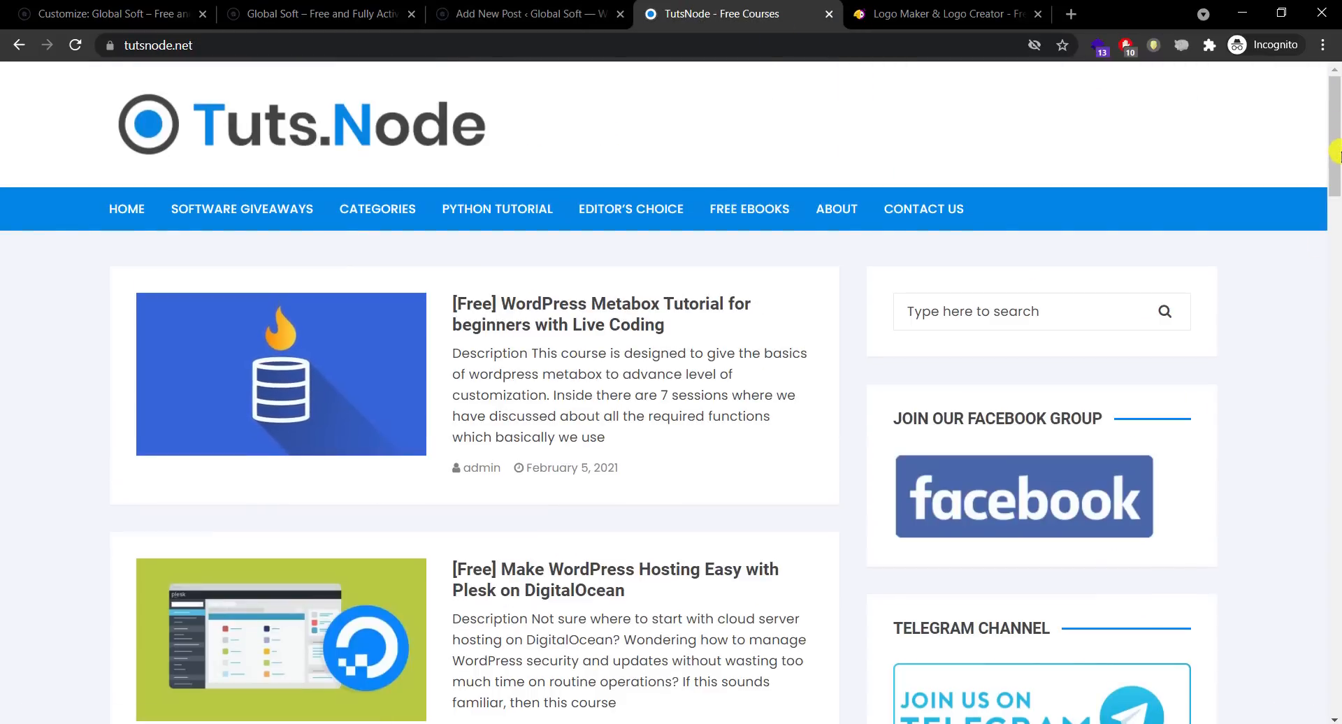
mouse_move(1337, 132)
mouse_down()
mouse_move(1336, 332)
mouse_move(1336, 134)
mouse_up()
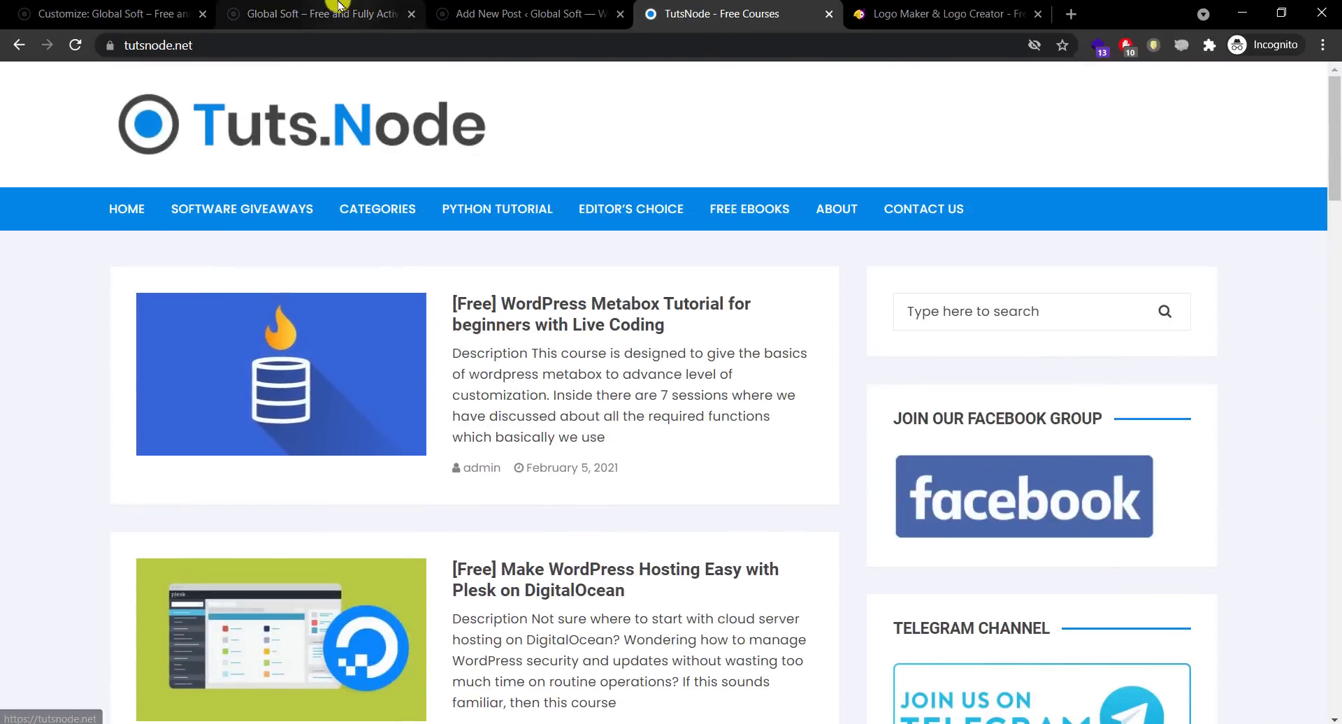
click(420, 4)
click(450, 5)
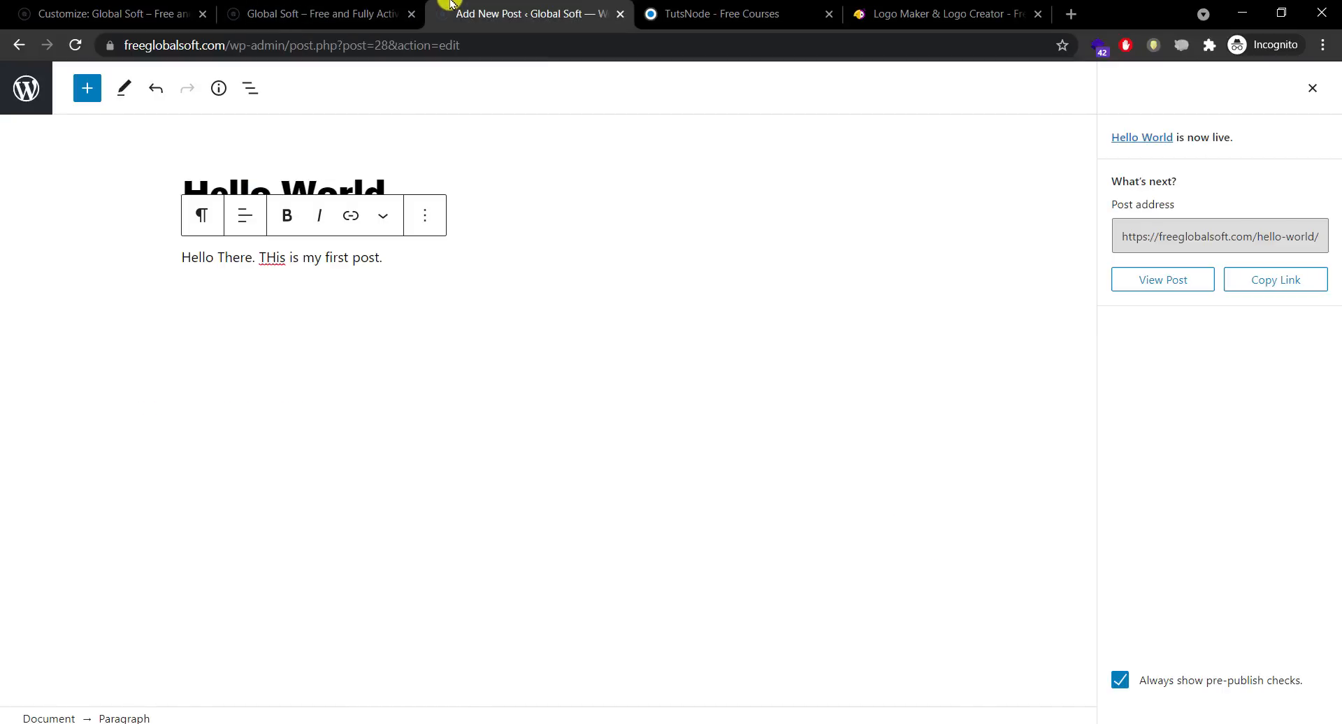
Step: Dismiss the post-published panel and review the paragraph's advanced and Post settings
click(1313, 90)
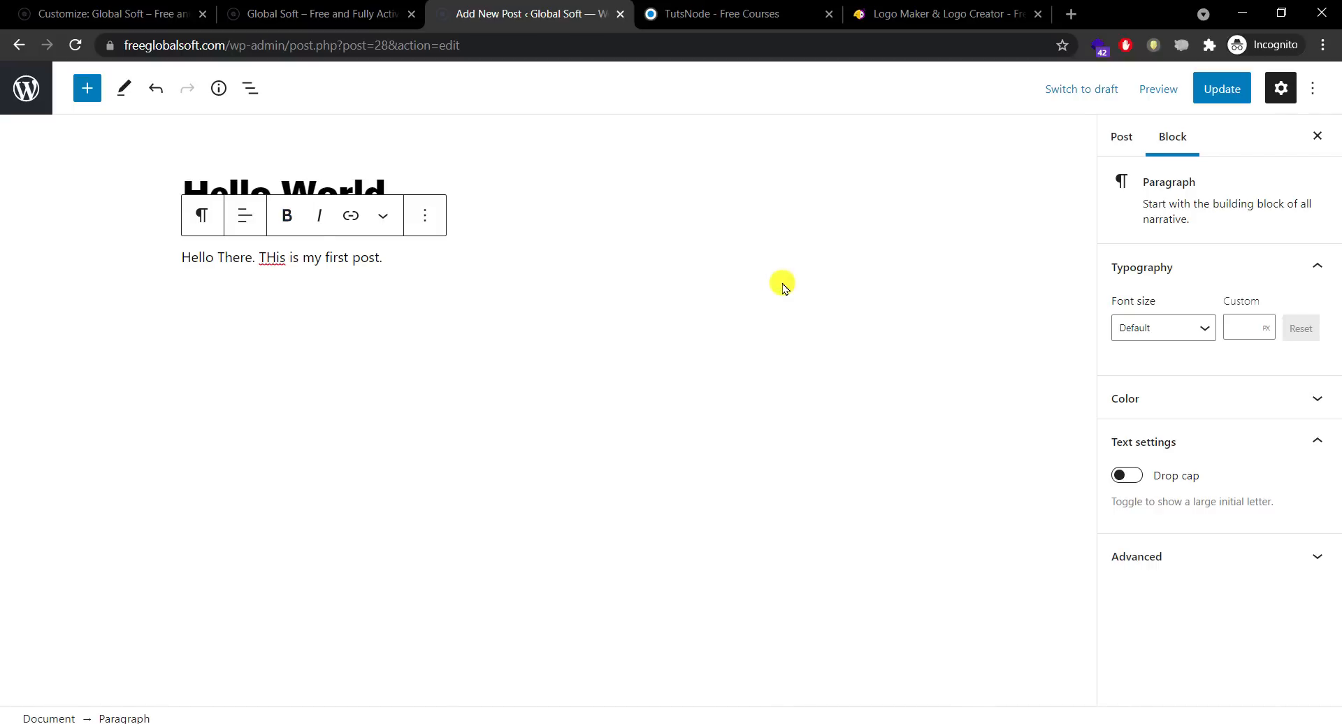
click(1215, 574)
drag(1330, 524, 1324, 371)
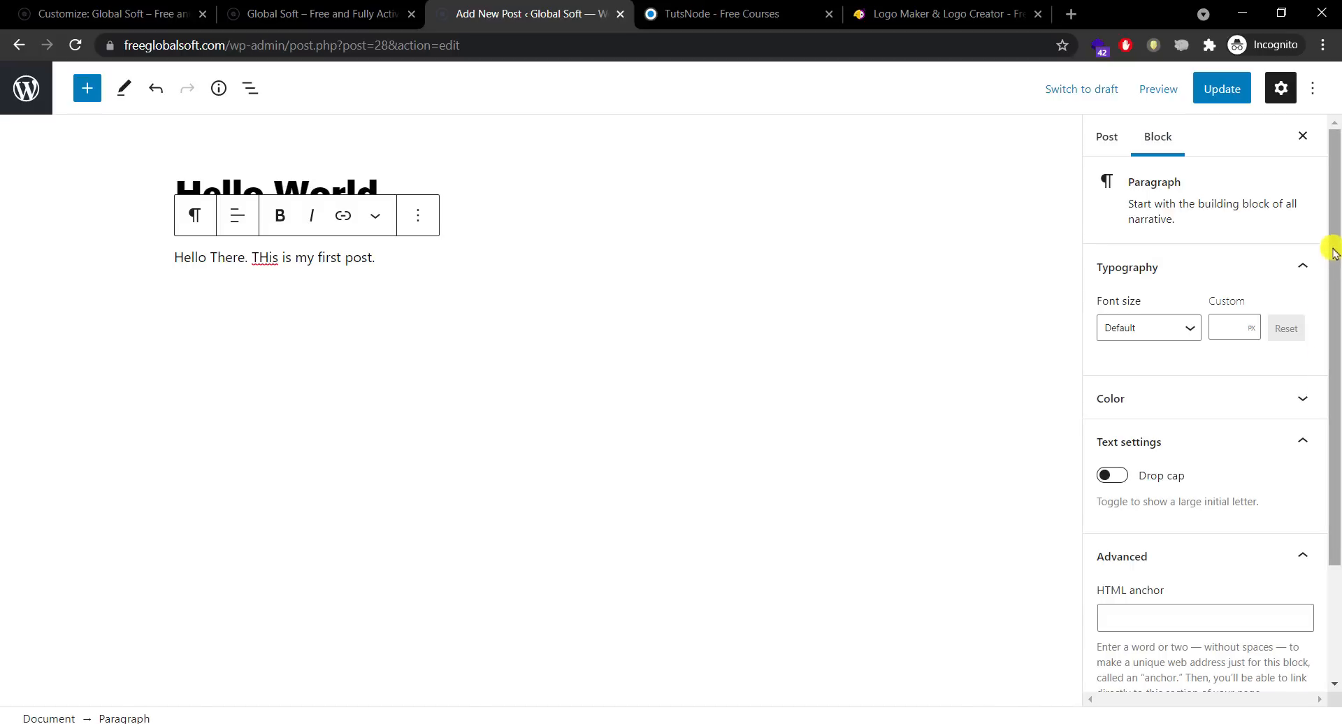
click(1111, 135)
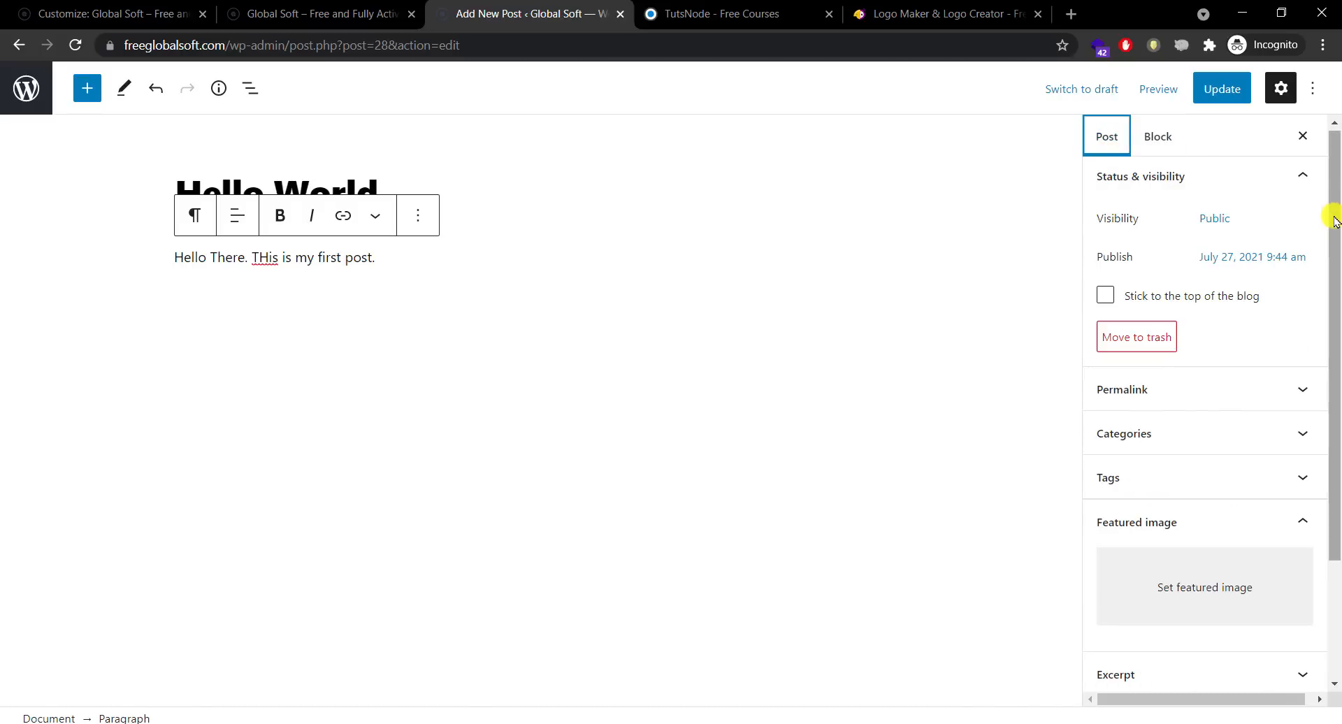
drag(1334, 220, 1328, 377)
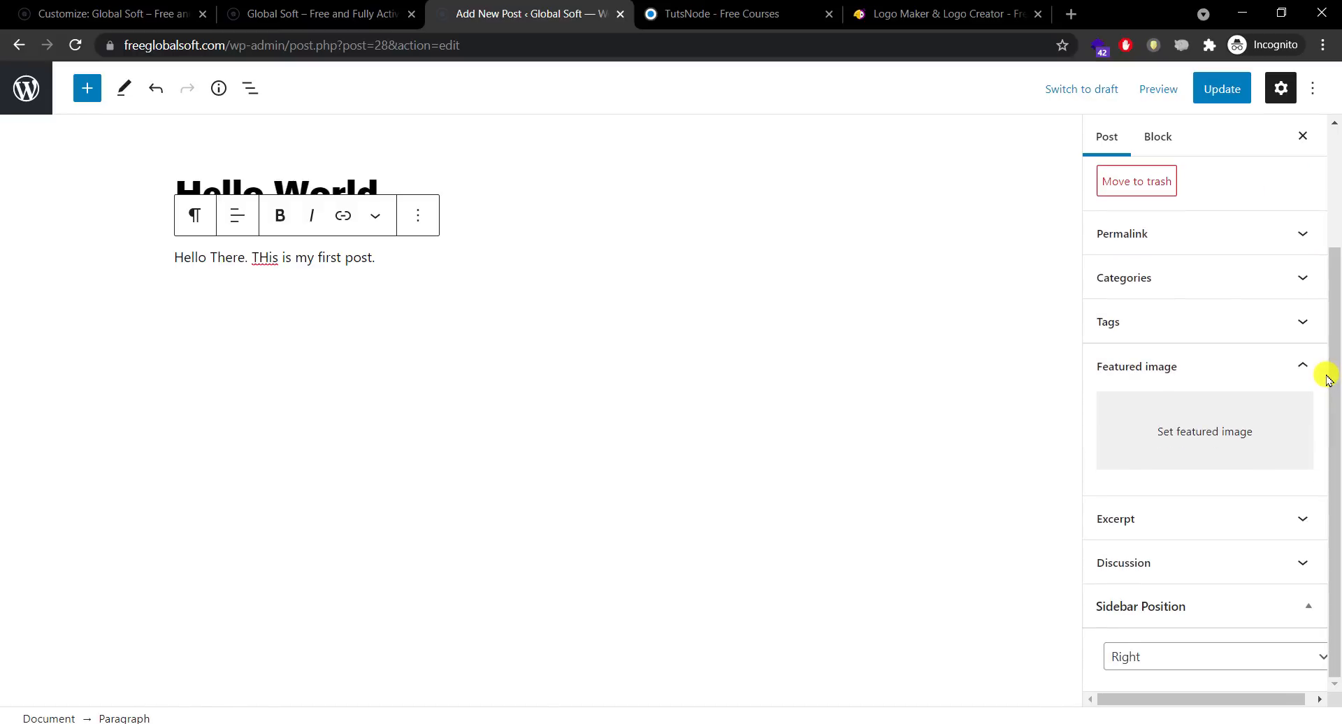
Step: Close the Add New Post tab and return to the live site homepage
click(314, 19)
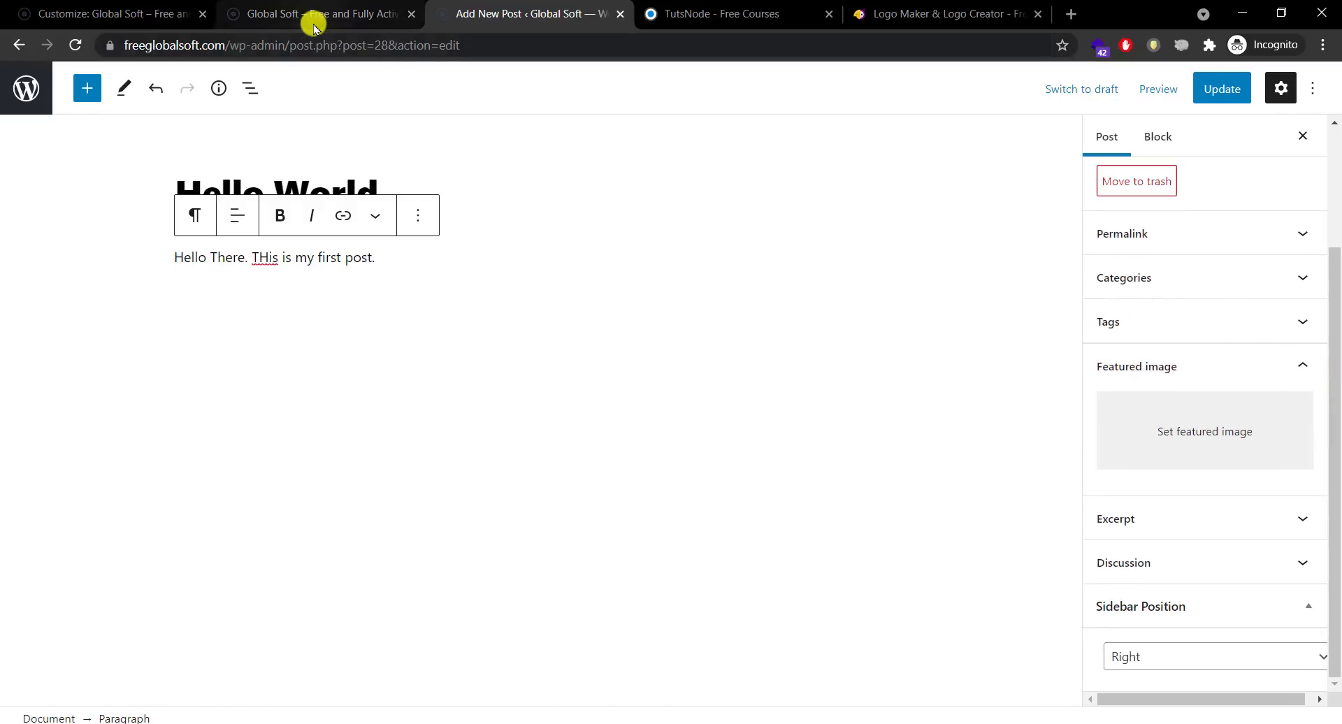
click(525, 13)
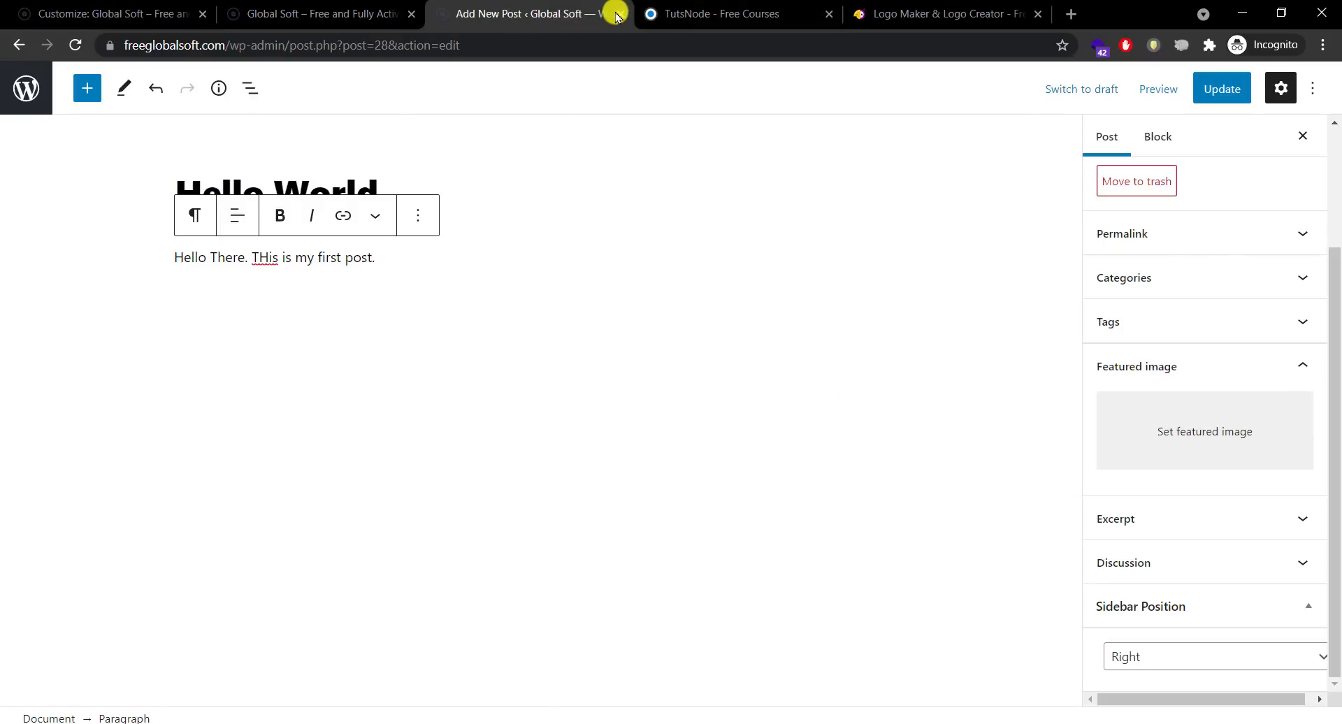
click(620, 14)
click(139, 14)
click(336, 14)
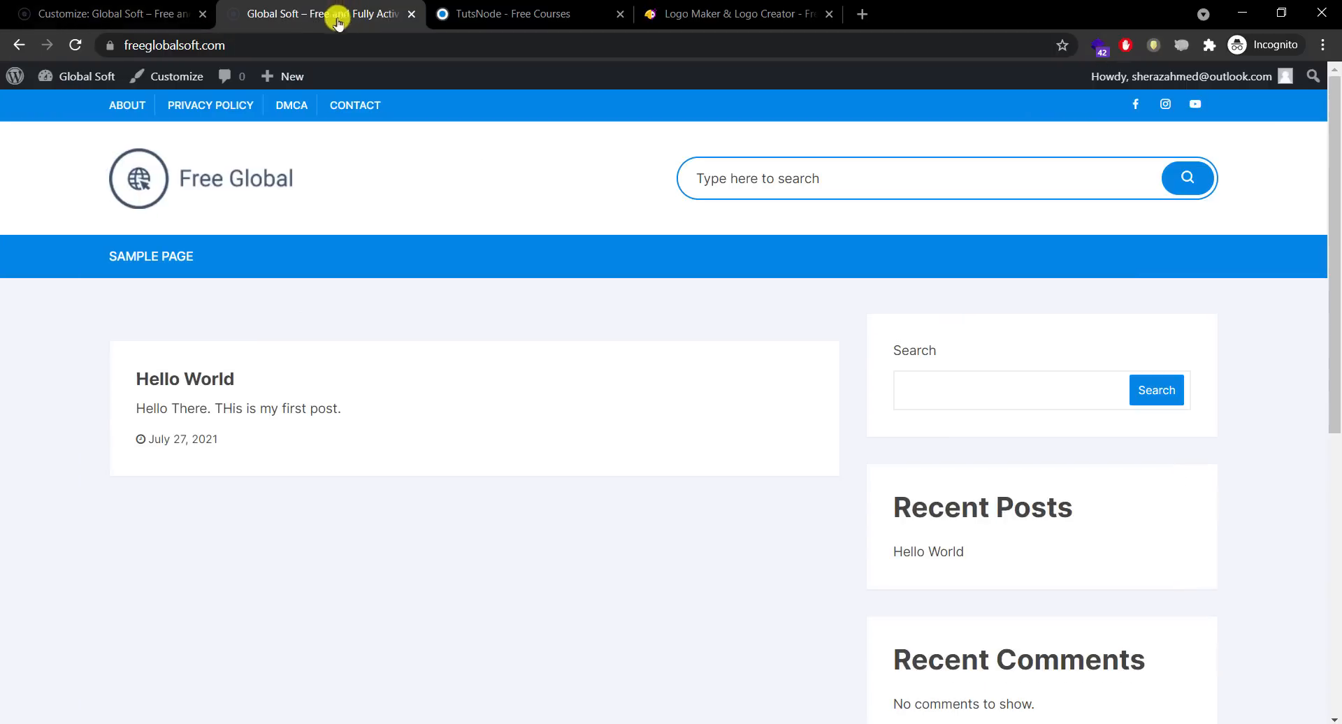
Step: Install and activate Classic Editor from Add New Plugins, then open the Posts list
click(83, 98)
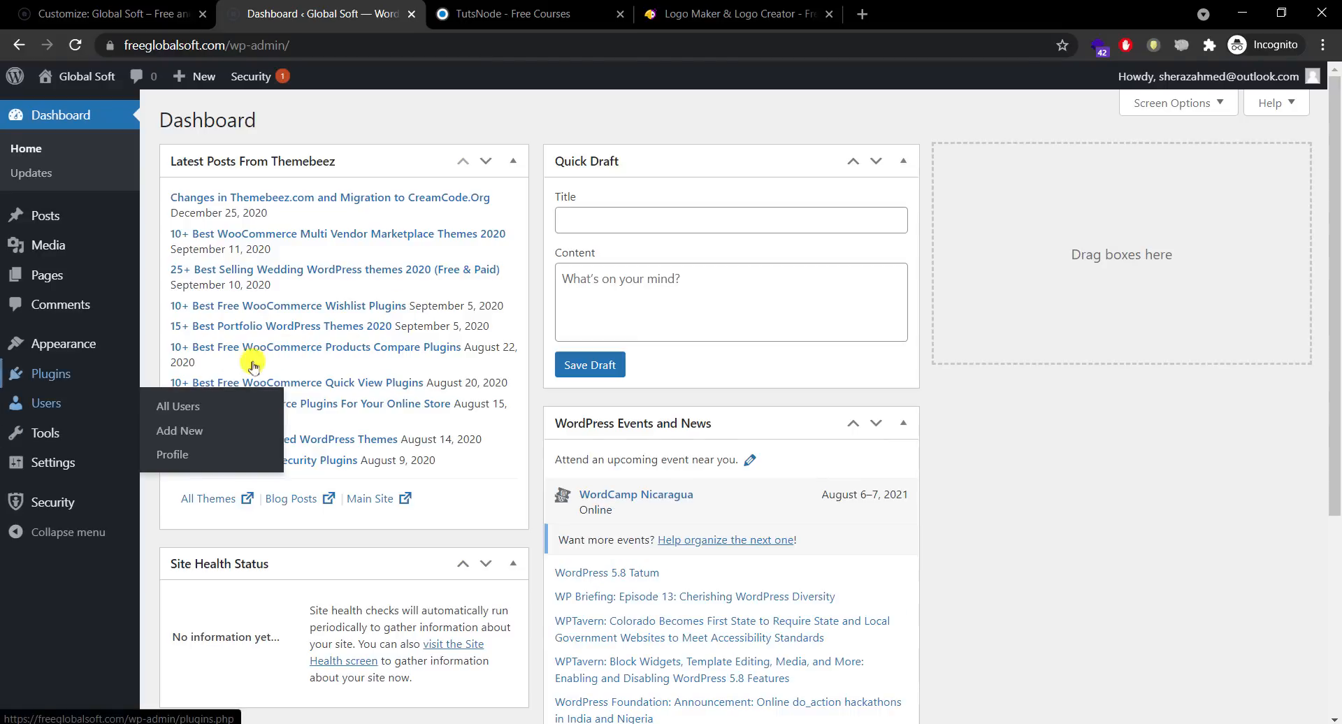
mouse_move(105, 374)
click(165, 400)
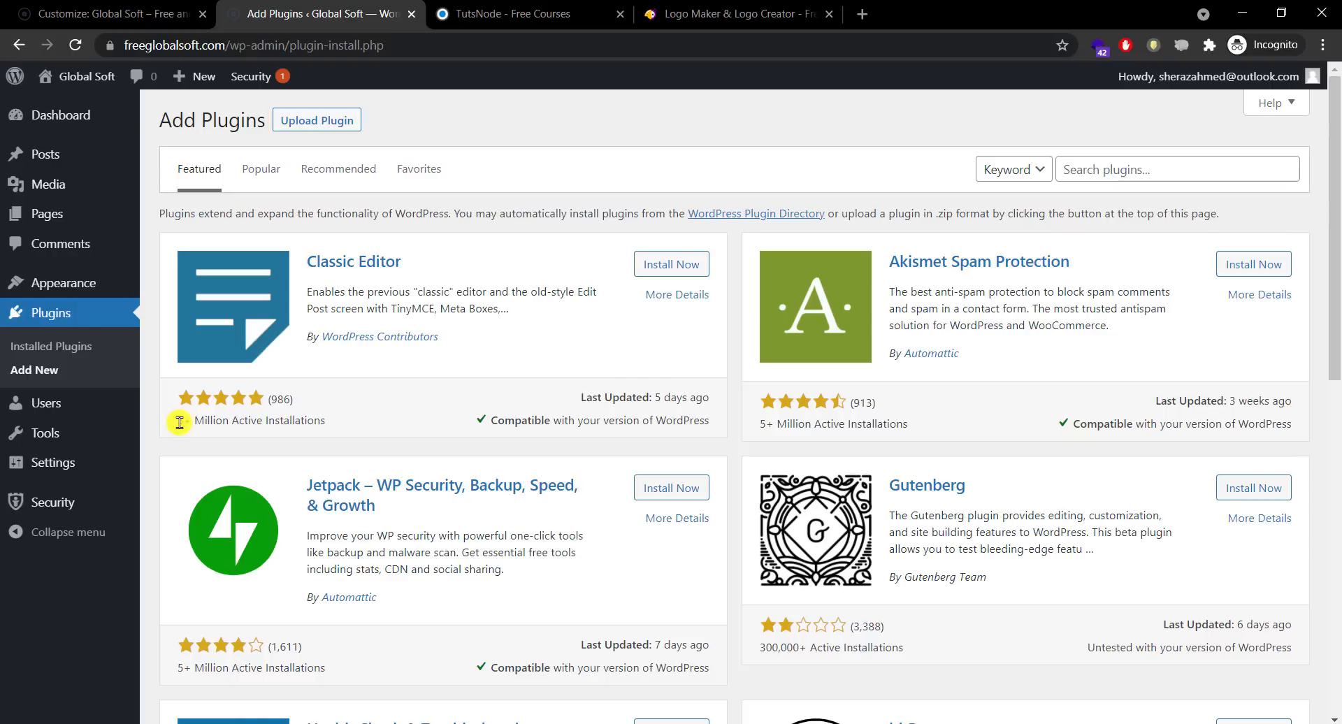
drag(180, 421, 241, 420)
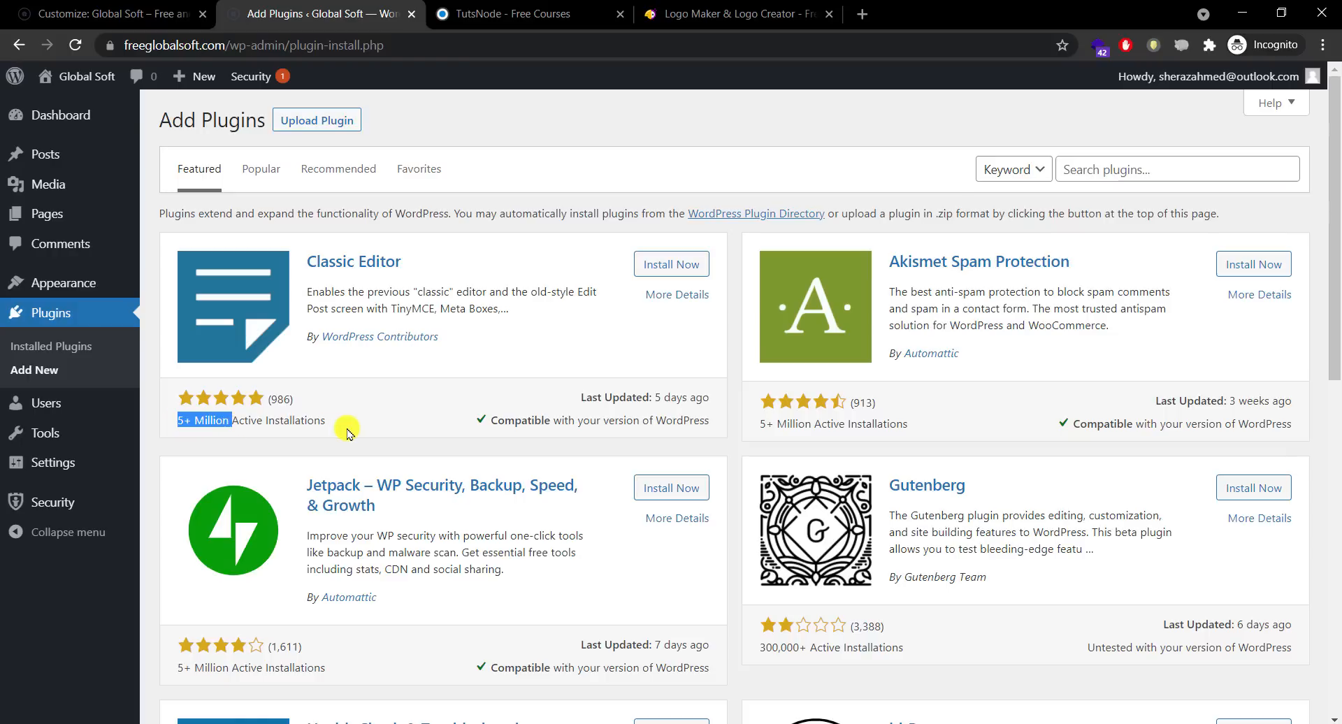
click(350, 420)
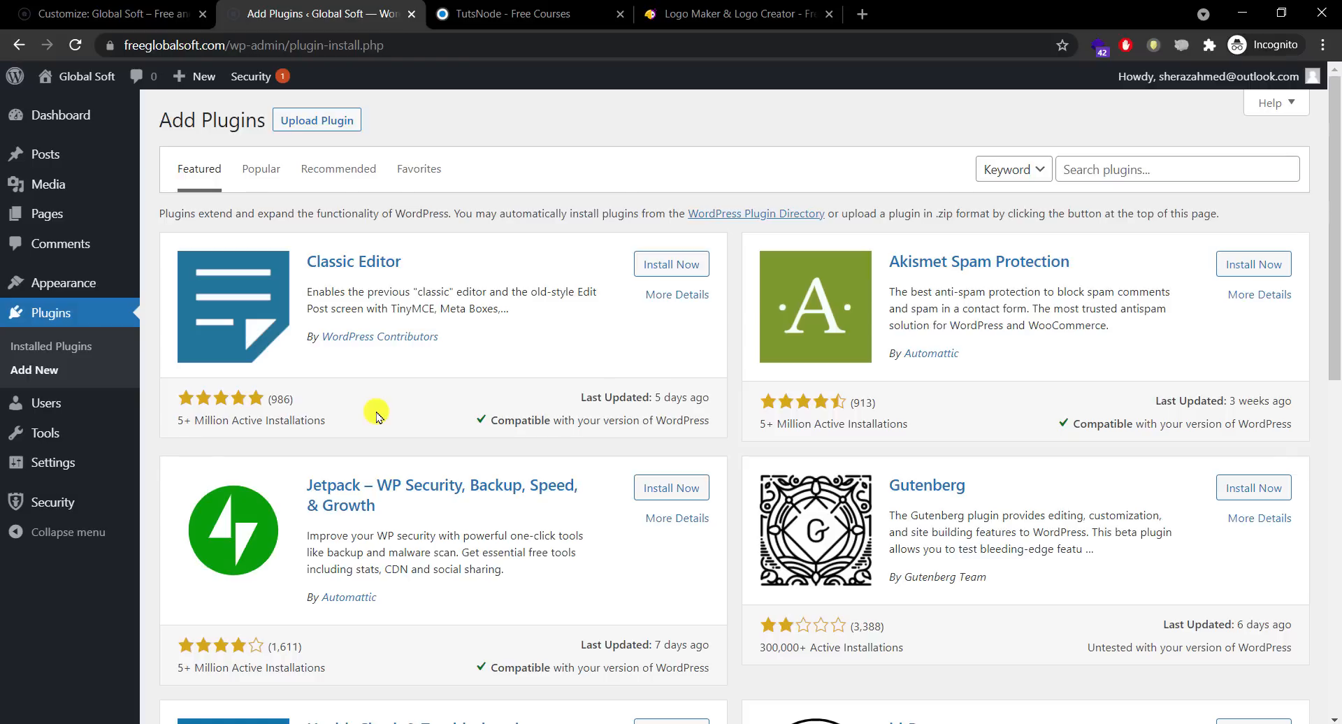
click(651, 266)
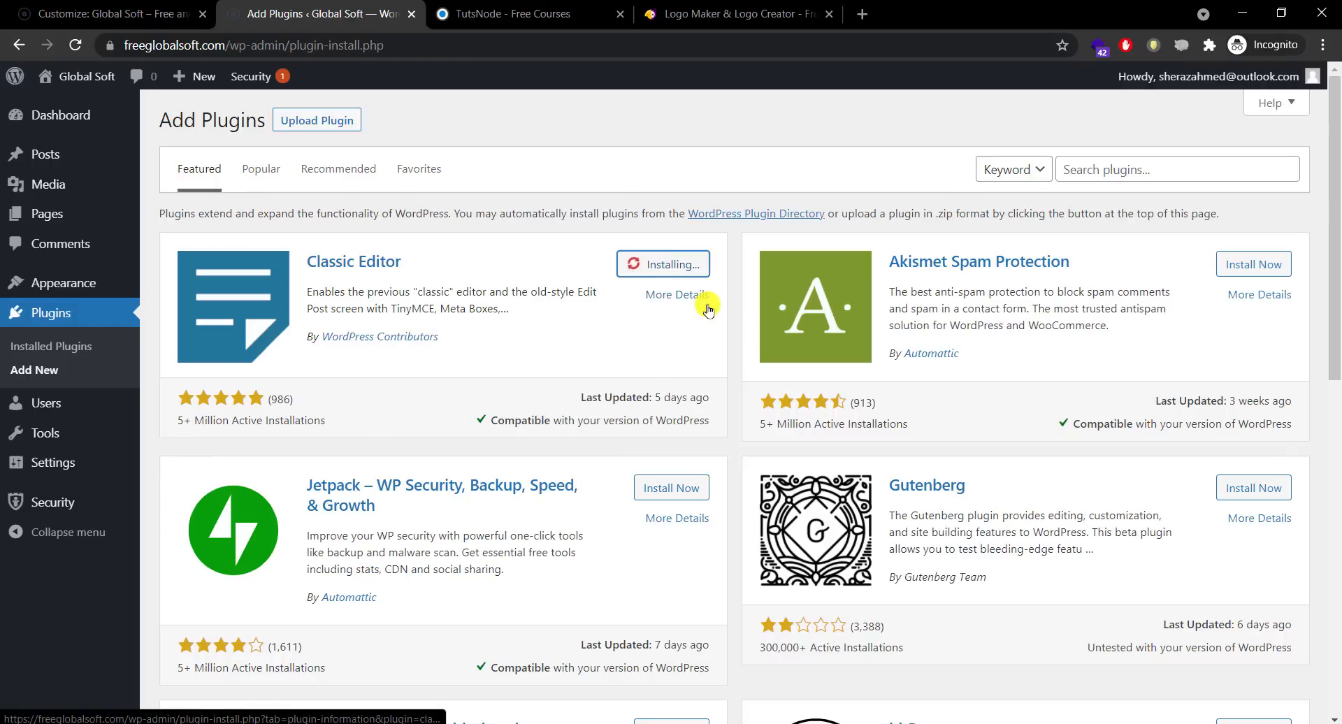
click(675, 274)
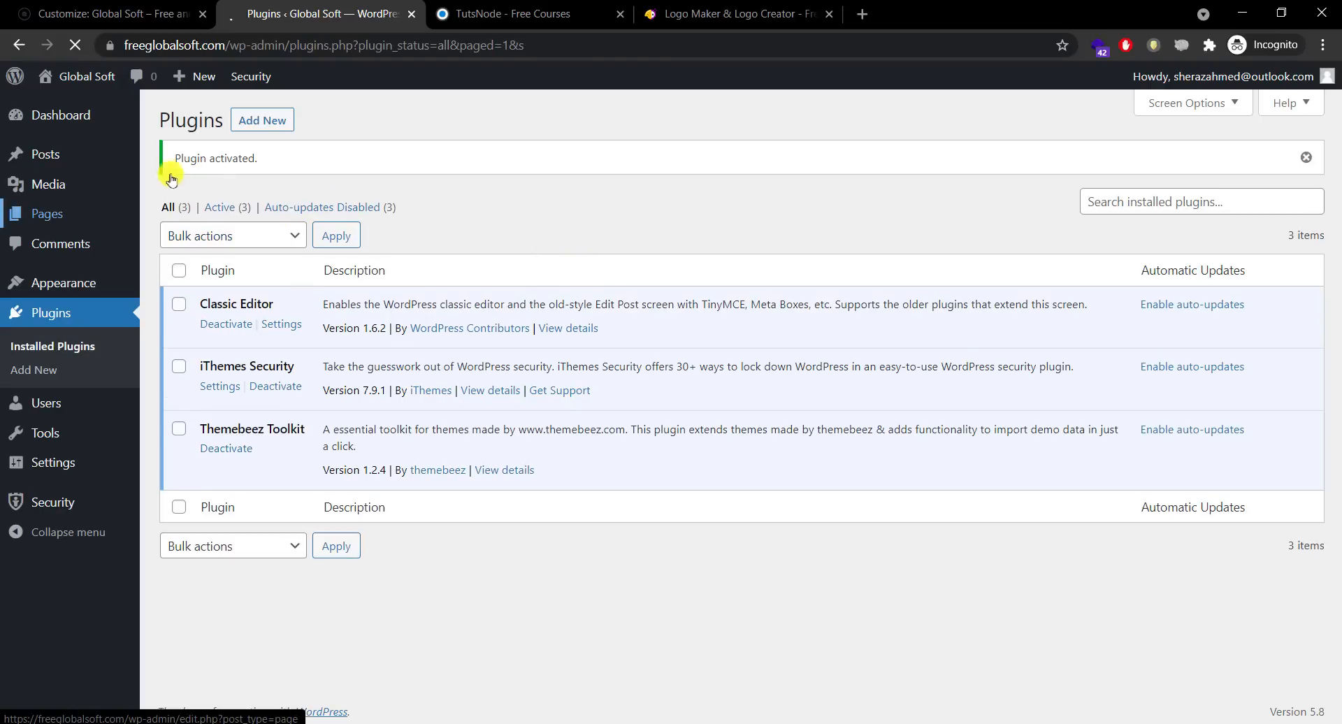
click(72, 158)
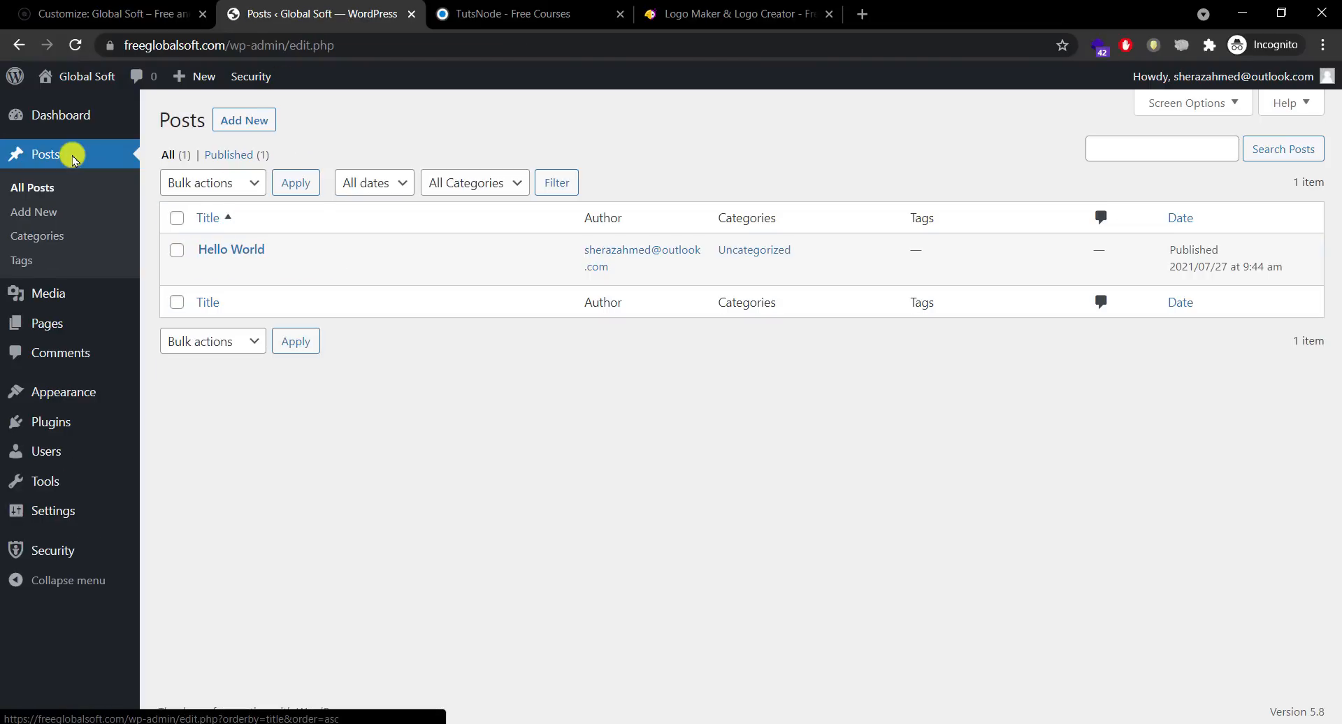
Step: Open Hello World in the Classic Editor and reveal the second toolbar row
click(222, 251)
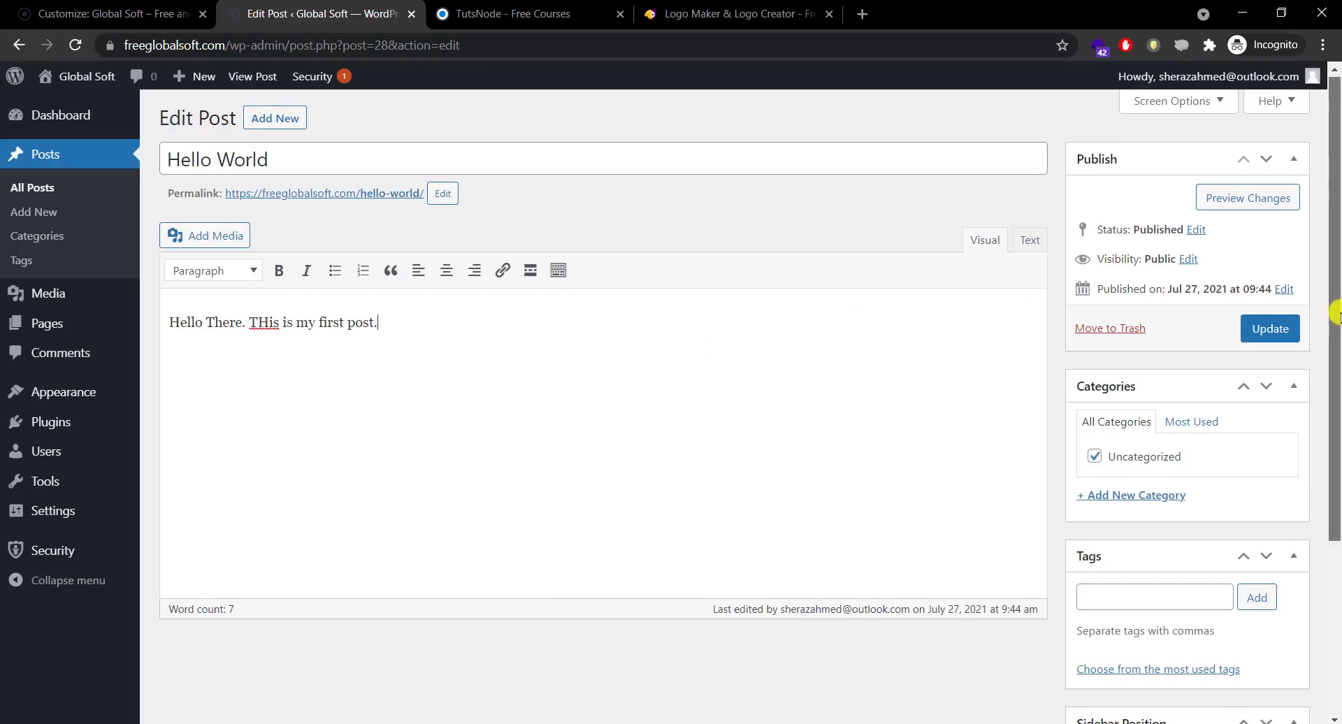
mouse_move(1333, 329)
mouse_down()
mouse_move(1326, 500)
mouse_move(1326, 320)
mouse_up()
click(397, 296)
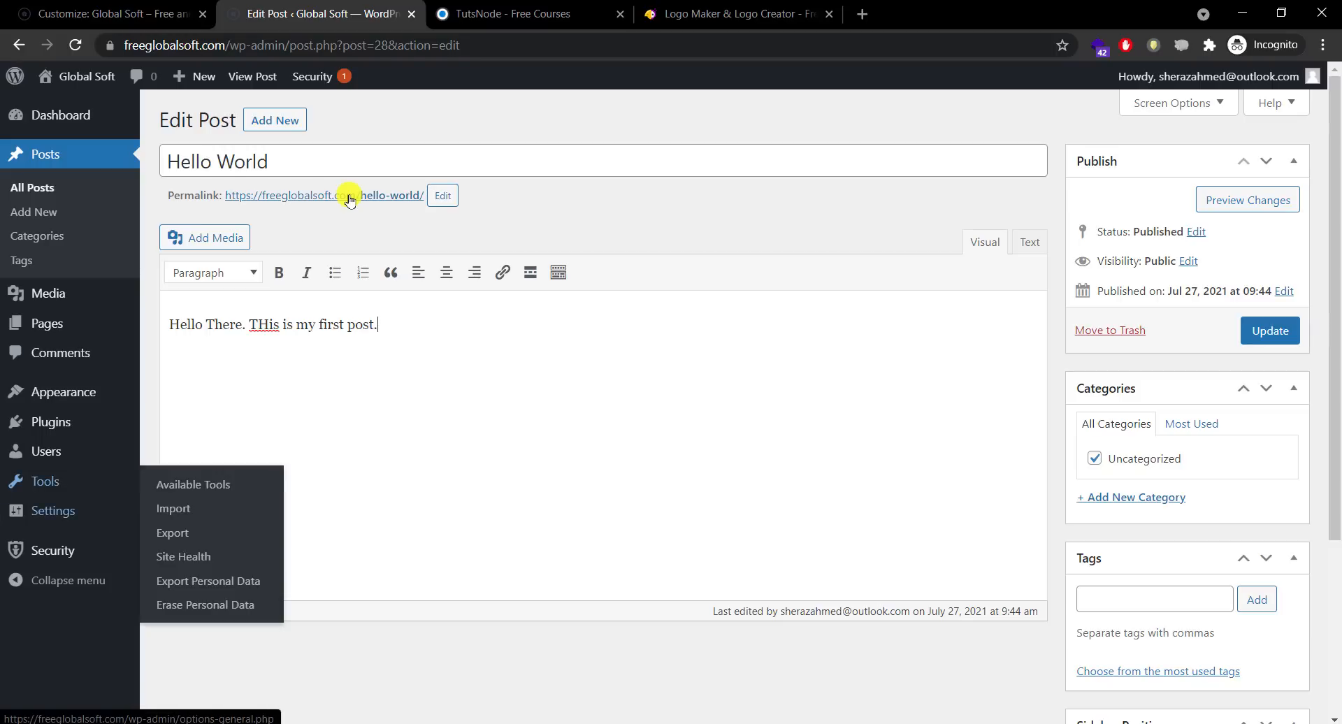
mouse_move(53, 511)
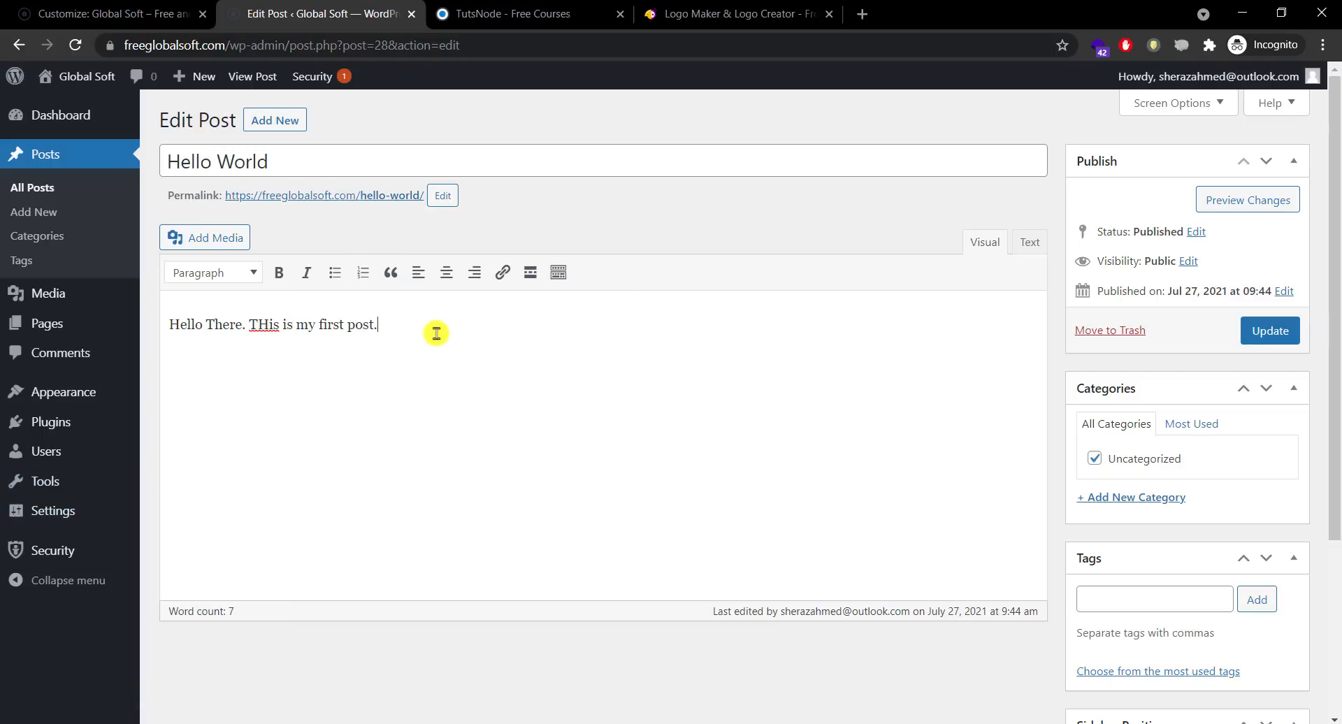
click(562, 276)
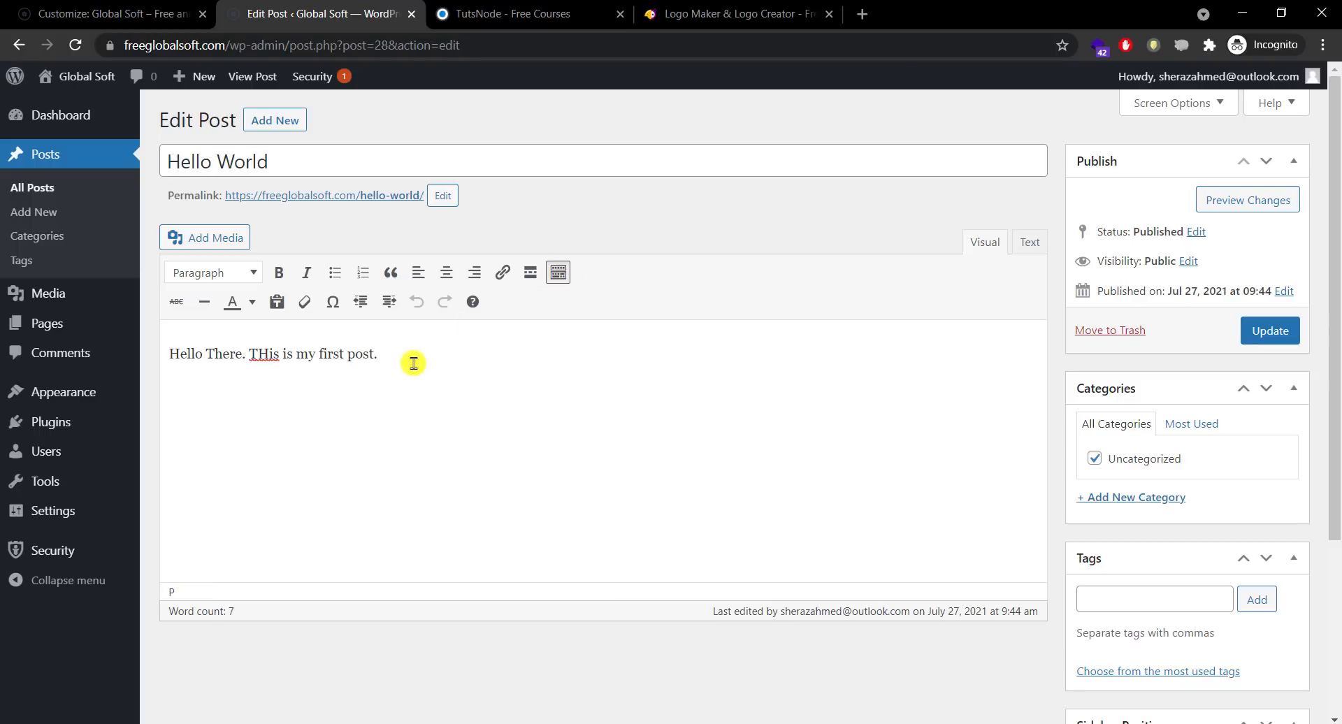
Step: Explore the toolbar formatting options and format list without applying any changes
drag(423, 357, 248, 354)
click(245, 407)
key(alt+F10)
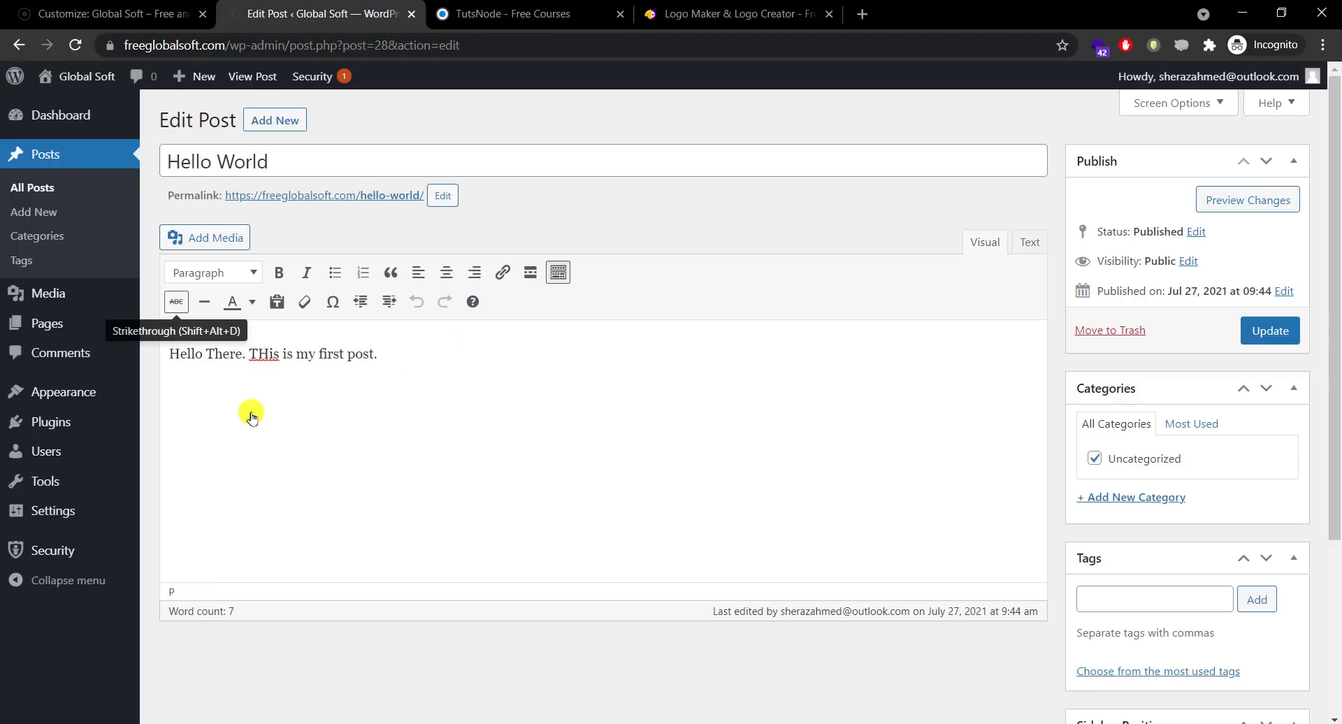
key(Right)
key(Right)
key(Right)
key(Right)
key(Right)
key(Right)
key(Up)
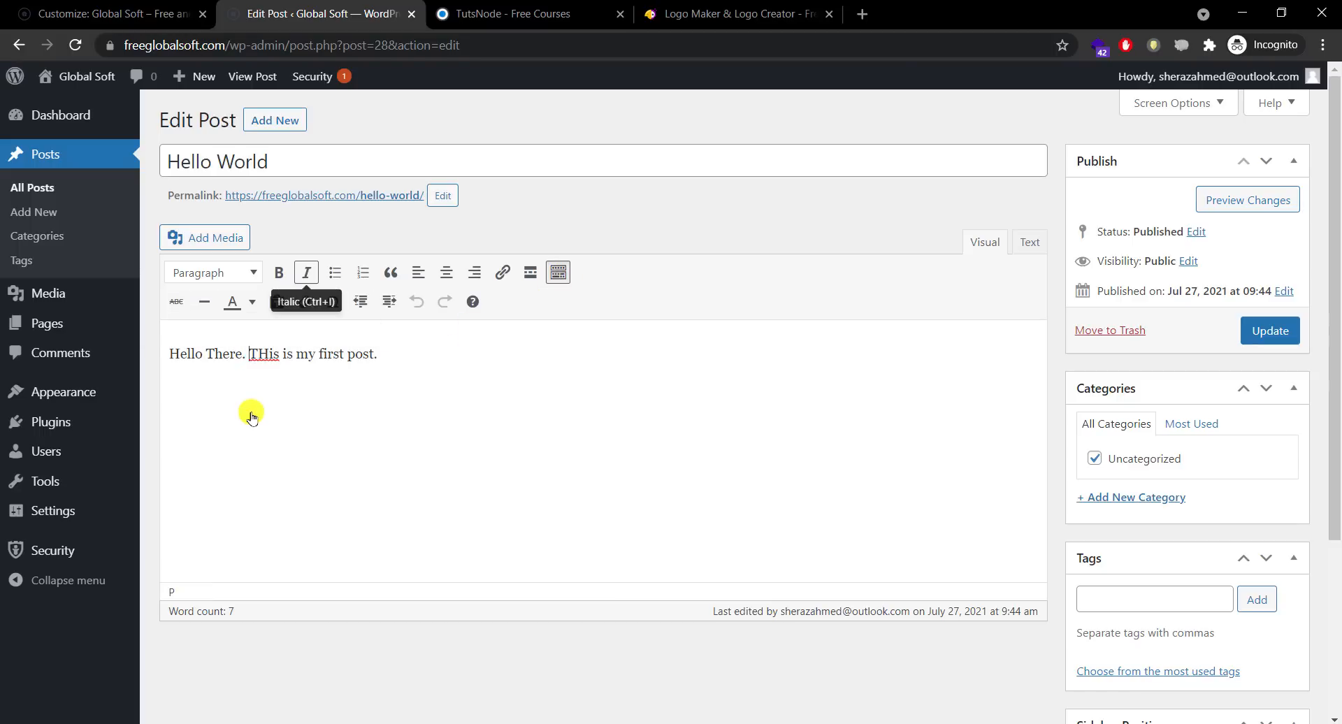
key(Down)
click(404, 350)
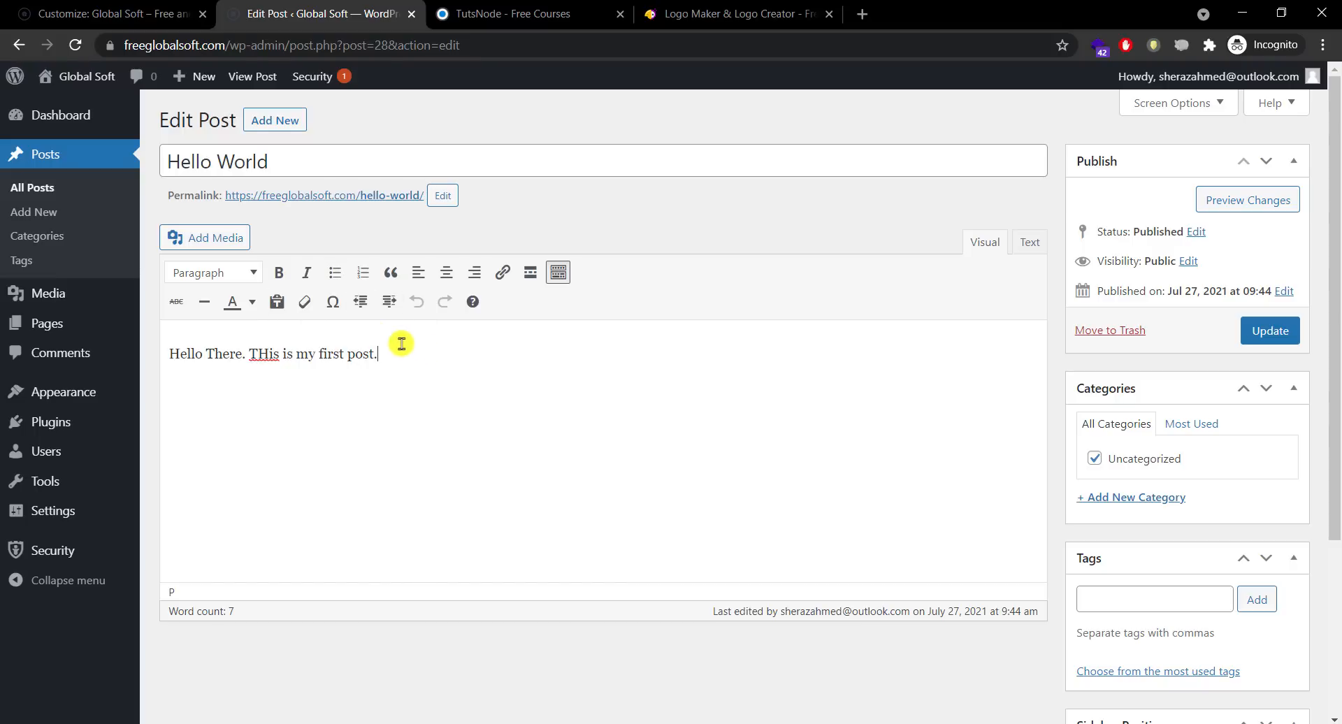
click(234, 279)
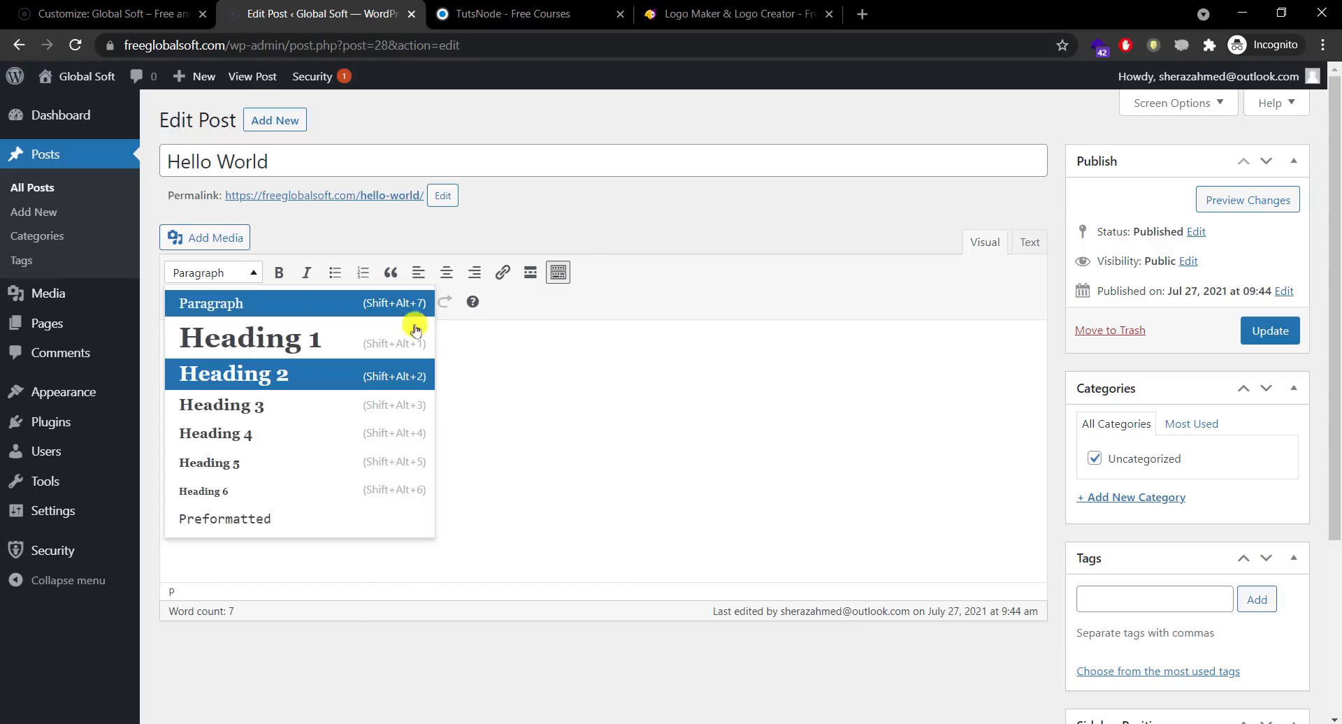
click(708, 395)
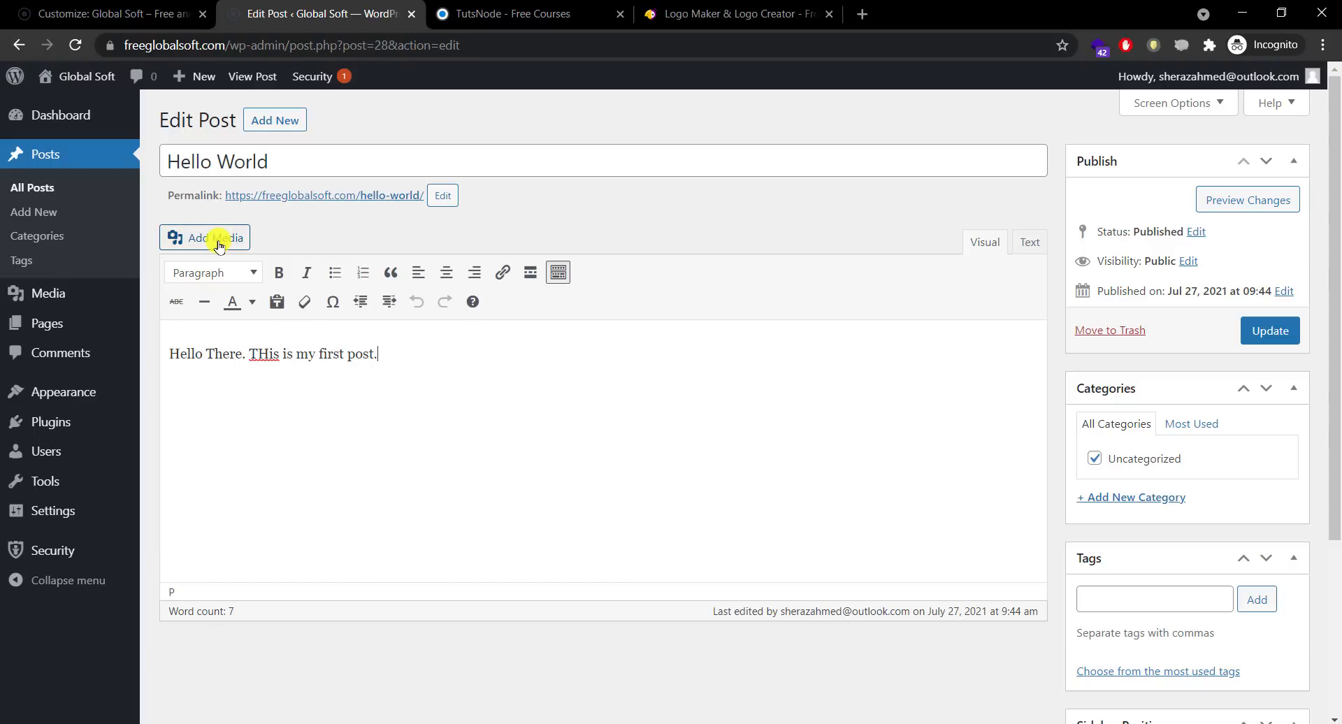
click(219, 244)
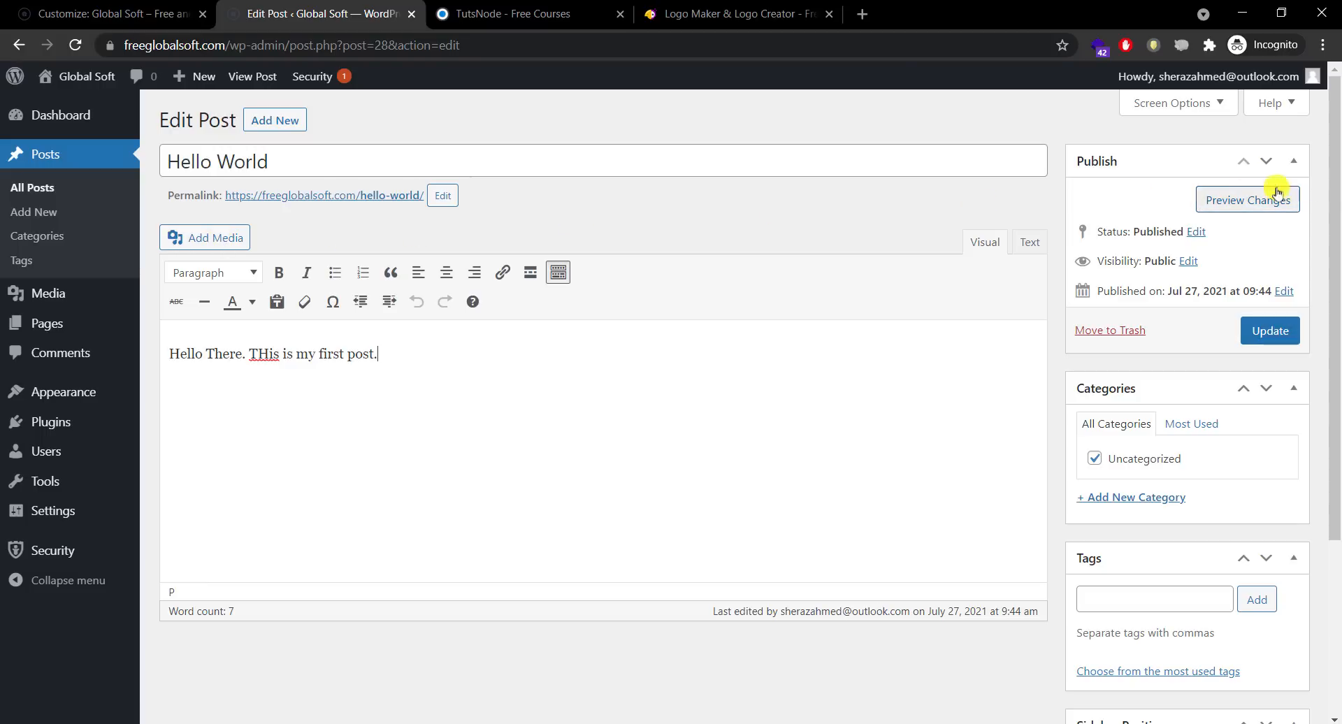
scroll(1336, 188, down, 2)
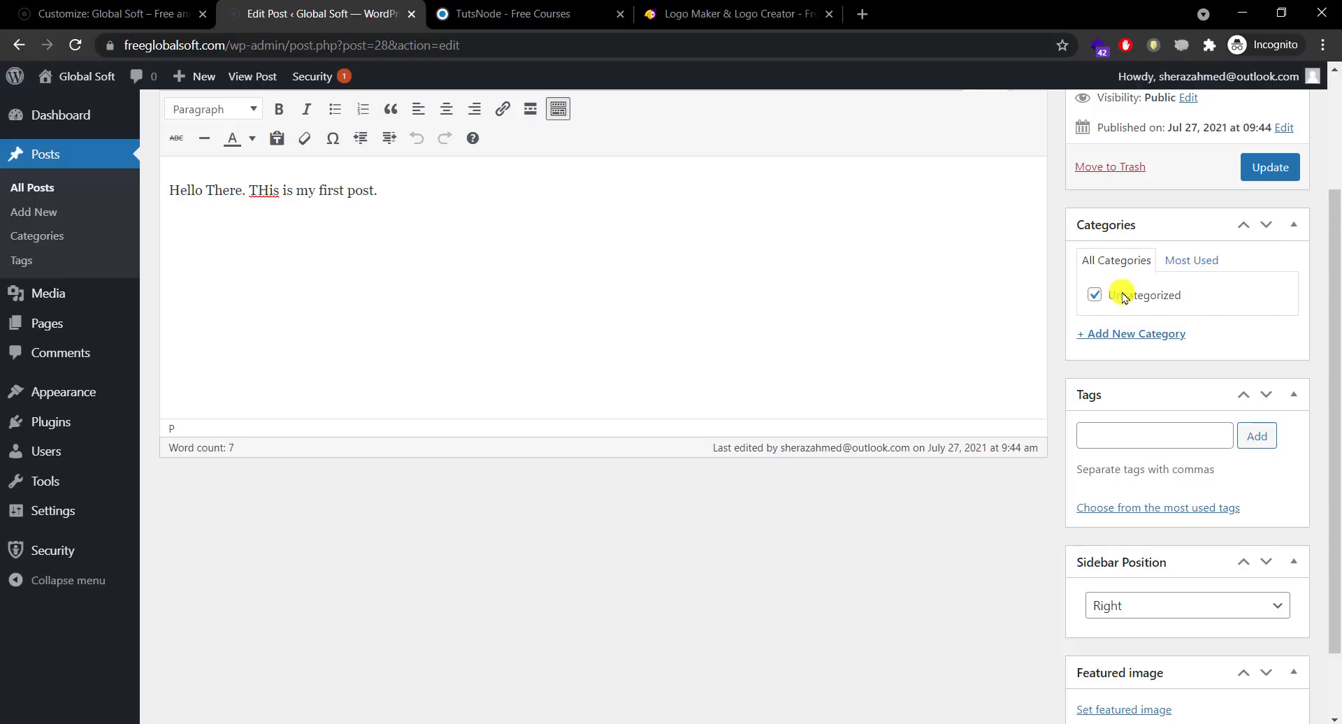
scroll(1330, 417, up, 2)
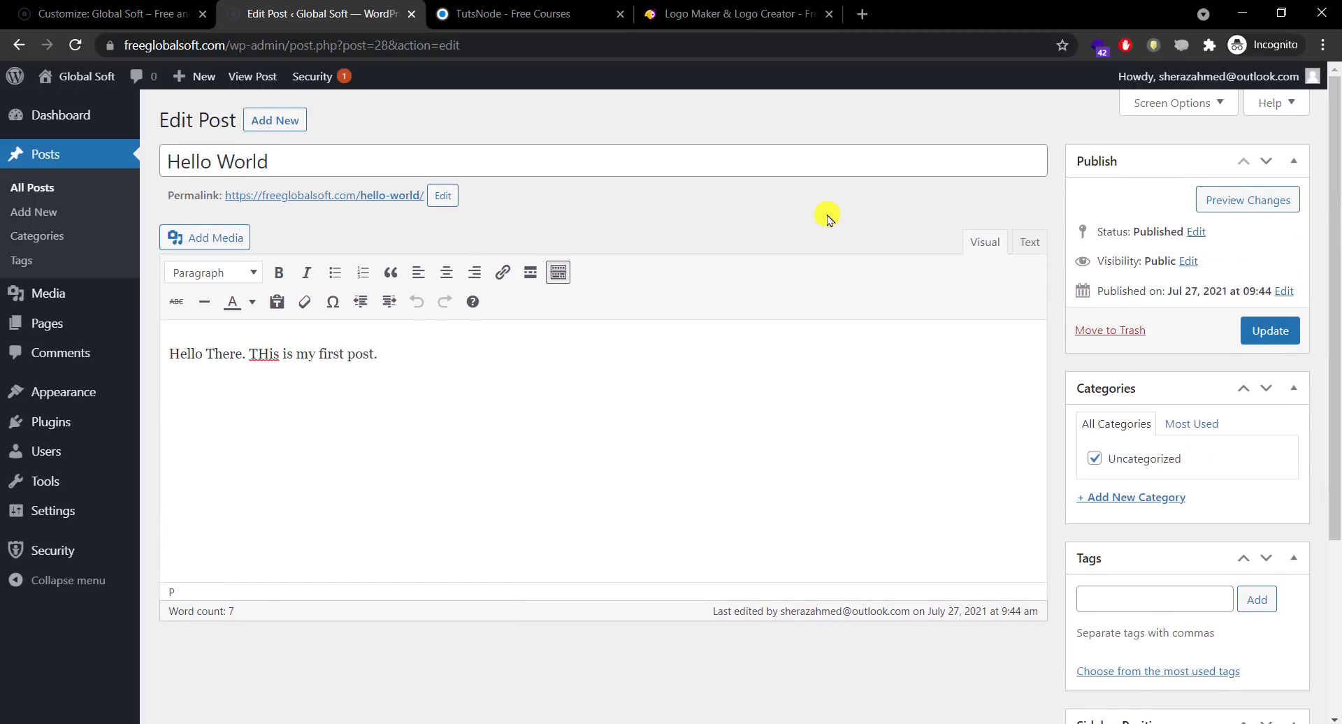
Step: Add Photoshop and Design tool as post tags, then remove both
drag(1333, 239, 1334, 419)
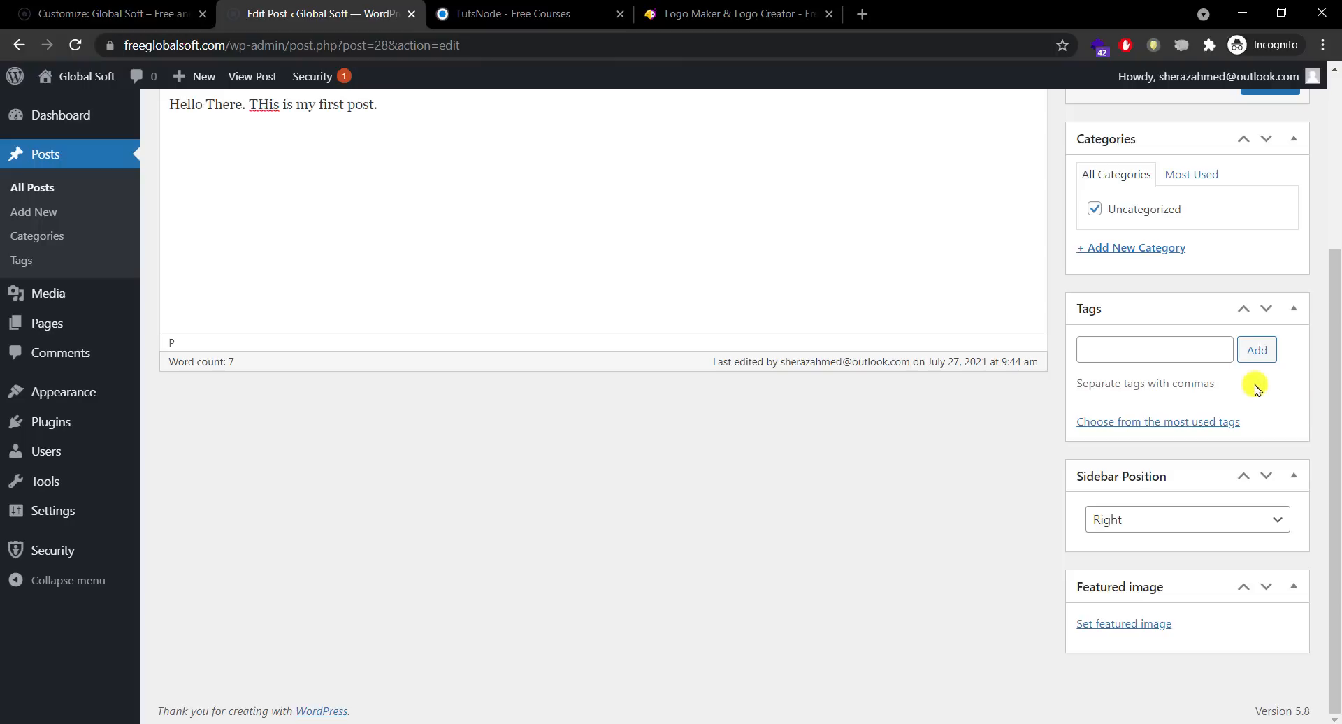
click(1178, 352)
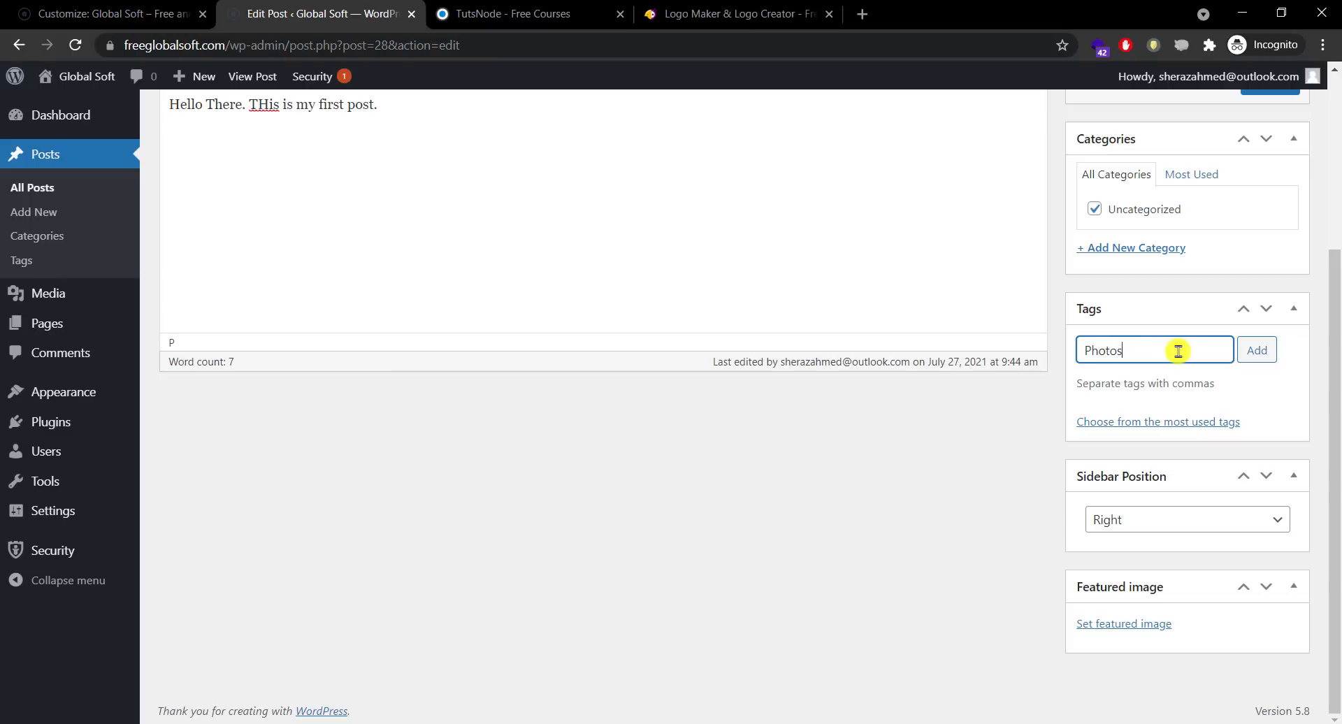
key(Return)
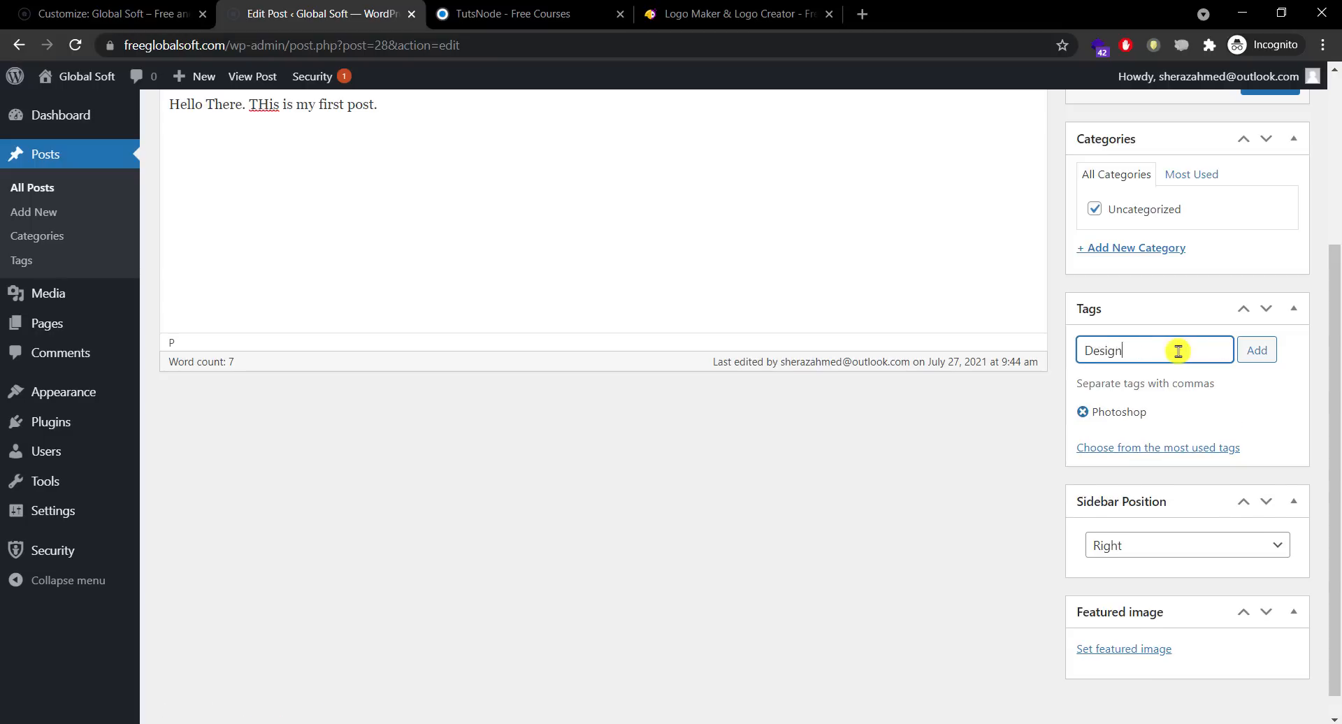
key(Return)
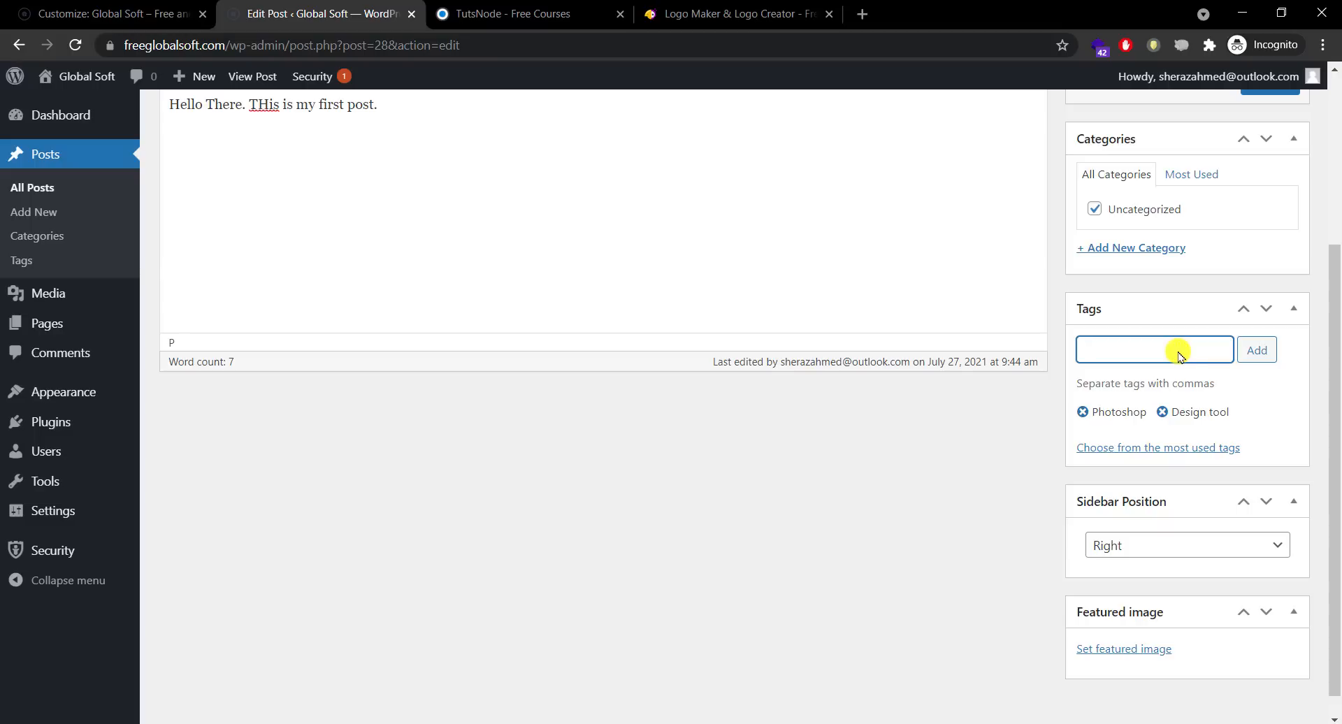
click(1162, 412)
click(1082, 411)
Step: Keep the post's sidebar position on Right, then switch to the TutsNode site
click(1188, 519)
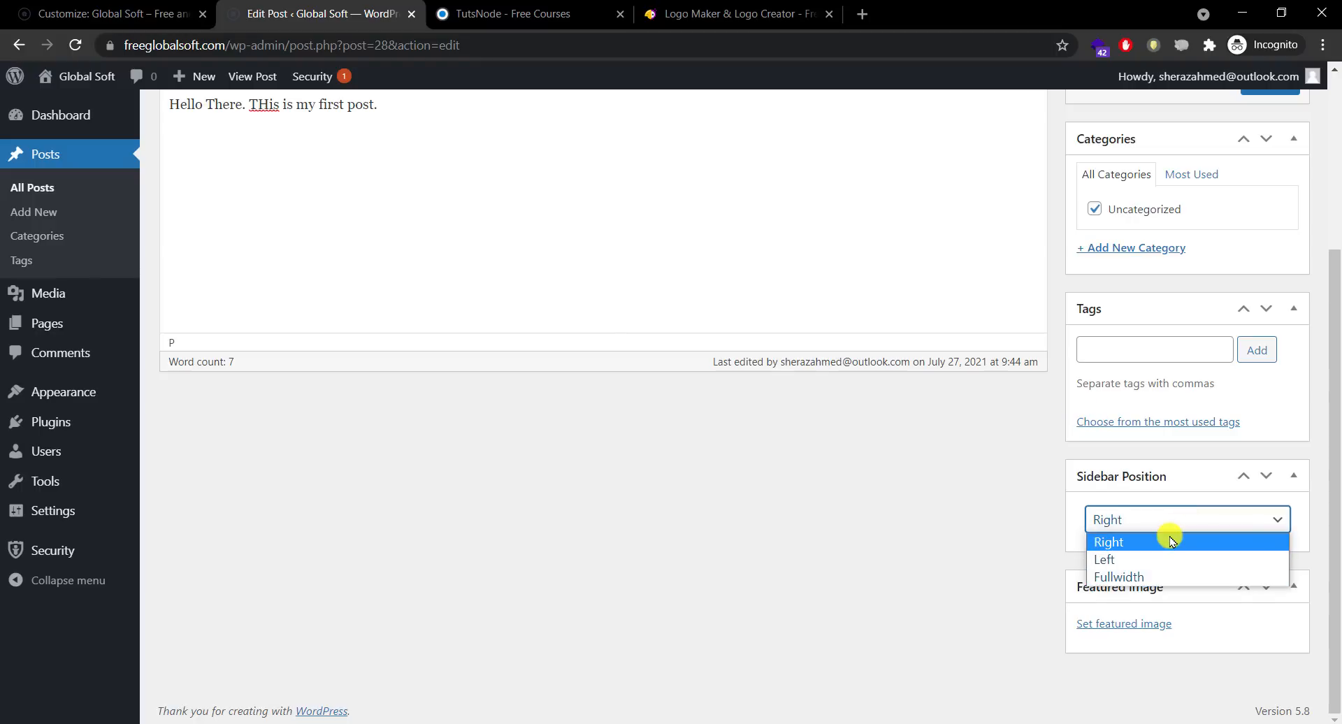
click(1173, 541)
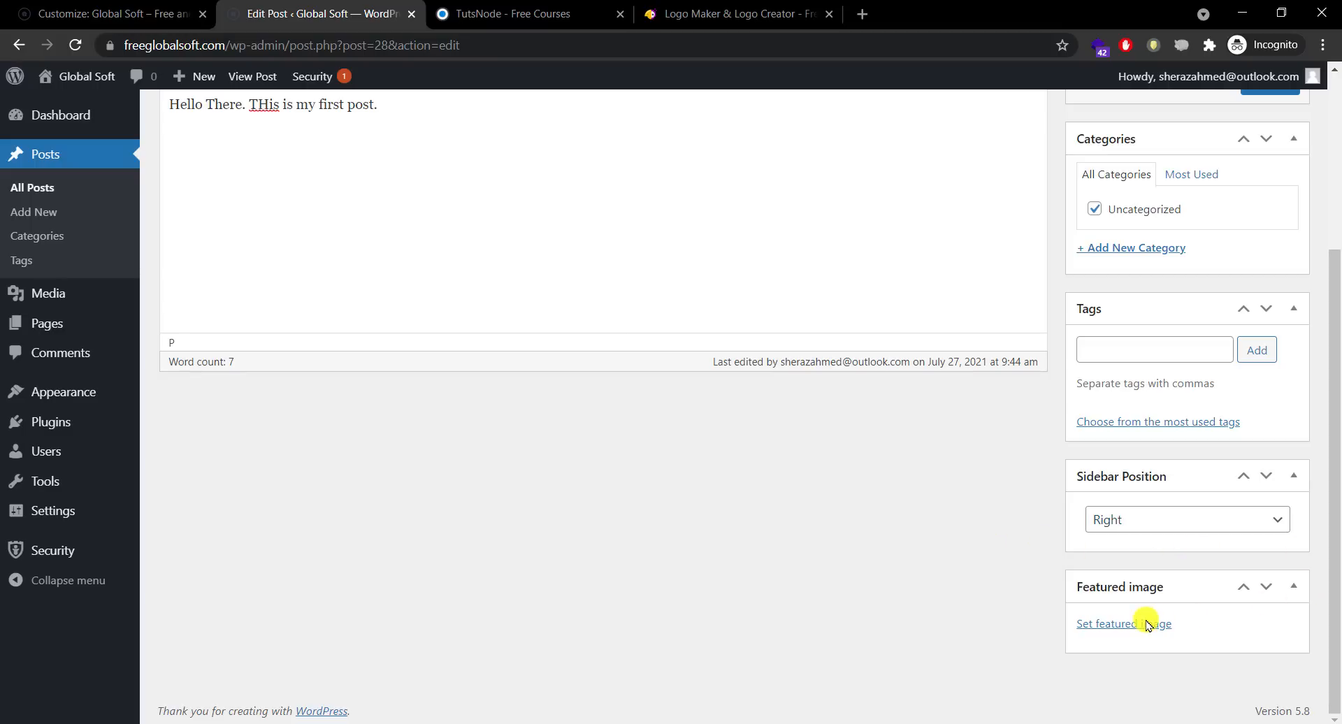
click(510, 13)
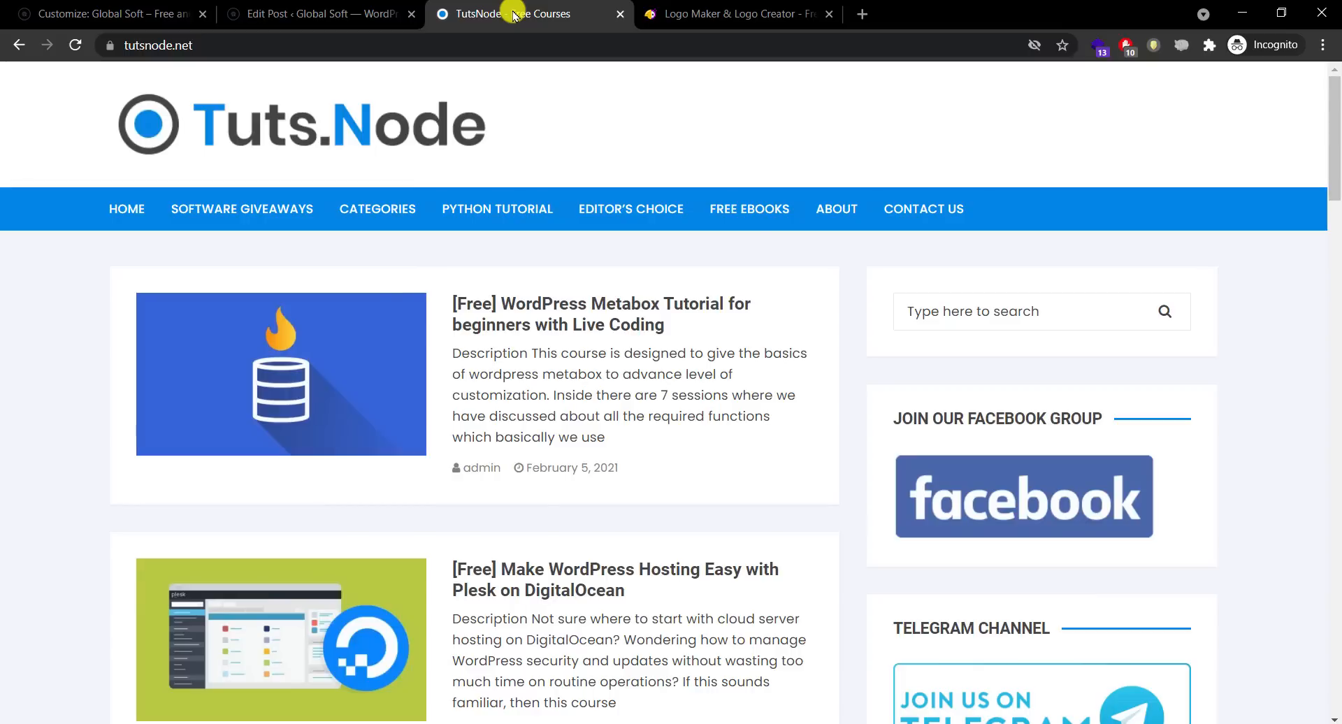
Step: Look over the TutsNode WordPress Metabox Tutorial, then return to the Hello World editor
click(559, 322)
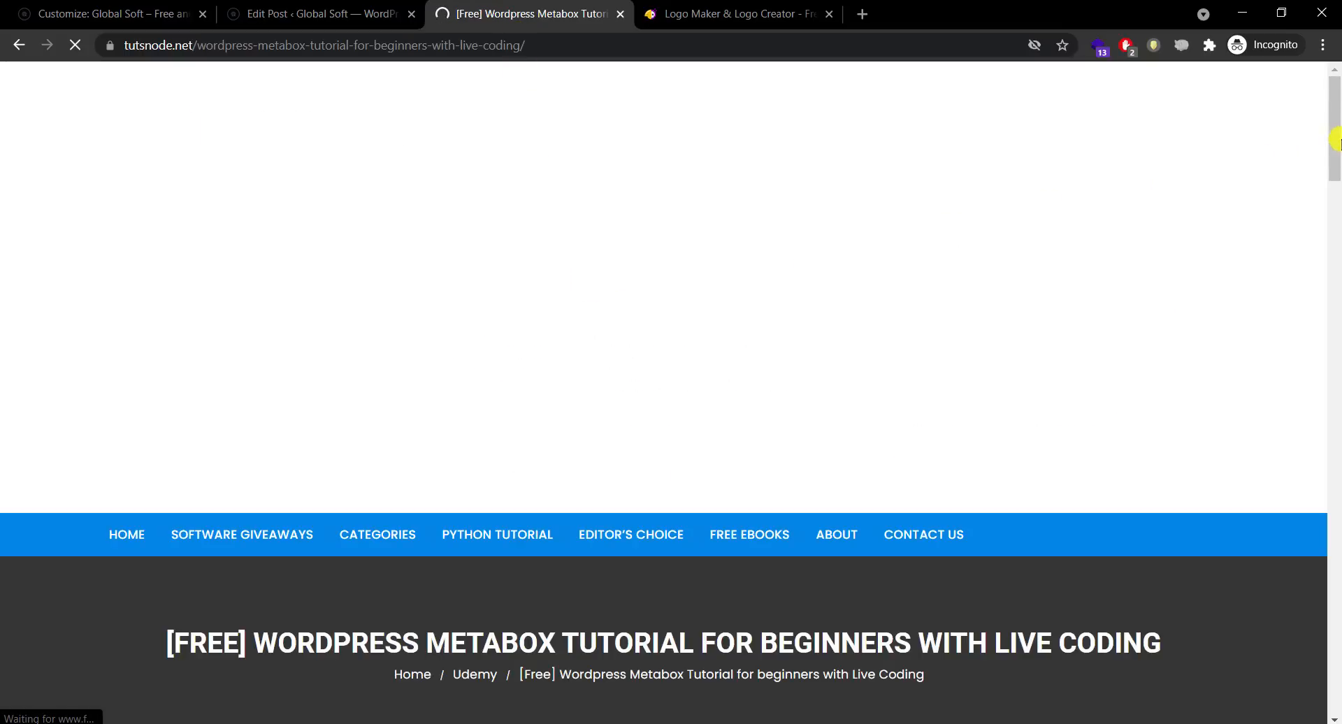
drag(1335, 138, 1333, 311)
click(16, 46)
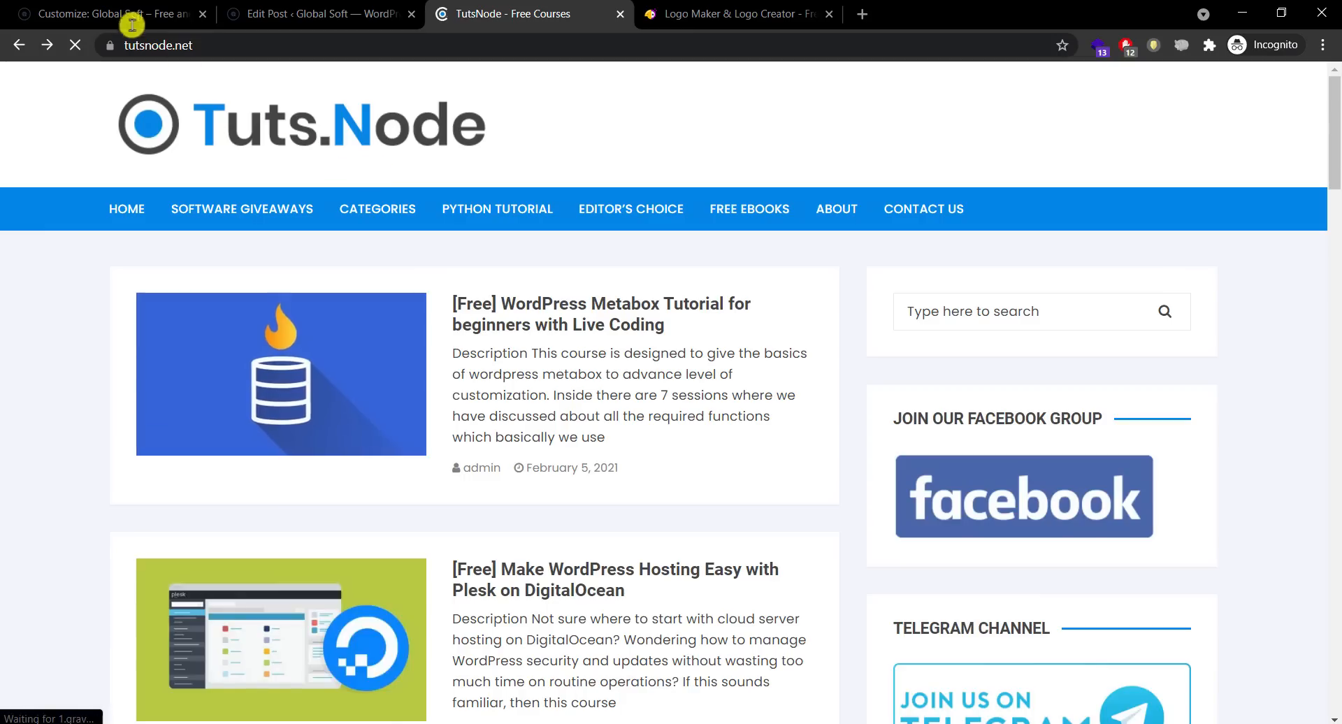
click(115, 14)
click(307, 5)
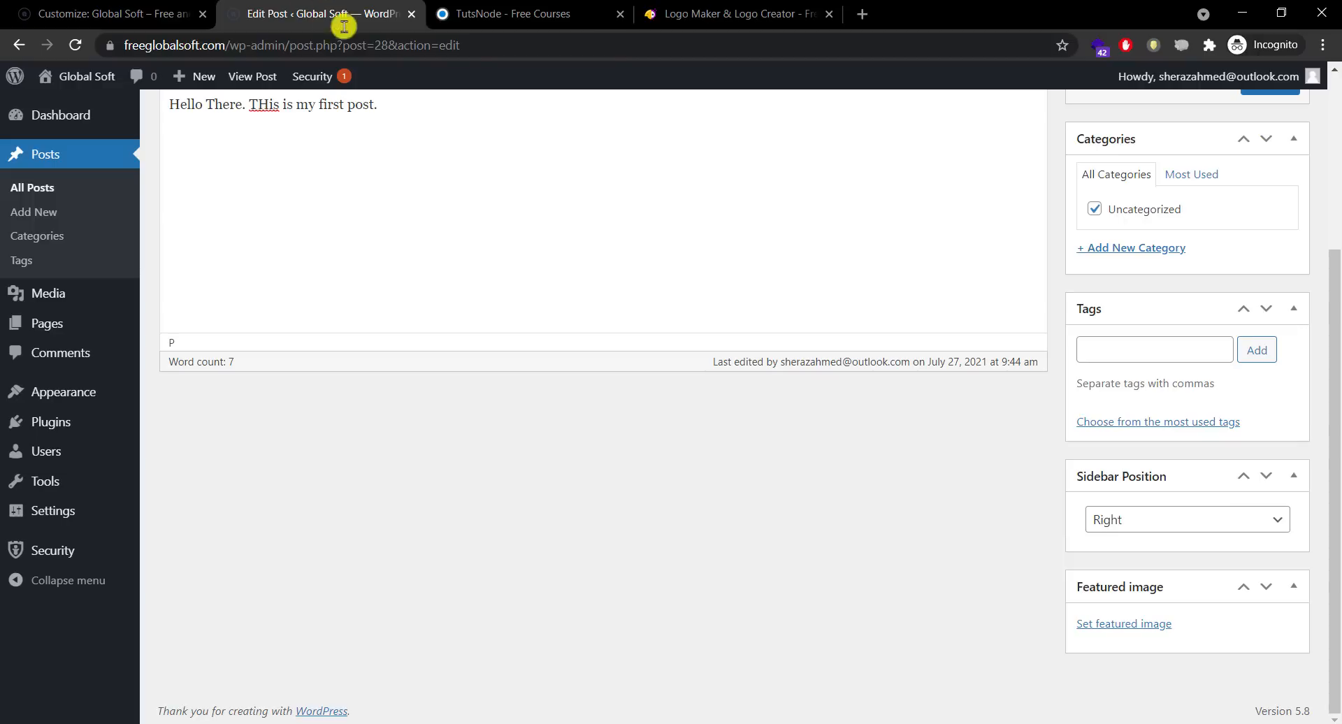
Step: Upload JavaScript-Essentials-2020-Mini.jpg as the featured image by dragging it from File Explorer
click(1157, 625)
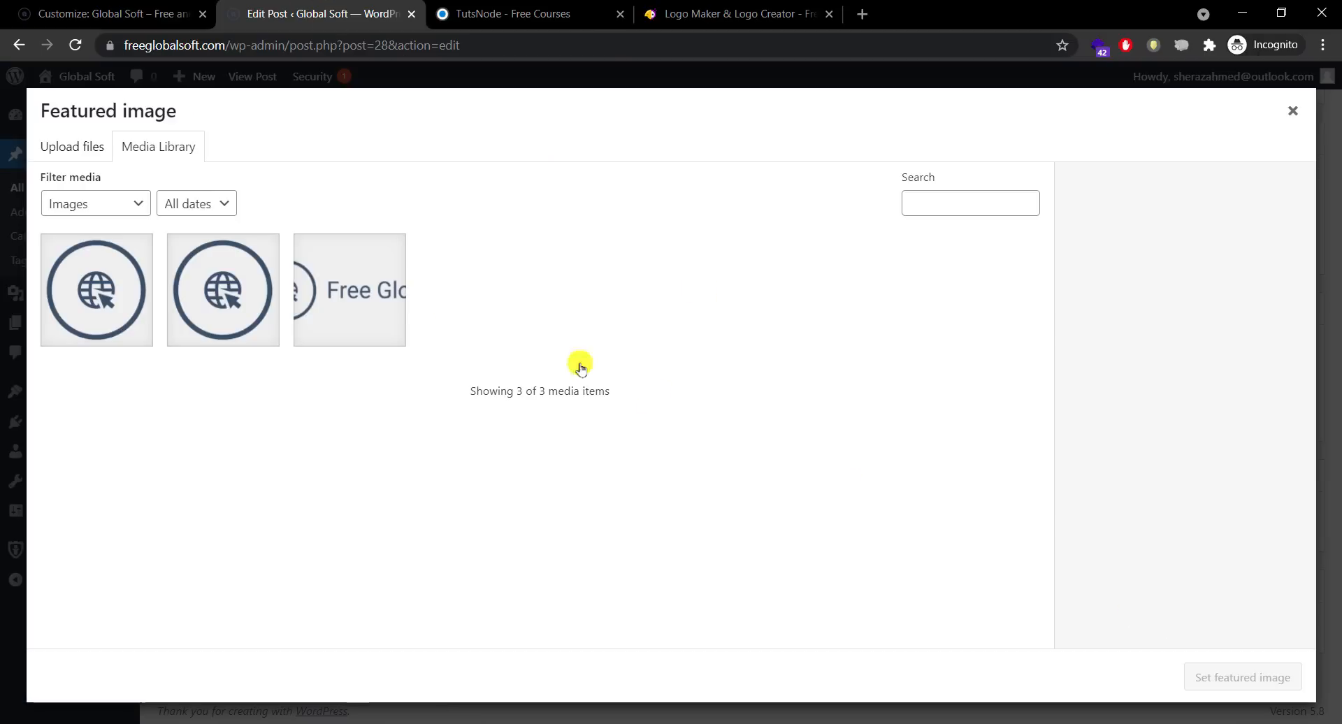
click(77, 144)
click(650, 411)
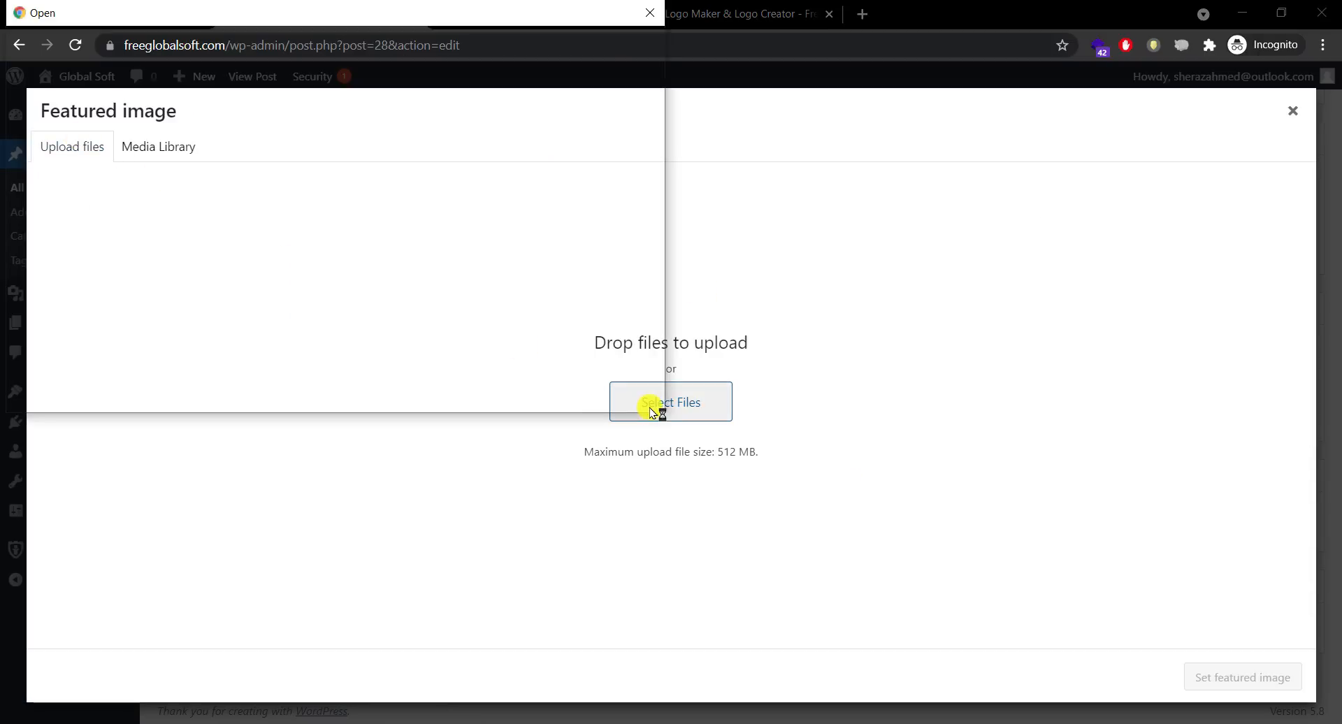
click(89, 43)
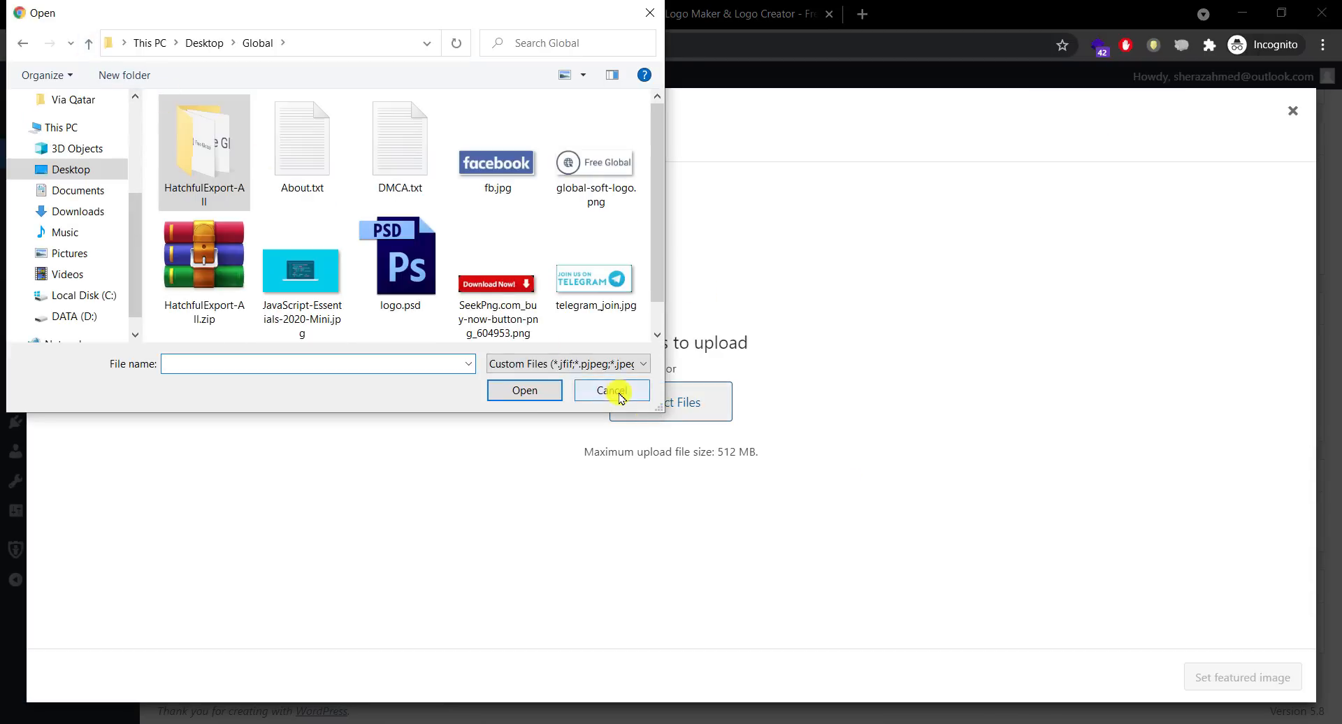
click(613, 390)
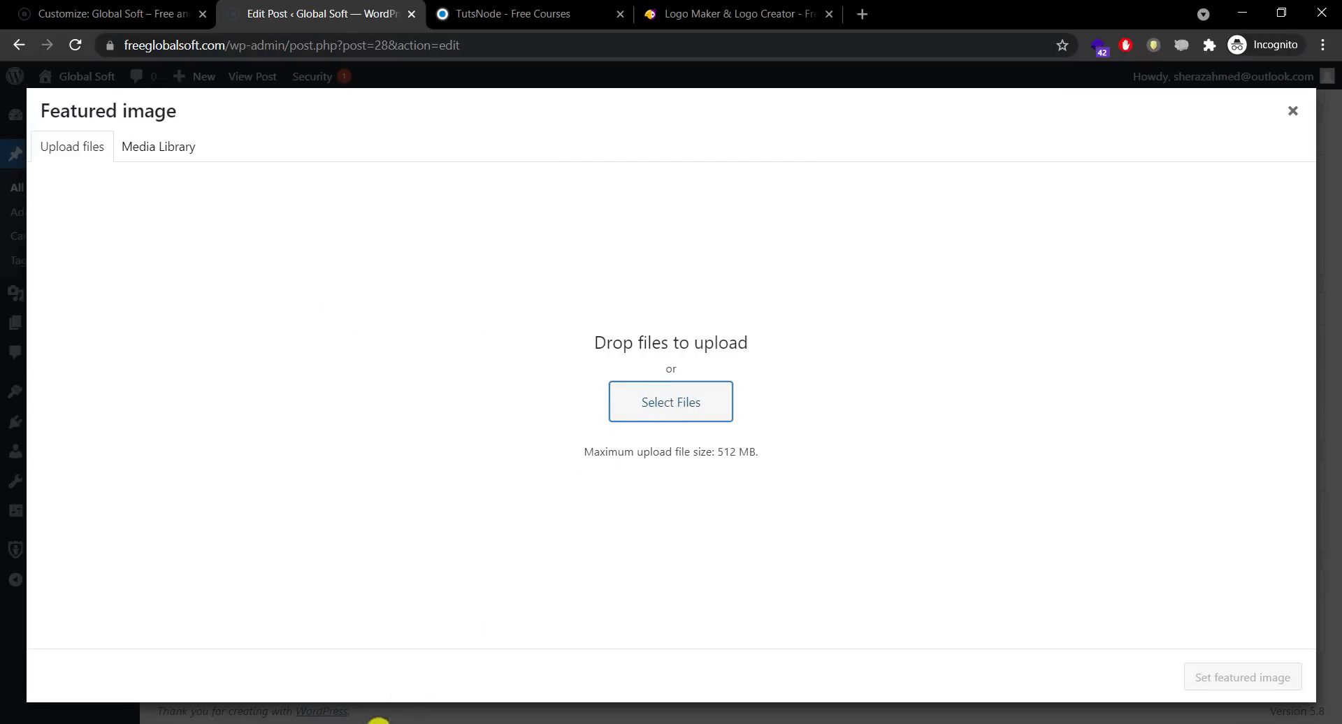
click(378, 720)
click(392, 131)
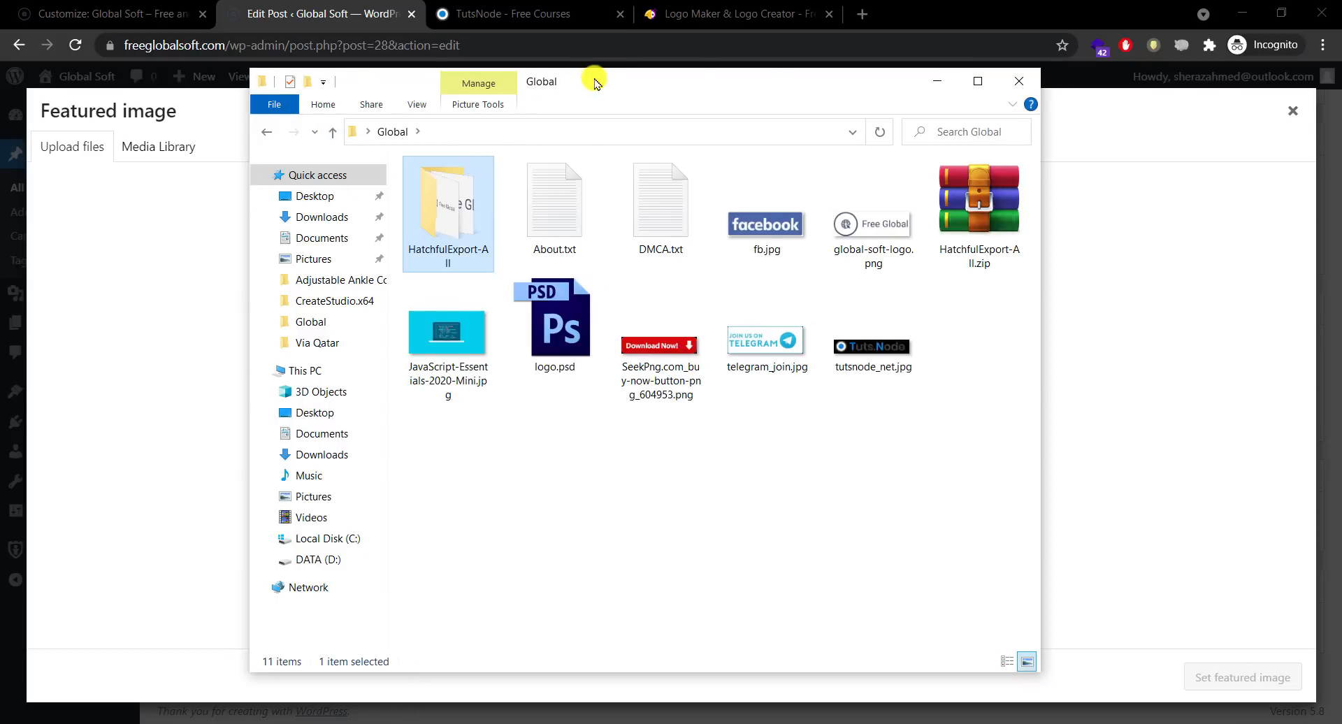
drag(593, 81, 825, 102)
click(993, 512)
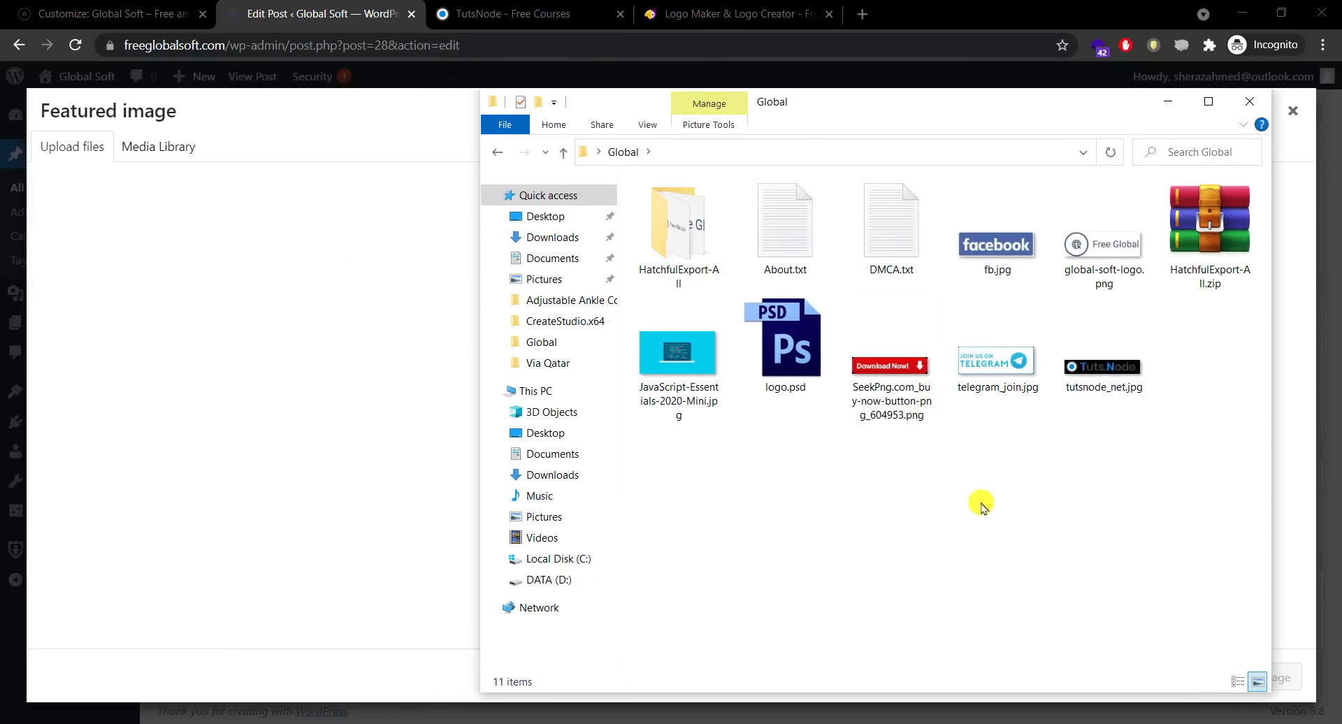
drag(689, 360, 287, 358)
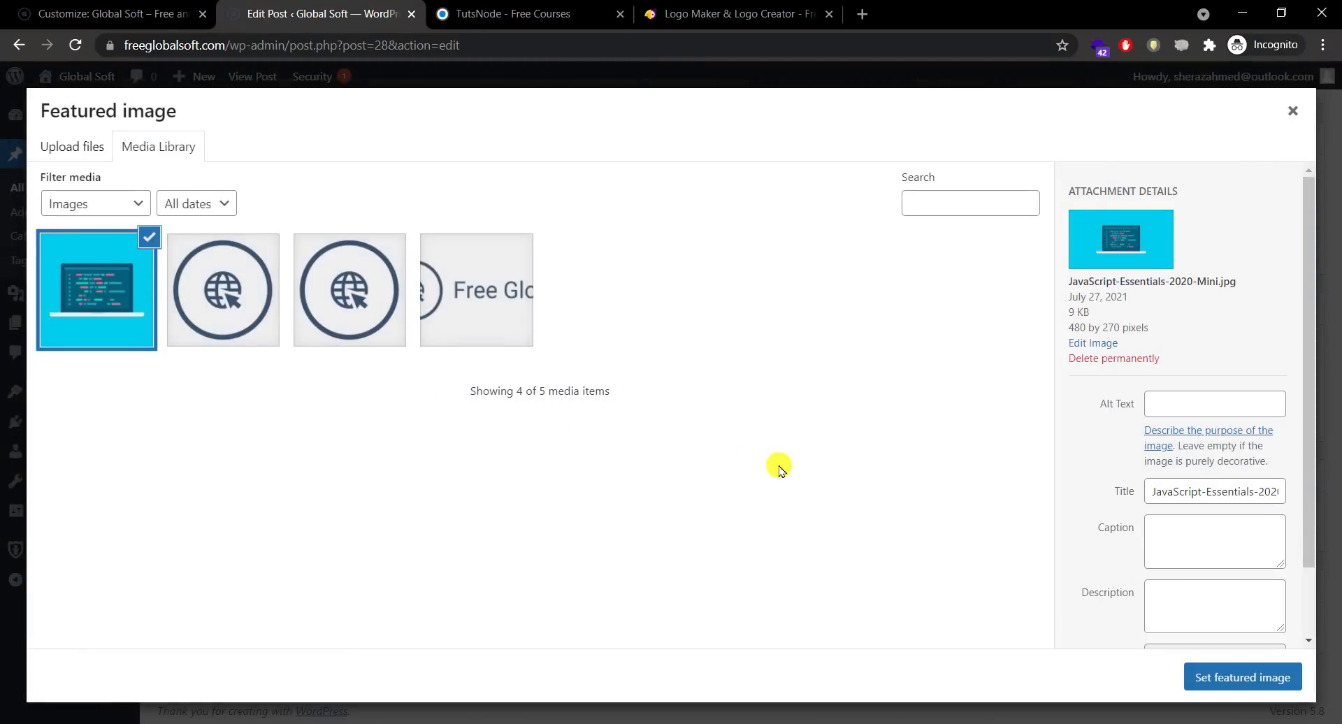
Step: Set the image title and alt text to Hello World and make it the featured image
click(1216, 494)
key(ctrl+a)
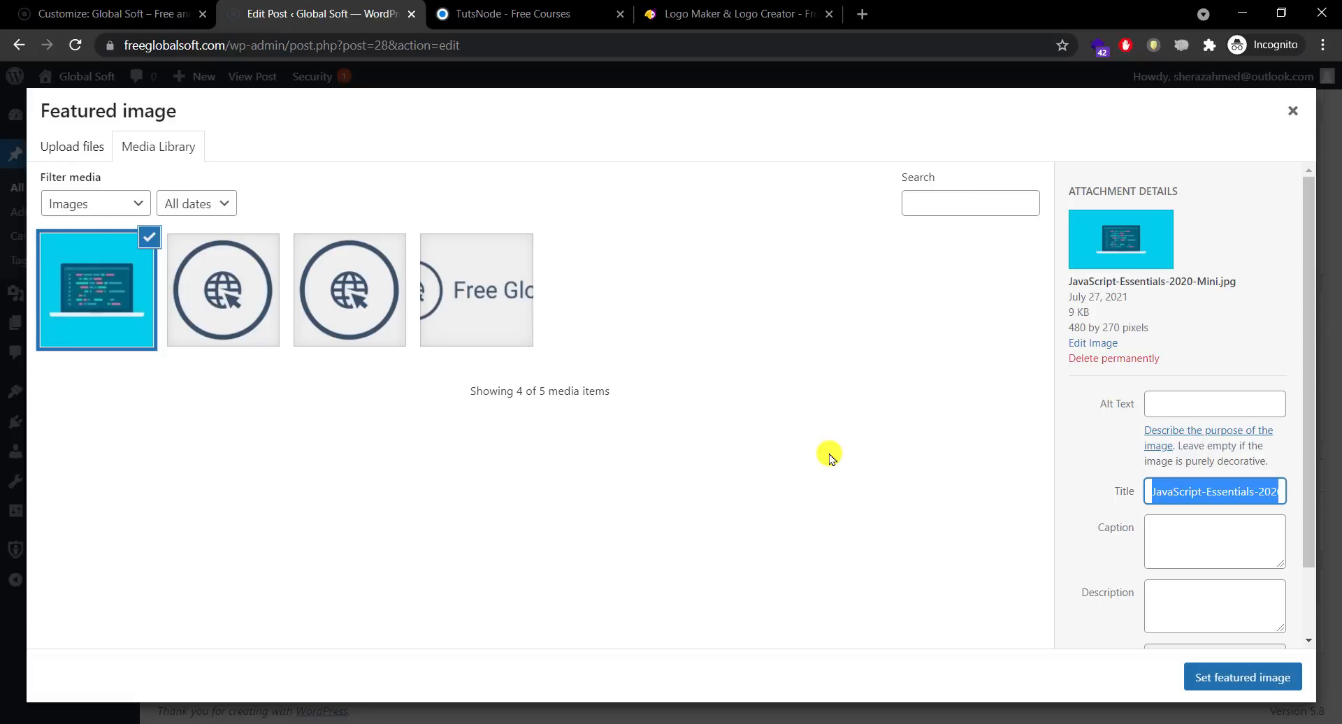
text(M)
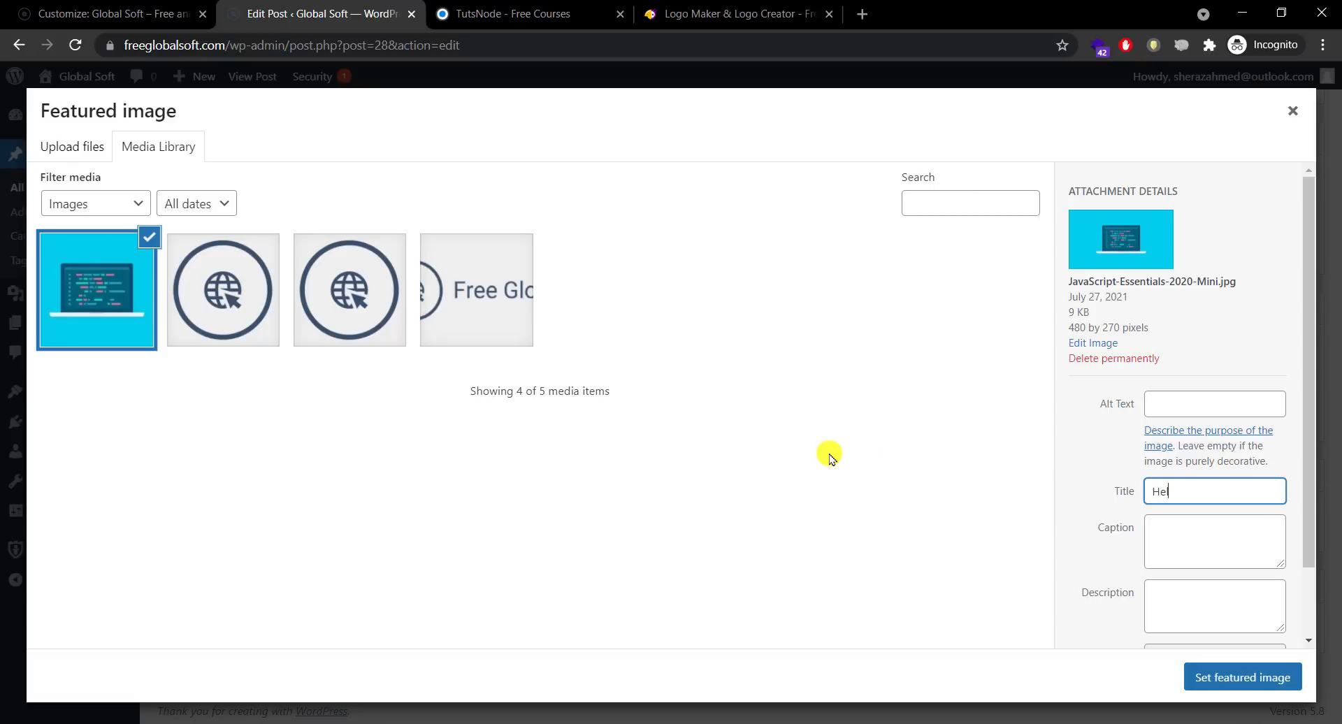
key(ctrl+a)
key(ctrl+c)
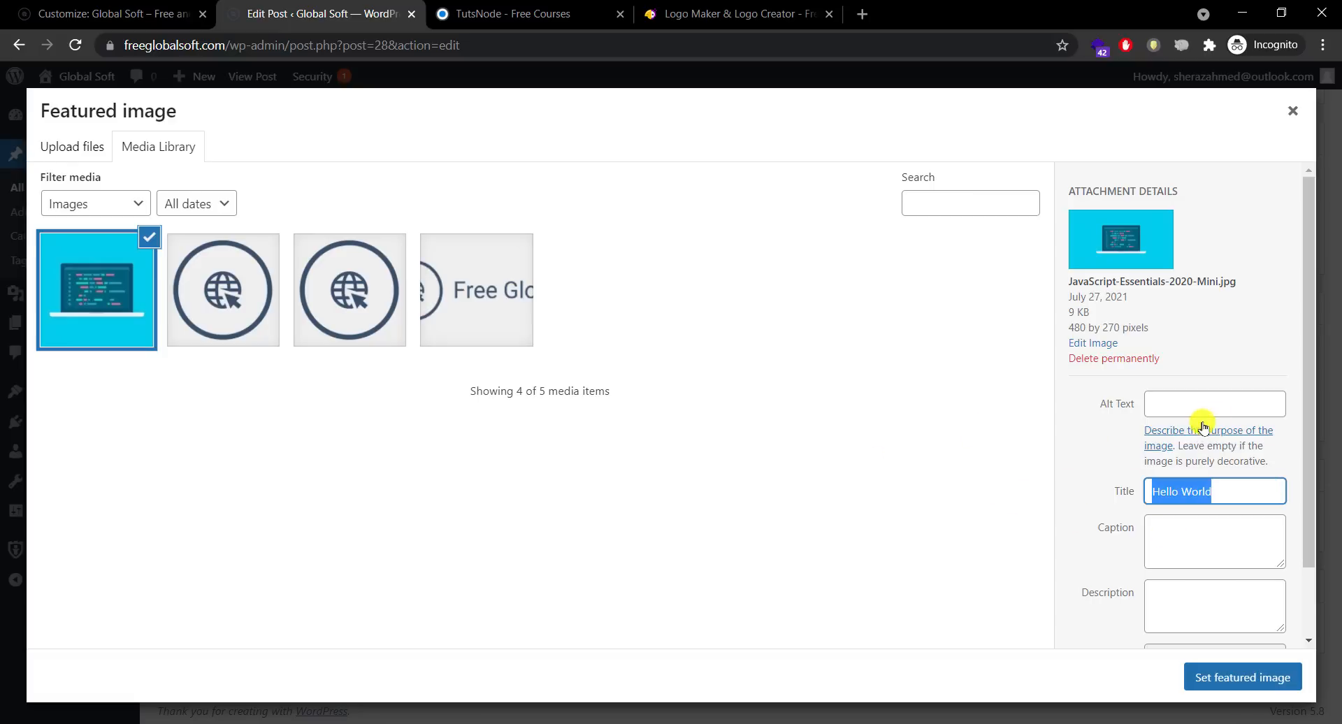
click(1203, 411)
key(ctrl+v)
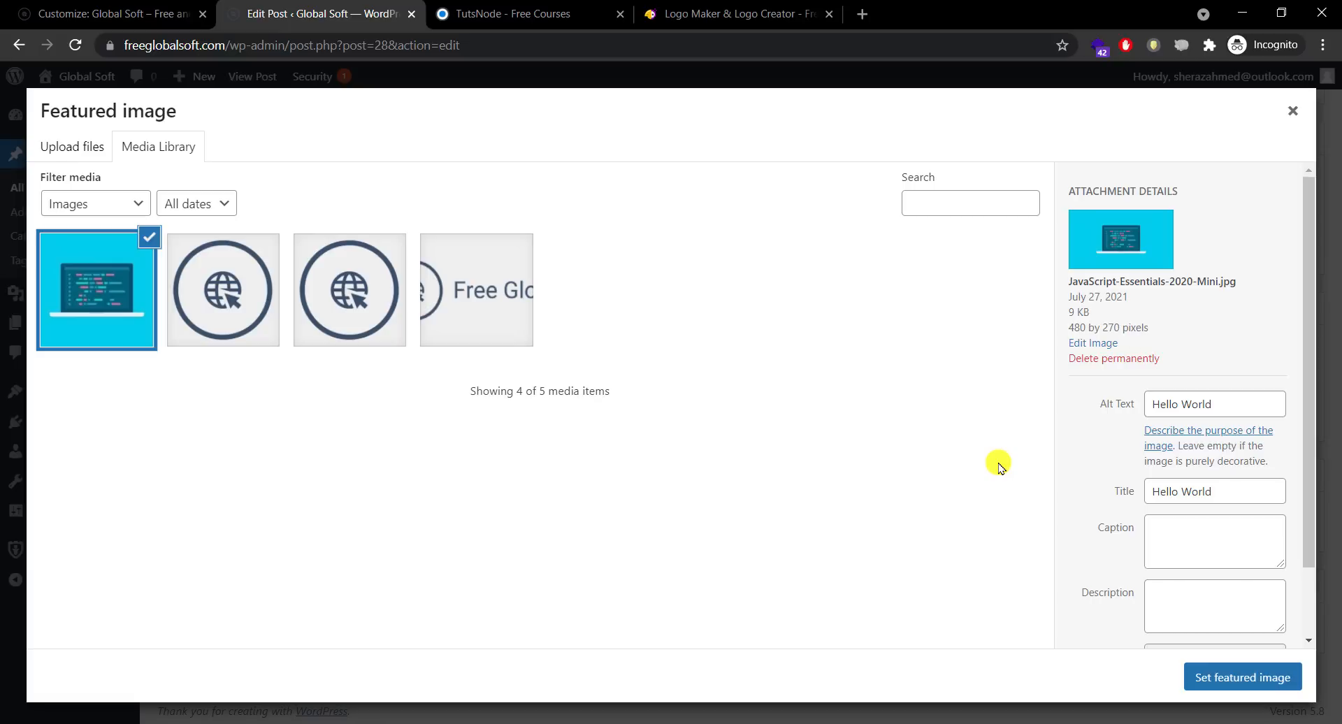
click(1223, 682)
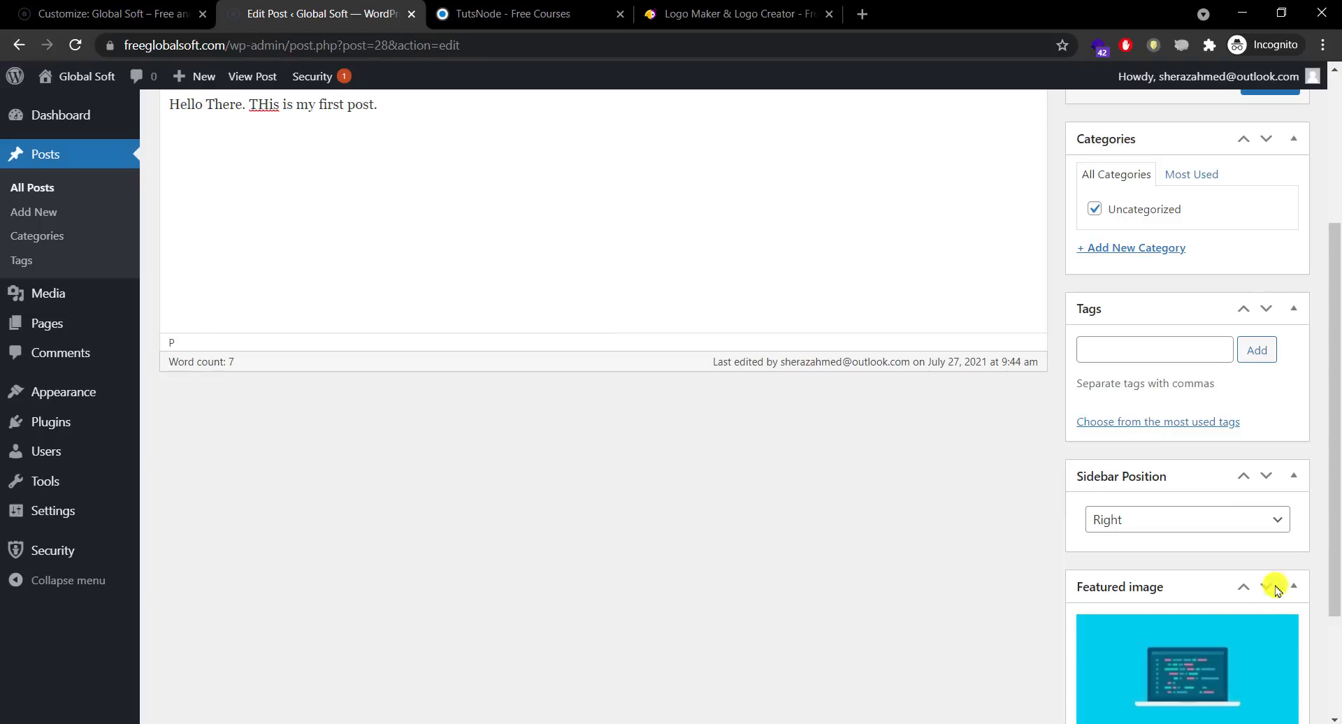
drag(1334, 539, 1328, 255)
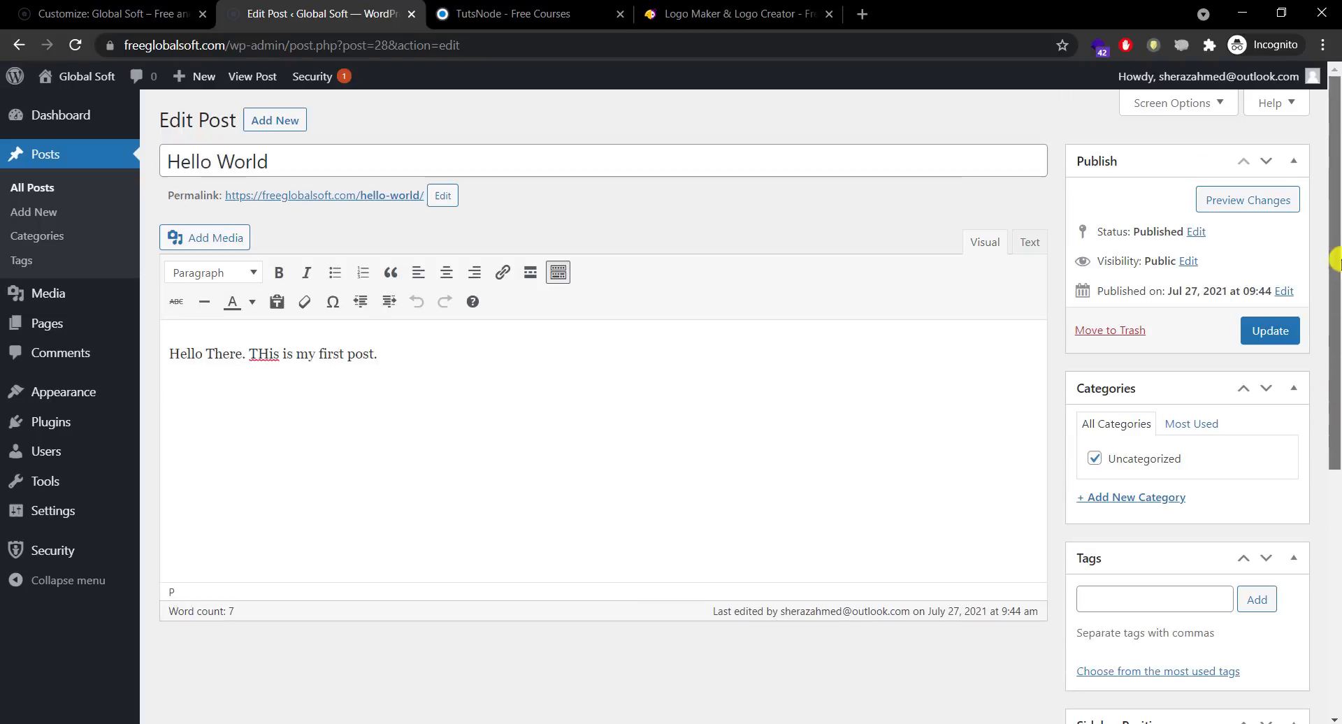
Step: Update the post and open the live site in a new tab
click(1287, 332)
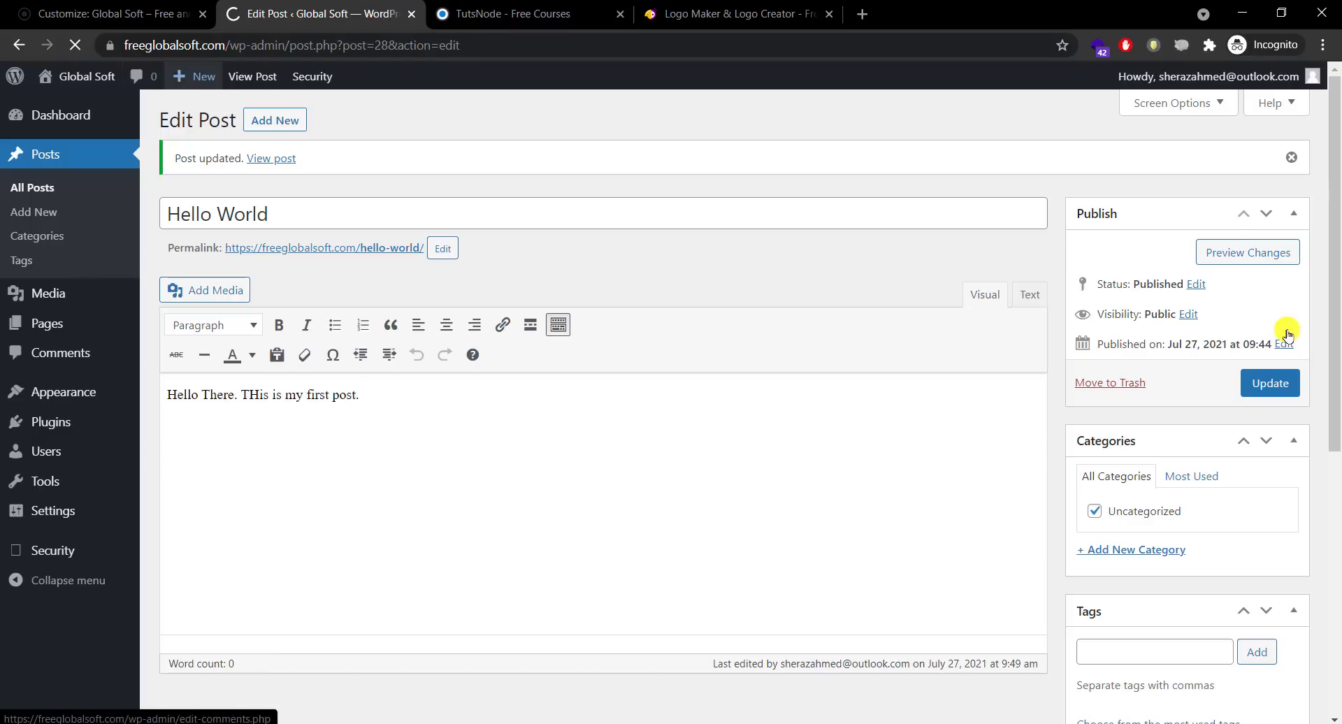
mouse_move(77, 78)
right_click(72, 109)
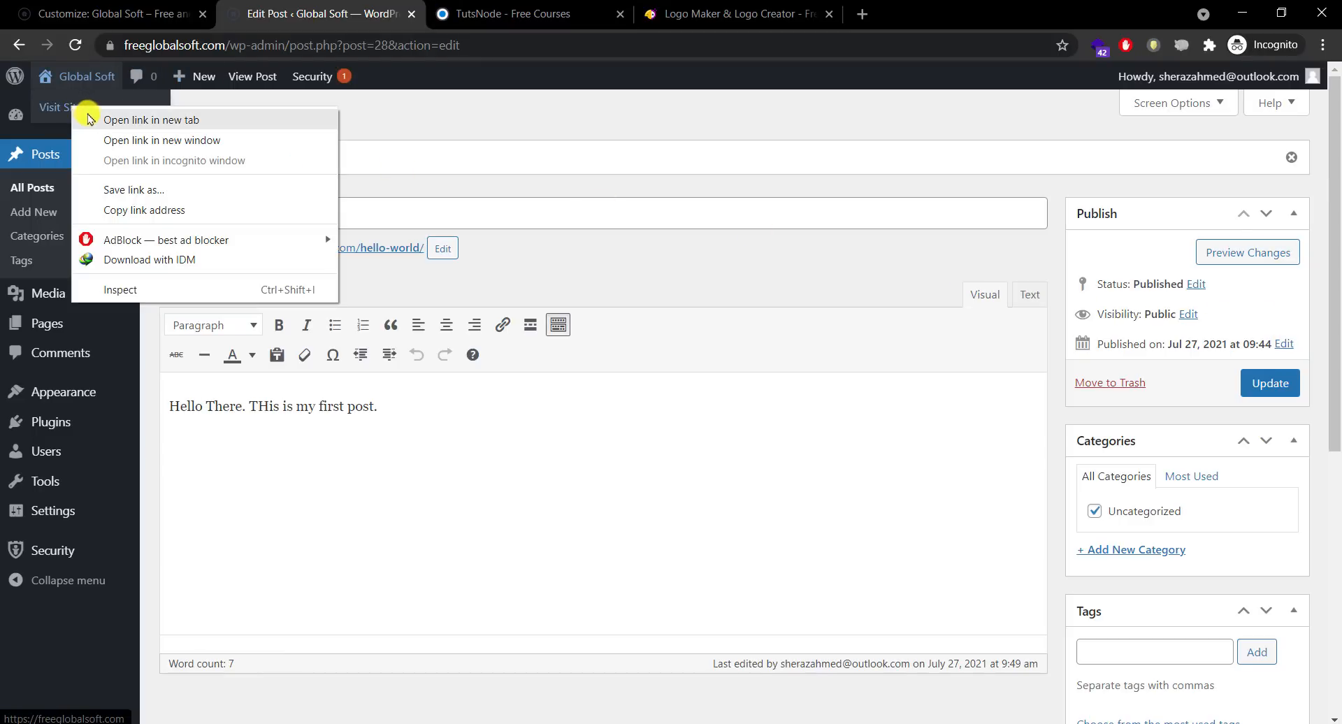
click(80, 111)
click(469, 10)
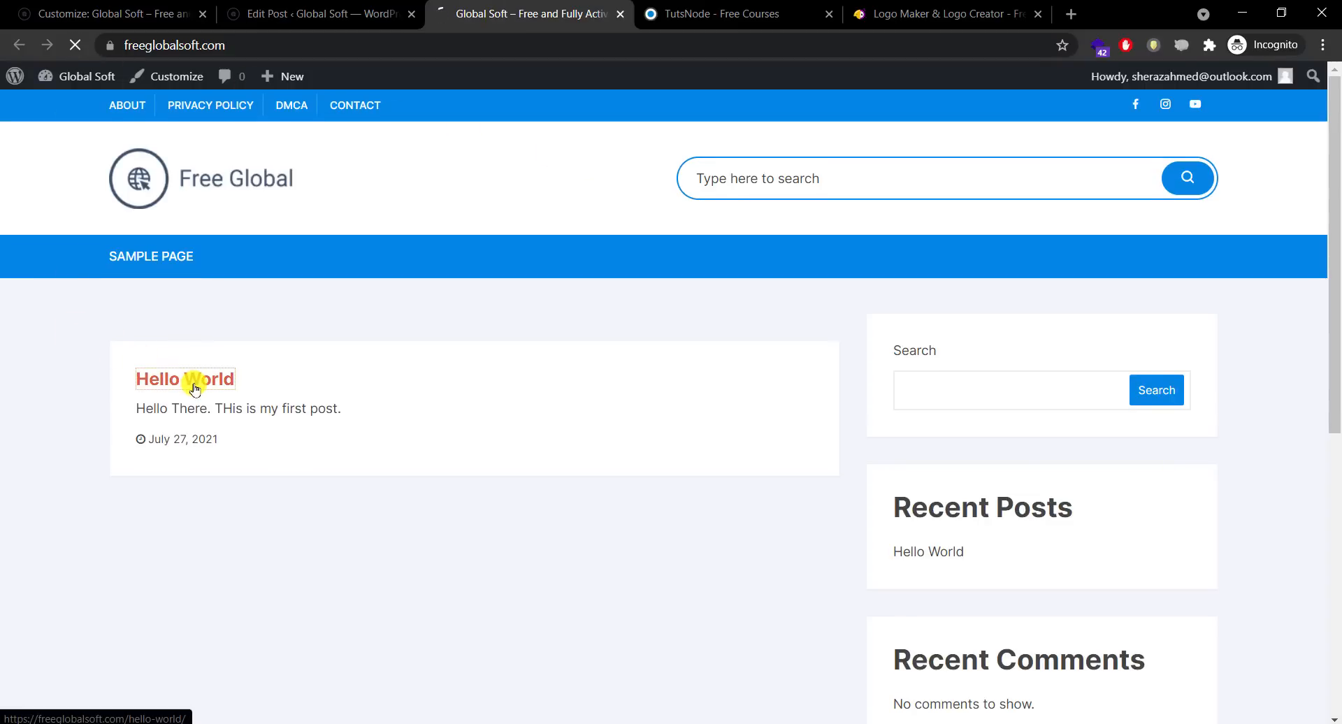
Step: Look over the live Hello World post, then return to the homepage and customizer
scroll(1322, 394, down, 1)
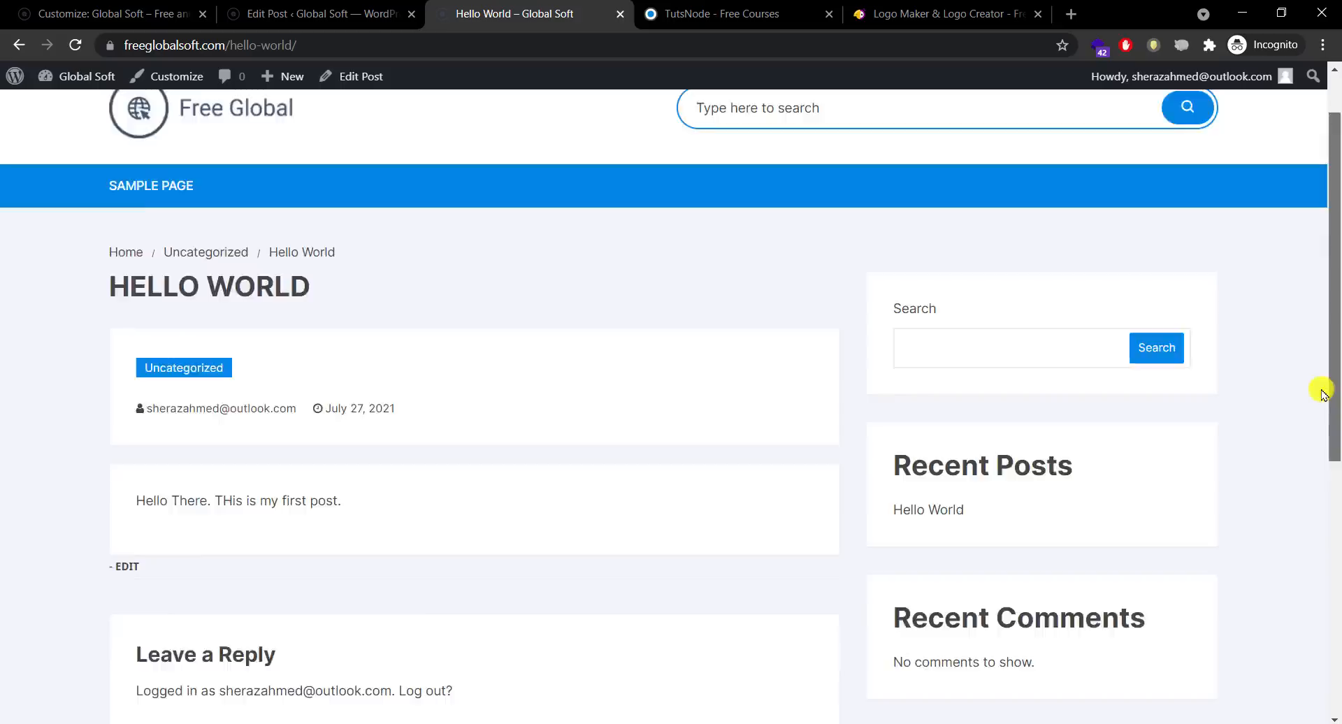
scroll(1323, 393, down, 7)
scroll(1294, 581, up, 8)
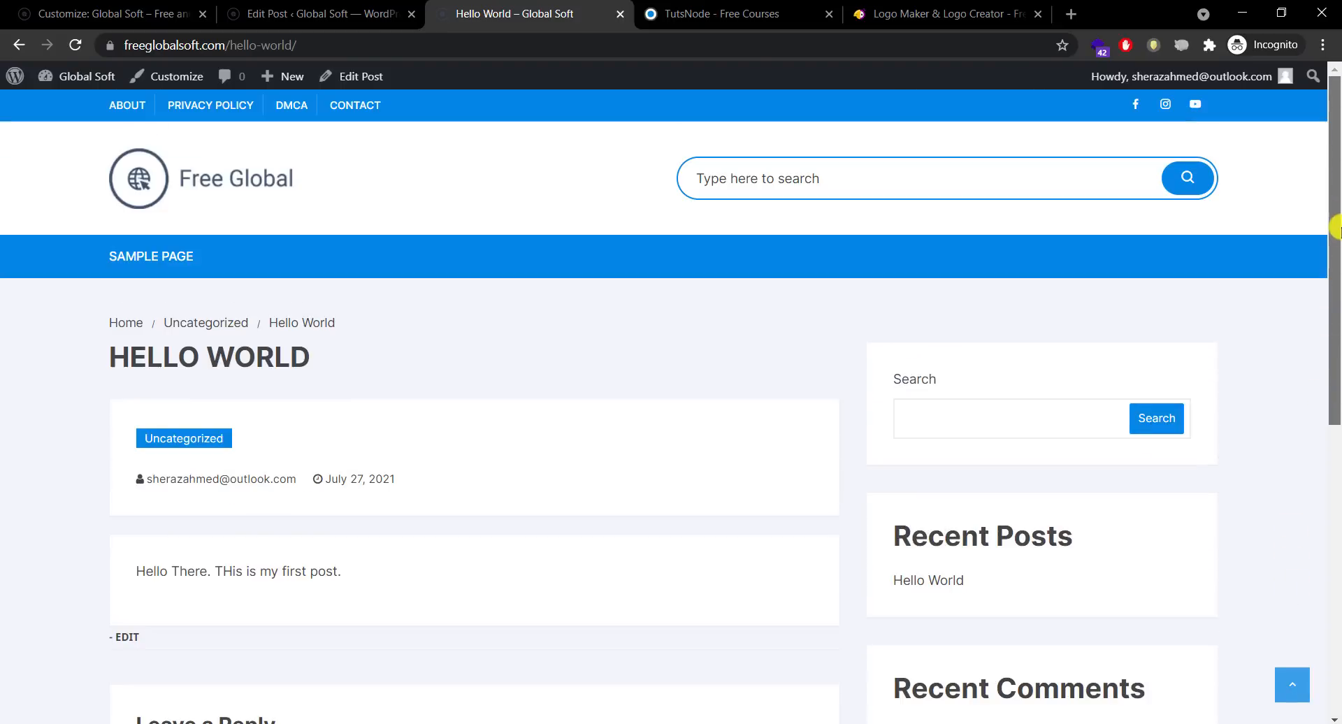
click(255, 173)
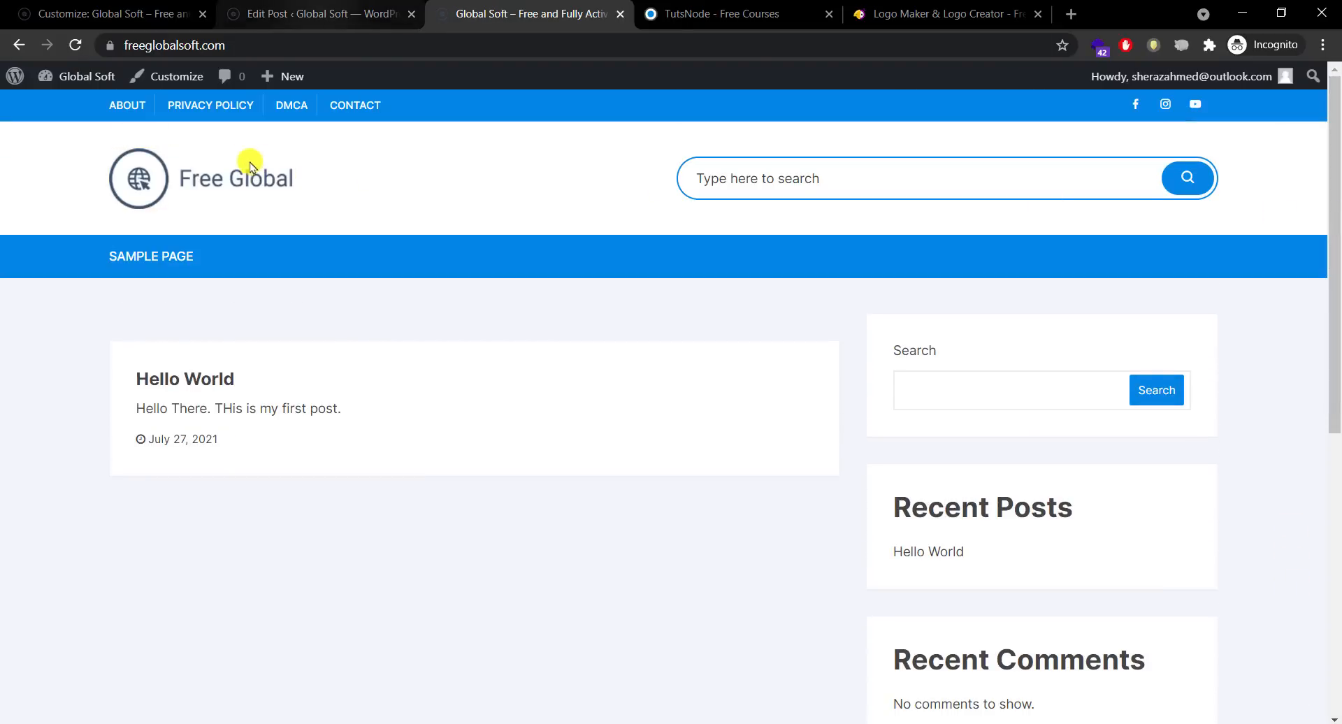
click(116, 14)
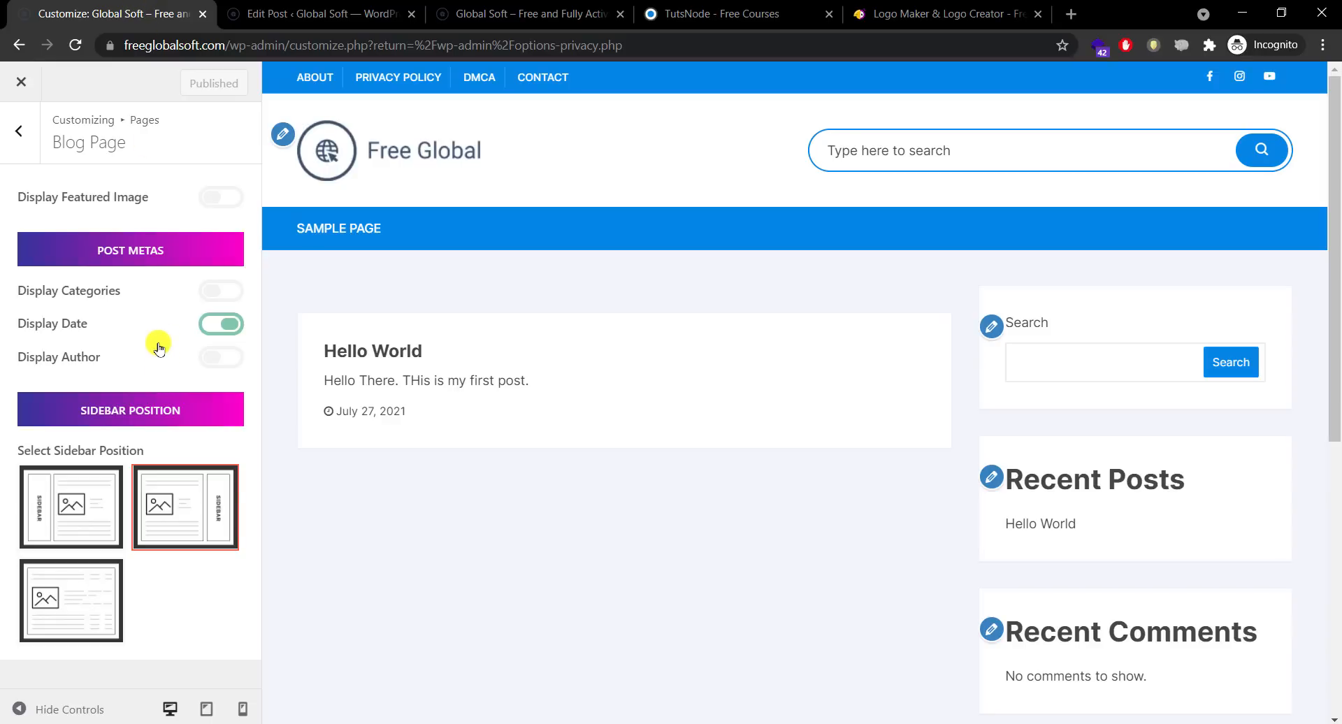
Step: Turn off Display Categories and Display Author in the Archive Page settings
click(21, 131)
click(114, 272)
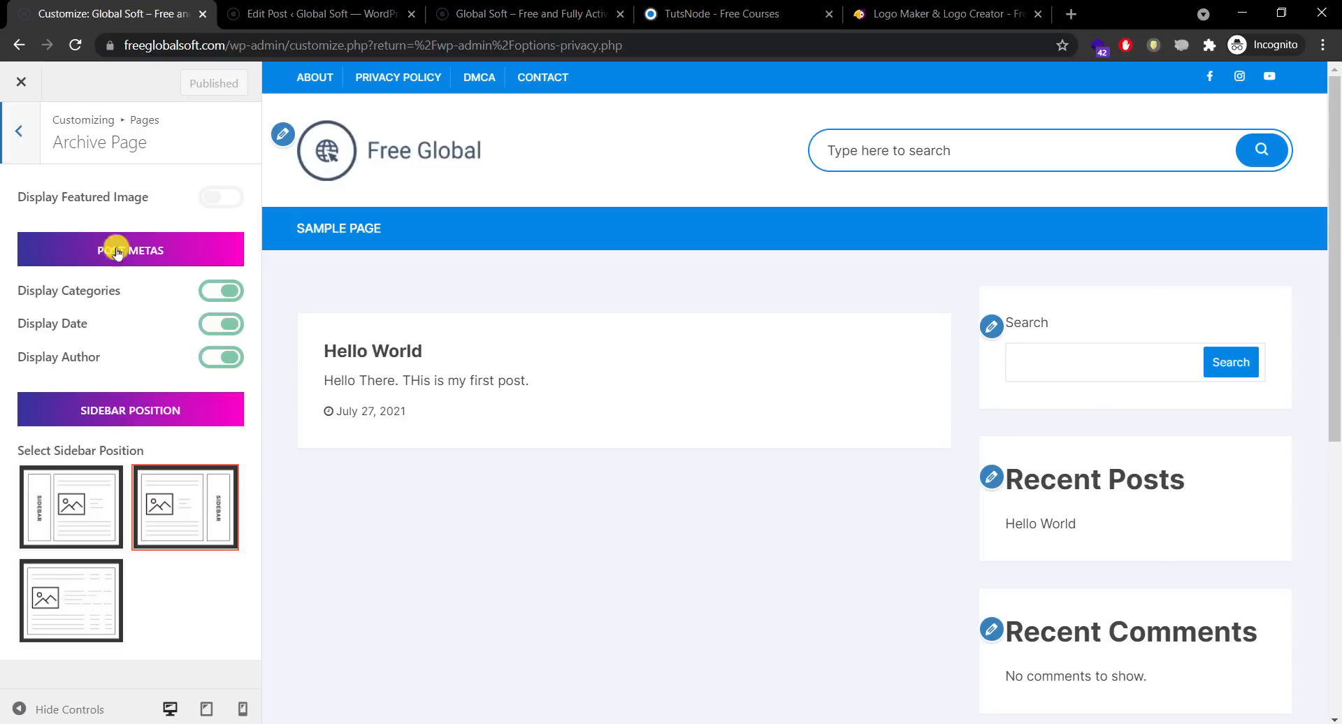
click(24, 144)
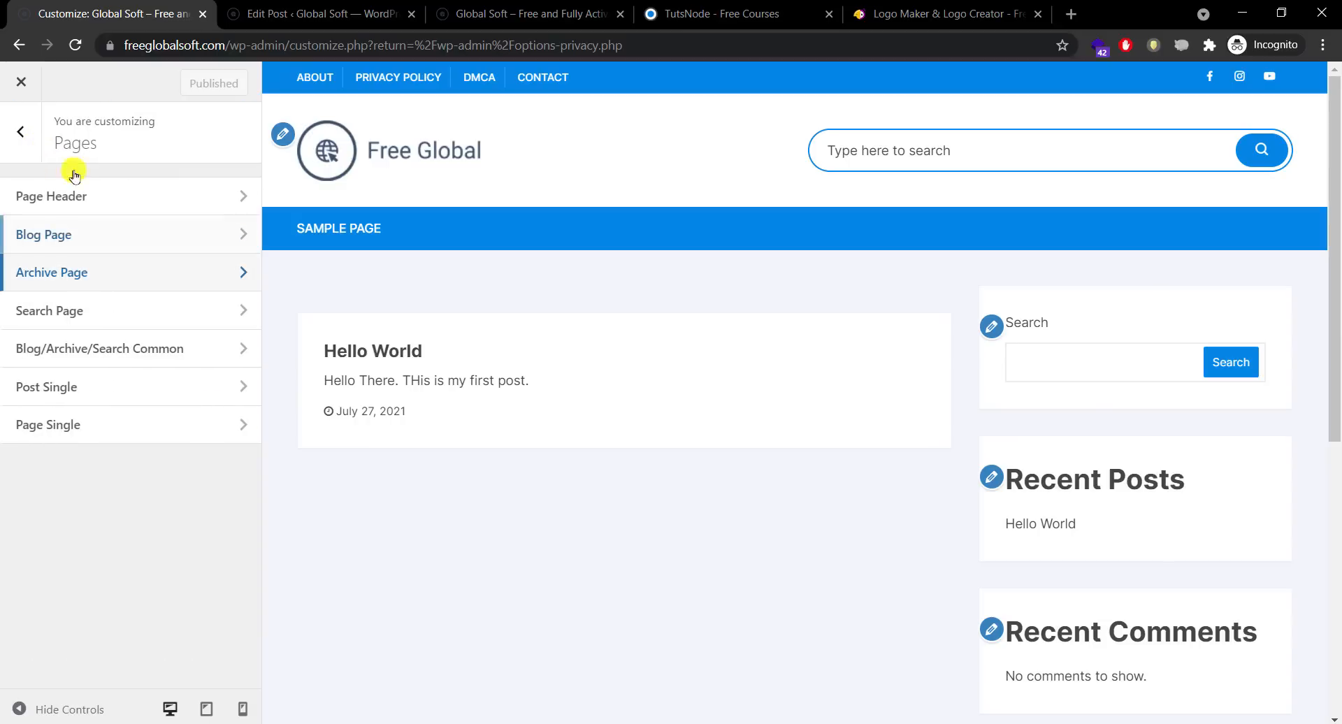
click(119, 201)
click(20, 125)
click(101, 230)
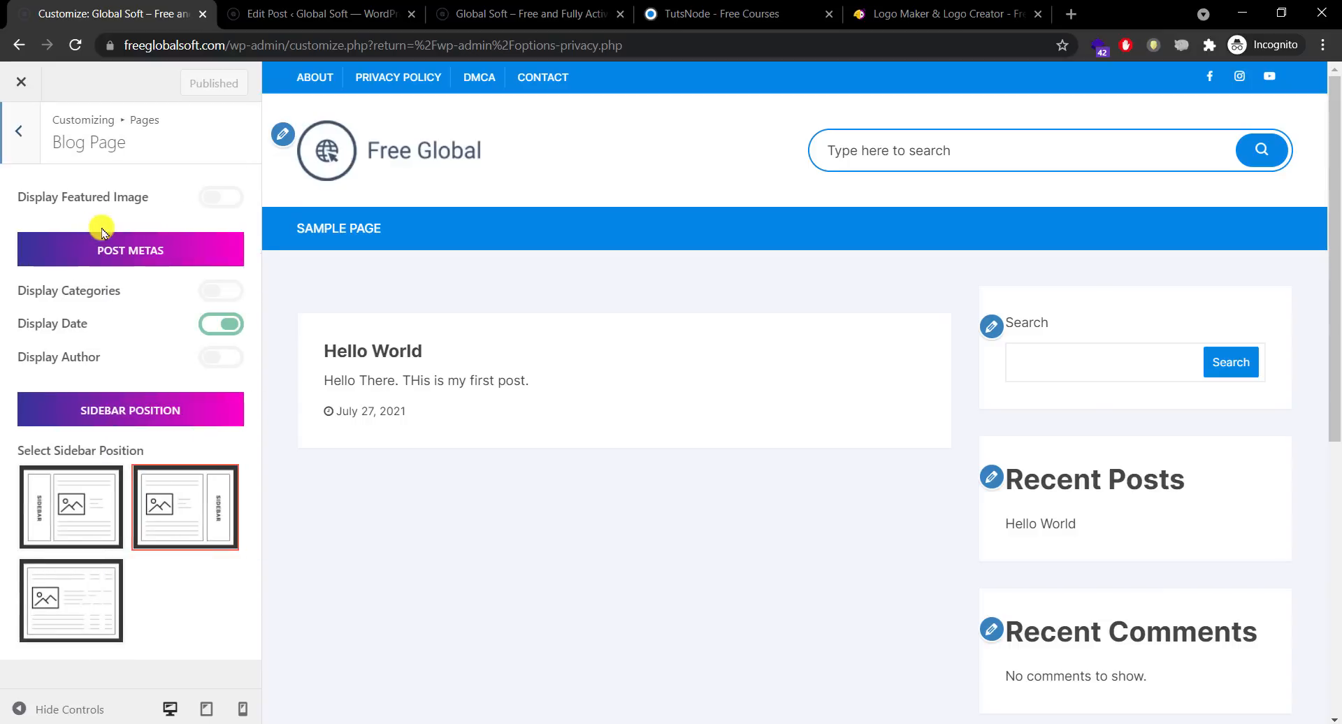
click(21, 131)
click(134, 280)
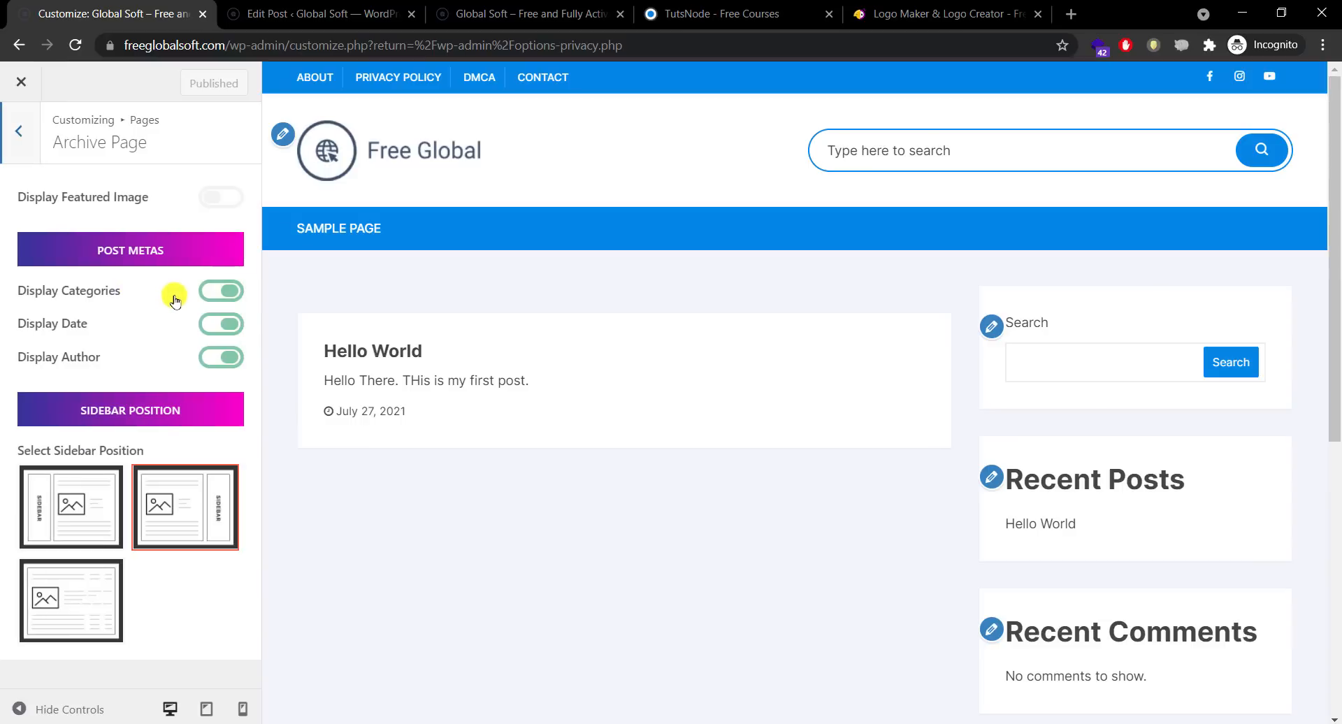
click(225, 293)
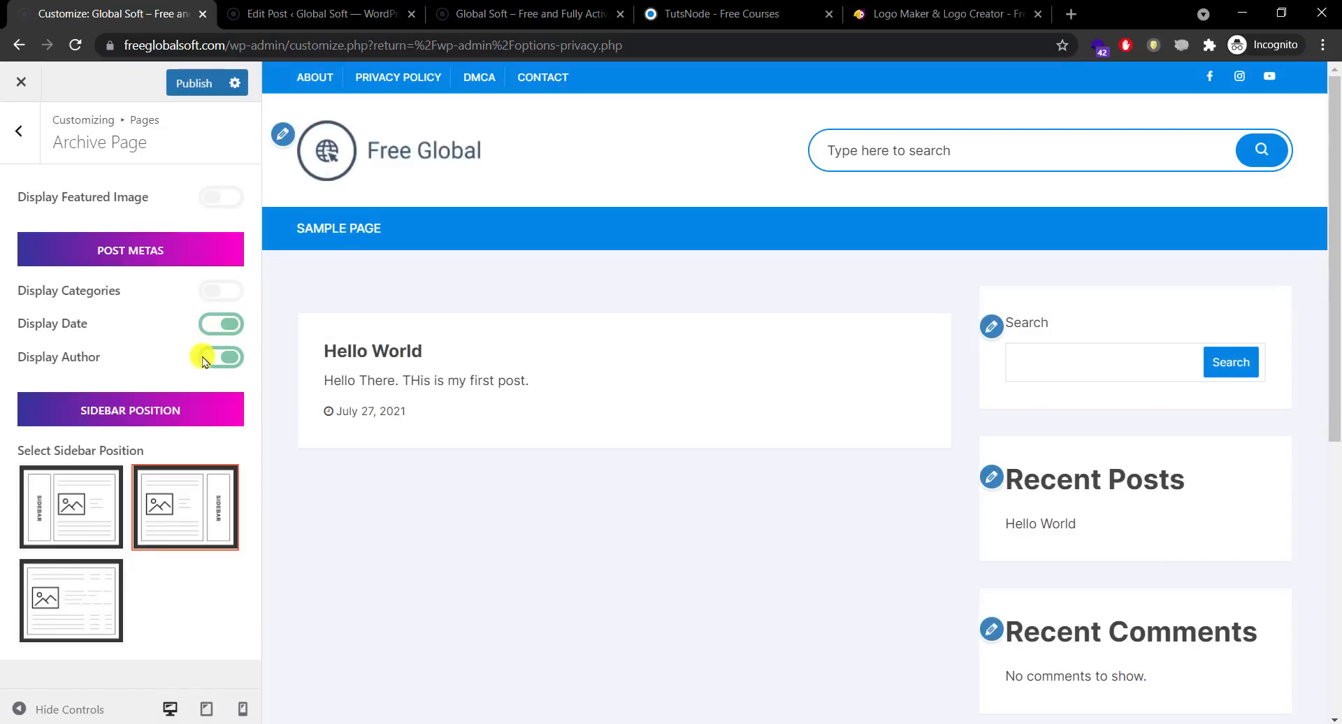
click(204, 360)
Step: Turn on Display Featured Image for the Blog Page and publish
click(19, 133)
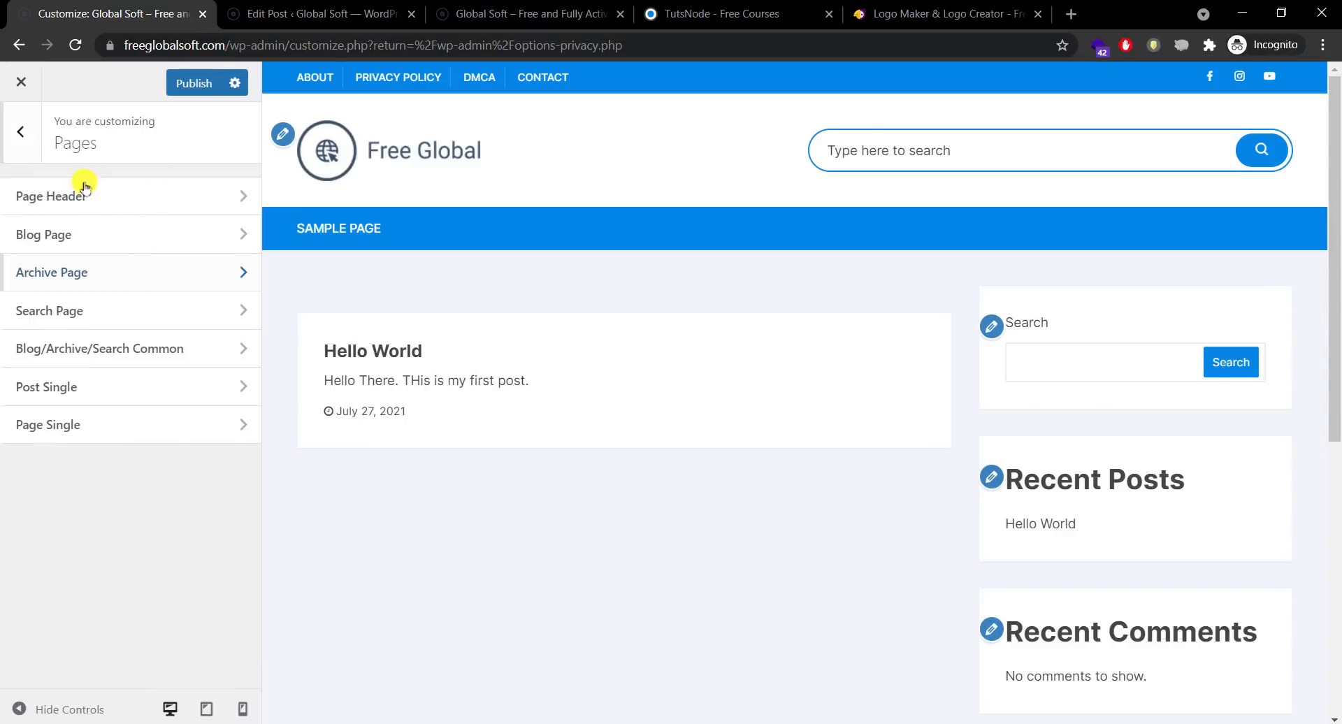
click(172, 238)
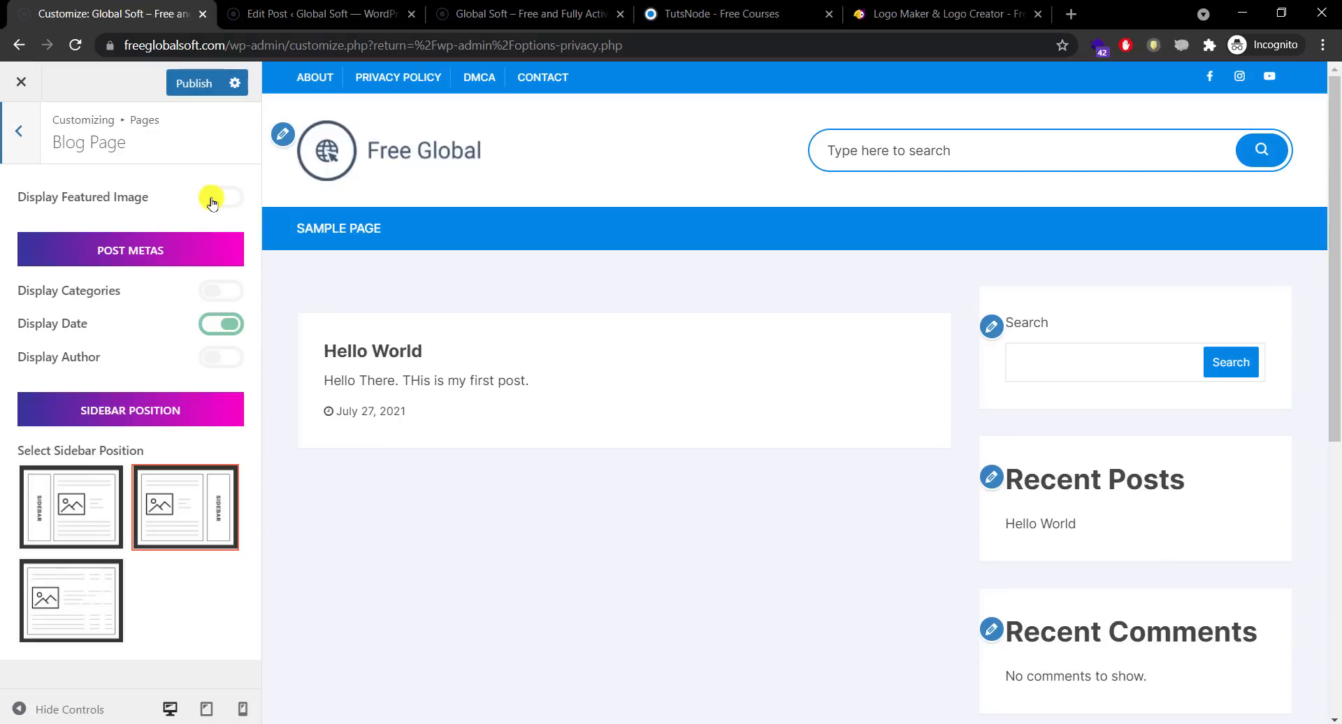
click(213, 199)
click(200, 83)
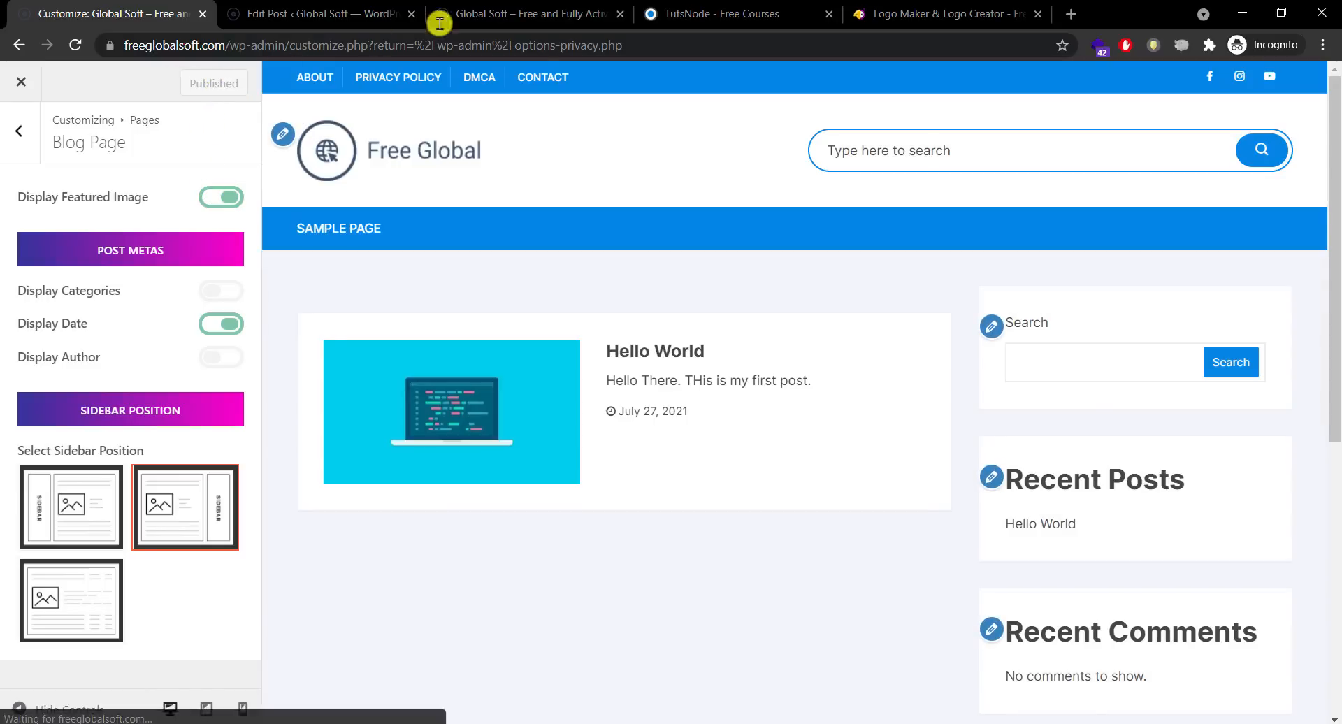
Step: Reload the live homepage, view Hello World with its featured image, then return to the Customizer's Pages list
click(439, 23)
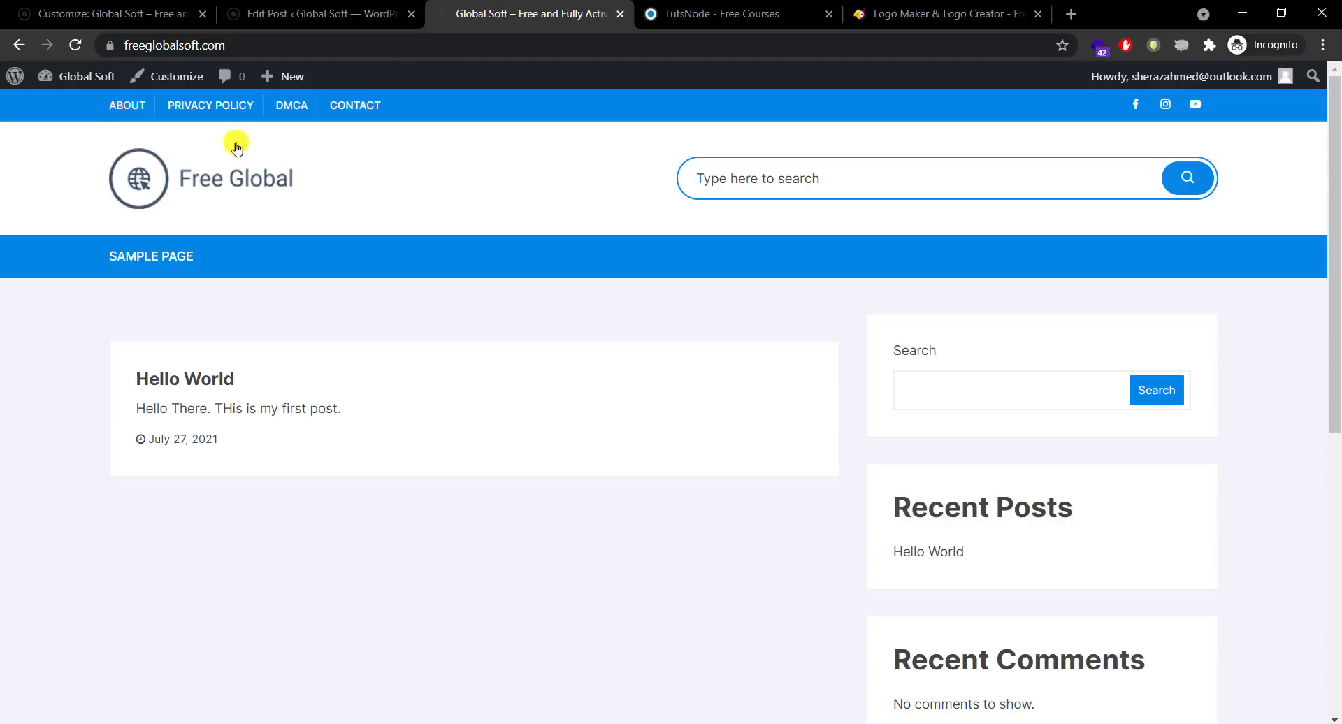
click(181, 178)
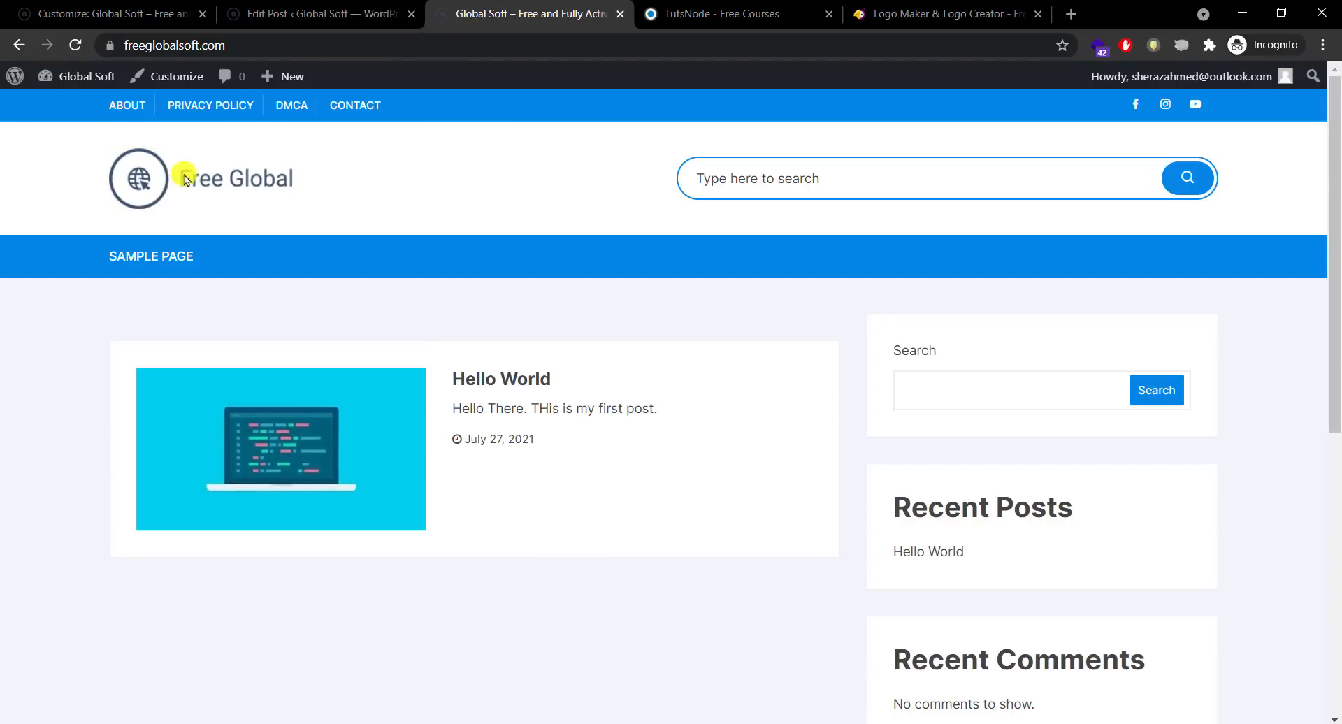
drag(1335, 349, 1336, 322)
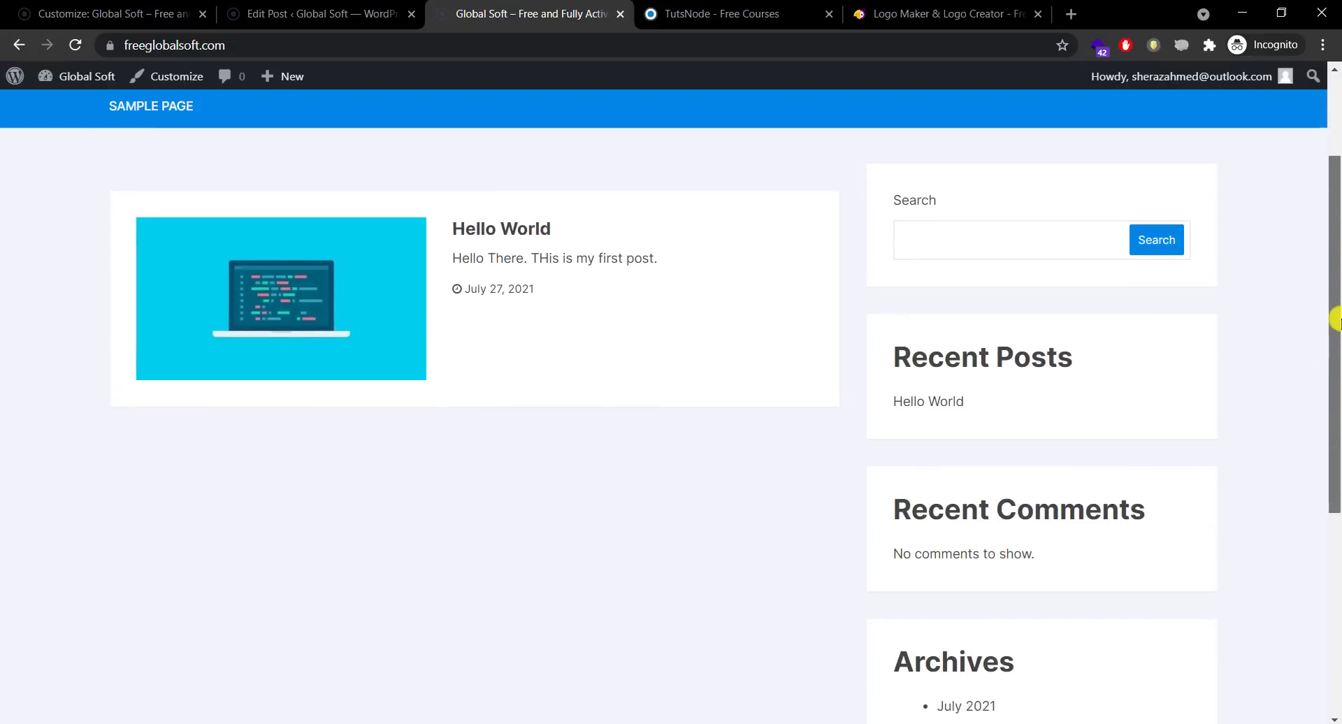
click(369, 286)
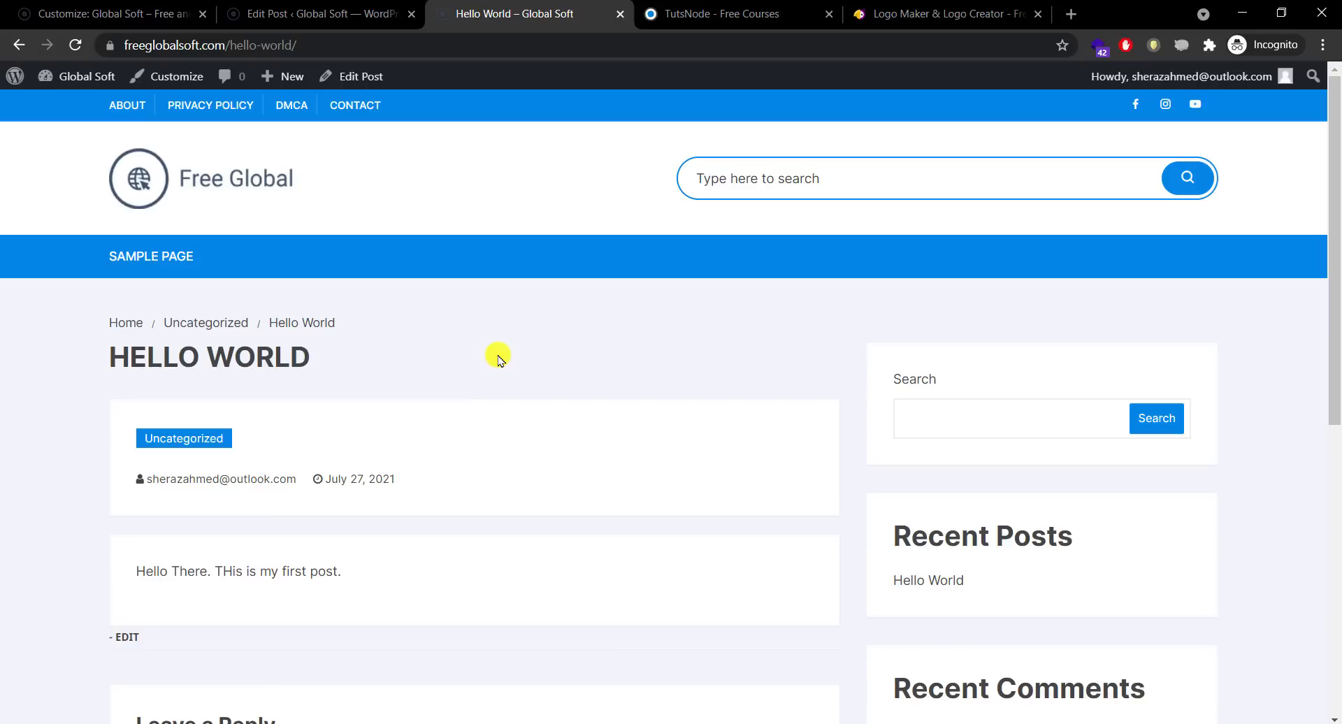
click(19, 45)
scroll(1335, 328, up, 2)
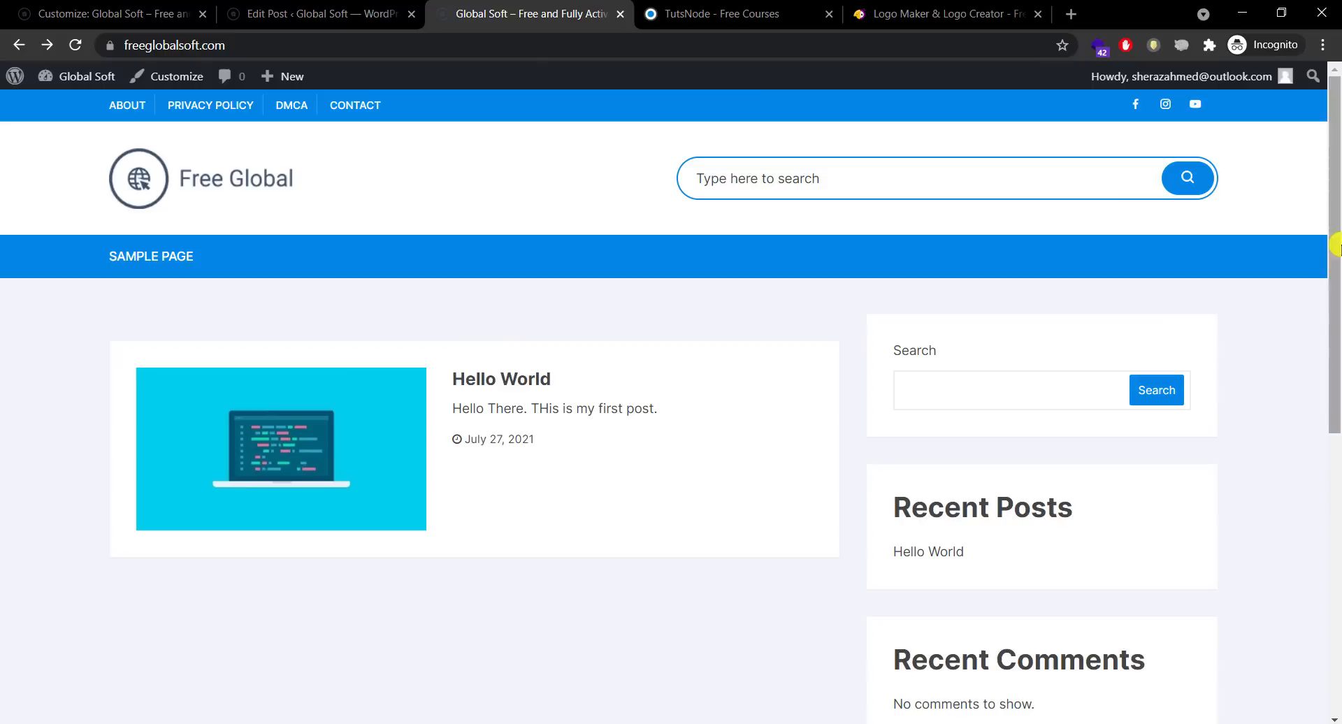
click(286, 13)
click(84, 6)
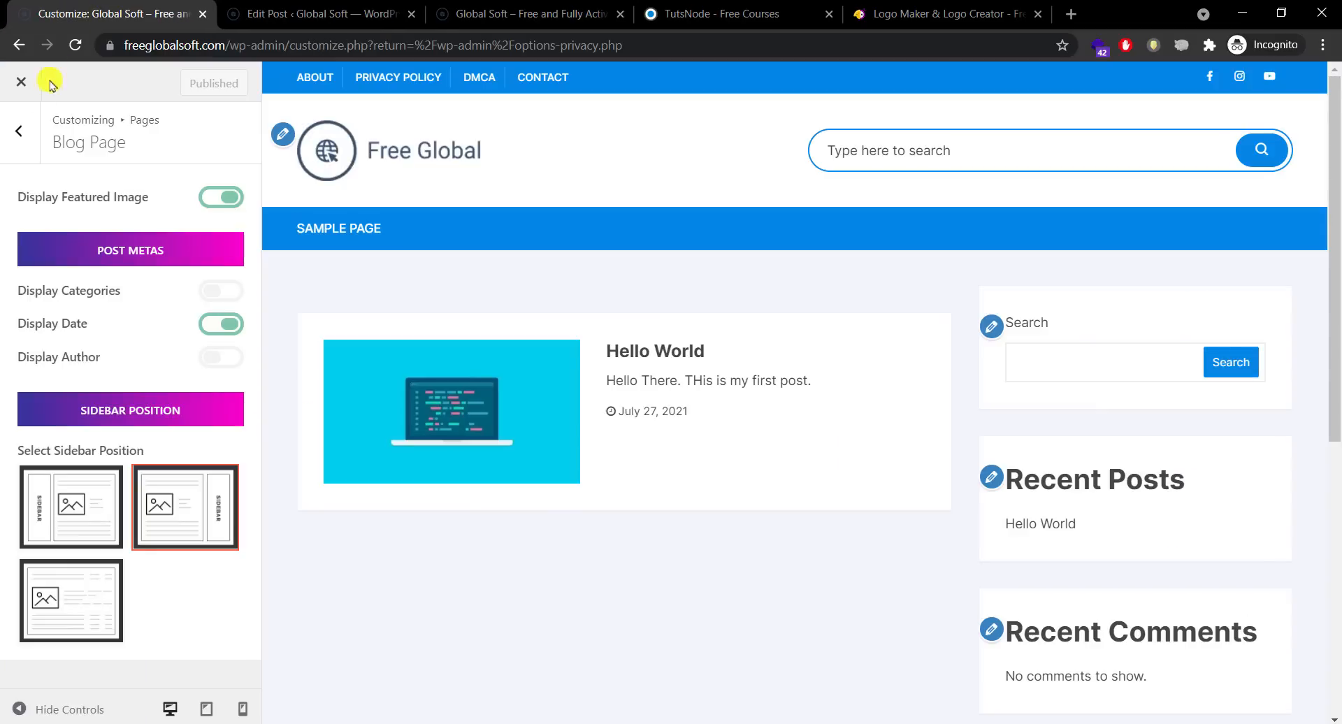
click(23, 150)
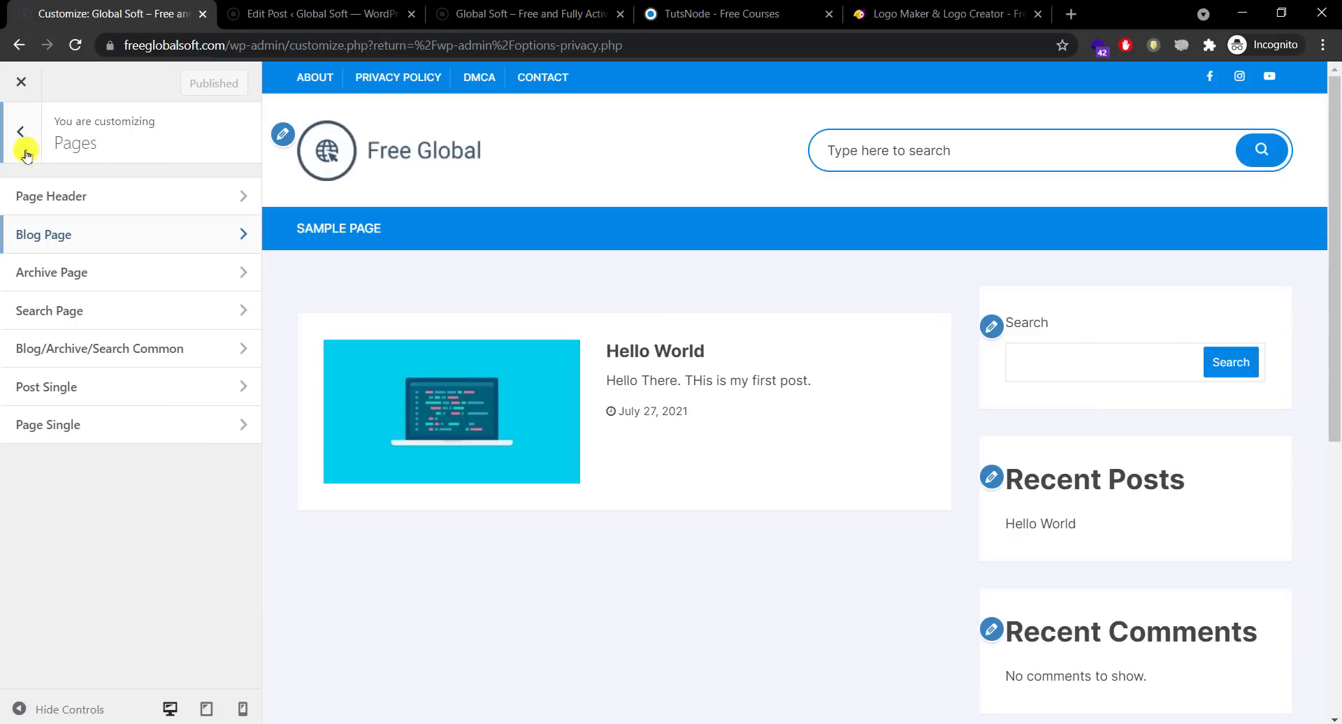
Step: On the Search Page, show featured images, hide categories and author, and publish
click(108, 309)
click(204, 198)
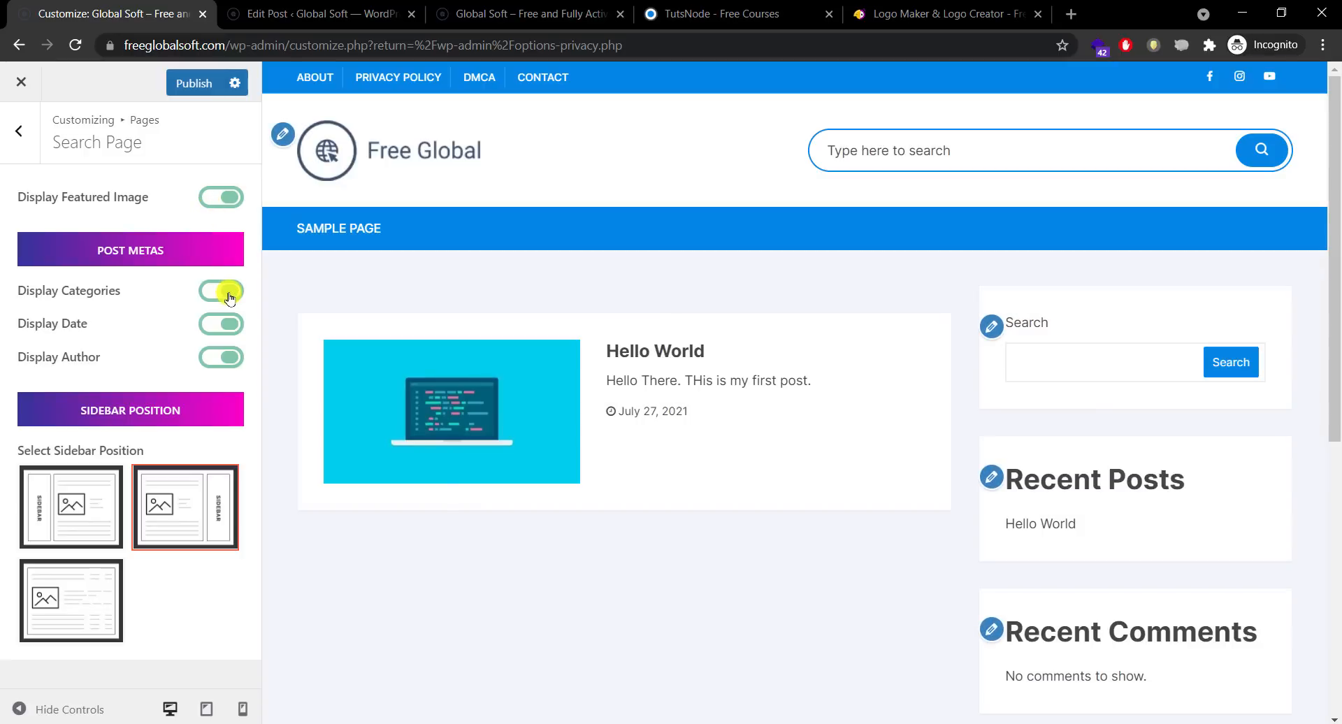
click(229, 295)
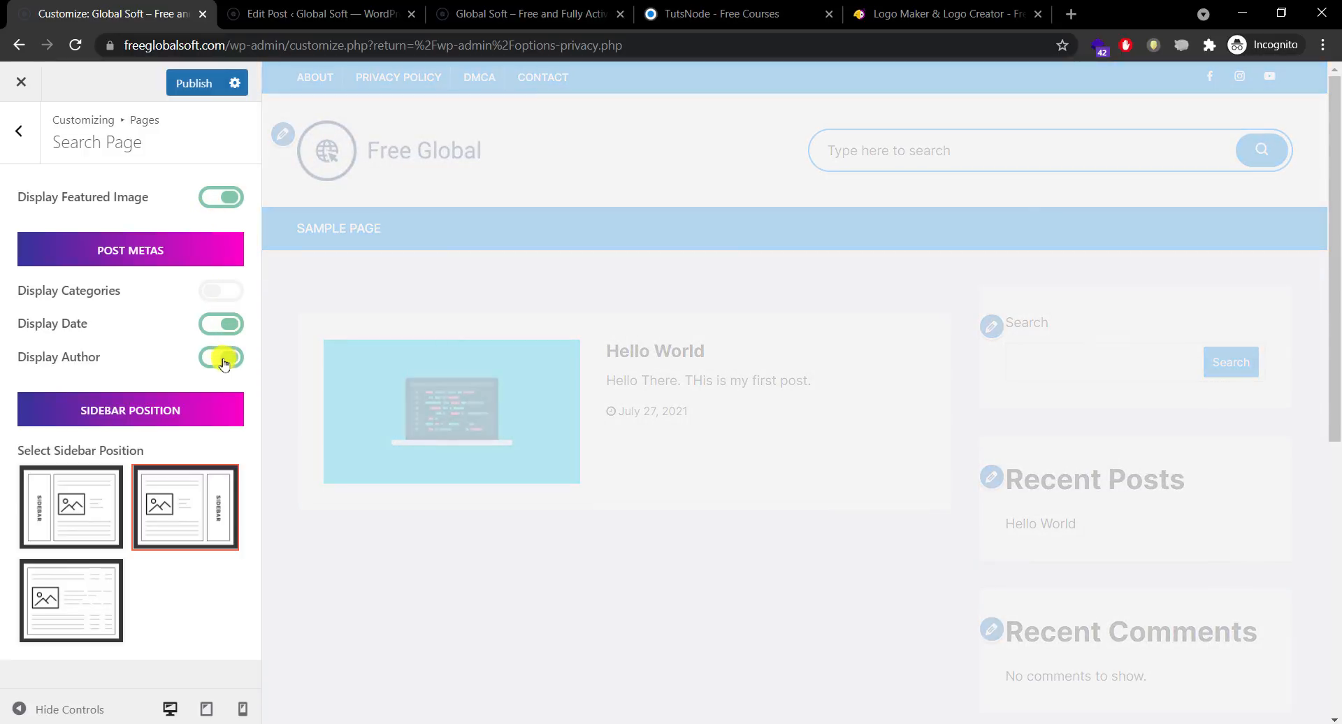
click(220, 356)
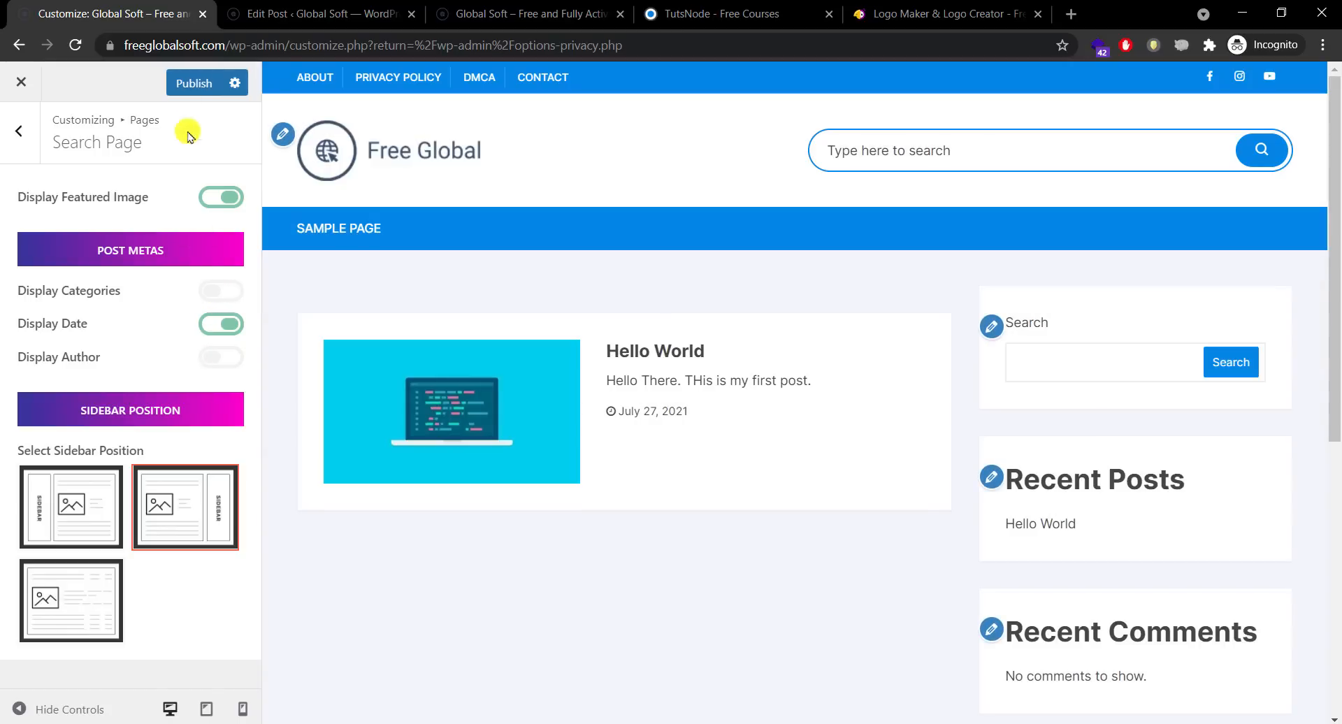
click(193, 83)
Step: Turn on Display Categories for Blog Page listings, publish, and go to the live site
click(19, 131)
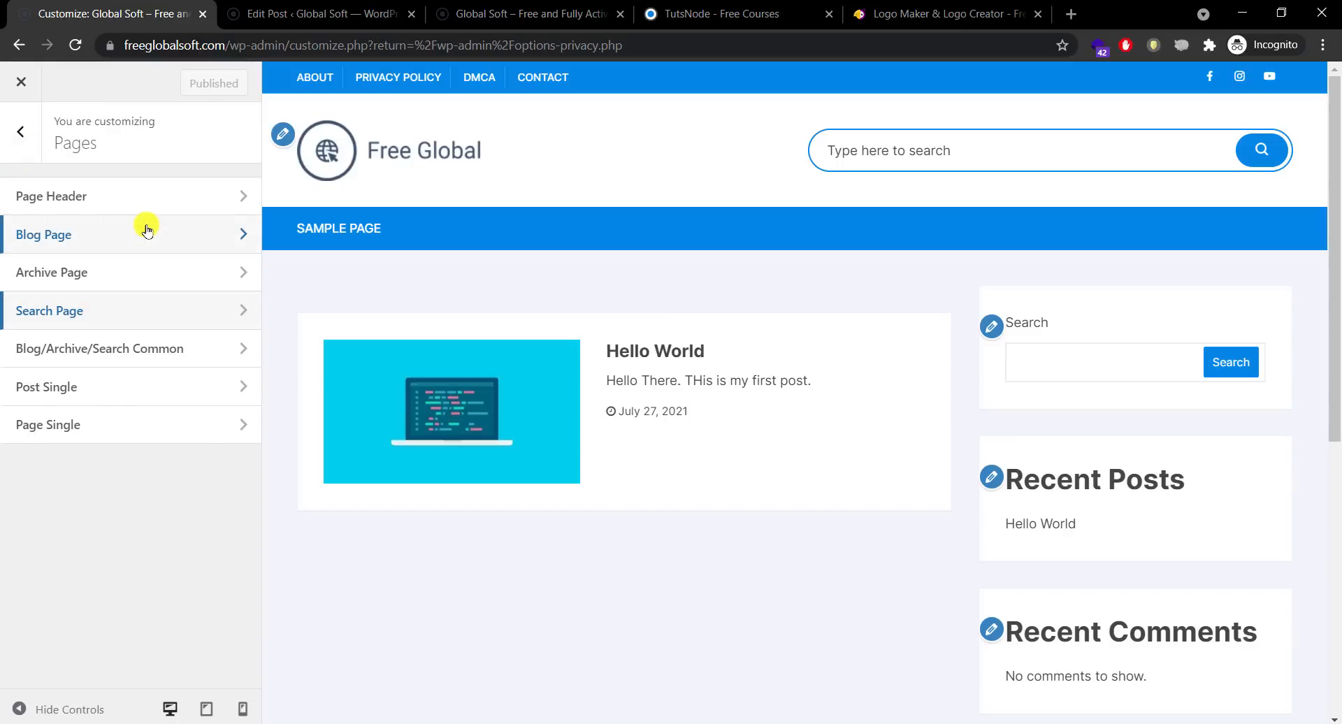
click(144, 231)
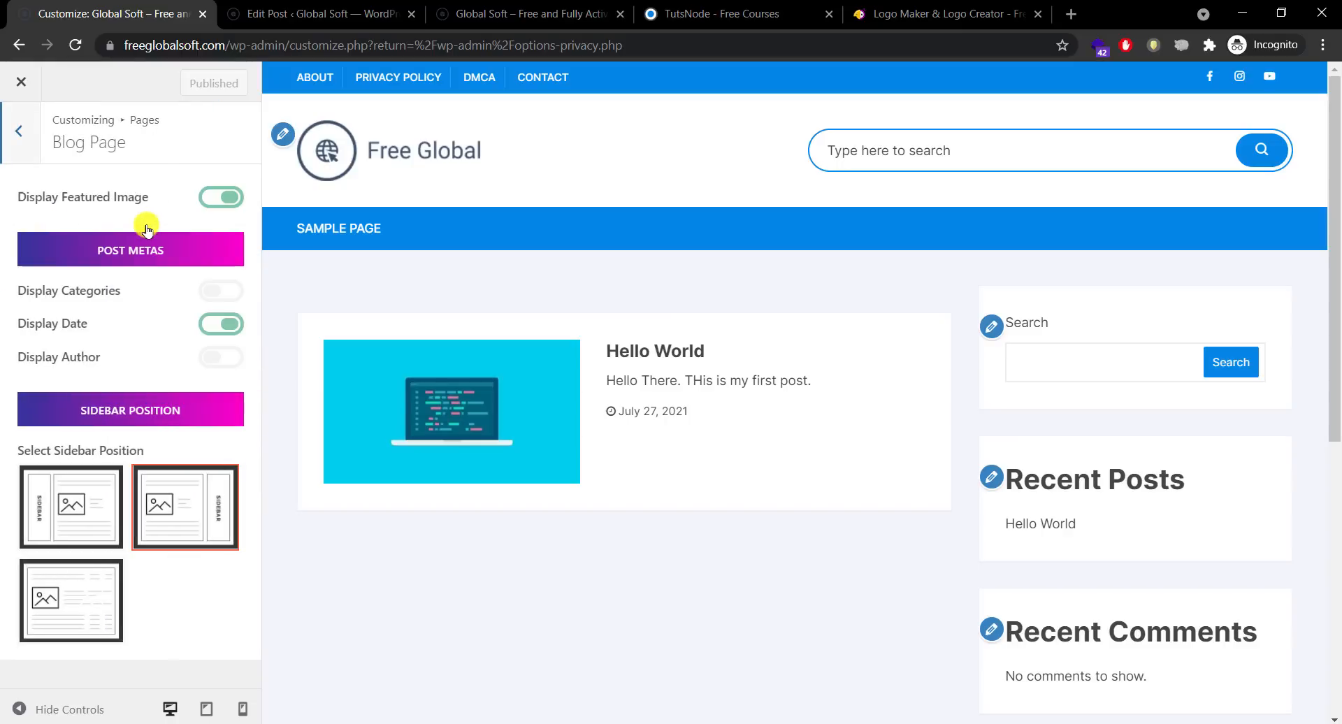
click(213, 291)
click(187, 85)
click(329, 15)
click(479, 15)
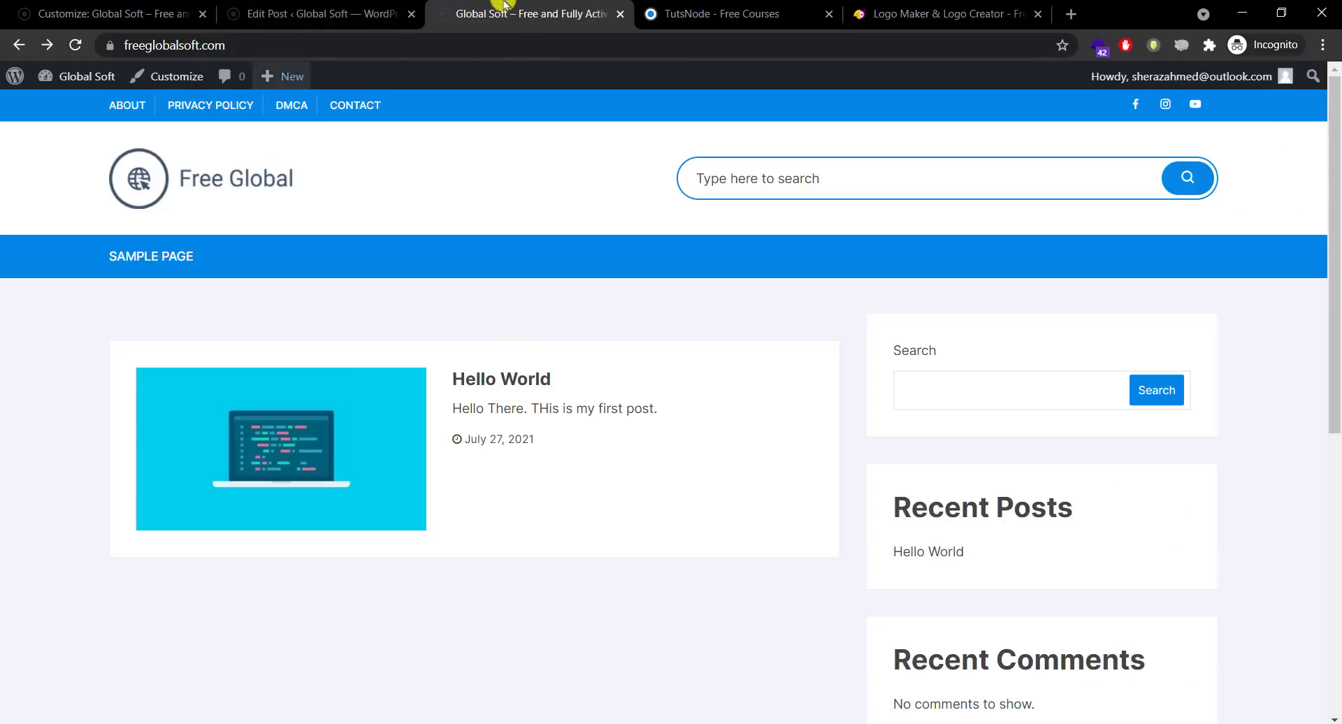
Step: Reload the live site, view the Uncategorized archive, then return home and to the Customizer
click(75, 45)
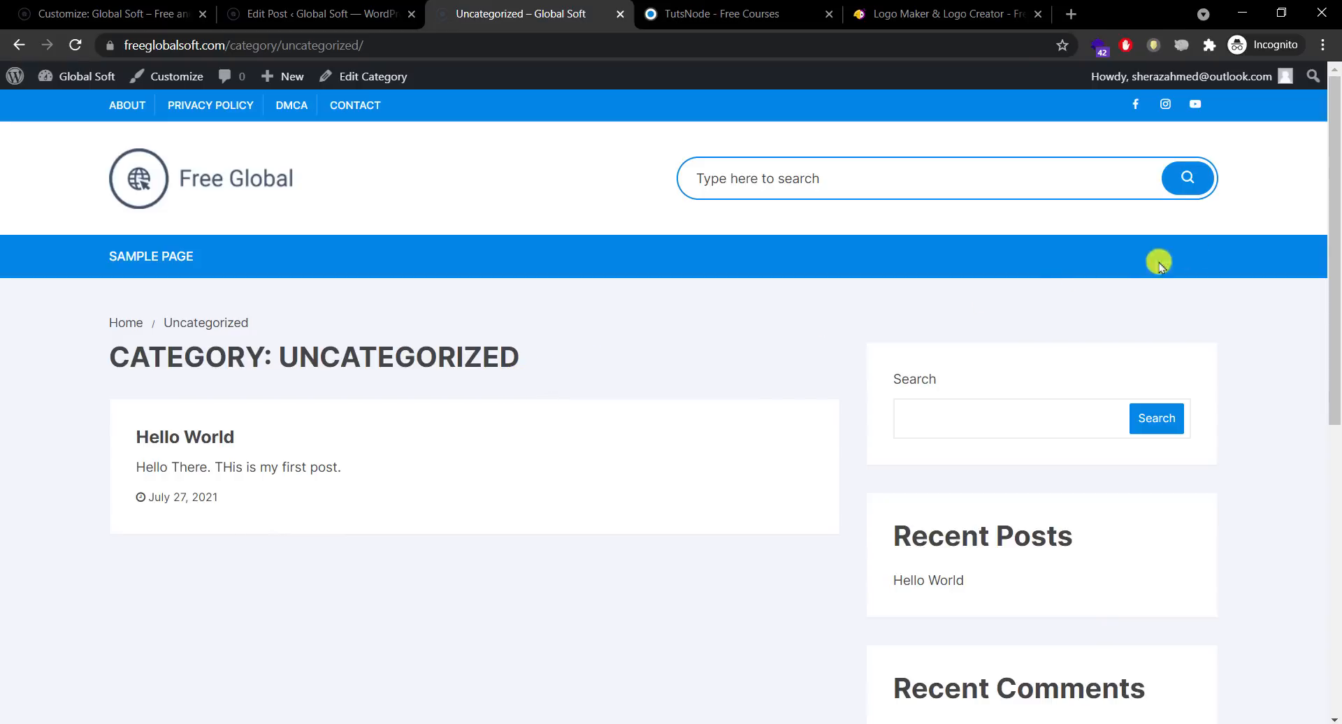
drag(1335, 227, 1312, 198)
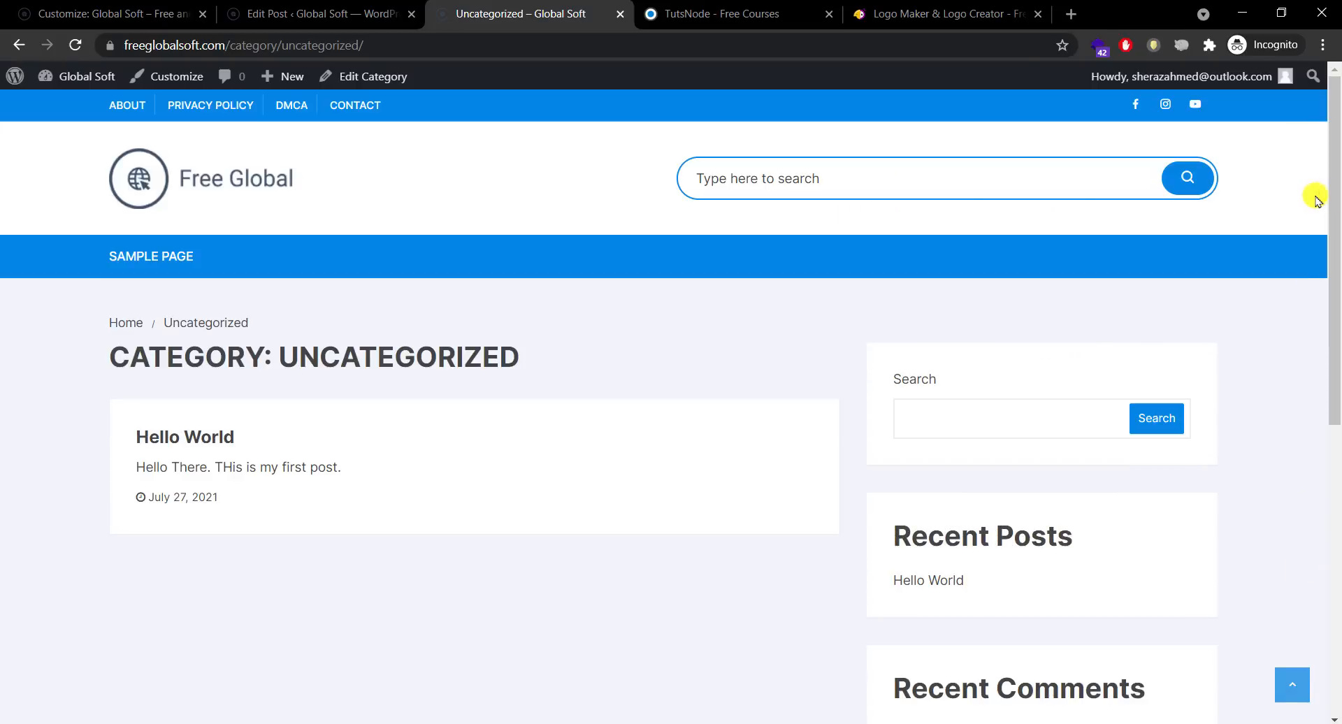
click(185, 188)
click(291, 13)
click(105, 13)
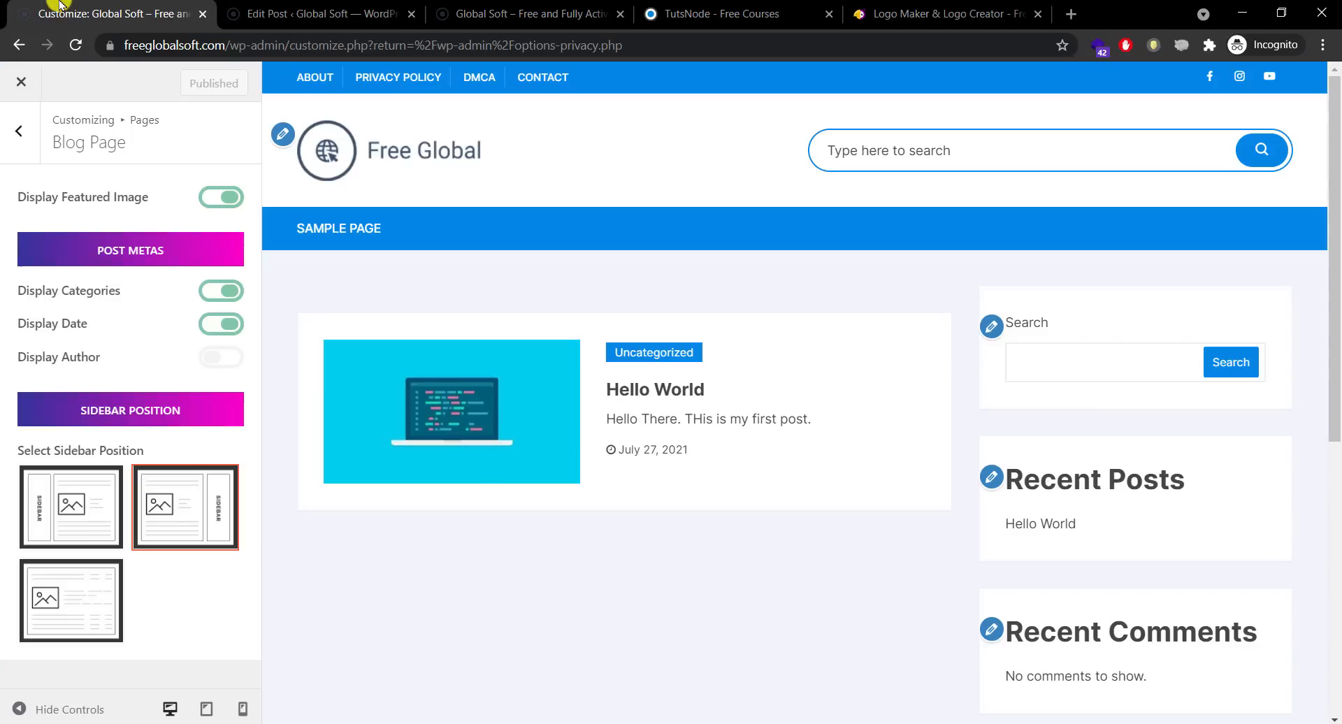
Step: Review Search Page and Blog/Archive/Search Common alignment unchanged, then open Post Single settings
click(21, 134)
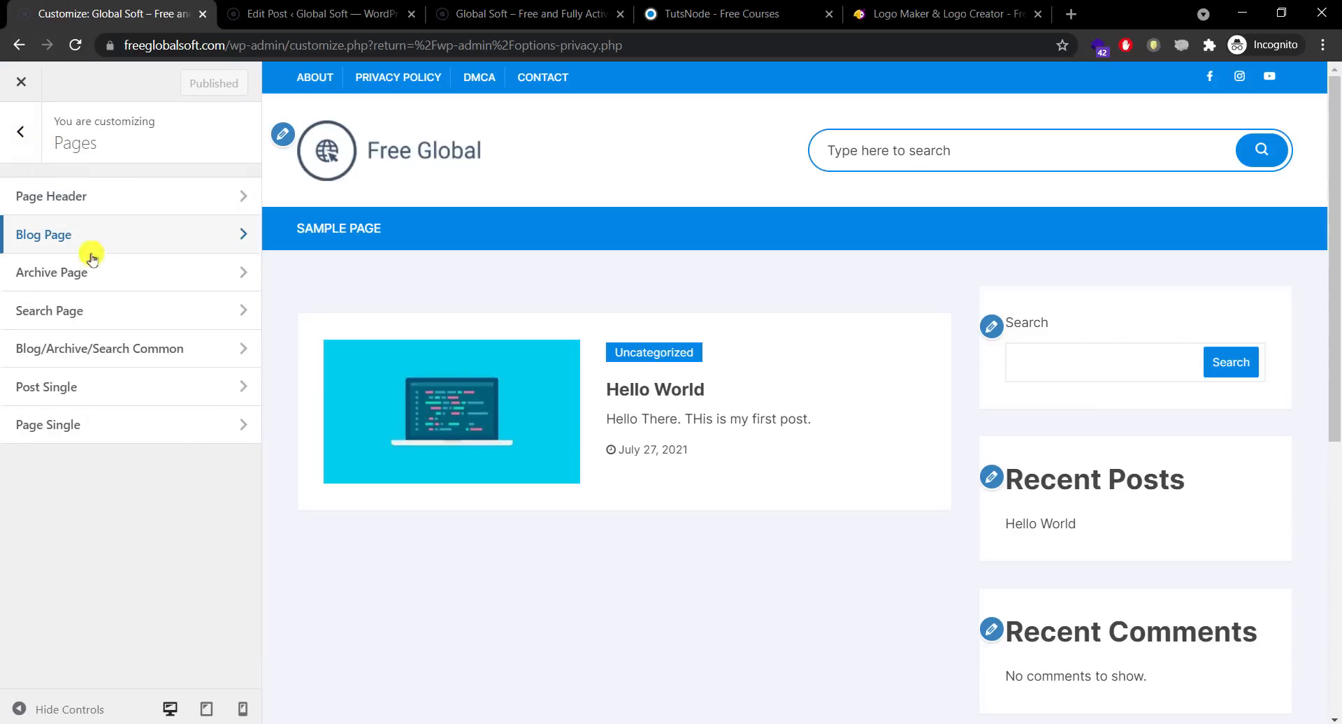
click(123, 310)
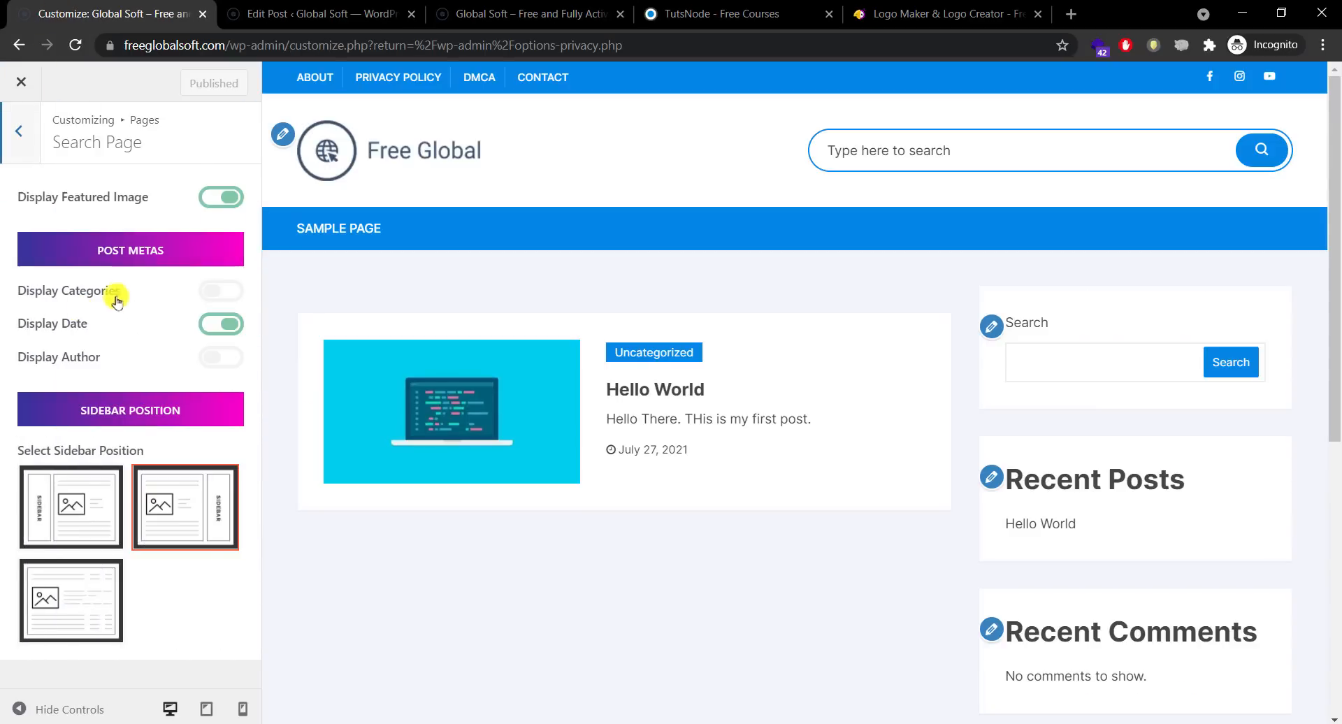
click(23, 158)
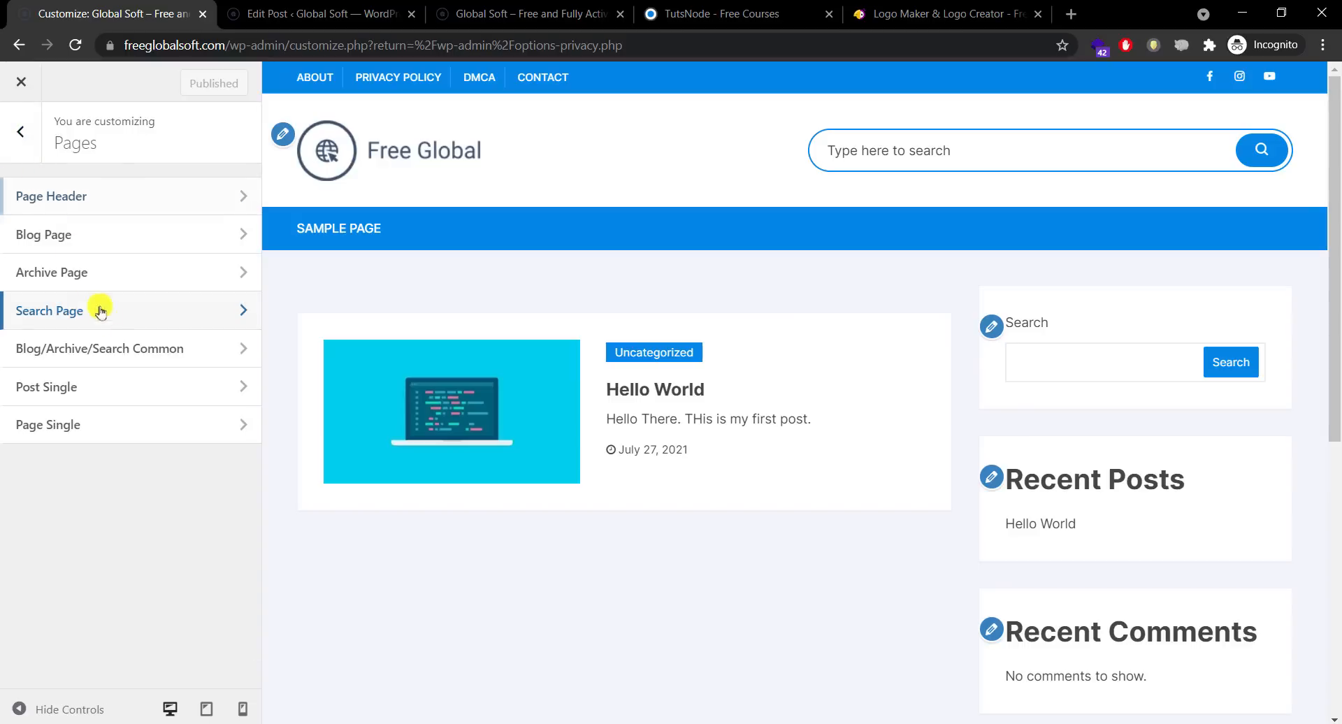
click(122, 351)
click(145, 228)
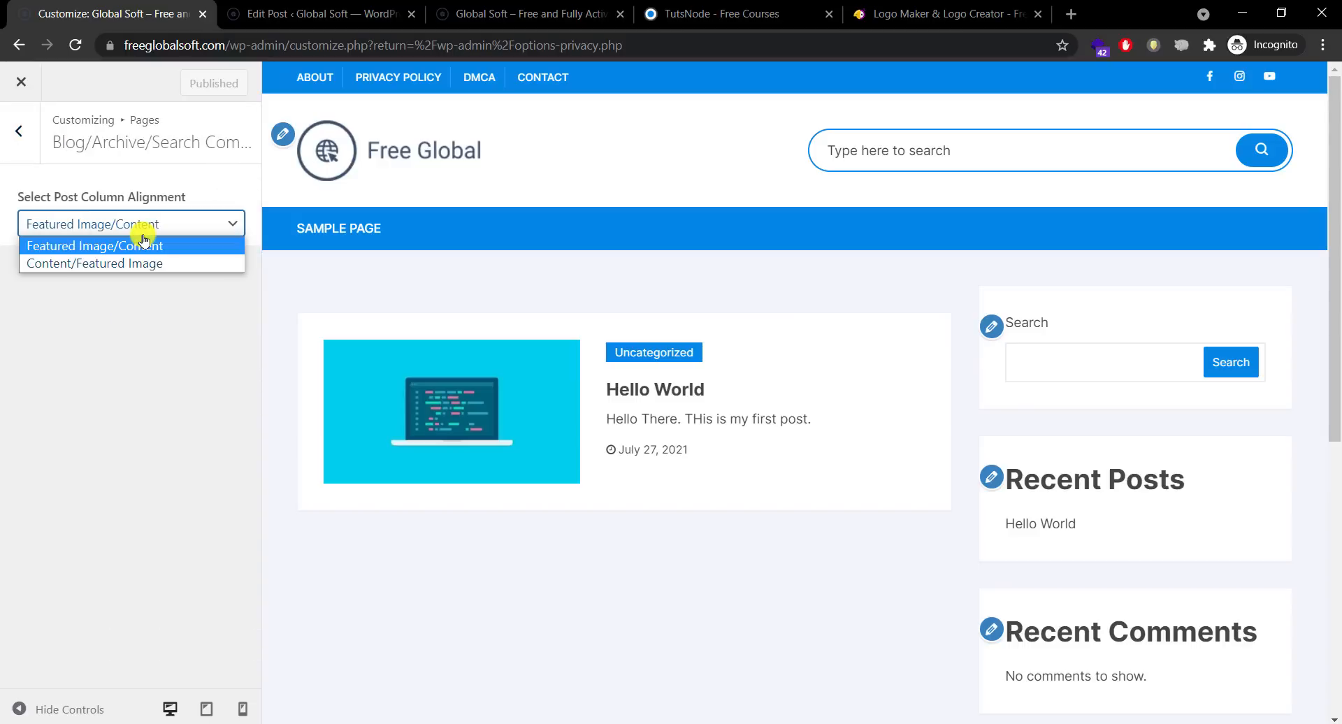
click(146, 232)
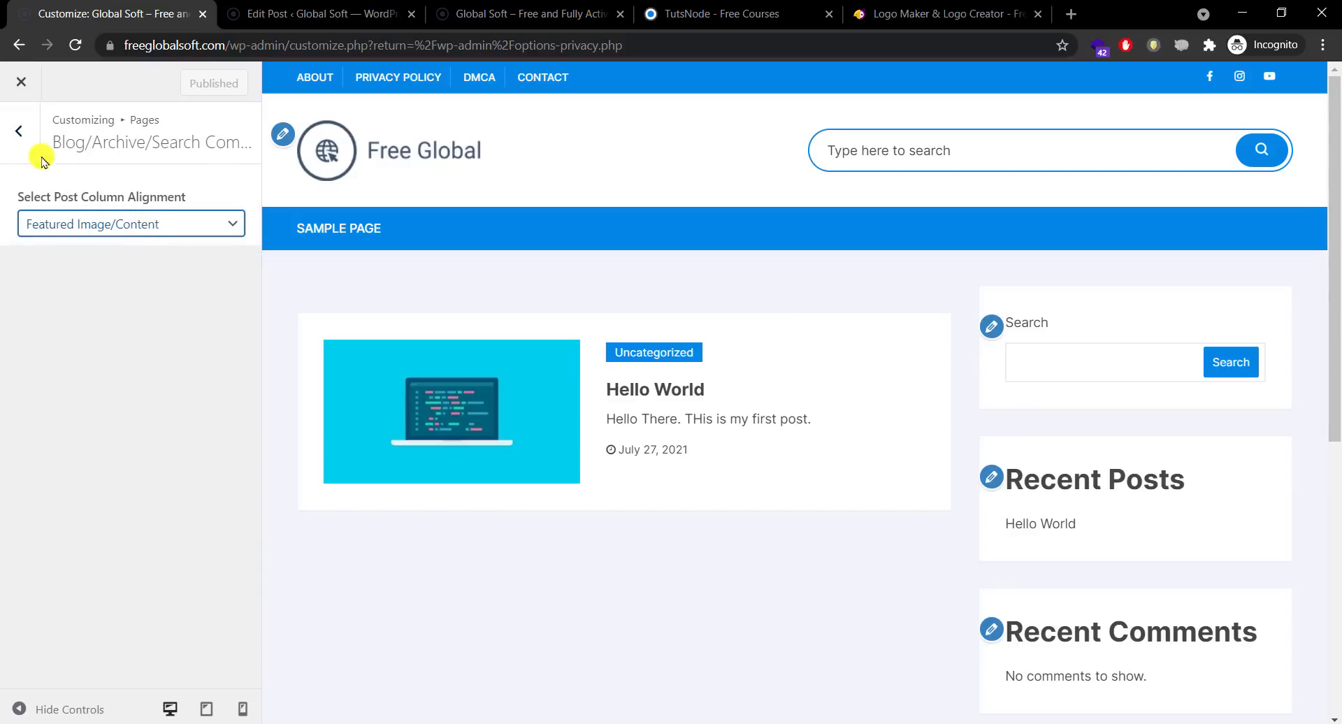
click(21, 131)
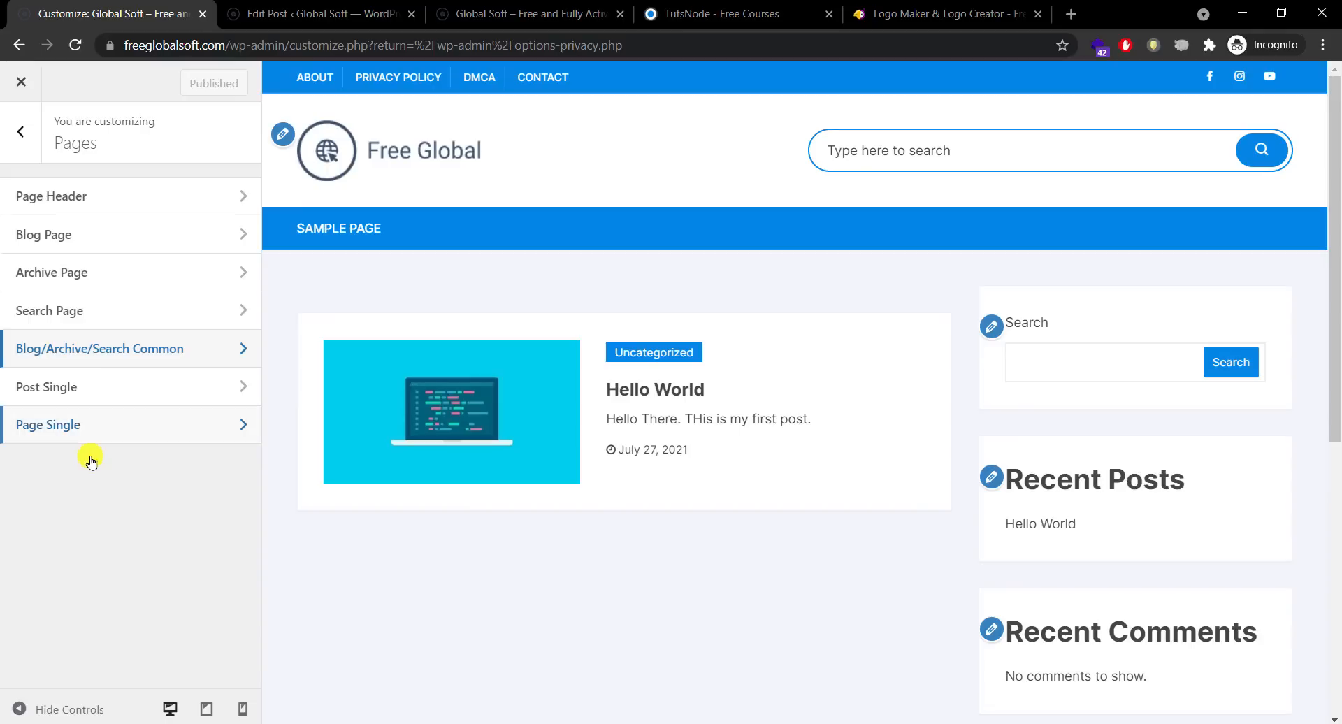
click(128, 397)
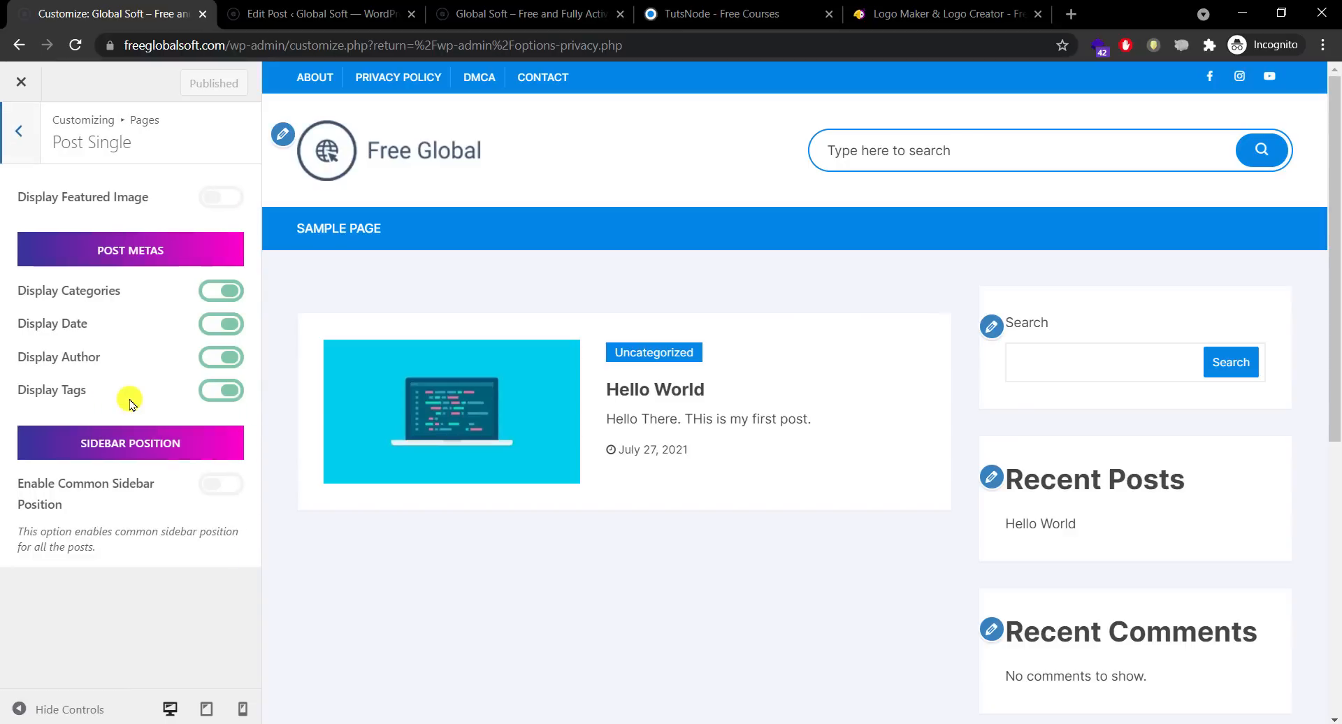
Step: View the live Hello World post page, then return to the Customizer
click(336, 14)
click(518, 21)
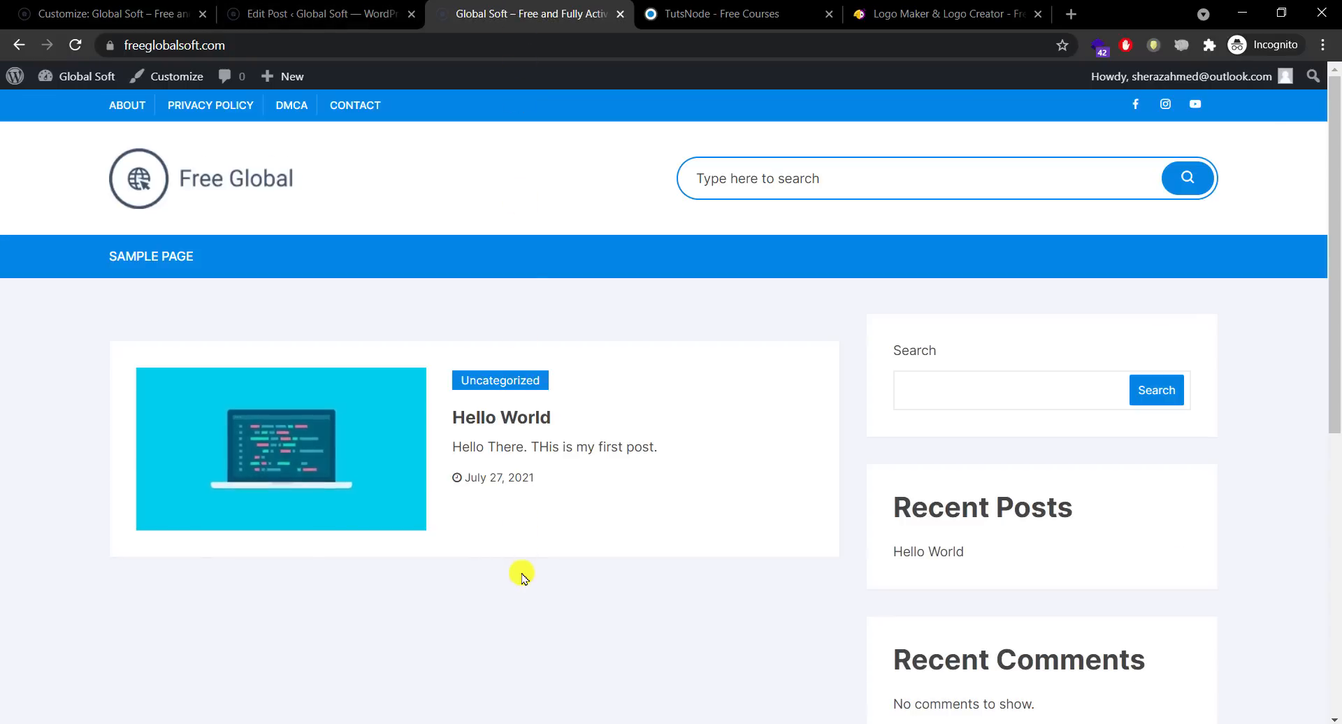
click(532, 420)
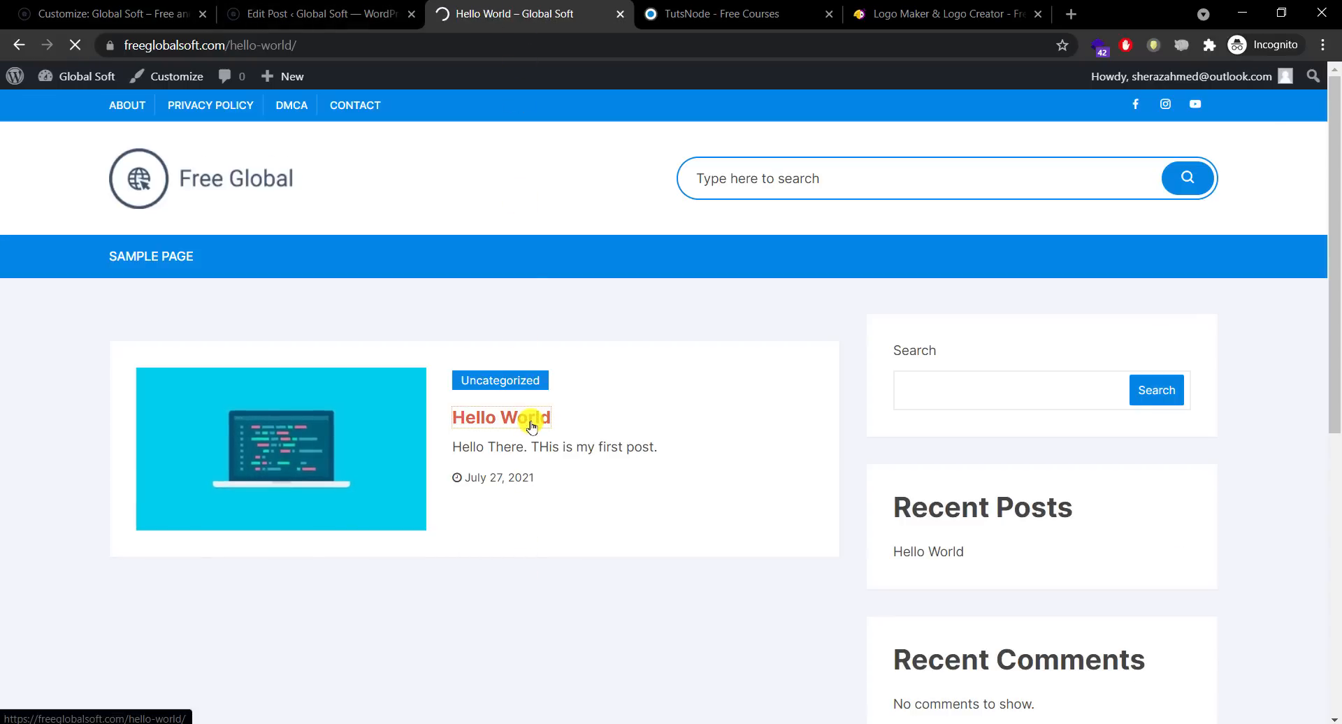
drag(1336, 193, 1334, 236)
click(284, 14)
click(112, 14)
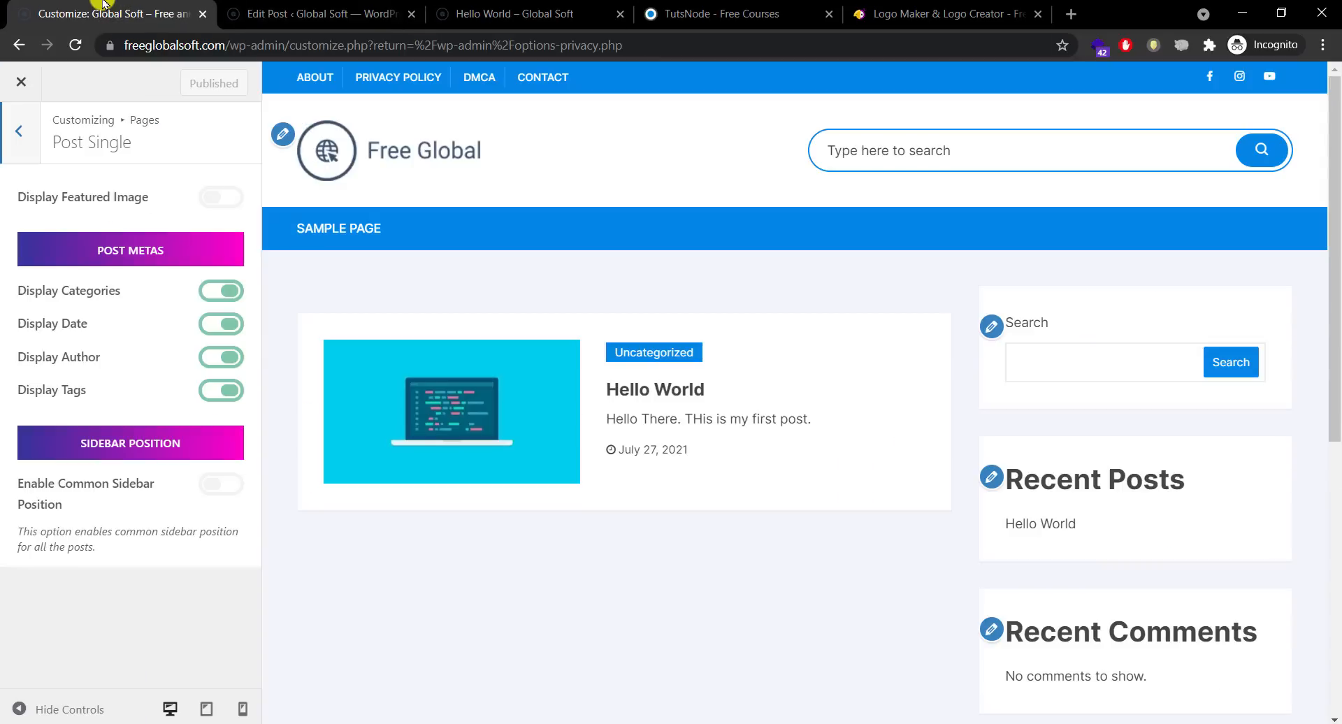
Step: Turn on the featured image for single posts, publish, and reload the live post
click(209, 201)
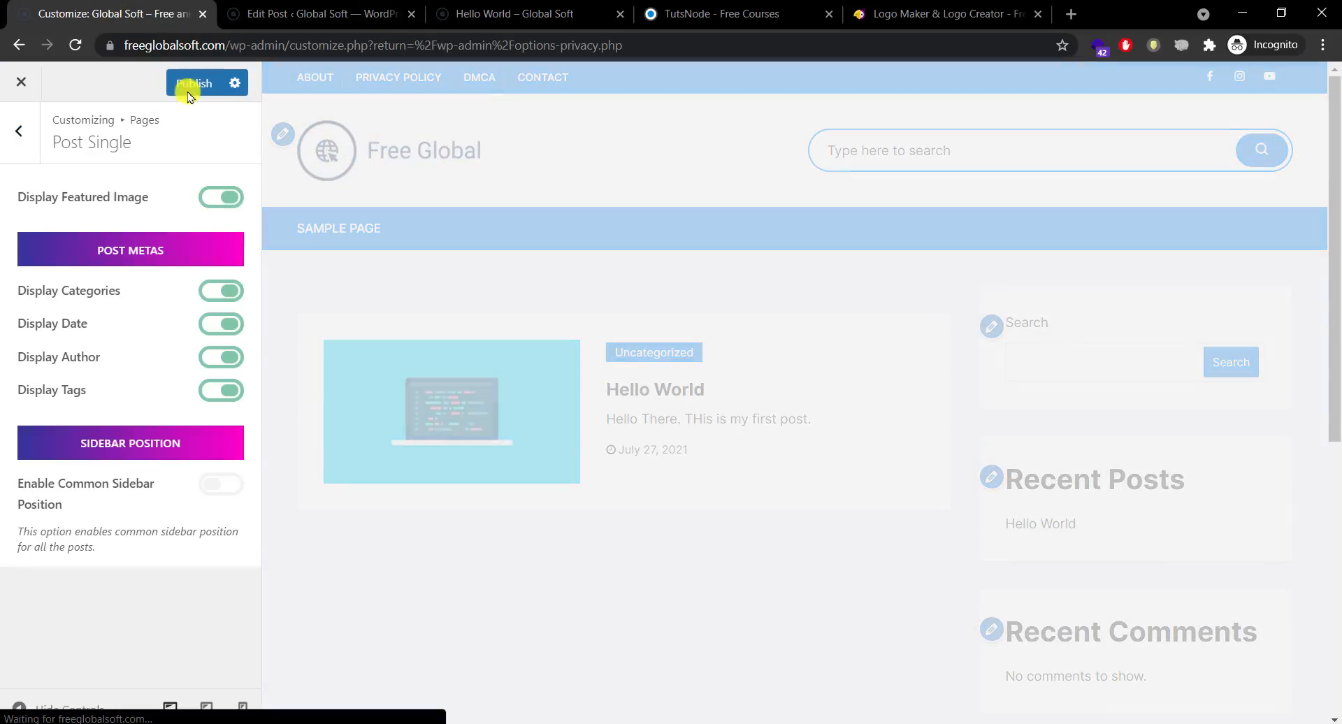
click(186, 84)
click(480, 17)
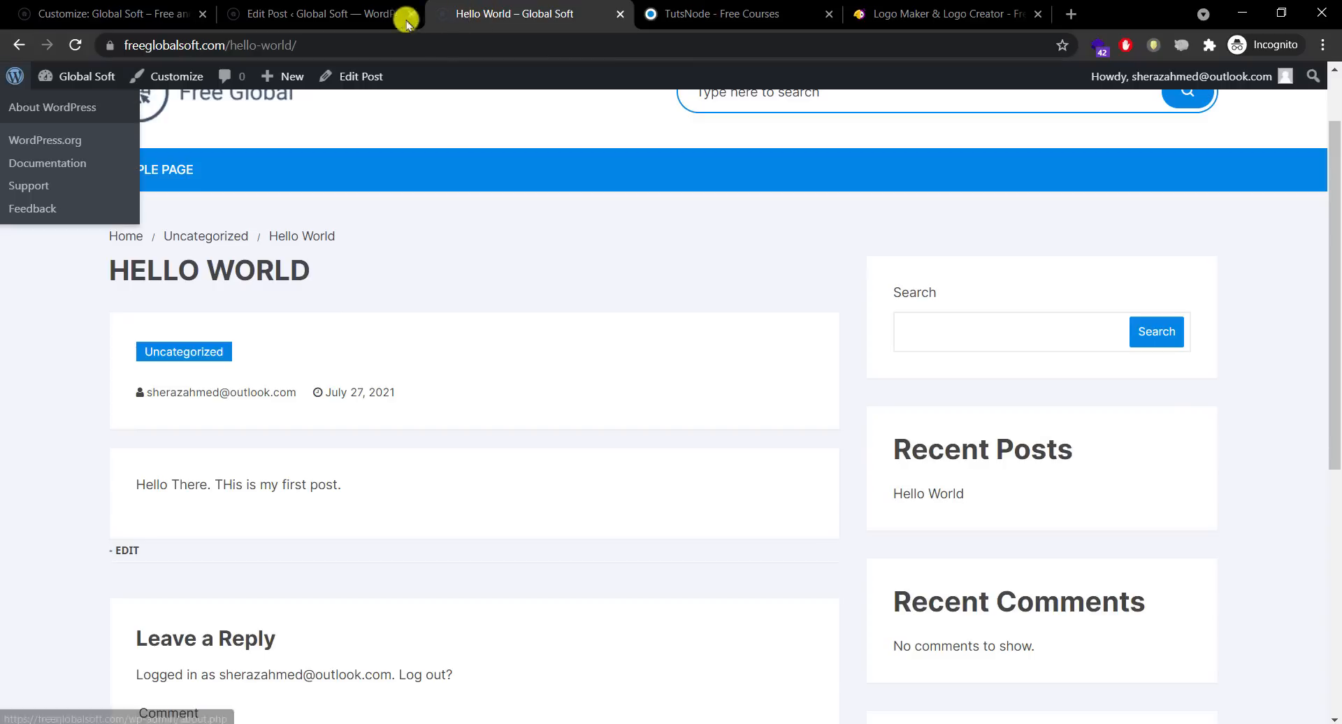
click(75, 45)
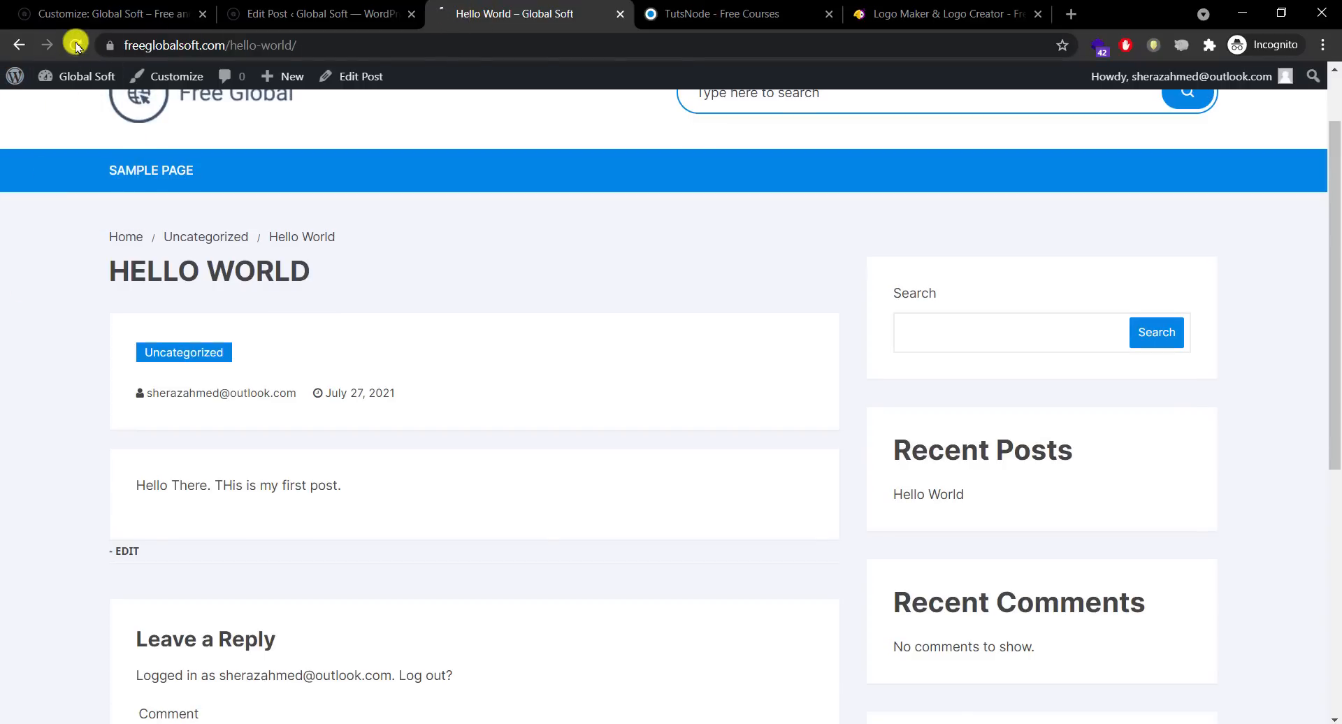
drag(1336, 248, 1339, 53)
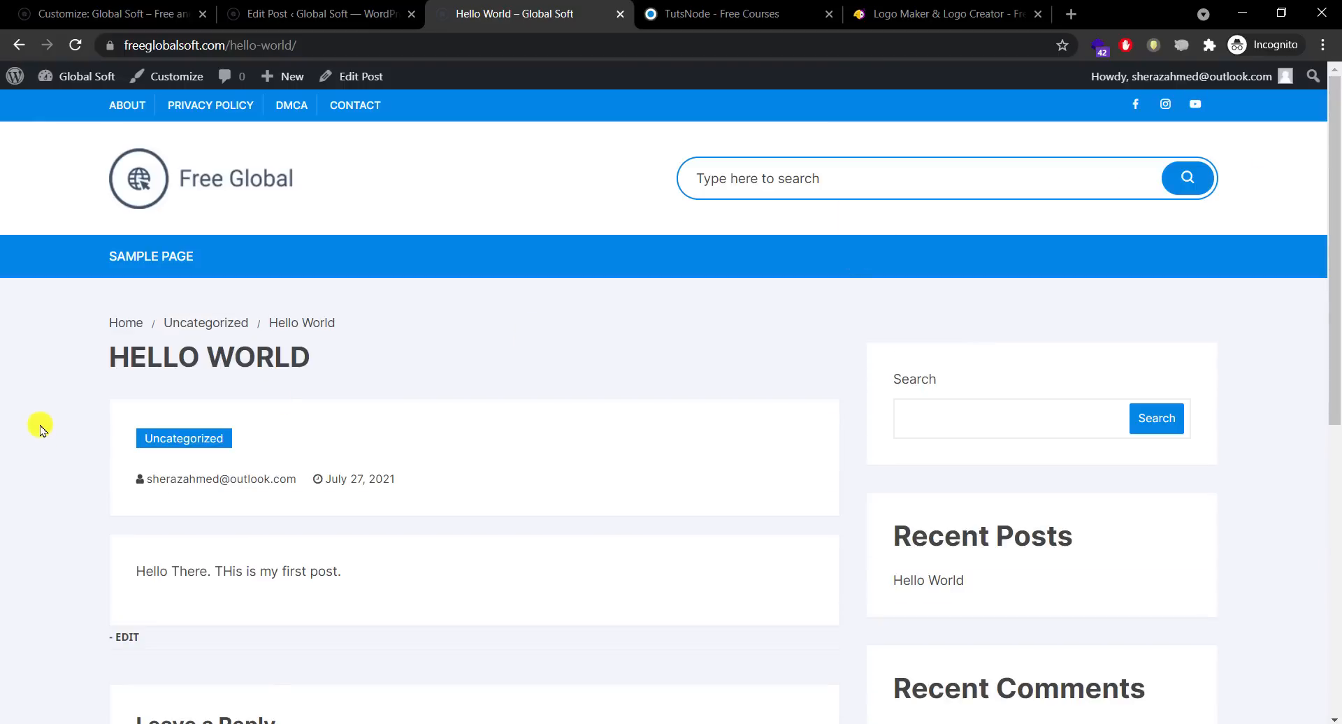
Step: Switch off Display Author for single posts and go to the Hello World editor
click(79, 17)
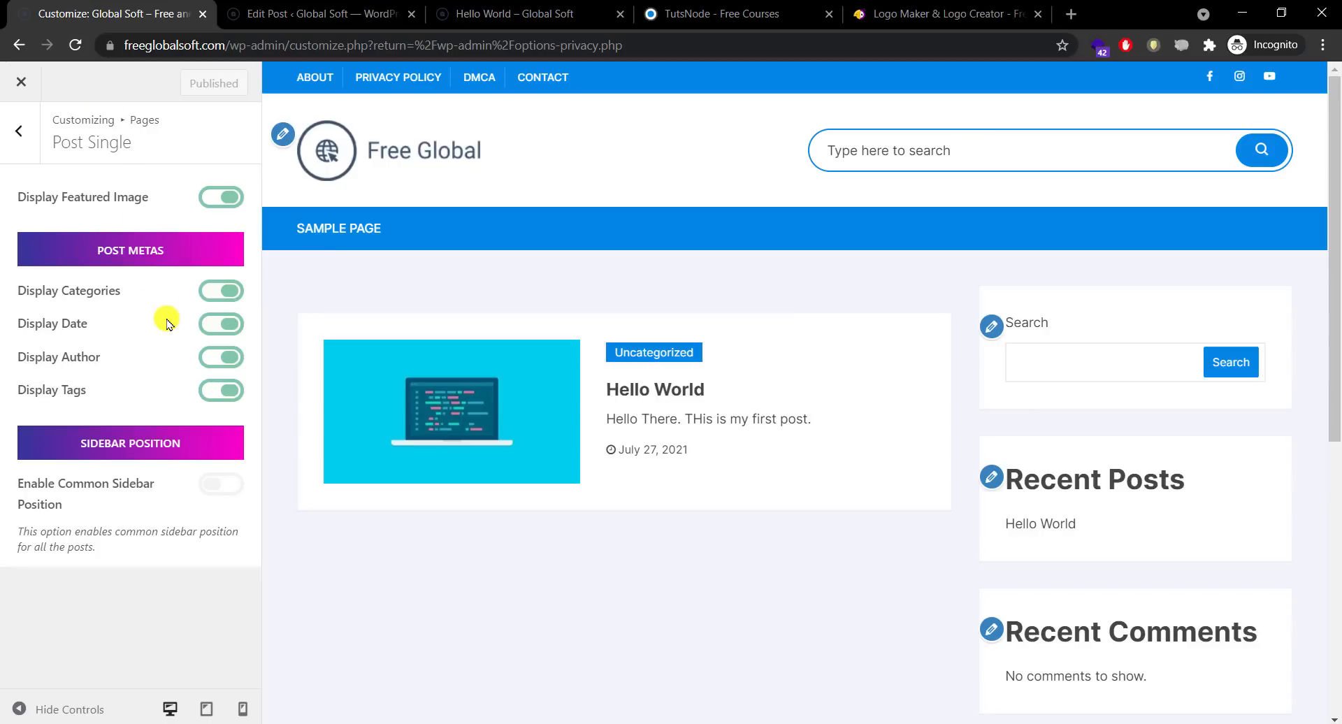
click(497, 5)
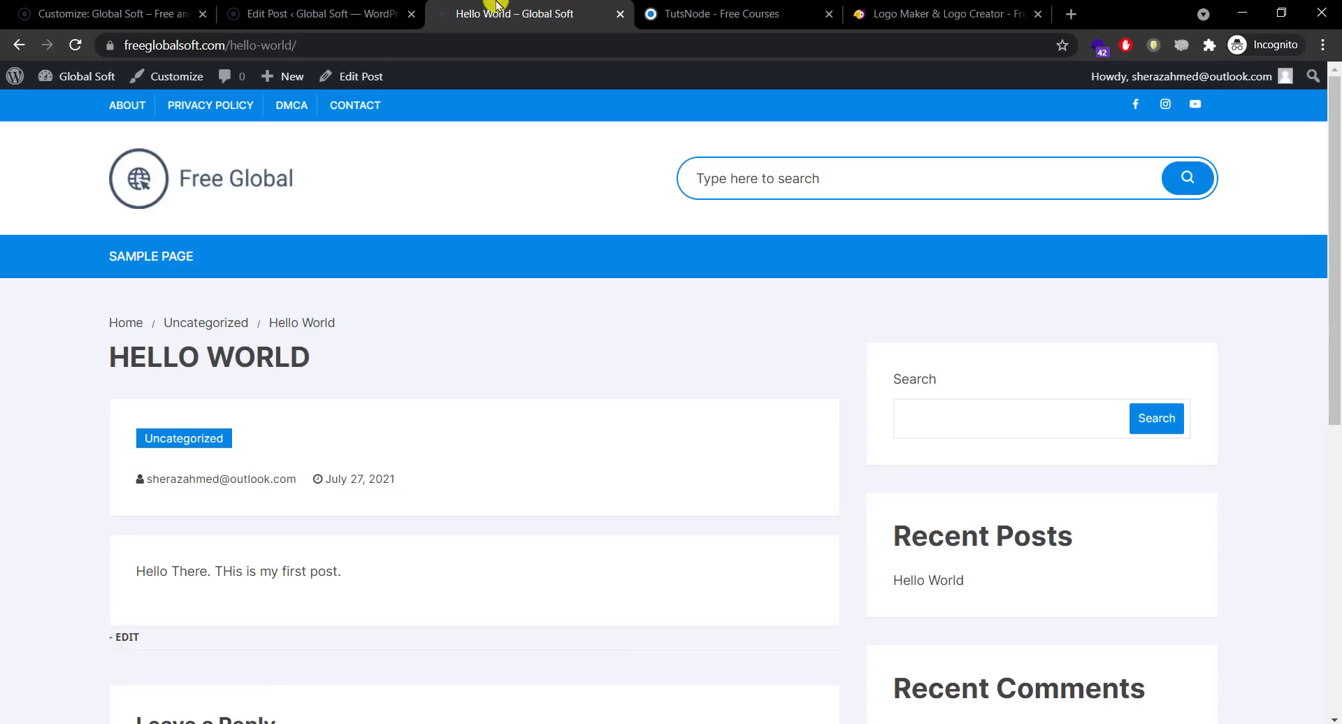
click(125, 4)
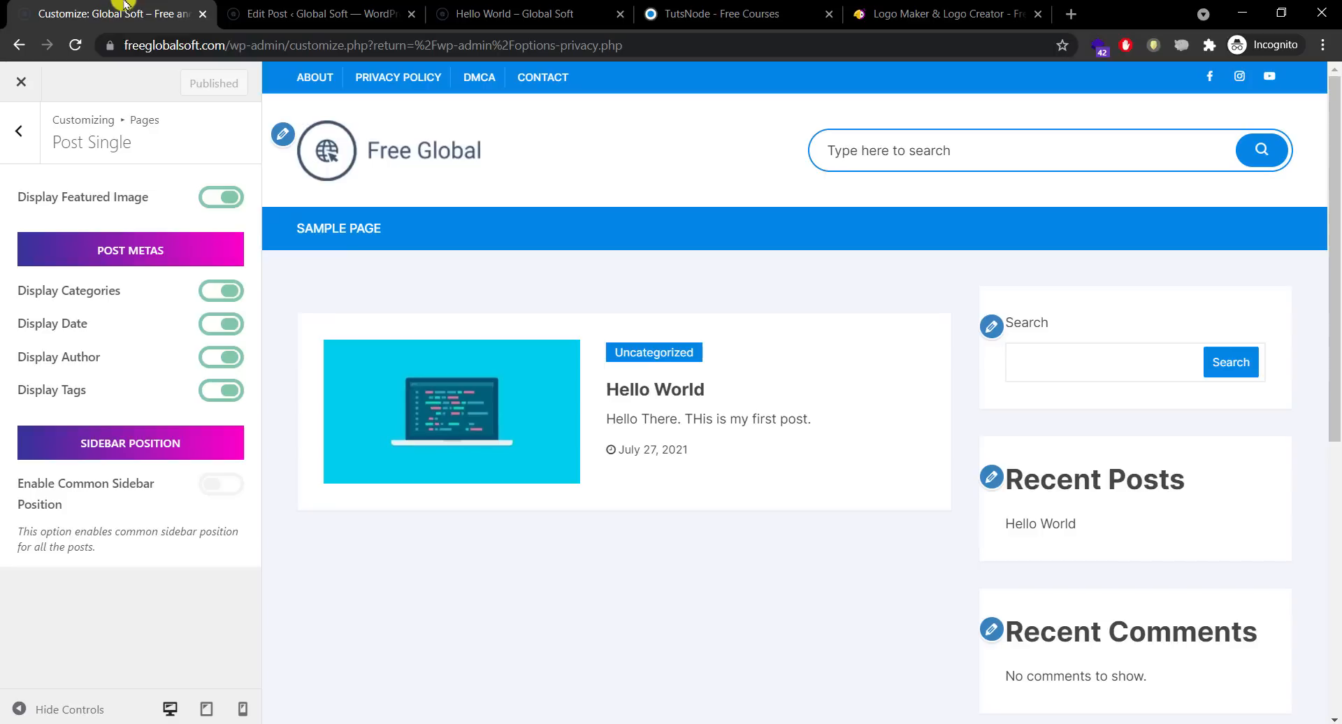
click(222, 358)
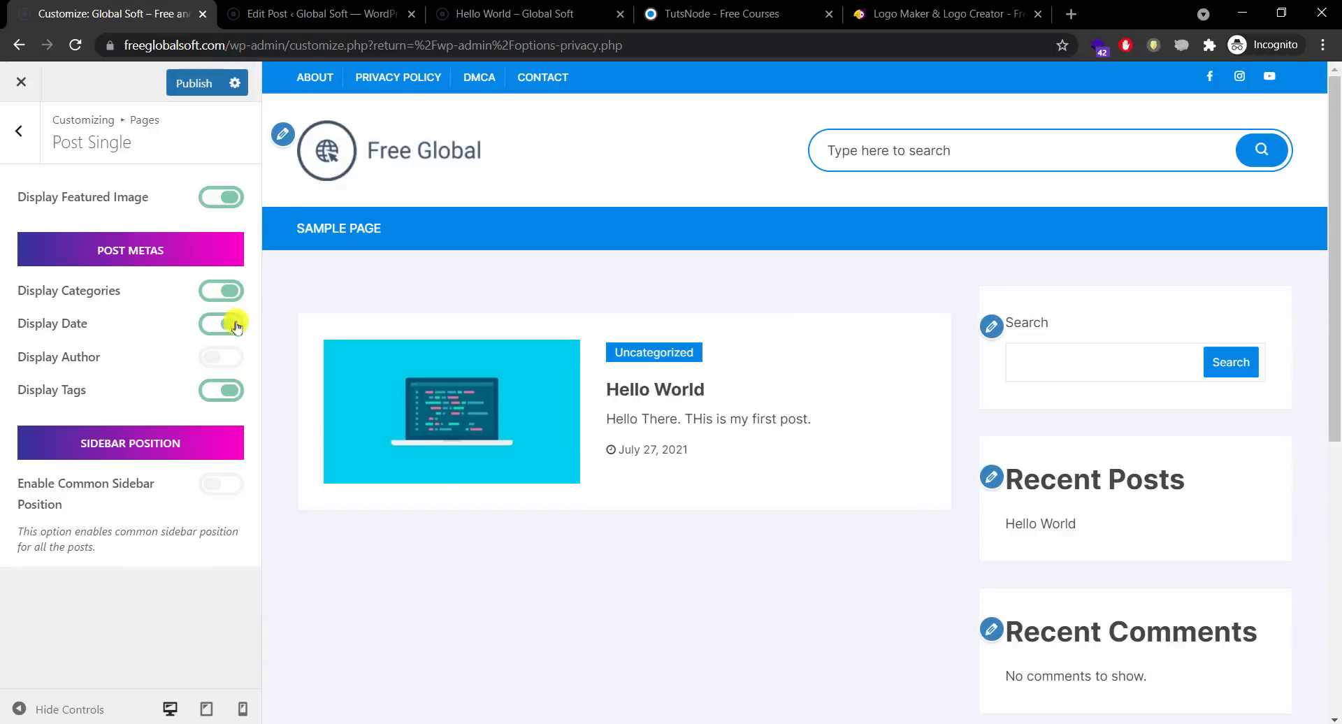
click(336, 14)
drag(1337, 342, 1333, 500)
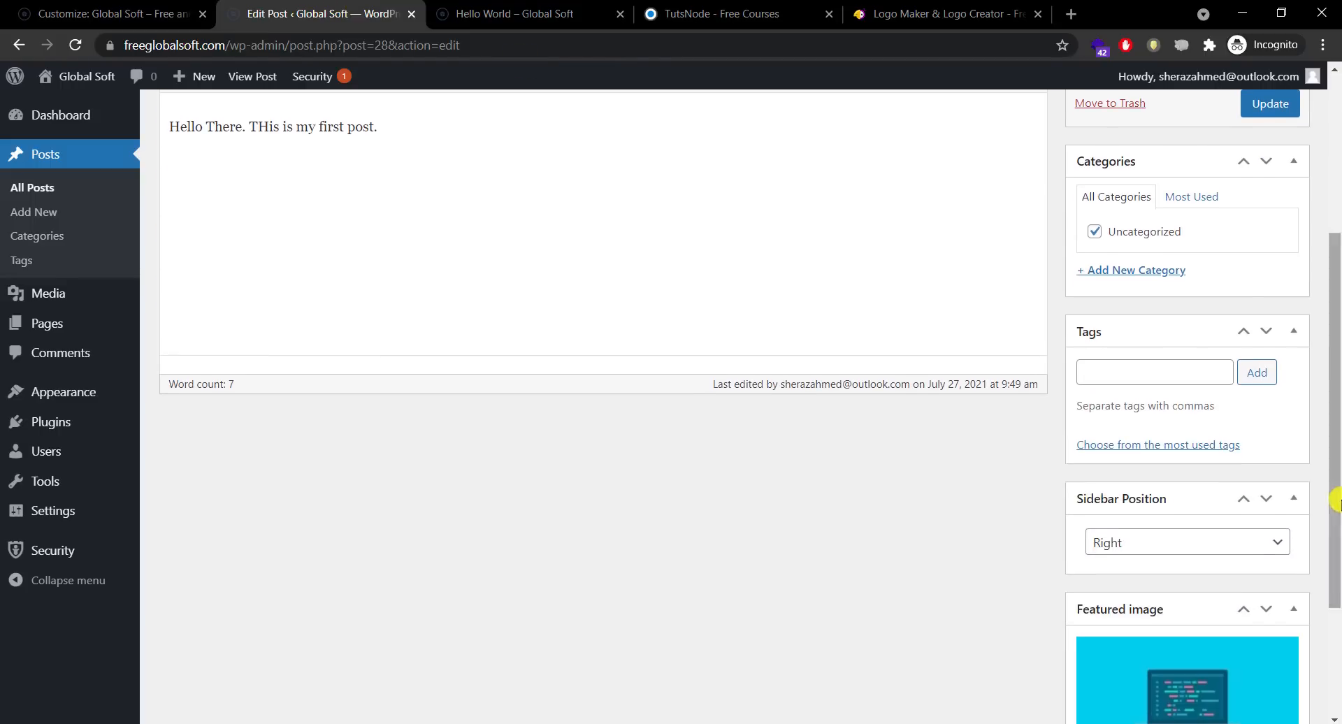
Step: Open the WordPress Metabox tutorial on TutsNode and scroll through it
click(1160, 372)
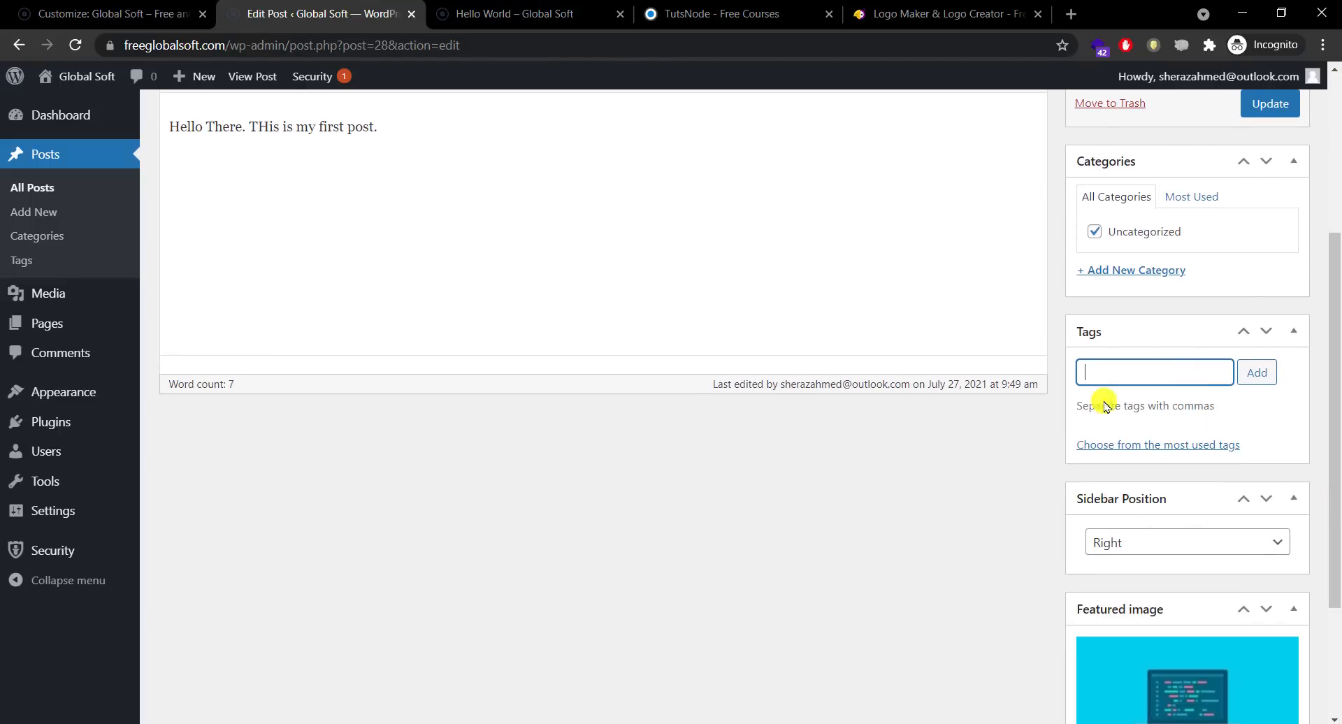
click(526, 17)
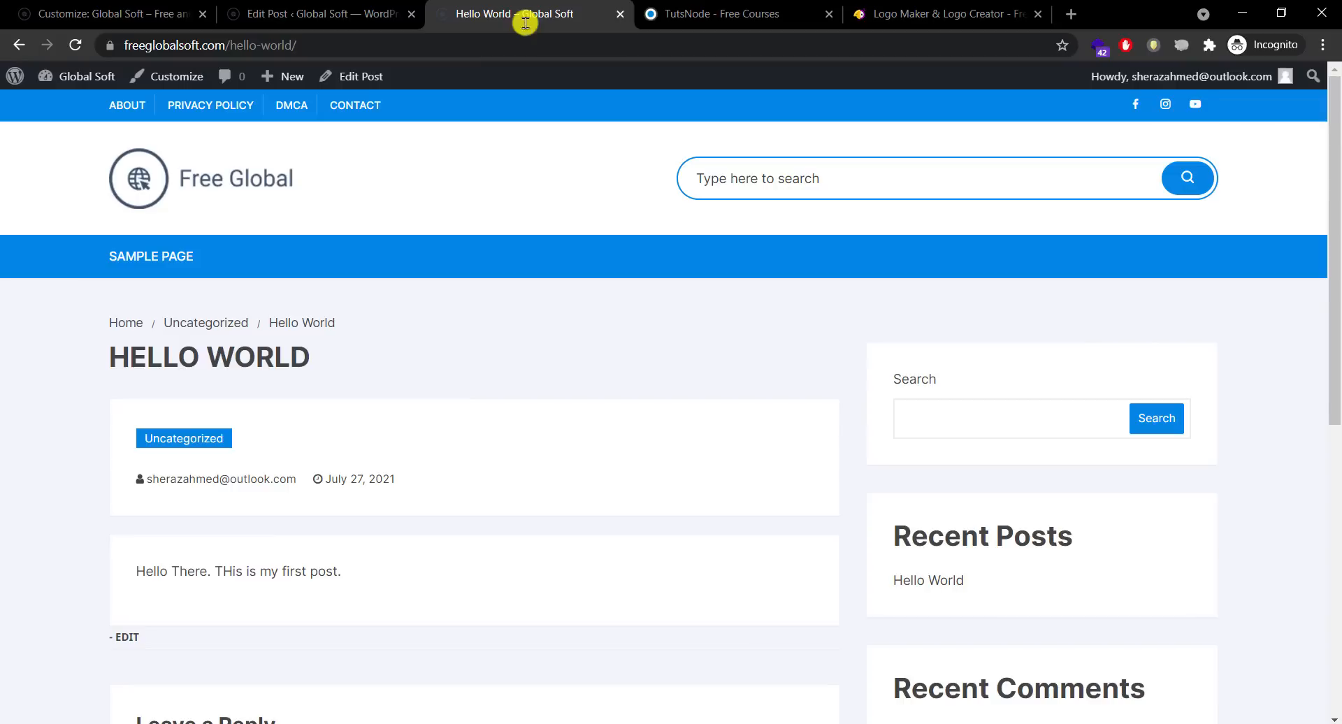
click(729, 4)
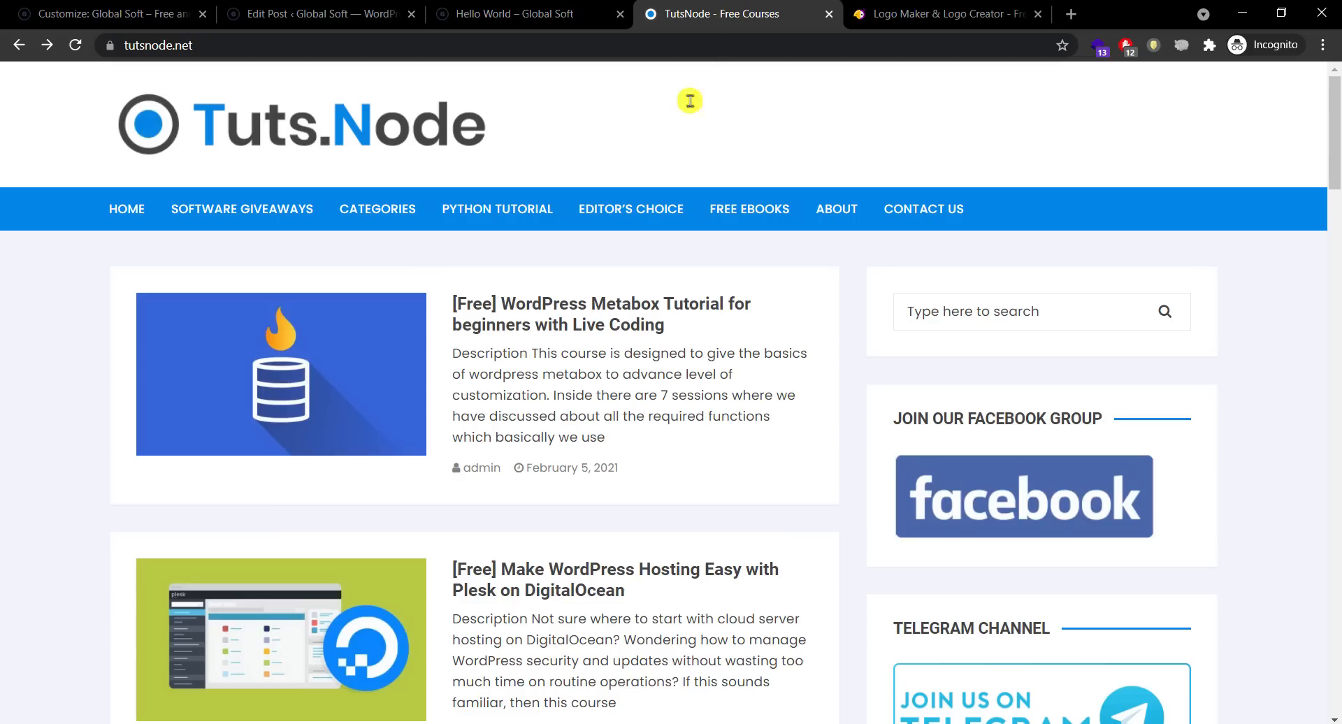
click(610, 326)
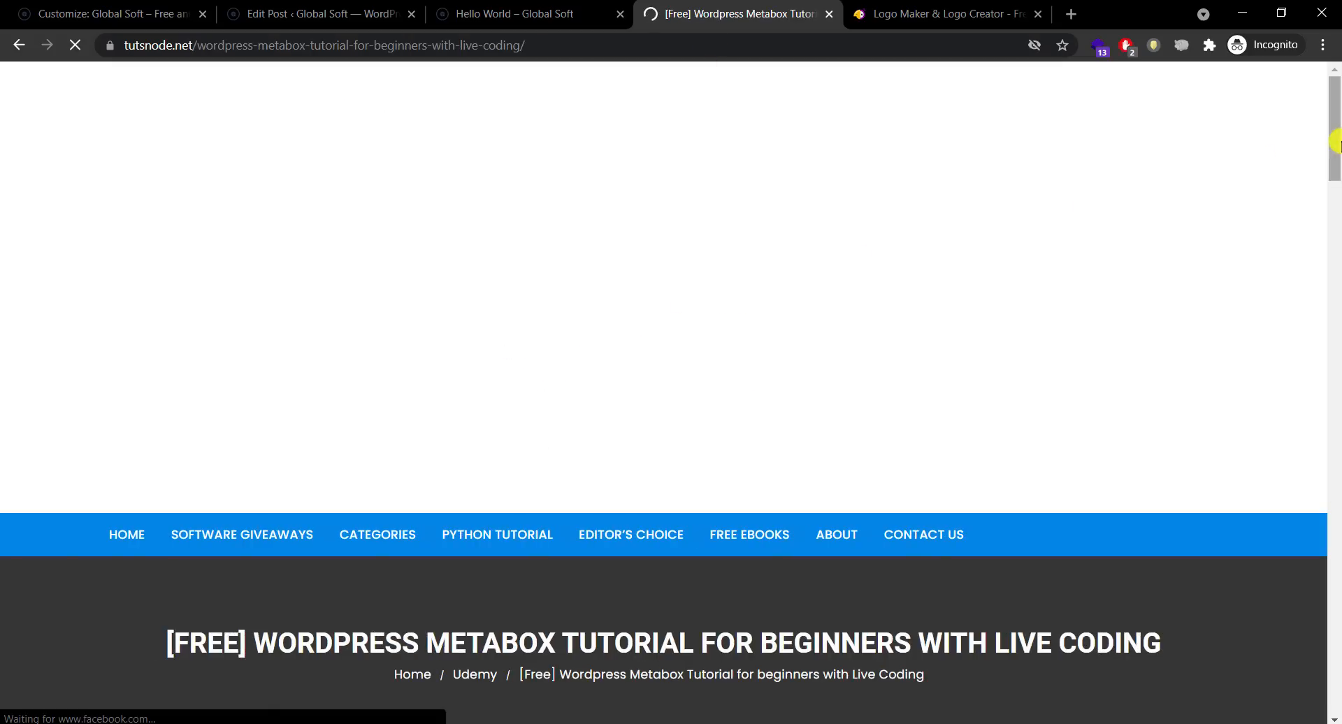
drag(1335, 140, 1336, 240)
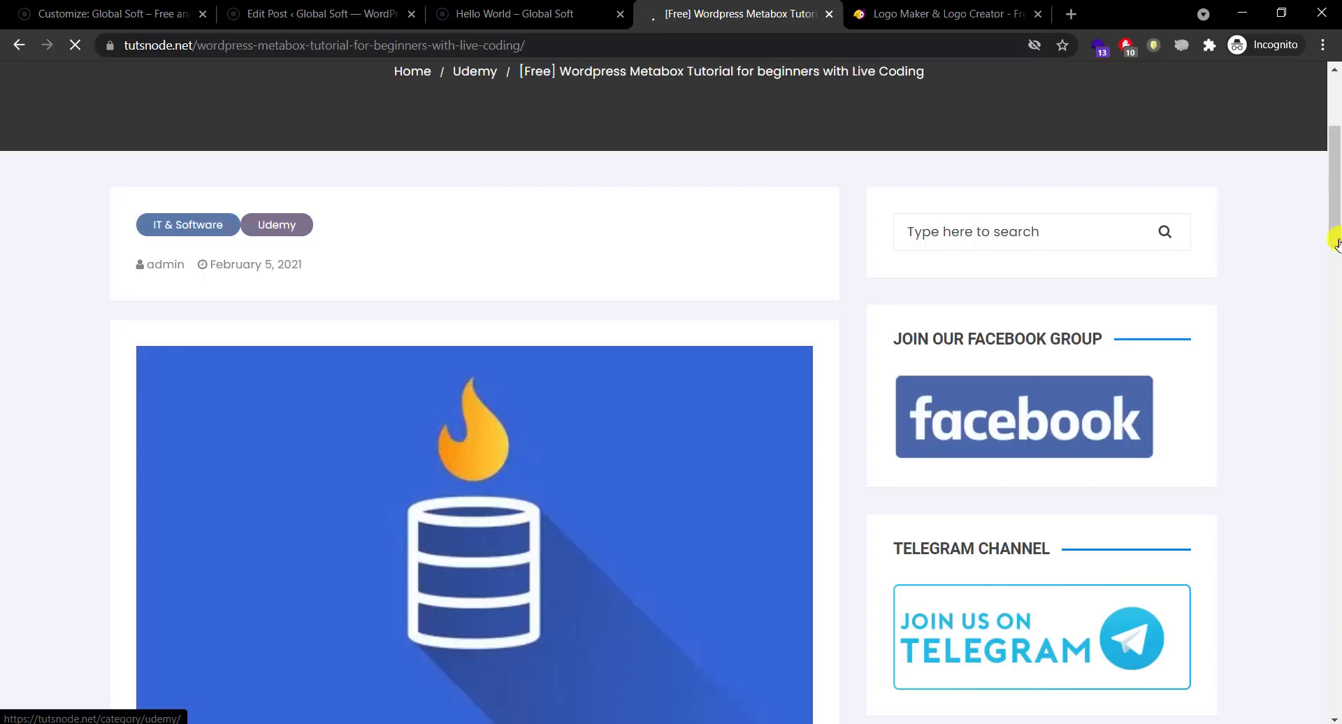
drag(1336, 241, 1336, 196)
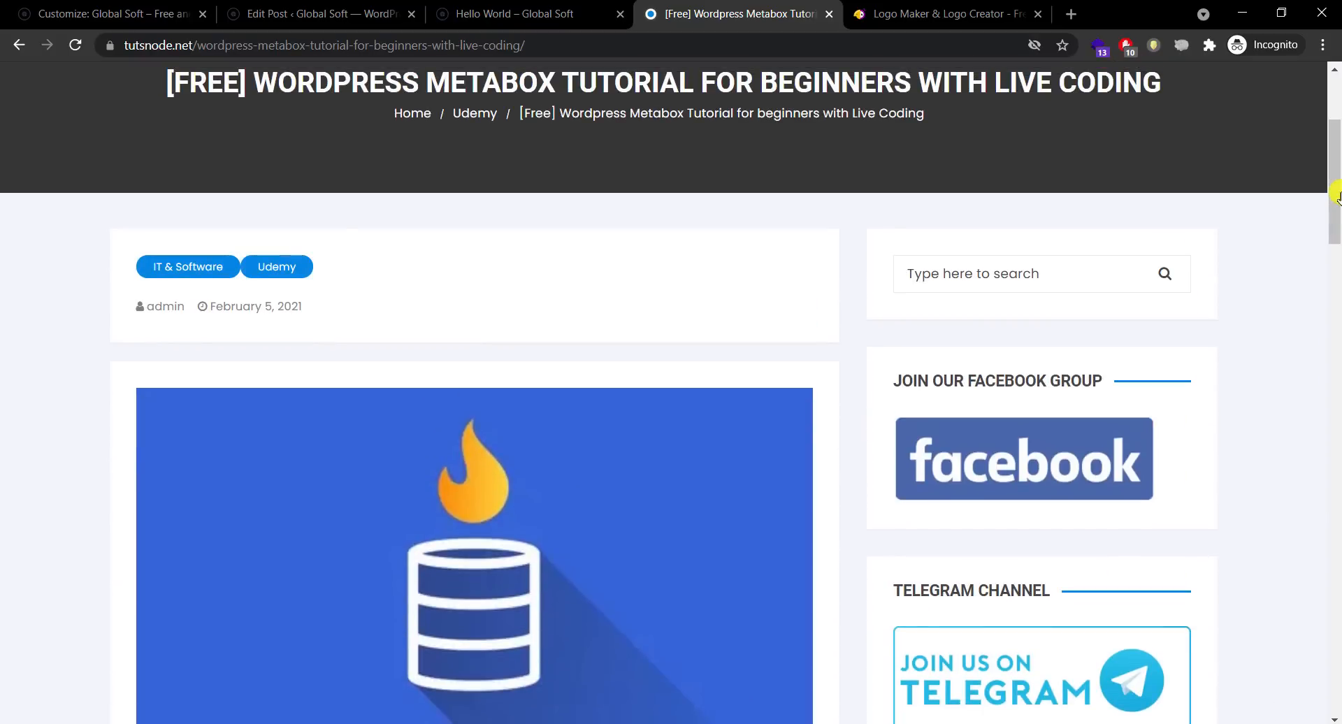
Step: Return through the Hello World post and editor tabs to Post Single settings
click(458, 10)
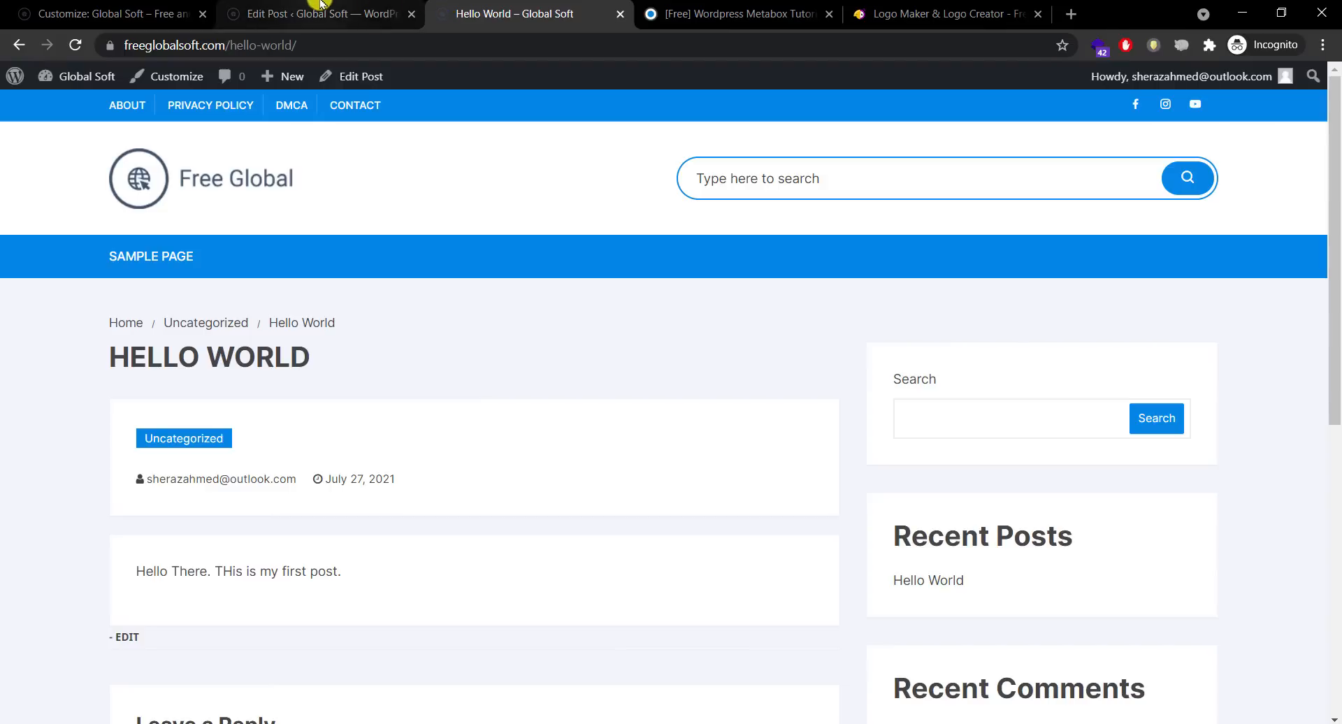
click(319, 6)
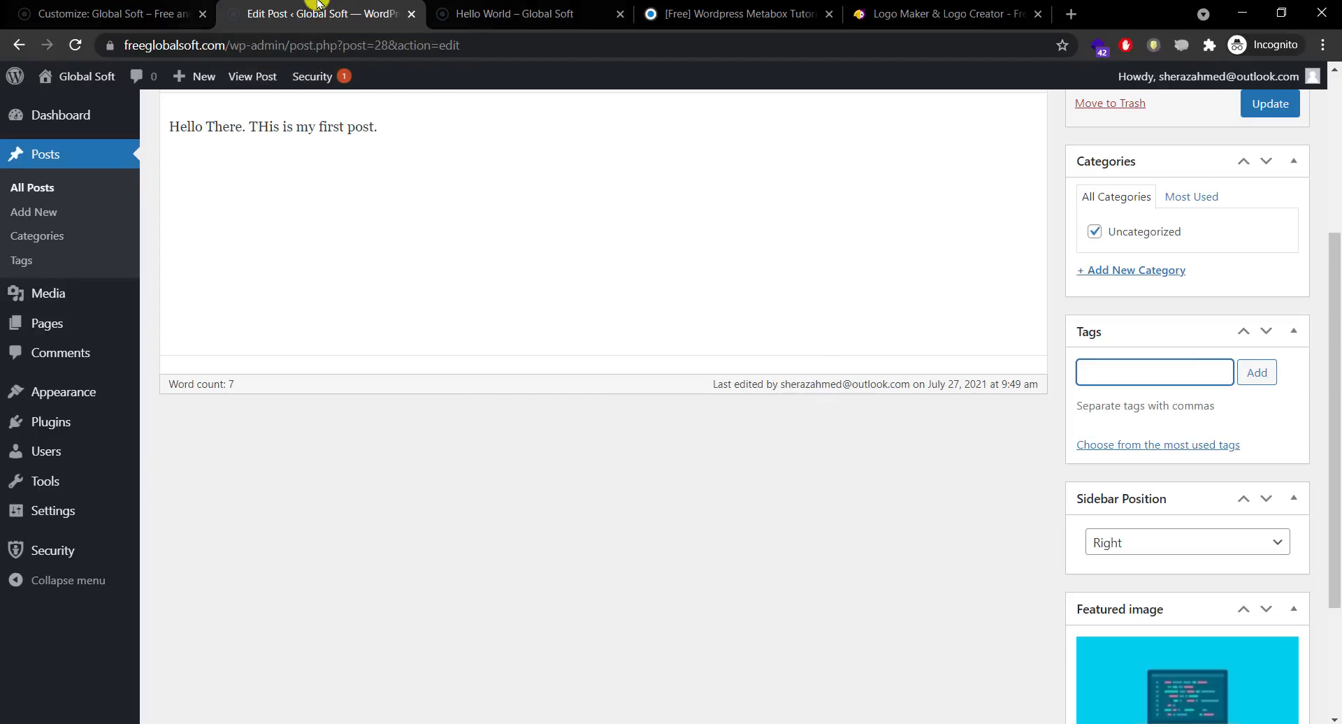
click(167, 5)
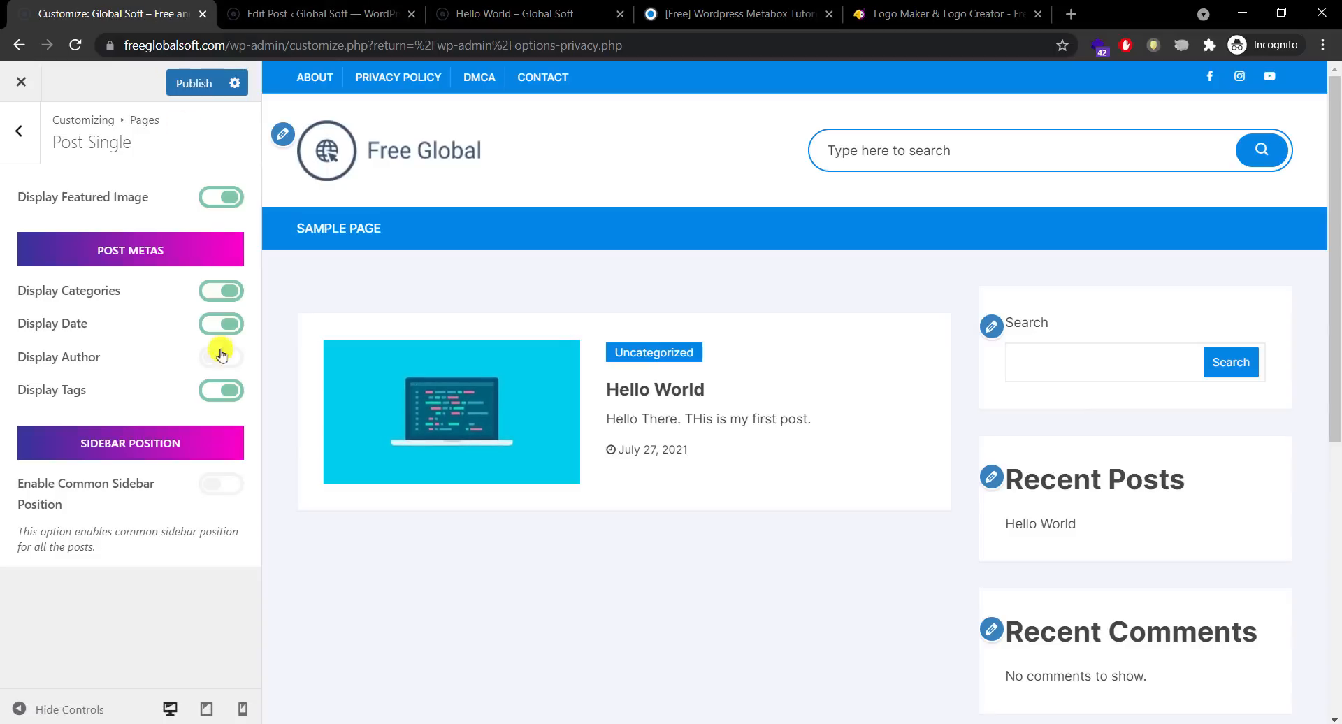
Step: Hide tags and categories on single posts, publish, and reload the live Hello World post
click(224, 390)
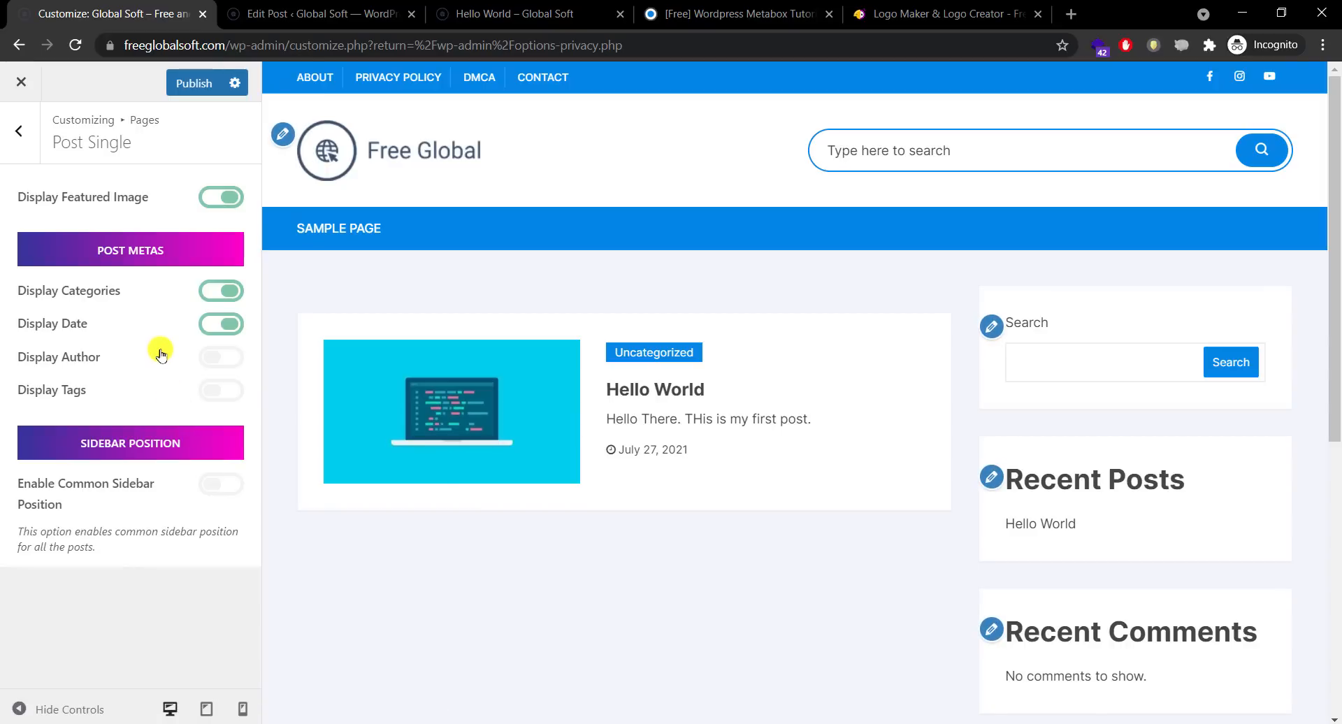
click(227, 299)
click(183, 83)
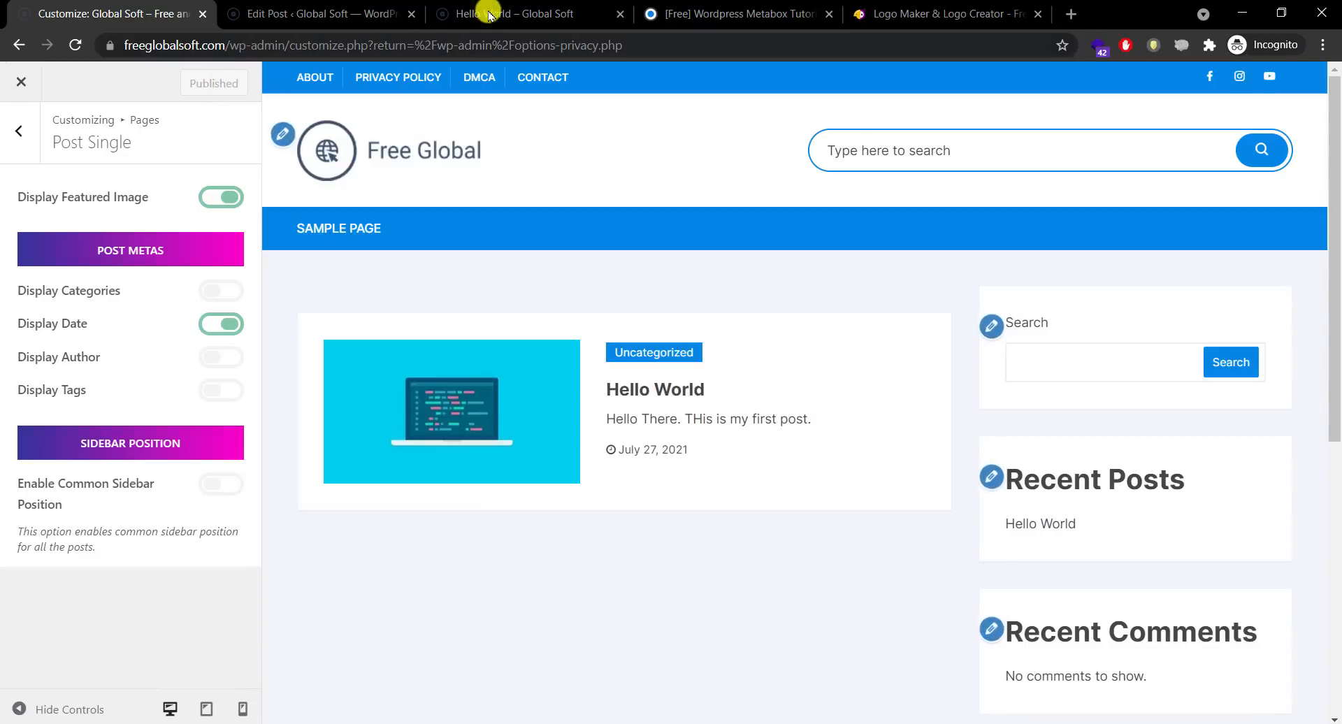
click(490, 13)
click(73, 43)
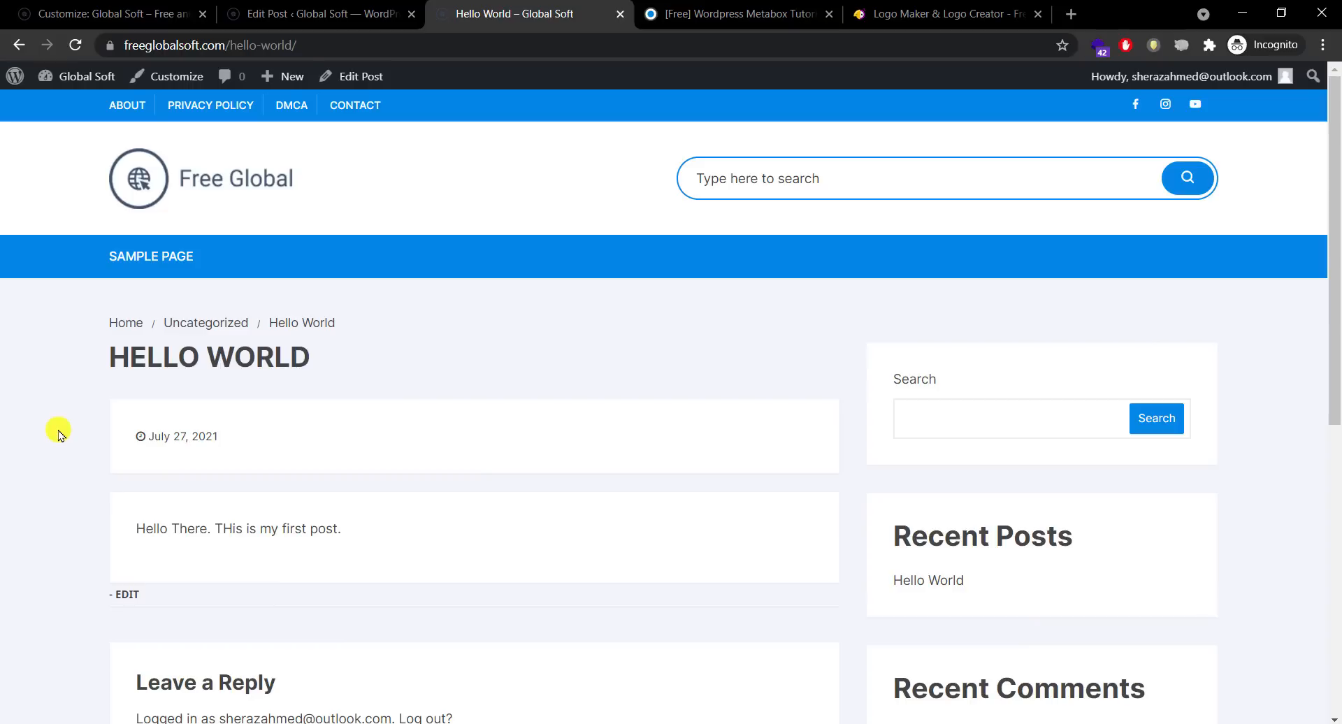
Step: Turn single-post categories back on, publish, and glance at the Page Single settings
click(279, 14)
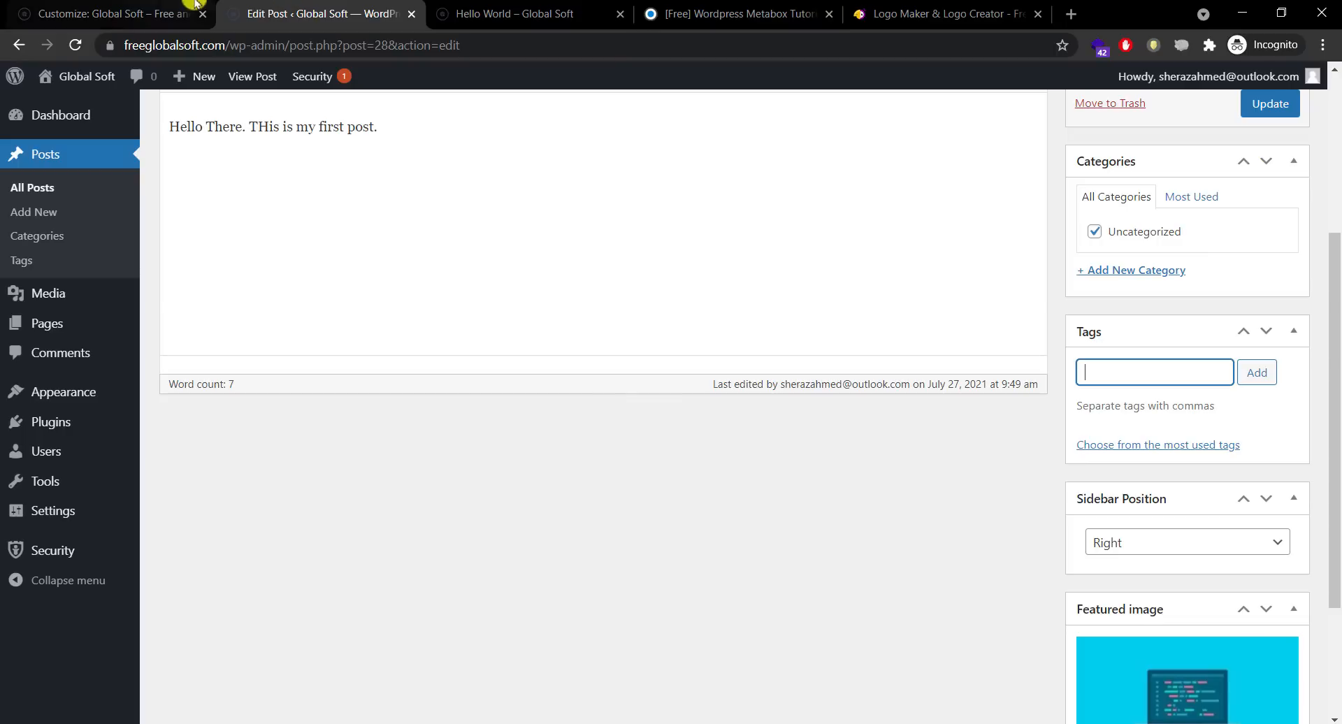
click(116, 14)
click(217, 292)
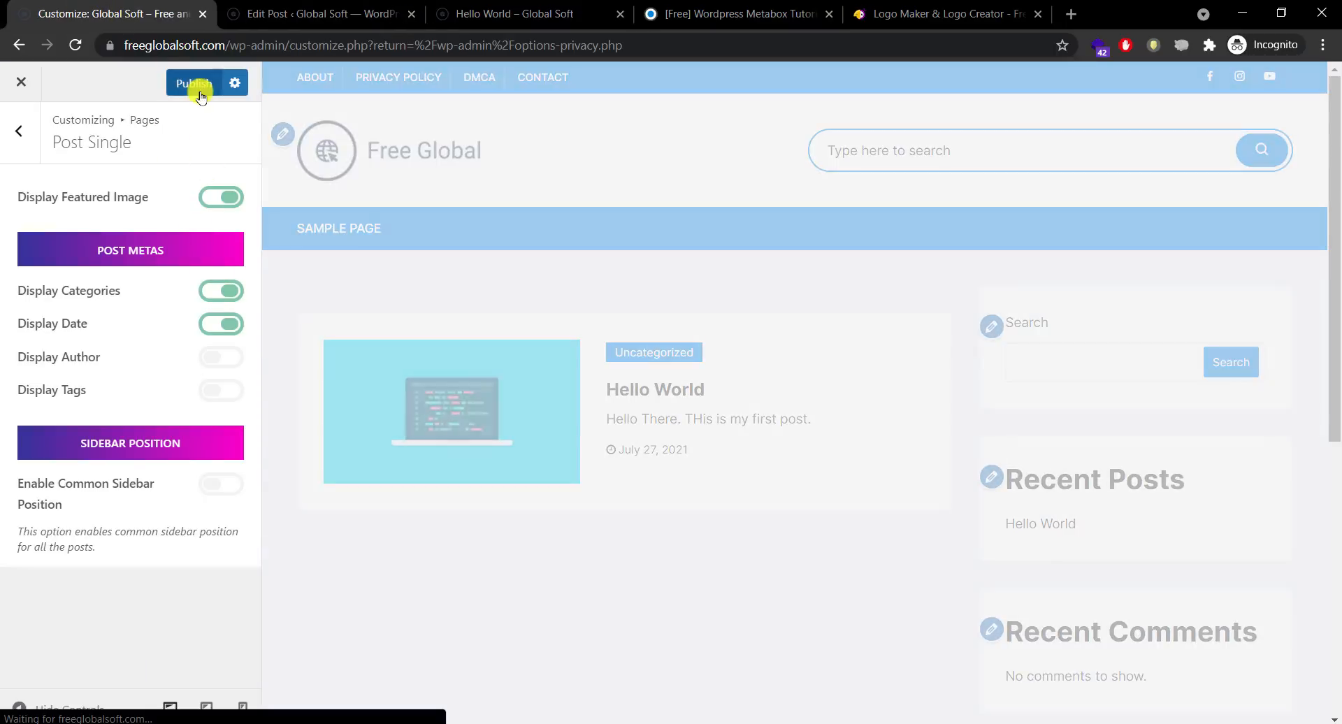
click(203, 83)
click(19, 133)
click(111, 424)
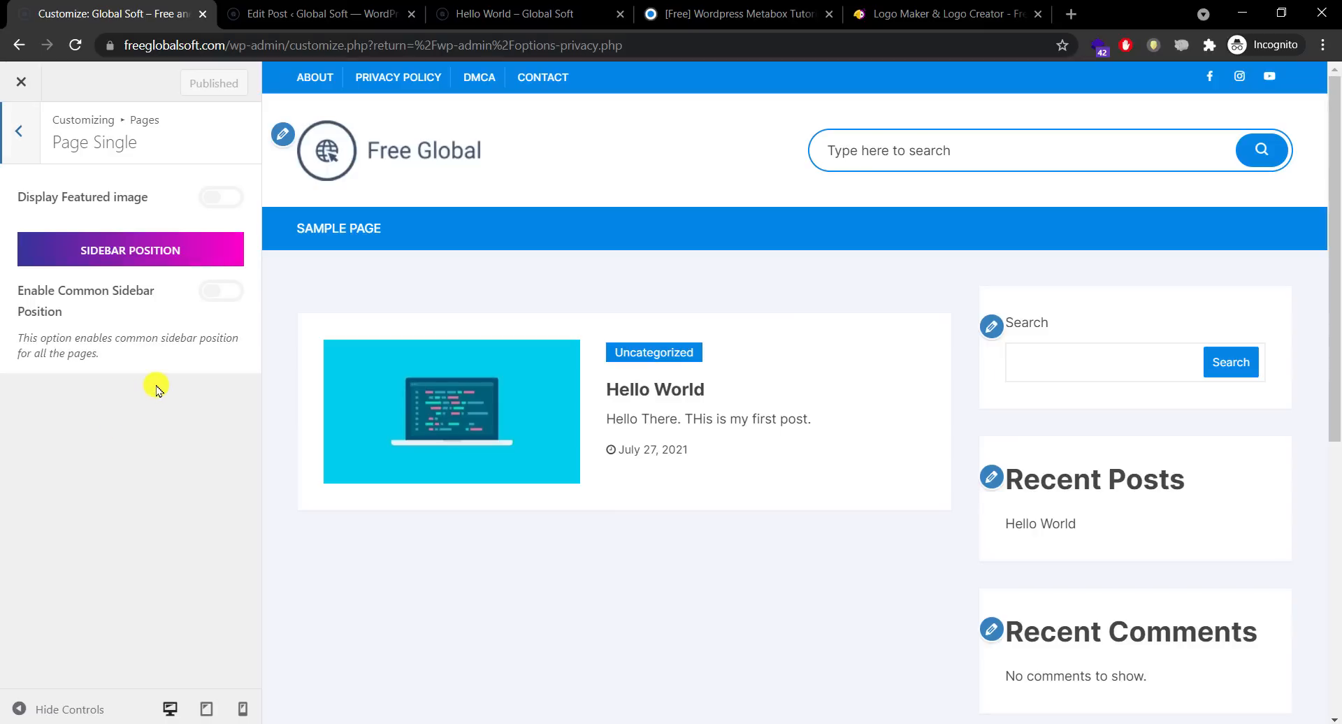
click(21, 133)
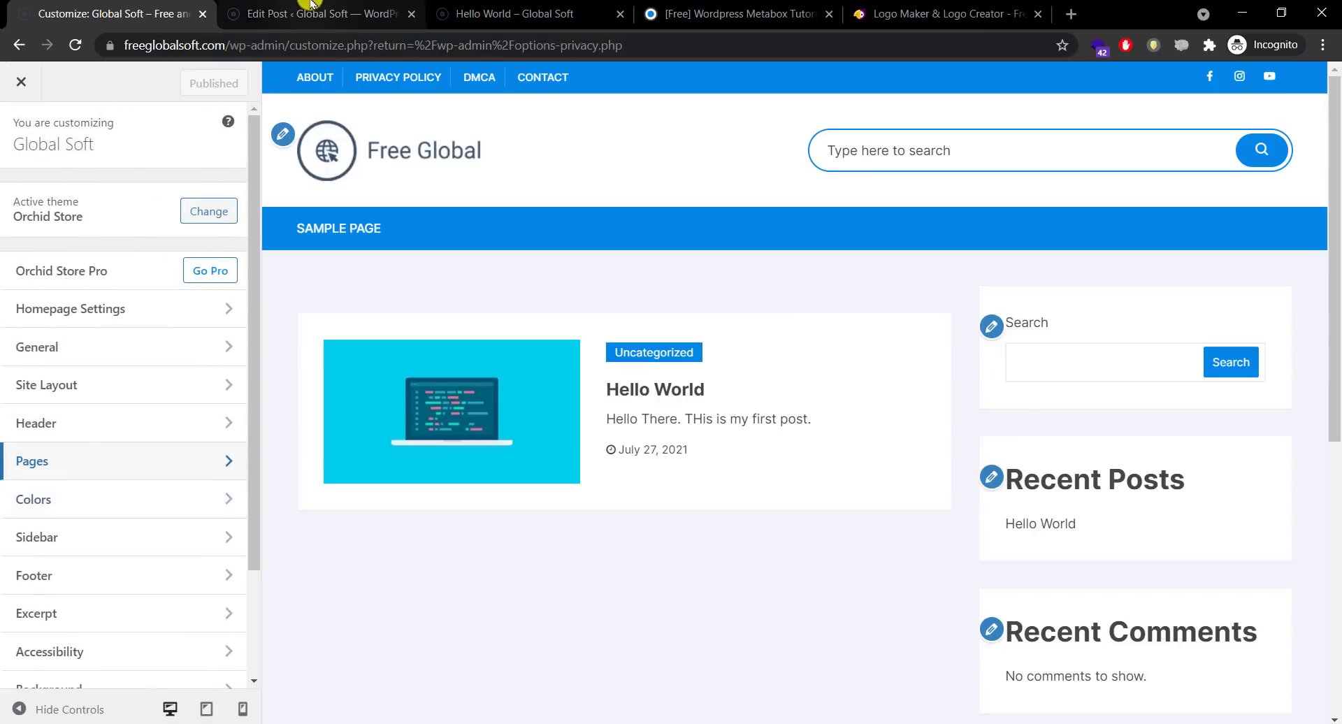
Step: Browse the live Global Soft home page and the TutsNode home page
click(544, 9)
click(139, 161)
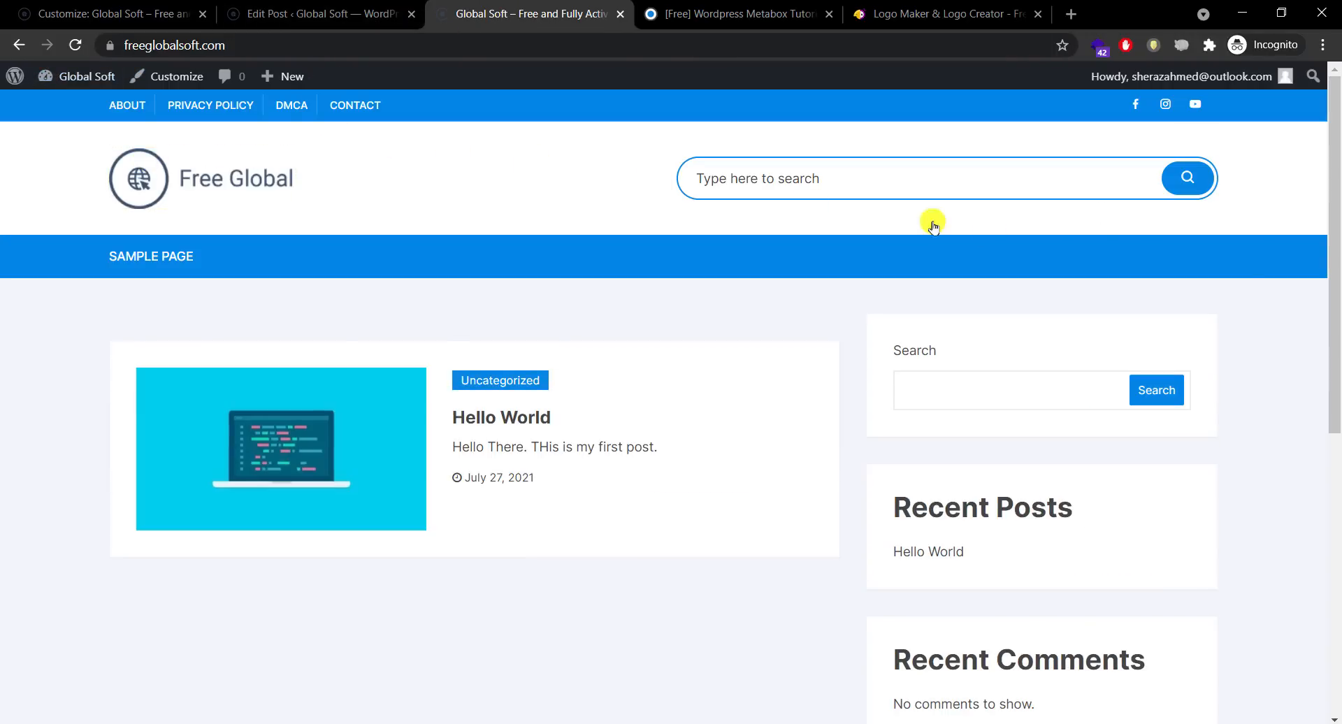
drag(1336, 281, 1333, 539)
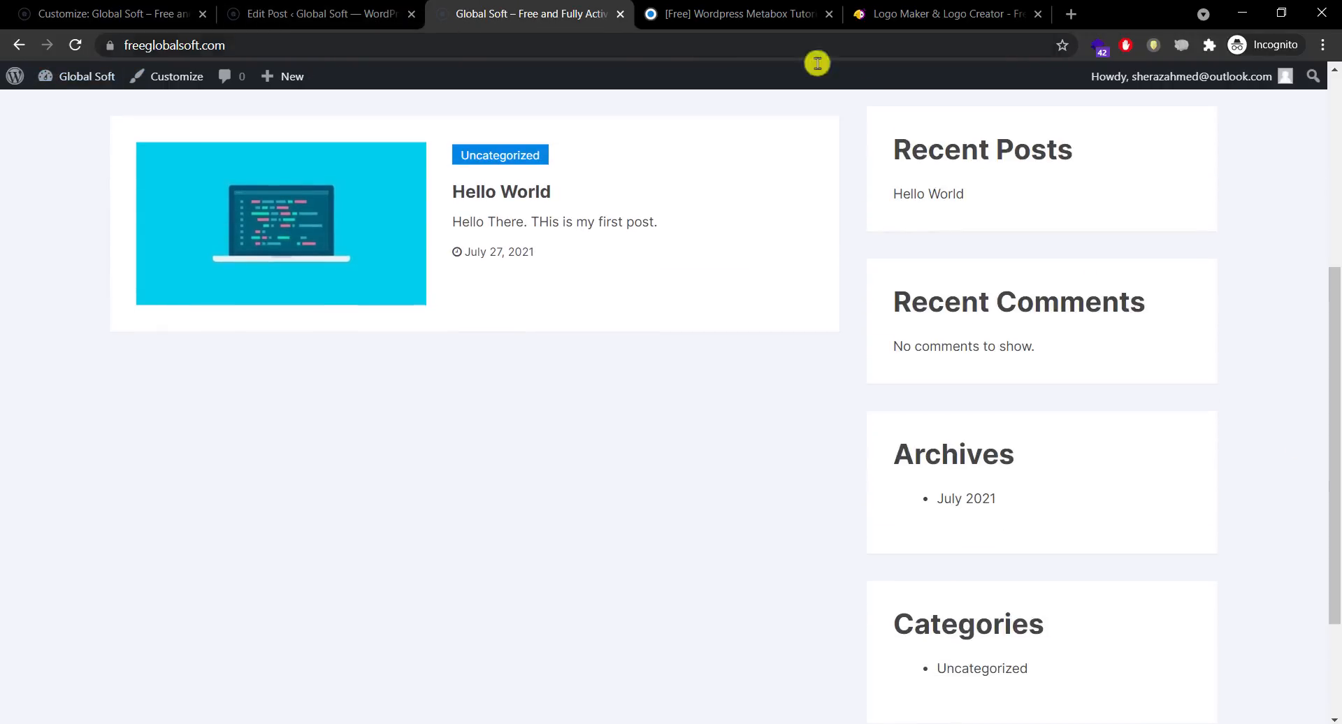
click(755, 14)
drag(1336, 182, 1213, 105)
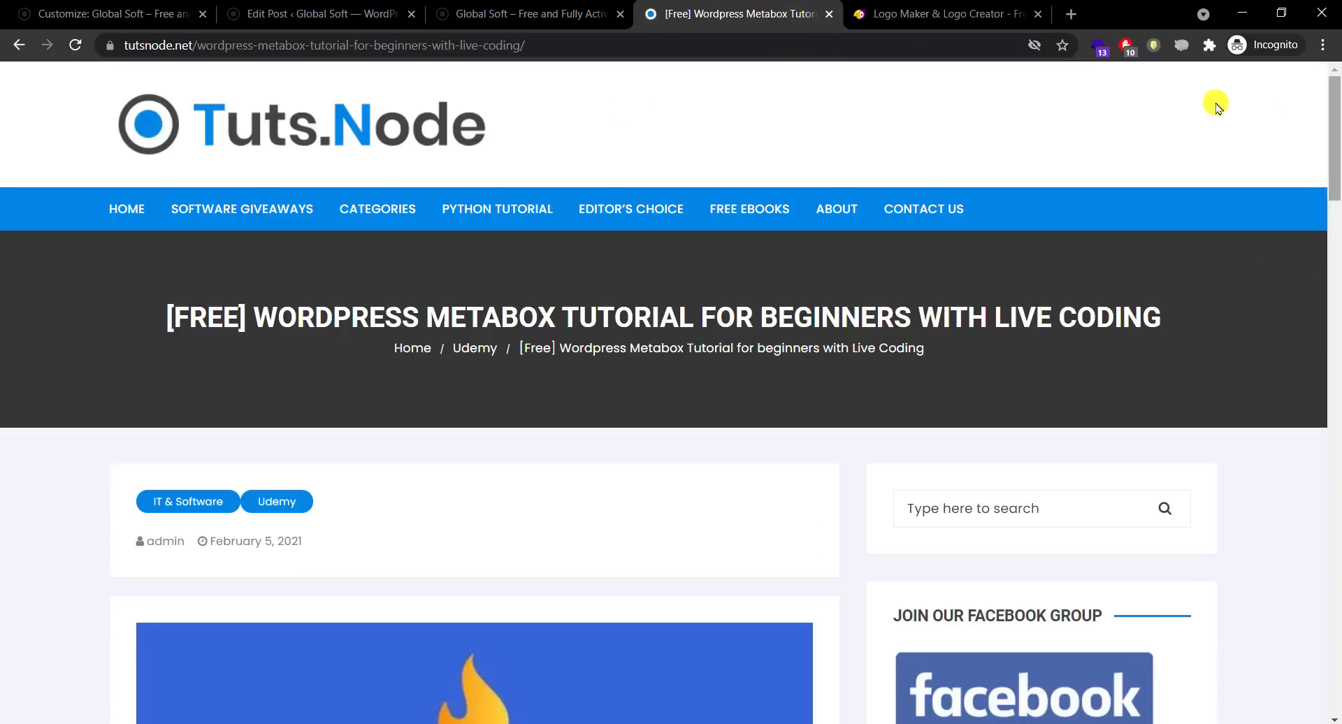
click(393, 126)
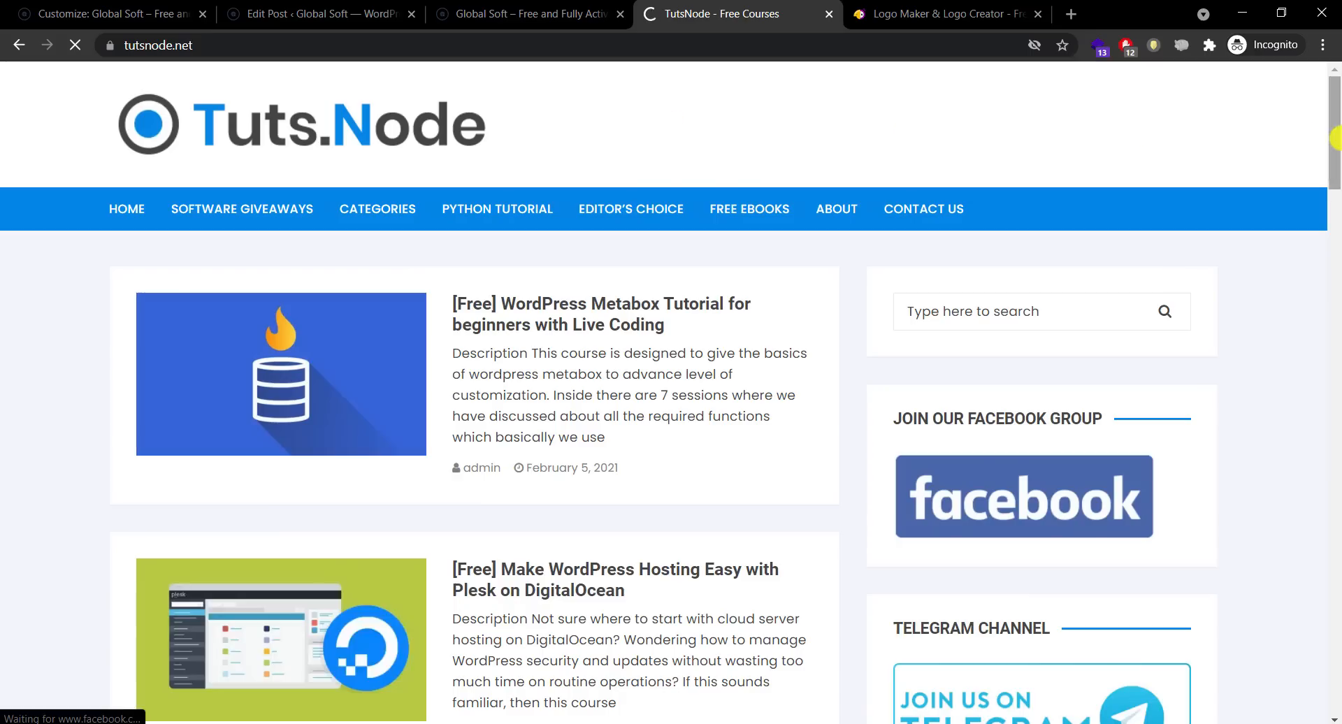
drag(1336, 137, 1334, 70)
click(553, 13)
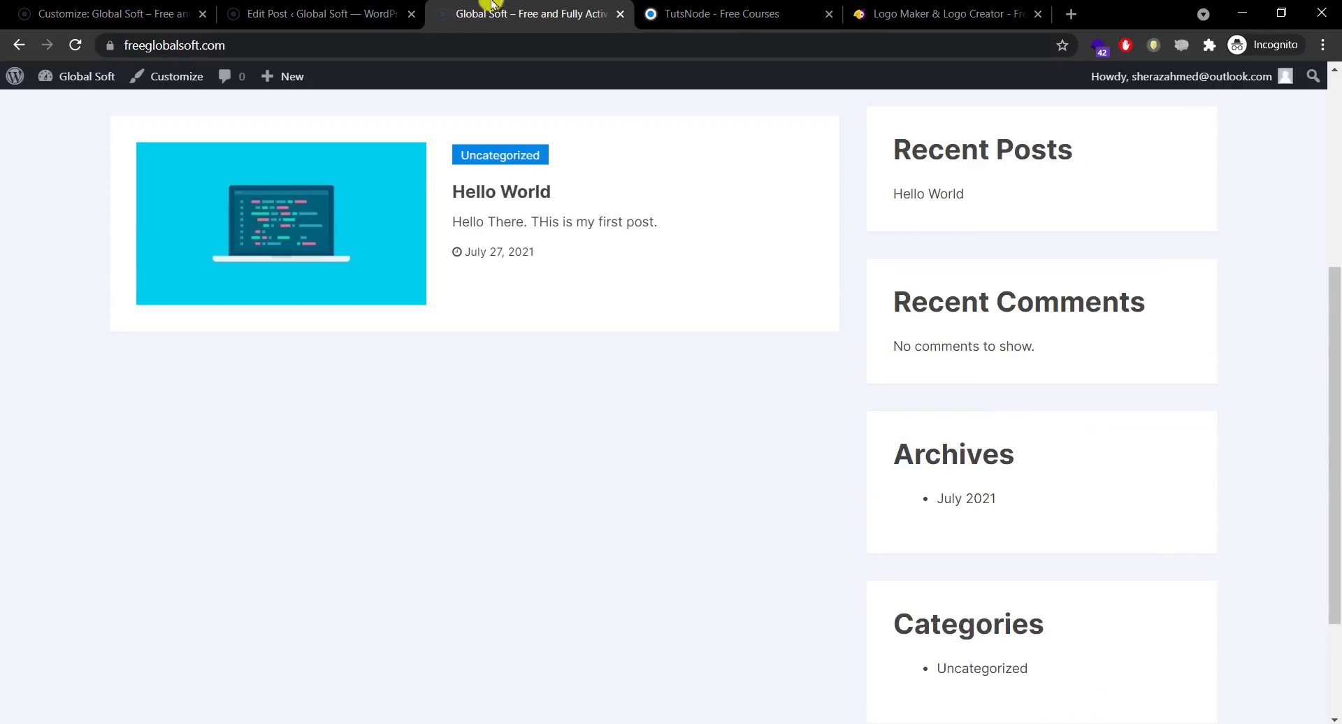
Step: Close the Edit Post tab and return to the customizer's main settings list
click(312, 12)
click(412, 14)
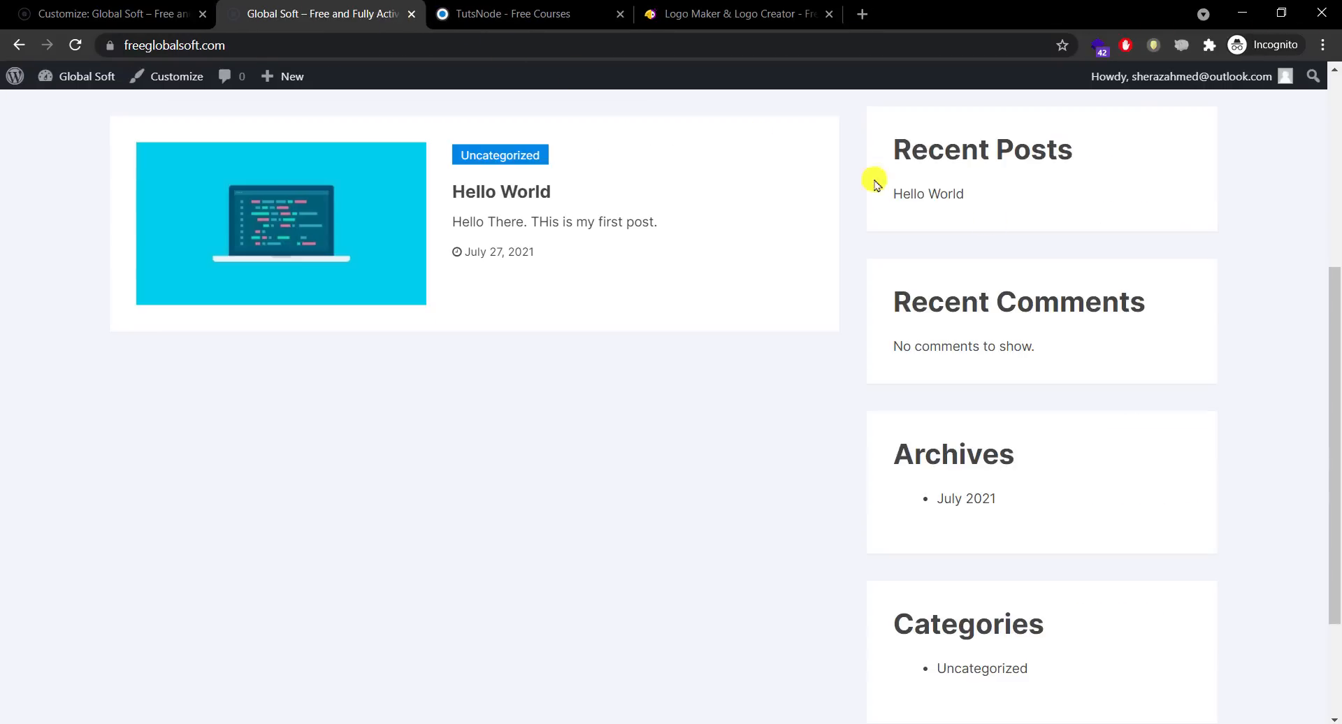
drag(1335, 370, 1328, 37)
click(105, 14)
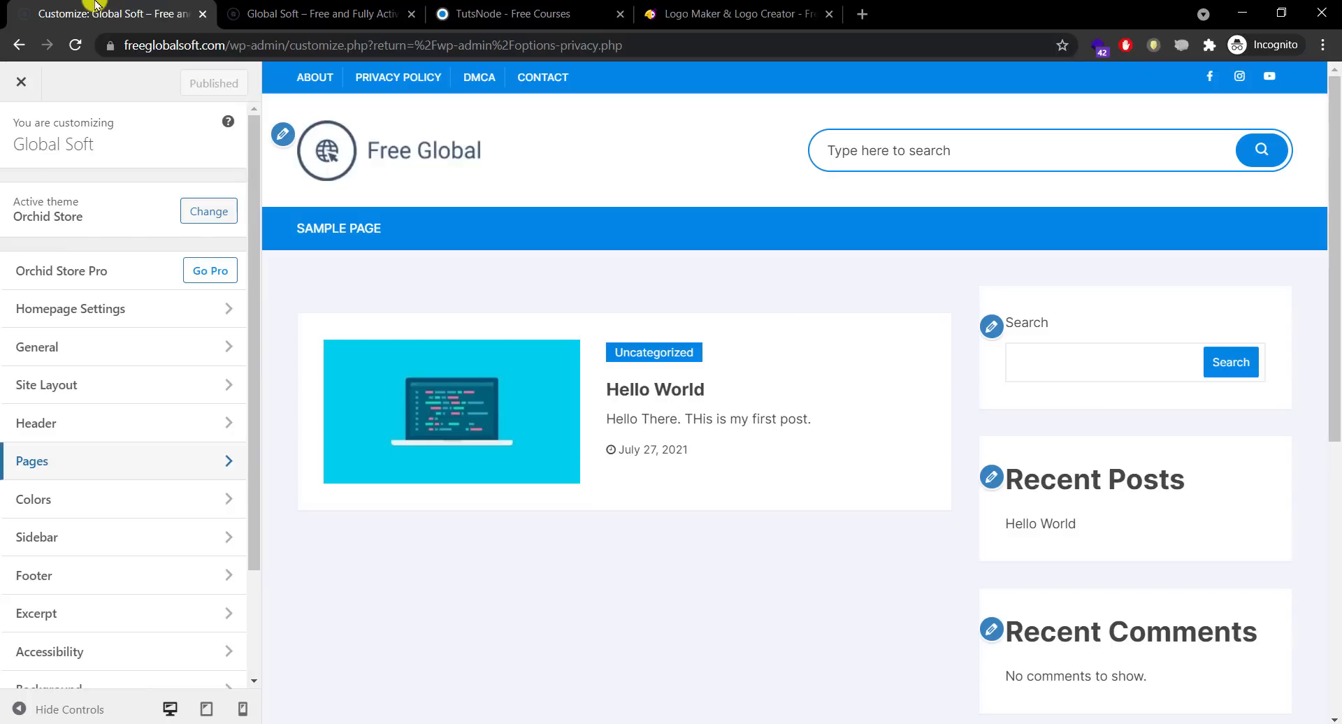
Step: In Colors > Theme Color, set the primary colour to light blue #6589f7
click(114, 459)
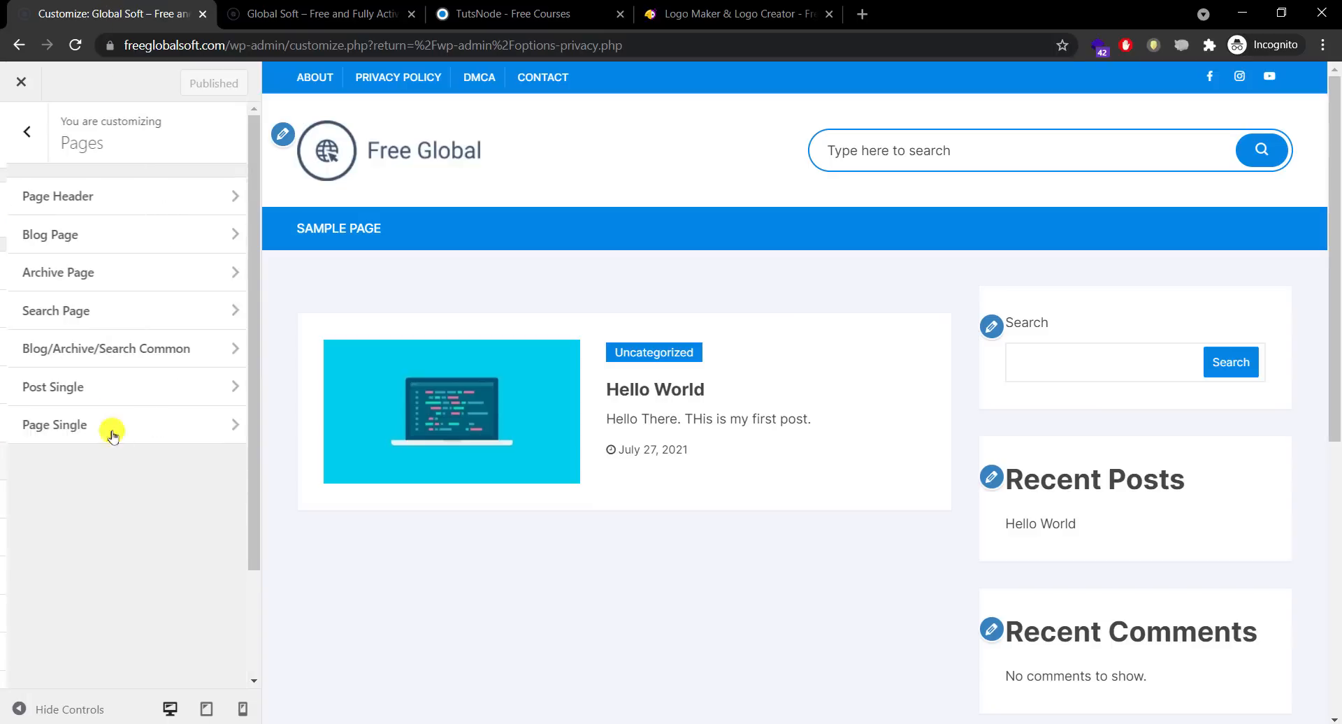
click(25, 134)
click(81, 496)
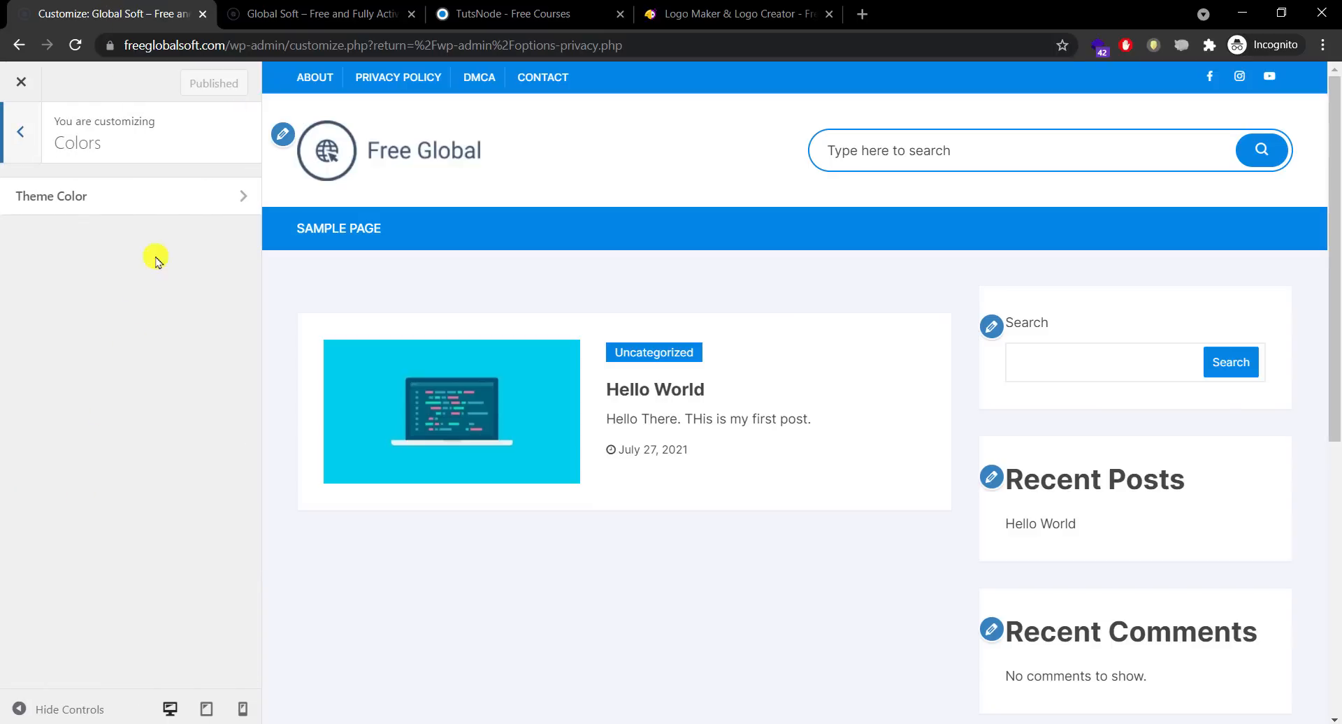
click(172, 215)
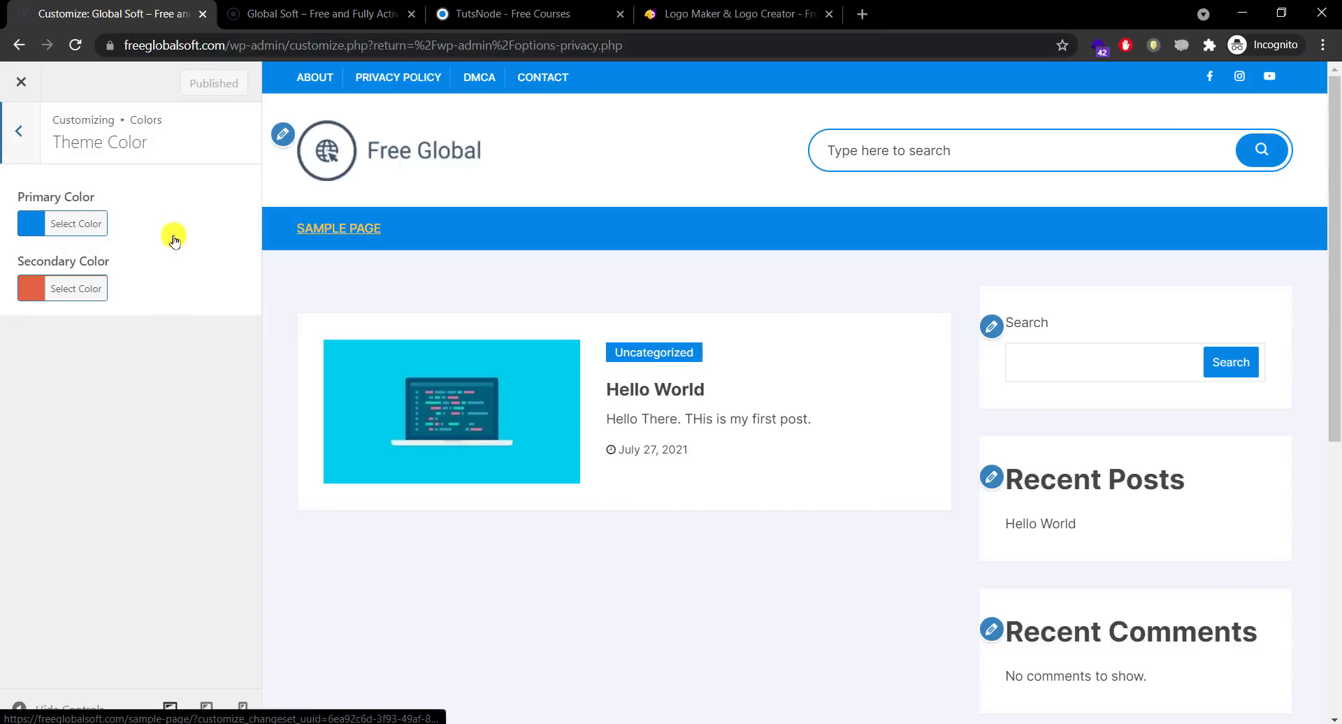
click(93, 225)
click(162, 285)
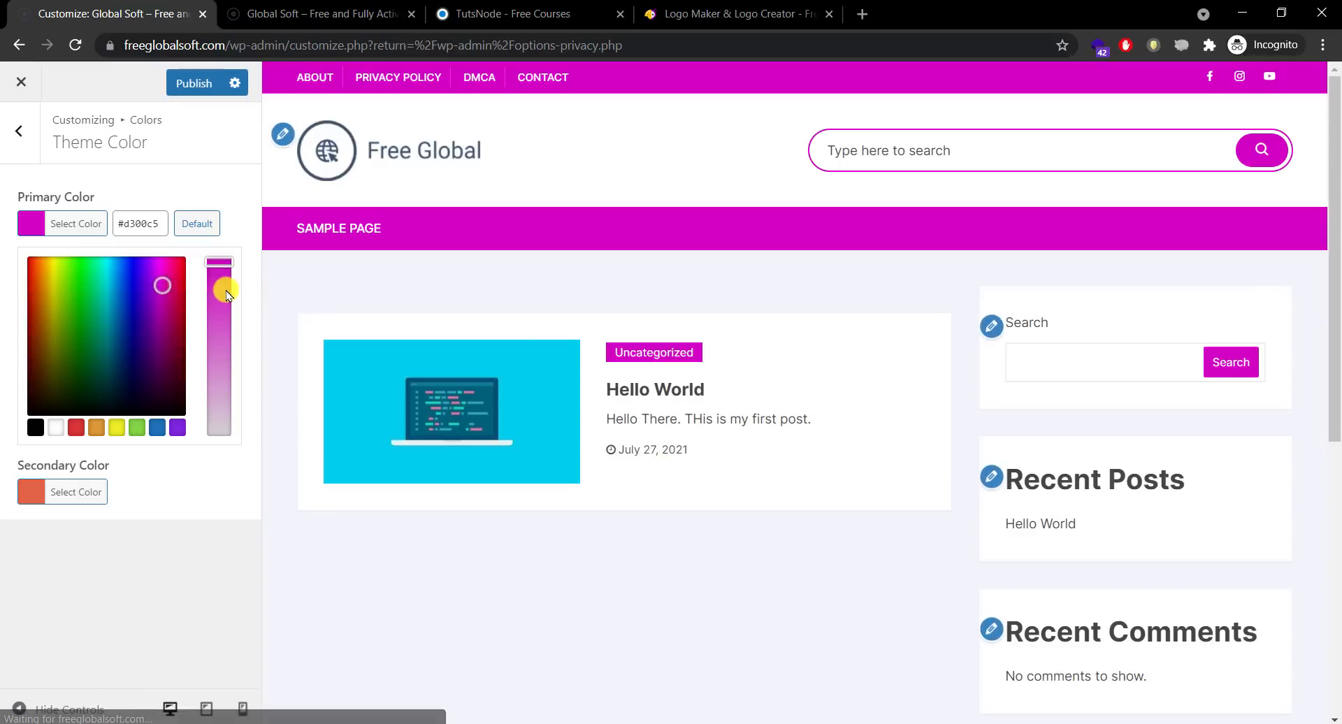
drag(219, 290, 219, 335)
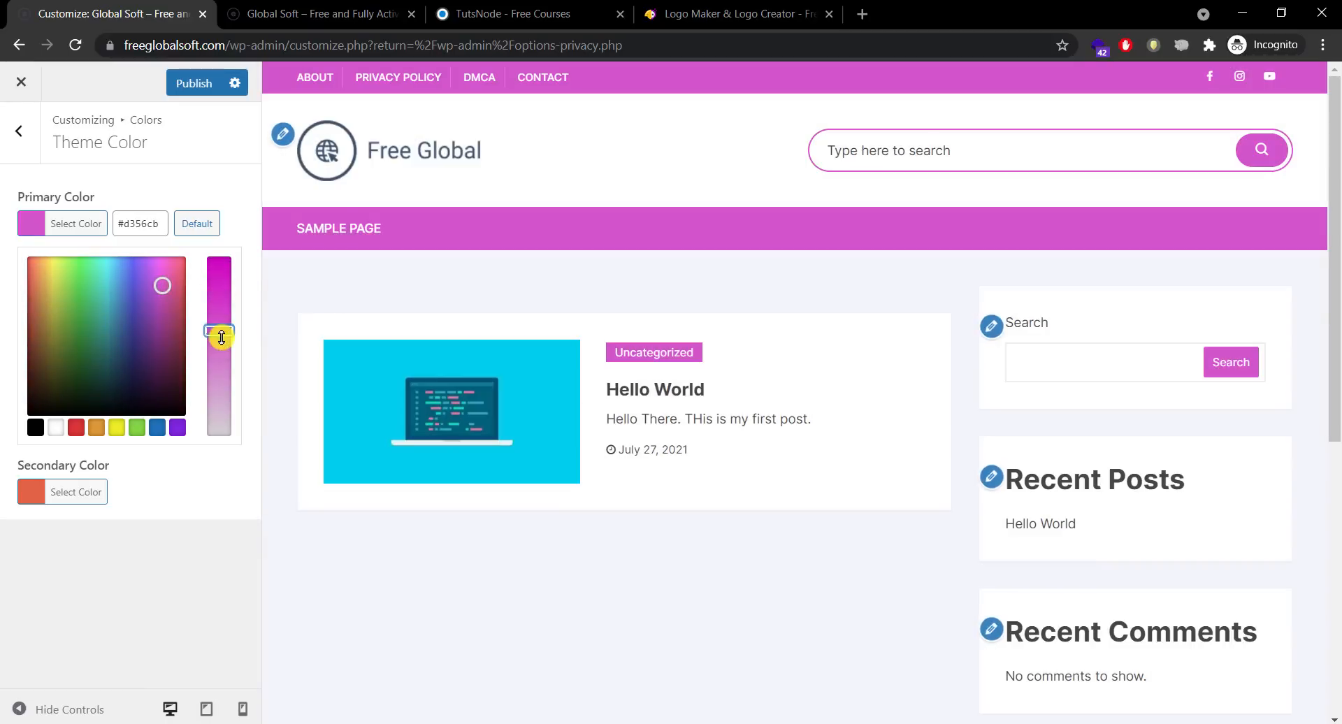
mouse_move(165, 287)
mouse_down()
mouse_move(115, 274)
mouse_move(130, 263)
mouse_up()
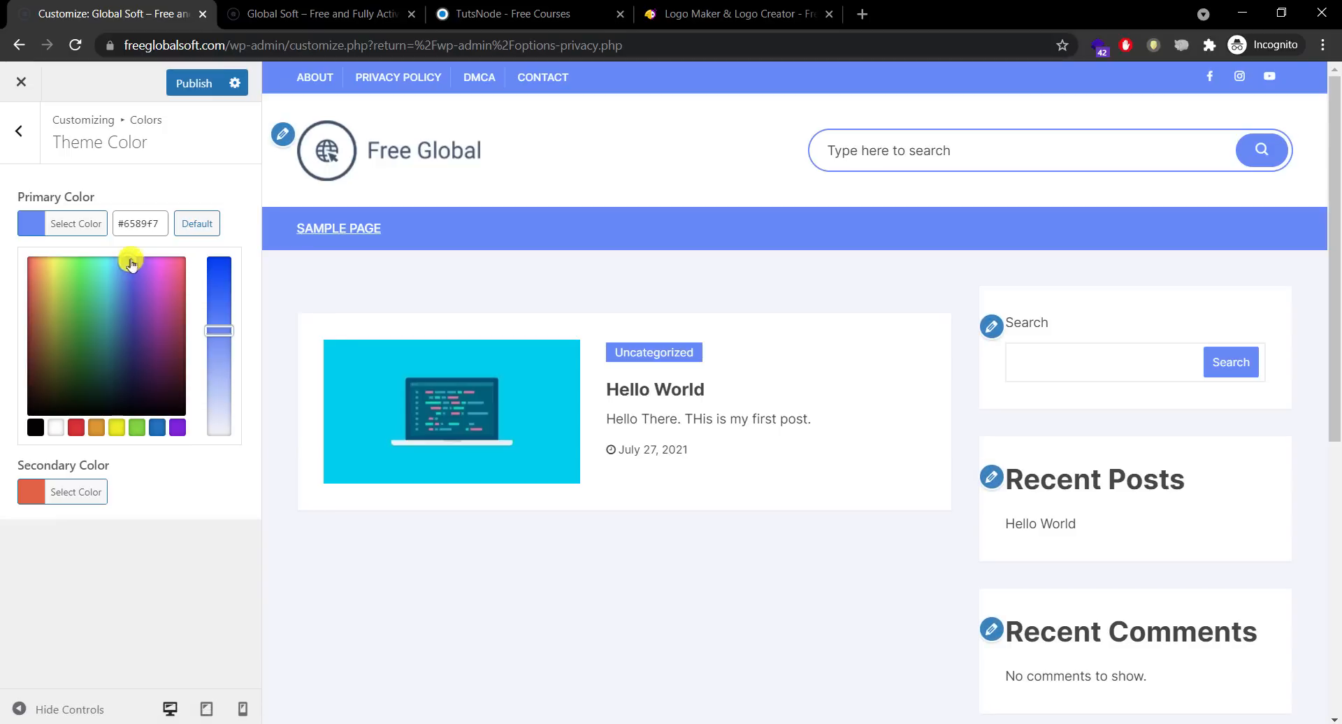
click(116, 222)
Step: Set the secondary colour to the red swatch #dd3333, then go to Photoshop
click(87, 289)
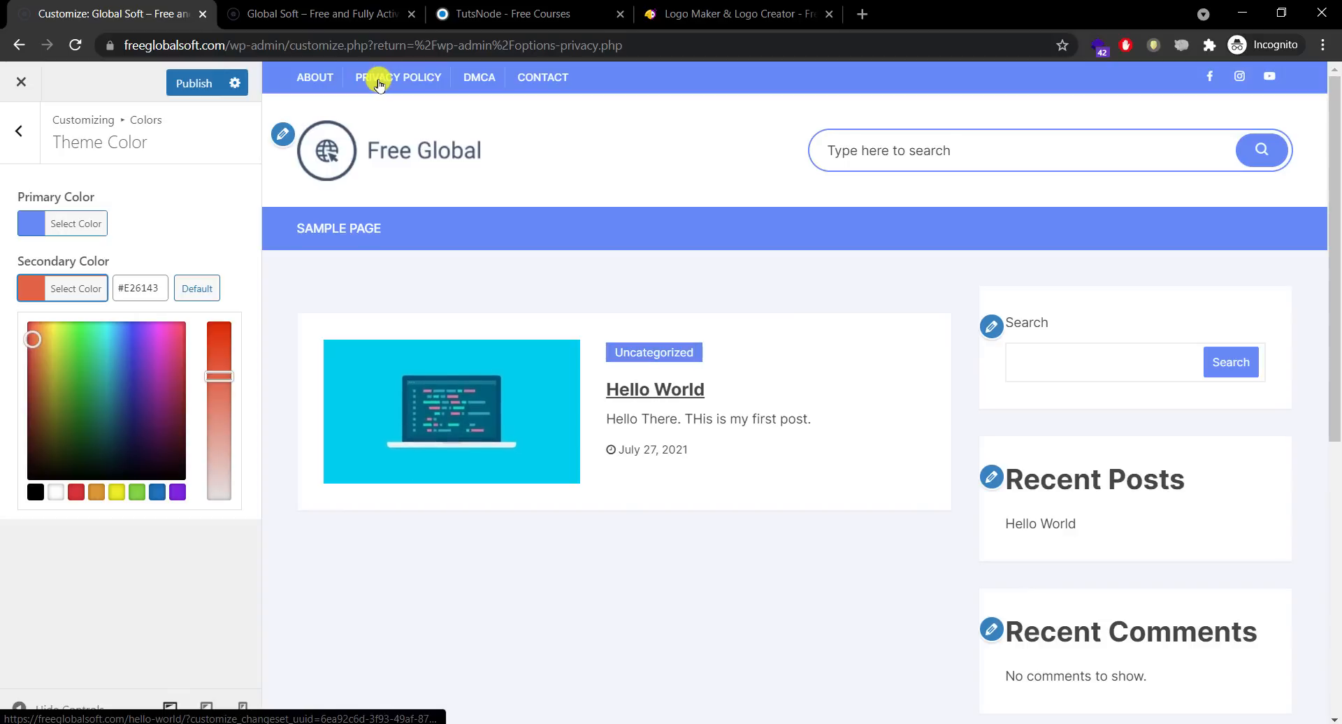
click(76, 493)
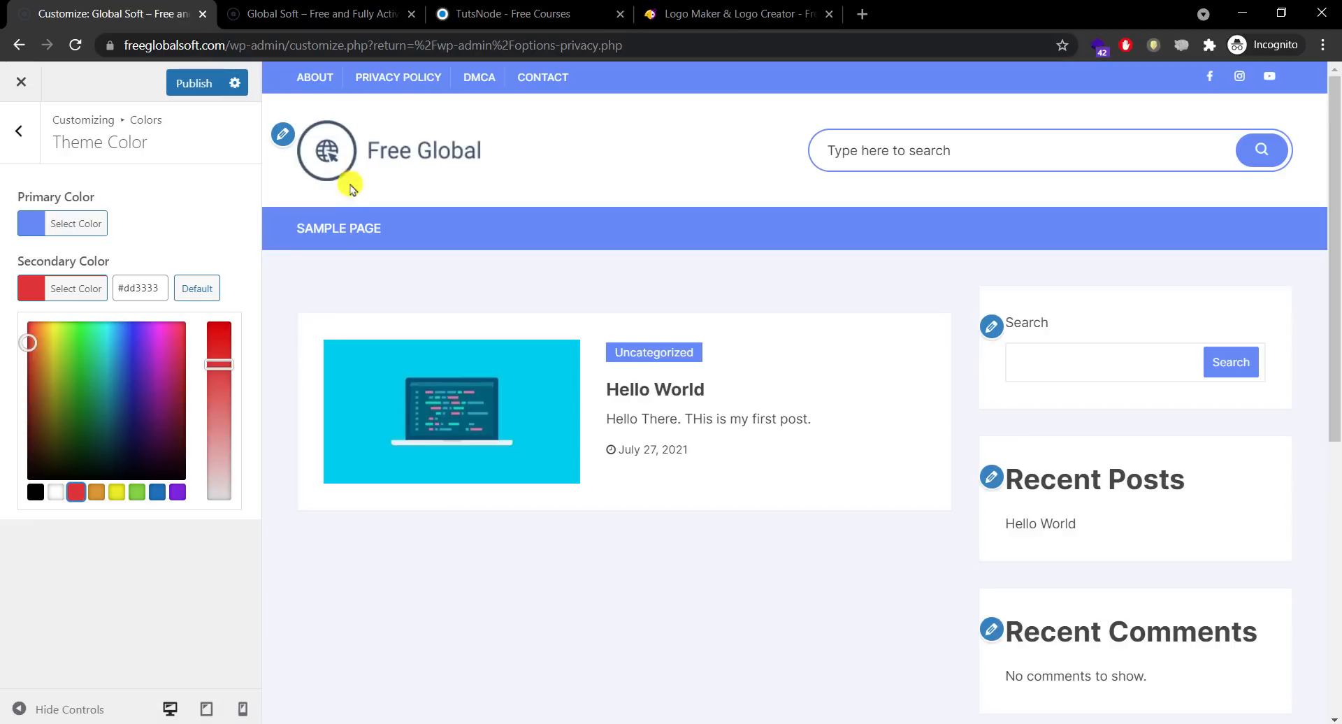
click(266, 719)
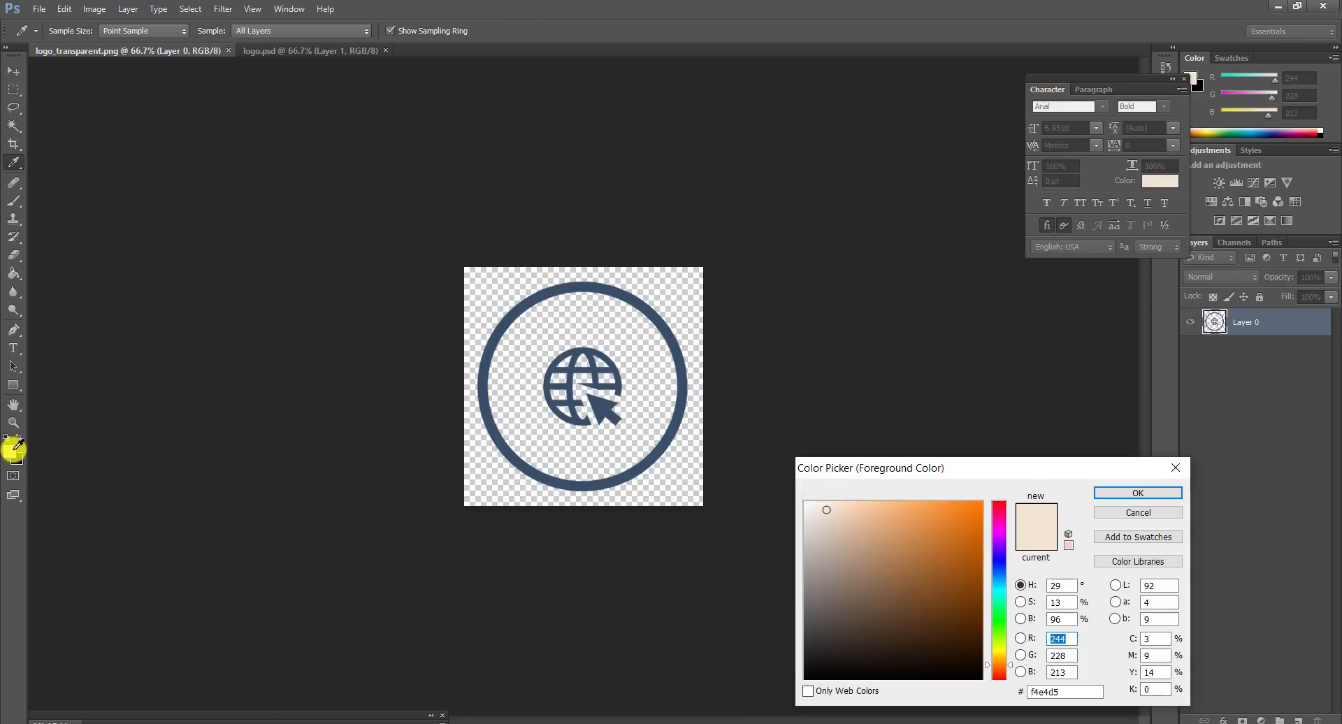
Step: Eyedrop the logo ring's navy #364f6b, copy its hex code, and cancel the Color Picker
click(595, 288)
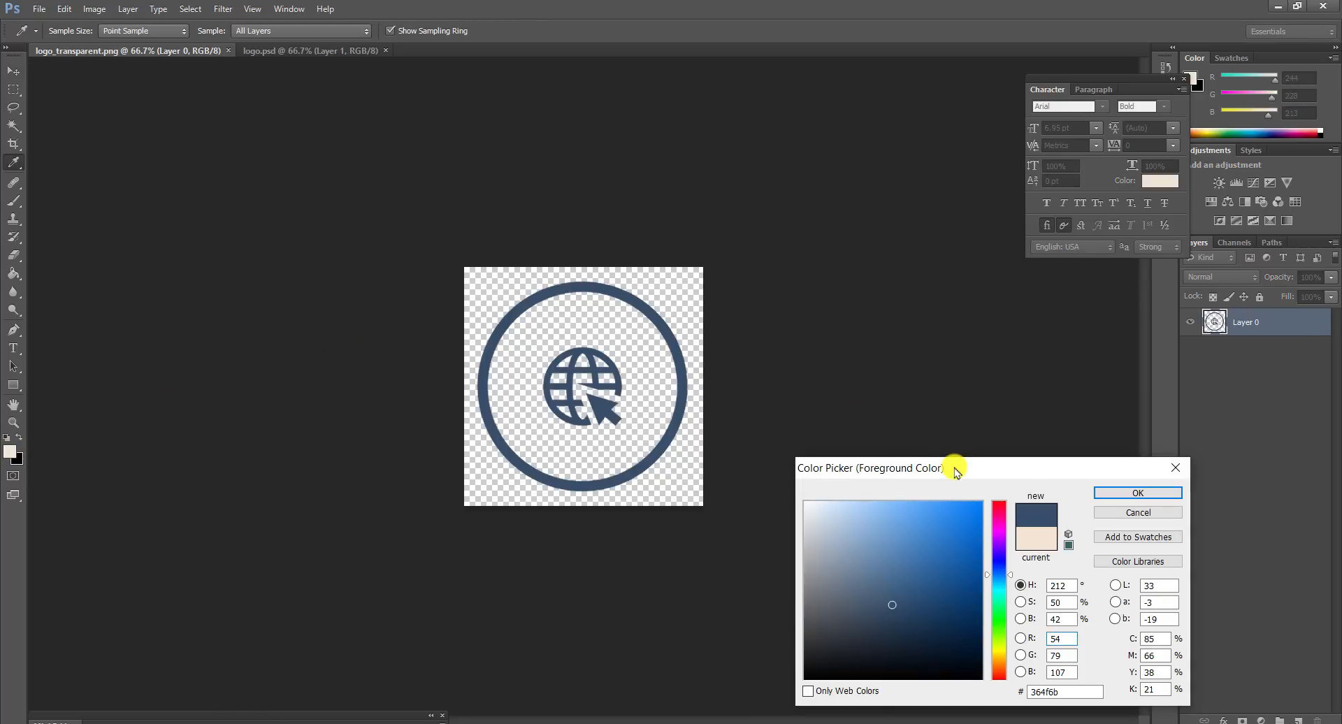
drag(953, 470, 278, 208)
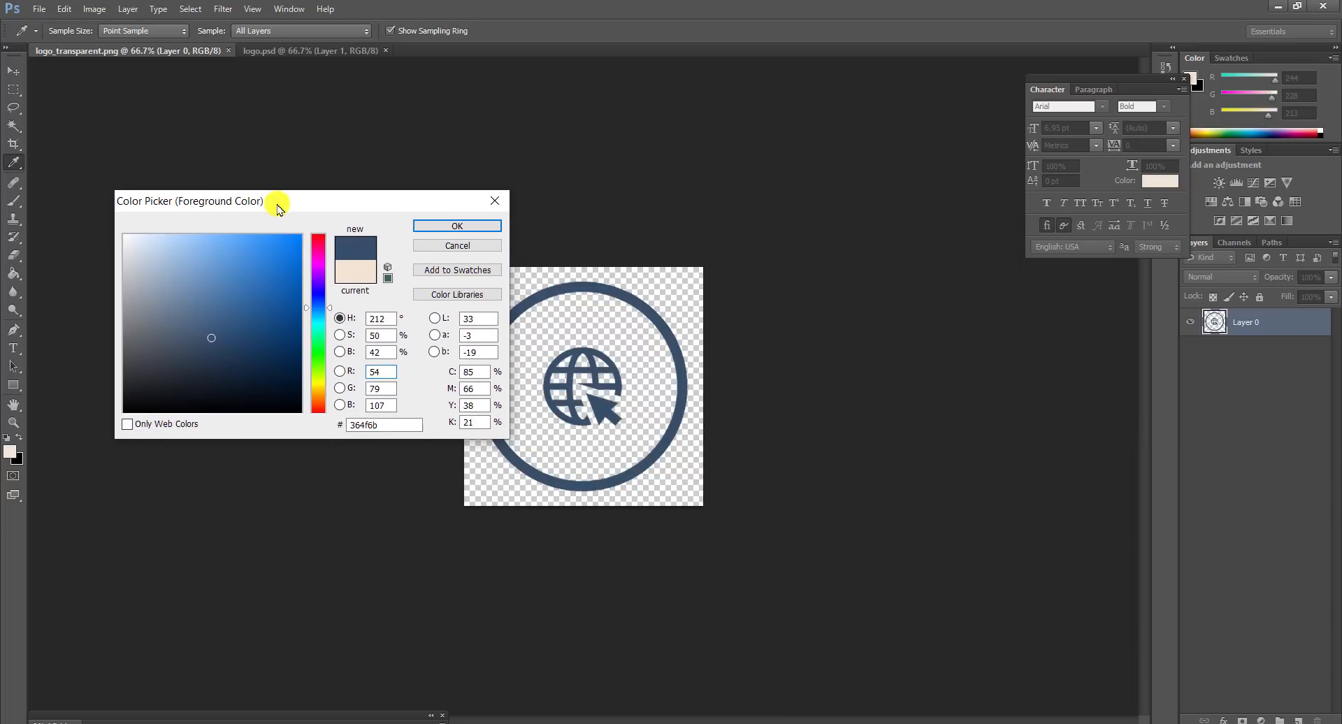
right_click(364, 425)
click(399, 470)
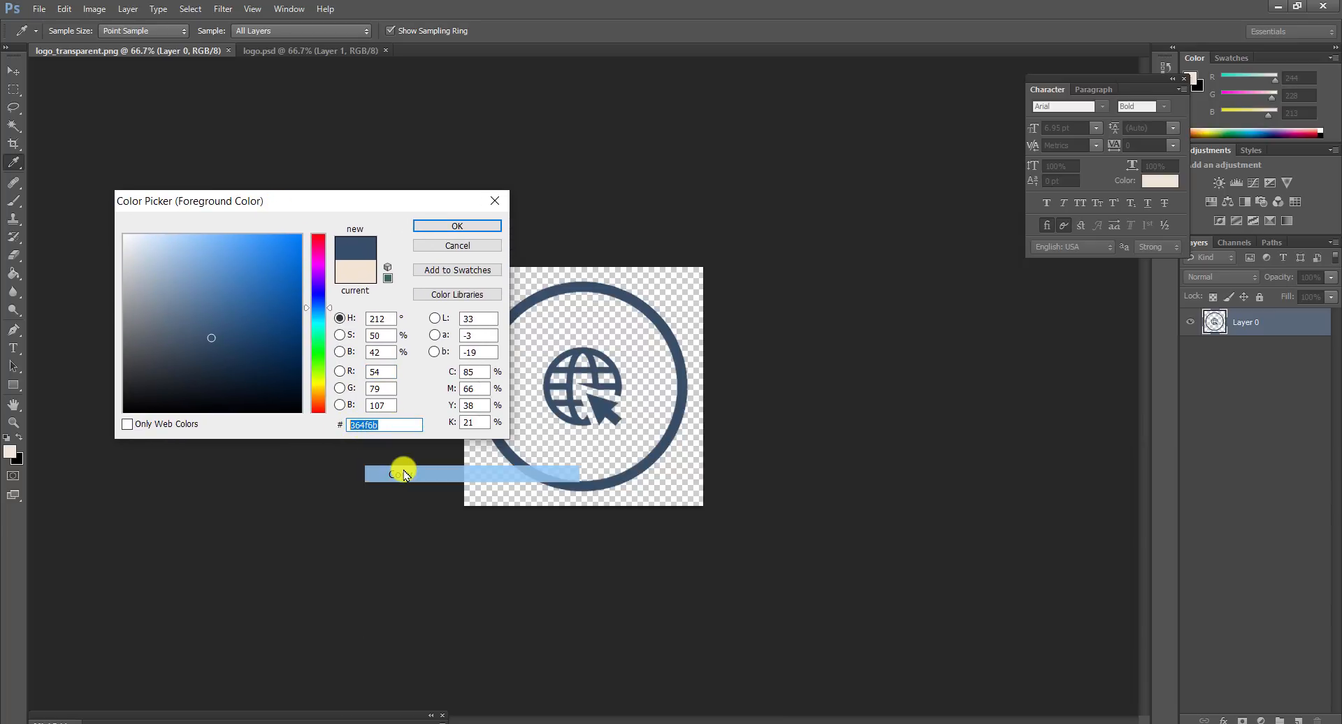
click(451, 249)
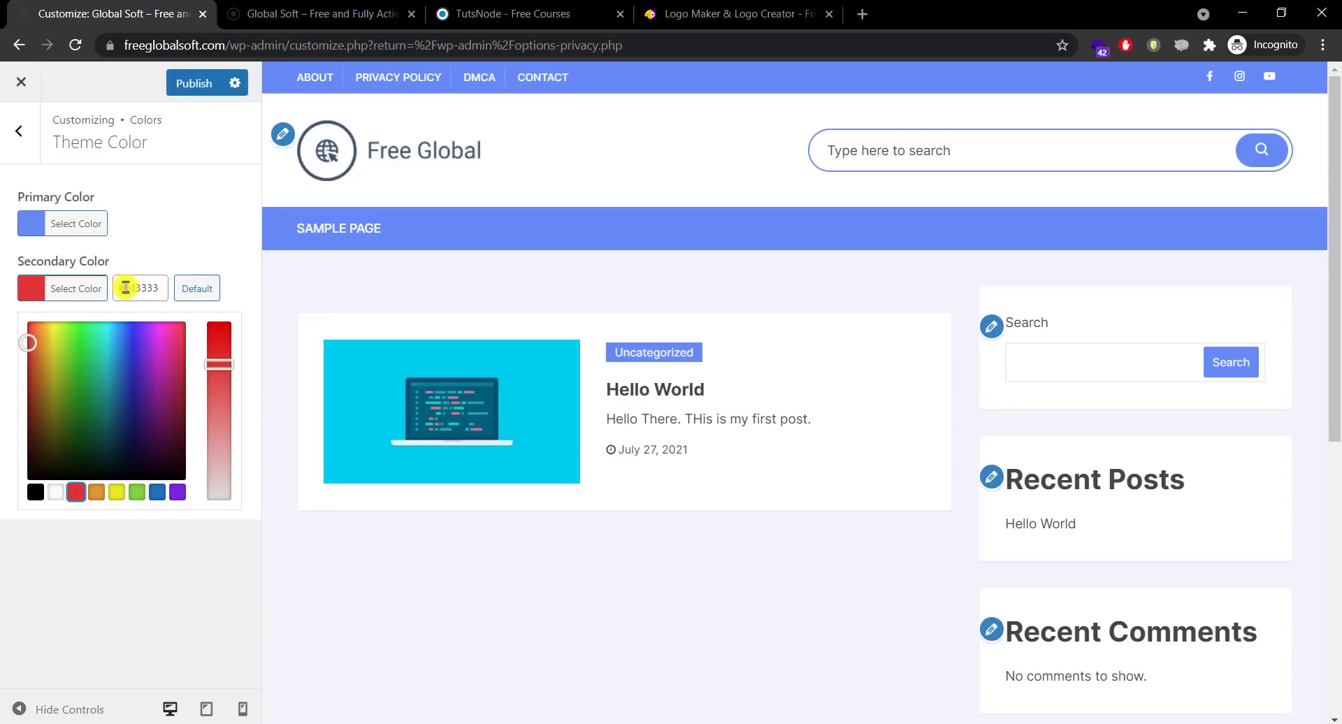
Step: Paste navy 364f6b into both the secondary and primary colour hex fields
drag(125, 288, 175, 297)
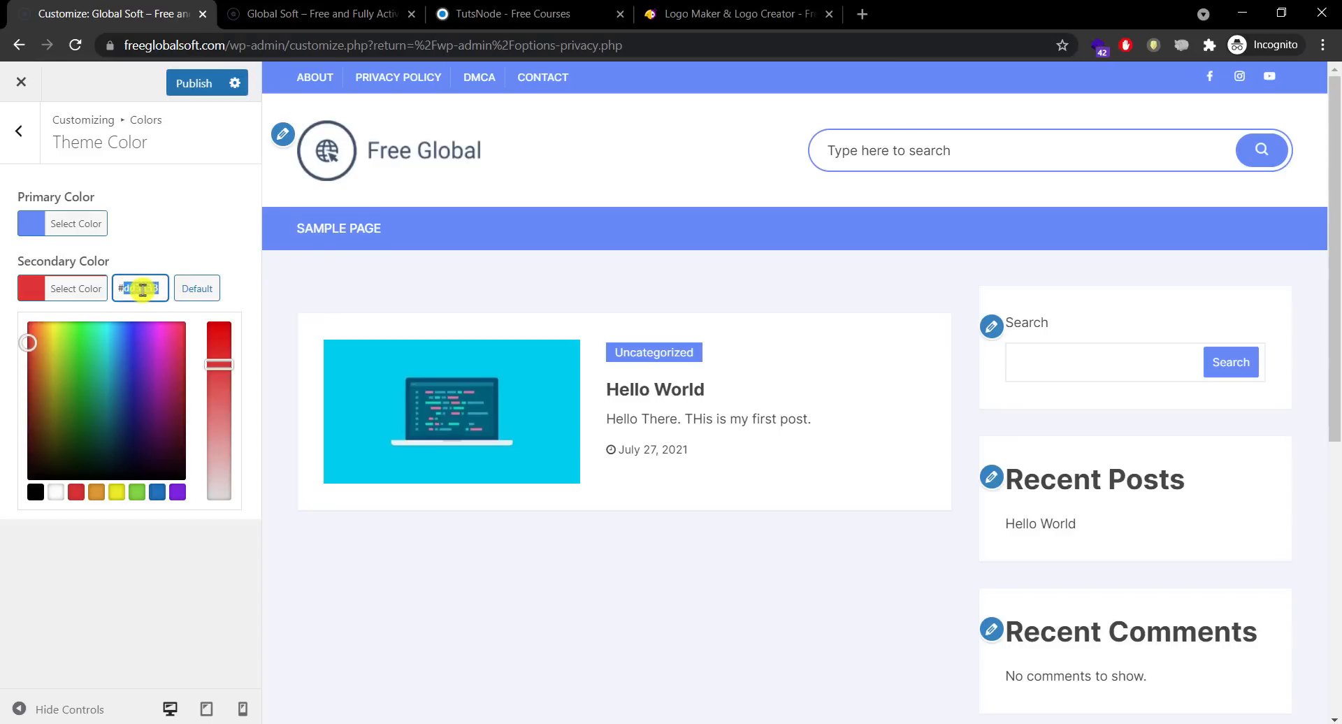
right_click(139, 289)
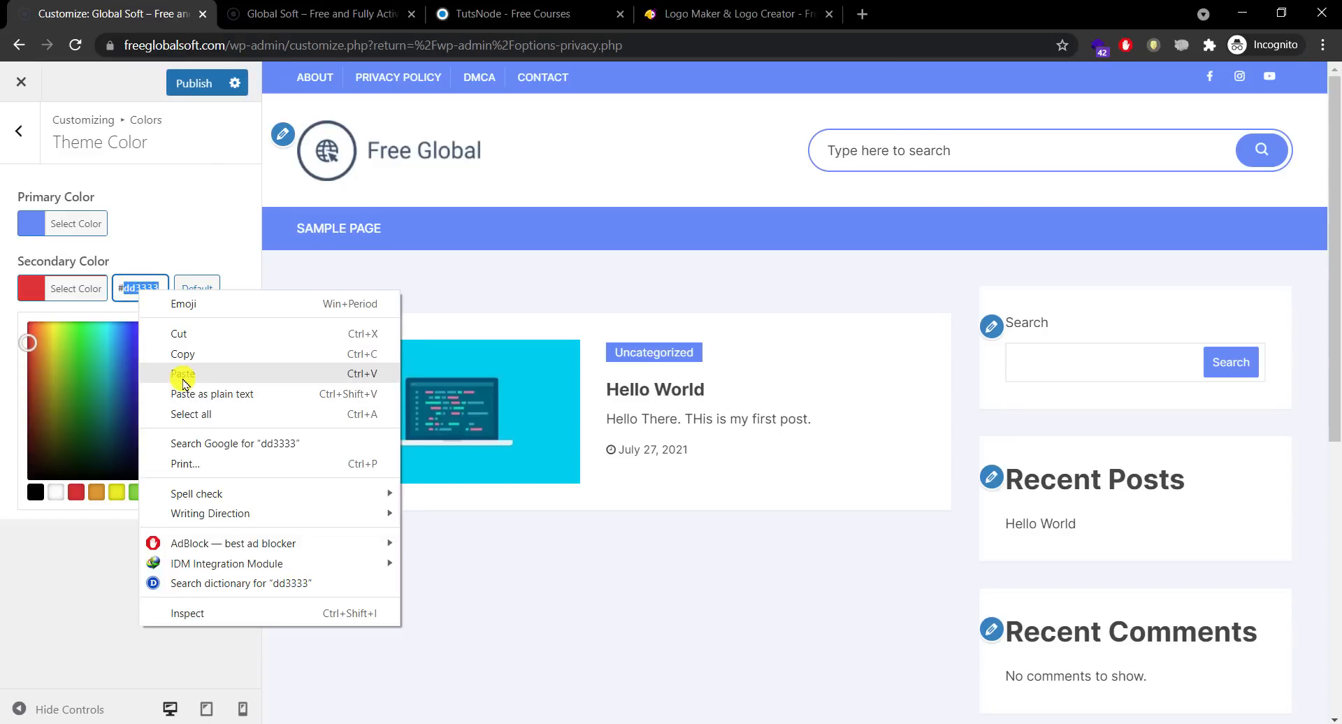
click(144, 372)
click(193, 226)
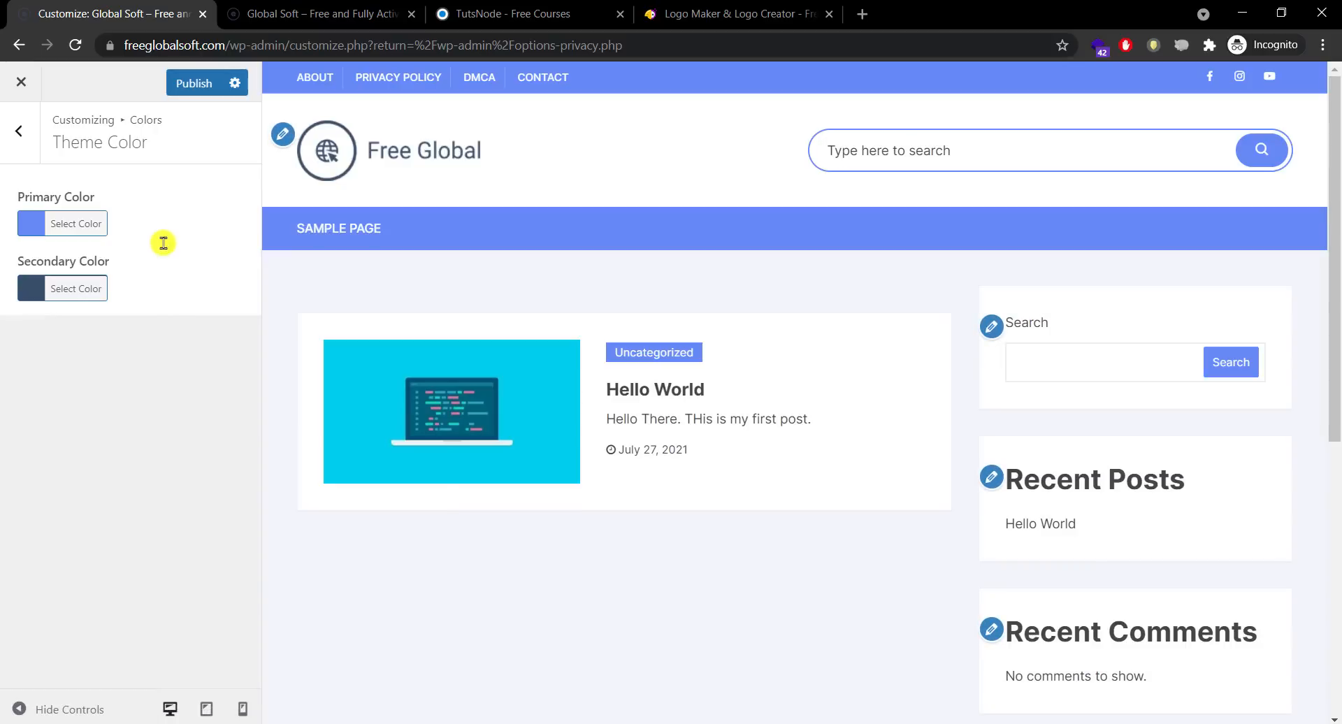
click(77, 292)
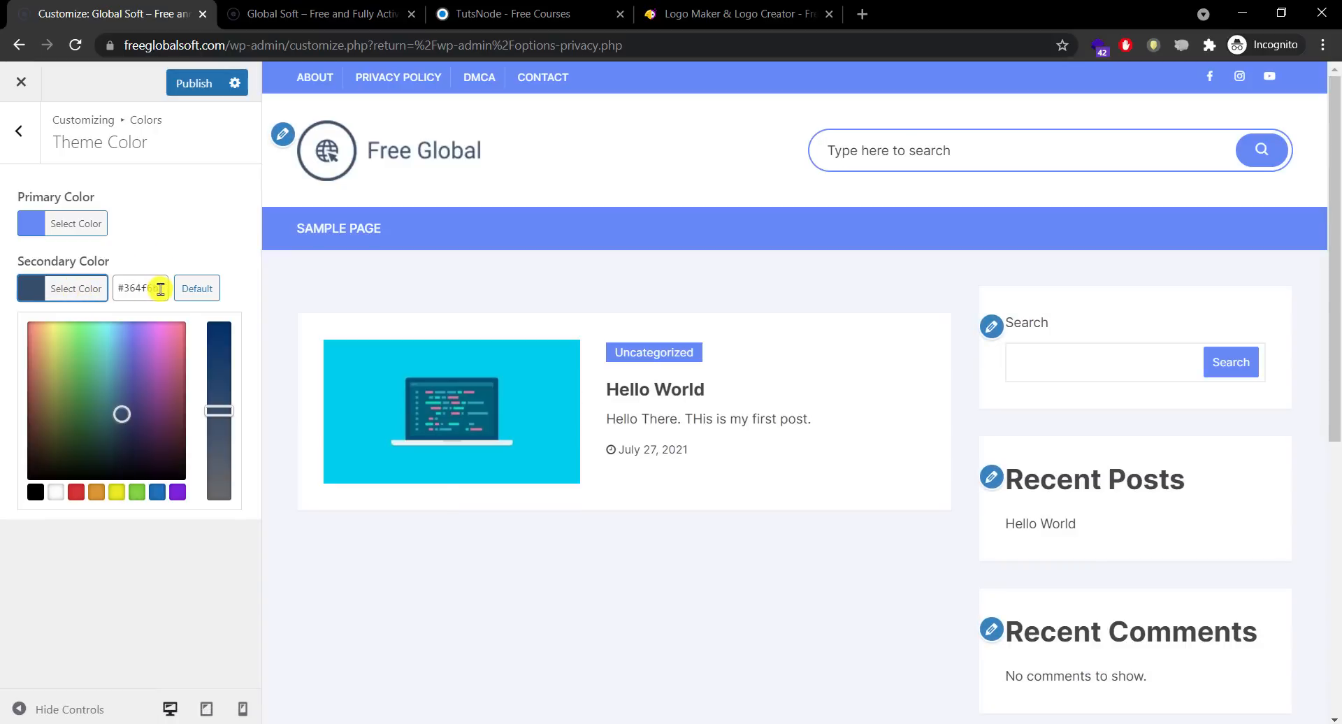
click(96, 224)
click(151, 224)
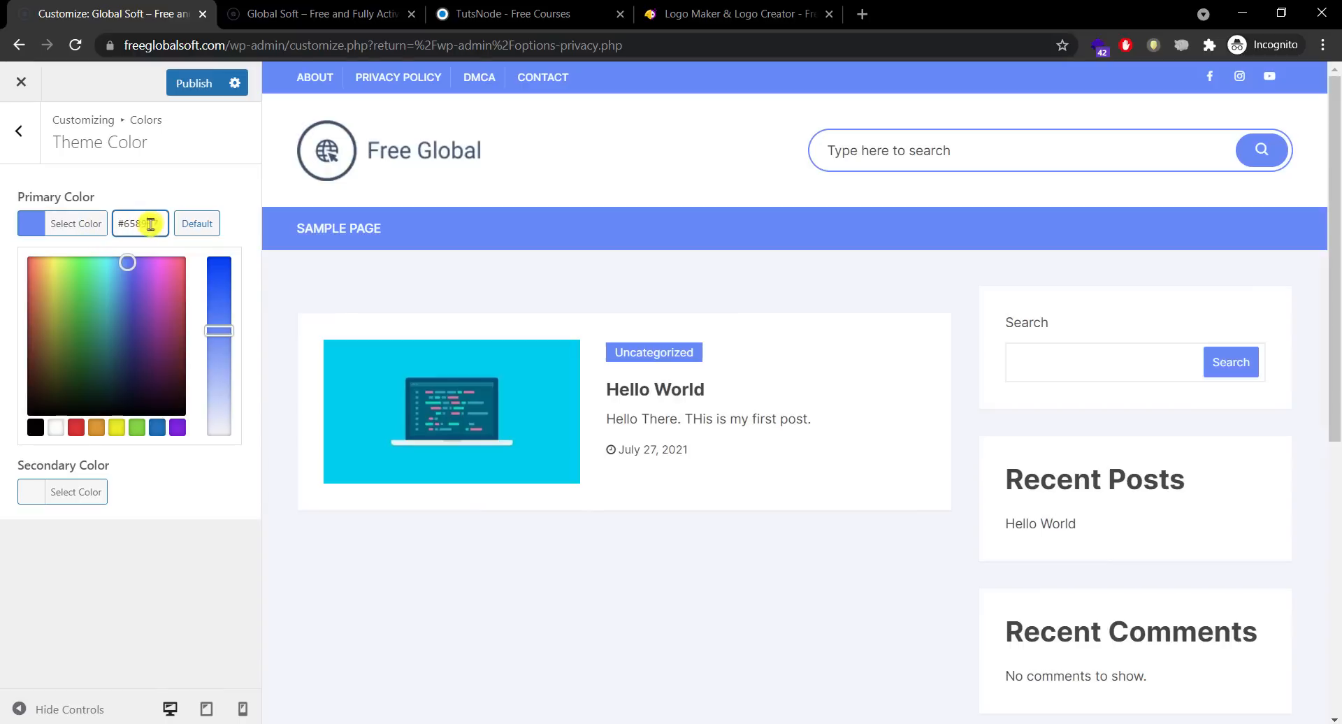
key(ctrl+a)
key(ctrl+v)
click(160, 194)
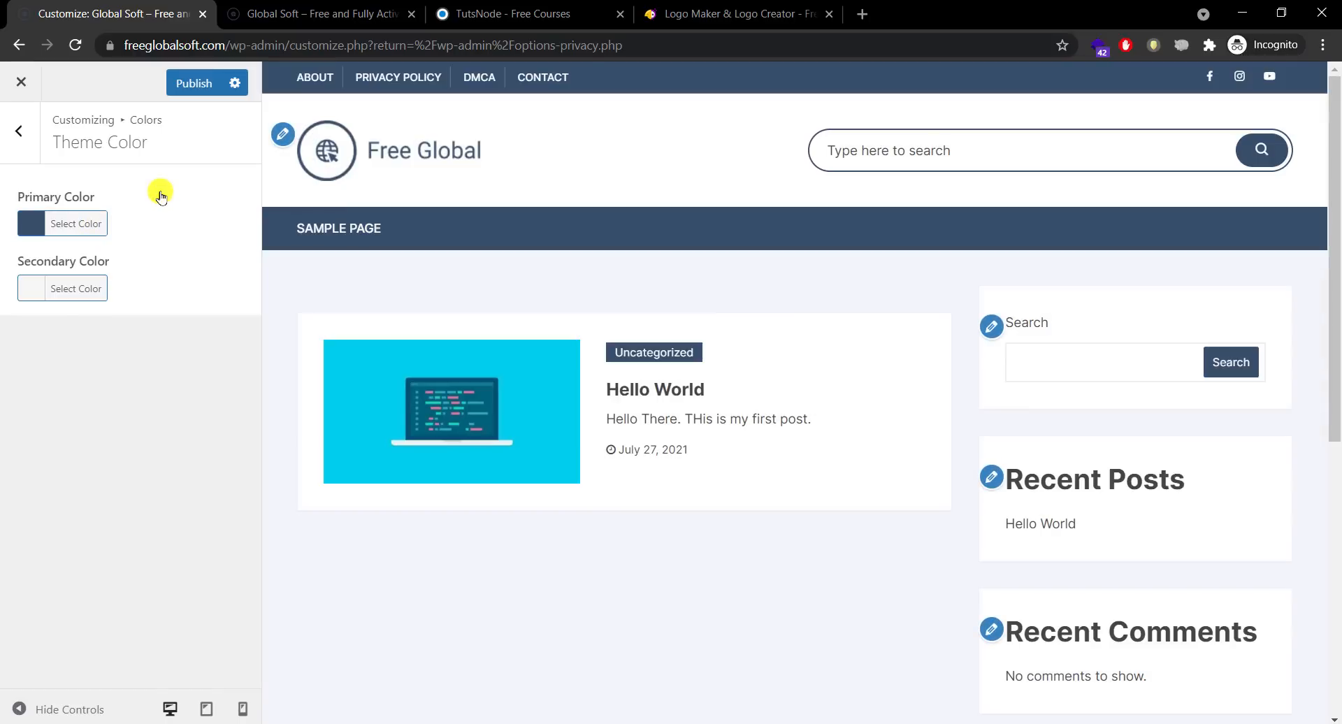
Step: Change the secondary colour back to the red swatch and go to the live site
click(80, 301)
click(78, 494)
click(87, 563)
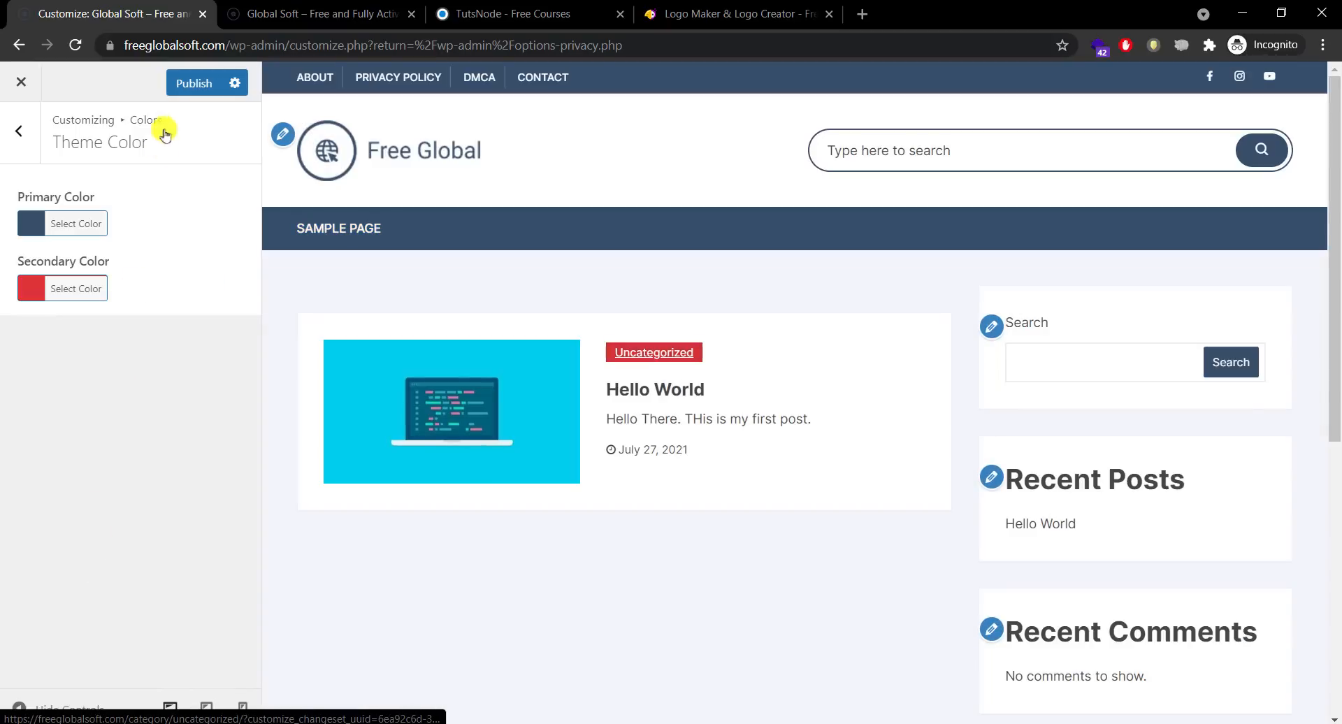
click(301, 13)
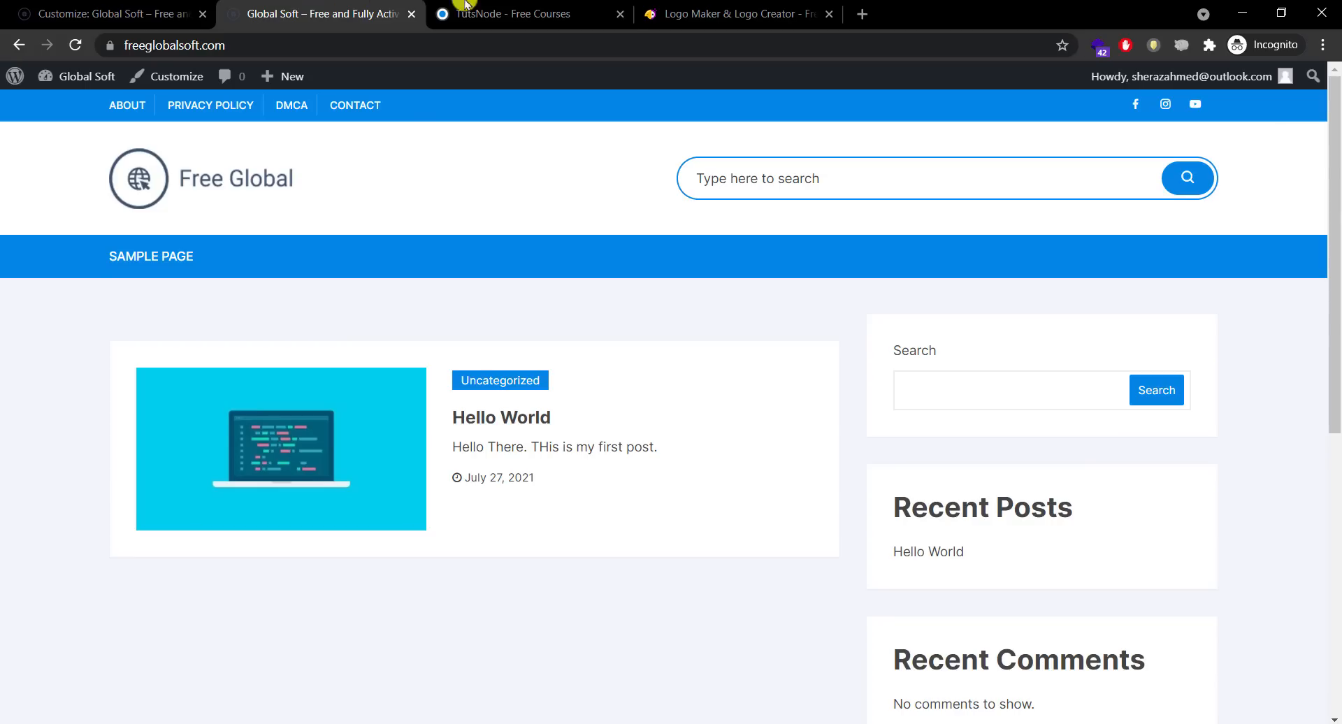
Step: Reload the live Global Soft site, scroll through to check navy and red, then return to the customizer
click(449, 11)
click(322, 8)
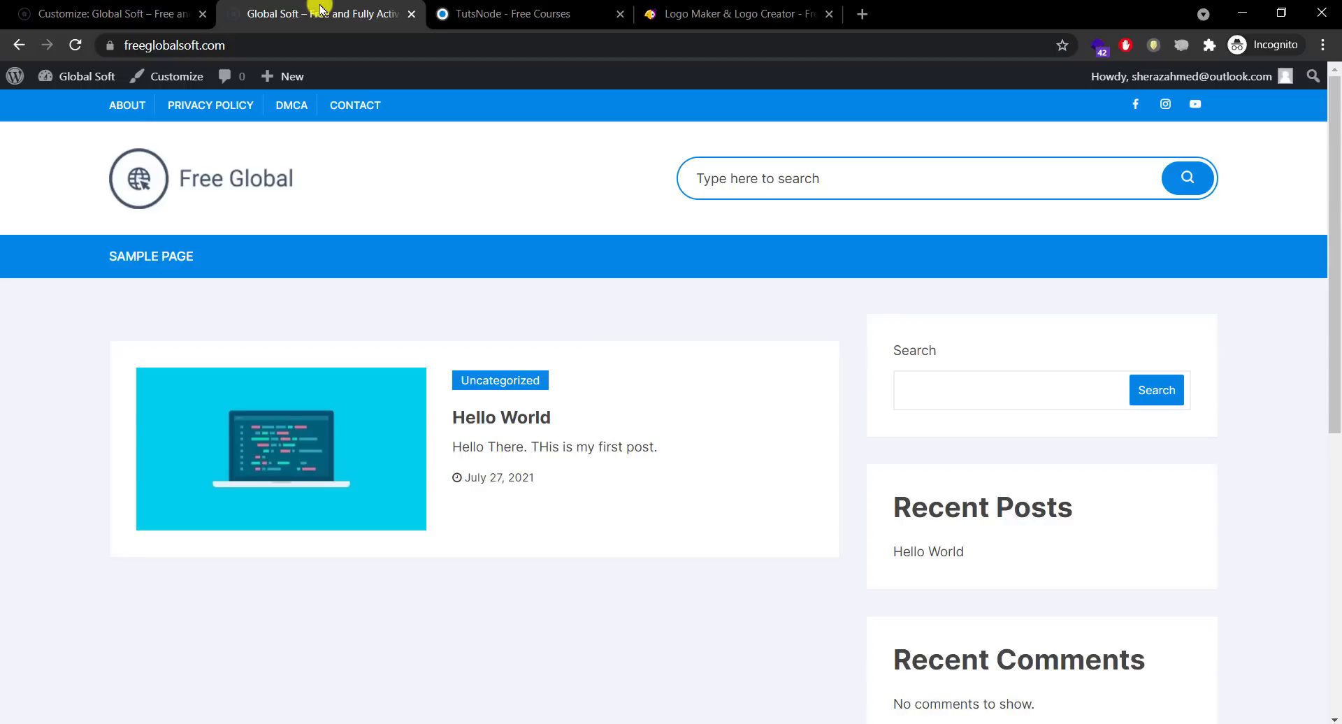
click(73, 44)
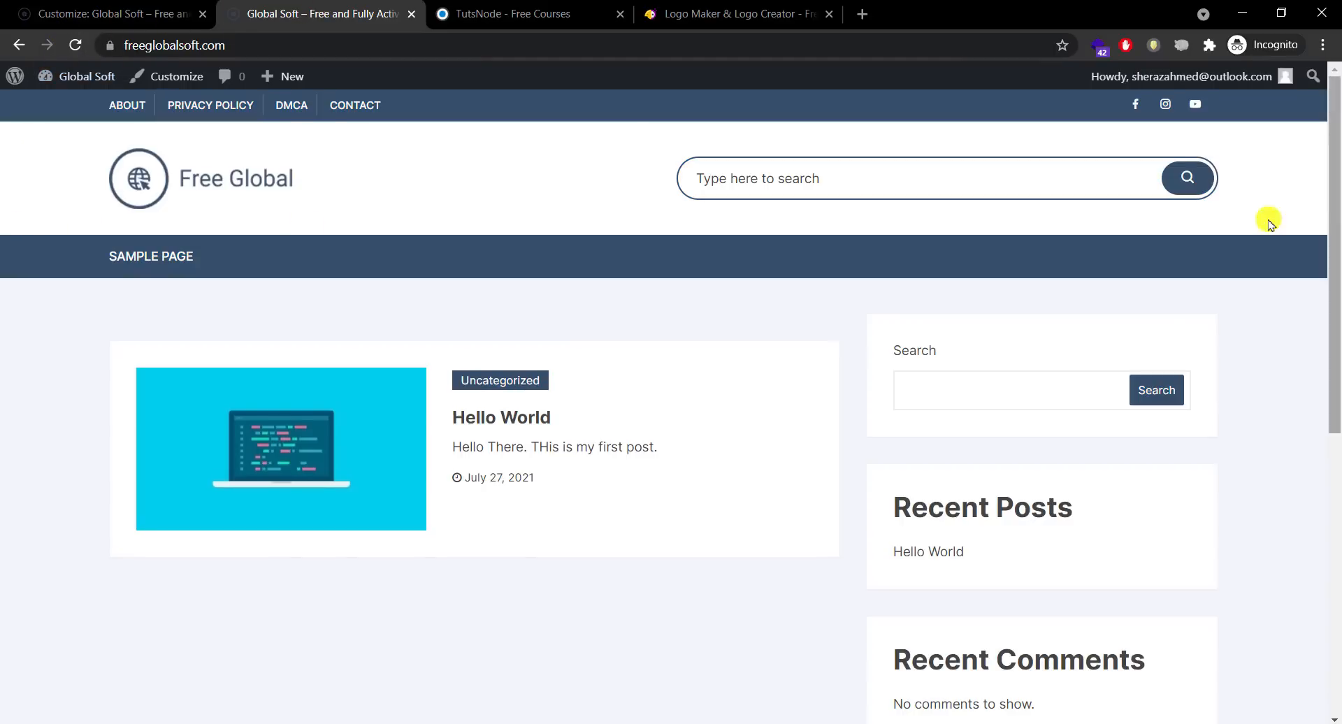
scroll(1336, 527, down, 5)
drag(1335, 500, 1331, 123)
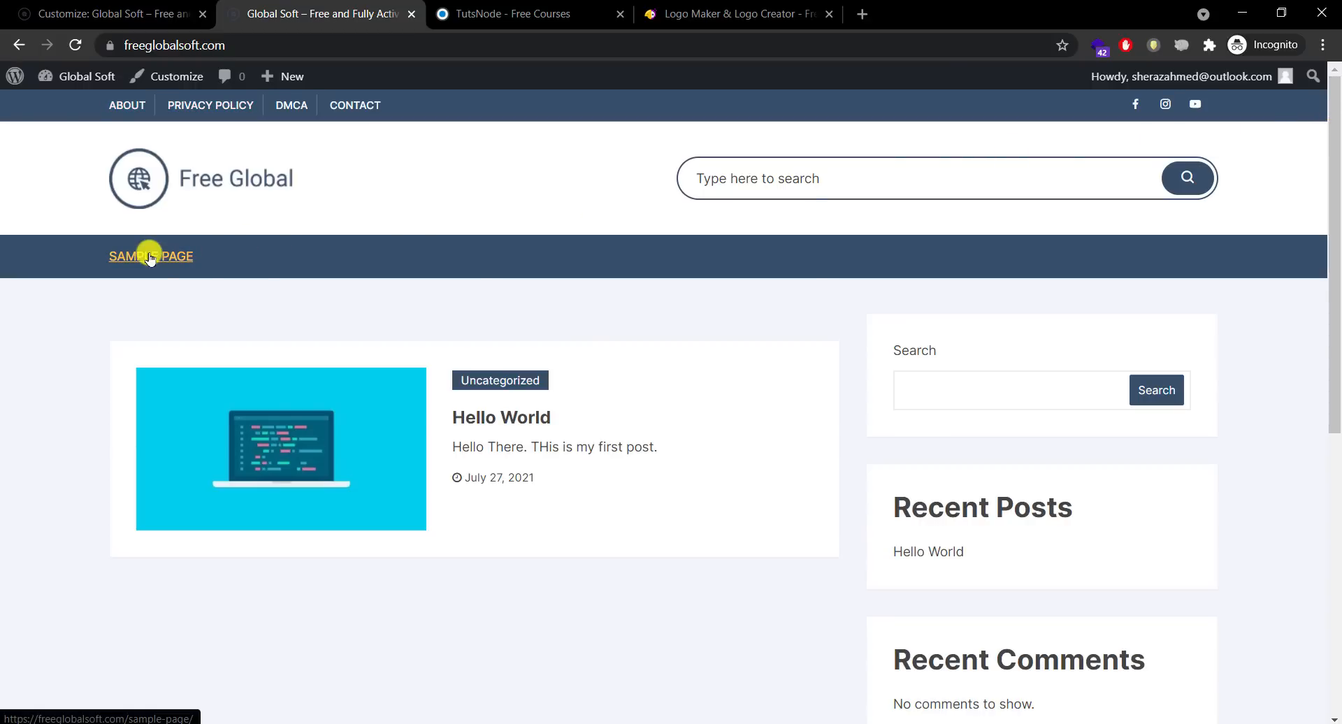
key(Tab)
key(Tab)
key(Tab)
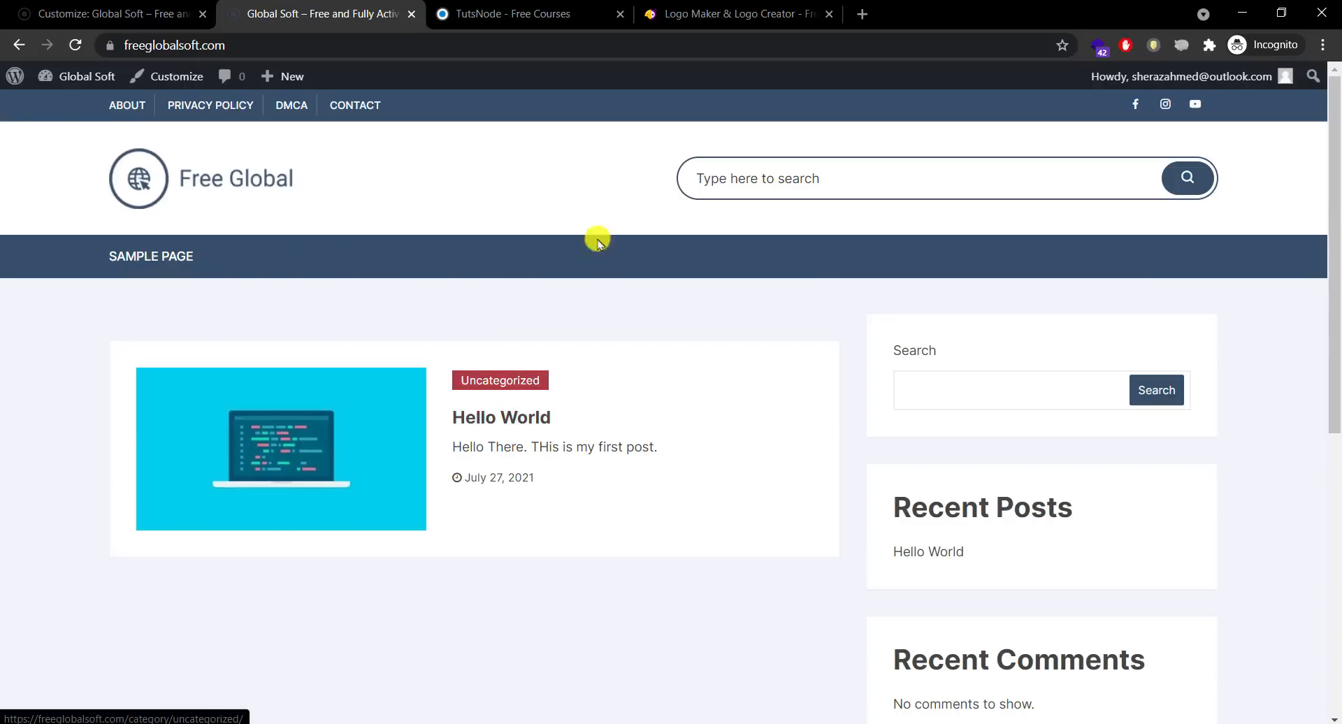
drag(1334, 256, 1321, 111)
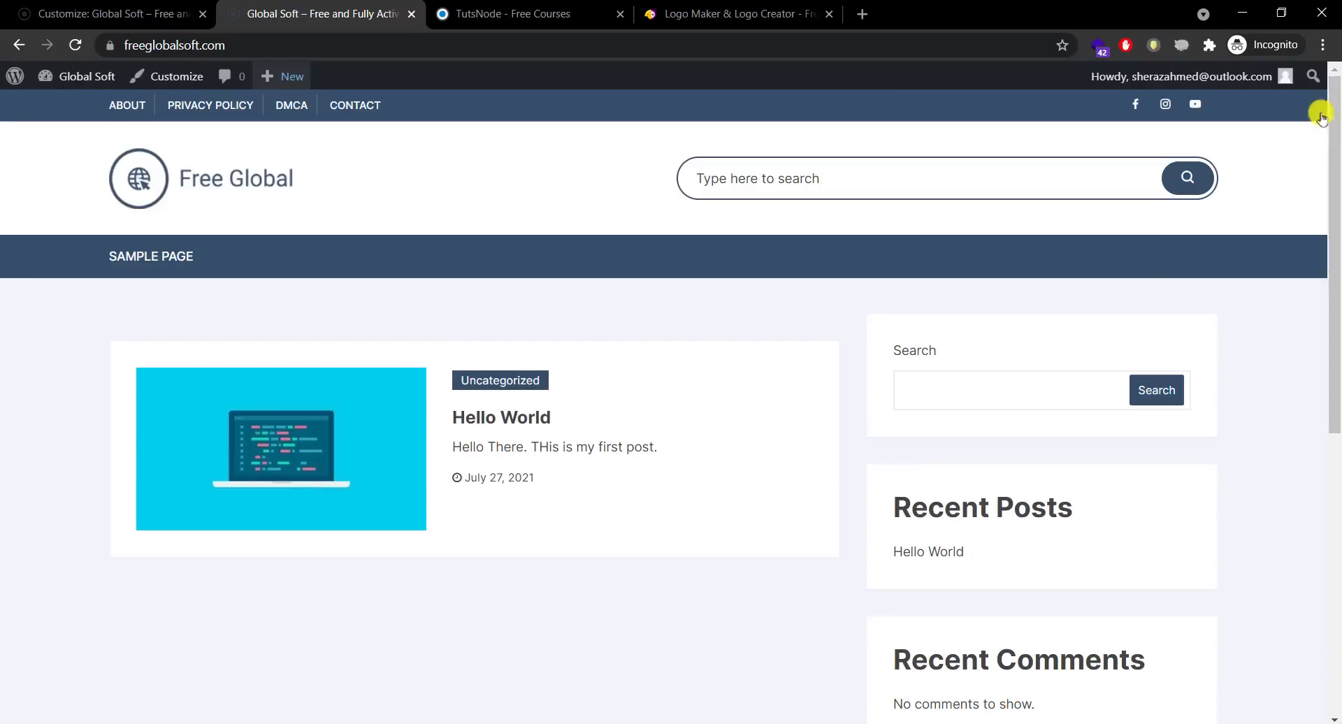
click(122, 5)
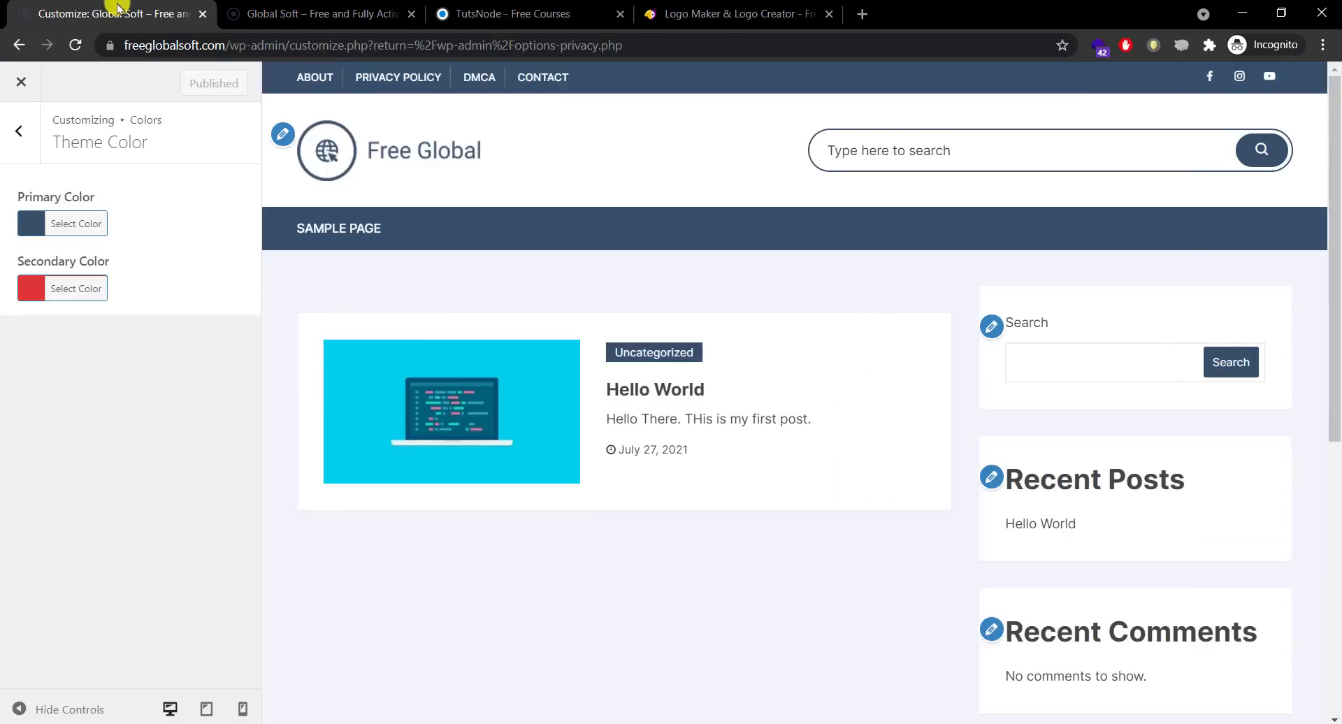
Step: Back out of the colour settings to the Sidebar options, then switch to the live Global Soft site
click(14, 140)
click(14, 139)
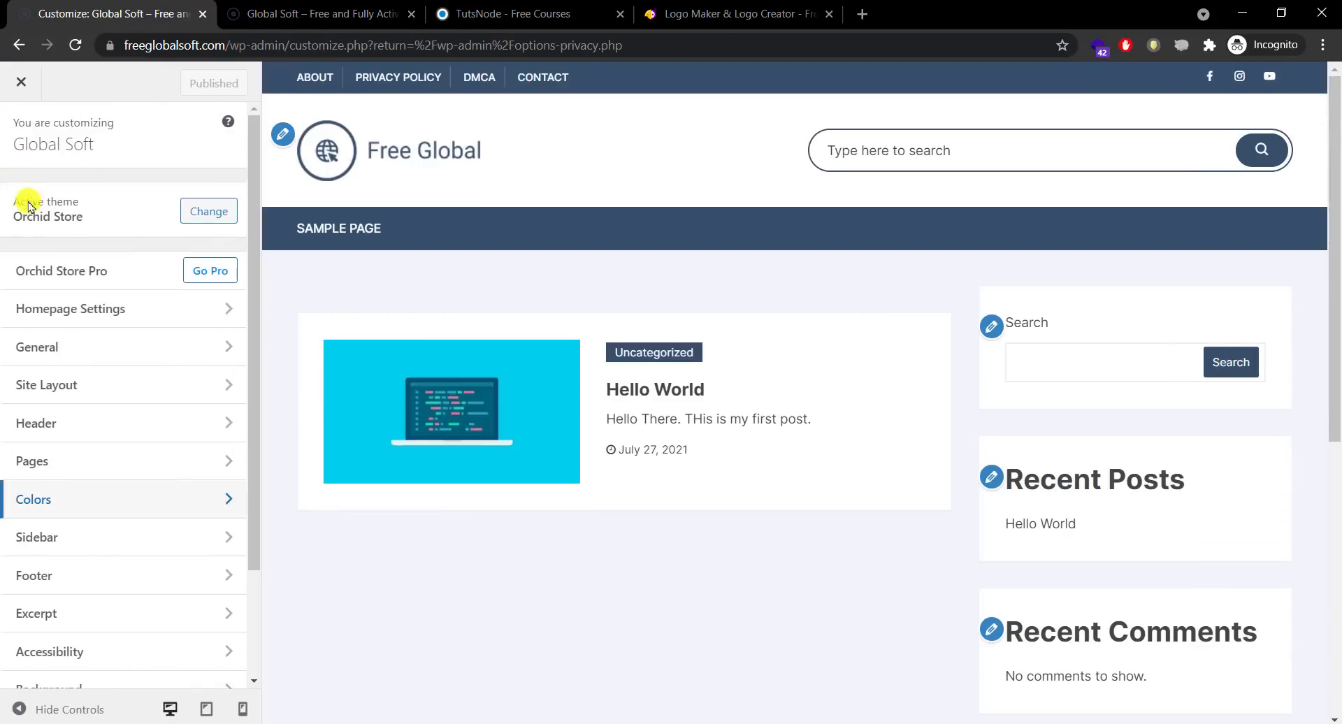
click(105, 532)
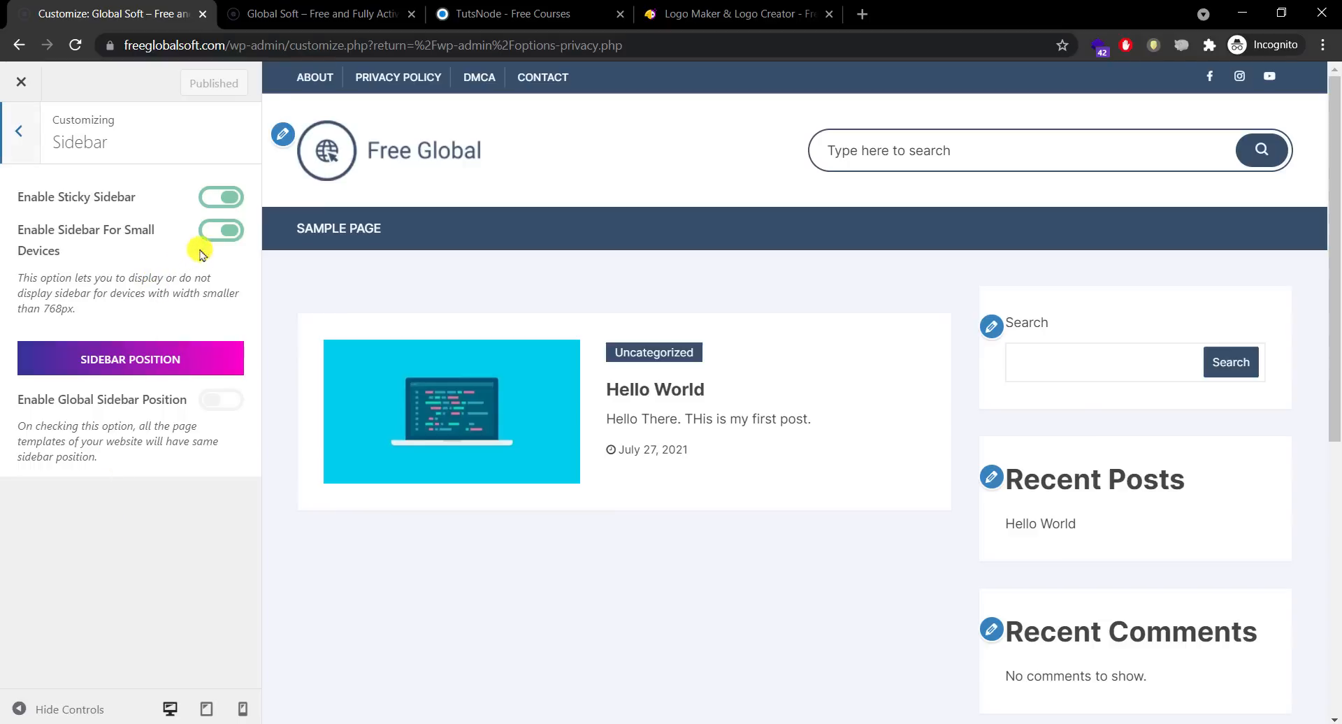
click(321, 14)
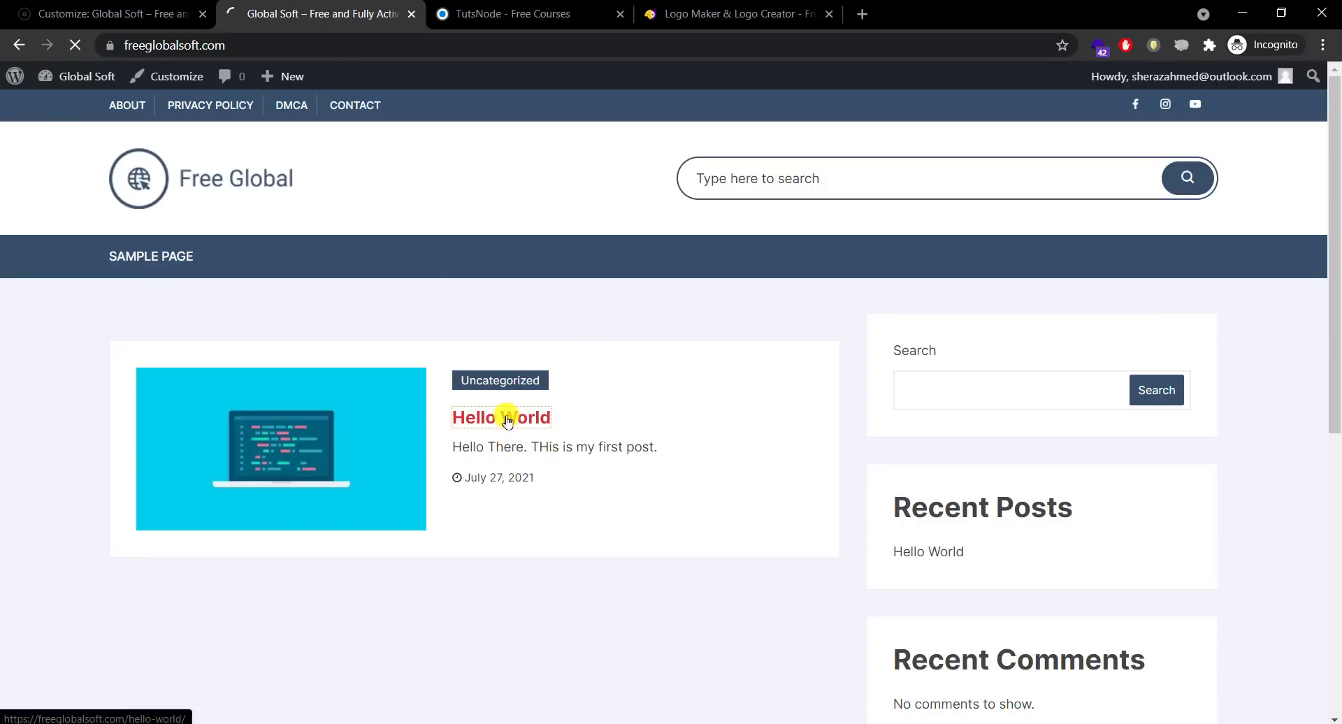
Step: Scroll through the live Hello World post and its widget sidebar, then return to the Customizer
scroll(1335, 225, down, 1)
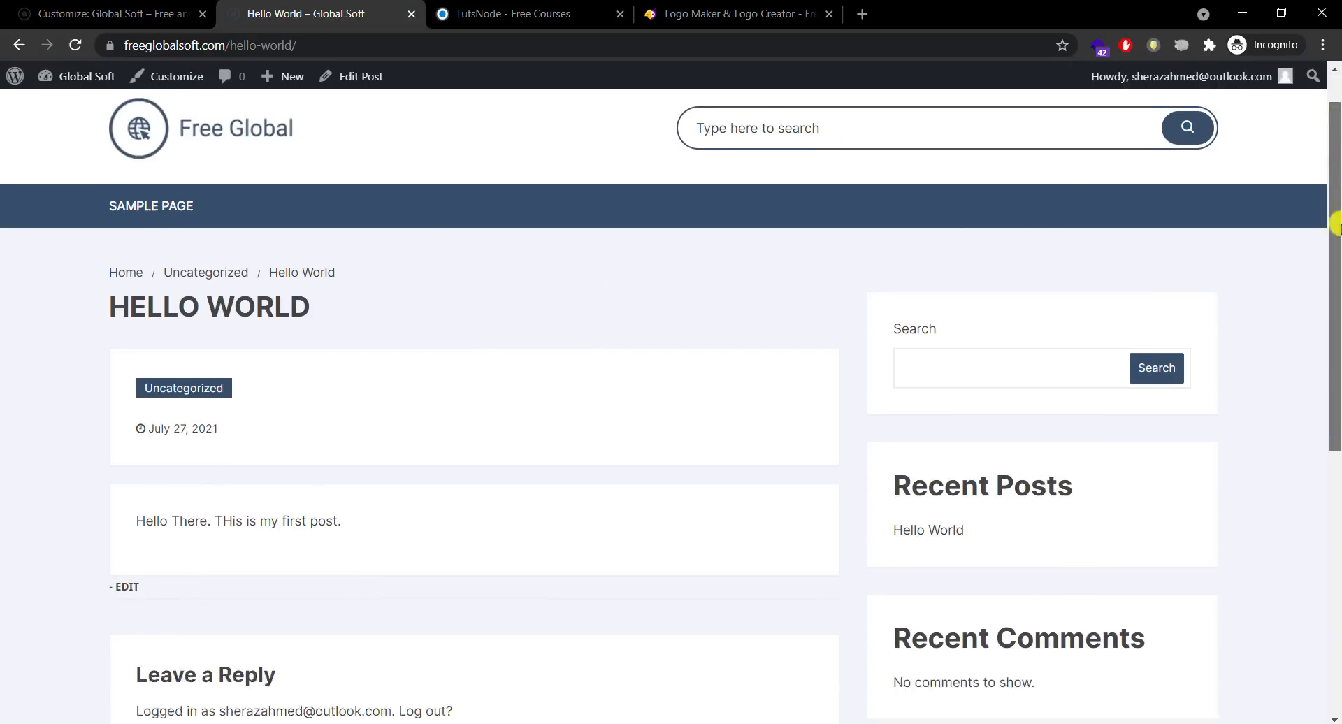
scroll(1336, 225, down, 2)
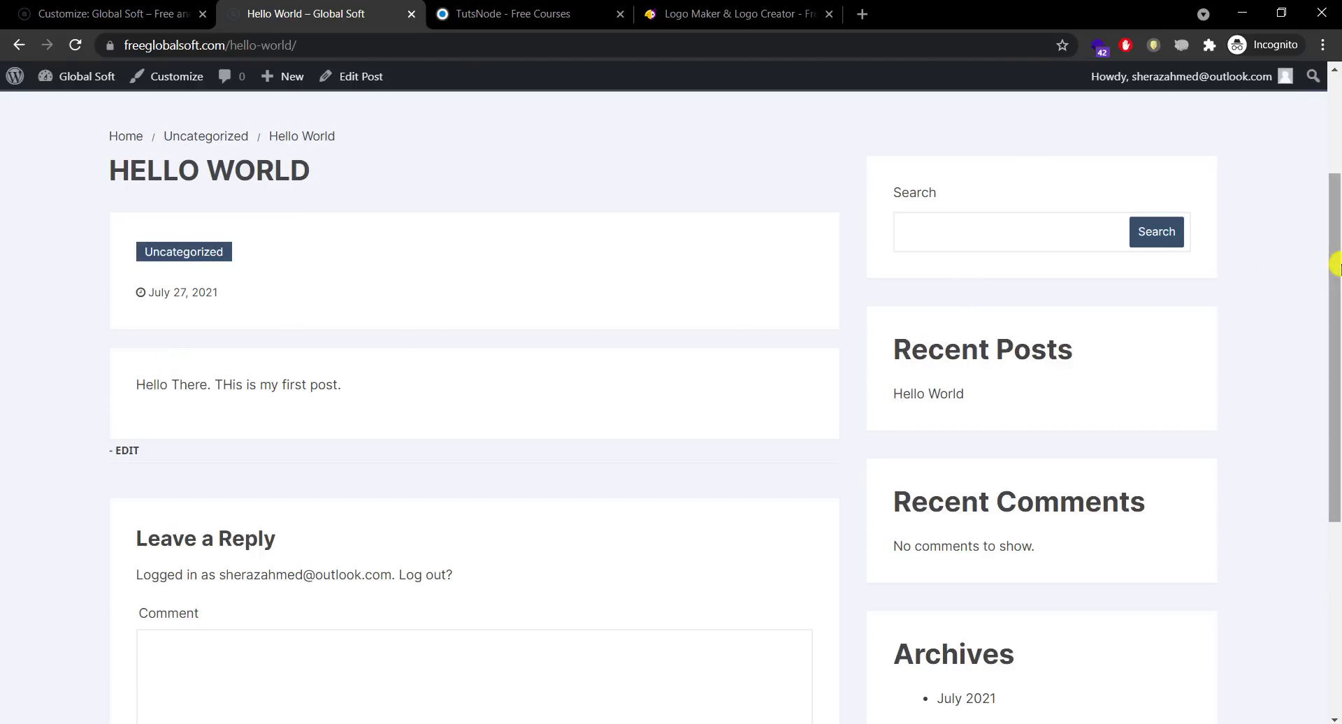
drag(1333, 279, 1280, 377)
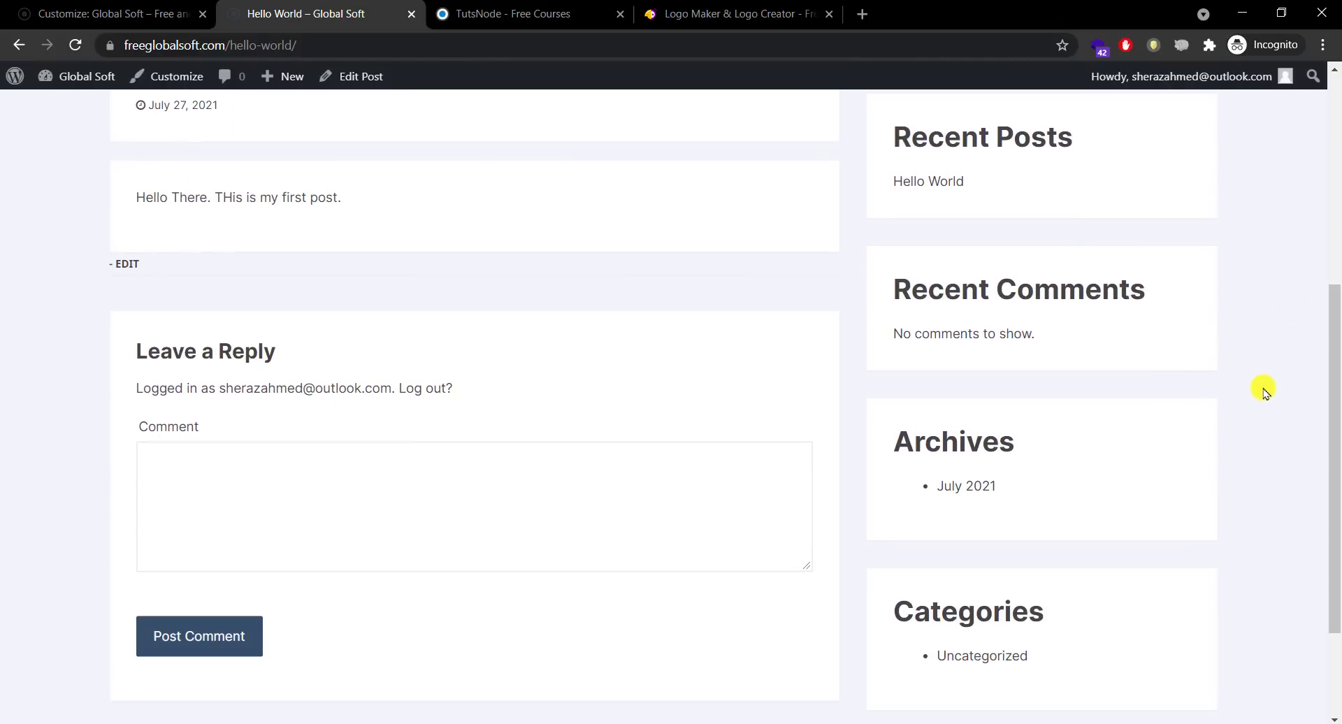
drag(1334, 443, 1304, 485)
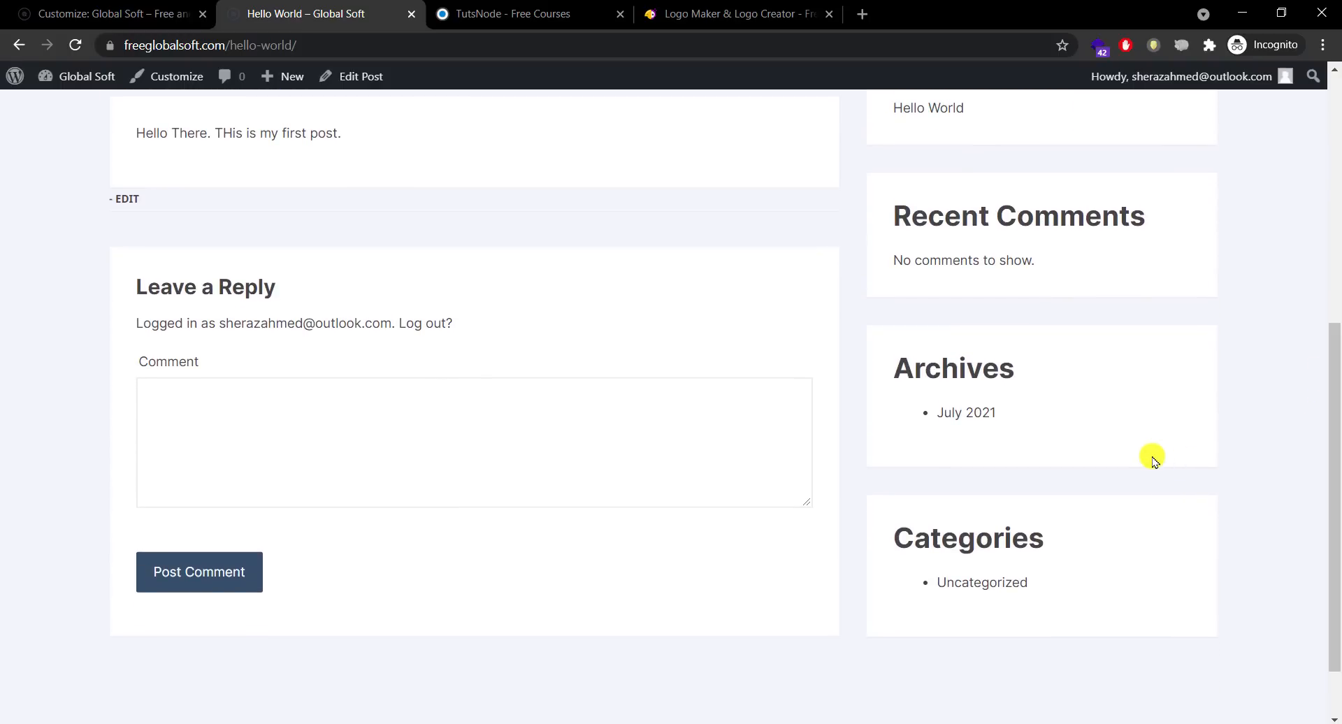
drag(1336, 530, 1332, 328)
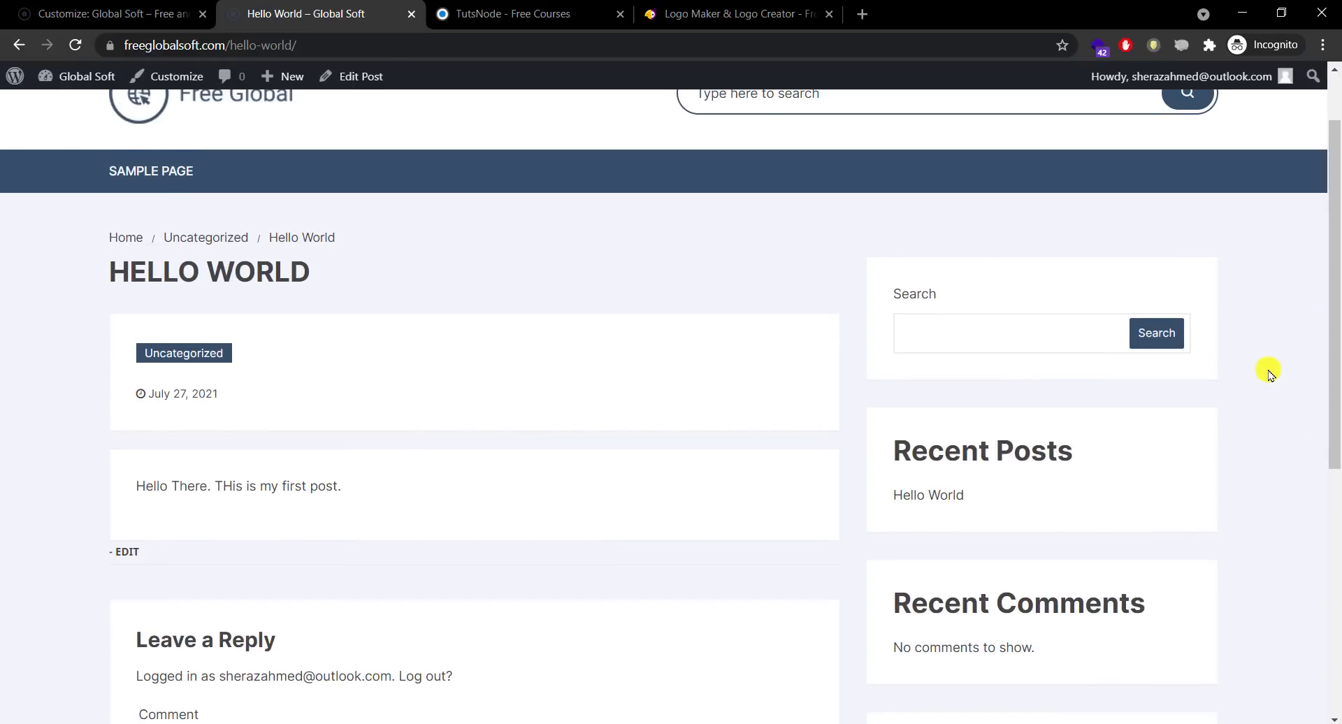
click(183, 7)
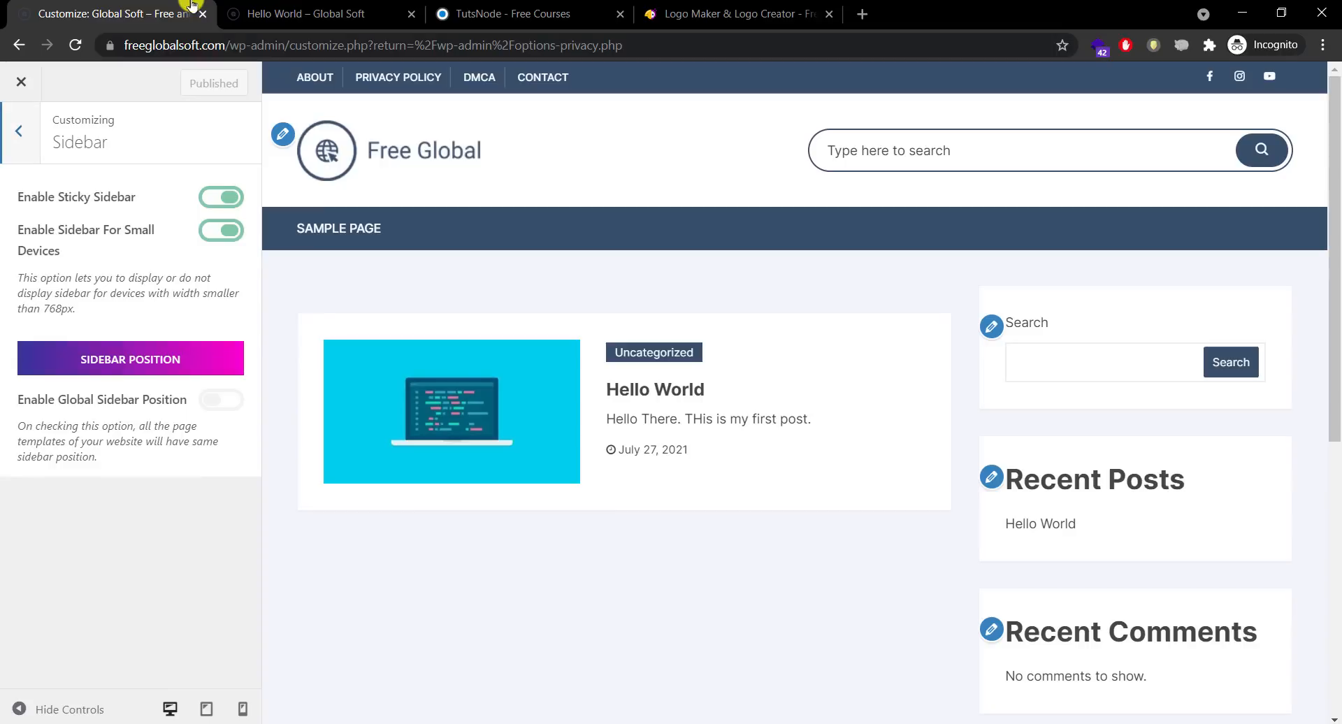
Step: Reopen the Sidebar settings and briefly glance at the live Hello World post
click(34, 152)
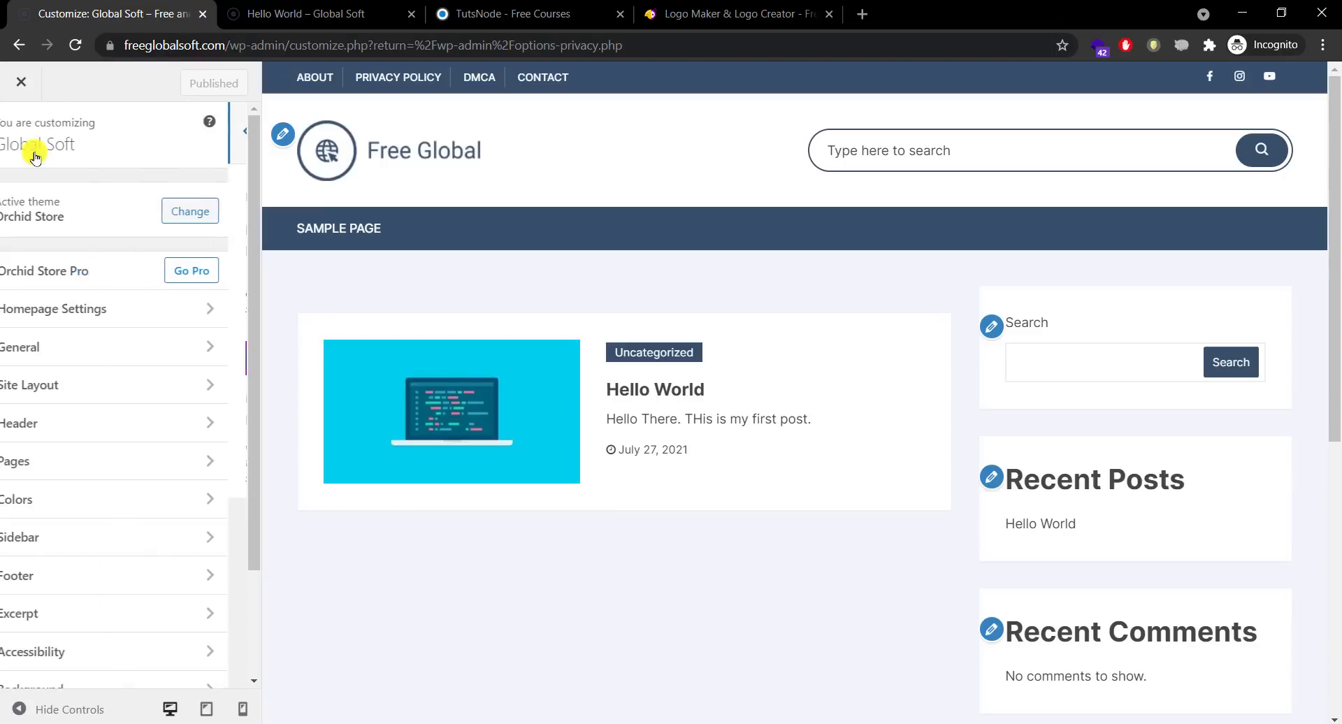
click(99, 550)
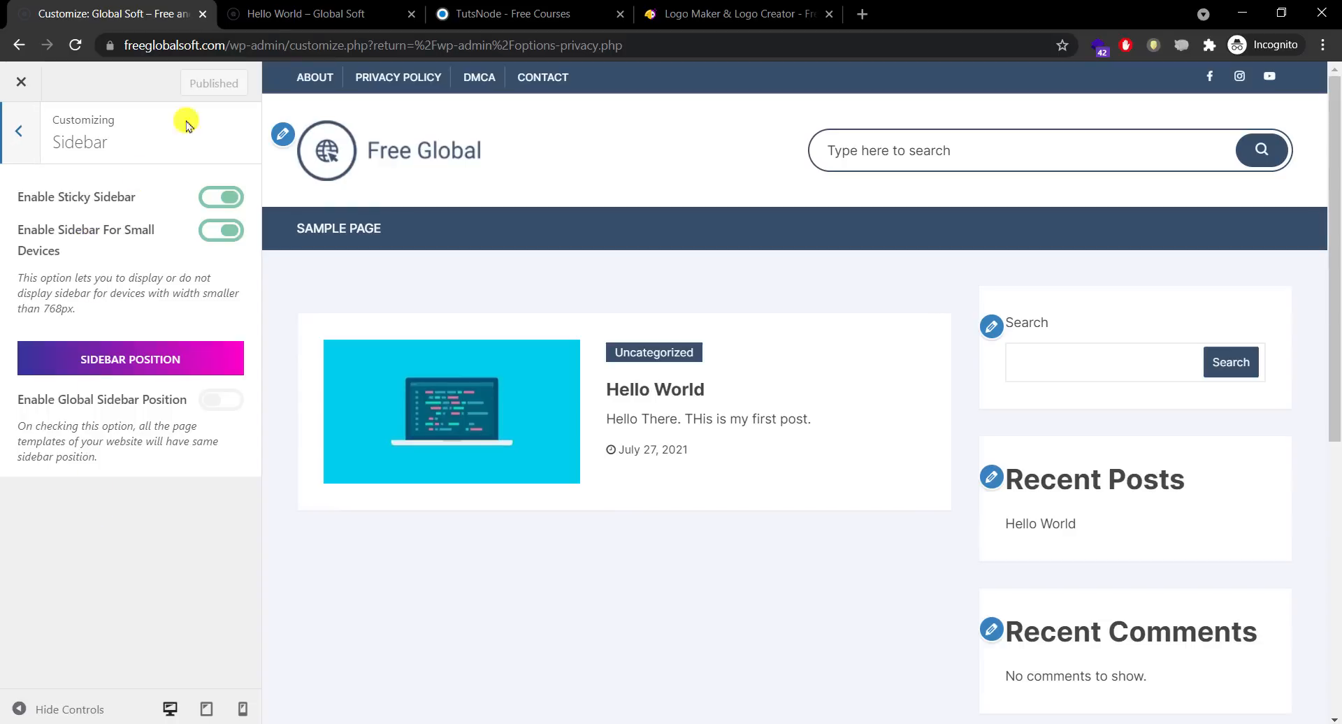
click(283, 12)
click(24, 3)
Step: Check the mobile preview's sidebar, return to desktop size, and open the Footer settings
click(240, 712)
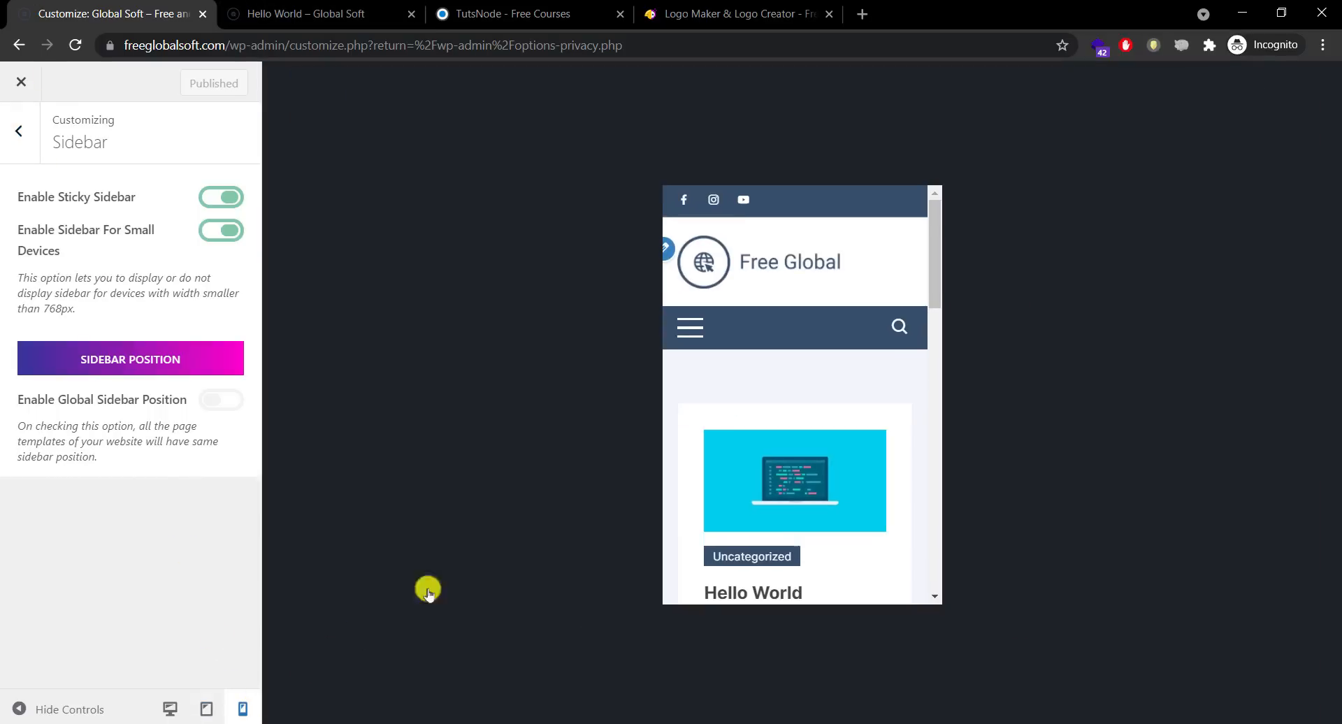
drag(934, 273, 905, 214)
click(157, 717)
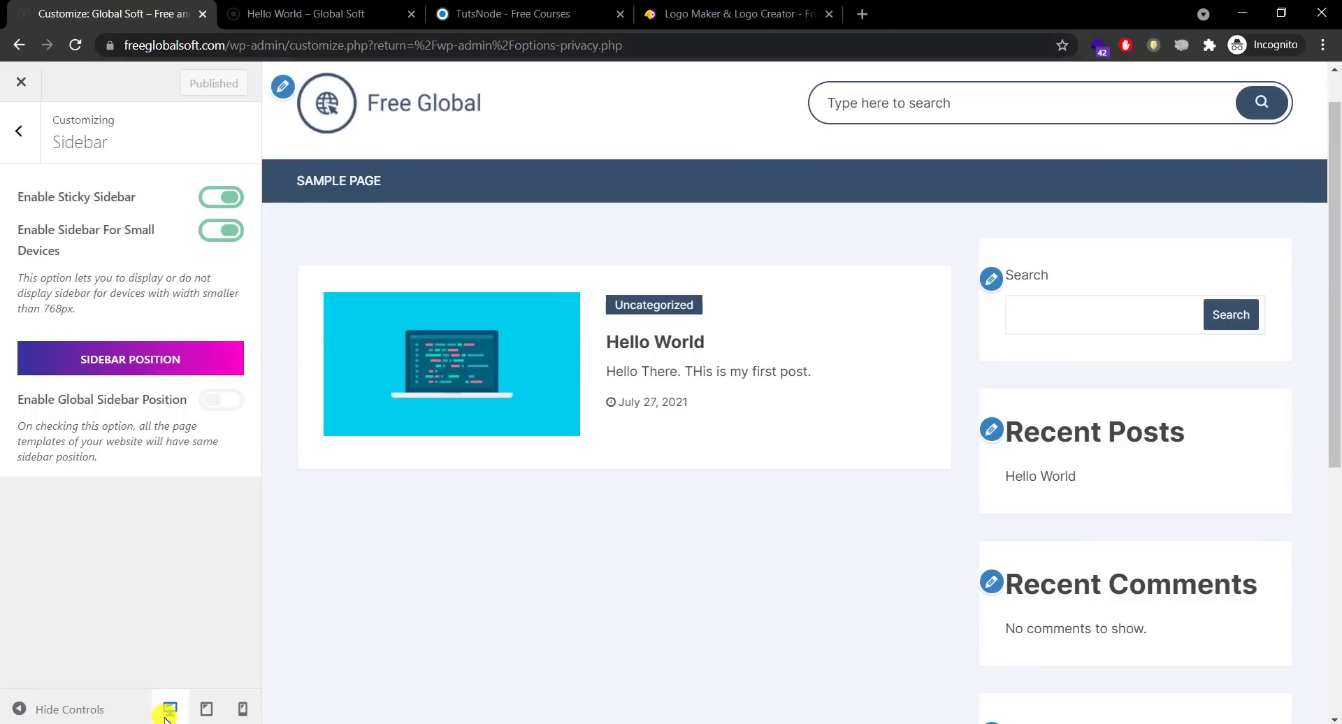
click(26, 161)
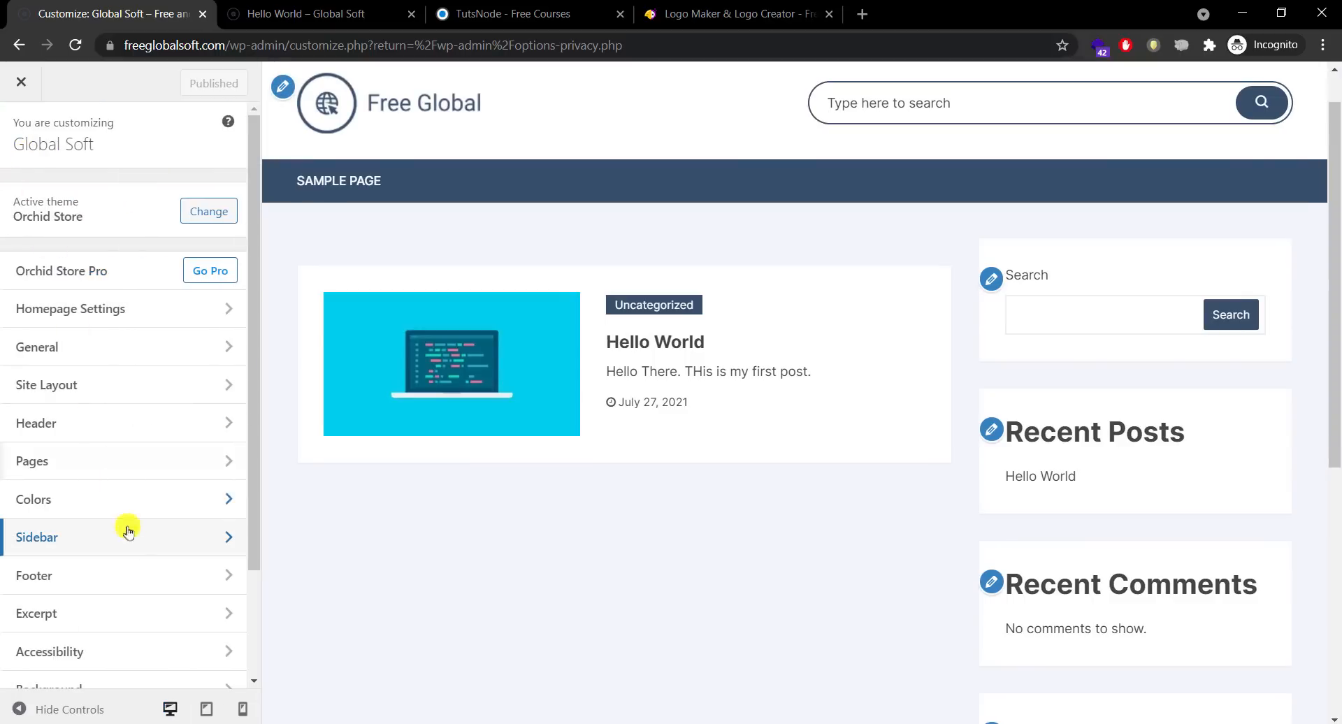
click(140, 579)
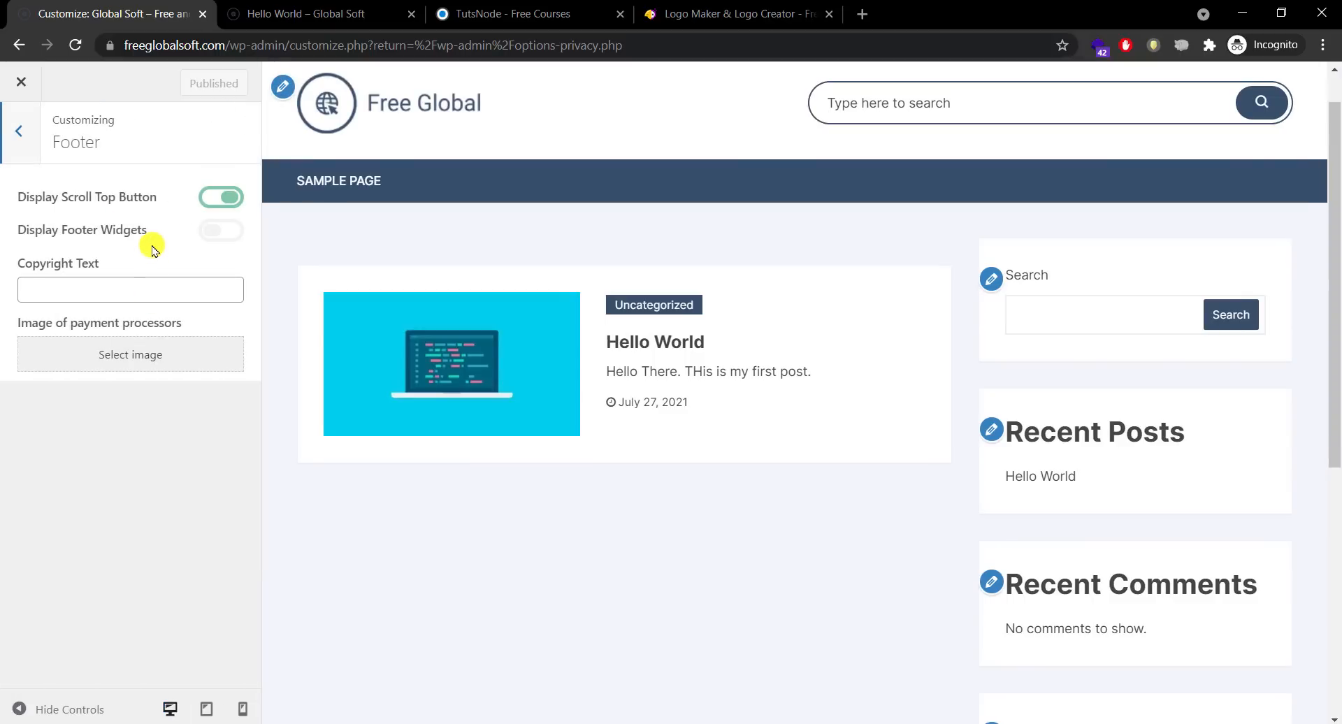
click(475, 14)
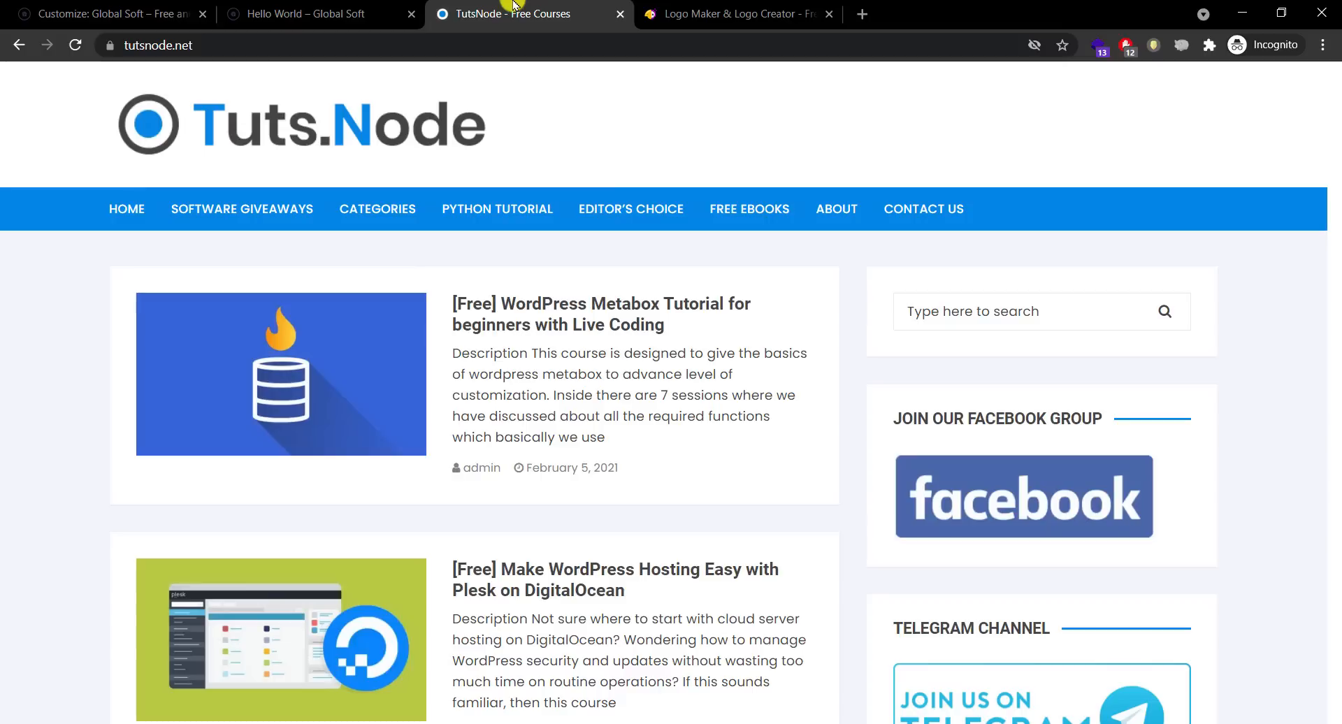
click(329, 13)
scroll(1335, 397, down, 1)
drag(1335, 397, 1333, 629)
click(1308, 692)
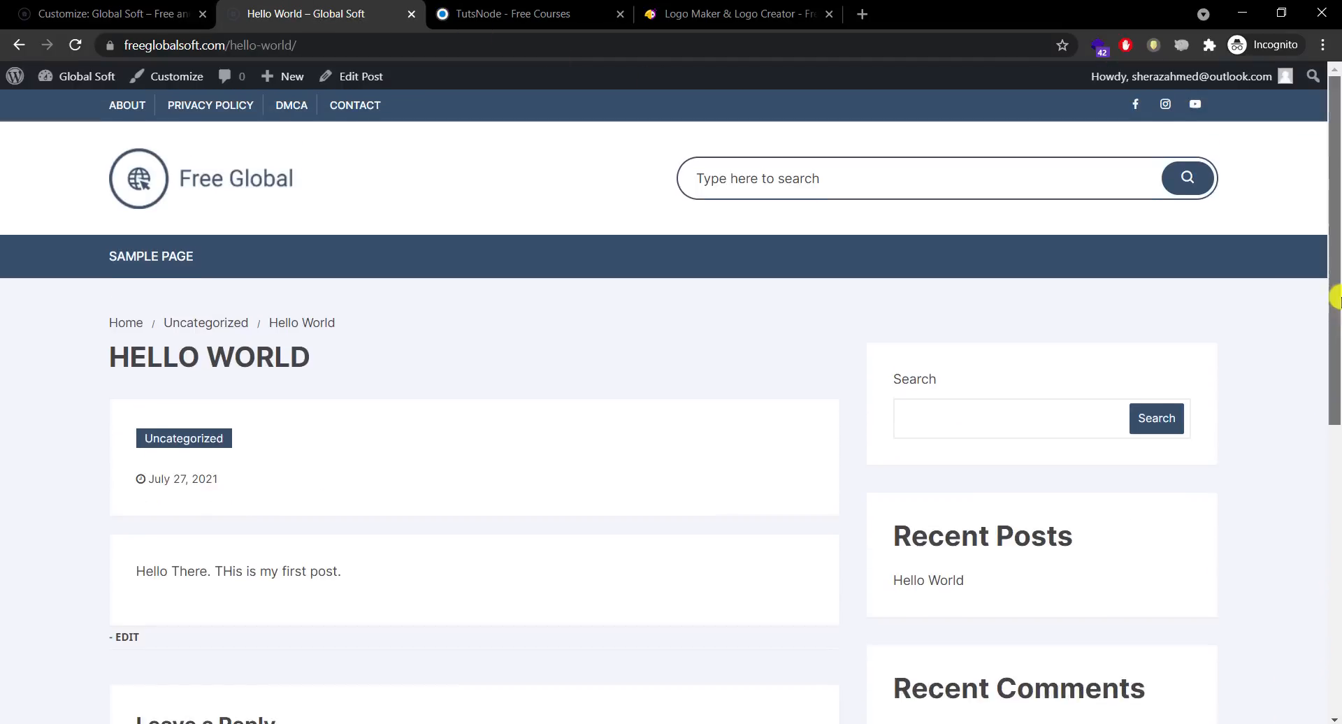
drag(1333, 290, 1333, 650)
click(1296, 694)
mouse_move(1336, 285)
mouse_down()
mouse_move(1318, 582)
mouse_move(1316, 290)
mouse_up()
click(232, 132)
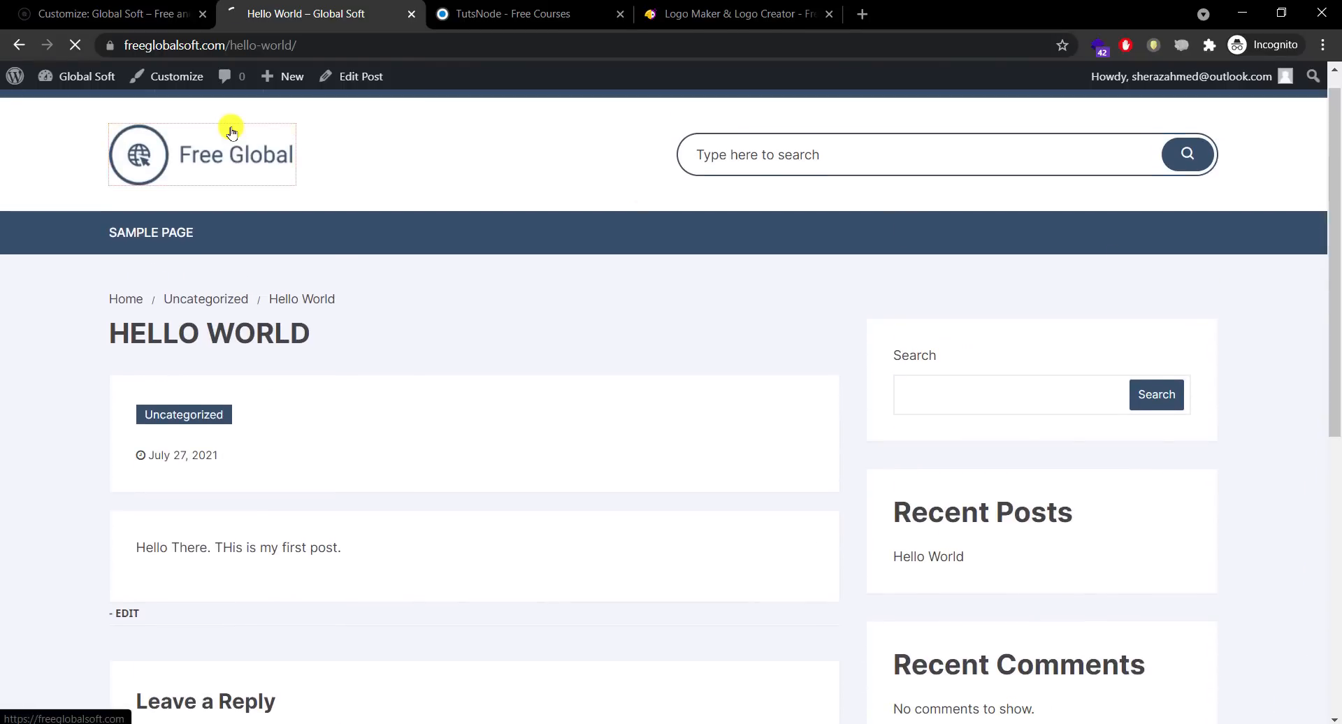
click(678, 7)
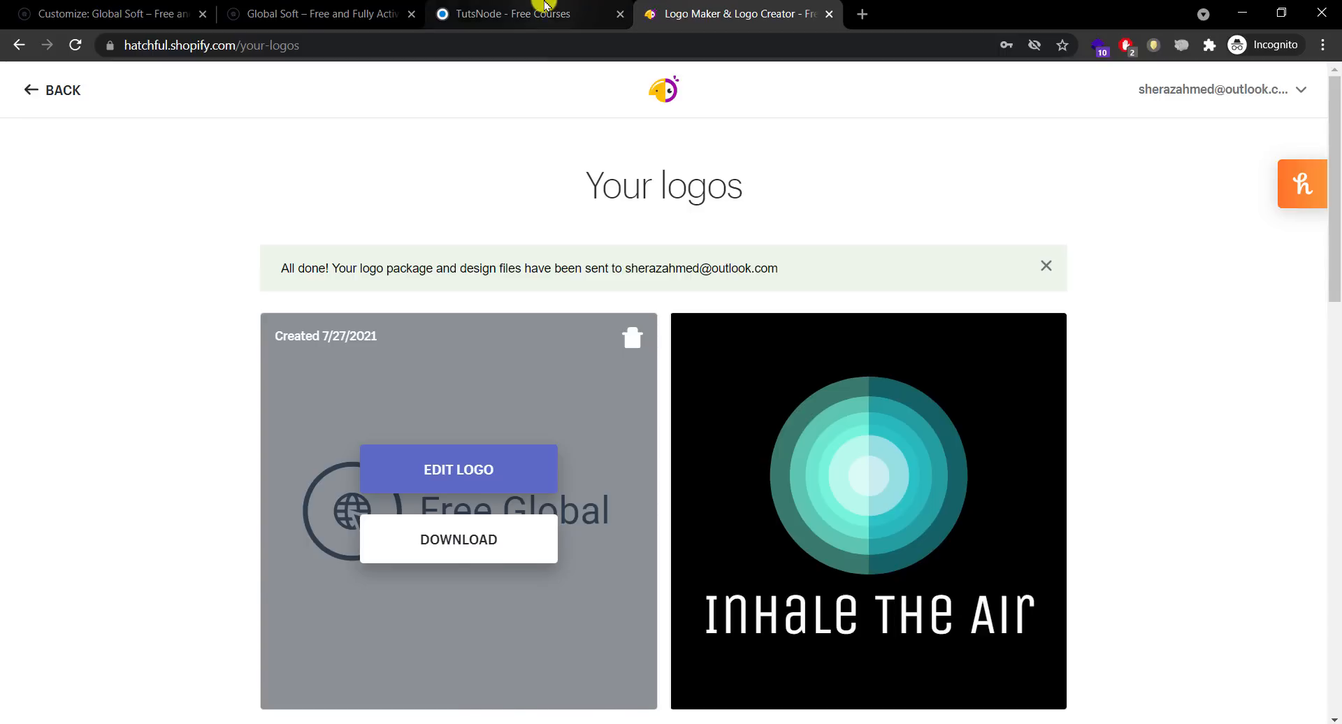
click(542, 12)
scroll(1327, 160, down, 2)
drag(1327, 159, 1330, 588)
click(1290, 690)
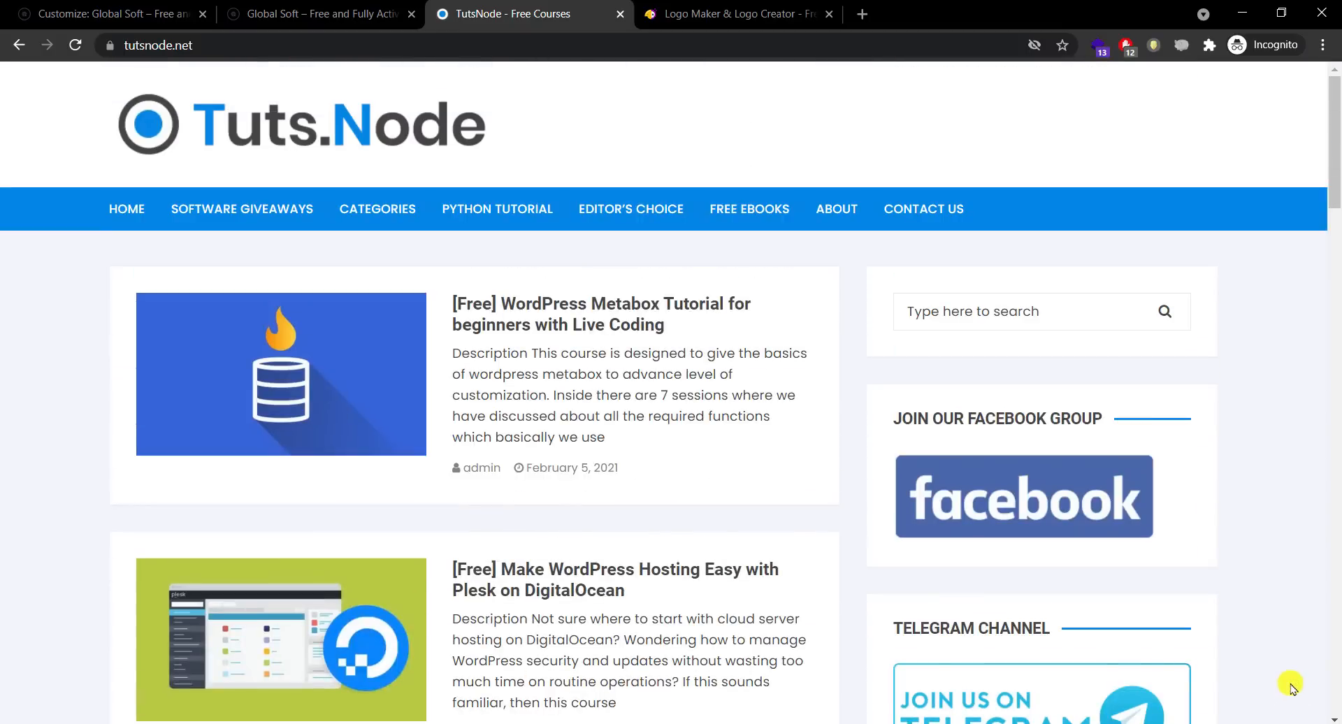
drag(1336, 606, 623, 19)
click(192, 6)
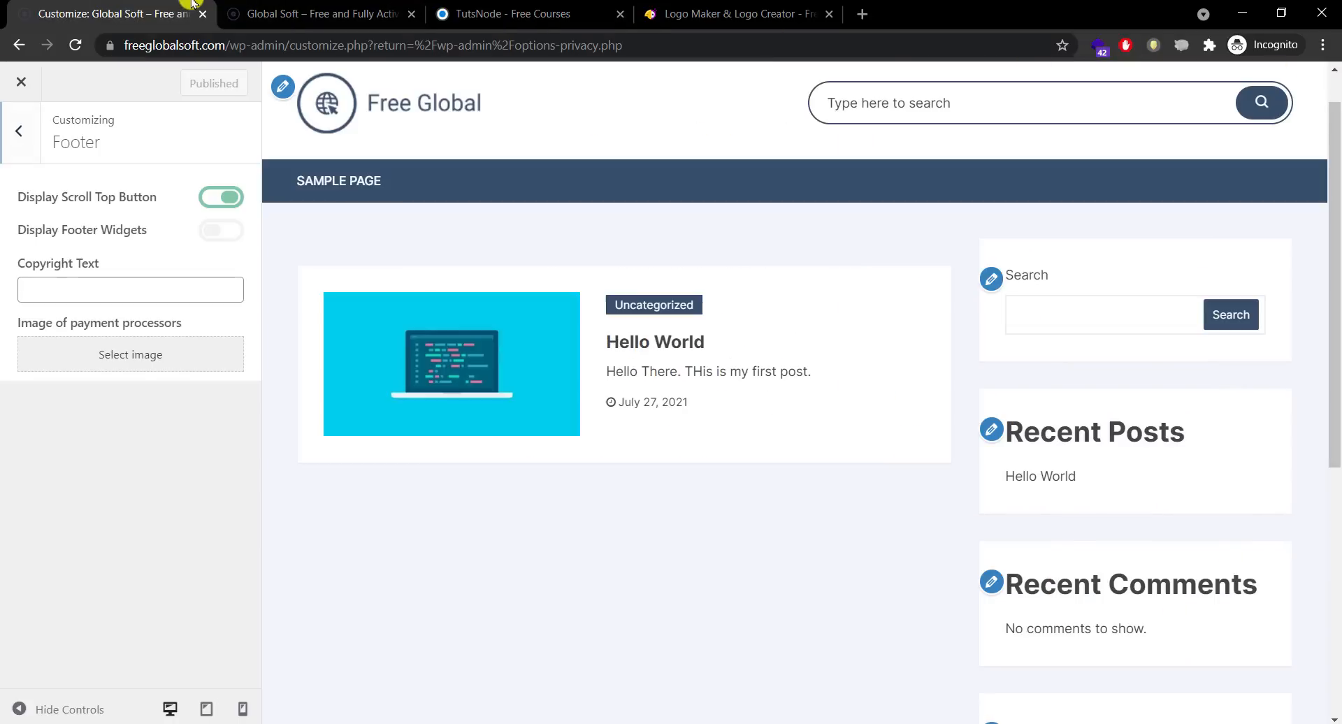
Step: Enter 'Free Global Soft. All Rights Reserved' as the footer copyright text and publish it
click(137, 288)
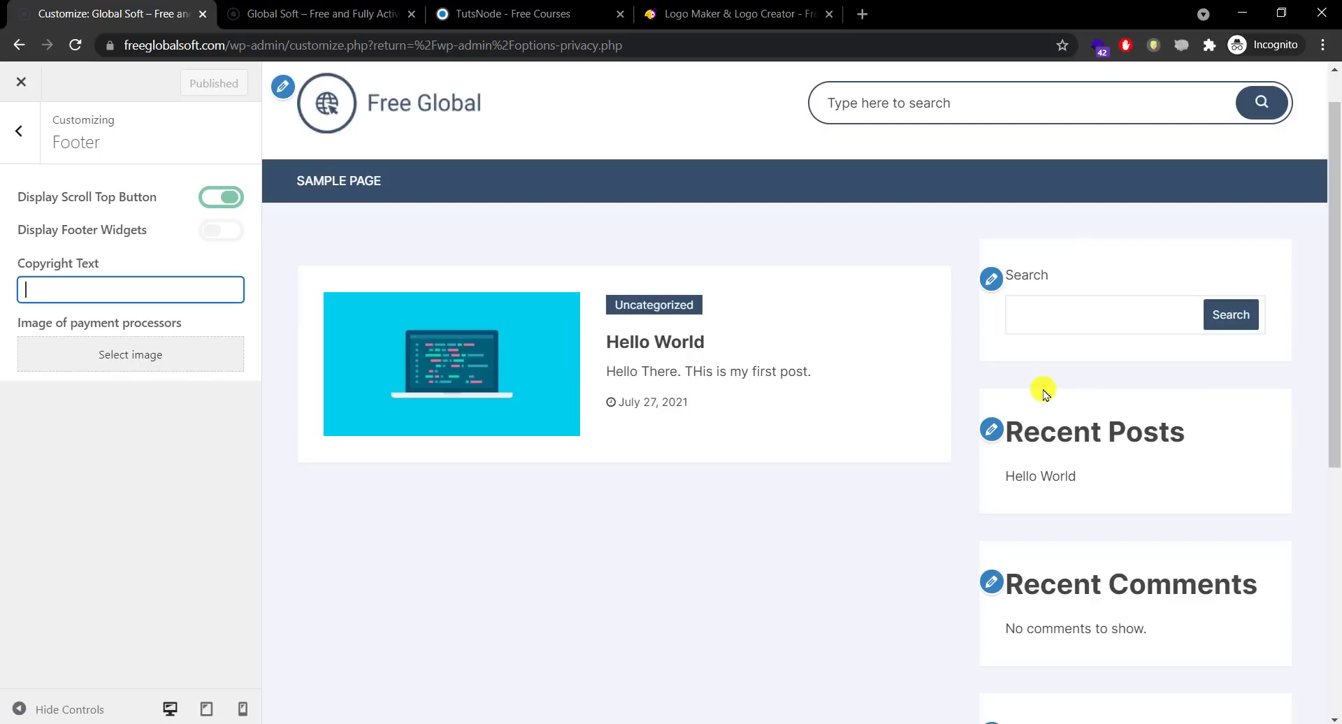
text(All Rights Re)
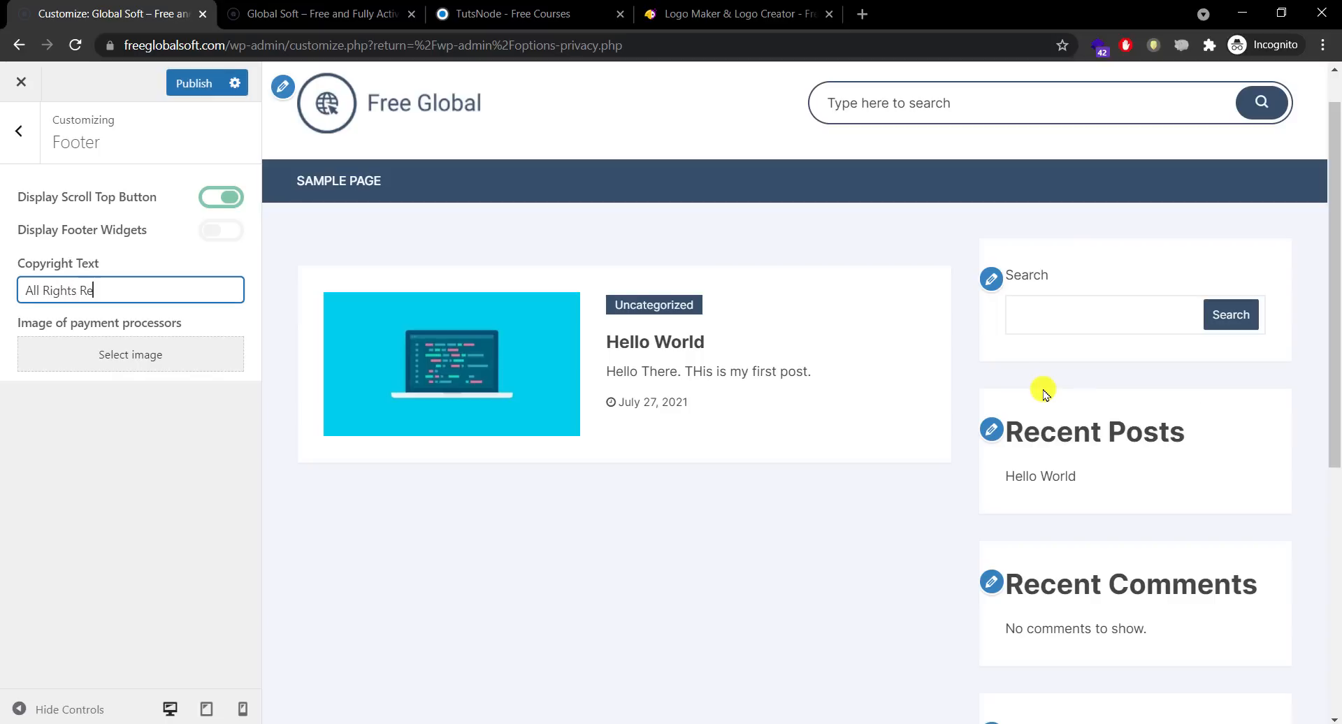
text(served)
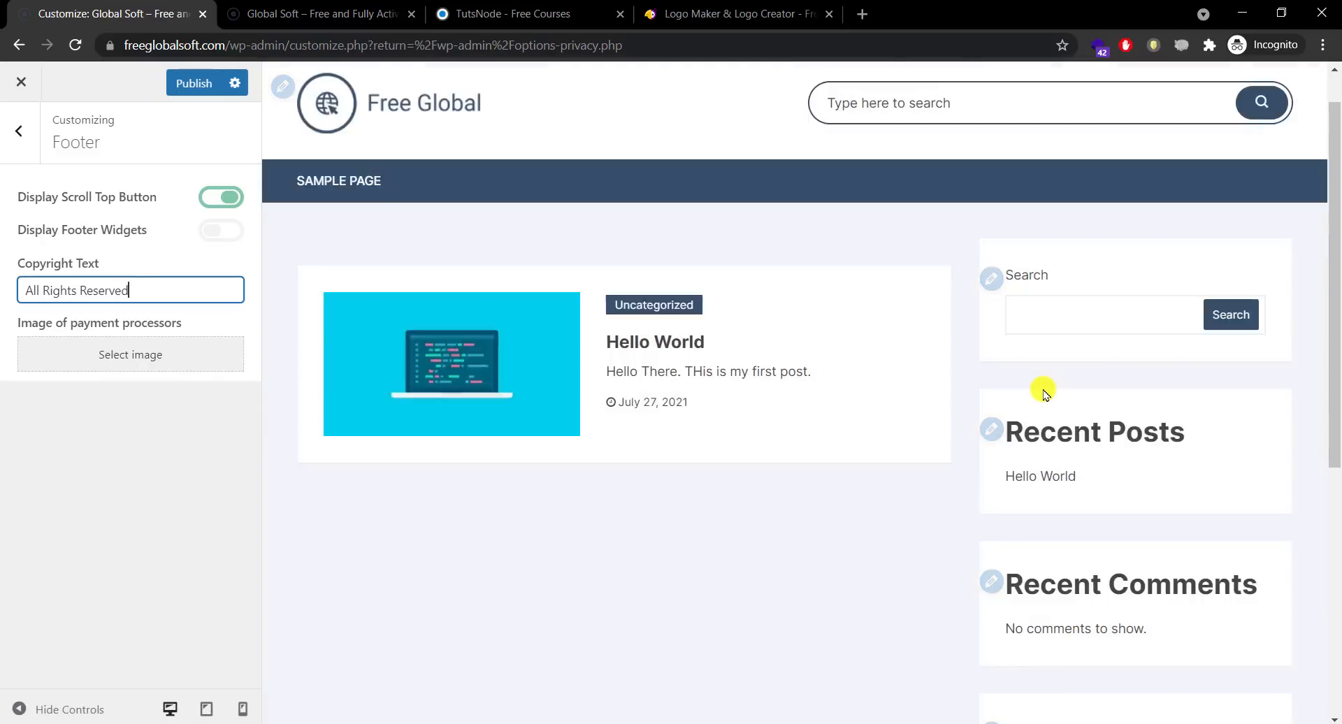
key(Left)
key(Left)
key(Left)
key(Left)
key(Left)
key(Left)
key(Left)
key(Left)
key(Left)
key(Left)
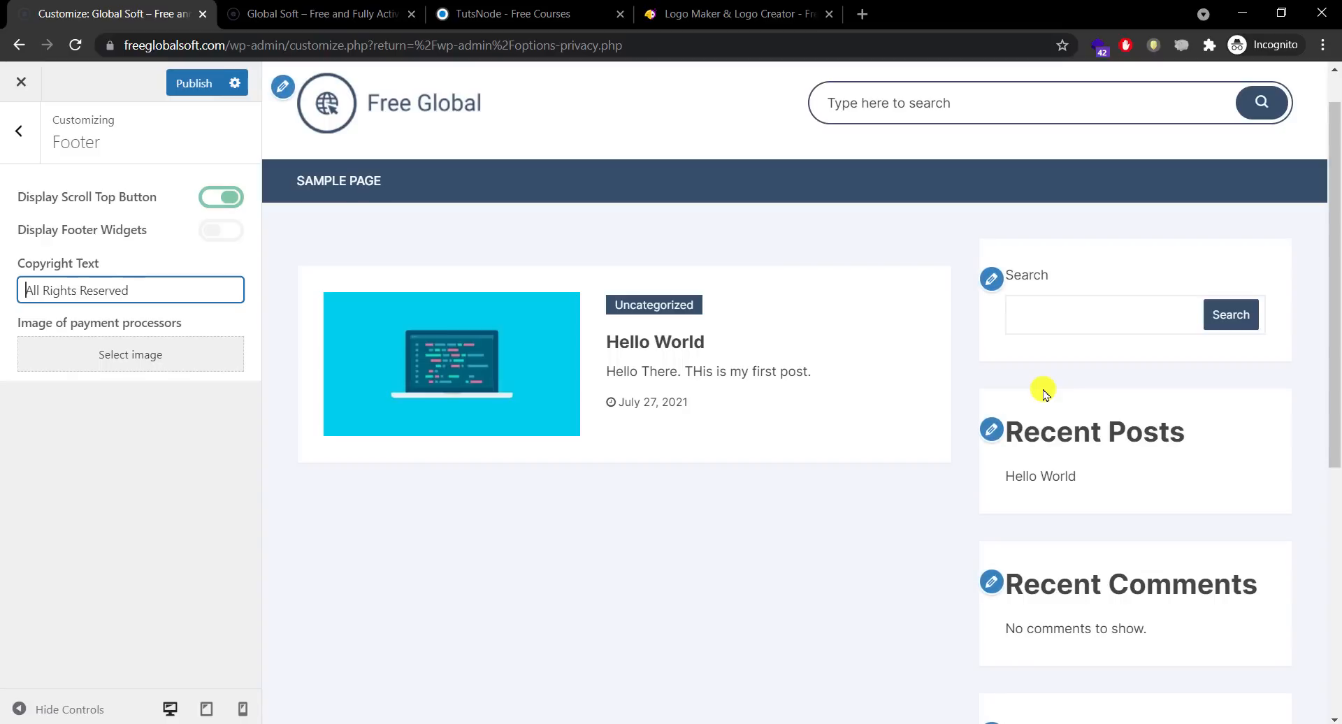
text(Free Global Soft)
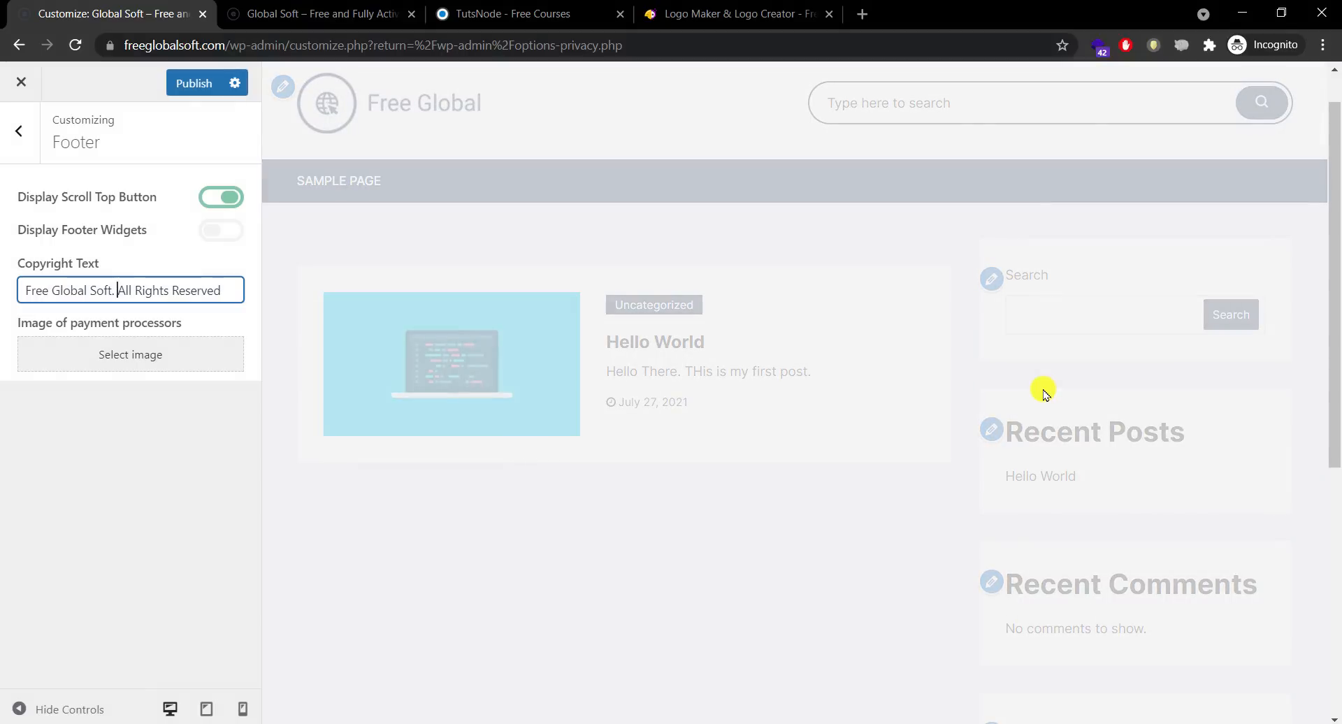
text(.)
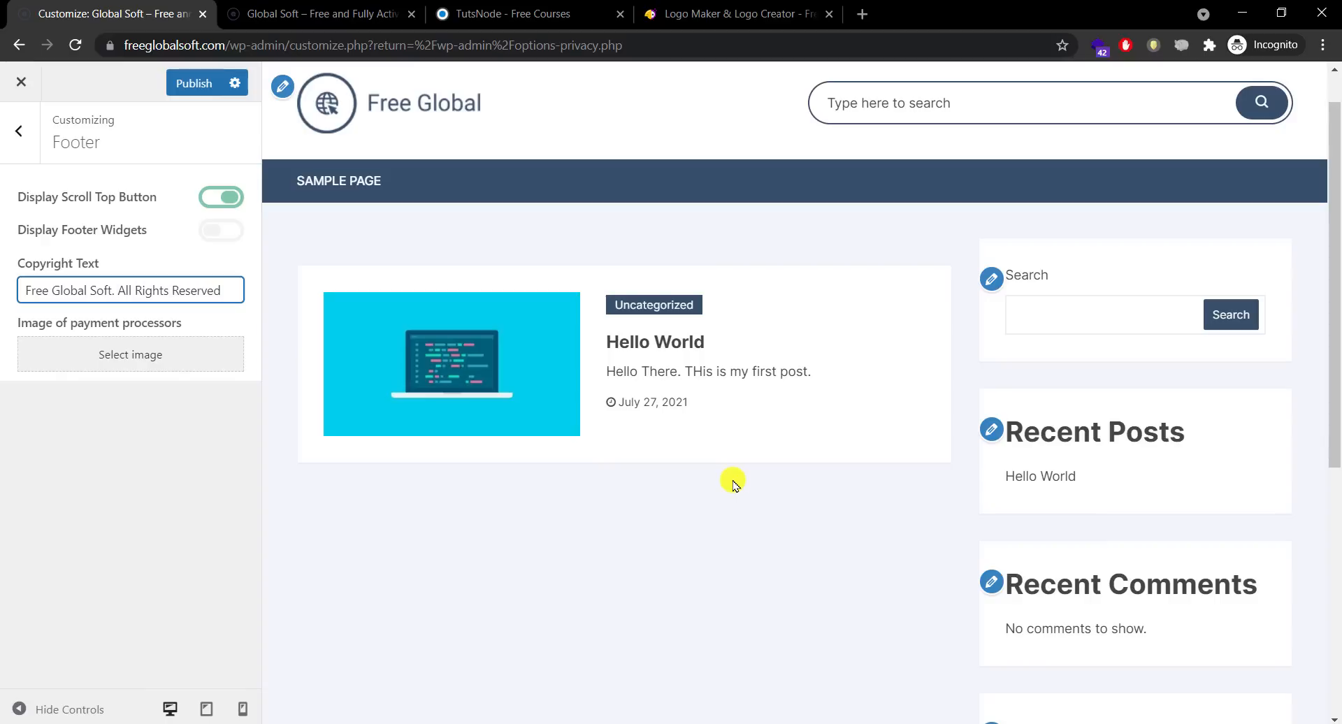
click(189, 91)
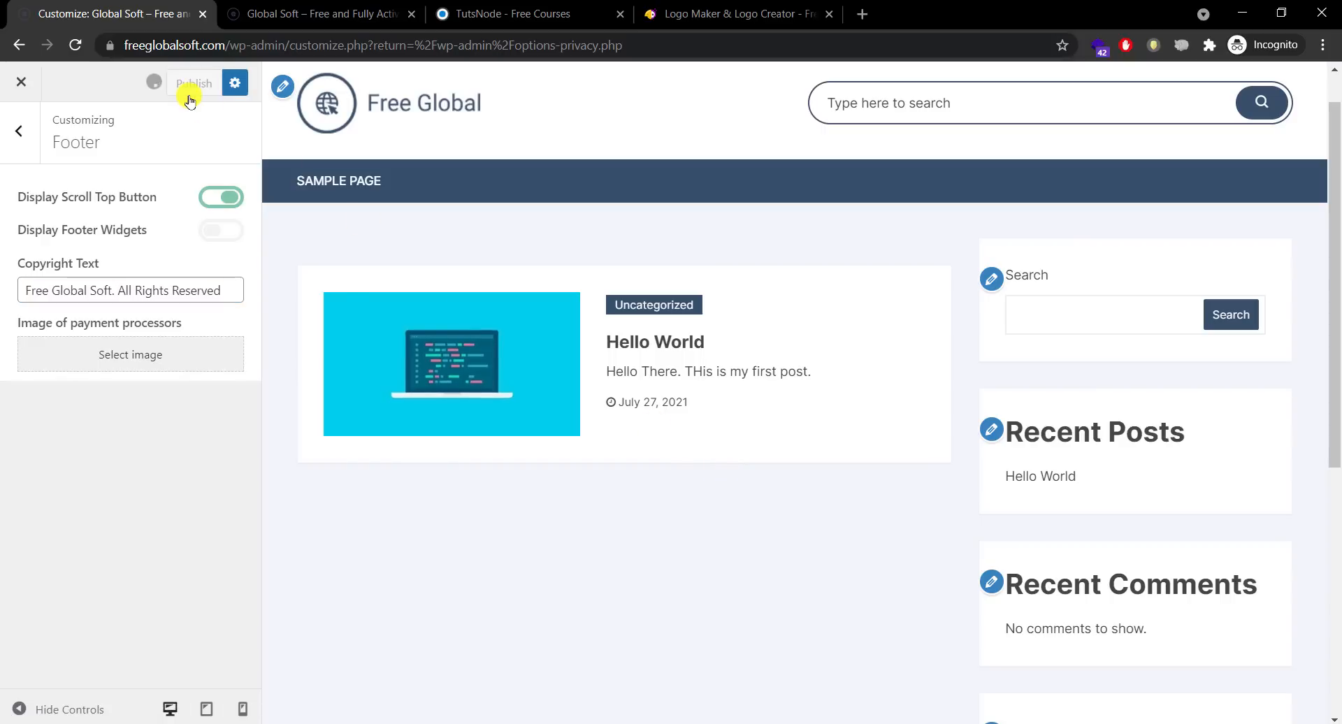
Step: Reload the live home page, verify the new copyright line in the footer, then return to the Footer settings
click(280, 5)
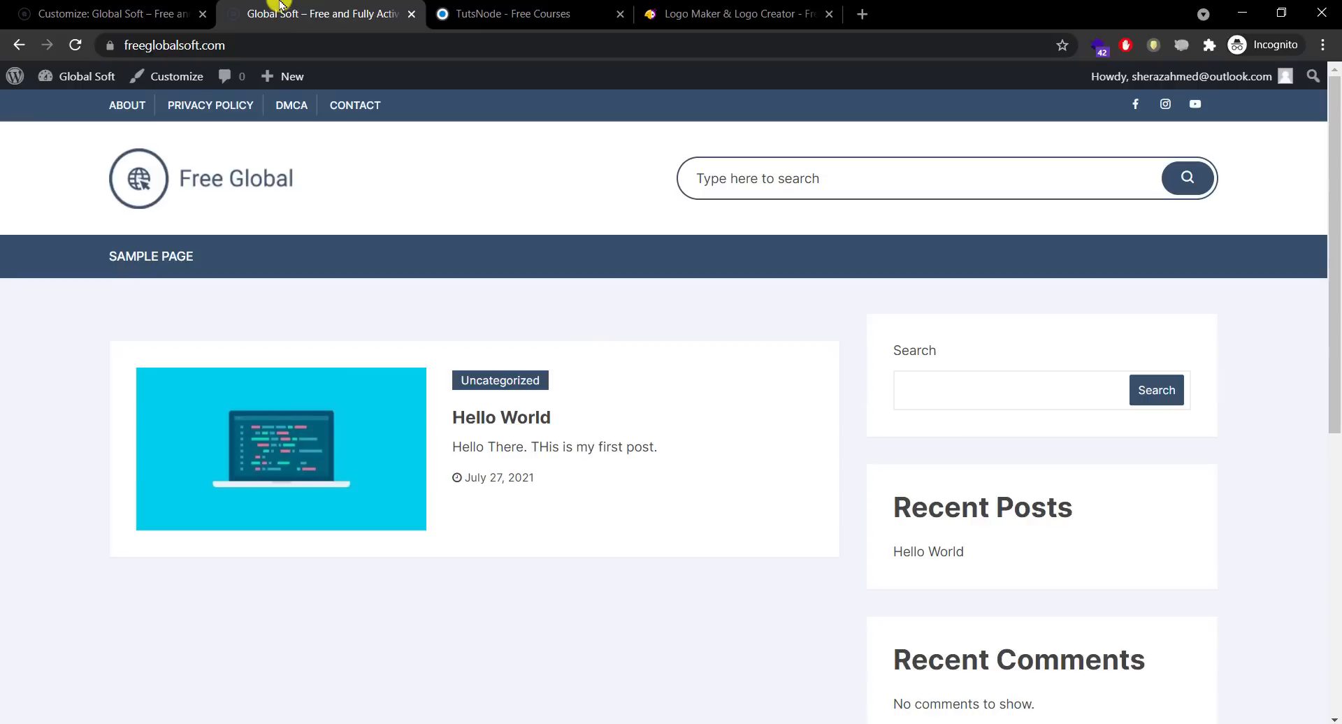
click(75, 44)
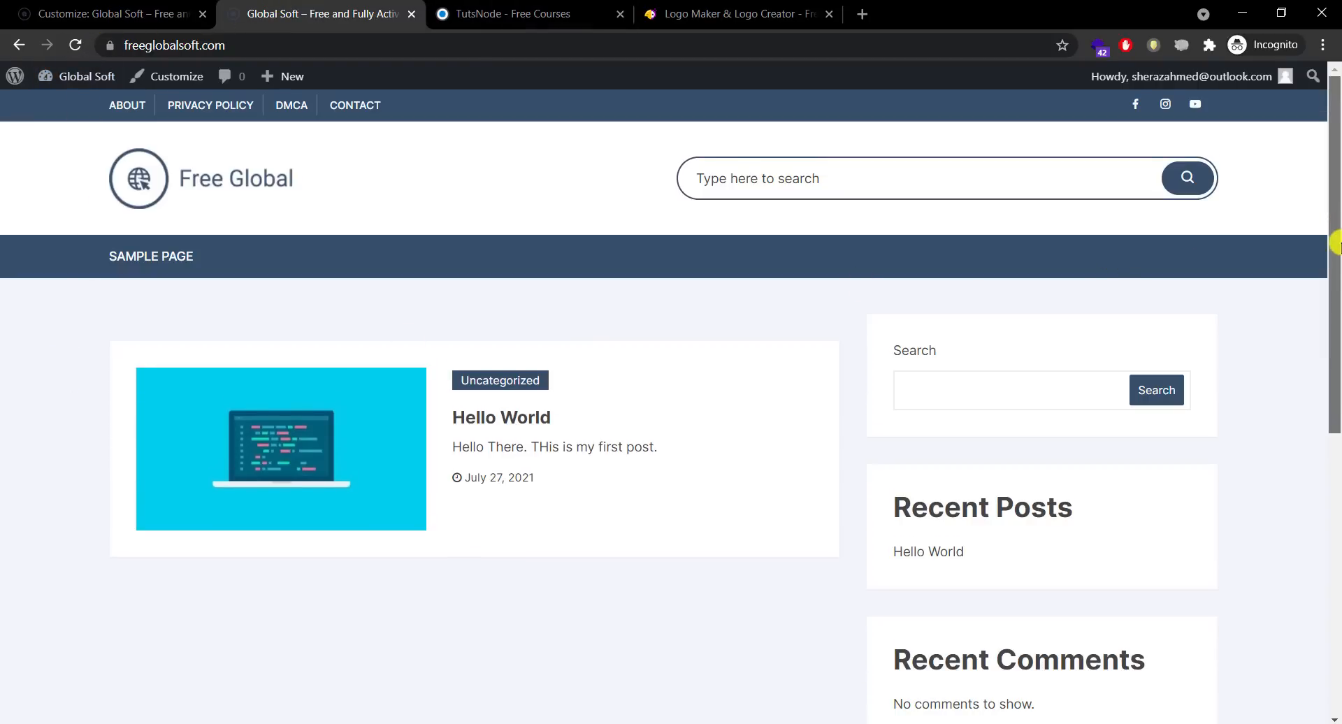
drag(1335, 330, 1335, 599)
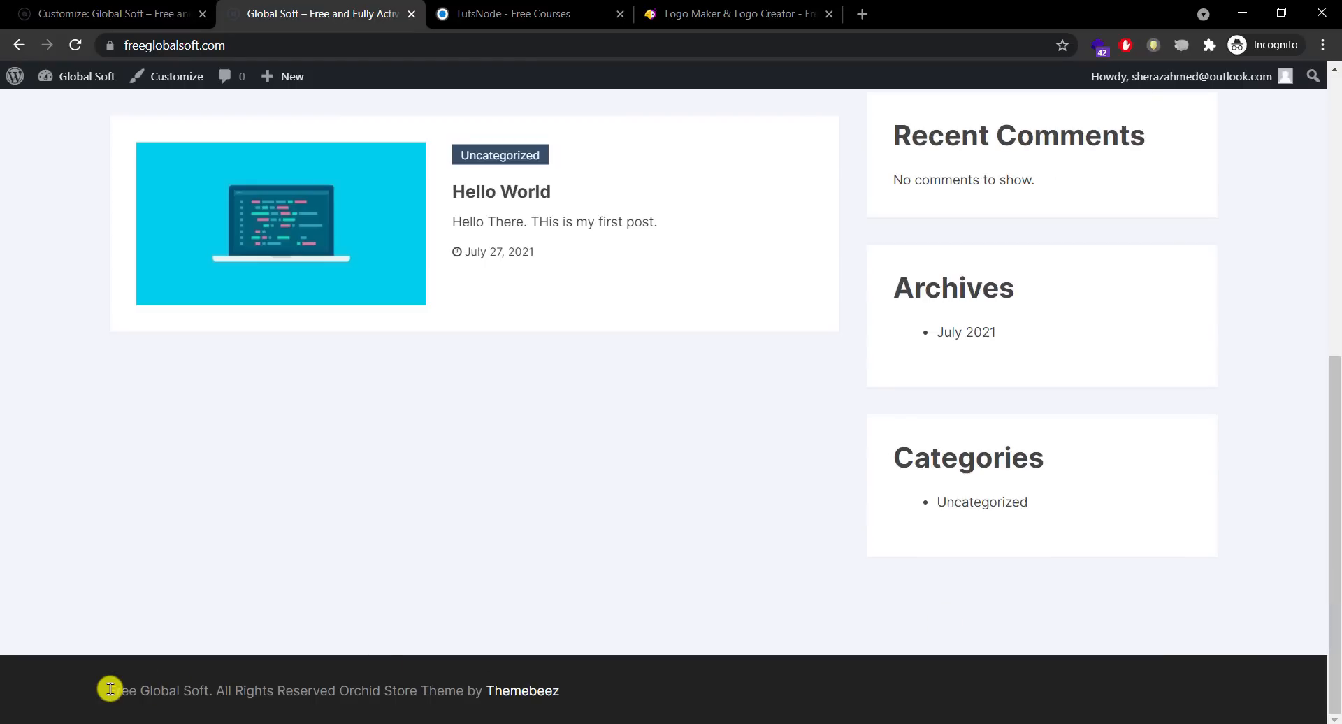
drag(121, 690, 344, 690)
click(345, 689)
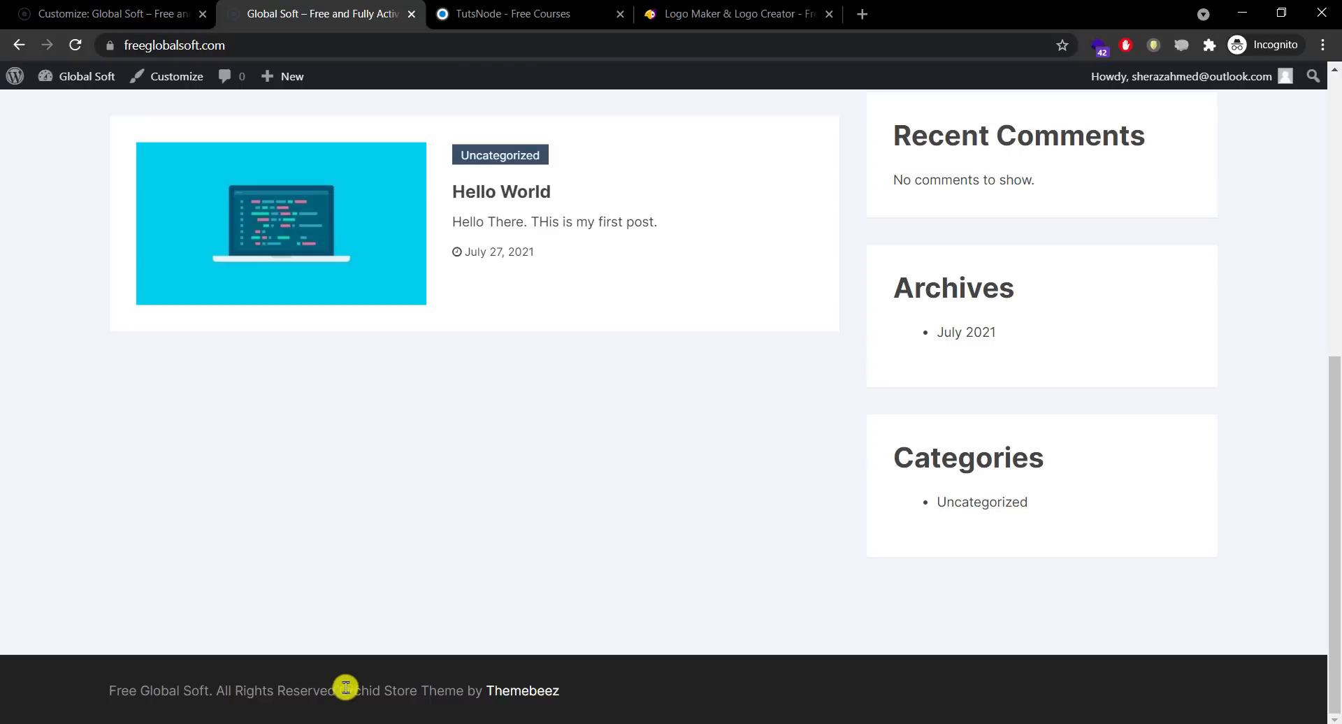
mouse_move(344, 689)
mouse_down()
mouse_move(569, 689)
mouse_move(599, 676)
mouse_move(341, 681)
mouse_up()
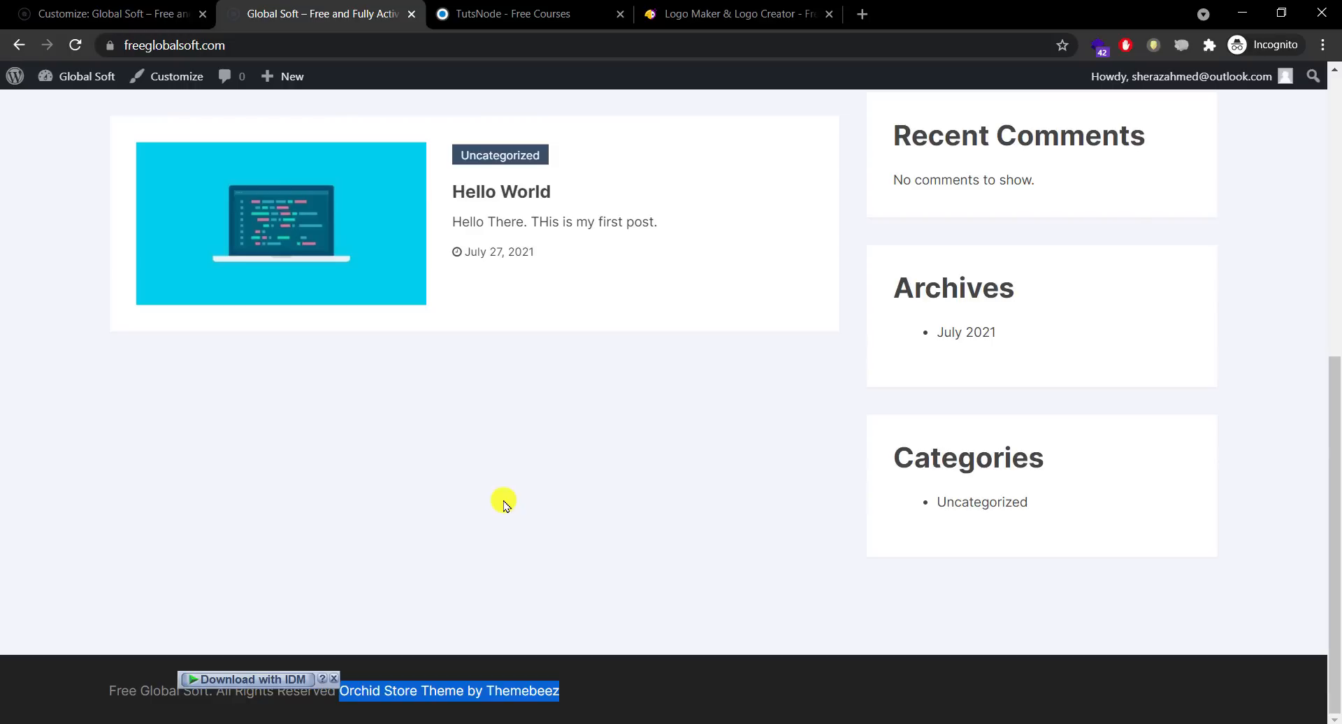
click(503, 503)
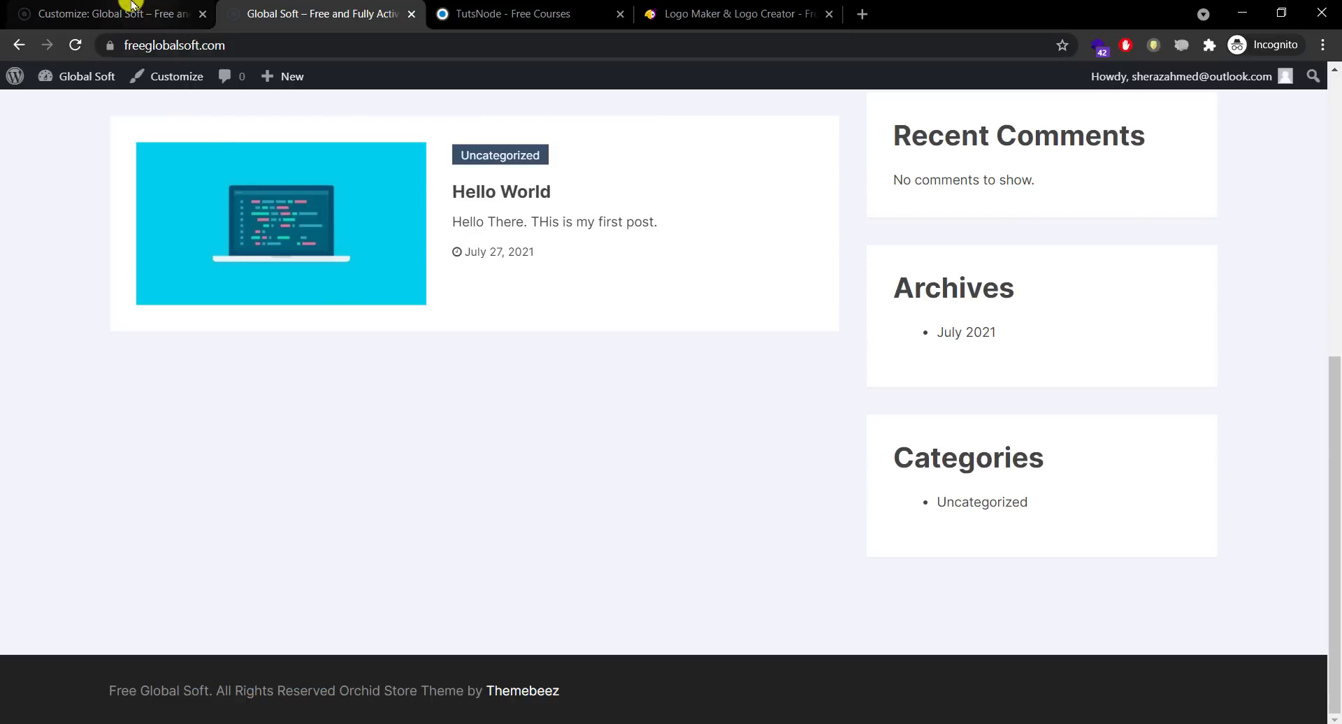
click(137, 14)
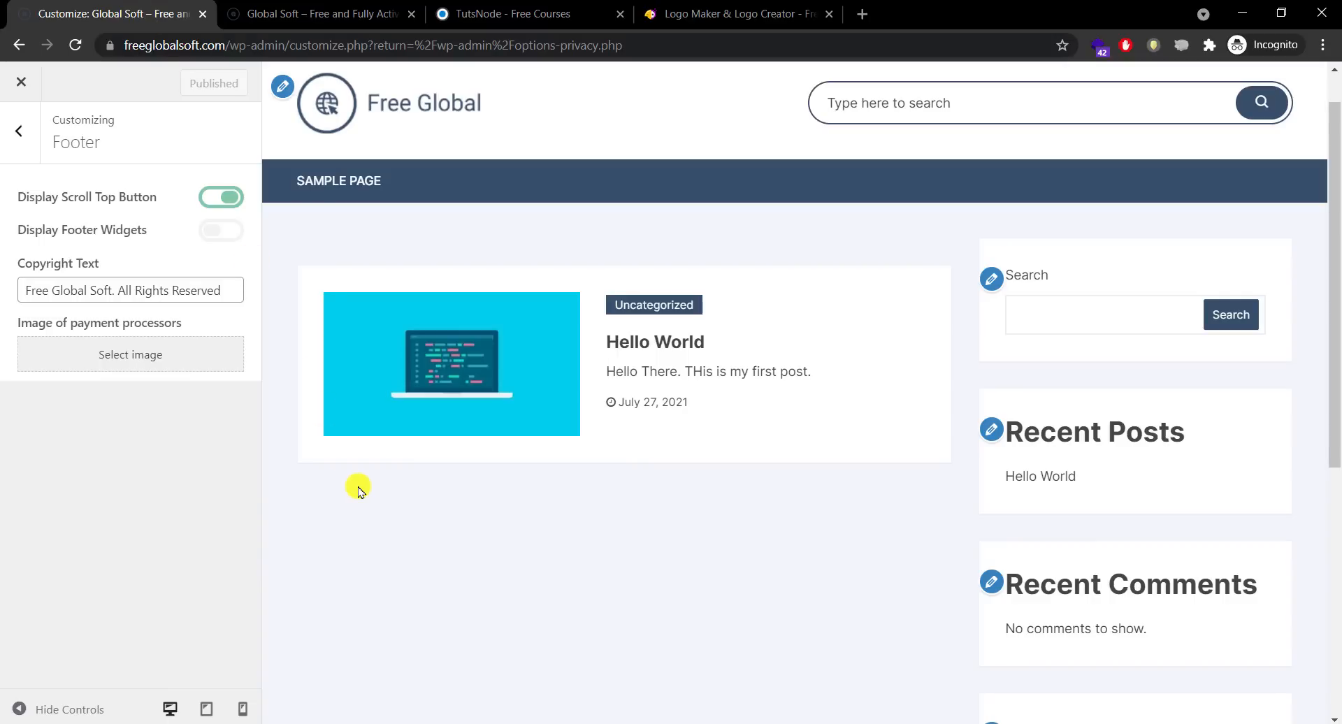
Step: Open the Excerpt settings and confirm the excerpt length is 30
click(21, 132)
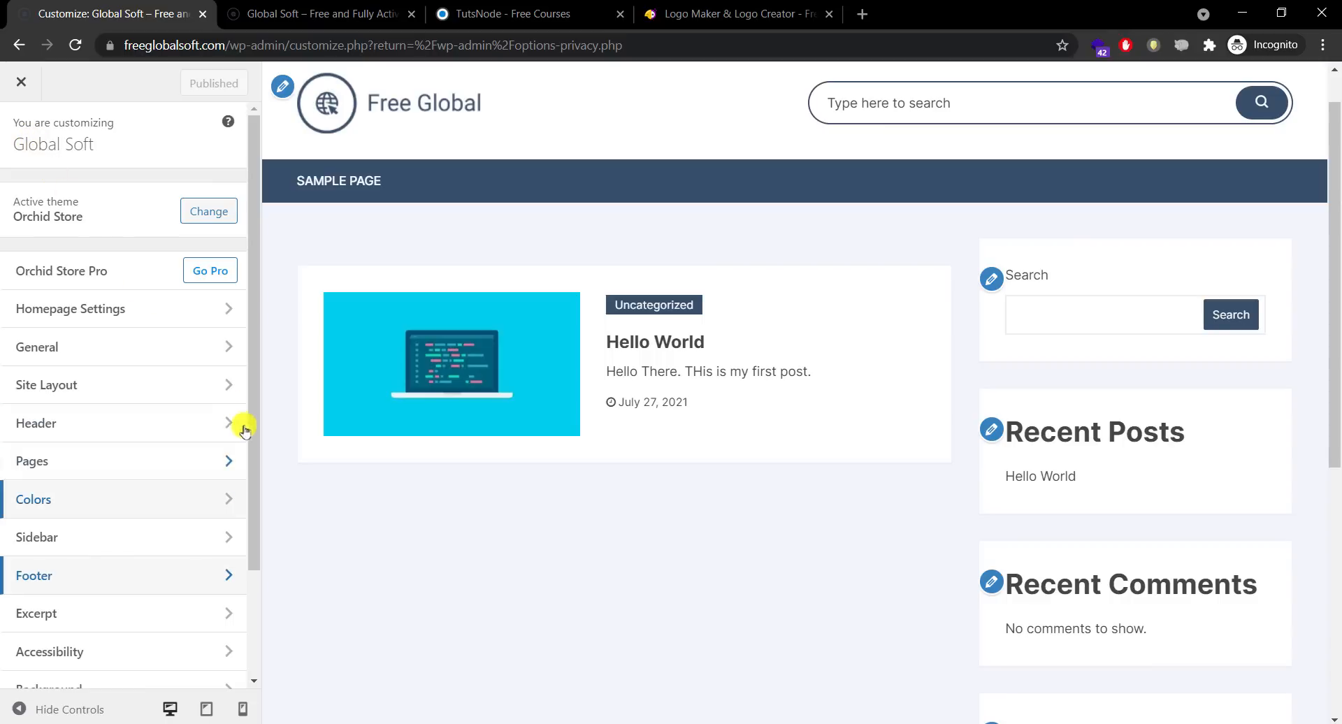
drag(252, 437, 254, 569)
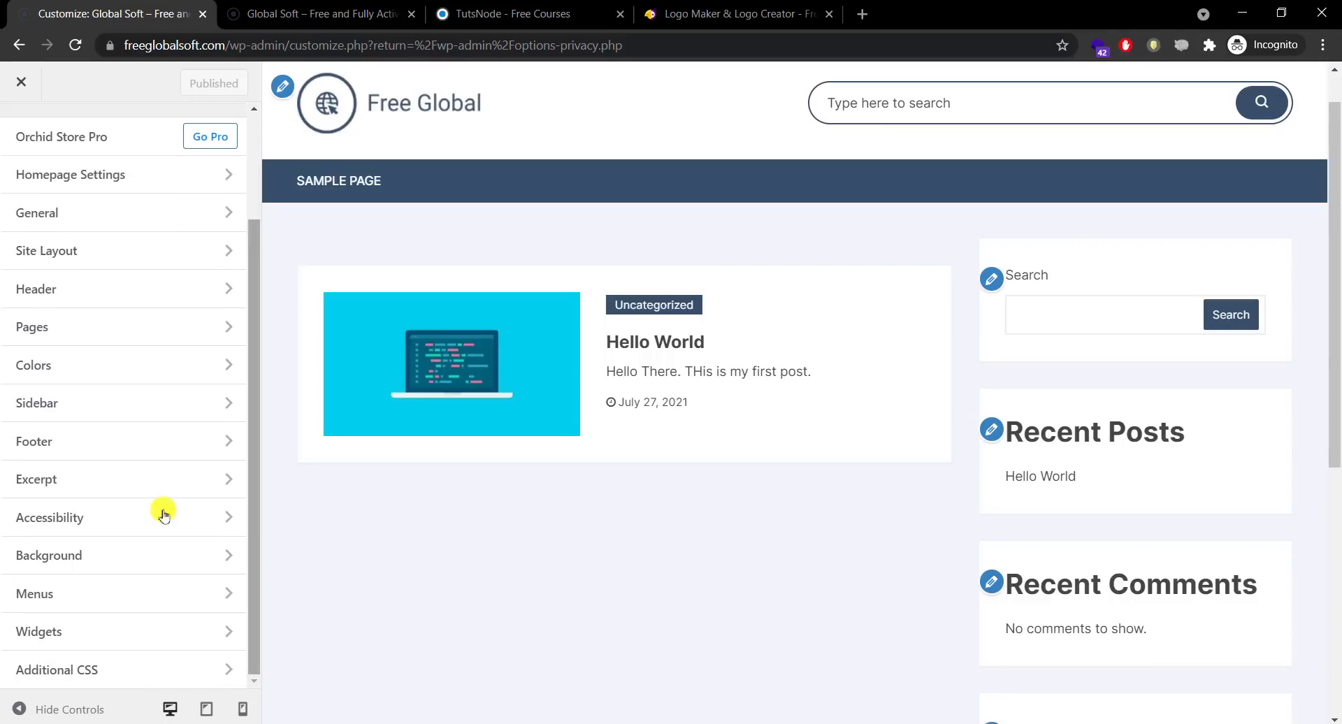
click(123, 487)
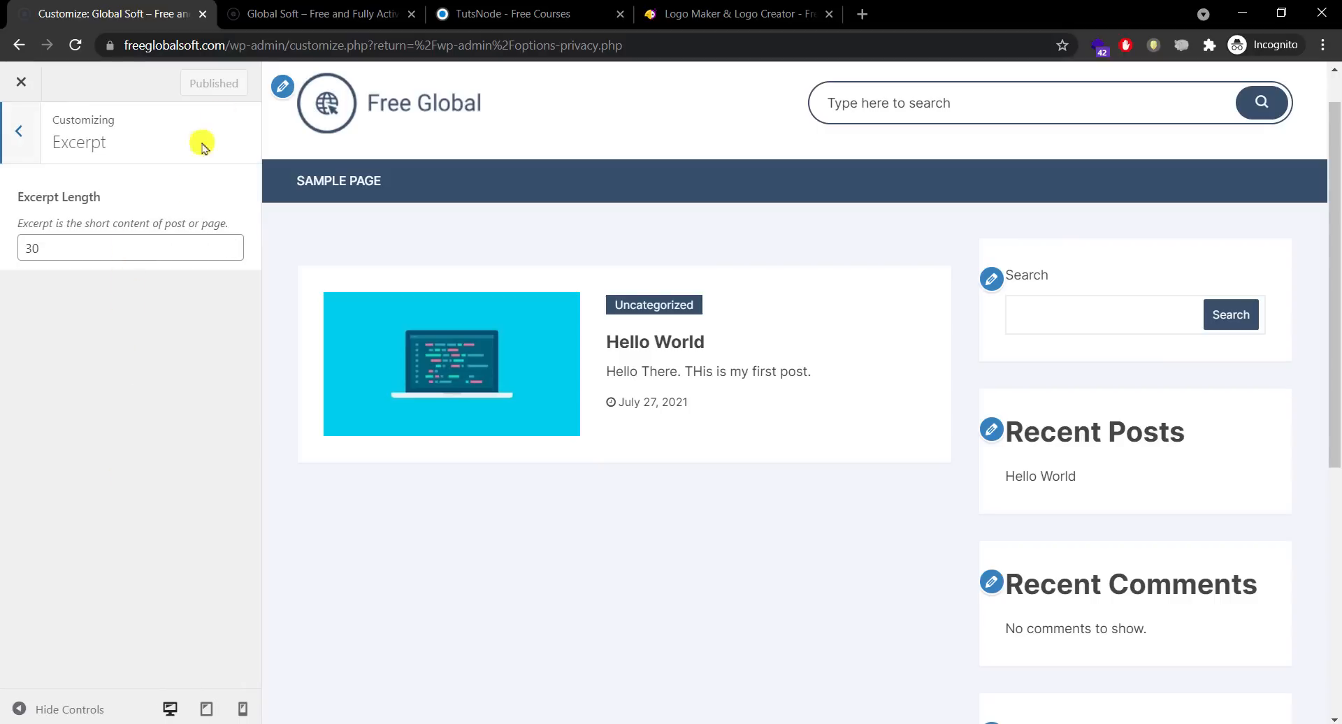
Step: Inspect the Hello World excerpt on the live home page and open the post's page
click(292, 13)
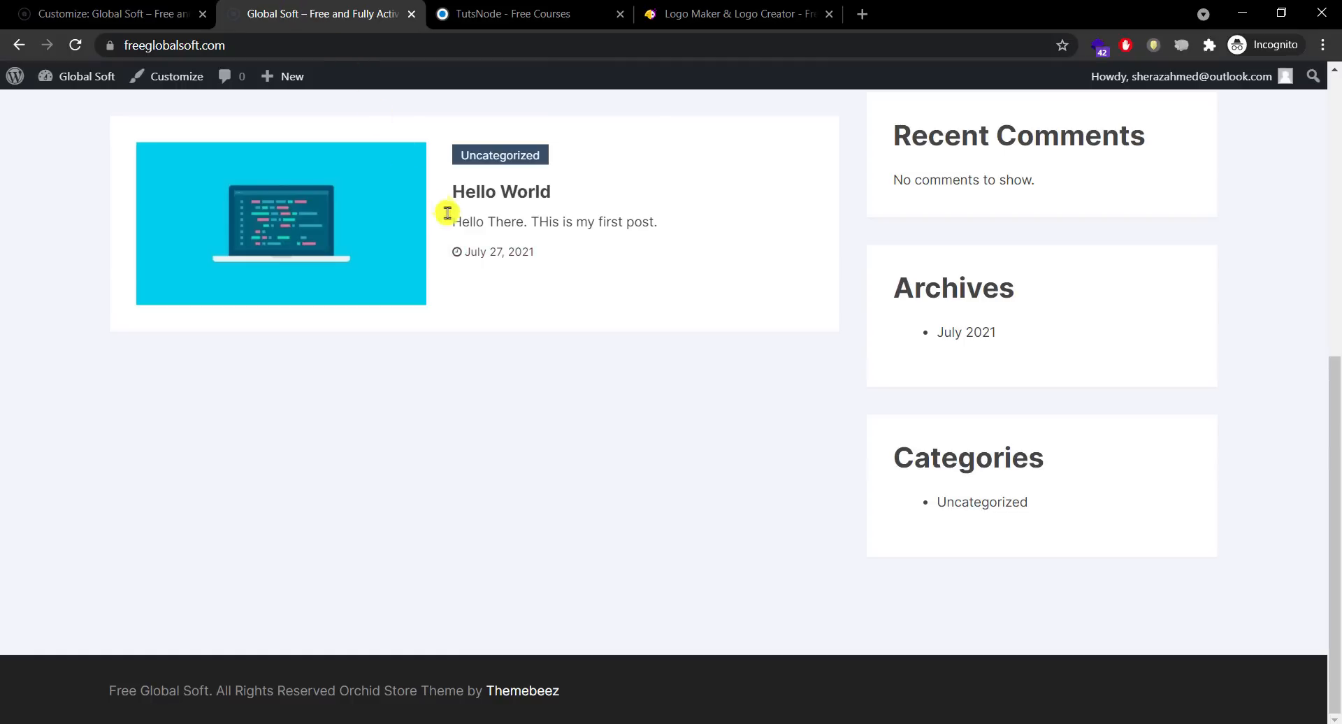
drag(458, 222, 664, 238)
click(638, 422)
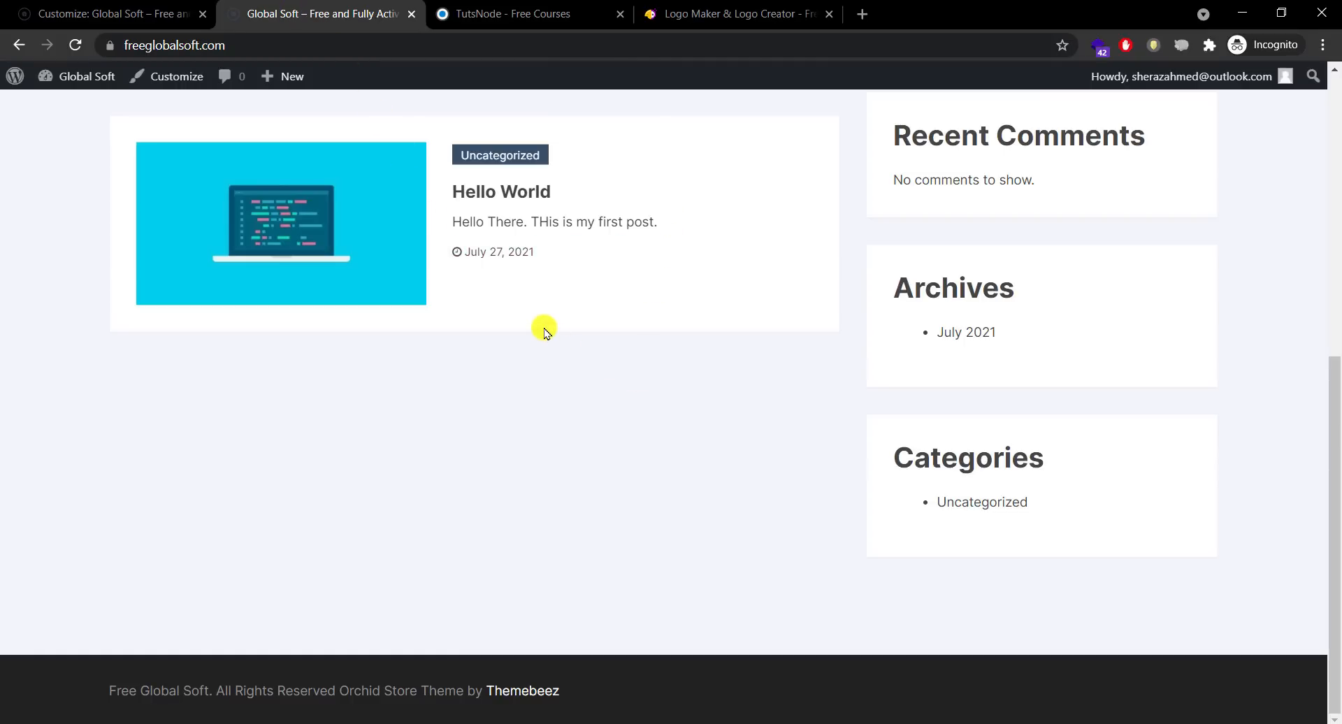
drag(1335, 417, 1335, 196)
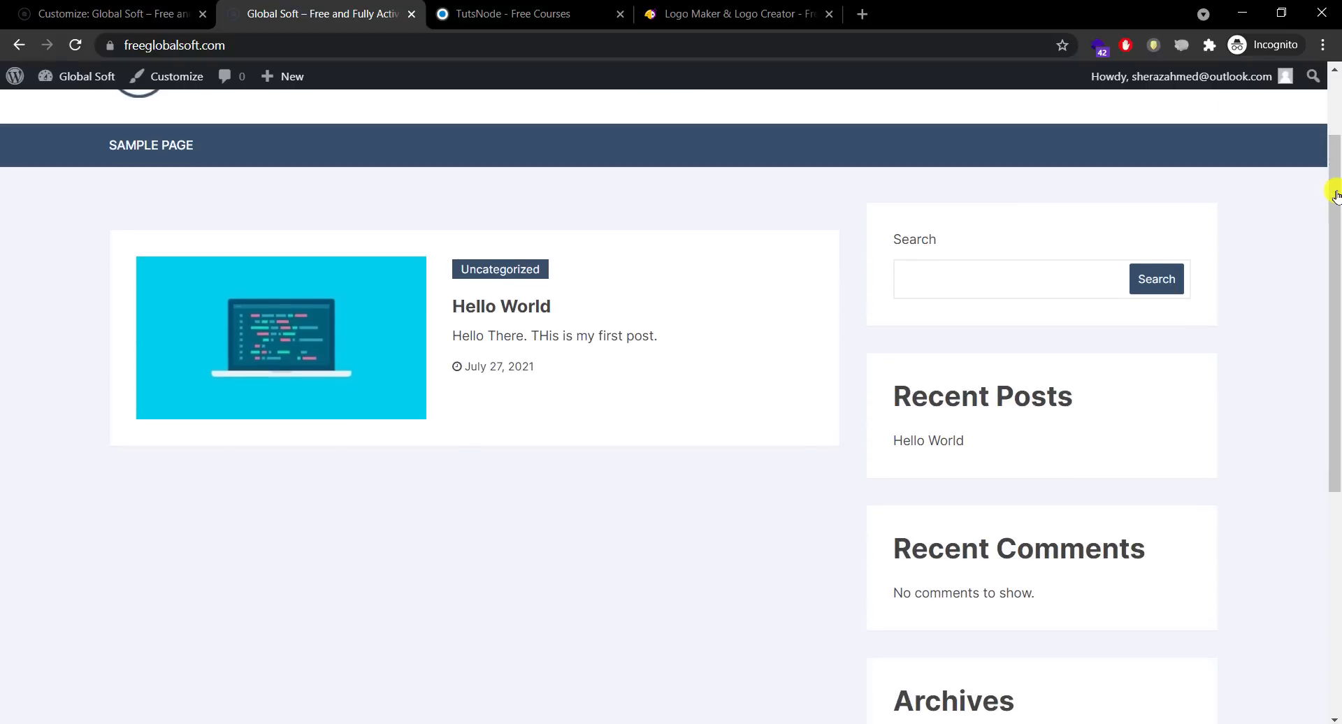
click(500, 306)
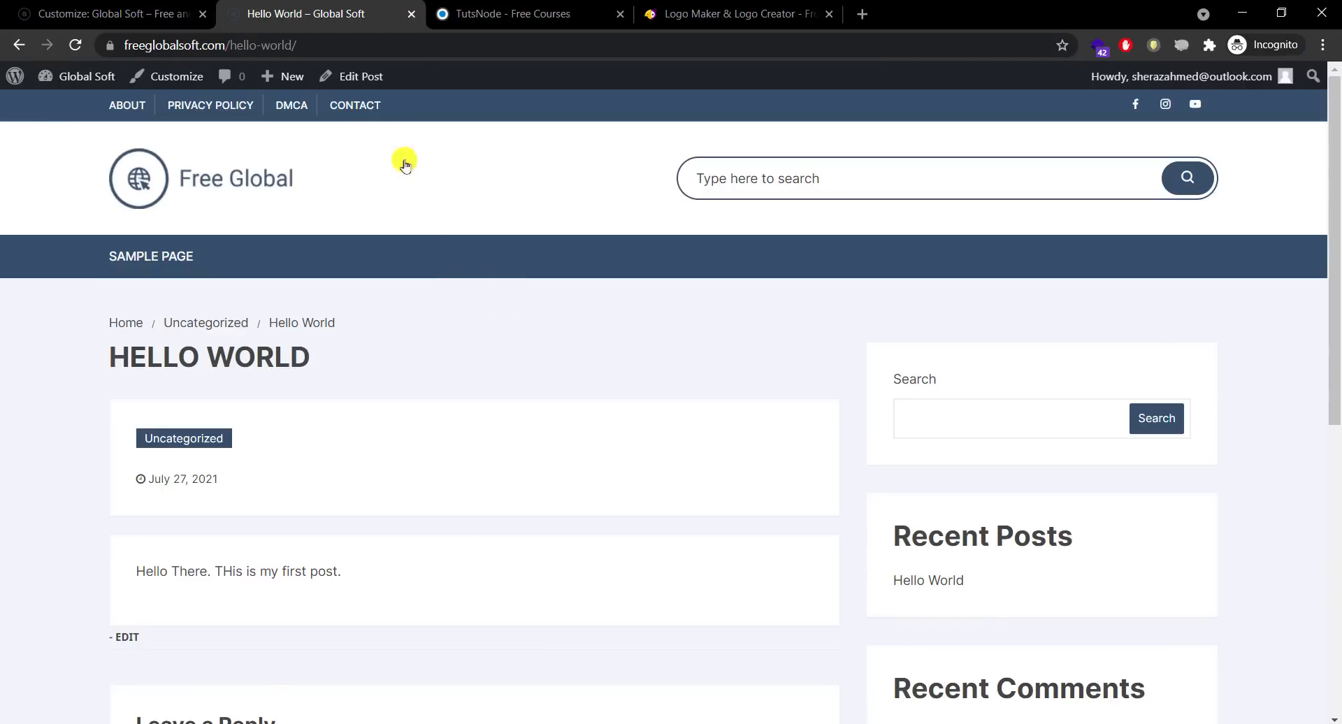
Step: Repeat the Hello World post's sentence six times in the editor and update the post
click(347, 75)
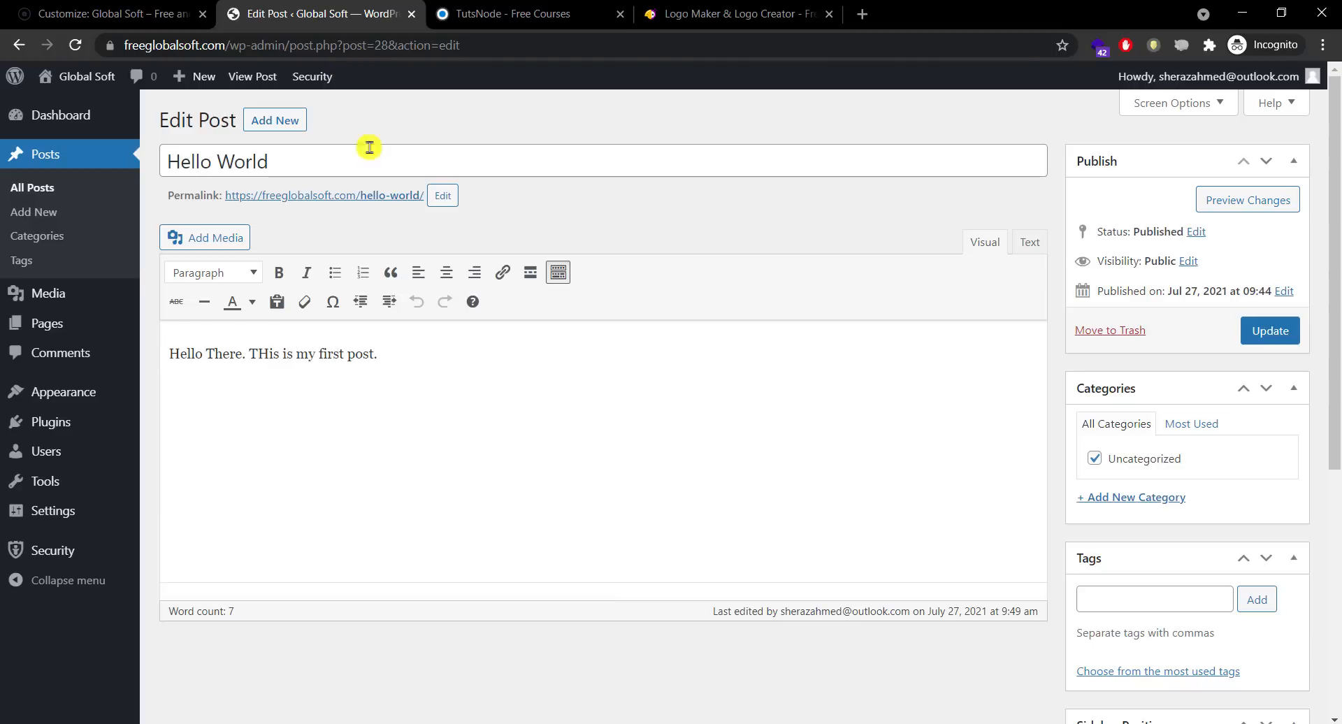
click(418, 356)
key(ctrl+a)
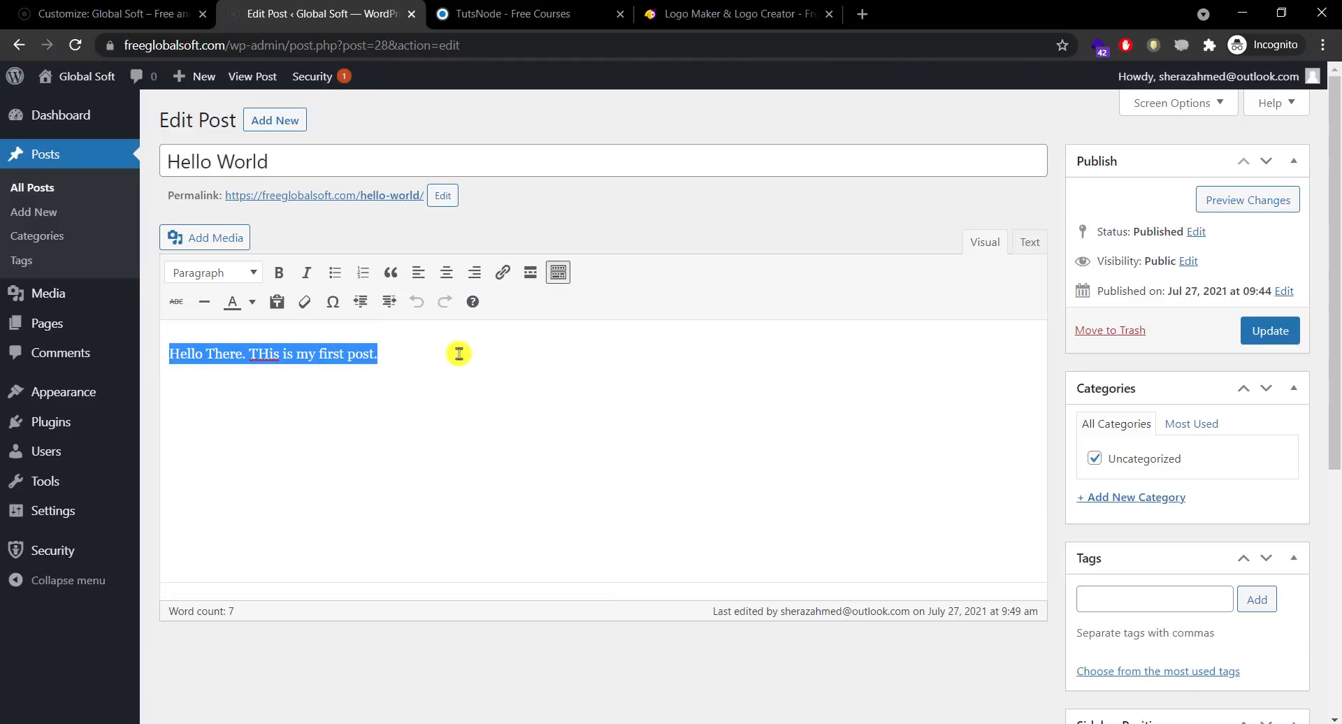
click(500, 353)
key(ctrl+v)
key(ctrl+v)
key(ctrl+v)
key(ctrl+v)
key(ctrl+v)
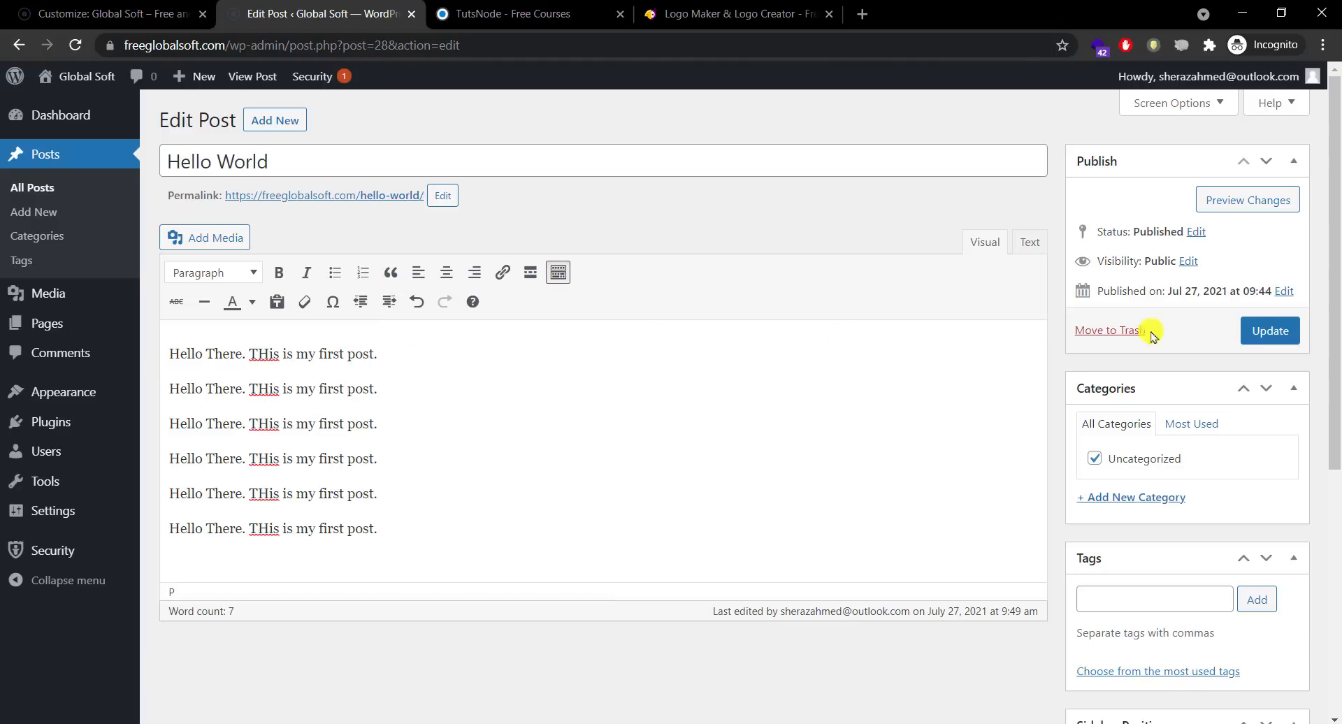
click(1256, 333)
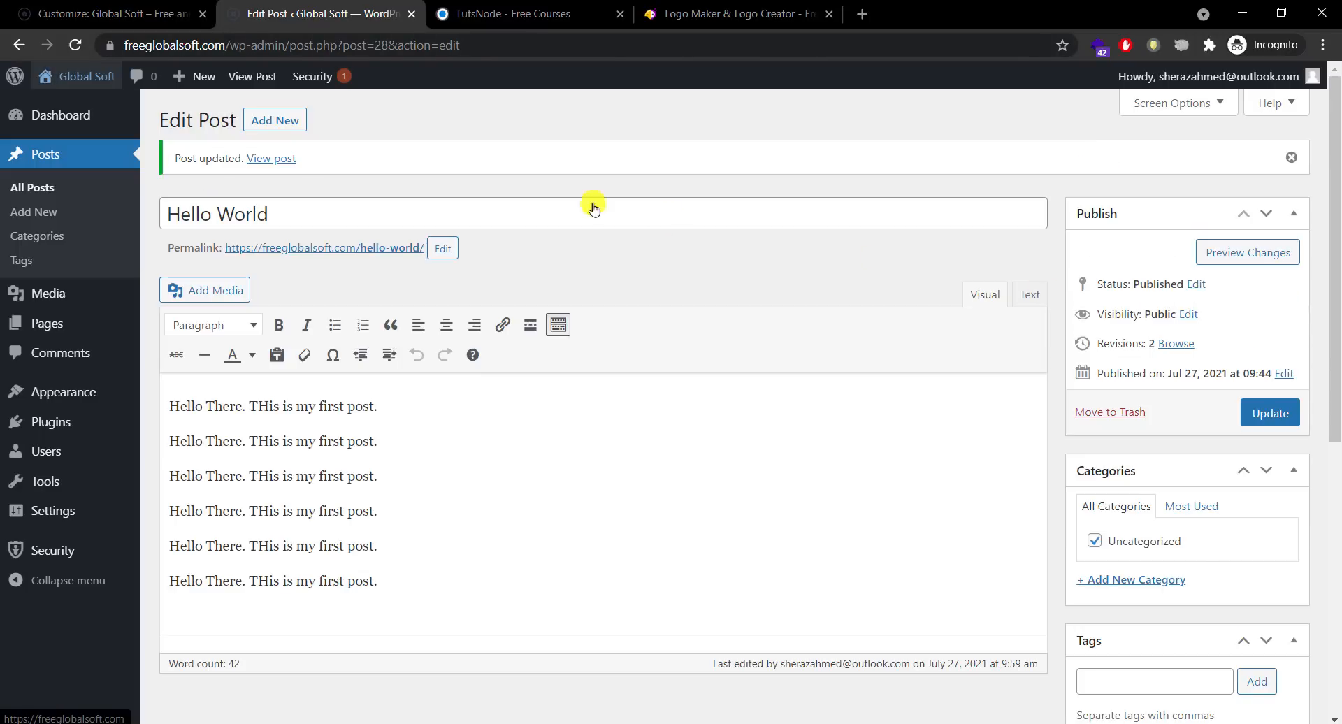
Step: Open the live site in a new tab, check the longer excerpt, then return to the editor
mouse_move(80, 77)
right_click(86, 107)
click(123, 114)
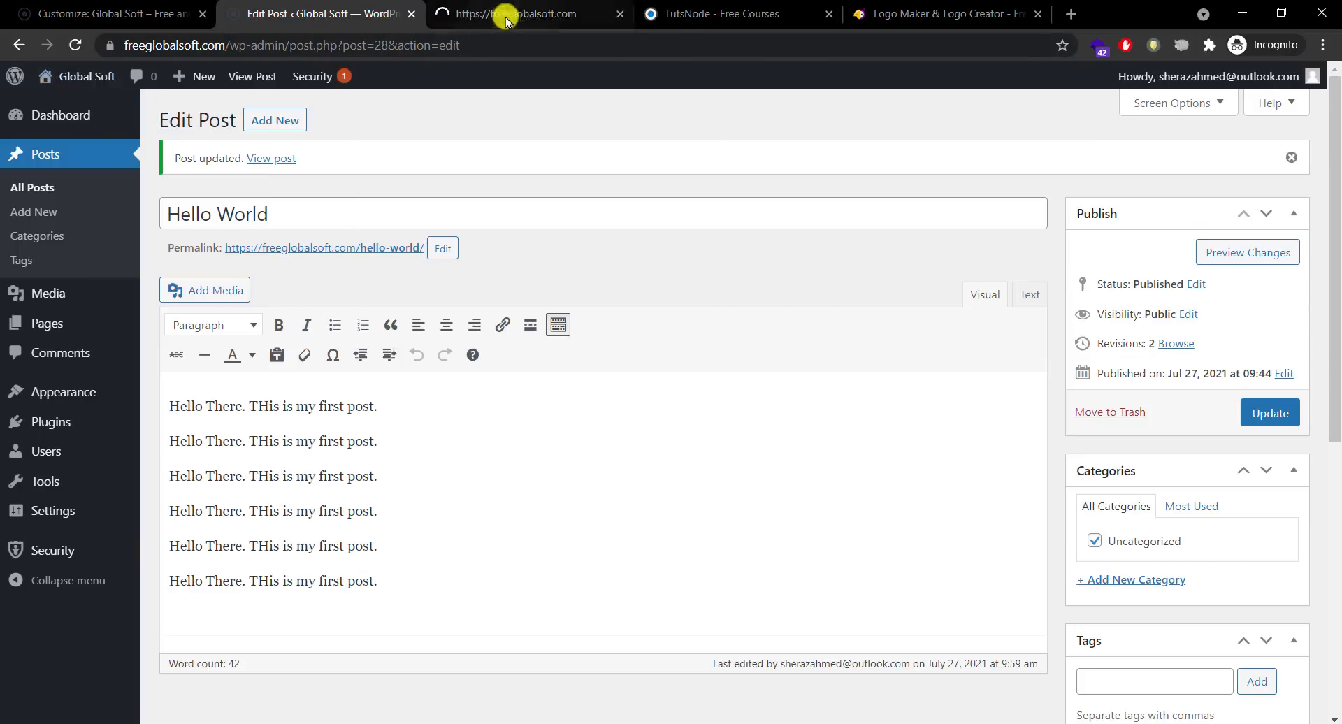
drag(505, 14, 316, 5)
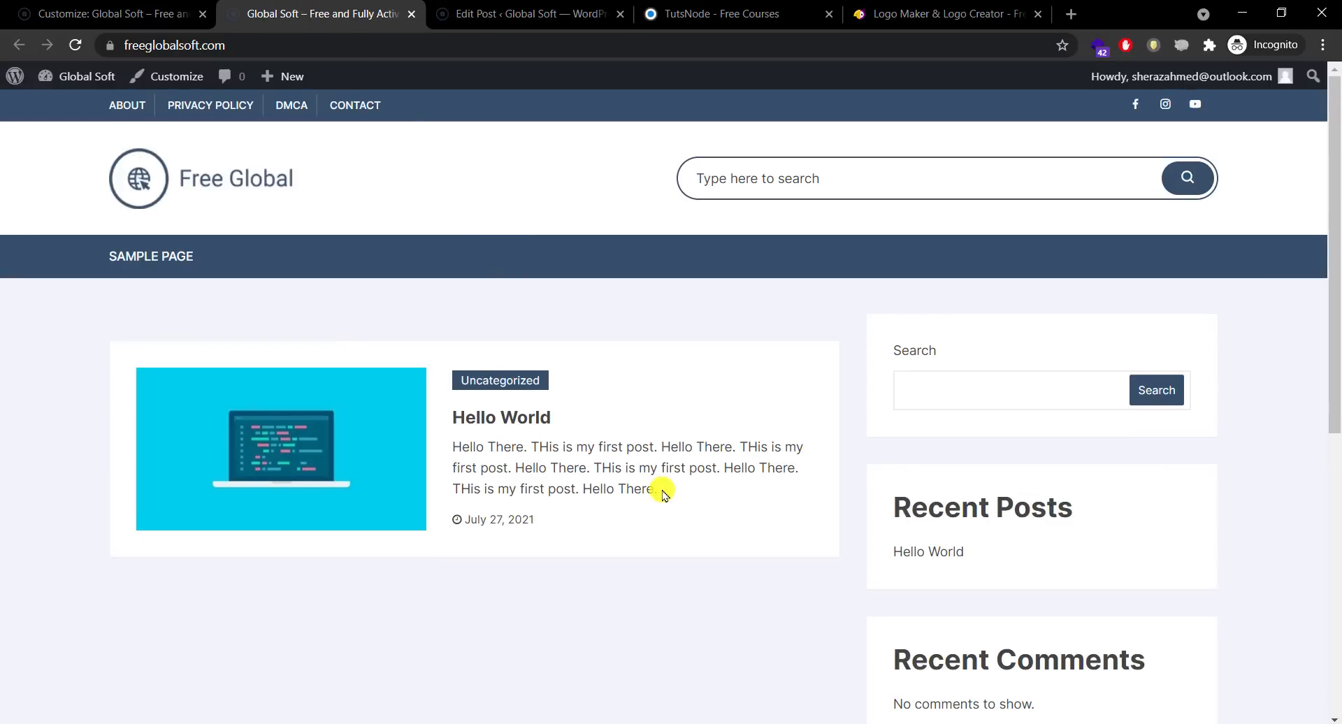
drag(652, 489, 473, 374)
click(559, 14)
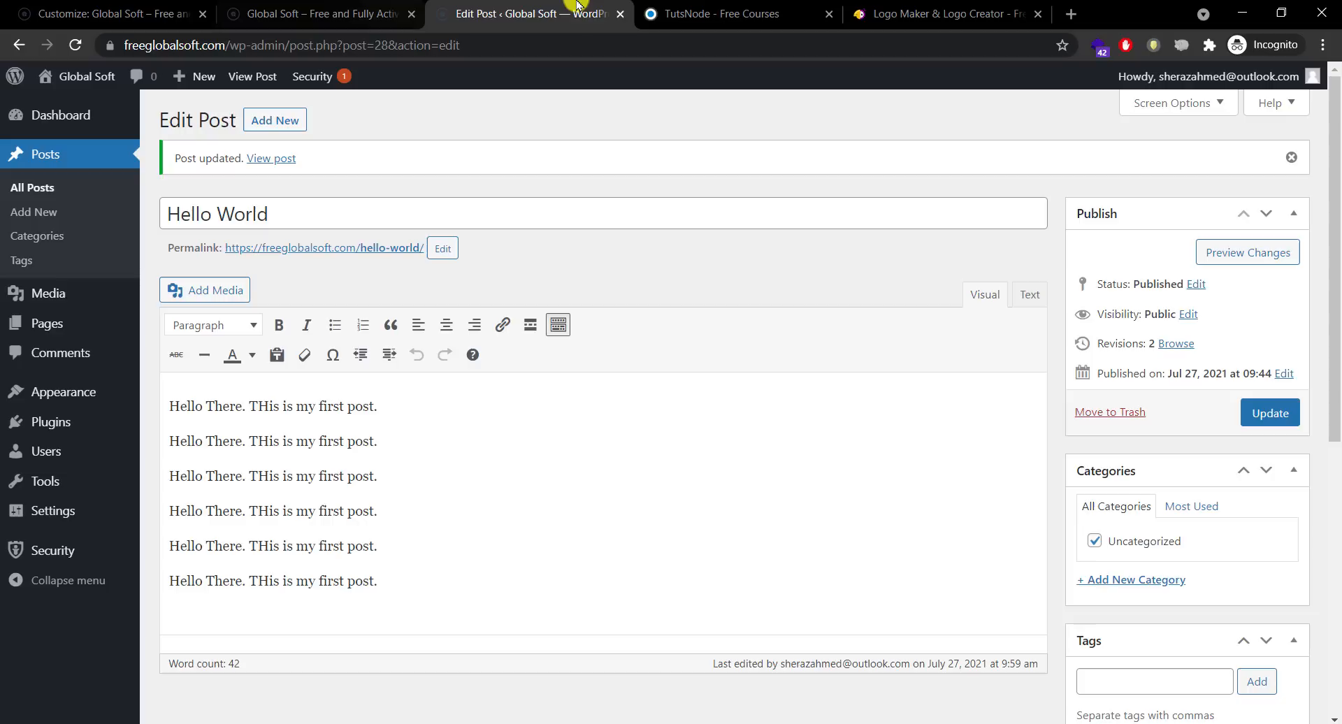
click(462, 551)
click(474, 593)
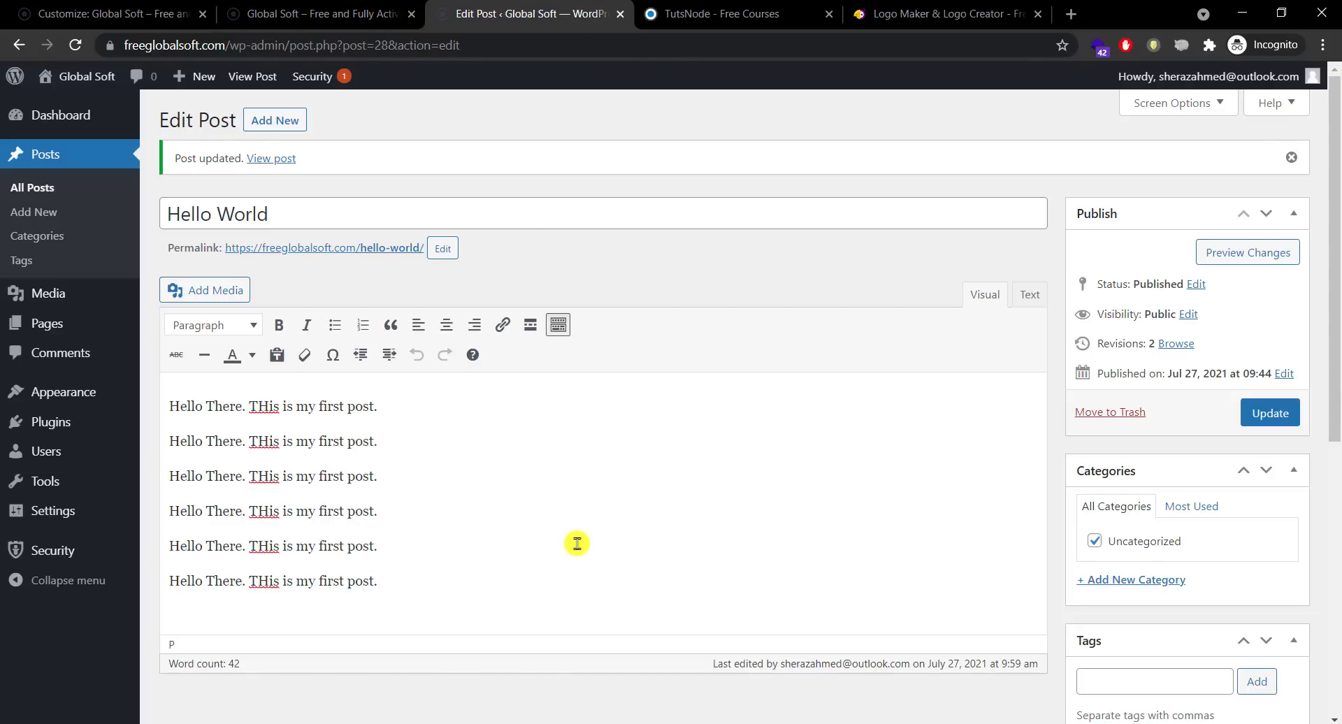
Step: Inspect the longer Hello World excerpt on the live site tab
click(357, 14)
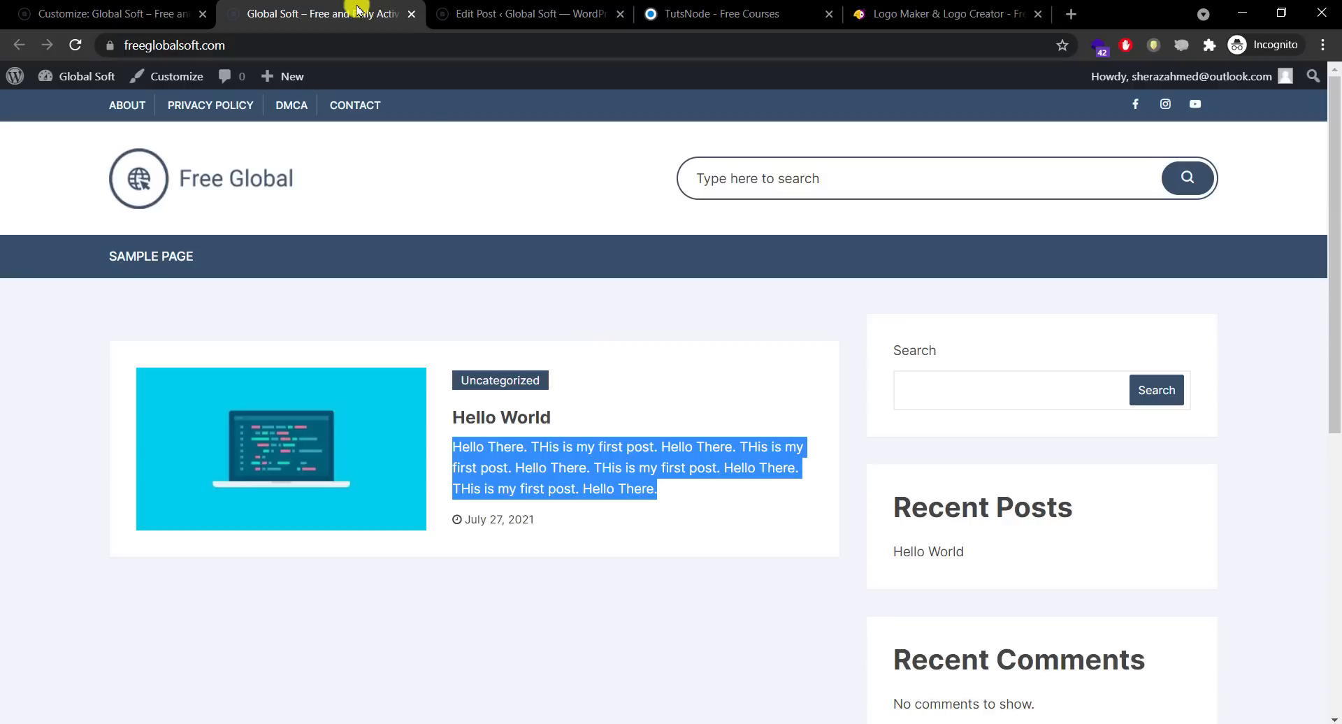
drag(660, 489, 473, 450)
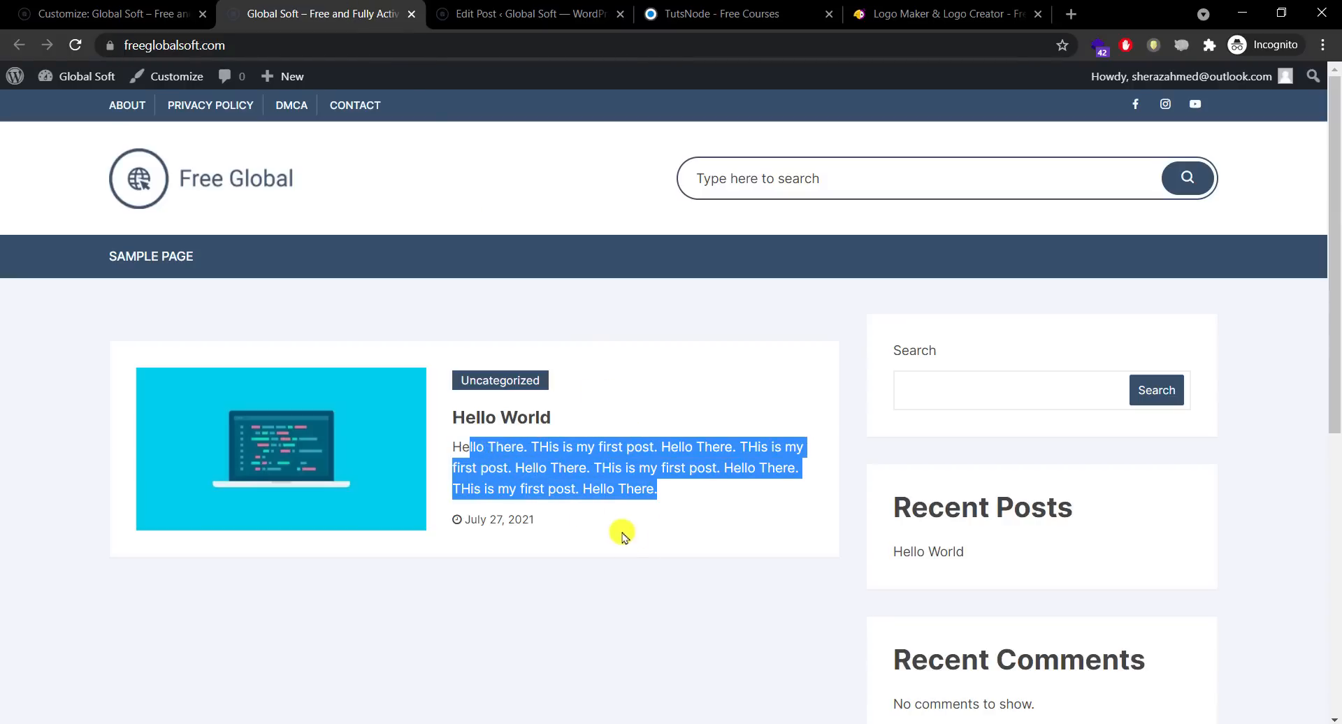
click(622, 534)
drag(667, 489, 525, 471)
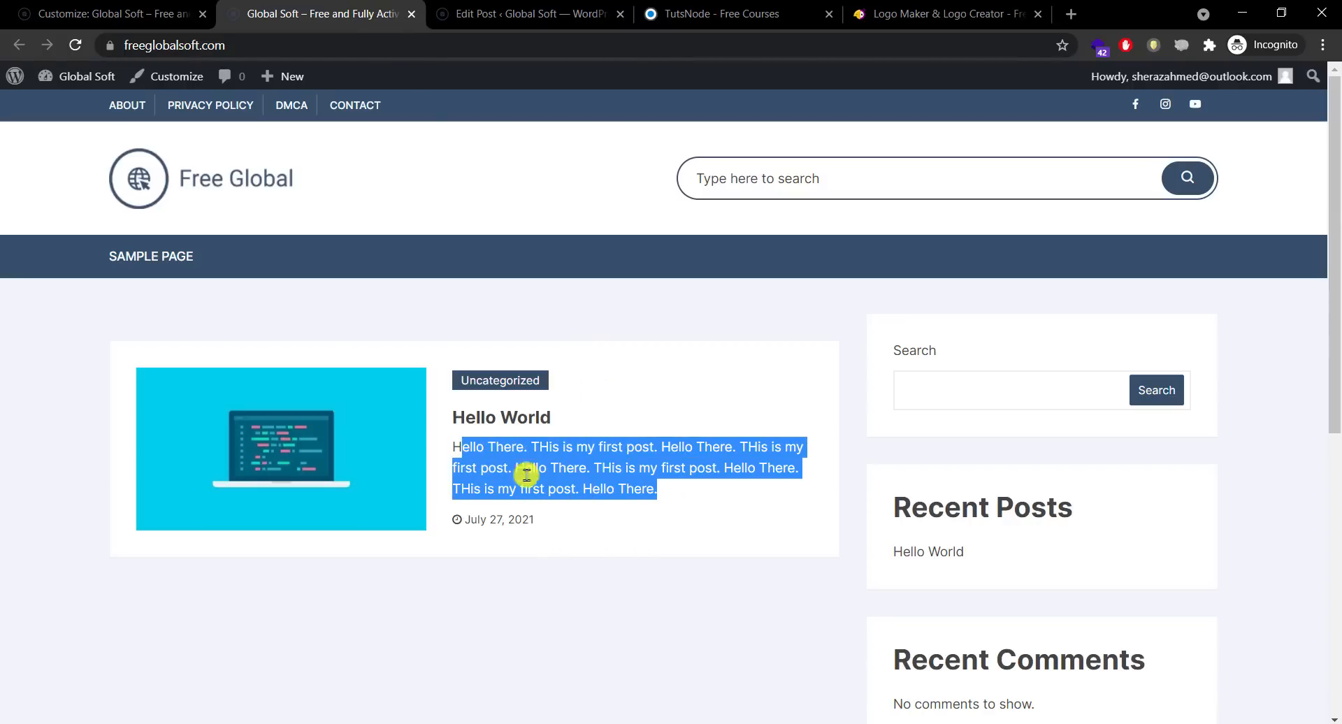
click(586, 498)
click(95, 5)
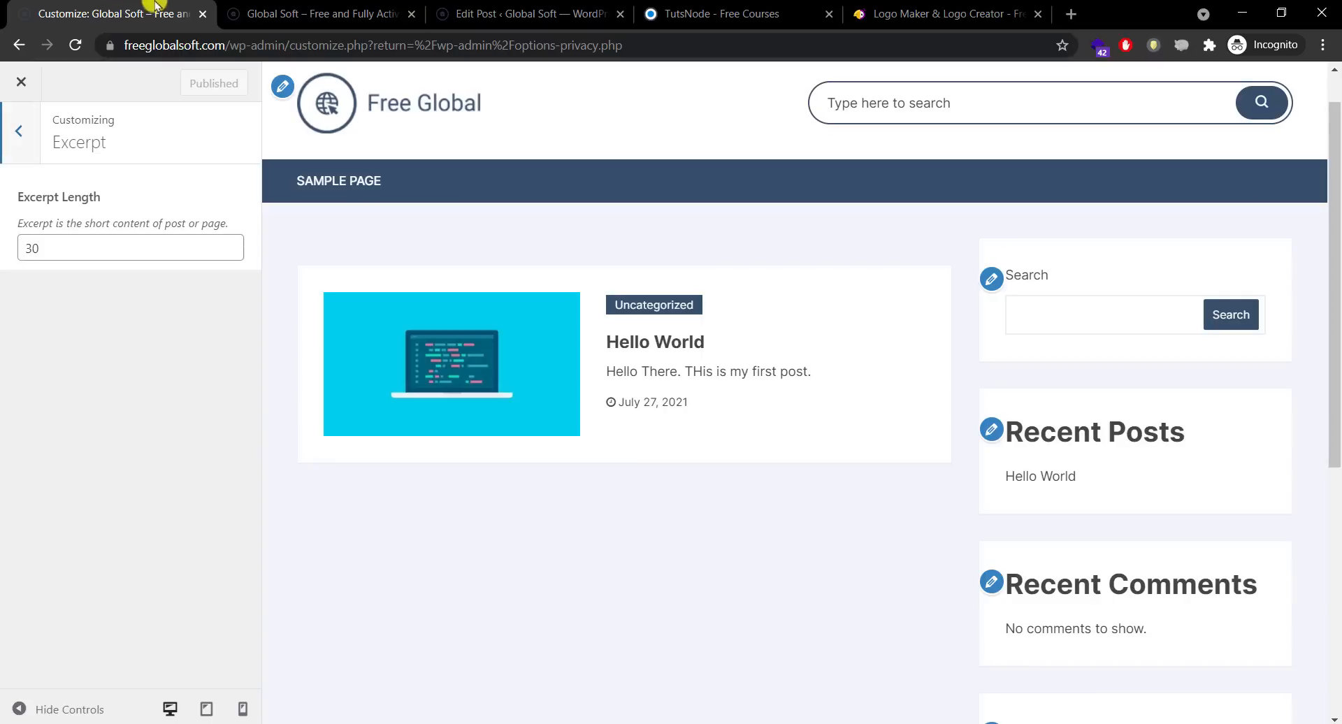
click(279, 7)
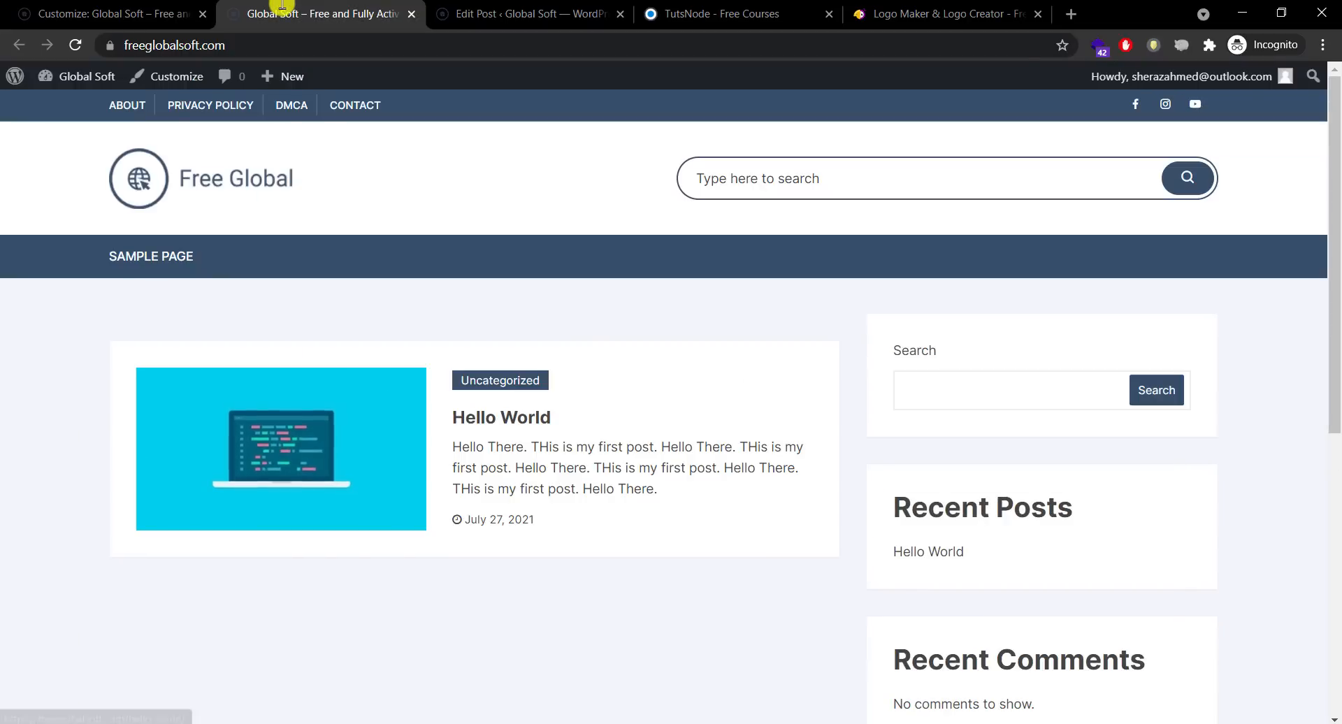
Step: Return to the Customizer and open the Accessibility settings
click(148, 9)
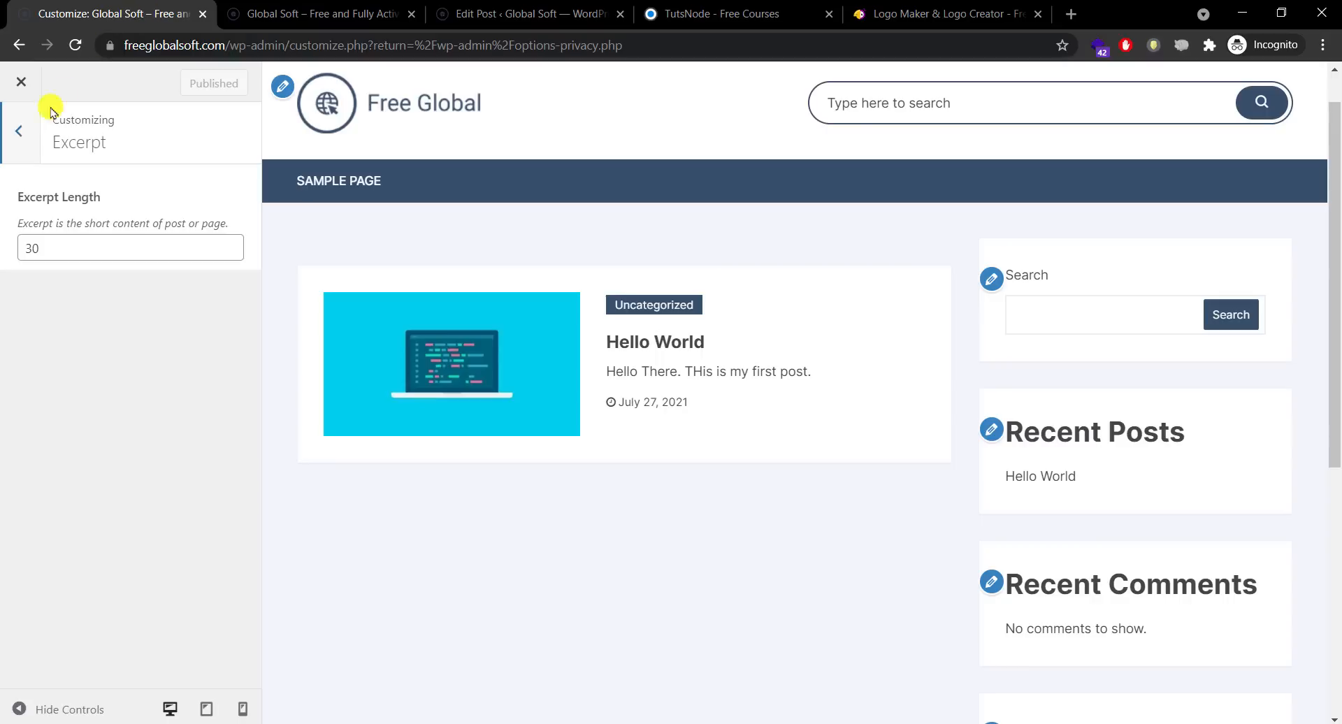
click(21, 140)
click(132, 515)
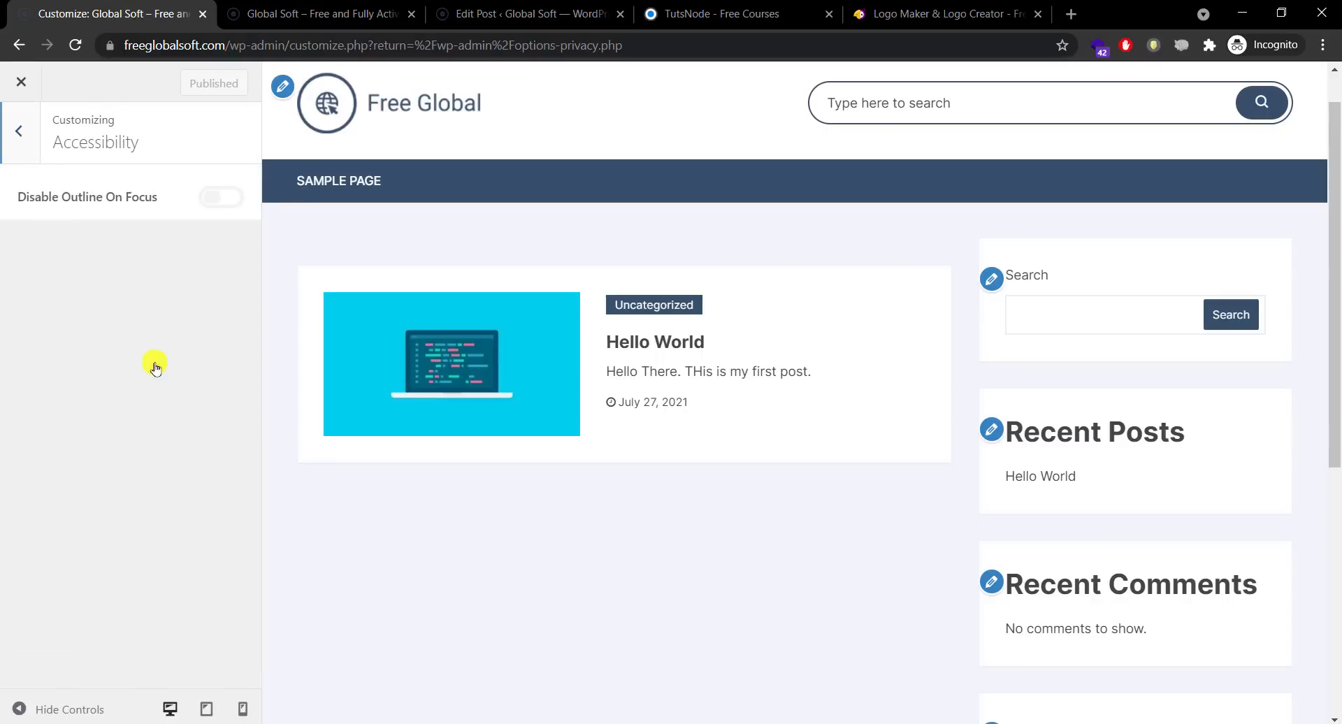
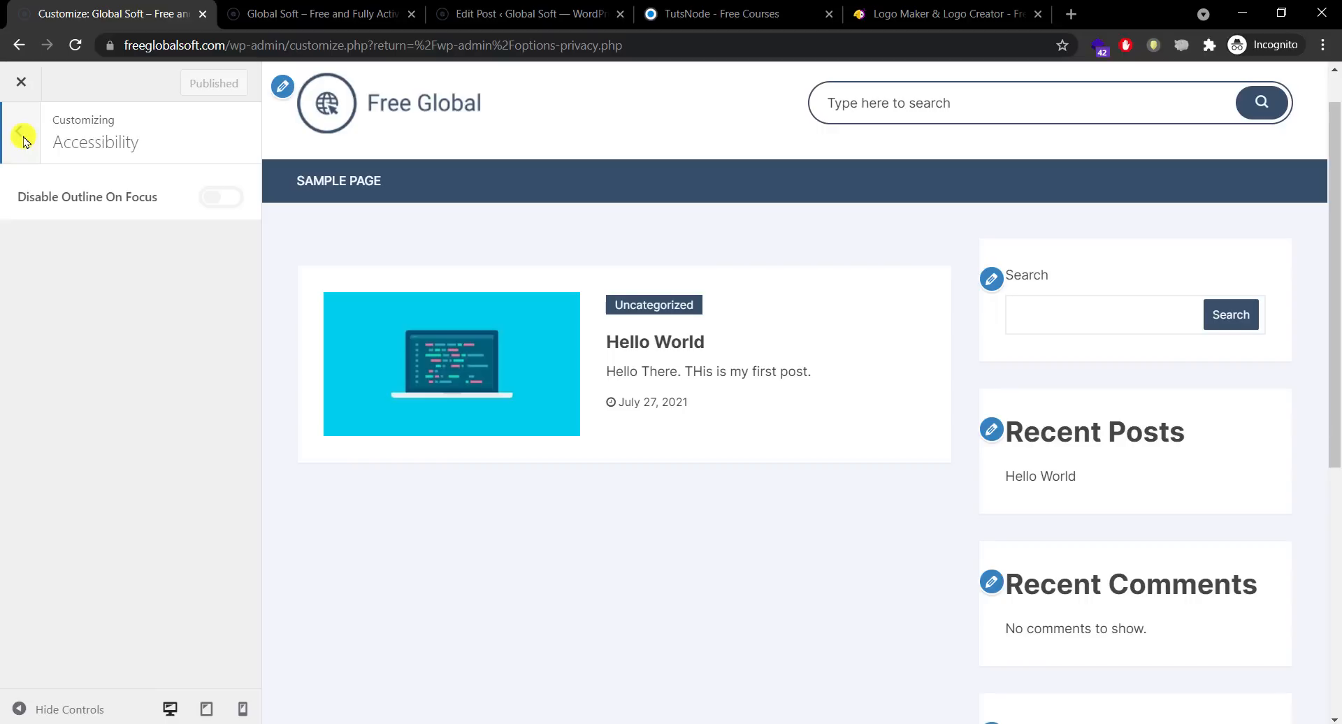
Step: Browse the Customizer's Background settings and compare them with the live site
click(20, 142)
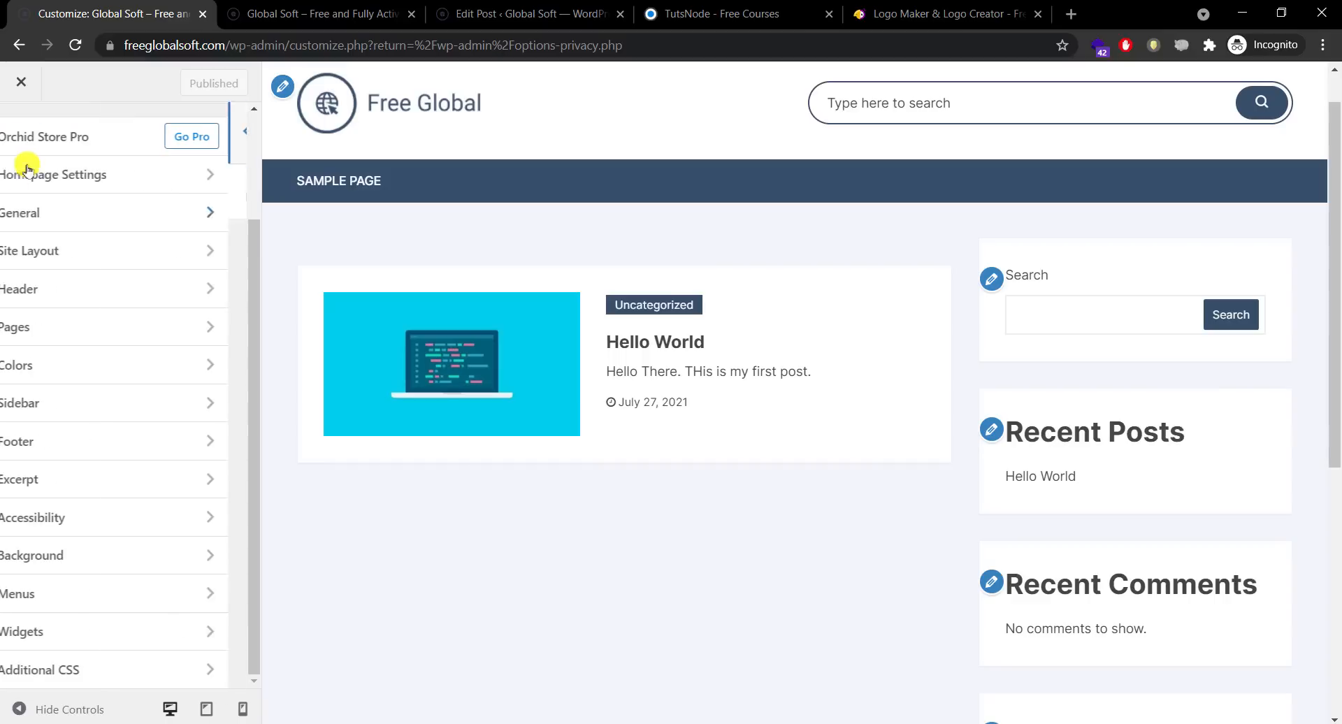
click(128, 552)
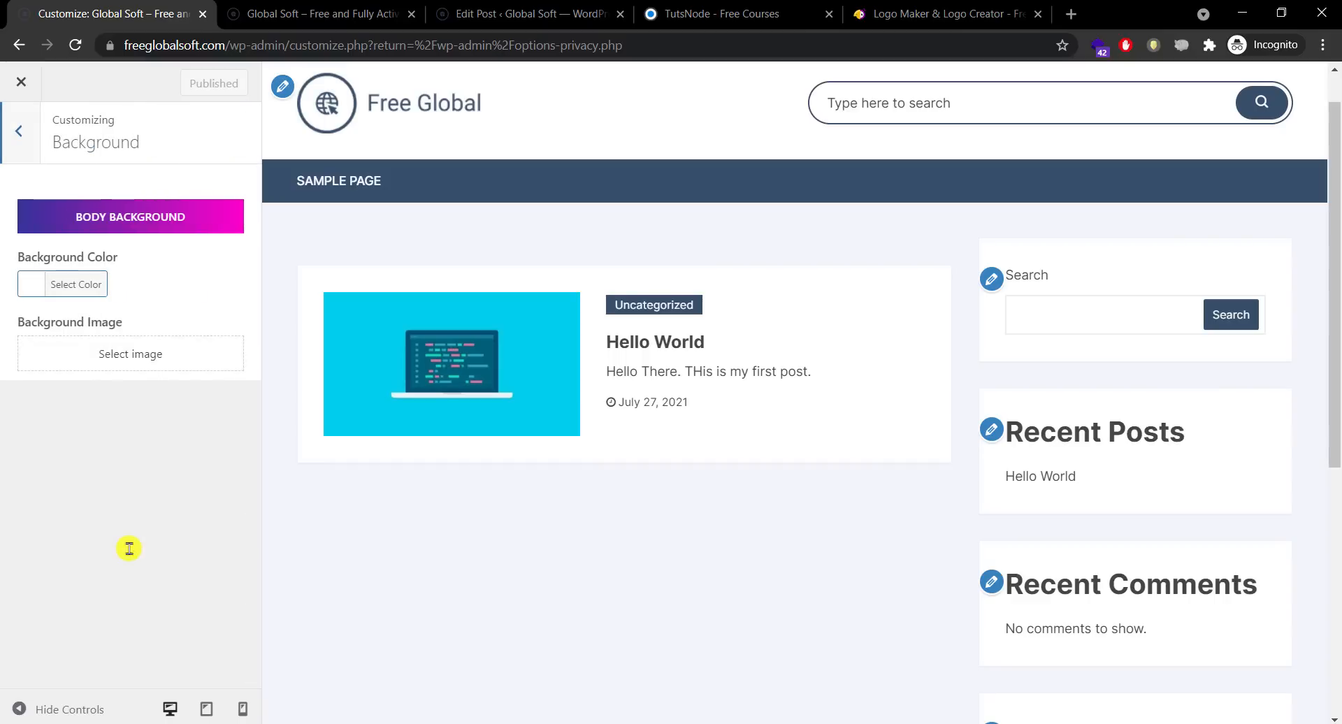
drag(1338, 298, 1307, 141)
click(342, 8)
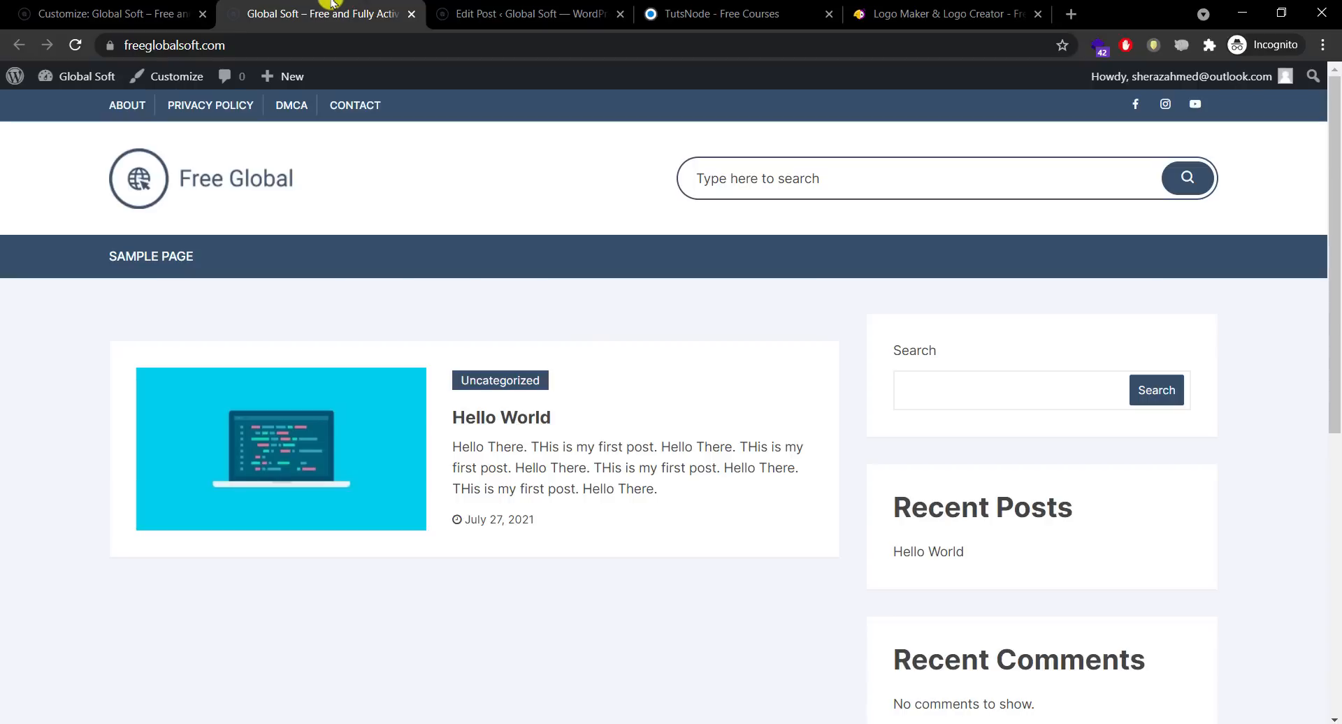
click(187, 6)
click(14, 142)
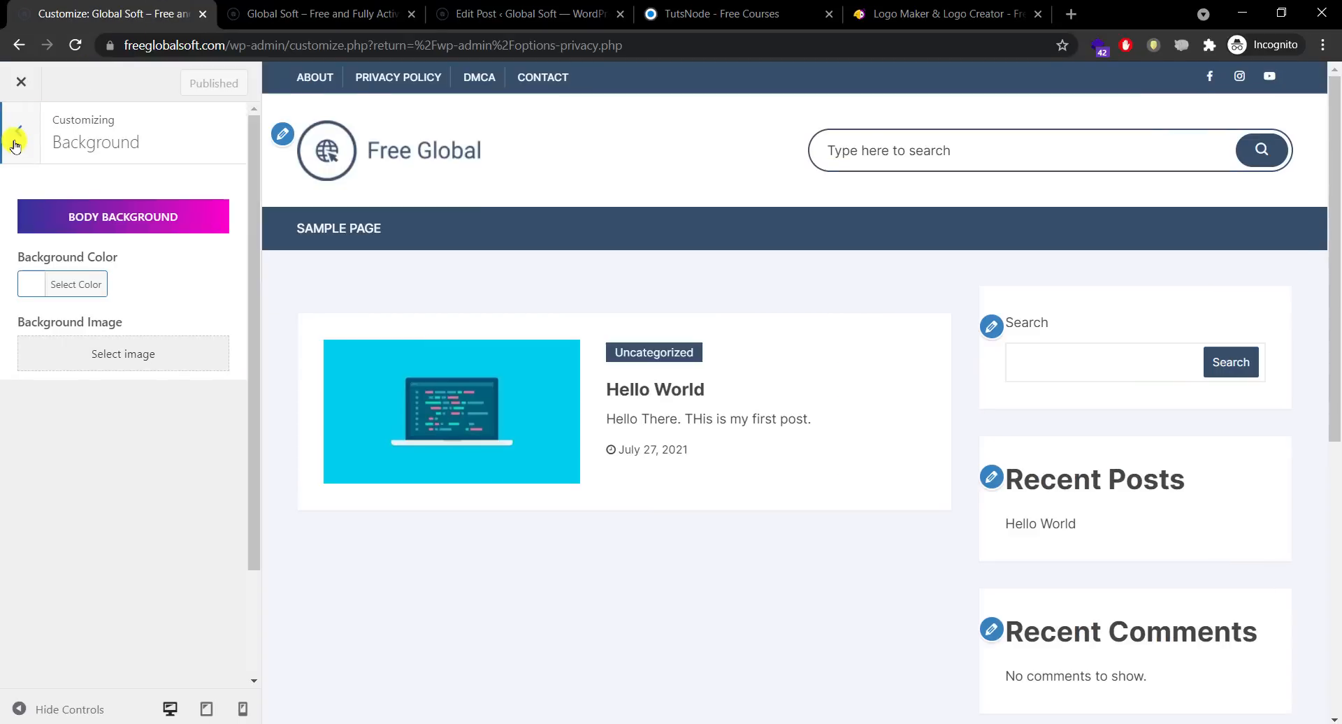
Step: Review the Customizer's available menu locations, then return to the live site's front page
click(93, 594)
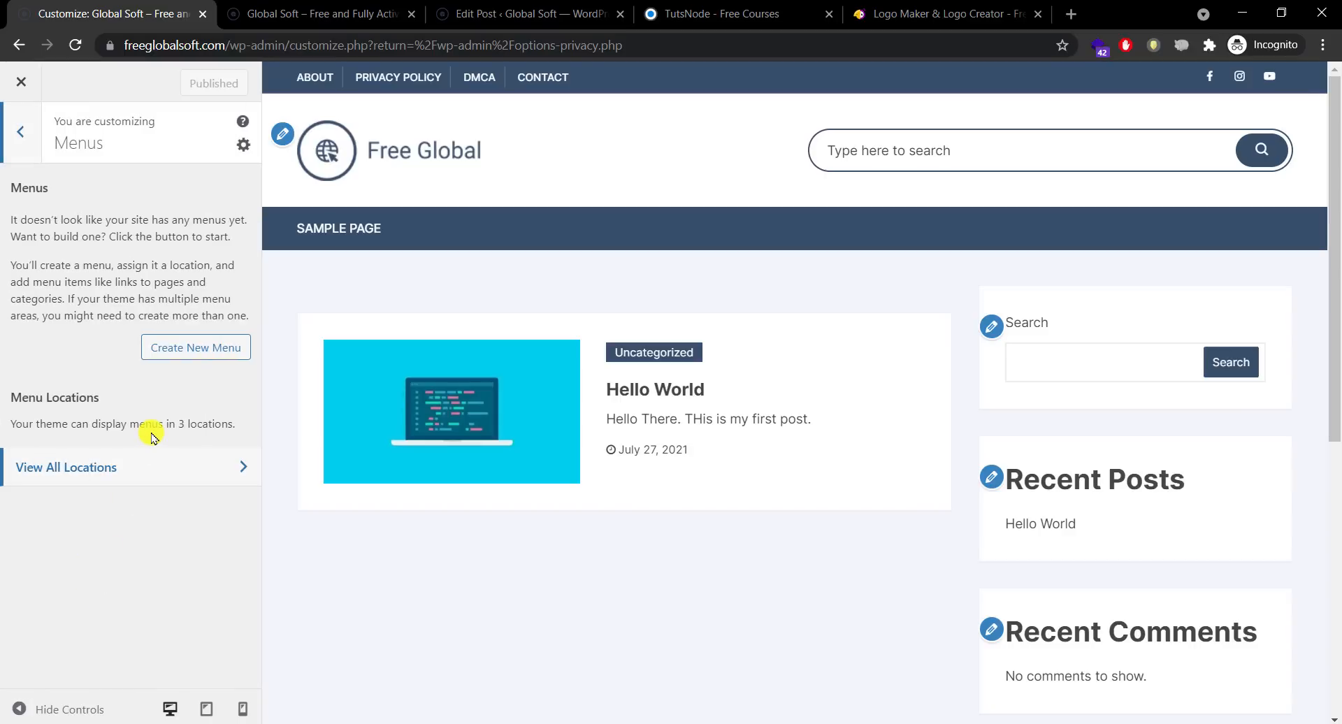
click(142, 474)
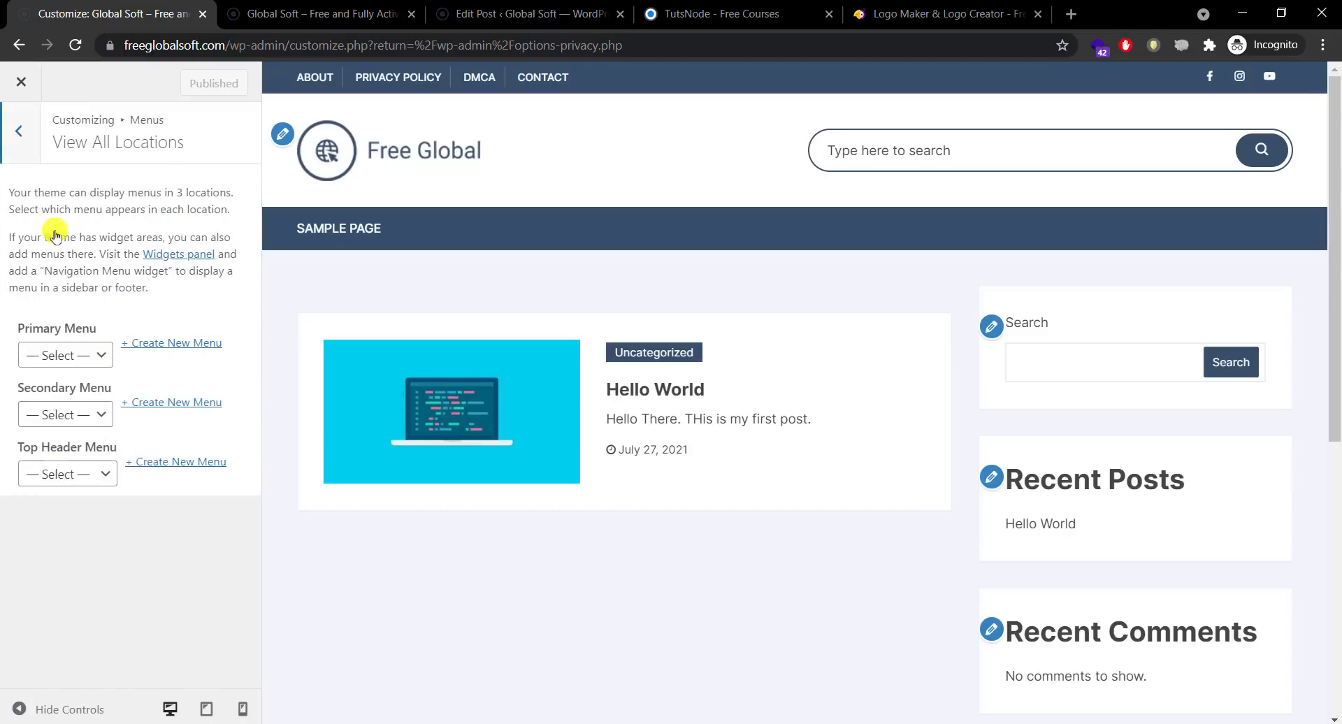
click(21, 132)
click(294, 5)
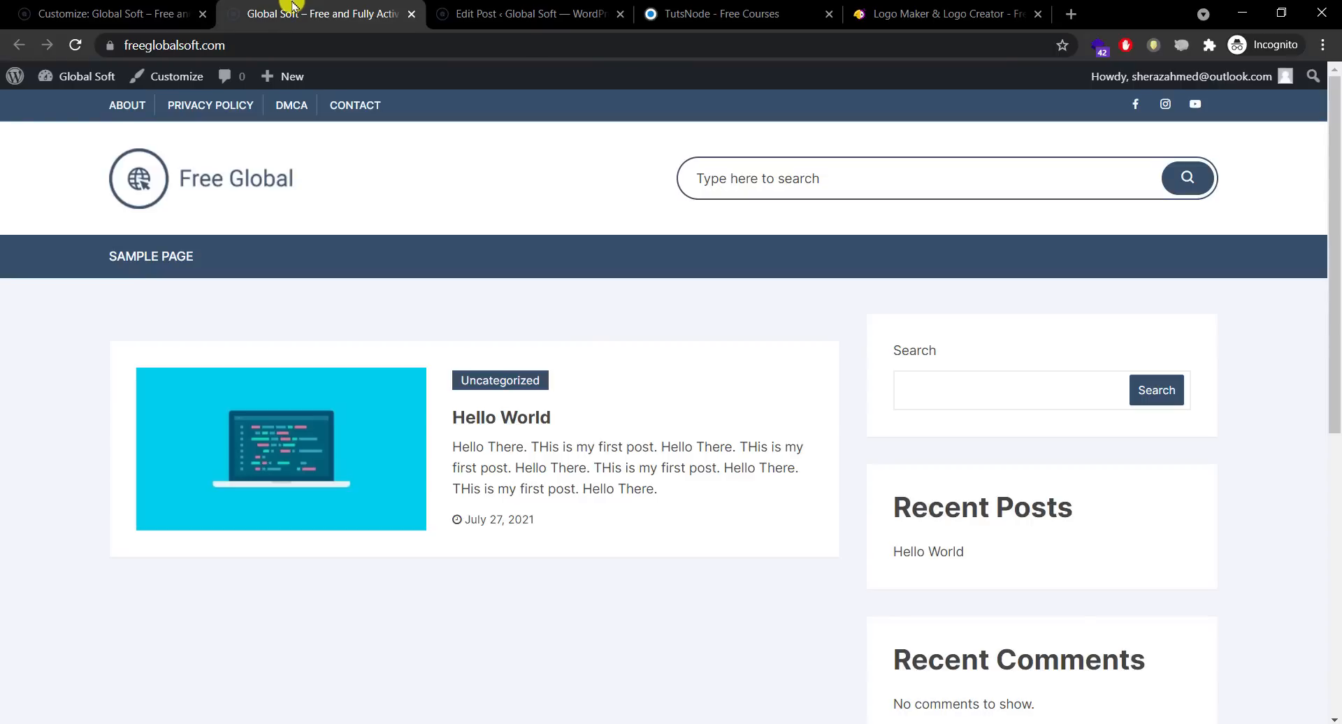
mouse_move(77, 77)
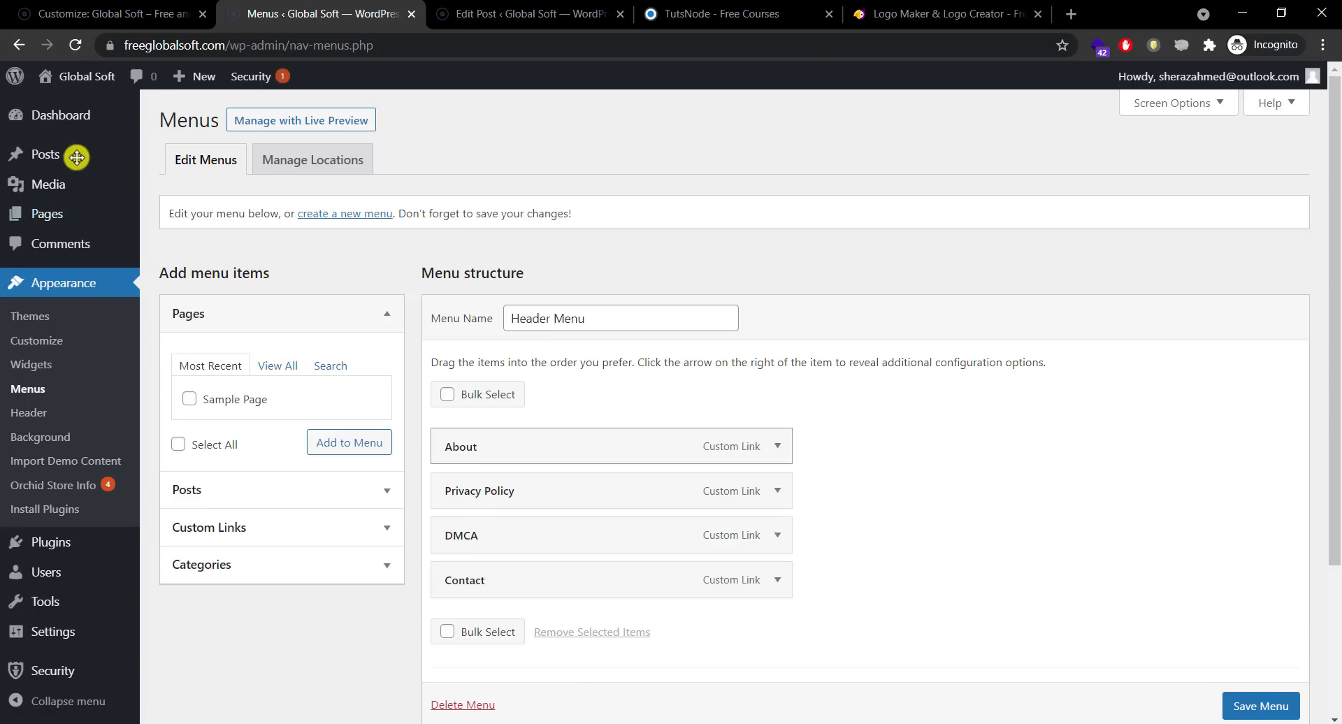
click(170, 10)
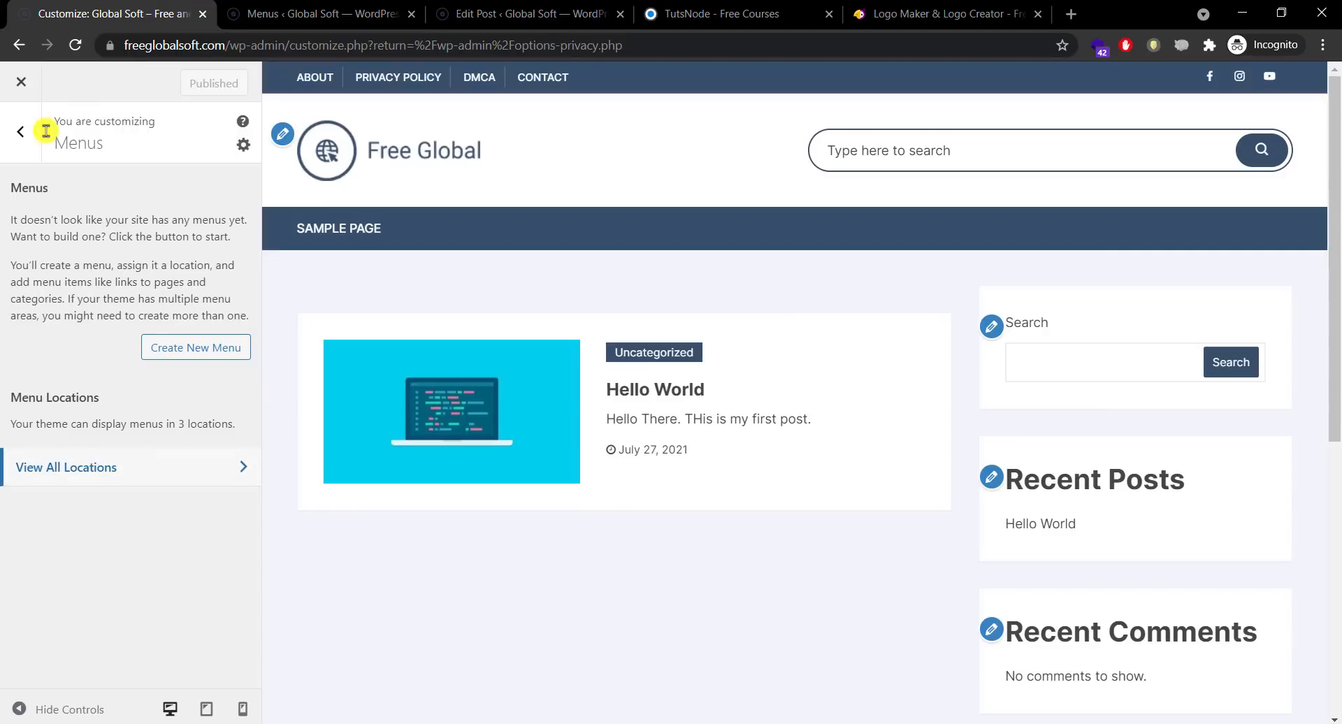
click(33, 149)
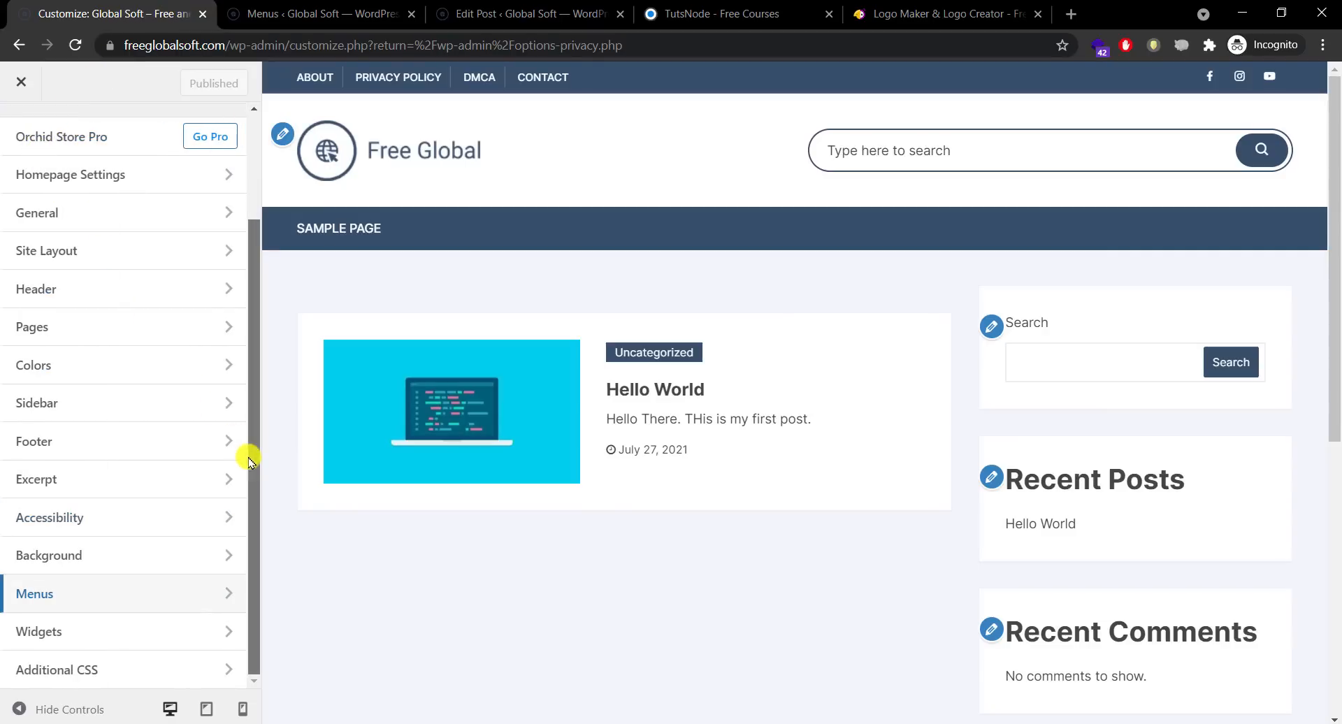
click(147, 594)
click(19, 130)
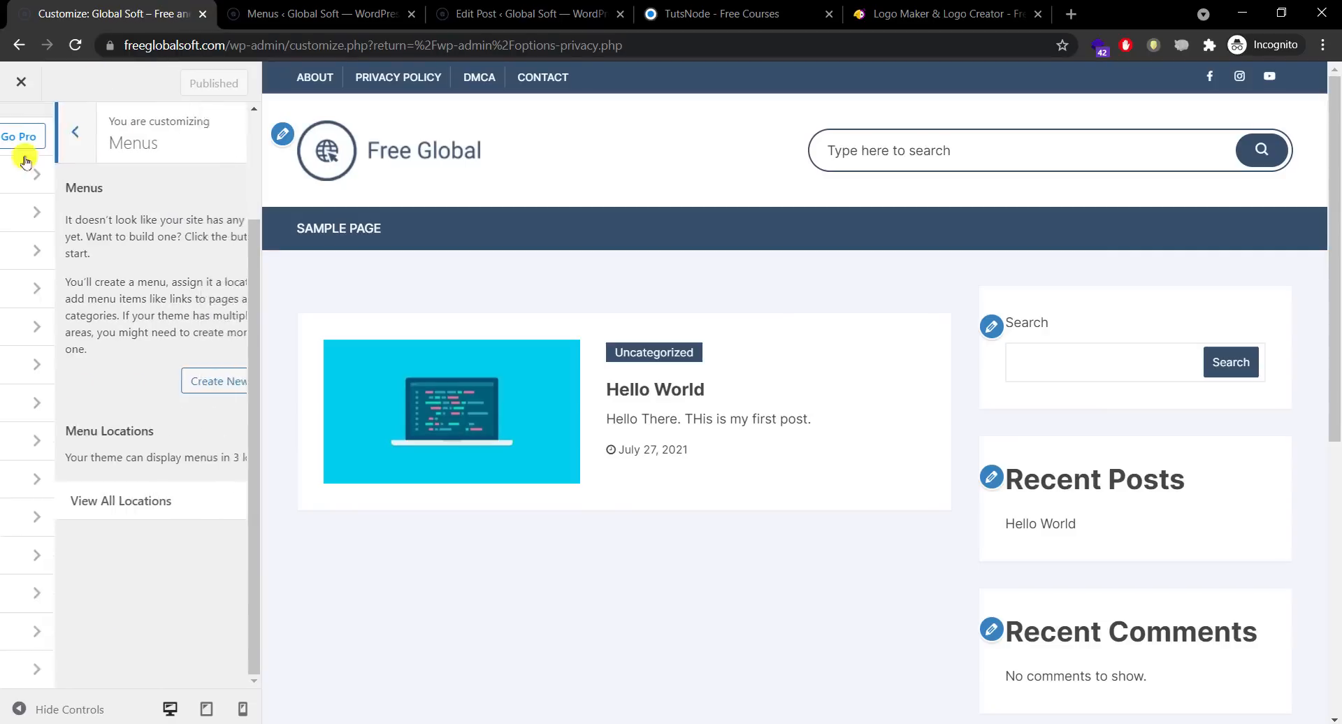
click(134, 632)
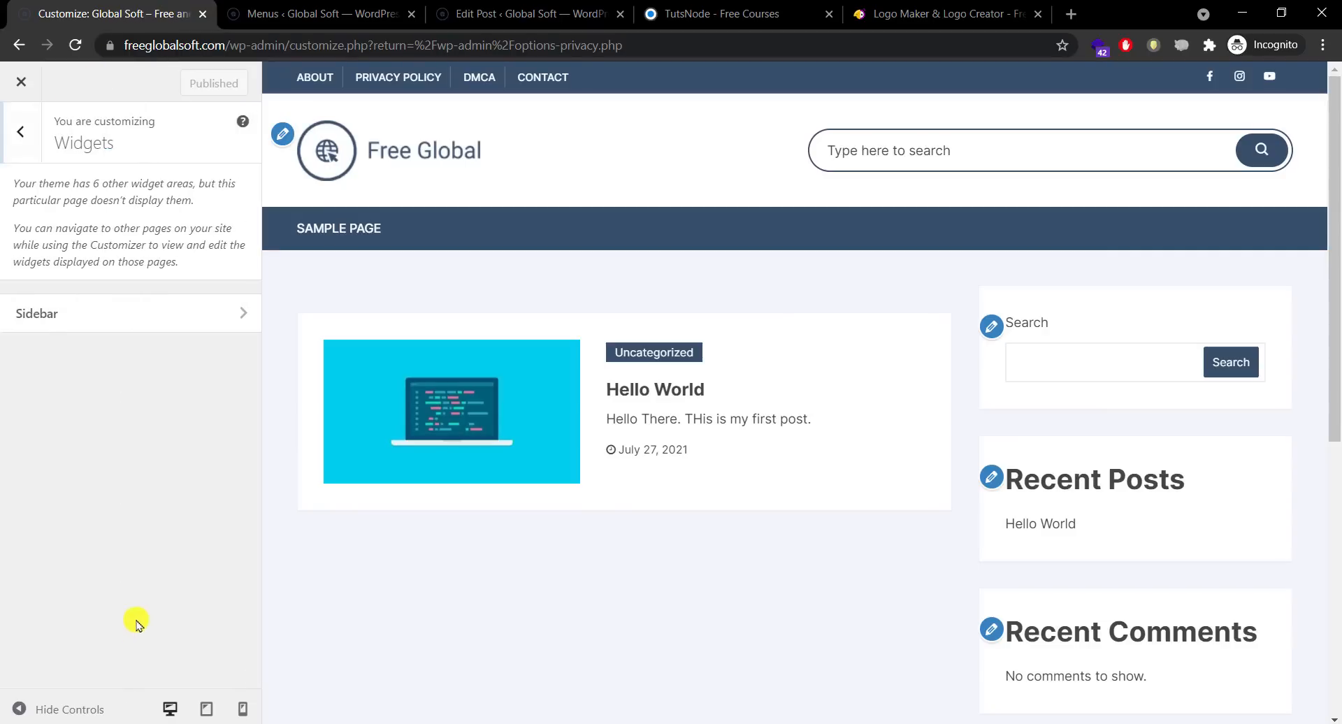
click(225, 319)
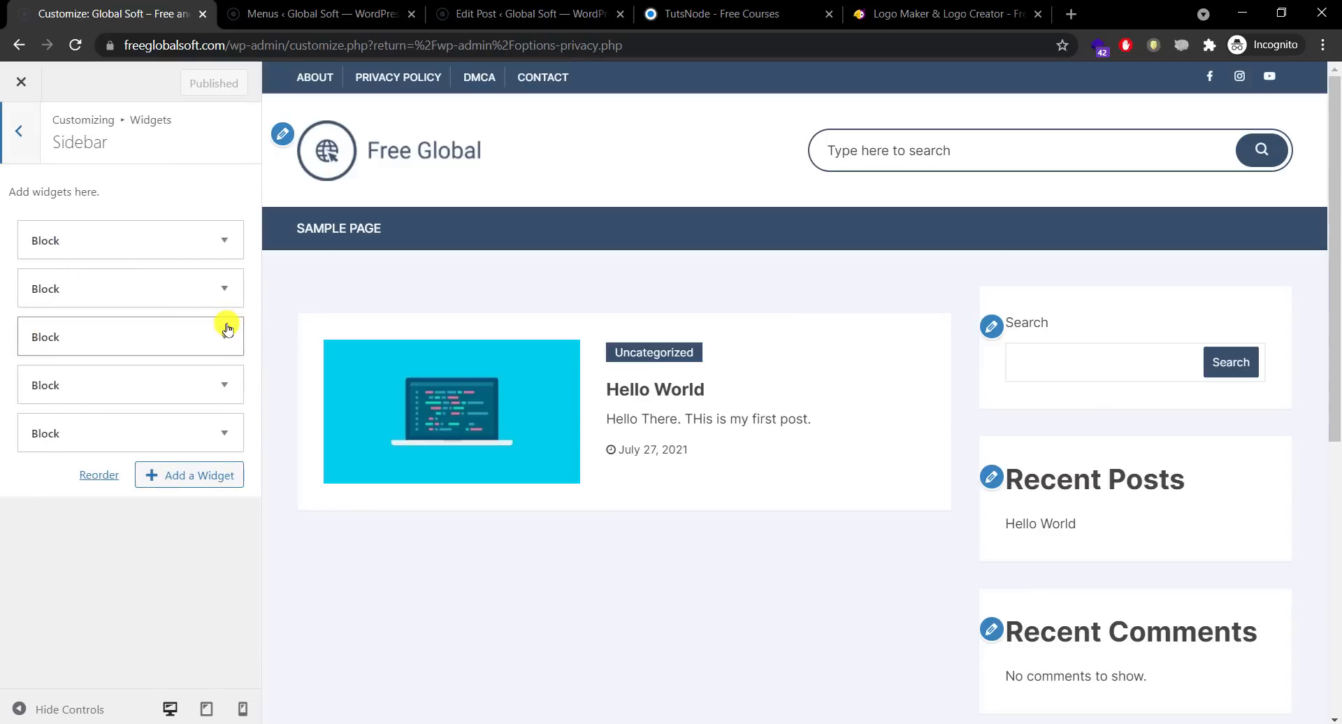
click(30, 148)
click(30, 148)
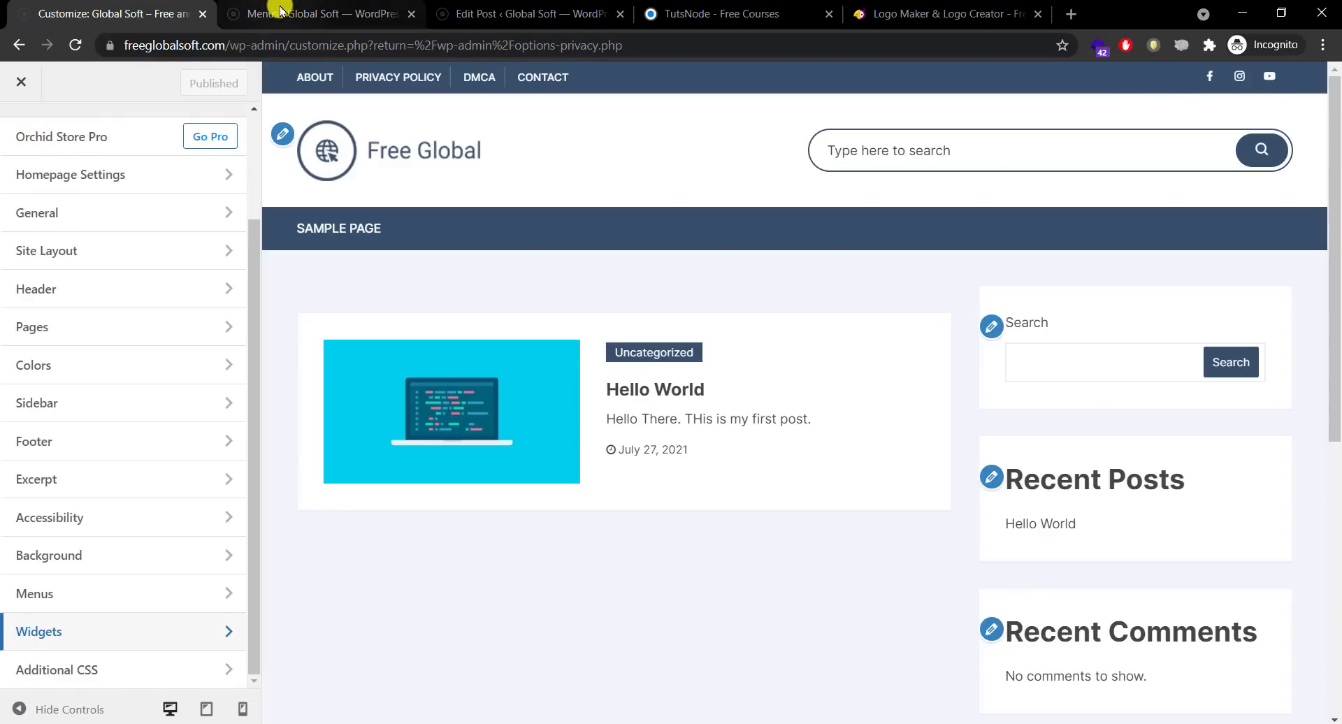
click(487, 9)
click(706, 10)
click(930, 11)
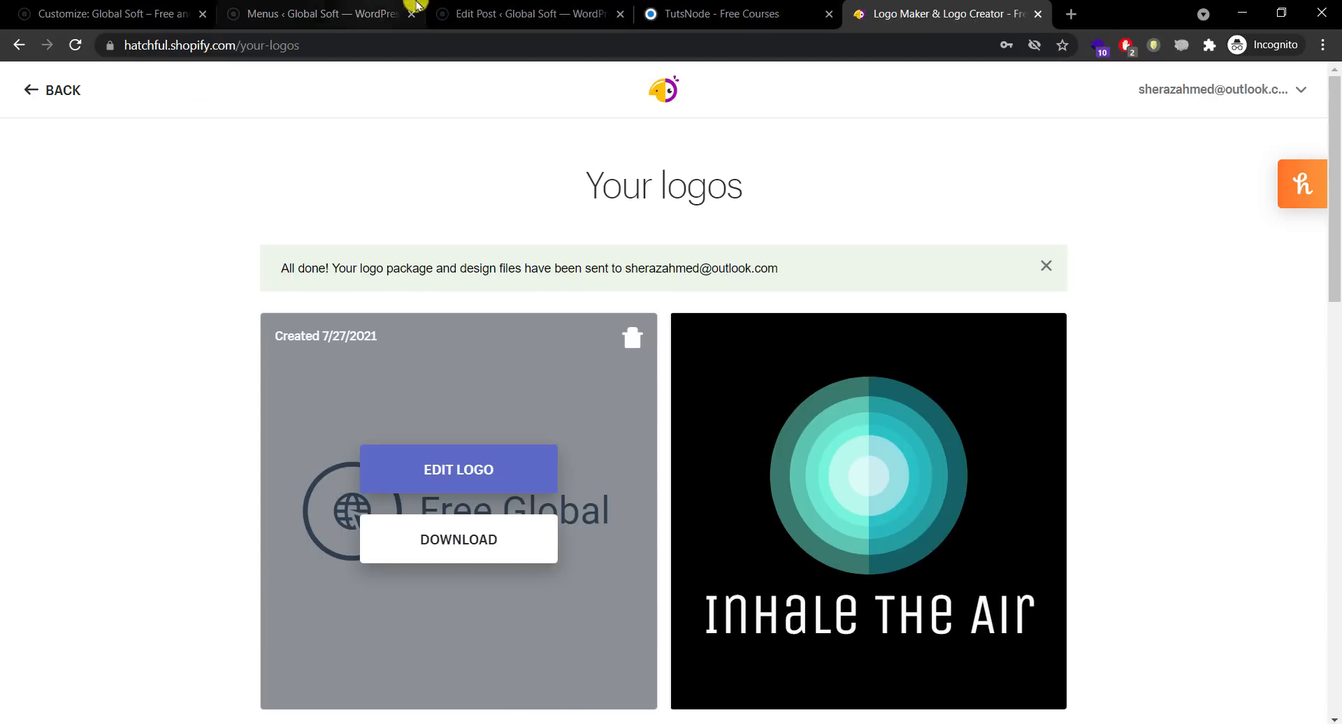
click(321, 10)
click(521, 9)
click(735, 9)
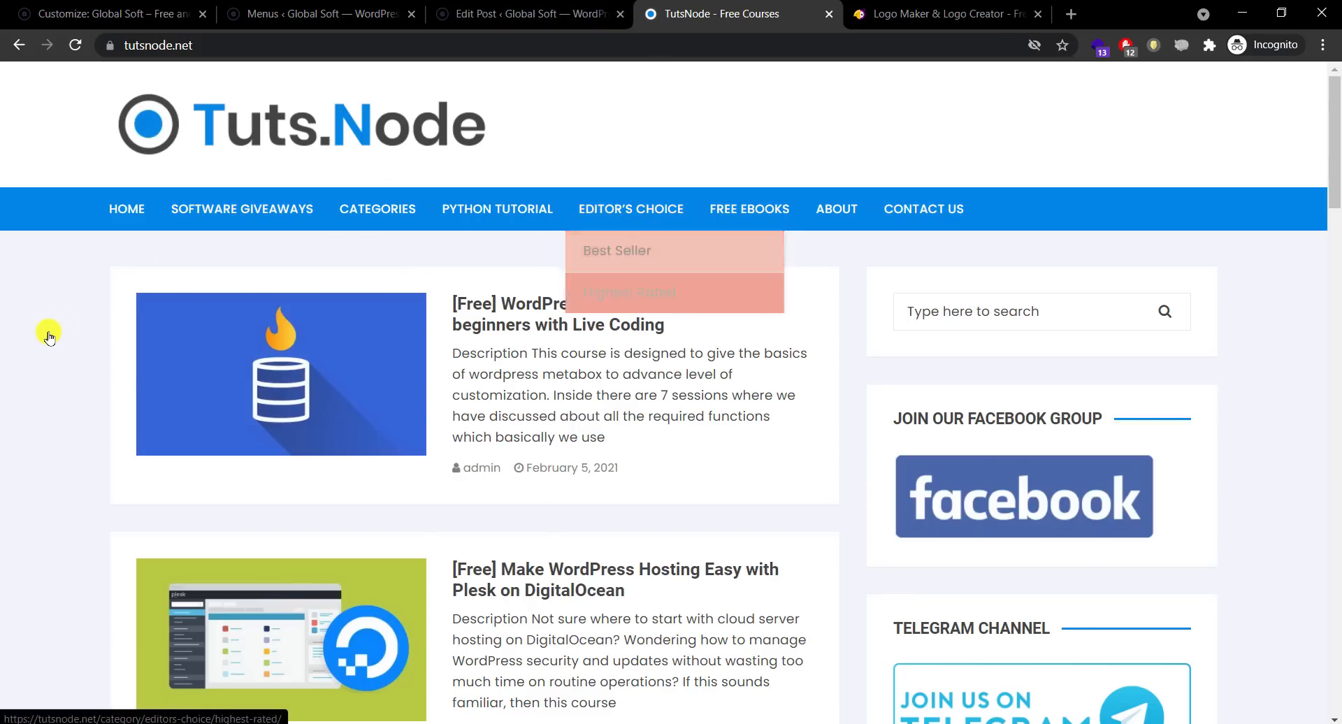
mouse_move(378, 208)
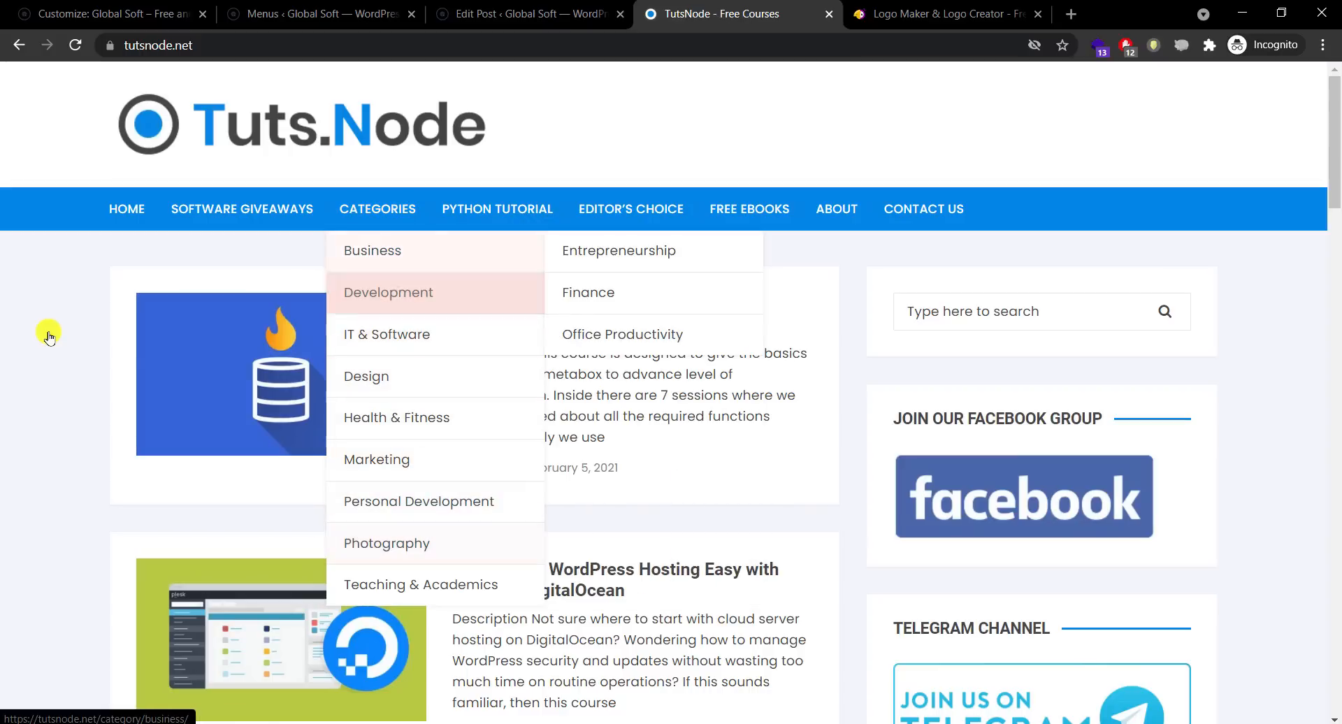
mouse_move(389, 292)
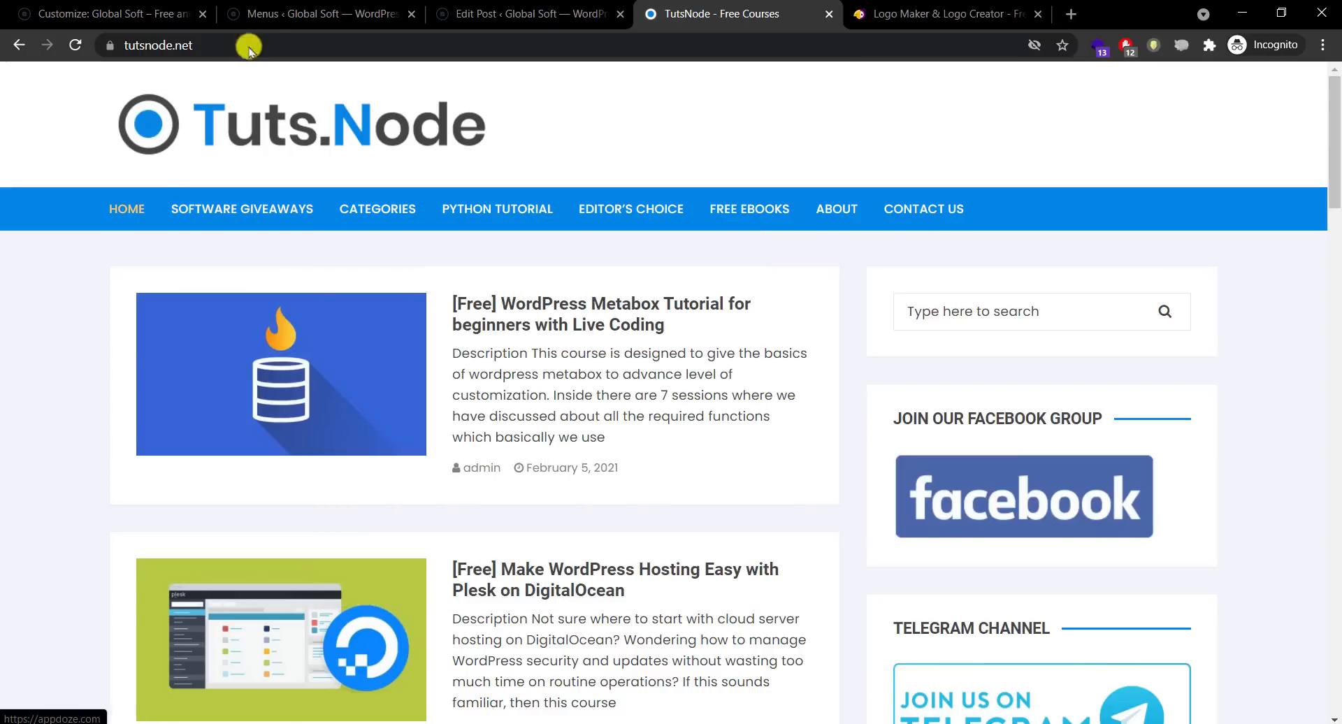
click(283, 9)
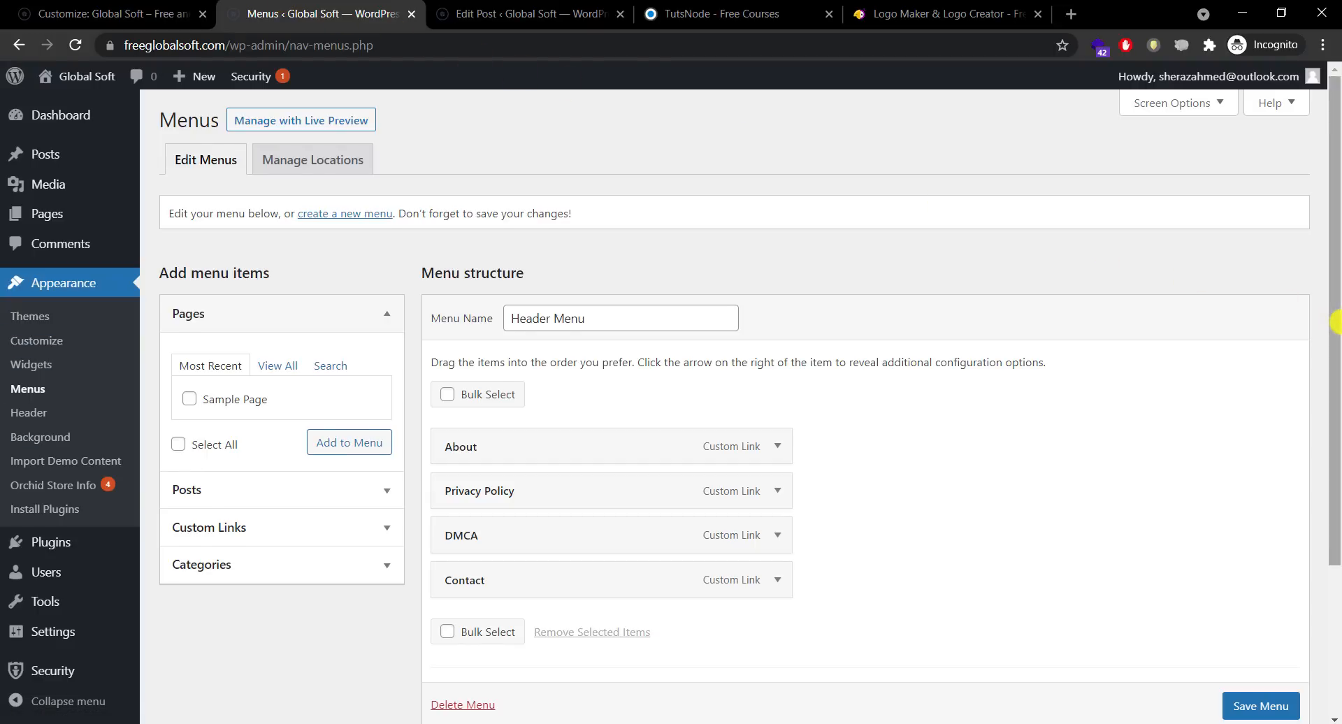
scroll(1334, 377, down, 1)
scroll(1222, 568, down, 2)
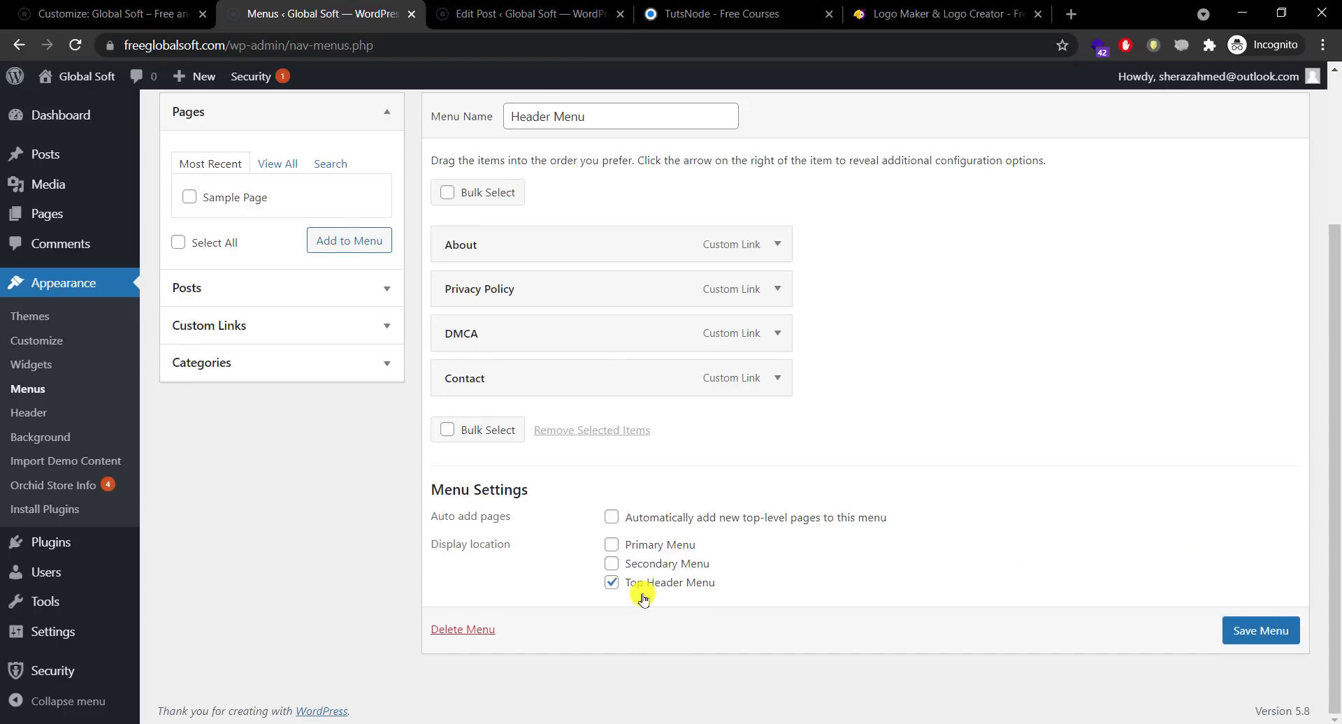
click(519, 5)
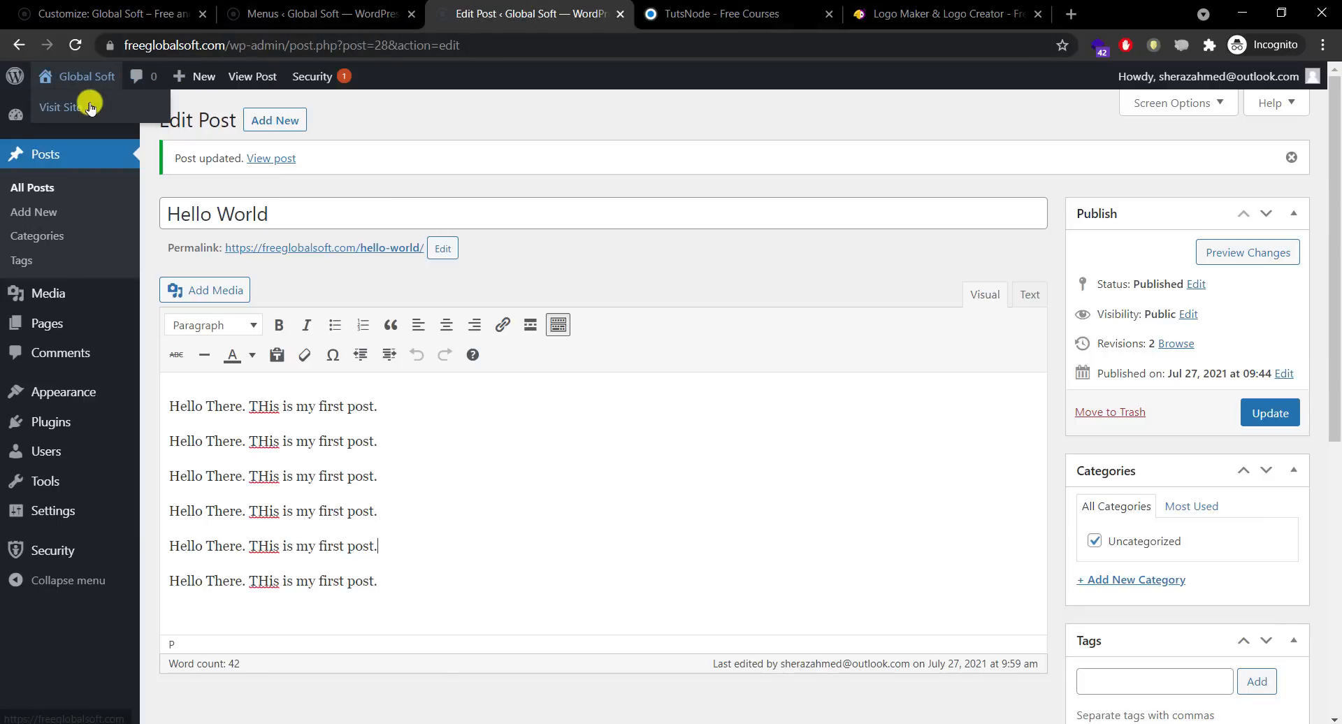
click(90, 106)
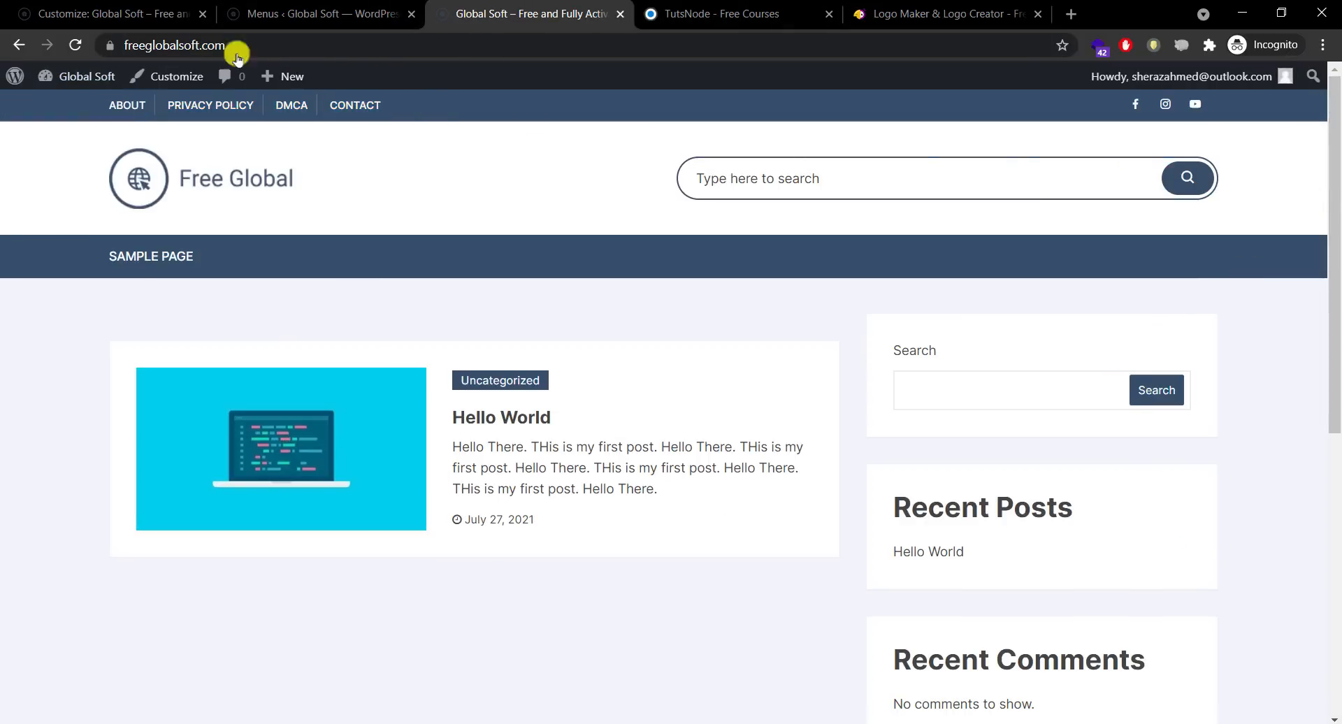
click(318, 13)
click(485, 4)
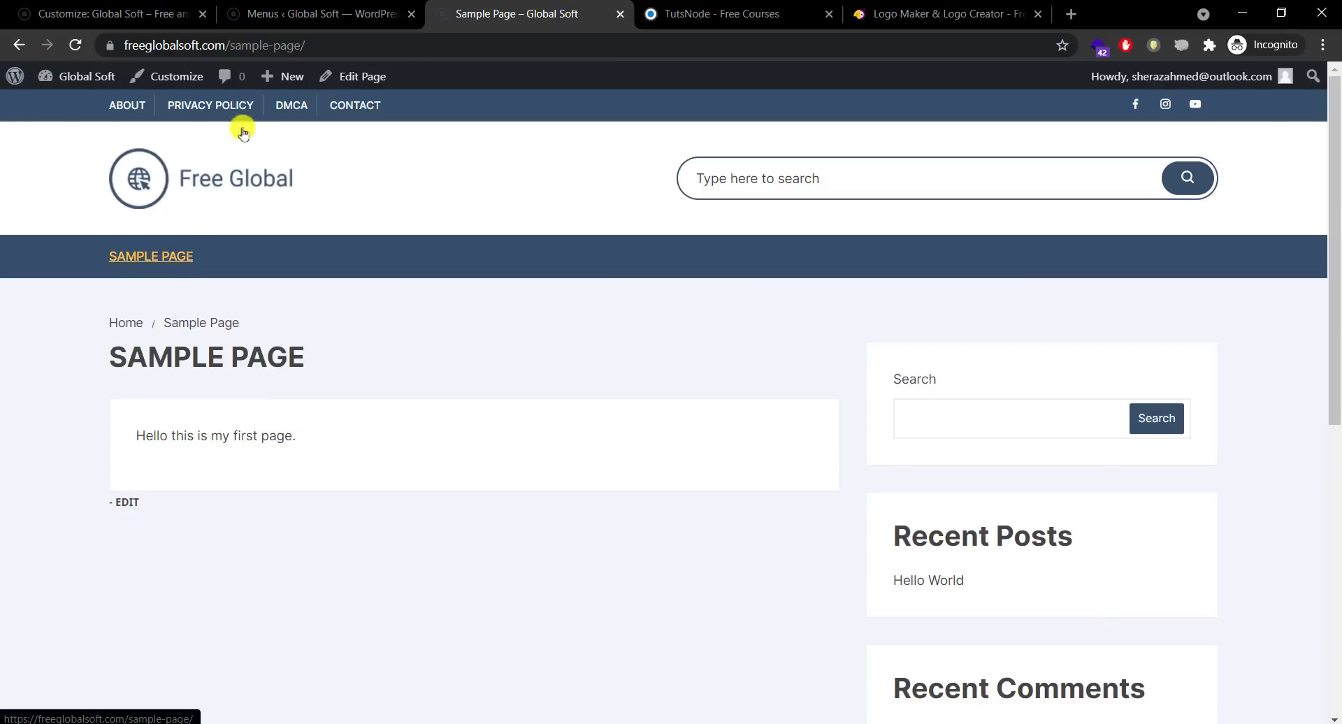
click(292, 16)
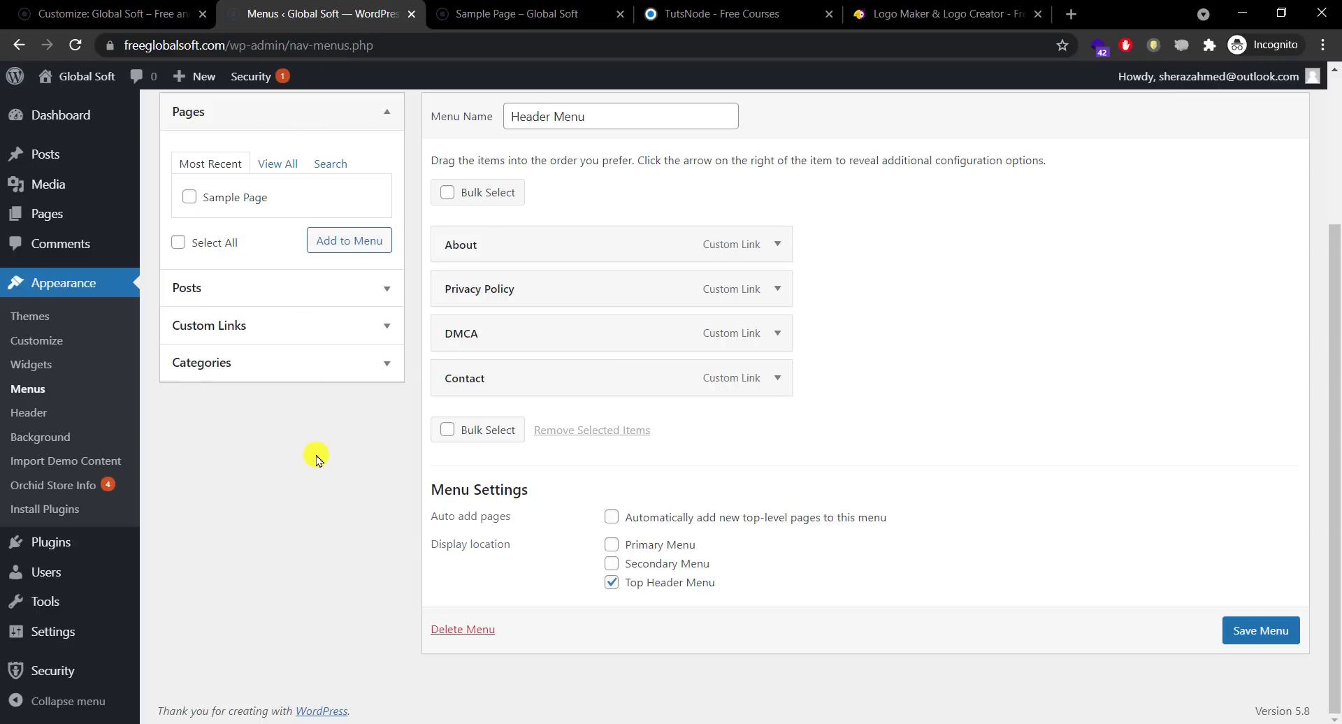
scroll(1334, 398, up, 3)
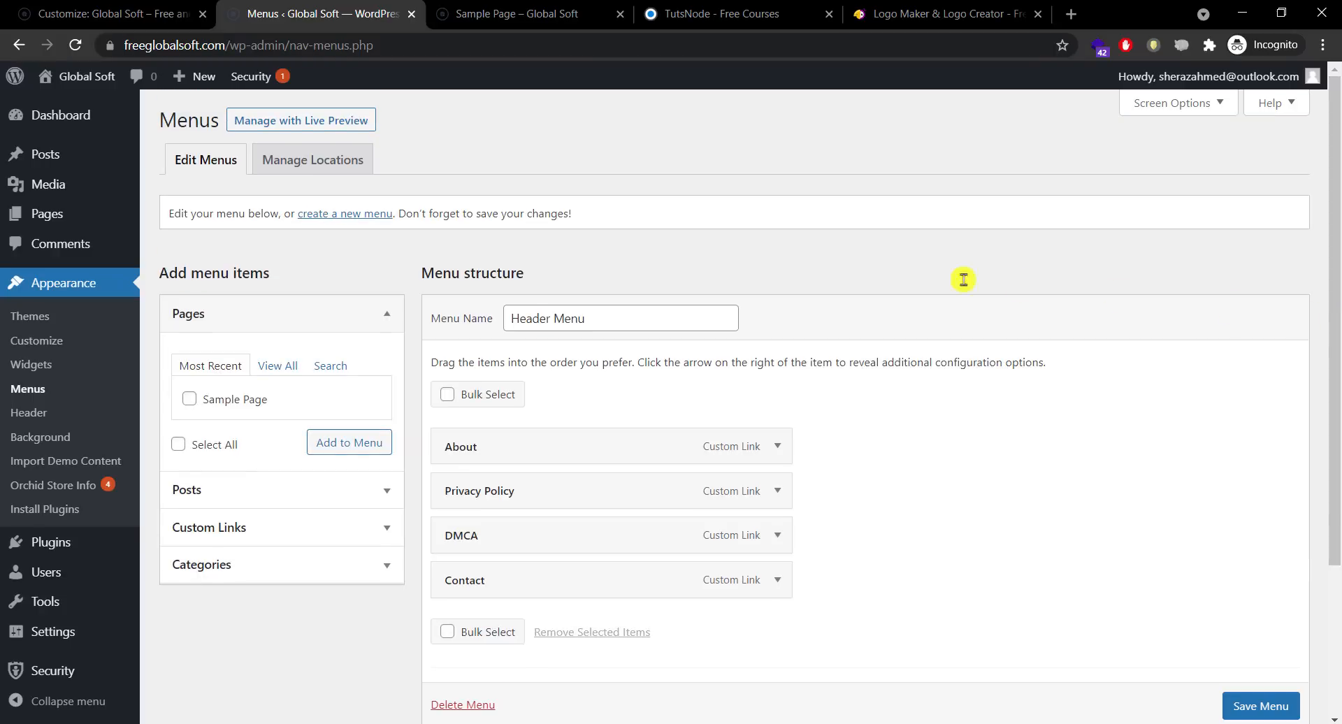
Step: Create a new menu named Main Menu assigned to the Primary Menu location
click(335, 216)
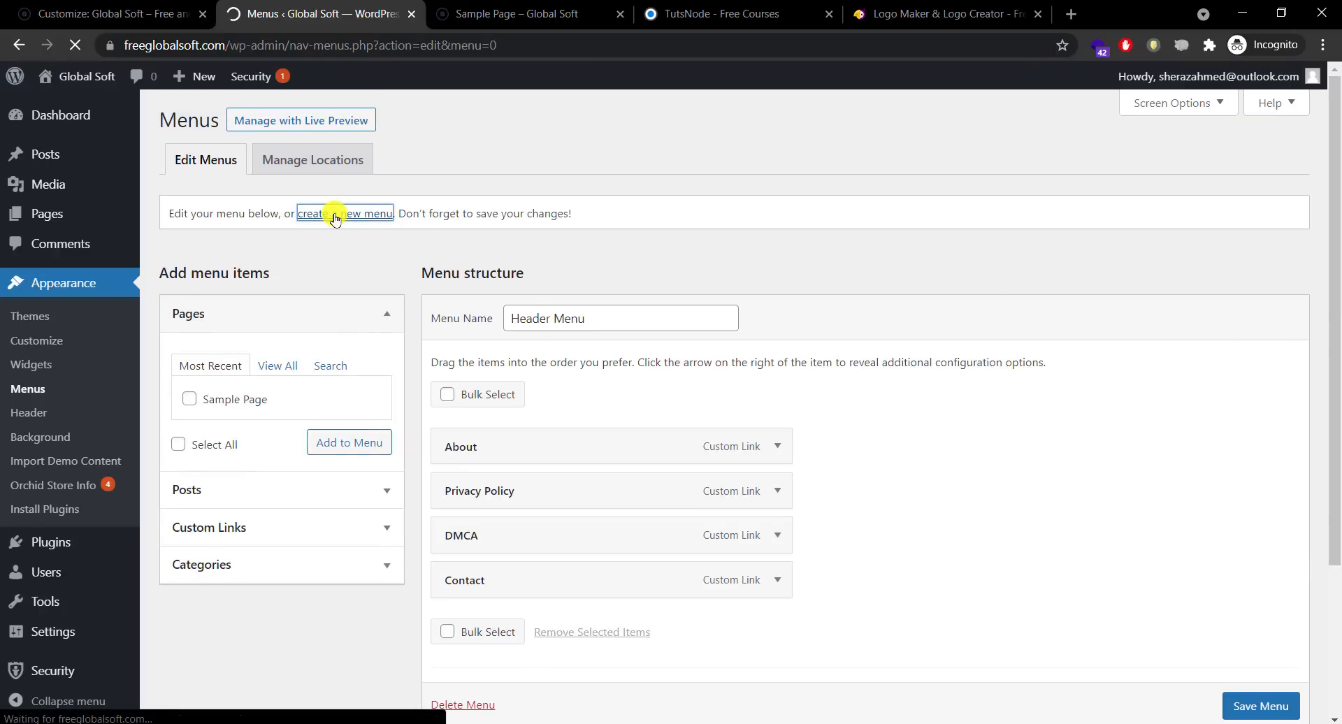
click(579, 312)
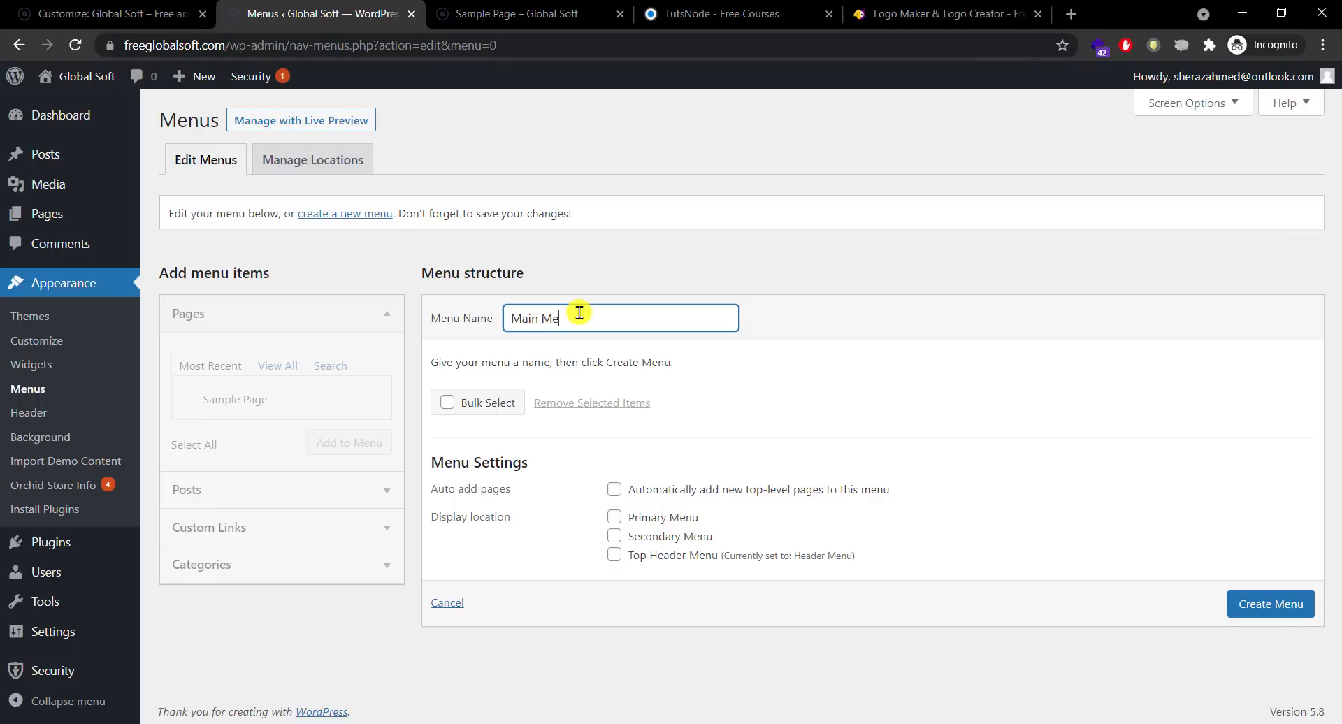
click(1238, 604)
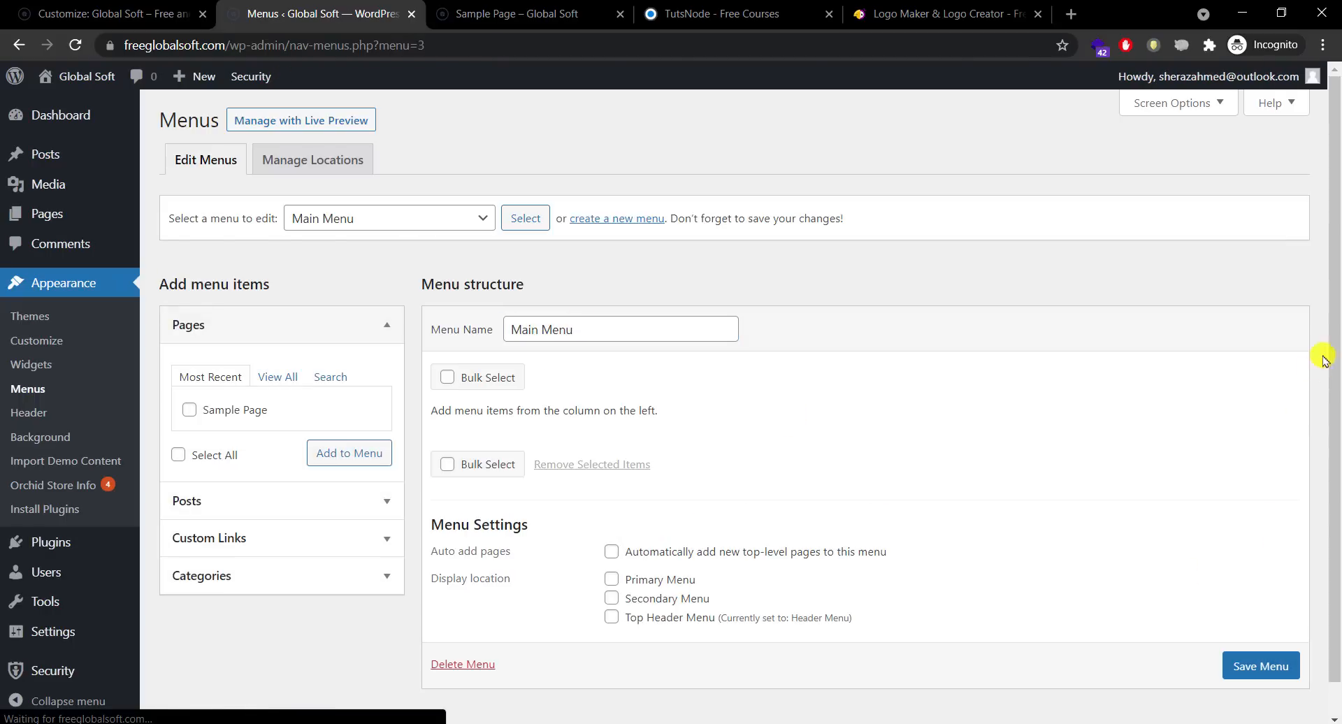
scroll(1334, 402, down, 1)
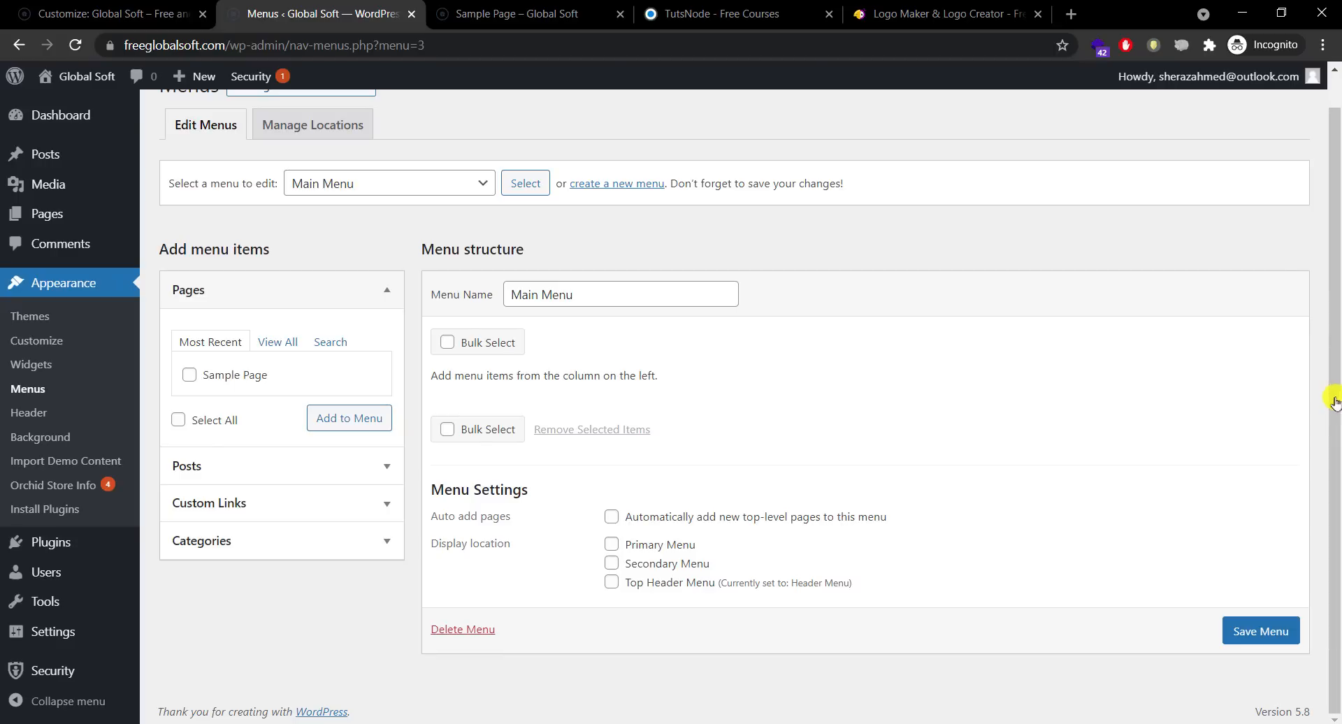
click(616, 549)
click(1262, 630)
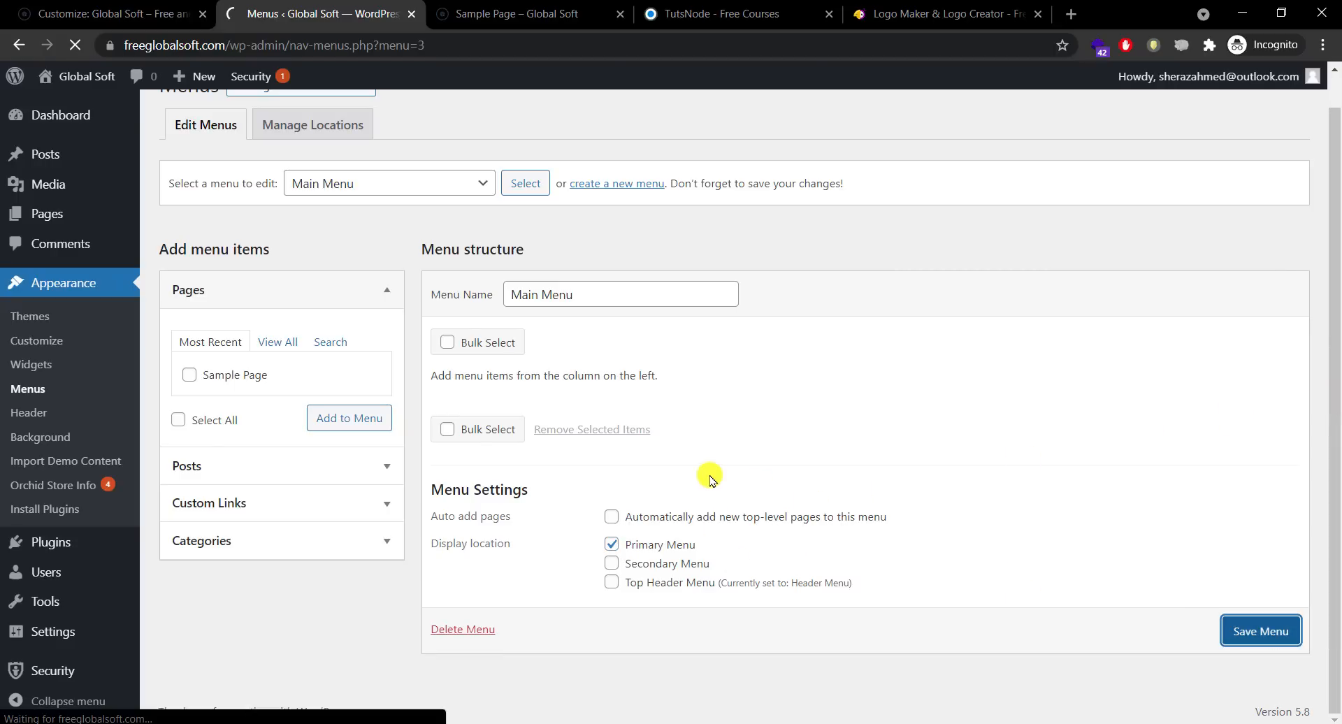
Step: Add a Home custom link with URL # to the Main Menu
click(273, 589)
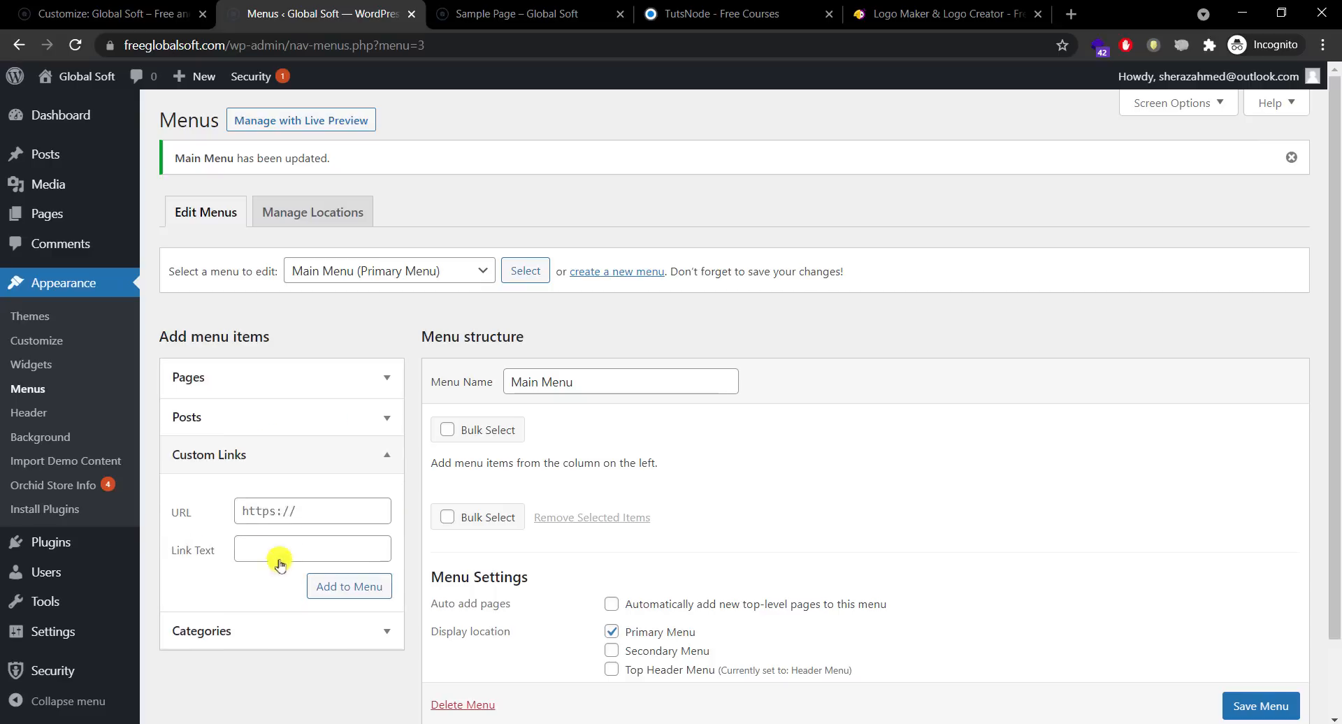
click(296, 511)
text(#)
click(321, 546)
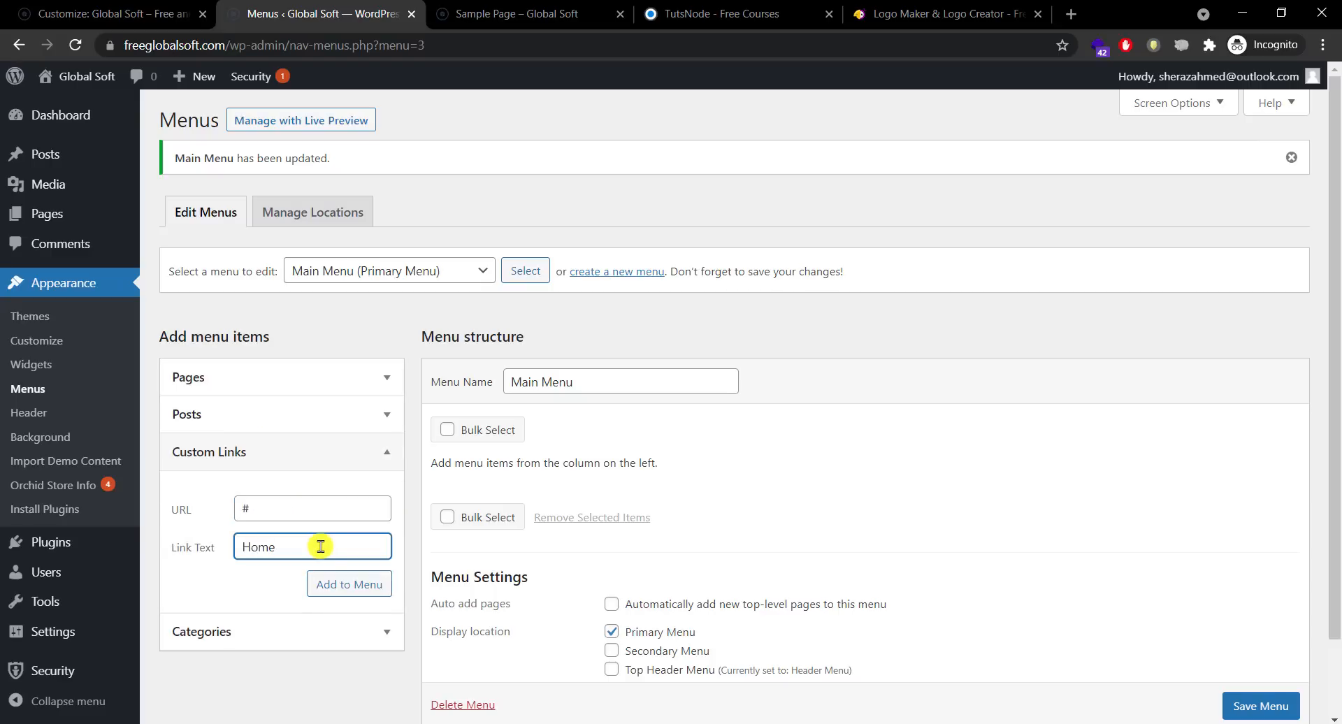
click(334, 592)
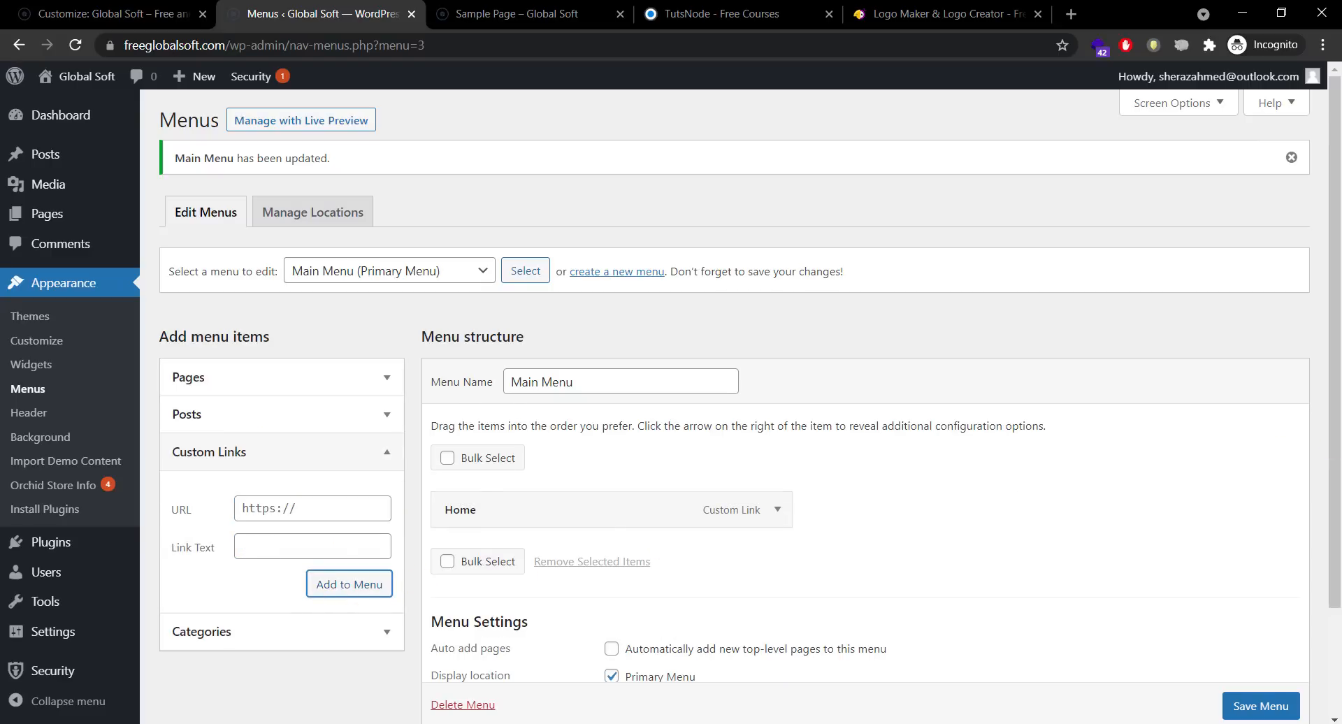
Step: Check the Home item's settings, save the Main Menu, and view the Sample Page
scroll(1330, 569, down, 2)
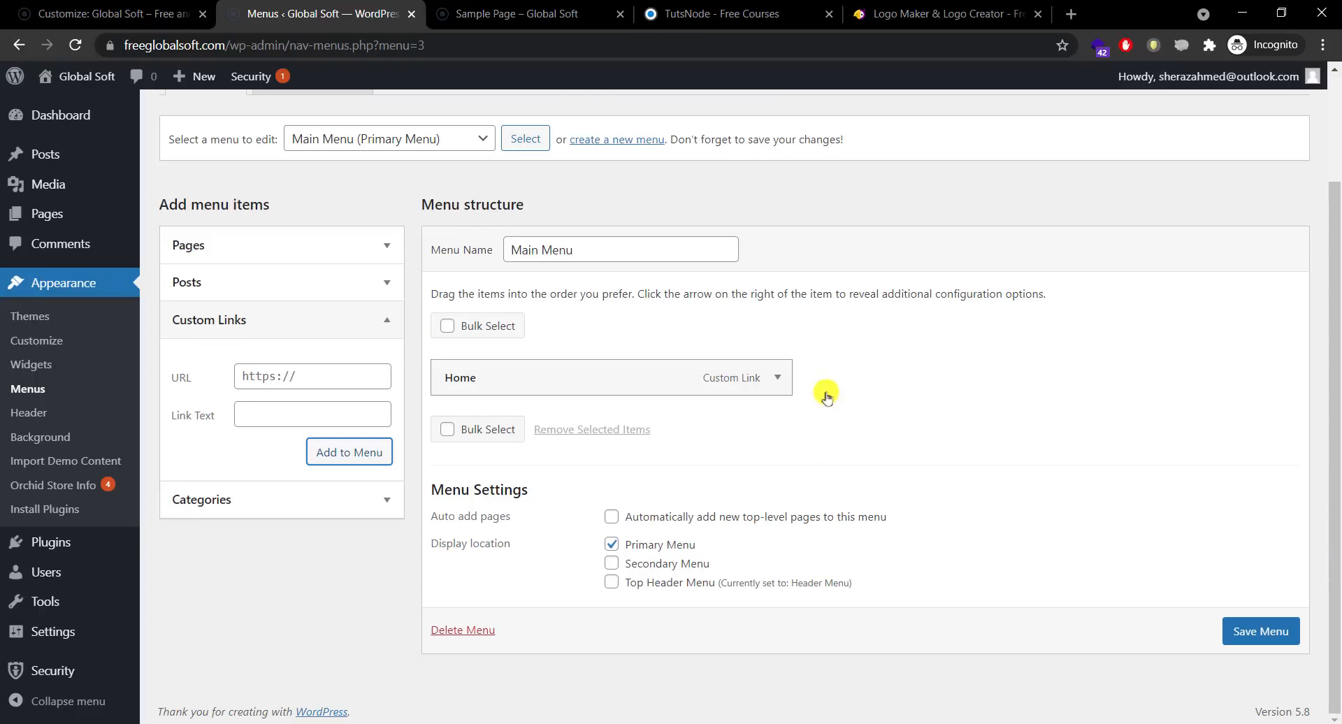
click(779, 378)
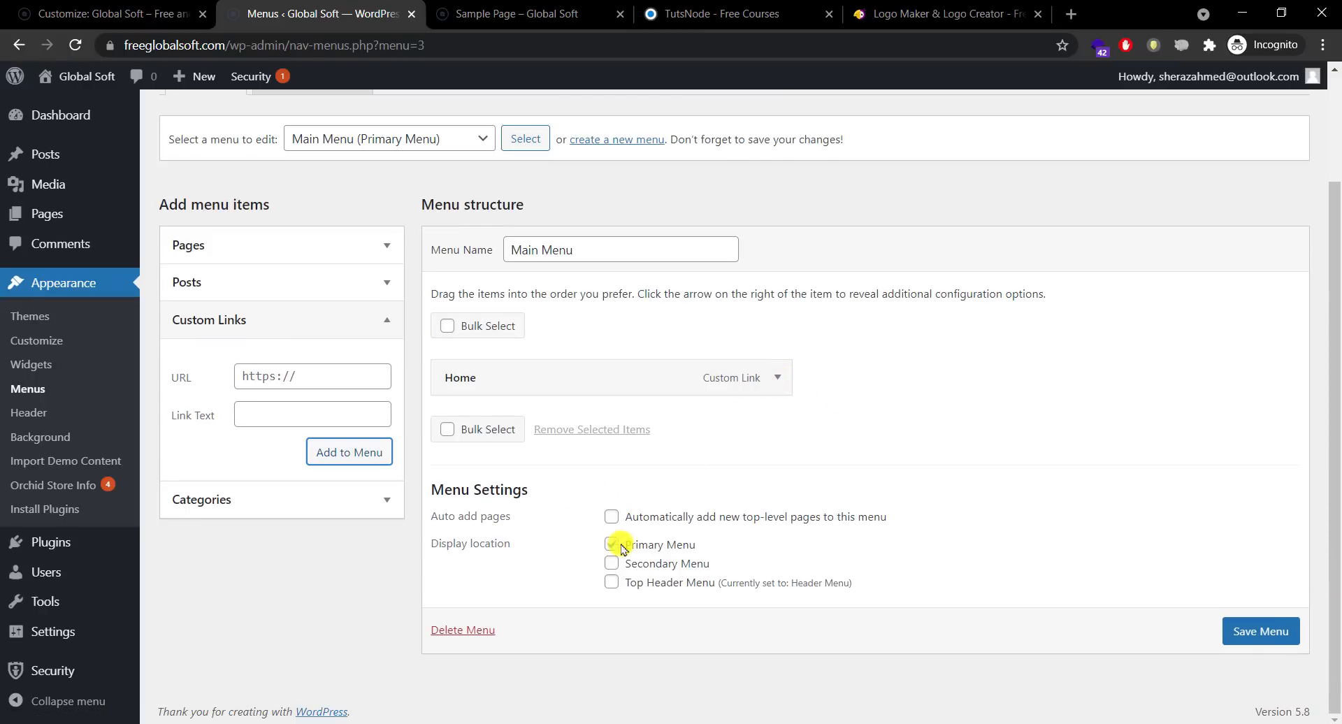
click(1251, 631)
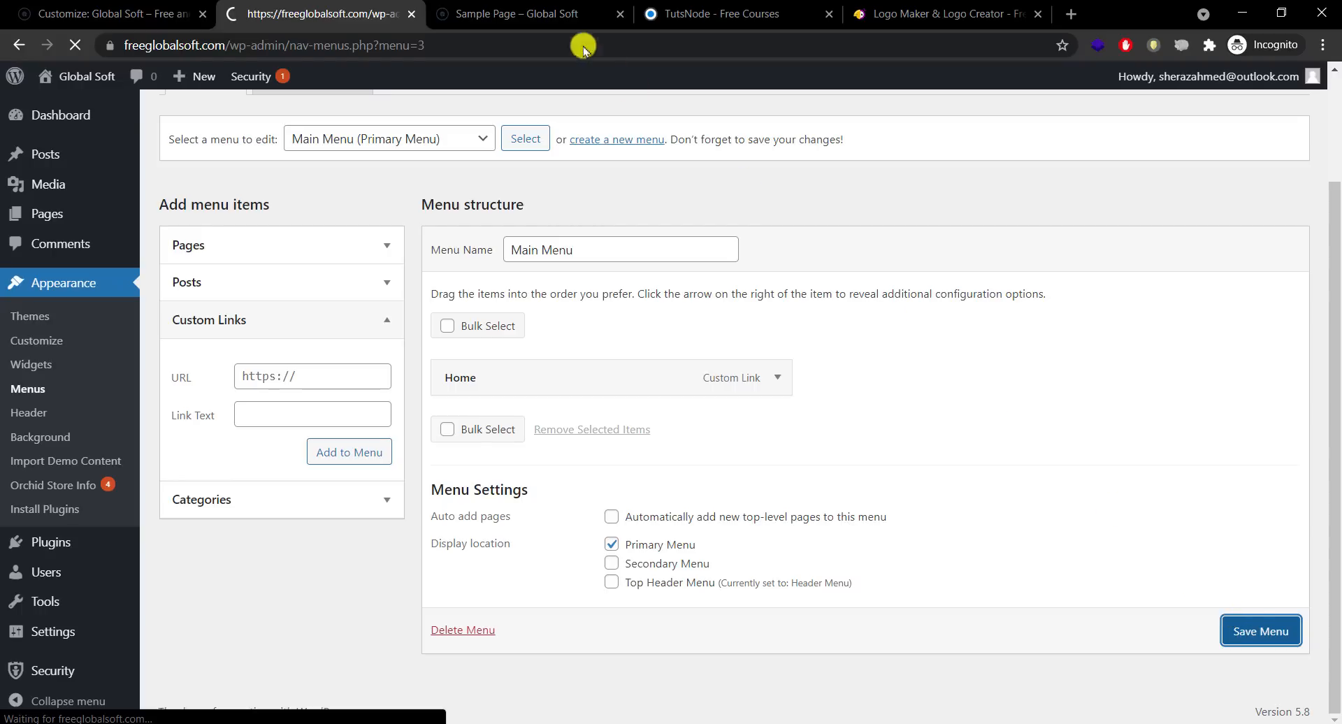
click(525, 14)
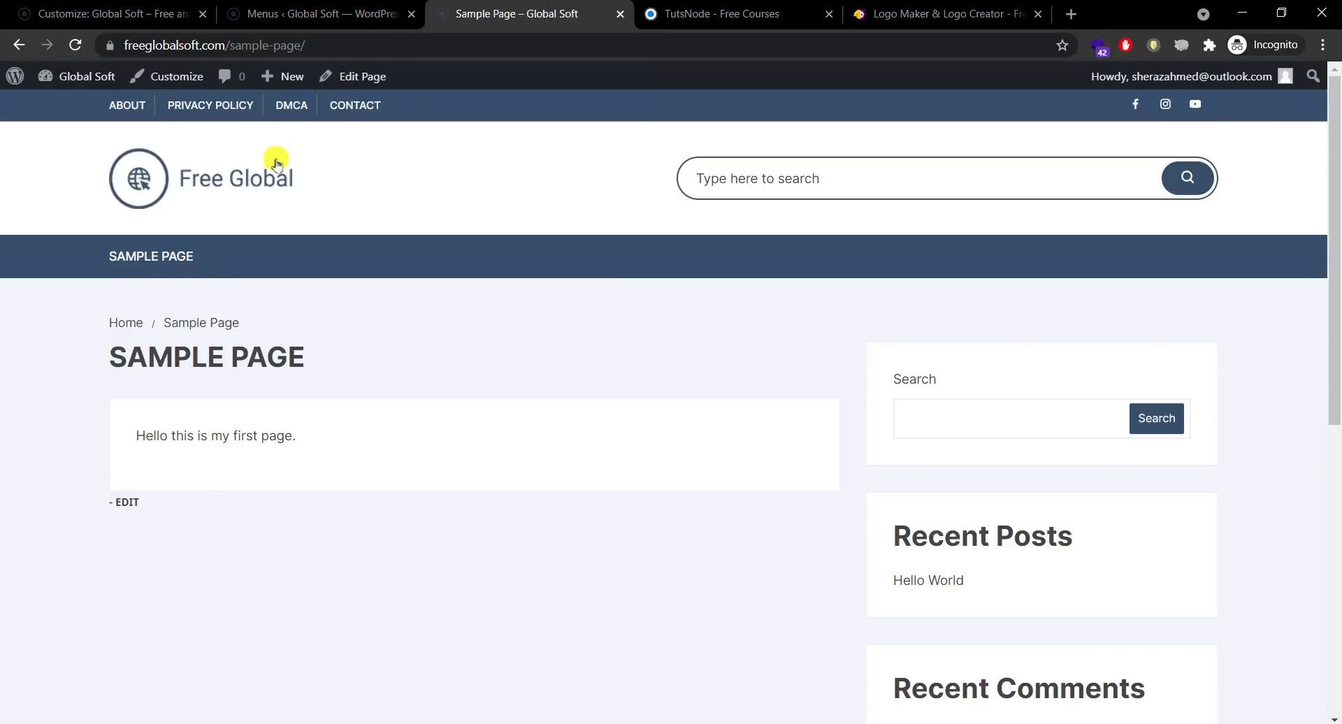
Step: Load the homepage to confirm the HOME link, compare with TutsNode, then return to Menus
click(257, 175)
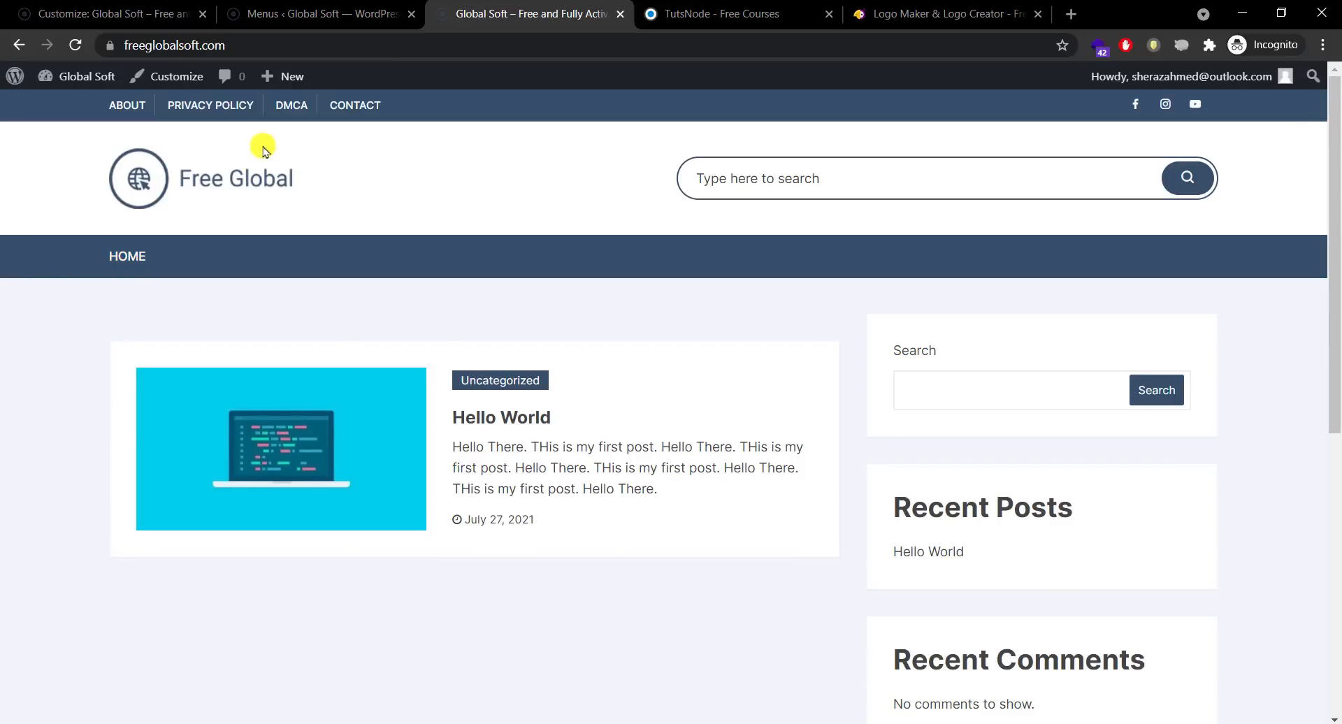
click(293, 13)
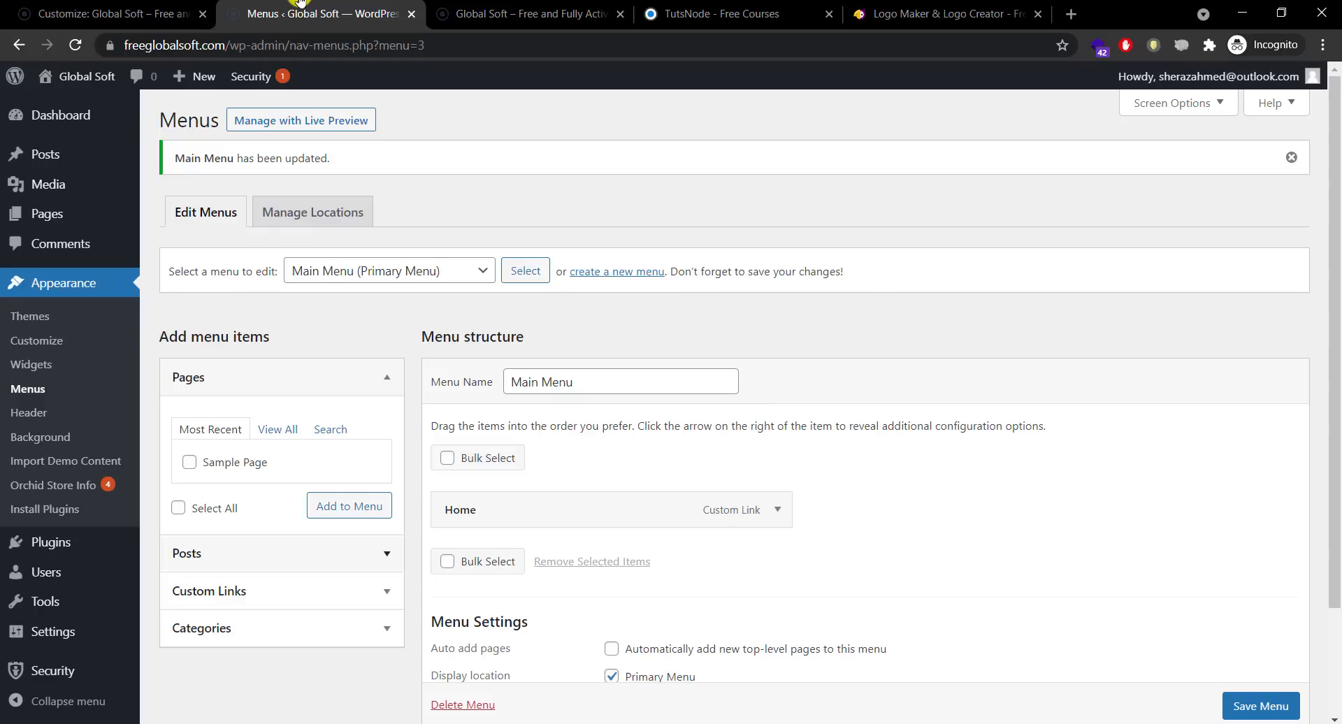
click(445, 13)
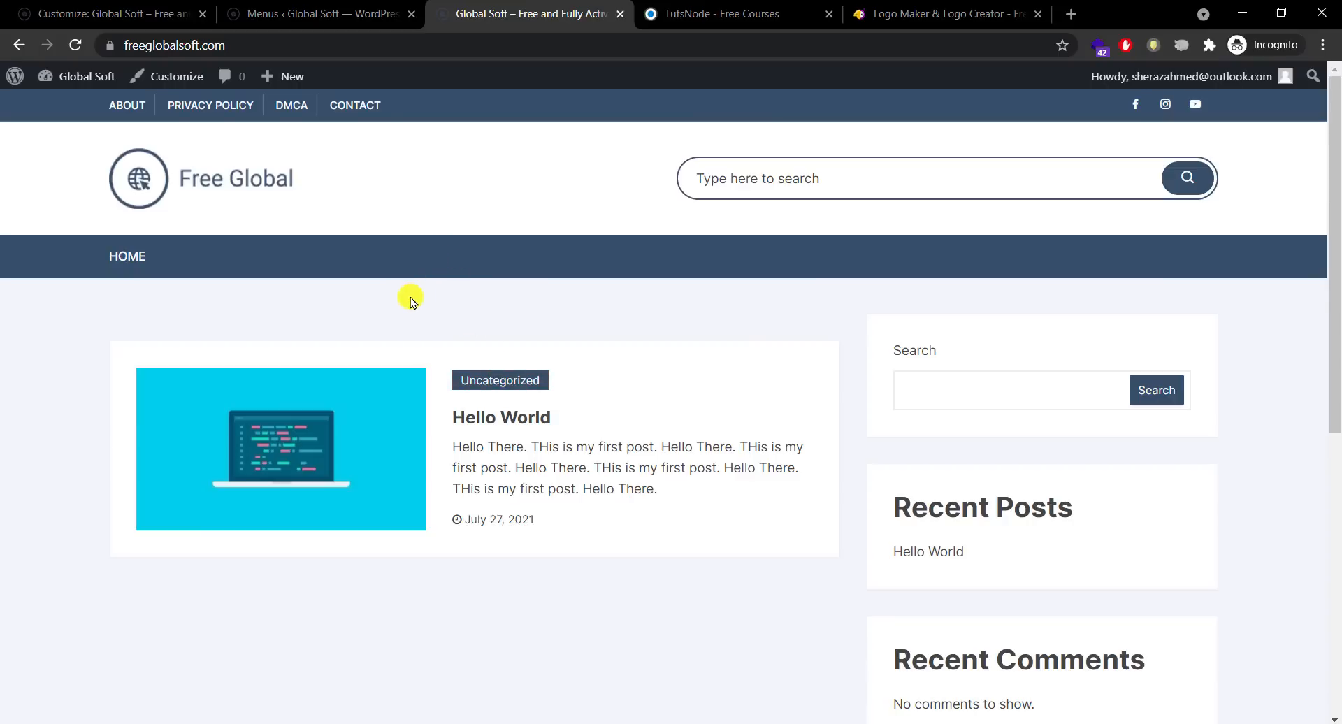
click(692, 13)
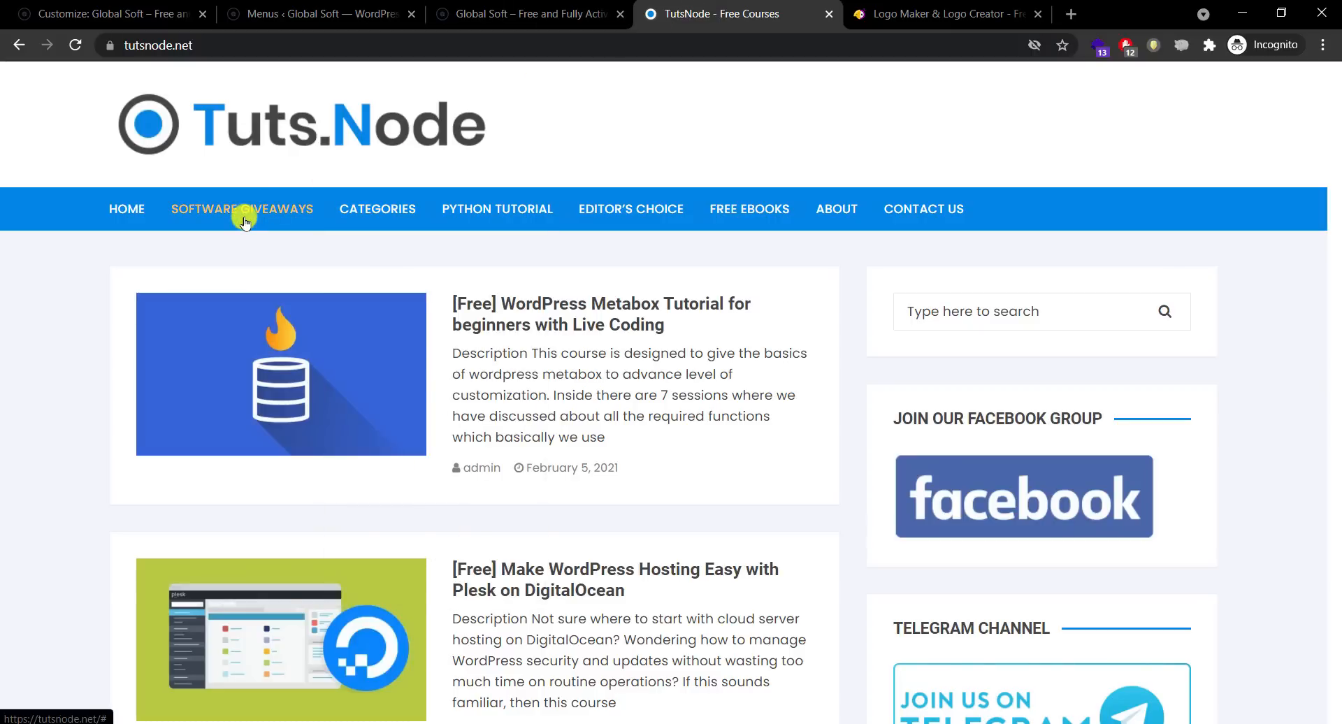
click(353, 7)
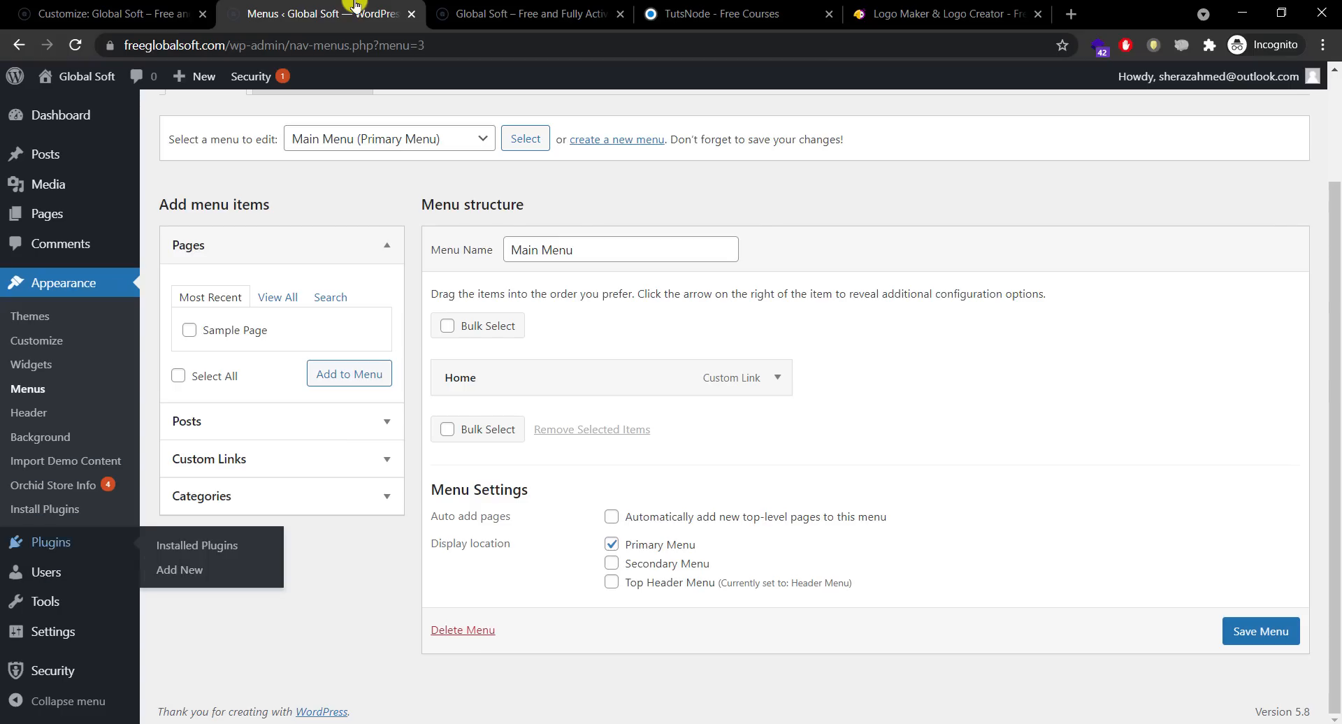
scroll(1309, 310, up, 2)
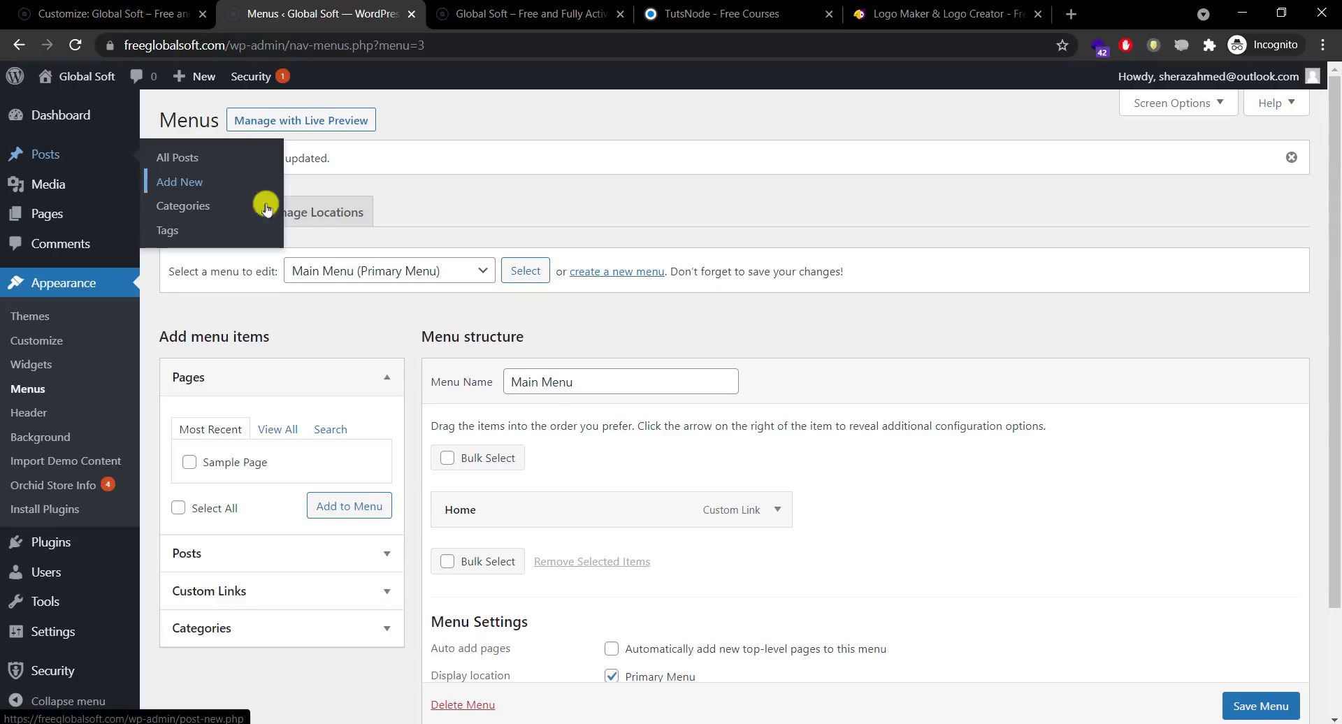
Step: Open Posts > Categories and check the TutsNode site for category ideas
click(202, 208)
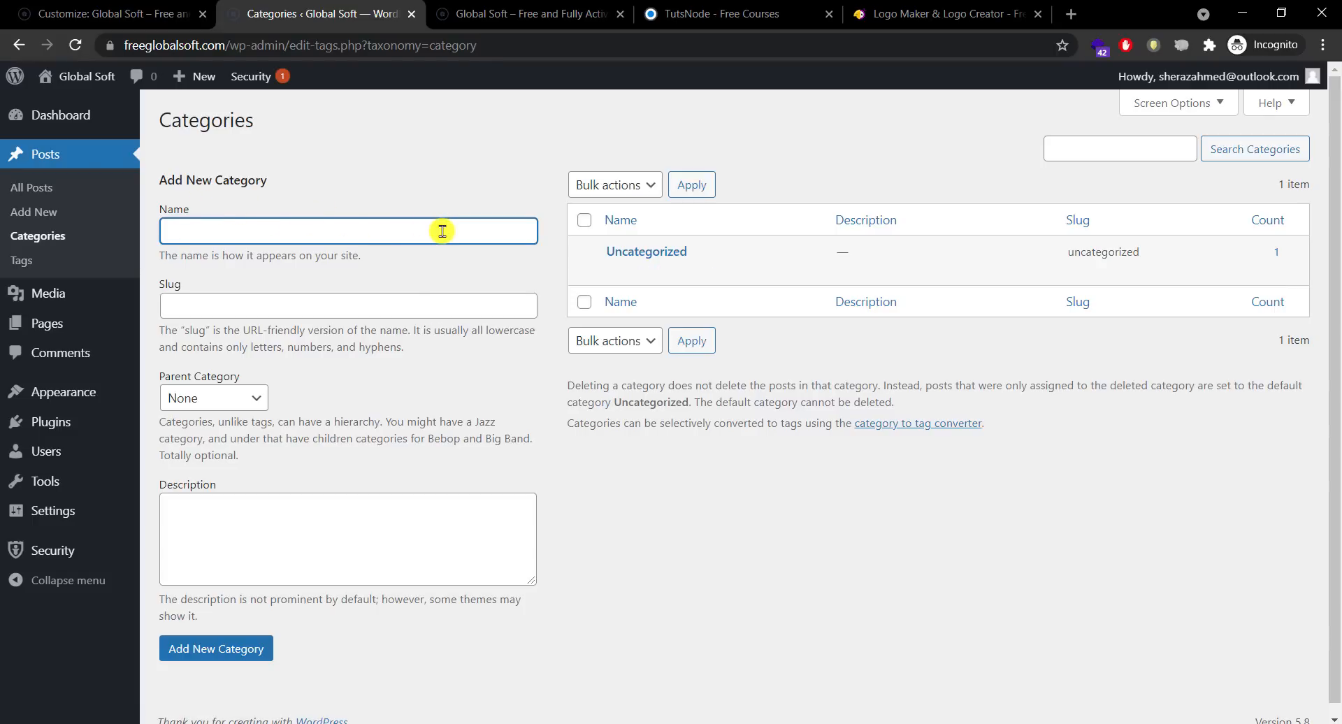
click(483, 11)
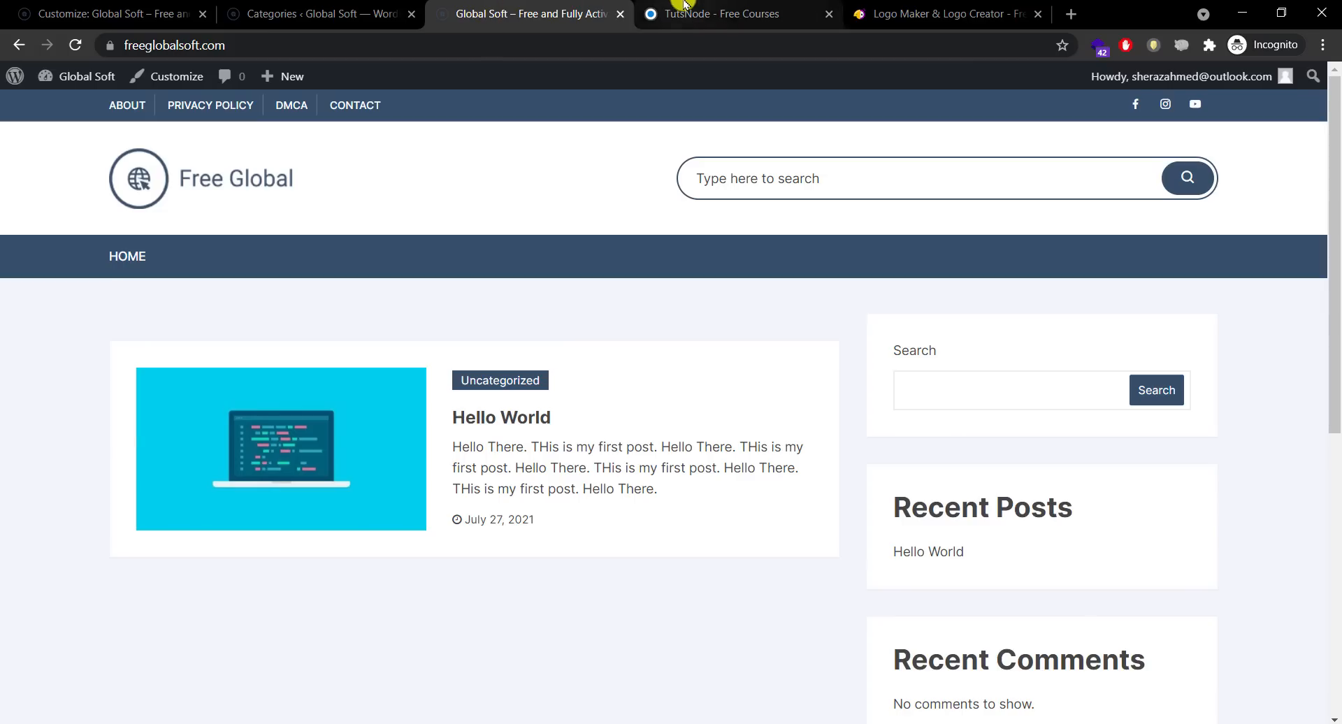
click(684, 7)
click(336, 13)
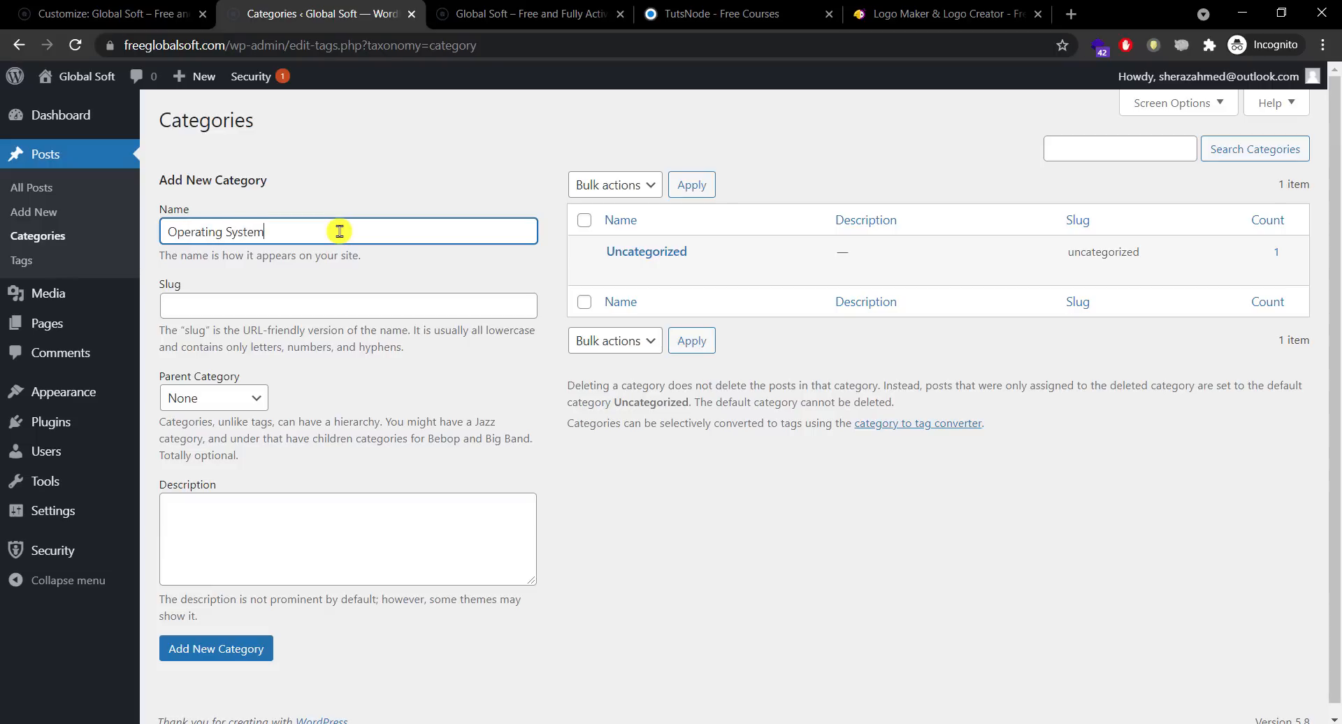
Step: Add an Operating System category, copying its name into the slug
drag(340, 232, 174, 229)
right_click(176, 237)
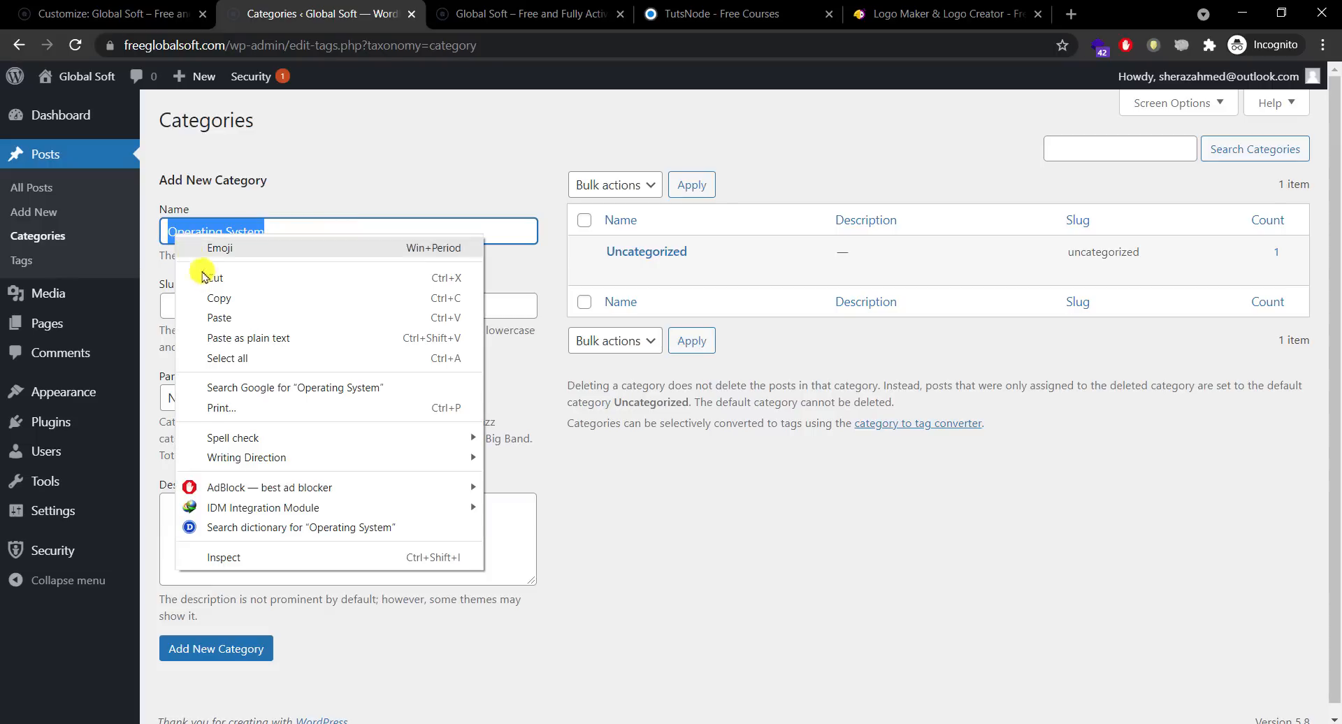
click(209, 341)
click(227, 295)
right_click(233, 297)
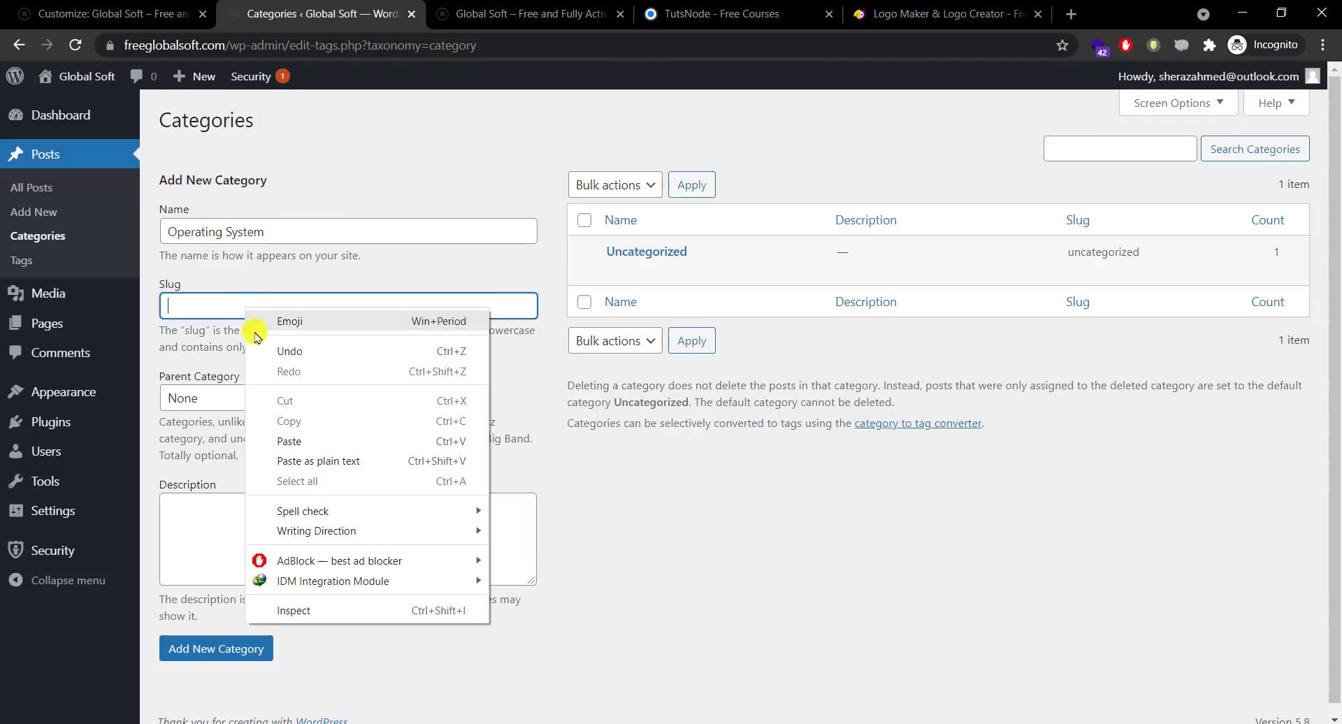
click(300, 439)
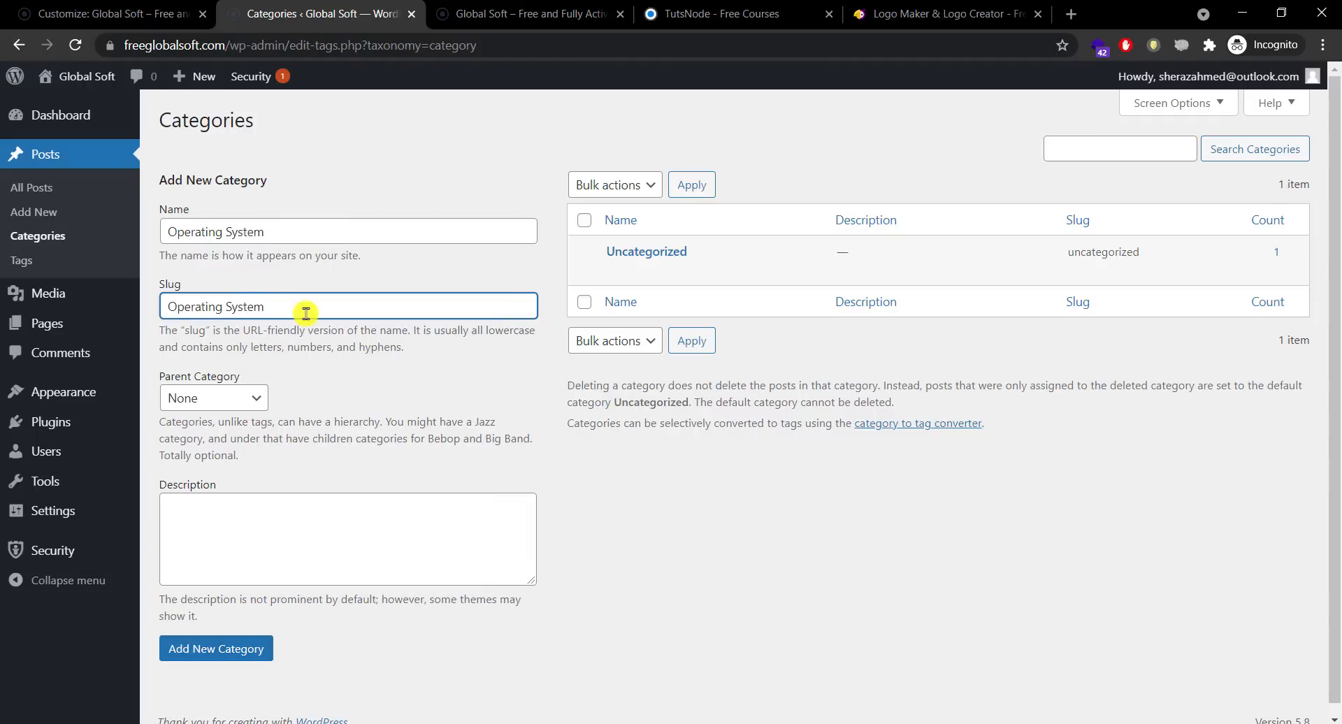
click(207, 654)
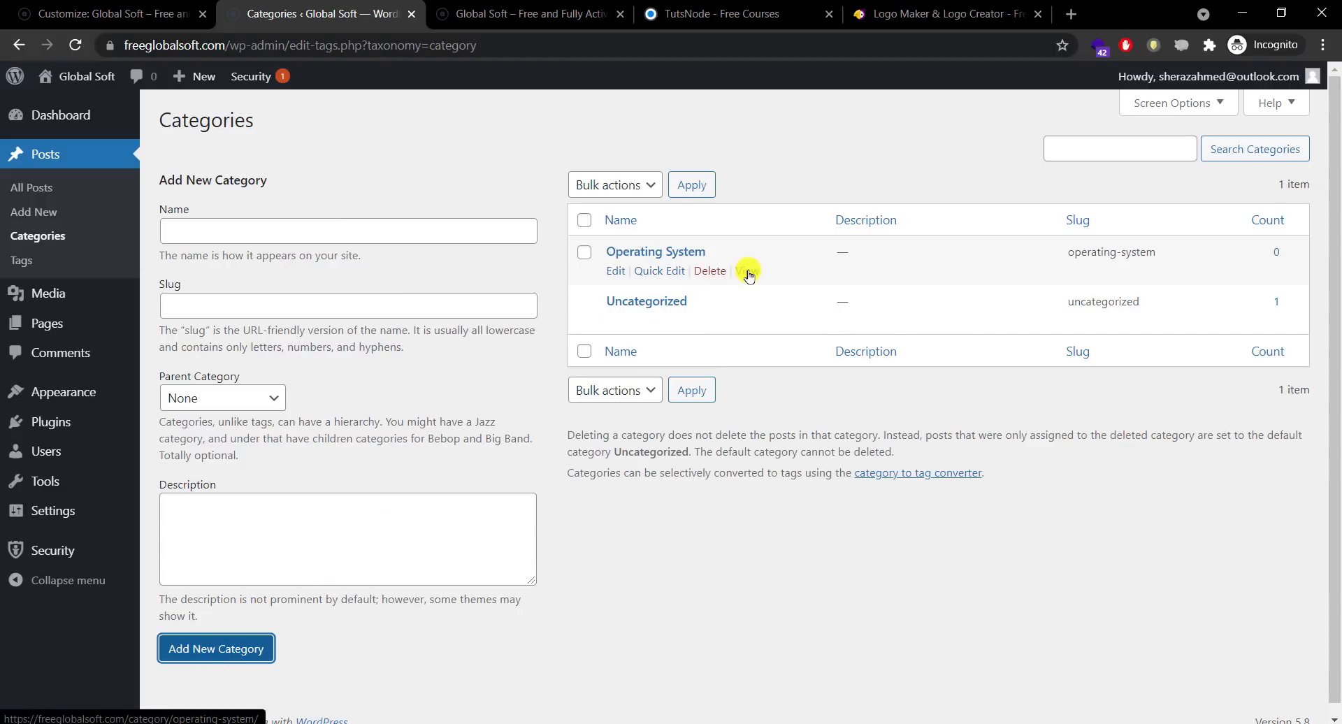
Step: Open the Operating System archive page in a new tab, then return to Categories
right_click(749, 273)
click(760, 285)
click(489, 26)
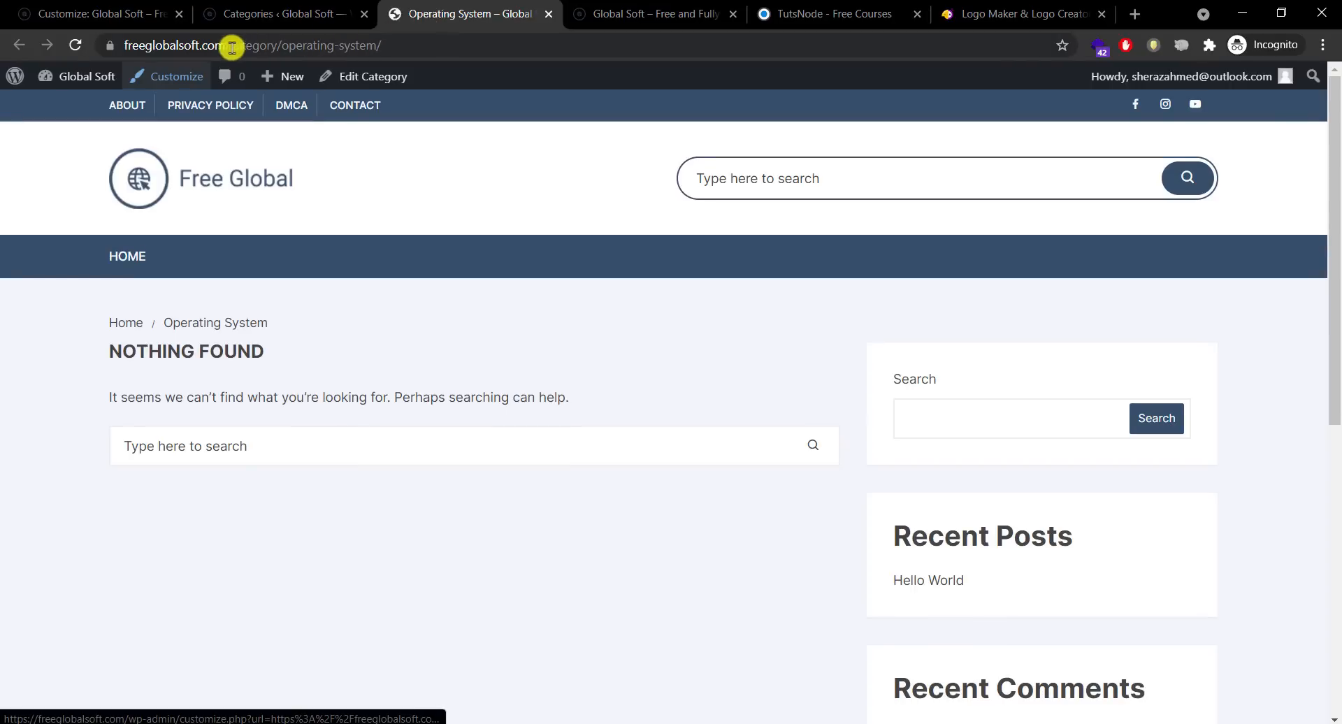
drag(229, 45, 488, 40)
click(424, 46)
click(360, 46)
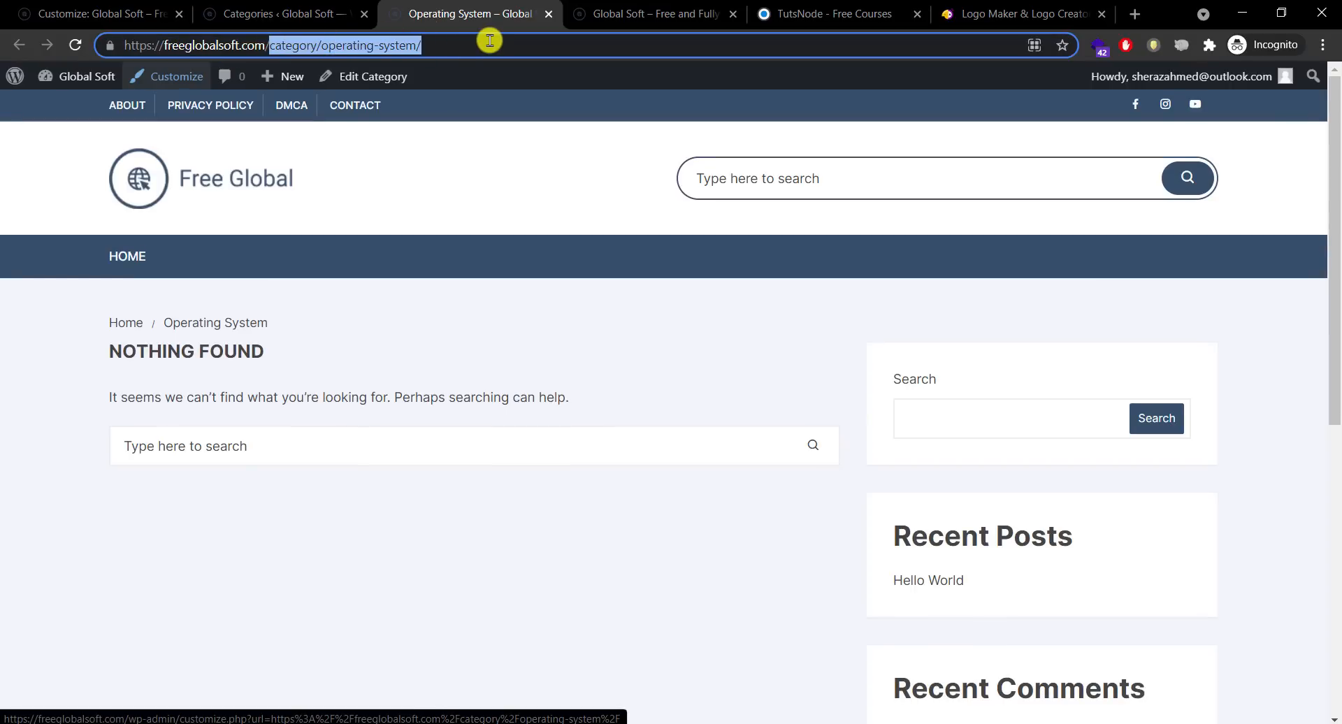
click(428, 561)
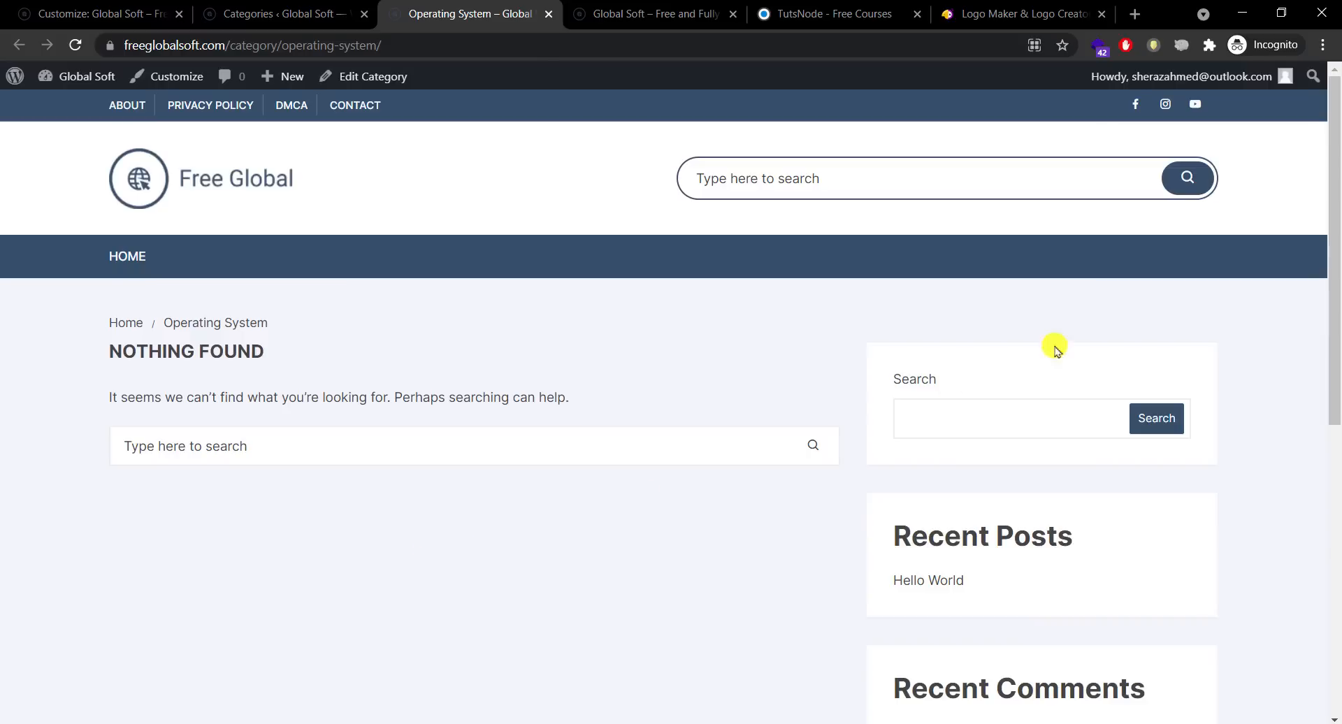
drag(1335, 280, 1335, 214)
click(256, 8)
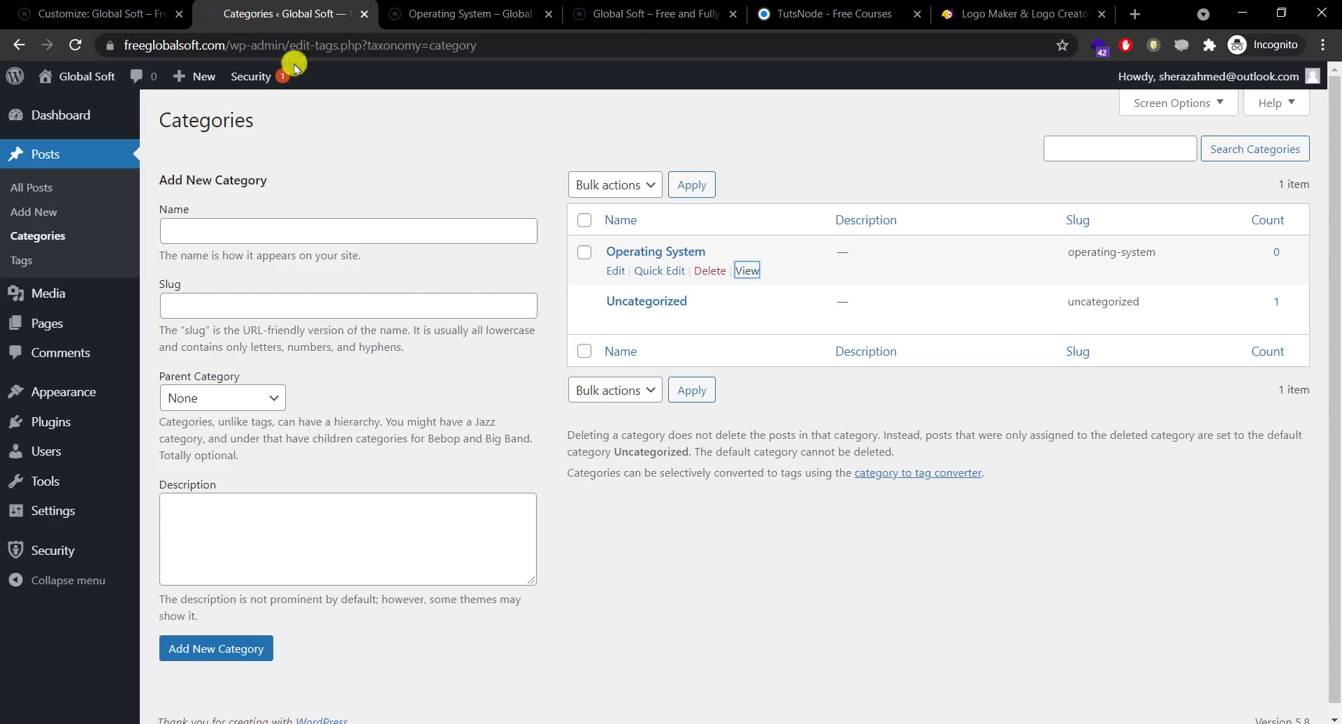
Step: Enter Design as a new category name, using TutsNode for category ideas
click(397, 232)
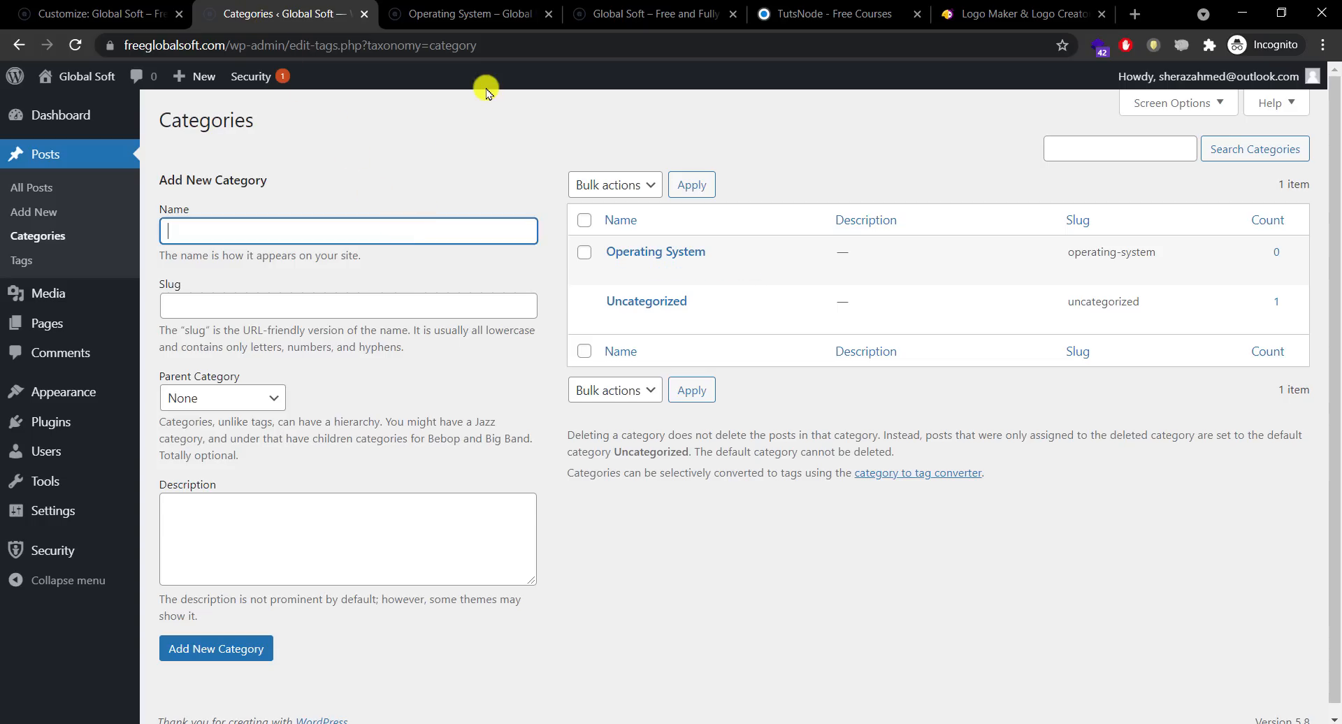
click(805, 8)
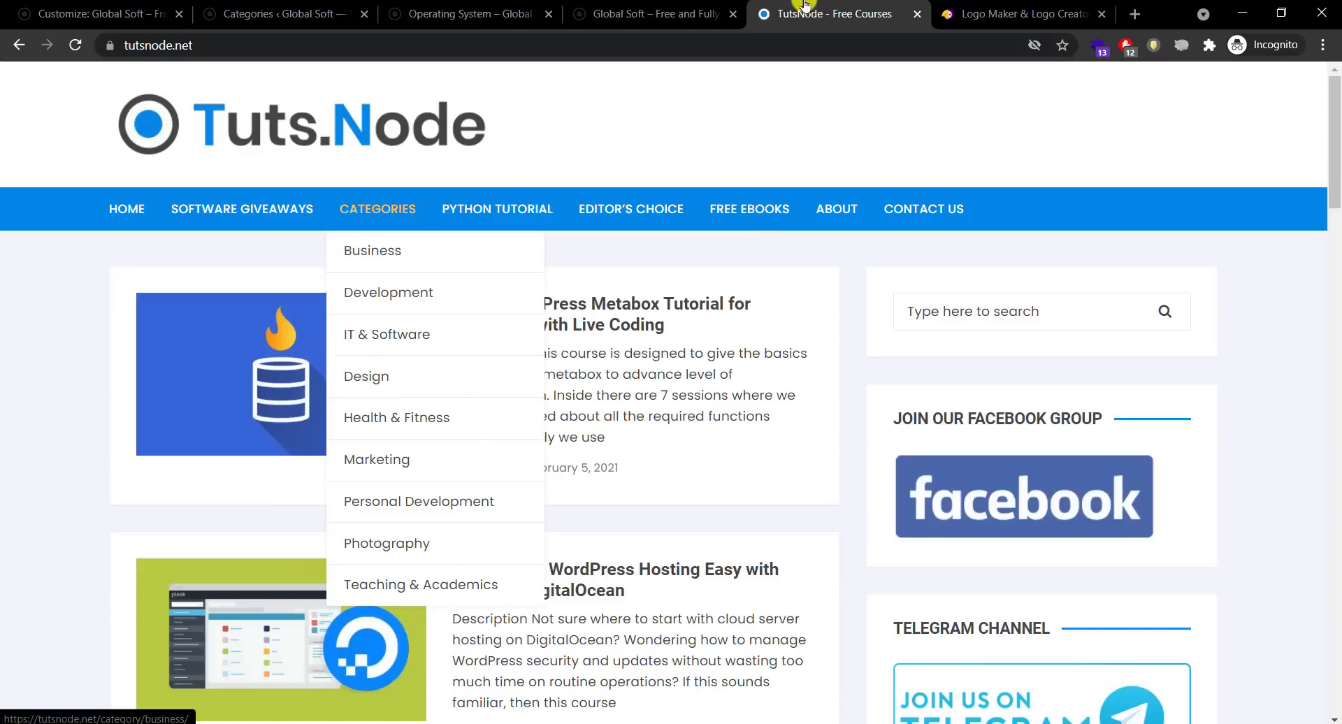
mouse_move(392, 334)
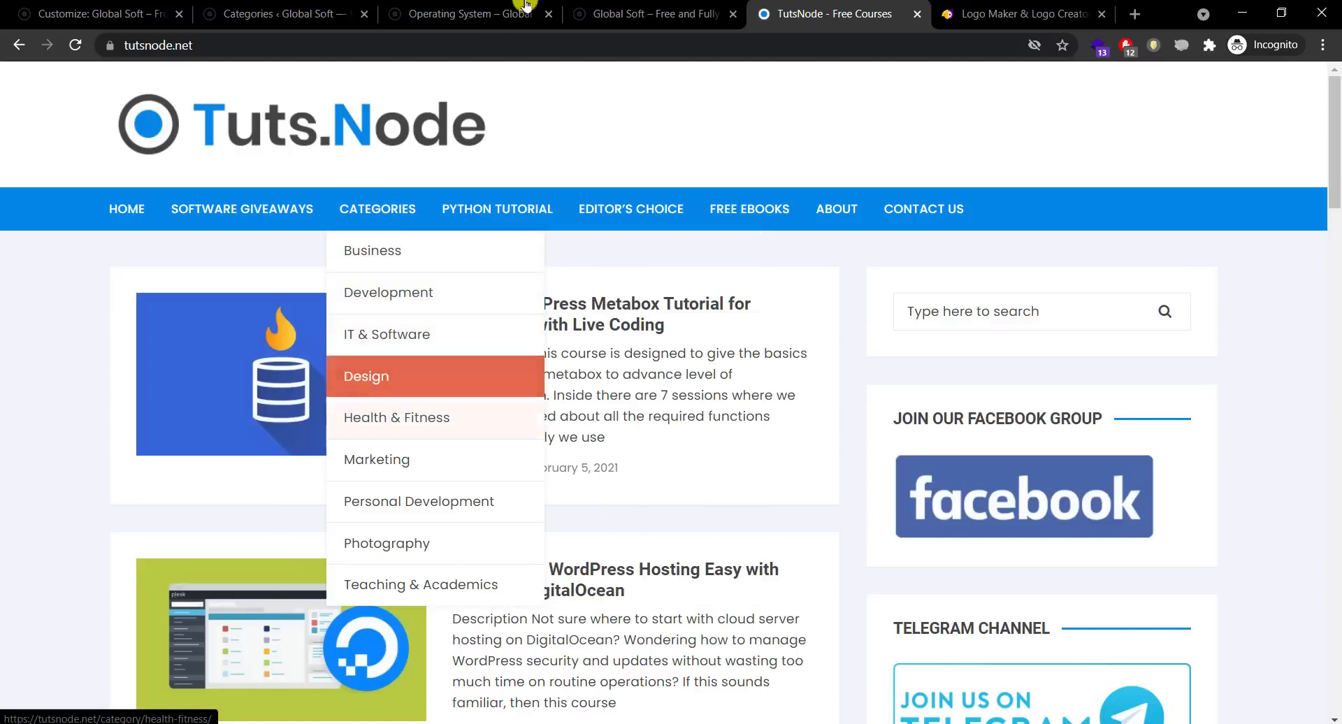
click(280, 13)
text(Design)
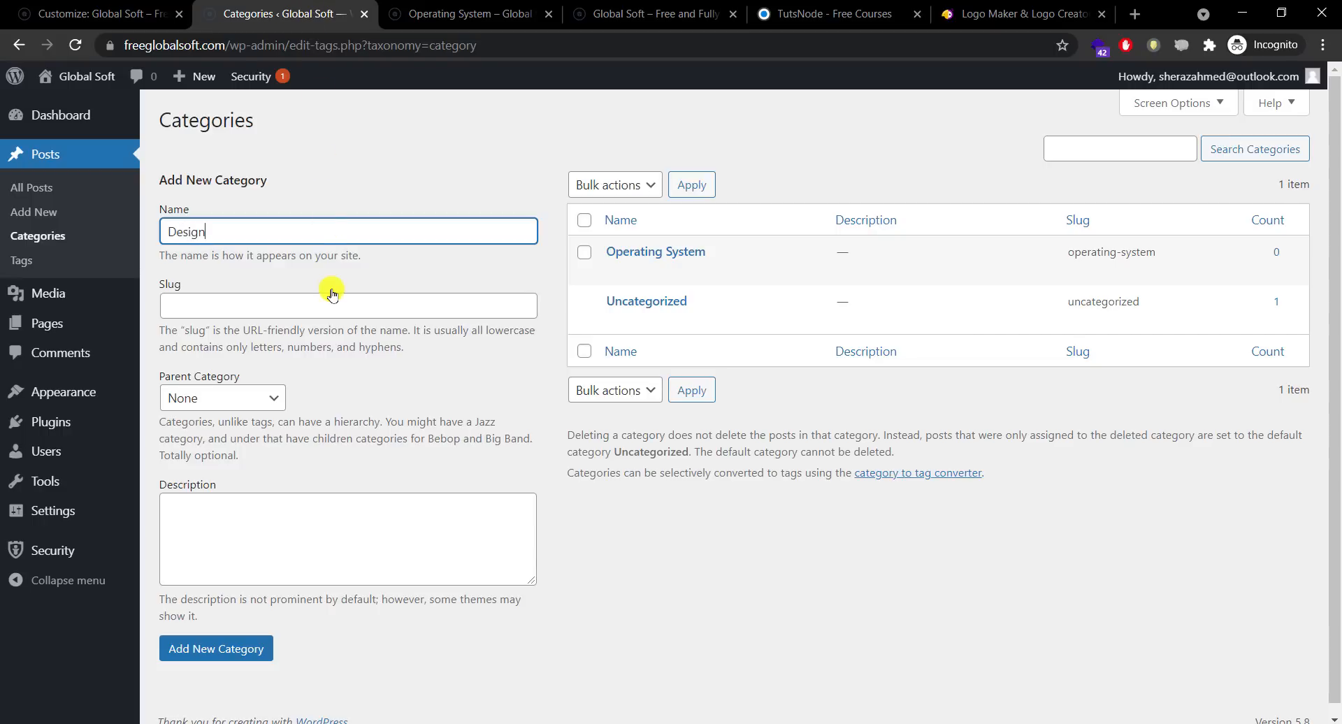
click(332, 294)
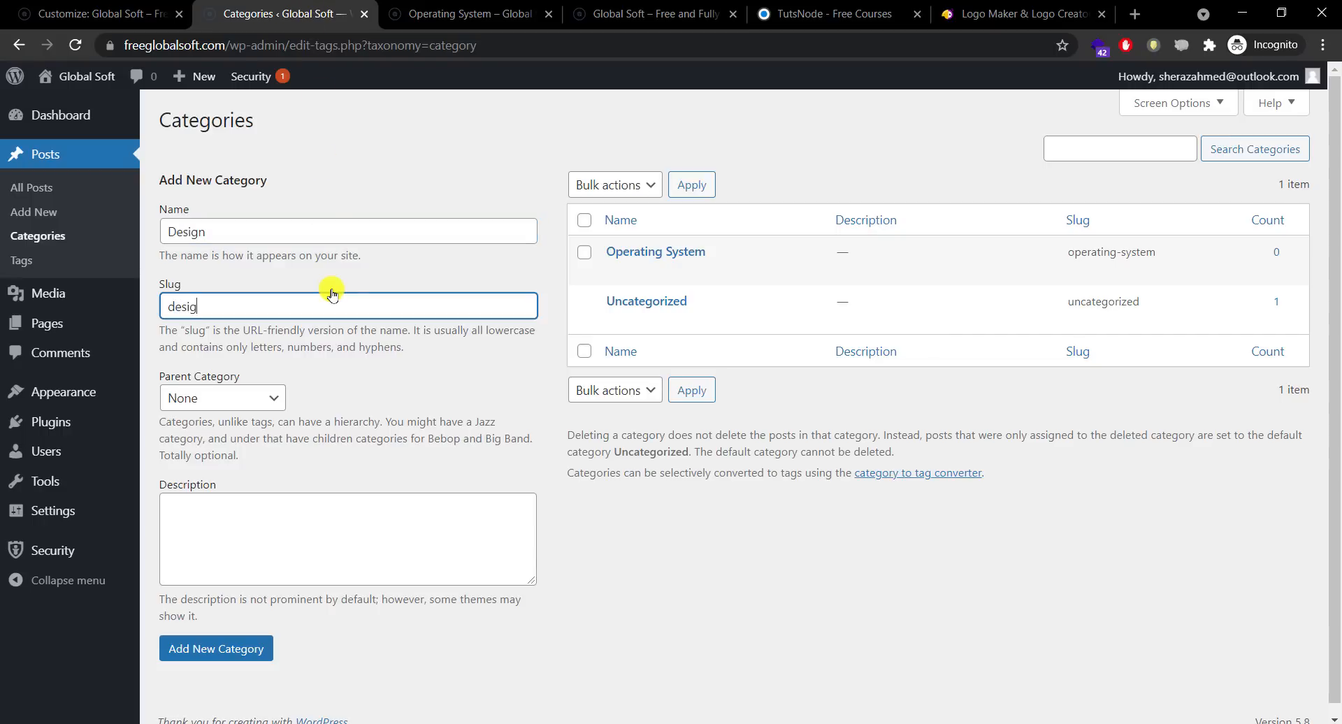
Step: Add a Media category with slug media
click(337, 232)
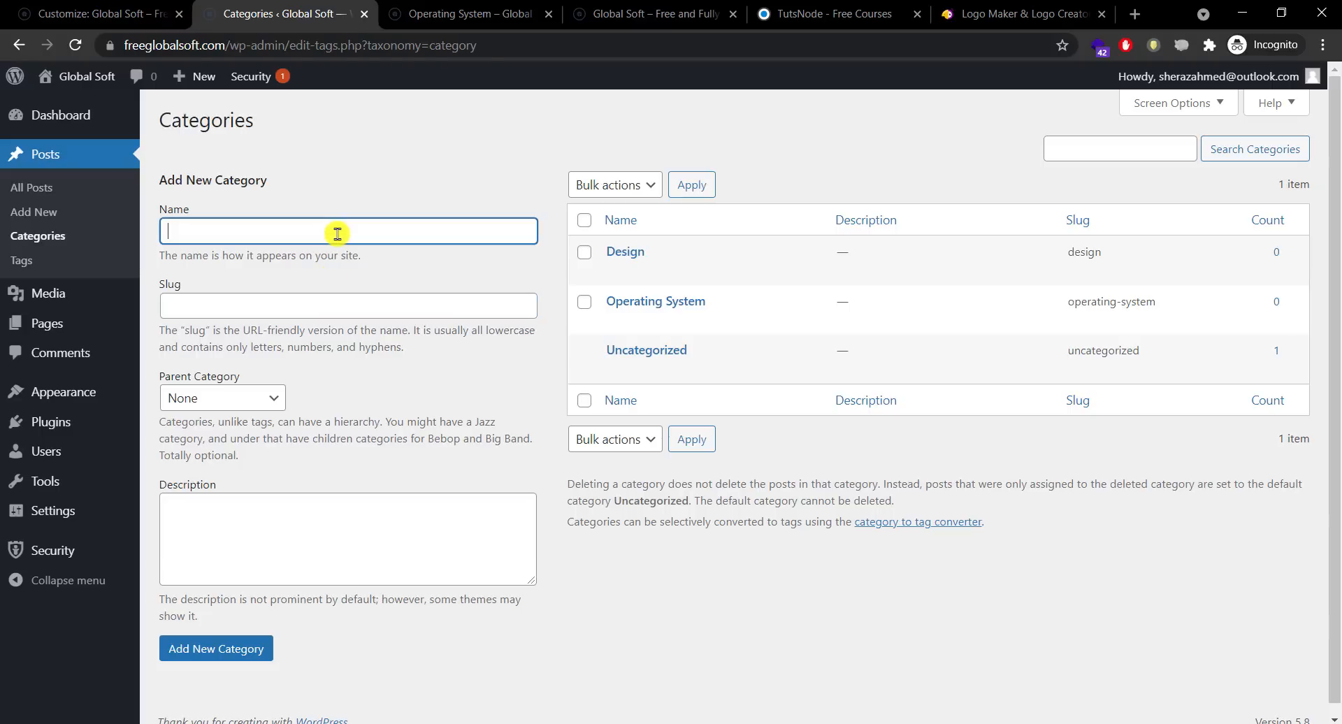
text(Media)
key(Tab)
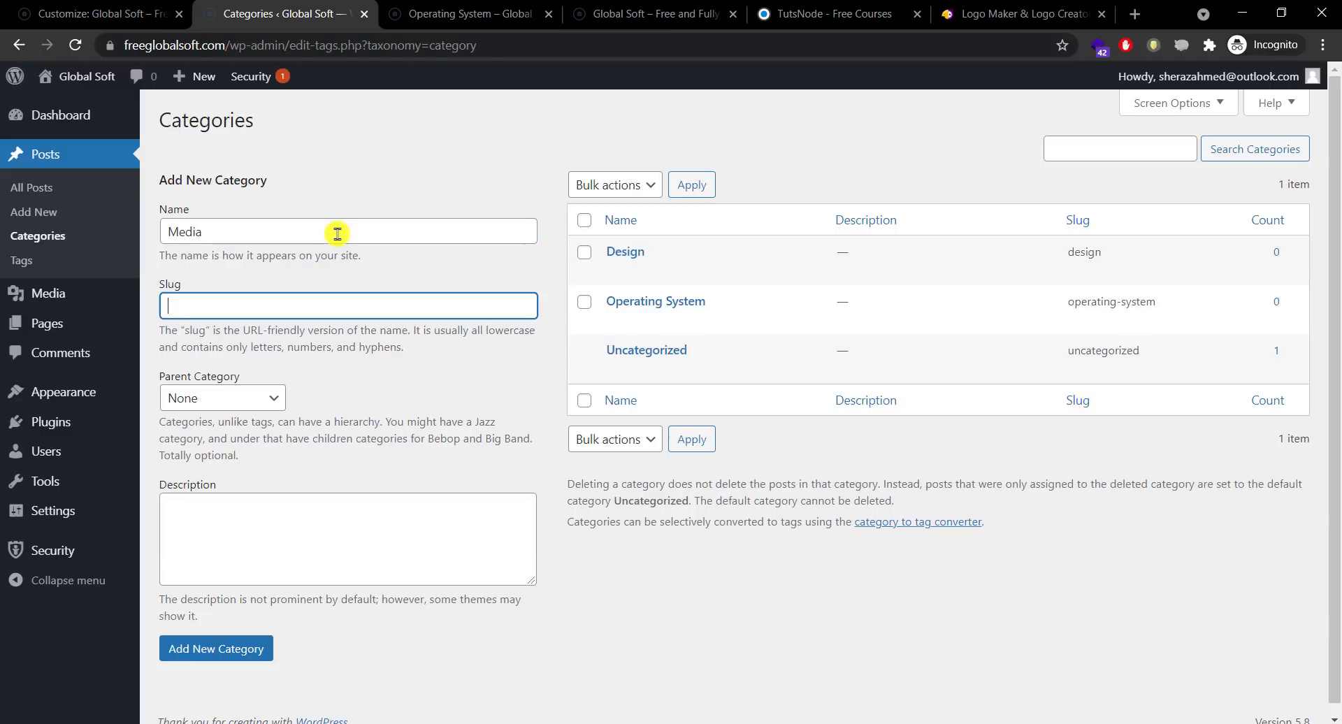
text(media)
key(Return)
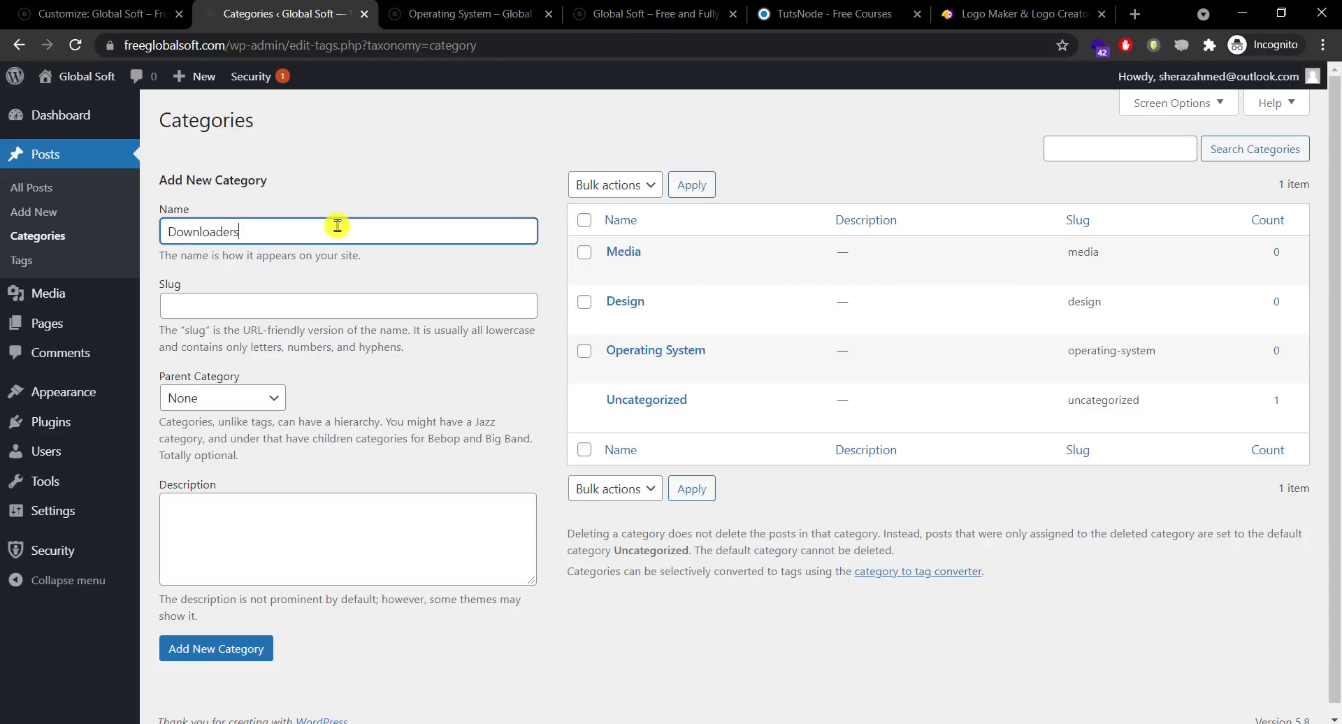
Step: Add a Downloaders category, pasting its name into the slug
double_click(338, 227)
key(ctrl+c)
click(341, 307)
key(ctrl+v)
click(228, 650)
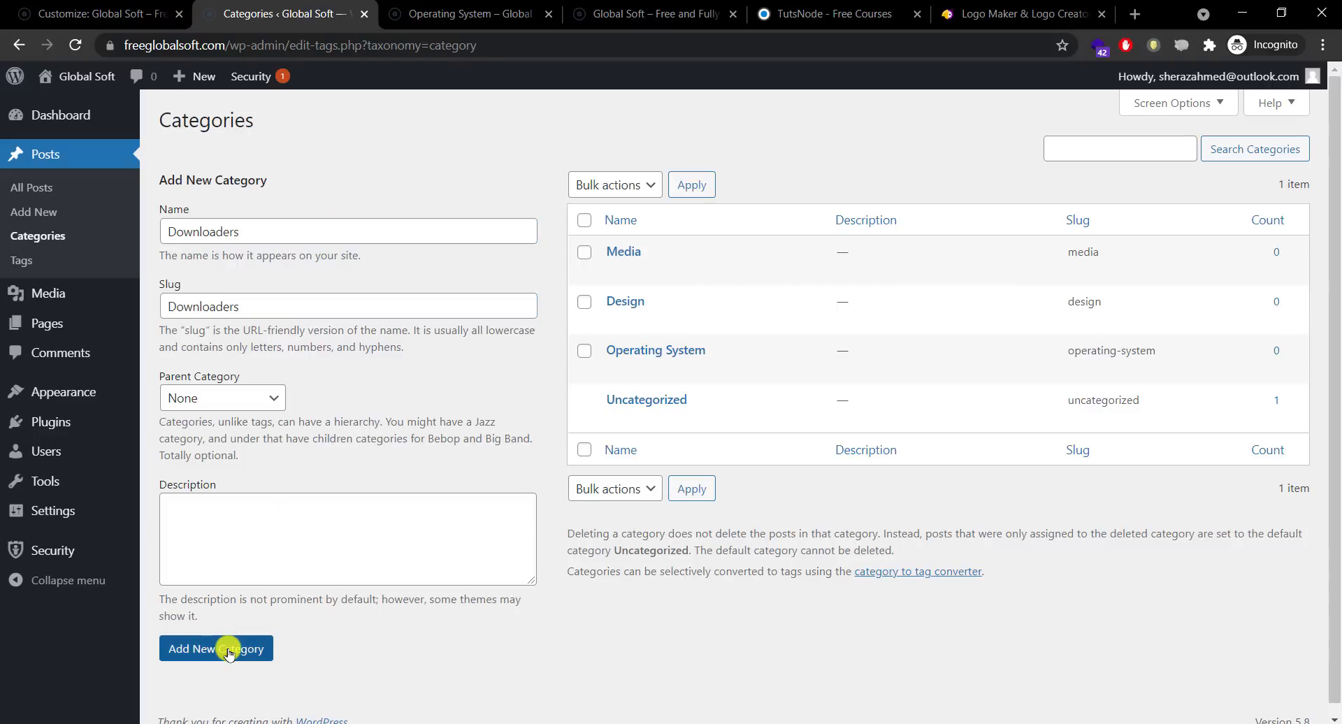
Step: Look through the site tabs and TutsNode for more category names
click(420, 14)
click(655, 6)
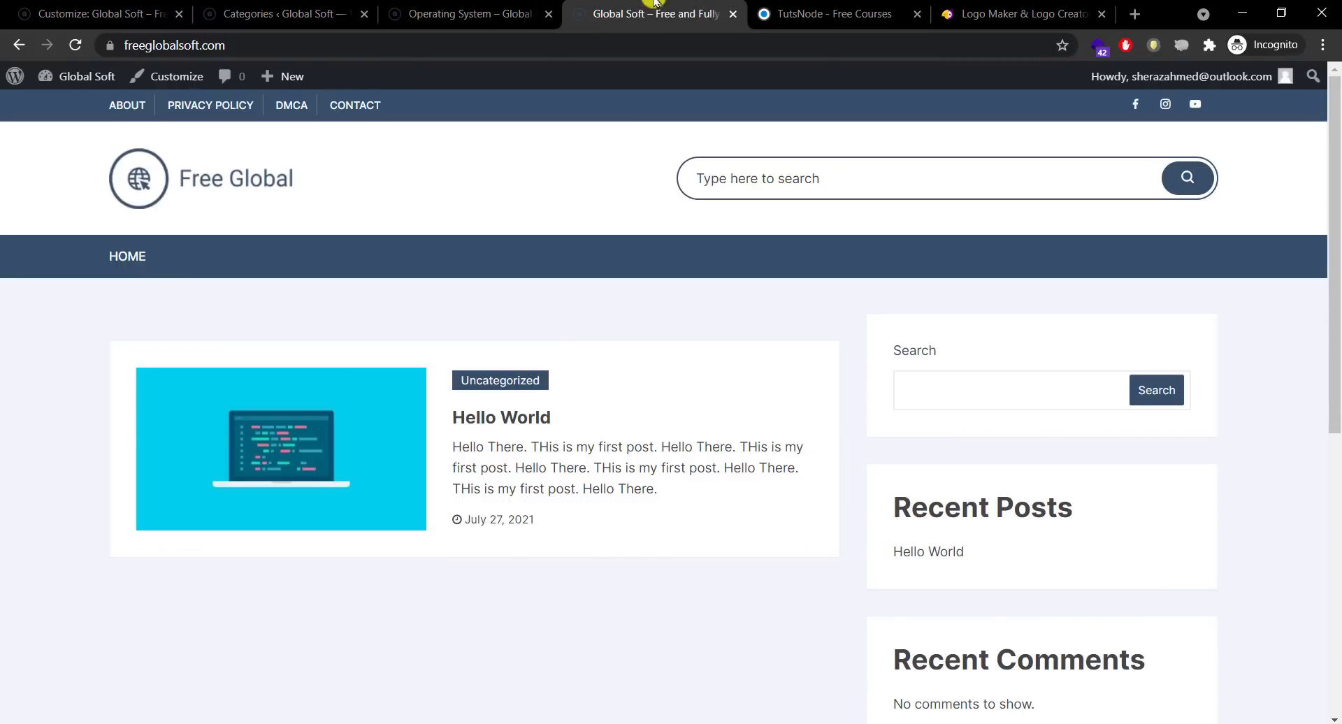
click(782, 6)
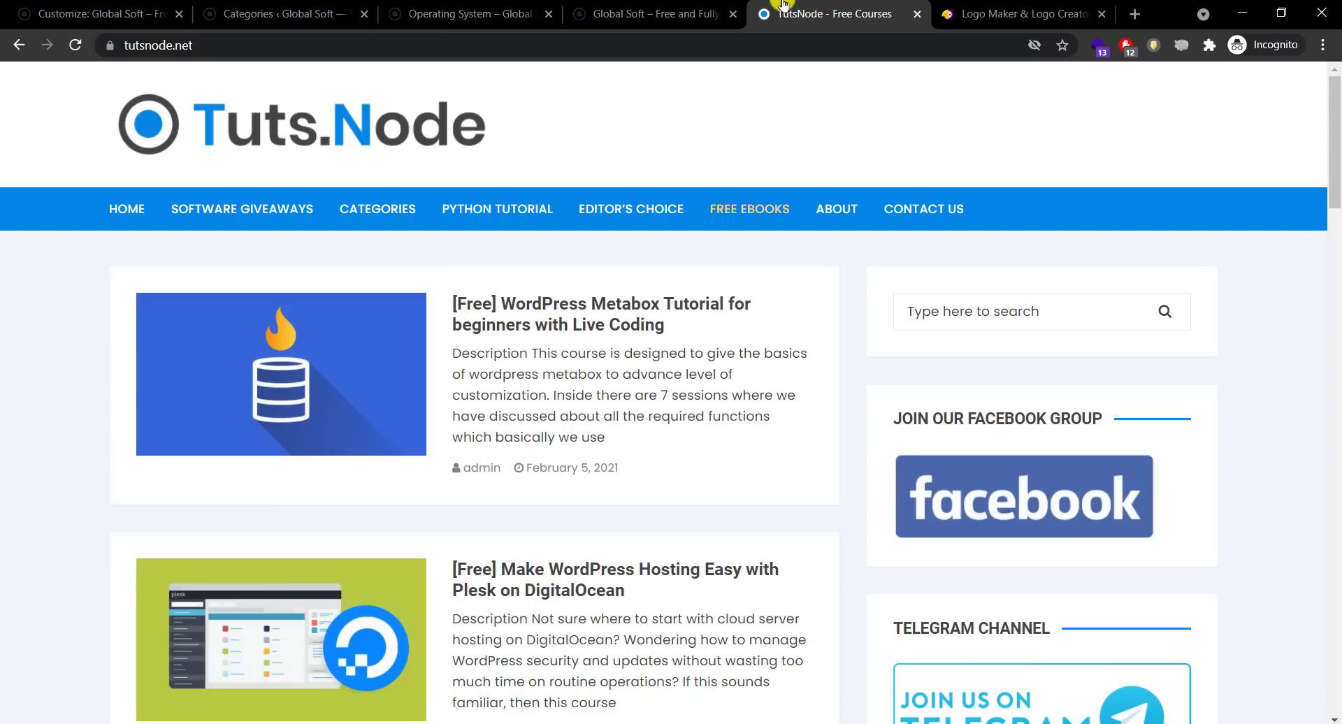
click(330, 6)
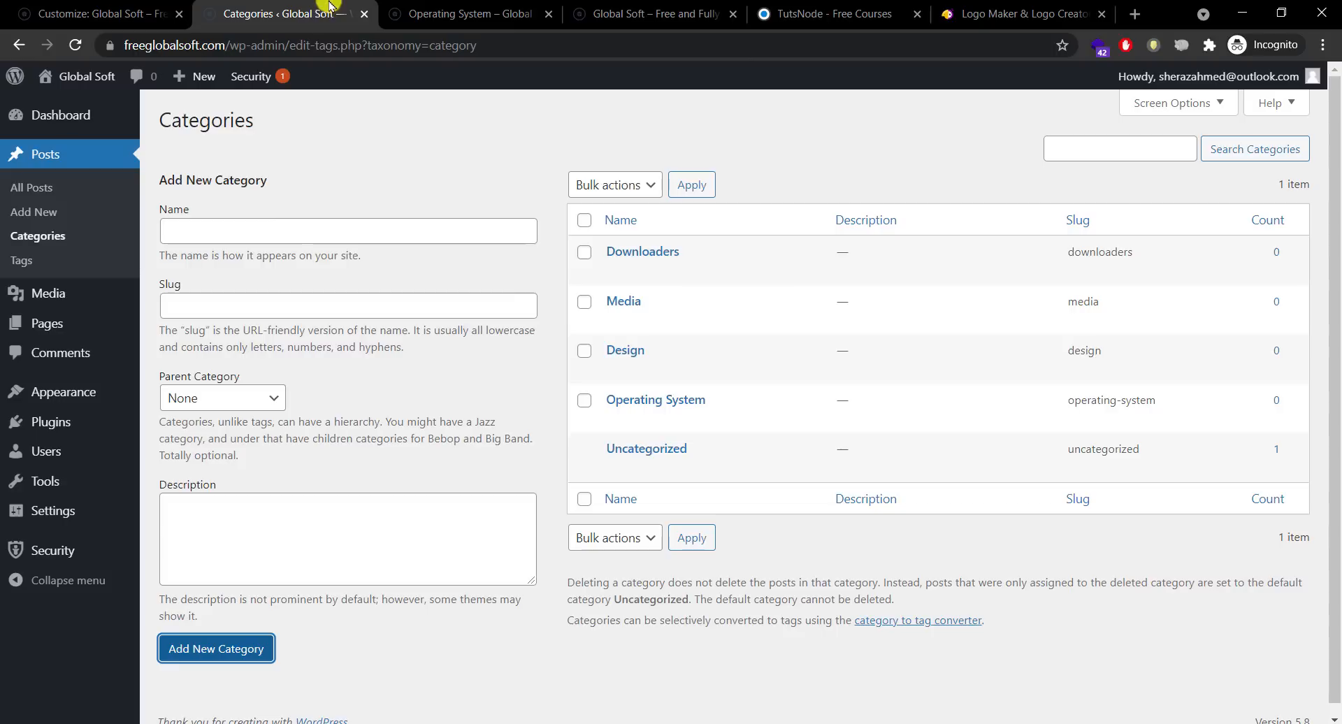
Step: Add a Free eBooks category with the name copied as its slug
click(321, 235)
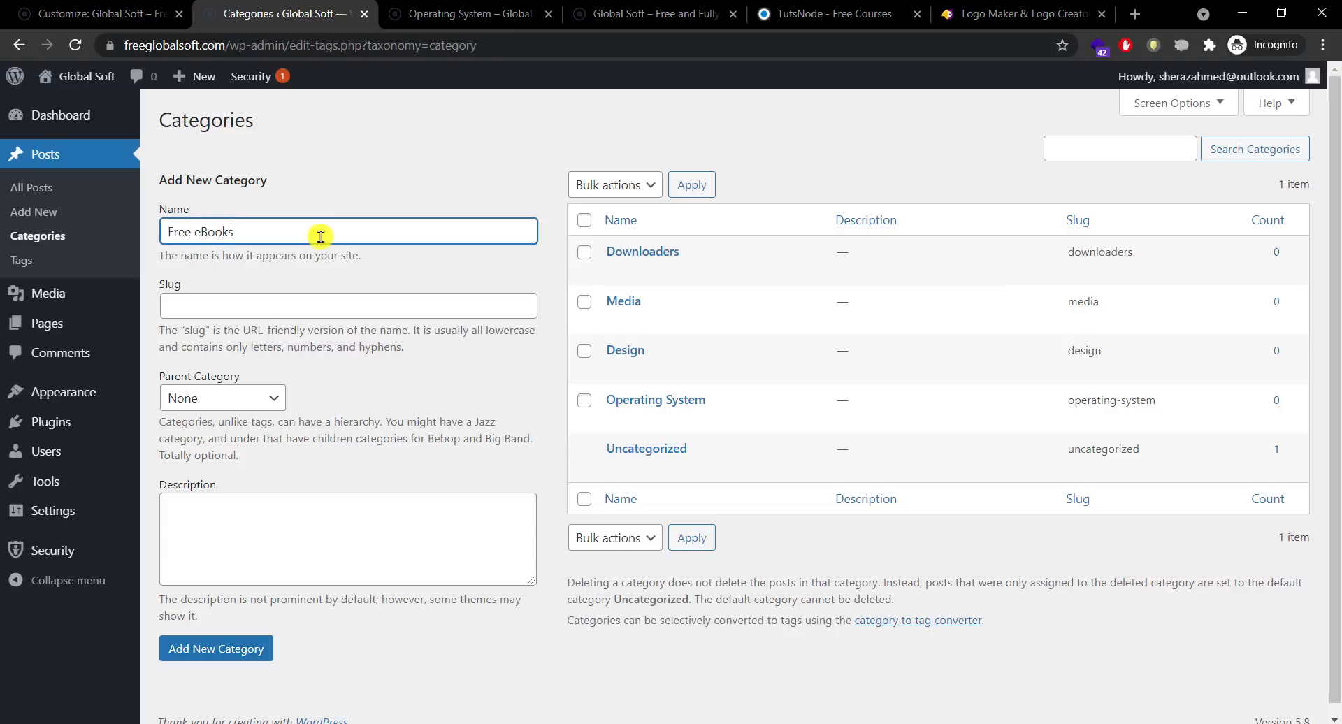
text(Free eBooks)
key(ctrl+a)
key(ctrl+c)
click(321, 305)
key(ctrl+v)
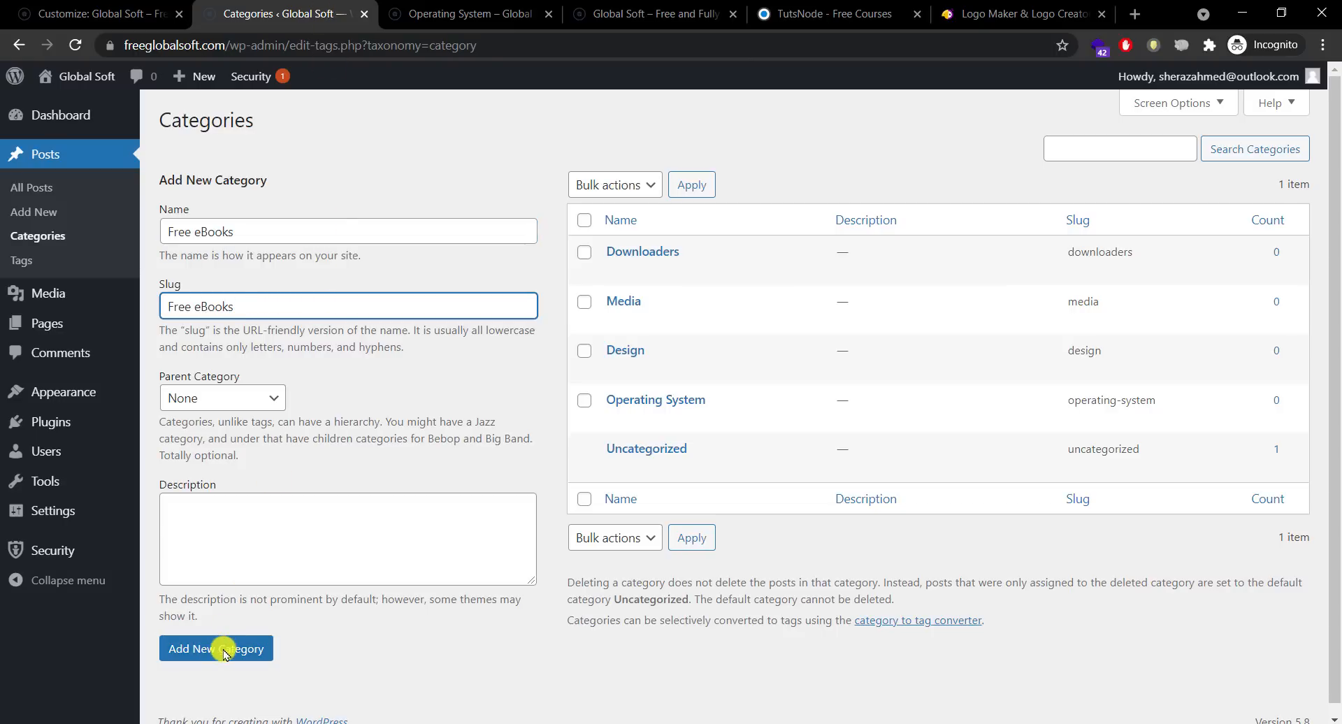
click(224, 652)
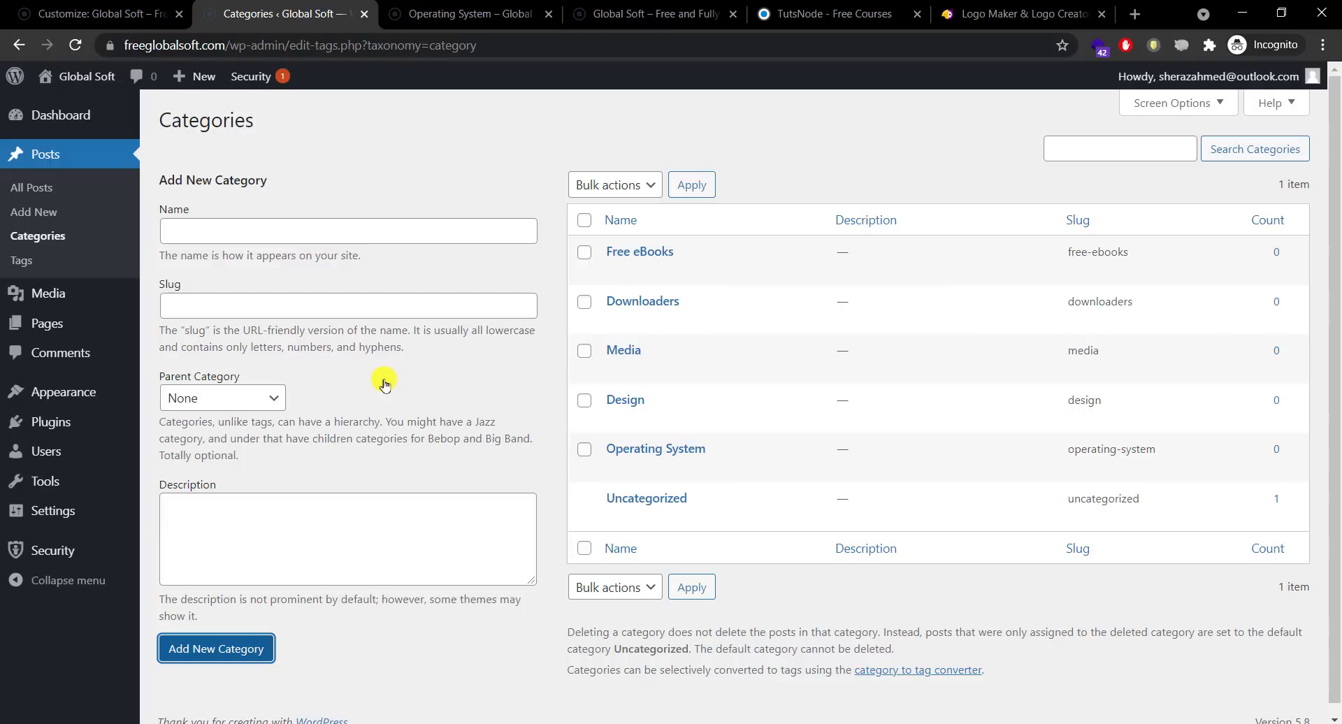
Step: Add a Windows category with its name copied into the slug
mouse_move(63, 391)
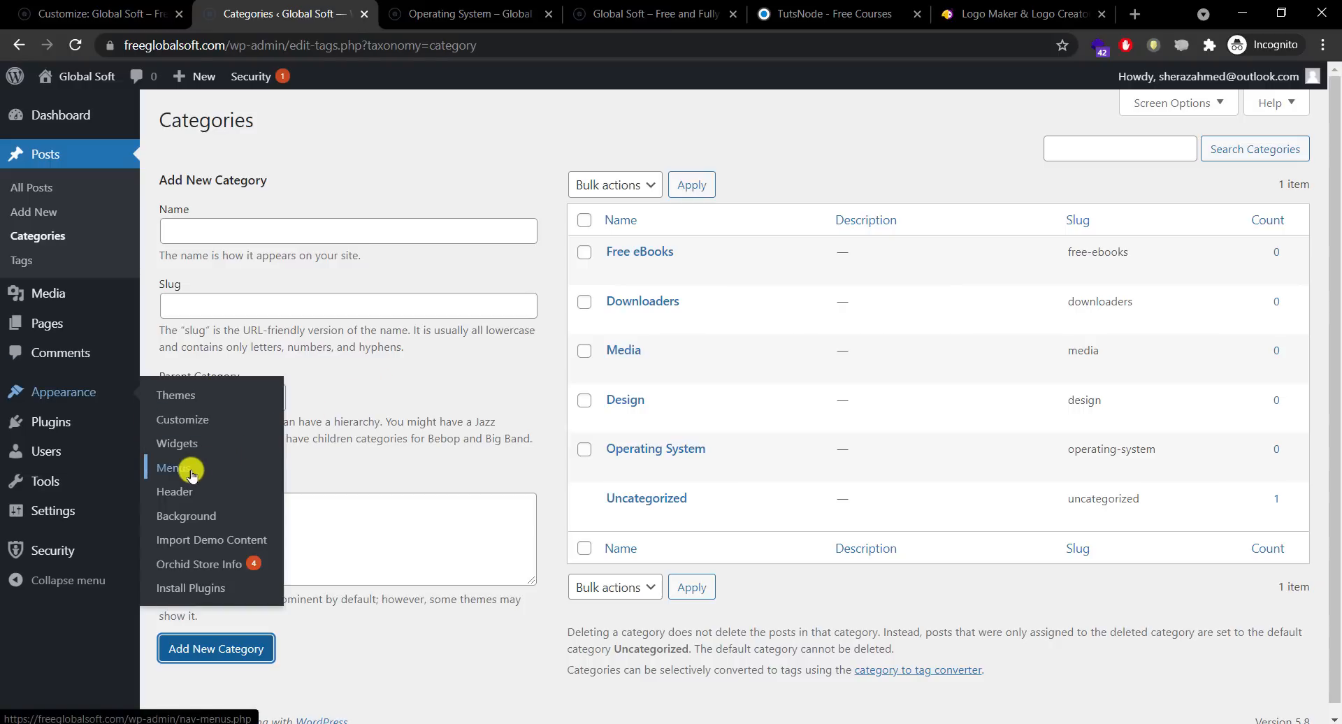
click(412, 147)
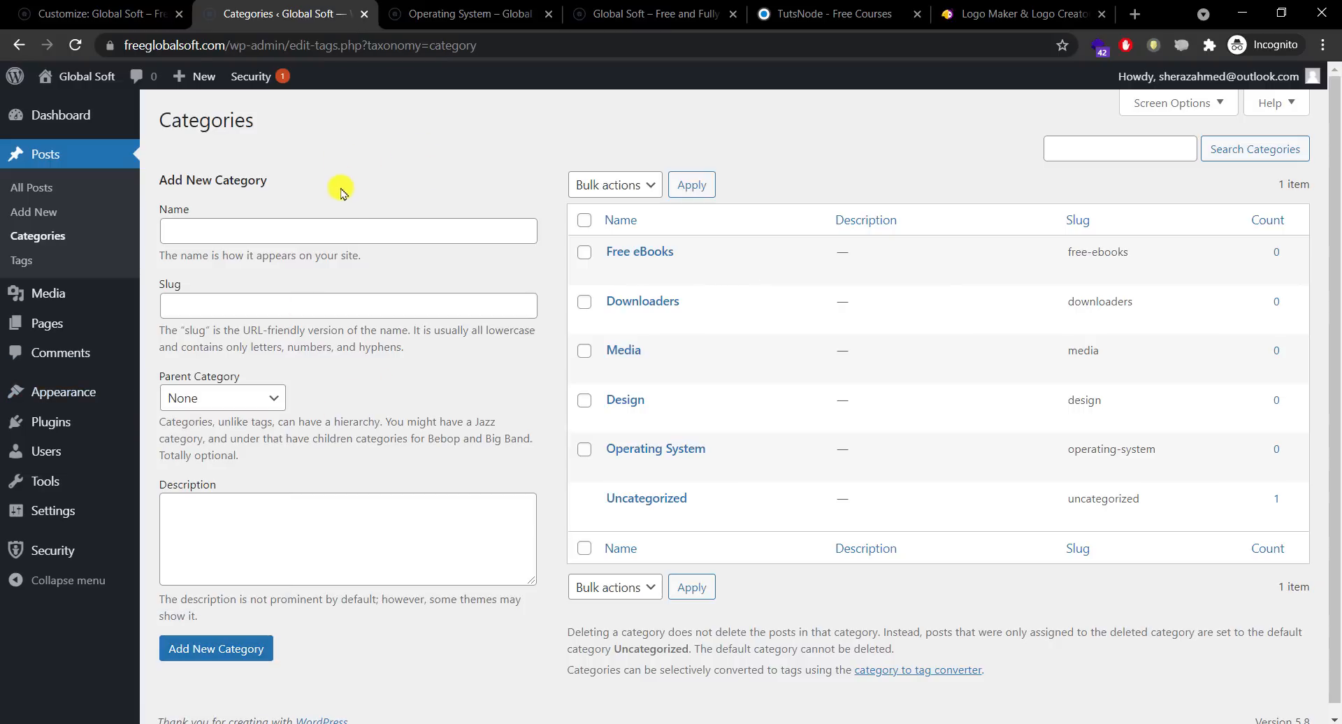
click(345, 229)
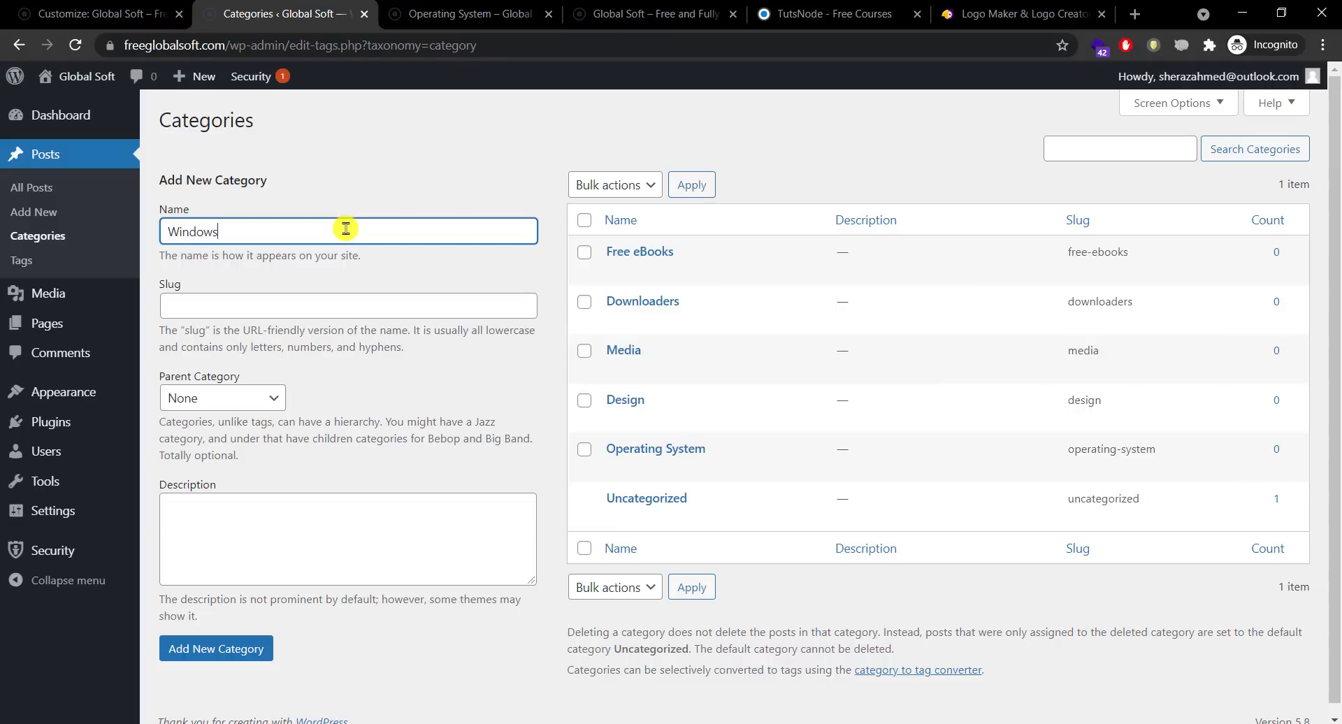
key(ctrl+a)
key(ctrl+c)
key(Tab)
key(ctrl+v)
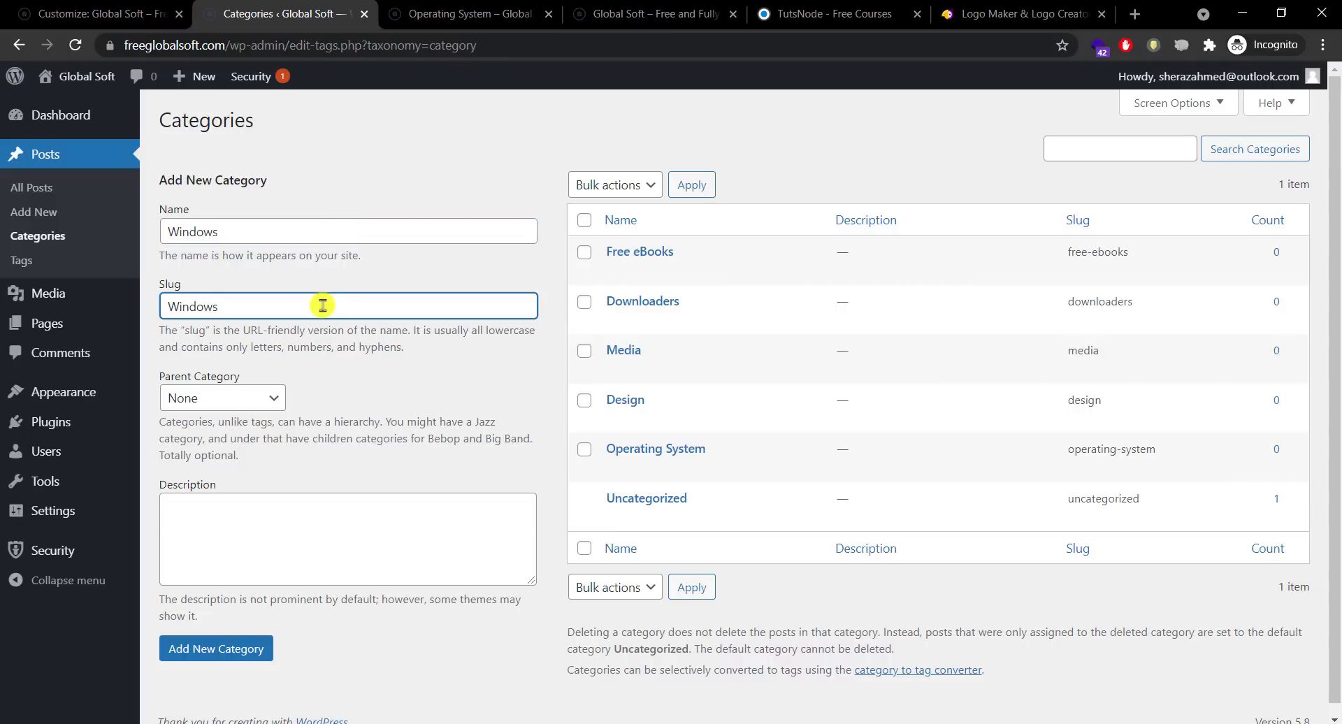
click(216, 649)
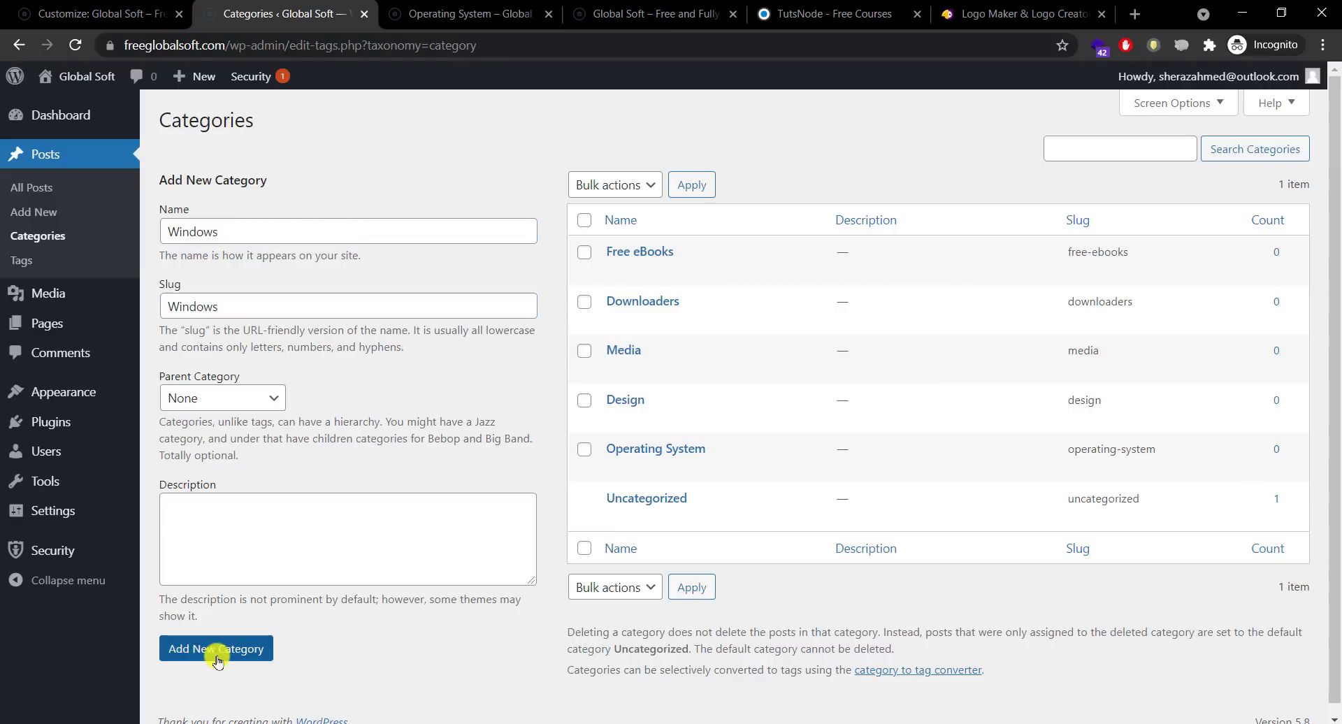
Step: Add a MAC category with its name copied into the slug
click(363, 227)
text(MAC)
key(Tab)
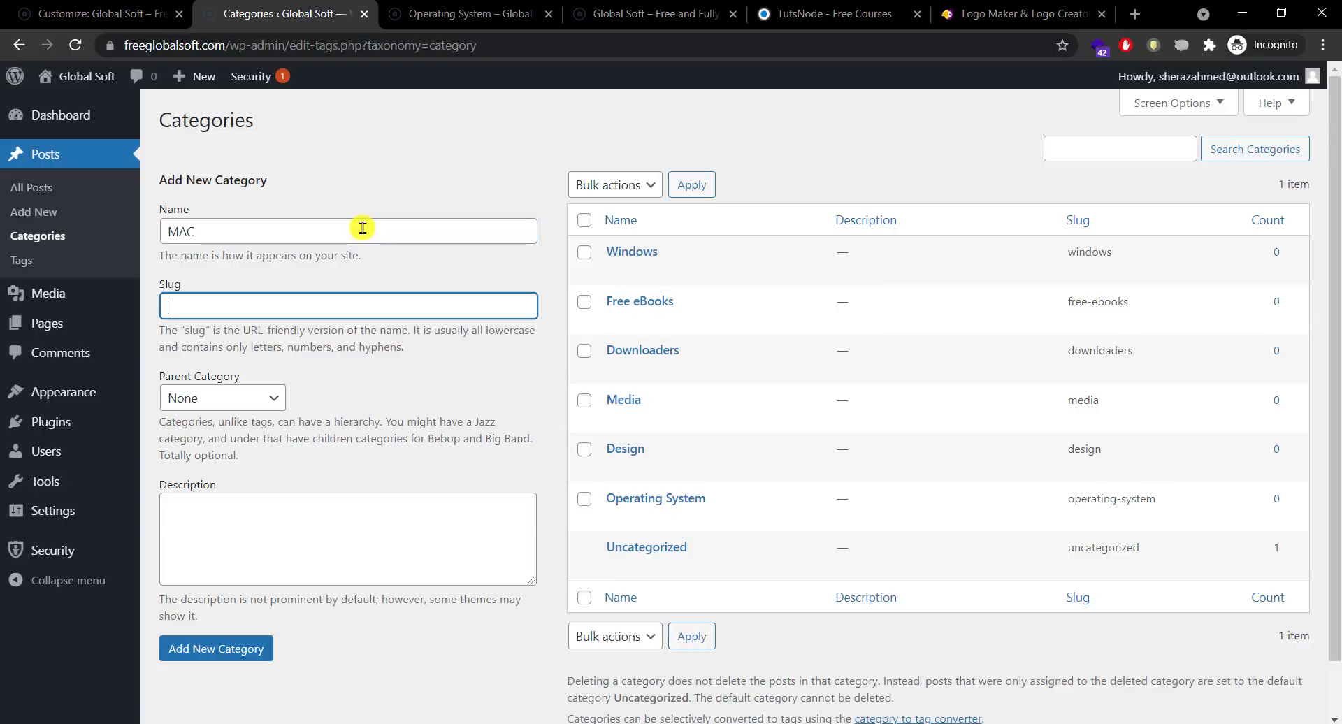
double_click(363, 227)
key(ctrl+c)
click(350, 304)
key(ctrl+v)
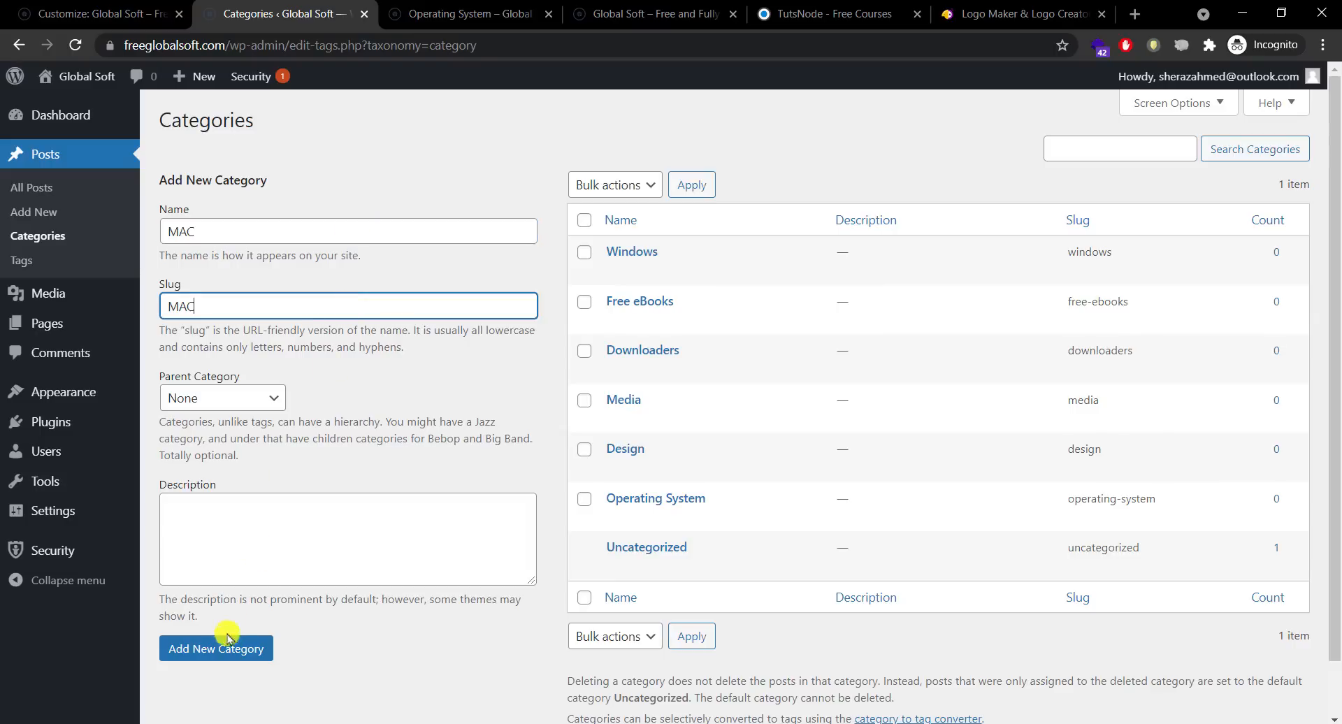
click(225, 643)
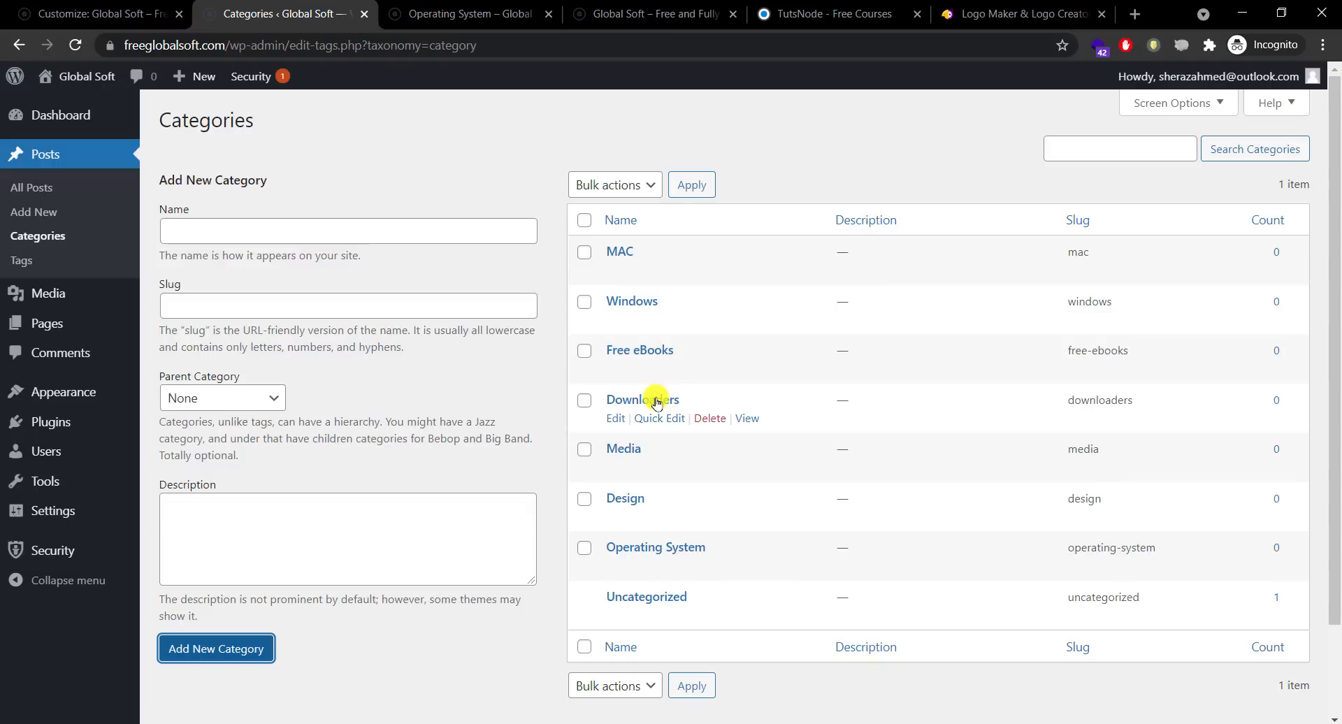
Step: Open the Downloaders, Media and Design category edit pages in new tabs
right_click(615, 419)
click(635, 430)
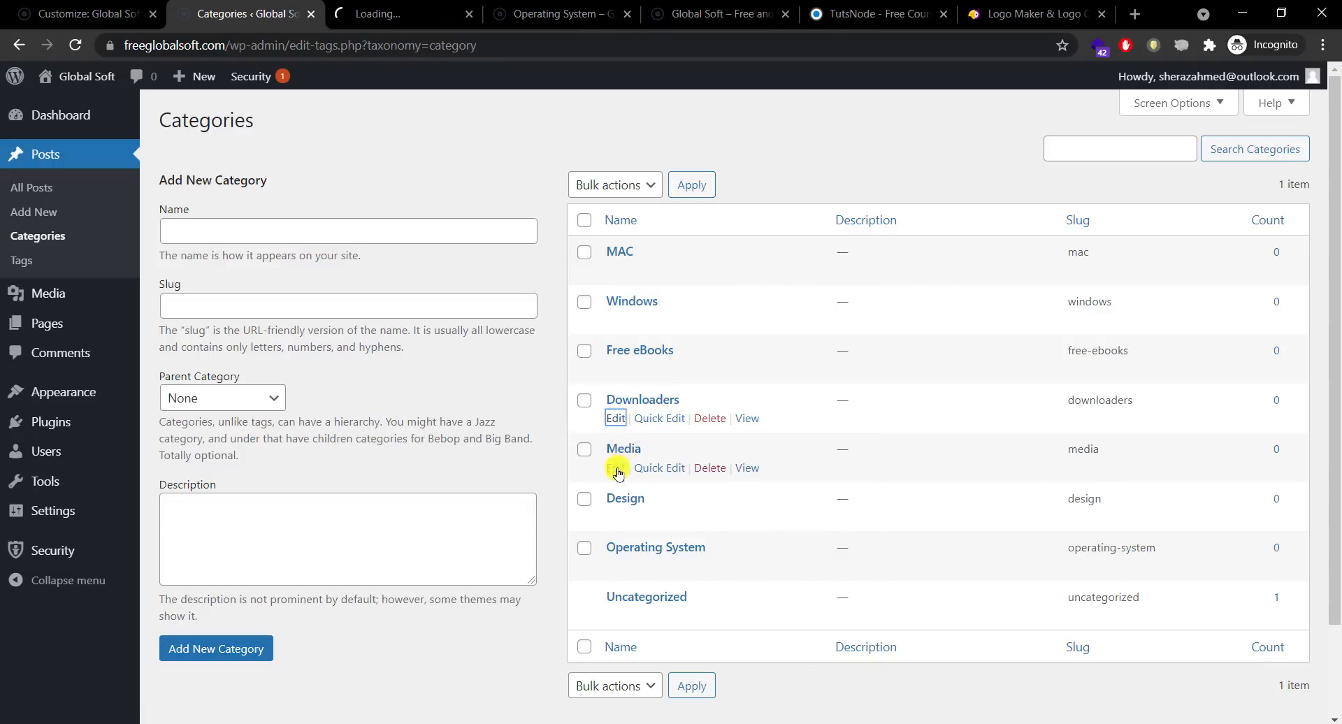
right_click(618, 474)
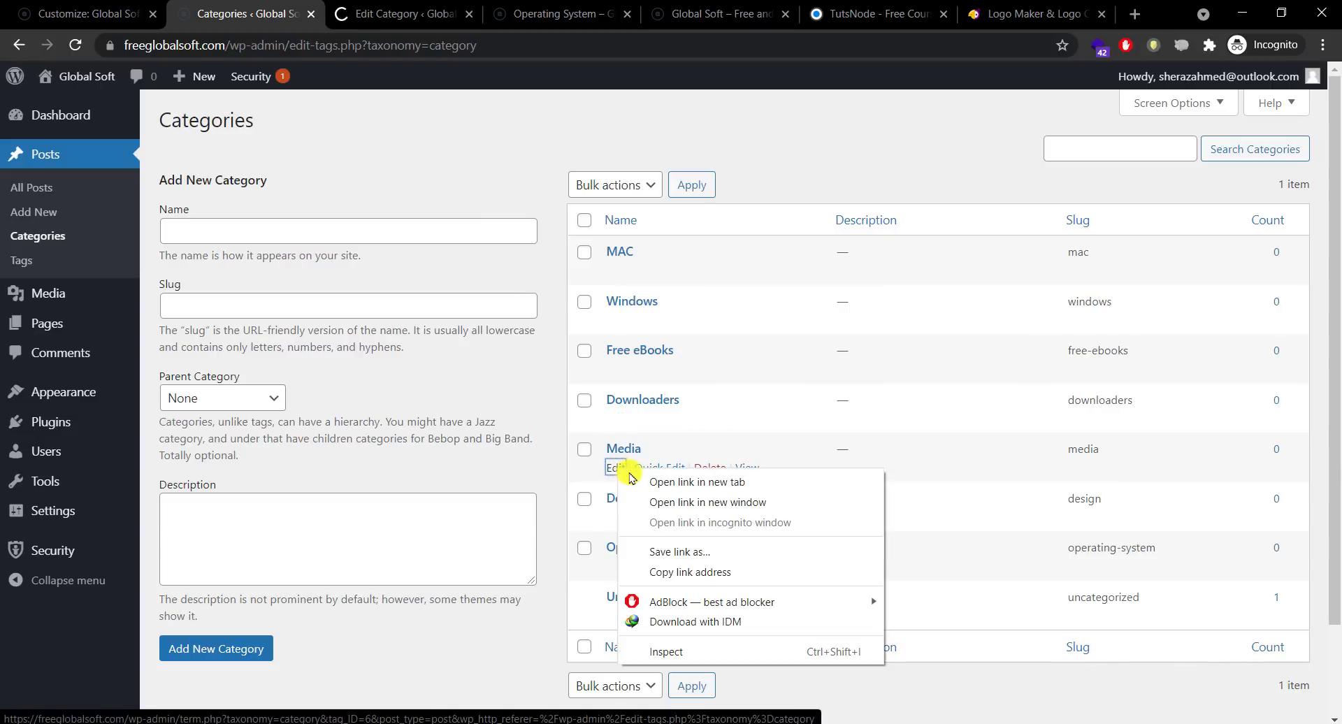
click(647, 481)
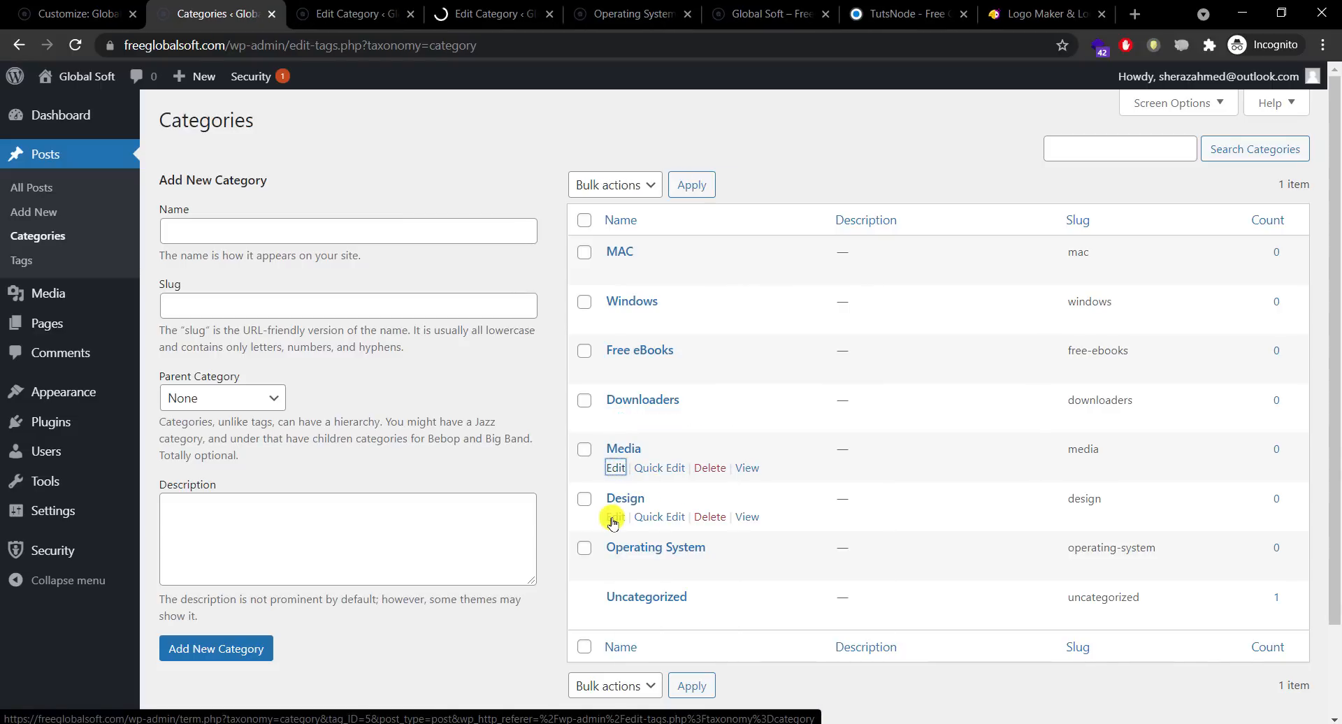
right_click(614, 521)
click(643, 528)
Step: Check the Operating System category's parent options, leaving it as None
click(621, 568)
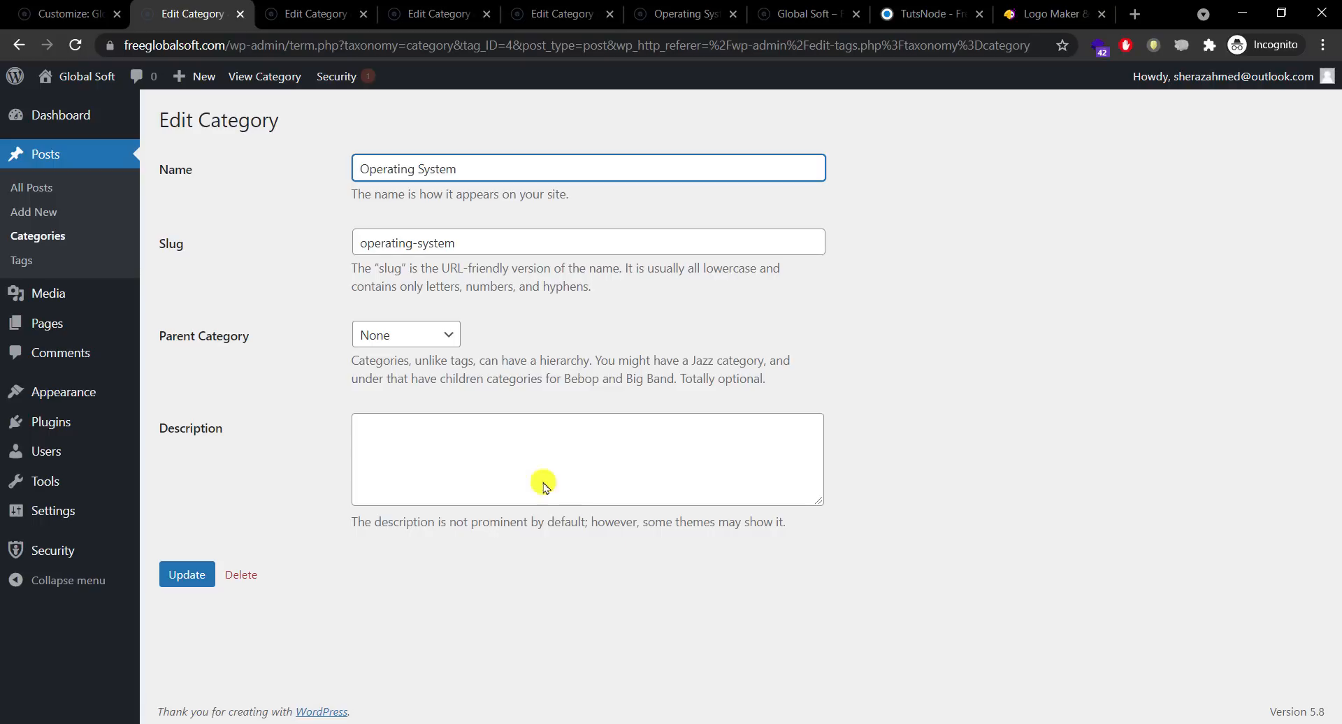
click(408, 338)
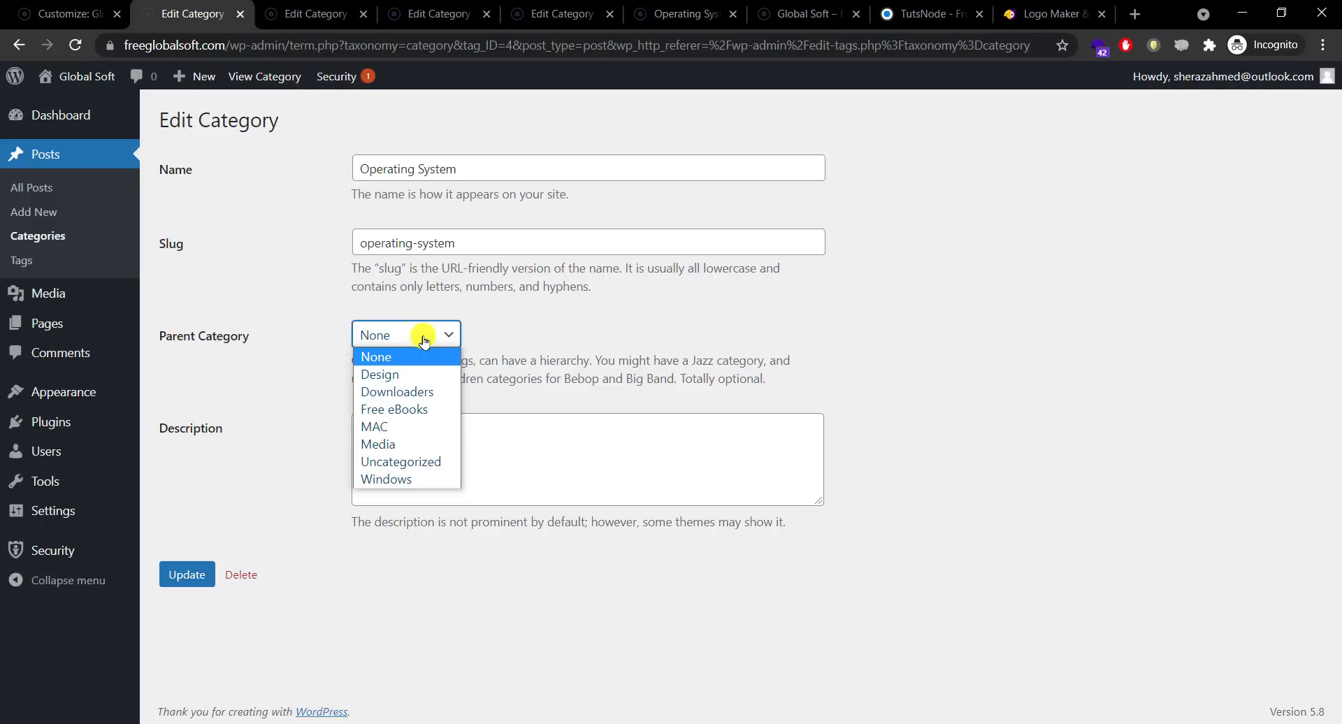
click(414, 356)
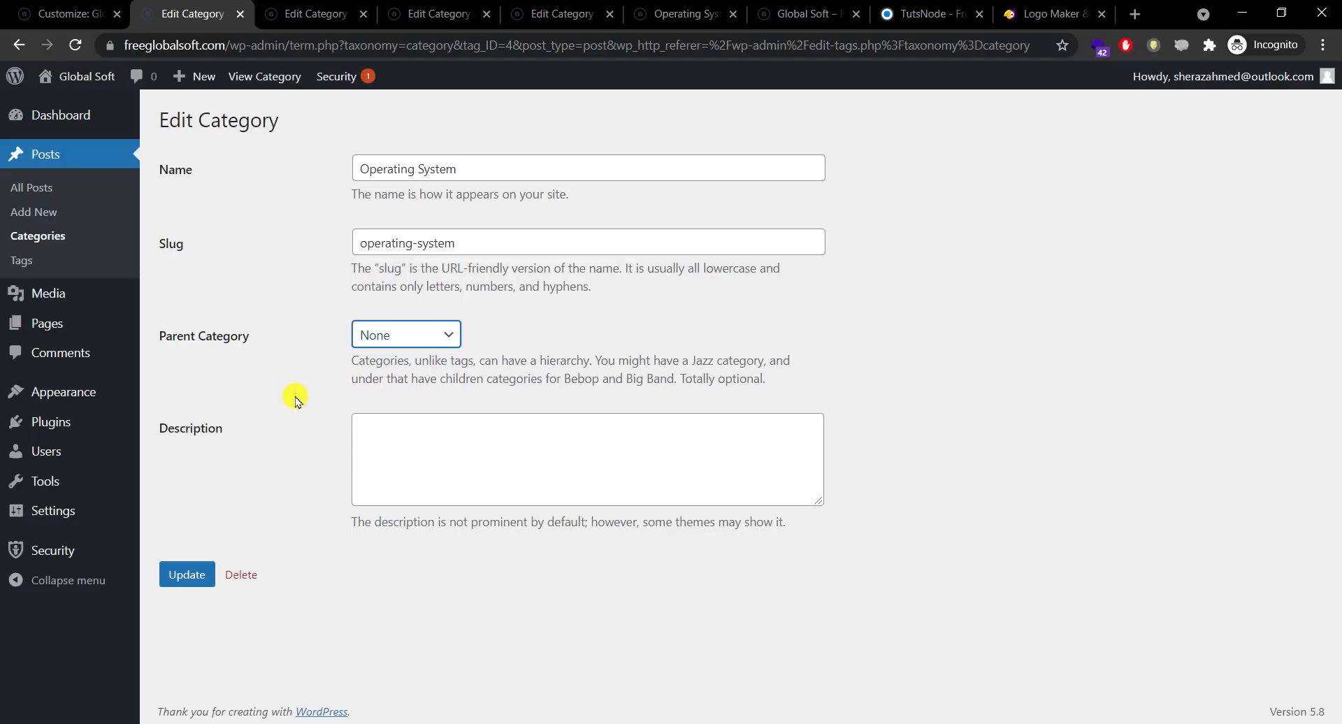
click(77, 235)
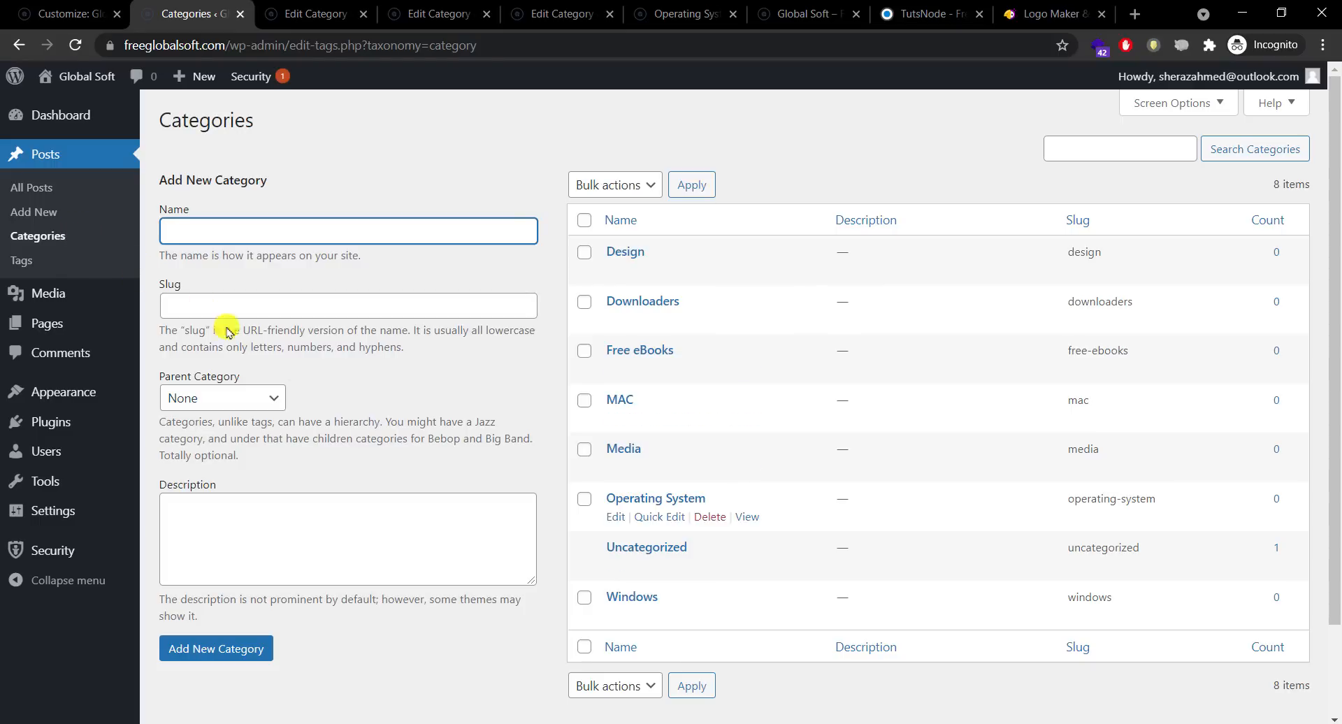
Step: Set Windows' parent category to Operating System and update it
click(633, 597)
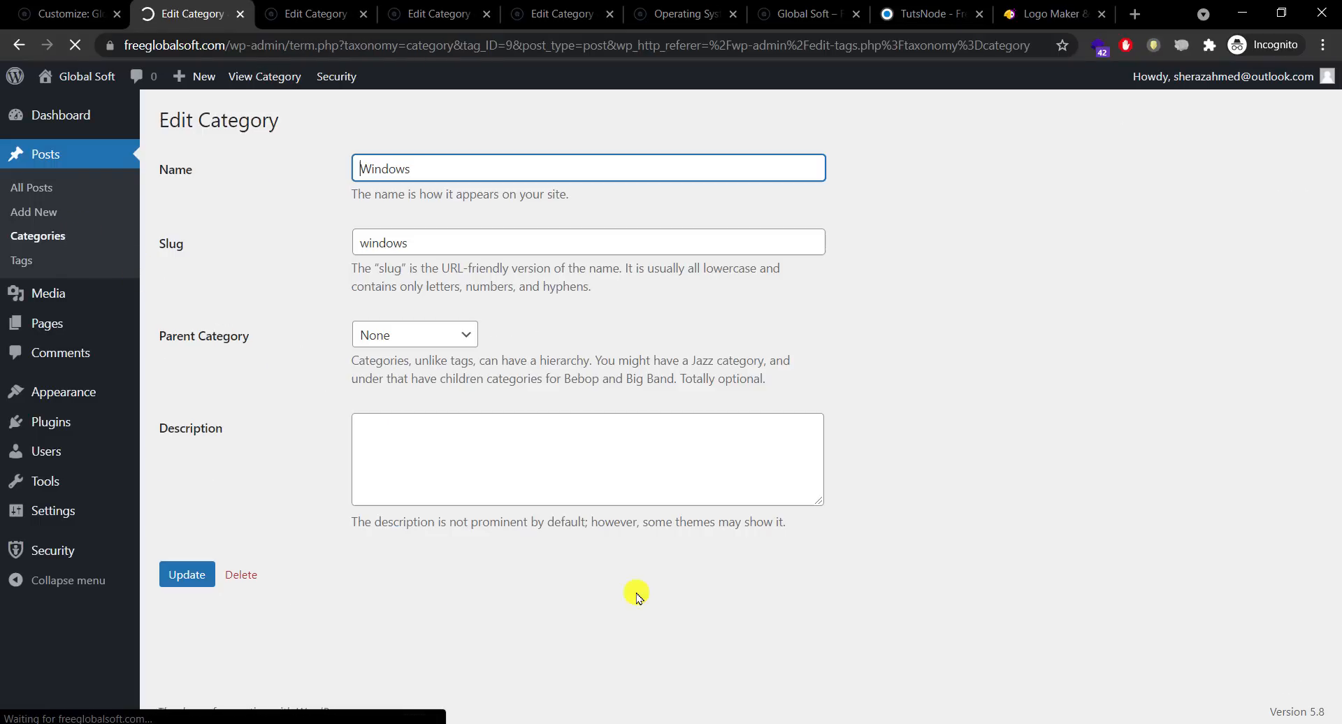
click(413, 334)
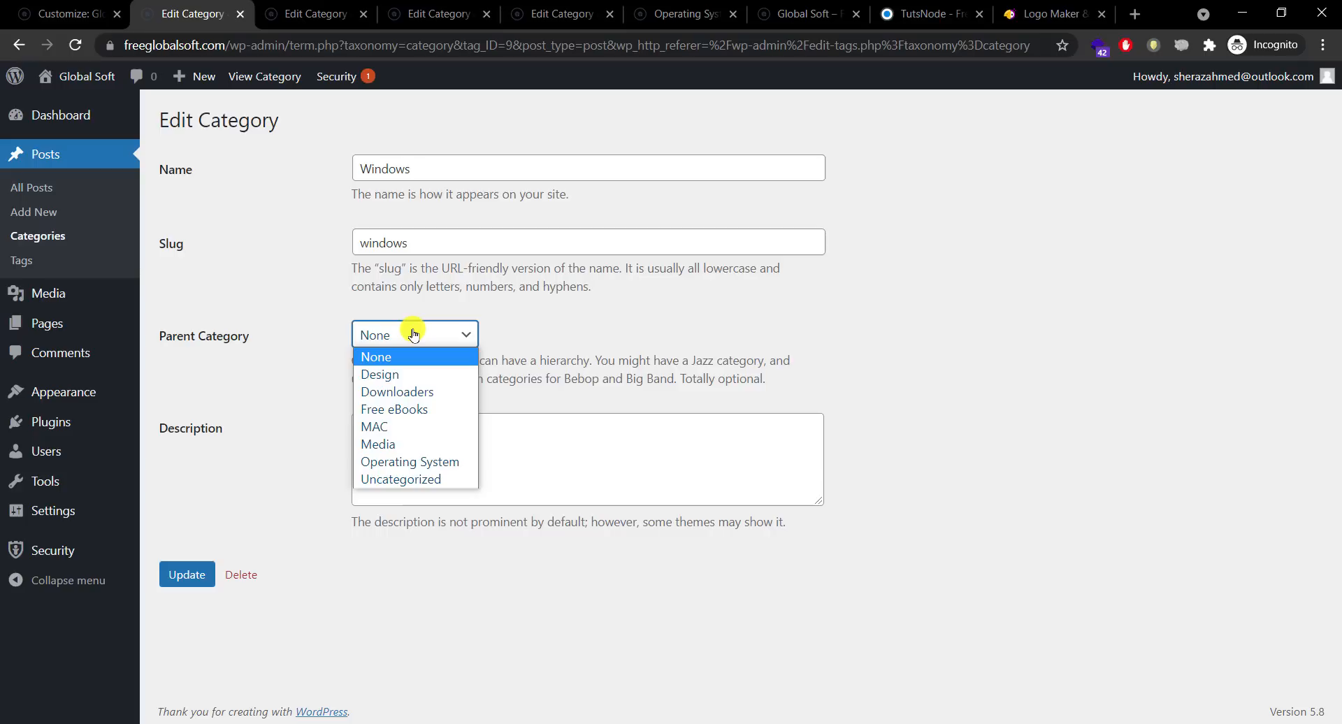
click(420, 461)
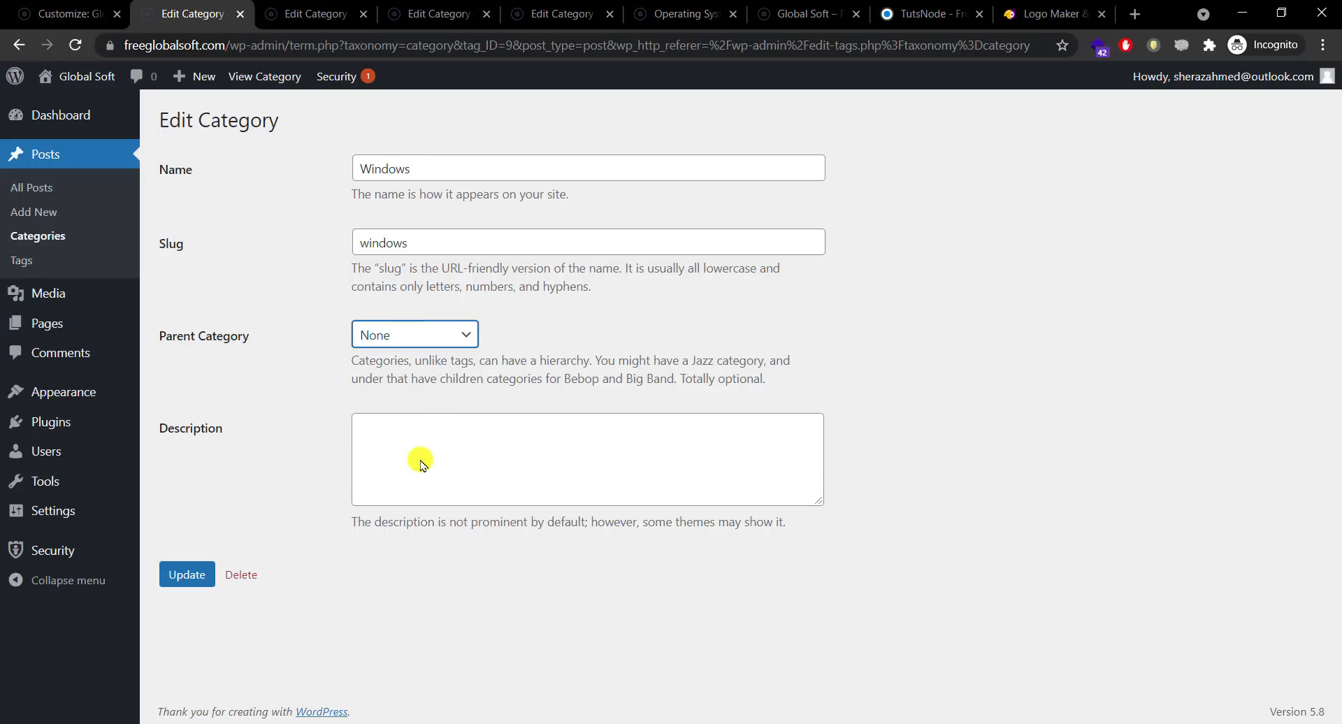
click(187, 576)
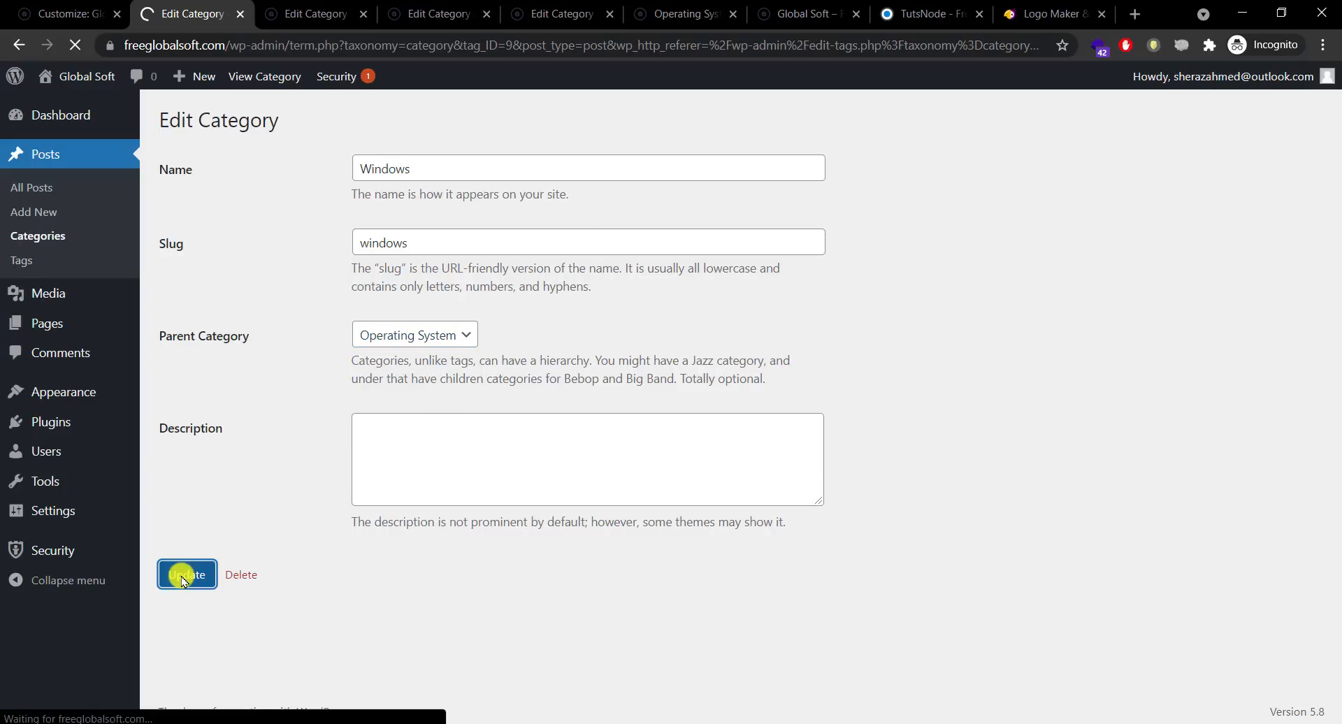
click(65, 237)
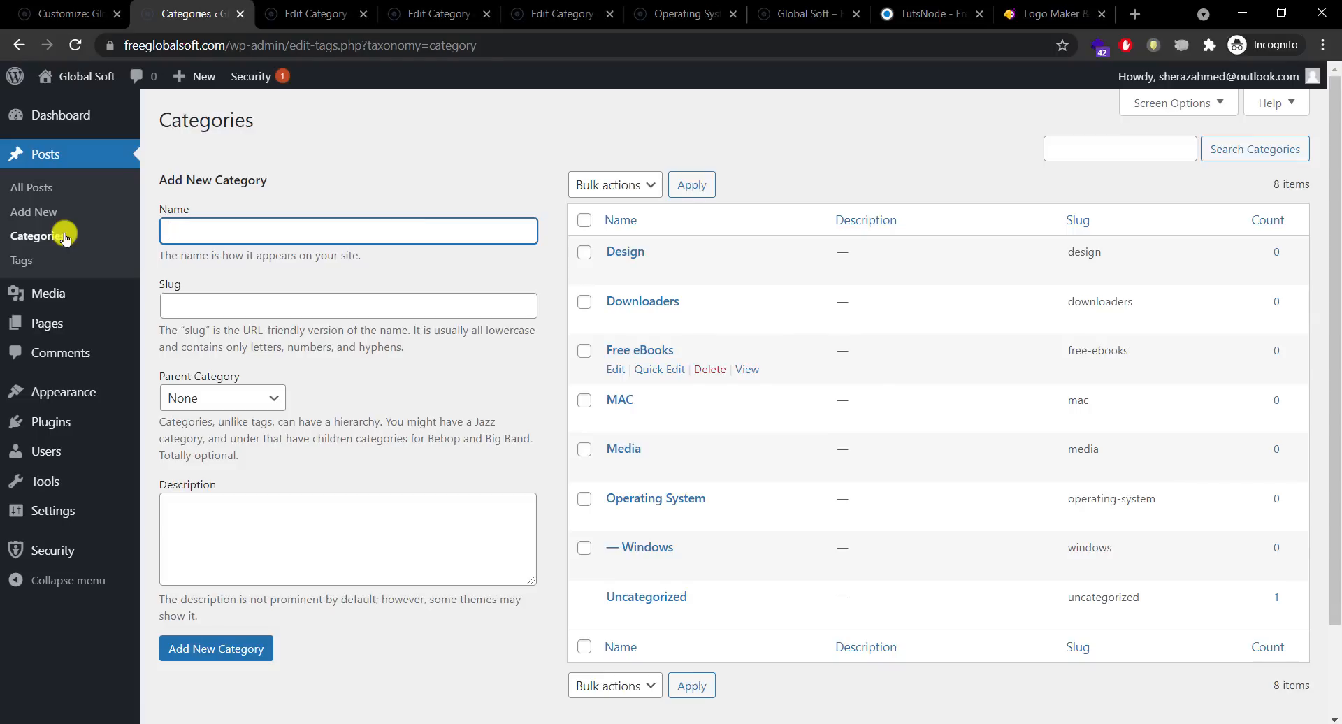
Step: Set MAC's parent category to Operating System and update it
click(610, 398)
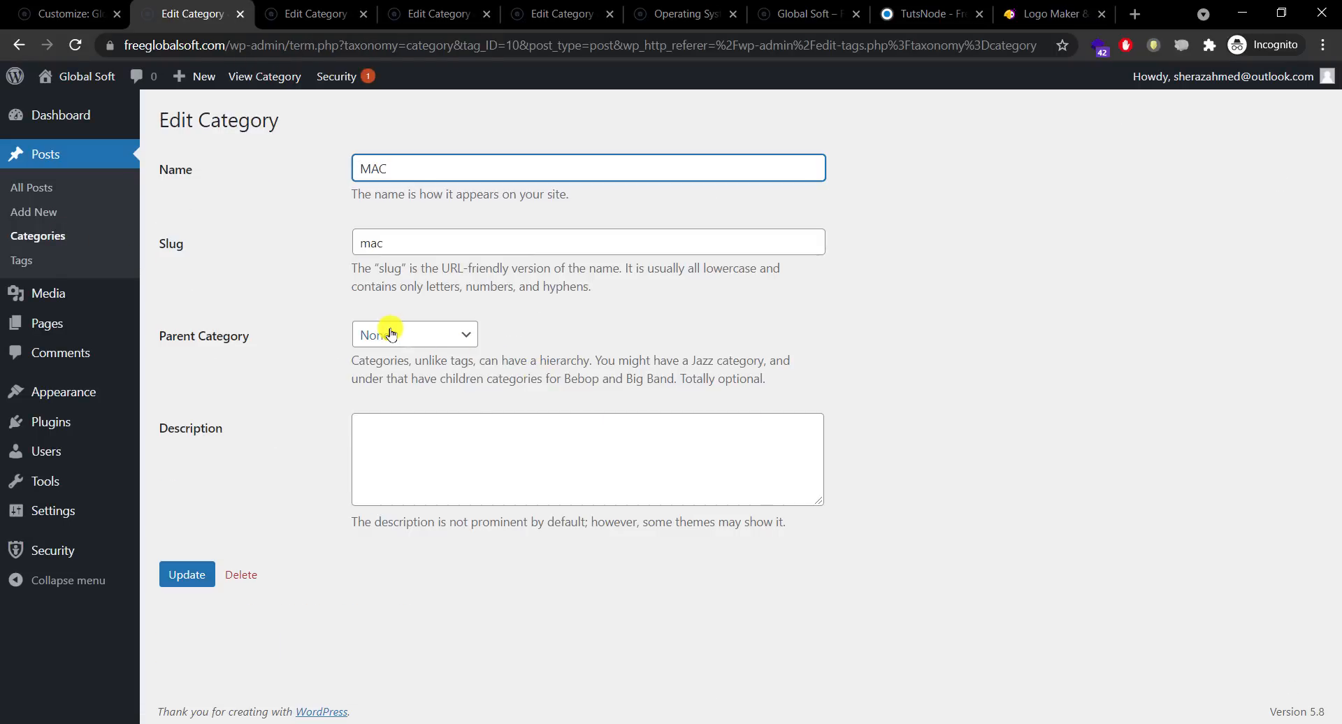
click(386, 334)
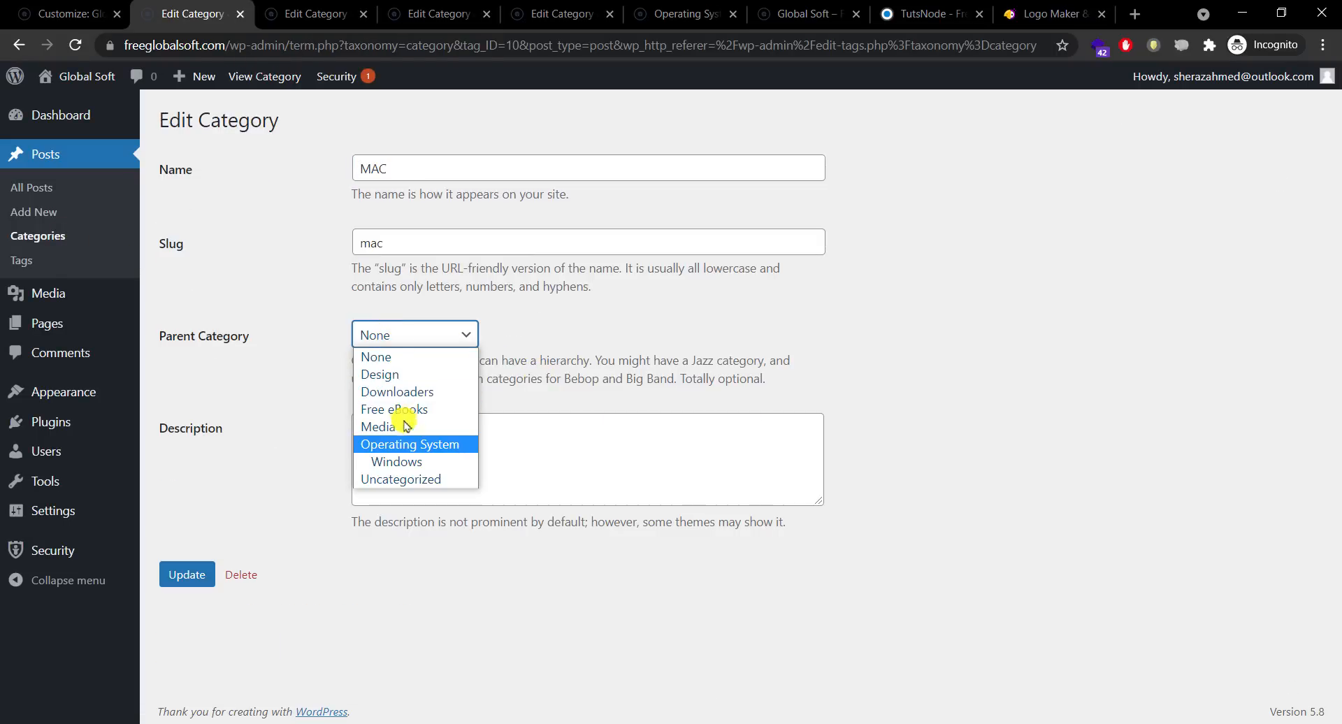
click(412, 446)
click(188, 579)
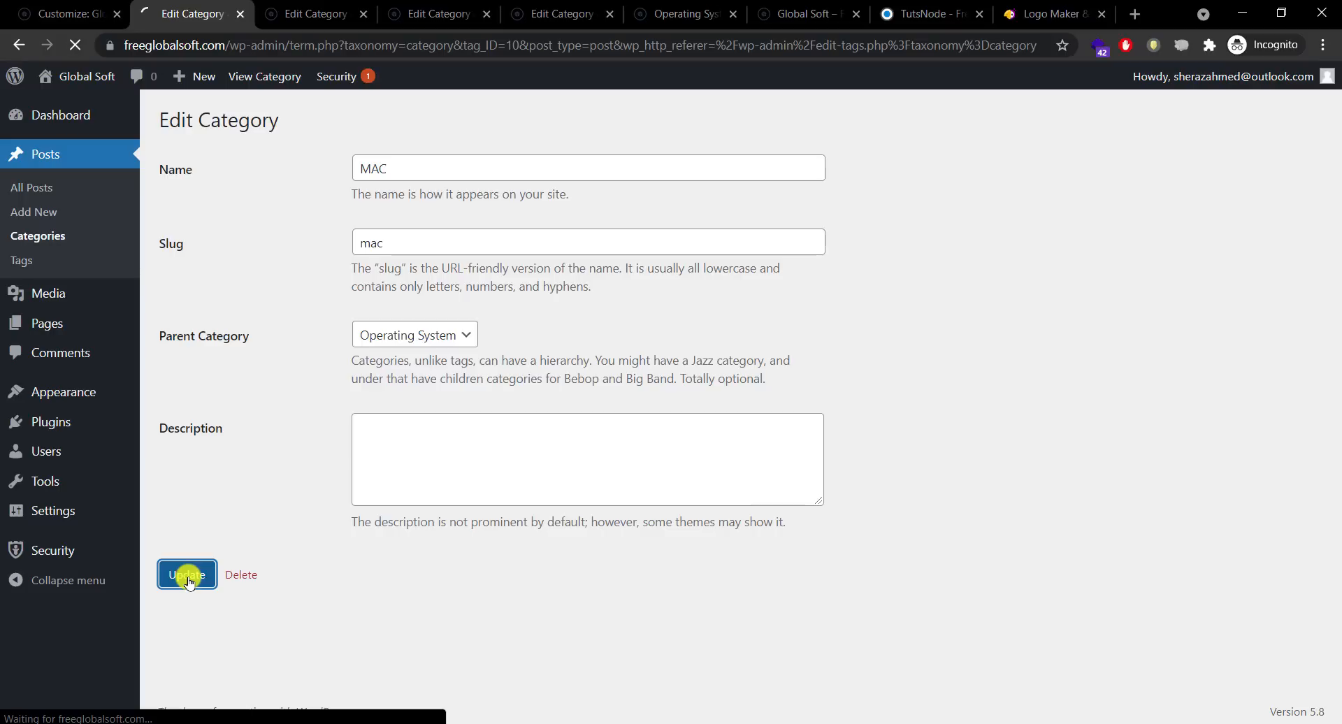
click(80, 235)
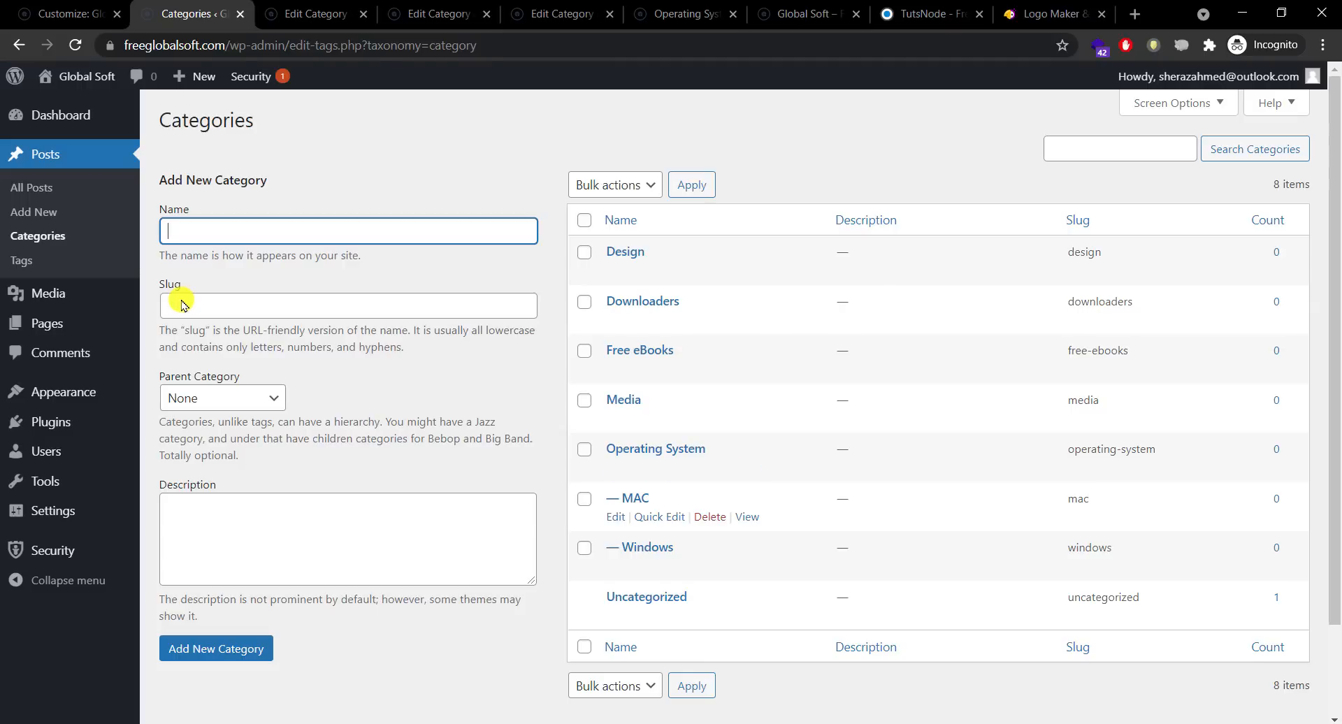
Step: In Menus, open the Categories View All list and tick every category except Uncategorized
mouse_move(186, 351)
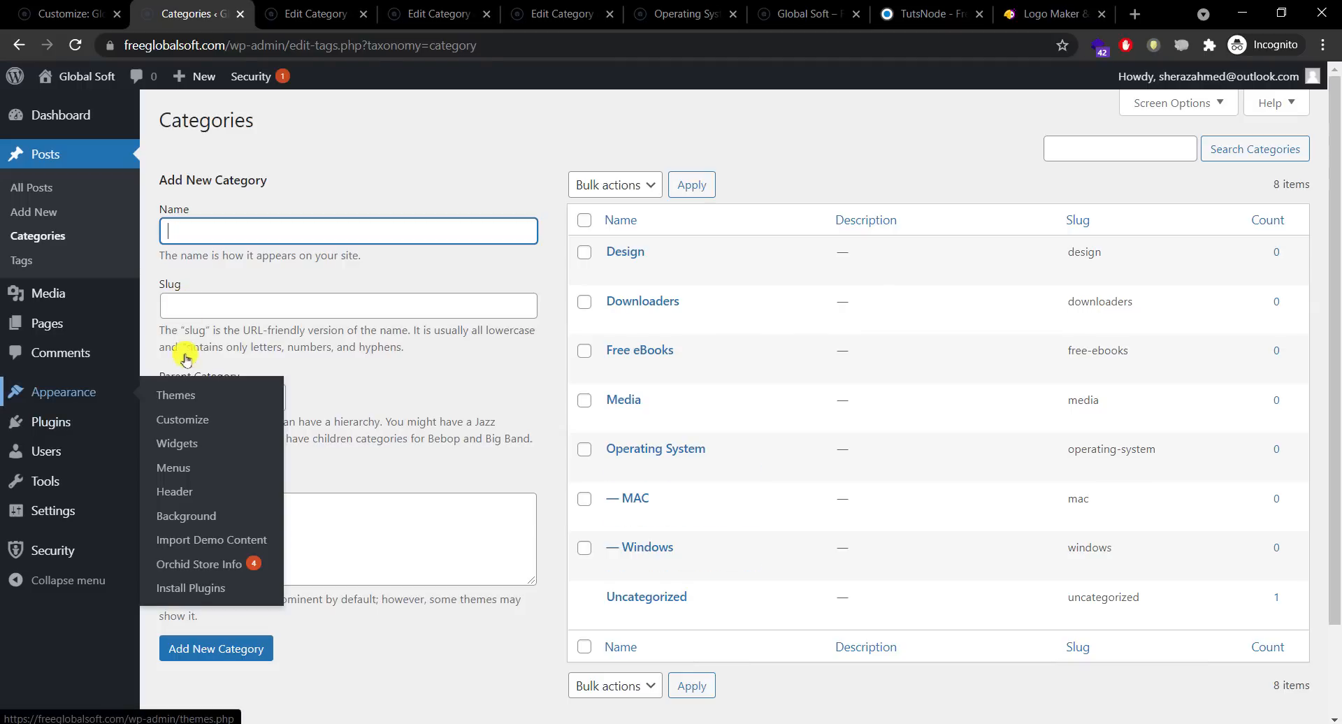
click(188, 468)
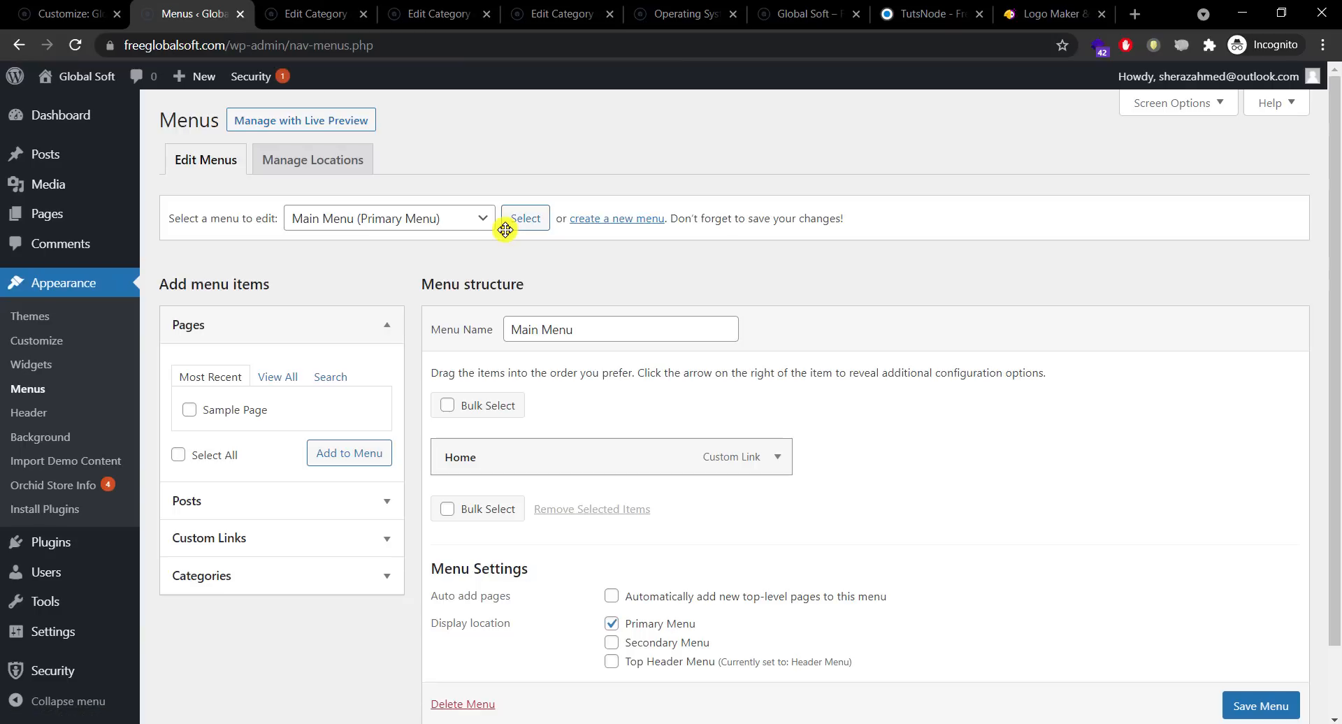
click(353, 537)
click(362, 575)
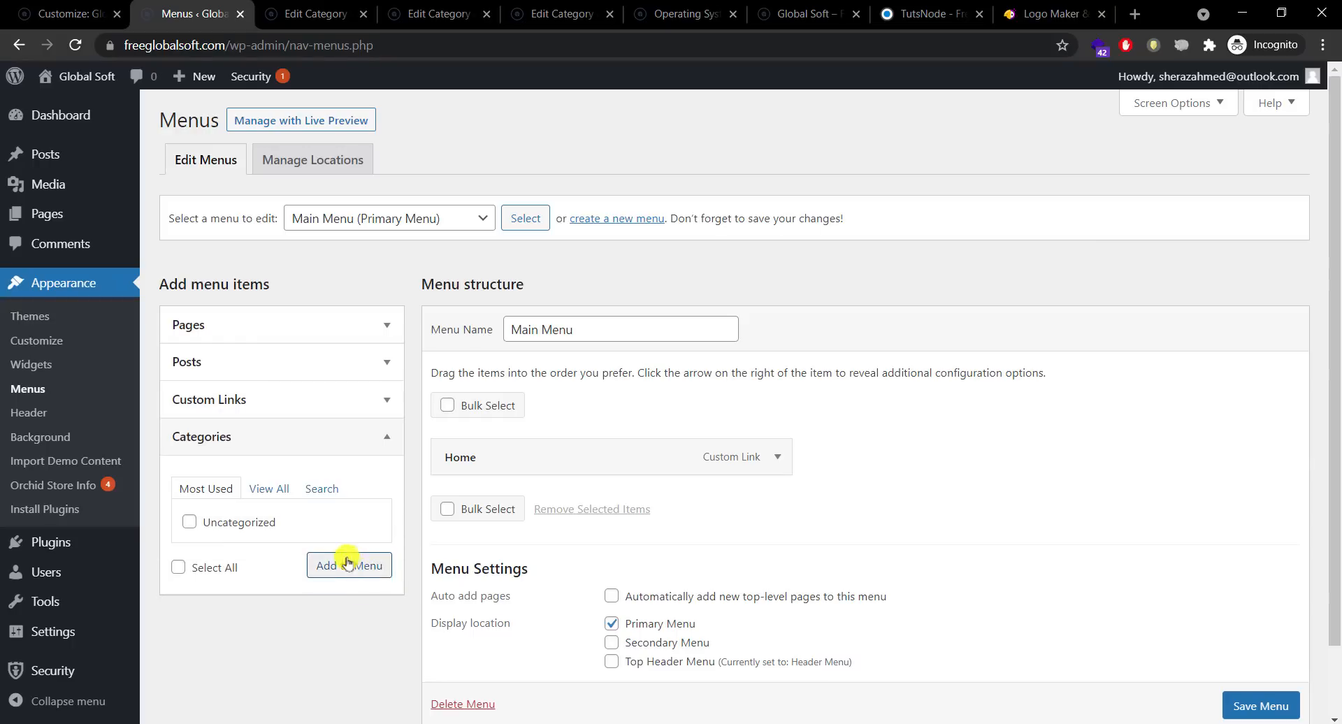
click(269, 489)
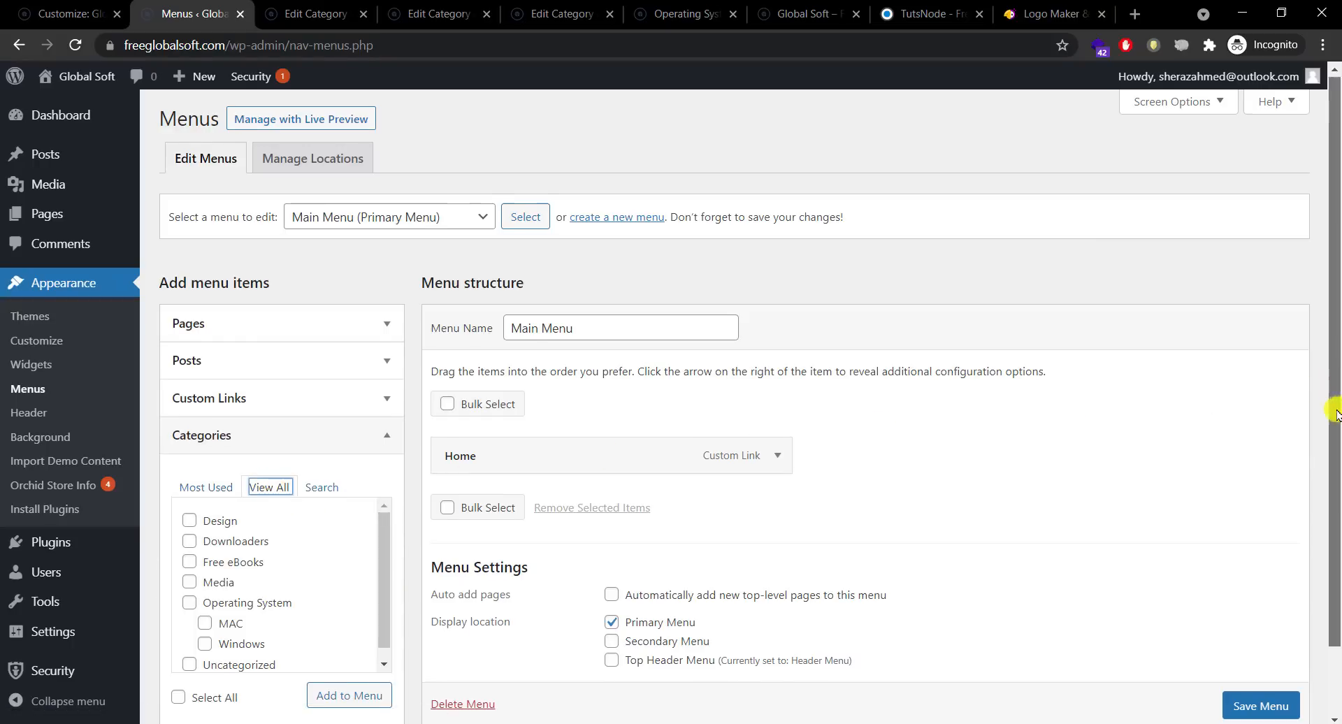
scroll(1244, 455, down, 2)
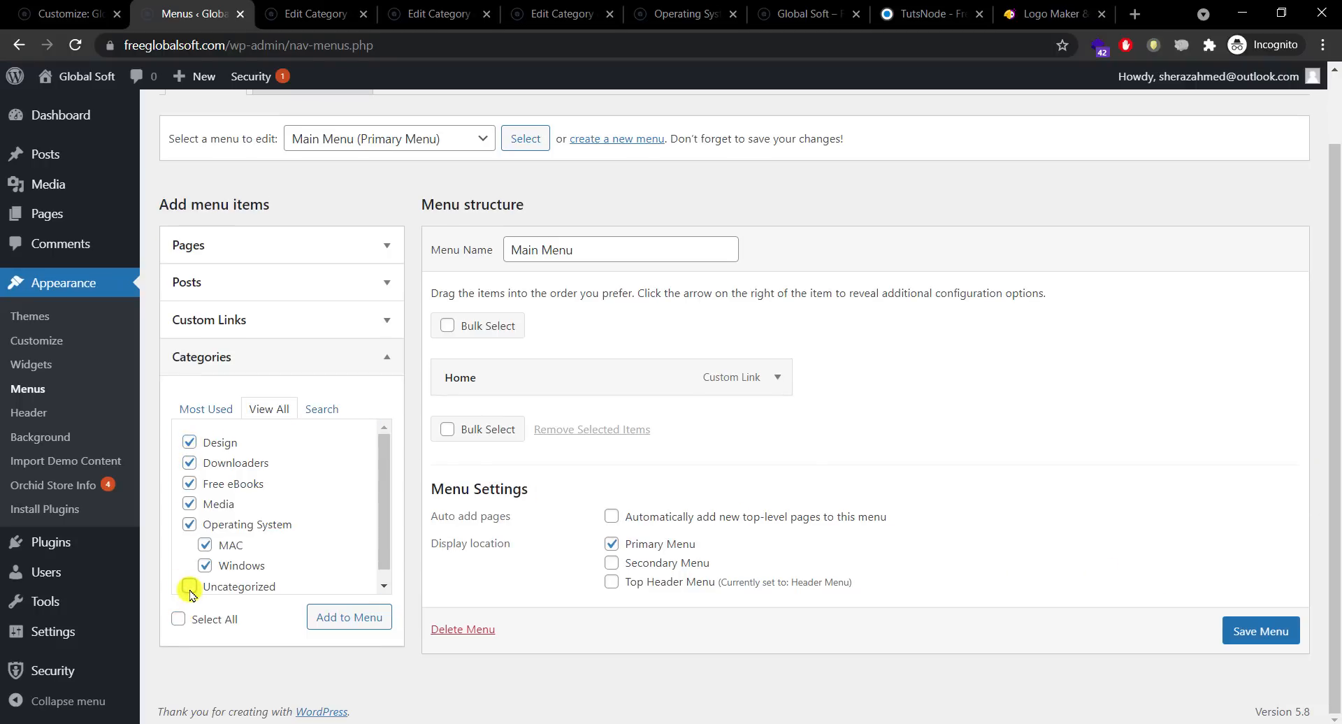
click(383, 572)
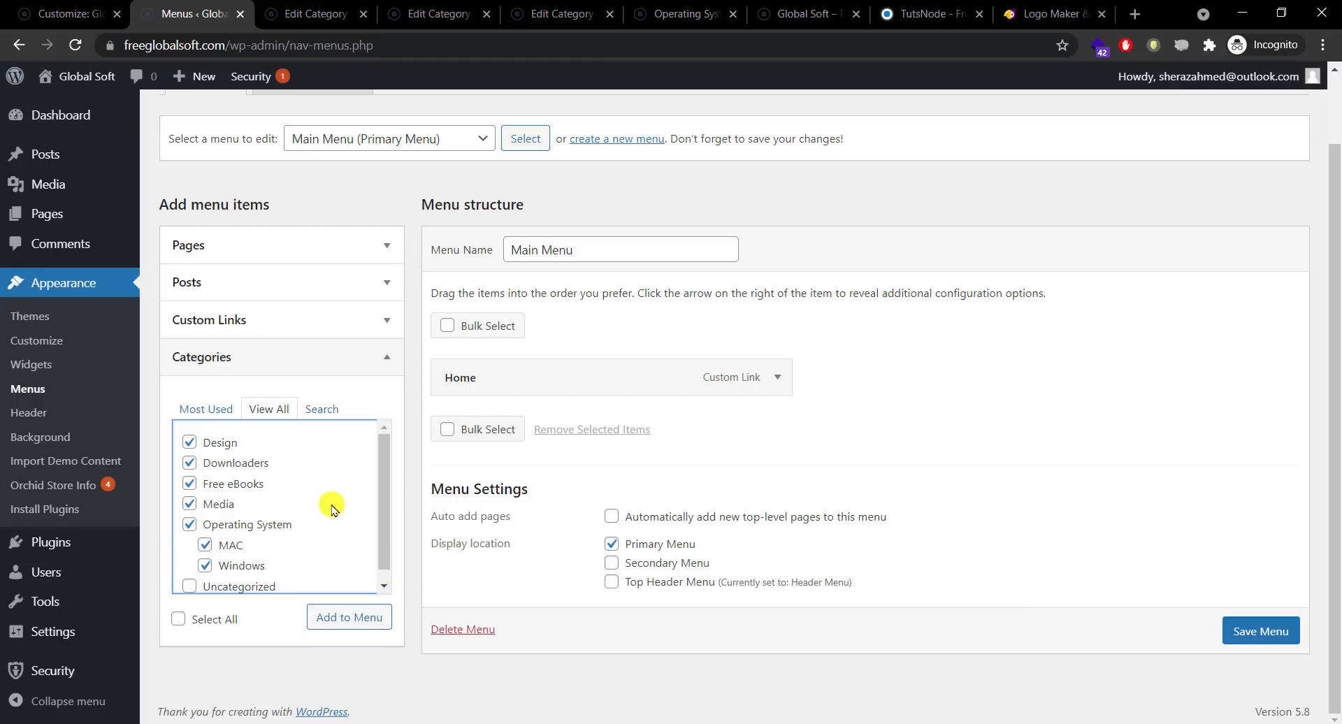
Step: Add the ticked categories to Main Menu and remove the Home item
click(336, 619)
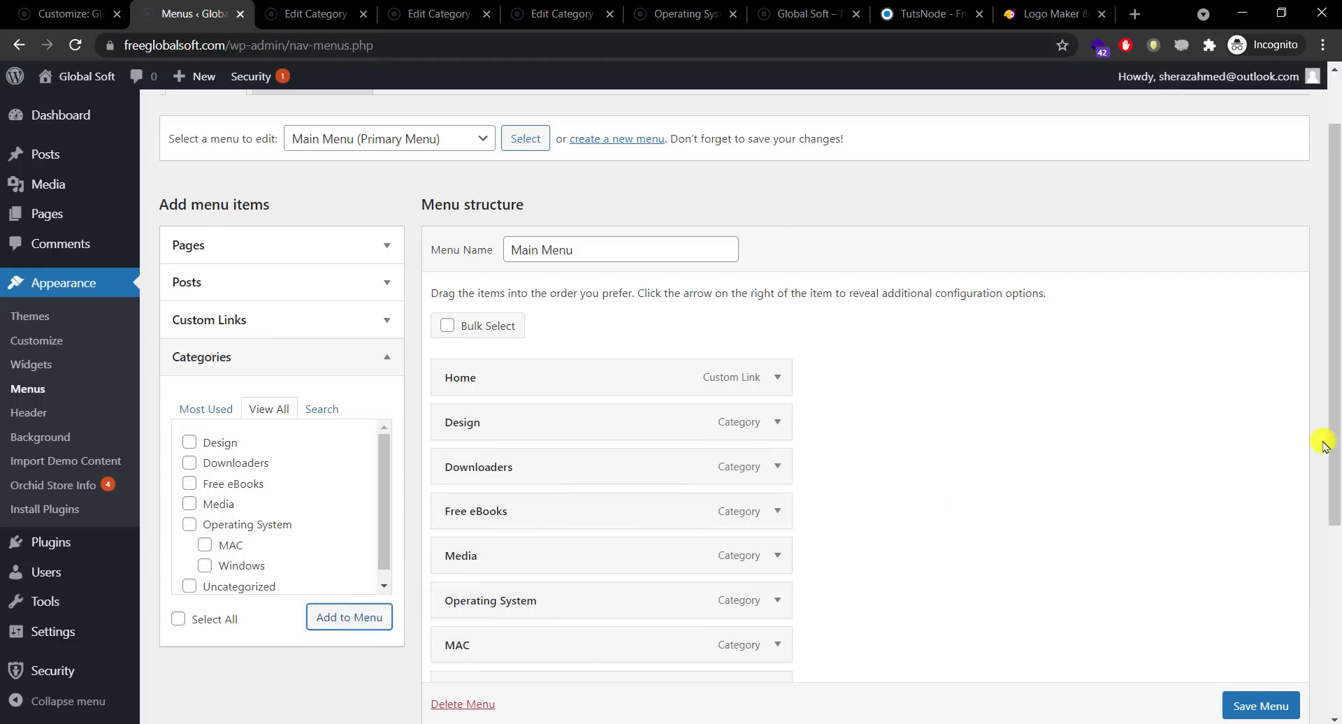
scroll(1300, 500, down, 2)
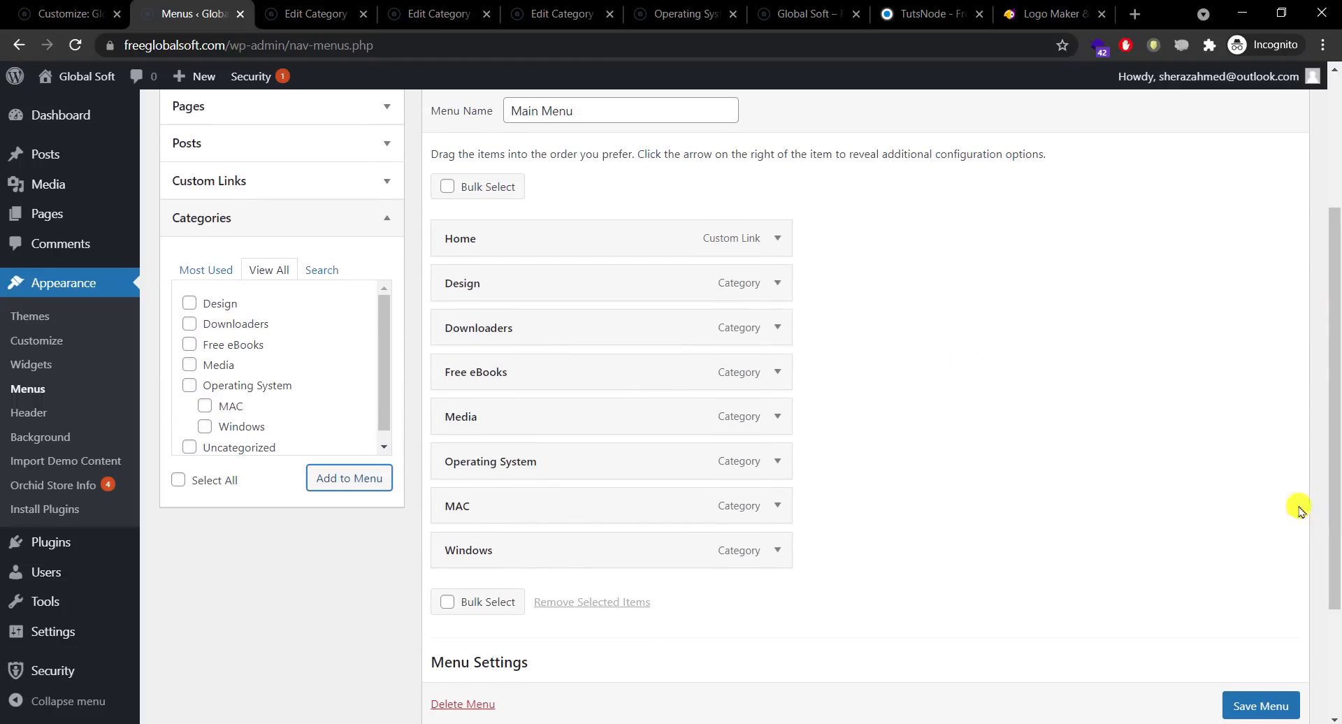
click(779, 238)
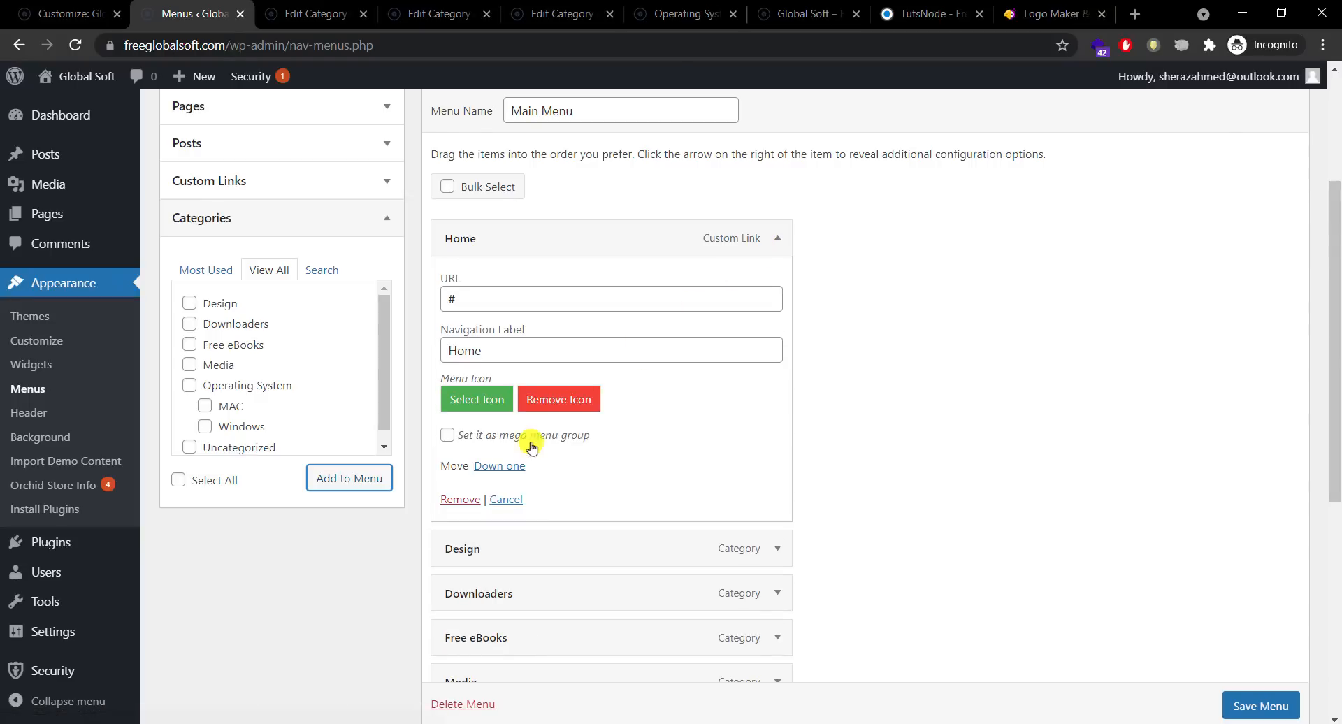
click(460, 501)
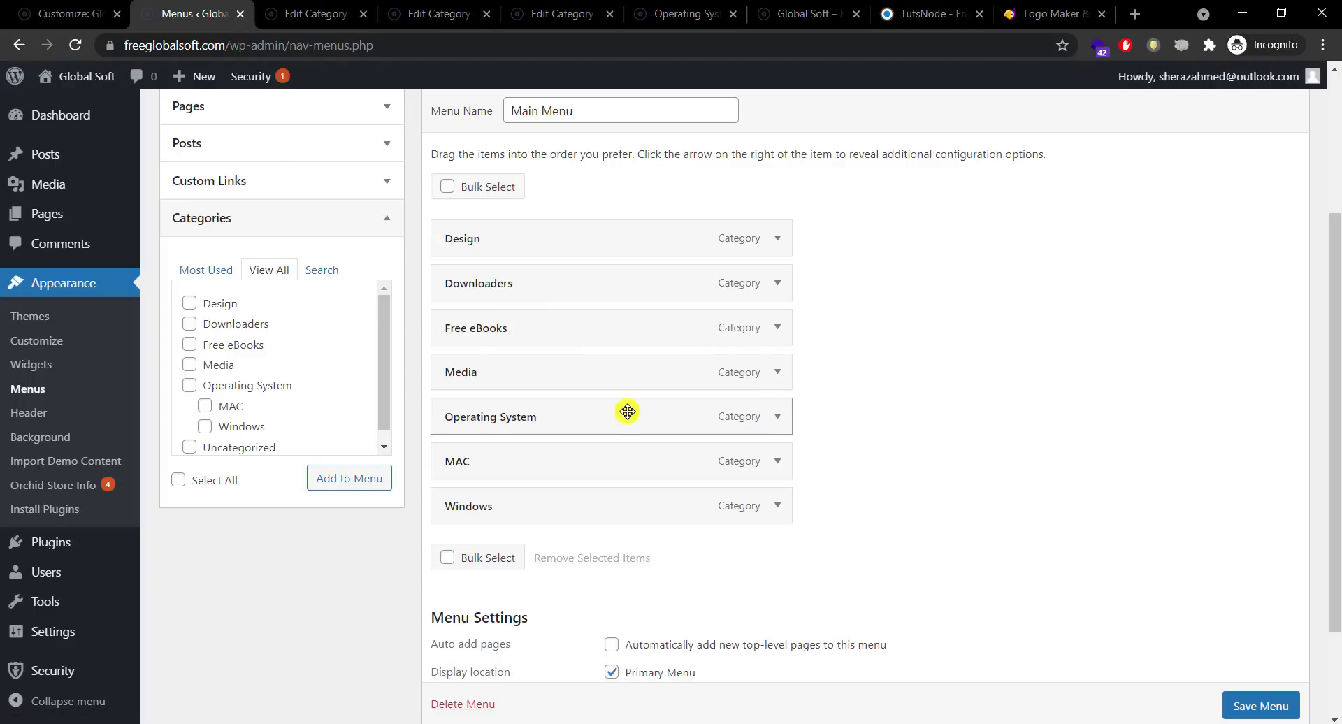
Step: Move Operating System to the top with MAC and Windows just below it
drag(628, 412, 638, 230)
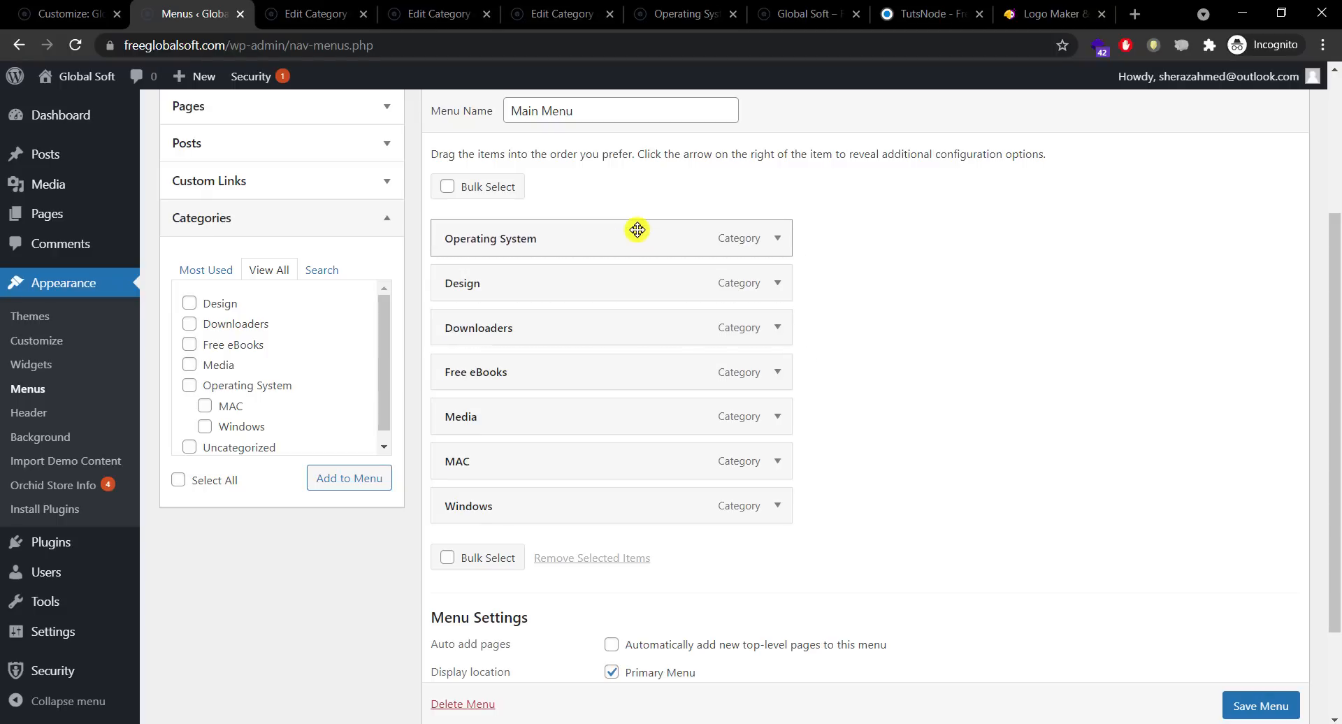
drag(564, 458, 558, 276)
drag(561, 492, 571, 279)
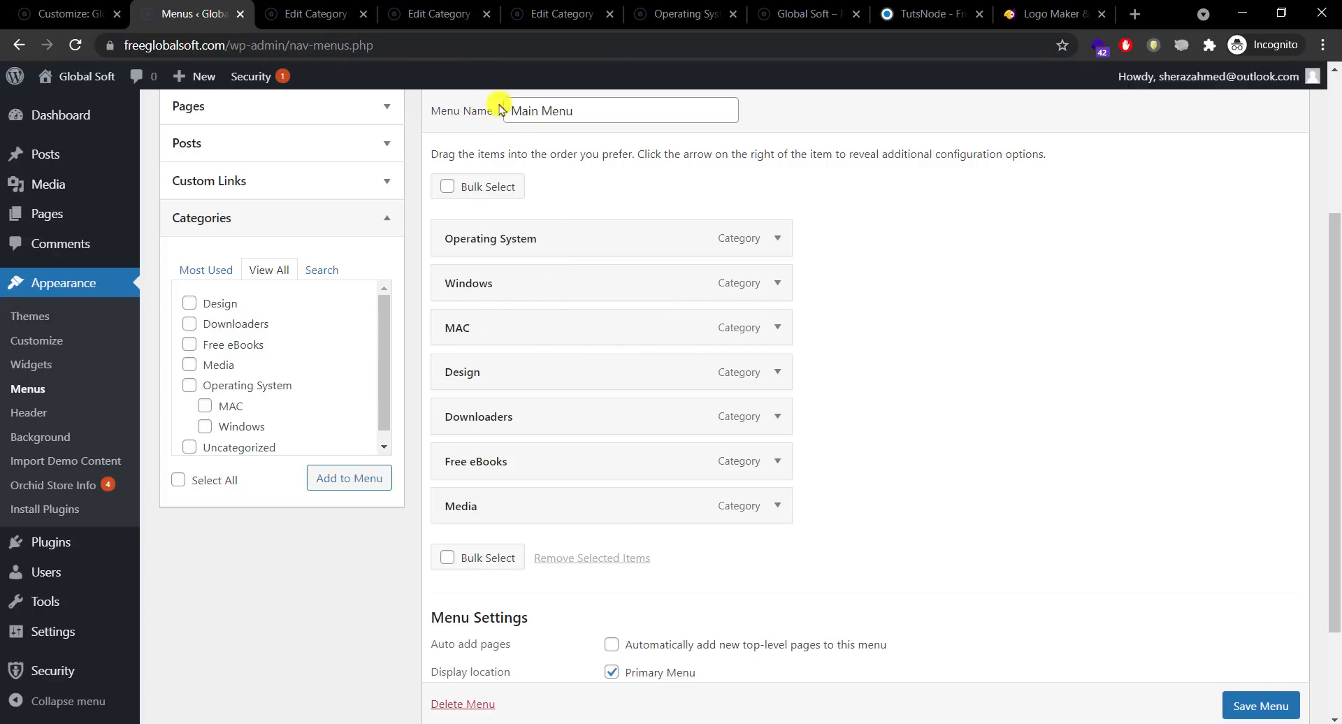
Step: Compare the layout against the open category tabs and the TutsNode reference site's menu
click(440, 14)
click(563, 14)
click(685, 14)
click(762, 3)
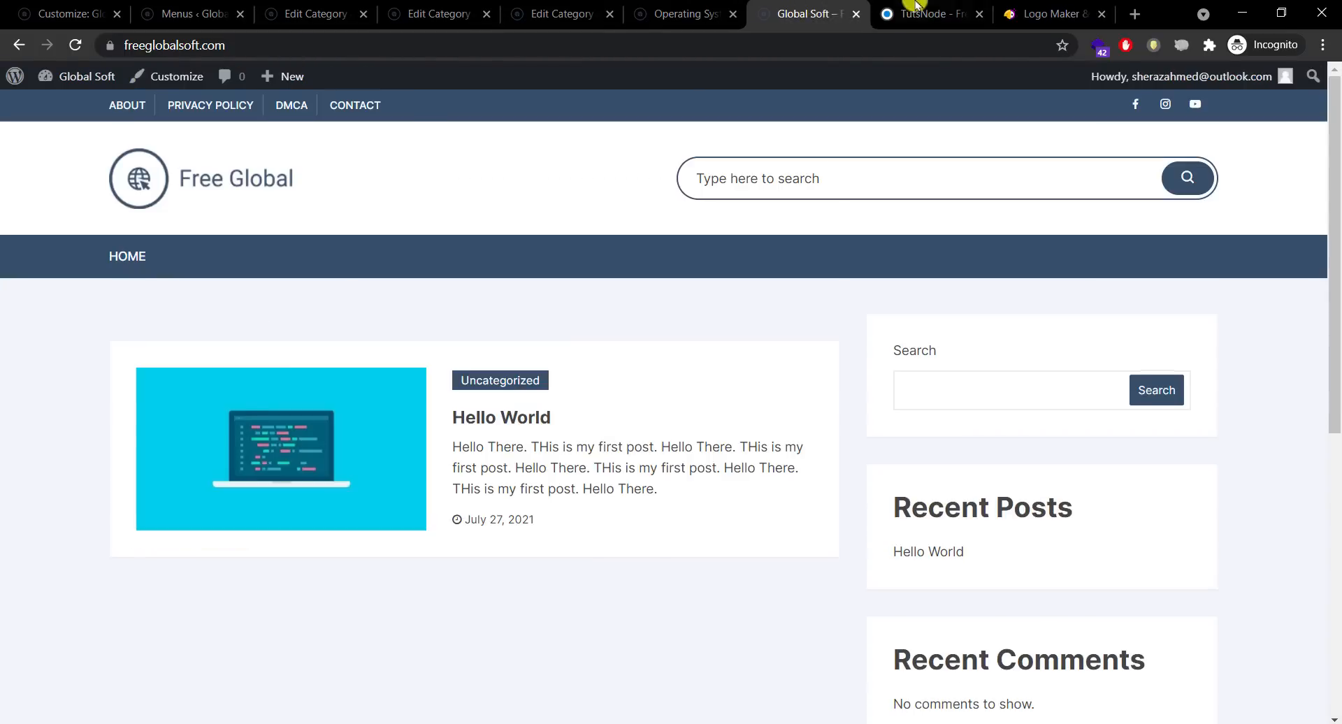
click(947, 4)
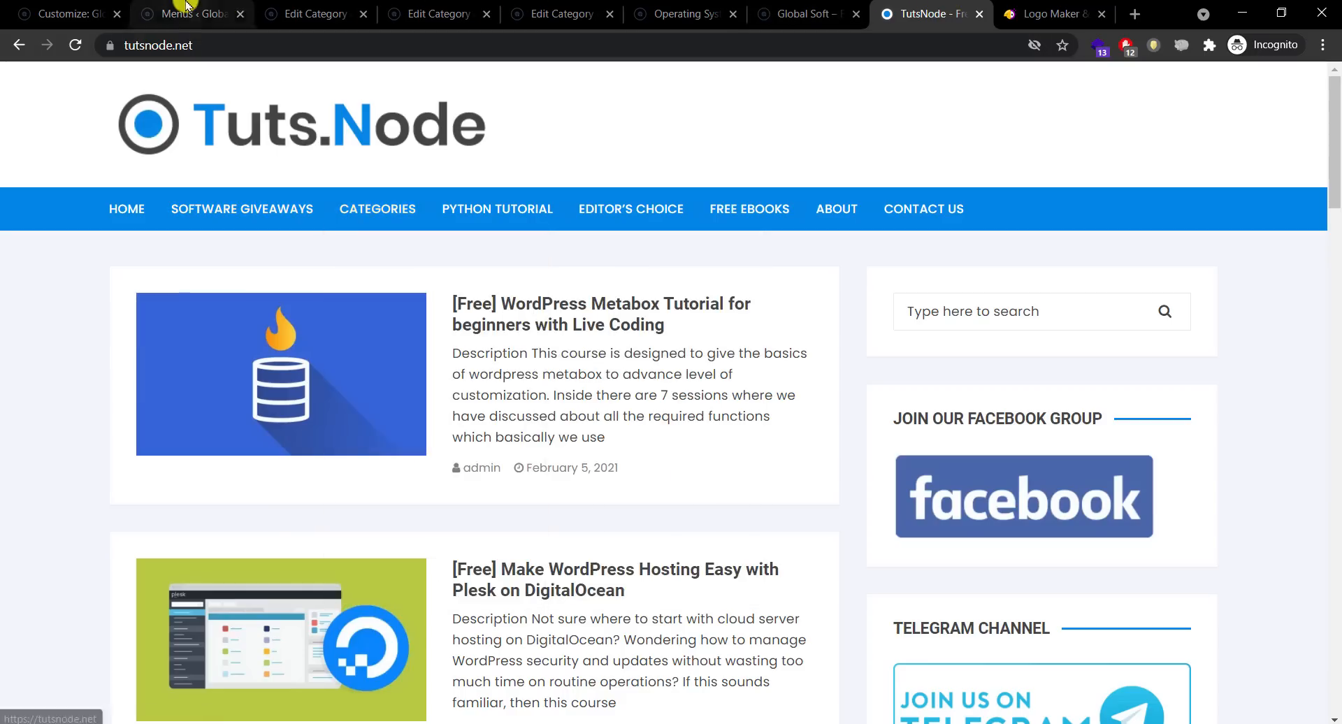
click(210, 14)
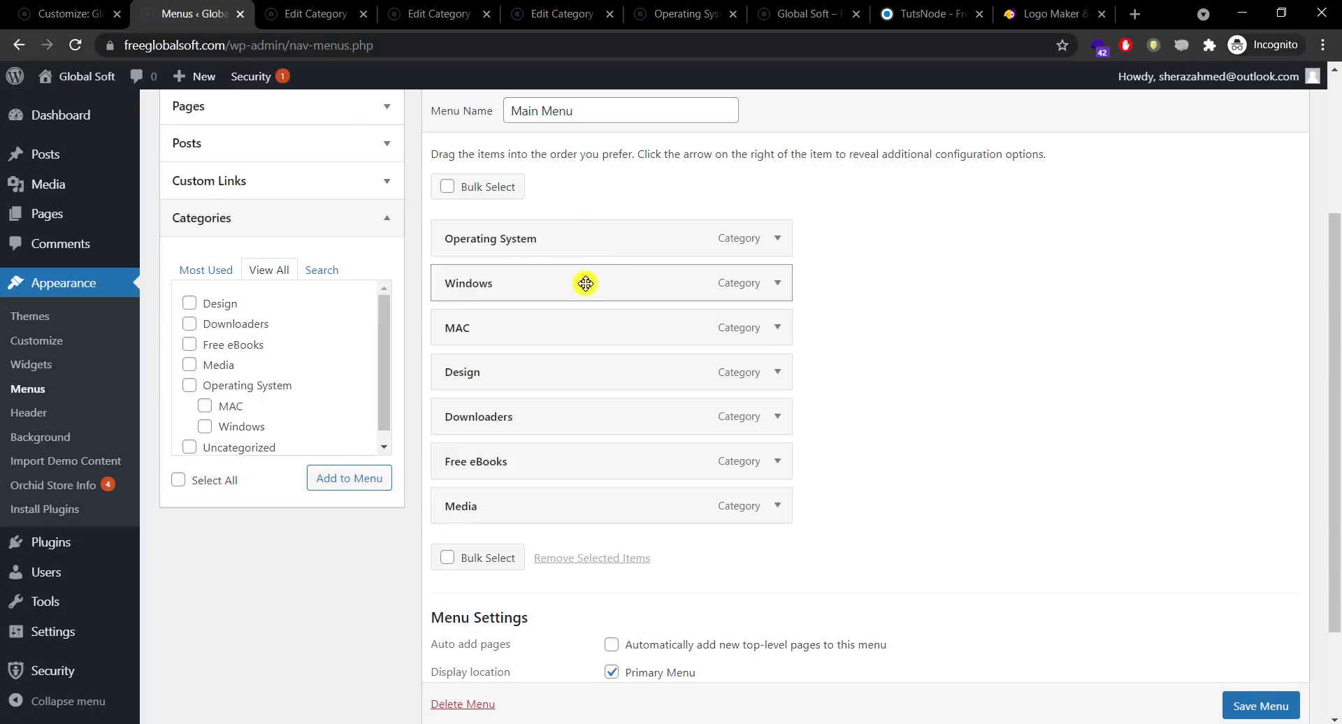
Step: Nest the sub-items under Operating System, move Media up after MAC, and save Main Menu
drag(586, 283, 627, 321)
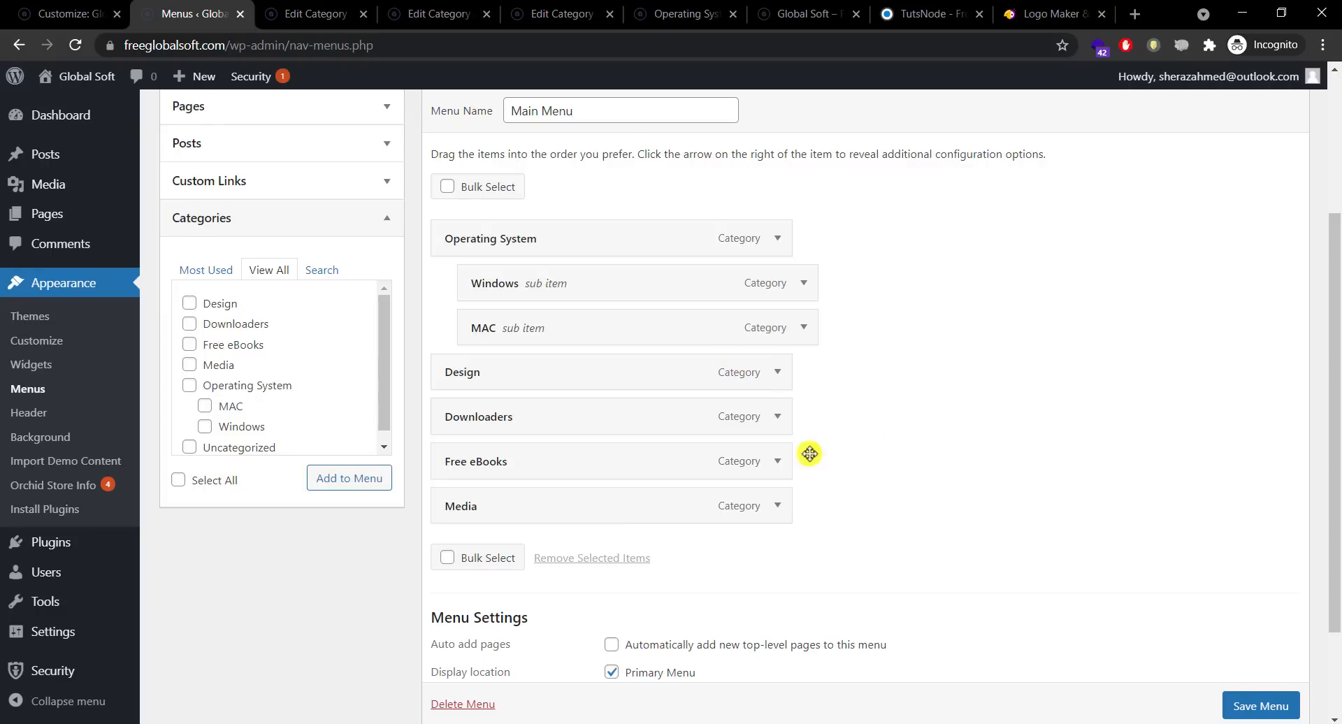
drag(632, 503, 636, 374)
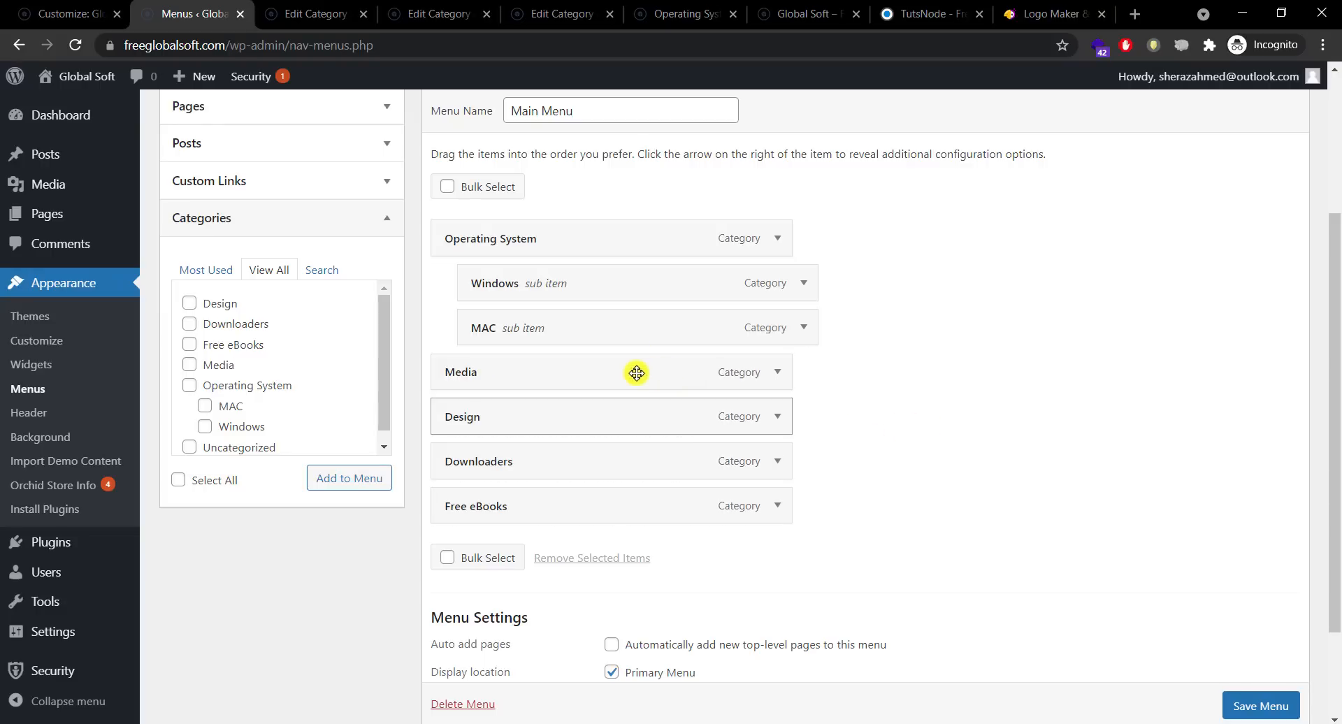
scroll(1333, 398, down, 1)
scroll(1335, 399, up, 1)
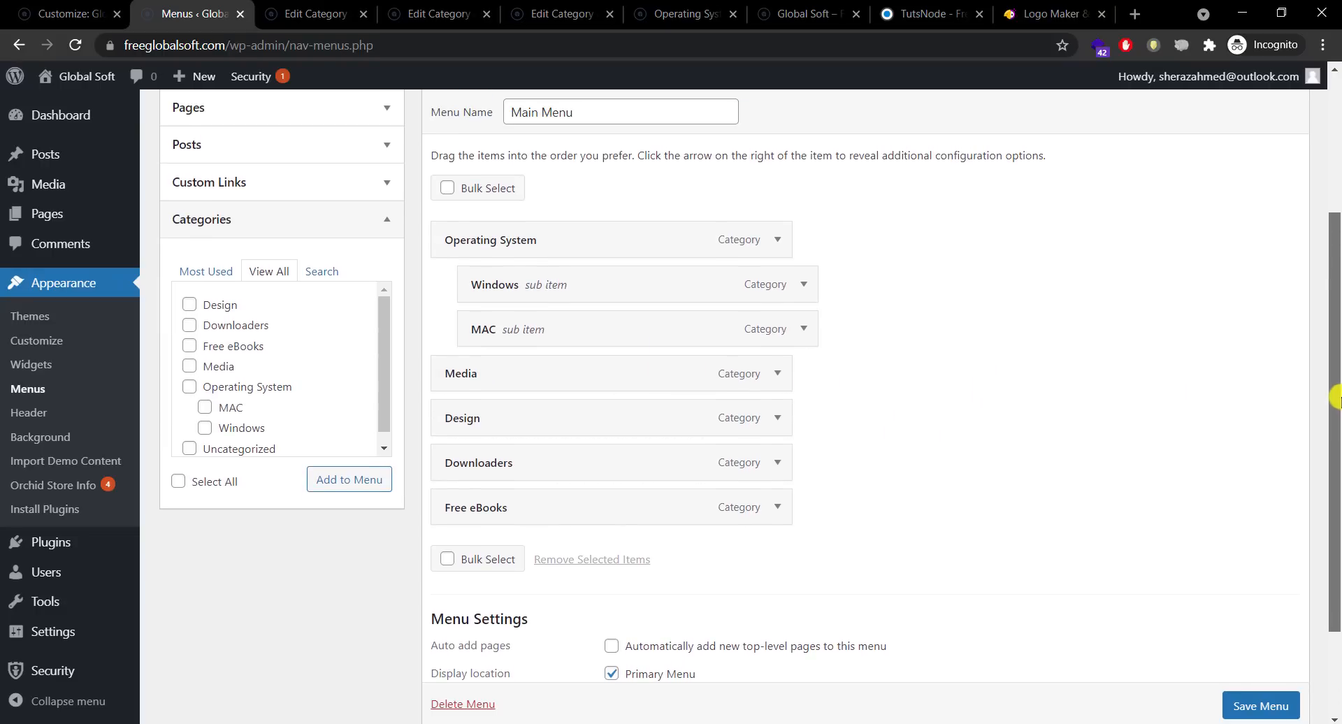
scroll(1335, 399, down, 3)
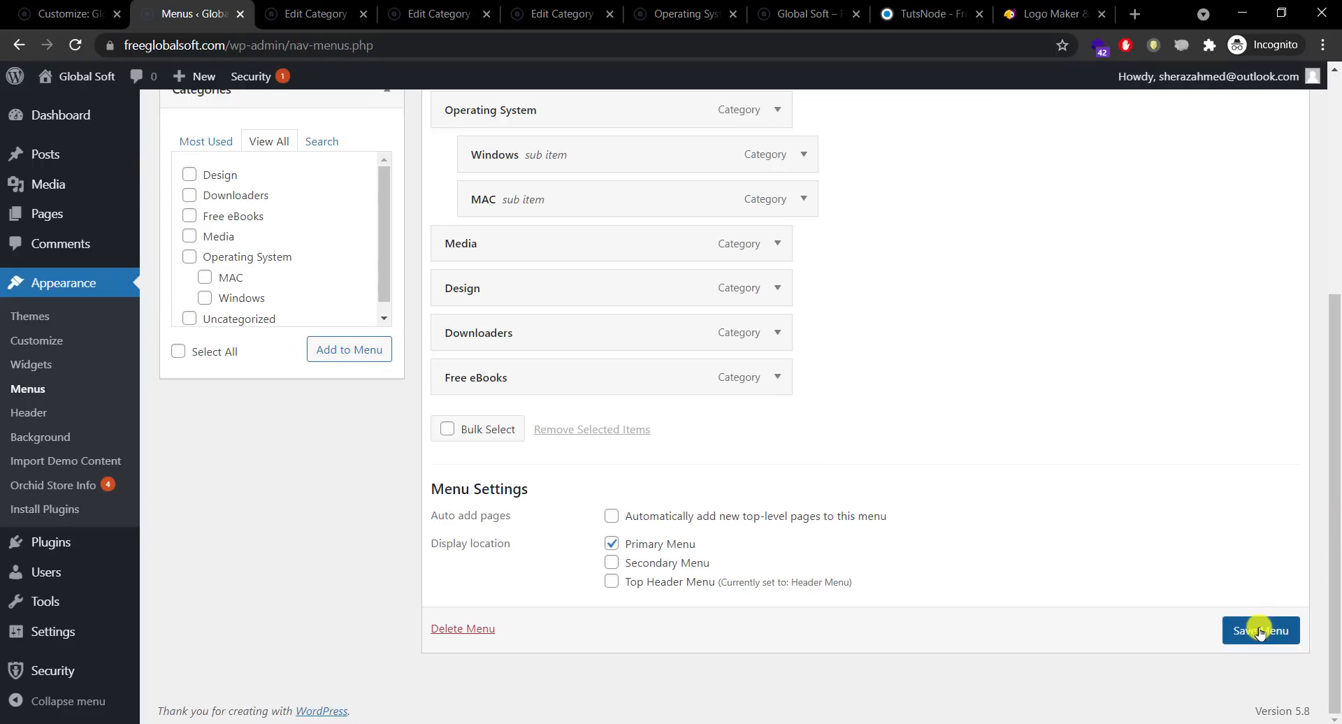
click(1260, 631)
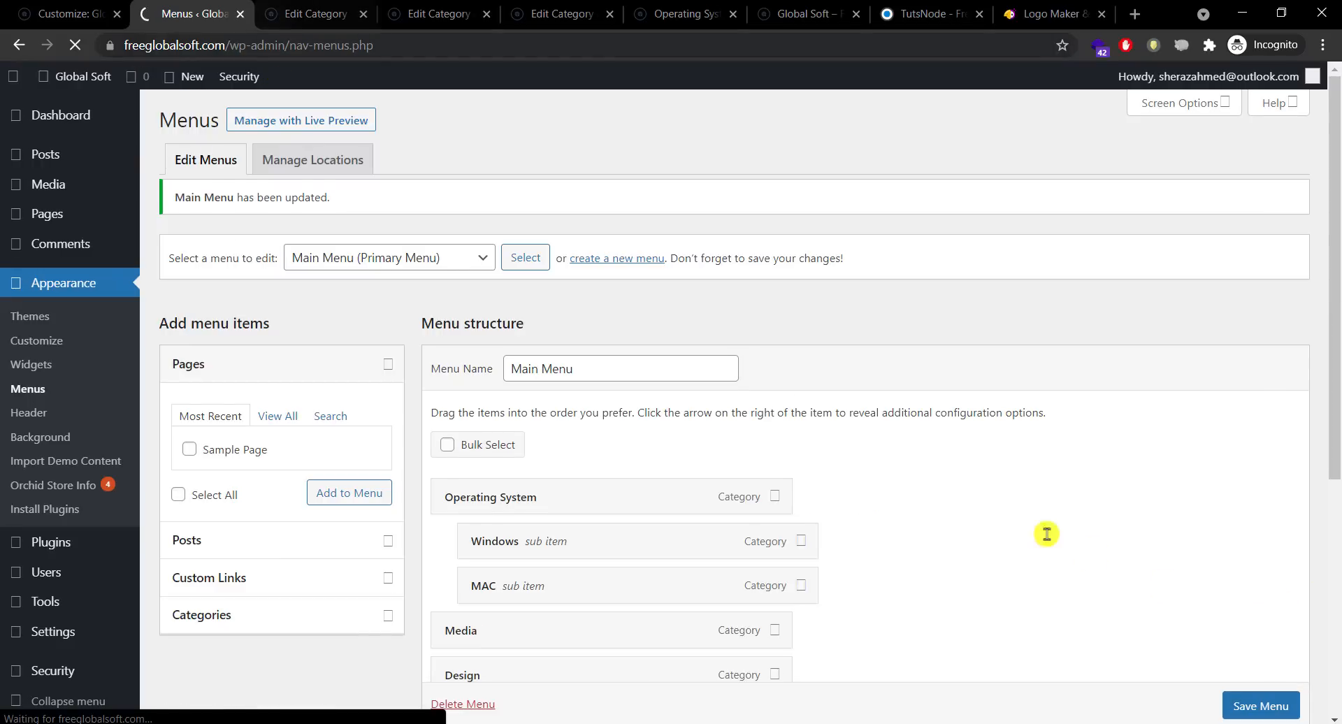
Step: Open the live site from Visit Site in a new tab and switch to it
mouse_move(79, 76)
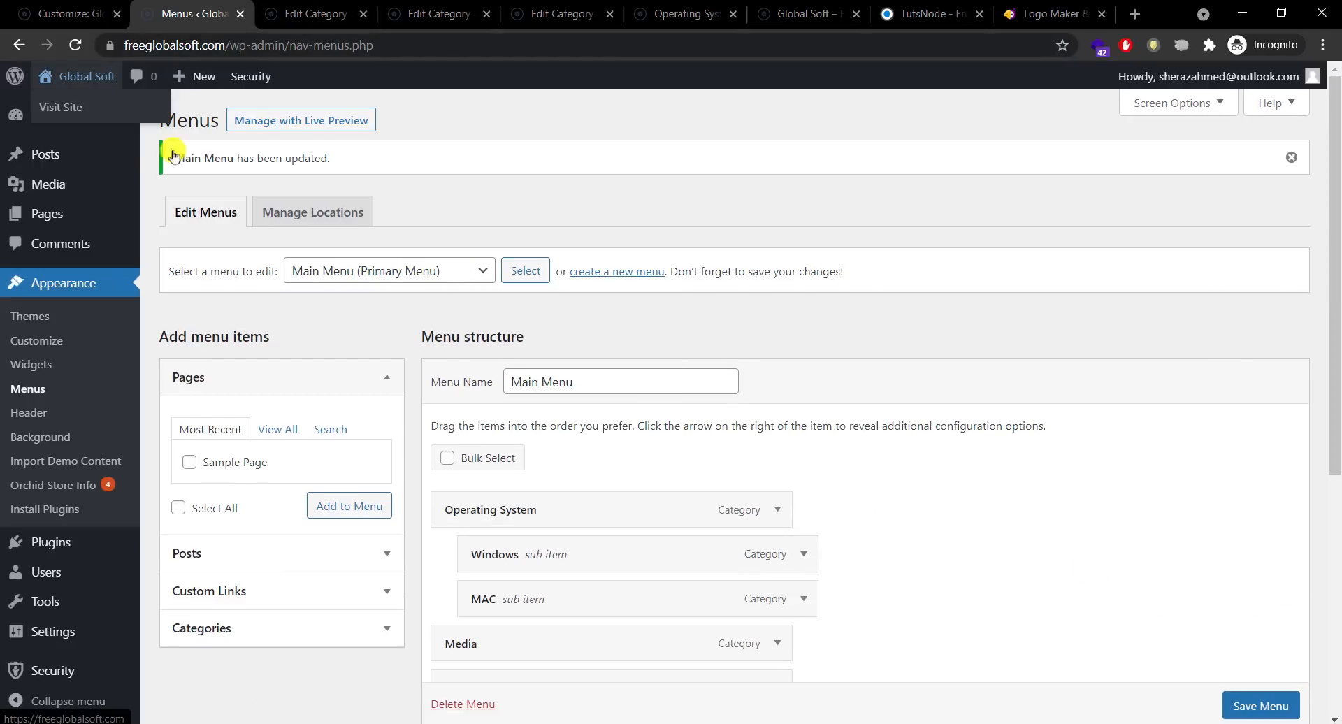
right_click(78, 112)
click(119, 123)
click(285, 11)
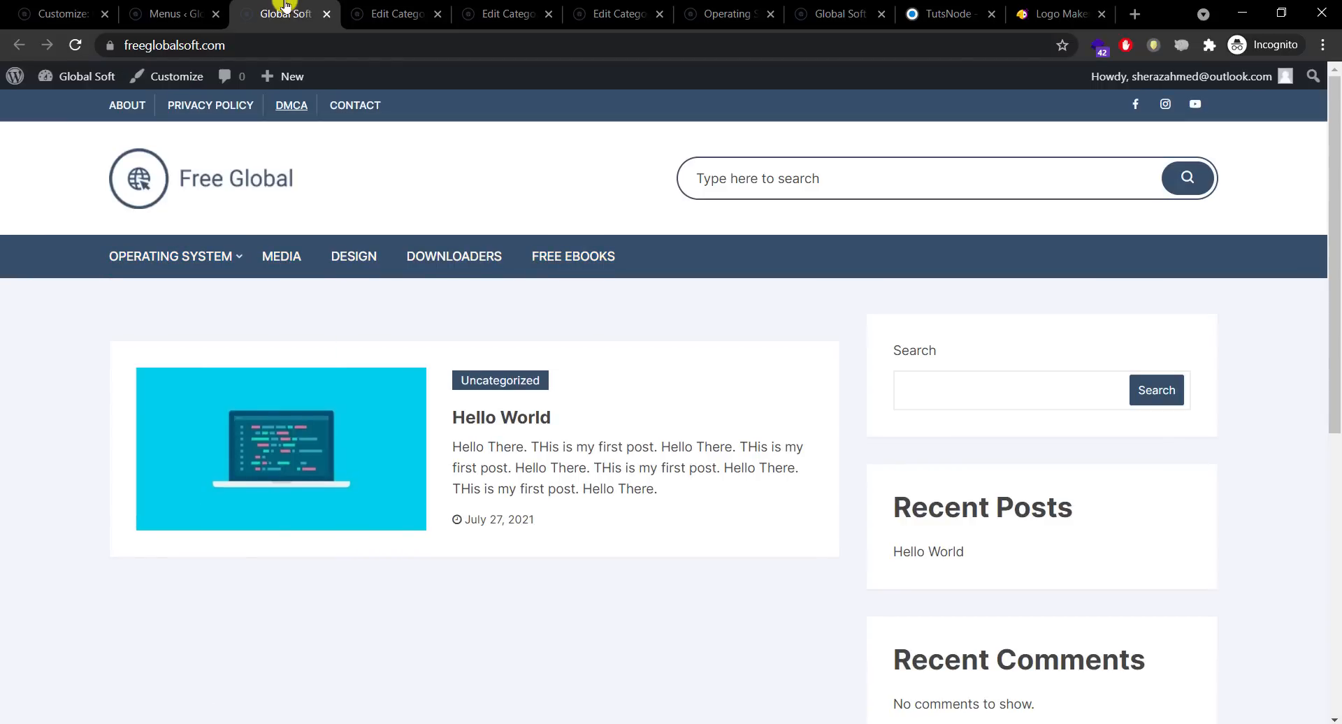
Step: Check the live navigation, where Windows and MAC appear under Operating System
click(766, 180)
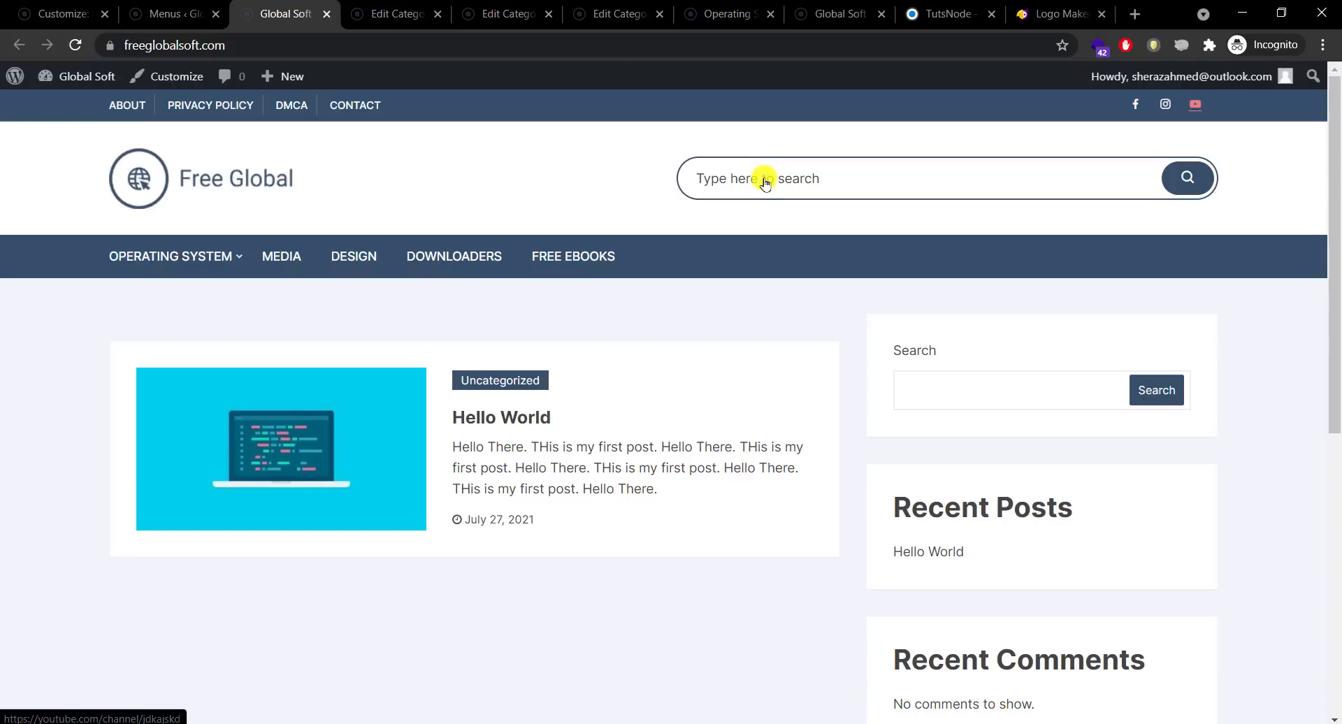
key(Tab)
key(Tab)
key(Tab)
key(Tab)
key(Tab)
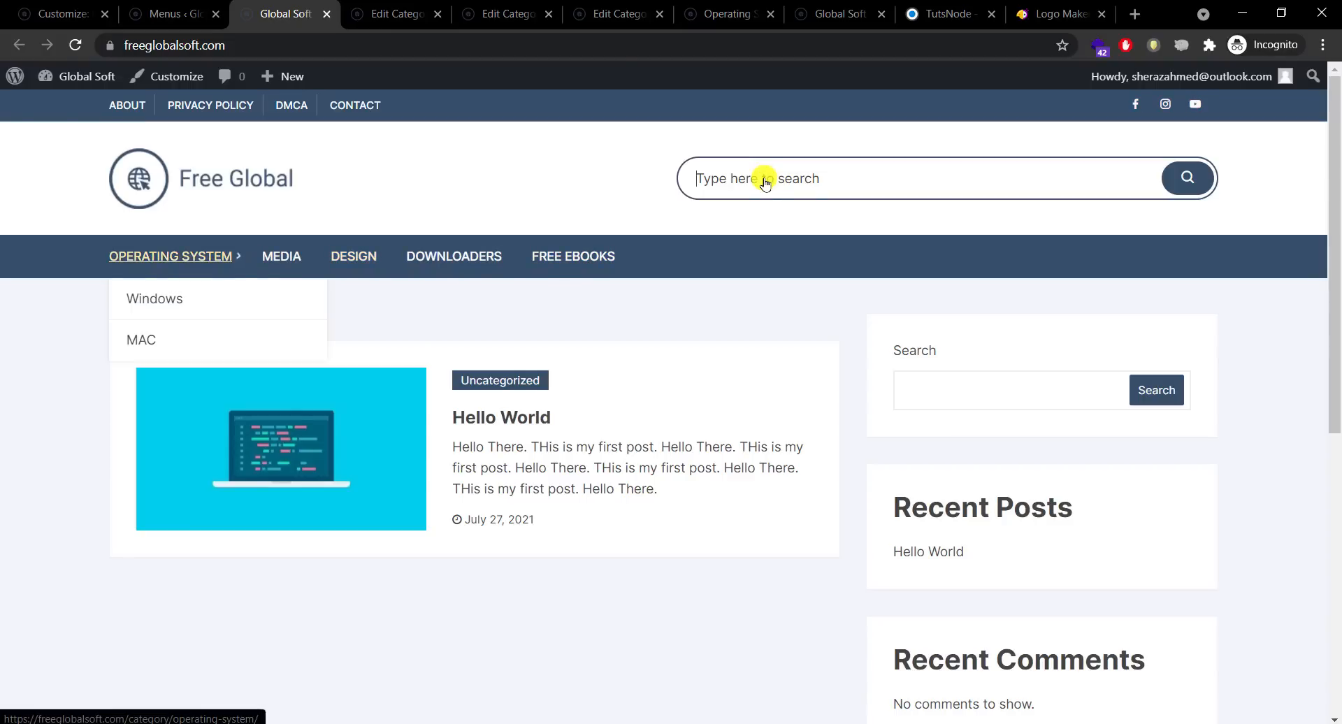
scroll(1336, 442, down, 3)
scroll(1335, 448, down, 4)
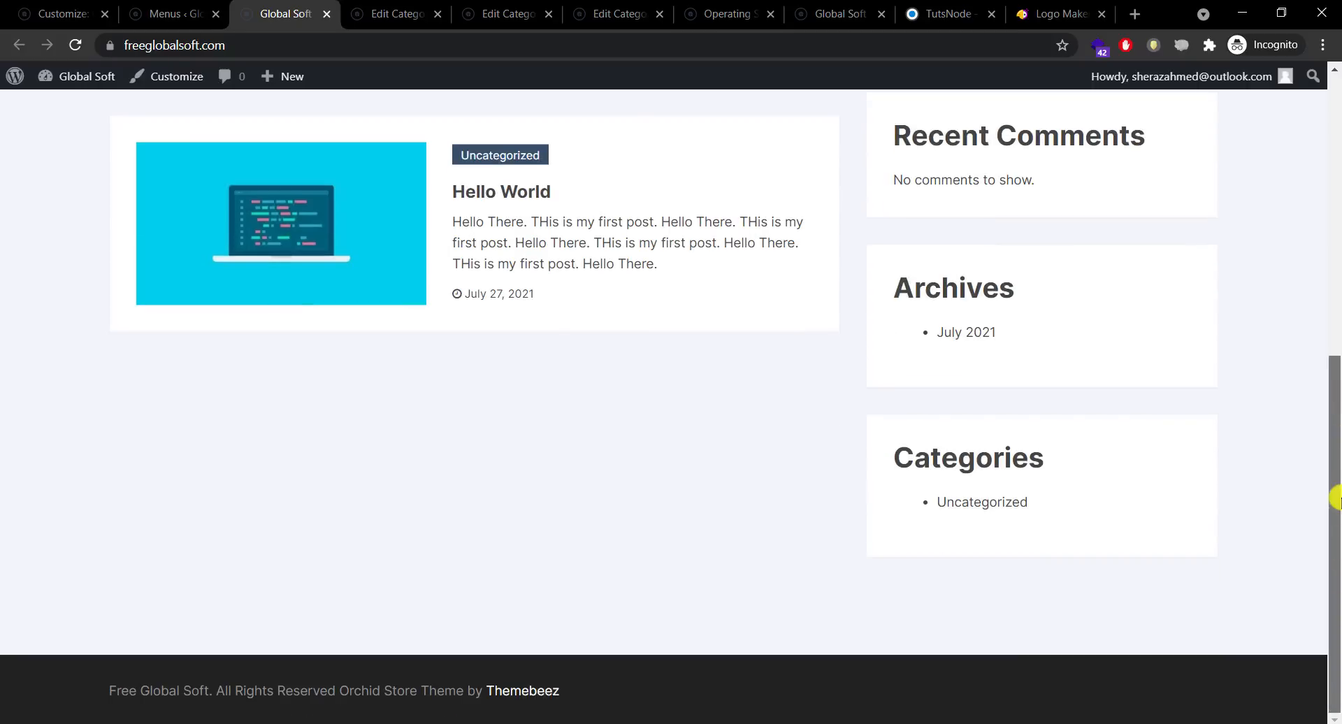
scroll(1335, 464, up, 6)
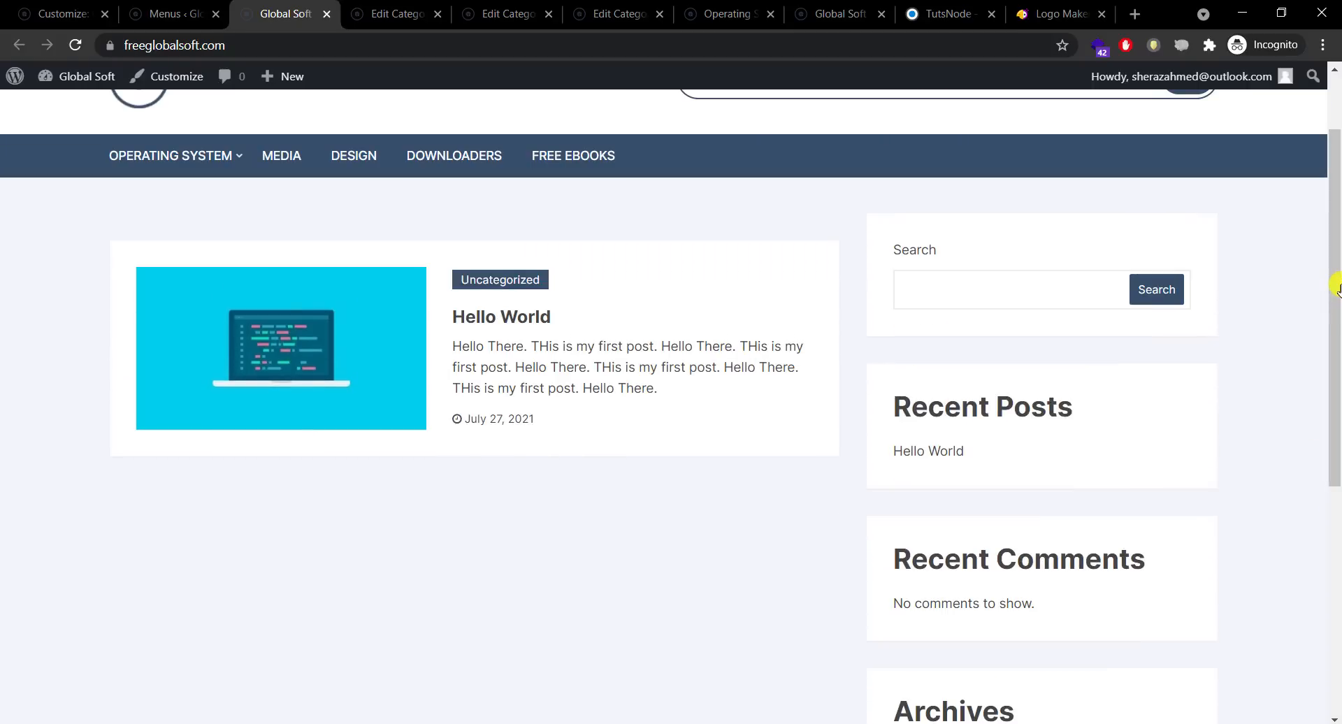
key(Tab)
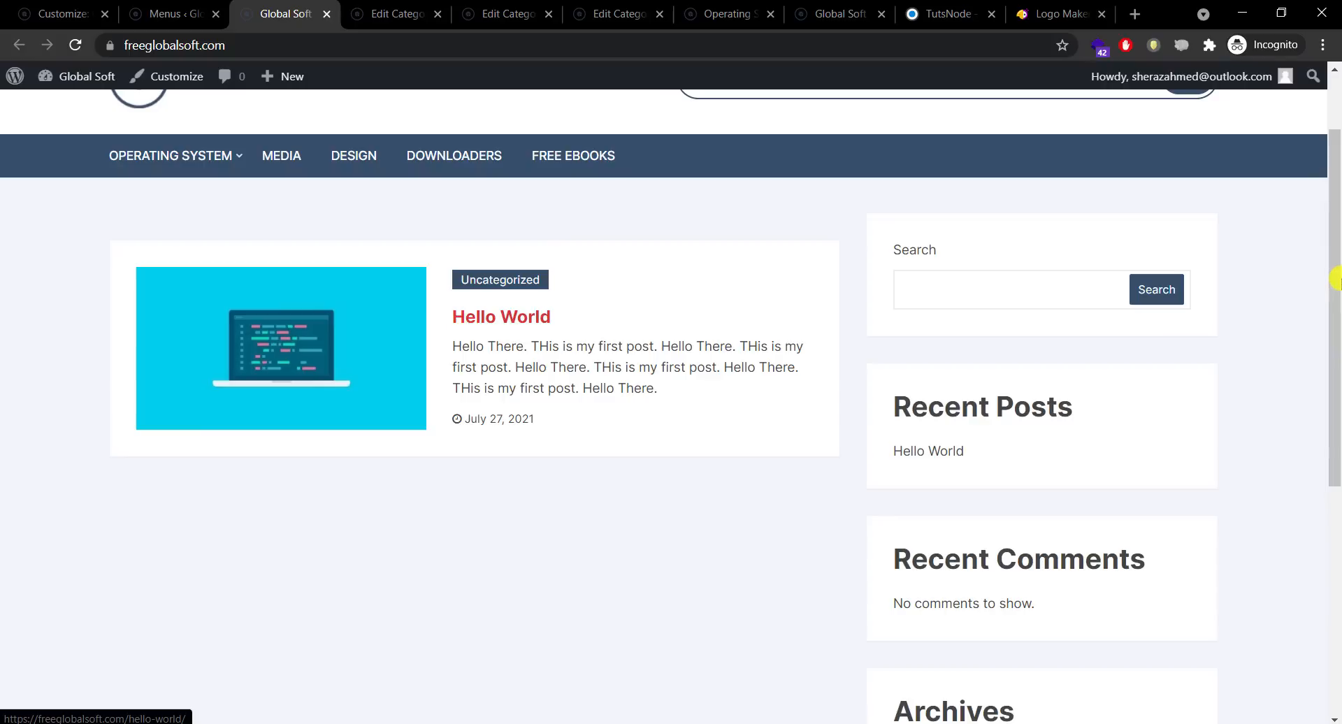
drag(1335, 280, 1335, 556)
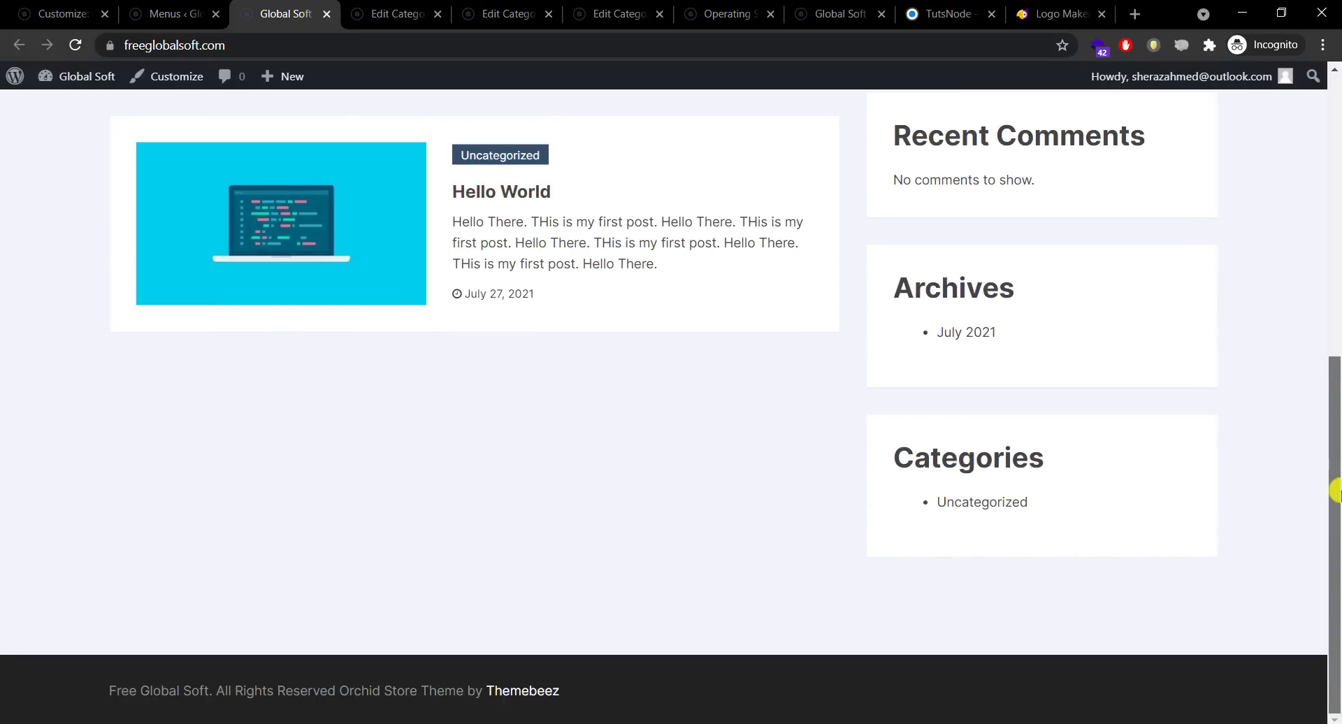
drag(1335, 493, 1333, 339)
key(F9)
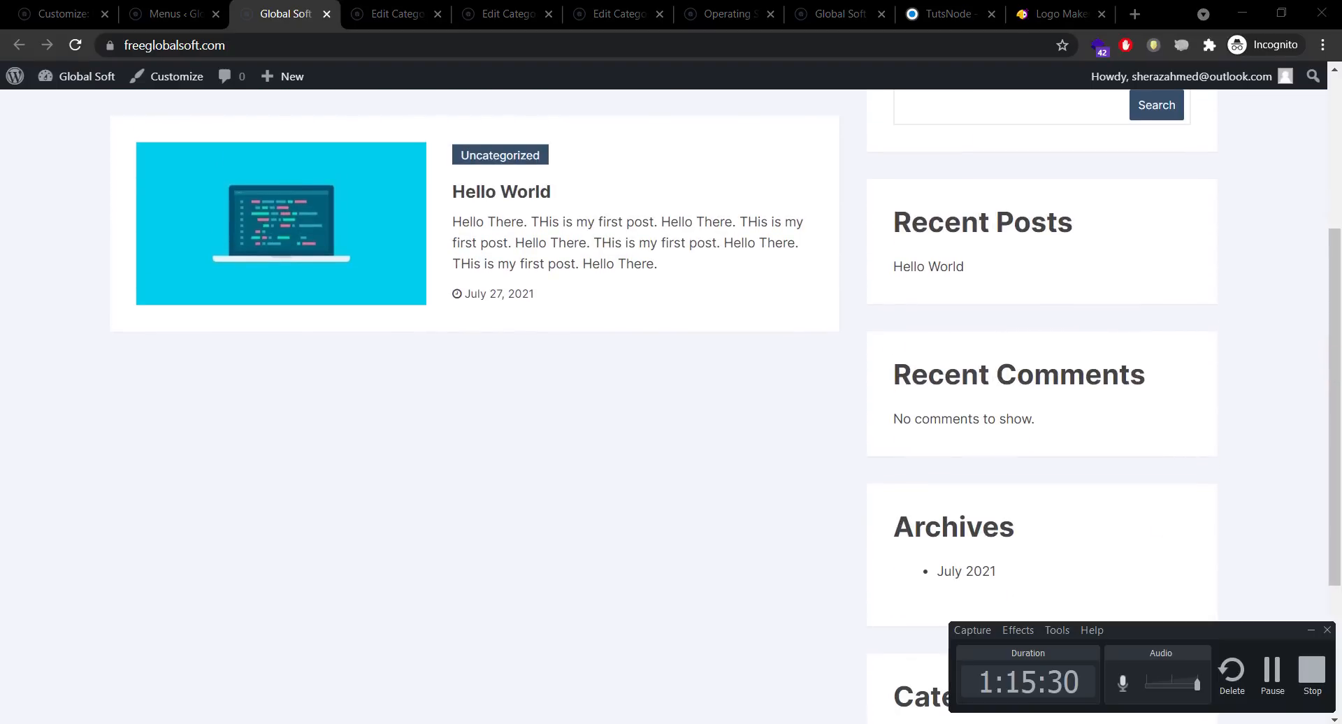
scroll(1339, 320, up, 5)
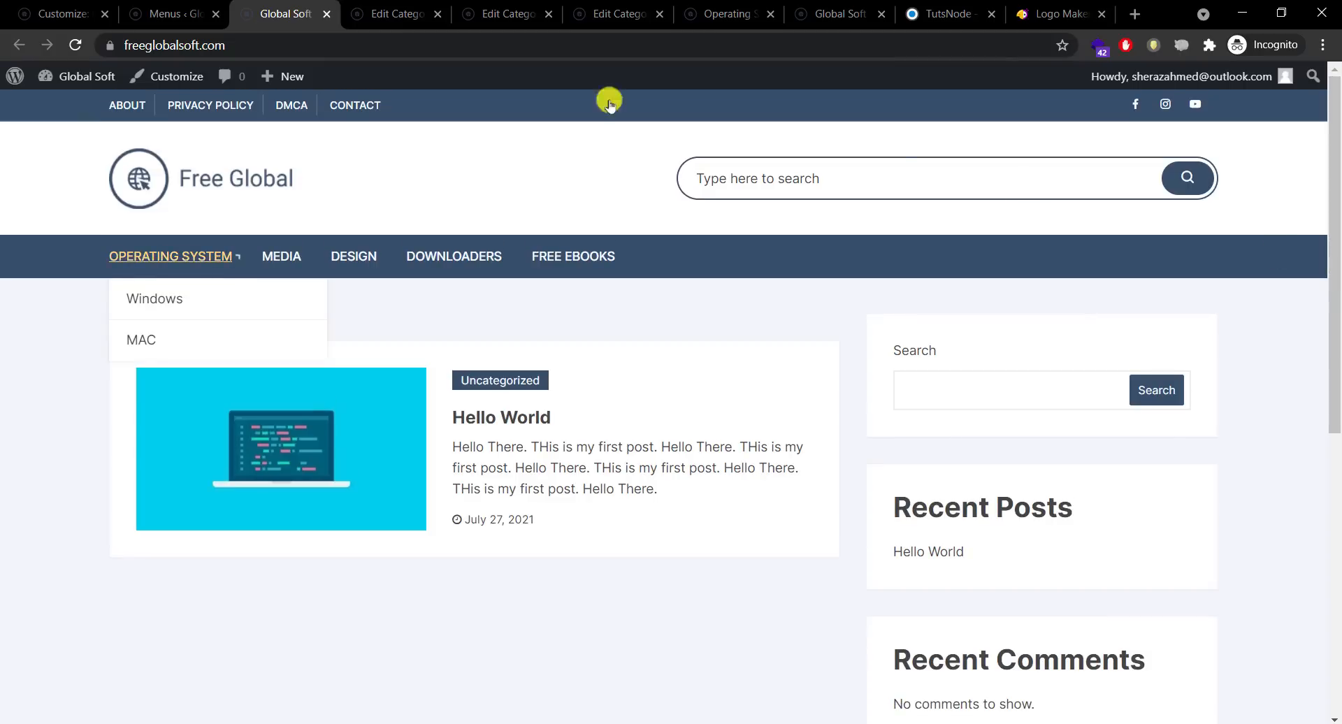
click(170, 14)
Step: Reopen the Customizer to preview the new menu, replacing the outdated tab, and scroll to Widgets
click(28, 10)
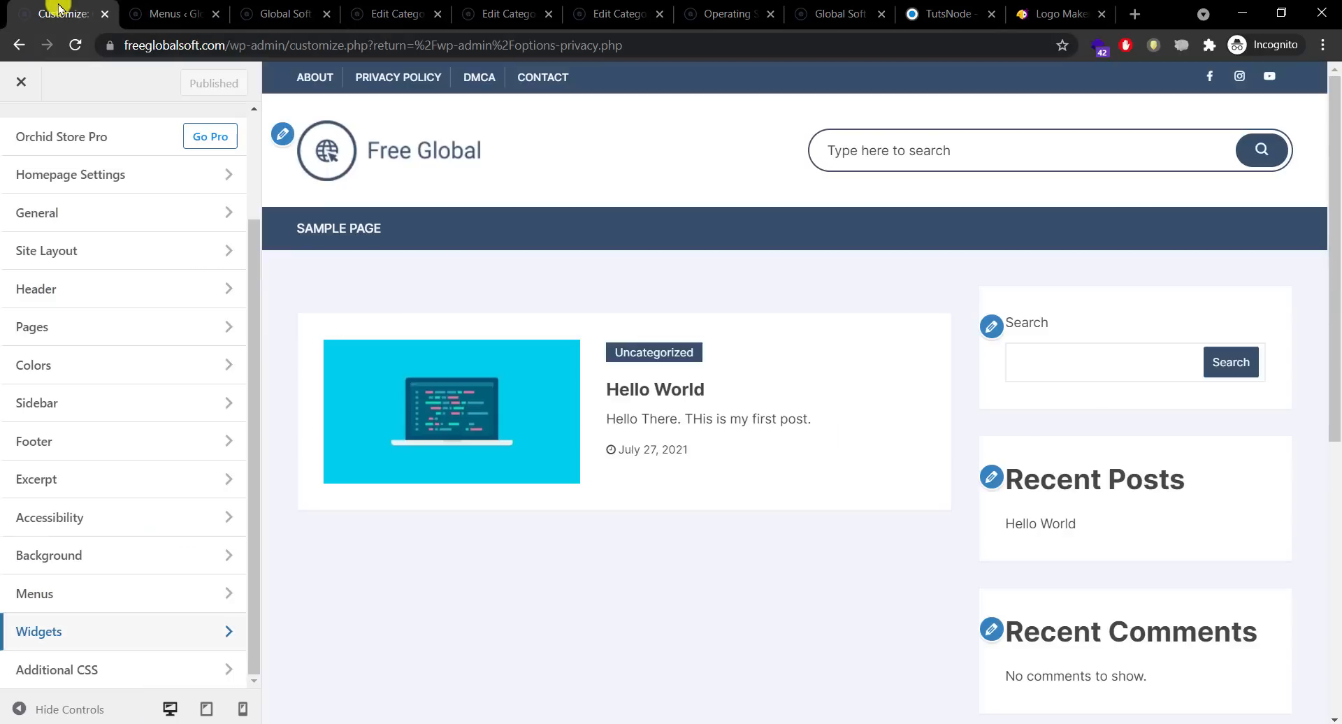
click(150, 11)
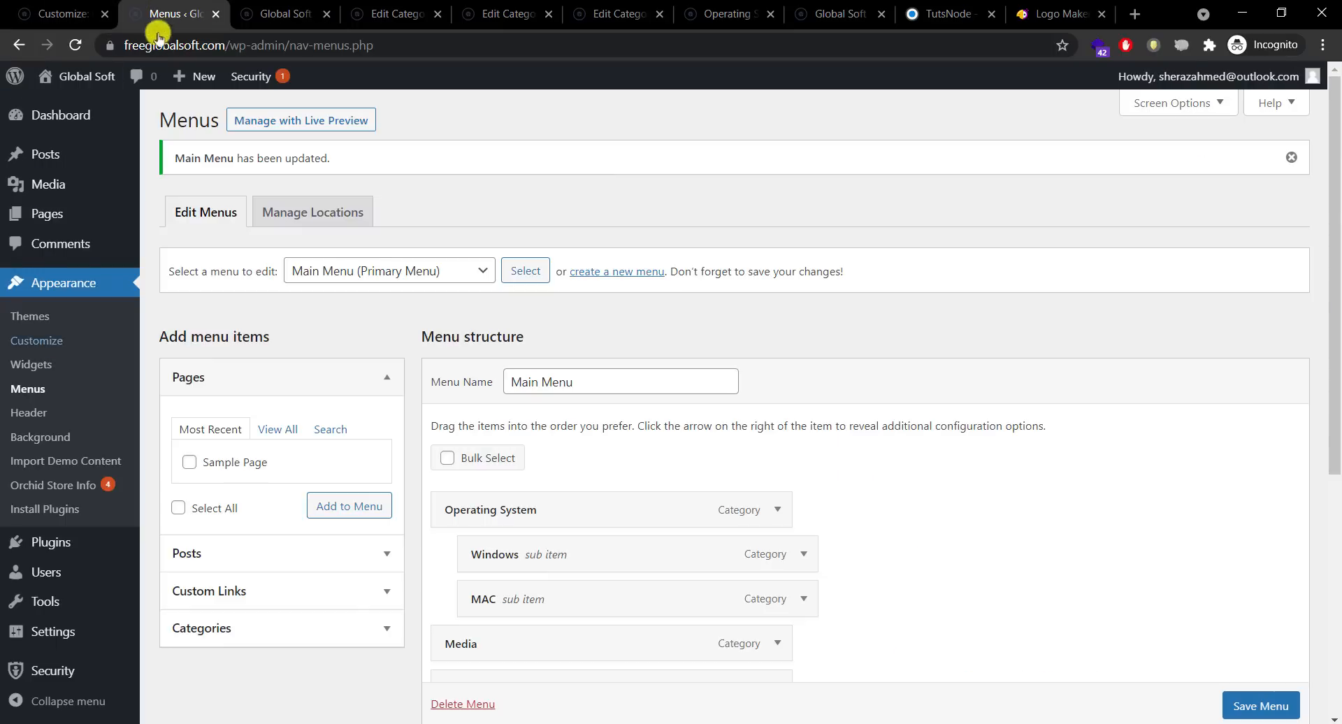
click(70, 341)
click(77, 14)
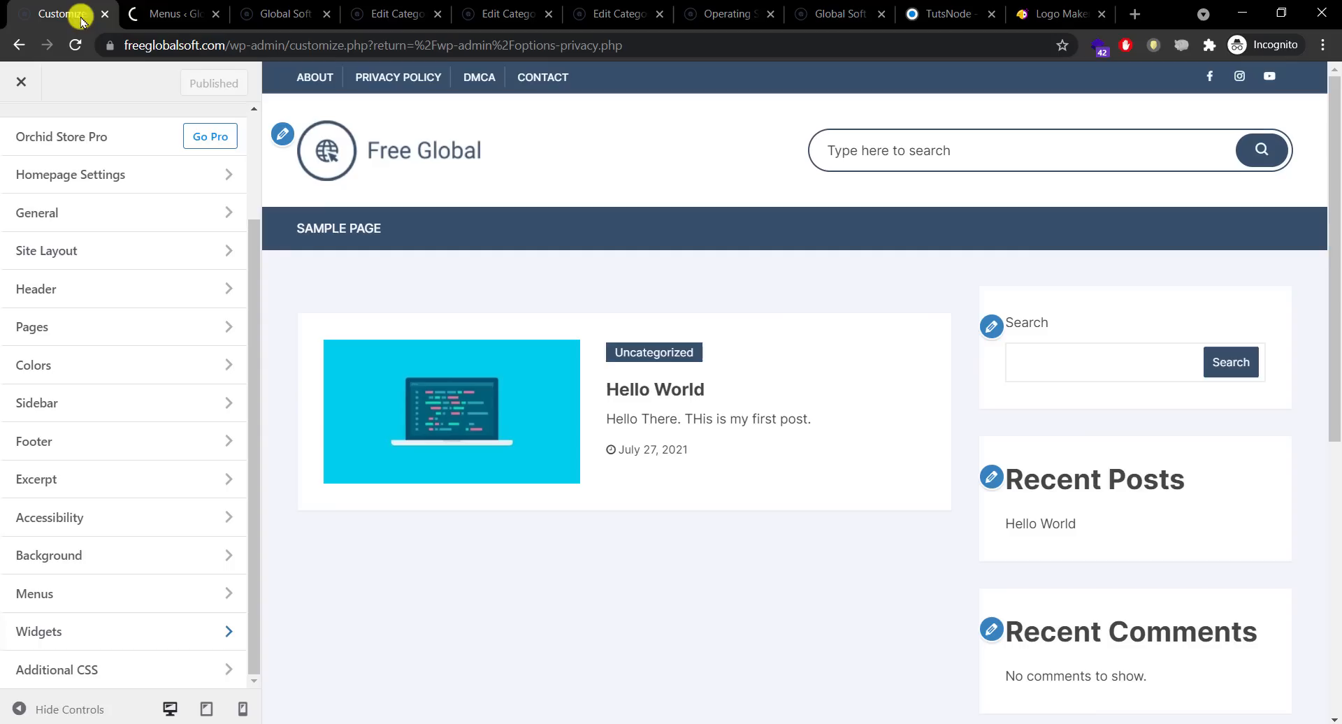
click(104, 13)
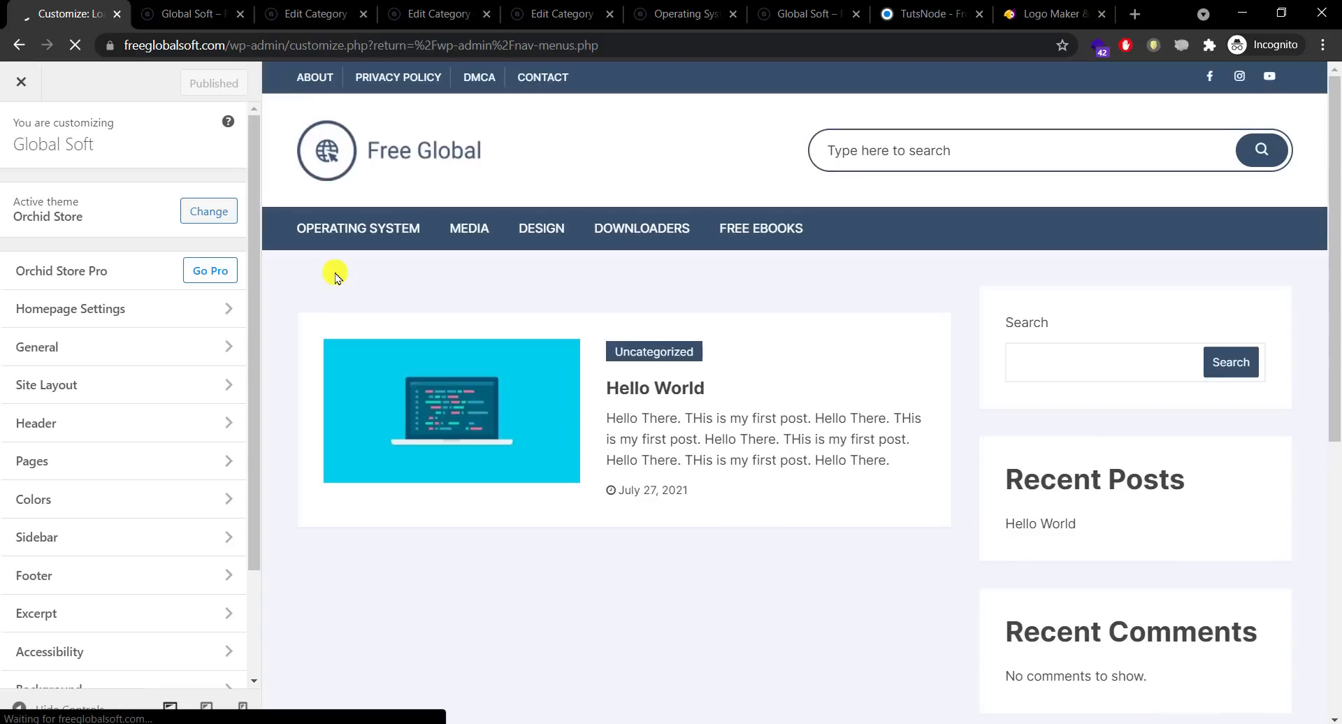
drag(254, 414, 224, 563)
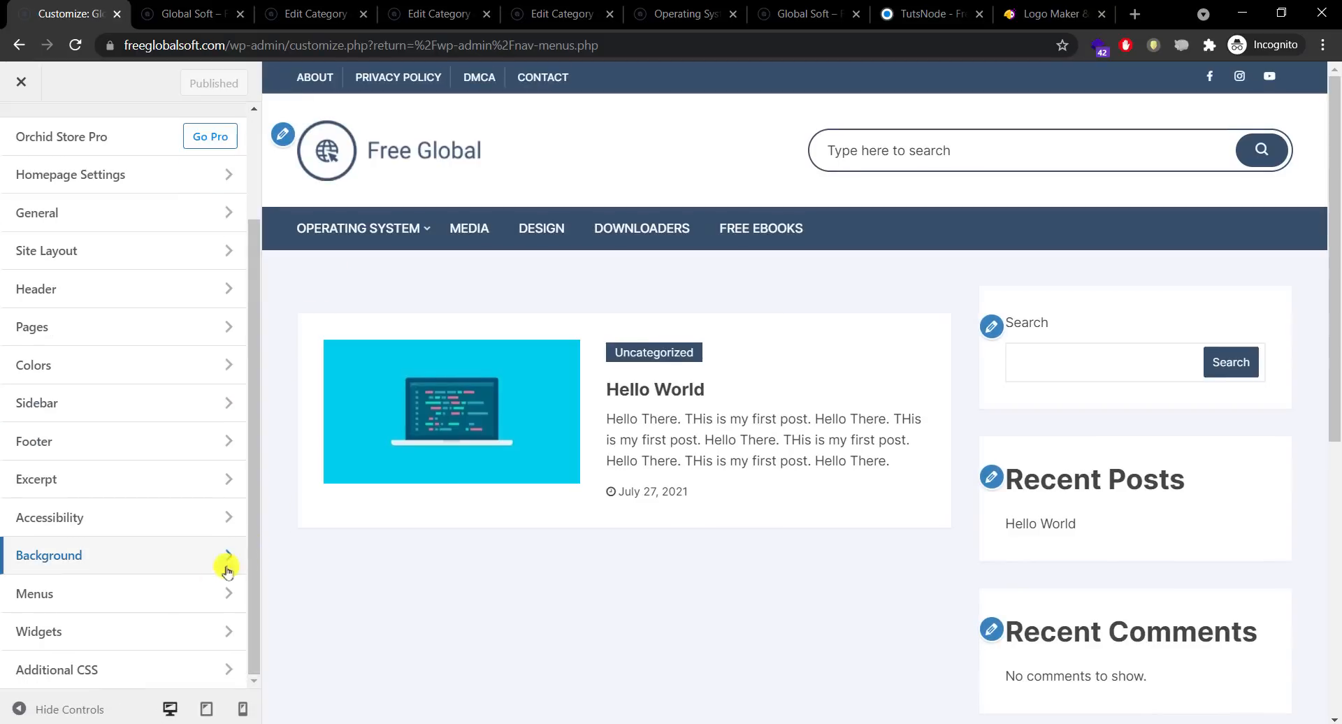
Step: Open the Sidebar widget area and inspect the Search and Recent Posts blocks
click(133, 633)
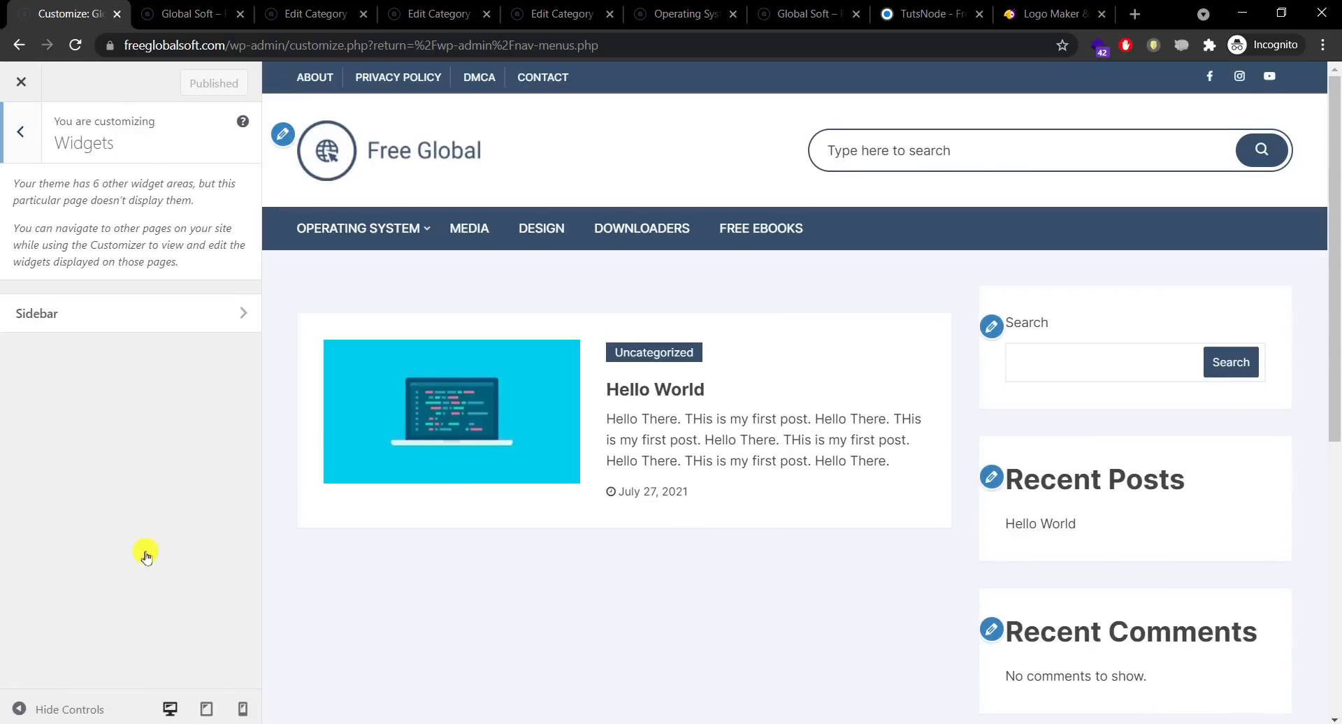
click(186, 319)
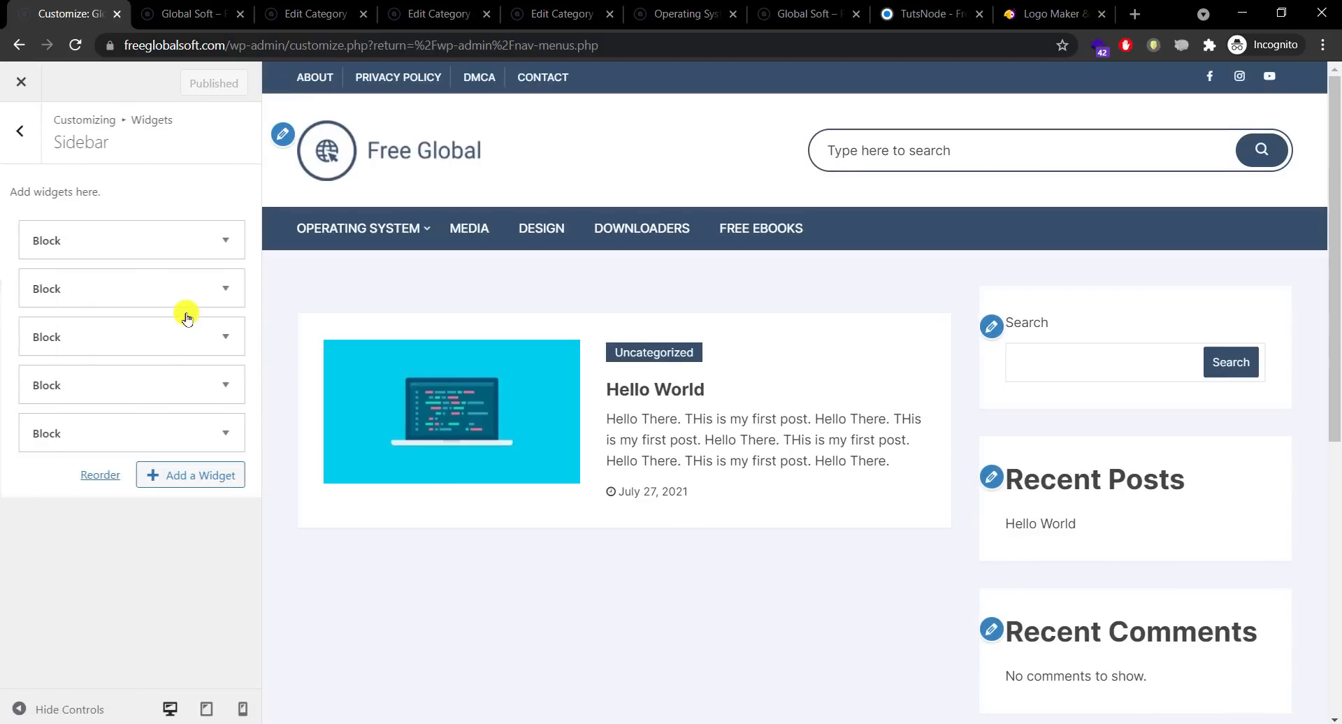
click(234, 246)
click(225, 241)
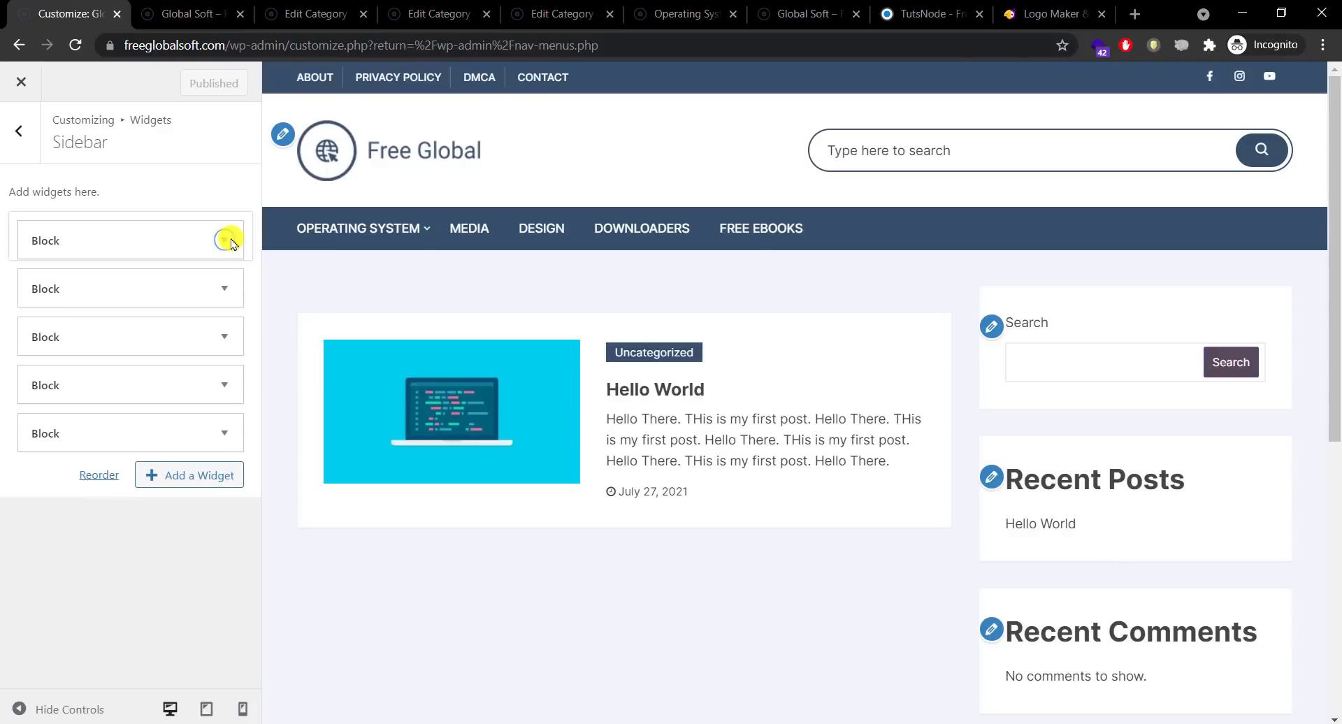
click(221, 287)
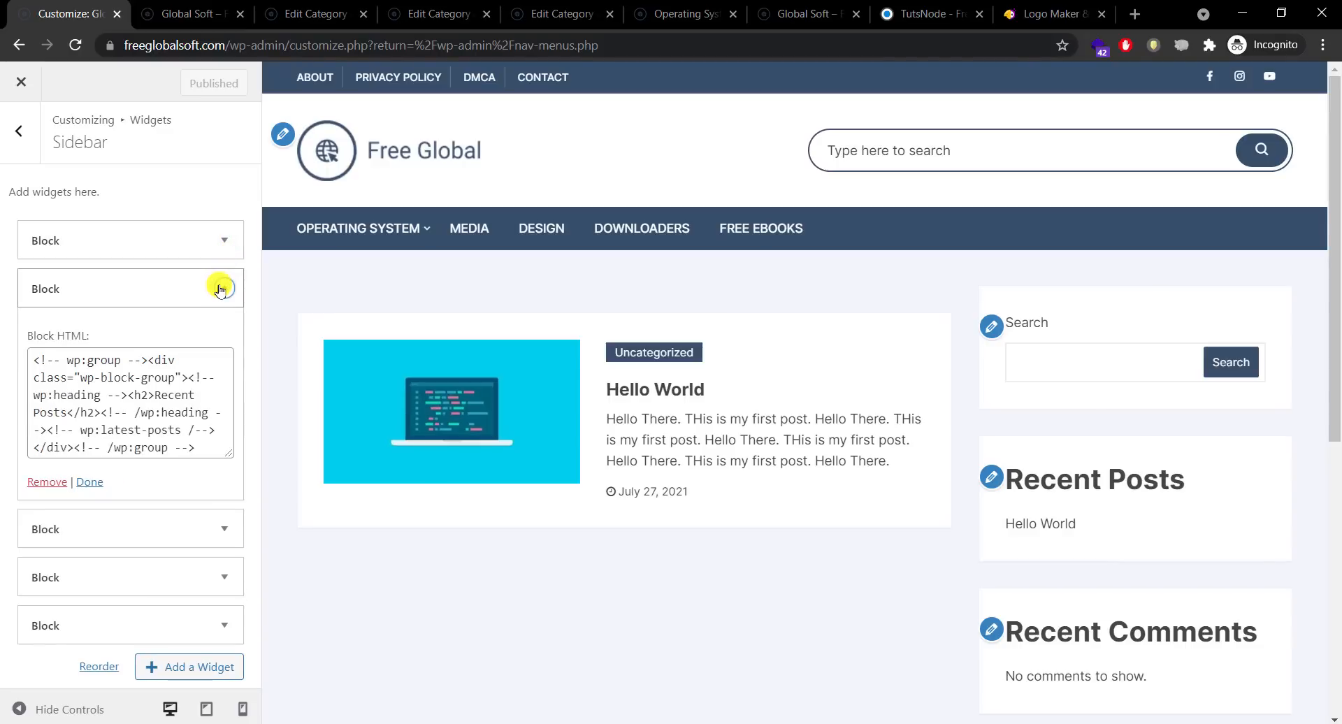
click(221, 290)
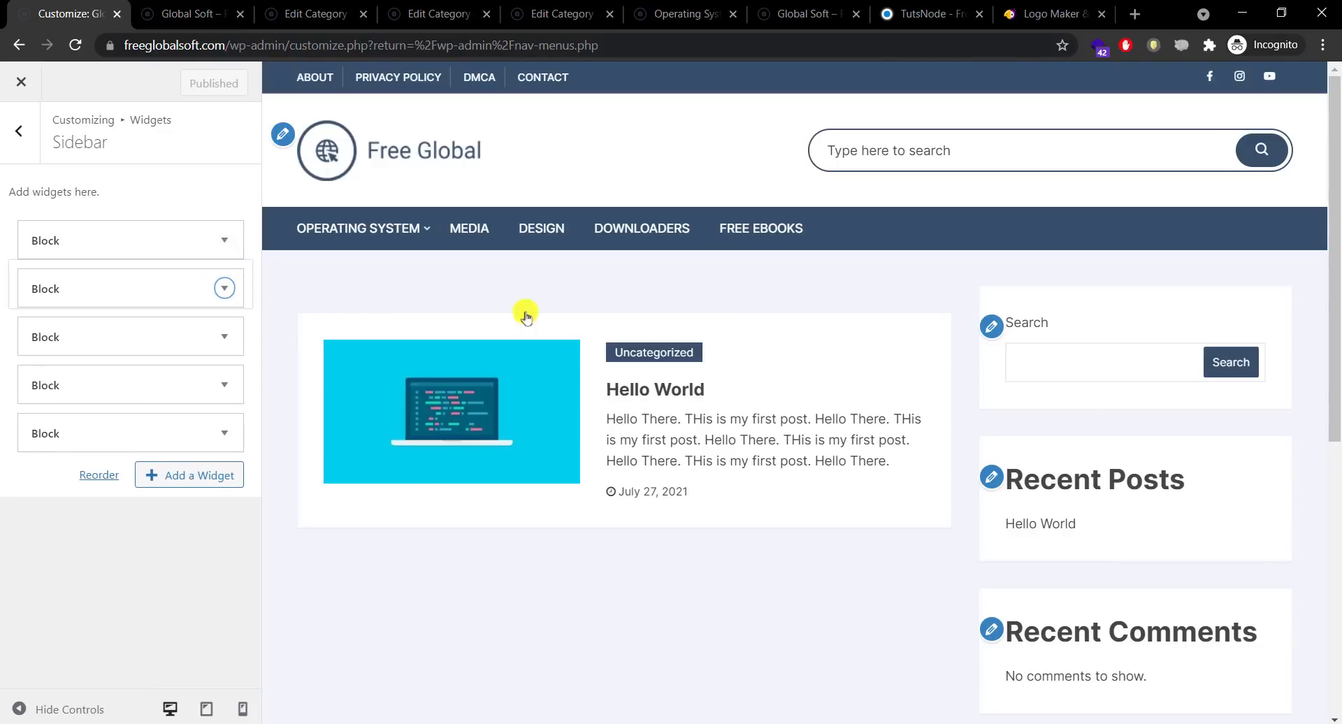
Step: Inspect the Recent Comments and Archives blocks' code, collapsing each again
drag(1335, 400, 1336, 481)
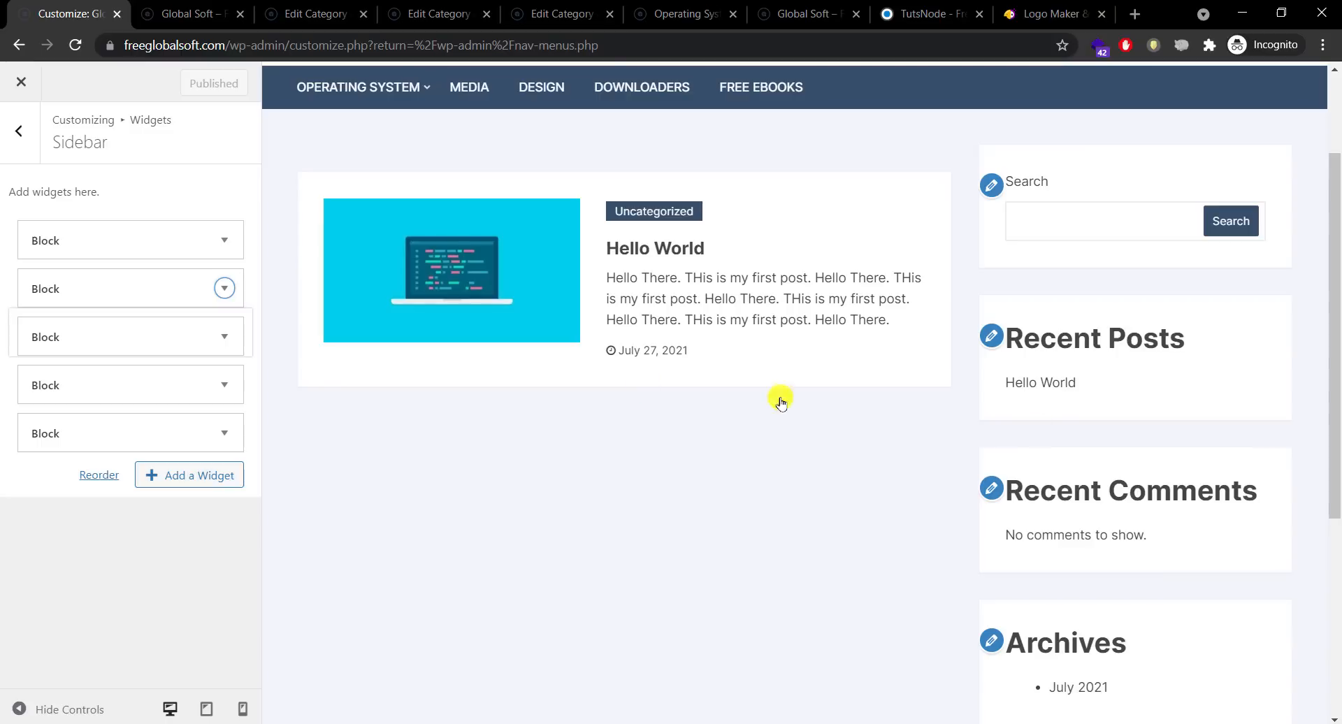
click(223, 335)
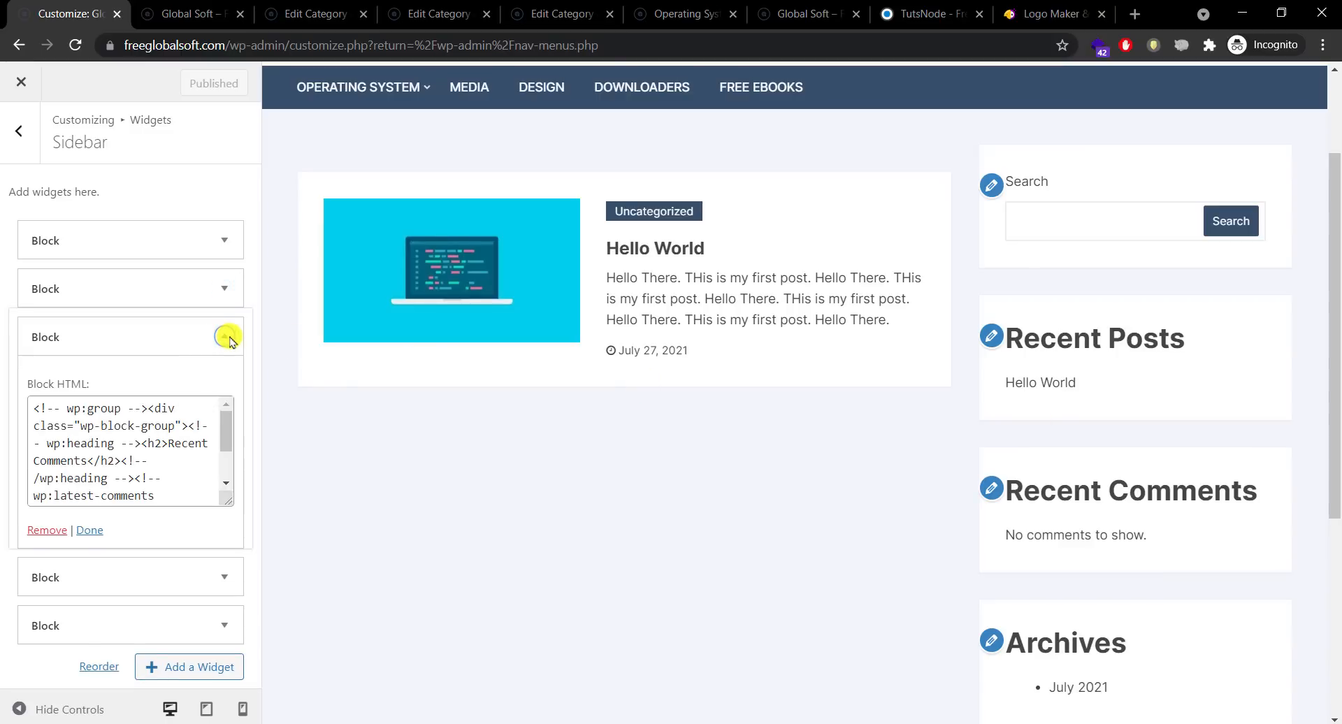
click(225, 338)
click(225, 385)
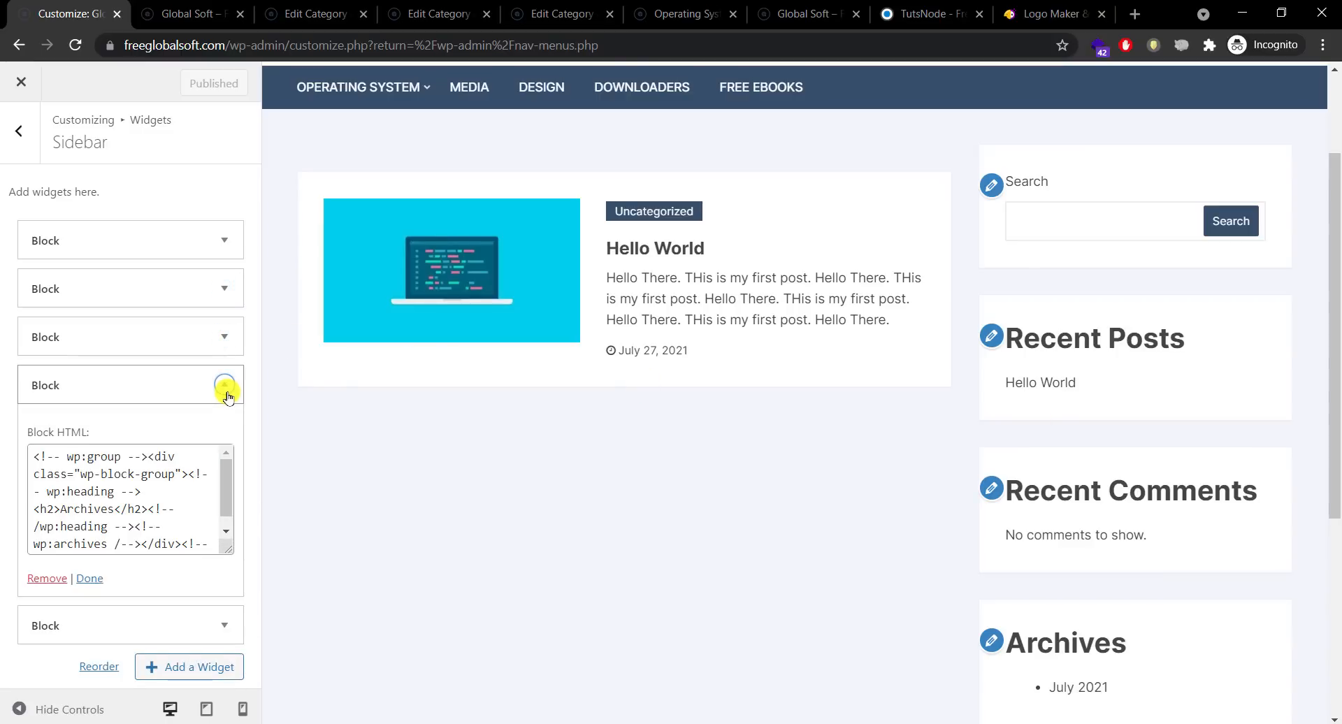
click(225, 385)
scroll(1317, 529, down, 3)
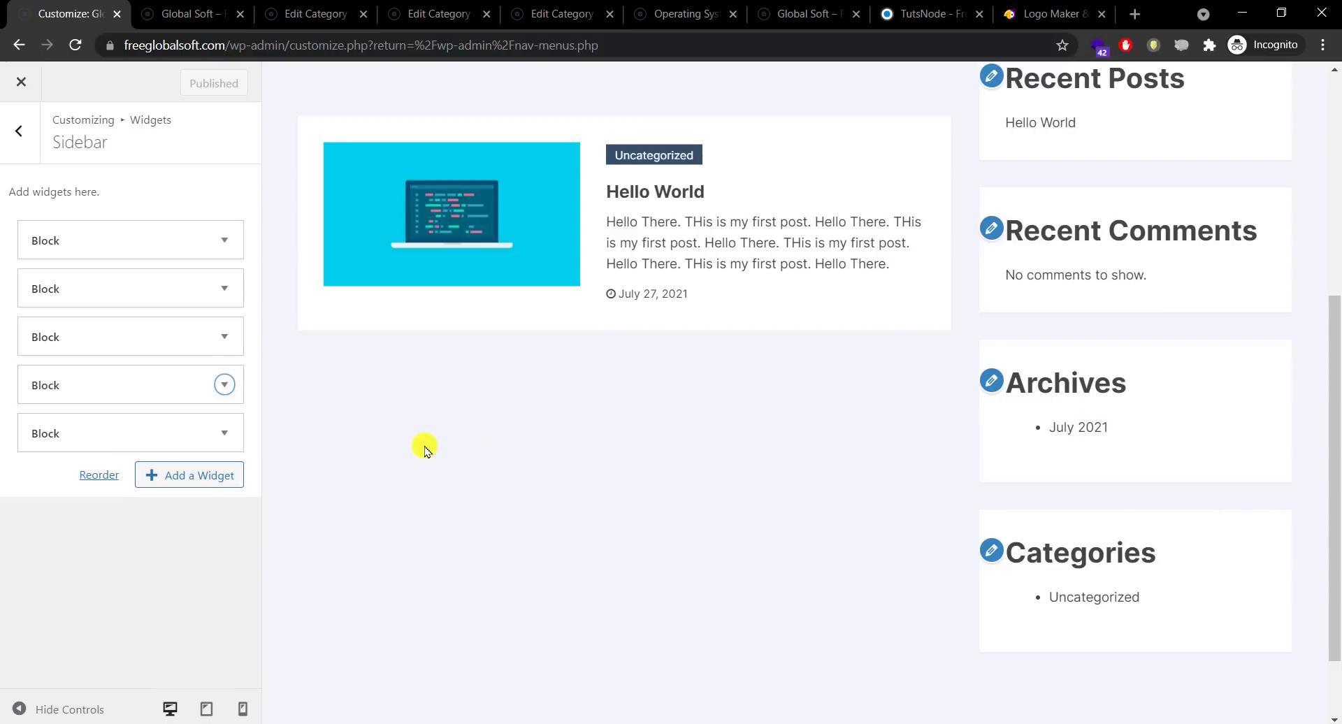
drag(1327, 338, 1326, 192)
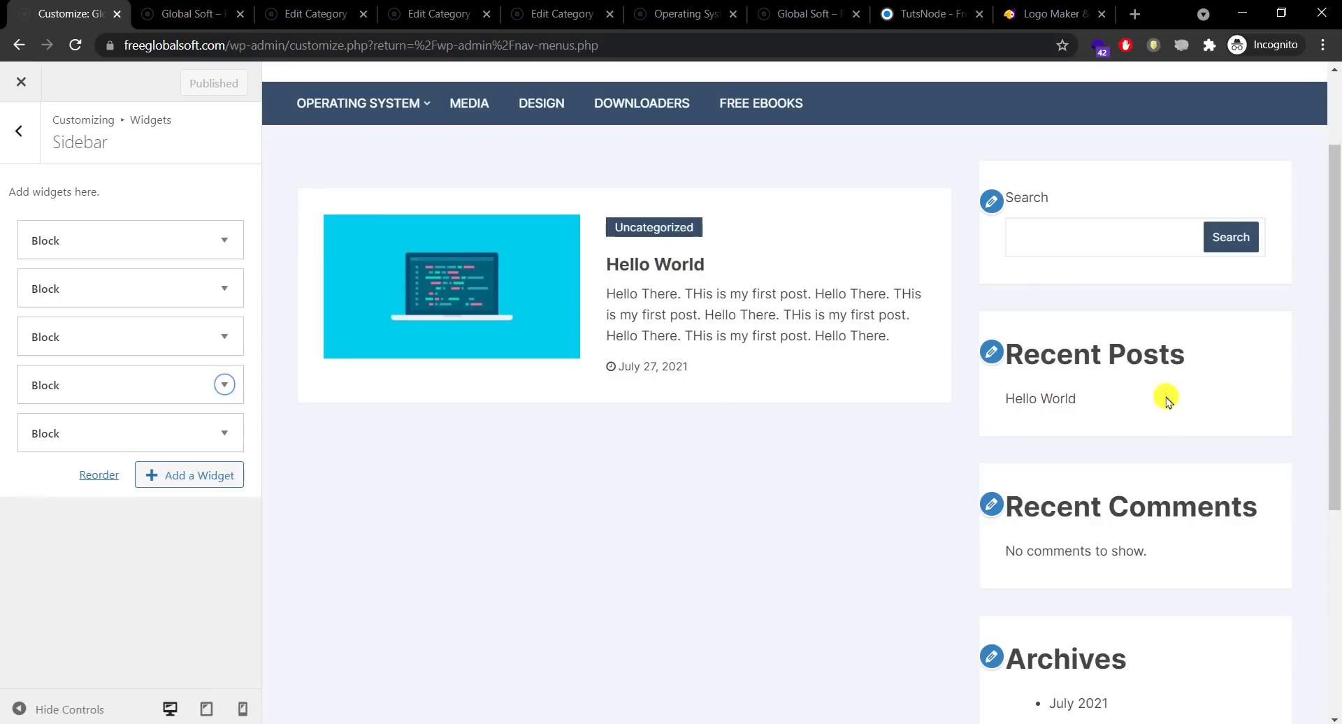
Step: Remove the Categories, Archives and Recent Comments blocks from the Sidebar
click(223, 434)
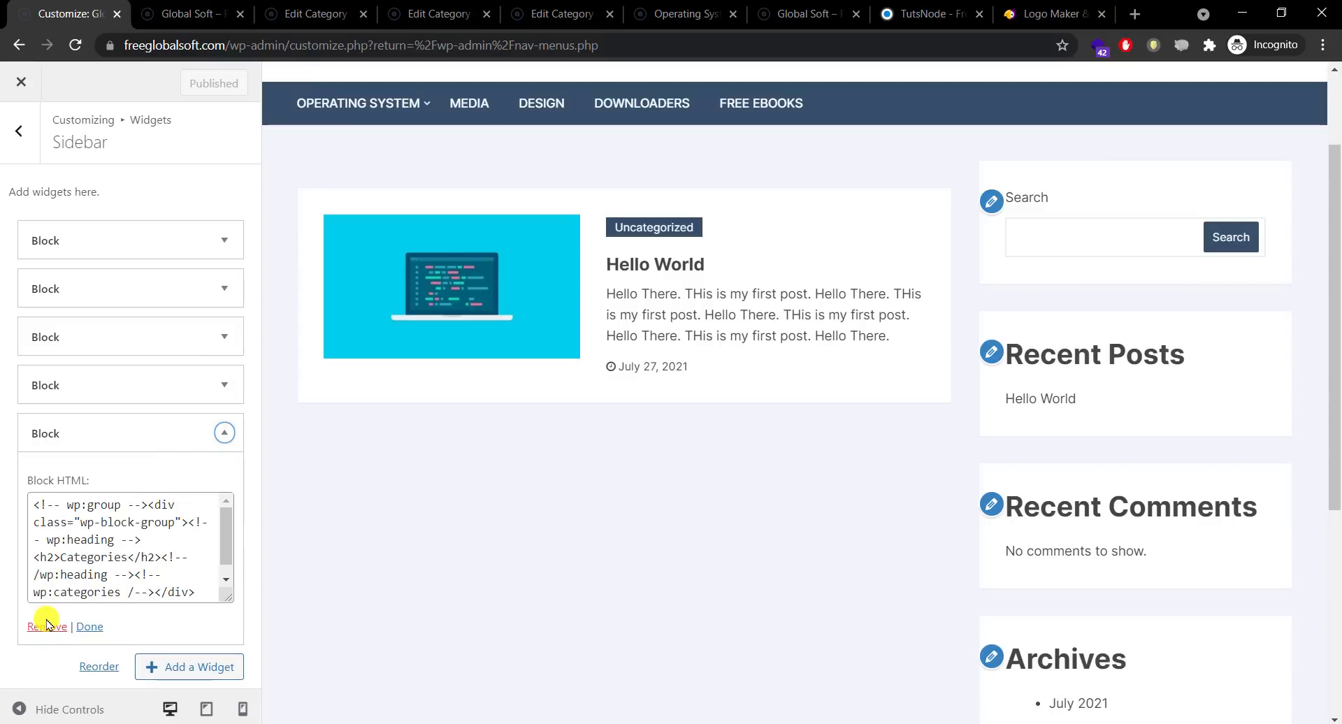
click(224, 389)
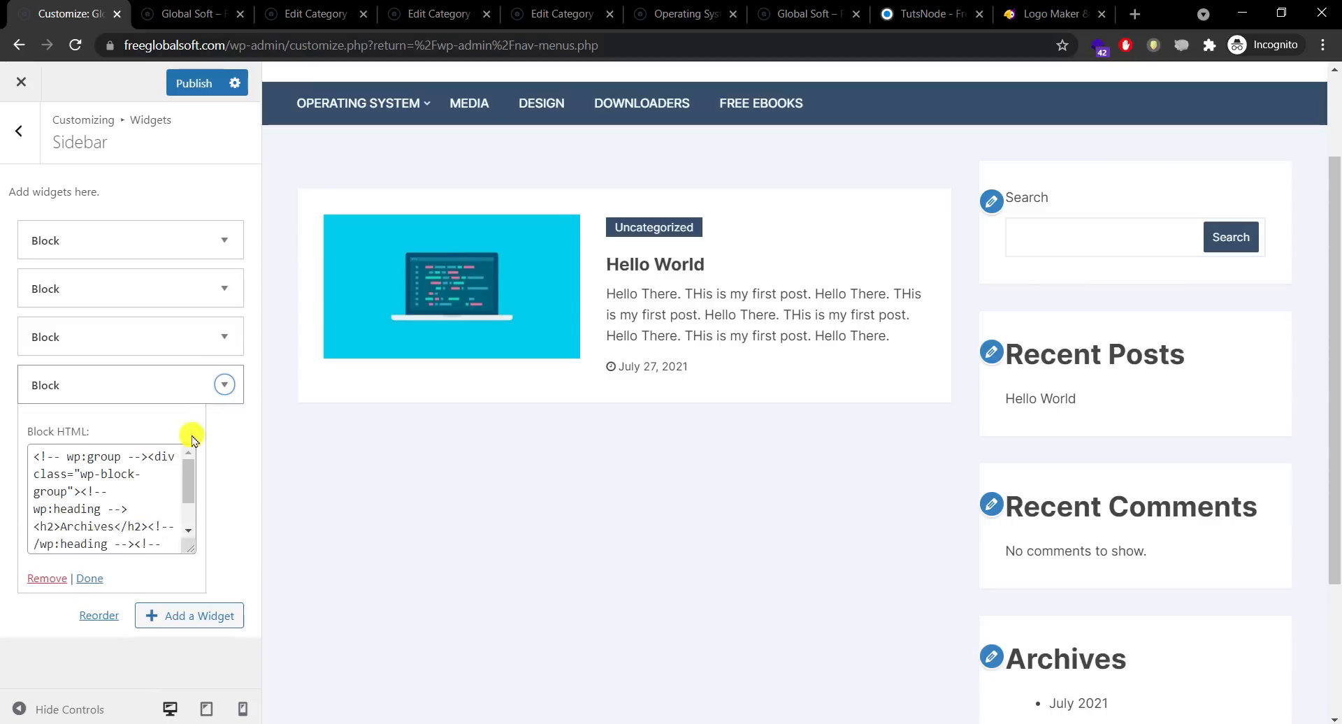
click(49, 580)
click(221, 341)
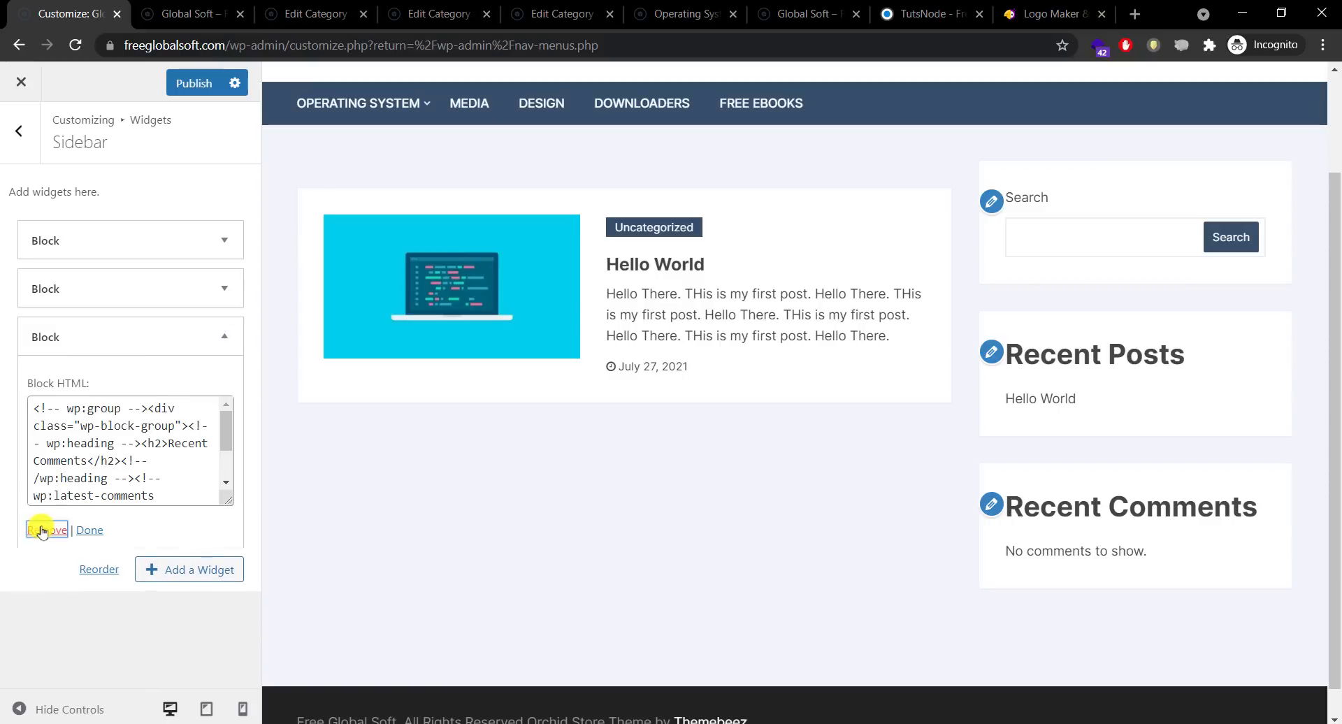
click(39, 527)
Step: Remove the Recent Posts and Search blocks, leaving the Sidebar empty
click(223, 288)
click(54, 480)
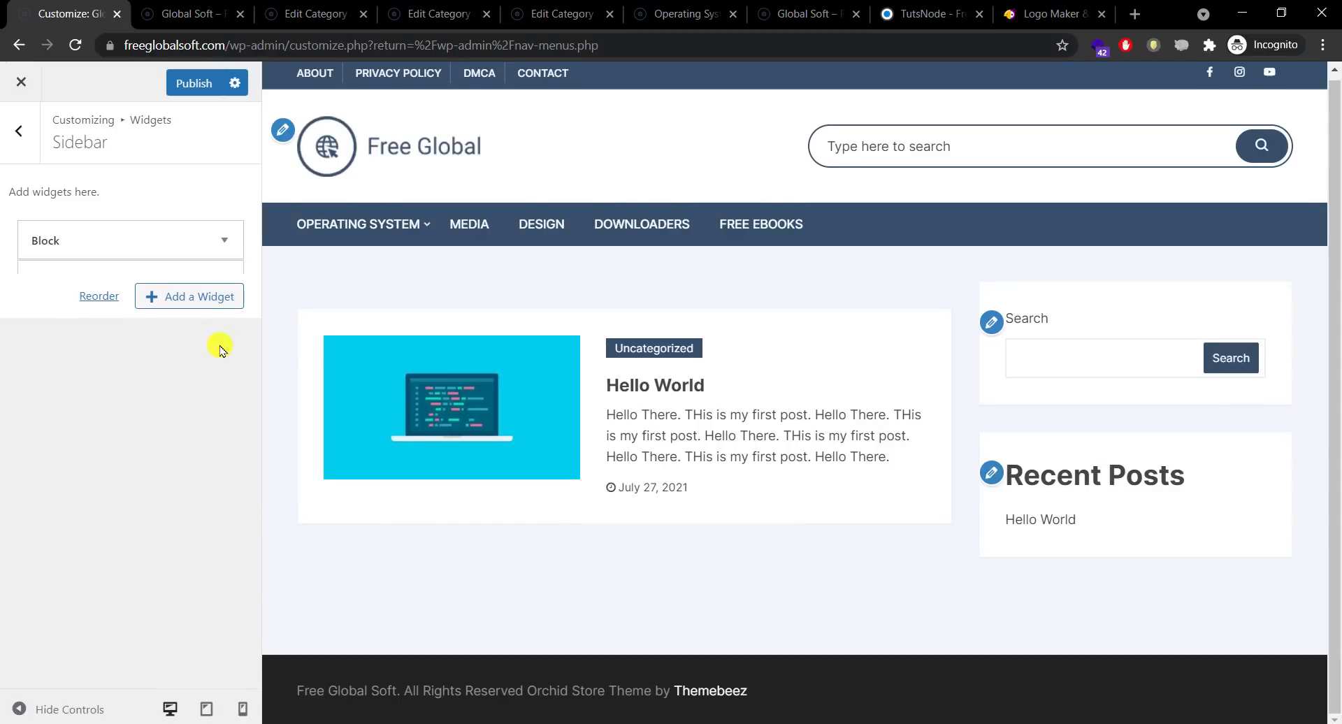
click(224, 241)
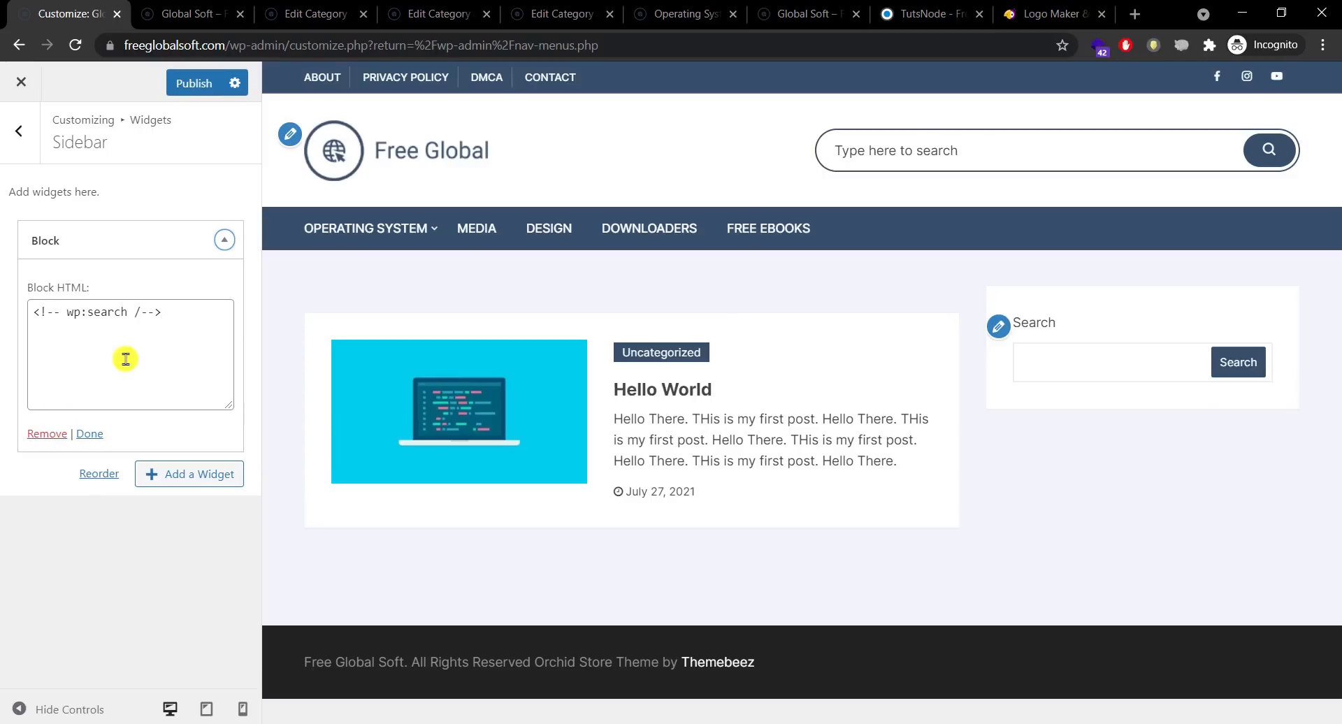
click(41, 434)
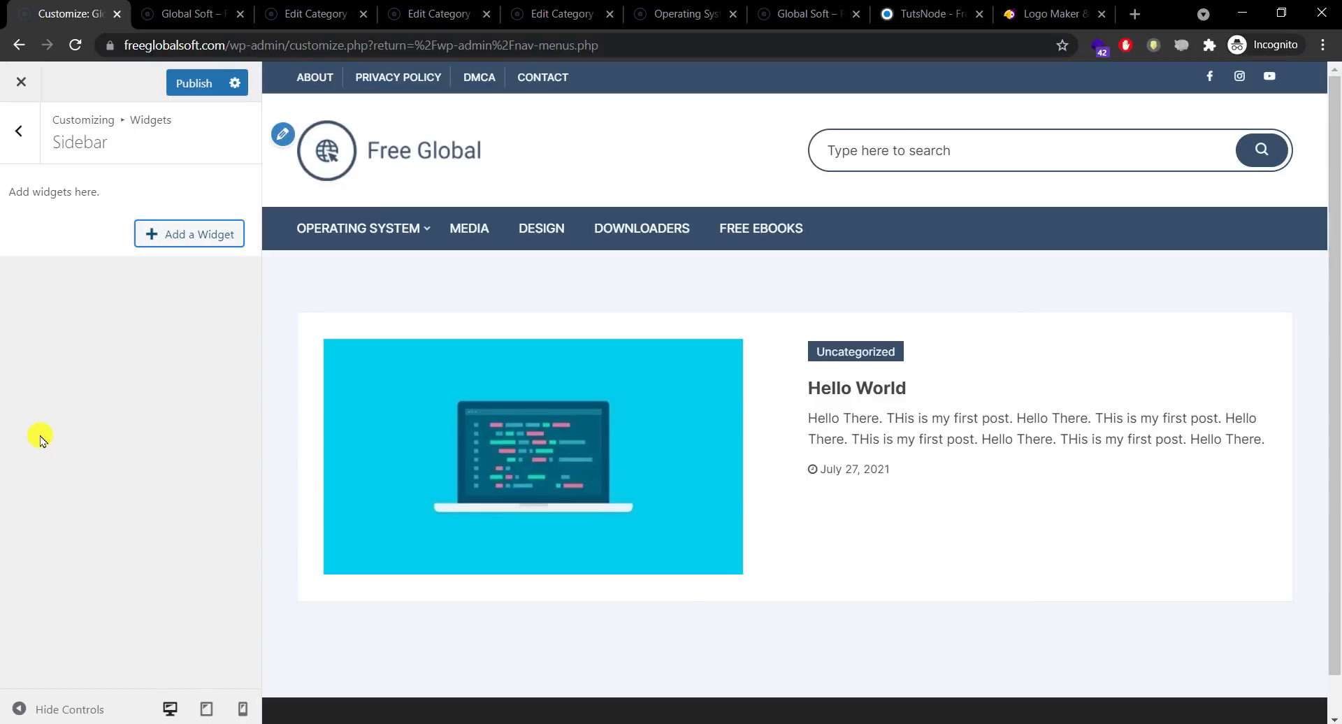
drag(1335, 285, 1335, 390)
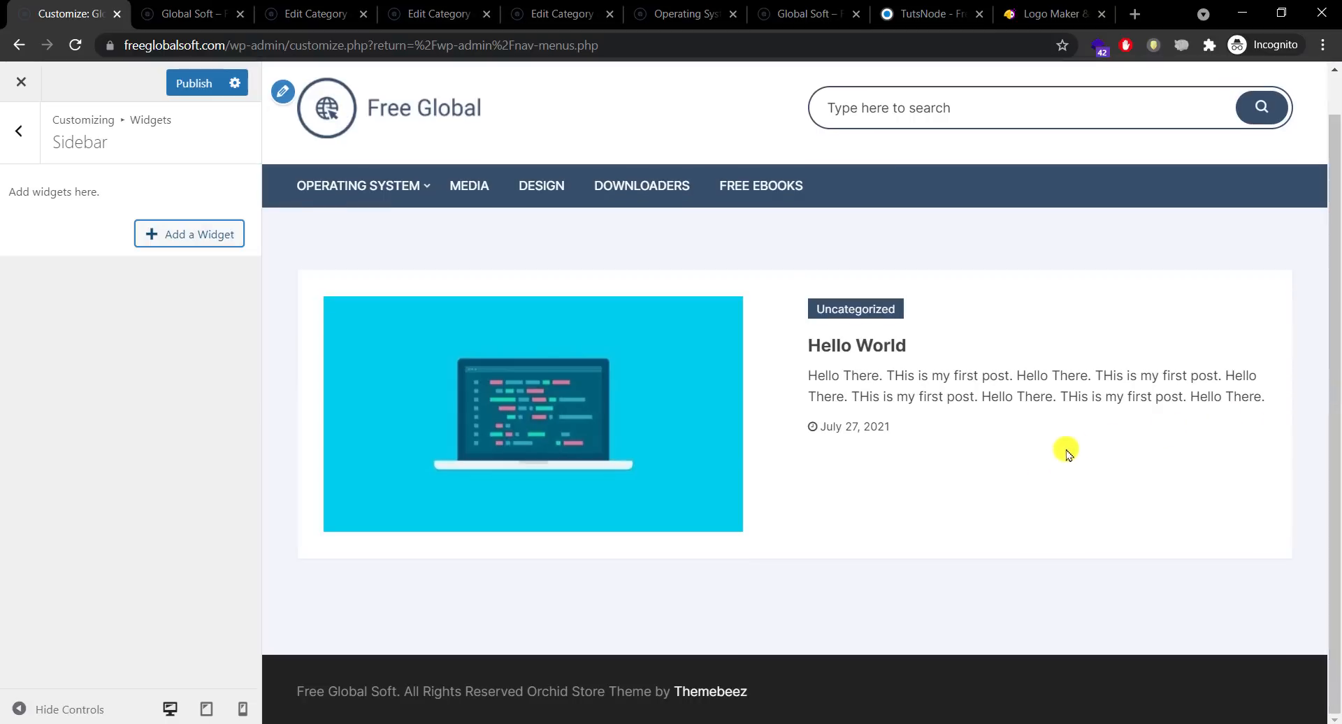
drag(1328, 359, 1333, 290)
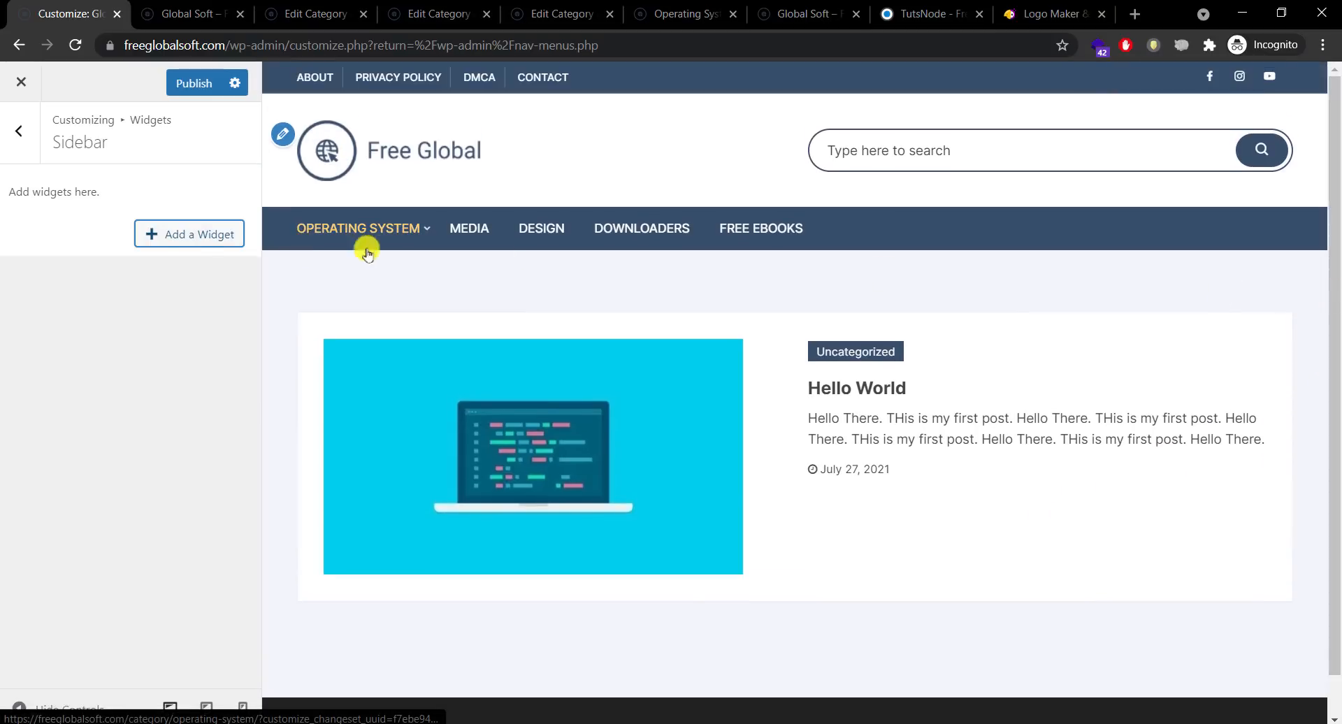
click(190, 244)
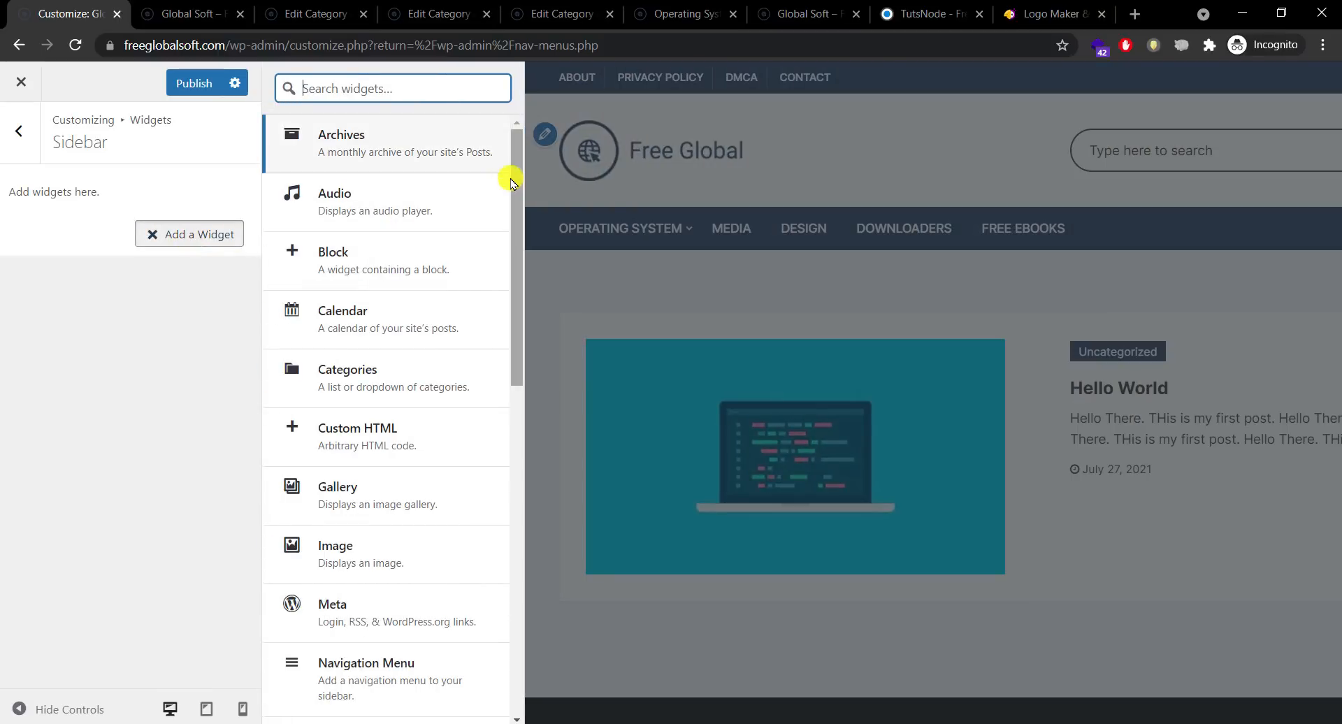
Step: Add a Search widget to the Sidebar and title it 'Search Softwares'
drag(518, 164, 518, 225)
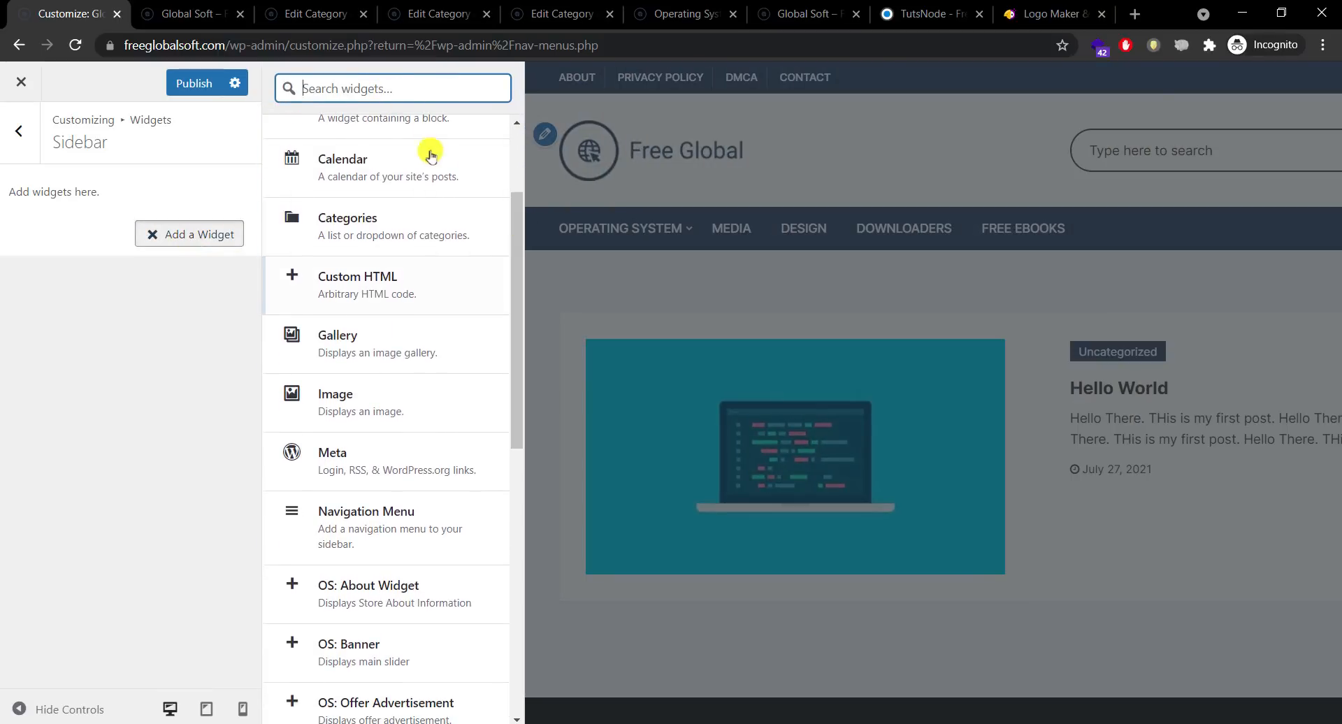
drag(518, 275, 489, 544)
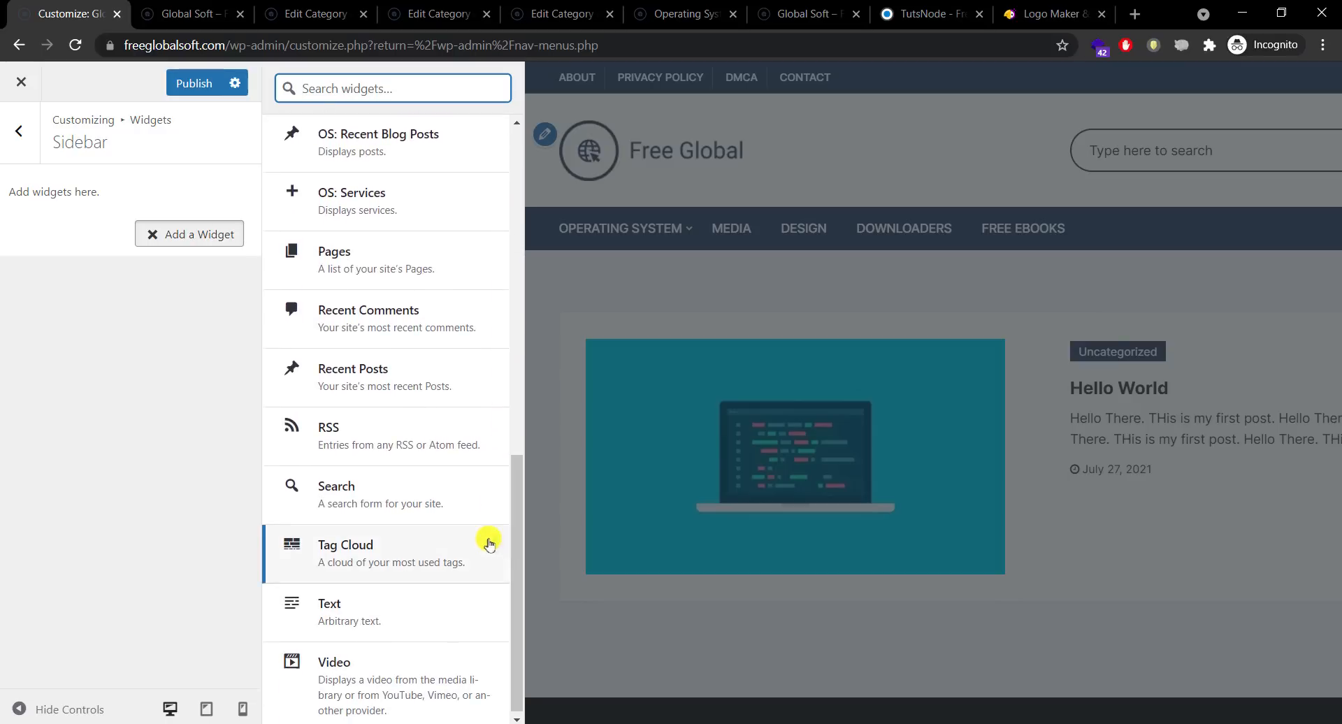
click(320, 502)
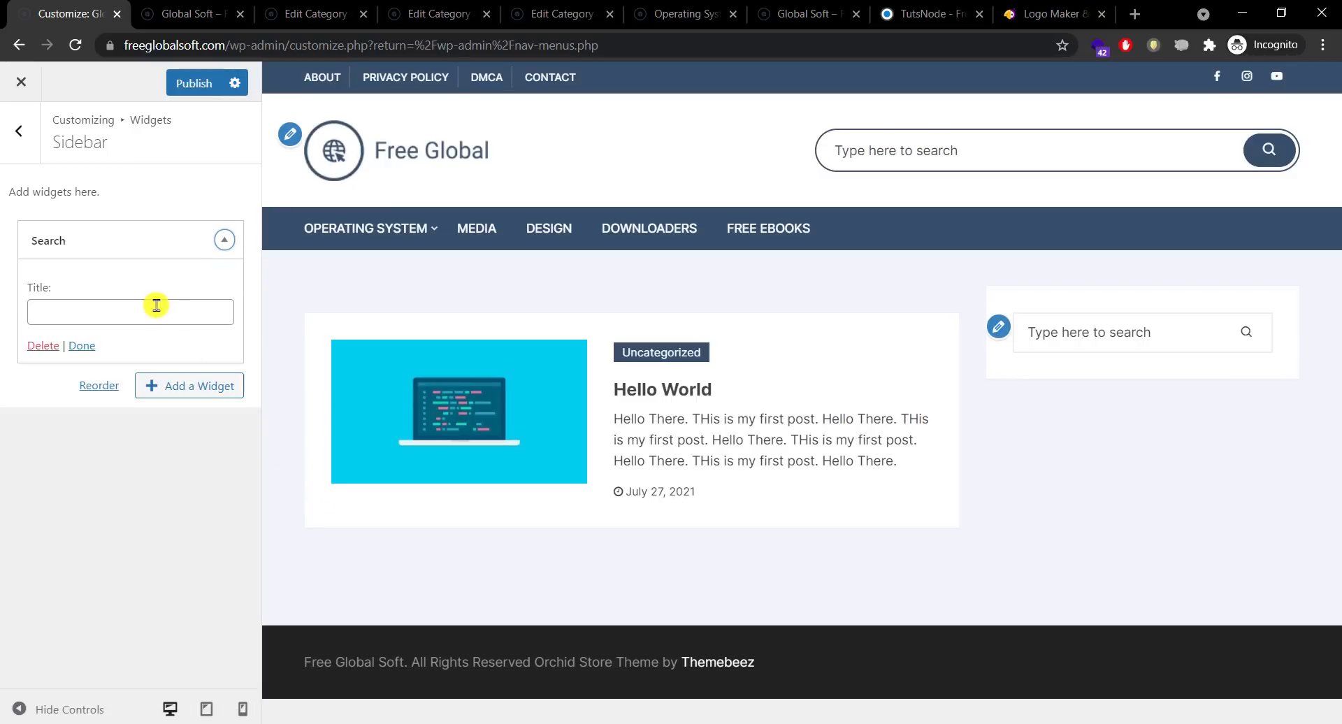
click(156, 305)
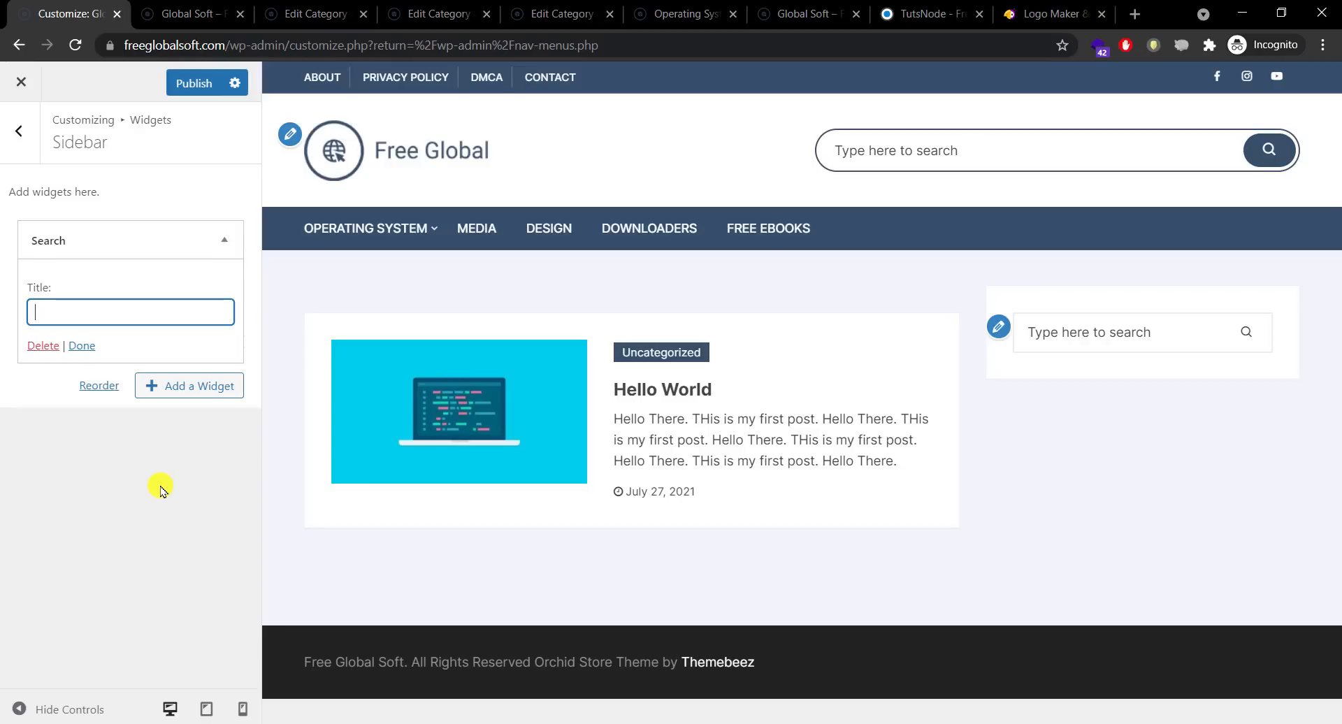
text(Search Sof)
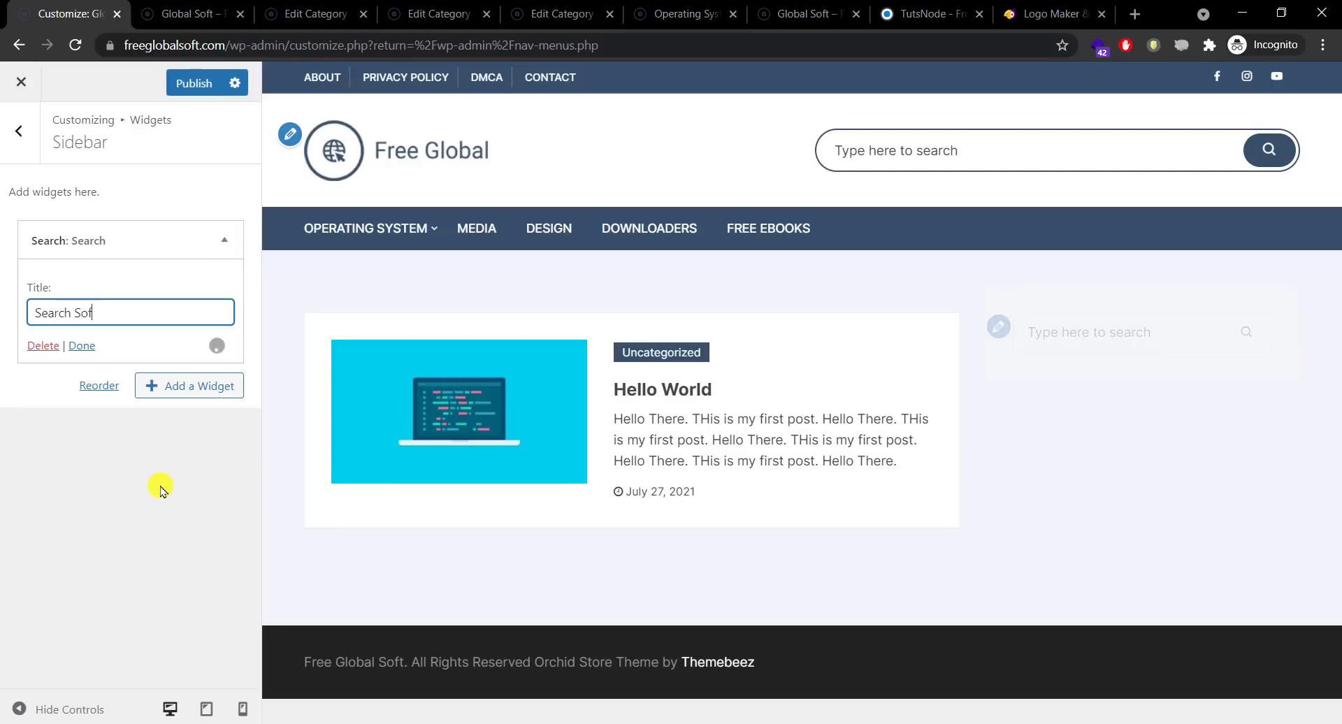
text(twares)
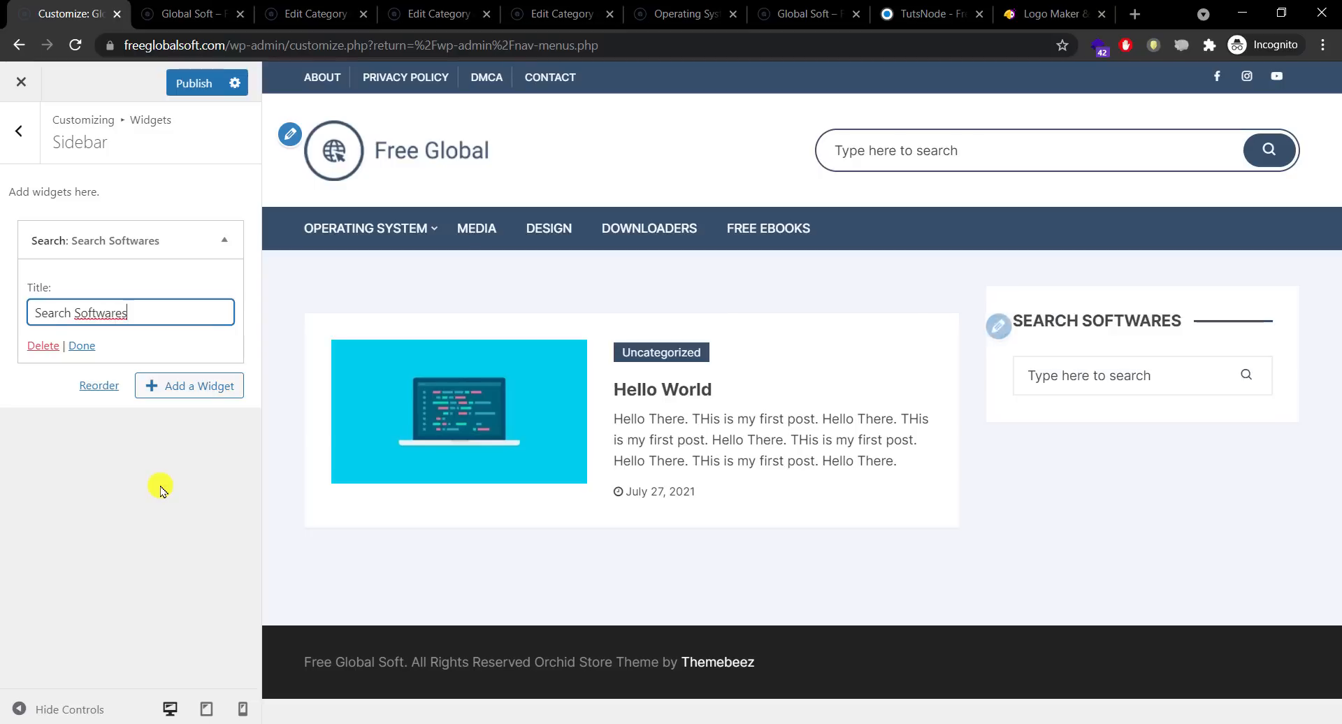
click(1117, 375)
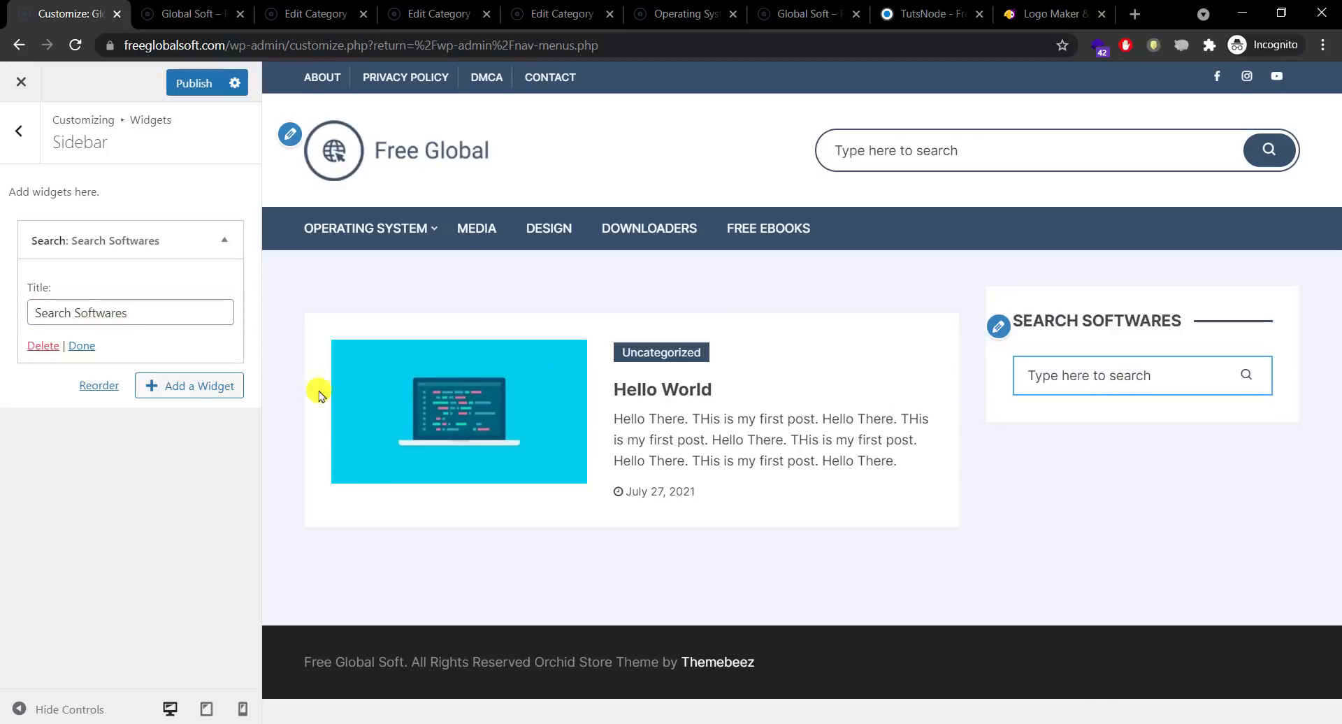
Step: Add the OS: Recent Blog Posts widget and title it 'Latest Softwares'
click(194, 396)
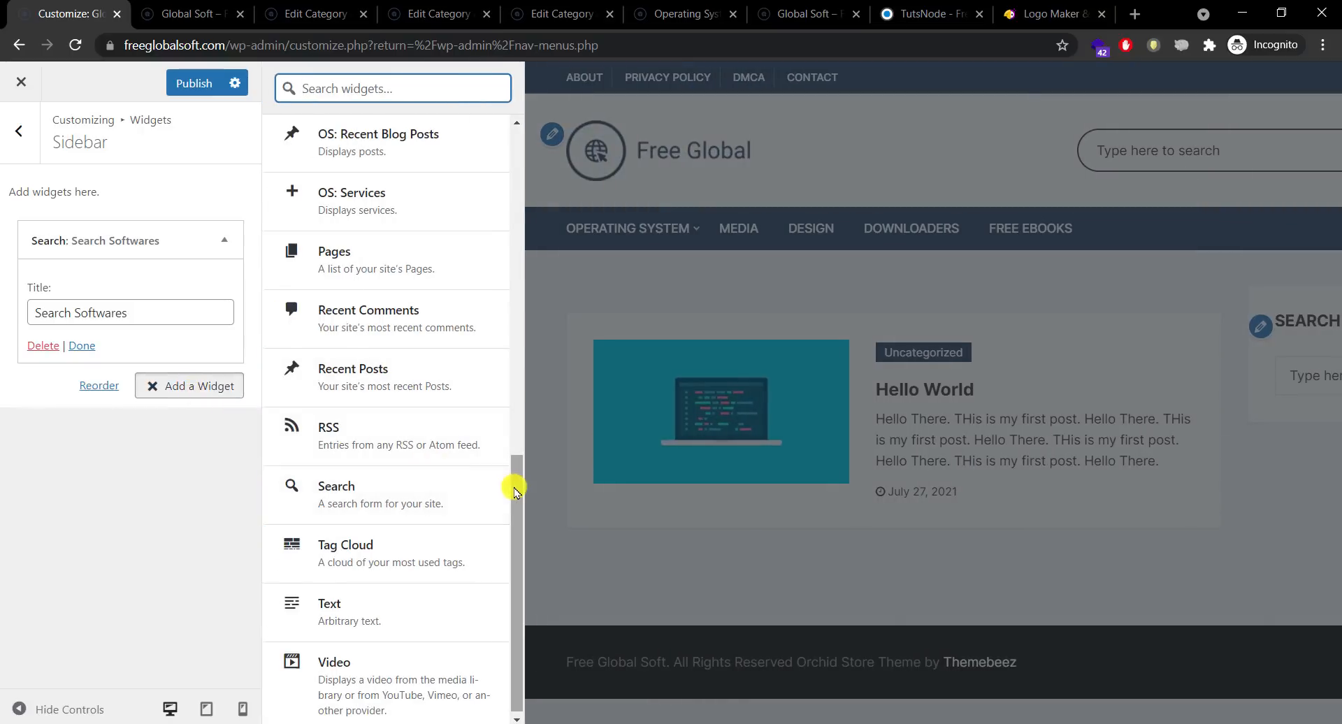
drag(515, 489, 515, 420)
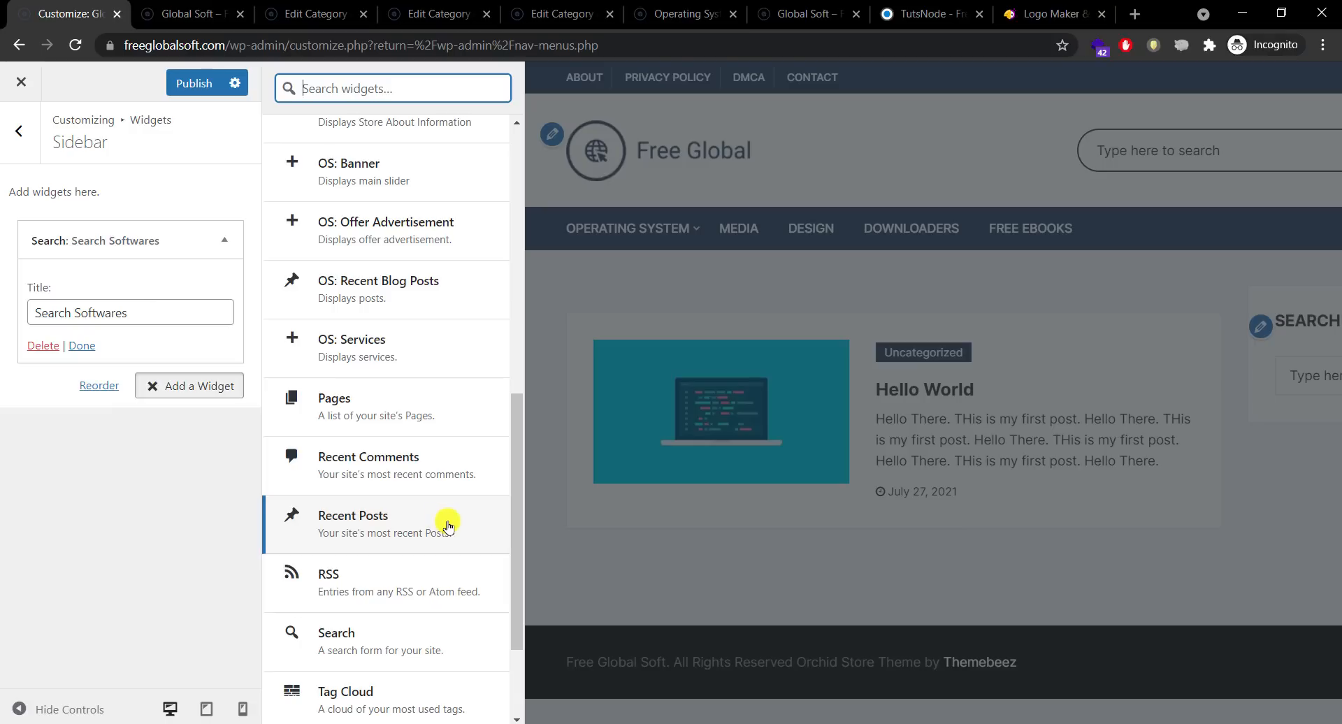
drag(514, 509, 516, 471)
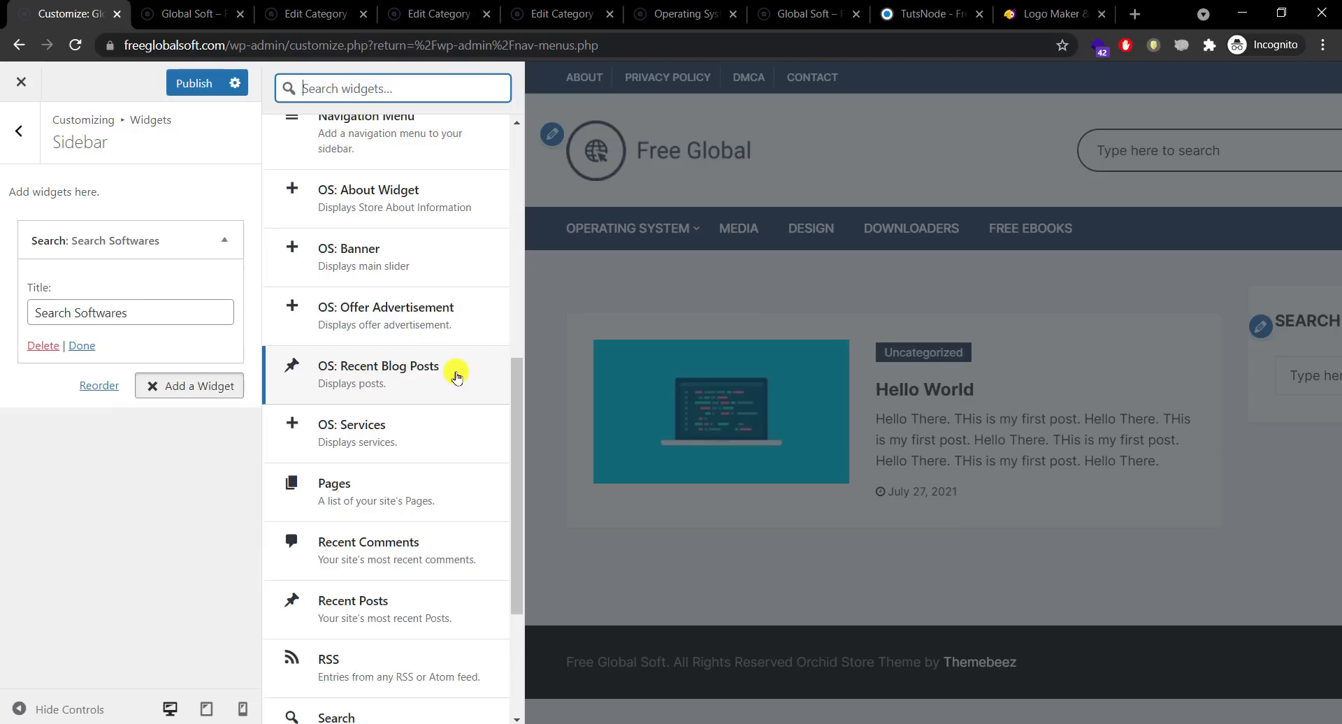
click(456, 376)
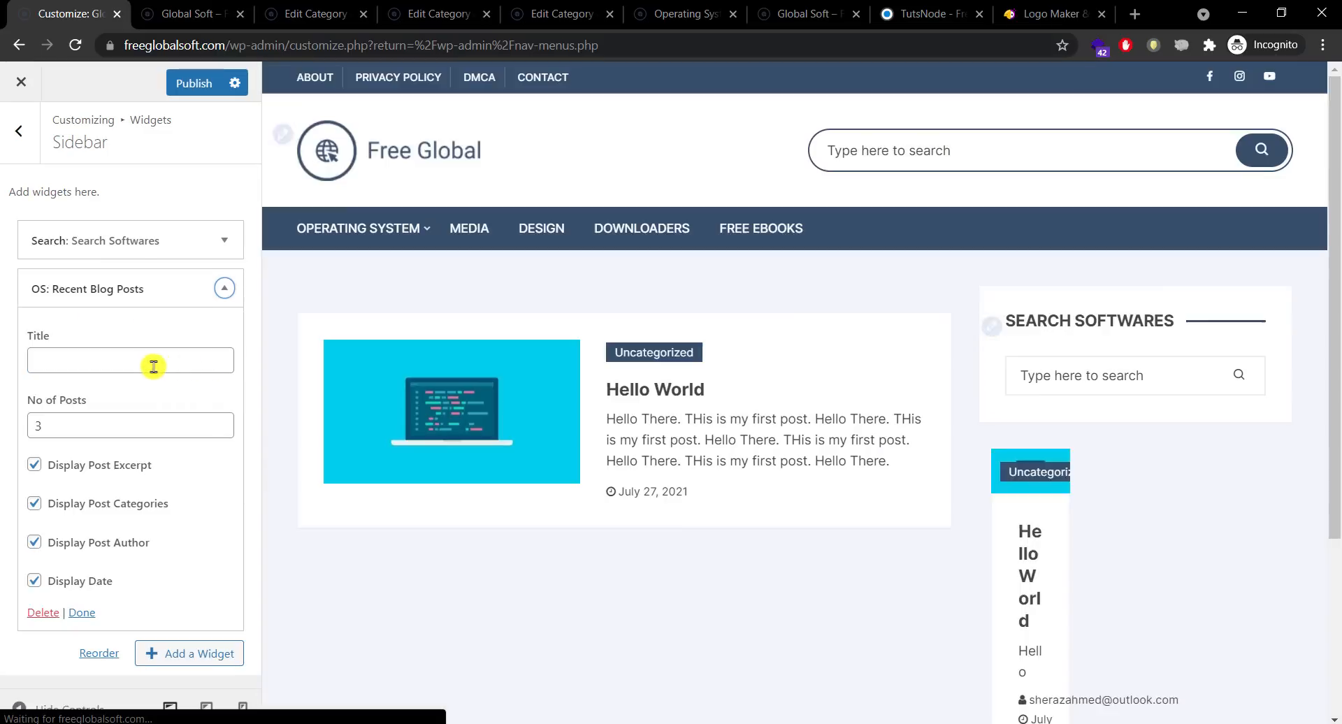
click(153, 361)
text(L)
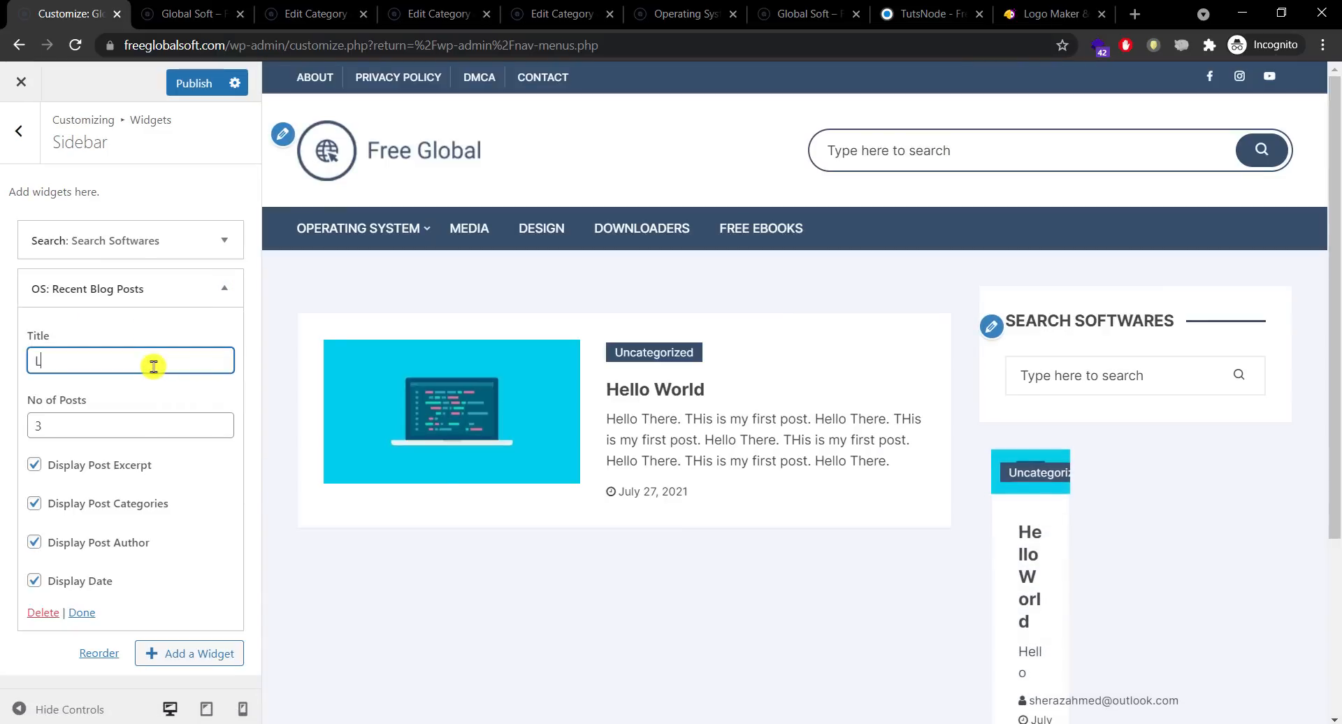
text(atest S)
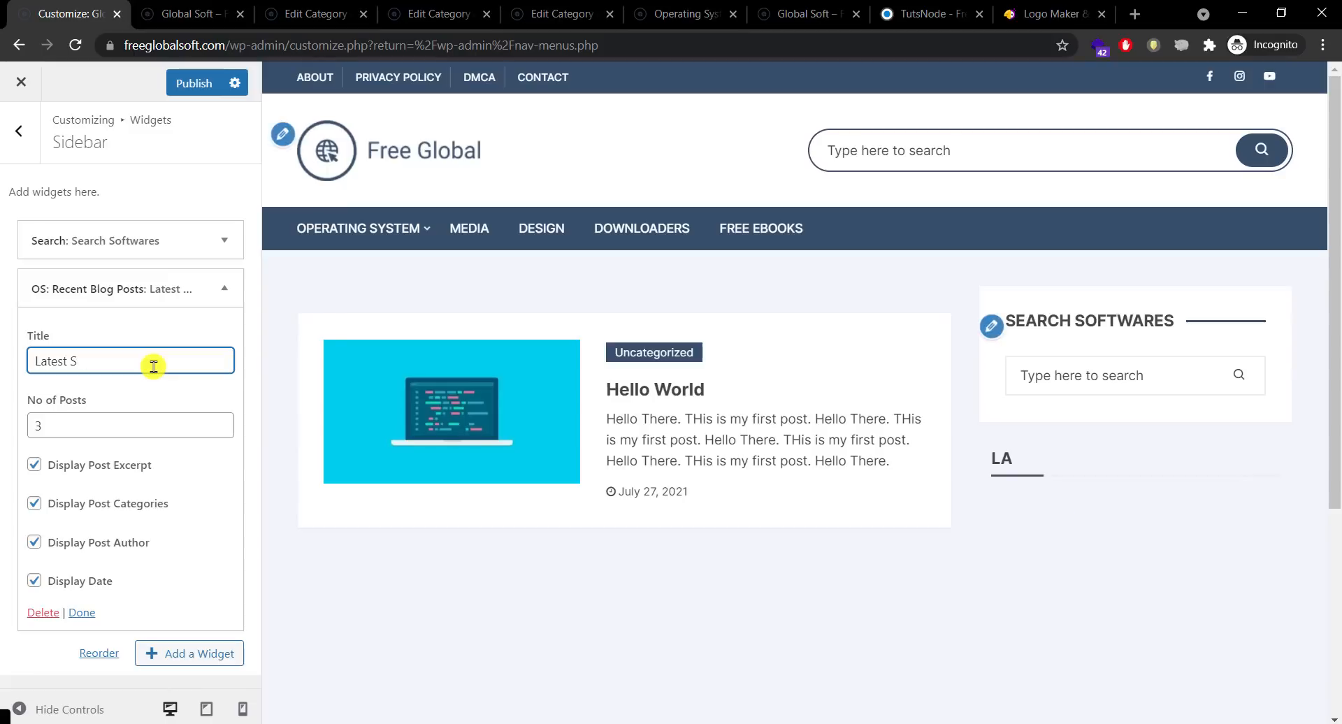
text(oftwares)
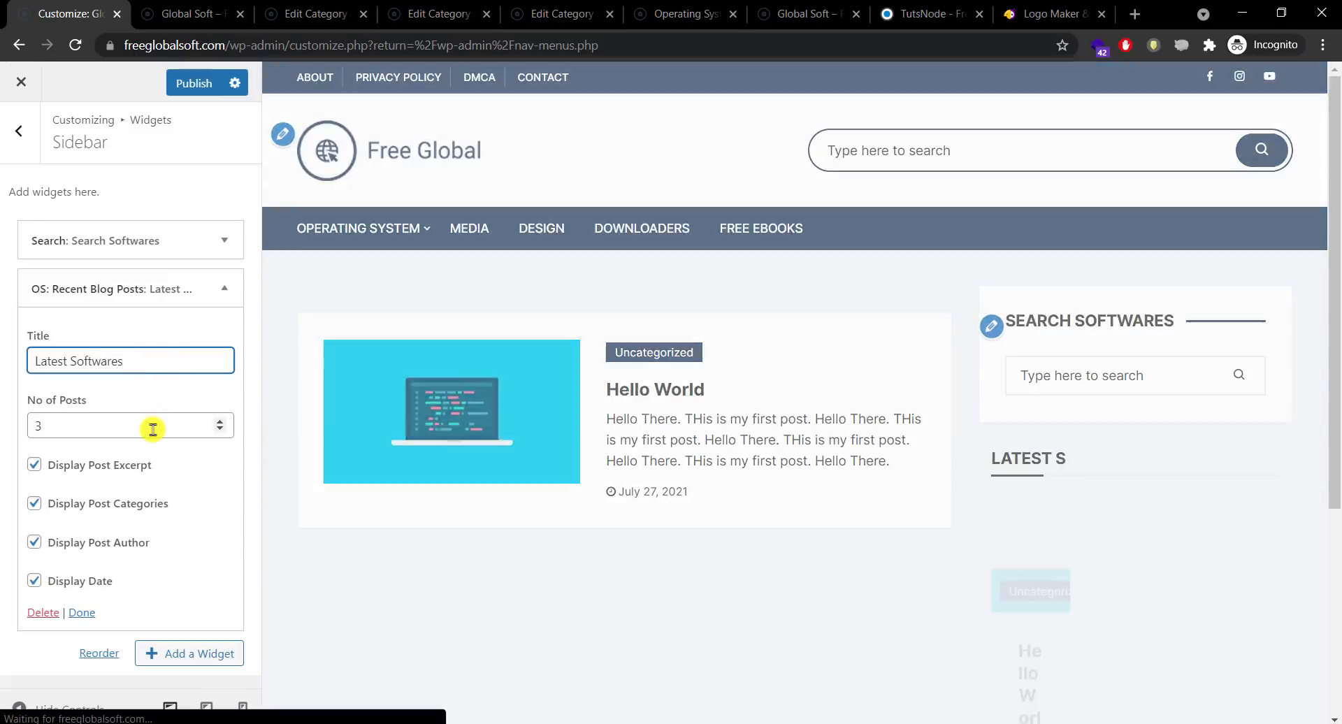
Step: Show 10 posts, hide excerpt, categories and author, then publish the changes
double_click(153, 425)
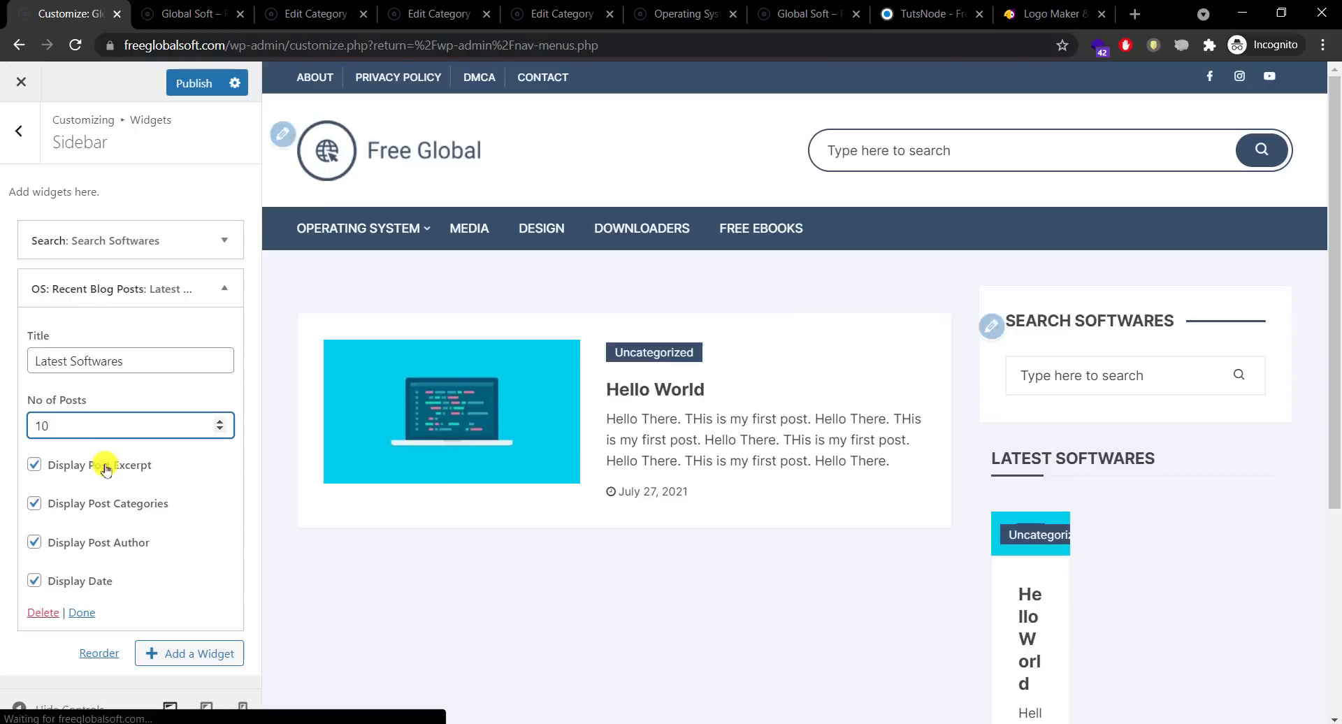
click(105, 467)
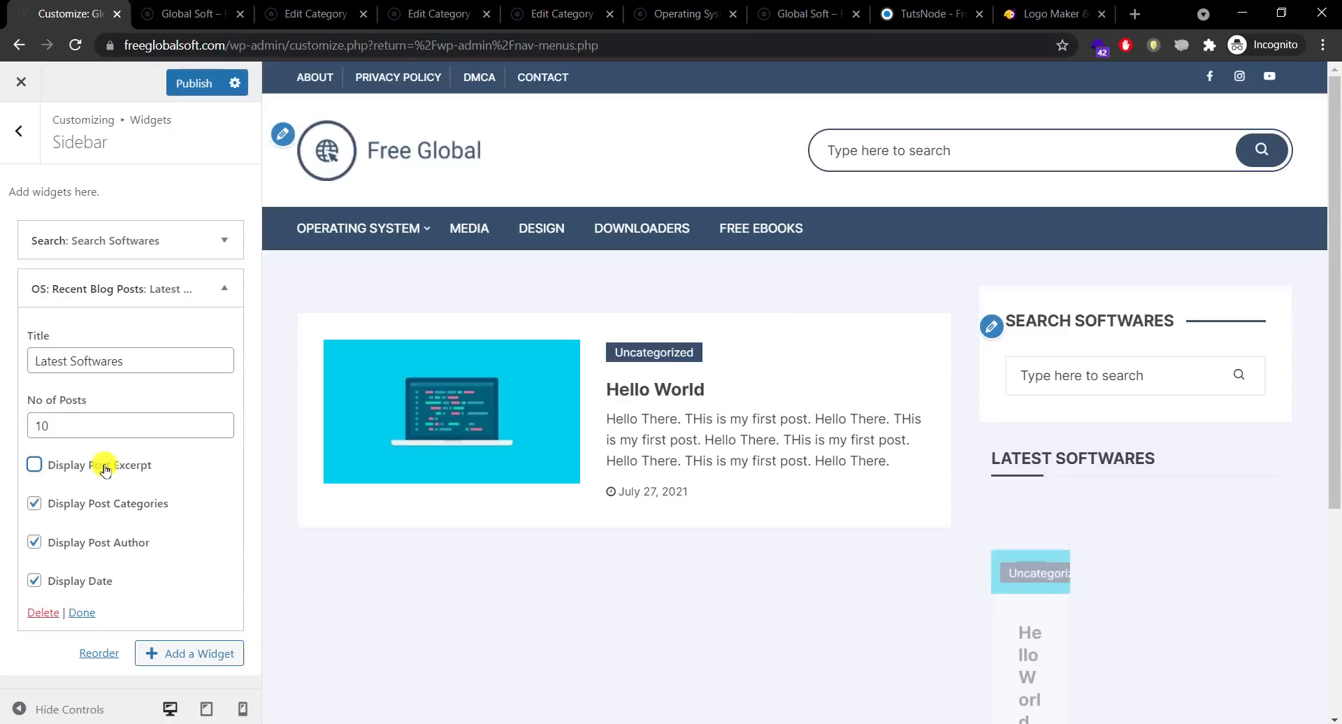
click(84, 507)
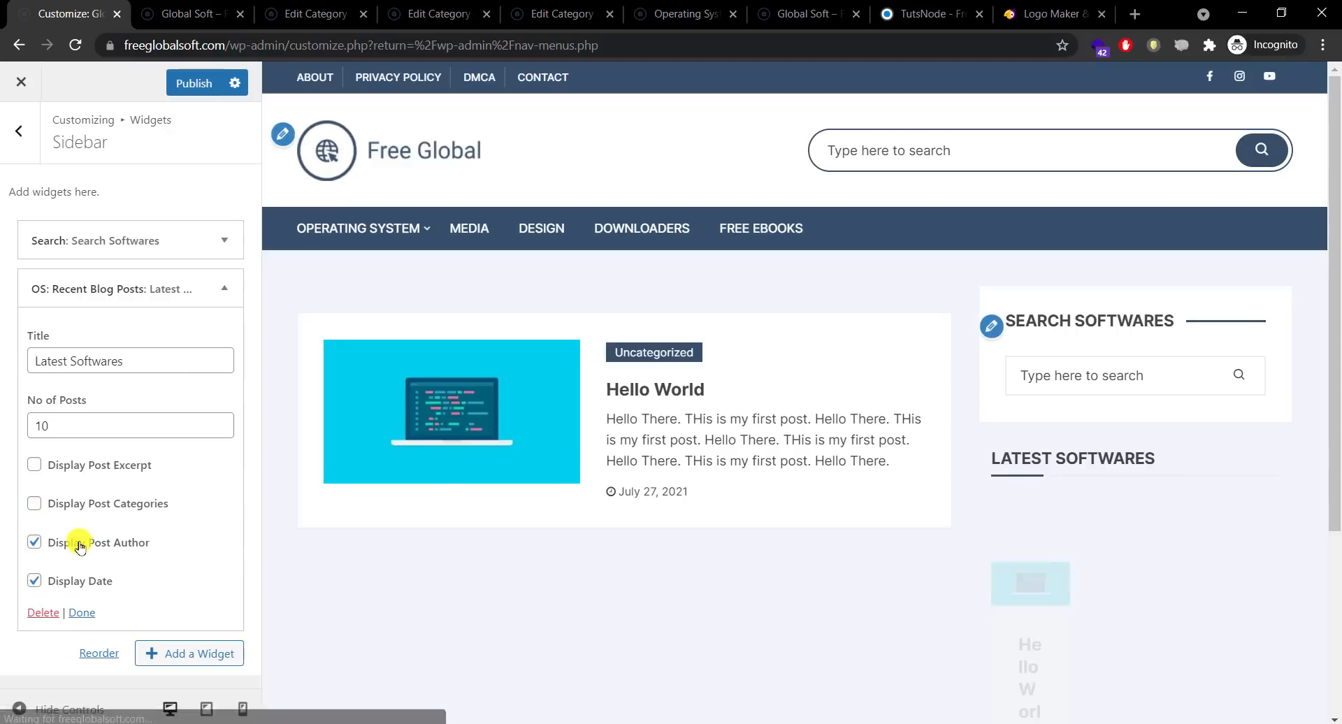
click(80, 545)
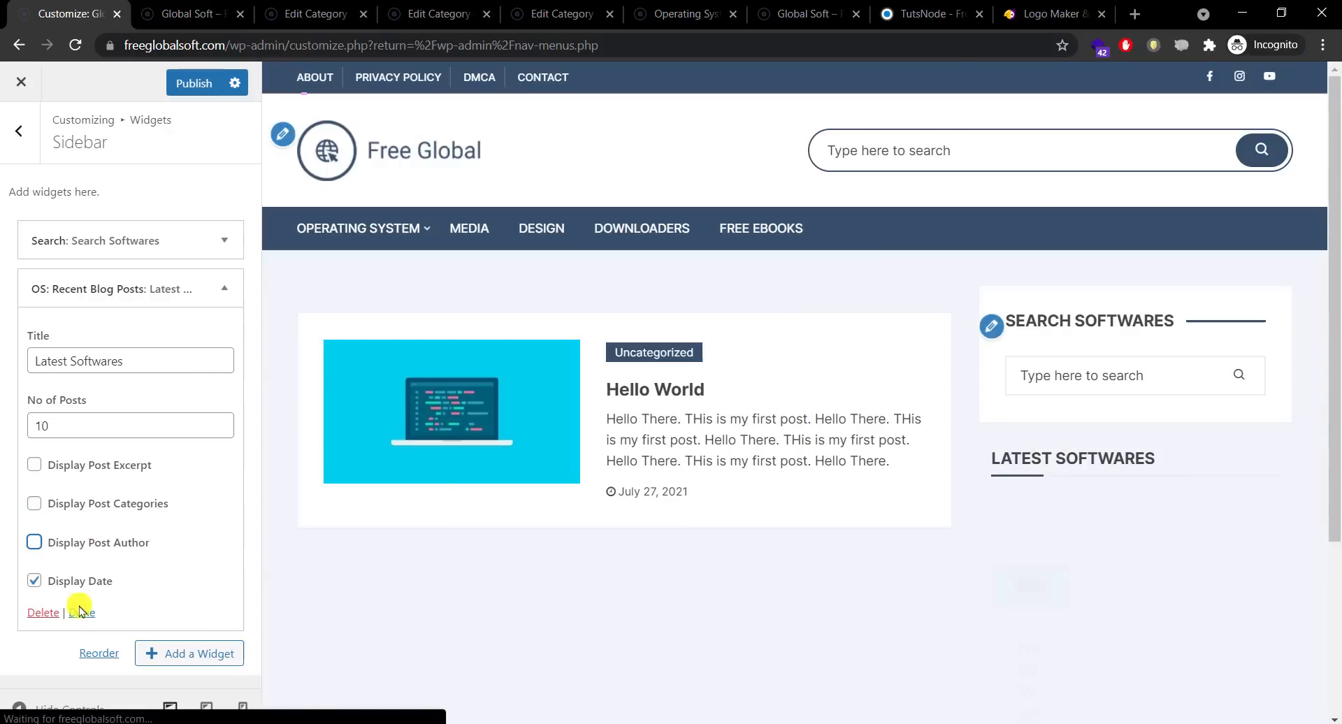
click(81, 613)
click(199, 83)
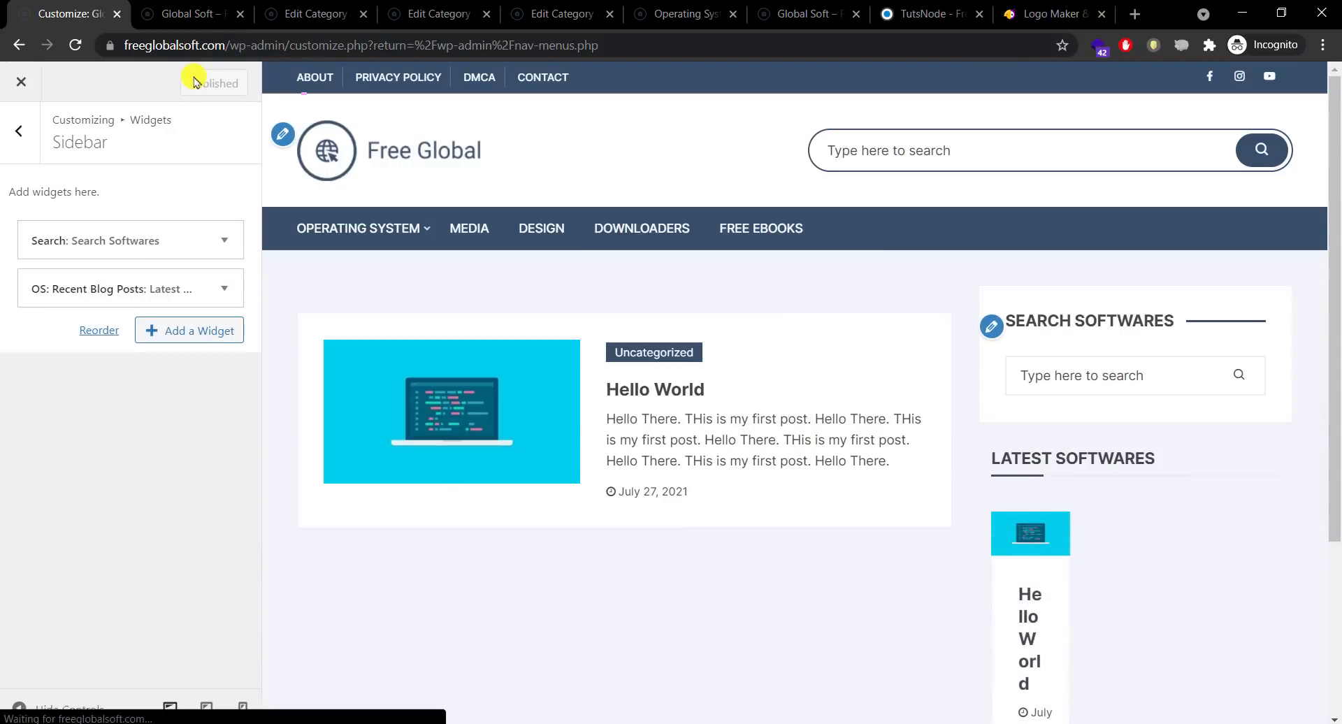
Step: Check the Search Softwares and Latest Softwares widgets on the live site, then reopen the recent posts widget
click(213, 15)
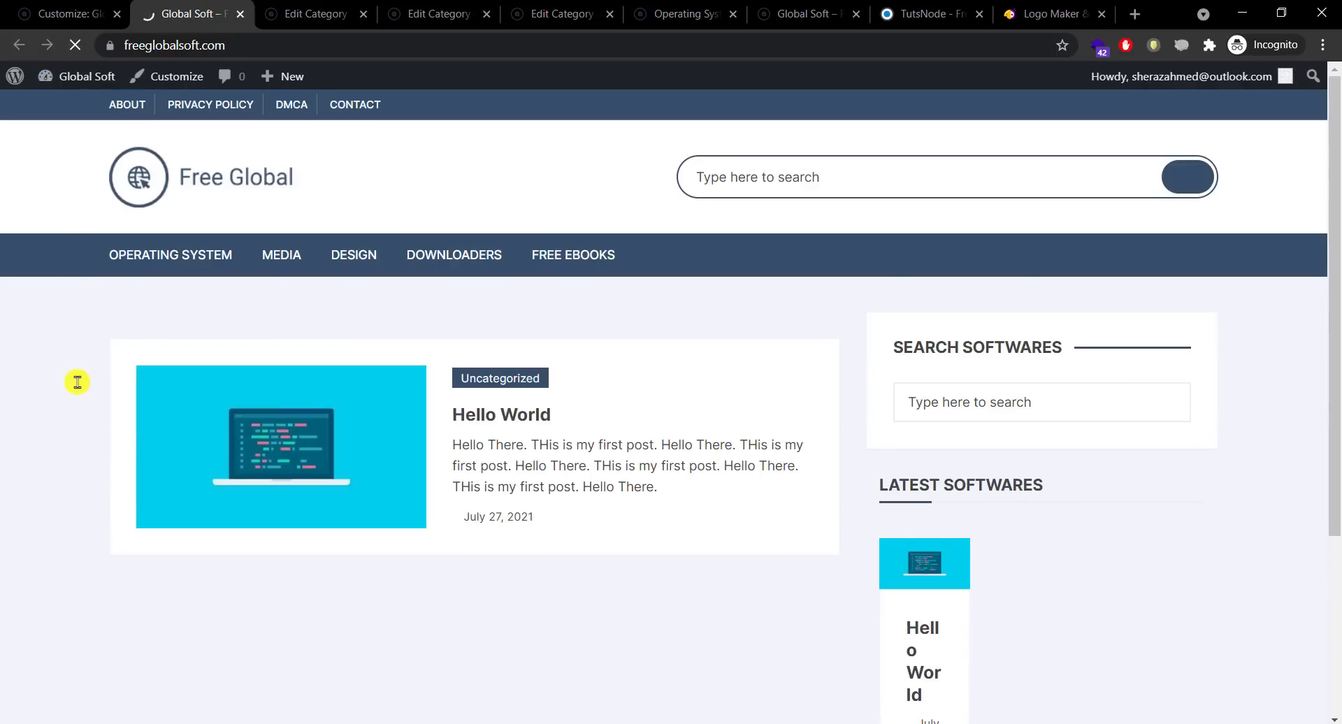
click(899, 402)
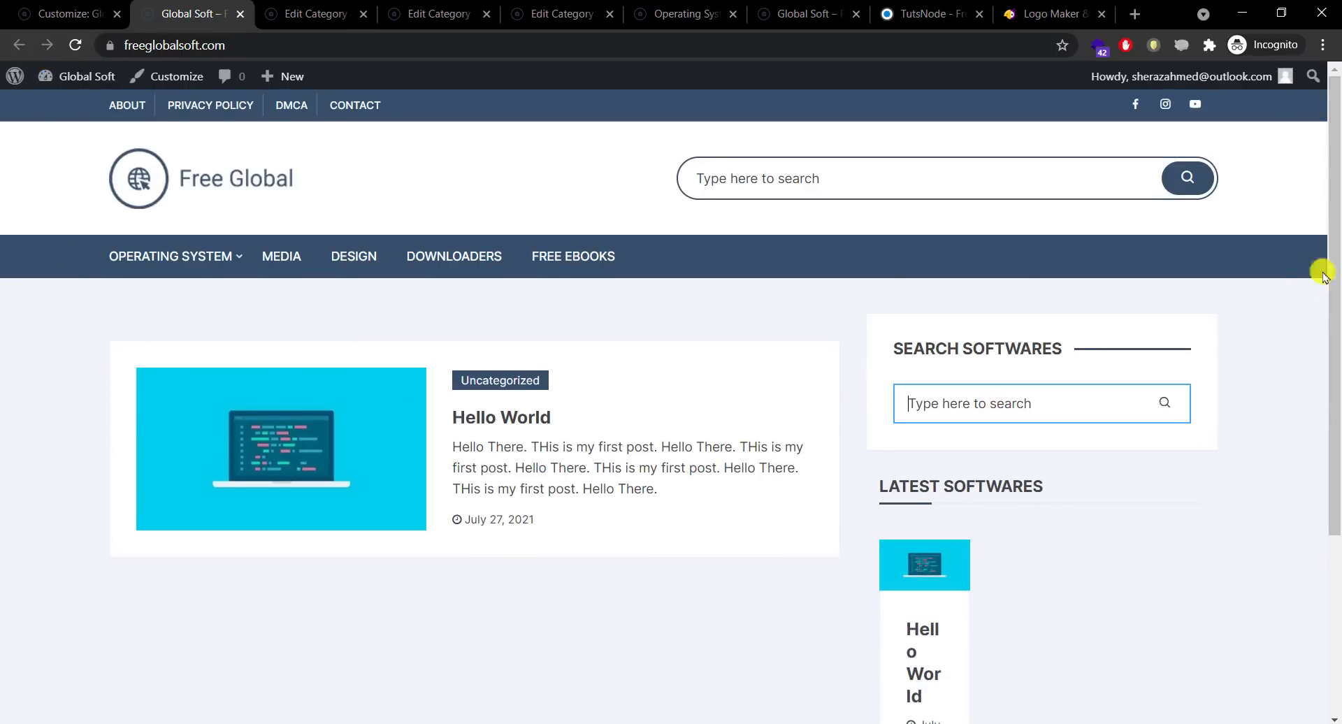
scroll(1326, 433, down, 4)
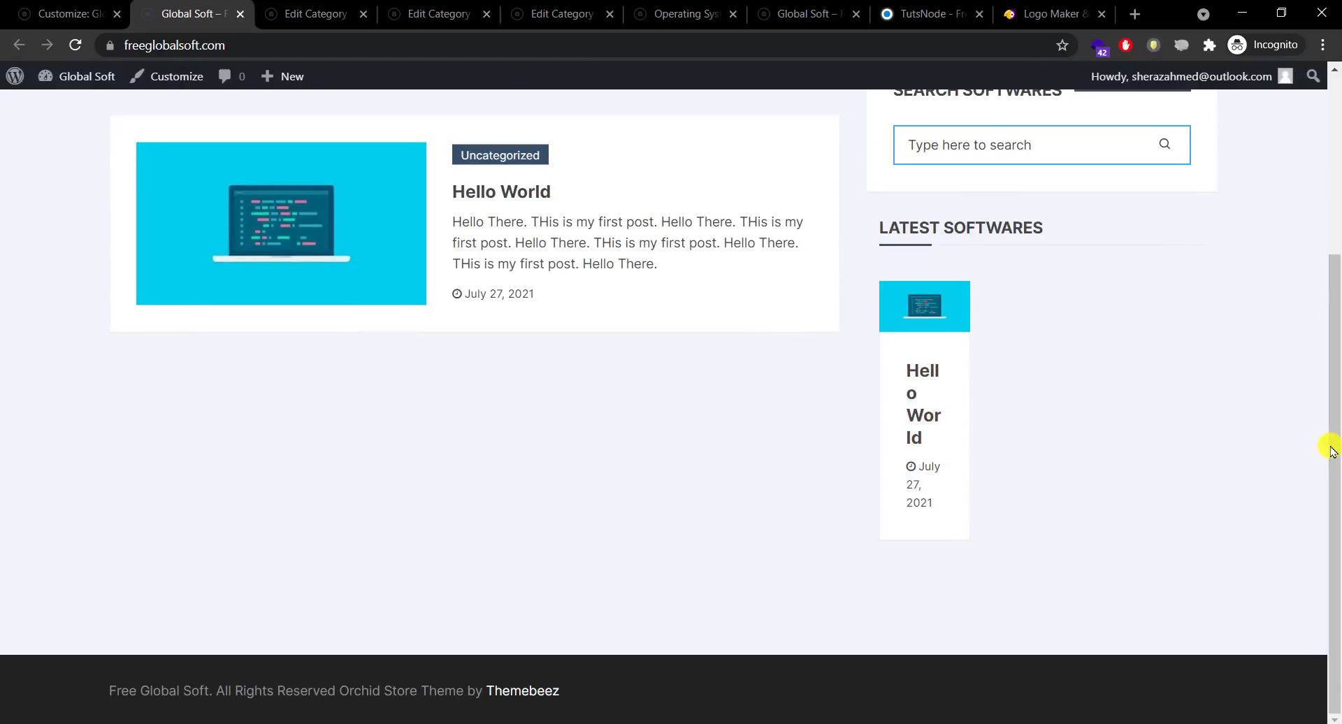
click(1073, 400)
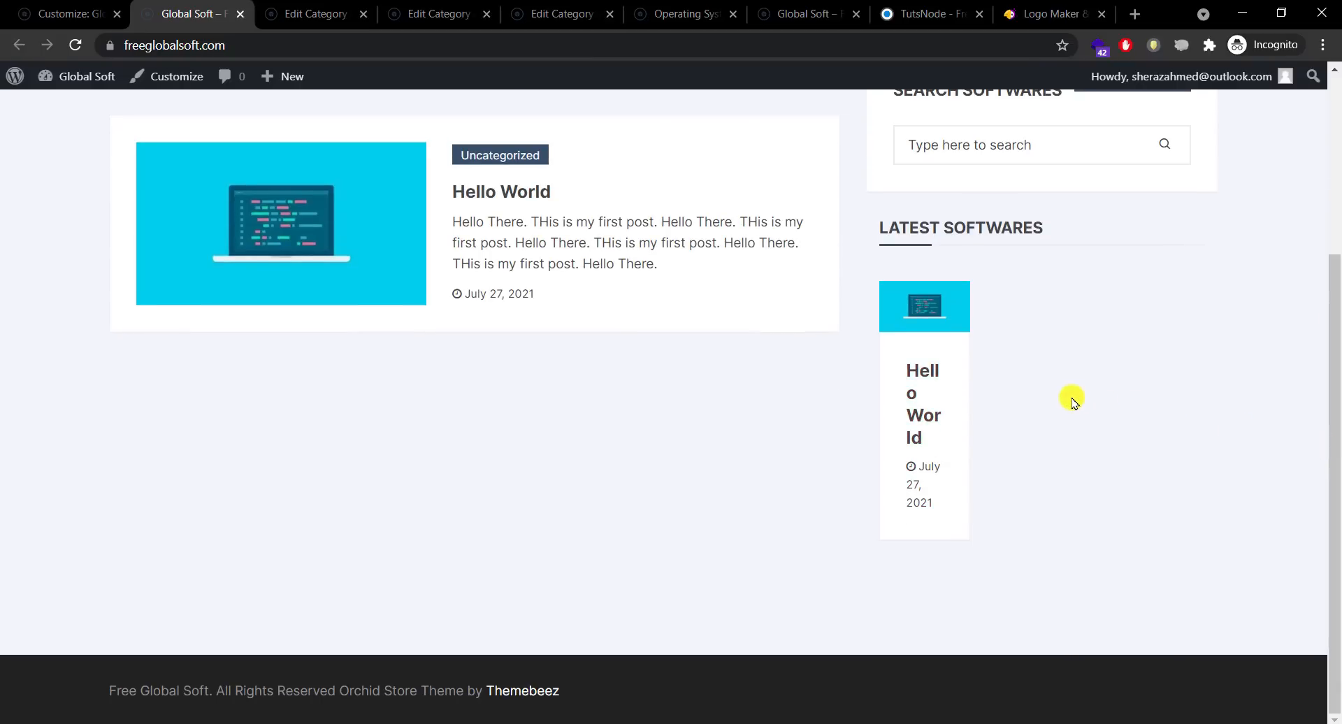
click(42, 13)
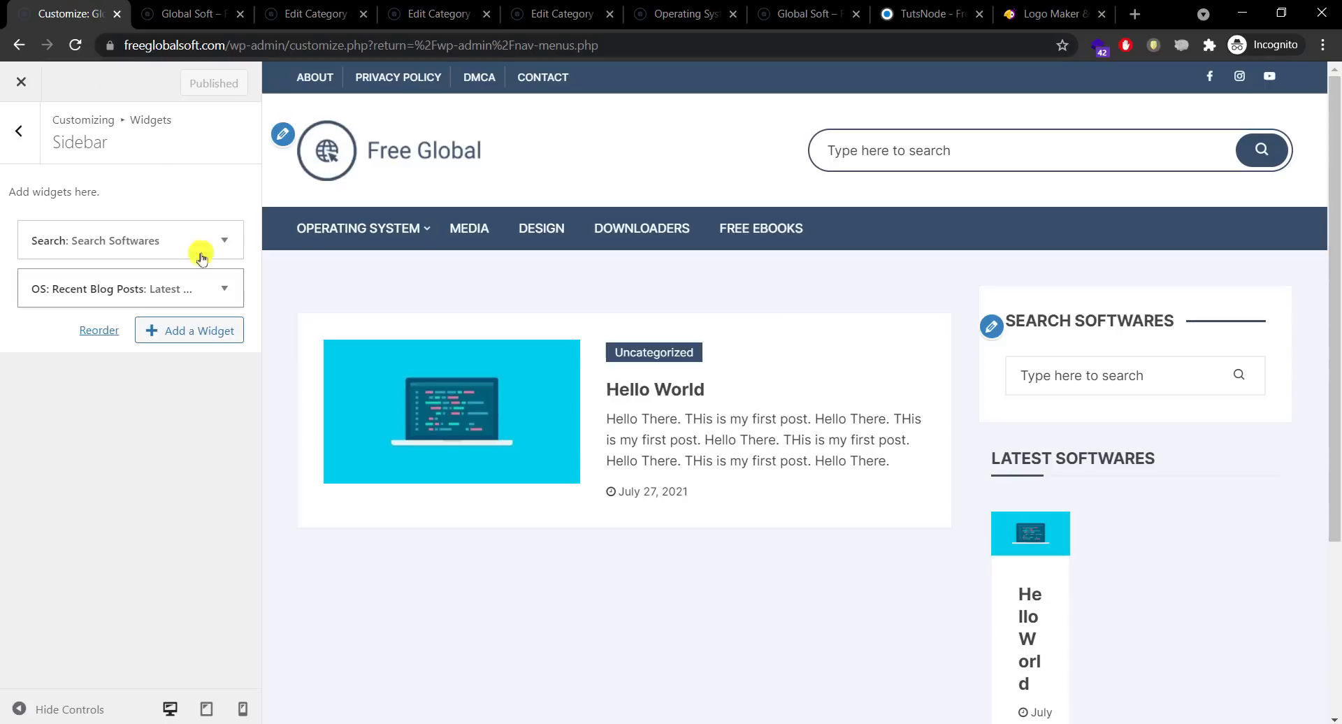
click(218, 287)
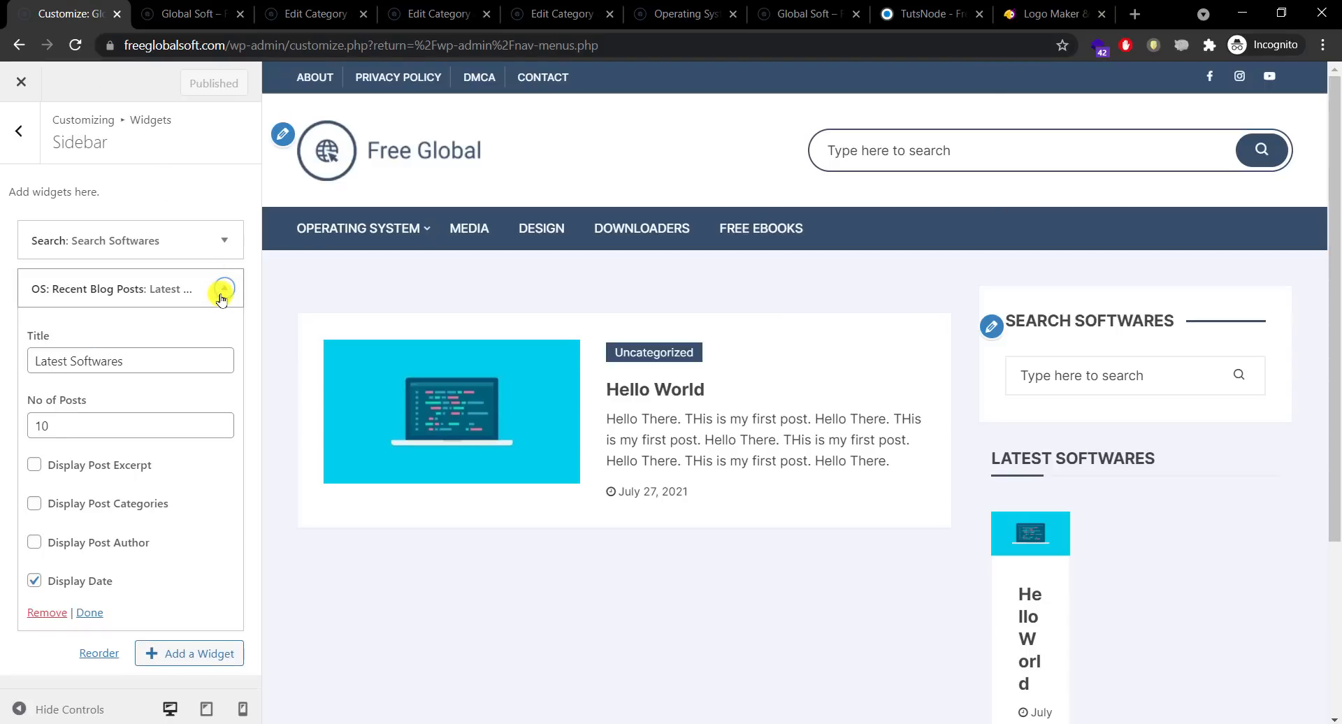
Step: Add a Recent Posts widget titled Latest Softwares showing 10 dated posts, and publish it
click(222, 290)
click(183, 330)
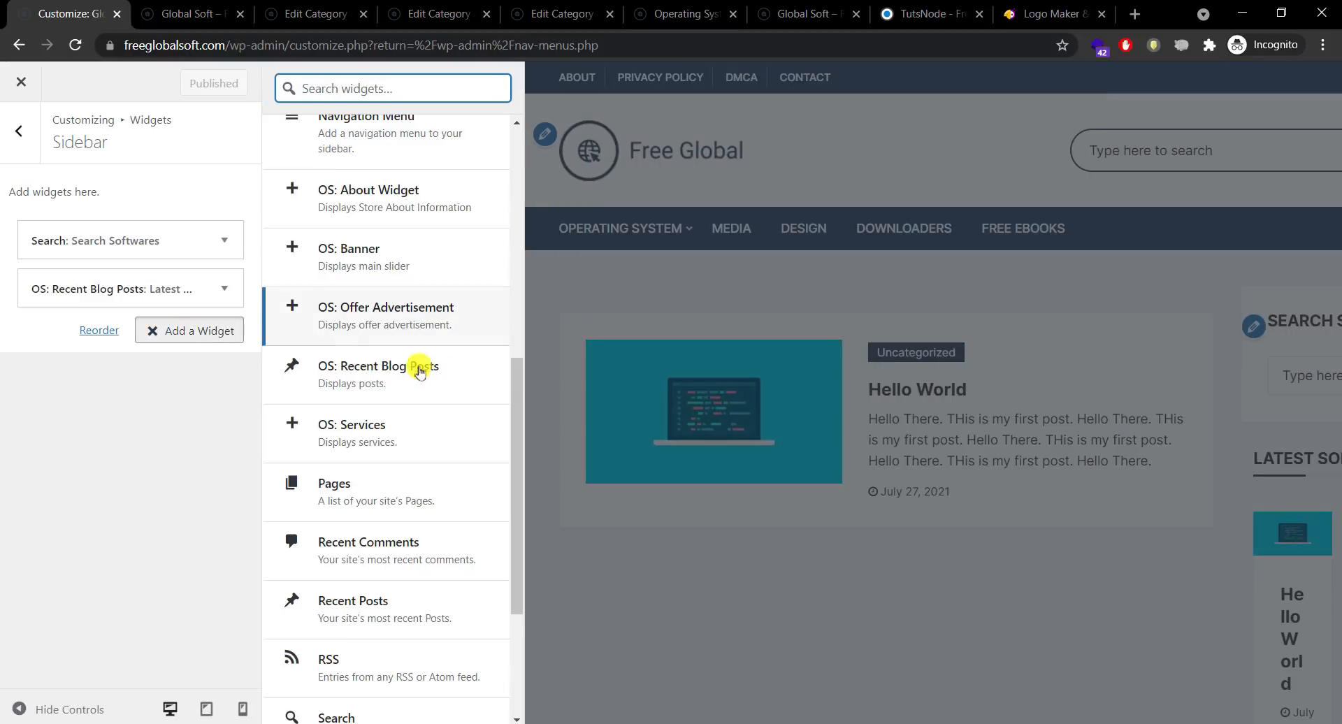
drag(513, 374, 511, 474)
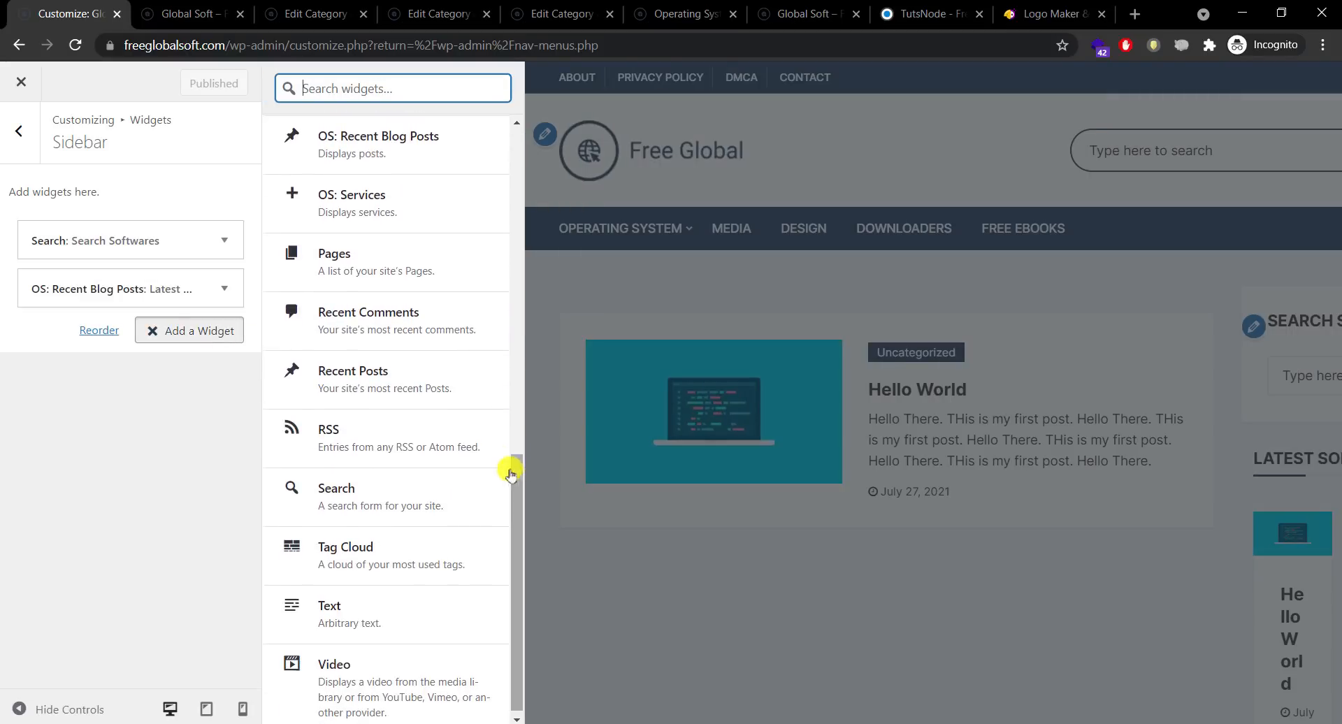
click(399, 371)
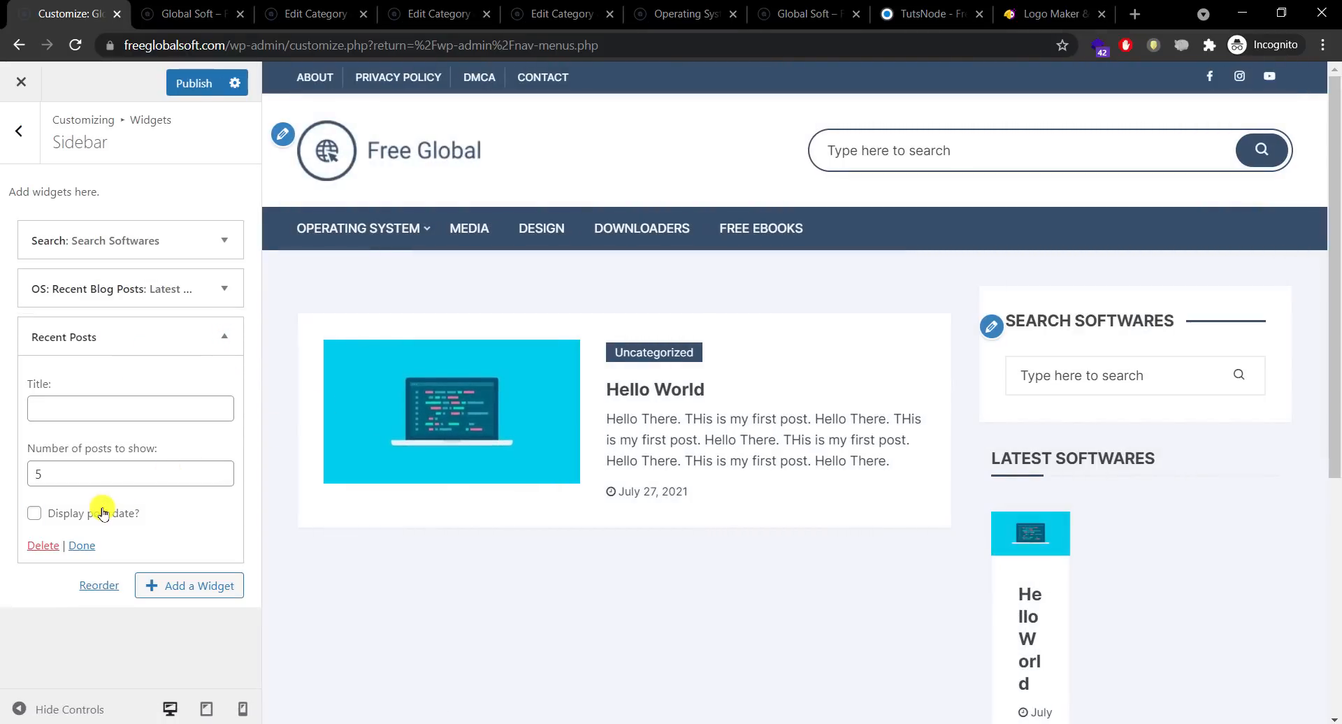
drag(122, 468, 18, 479)
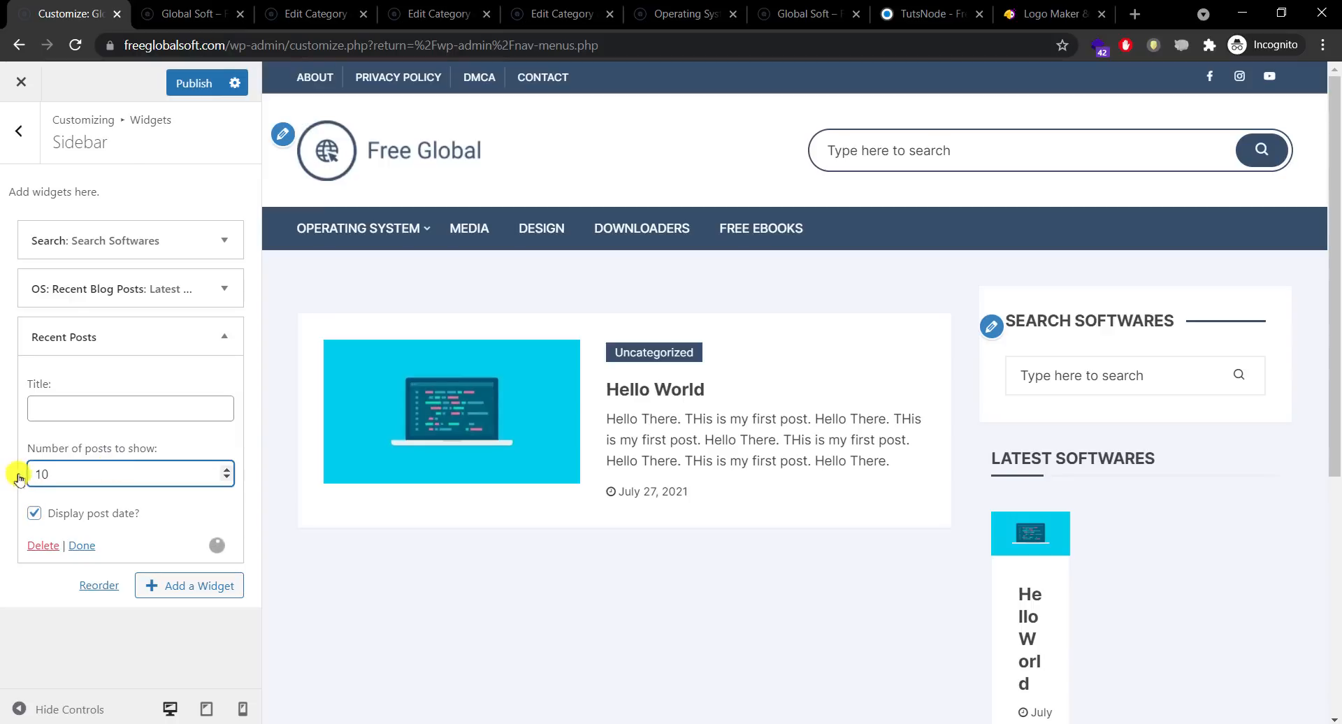
click(82, 413)
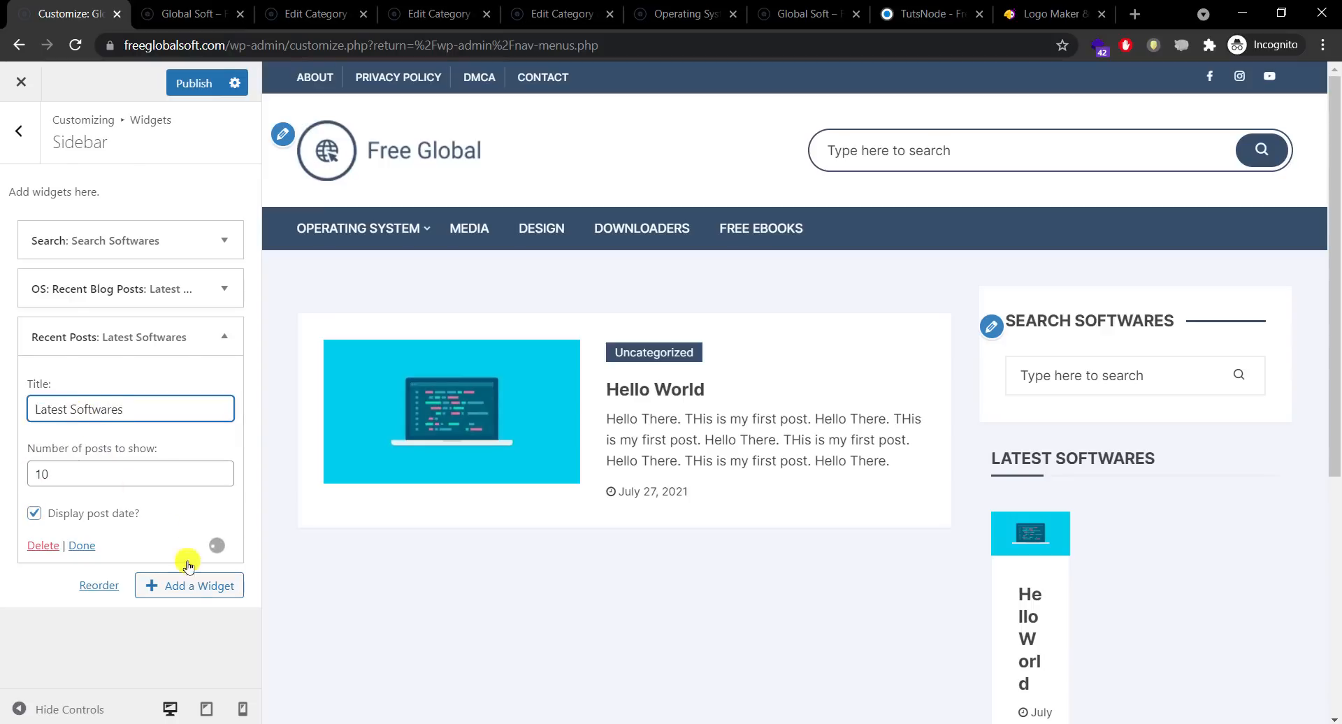
click(189, 586)
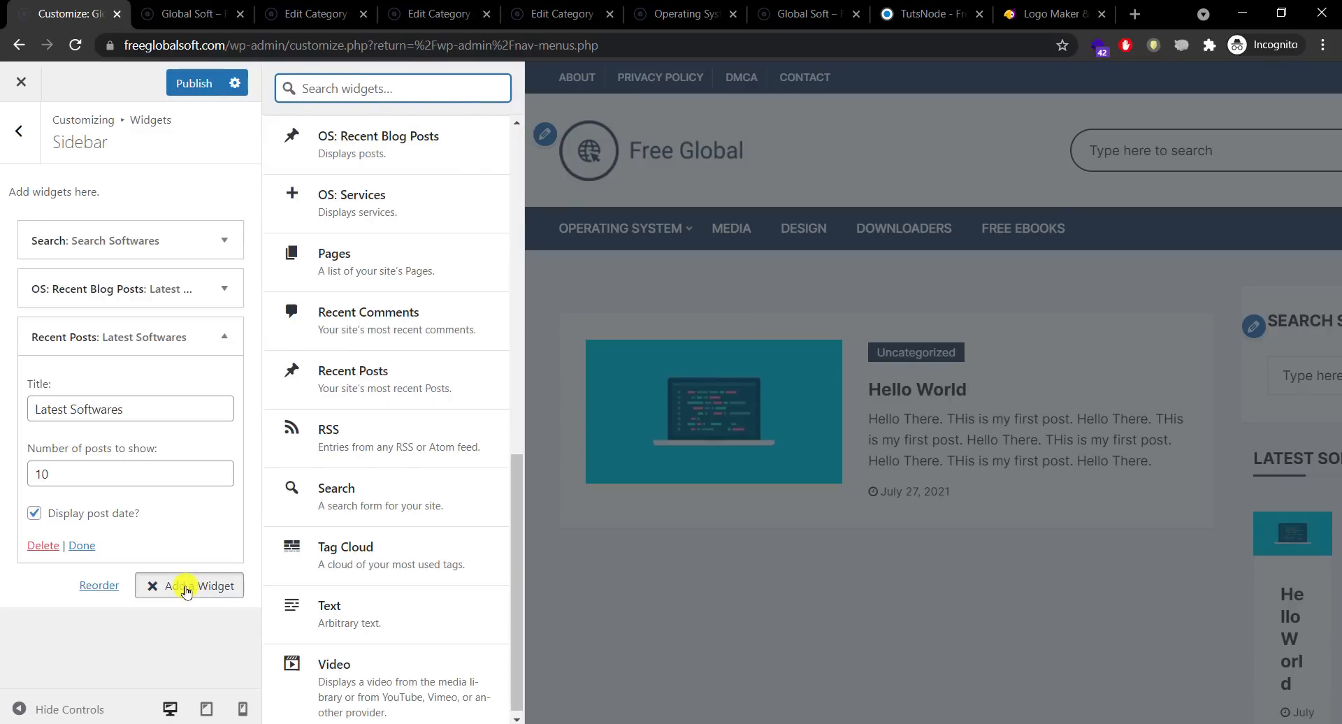
click(185, 590)
click(82, 545)
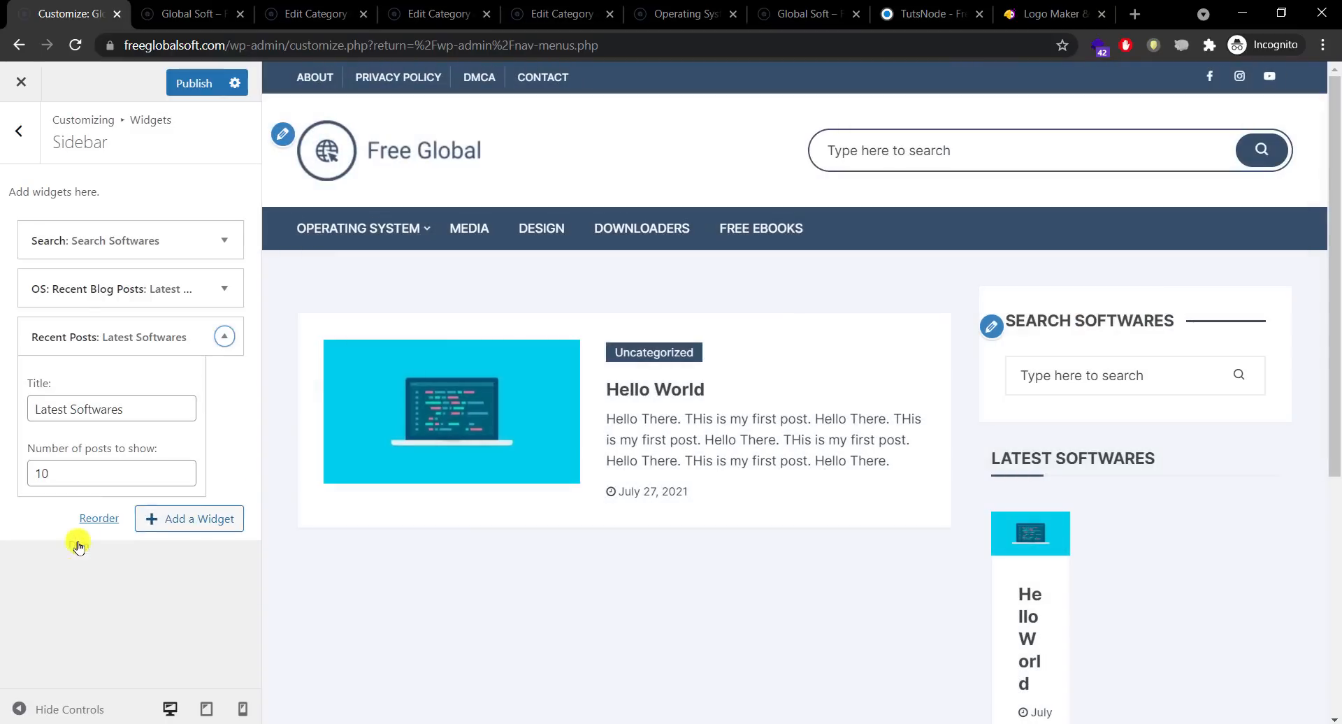
click(200, 97)
click(155, 9)
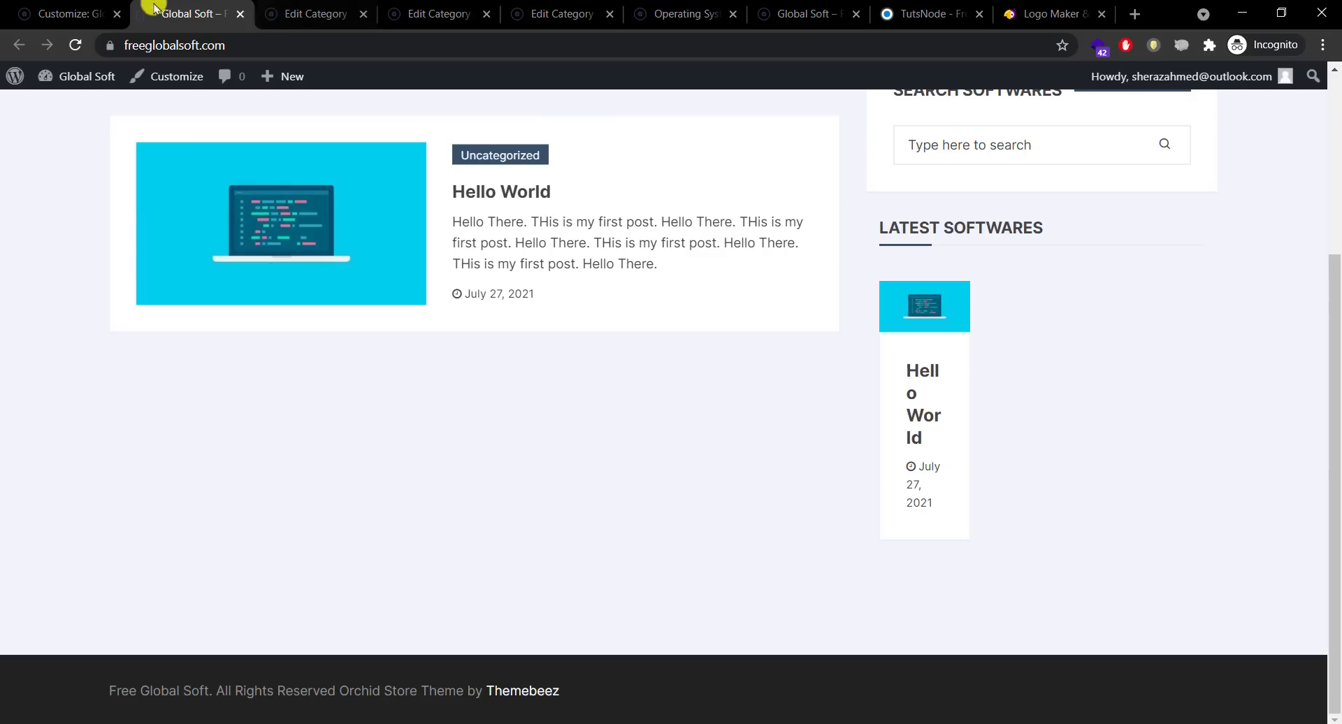
Step: View the Latest Softwares widget in the live site's sidebar
click(67, 13)
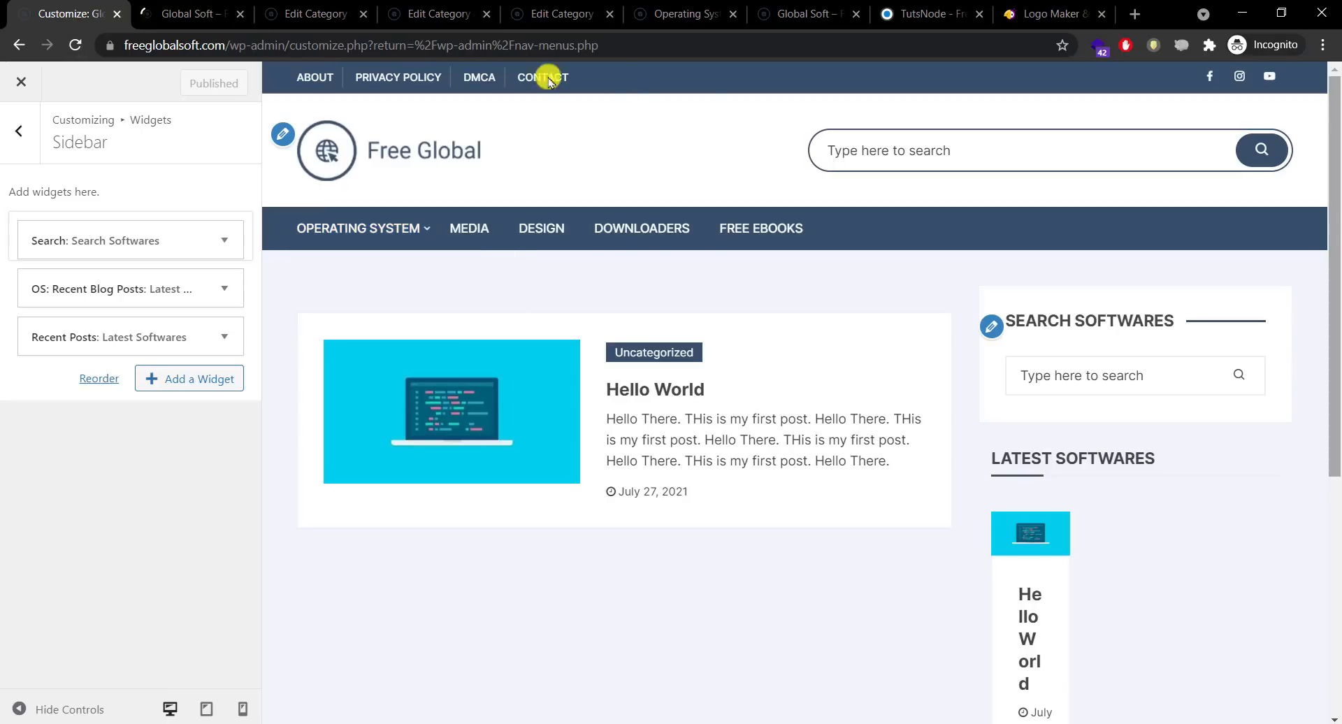
drag(1329, 213, 1334, 492)
click(170, 13)
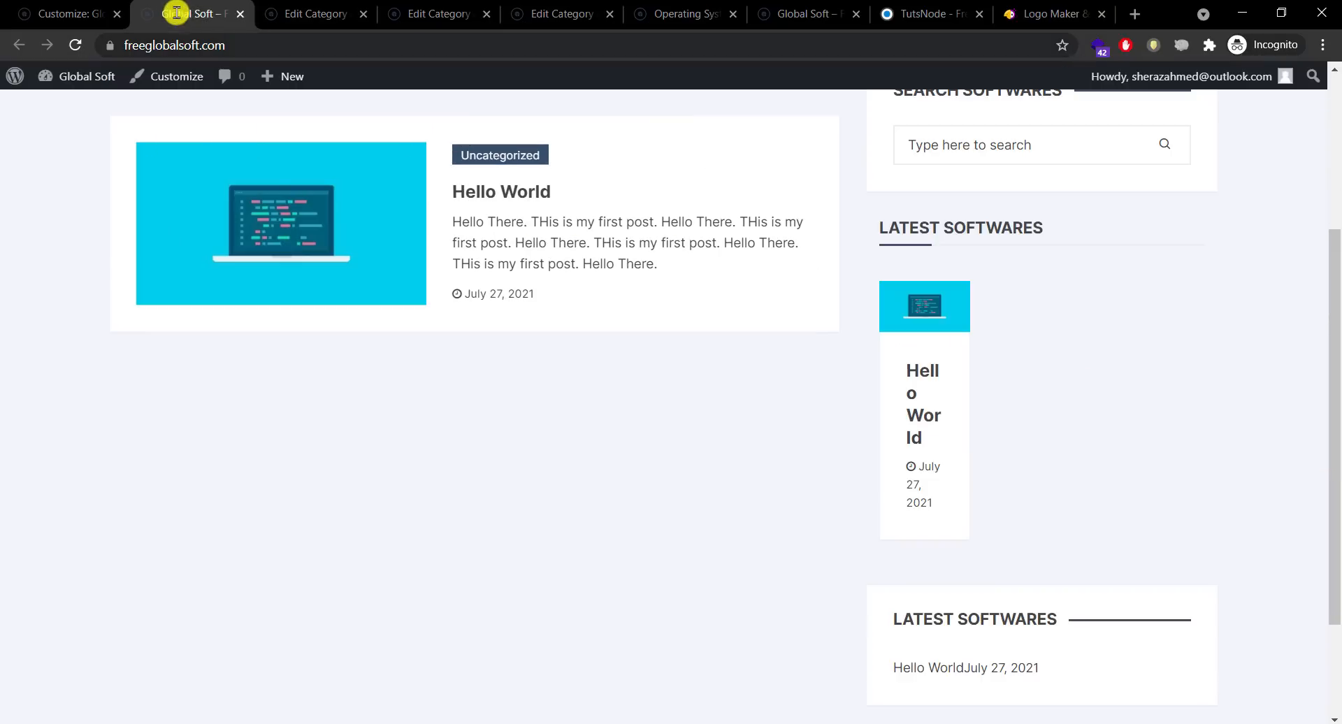
drag(1333, 388, 1336, 483)
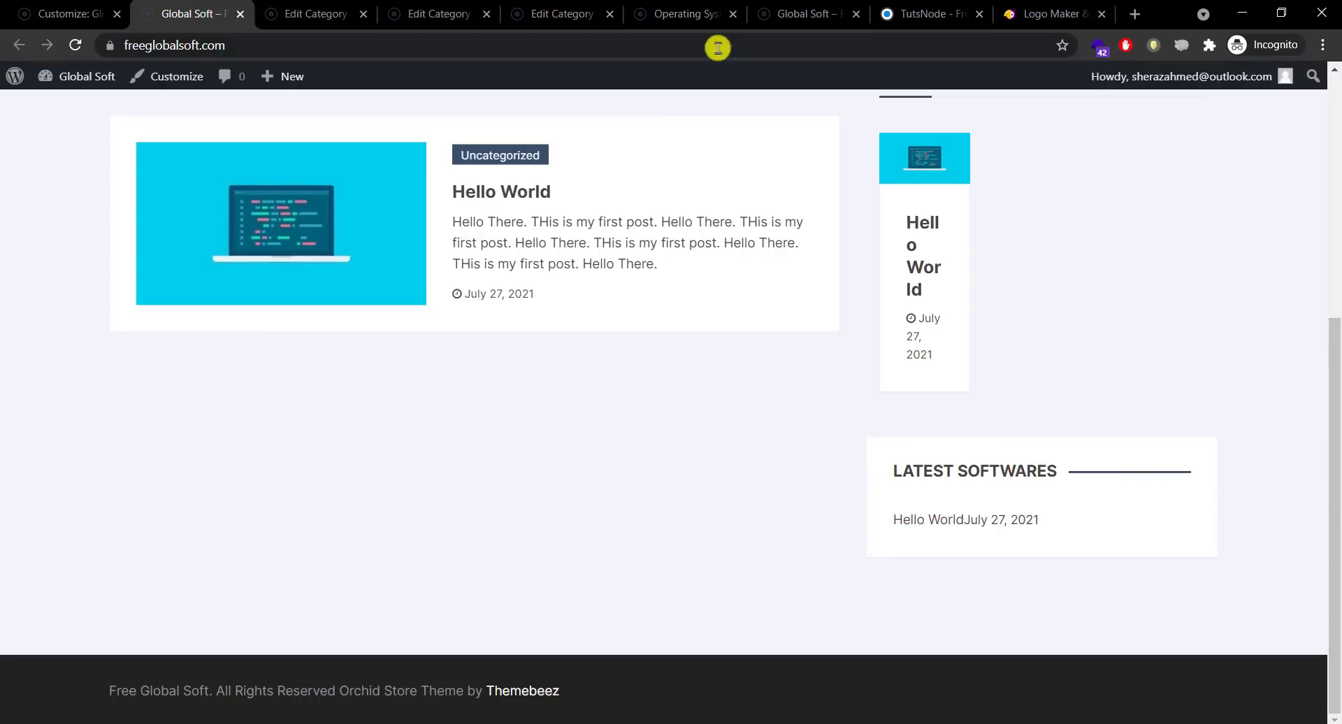
Step: Compare it with the TutsNode reference site's thumbnail list and language selector
click(665, 15)
click(929, 14)
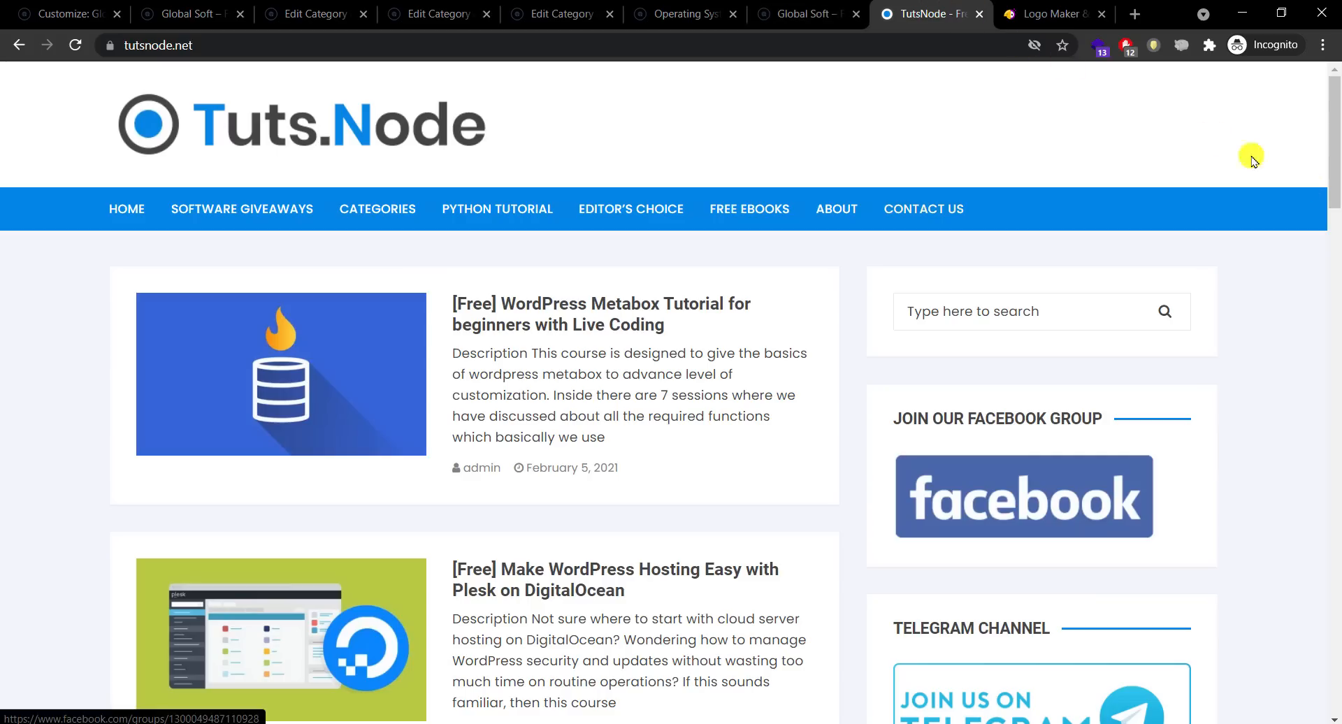
drag(1333, 252, 1334, 493)
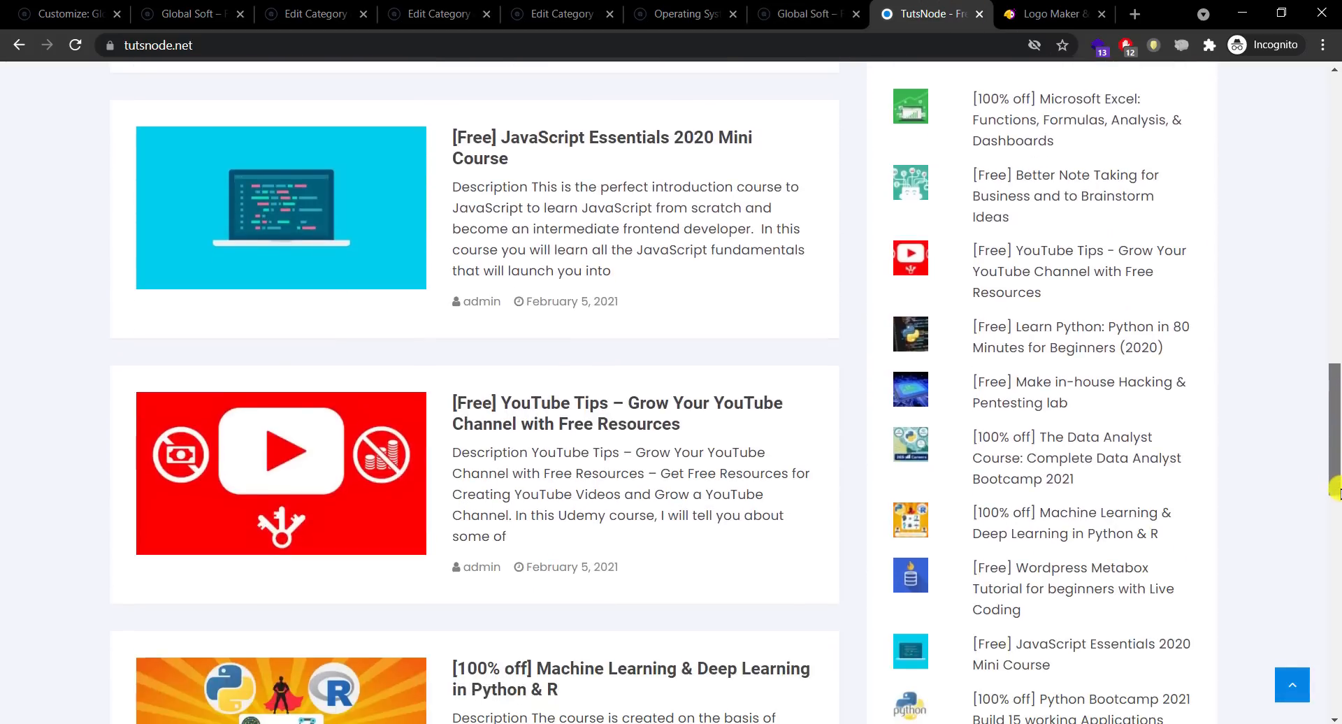
drag(1334, 429, 1329, 106)
click(980, 472)
click(1309, 501)
Step: Back on the live site, bring up the admin bar's Dashboard link options
click(193, 6)
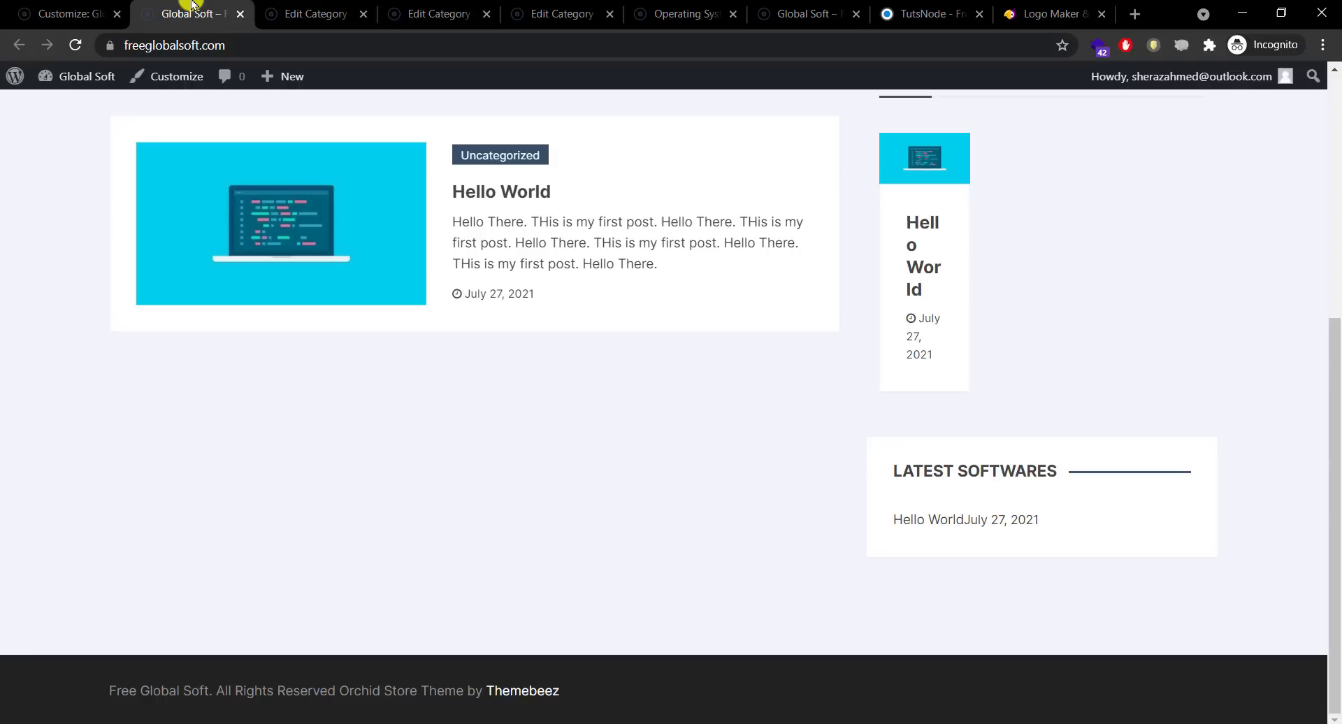
click(73, 6)
click(161, 13)
mouse_move(85, 82)
right_click(83, 106)
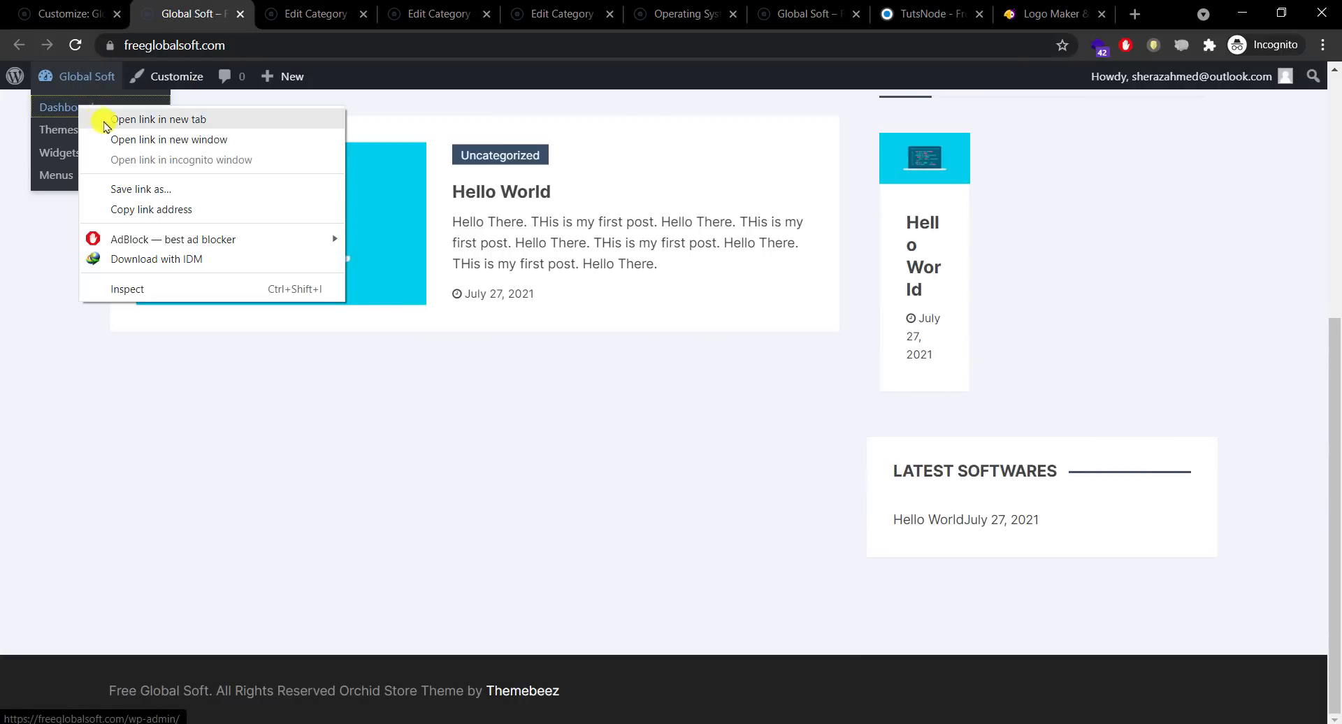
Step: Open the Dashboard in a new first tab and search Add New plugins for recent posts
click(105, 119)
drag(244, 19, 72, 5)
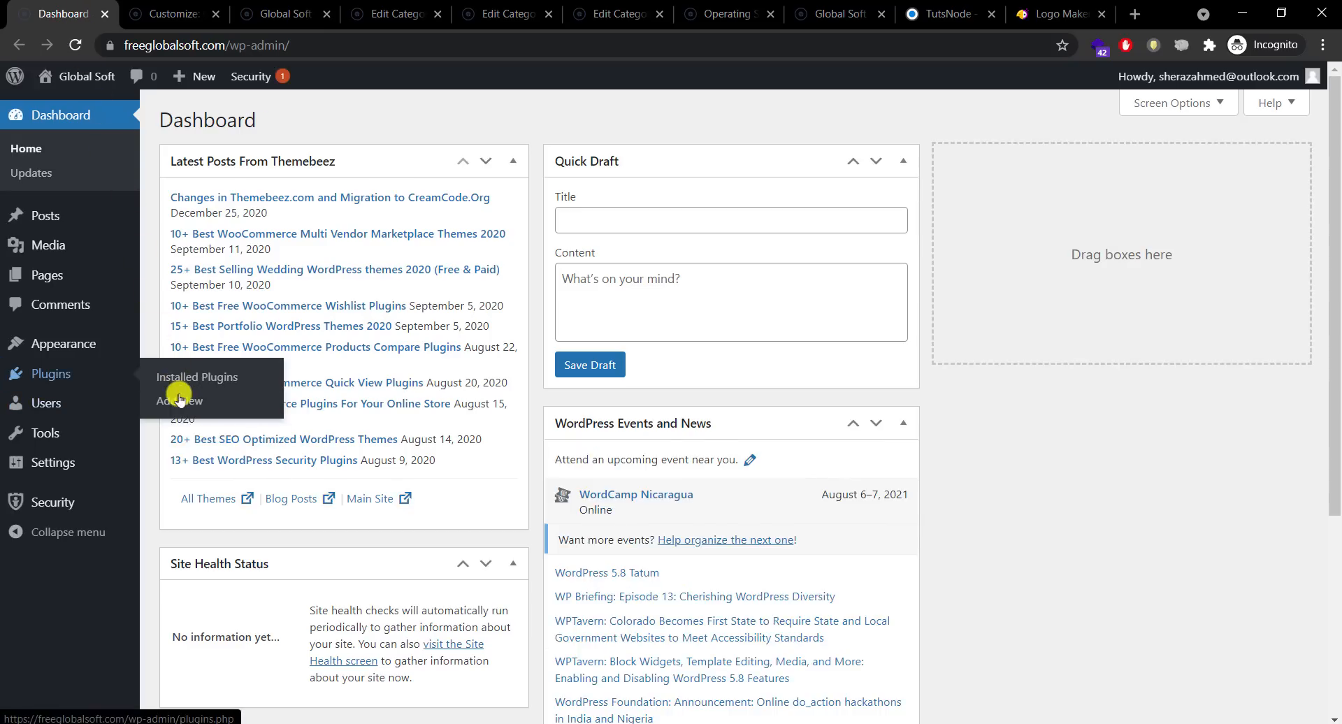
click(180, 402)
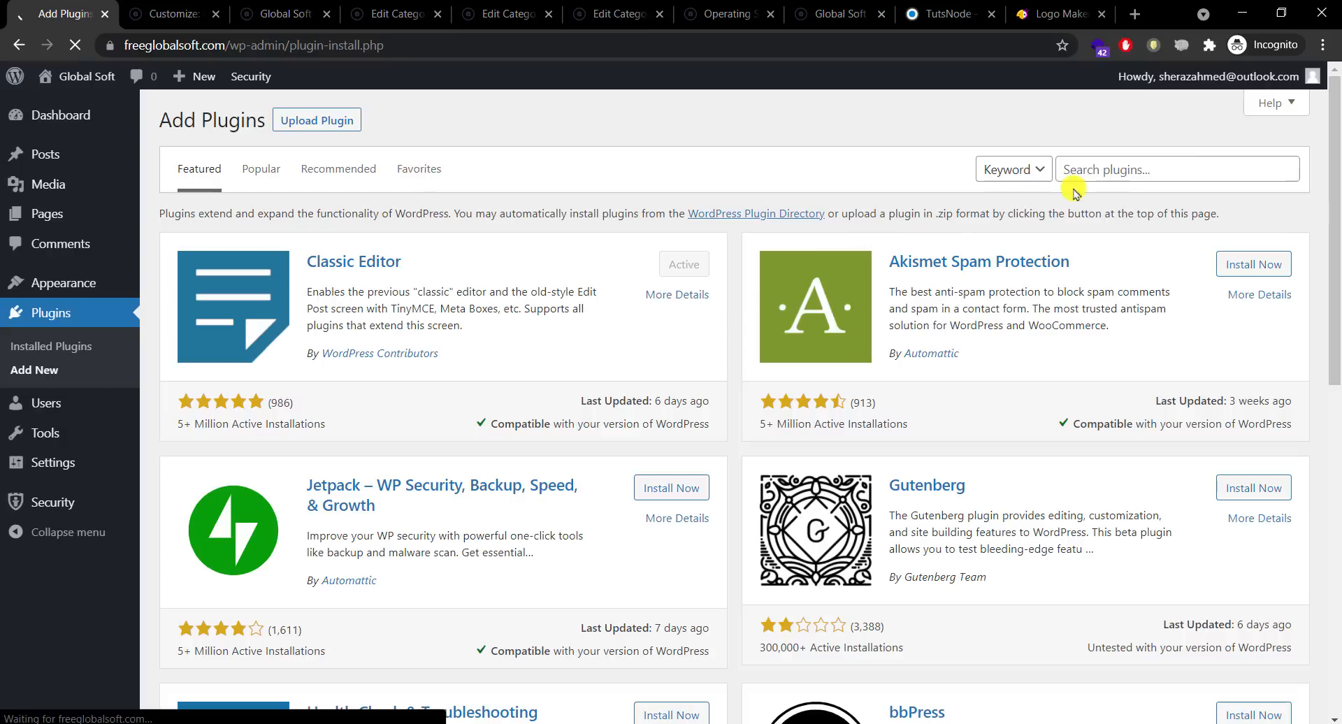
click(1201, 159)
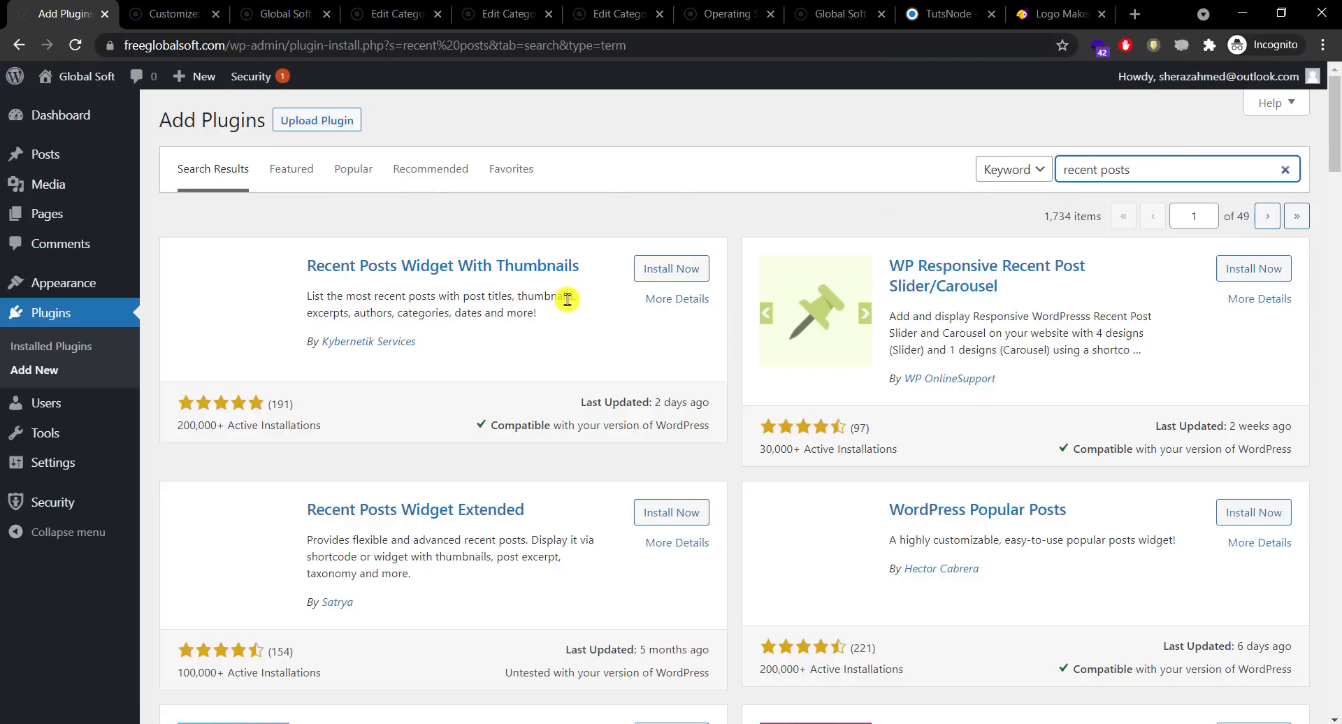
key(Tab)
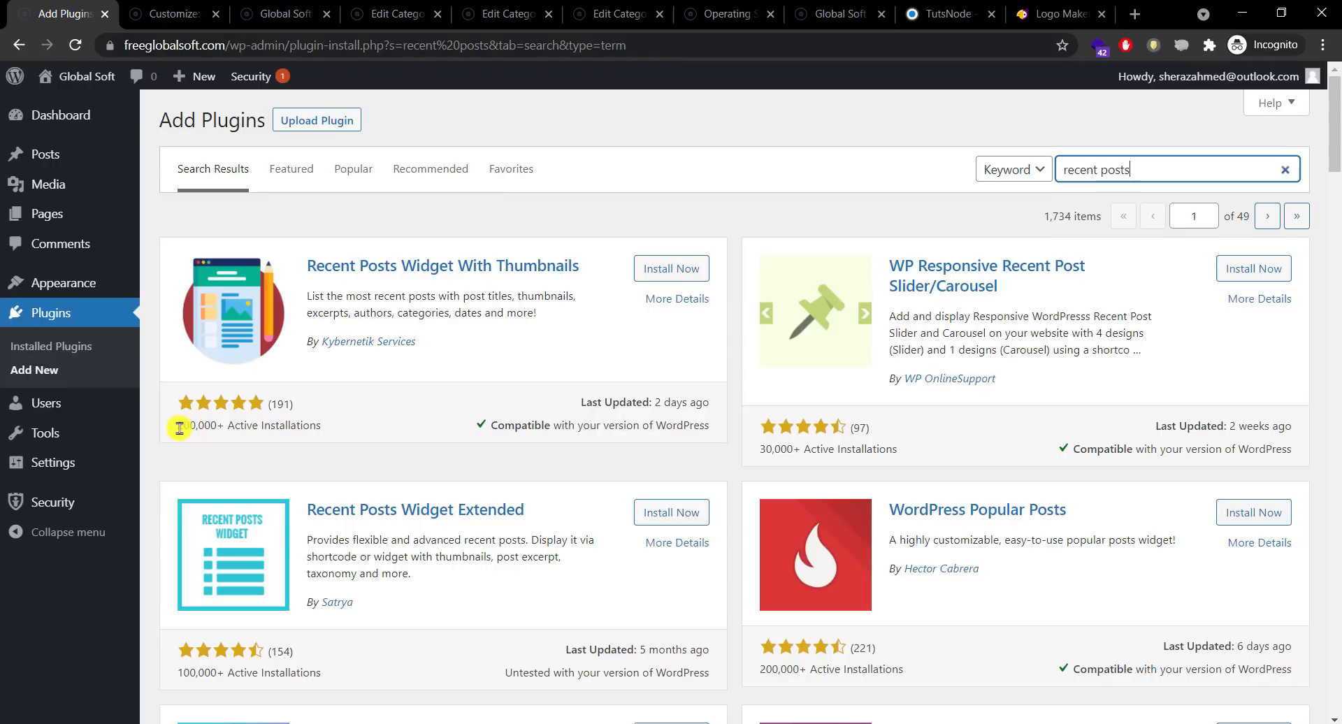
Step: Install and activate Recent Posts Widget With Thumbnails, then open the Customizer
click(671, 270)
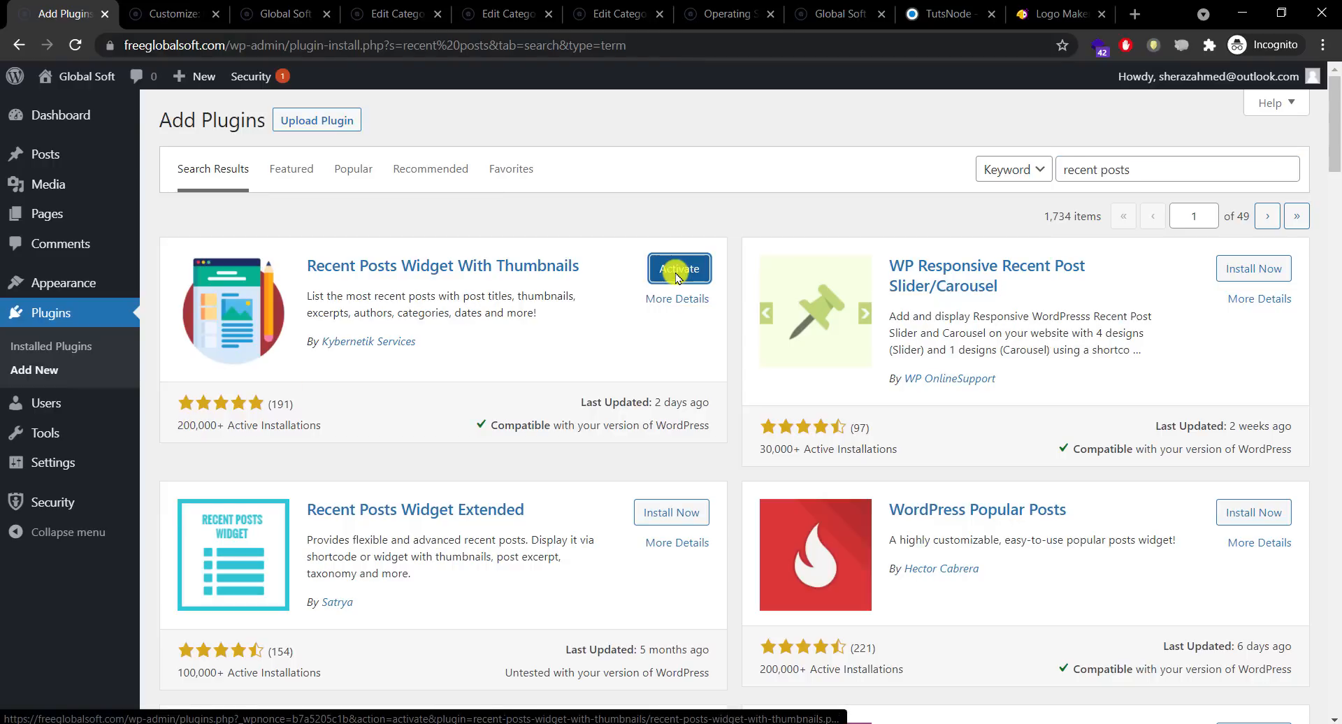
click(676, 273)
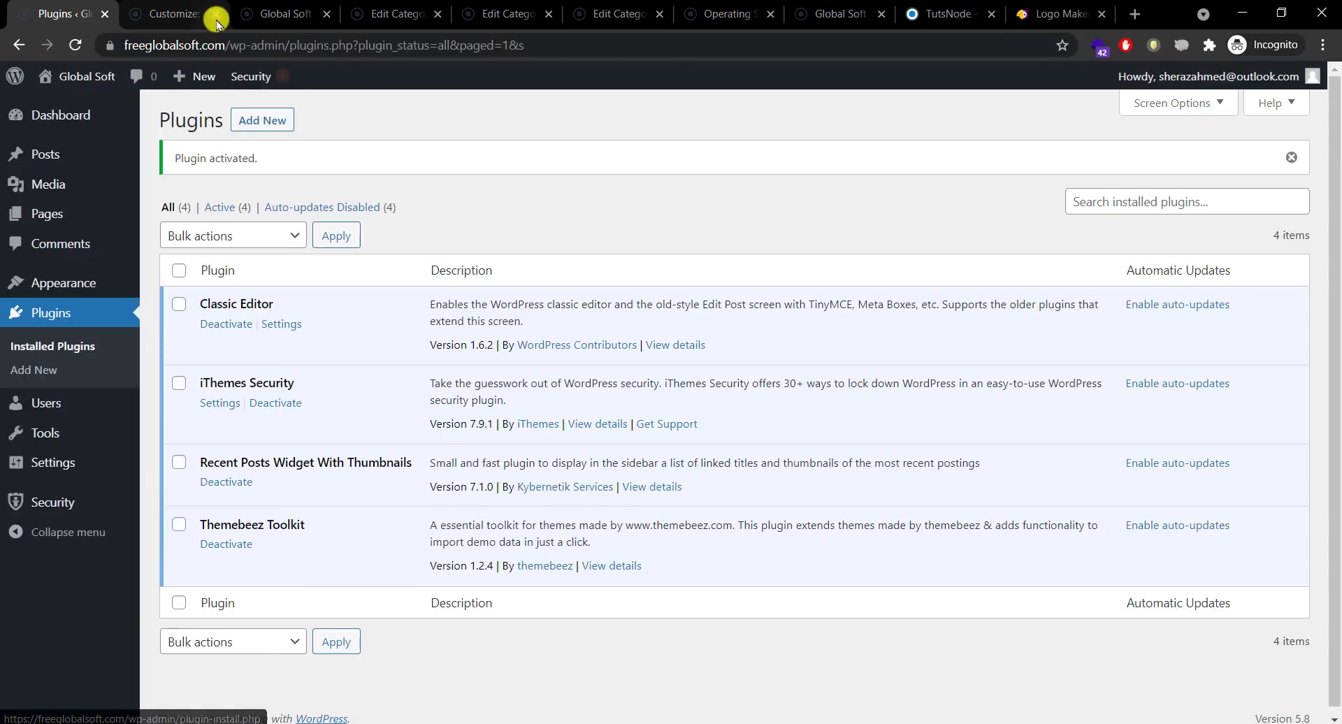
click(216, 16)
mouse_move(63, 283)
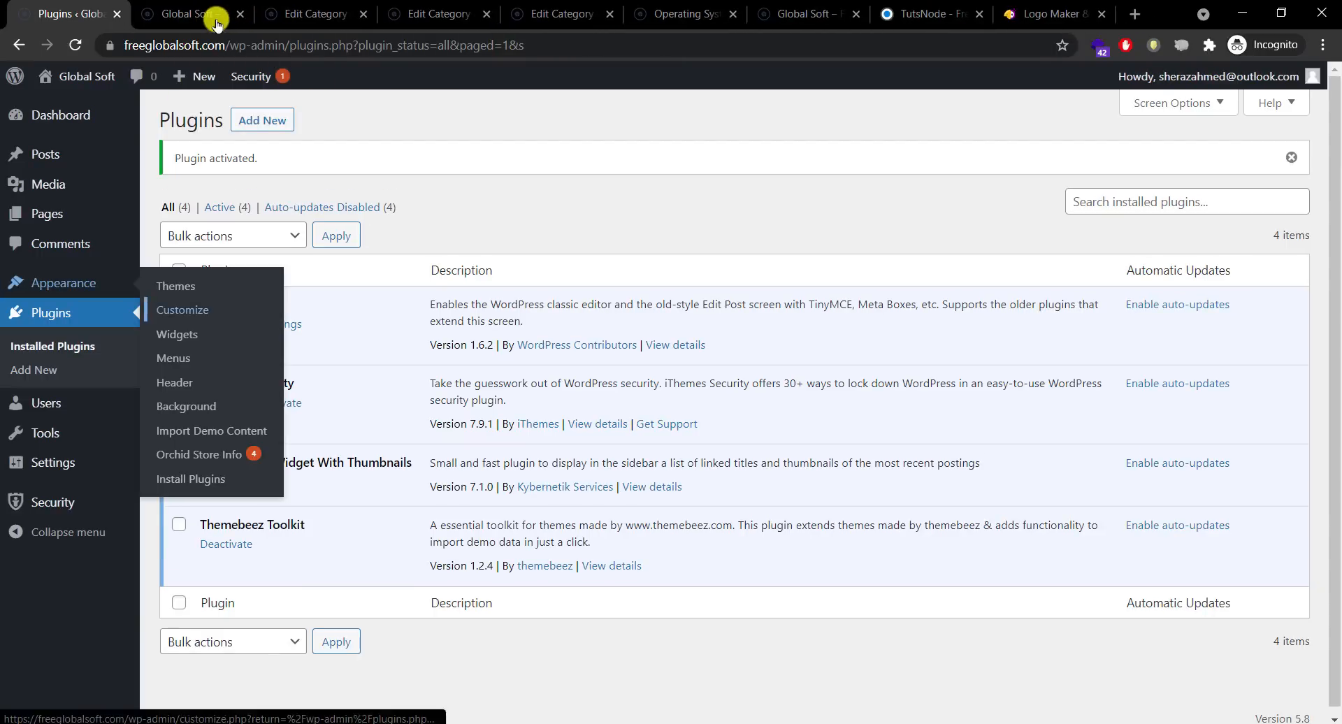
click(190, 315)
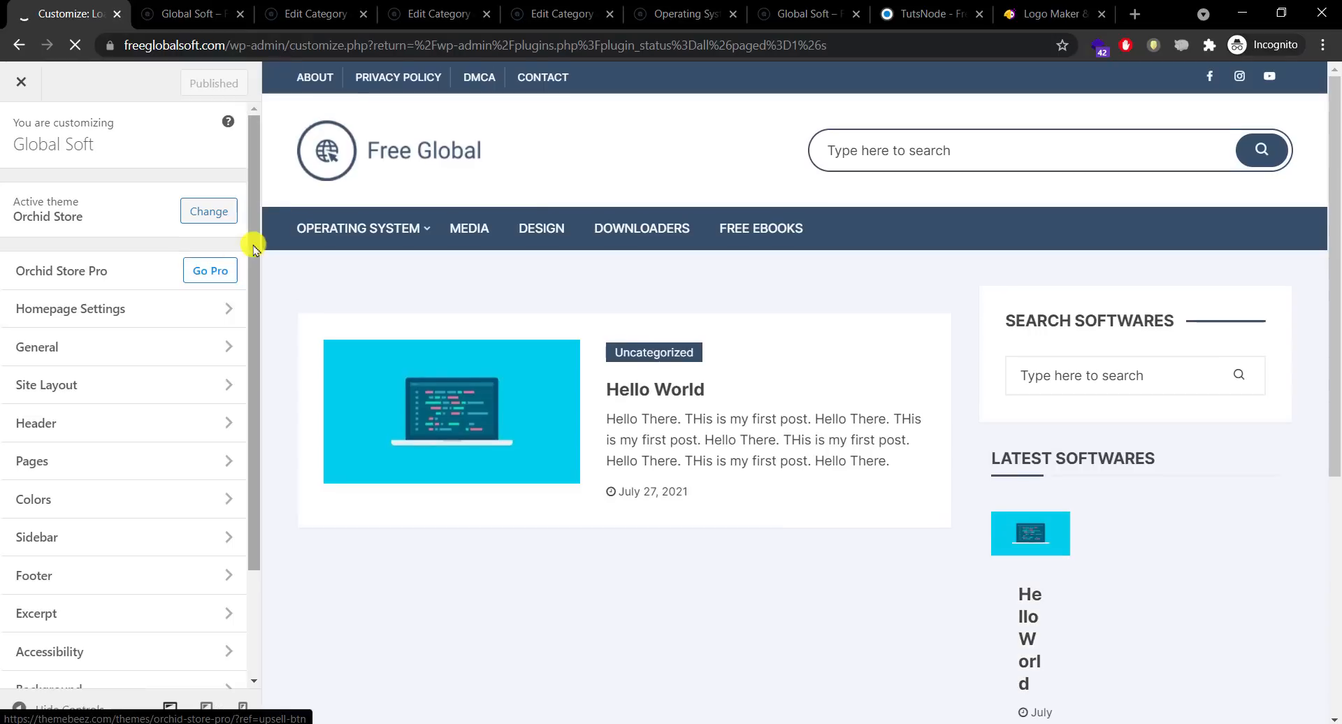
Step: Add a Recent Posts With Thumbnails widget to the Sidebar
drag(252, 249, 237, 407)
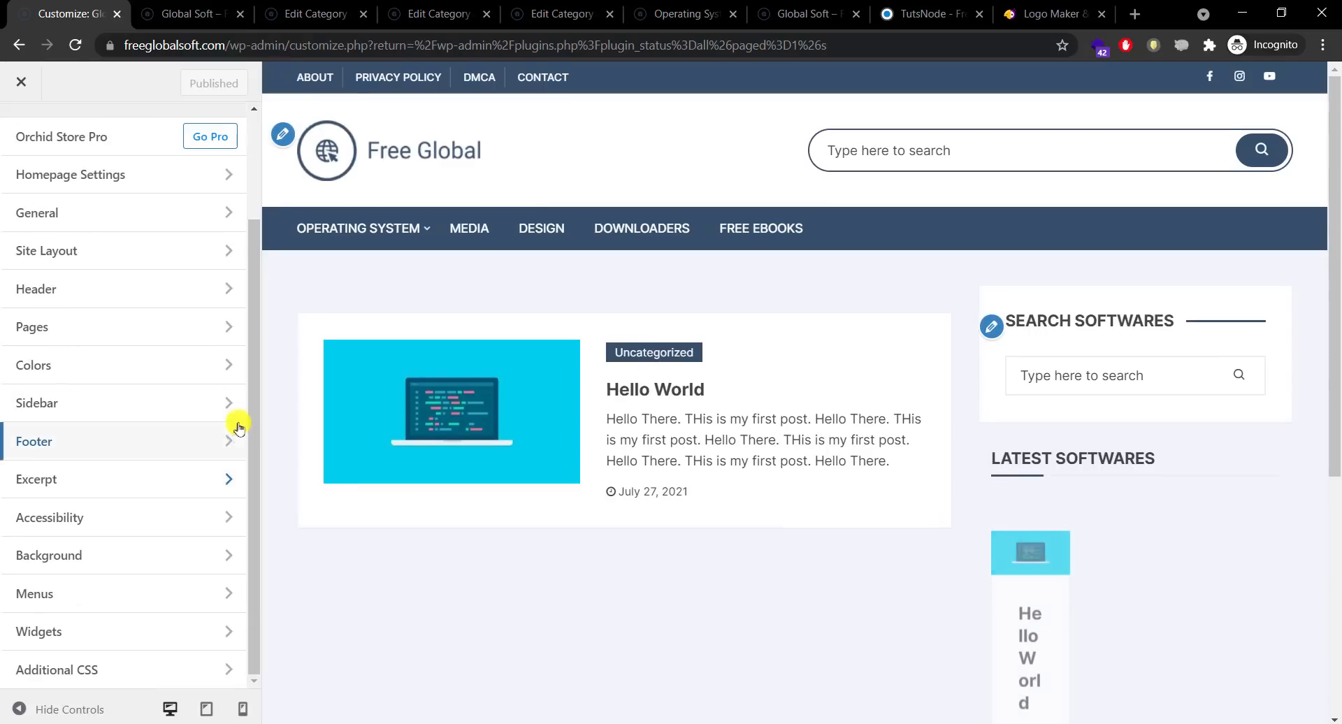
click(125, 633)
click(123, 318)
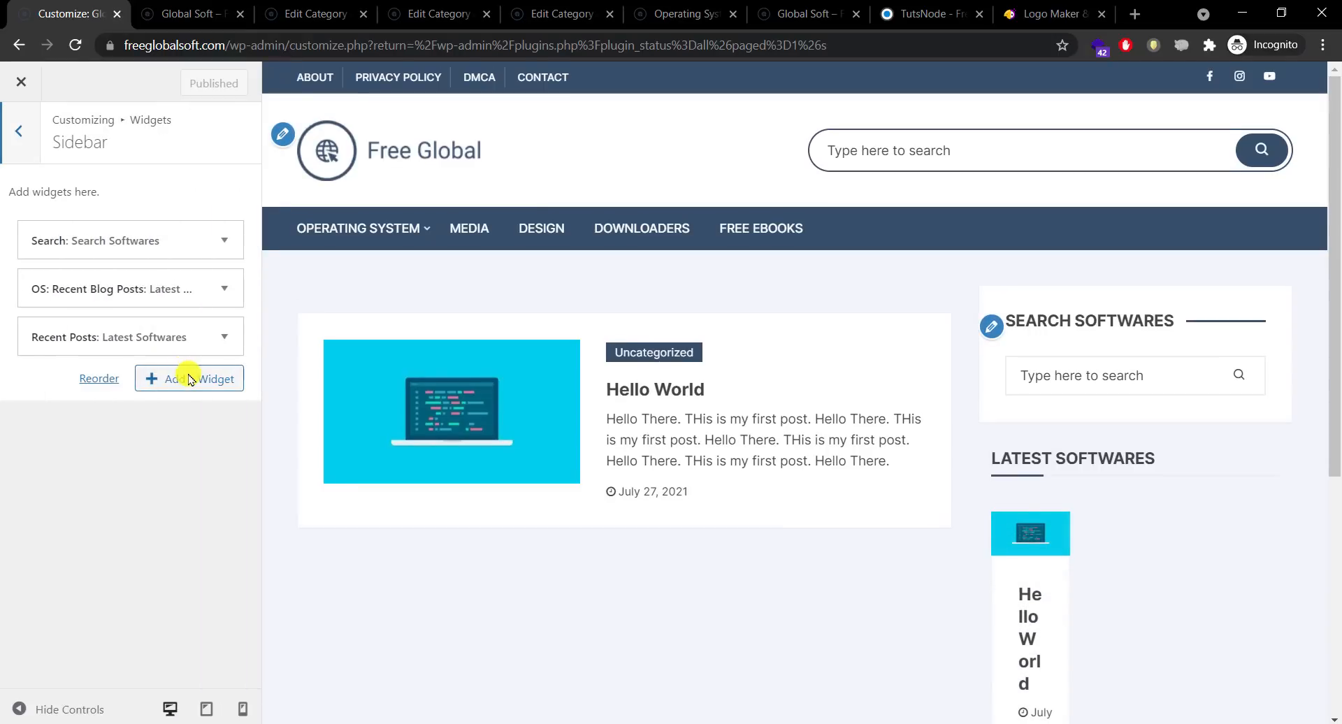
click(188, 379)
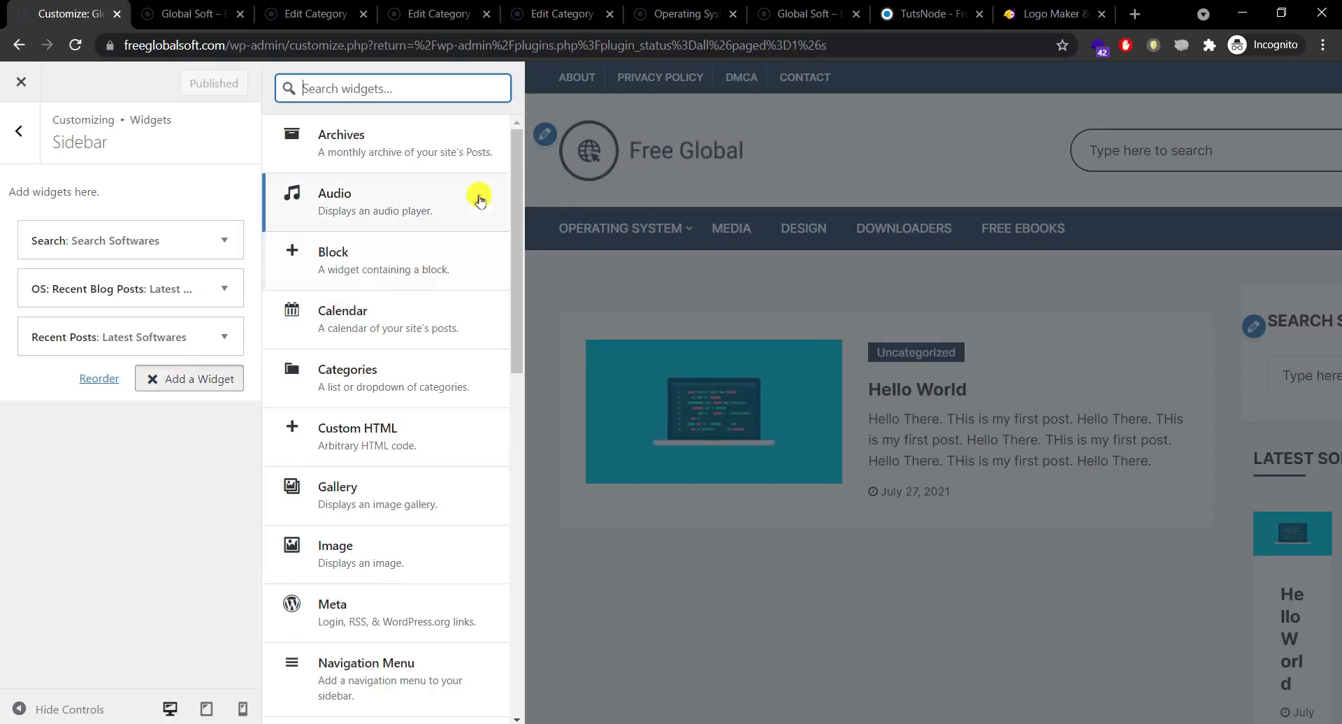
drag(515, 176, 467, 468)
click(409, 451)
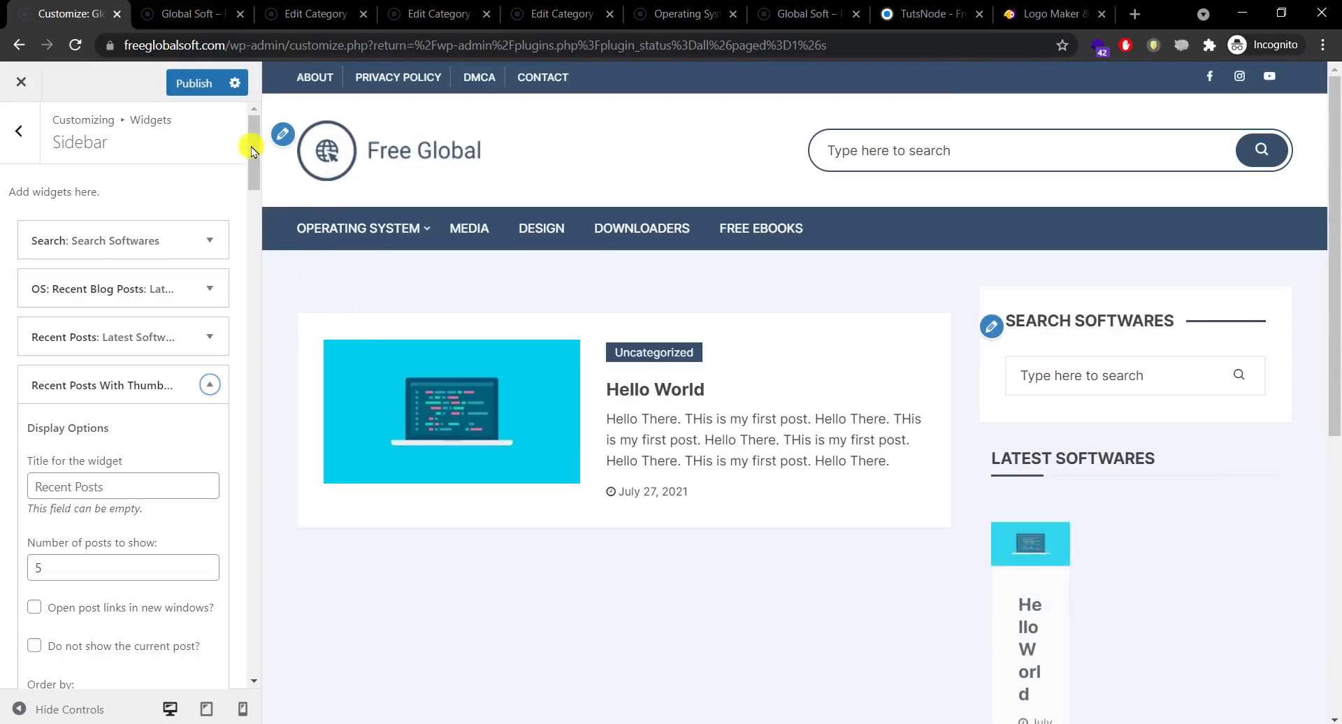
Step: Cut the 'Latest Softwares' title, then remove the OS: Recent Blog Posts and Recent Posts widgets
mouse_move(253, 147)
mouse_down()
mouse_move(253, 534)
mouse_move(241, 140)
mouse_up()
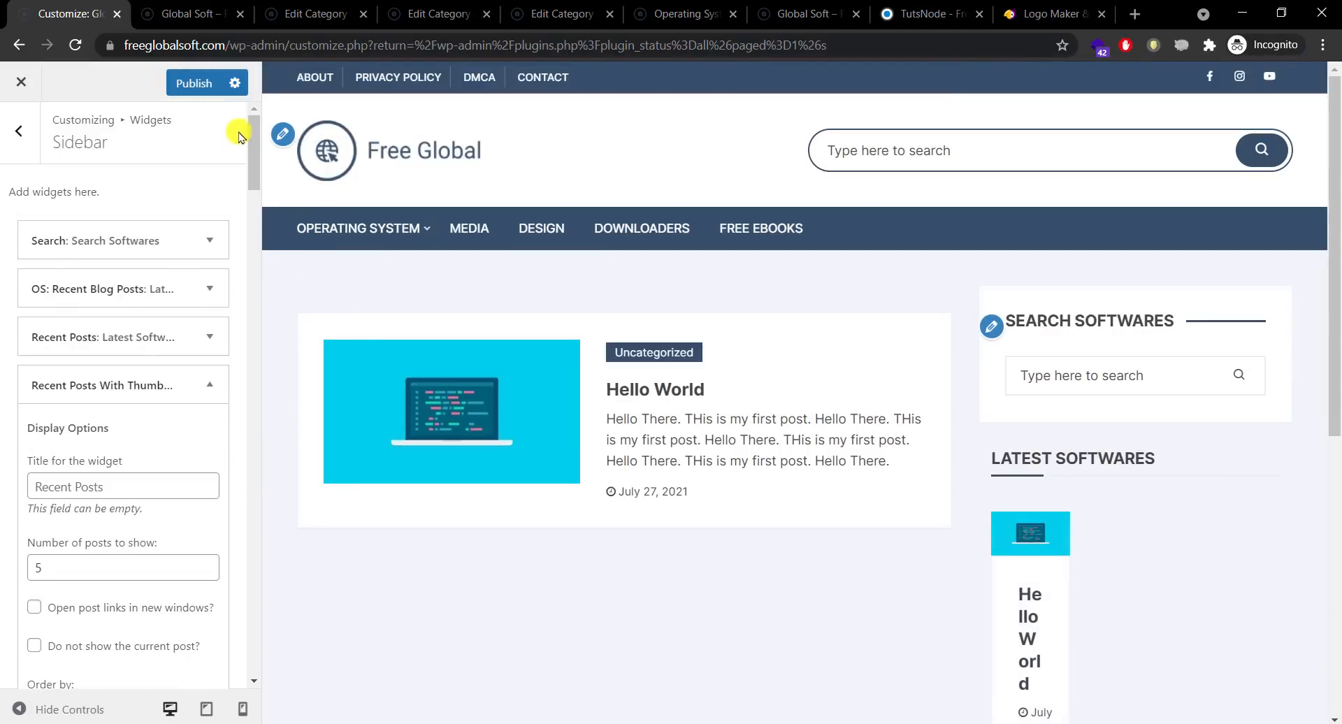
click(209, 288)
drag(156, 361, 24, 358)
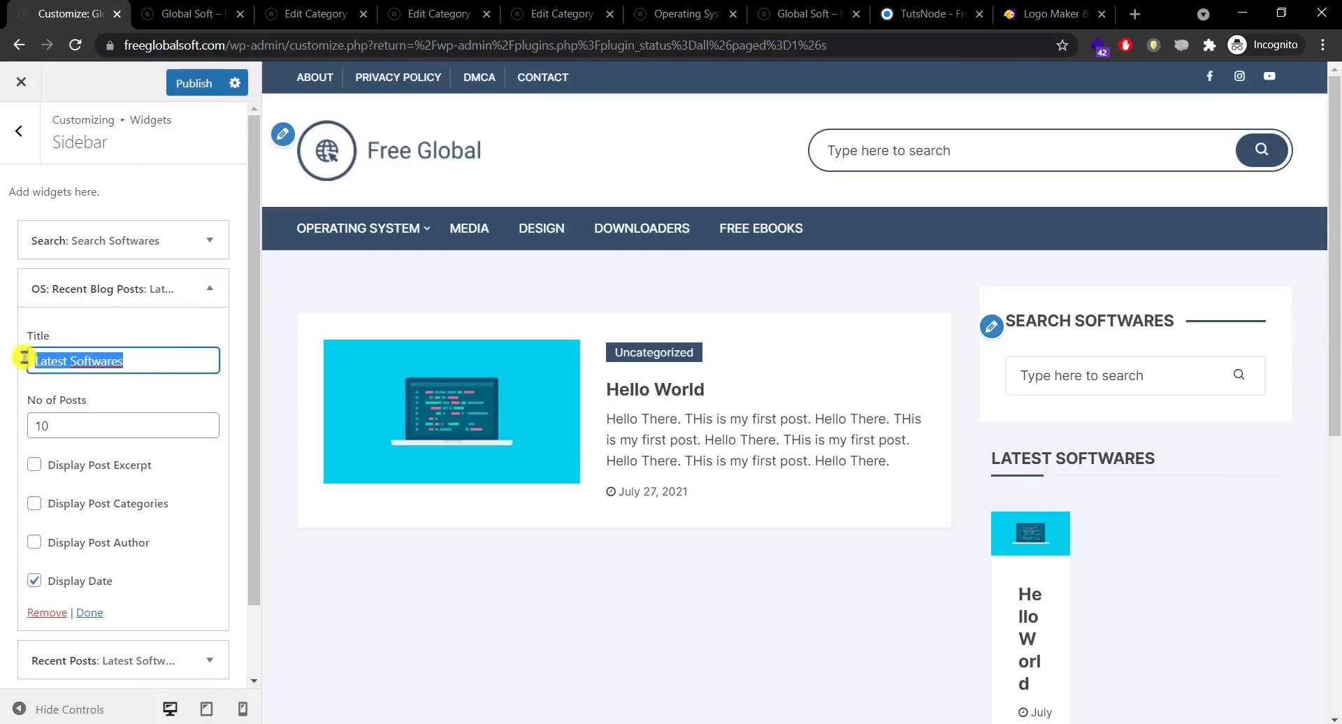
right_click(49, 360)
click(96, 418)
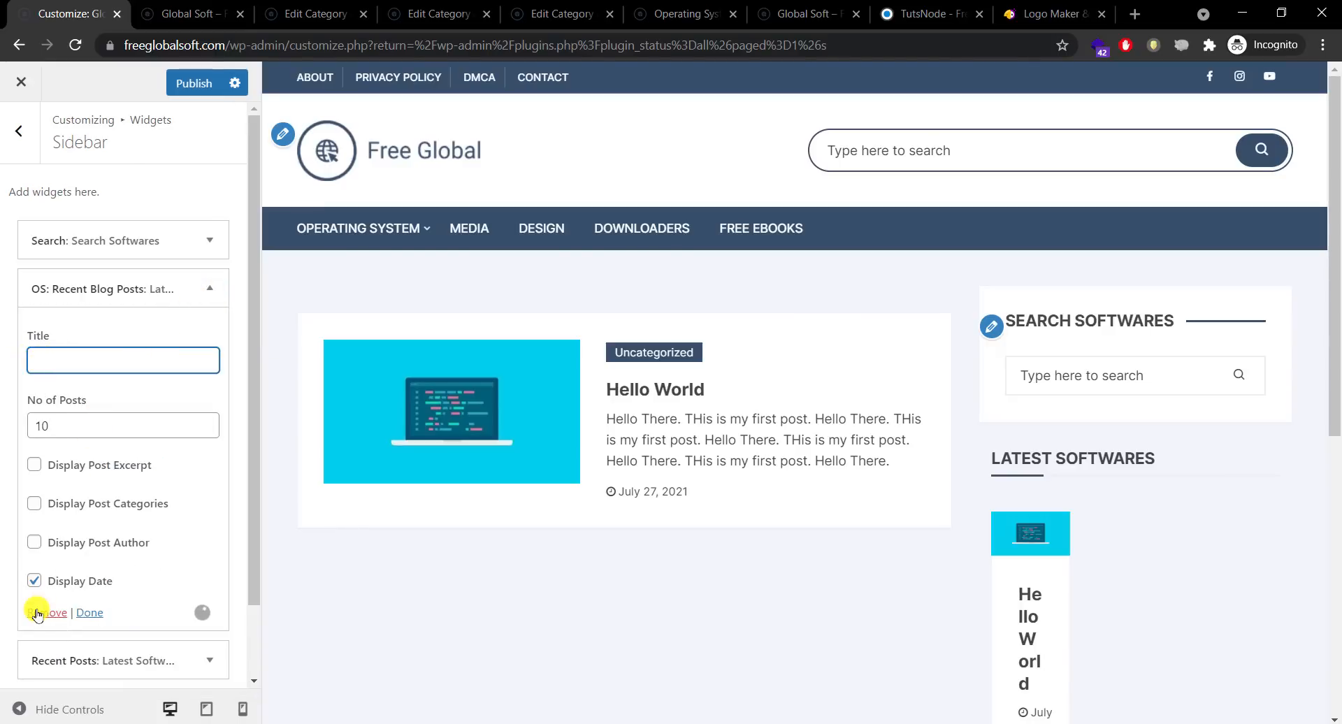
click(37, 613)
click(222, 288)
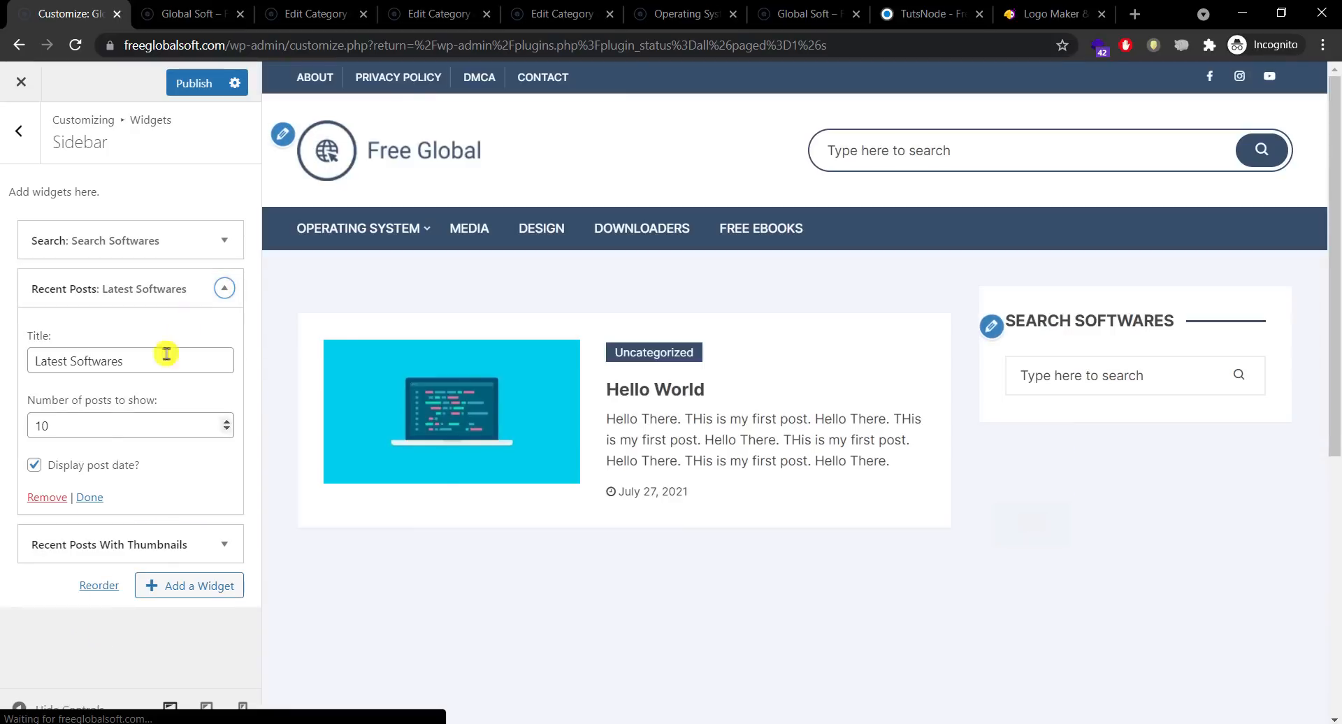
click(46, 498)
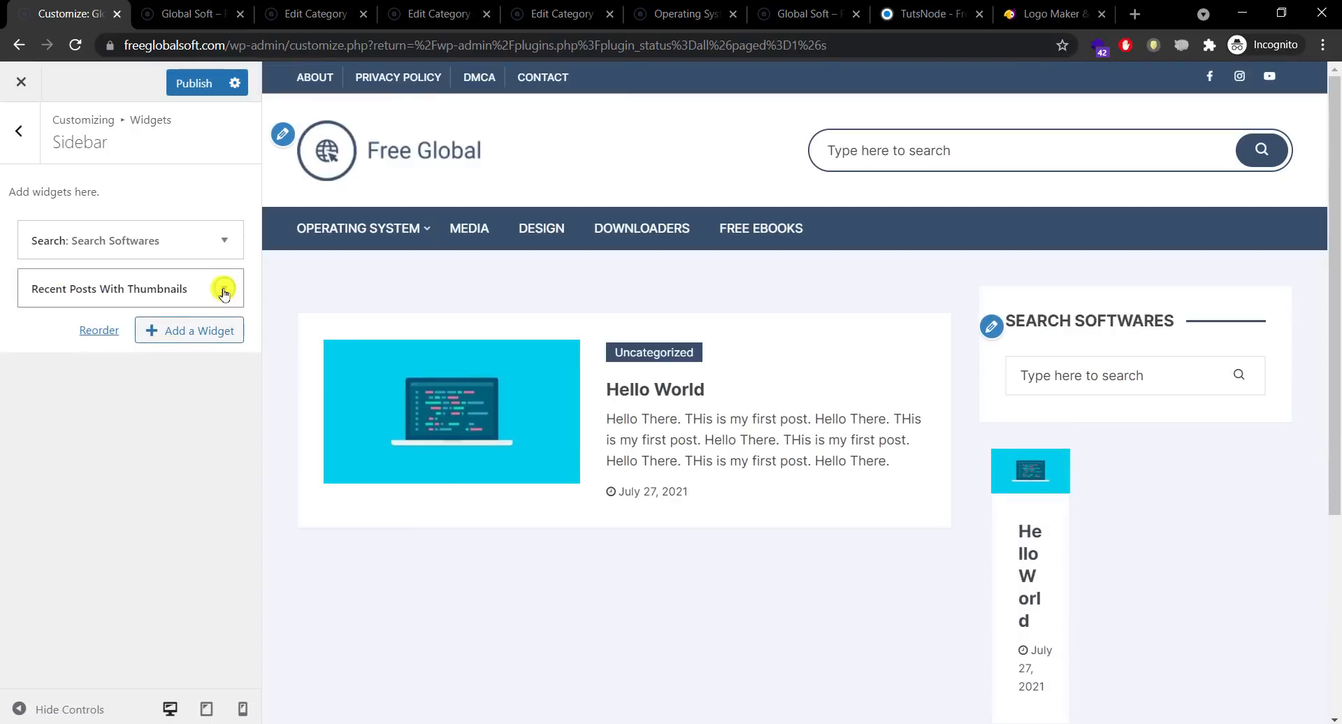
click(224, 289)
click(31, 391)
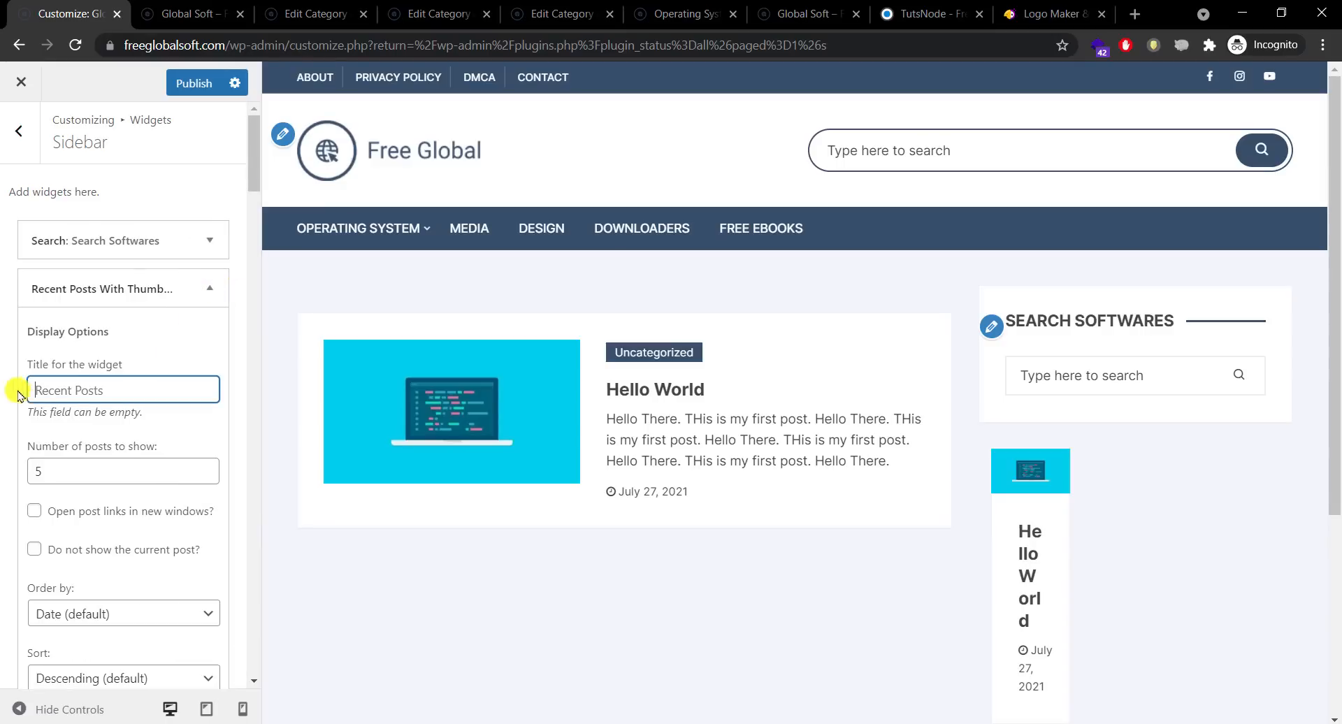
Step: Paste 'Latest Softwares' as the thumbnail widget's title and set Number of posts to 10
right_click(82, 379)
click(128, 511)
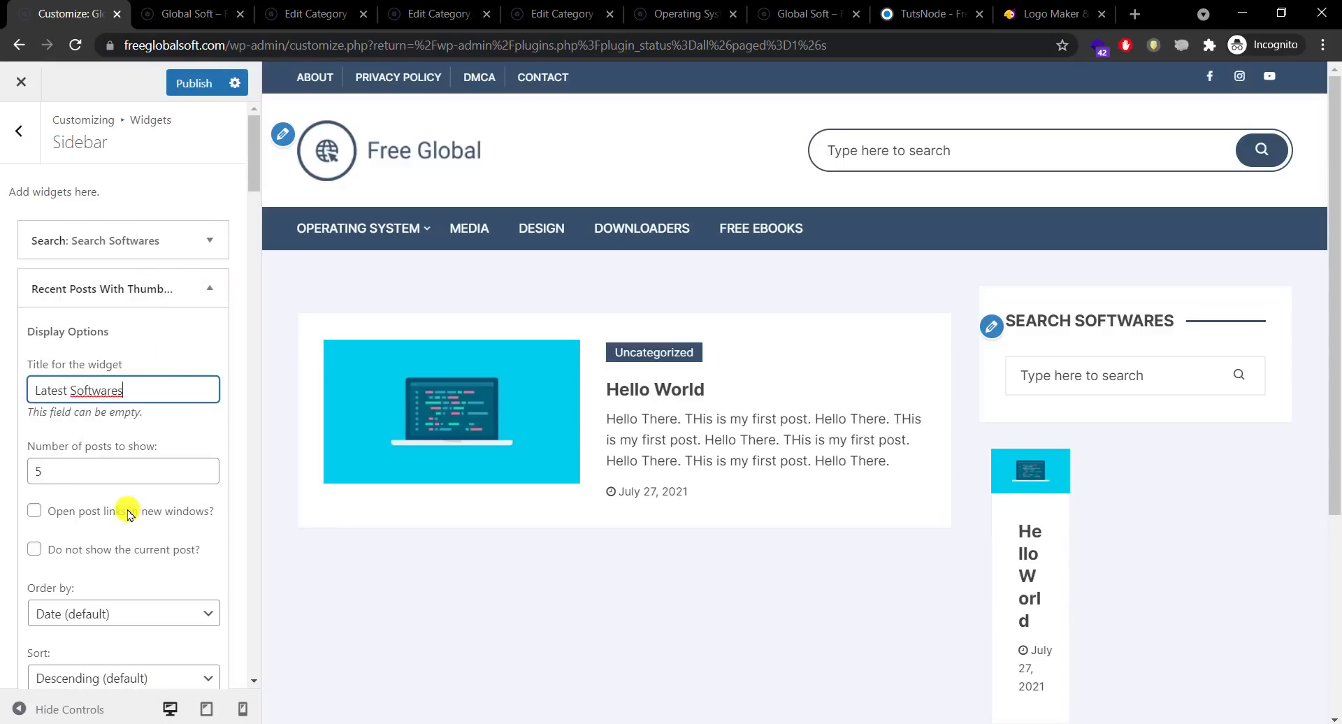
click(105, 479)
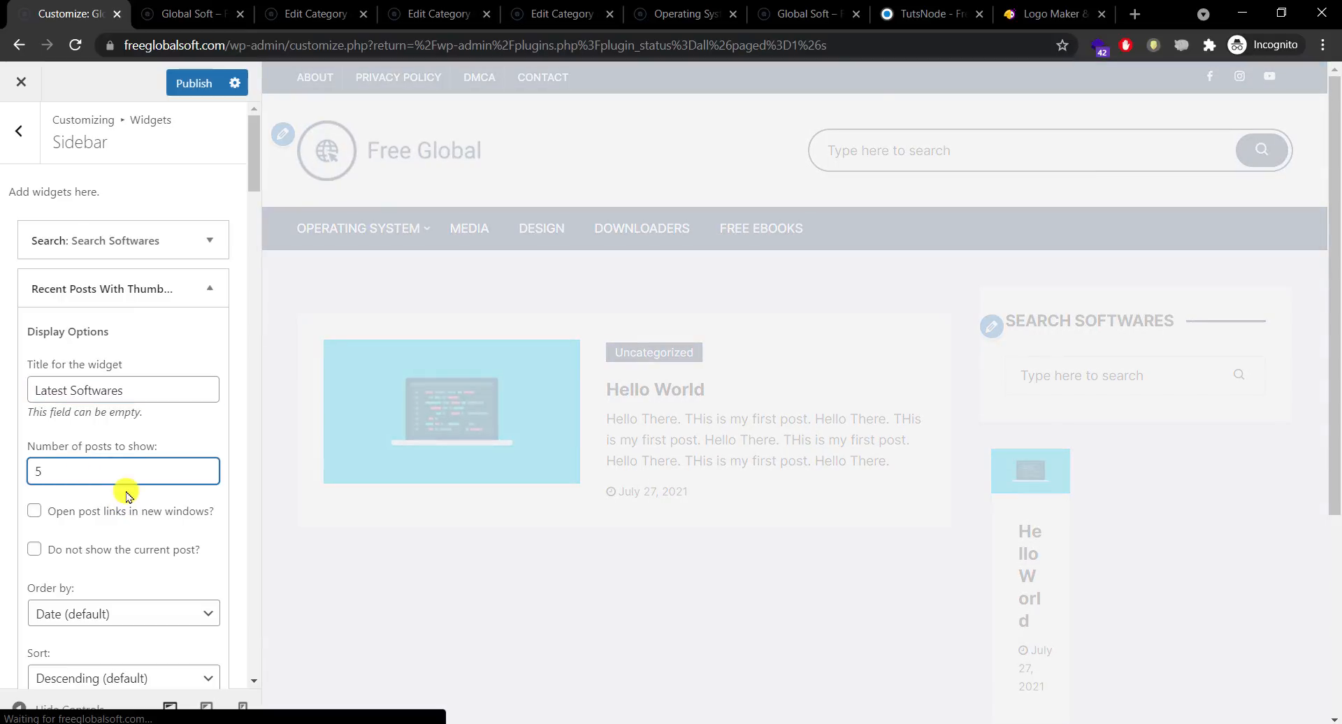
key(BackSpace)
text(10)
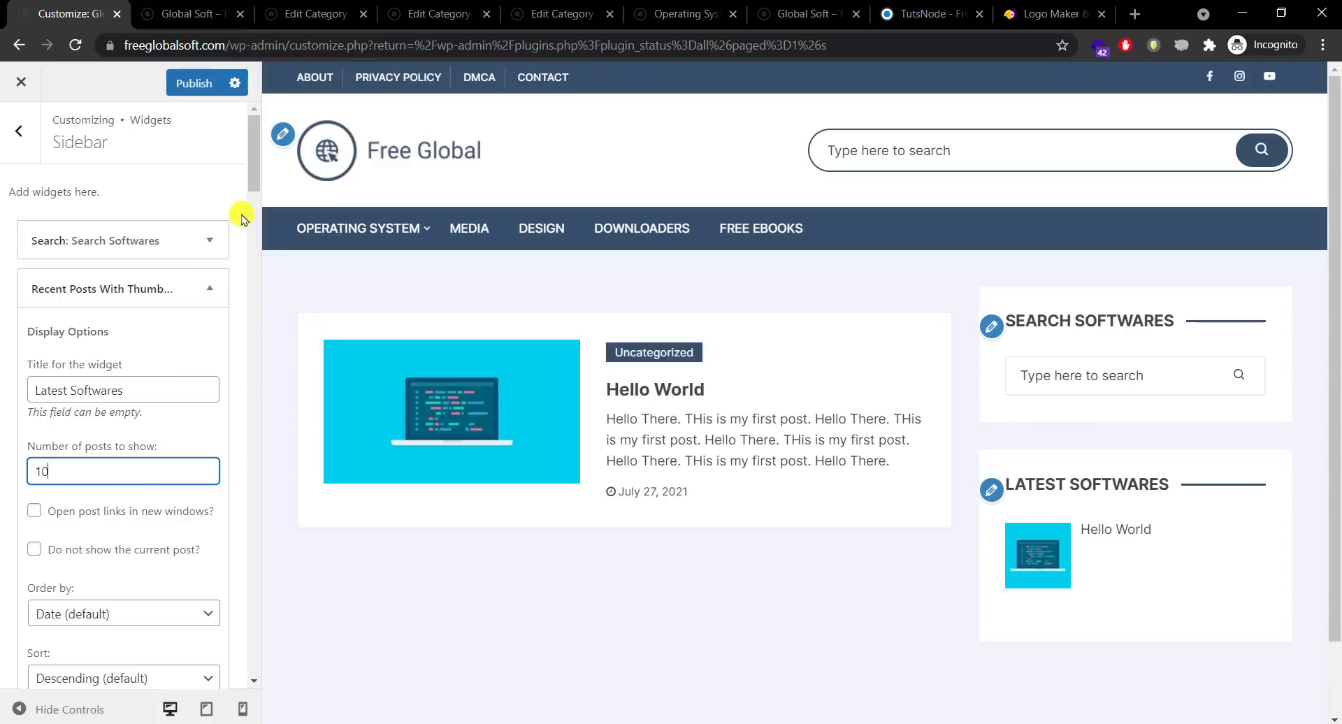
Step: Keep the posts ordered by date in descending order
click(256, 181)
drag(256, 180, 252, 203)
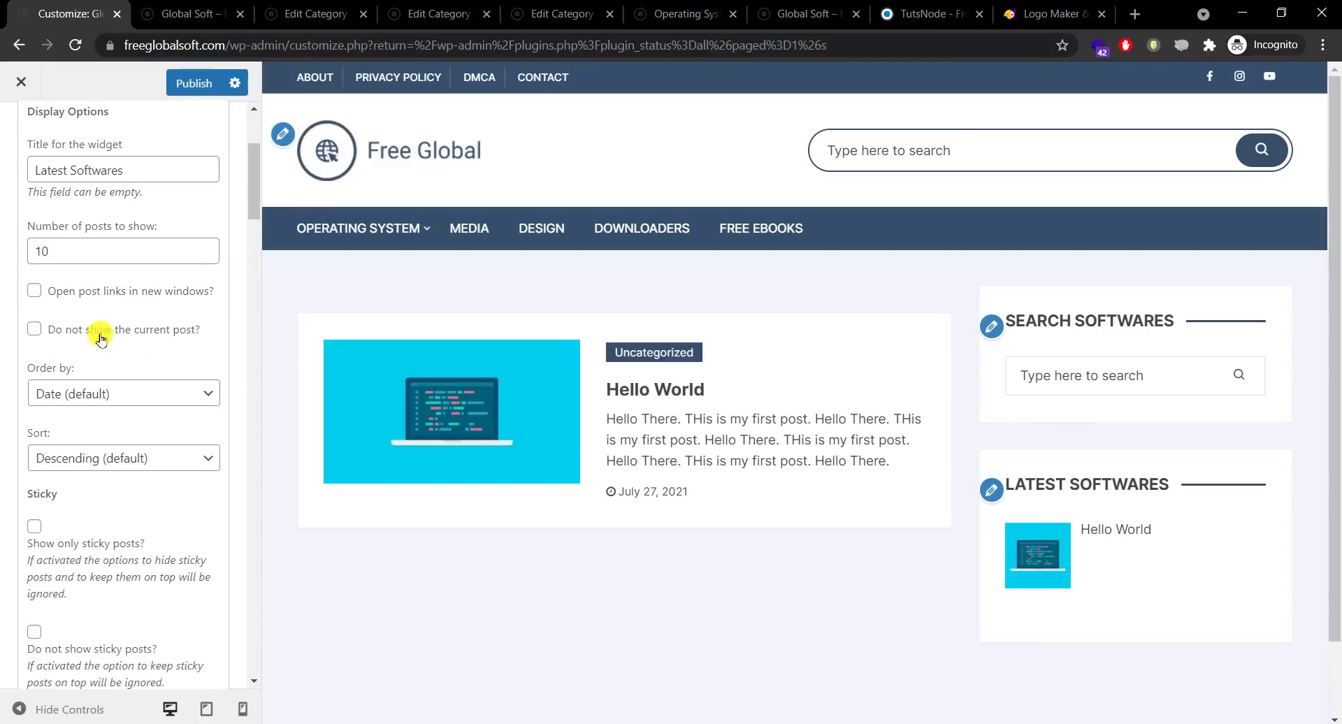
drag(255, 208, 254, 222)
click(112, 302)
click(112, 302)
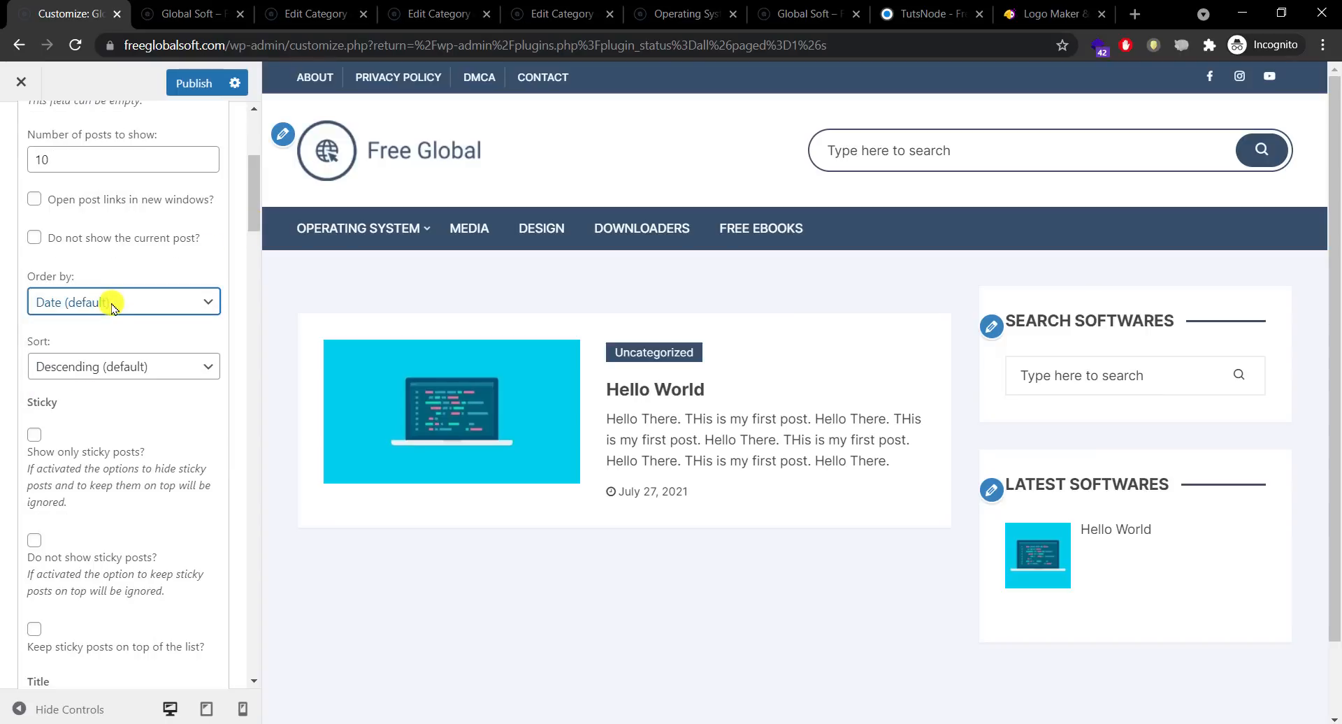
click(164, 371)
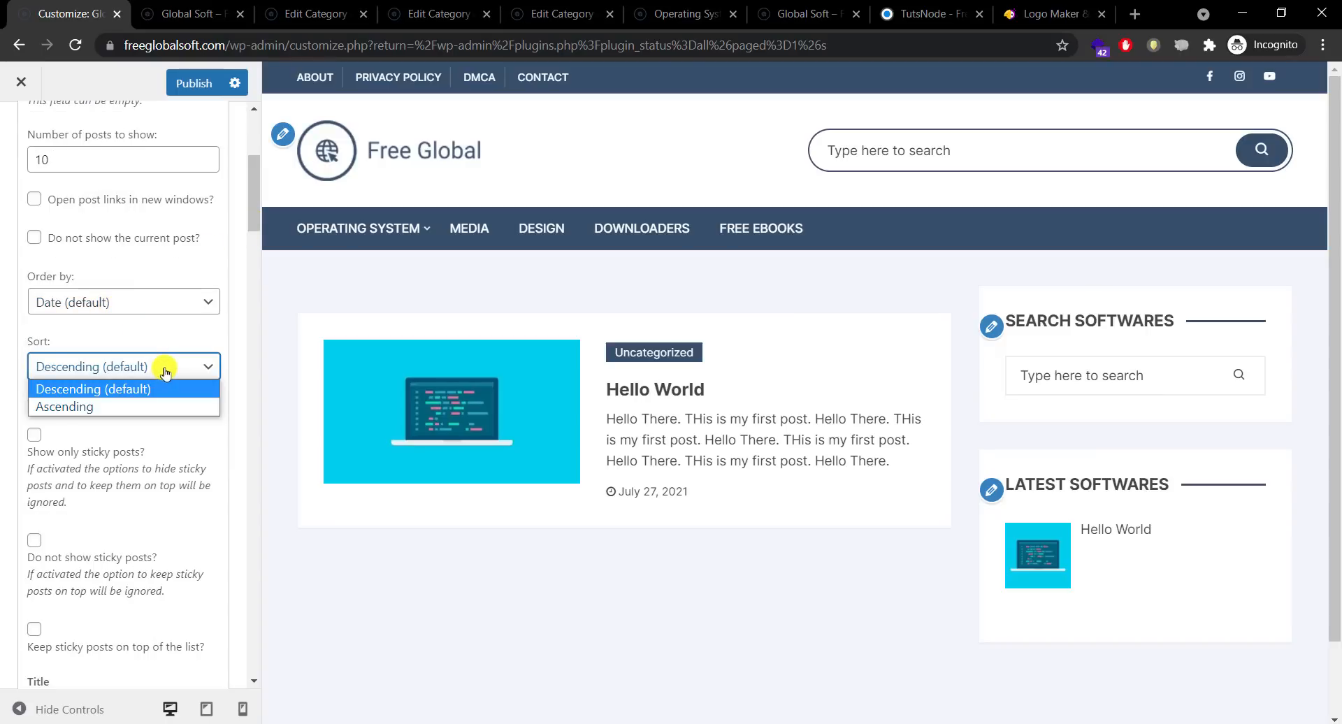
click(164, 371)
click(165, 371)
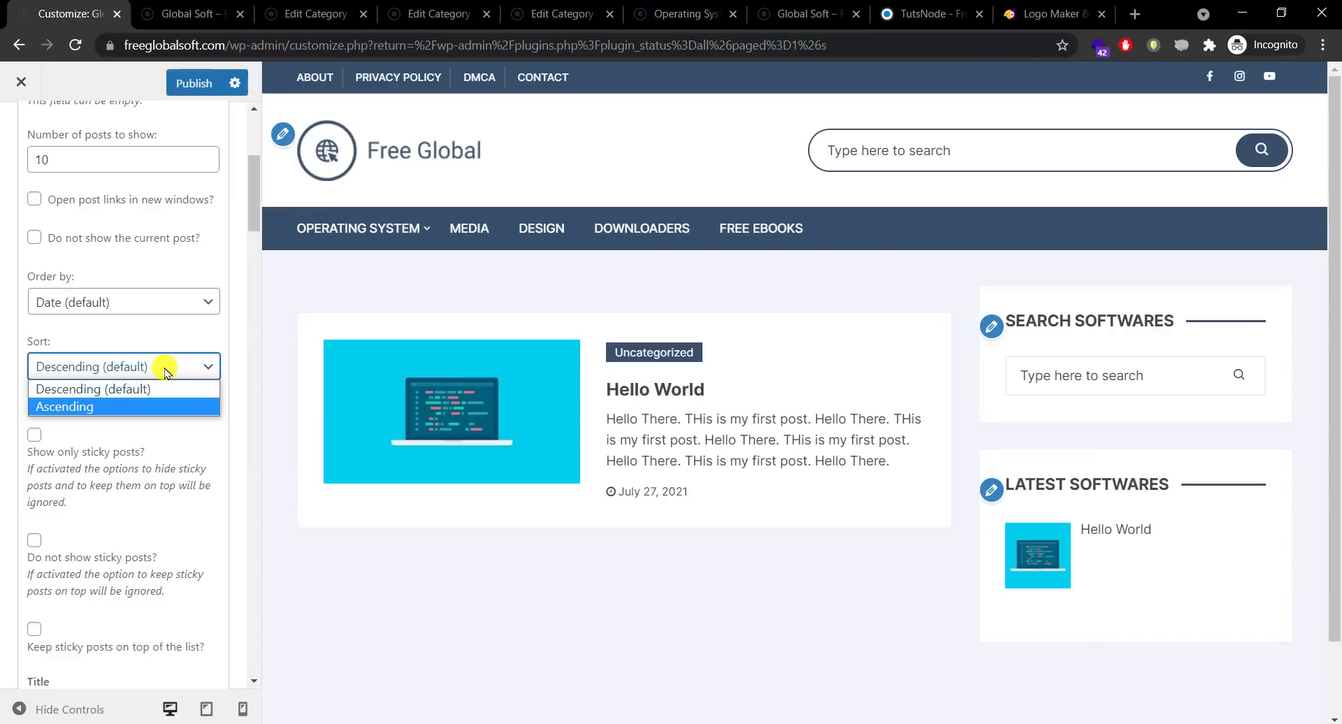
click(156, 337)
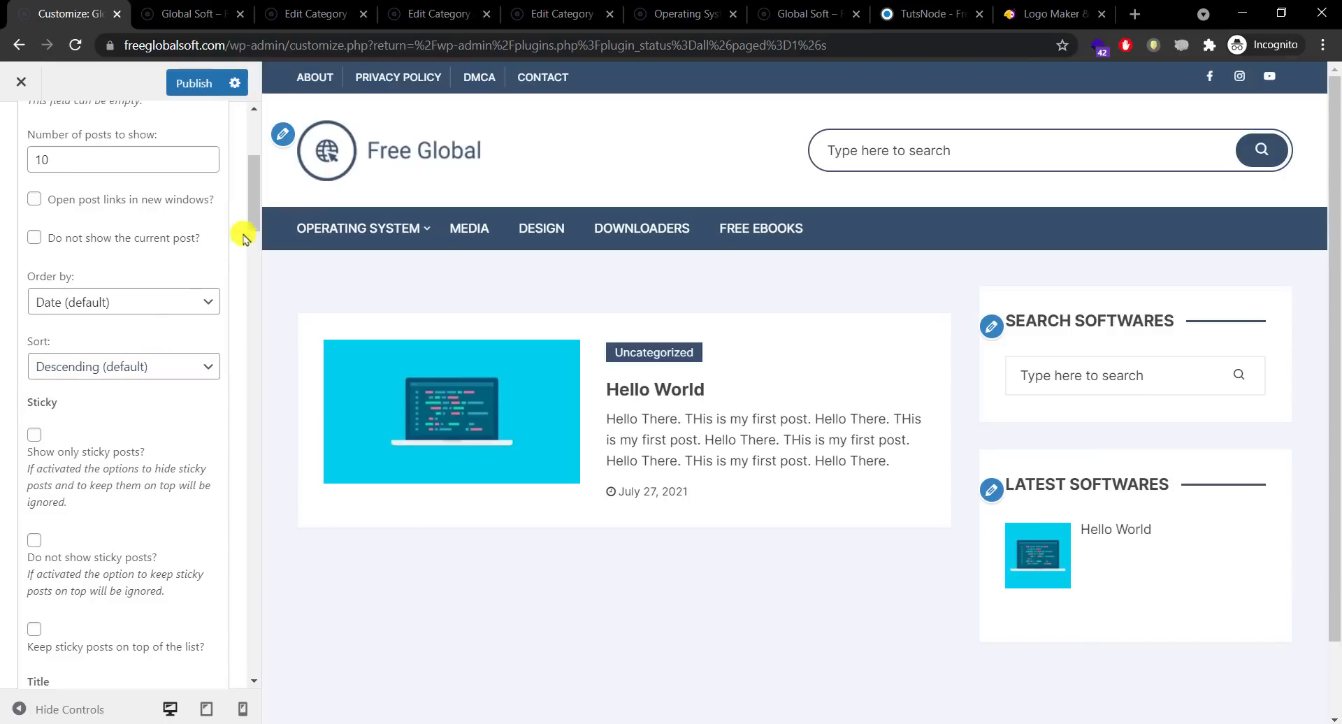
drag(259, 217, 246, 321)
click(211, 259)
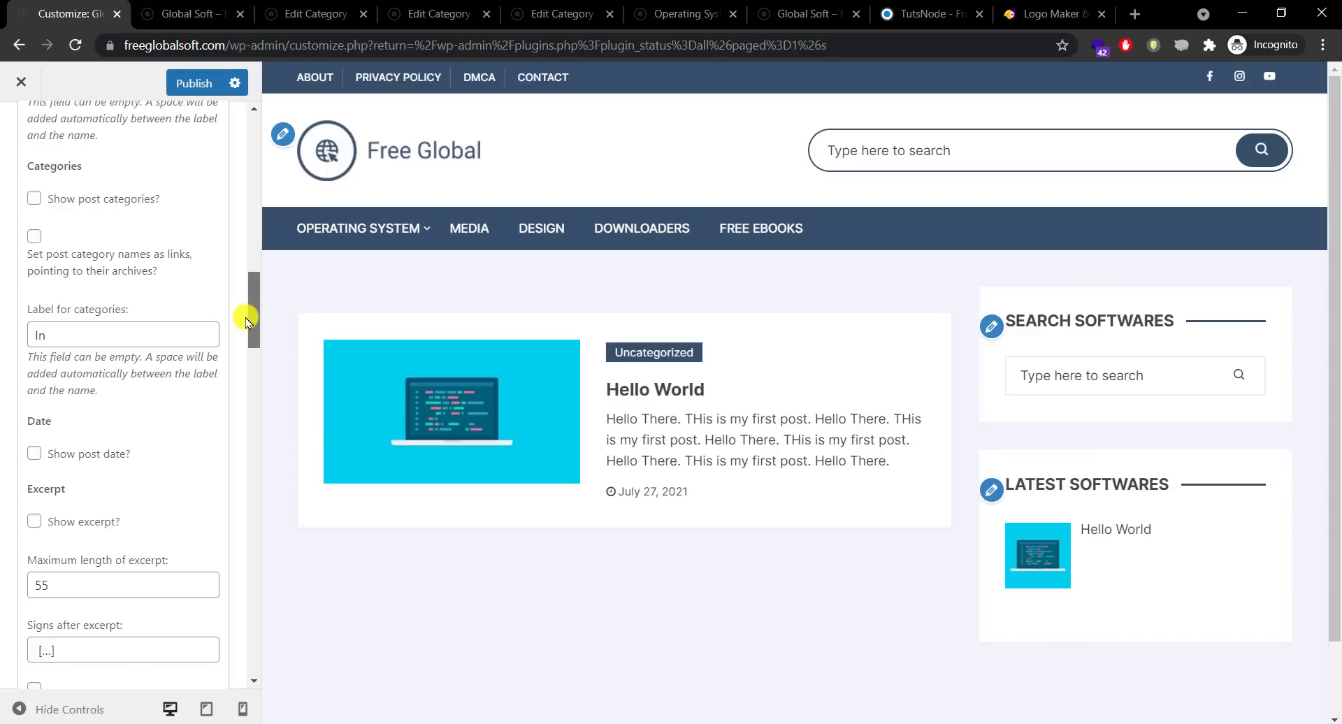
Step: Leave post categories hidden and tick Show post date
click(33, 199)
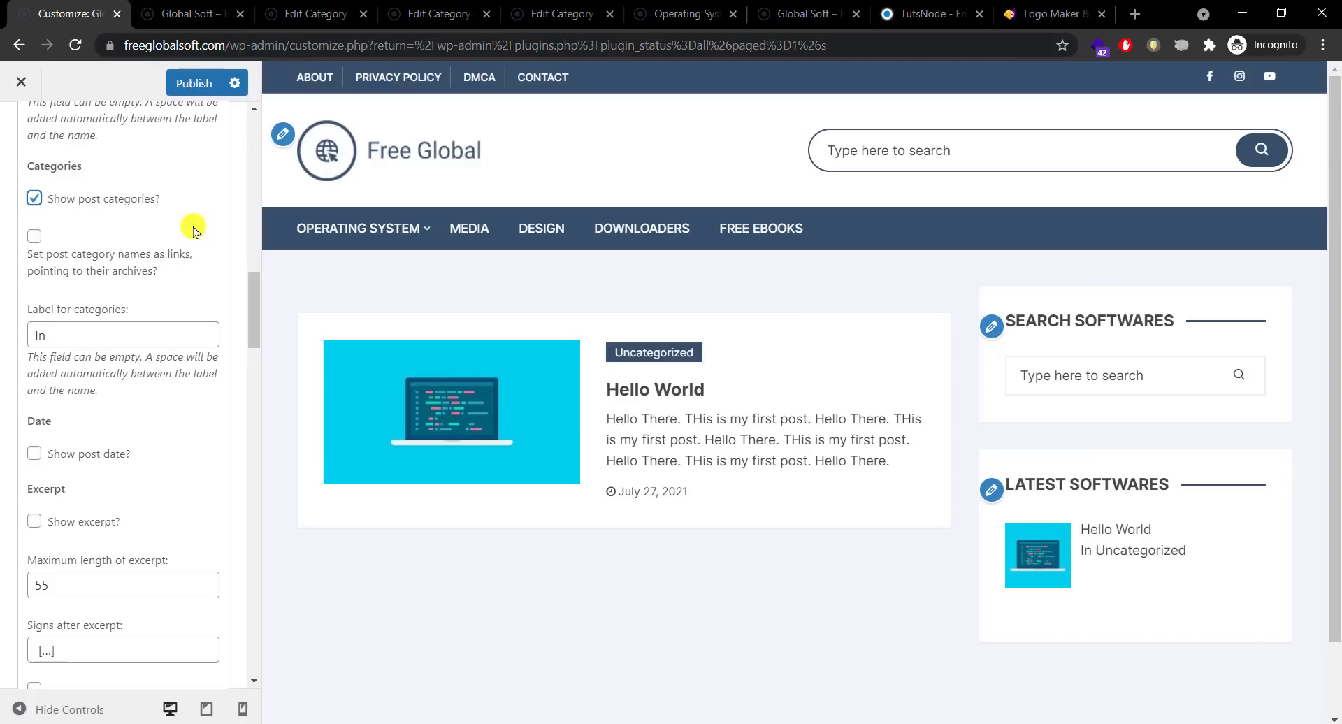
click(34, 198)
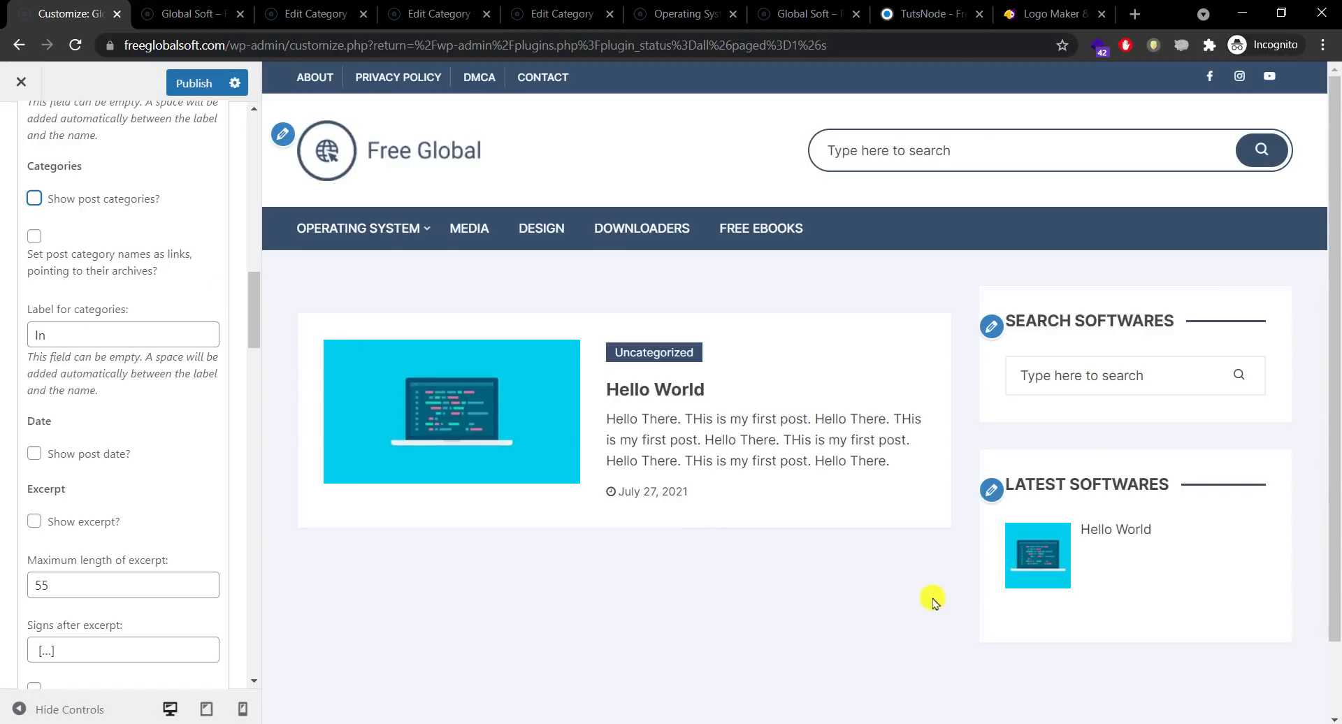
drag(254, 285, 253, 308)
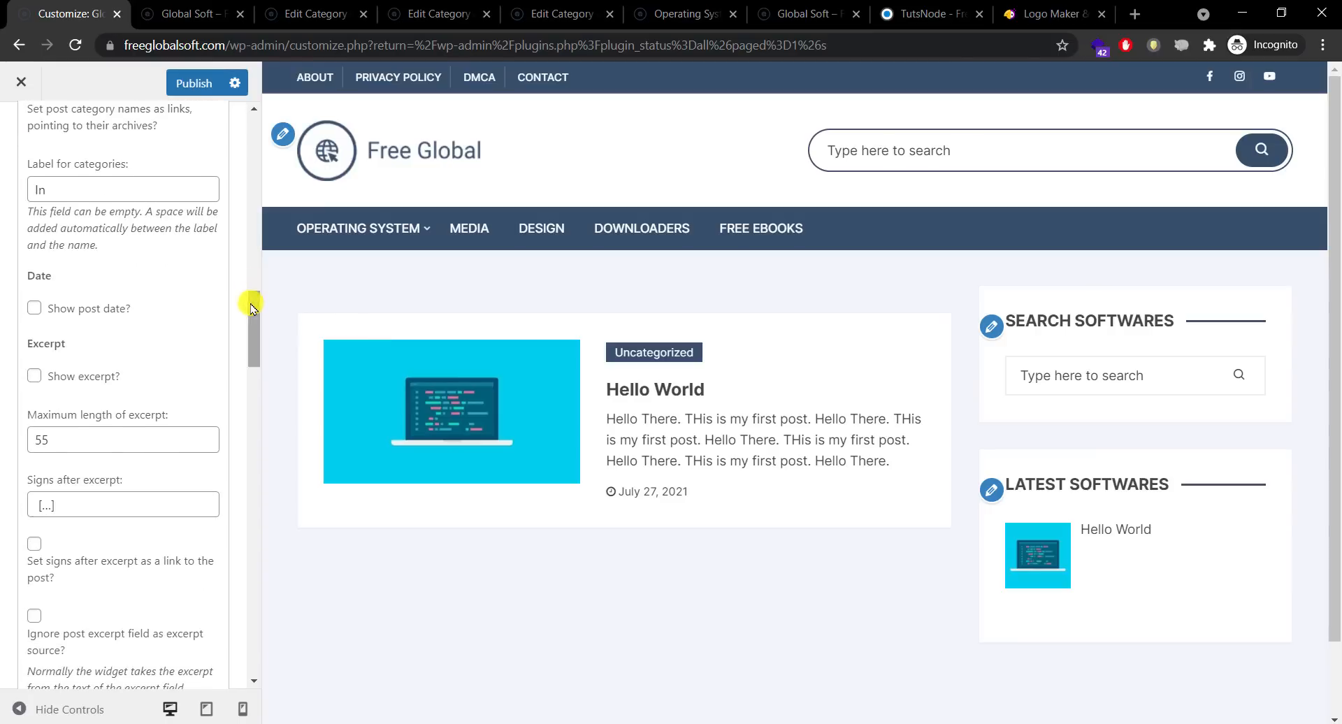
click(88, 312)
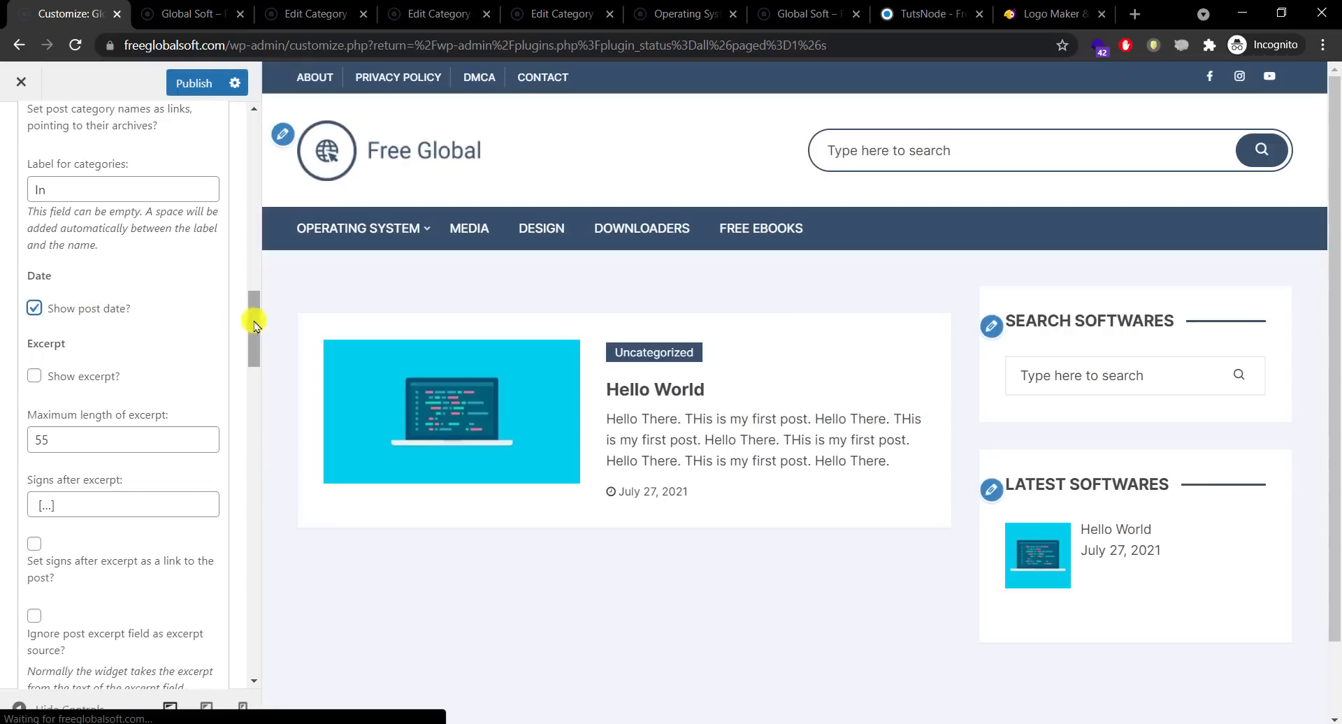
drag(253, 324, 238, 417)
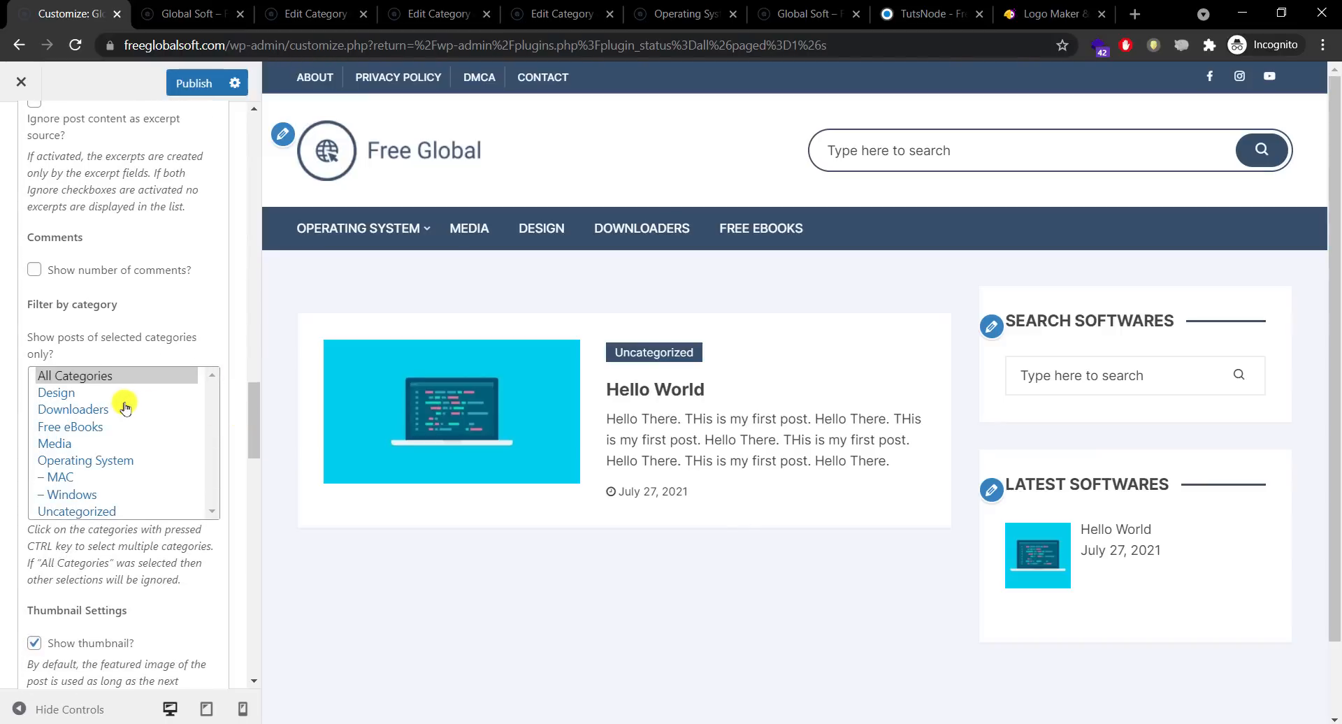
mouse_move(254, 407)
mouse_down()
mouse_move(251, 156)
mouse_move(225, 318)
mouse_move(234, 419)
mouse_up()
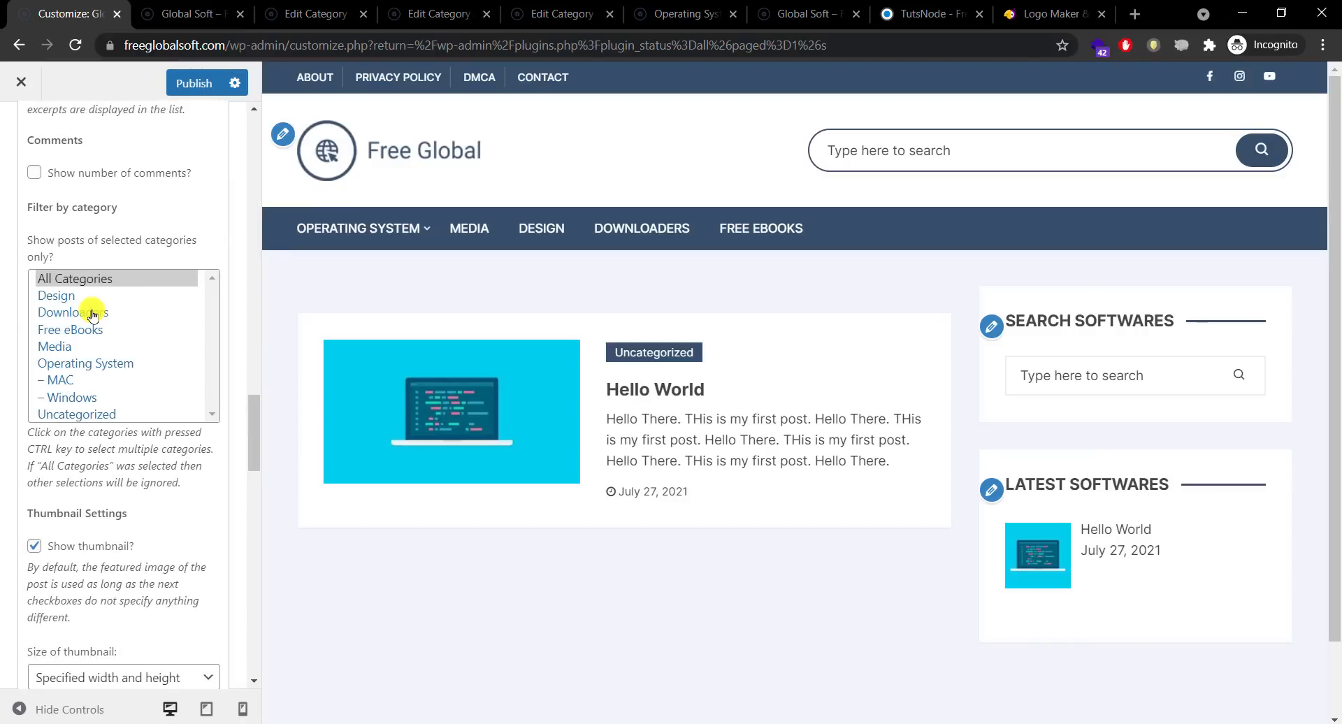
drag(251, 404, 251, 442)
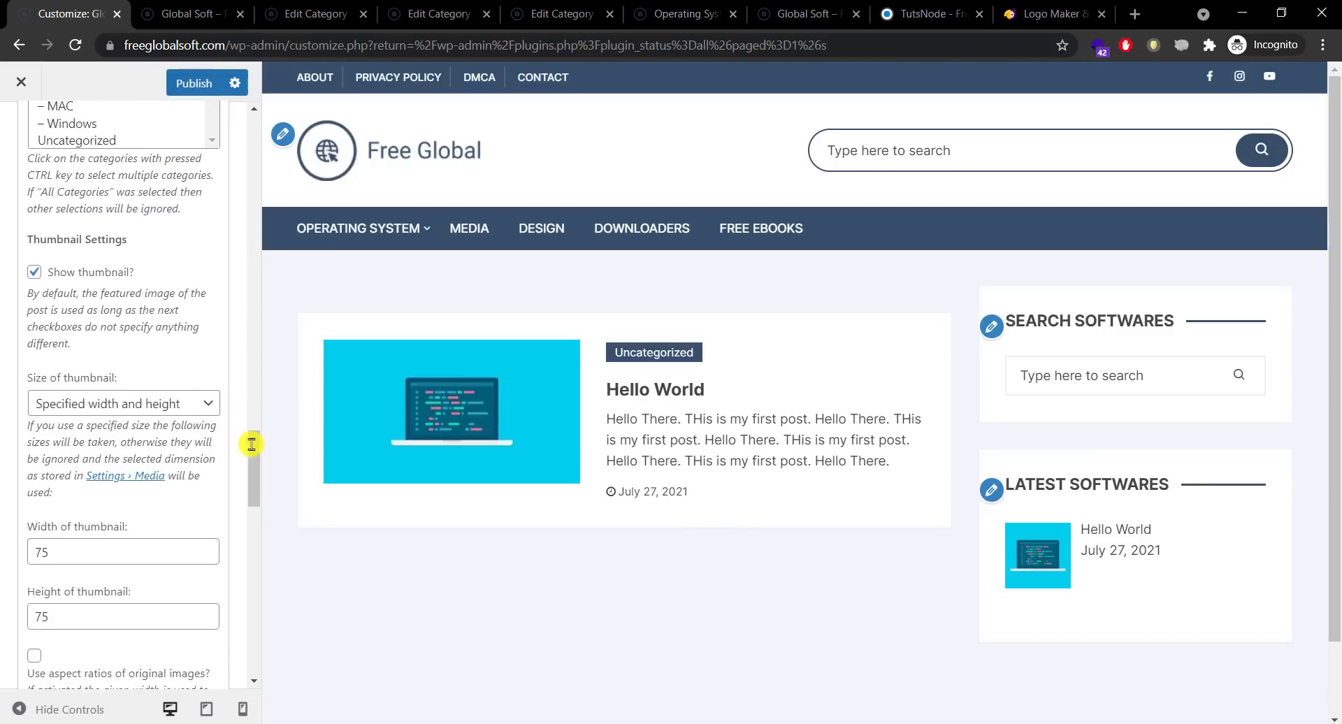
Step: Set Size of thumbnail to 'Specified width and height'
click(197, 406)
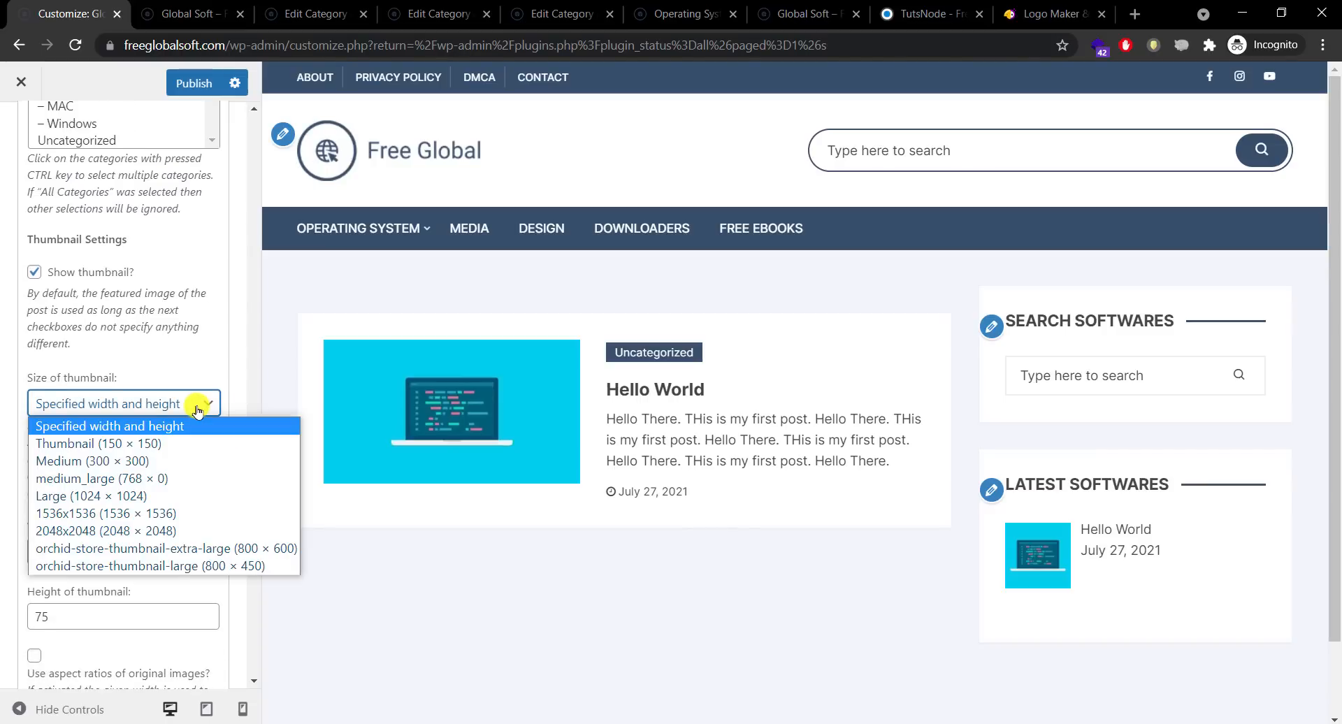
click(197, 409)
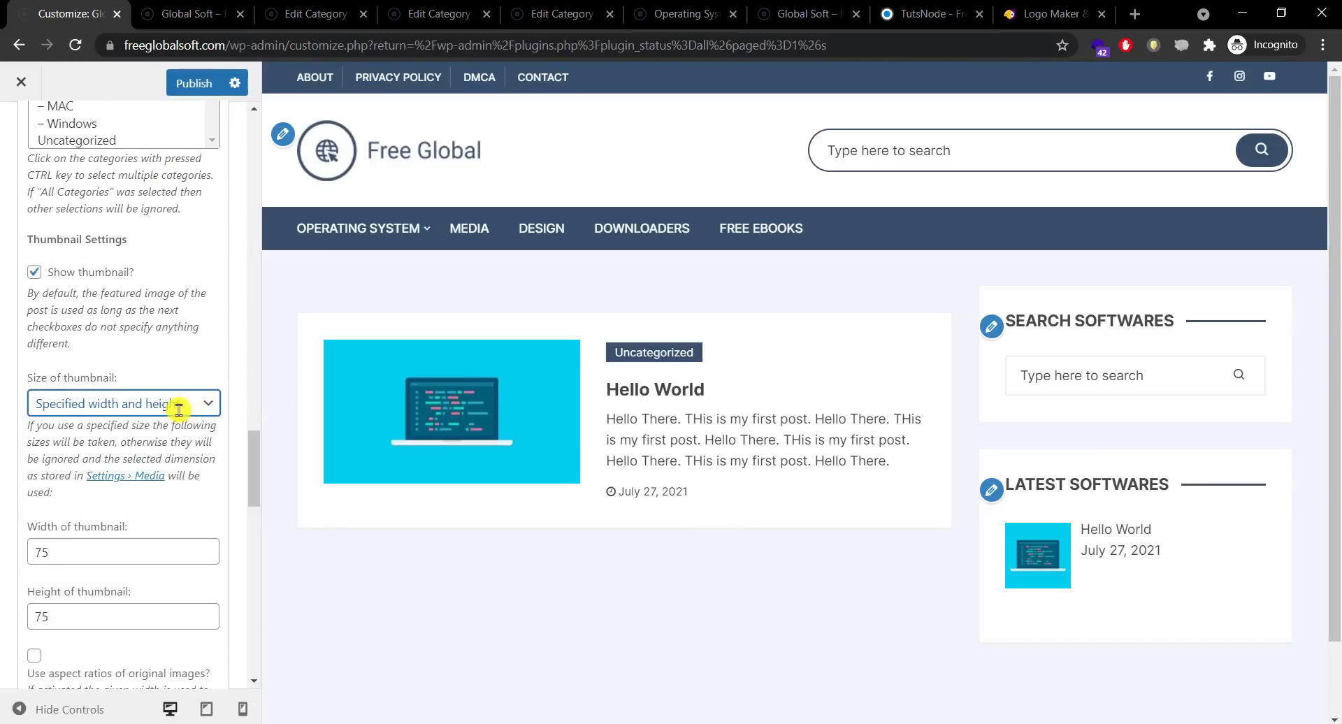
click(179, 410)
click(179, 410)
click(180, 412)
key(Down)
key(Down)
key(Down)
key(Down)
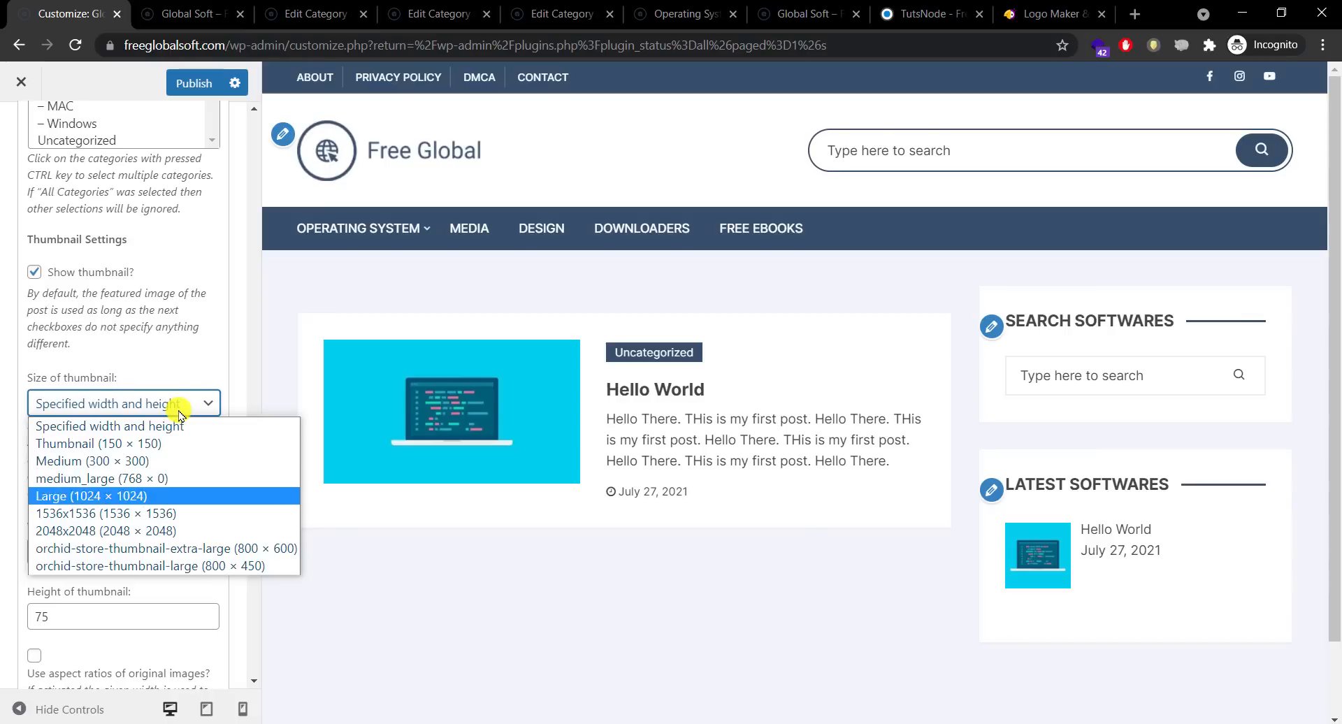
key(Down)
key(Down)
key(Down)
key(Down)
key(Up)
key(Up)
key(Up)
key(Up)
key(Up)
key(Up)
key(Up)
key(Up)
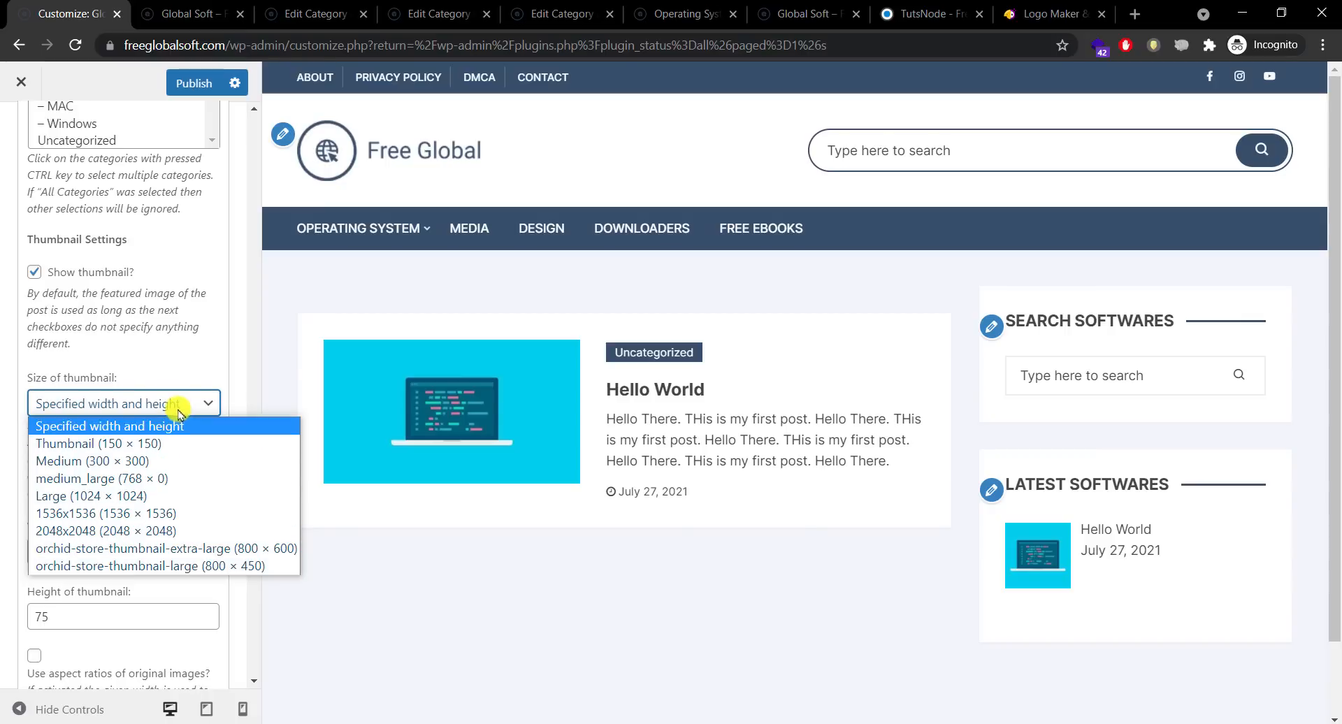
key(Down)
key(Down)
key(Down)
key(Down)
key(Down)
key(Down)
key(Down)
key(Up)
key(Up)
key(Up)
key(Up)
key(Up)
key(Up)
key(Up)
click(150, 366)
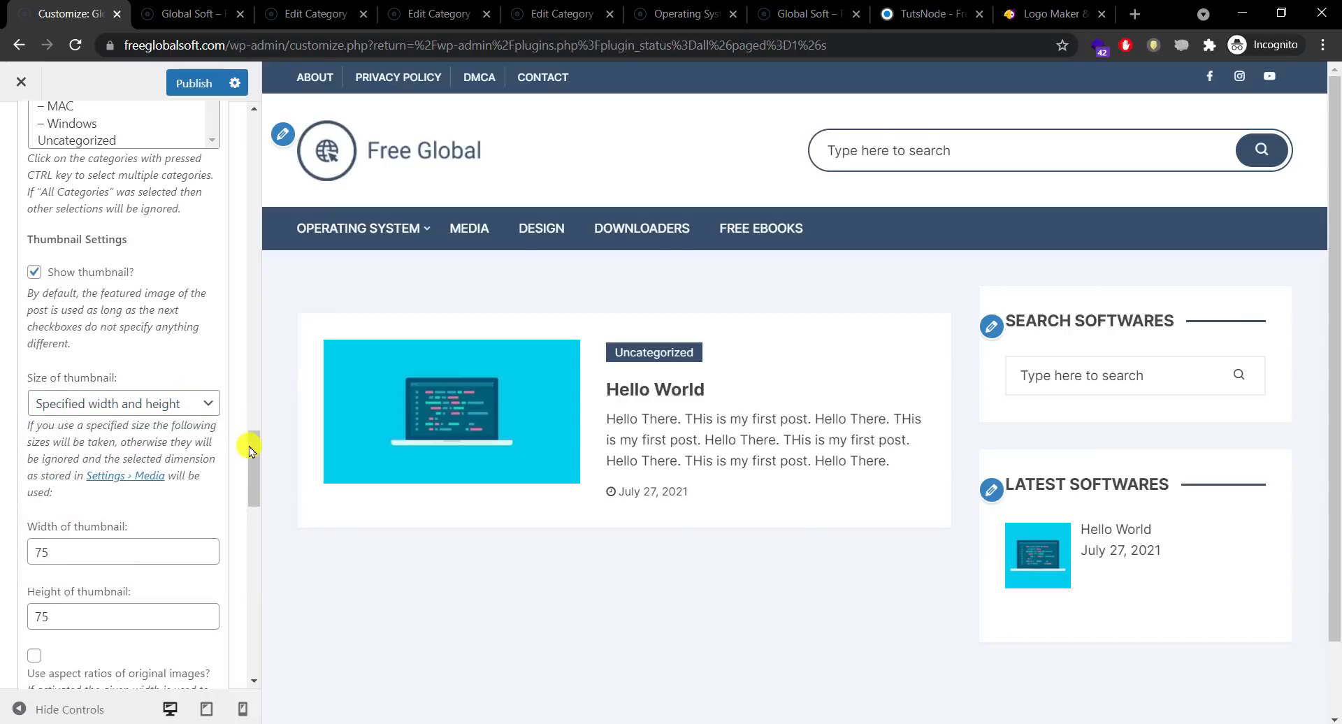
Step: Enter 50 for the thumbnail width and height, then publish the changes
drag(250, 451, 255, 470)
double_click(40, 347)
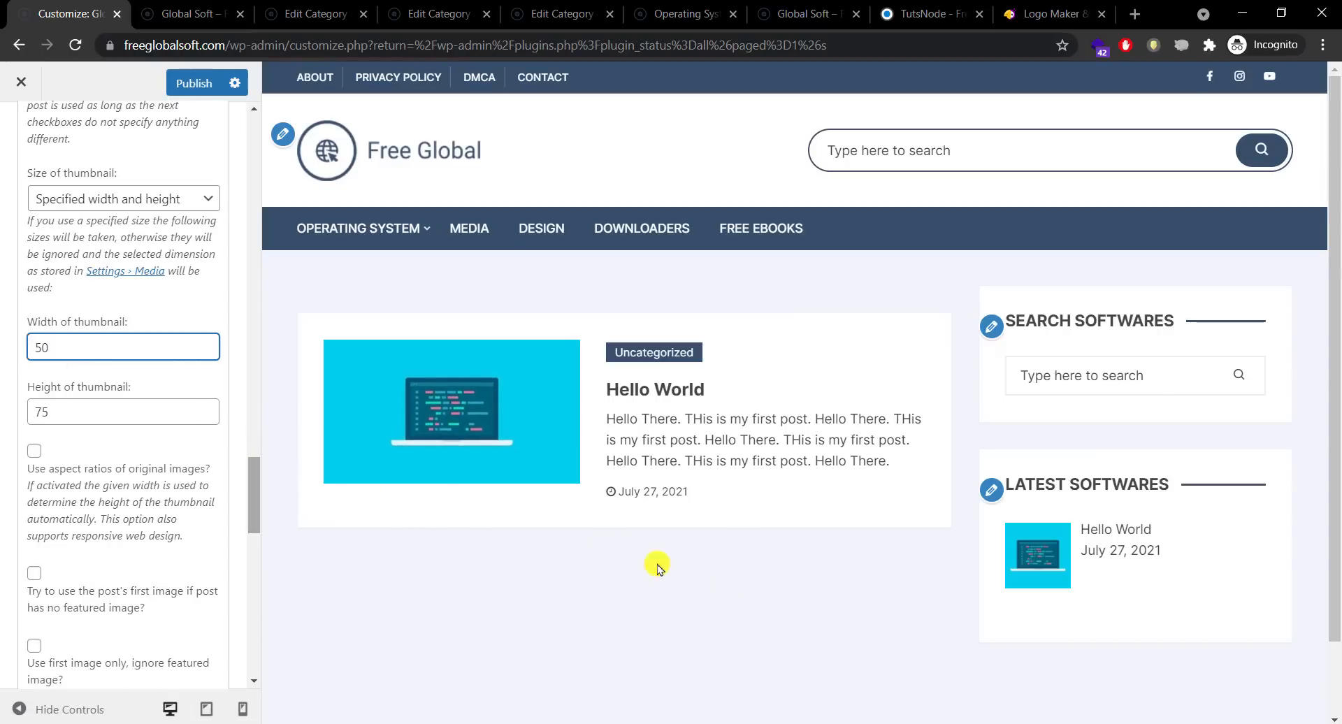
double_click(27, 417)
text(50)
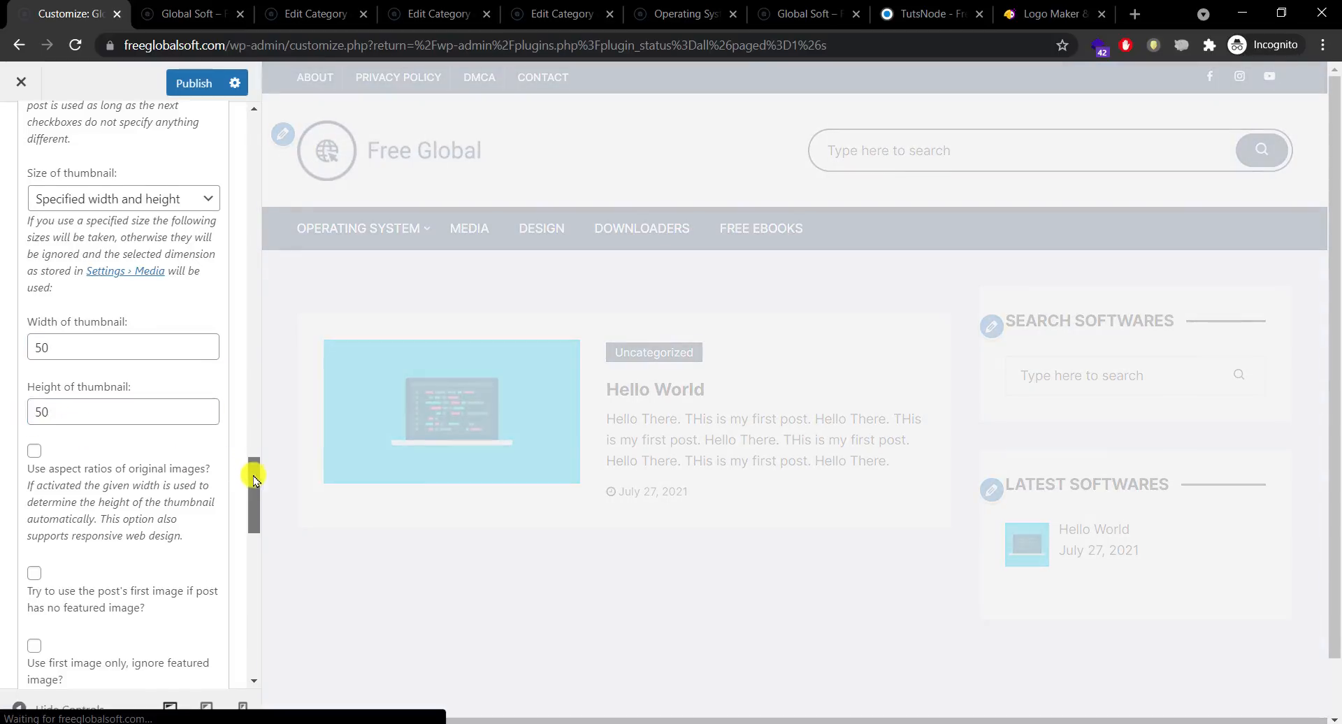
drag(252, 471, 249, 24)
click(196, 84)
click(175, 11)
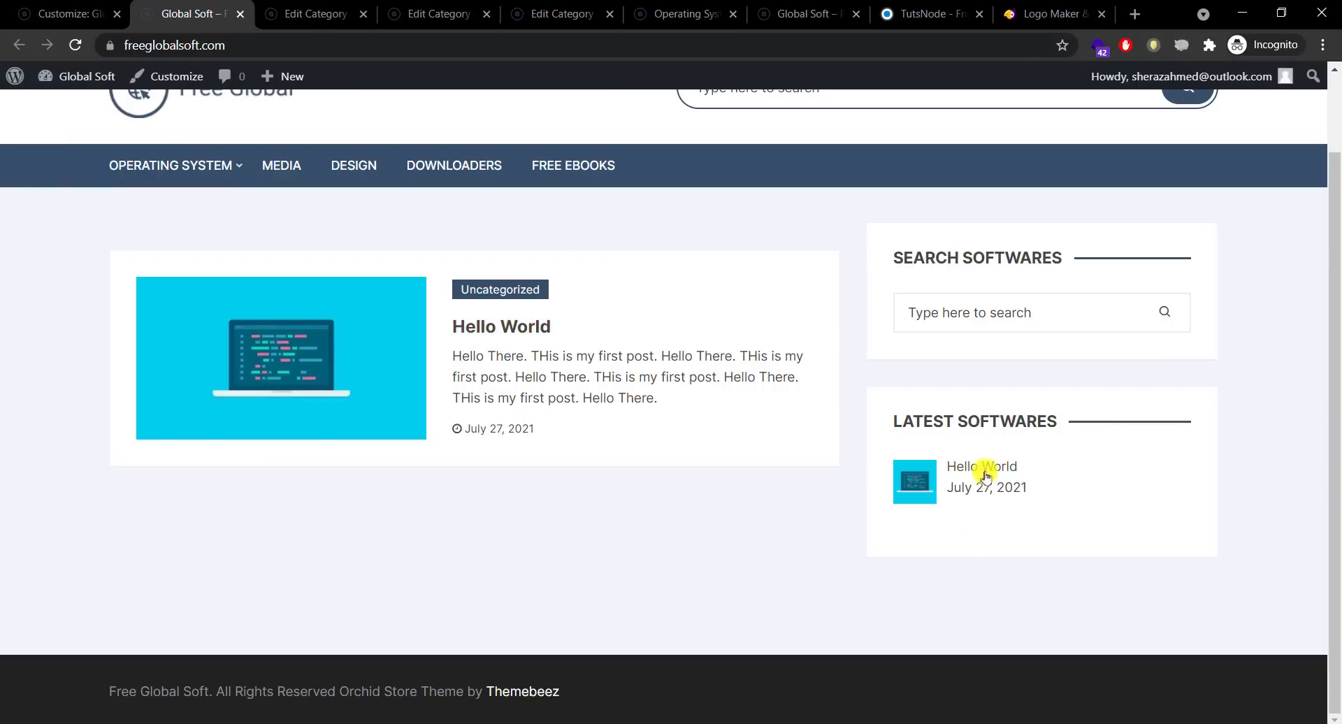
click(982, 469)
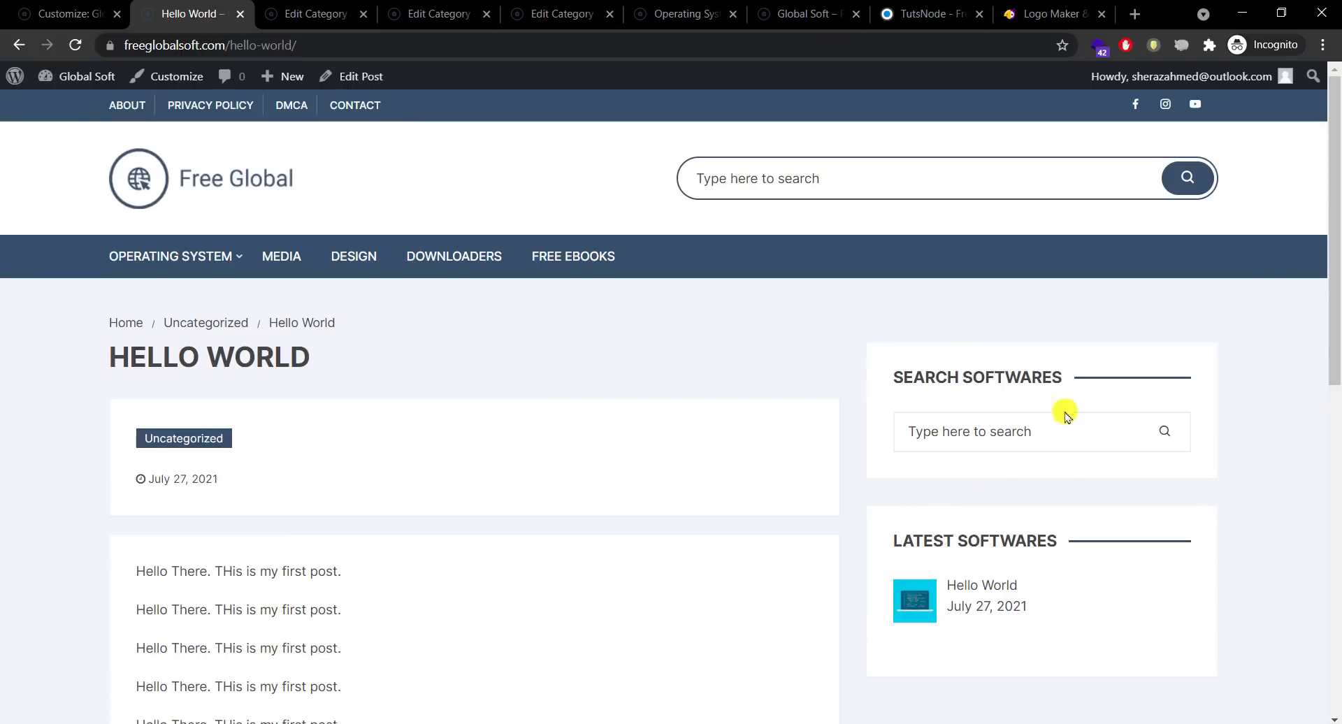
drag(1335, 224, 1330, 192)
click(347, 470)
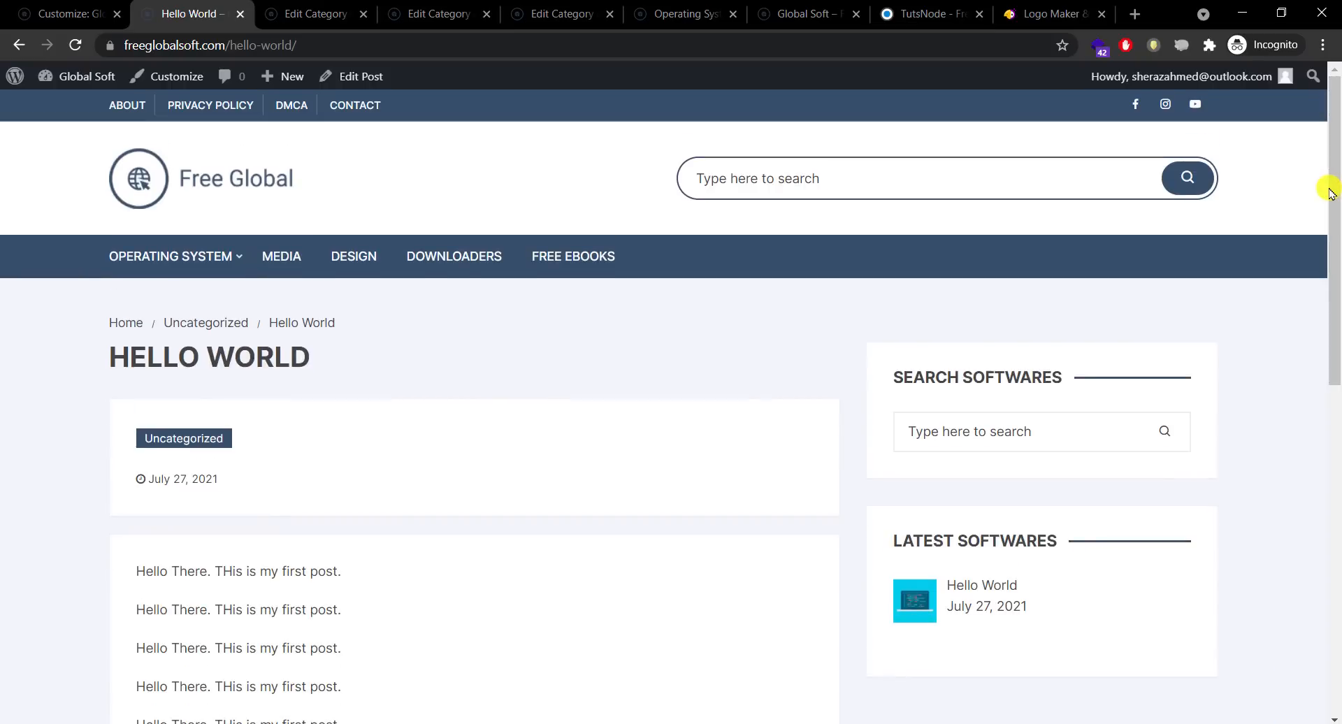
click(585, 262)
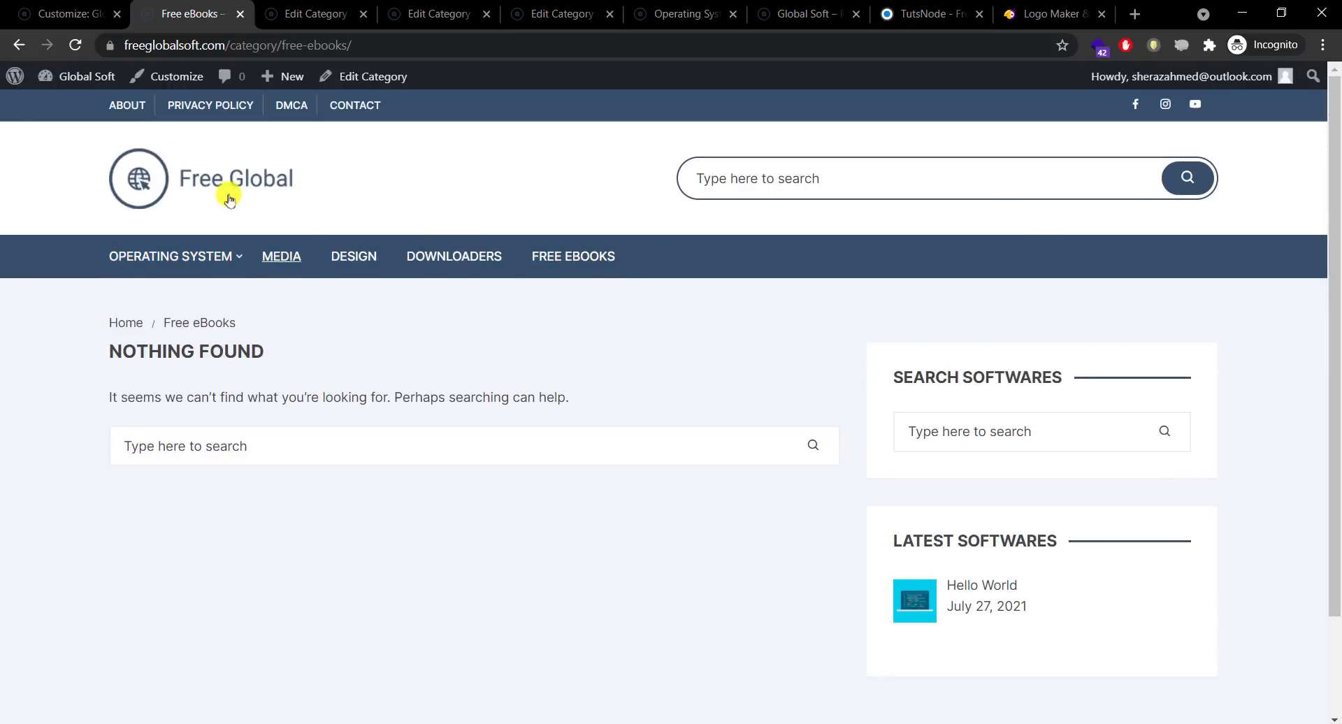
click(217, 198)
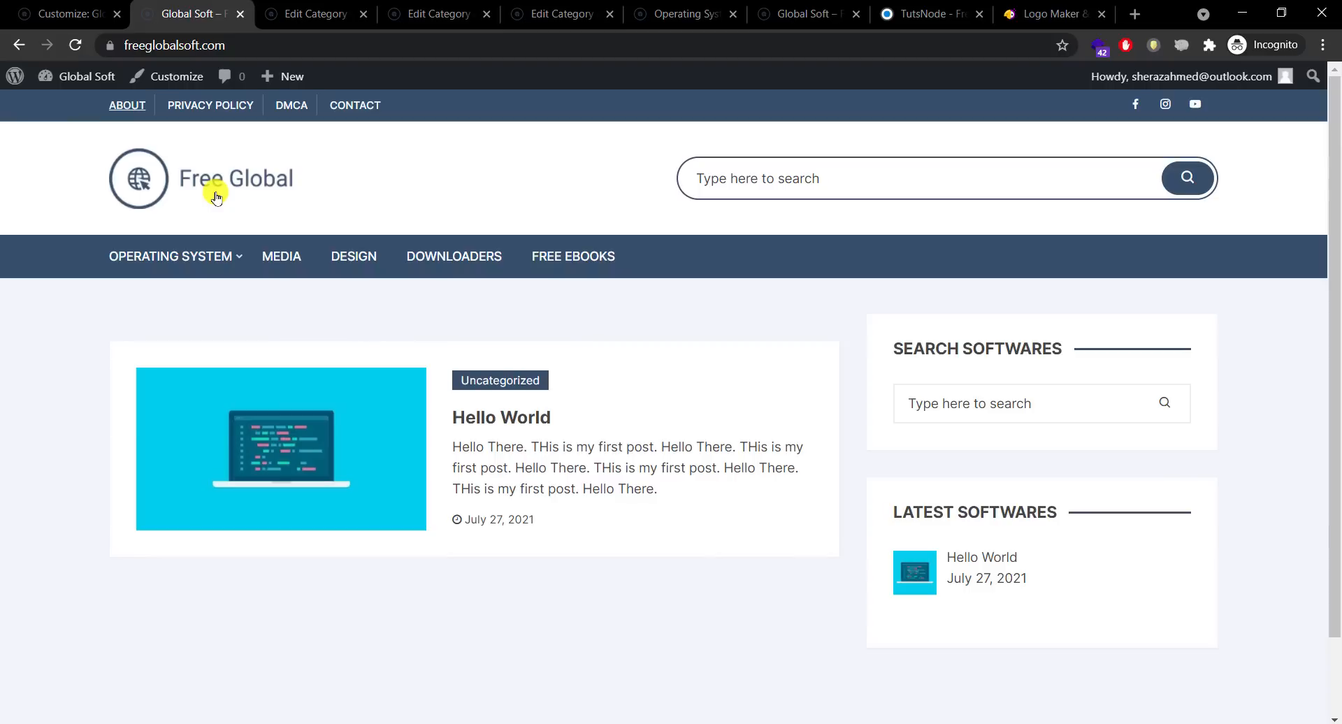
key(Tab)
key(Tab)
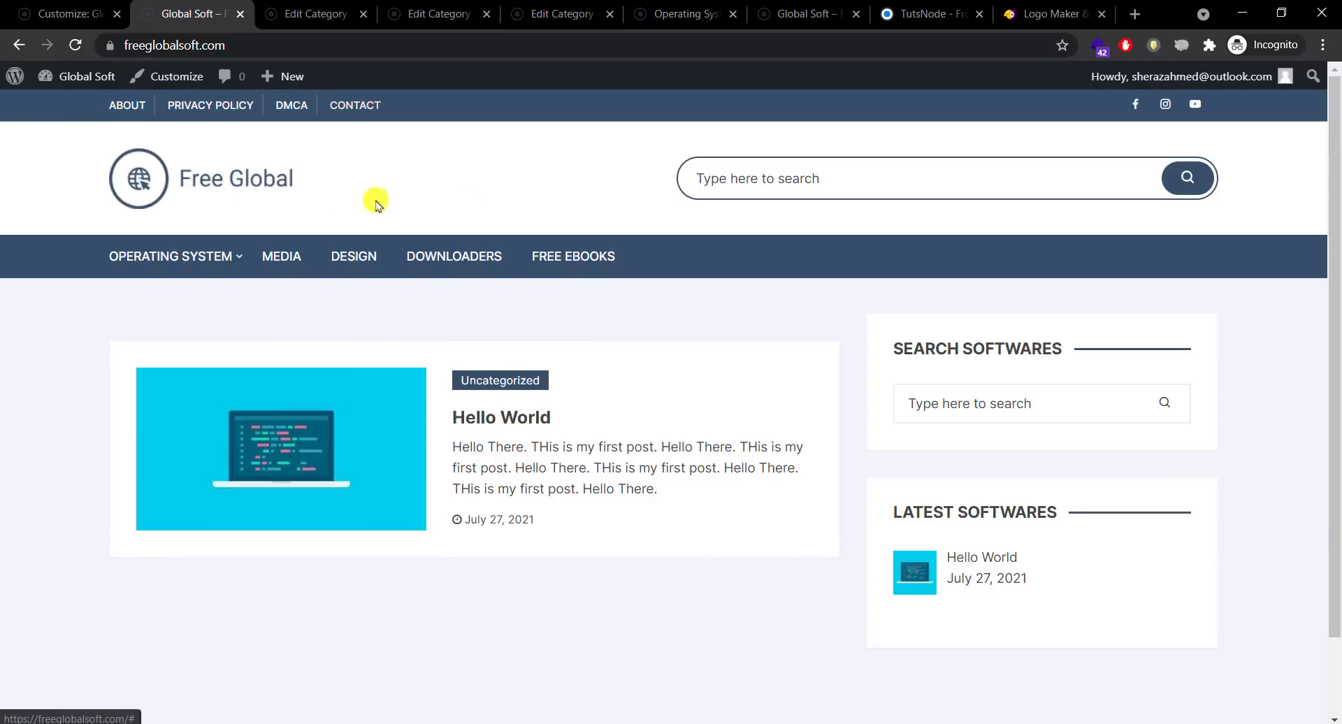
drag(1335, 338, 1335, 412)
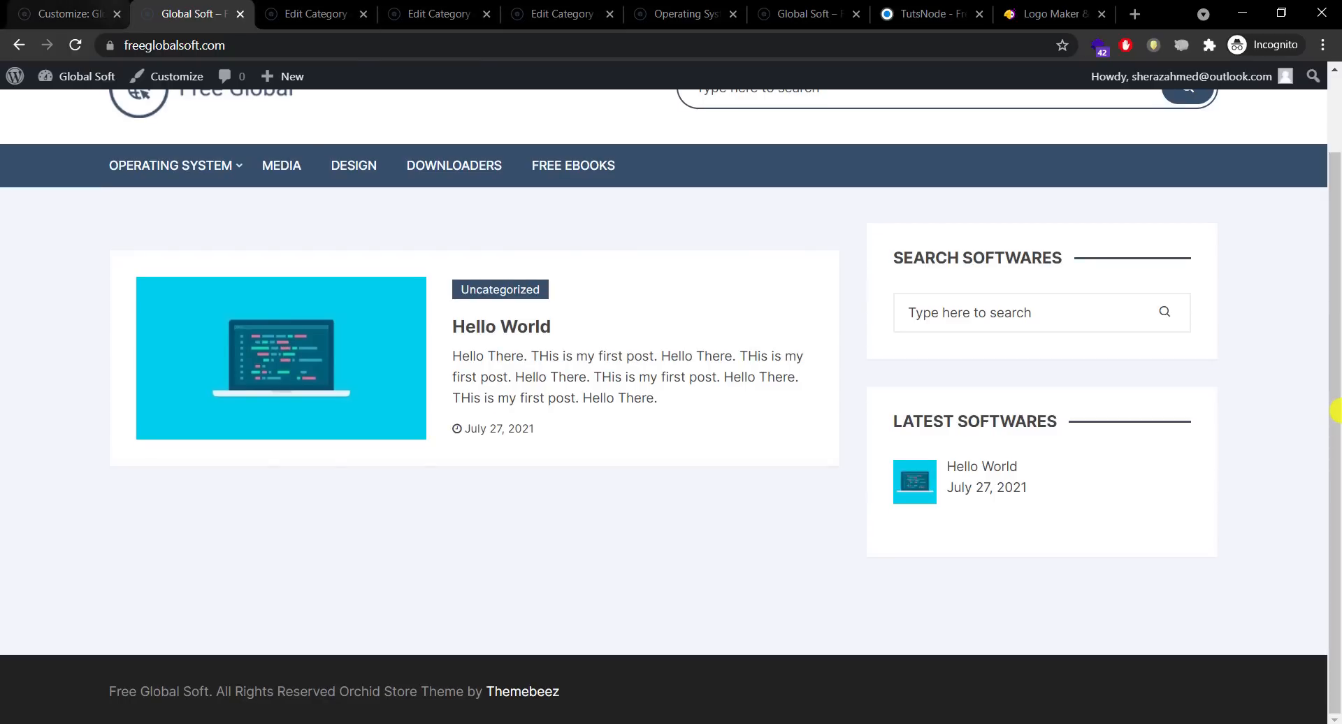
click(53, 12)
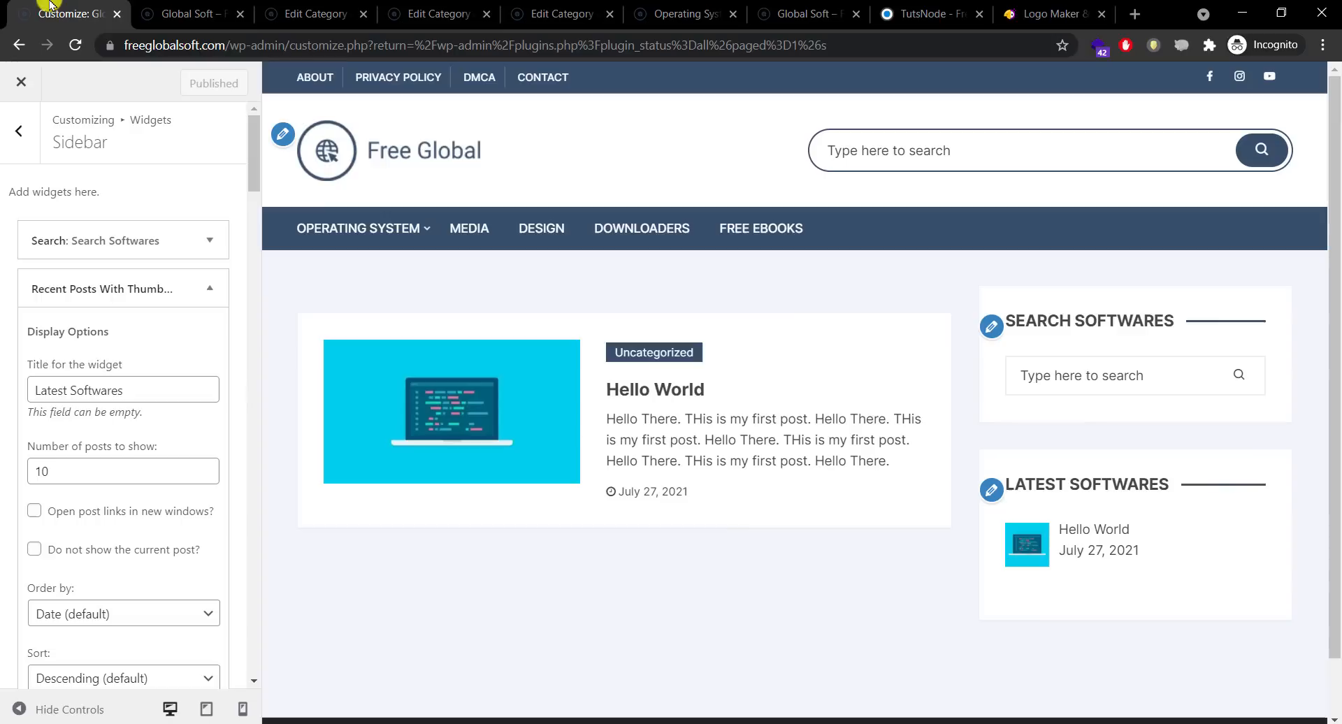
Step: Leave the Customizer and search Add New plugins for 'Google translator'
click(33, 136)
click(21, 84)
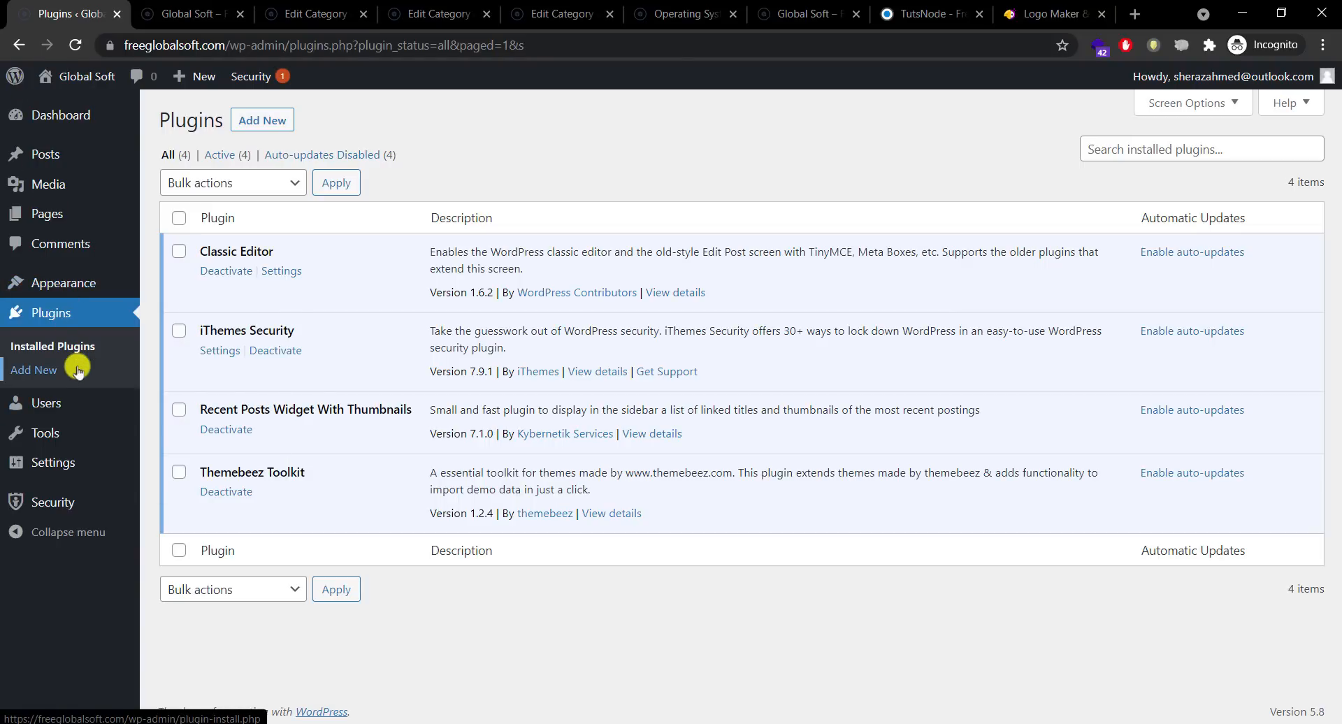
click(77, 370)
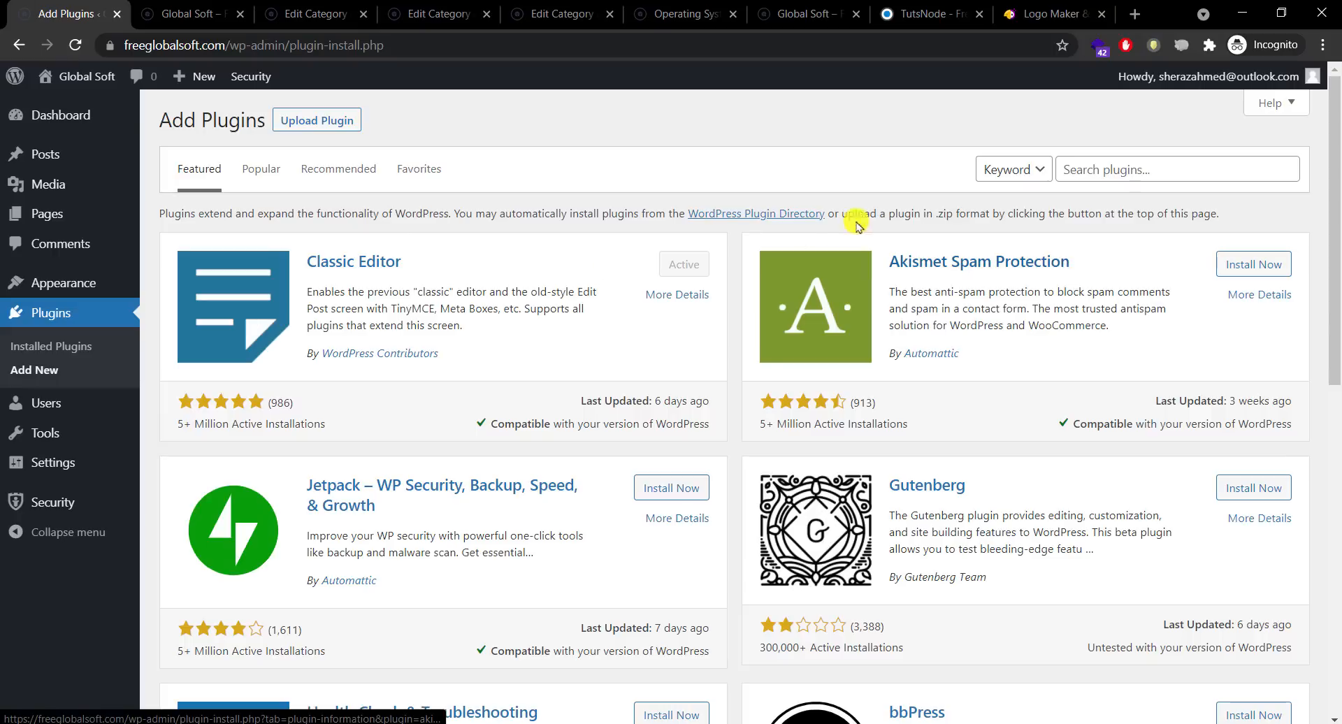
click(1142, 168)
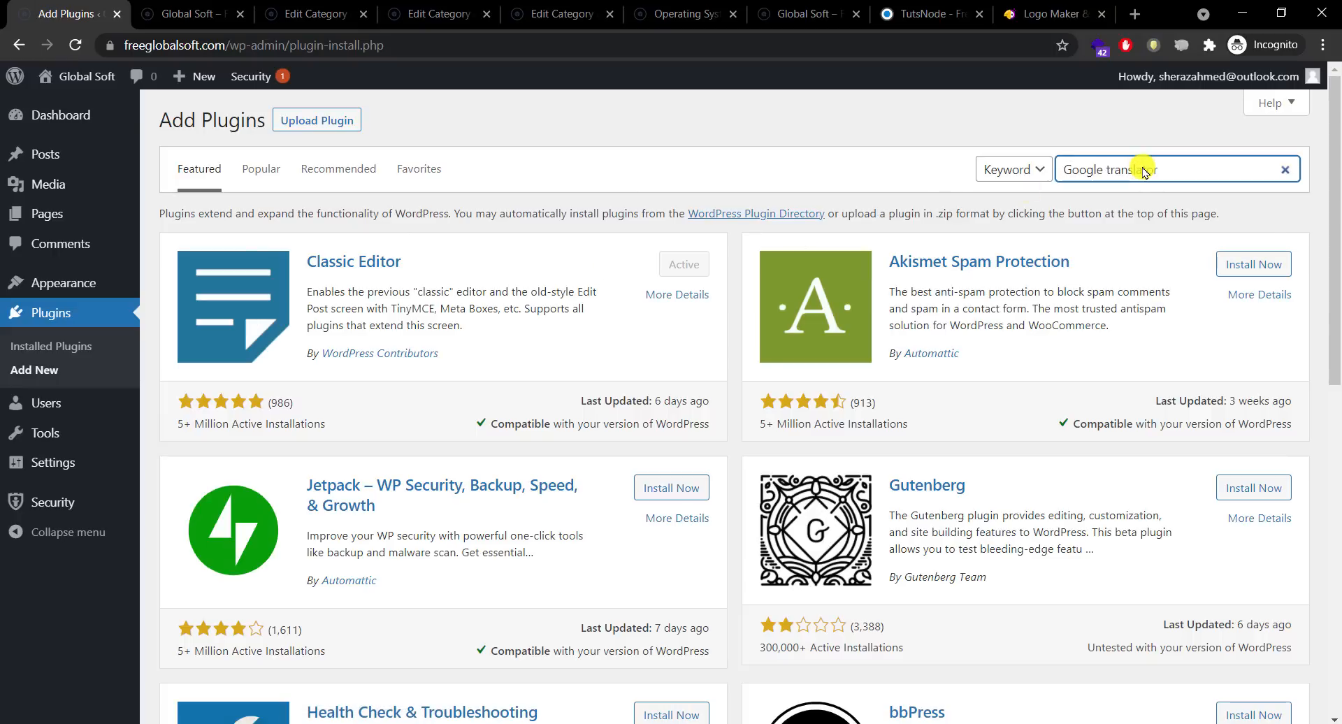
key(Return)
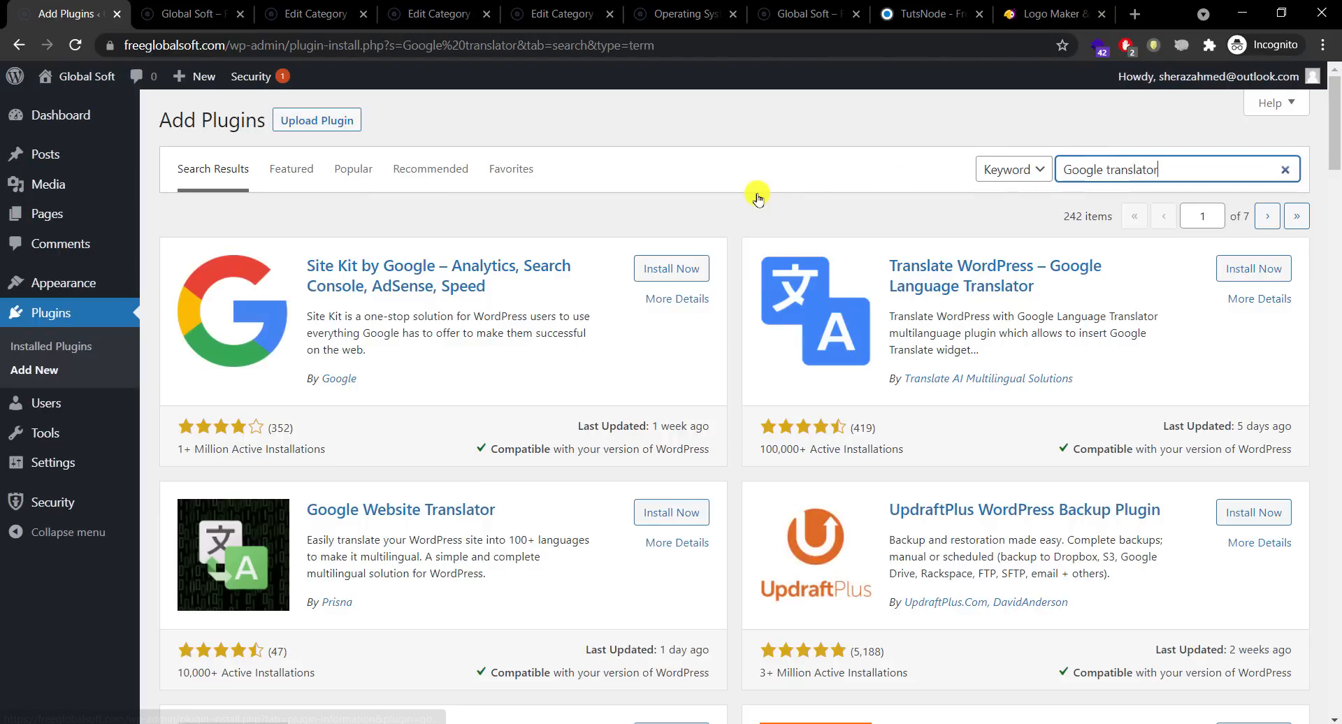
Step: Install and activate the GTranslate plugin from the search results
scroll(1337, 132, down, 1)
mouse_move(1337, 131)
mouse_down()
mouse_move(1338, 188)
mouse_move(1337, 143)
mouse_up()
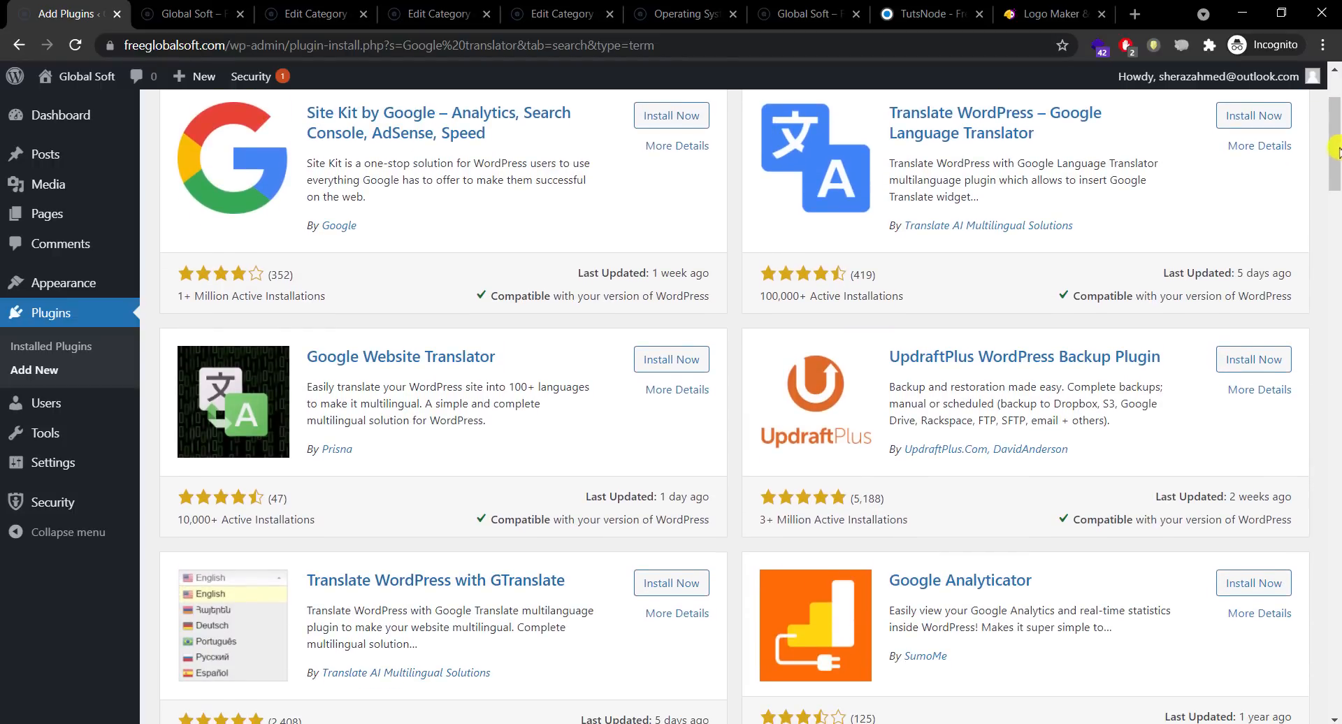
drag(1335, 168, 1336, 182)
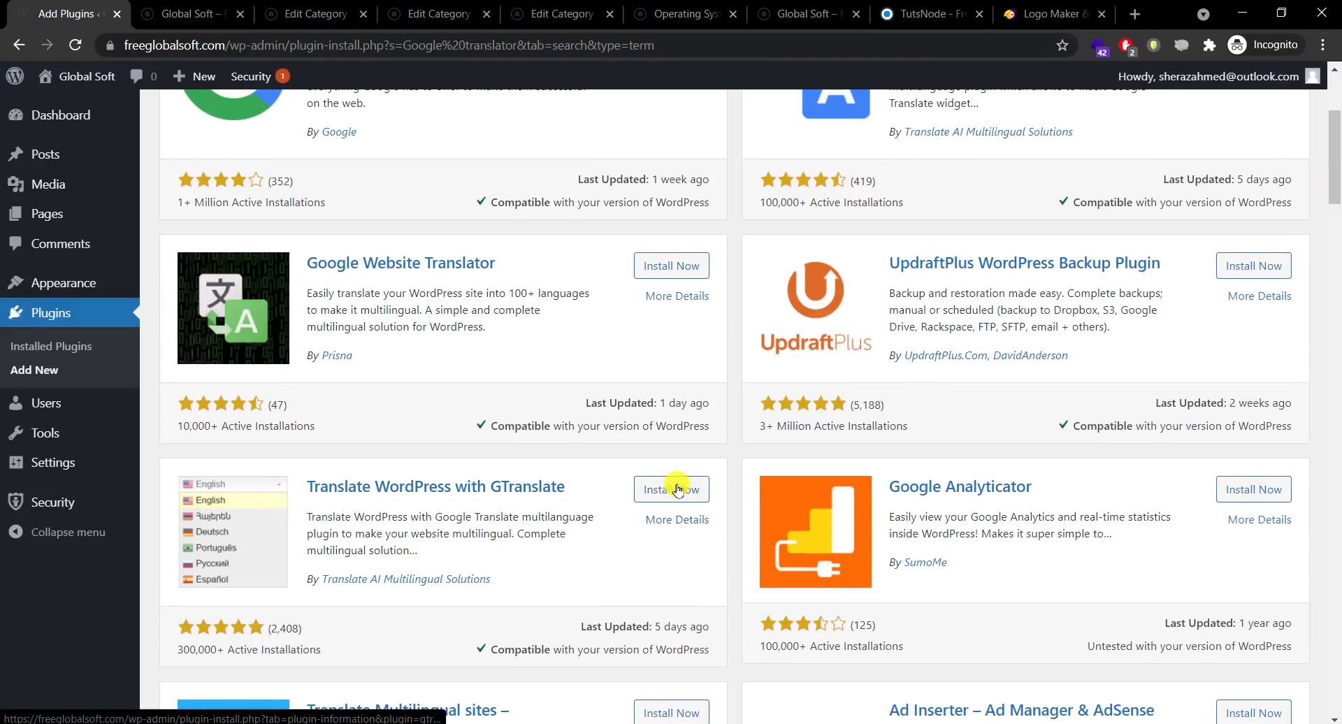
triple_click(290, 628)
click(312, 646)
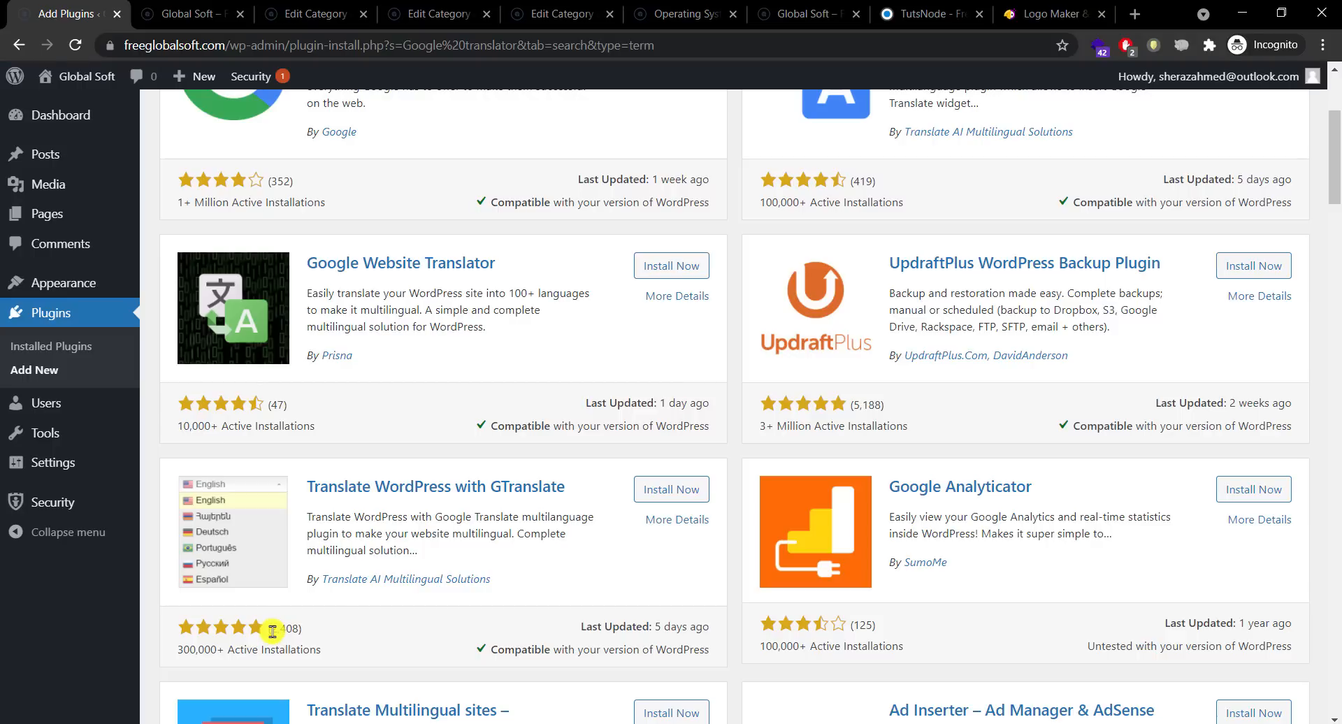
click(662, 489)
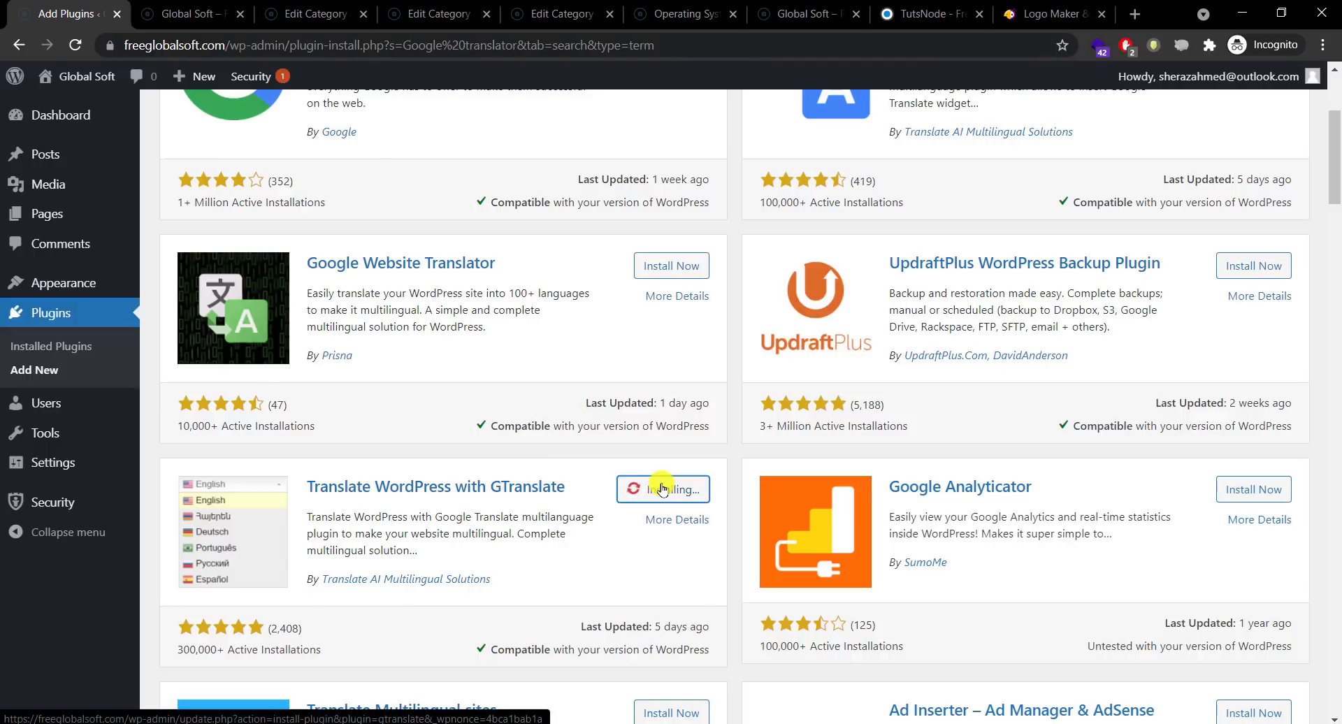
click(673, 496)
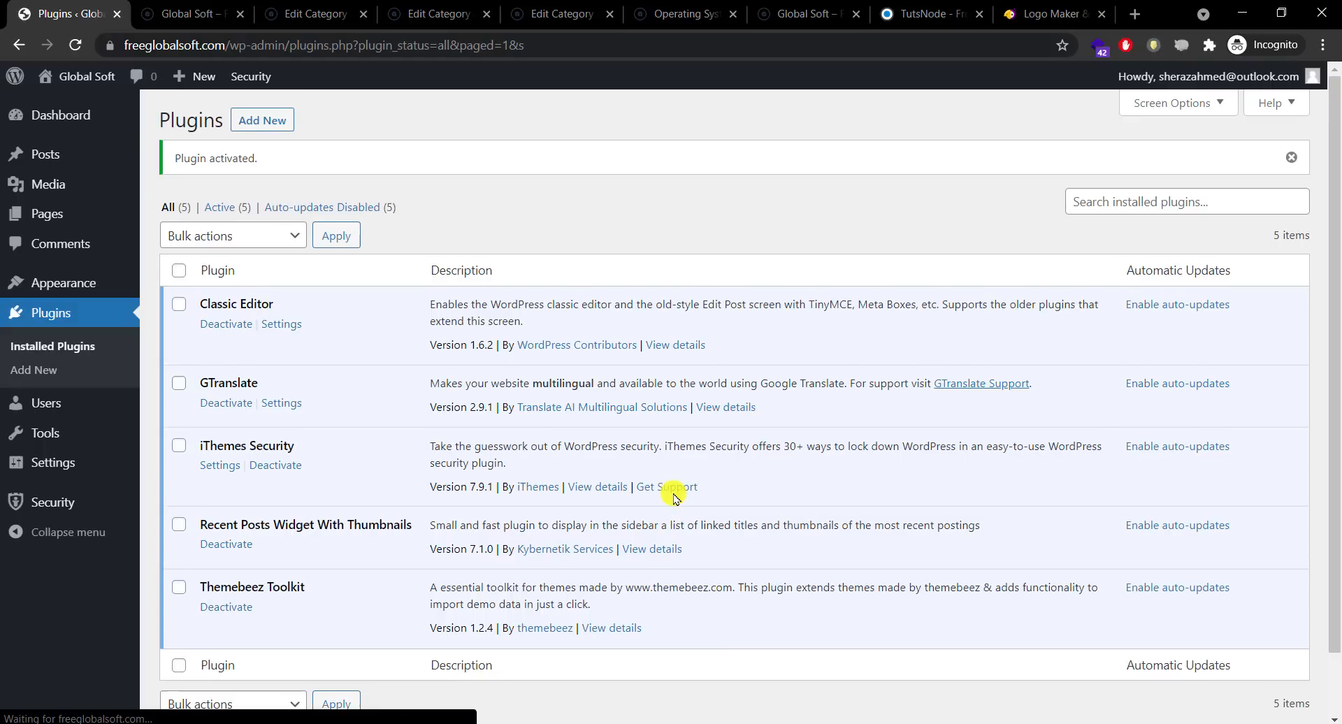
Step: In GTranslate settings, try Dropdown and Flags looks, then choose Nice dropdown with flags
click(276, 404)
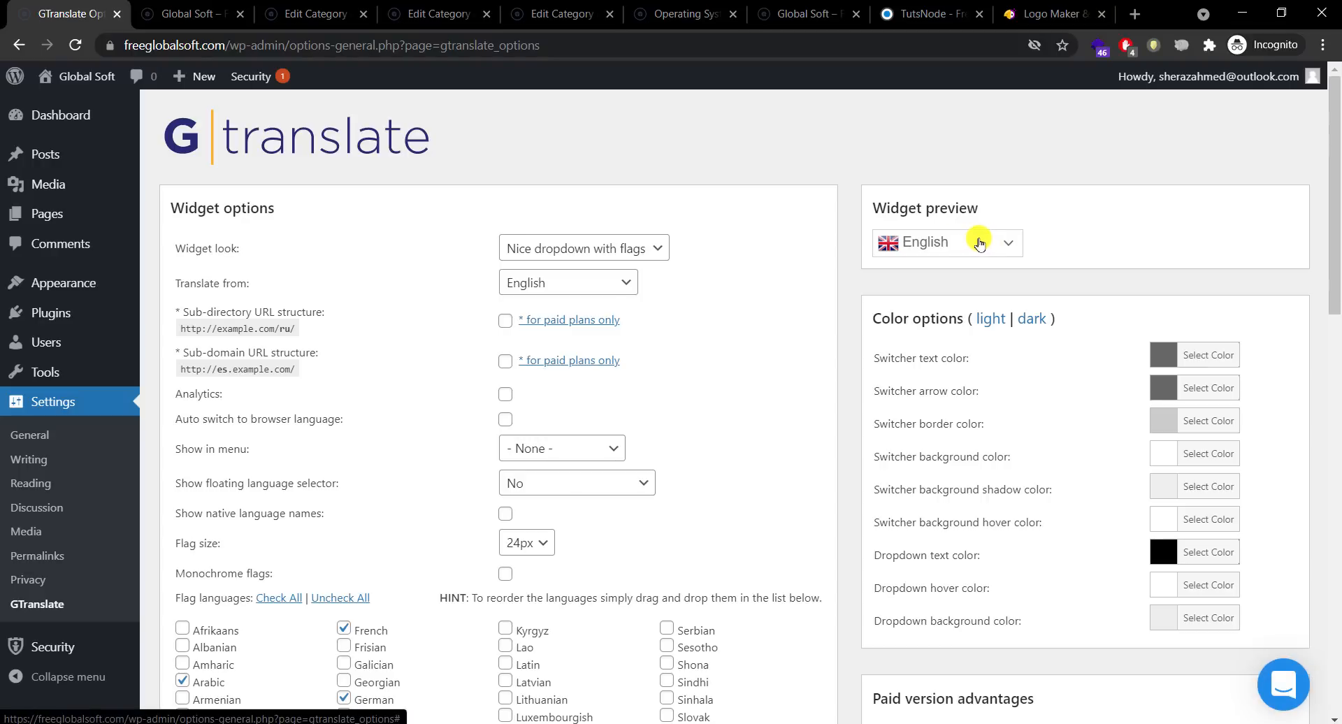
click(635, 249)
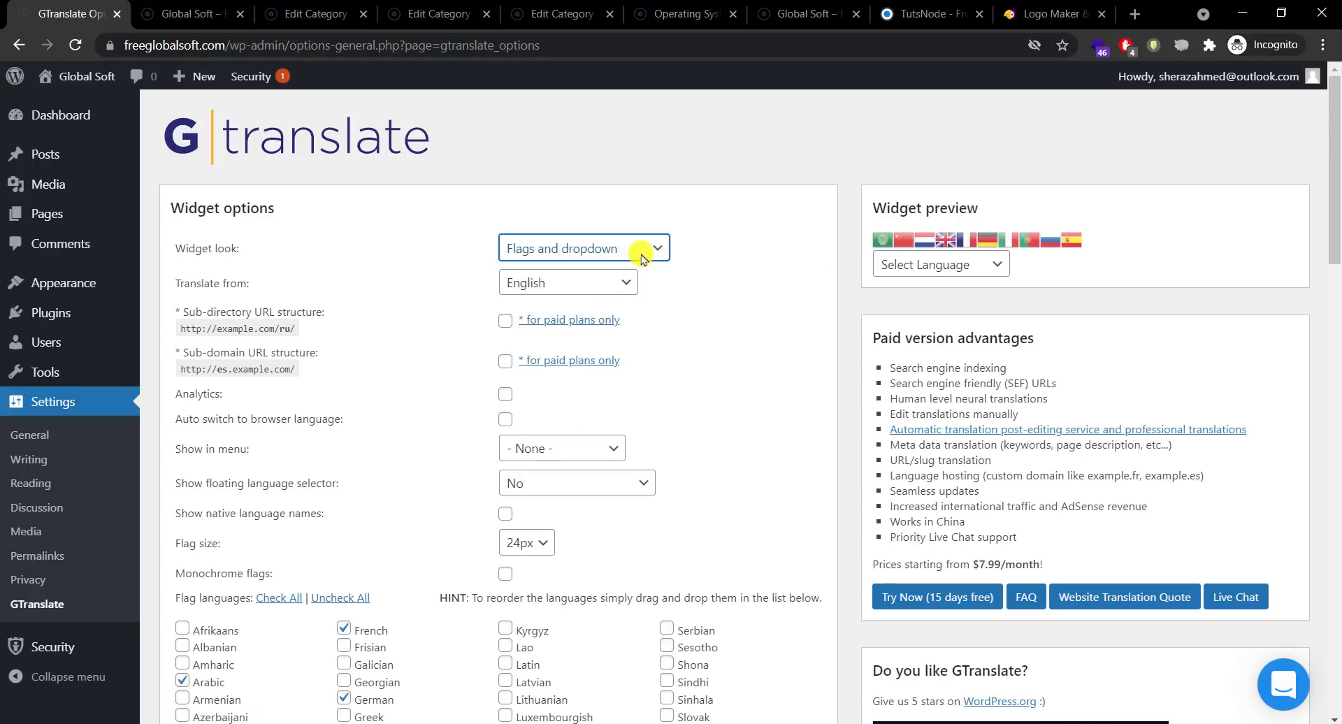
click(639, 250)
click(624, 302)
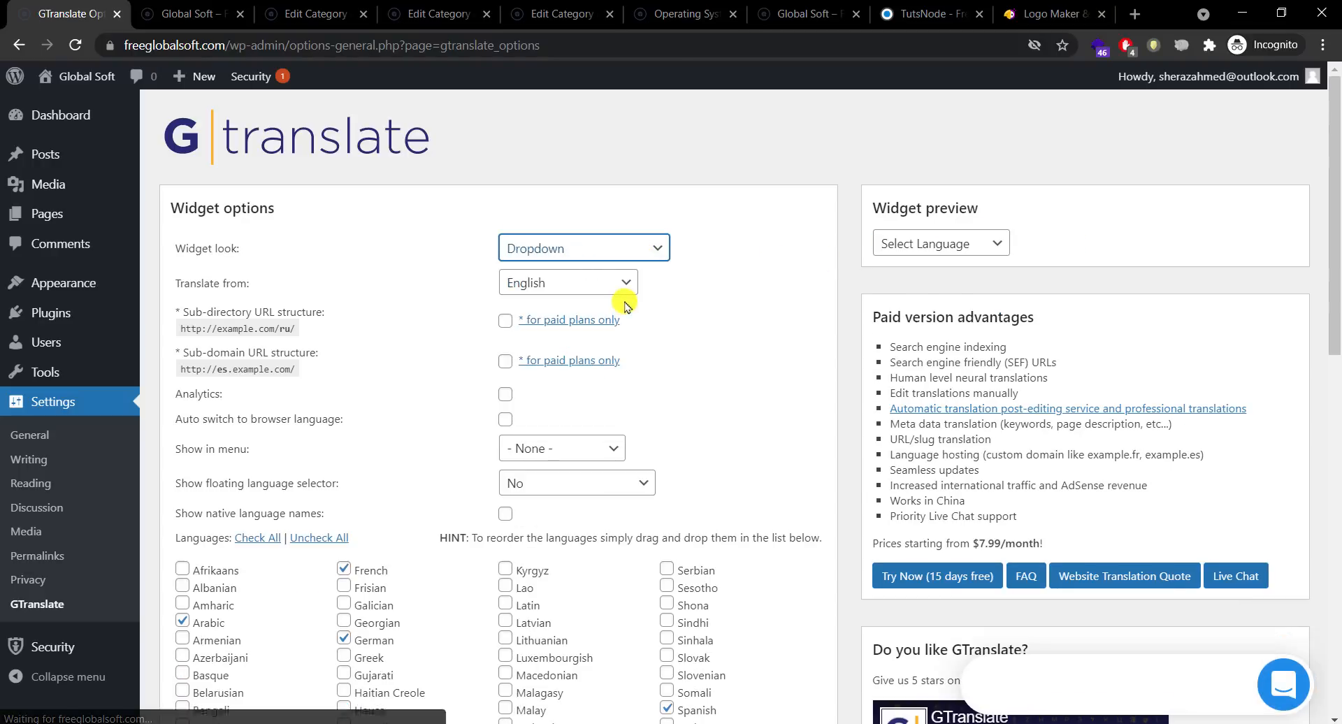
click(638, 249)
click(622, 325)
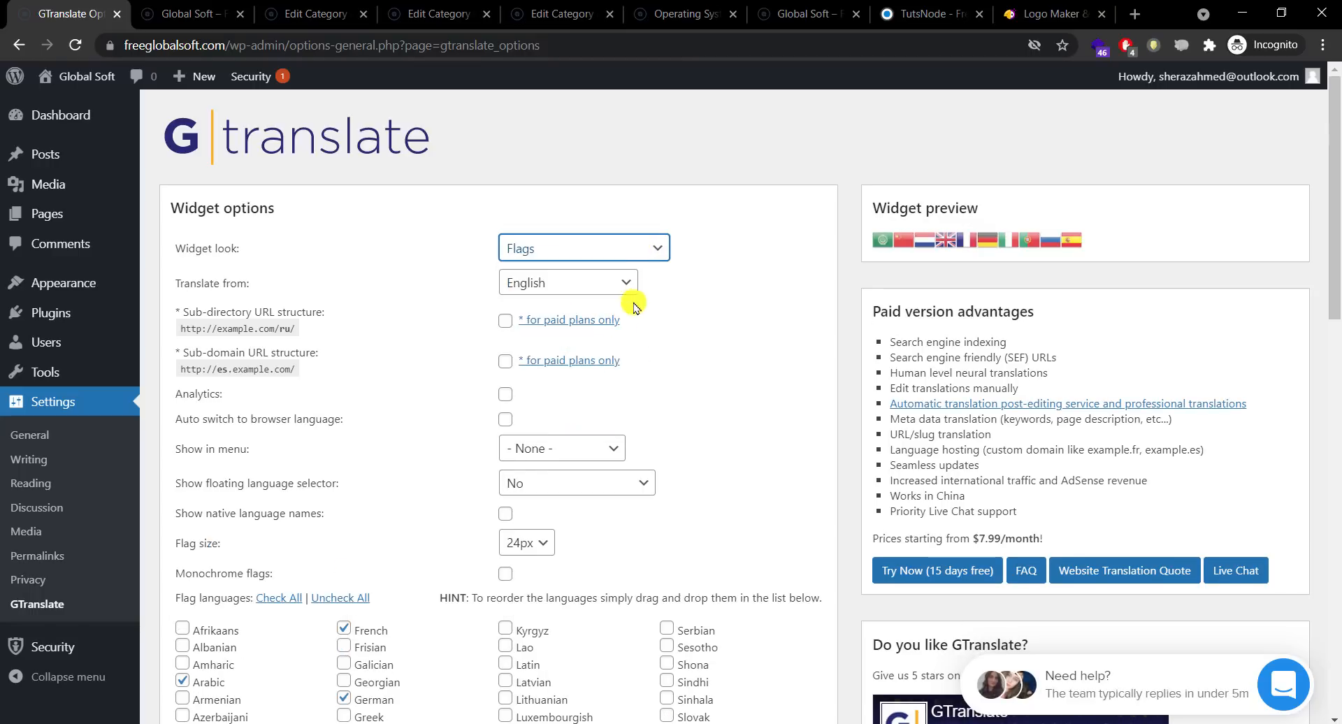
click(654, 250)
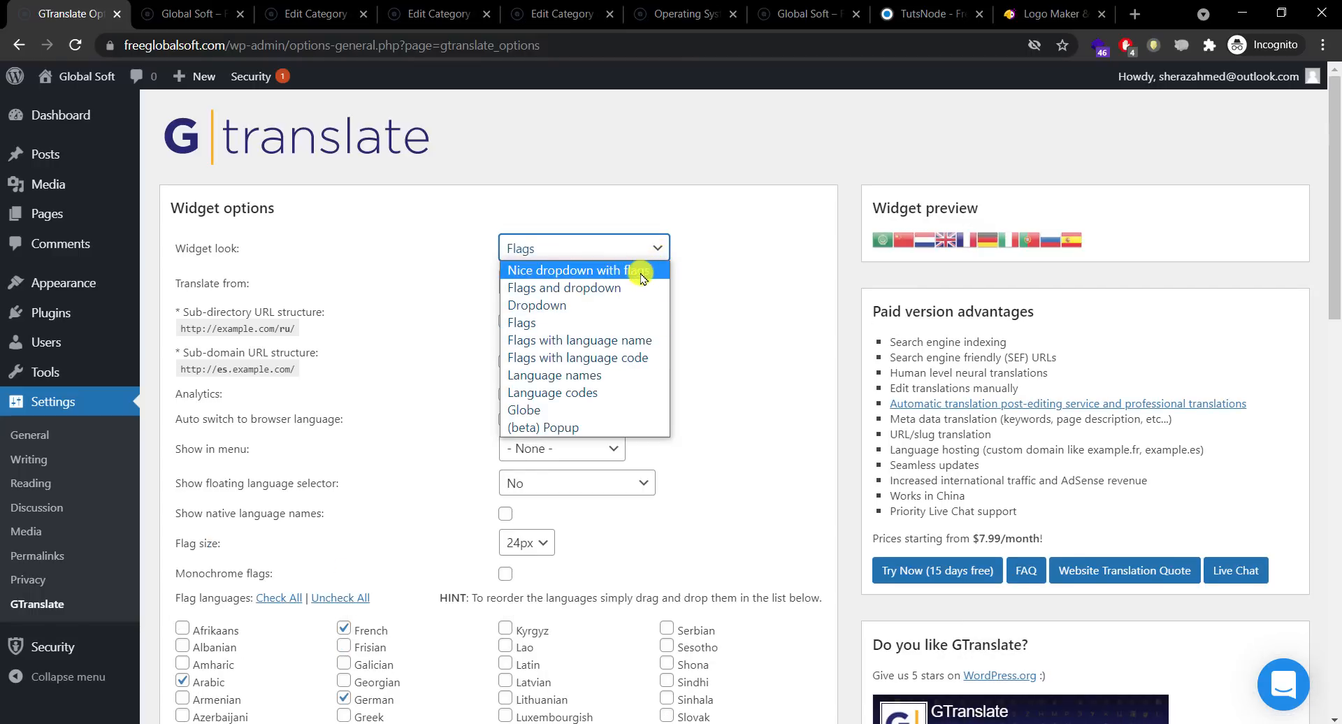
click(640, 272)
click(944, 243)
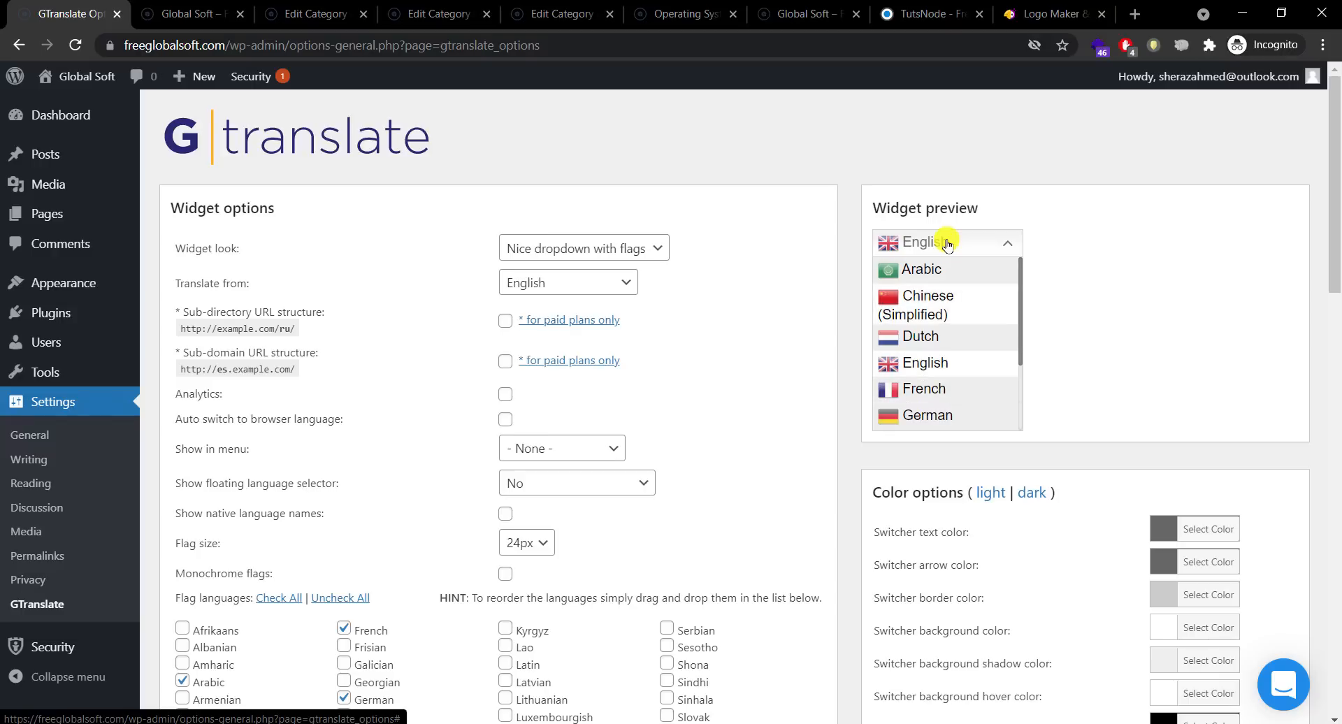
click(748, 274)
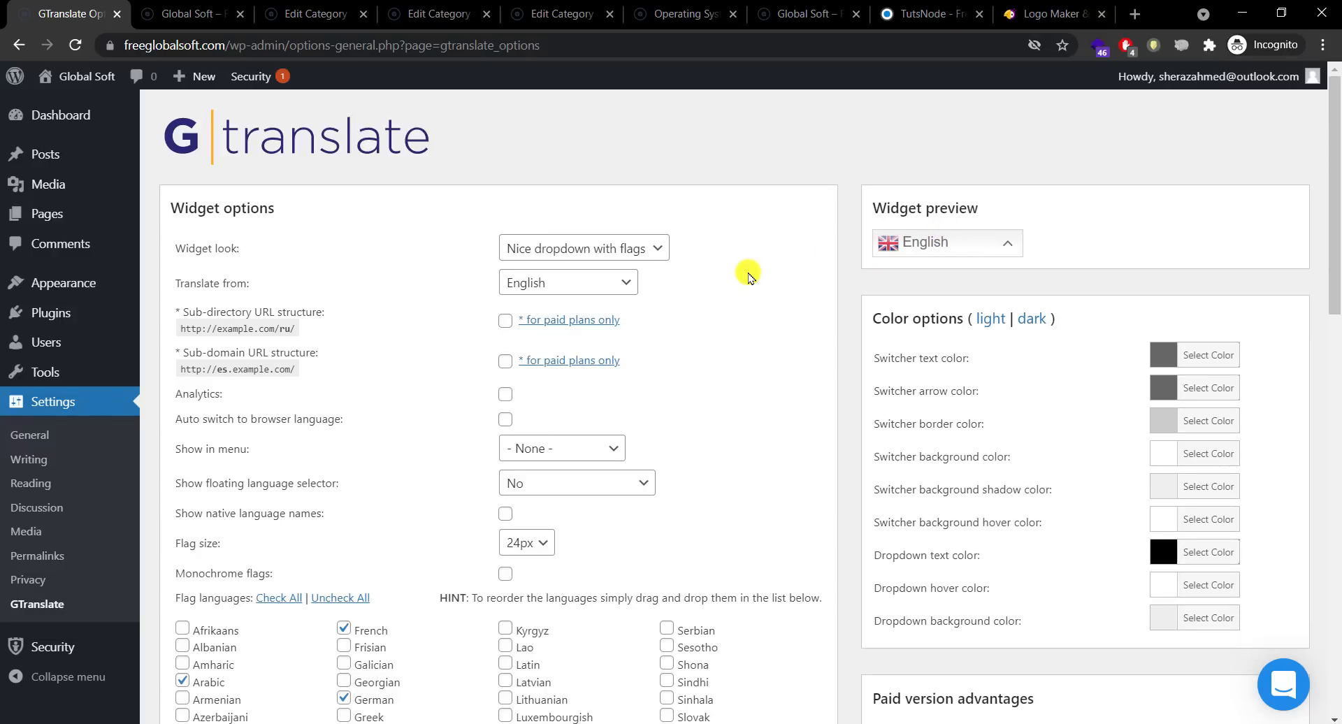
Step: Keep English as the Translate from language
click(608, 282)
click(608, 287)
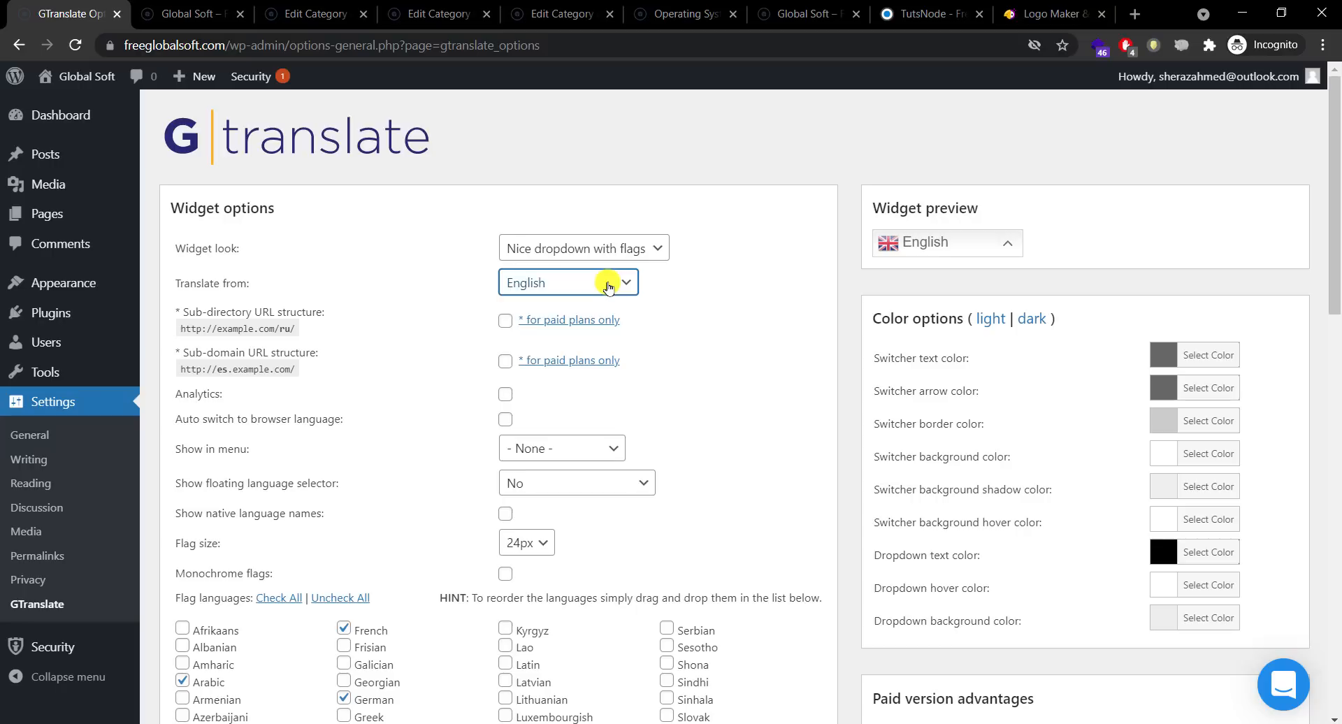
click(608, 285)
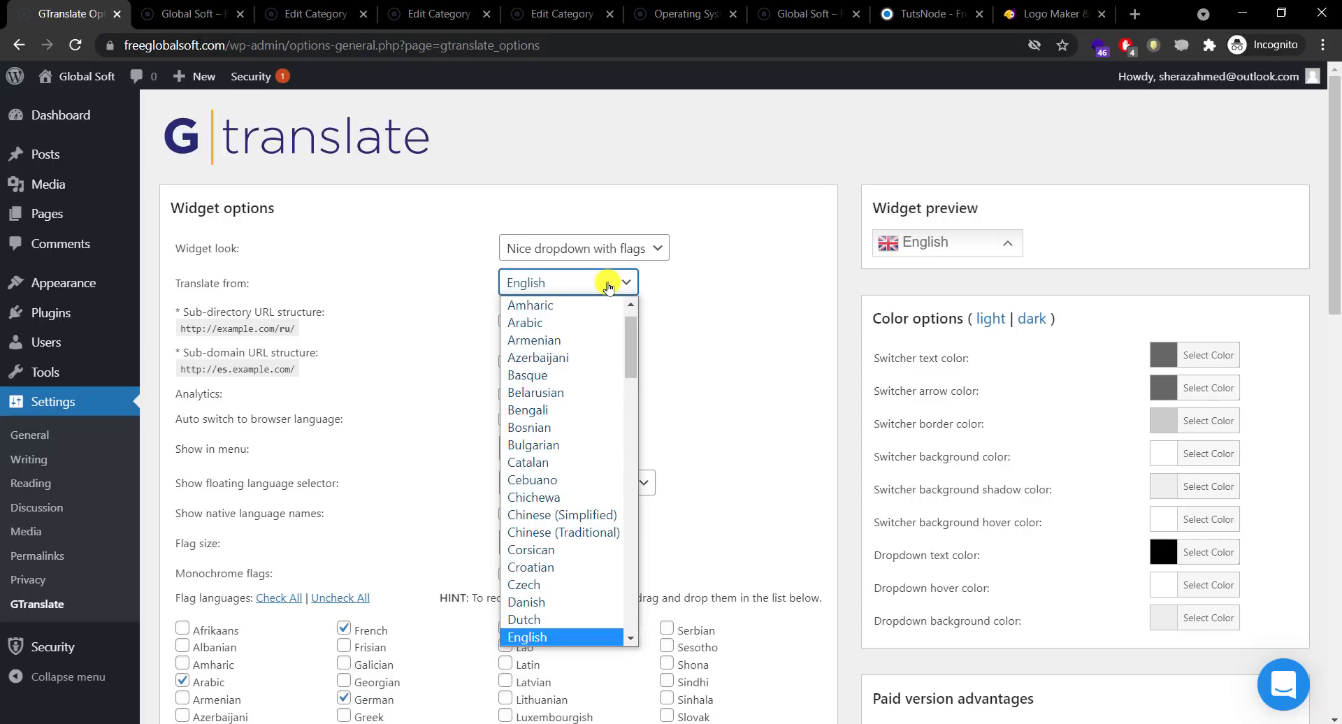
click(607, 286)
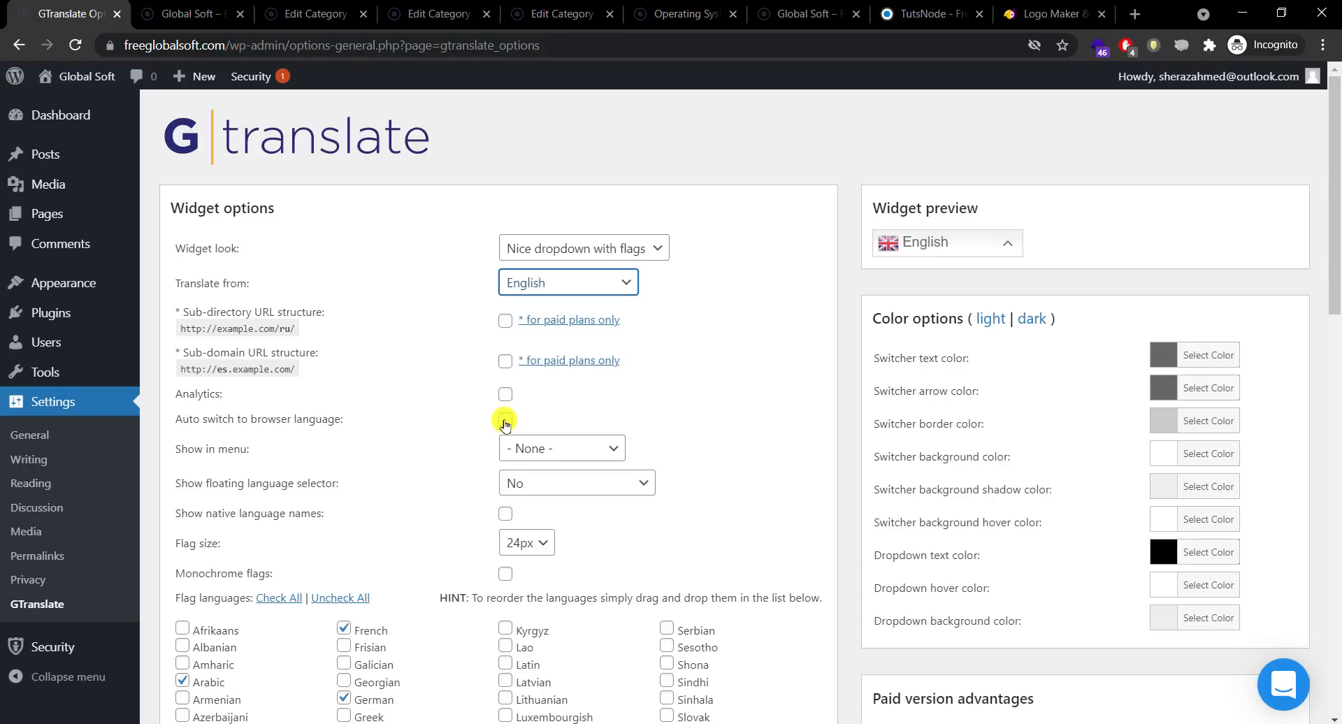
Step: Leave the menu switcher at None and the floating language selector turned off
click(558, 454)
click(563, 460)
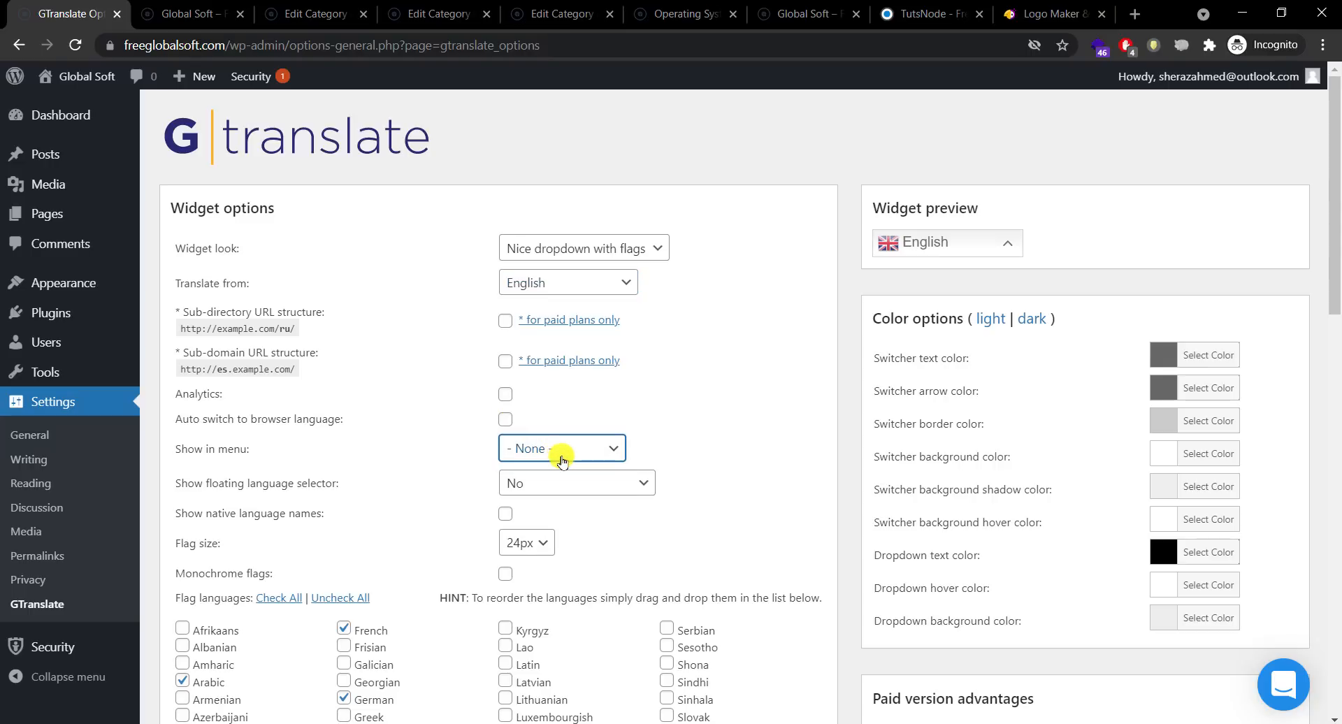
click(590, 485)
click(590, 485)
drag(1336, 247, 1309, 407)
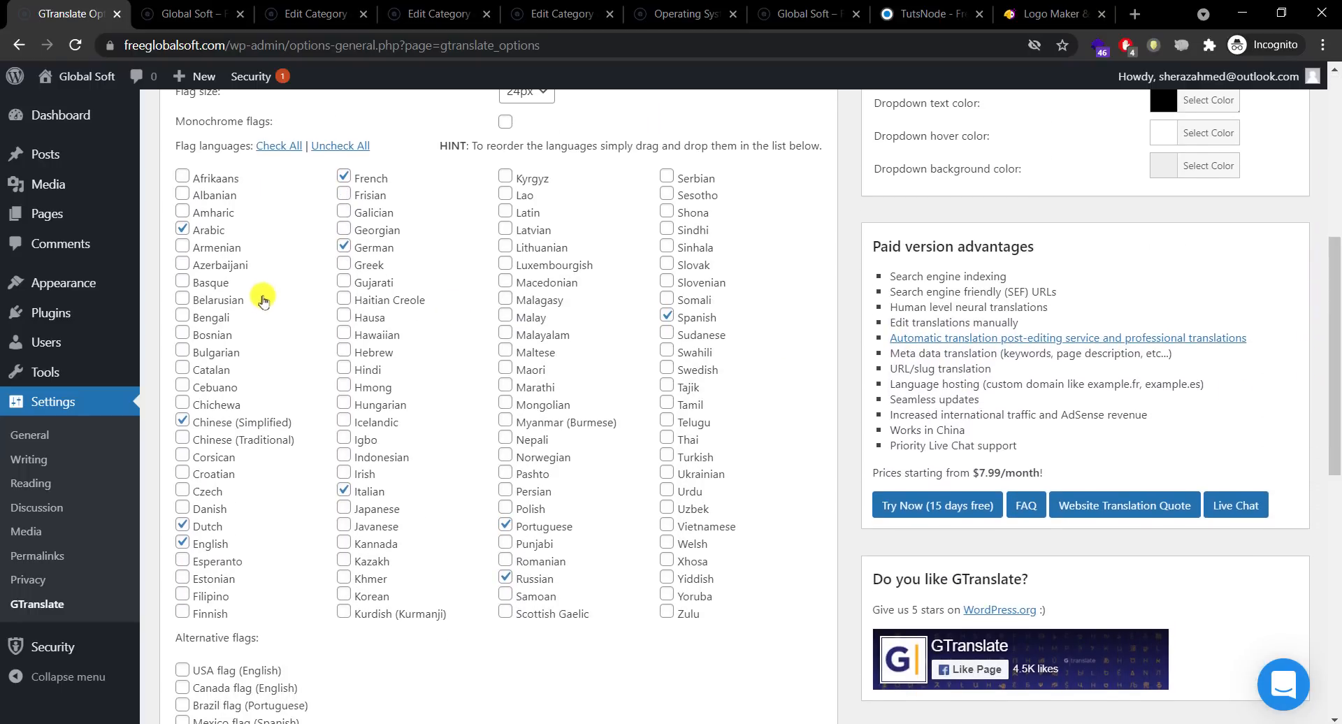
Step: Uncheck Chinese (Simplified), French and Portuguese, and check Filipino and Urdu
click(183, 422)
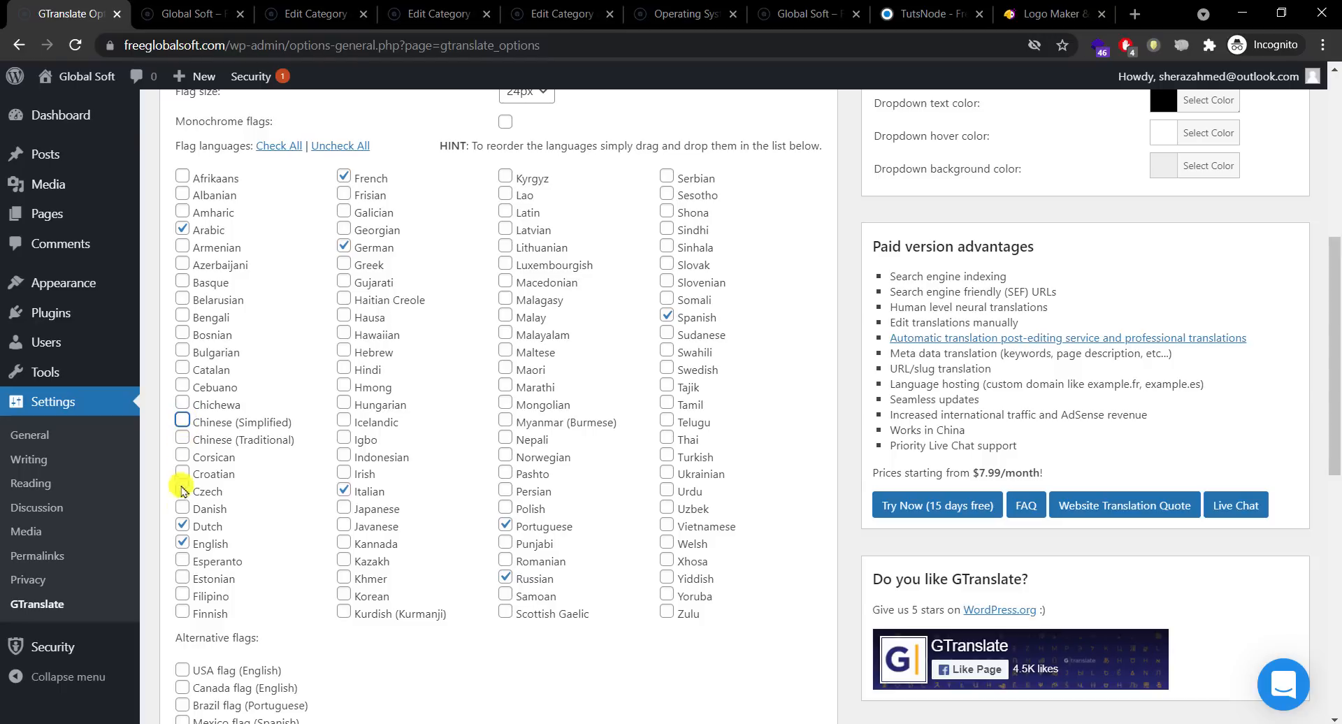
click(181, 595)
click(344, 175)
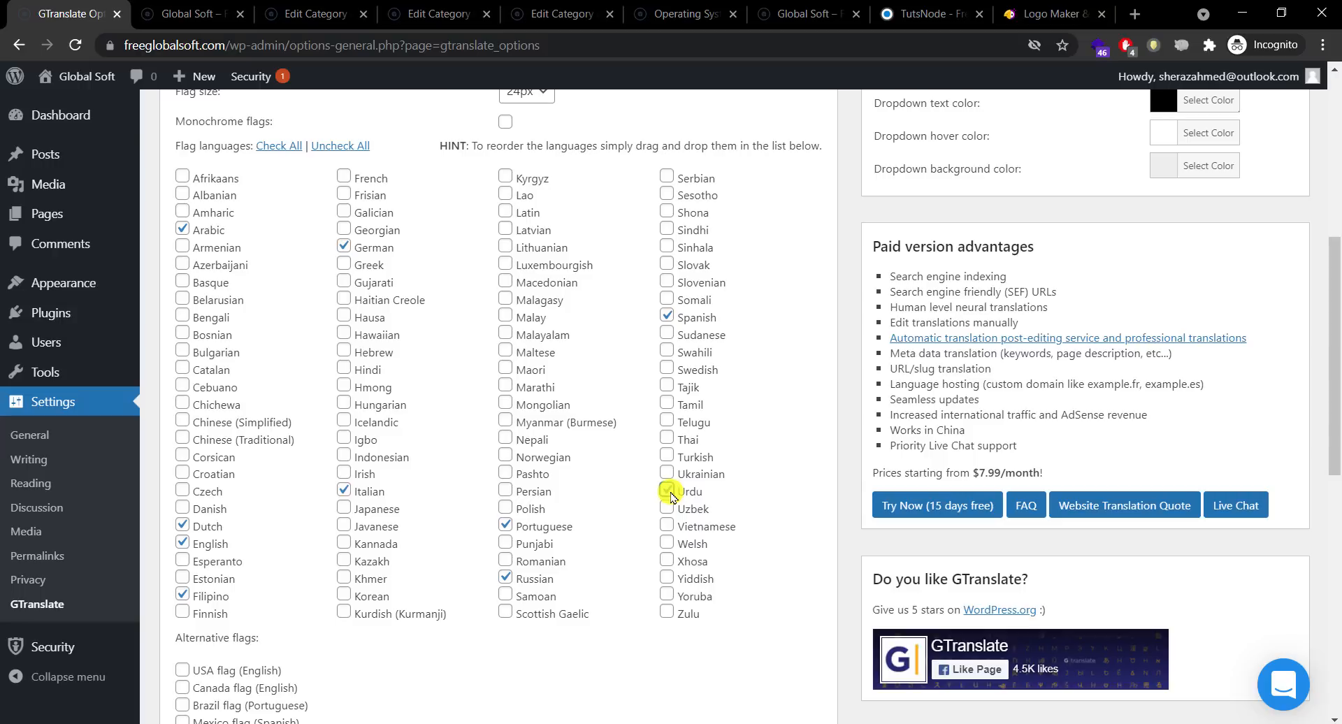
click(667, 492)
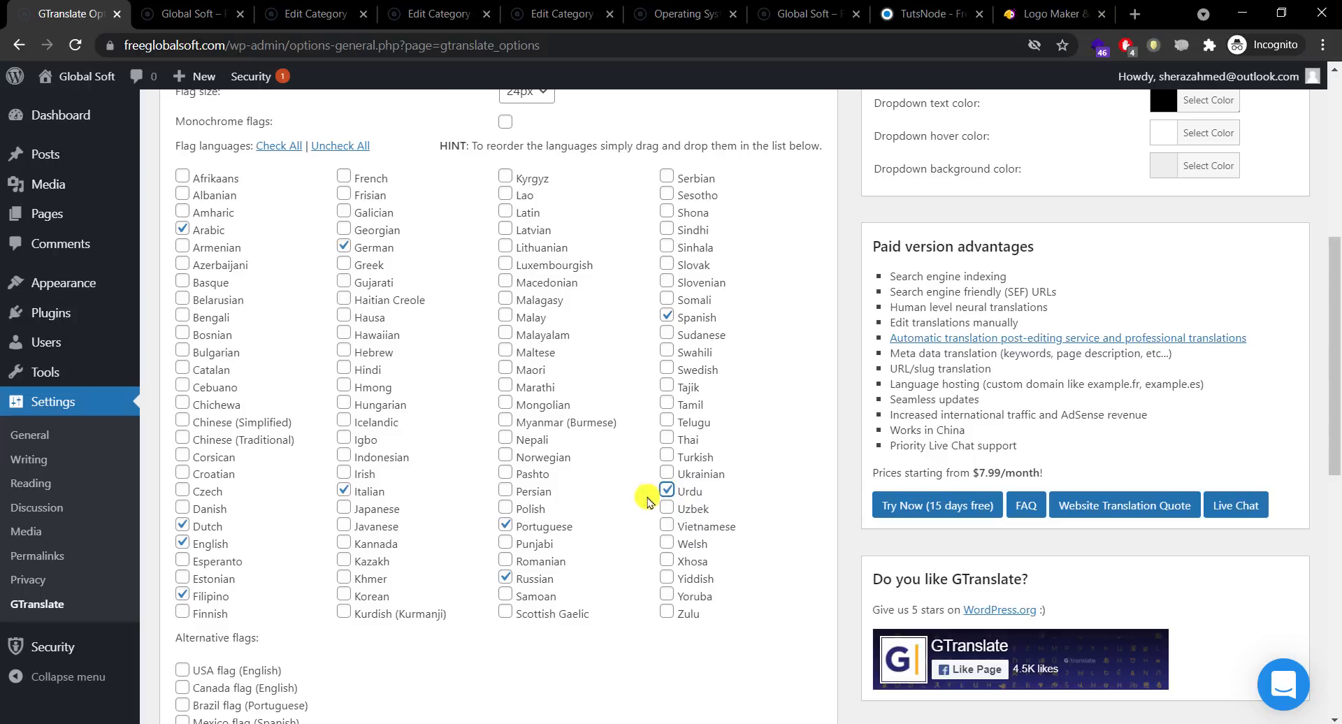
click(505, 525)
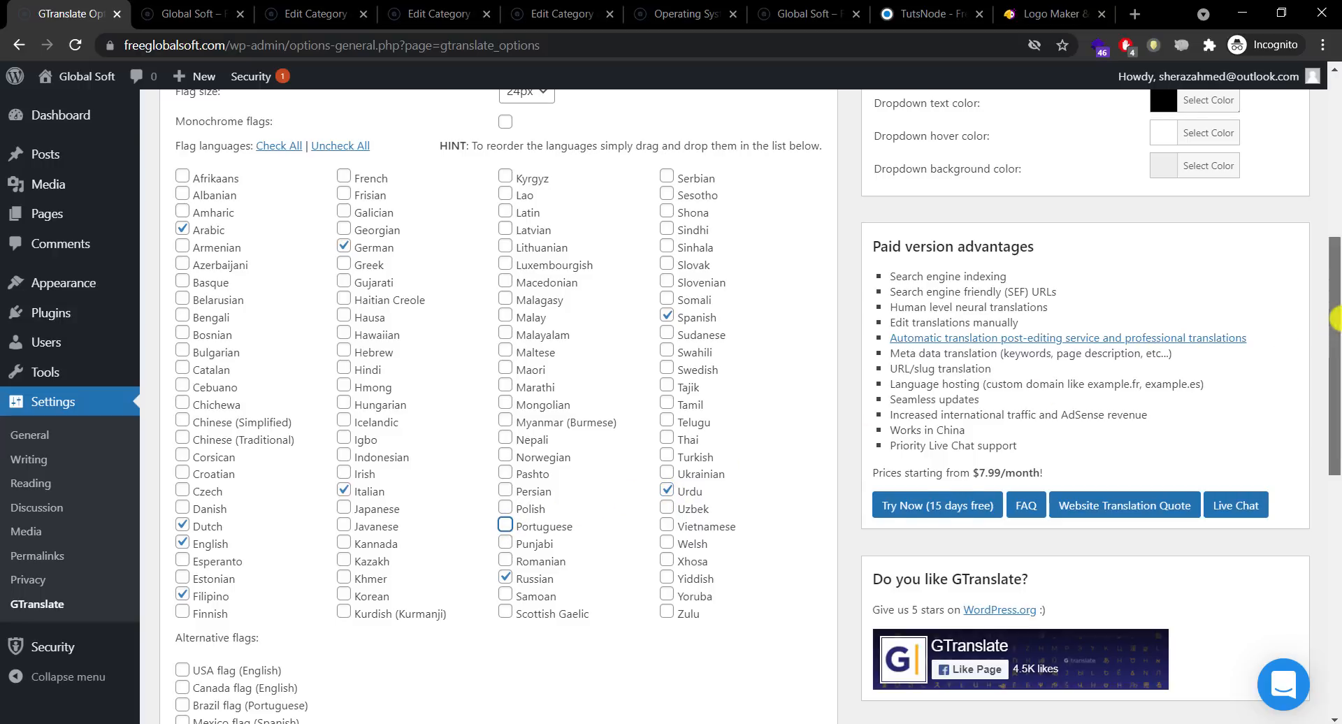
drag(1334, 325, 1294, 360)
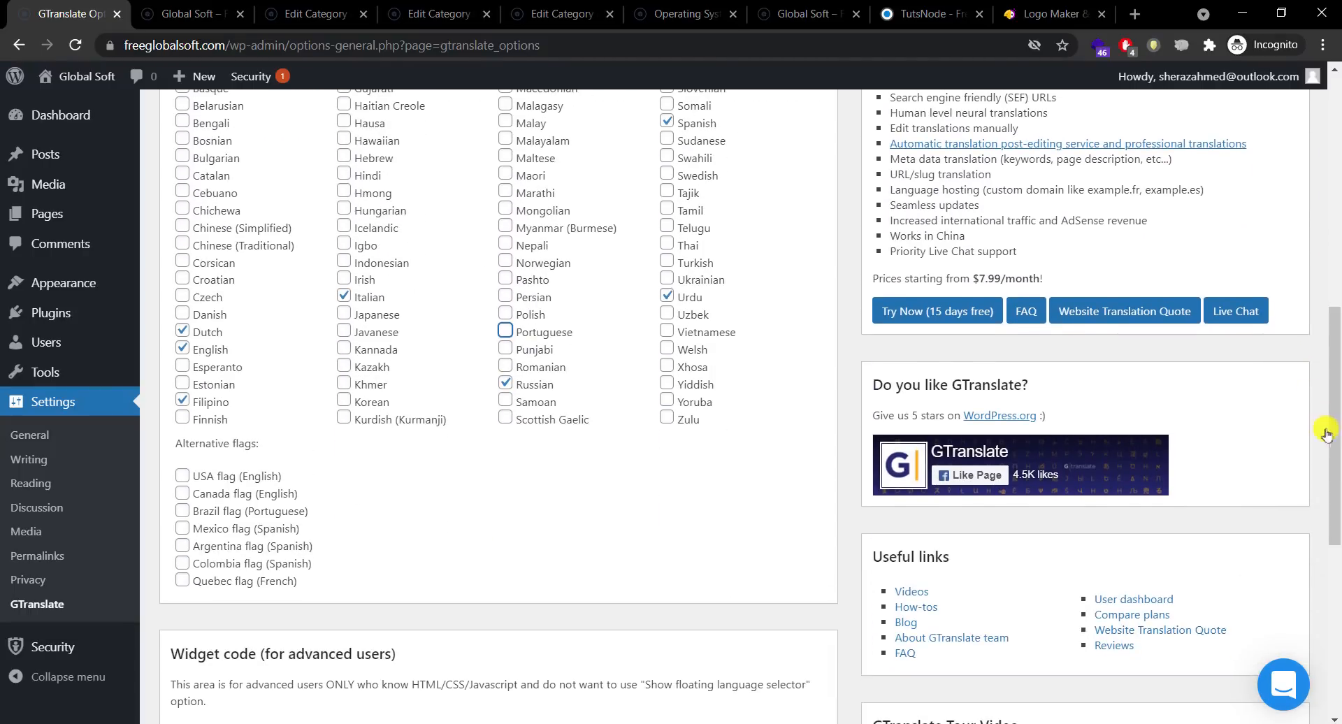
drag(1337, 465, 1337, 234)
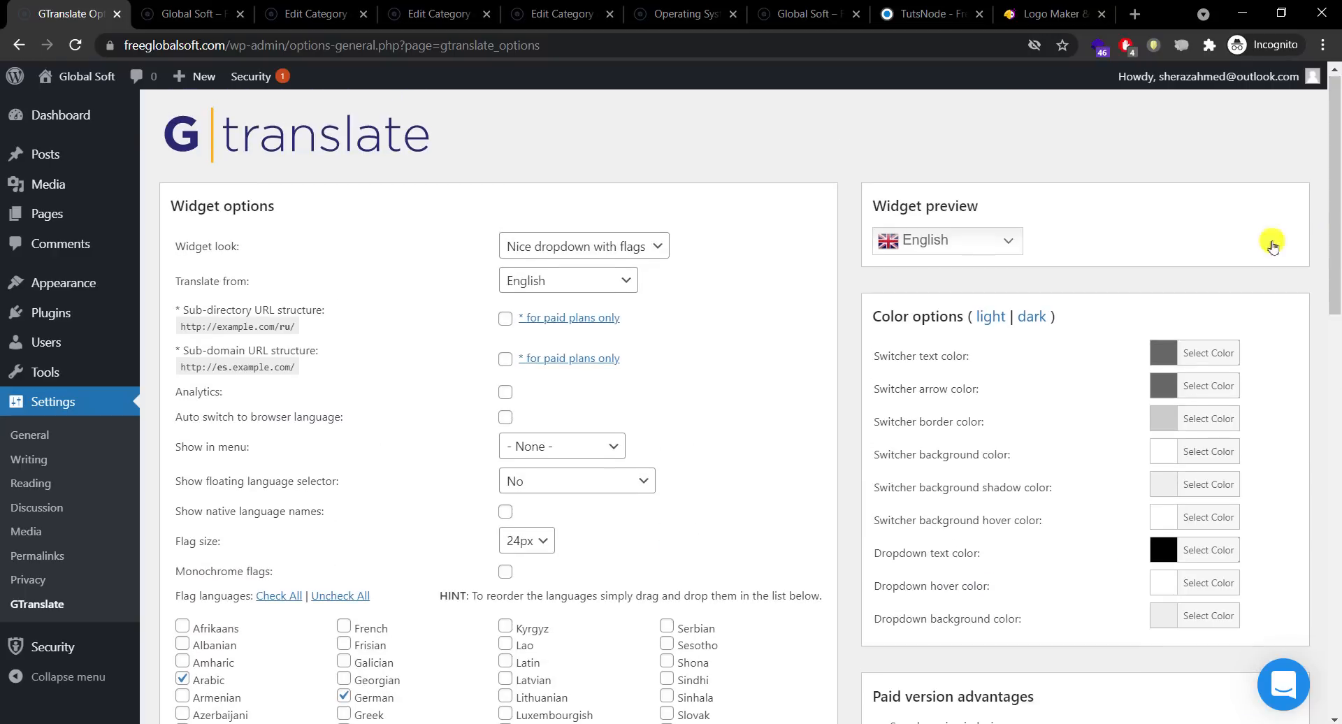
Step: Use the USA flag as the alternative flag for English
click(952, 246)
drag(1337, 270, 1302, 490)
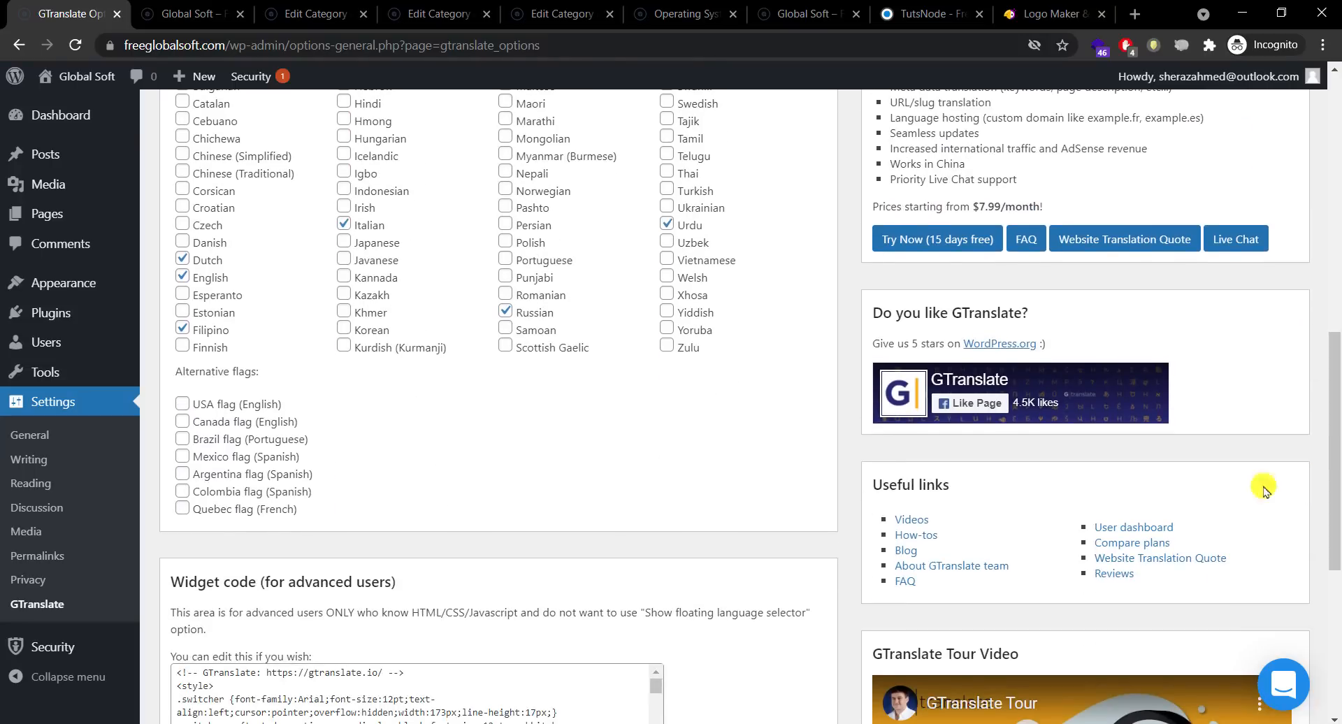
click(183, 404)
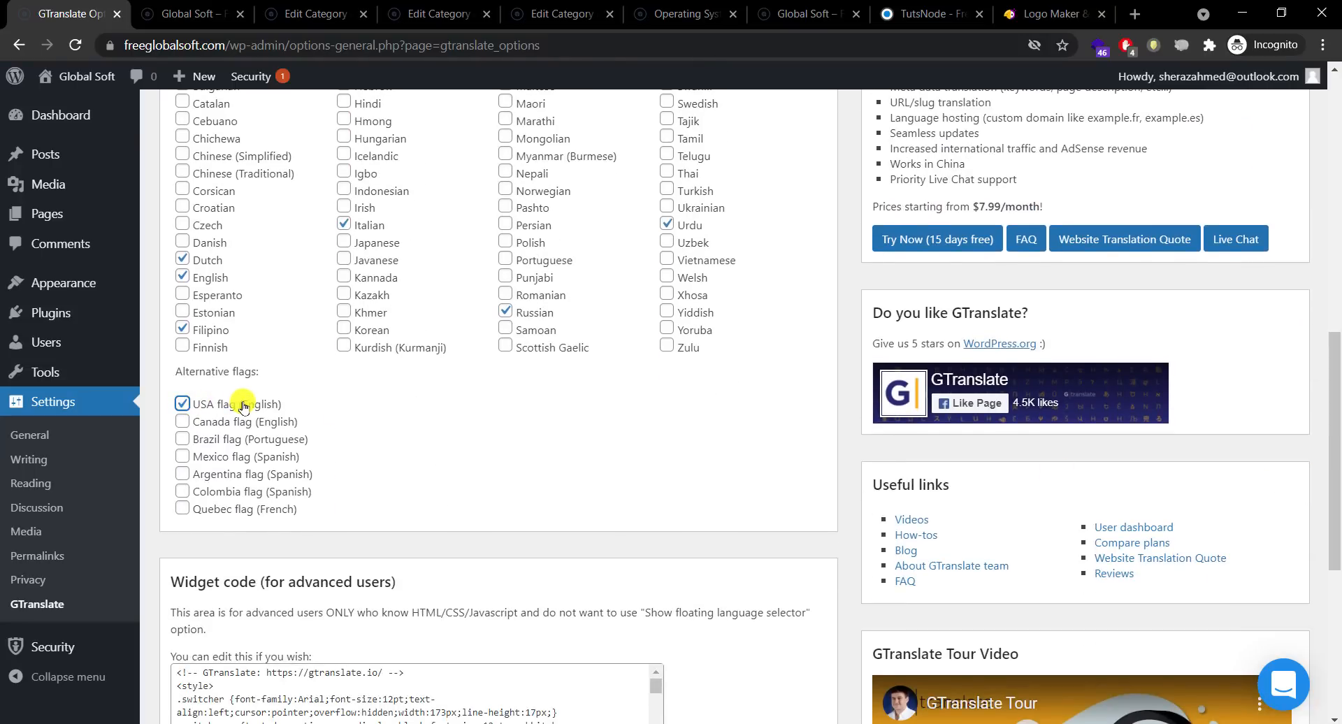
drag(1336, 437, 1332, 588)
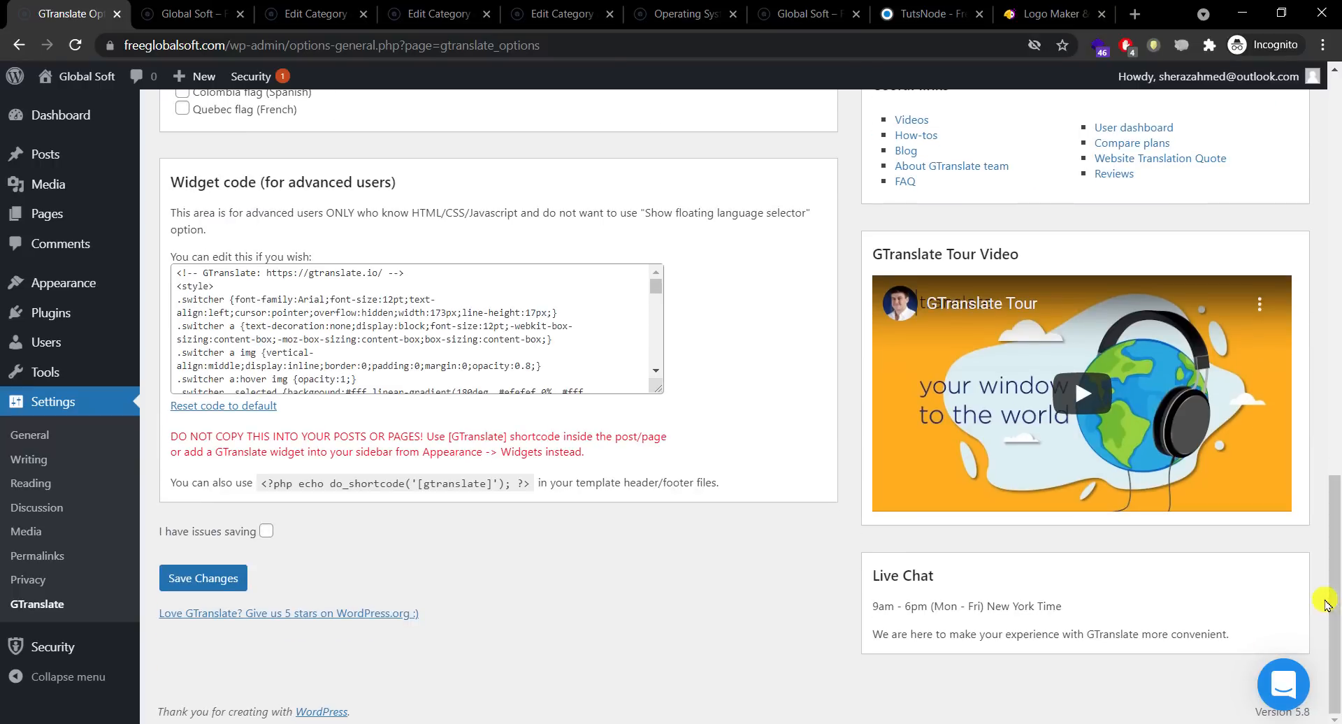
Step: Save the GTranslate settings and go to Appearance > Widgets
click(204, 579)
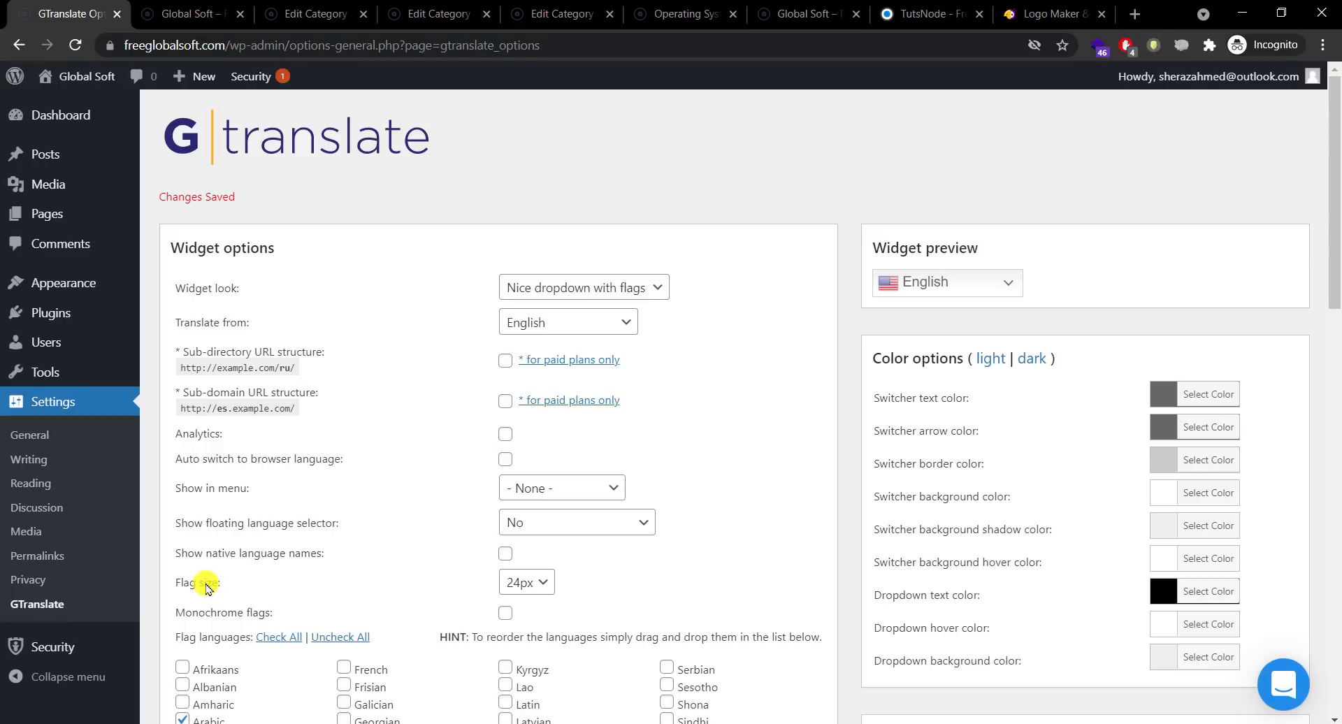
mouse_move(63, 283)
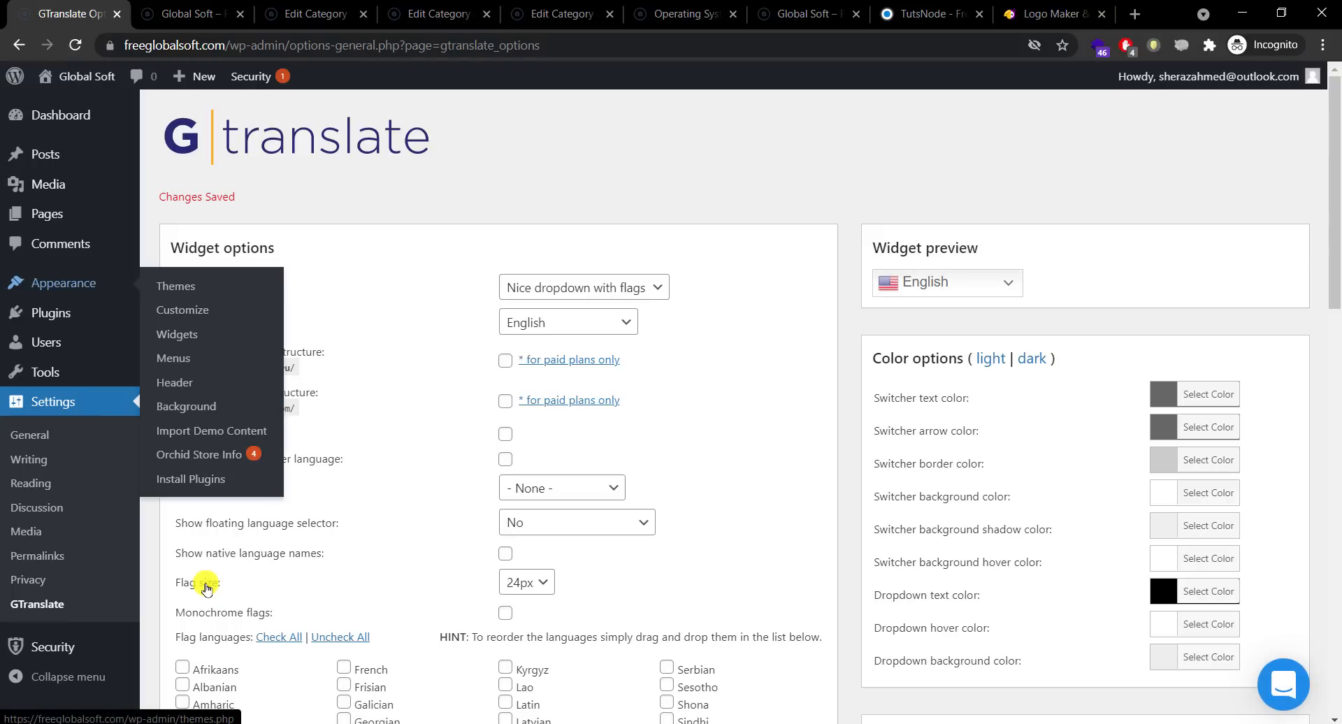
click(214, 339)
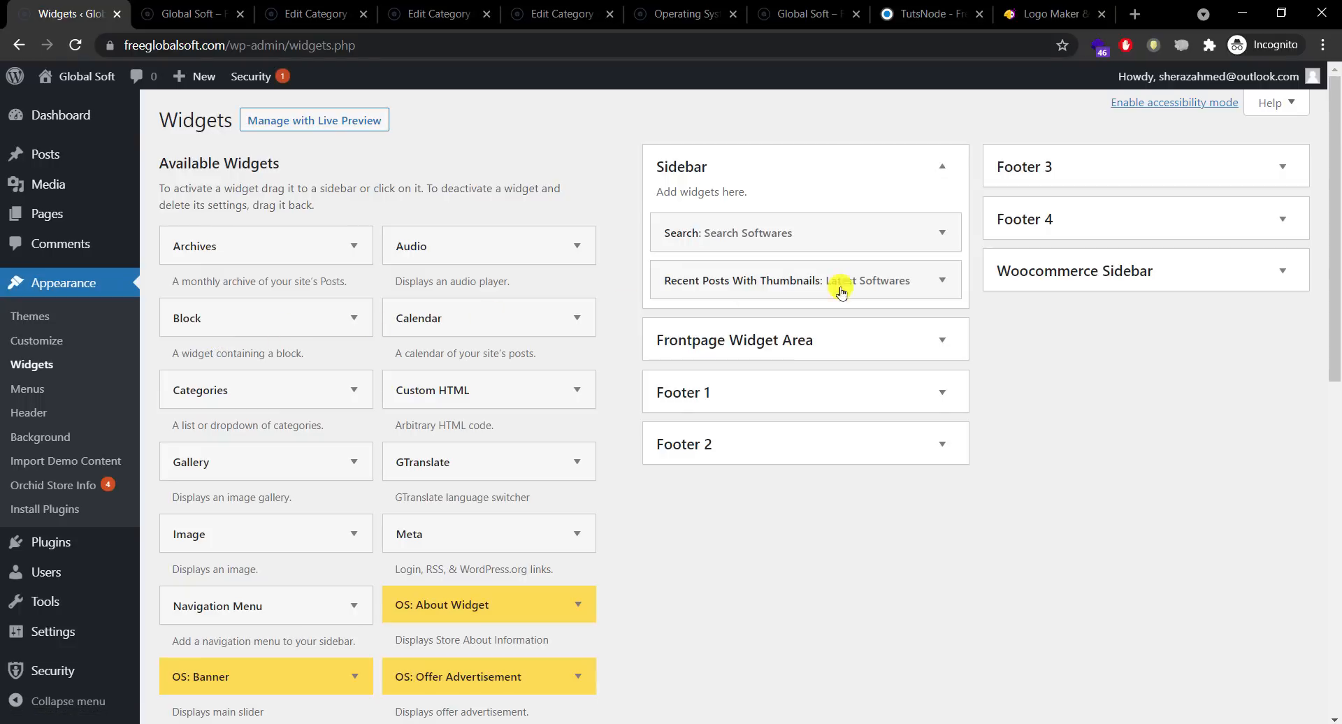
Step: Expand and collapse the Sidebar's Recent Posts and Search widgets to inspect them
click(943, 281)
click(943, 281)
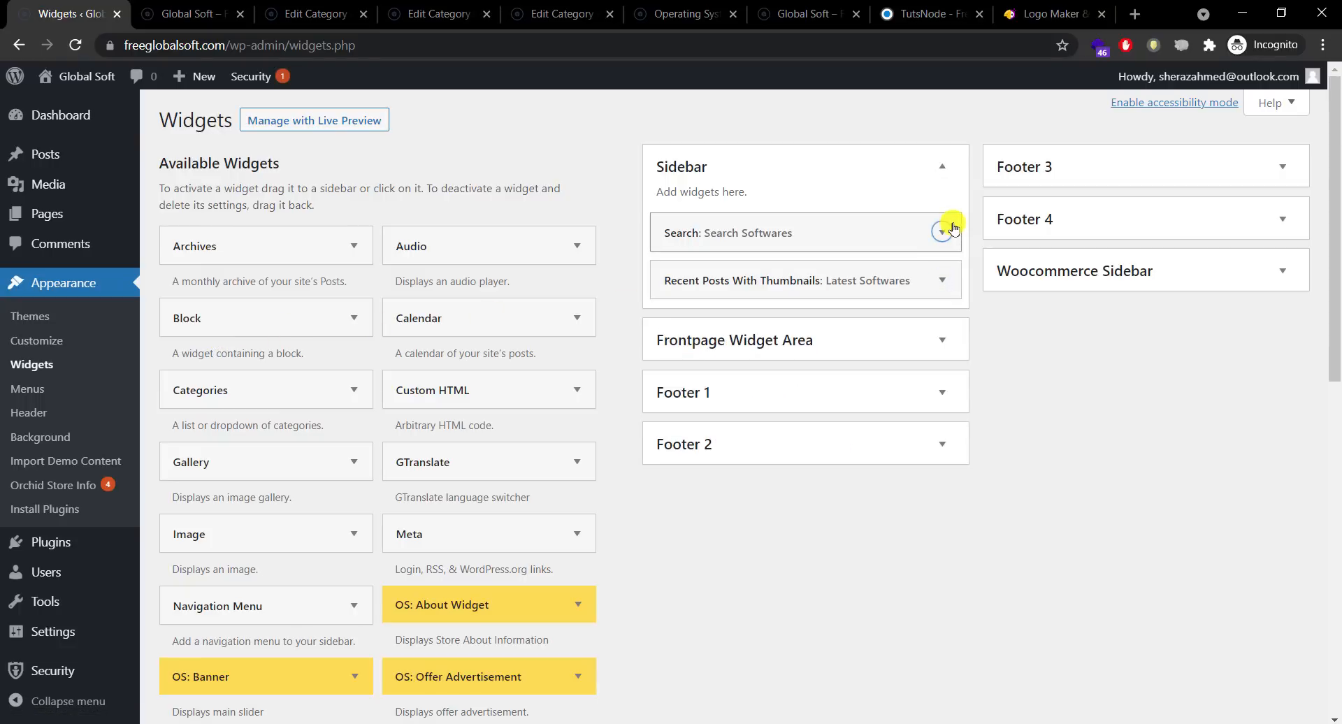
click(943, 229)
click(952, 228)
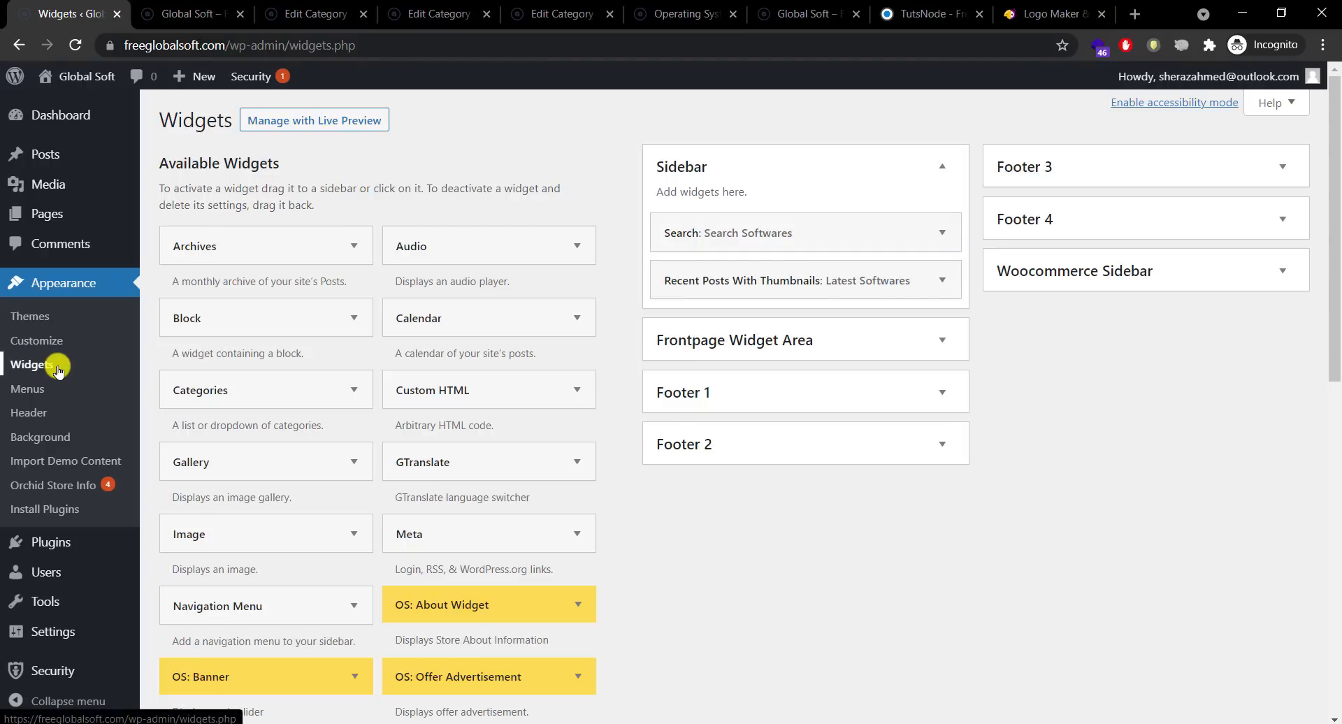
Step: In the Customizer, add a GTranslate widget to the Sidebar widget area
click(51, 344)
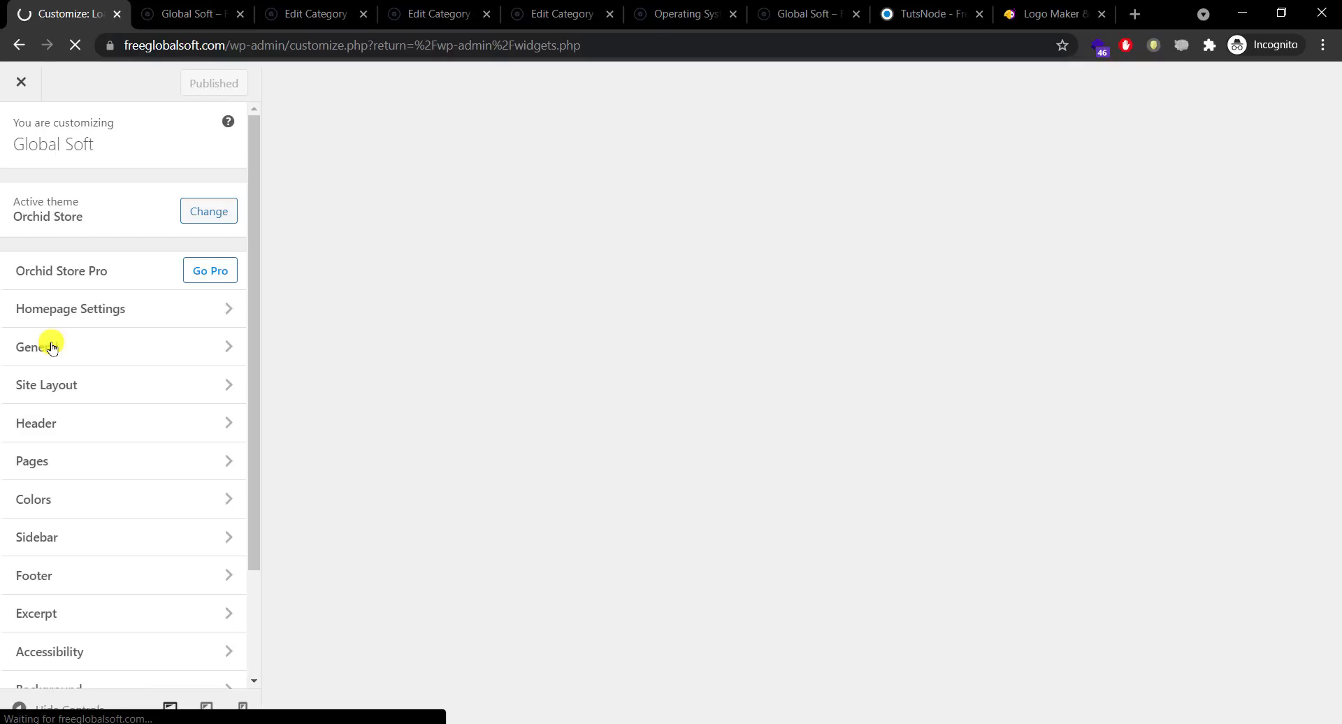
scroll(241, 455, down, 2)
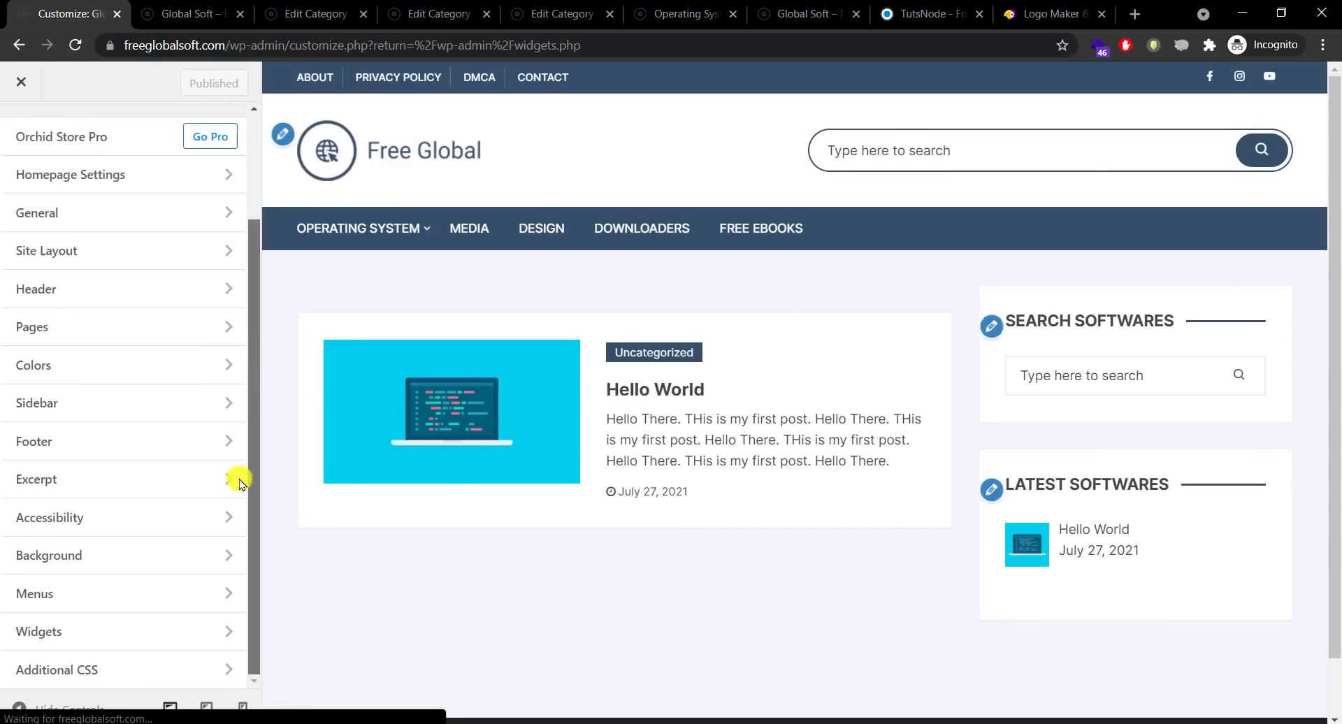
click(113, 625)
click(140, 312)
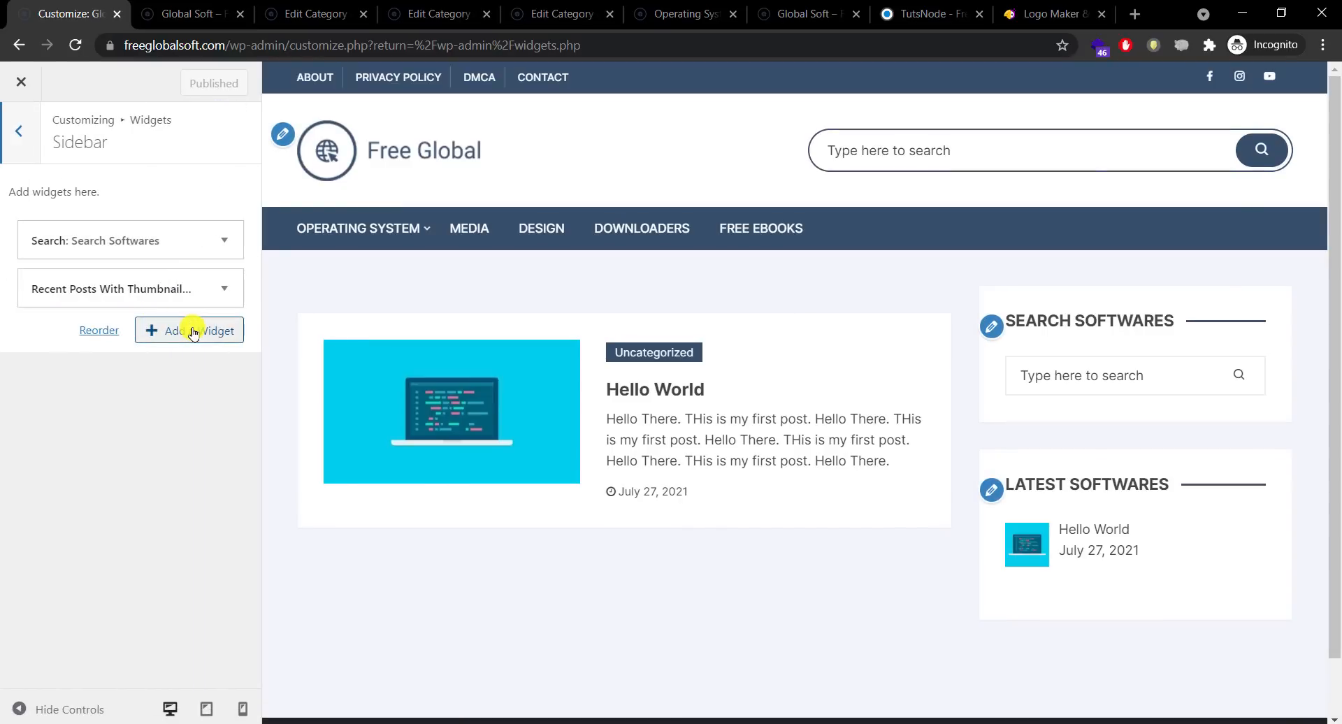
click(194, 334)
scroll(512, 273, down, 1)
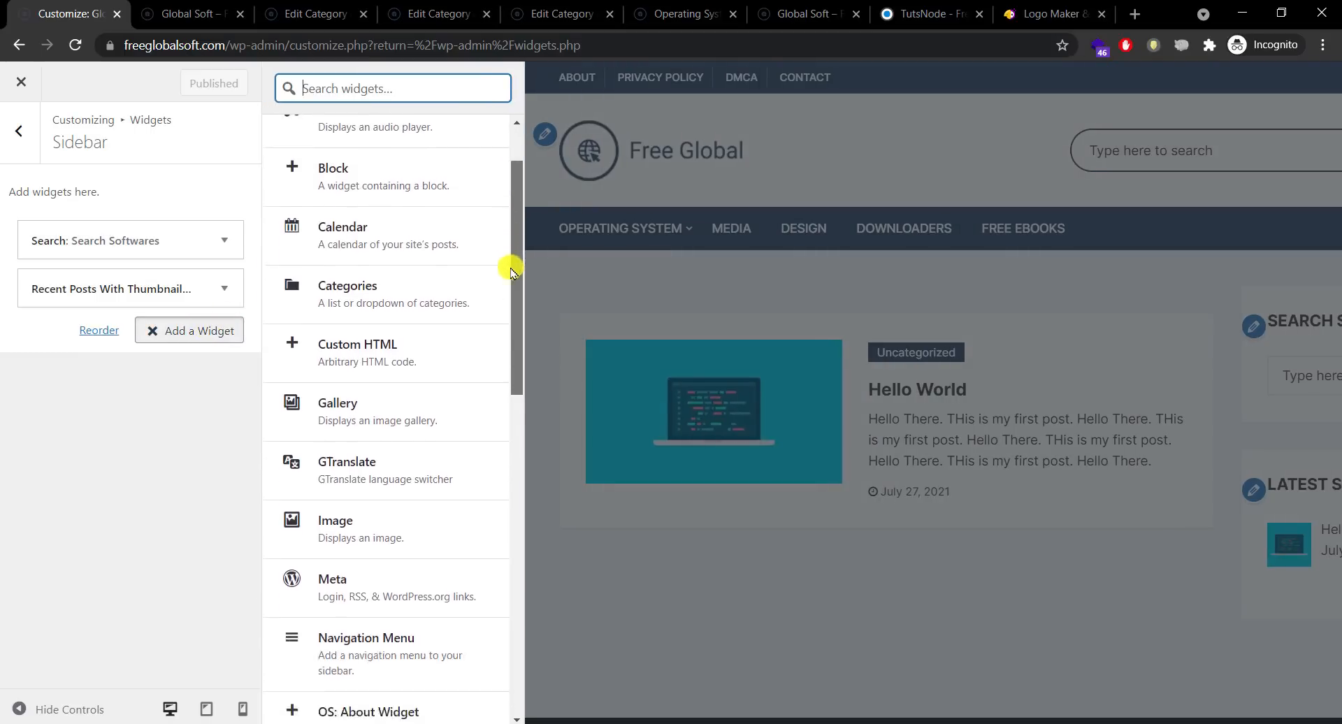
scroll(512, 273, down, 2)
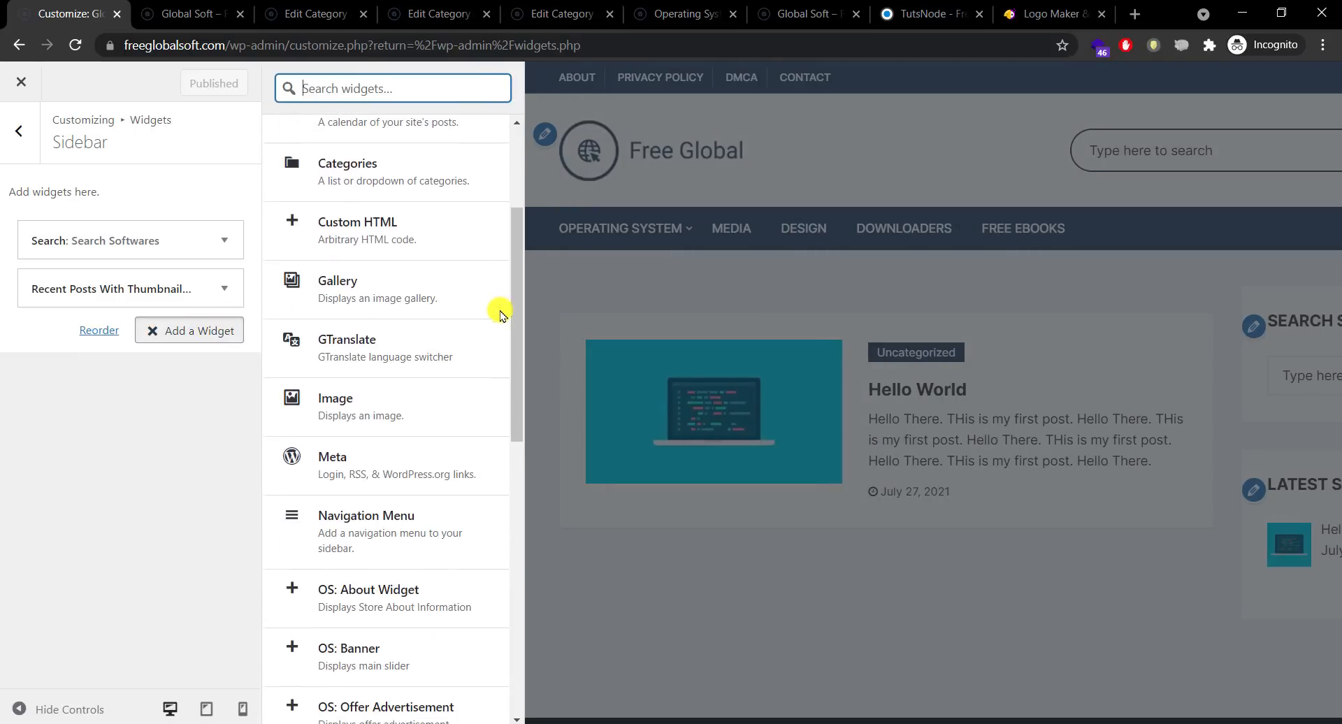
click(378, 350)
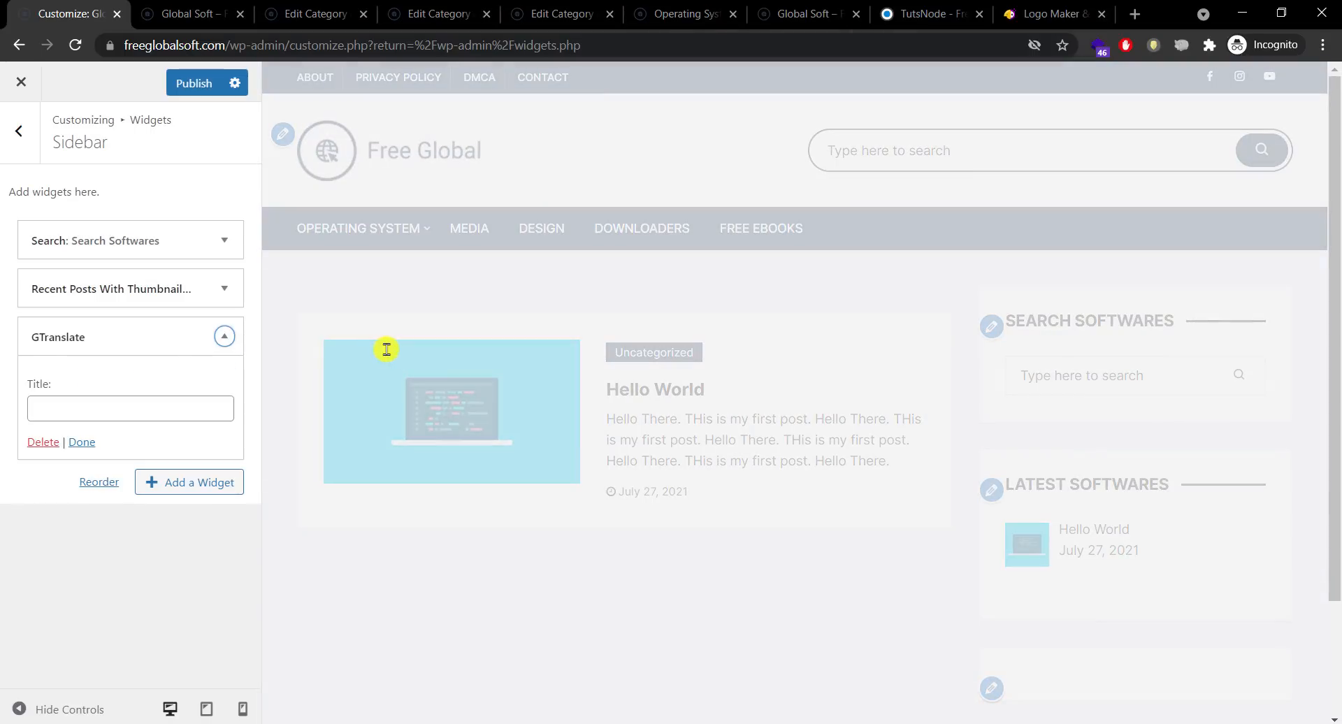
Step: Title the GTranslate widget 'Translate', publish, and switch to the live site tab
scroll(1333, 448, down, 2)
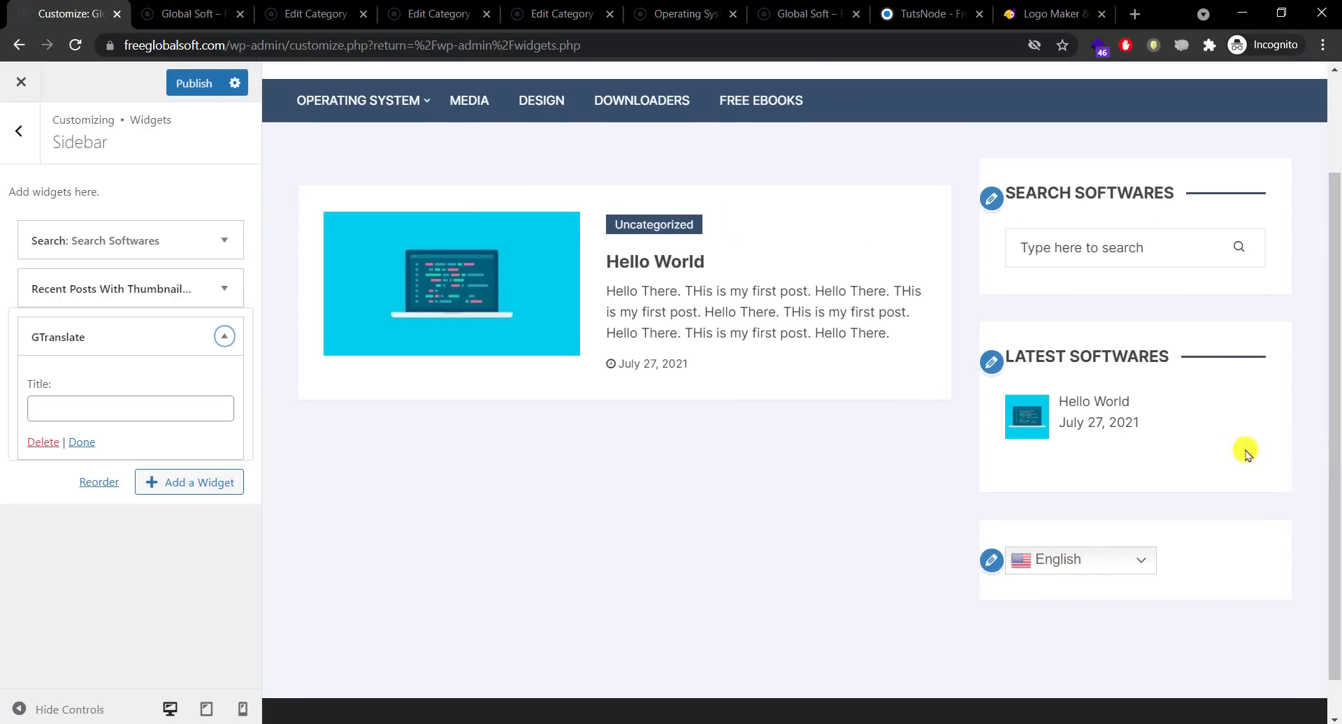
click(181, 412)
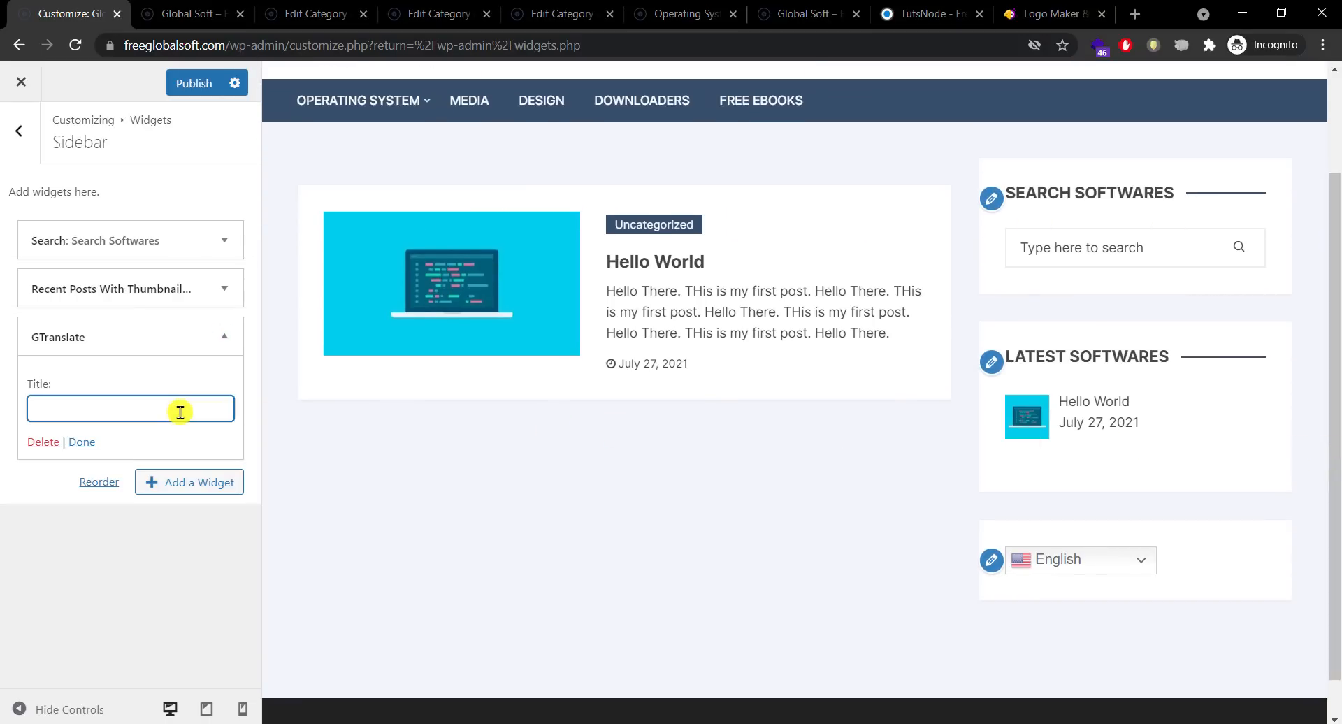
text(Translate)
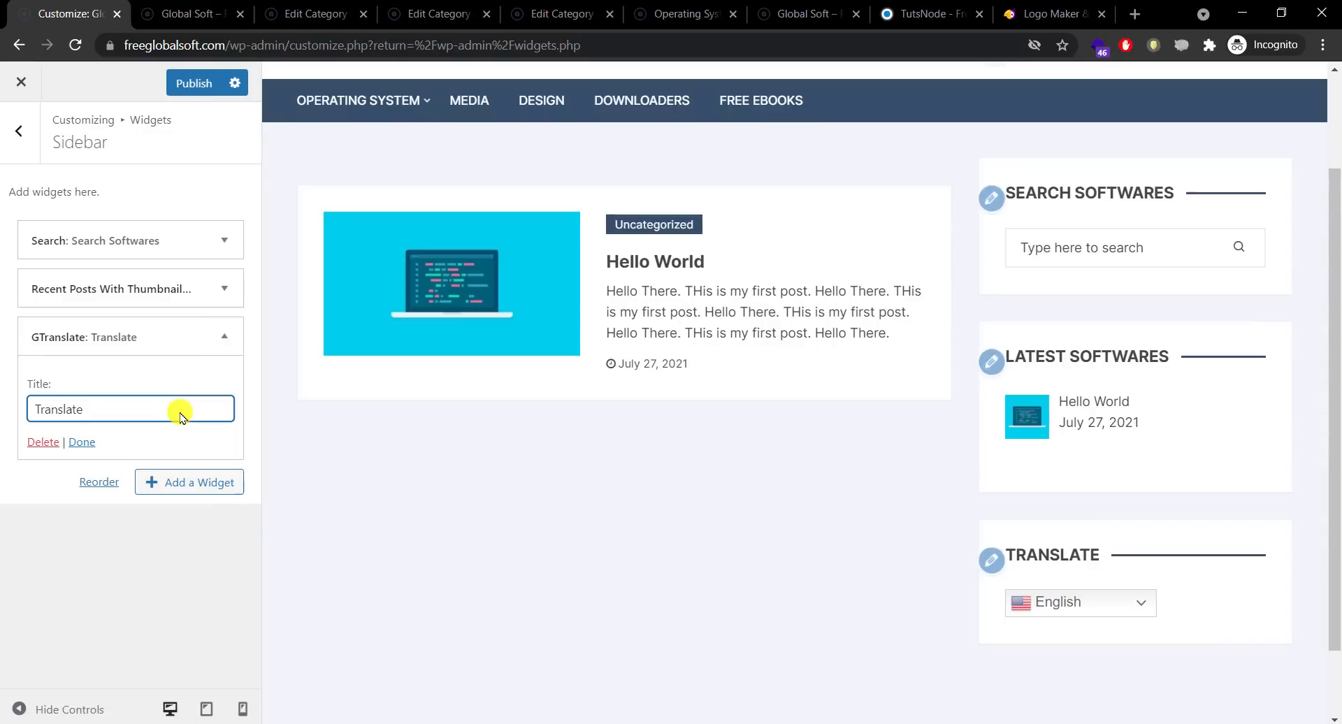
click(81, 443)
click(187, 85)
click(175, 13)
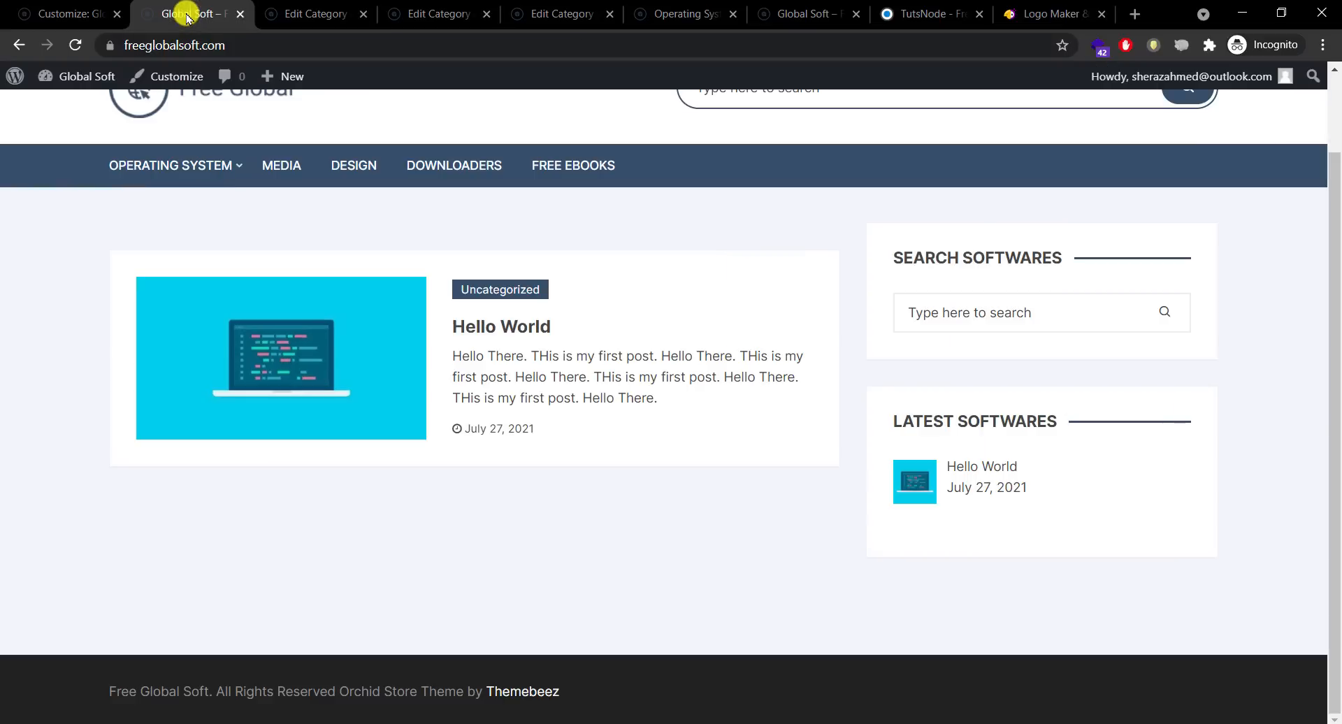
Step: Reload the site and try translating it into German with the Translate widget
click(76, 44)
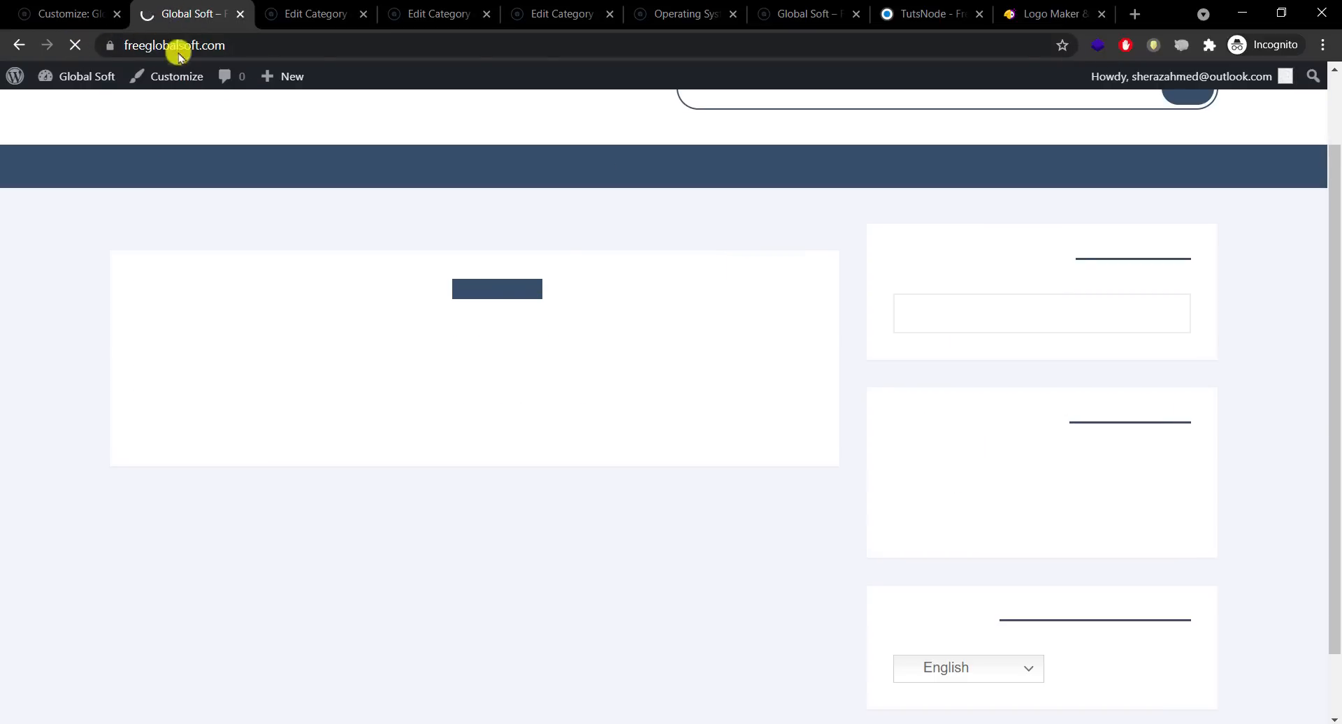
scroll(1336, 241, down, 2)
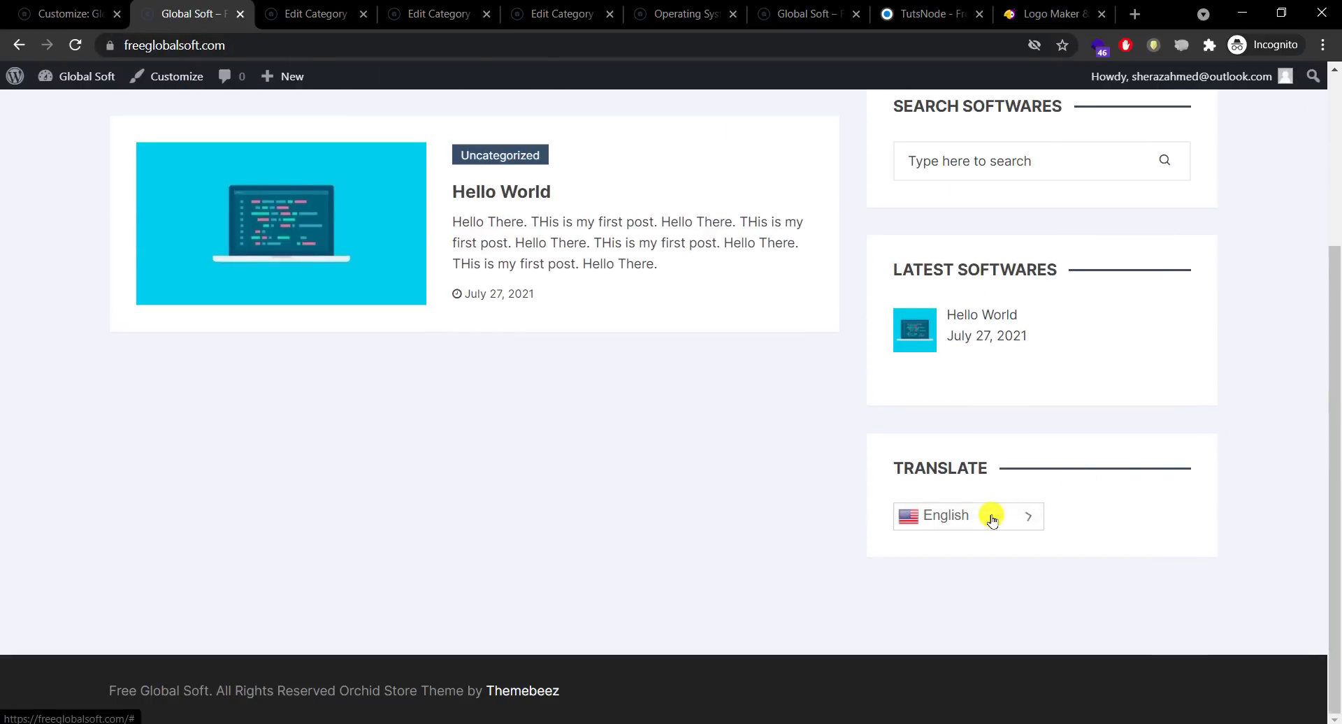
click(992, 517)
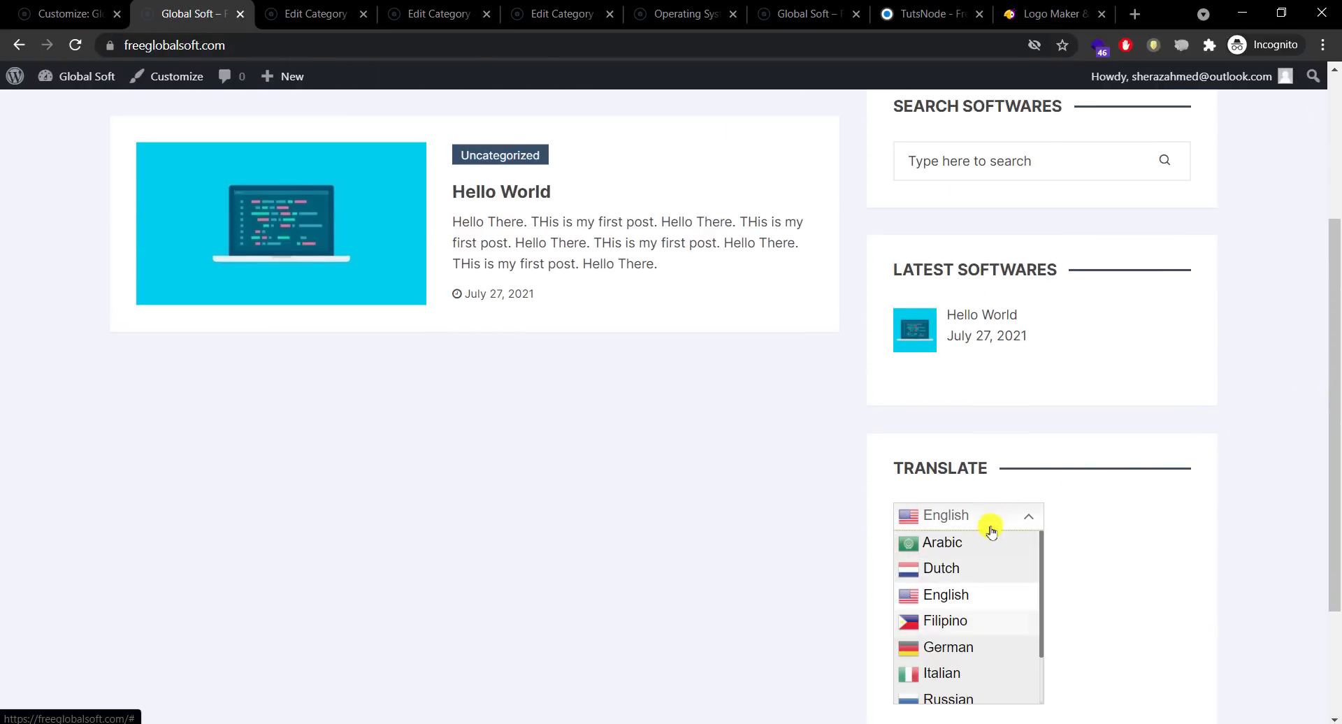
click(979, 651)
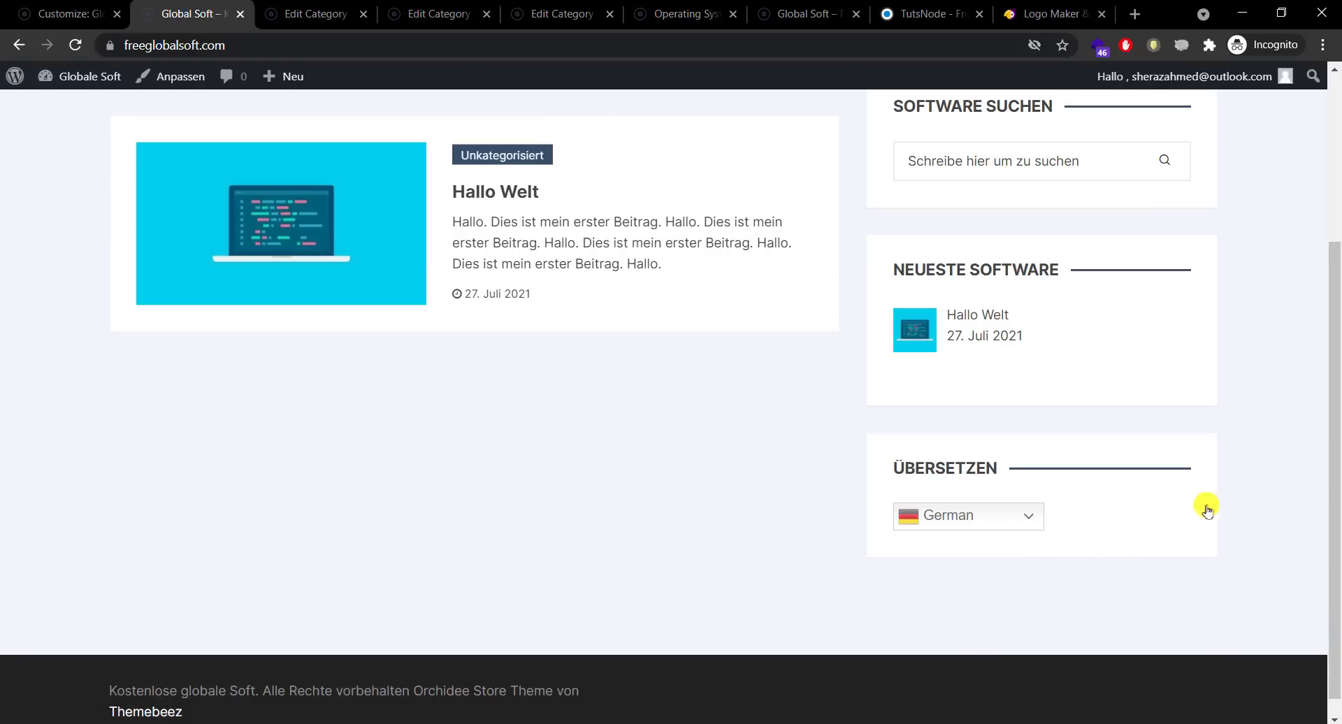
Step: Switch the site language back to English from the Translate widget
drag(1336, 407, 1337, 224)
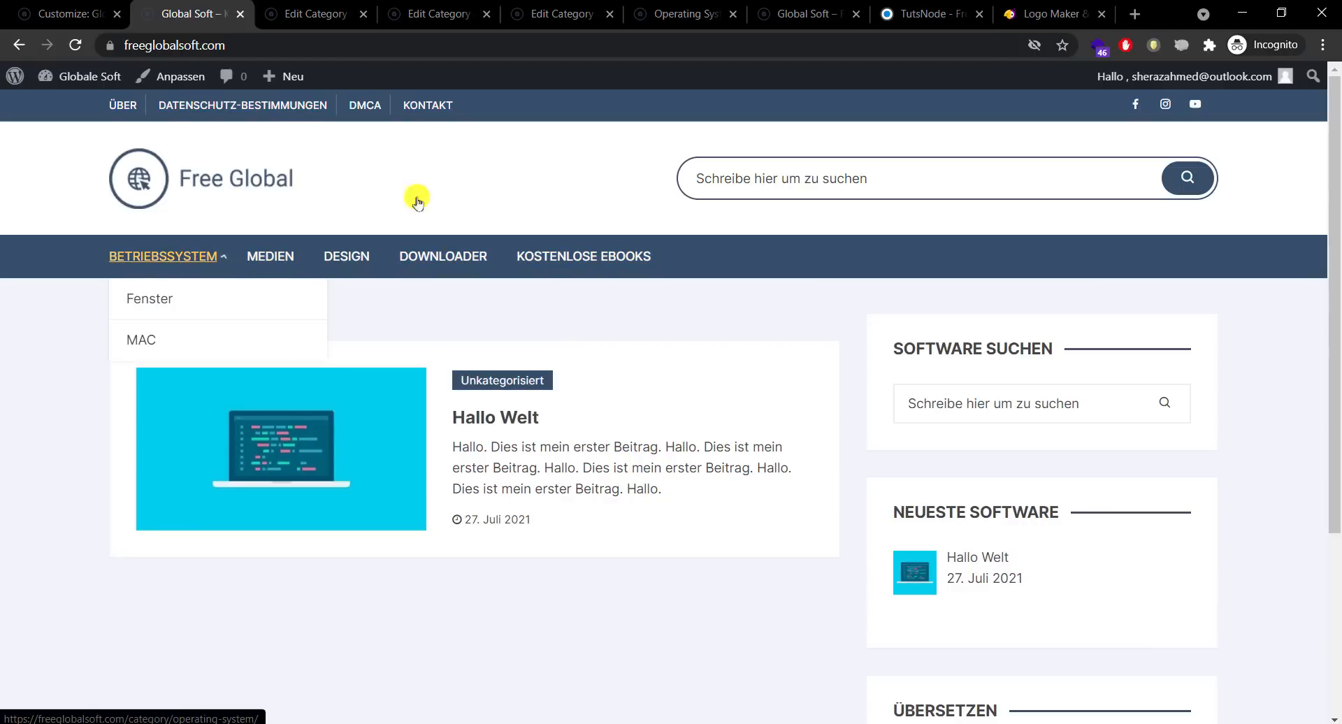
drag(1336, 195, 1335, 465)
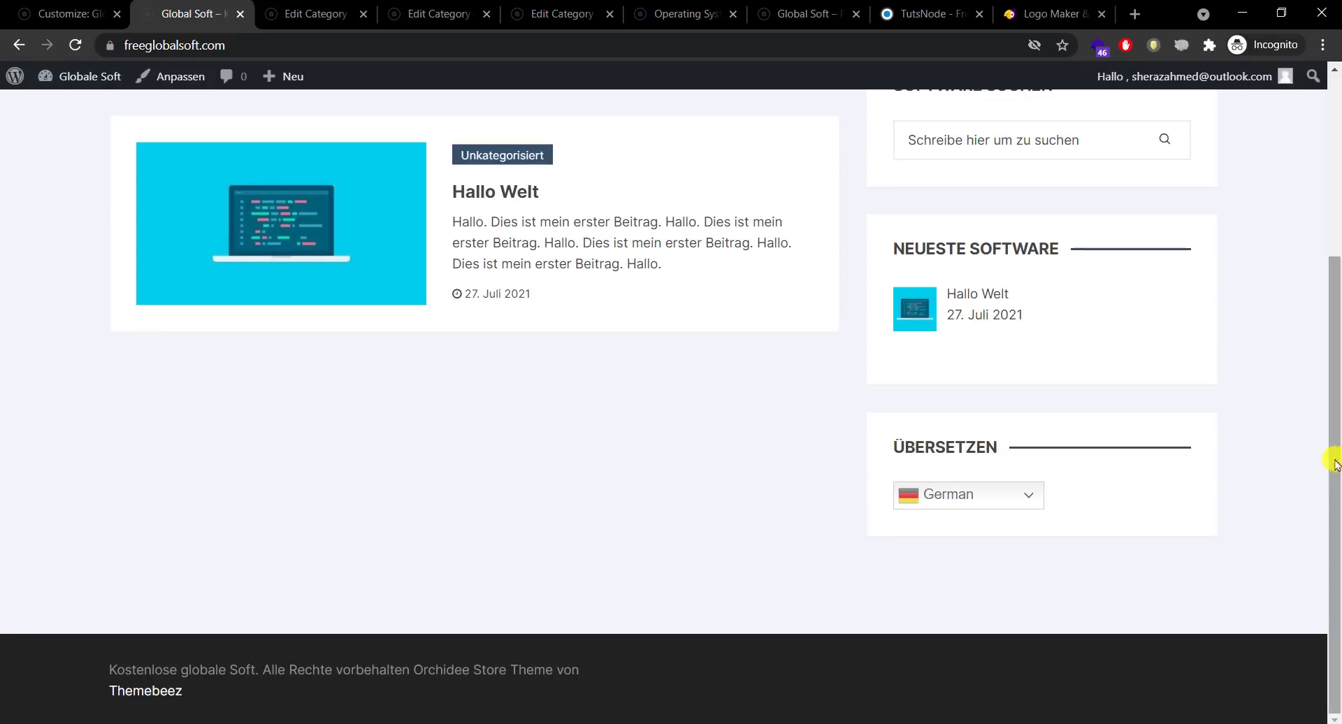
click(1007, 496)
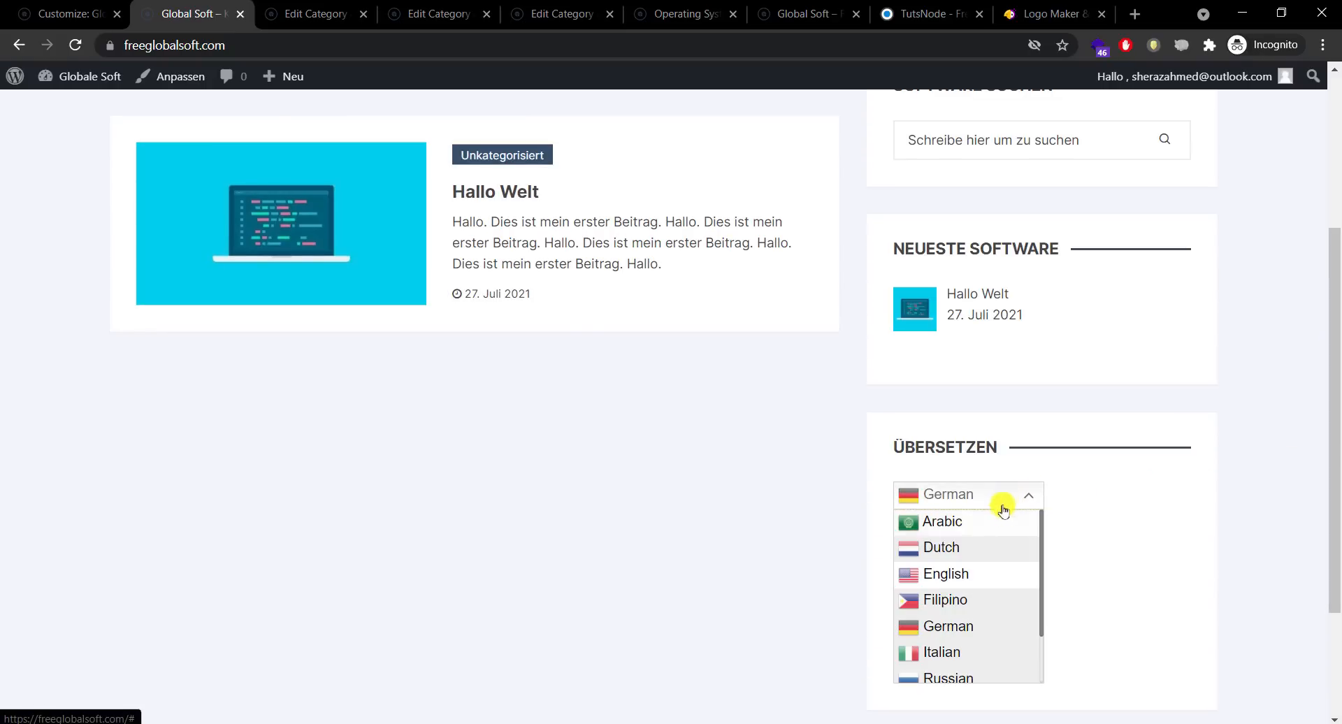
click(975, 577)
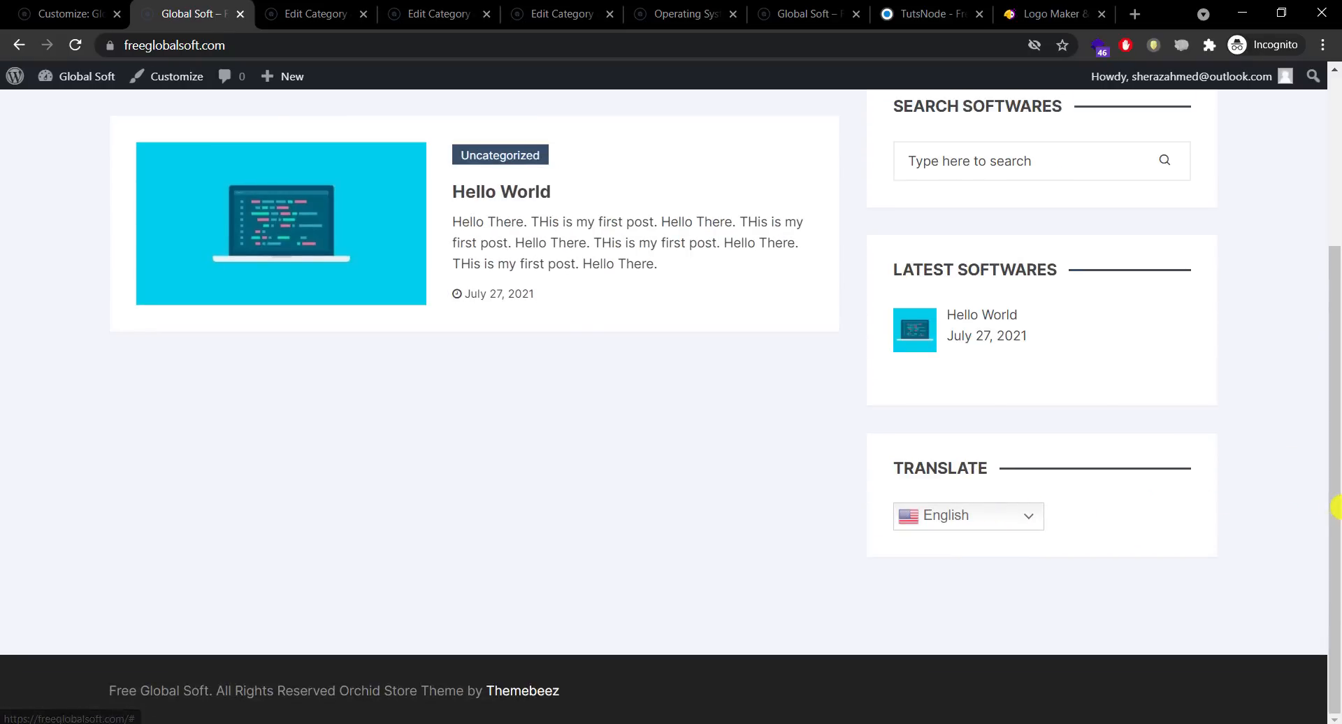
Step: Glance at the category editing and widget admin tabs, then return to the front page
scroll(1333, 374, up, 2)
scroll(1336, 444, down, 1)
click(318, 13)
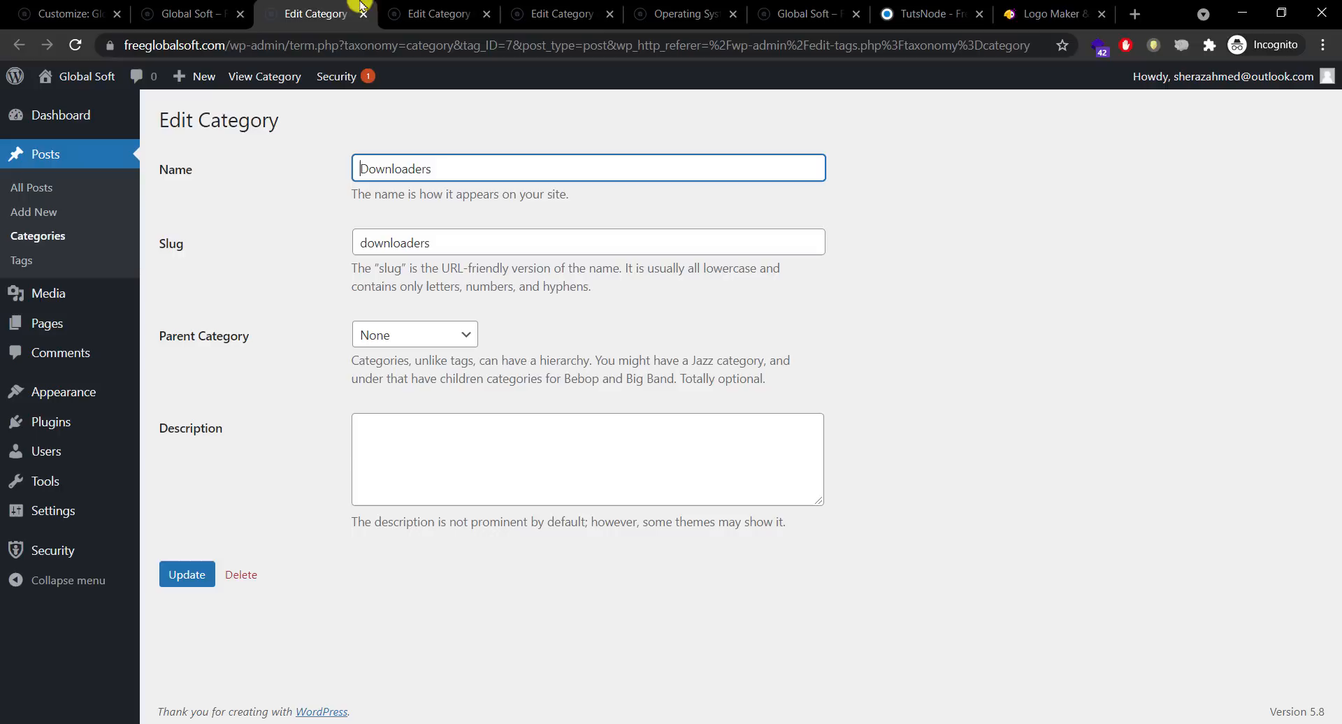
click(190, 13)
click(29, 6)
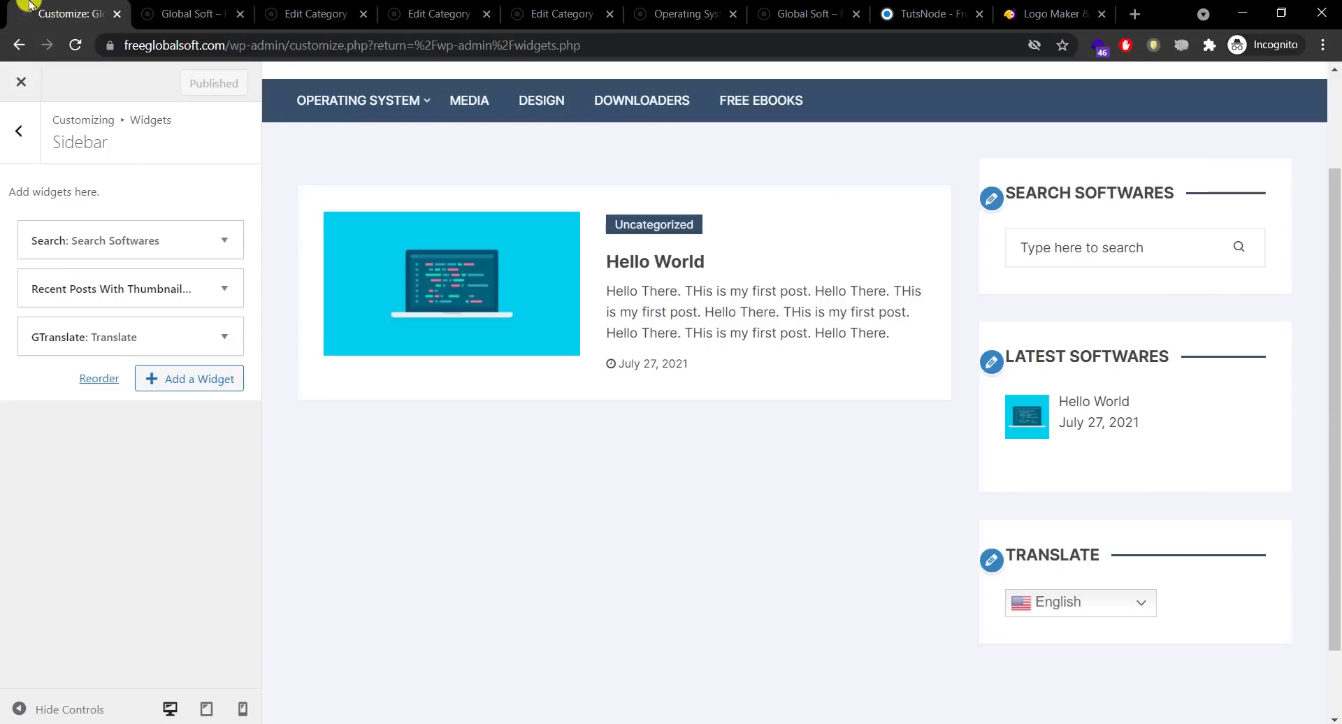
click(21, 130)
click(305, 6)
click(190, 14)
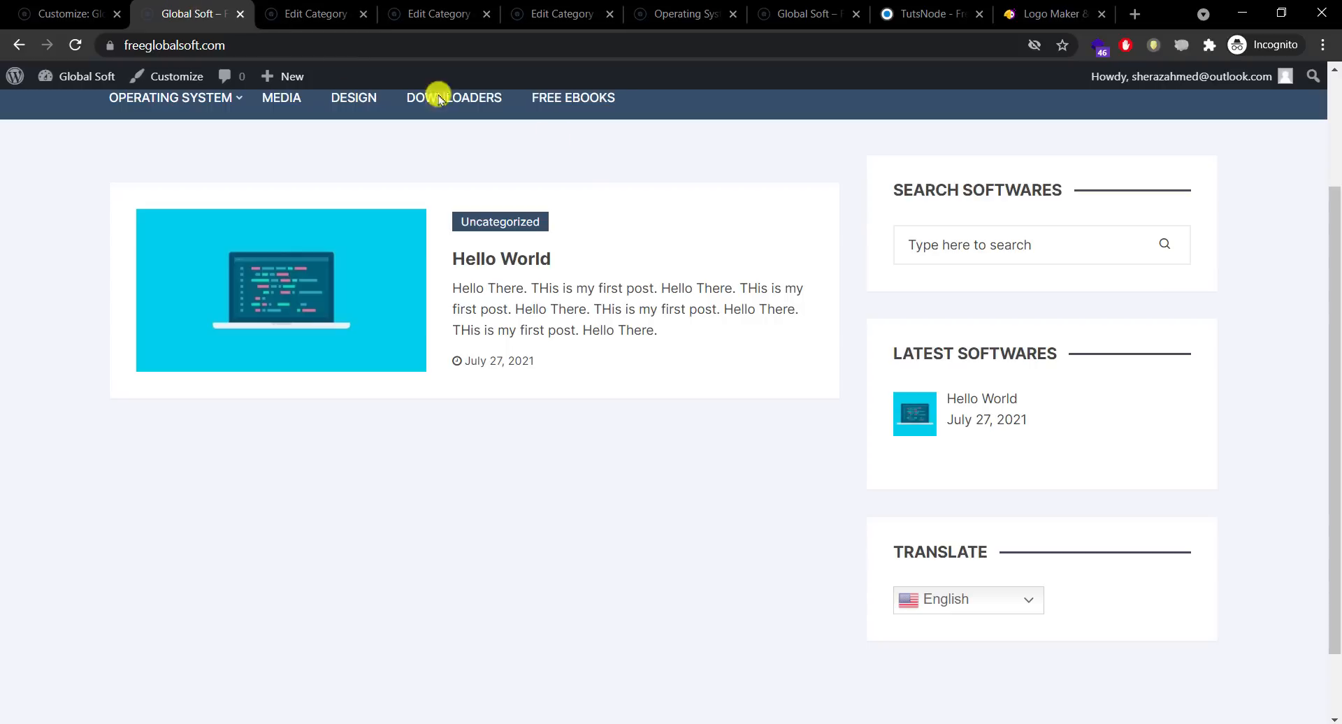
Step: Open the Hello World post and scroll through it
scroll(1335, 314, up, 2)
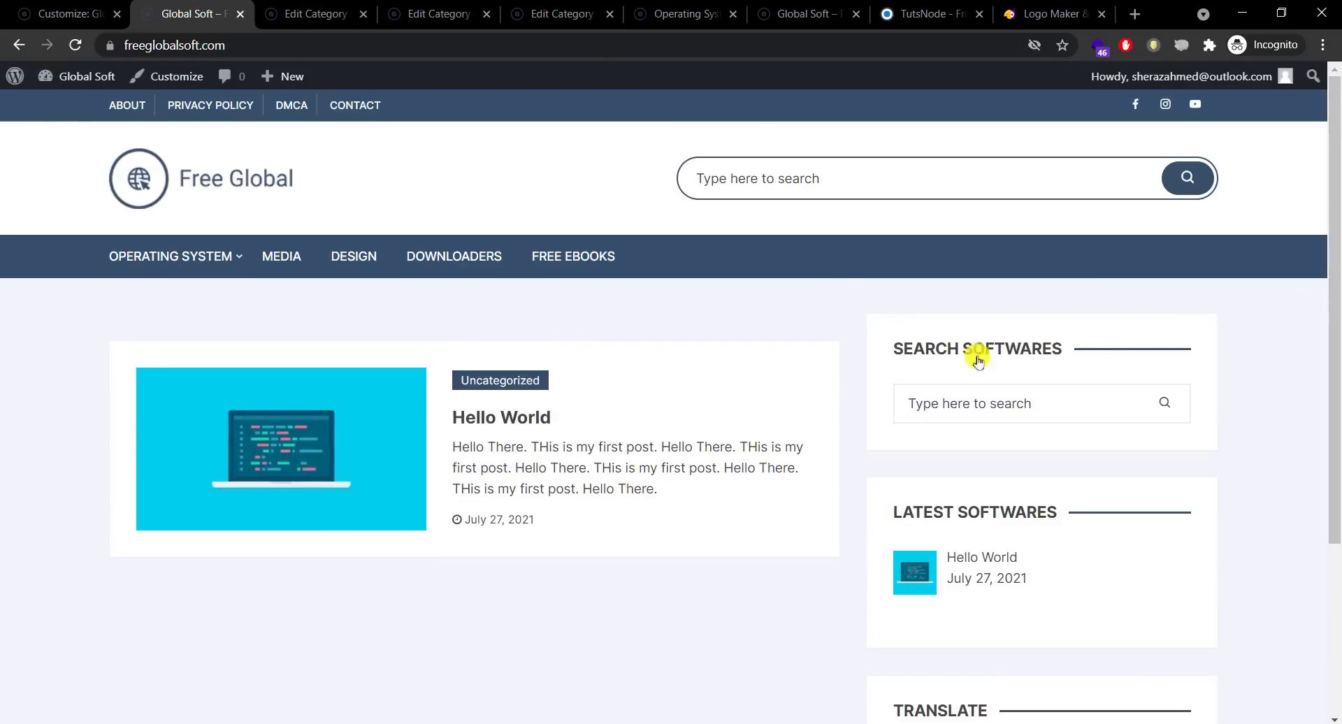
click(544, 422)
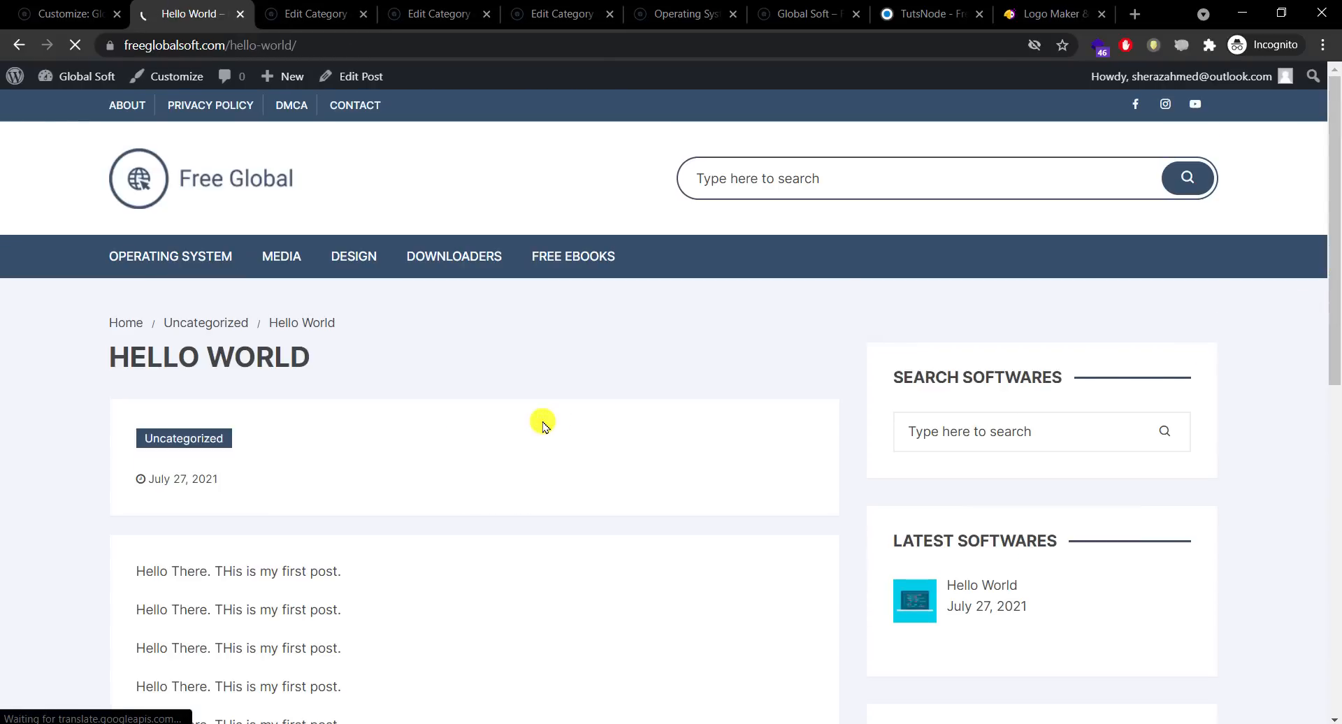
scroll(1293, 420, down, 6)
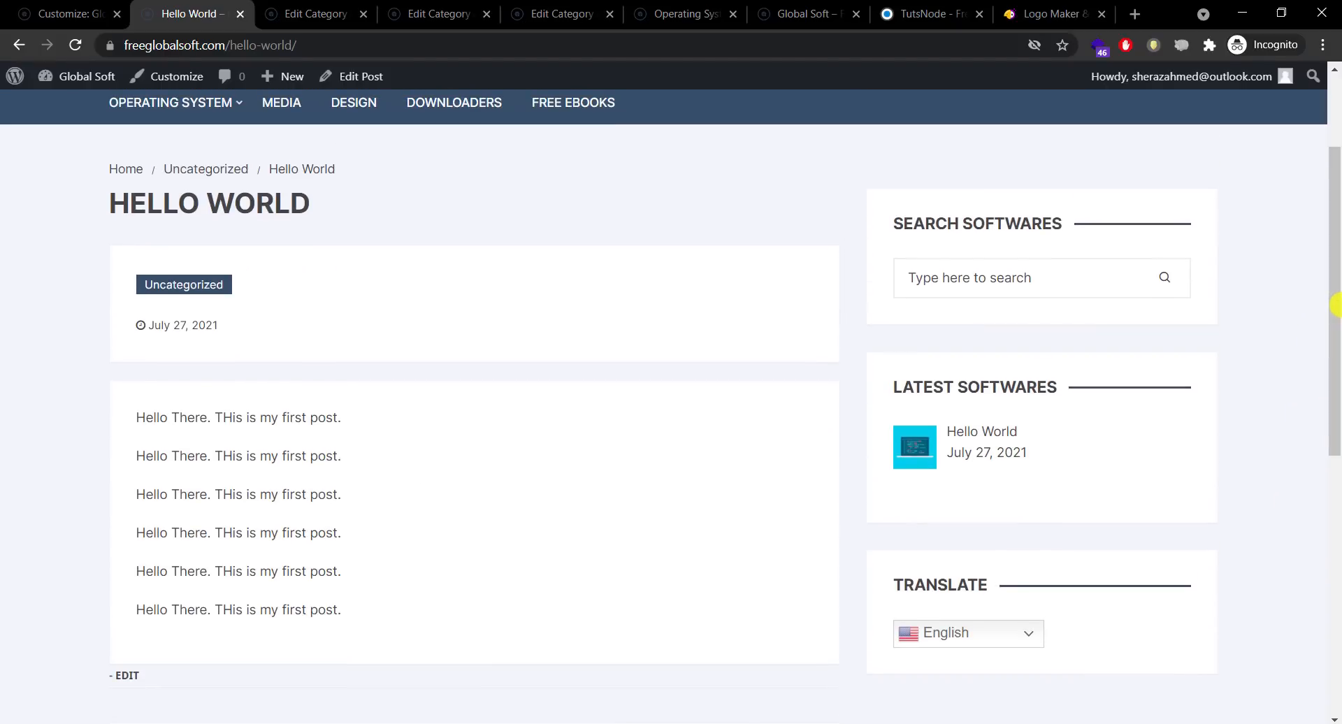
mouse_move(1335, 302)
mouse_down()
mouse_move(1327, 566)
mouse_move(1335, 286)
mouse_move(1336, 312)
mouse_up()
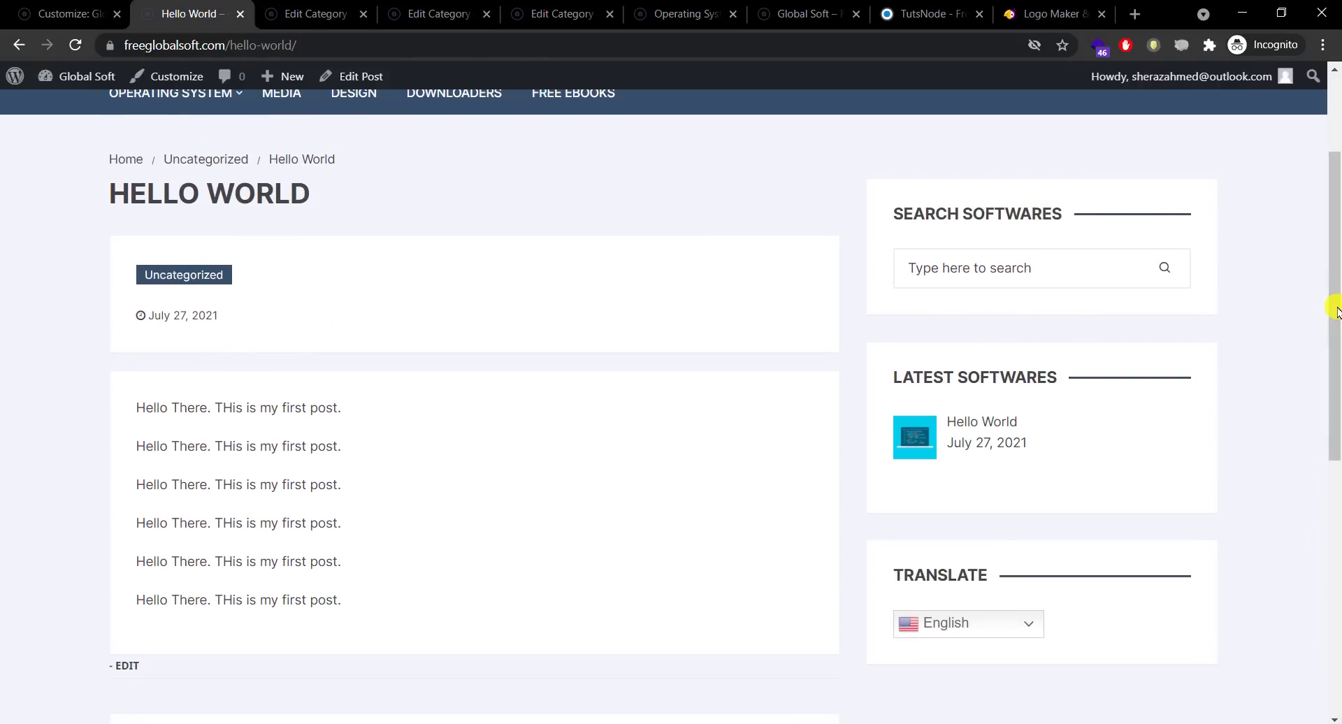
Step: Edit the Hello World post and delete the repeated lines after the first sentence
click(358, 77)
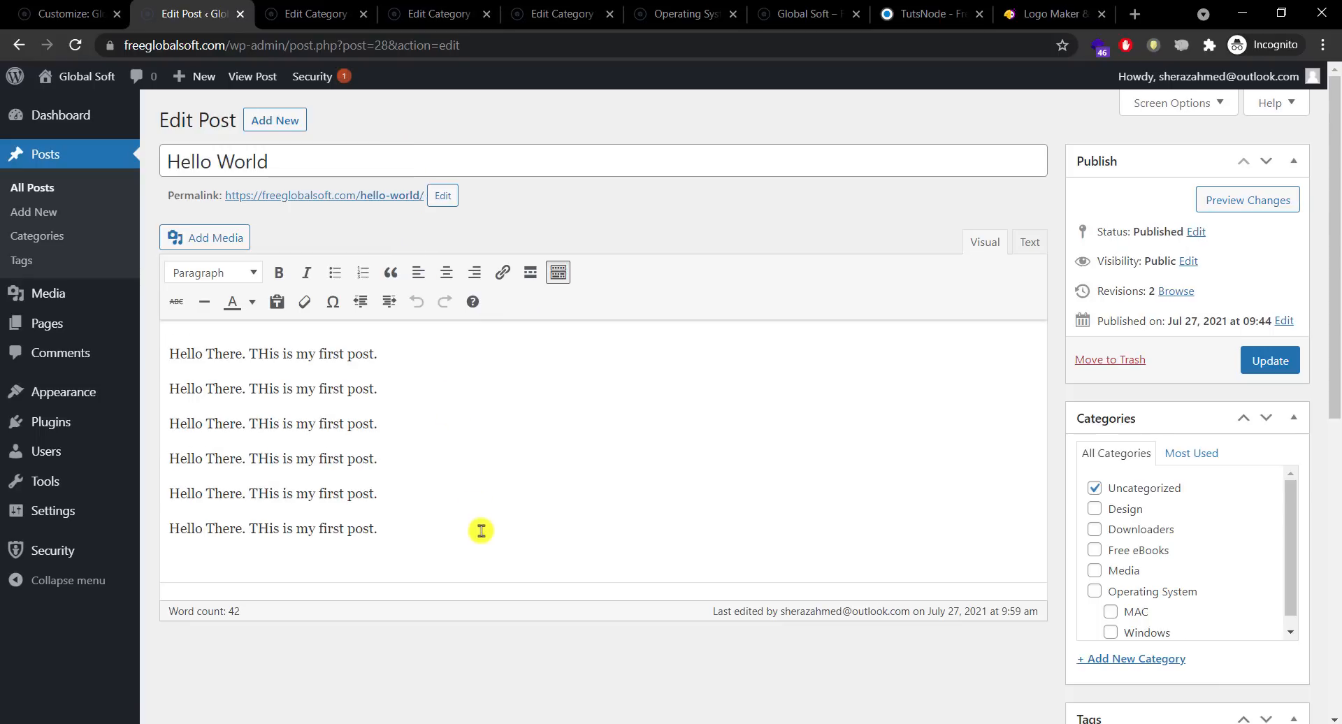
click(481, 531)
drag(481, 532, 145, 381)
key(BackSpace)
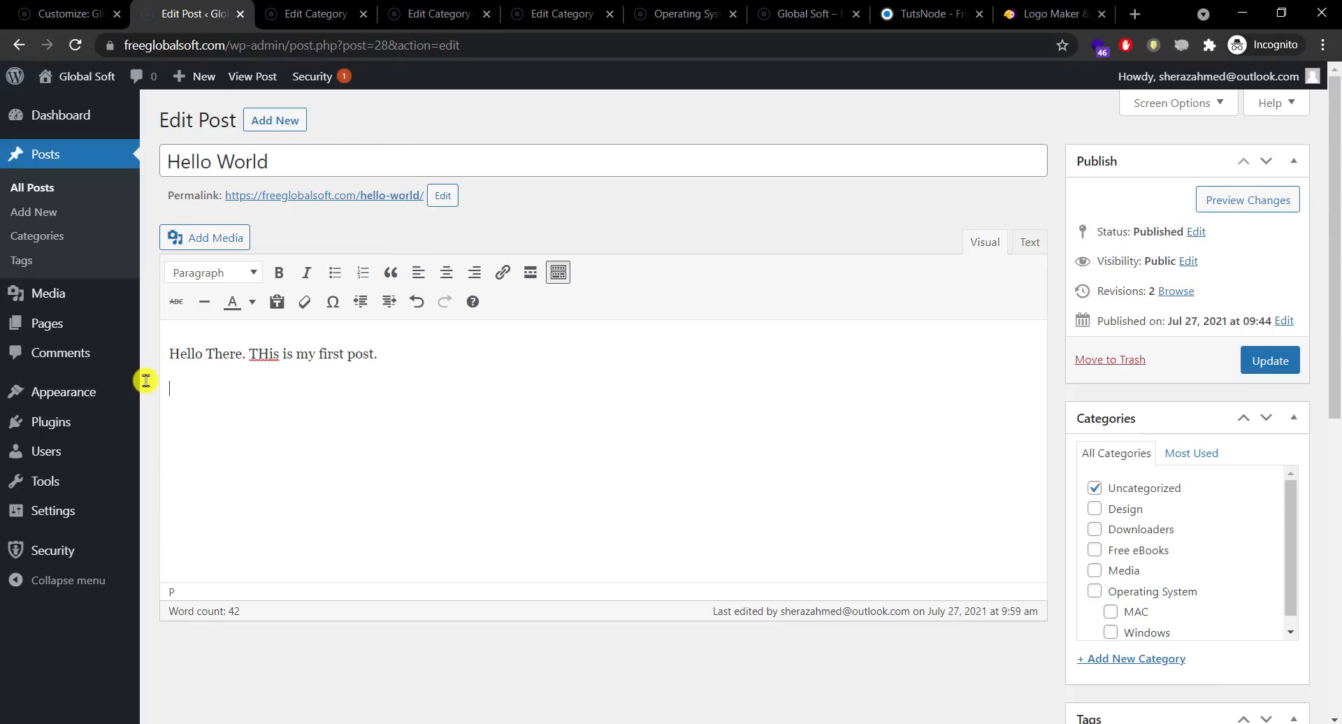
Step: Insert the laptop illustration from the media library into the post
click(222, 238)
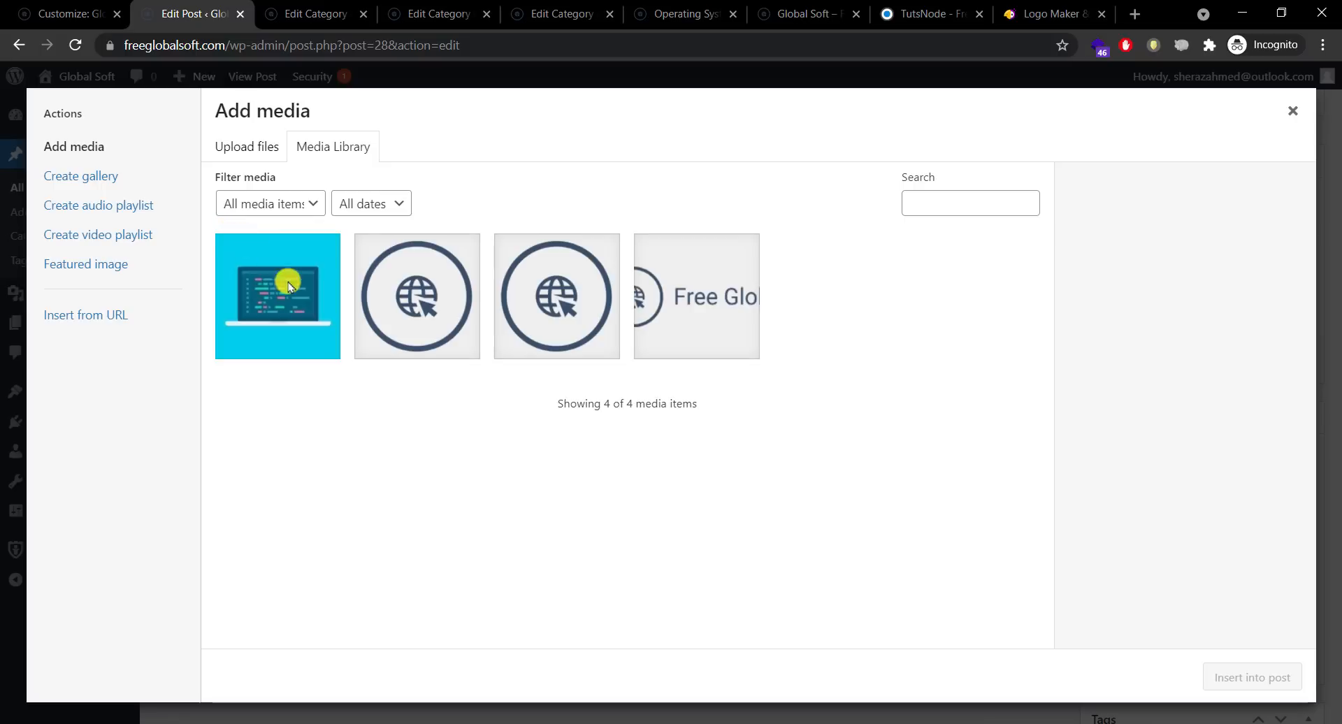
click(304, 299)
click(1225, 676)
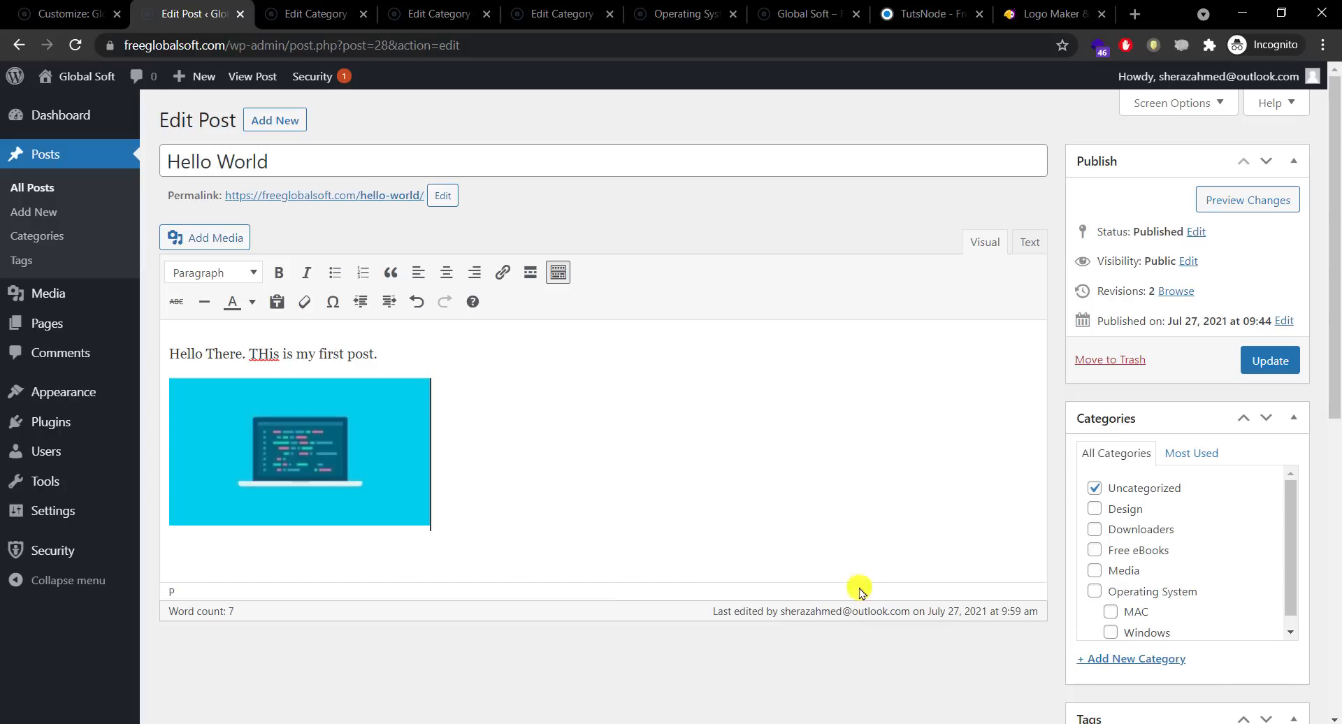
Step: Set the laptop image to Full Size (480 × 270) with Center alignment and update it
click(355, 505)
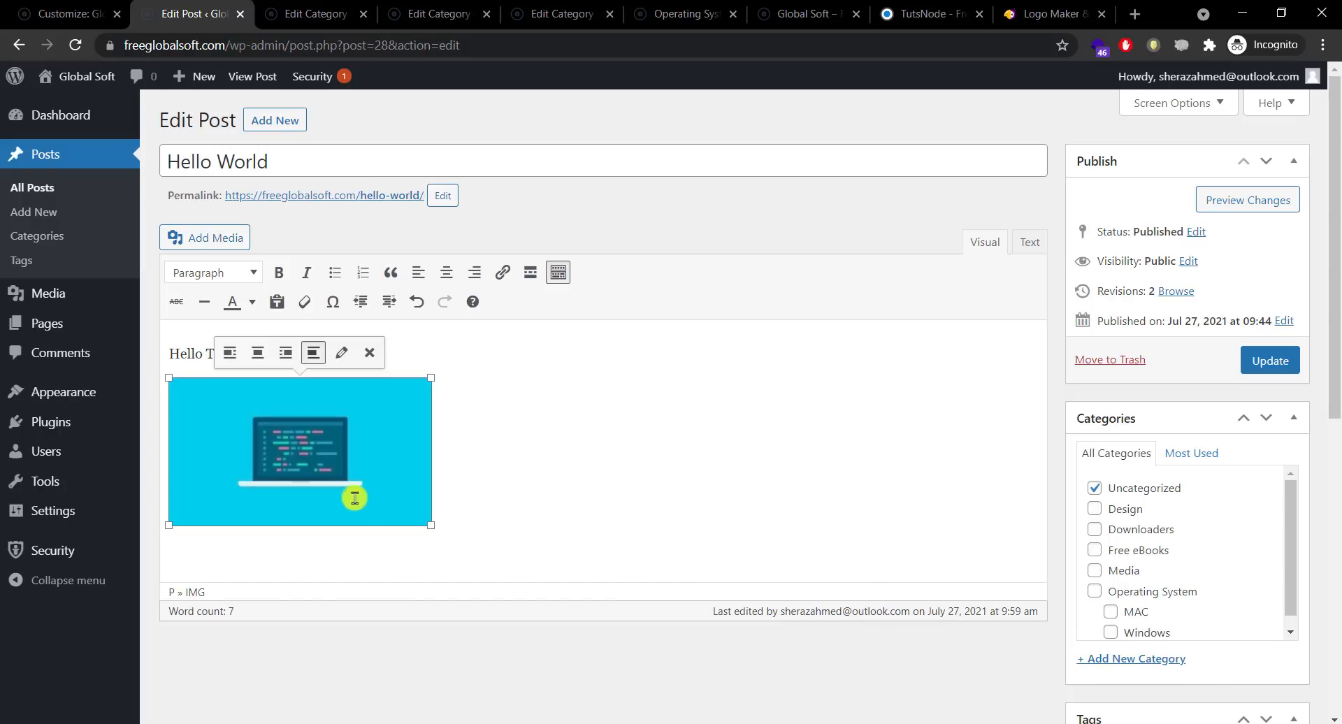
click(342, 353)
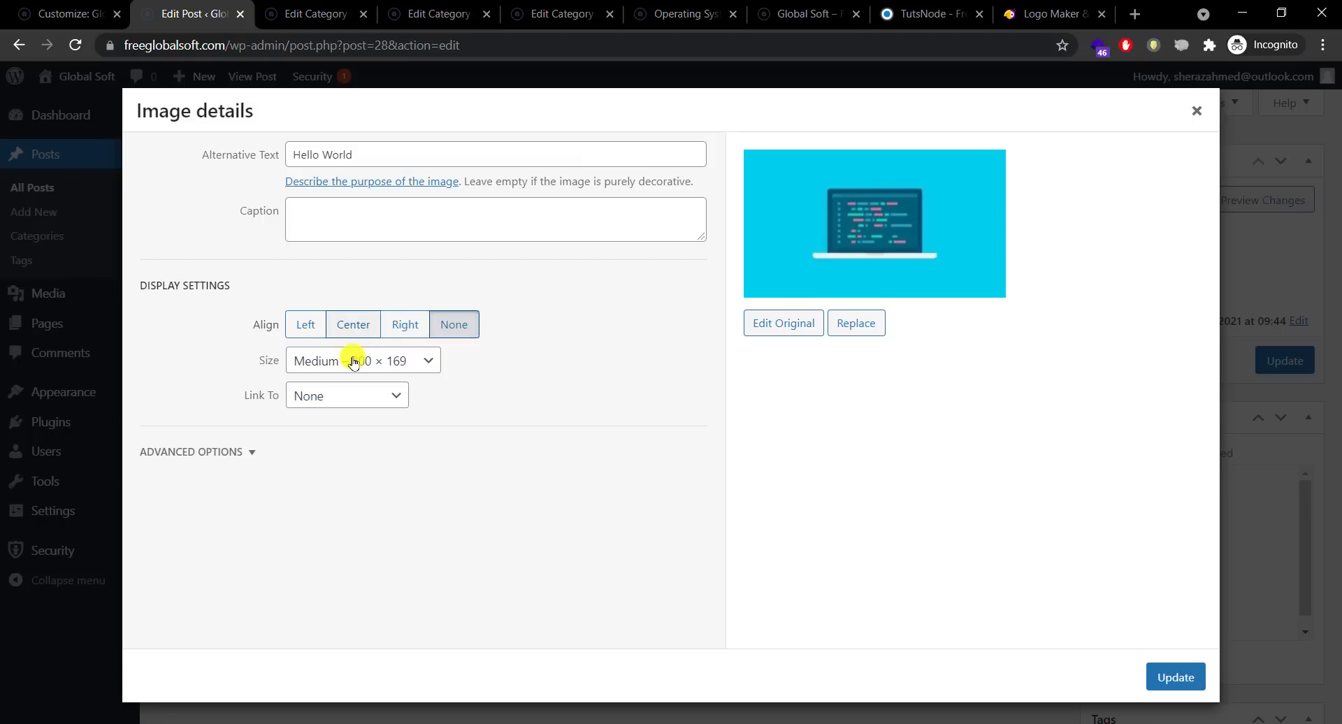
click(353, 359)
click(358, 420)
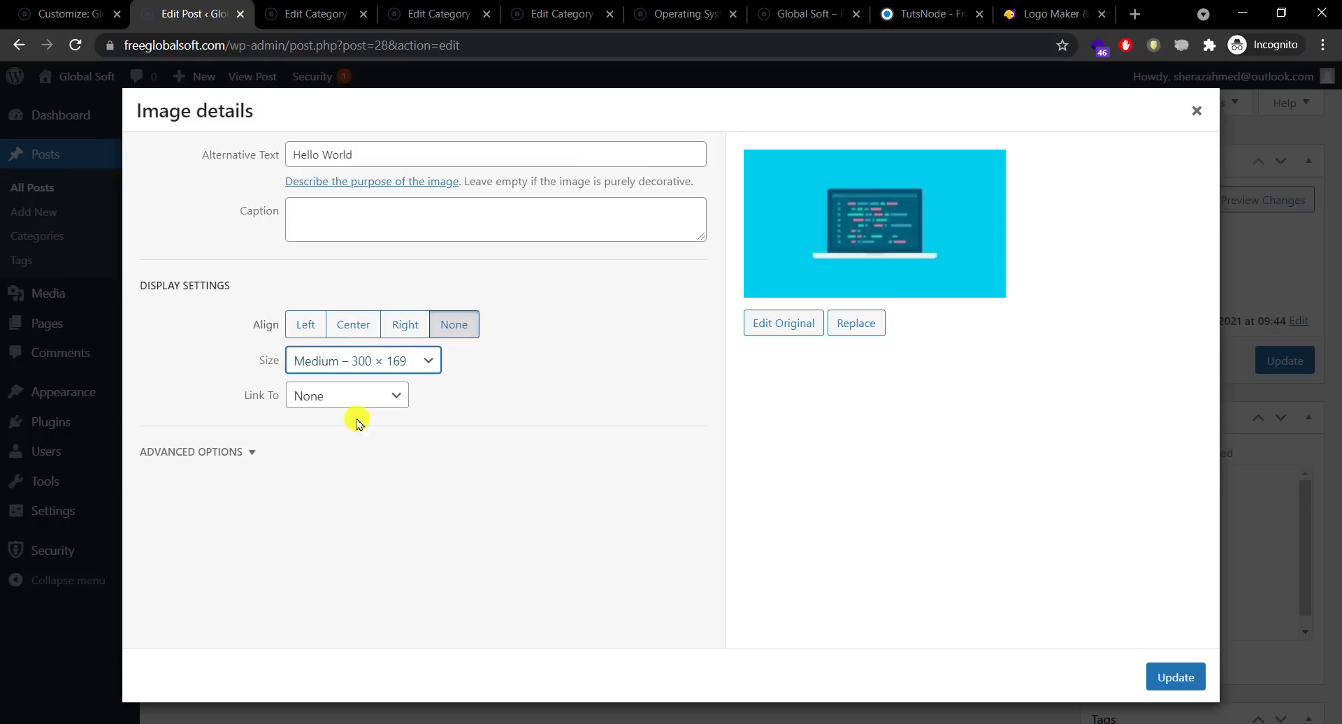
click(349, 324)
click(229, 455)
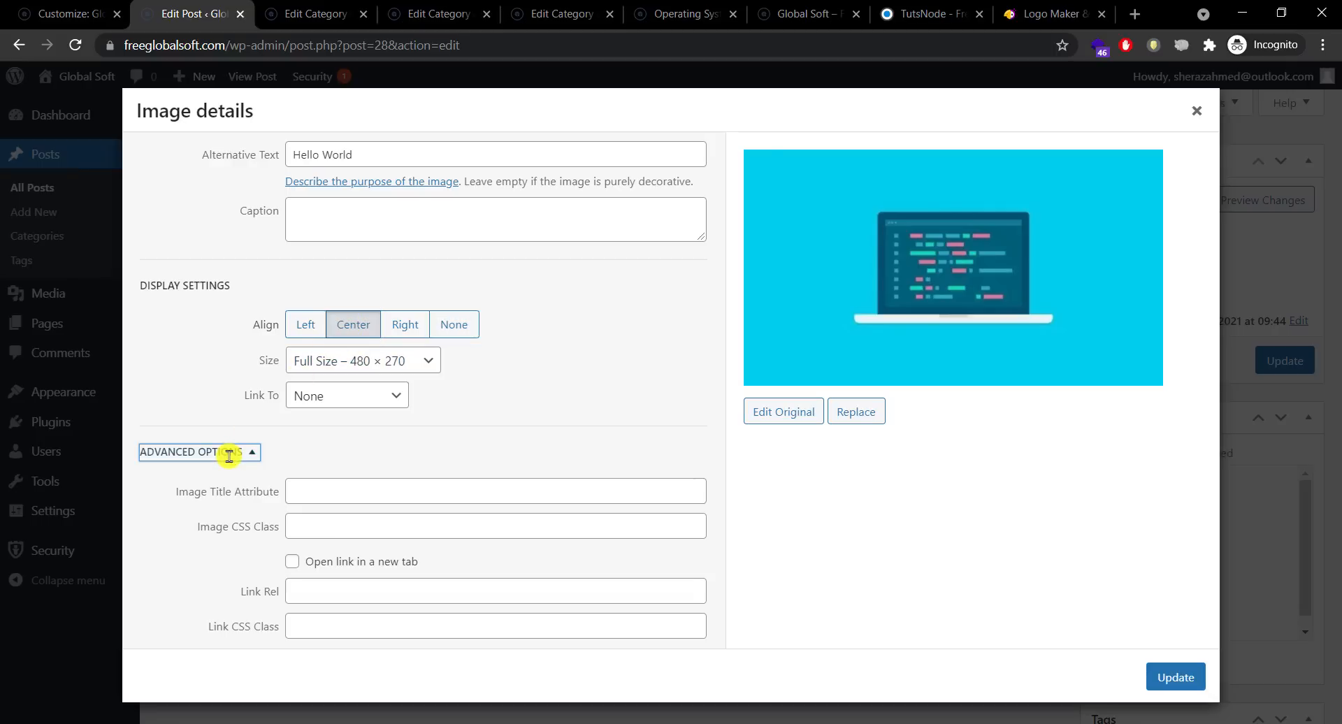
click(242, 459)
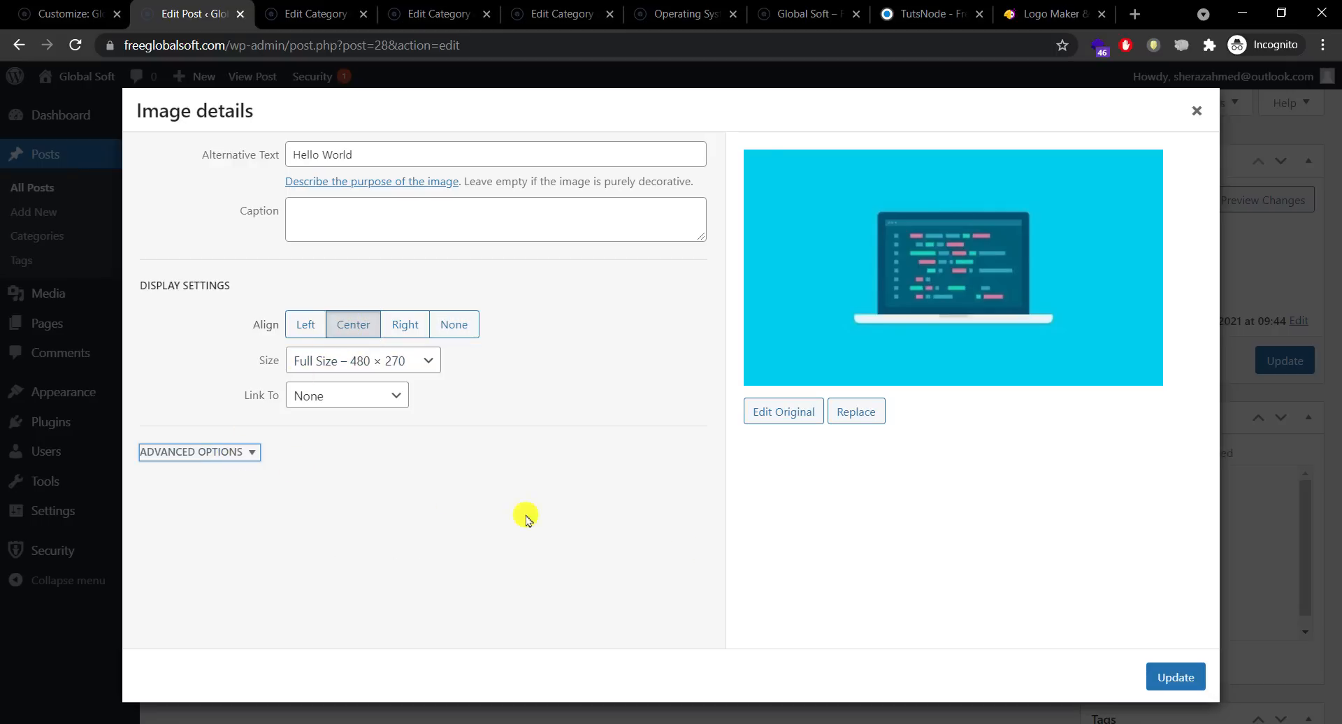
click(1170, 681)
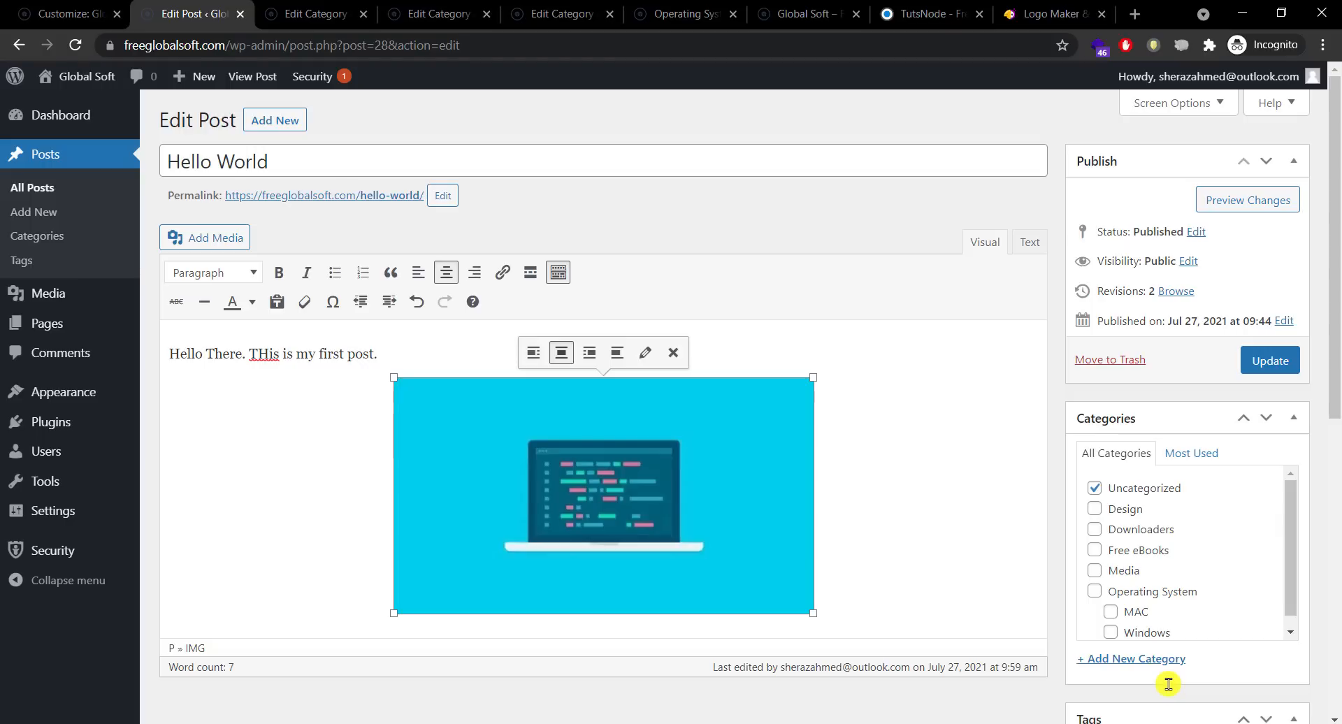
Step: Align the laptop image left, then add and remove an empty paragraph after the sentence
click(532, 363)
click(663, 597)
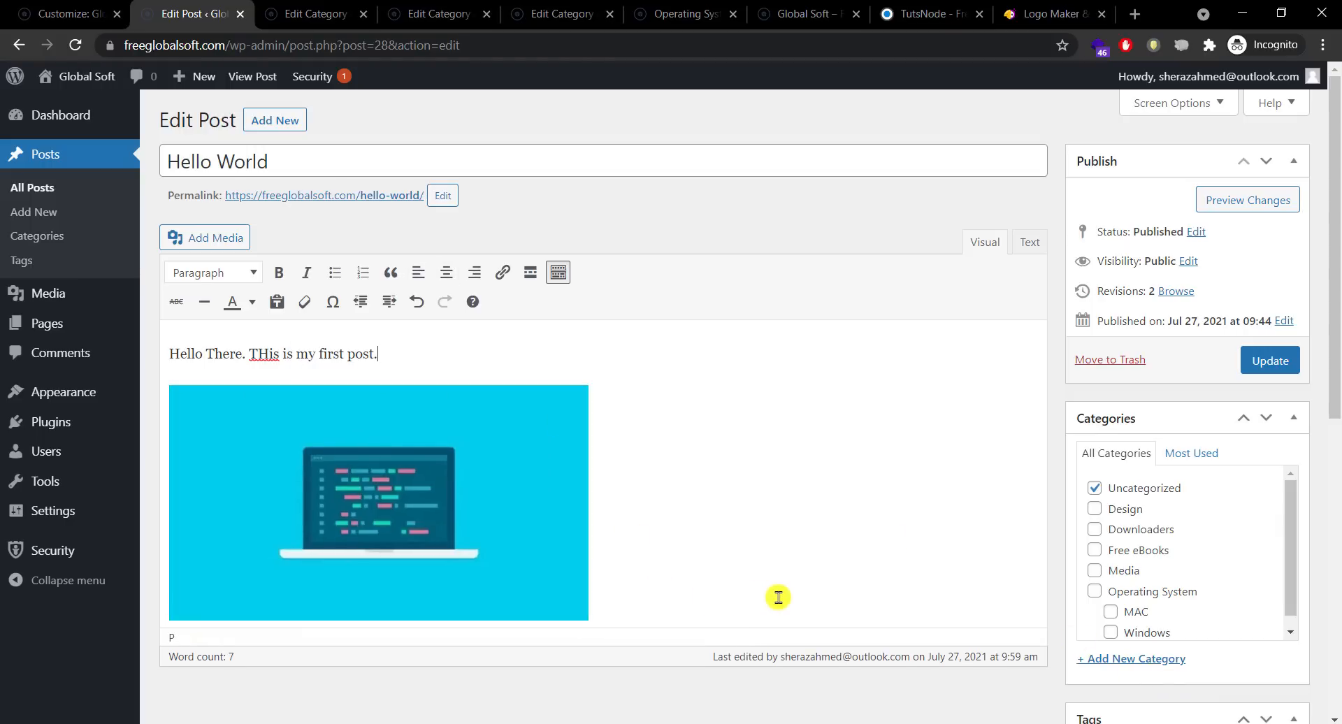
key(Return)
key(BackSpace)
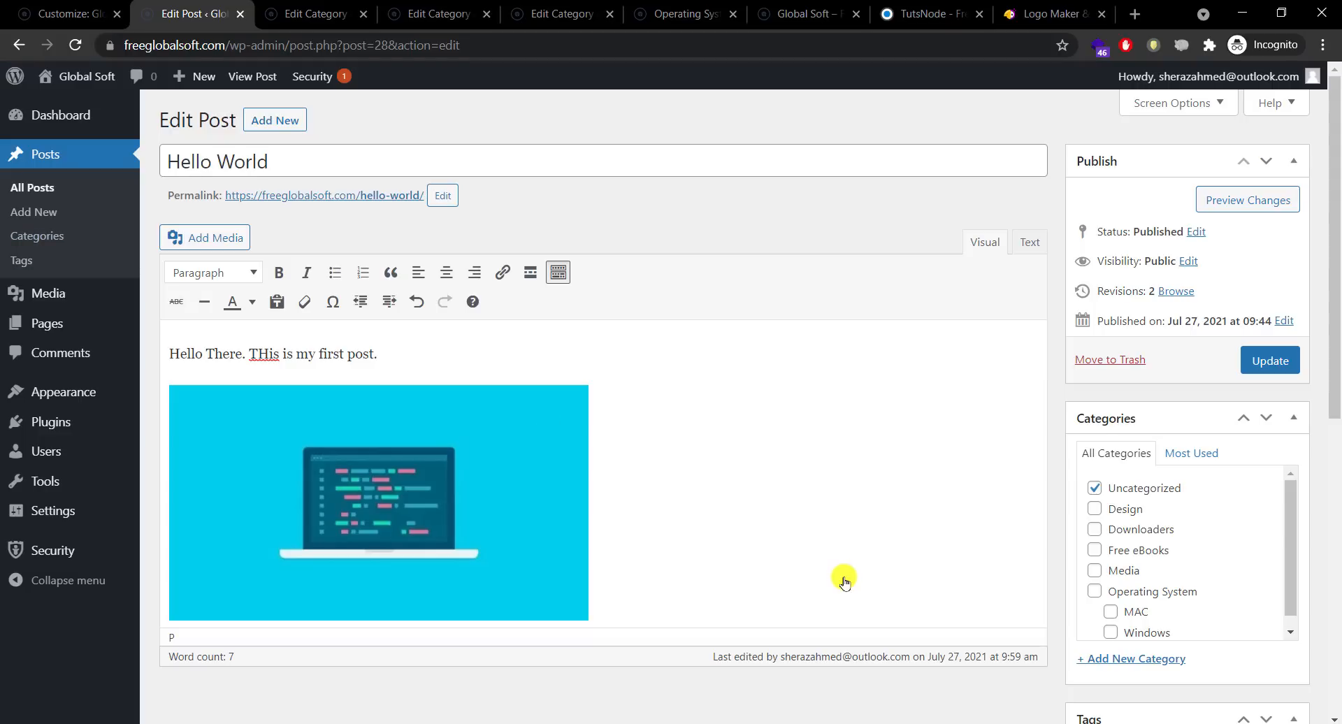
drag(1334, 300, 1330, 337)
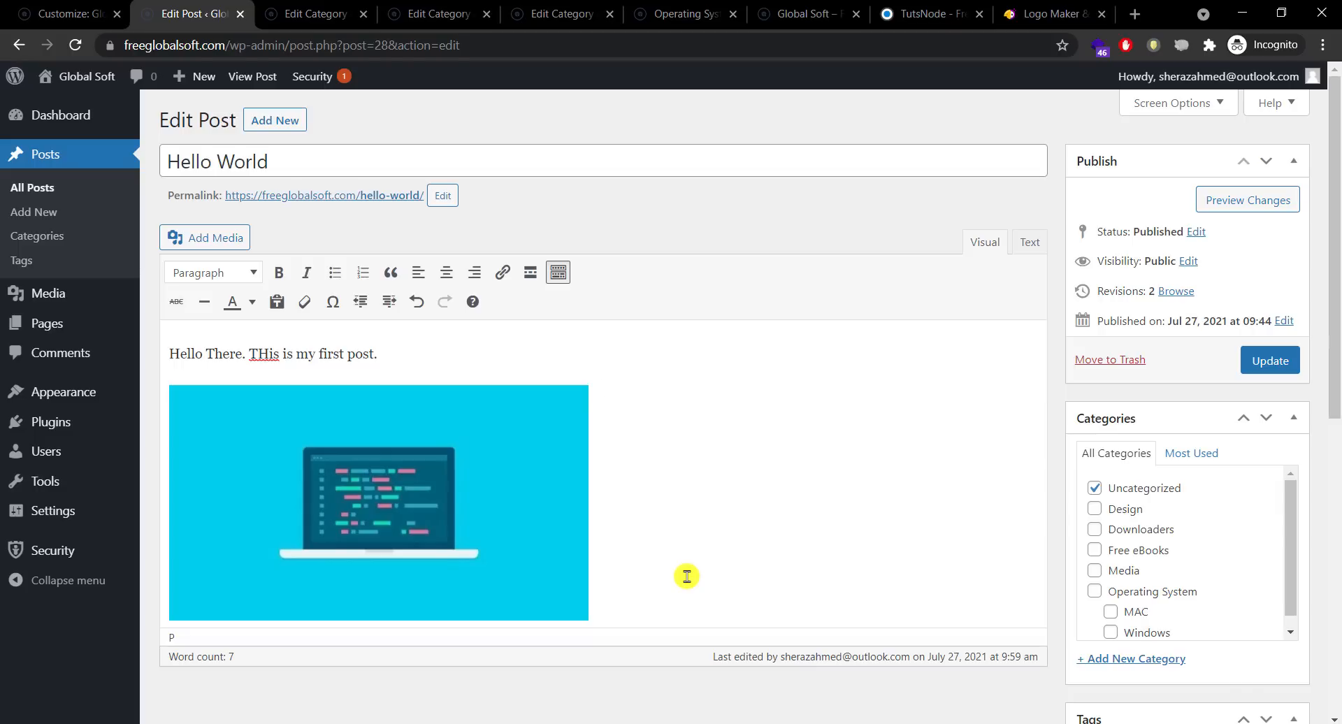
Step: In the Text view, delete the wp:paragraph comments and empty lines, then return to Visual
click(1025, 250)
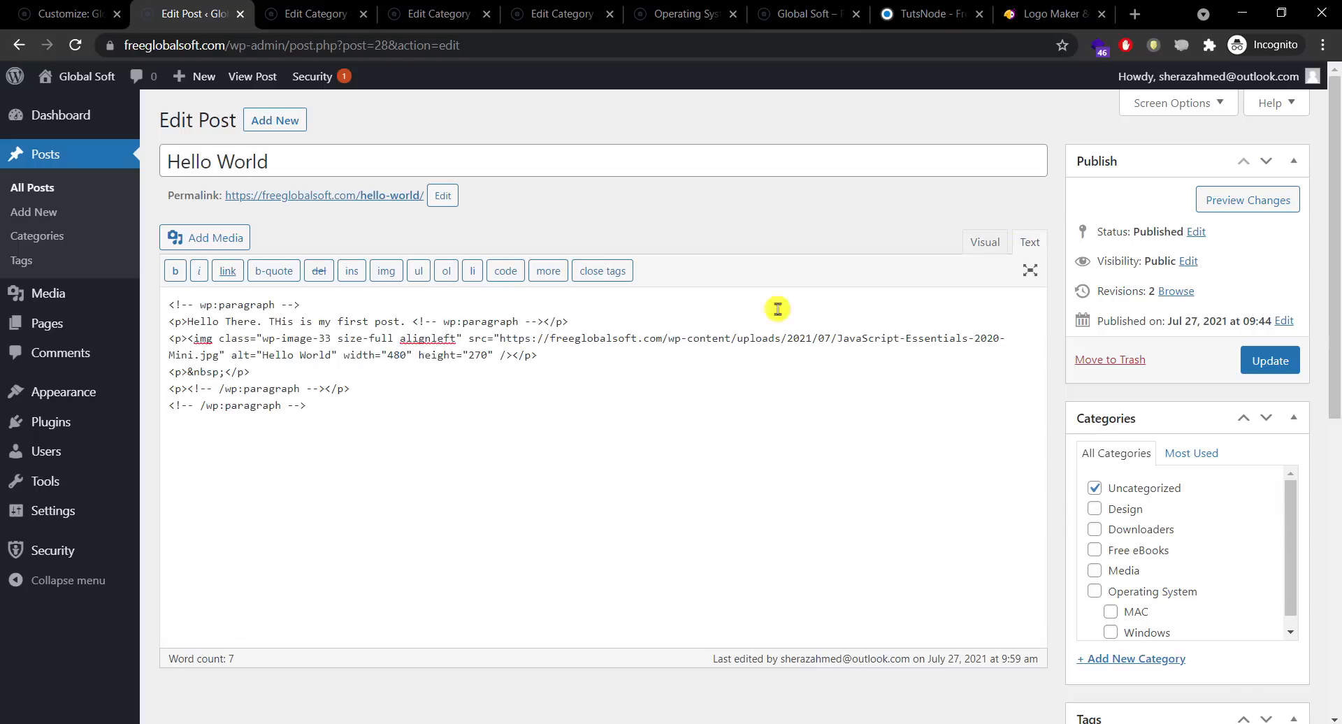
drag(369, 413, 169, 379)
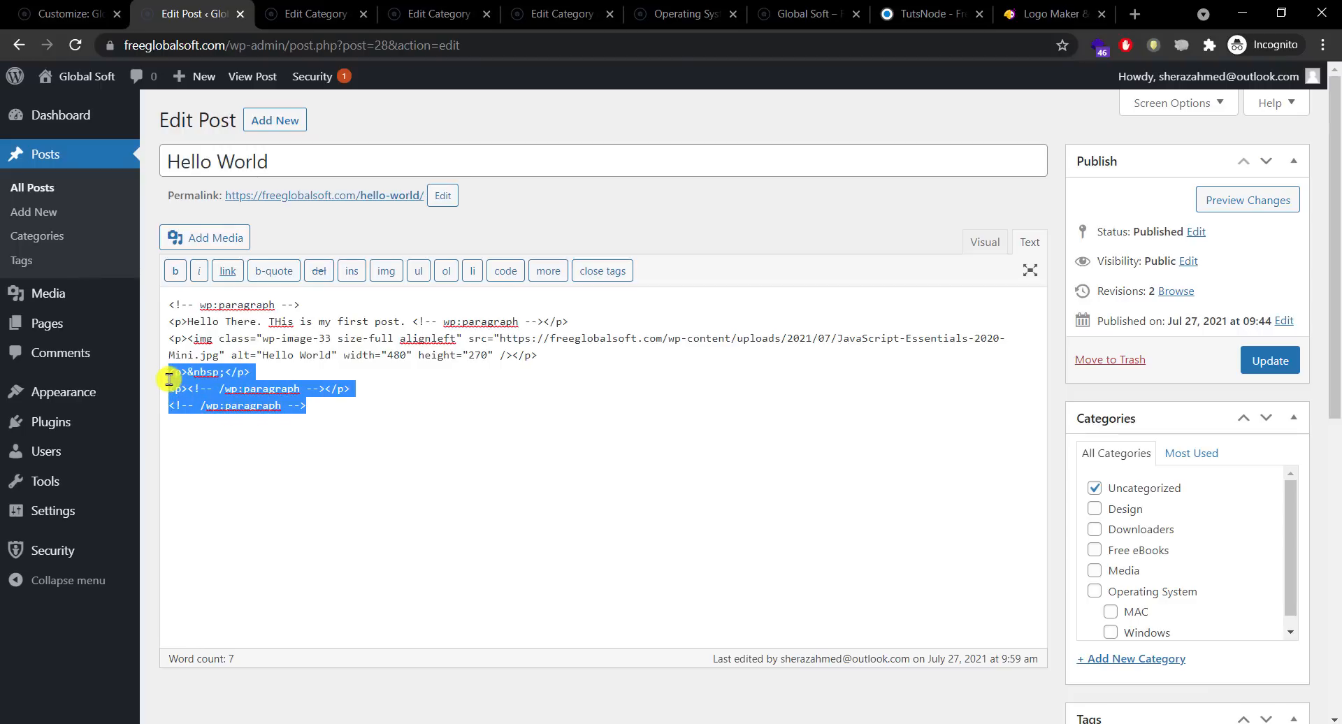
key(BackSpace)
drag(309, 305, 169, 305)
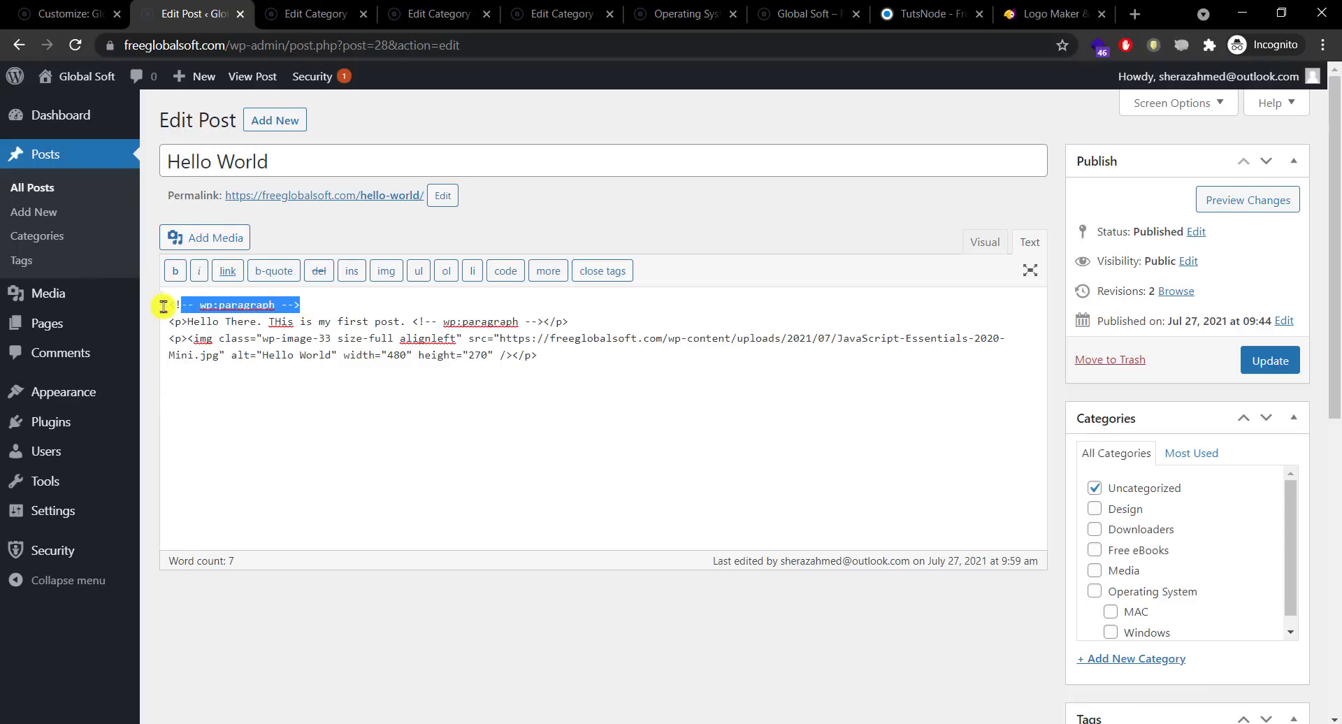
key(BackSpace)
key(Delete)
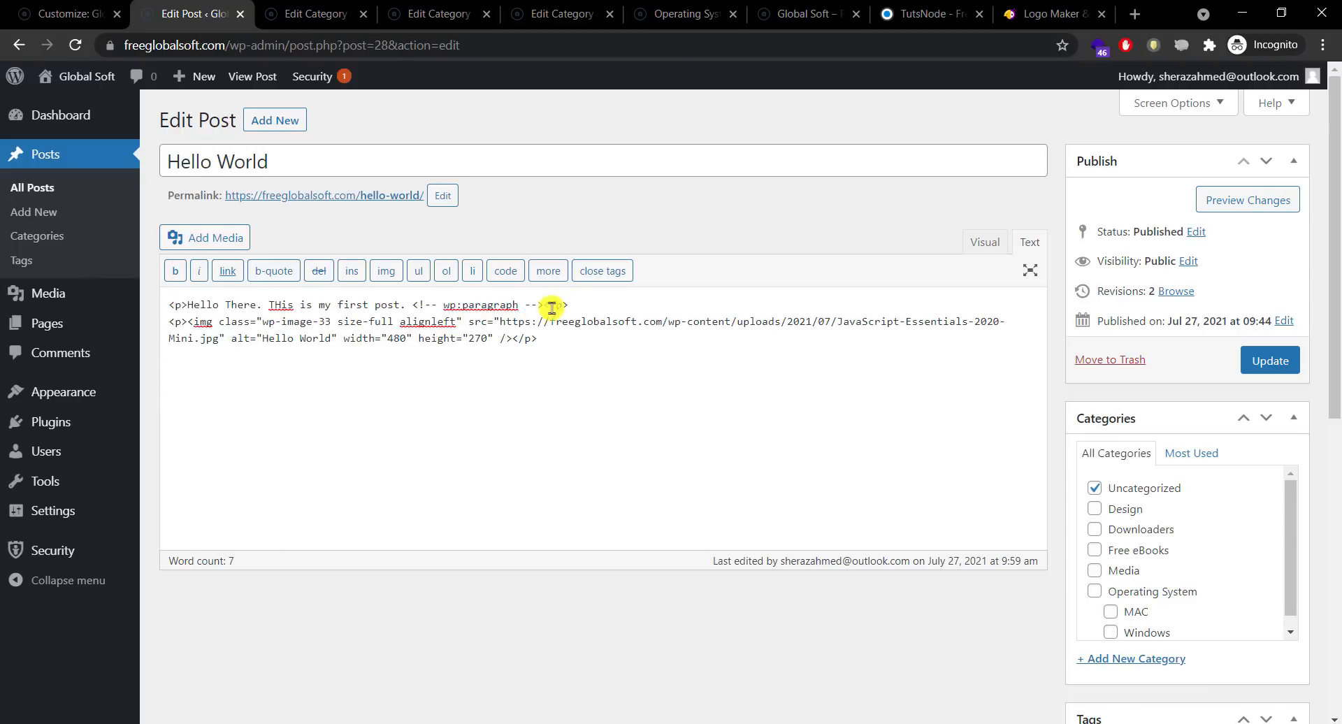
drag(581, 301, 425, 306)
key(BackSpace)
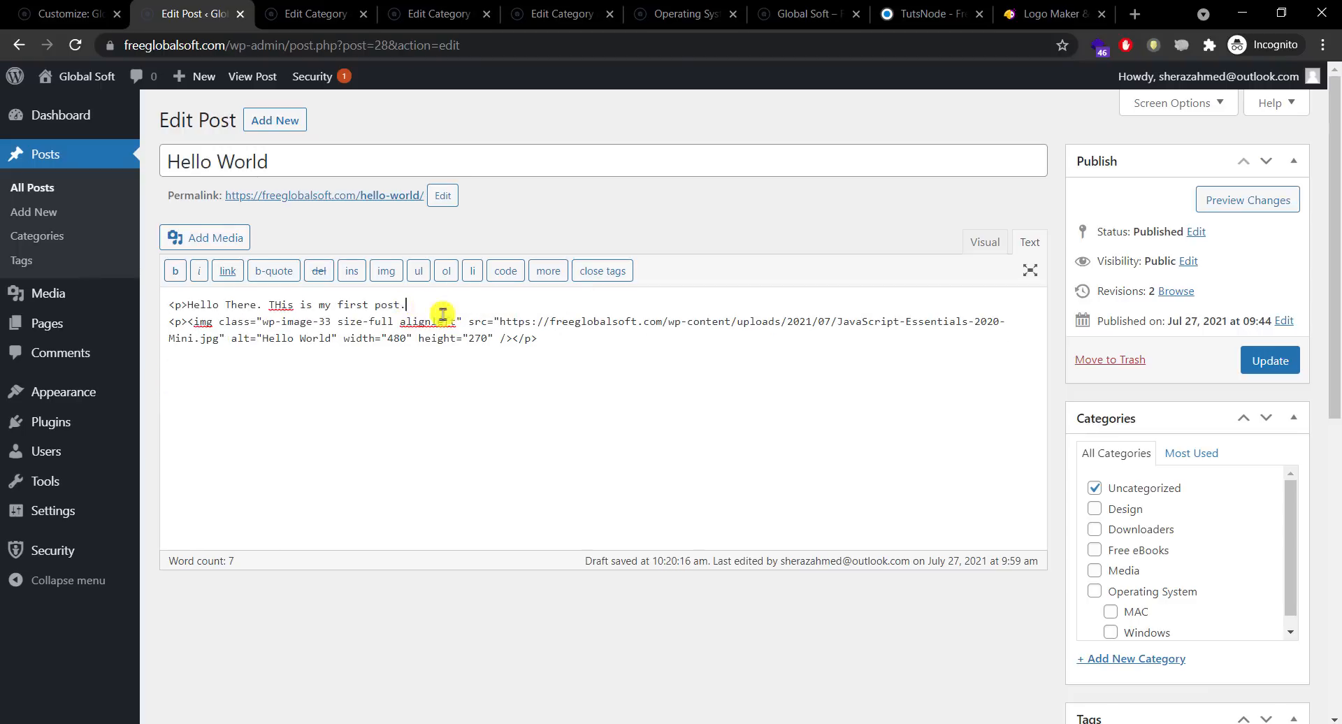
click(601, 349)
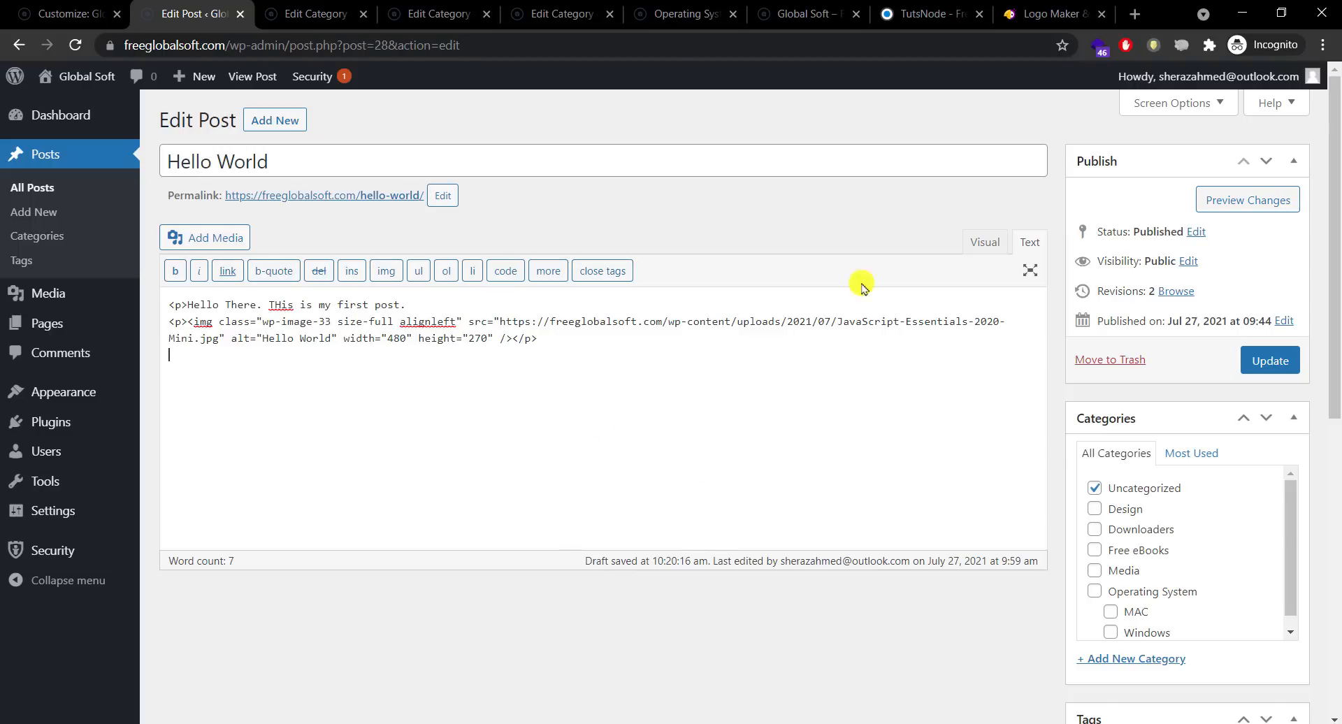
click(972, 244)
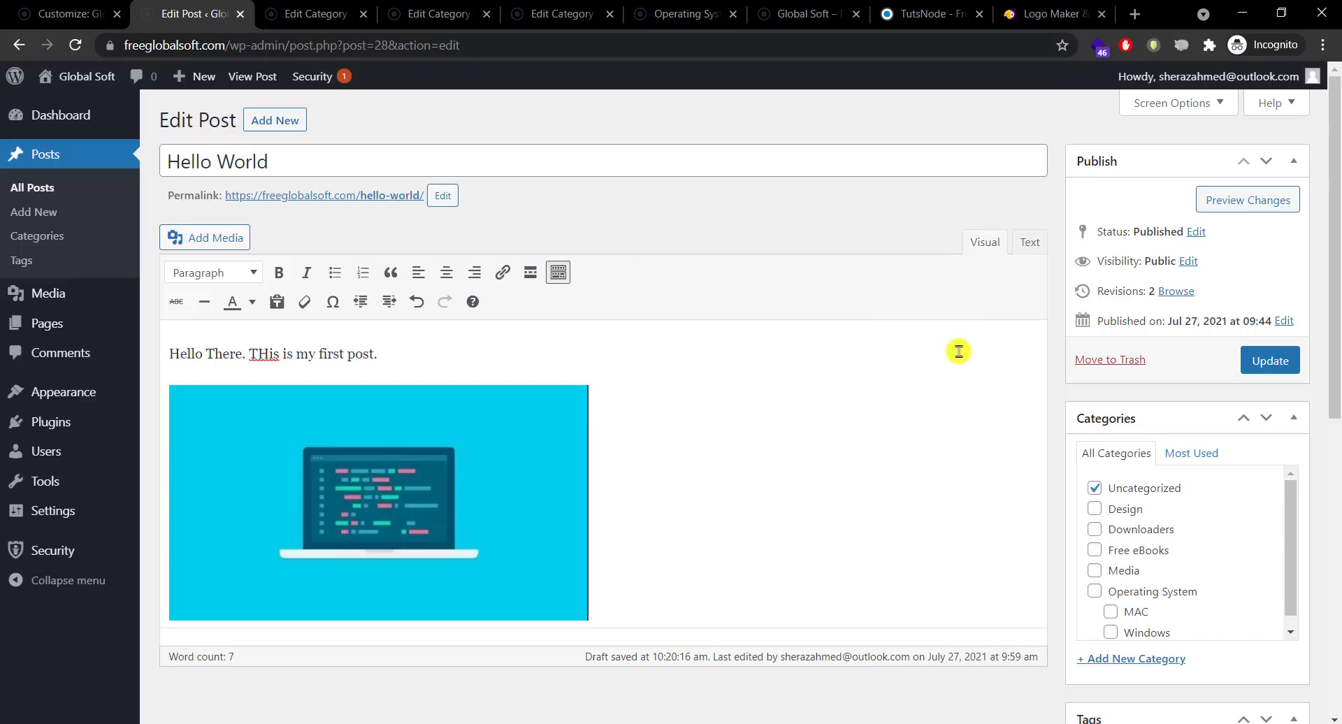
Step: Add a 'Download Now' line after the image markup in the Text view
click(1028, 253)
click(730, 512)
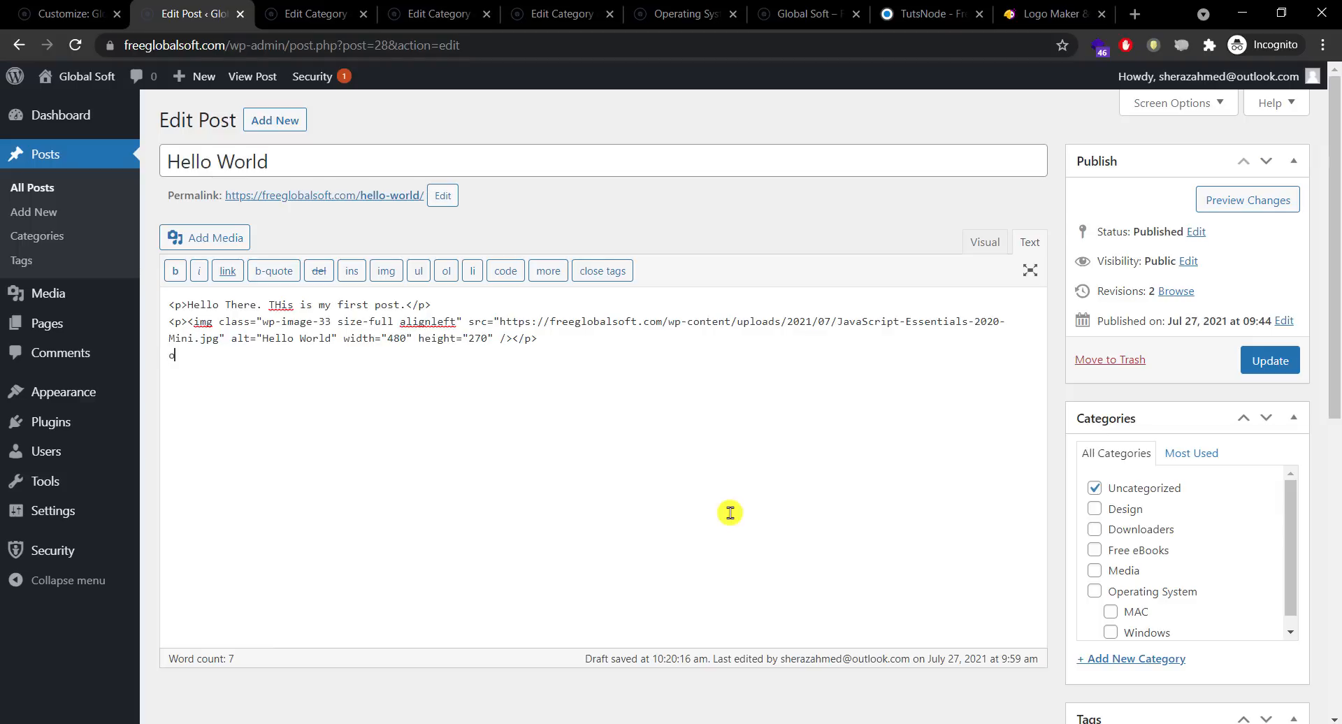
text(Download Now)
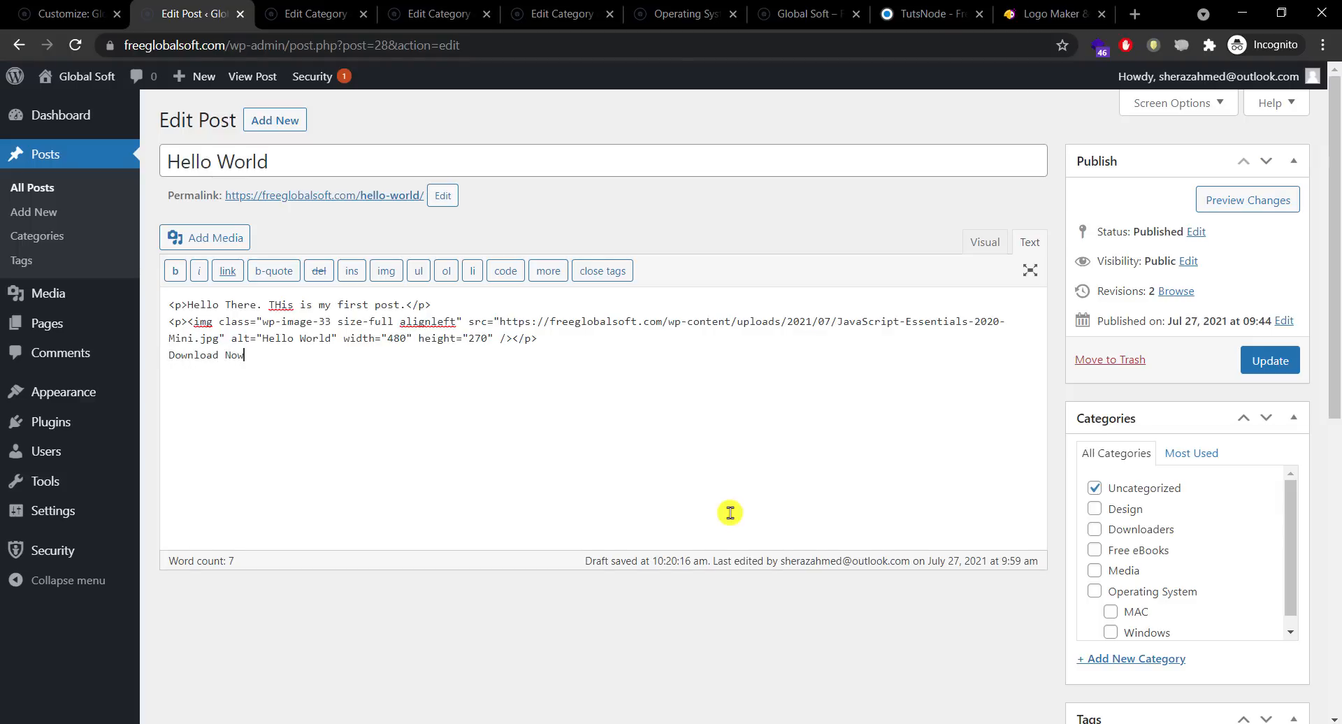
click(998, 244)
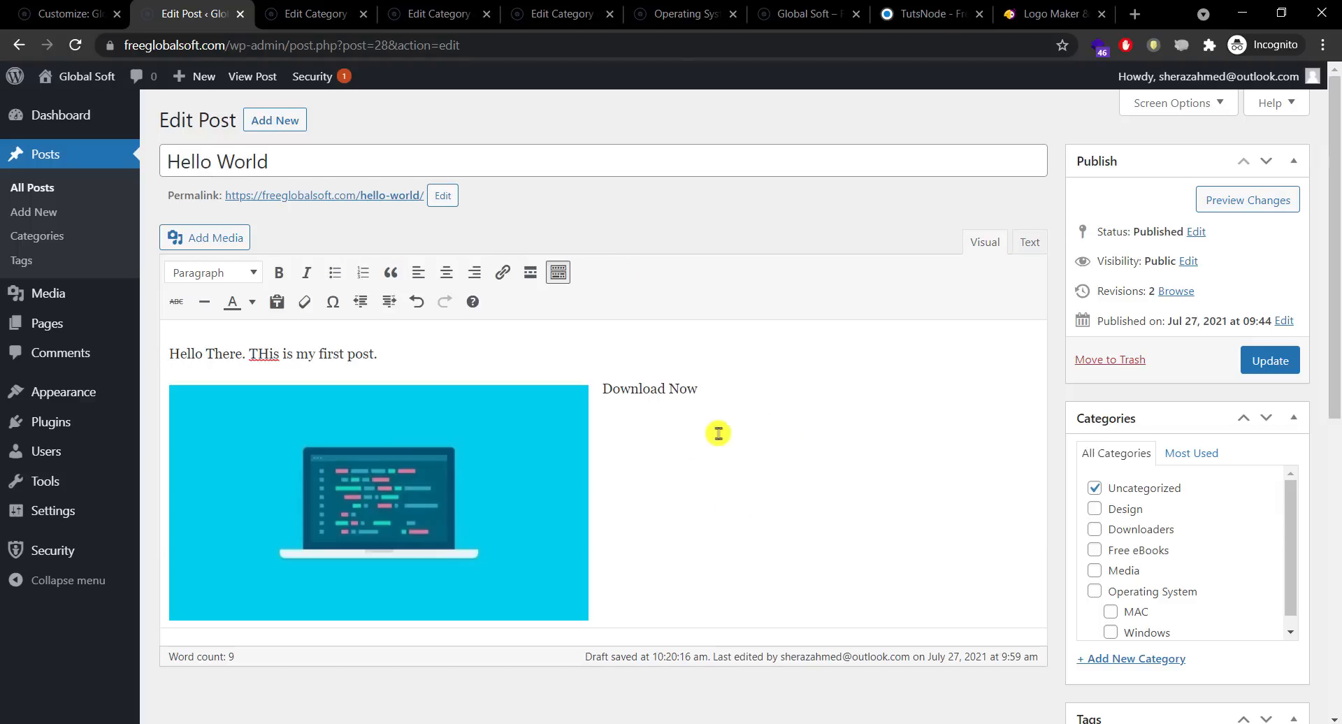
Step: Set the laptop image to no alignment so the Download Now line sits below it
click(470, 496)
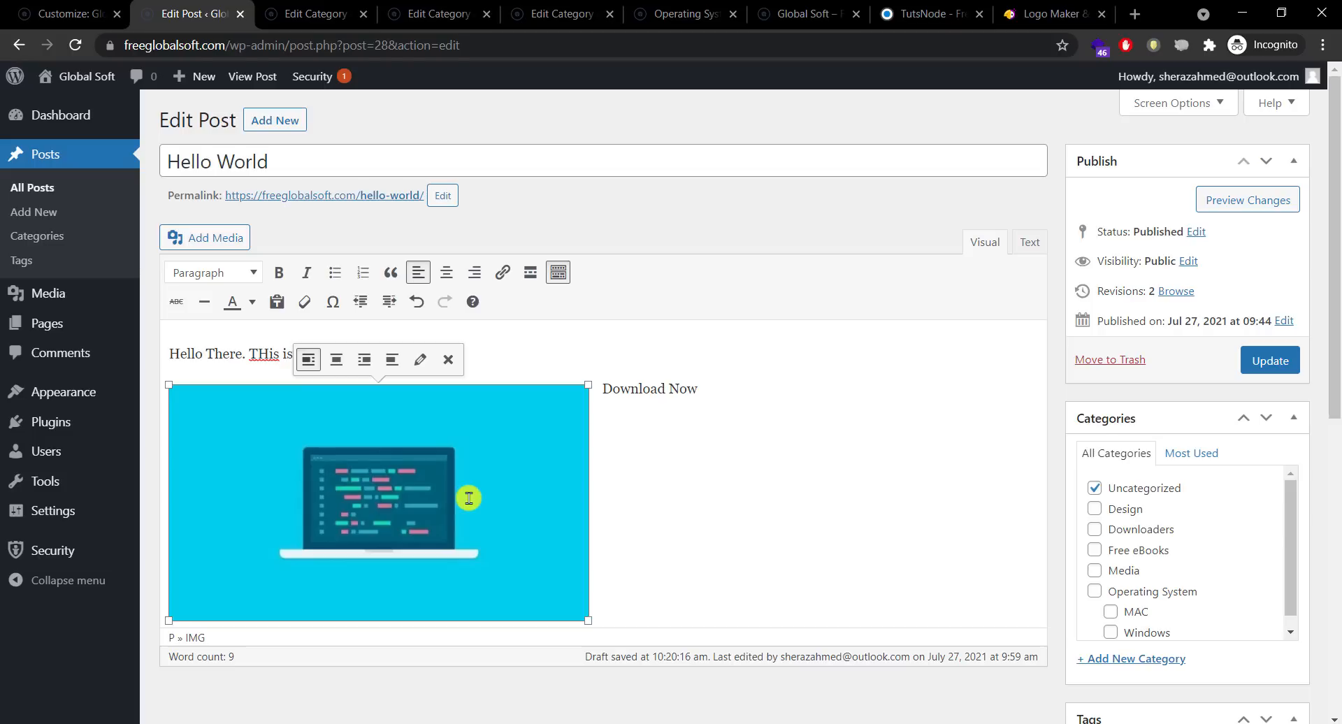
click(615, 393)
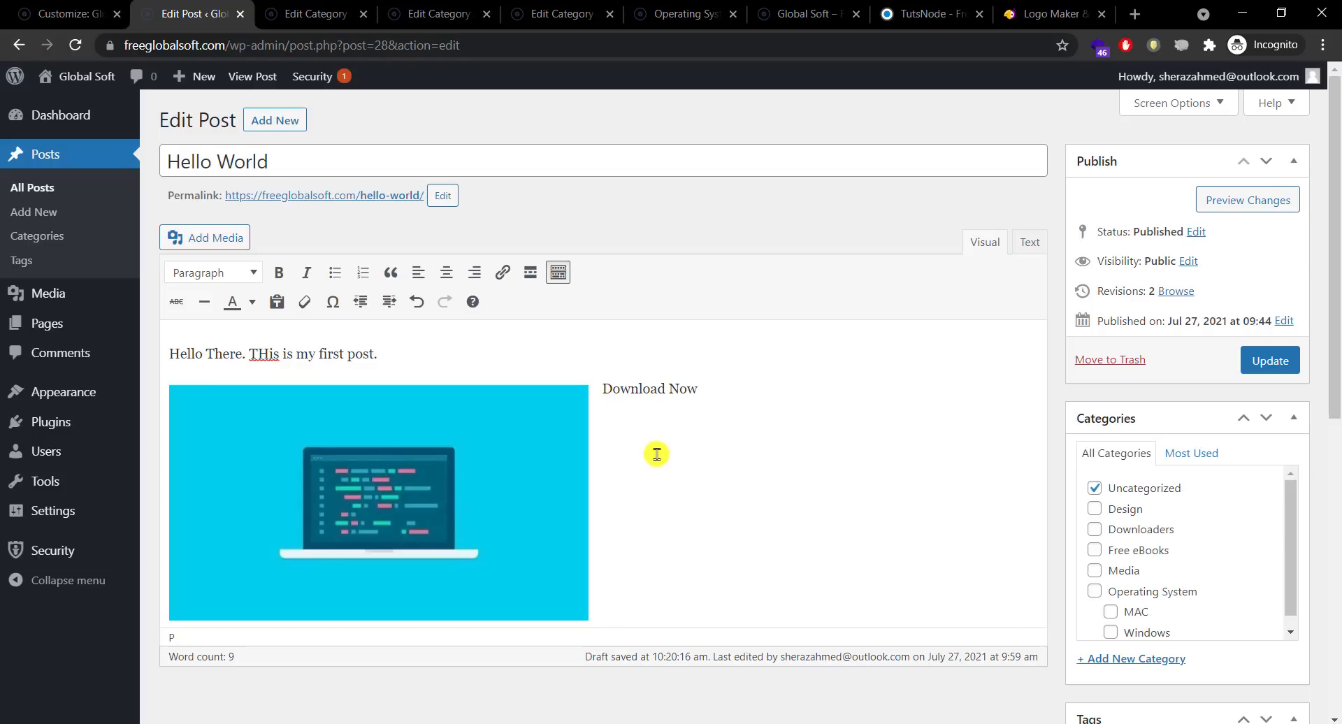
click(319, 537)
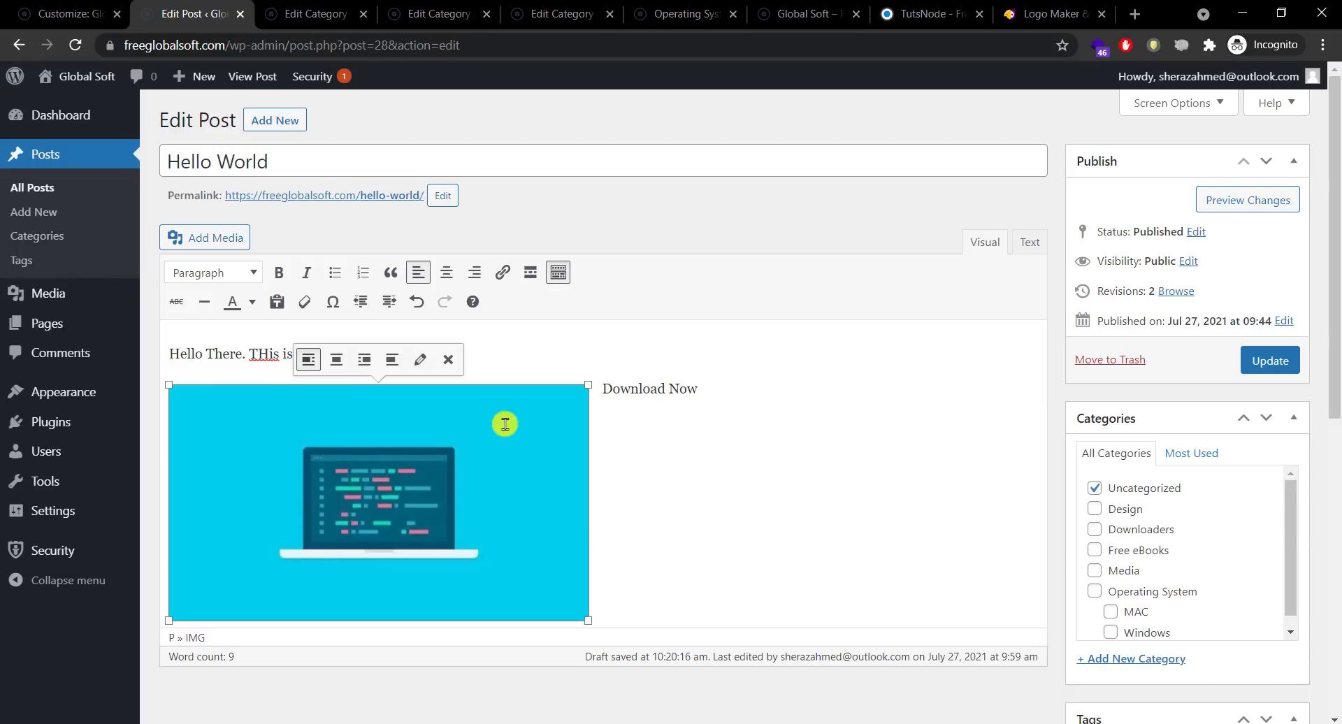
click(308, 358)
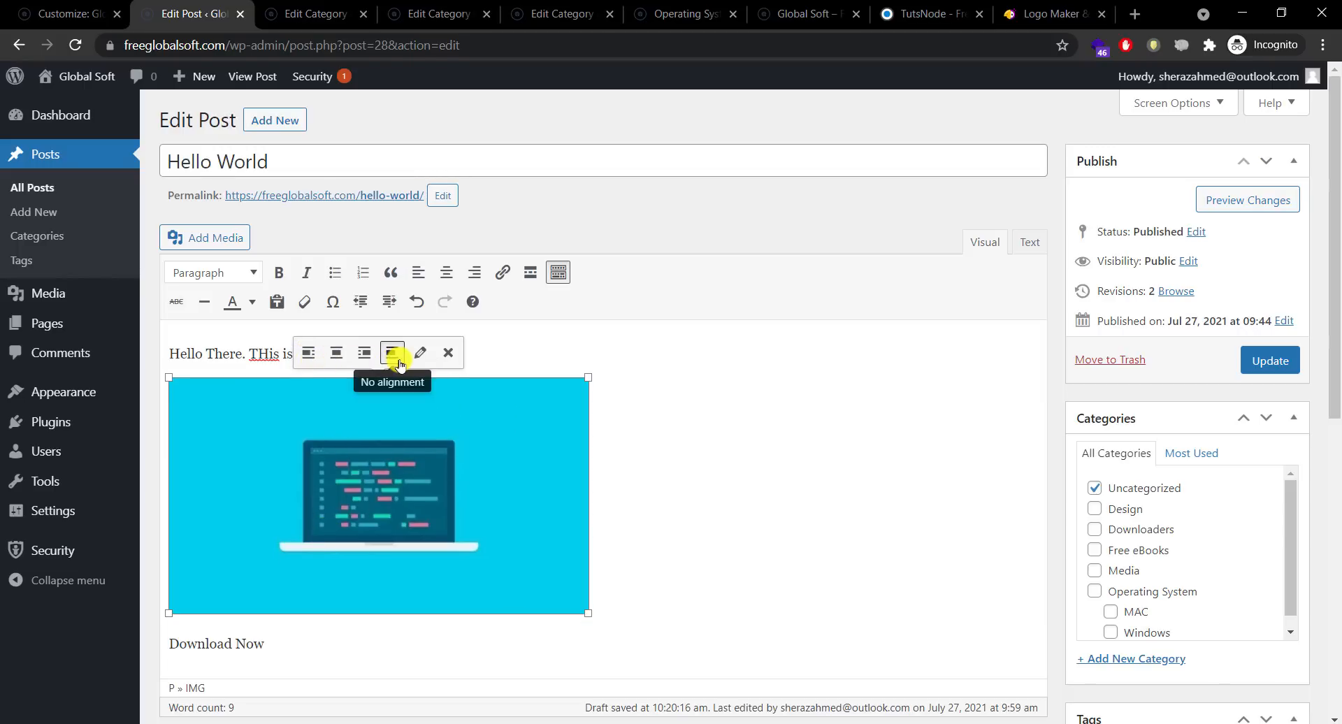
click(309, 360)
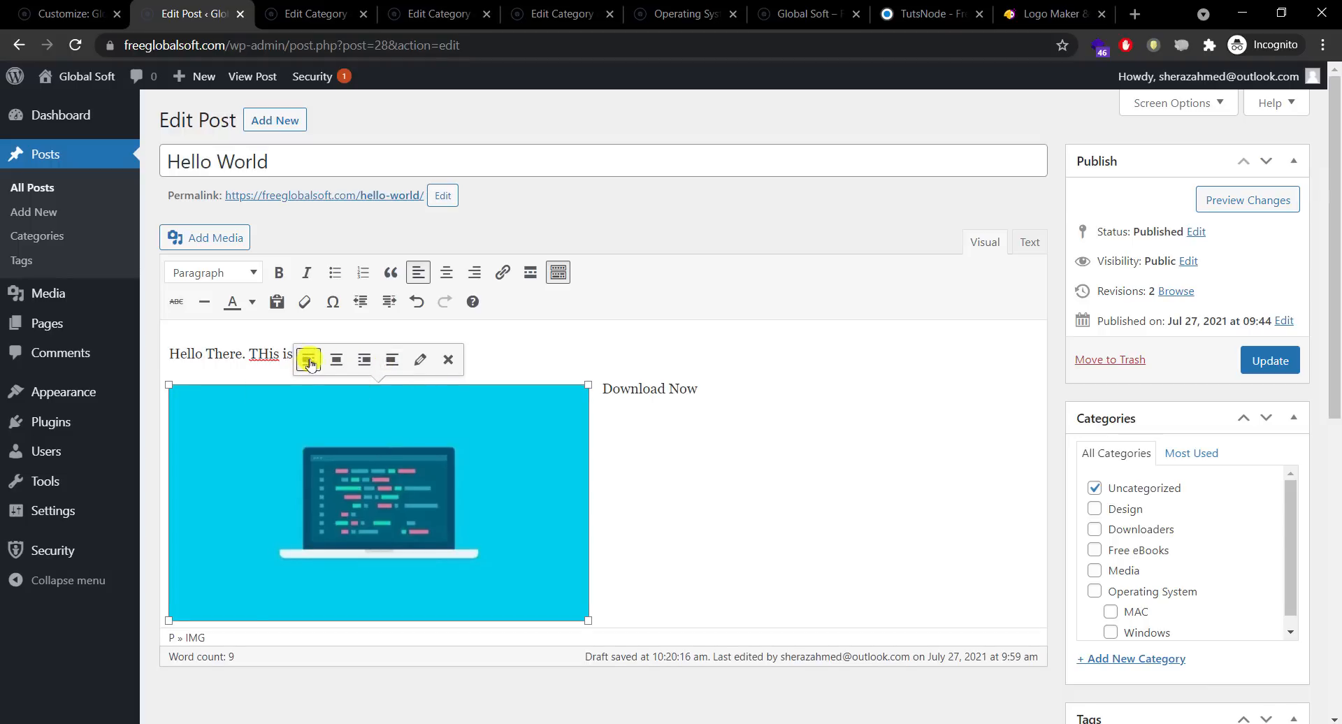
click(309, 360)
click(727, 492)
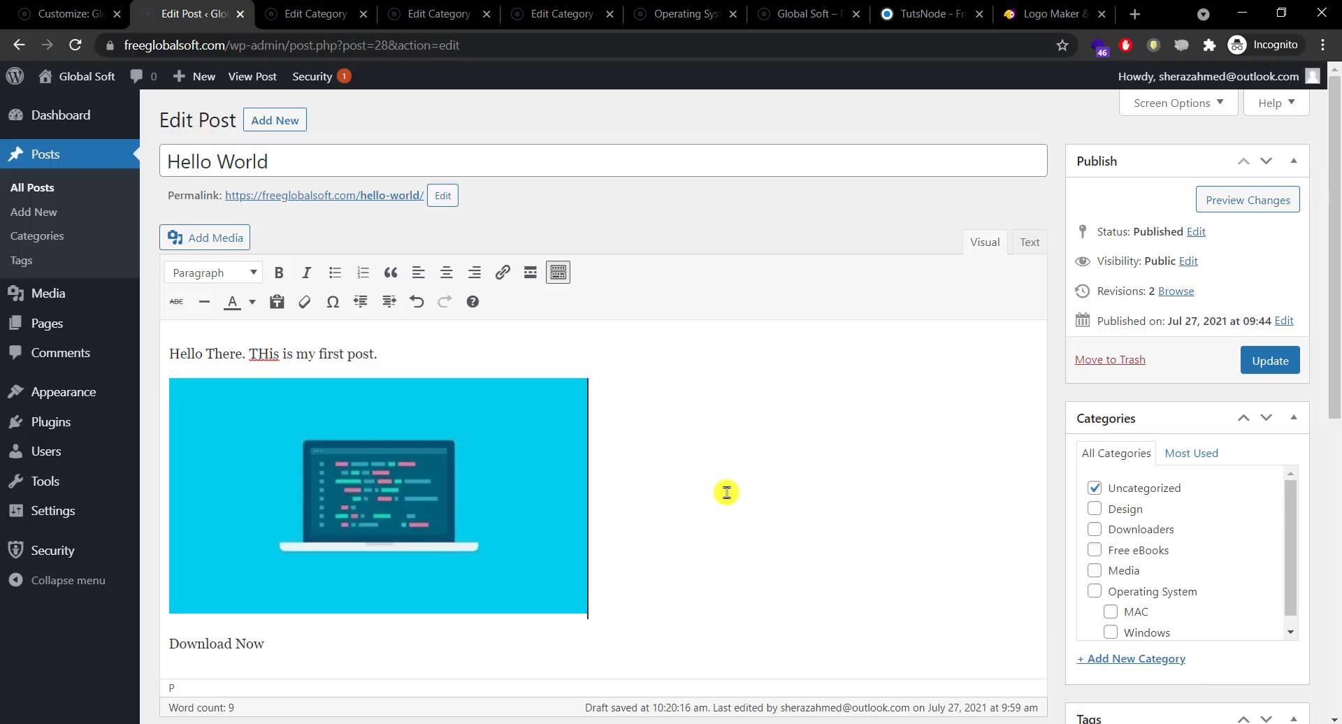
Step: Select the Download Now line, then put the caret before 'Hello There'
click(617, 637)
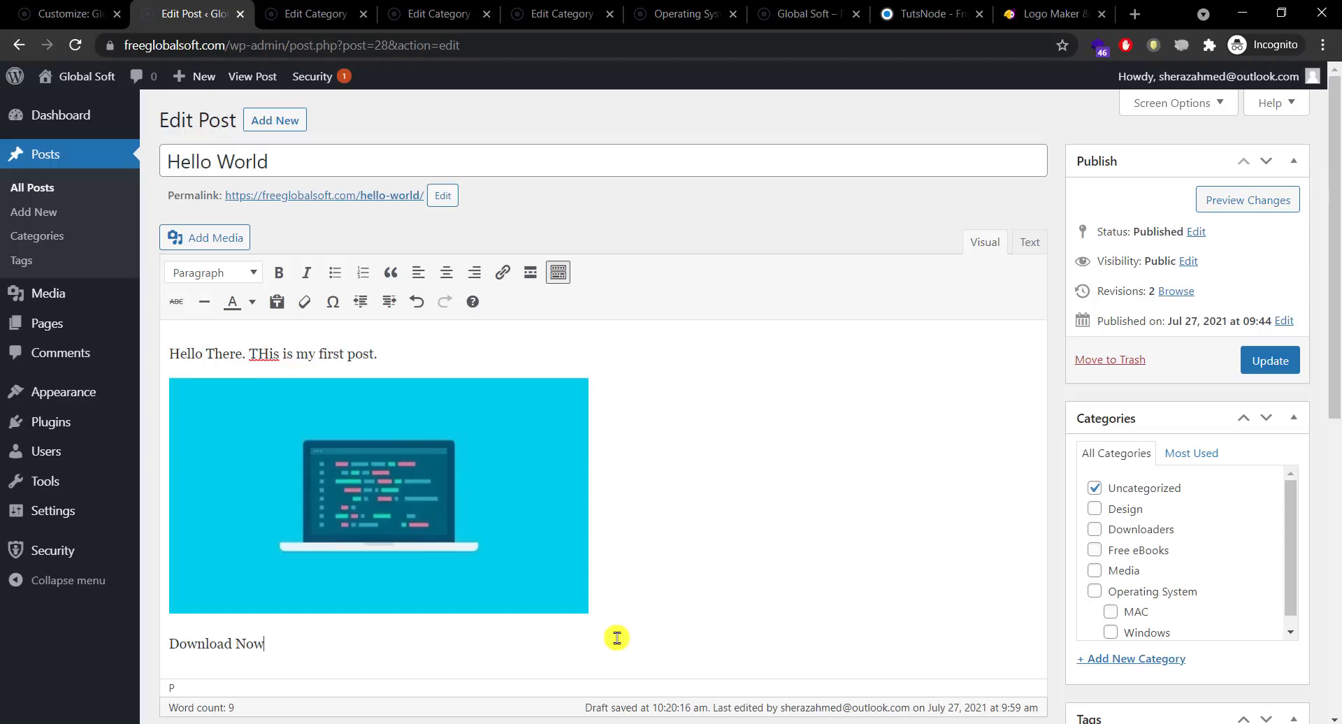
drag(617, 637, 166, 666)
click(377, 357)
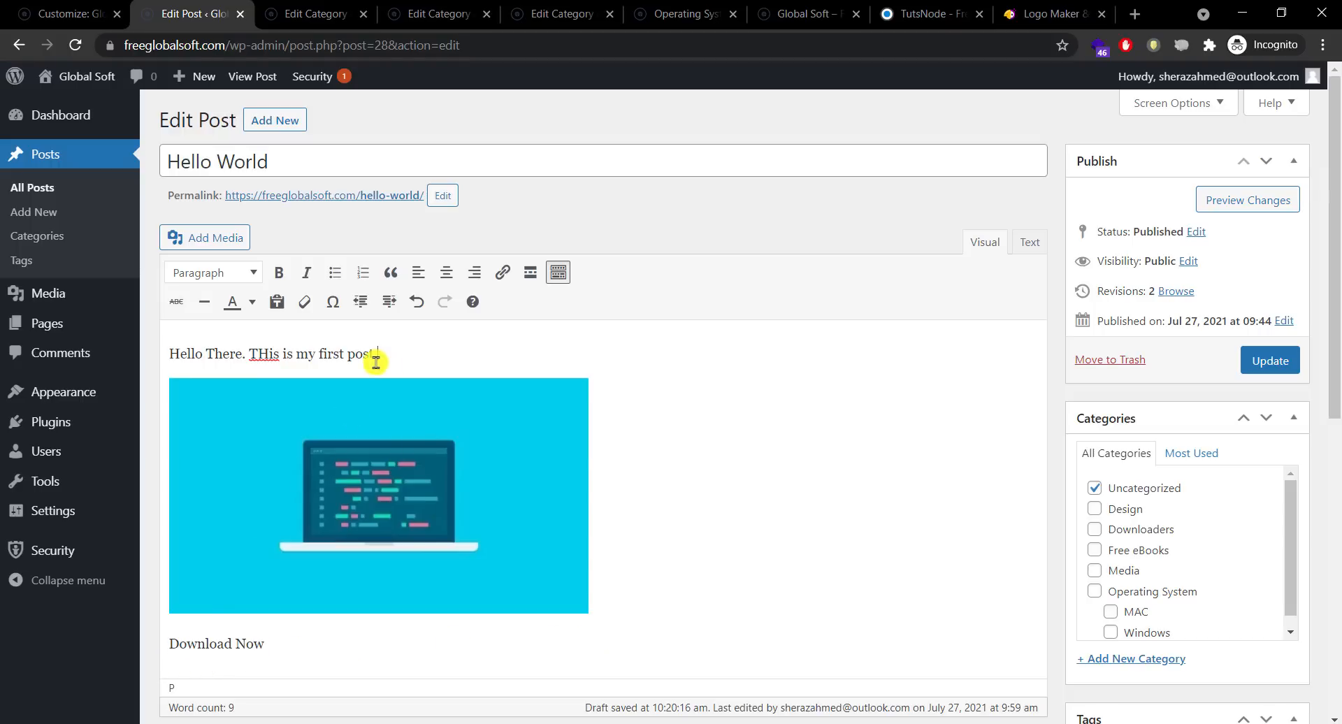
click(171, 353)
Step: Add 'Latest Version of softwares ABC' as a Heading 2 at the top of the post
key(Return)
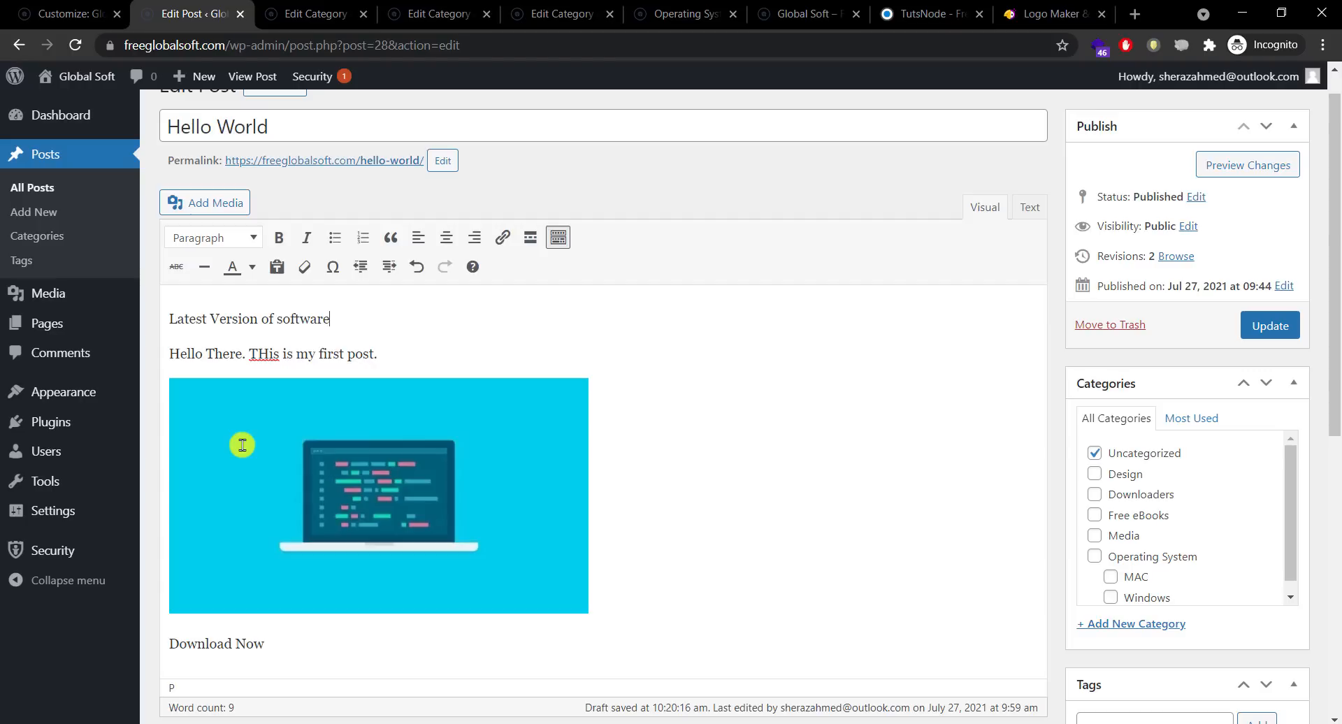
text(s ABC)
drag(419, 318, 165, 316)
click(215, 243)
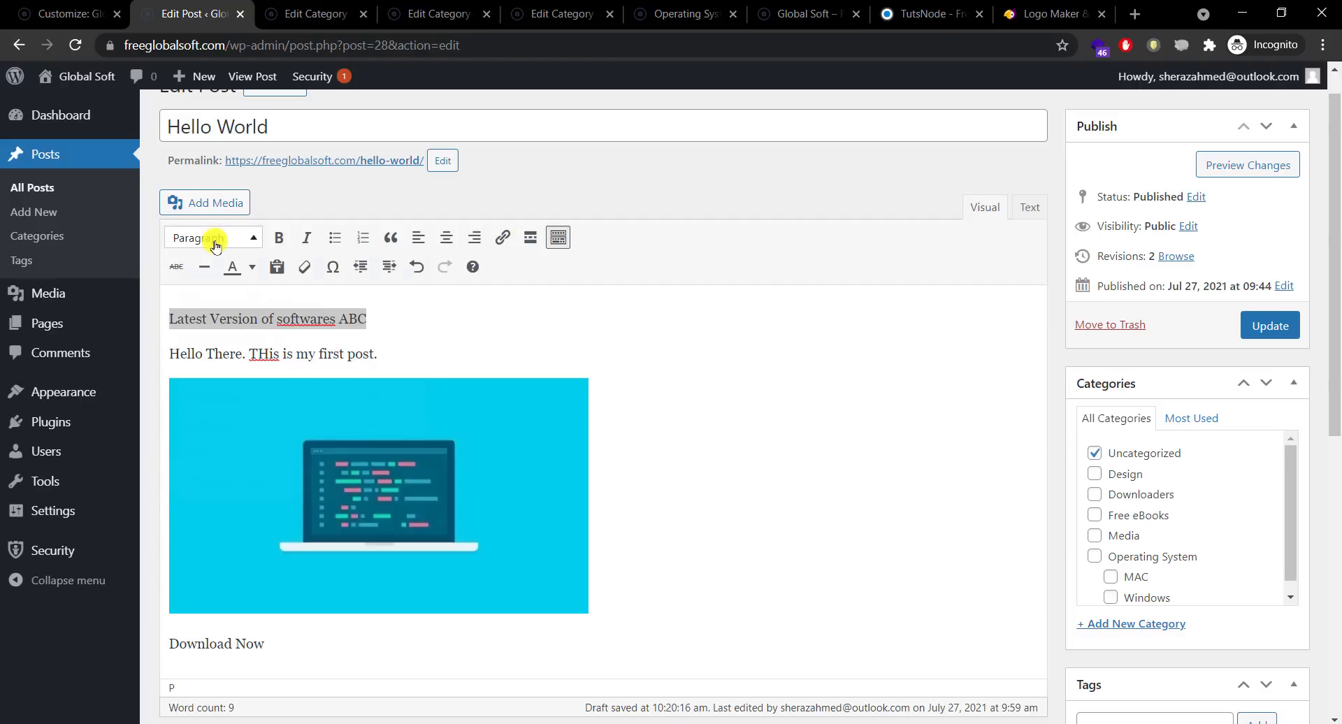
click(192, 338)
click(516, 316)
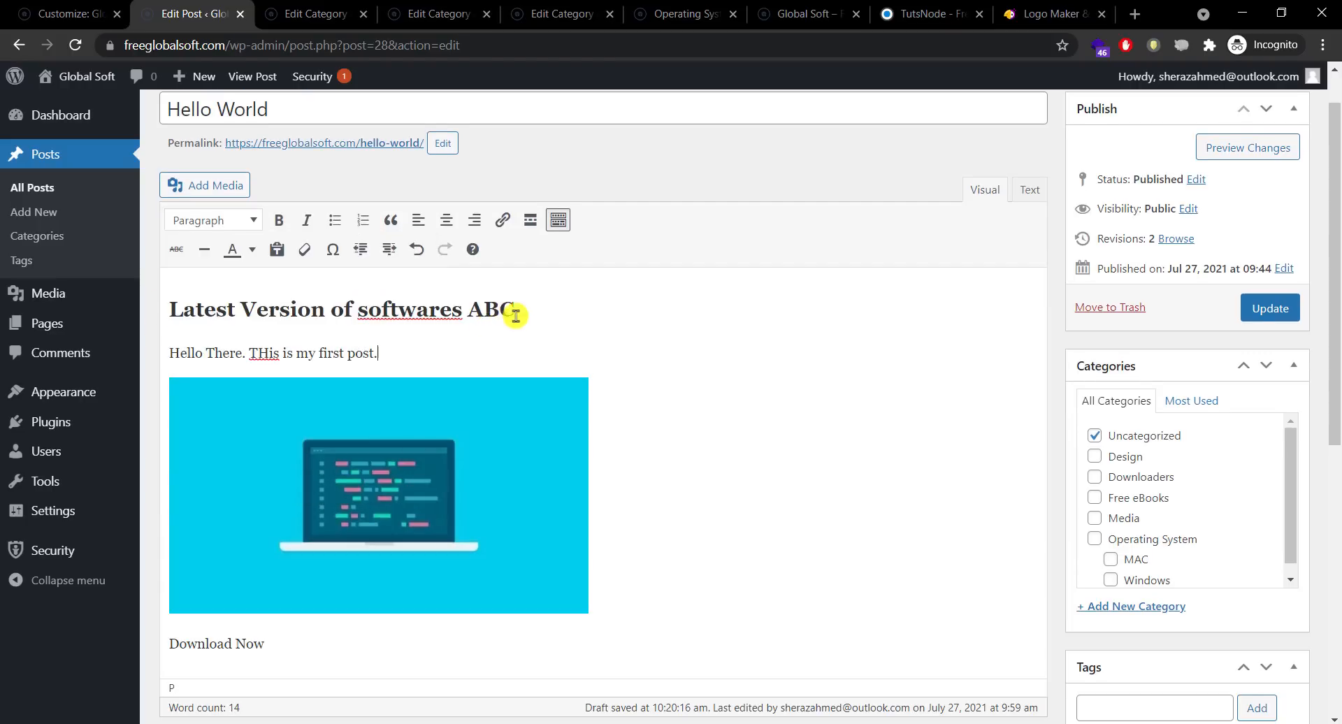
drag(525, 312, 165, 308)
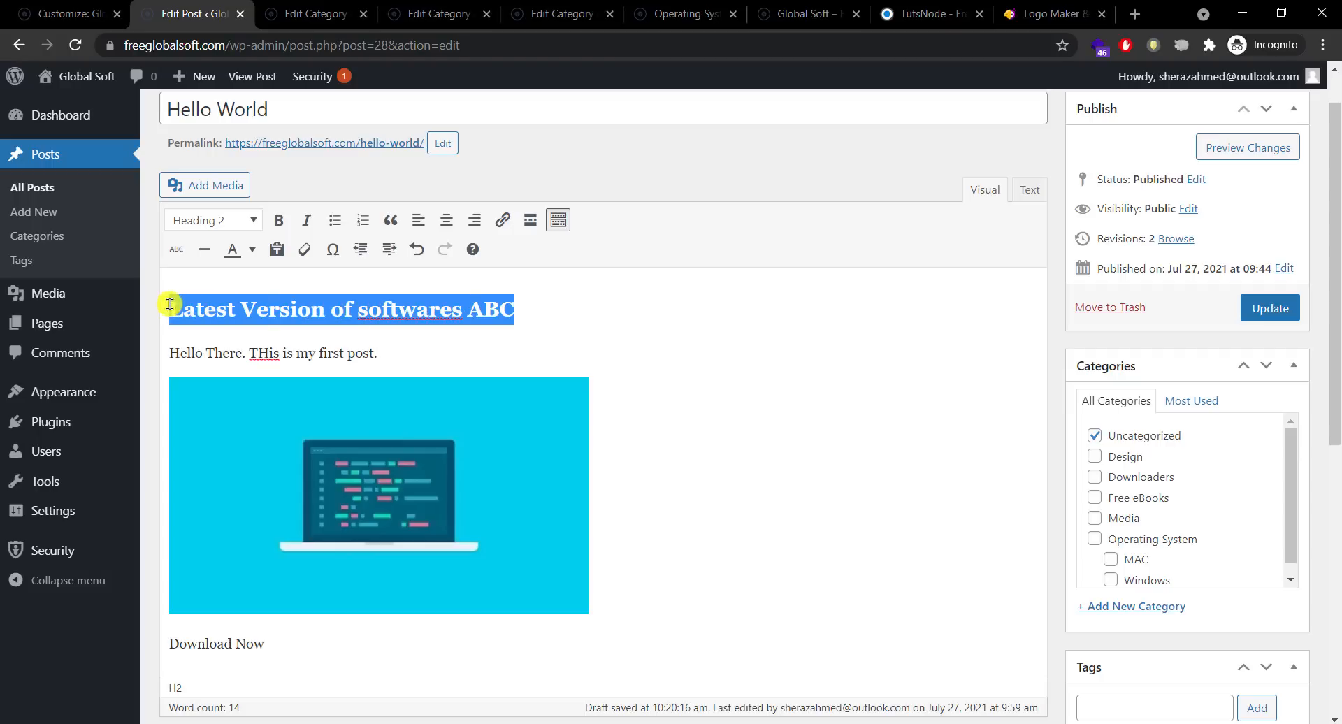
click(200, 229)
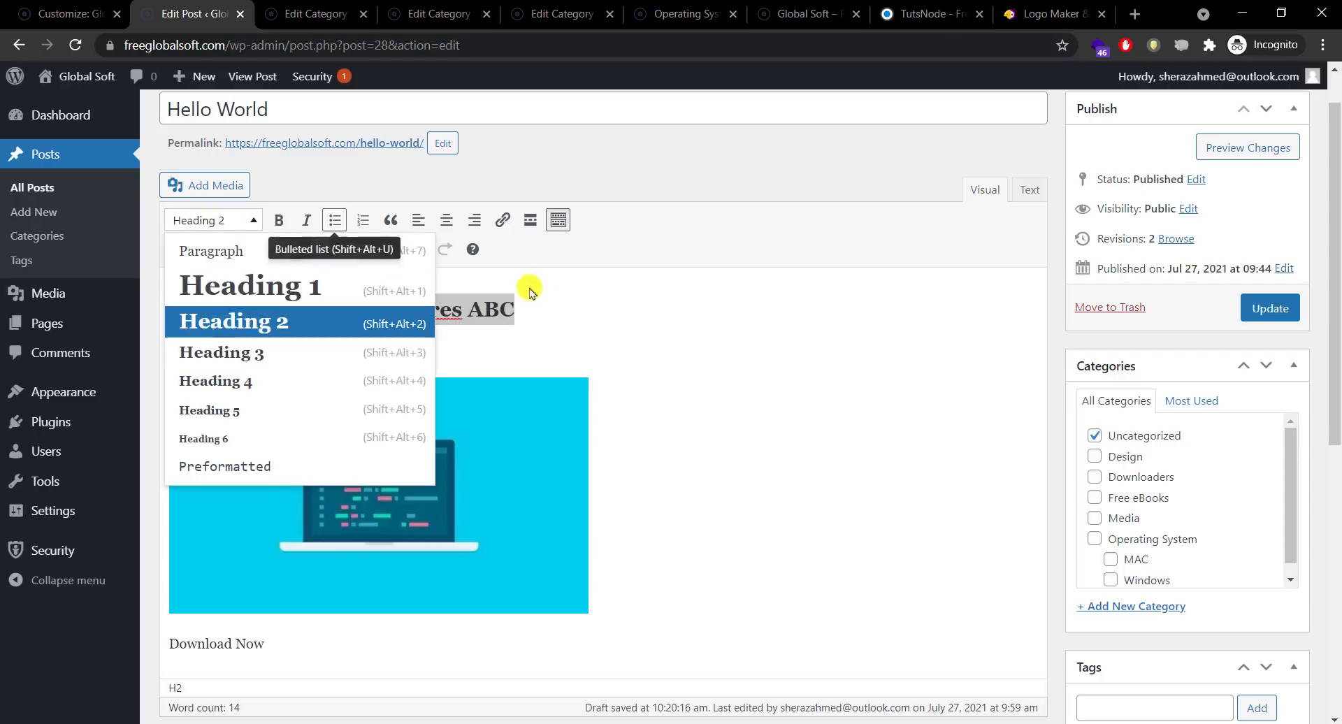
click(572, 314)
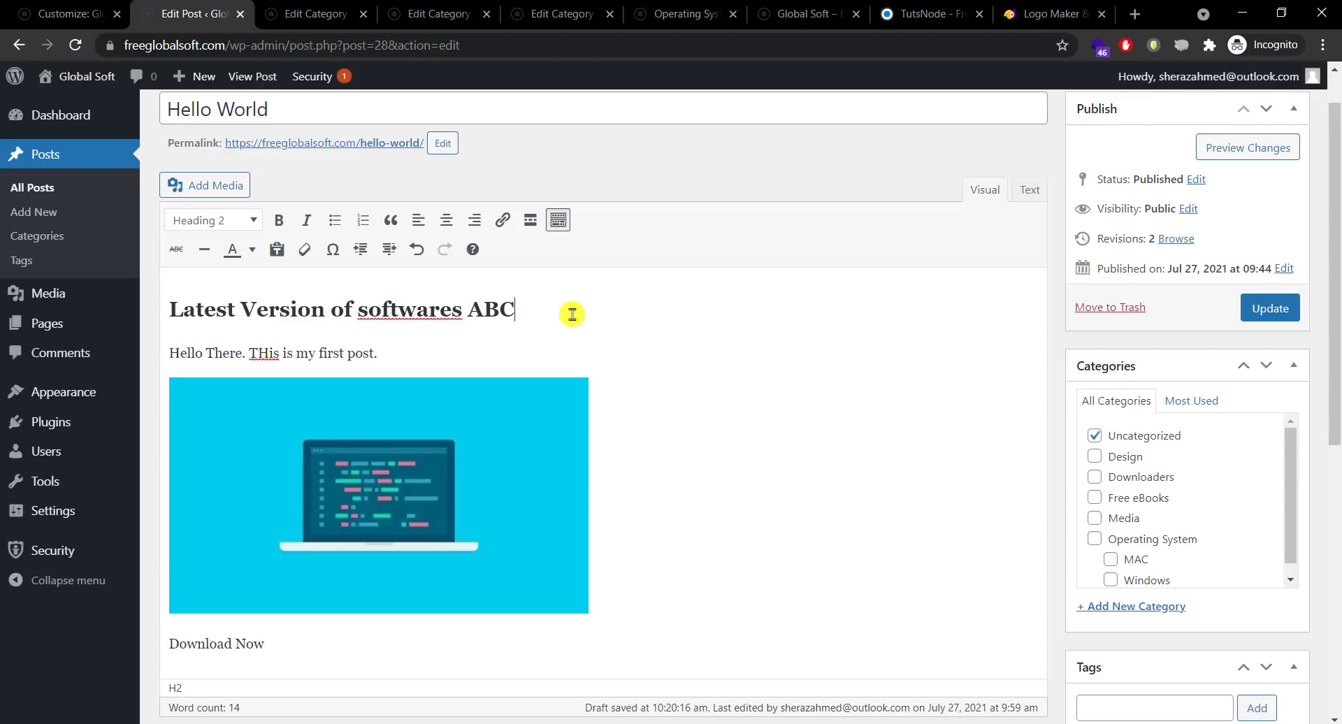
drag(524, 312, 183, 309)
click(285, 318)
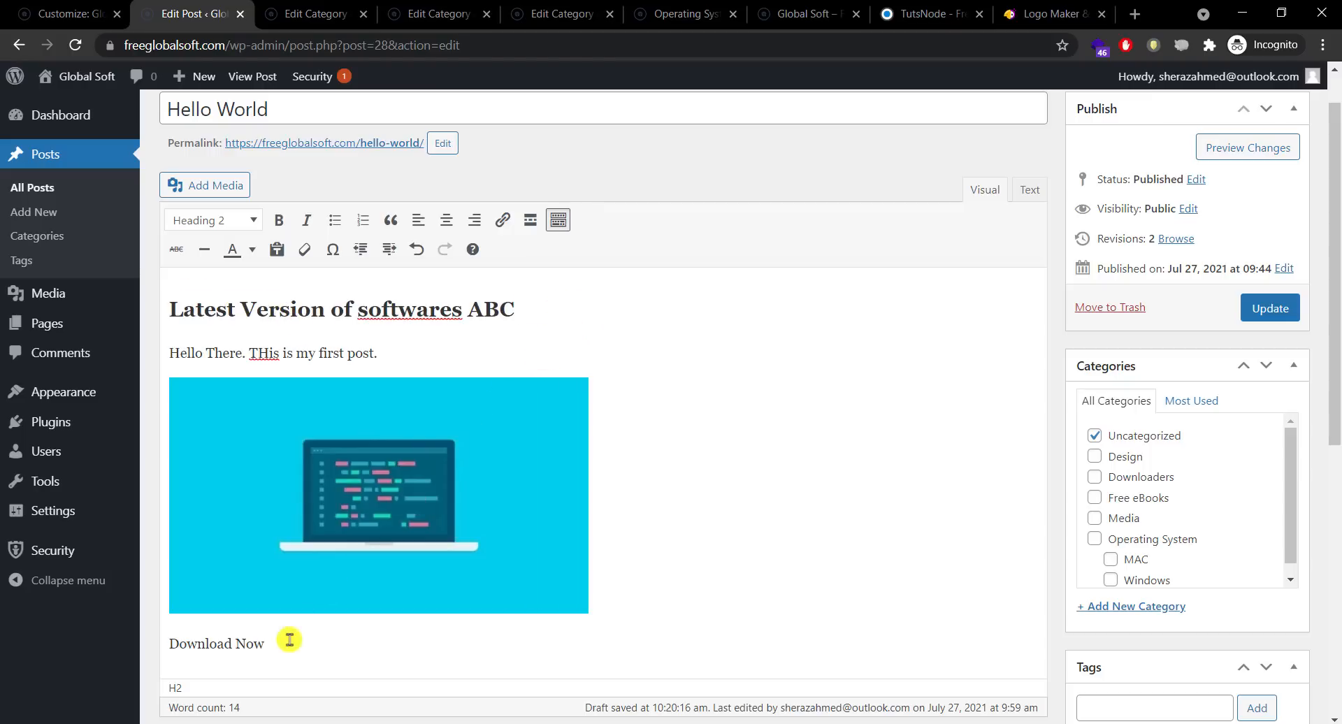
Step: Replace 'Download Now' with a Heading 3 reading 'Features'
drag(265, 643, 190, 633)
click(317, 643)
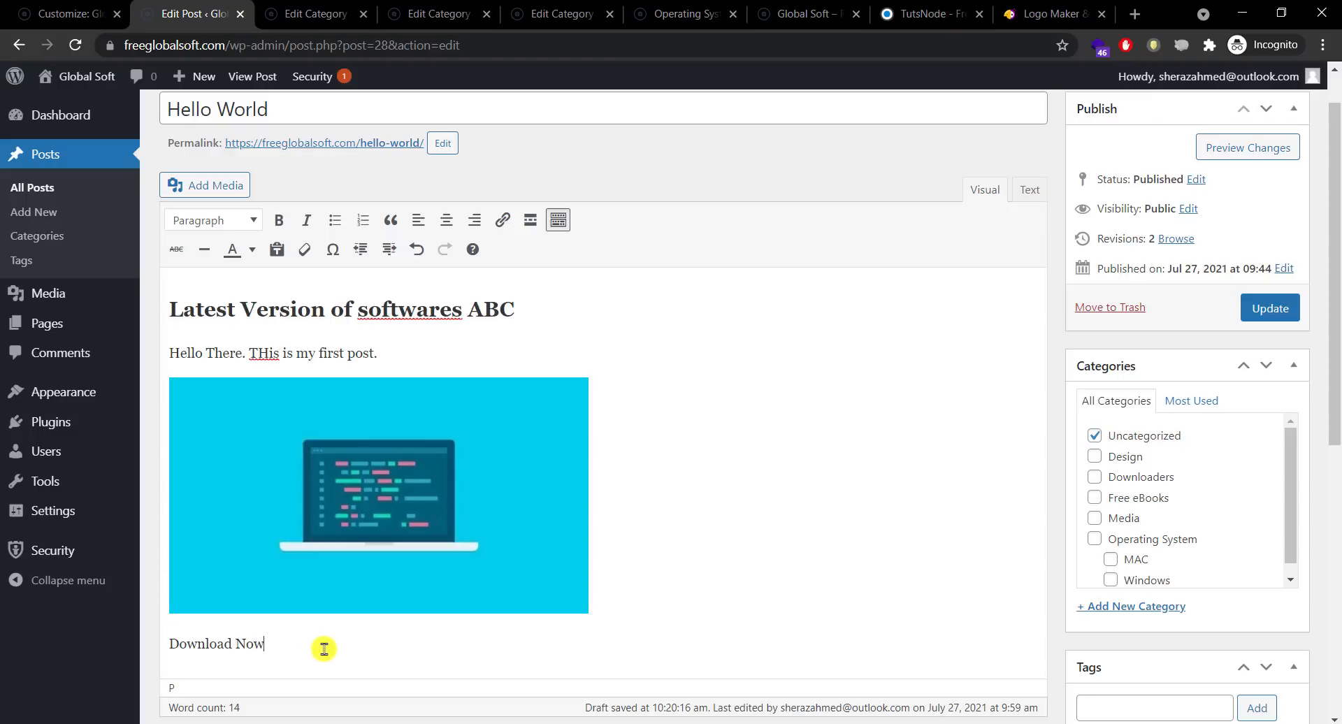
drag(317, 644, 169, 649)
text(Features)
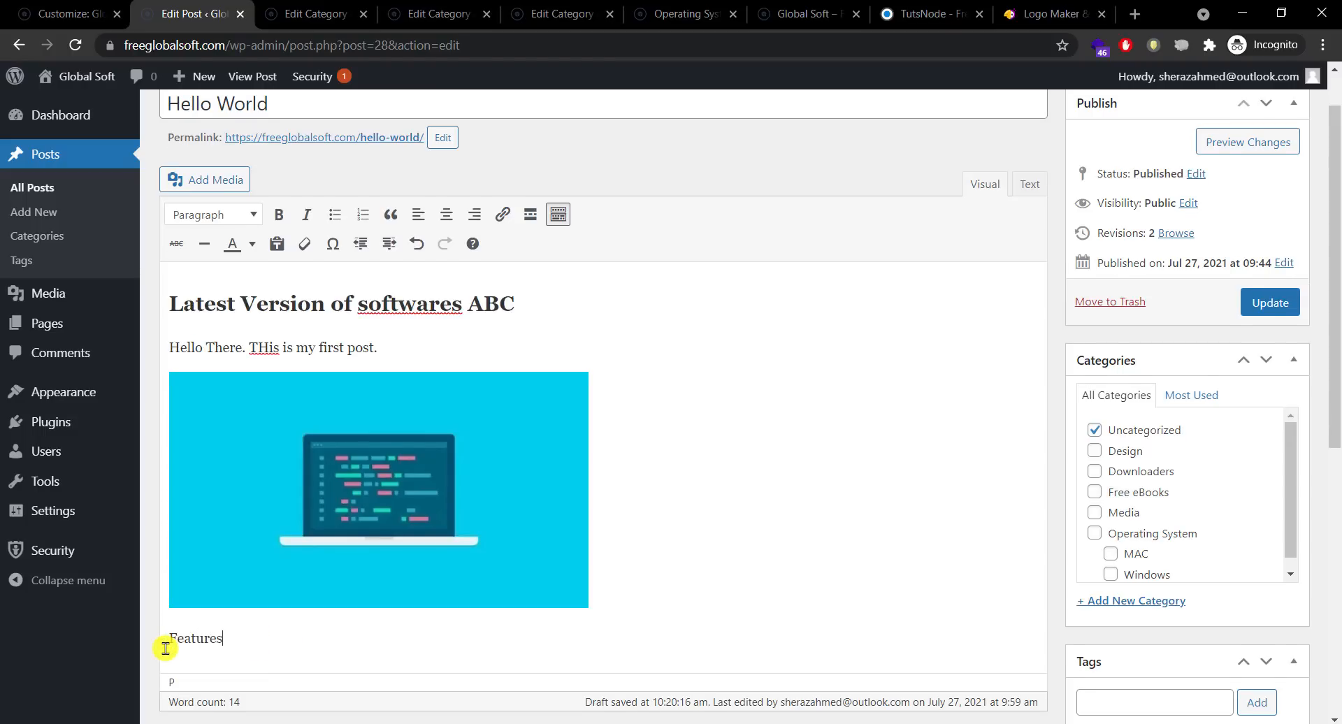
drag(247, 633, 168, 639)
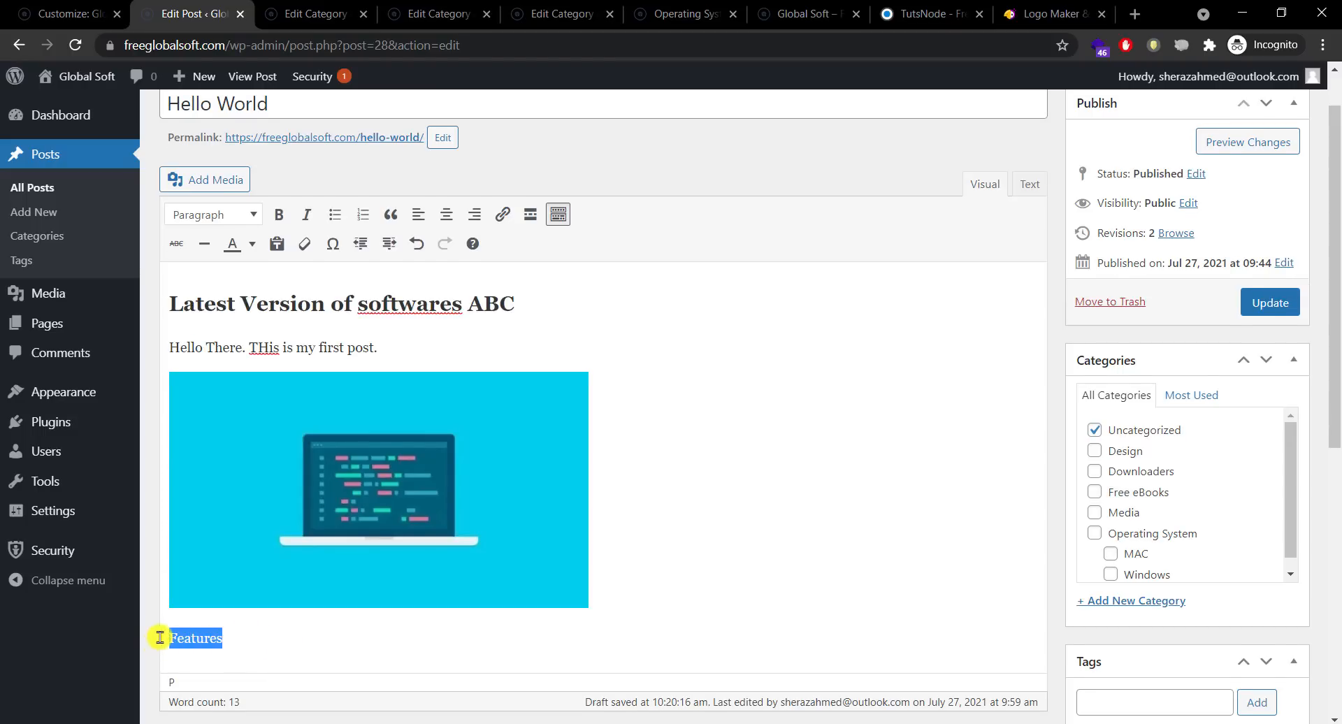
click(237, 213)
click(329, 347)
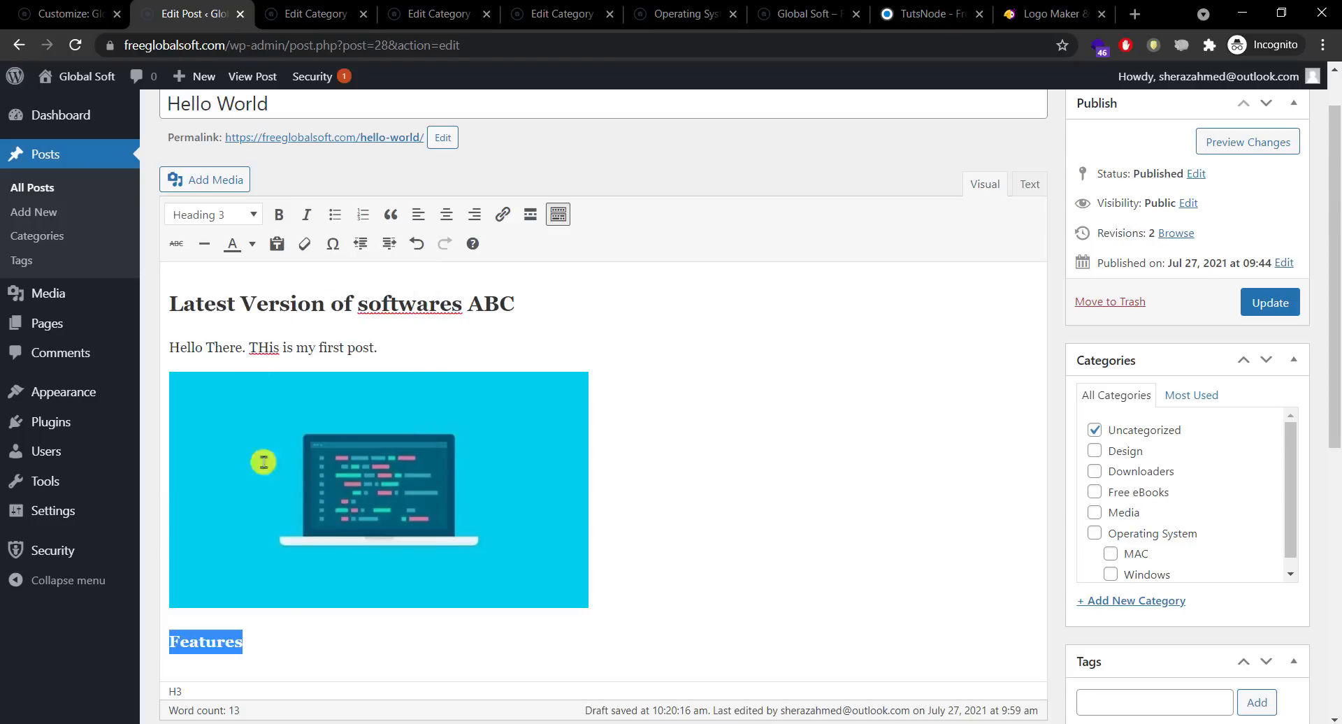
click(283, 656)
Step: Add a numbered list under Features starting with 'Featire 1' plus several placeholder items
key(Return)
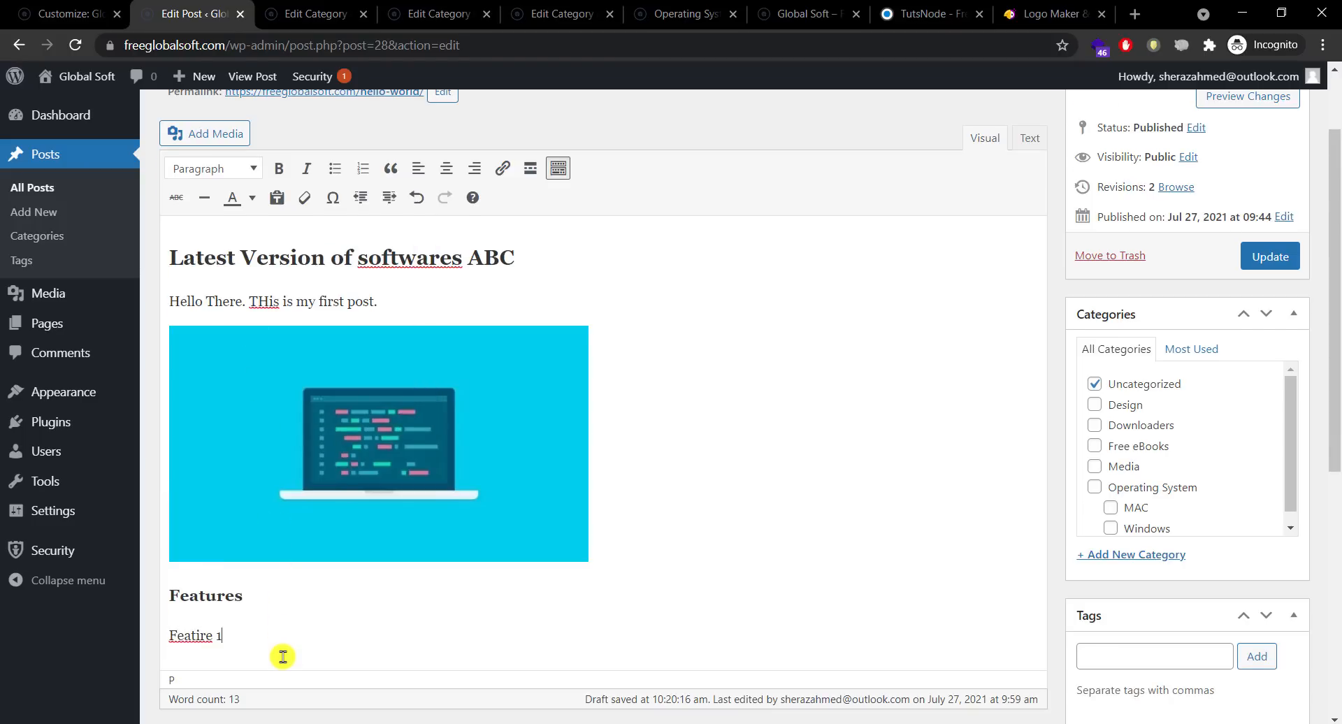
text(Featire 1)
triple_click(168, 635)
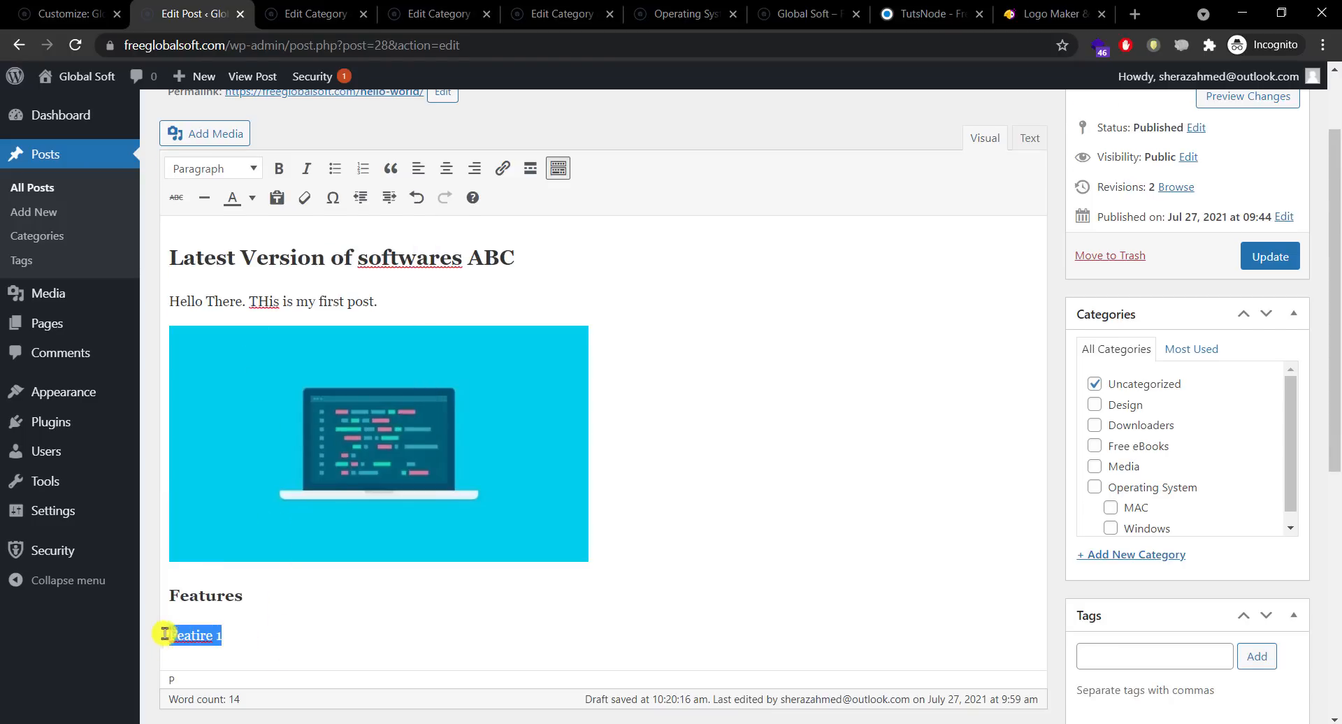
click(361, 169)
click(348, 636)
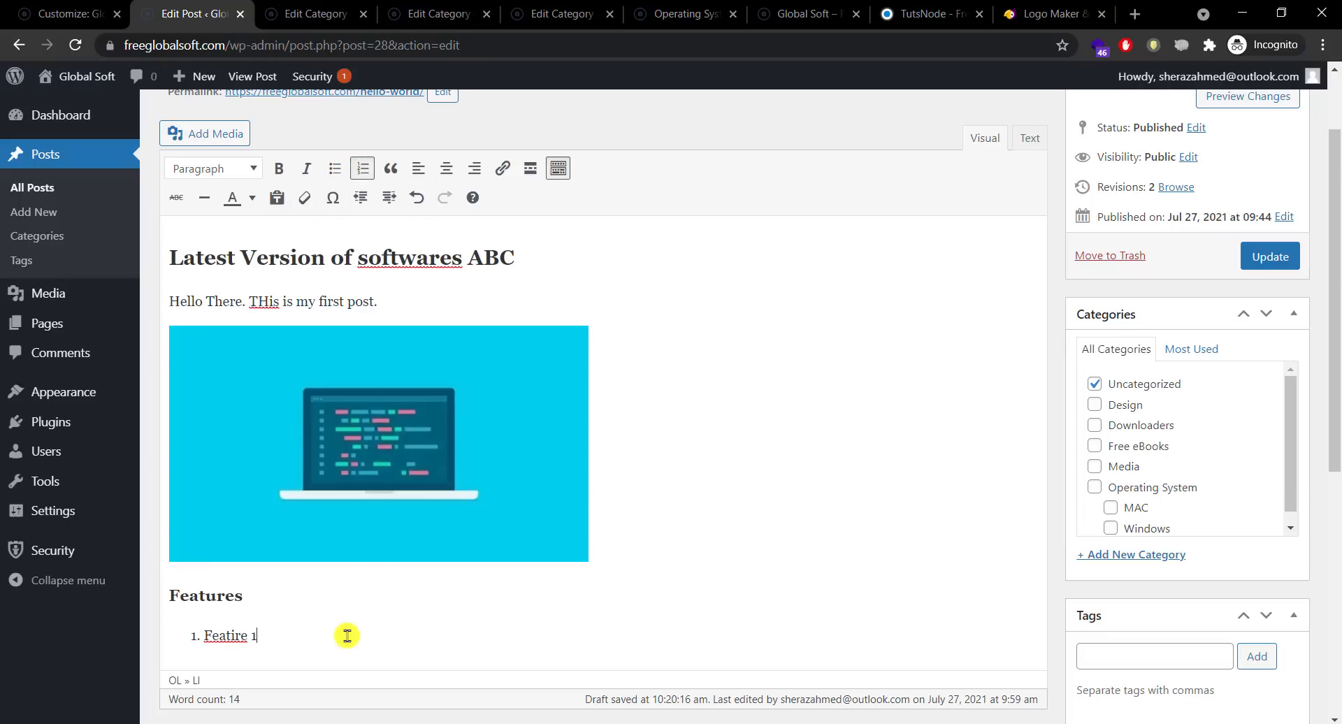
key(Return)
text(kasjdkasjd)
key(Return)
text(asdjkasjdkas)
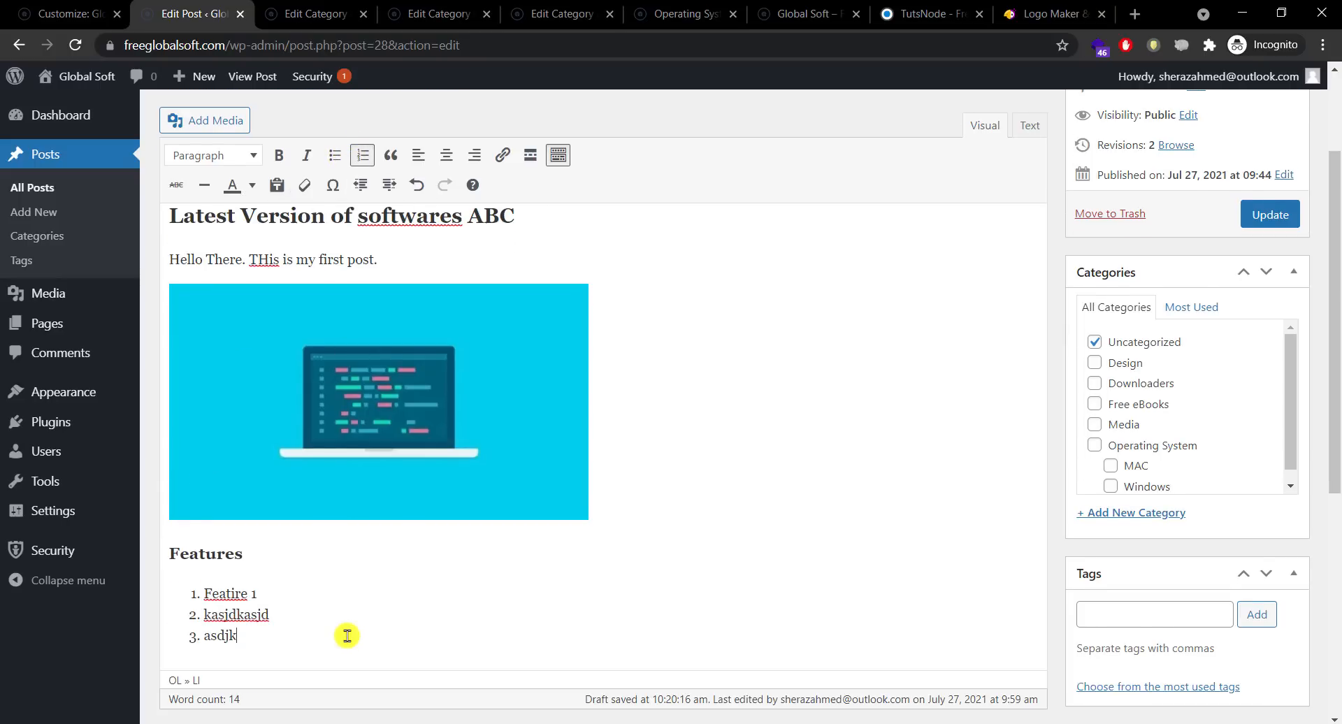
key(Return)
text(asdjkasjdkas)
key(Return)
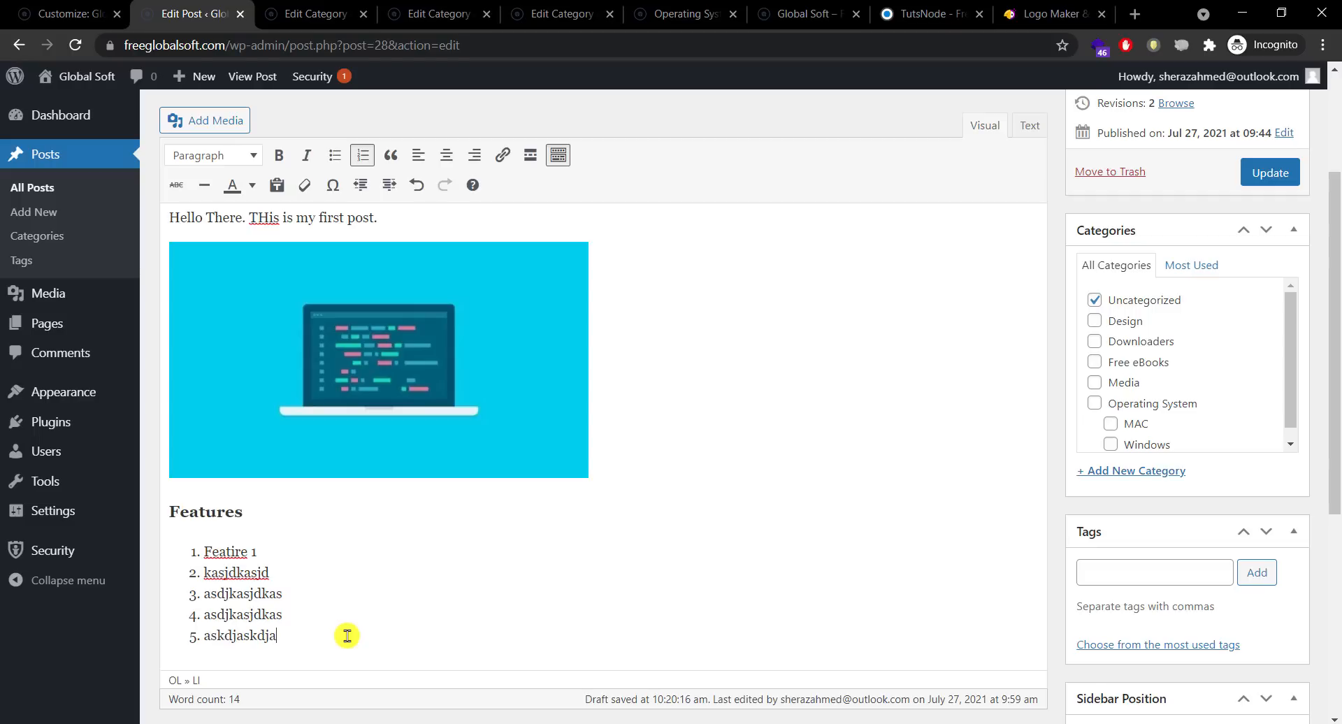
text(askdjaskdja)
key(Return)
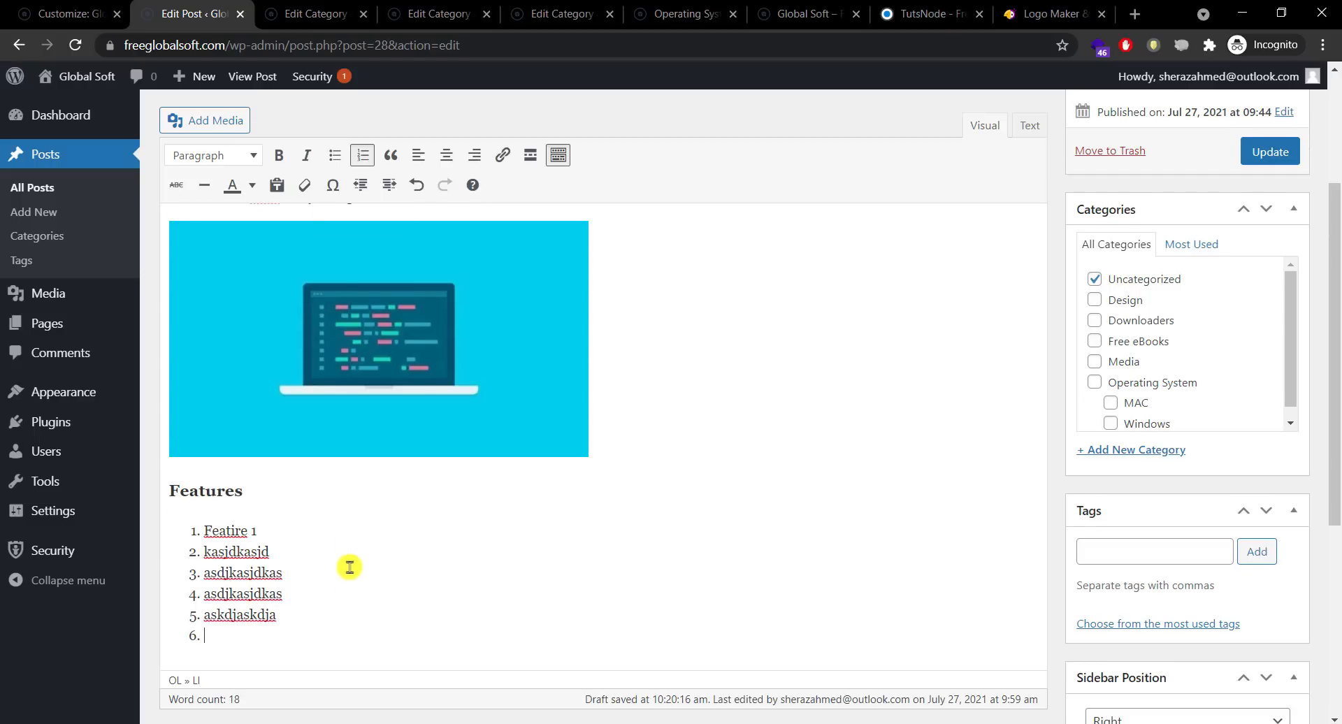
Step: End the Features numbered list and add 'Download Now' as a bold plain paragraph
click(363, 155)
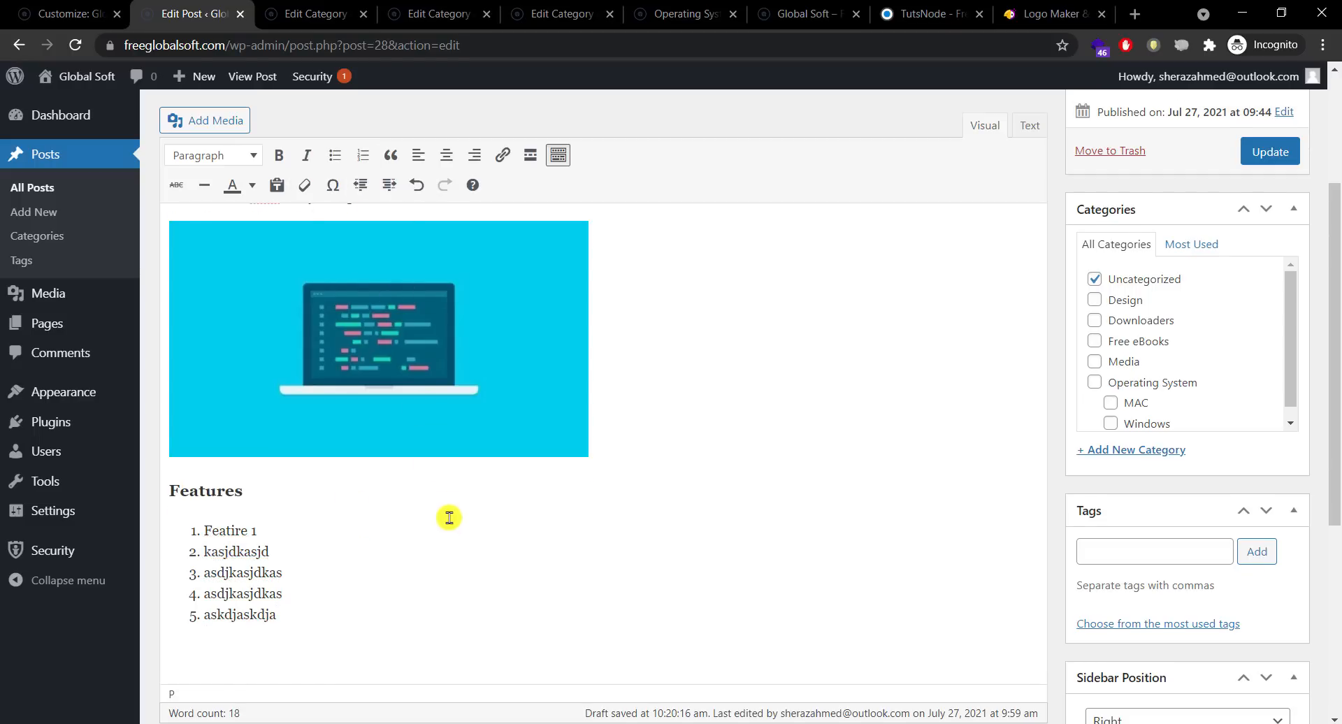
text(Download Now)
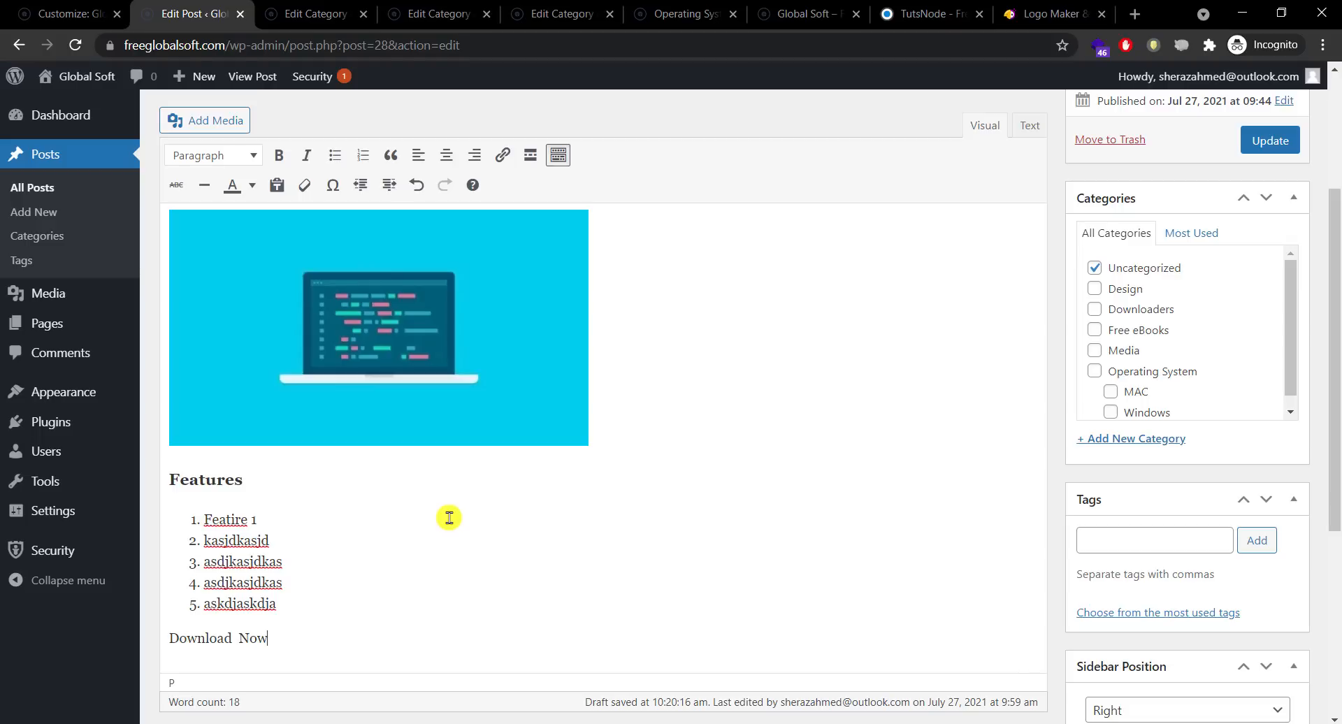
drag(286, 634, 169, 639)
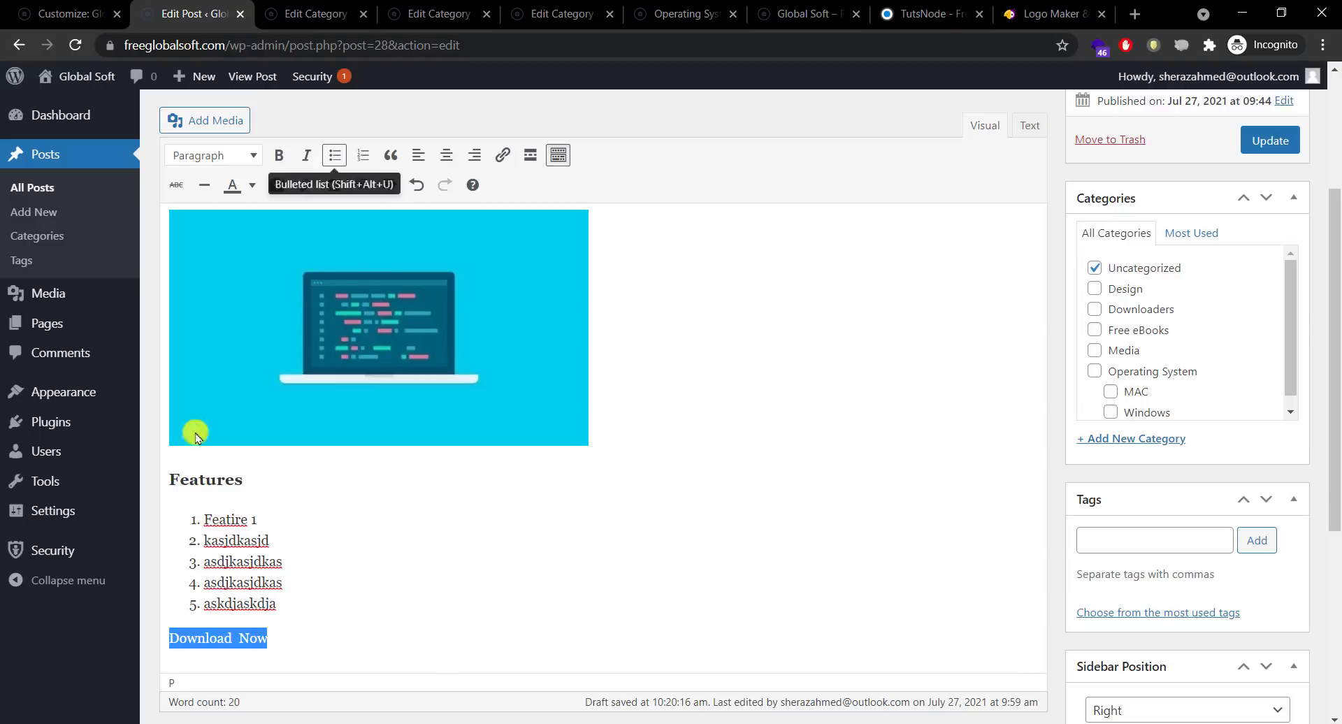
click(278, 154)
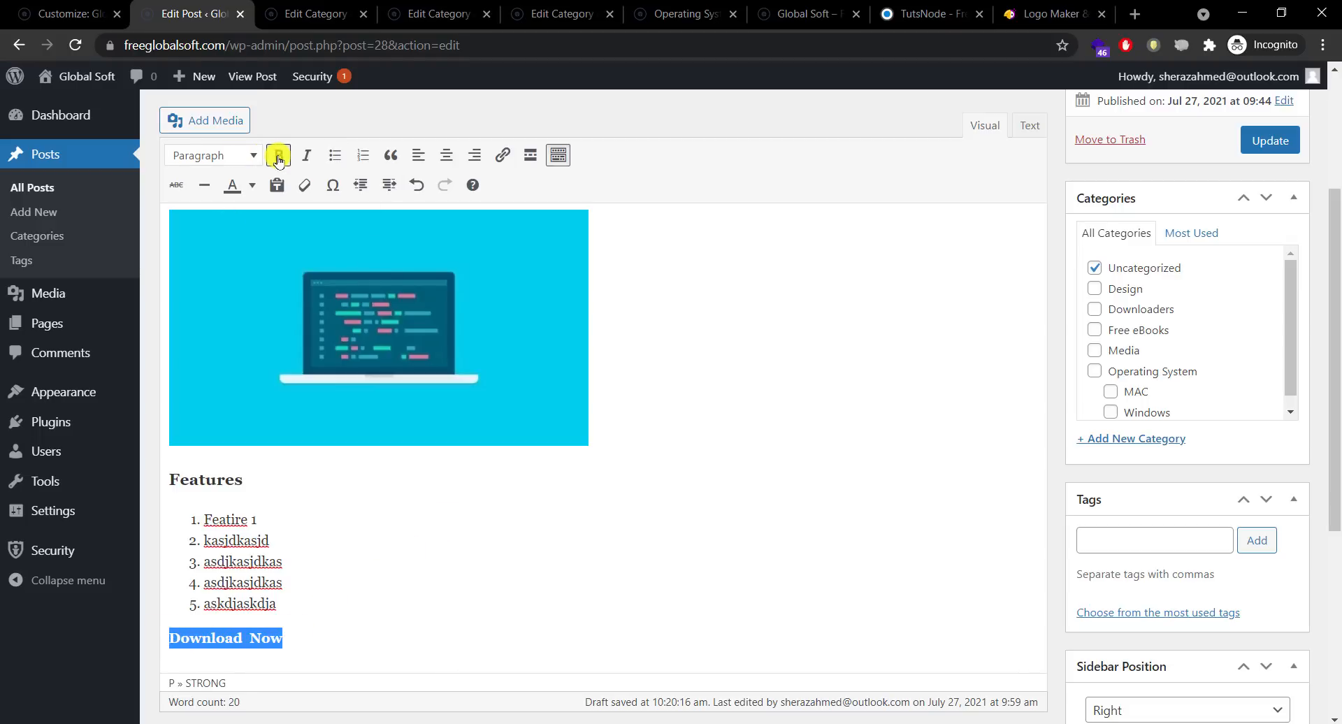
click(251, 158)
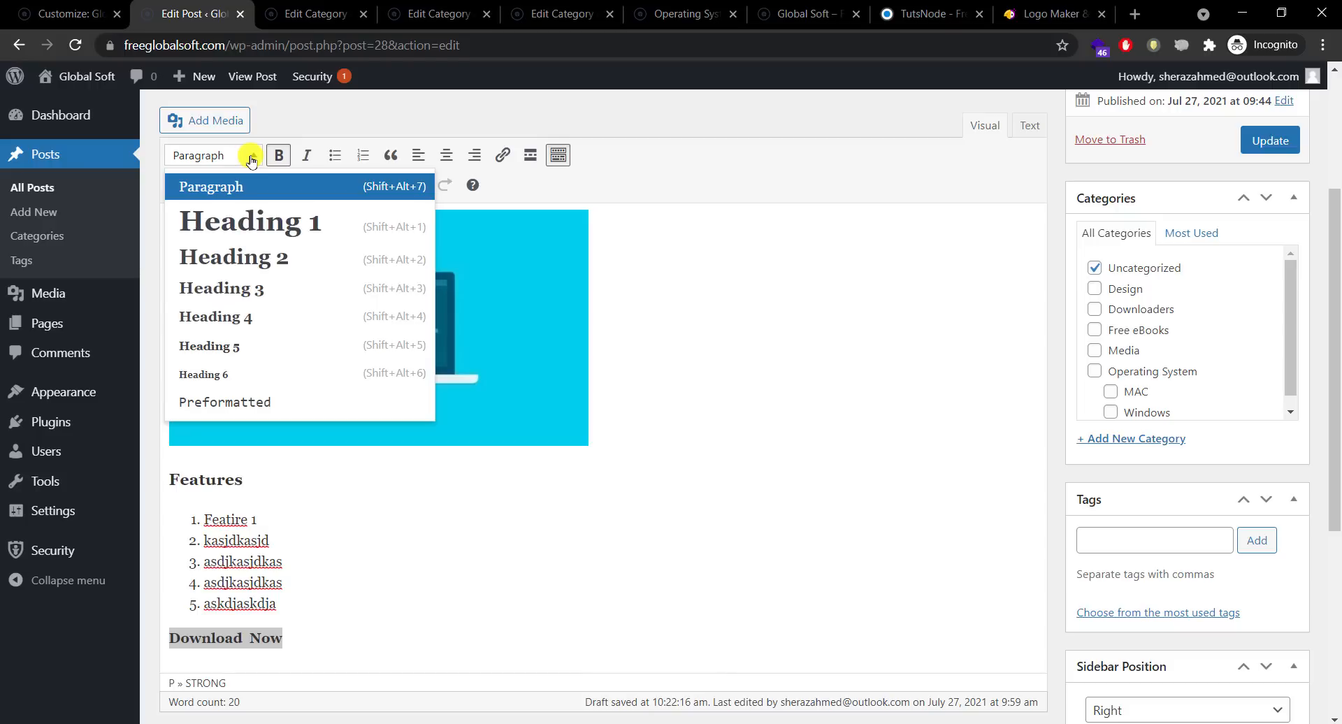
click(334, 581)
click(370, 651)
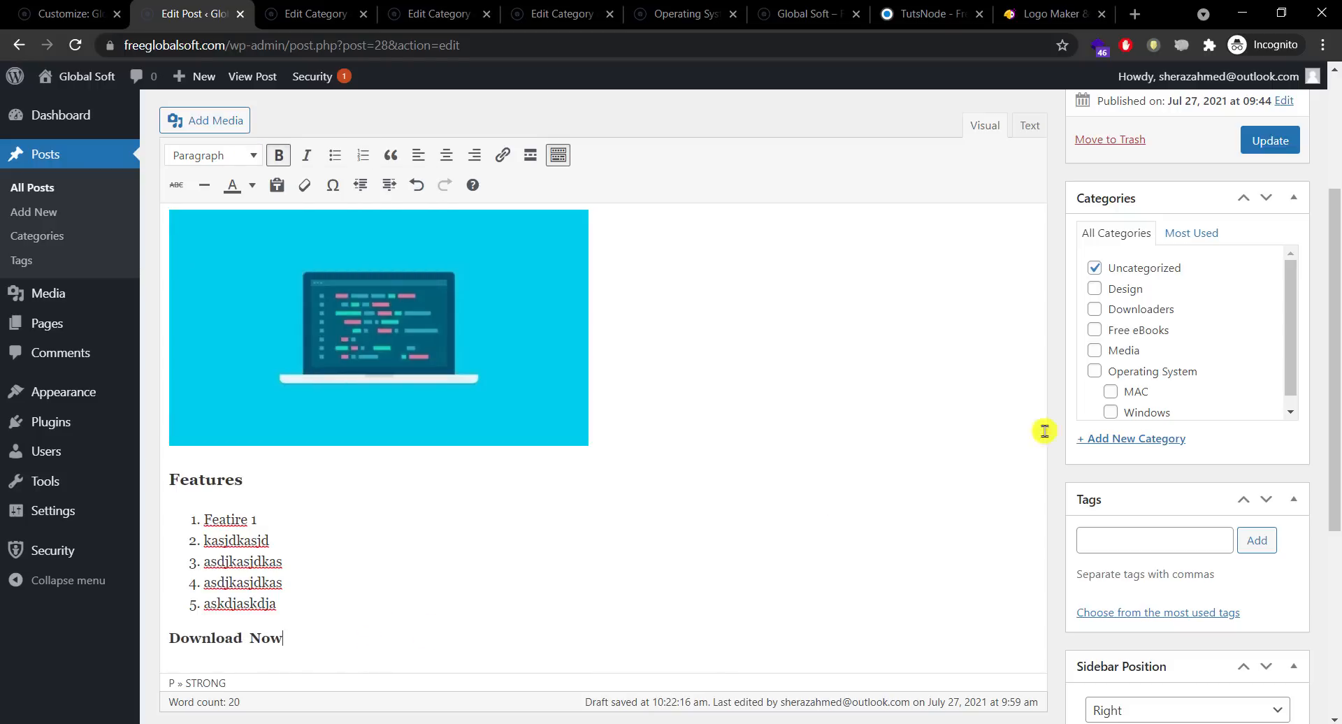
drag(1337, 342, 1336, 293)
scroll(1336, 280, down, 1)
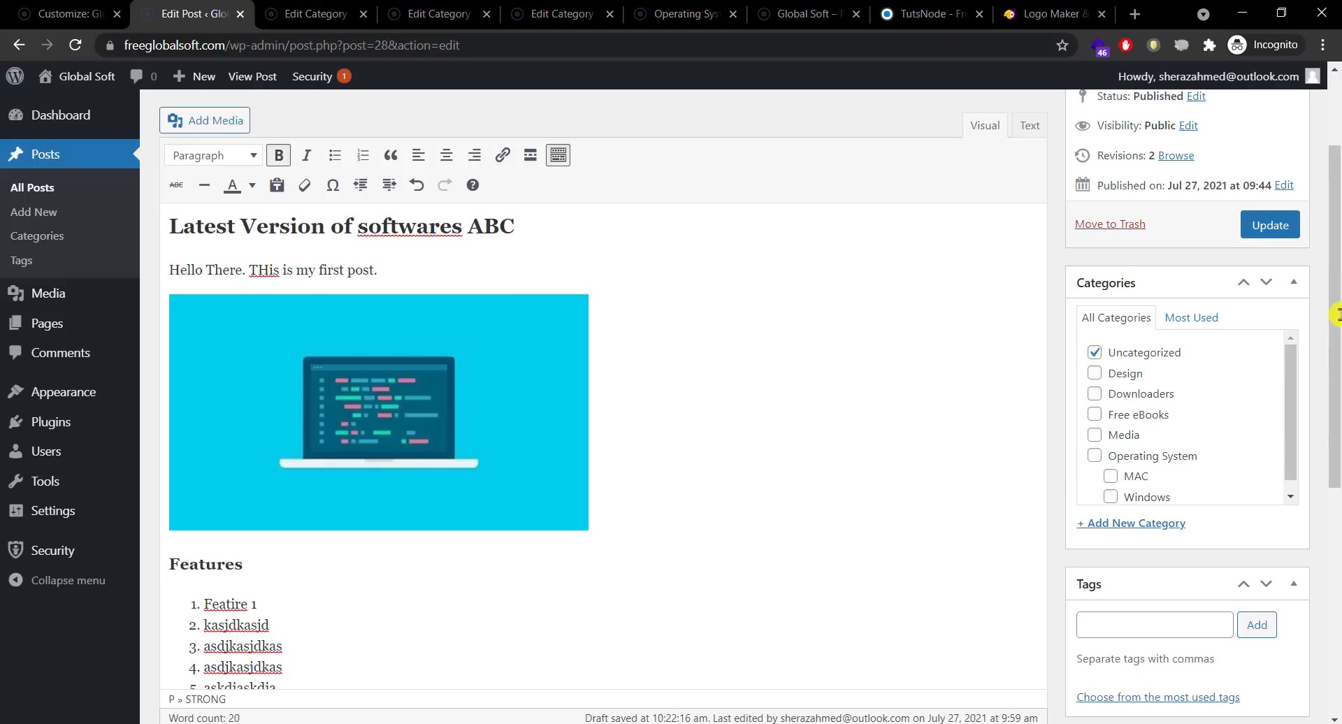
scroll(1336, 350, down, 1)
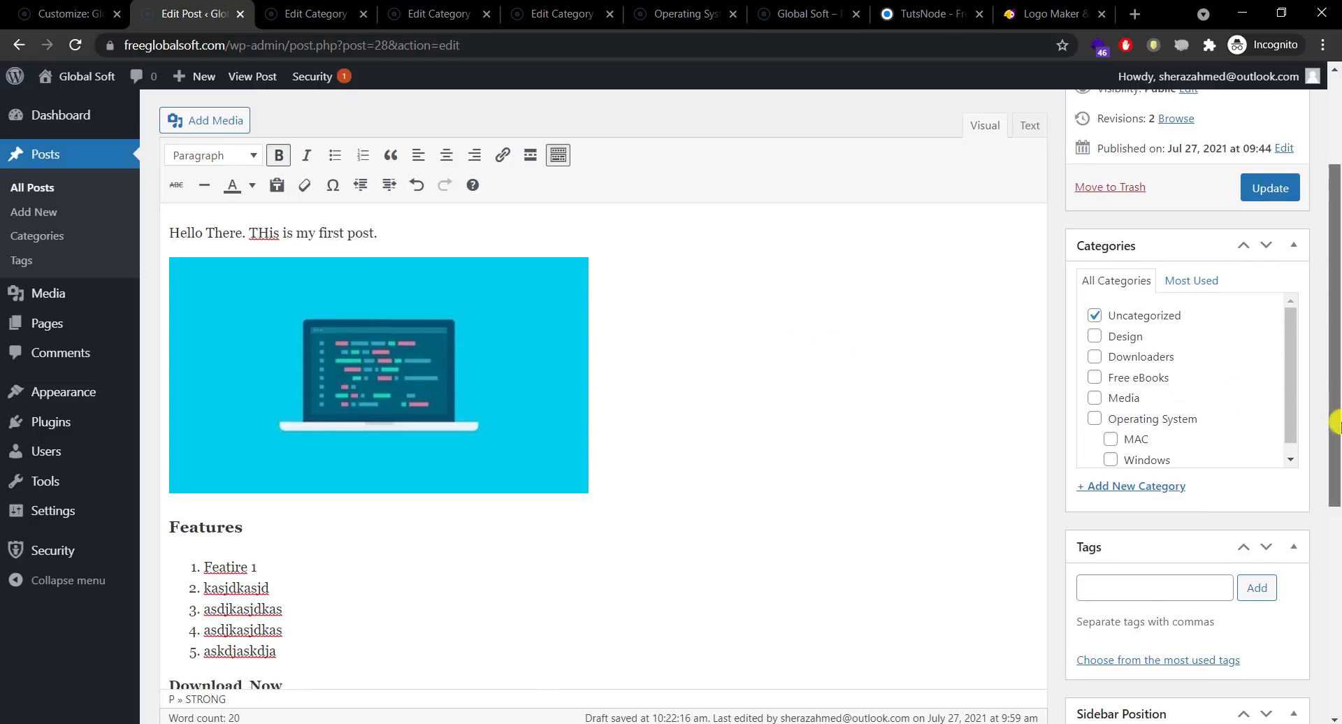
drag(1335, 406, 1335, 466)
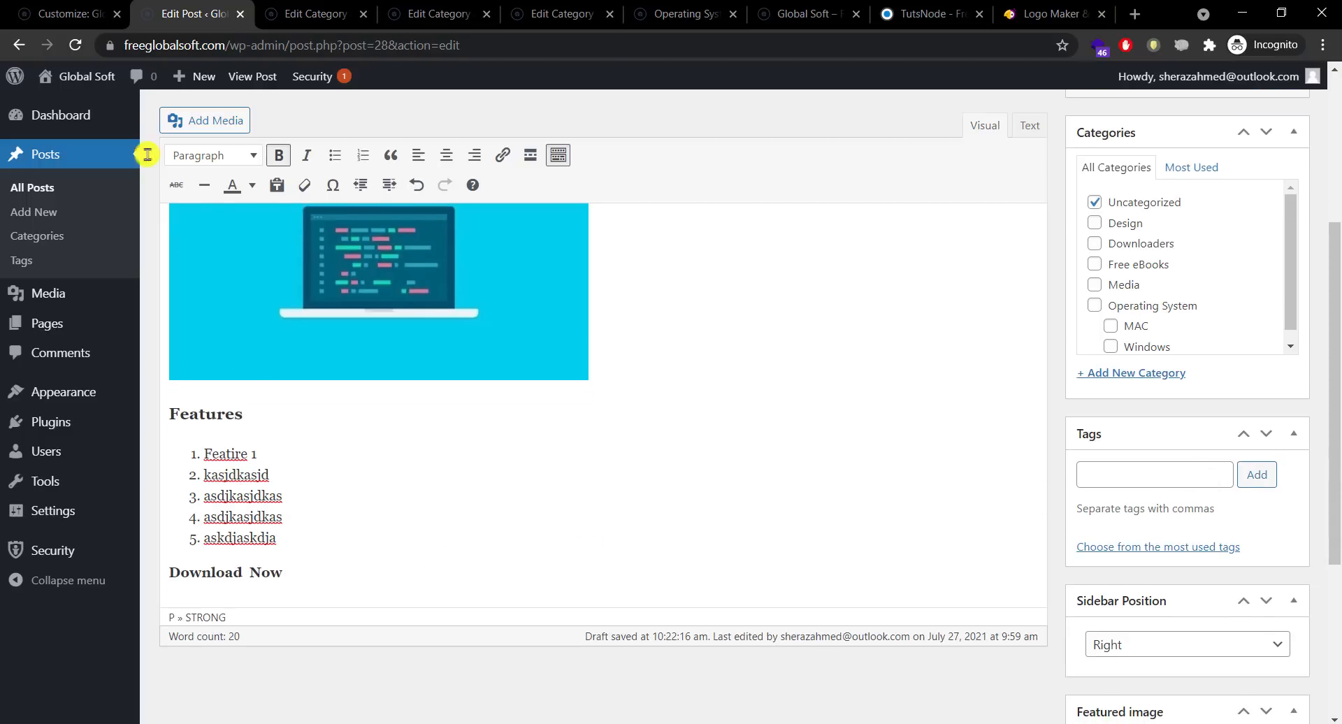
click(85, 7)
click(183, 9)
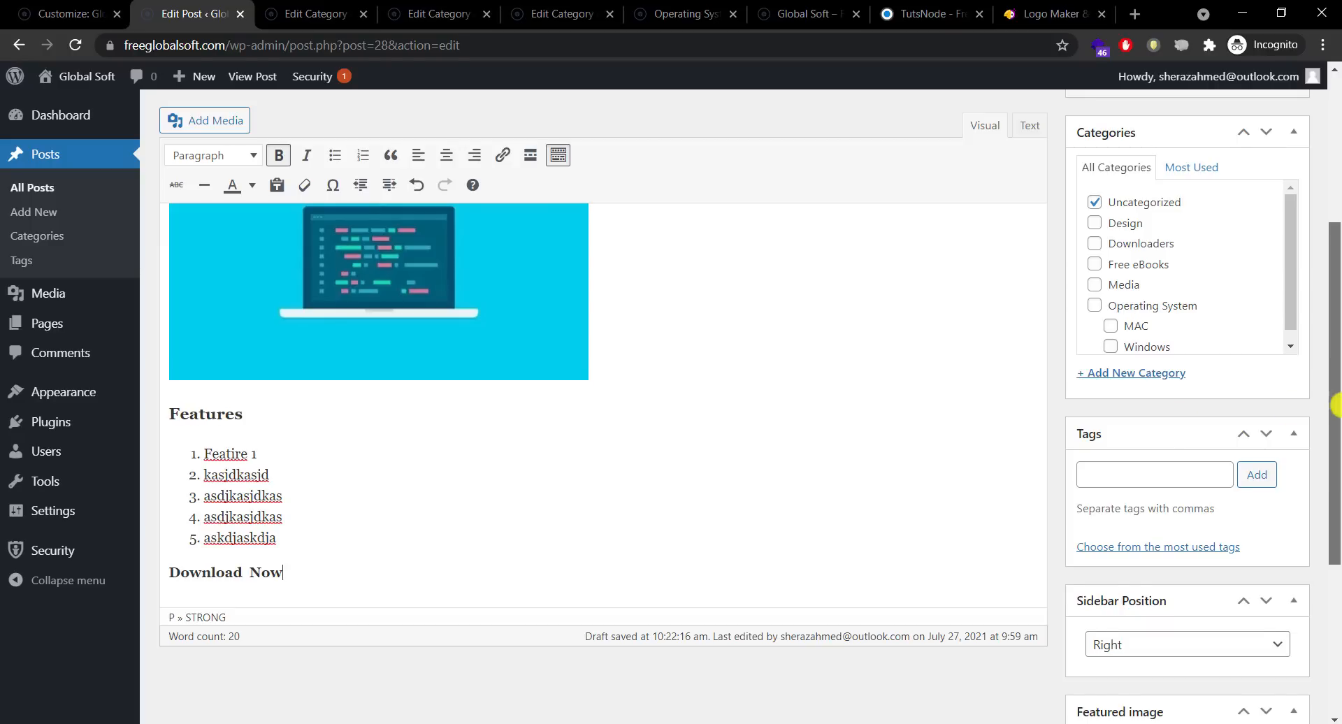
drag(1336, 497, 1333, 427)
scroll(1335, 430, down, 1)
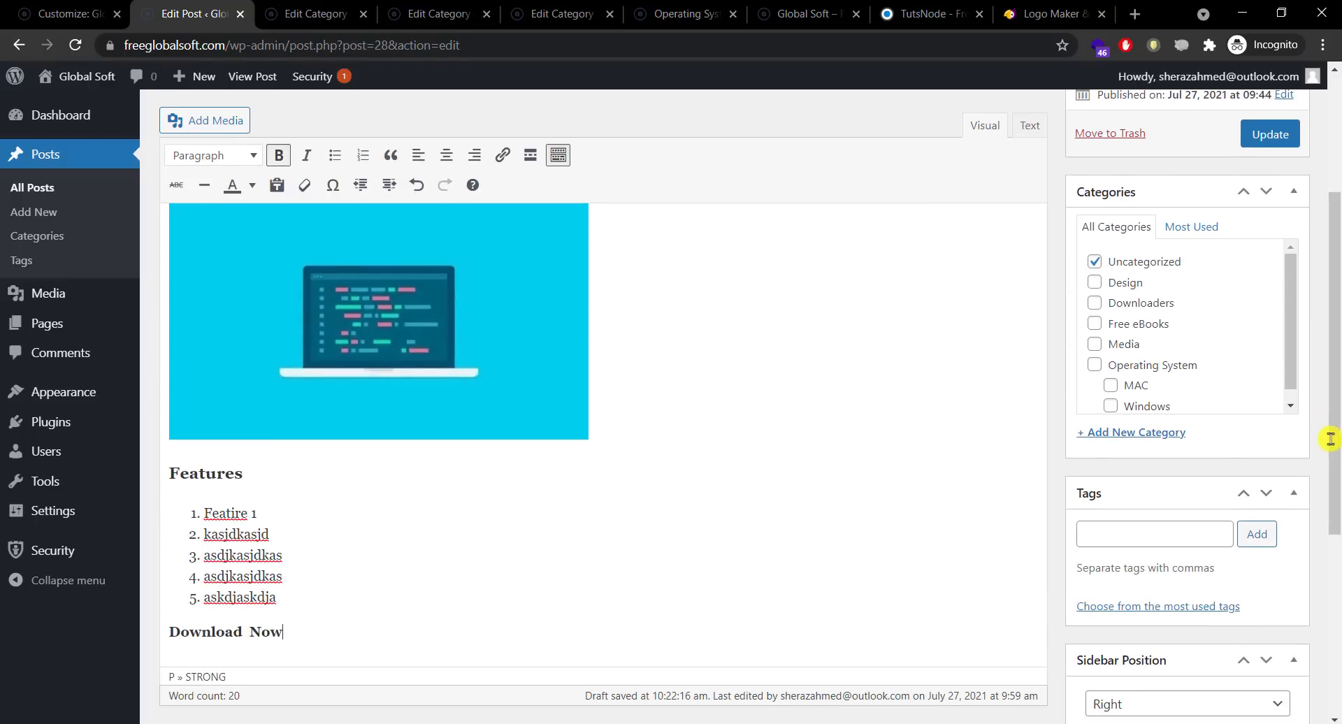
drag(1333, 380, 1333, 390)
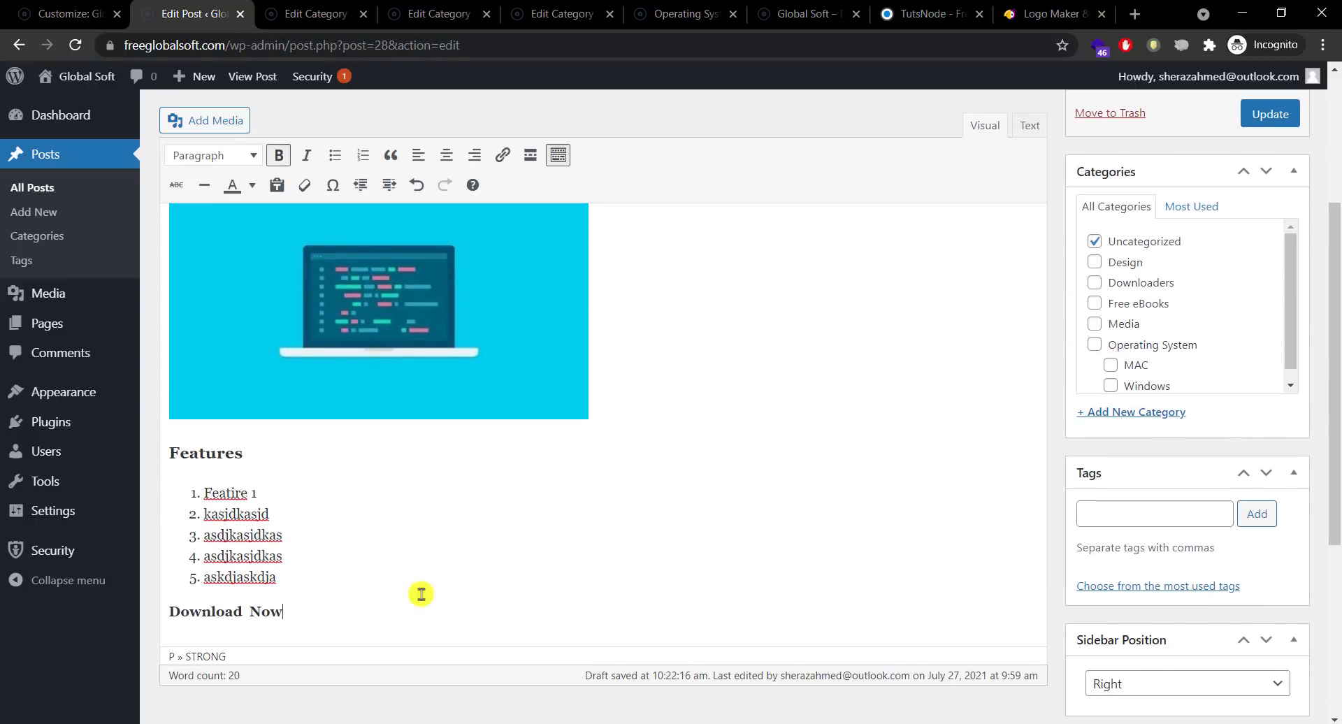
drag(282, 615, 167, 624)
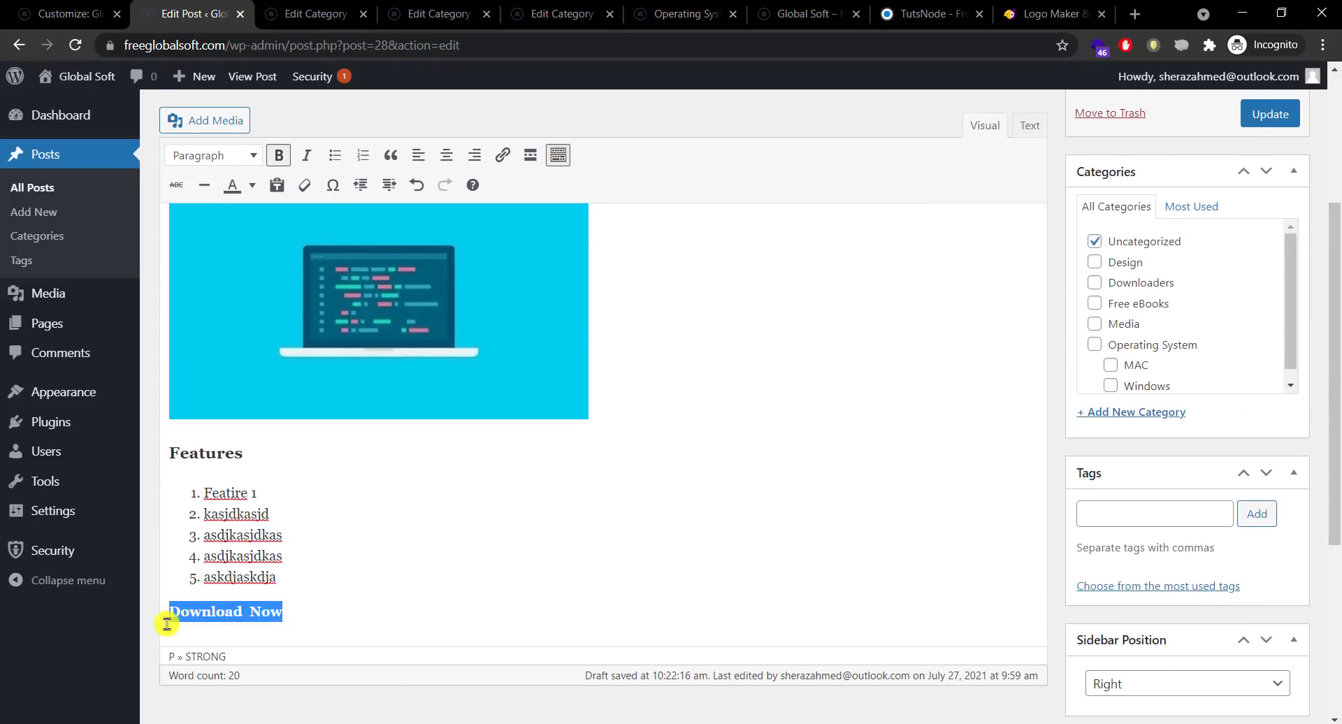
Step: Start a link on Download Now and copy the Hatchful logos page address
click(499, 155)
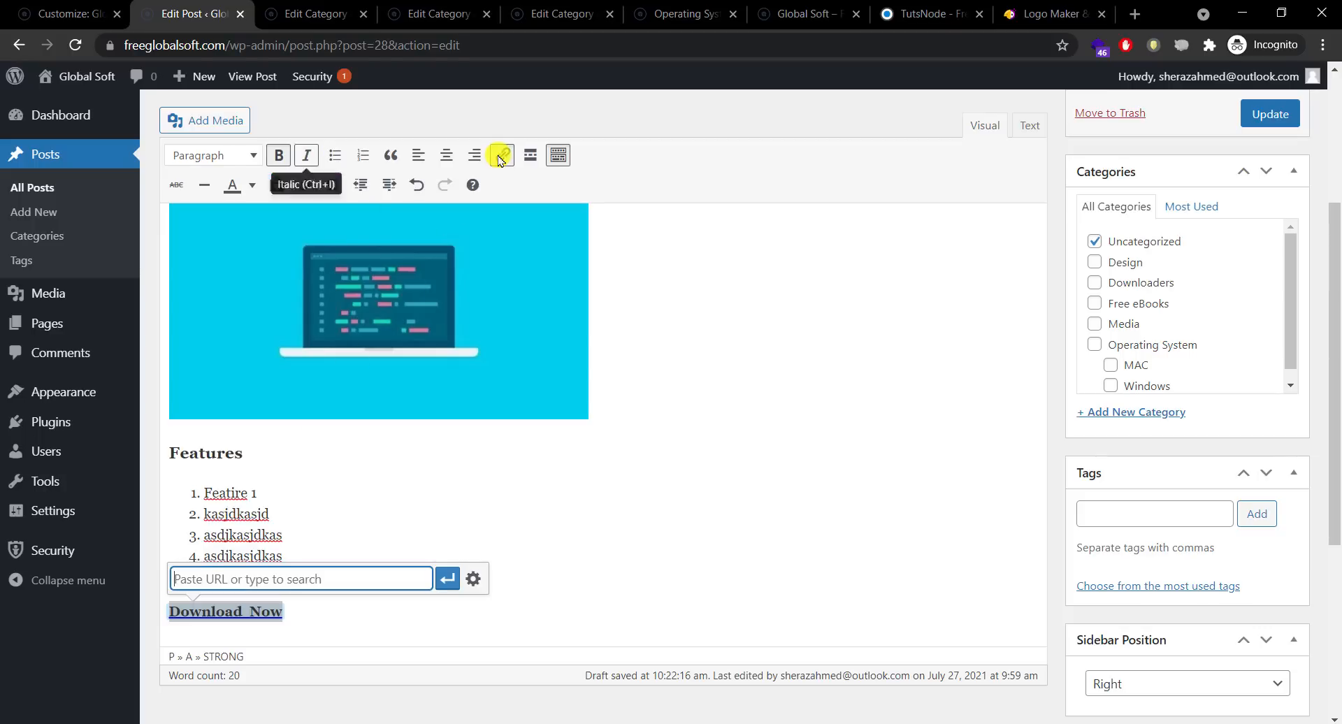
click(420, 21)
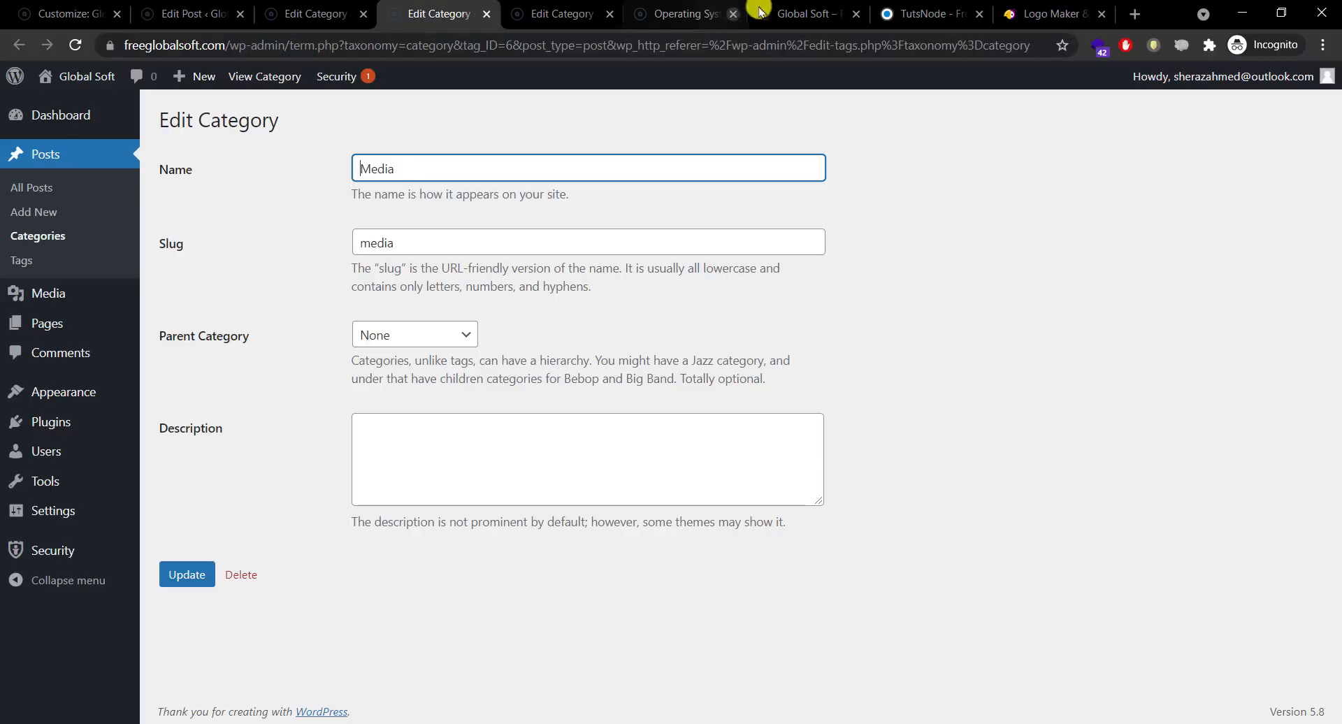
click(924, 13)
click(1034, 8)
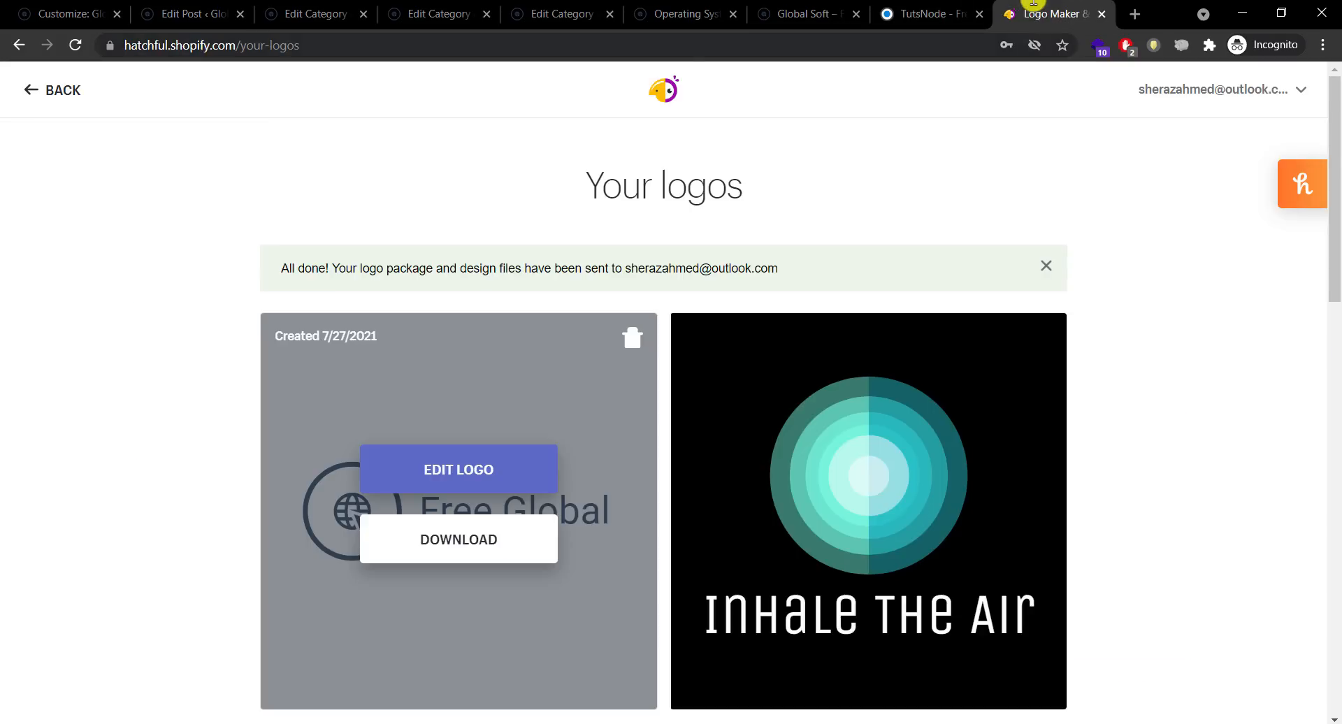
right_click(660, 97)
key(Down)
key(Down)
key(Down)
key(Down)
key(Down)
key(Down)
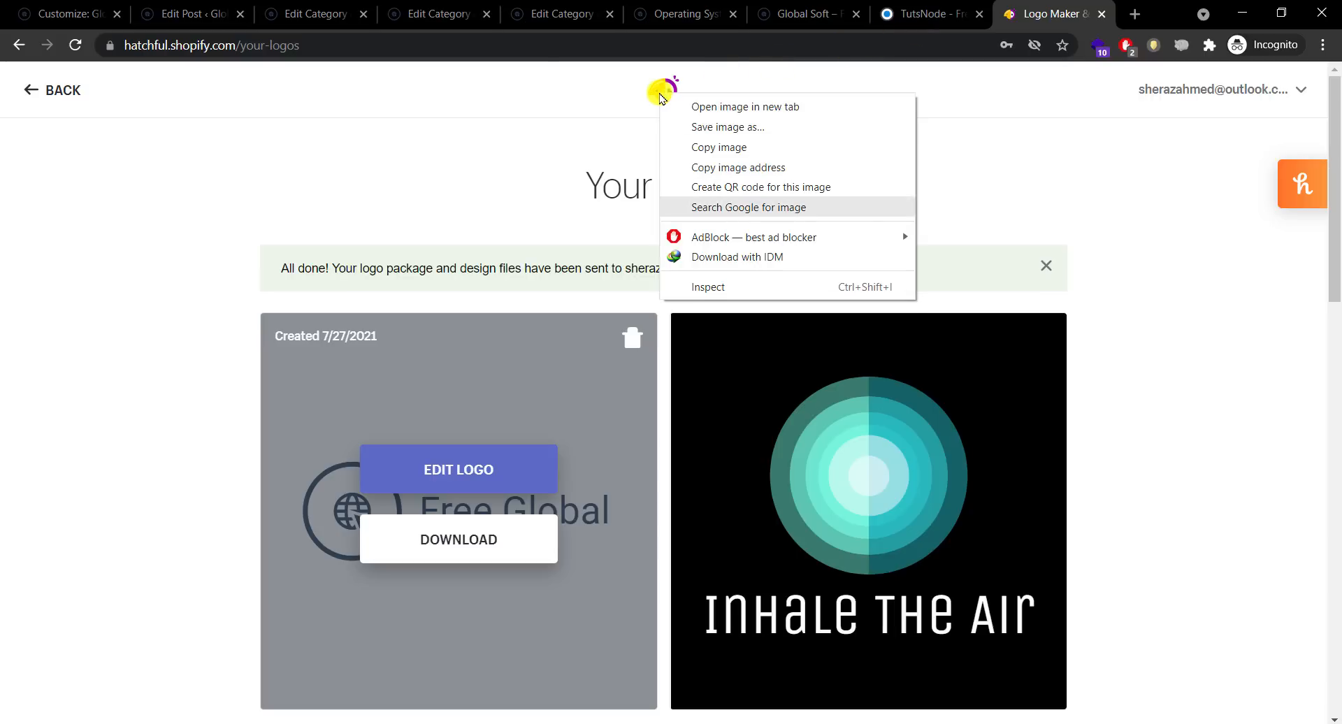
key(Up)
key(Up)
key(Down)
key(Down)
key(Down)
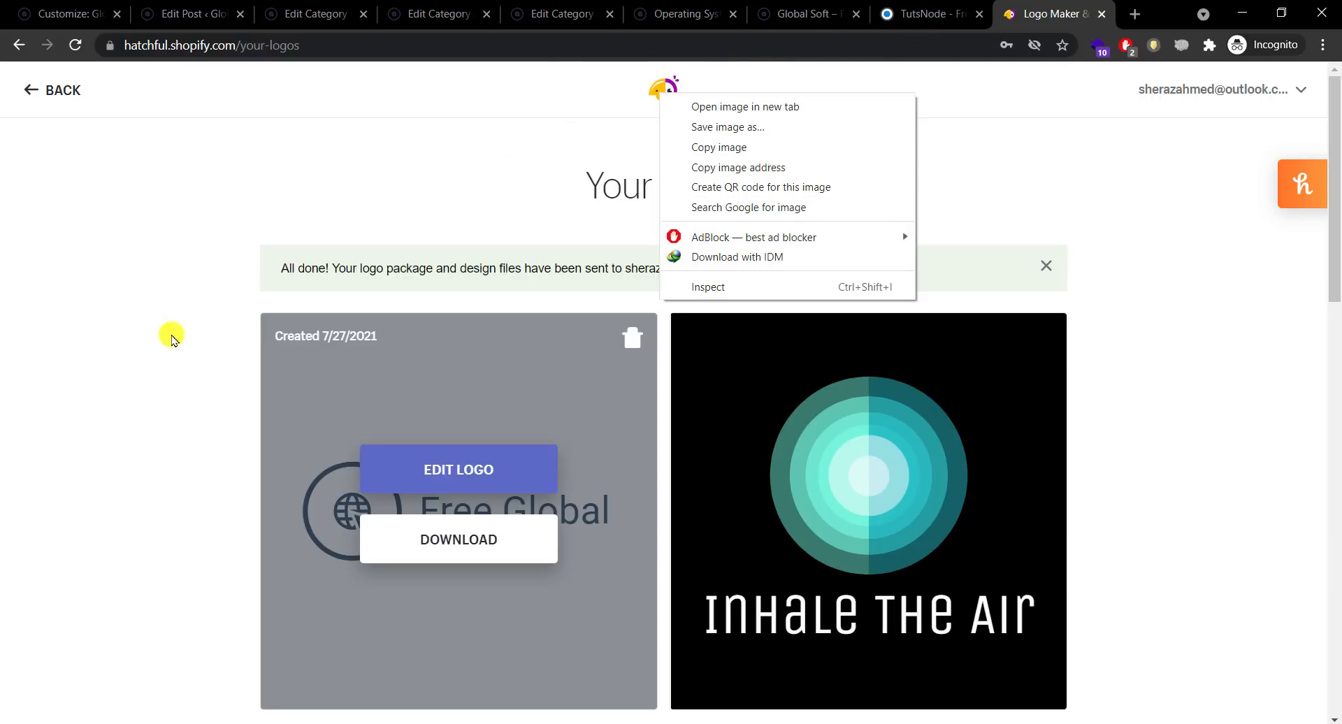
click(173, 332)
click(341, 49)
key(ctrl+x)
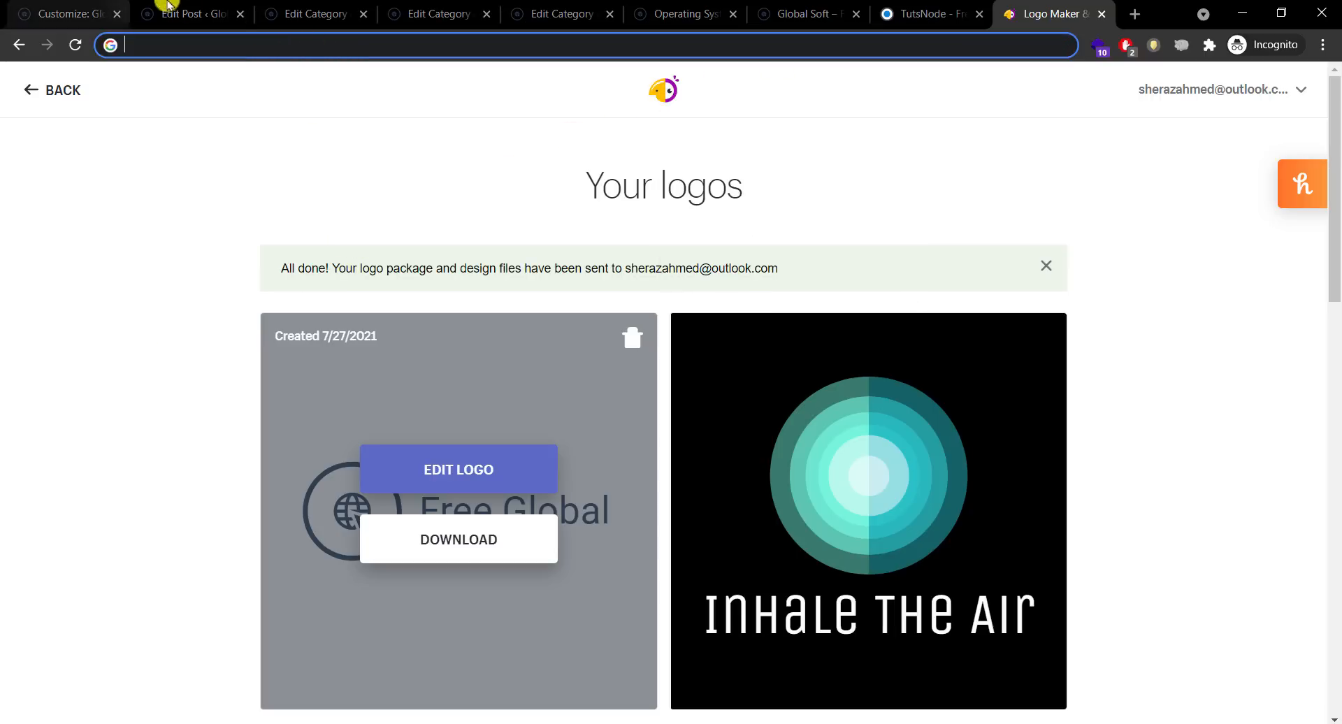
Step: Paste the Hatchful address into the link field, then clear it again
click(169, 7)
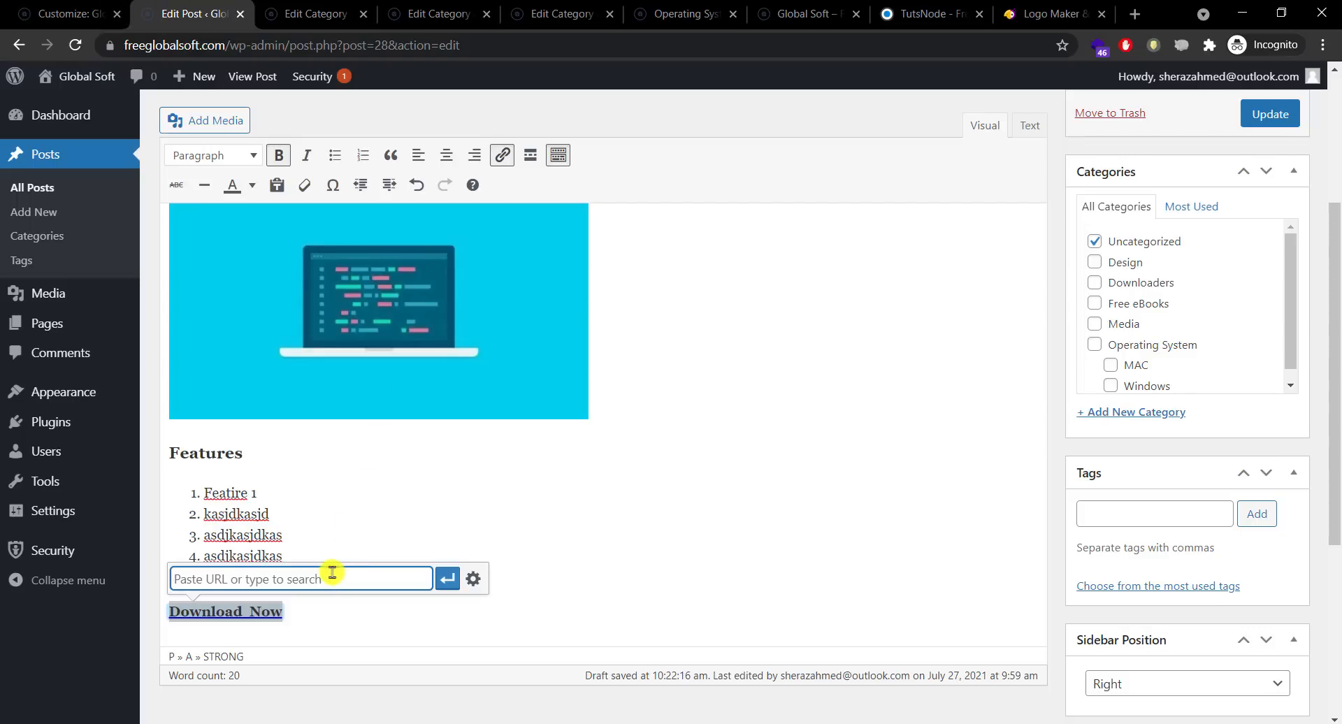
right_click(331, 572)
click(344, 500)
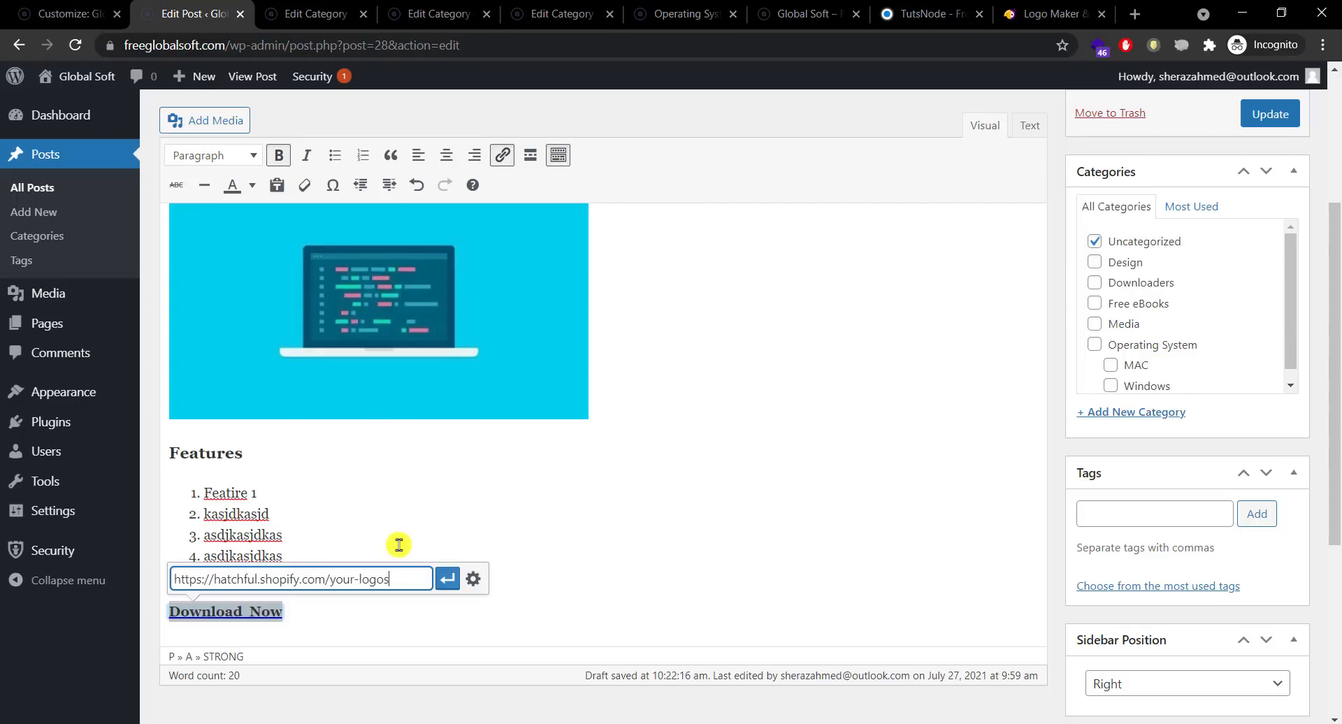
key(ctrl+a)
key(BackSpace)
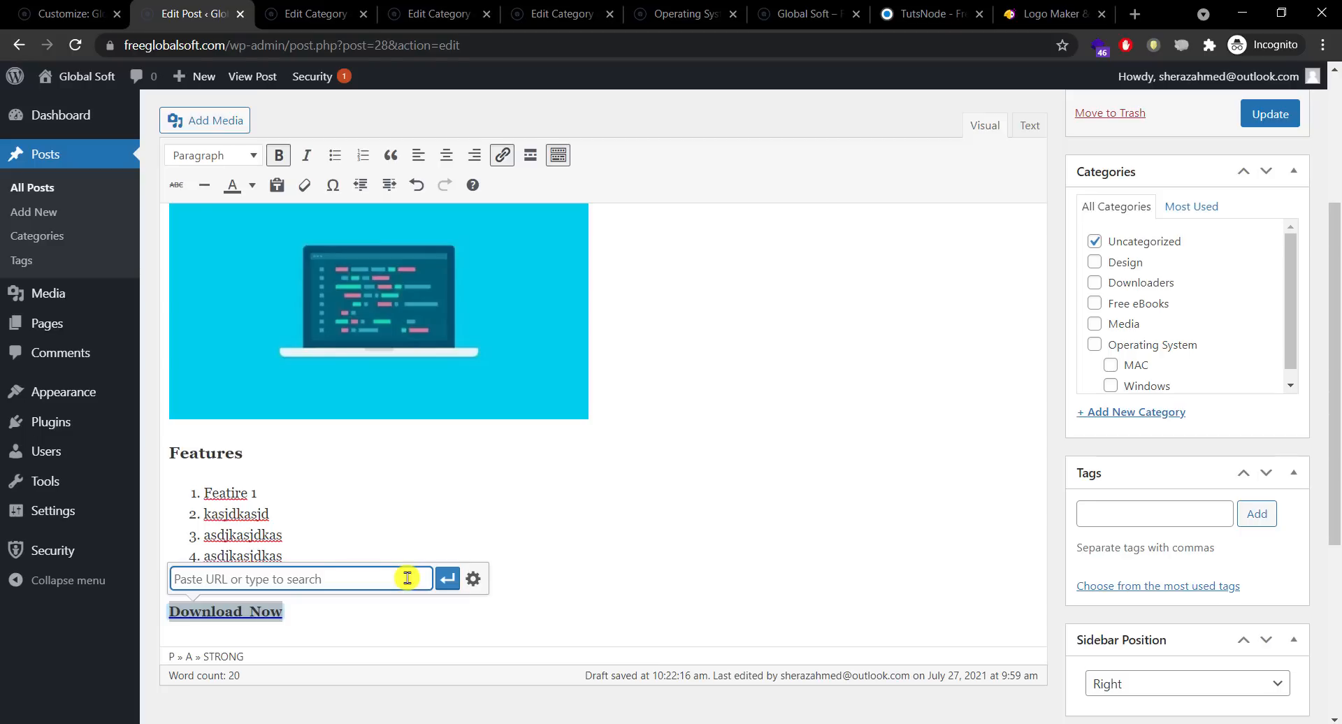
drag(395, 622, 159, 618)
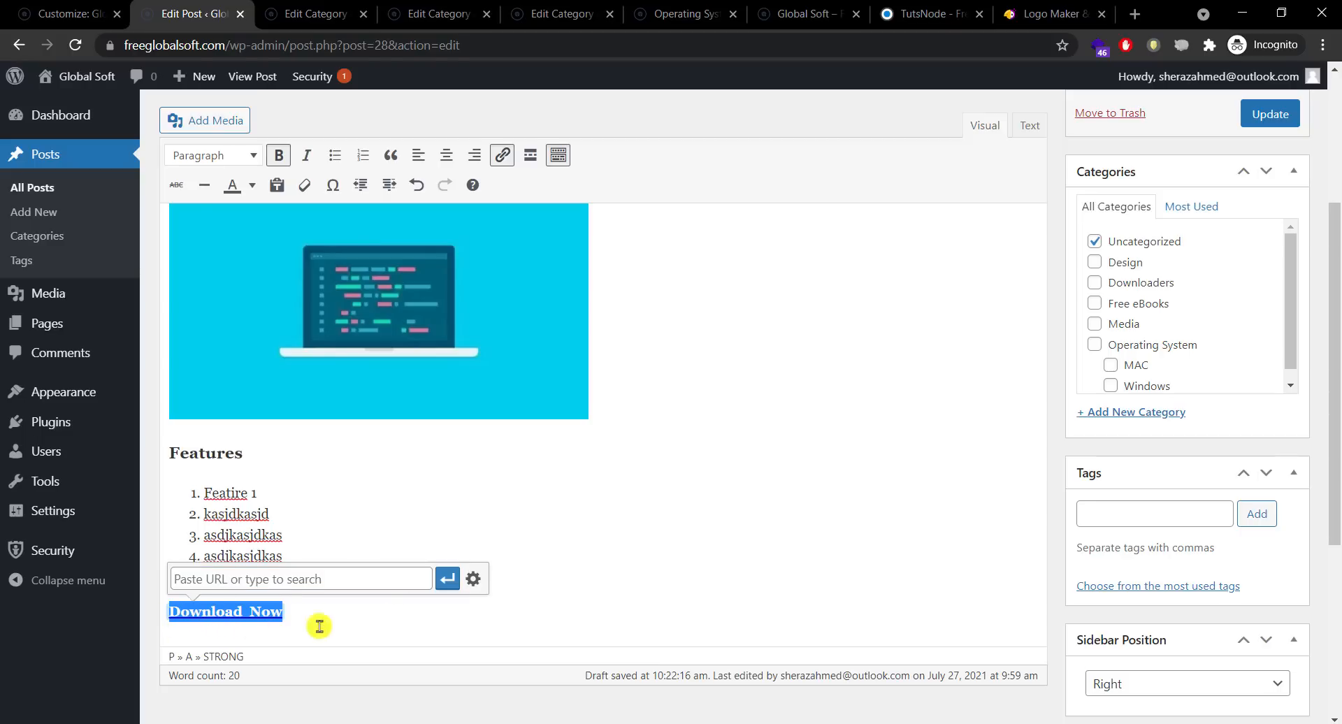
drag(420, 620, 144, 621)
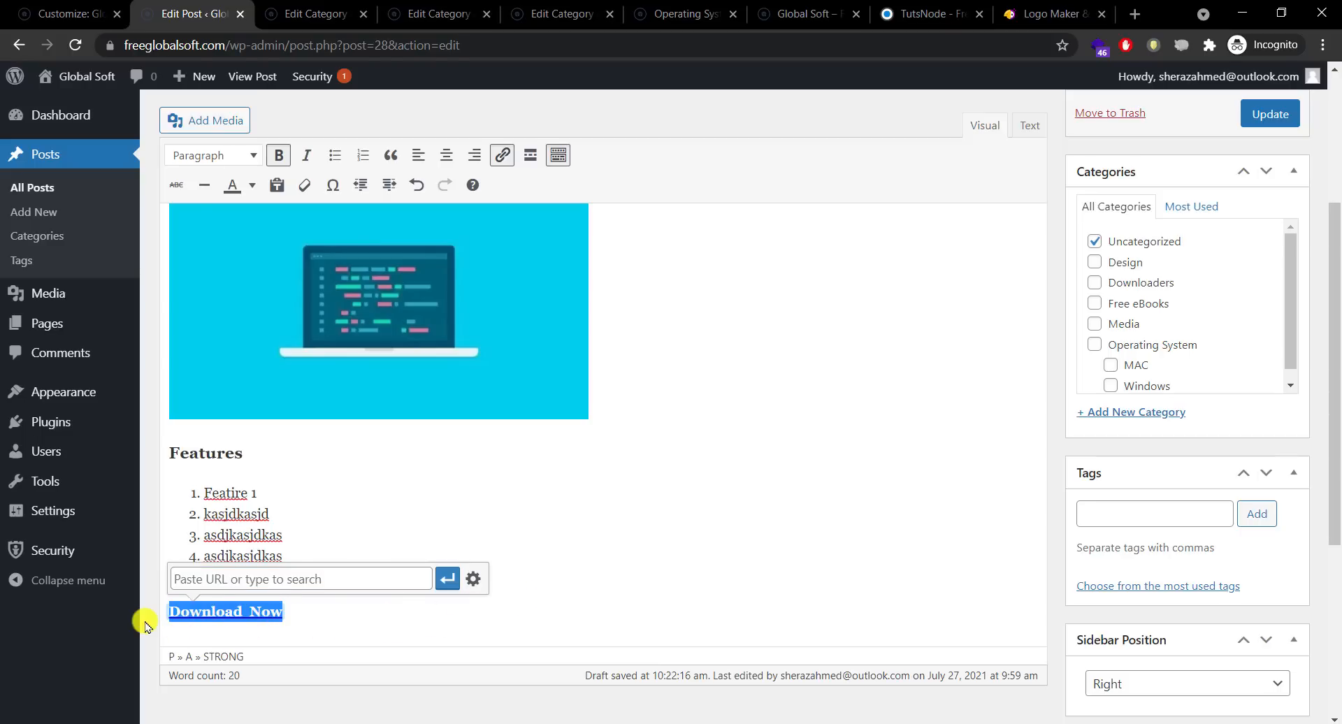
click(502, 160)
click(359, 578)
right_click(361, 581)
mouse_move(376, 544)
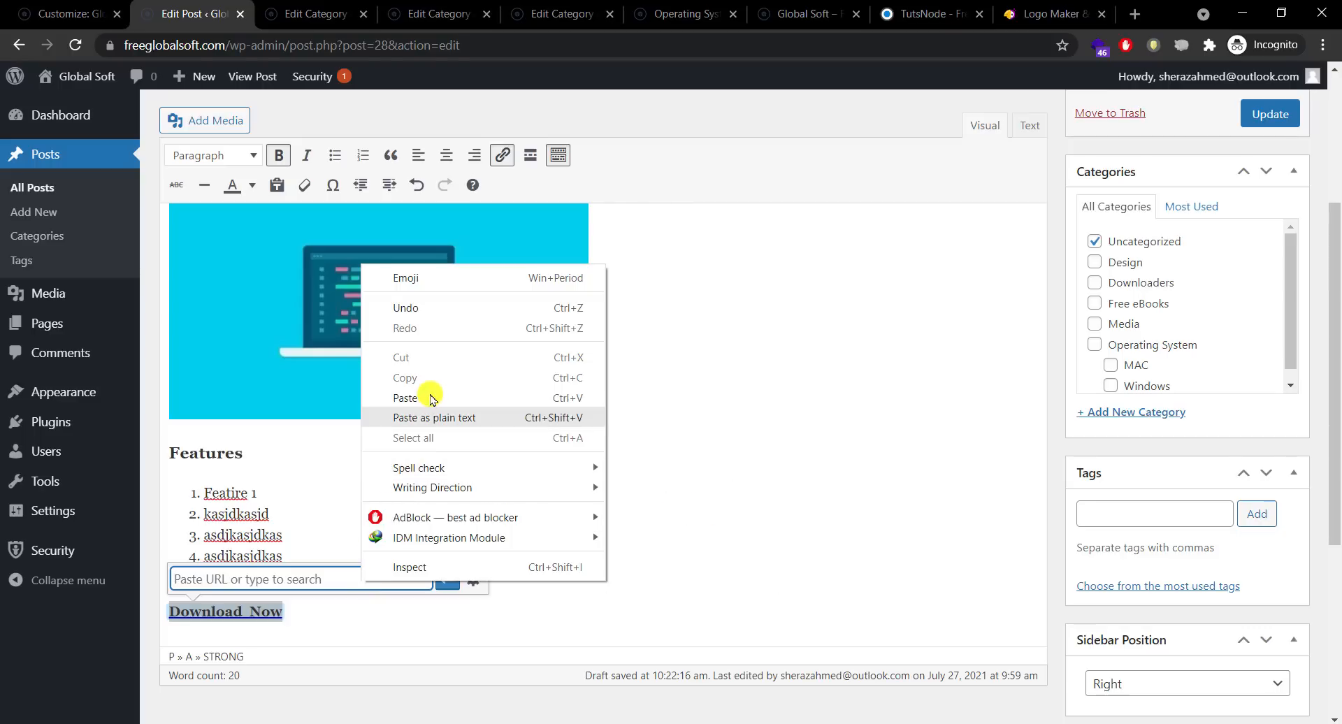
key(Down)
click(405, 398)
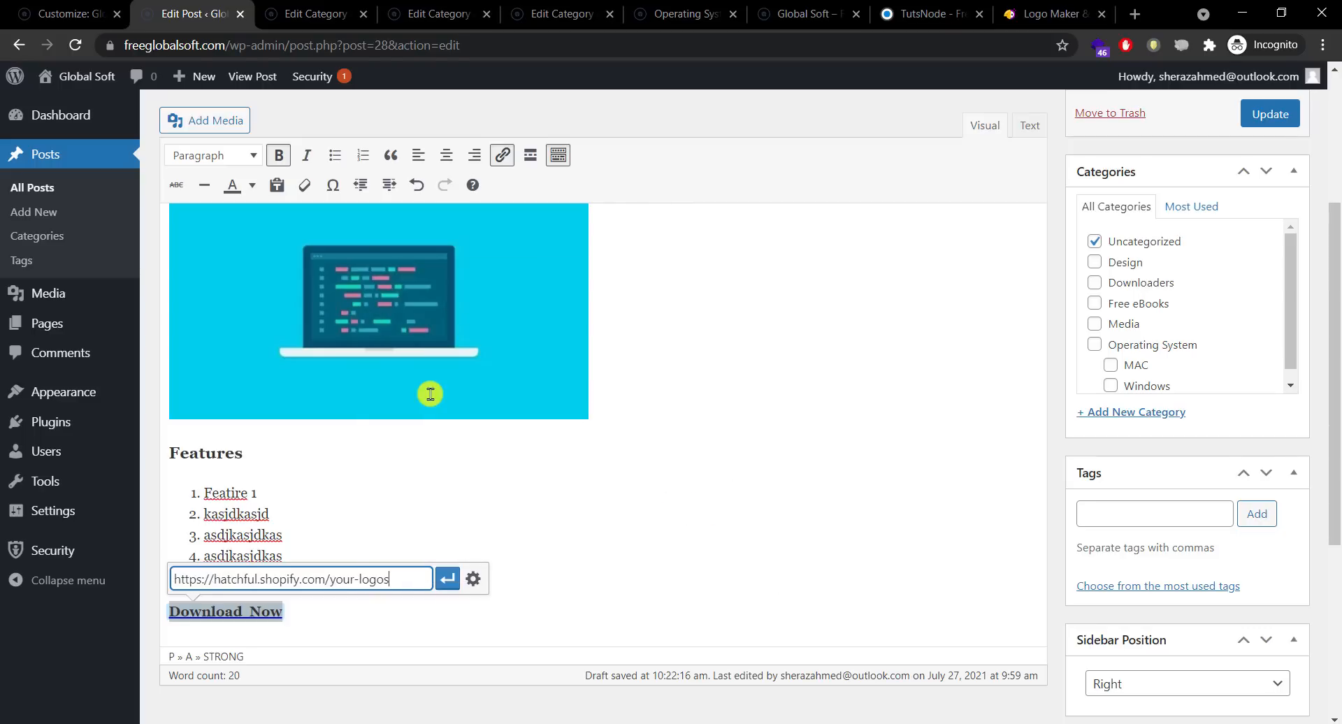
click(445, 580)
click(653, 575)
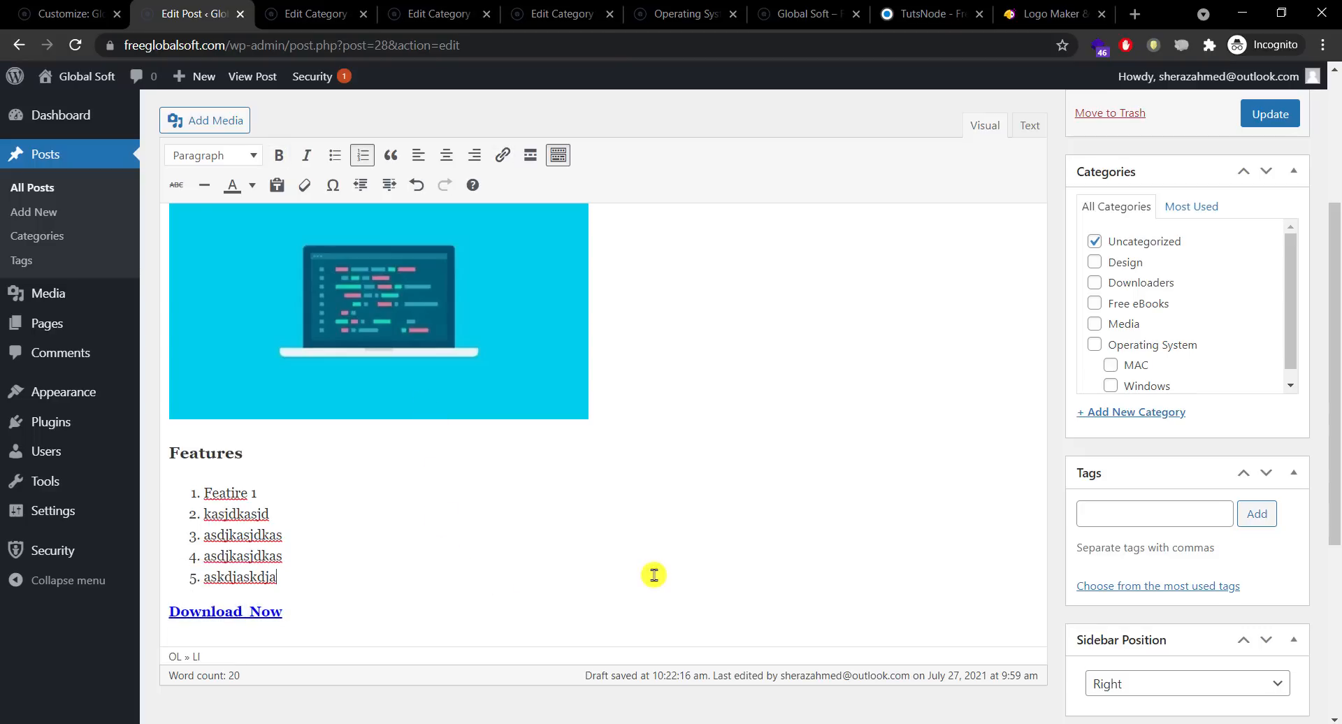
click(1280, 123)
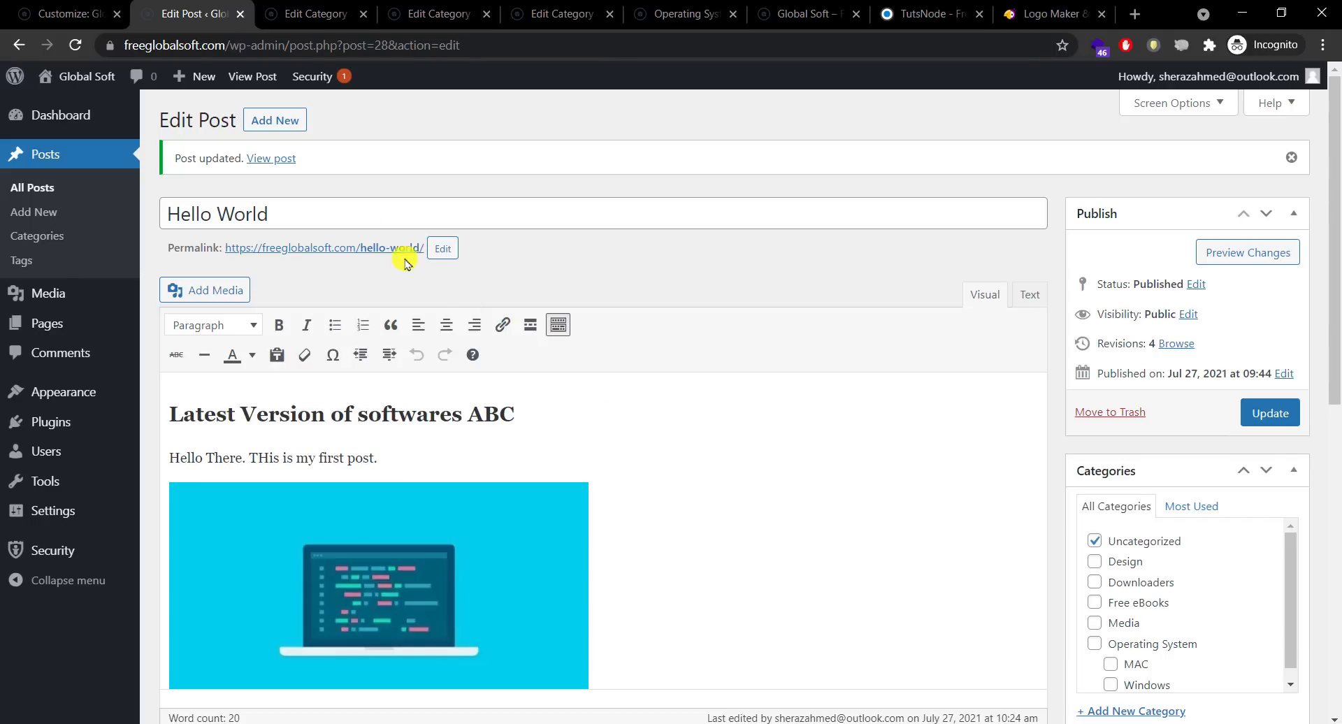
Step: Open the published Hello World post in a new tab and scroll to Download Now
right_click(276, 158)
click(307, 86)
click(275, 13)
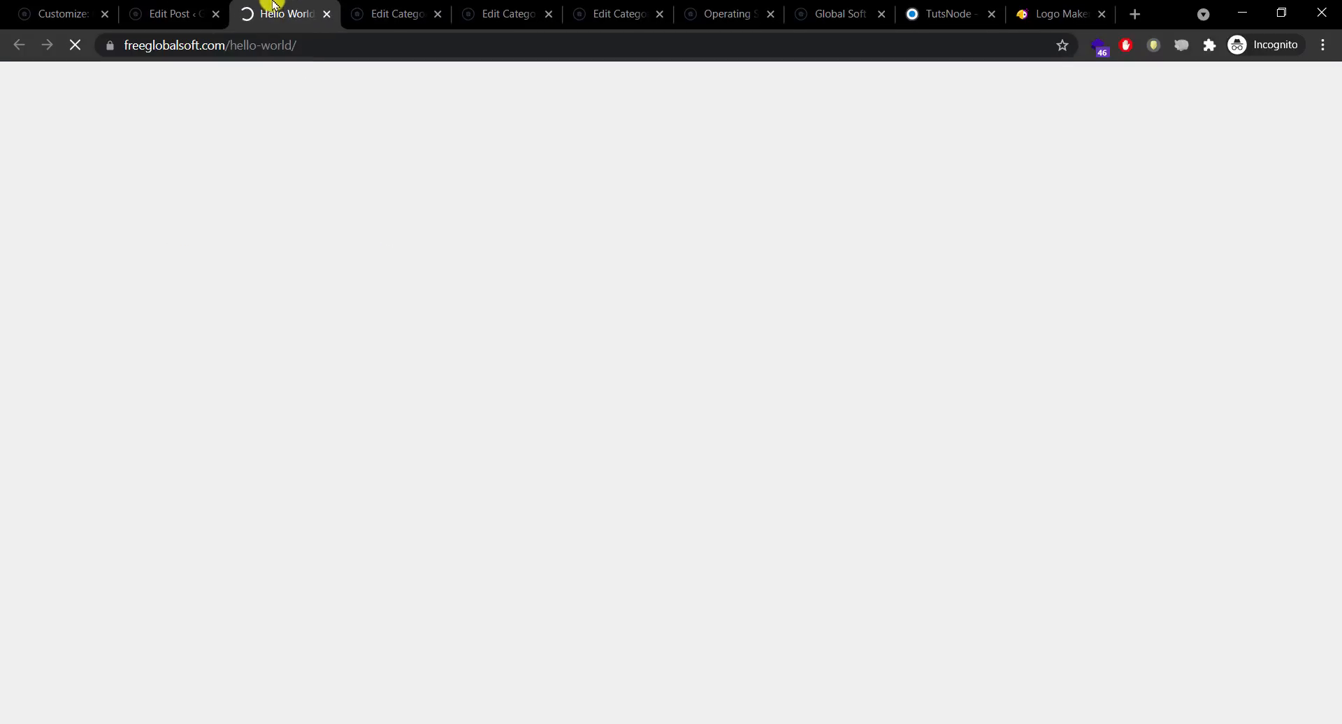
drag(1335, 185, 1325, 279)
drag(1335, 222, 1311, 292)
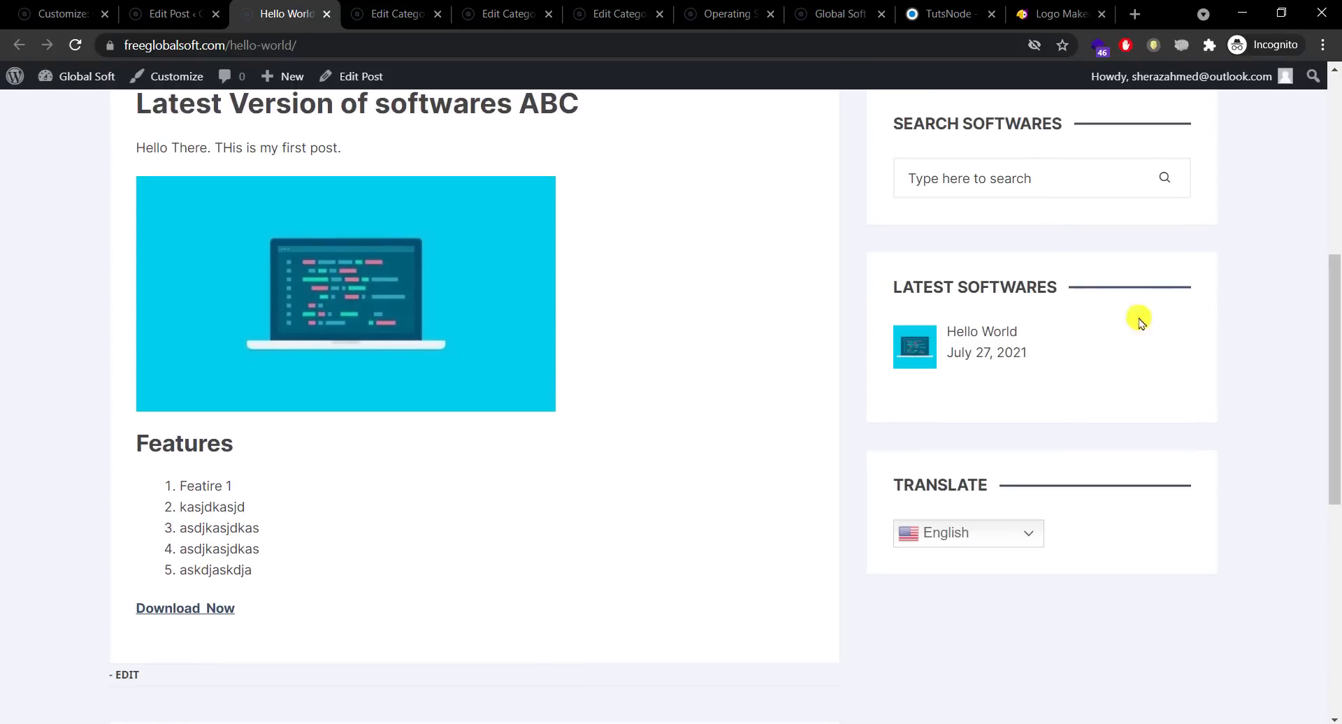
Step: Test the Download Now link to the Hatchful logos page, then return to the post editor
click(183, 609)
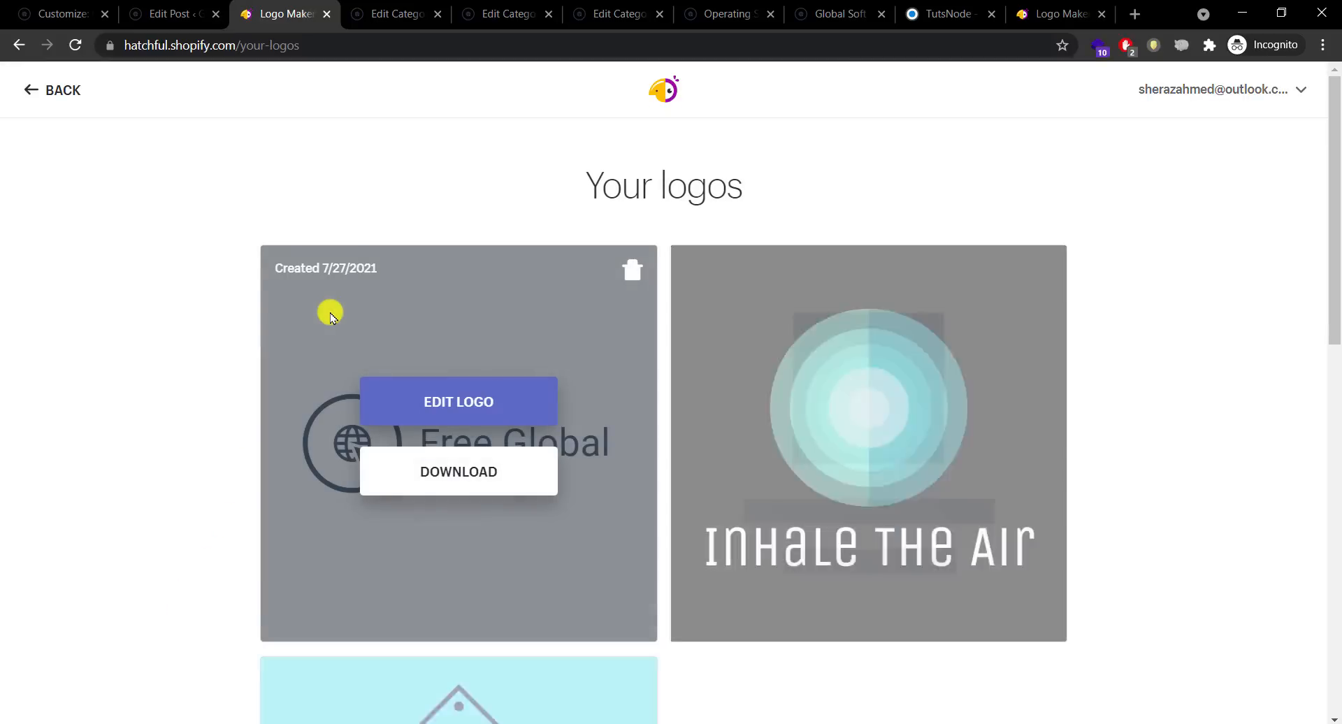
click(22, 43)
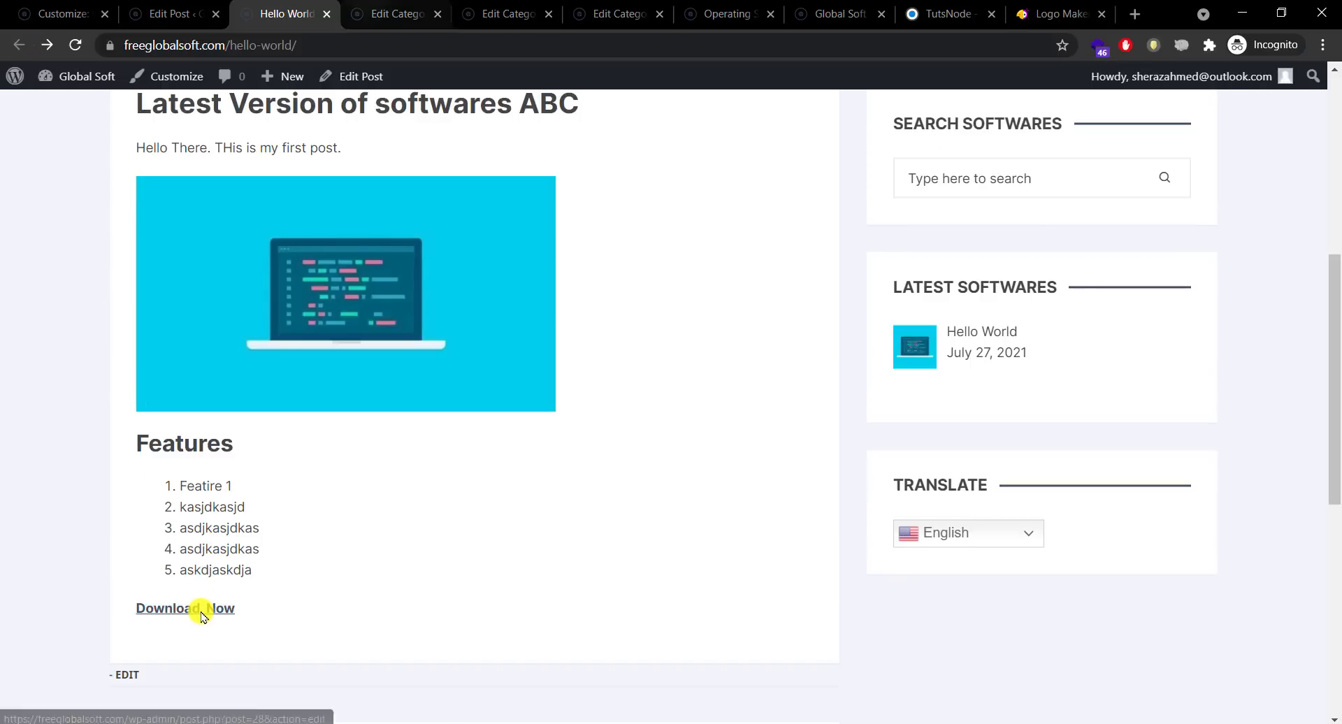
click(191, 610)
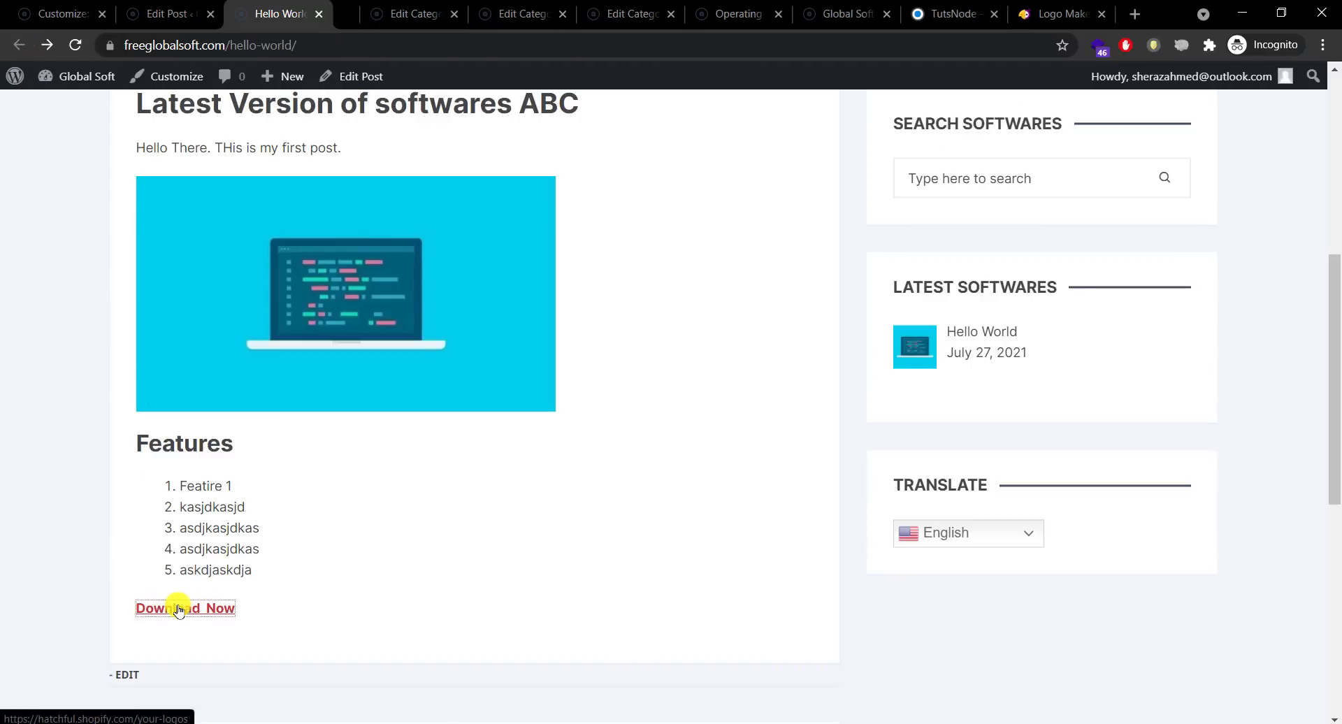
middle_click(174, 609)
click(354, 11)
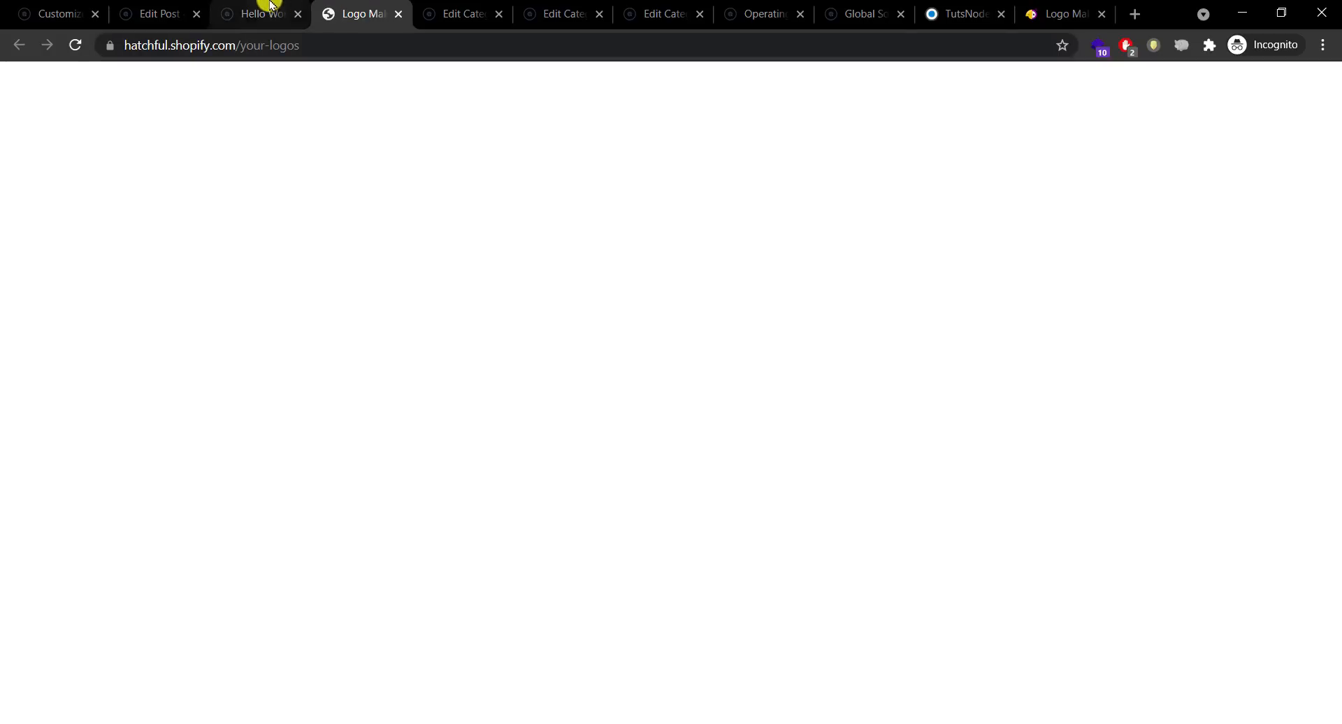
click(264, 8)
click(159, 13)
scroll(1289, 533, down, 6)
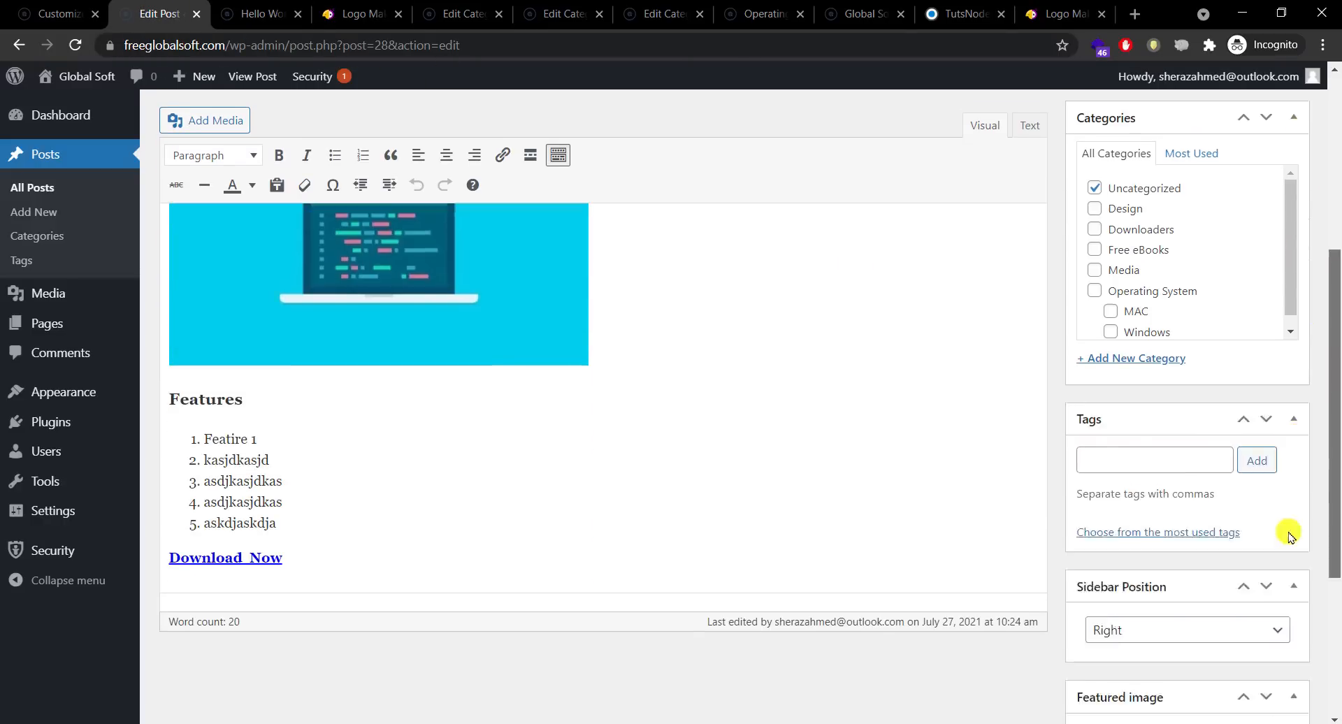
Step: Set the Download Now link to open in a new tab
mouse_move(169, 462)
mouse_down()
mouse_move(321, 467)
mouse_move(171, 463)
mouse_up()
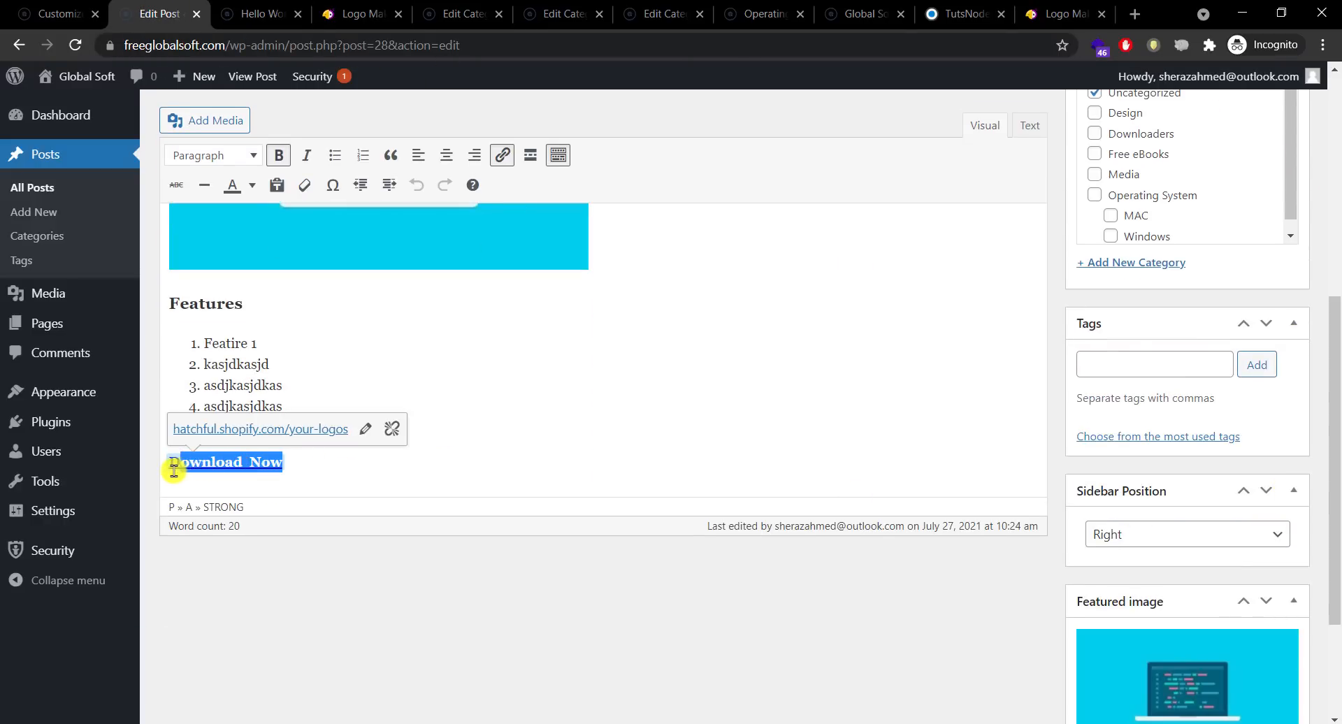
click(367, 431)
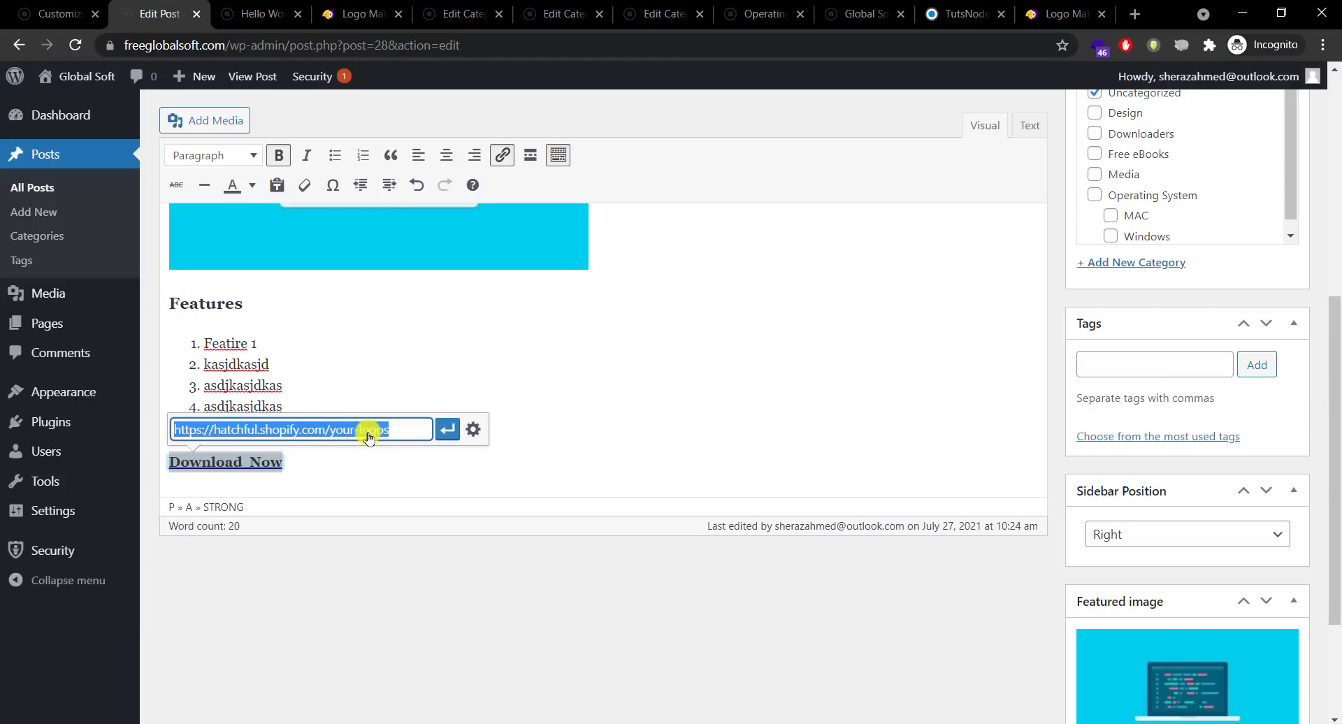
click(476, 432)
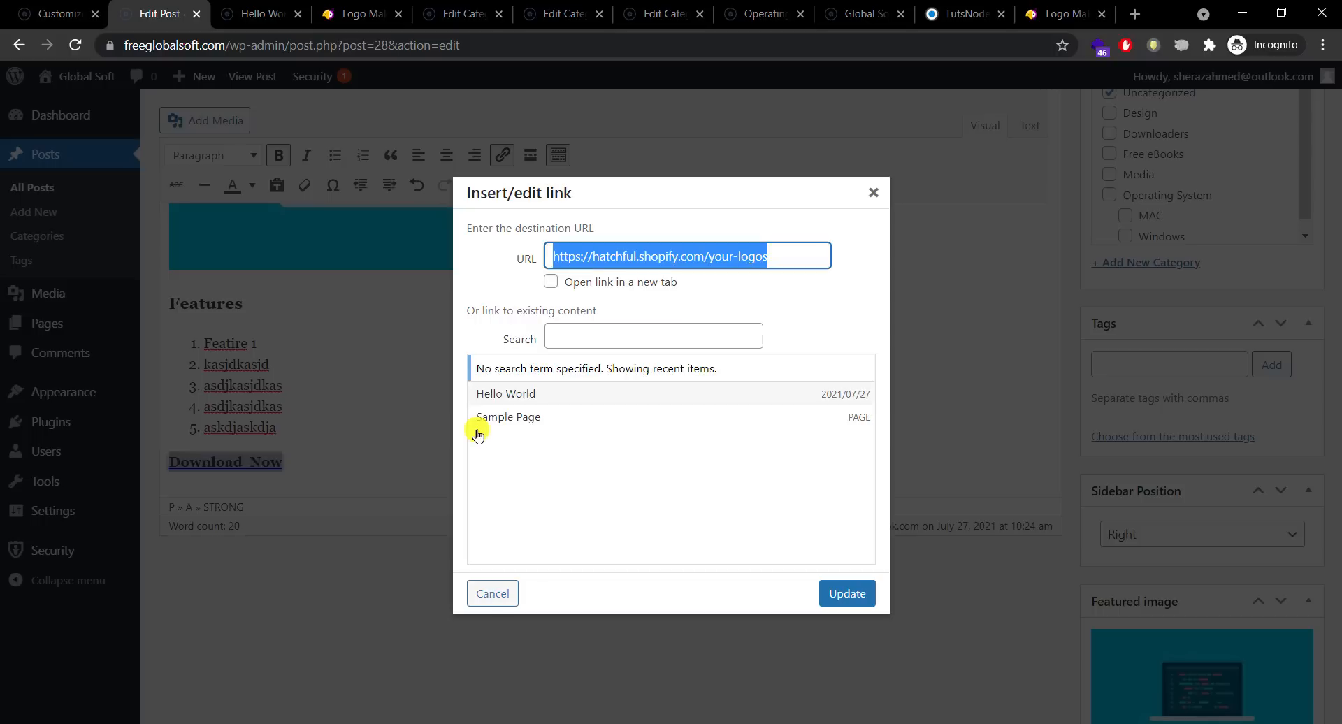
click(552, 285)
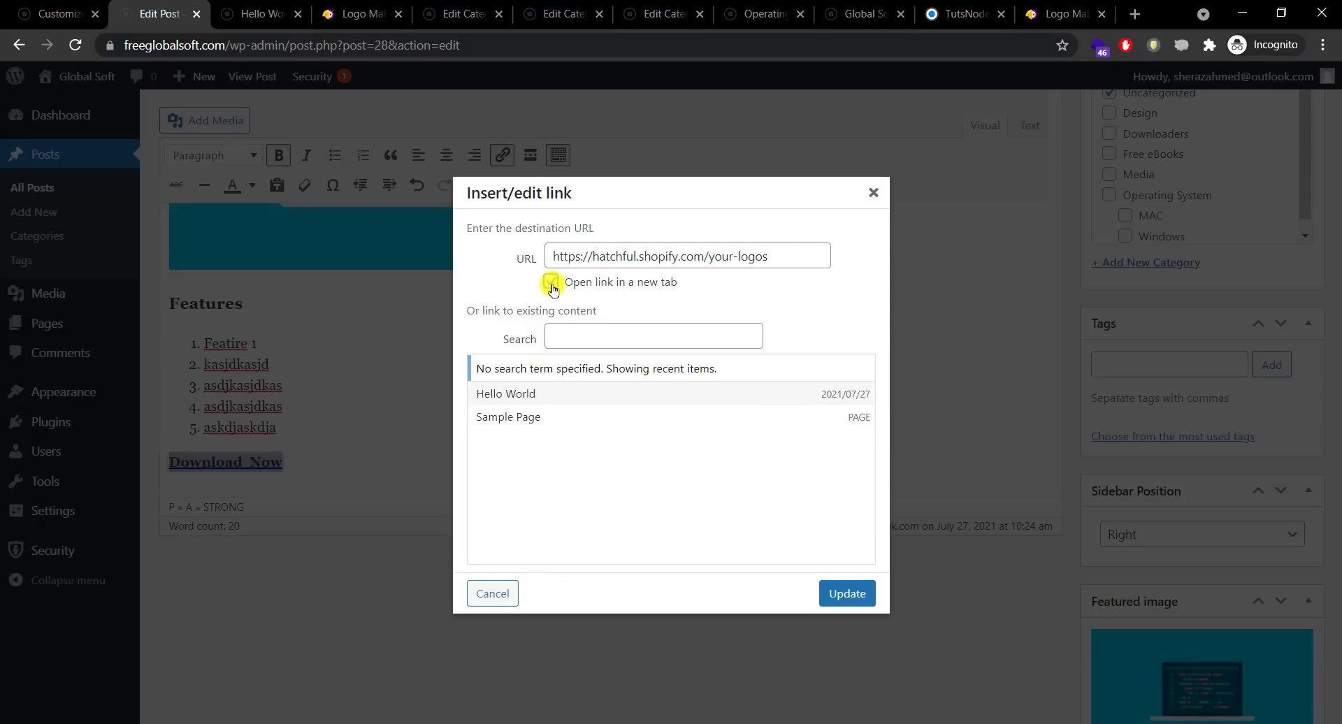
click(846, 593)
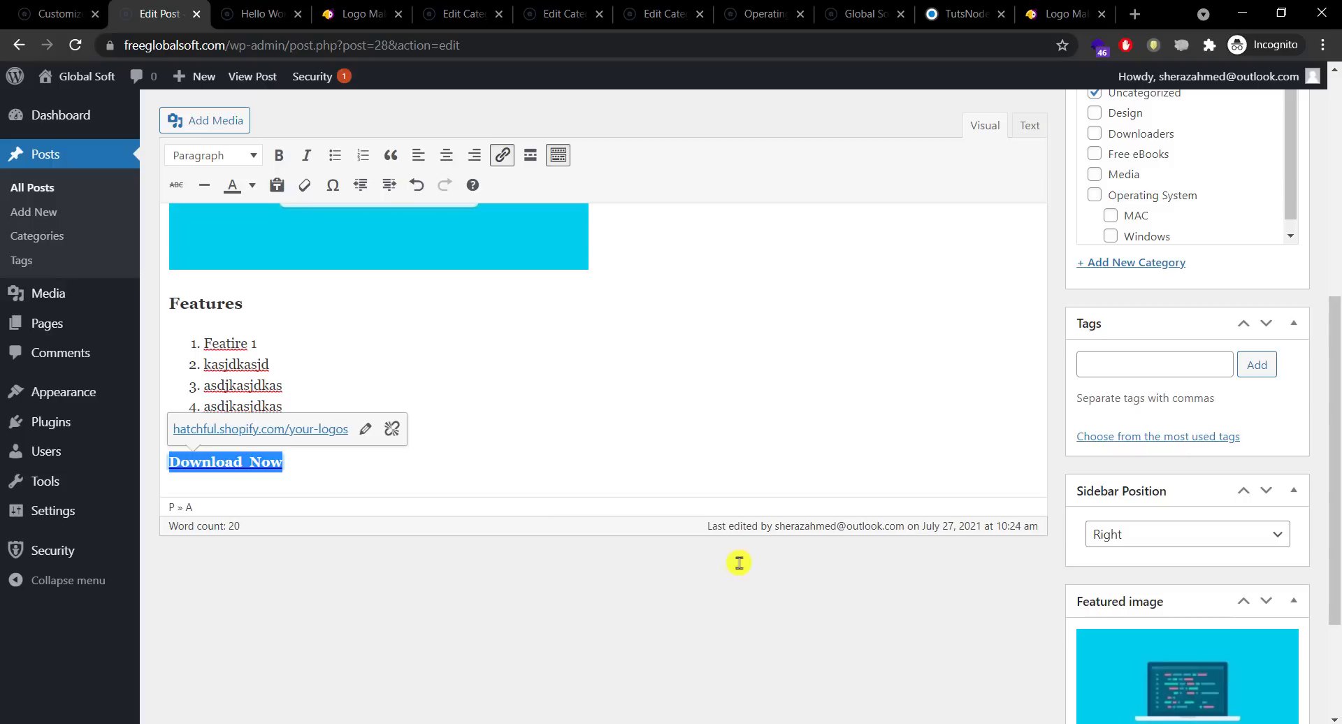
Step: Remove the link from Download Now, leaving it as bold text
key(ctrl+b)
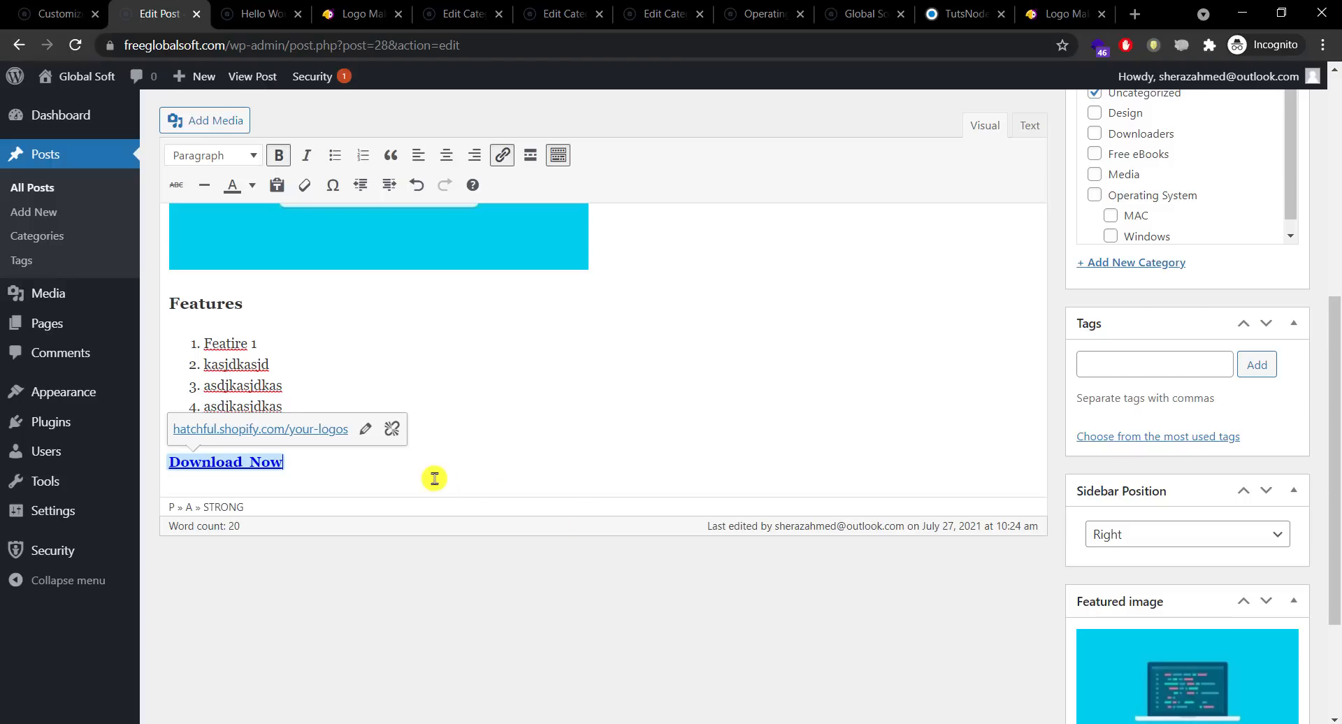
drag(306, 467, 171, 473)
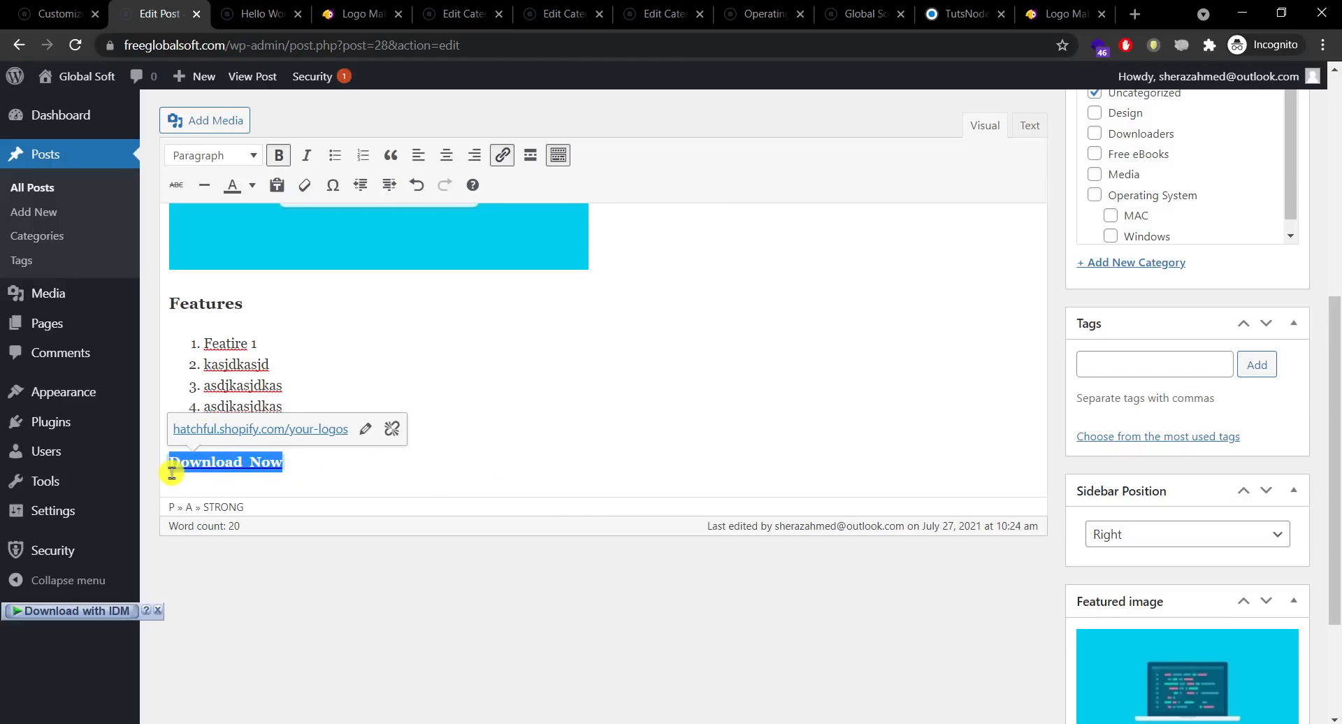
click(391, 429)
click(375, 462)
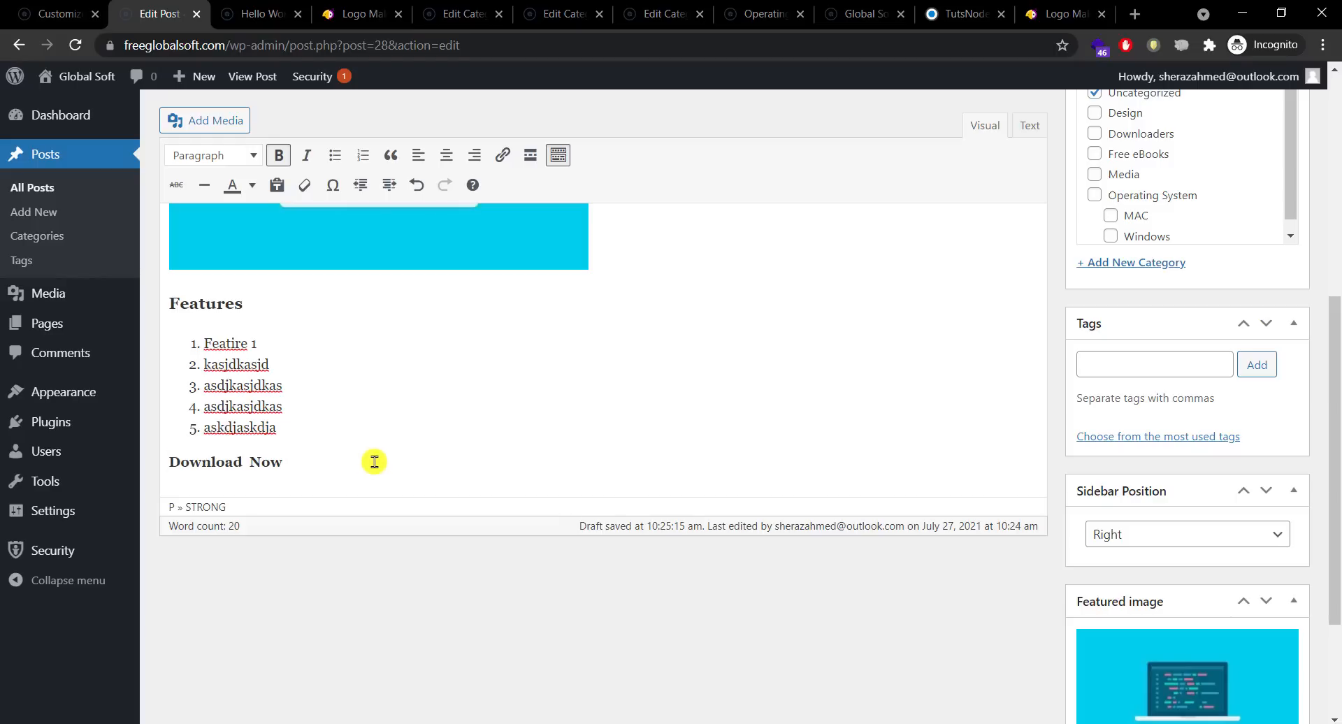
Step: On a new line, upload the SeekPng Download Now button image to the media library
key(Return)
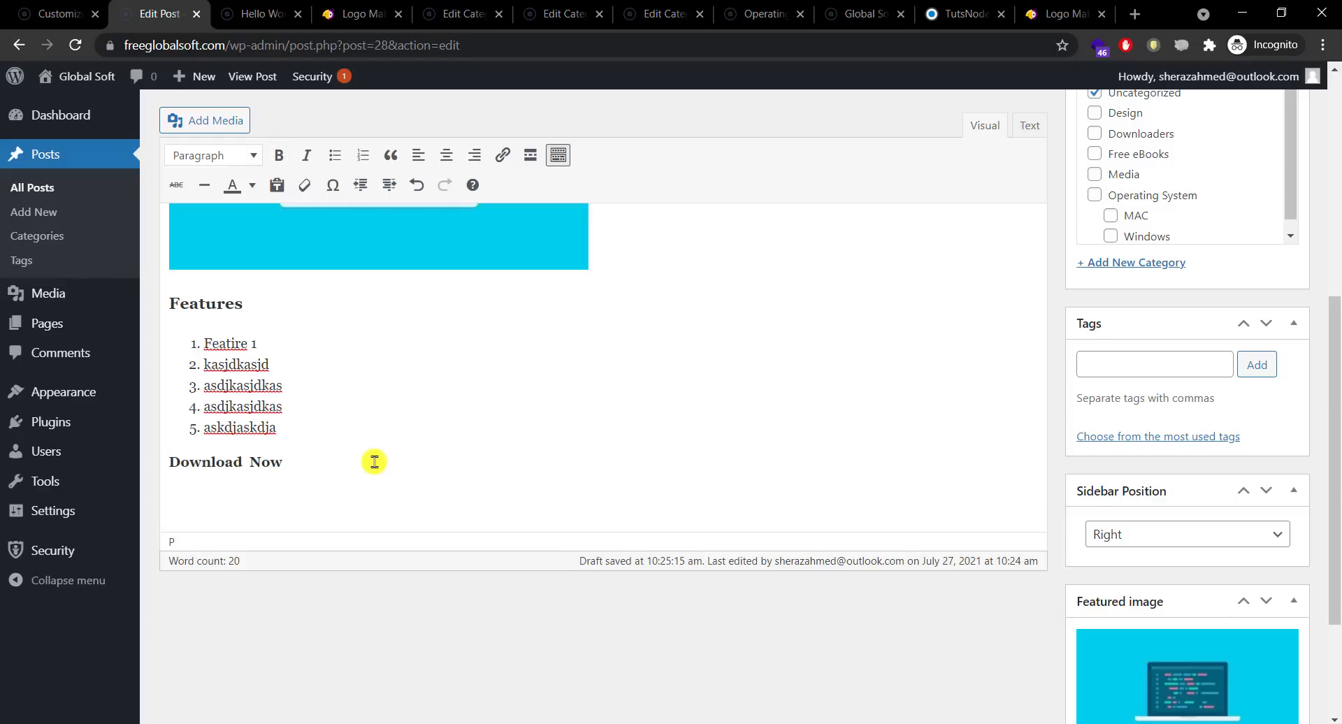
click(218, 121)
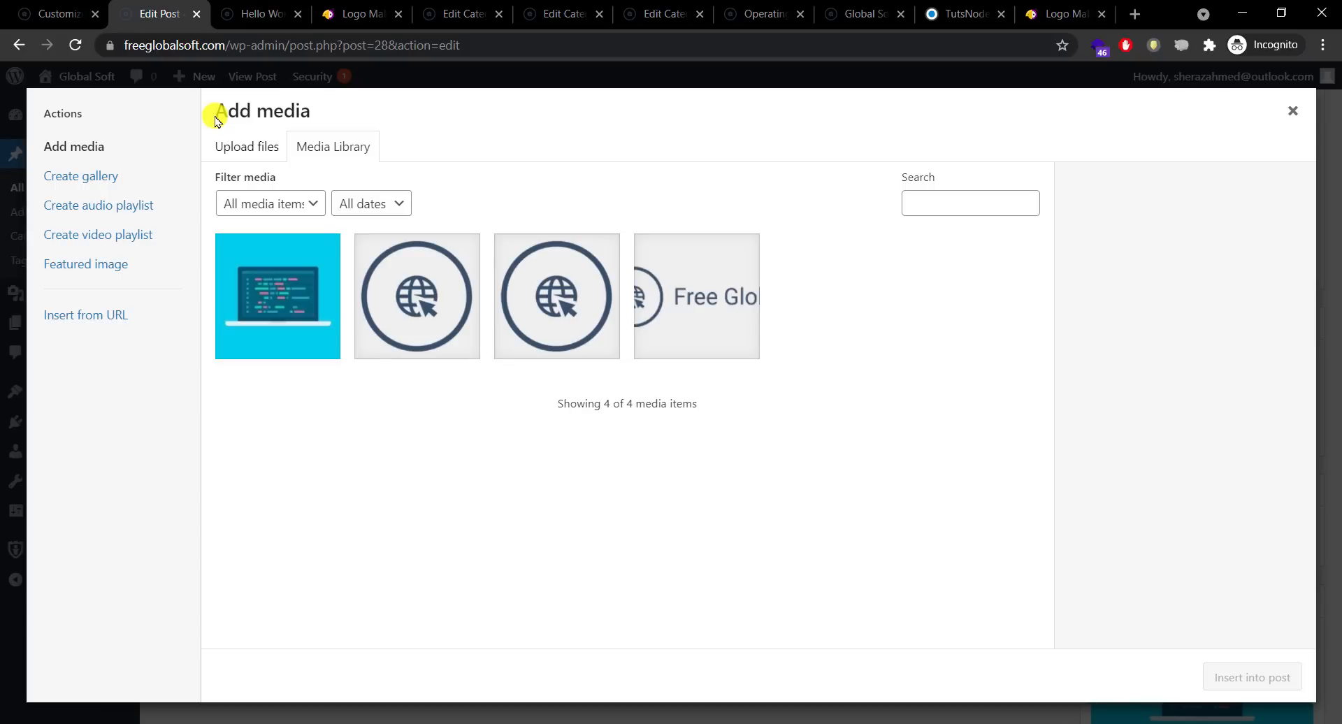
mouse_move(584, 720)
click(435, 654)
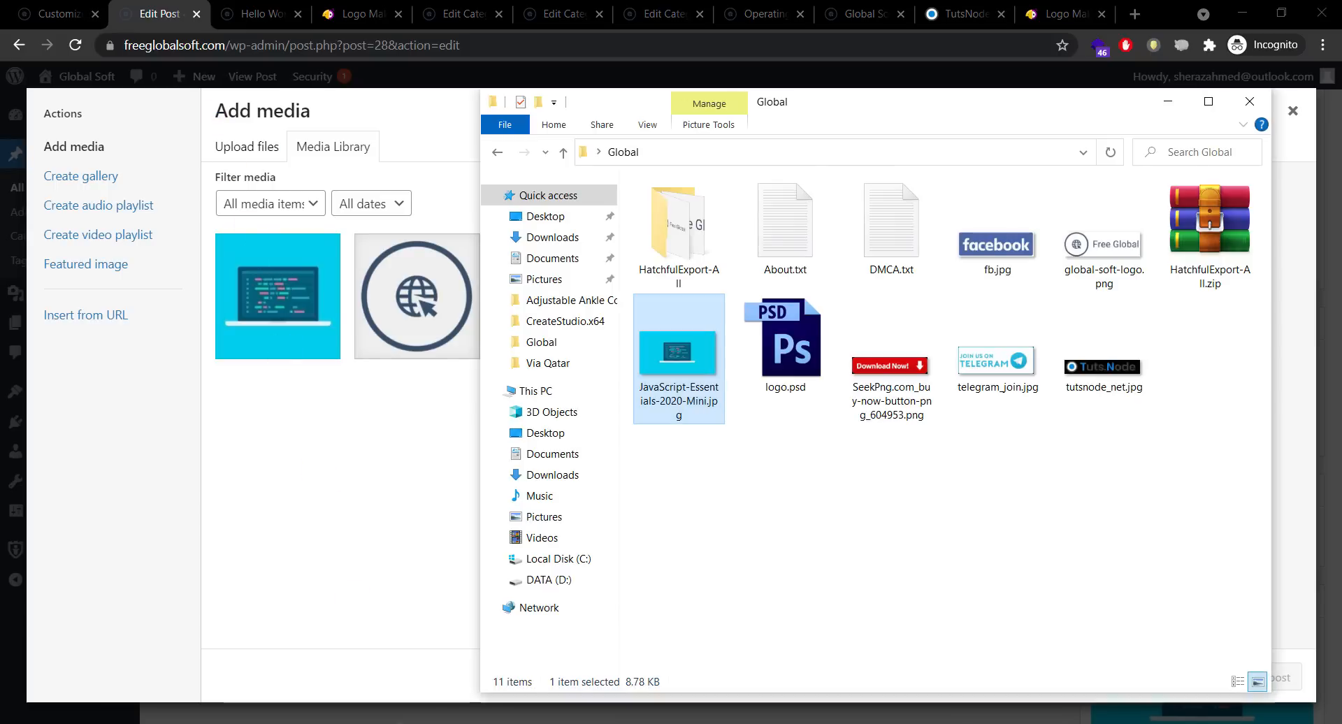
drag(901, 376, 428, 469)
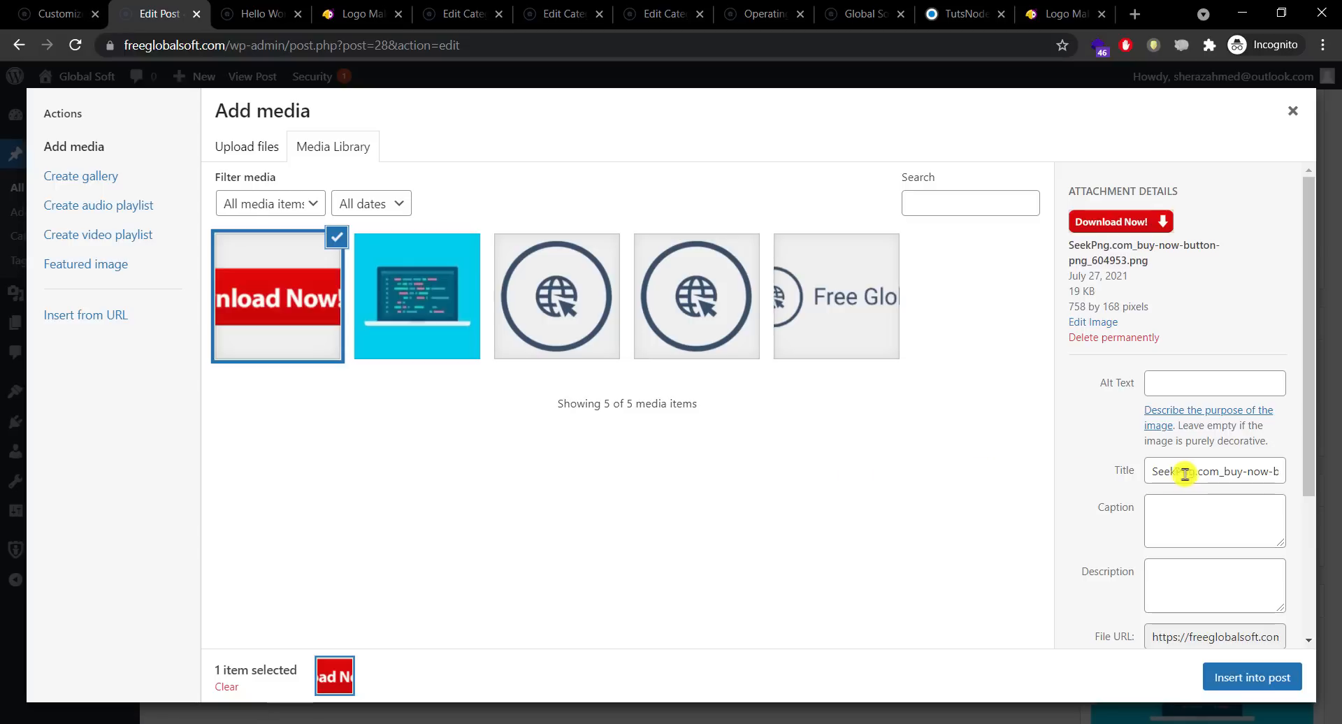
Step: Set the image's title and alt text to 'download' and insert it into the post
click(1186, 474)
key(ctrl+a)
text(do)
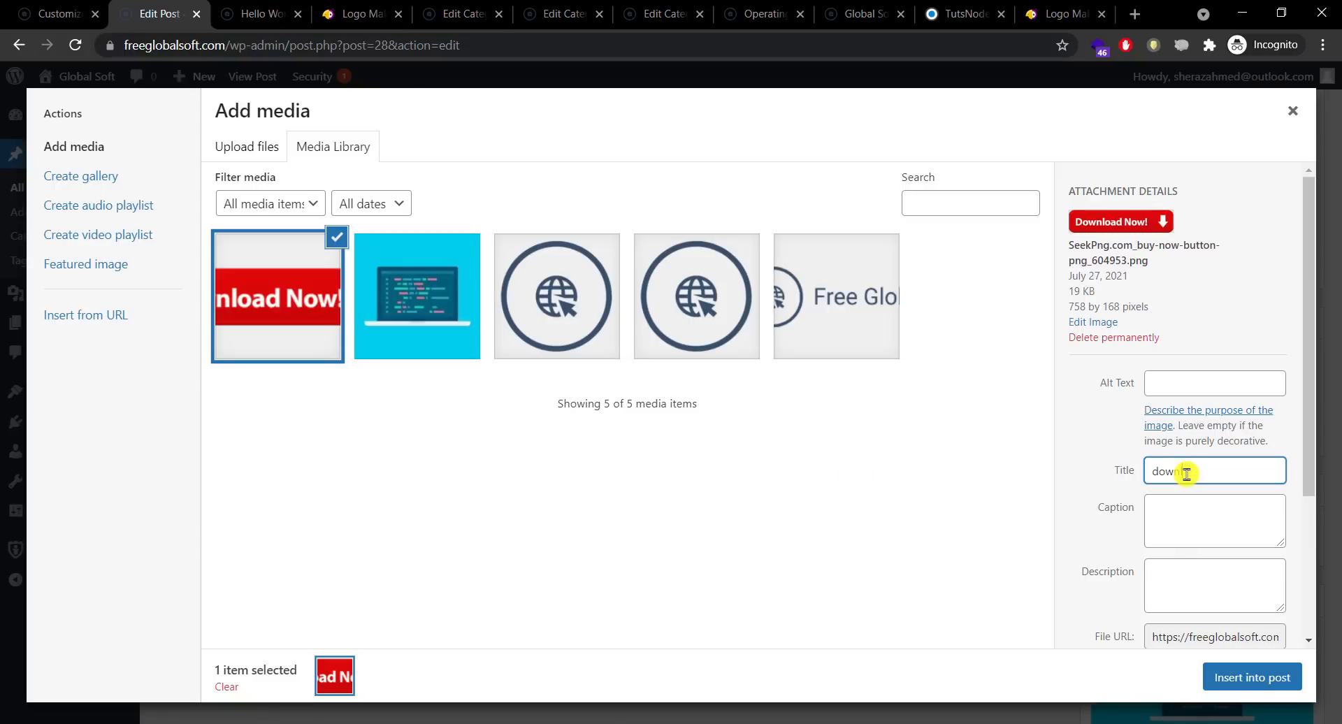
key(ctrl+a)
key(ctrl+c)
click(1183, 390)
key(ctrl+v)
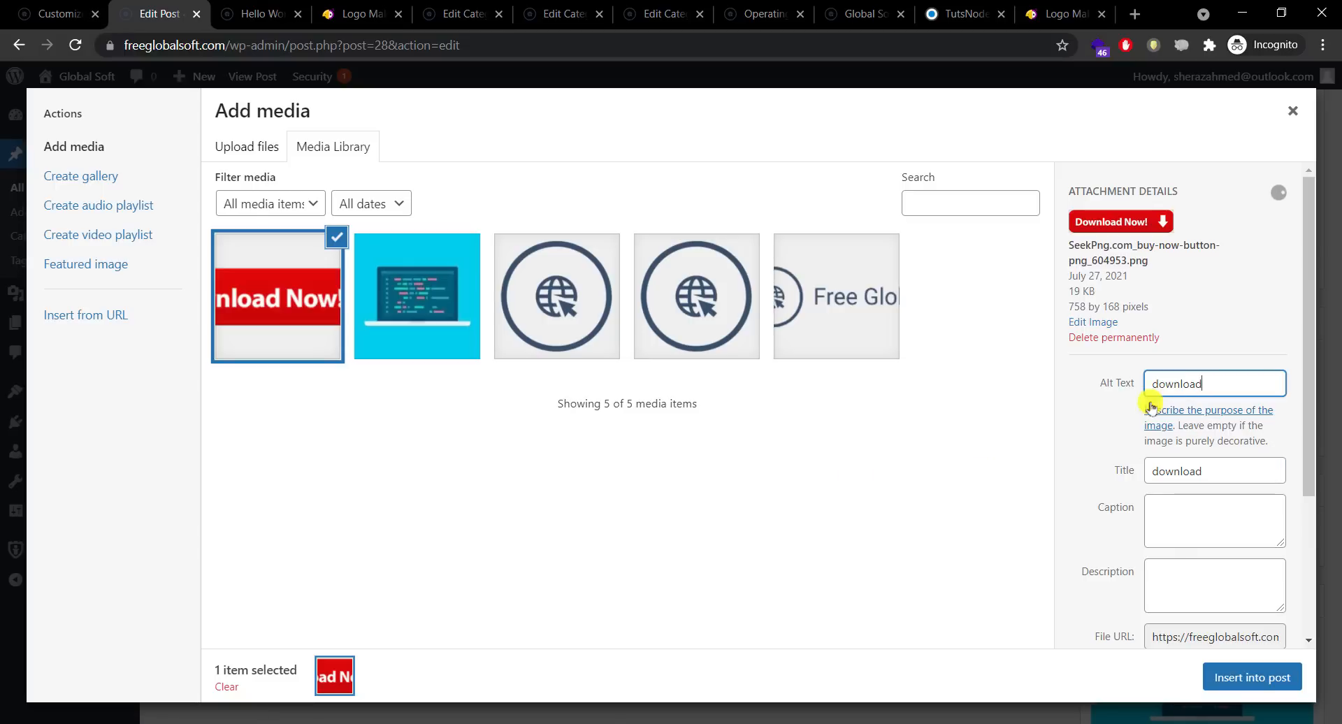
click(1228, 678)
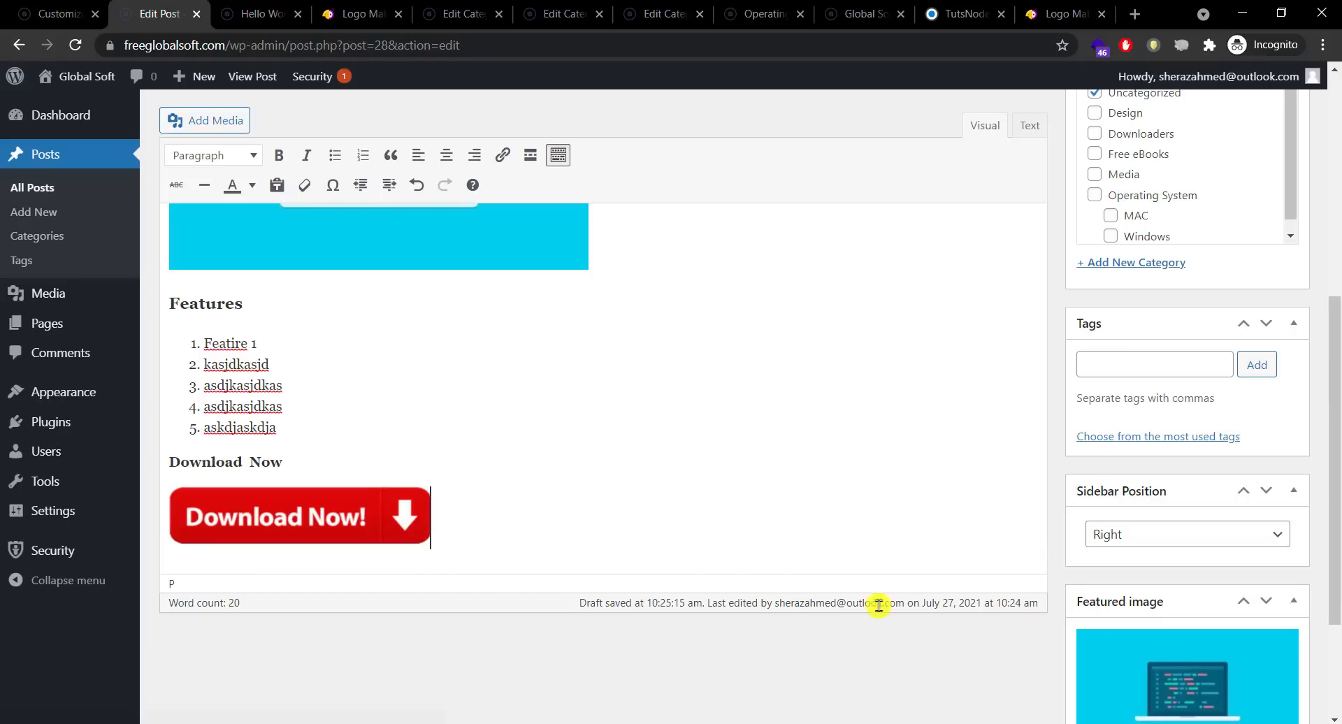
Step: Resize the Download Now button image smaller, to about 250 × 55
click(428, 512)
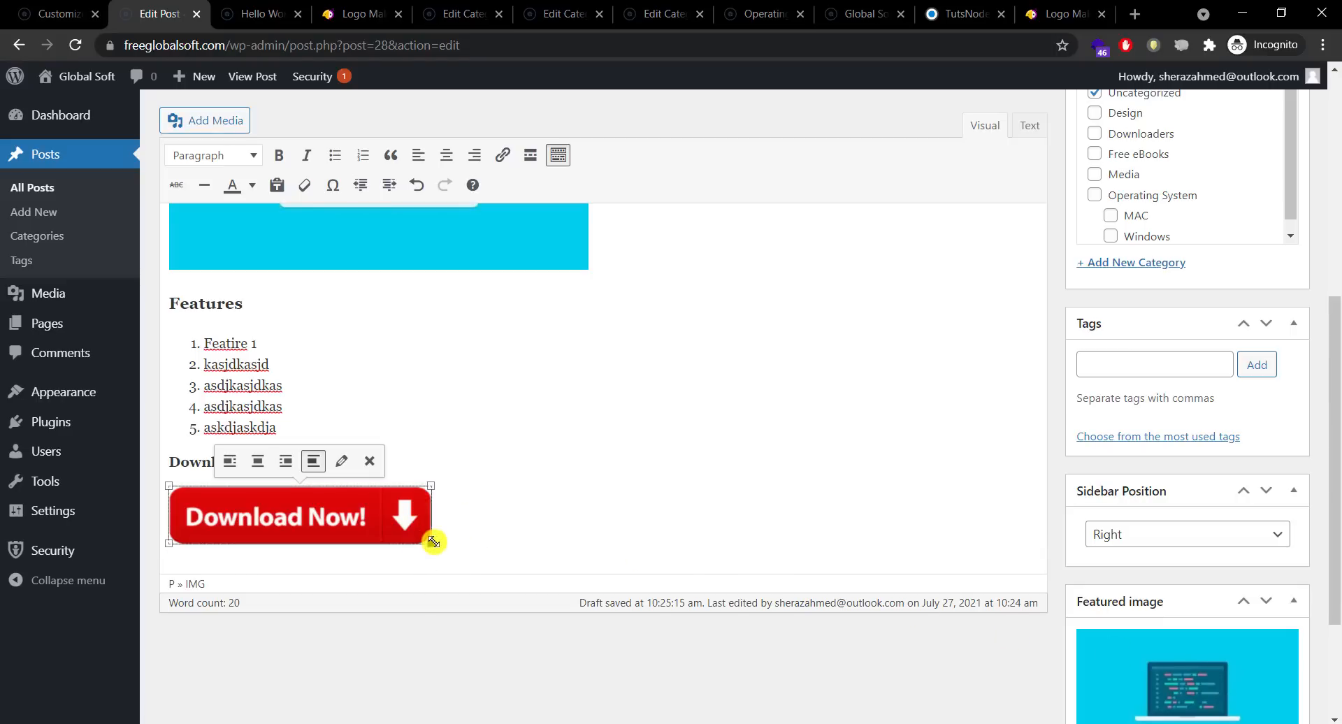
drag(431, 542, 378, 533)
click(482, 521)
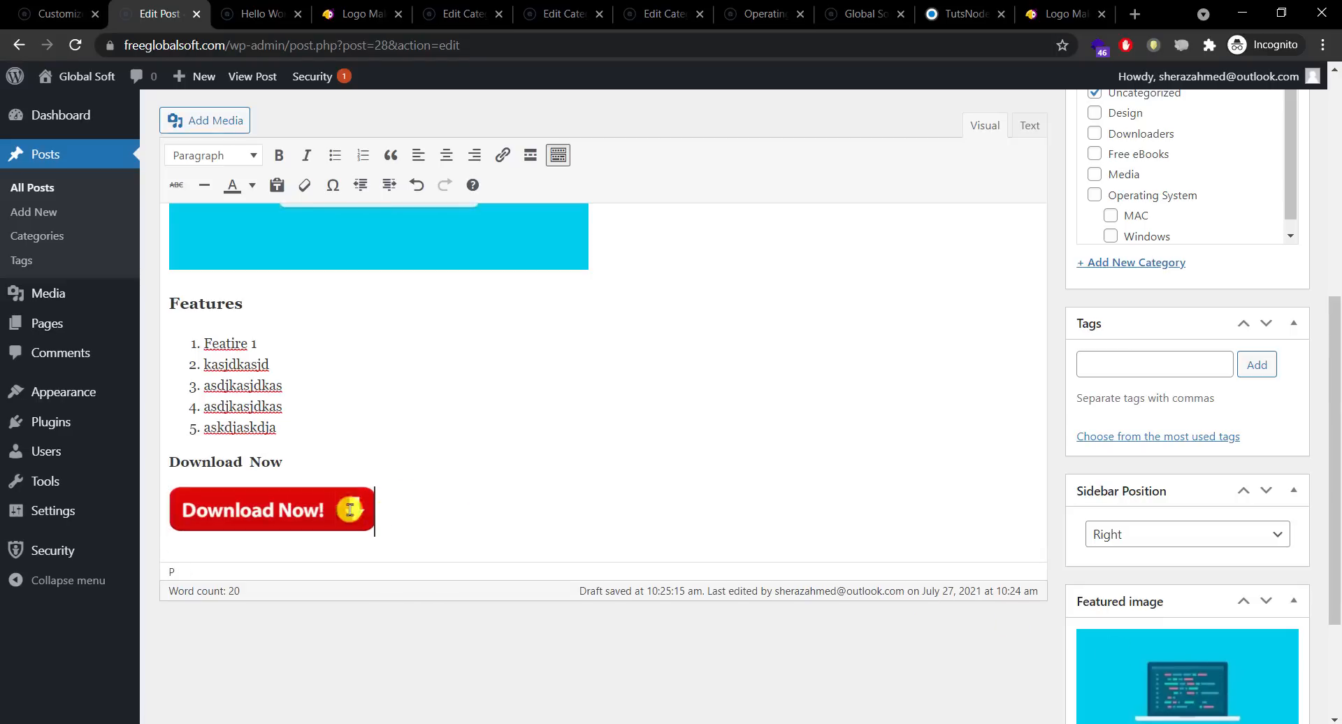
click(316, 506)
click(401, 515)
Step: Begin adding a link to the button image, then go to the Design category page
click(338, 514)
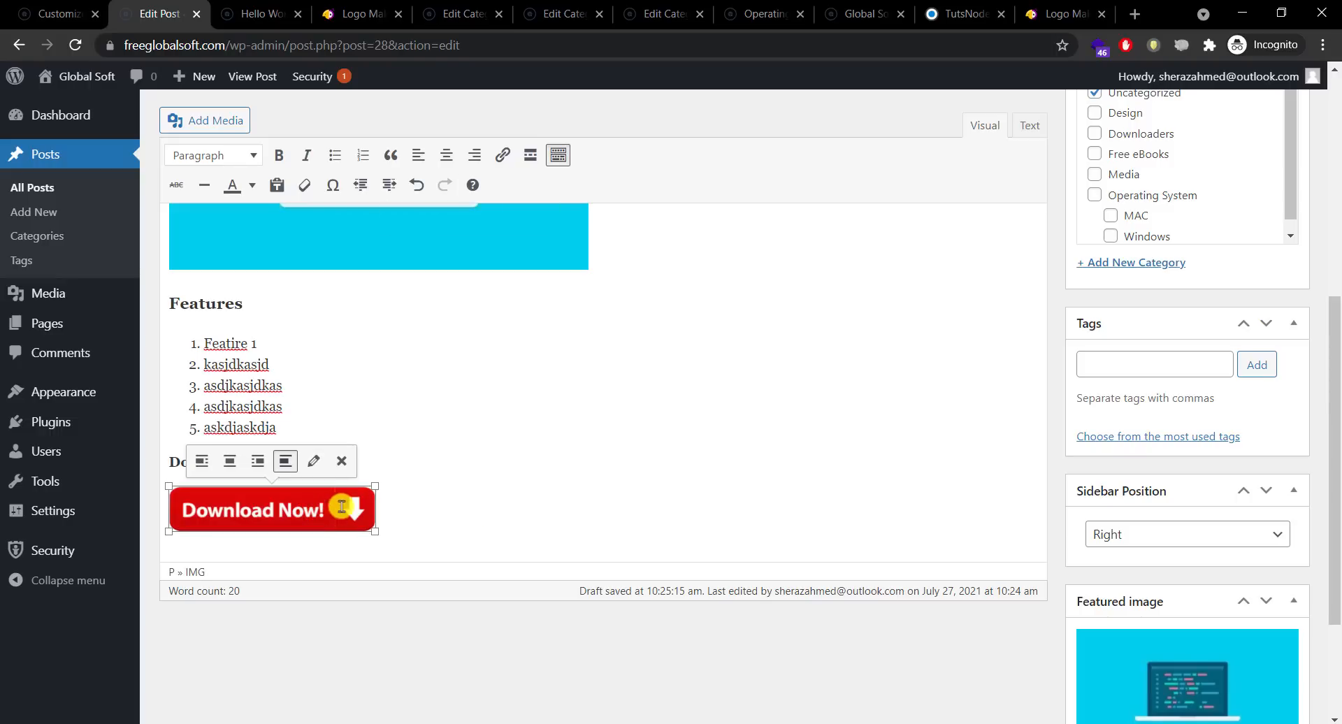
click(506, 155)
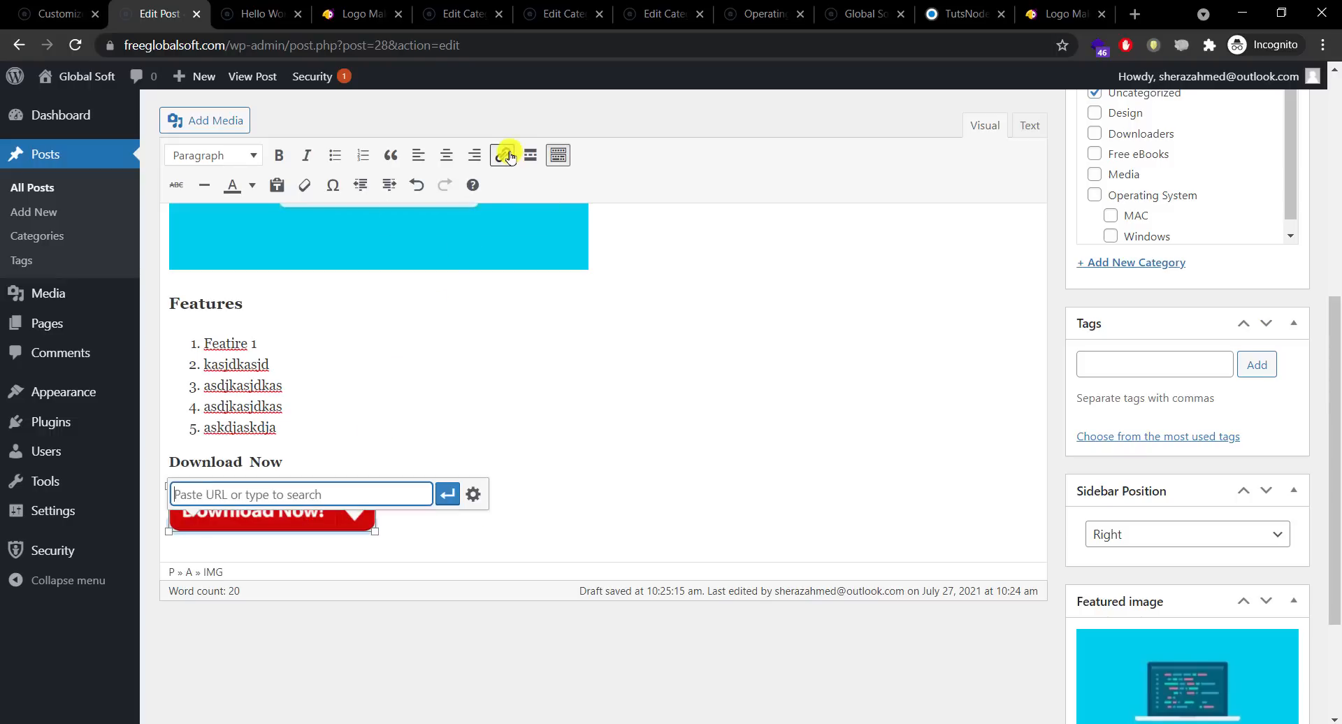
right_click(392, 493)
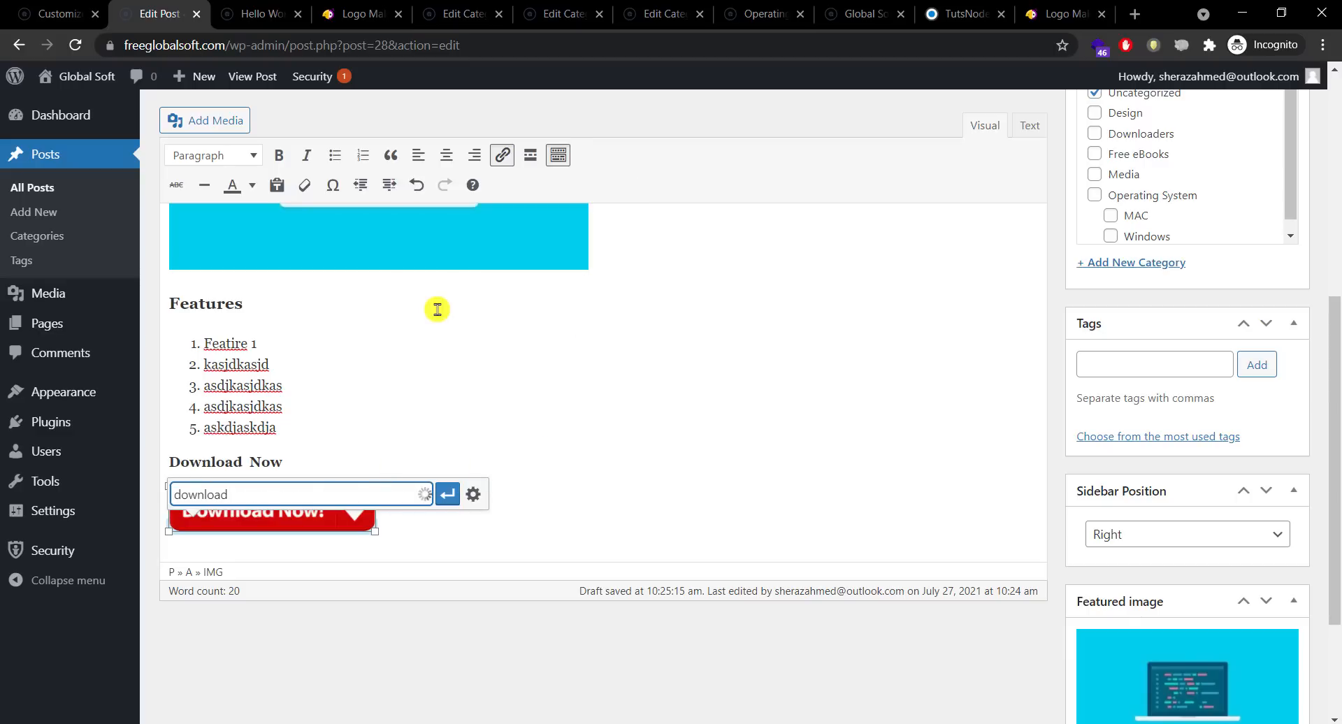
click(662, 14)
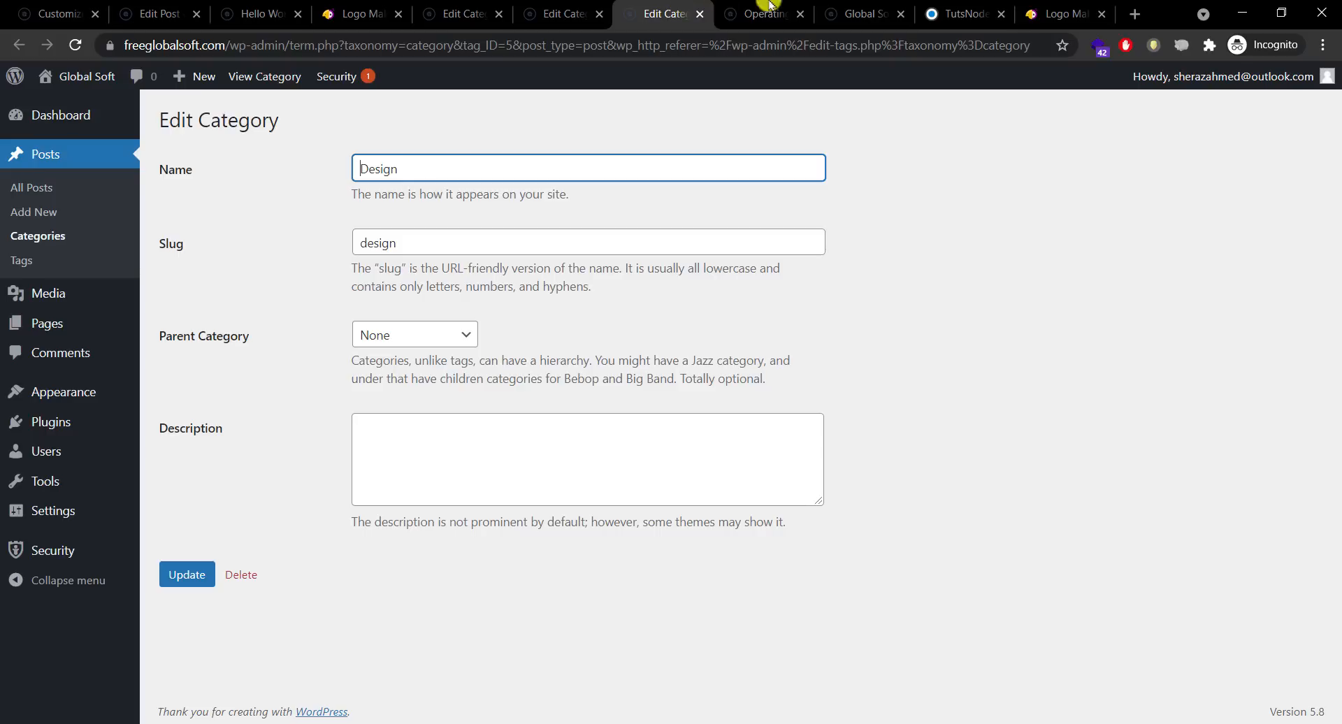
Step: Search Google for 'filehippo' and open the FileHippo.com - Download Free Software result
click(958, 14)
click(929, 45)
key(BackSpace)
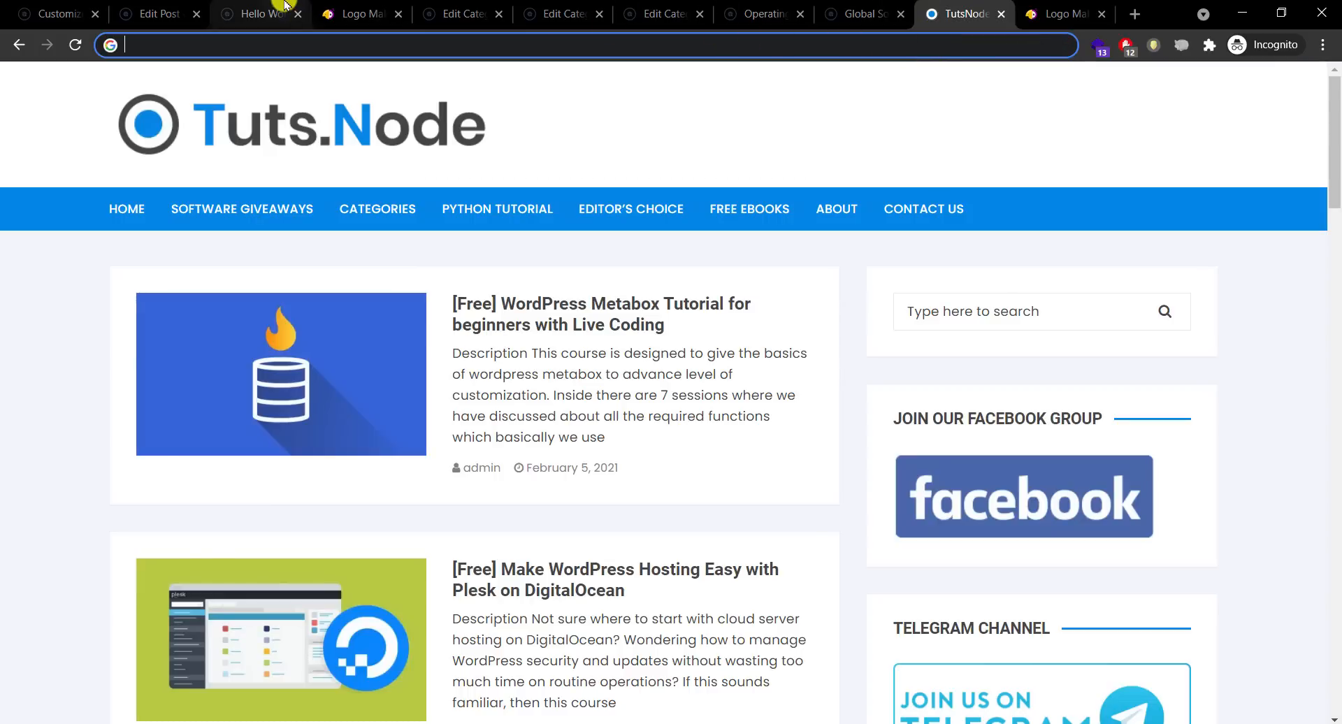
click(284, 6)
click(929, 11)
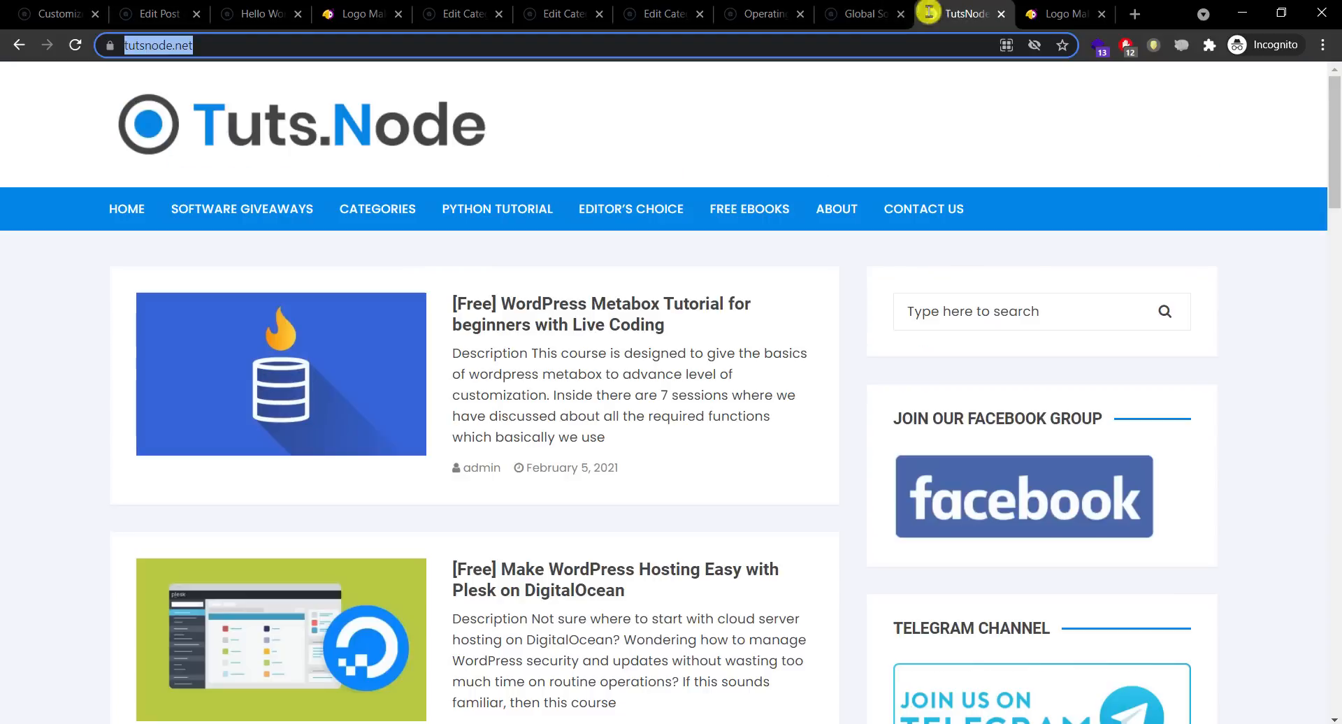
click(869, 48)
text(fileh)
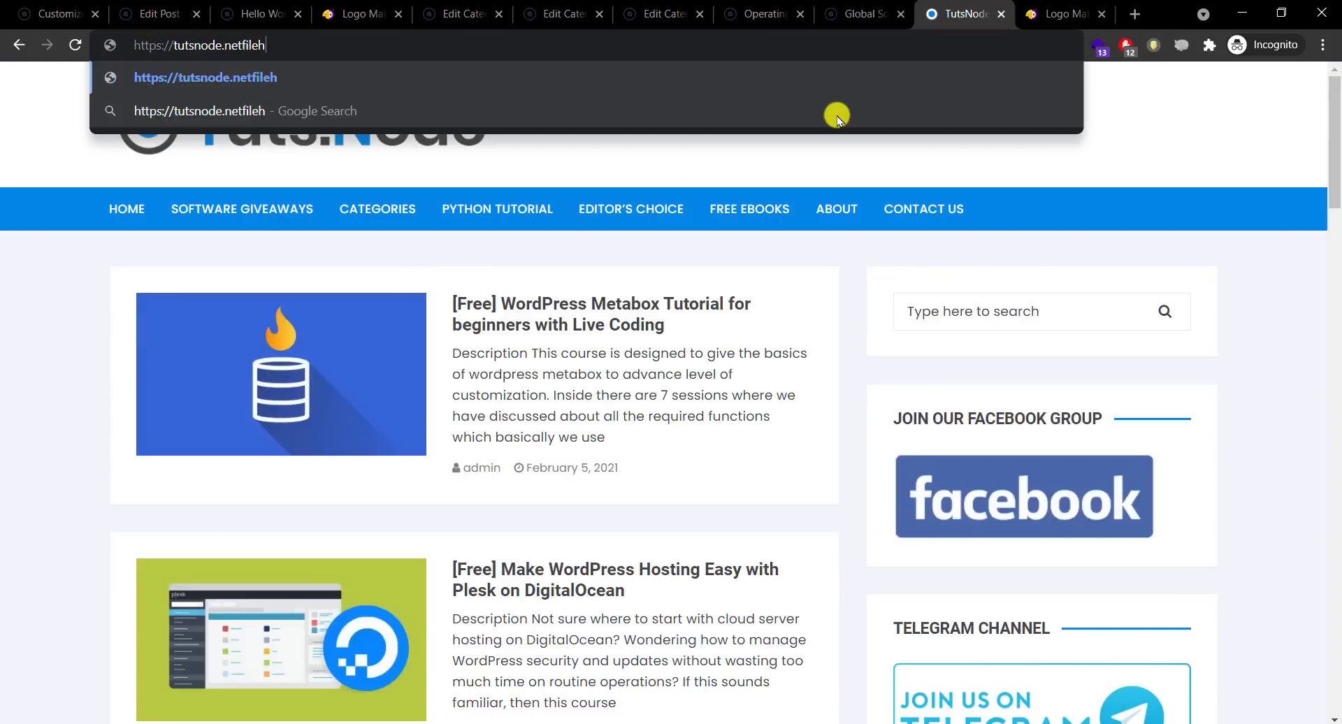
key(ctrl+a)
text(fil)
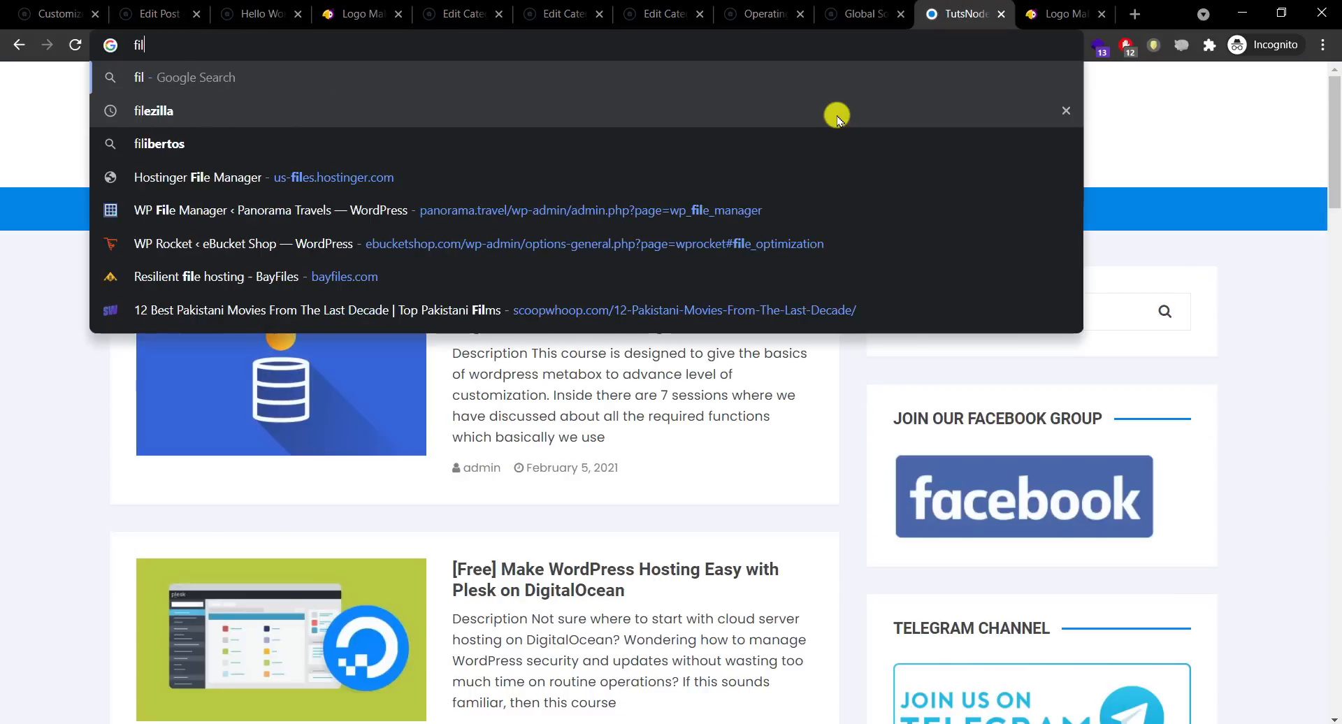
text(ehippo)
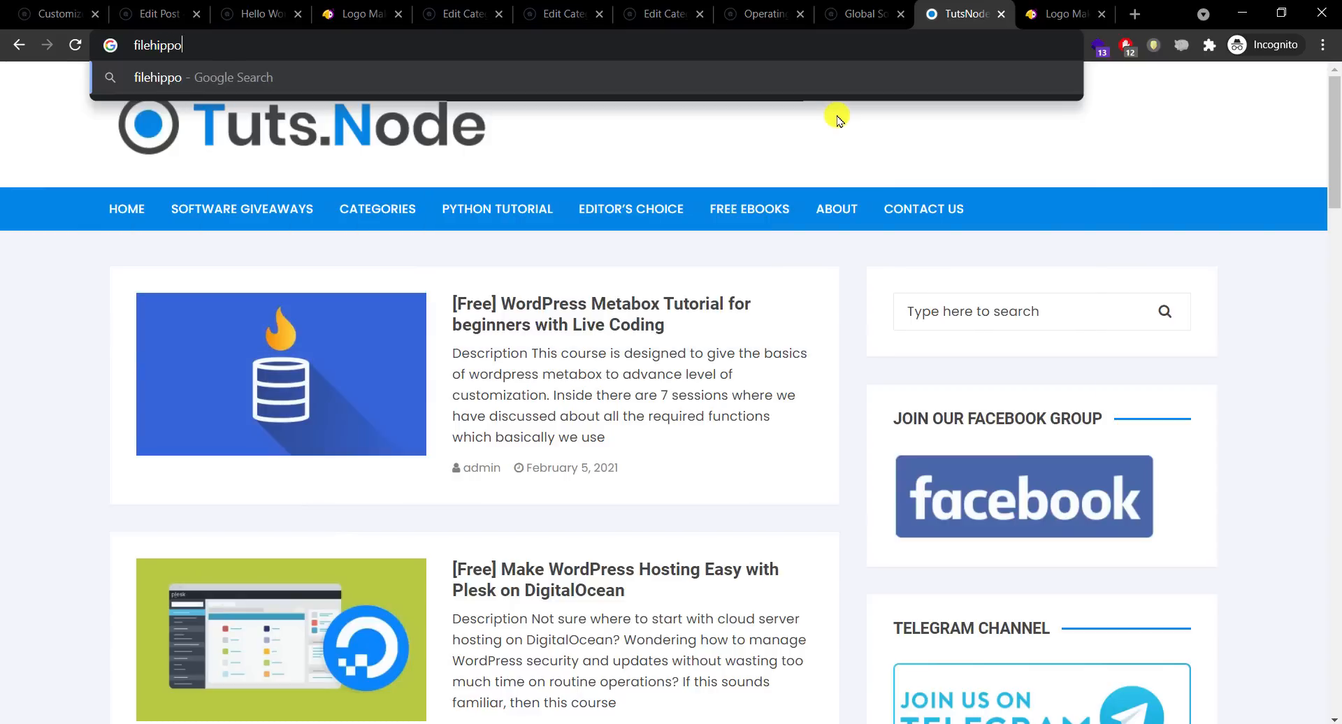
key(Return)
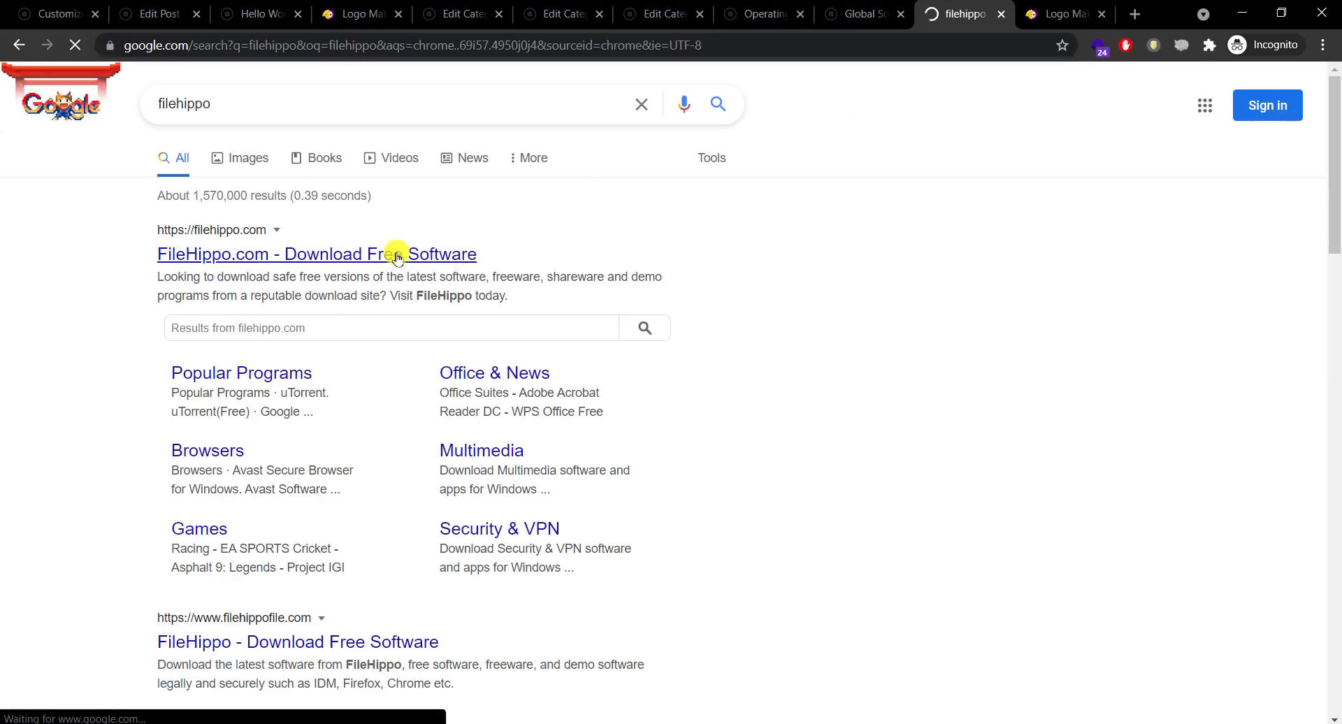
click(397, 256)
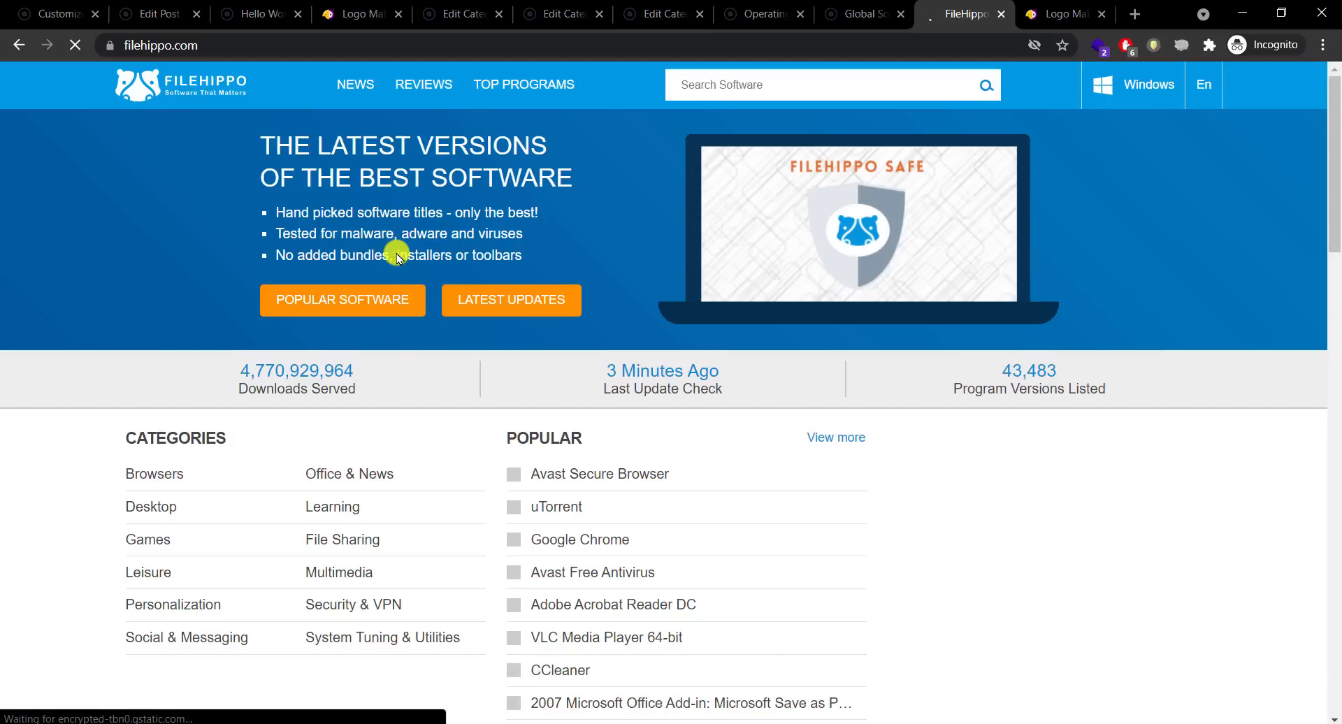
Step: Copy the address of FileHippo's Google Chrome 91.0.4472.123 download page, skipping the antivirus offer
click(581, 542)
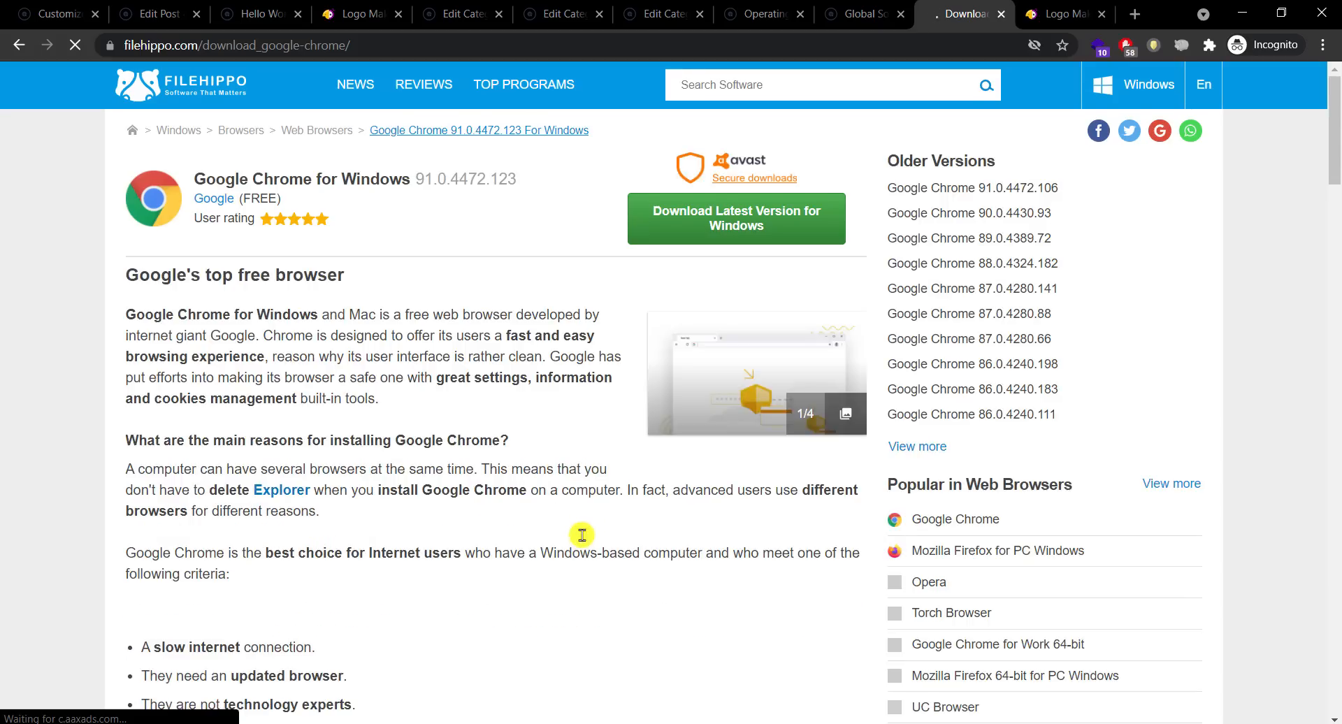
click(743, 216)
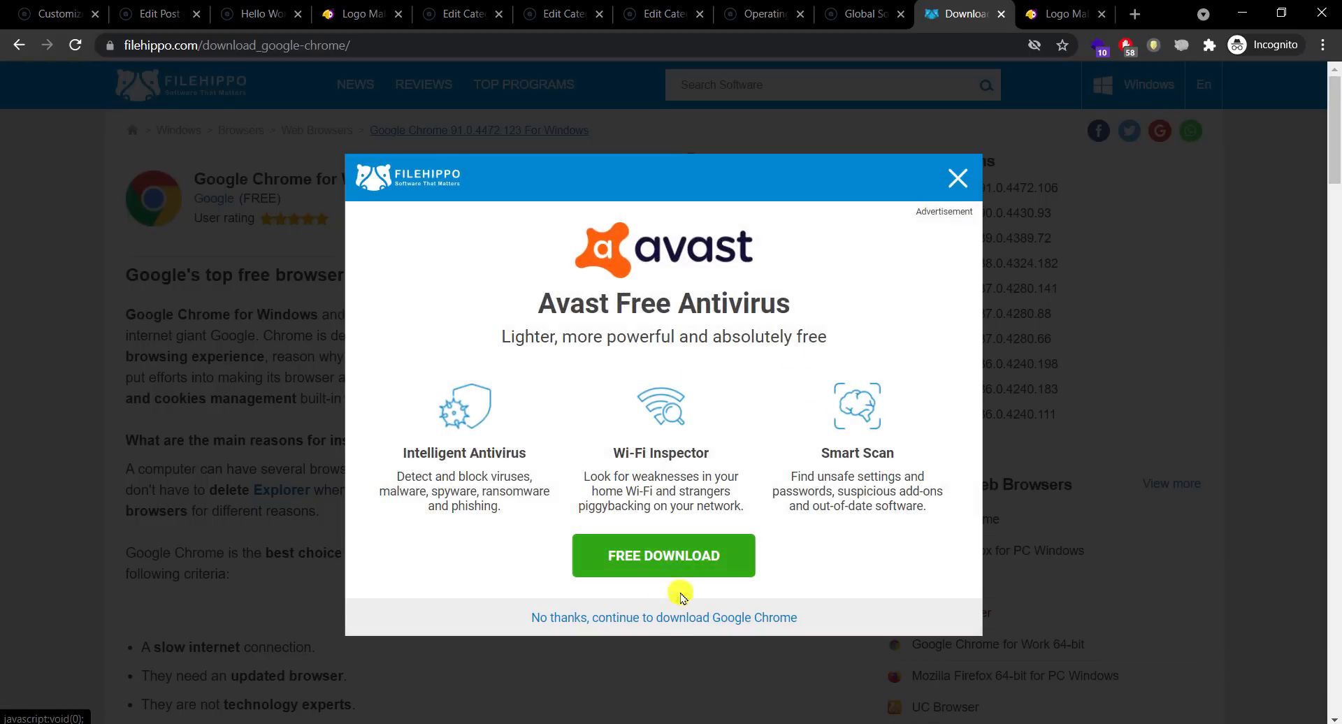
click(679, 623)
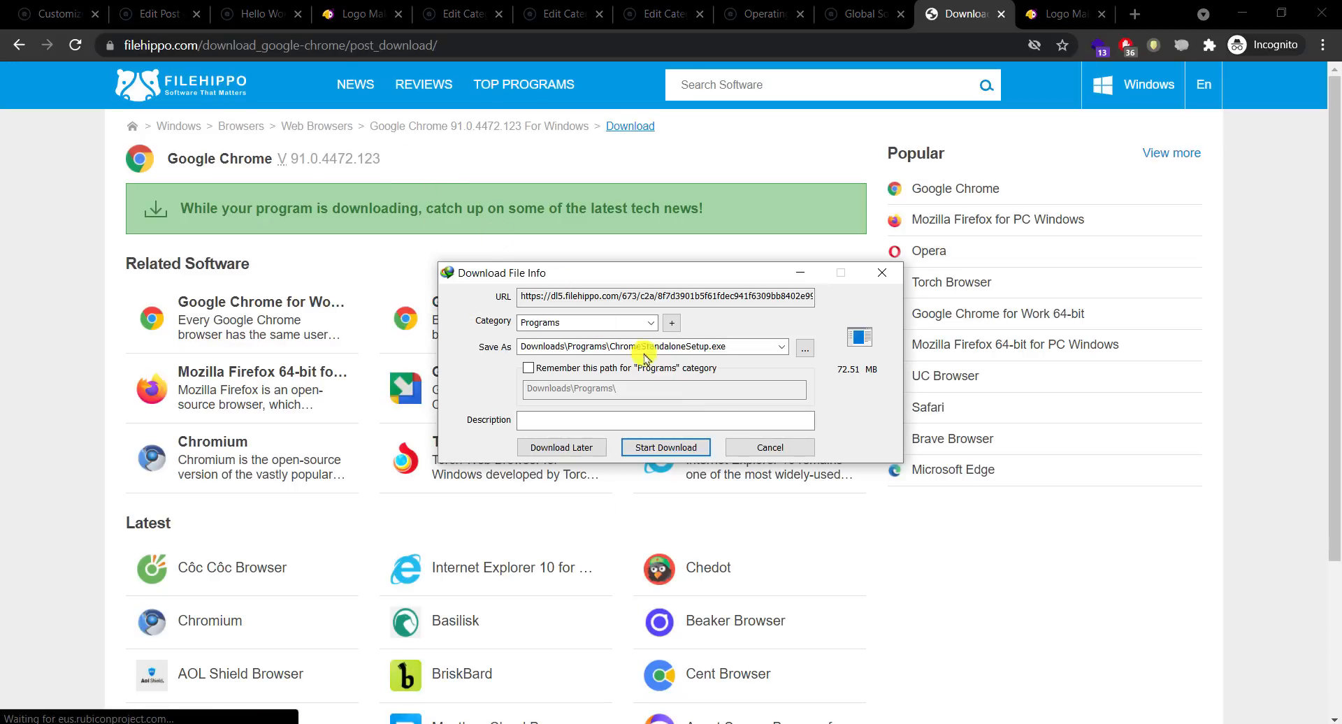
click(764, 443)
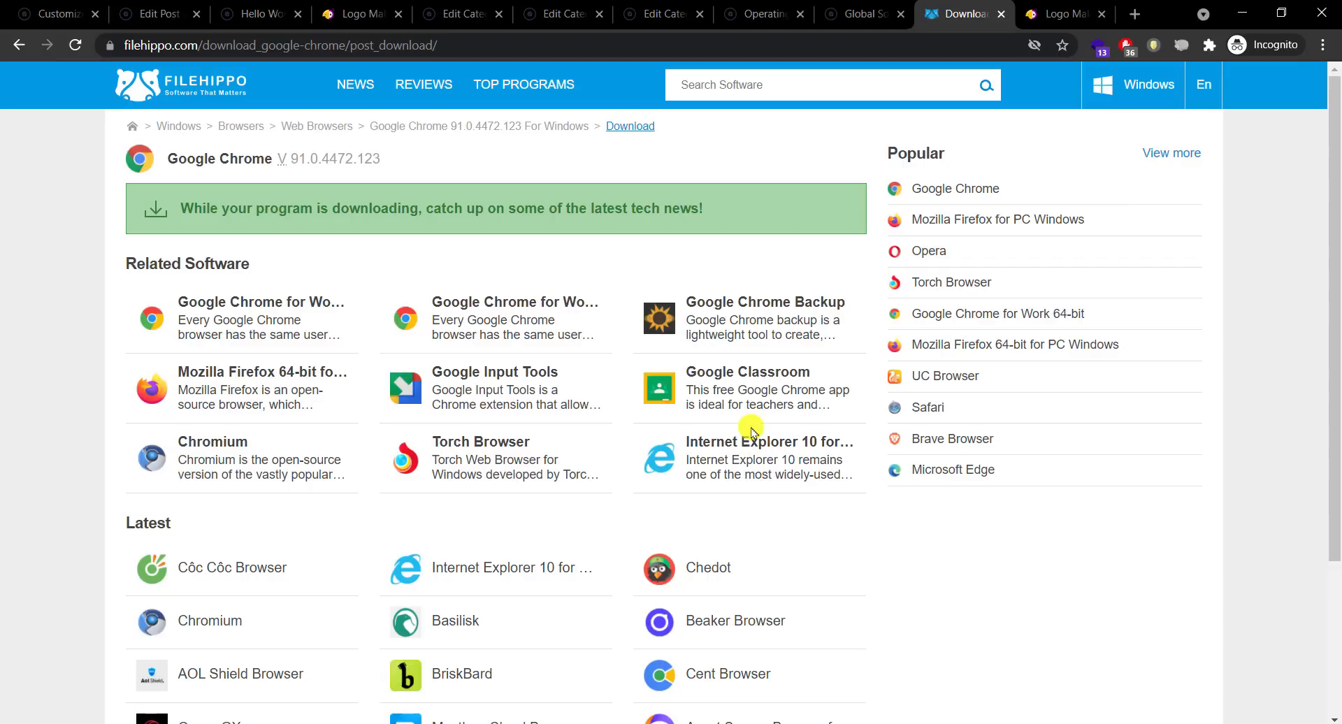
right_click(633, 129)
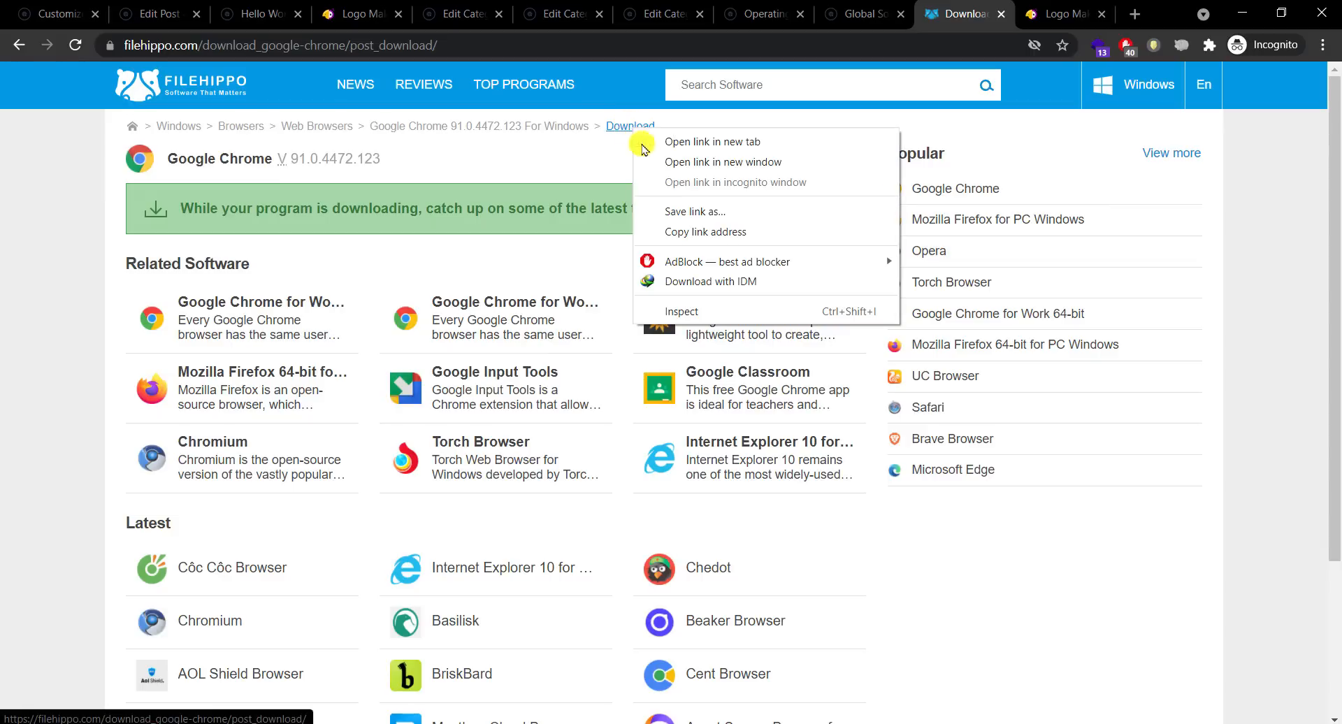
click(706, 232)
click(278, 6)
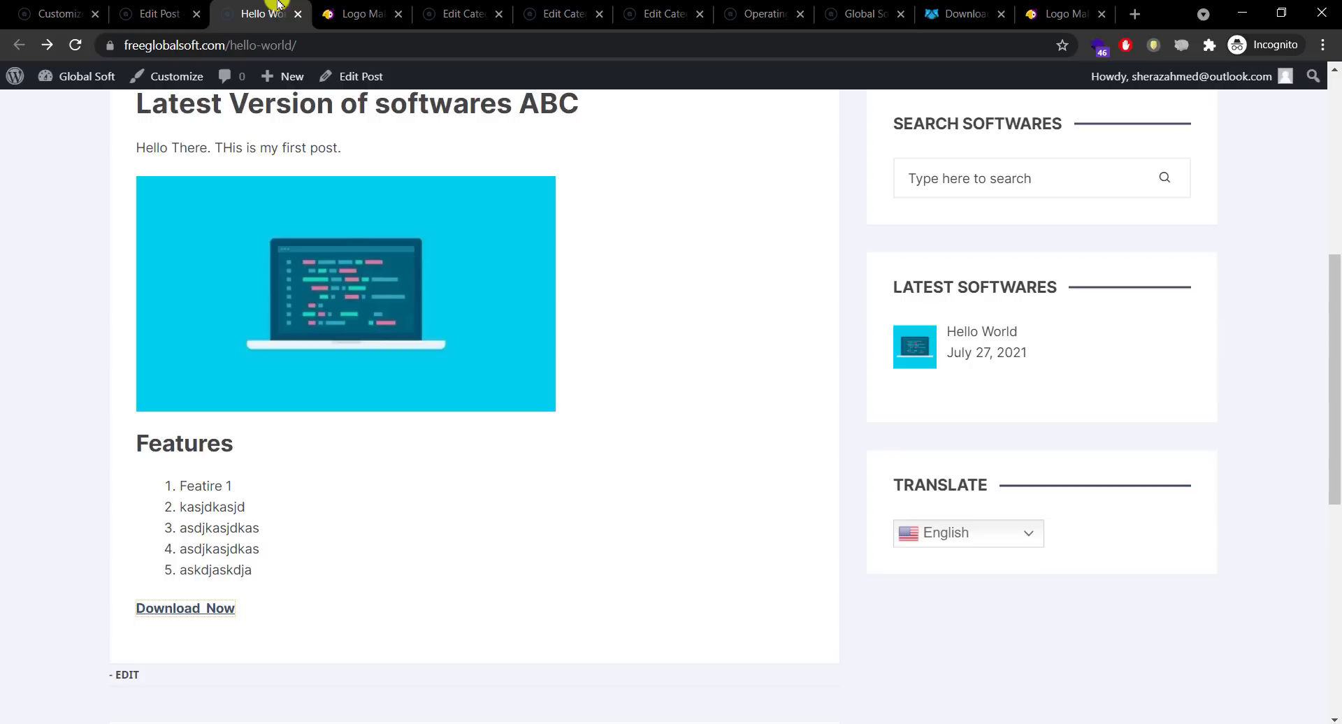
Step: Paste the FileHippo Chrome download address as the button image's link and update the post
click(160, 14)
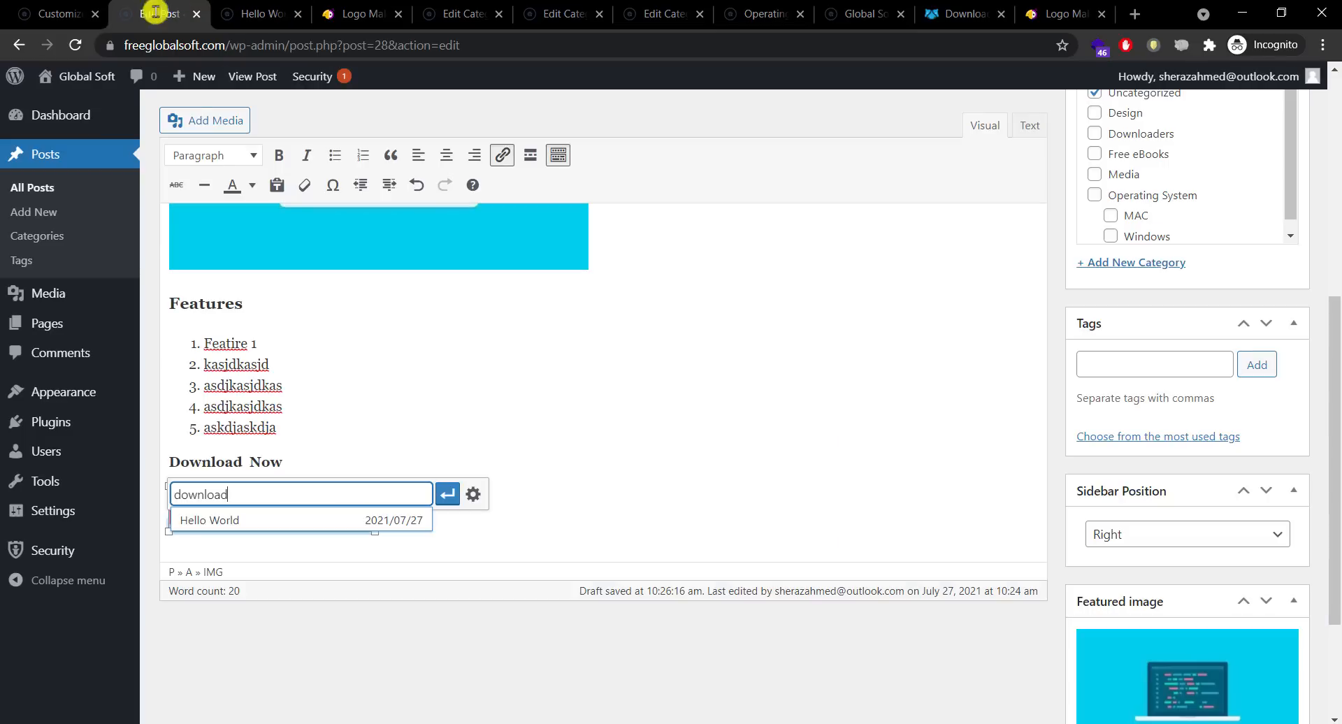
key(BackSpace)
right_click(323, 495)
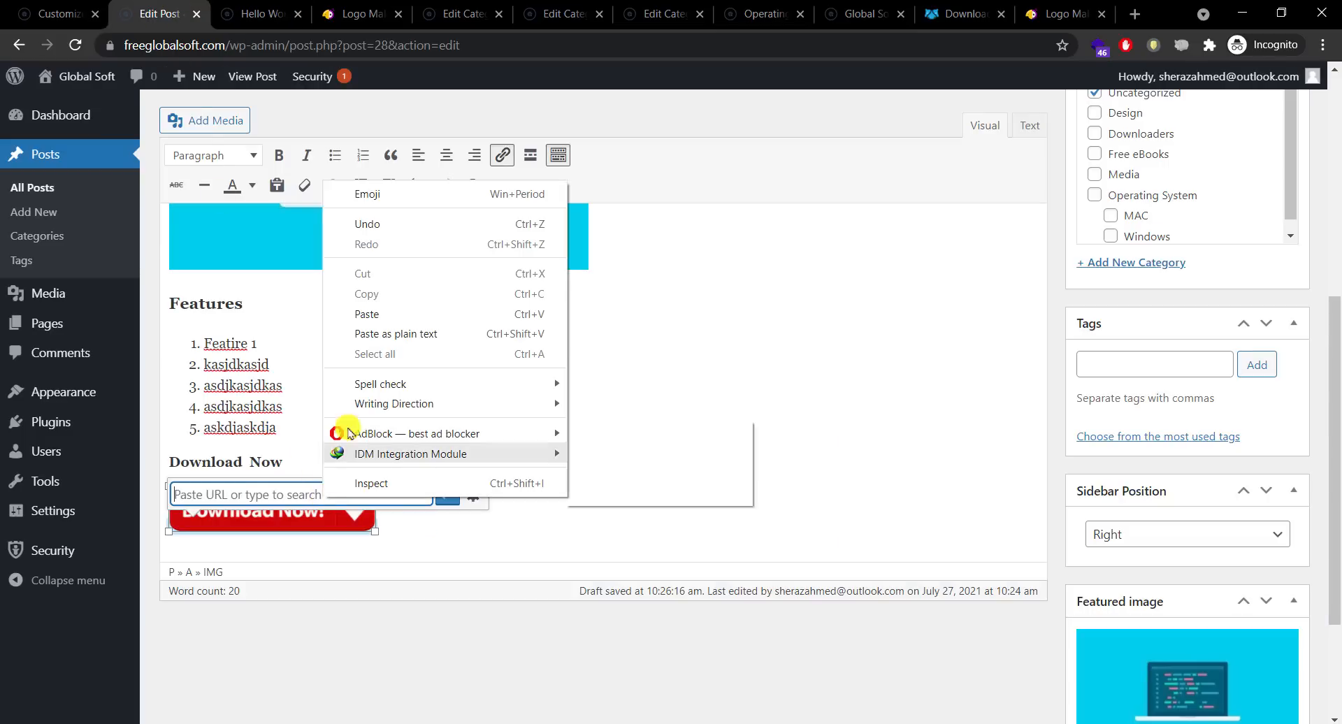
click(383, 312)
click(471, 494)
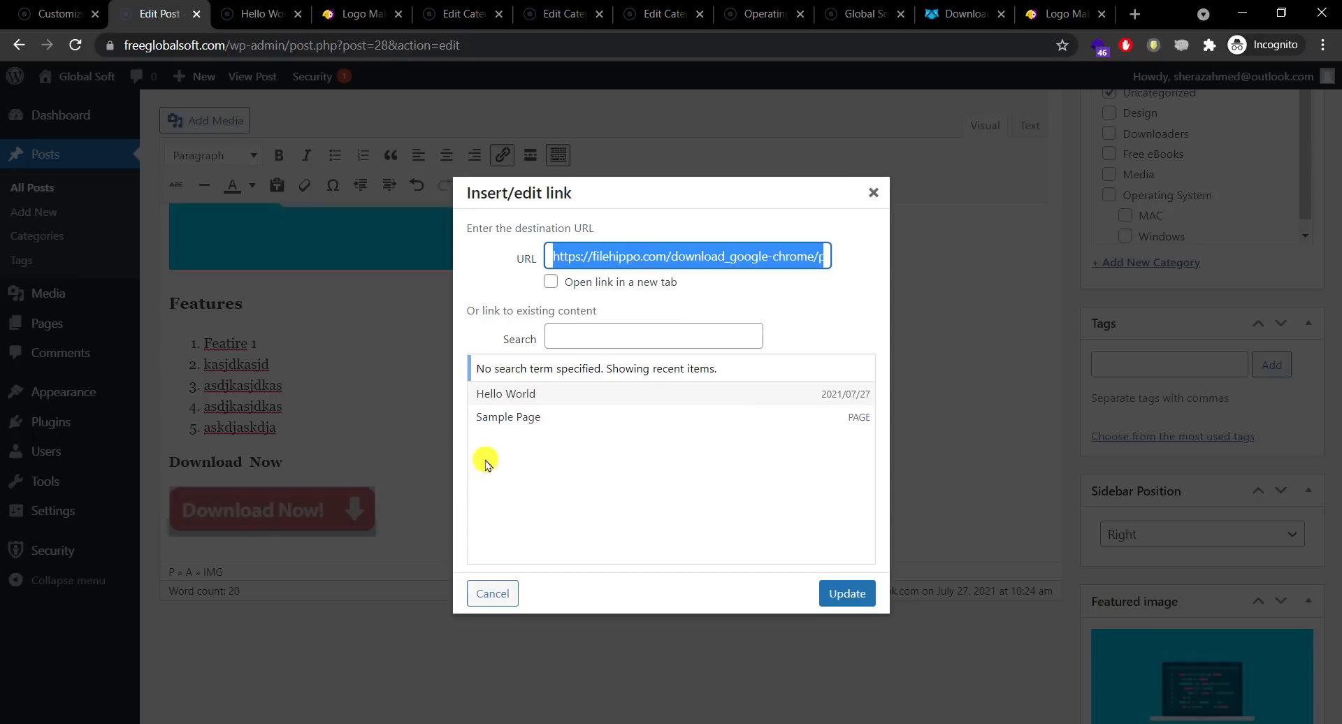
click(841, 593)
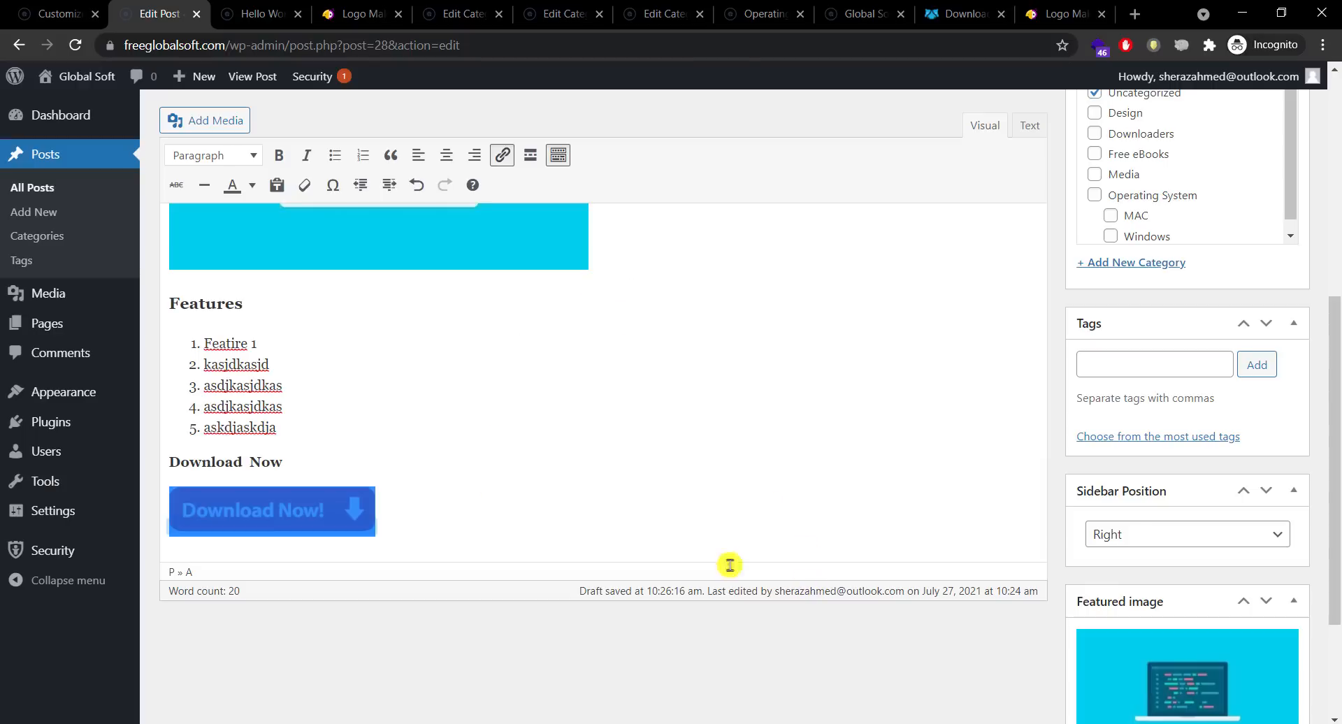
scroll(1272, 355, up, 6)
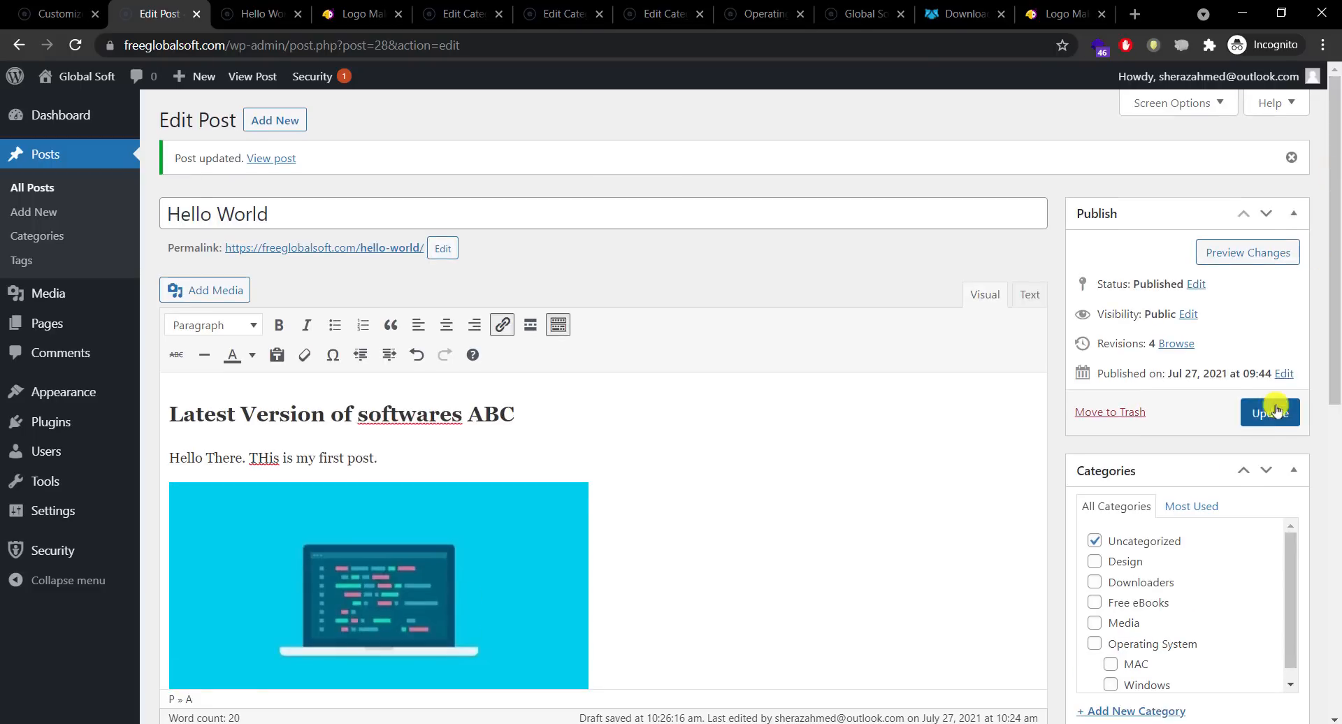
click(1271, 413)
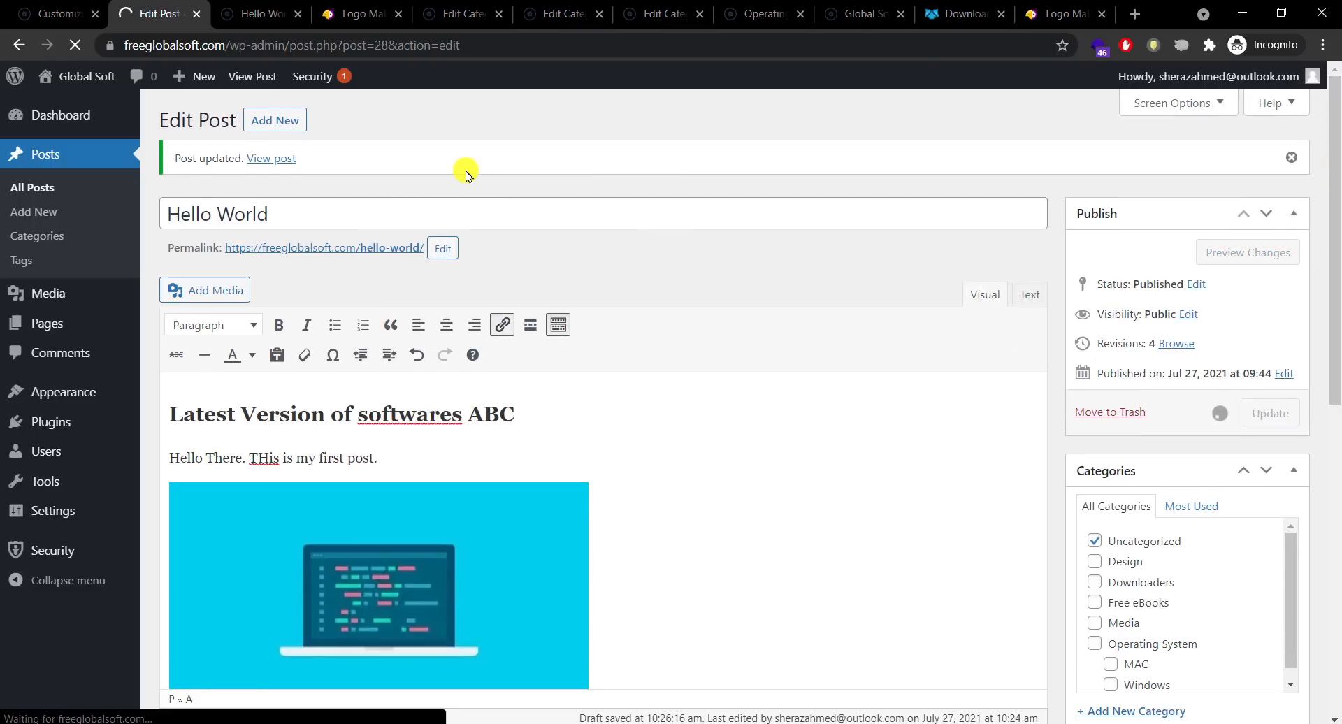
right_click(266, 158)
click(318, 171)
click(228, 14)
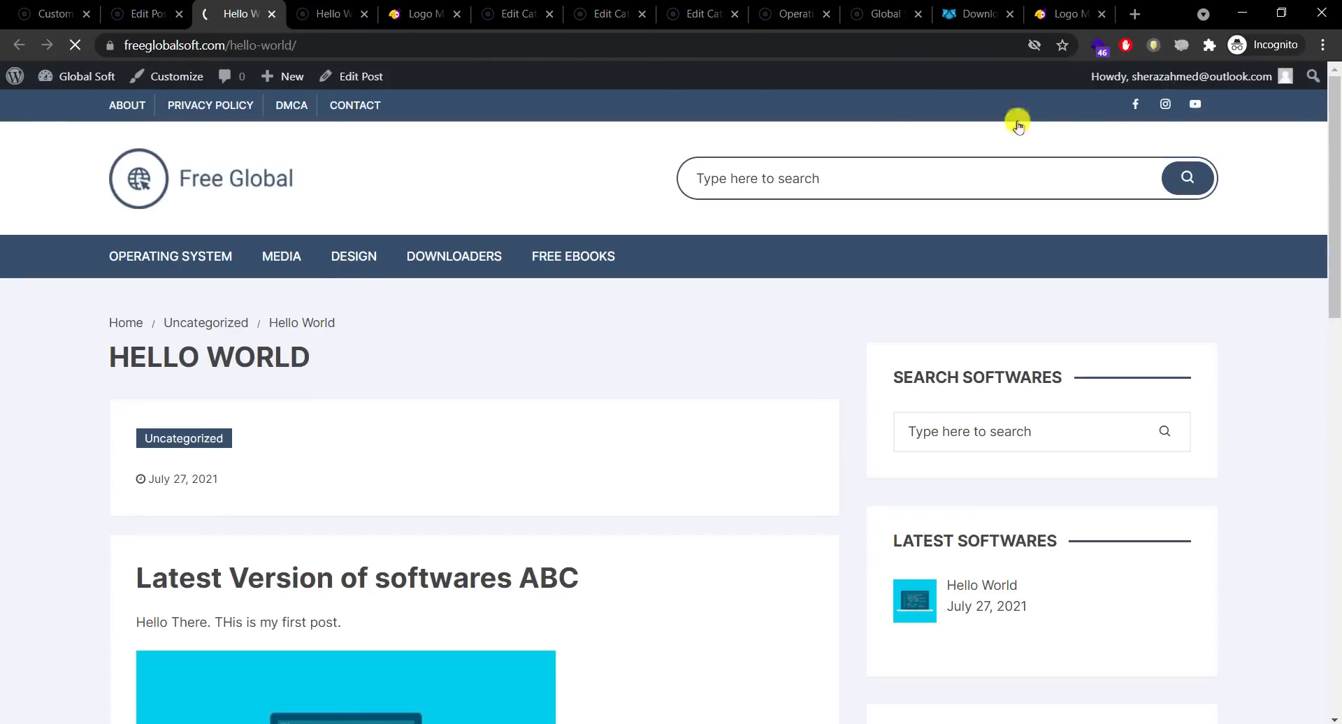
drag(1335, 182, 1331, 391)
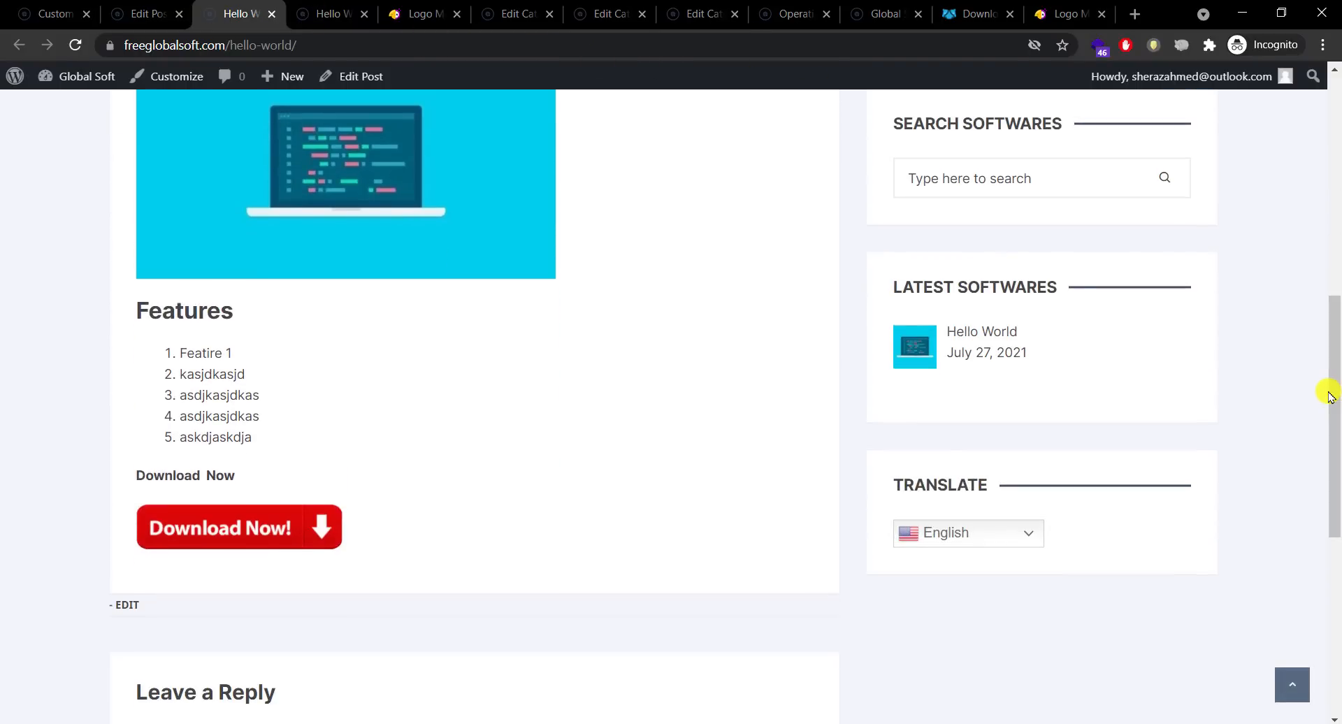
click(217, 528)
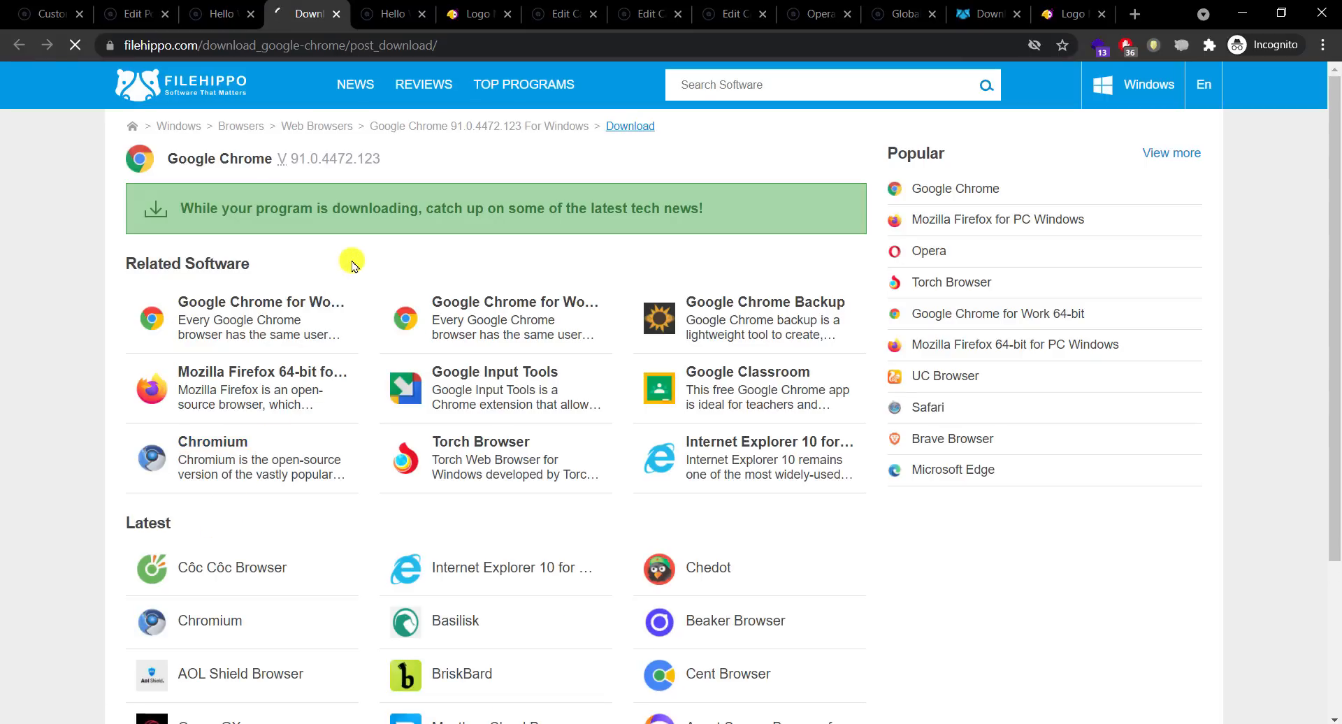
click(765, 449)
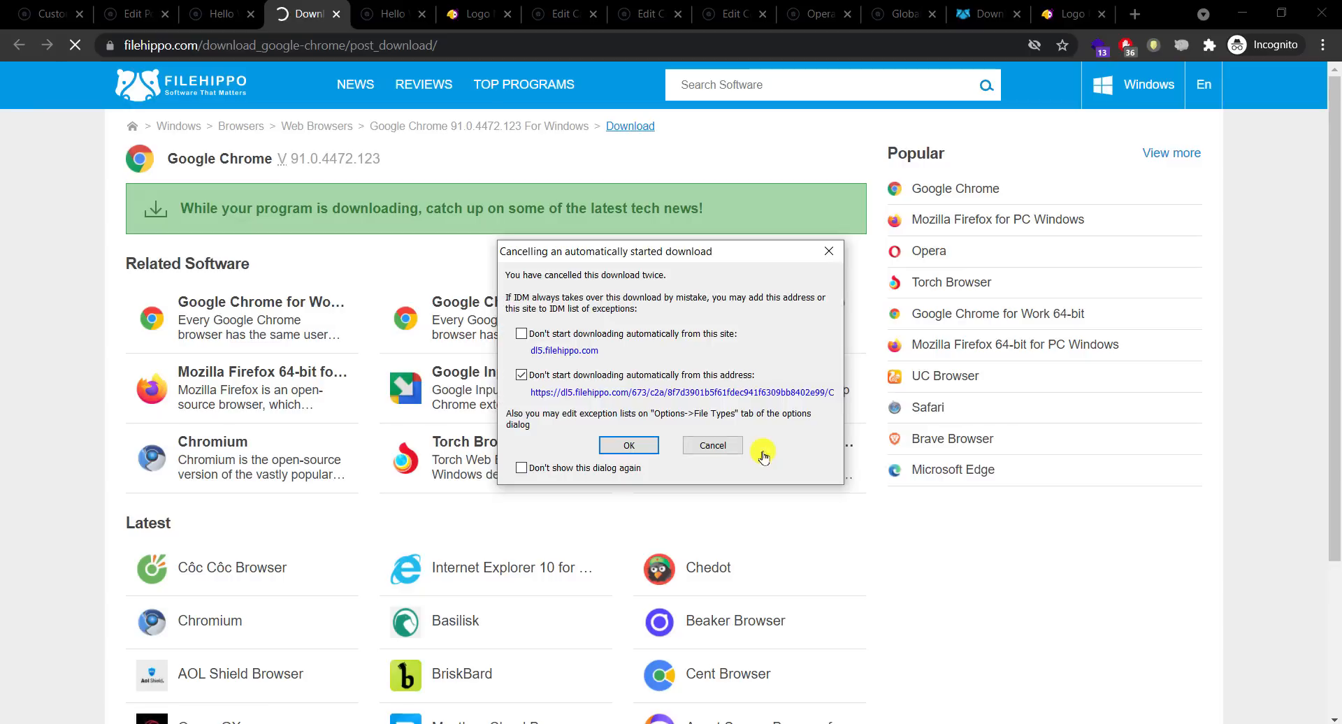
click(336, 14)
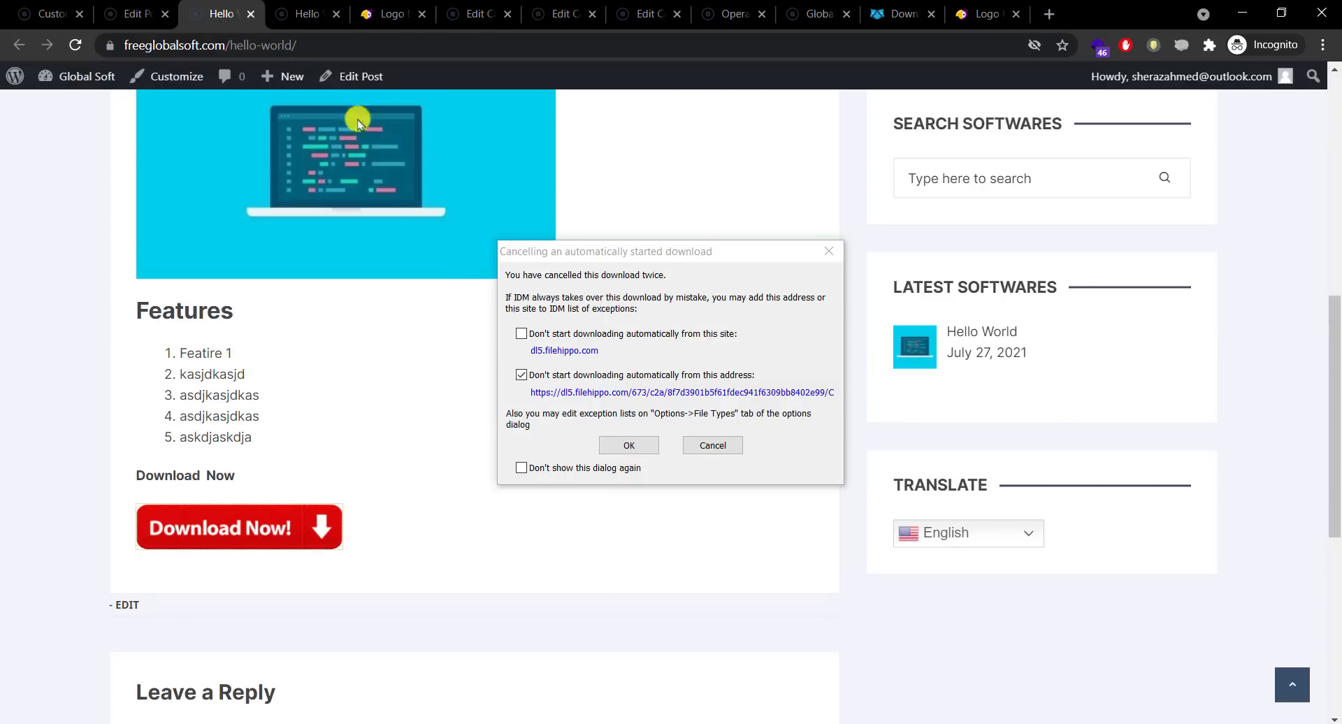
click(713, 446)
drag(1335, 488, 1336, 265)
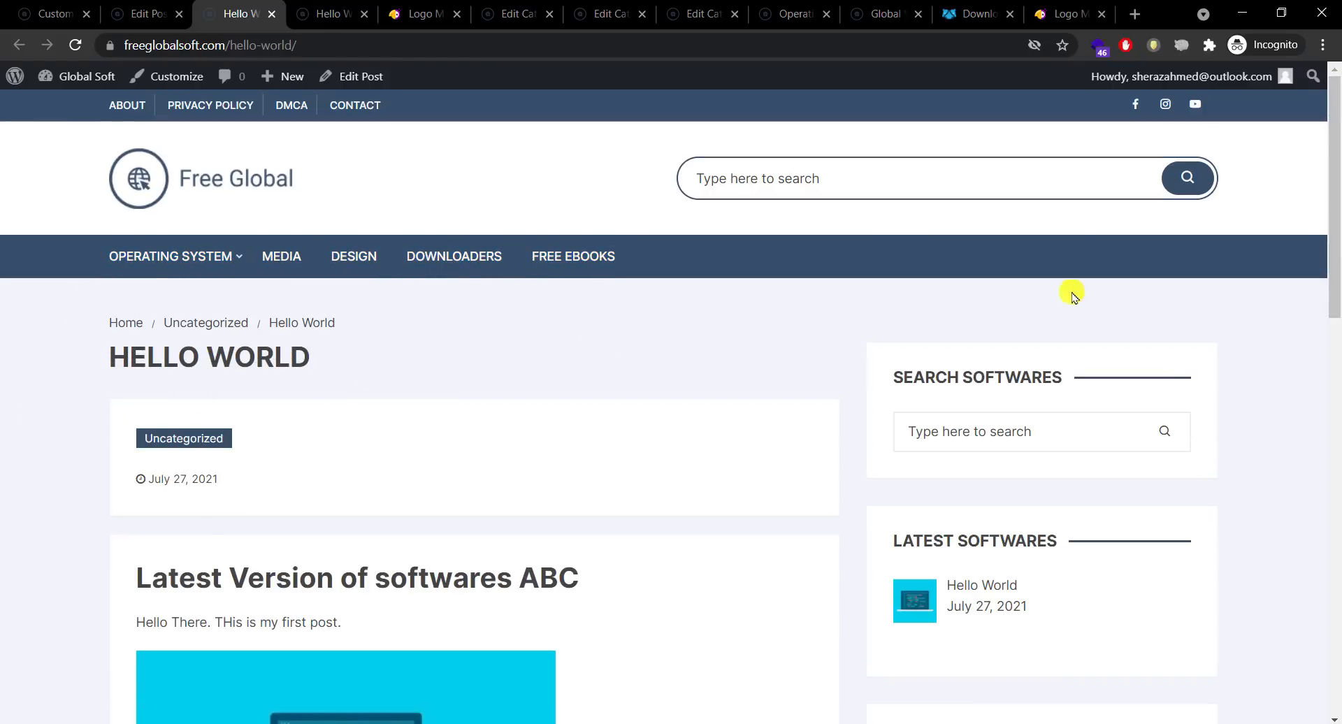
drag(1335, 273, 1320, 353)
click(372, 75)
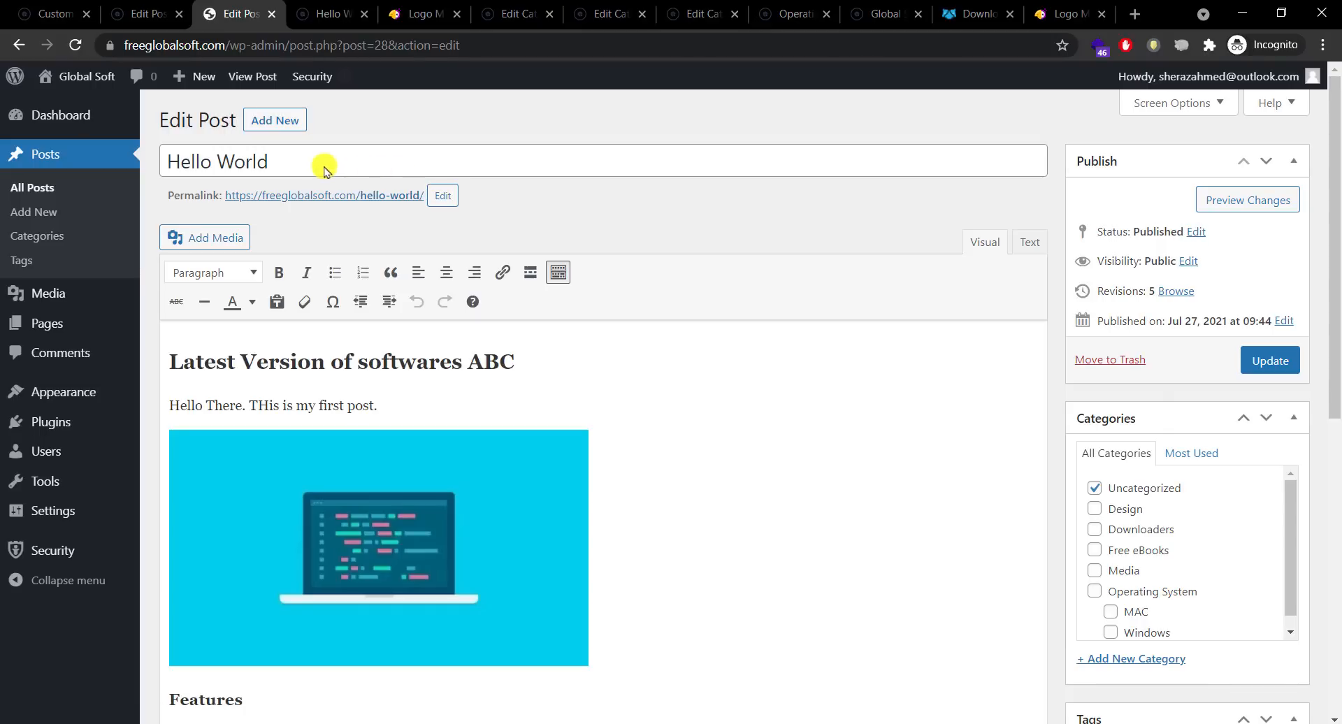
Step: Replace the Hello World title with 'Google Chrome v100' and copy the new title
triple_click(322, 165)
text(Google Chrome v100)
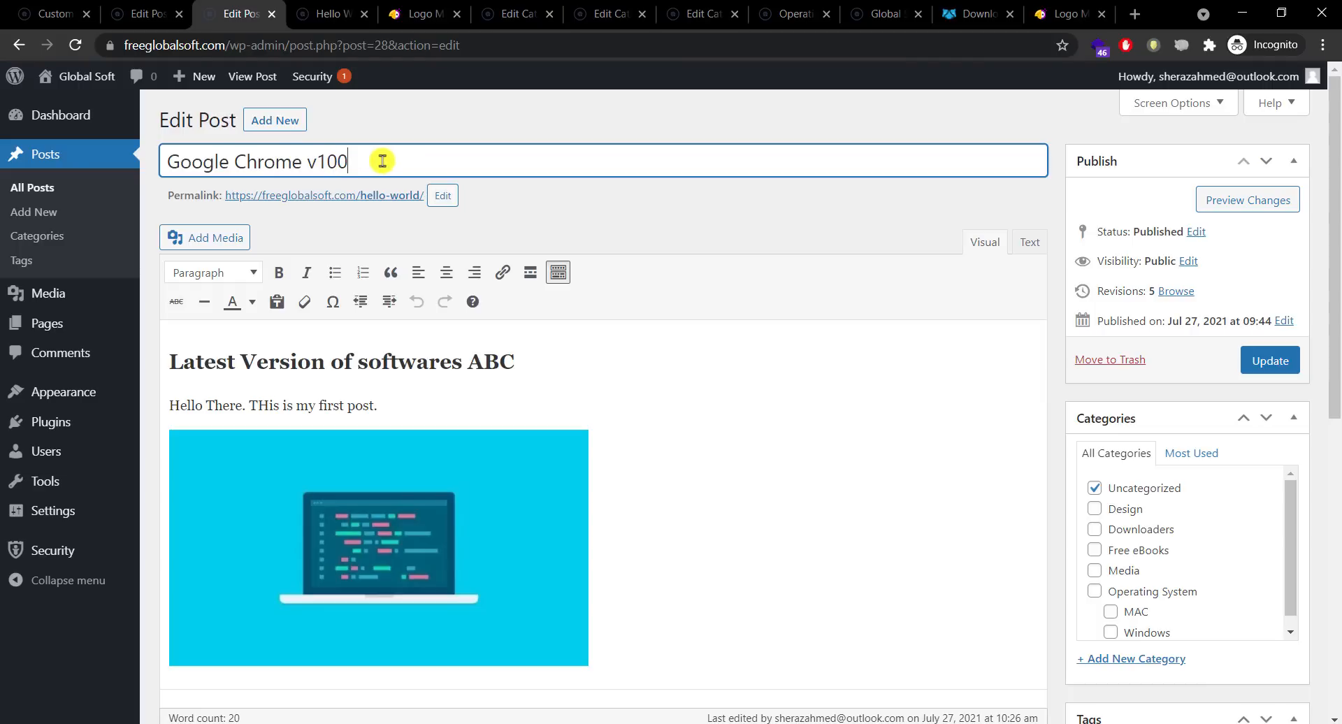
drag(383, 162, 182, 145)
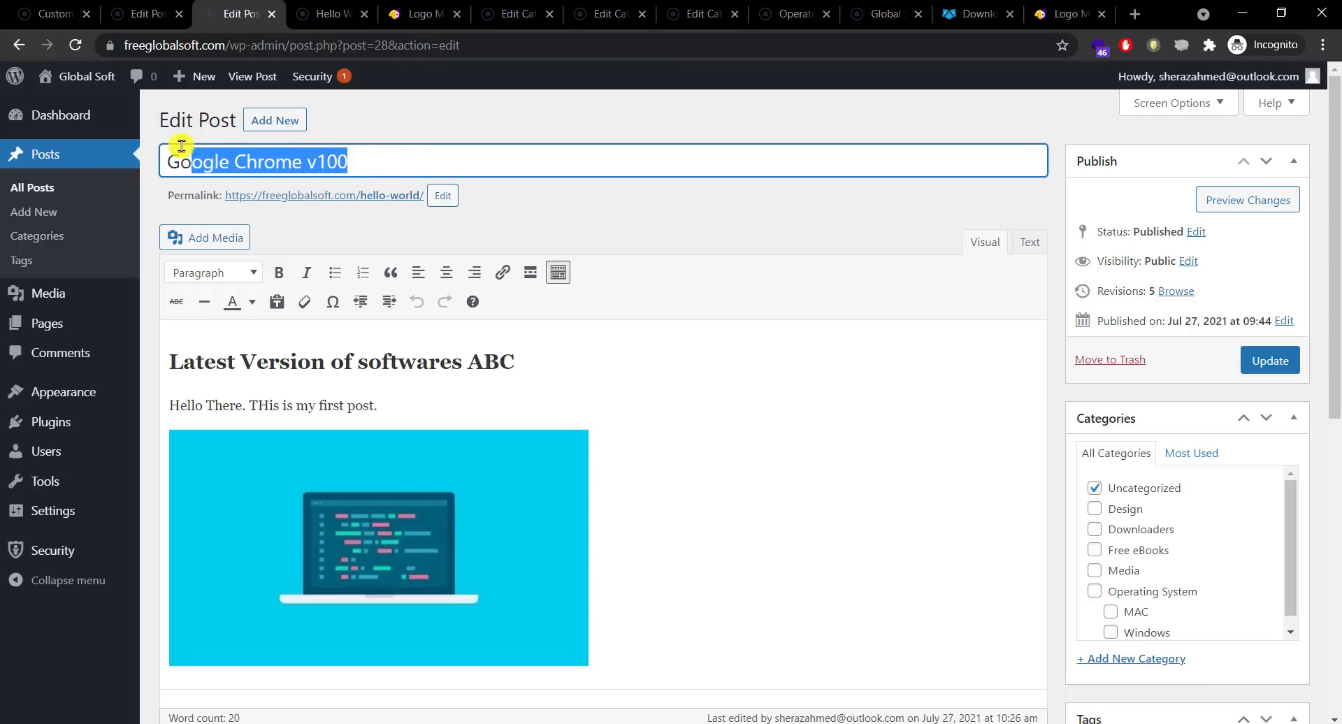
right_click(201, 159)
Step: Replace the hello-world permalink slug with google-chrome-v100, pasted from the post title
click(244, 221)
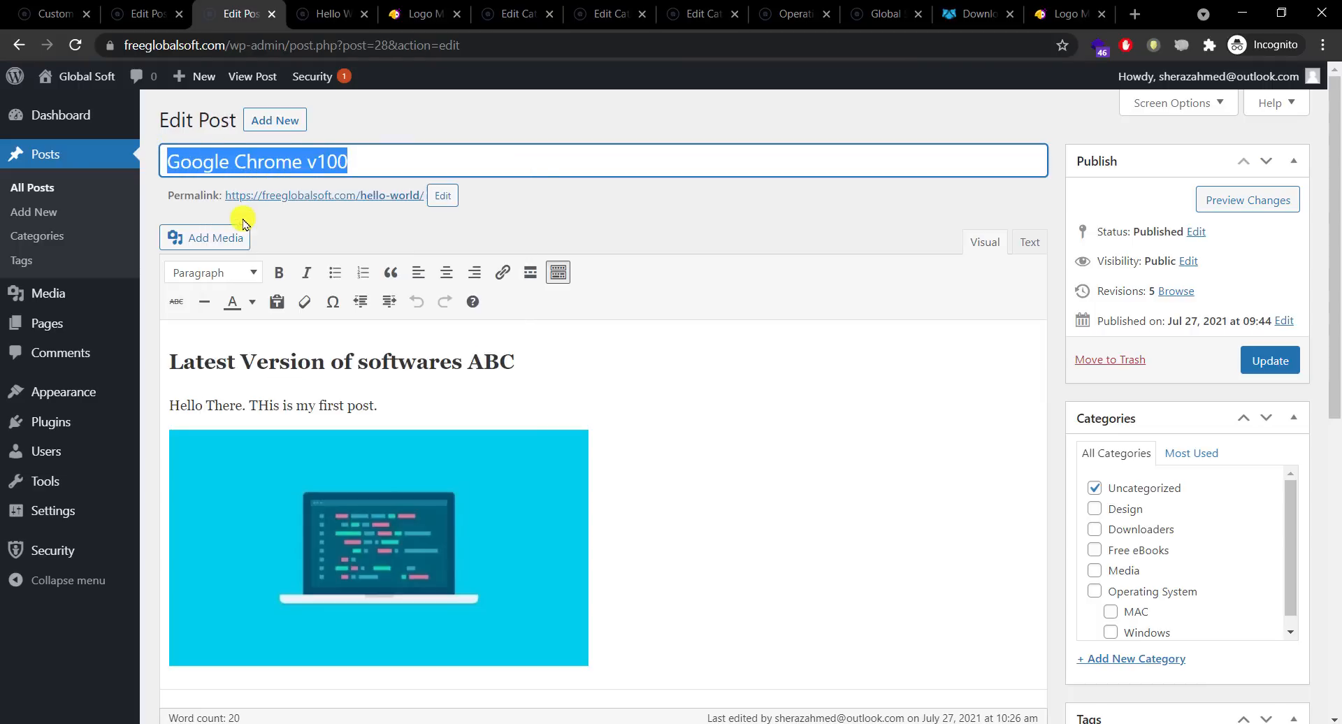
click(444, 199)
drag(443, 200, 353, 202)
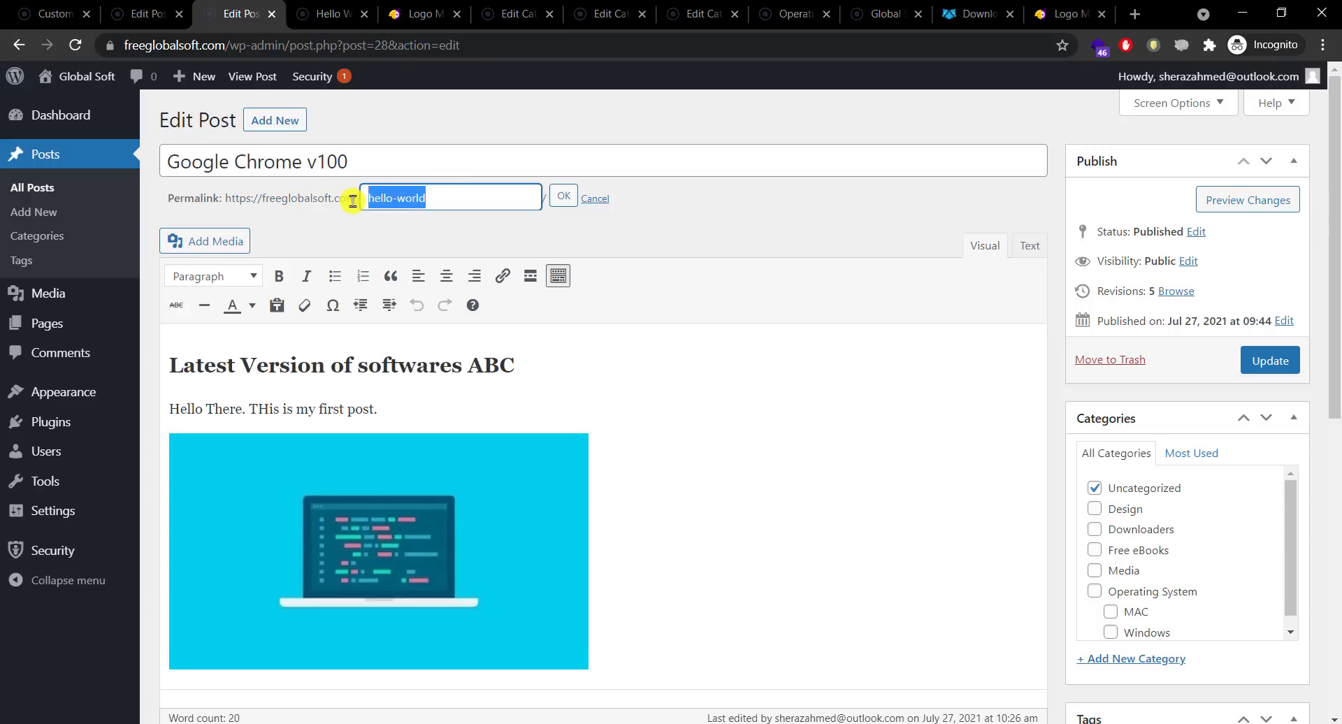
key(BackSpace)
right_click(378, 197)
click(449, 321)
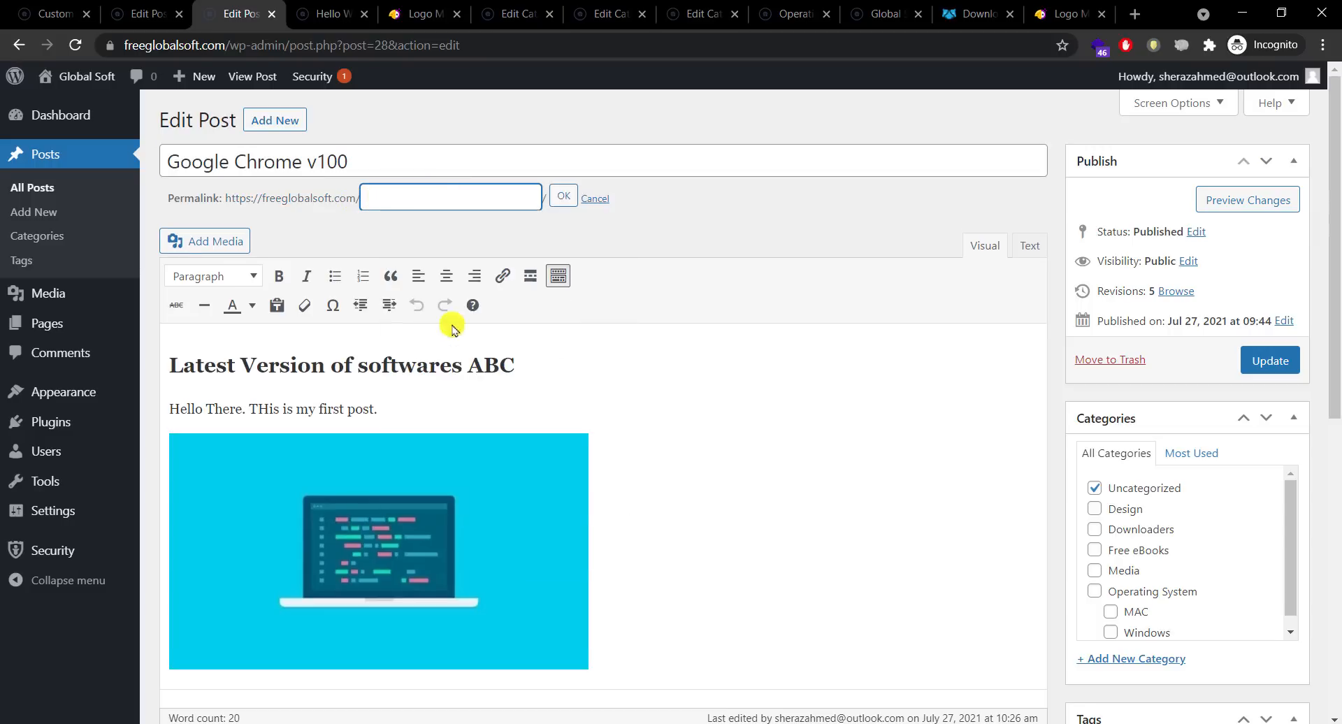
click(564, 196)
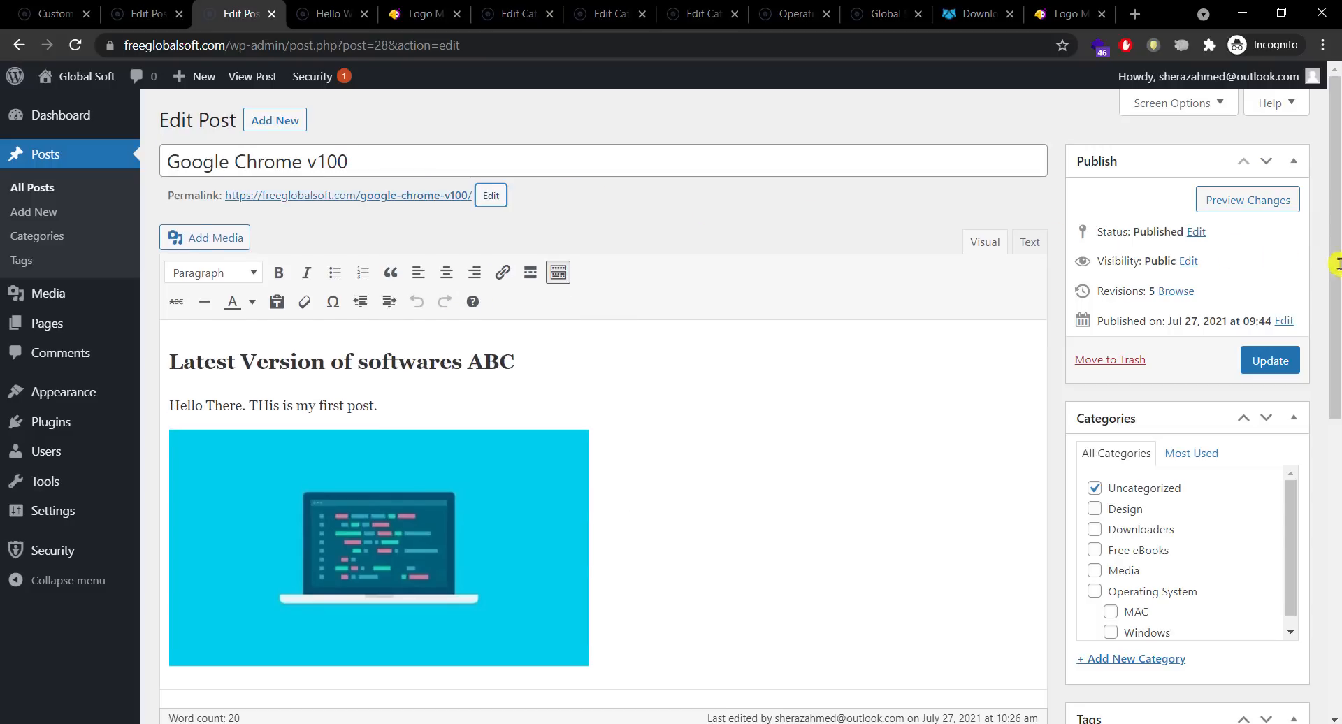
Step: File the post under Downloaders and Windows, tag it Browser, and update it
drag(1336, 265, 1304, 337)
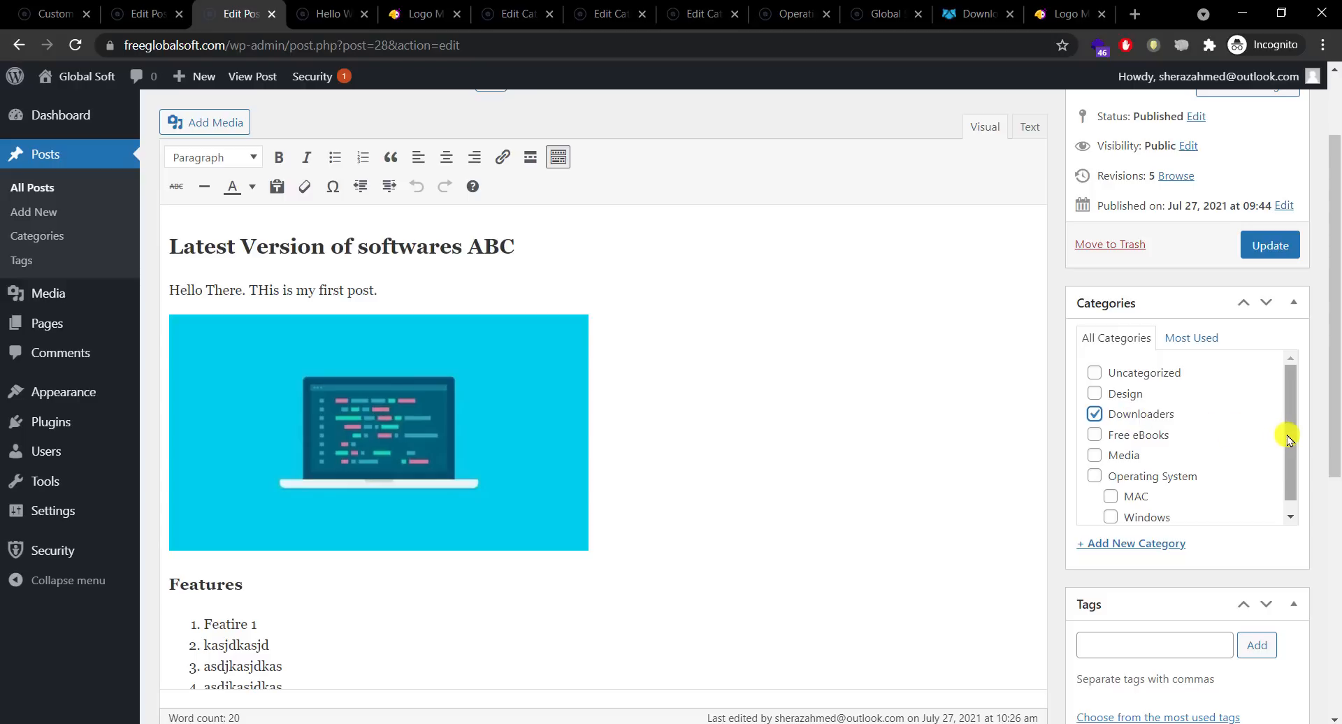
drag(1282, 438, 1282, 459)
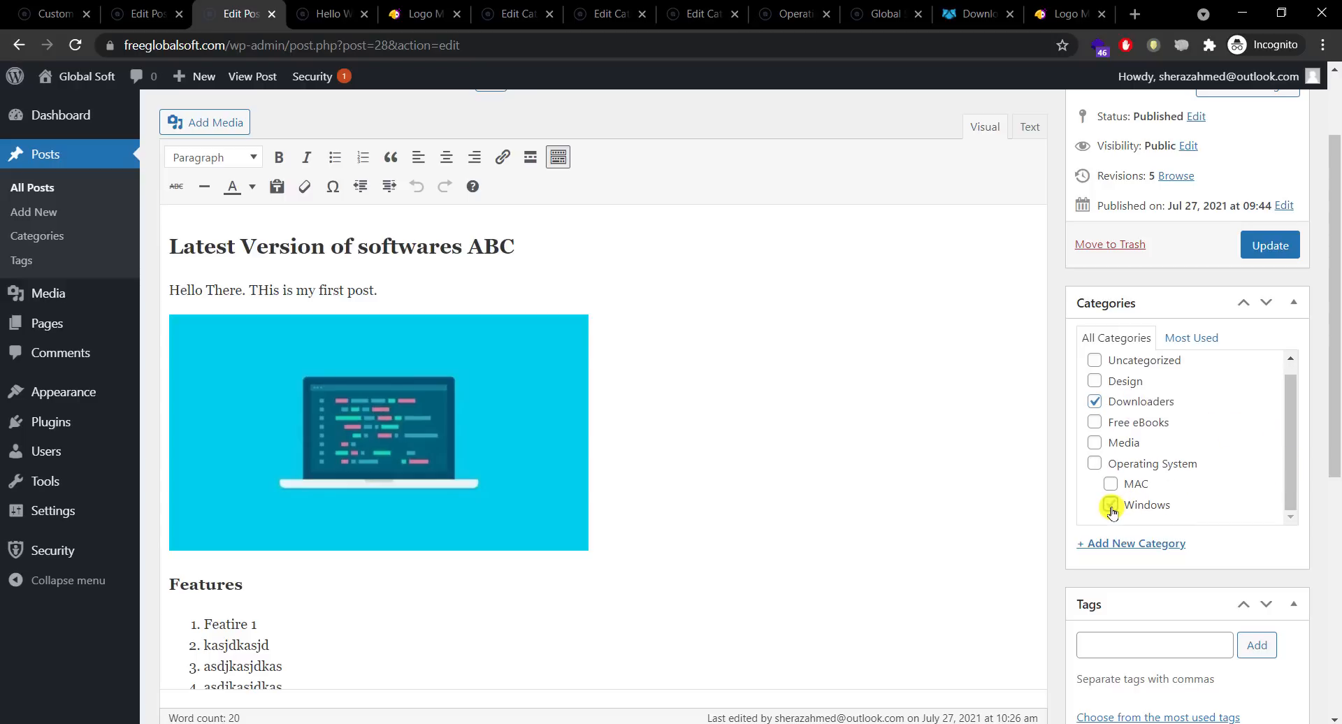
mouse_move(1332, 449)
mouse_down()
mouse_move(1331, 610)
mouse_move(1334, 239)
mouse_move(1324, 450)
mouse_up()
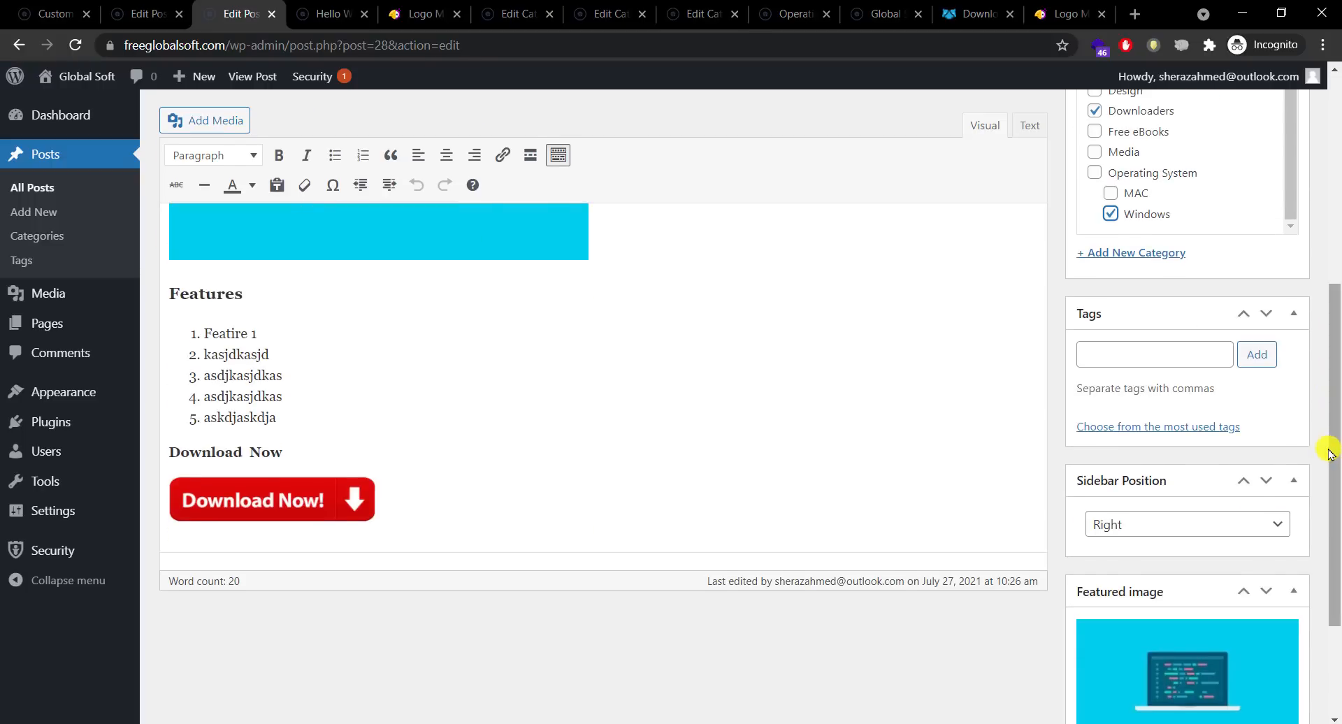
click(1157, 358)
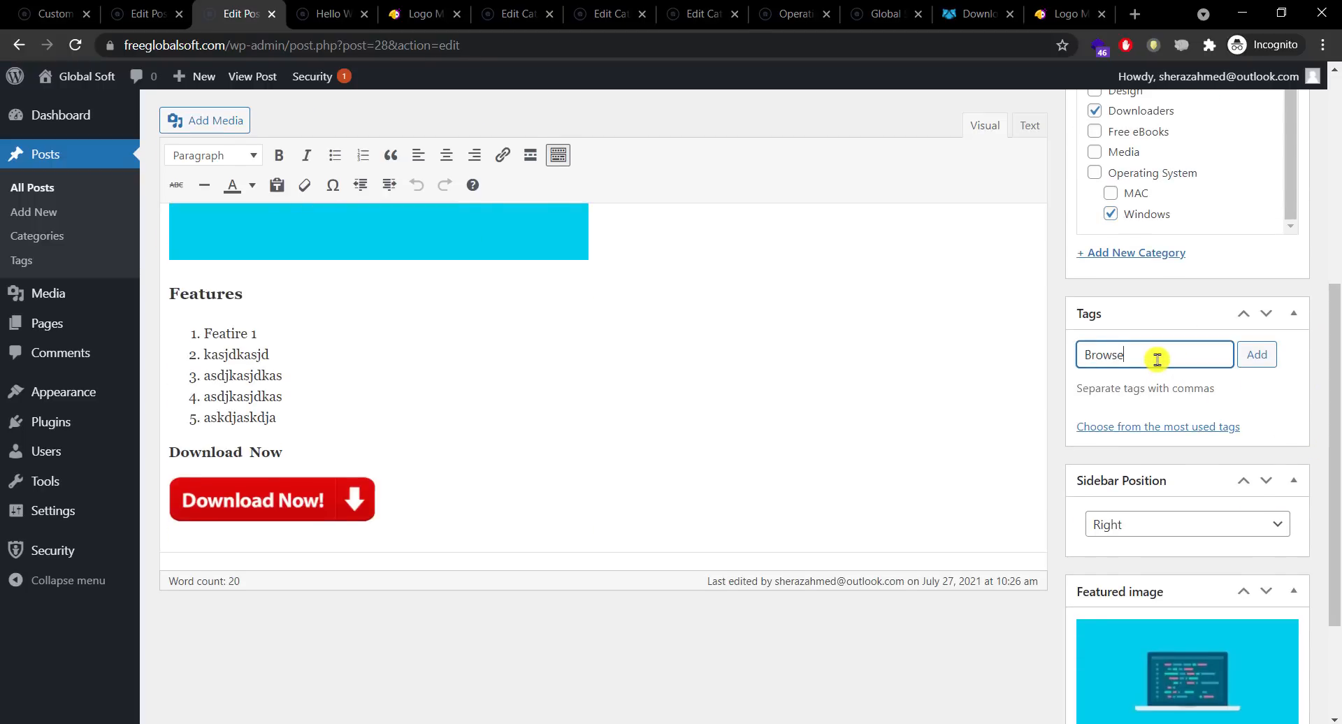
text(Browser)
click(1256, 354)
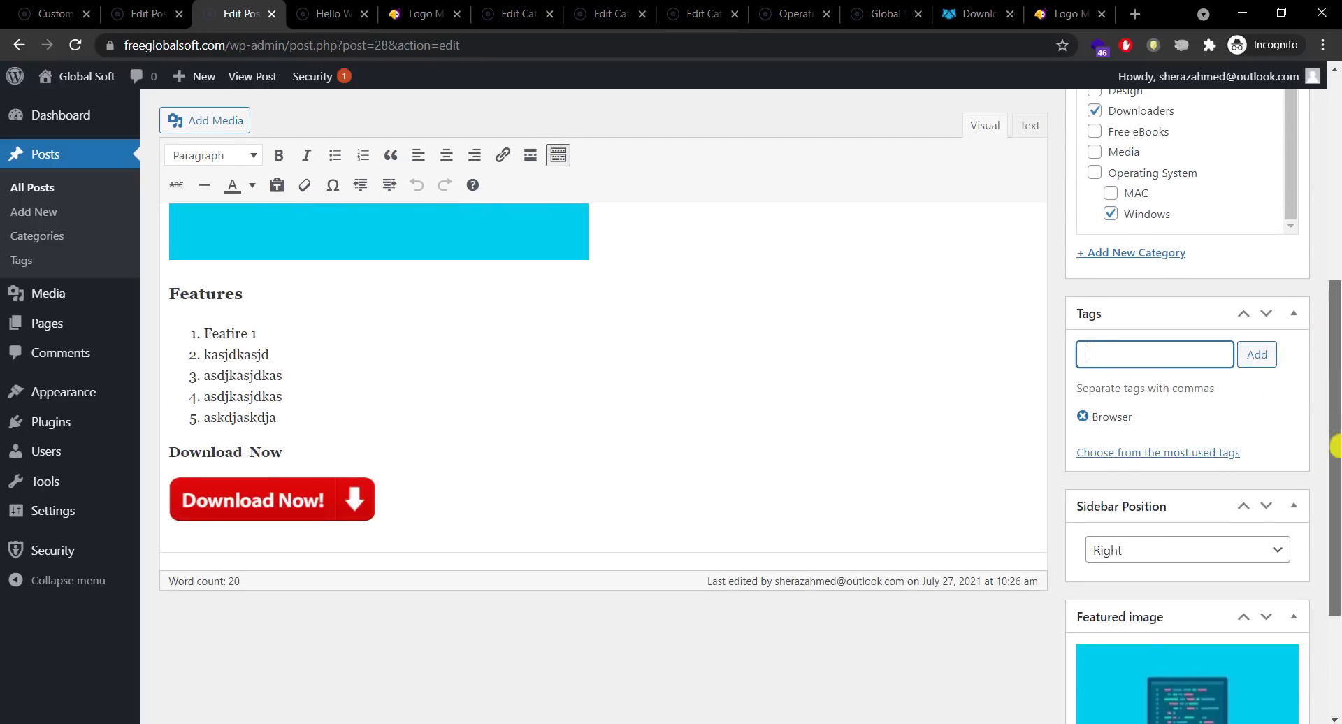
drag(1332, 364, 1328, 162)
click(1267, 360)
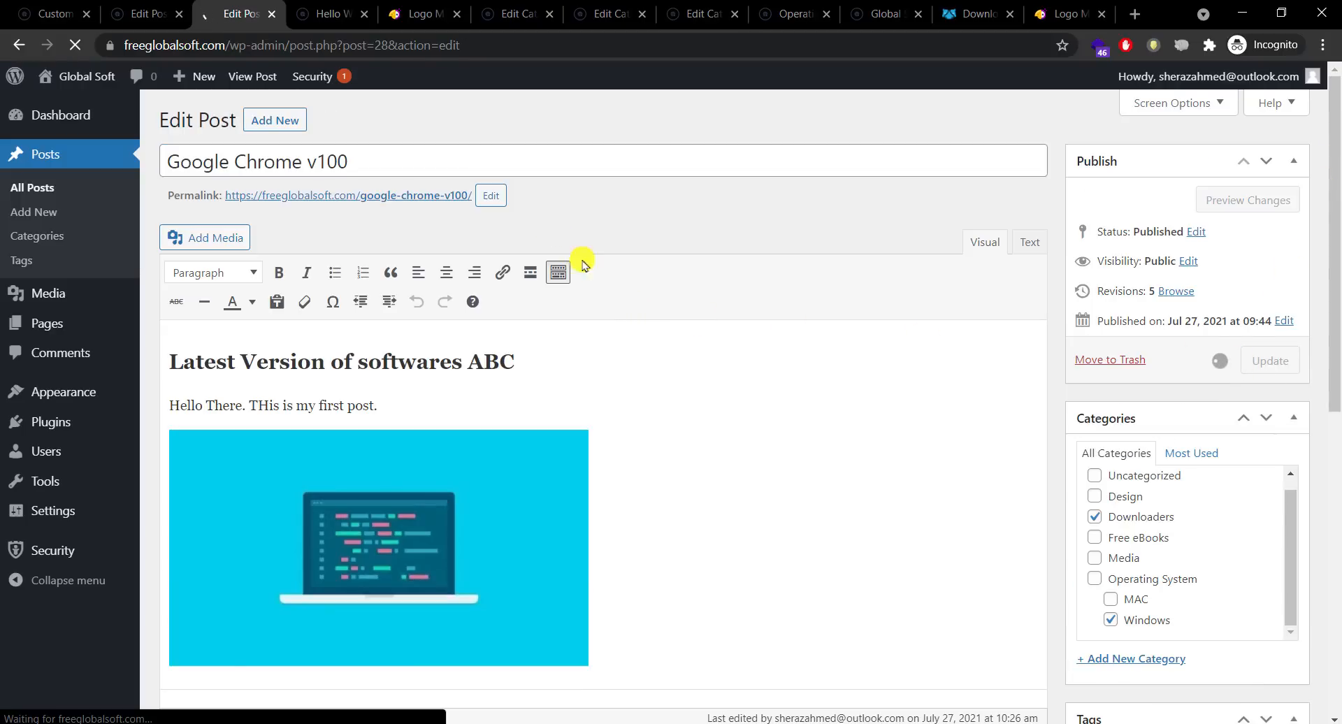
Step: Reload the live google-chrome-v100 post and scroll through it to confirm the Downloaders and Windows categories
click(342, 14)
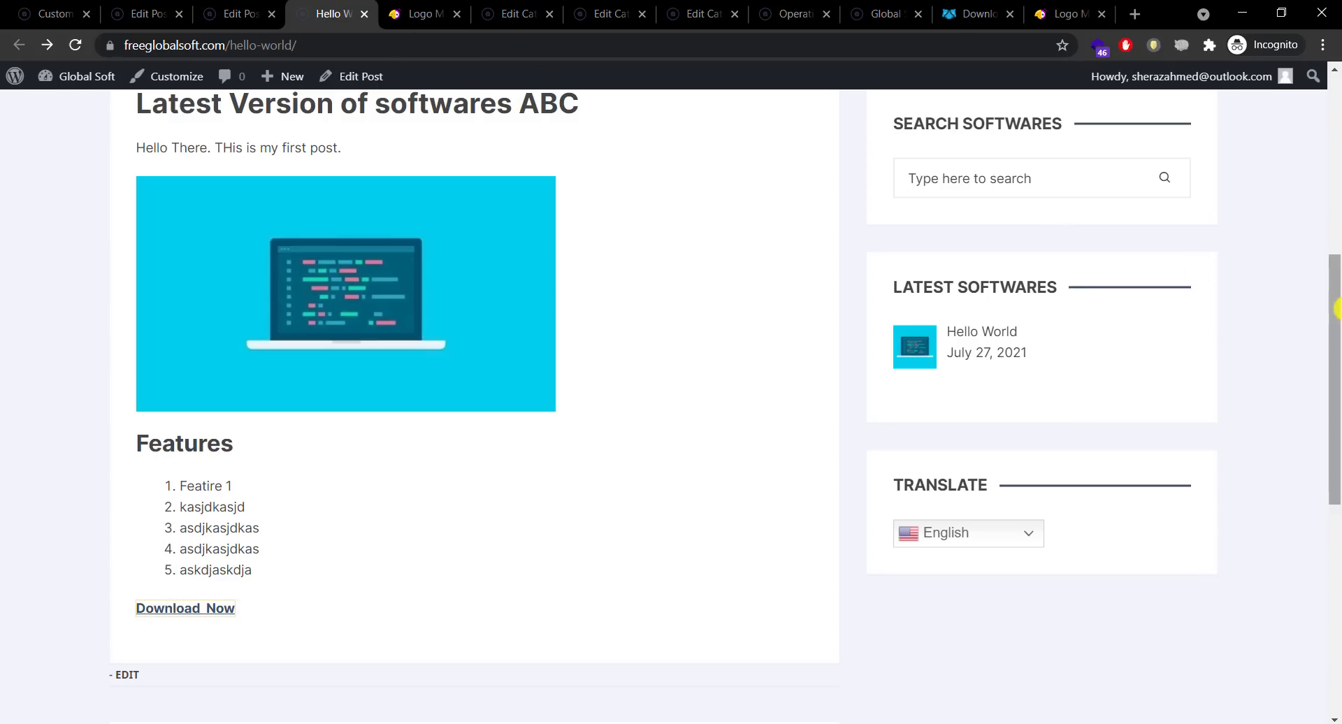
drag(1336, 308, 1336, 158)
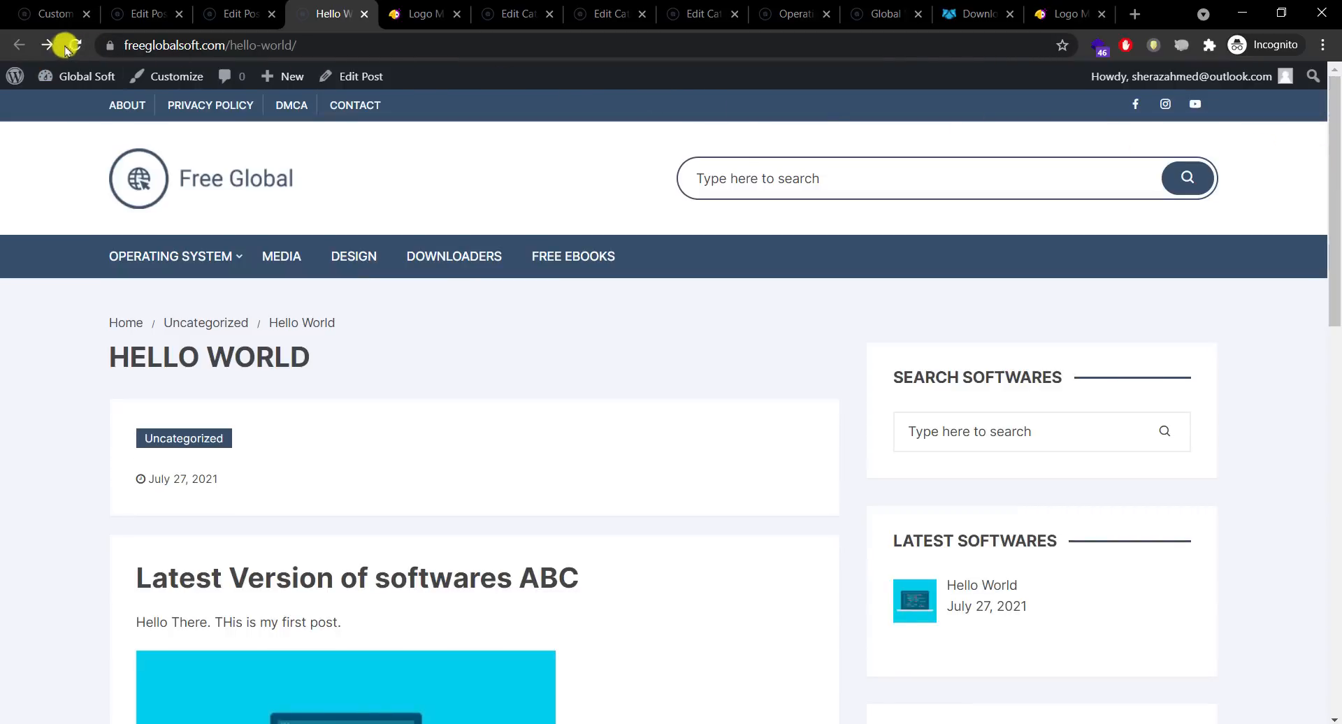
click(76, 45)
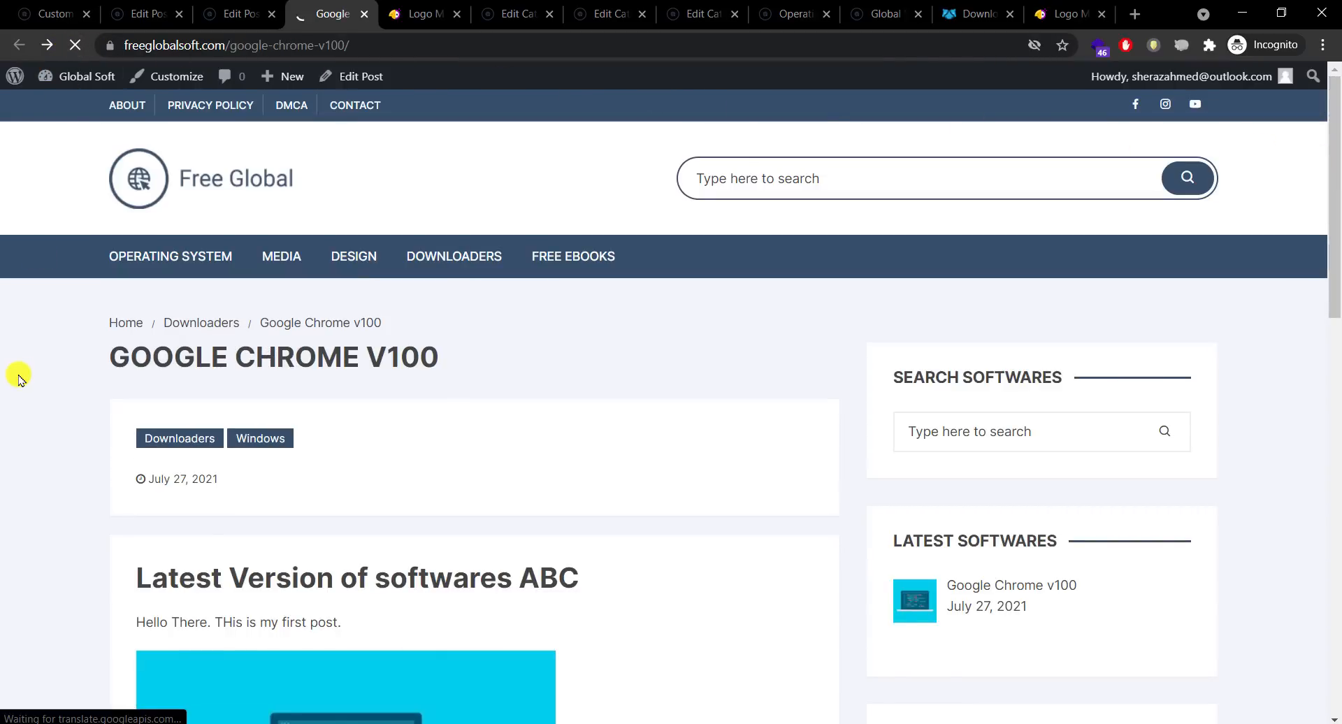
scroll(1333, 372, down, 1)
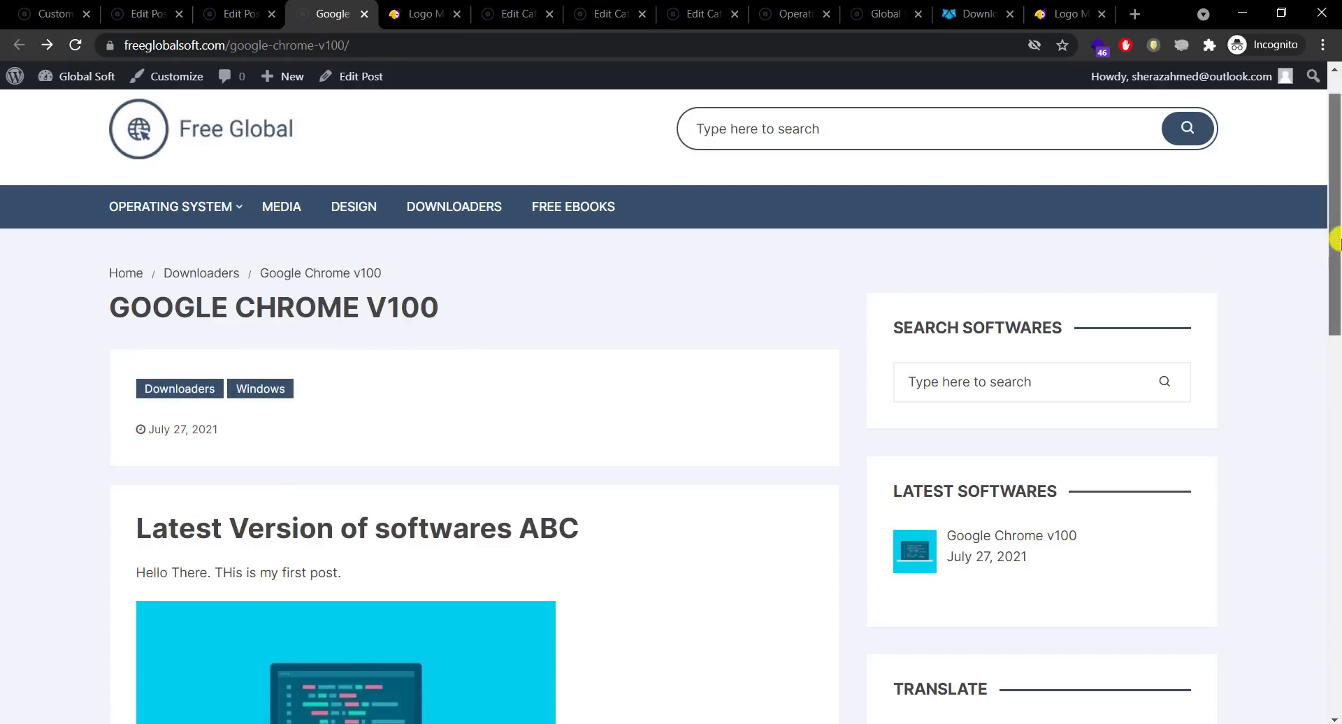
drag(1333, 200, 1335, 281)
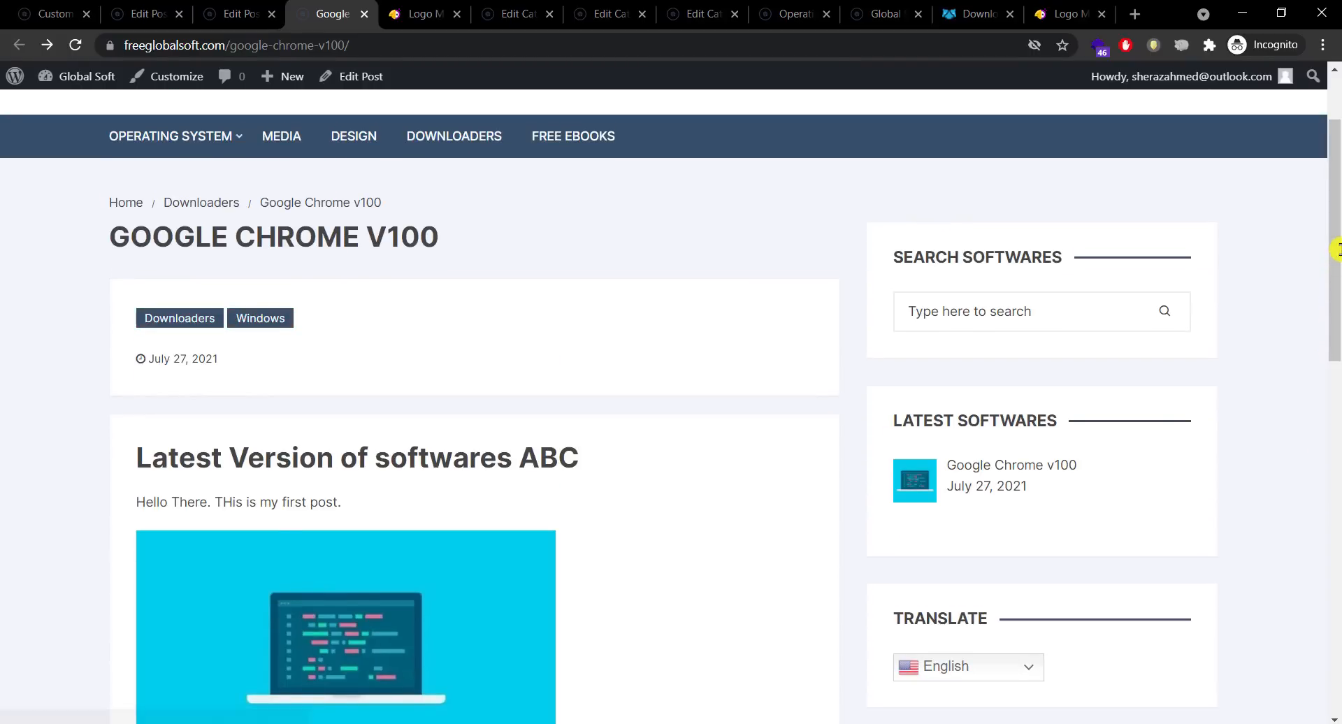
drag(1334, 255, 1334, 203)
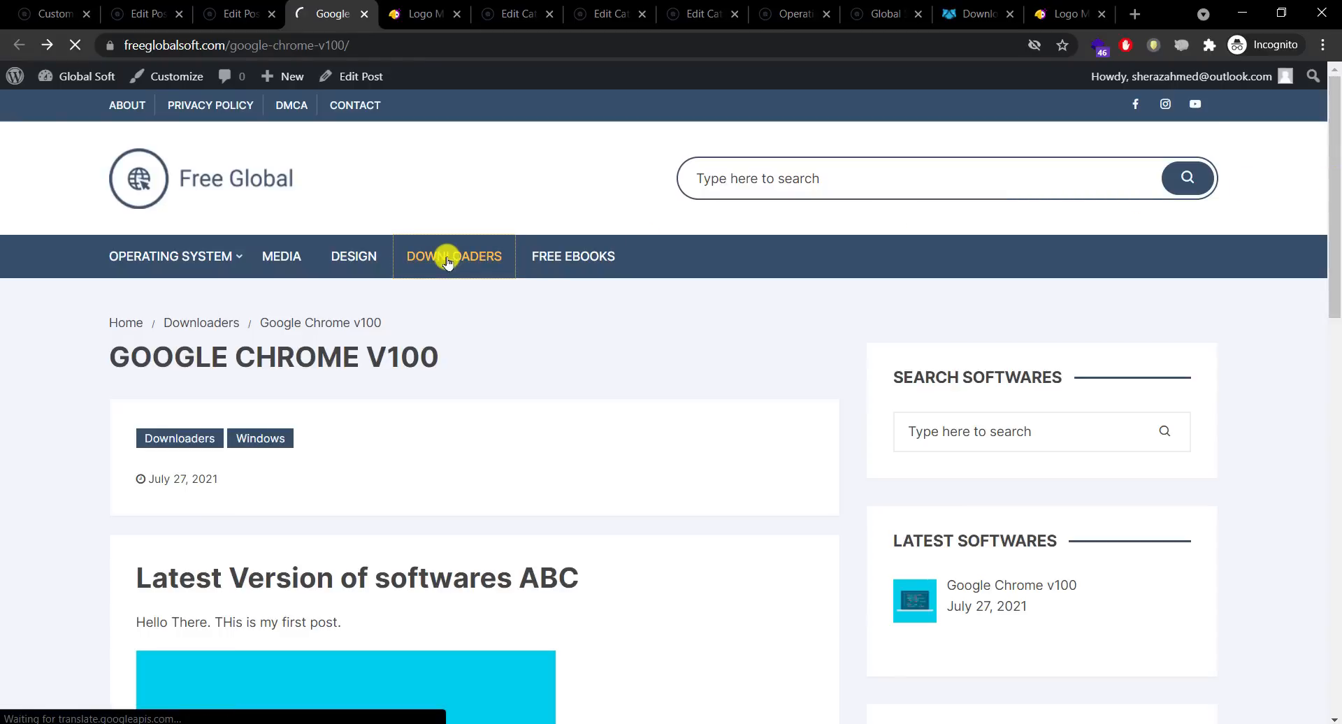
Step: Visit the Downloaders, Windows and Media category pages, then return to the Free Global home page
click(448, 258)
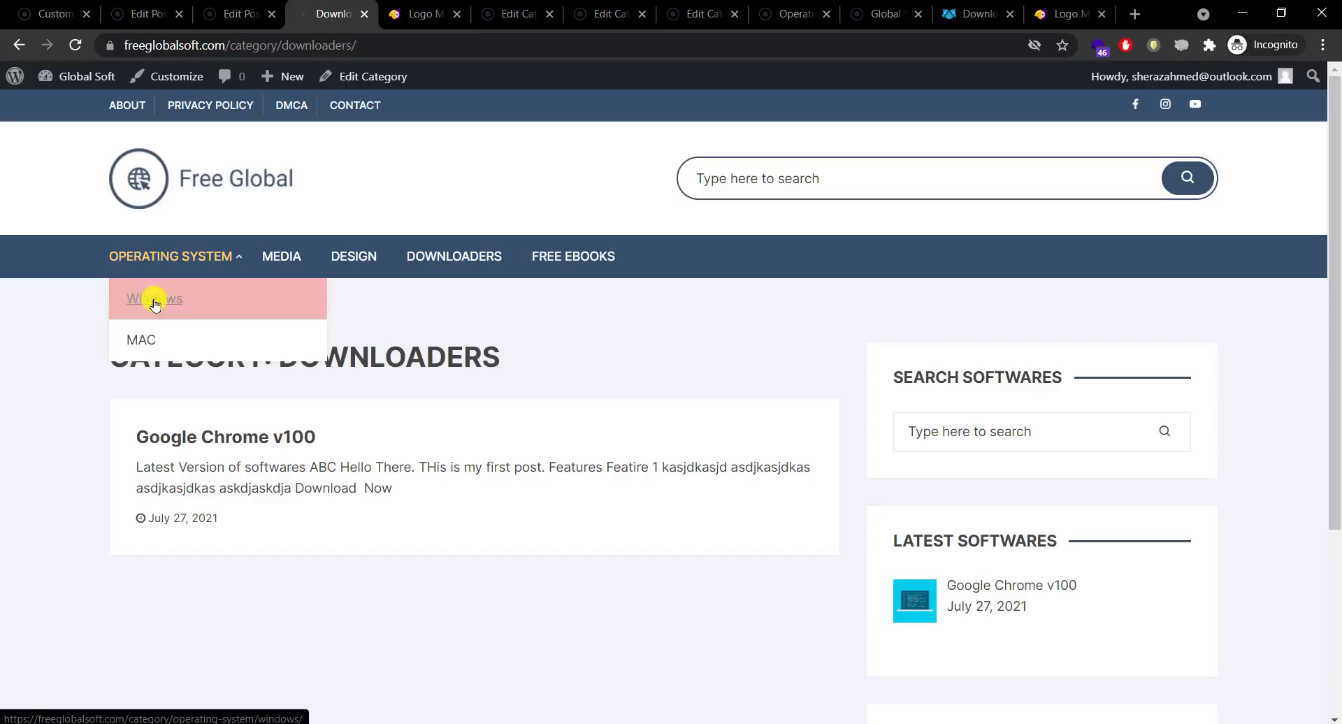
click(155, 301)
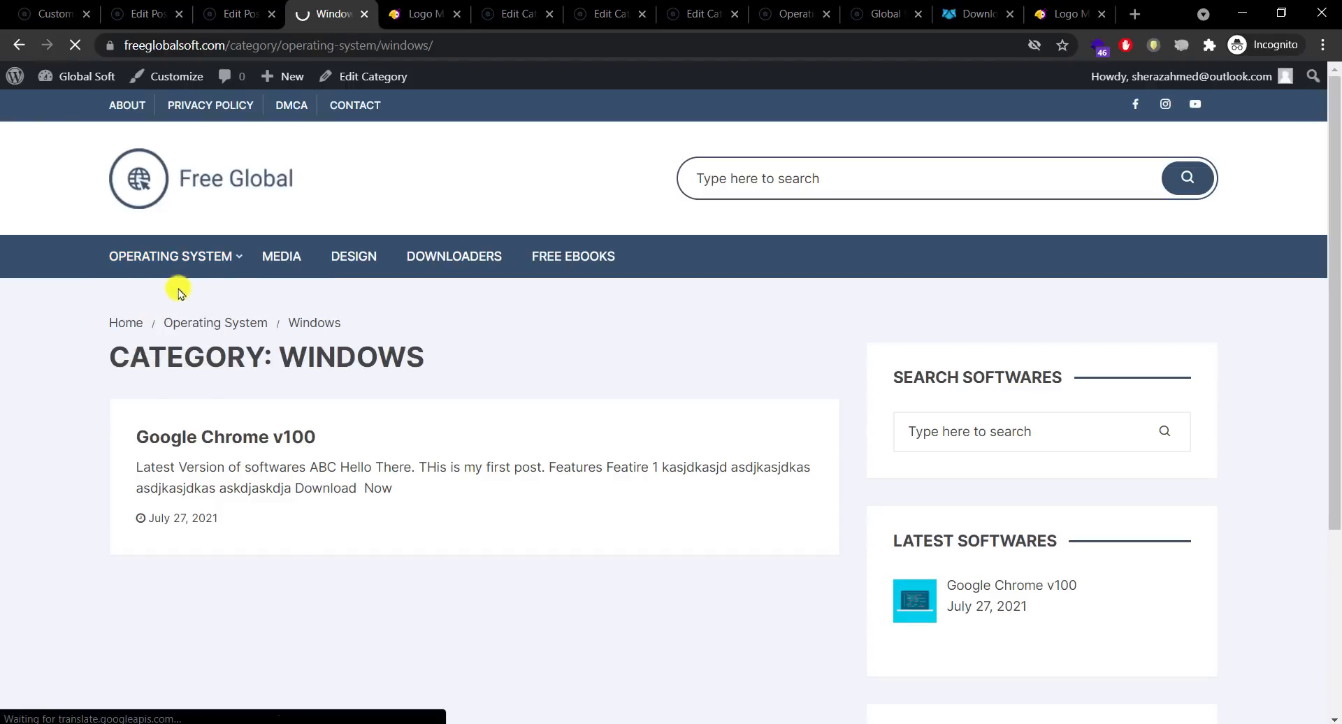
click(264, 256)
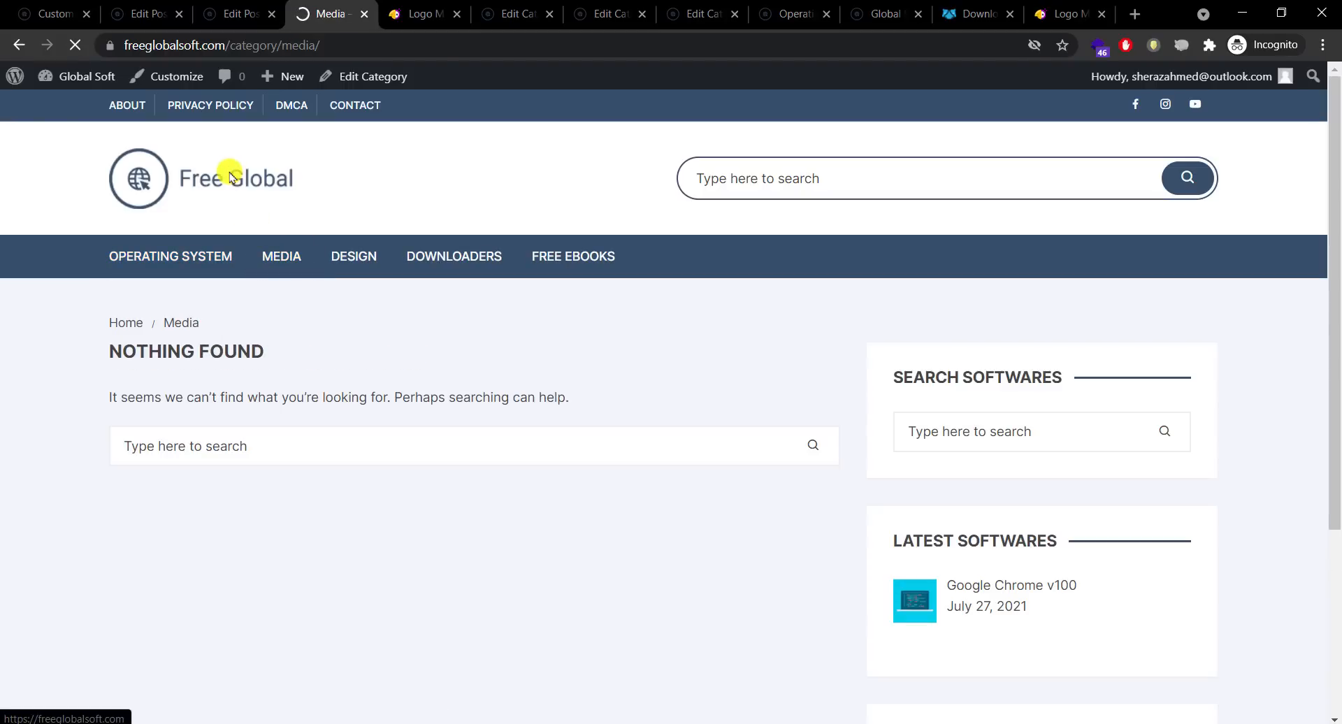
click(230, 175)
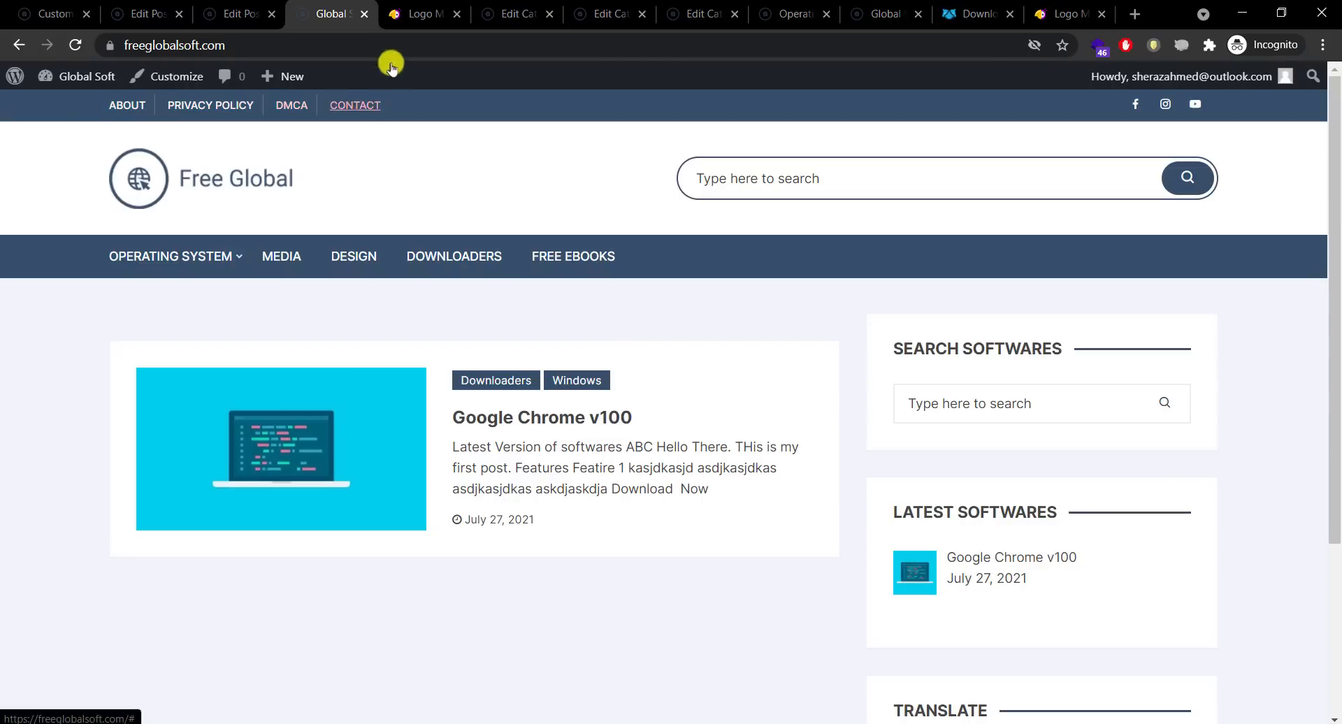
click(406, 12)
Step: Search 'privacy policy' and open FreePrivacyPolicy.com's sample policy, then go back to the Global Soft tab
click(414, 38)
text(pr)
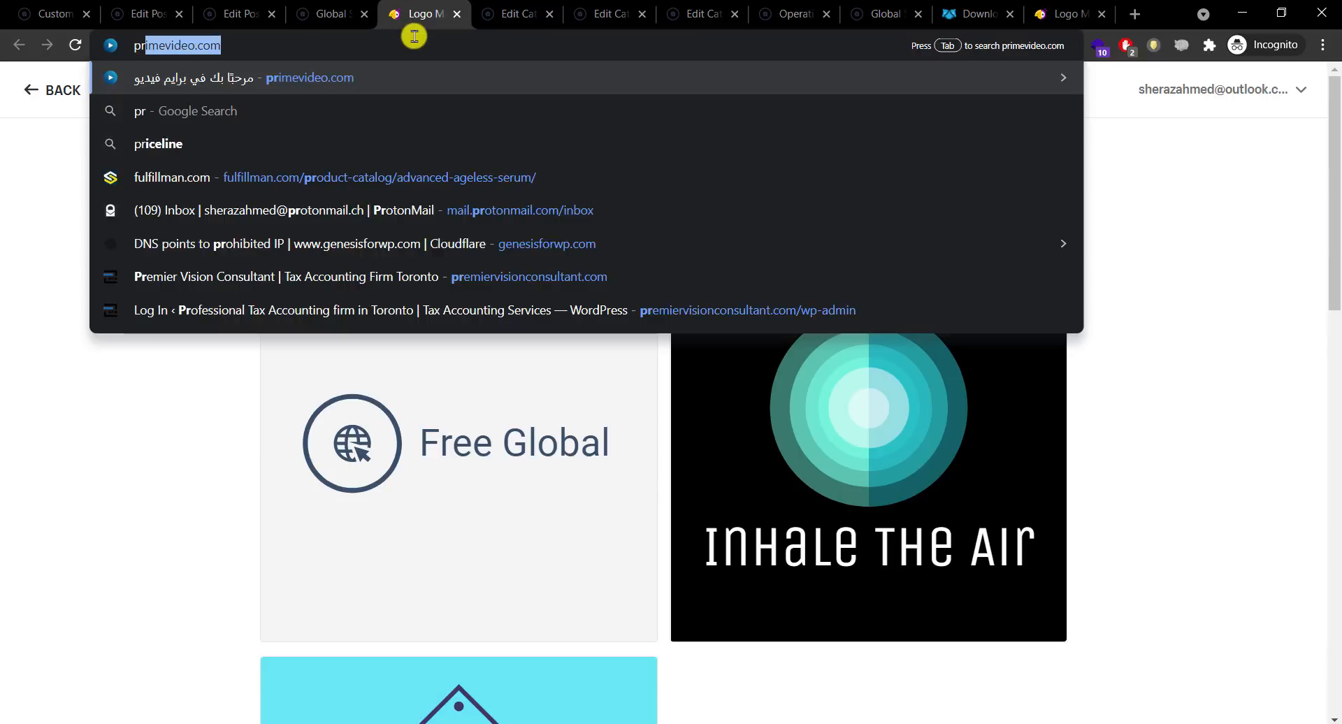
text(ivacy polic)
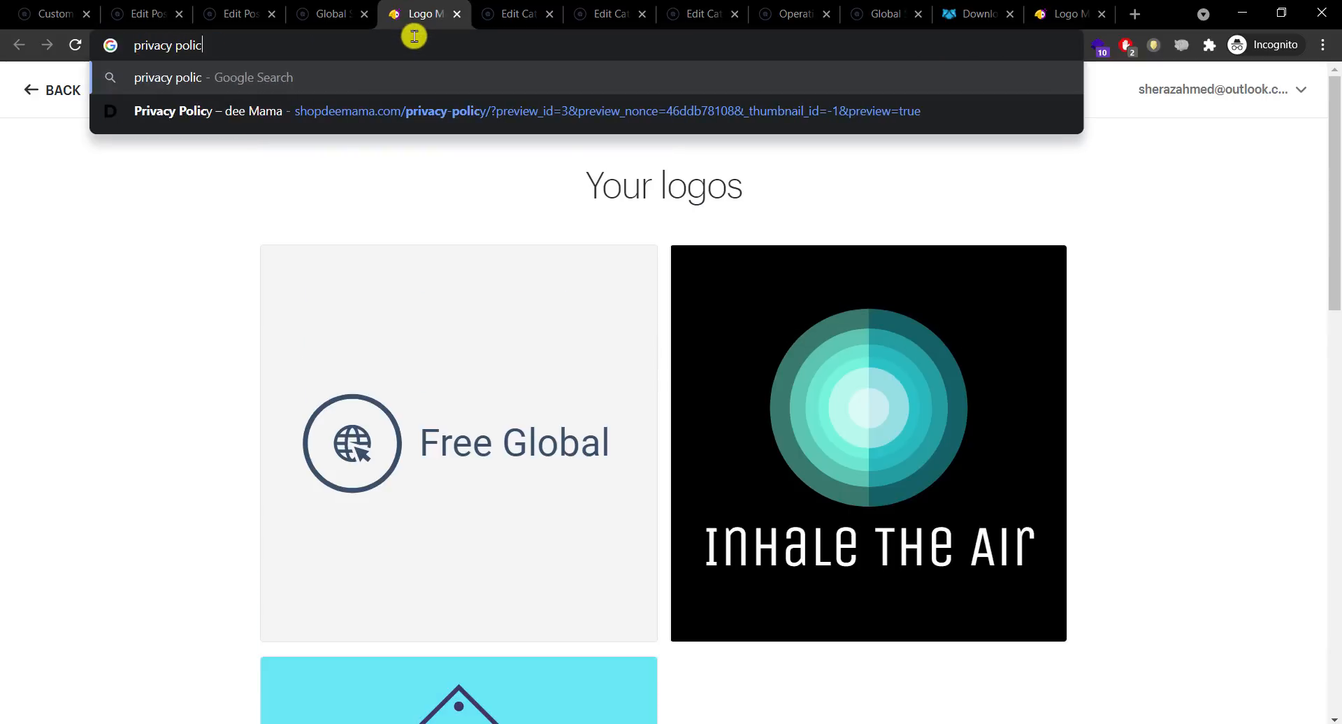
text(y)
key(Return)
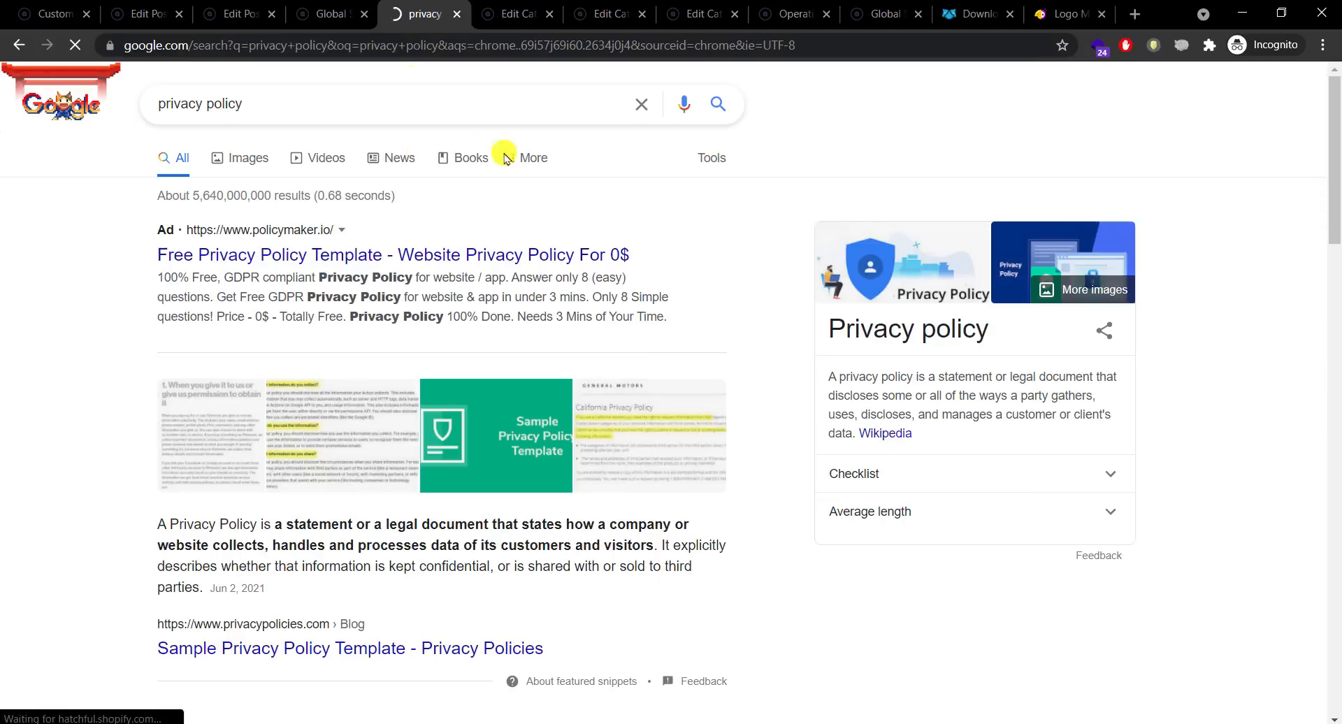
drag(1336, 185, 1336, 437)
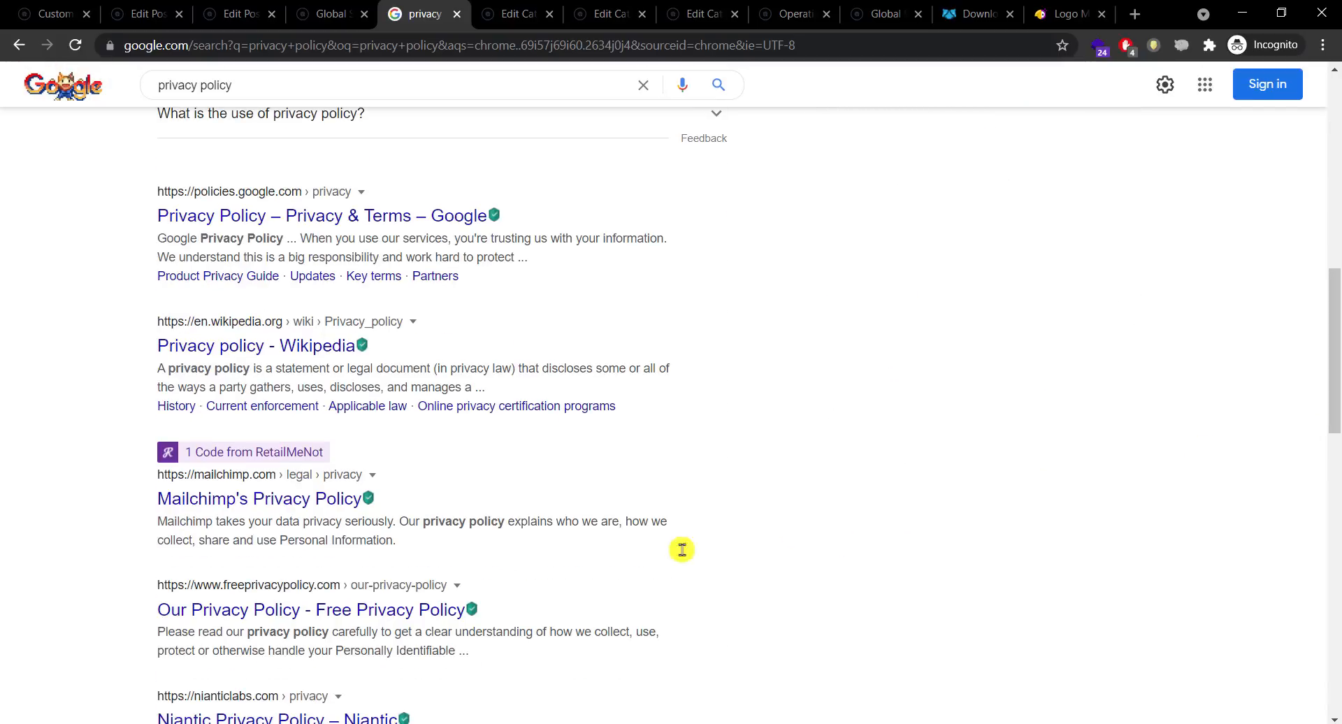
click(372, 612)
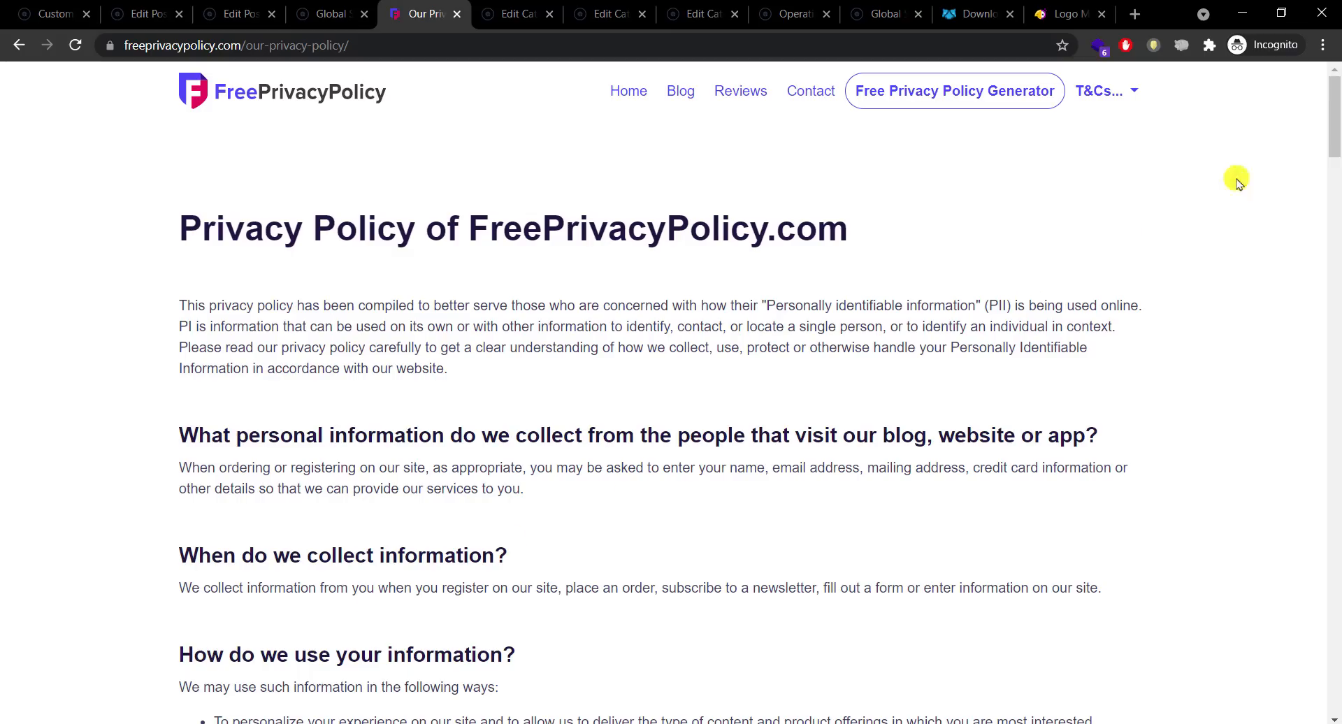
drag(1334, 143, 1332, 70)
click(322, 9)
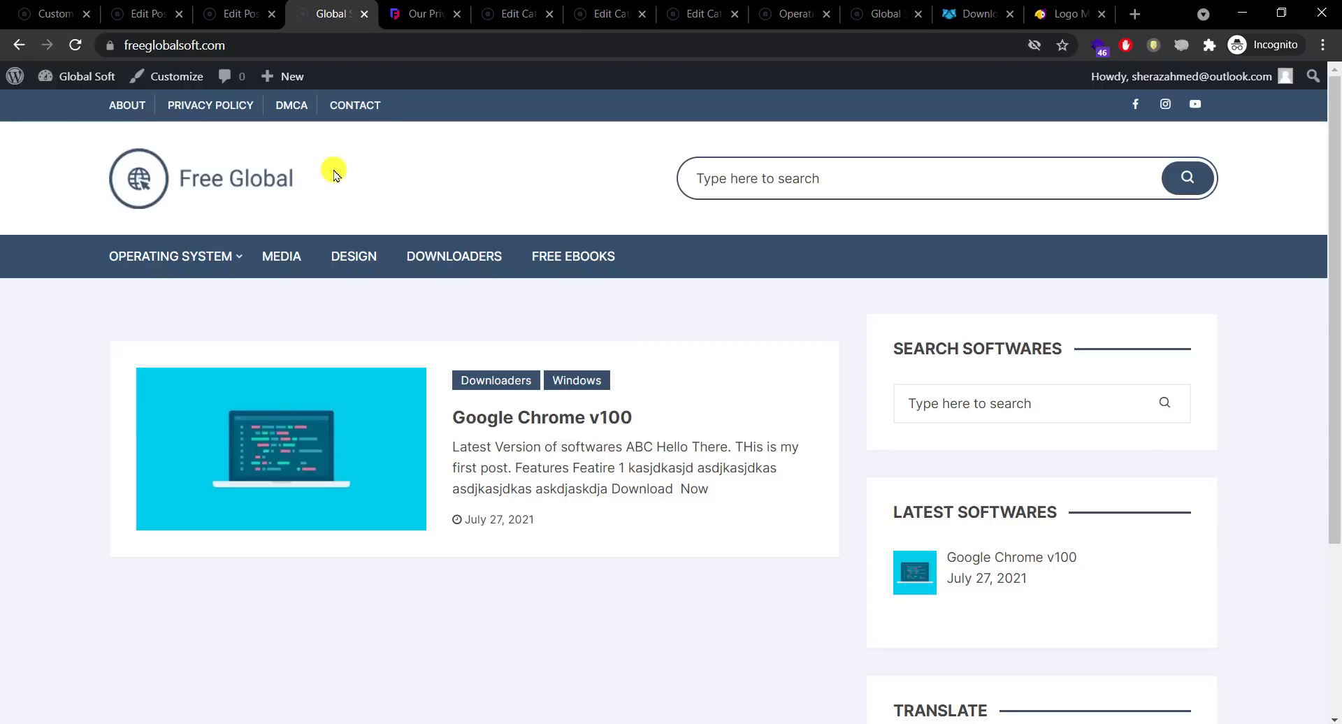
Step: Close the site customizer and go to the WordPress dashboard
click(248, 13)
click(151, 13)
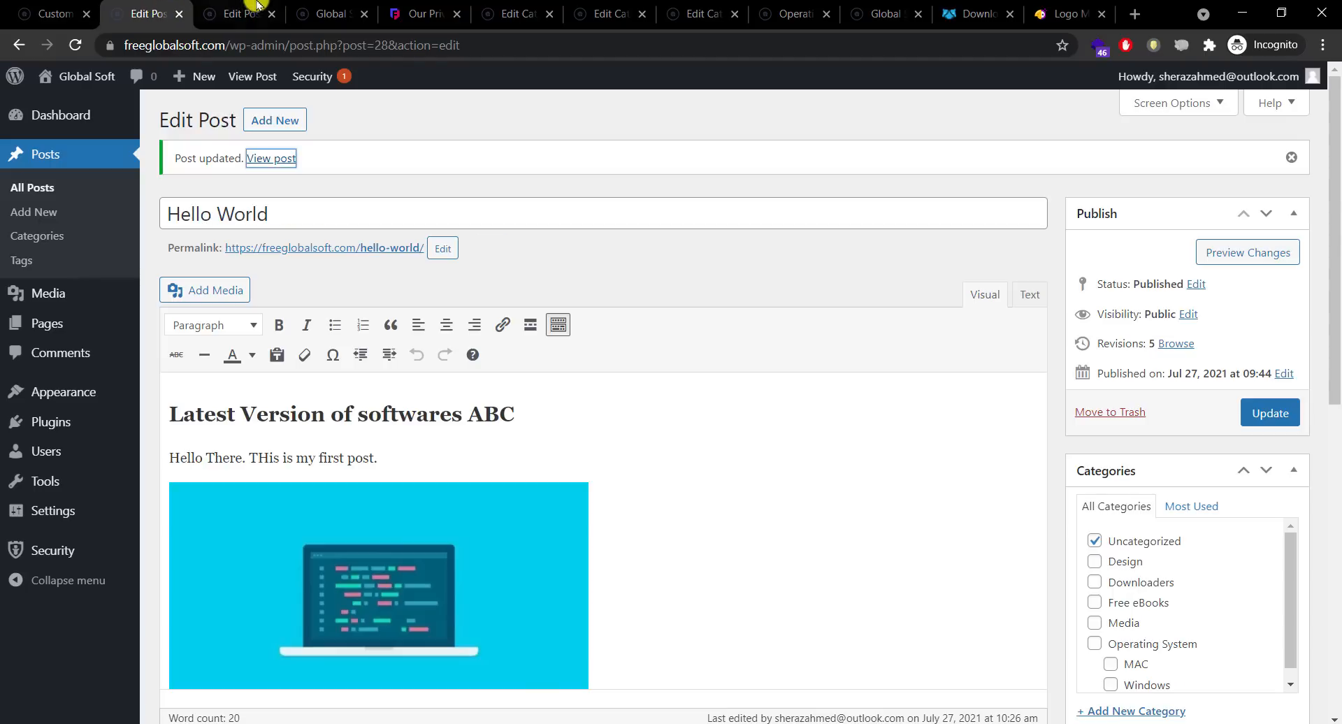
click(320, 8)
click(54, 10)
click(136, 14)
click(63, 115)
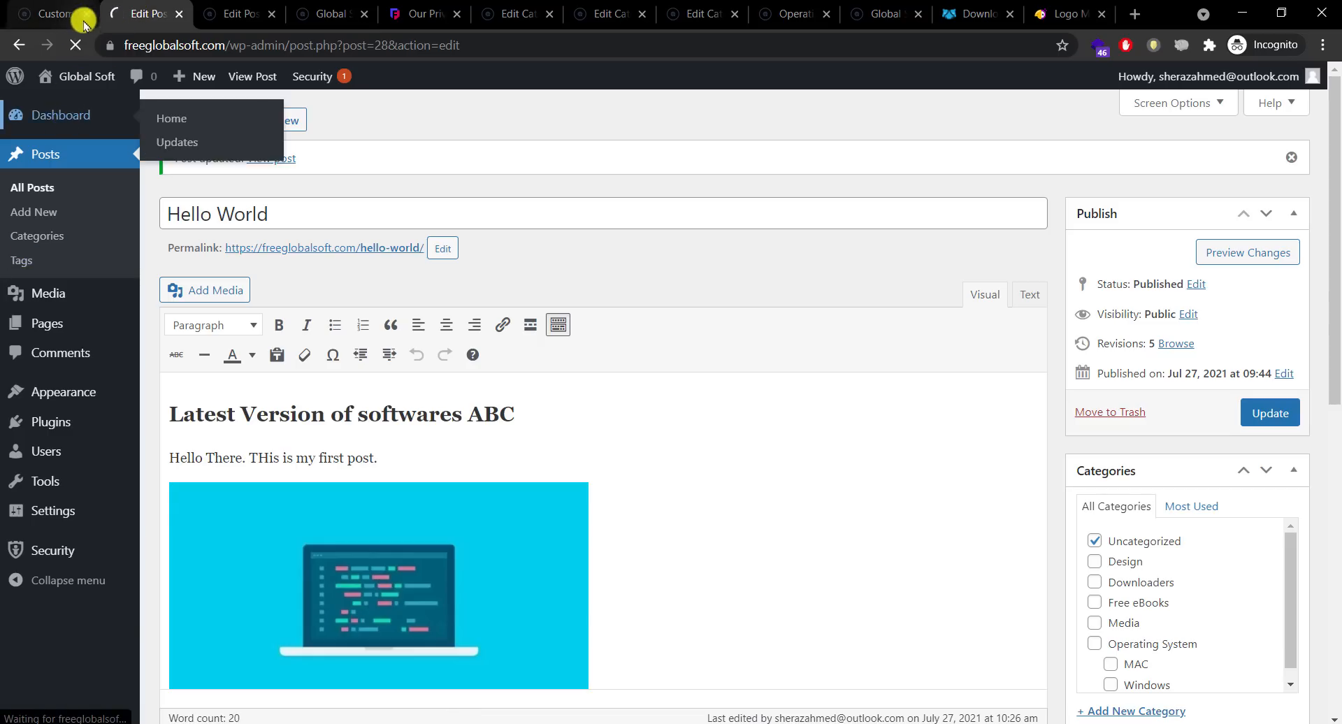
click(86, 13)
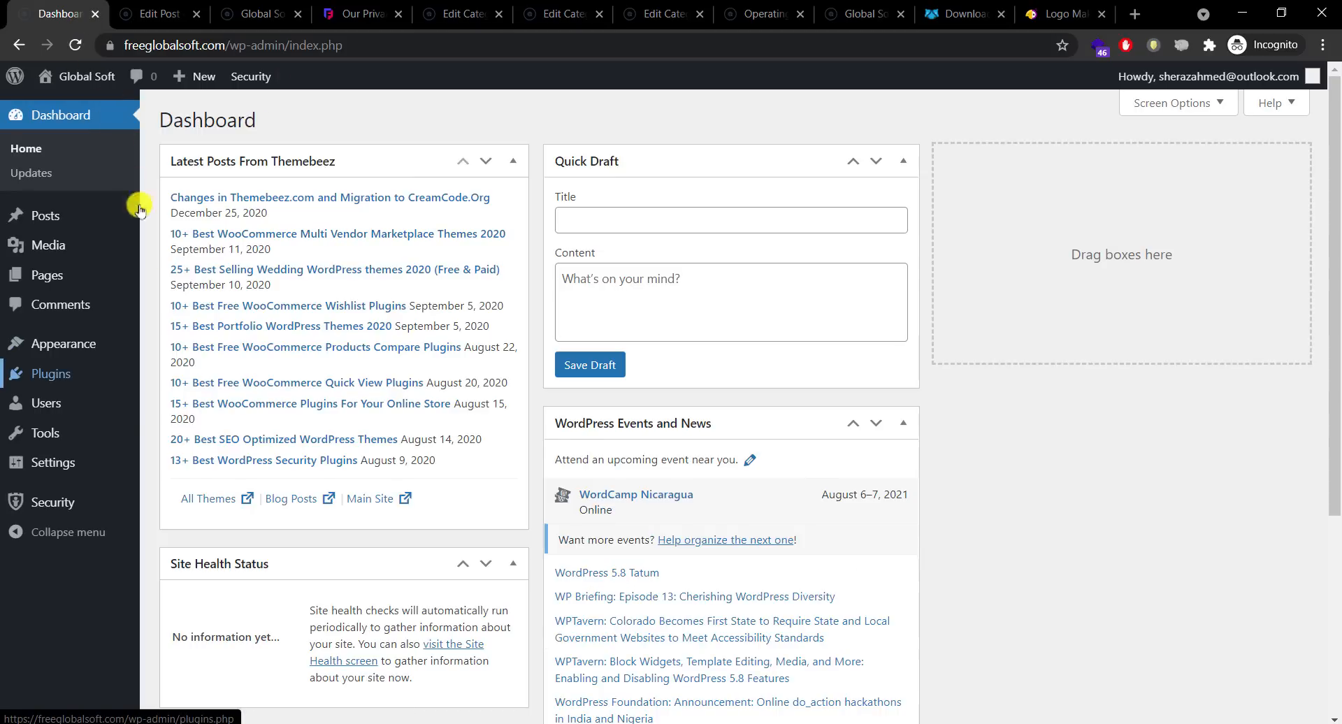
Step: Search the plugin directory for 'contact', then install and activate Contact Form by WPForms
mouse_move(50, 374)
click(195, 398)
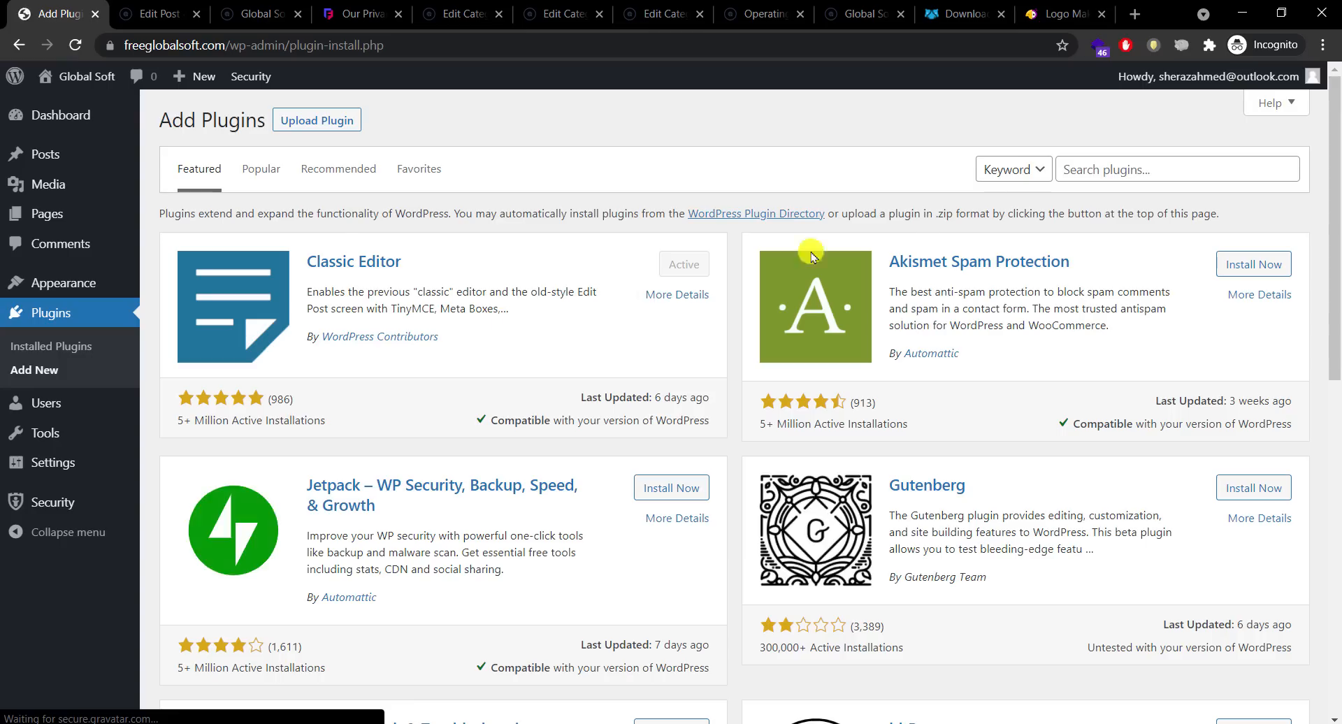
click(1074, 168)
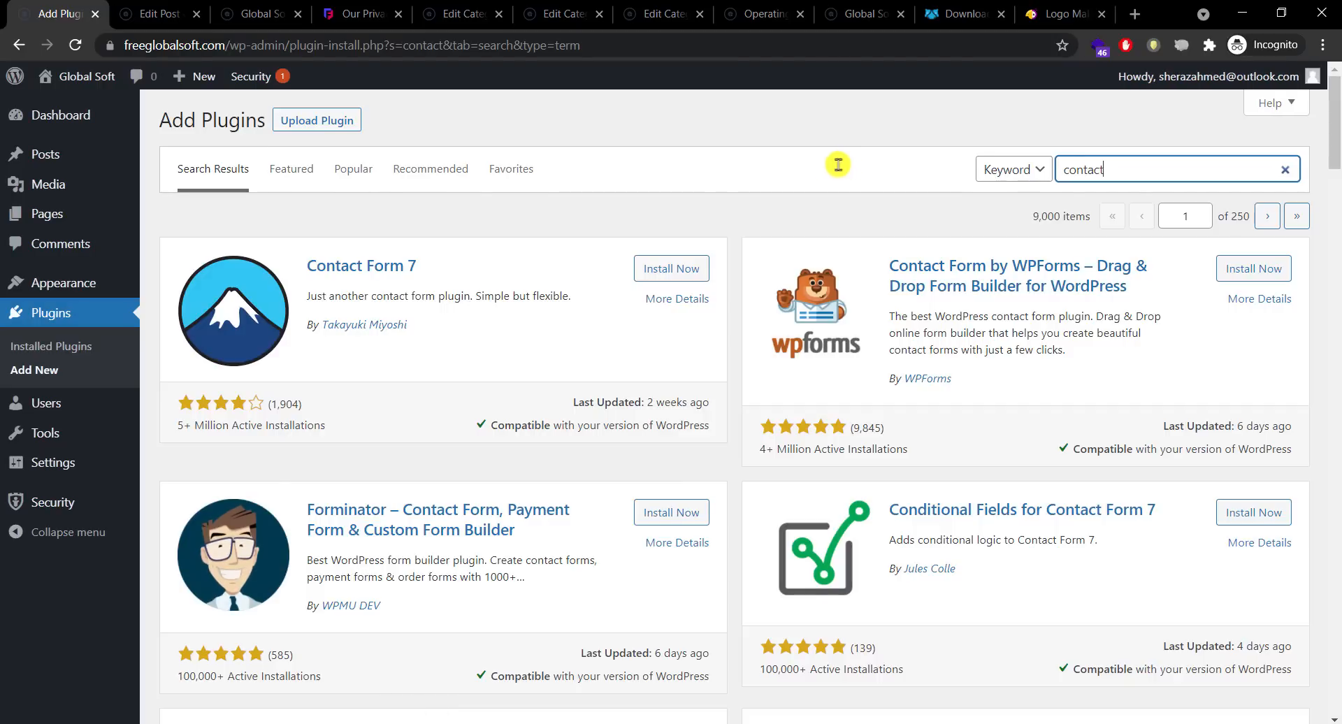
click(478, 222)
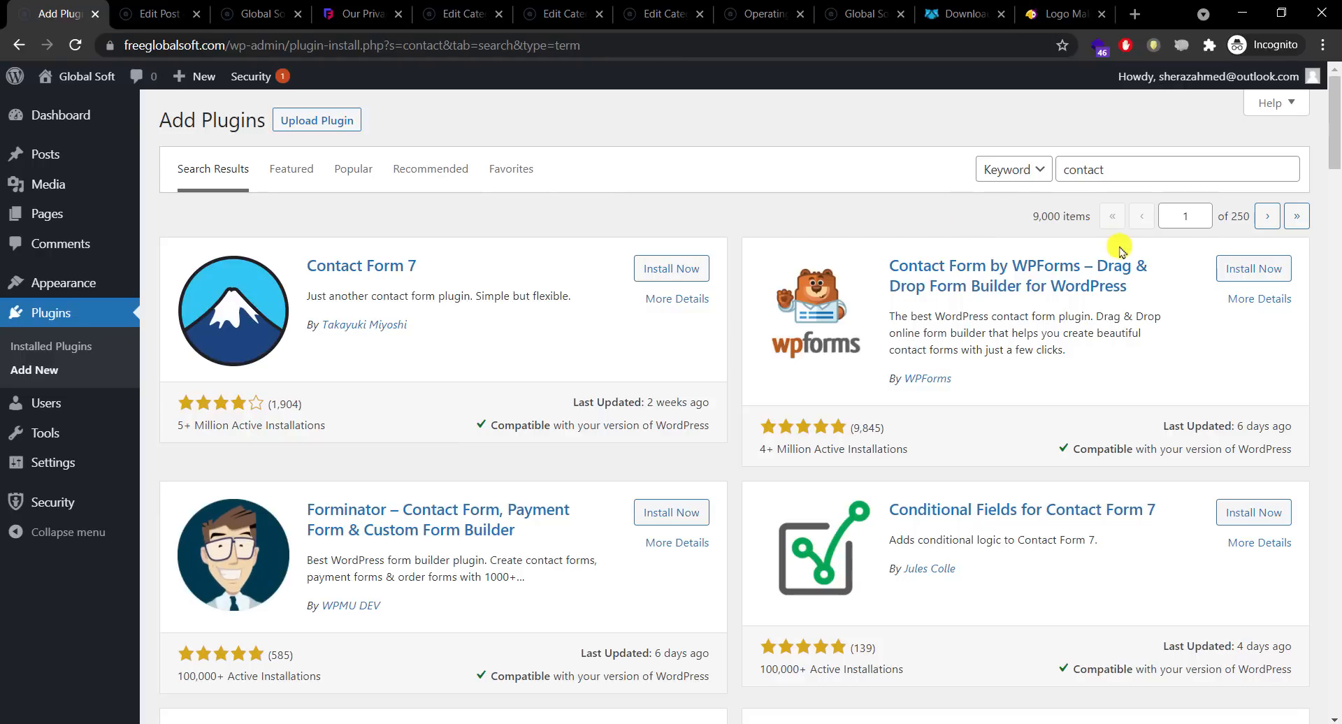
click(1261, 271)
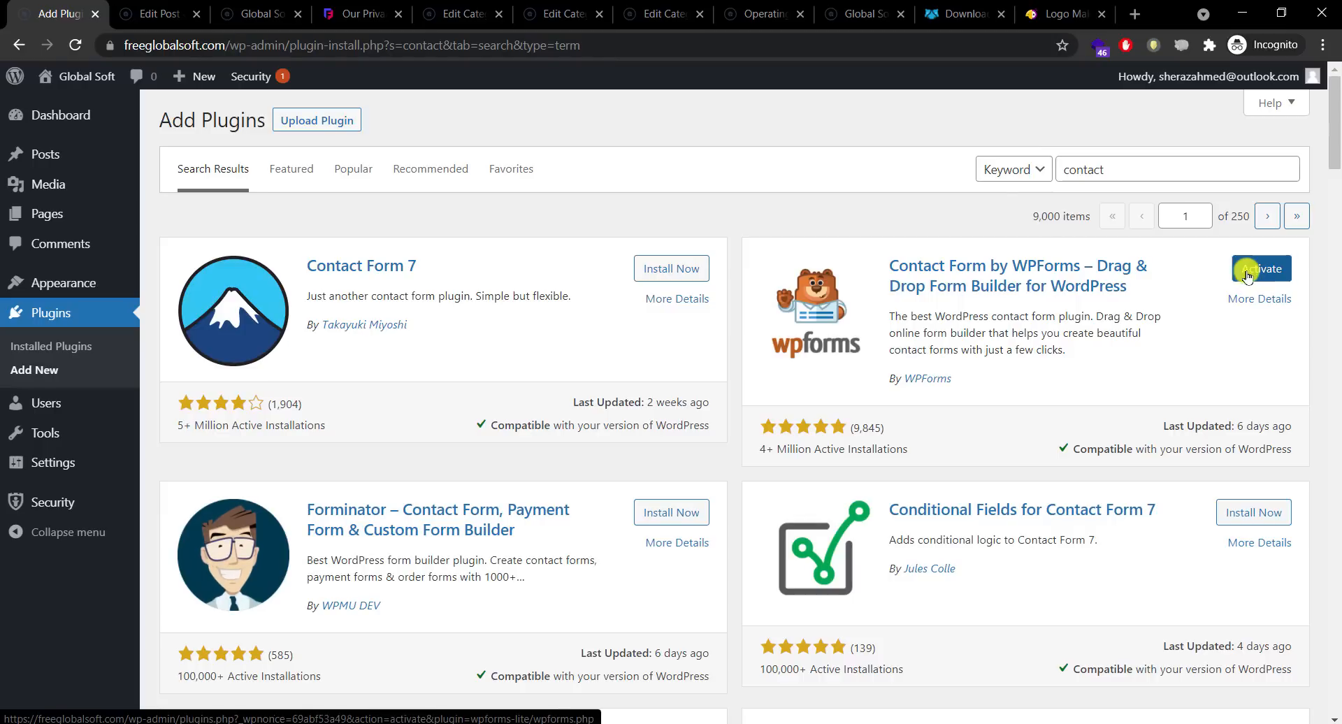
click(1261, 269)
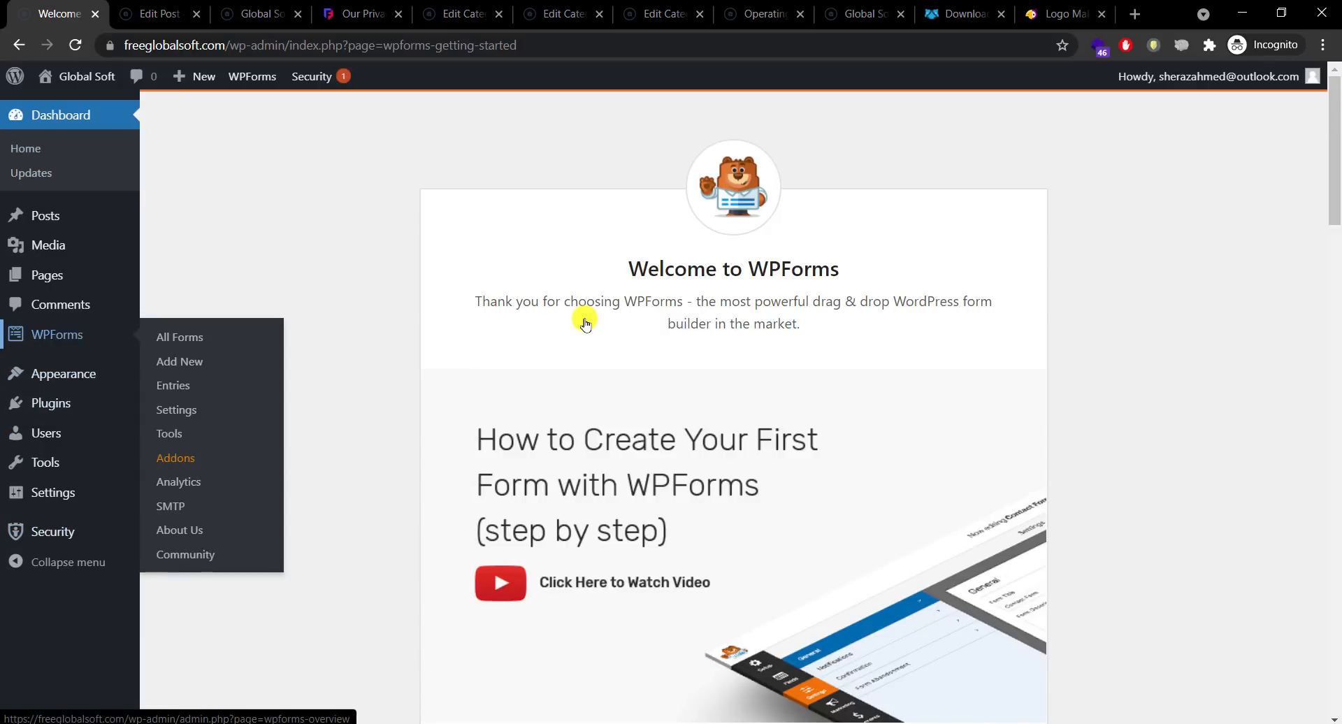
Step: Start a new WPForms form and preview the Simple Contact Form template demo
click(73, 337)
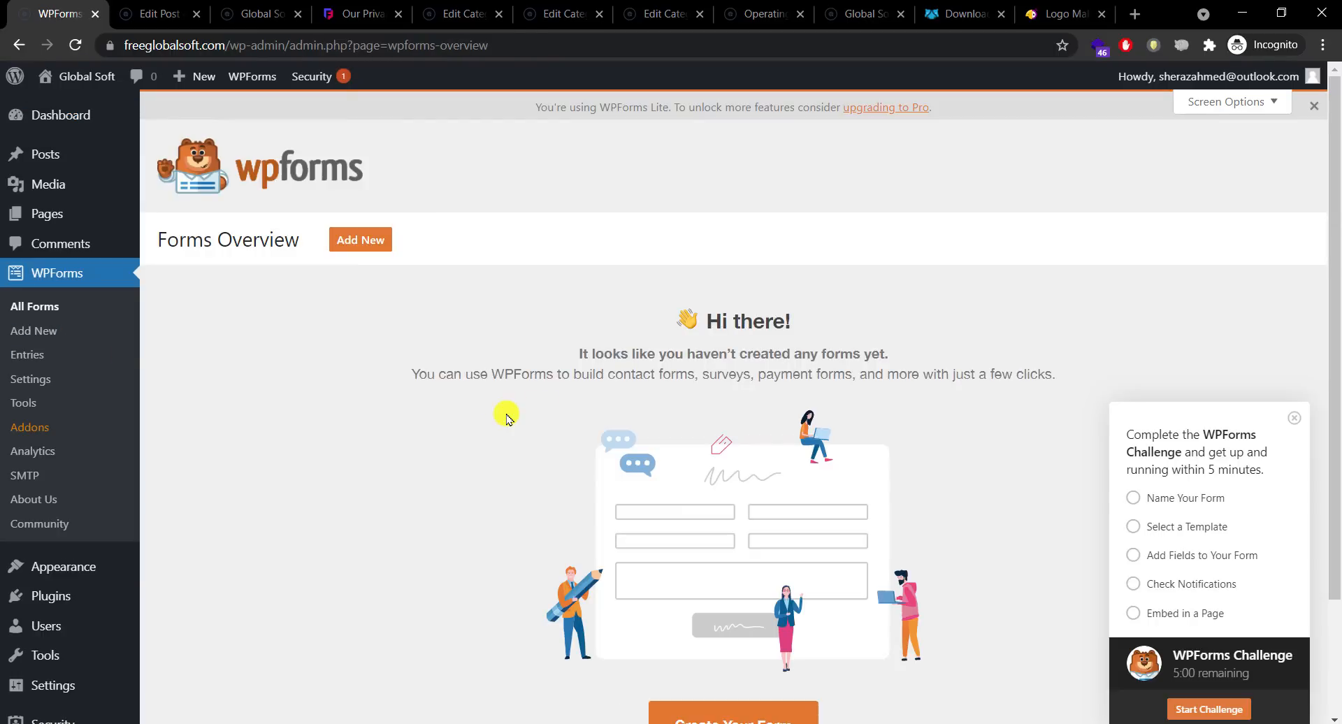
click(350, 241)
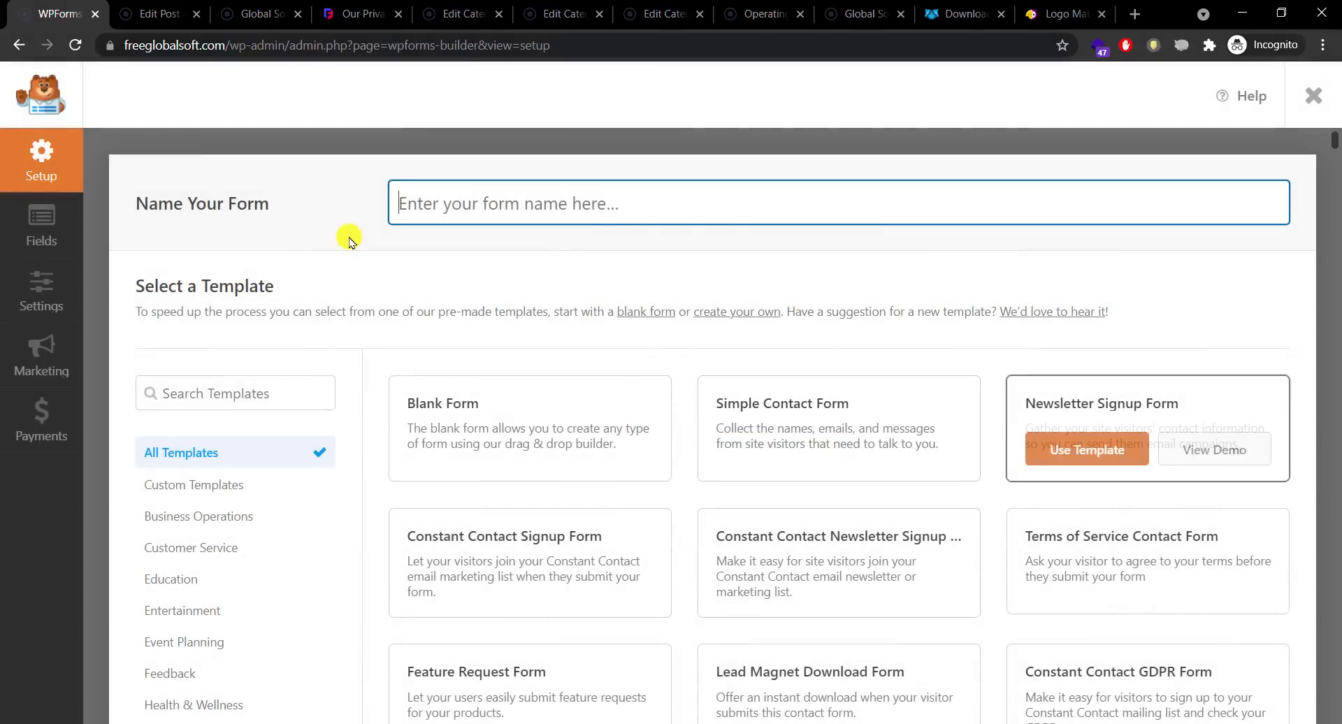
scroll(523, 260, down, 3)
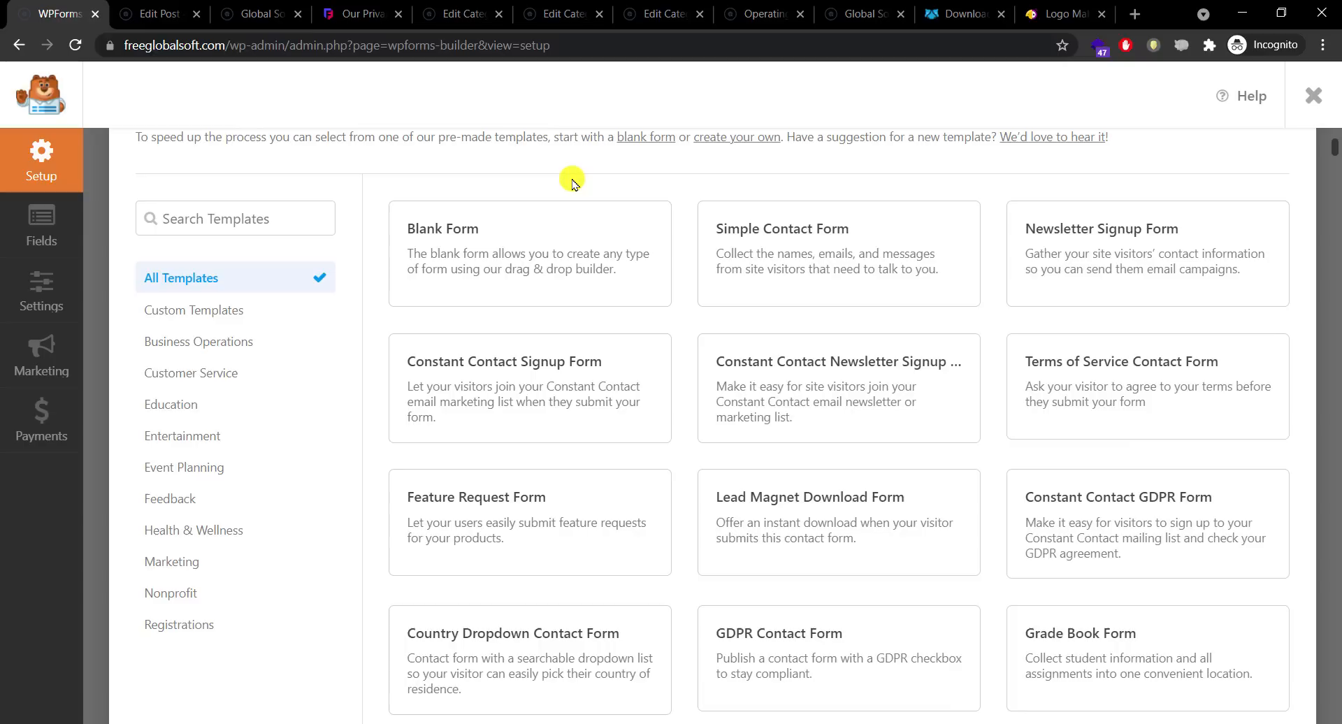
mouse_move(778, 283)
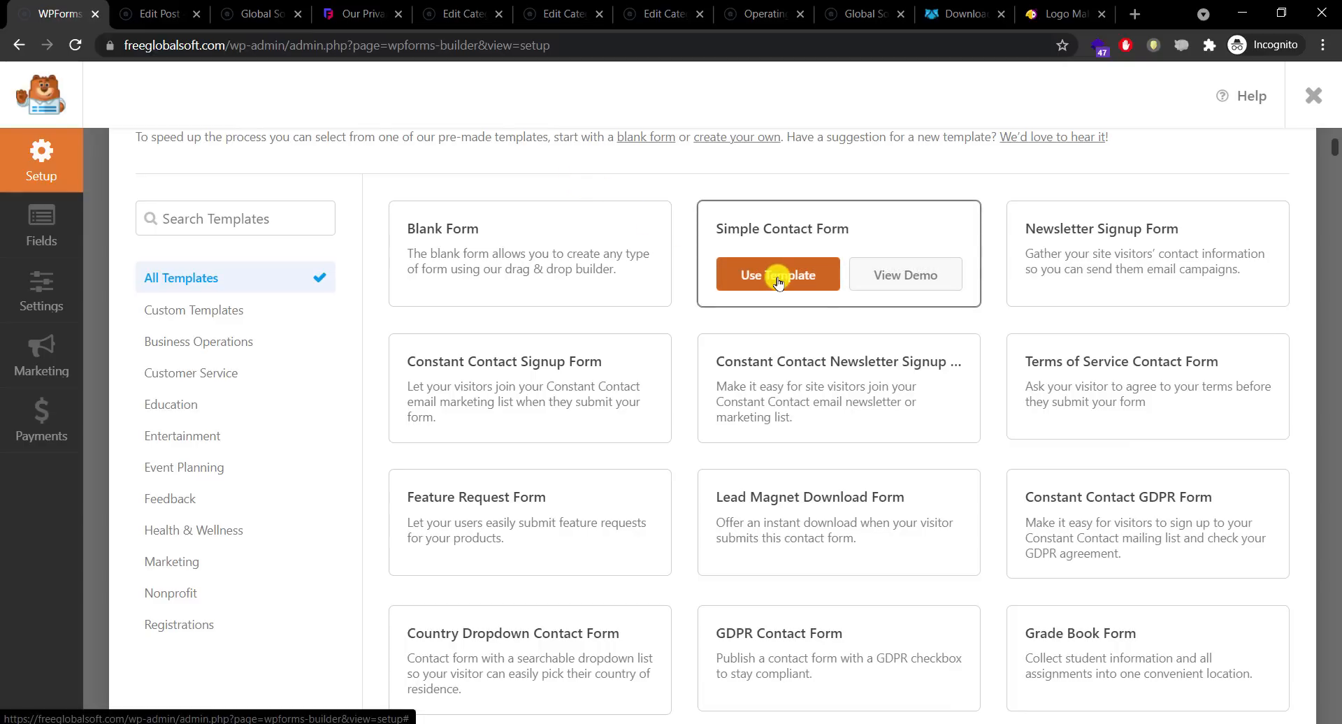
click(898, 275)
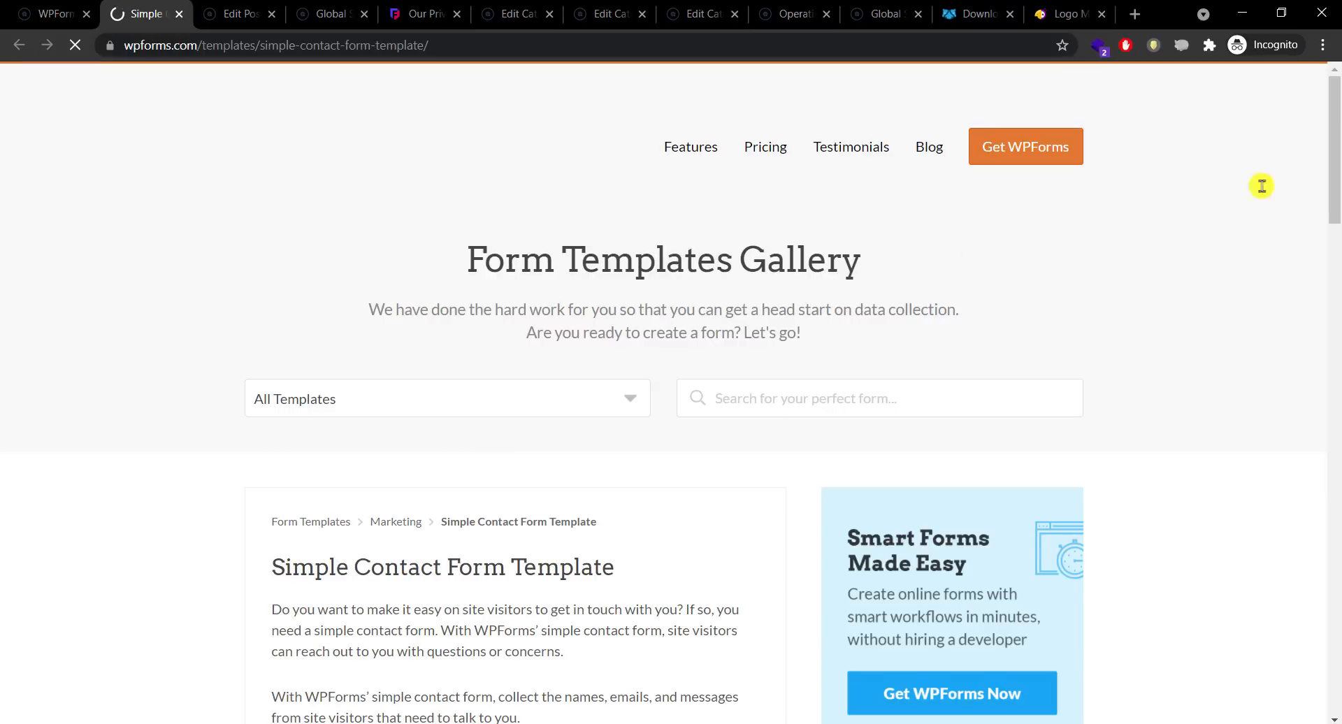
drag(1336, 168, 1328, 347)
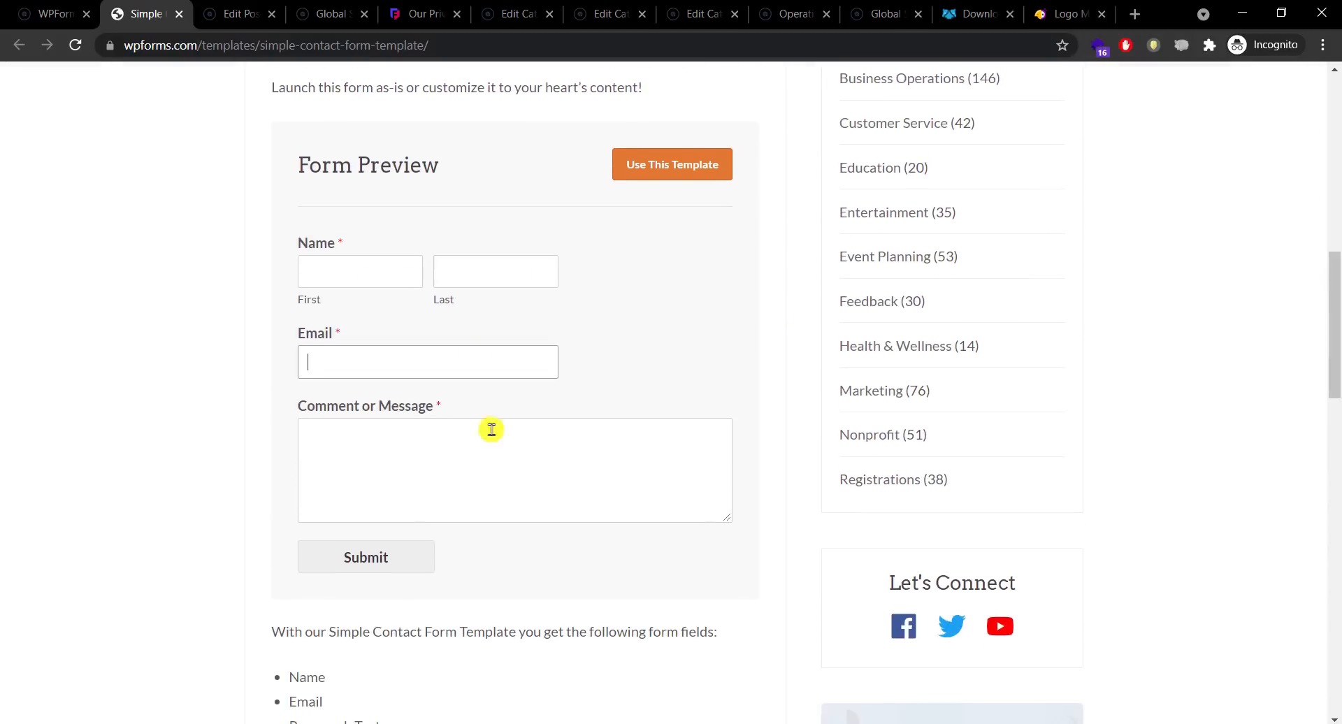
click(508, 500)
click(52, 14)
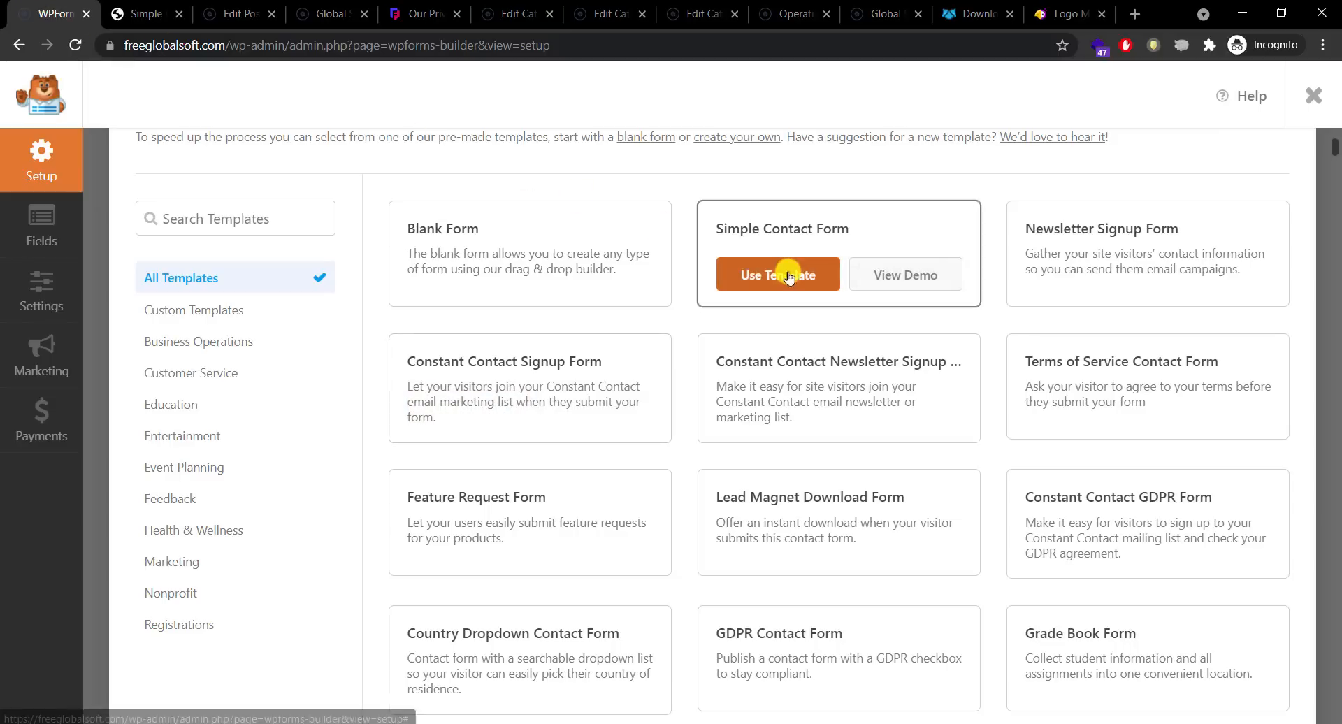
Step: Build the form from the Simple Contact Form template and inspect its Name and Email fields
click(788, 276)
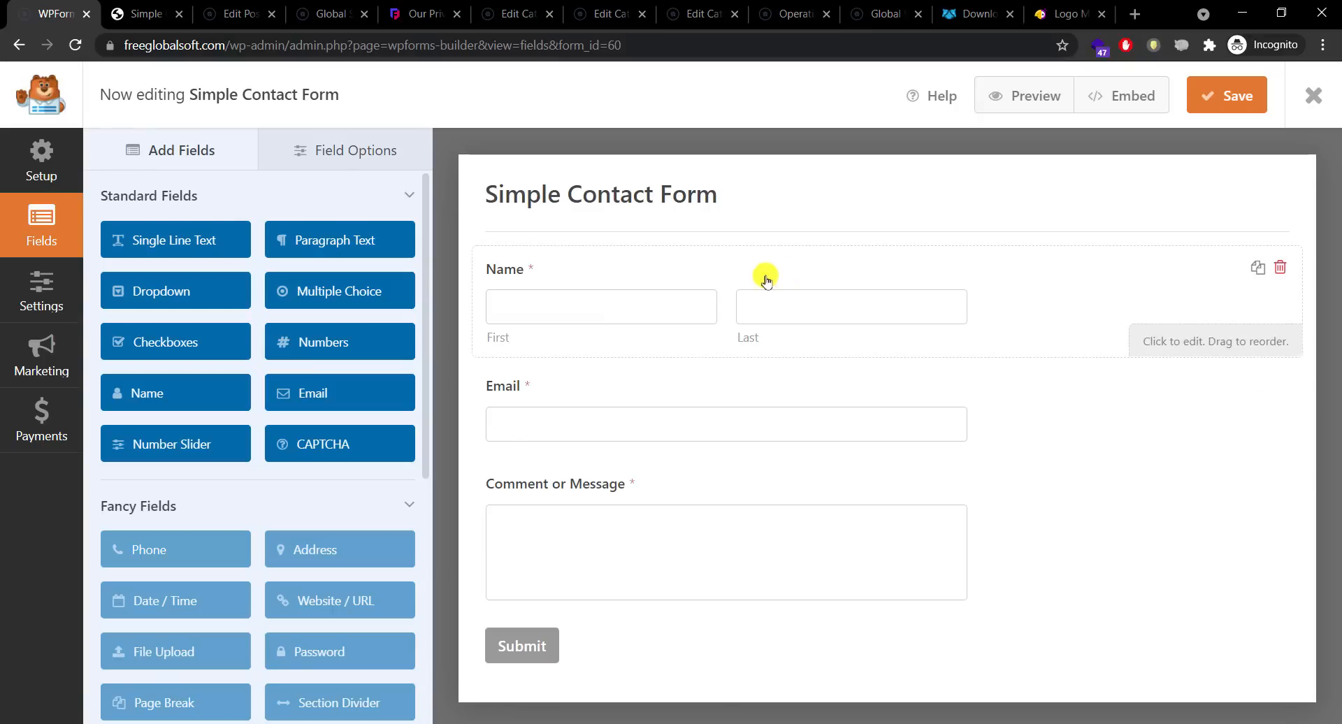
click(595, 309)
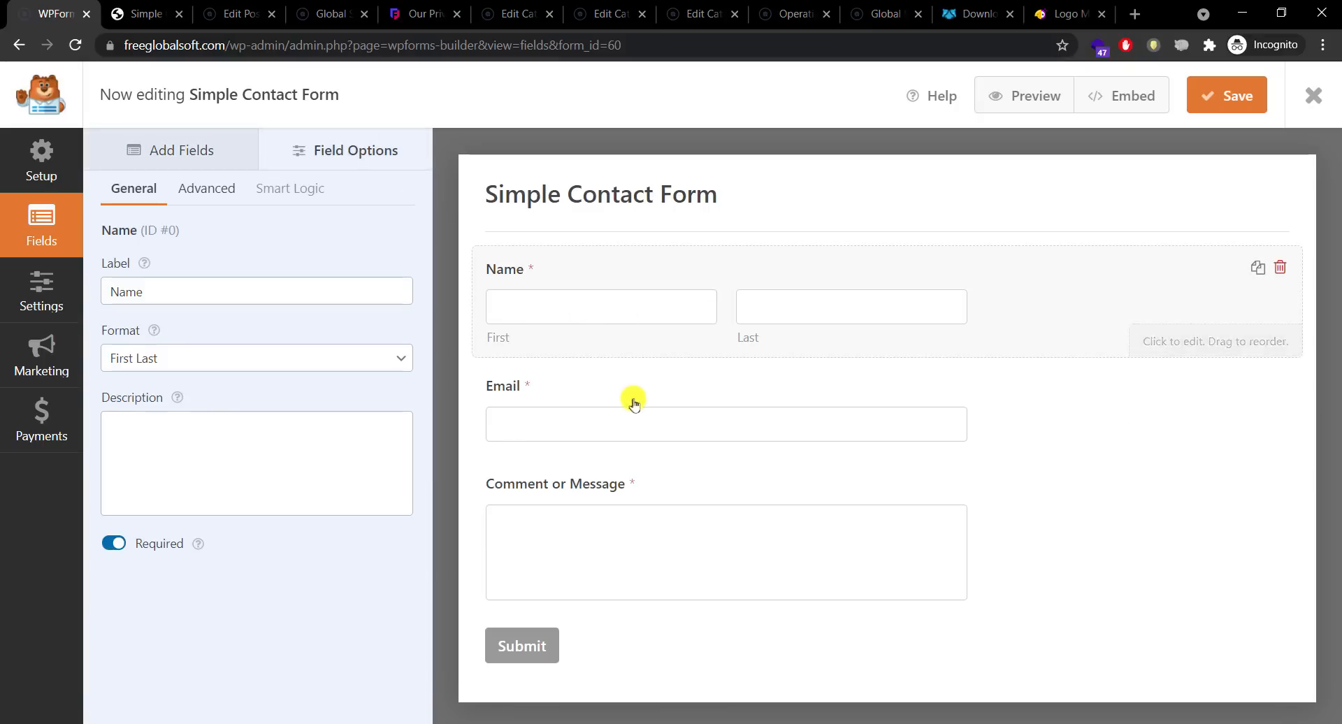
click(646, 422)
Step: Review the Comment or Message, Email and Name fields, then add a Single Line Text field
click(615, 547)
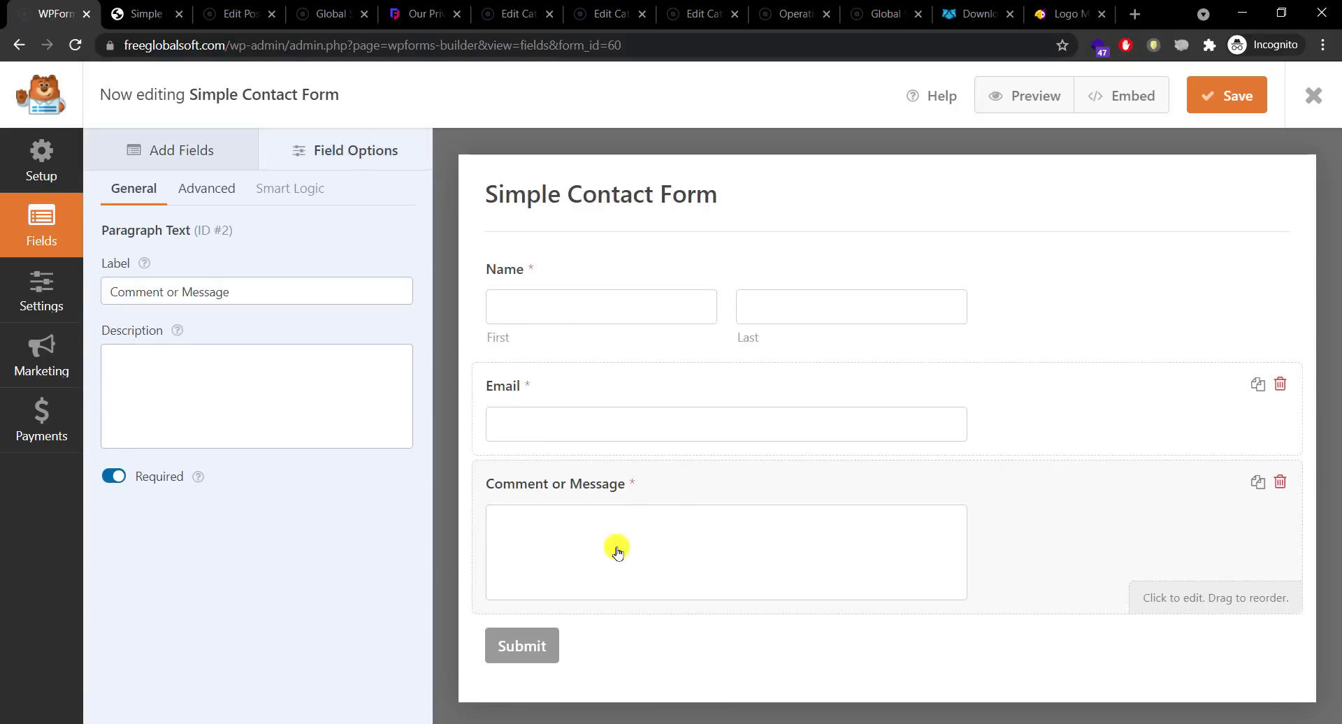
click(590, 422)
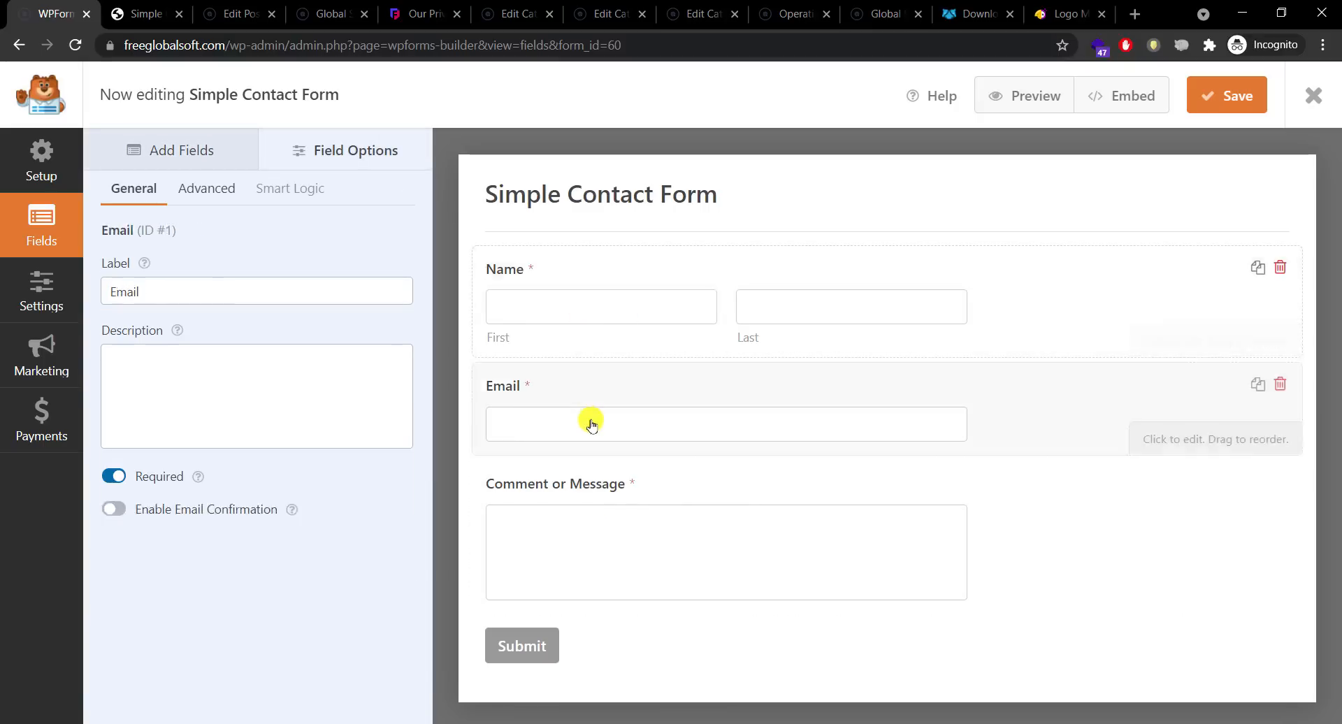
click(606, 347)
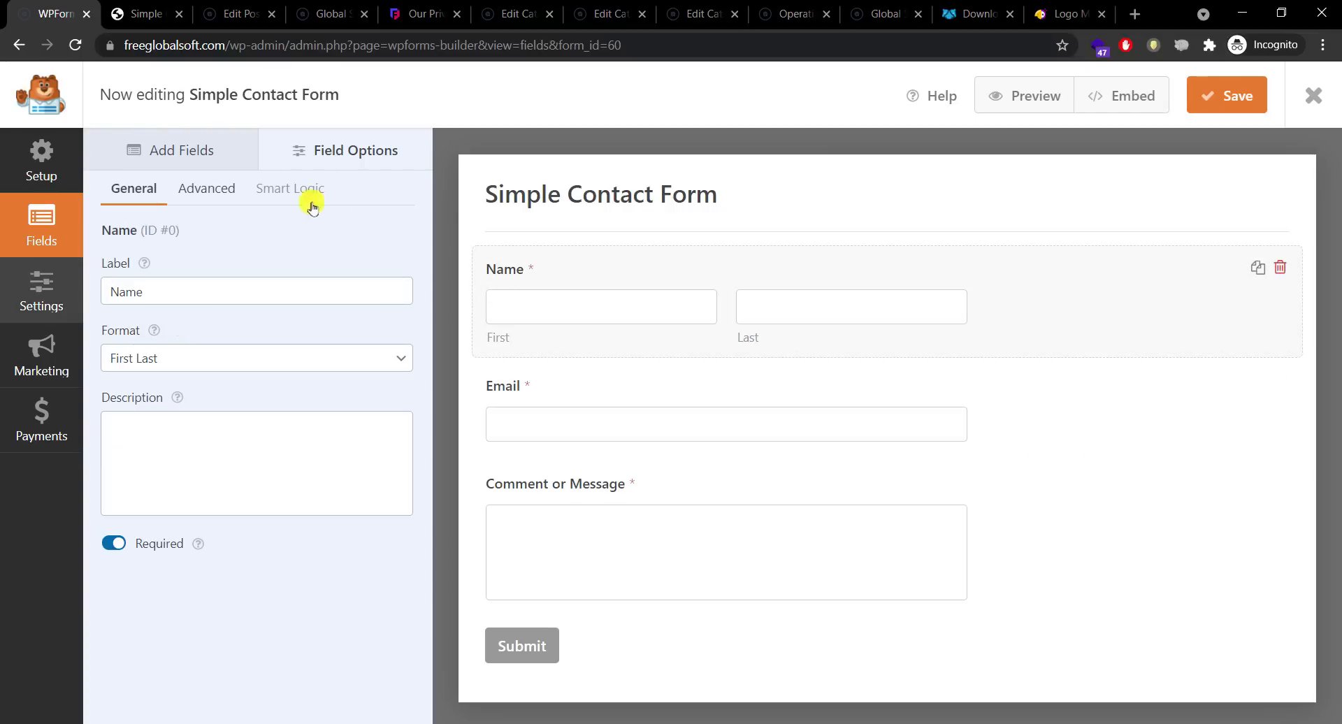
click(200, 150)
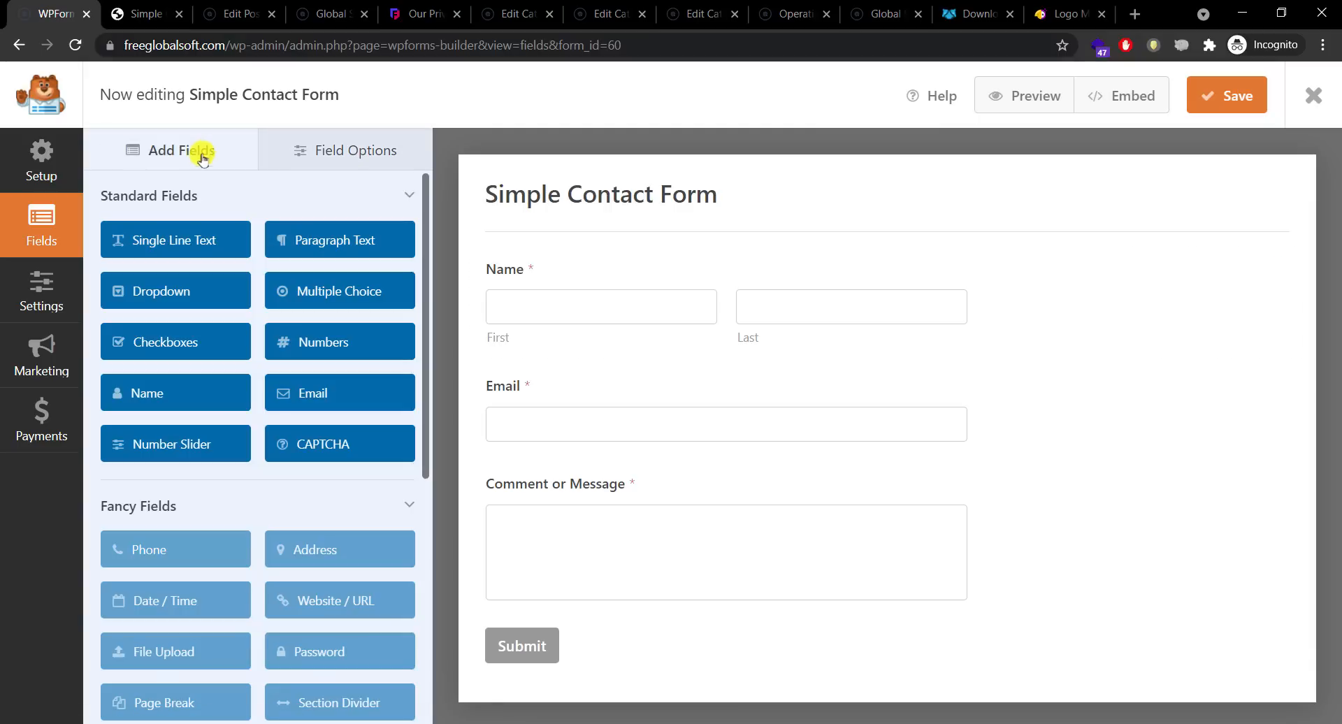
click(150, 240)
click(41, 292)
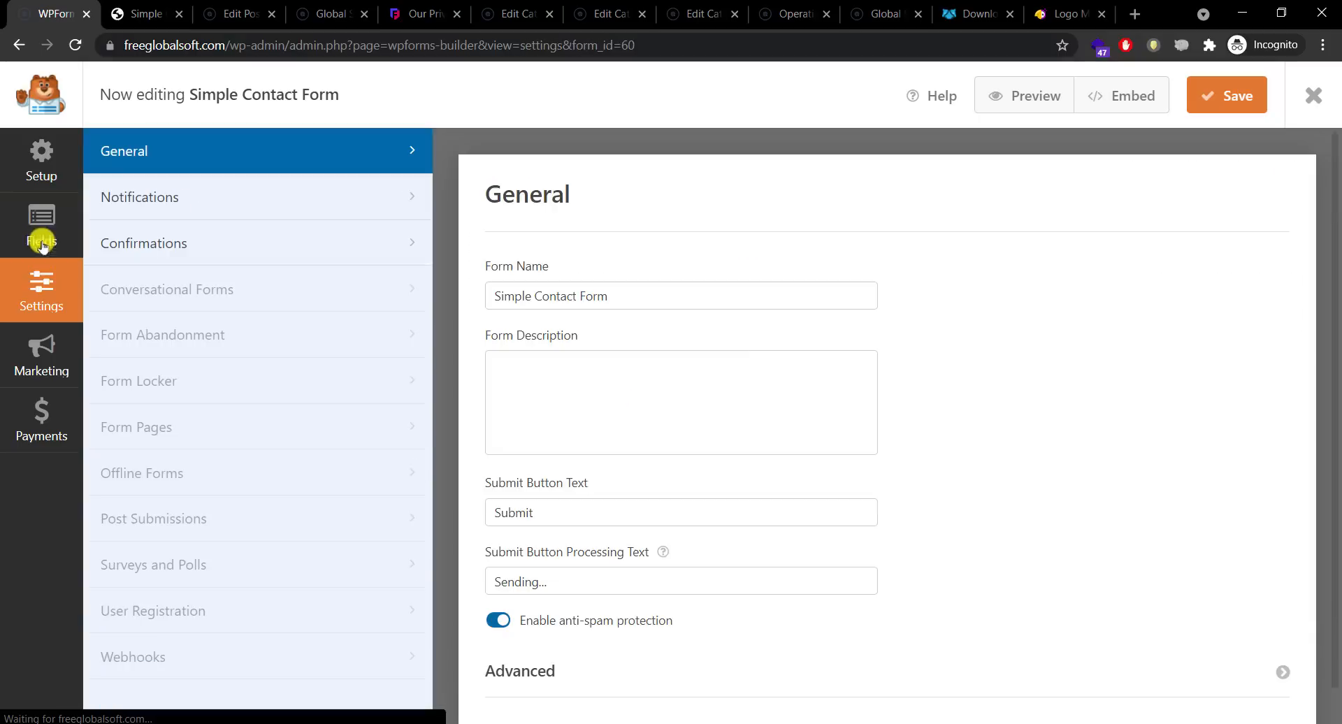
click(42, 230)
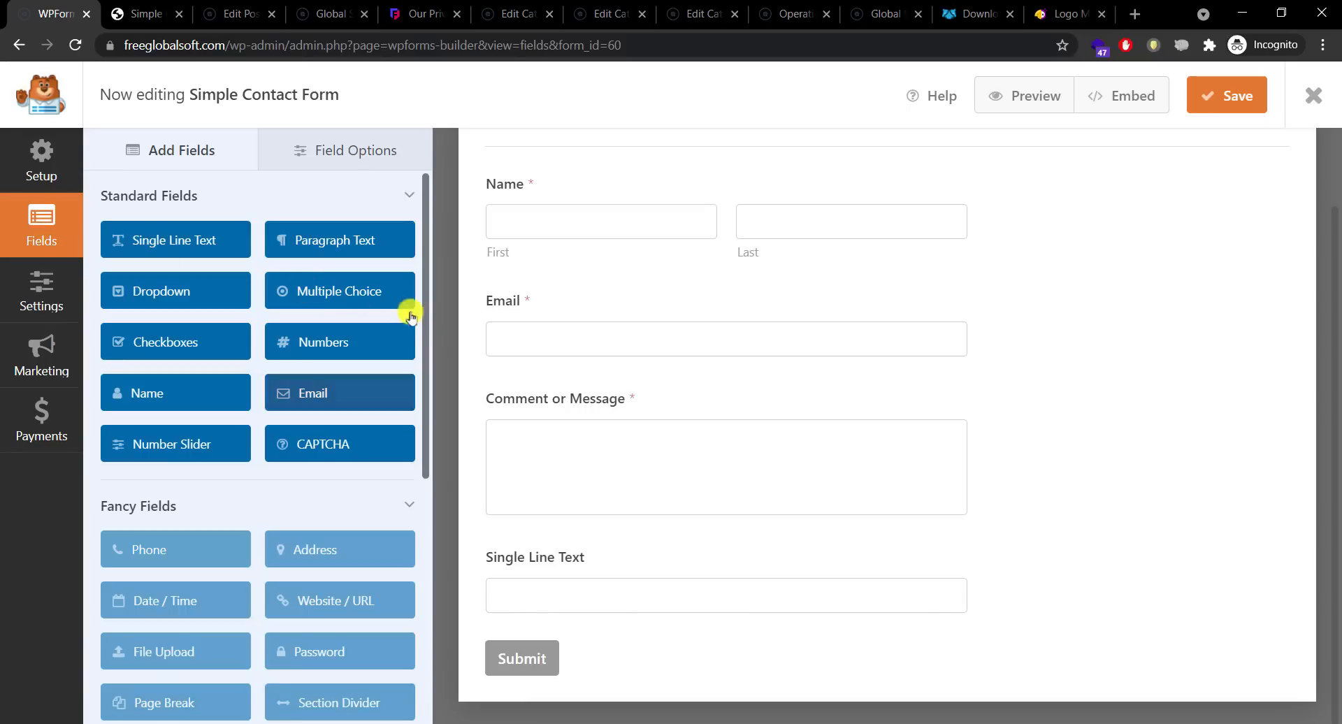
drag(424, 318, 427, 287)
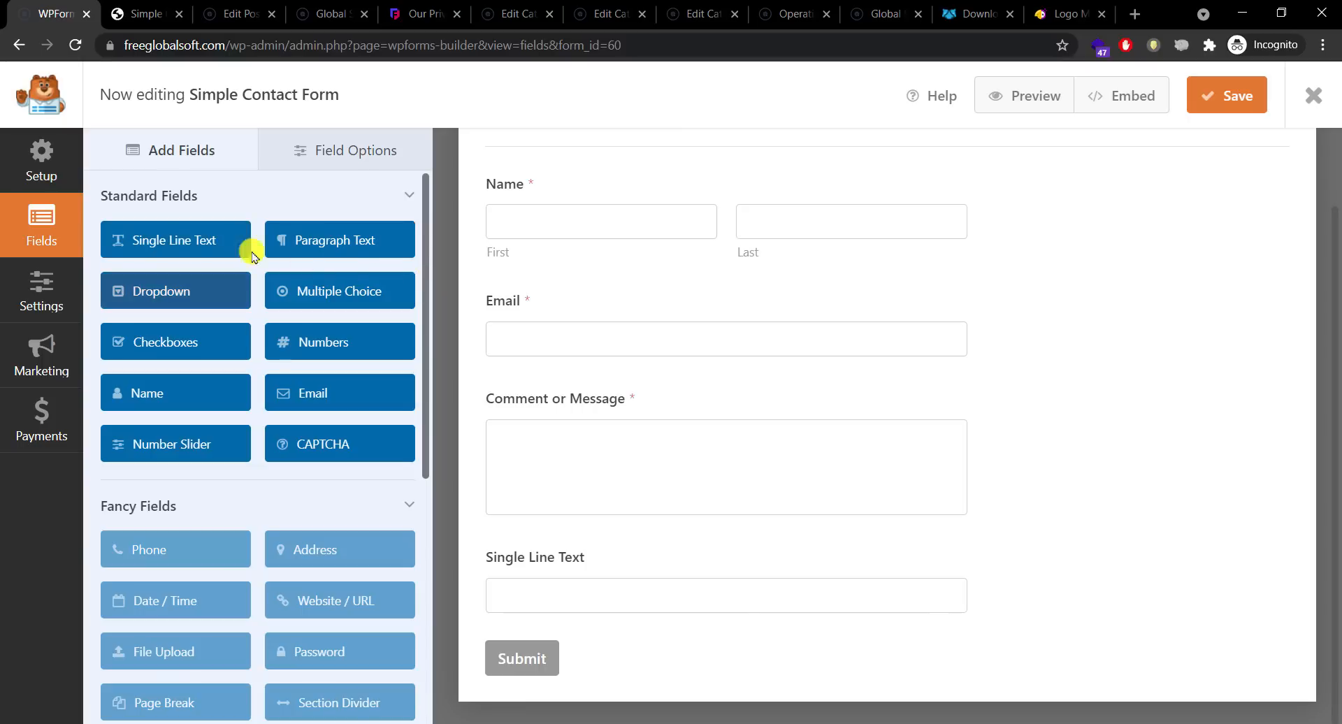
Step: Delete the duplicate Single Line Text field and move the remaining one below Email
click(148, 239)
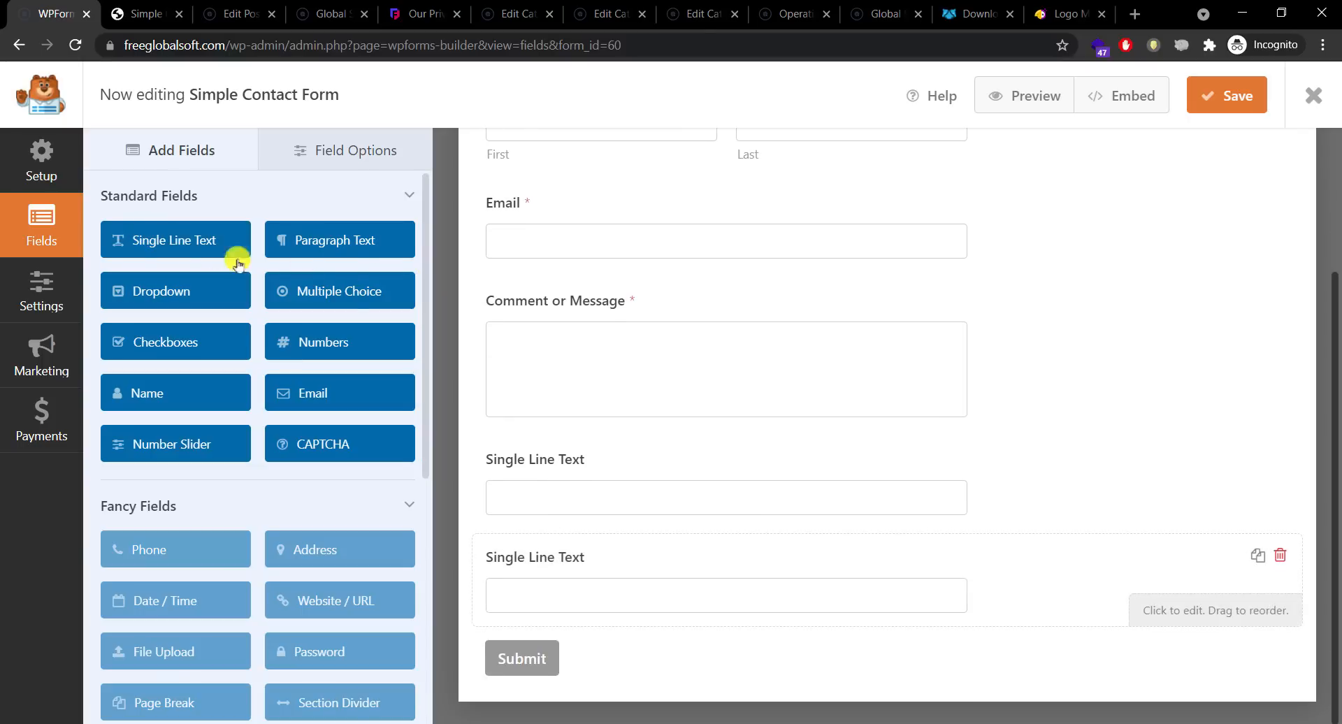
click(1280, 556)
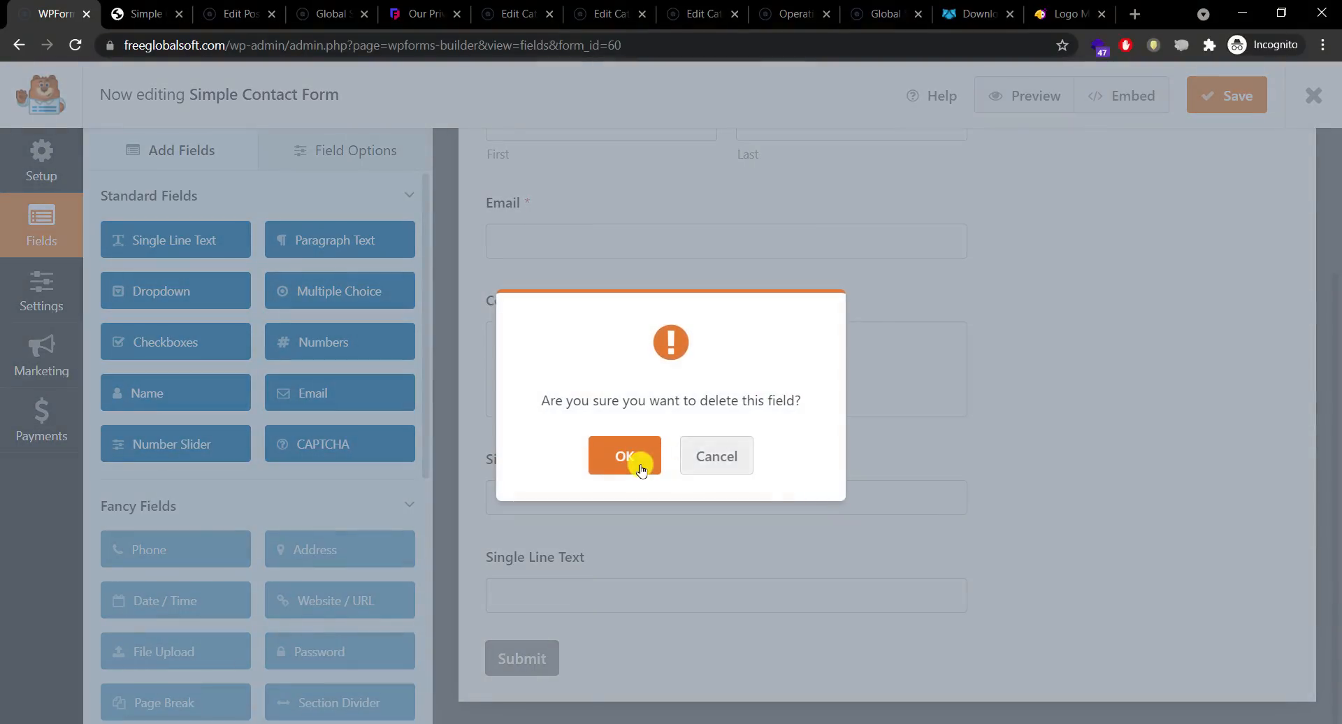
click(624, 458)
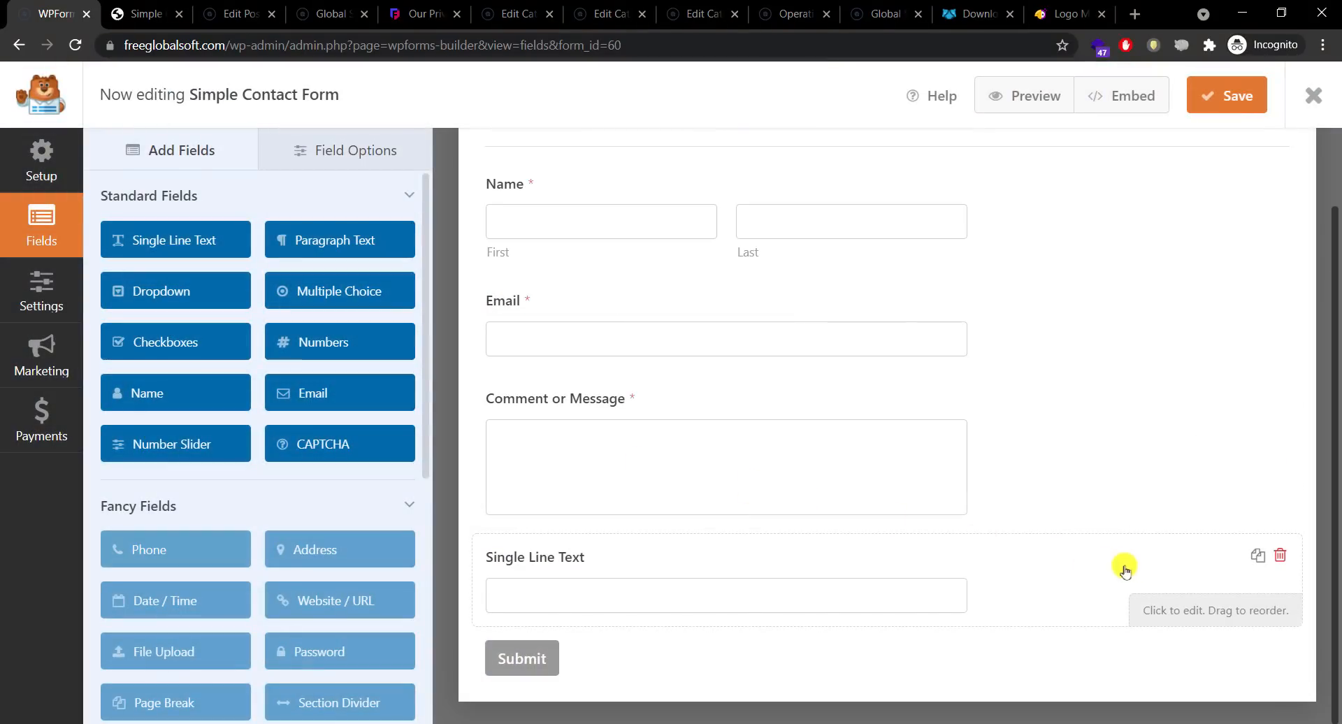
drag(1142, 549, 1036, 380)
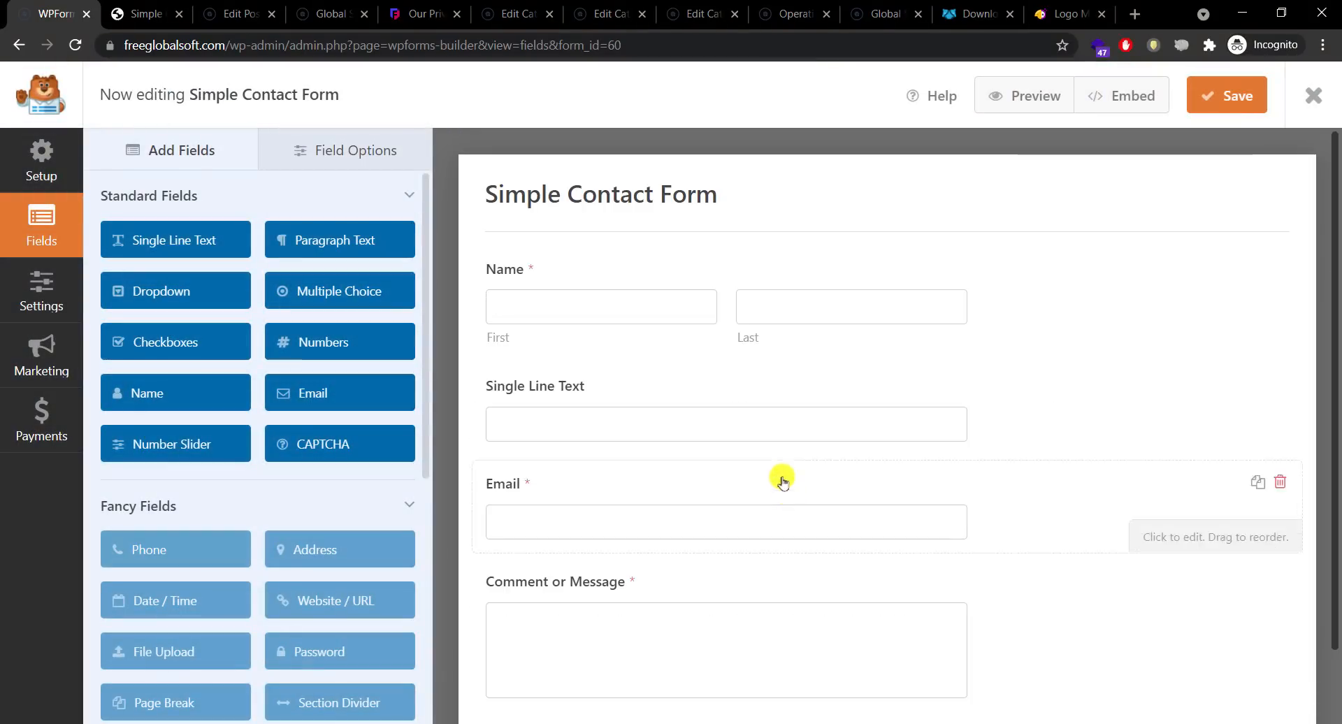
drag(755, 391, 758, 527)
Step: Replace the Single Line Text field's label with 'Software Needed'
click(758, 527)
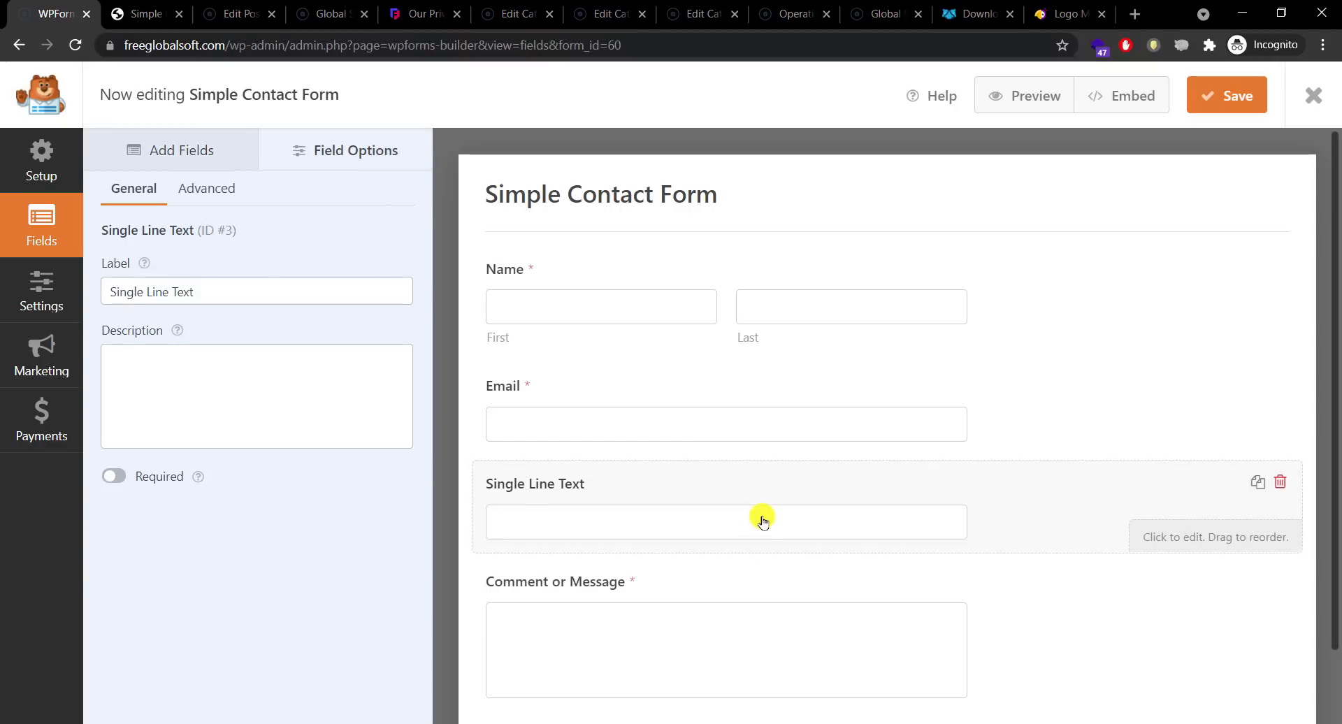
triple_click(263, 290)
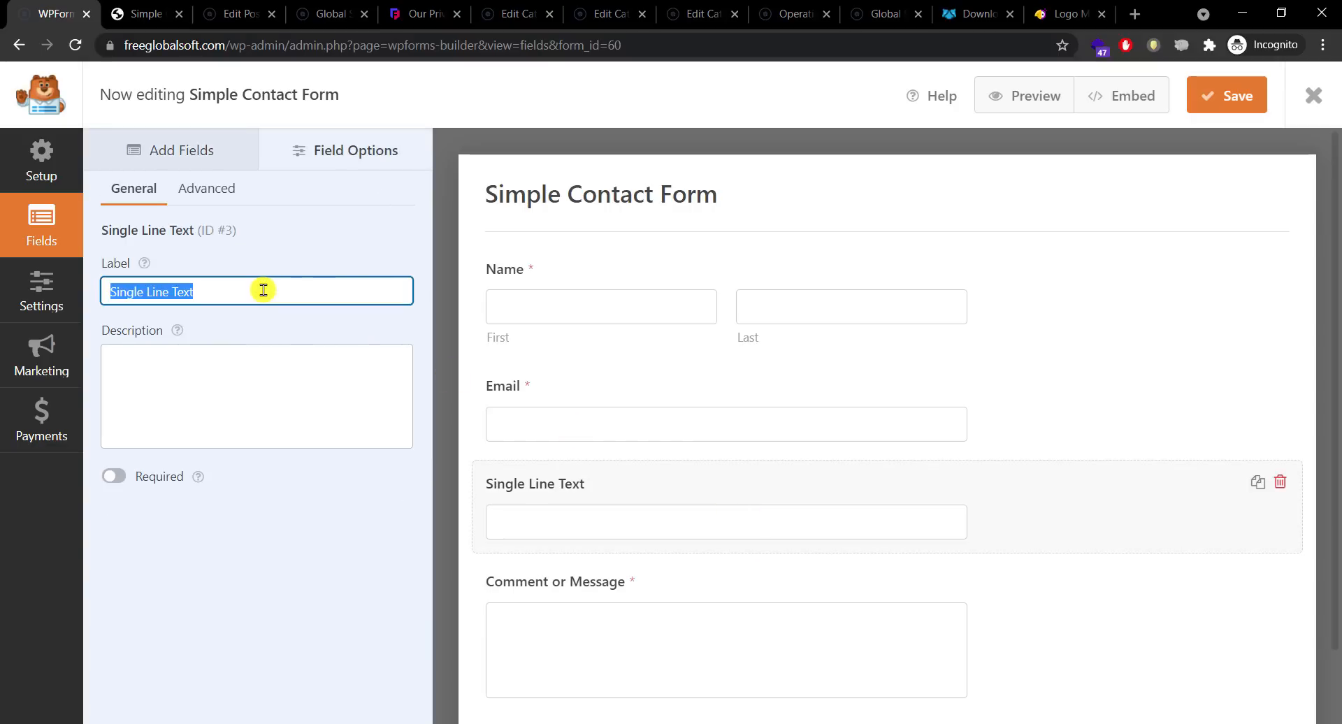
text(Software)
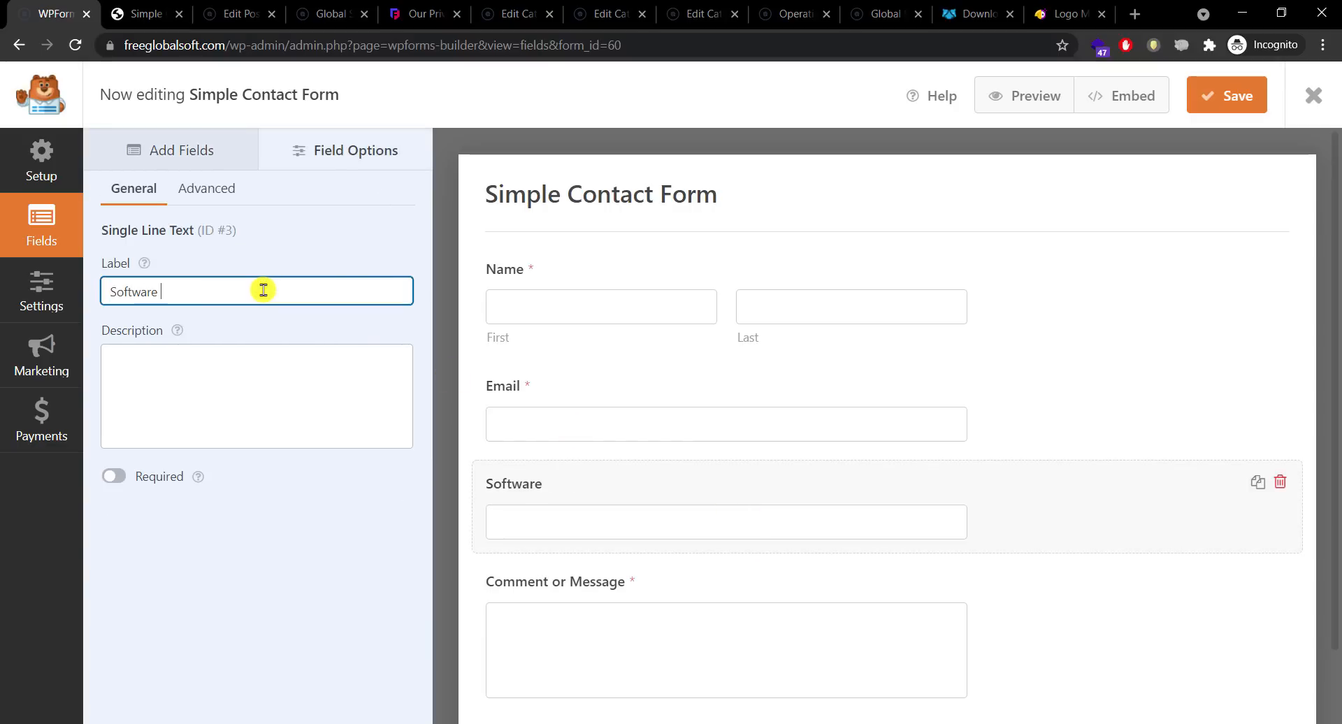
text( Needed (optiona)
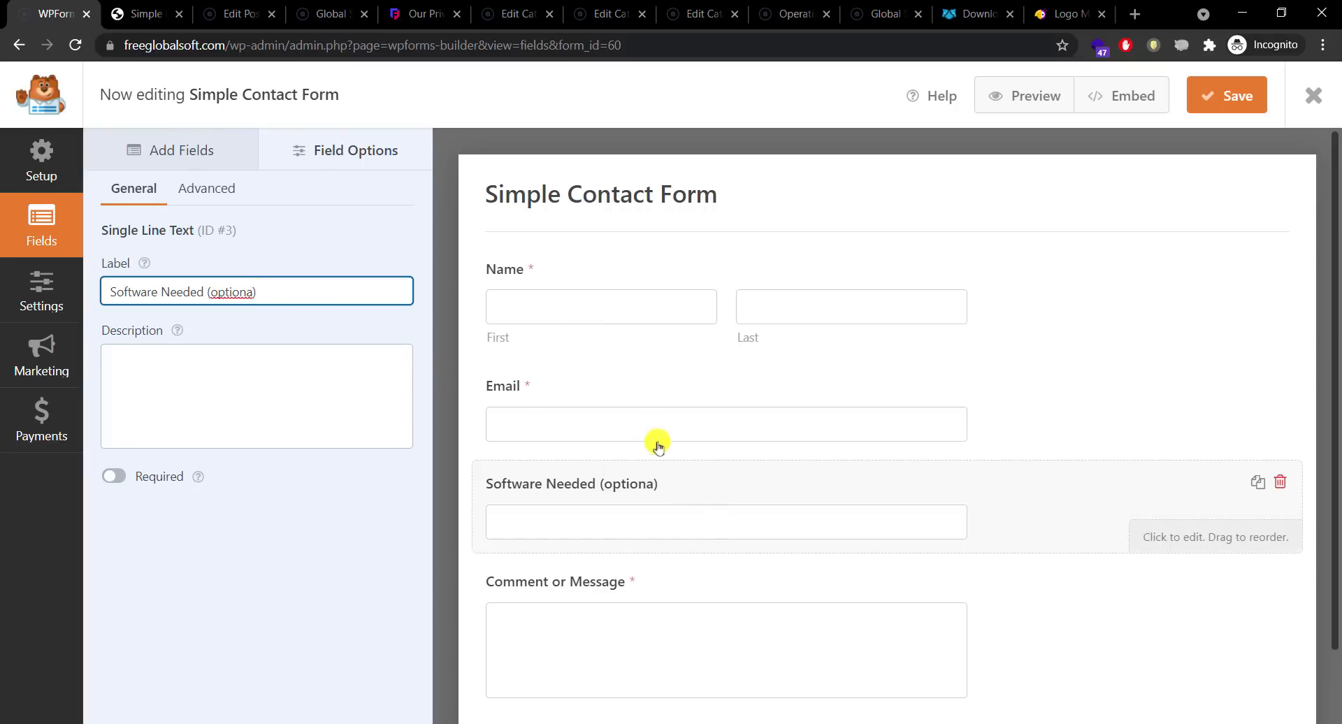
Step: Keep the Name field in Simple format and switch off its Required setting
click(555, 306)
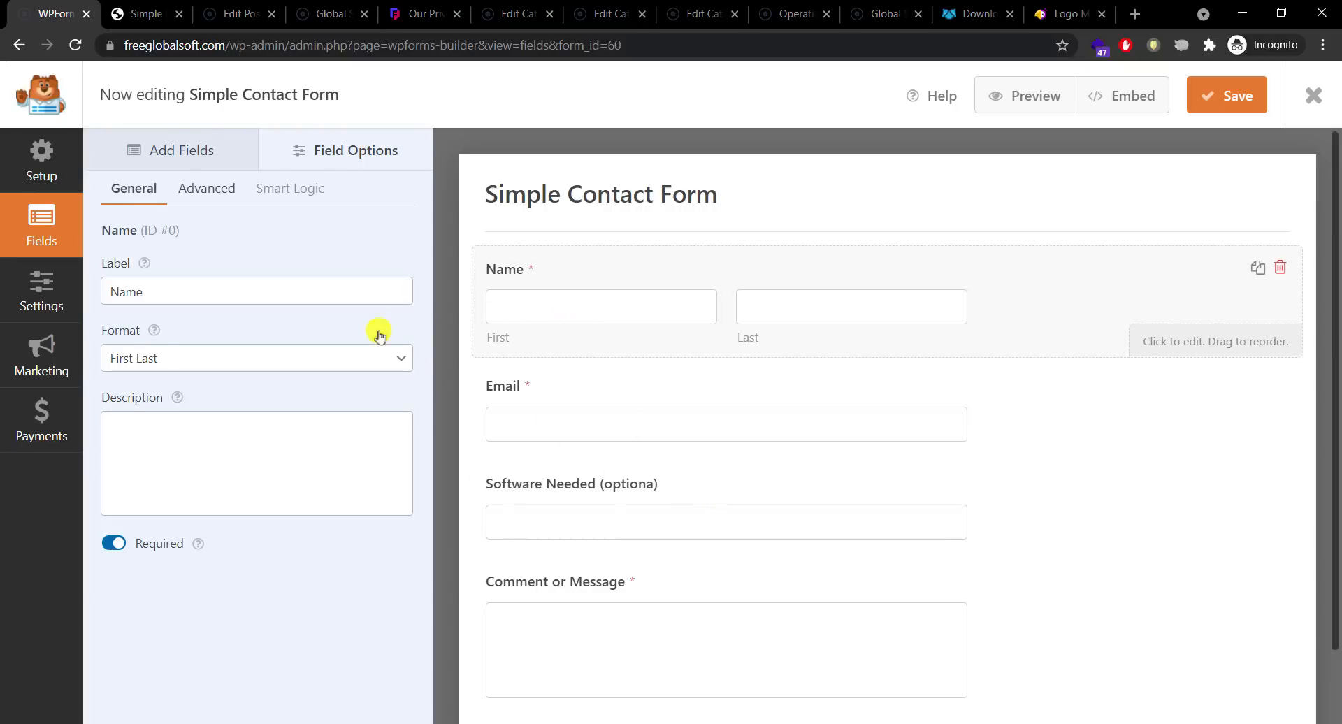
click(201, 359)
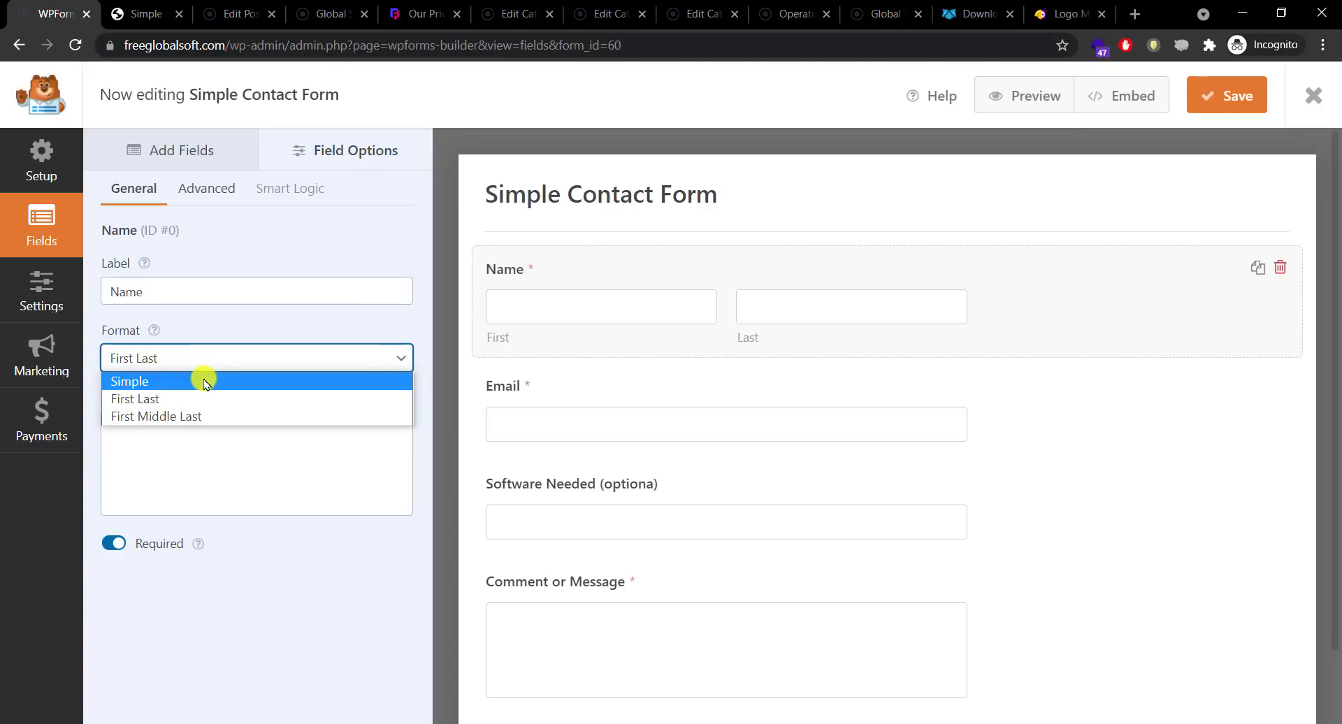
click(203, 381)
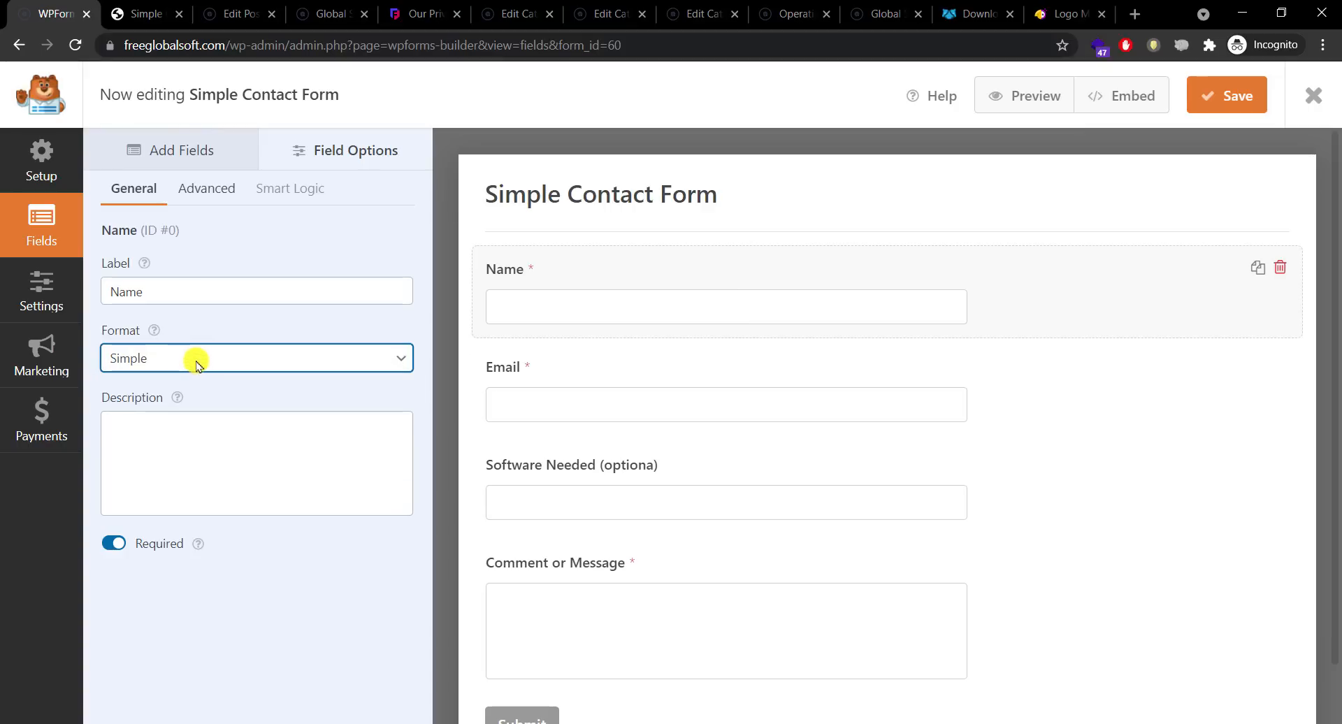
click(198, 357)
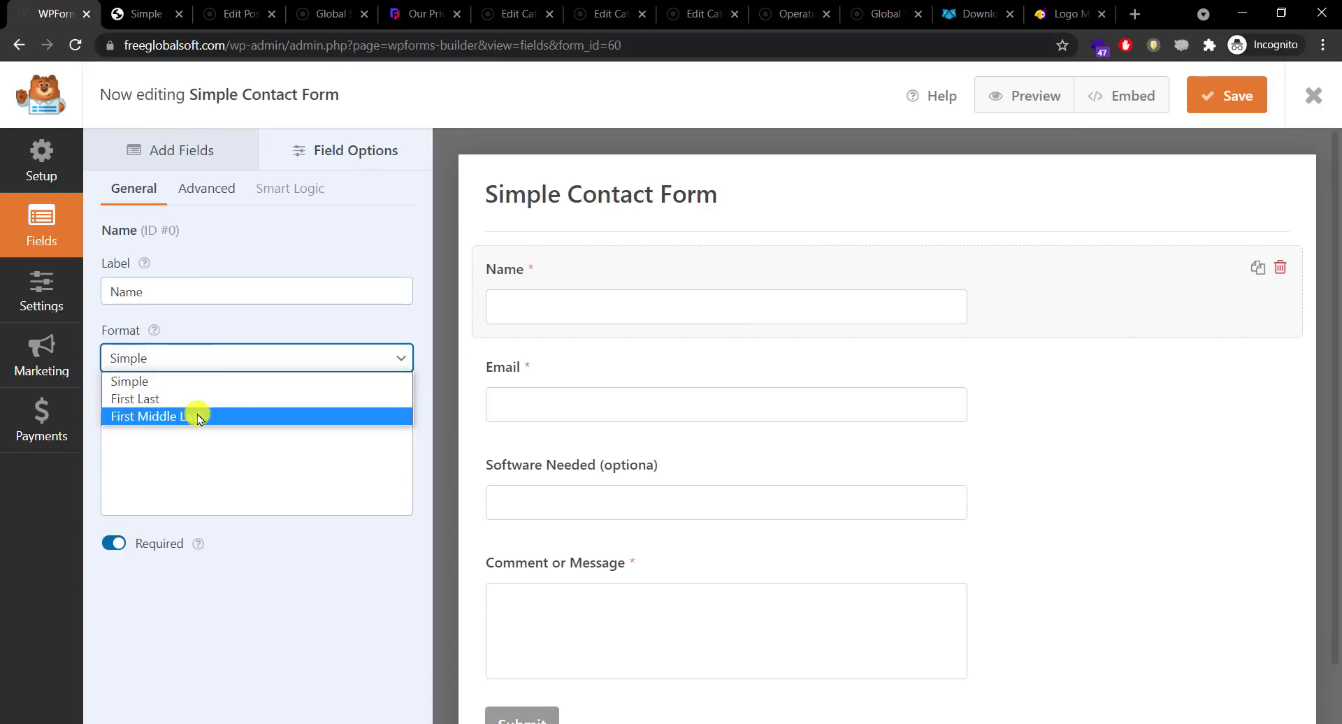
click(199, 417)
click(268, 361)
click(234, 381)
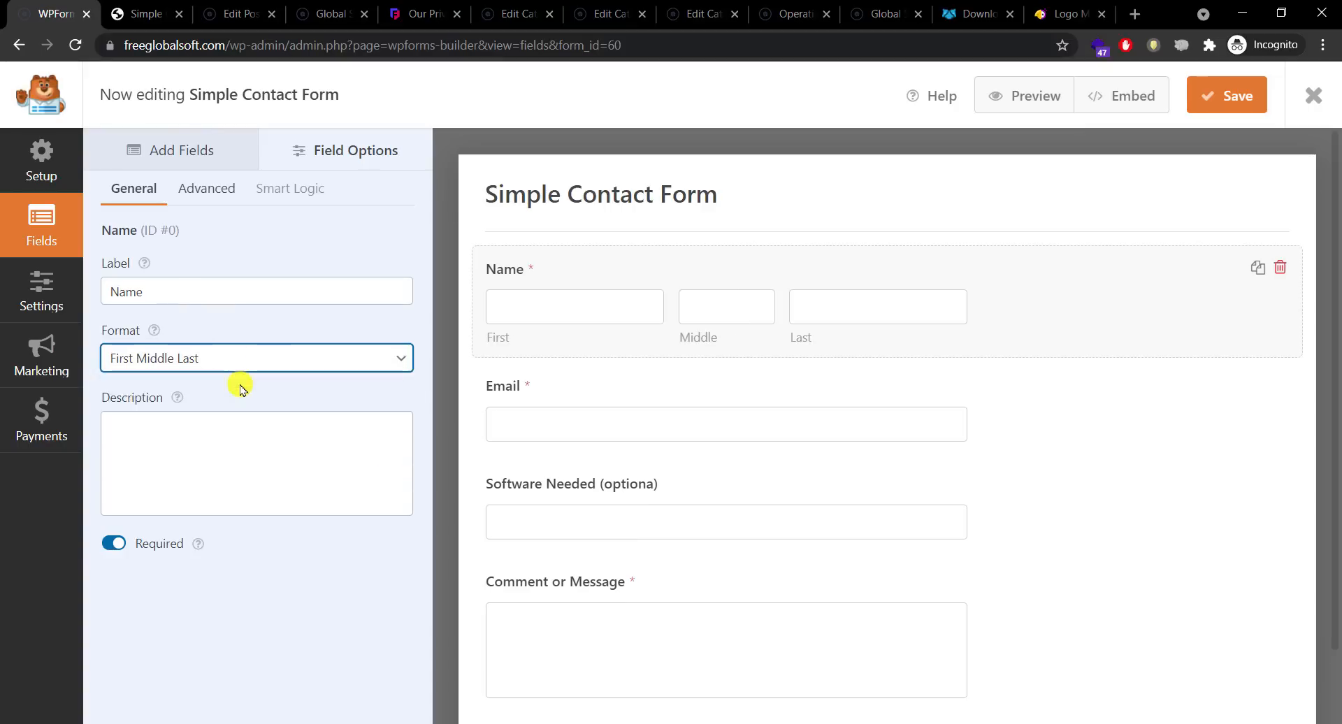
click(115, 543)
Step: Correct the text field label to 'Software Needed (optional)' and save the form
click(585, 409)
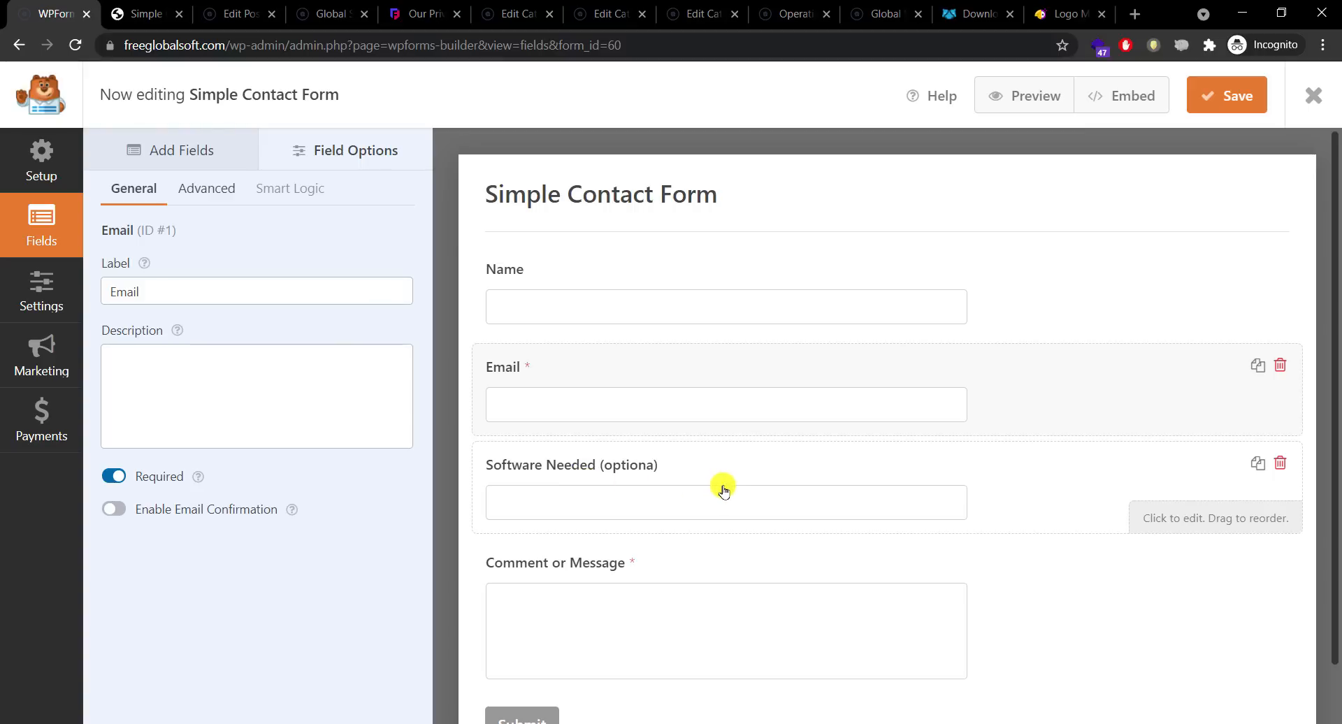
click(699, 574)
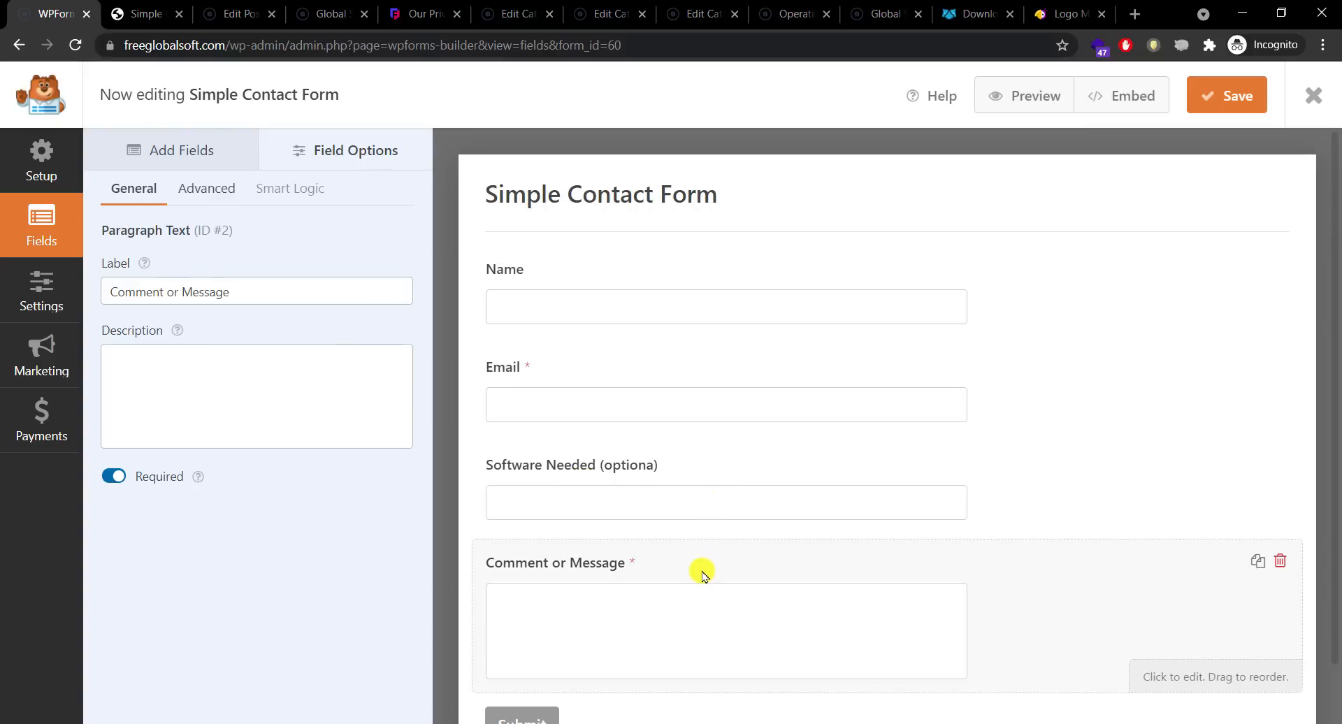
click(676, 493)
click(255, 291)
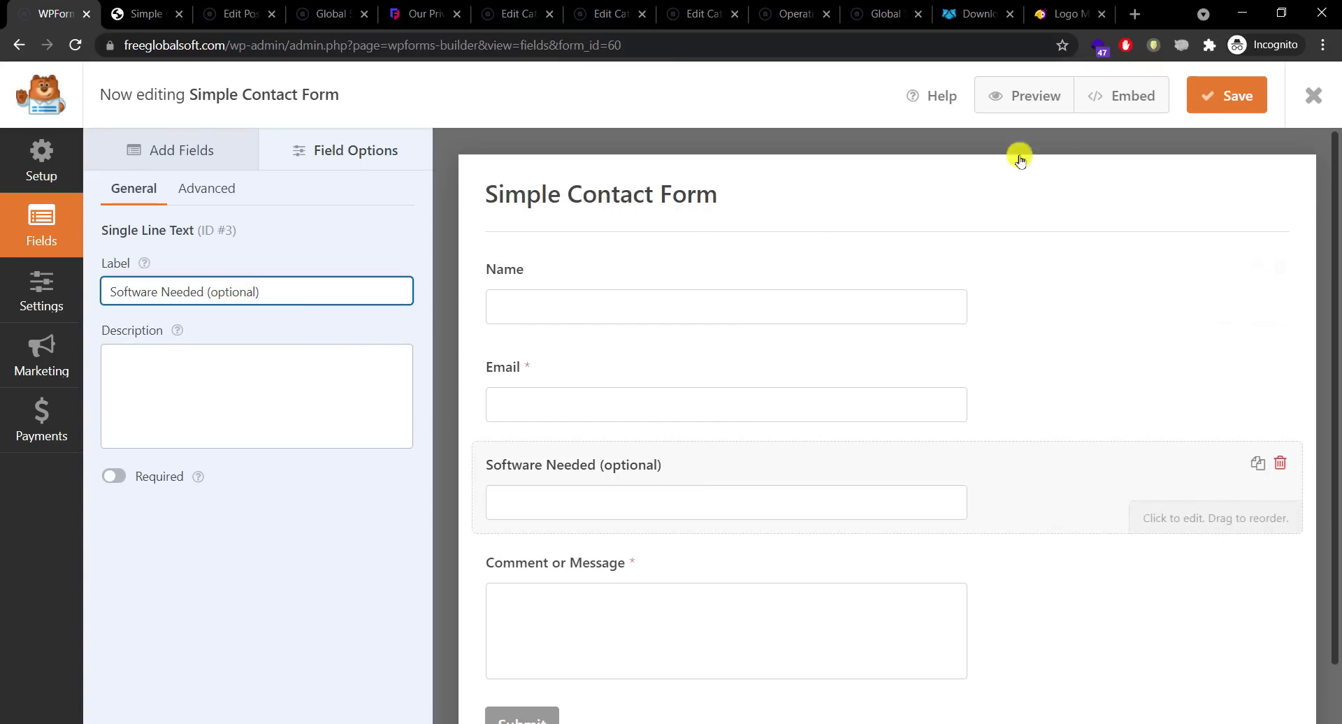
click(1223, 94)
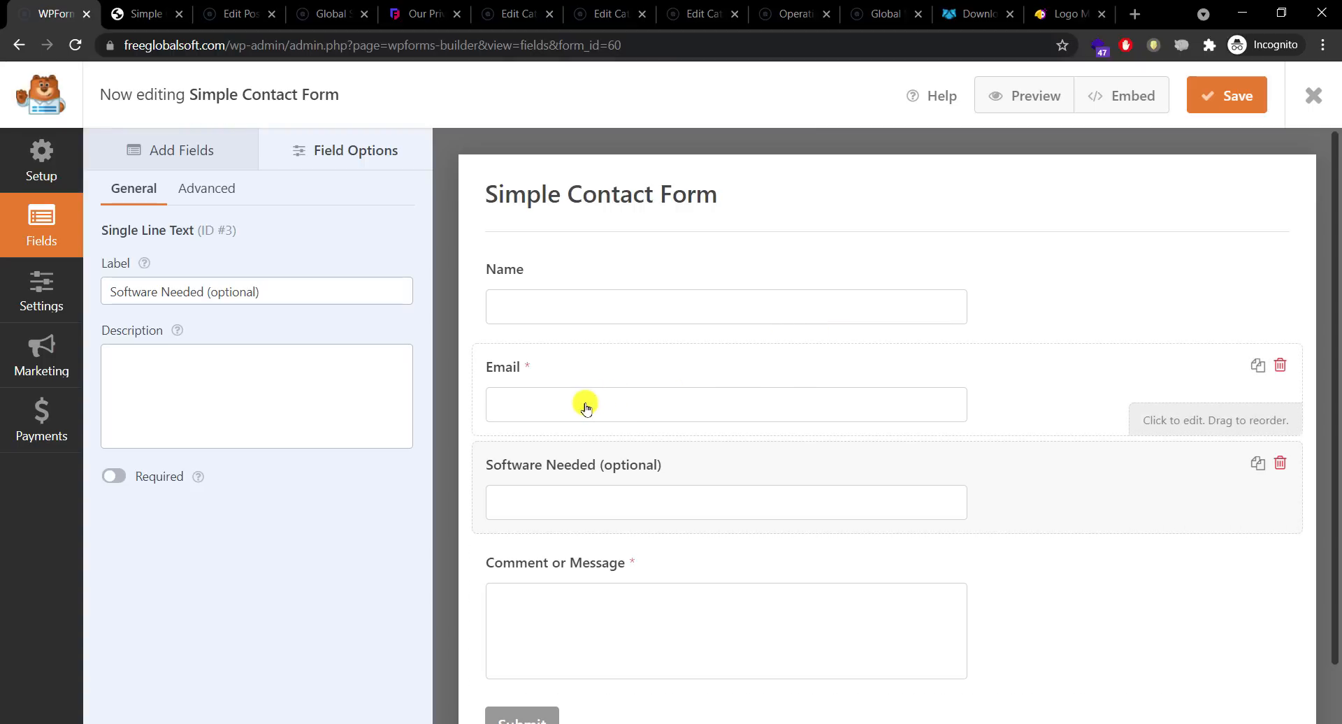
Step: Review the Notifications and Confirmations settings, restoring the Send To Email Address to {admin_email}
click(42, 286)
click(178, 203)
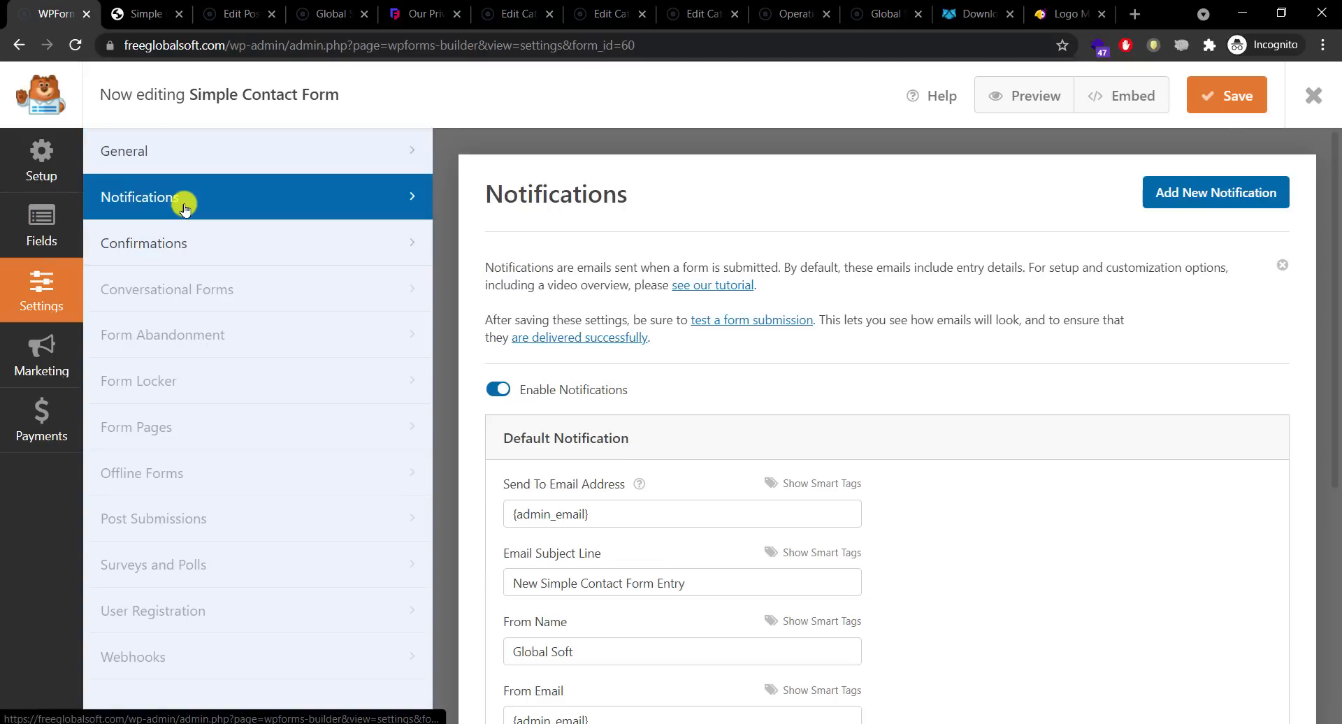
click(179, 245)
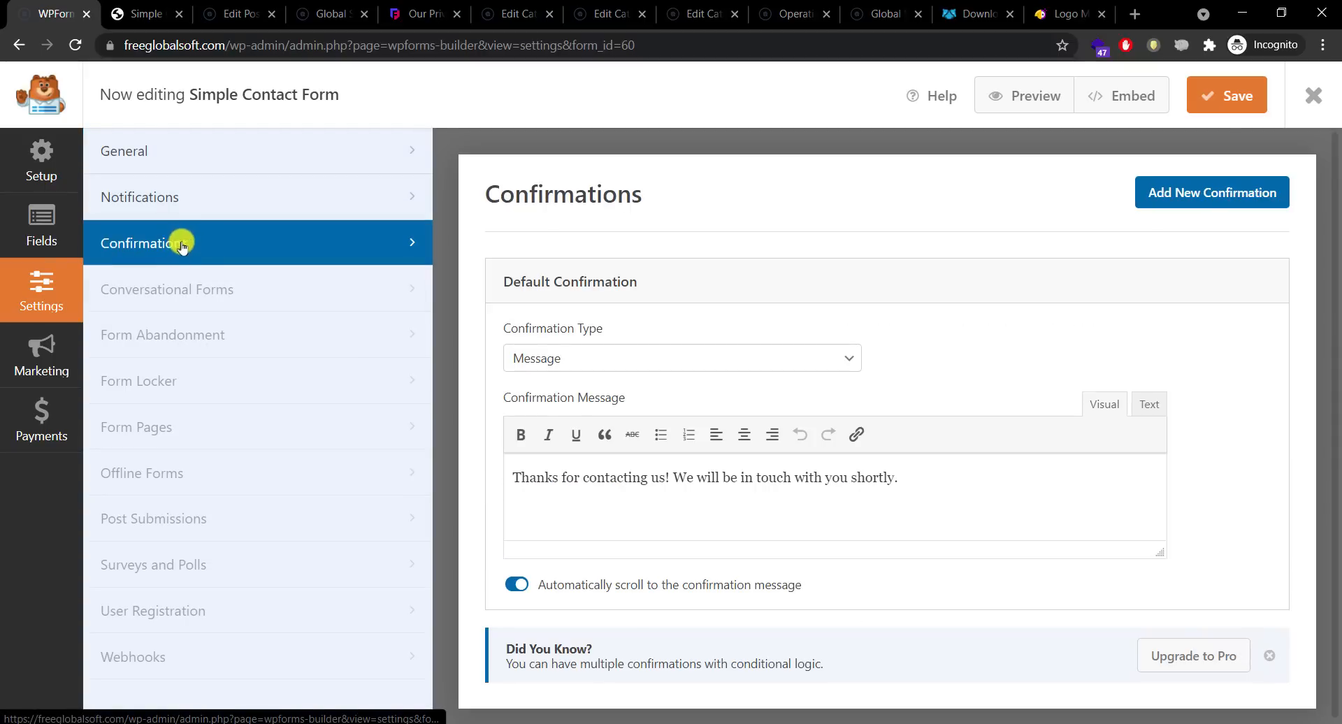
click(202, 217)
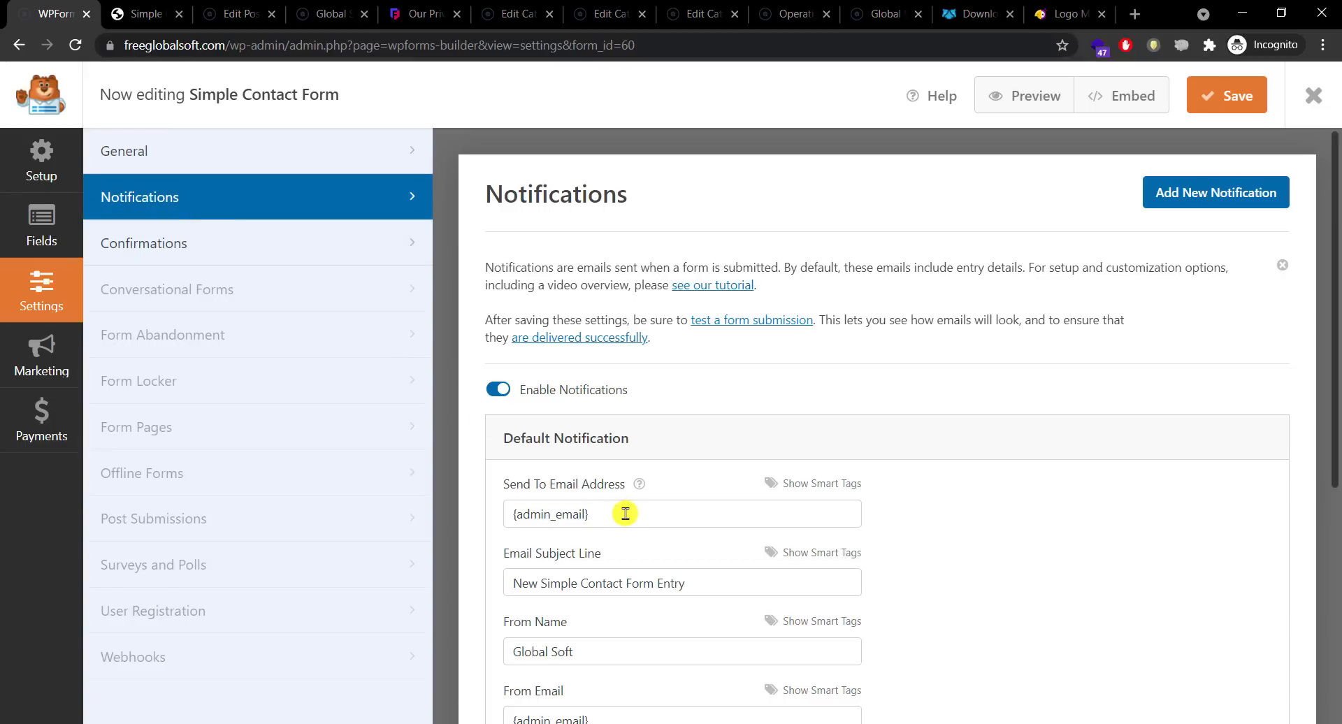
drag(623, 509, 518, 515)
text(jdjaslkd@dsjkajdk.kasjd)
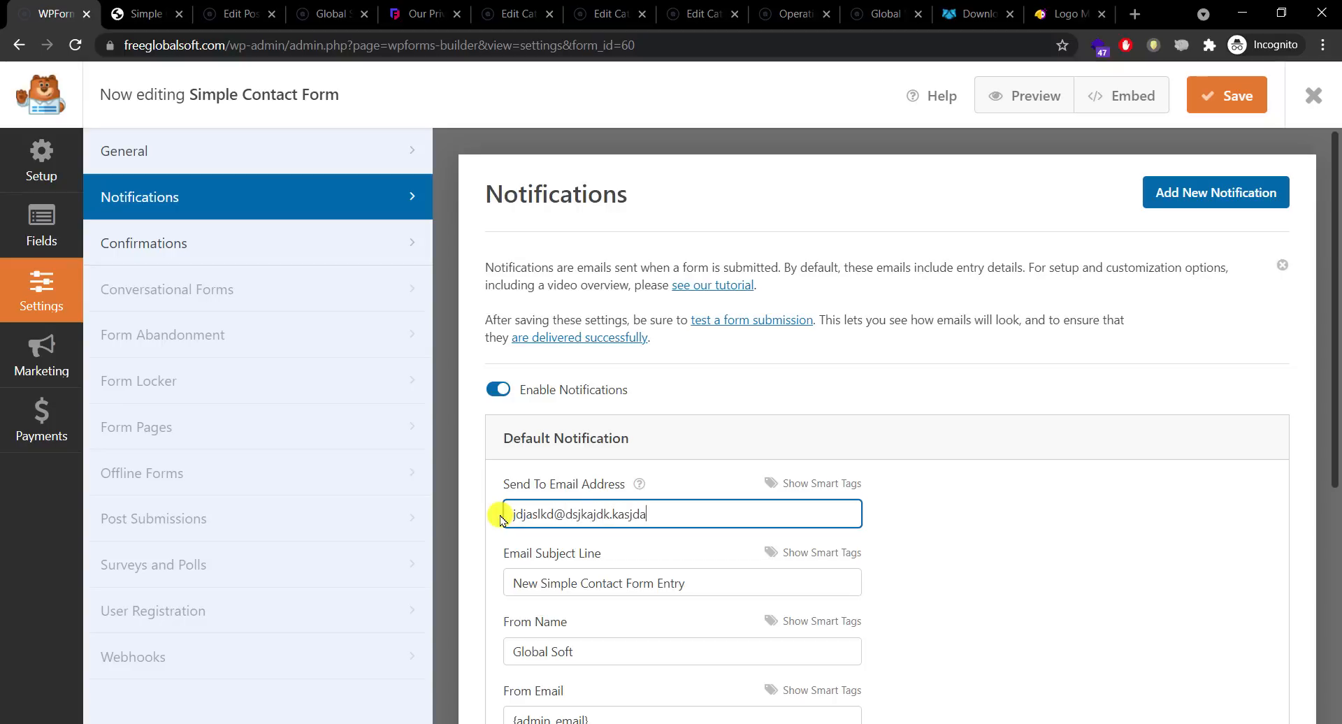
key(ctrl+a)
key(BackSpace)
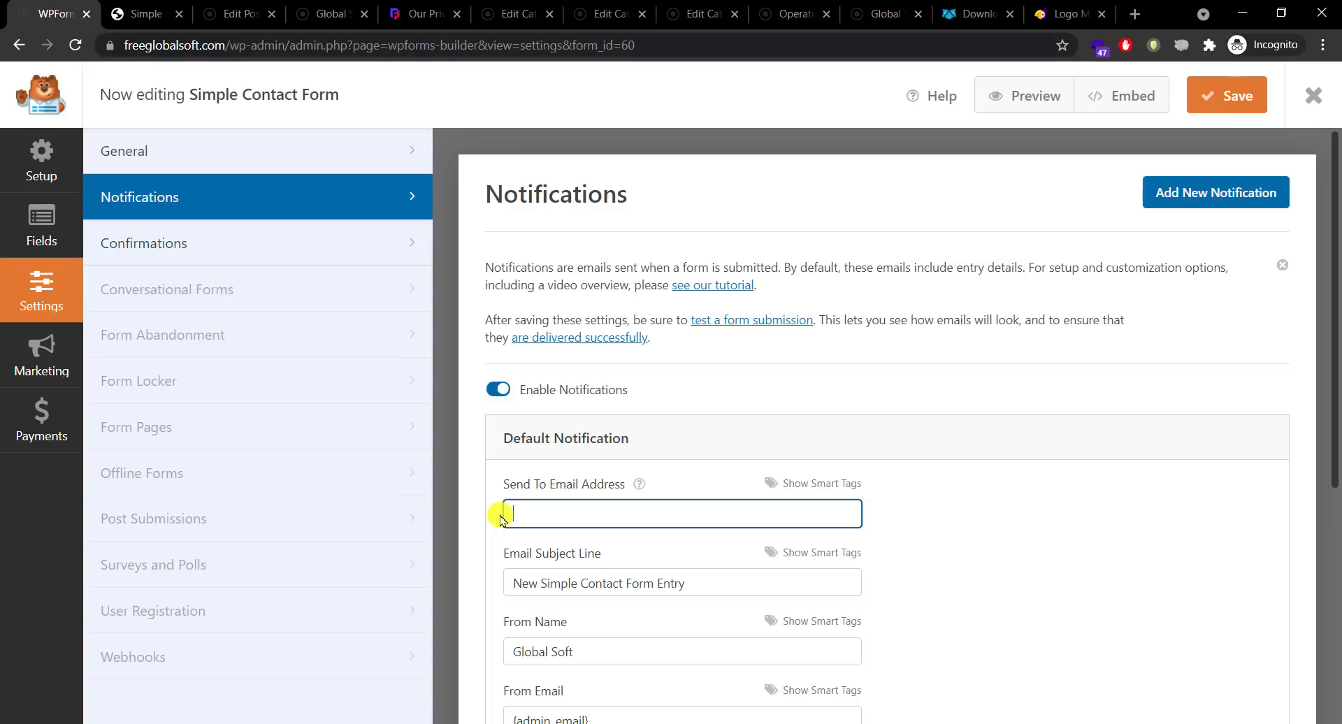
key(ctrl+z)
key(ctrl+z)
key(ctrl+z)
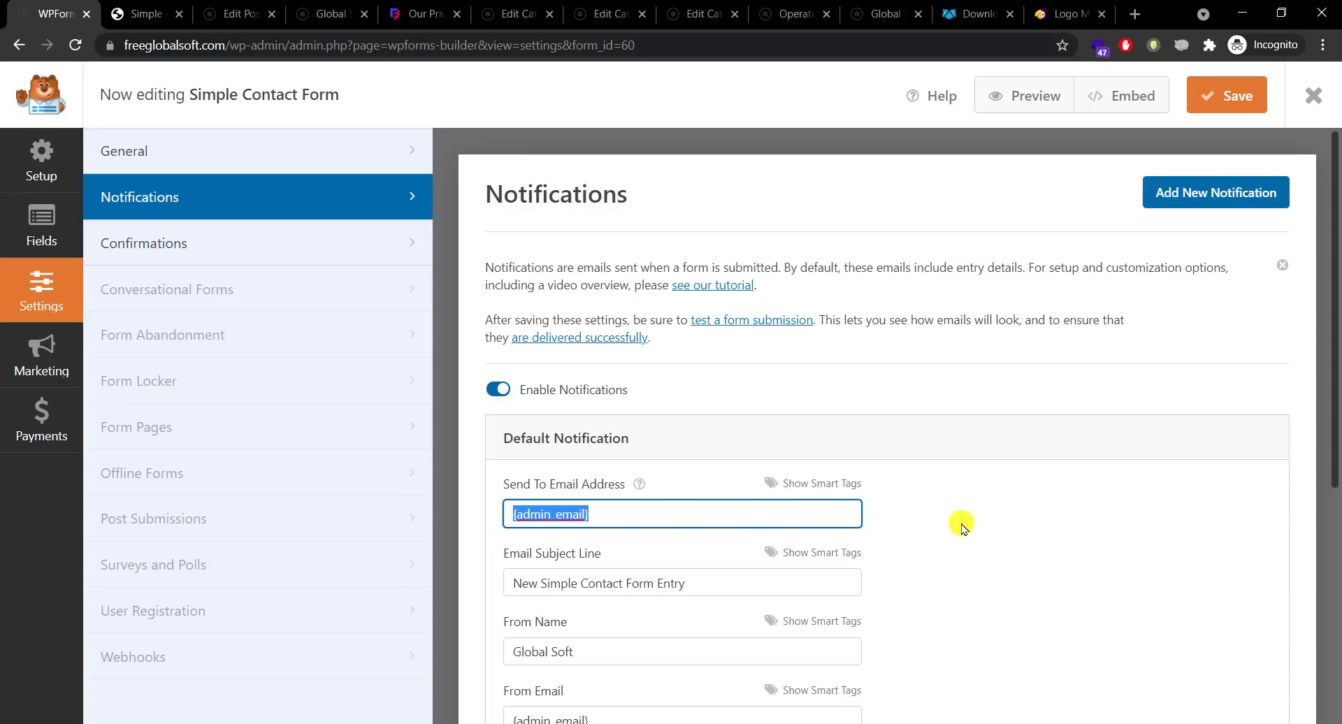
click(961, 526)
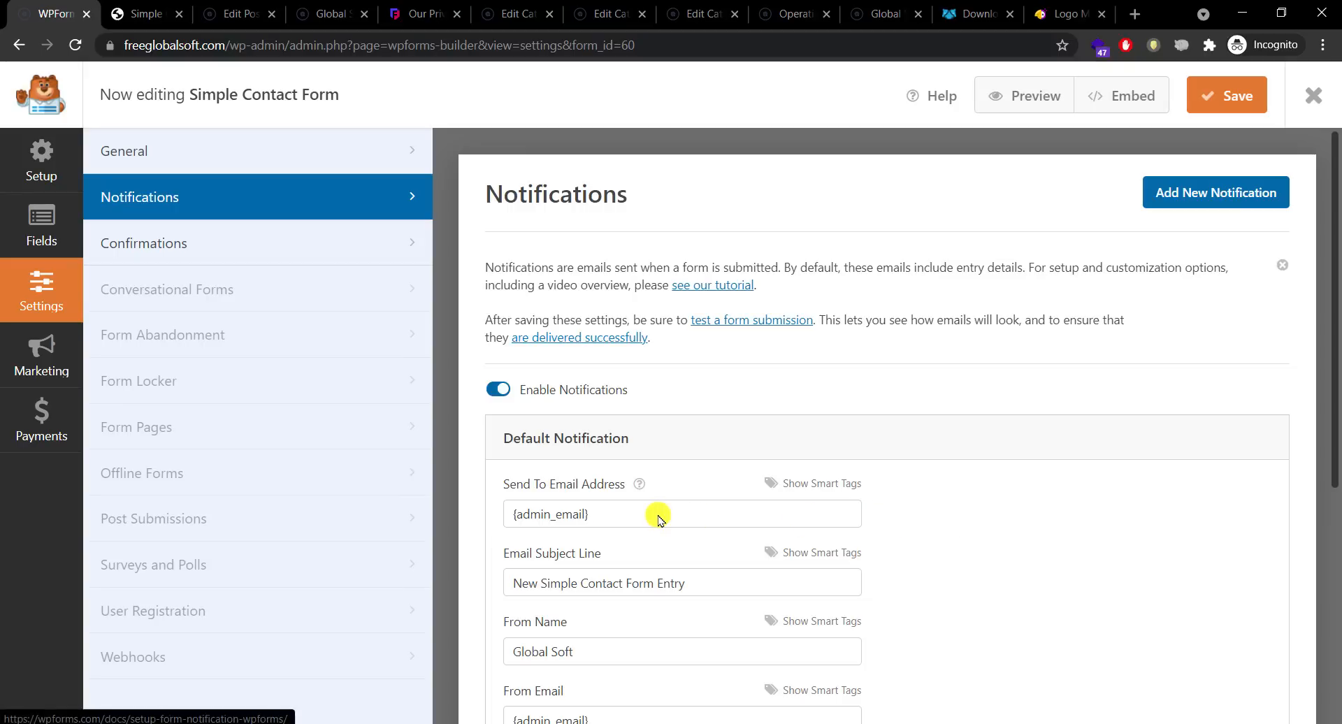
Step: Copy the form's shortcode [wpforms id="60" title="false"] from the Embed options to the clipboard
click(1119, 97)
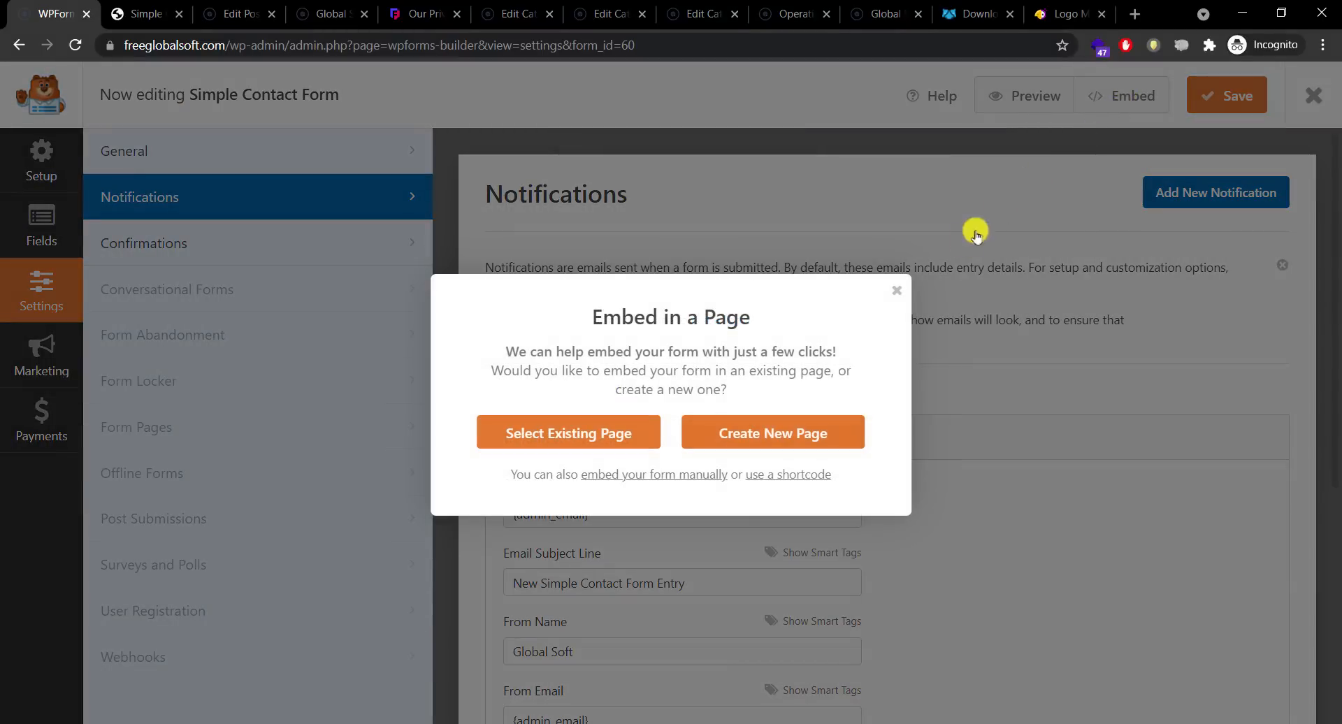
click(896, 291)
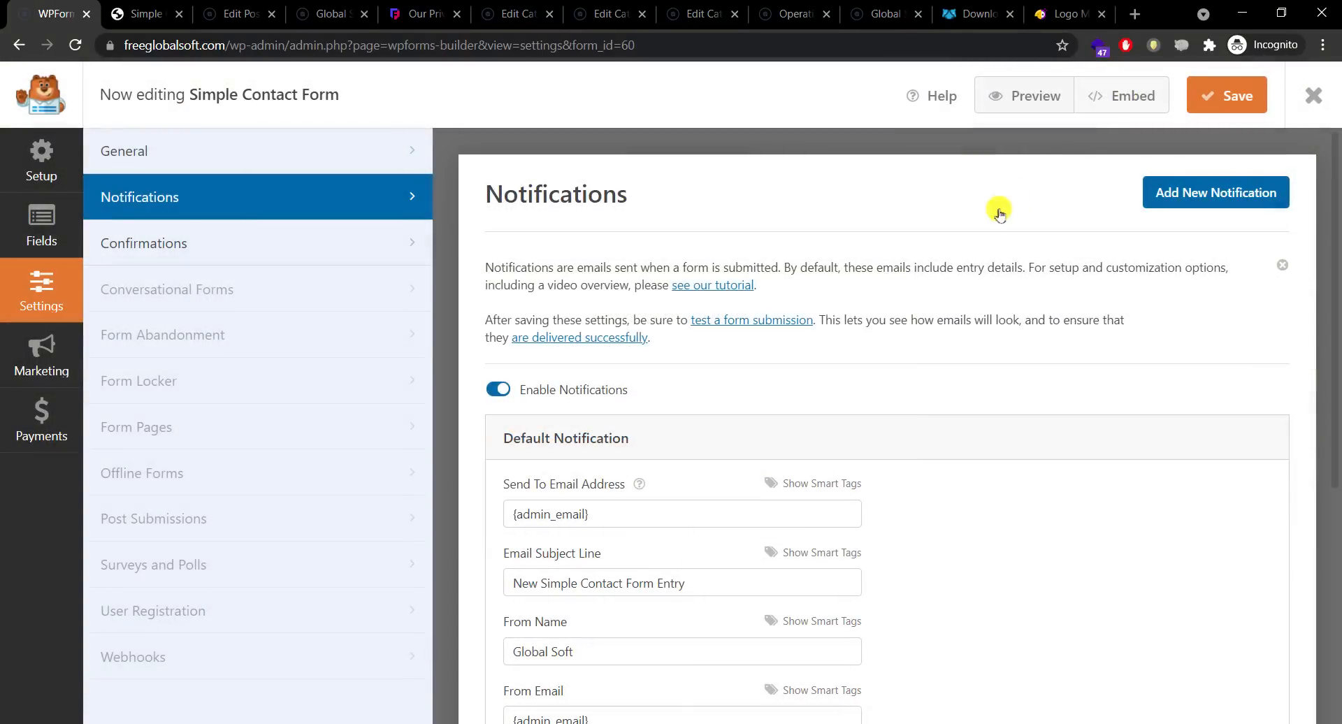
click(1132, 97)
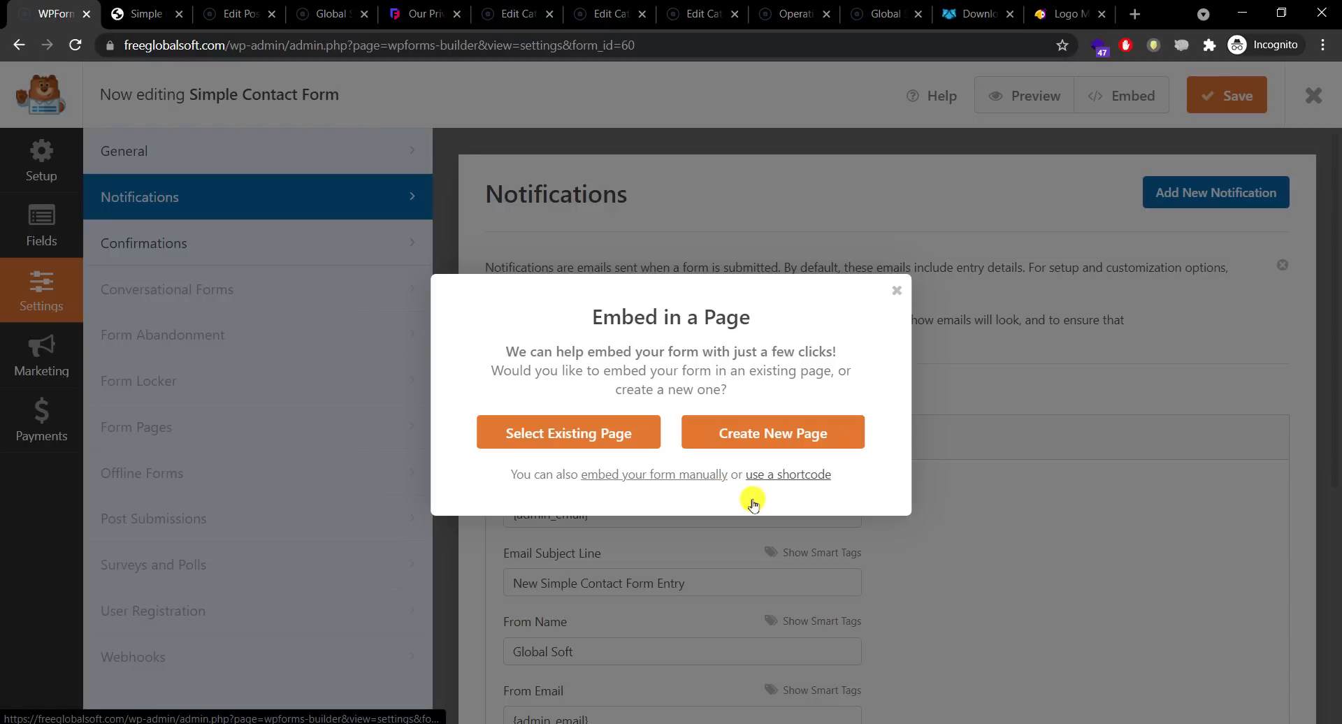
click(772, 481)
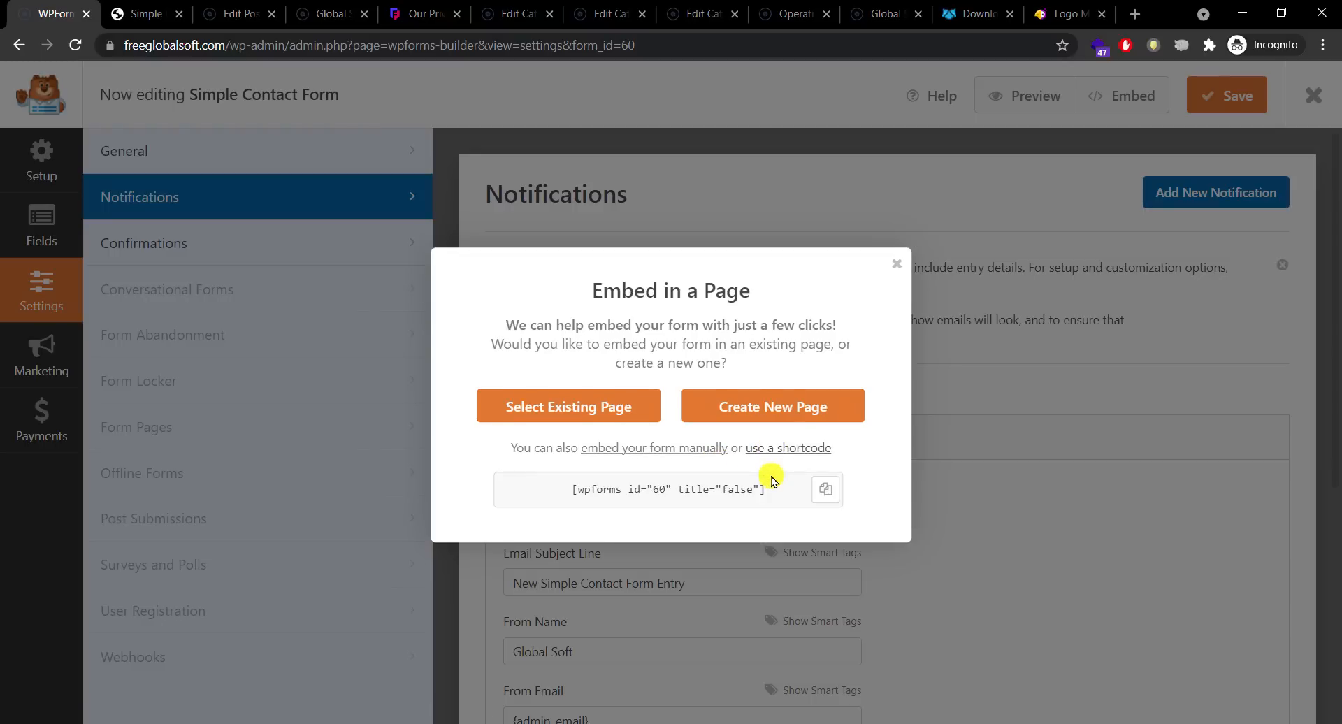
mouse_move(540, 489)
mouse_down()
mouse_move(773, 497)
mouse_move(554, 488)
mouse_up()
click(774, 498)
click(825, 494)
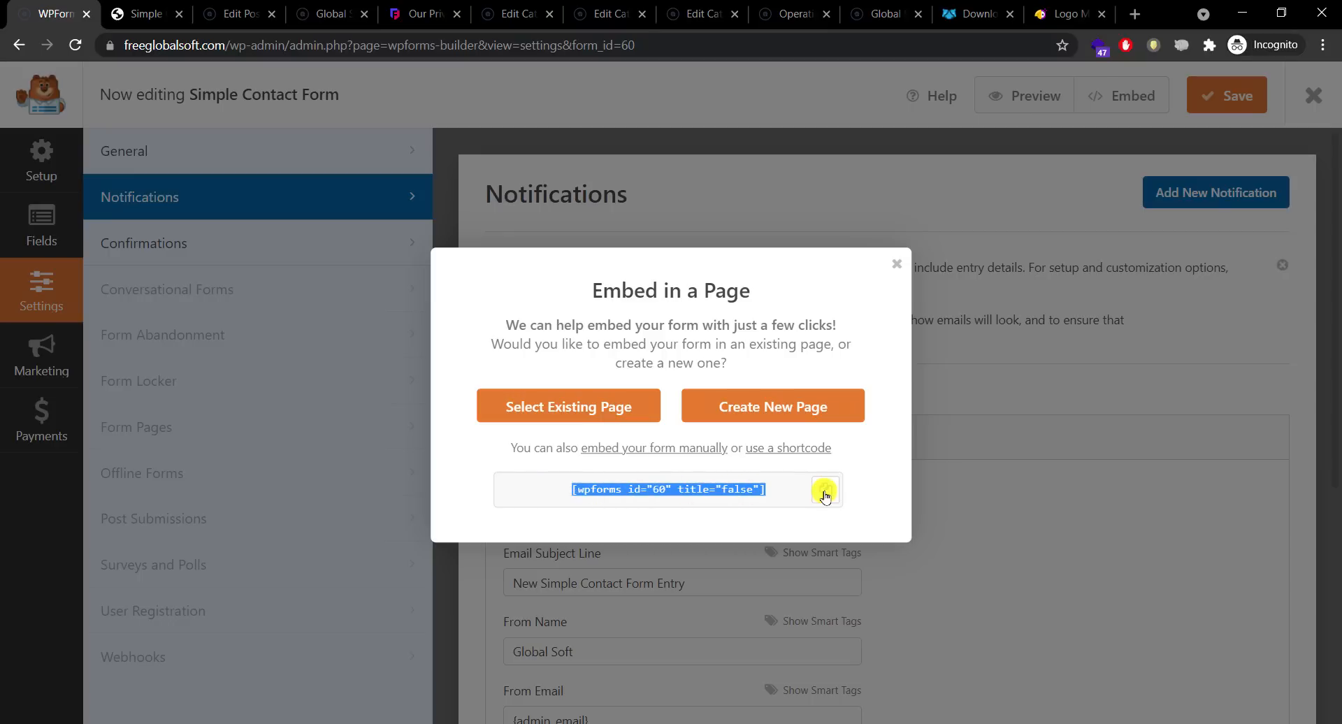
click(825, 492)
click(895, 266)
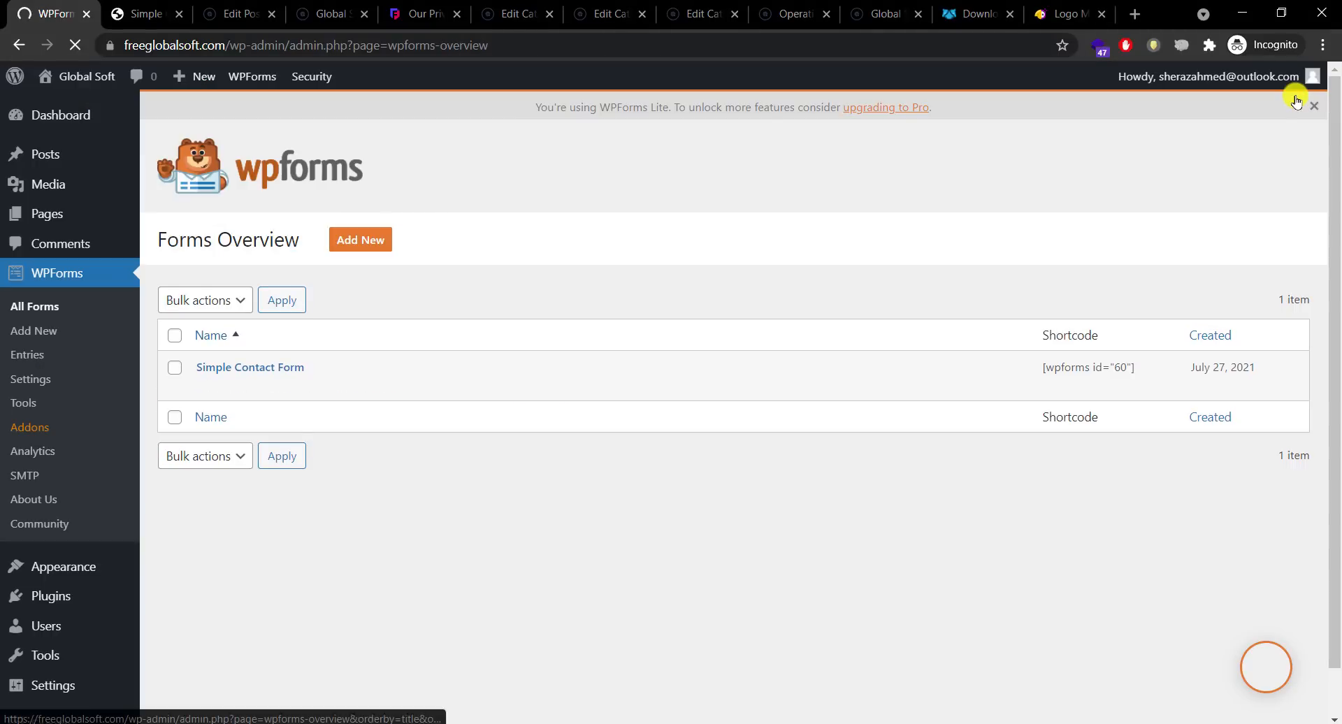
Step: Return to the WordPress dashboard and start a new page
click(144, 13)
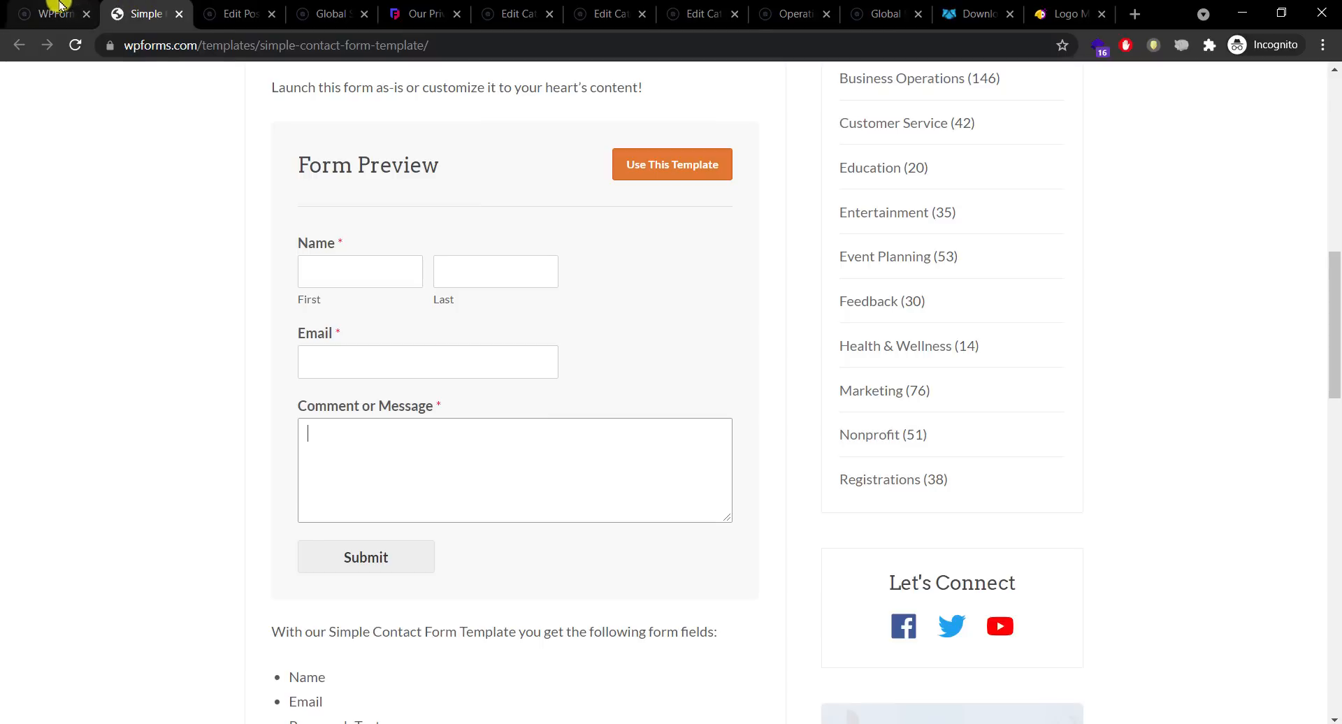
click(61, 6)
mouse_move(68, 208)
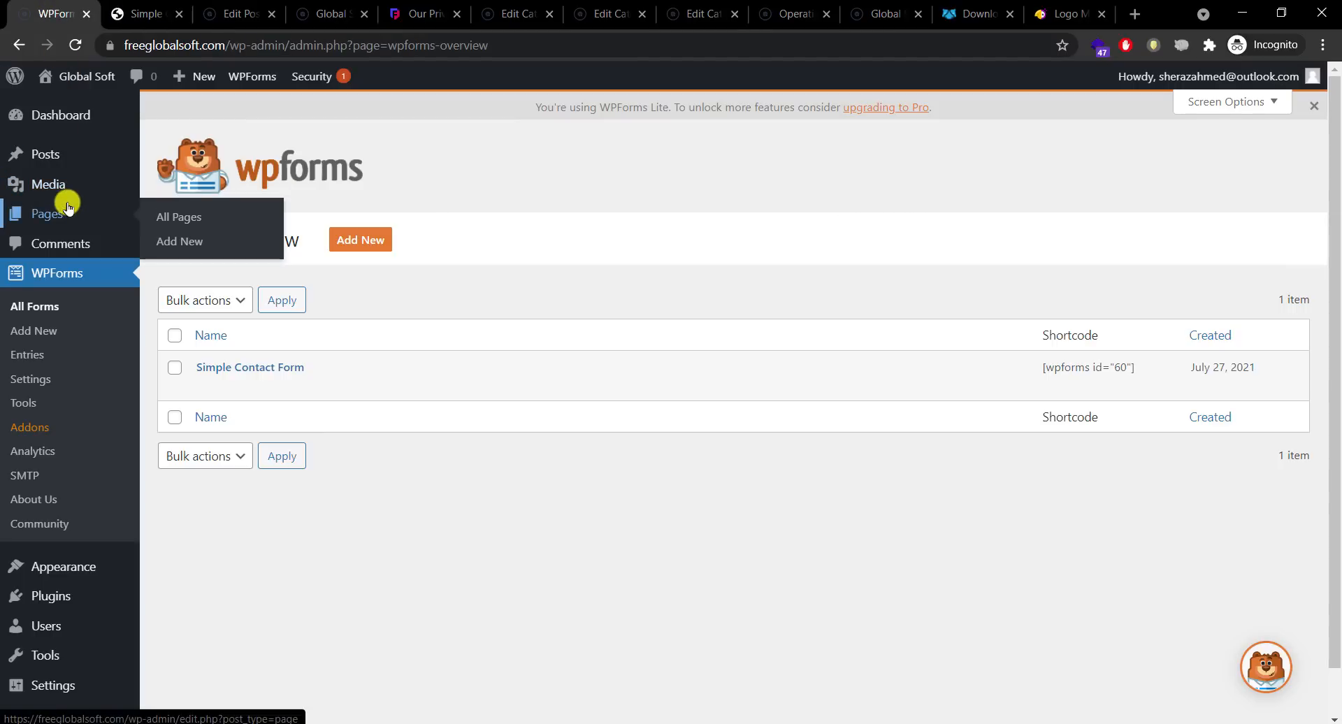
click(78, 216)
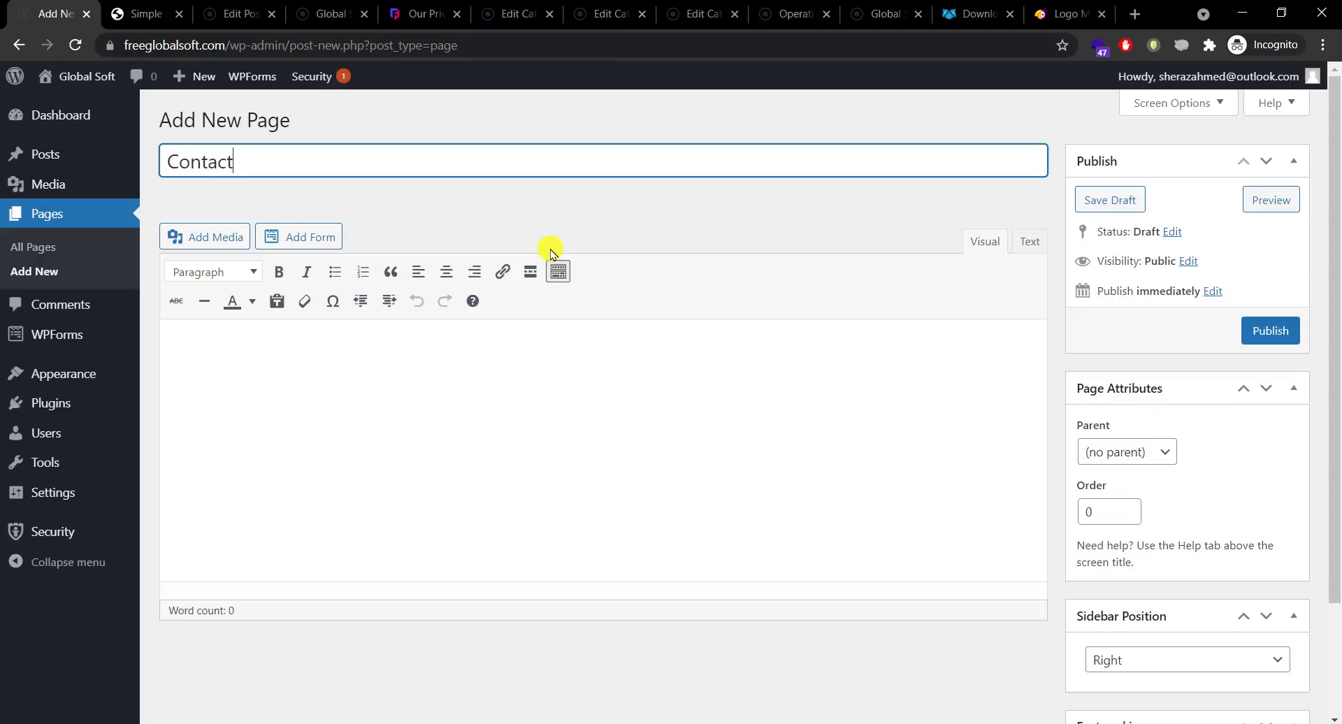
Step: Try pasting the copied shortcode into the new page's body
click(570, 339)
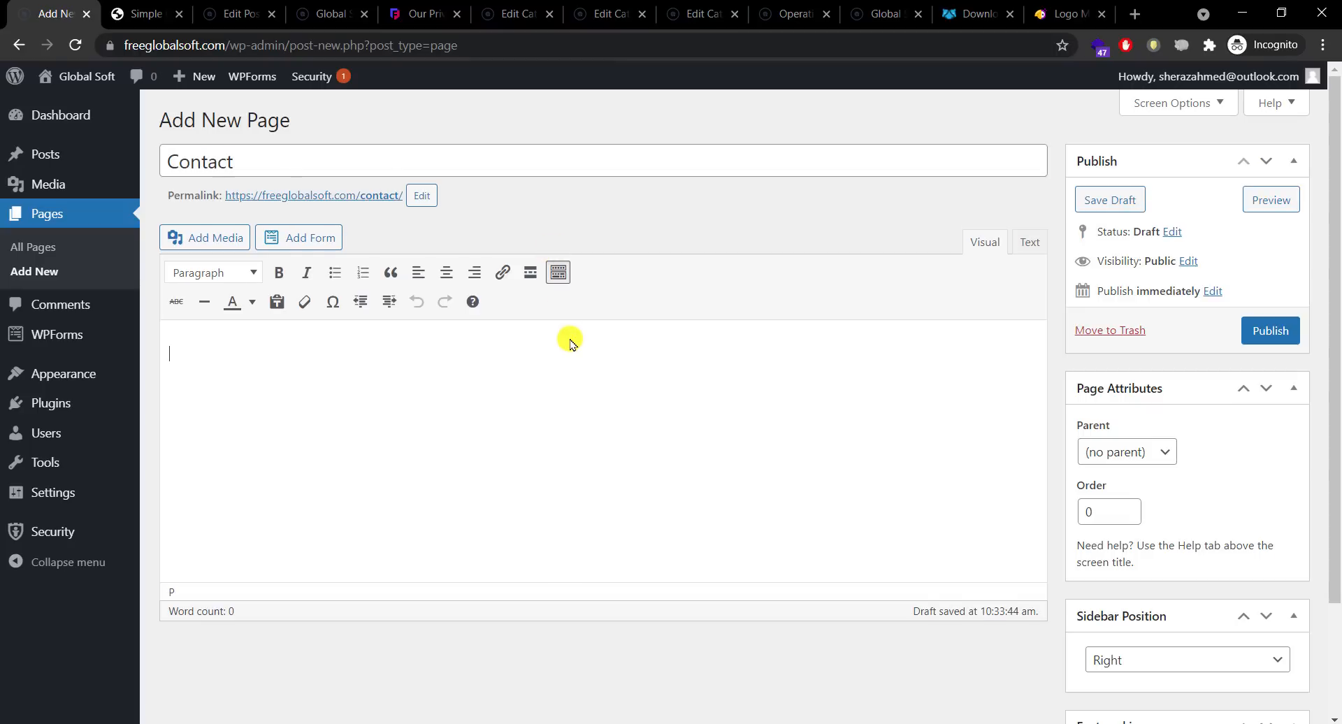
right_click(509, 381)
click(399, 427)
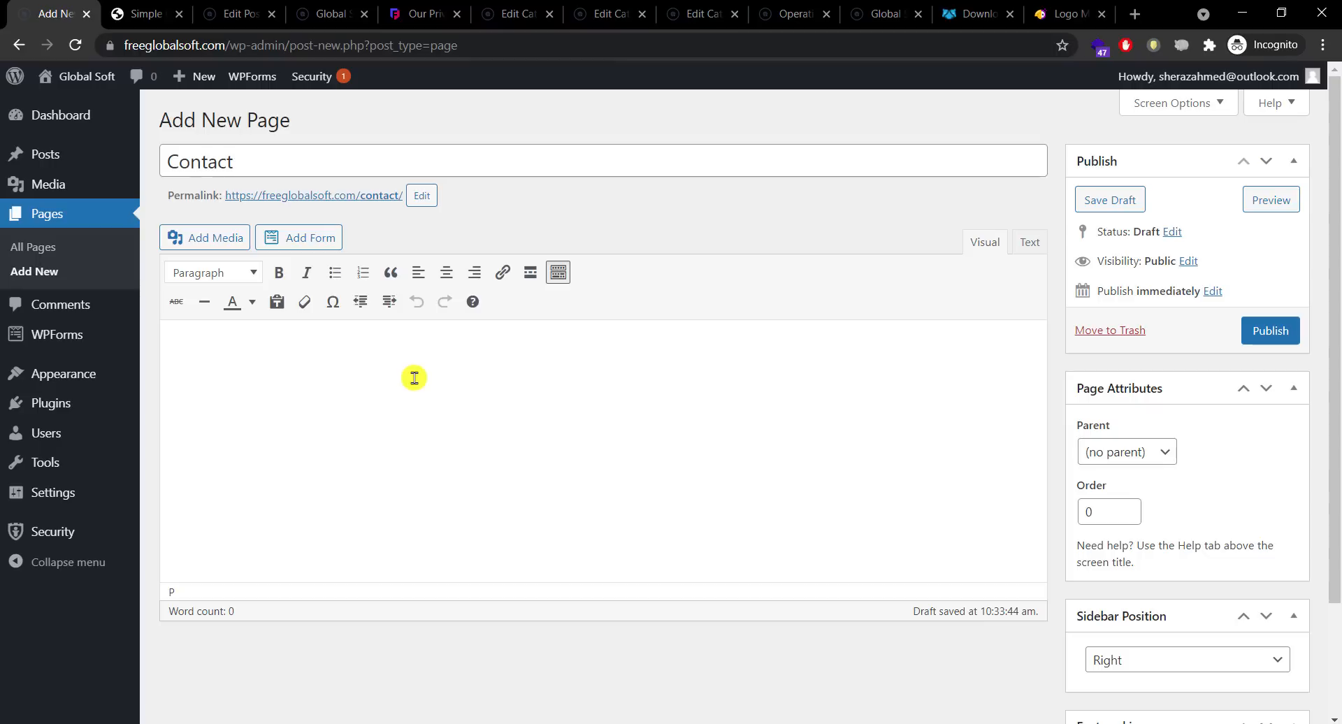
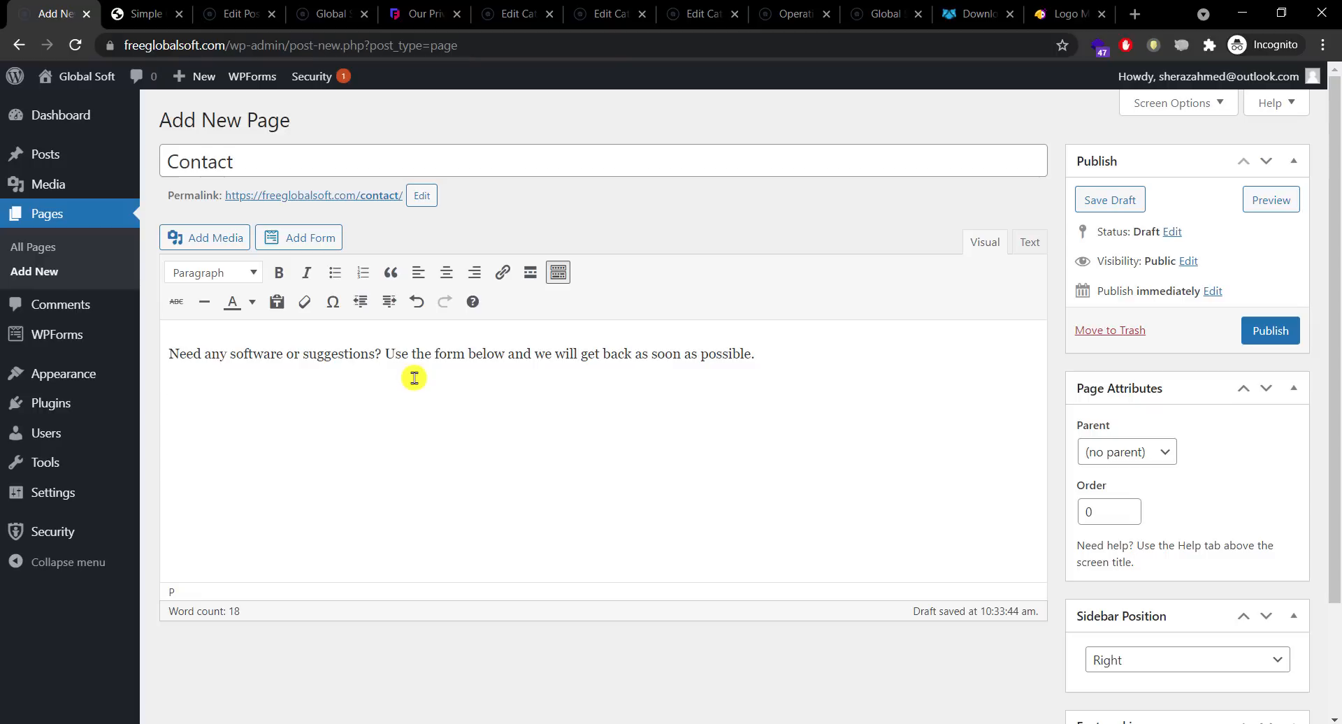
Step: Paste the [wpforms id="60" title="false"] shortcode on the empty line below the intro sentence
right_click(278, 388)
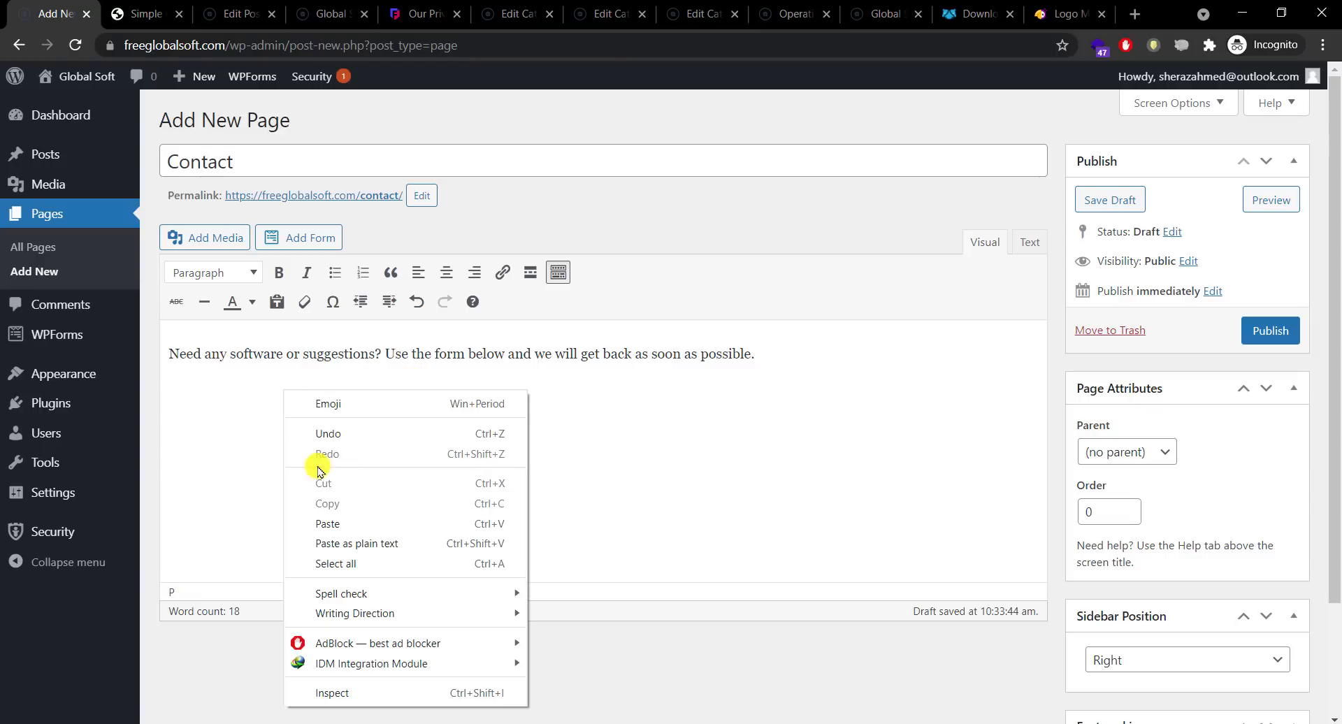
click(338, 514)
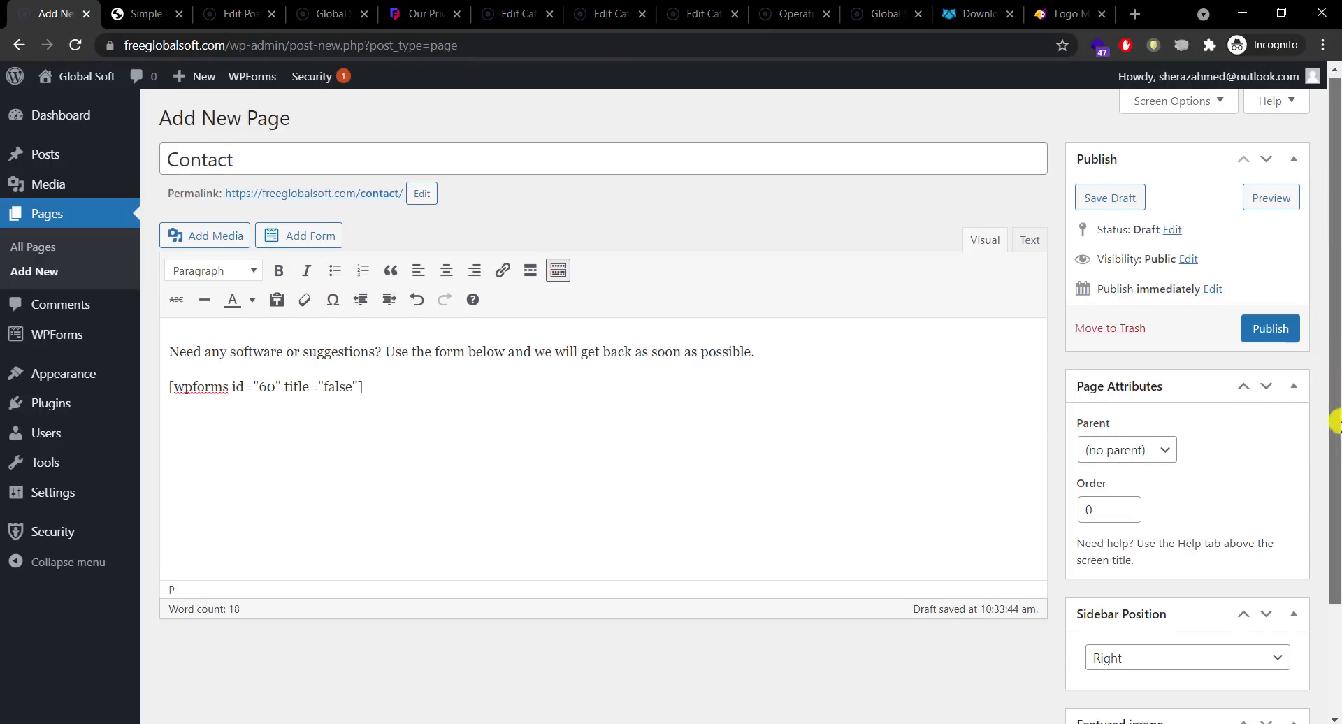
drag(1332, 414, 1326, 526)
Step: Leave the Sidebar Position on Right and publish the Contact page
click(1177, 518)
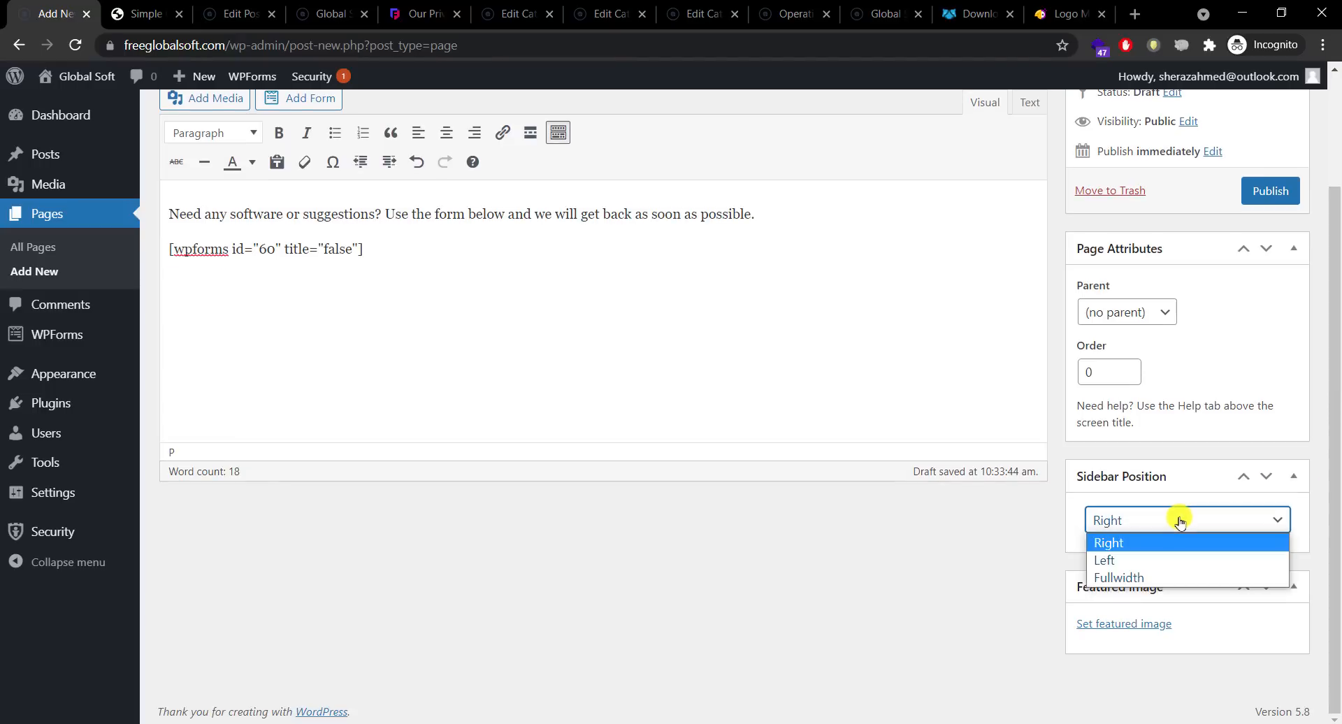
click(1177, 517)
scroll(1321, 515, up, 2)
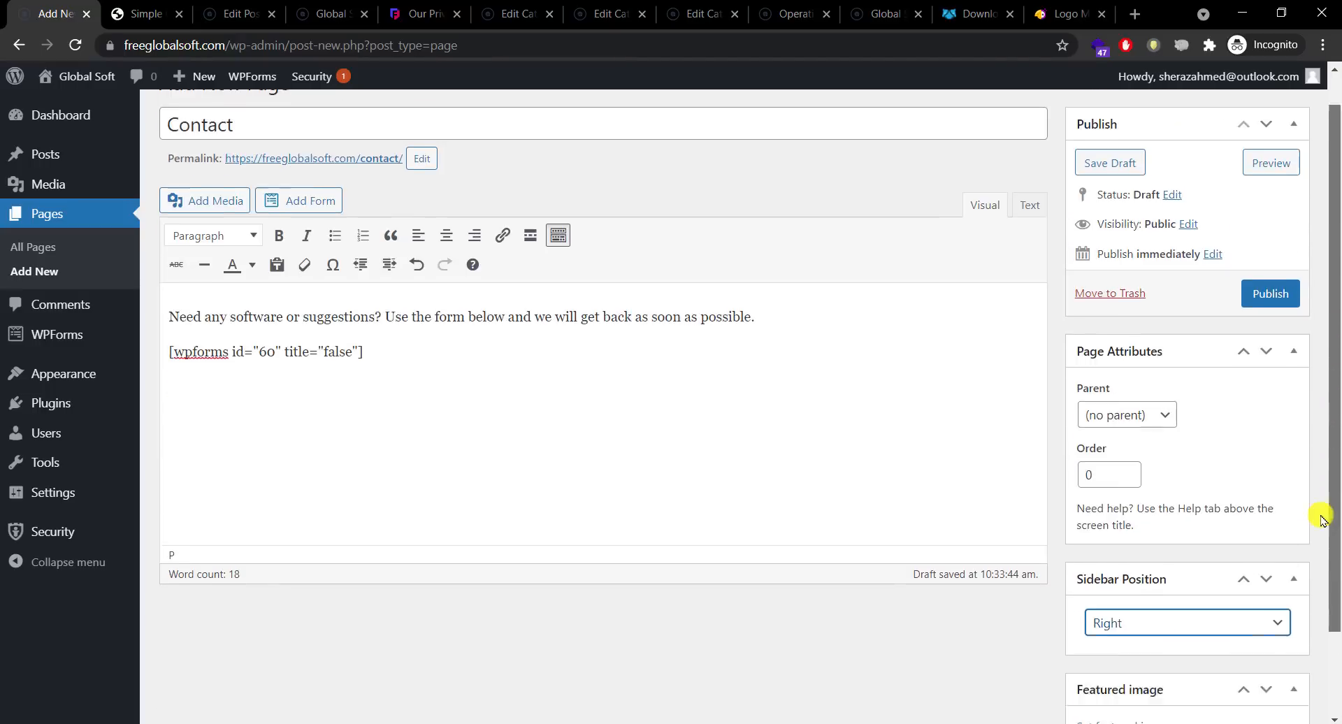
scroll(1321, 515, down, 2)
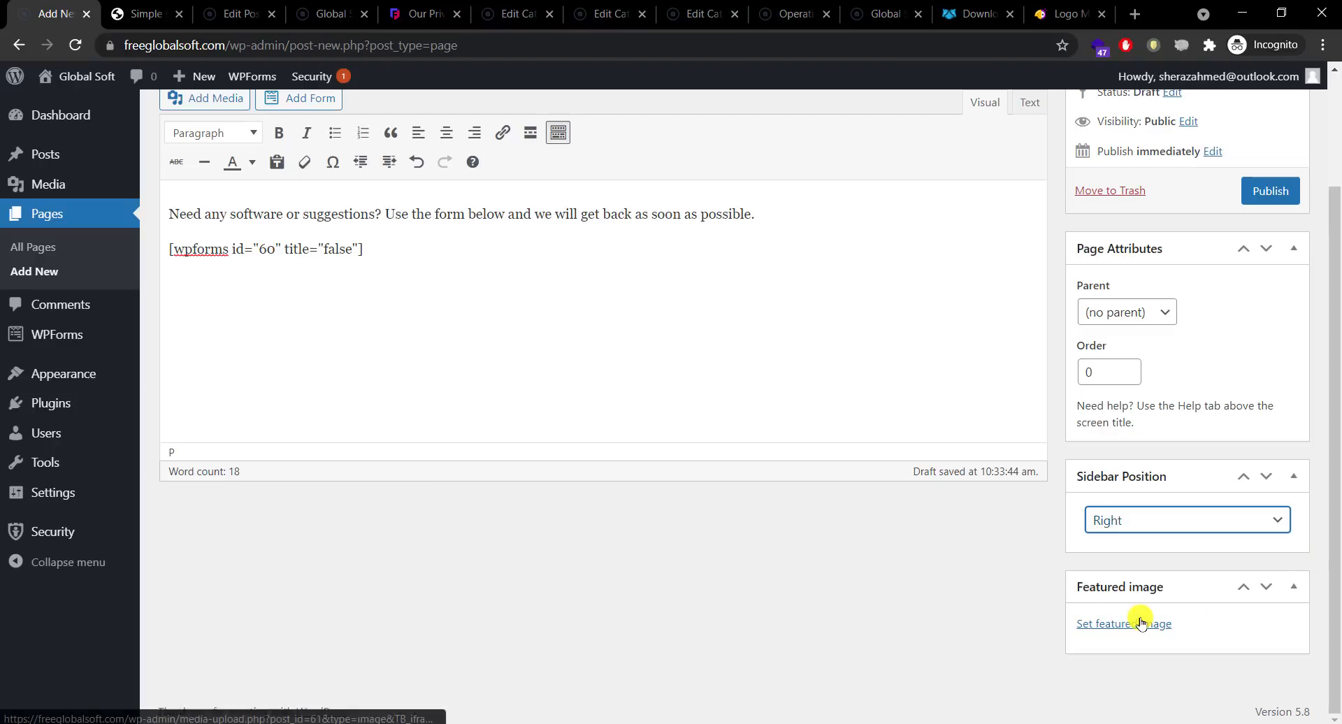
click(1157, 525)
click(1161, 520)
scroll(1333, 371, up, 2)
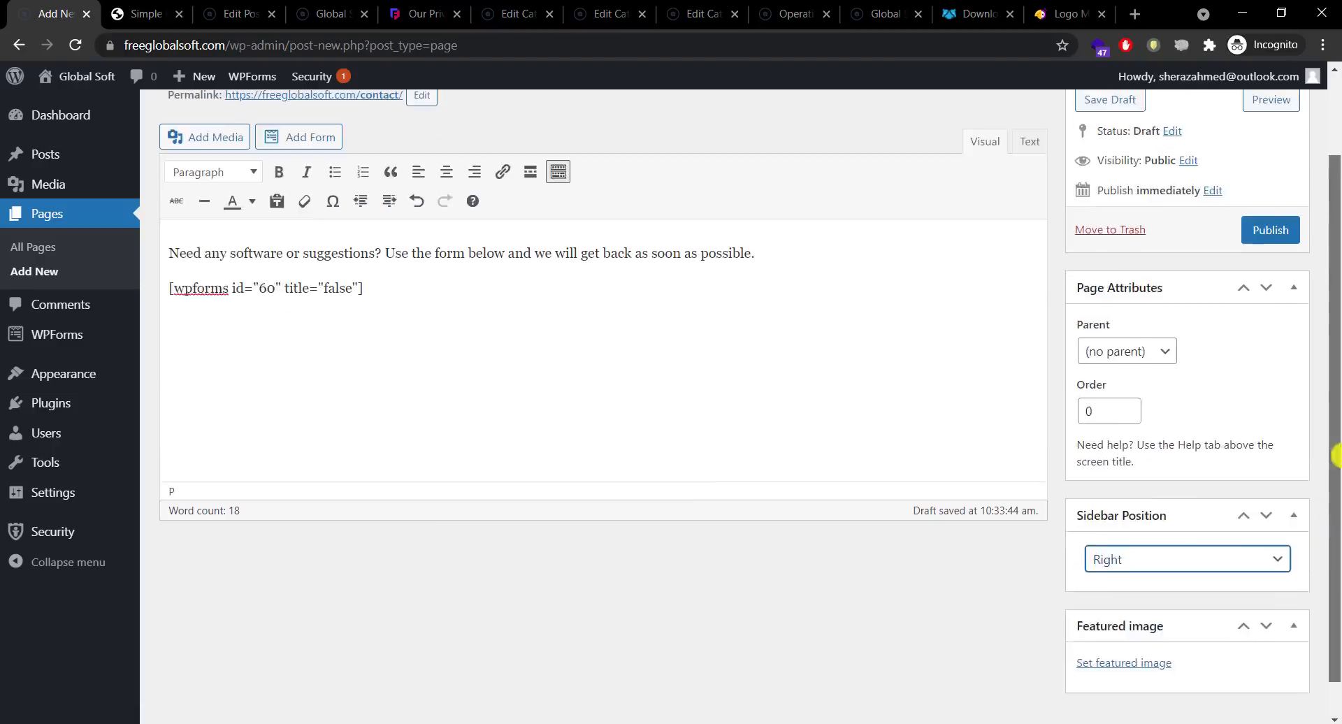
click(1272, 331)
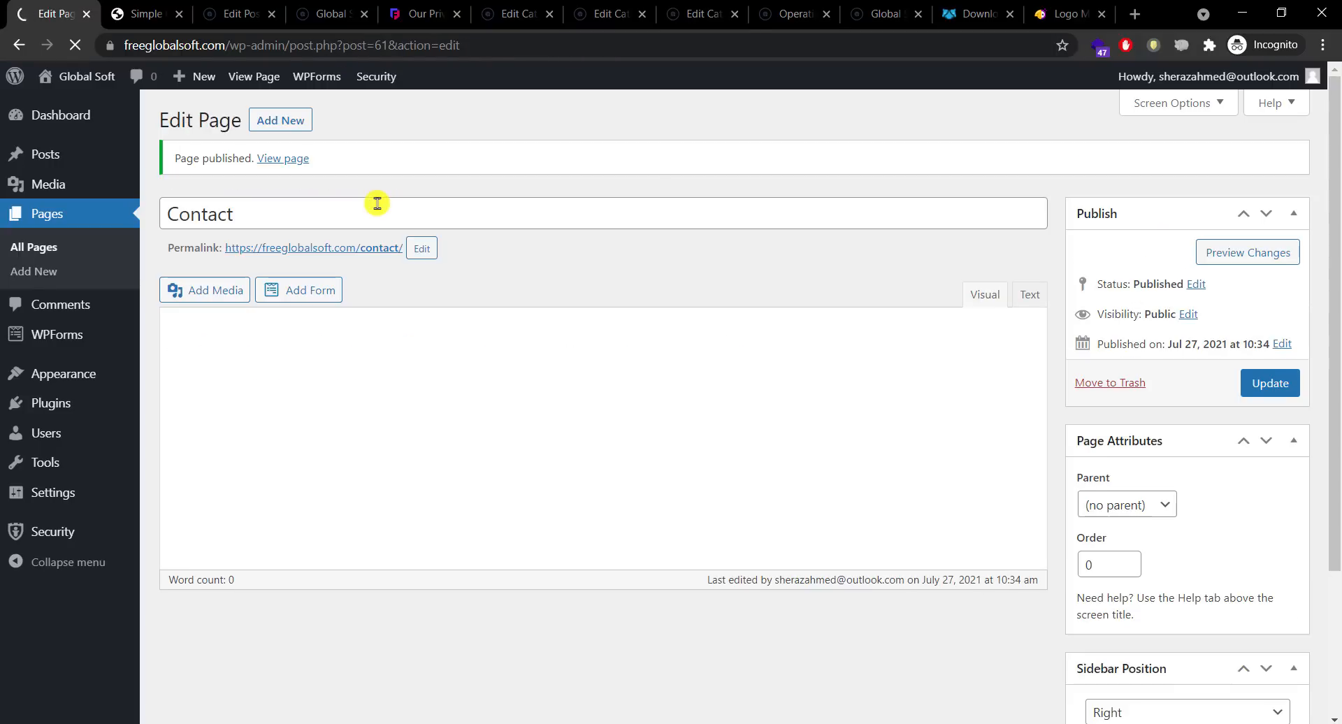
right_click(276, 159)
click(300, 168)
click(178, 15)
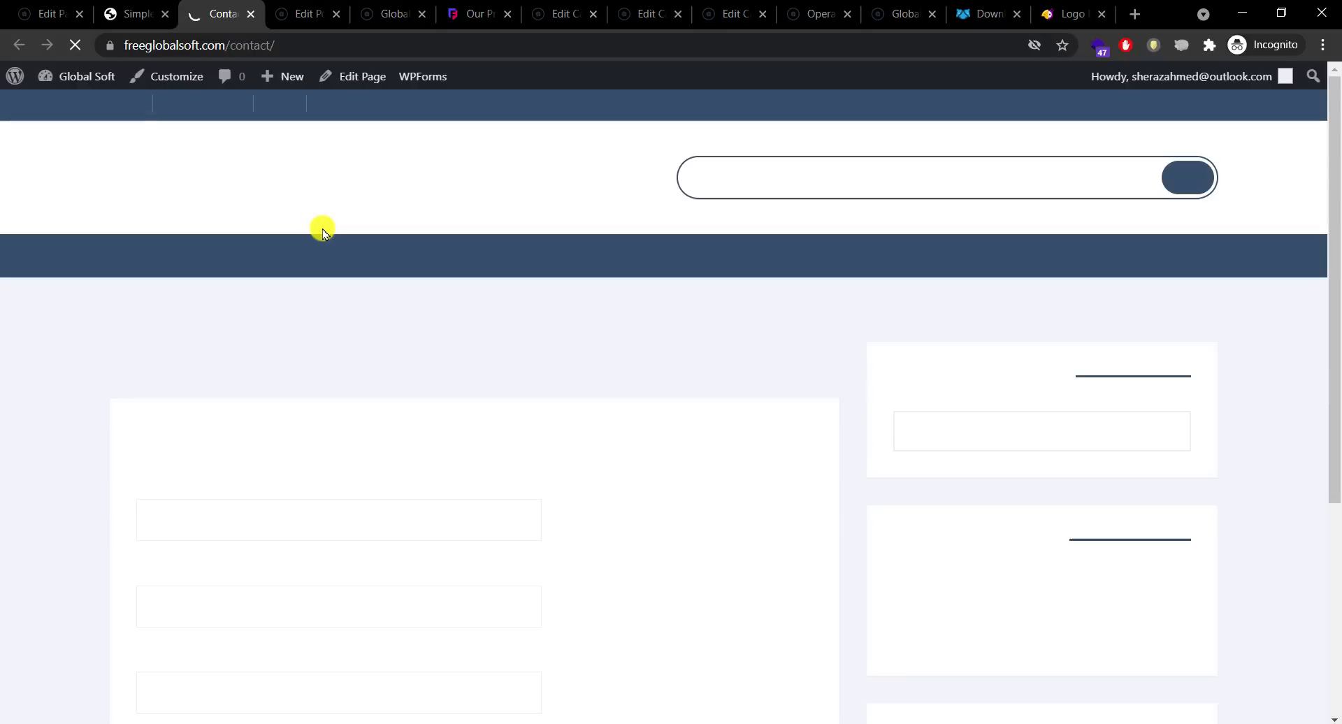
scroll(1332, 315, down, 3)
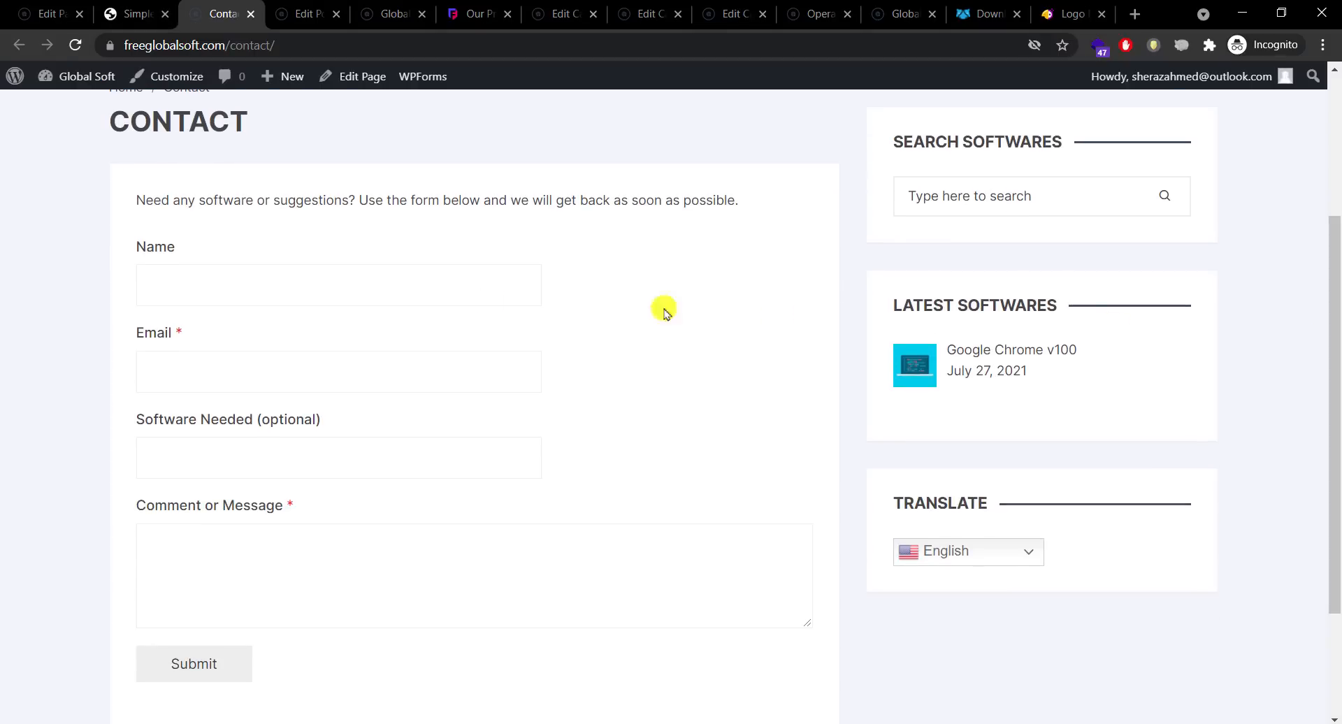
click(350, 294)
click(245, 361)
click(261, 546)
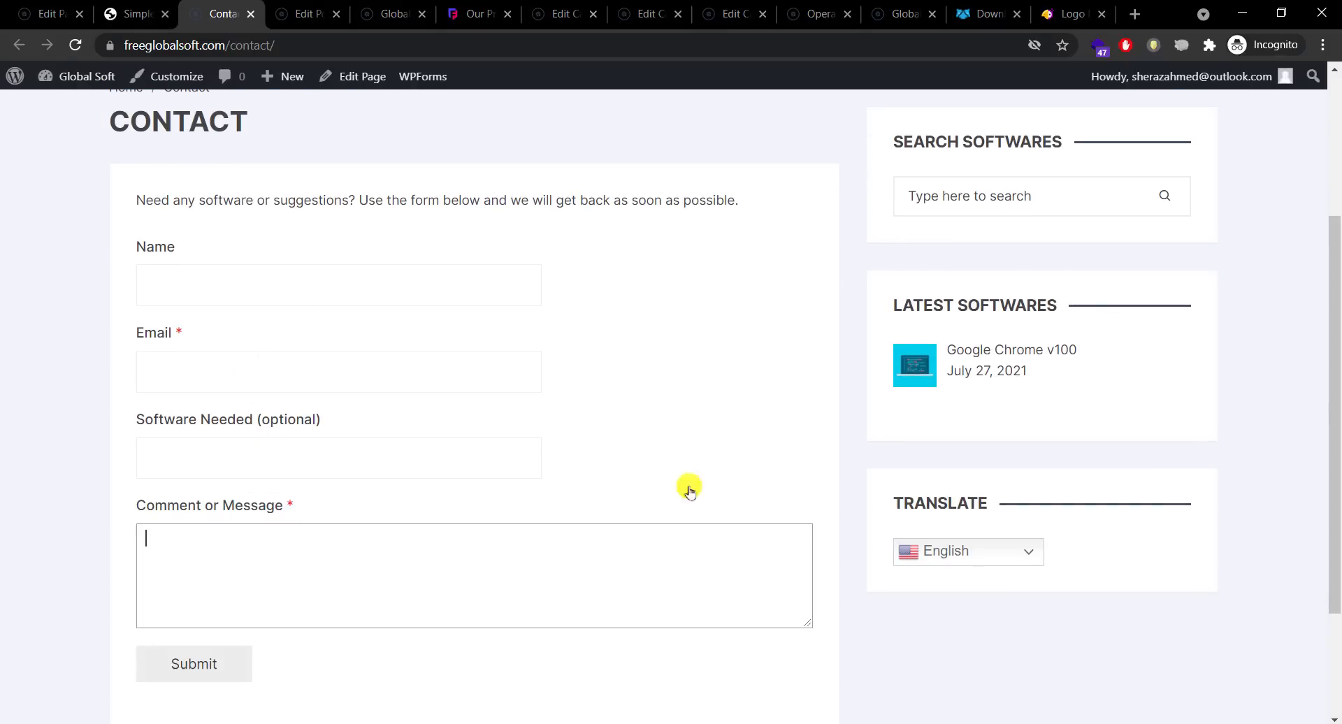
scroll(1334, 311, down, 3)
scroll(1333, 446, up, 6)
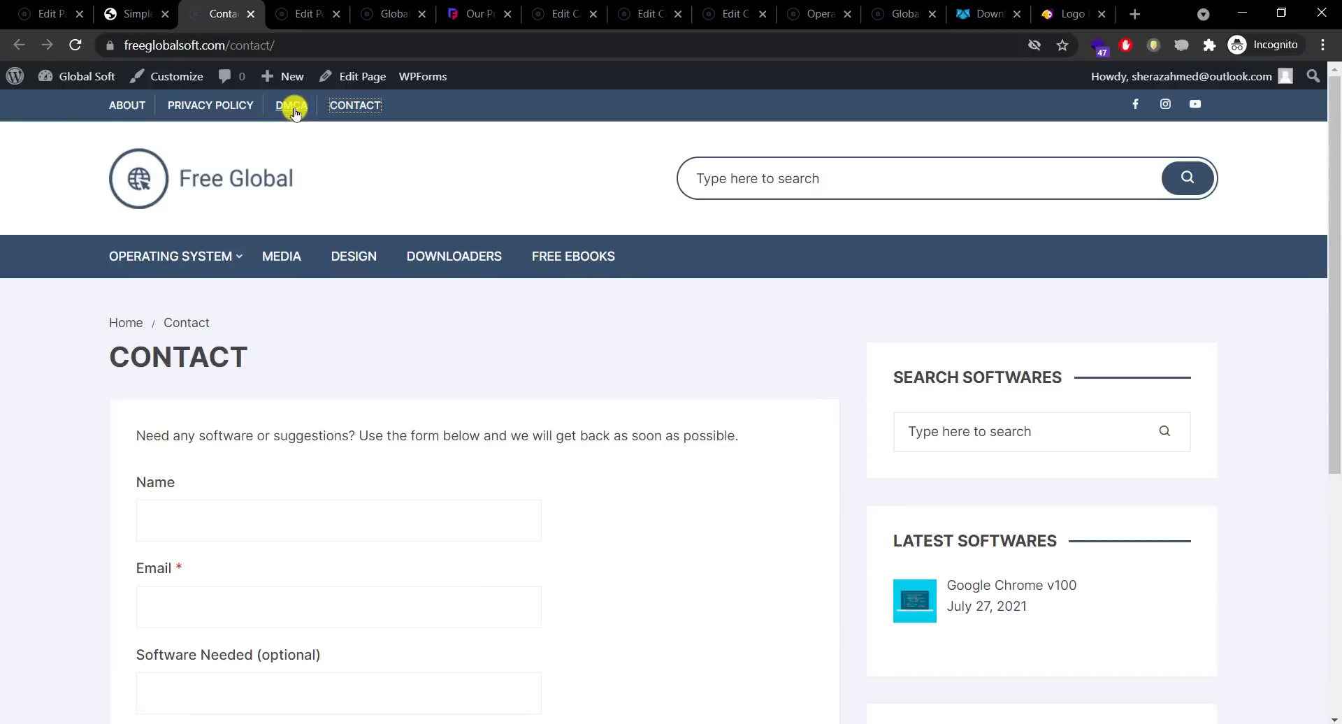
click(137, 195)
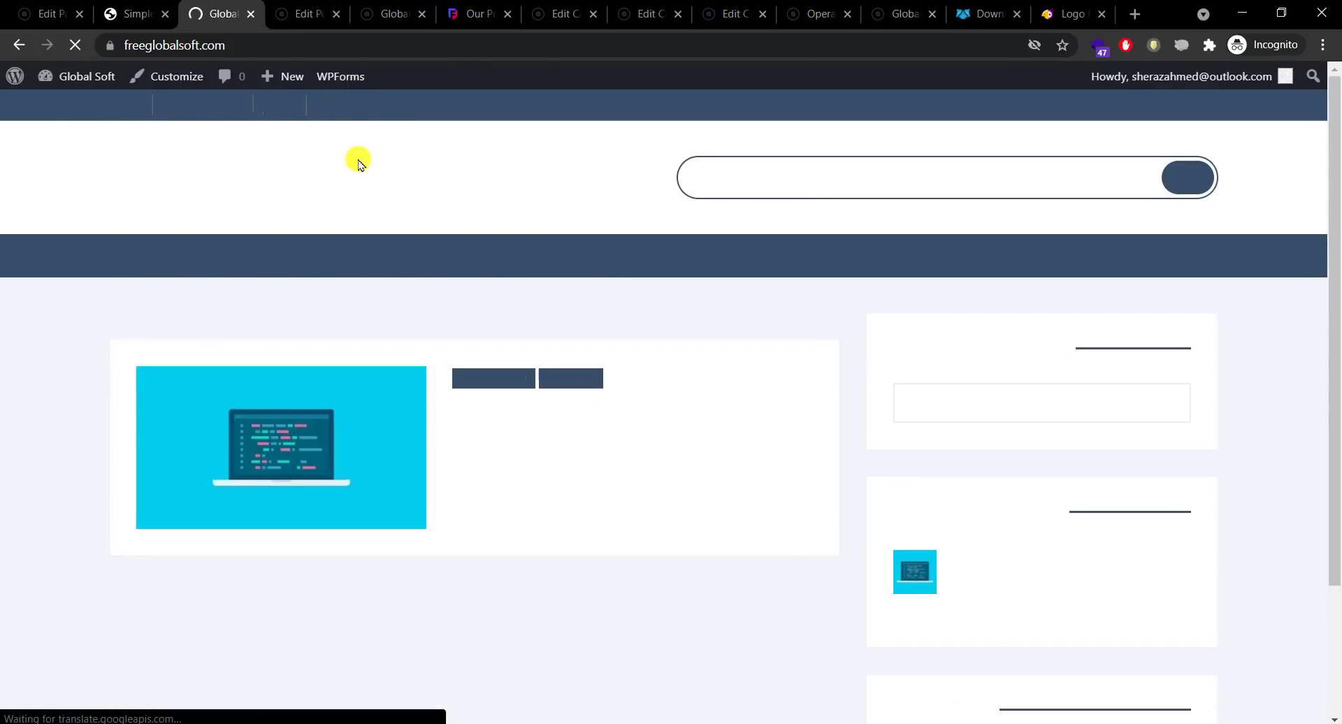
click(137, 13)
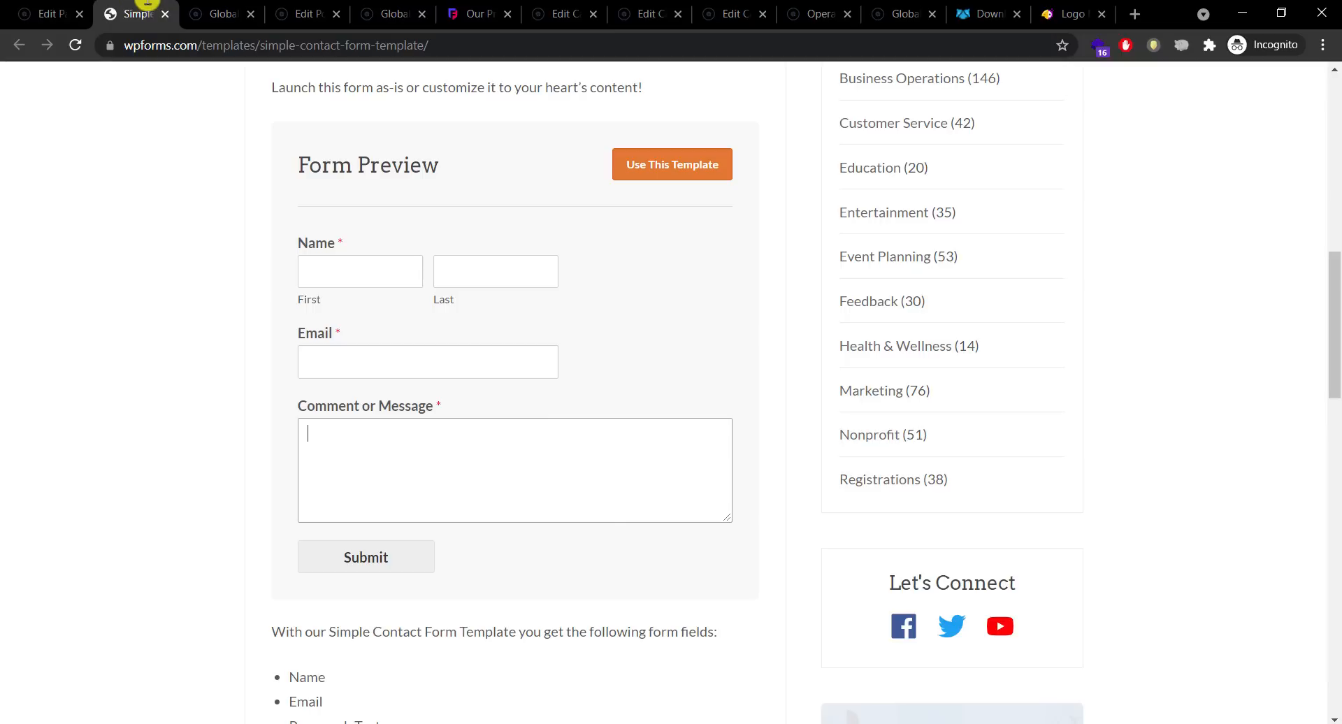
click(220, 14)
click(19, 44)
click(31, 14)
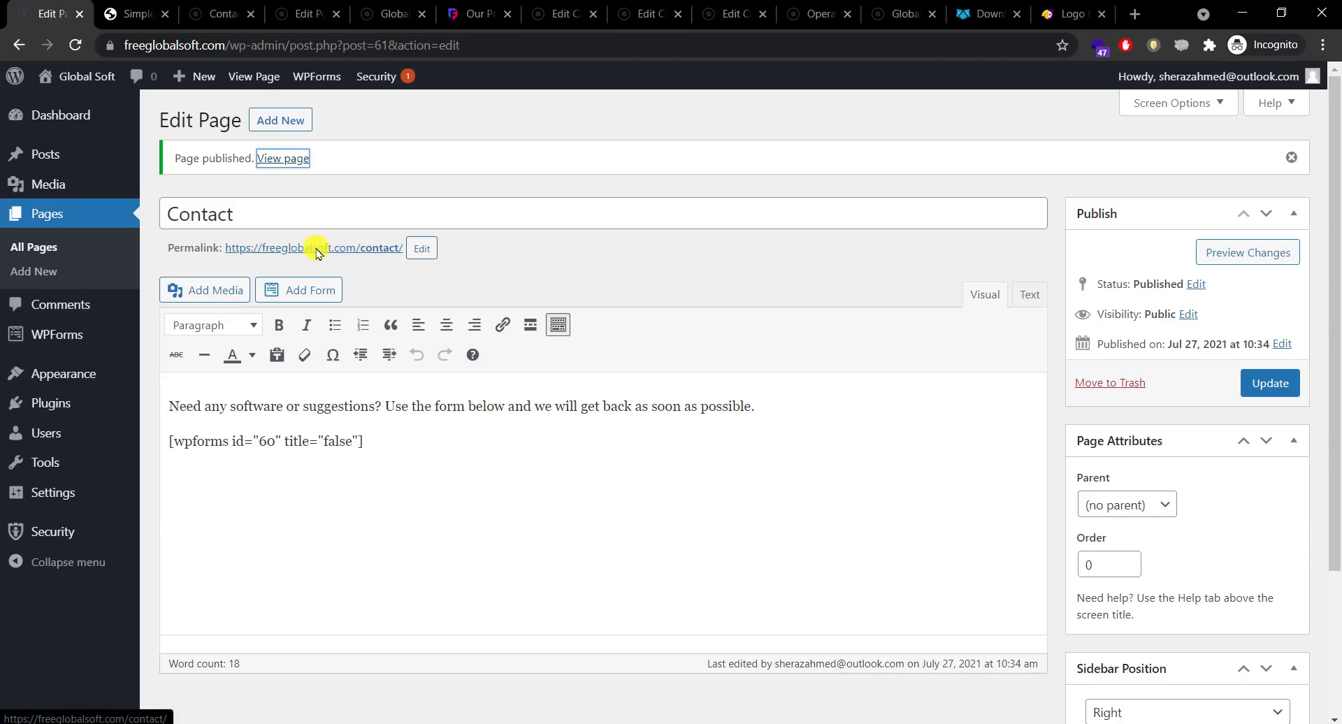
Step: Copy the Contact page's permalink and load the Header Menu in the Menus editor
right_click(295, 248)
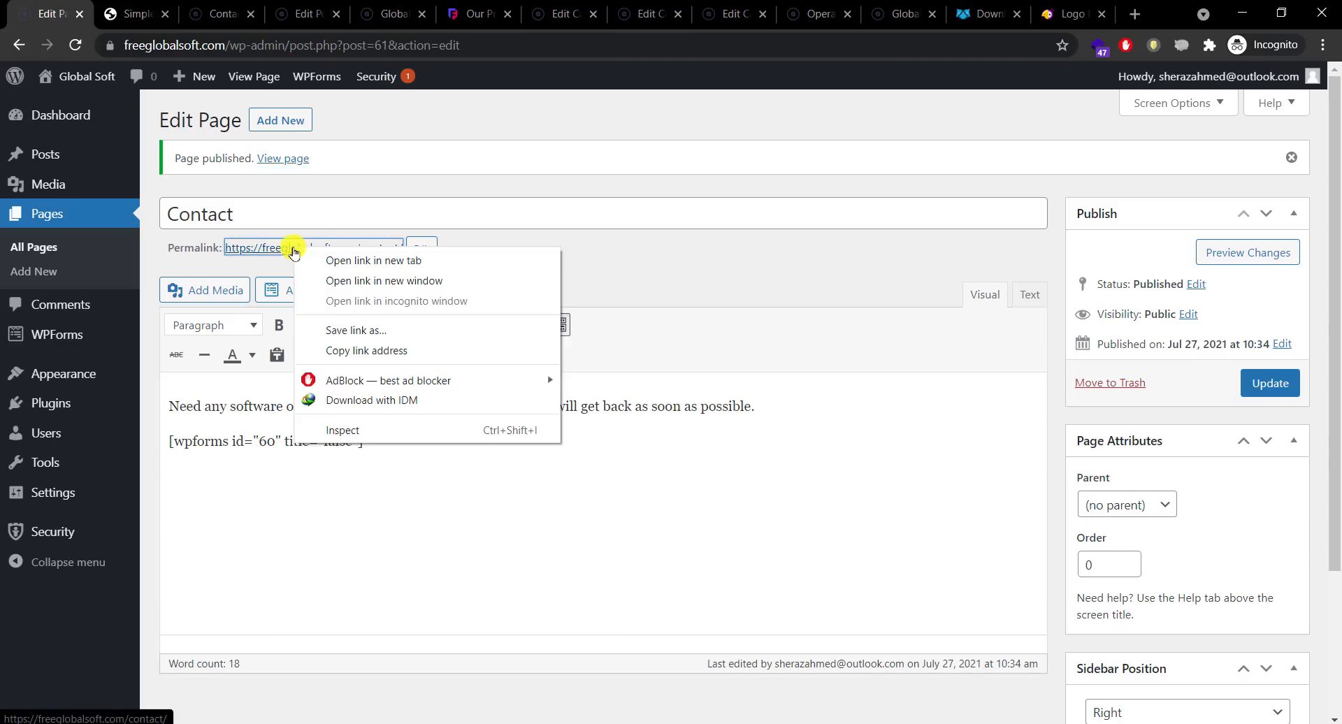
click(366, 352)
mouse_move(105, 373)
click(193, 453)
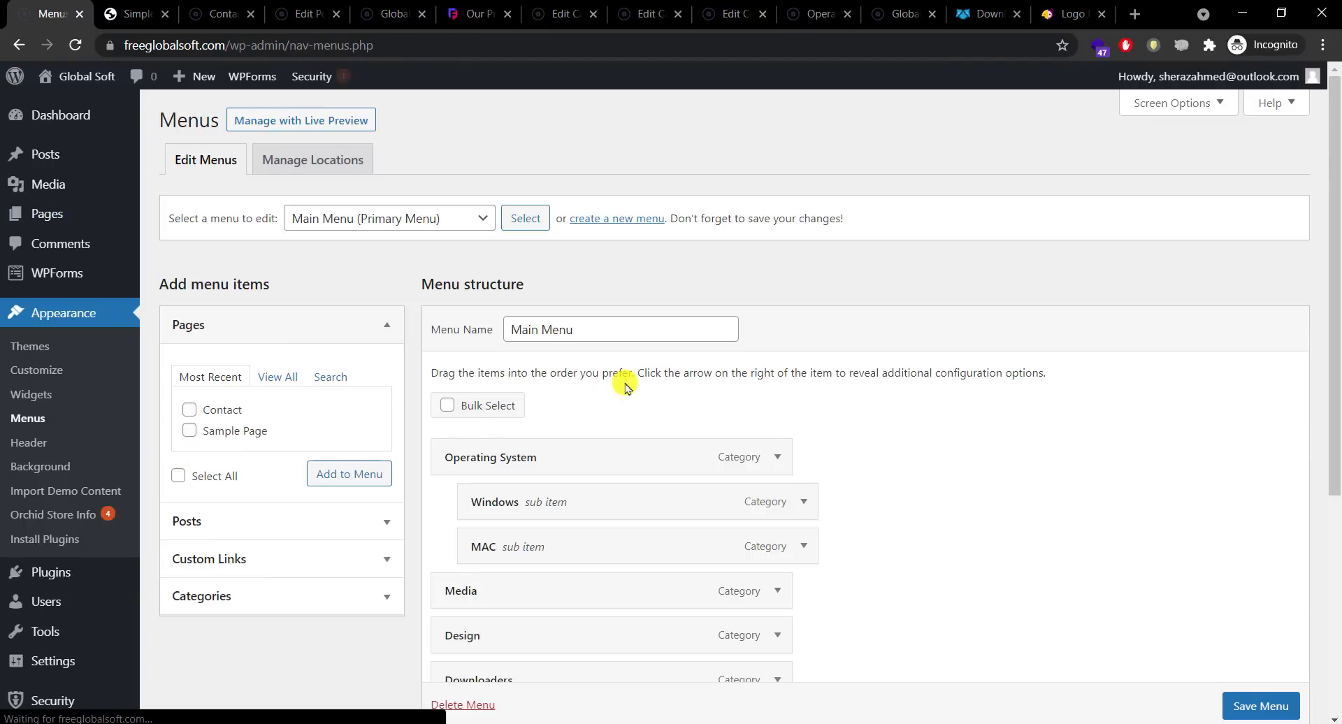
scroll(1308, 209, down, 1)
scroll(1307, 210, up, 1)
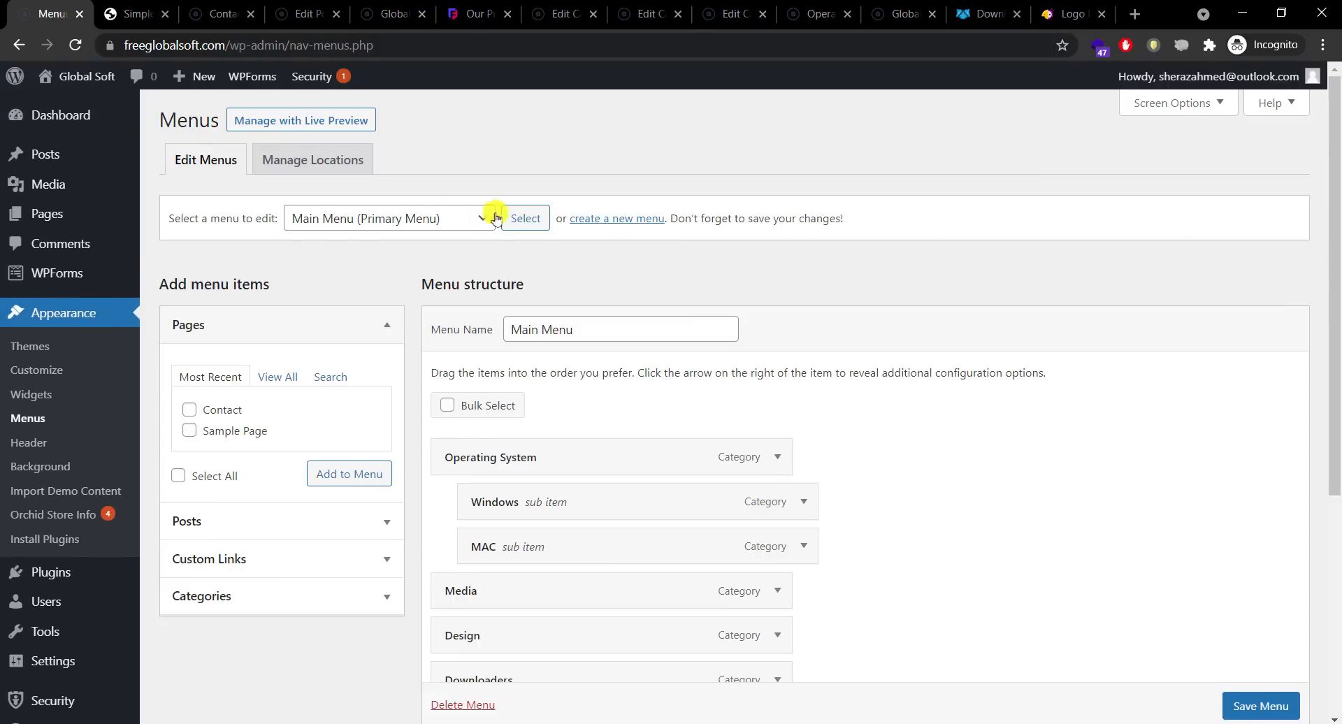
click(493, 218)
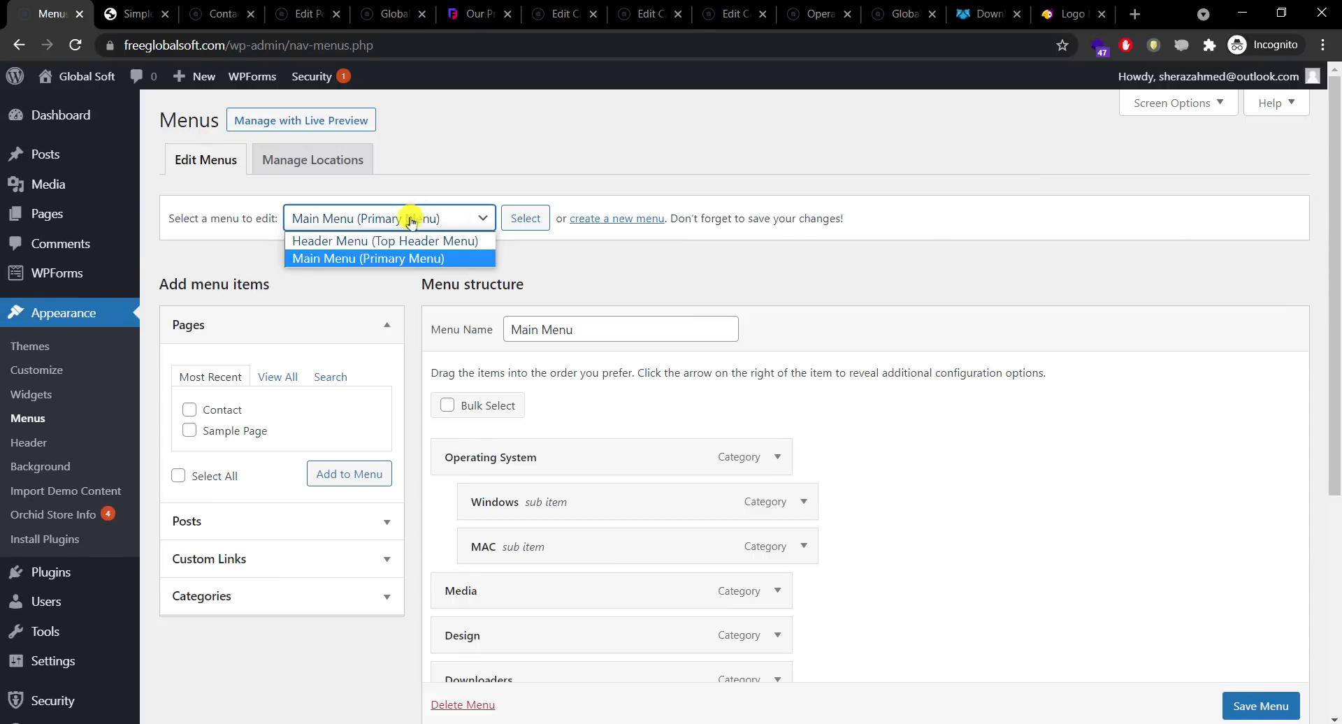
click(353, 242)
click(517, 221)
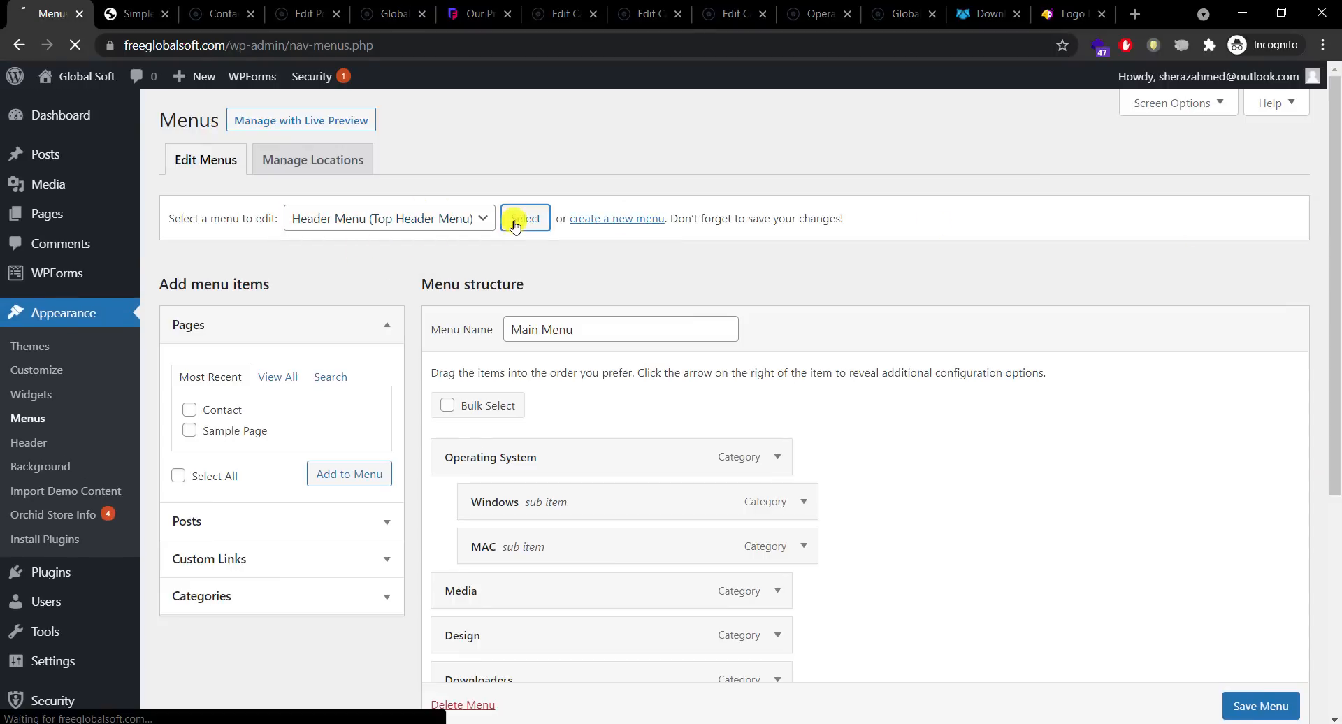
scroll(1330, 315, down, 3)
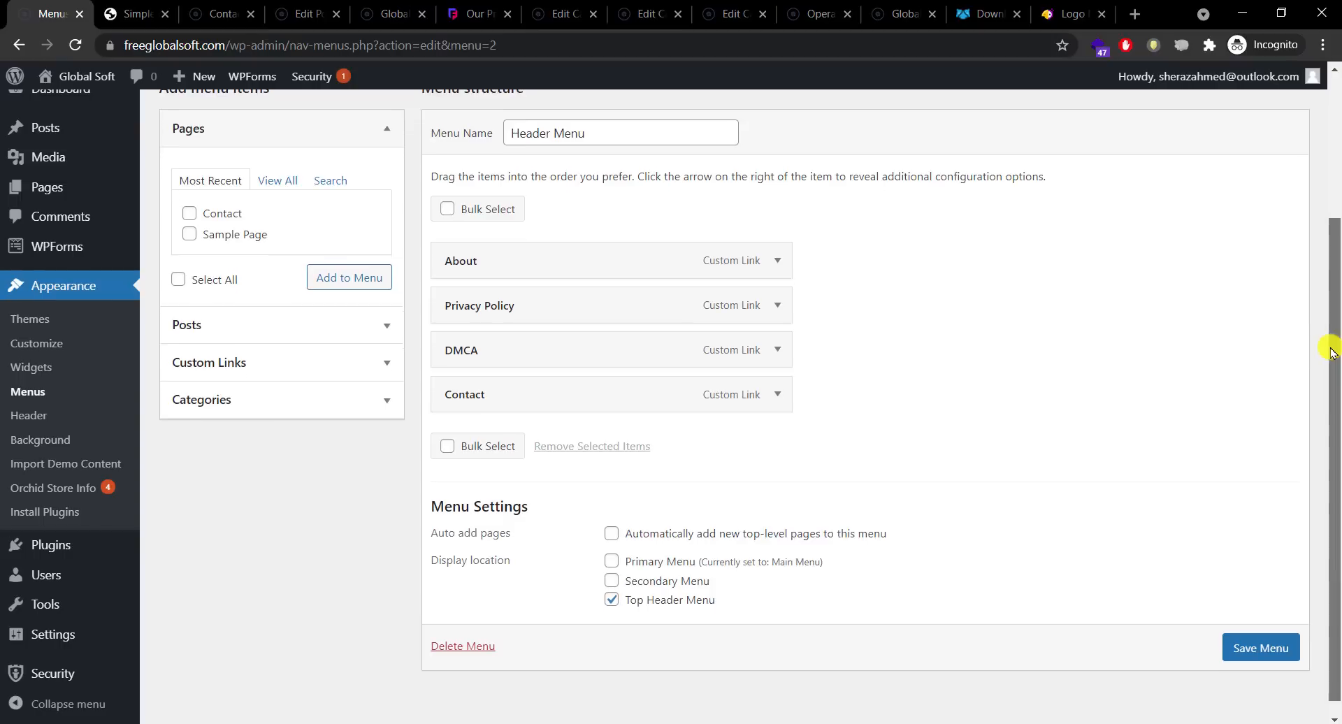
click(777, 394)
scroll(532, 364, down, 2)
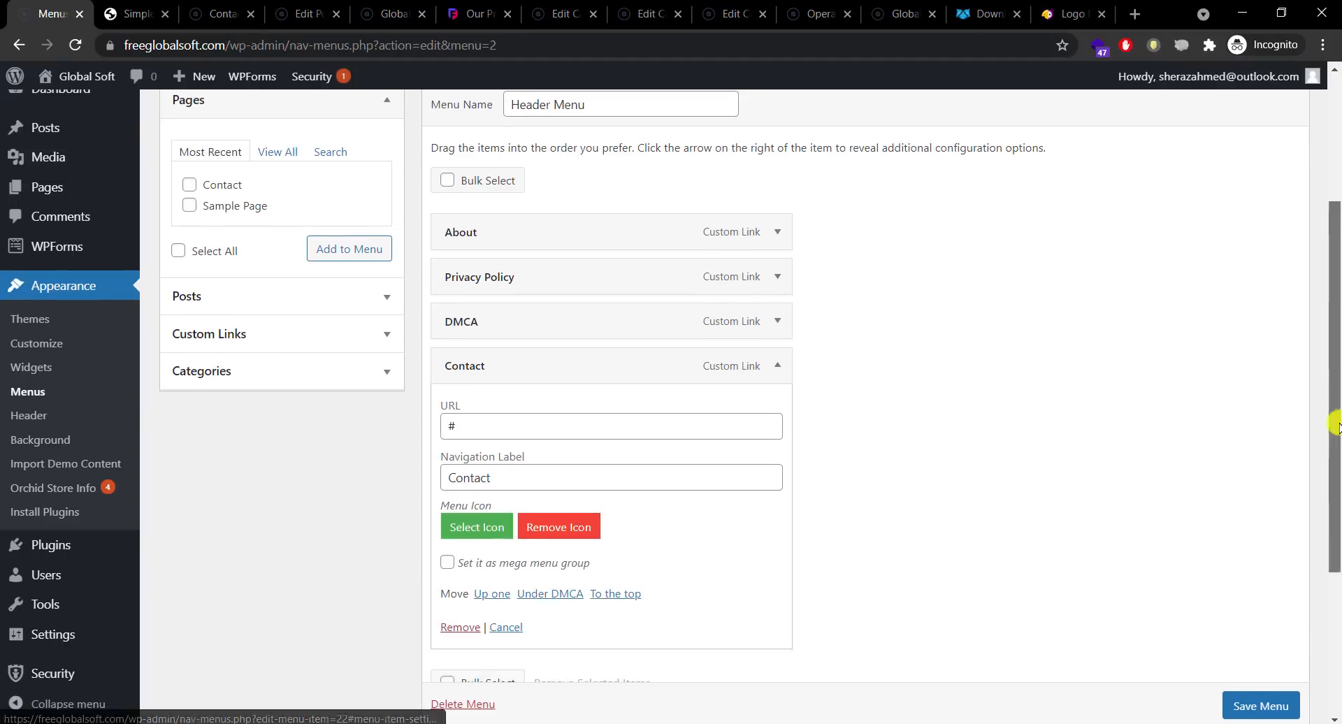
click(504, 362)
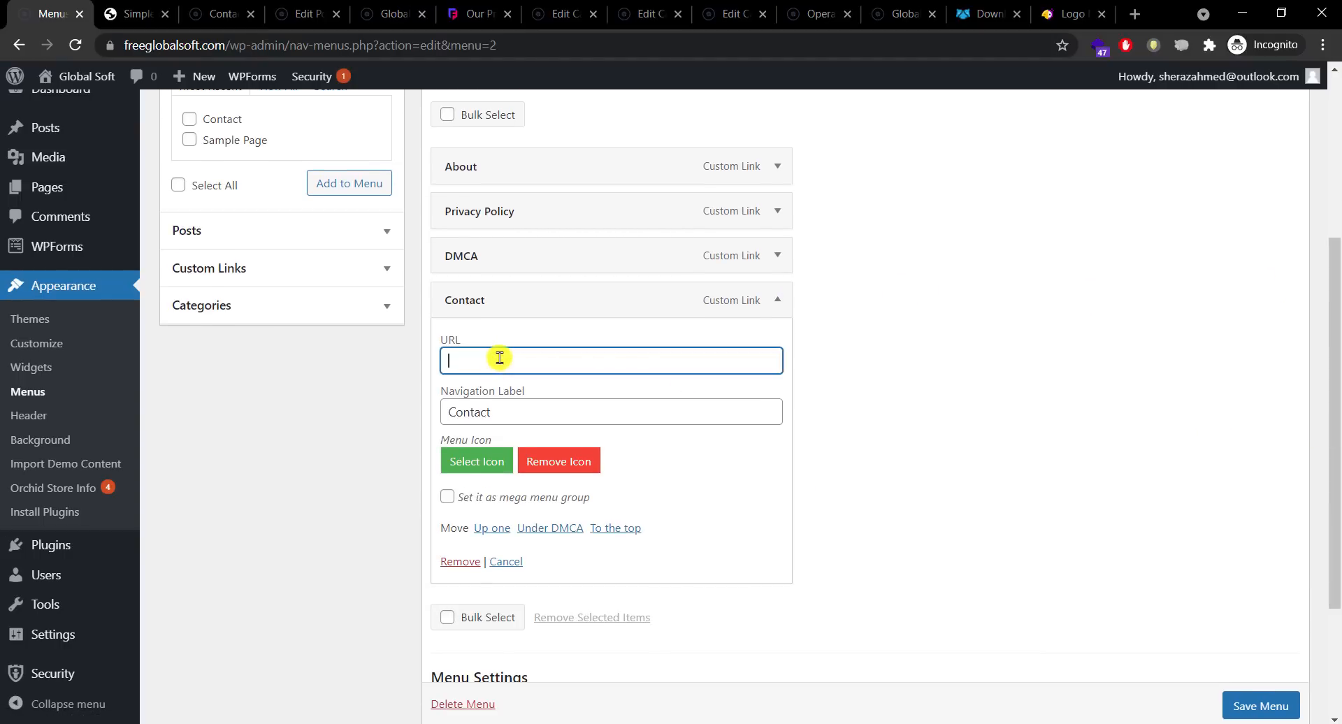
right_click(500, 358)
click(500, 489)
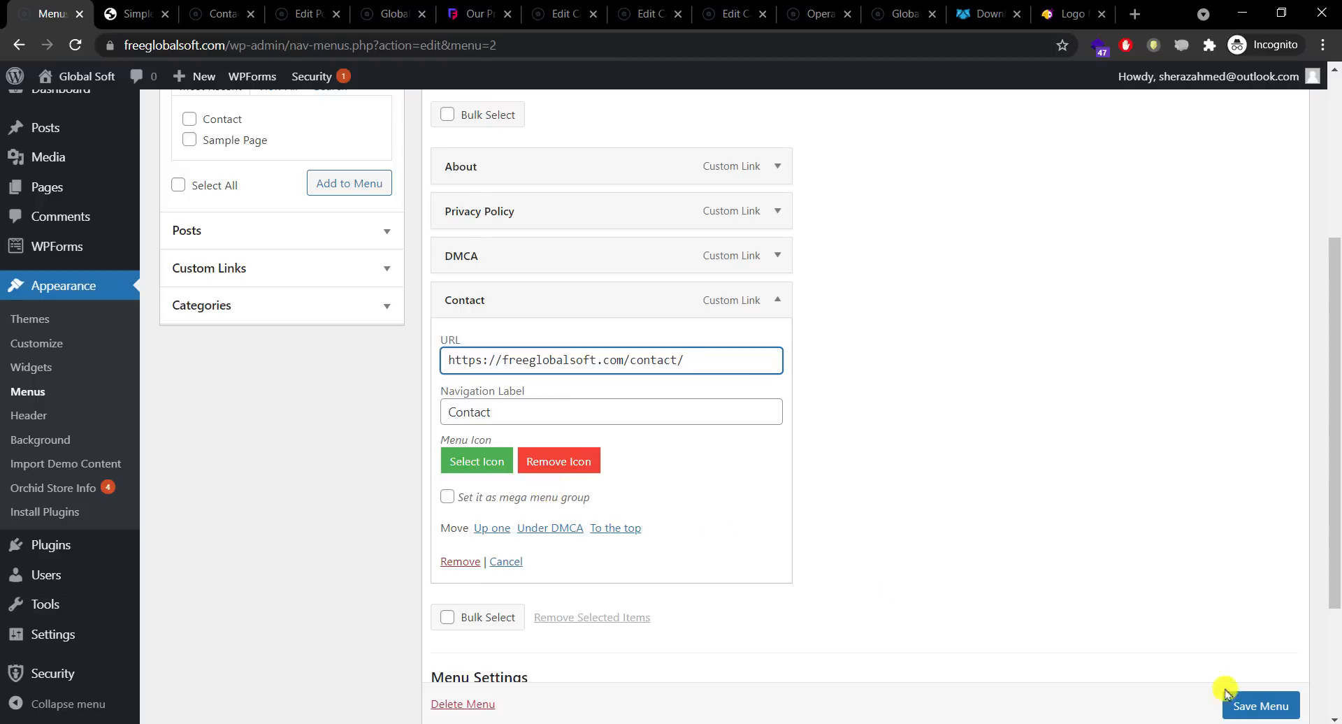
scroll(1265, 699, down, 1)
click(1255, 703)
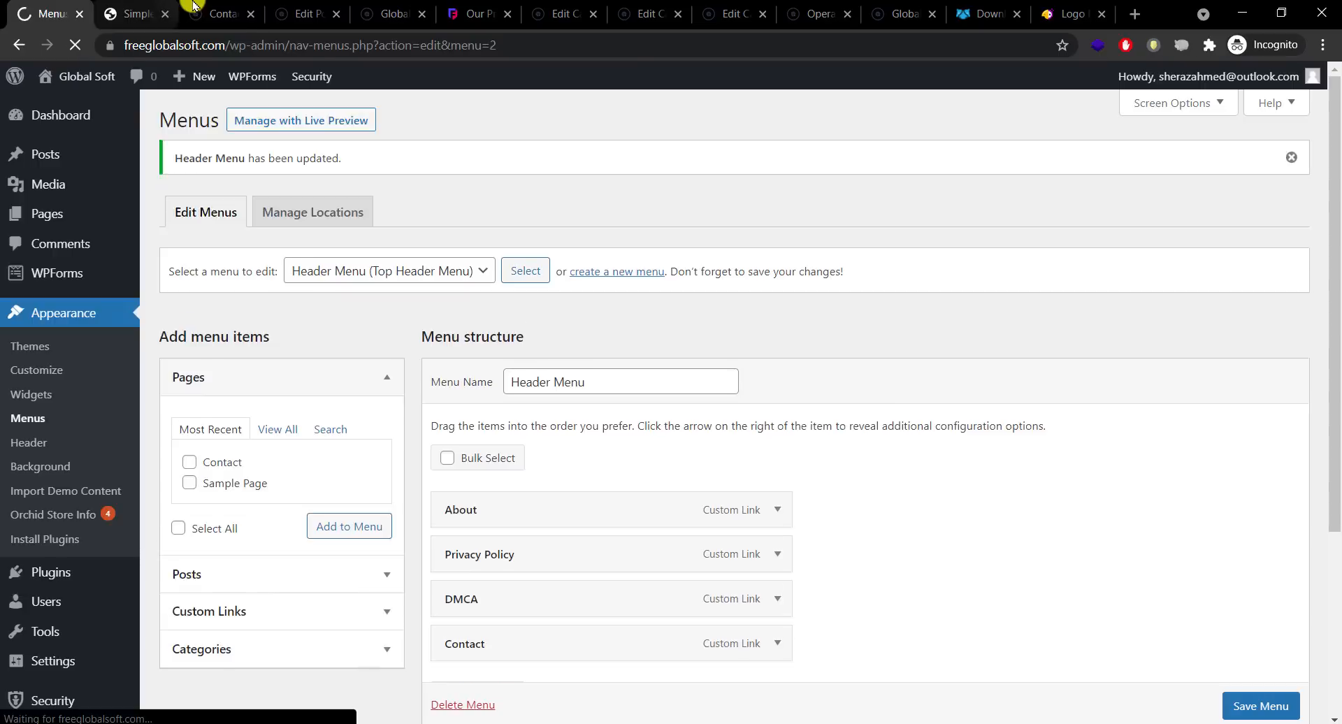
Step: Reload the live Contact page in the site tab to see the updated menu
click(222, 14)
click(136, 14)
click(222, 14)
click(75, 45)
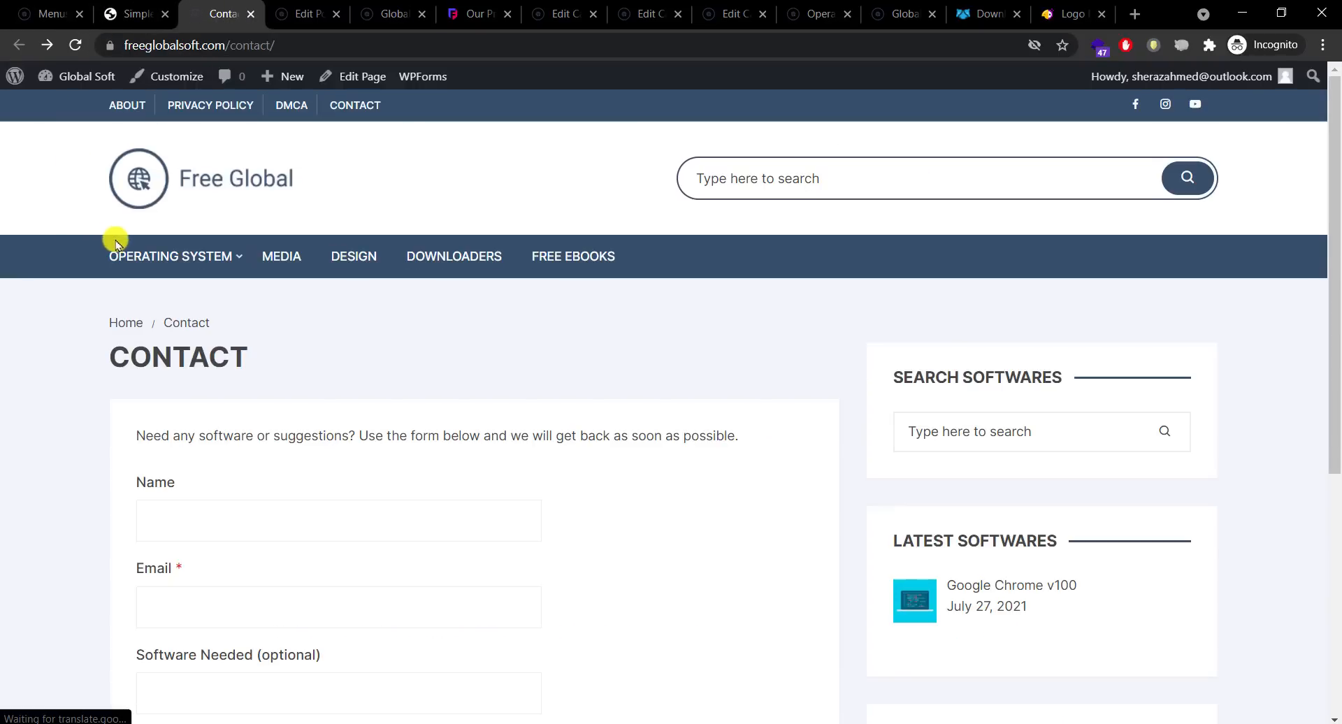
Step: Open the Contact page via the top header CONTACT link and scroll through its form
click(167, 252)
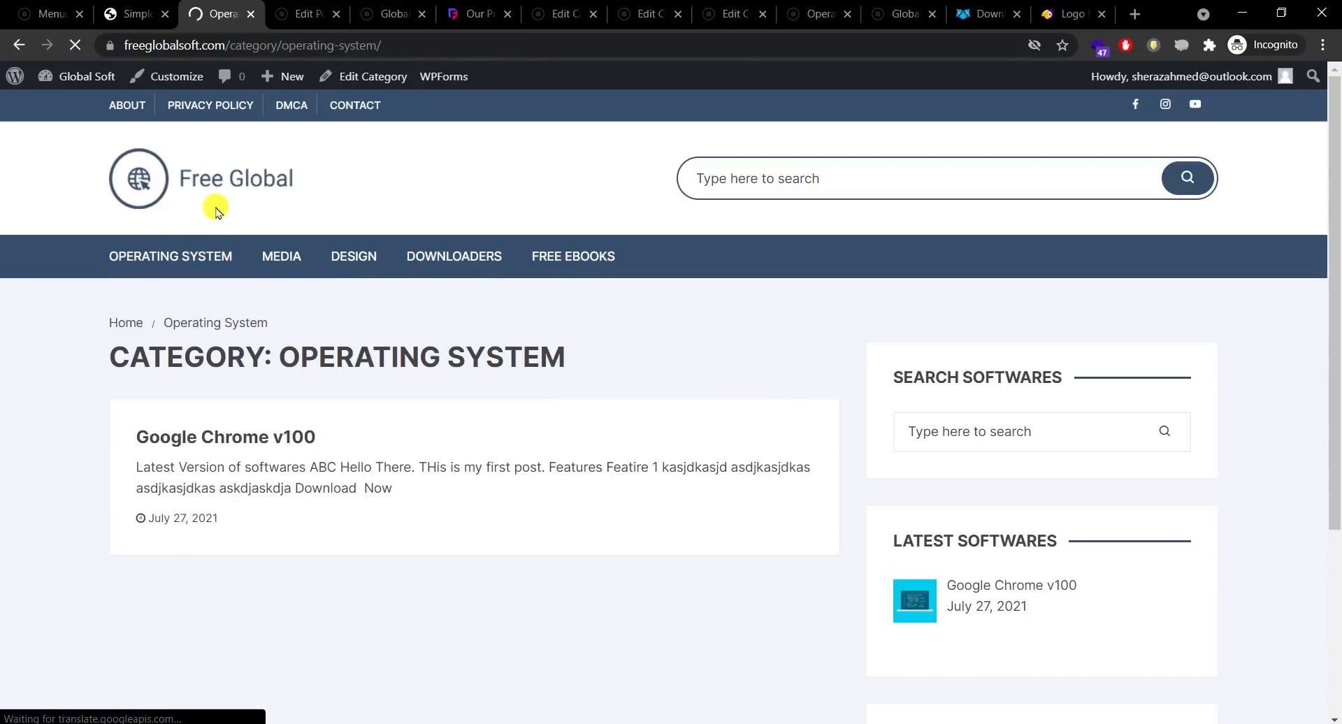
click(351, 106)
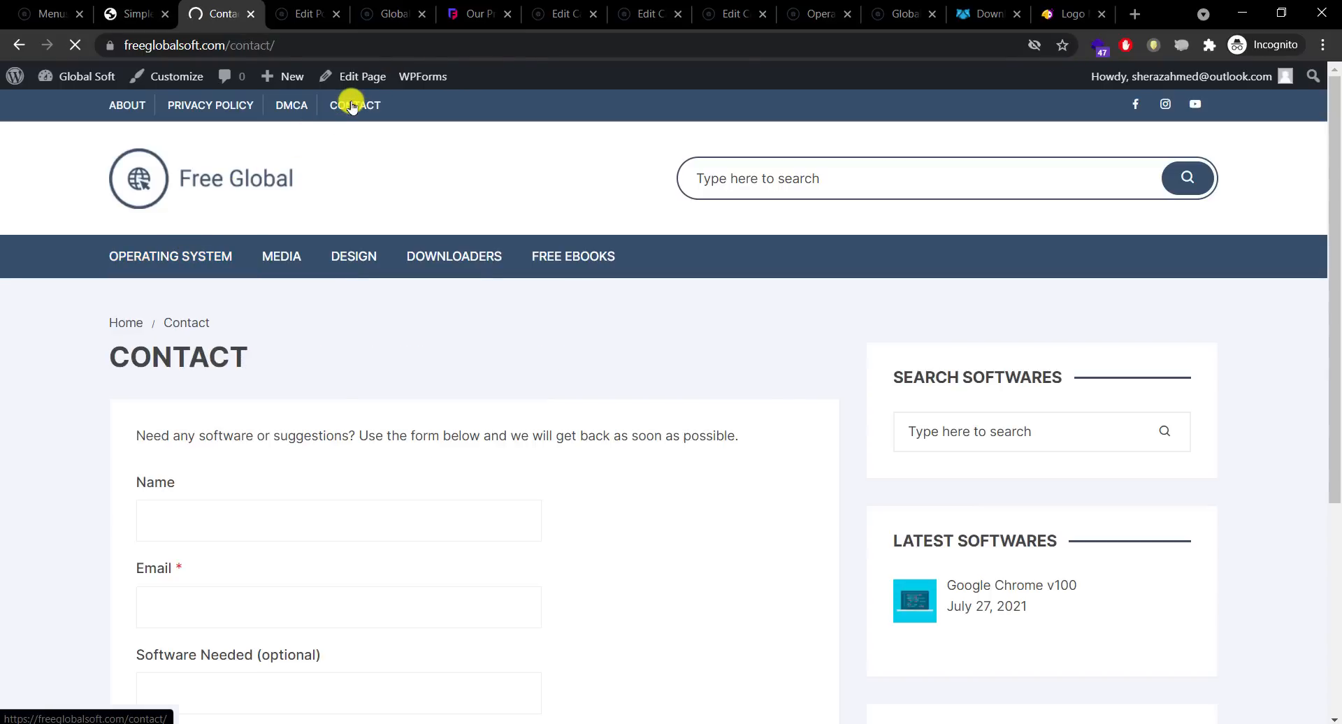
drag(1337, 427, 1337, 559)
scroll(1337, 559, down, 3)
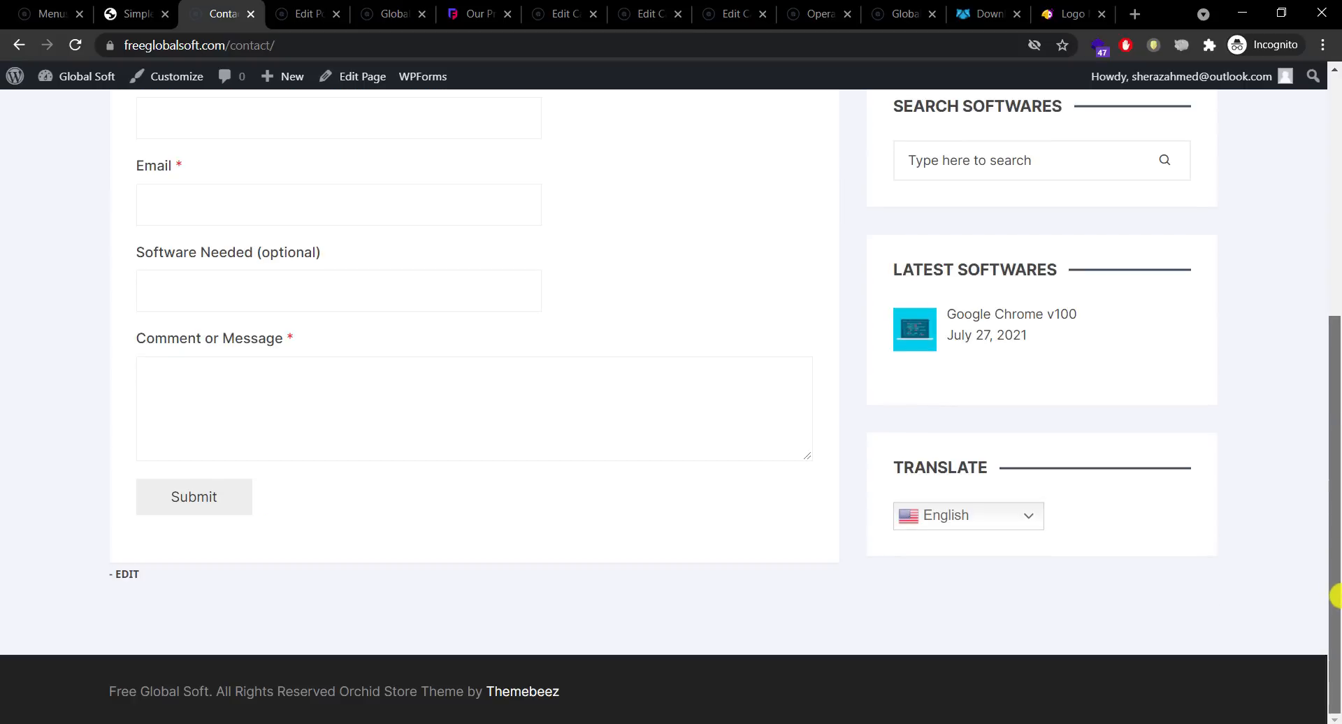
scroll(1337, 575, up, 6)
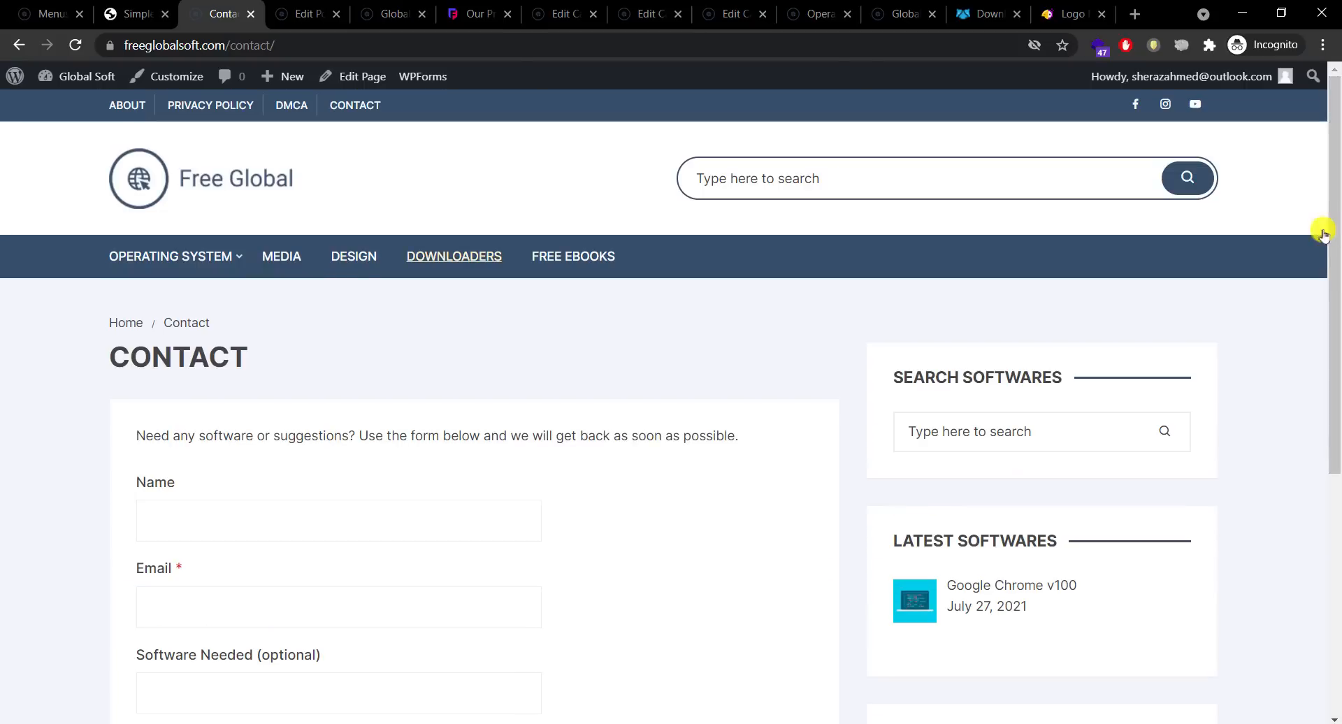
Step: Browse the Downloaders category and open the Google Chrome v100 post
click(451, 259)
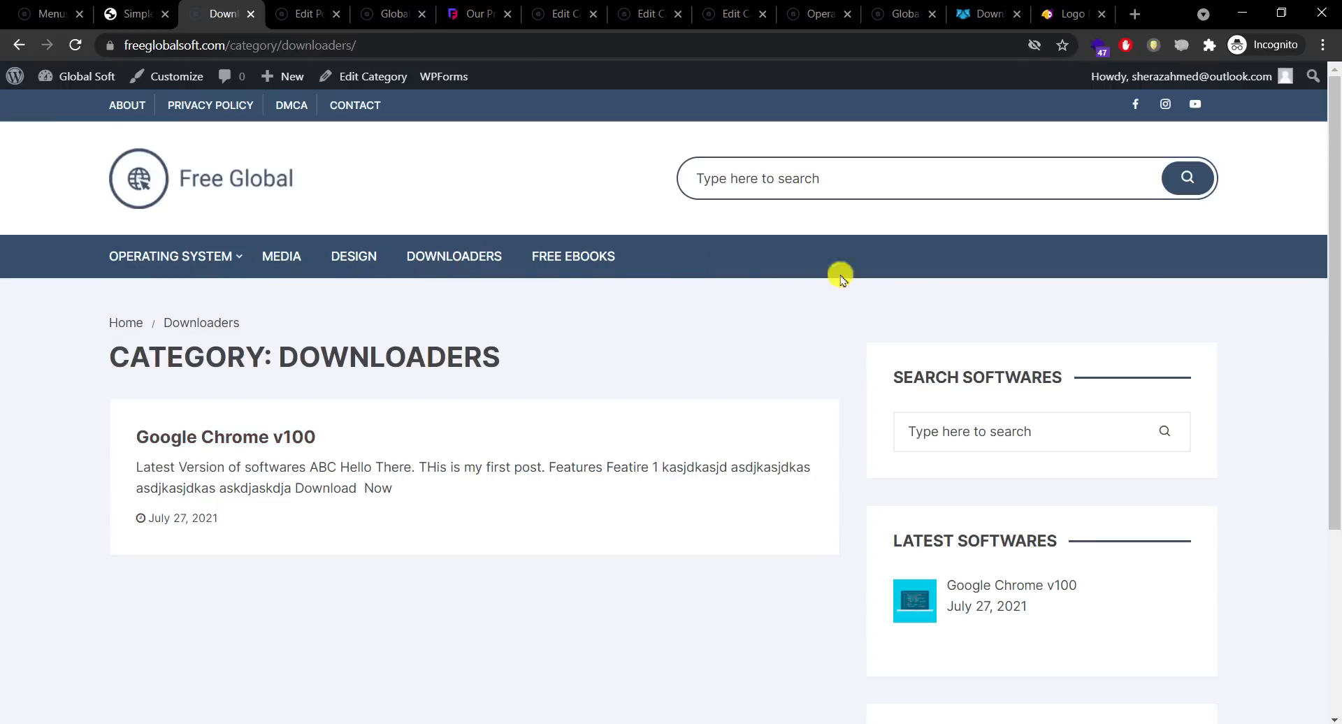
scroll(1324, 419, down, 3)
scroll(1314, 489, down, 1)
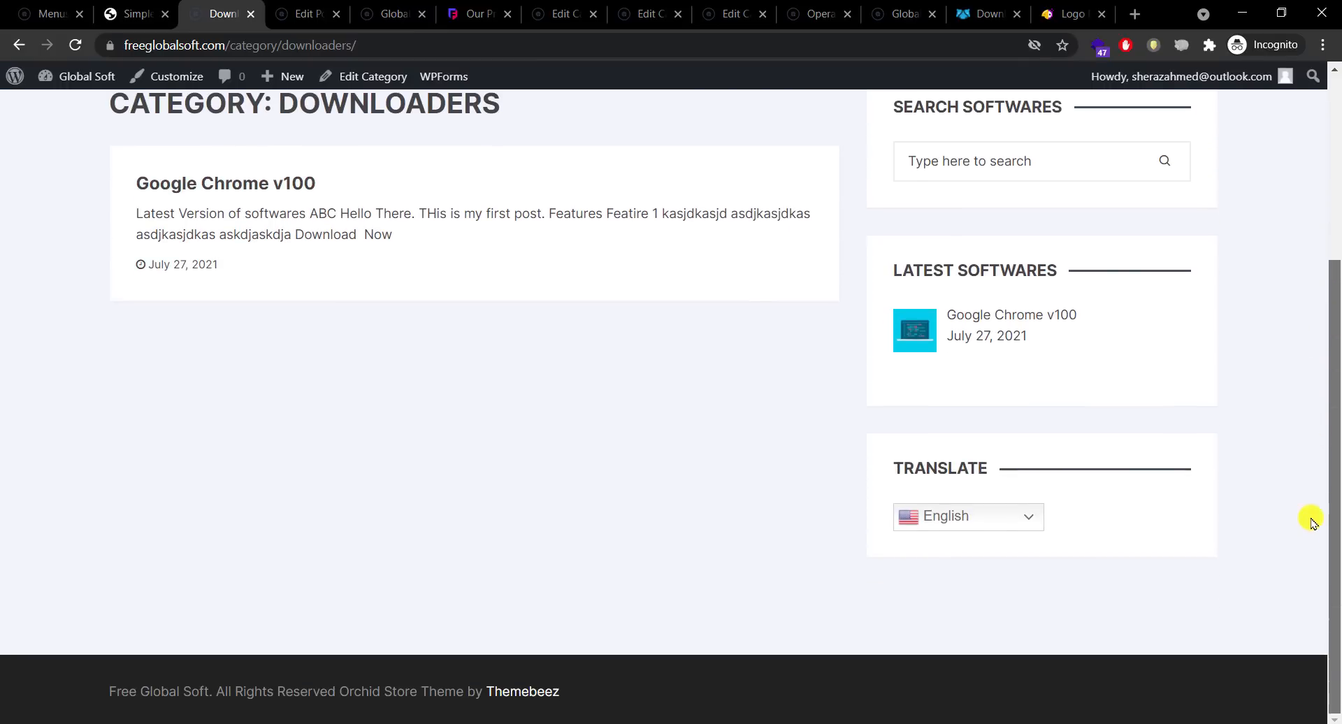
scroll(1312, 522, up, 6)
scroll(1307, 318, down, 6)
scroll(1318, 420, up, 3)
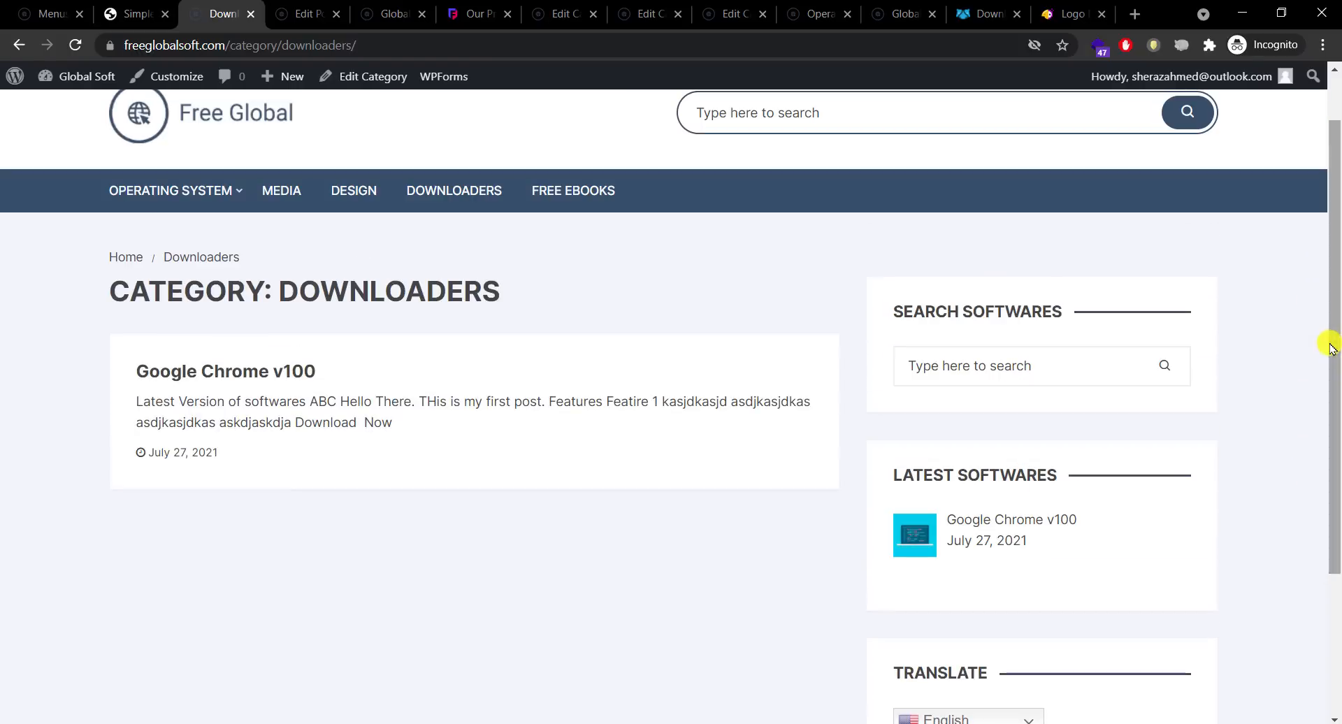
click(1001, 521)
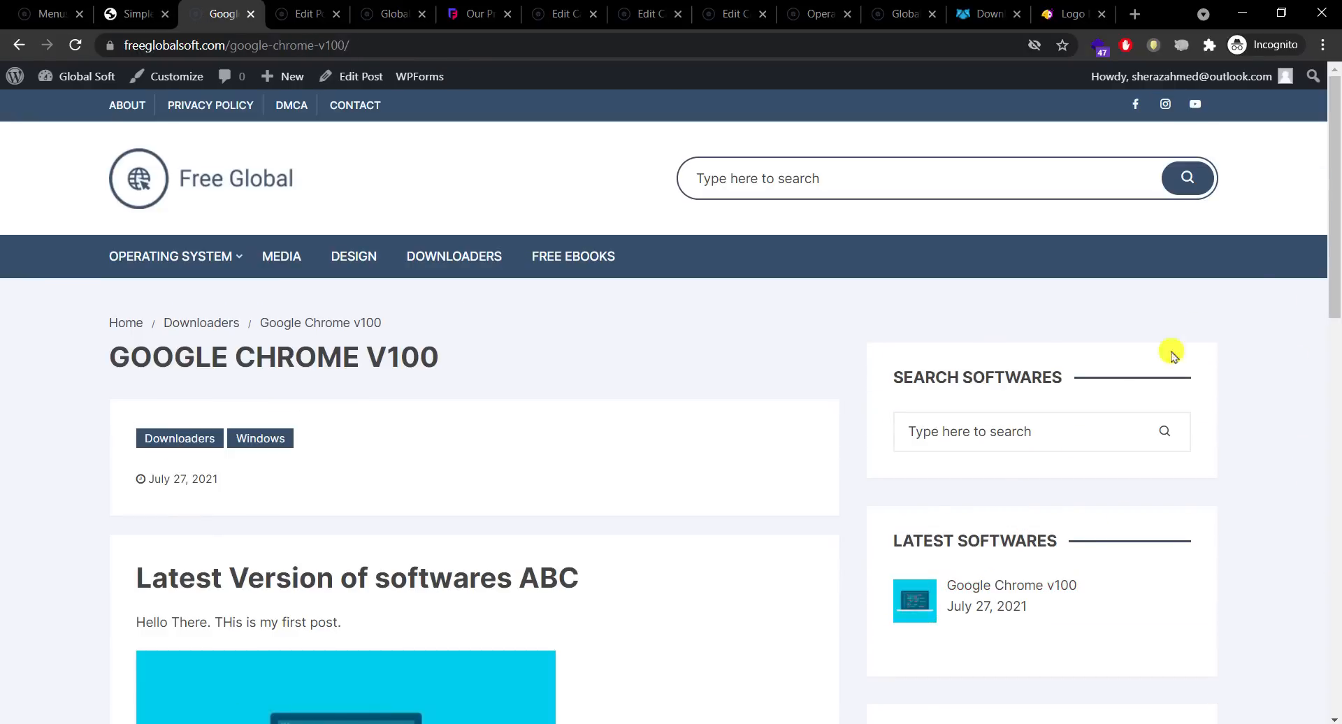
drag(1335, 549, 1337, 183)
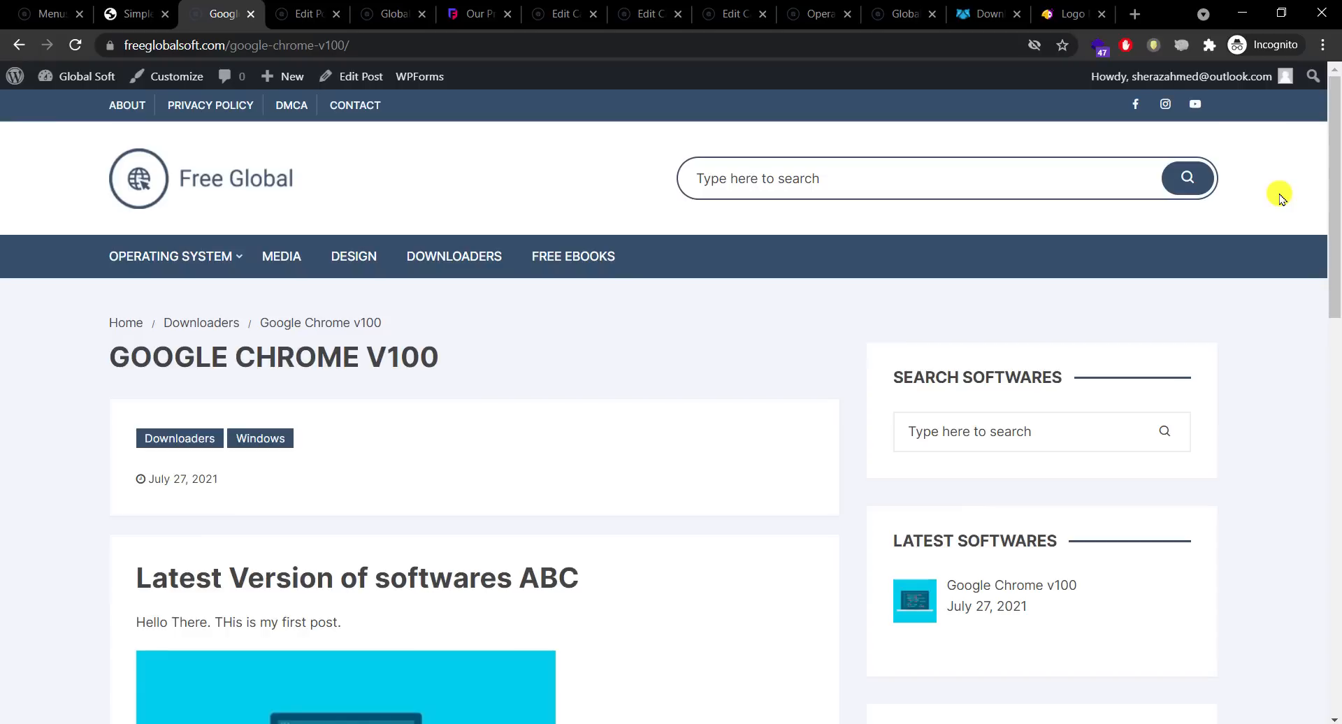
drag(1335, 142, 1330, 105)
click(954, 723)
click(1307, 667)
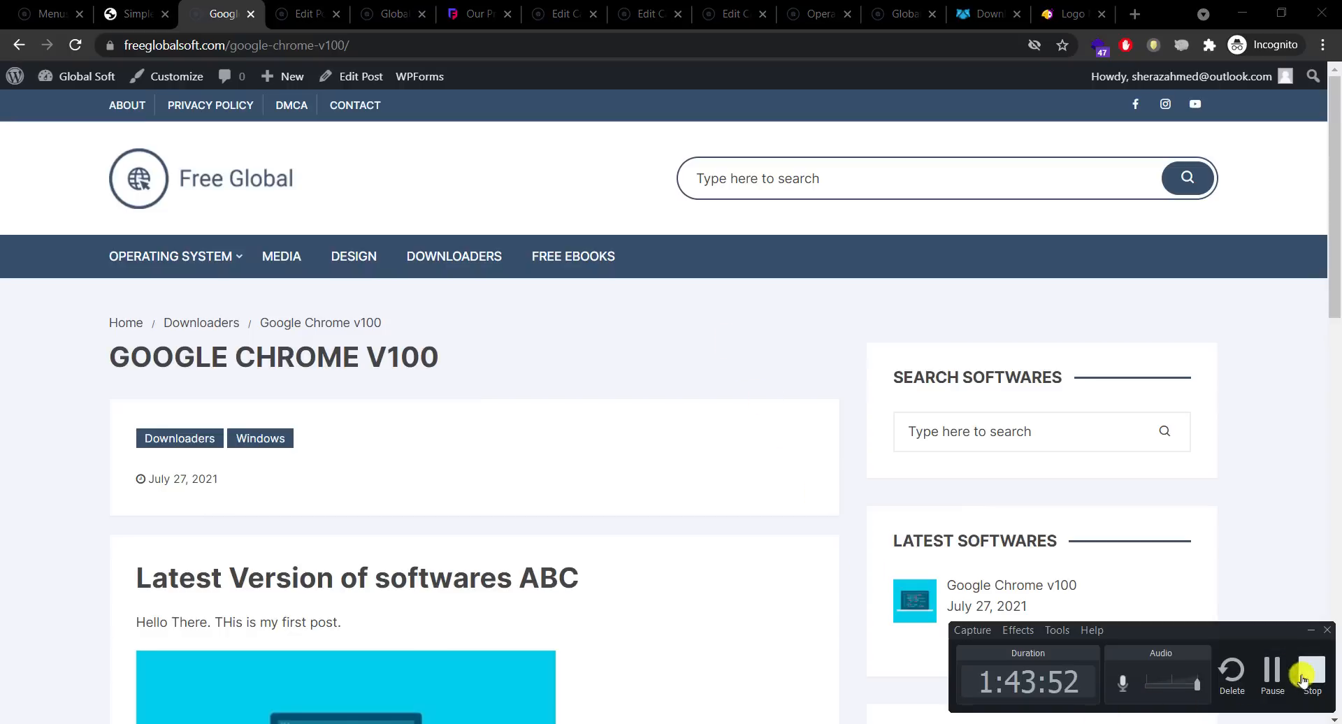